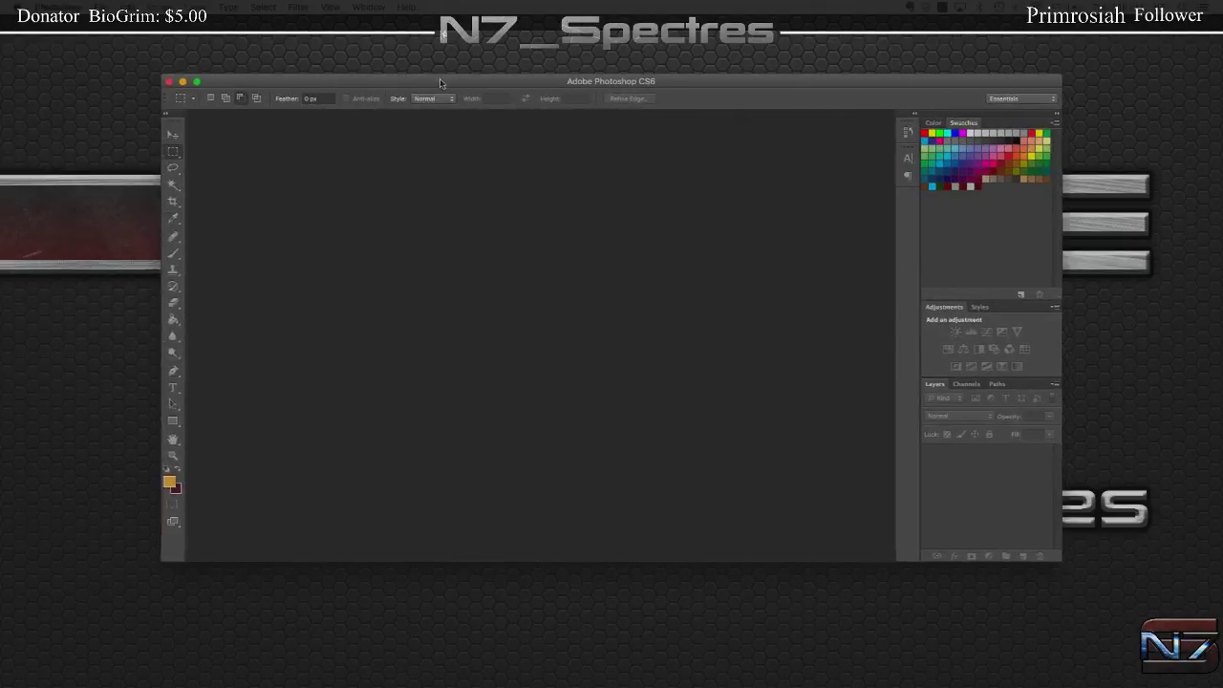
# Open widget.psd and set the zoom to 66% so the whole banner is visible.
pyautogui.click(100, 7)
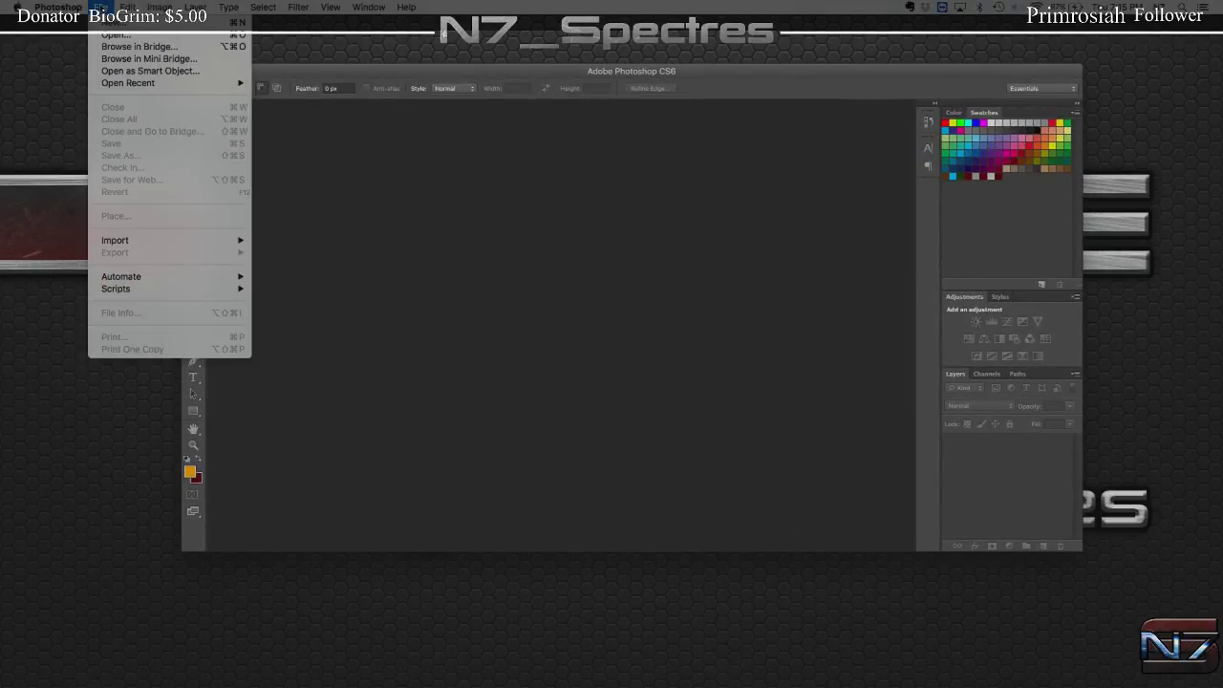
pyautogui.click(474, 334)
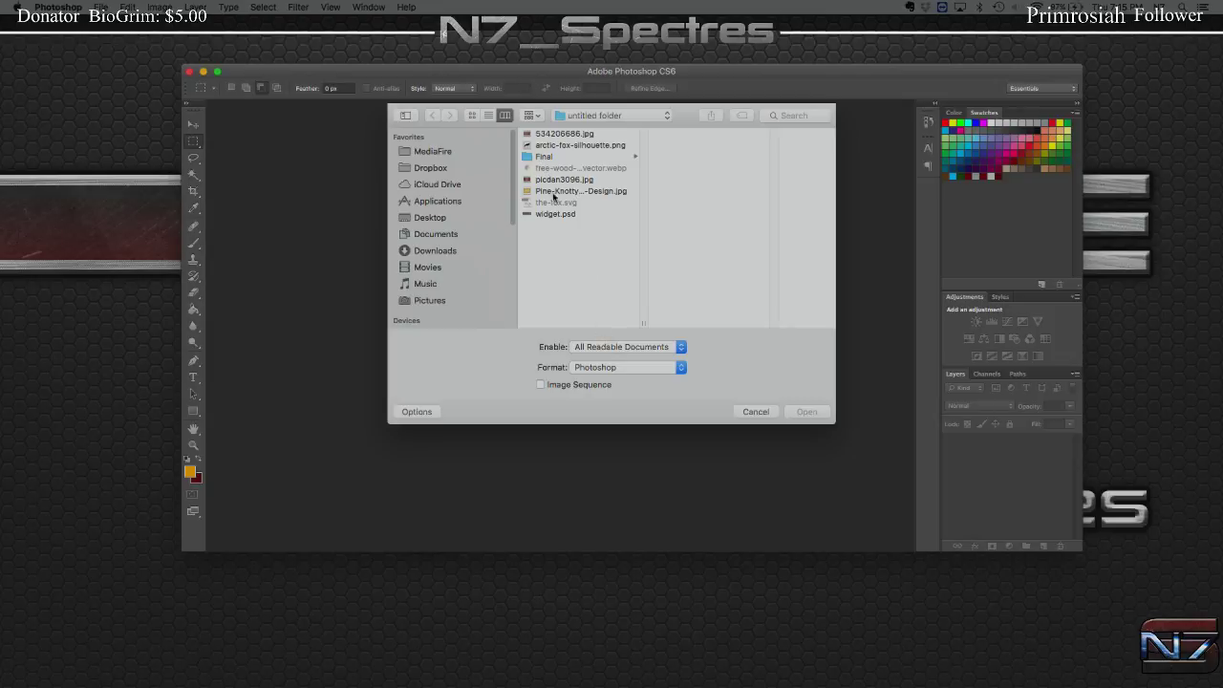
pyautogui.click(558, 216)
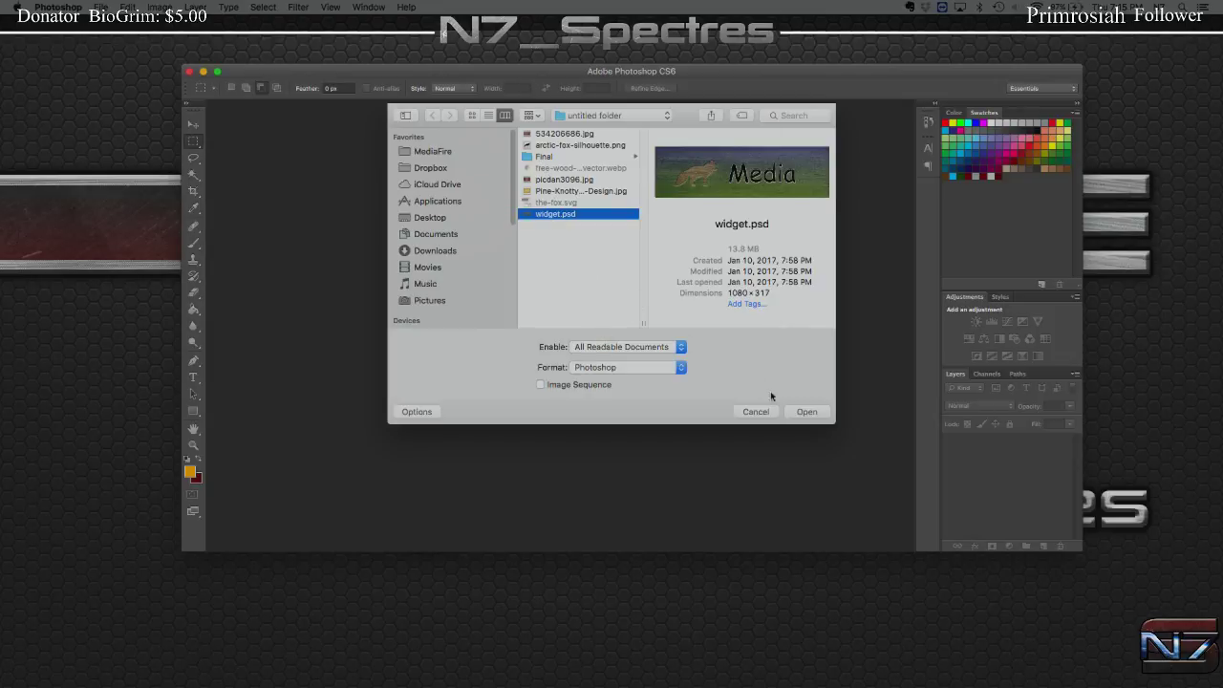
pyautogui.click(806, 412)
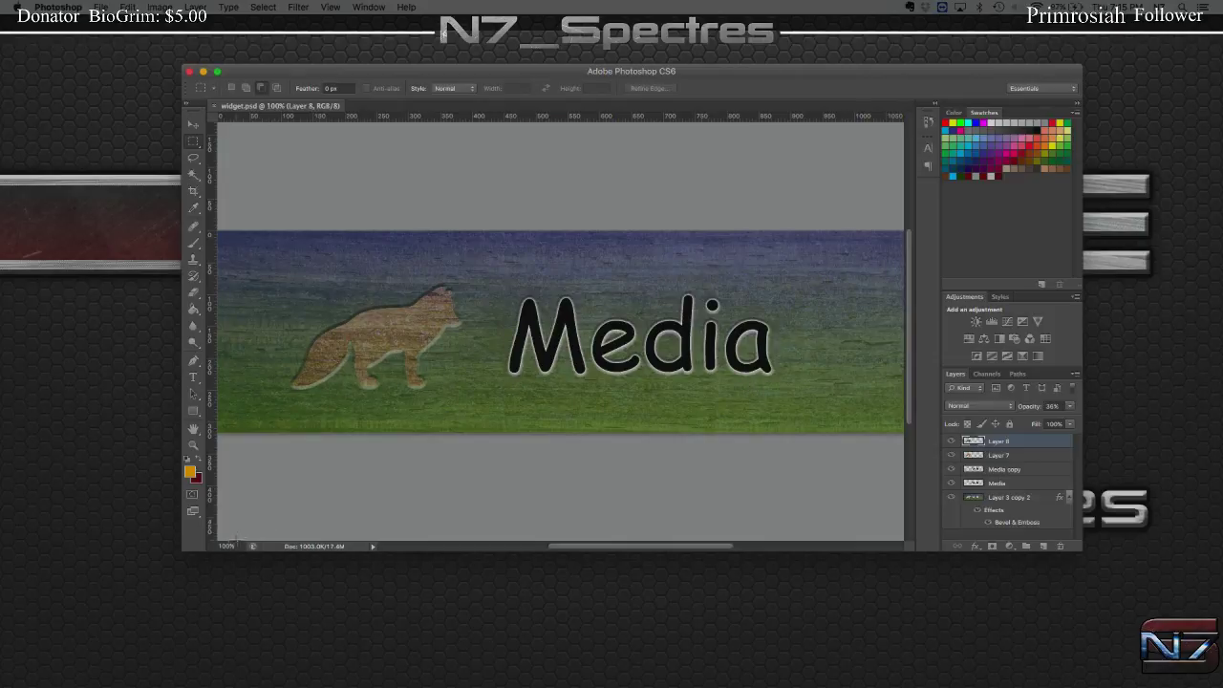
pyautogui.click(241, 546)
pyautogui.write('66')
pyautogui.press('Return')
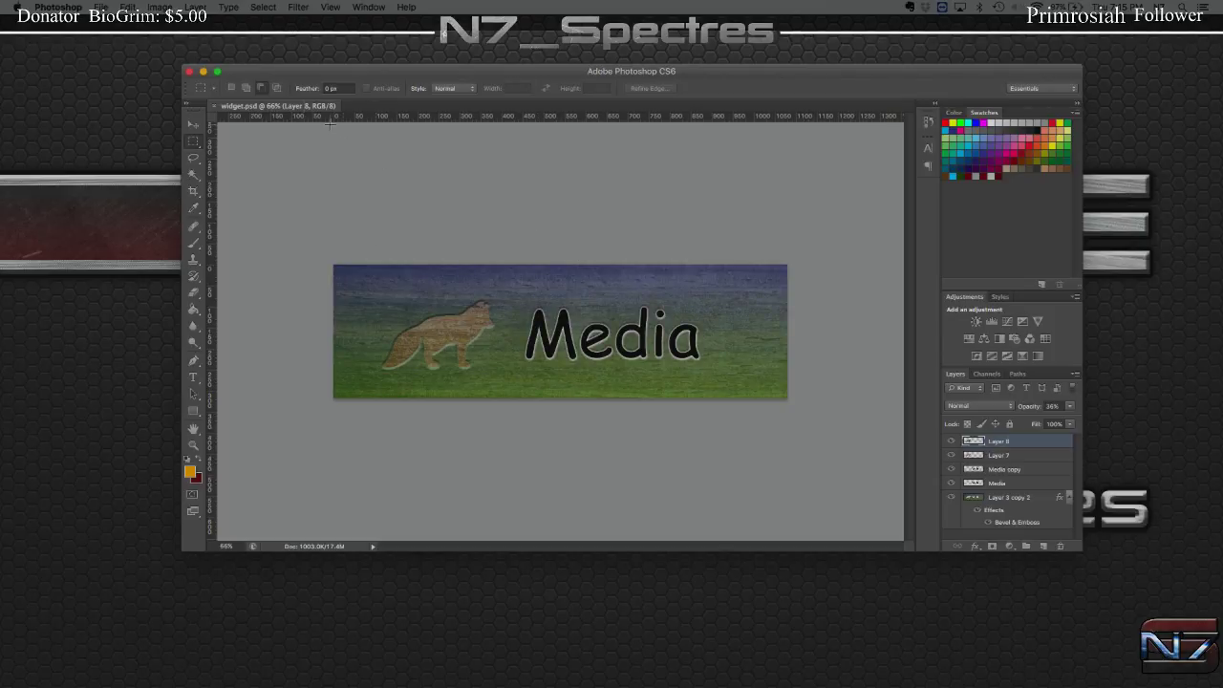
pyautogui.click(100, 7)
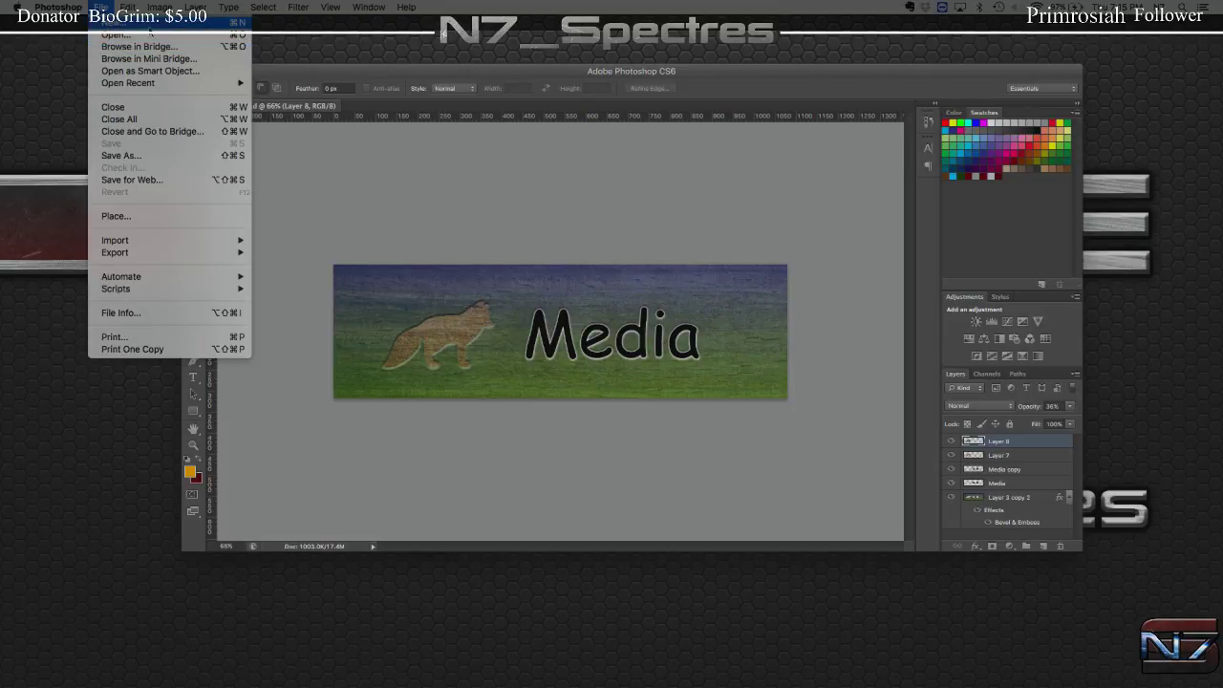
# Delete Layer 8 from the widget.psd layer stack.
pyautogui.click(716, 371)
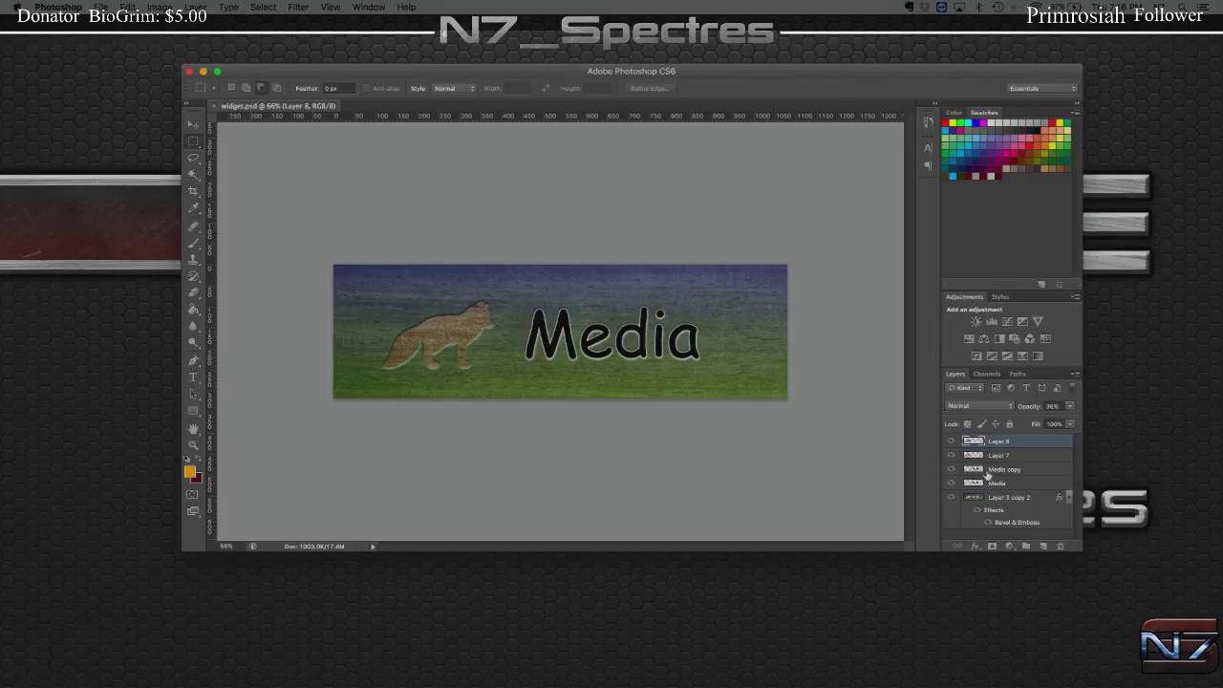
pyautogui.click(1003, 498)
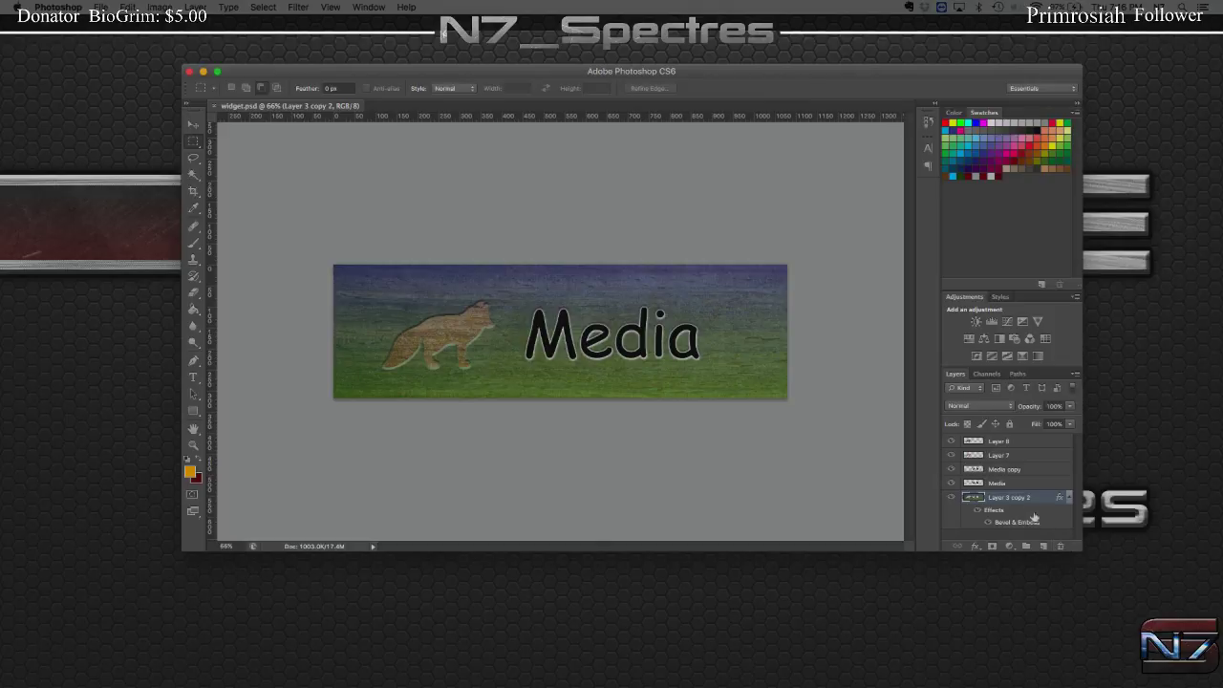
pyautogui.click(1001, 443)
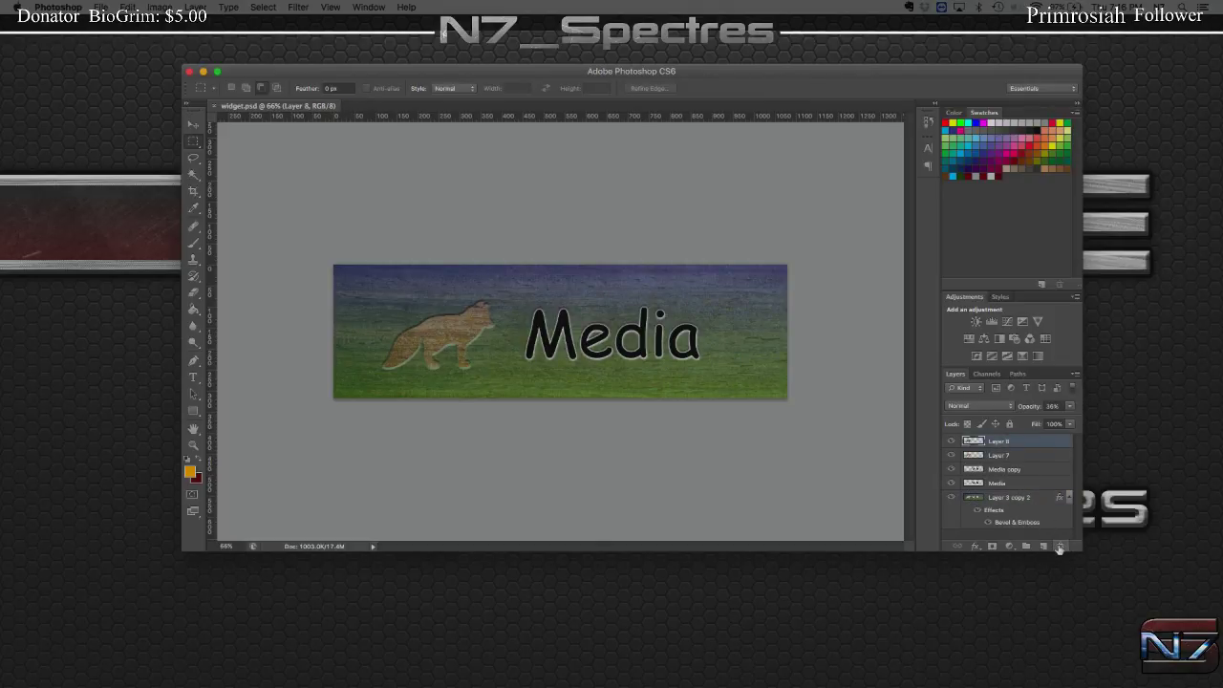
pyautogui.click(1058, 548)
pyautogui.click(706, 239)
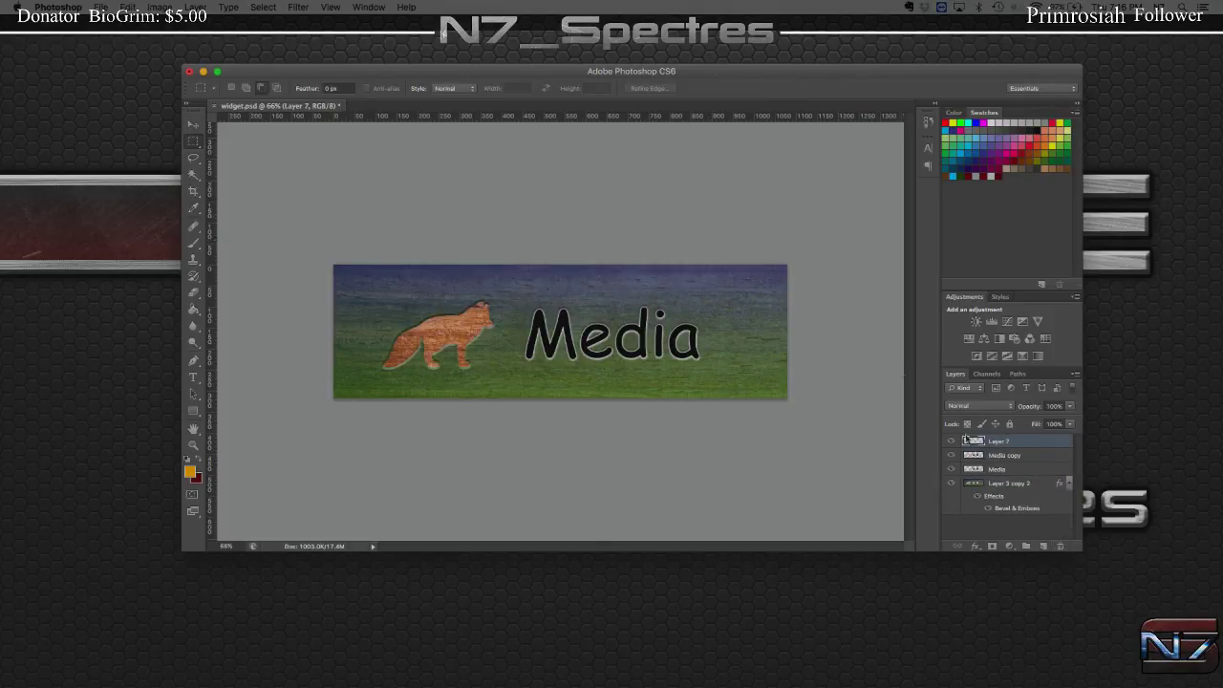
# Delete Layer 7, Media copy and Media, then hide Layer 3 copy 2.
pyautogui.click(1060, 547)
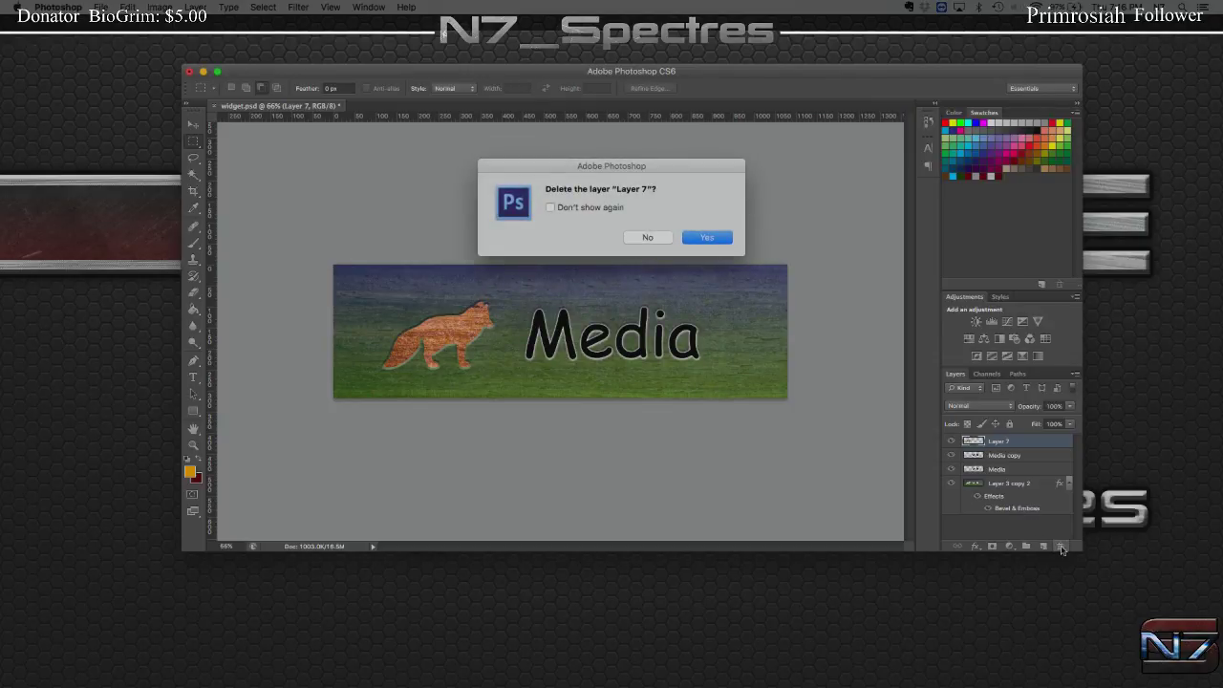
pyautogui.press('Return')
pyautogui.click(1060, 546)
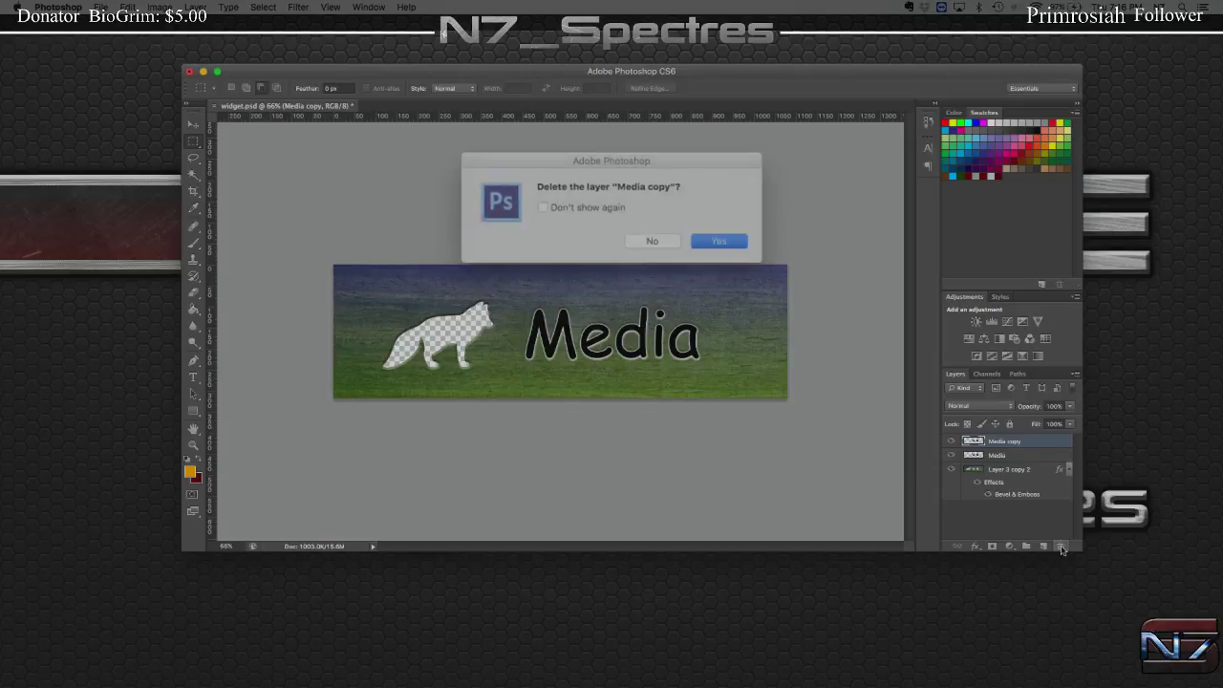
pyautogui.press('Return')
pyautogui.click(1060, 546)
pyautogui.press('Return')
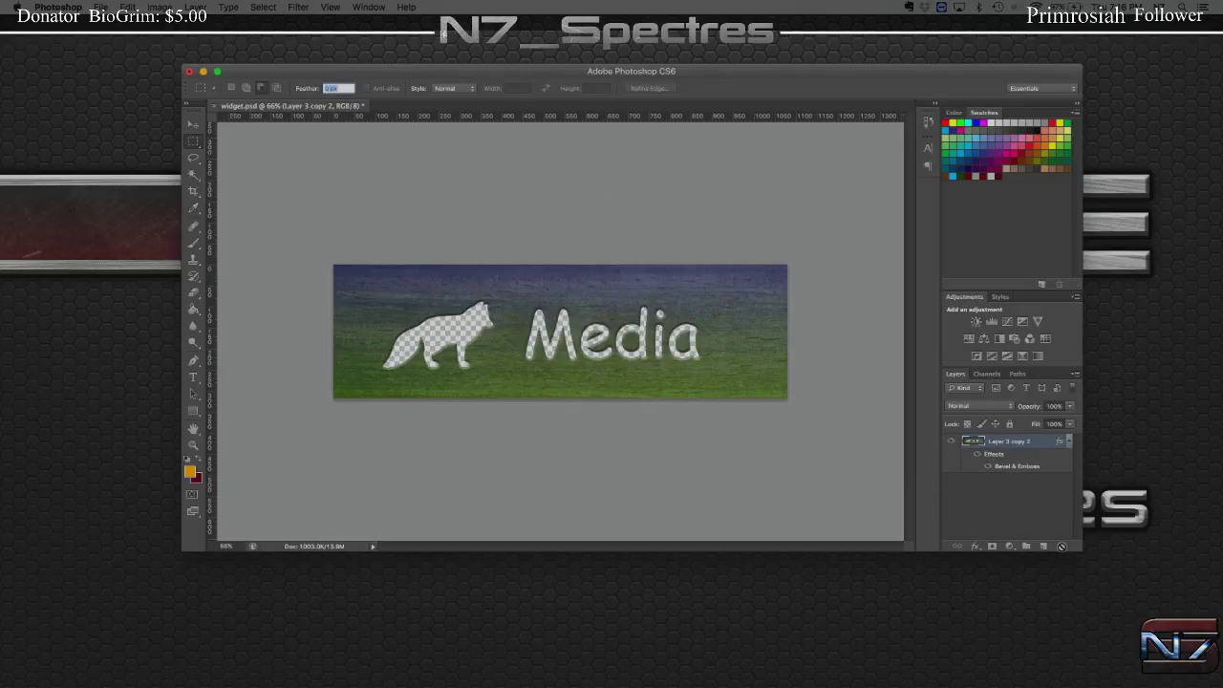
pyautogui.click(952, 441)
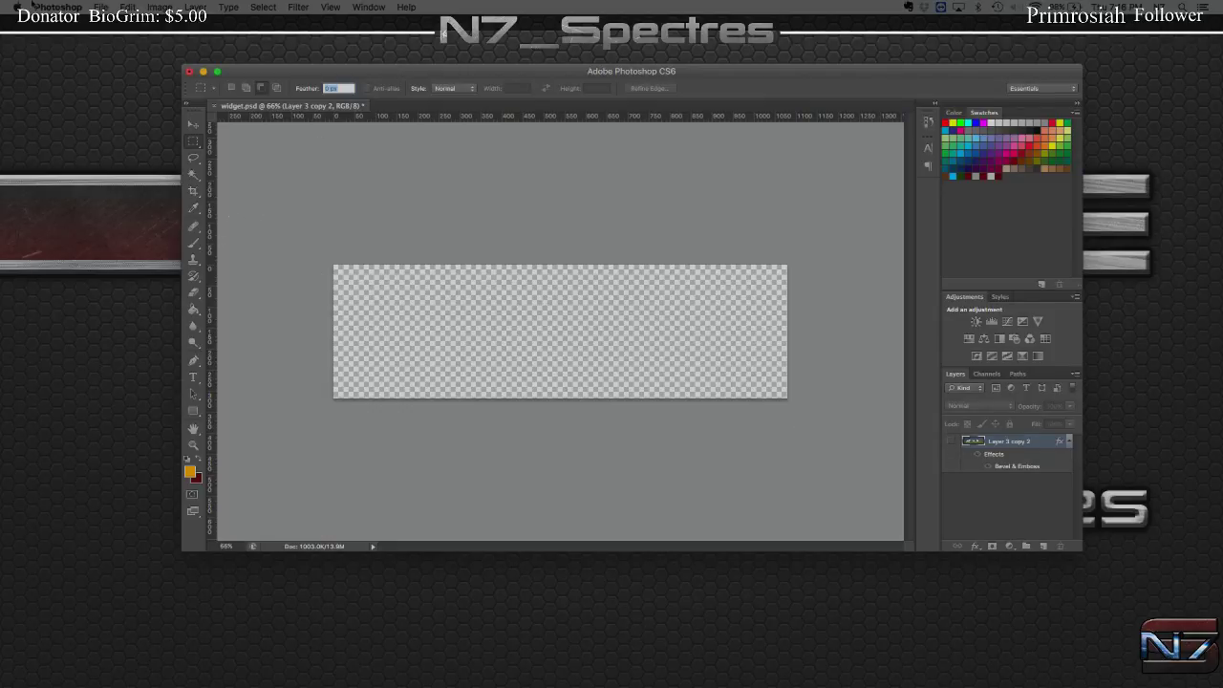
pyautogui.click(99, 6)
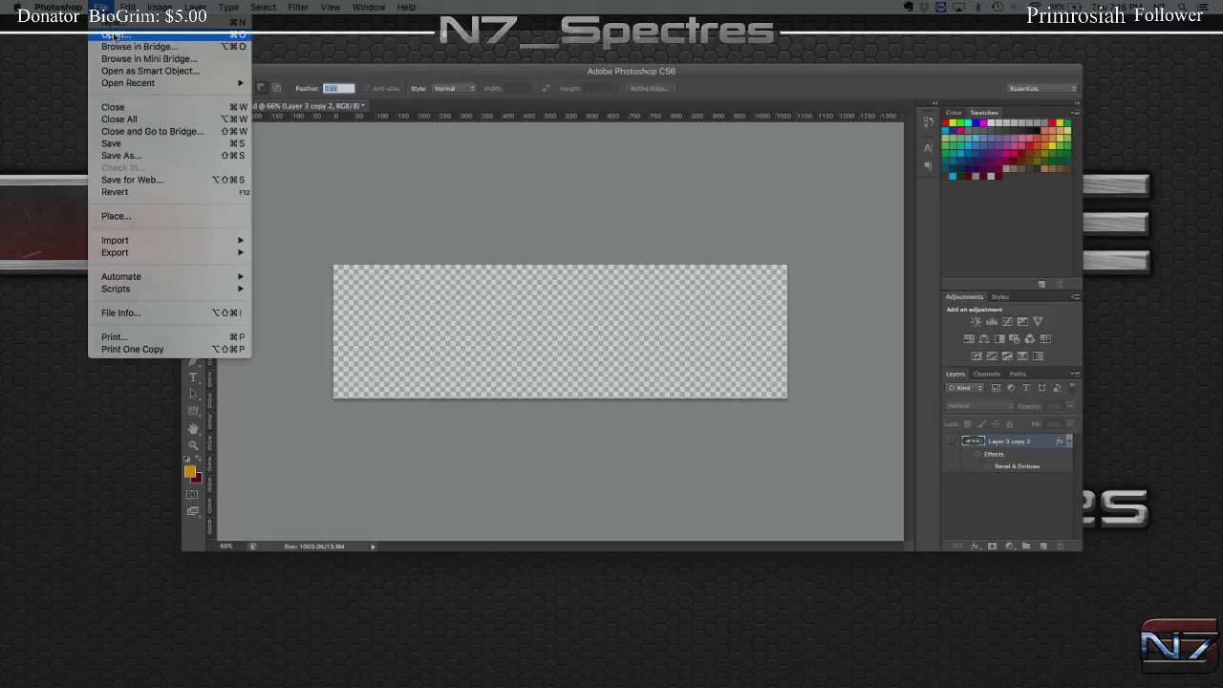
# Open the dark brown wood photo 534206686.jpg.
pyautogui.click(489, 253)
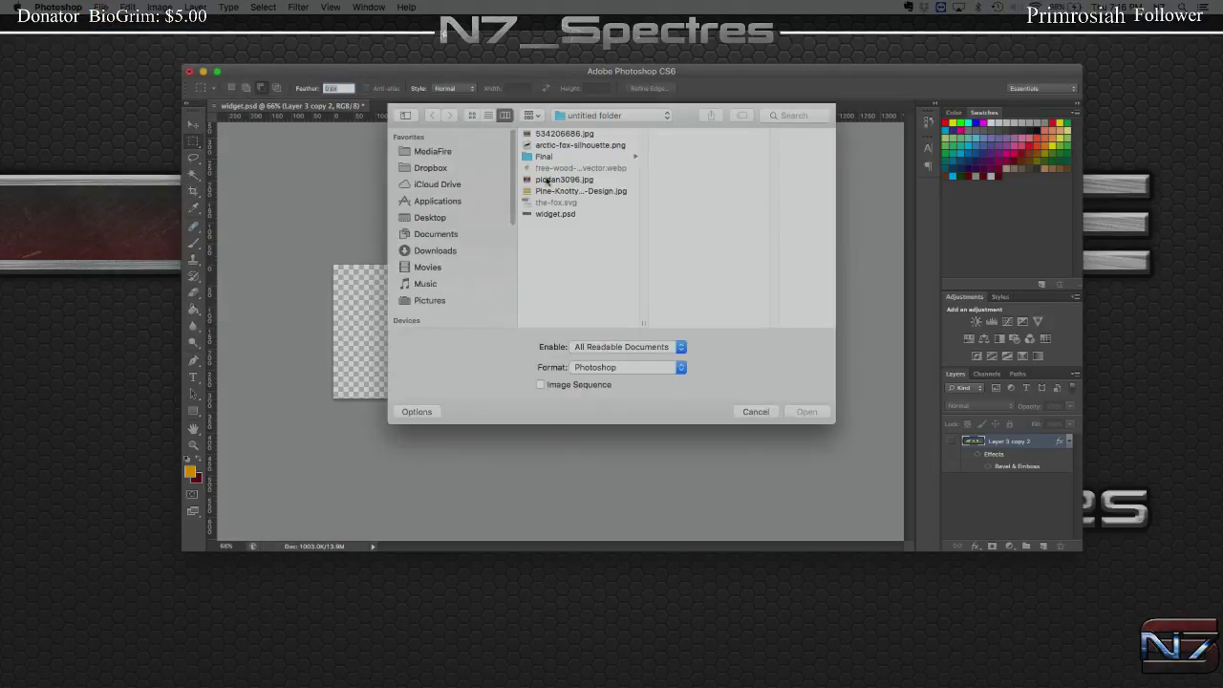
pyautogui.click(554, 135)
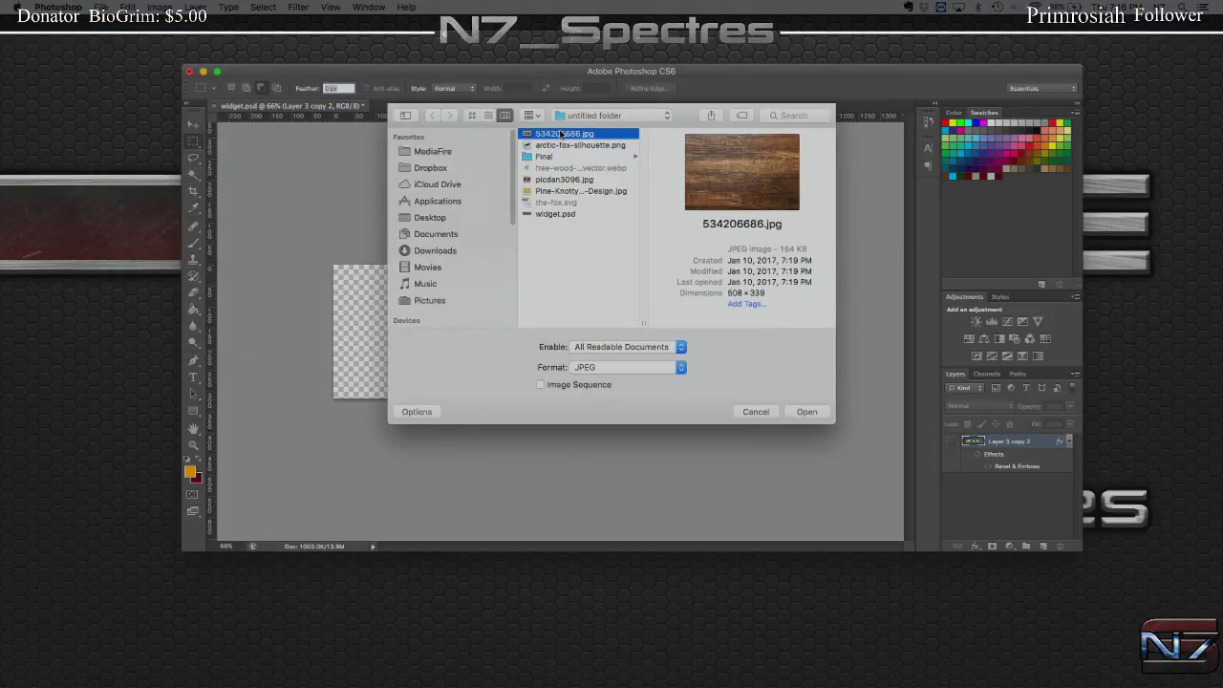
pyautogui.click(807, 412)
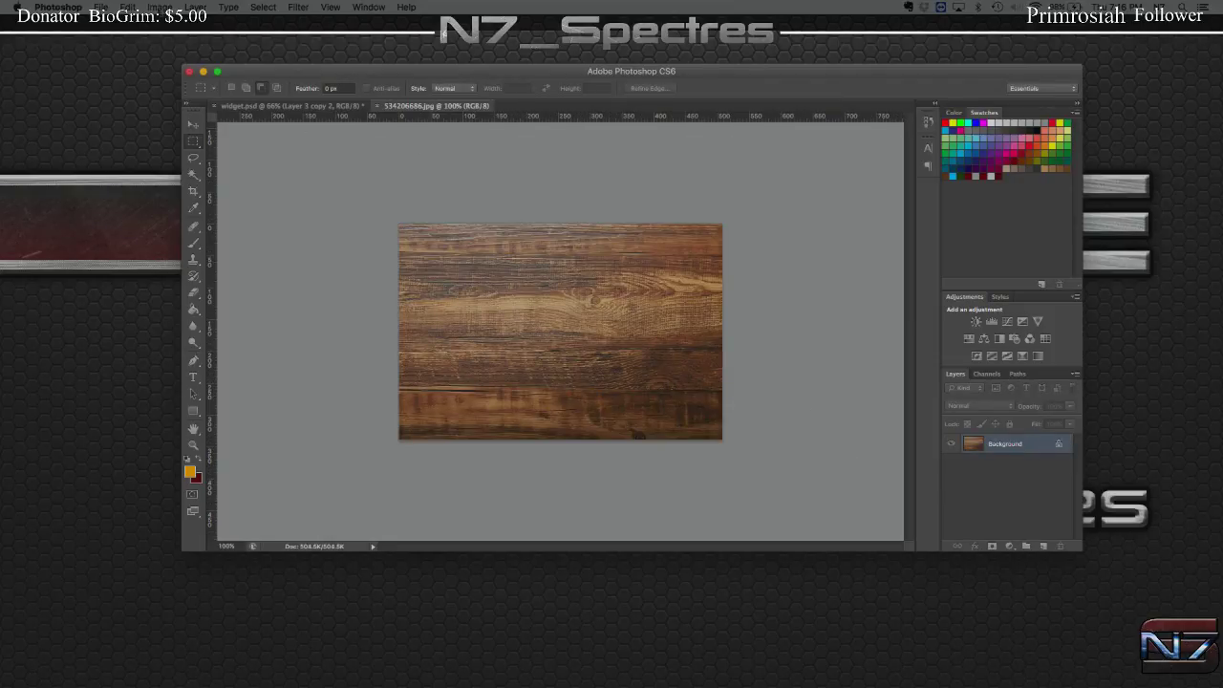
# Open Pine-Knotty-Wooden-Texture-for-Logo-Design.jpg as a separate document.
pyautogui.click(99, 7)
pyautogui.click(100, 6)
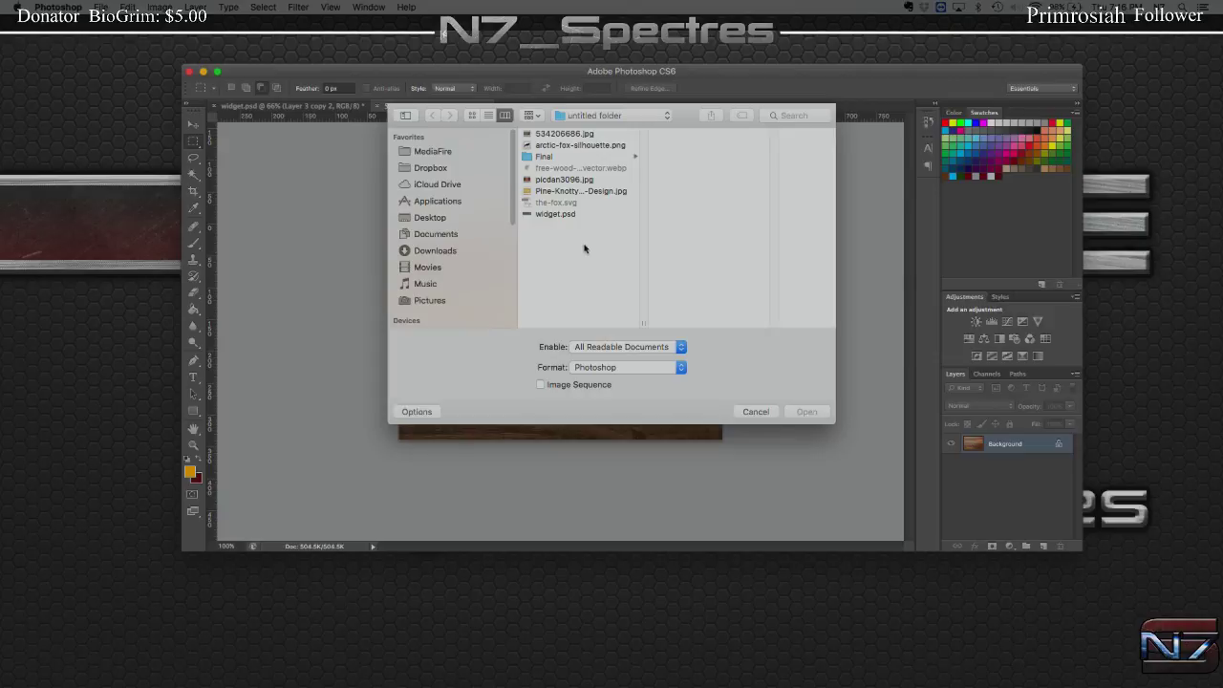
pyautogui.click(571, 192)
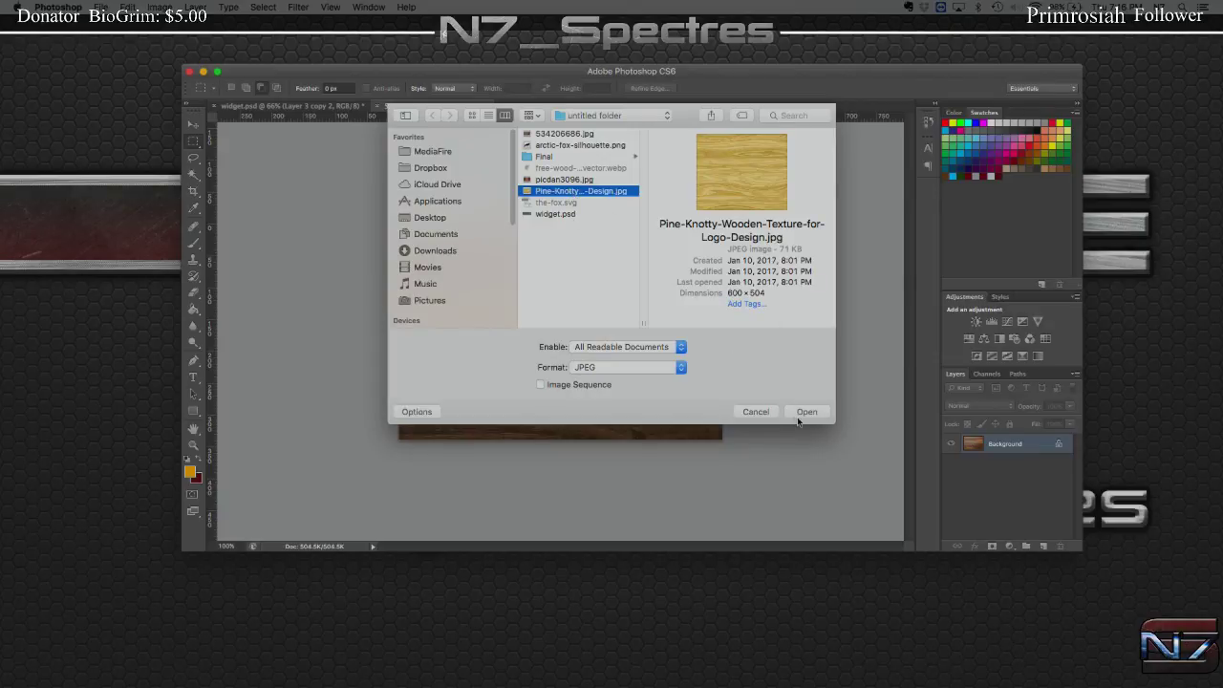
pyautogui.click(806, 412)
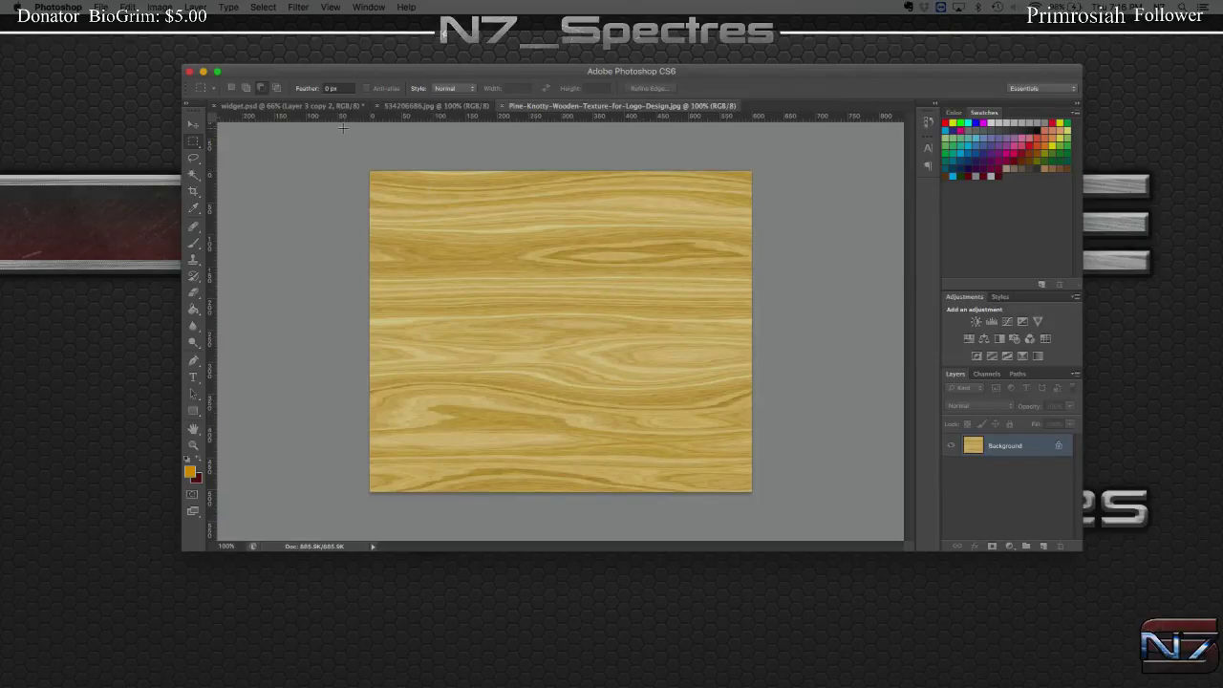
# Cycle through the widget.psd, dark wood and pine tabs, ending on the dark wood photo.
pyautogui.click(287, 105)
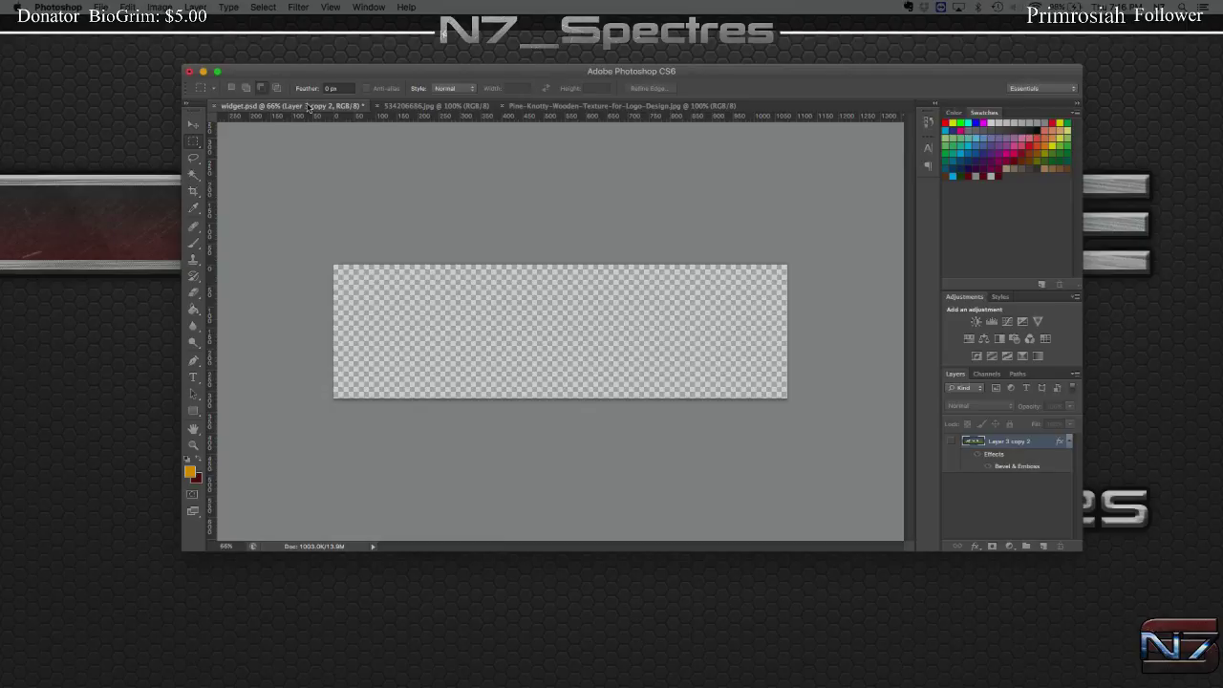
pyautogui.click(440, 107)
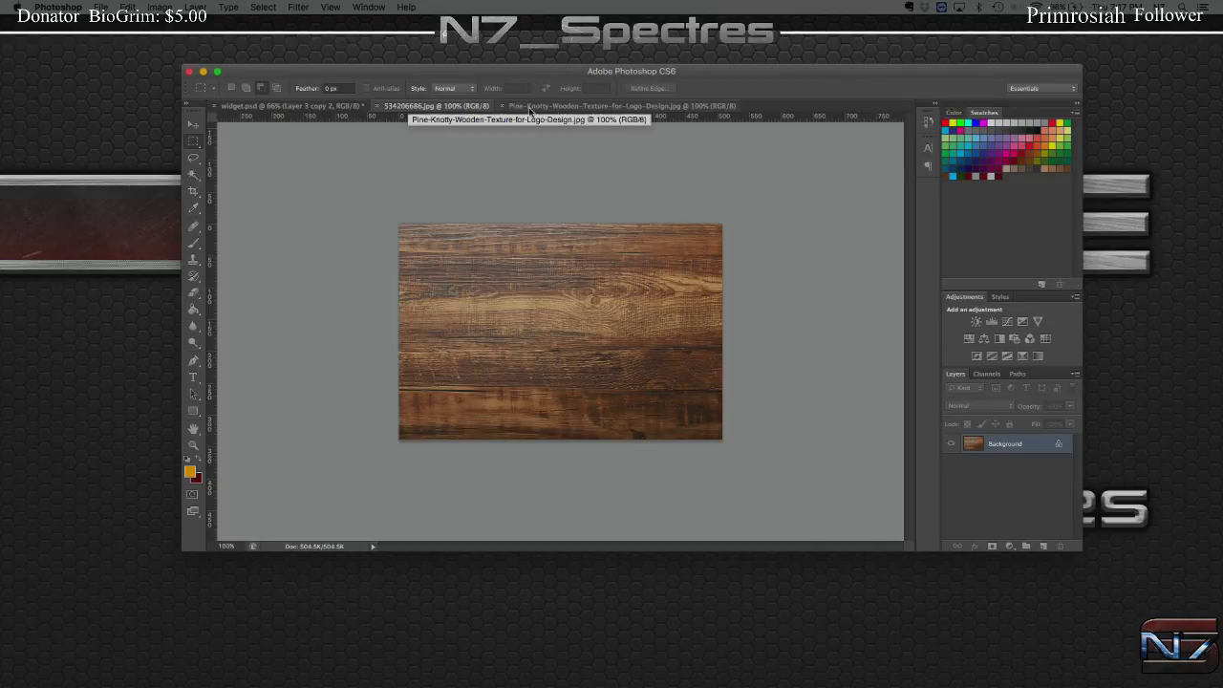
pyautogui.click(529, 107)
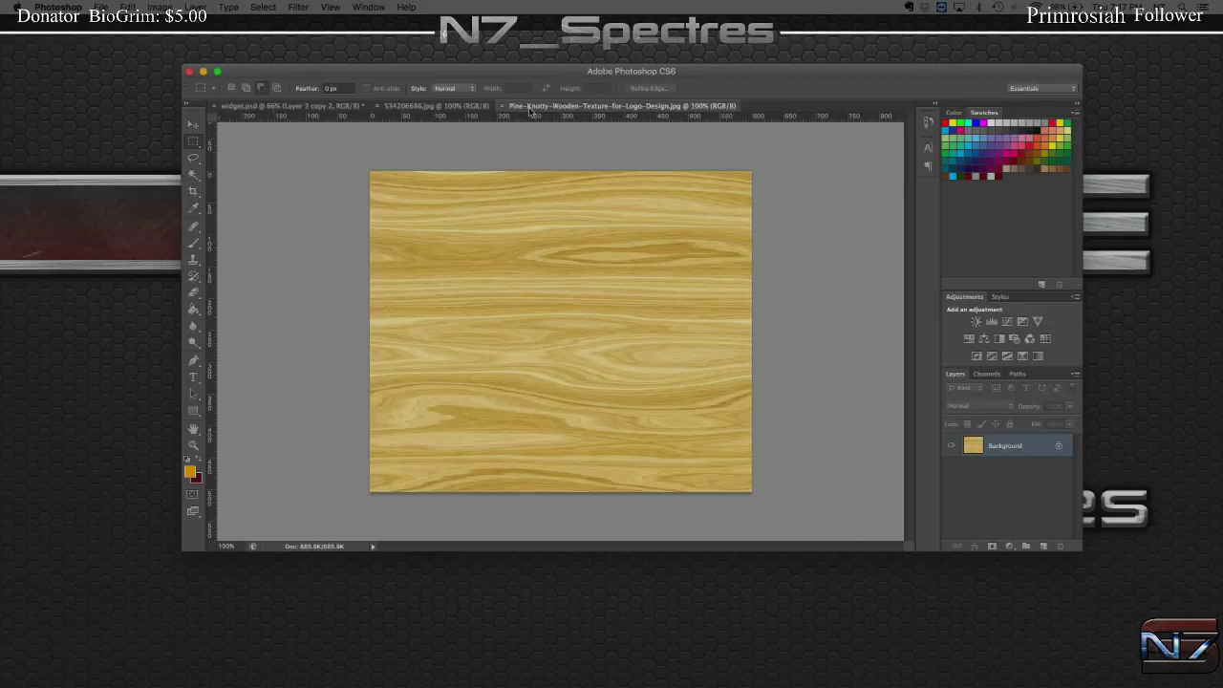
pyautogui.click(434, 107)
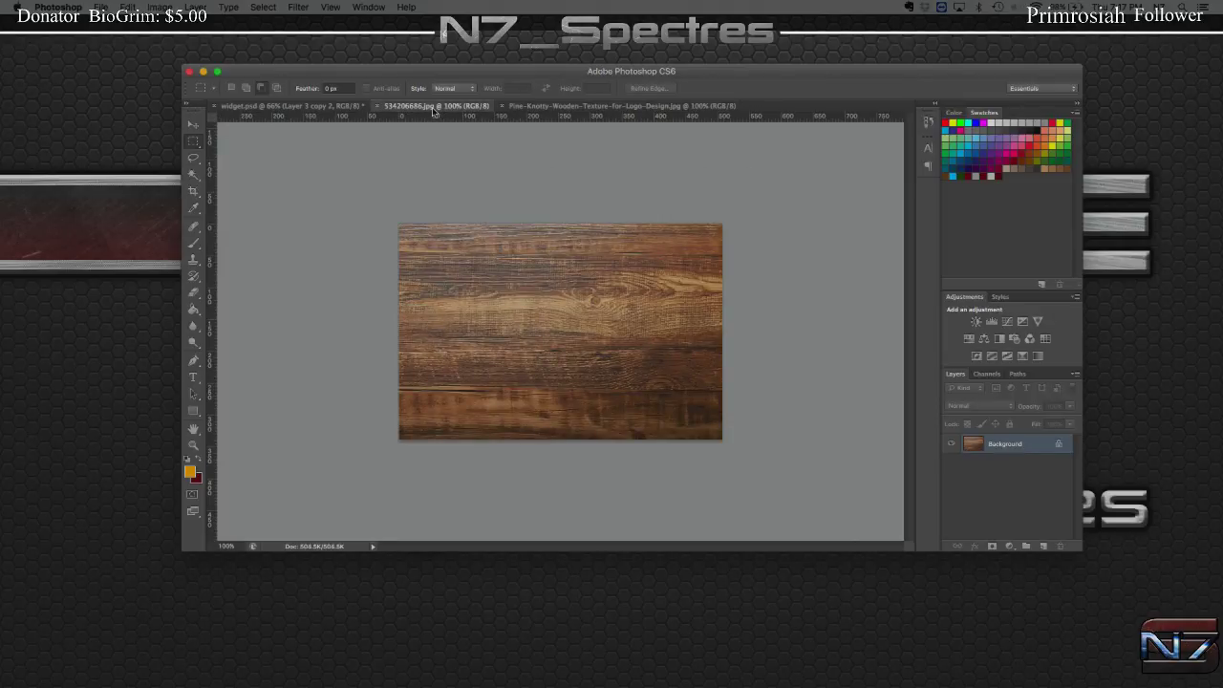
# Drag the dark wood into widget.psd, scale it proportionally to fill the banner, then open the Open dialog.
pyautogui.click(193, 124)
pyautogui.moveTo(611, 351); pyautogui.dragTo(380, 191)
pyautogui.moveTo(554, 363); pyautogui.dragTo(578, 325)
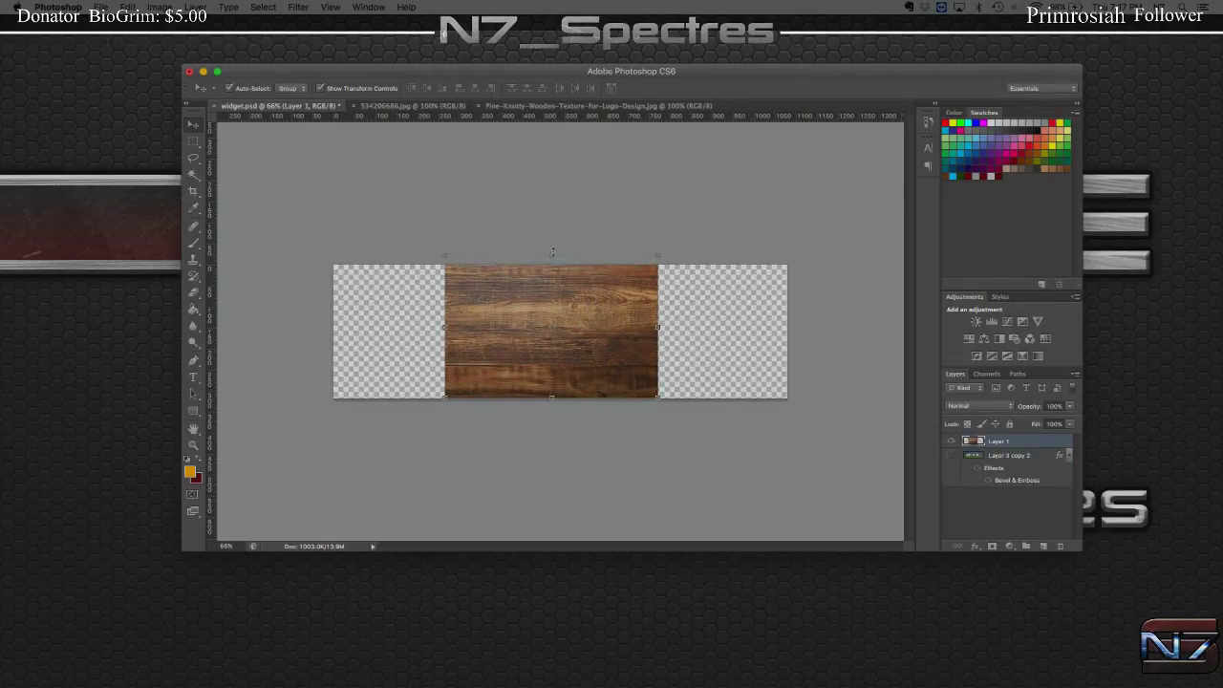
pyautogui.click(552, 252)
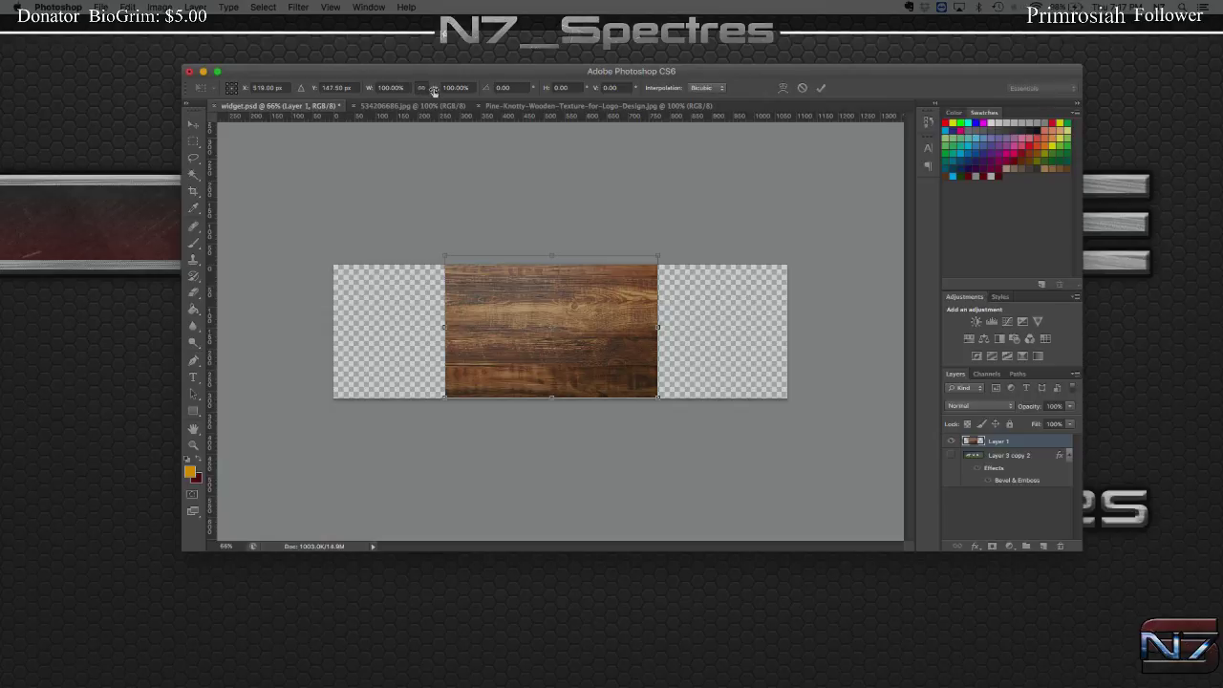
pyautogui.moveTo(433, 88); pyautogui.dragTo(527, 104)
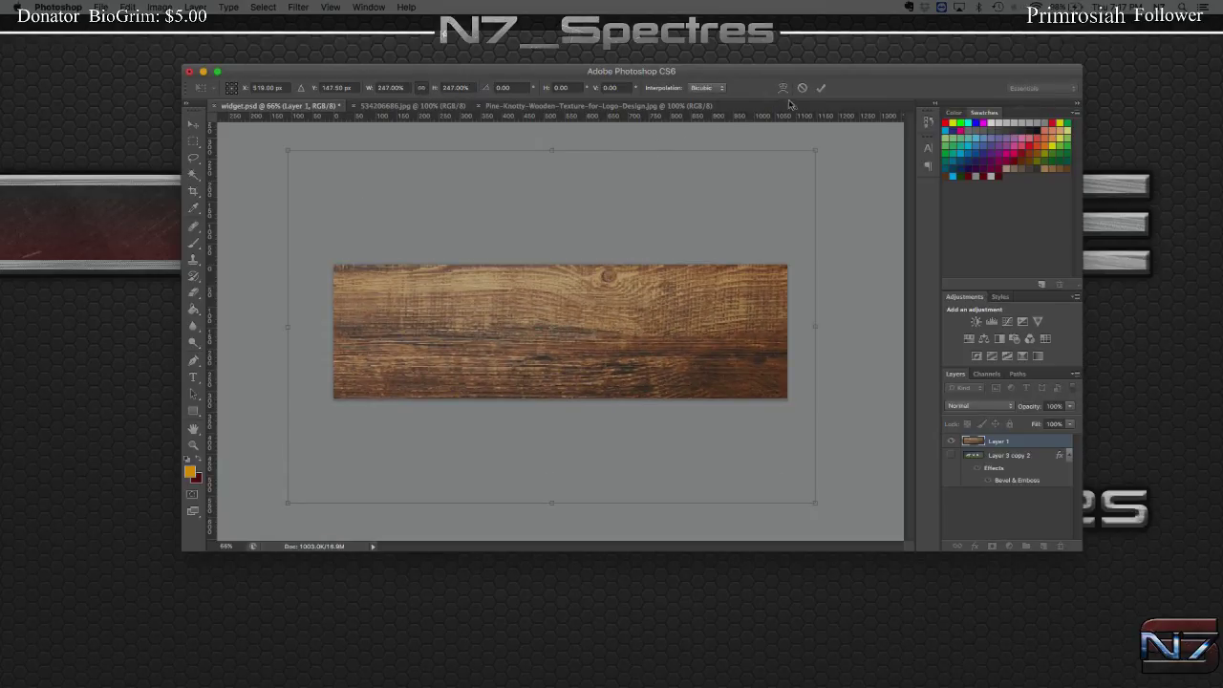
pyautogui.click(821, 88)
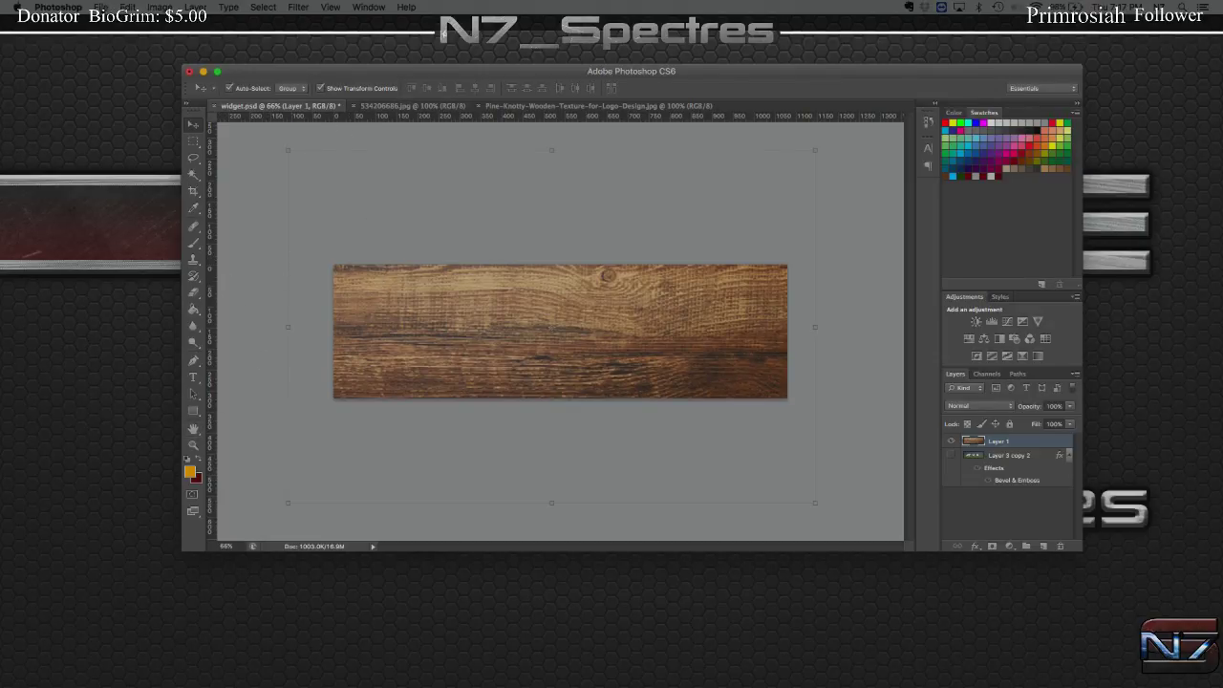
pyautogui.click(100, 7)
pyautogui.click(115, 36)
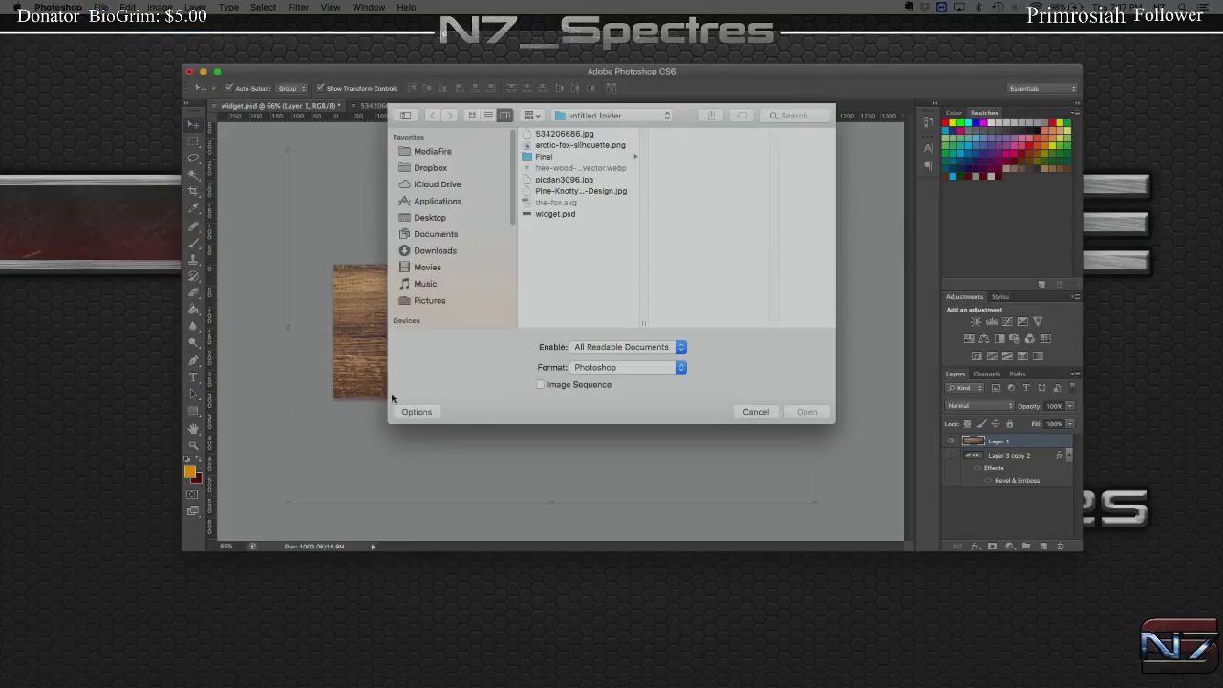
# Preview the About, Schedule and Media banners in Final, open Media.png, then close it.
pyautogui.click(547, 159)
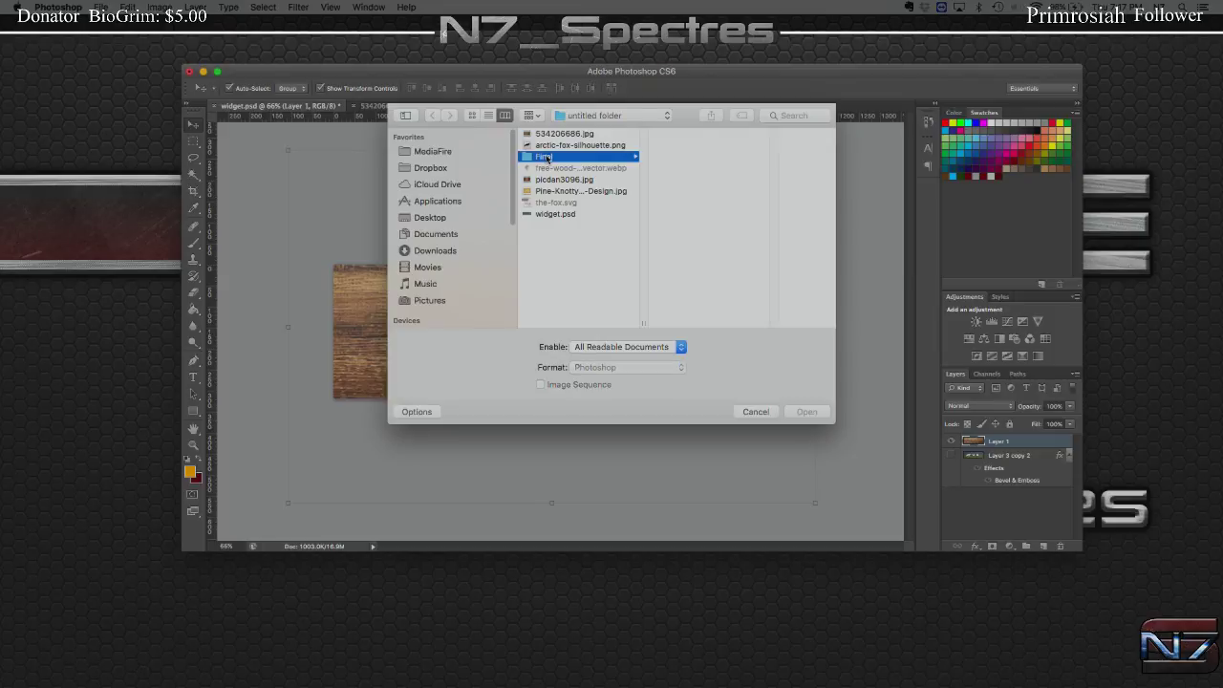
pyautogui.click(659, 135)
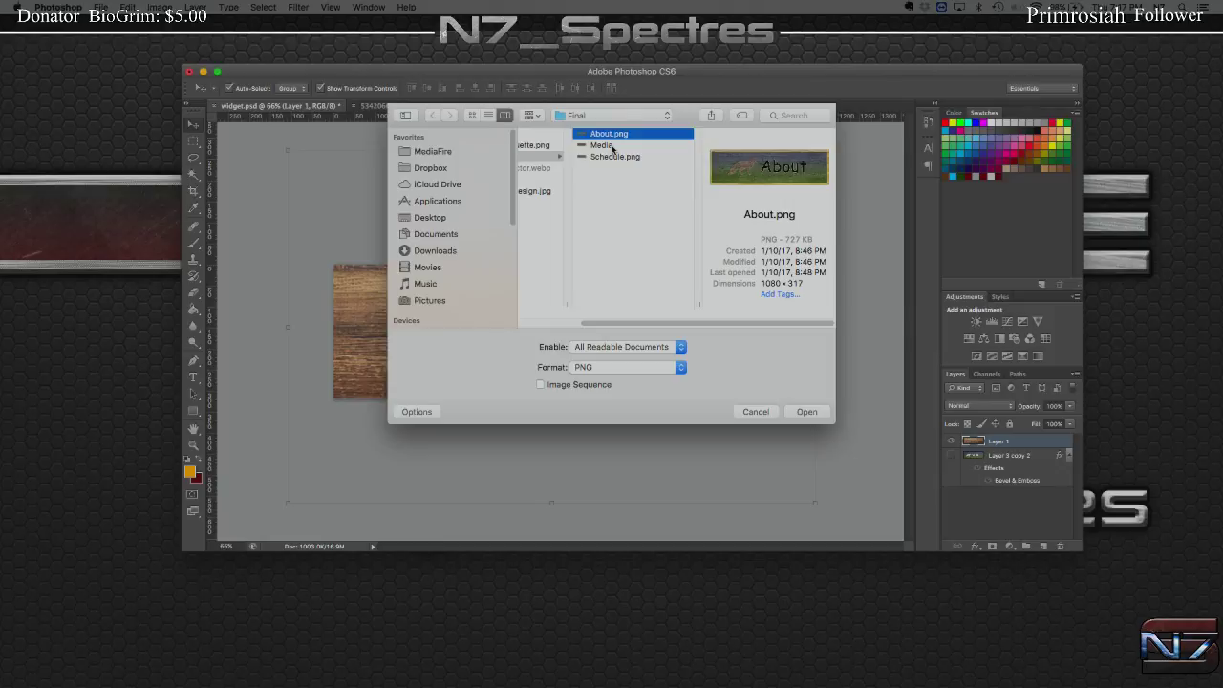
pyautogui.click(612, 147)
pyautogui.click(609, 158)
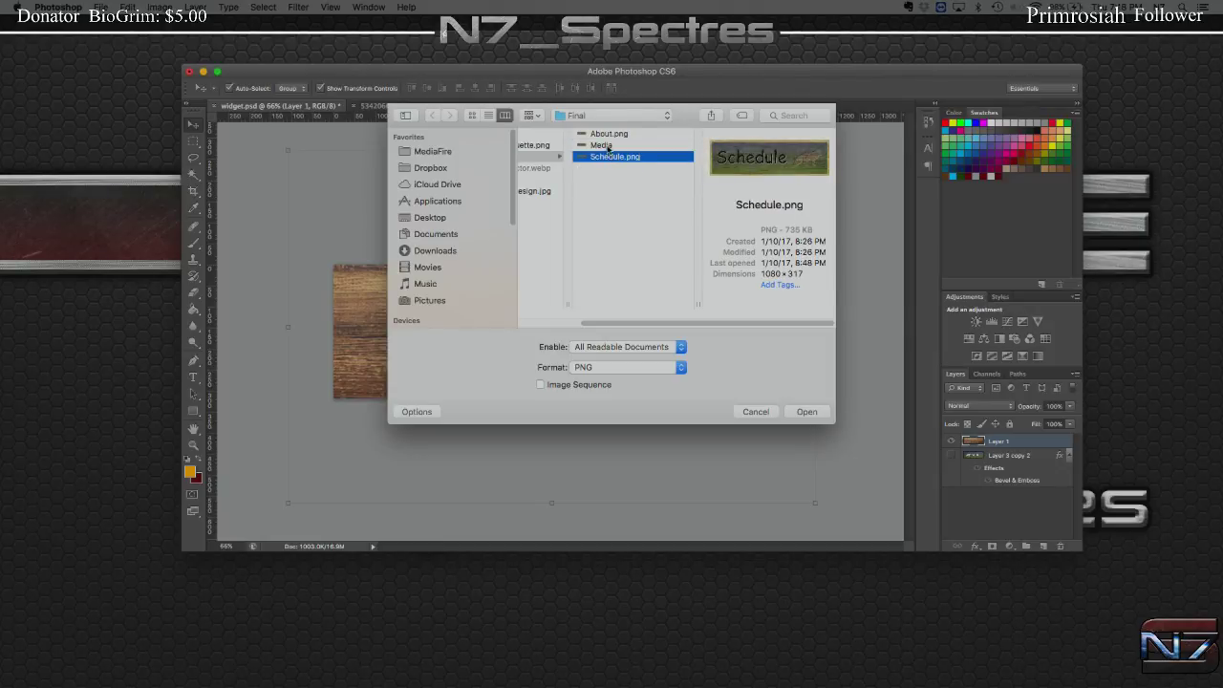
pyautogui.click(609, 138)
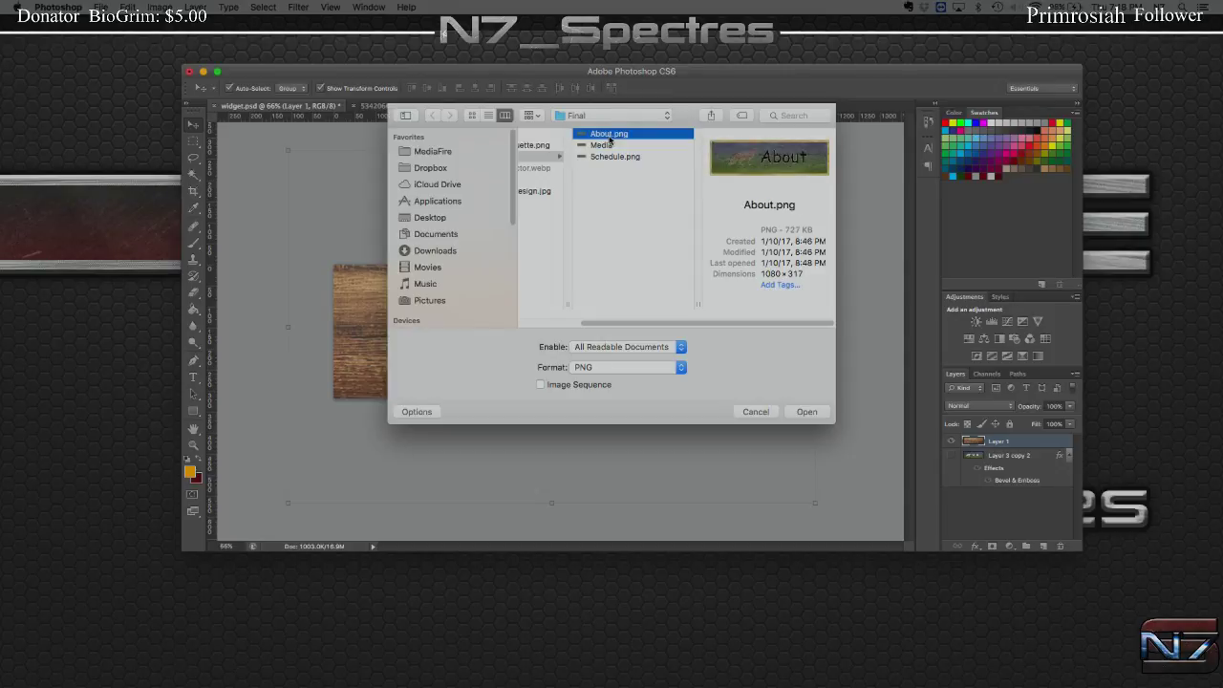
pyautogui.click(607, 146)
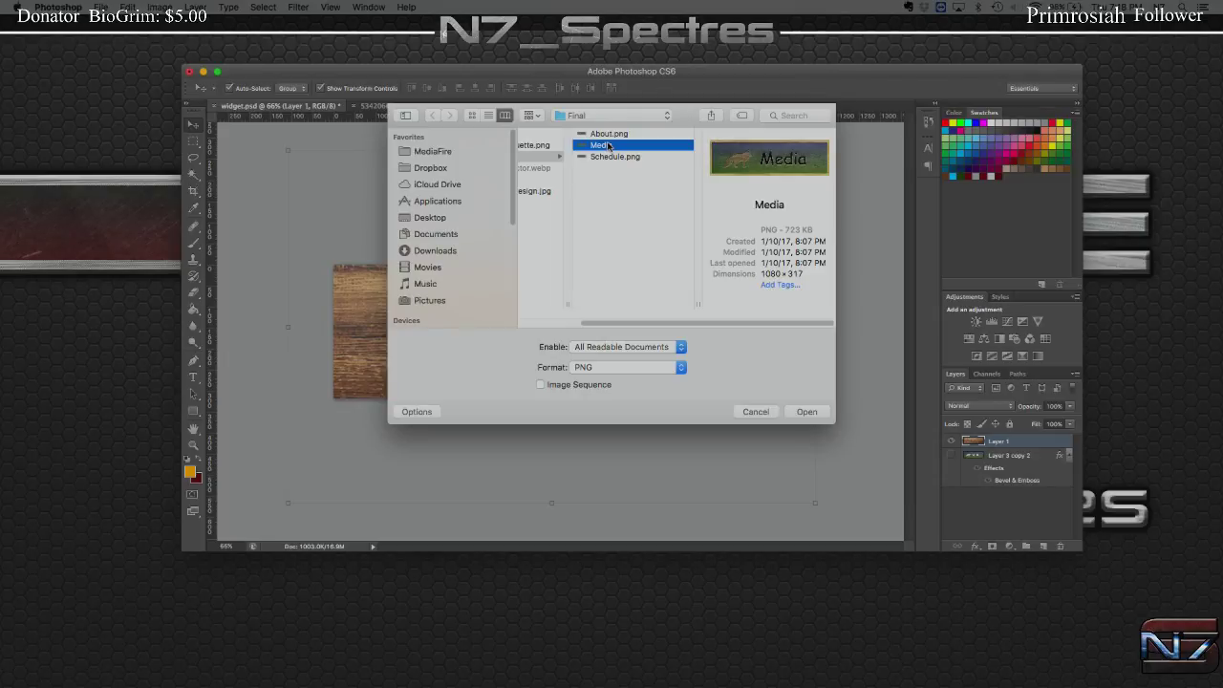
pyautogui.click(806, 411)
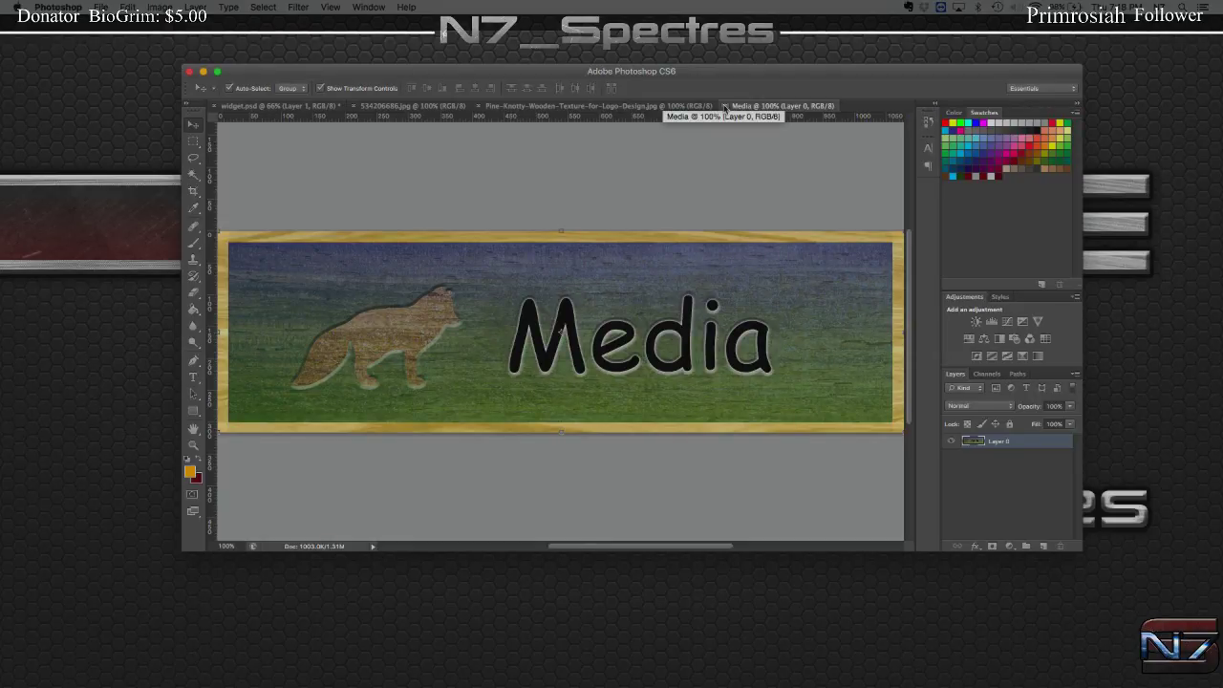
pyautogui.click(724, 106)
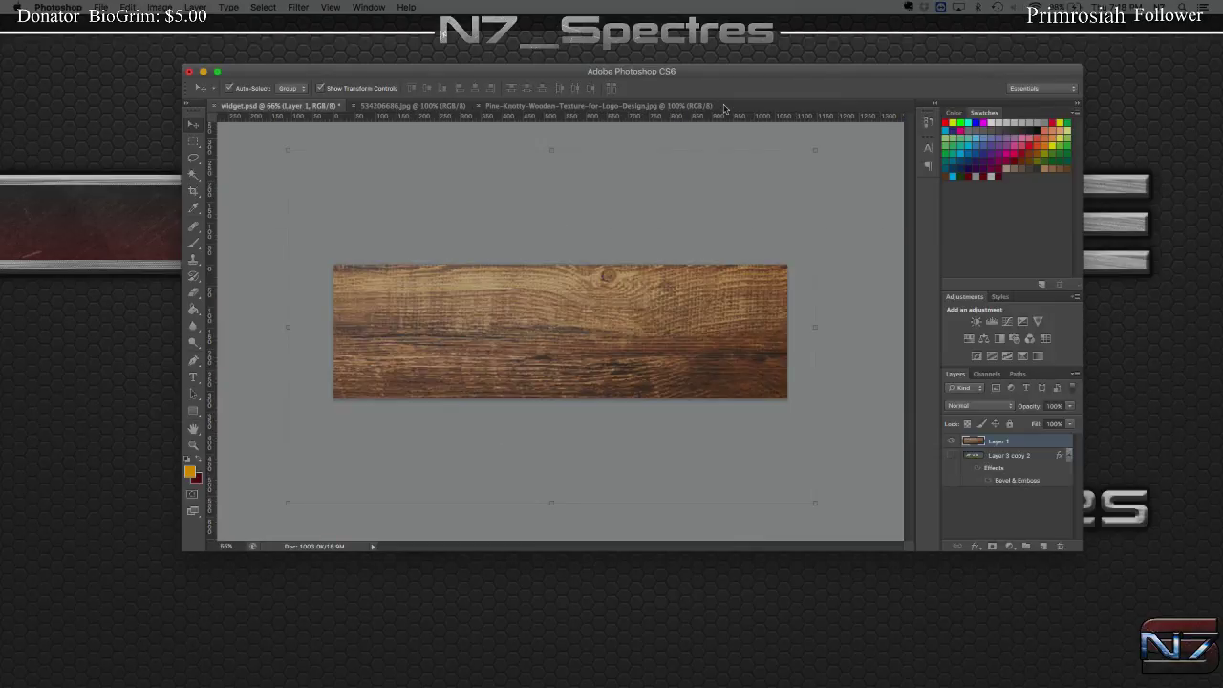
# Sample foreground and background colours from the image and duplicate Layer 1.
pyautogui.press('i')
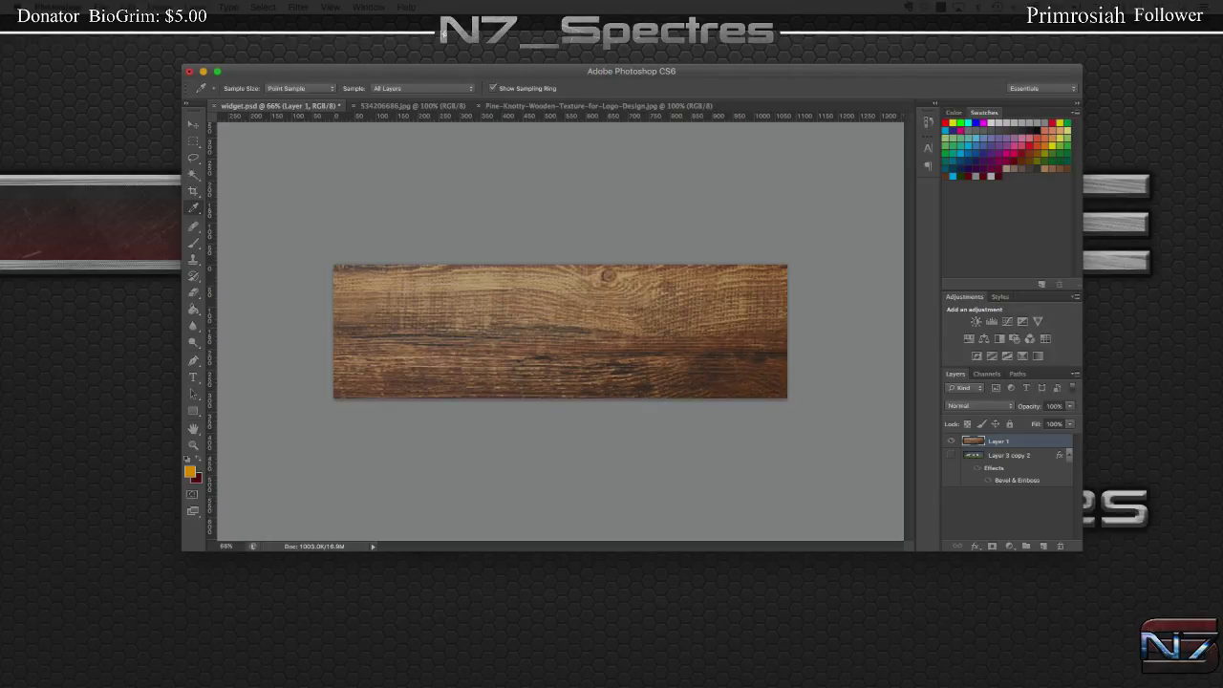
pyautogui.press('v')
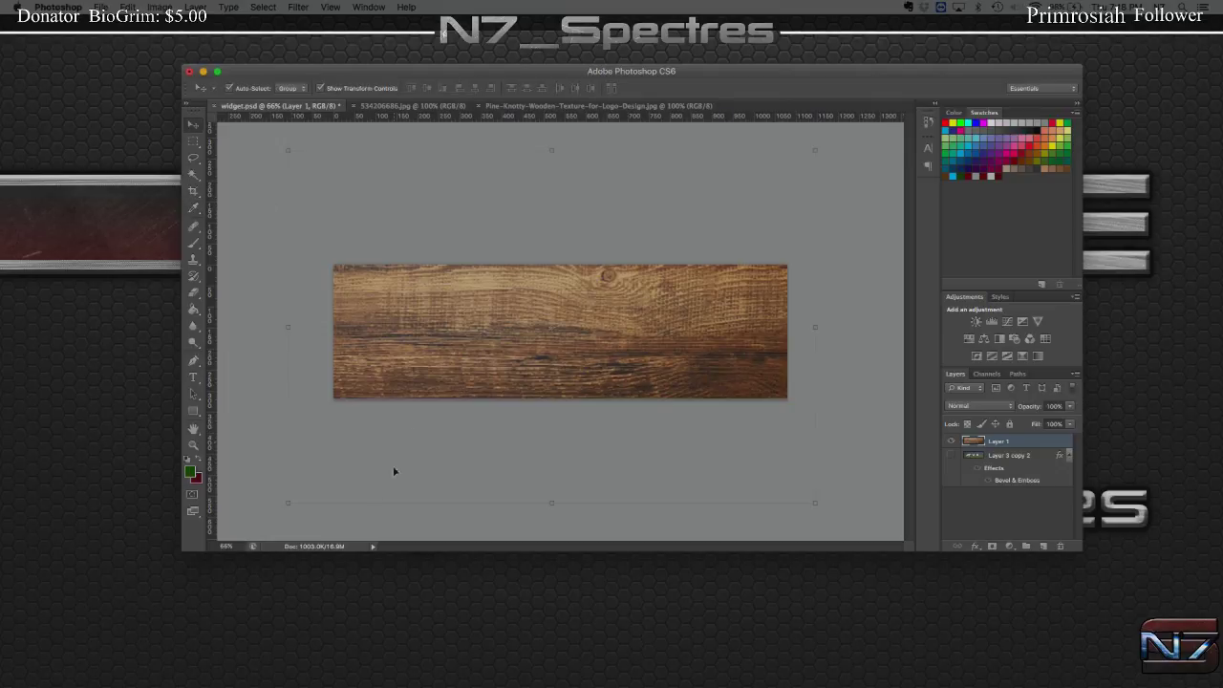
pyautogui.click(200, 462)
pyautogui.press('i')
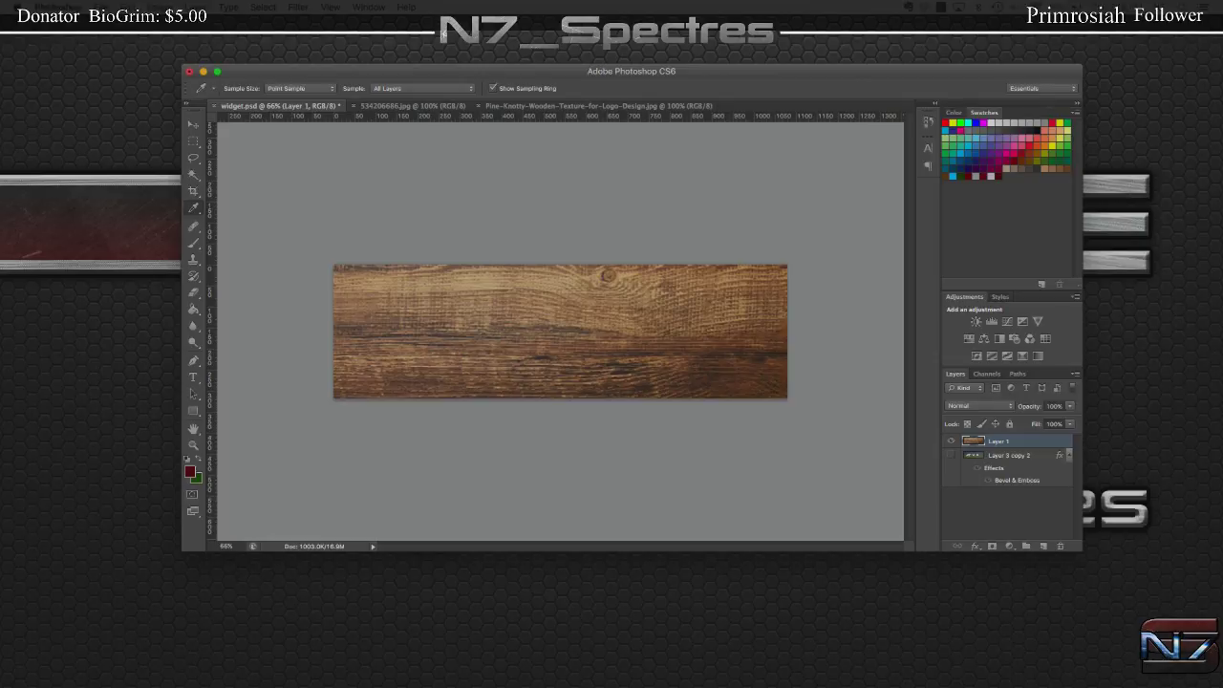
pyautogui.press('v')
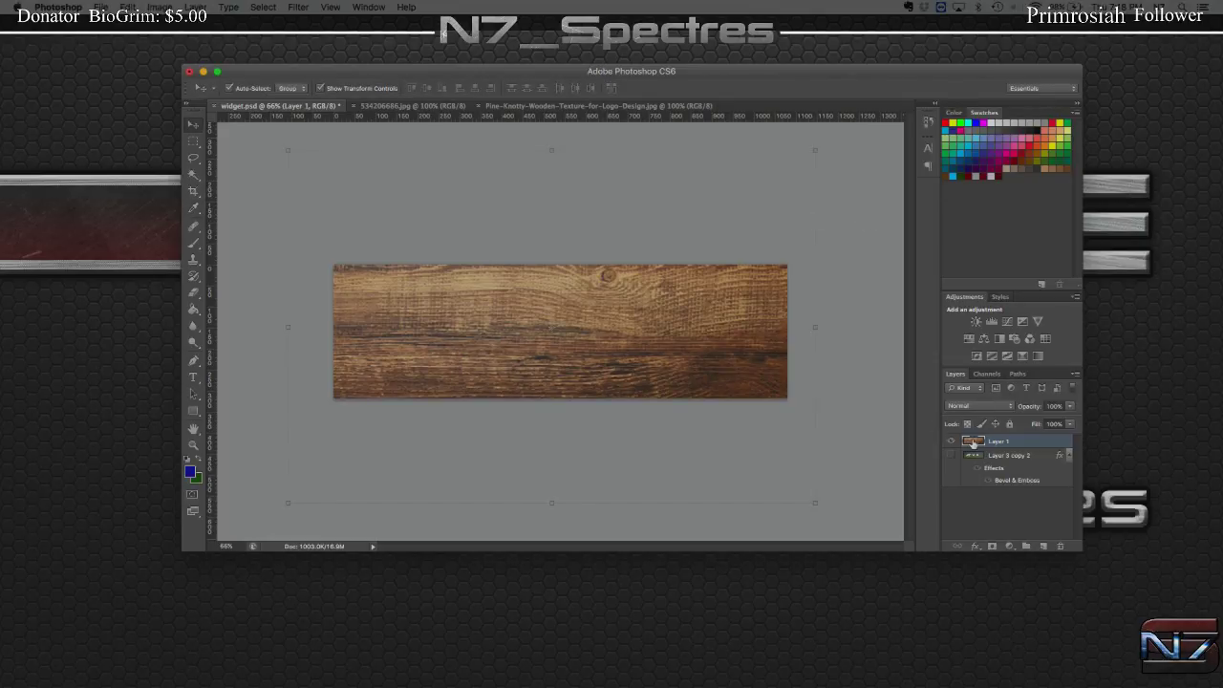
pyautogui.press('super+j')
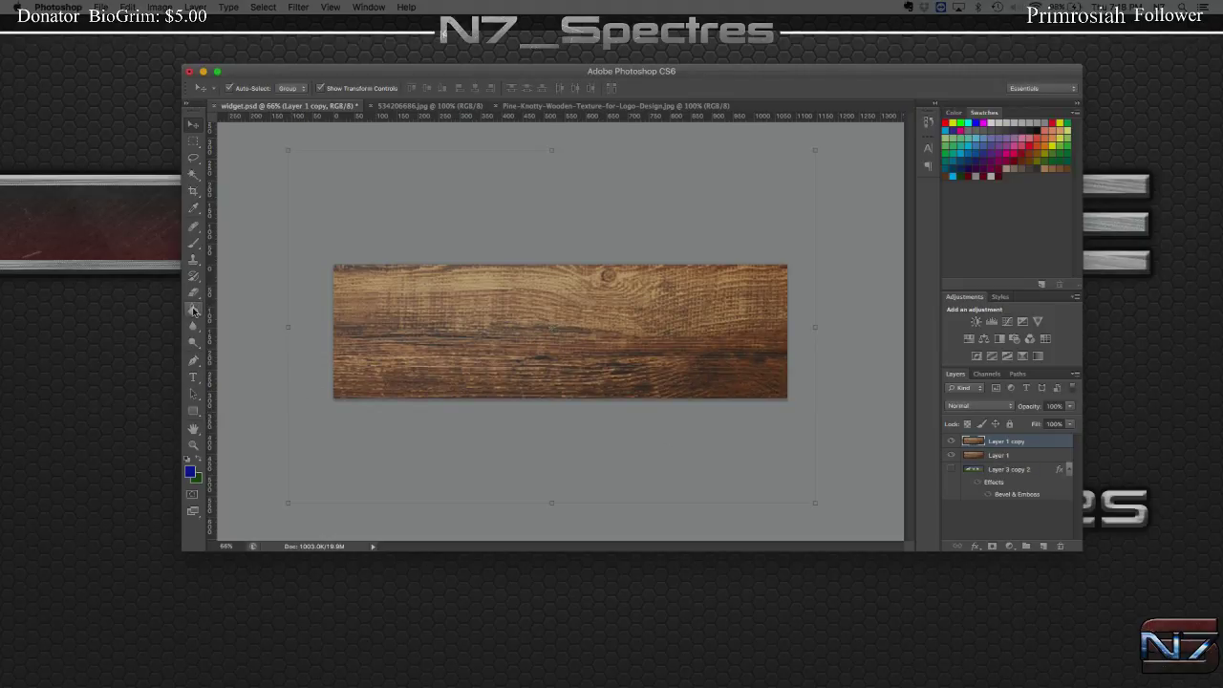
# Fill Layer 1 copy with a vertical linear green-to-blue gradient, undoing a radial attempt.
pyautogui.moveTo(193, 309); pyautogui.dragTo(222, 311)
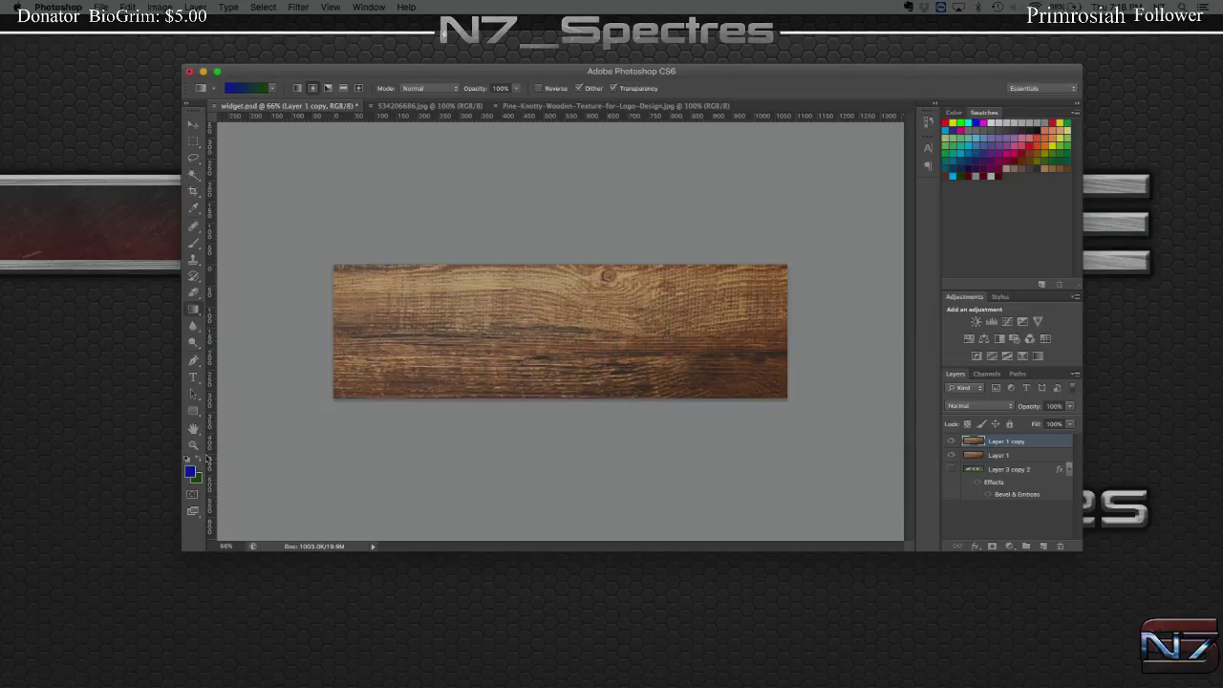
pyautogui.moveTo(564, 393); pyautogui.dragTo(566, 222)
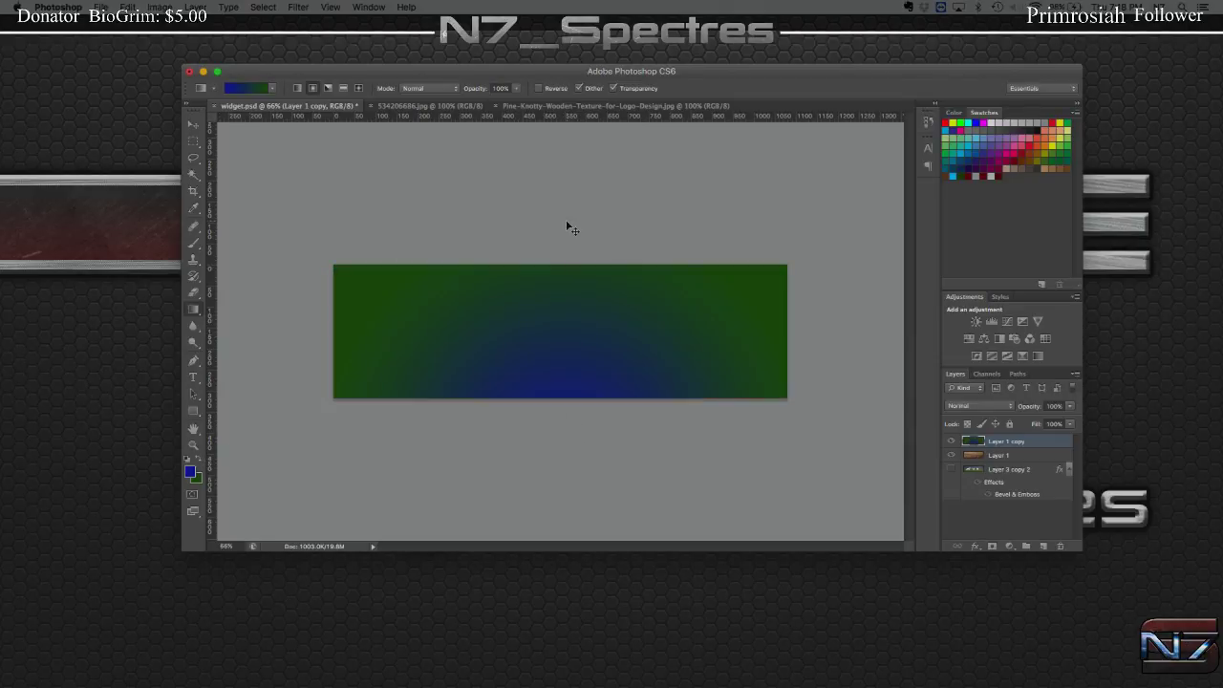
pyautogui.press('super+z')
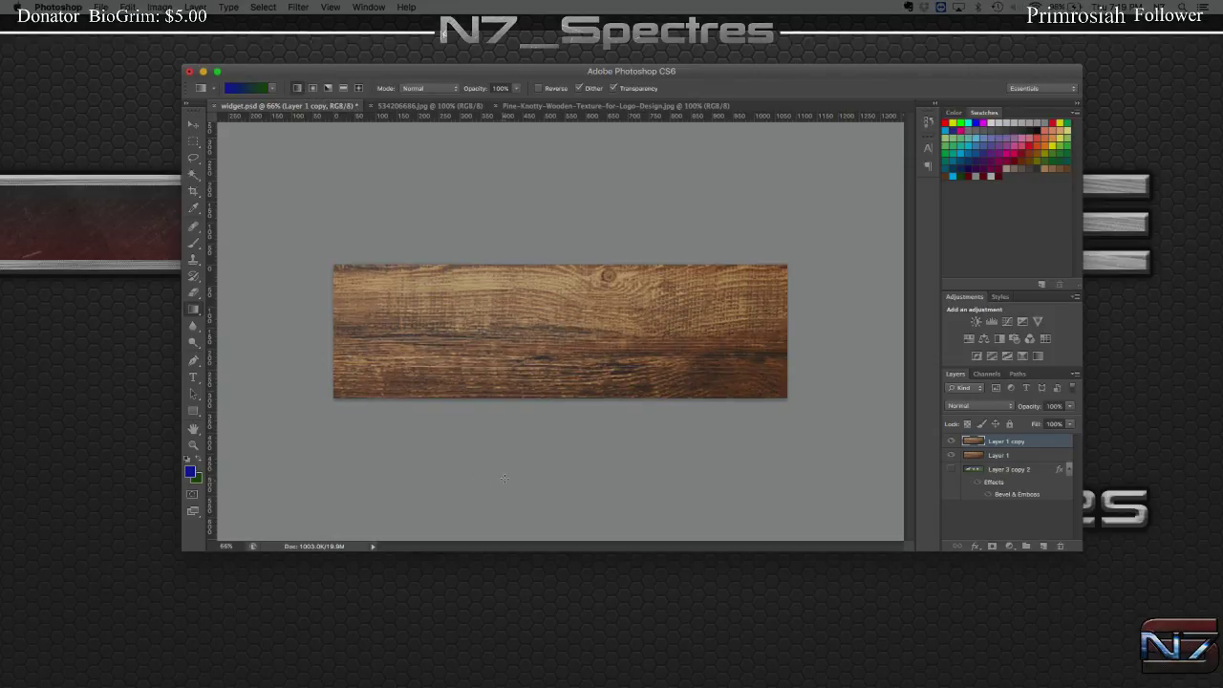
pyautogui.moveTo(514, 198); pyautogui.dragTo(512, 203)
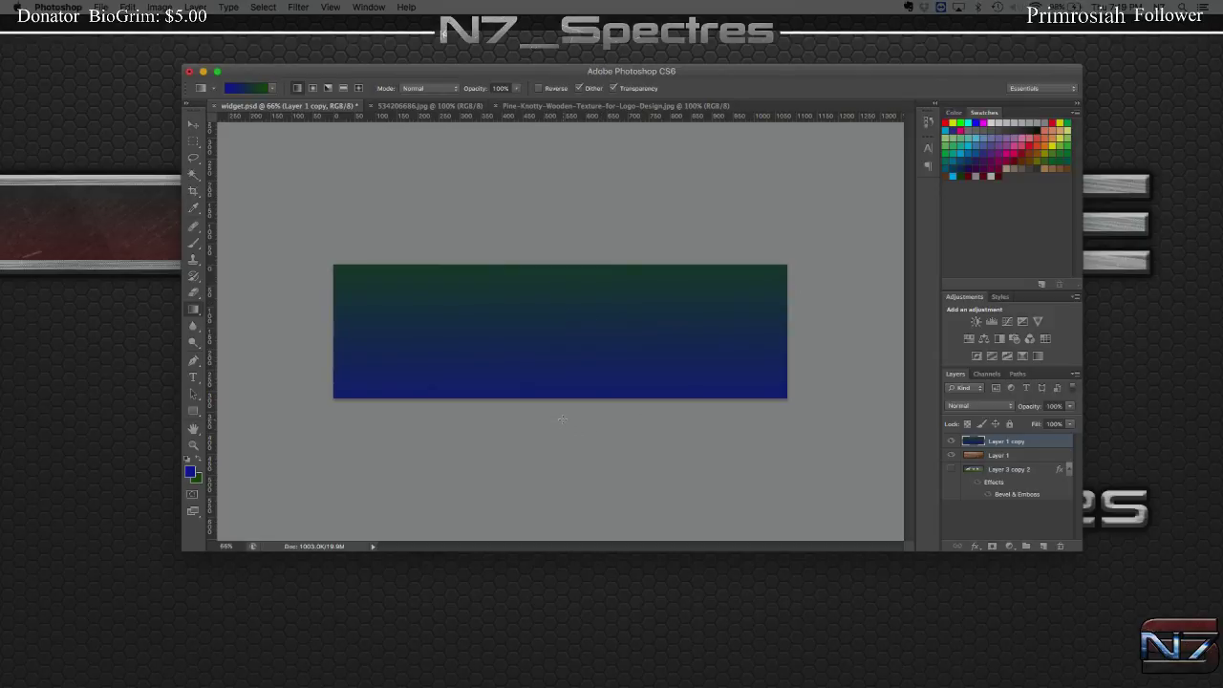
pyautogui.moveTo(562, 419); pyautogui.dragTo(563, 240)
# Lower the gradient layer's opacity to roughly 30–40%, ending at 36%.
pyautogui.moveTo(1070, 406); pyautogui.dragTo(1037, 424)
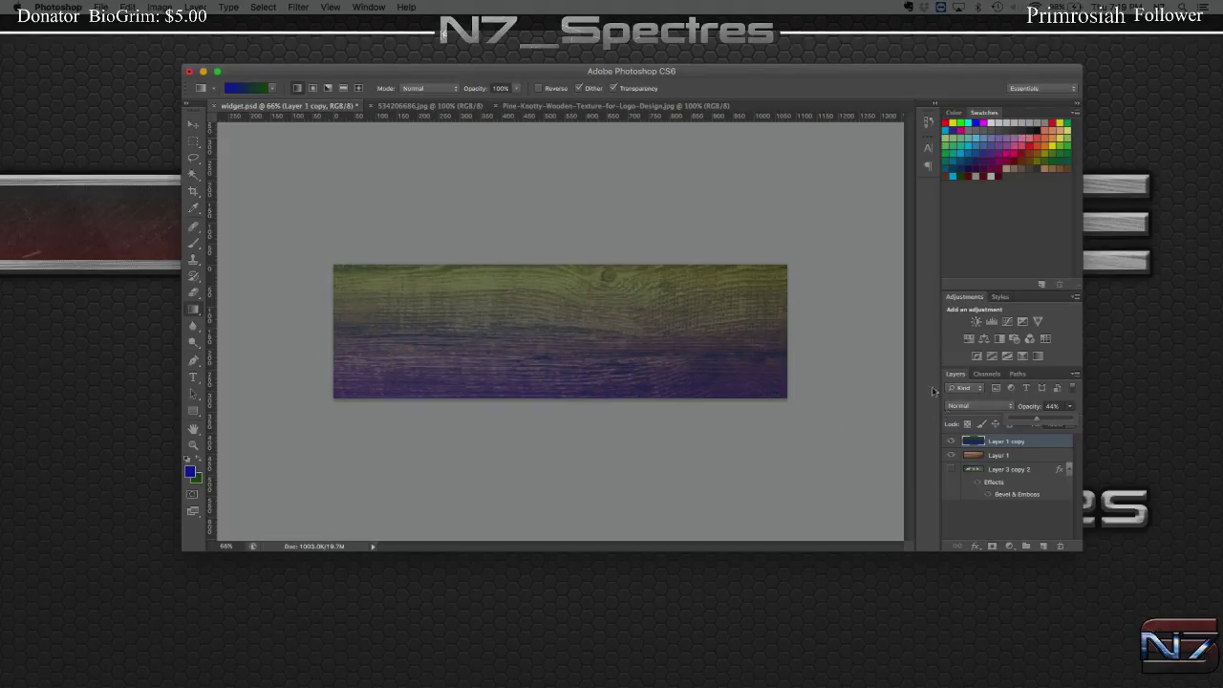
pyautogui.click(1056, 406)
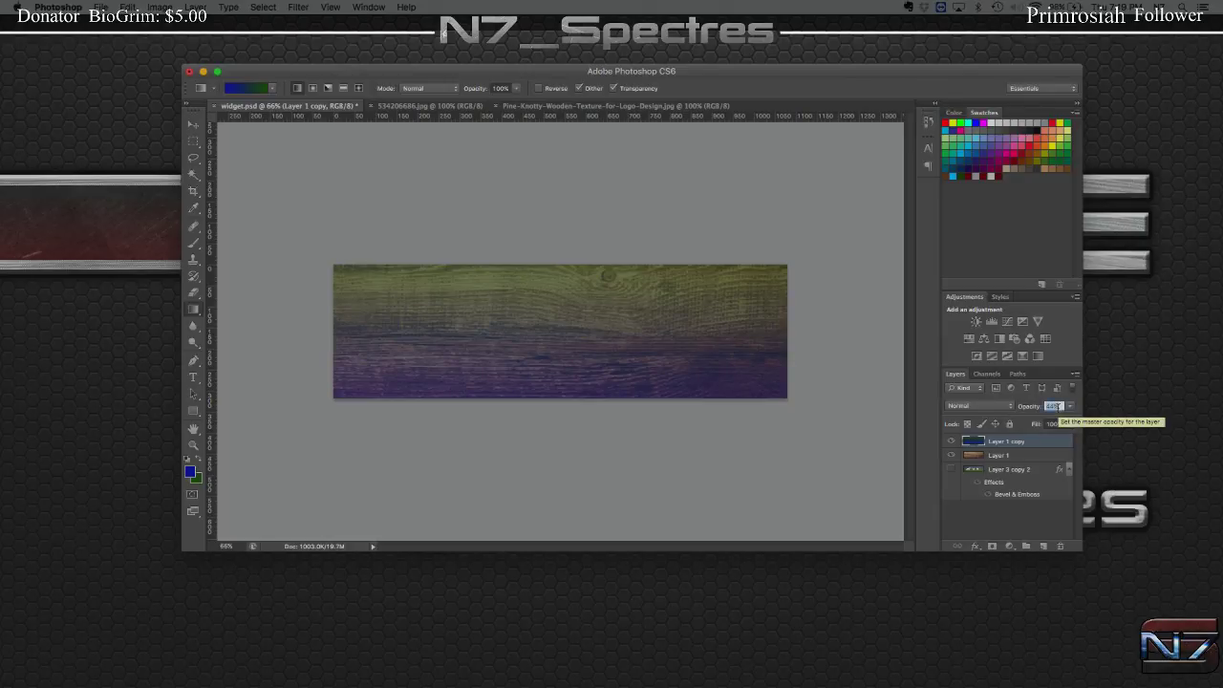
pyautogui.write('30')
pyautogui.press('Return')
pyautogui.write('40')
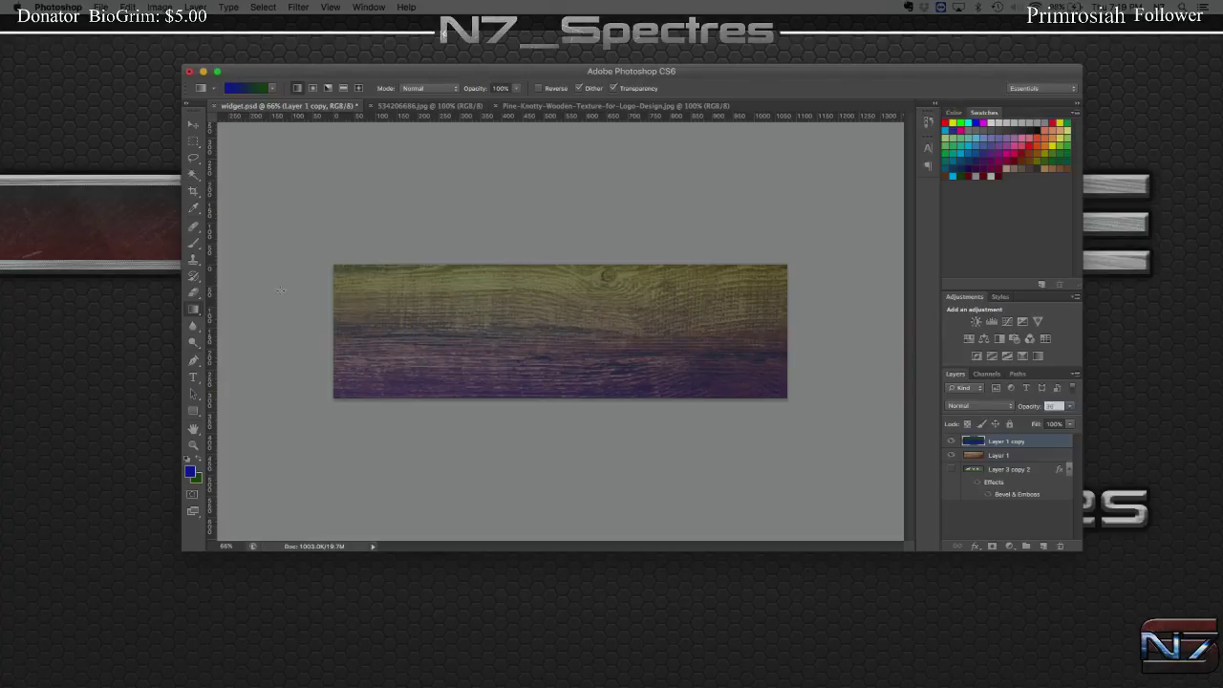
pyautogui.click(193, 158)
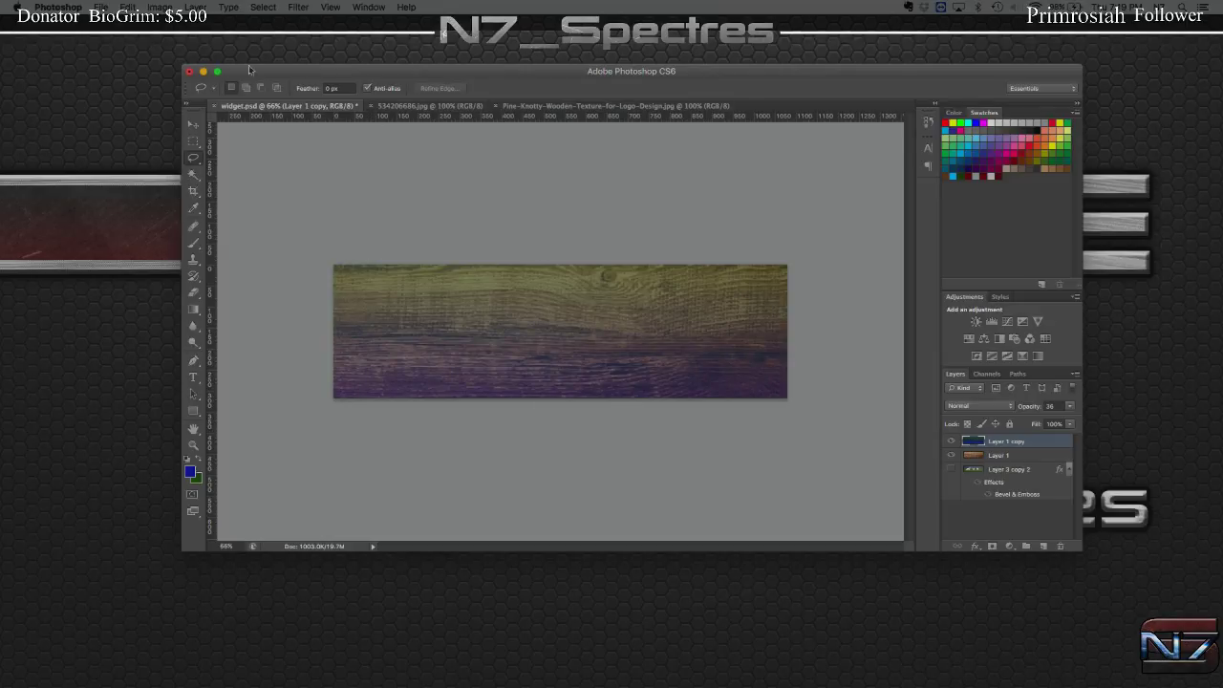
# Open arctic-fox-silhouette.png from the Desktop's untitled folder.
pyautogui.click(101, 8)
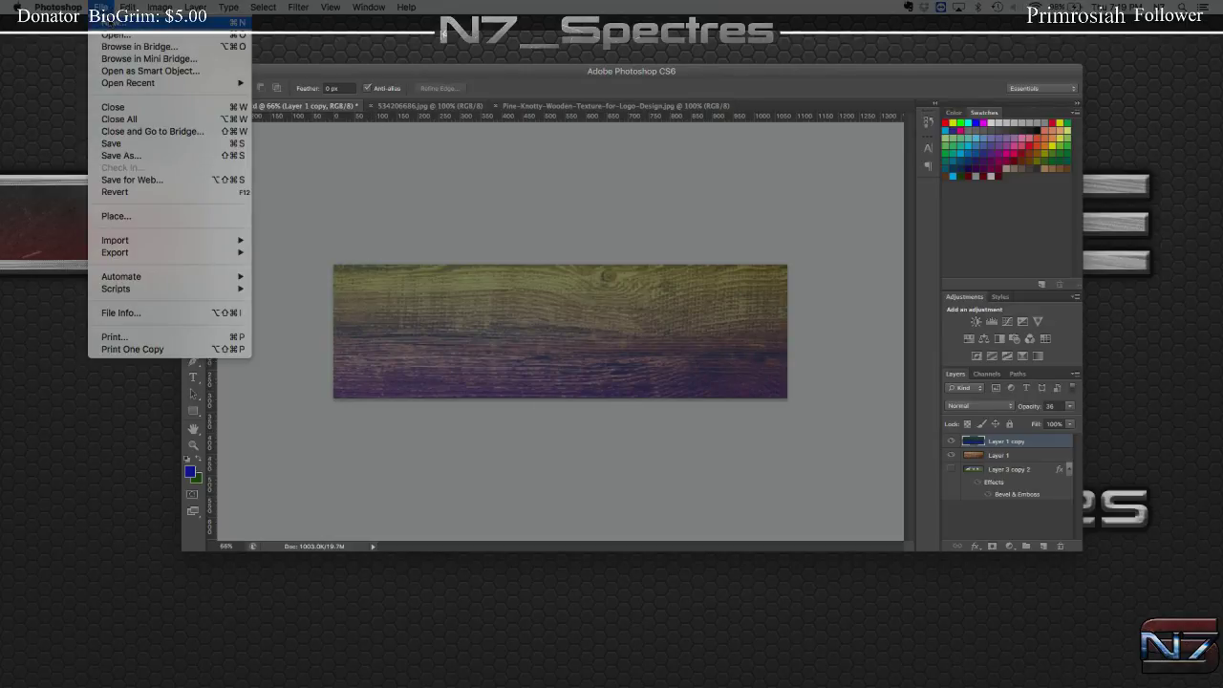
pyautogui.click(116, 34)
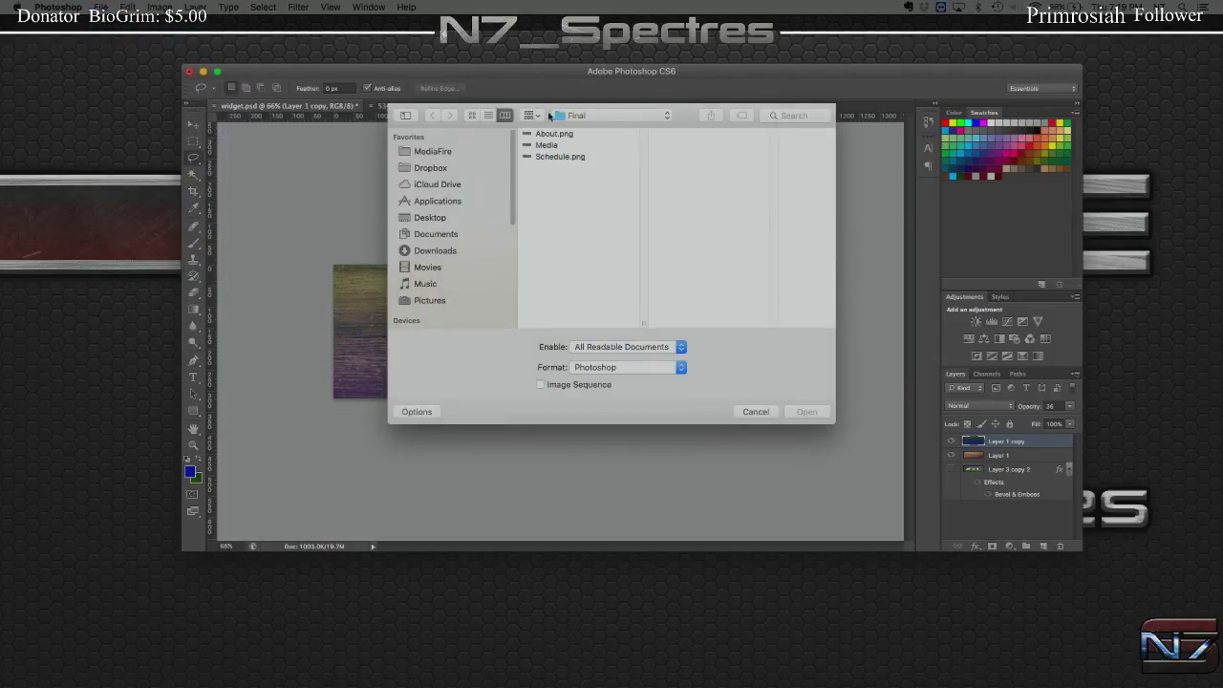
pyautogui.click(434, 219)
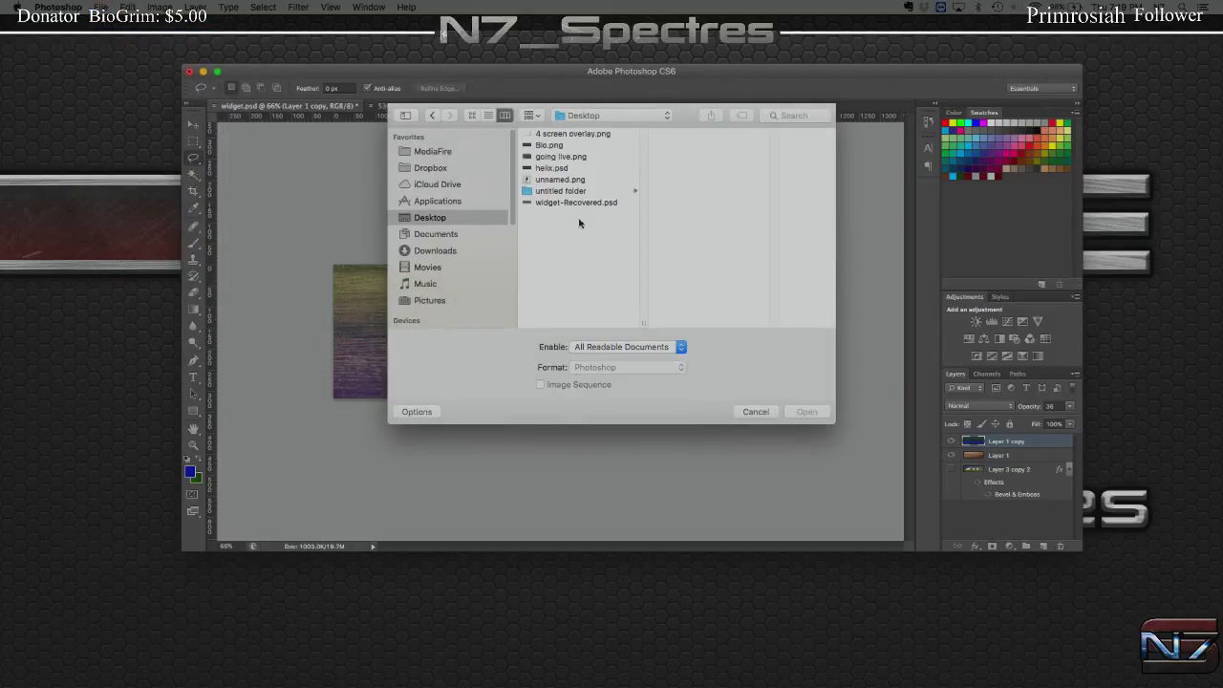
pyautogui.click(557, 192)
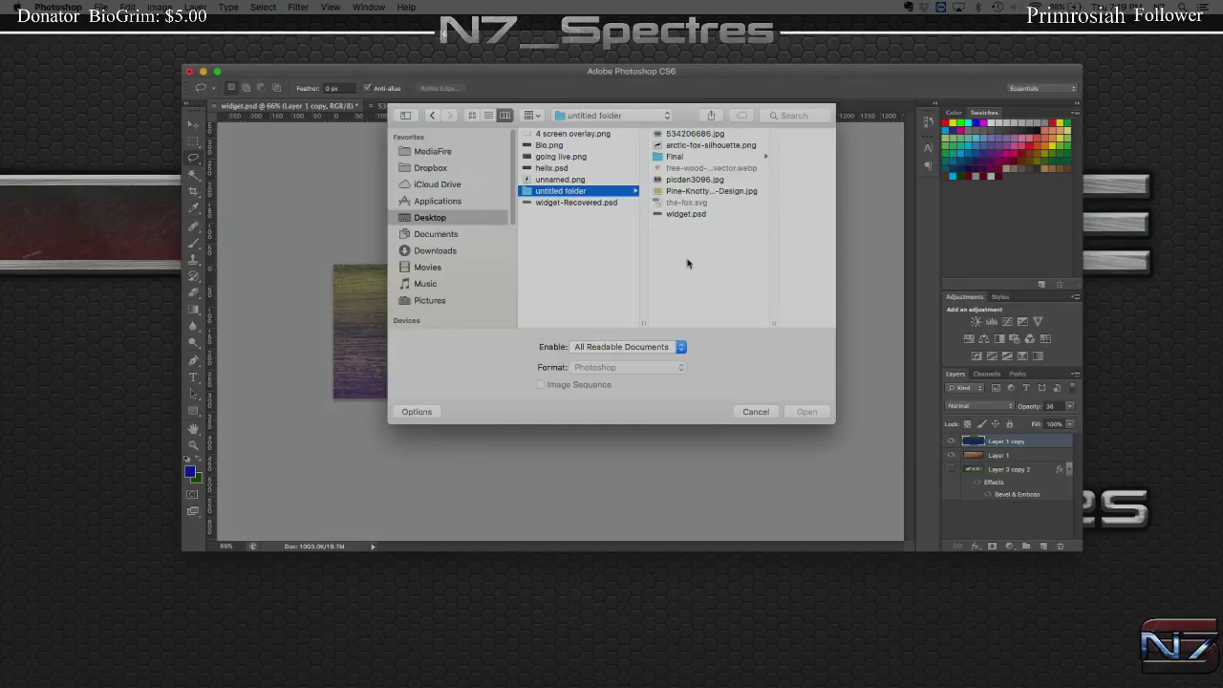
pyautogui.click(687, 145)
pyautogui.click(807, 412)
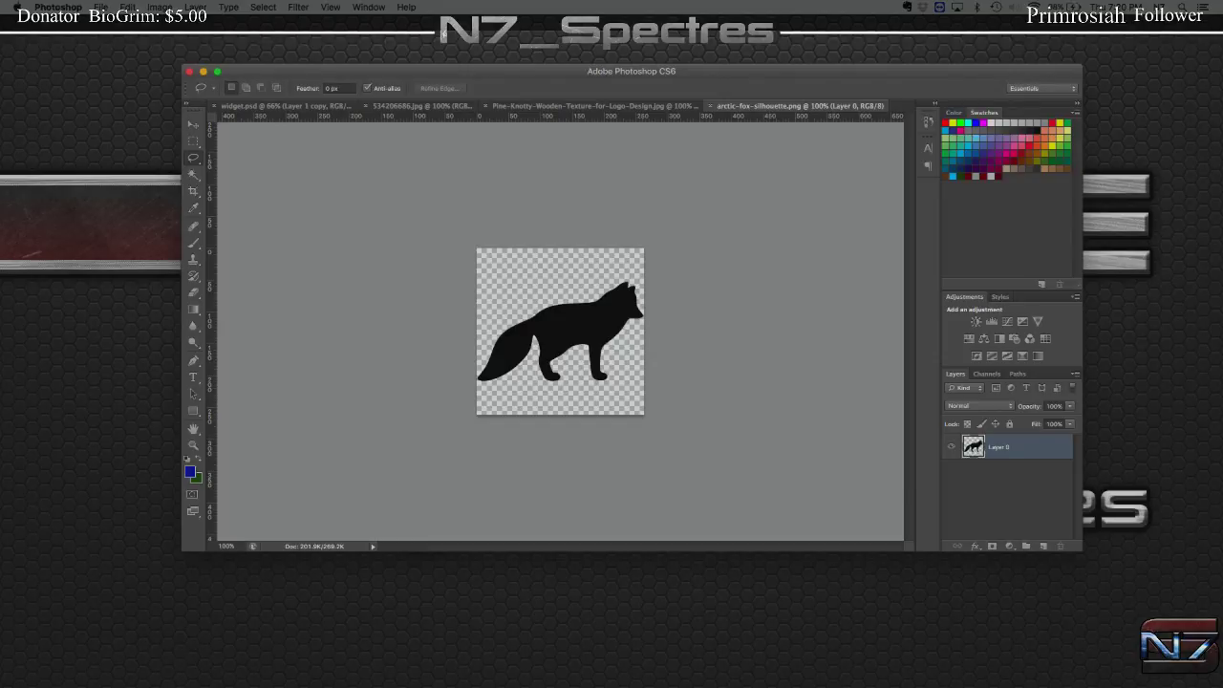
# Drag the black fox silhouette with the Move tool onto the banner, left of centre.
pyautogui.press('super+Tab')
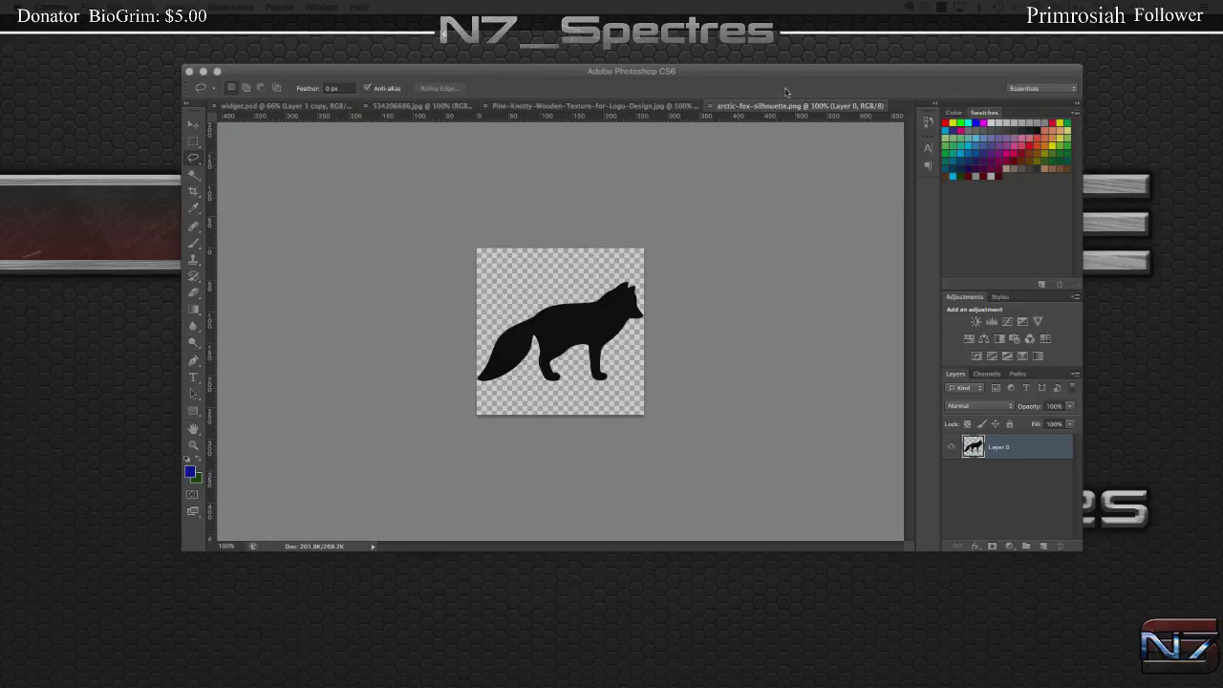
pyautogui.click(192, 128)
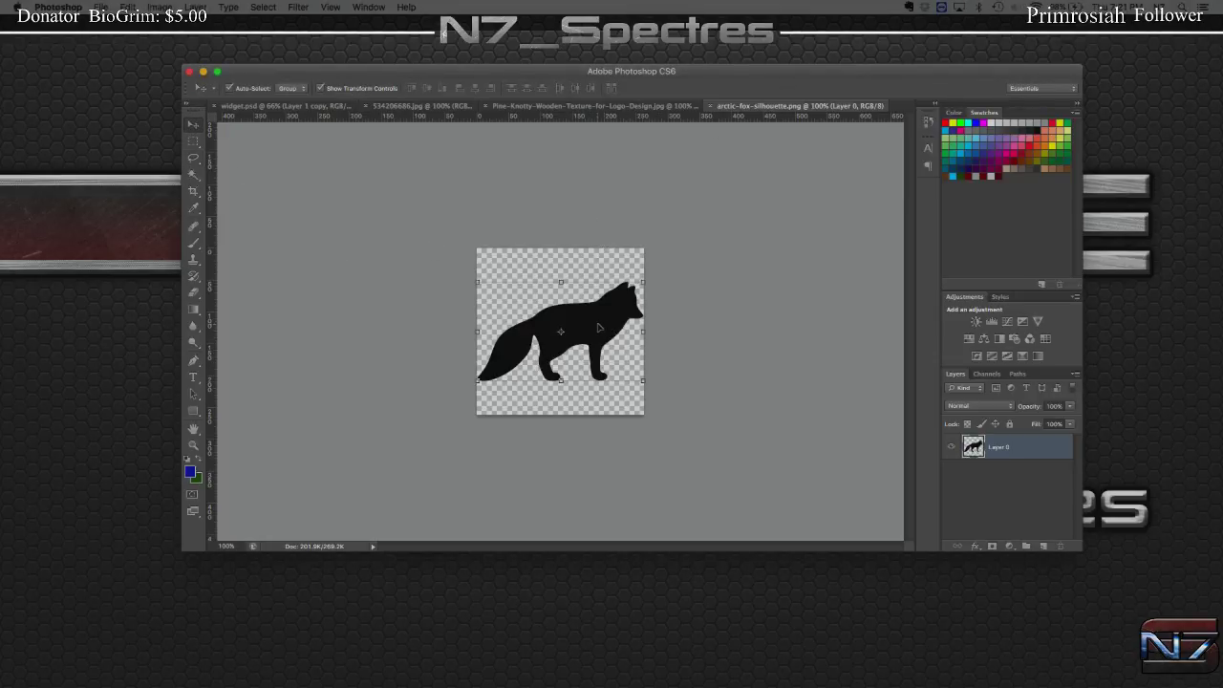
pyautogui.moveTo(598, 327); pyautogui.dragTo(471, 328)
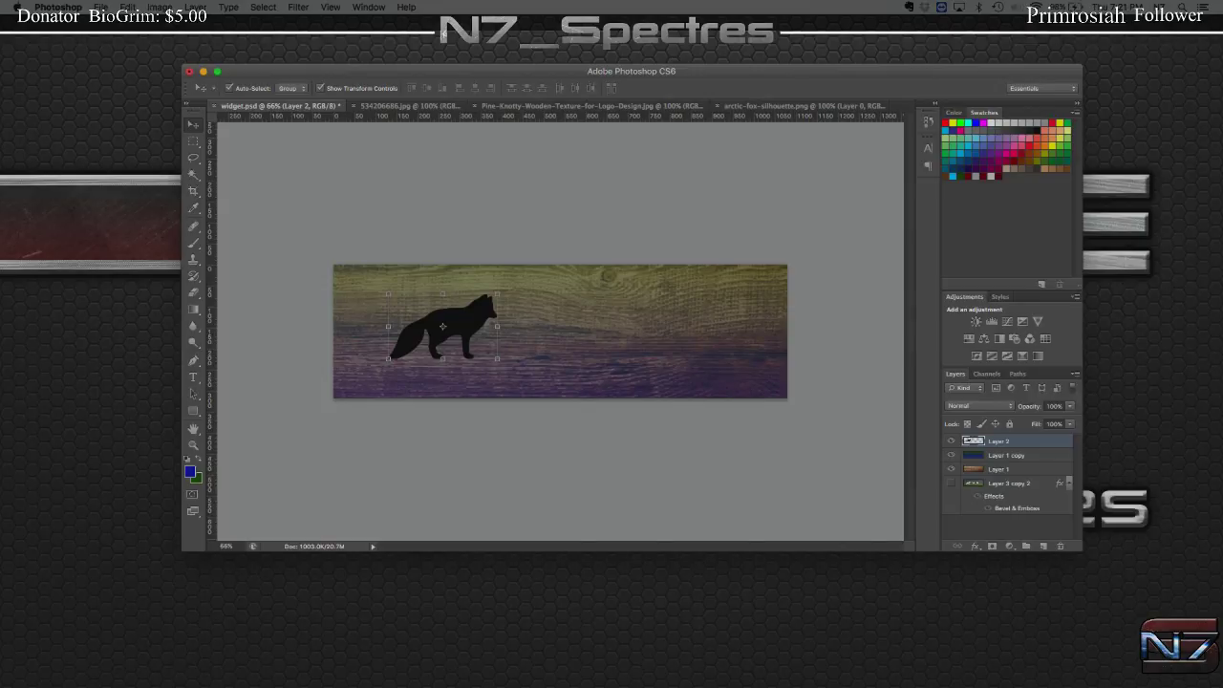
# Hide the fox layer and select the Layer 1 copy gradient layer.
pyautogui.press('super+Tab')
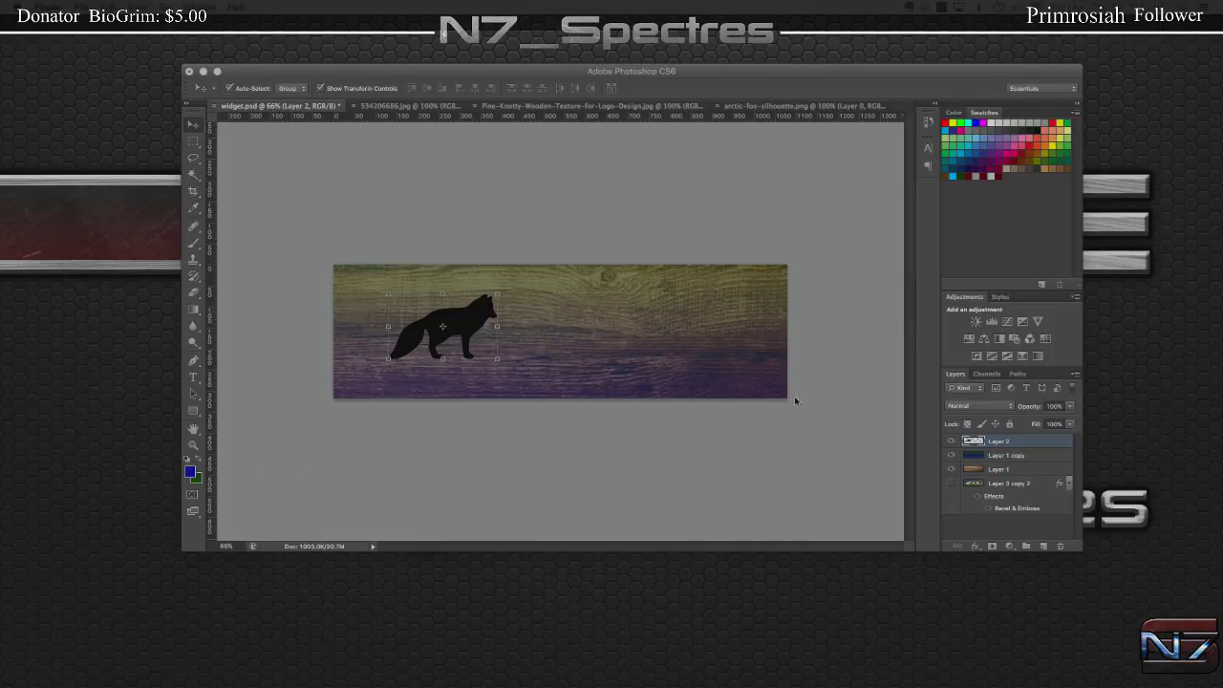
pyautogui.click(1004, 462)
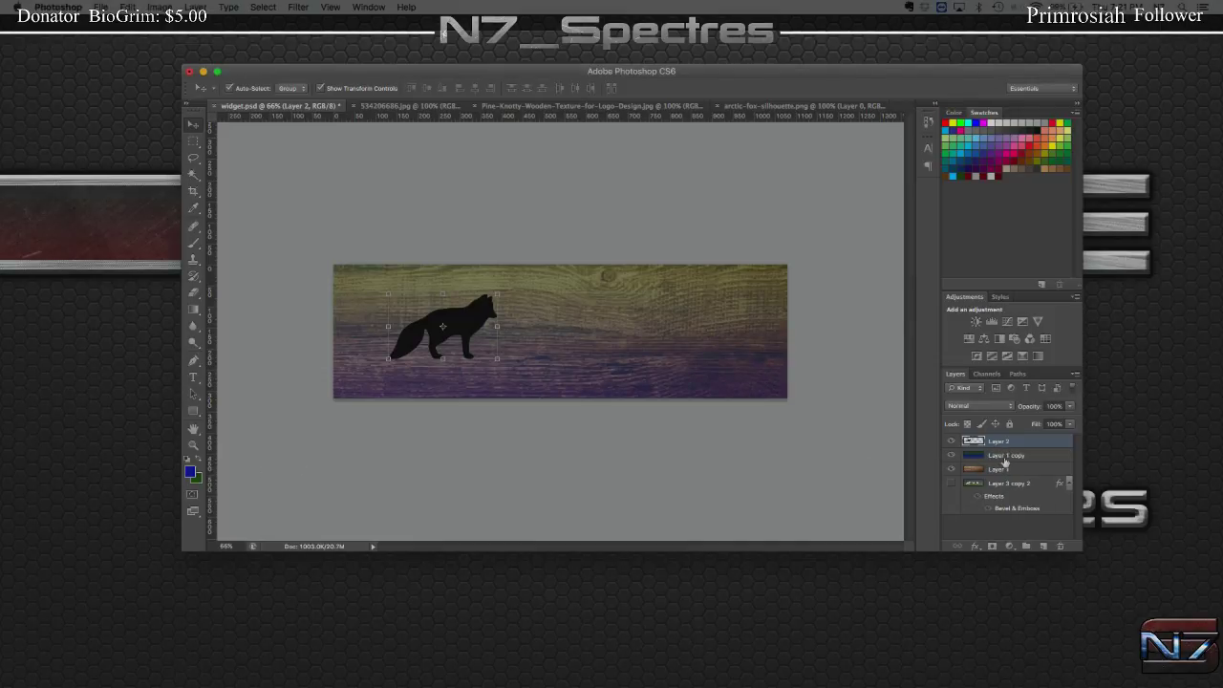
pyautogui.click(952, 441)
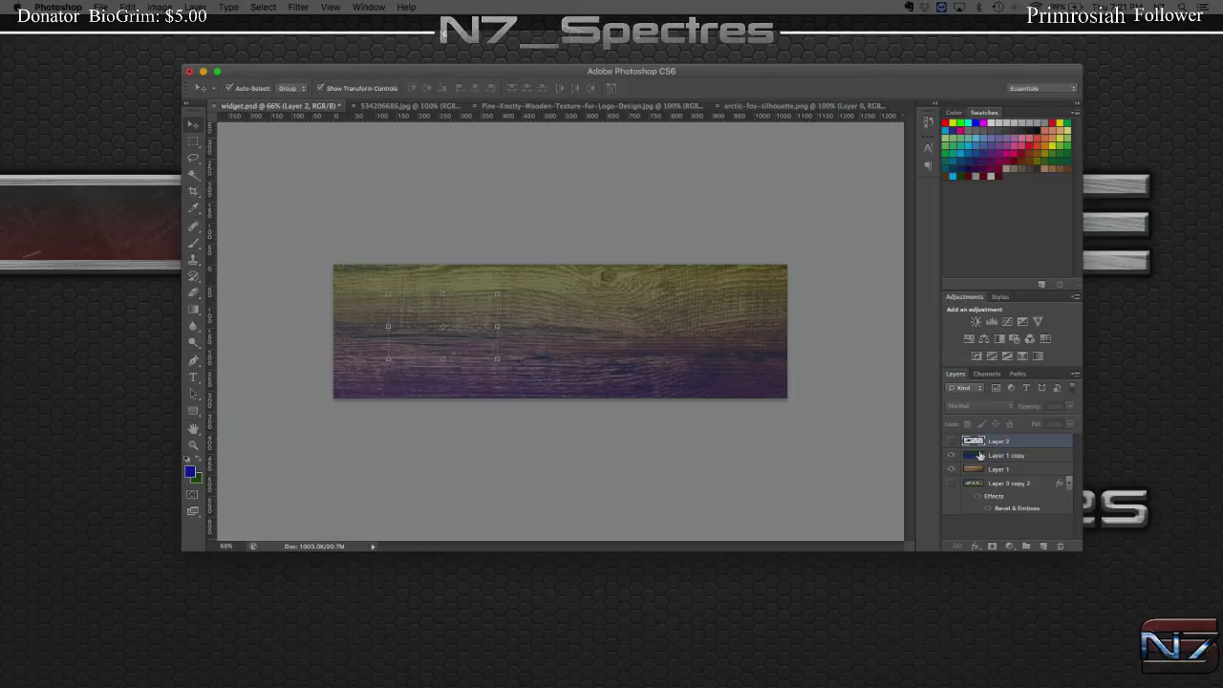
pyautogui.click(980, 456)
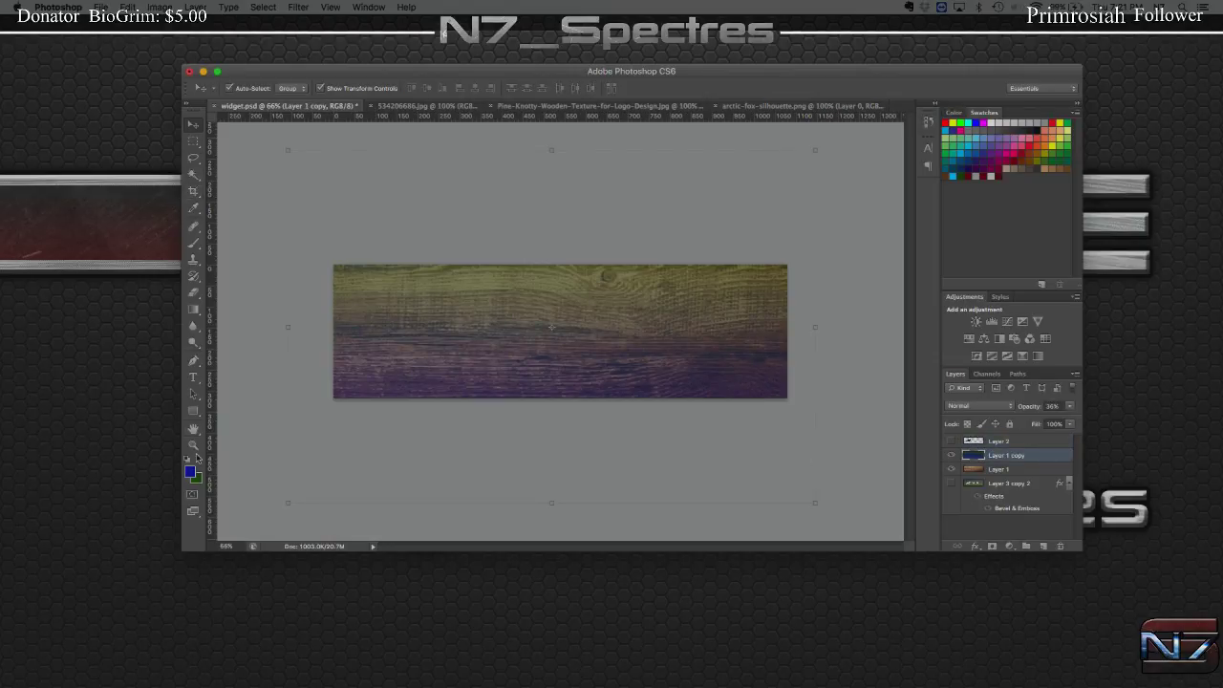
# Swap the colours and redraw the gradient bottom-to-top so purple sits along the top.
pyautogui.click(199, 458)
pyautogui.click(193, 308)
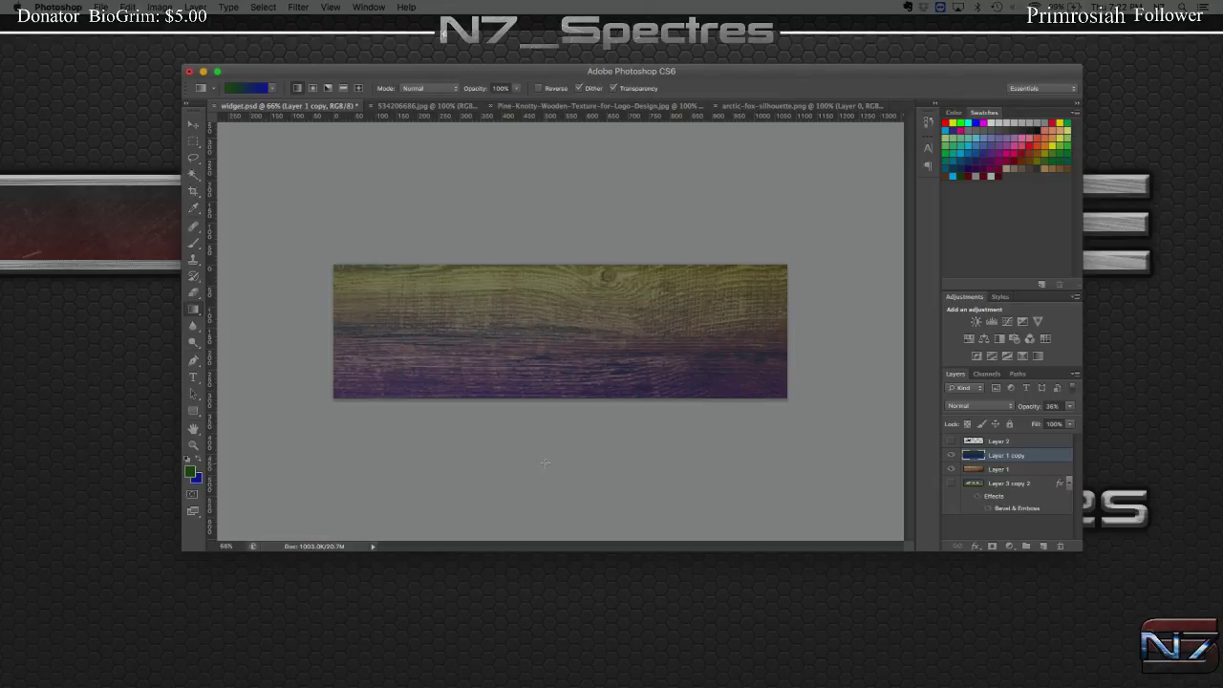
pyautogui.moveTo(546, 272); pyautogui.dragTo(549, 210)
pyautogui.moveTo(543, 417); pyautogui.dragTo(542, 239)
# In the Open dialog, browse Pictures > N7 > Final and select N7 Banner 2016 version.psd.
pyautogui.click(100, 7)
pyautogui.click(114, 36)
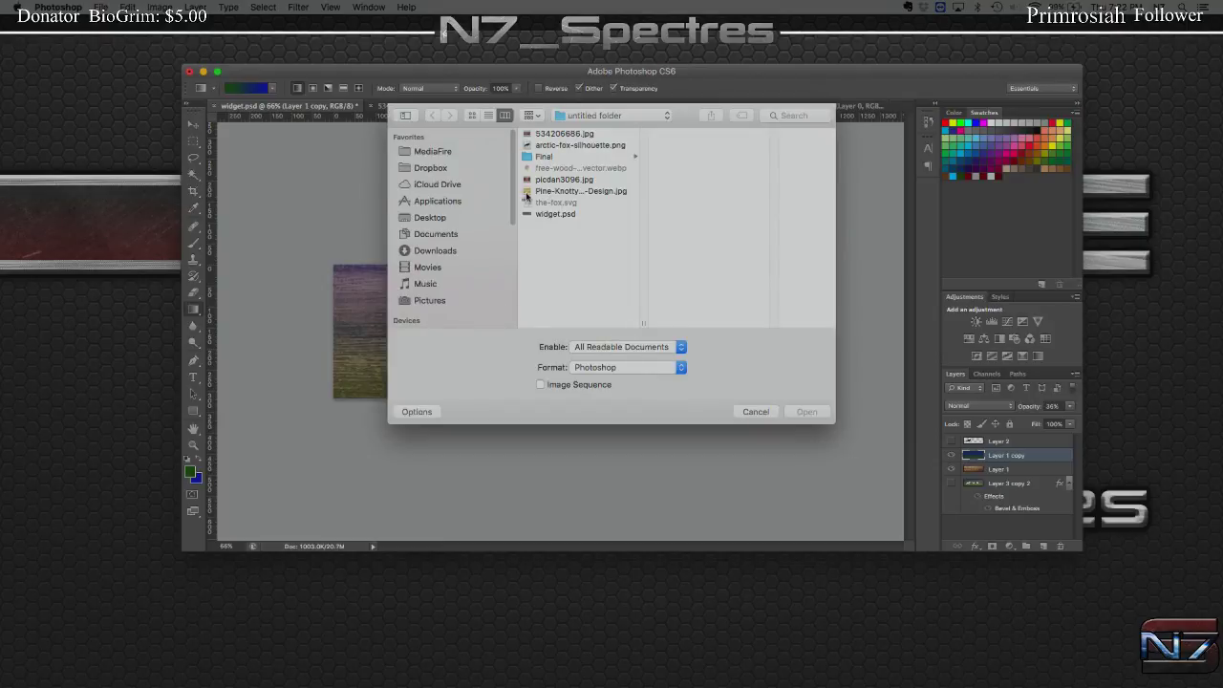
pyautogui.click(432, 300)
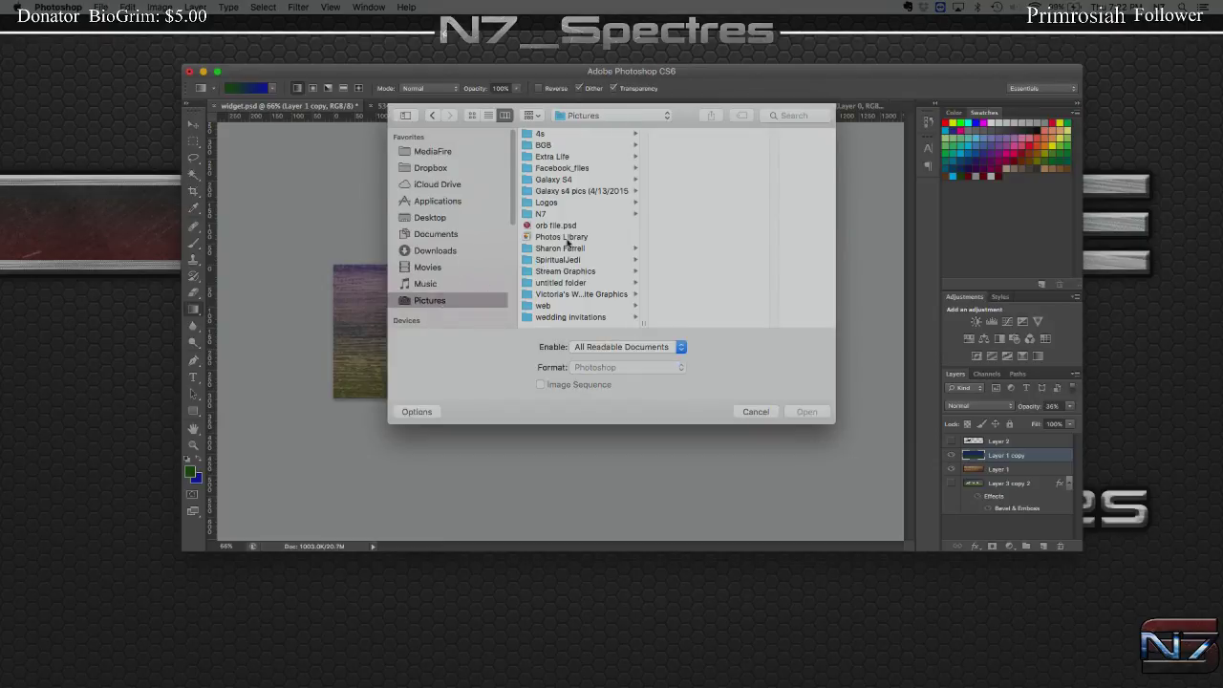
pyautogui.click(543, 214)
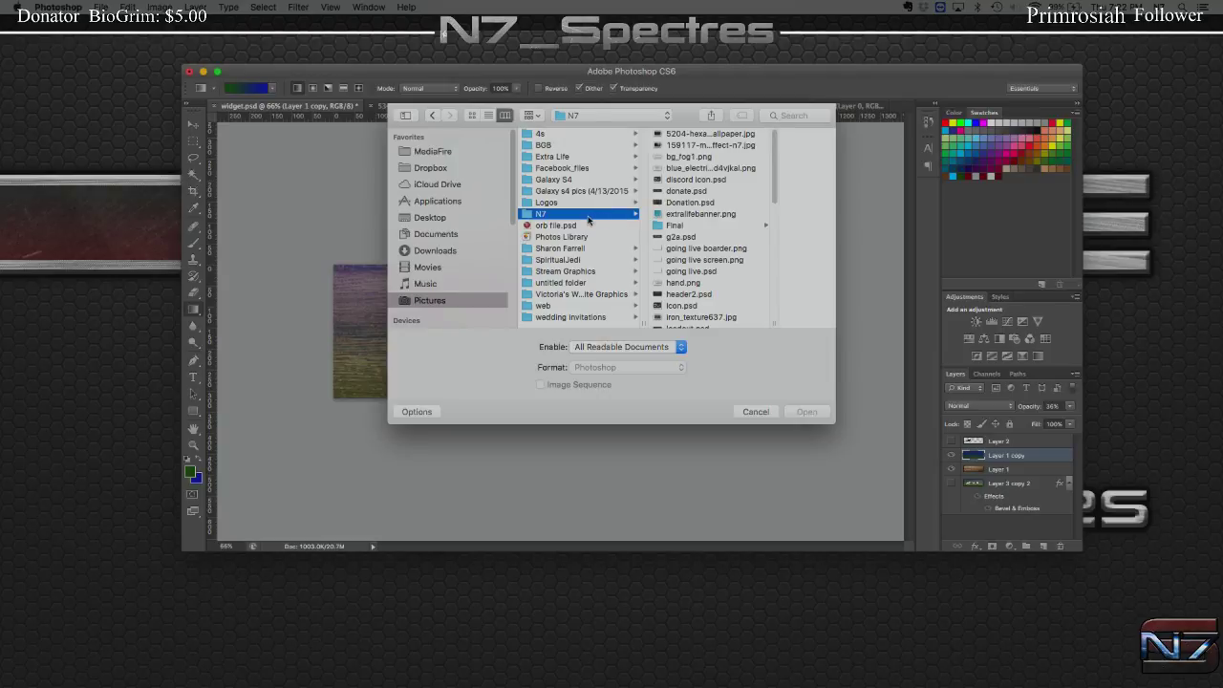
pyautogui.click(683, 226)
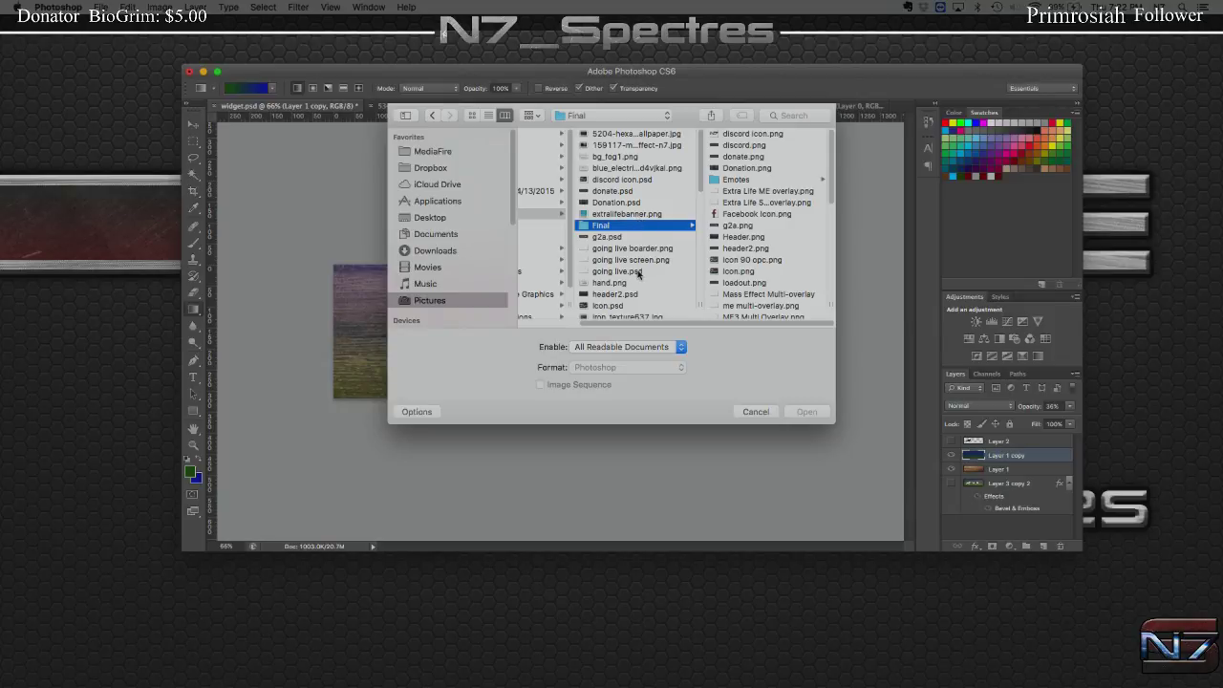
pyautogui.scroll(-3, 638, 273)
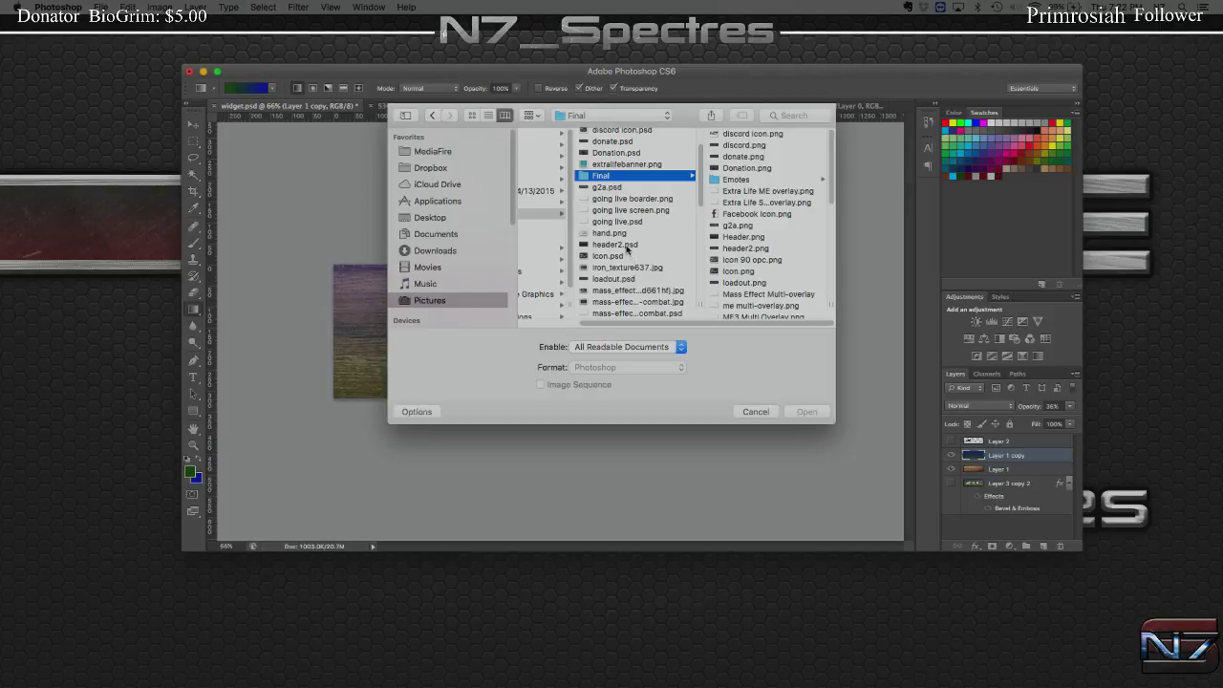
pyautogui.click(628, 246)
pyautogui.scroll(-5, 627, 247)
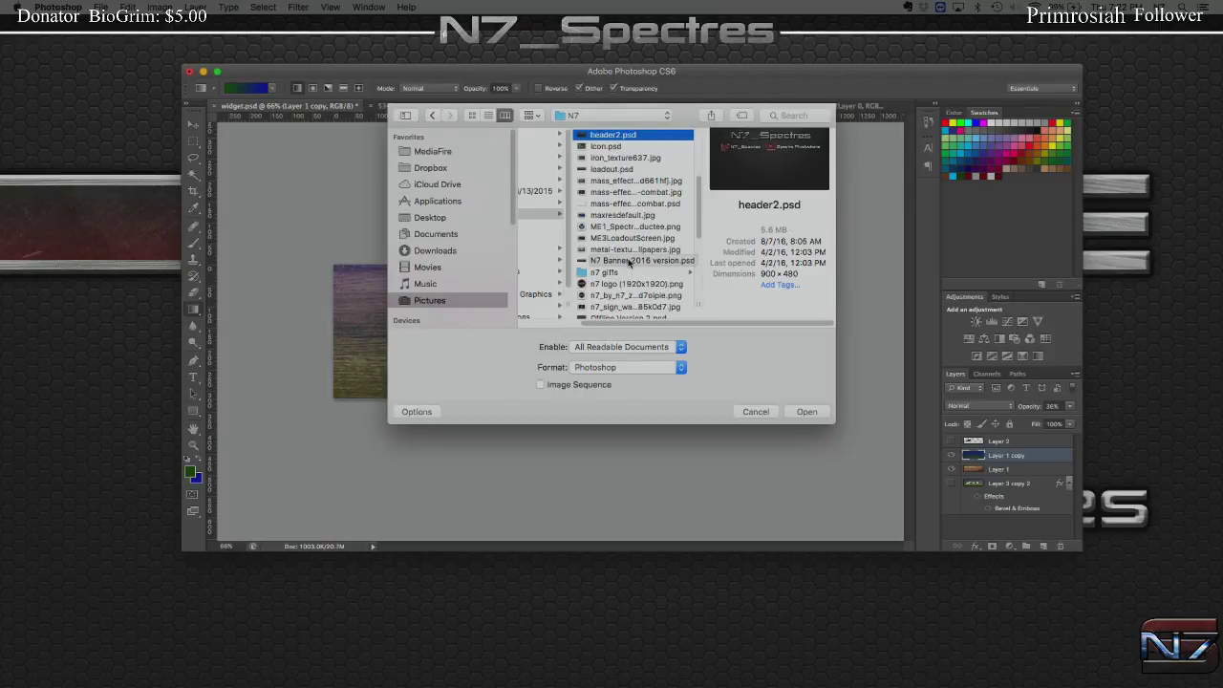
pyautogui.click(629, 261)
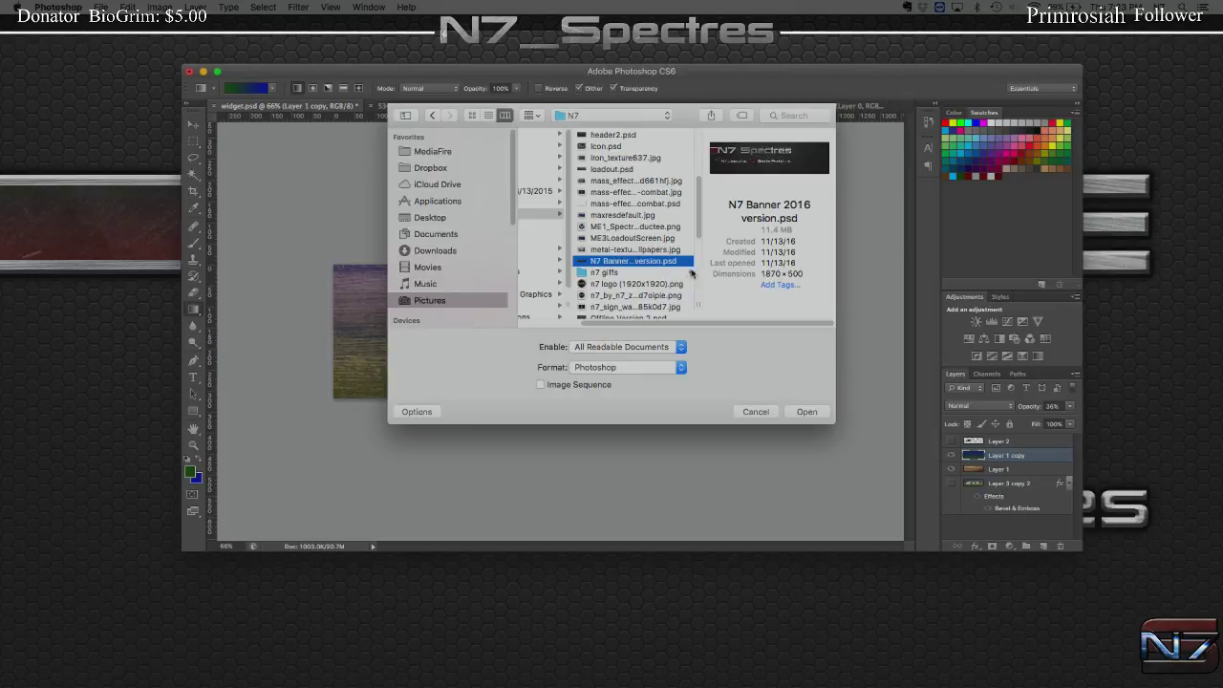
# Open N7 Banner 2016 version.psd as a reference, then close it to return to widget.psd.
pyautogui.press('Escape')
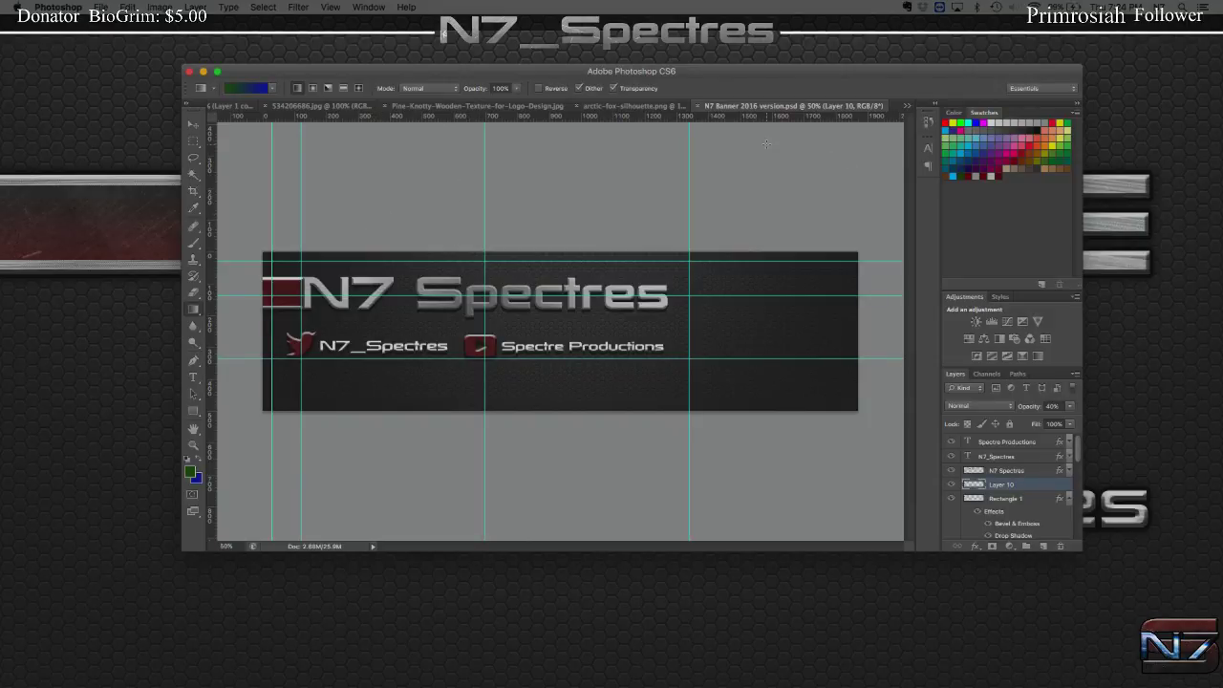
pyautogui.click(699, 106)
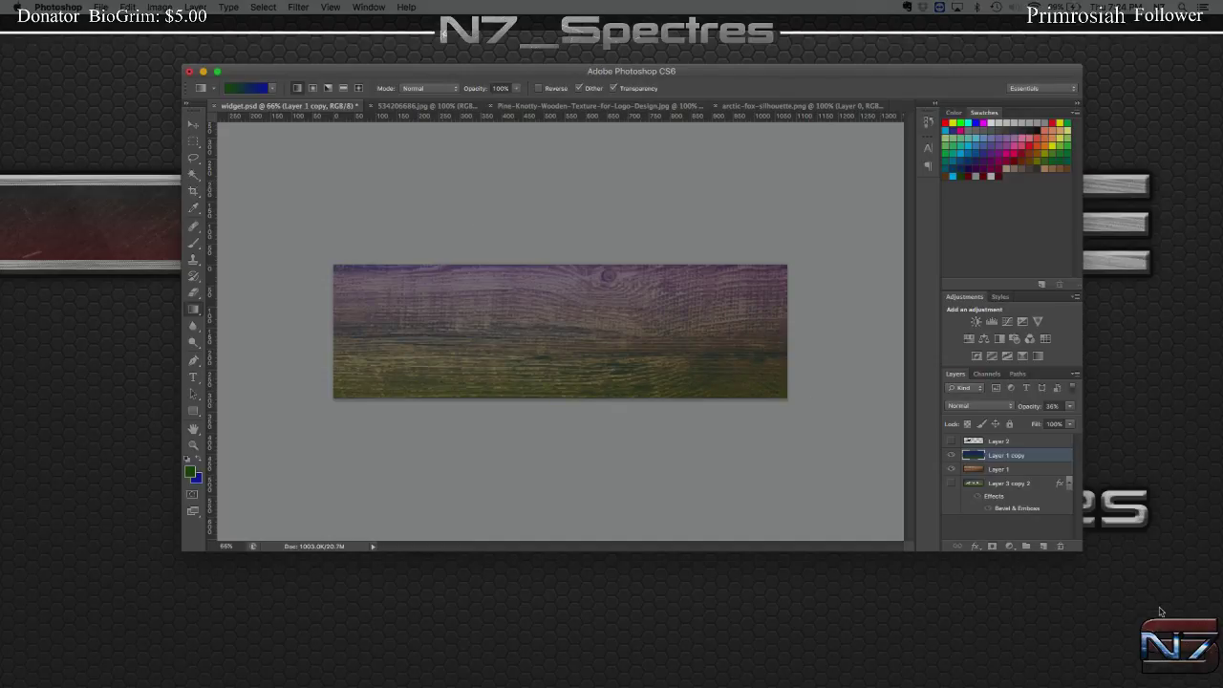
# Unhide Layer 2's fox, scale it to 129% and nudge it slightly left.
pyautogui.click(951, 441)
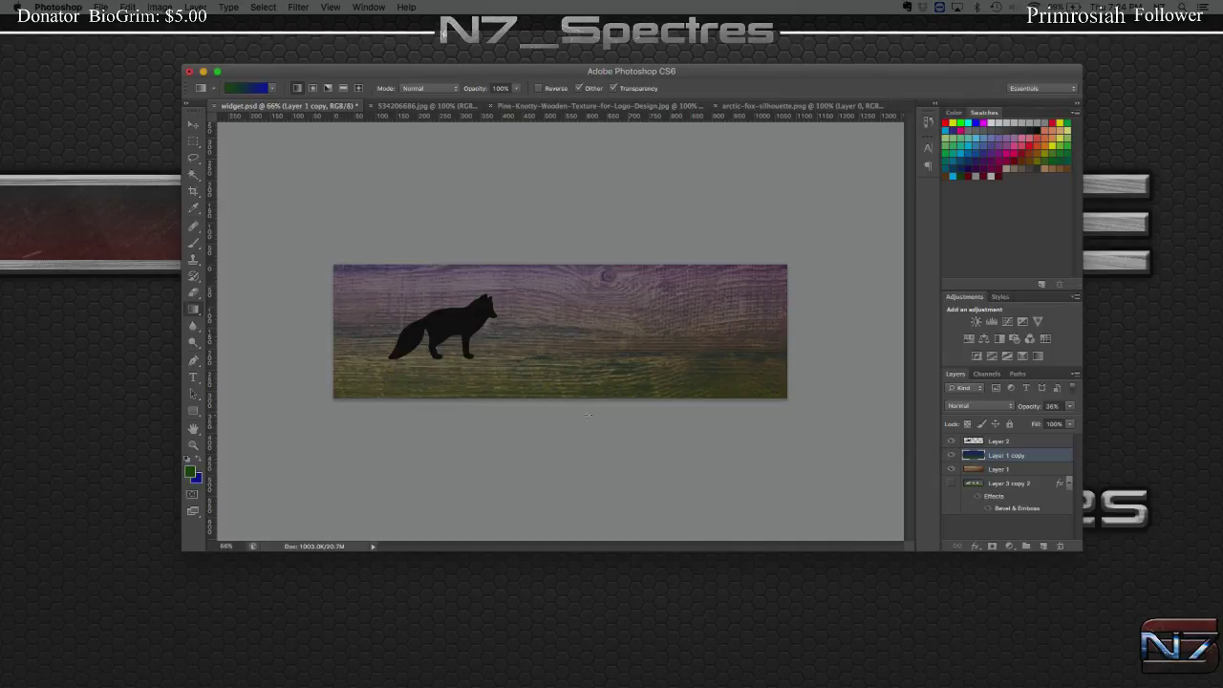
pyautogui.click(192, 128)
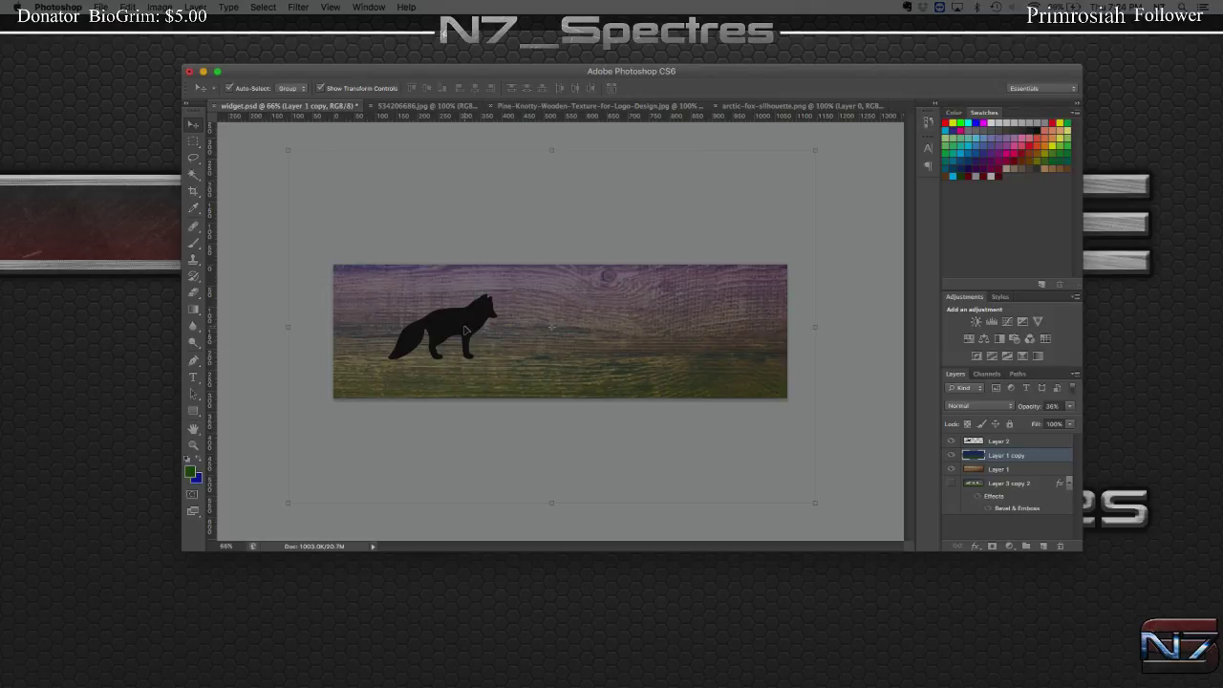
pyautogui.click(462, 332)
pyautogui.click(439, 293)
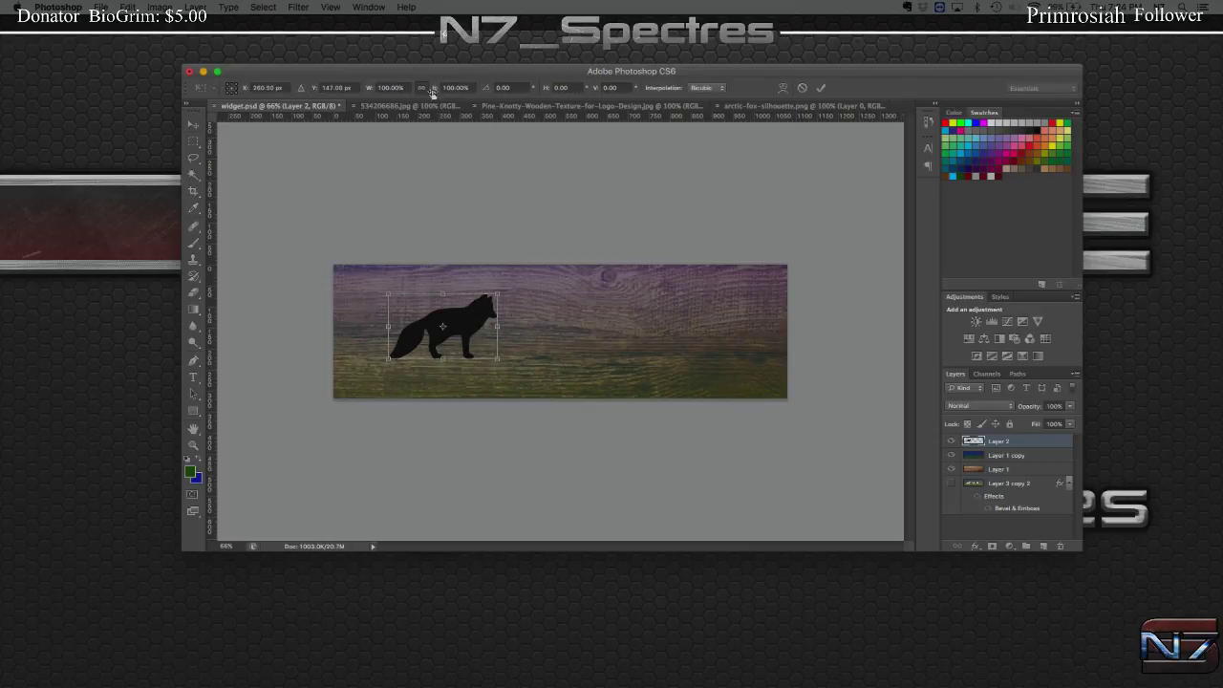
pyautogui.moveTo(435, 90); pyautogui.dragTo(451, 94)
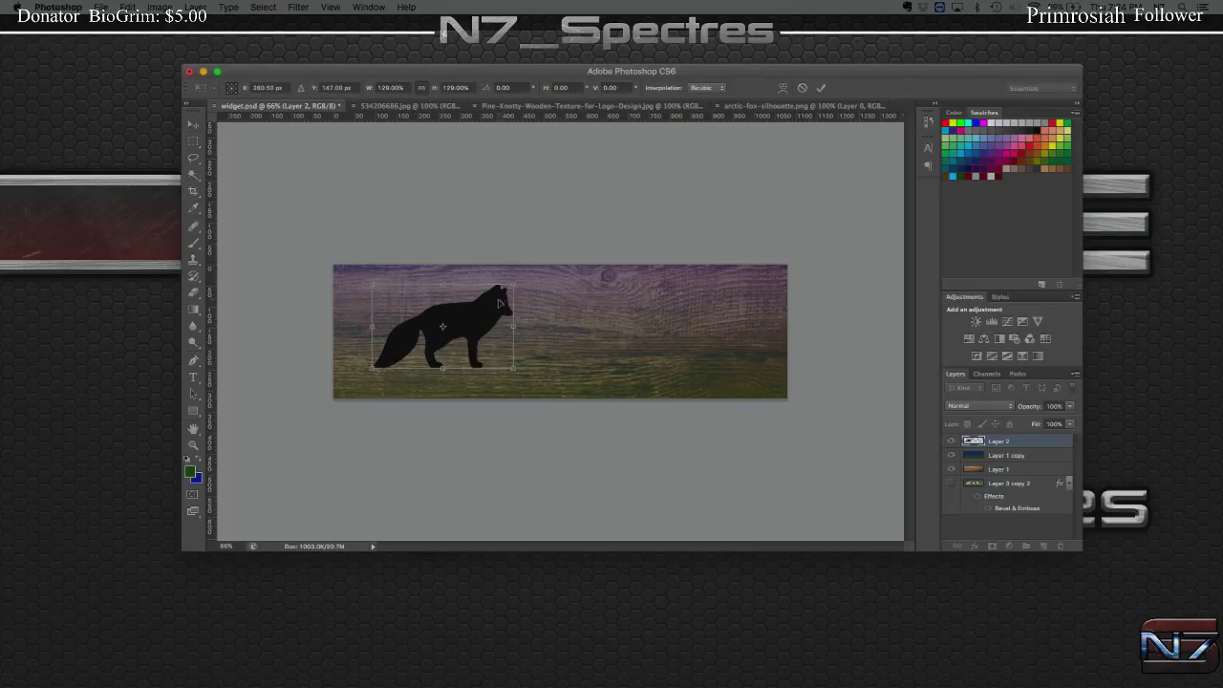
pyautogui.moveTo(483, 324); pyautogui.dragTo(470, 325)
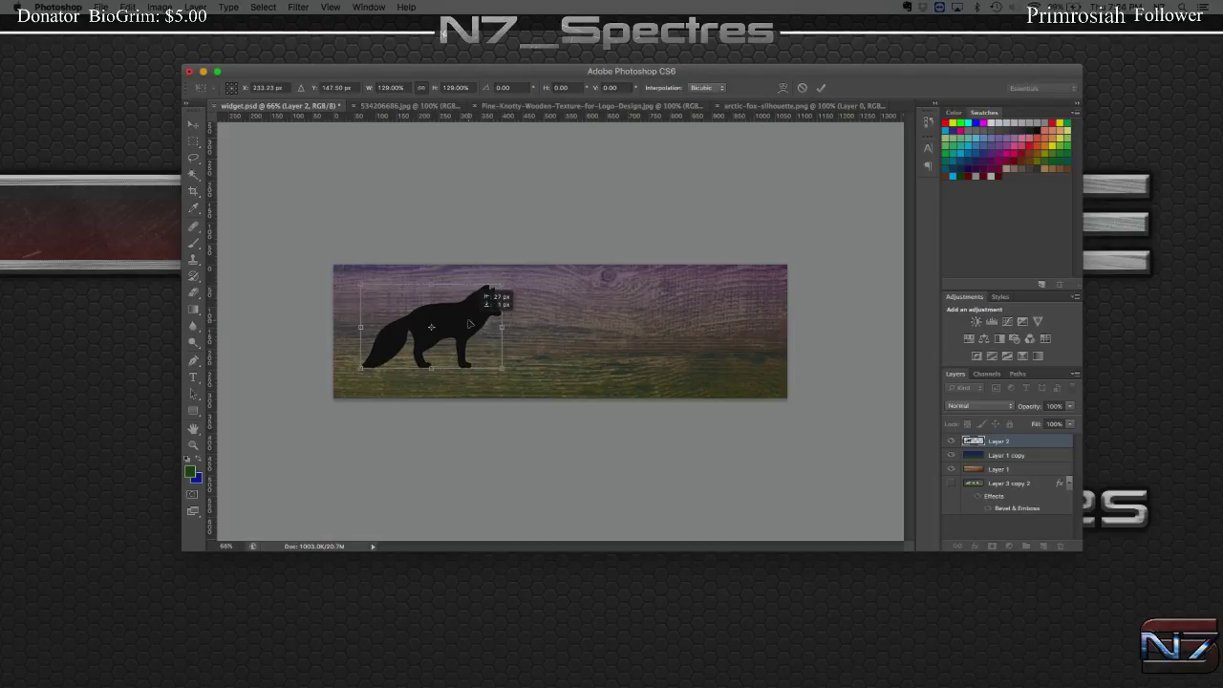
pyautogui.click(821, 87)
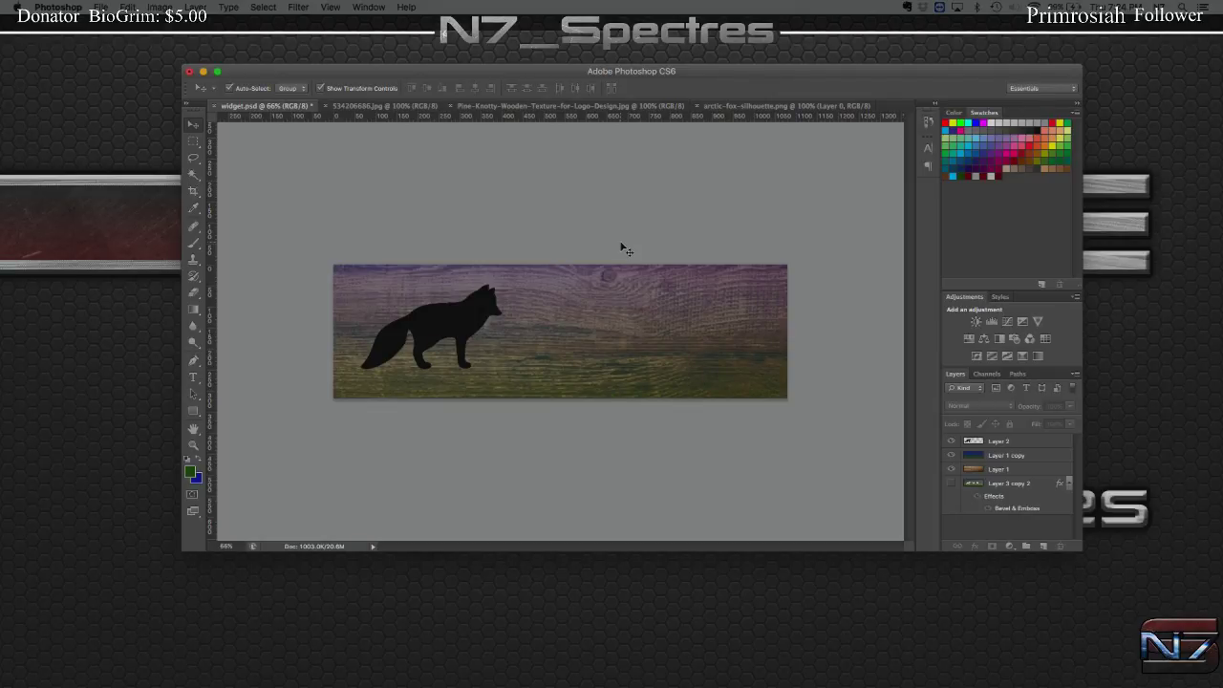
# Deselect the fox layer and activate the Type tool with its font name field selected.
pyautogui.click(456, 327)
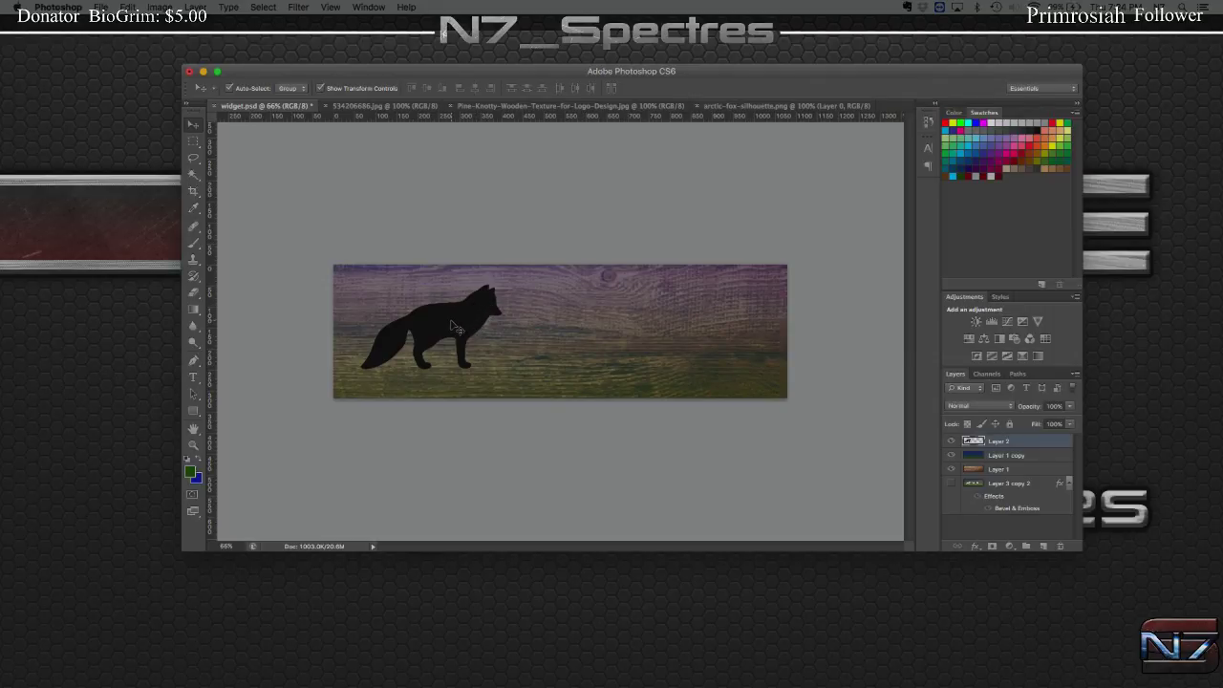
pyautogui.click(457, 199)
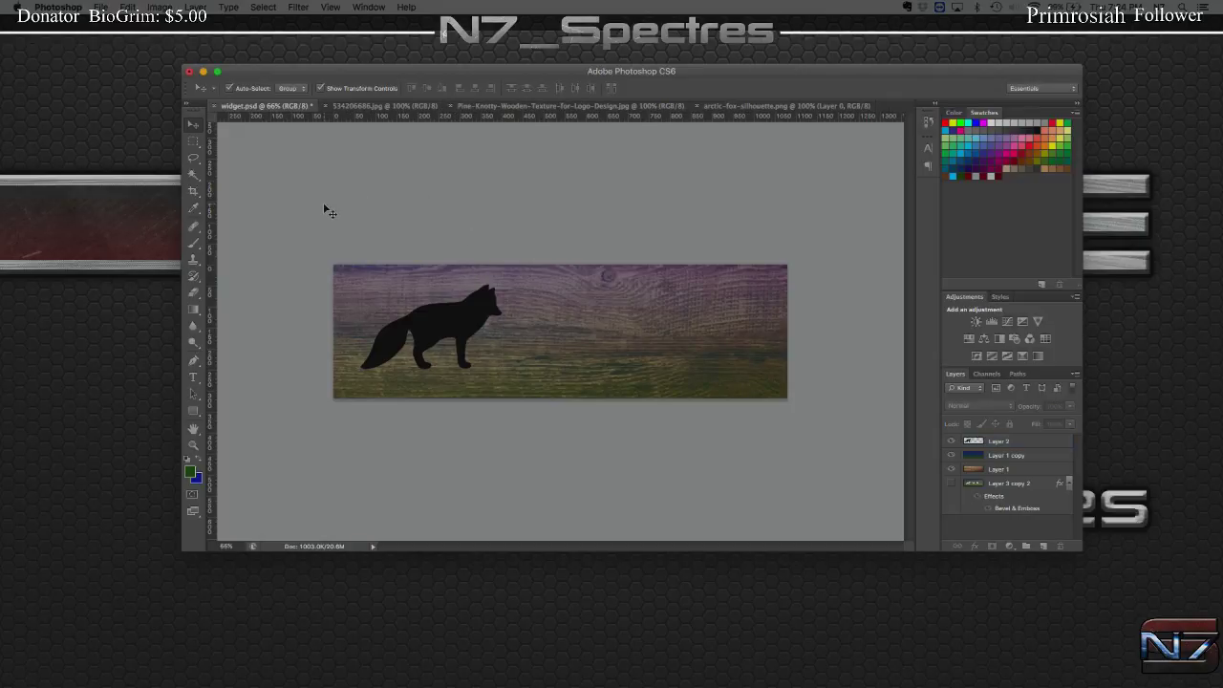
pyautogui.click(194, 380)
pyautogui.click(195, 380)
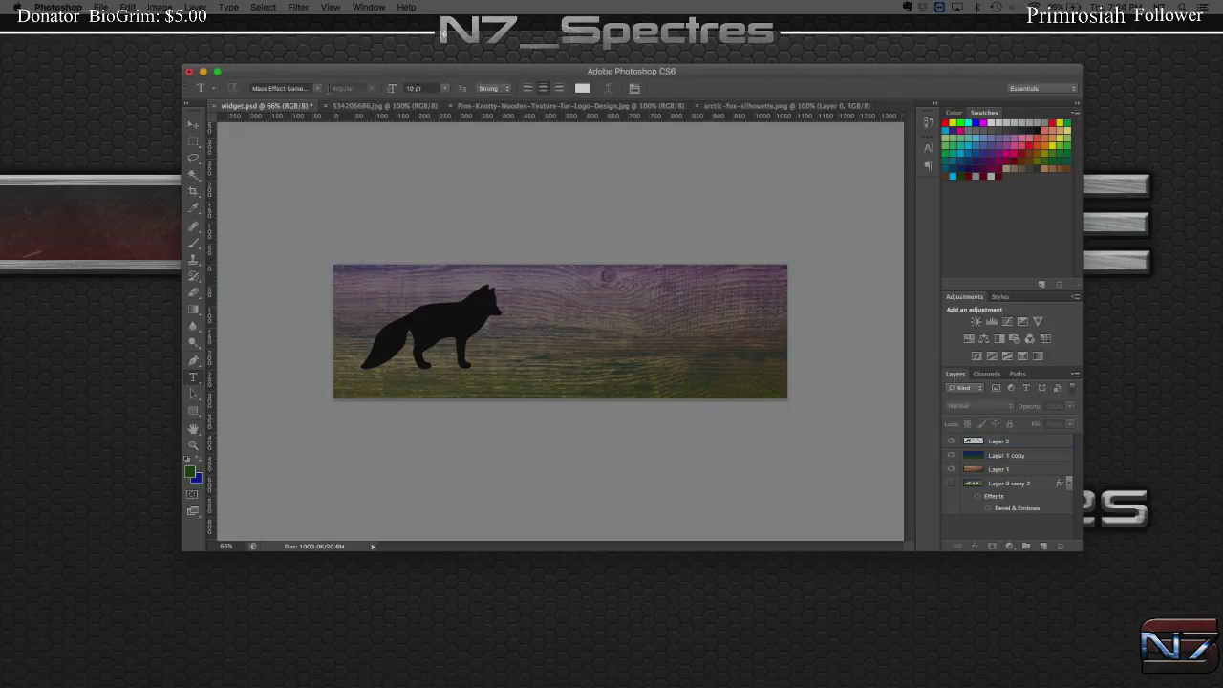
pyautogui.click(302, 88)
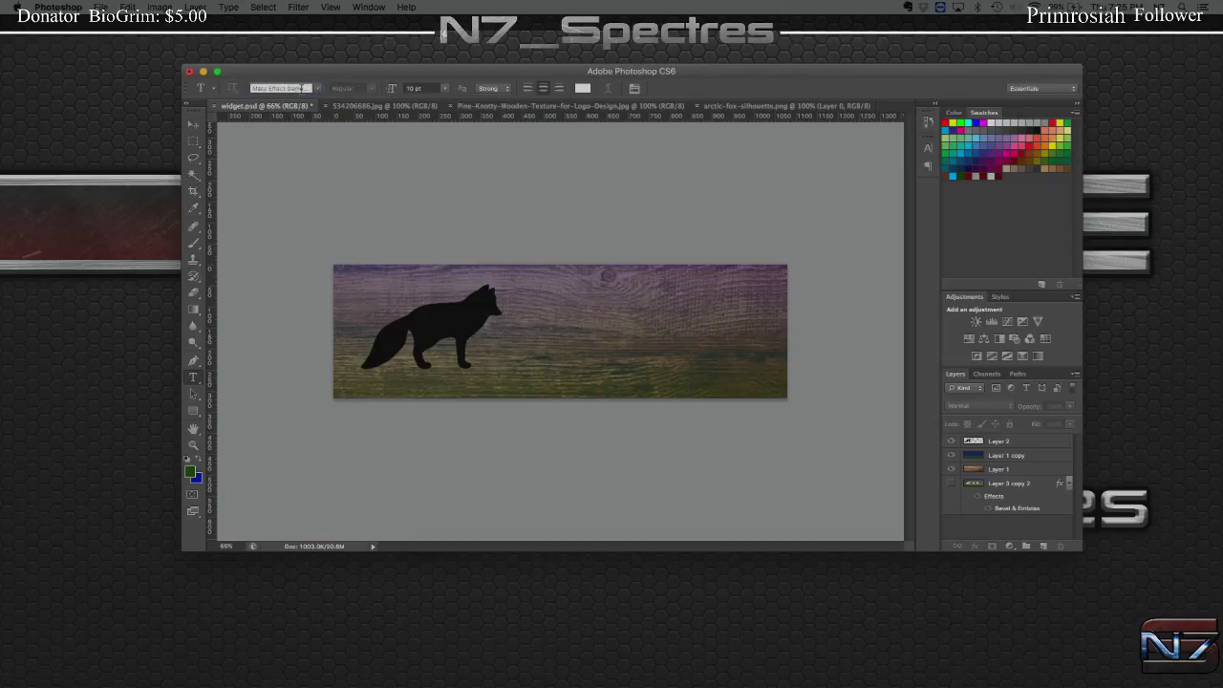
# Open the font list, jump to fonts starting with 's', then close it unchanged.
pyautogui.click(317, 89)
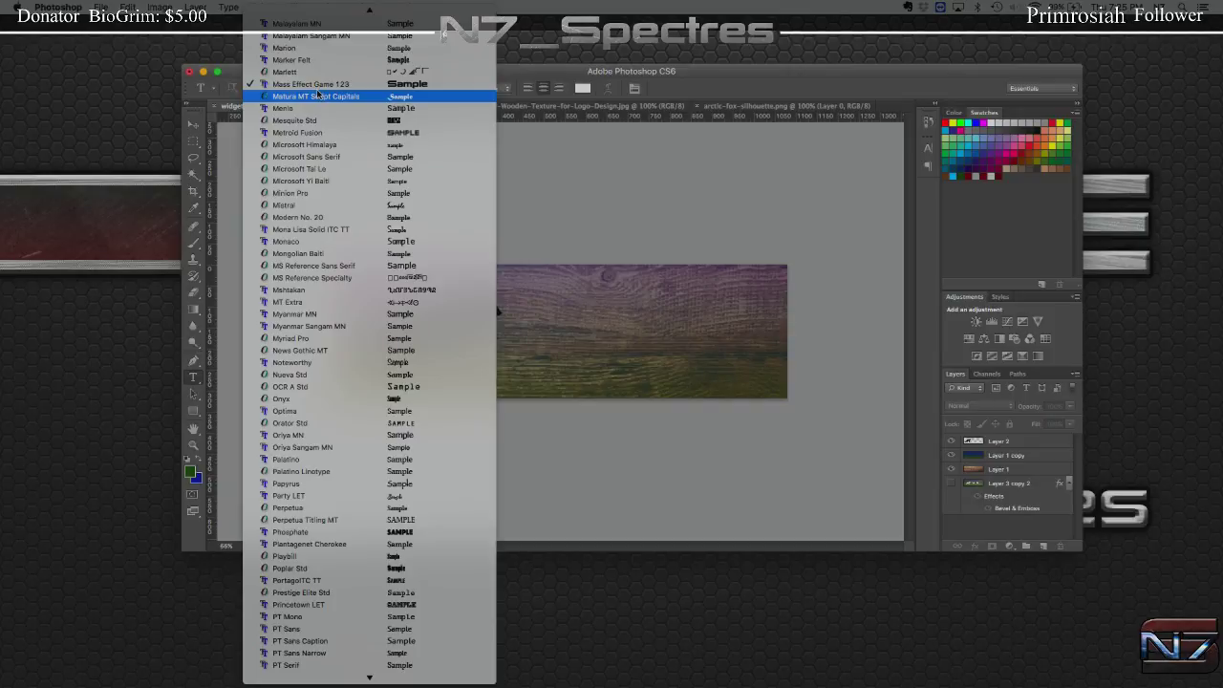
pyautogui.press('s')
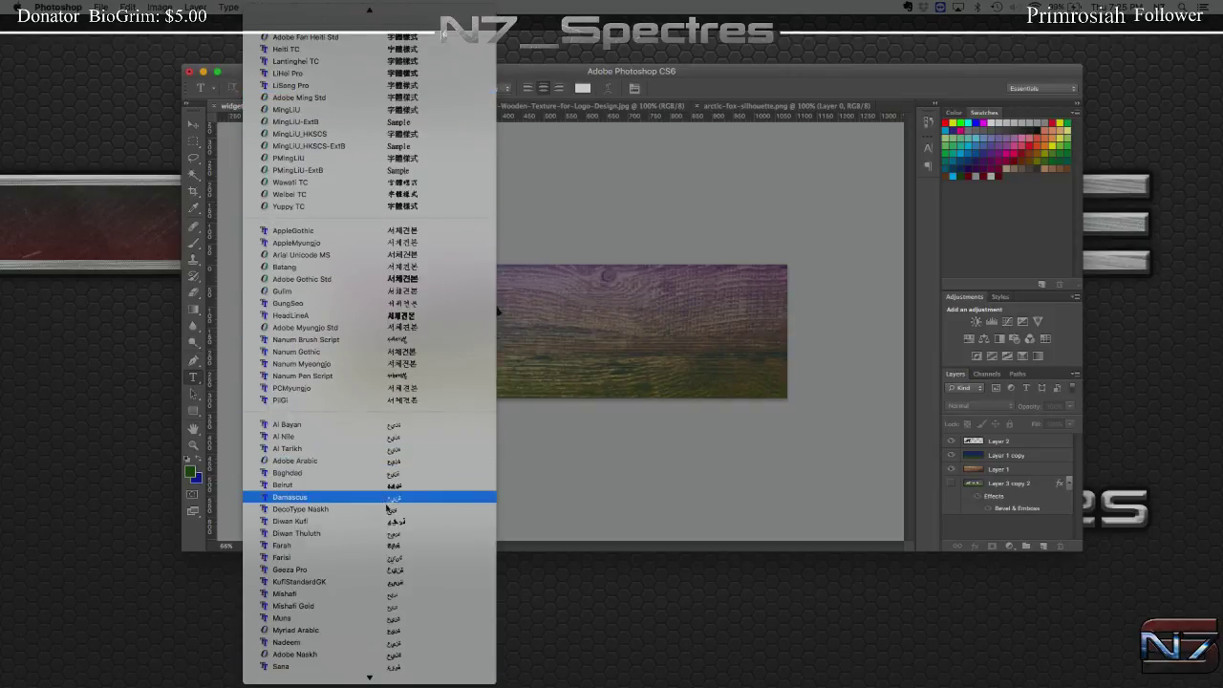
pyautogui.scroll(1, 388, 511)
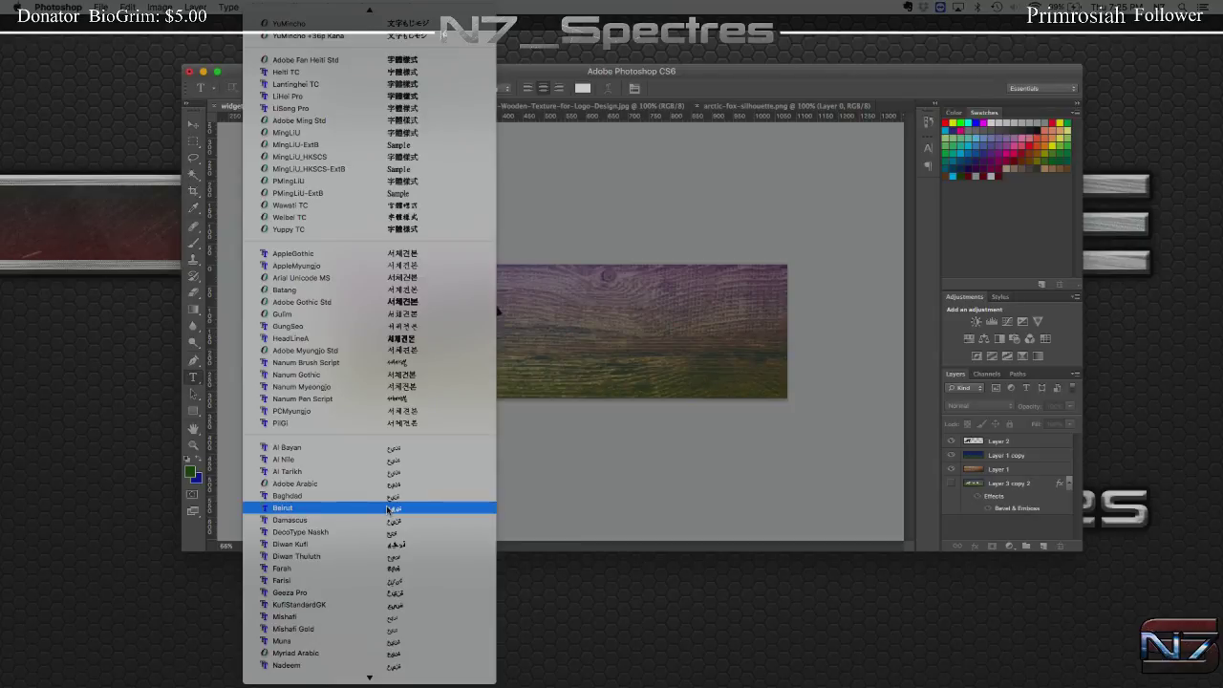
pyautogui.press('s')
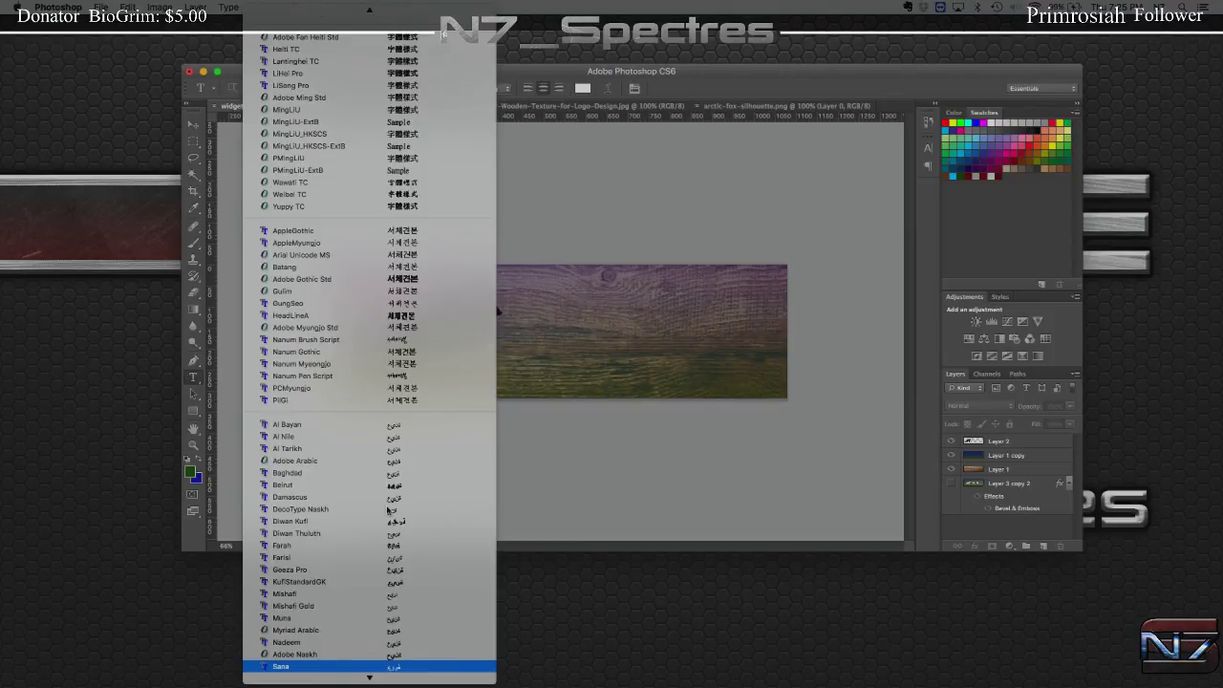
pyautogui.click(635, 76)
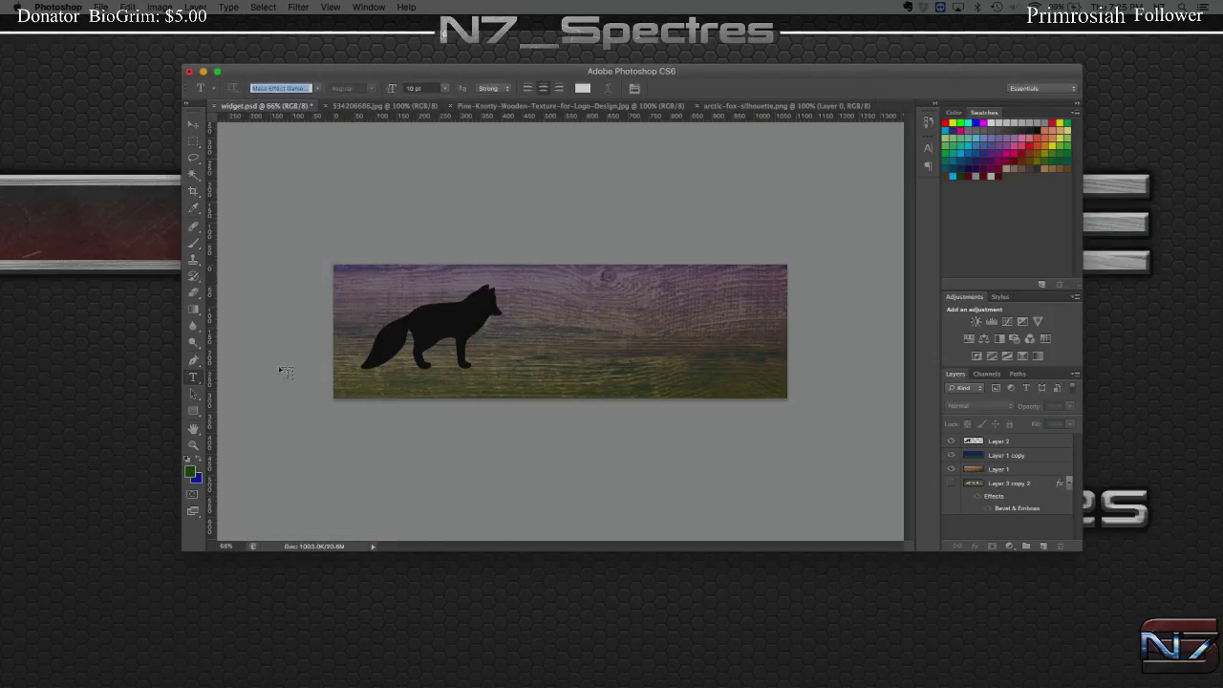
# Reopen the font family list and scroll through the installed typefaces.
pyautogui.click(317, 88)
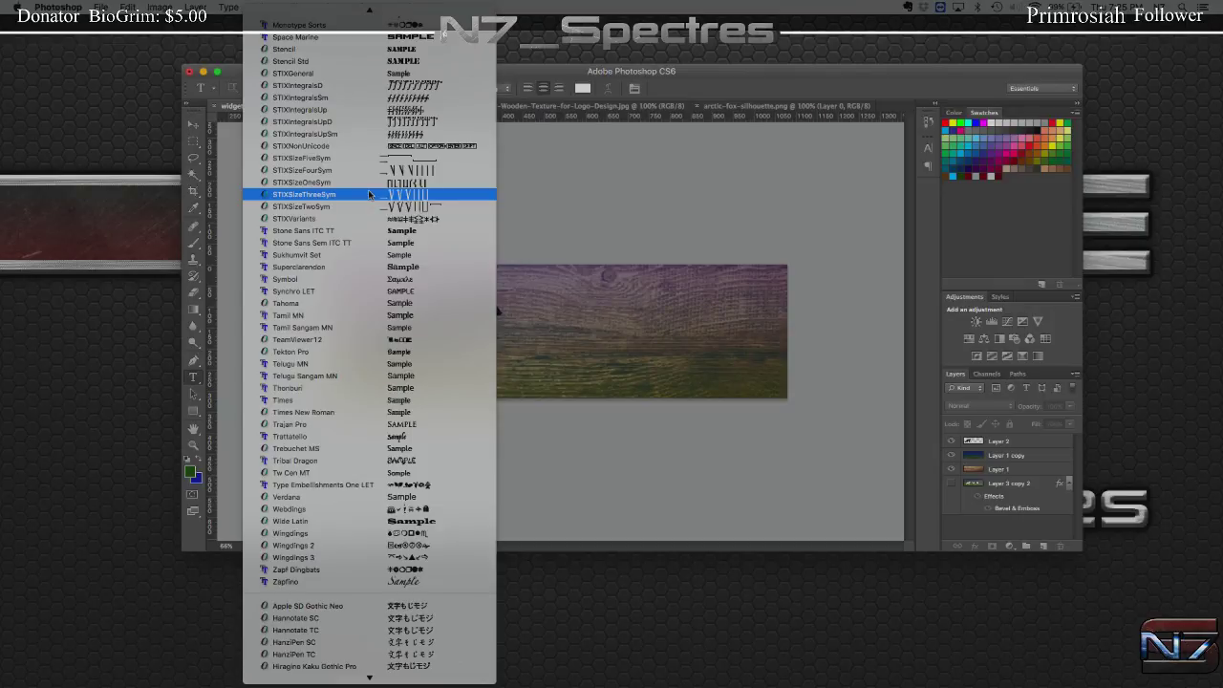
pyautogui.scroll(8, 369, 194)
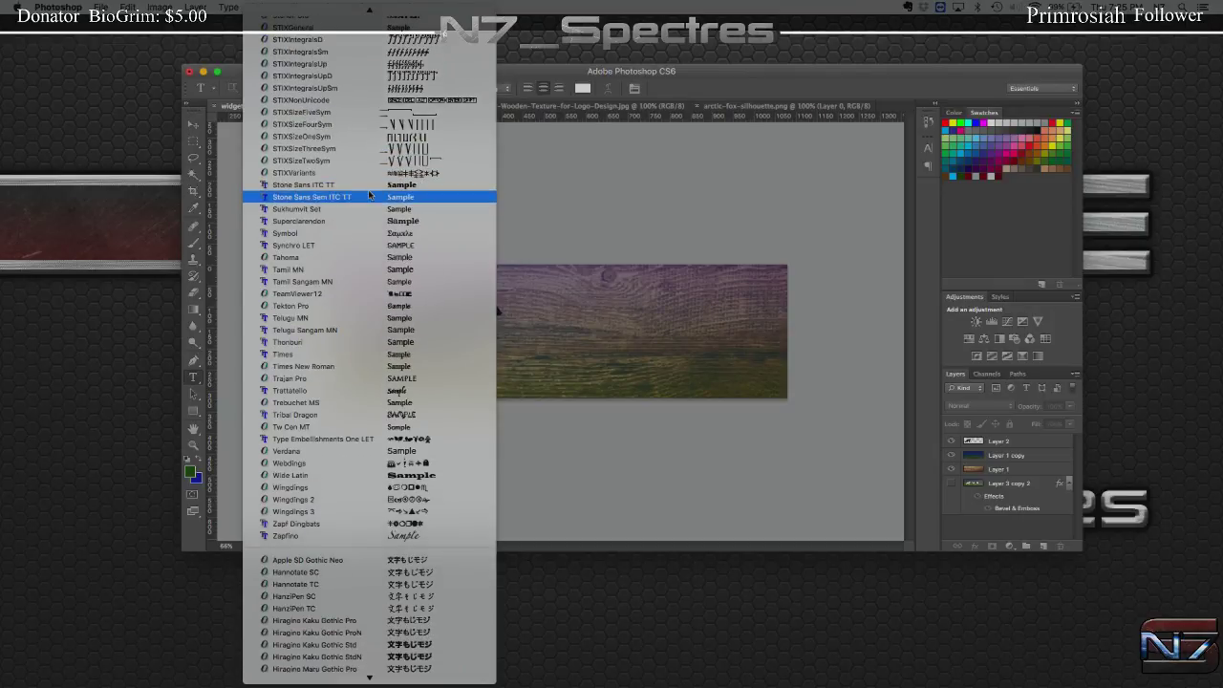
pyautogui.scroll(15, 369, 194)
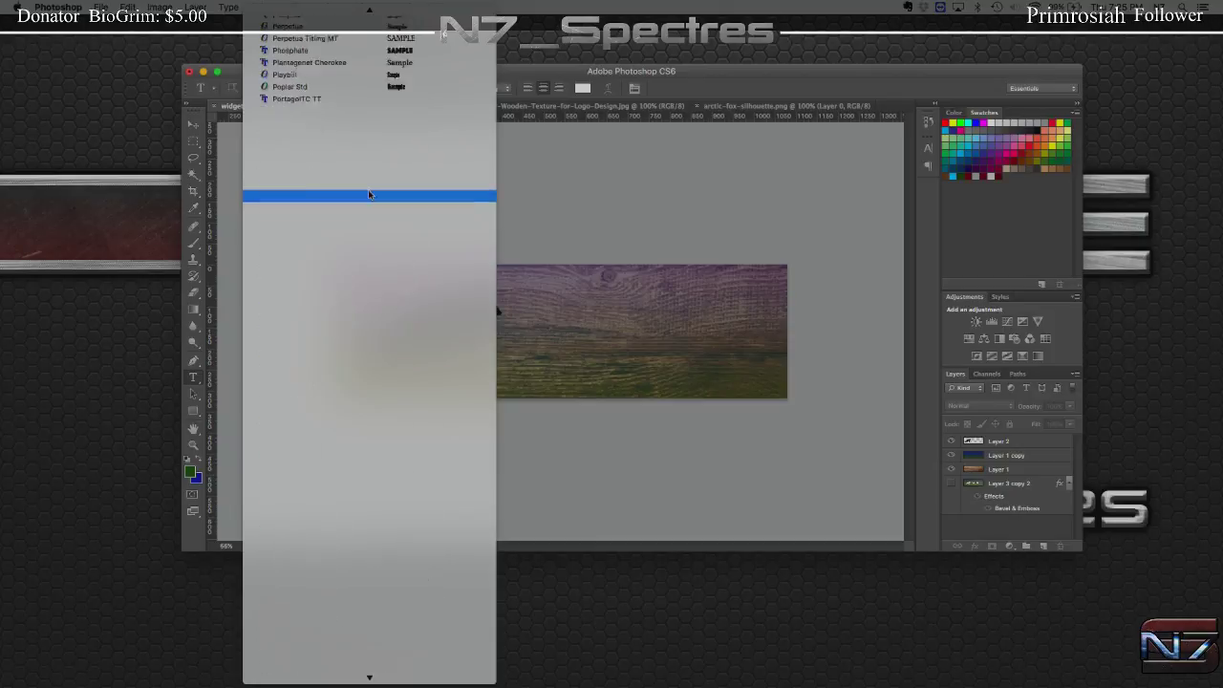
pyautogui.scroll(7, 368, 194)
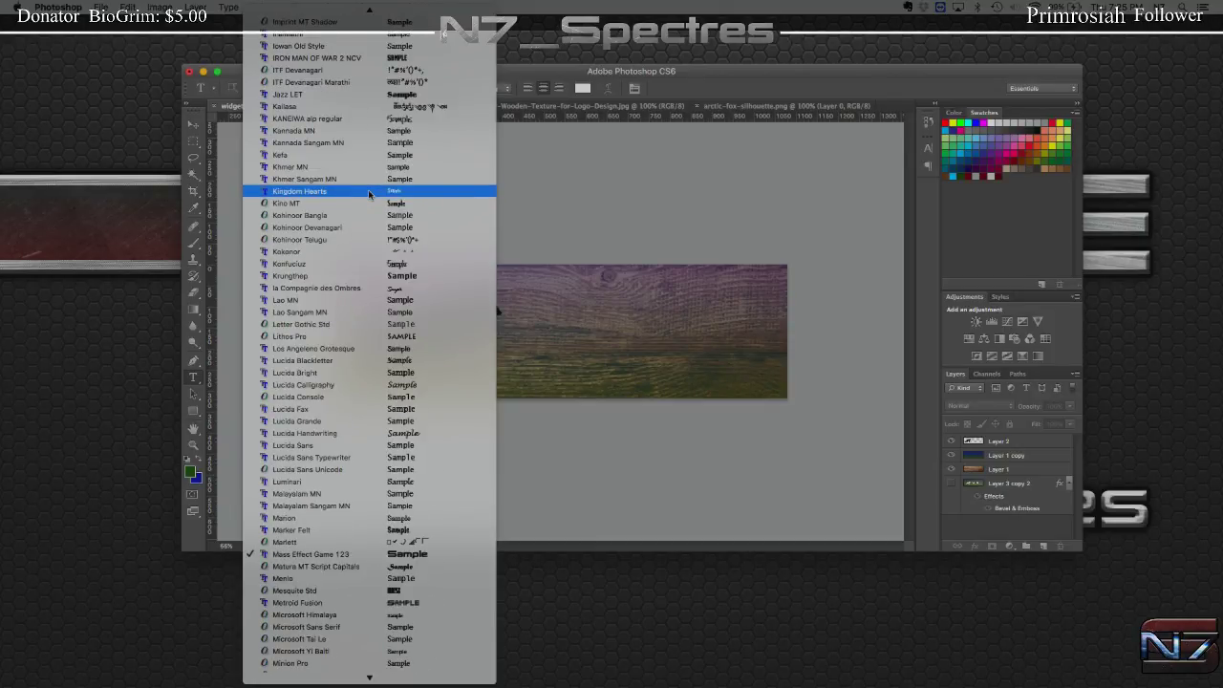
pyautogui.scroll(5, 368, 194)
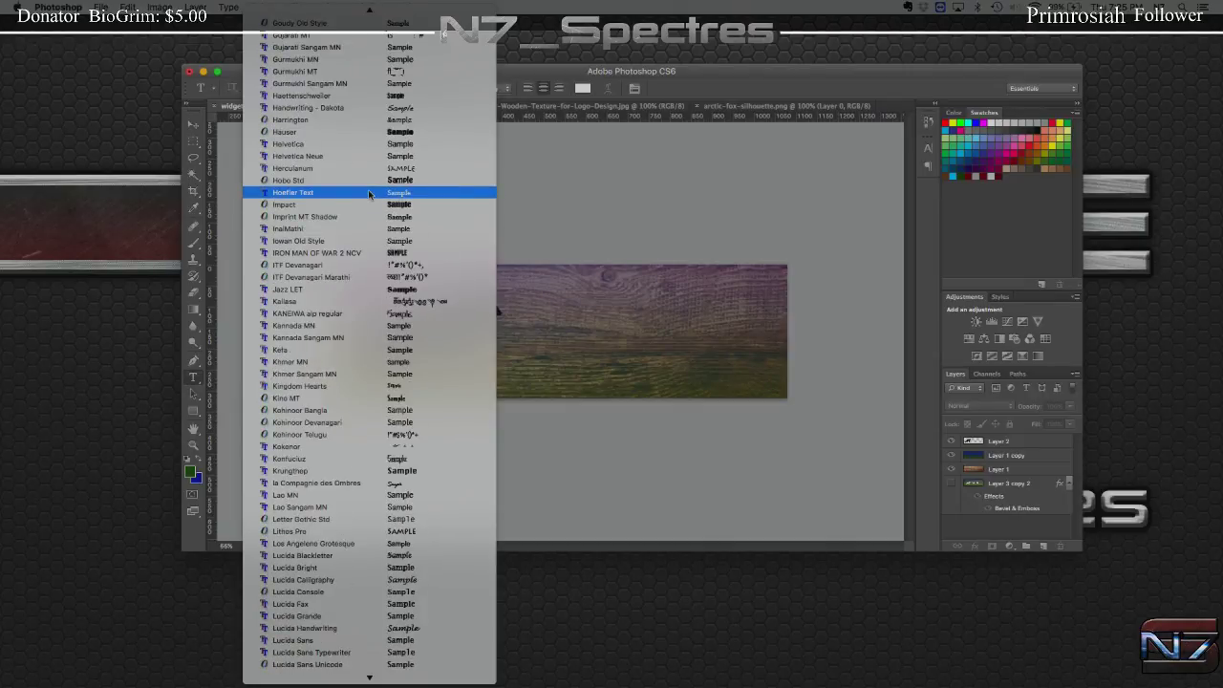
pyautogui.scroll(10, 368, 191)
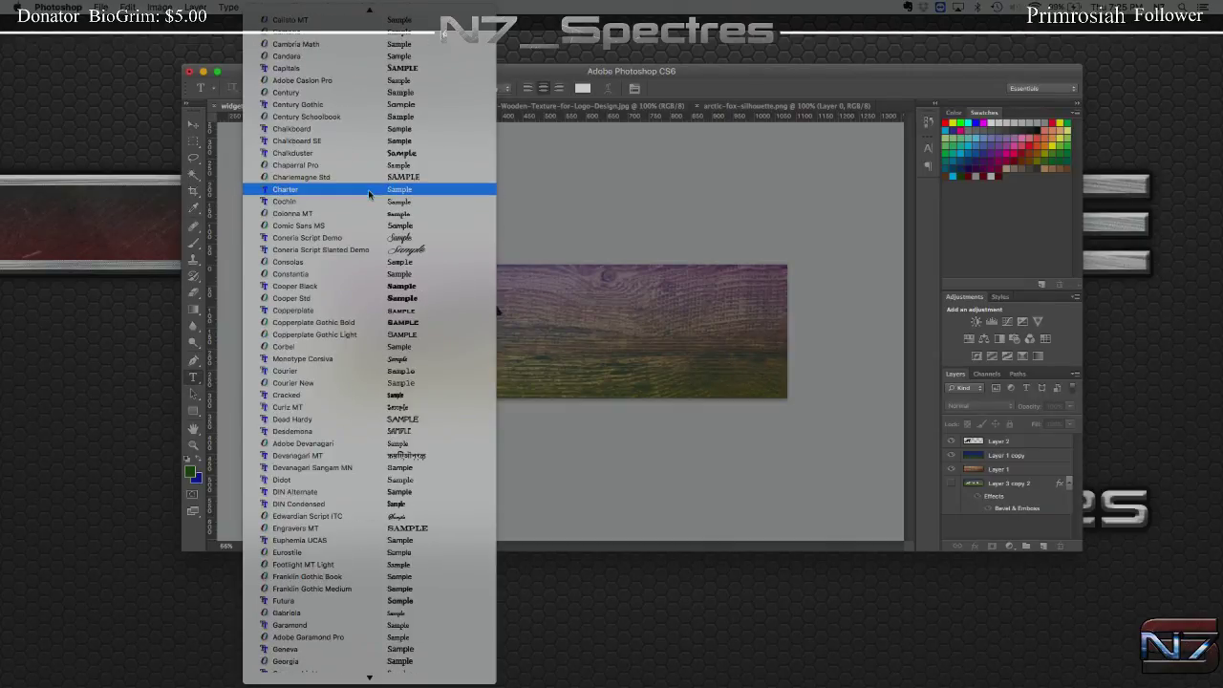
pyautogui.scroll(10, 369, 194)
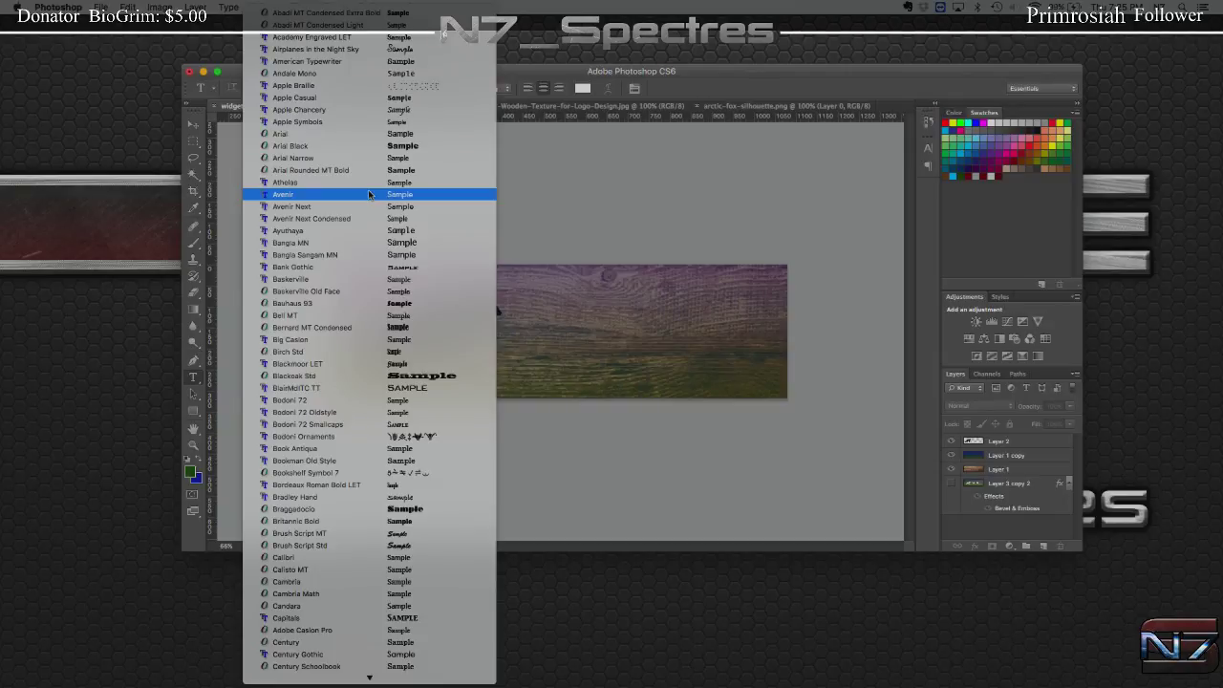
pyautogui.press('s')
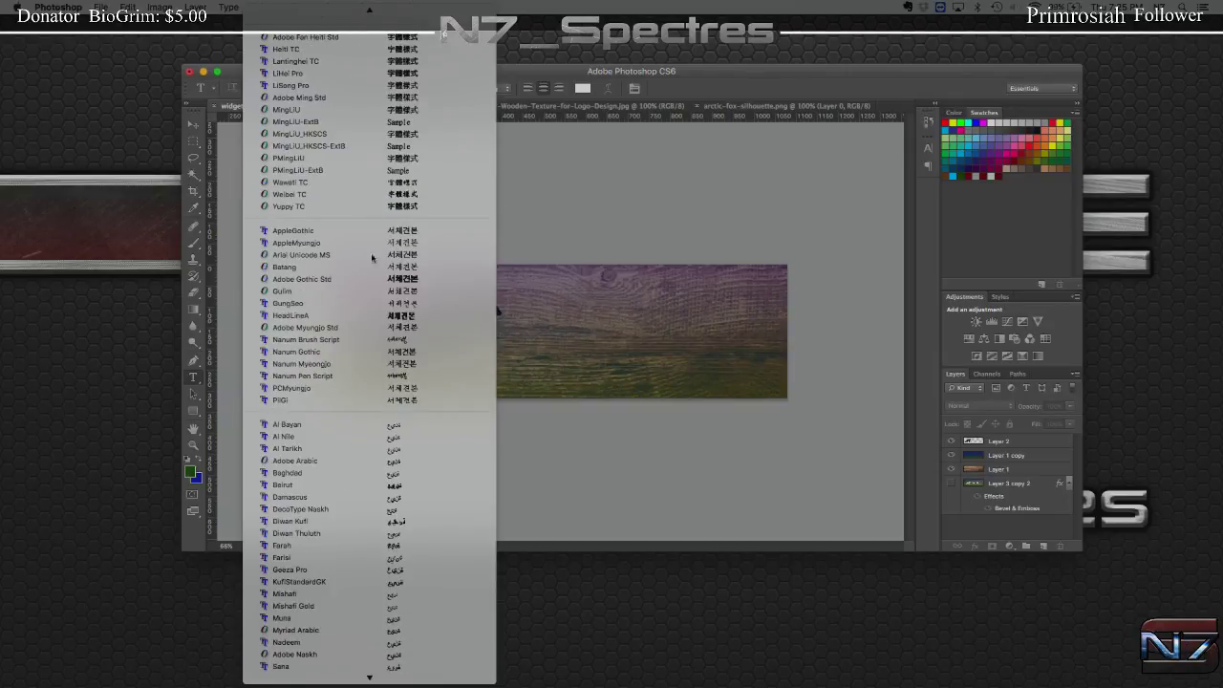
pyautogui.scroll(3, 392, 440)
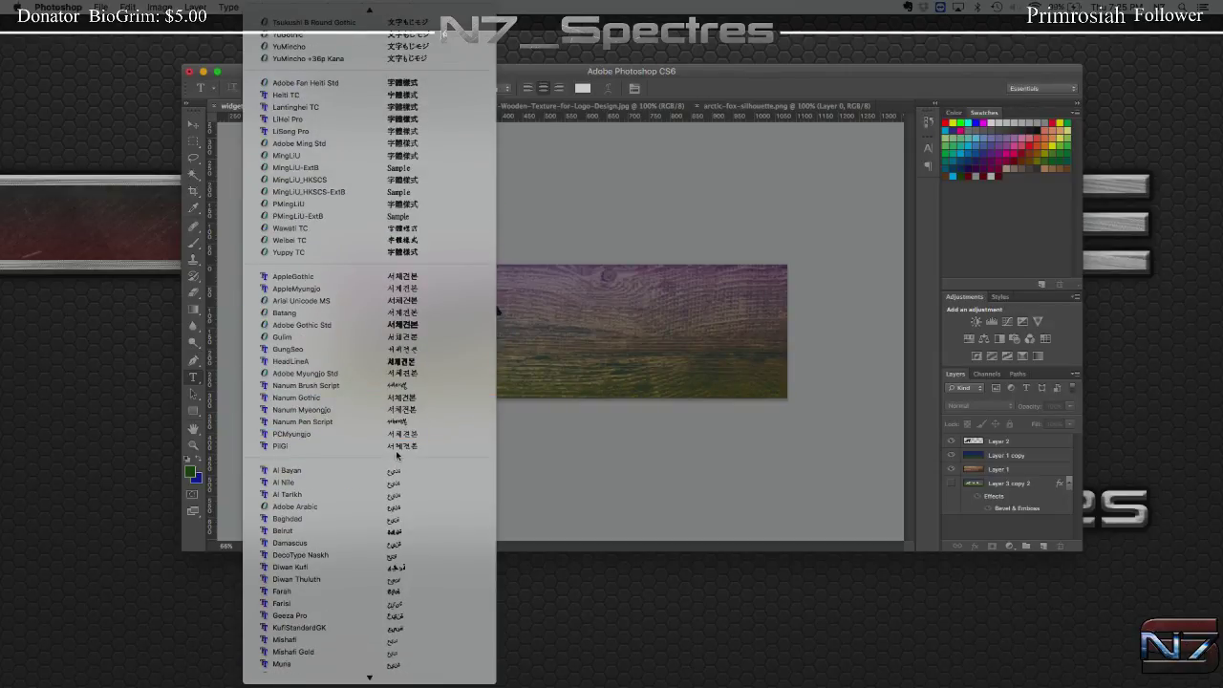
pyautogui.scroll(-4, 397, 456)
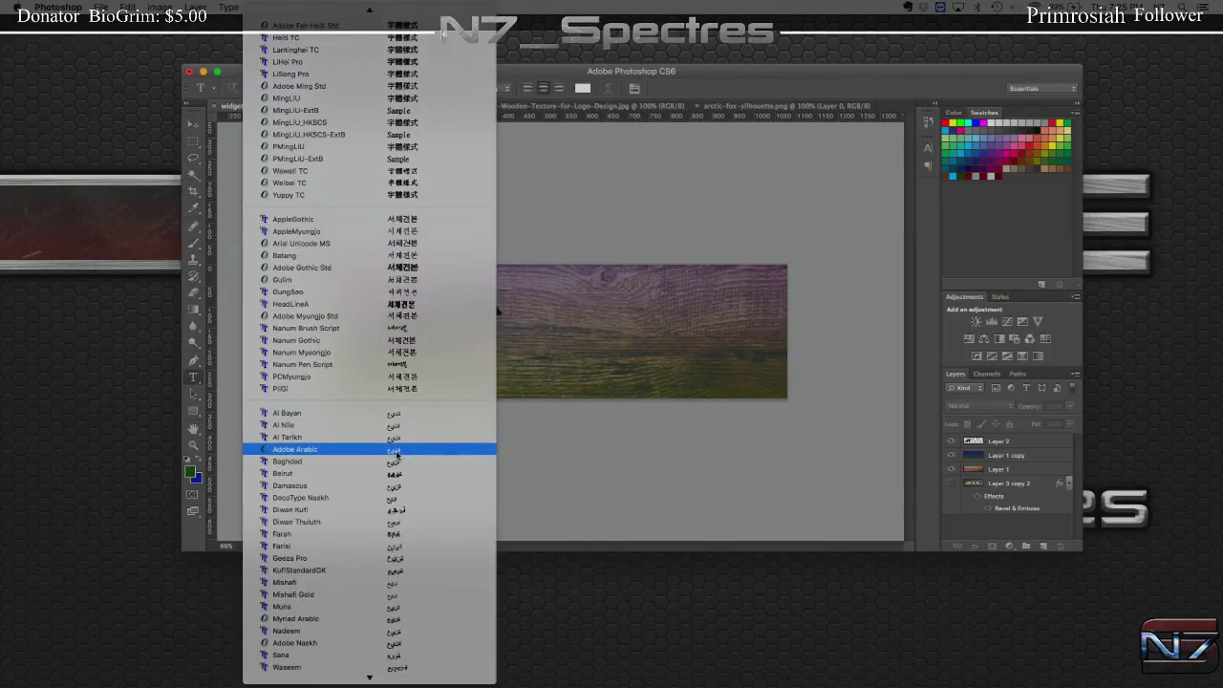
pyautogui.scroll(-10, 397, 456)
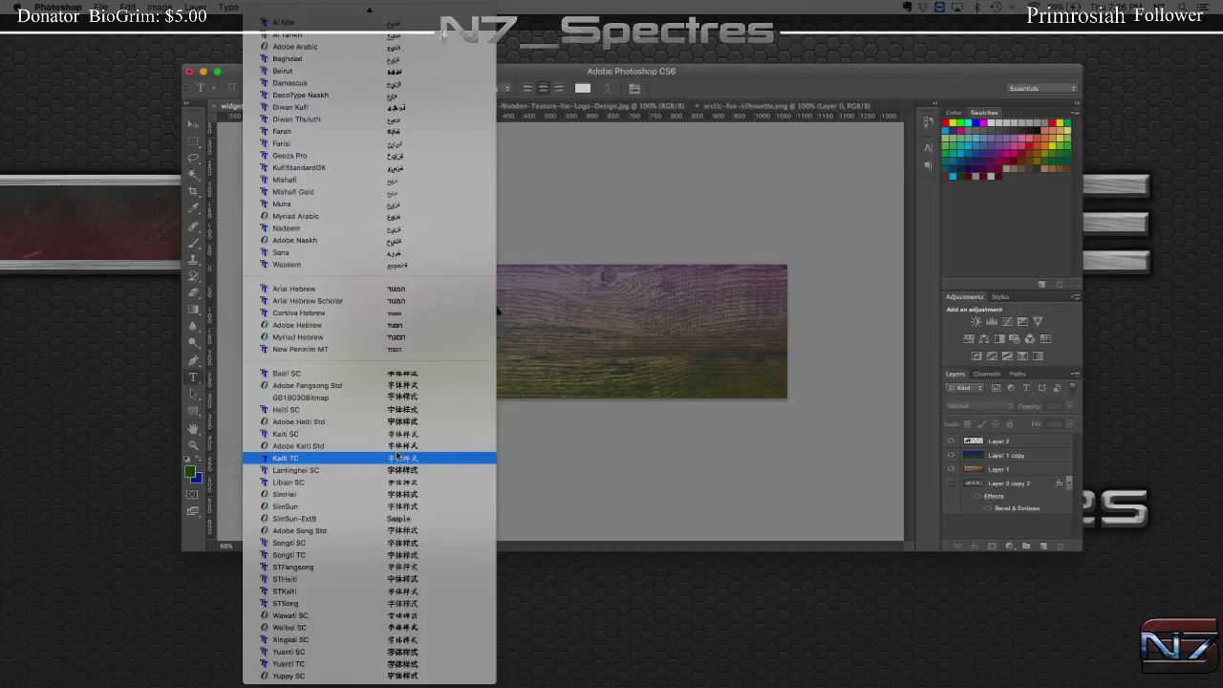
pyautogui.scroll(6, 396, 456)
pyautogui.scroll(1, 396, 456)
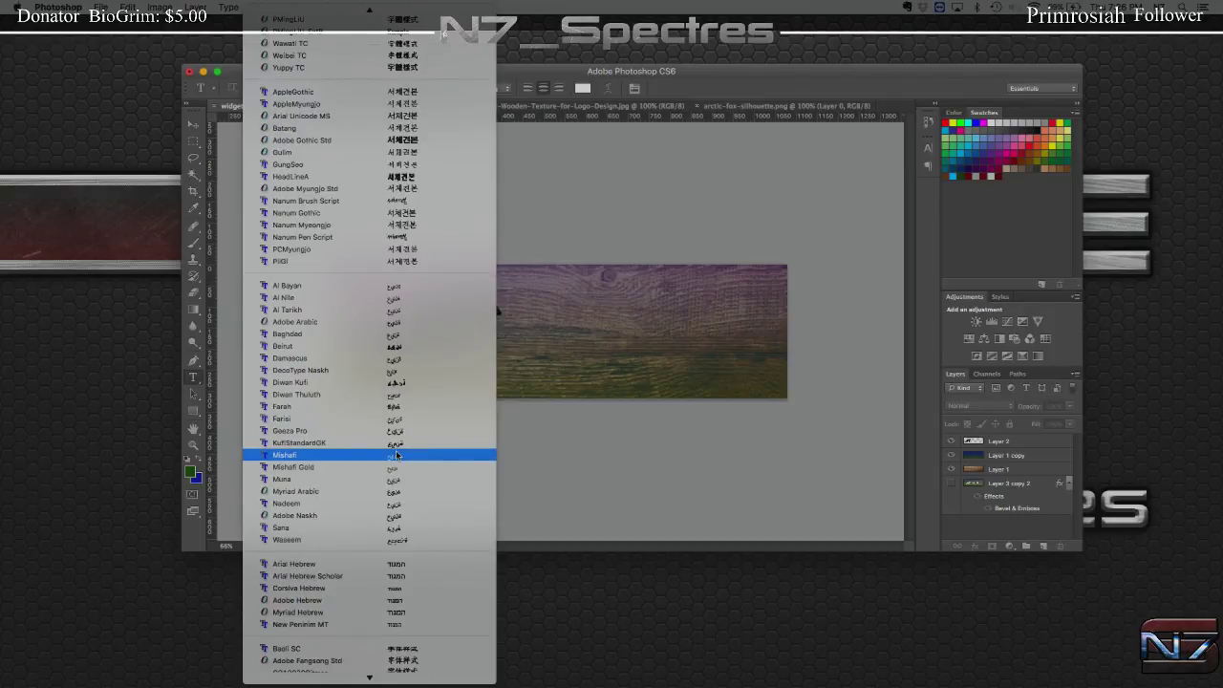
pyautogui.scroll(4, 396, 455)
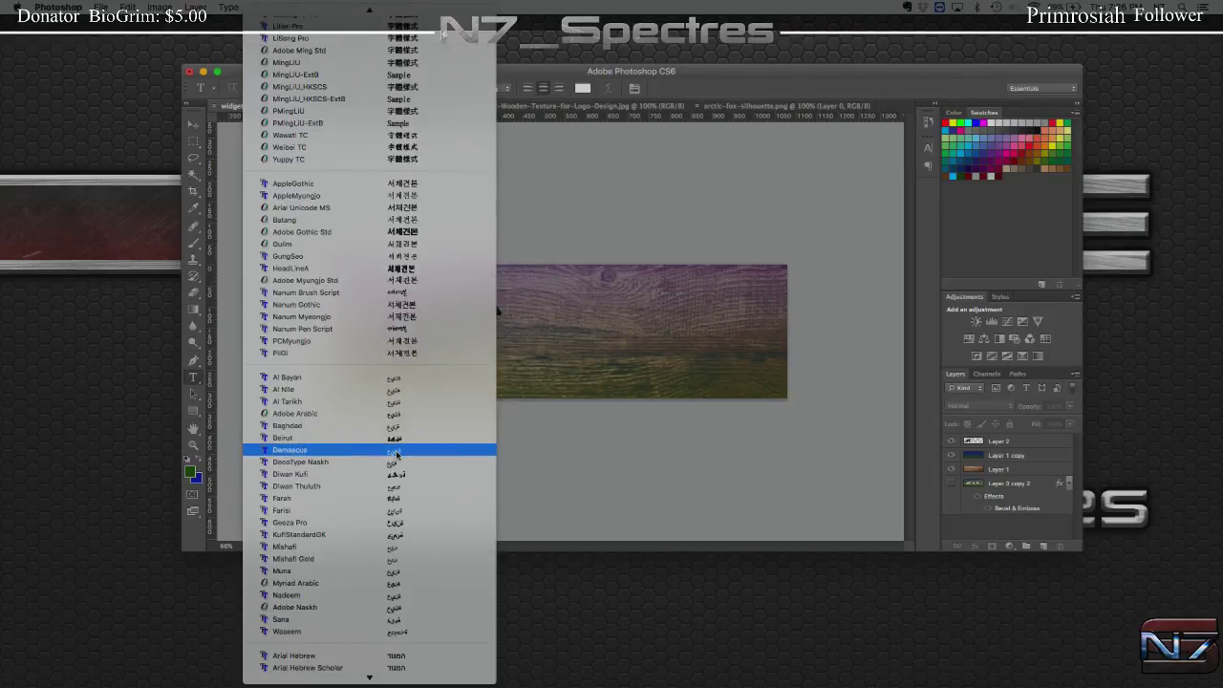
pyautogui.scroll(2, 397, 456)
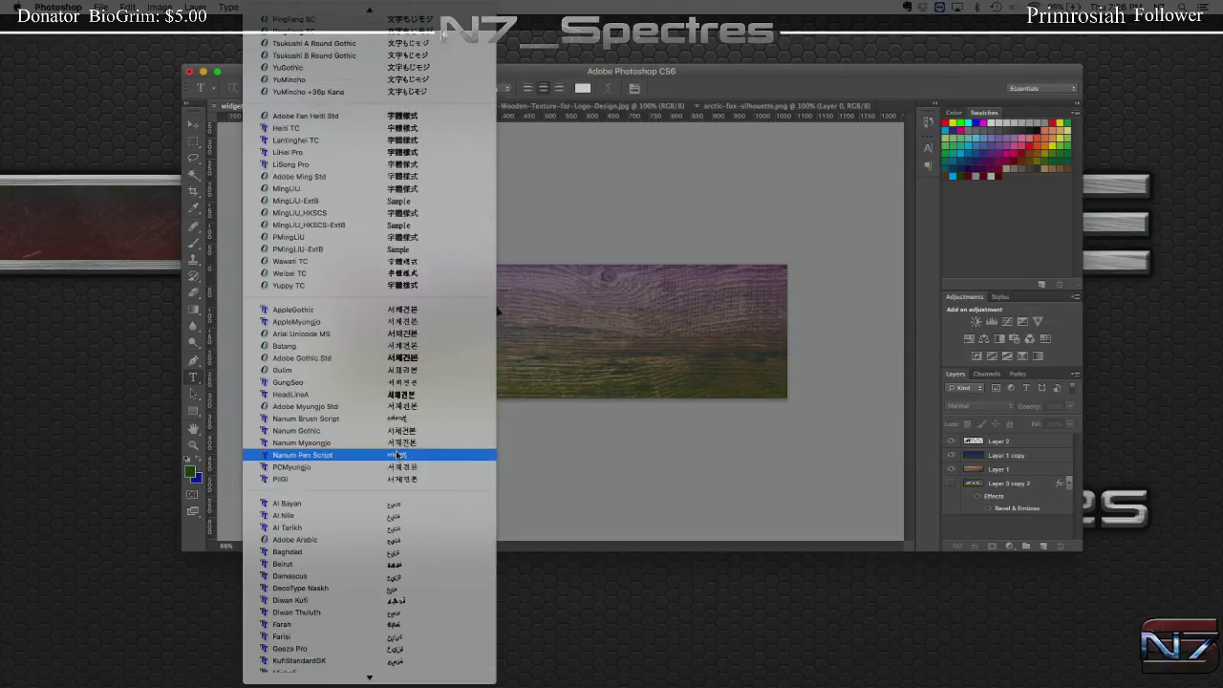
pyautogui.scroll(4, 397, 456)
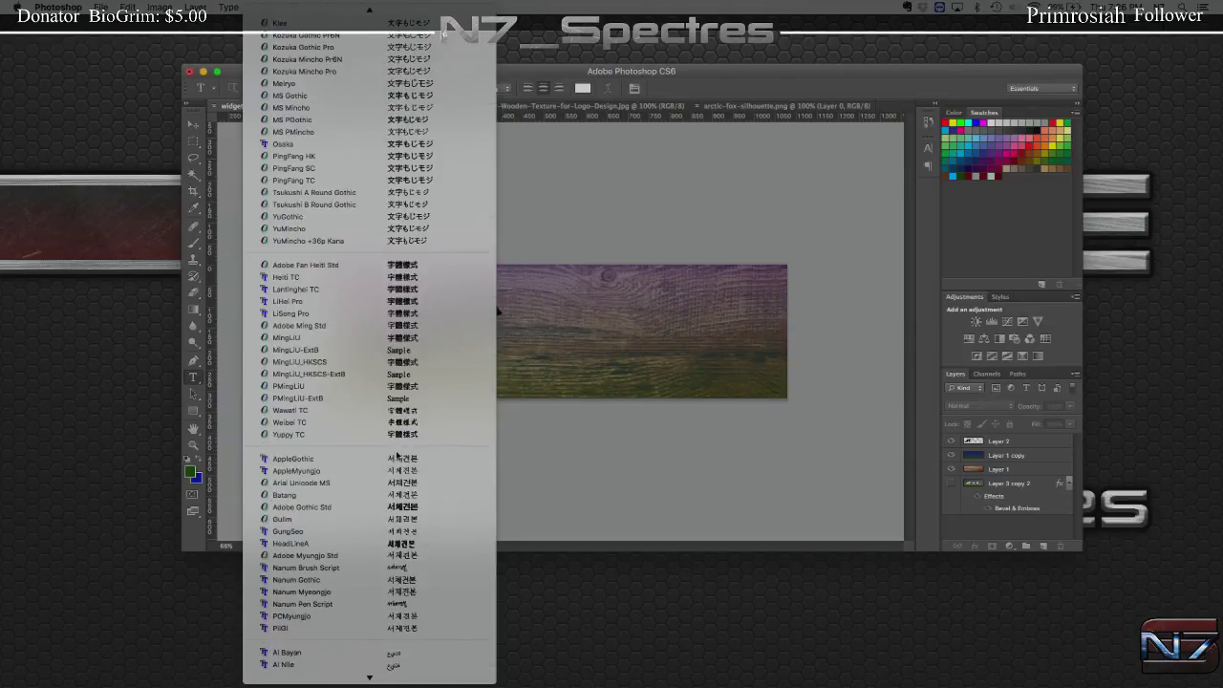
pyautogui.scroll(6, 396, 456)
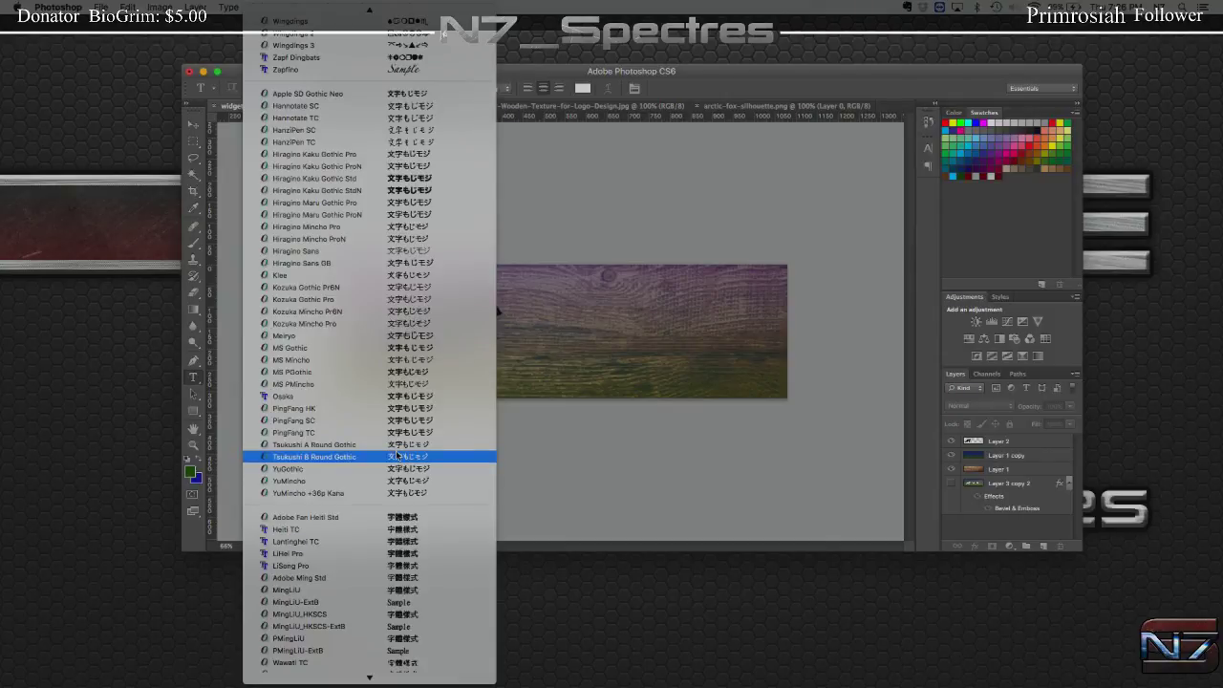
pyautogui.scroll(3, 397, 455)
pyautogui.scroll(3, 398, 456)
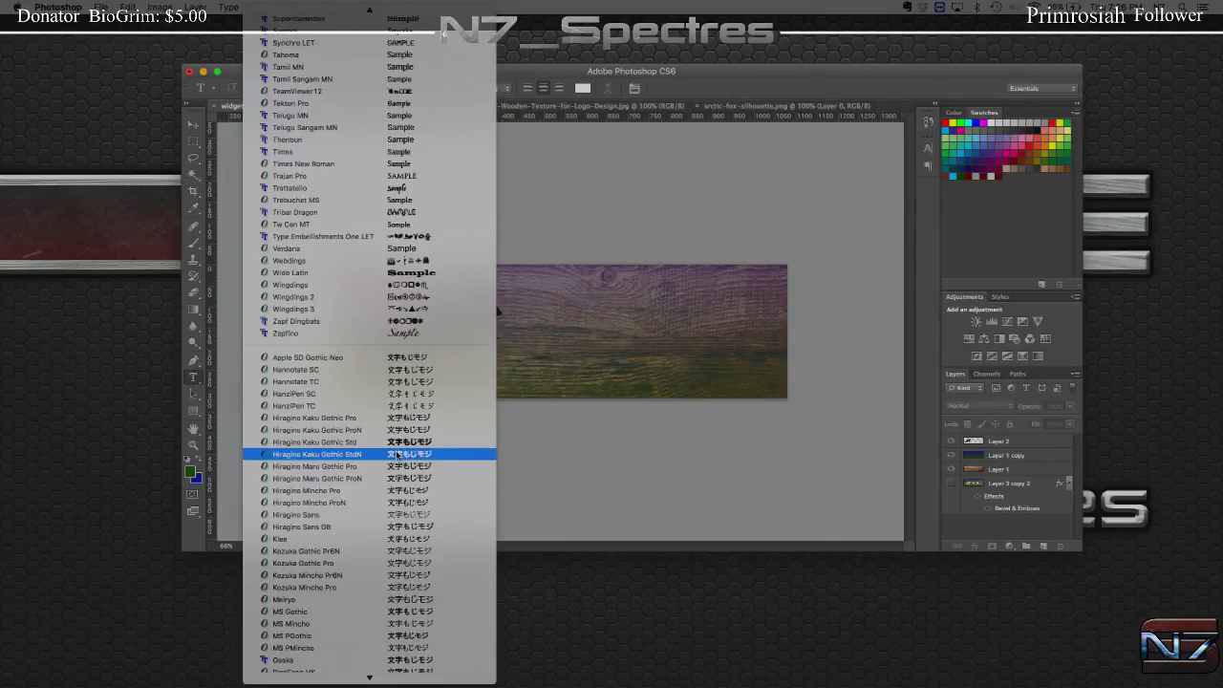
pyautogui.scroll(2, 398, 456)
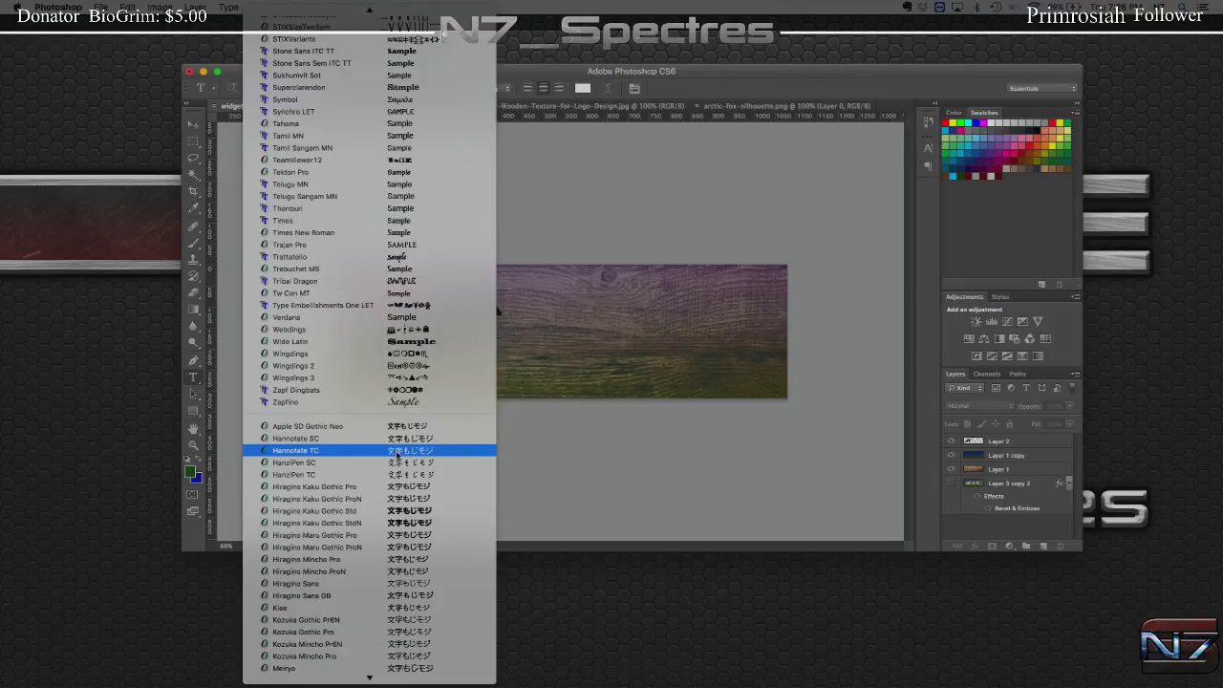
# Keep scrolling up through the font family list to review the remaining typefaces.
pyautogui.scroll(5, 397, 456)
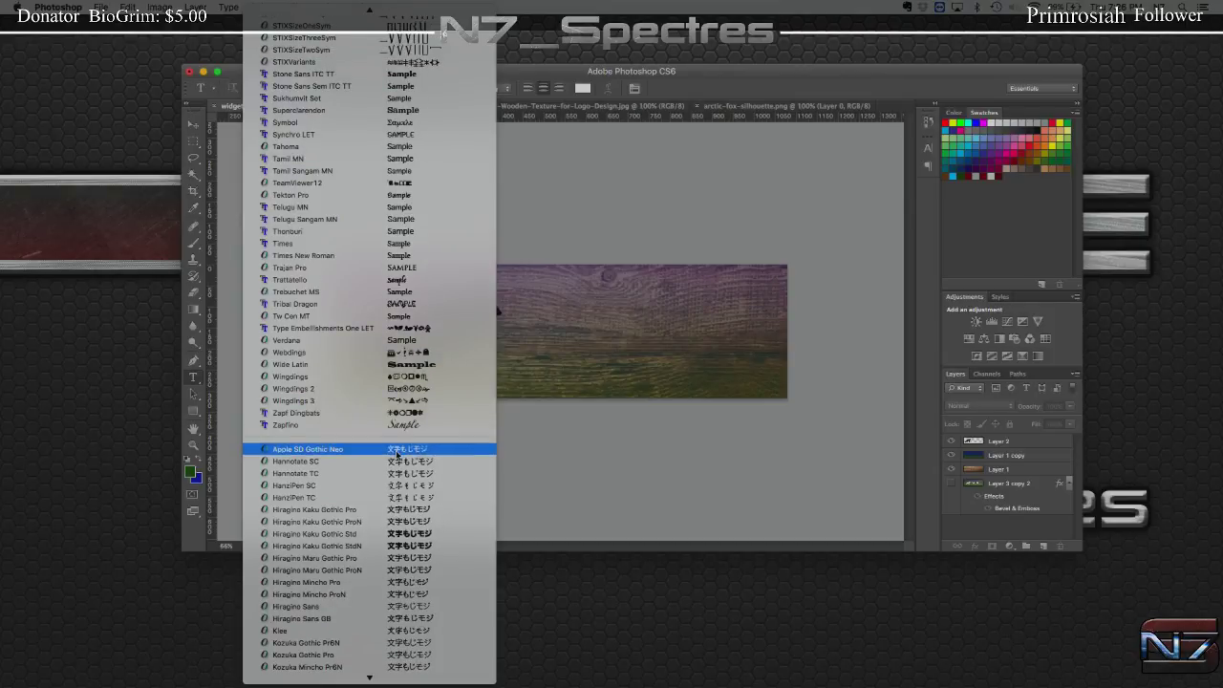
pyautogui.scroll(3, 397, 455)
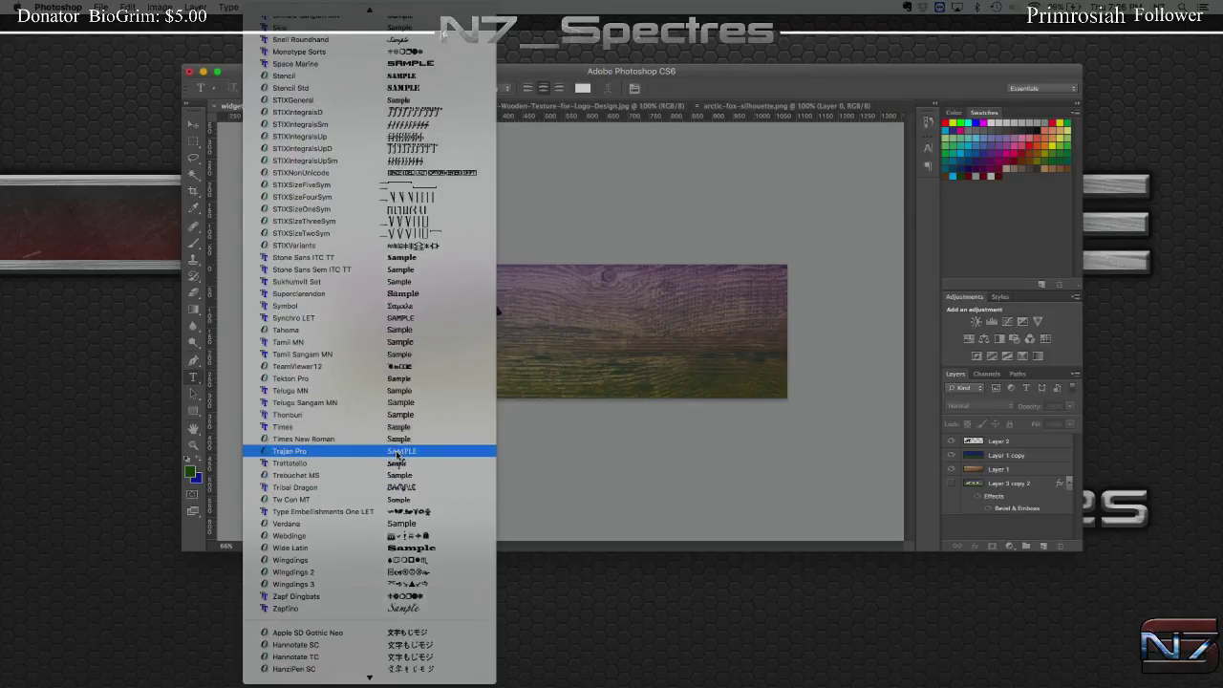
pyautogui.scroll(1, 398, 455)
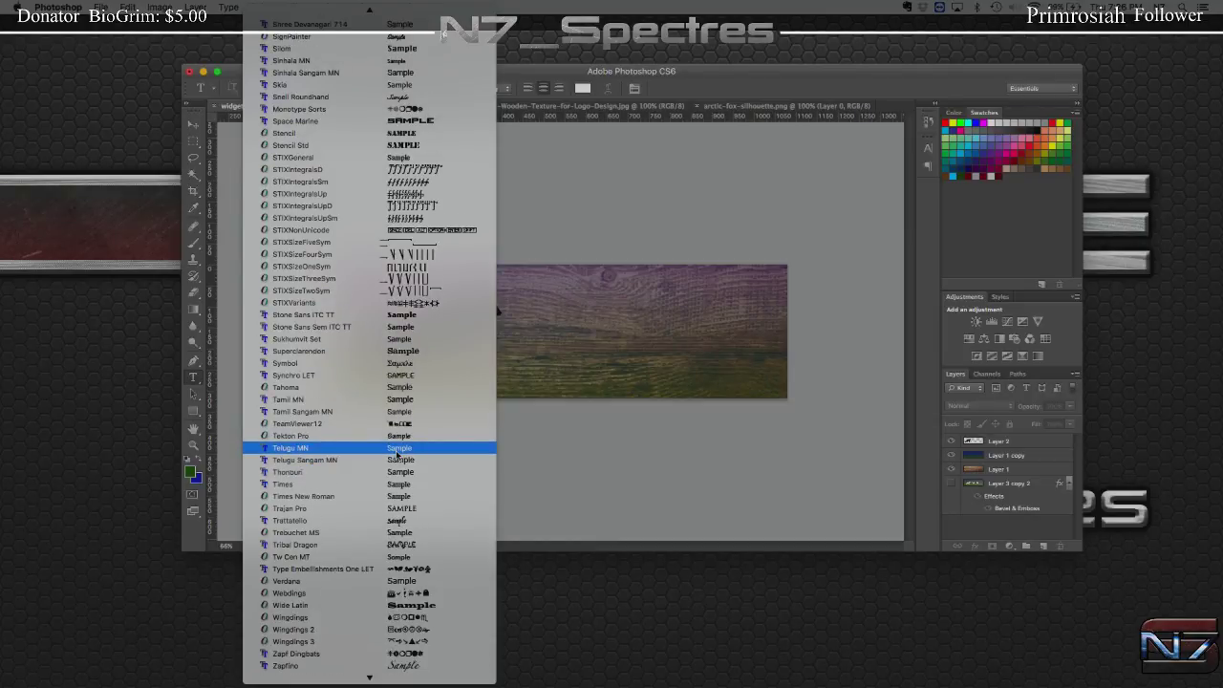
pyautogui.scroll(4, 397, 456)
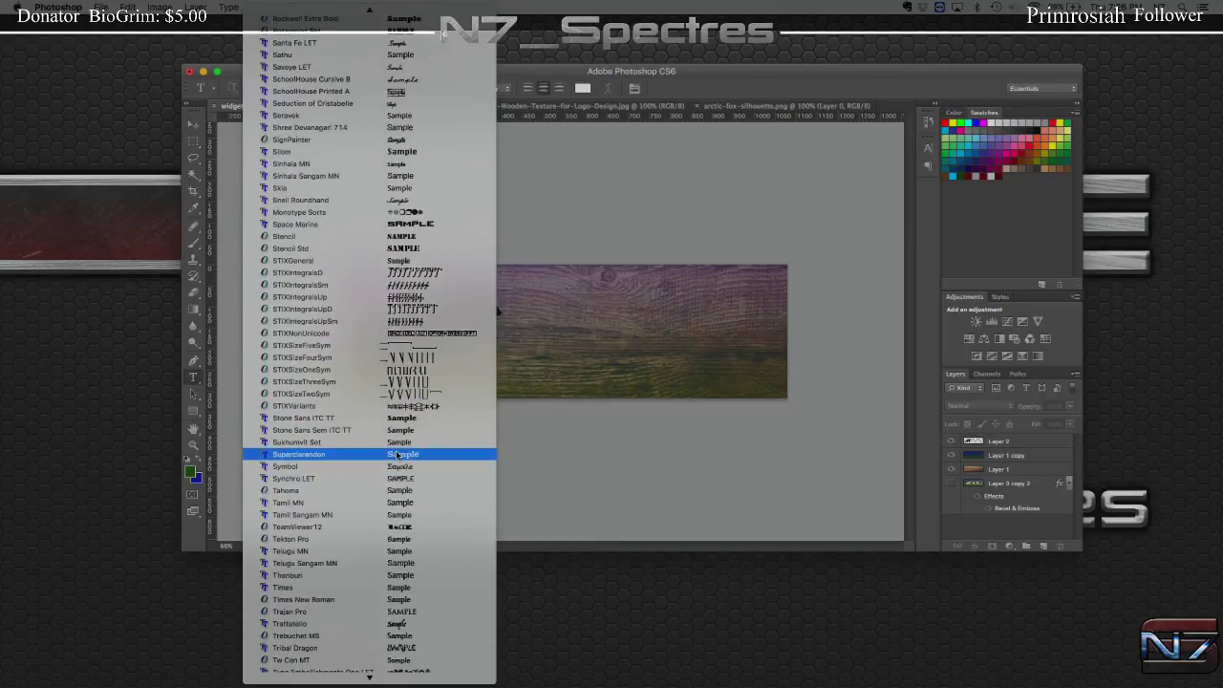
pyautogui.scroll(2, 398, 456)
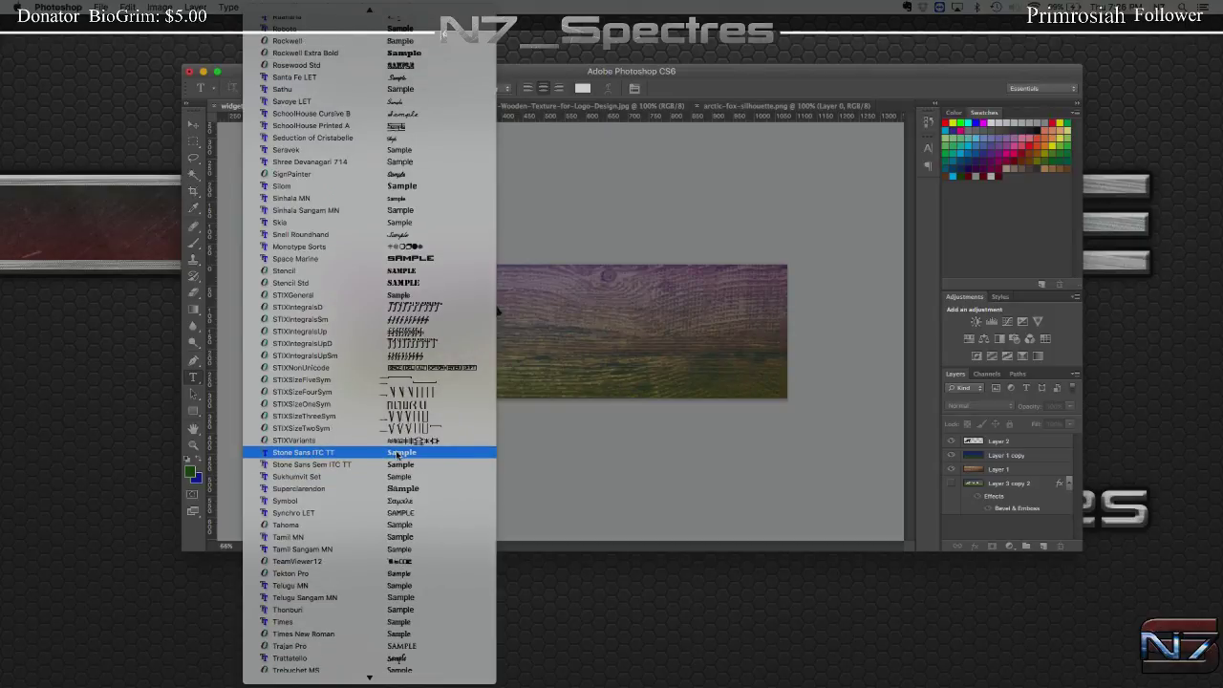
pyautogui.scroll(3, 397, 456)
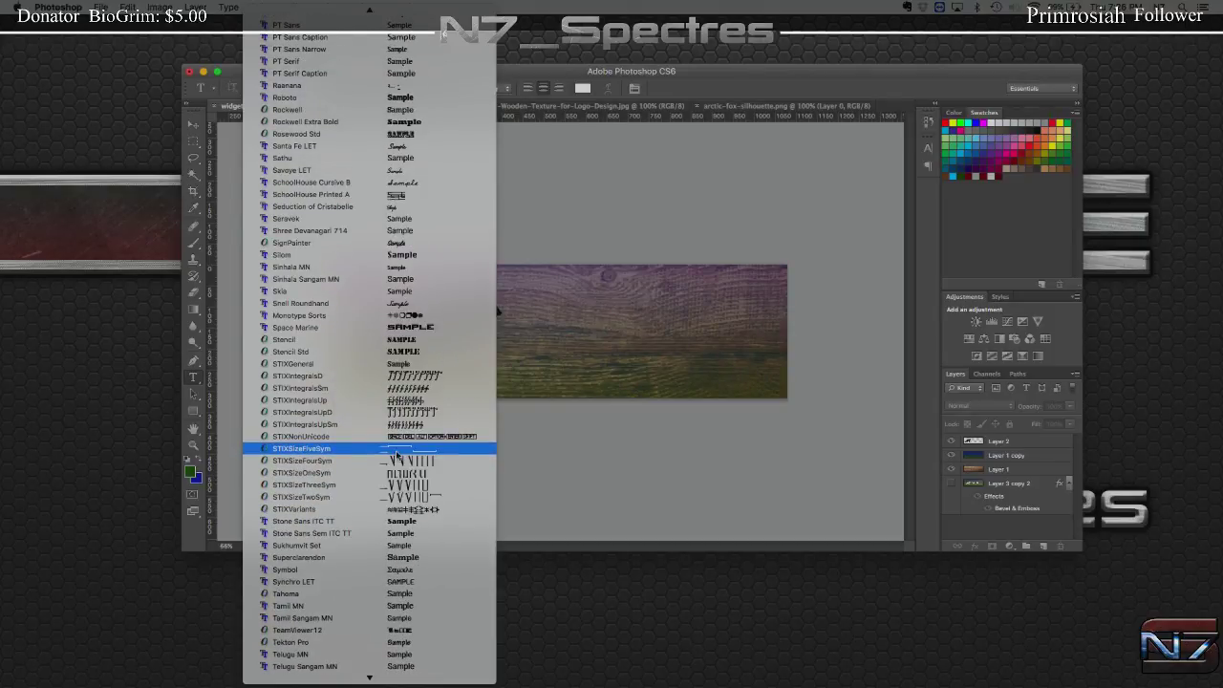
pyautogui.scroll(4, 398, 456)
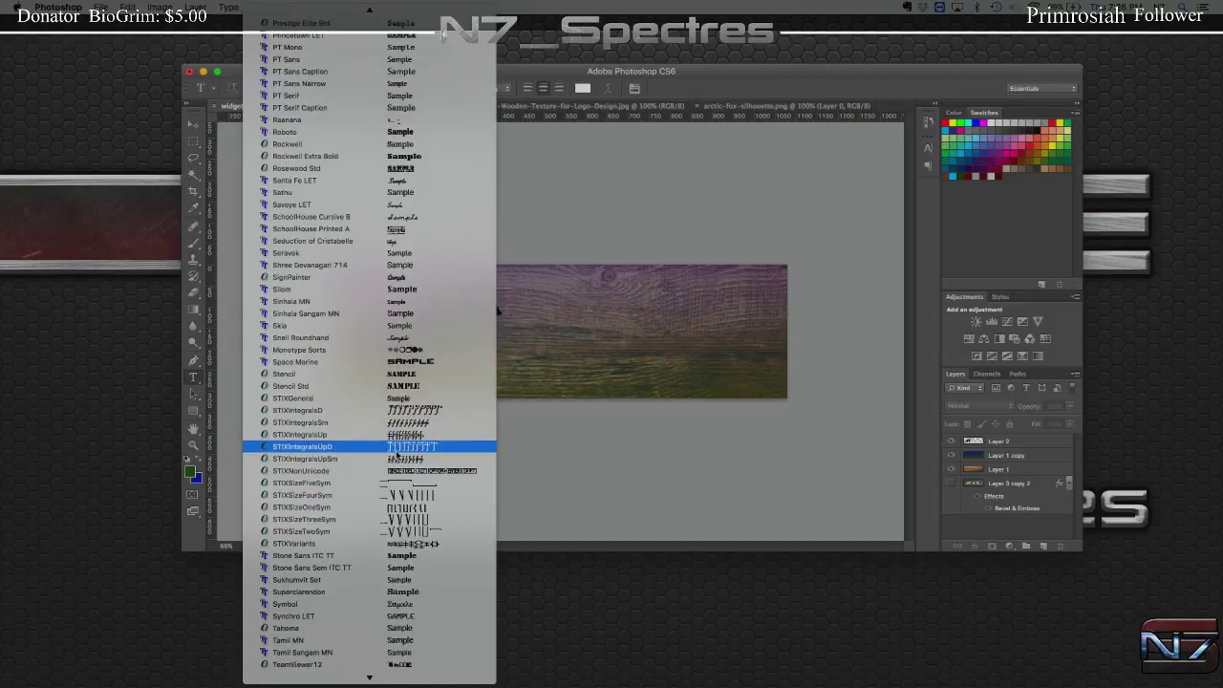
pyautogui.scroll(3, 398, 456)
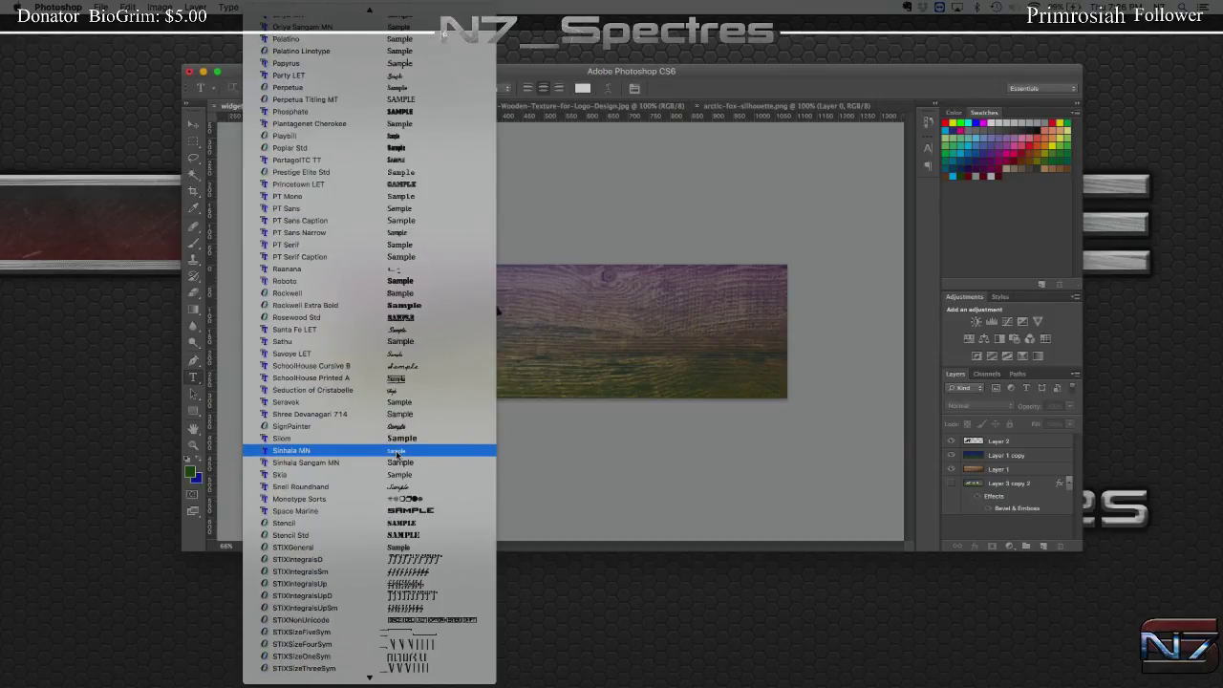
pyautogui.scroll(2, 398, 456)
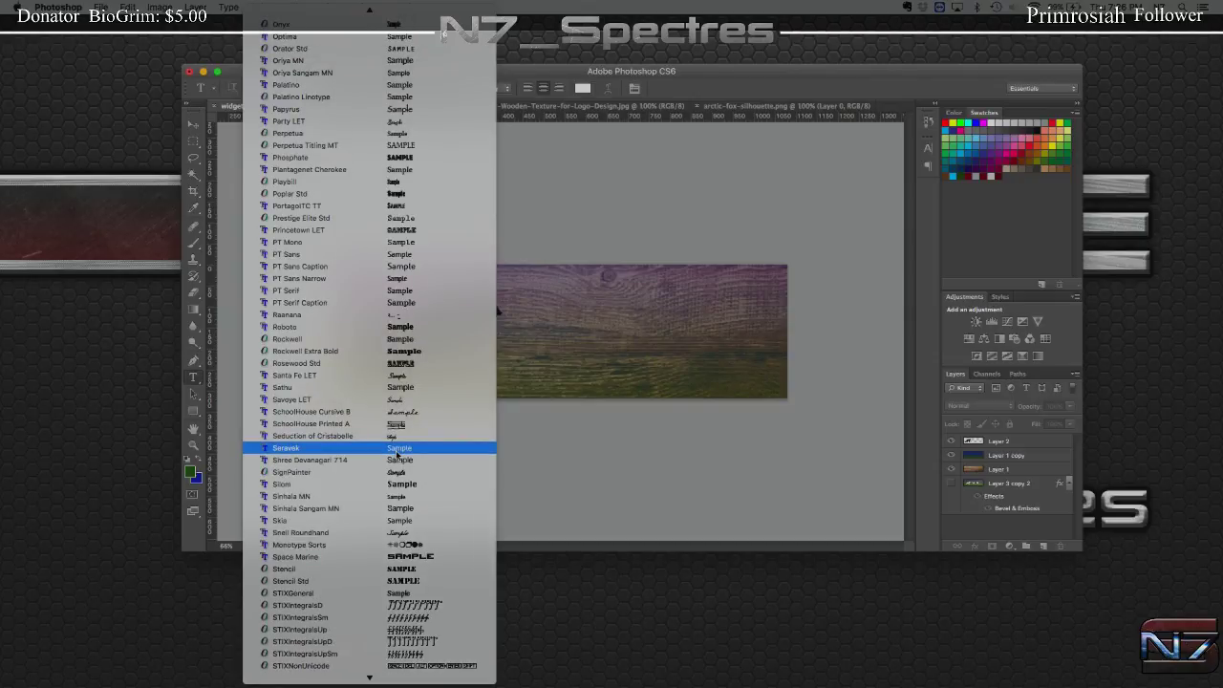
pyautogui.scroll(5, 397, 454)
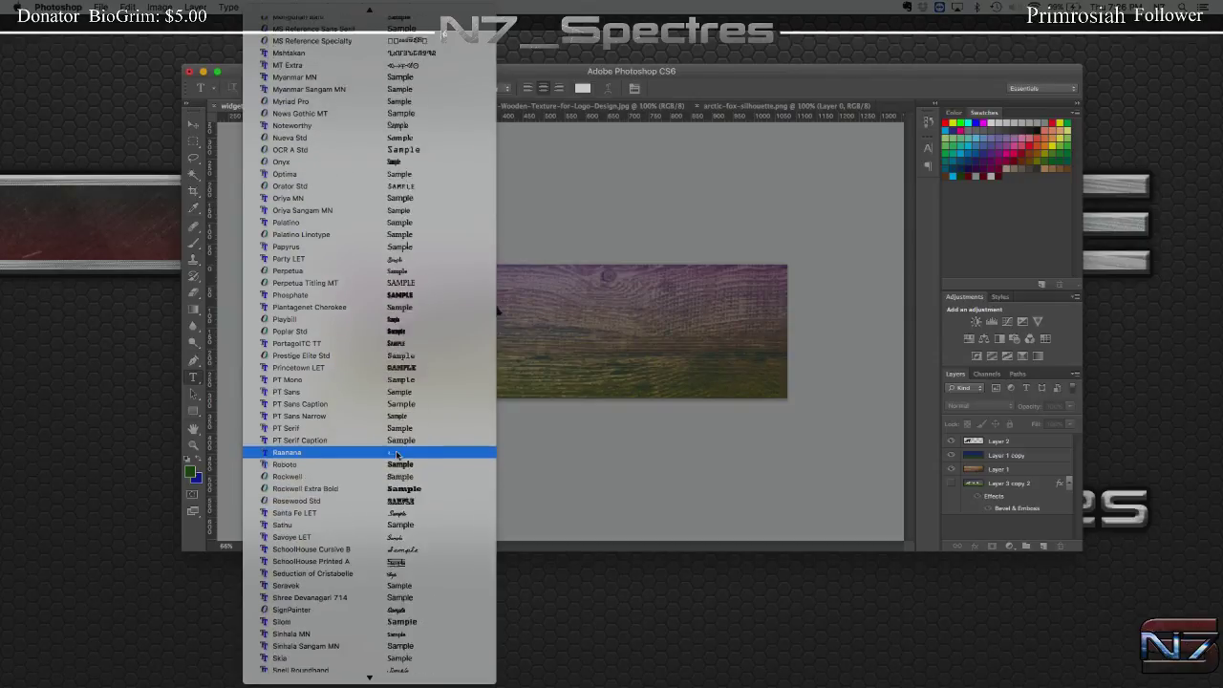
pyautogui.scroll(2, 398, 455)
pyautogui.scroll(12, 398, 456)
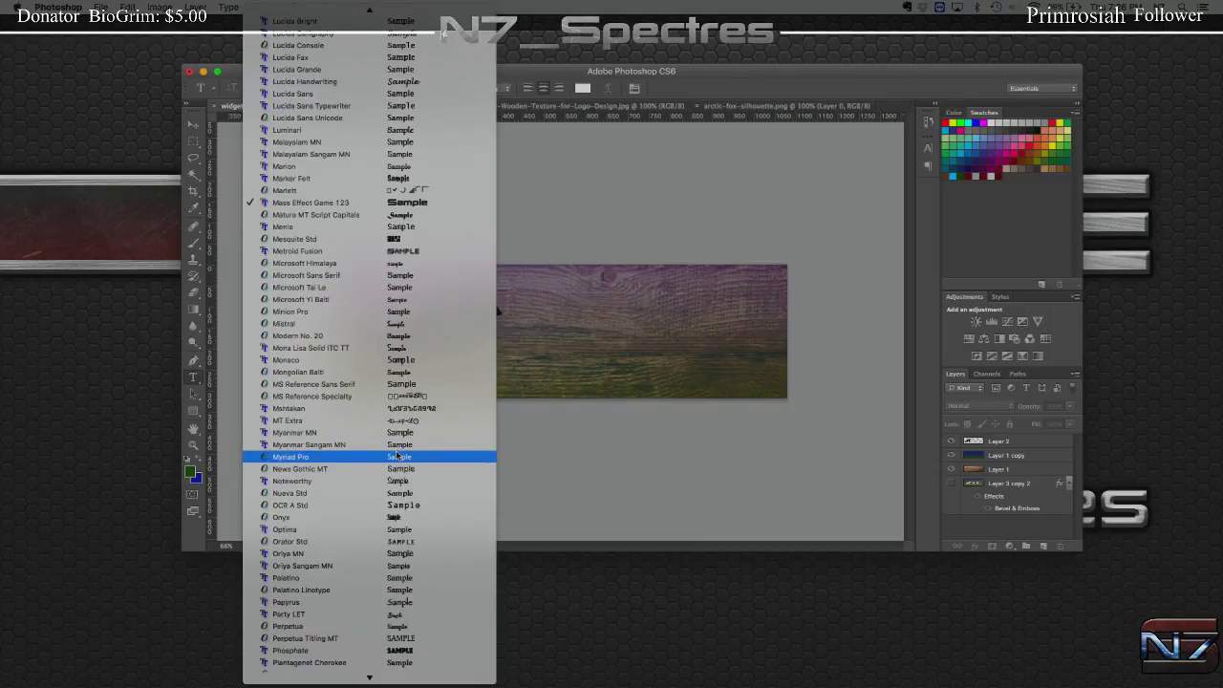
pyautogui.scroll(5, 398, 456)
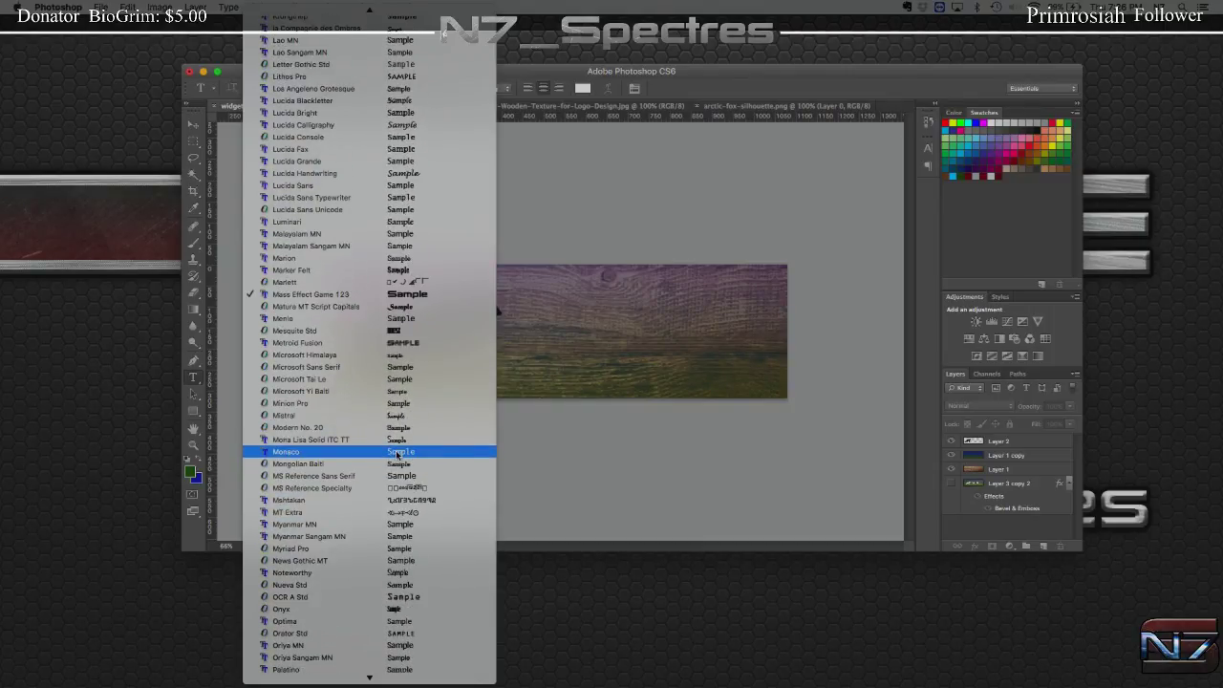
pyautogui.scroll(3, 397, 456)
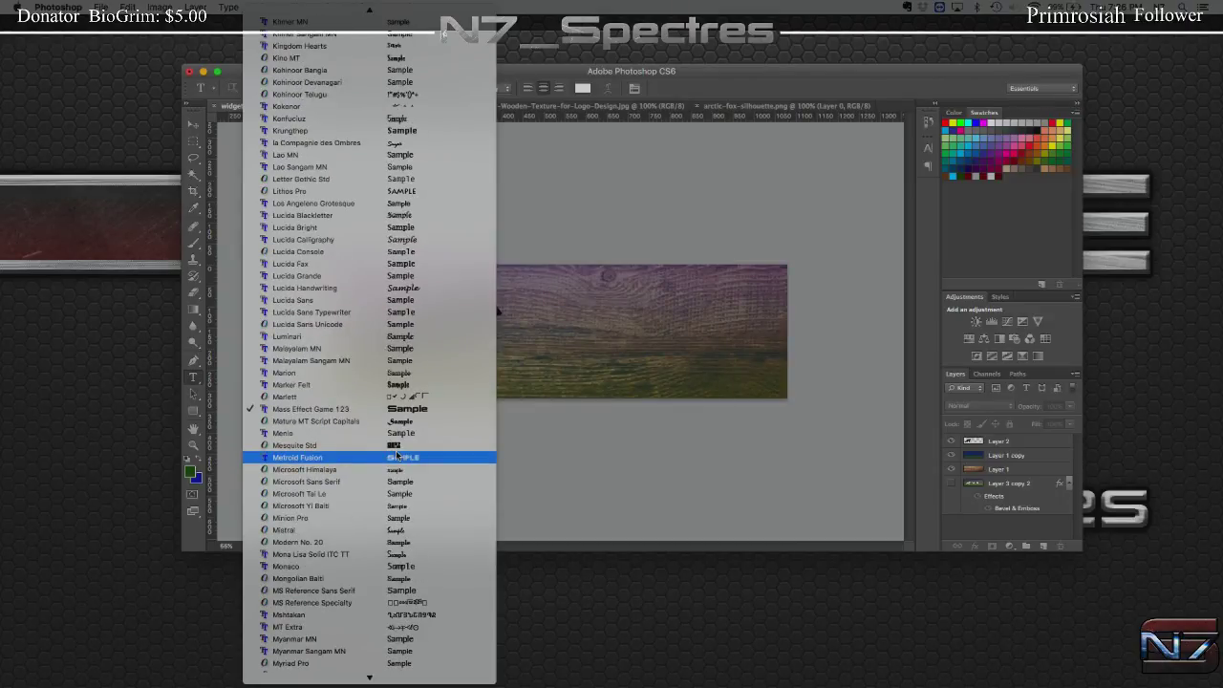
pyautogui.scroll(5, 397, 456)
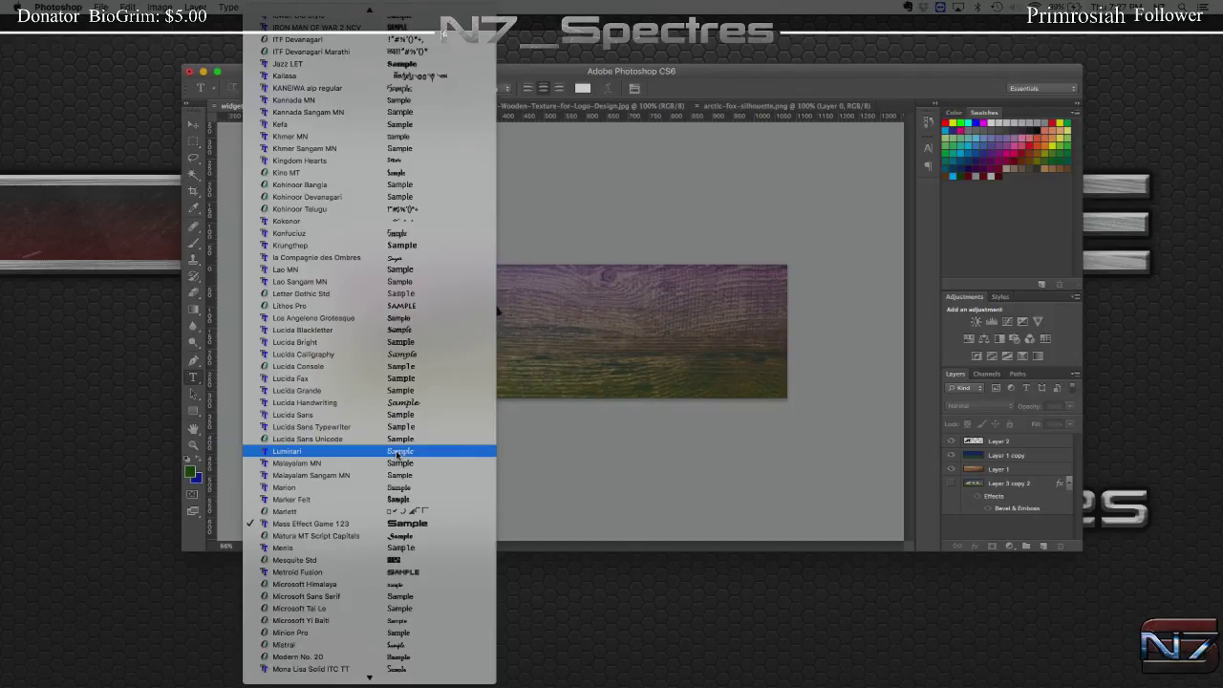
pyautogui.scroll(3, 397, 456)
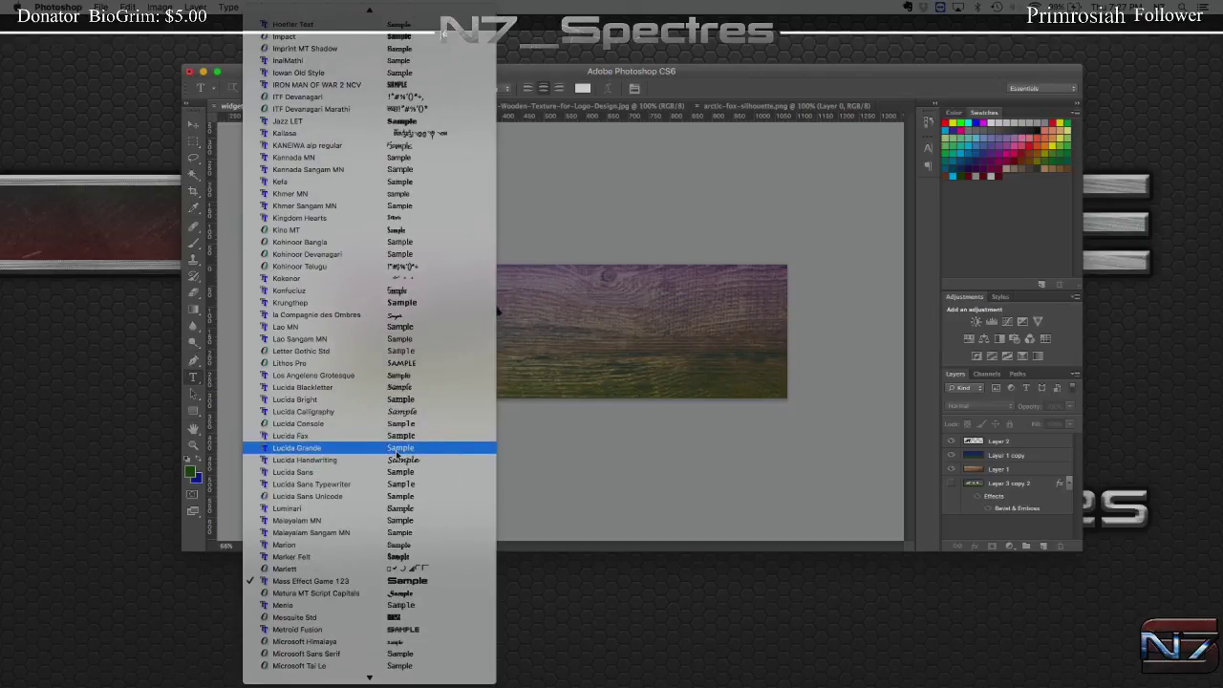
pyautogui.scroll(2, 398, 456)
pyautogui.scroll(2, 397, 456)
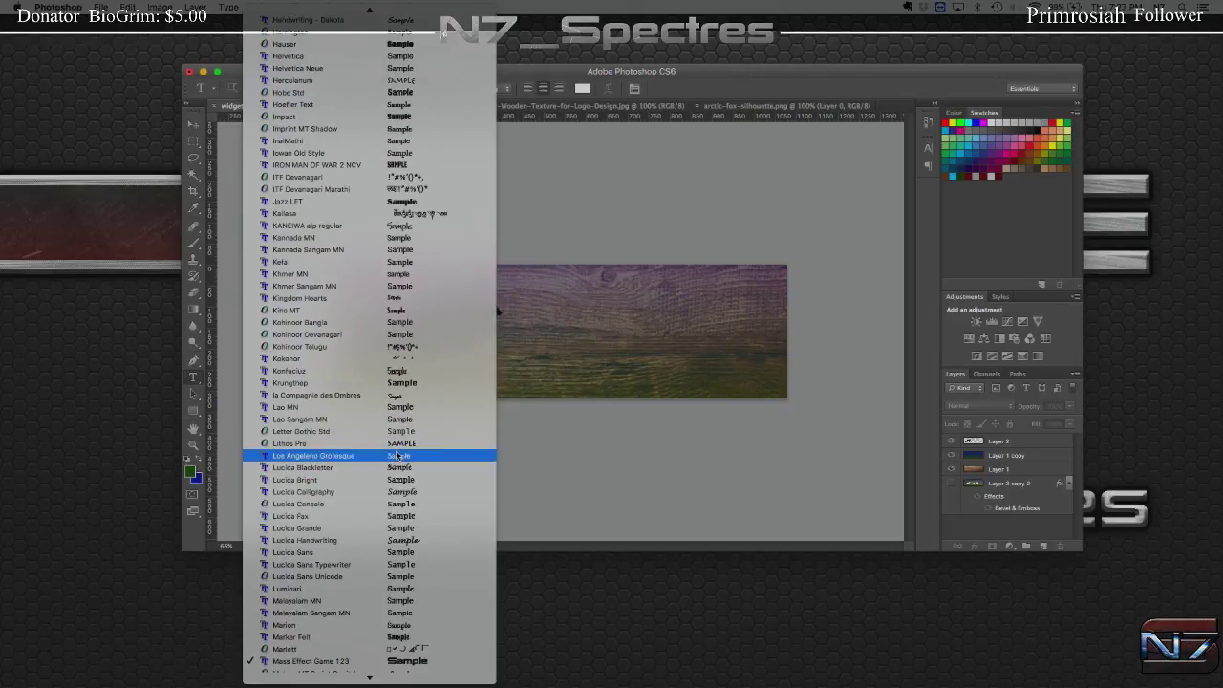
pyautogui.scroll(4, 397, 455)
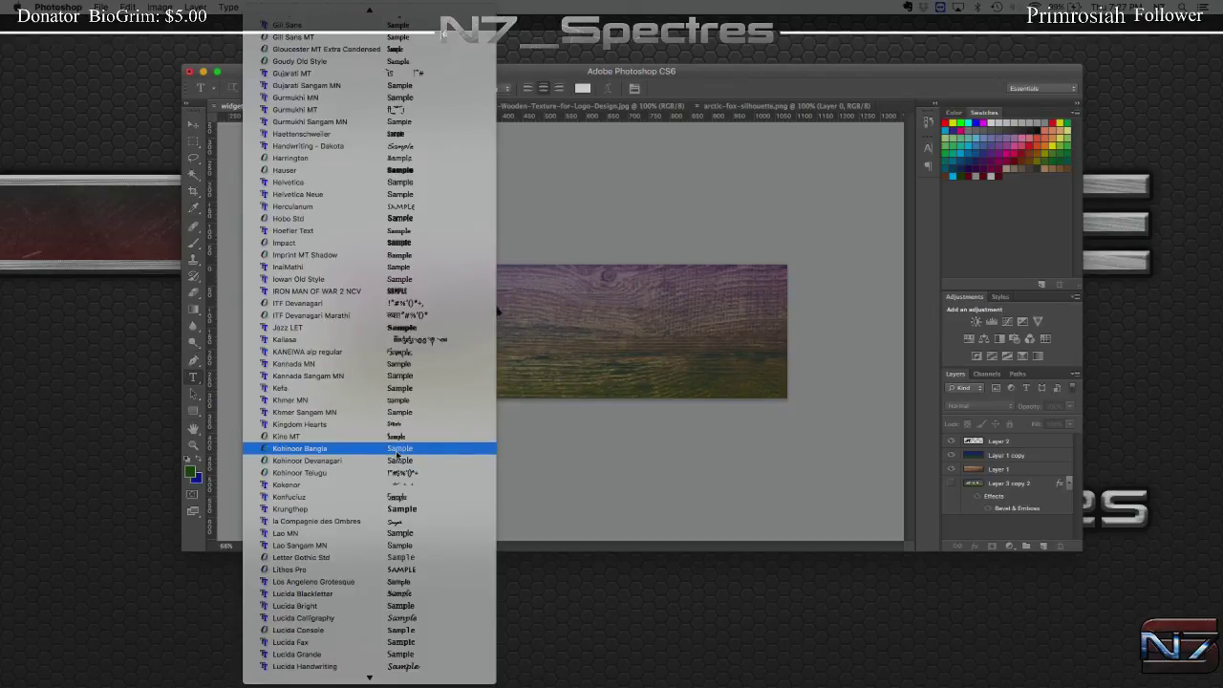
pyautogui.scroll(2, 397, 456)
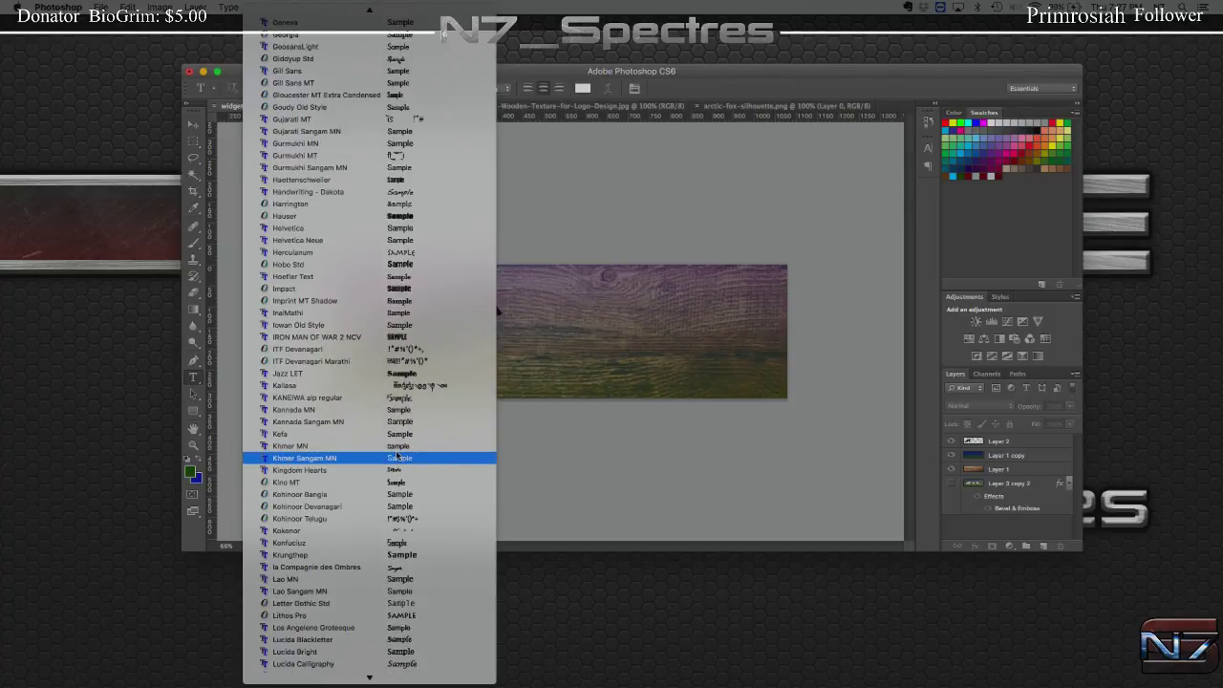
pyautogui.scroll(7, 398, 456)
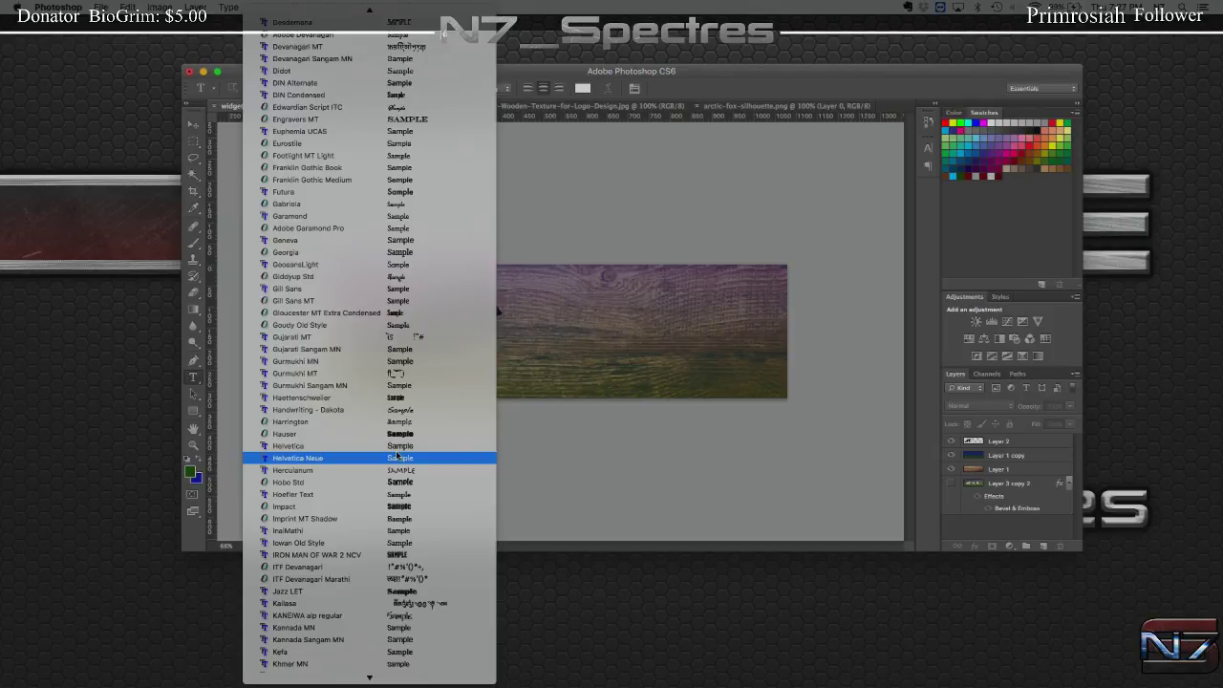
pyautogui.scroll(7, 398, 456)
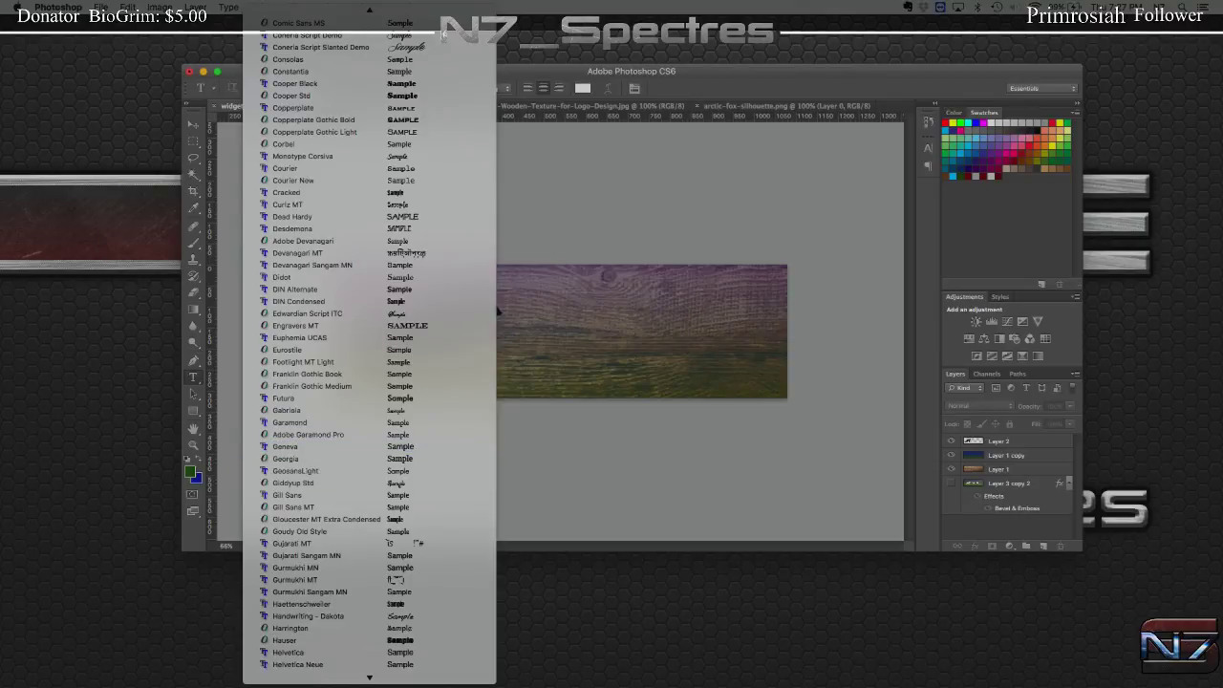
# Dismiss the font list keeping Mass Effect Game 123, and open the File menu.
pyautogui.press('Escape')
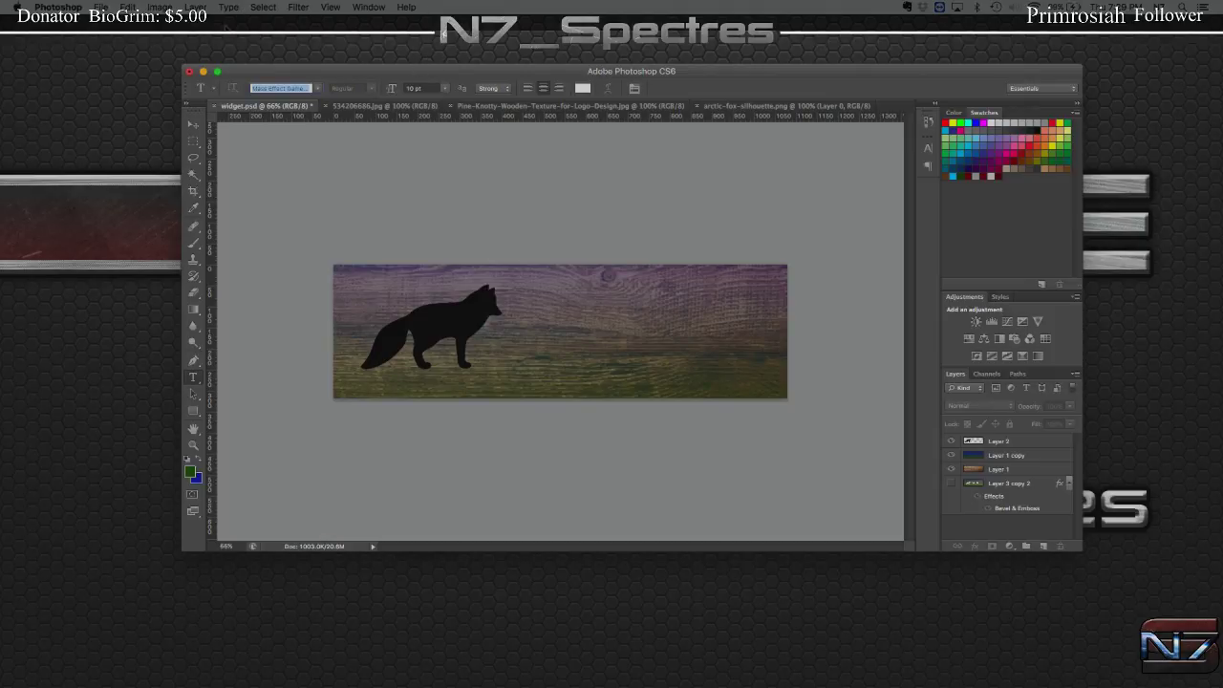
pyautogui.click(100, 7)
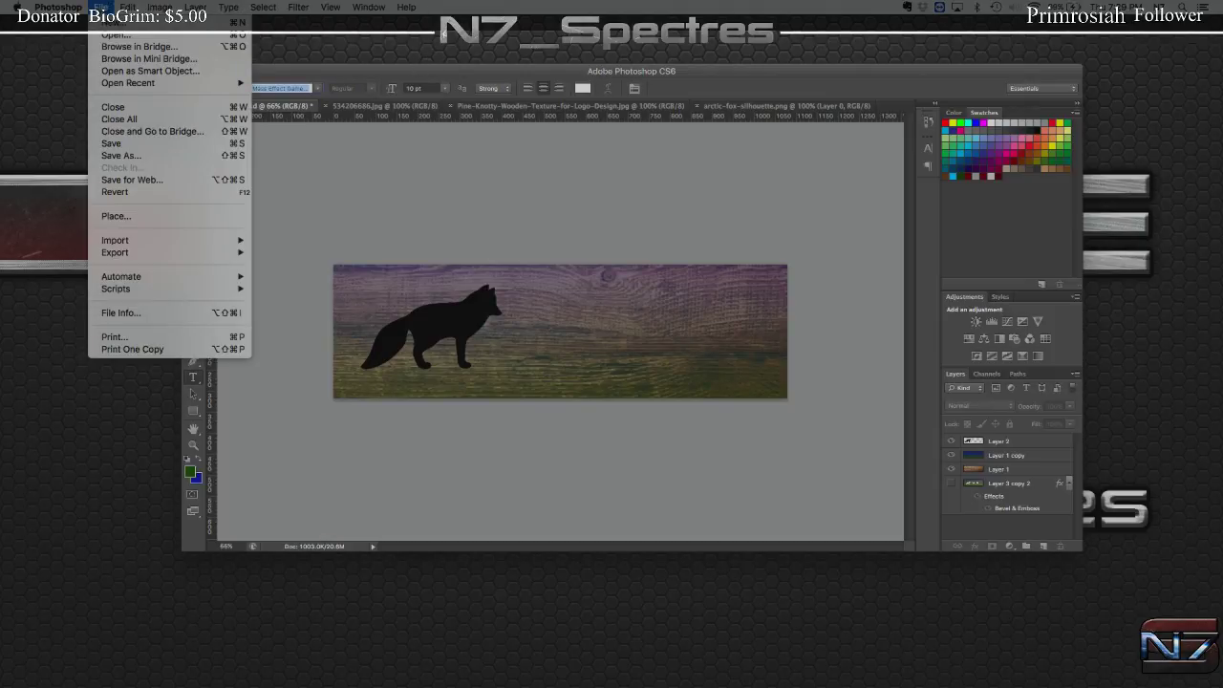
# Save the fox banner as tech.psd in the Desktop folder.
pyautogui.click(170, 158)
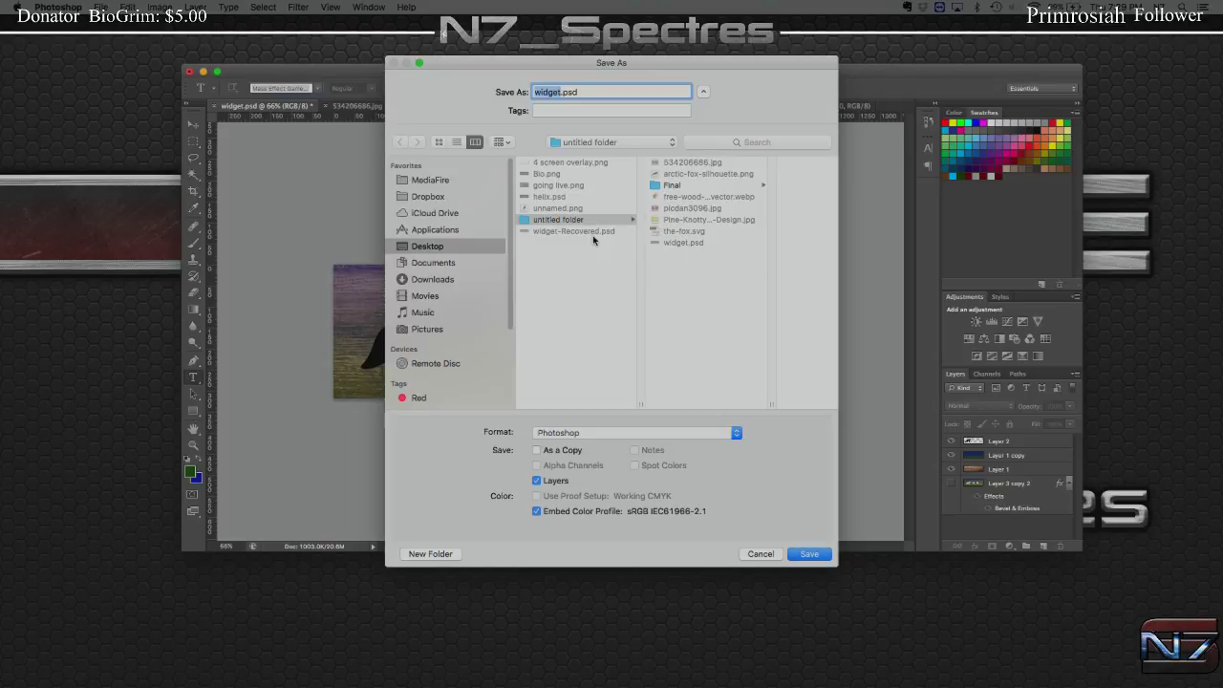
pyautogui.click(549, 275)
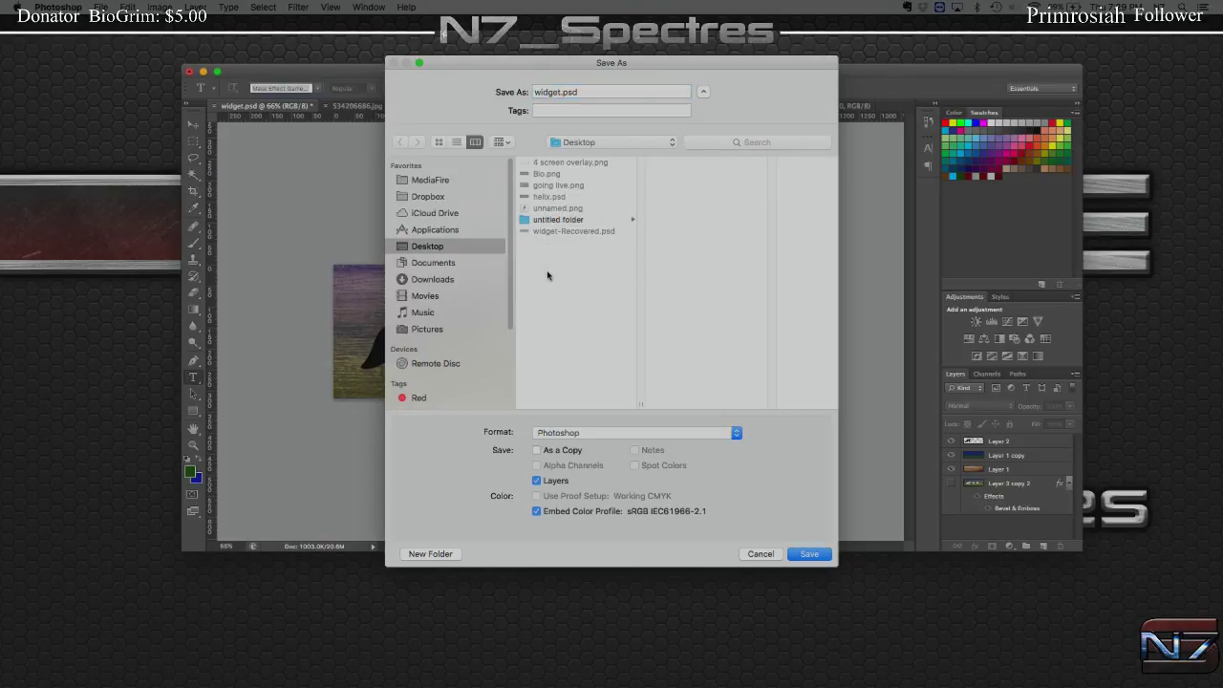
pyautogui.click(554, 91)
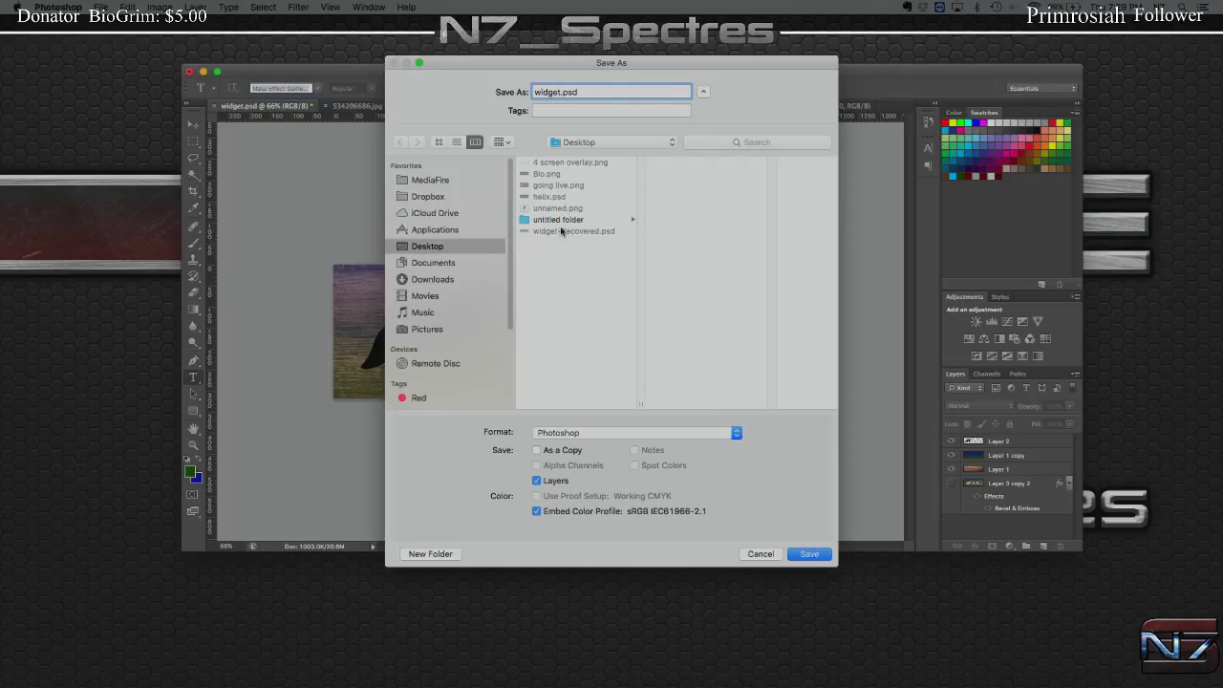
pyautogui.press('BackSpace')
pyautogui.press('BackSpace')
pyautogui.press('BackSpace')
pyautogui.press('BackSpace')
pyautogui.press('BackSpace')
pyautogui.press('BackSpace')
pyautogui.write('tech')
pyautogui.press('Return')
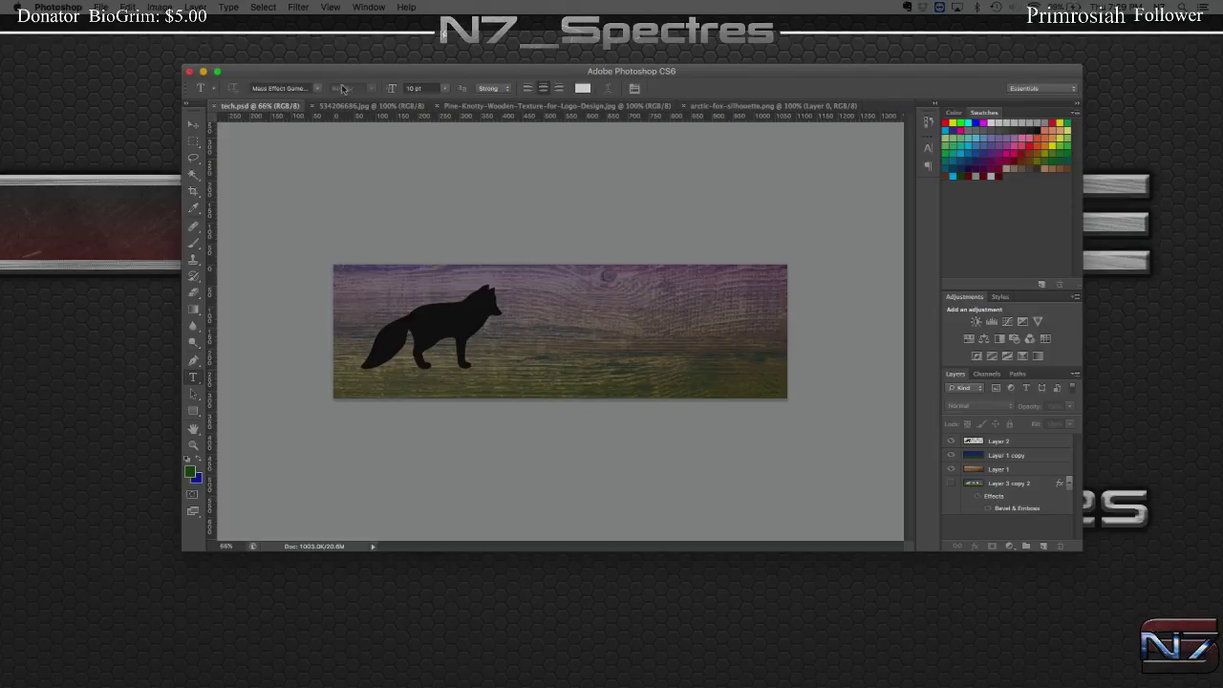
# Close tech.psd and open widget-Recovered.psd from the Desktop.
pyautogui.click(215, 105)
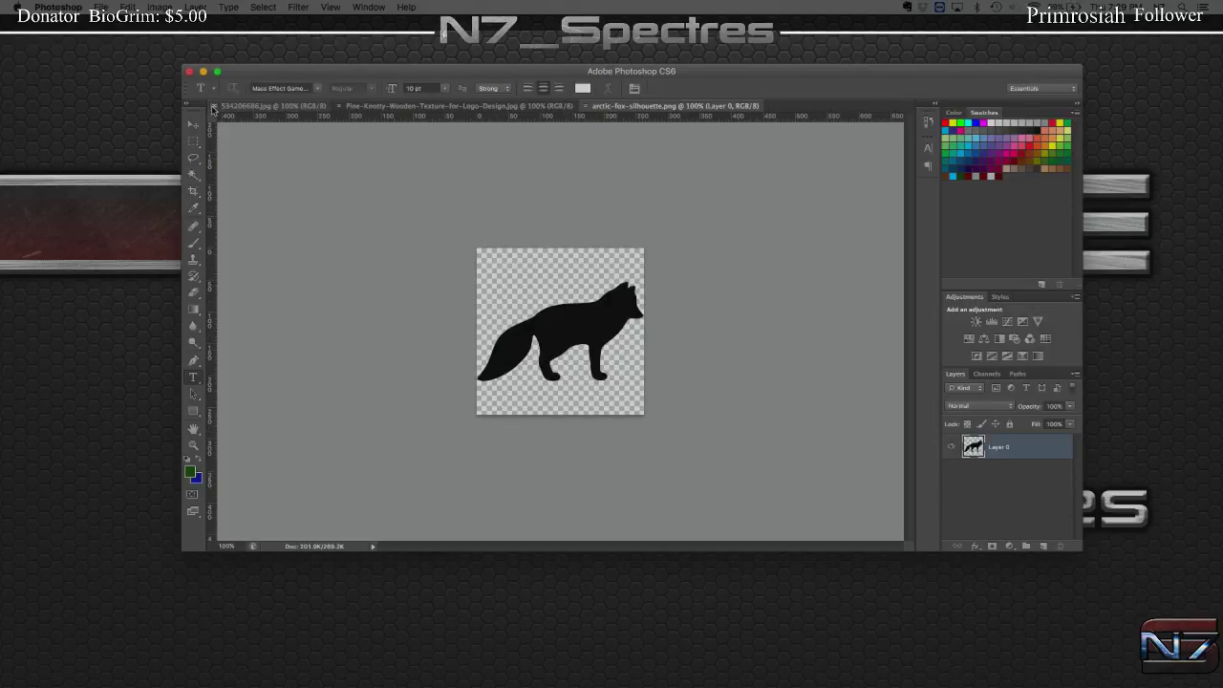
pyautogui.click(101, 7)
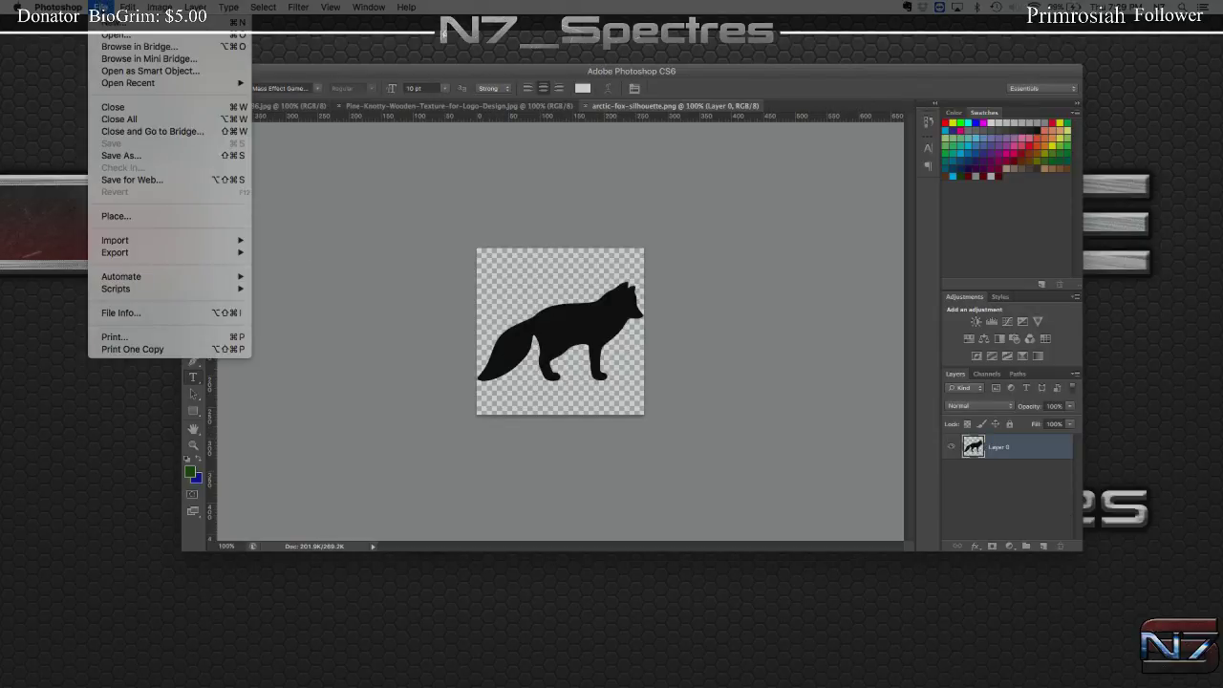
pyautogui.click(116, 40)
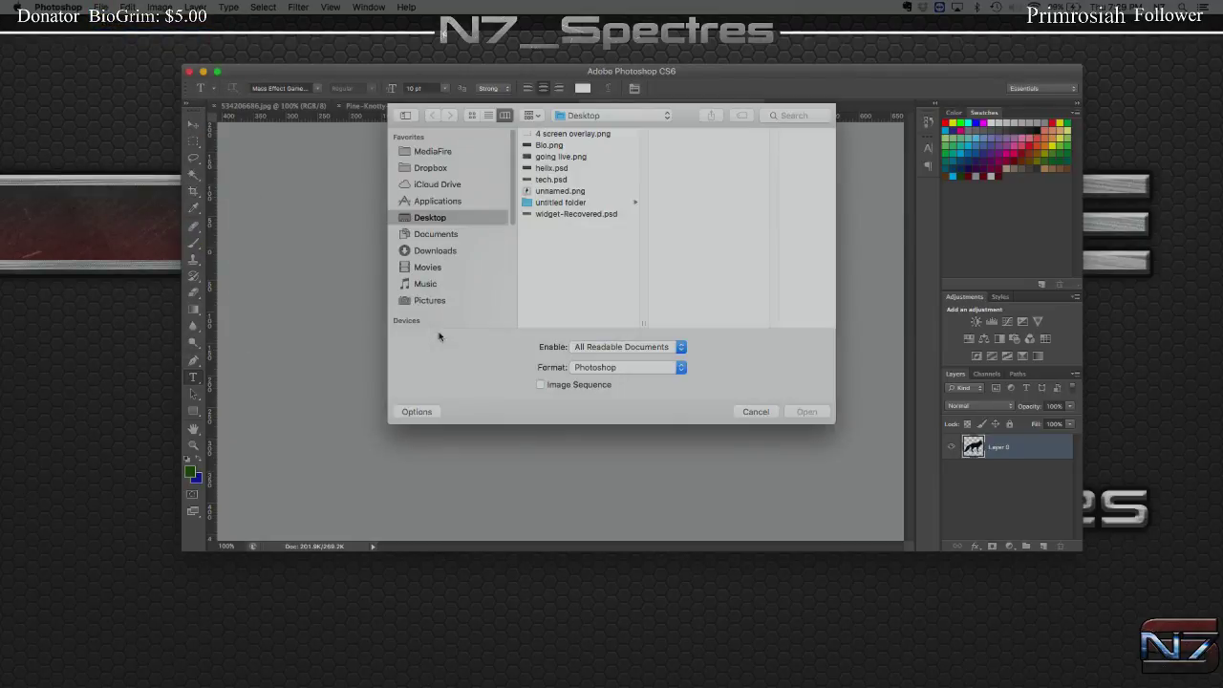
pyautogui.click(564, 216)
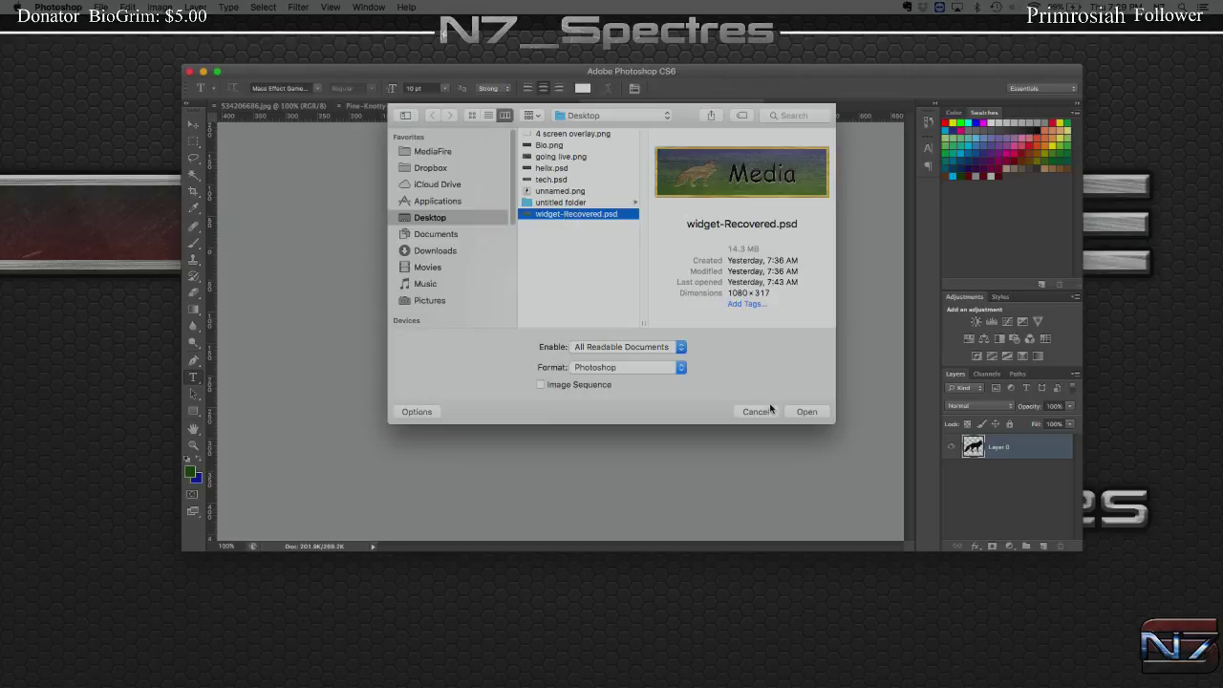
pyautogui.click(808, 413)
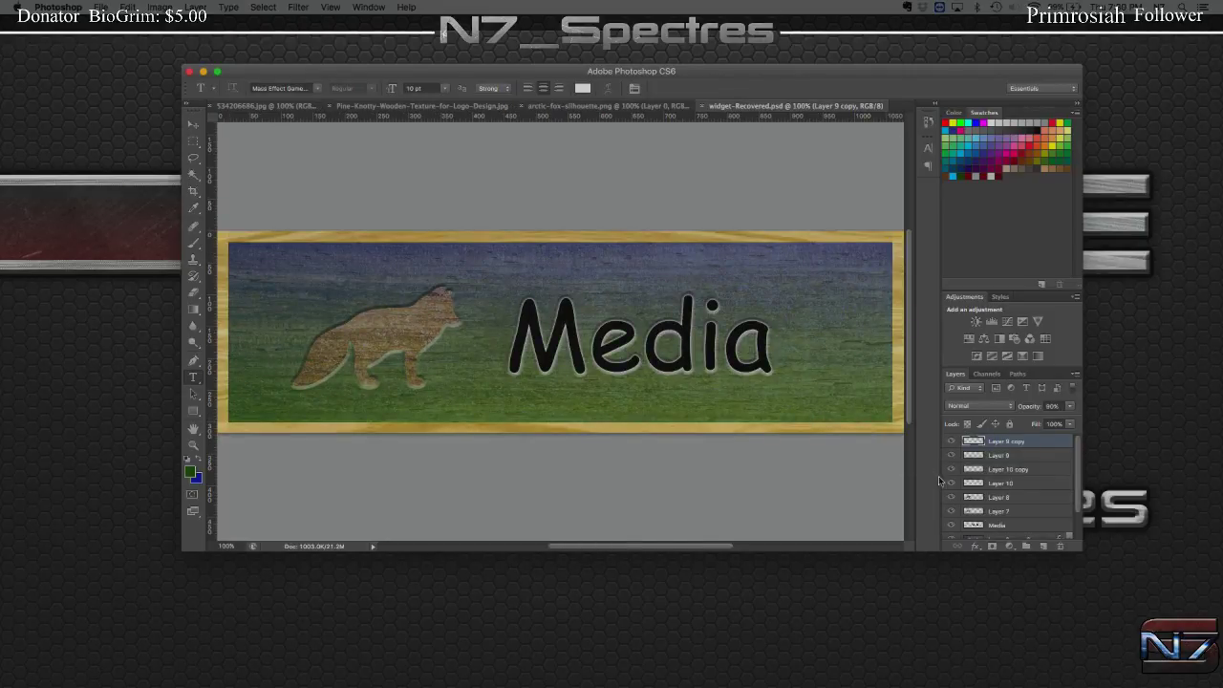
# Select the Media text layer and cancel an accidentally started empty text layer.
pyautogui.scroll(-2, 1022, 490)
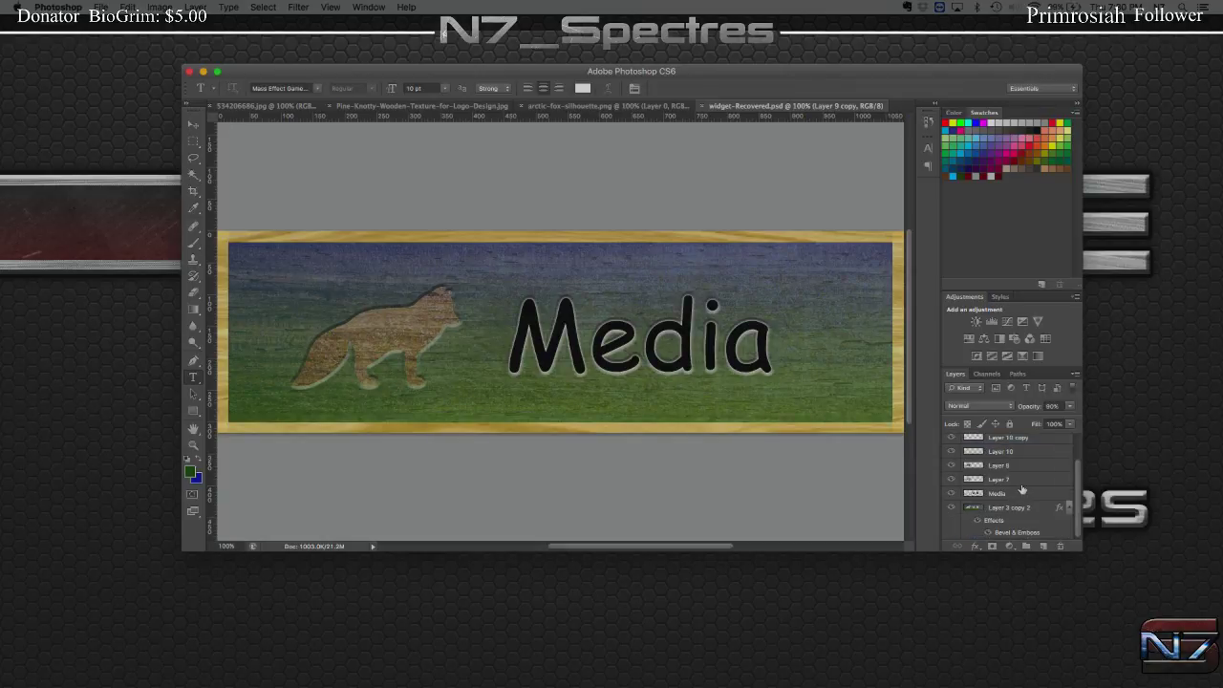
pyautogui.scroll(2, 1023, 489)
pyautogui.scroll(-2, 1022, 489)
pyautogui.click(1005, 510)
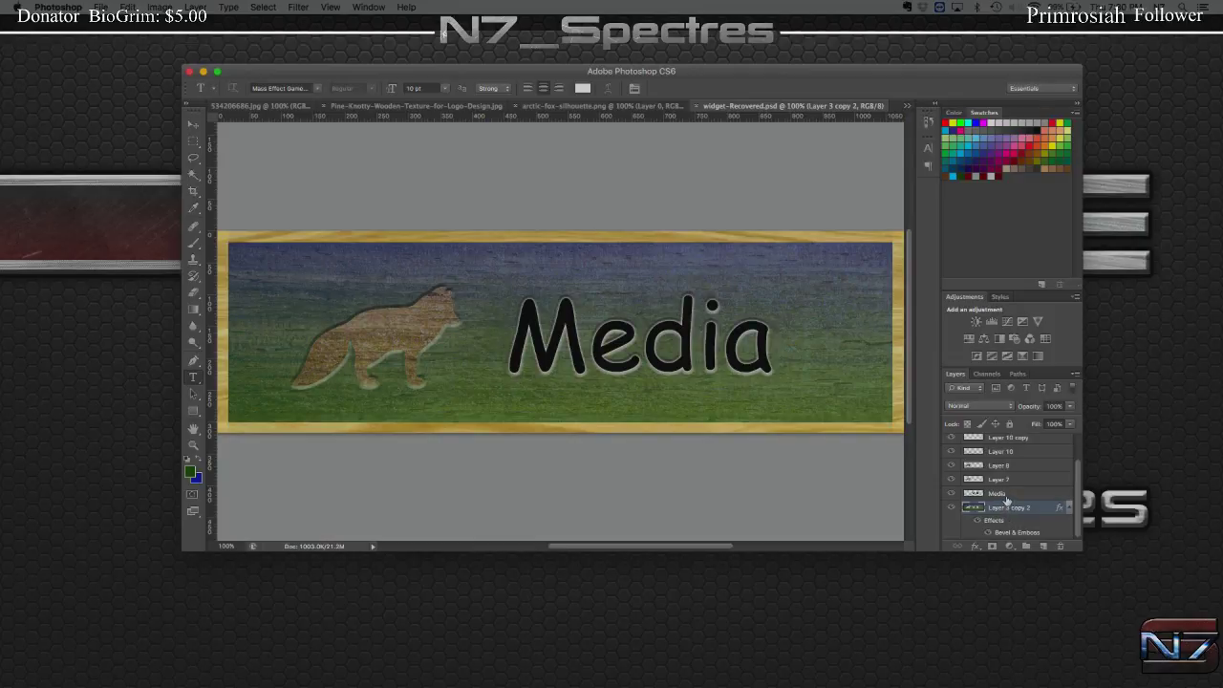
pyautogui.click(1005, 495)
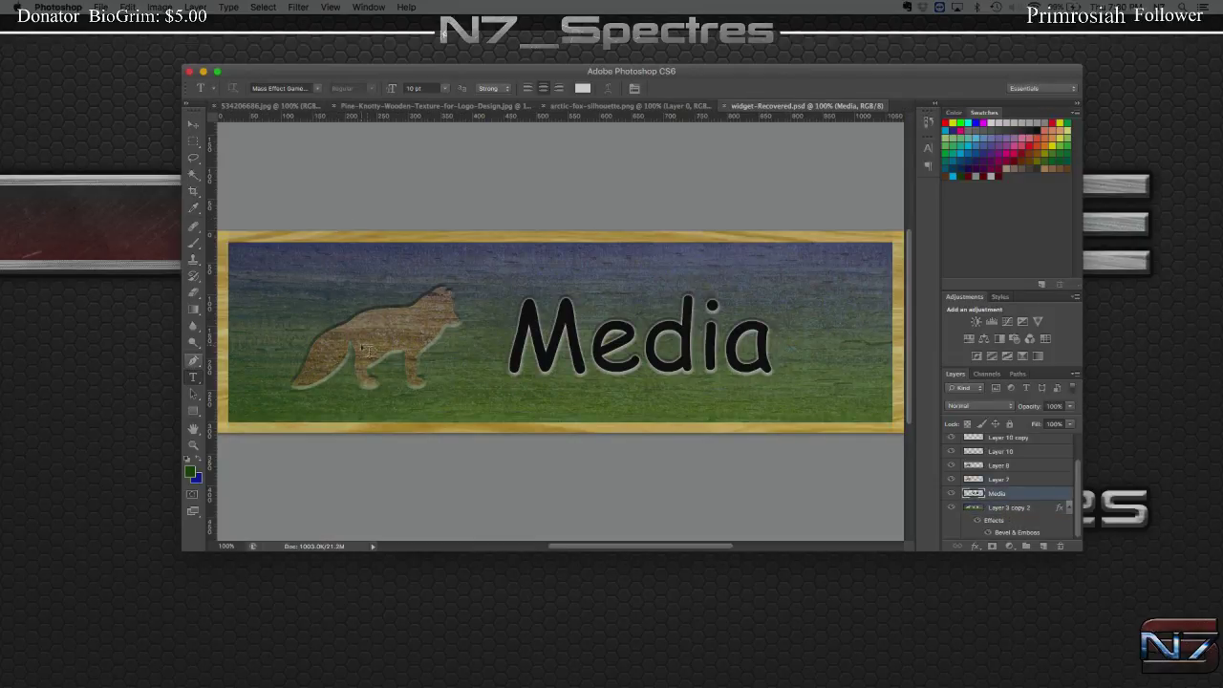
pyautogui.click(548, 344)
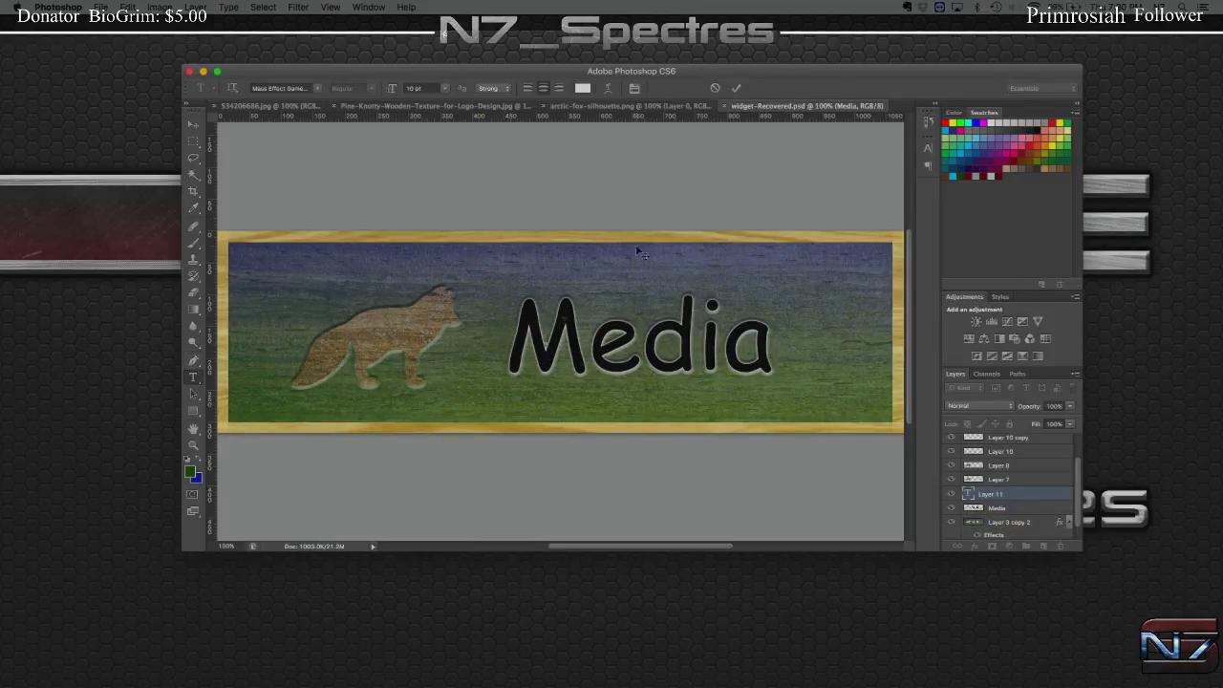
pyautogui.click(716, 88)
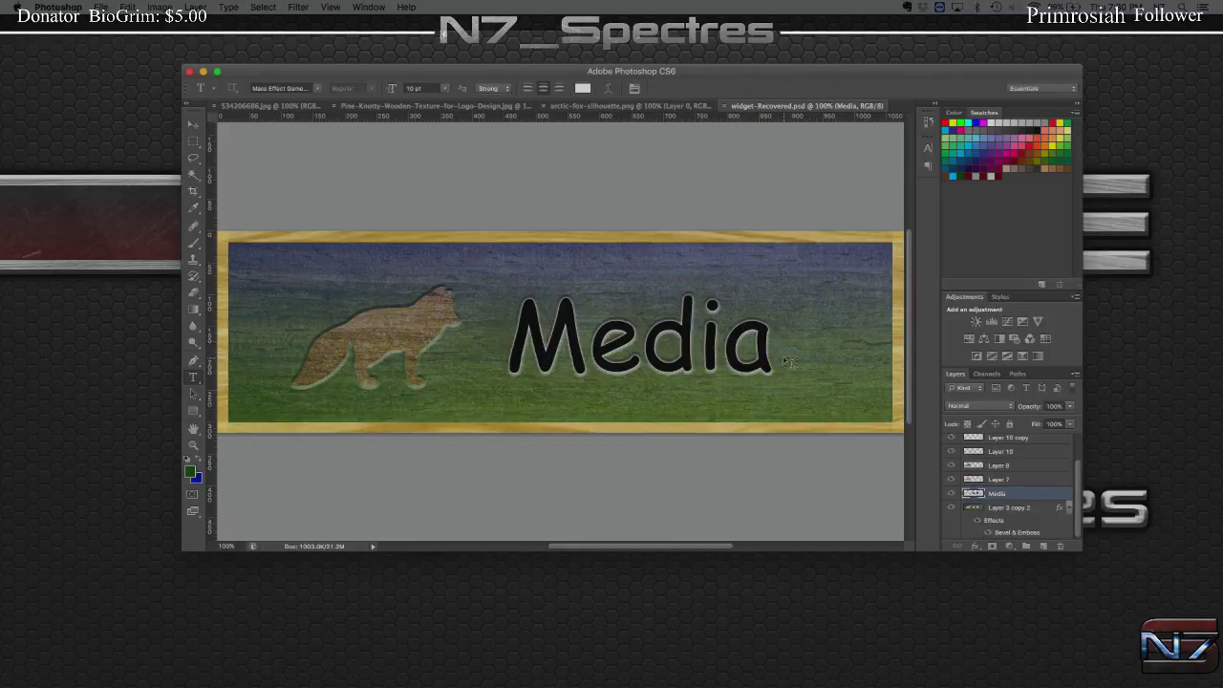
pyautogui.rightClick(1026, 495)
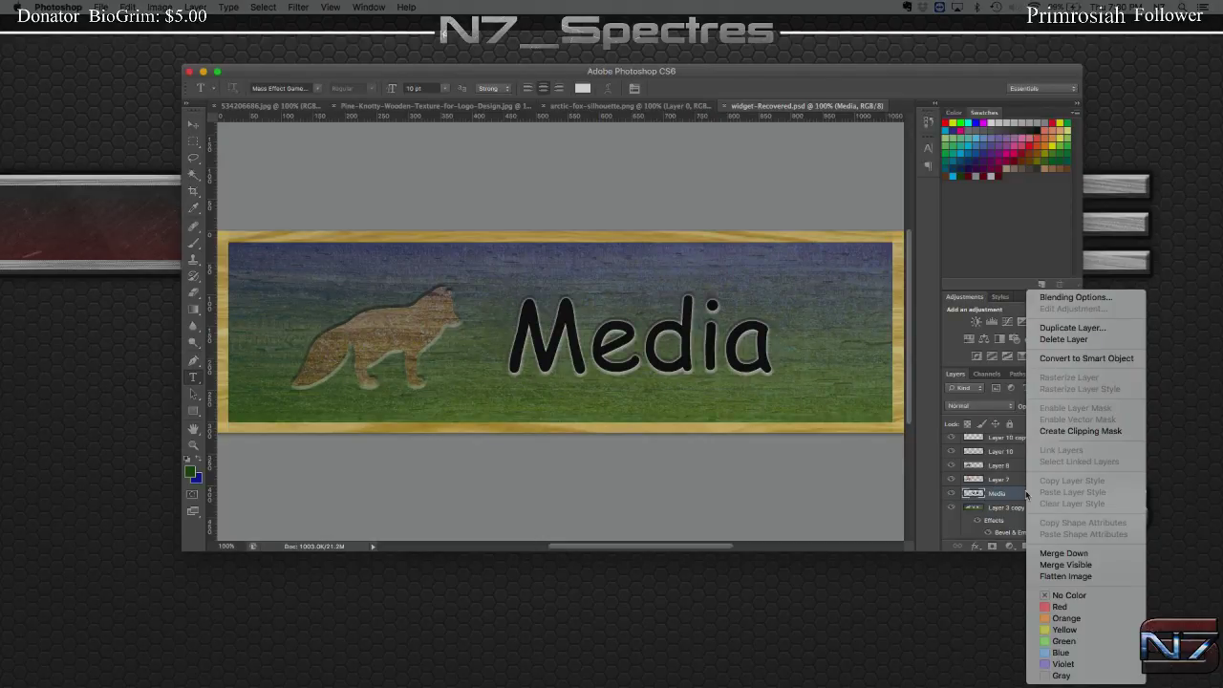
pyautogui.click(1011, 495)
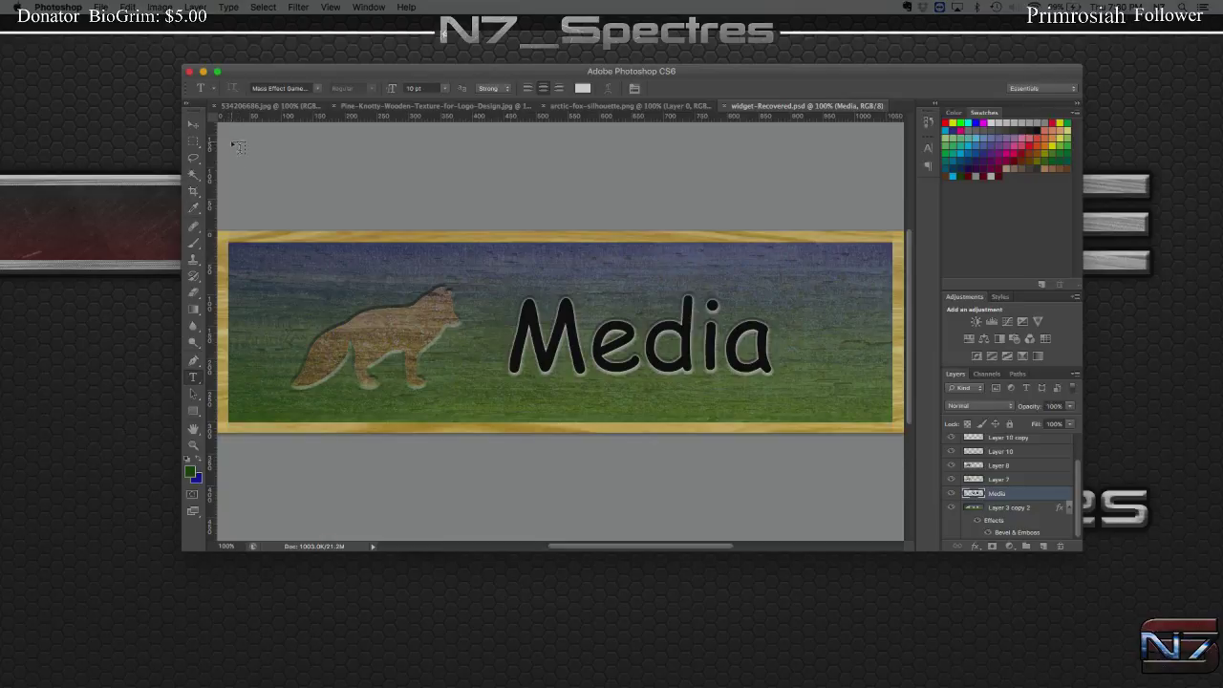
# Cancel a second empty text entry with the Type tool and close the font list unchanged.
pyautogui.click(190, 380)
pyautogui.click(599, 336)
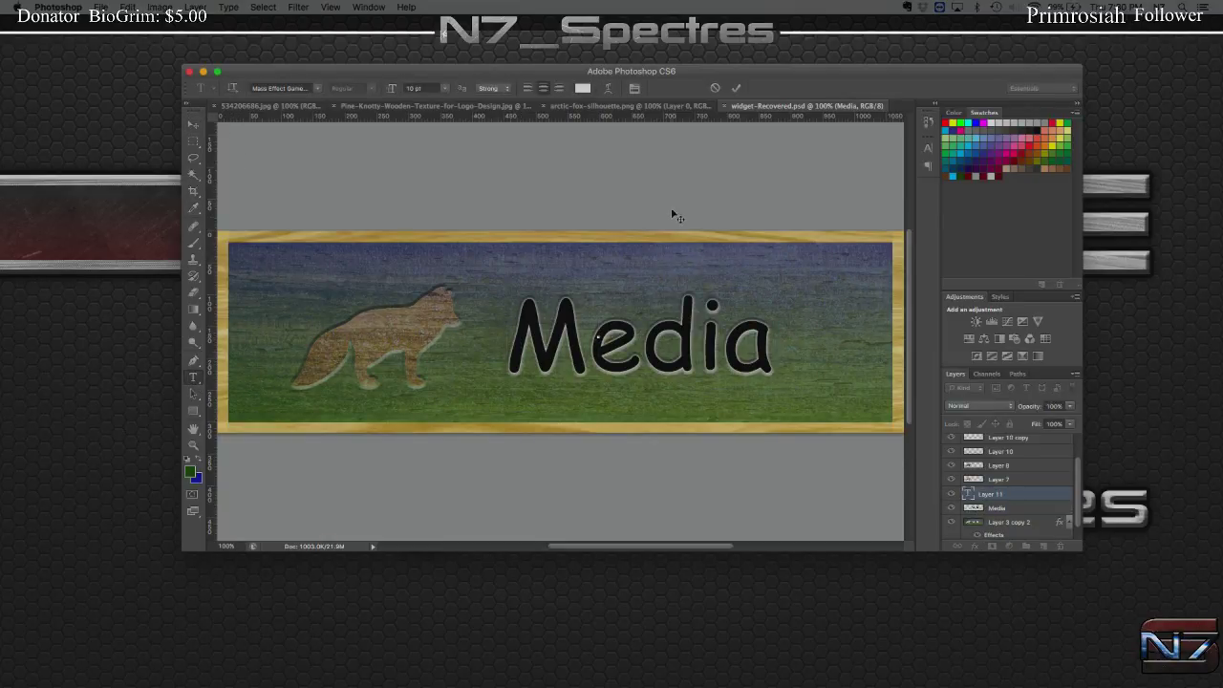
pyautogui.click(715, 87)
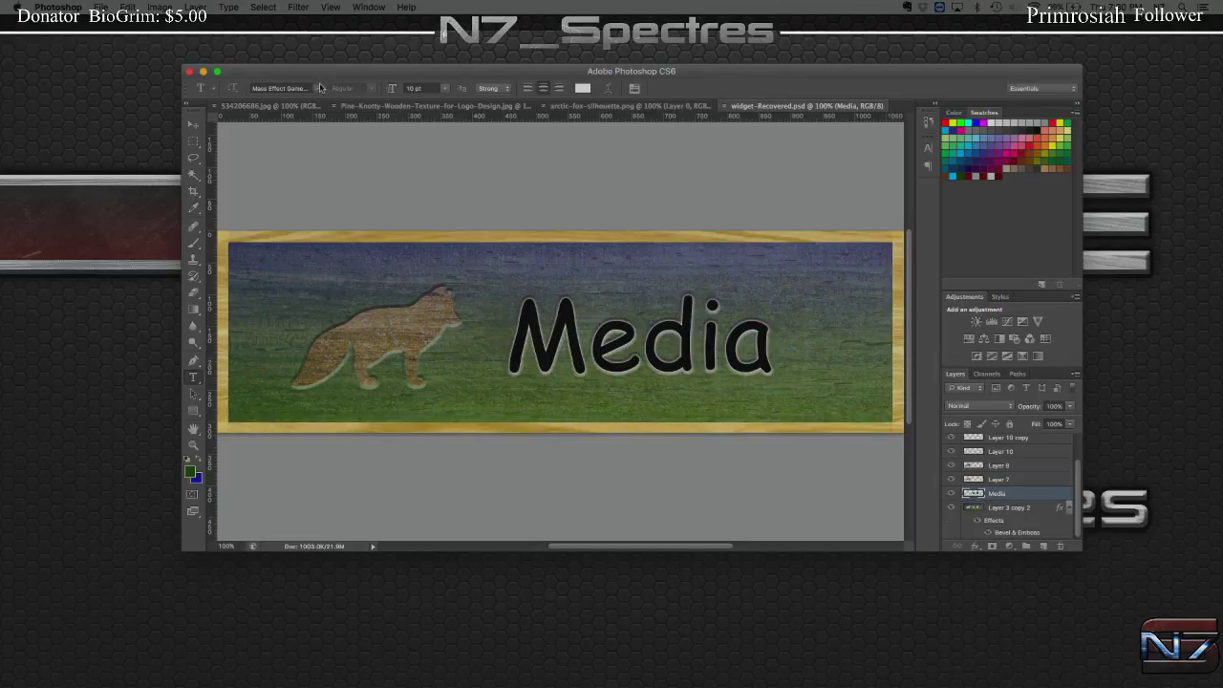
pyautogui.click(318, 88)
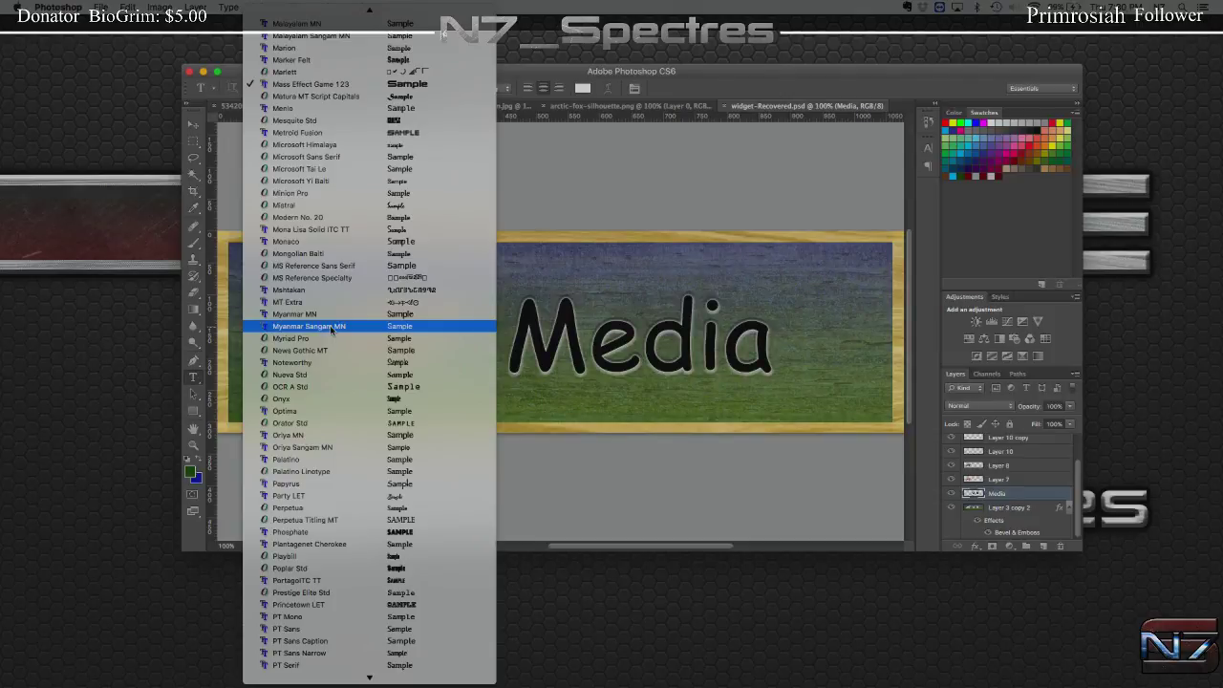
pyautogui.click(656, 149)
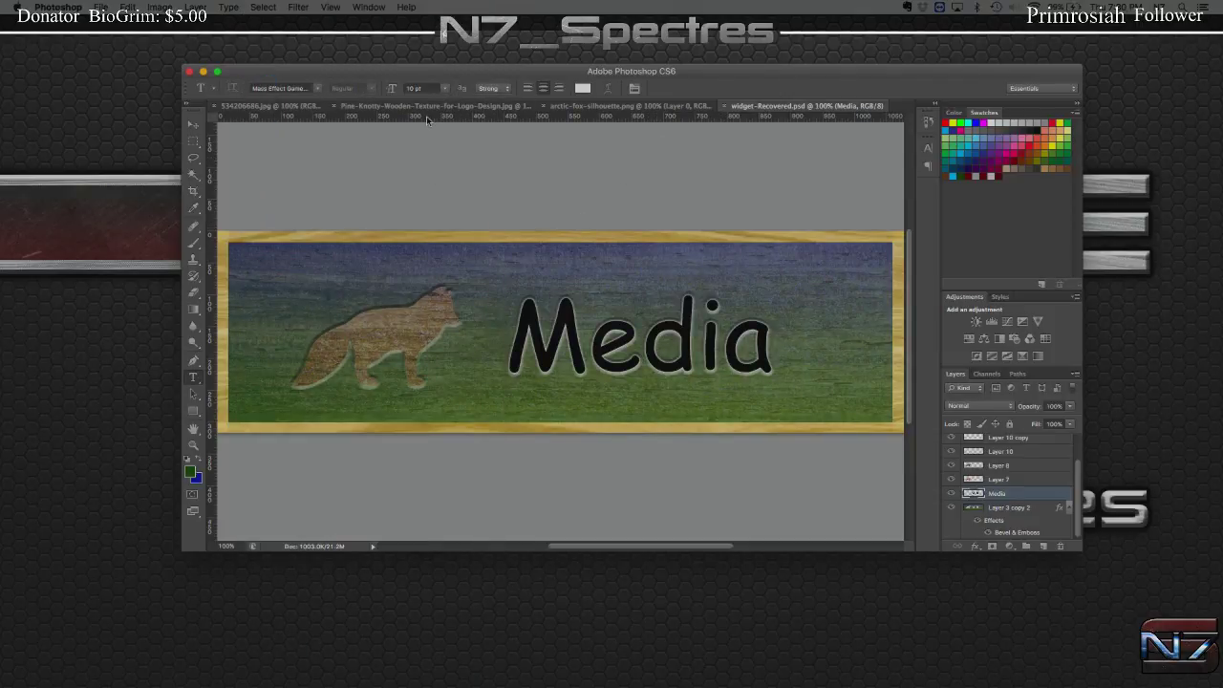
pyautogui.click(101, 7)
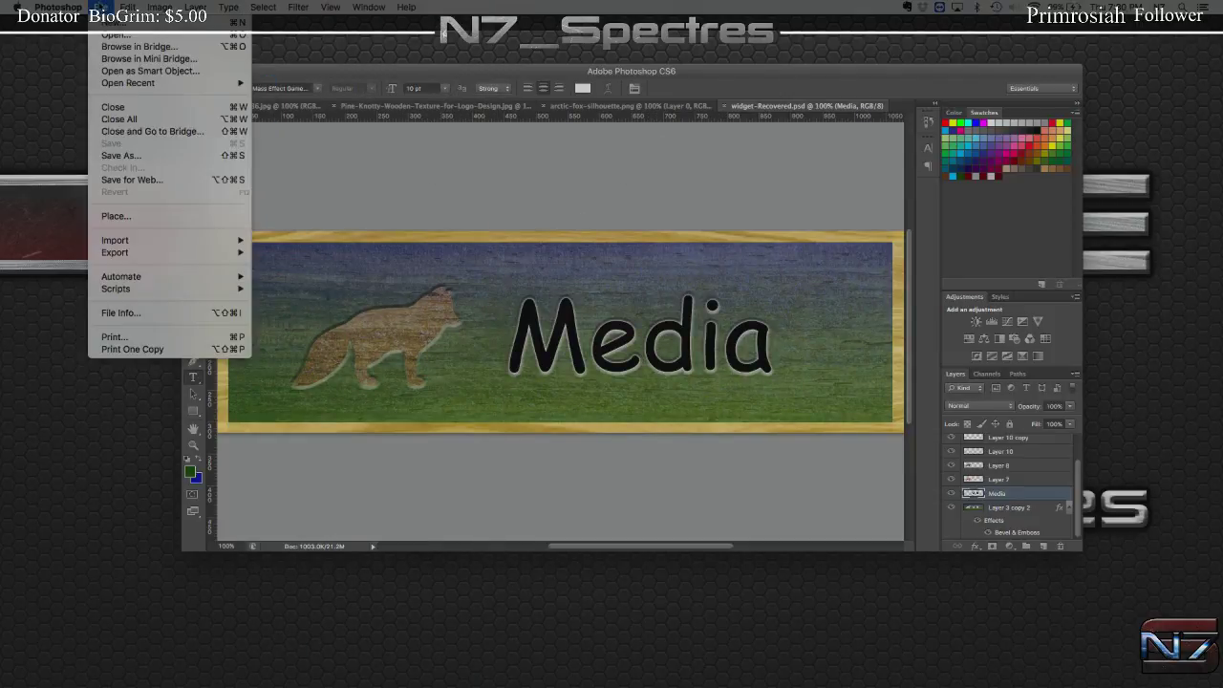
pyautogui.click(121, 155)
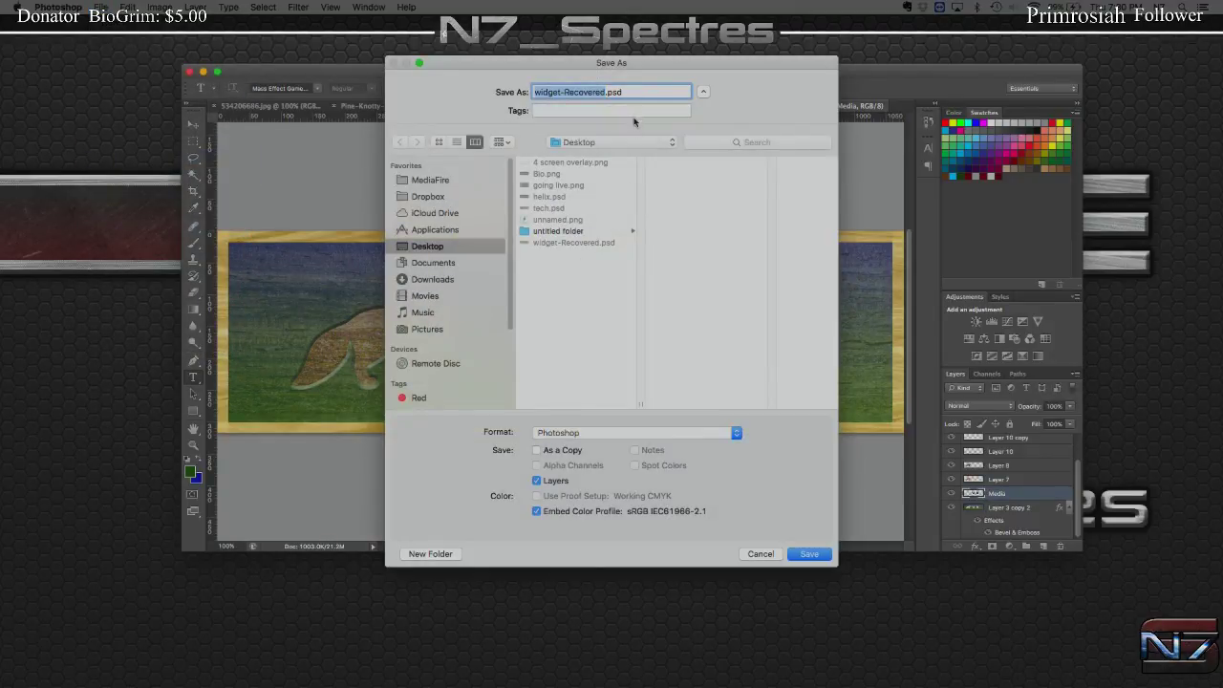
pyautogui.click(602, 90)
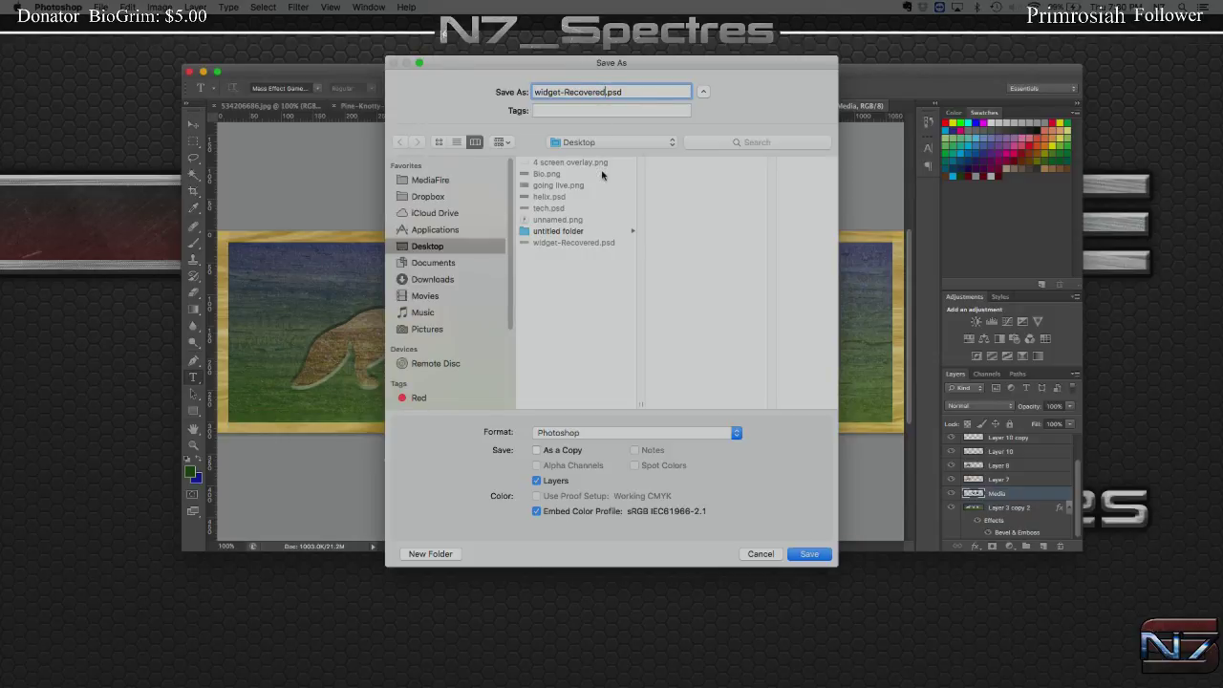
pyautogui.click(563, 235)
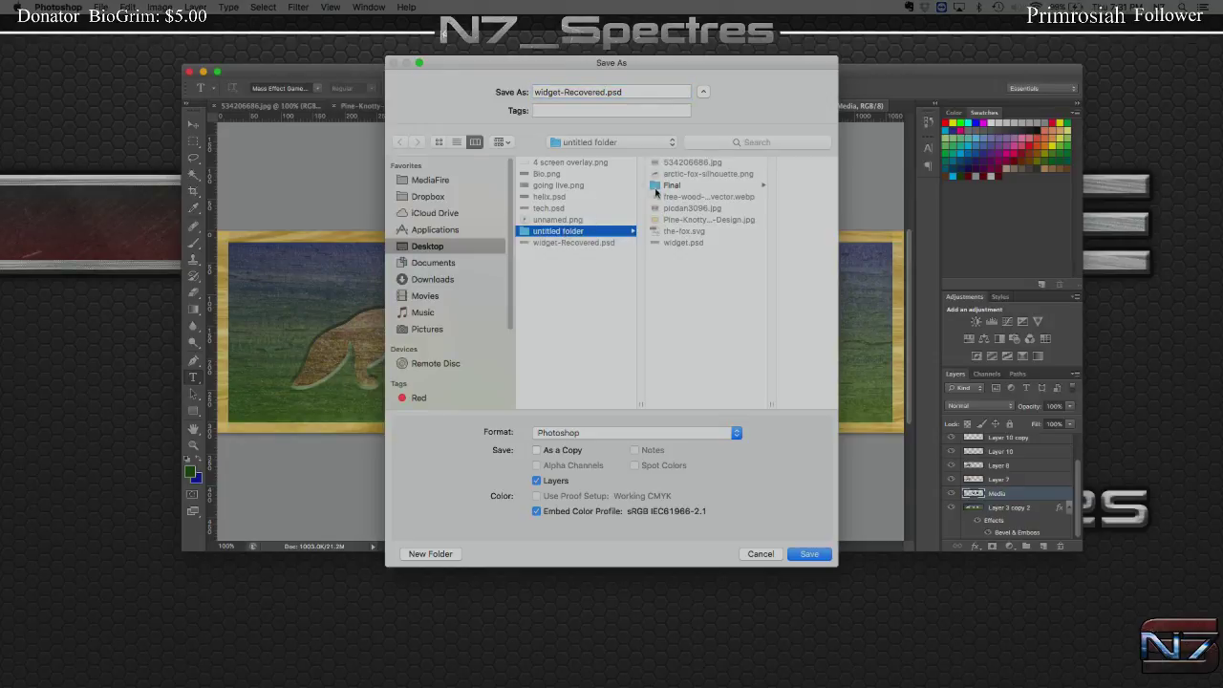
pyautogui.click(764, 556)
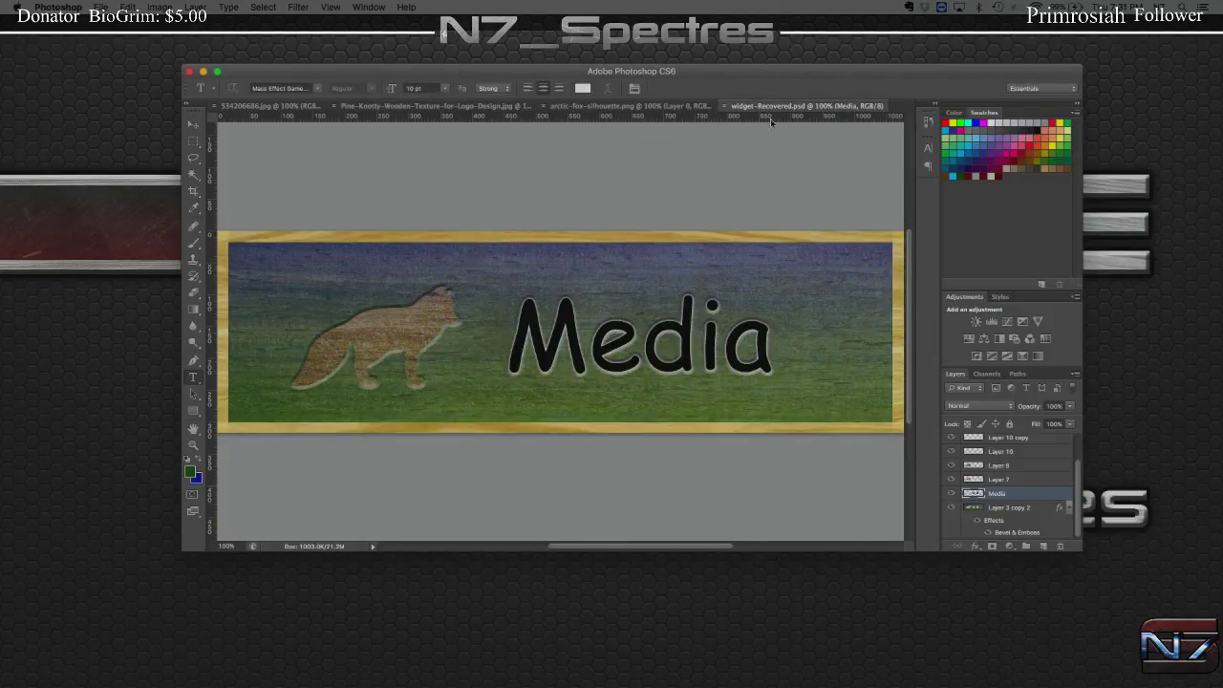
# Close widget-Recovered.psd and open widget.psd from the Desktop's untitled folder.
pyautogui.click(725, 107)
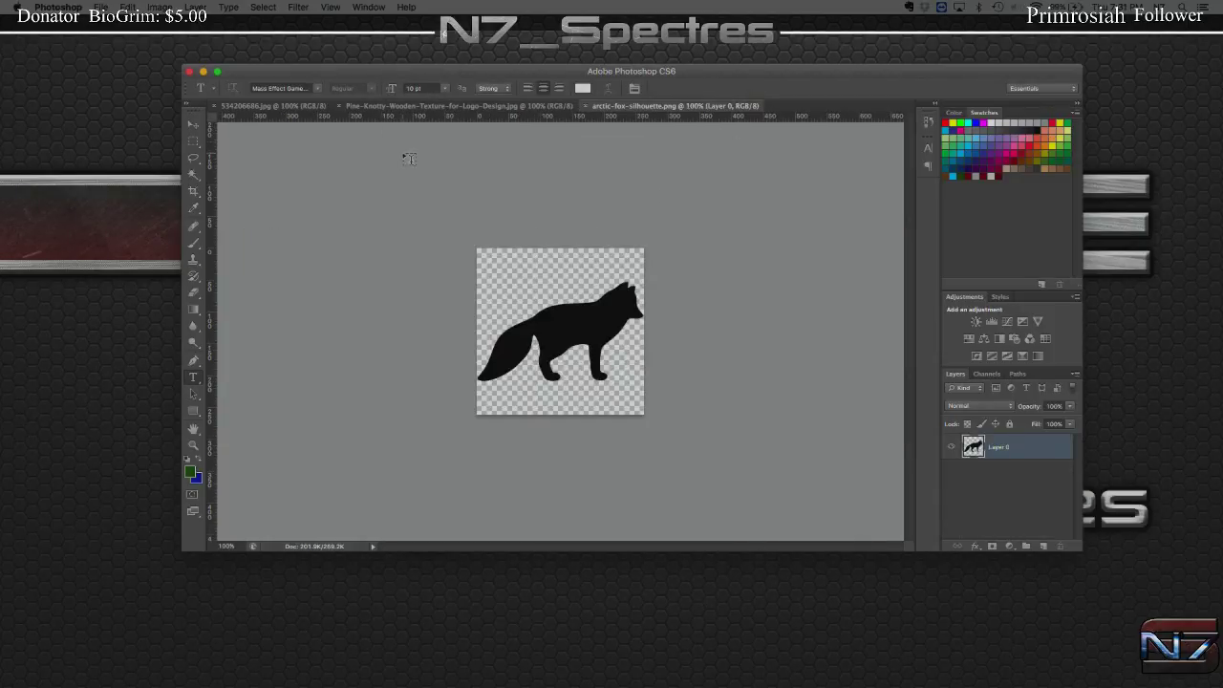
pyautogui.click(101, 7)
pyautogui.click(110, 37)
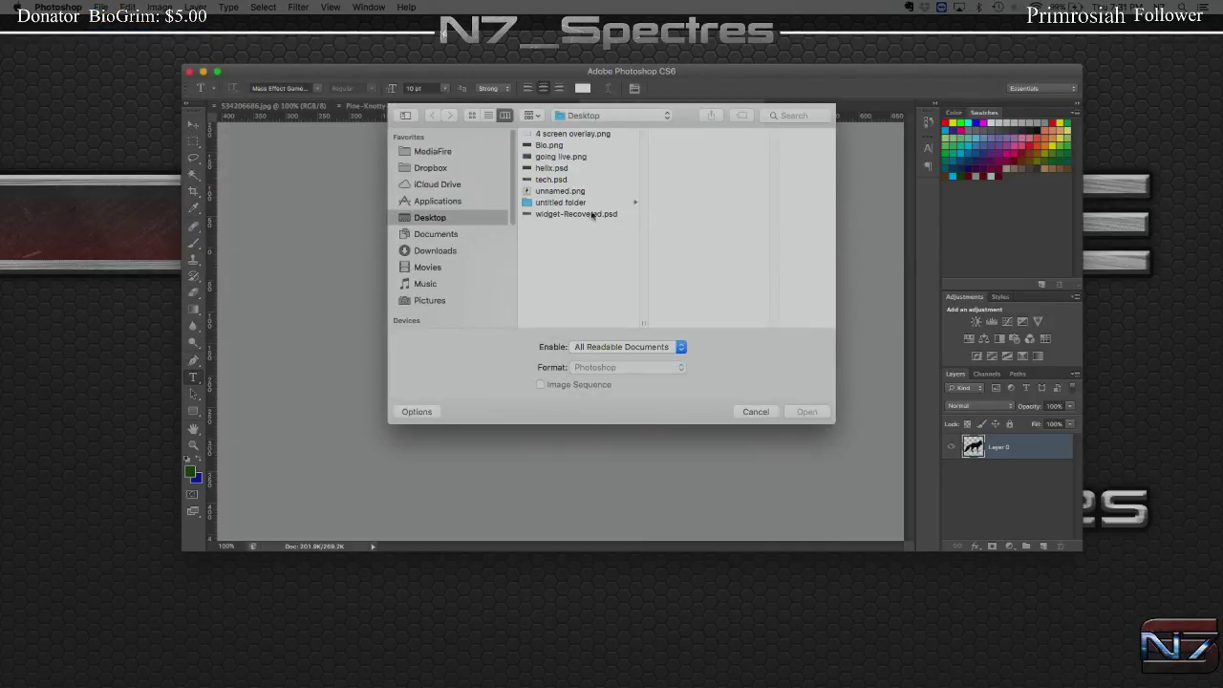
pyautogui.click(571, 202)
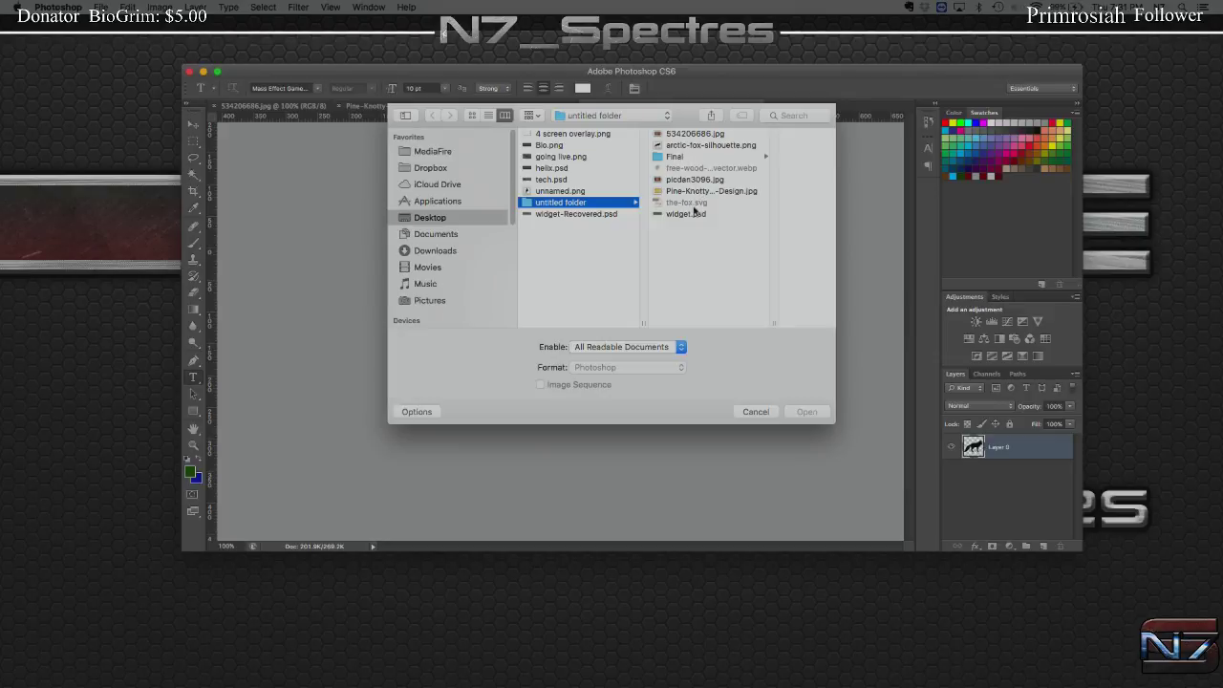
pyautogui.click(688, 214)
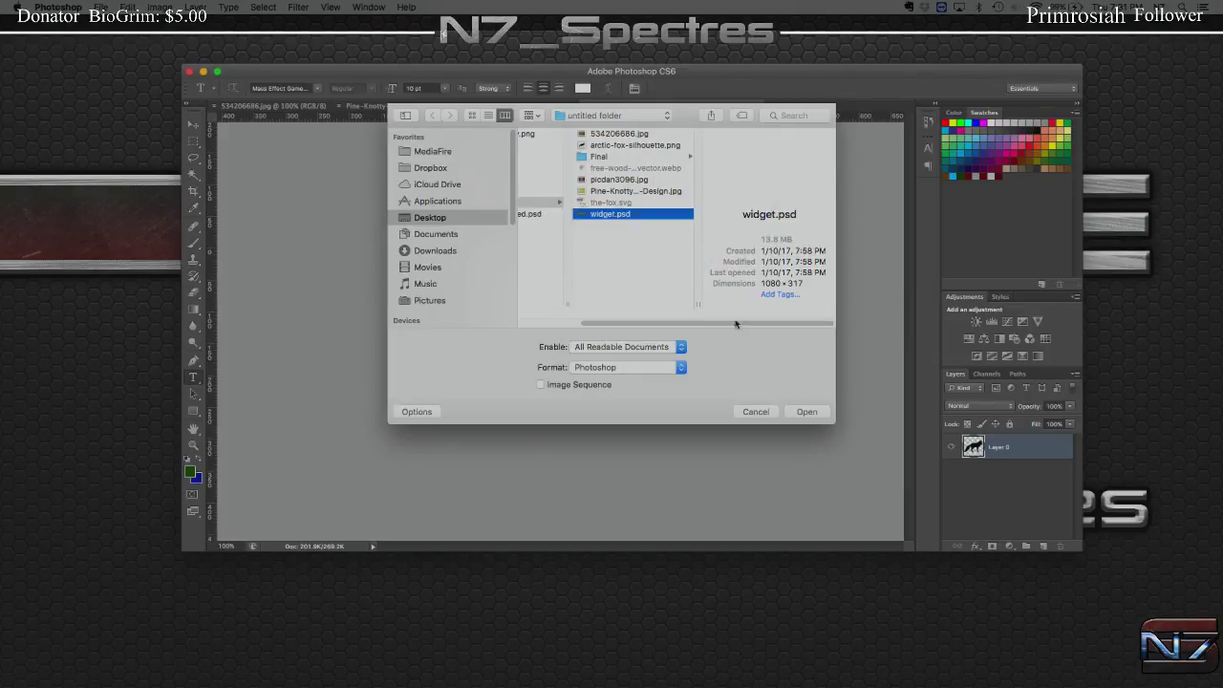
pyautogui.click(805, 411)
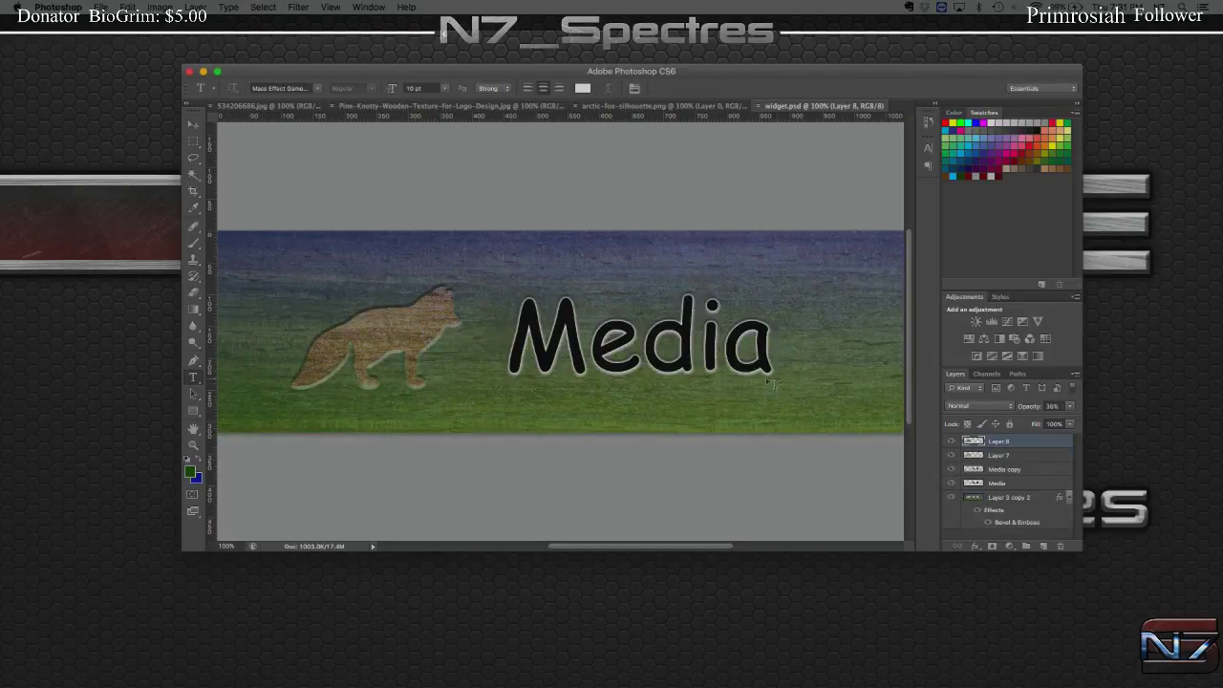
pyautogui.click(1003, 469)
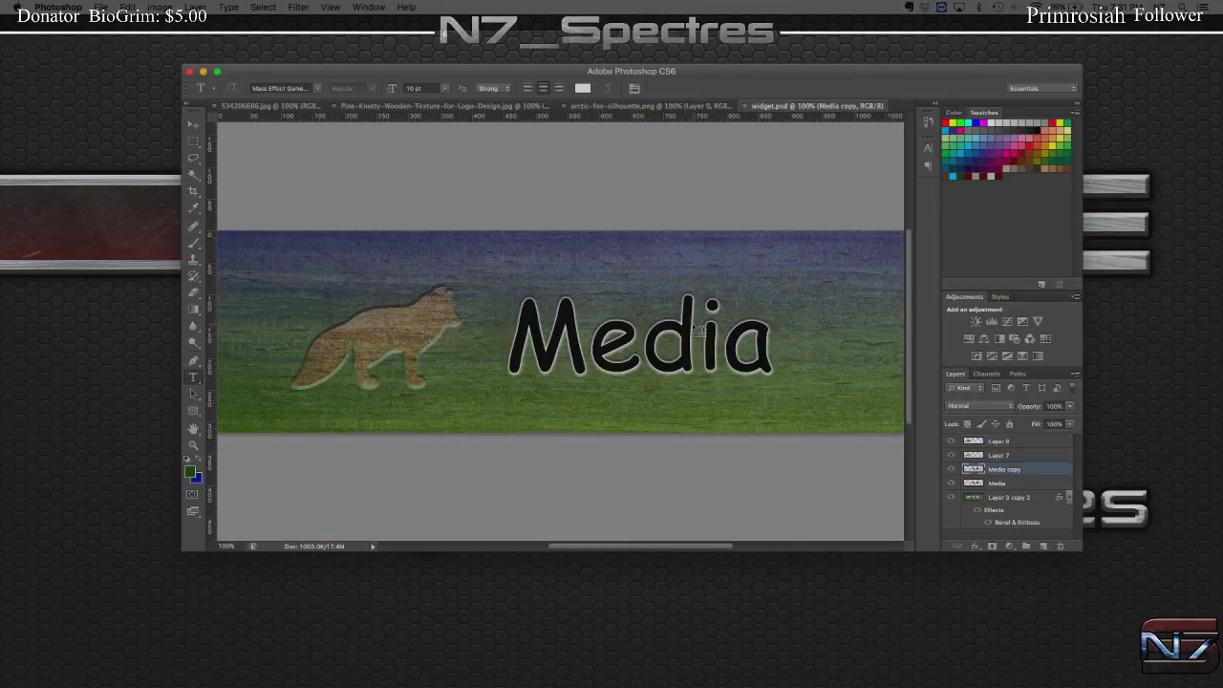
pyautogui.click(654, 337)
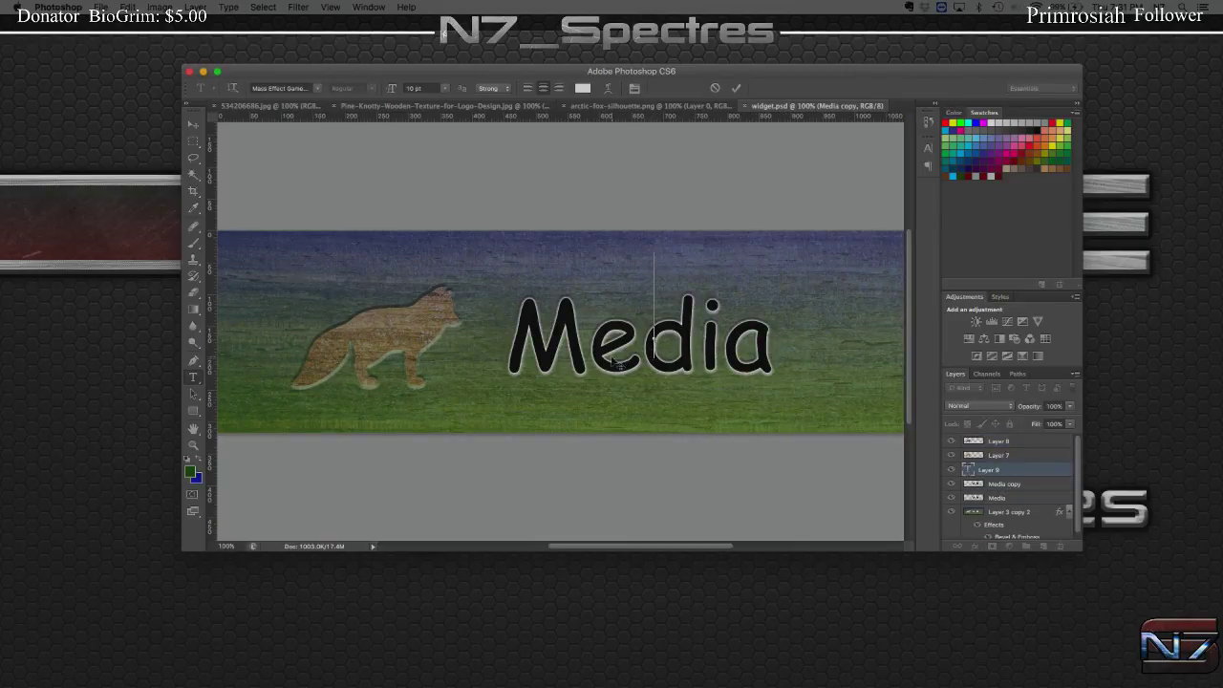
pyautogui.click(714, 88)
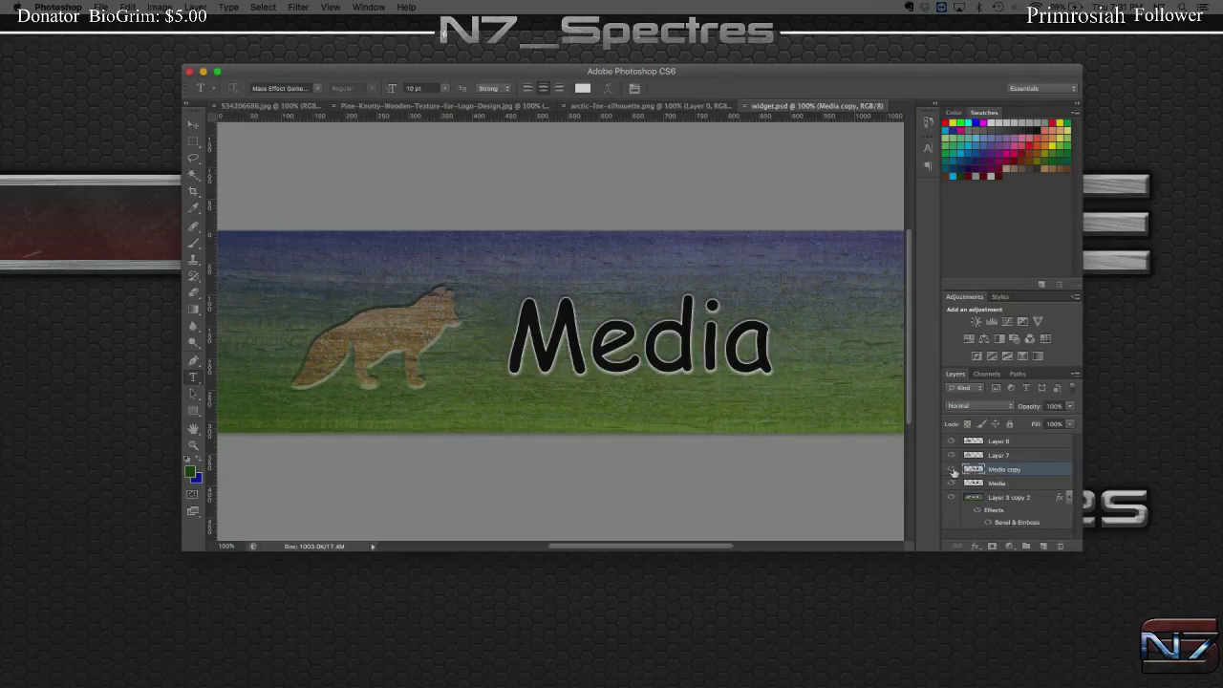
pyautogui.rightClick(1036, 472)
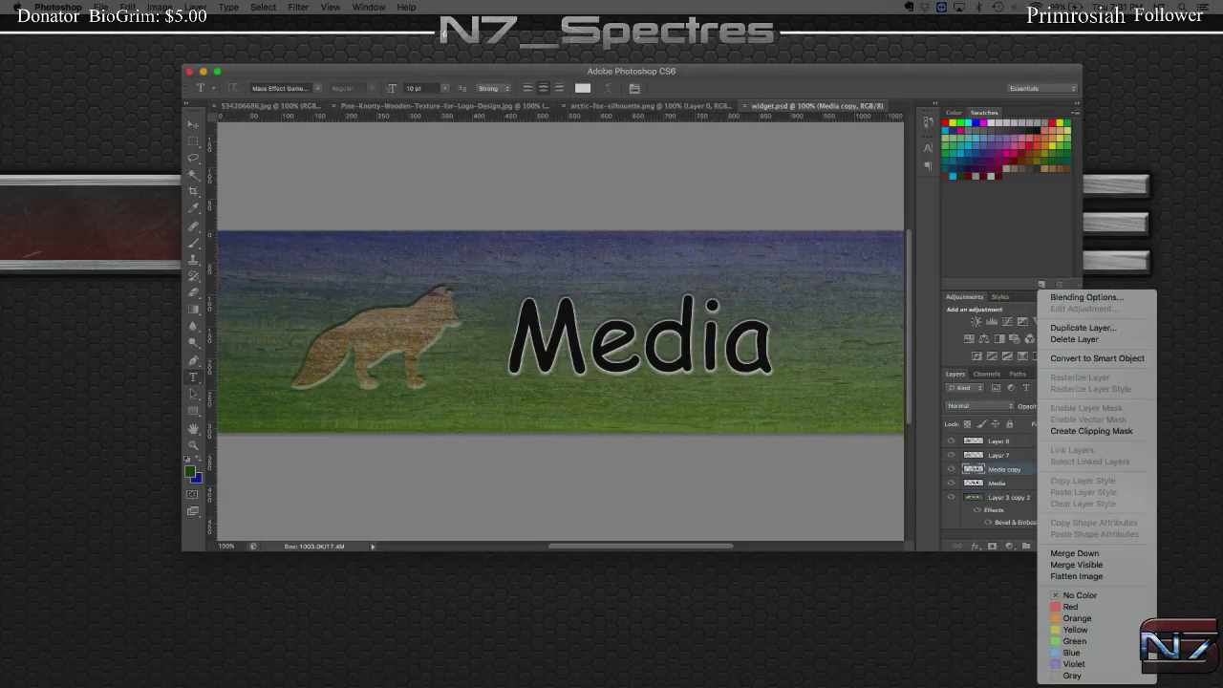
pyautogui.press('Escape')
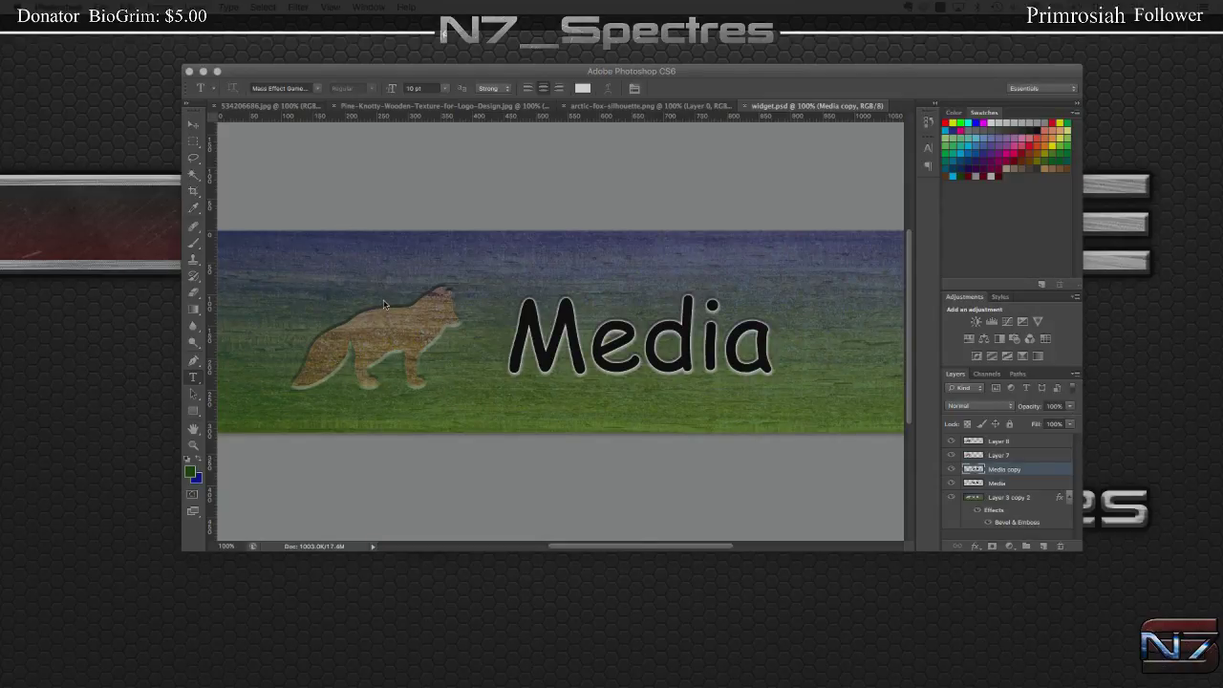
# Close widget.psd and reopen tech.psd from the Desktop using Cmd+O.
pyautogui.click(747, 107)
pyautogui.click(747, 106)
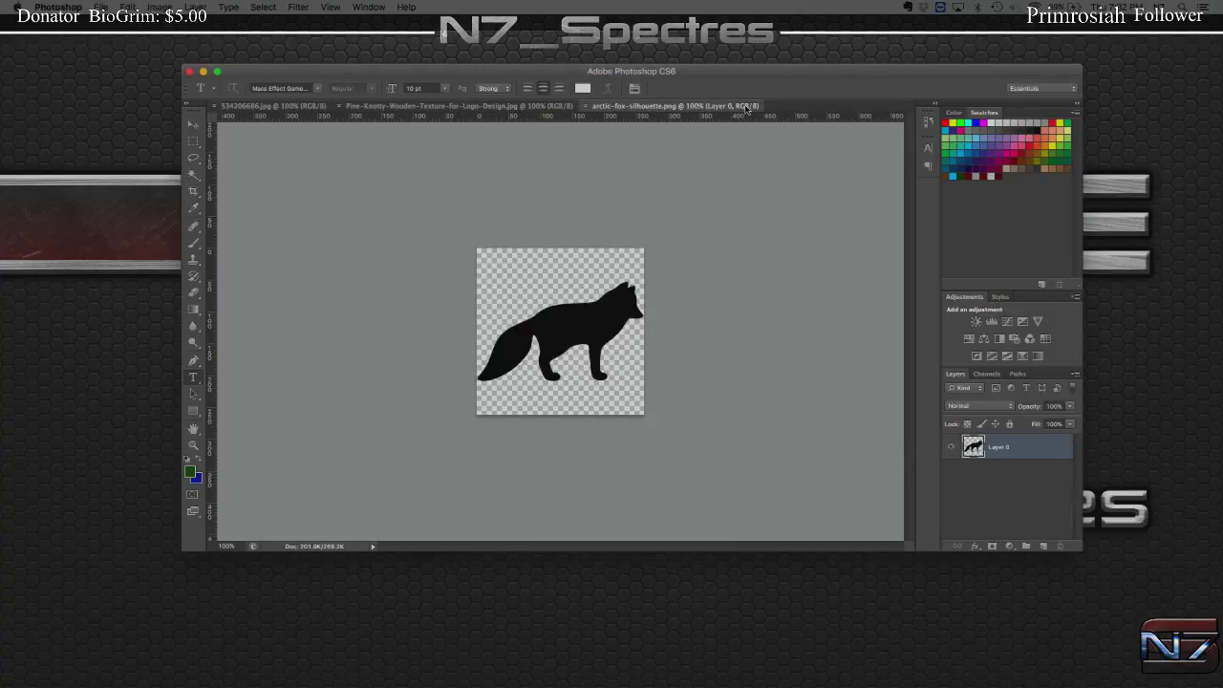
pyautogui.click(260, 107)
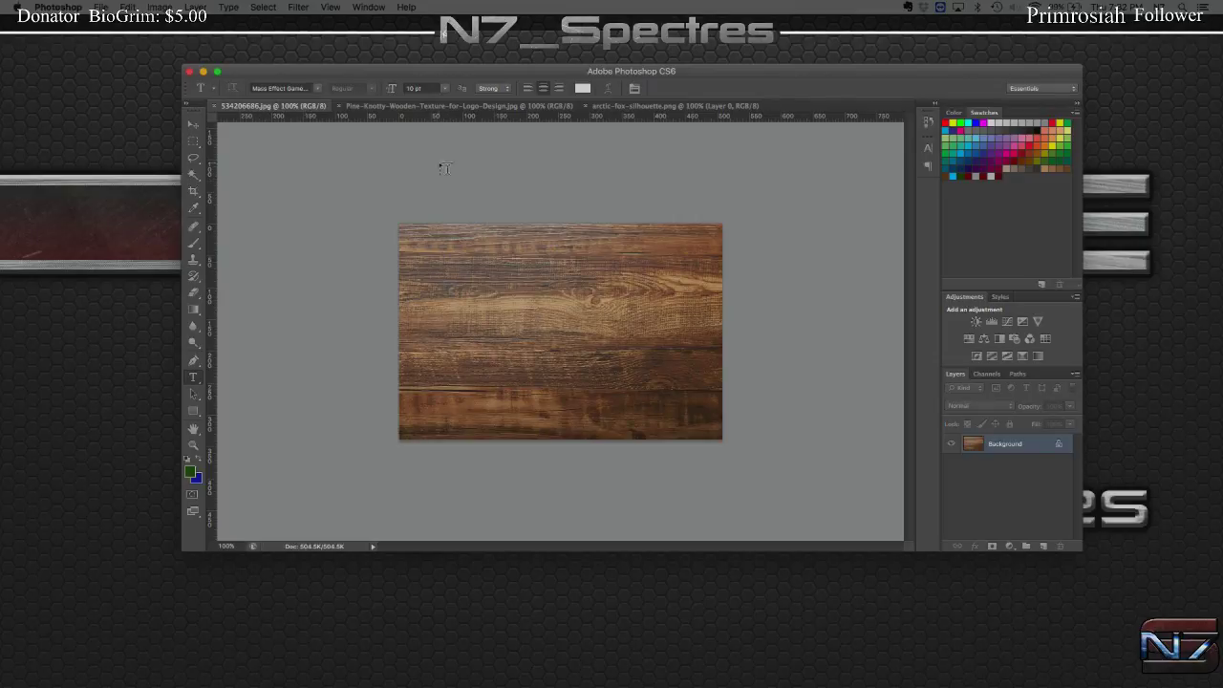
pyautogui.click(100, 7)
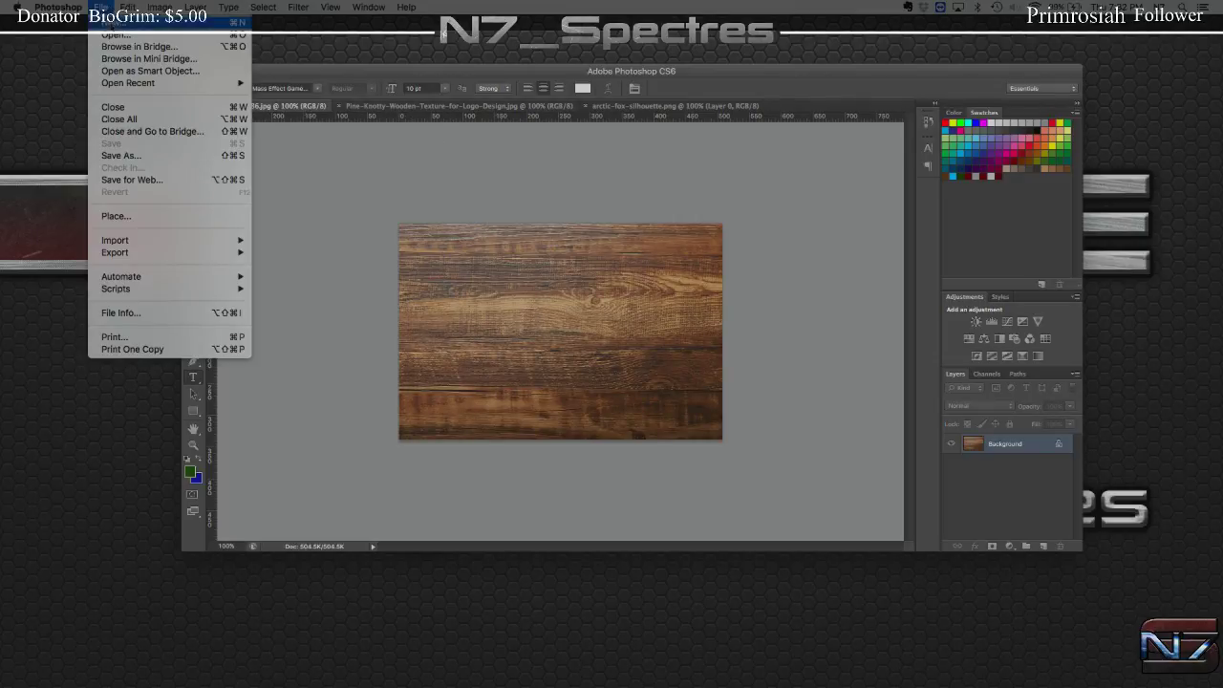
pyautogui.click(647, 316)
pyautogui.press('super+o')
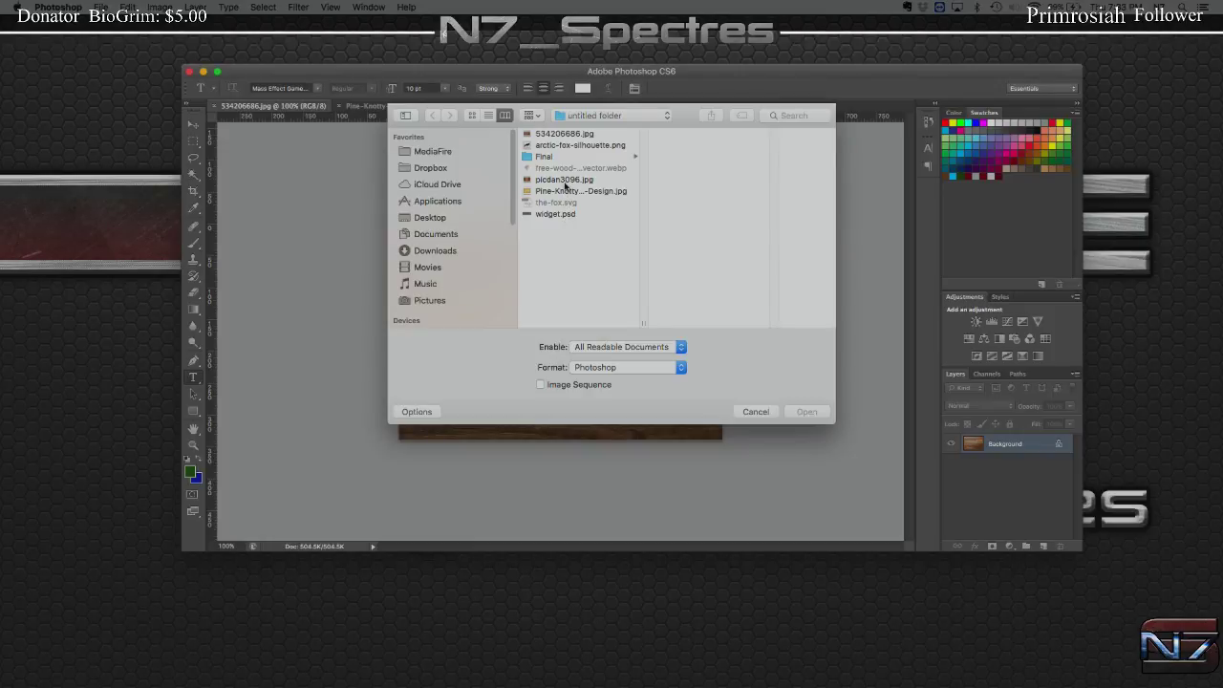
pyautogui.click(439, 219)
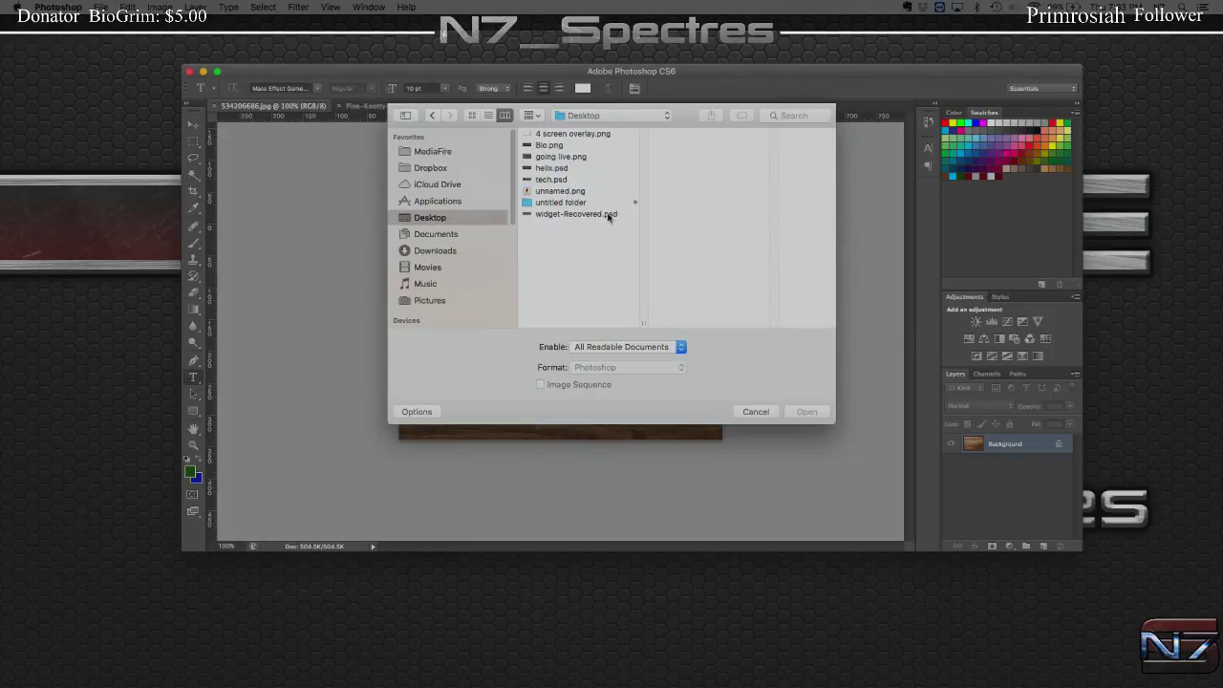
pyautogui.doubleClick(560, 181)
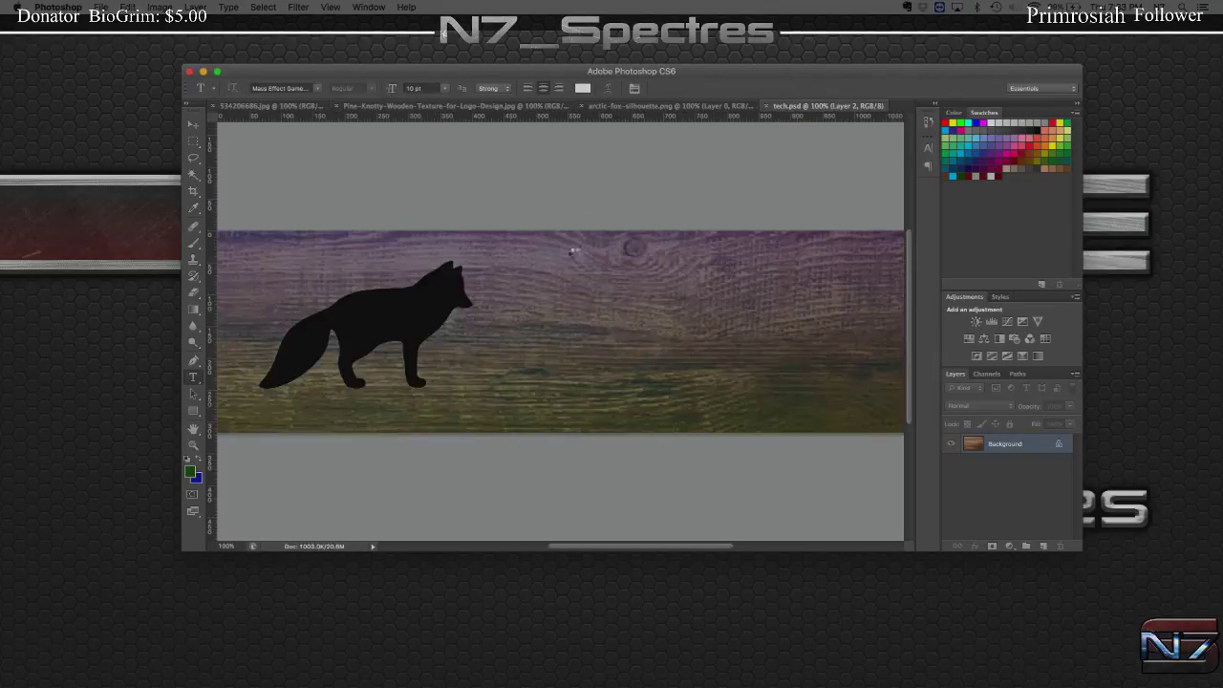
# Zoom the document view out to 66%.
pyautogui.click(230, 547)
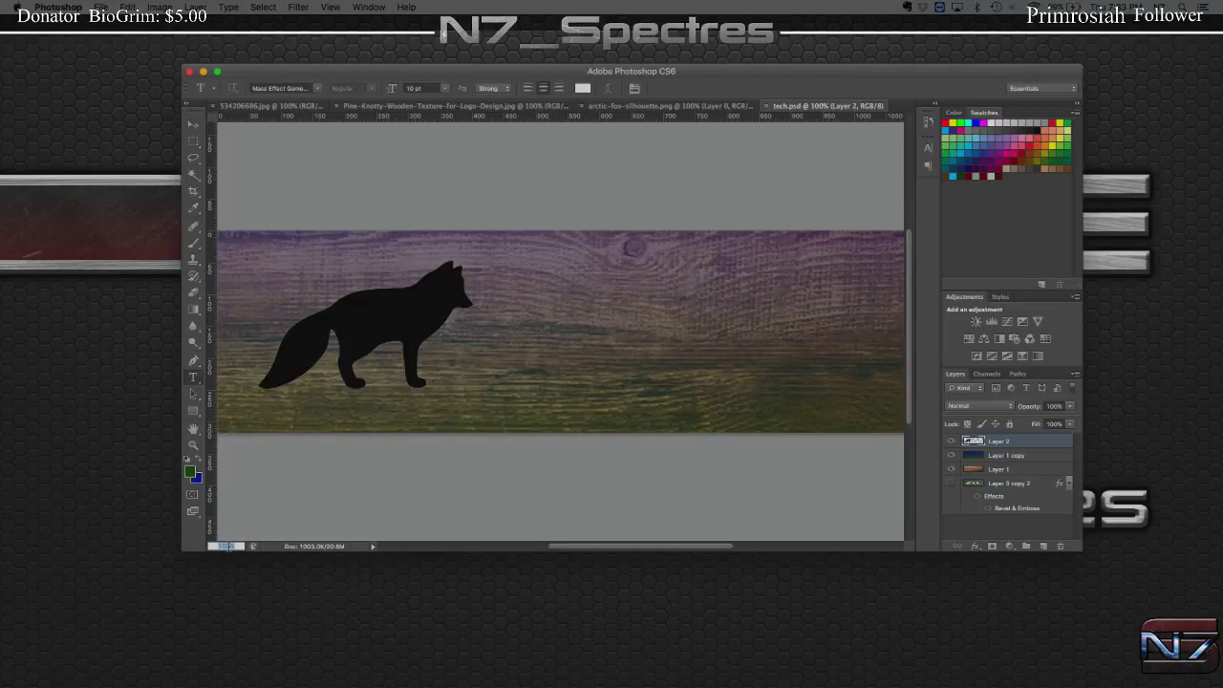
pyautogui.write('66')
pyautogui.press('Return')
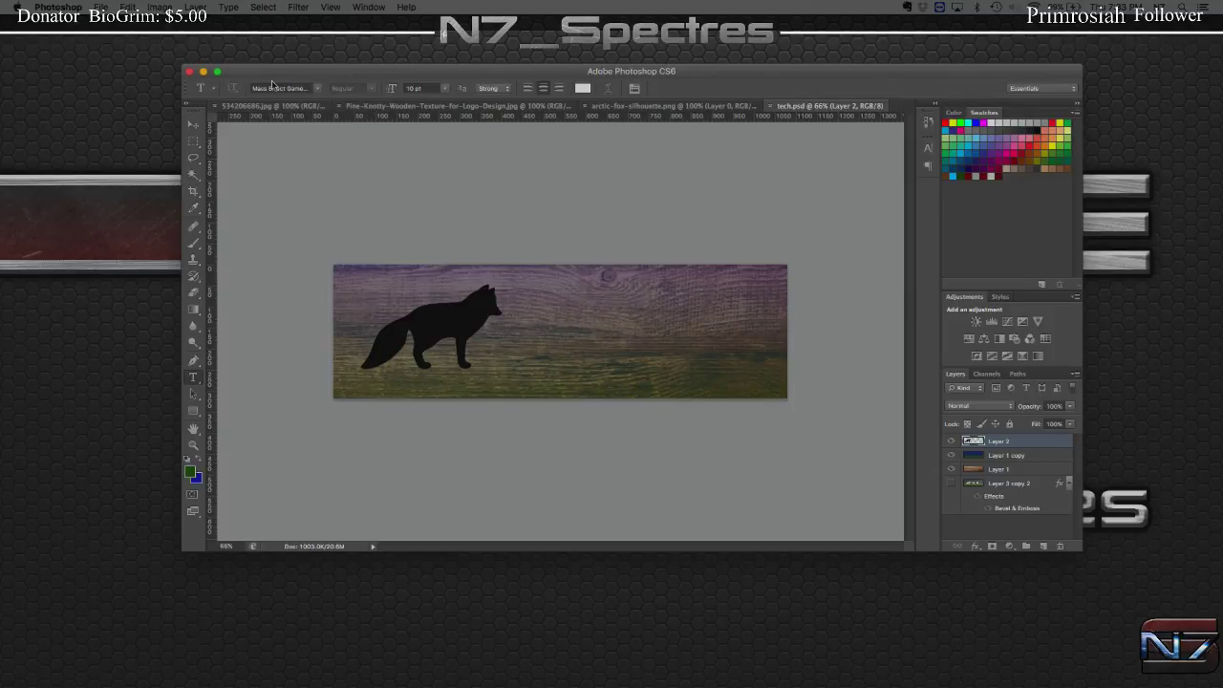
# Browse the font family list and pick Comic Sans MS.
pyautogui.click(320, 89)
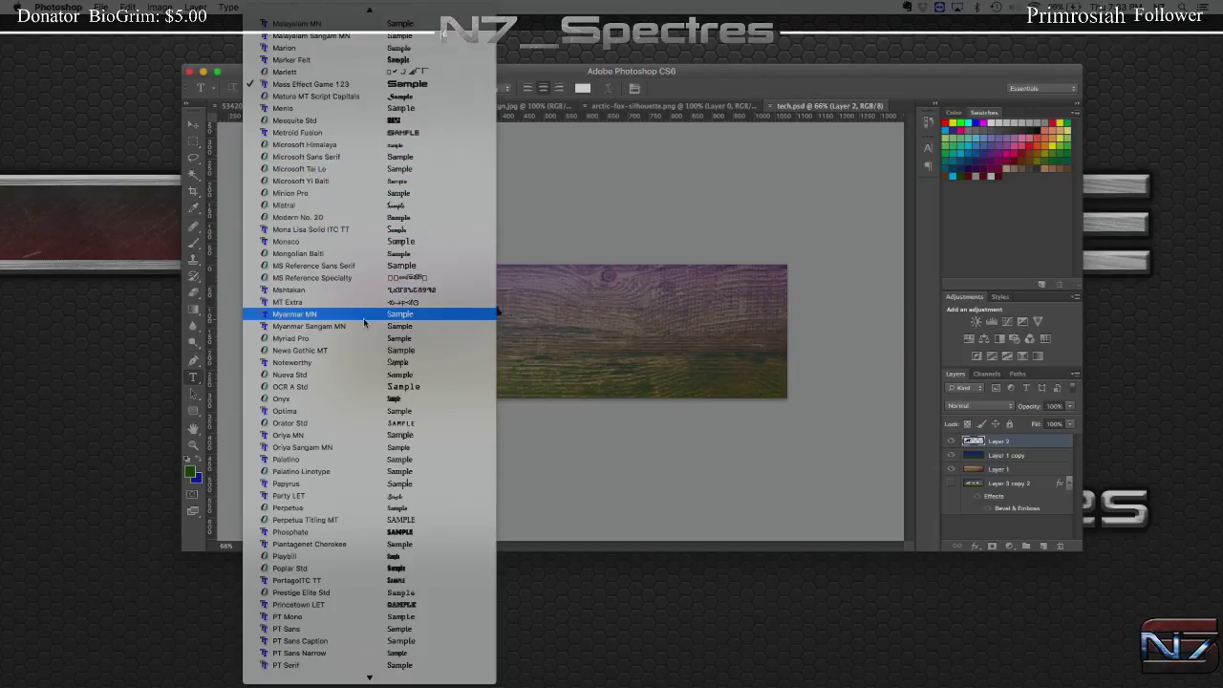
pyautogui.scroll(3, 364, 323)
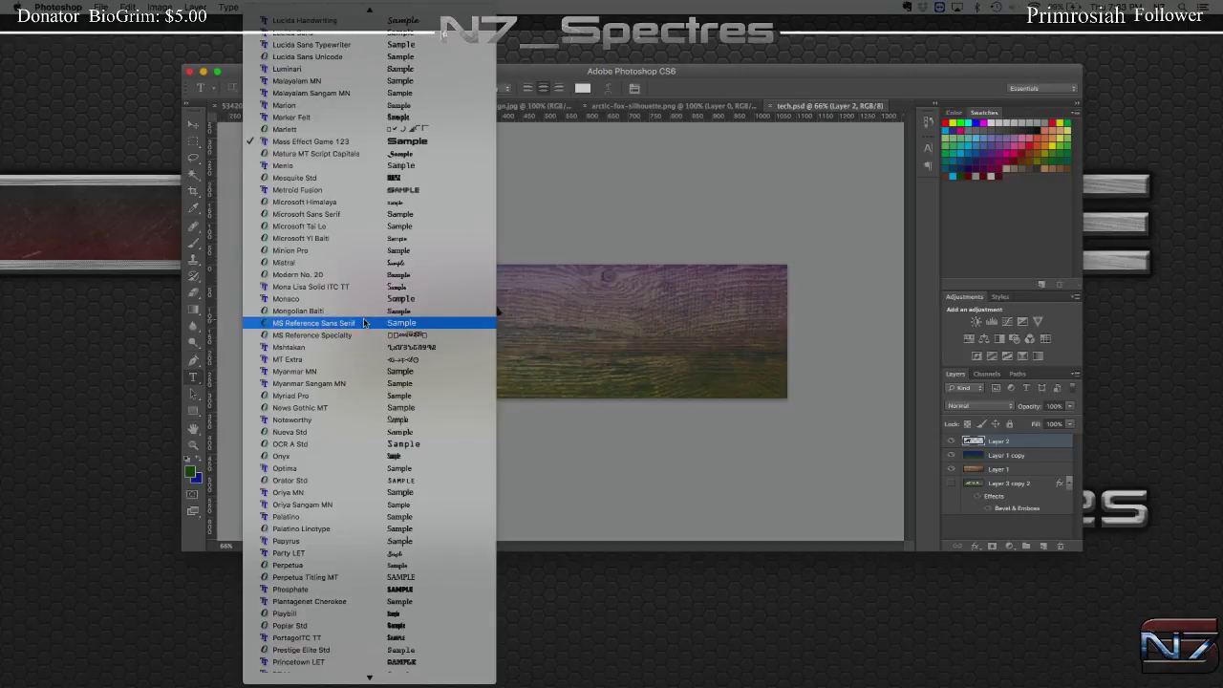
pyautogui.scroll(8, 364, 323)
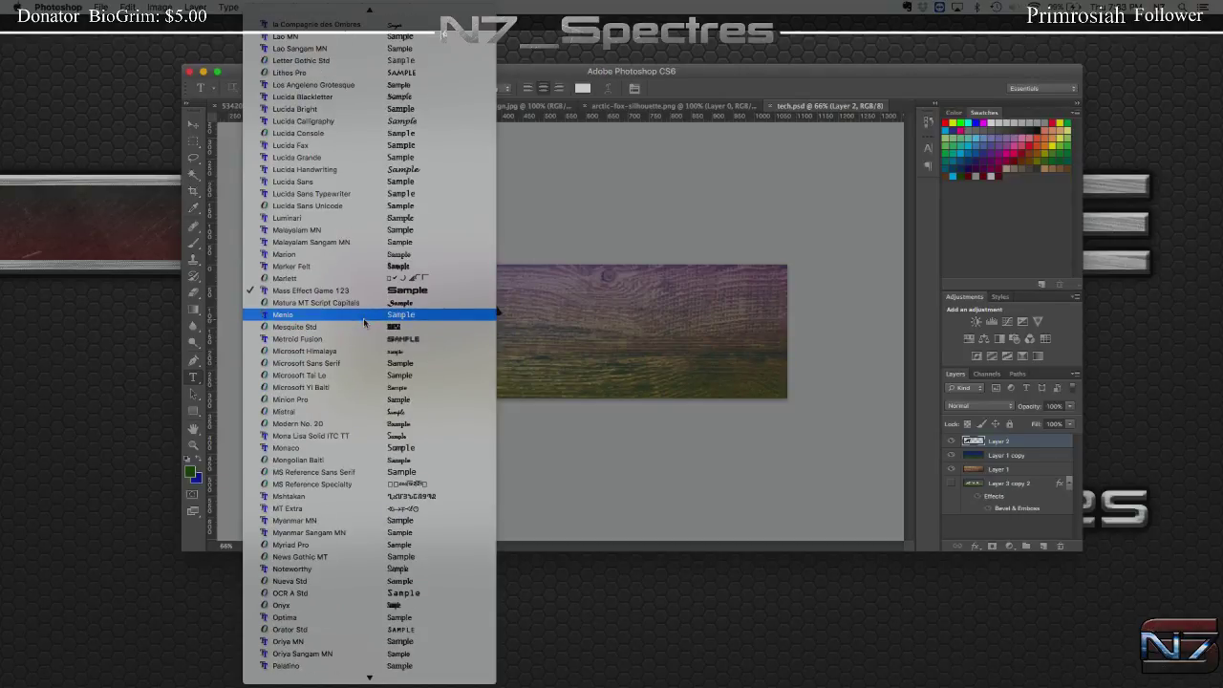
pyautogui.scroll(1, 364, 323)
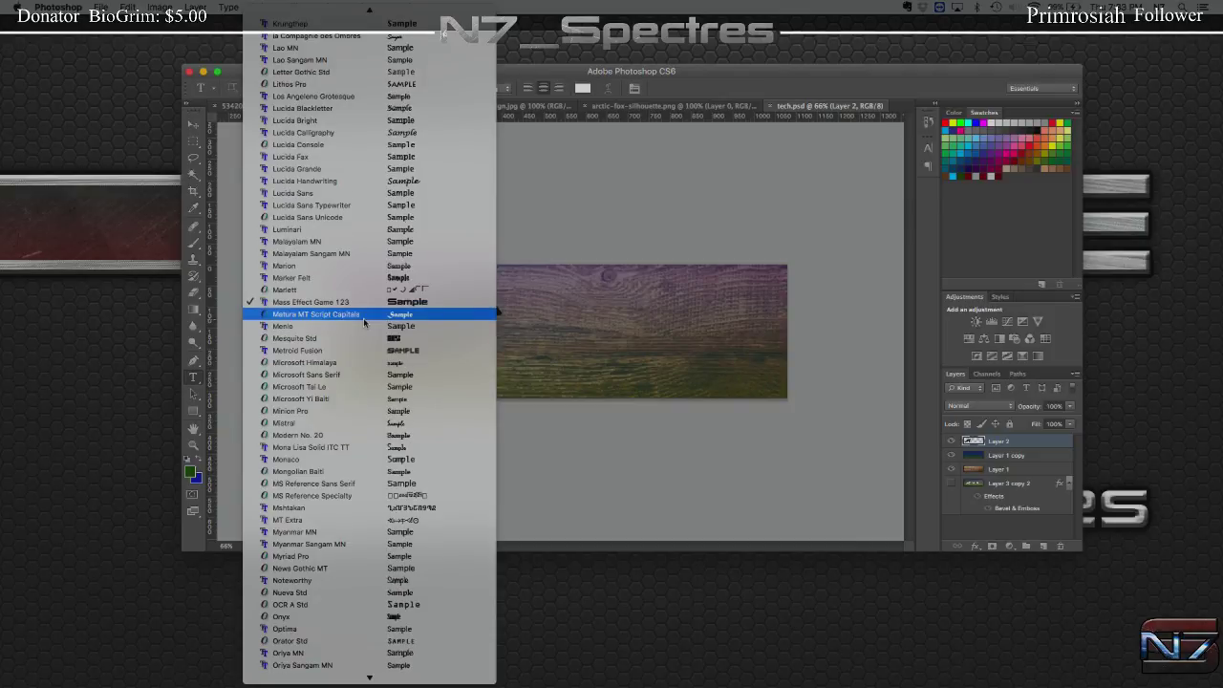
pyautogui.scroll(4, 364, 323)
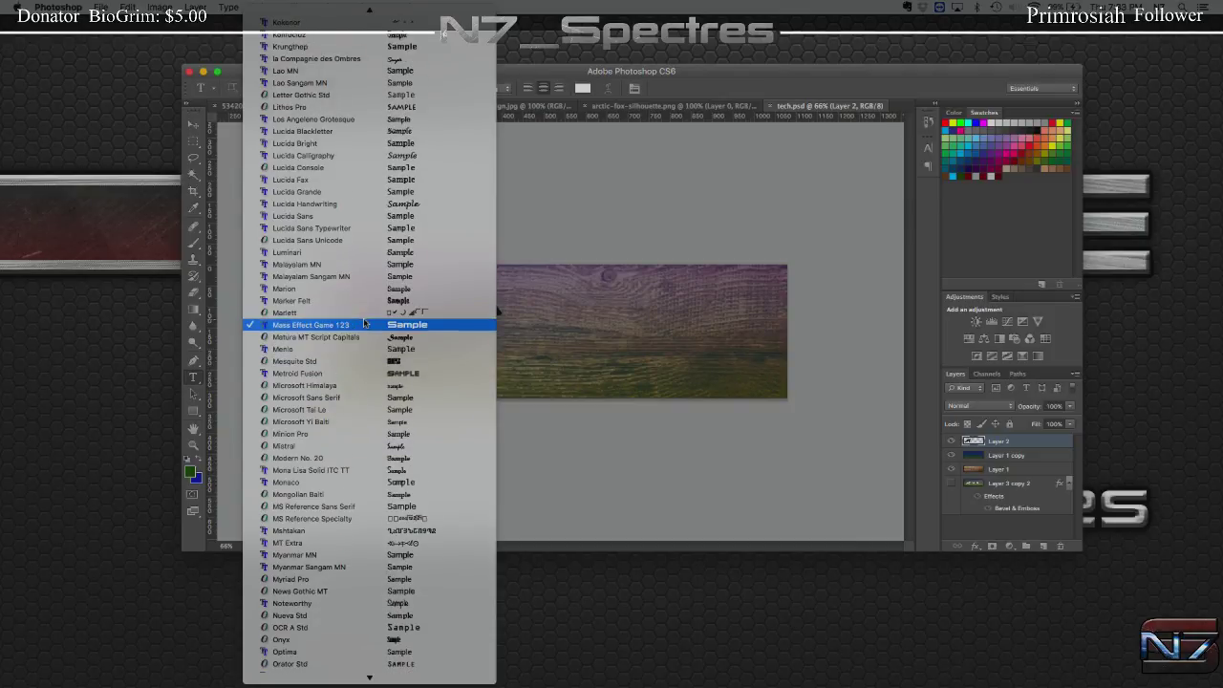
pyautogui.scroll(1, 364, 323)
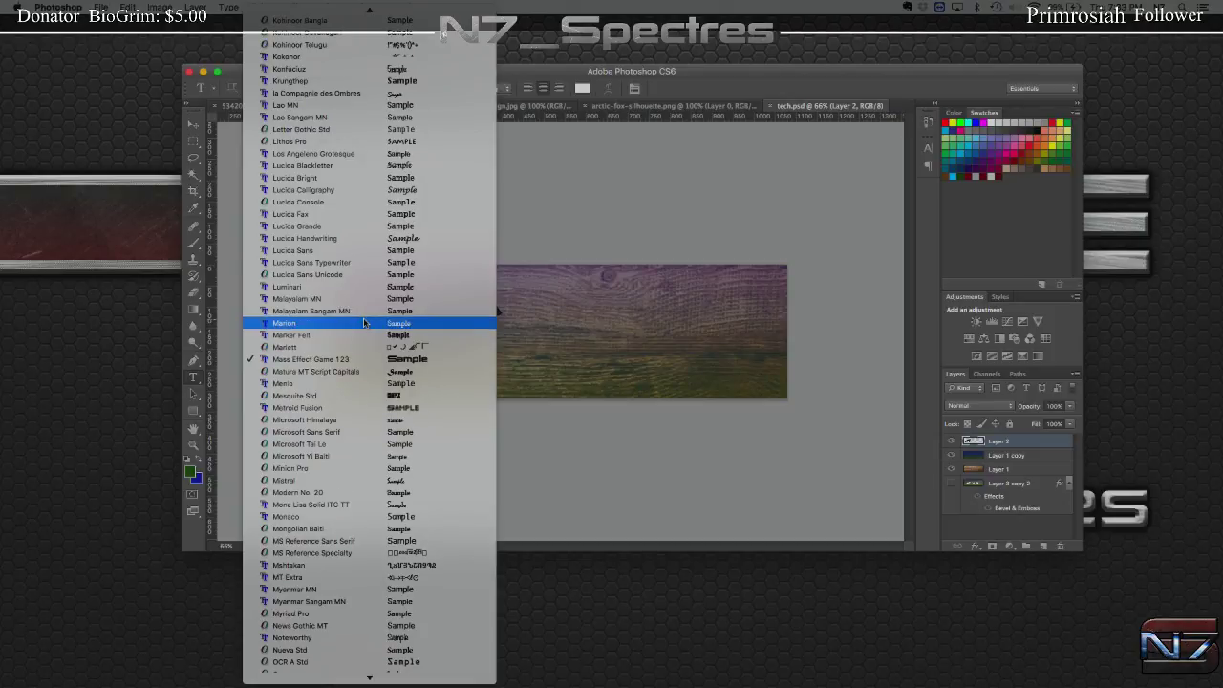
pyautogui.scroll(2, 364, 323)
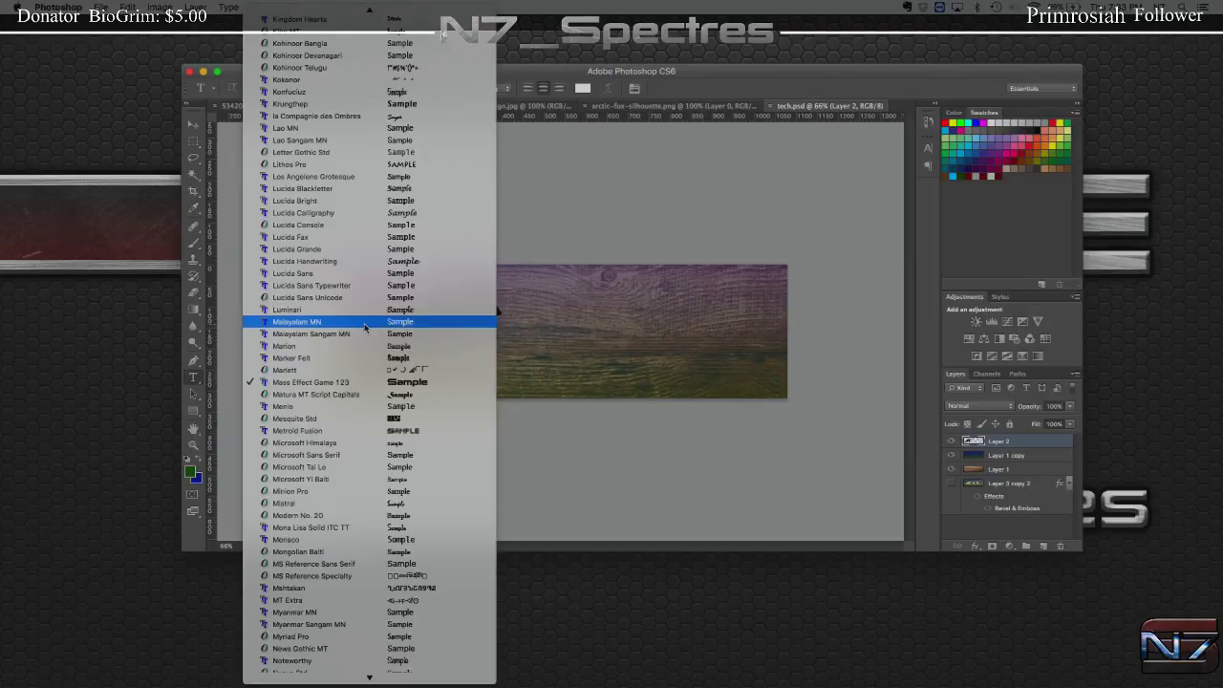
pyautogui.scroll(1, 364, 328)
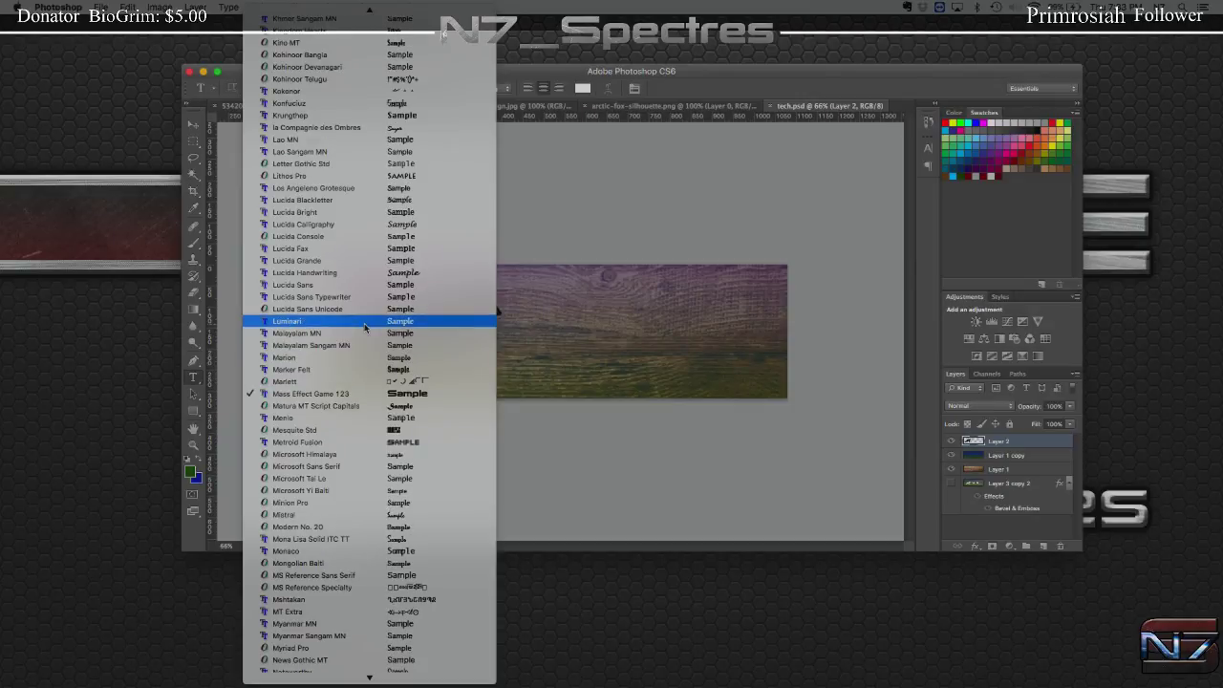
pyautogui.scroll(-13, 364, 327)
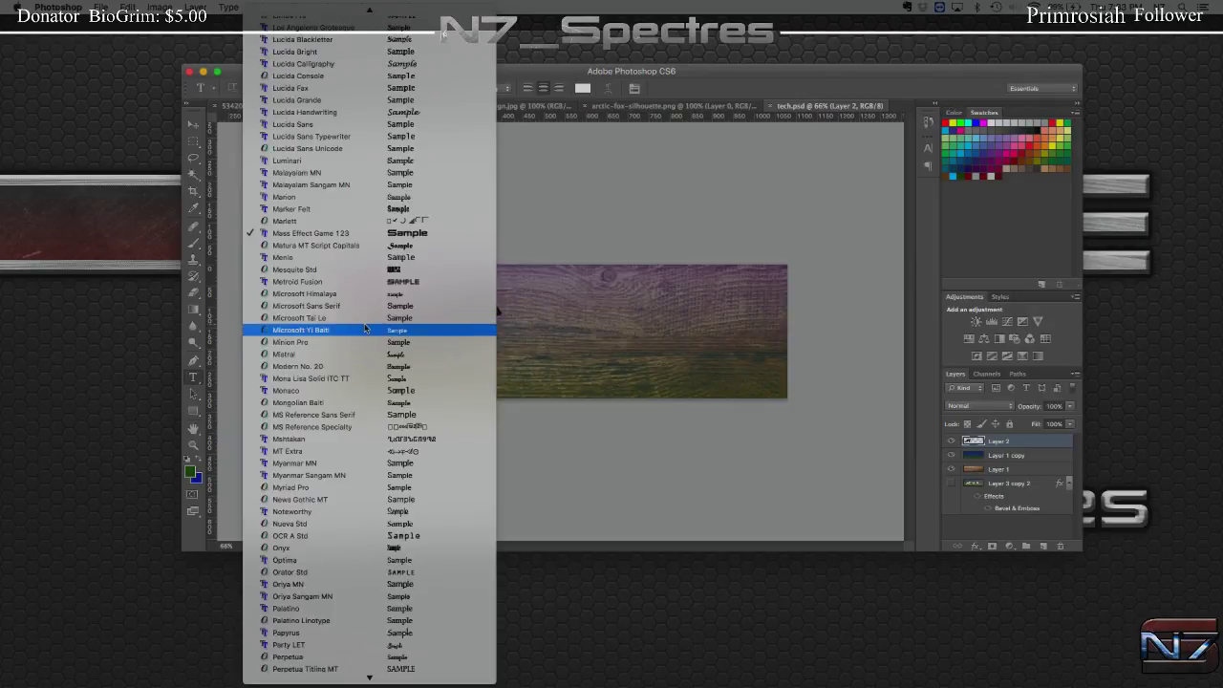
pyautogui.scroll(-19, 364, 328)
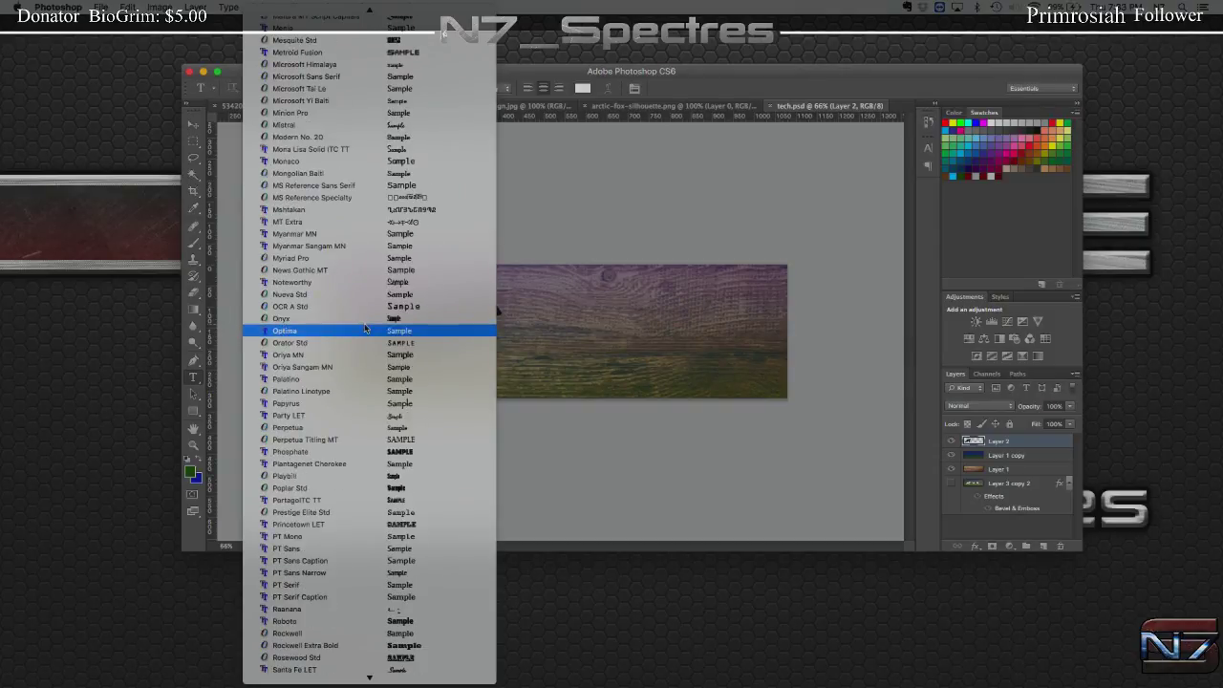
pyautogui.scroll(-5, 364, 328)
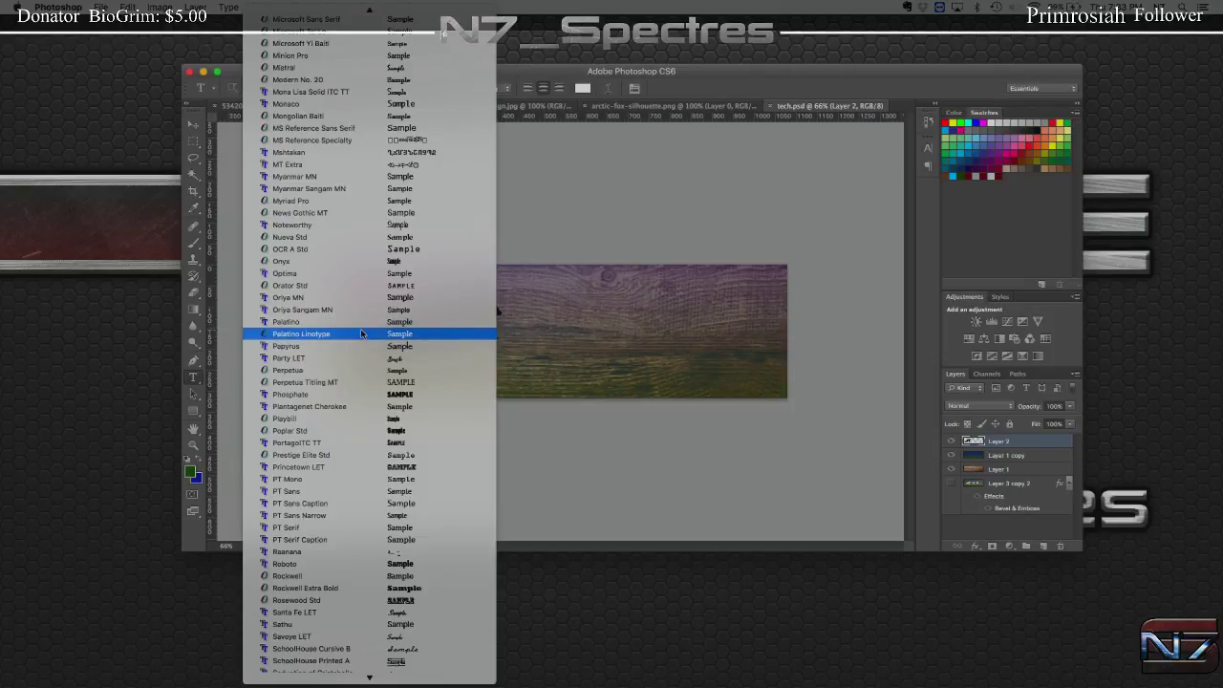
pyautogui.scroll(-4, 361, 333)
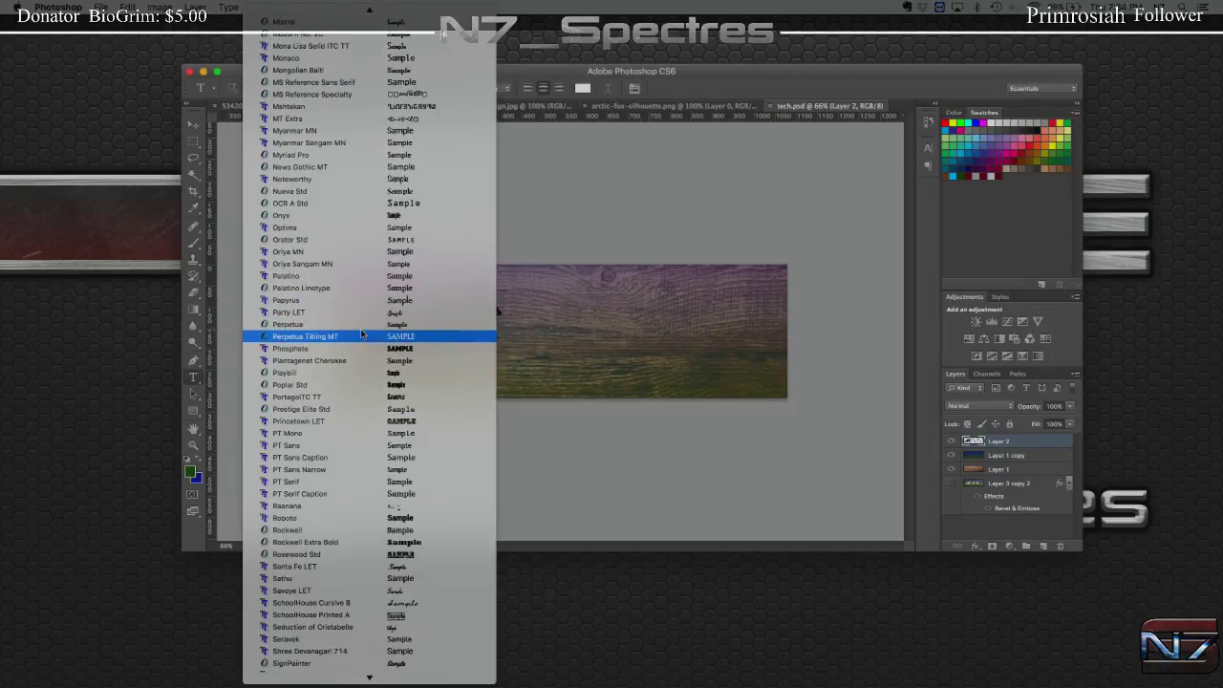
pyautogui.scroll(-10, 361, 333)
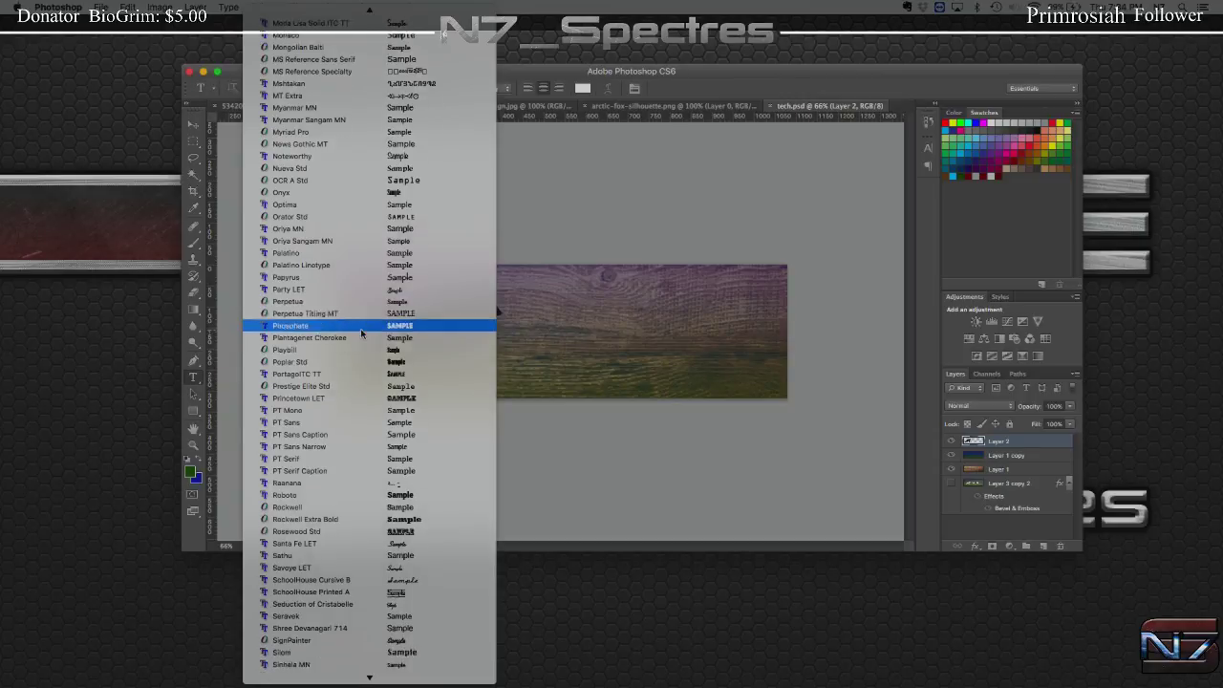
pyautogui.scroll(-6, 361, 333)
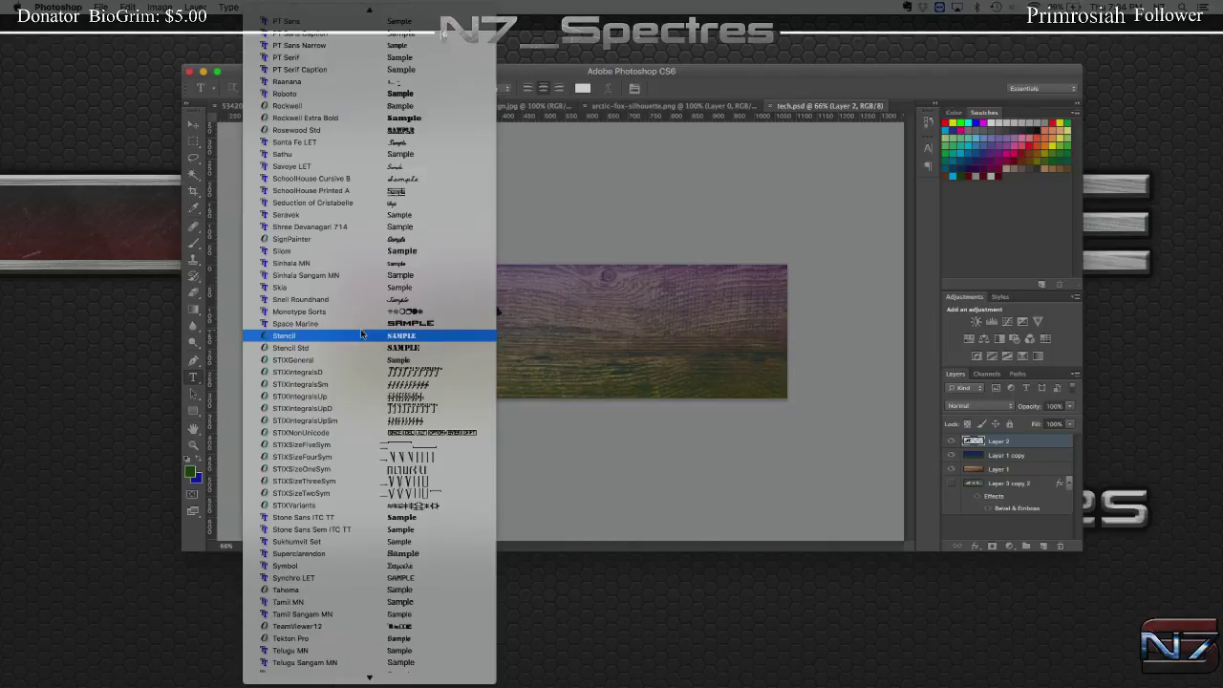
pyautogui.scroll(-9, 361, 333)
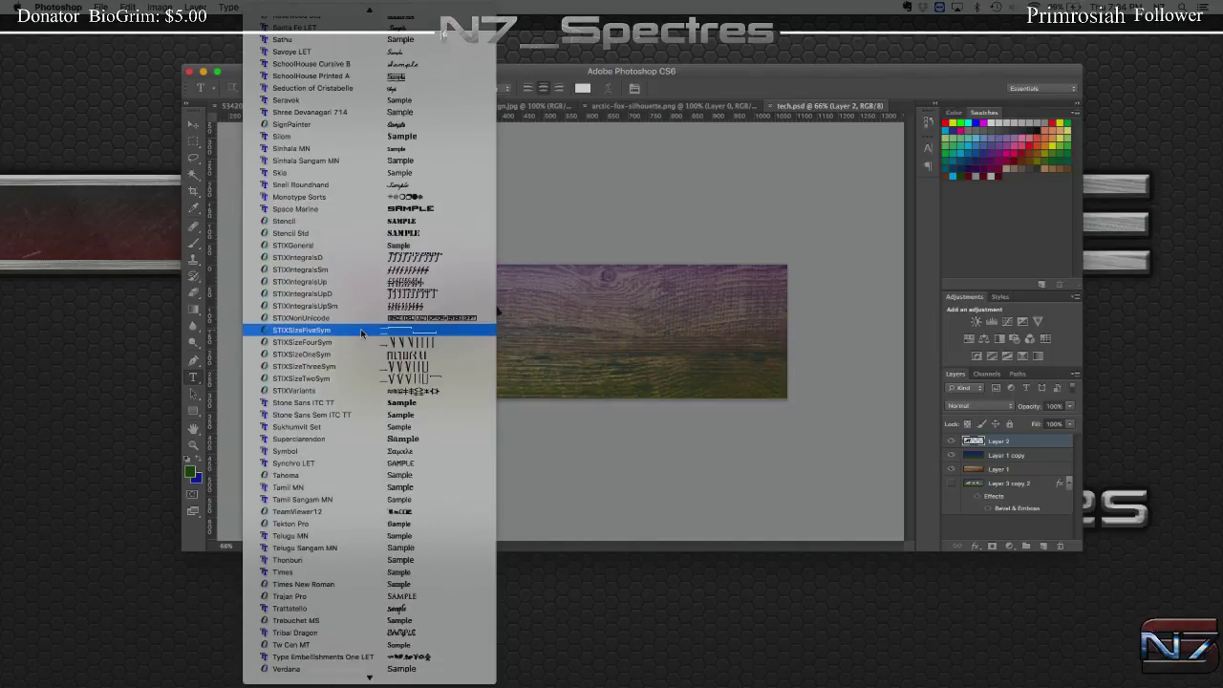
pyautogui.scroll(-20, 361, 333)
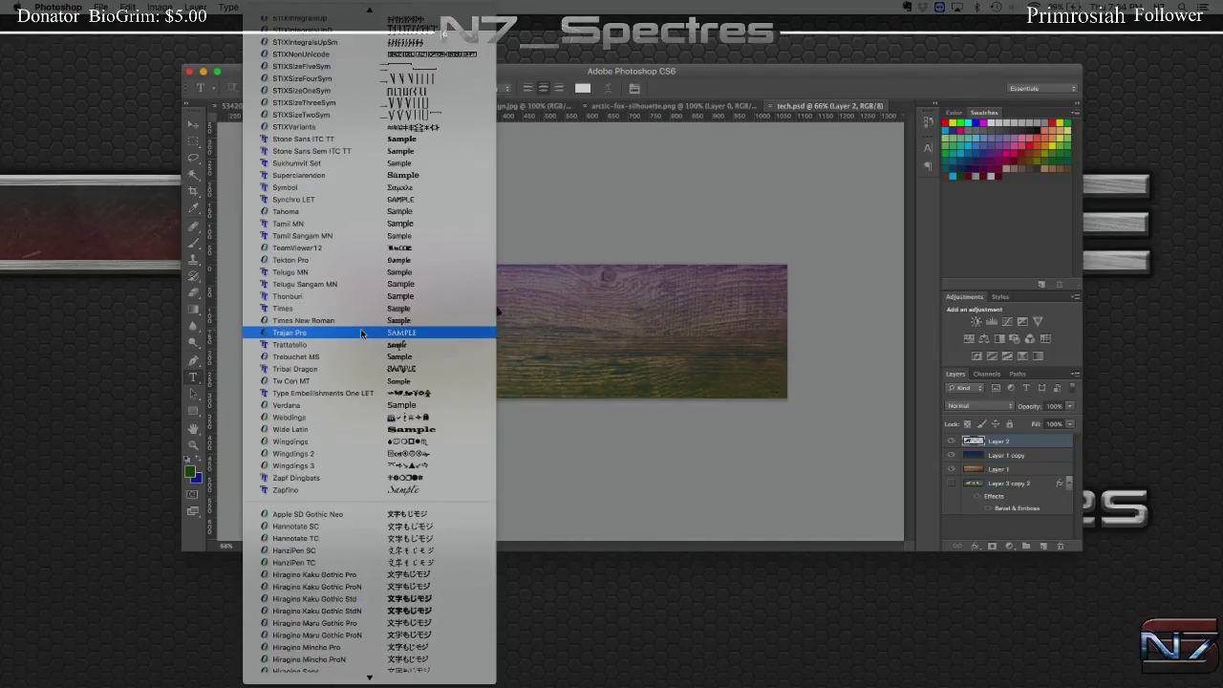
pyautogui.scroll(-20, 361, 334)
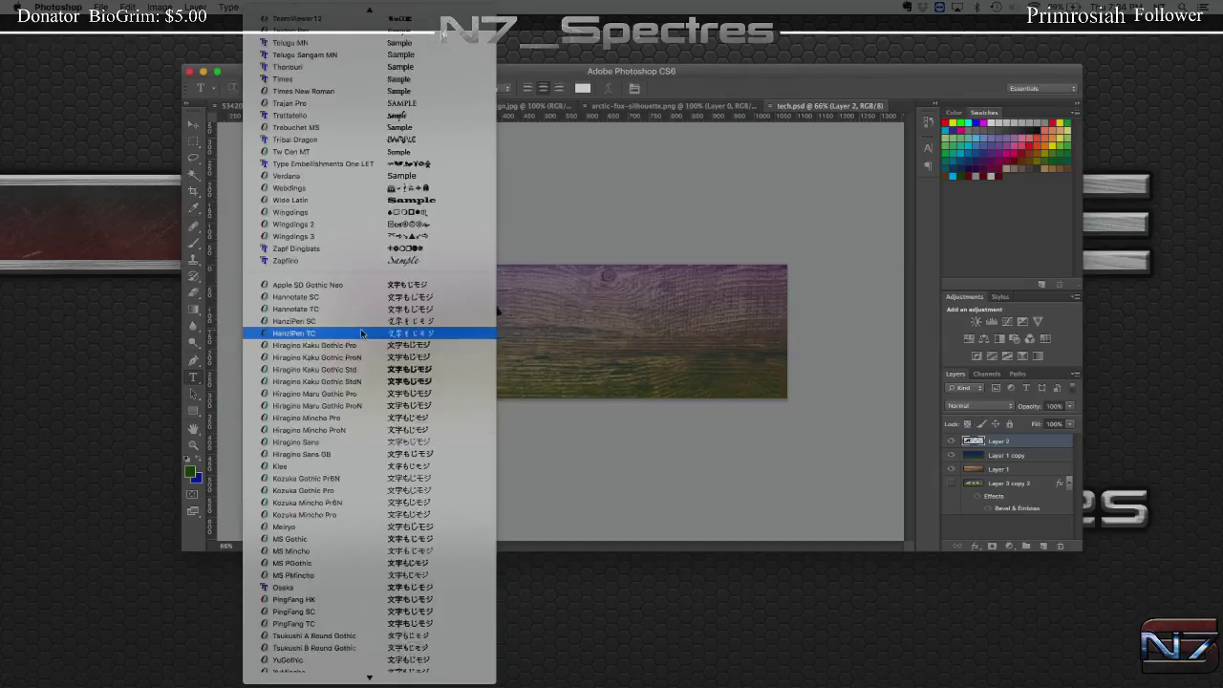
pyautogui.scroll(-10, 361, 334)
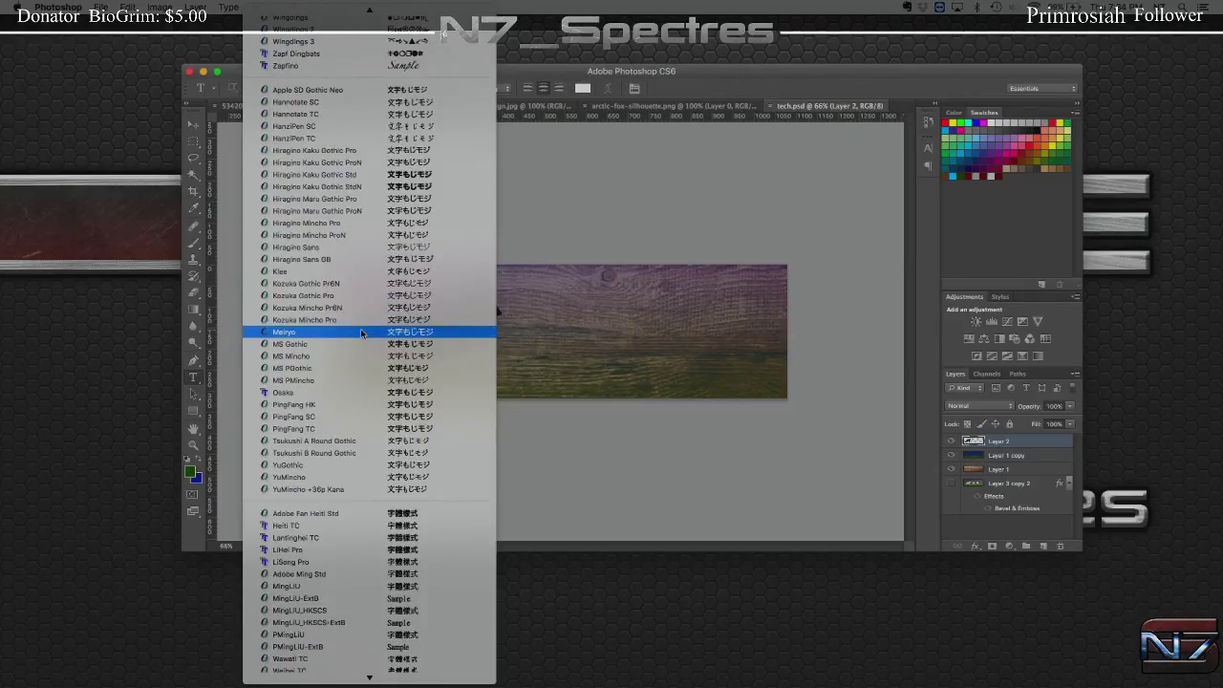
pyautogui.scroll(-9, 362, 334)
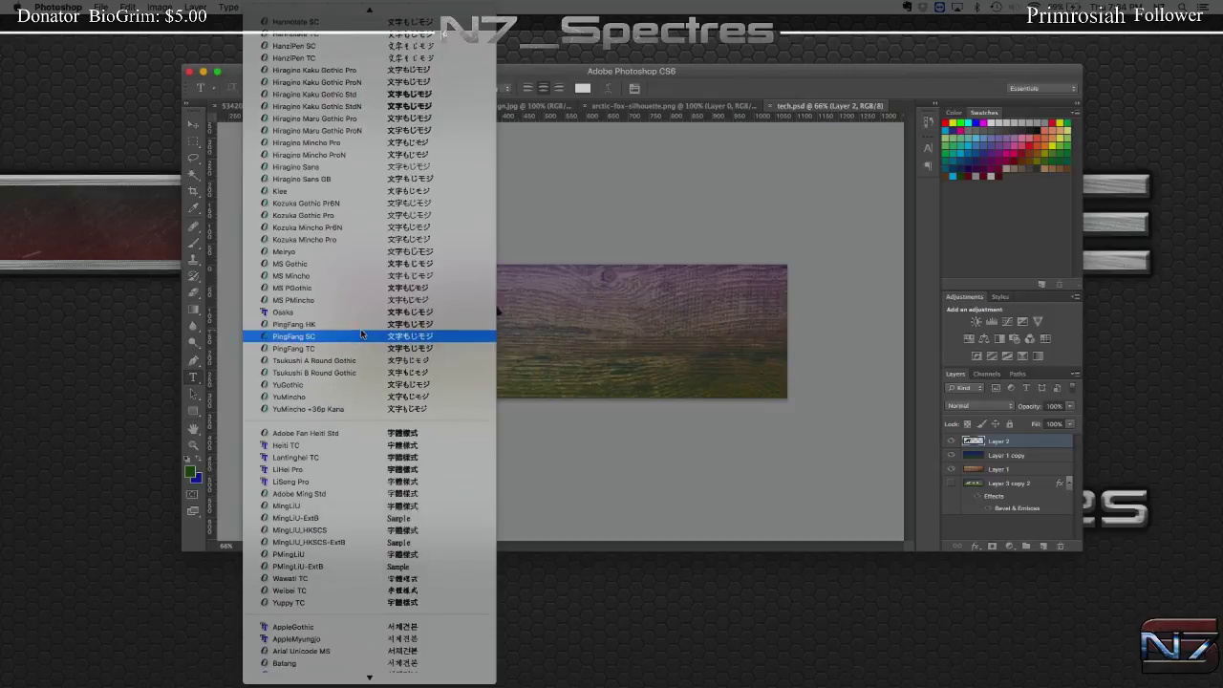
pyautogui.scroll(-15, 361, 333)
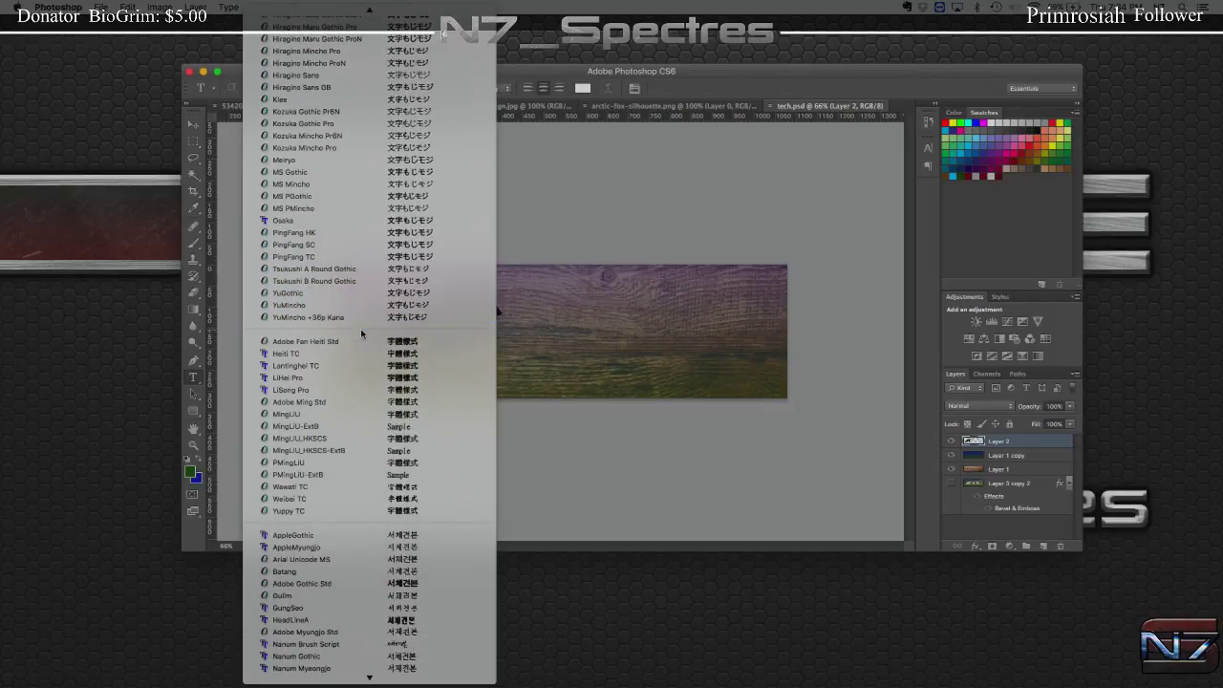
pyautogui.scroll(20, 361, 333)
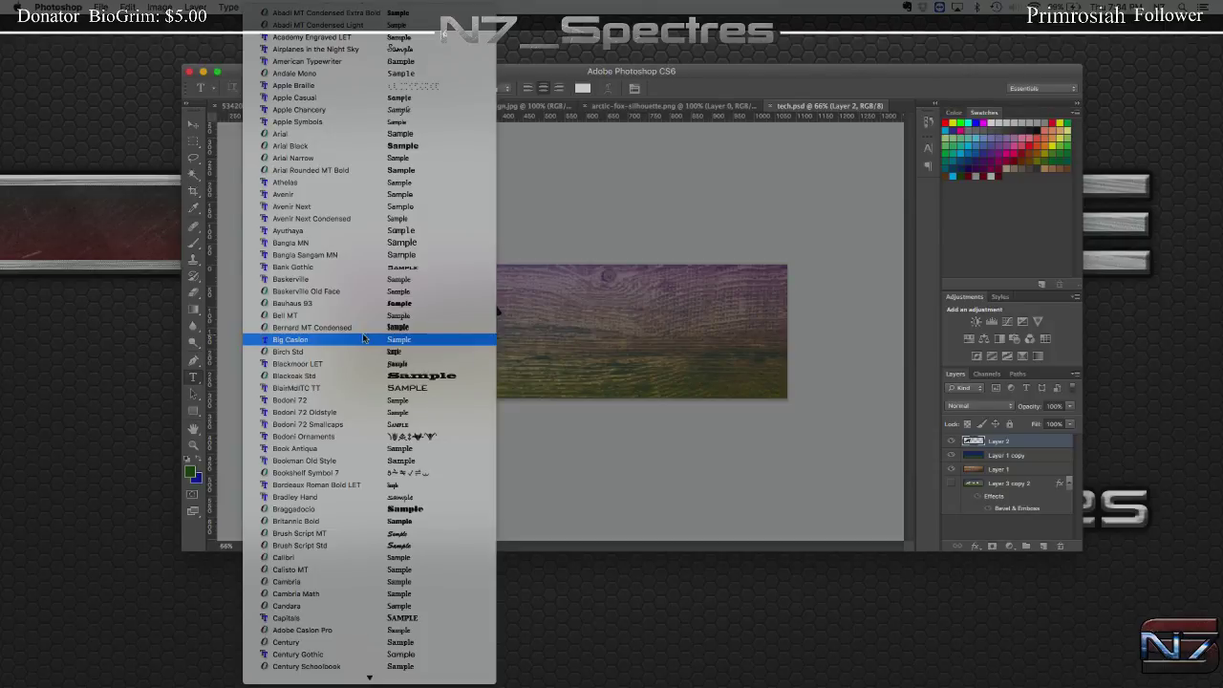
pyautogui.scroll(-3, 363, 338)
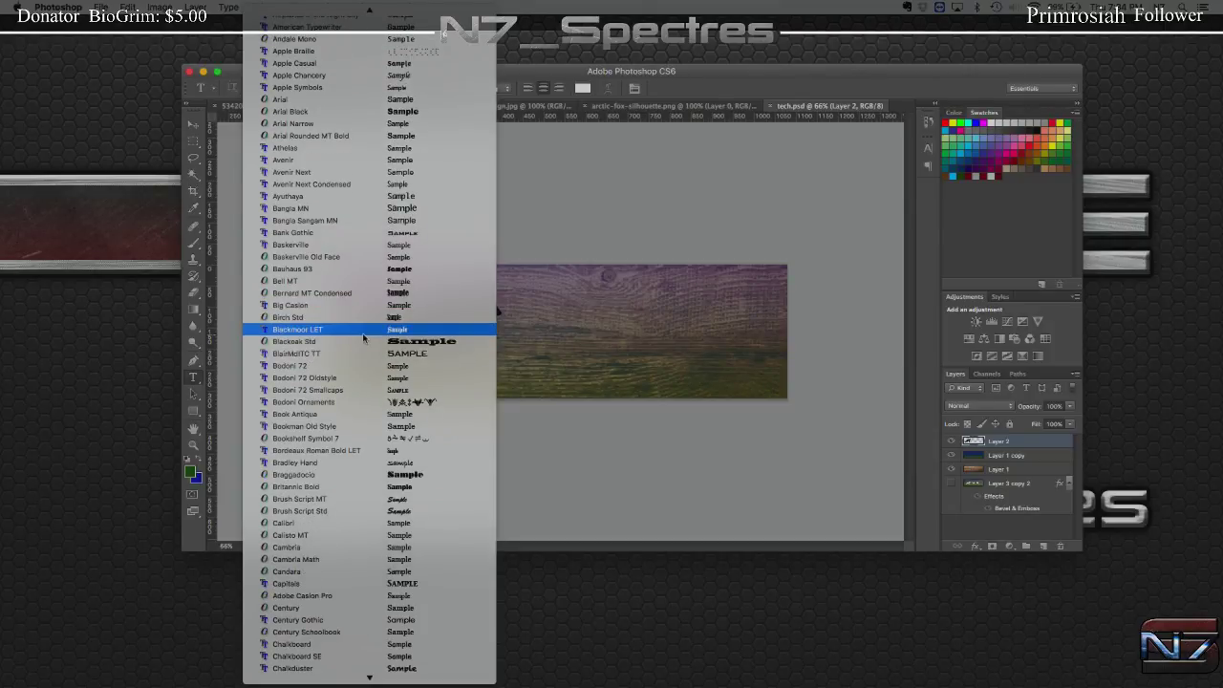
pyautogui.scroll(-4, 363, 337)
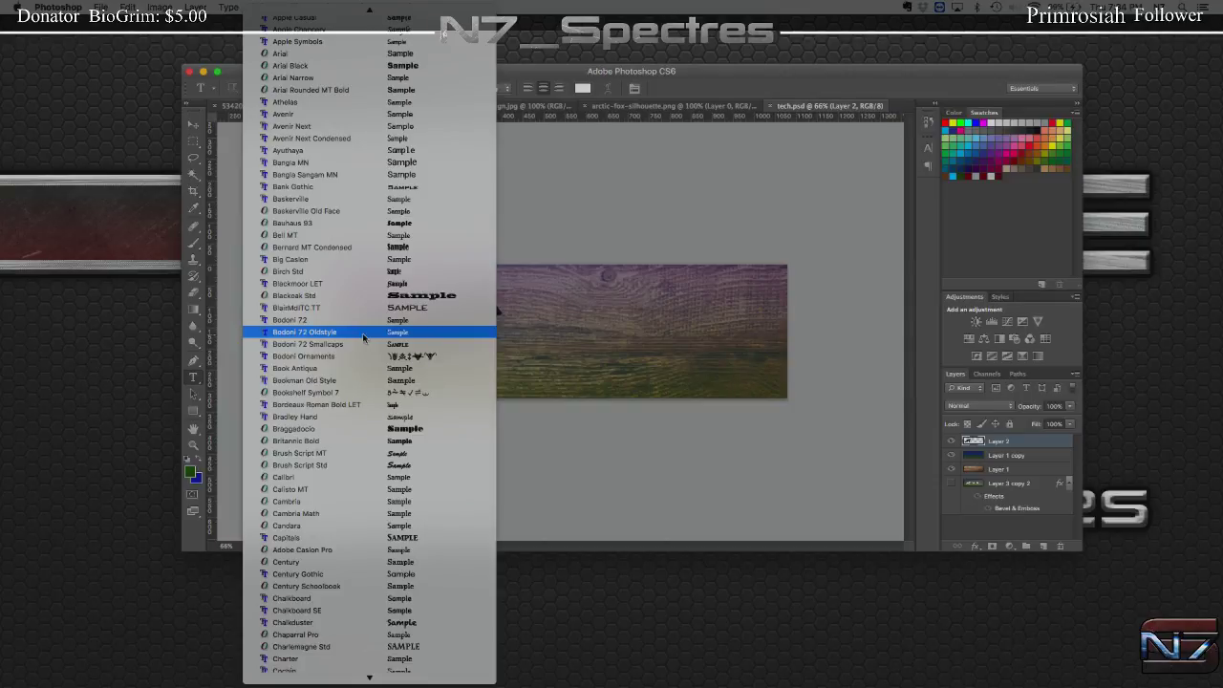
pyautogui.scroll(-5, 363, 337)
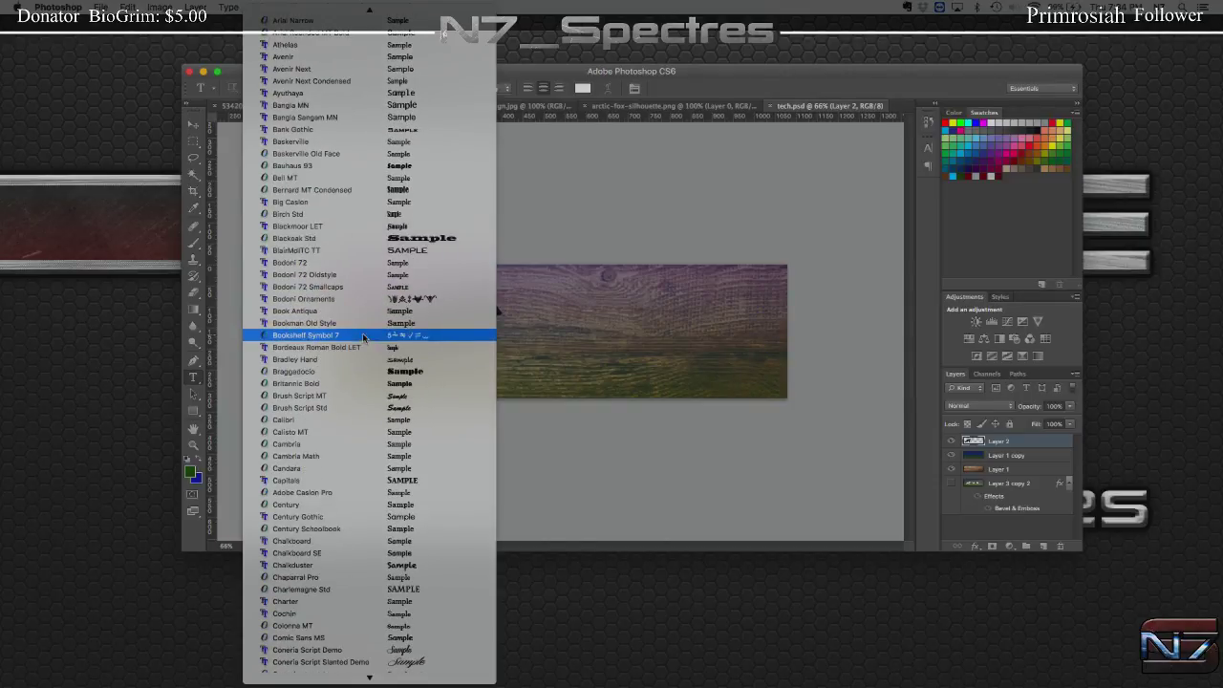
pyautogui.click(356, 638)
# Add a text box reading 'Tech' to the right of the fox.
pyautogui.moveTo(532, 285); pyautogui.dragTo(756, 379)
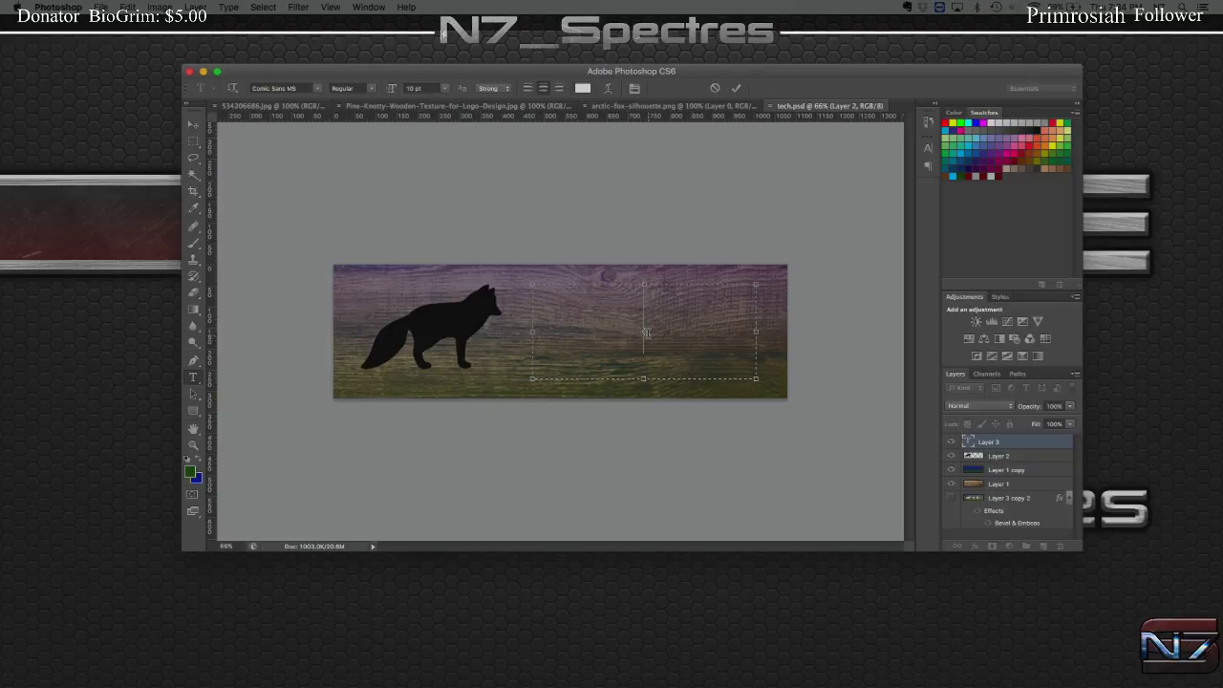
pyautogui.write('Tech')
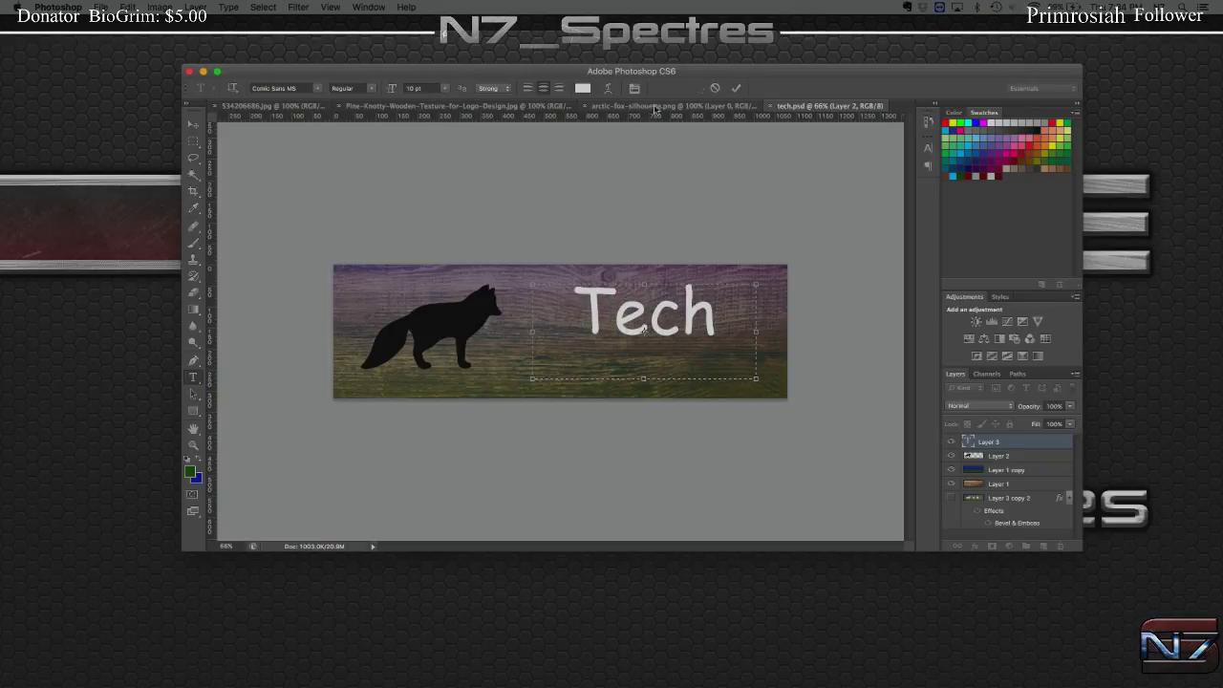
pyautogui.click(738, 87)
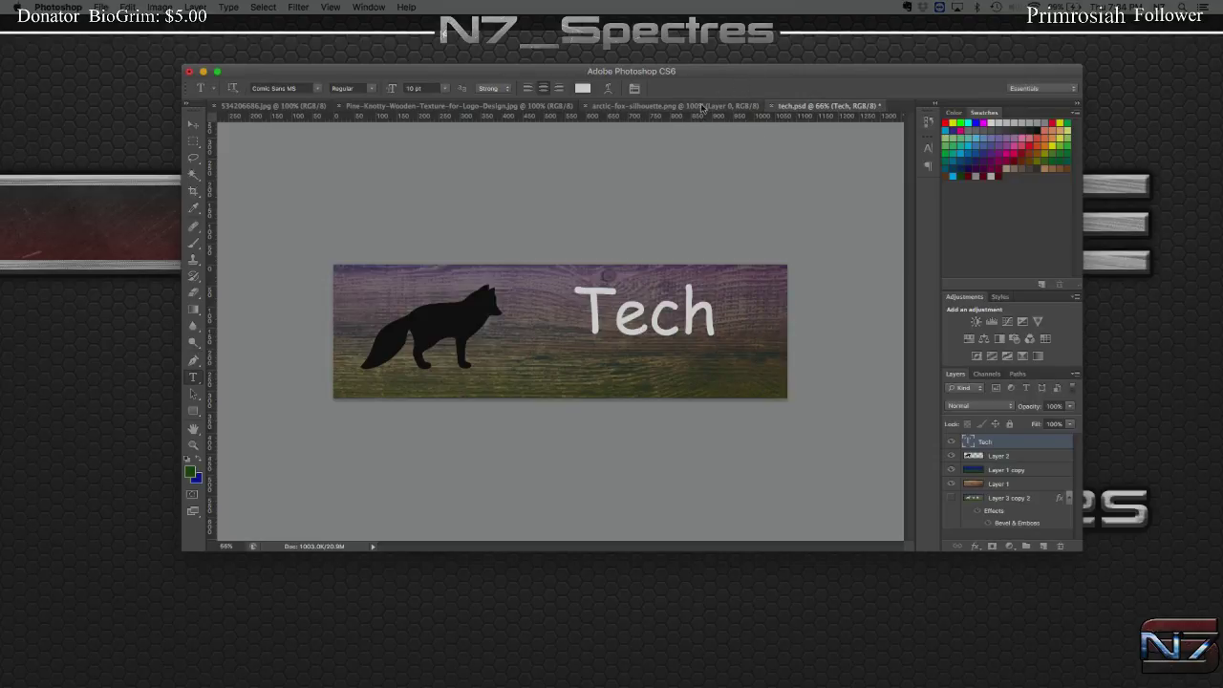
# Look at the fox silhouette and dark wood images, then return to the banner.
pyautogui.click(702, 106)
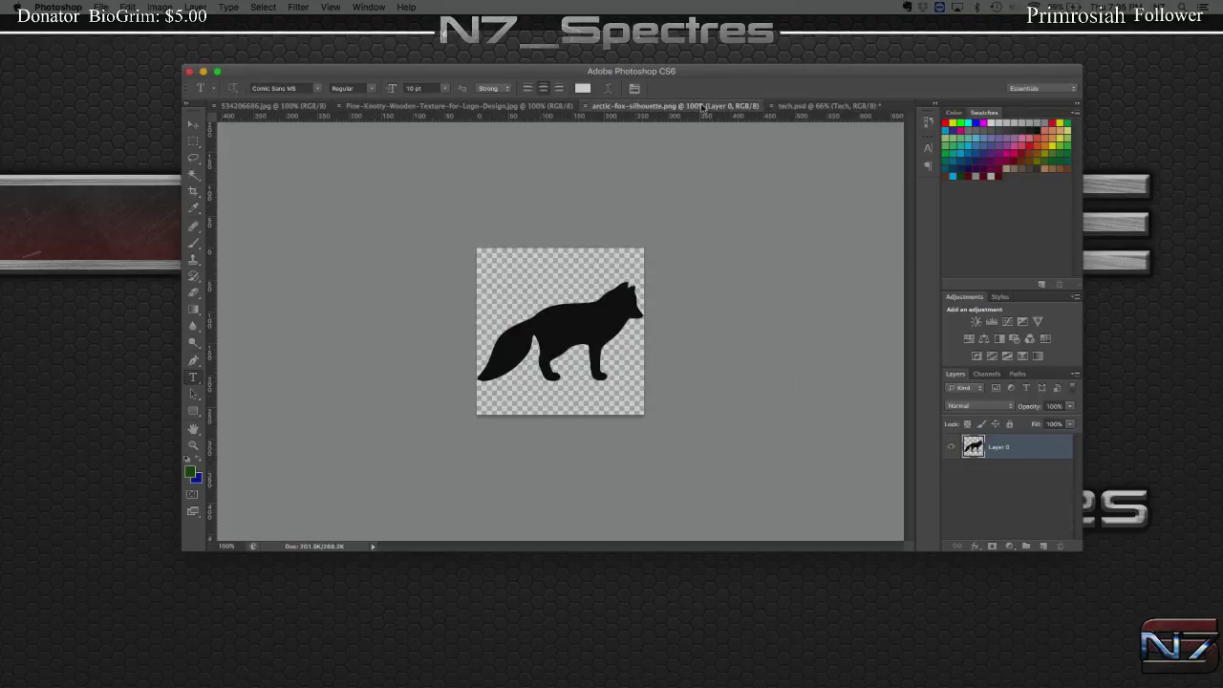
pyautogui.click(327, 106)
pyautogui.click(801, 106)
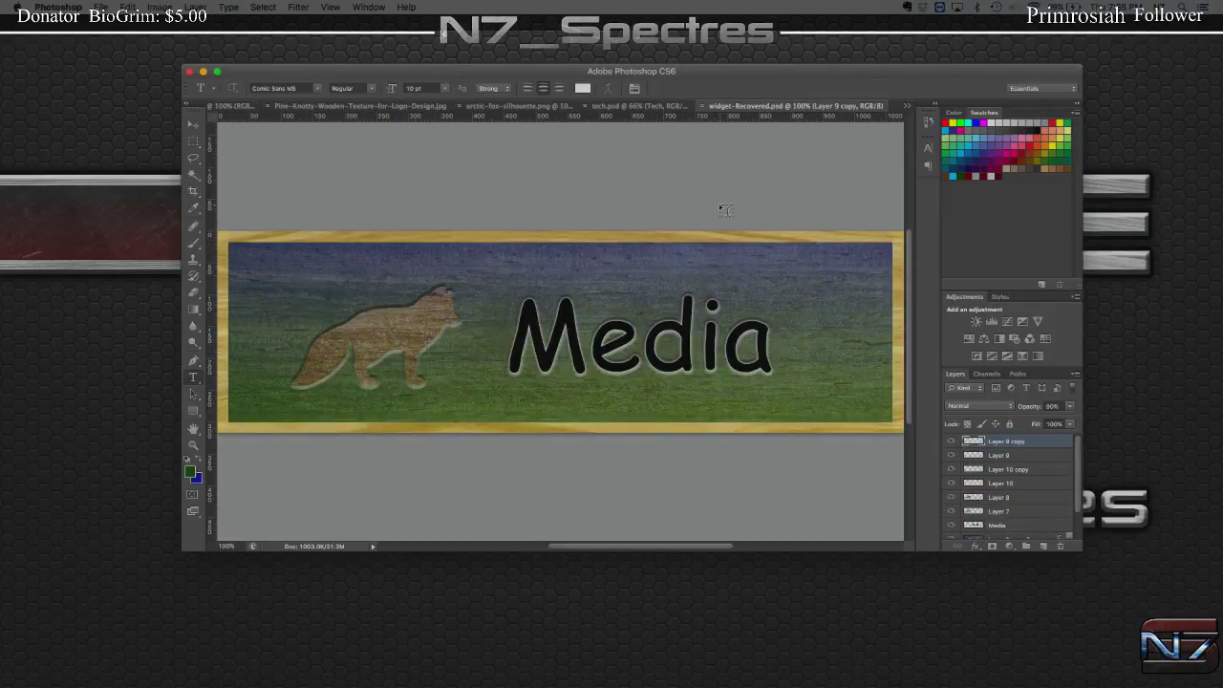
# Compare with the Media banner and change the banner text to 'Media'.
pyautogui.click(625, 107)
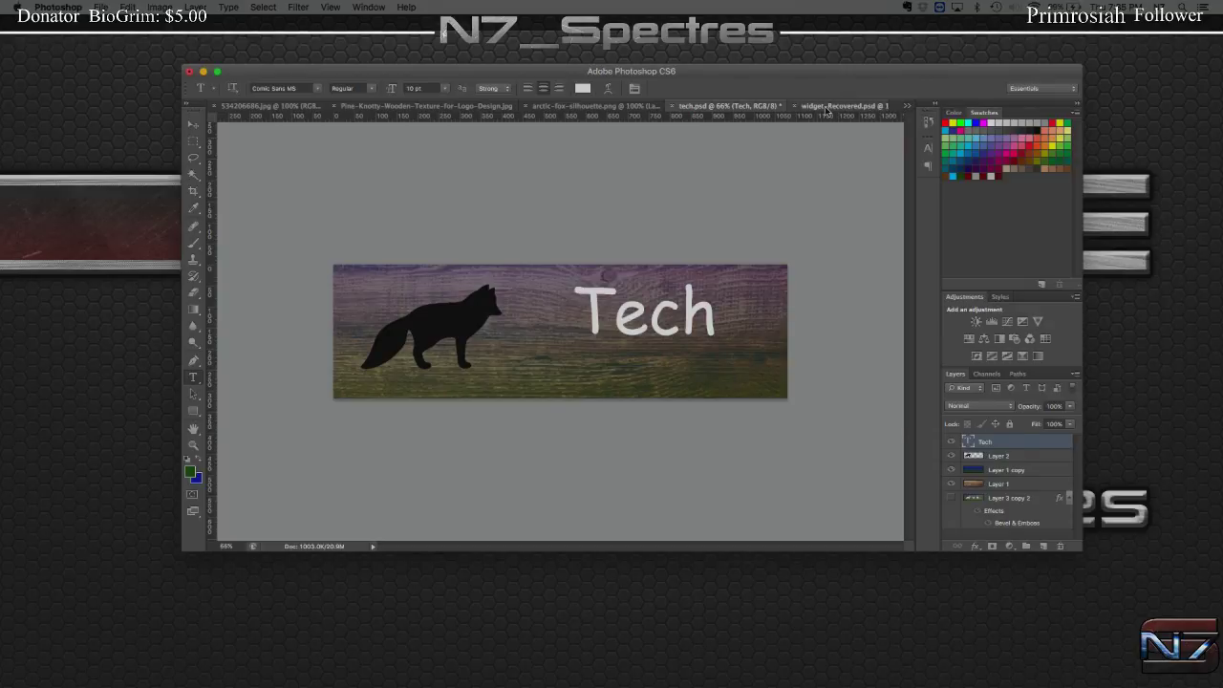
pyautogui.click(817, 107)
pyautogui.click(685, 108)
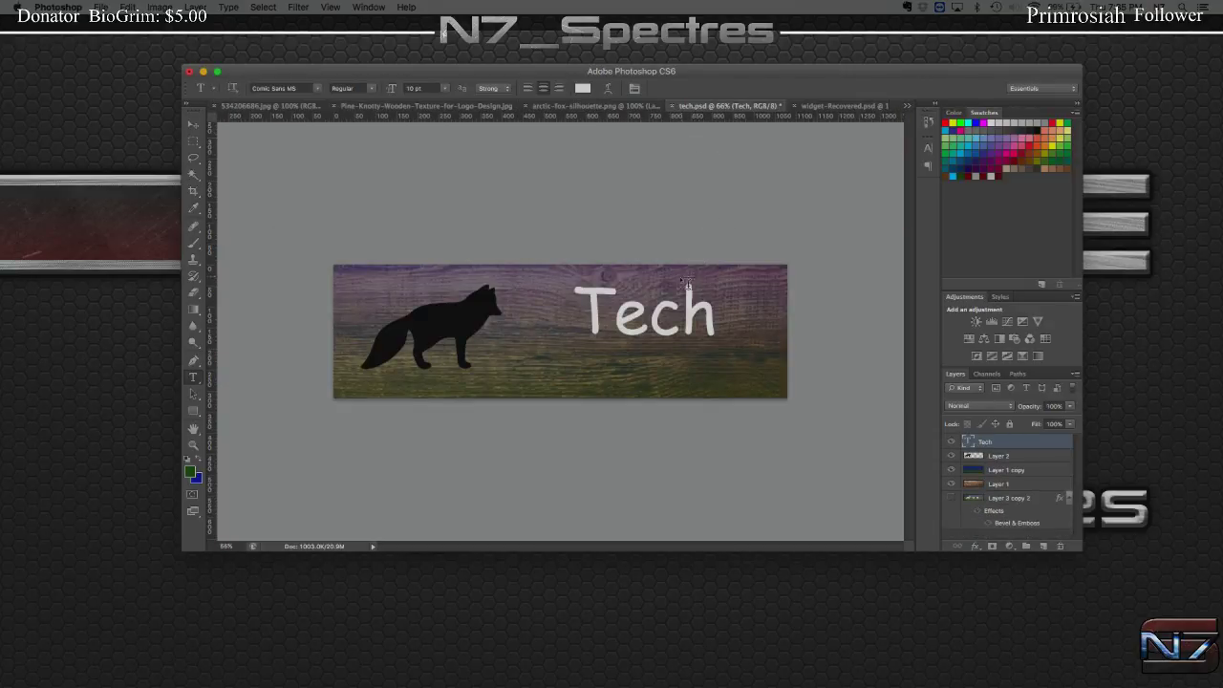
pyautogui.moveTo(720, 319); pyautogui.dragTo(526, 321)
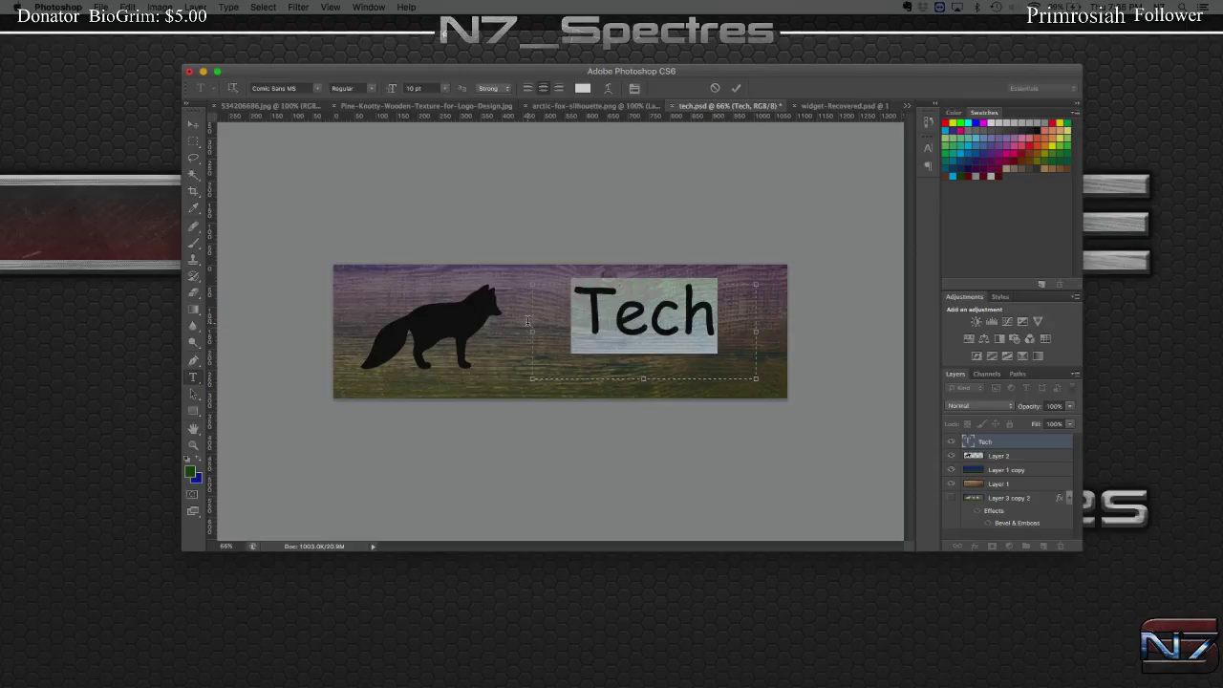
pyautogui.write('Media')
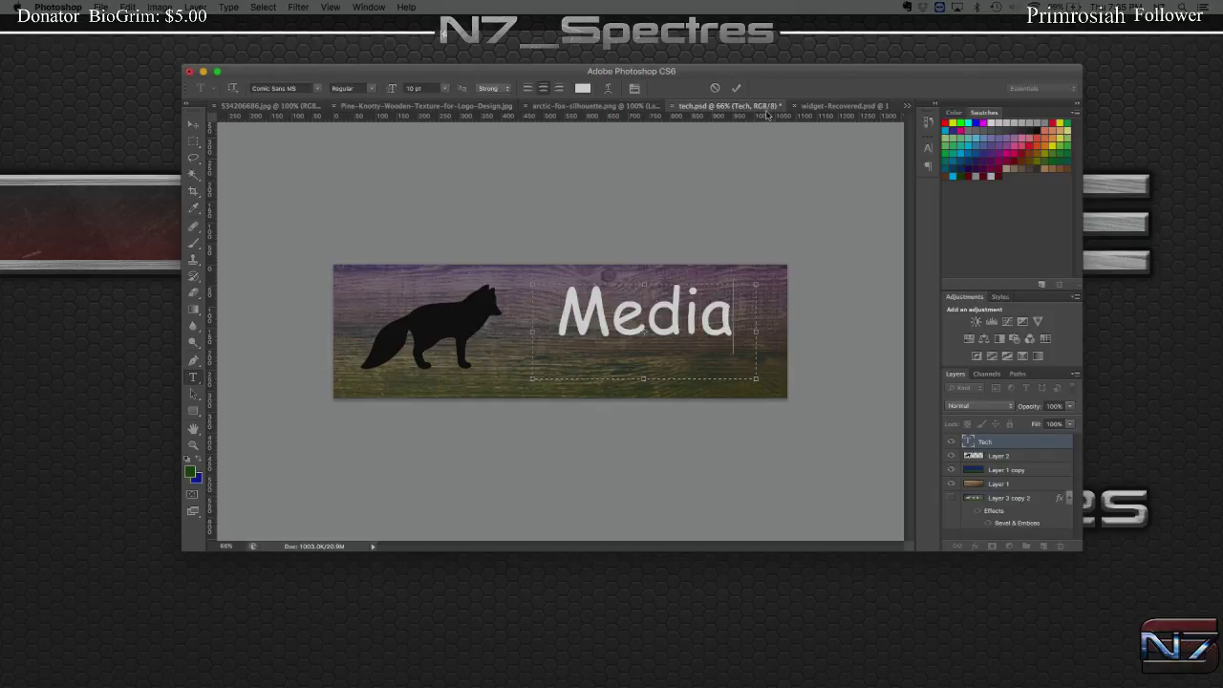
pyautogui.click(735, 87)
# Compare with the gold-framed banner again, then retype the text as 'Tech'.
pyautogui.click(818, 107)
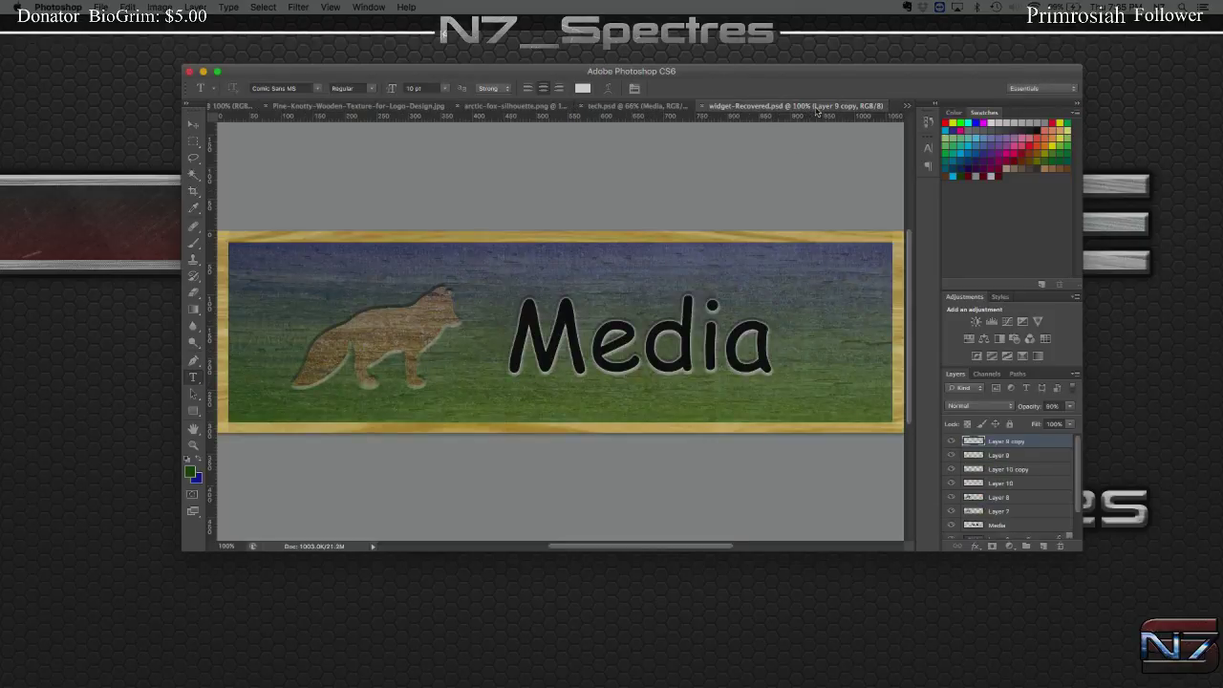
pyautogui.click(662, 107)
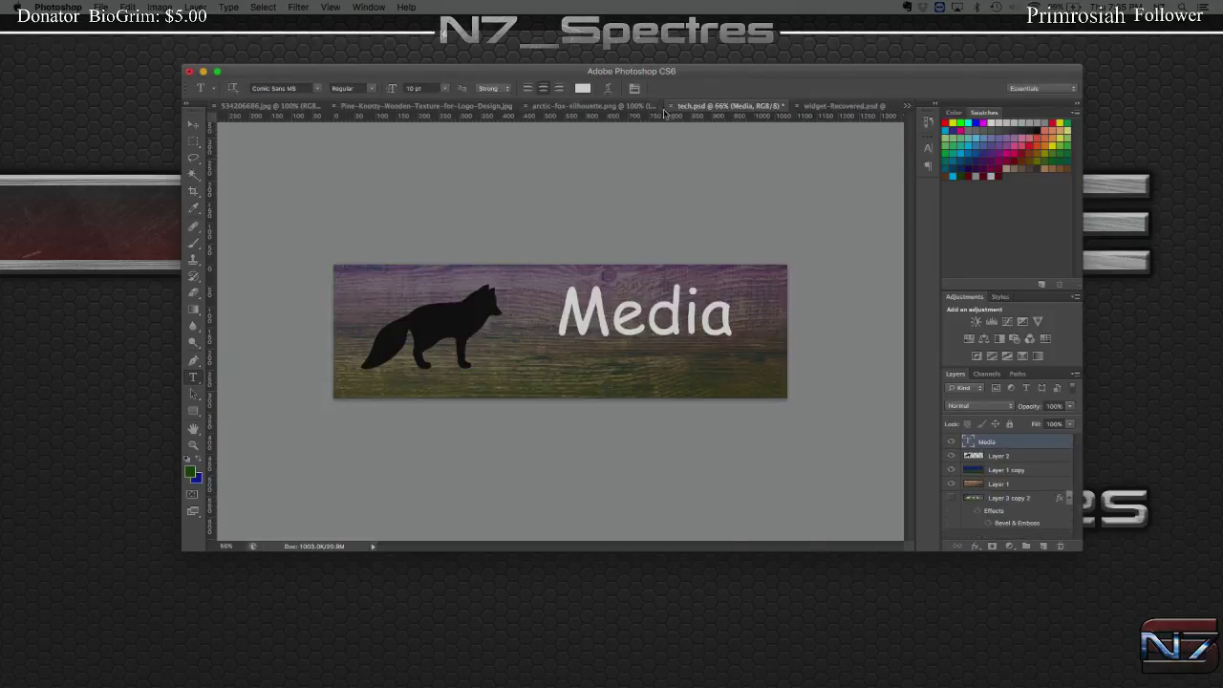
pyautogui.click(811, 107)
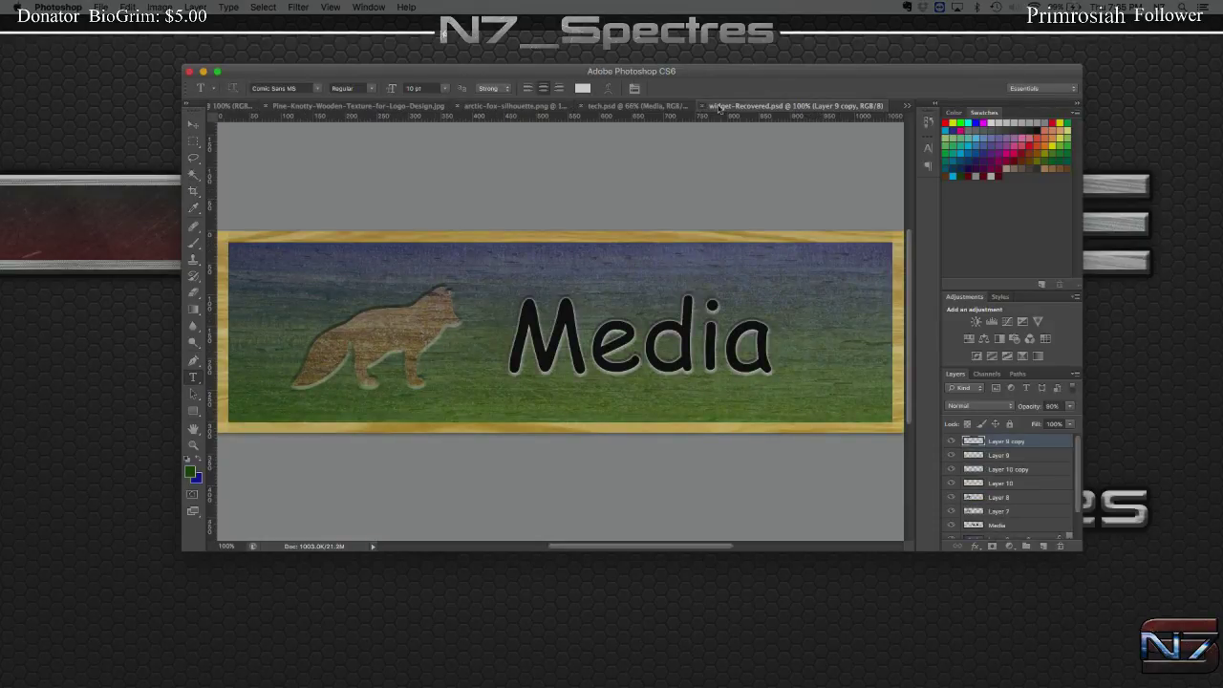
pyautogui.click(654, 107)
pyautogui.click(611, 325)
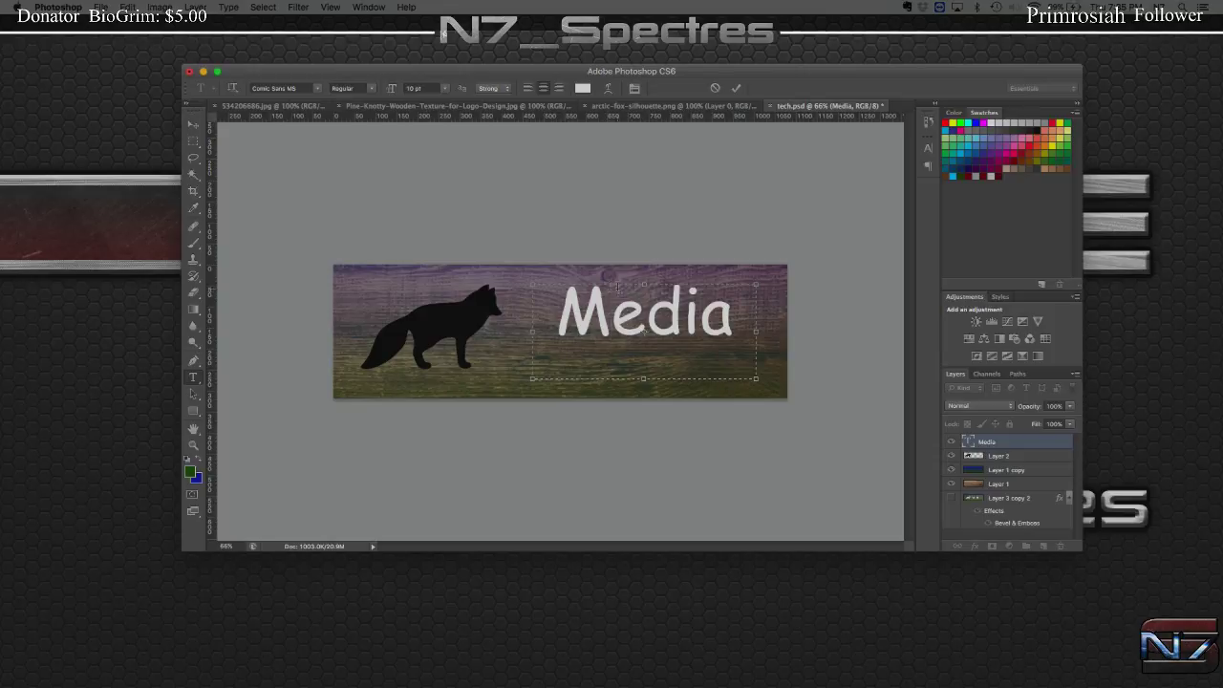
pyautogui.moveTo(565, 312); pyautogui.dragTo(815, 331)
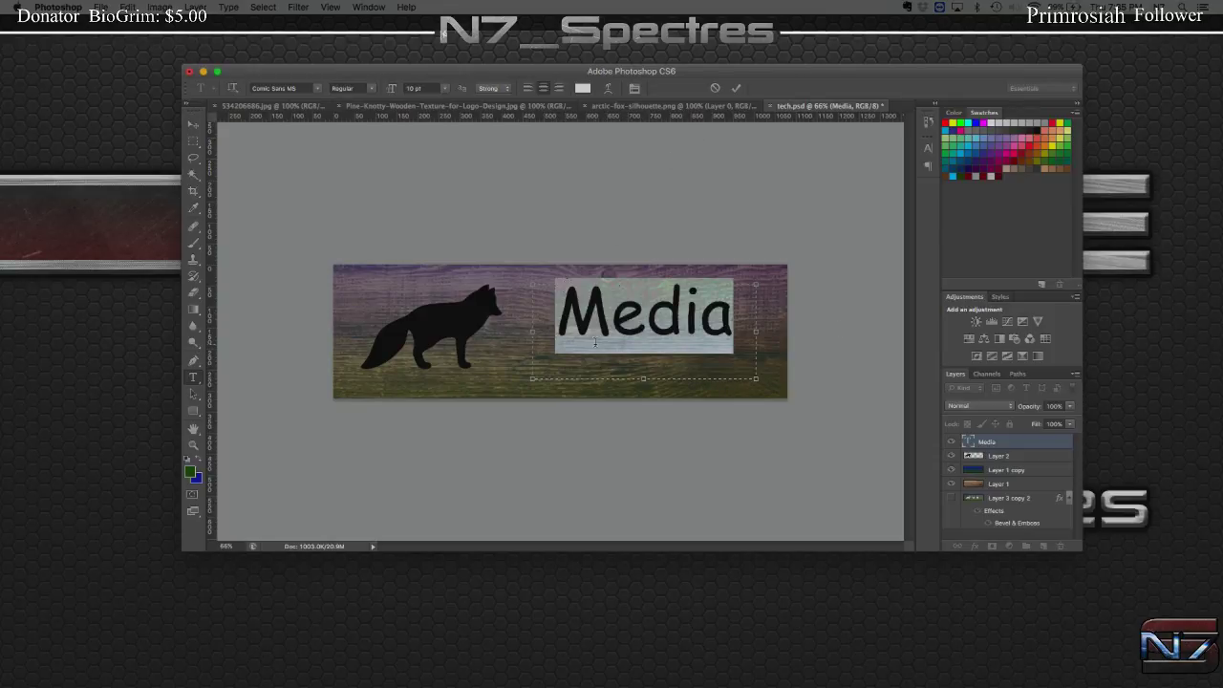
pyautogui.write('Tech')
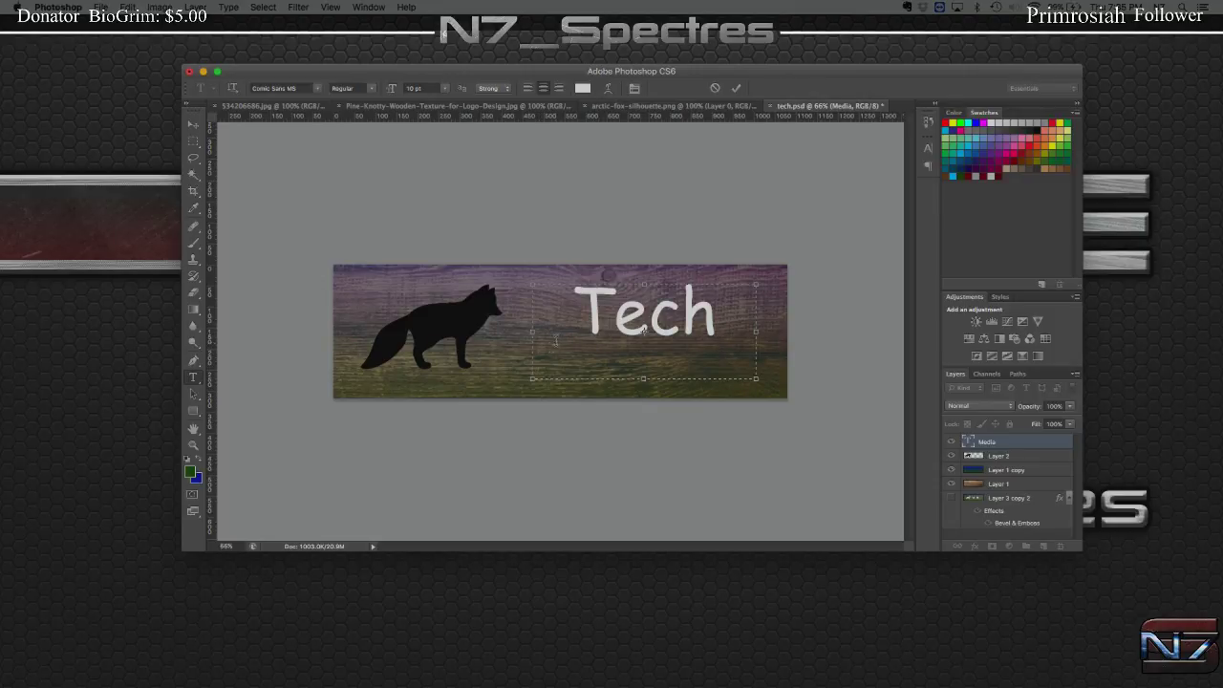
# Select the word Tech and change its colour to black.
pyautogui.click(736, 88)
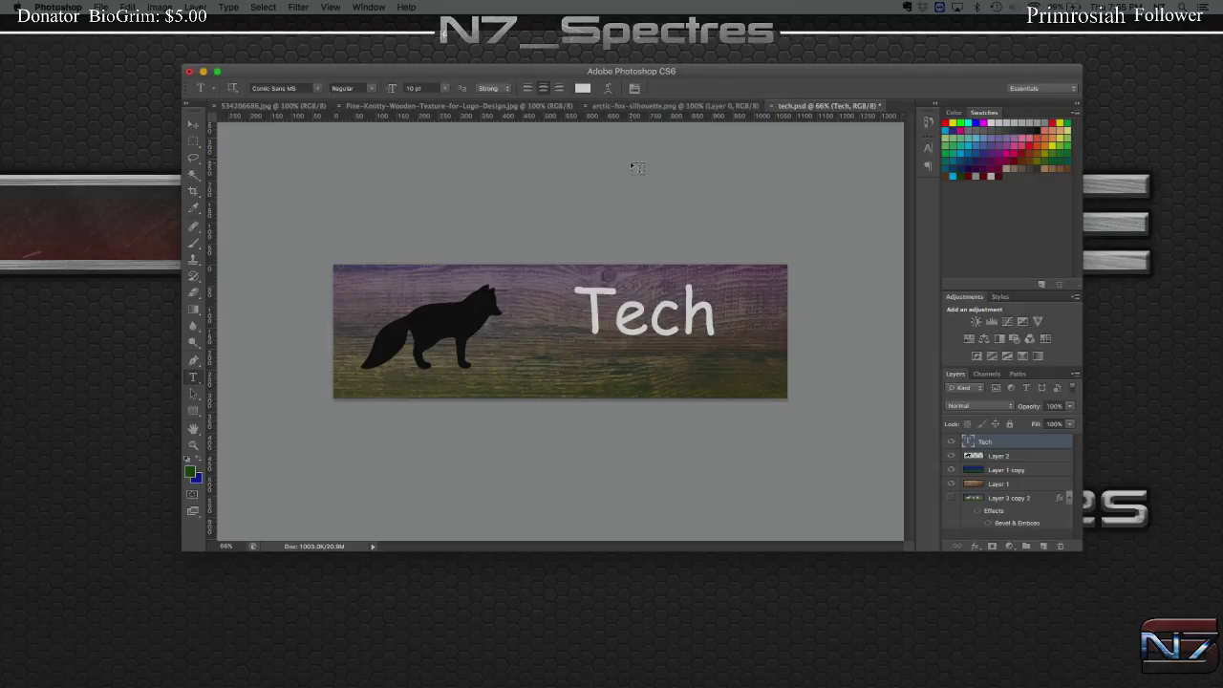
pyautogui.click(611, 295)
pyautogui.keyDown('shift'); pyautogui.click(738, 310); pyautogui.keyUp('shift')
pyautogui.click(726, 322)
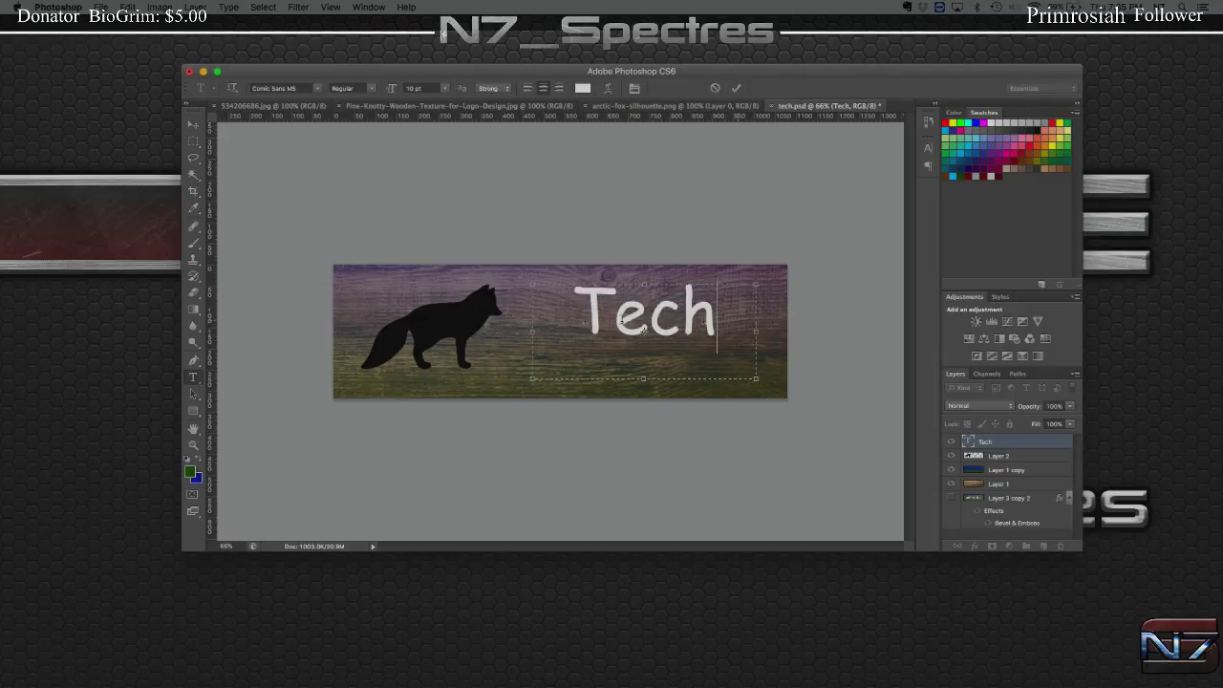
pyautogui.doubleClick(623, 319)
pyautogui.click(579, 90)
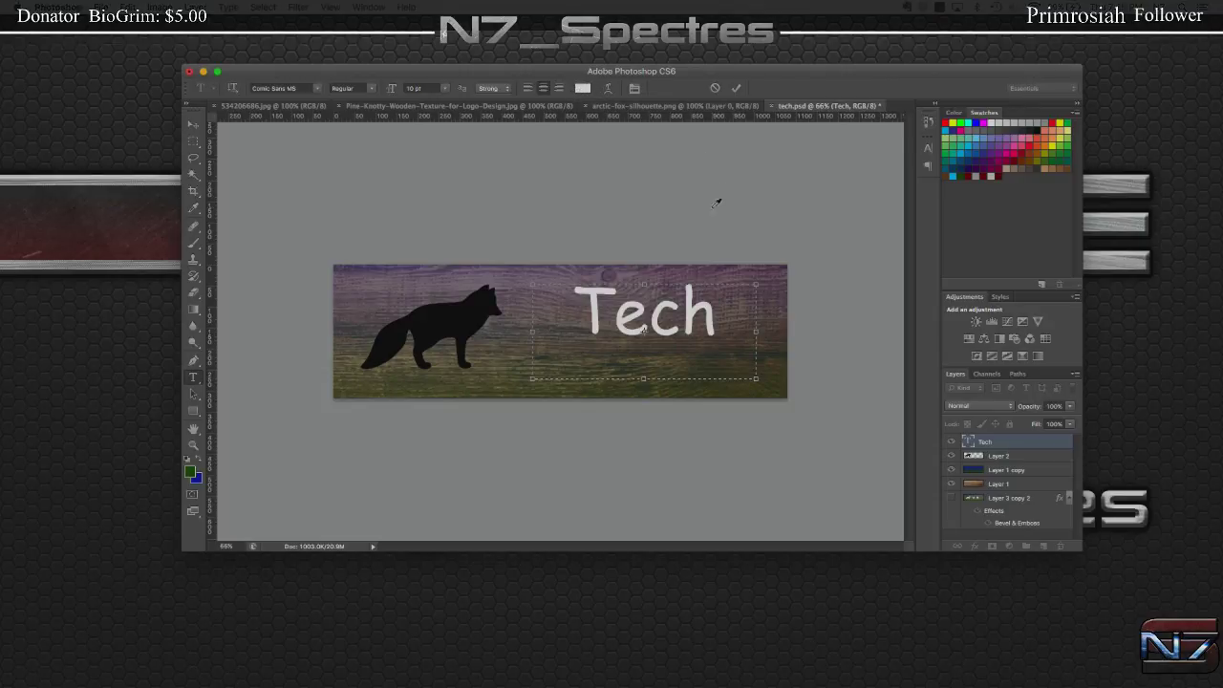
pyautogui.click(645, 330)
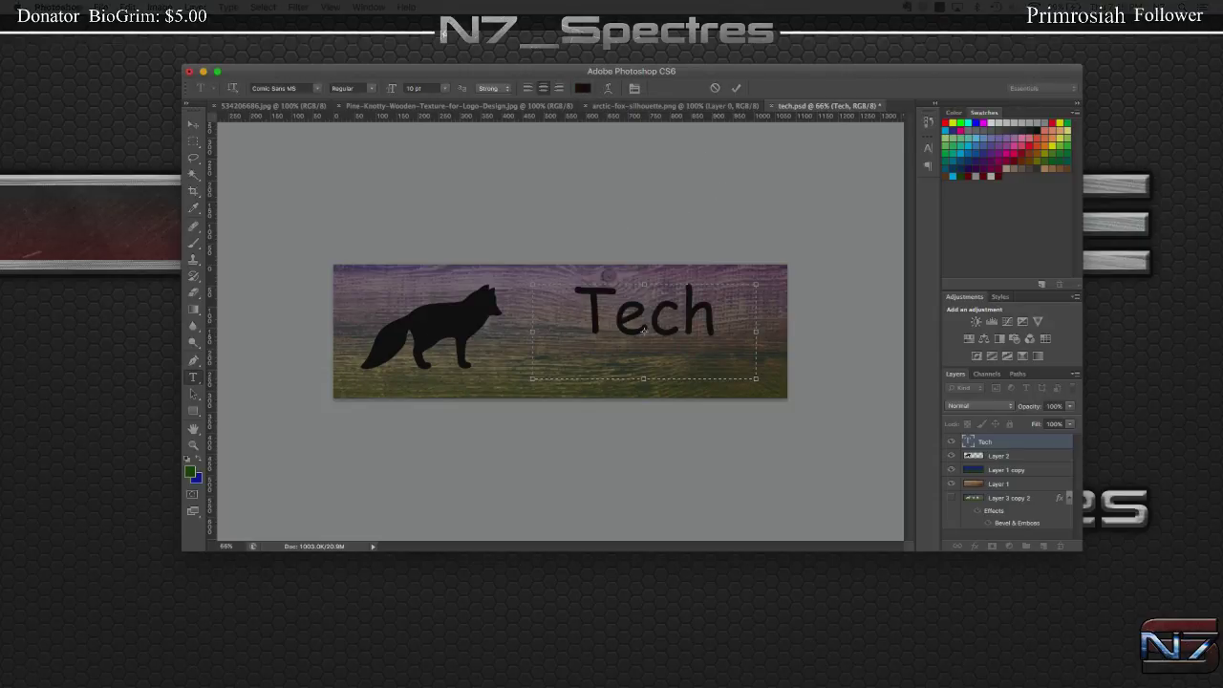
pyautogui.press('Return')
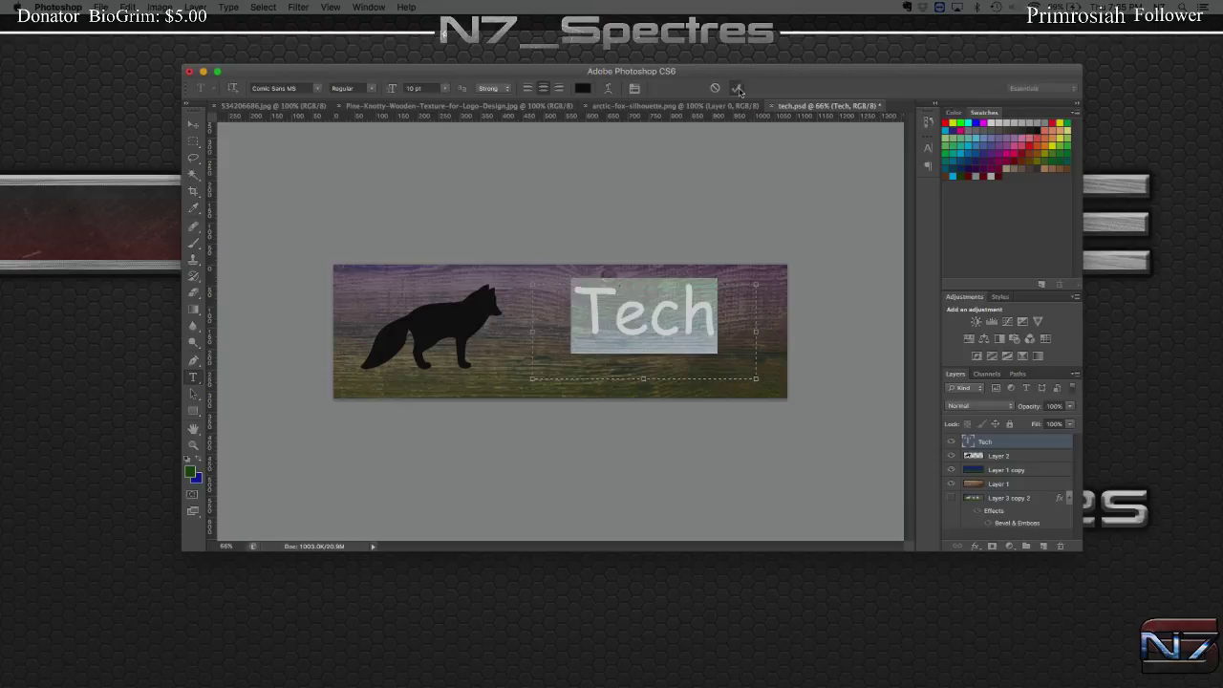
pyautogui.click(736, 88)
# Move the Tech text slightly down and shorten its paragraph box.
pyautogui.click(194, 126)
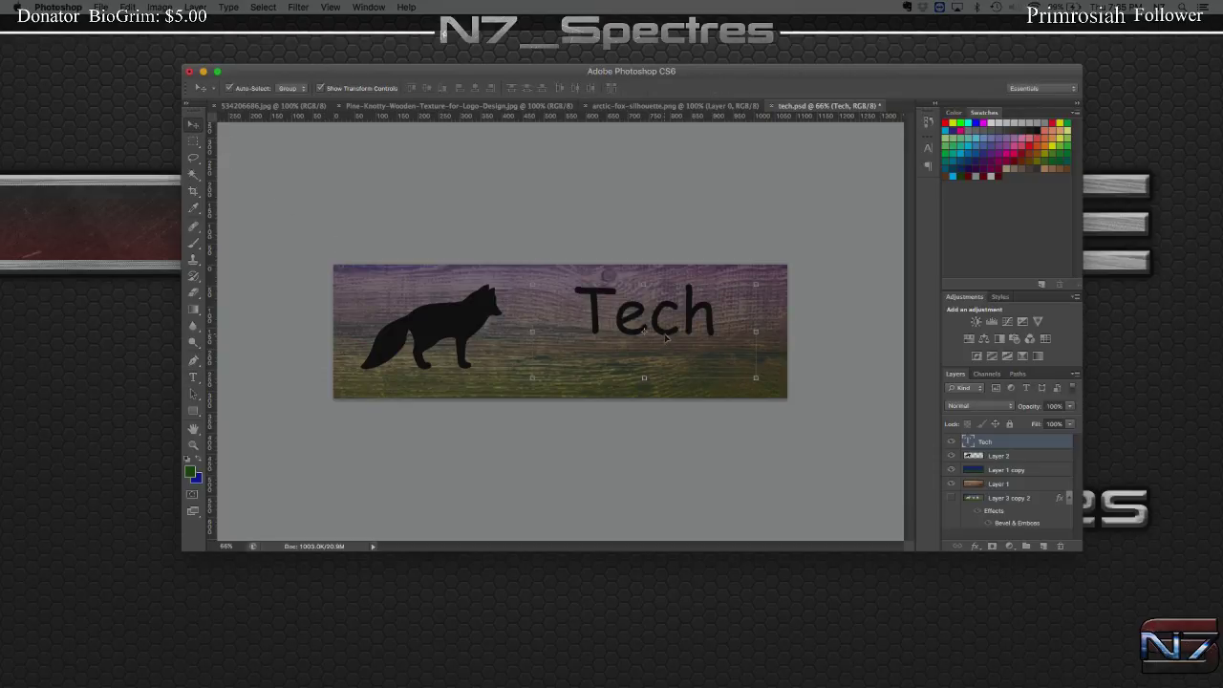
pyautogui.moveTo(666, 338)
pyautogui.mouseDown()
pyautogui.moveTo(692, 329)
pyautogui.moveTo(662, 351)
pyautogui.mouseUp()
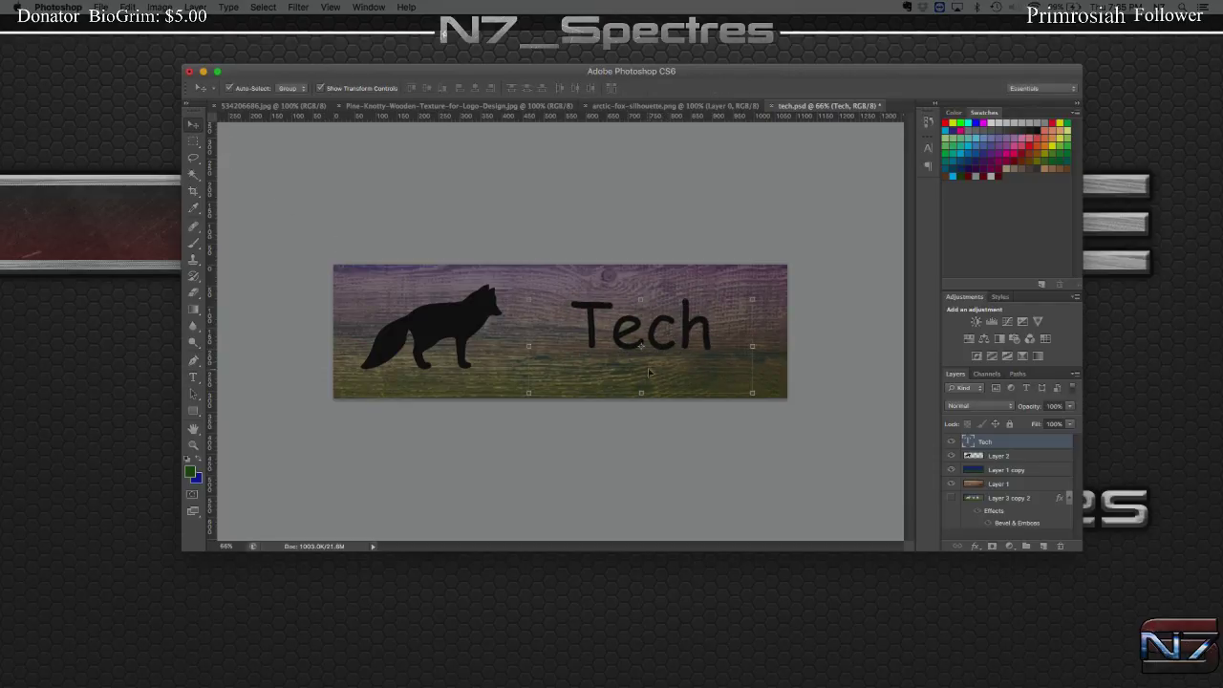
pyautogui.click(193, 379)
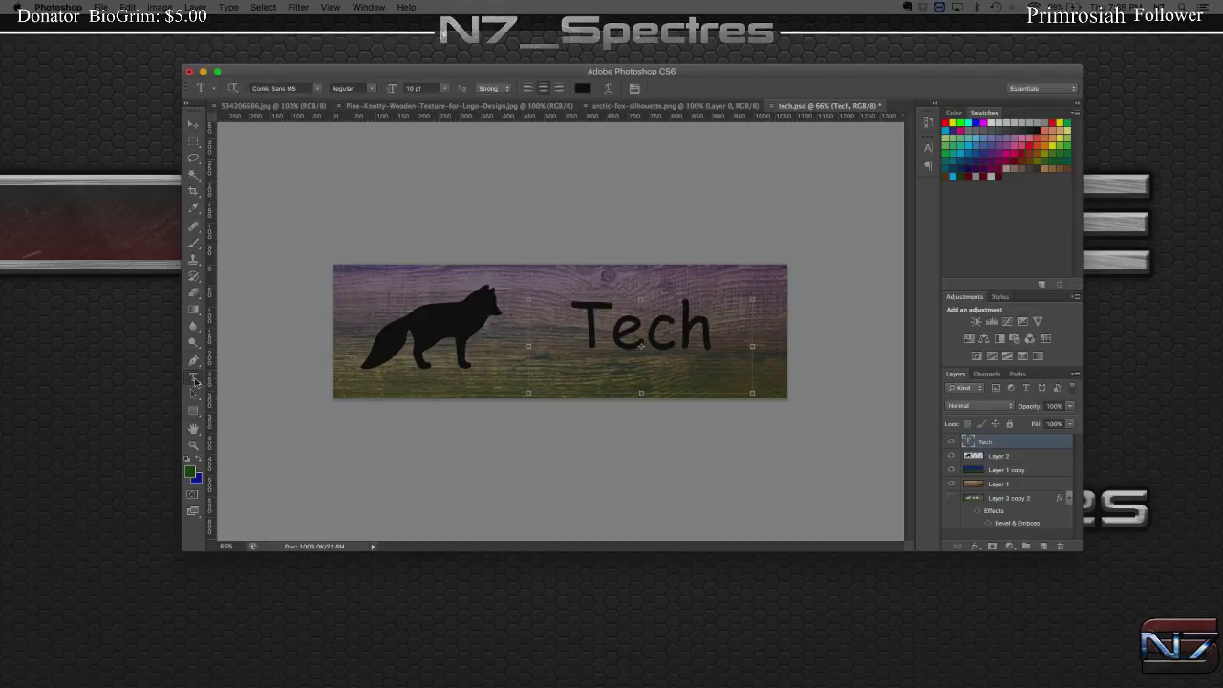
pyautogui.click(712, 330)
pyautogui.moveTo(640, 387); pyautogui.dragTo(640, 369)
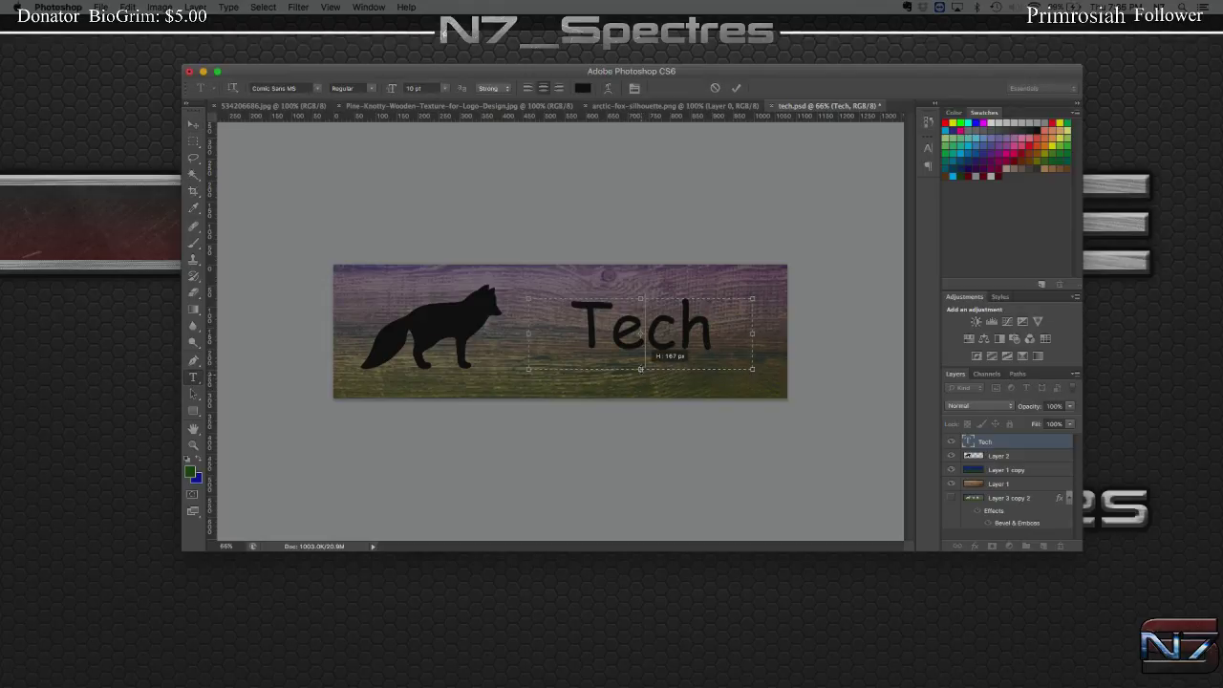
pyautogui.click(736, 88)
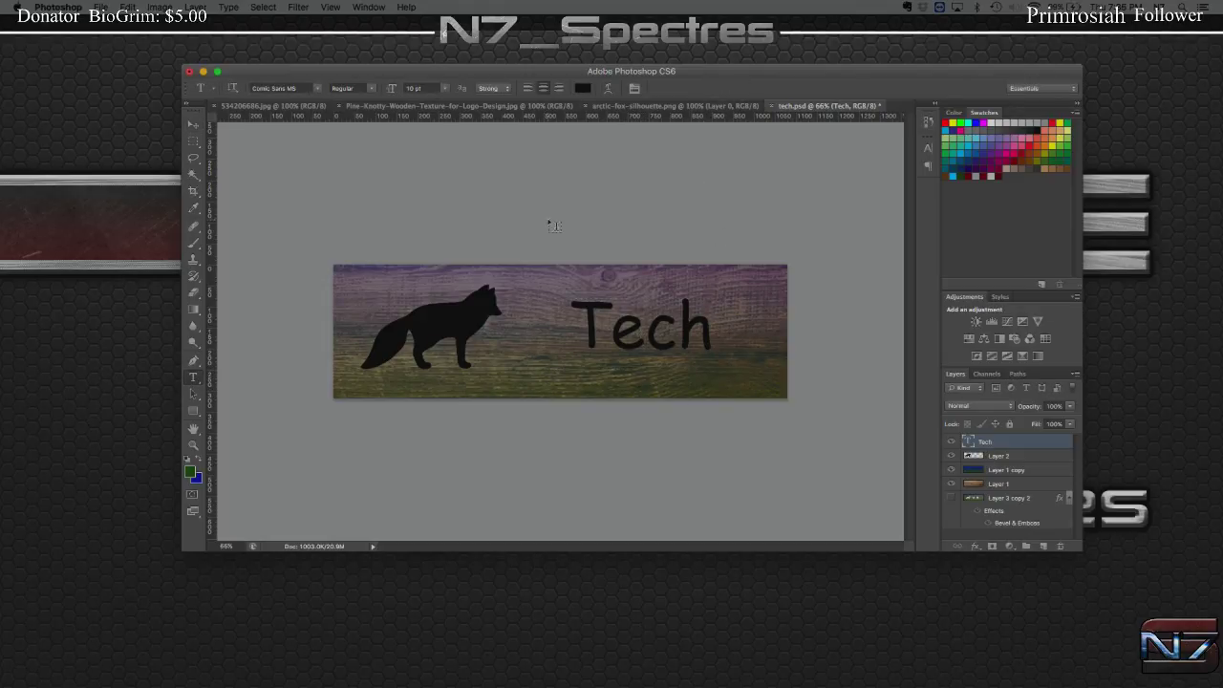
# Set the Tech text size to 12 pt.
pyautogui.doubleClick(613, 367)
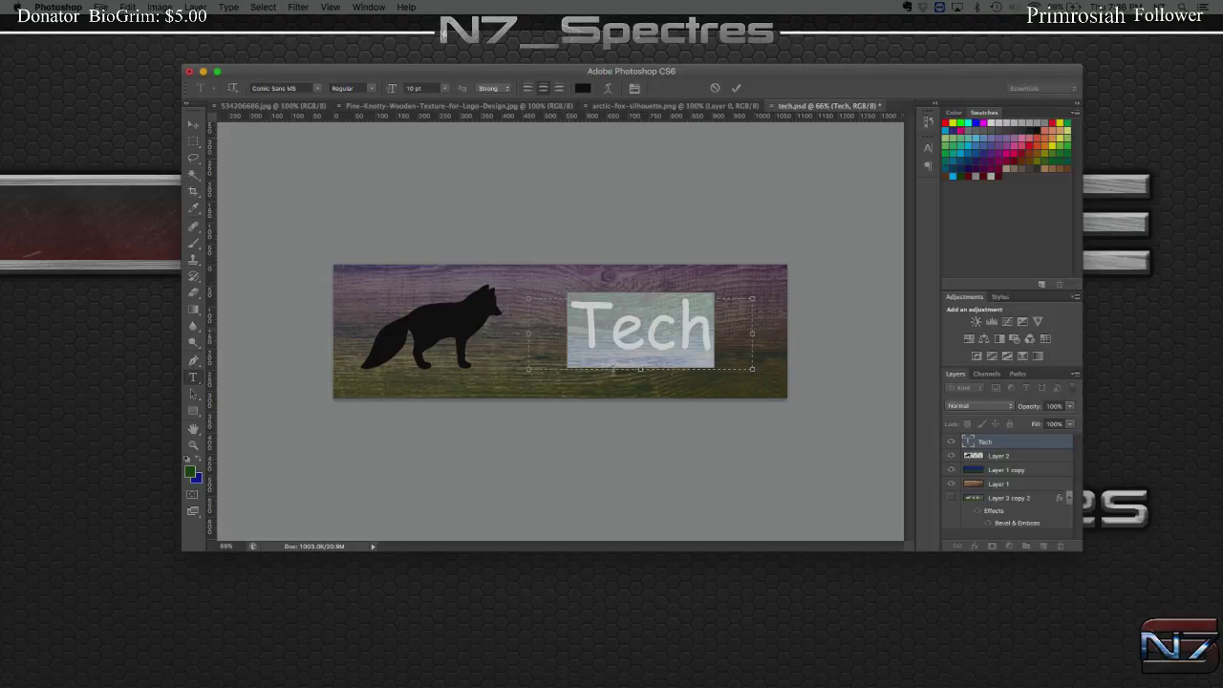
pyautogui.click(444, 89)
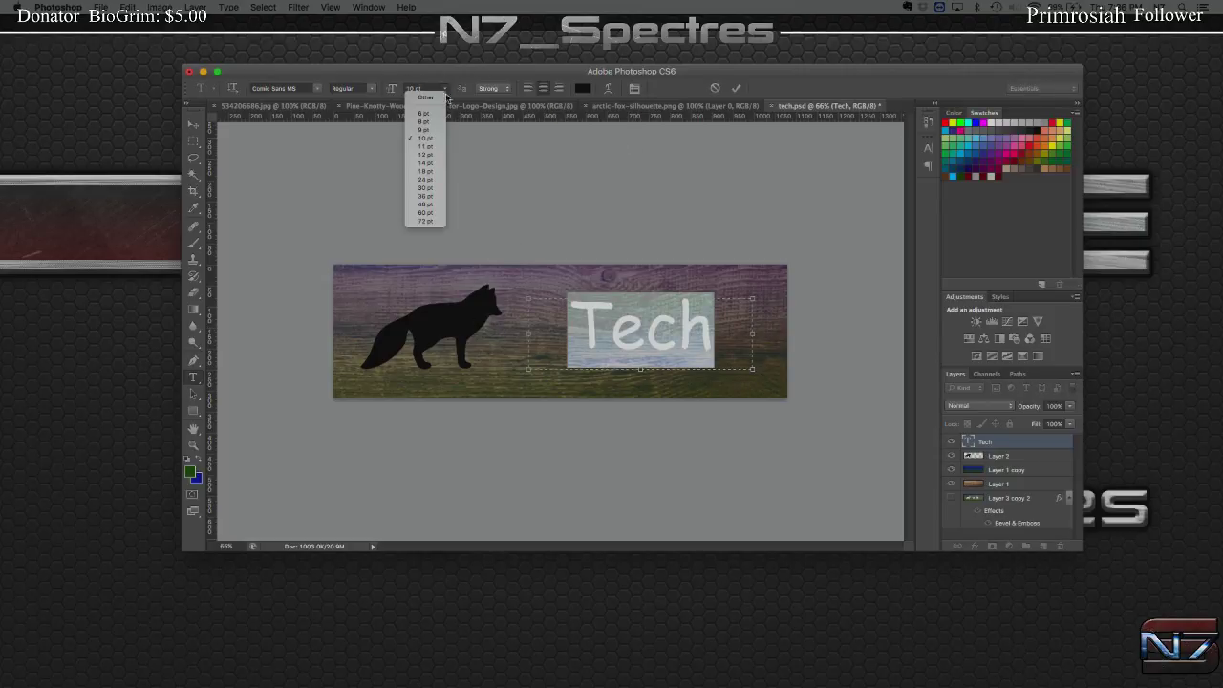
pyautogui.click(427, 154)
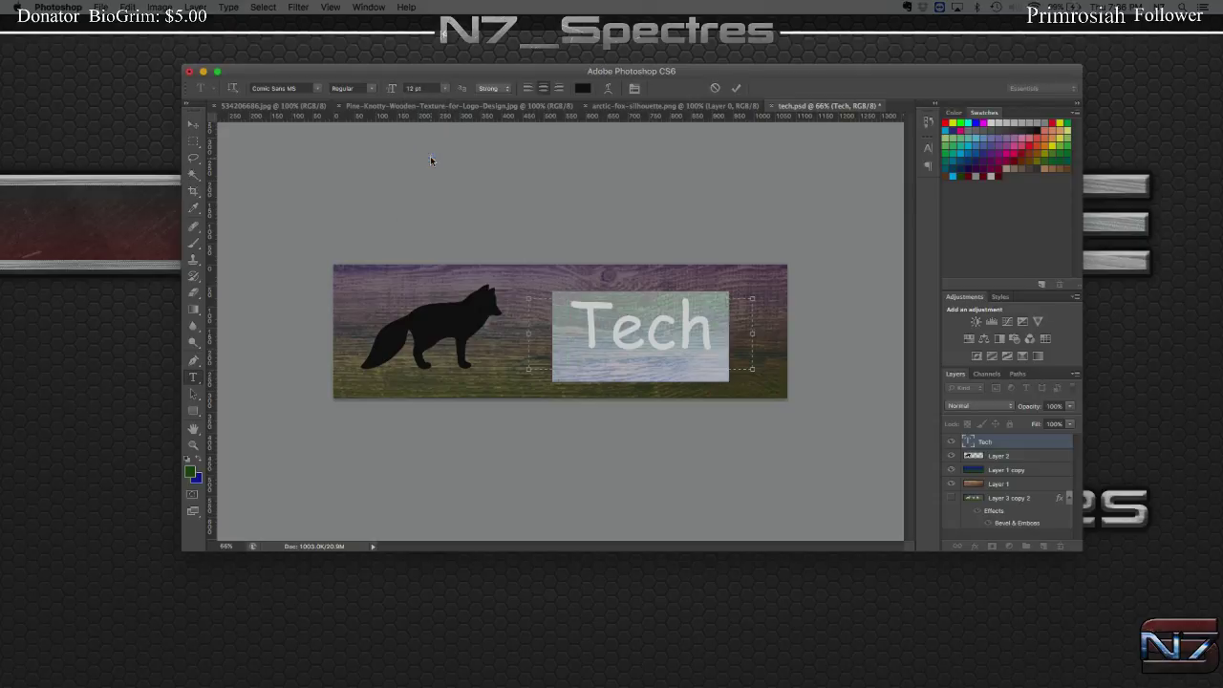
pyautogui.click(735, 88)
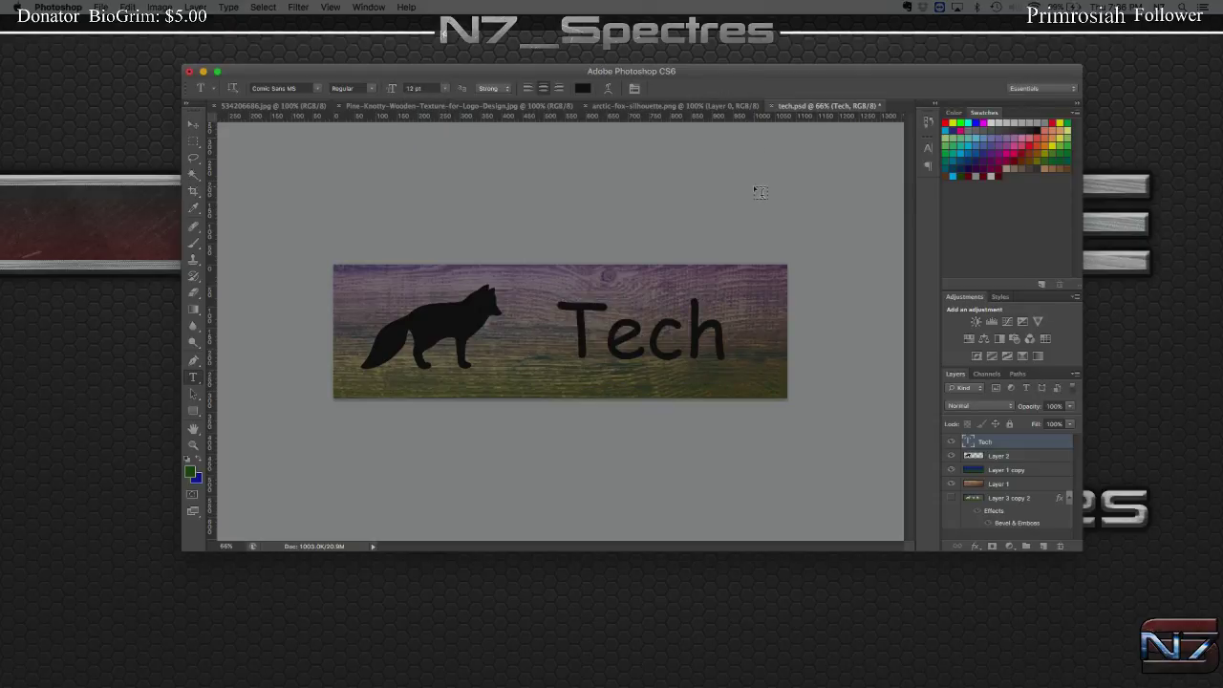
# Nudge the Tech text and the fox silhouette into final position.
pyautogui.click(193, 125)
pyautogui.moveTo(670, 332); pyautogui.dragTo(658, 335)
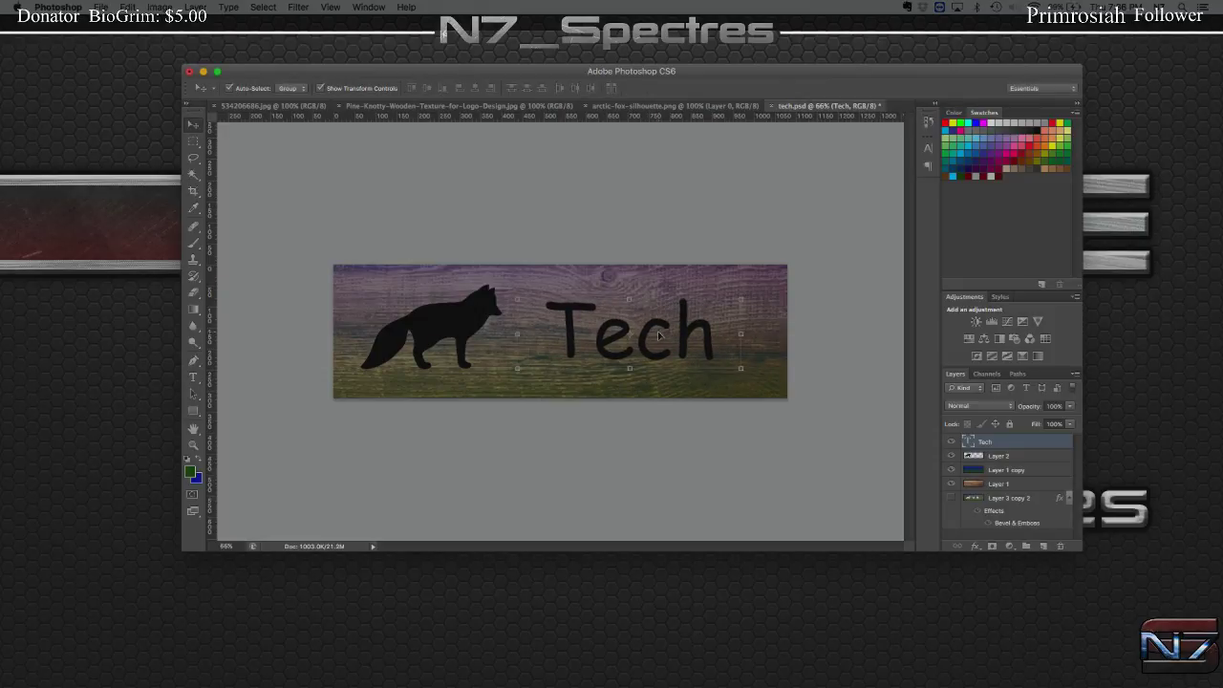
pyautogui.press('Left')
pyautogui.press('Left')
pyautogui.press('Left')
pyautogui.press('Left')
pyautogui.press('Left')
pyautogui.press('Left')
pyautogui.press('Left')
pyautogui.press('Left')
pyautogui.press('Left')
pyautogui.click(469, 326)
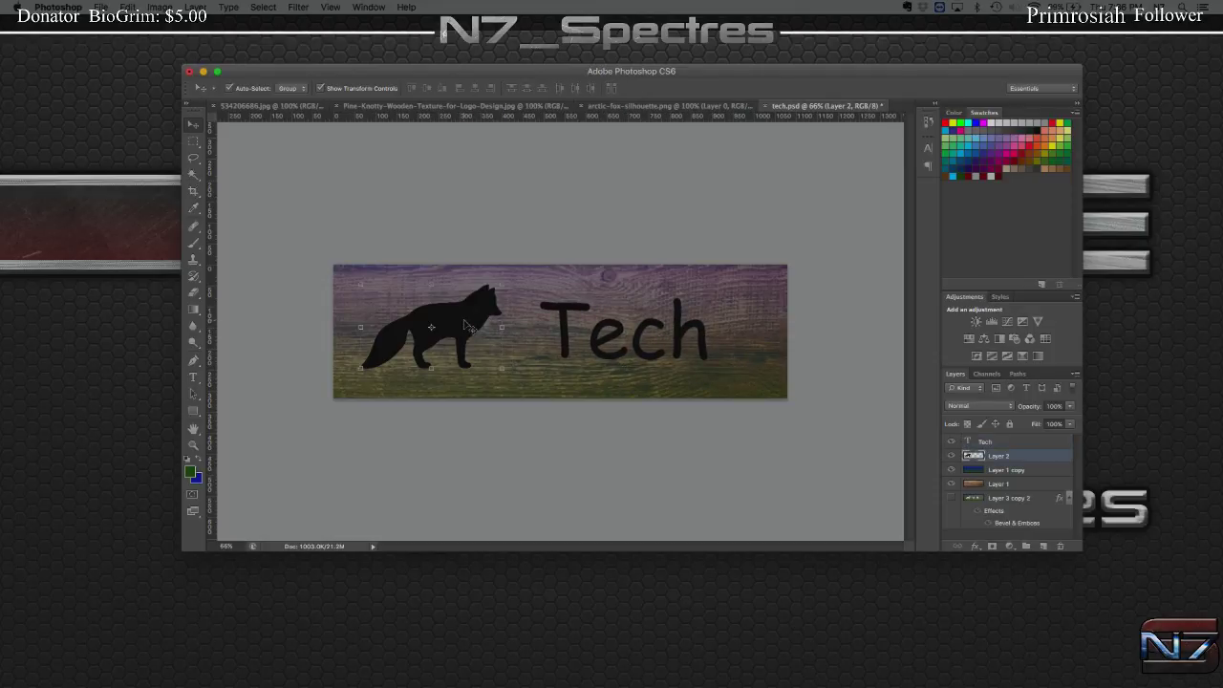
pyautogui.press('Right')
pyautogui.press('Right')
pyautogui.press('Right')
pyautogui.press('Right')
pyautogui.press('Right')
pyautogui.press('Right')
pyautogui.press('Right')
pyautogui.press('Right')
pyautogui.press('Right')
pyautogui.press('Right')
pyautogui.press('Right')
pyautogui.press('Right')
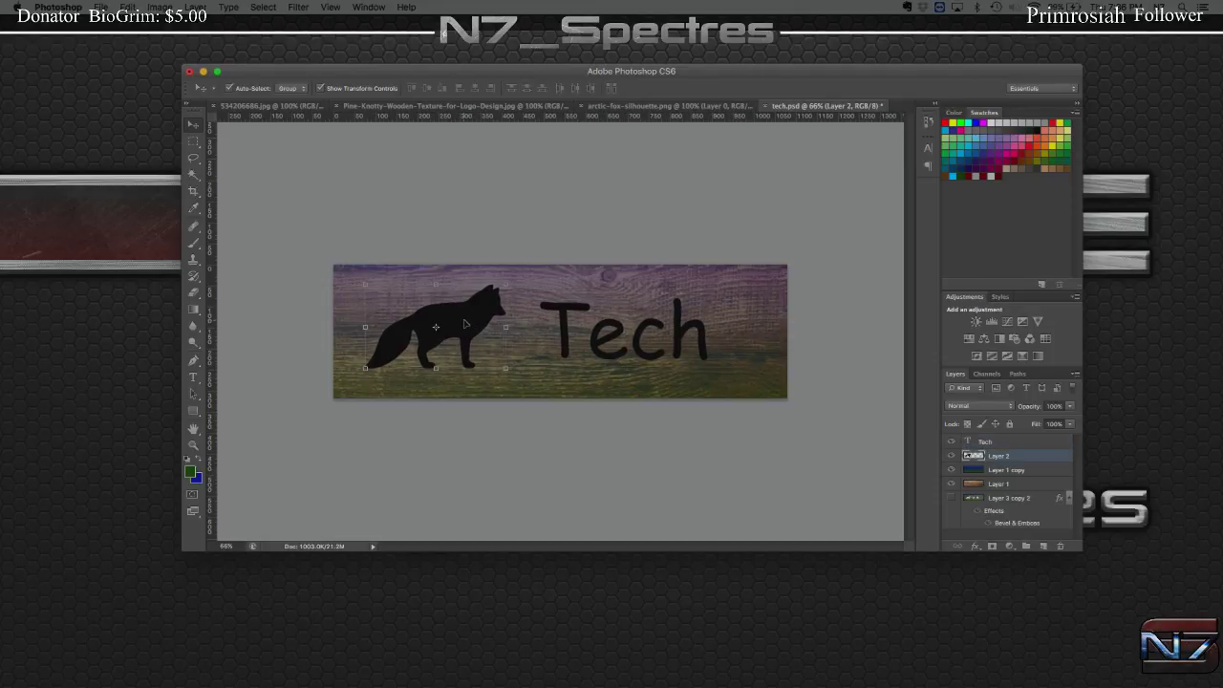
pyautogui.click(629, 189)
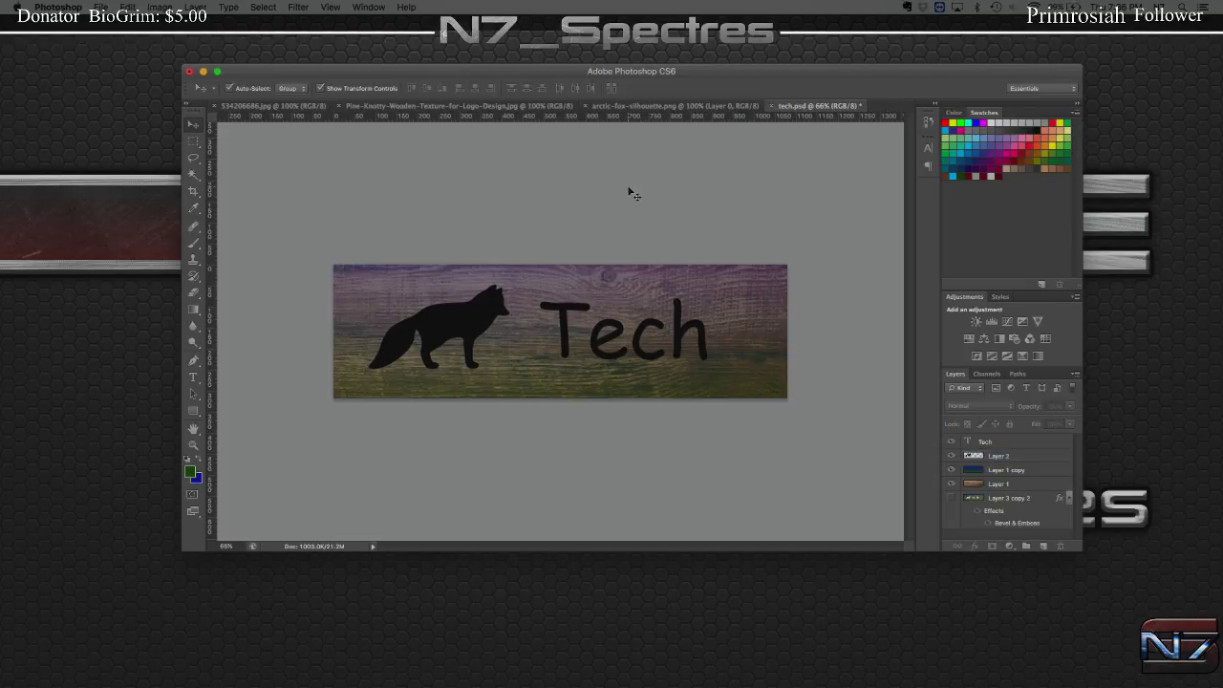
pyautogui.click(612, 346)
pyautogui.press('Right')
pyautogui.press('Right')
pyautogui.press('Right')
pyautogui.press('Right')
pyautogui.press('Right')
pyautogui.press('Right')
pyautogui.press('Right')
pyautogui.press('Right')
pyautogui.press('Right')
pyautogui.press('Right')
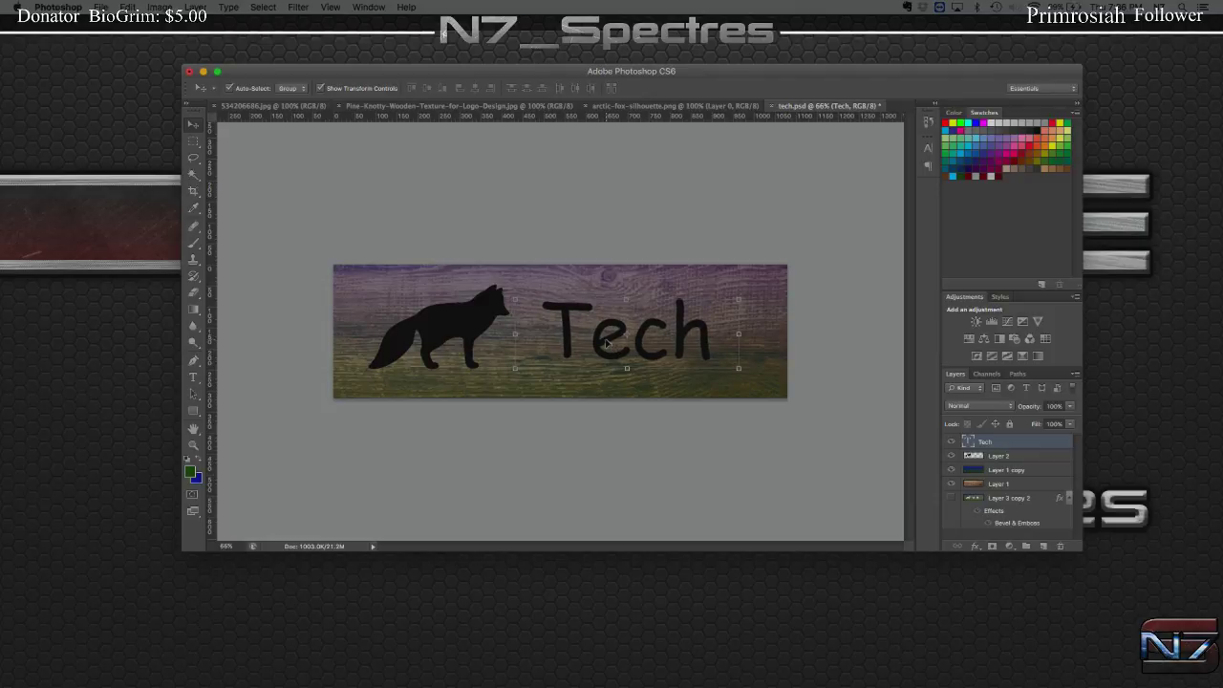
pyautogui.click(471, 323)
pyautogui.press('Right')
pyautogui.press('Right')
pyautogui.press('Right')
pyautogui.press('Right')
pyautogui.press('Right')
pyautogui.press('Right')
pyautogui.press('Right')
pyautogui.press('Right')
pyautogui.press('Right')
pyautogui.press('Right')
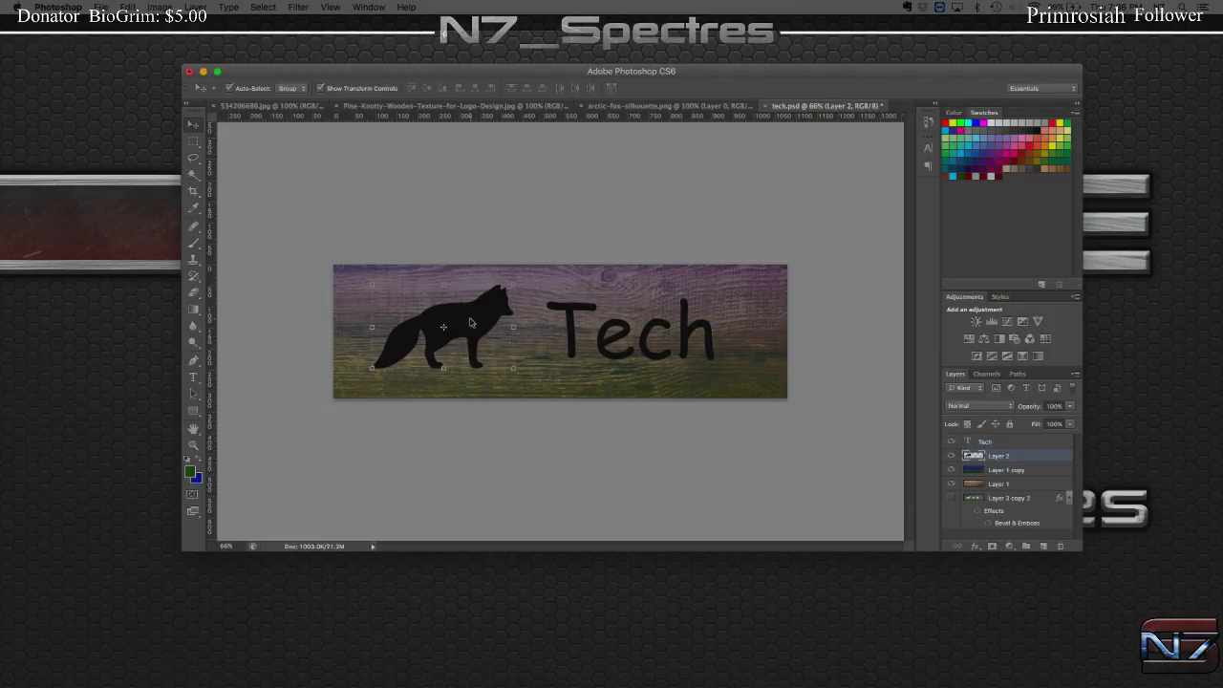
pyautogui.click(572, 200)
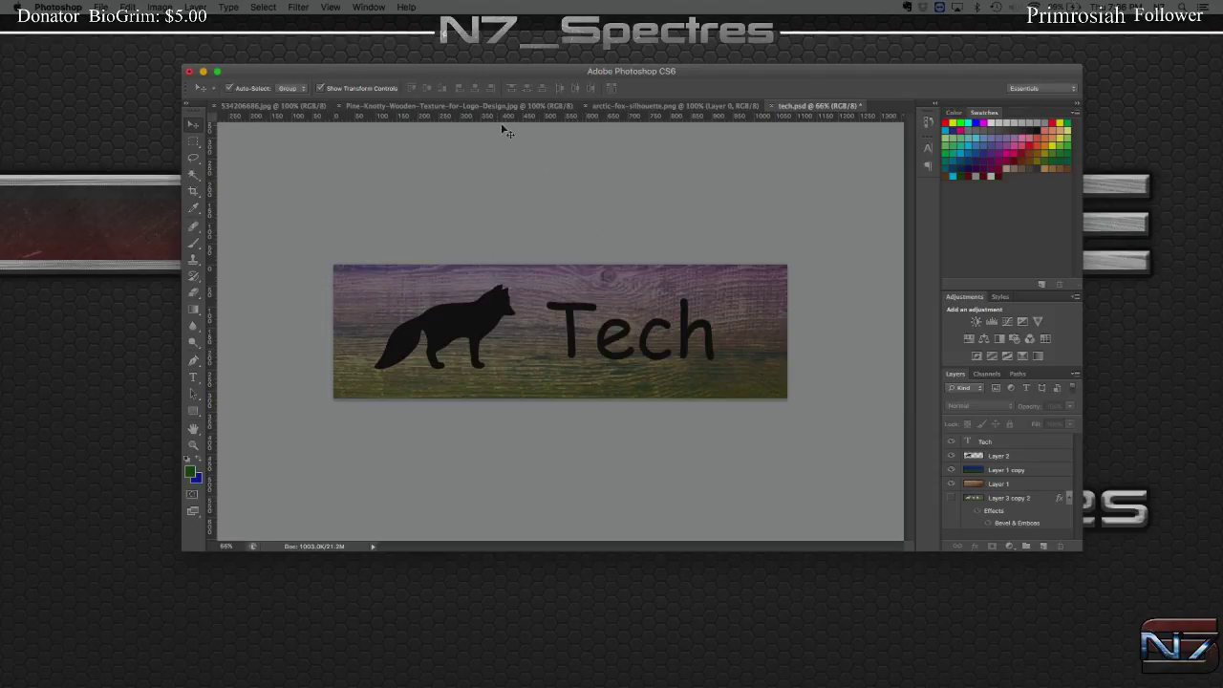
# Open widget-Recovered.psd and zoom it to 66%.
pyautogui.click(447, 106)
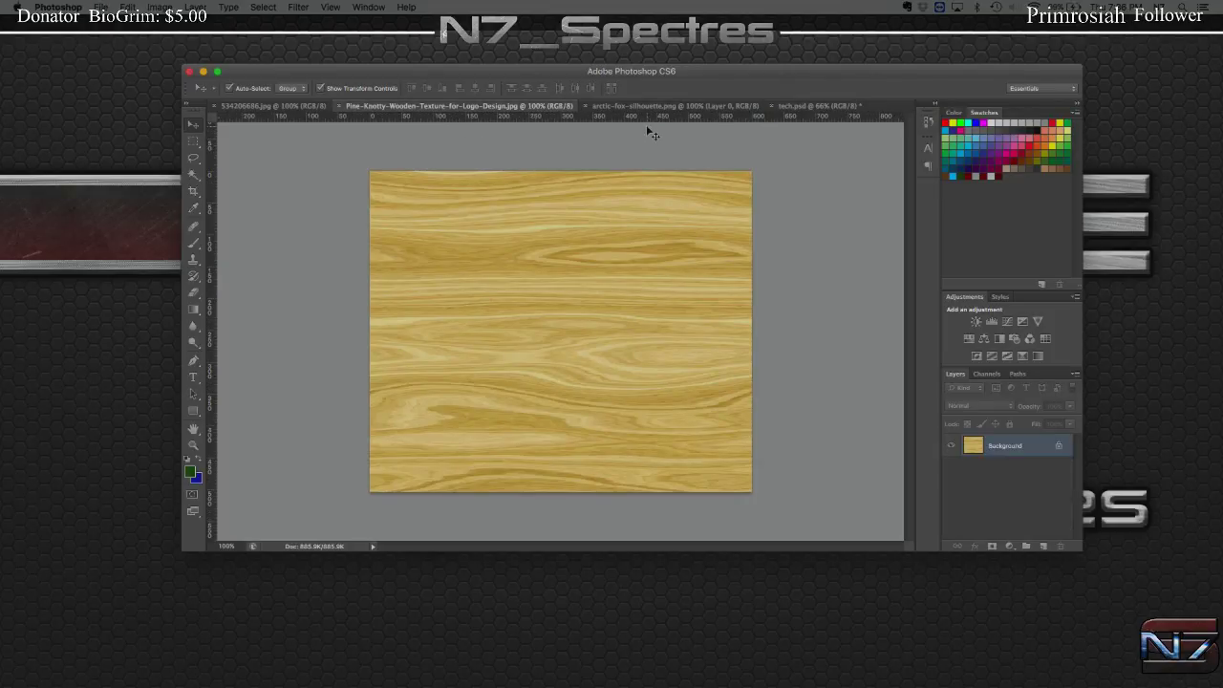
pyautogui.click(809, 107)
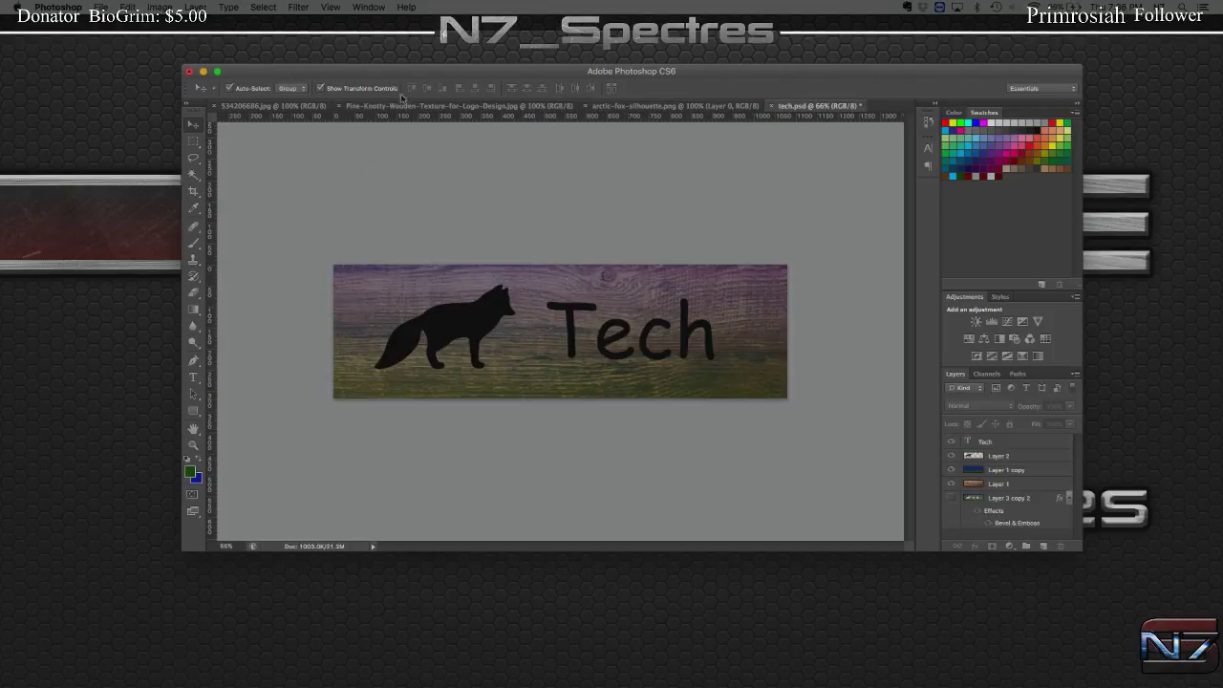
pyautogui.click(100, 6)
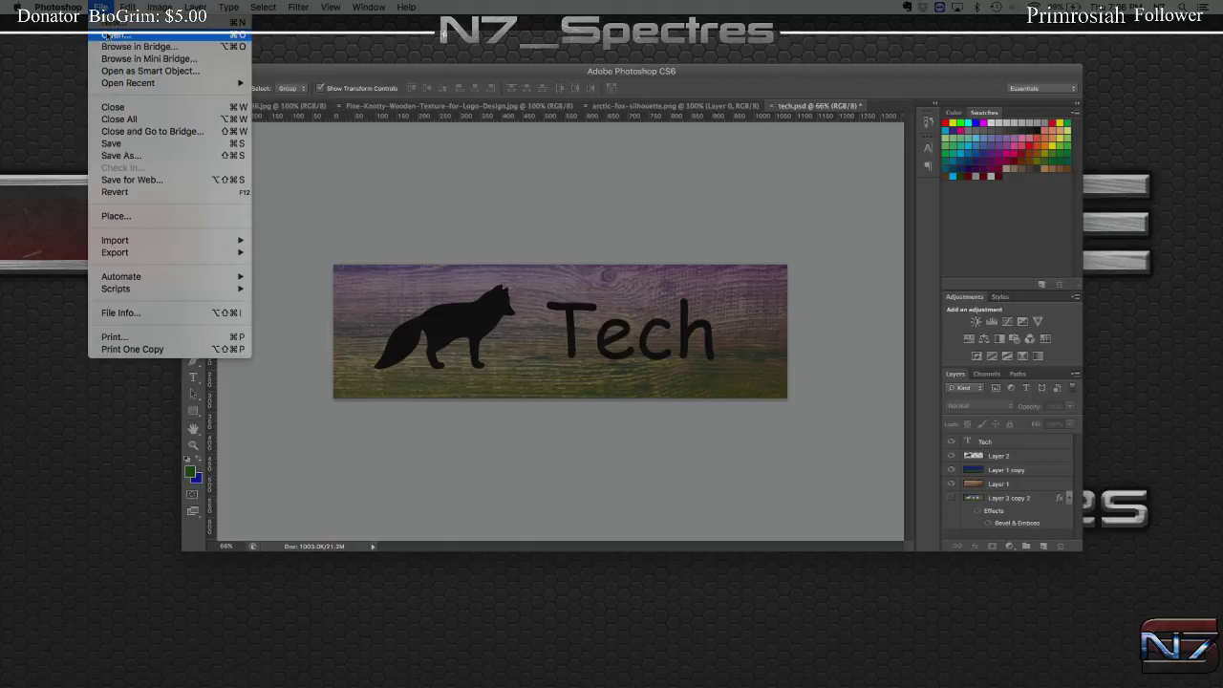
pyautogui.click(269, 228)
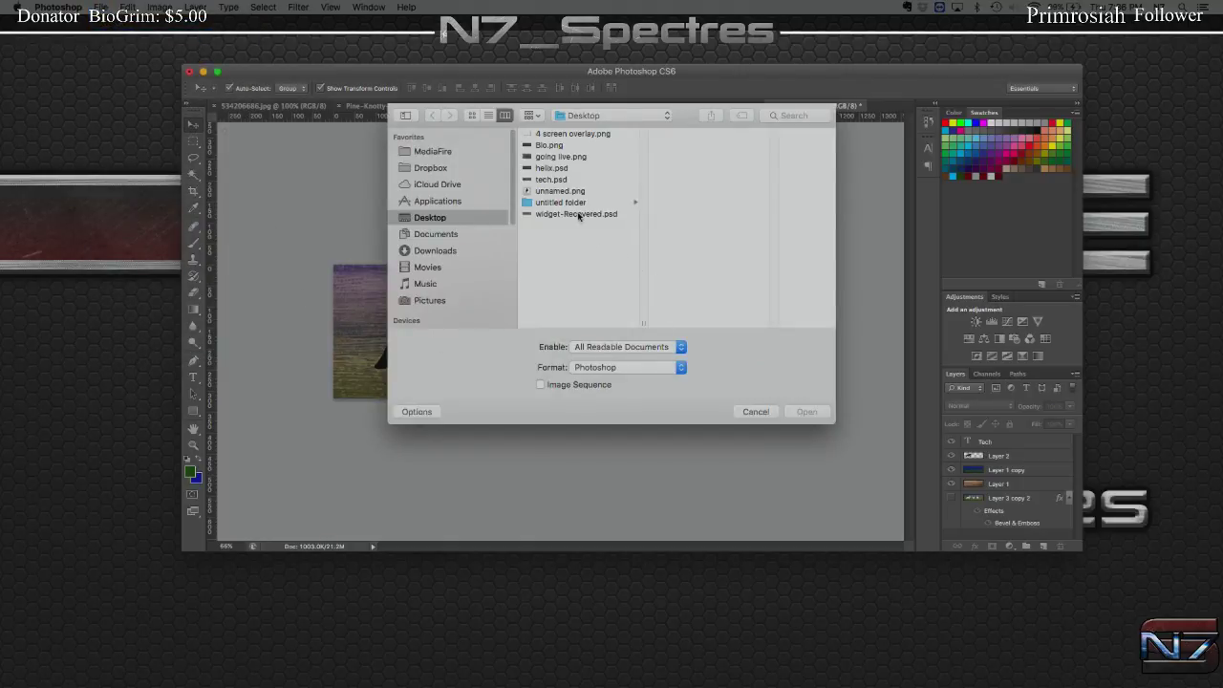
pyautogui.doubleClick(579, 213)
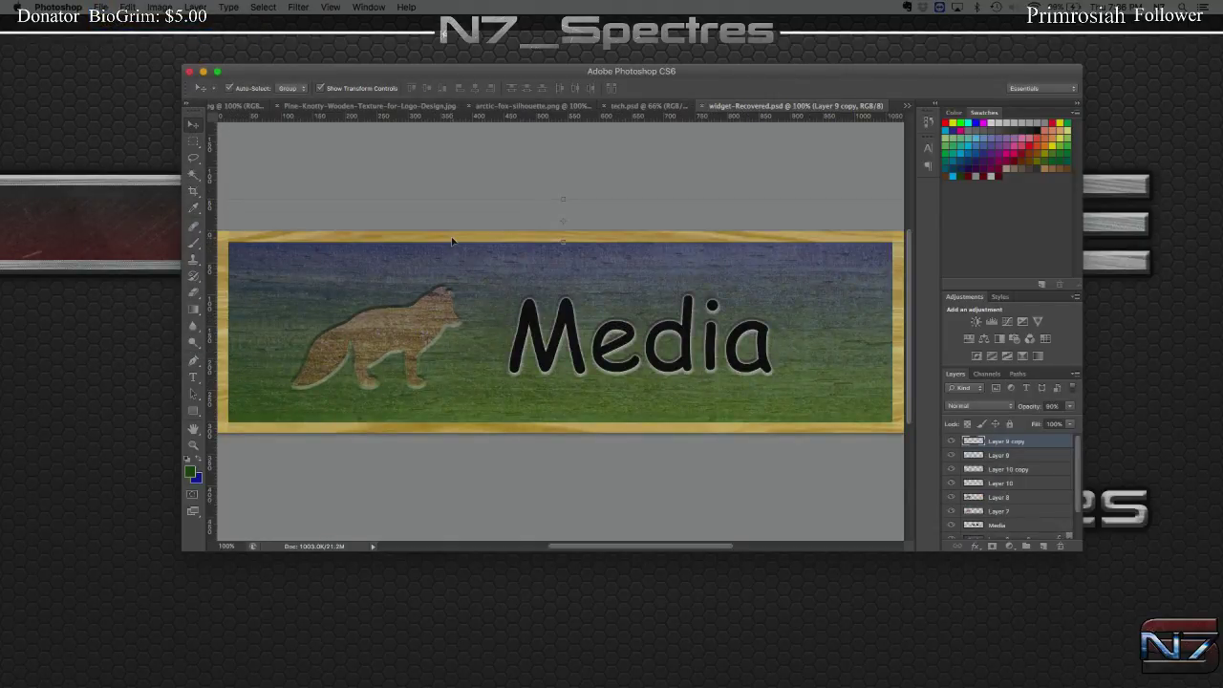
pyautogui.click(229, 544)
pyautogui.write('66')
pyautogui.press('Return')
# Save tech.psd and copy the yellow wood strip from the Media banner into it.
pyautogui.click(648, 107)
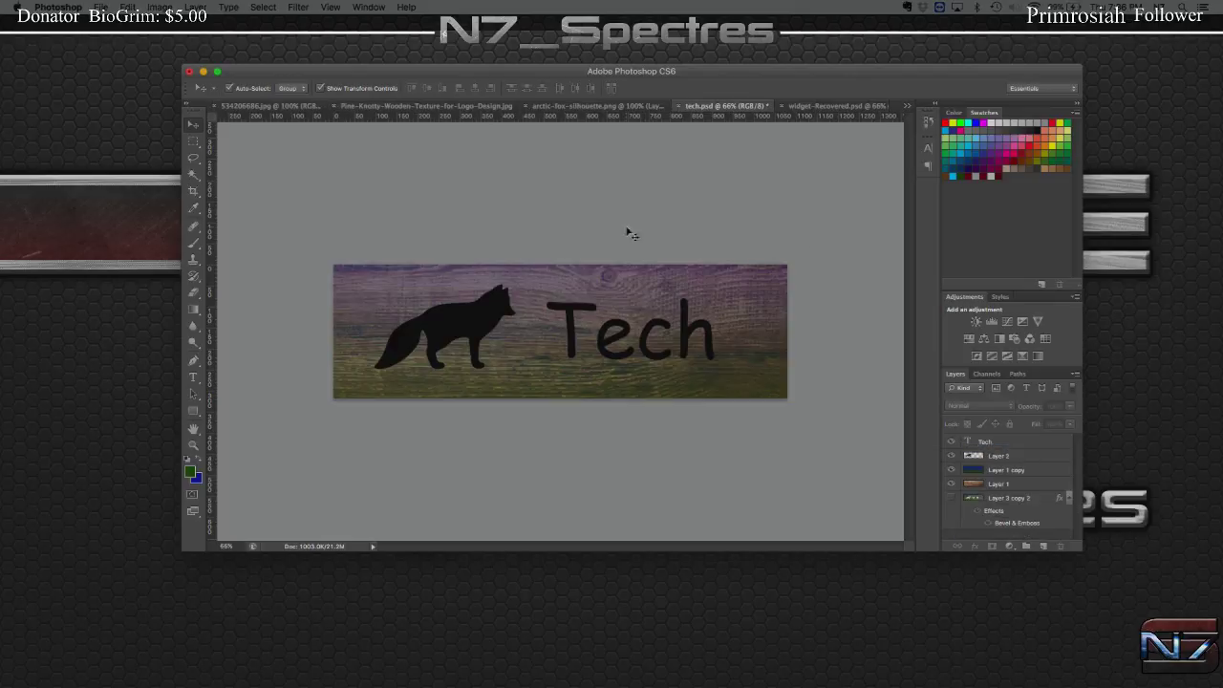
pyautogui.press('super+s')
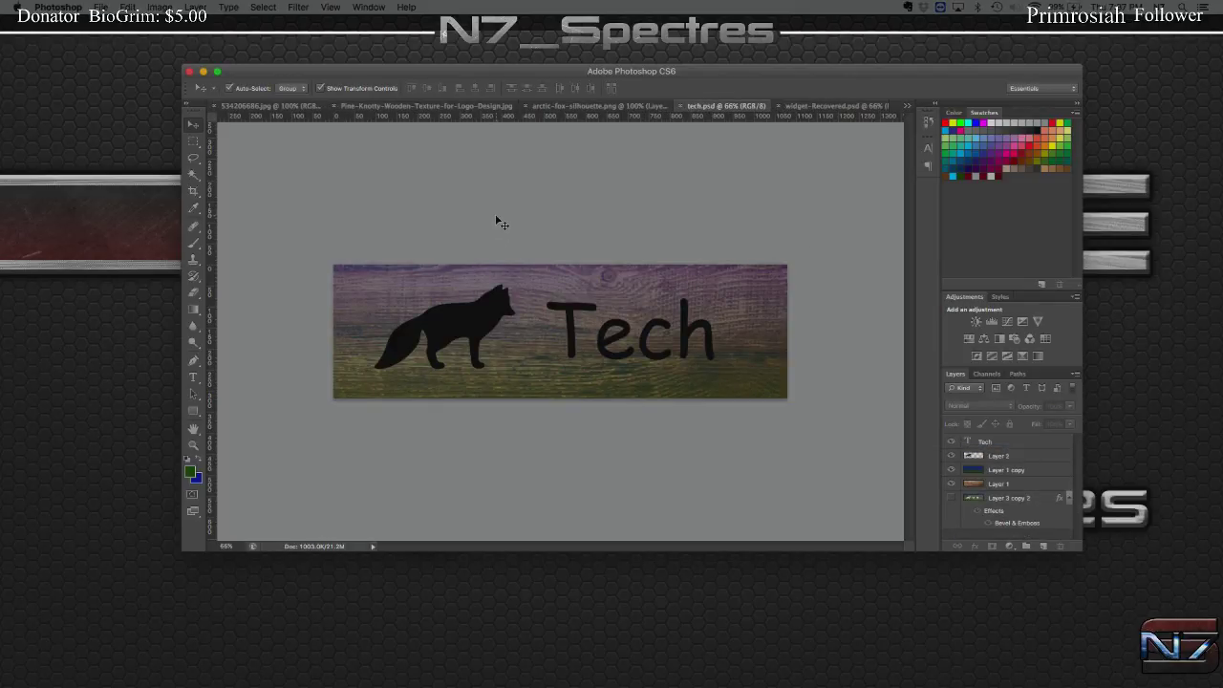
pyautogui.click(799, 107)
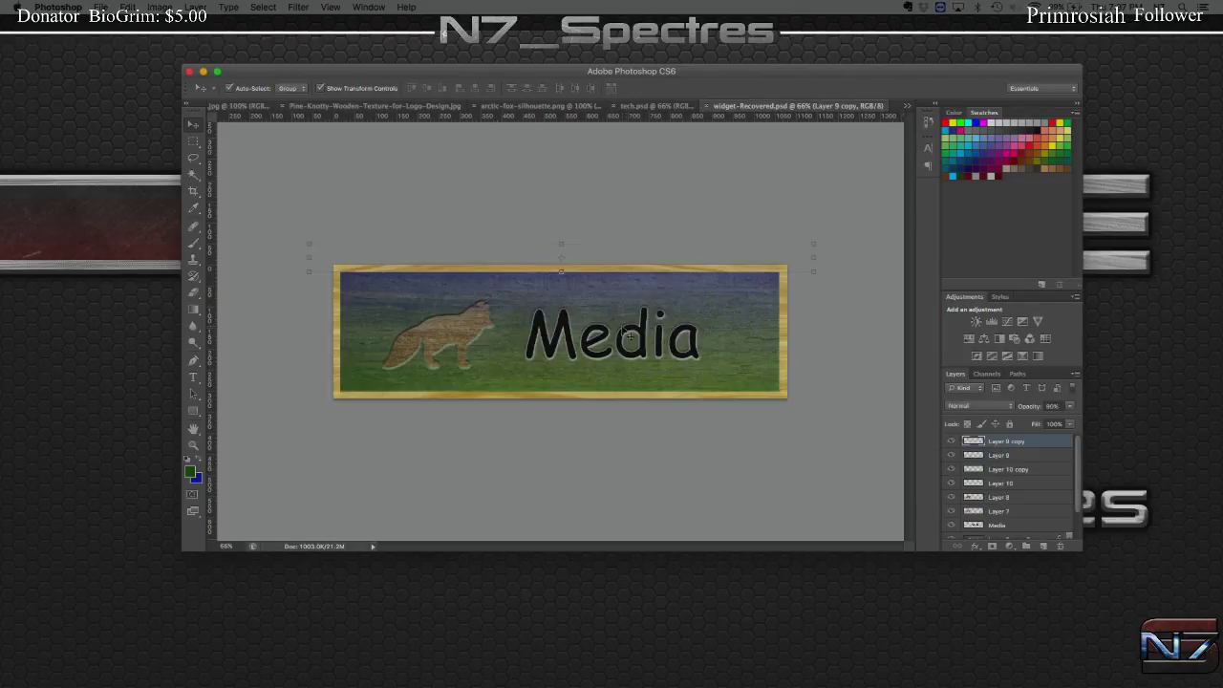
pyautogui.click(630, 108)
pyautogui.moveTo(480, 262); pyautogui.dragTo(462, 269)
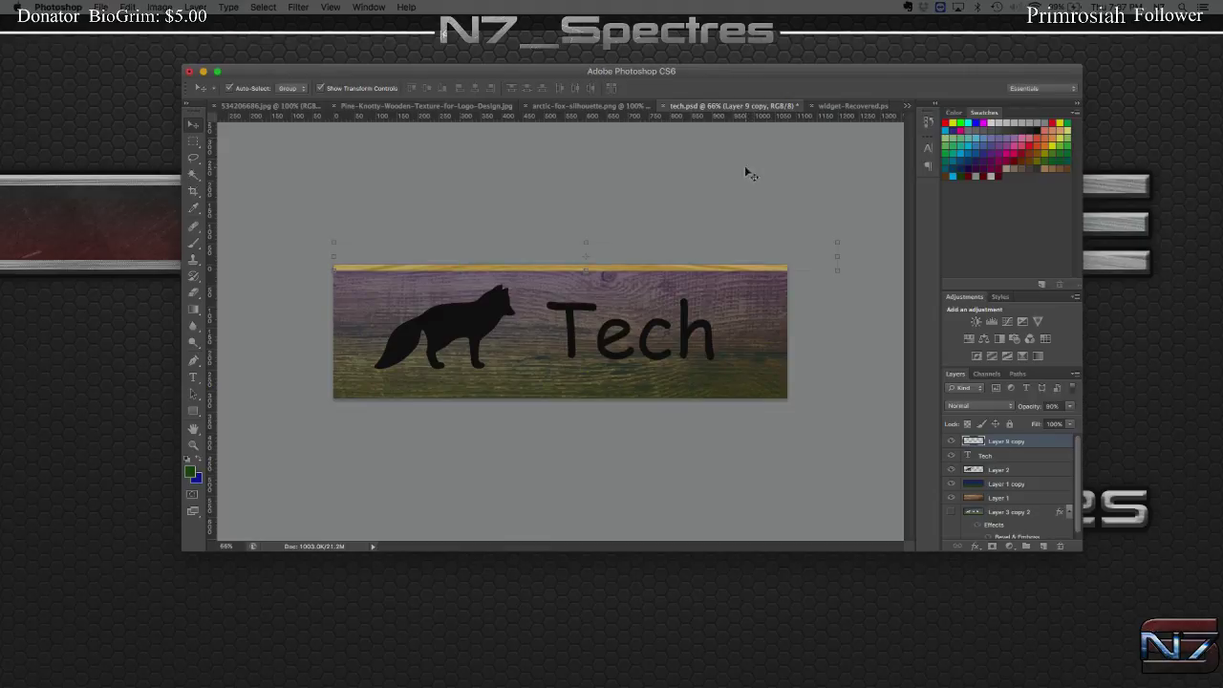
# Align the yellow wood strip to the top edge and duplicate it onto the bottom edge.
pyautogui.click(833, 106)
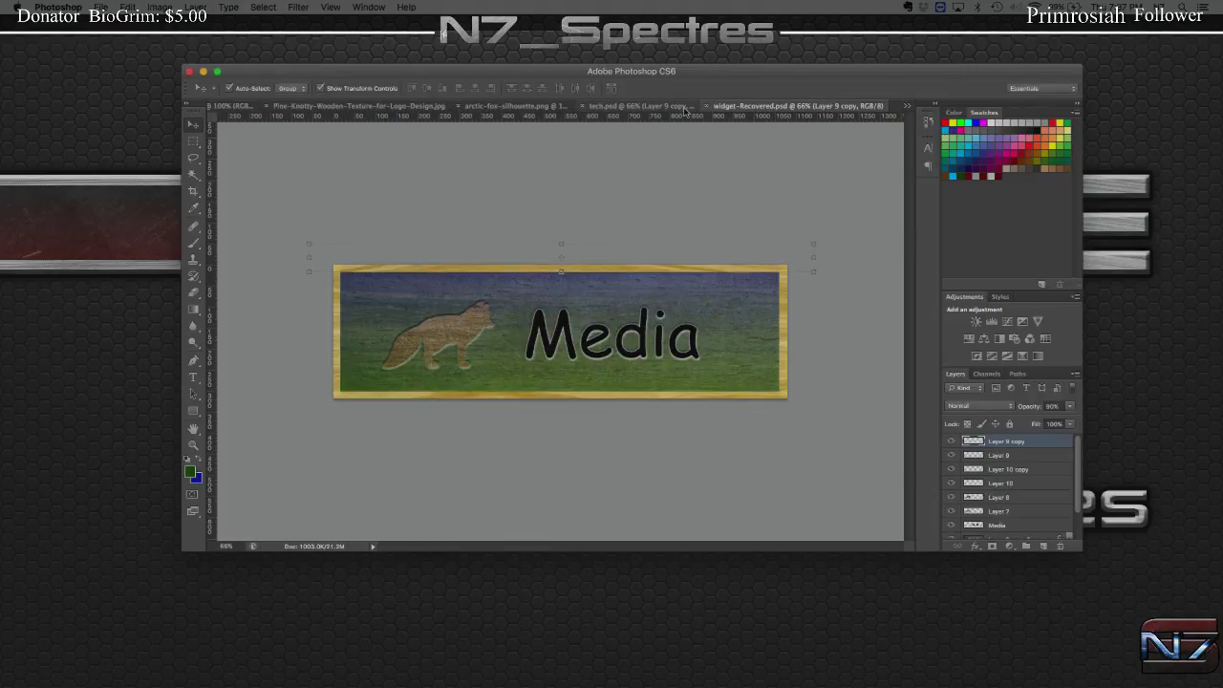
pyautogui.click(650, 106)
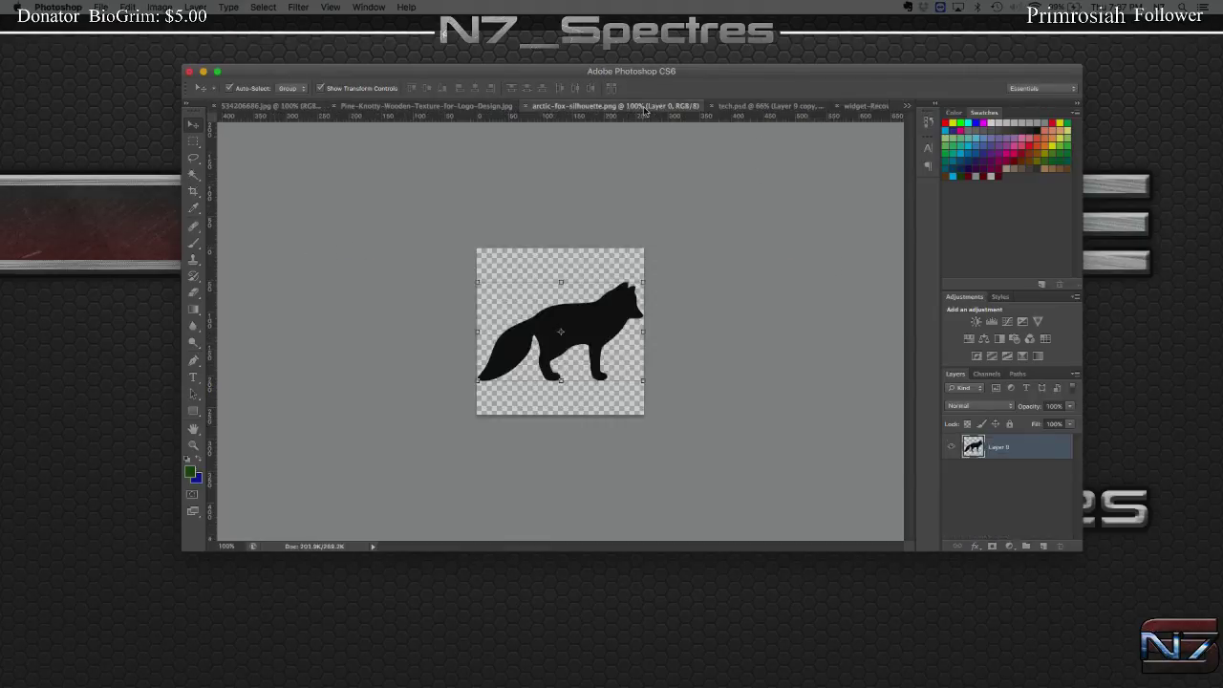
pyautogui.click(797, 106)
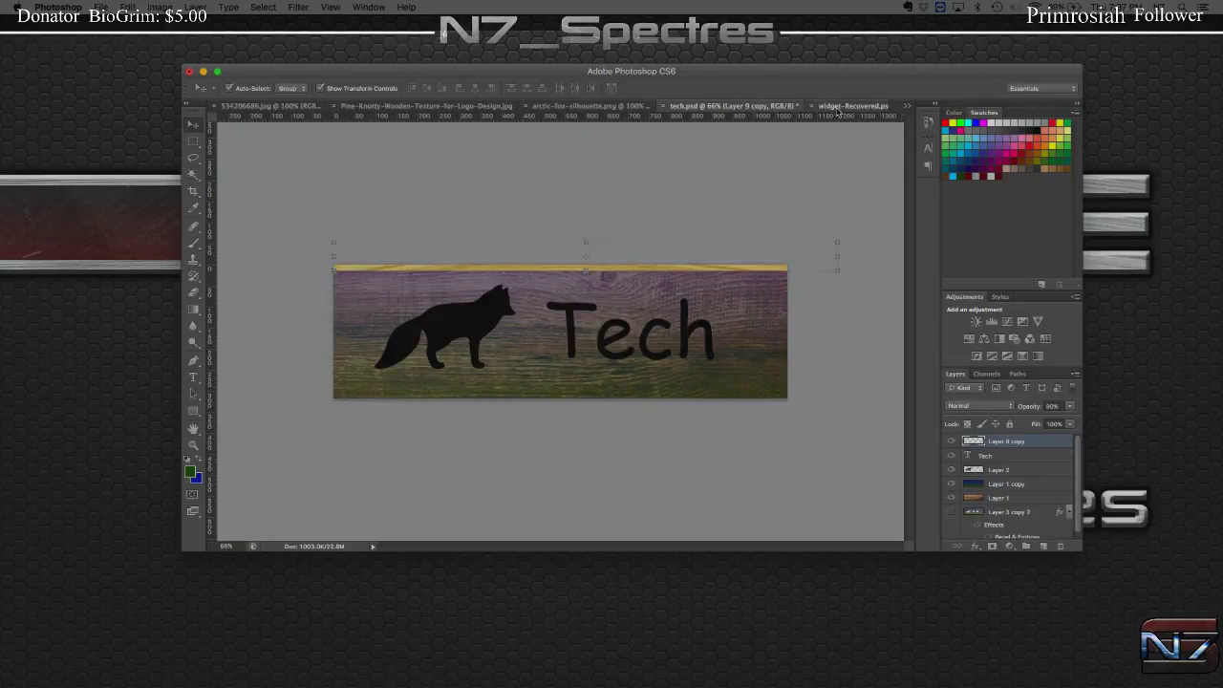
pyautogui.click(839, 109)
pyautogui.click(649, 106)
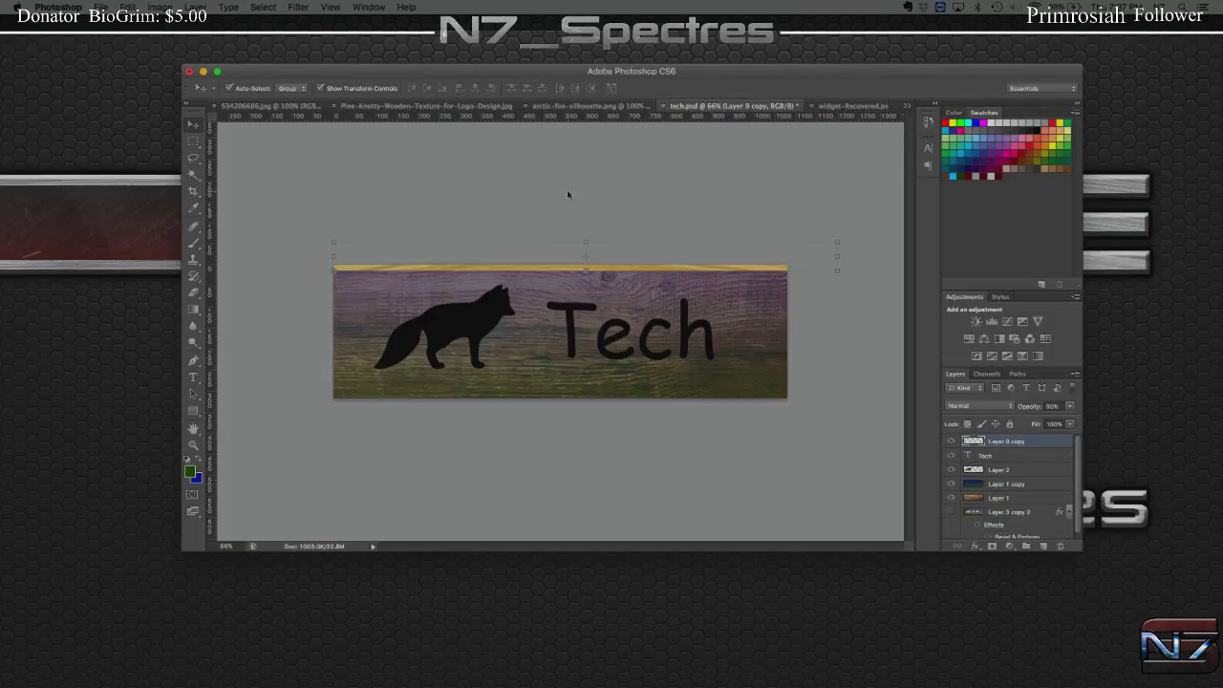
pyautogui.moveTo(478, 276); pyautogui.dragTo(477, 276)
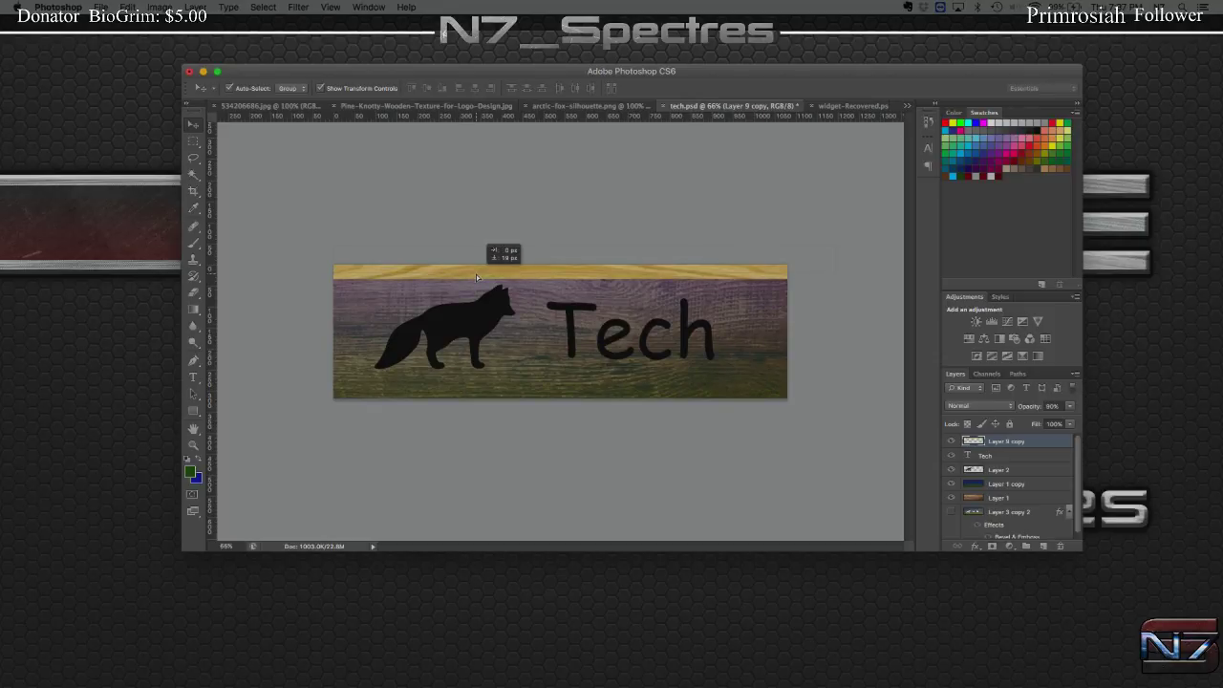
pyautogui.click(832, 105)
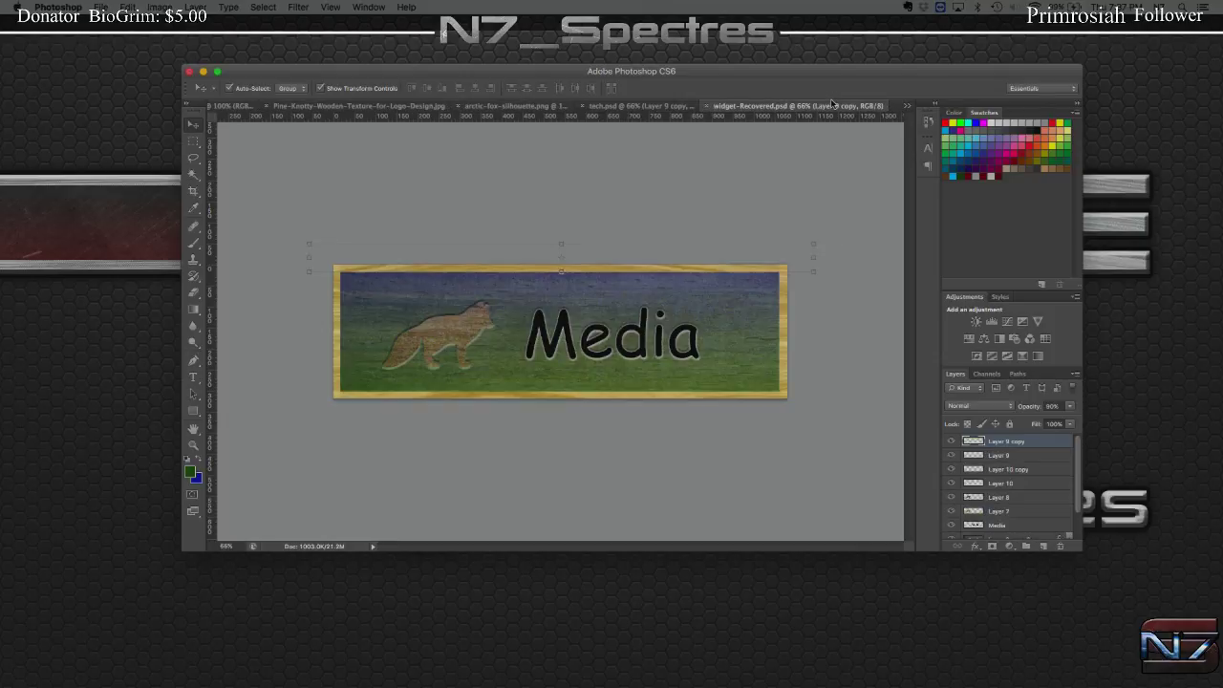
pyautogui.click(635, 110)
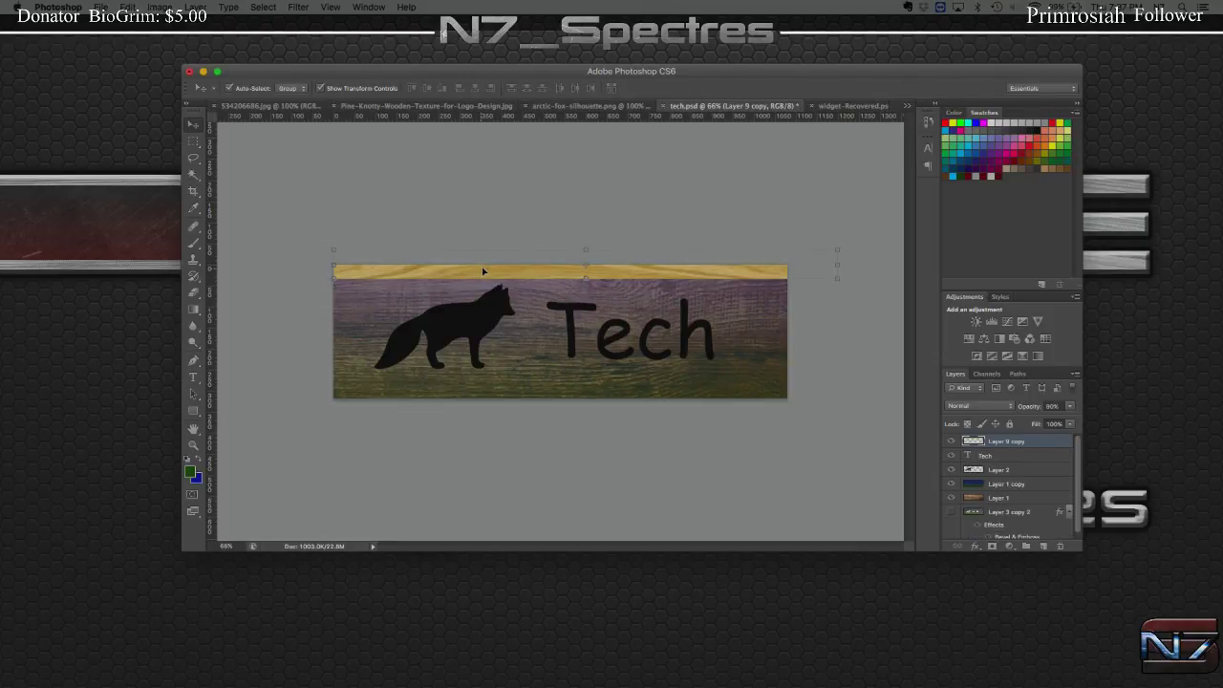
pyautogui.moveTo(483, 272); pyautogui.dragTo(484, 269)
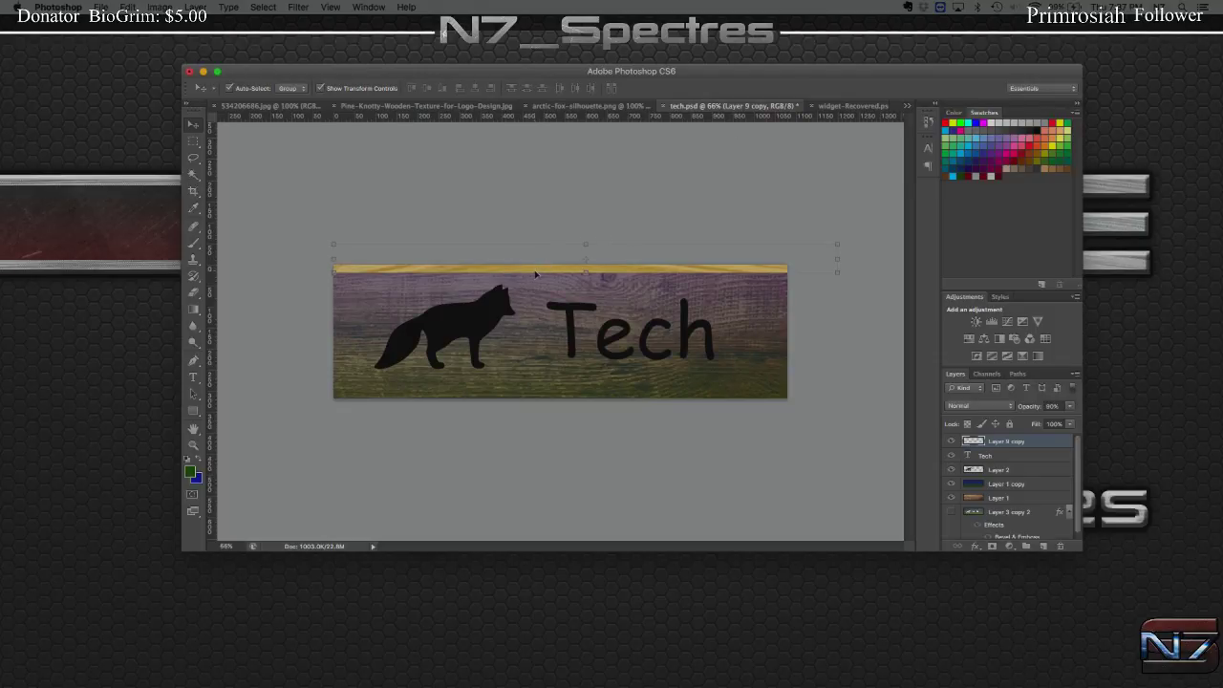
pyautogui.press('super+j')
pyautogui.moveTo(536, 274); pyautogui.dragTo(528, 420)
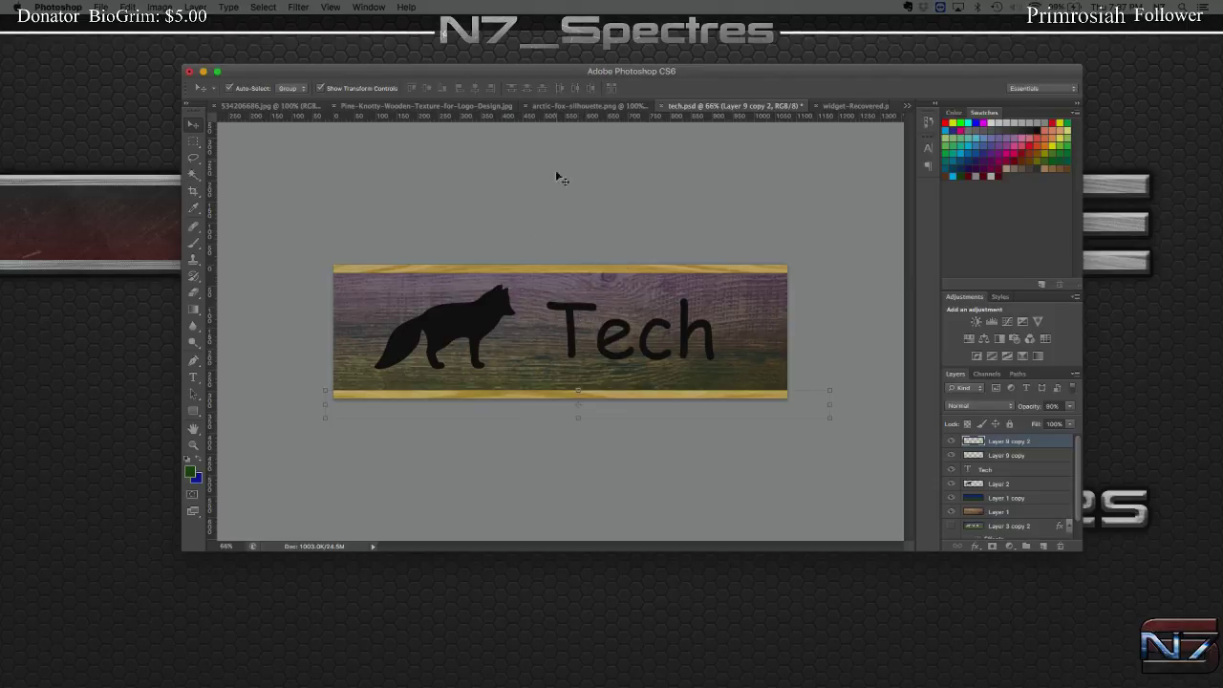
# Bring the Media banner's vertical side strip onto tech.psd's left edge and duplicate it.
pyautogui.click(600, 106)
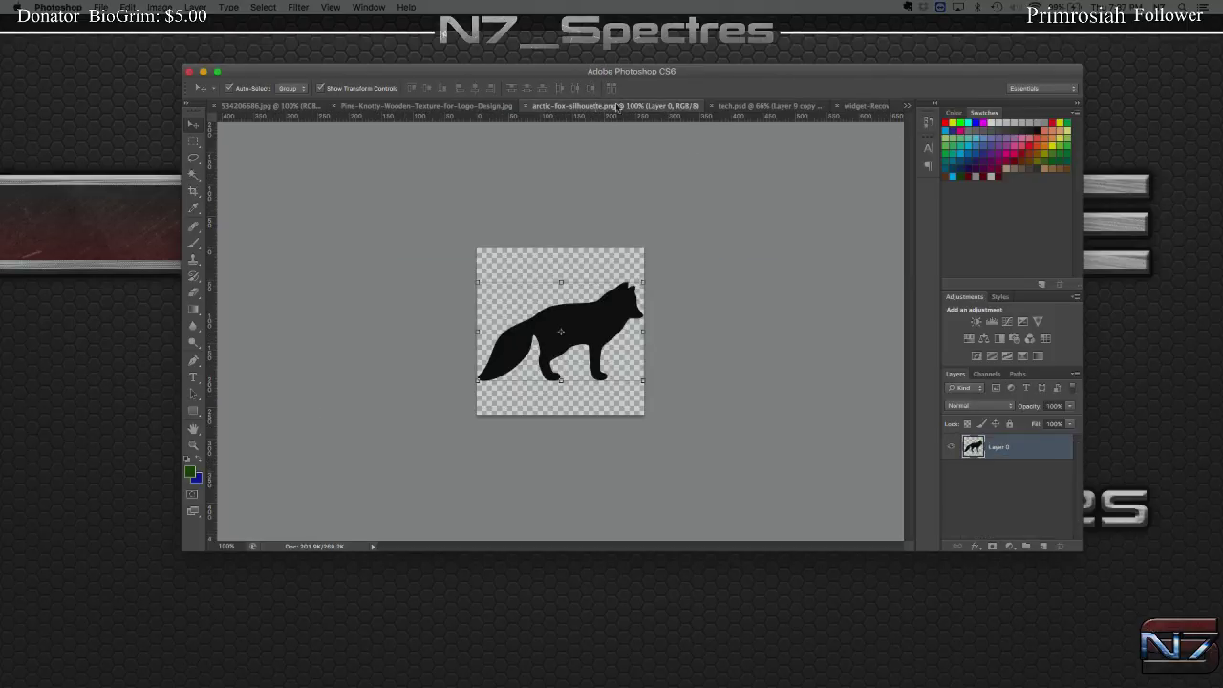
pyautogui.click(770, 106)
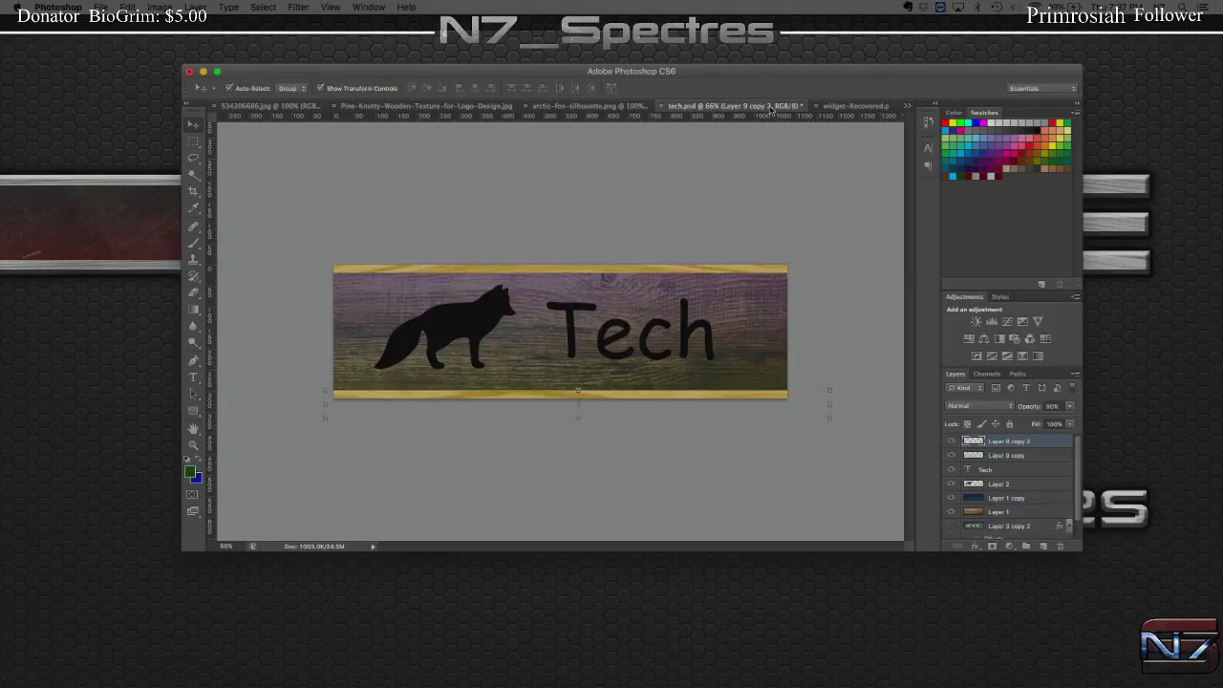
pyautogui.click(845, 106)
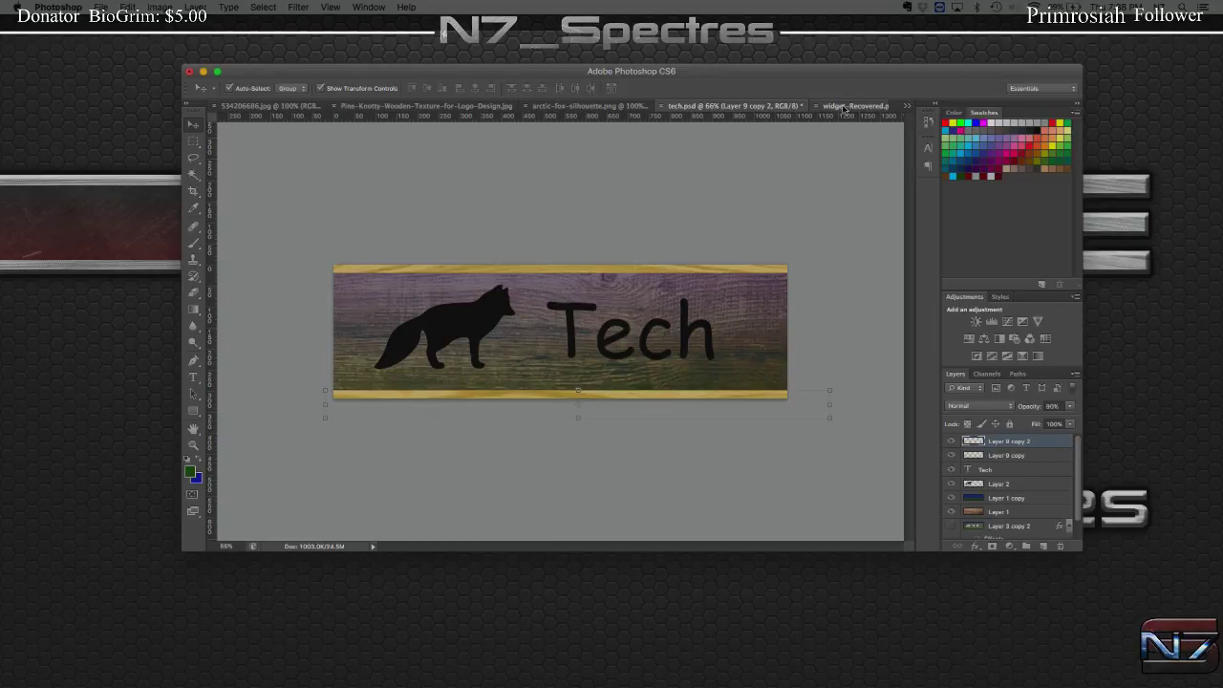
pyautogui.click(337, 313)
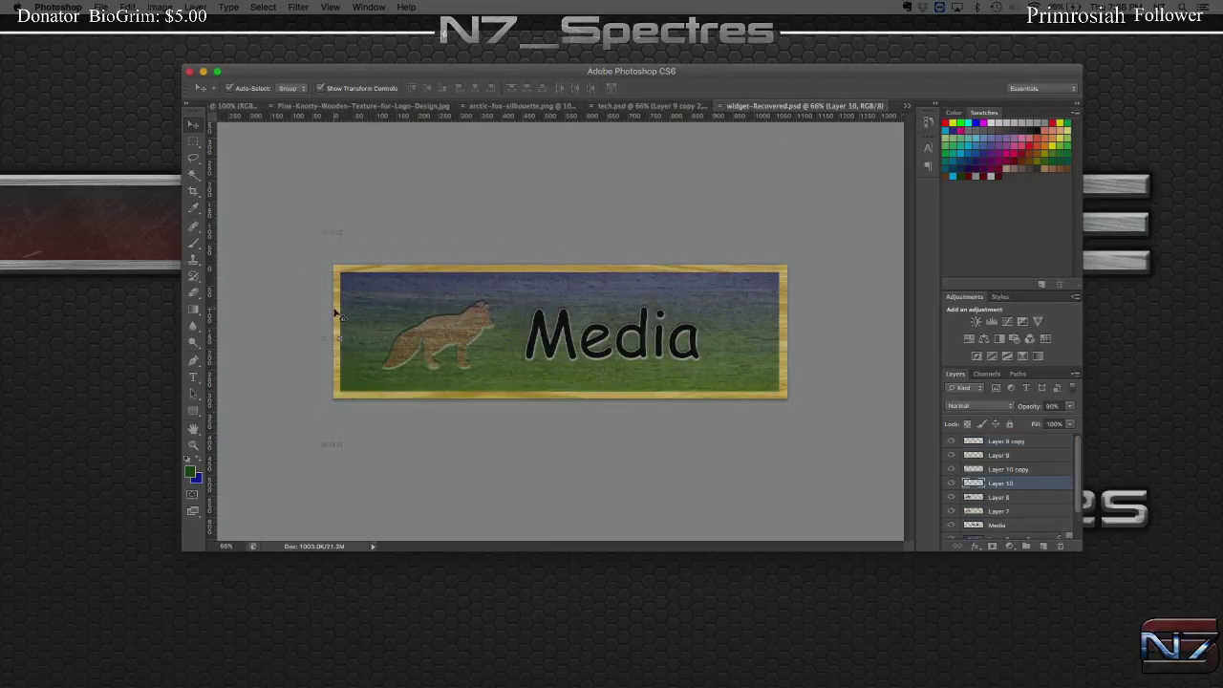
pyautogui.moveTo(336, 313); pyautogui.dragTo(610, 113)
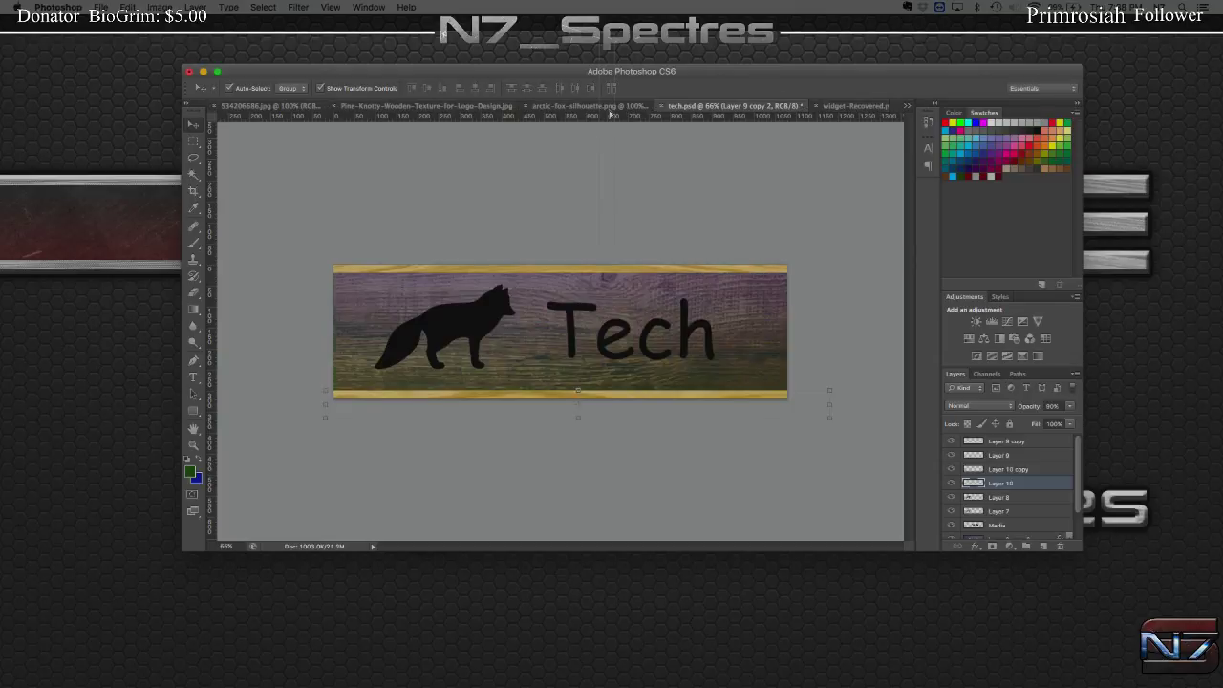
pyautogui.moveTo(339, 313); pyautogui.dragTo(789, 314)
pyautogui.press('super+j')
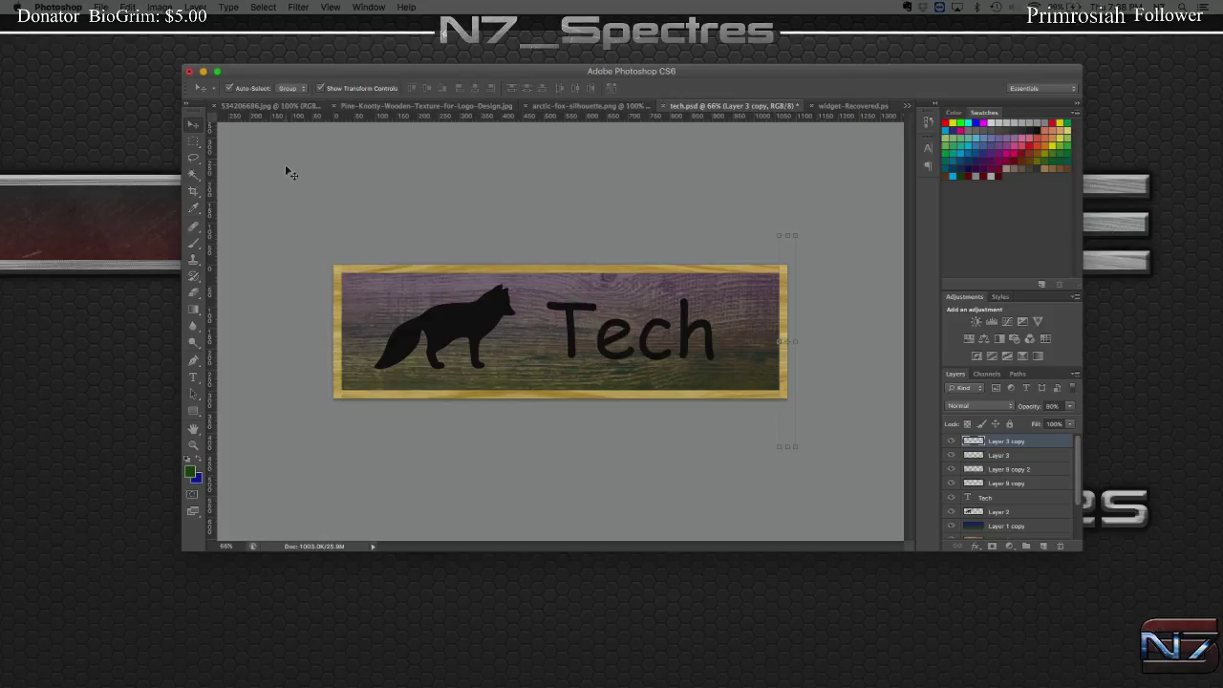
# Select the Tech text layer in the Layers panel and cycle through the Type, Eyedropper and Hand tools.
pyautogui.click(193, 378)
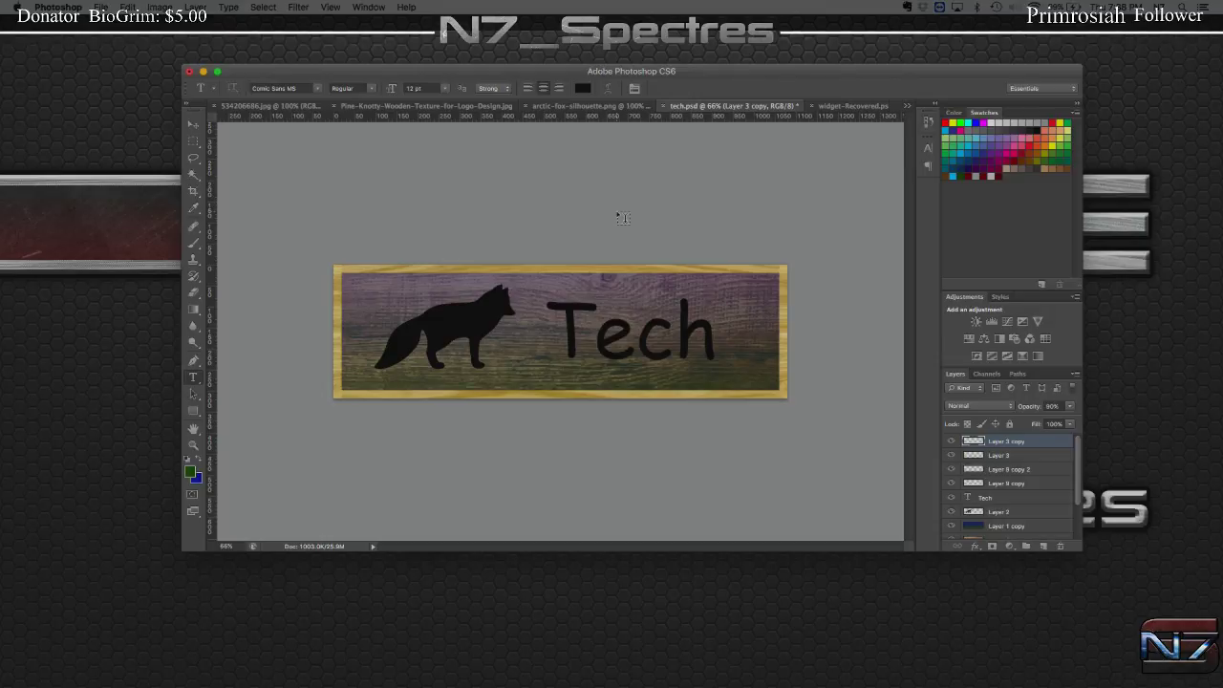
pyautogui.click(1032, 501)
pyautogui.press('space')
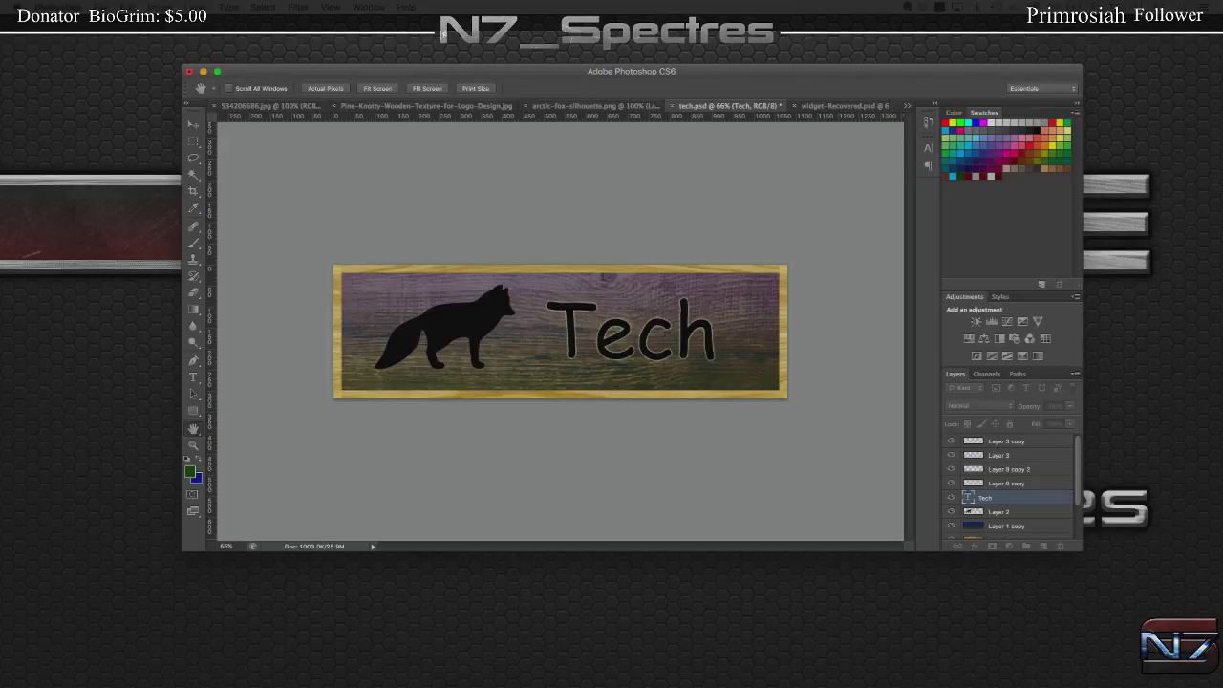
pyautogui.press('i')
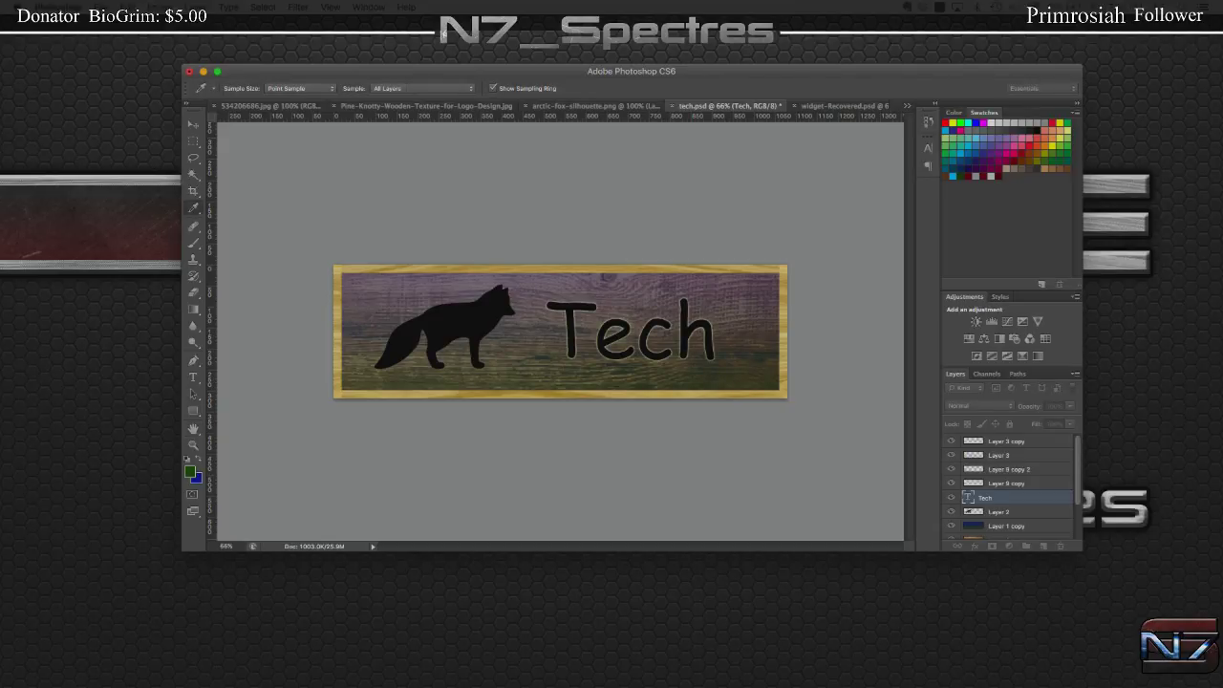
pyautogui.press('h')
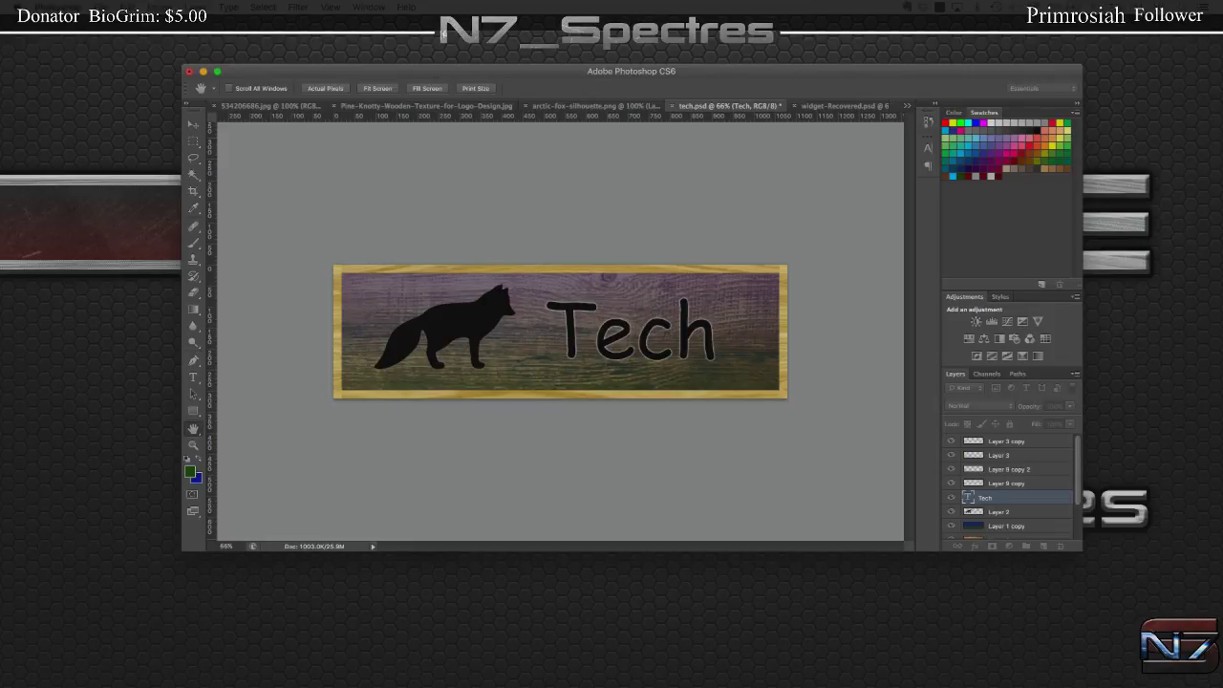
pyautogui.press('t')
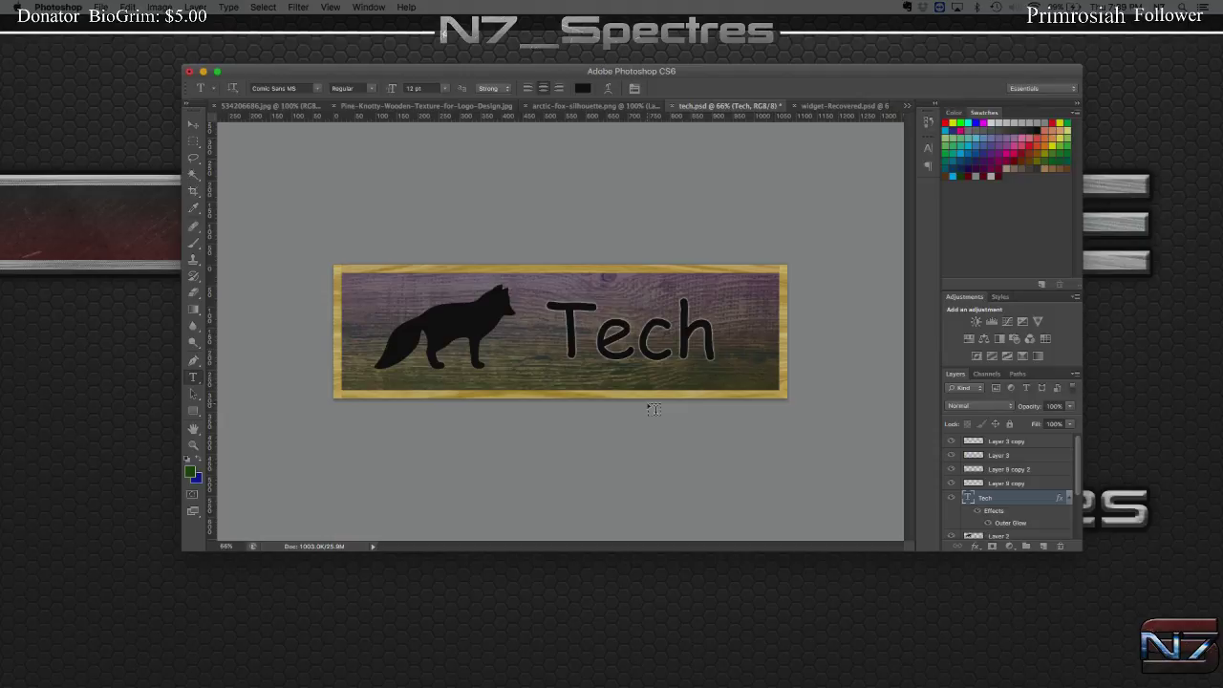
# Flip back and forth between the Media sign and Tech sign documents to compare them.
pyautogui.click(819, 107)
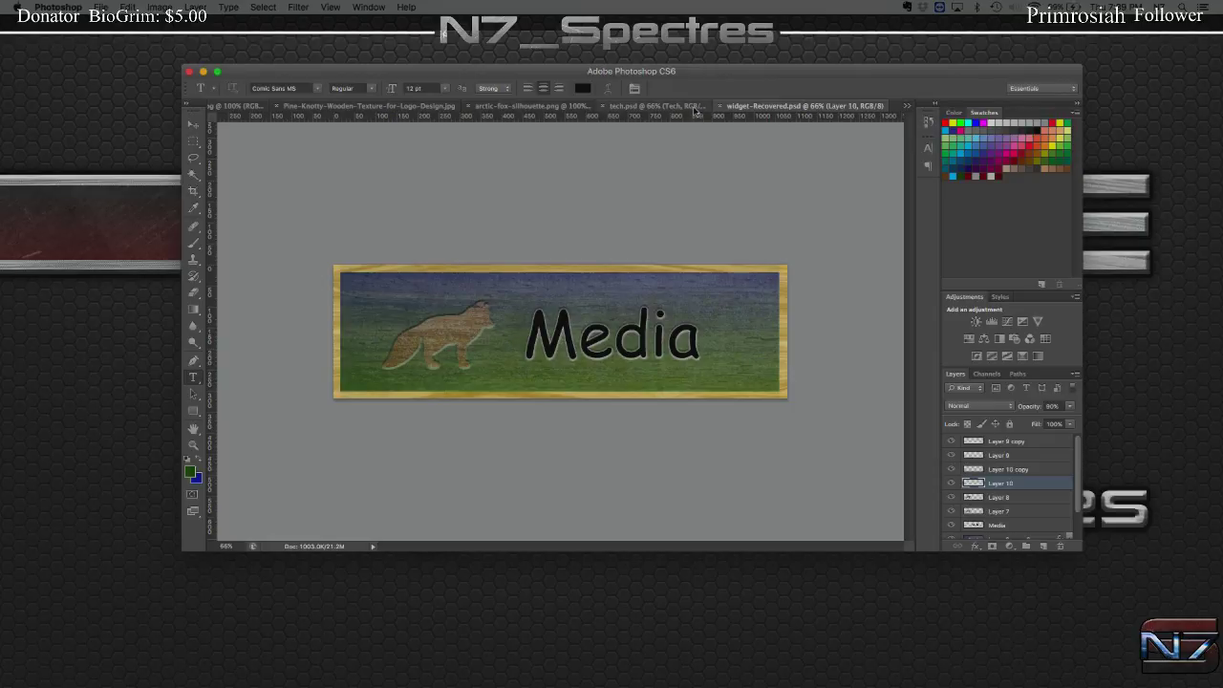
pyautogui.click(661, 107)
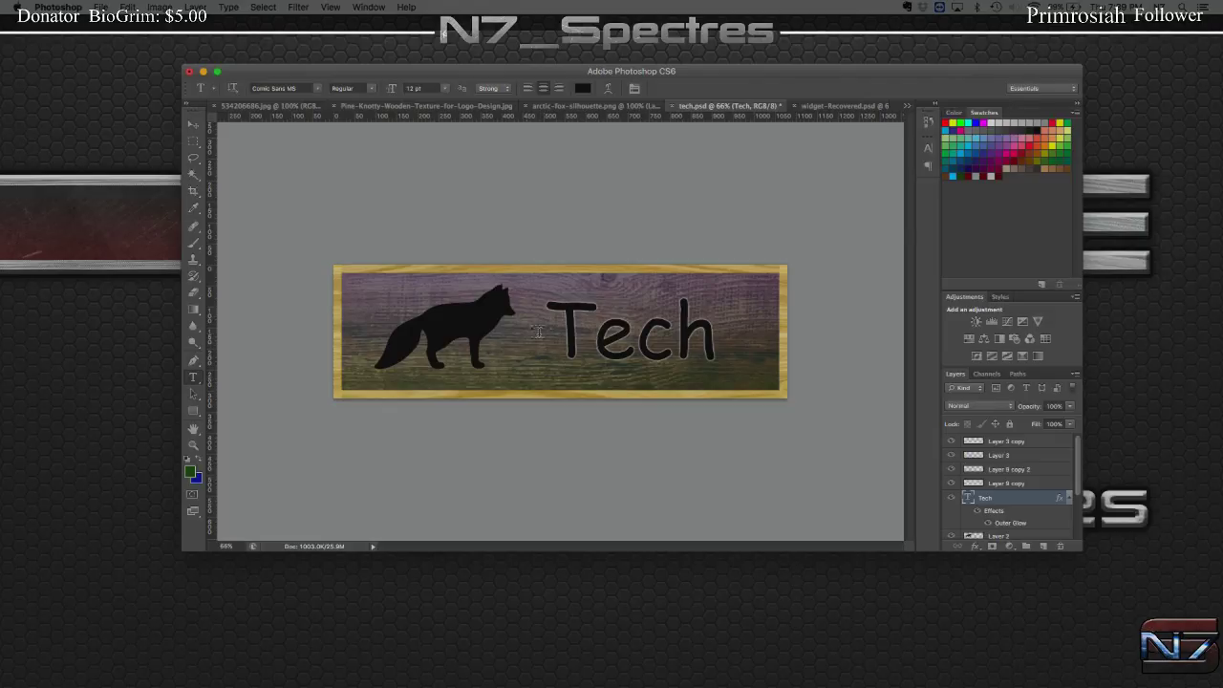
pyautogui.click(829, 106)
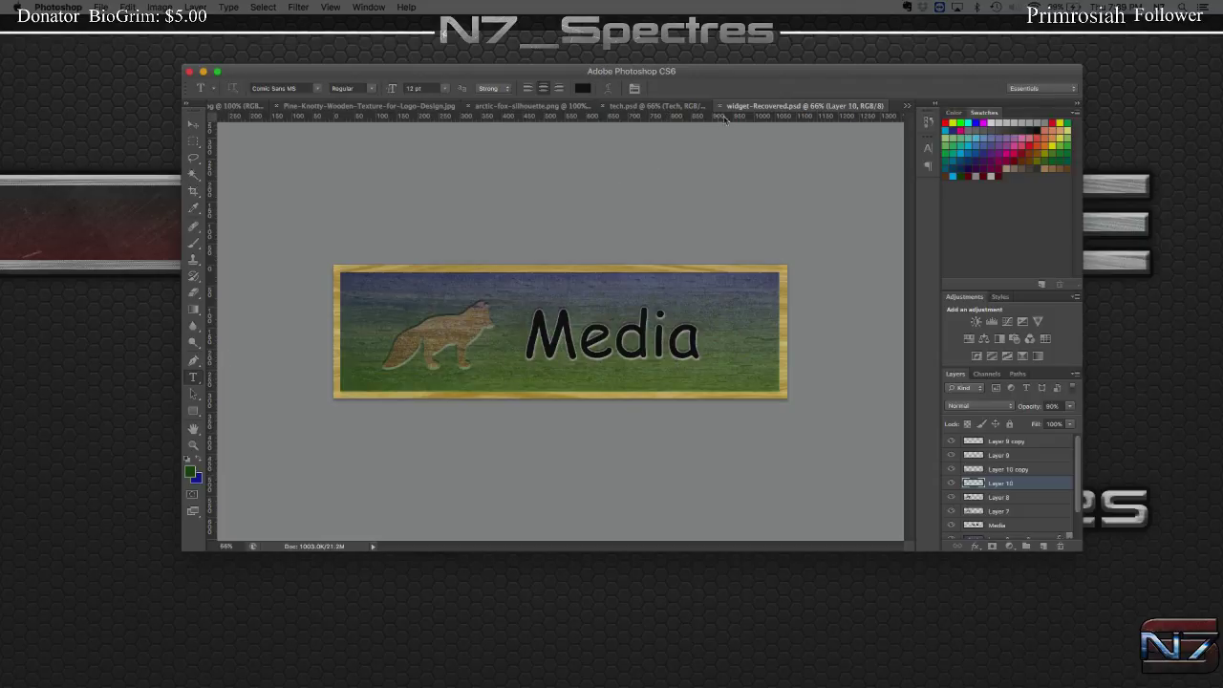
pyautogui.click(655, 106)
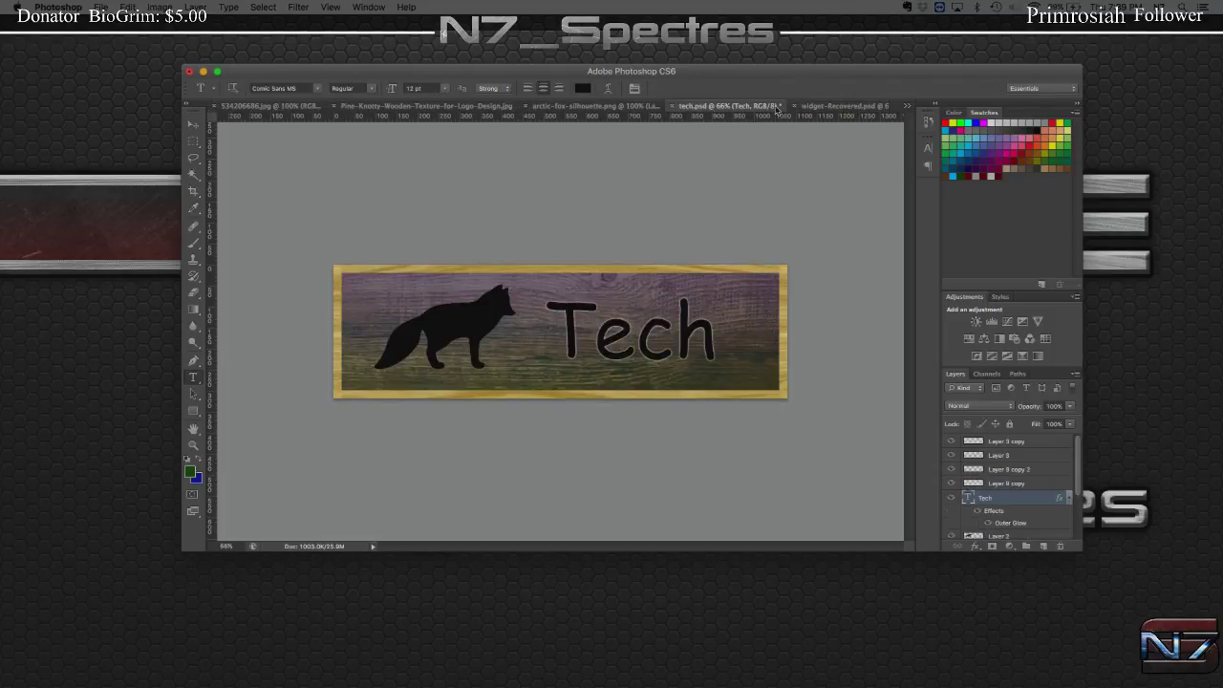
pyautogui.click(818, 108)
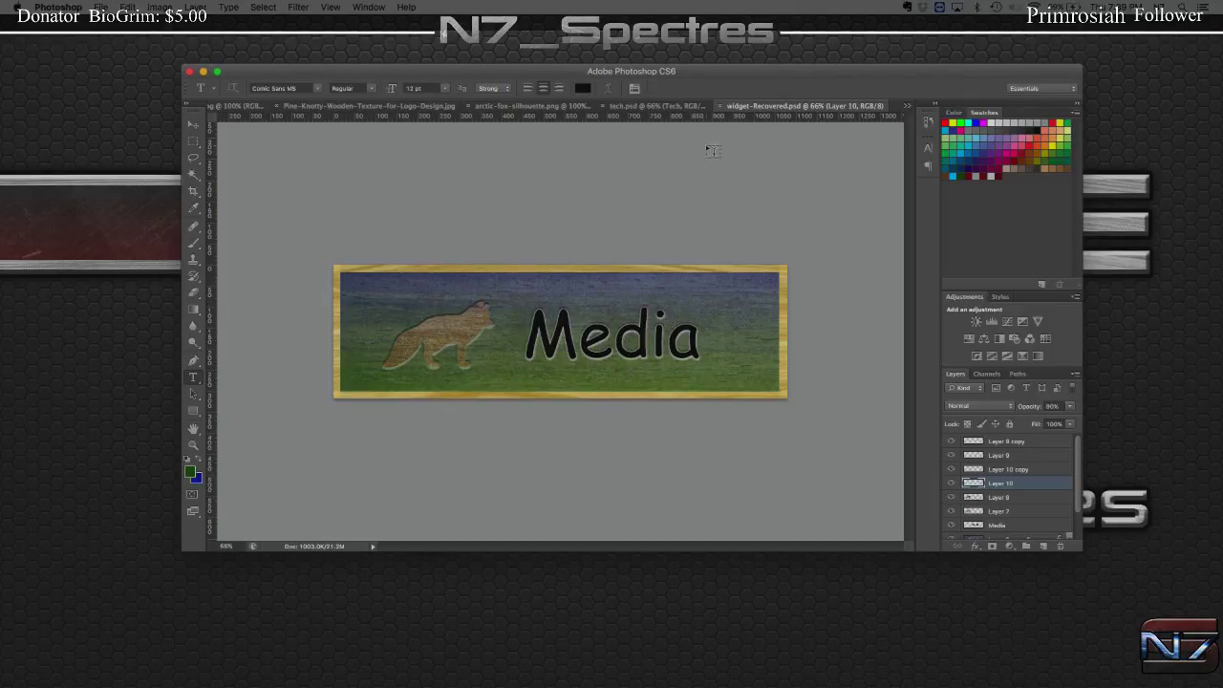
pyautogui.click(656, 107)
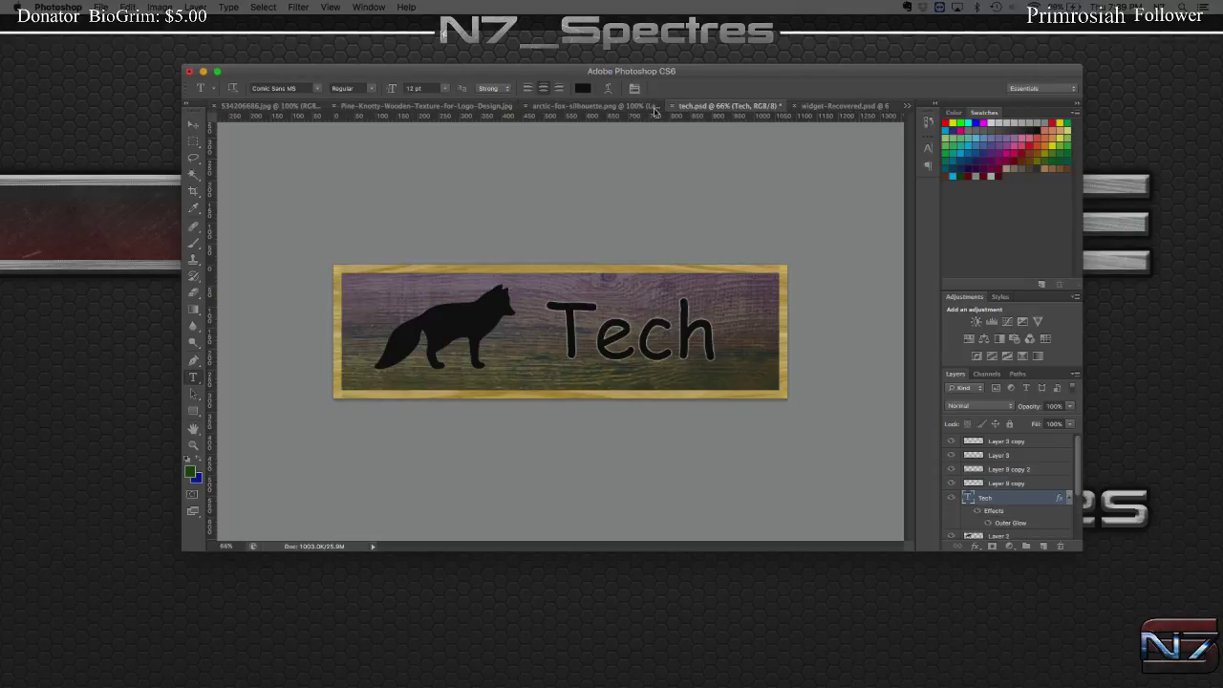
pyautogui.click(810, 107)
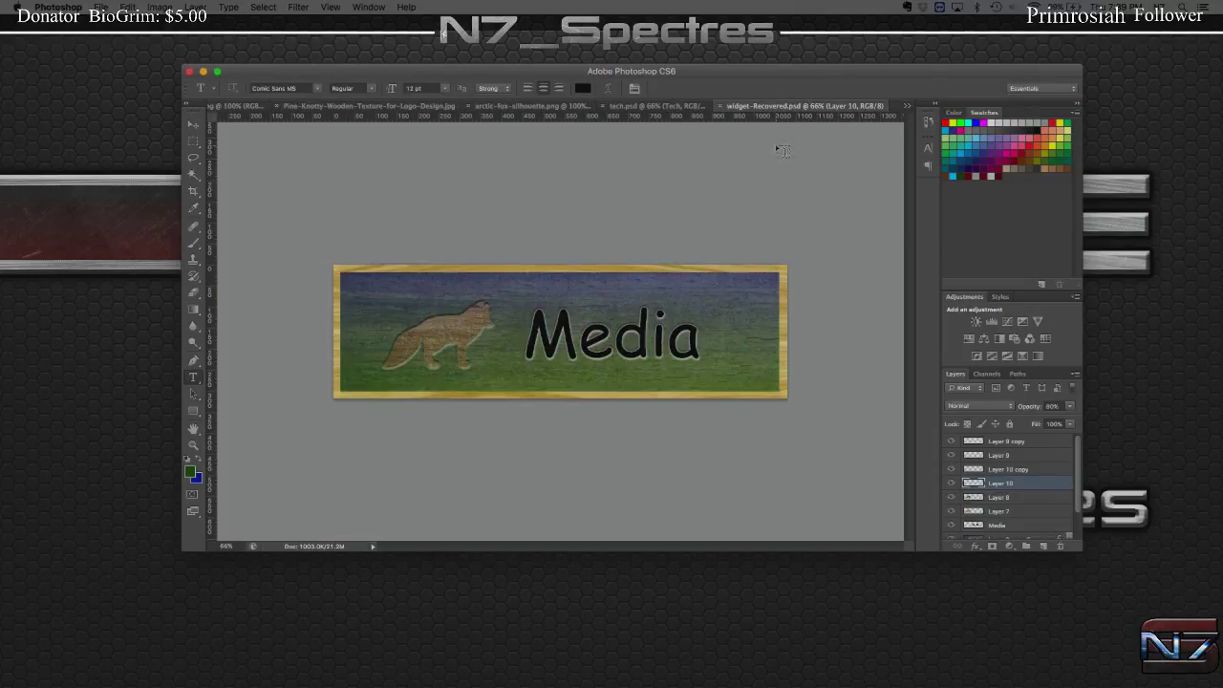
pyautogui.click(658, 107)
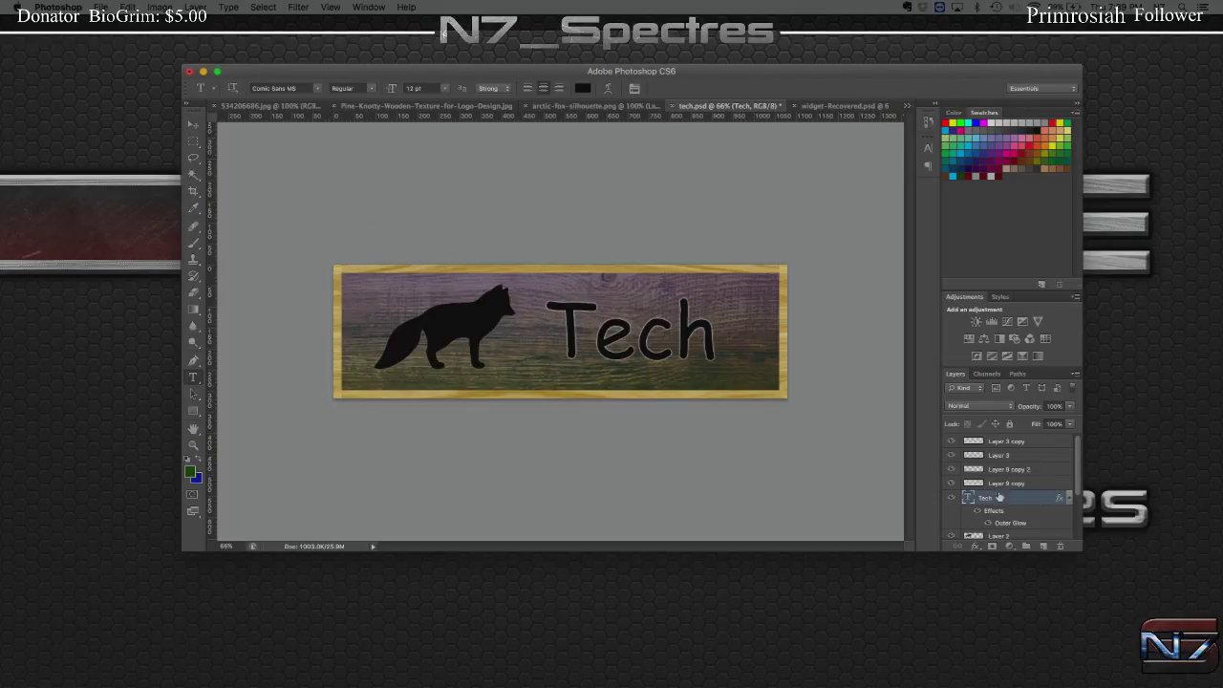
# Duplicate Layer 2 and fill the fox selection on the copy with a vertical blue gradient.
pyautogui.scroll(-3, 1039, 469)
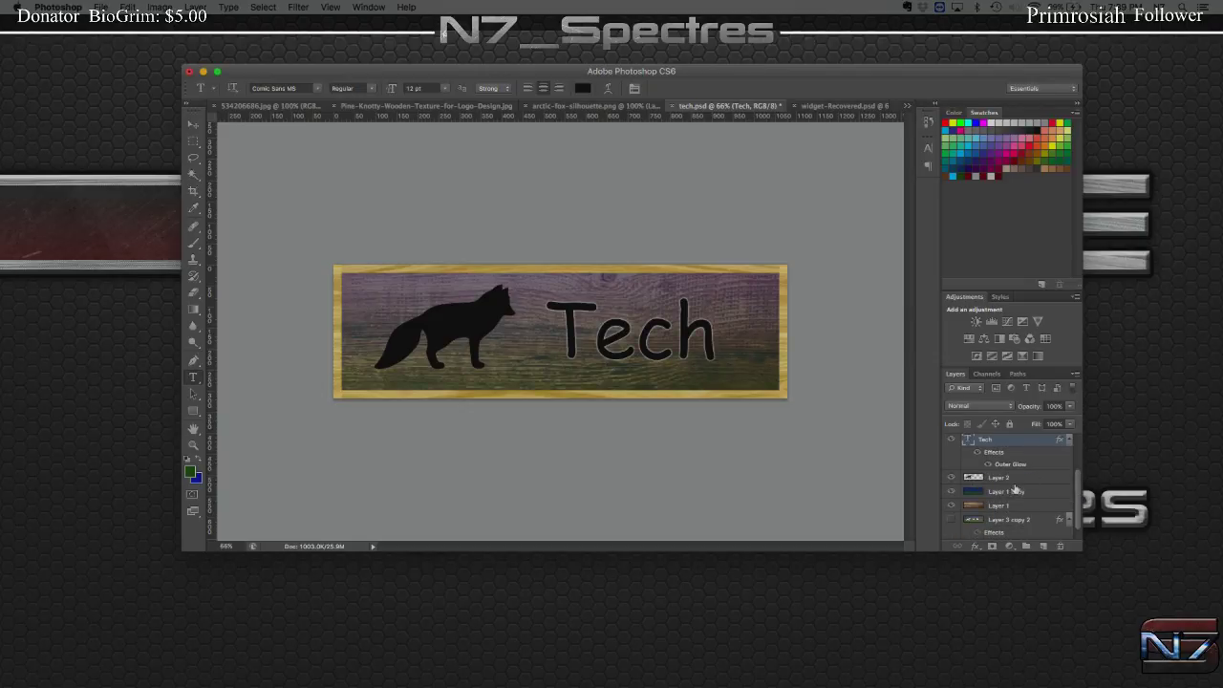
pyautogui.click(1015, 482)
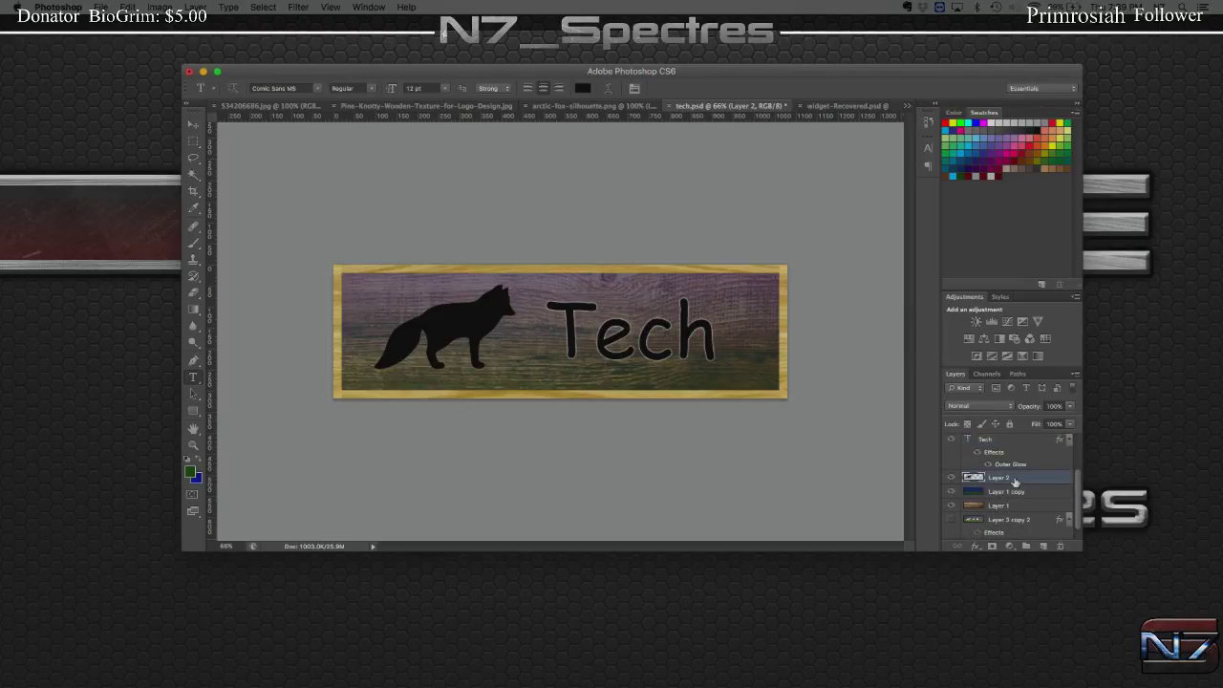
pyautogui.press('super+j')
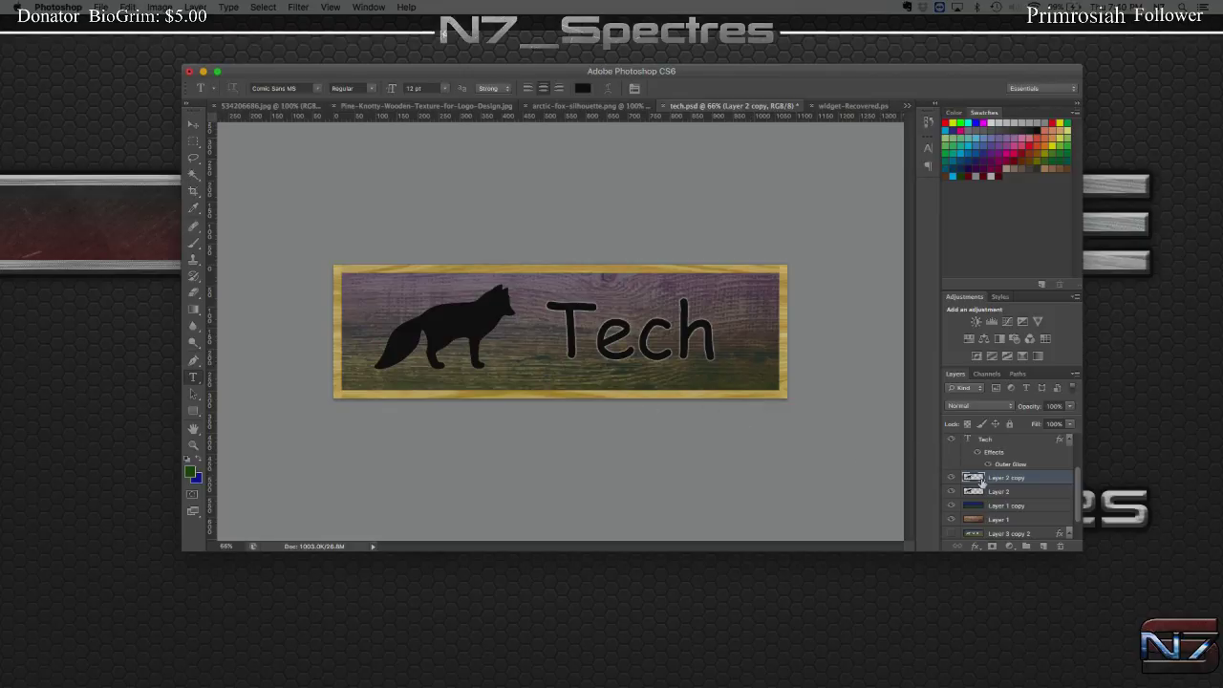
pyautogui.press('j')
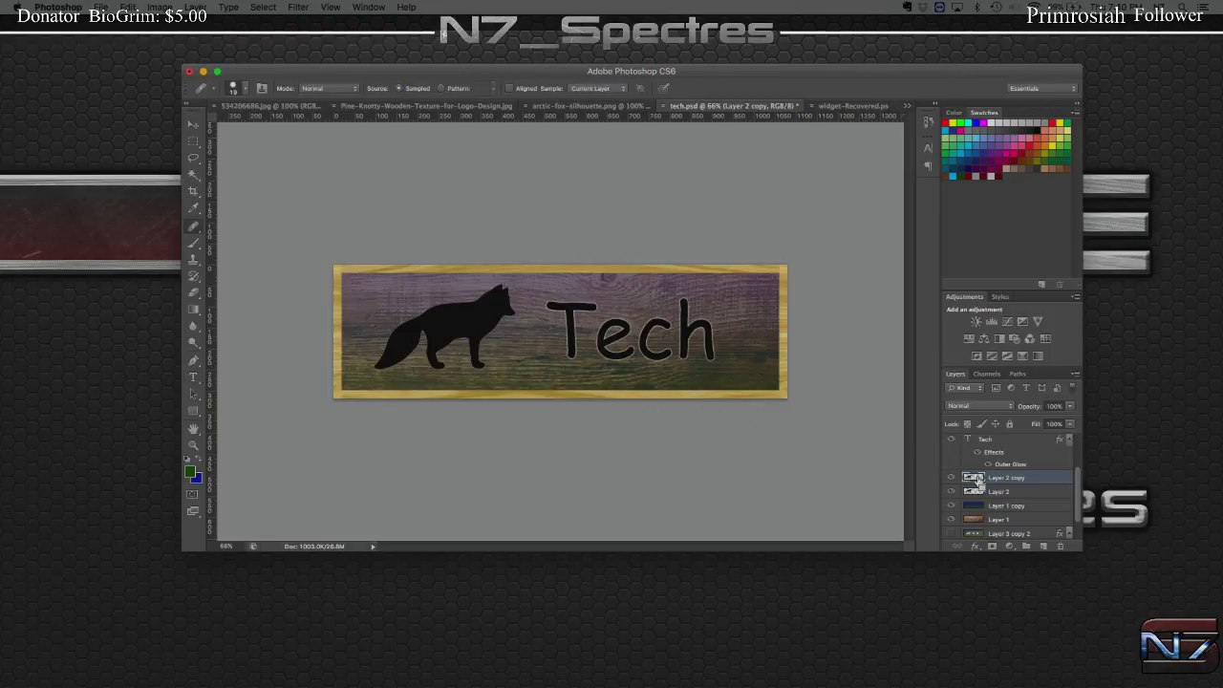
pyautogui.keyDown('ctrl'); pyautogui.click(975, 478); pyautogui.keyUp('ctrl')
pyautogui.click(193, 311)
pyautogui.moveTo(441, 456); pyautogui.dragTo(445, 245)
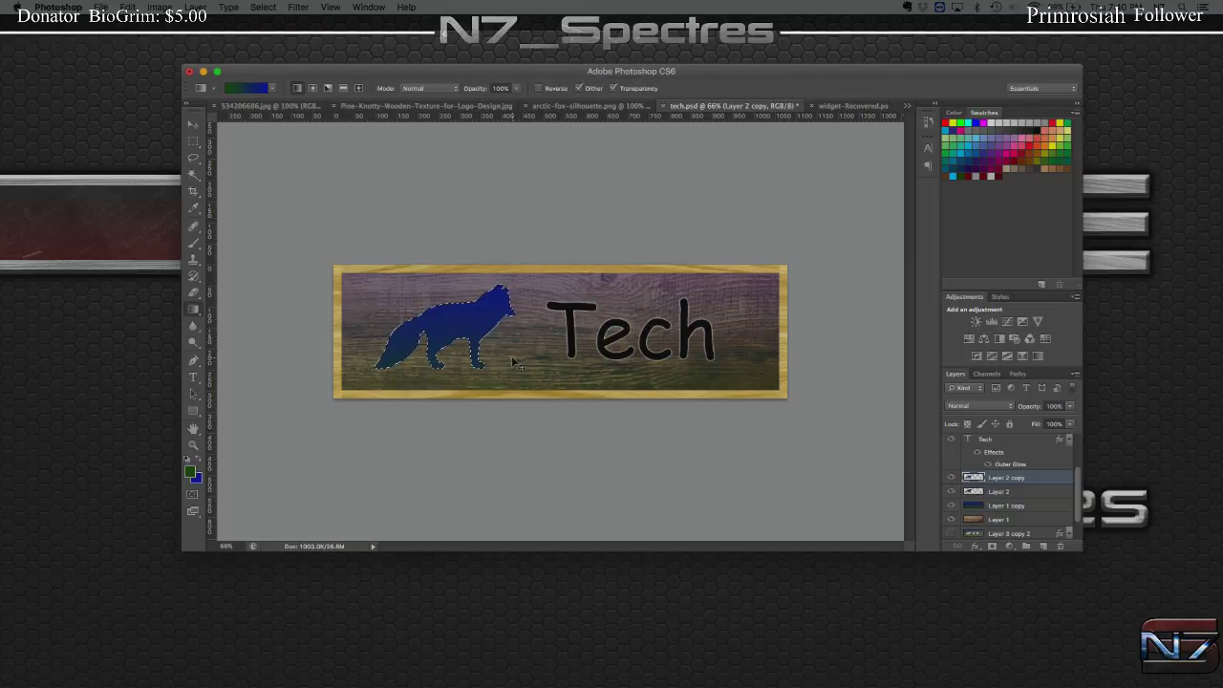
# Redo the fox fill as a green-to-blue gradient and set the copy's opacity to 47%.
pyautogui.press('super+z')
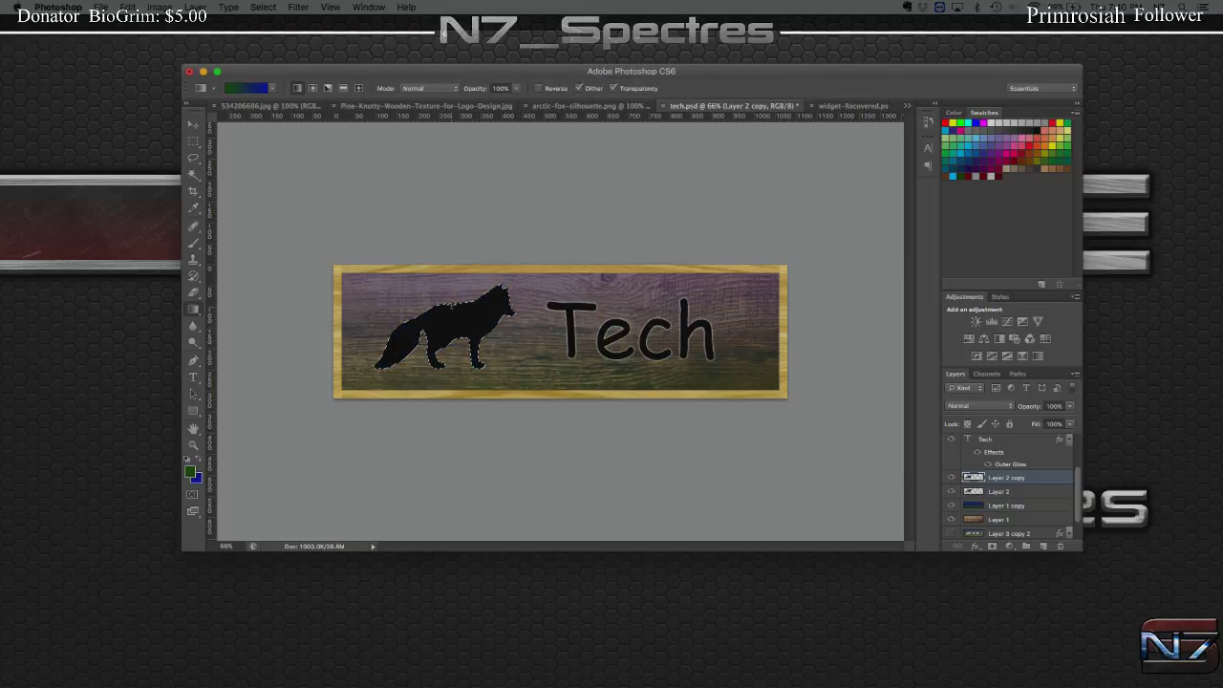
pyautogui.moveTo(448, 309); pyautogui.dragTo(449, 356)
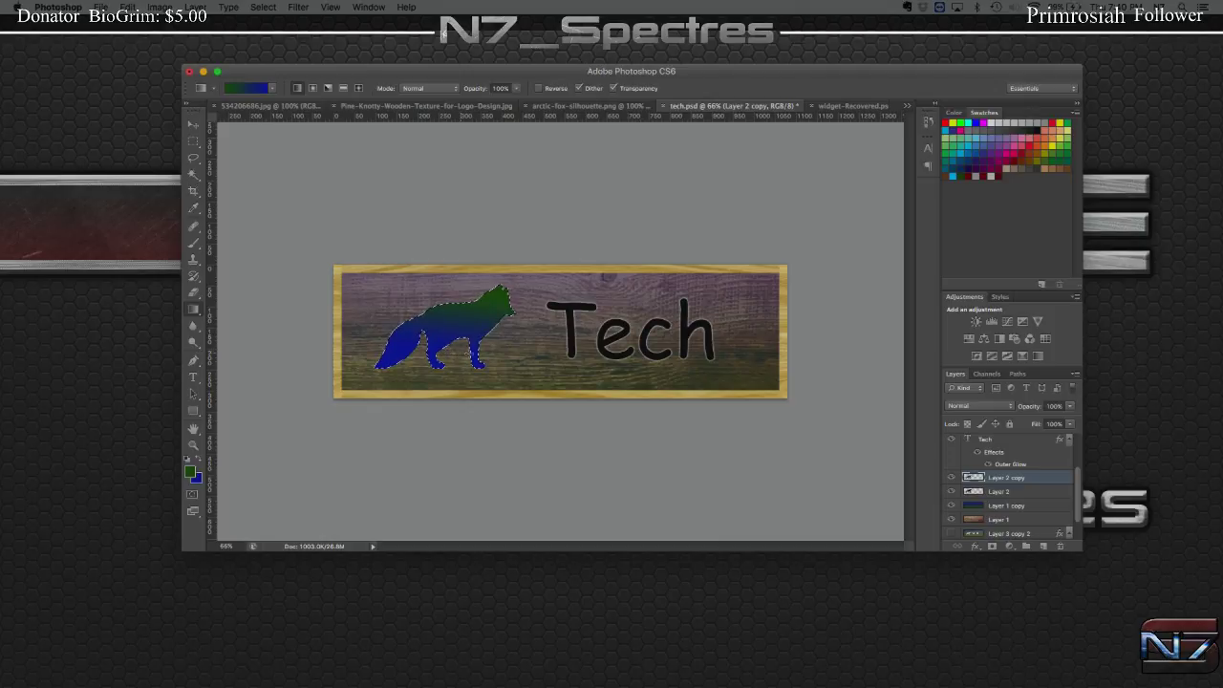
pyautogui.press('super+z')
pyautogui.moveTo(455, 305); pyautogui.dragTo(452, 371)
pyautogui.click(1069, 408)
pyautogui.moveTo(1072, 421)
pyautogui.mouseDown()
pyautogui.moveTo(1035, 422)
pyautogui.moveTo(1072, 421)
pyautogui.mouseUp()
# Select Layer 2 and hide the gradient fox copy so the fox shows black.
pyautogui.click(1027, 494)
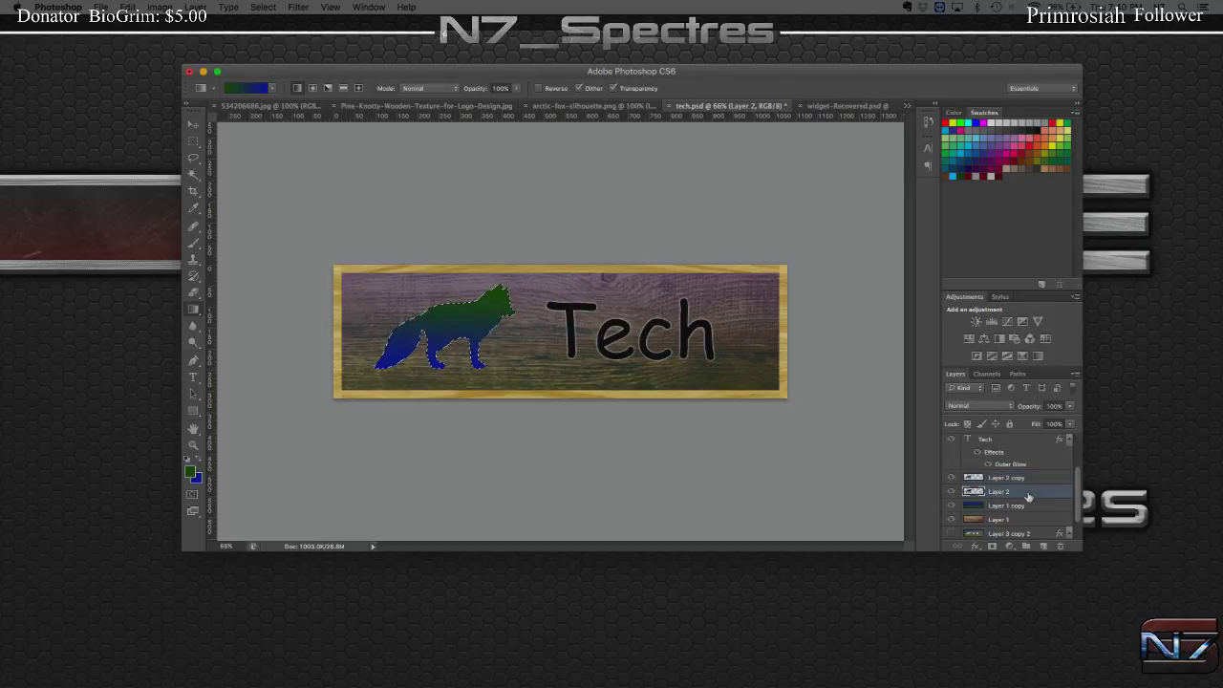
pyautogui.click(950, 477)
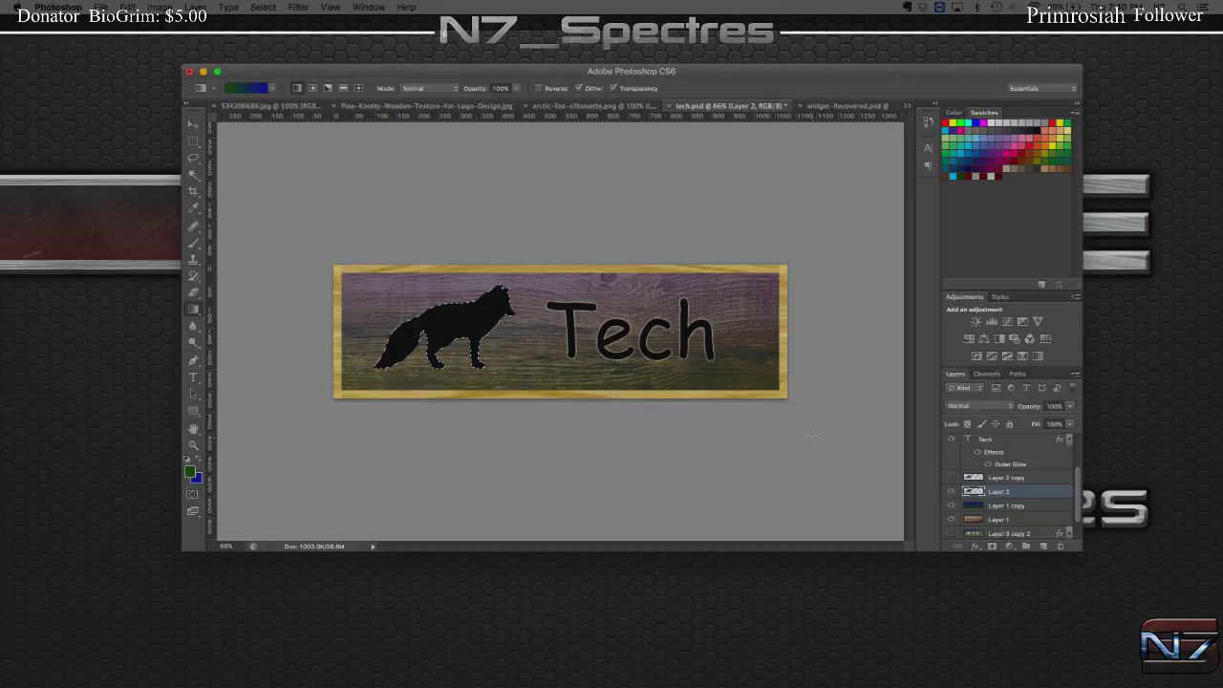
pyautogui.click(479, 106)
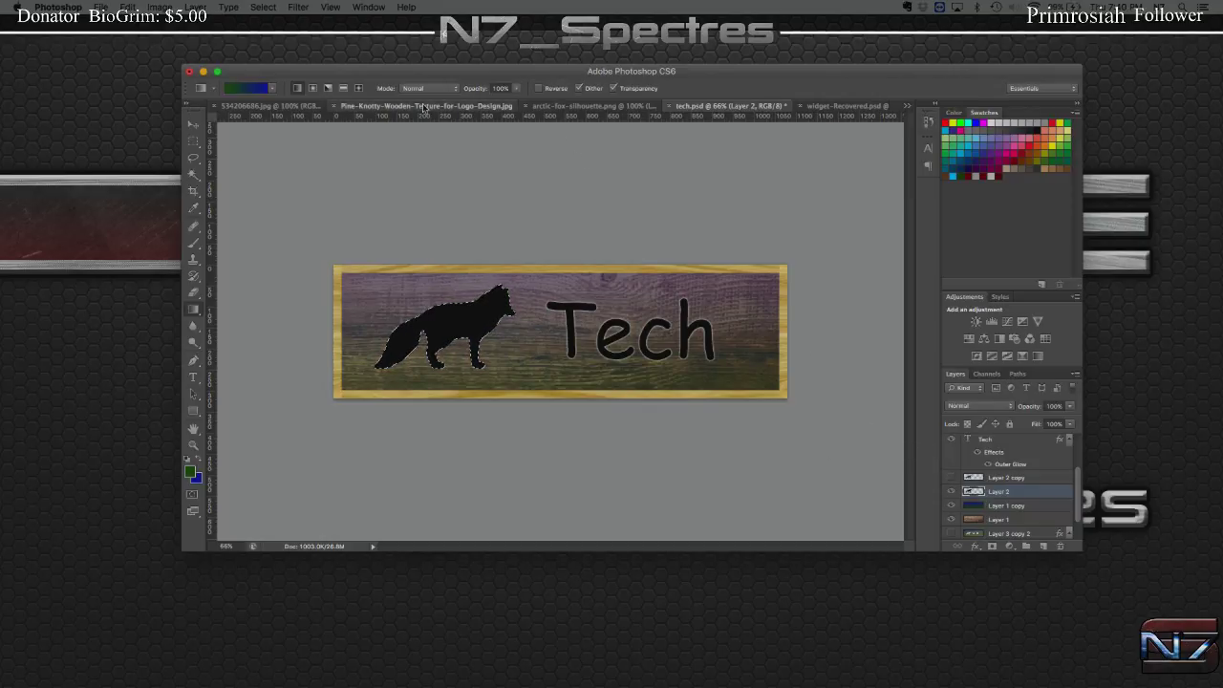
# Drag the 534206686.jpg wood texture onto the Tech sign and copy its fox-shaped area to a new layer.
pyautogui.click(591, 106)
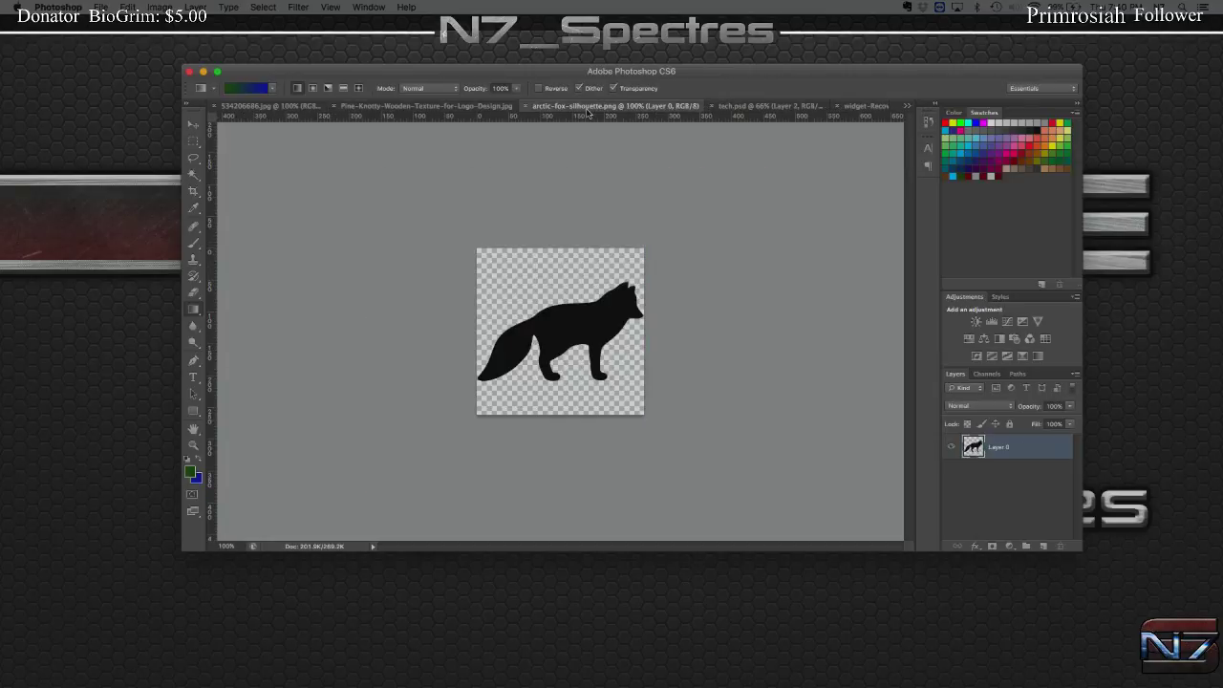
pyautogui.click(275, 106)
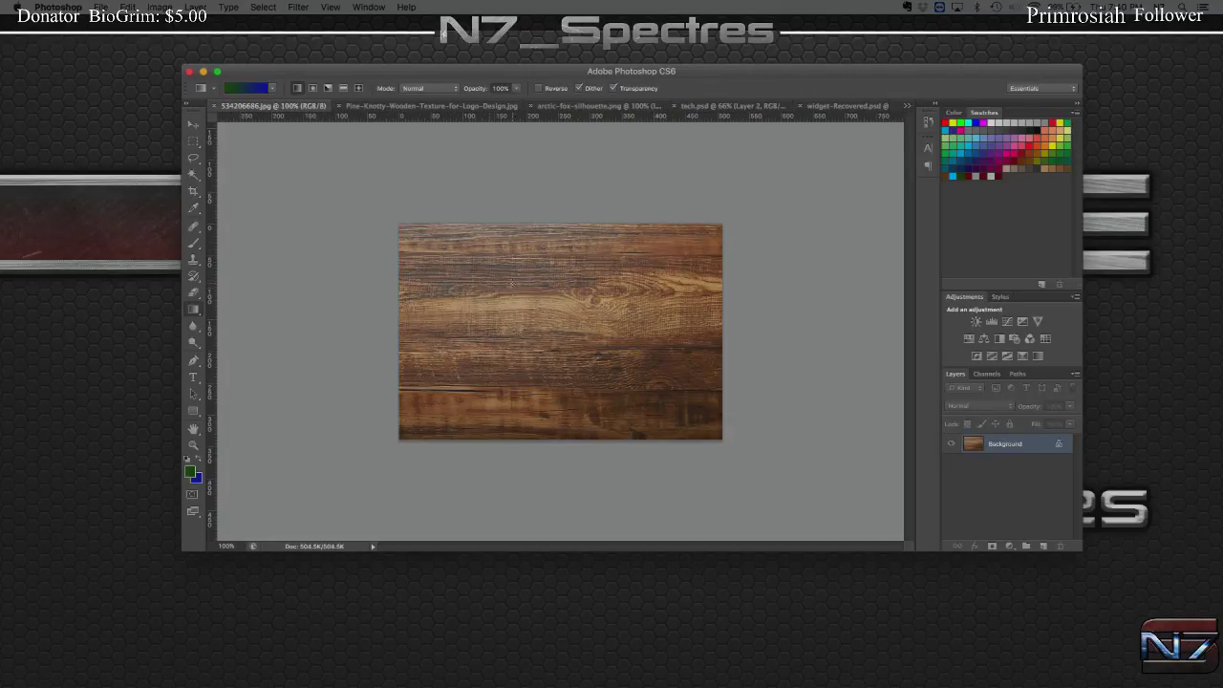
pyautogui.click(193, 125)
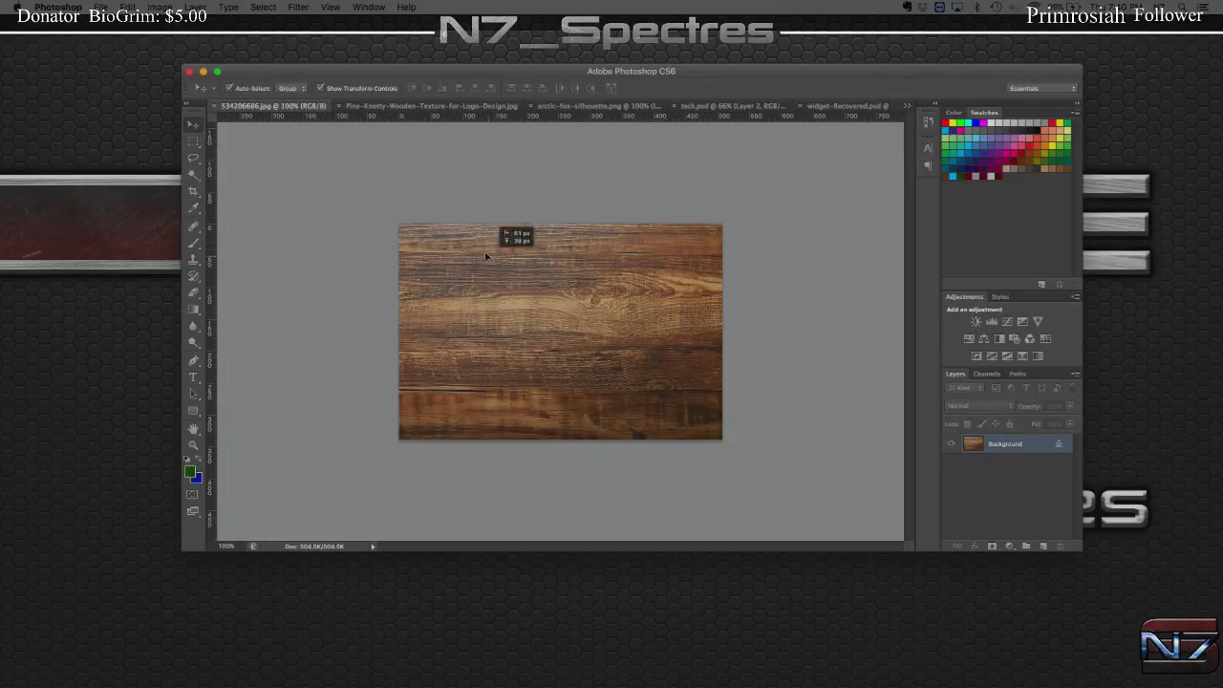
pyautogui.moveTo(628, 161); pyautogui.dragTo(725, 106)
pyautogui.moveTo(442, 330); pyautogui.dragTo(442, 333)
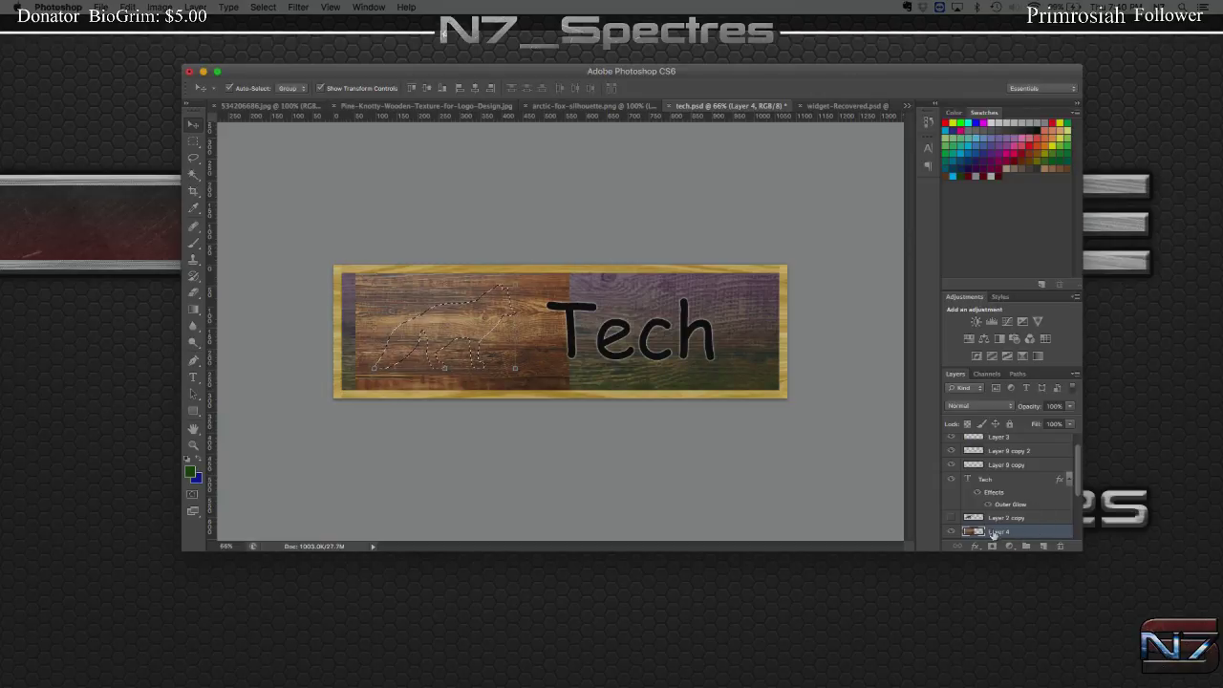
pyautogui.scroll(-1, 1003, 496)
pyautogui.scroll(-3, 1004, 493)
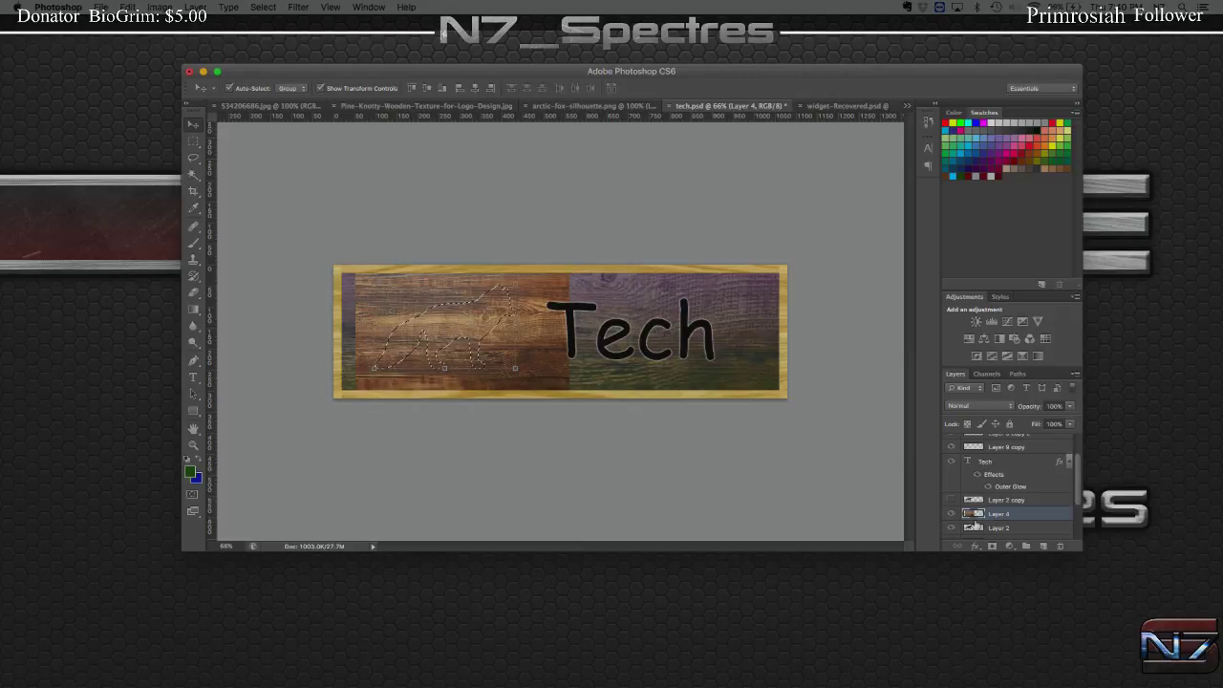
pyautogui.press('super+j')
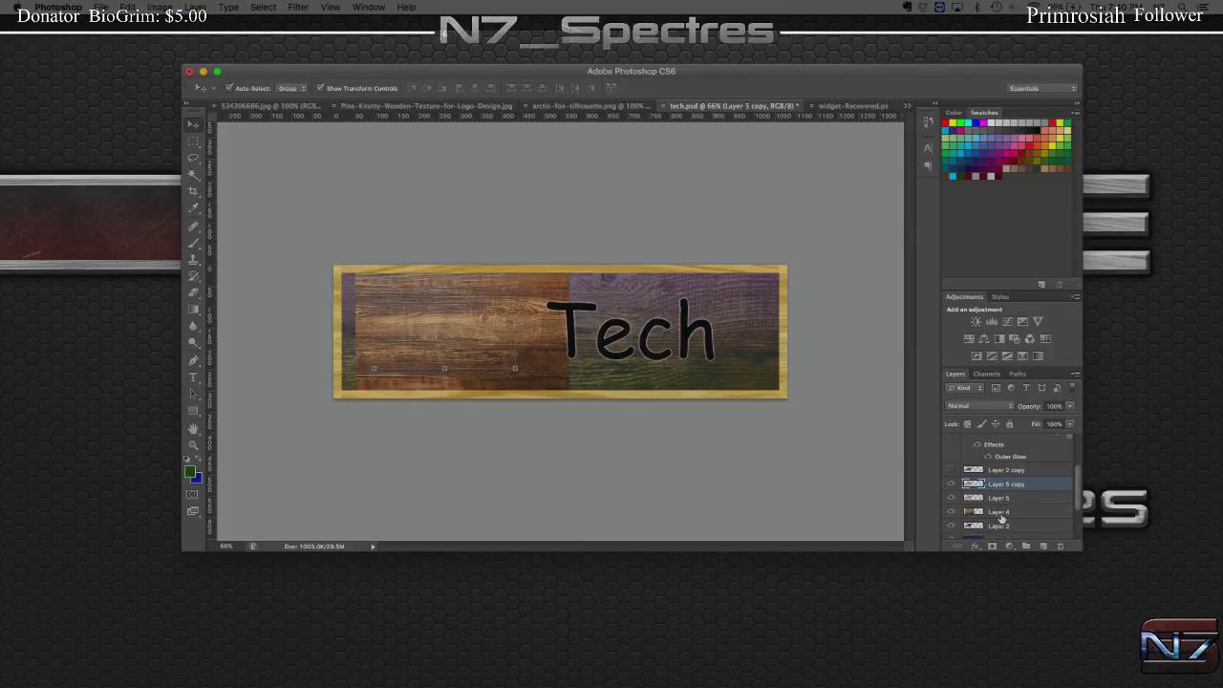
# Delete the full wood texture layer, Layer 4.
pyautogui.scroll(-2, 989, 509)
pyautogui.click(980, 513)
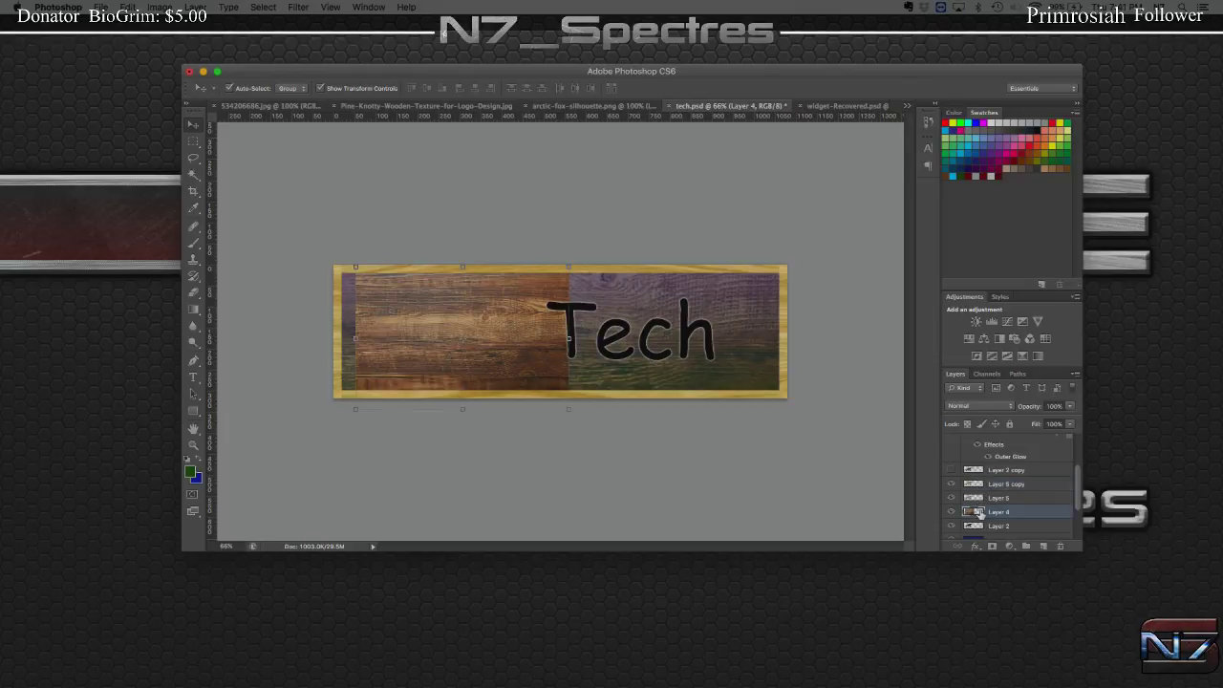
pyautogui.press('Delete')
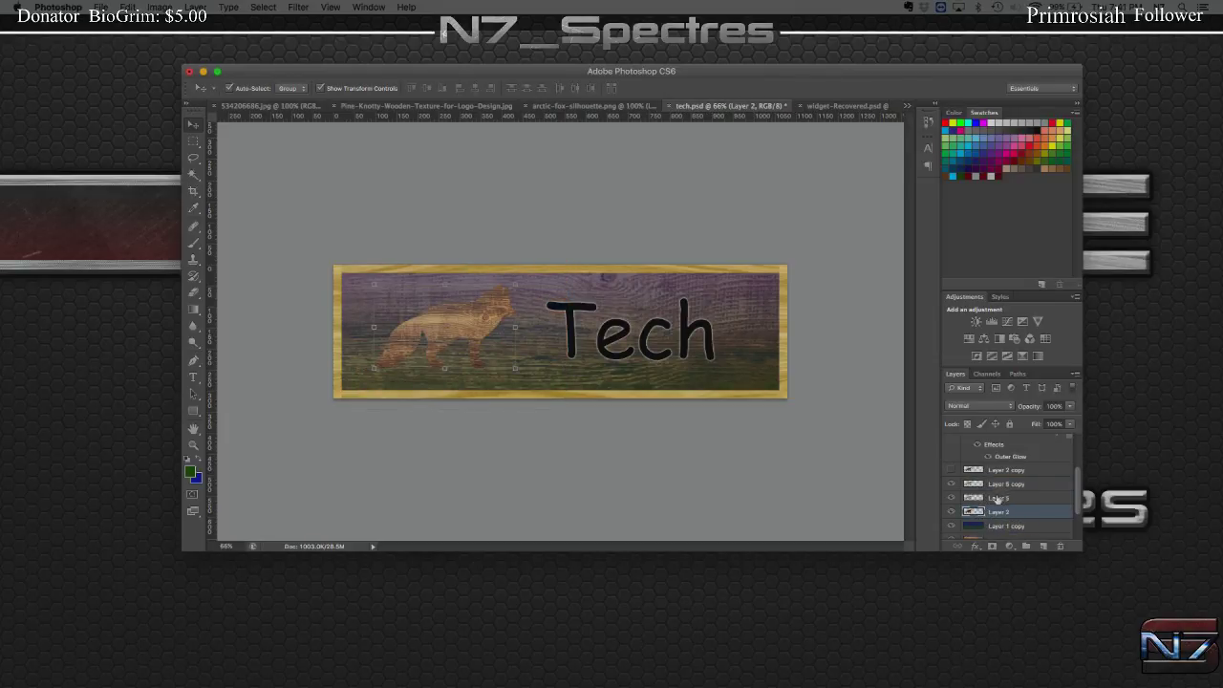
# Merge Layer 5 copy down into Layer 5 and show the gradient fox layer again.
pyautogui.click(983, 501)
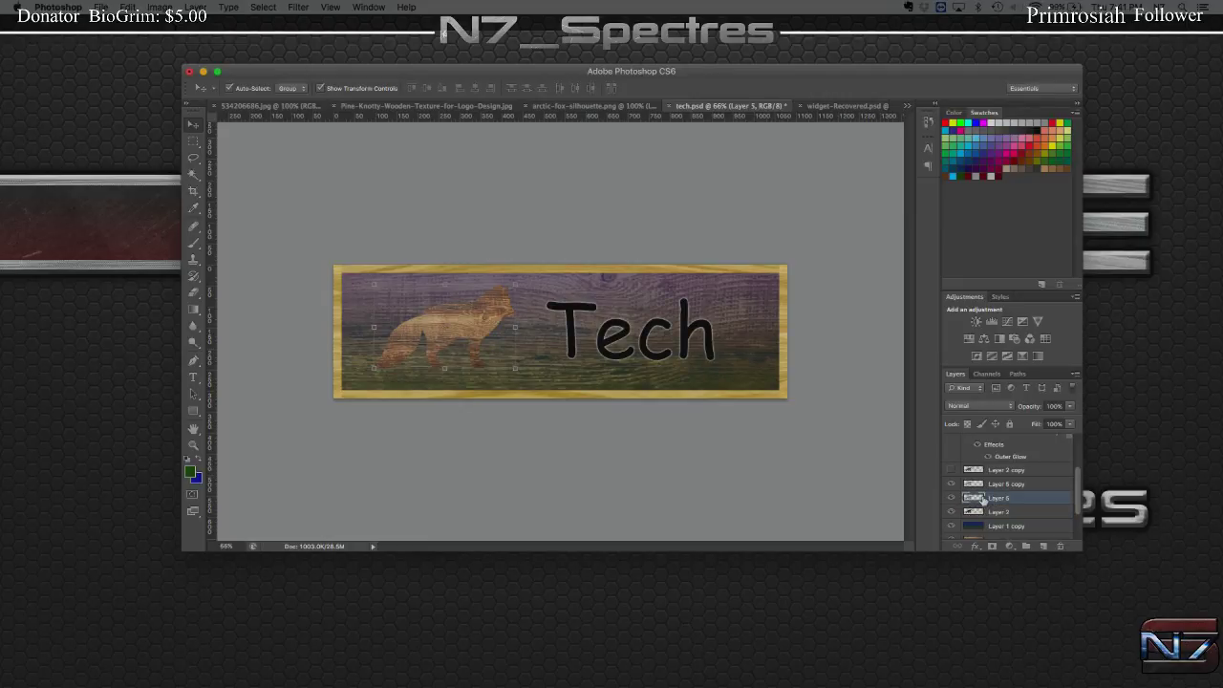
pyautogui.click(976, 512)
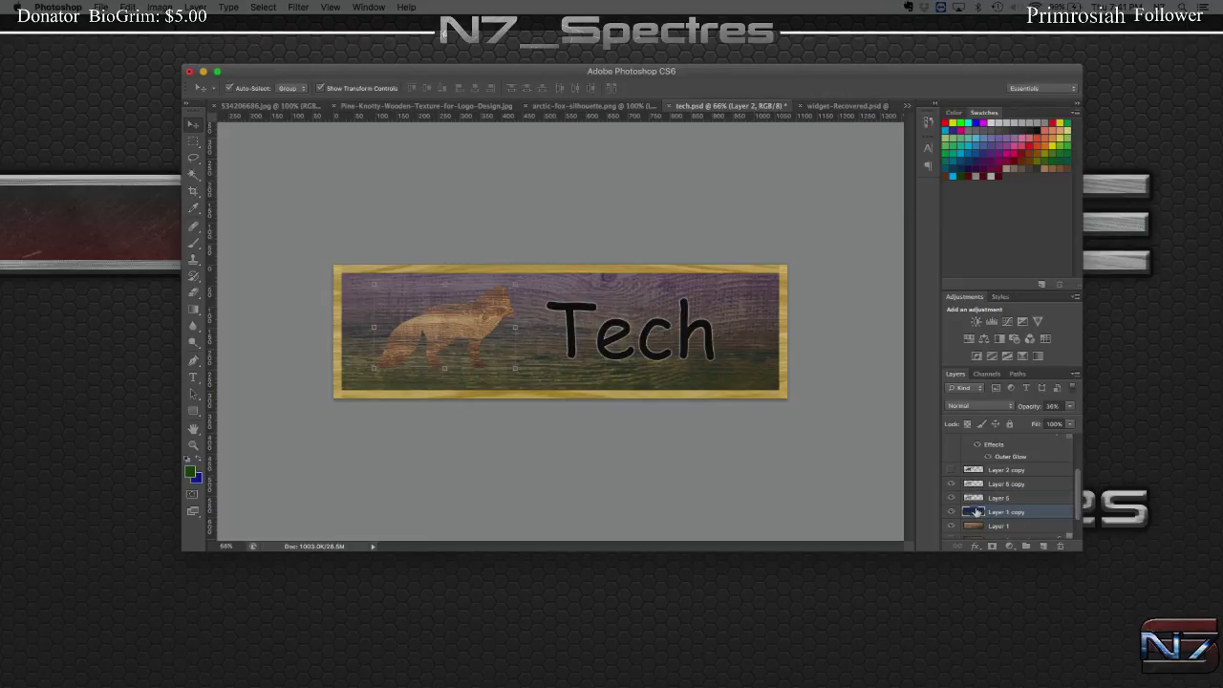
pyautogui.click(977, 500)
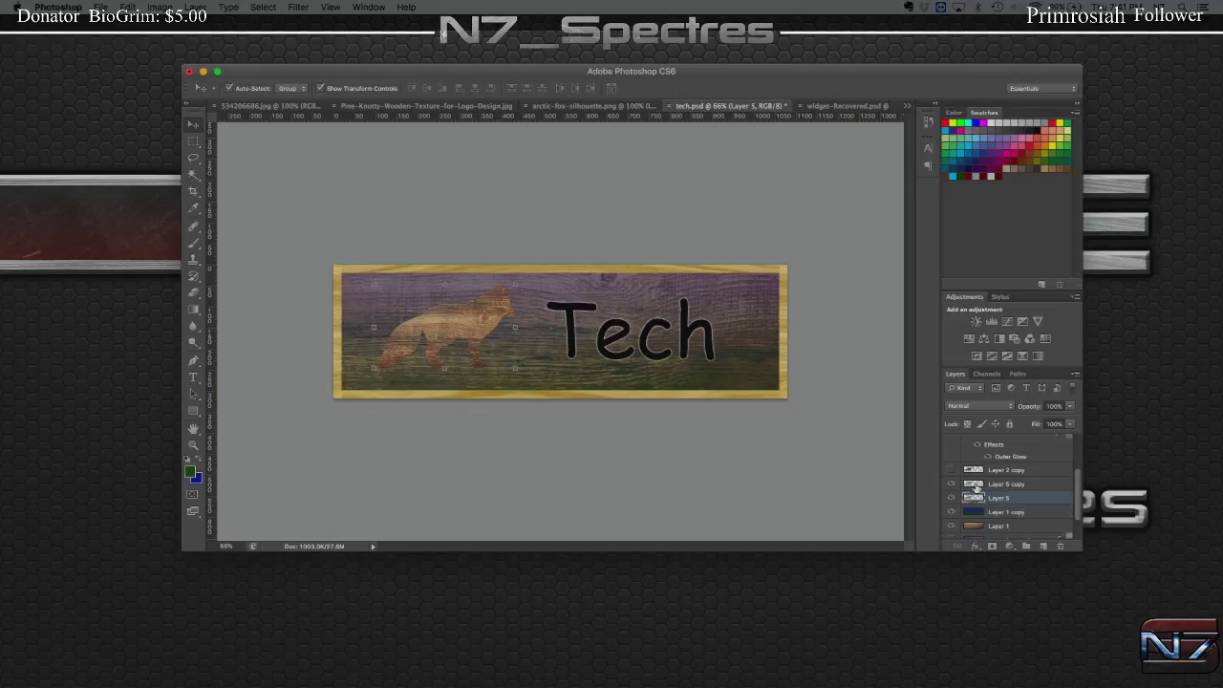
pyautogui.click(976, 484)
pyautogui.hotkey('ctrl', 'e')
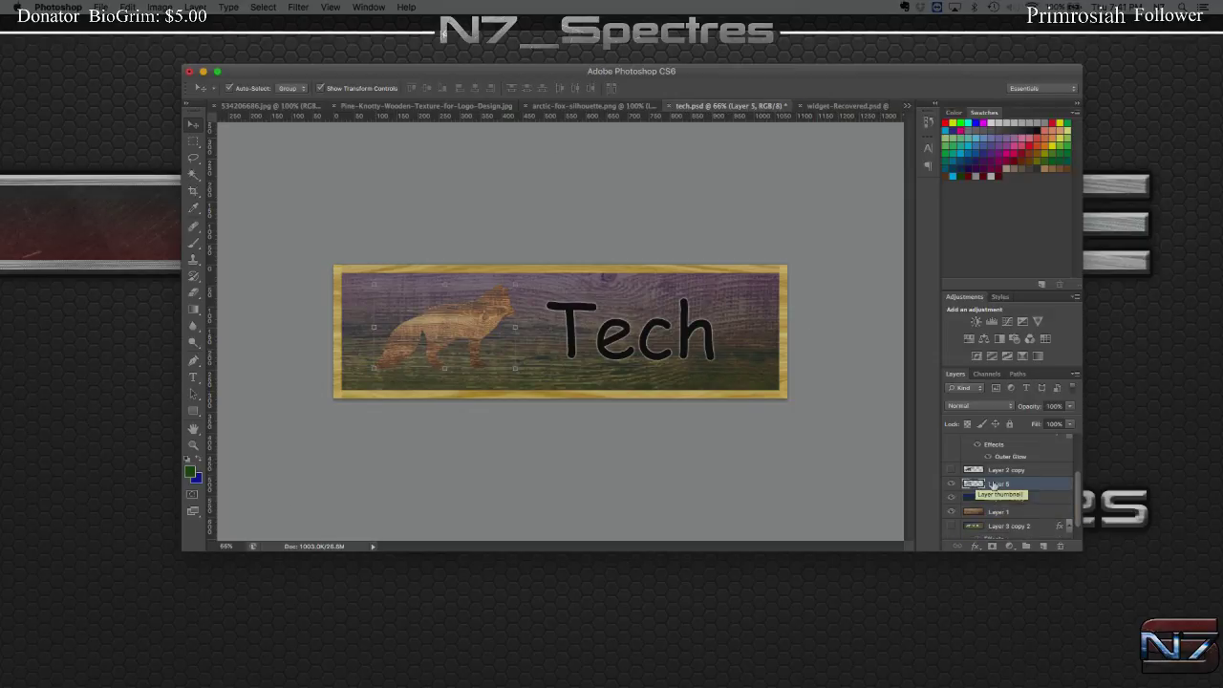
pyautogui.click(951, 469)
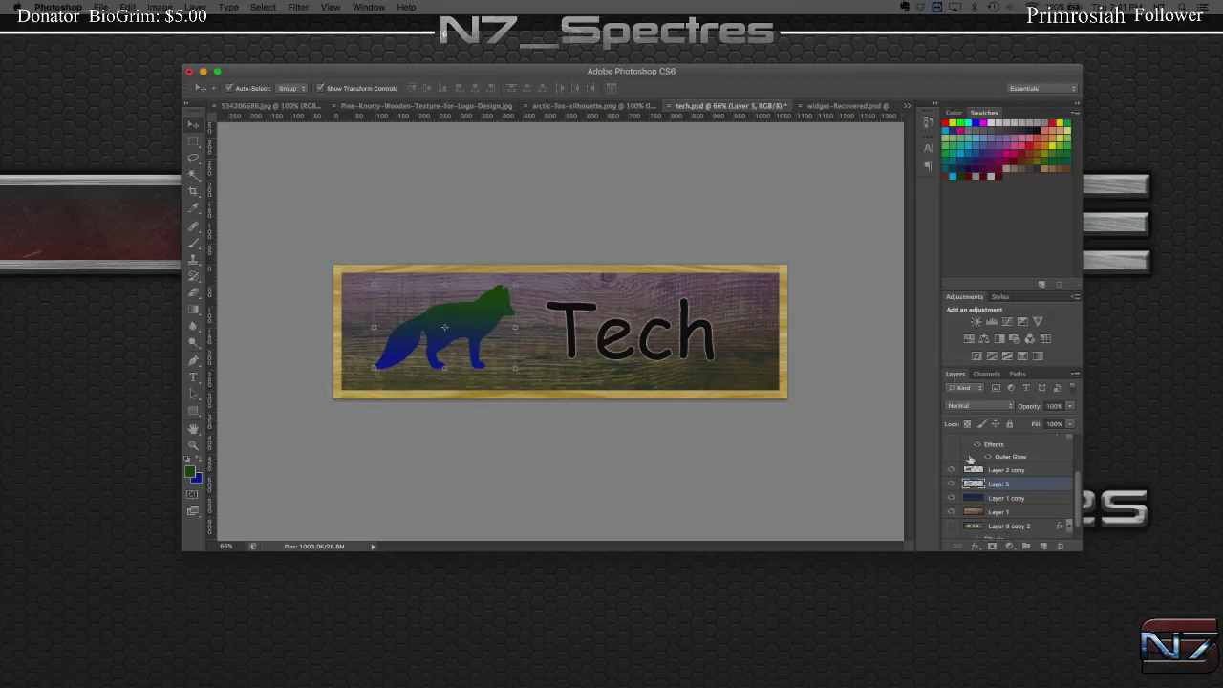
# Set Layer 2 copy to about 41% opacity and drag a blue-to-green gradient bottom-to-top over the banner.
pyautogui.moveTo(1071, 406)
pyautogui.mouseDown()
pyautogui.moveTo(1027, 424)
pyautogui.moveTo(1074, 418)
pyautogui.mouseUp()
pyautogui.click(1011, 470)
pyautogui.click(1070, 409)
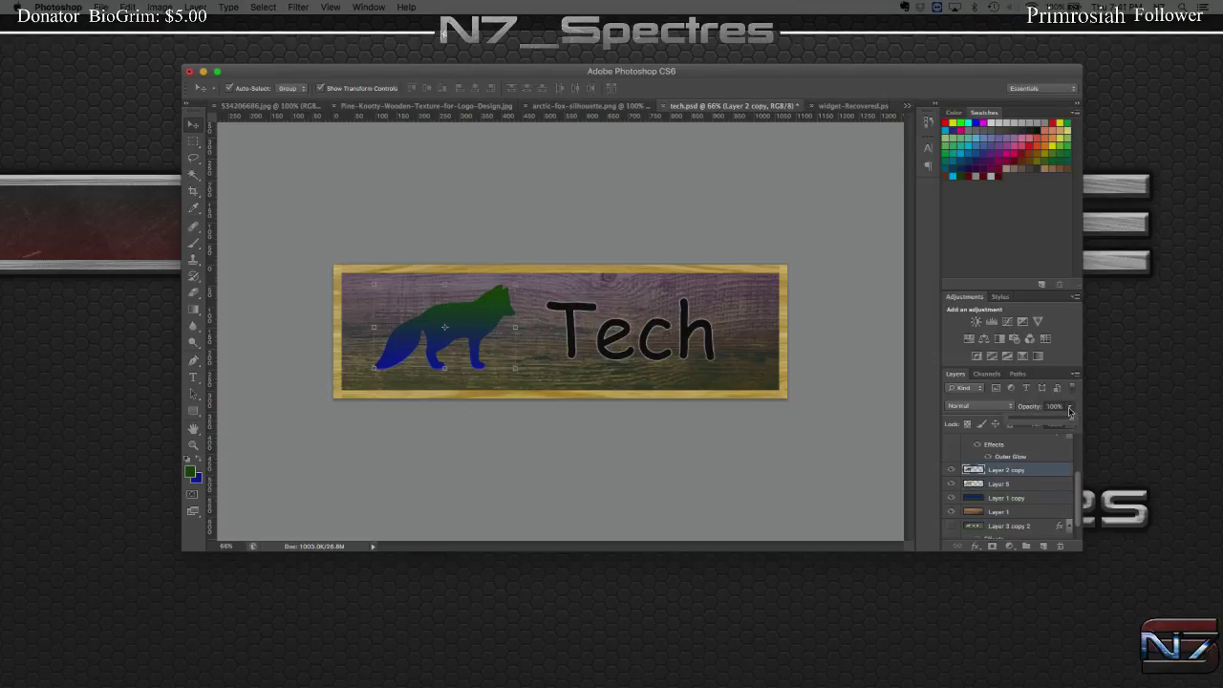
pyautogui.moveTo(1070, 409); pyautogui.dragTo(1034, 425)
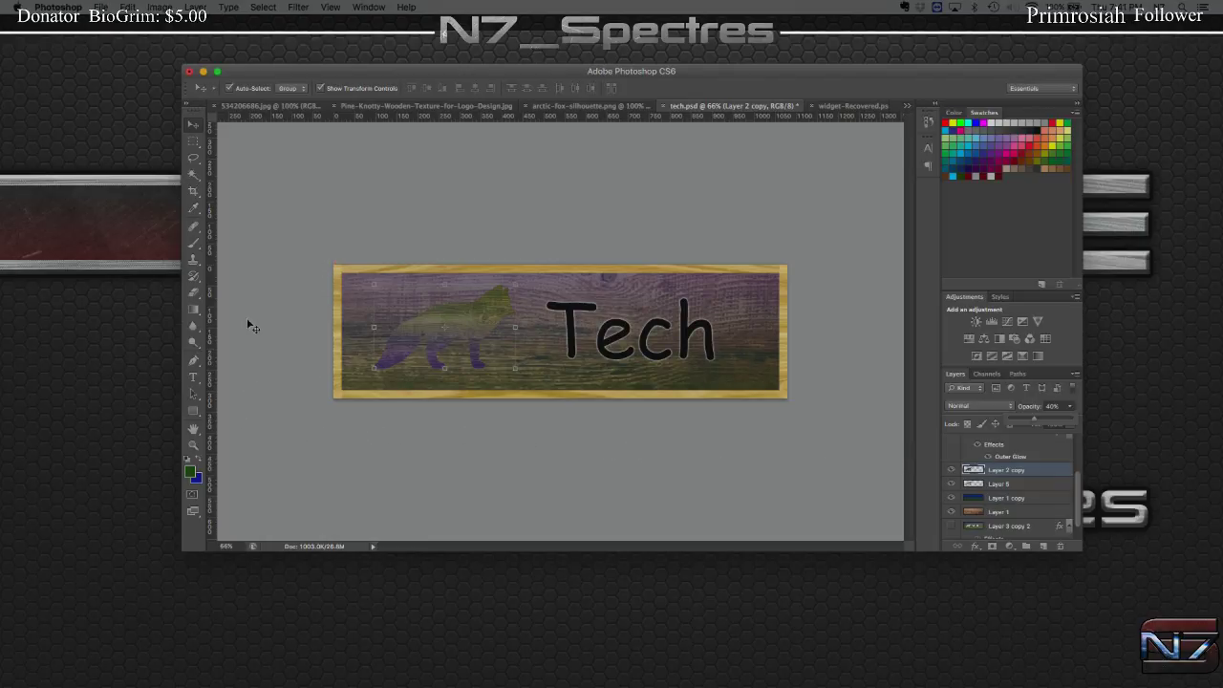
pyautogui.click(193, 308)
pyautogui.moveTo(442, 406); pyautogui.dragTo(446, 286)
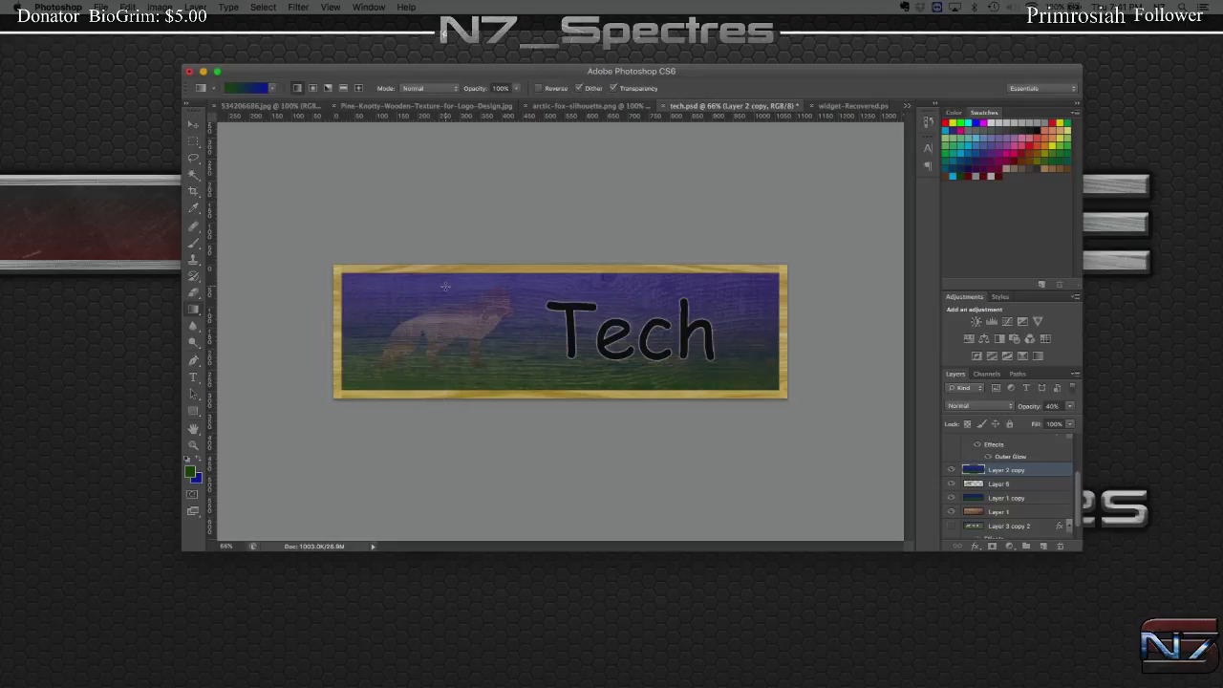
# Undo the banner-wide gradient, fill only the fox selection with purple-to-green, then deselect.
pyautogui.hotkey('ctrl', 'z')
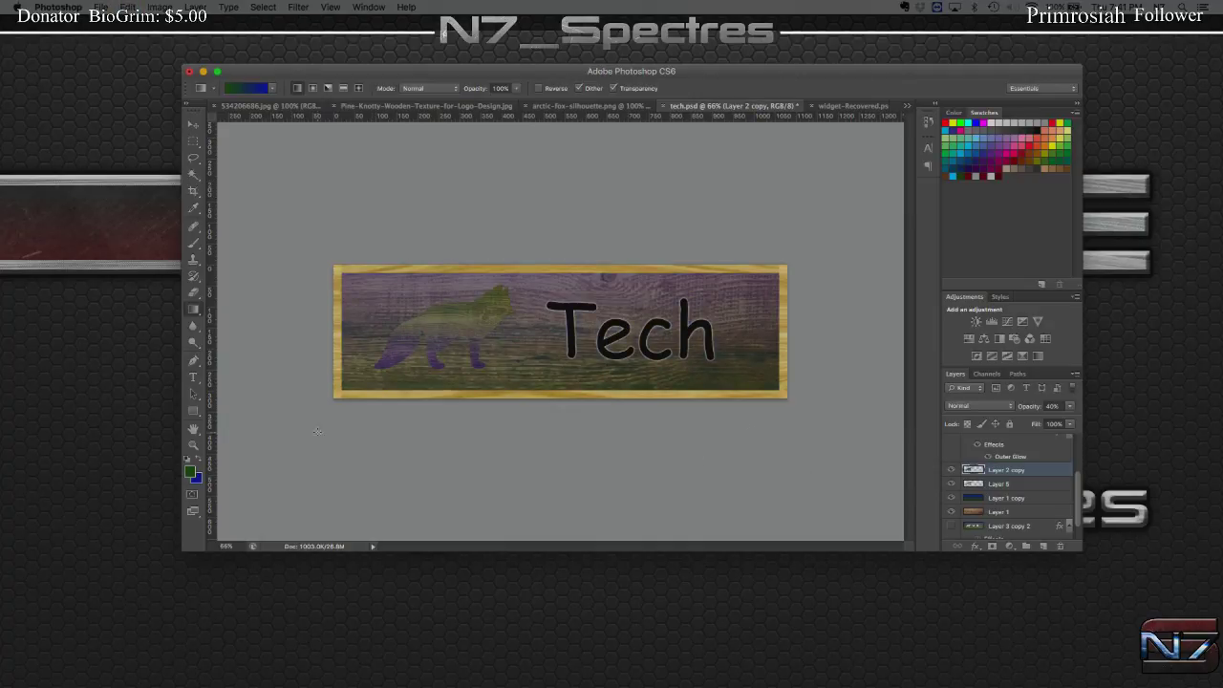
pyautogui.keyDown('ctrl'); pyautogui.click(981, 472); pyautogui.keyUp('ctrl')
pyautogui.moveTo(456, 284); pyautogui.dragTo(455, 284)
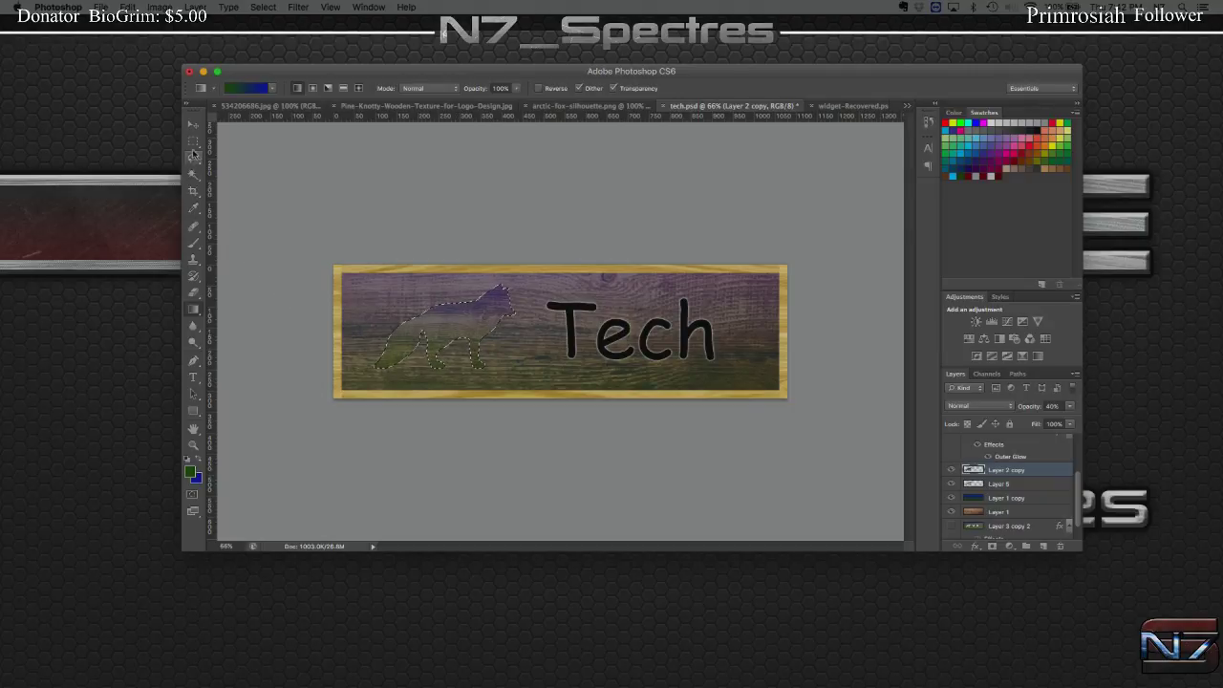
pyautogui.press('l')
pyautogui.hotkey('ctrl', 'd')
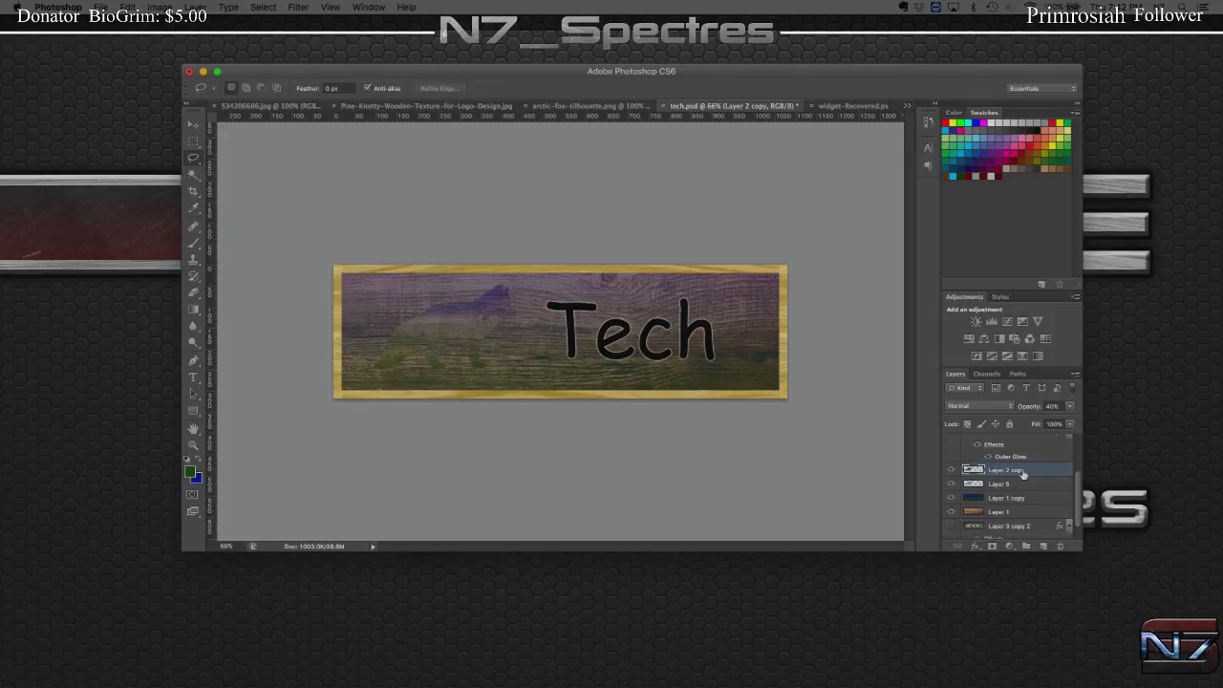
# Raise Layer 2 copy's opacity, trying about 53% before settling near 81%.
pyautogui.click(1069, 406)
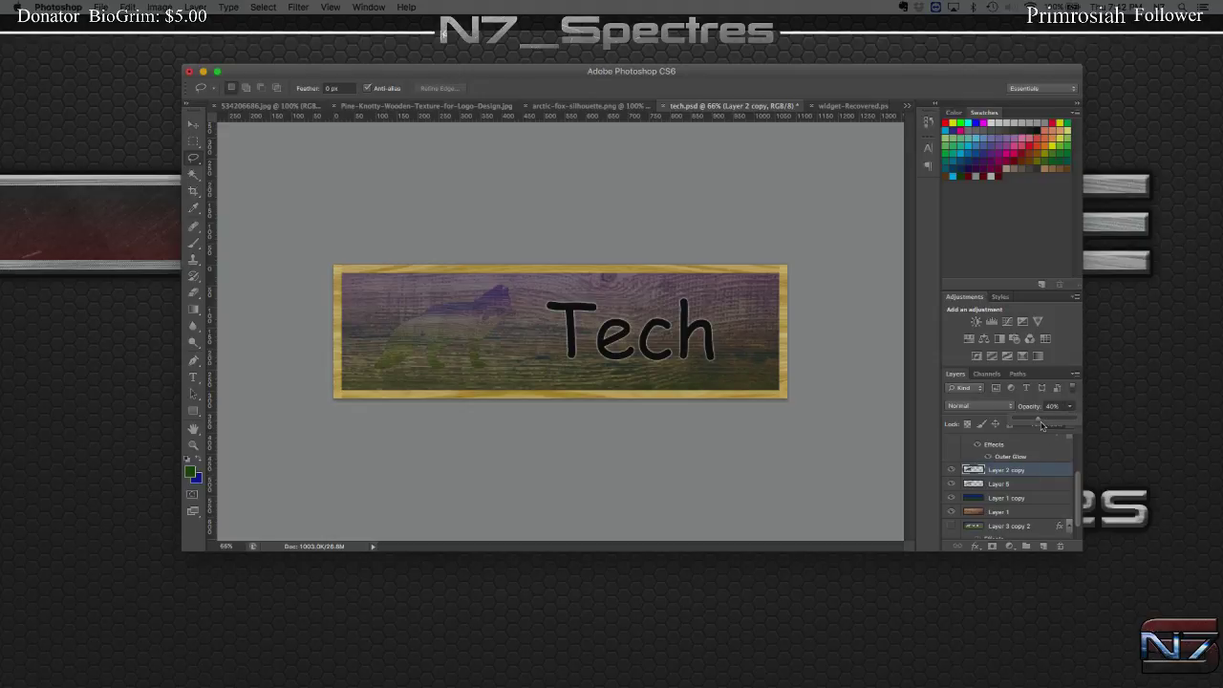
pyautogui.moveTo(1041, 426); pyautogui.dragTo(1039, 427)
pyautogui.click(814, 105)
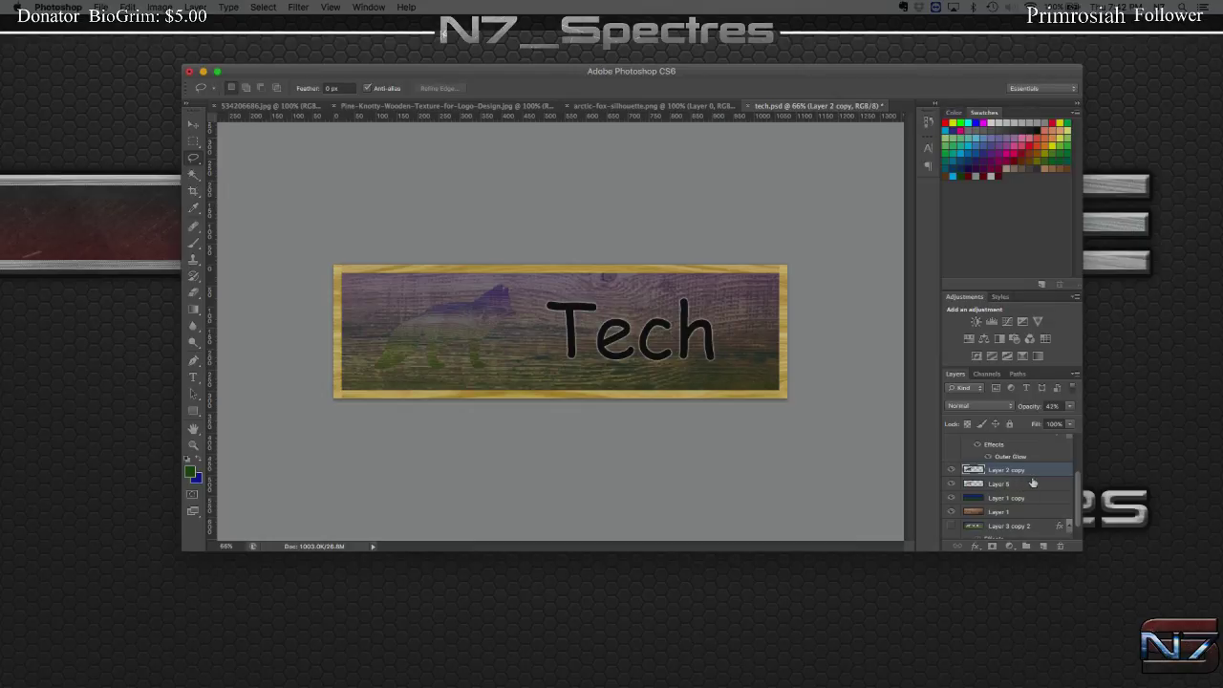
pyautogui.click(1069, 407)
pyautogui.click(1048, 420)
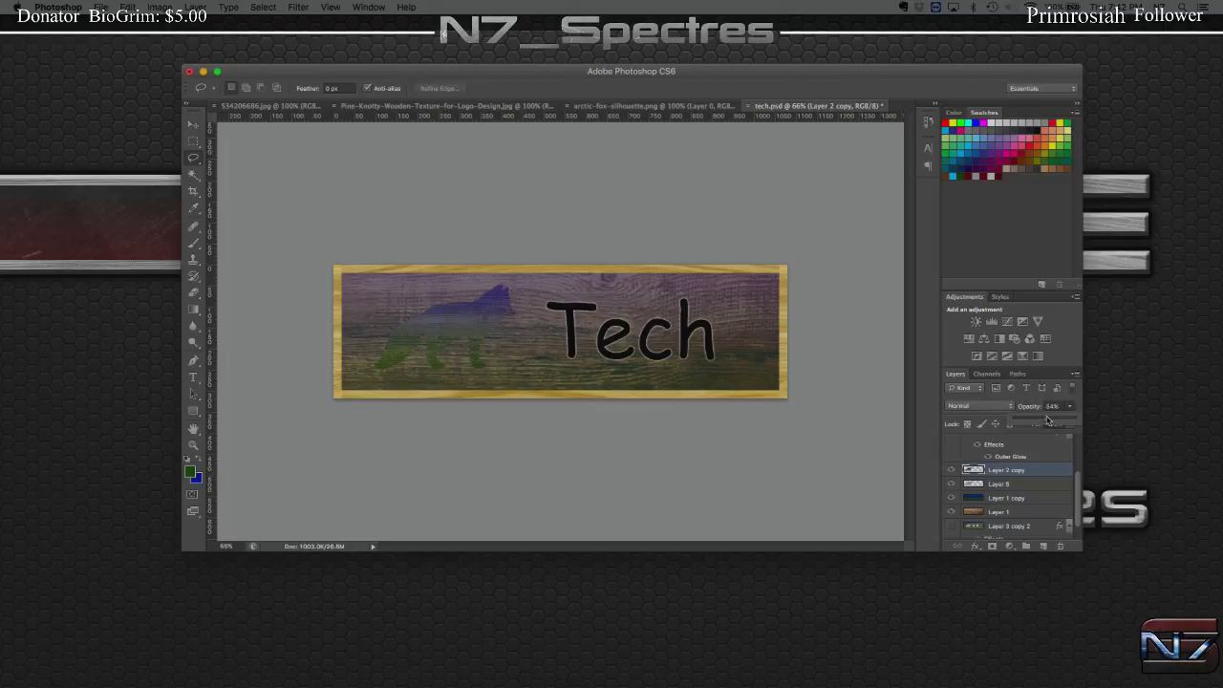
pyautogui.moveTo(1049, 421); pyautogui.dragTo(1044, 420)
# Copy the Layer 5 fox selection onto a new Layer 6 and toggle its visibility to compare.
pyautogui.click(977, 485)
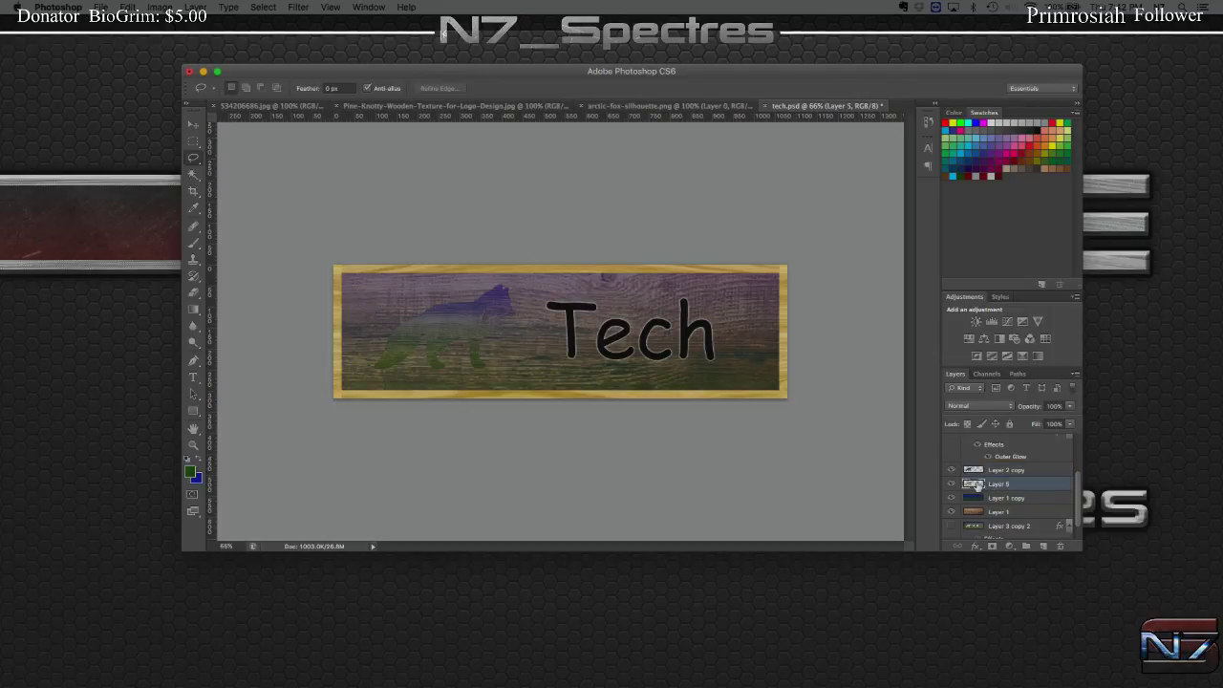
pyautogui.press('super+j')
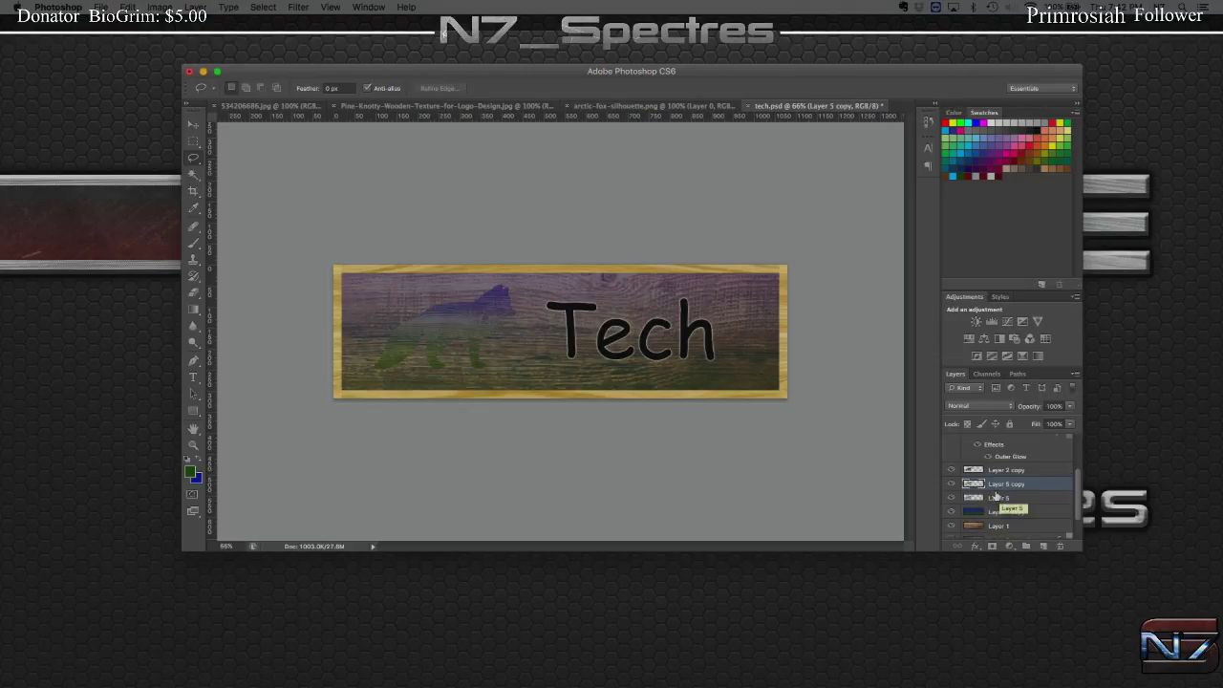
pyautogui.press('super+z')
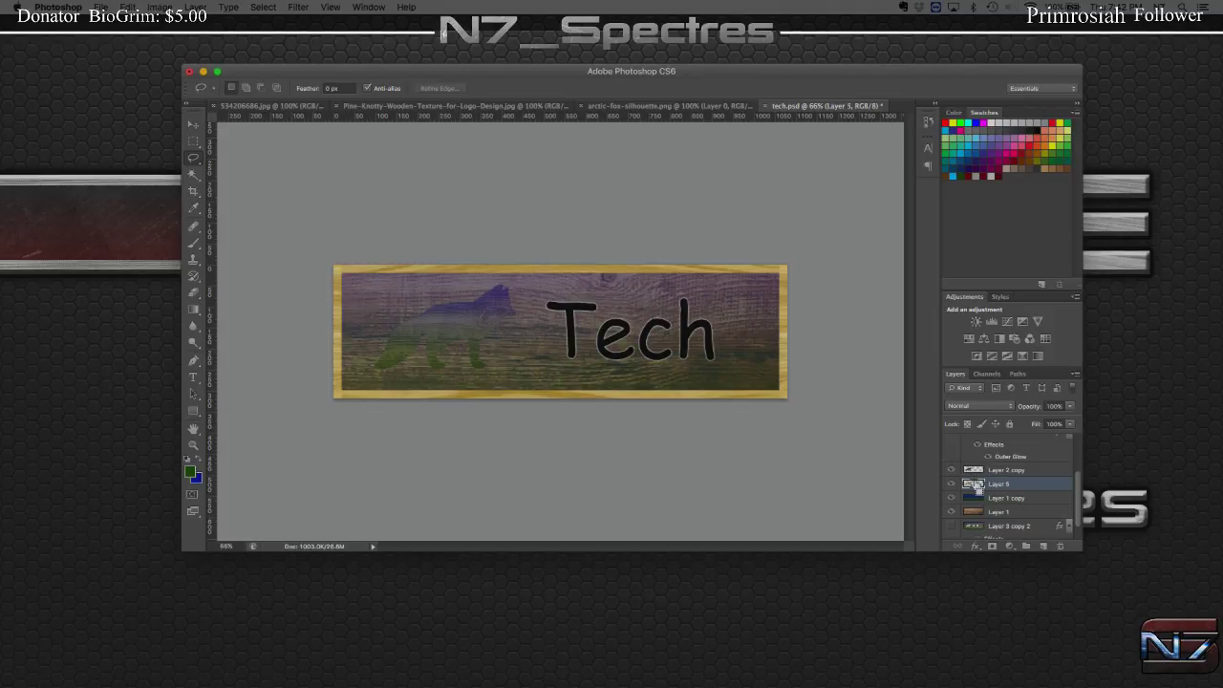
pyautogui.keyDown('super'); pyautogui.click(976, 484); pyautogui.keyUp('super')
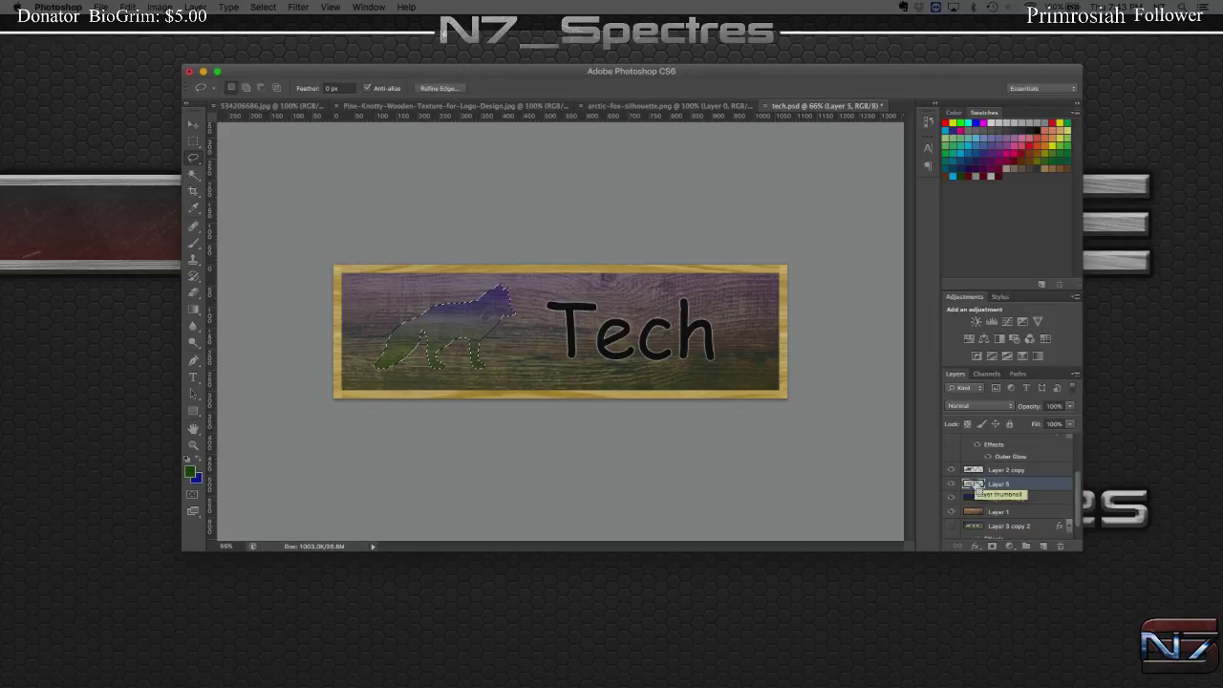
pyautogui.press('super+j')
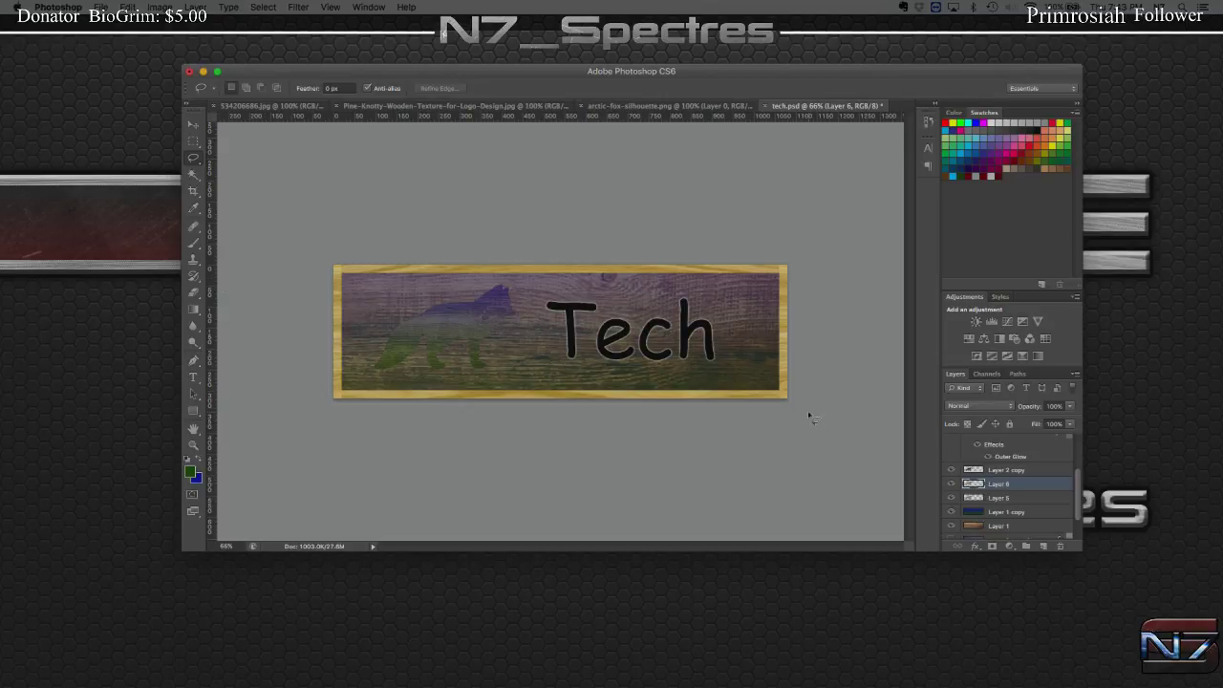
pyautogui.click(952, 485)
pyautogui.click(952, 484)
pyautogui.click(952, 484)
pyautogui.click(952, 484)
# Delete Layer 6 and bring up the File > Open dialog.
pyautogui.click(1060, 546)
pyautogui.click(721, 239)
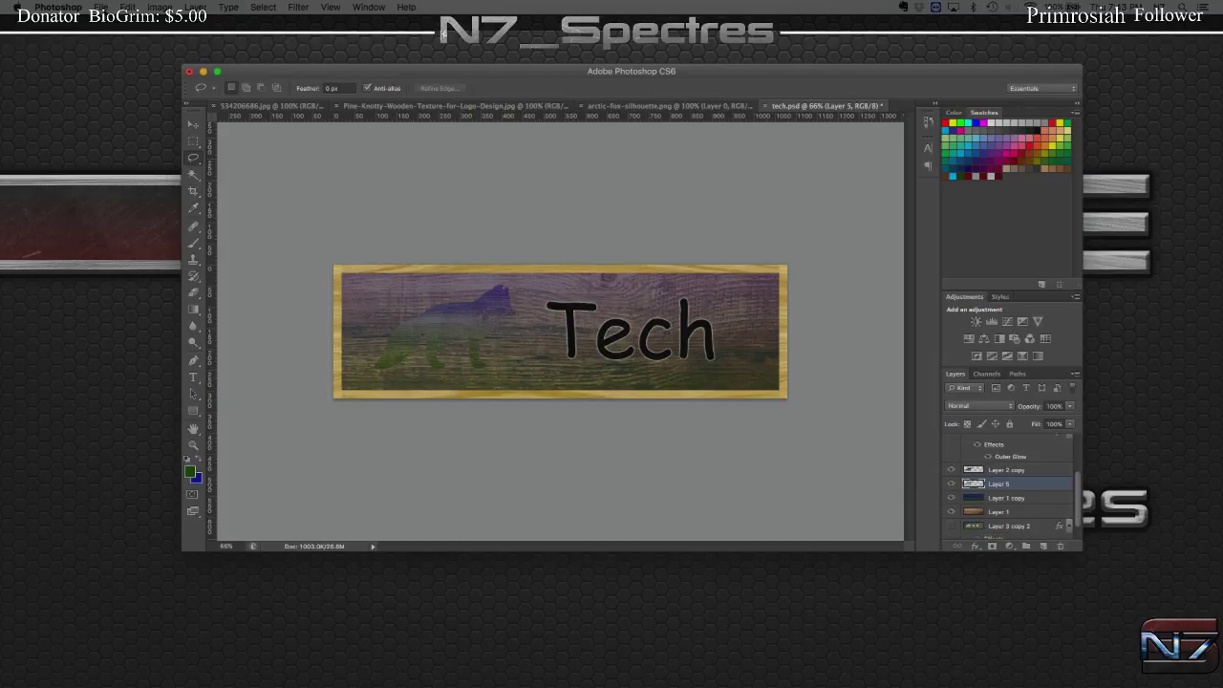
pyautogui.click(101, 8)
pyautogui.click(116, 35)
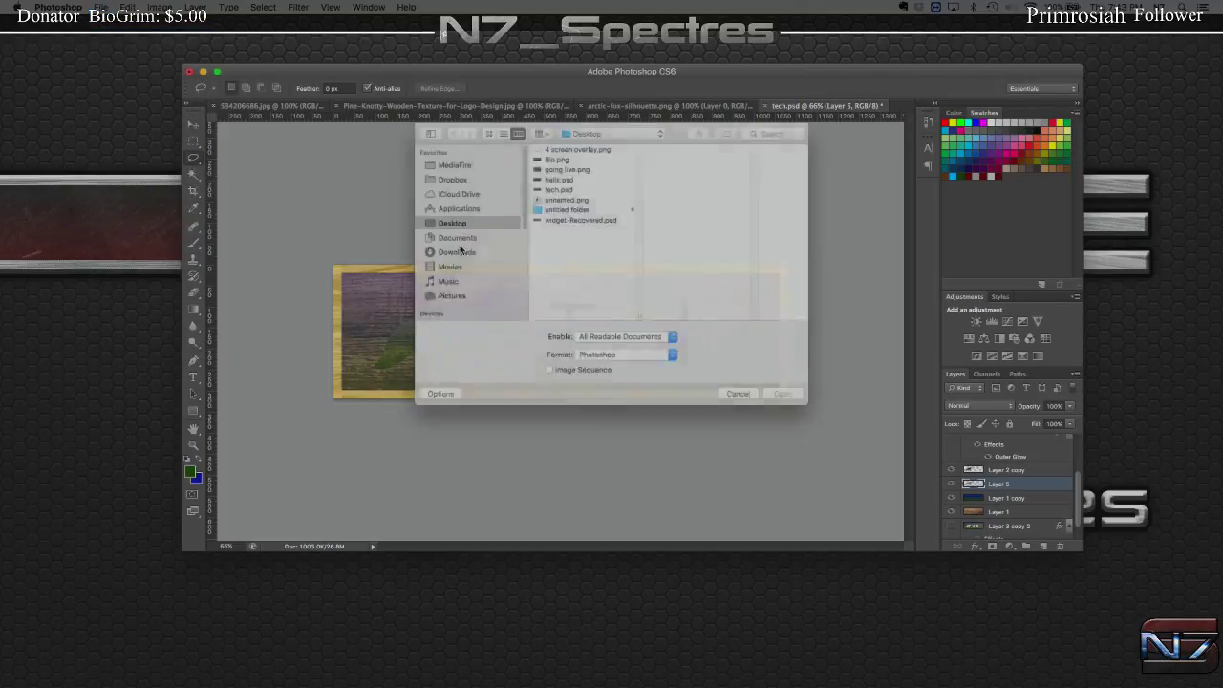
# Open widget-Recovered.psd and set its Media banner view to 66% zoom.
pyautogui.click(578, 214)
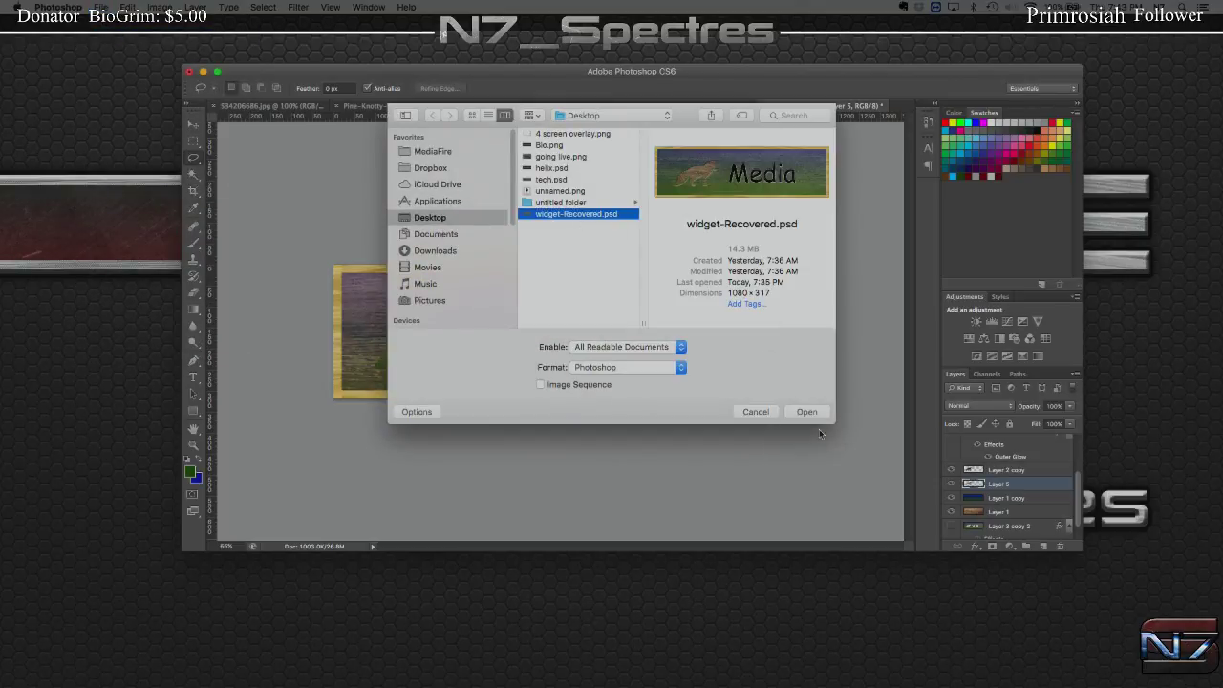
pyautogui.click(807, 412)
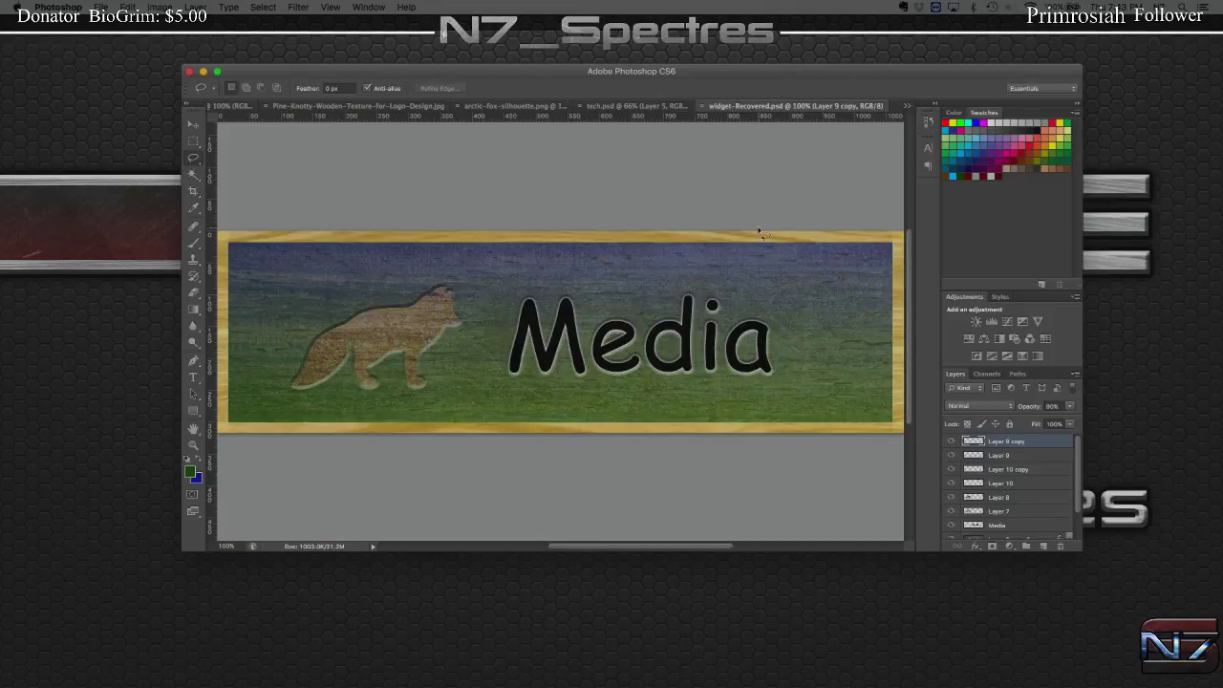
pyautogui.click(636, 107)
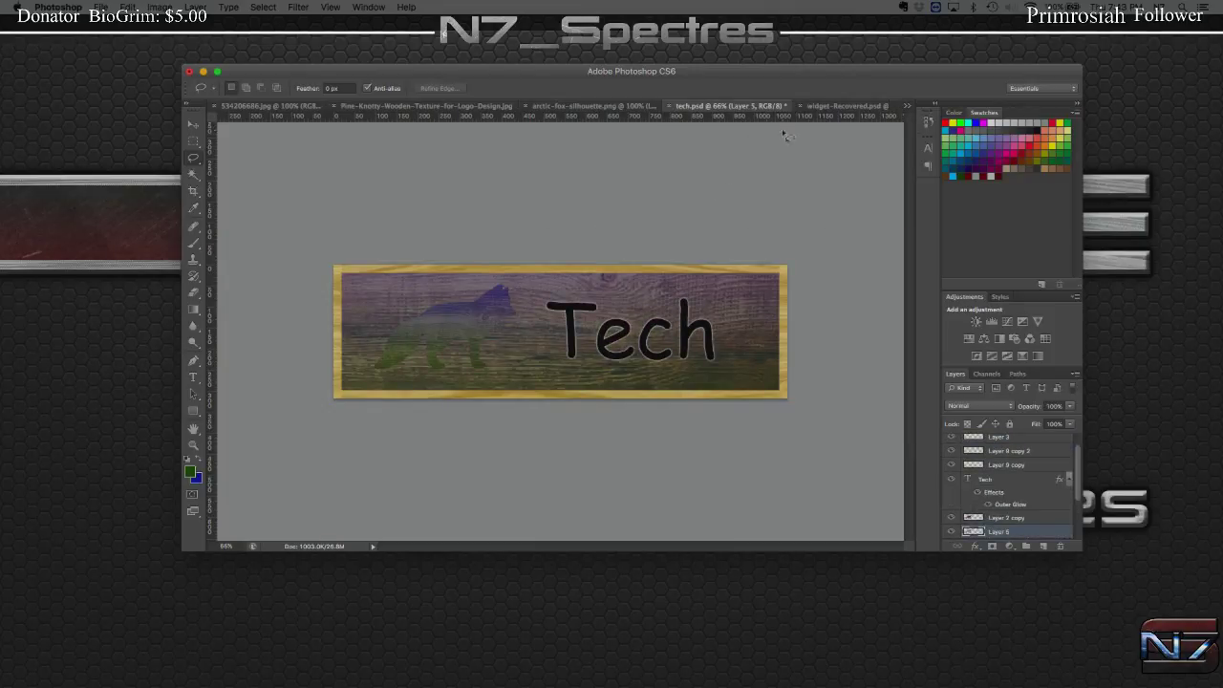
pyautogui.click(820, 109)
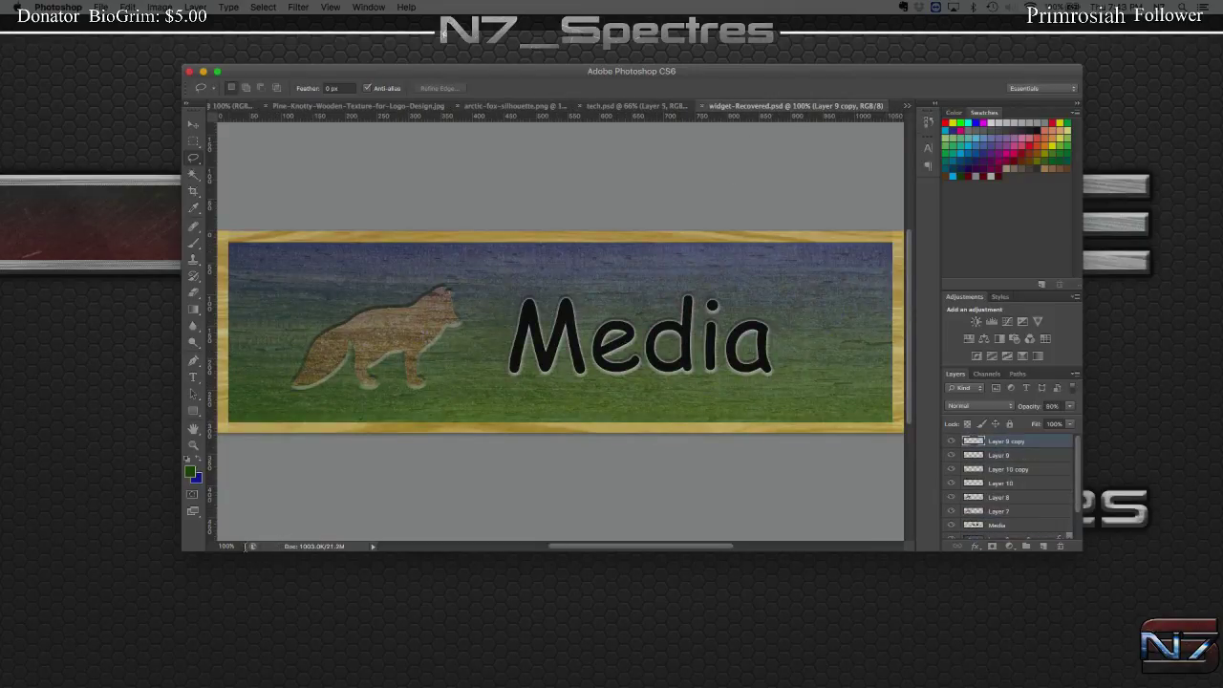
pyautogui.click(230, 545)
pyautogui.write('66')
pyautogui.press('Return')
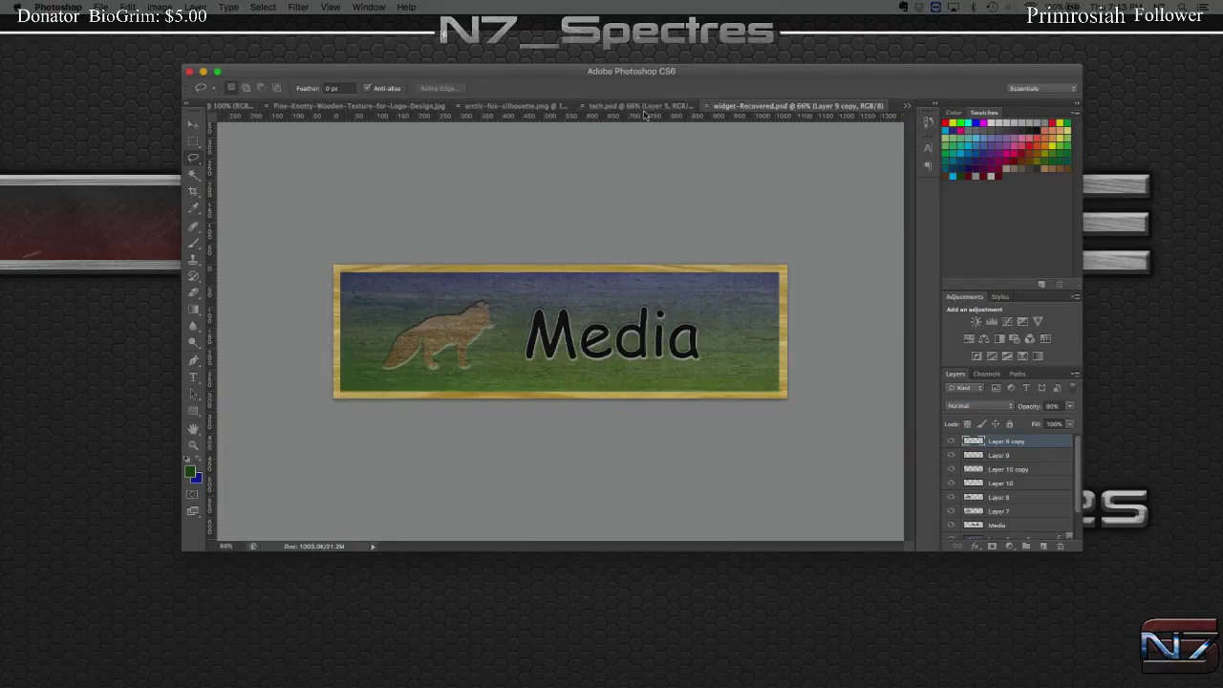
# Return to the tech.psd Tech sign document.
pyautogui.click(644, 106)
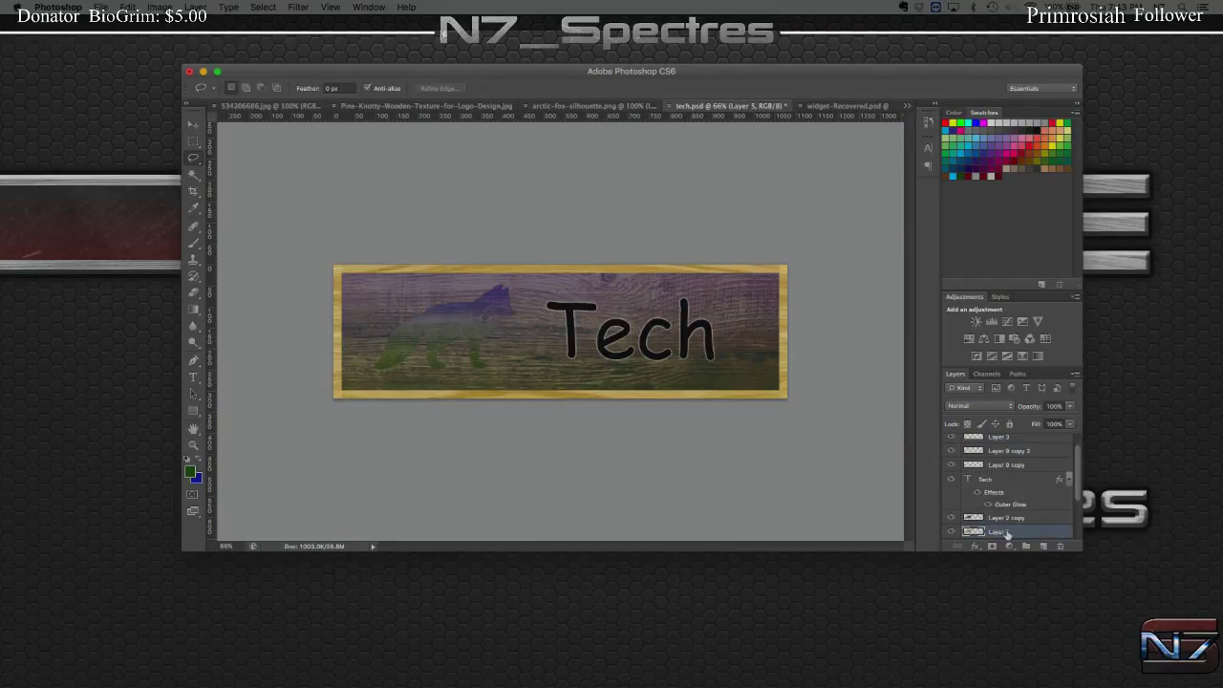
pyautogui.scroll(-1, 1024, 511)
pyautogui.scroll(-3, 1024, 512)
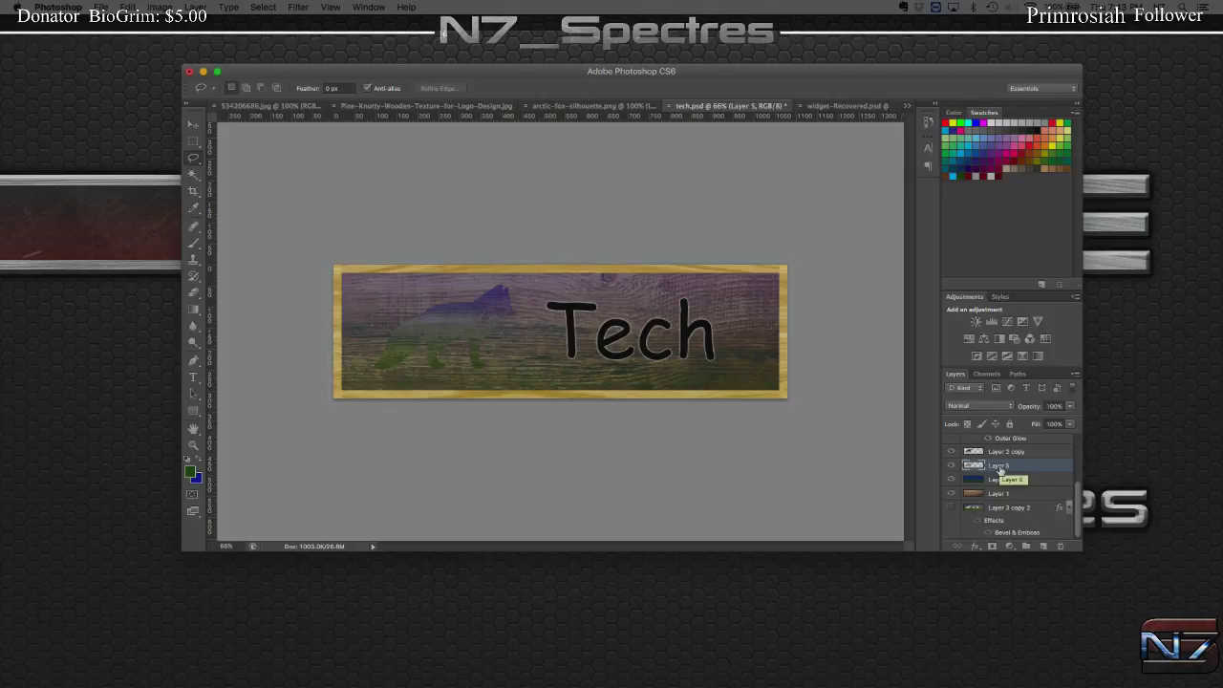
# Select Layer 1 copy together with Layer 1 and merge them into a single layer.
pyautogui.click(977, 482)
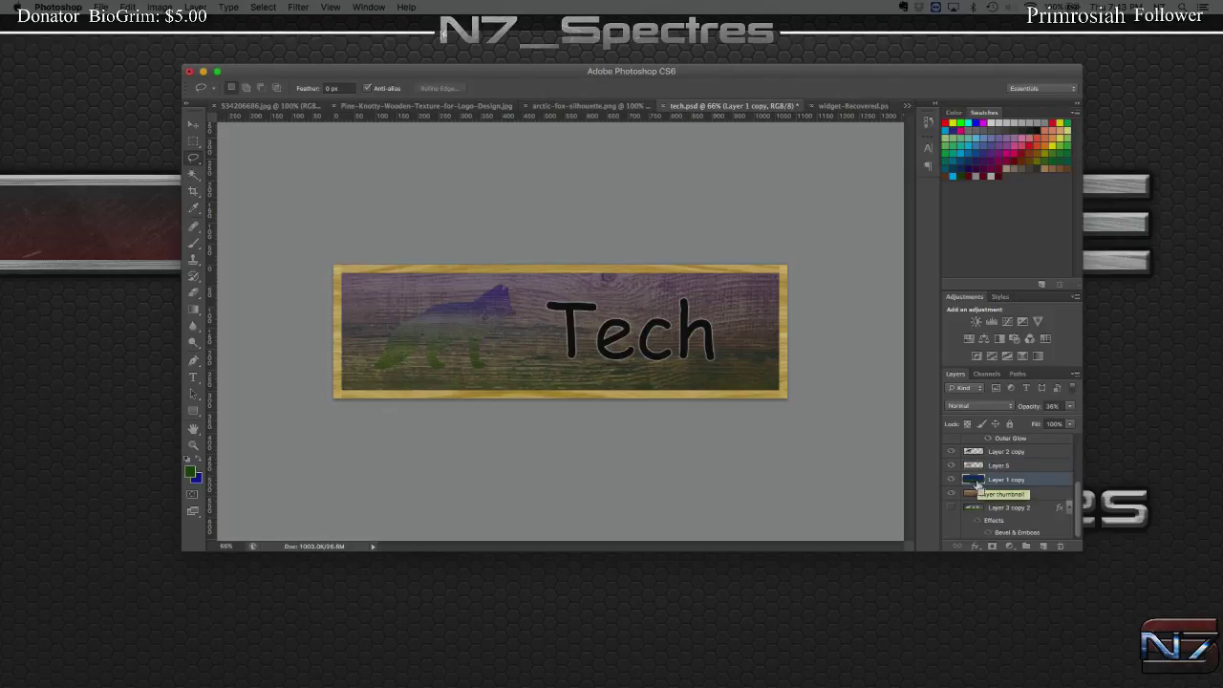
pyautogui.keyDown('super'); pyautogui.click(975, 493); pyautogui.keyUp('super')
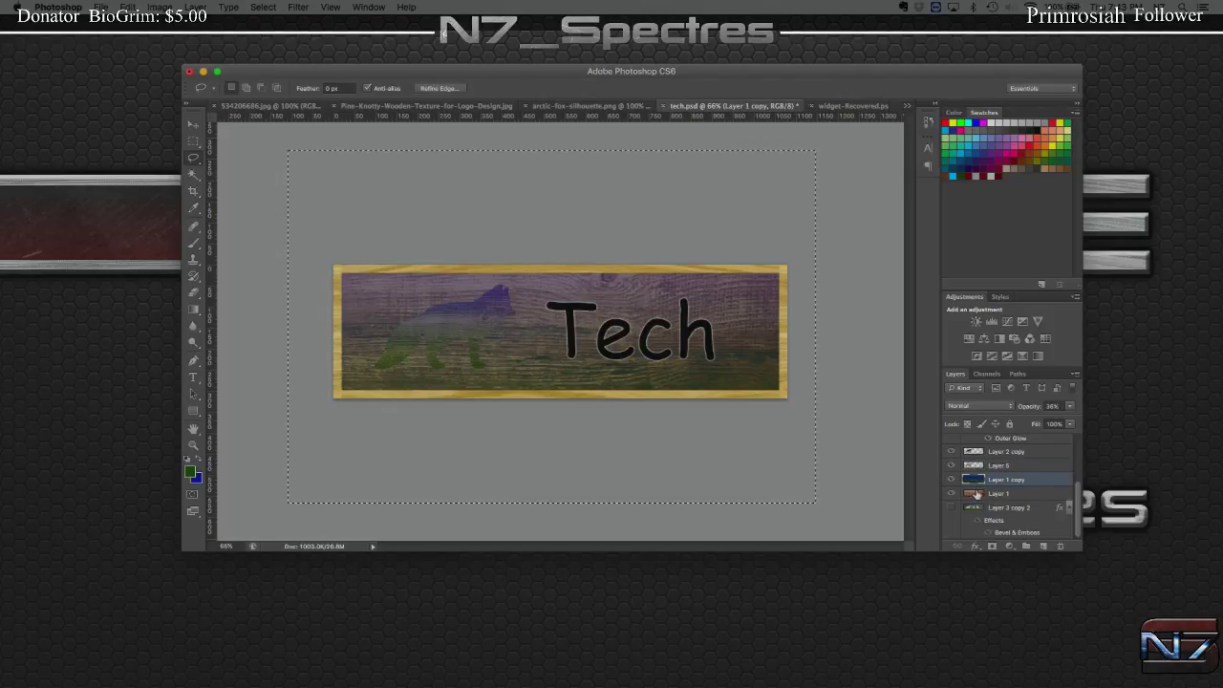
pyautogui.keyDown('shift'); pyautogui.click(1036, 494); pyautogui.keyUp('shift')
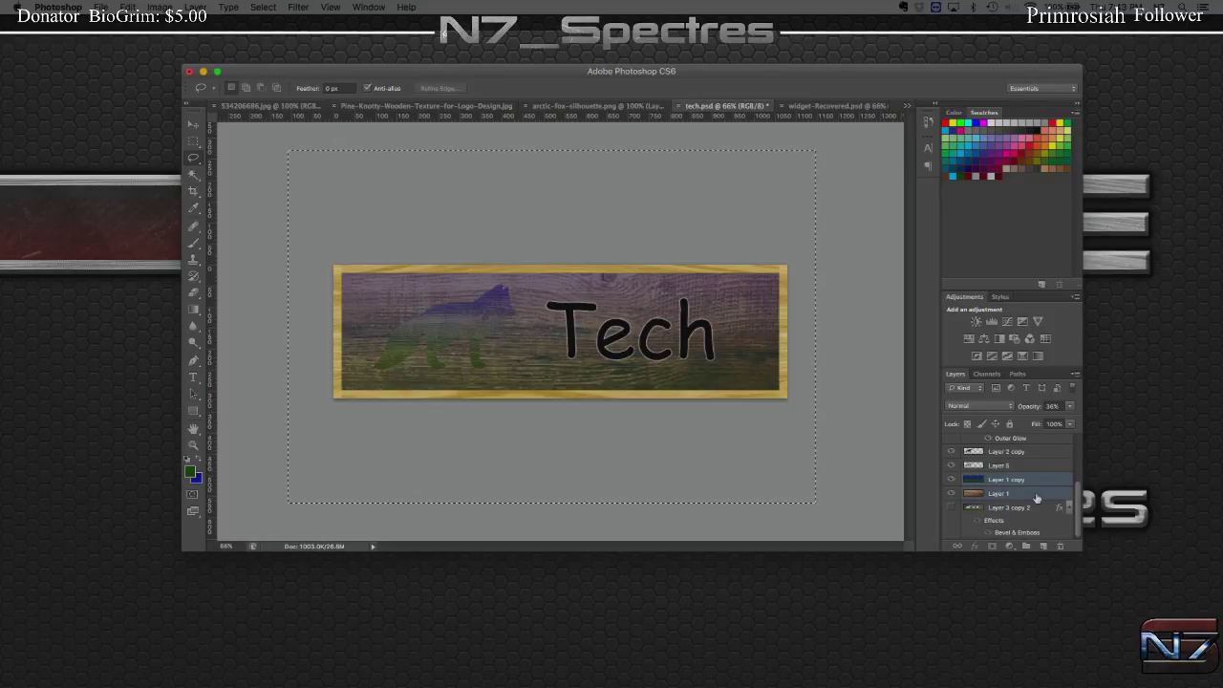
pyautogui.rightClick(1036, 496)
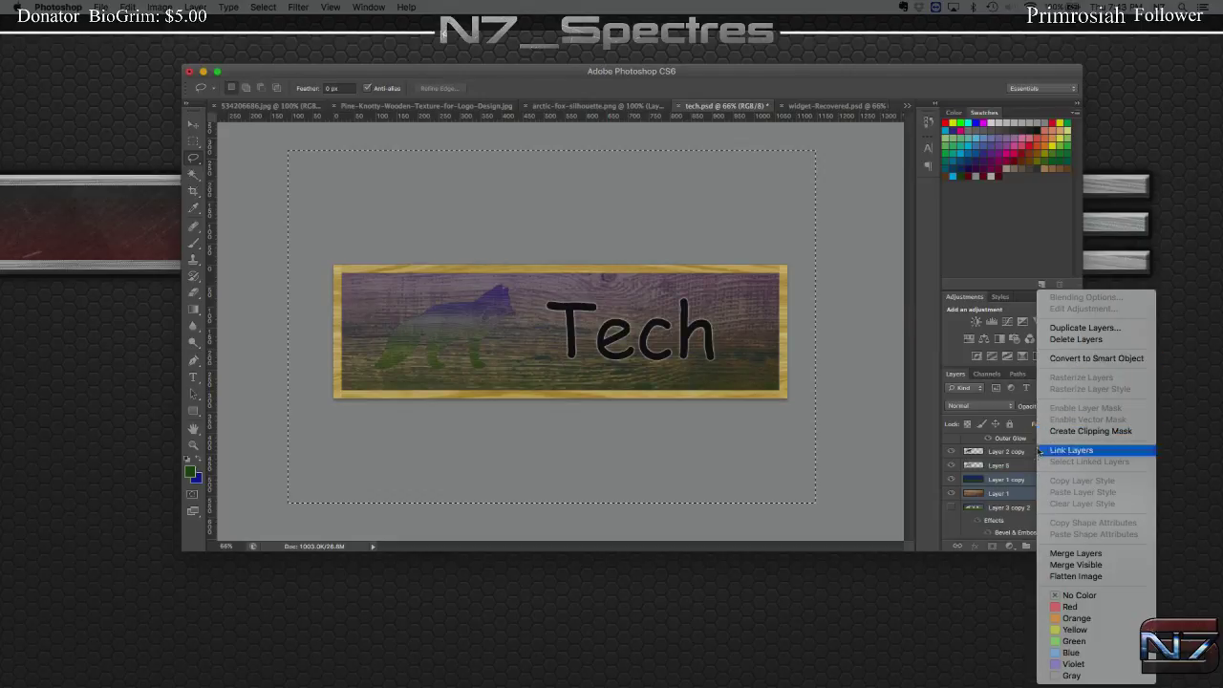
pyautogui.click(1075, 554)
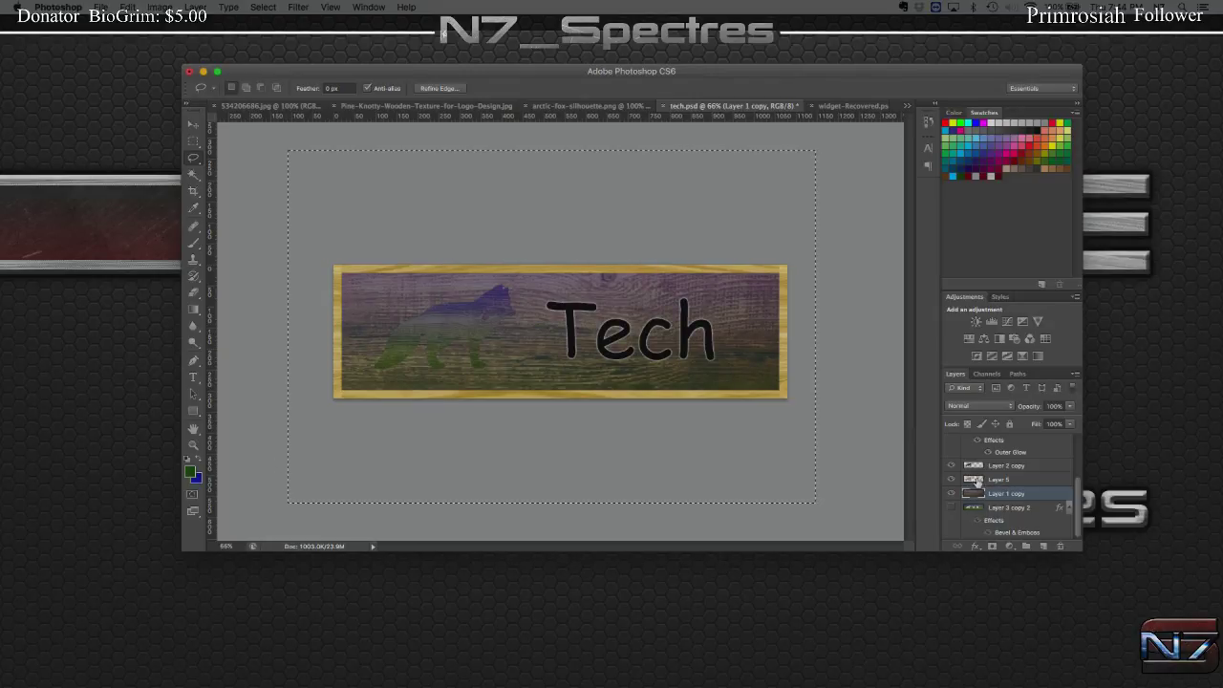
pyautogui.click(975, 482)
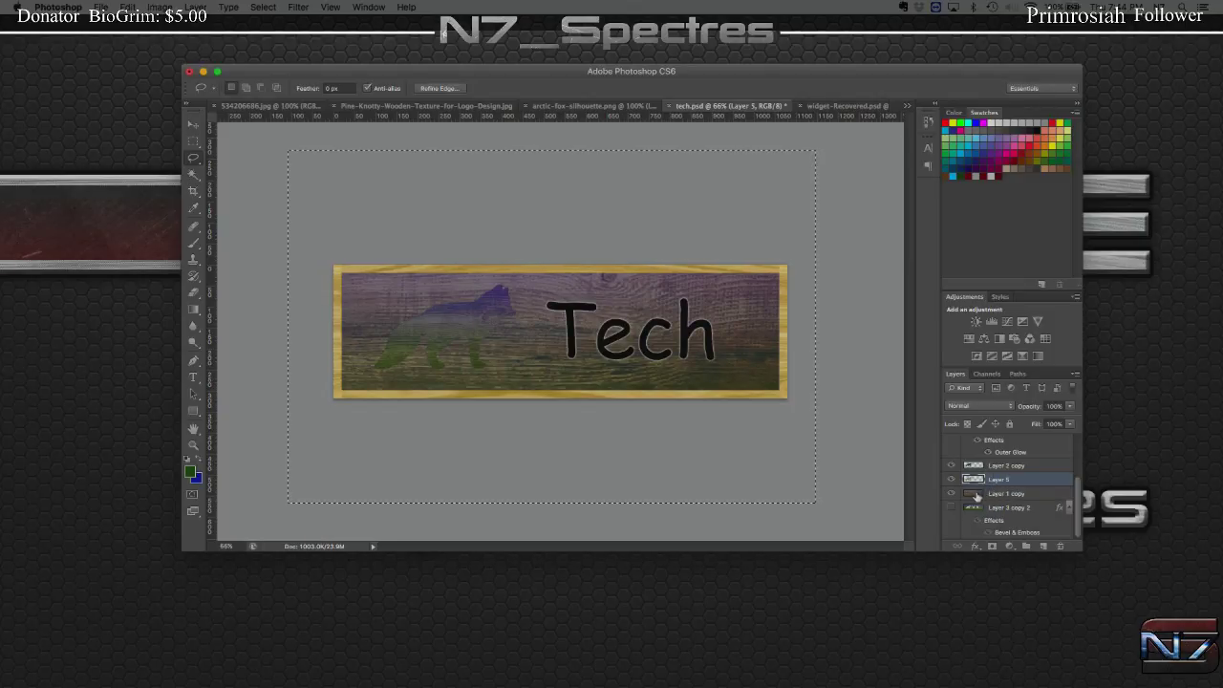
# With Layer 1 copy selected, load the Tech text layer's letter outline as a selection.
pyautogui.click(976, 494)
pyautogui.keyDown('super'); pyautogui.click(975, 494); pyautogui.keyUp('super')
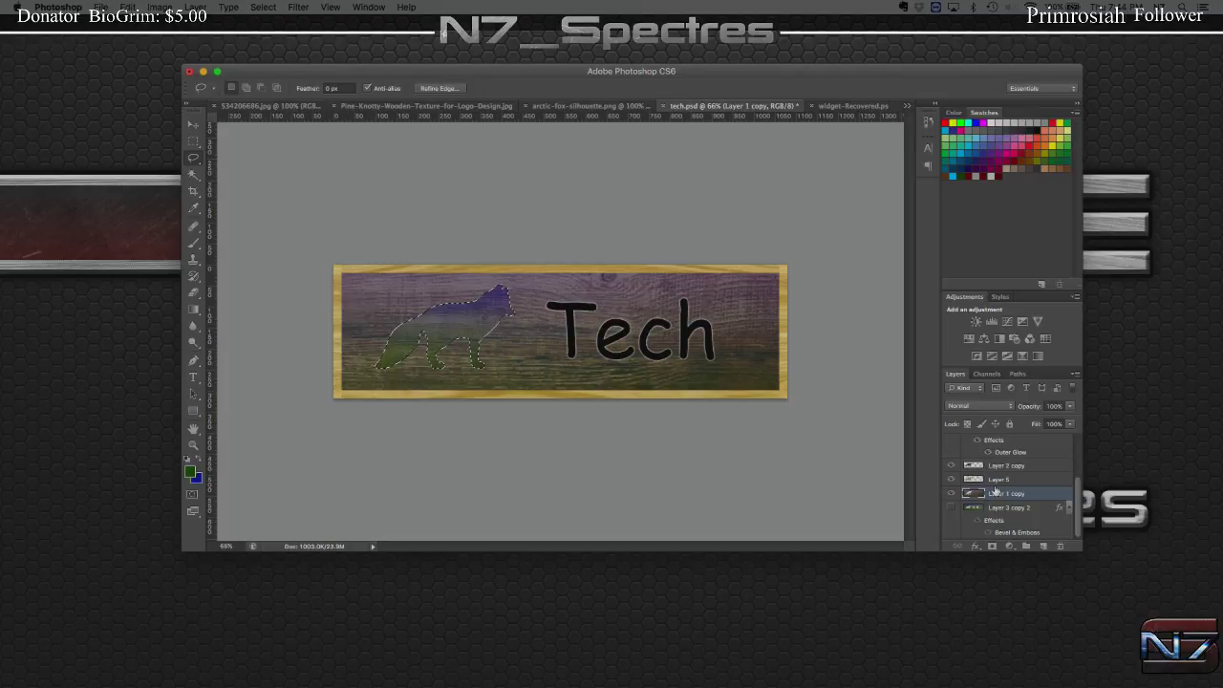
pyautogui.scroll(3, 993, 479)
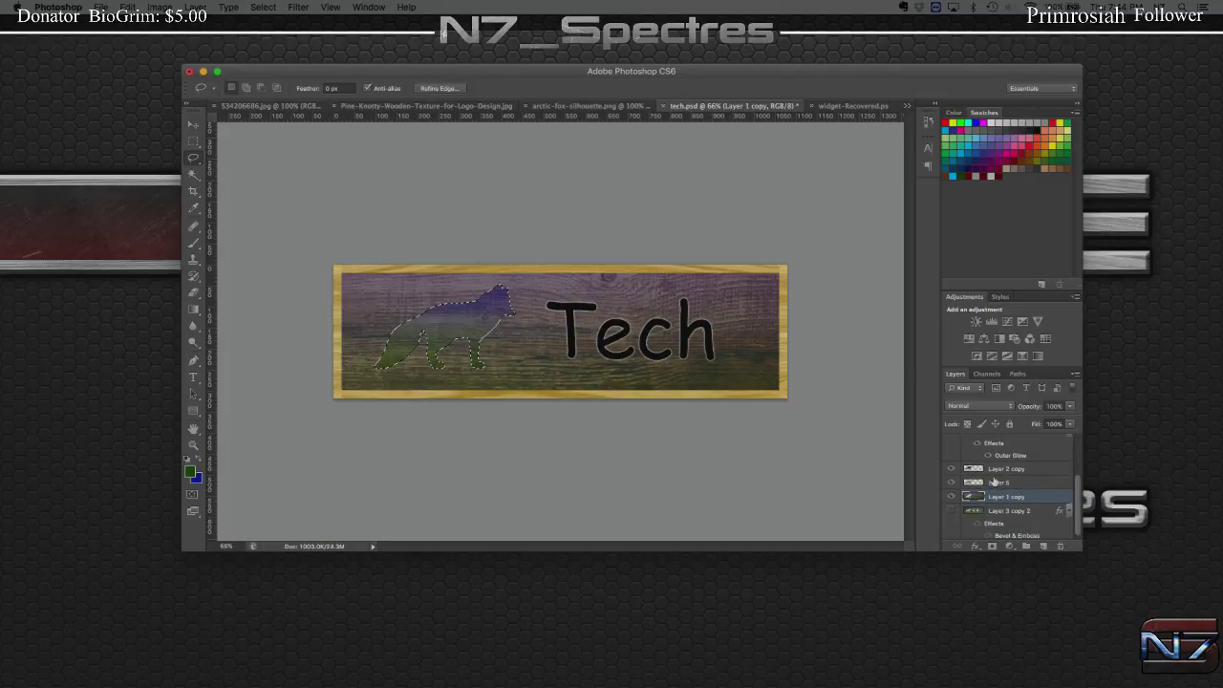
pyautogui.scroll(2, 994, 481)
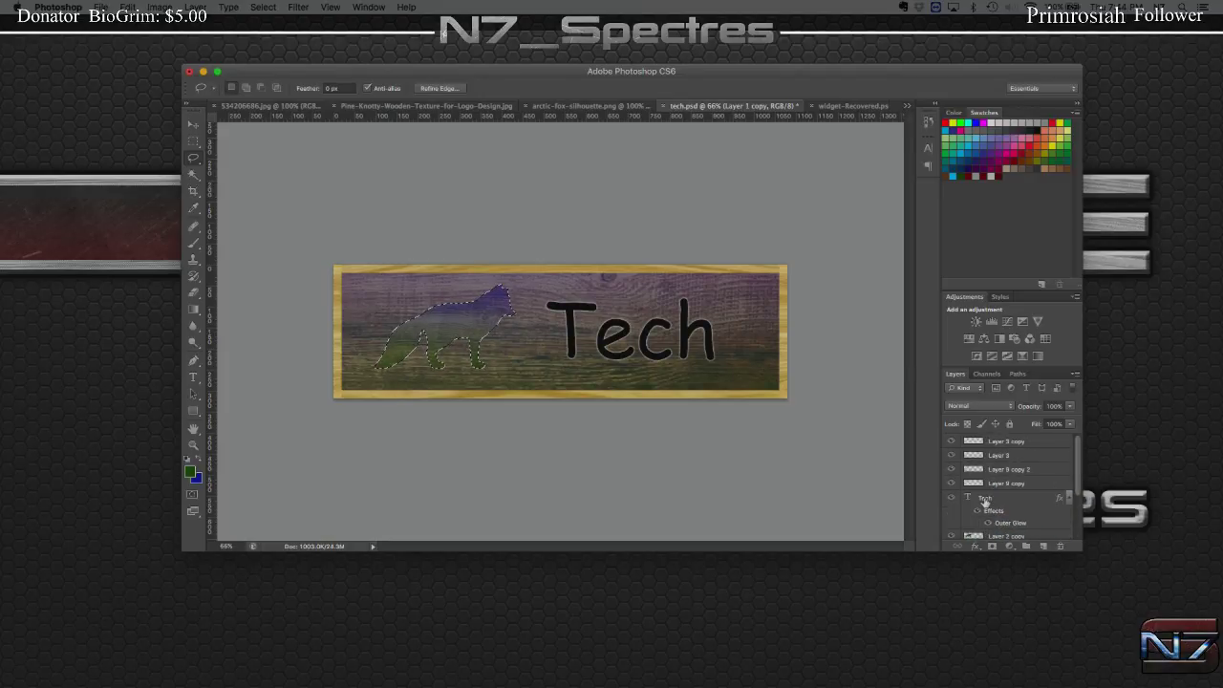
pyautogui.click(985, 498)
pyautogui.scroll(-3, 984, 498)
pyautogui.keyDown('super'); pyautogui.click(994, 518); pyautogui.keyUp('super')
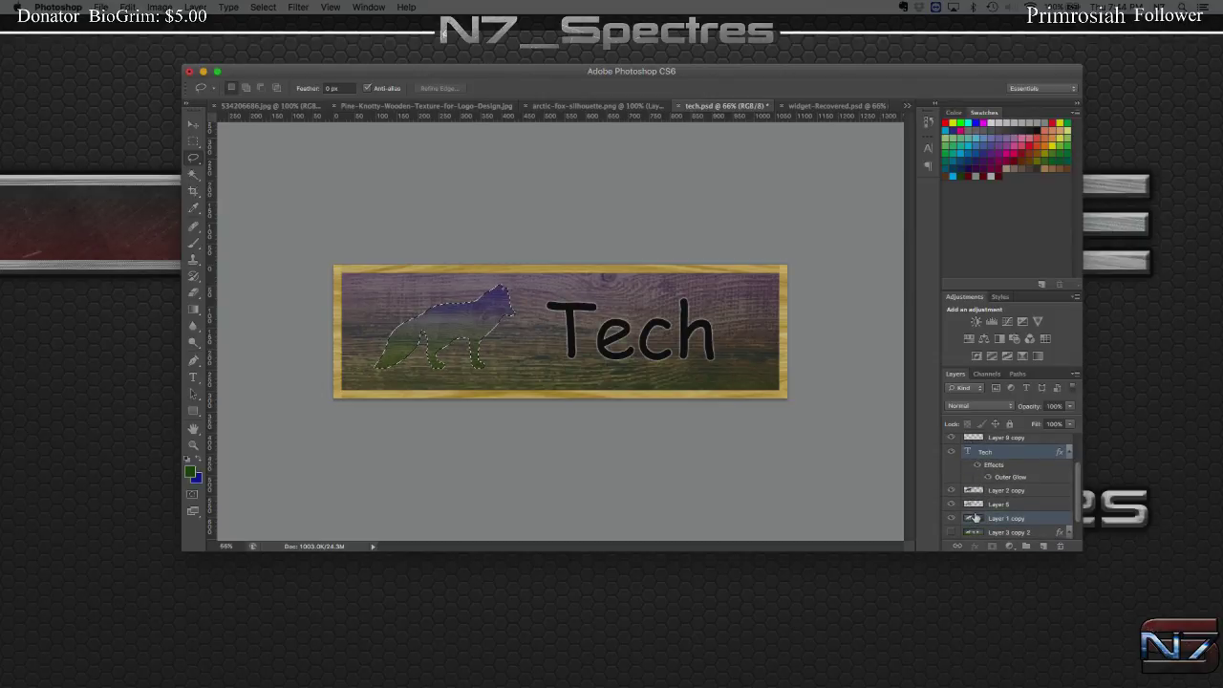
pyautogui.click(973, 518)
pyautogui.keyDown('super'); pyautogui.click(972, 453); pyautogui.keyUp('super')
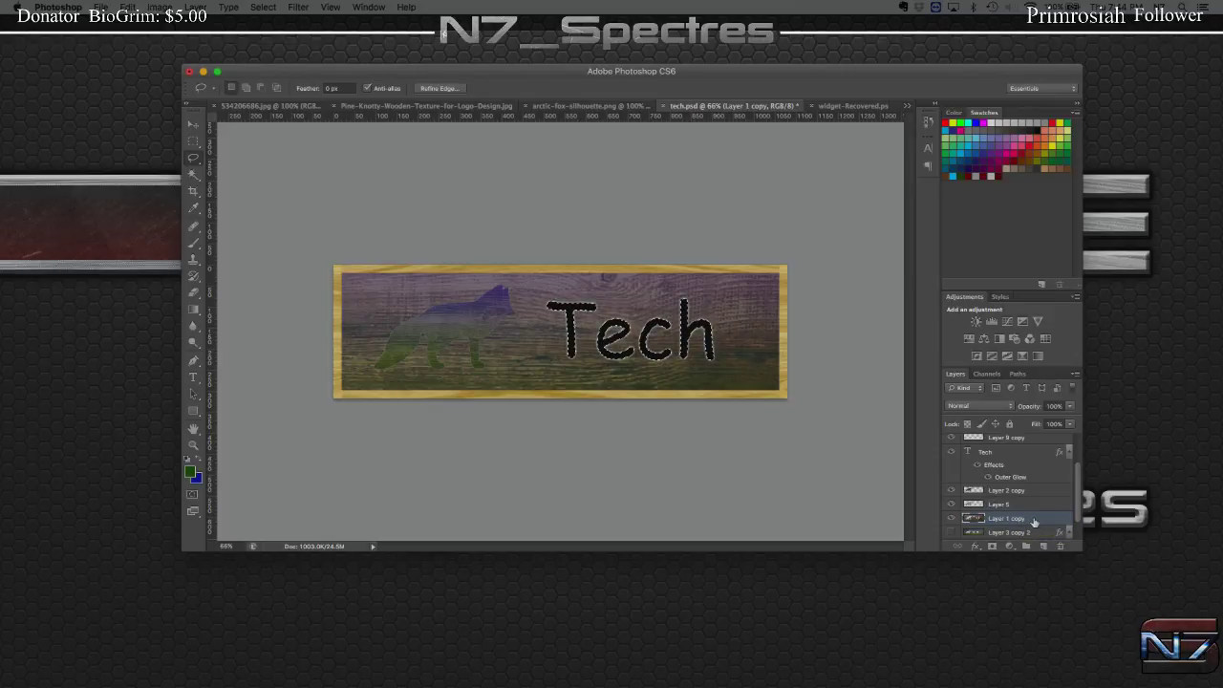
# Try Bevel & Emboss on the fox, undo it, then deselect the lettering with the Lasso tool.
pyautogui.press('space')
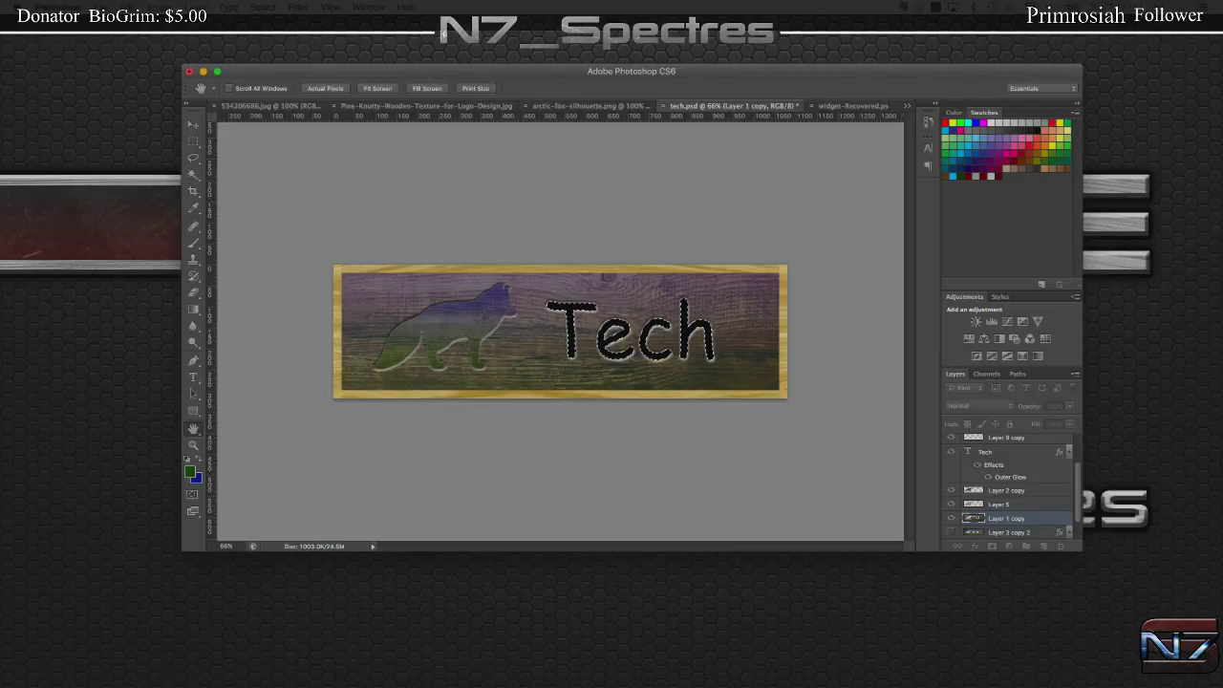
pyautogui.hotkey('ctrl', 'z')
pyautogui.press('l')
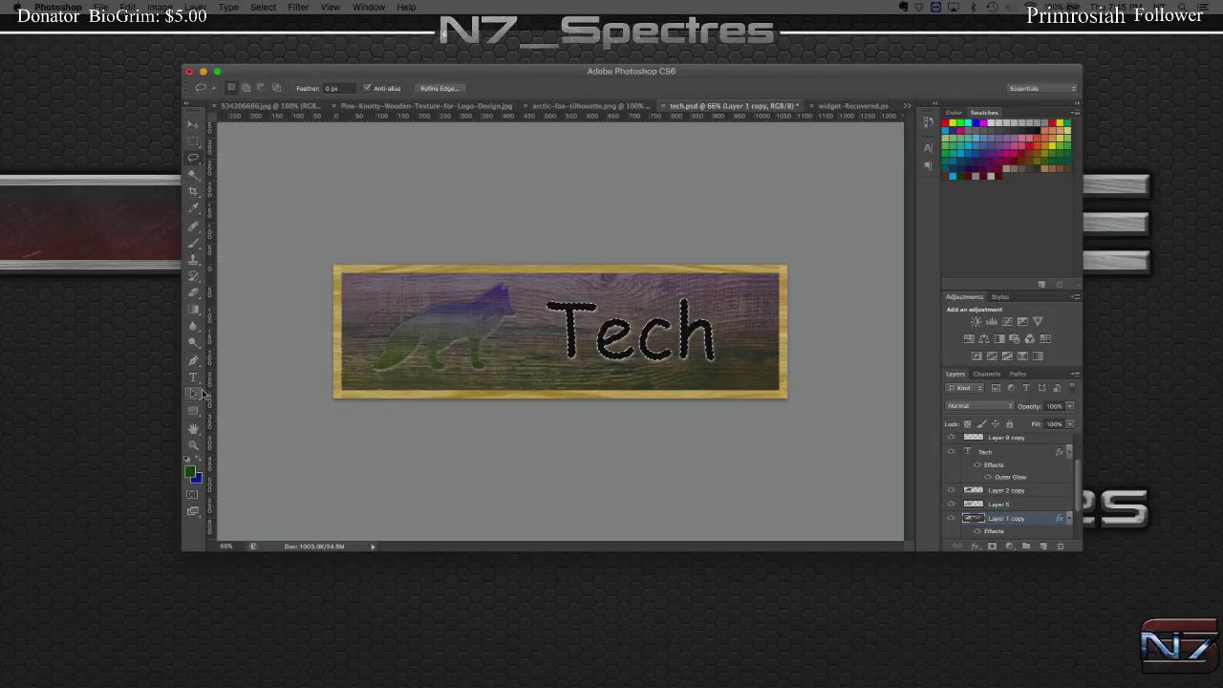
pyautogui.click(297, 175)
# Highlight the word Tech with the Type tool.
pyautogui.click(193, 377)
pyautogui.click(635, 328)
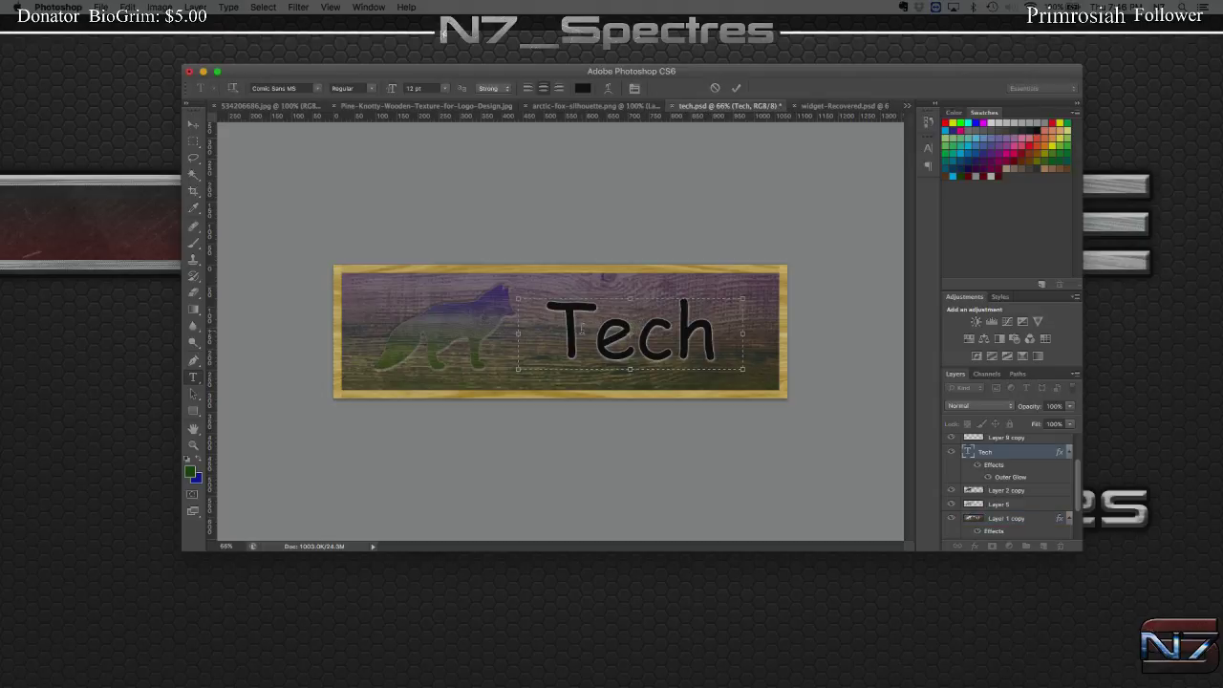
pyautogui.doubleClick(559, 328)
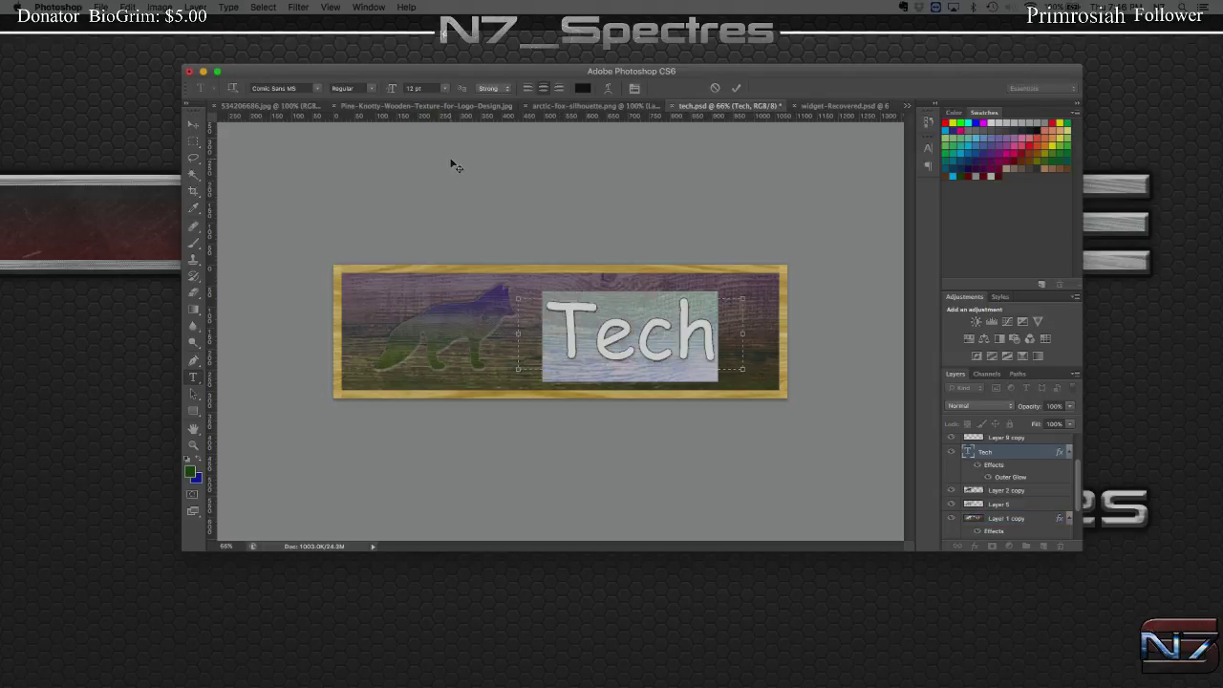
# Set the highlighted Tech title's font family to PT Serif.
pyautogui.click(316, 88)
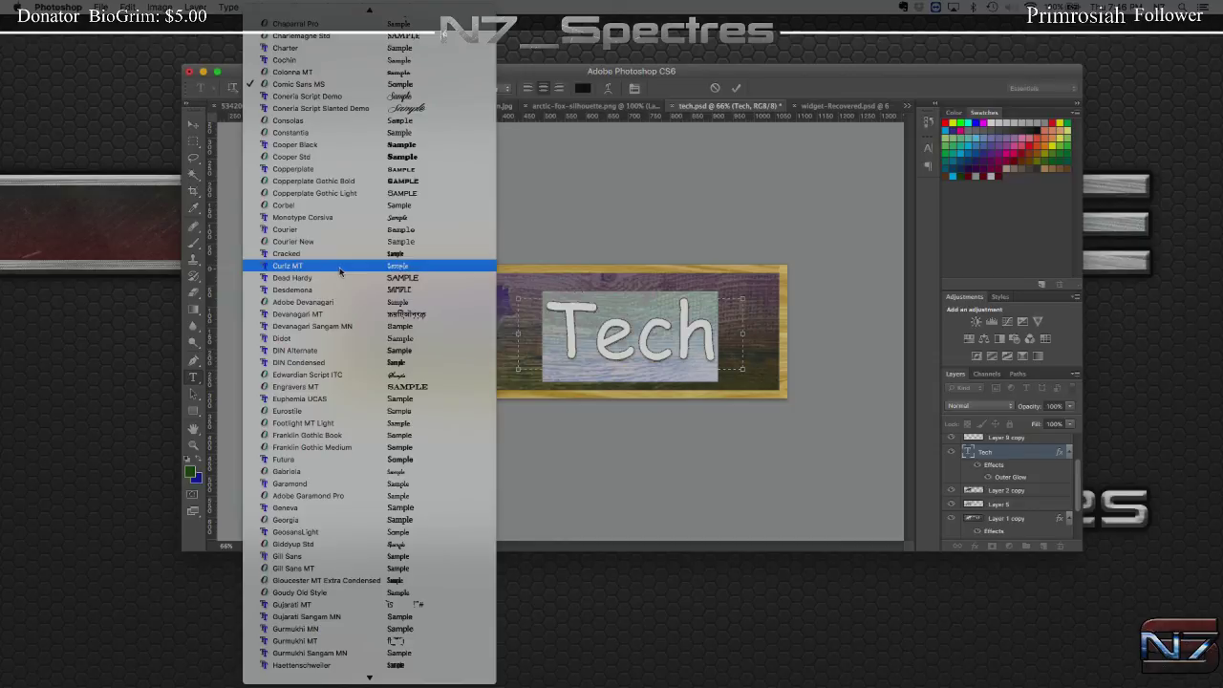
pyautogui.scroll(10, 339, 272)
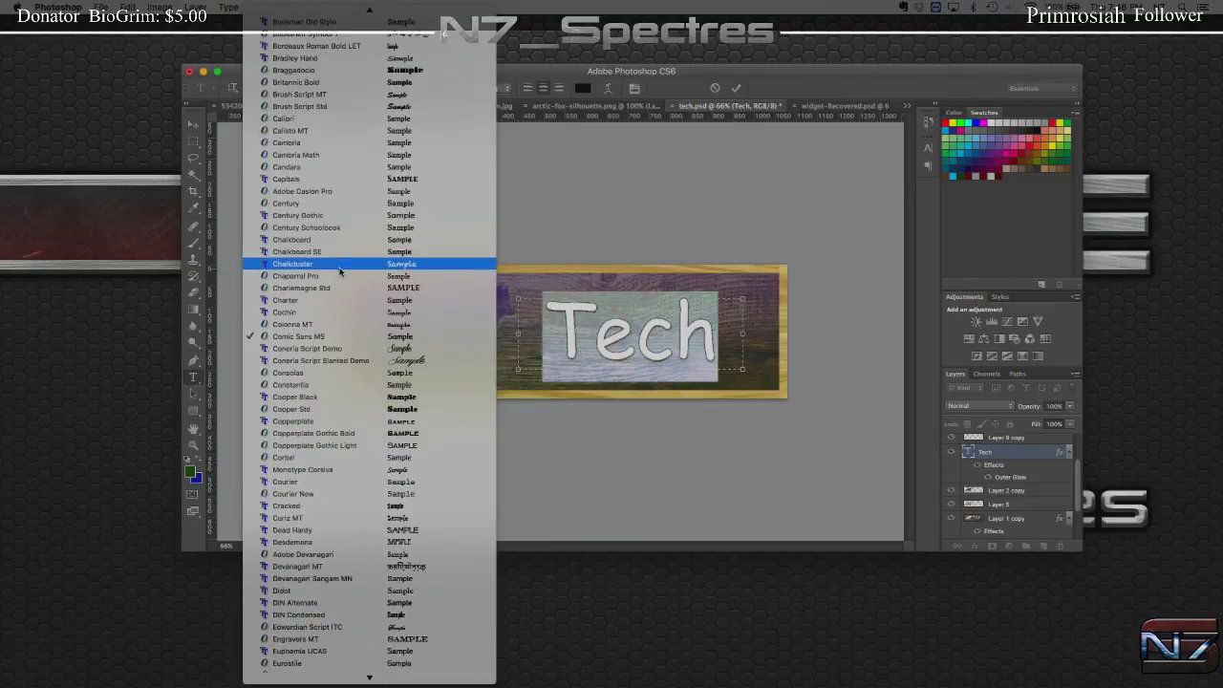
pyautogui.scroll(-10, 341, 273)
pyautogui.scroll(-15, 342, 276)
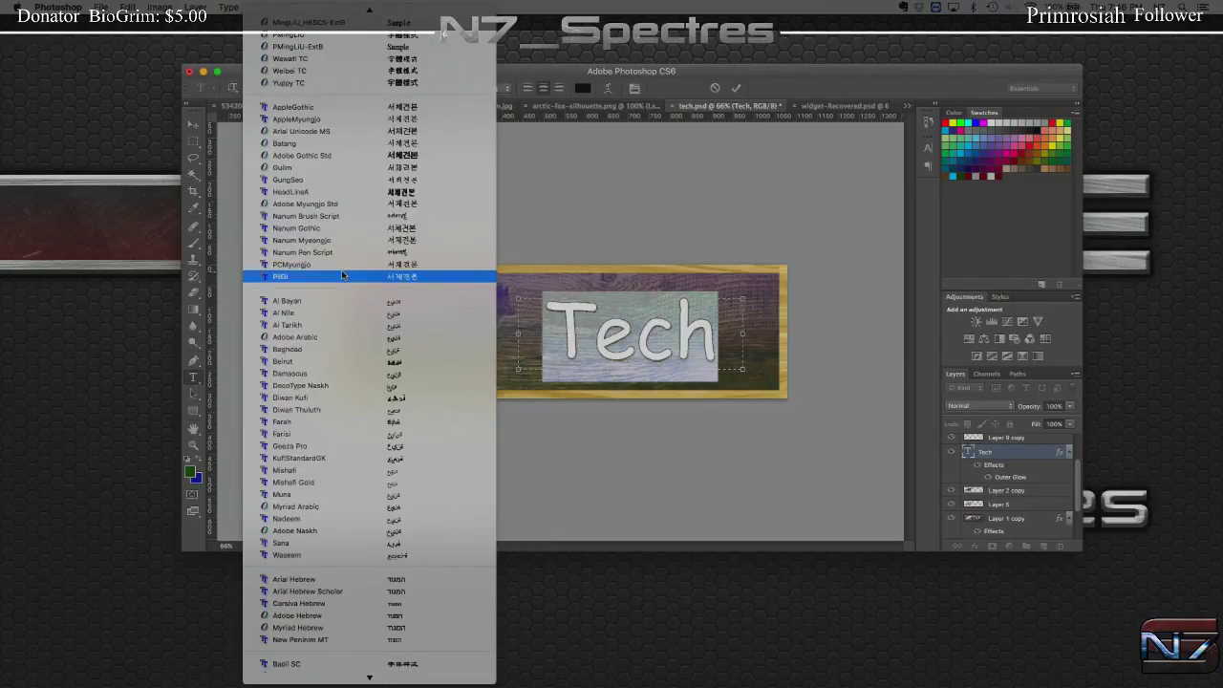
pyautogui.scroll(-8, 342, 276)
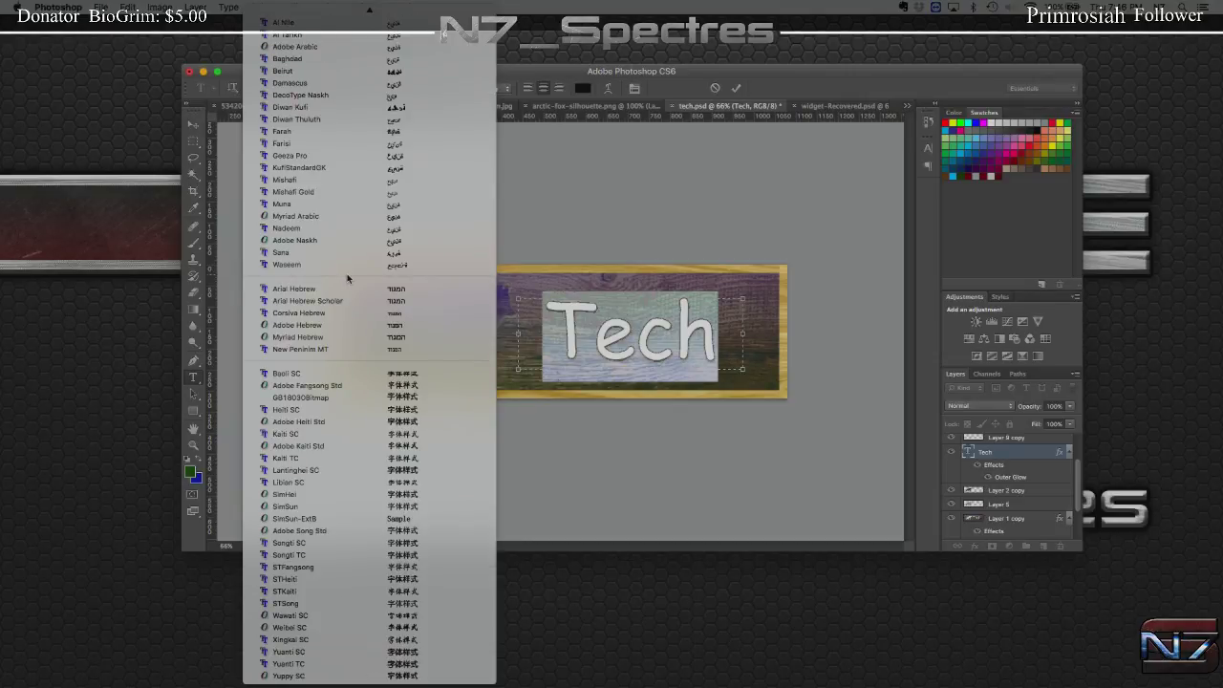
pyautogui.scroll(1, 347, 278)
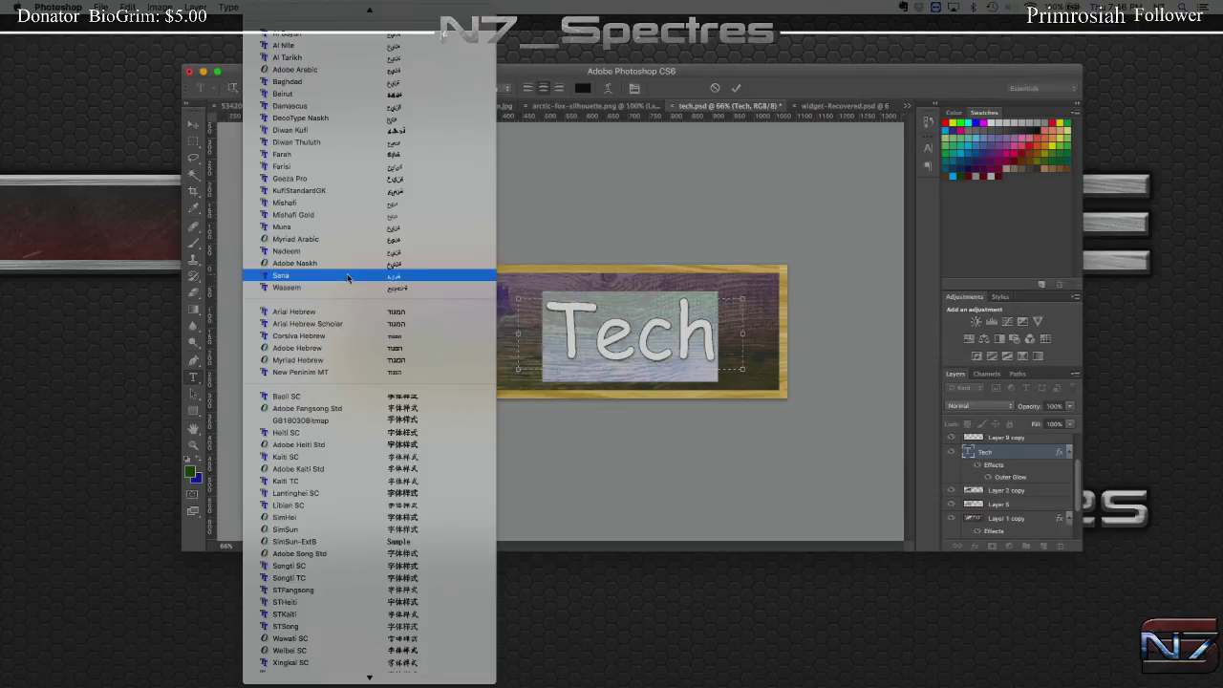
pyautogui.scroll(6, 347, 278)
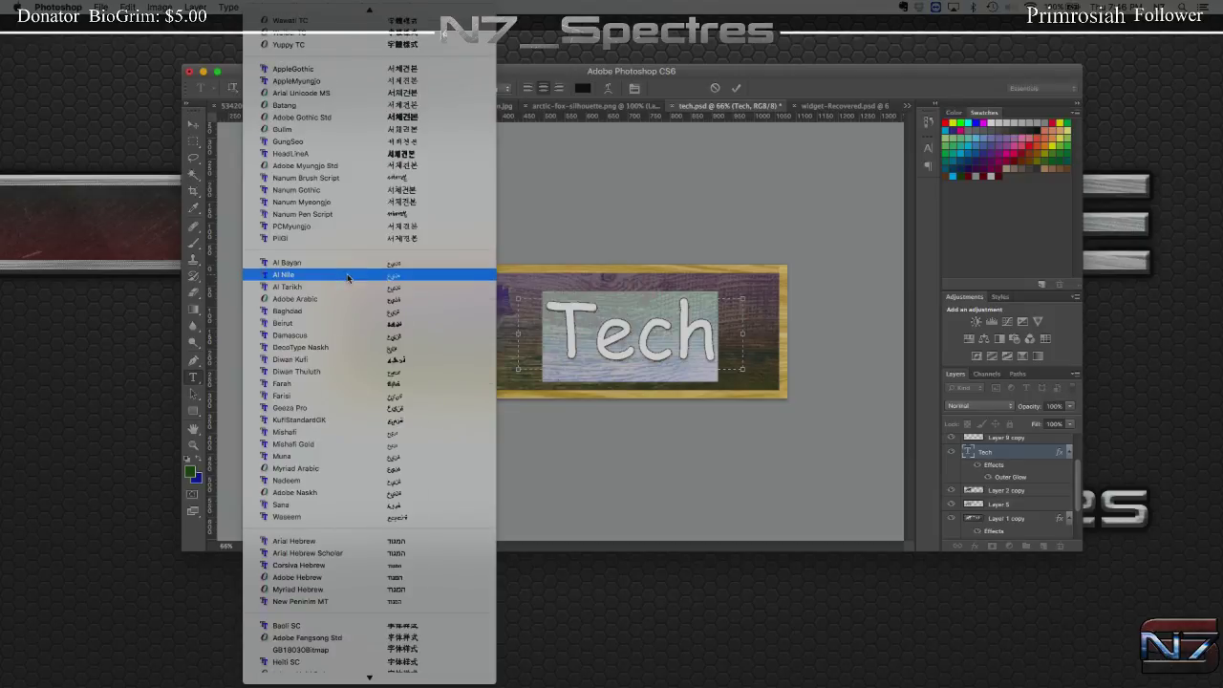
pyautogui.scroll(3, 346, 278)
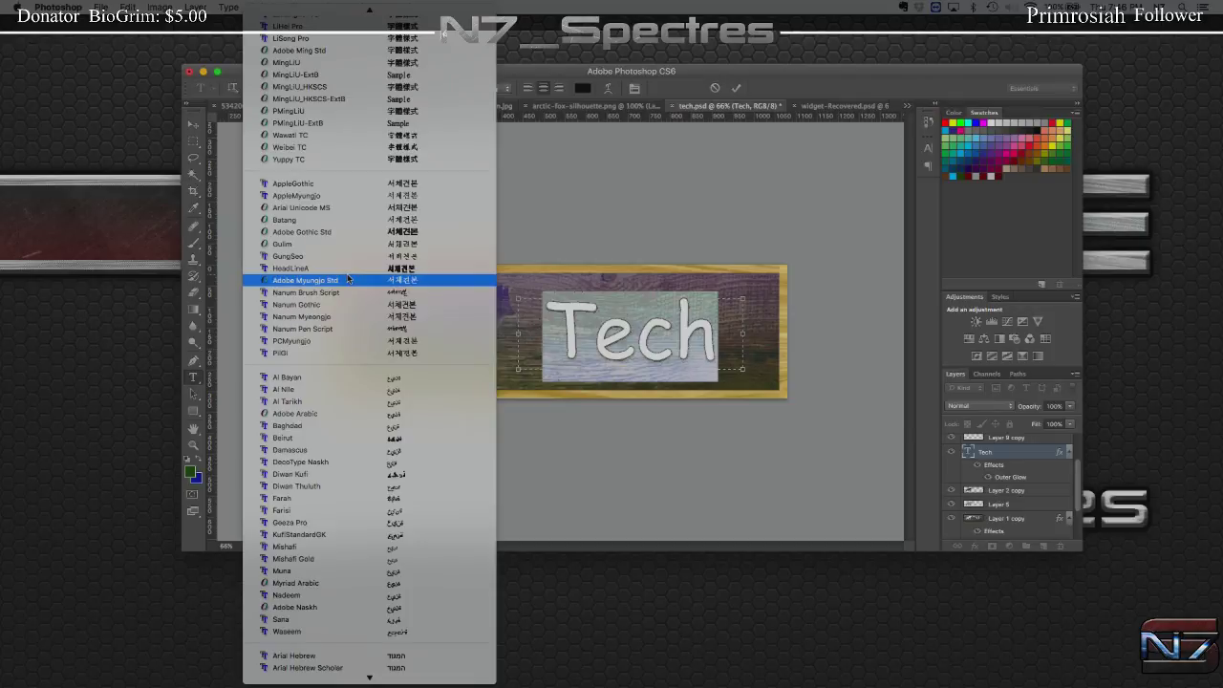
pyautogui.scroll(5, 347, 278)
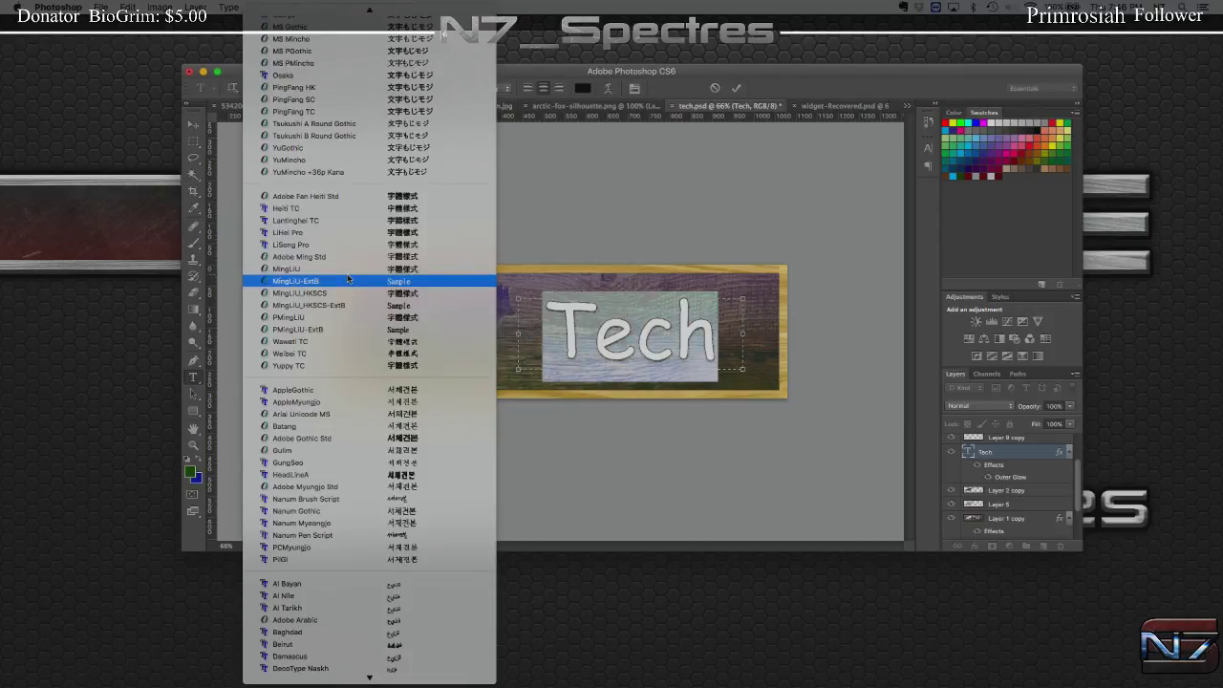
pyautogui.scroll(3, 347, 278)
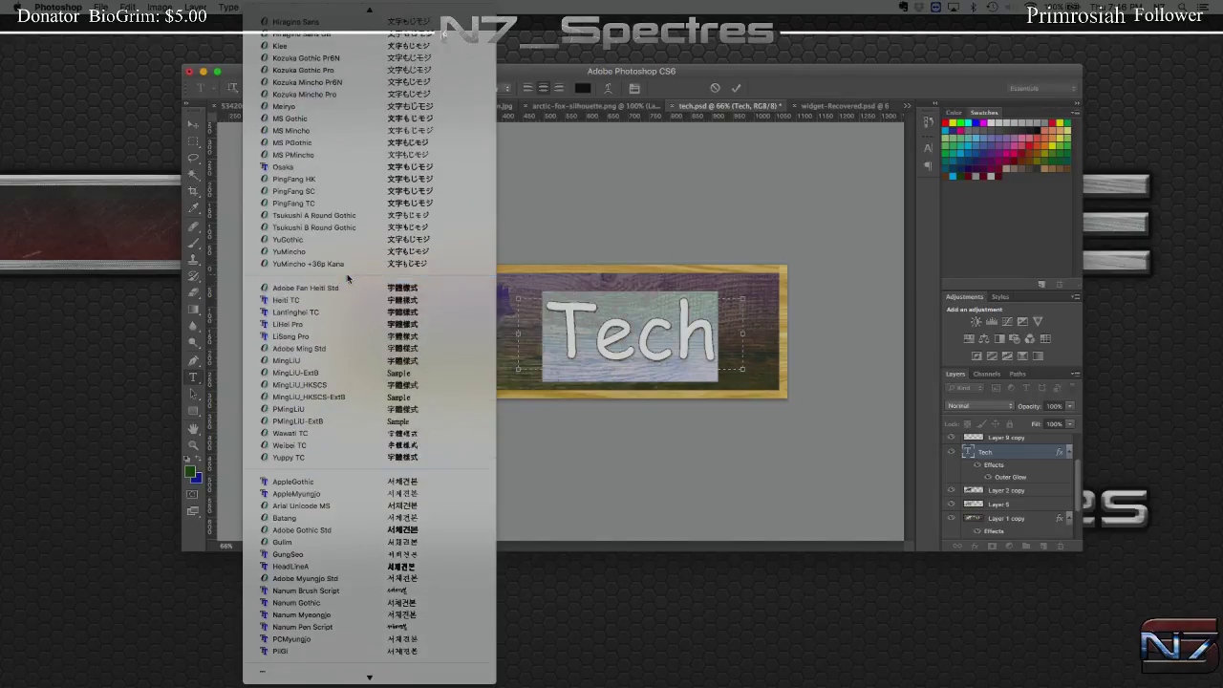
pyautogui.scroll(4, 347, 278)
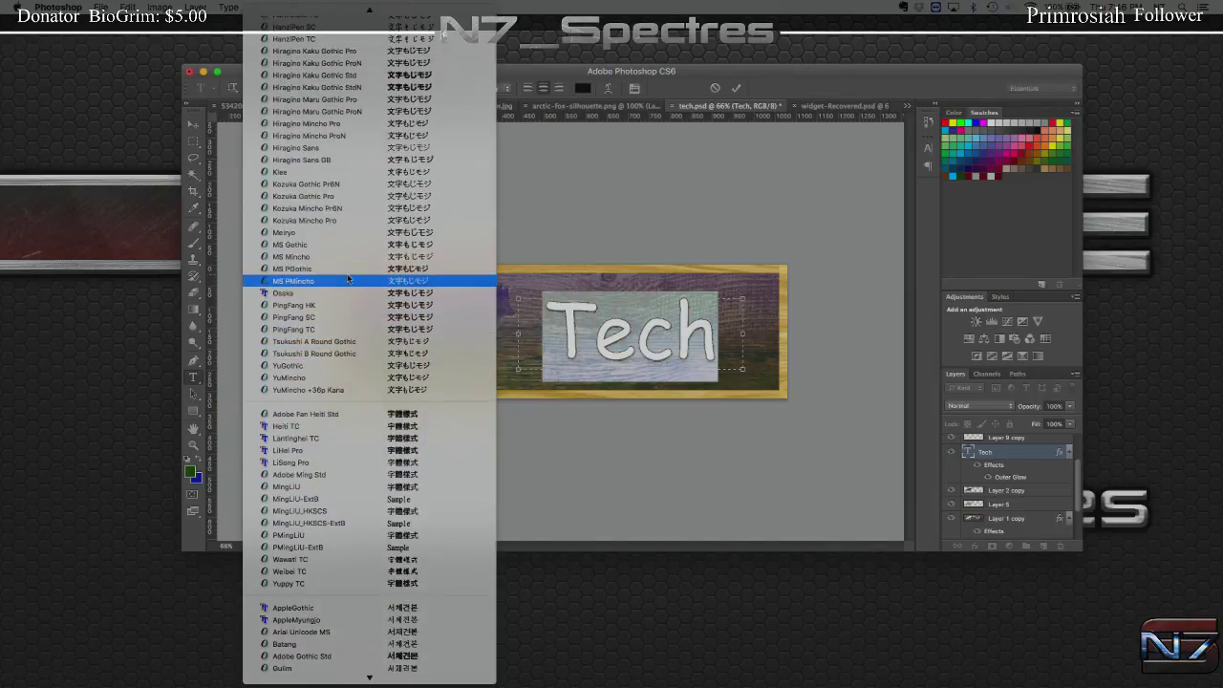
pyautogui.scroll(3, 349, 279)
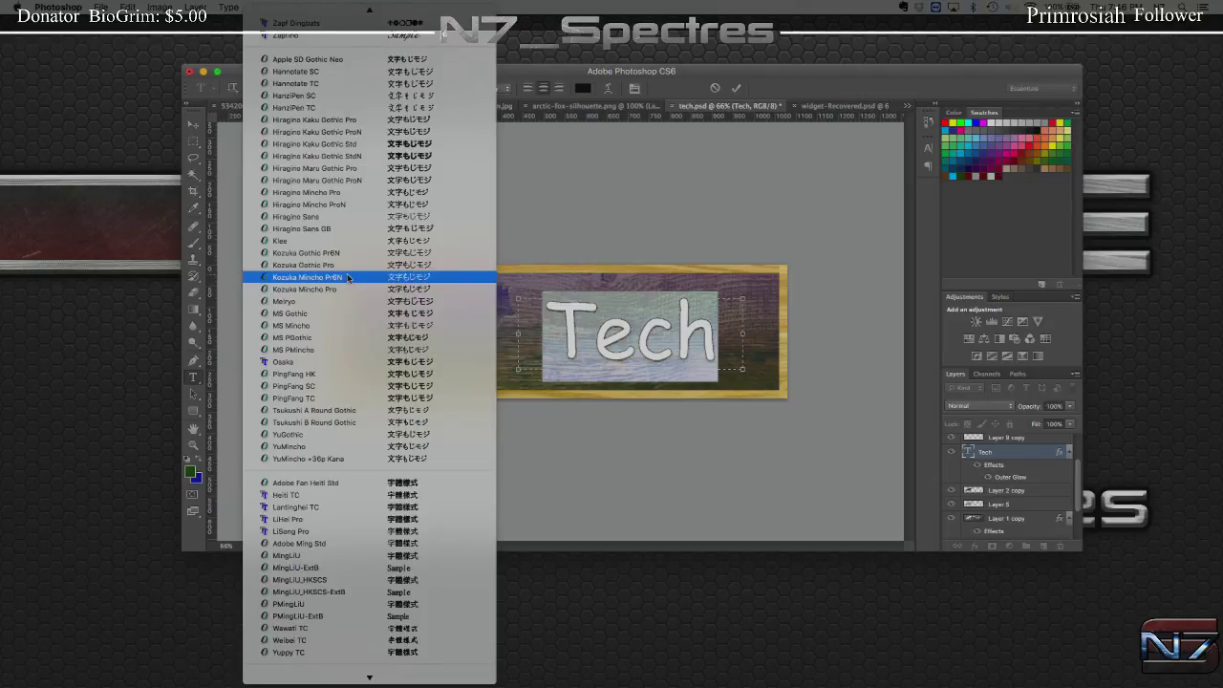
pyautogui.scroll(10, 347, 278)
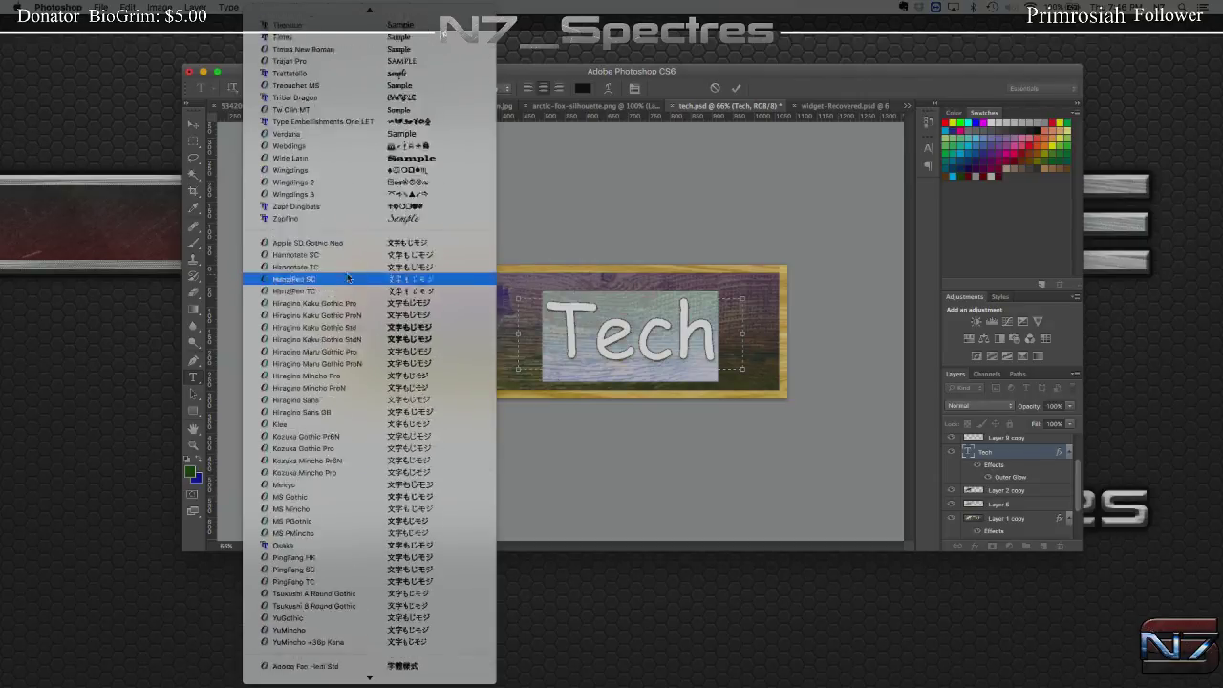
pyautogui.scroll(3, 347, 277)
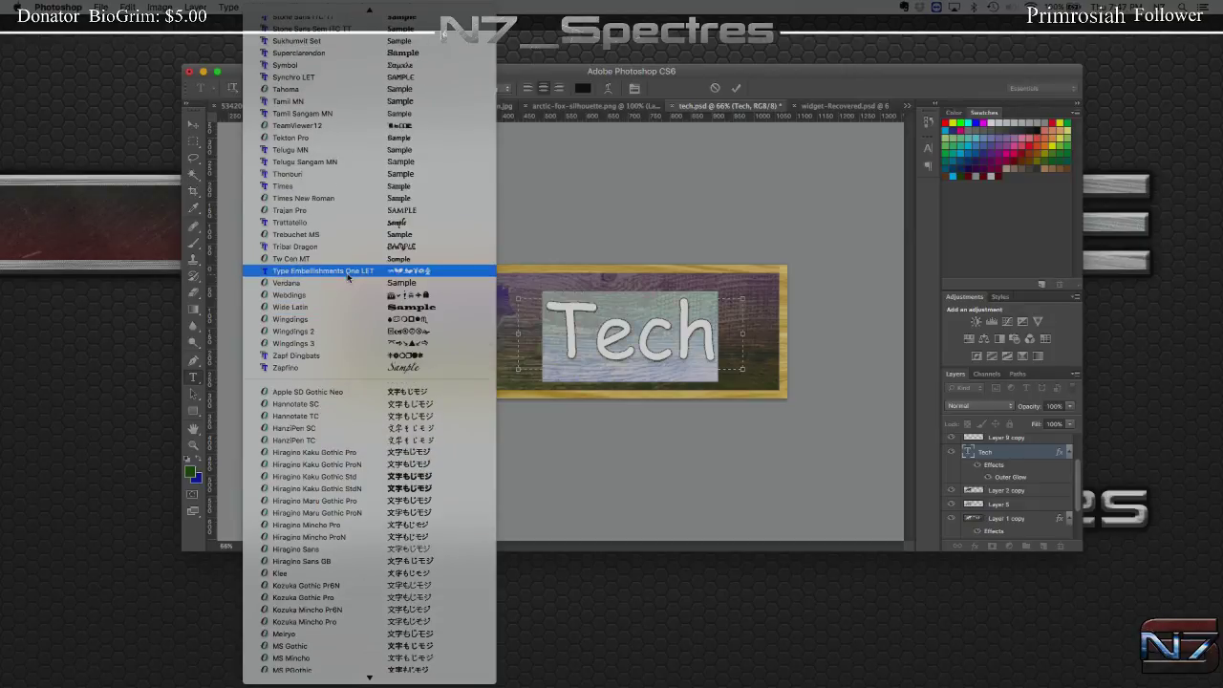
pyautogui.scroll(8, 347, 277)
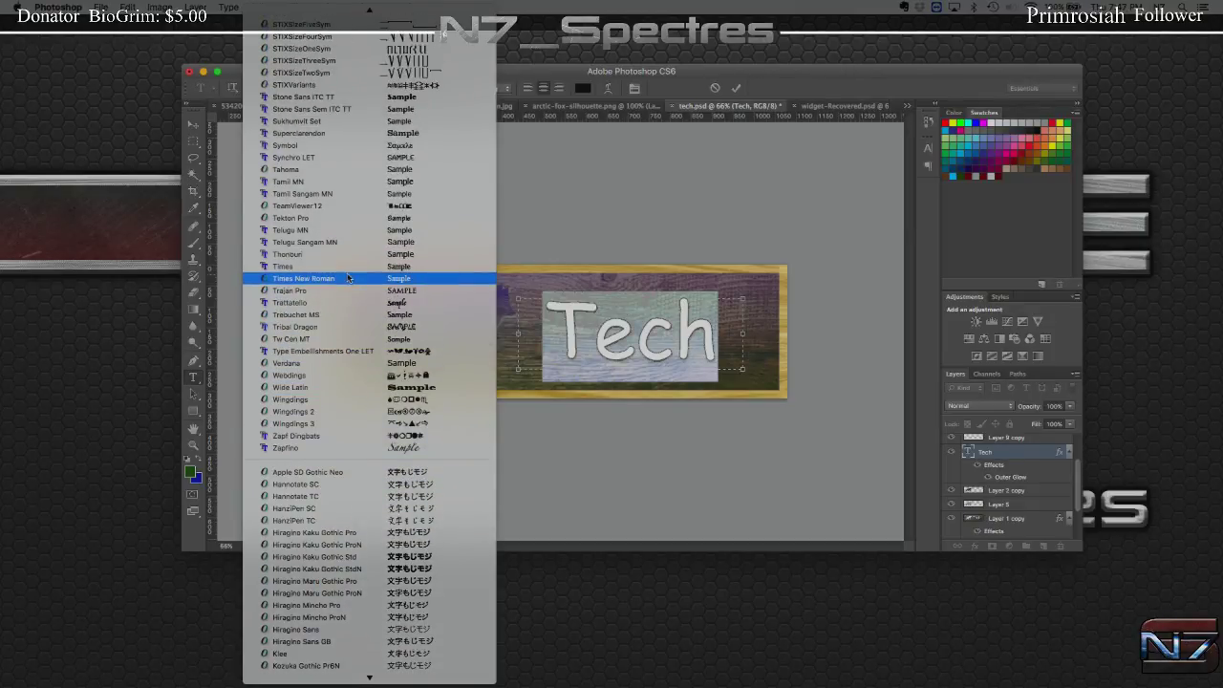
pyautogui.scroll(3, 347, 277)
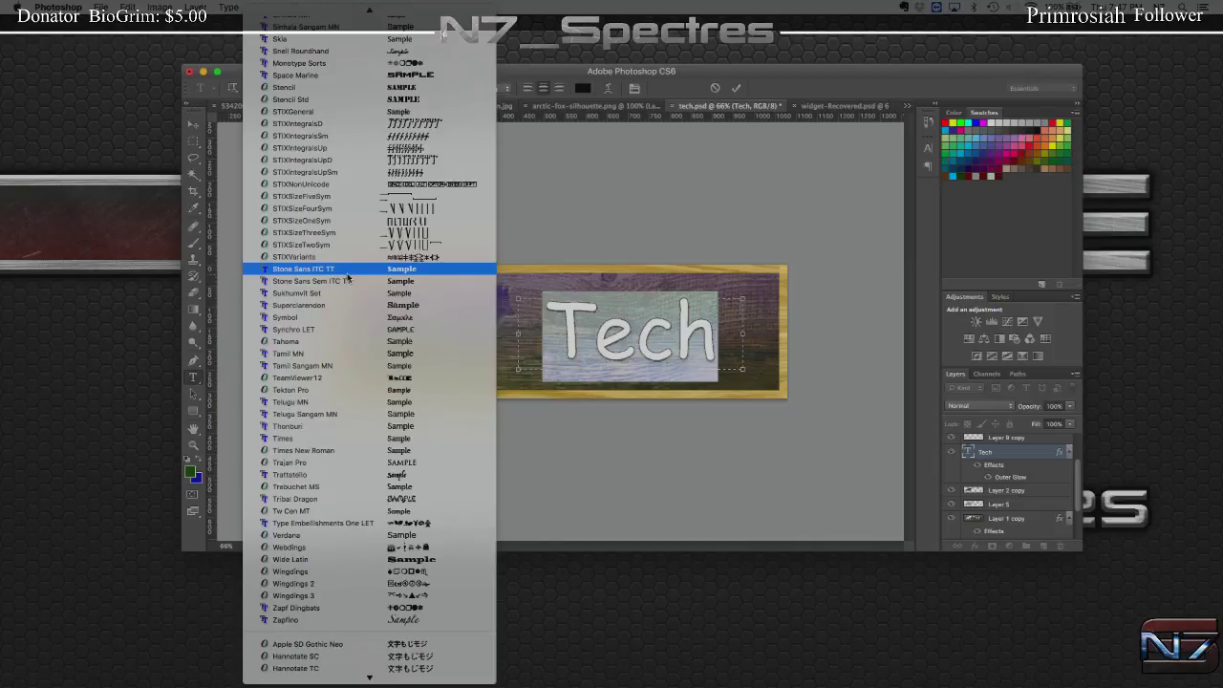
pyautogui.scroll(4, 347, 277)
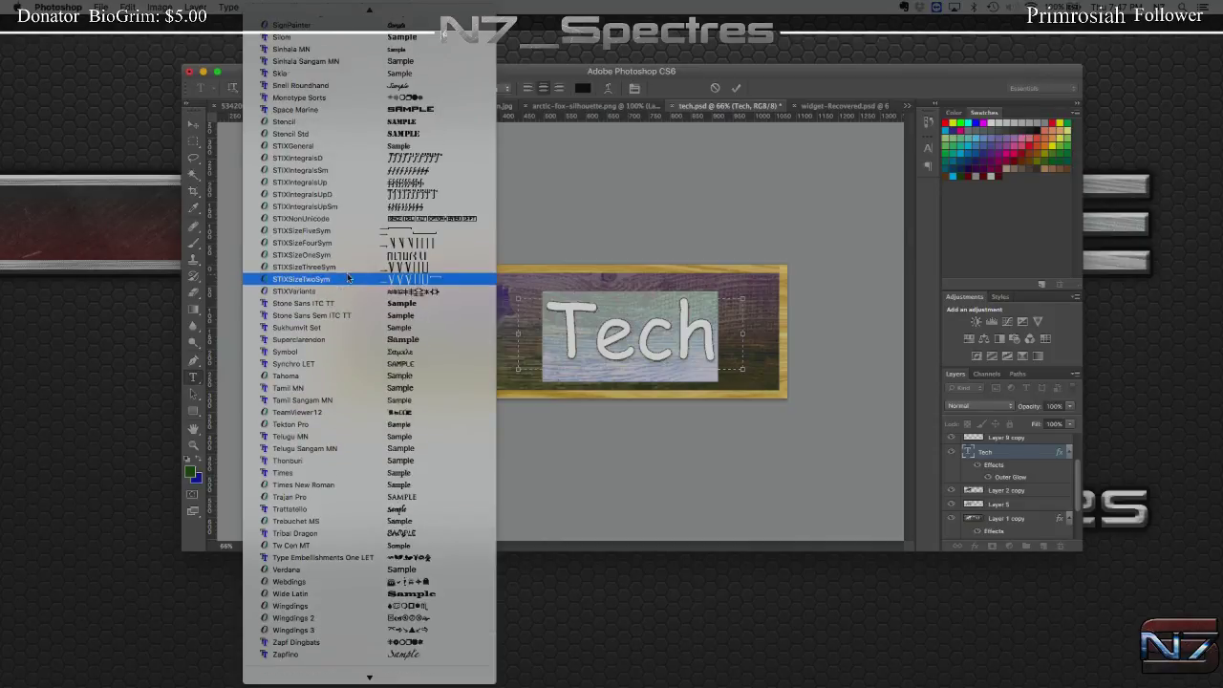
pyautogui.scroll(3, 347, 277)
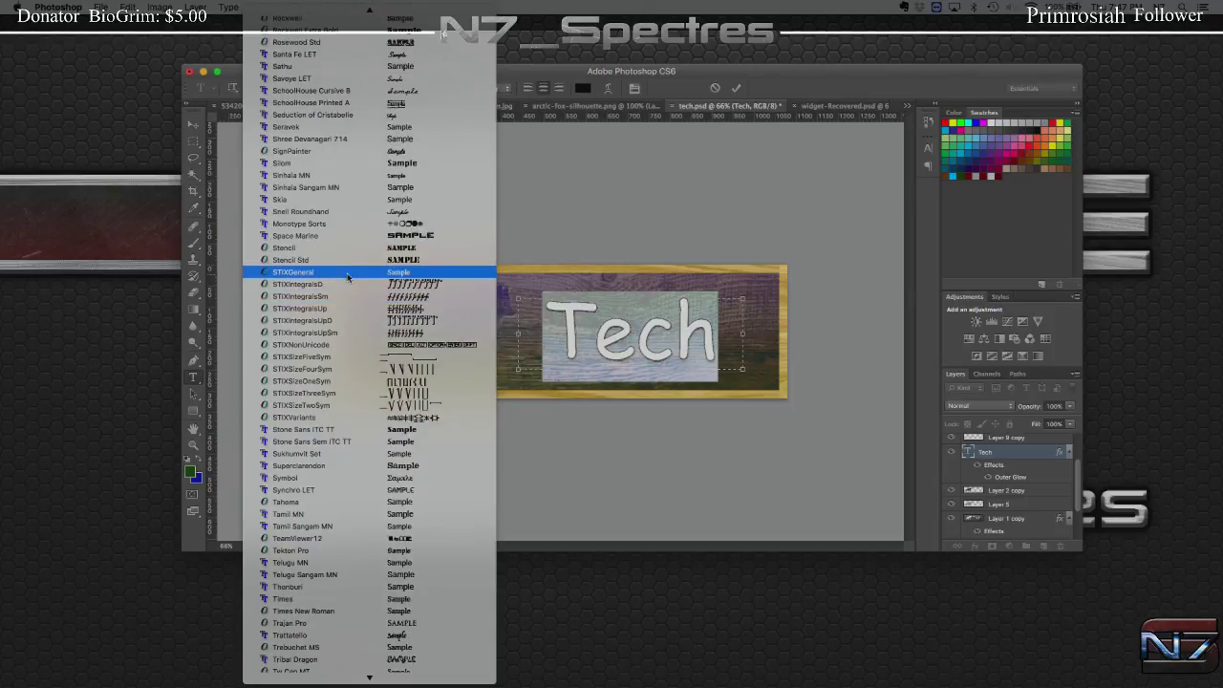
pyautogui.scroll(3, 347, 277)
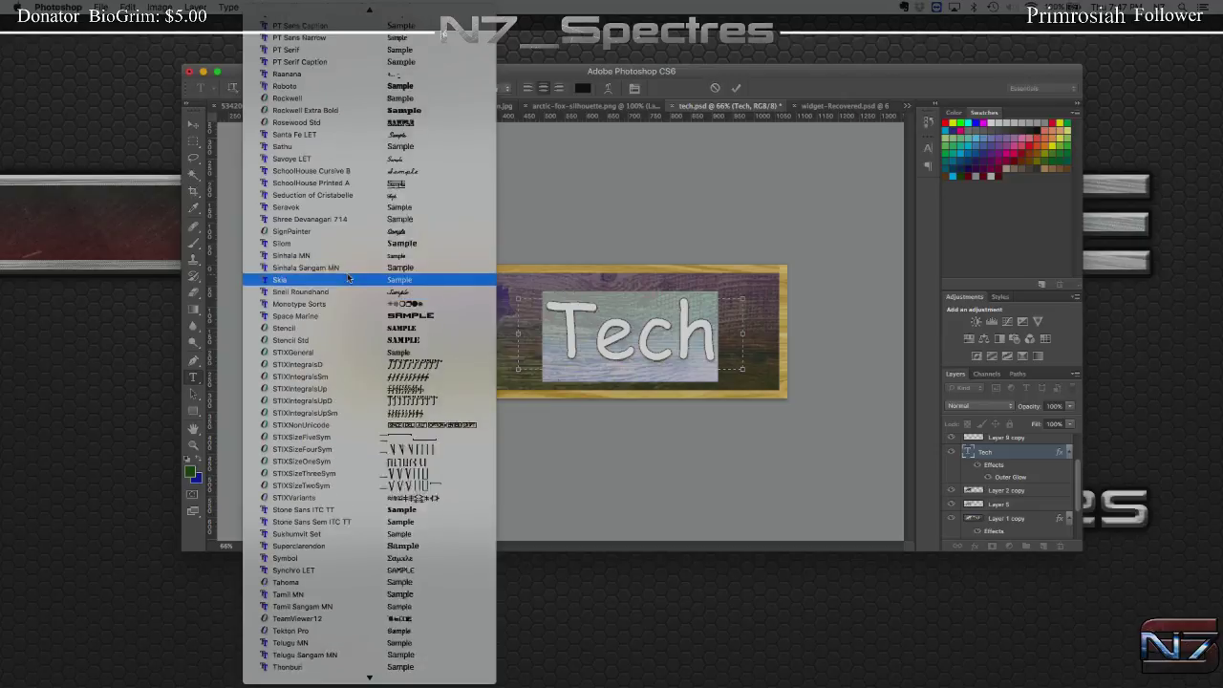
pyautogui.scroll(2, 346, 278)
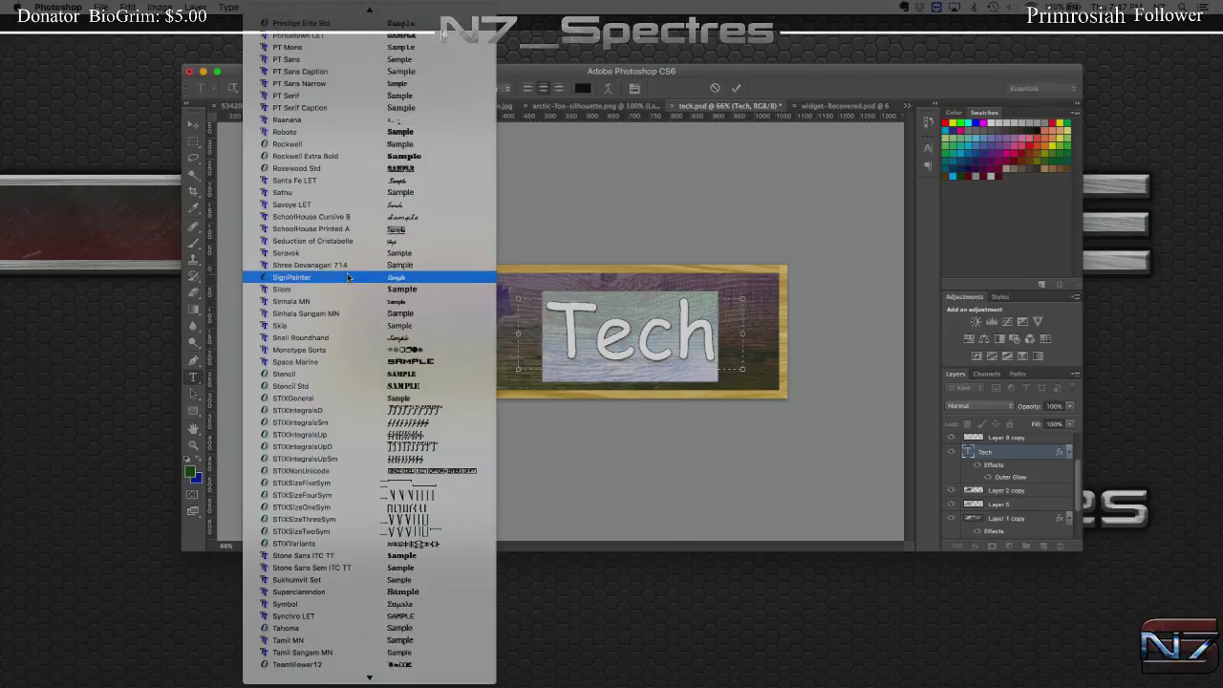
pyautogui.press('Escape')
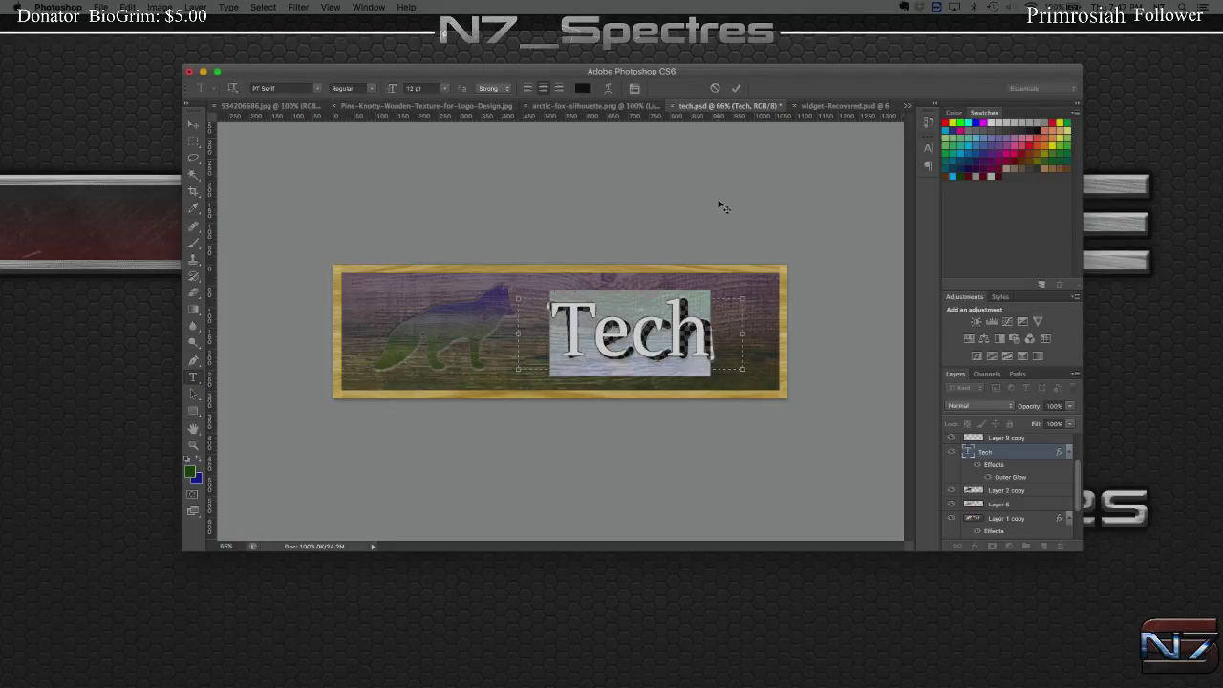
# Commit the font change and step the history back to the Layer Via Copy state.
pyautogui.click(737, 88)
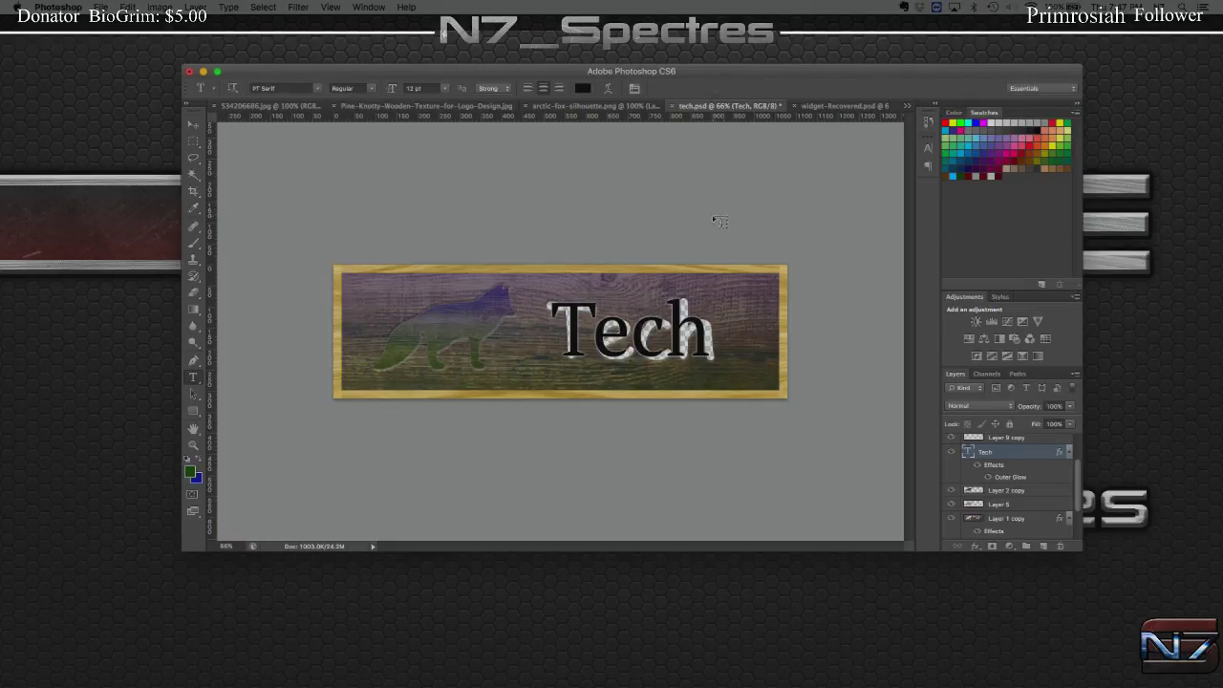
pyautogui.click(923, 122)
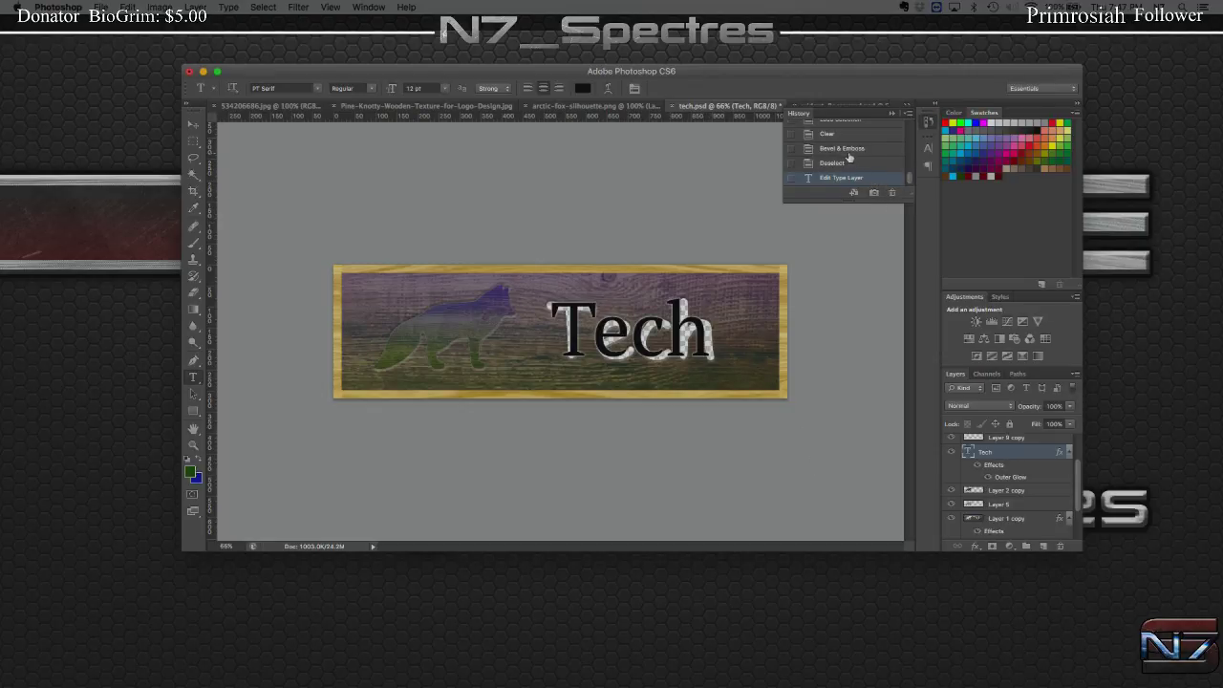
pyautogui.scroll(5, 848, 157)
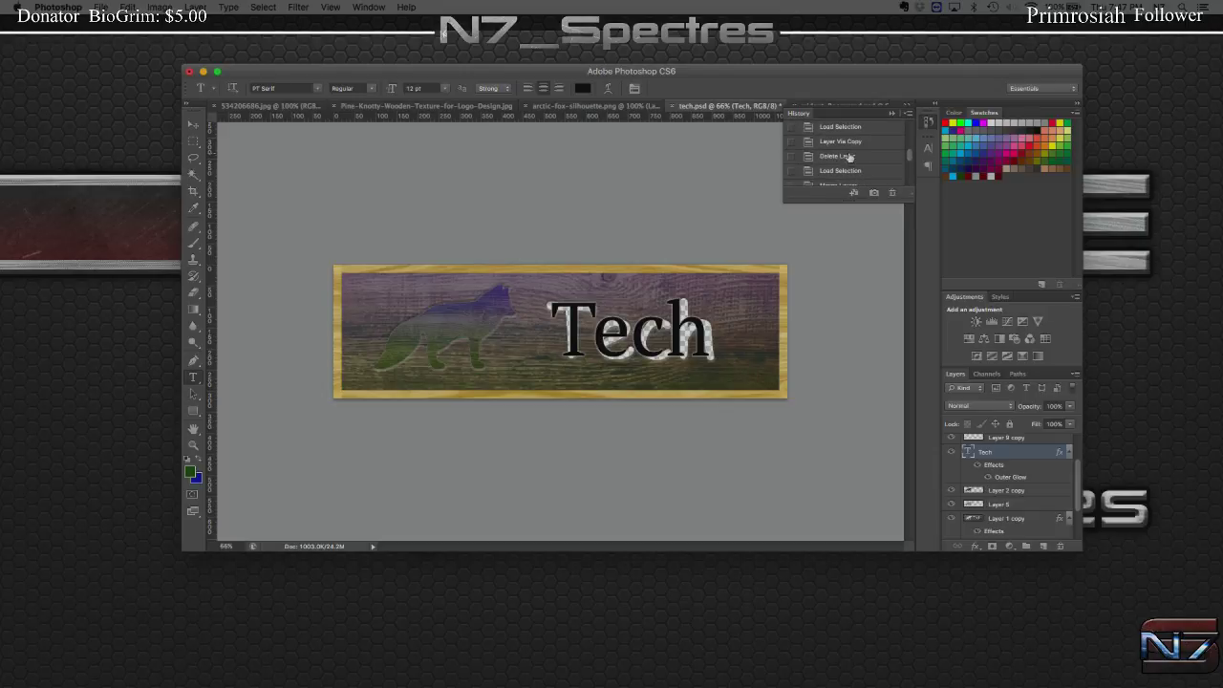
pyautogui.click(852, 143)
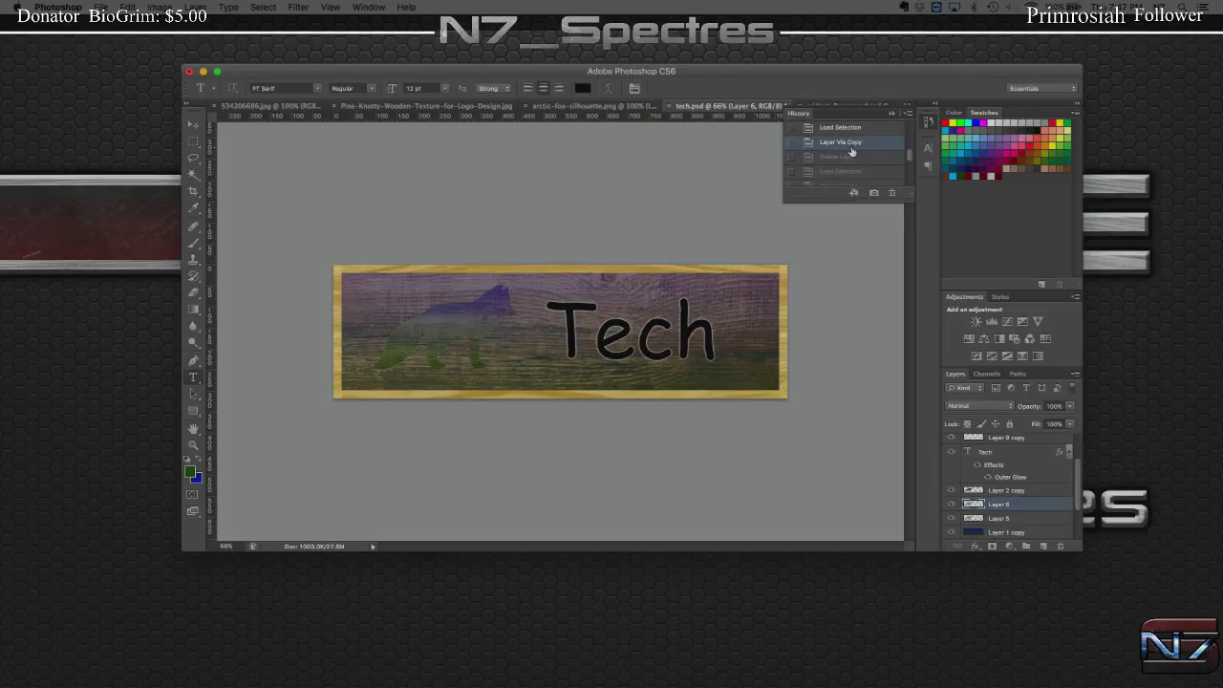
pyautogui.click(851, 159)
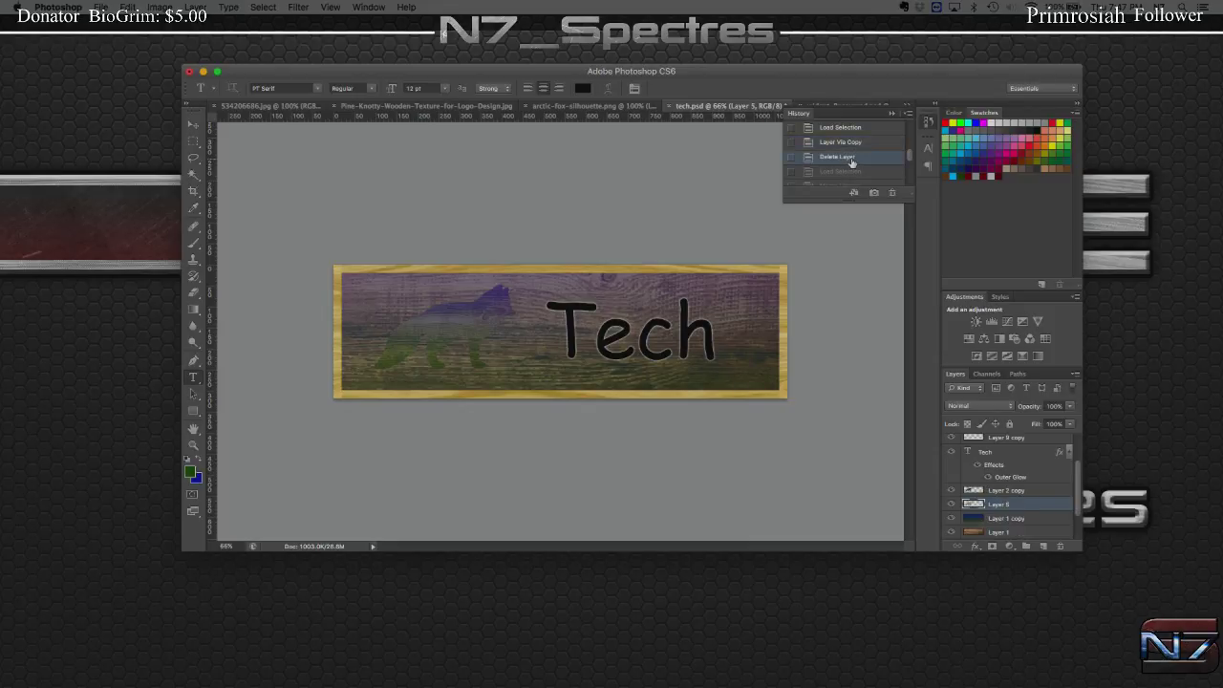
# Delete the Delete Layer history state, confirming, then select all of the Tech text.
pyautogui.click(892, 192)
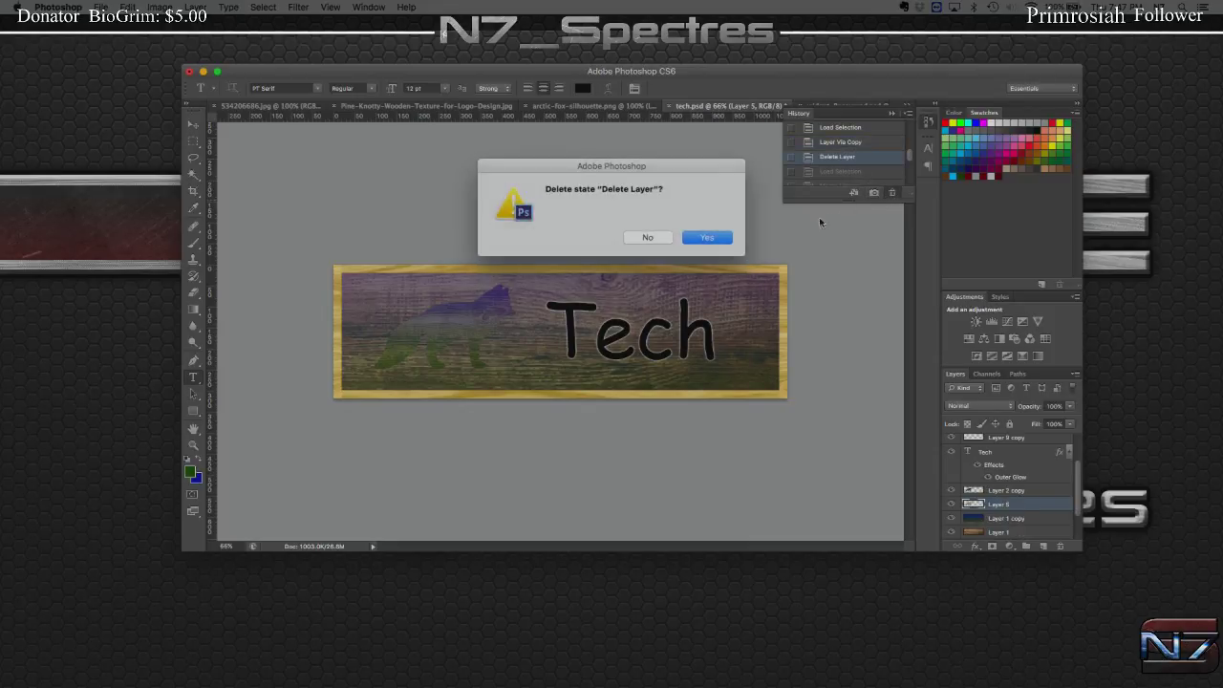
pyautogui.click(707, 237)
pyautogui.click(926, 122)
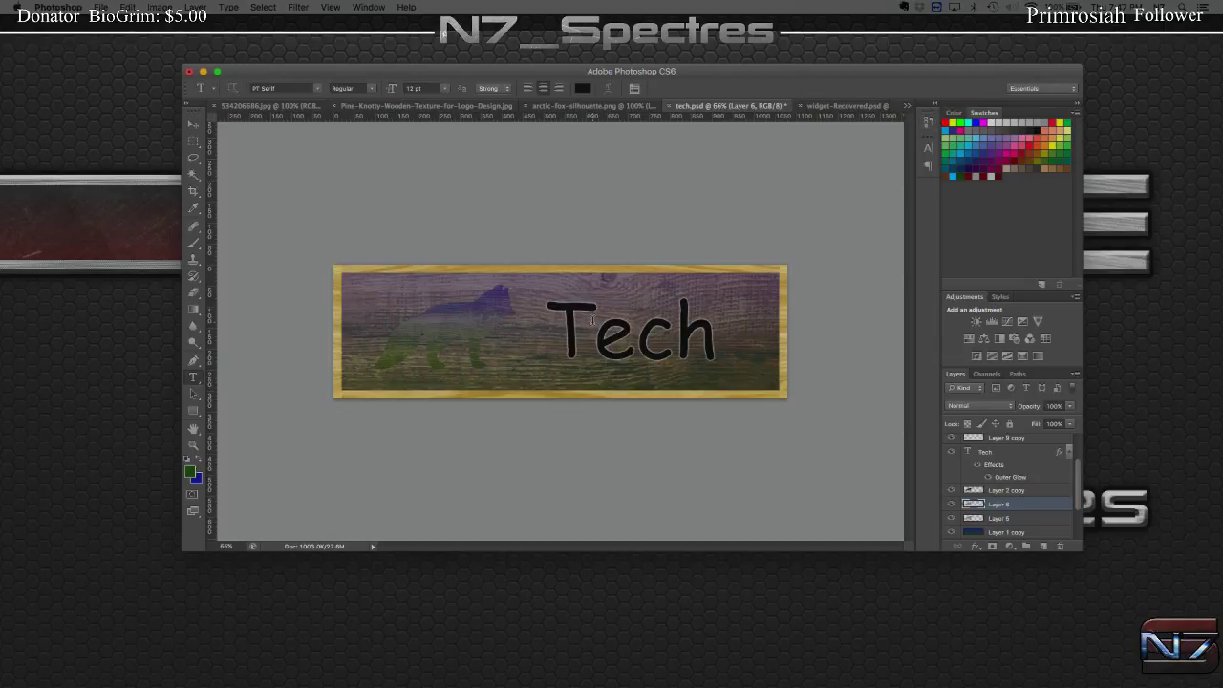
pyautogui.click(592, 321)
pyautogui.hotkey('ctrl', 'a')
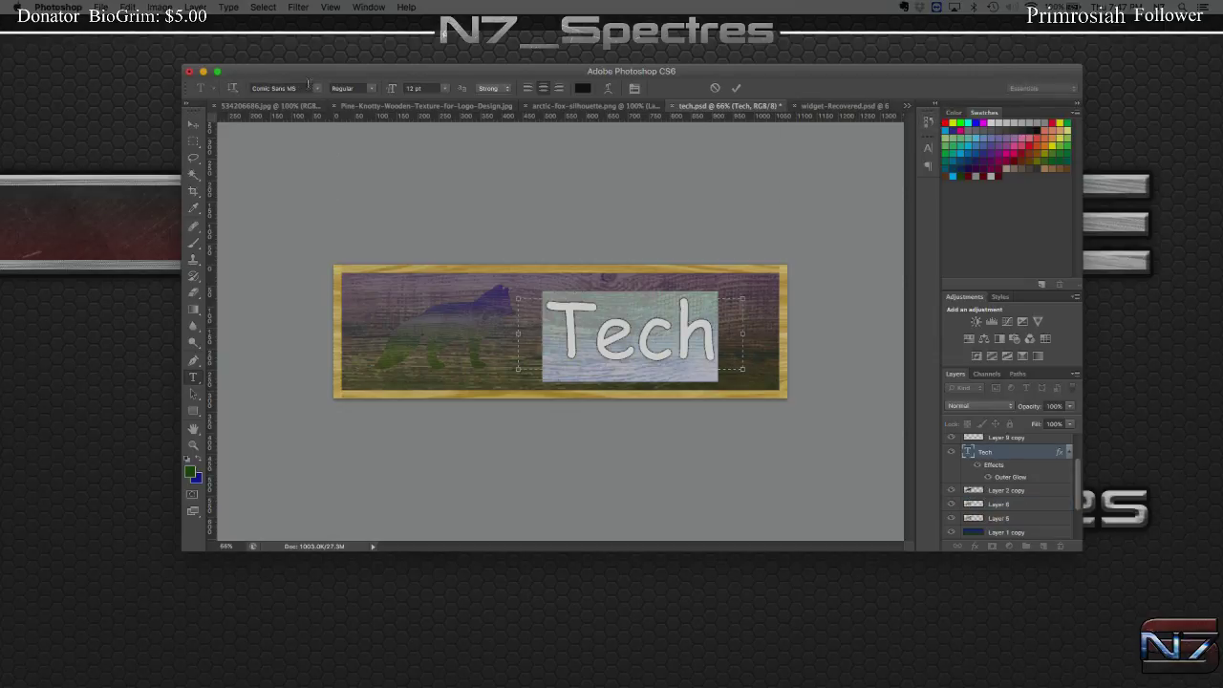
# Choose PT Serif from the font family list for the selected Tech text and commit it.
pyautogui.click(318, 88)
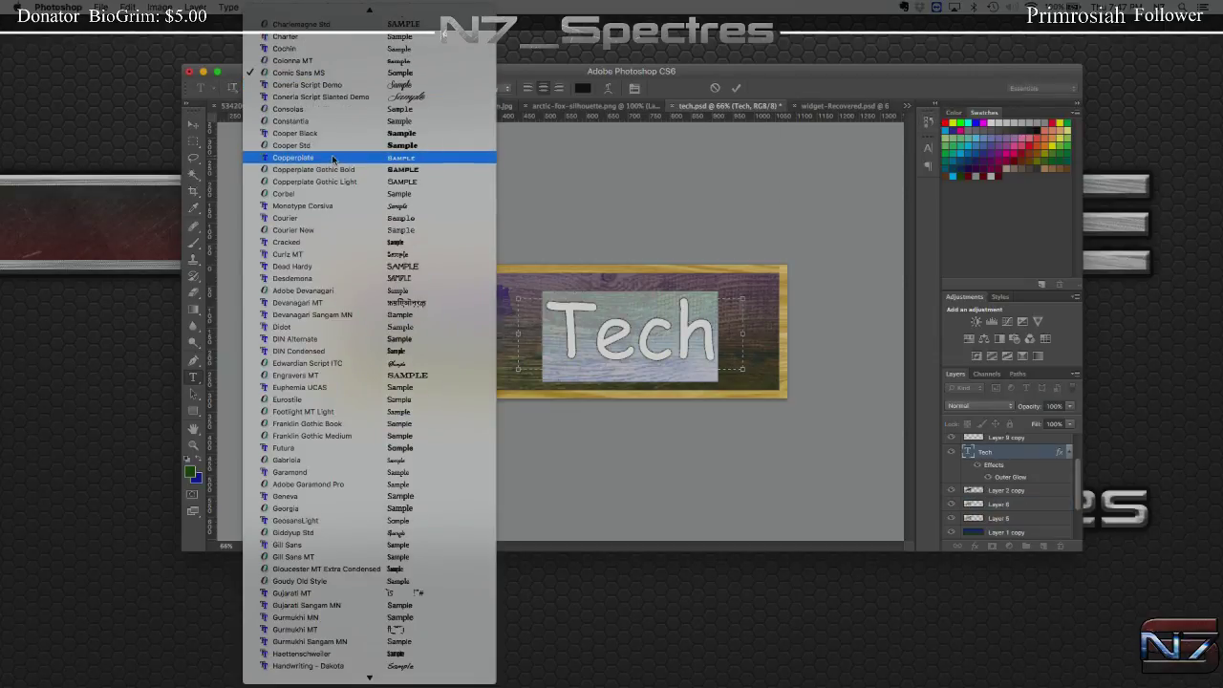
pyautogui.scroll(-10, 333, 158)
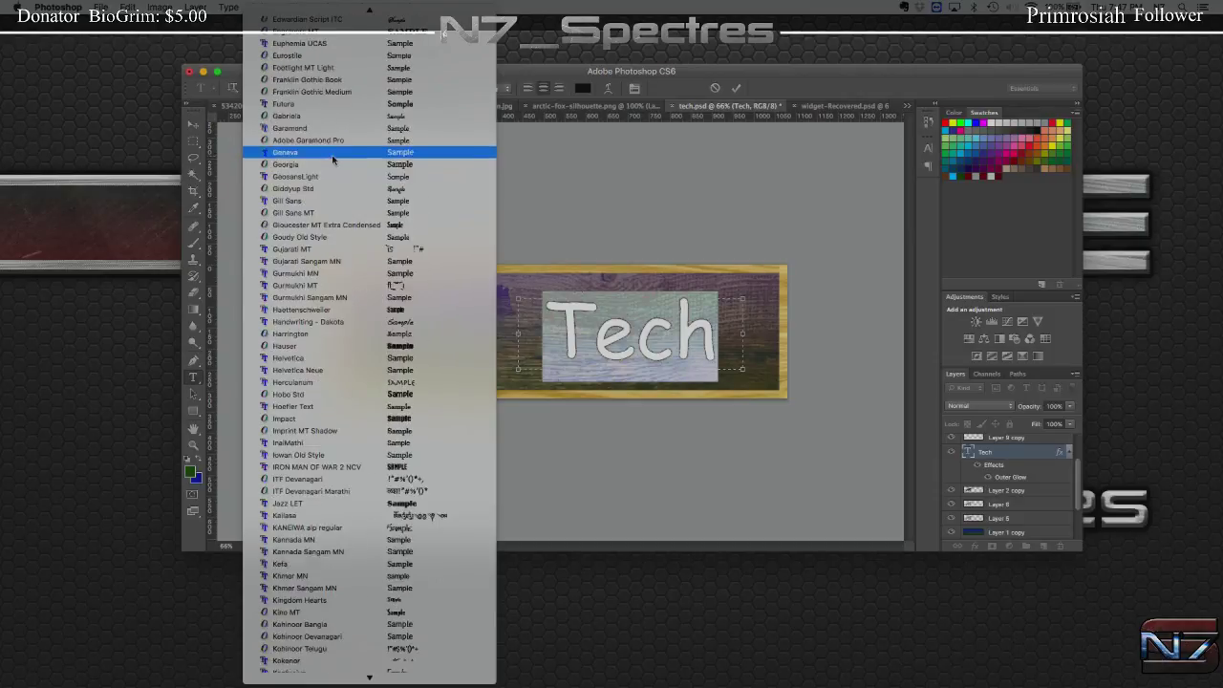
pyautogui.scroll(-20, 332, 158)
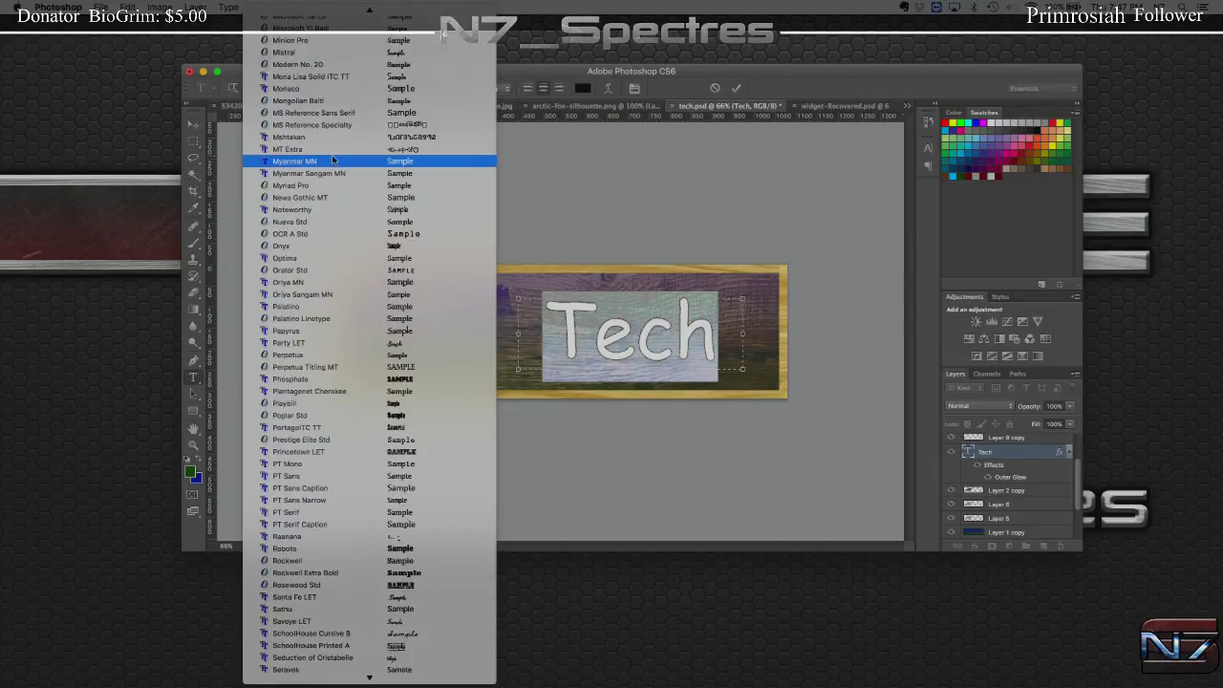
pyautogui.scroll(-20, 332, 159)
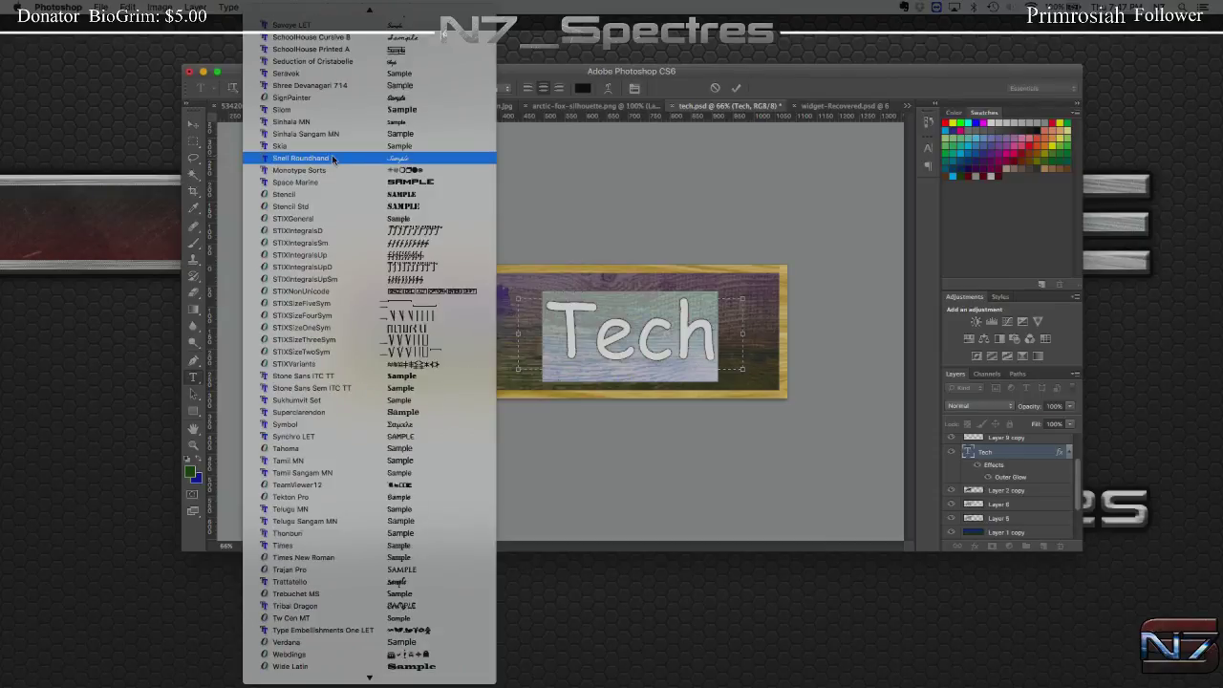
pyautogui.scroll(-5, 332, 159)
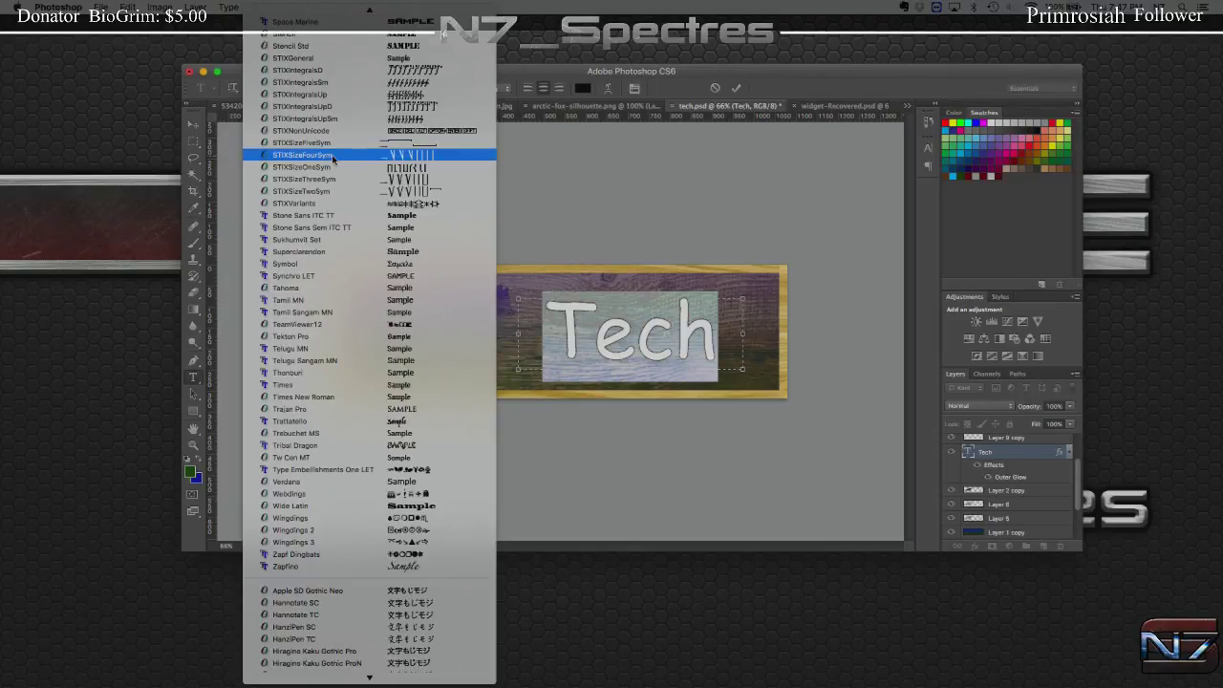
pyautogui.scroll(-7, 332, 159)
pyautogui.scroll(-13, 332, 159)
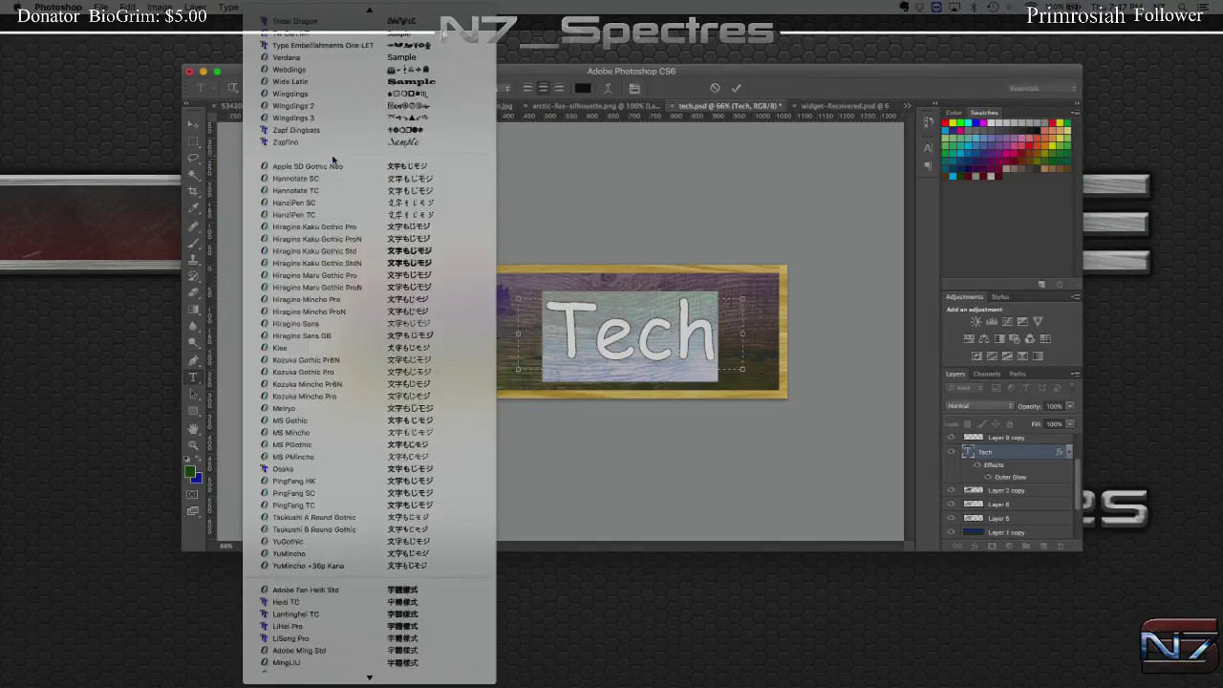
pyautogui.scroll(-16, 333, 159)
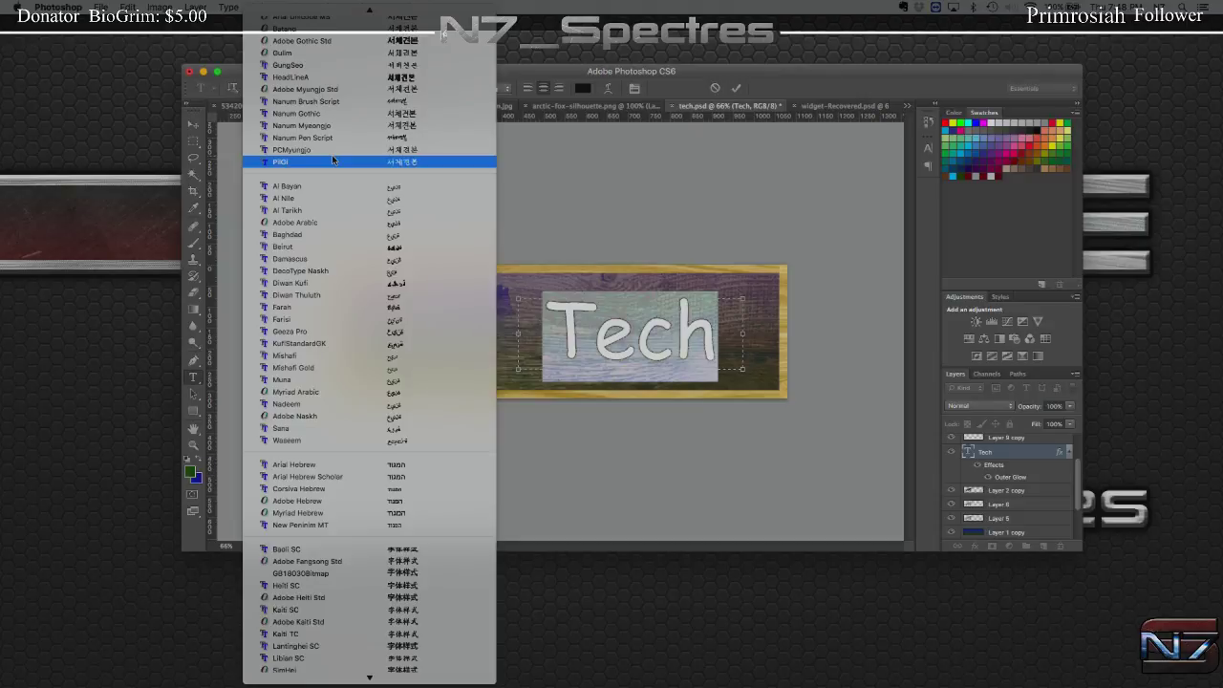
pyautogui.scroll(-5, 332, 159)
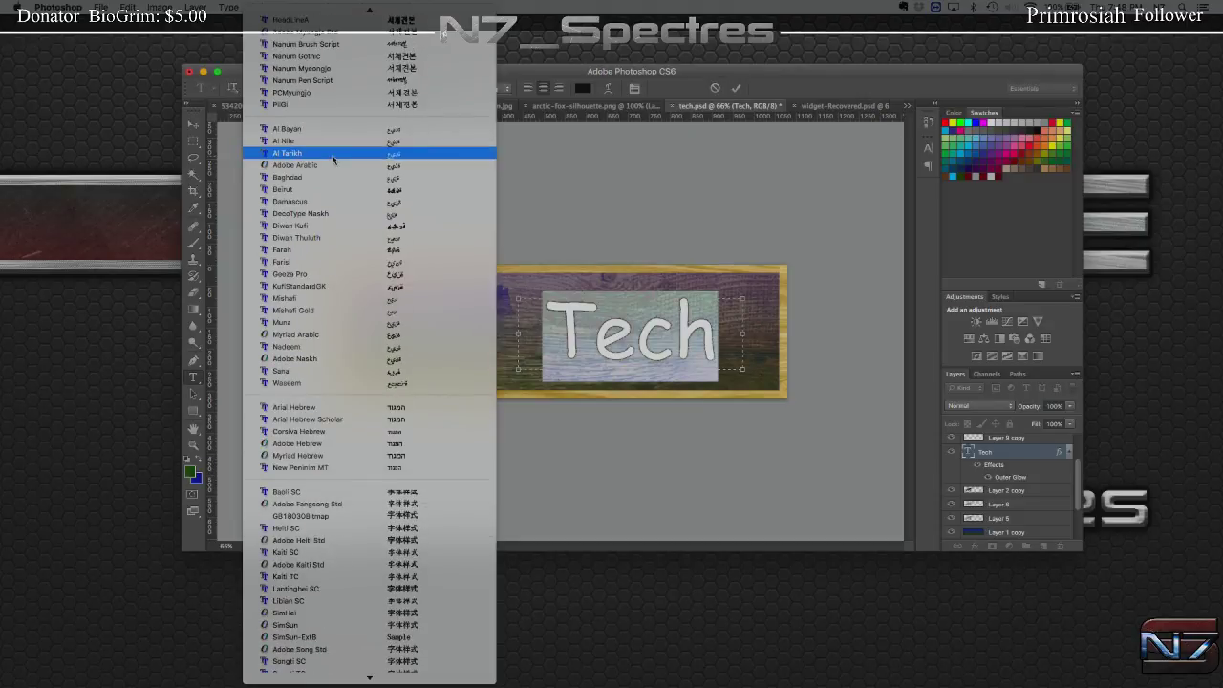
pyautogui.scroll(20, 333, 159)
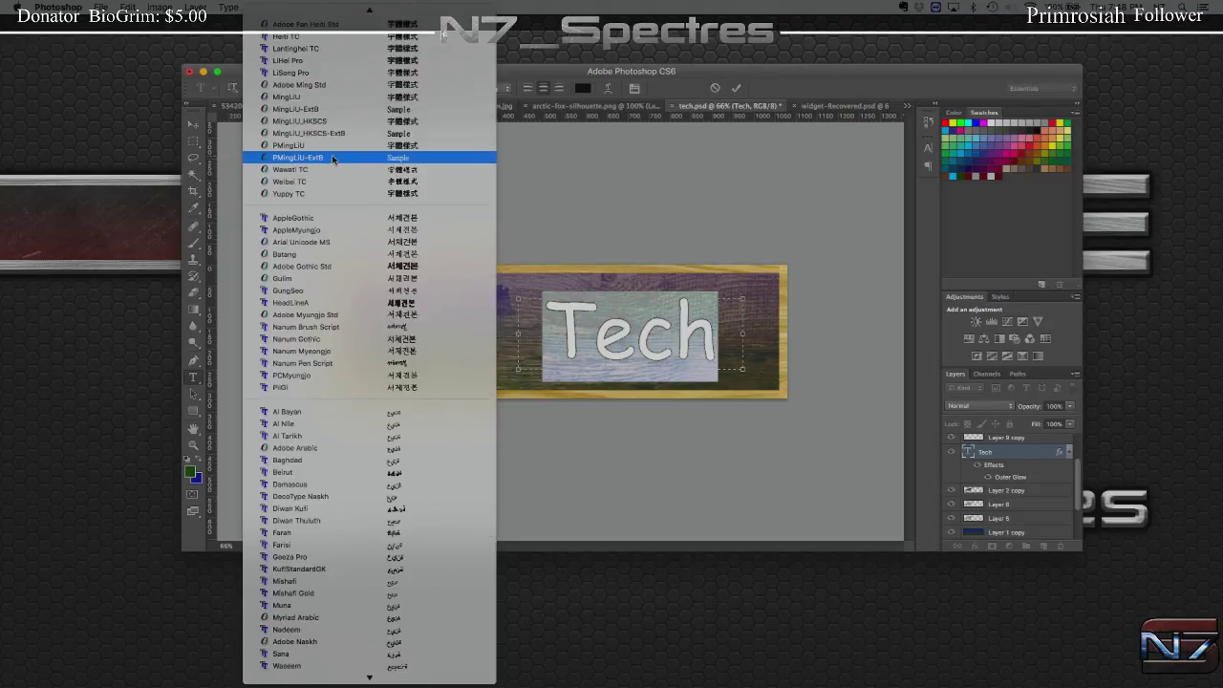
pyautogui.scroll(8, 333, 158)
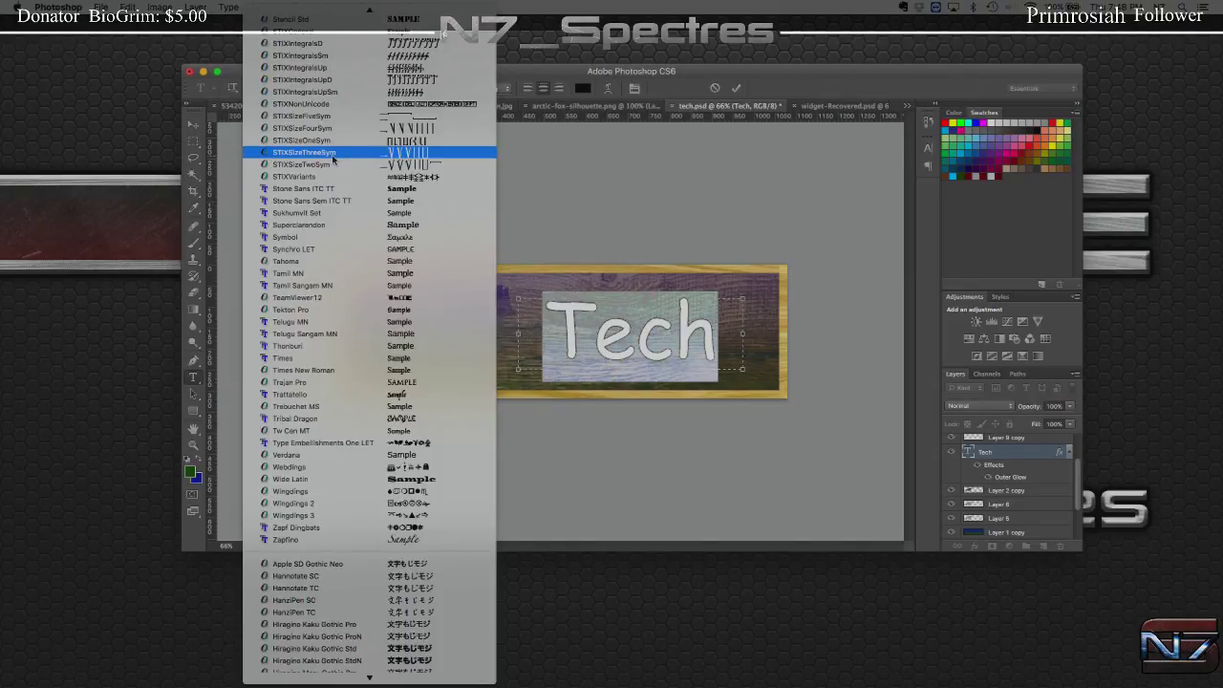
pyautogui.scroll(1, 332, 158)
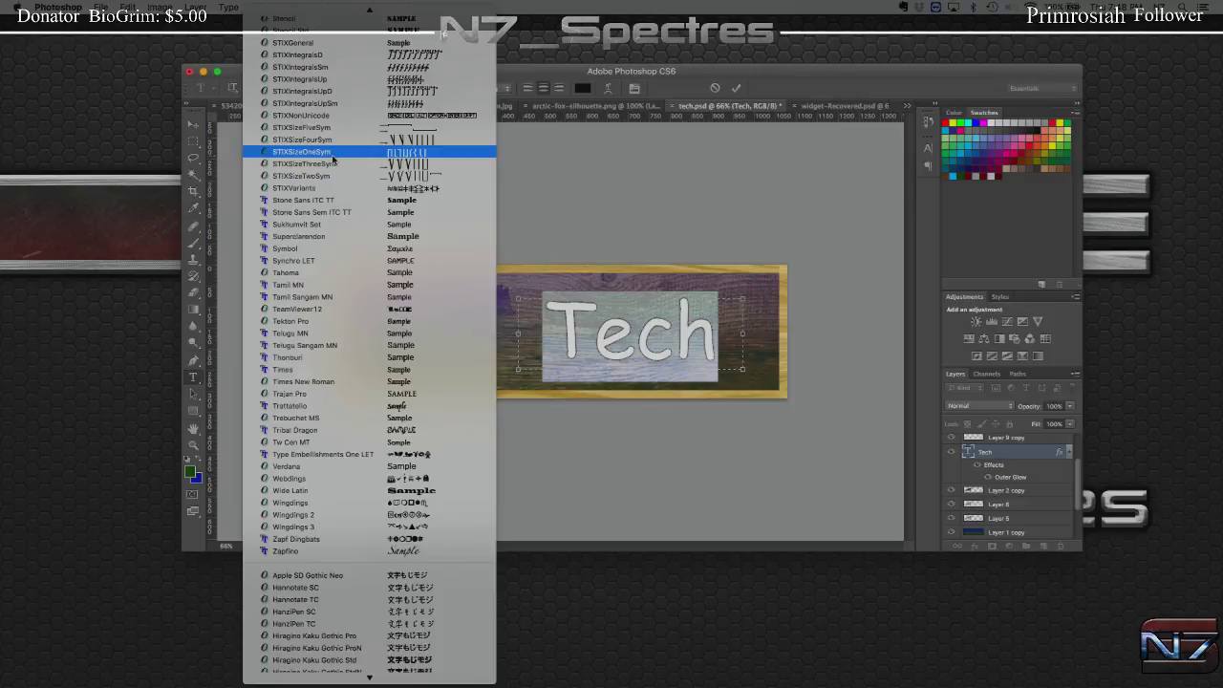
pyautogui.scroll(4, 332, 158)
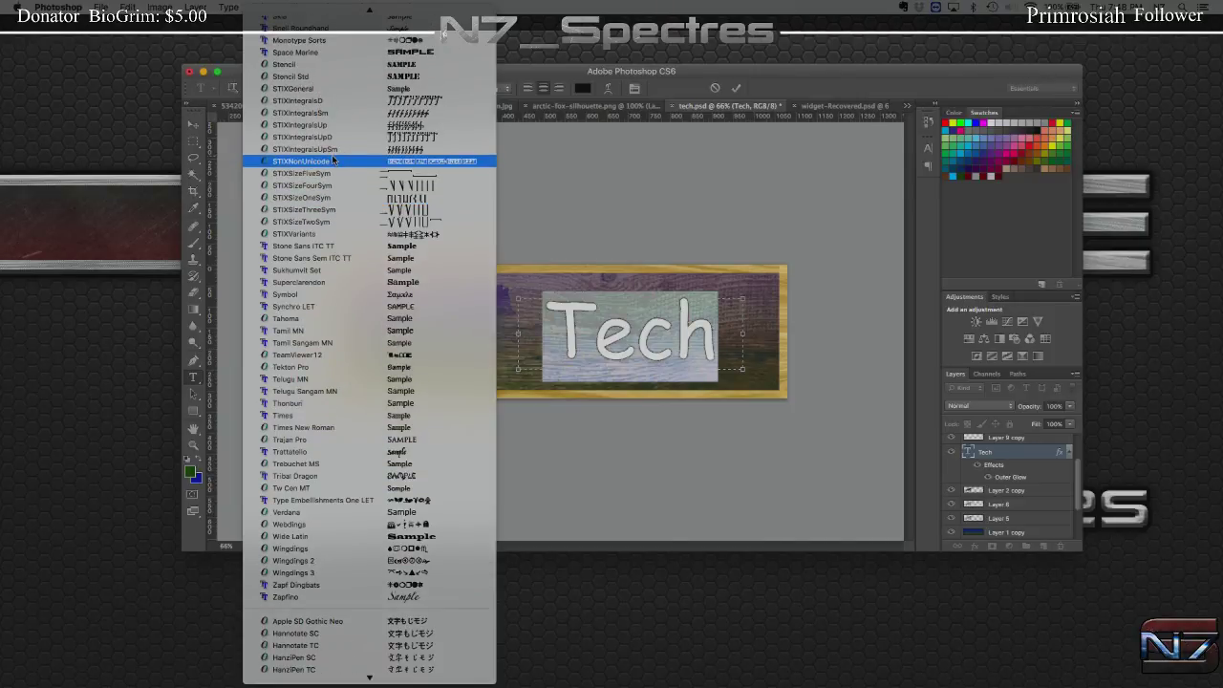
pyautogui.scroll(9, 333, 159)
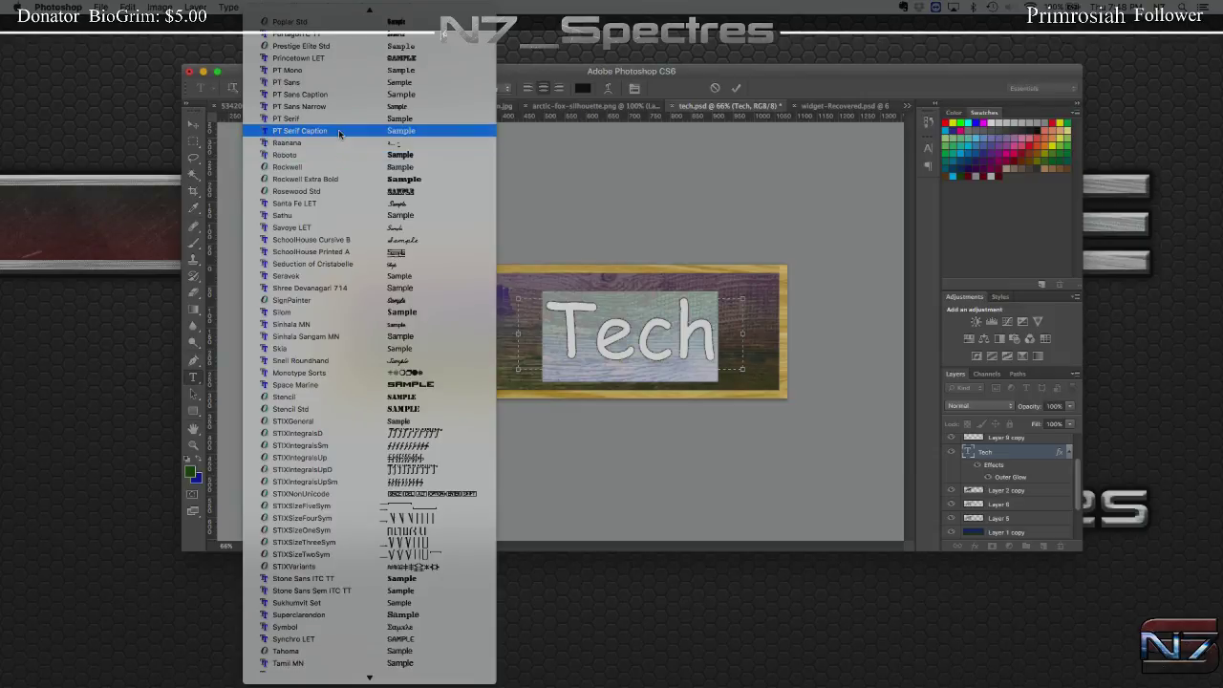
pyautogui.click(329, 117)
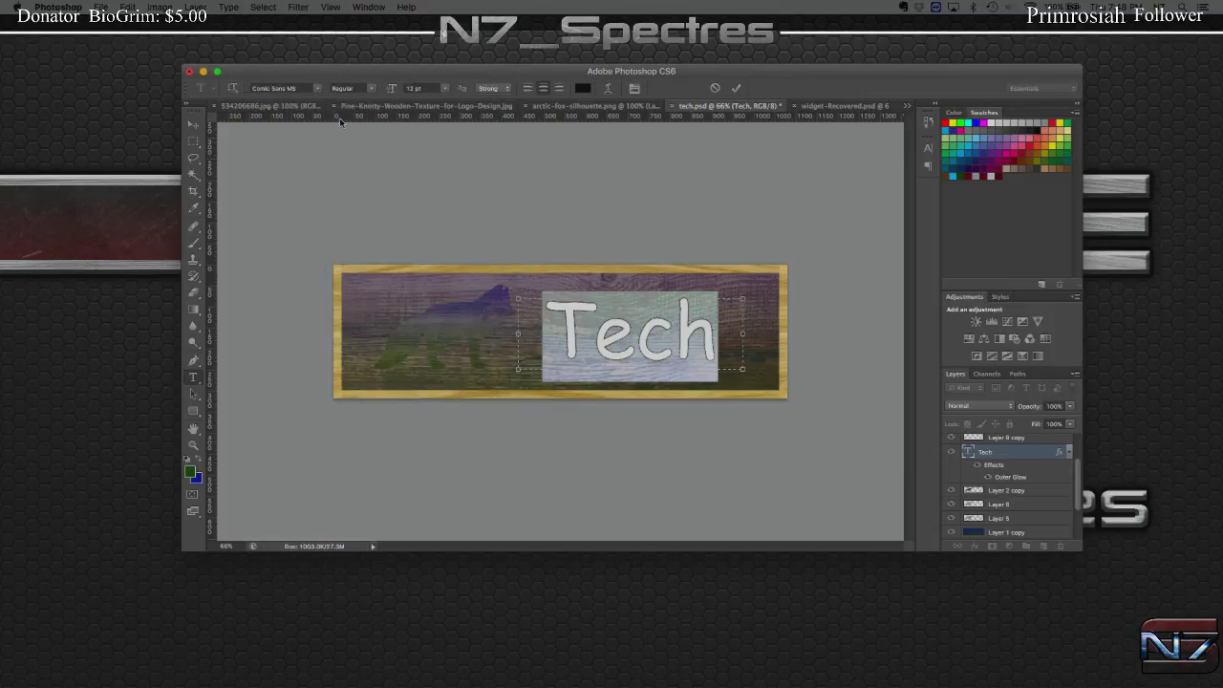
pyautogui.click(736, 88)
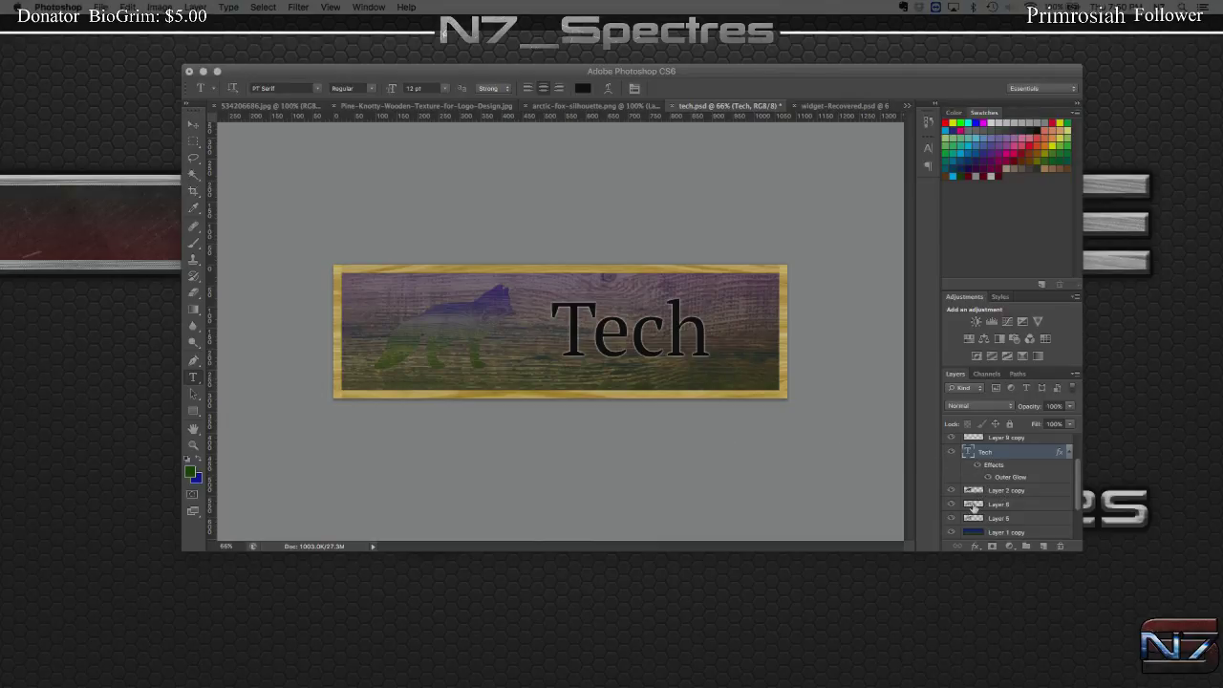
# Select Layer 6 and delete it, confirming the prompt.
pyautogui.click(974, 507)
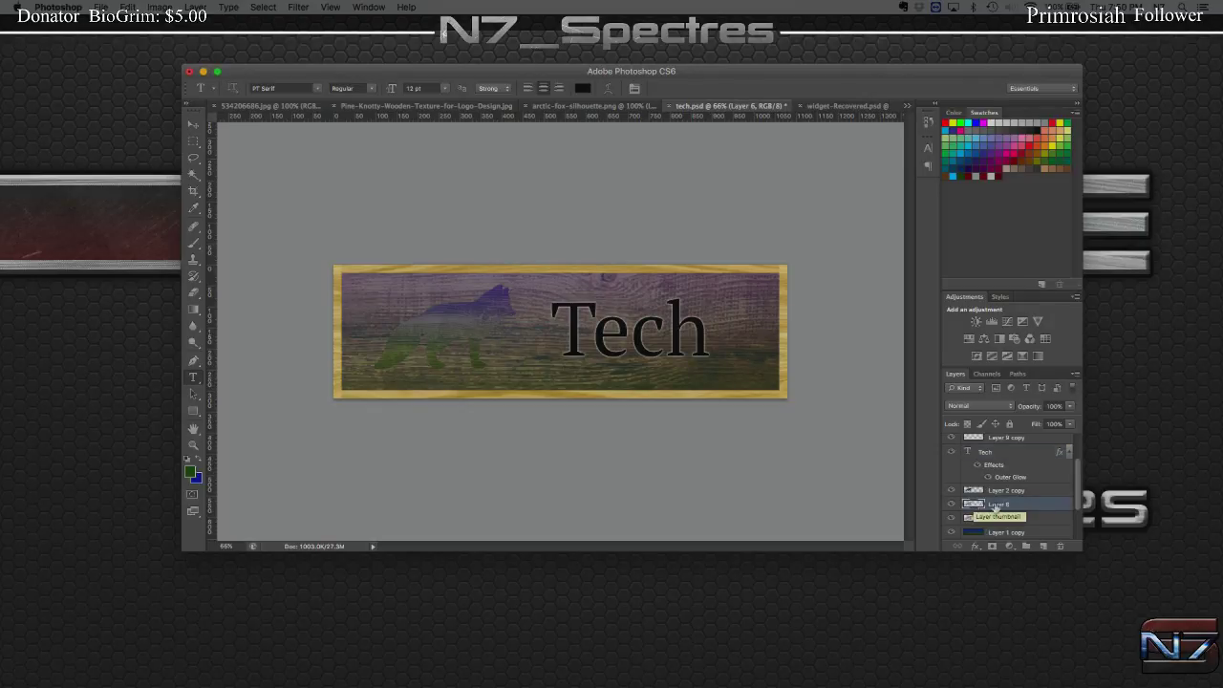
pyautogui.click(1057, 546)
pyautogui.click(708, 238)
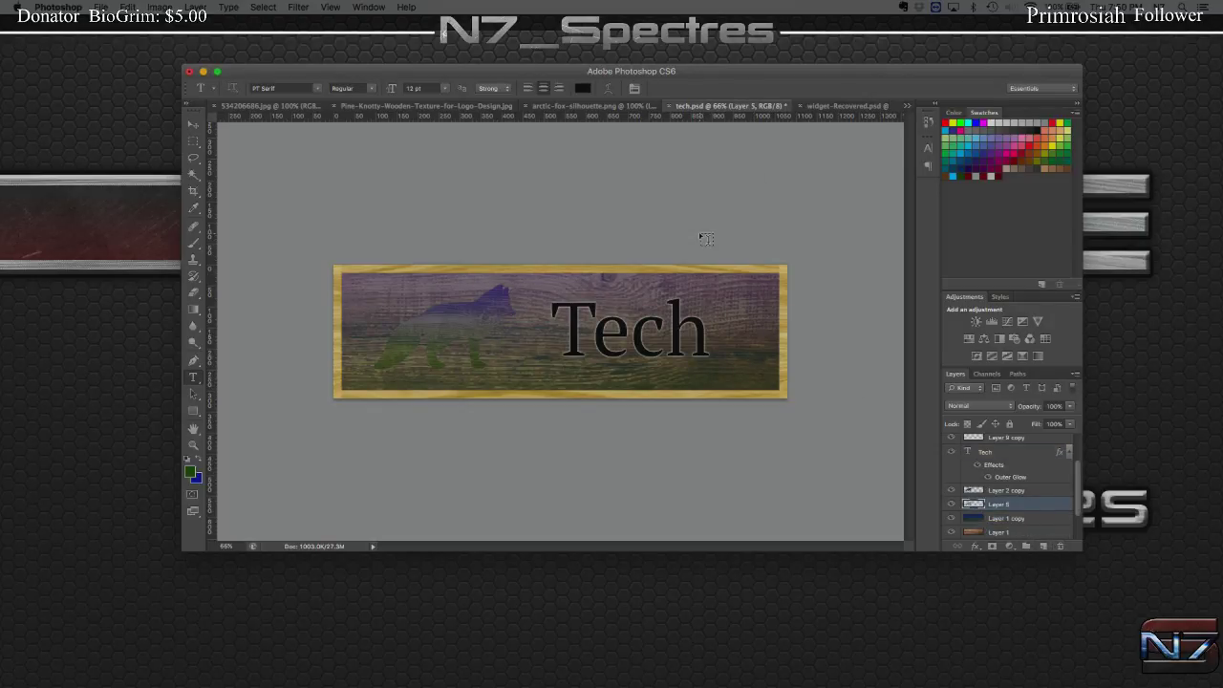
# Select Layer 1 copy and Layer 1 together and merge them with Merge Layers.
pyautogui.click(981, 521)
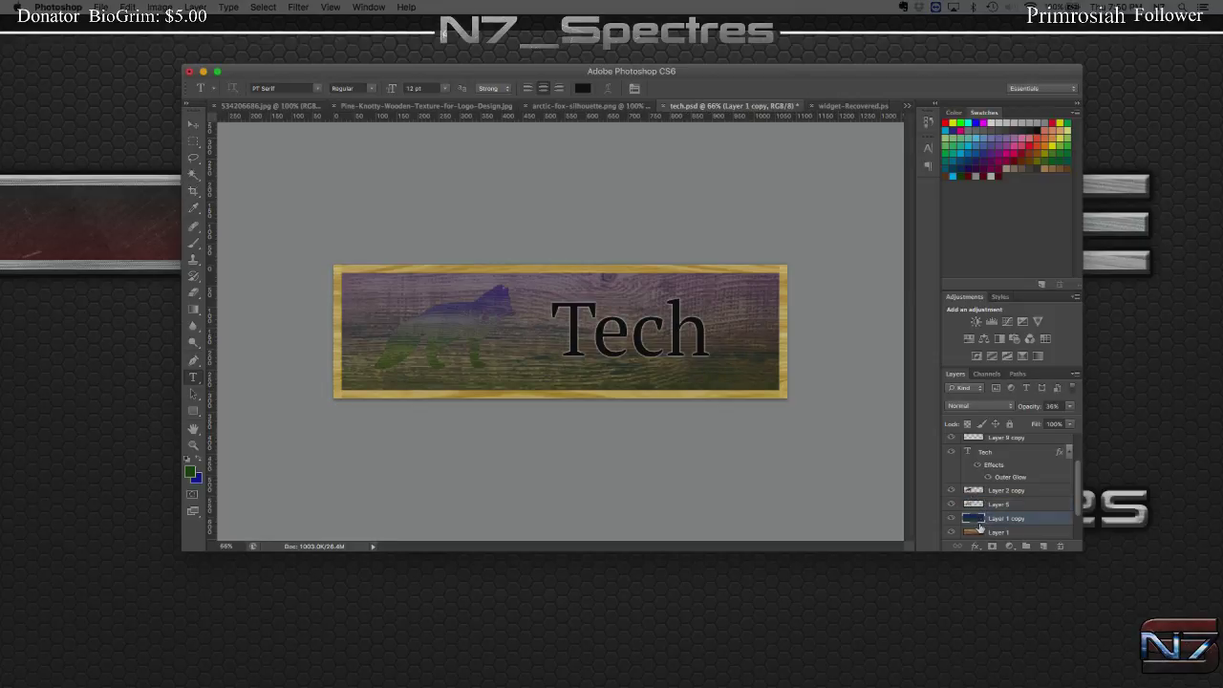
pyautogui.keyDown('shift'); pyautogui.click(977, 532); pyautogui.keyUp('shift')
pyautogui.rightClick(1043, 521)
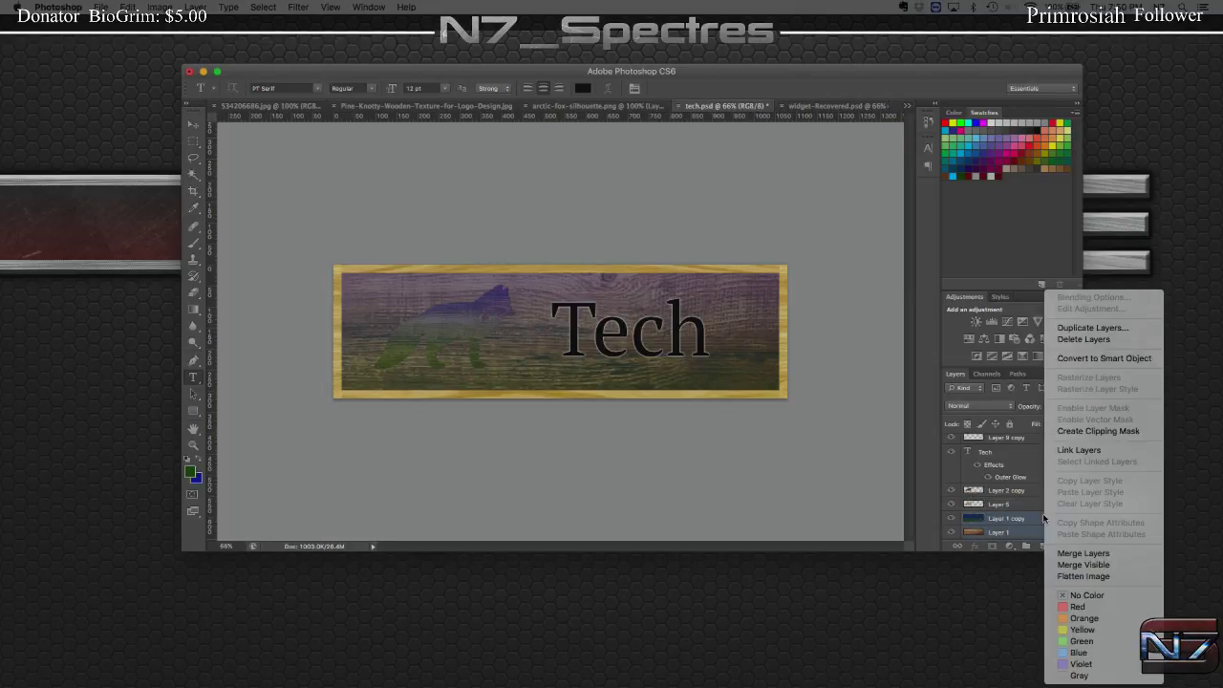
pyautogui.click(1084, 553)
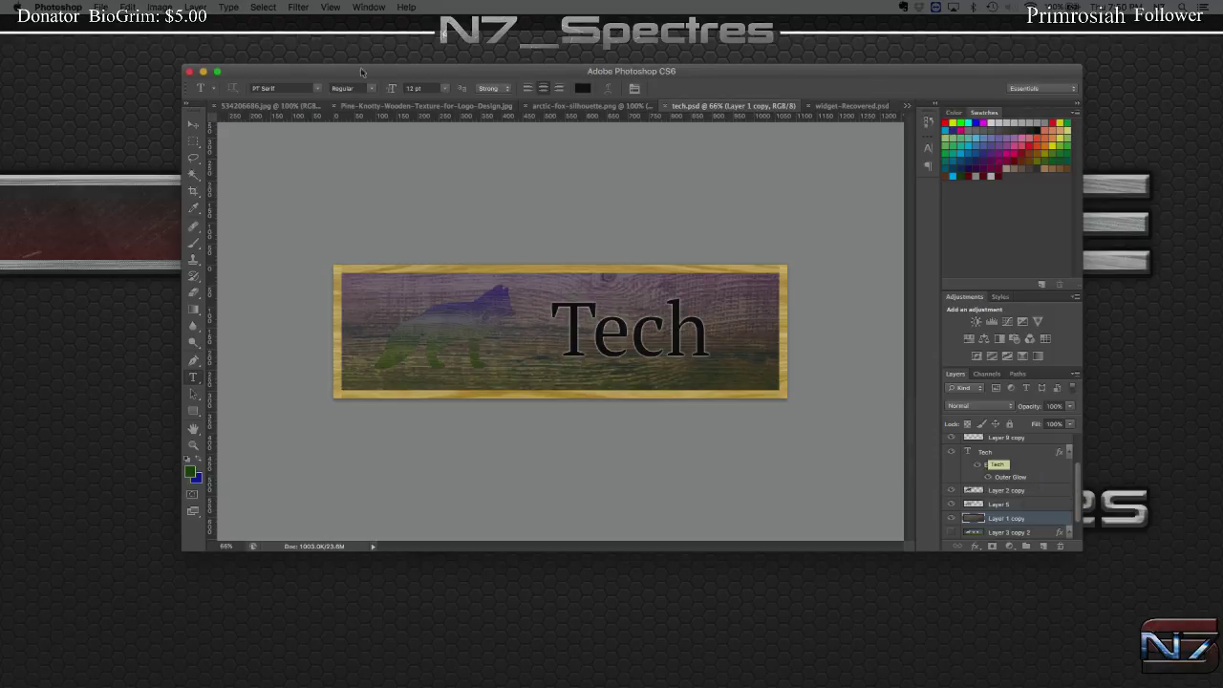
# Save As 'widget template' in the untitled folder, replacing the name tech.
pyautogui.click(103, 6)
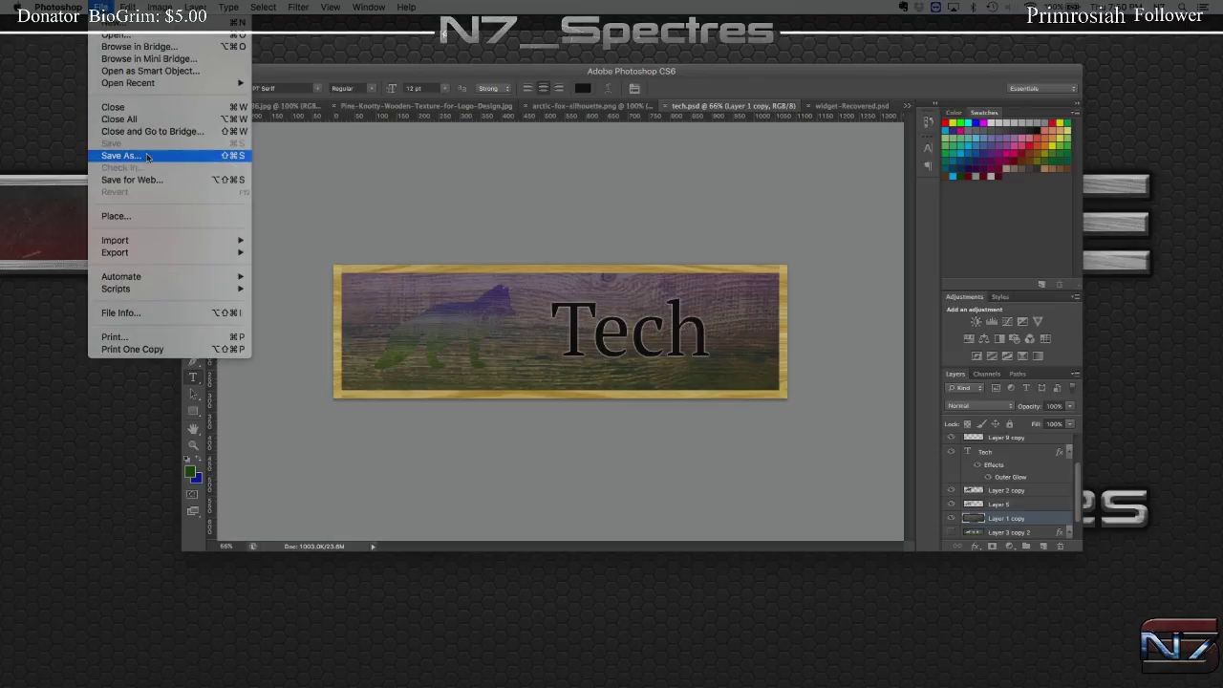
pyautogui.click(147, 156)
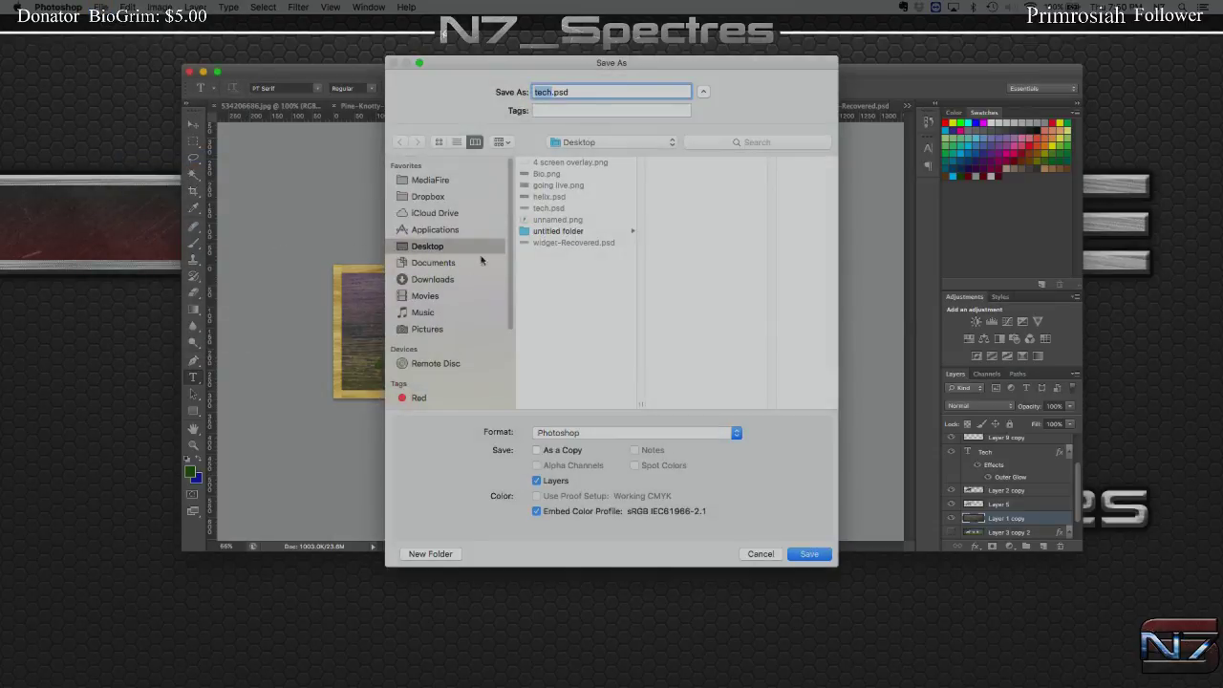
pyautogui.click(550, 232)
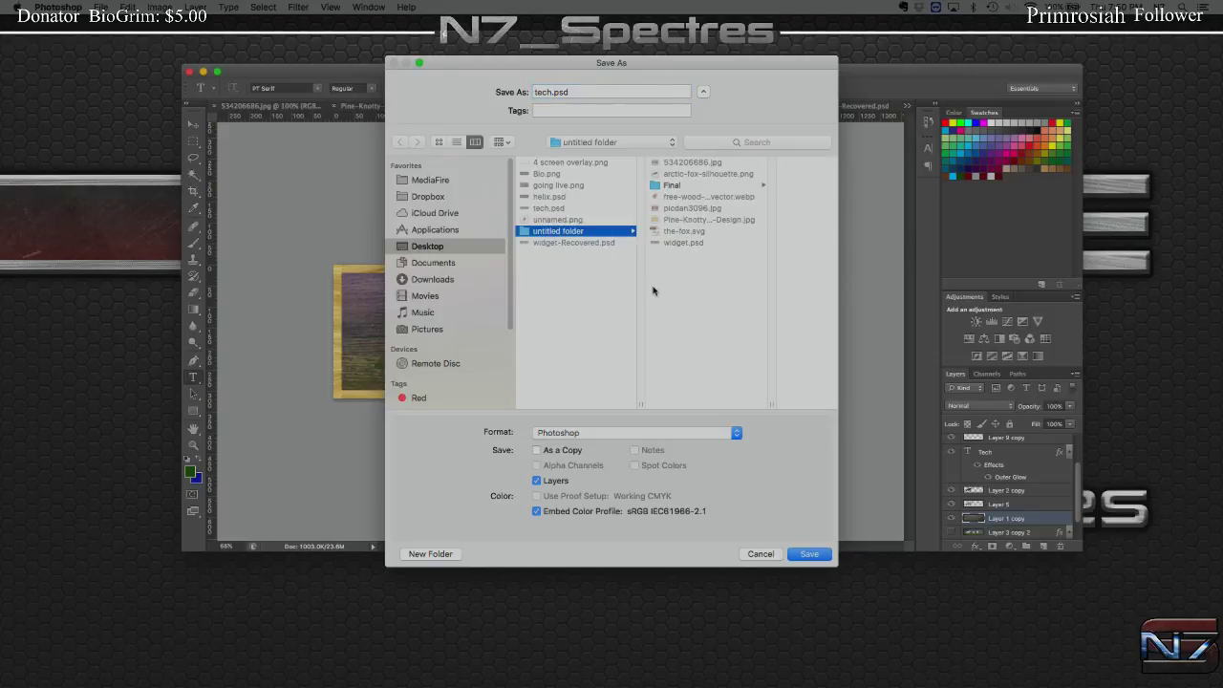
pyautogui.click(552, 93)
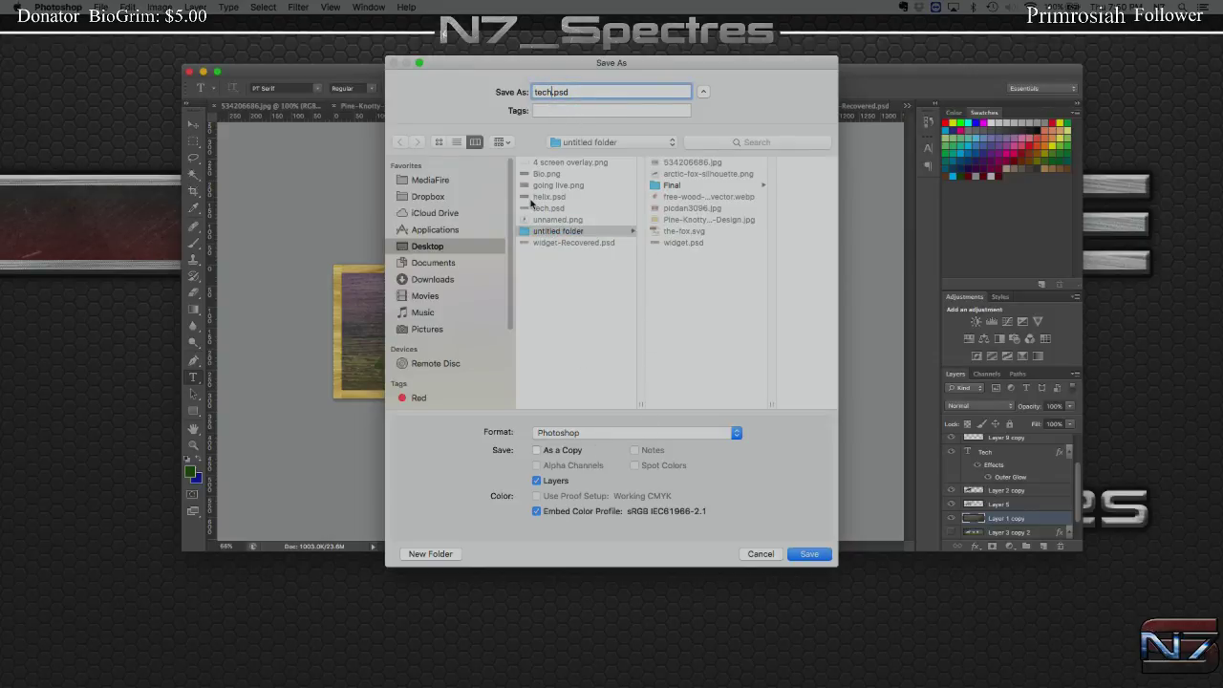
pyautogui.press('BackSpace')
pyautogui.press('BackSpace')
pyautogui.press('BackSpace')
pyautogui.press('BackSpace')
pyautogui.write('W')
pyautogui.press('BackSpace')
pyautogui.write('widget template')
pyautogui.click(805, 557)
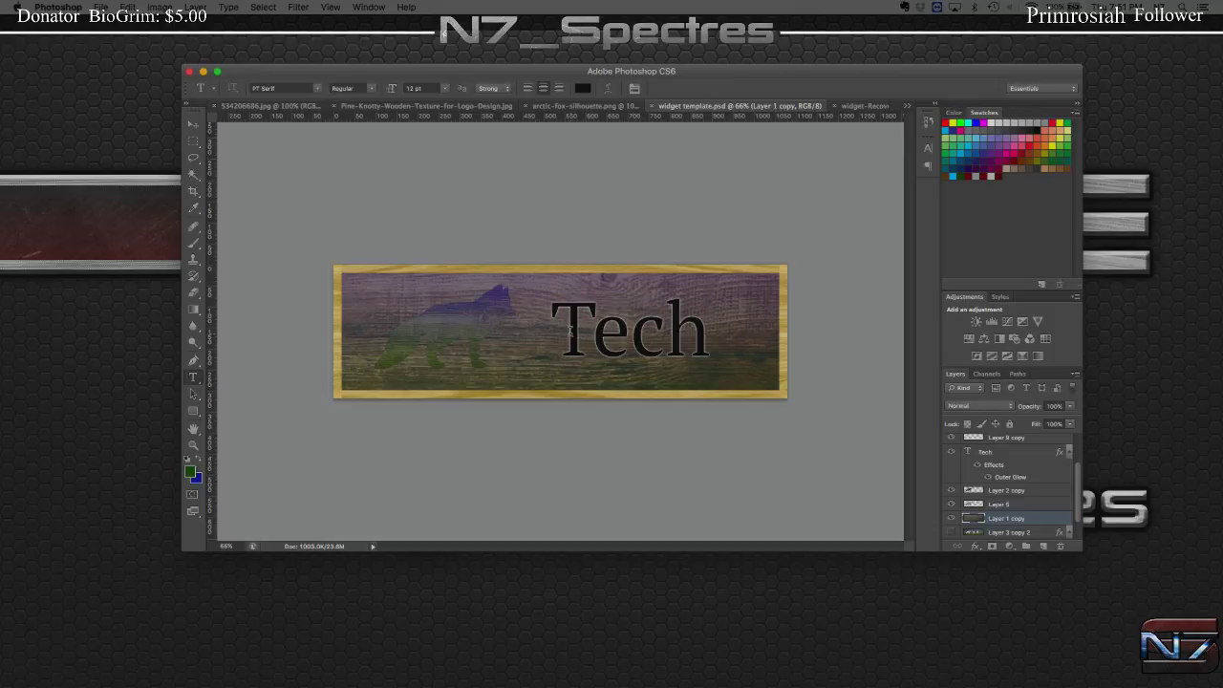
# Load the fox and Tech outlines as selections, then apply Bevel & Emboss to Layer 1 copy.
pyautogui.scroll(-1, 1034, 514)
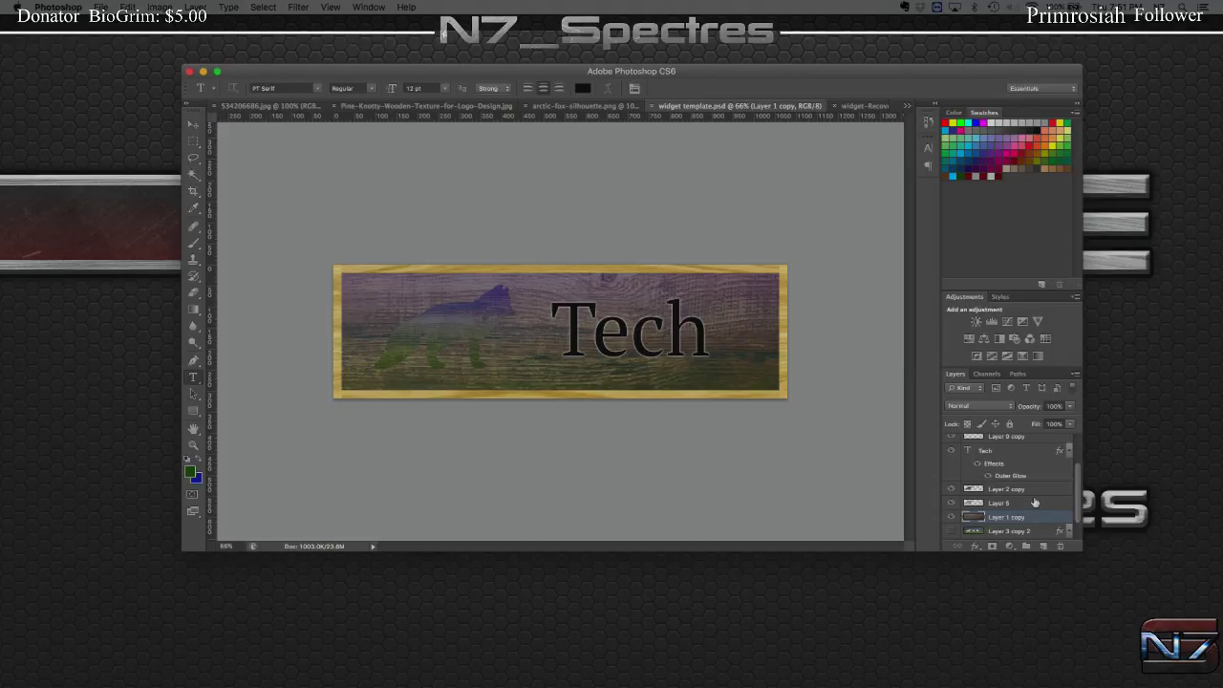
pyautogui.click(974, 505)
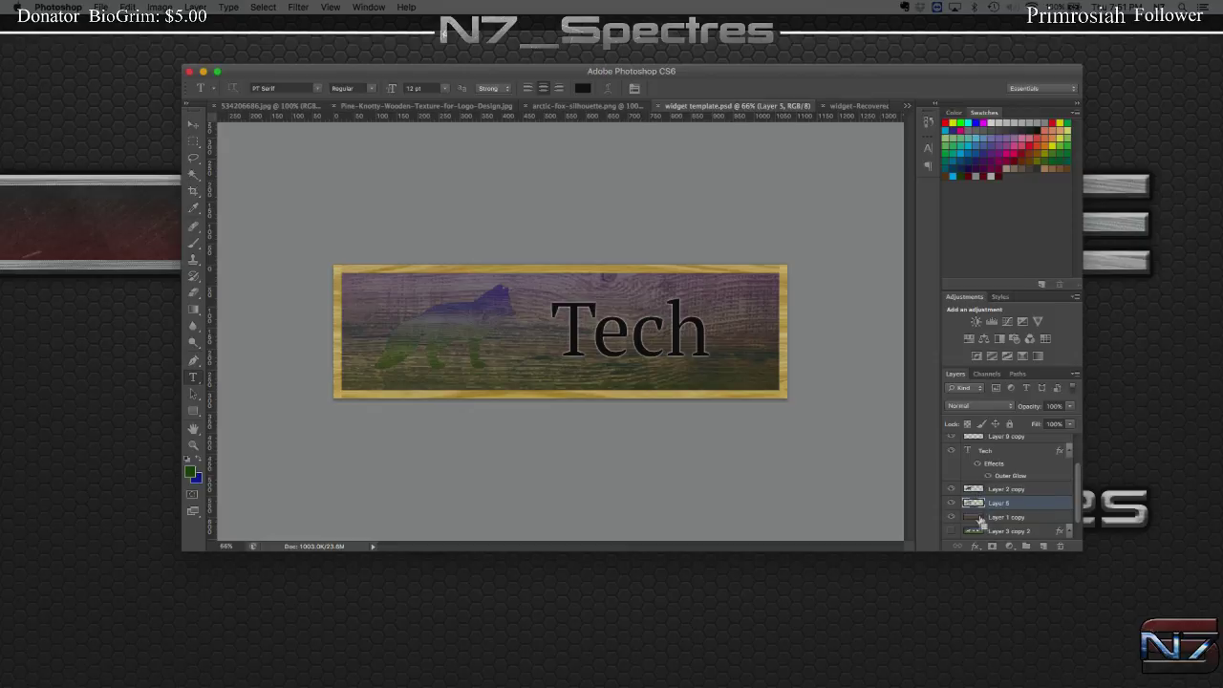
pyautogui.click(976, 517)
pyautogui.keyDown('super'); pyautogui.click(976, 506); pyautogui.keyUp('super')
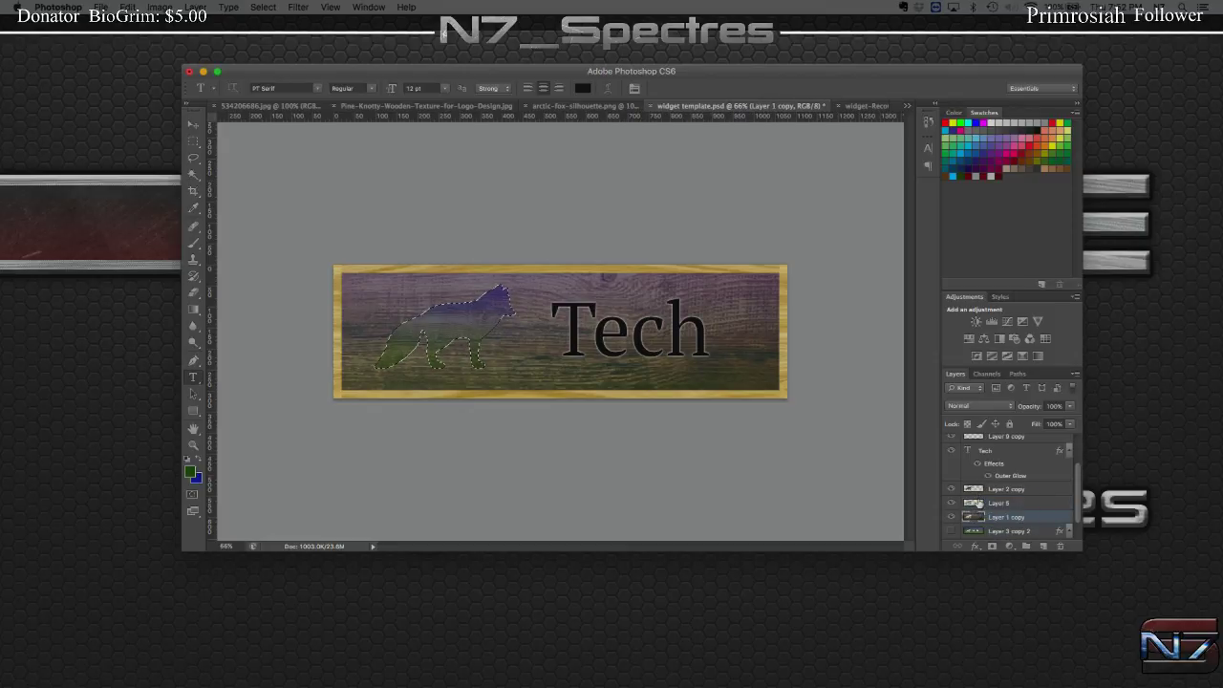
pyautogui.keyDown('super'); pyautogui.click(968, 451); pyautogui.keyUp('super')
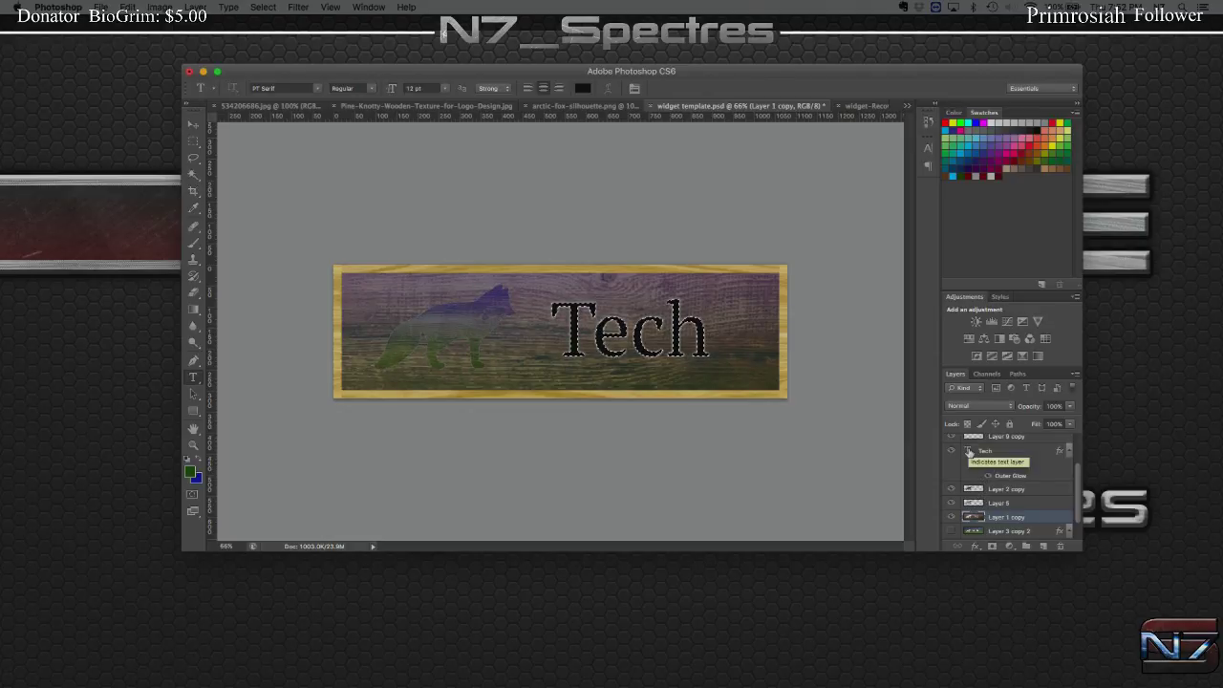
pyautogui.press('space')
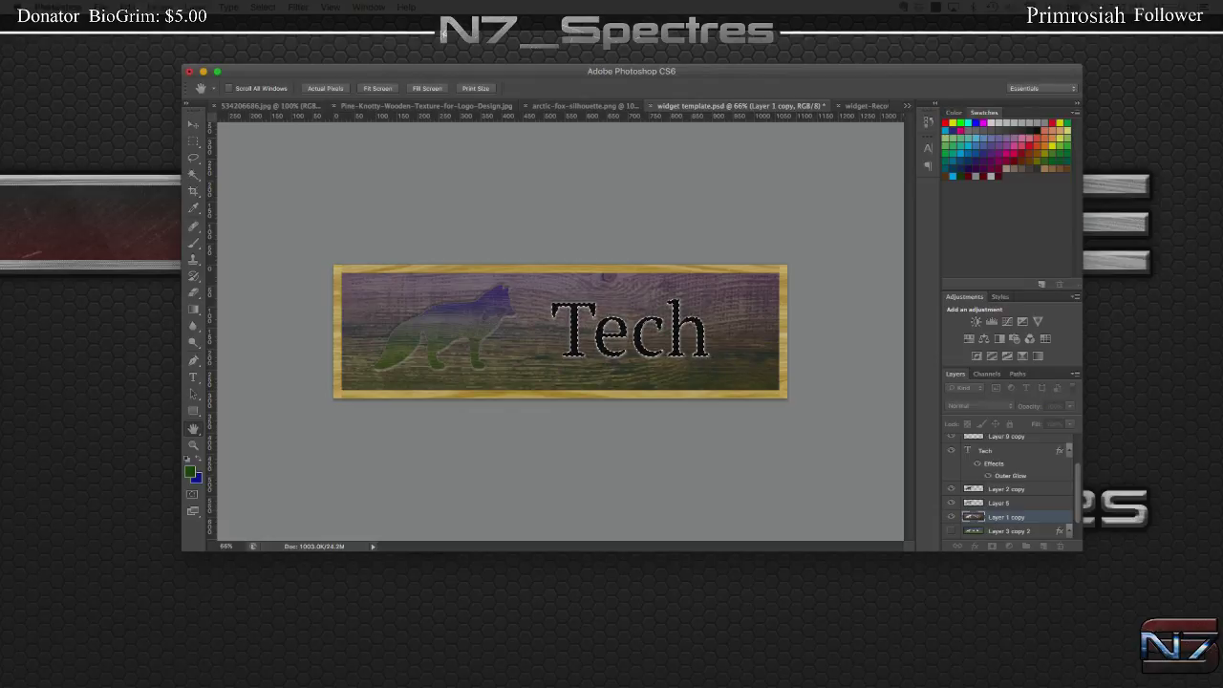
pyautogui.press('Return')
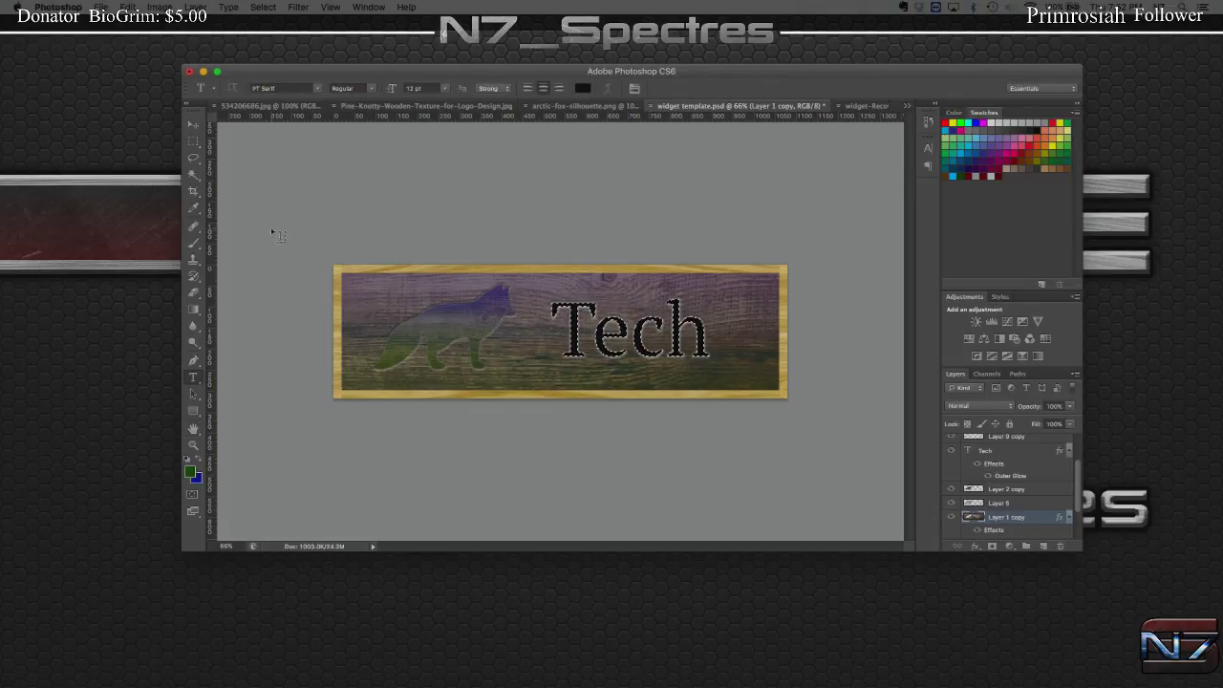
# Deselect with the Lasso tool and deepen the fox's Bevel & Emboss settings.
pyautogui.click(194, 158)
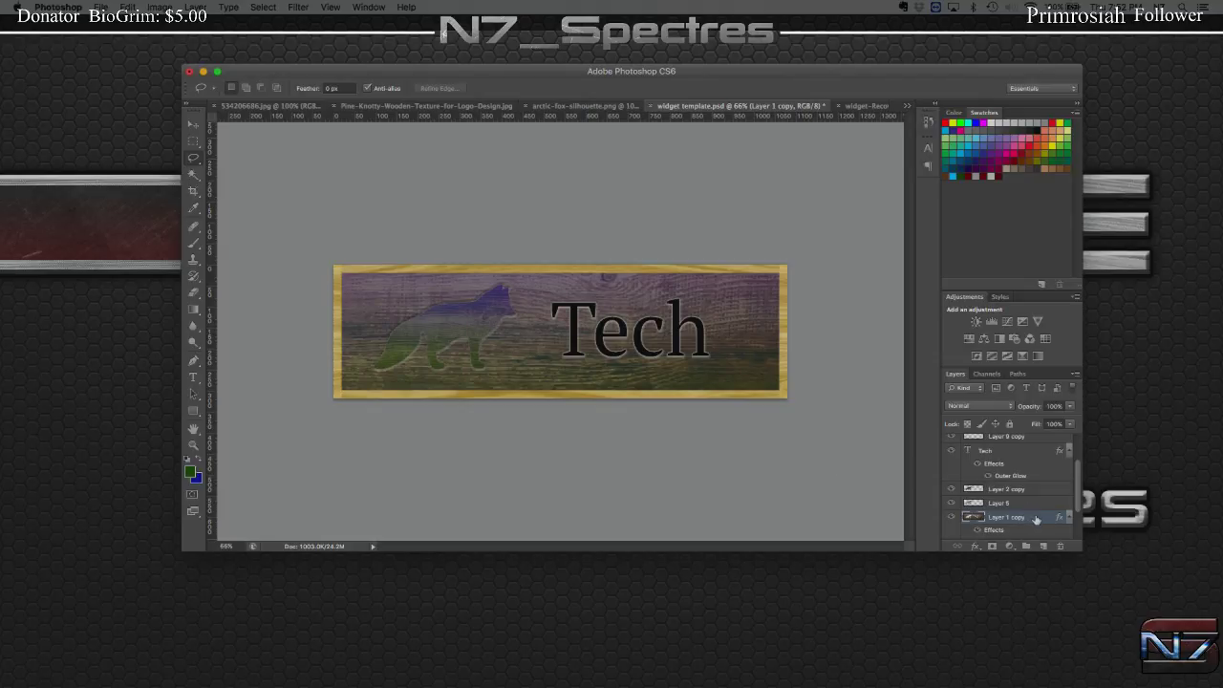
pyautogui.press('space')
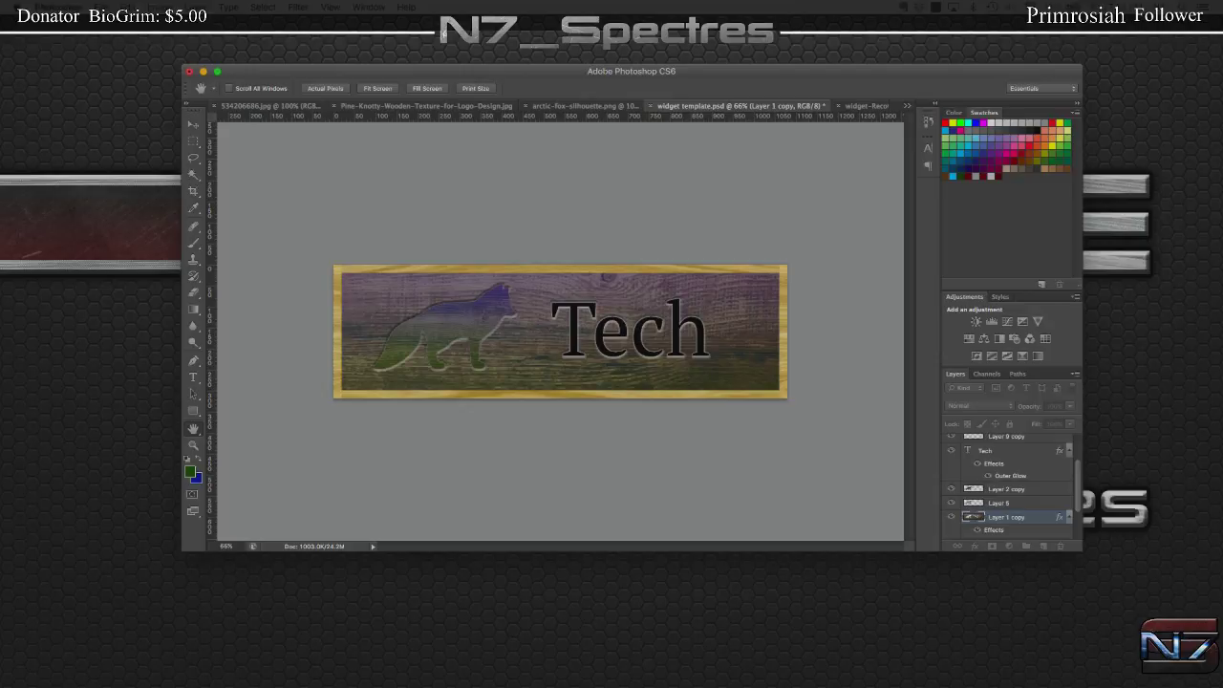
pyautogui.press('l')
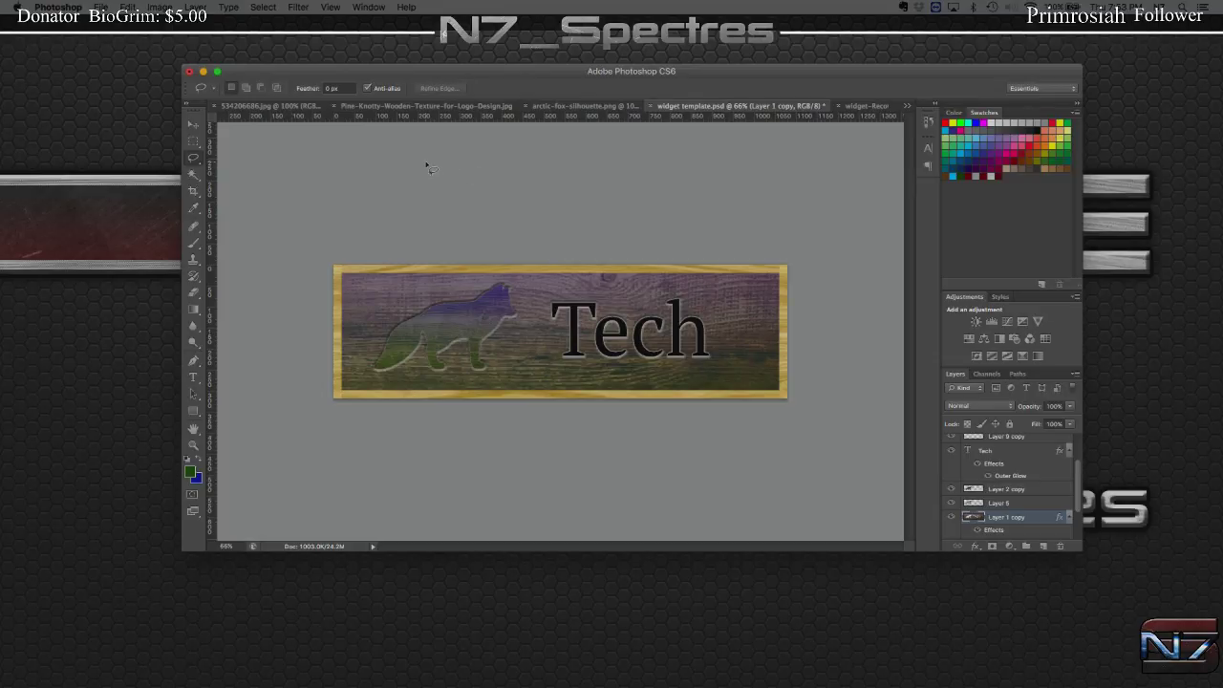
# Save a PNG copy of the sign as 'Tech' in the Final folder.
pyautogui.click(101, 7)
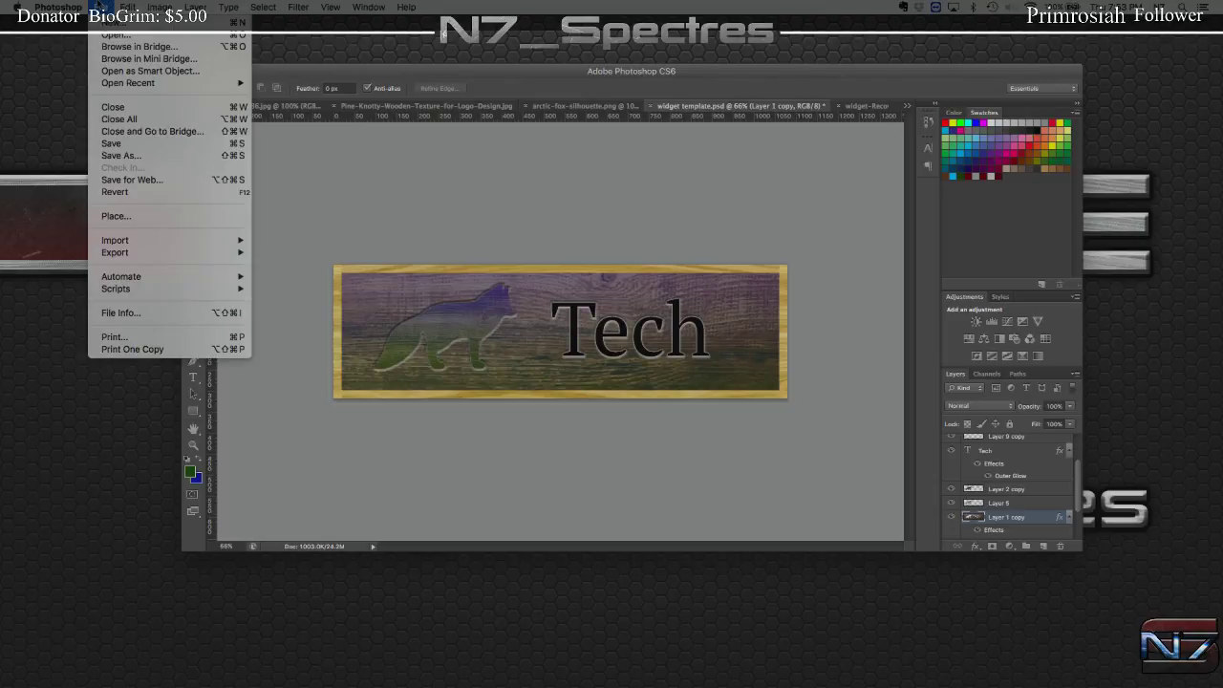
pyautogui.click(162, 155)
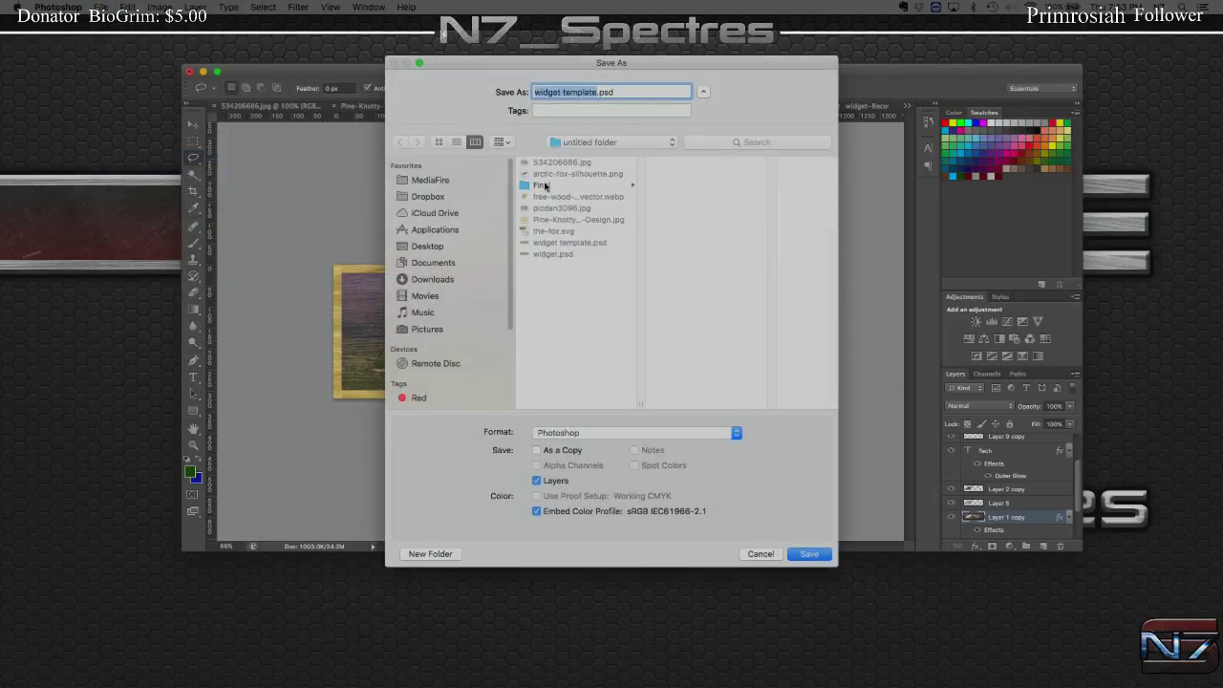
pyautogui.click(549, 186)
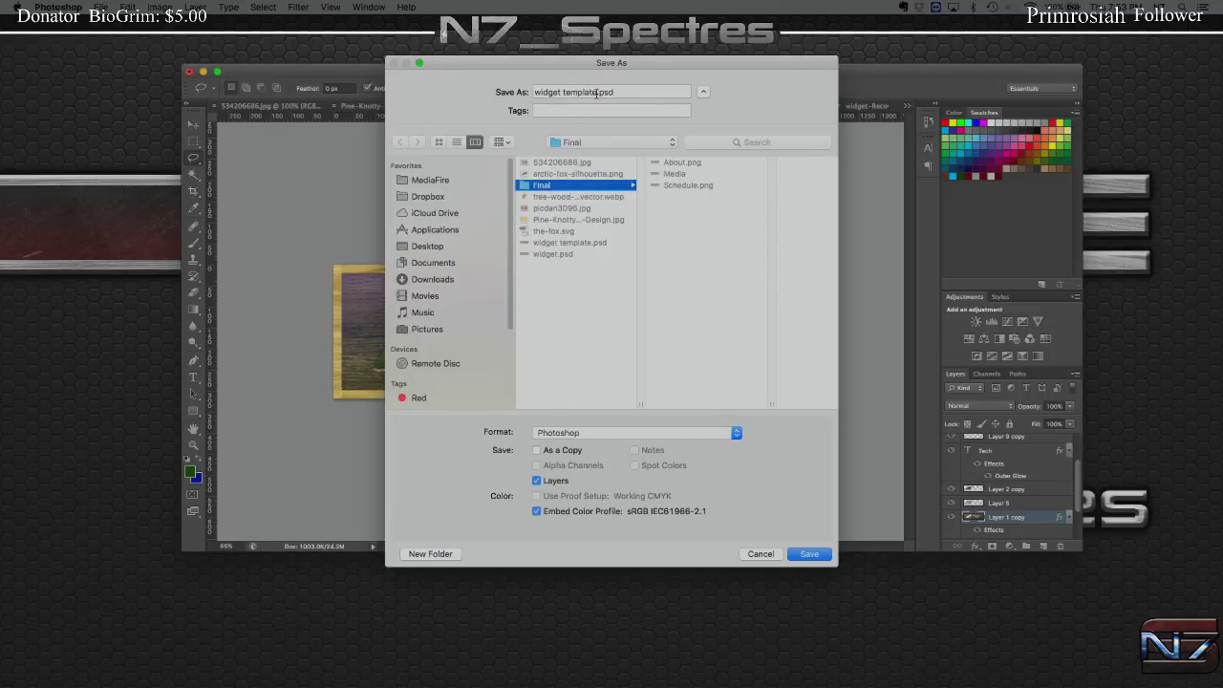
pyautogui.moveTo(596, 92); pyautogui.dragTo(506, 94)
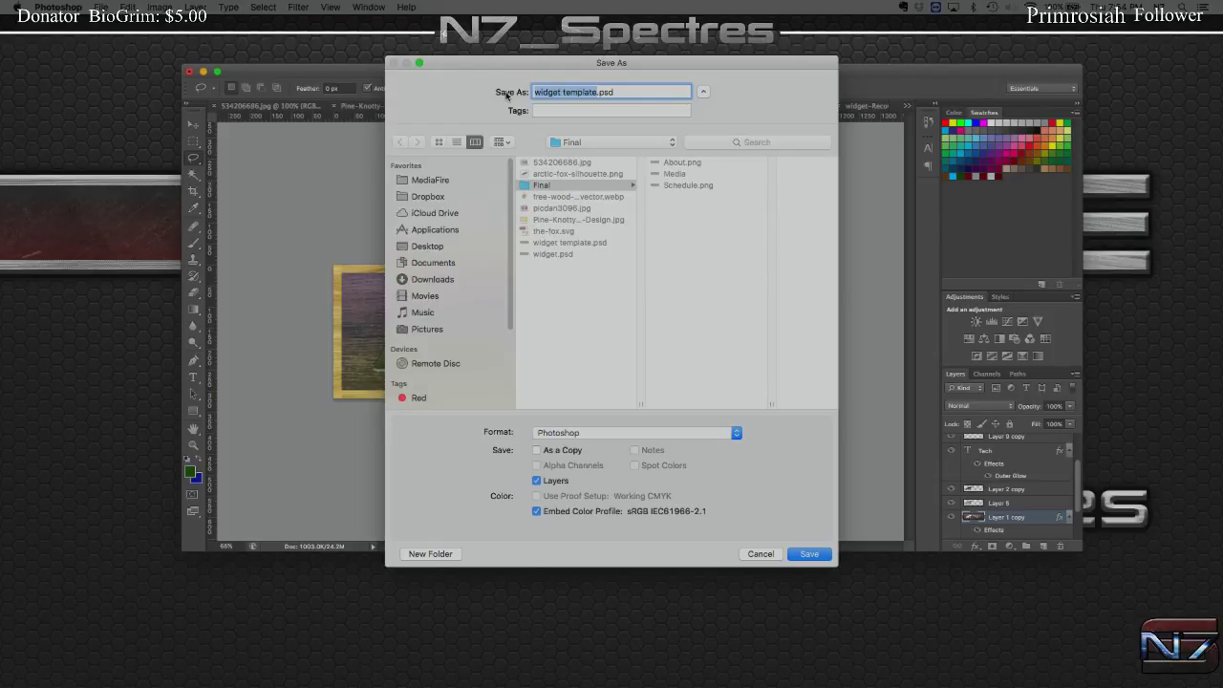
pyautogui.write('Tech')
pyautogui.click(602, 432)
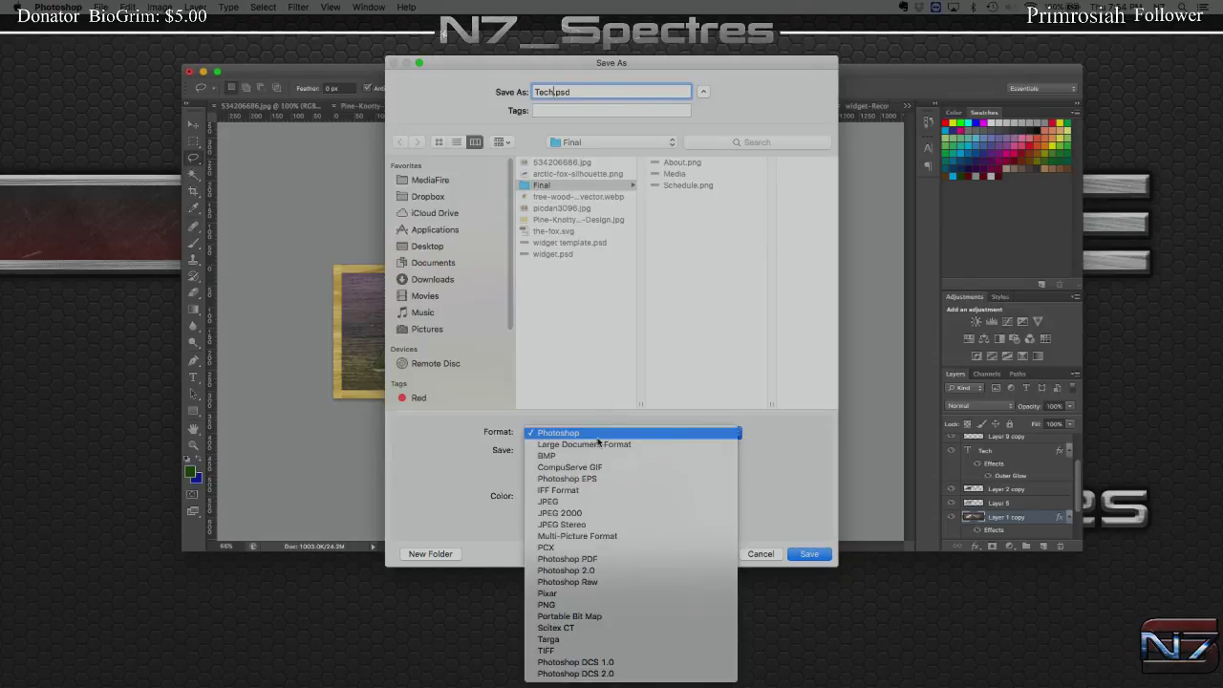
pyautogui.click(575, 605)
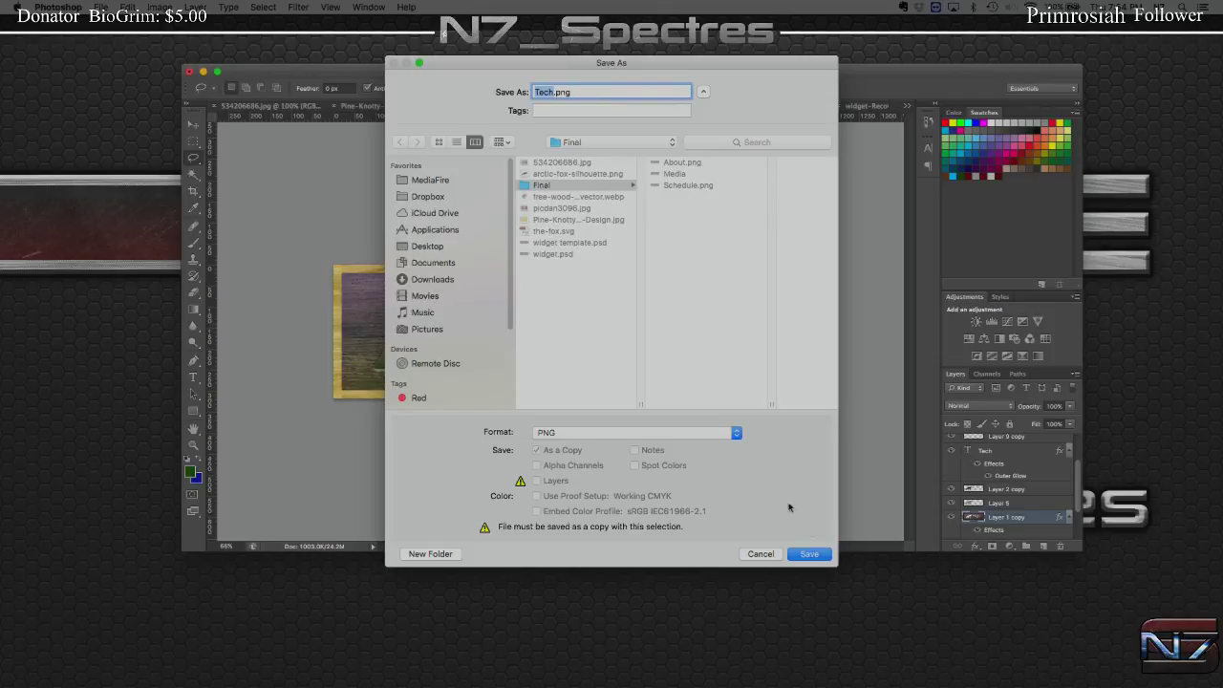
pyautogui.click(808, 554)
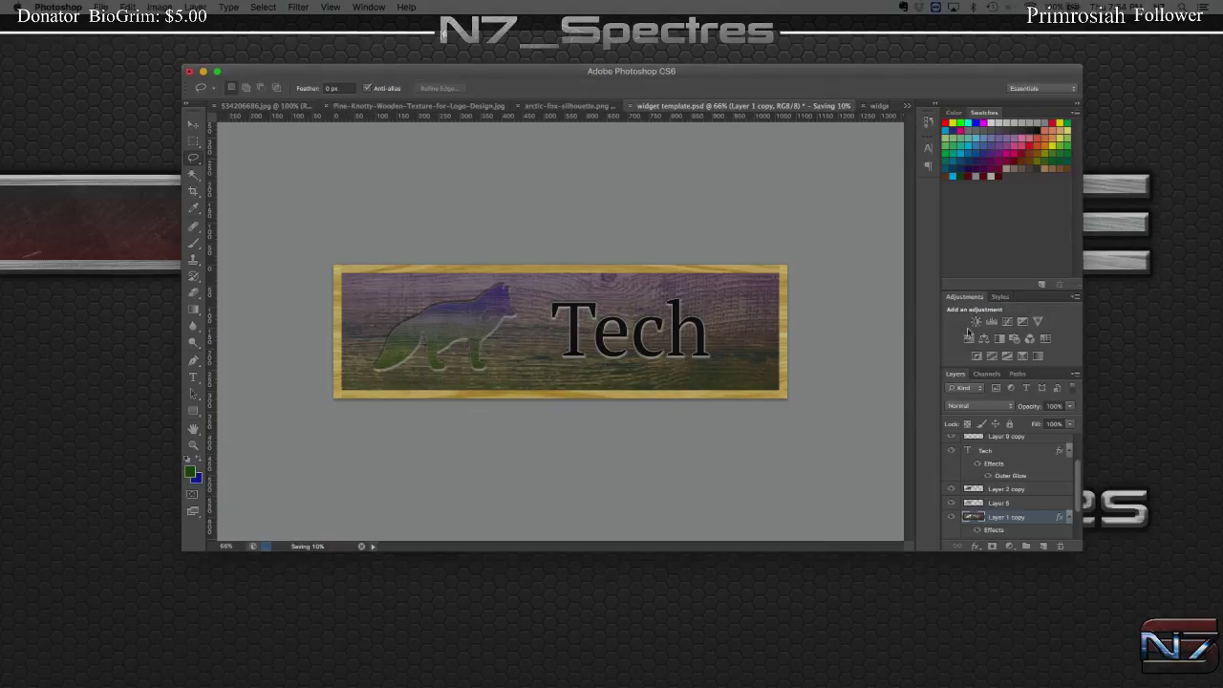
# Step back through the History states, from Clear to the earlier Merge Layers state.
pyautogui.click(927, 125)
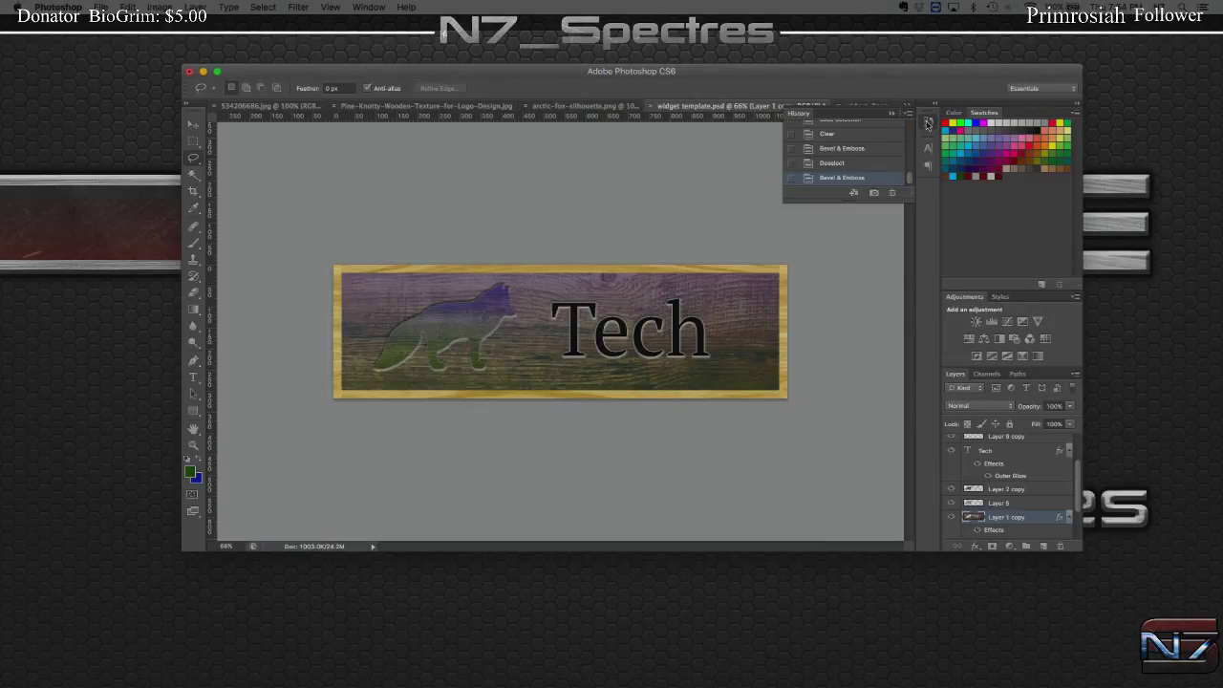
pyautogui.click(844, 135)
pyautogui.click(845, 123)
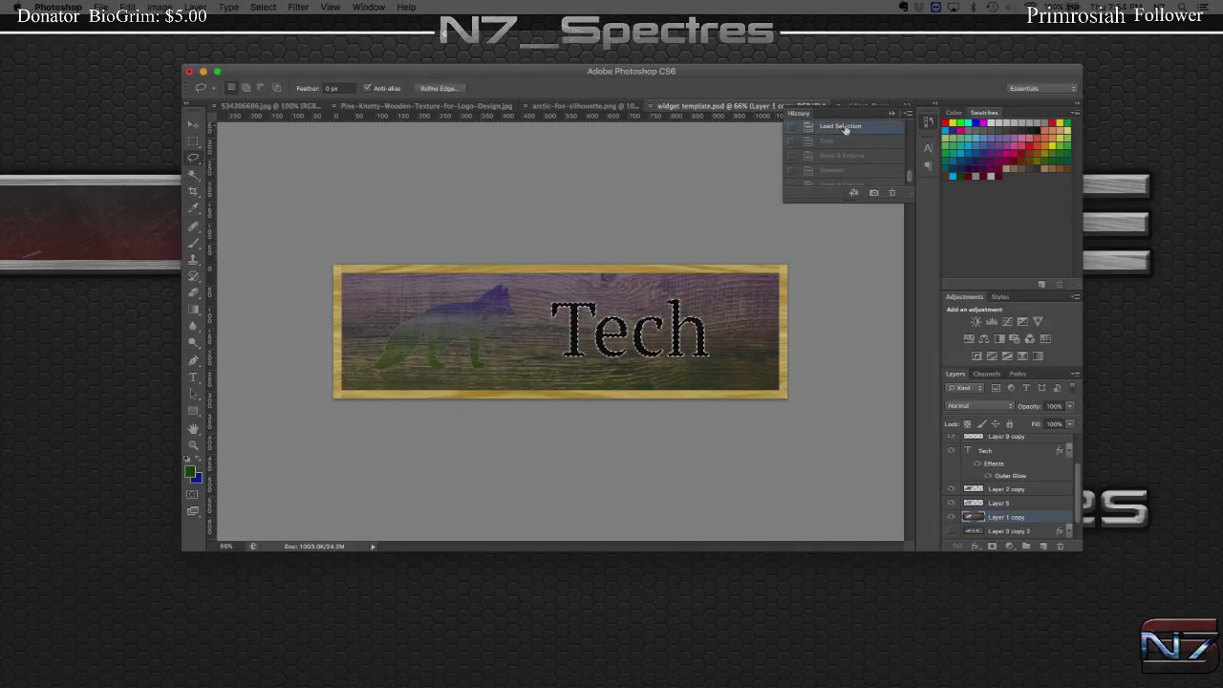
pyautogui.scroll(2, 842, 143)
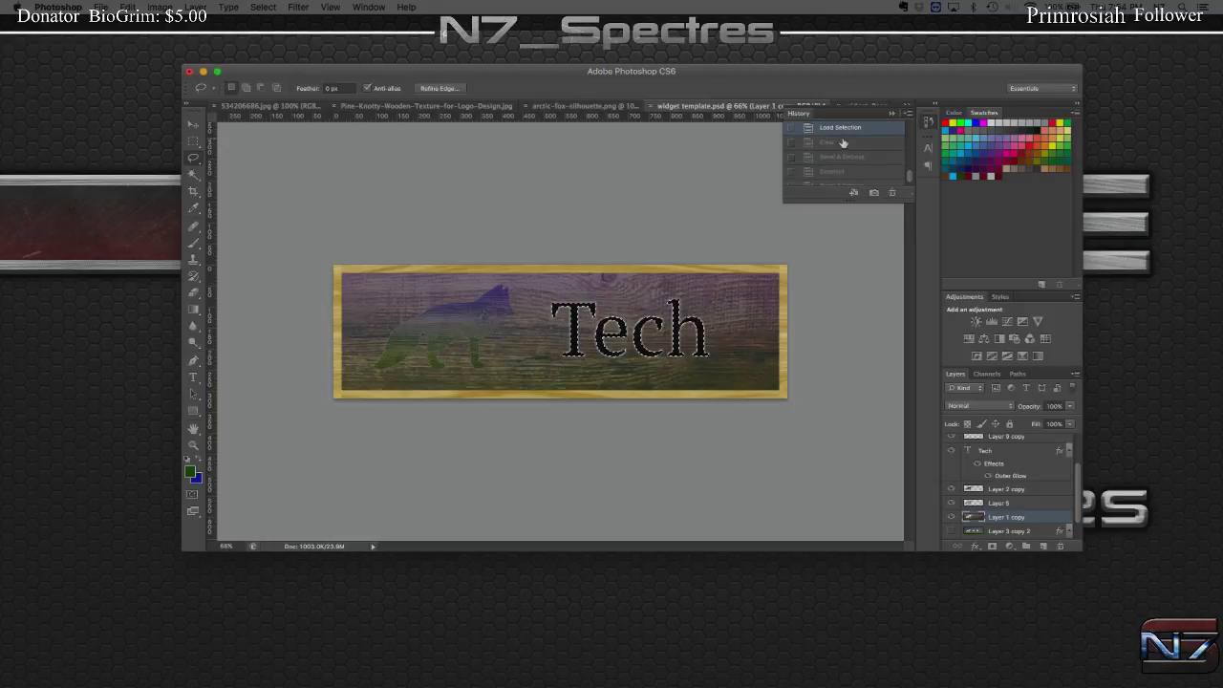
pyautogui.scroll(2, 842, 142)
pyautogui.click(846, 151)
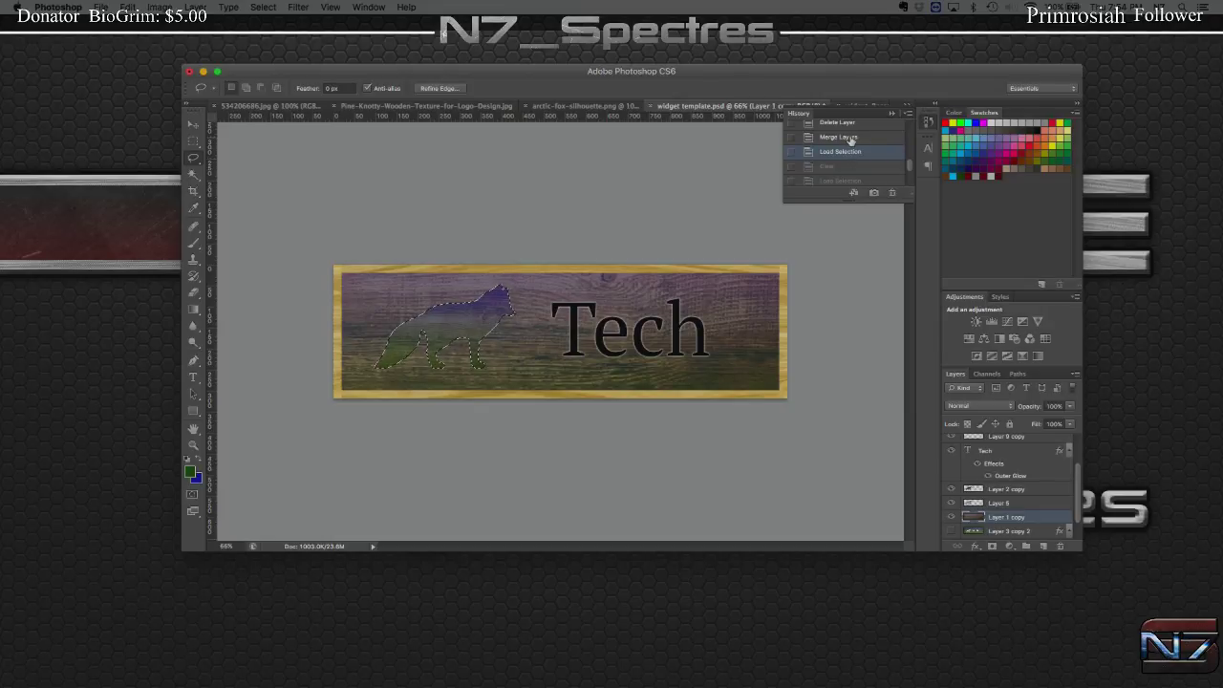
pyautogui.click(849, 138)
# Delete the Load Selection history step, confirming with Yes, and collapse History.
pyautogui.click(845, 152)
pyautogui.click(891, 192)
pyautogui.click(705, 237)
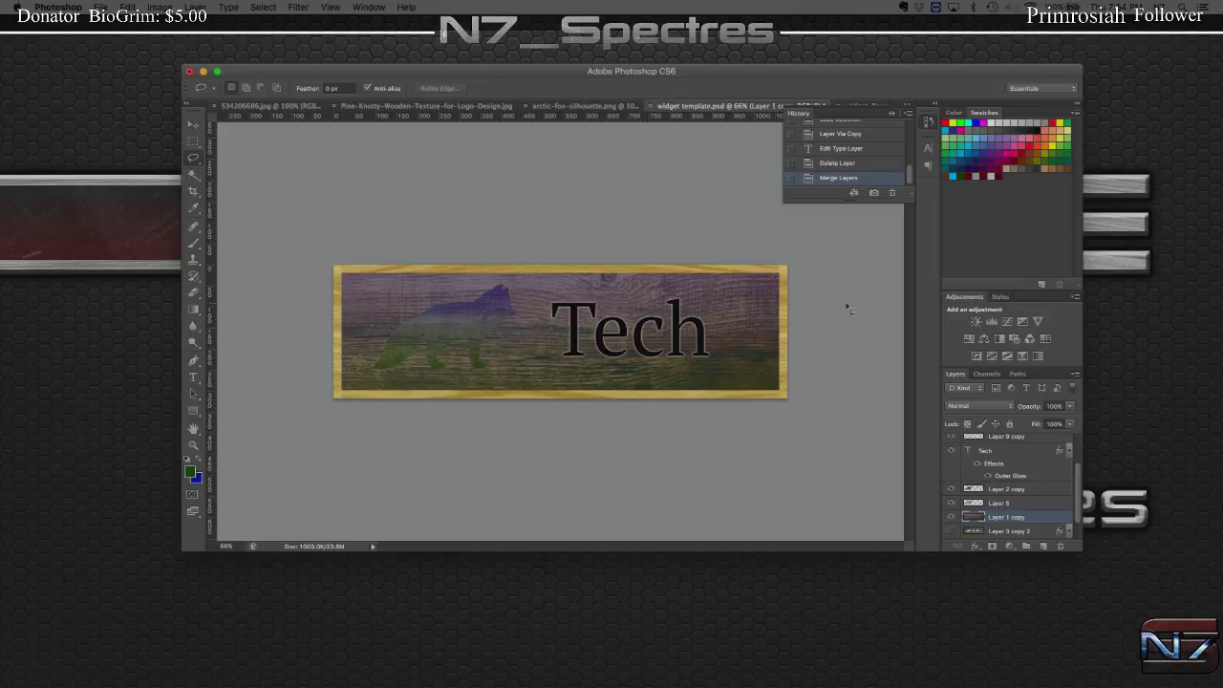
pyautogui.click(930, 122)
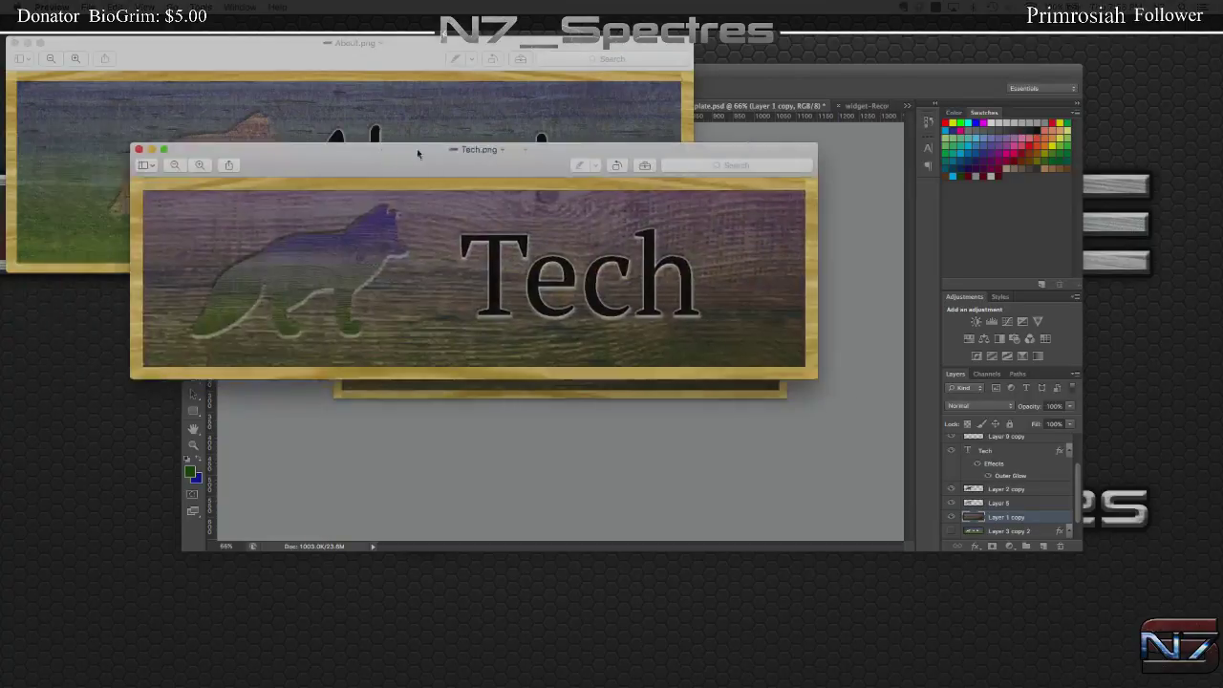
# Move the Tech.png window below About.png and zoom out four steps.
pyautogui.moveTo(425, 152); pyautogui.dragTo(298, 301)
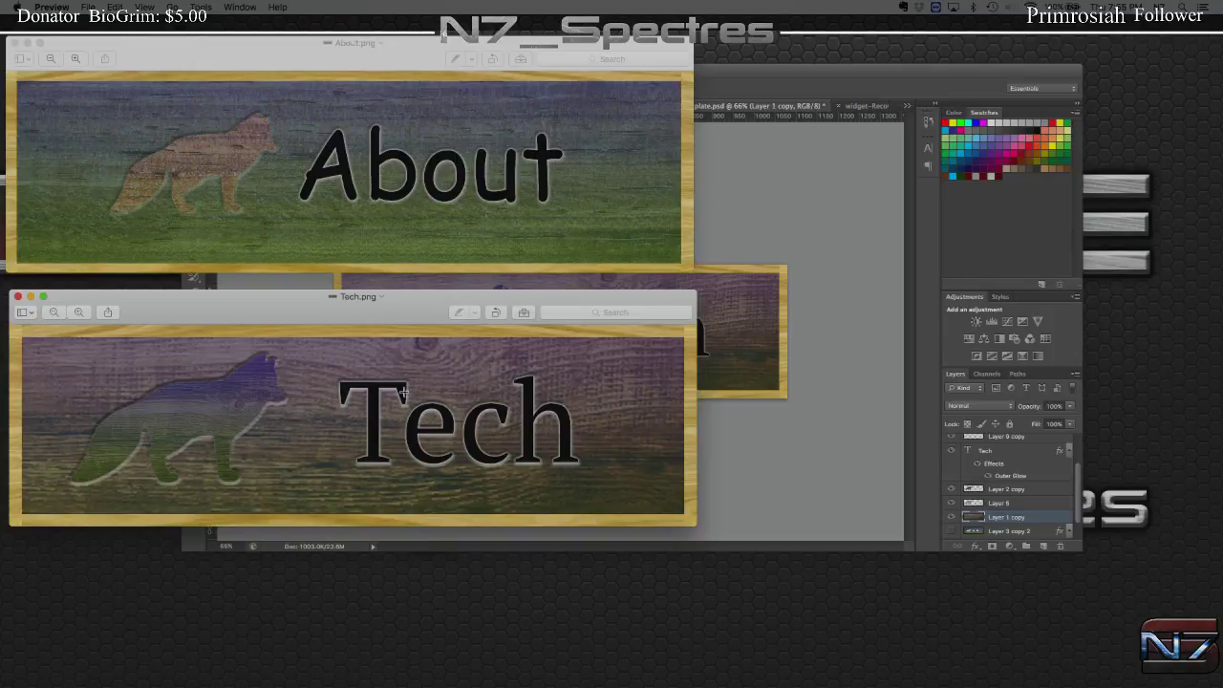
pyautogui.click(54, 314)
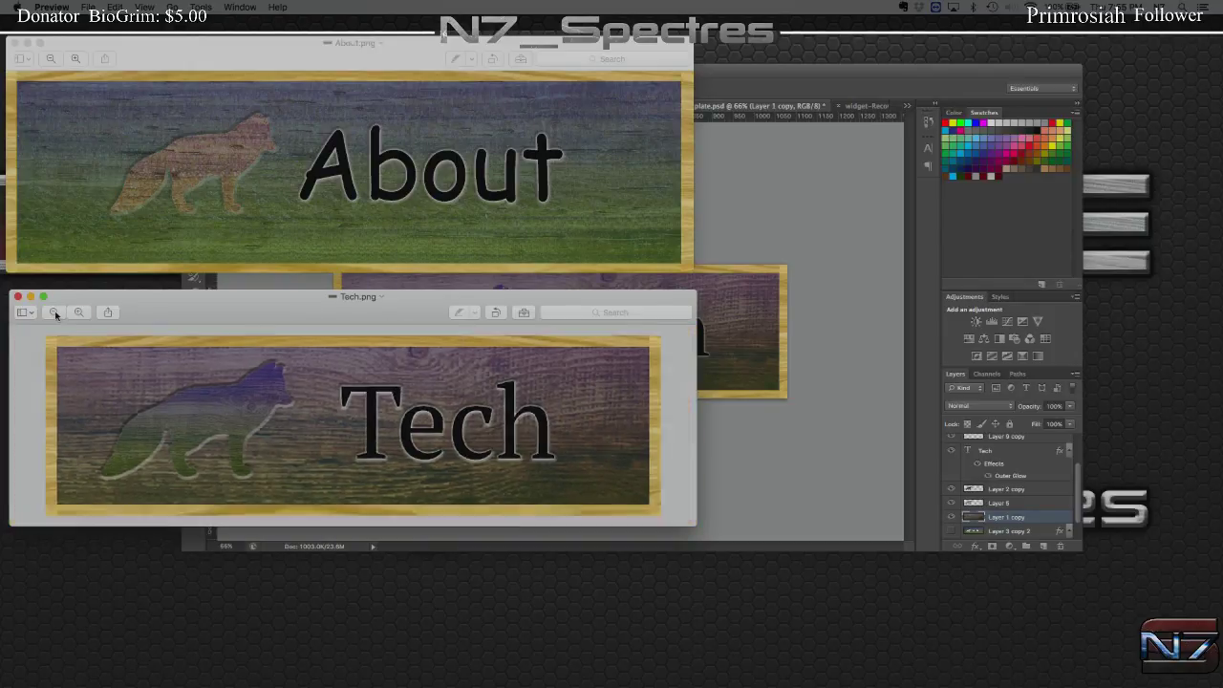
pyautogui.click(55, 313)
pyautogui.click(54, 313)
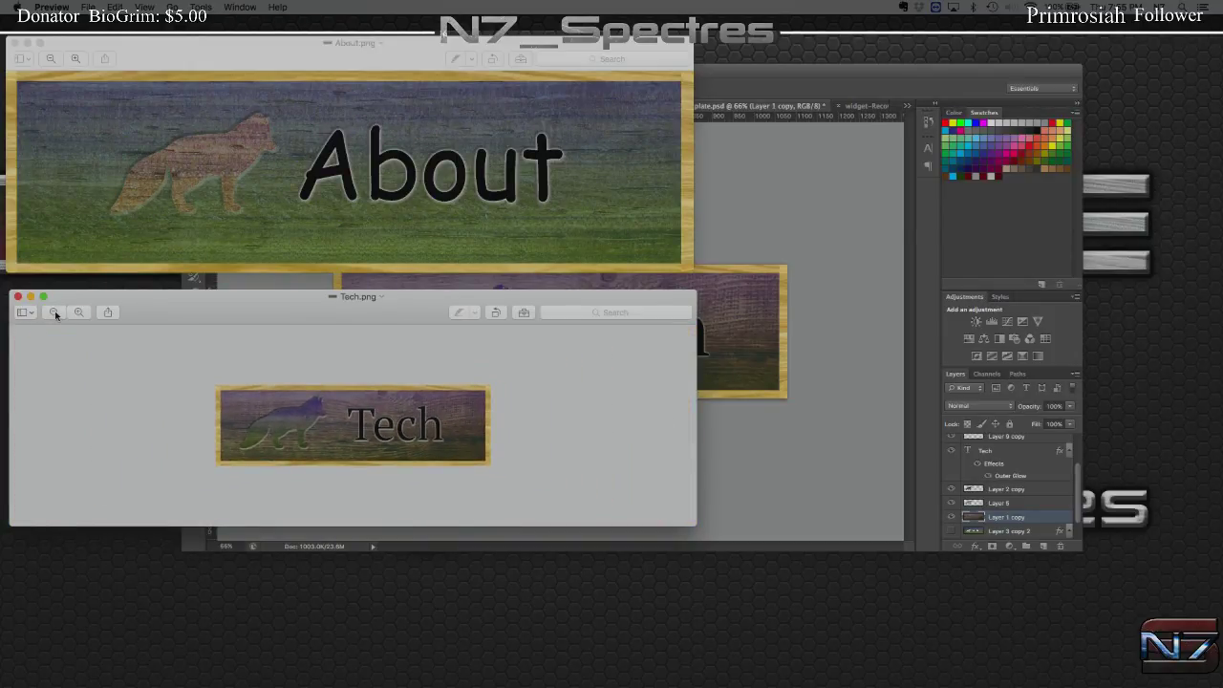
pyautogui.click(54, 314)
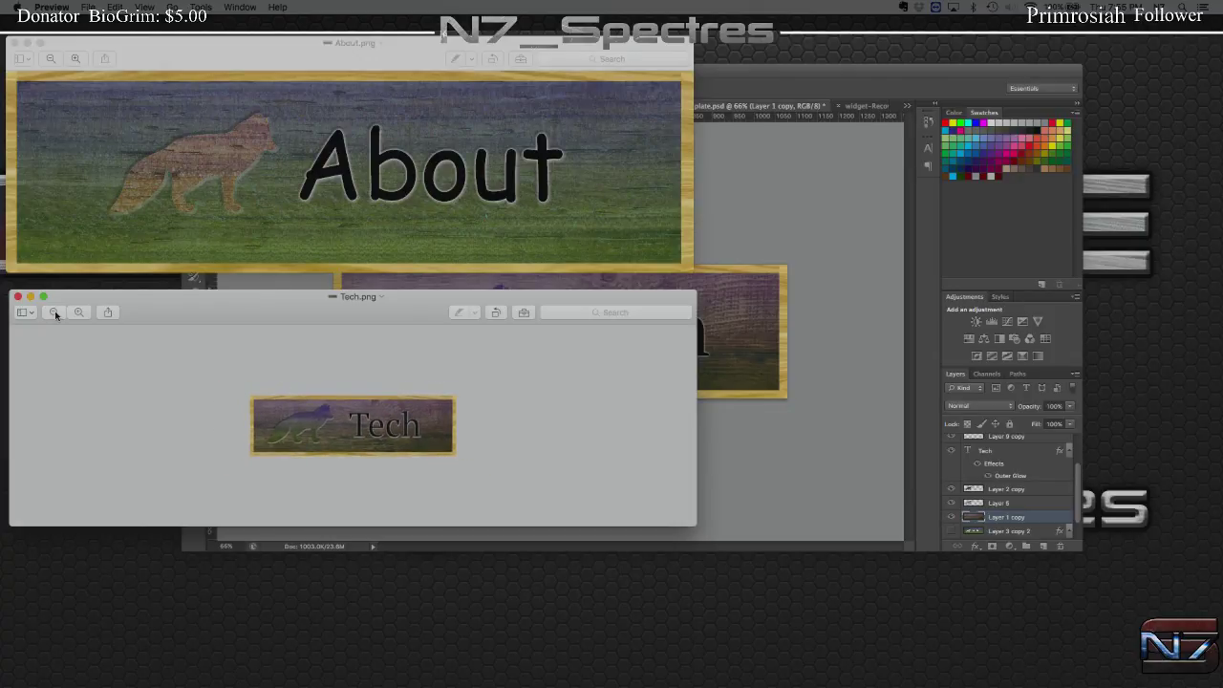
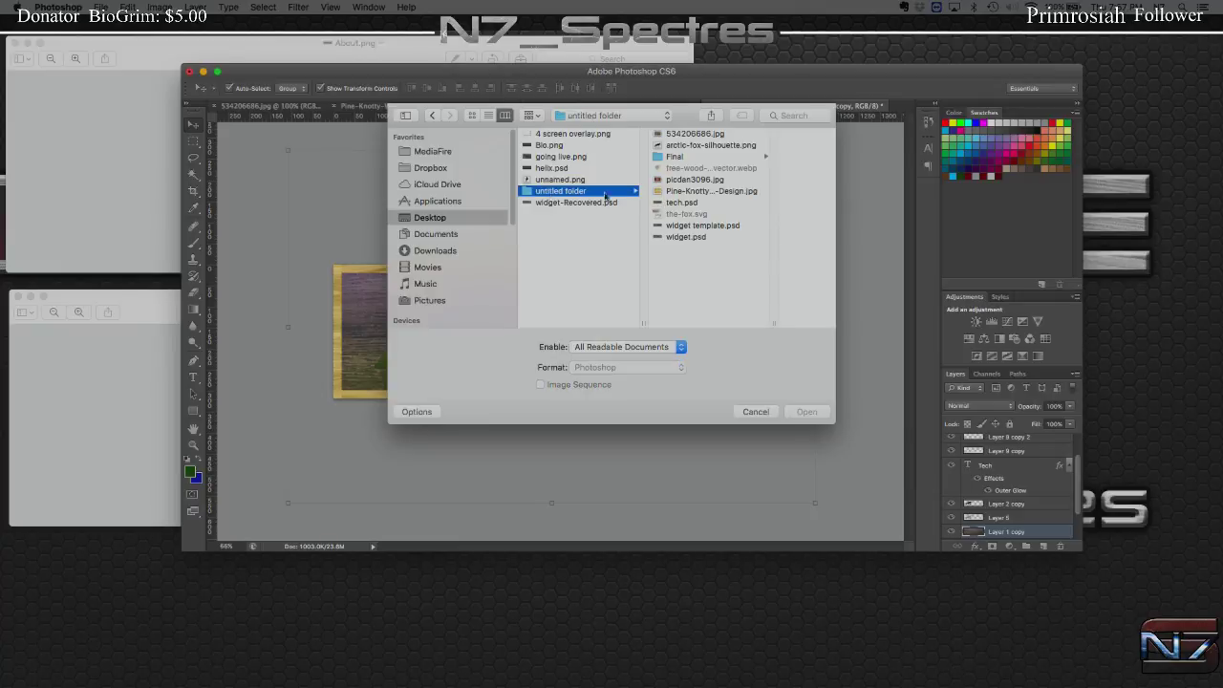
# Open tech.psd and set its zoom to 66%.
pyautogui.doubleClick(683, 203)
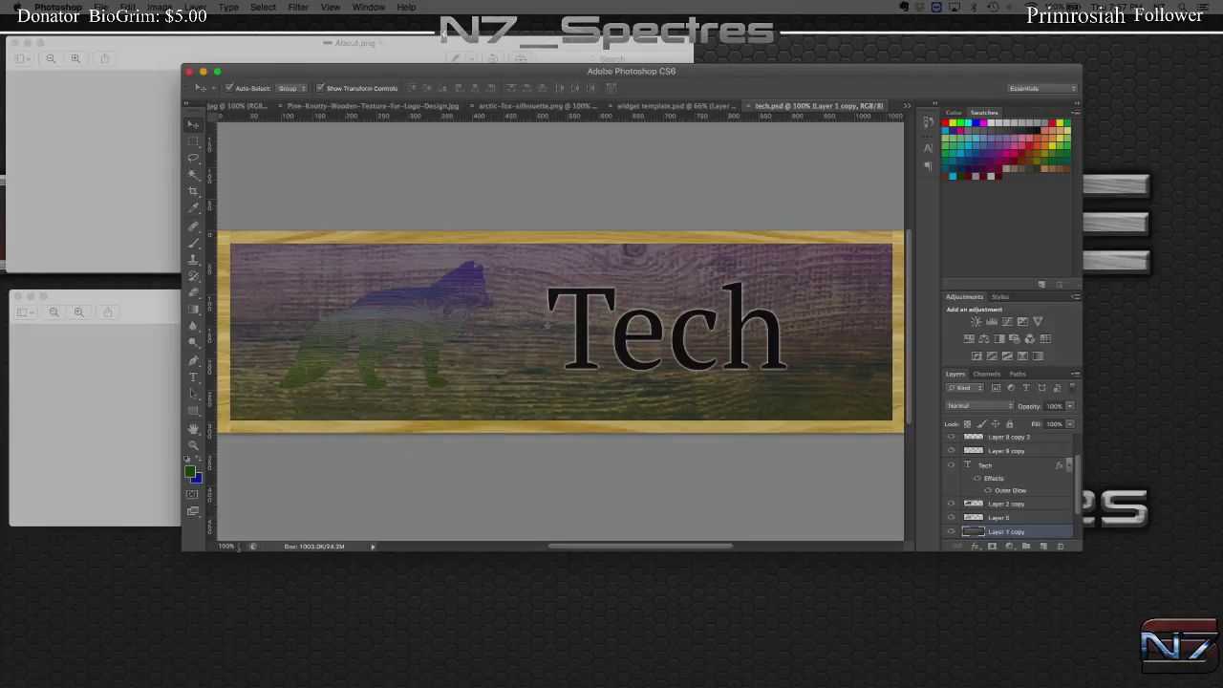
pyautogui.click(227, 547)
pyautogui.write('66')
pyautogui.press('Return')
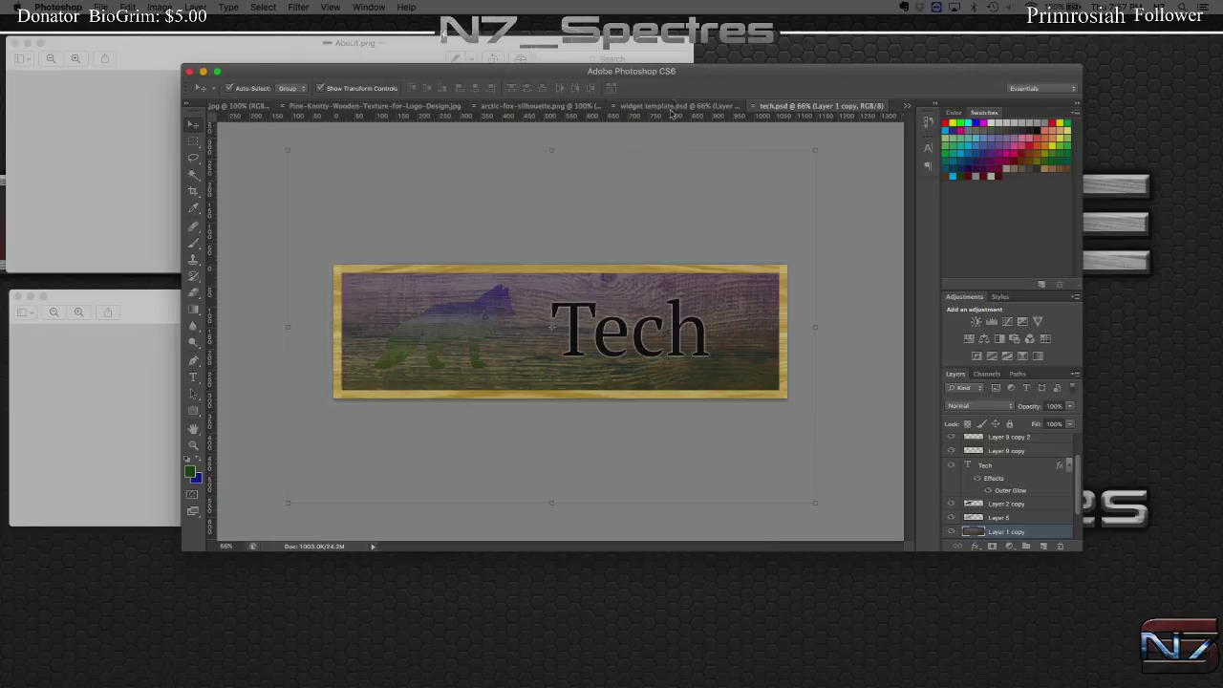
# Delete the Layer 3 copy 2 layer from tech.psd.
pyautogui.click(673, 106)
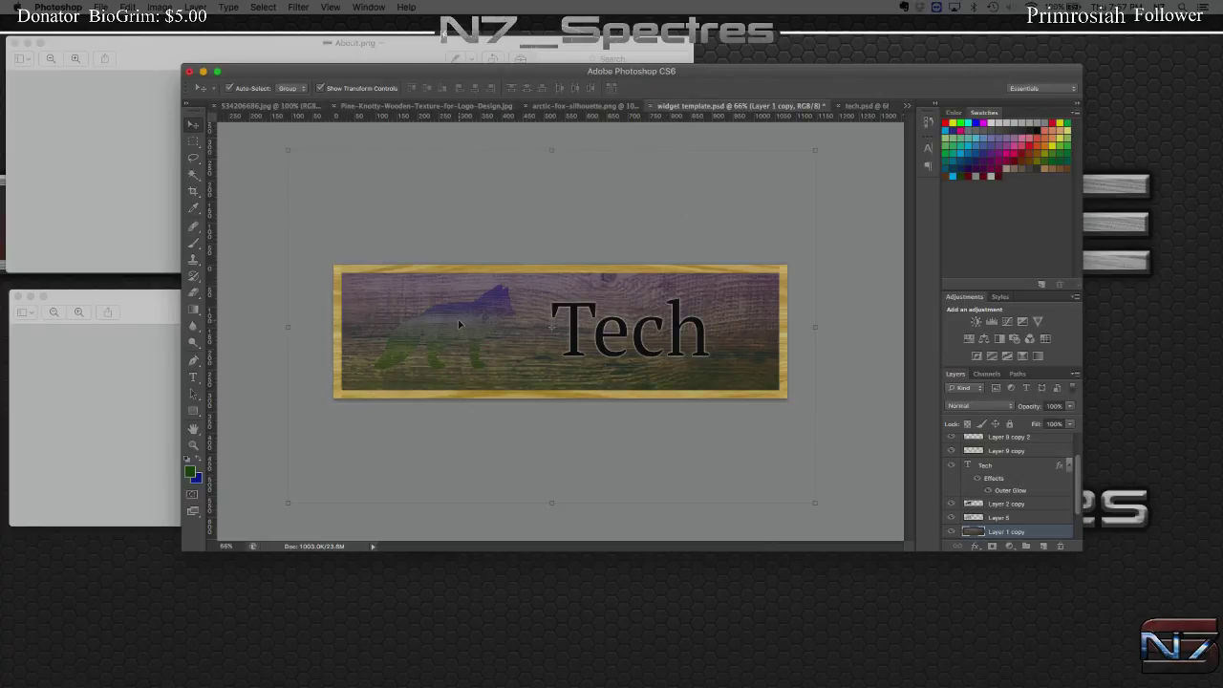
pyautogui.click(861, 106)
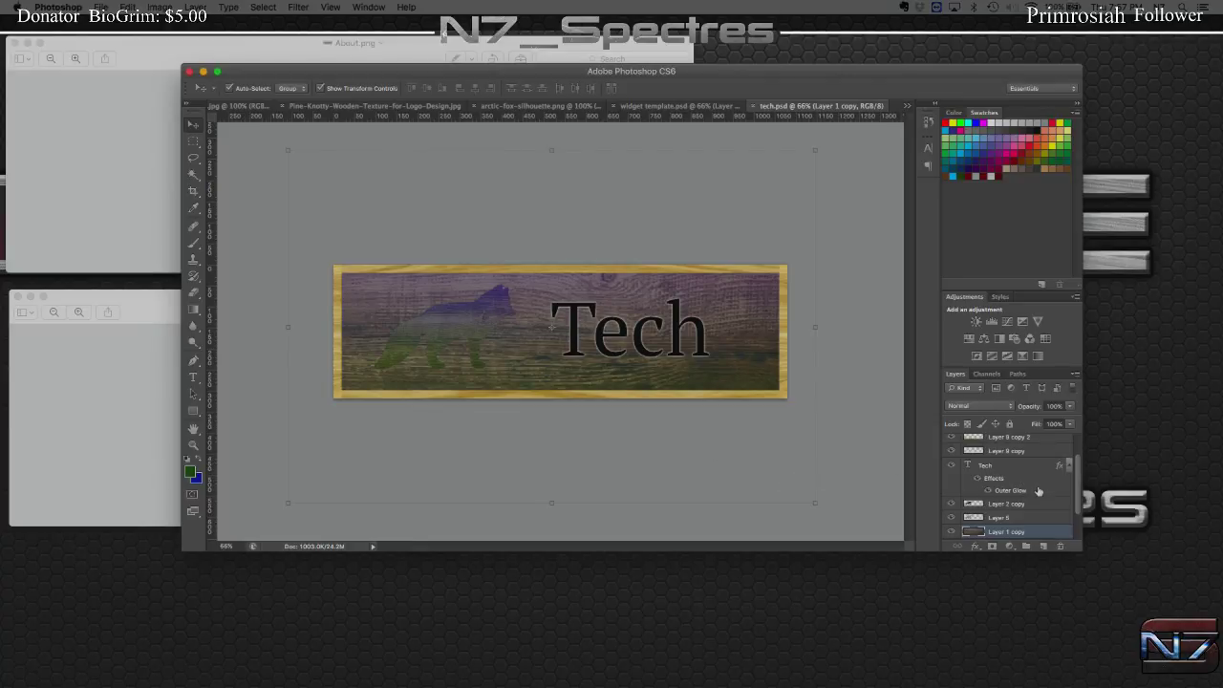
pyautogui.scroll(-3, 1038, 490)
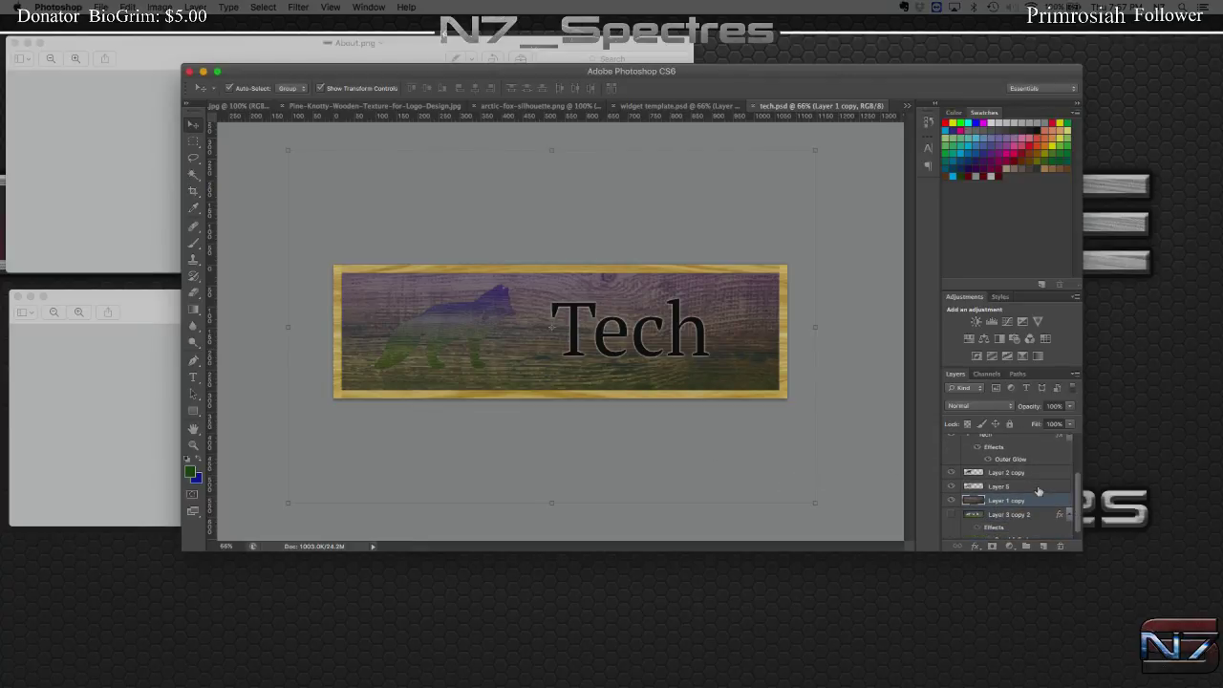
pyautogui.click(1010, 516)
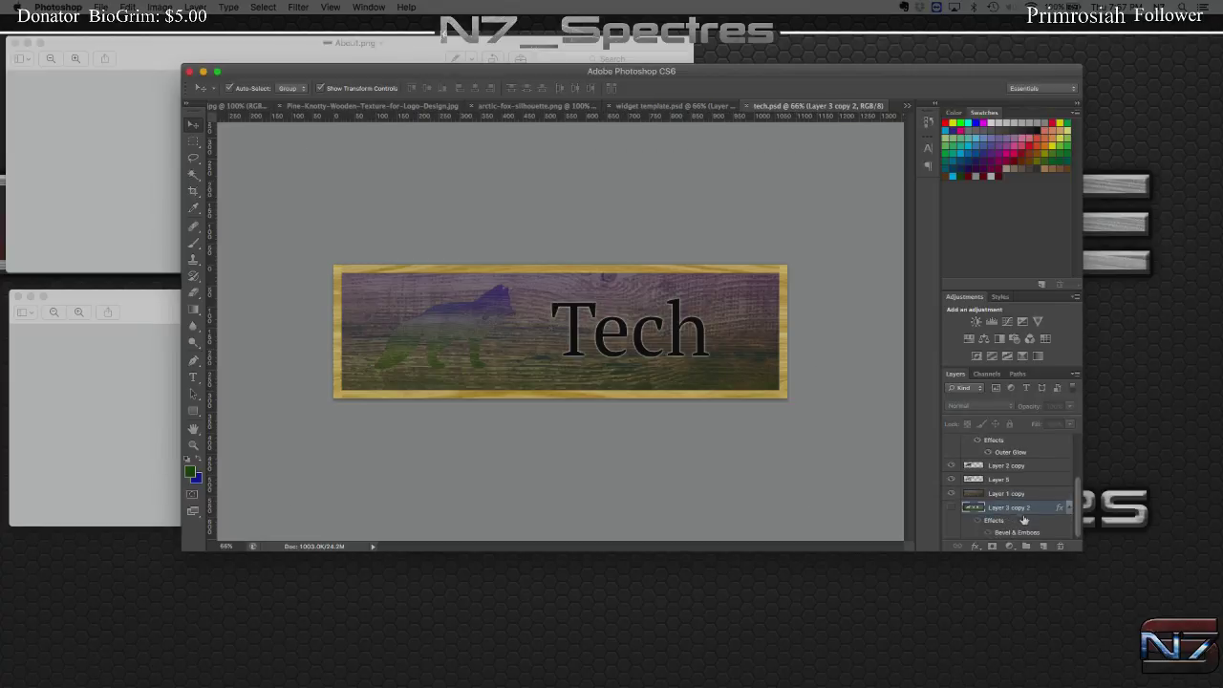
pyautogui.click(1063, 547)
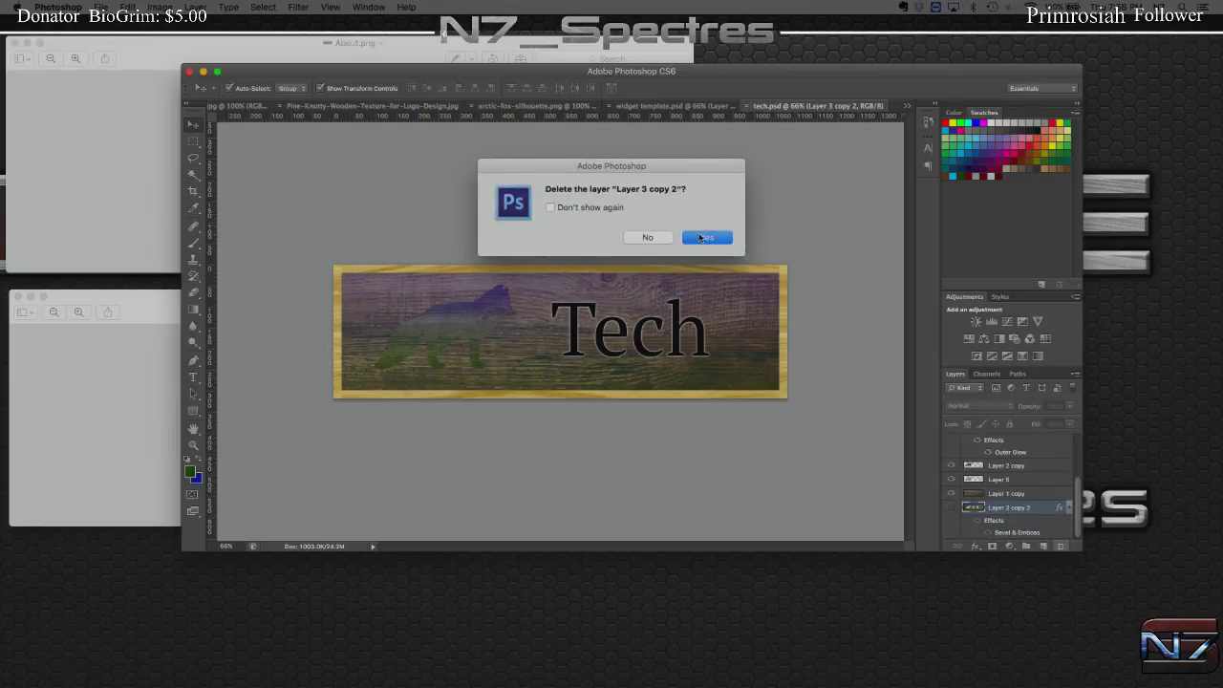
pyautogui.press('Return')
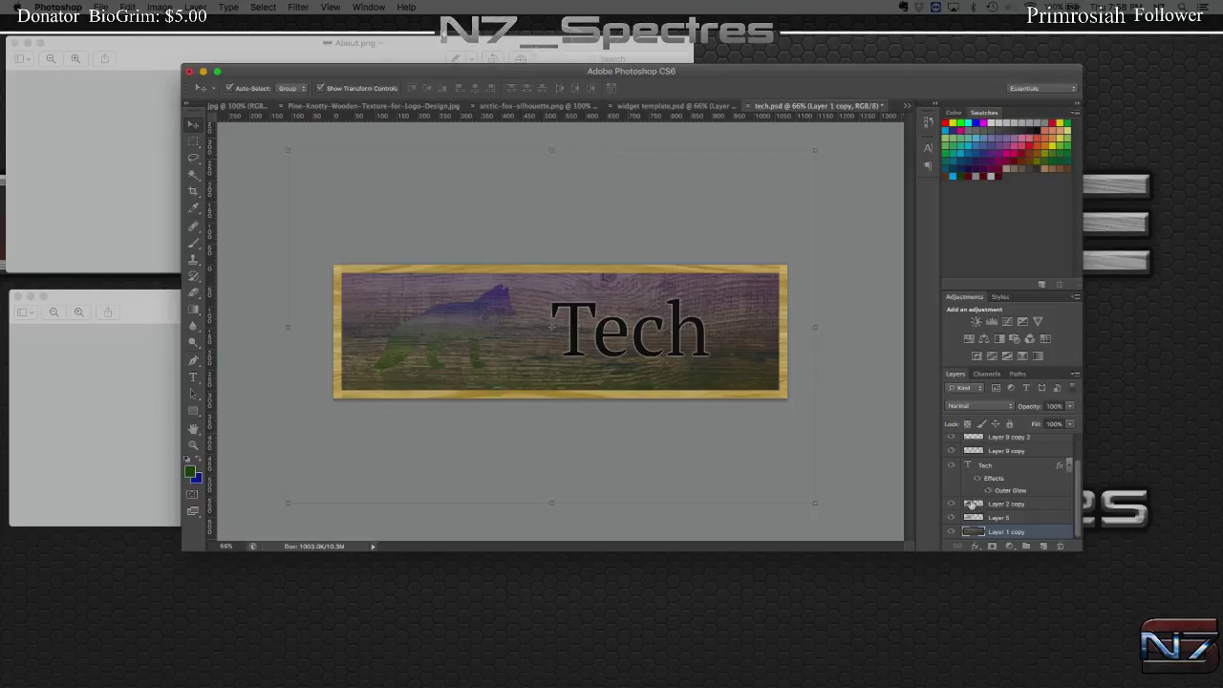
# Try lowering Layer 2 copy's opacity, then delete the layer entirely.
pyautogui.click(980, 506)
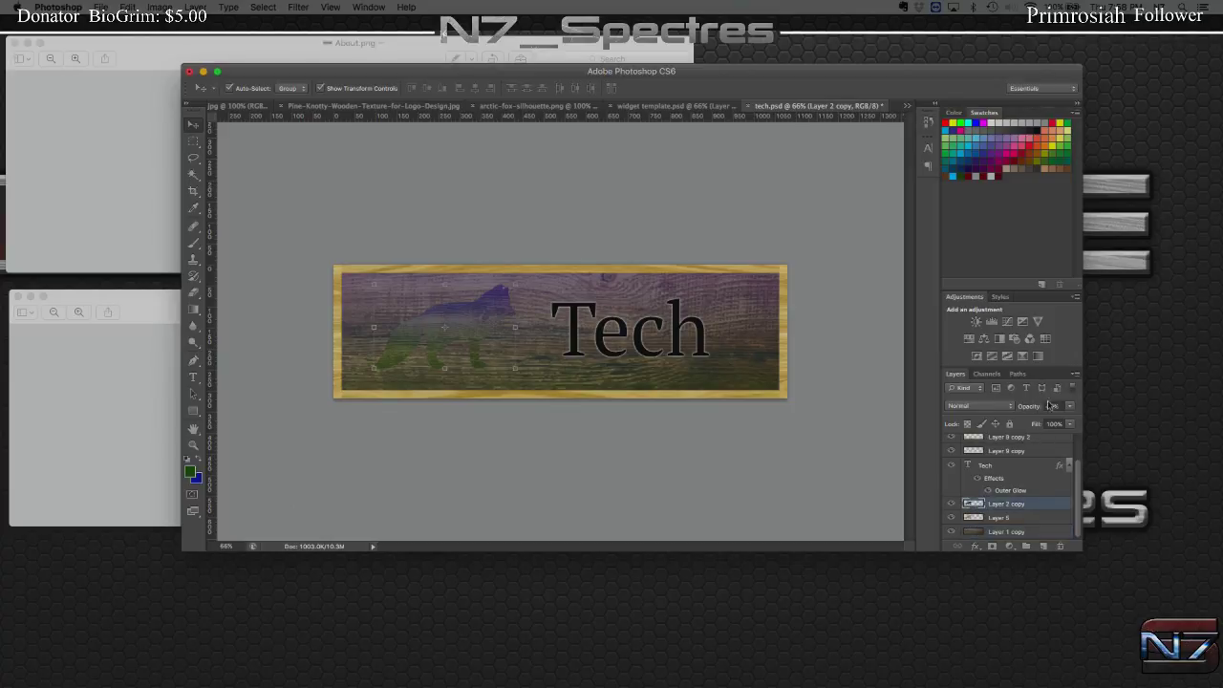
pyautogui.click(1072, 408)
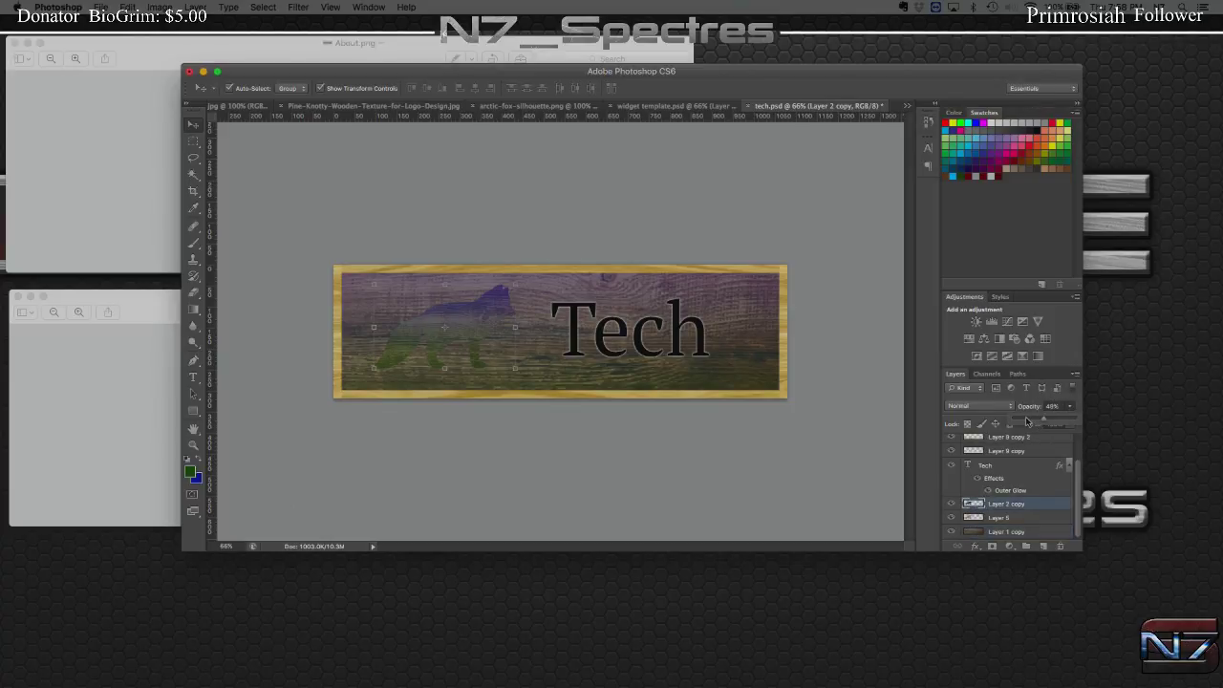
pyautogui.click(1027, 422)
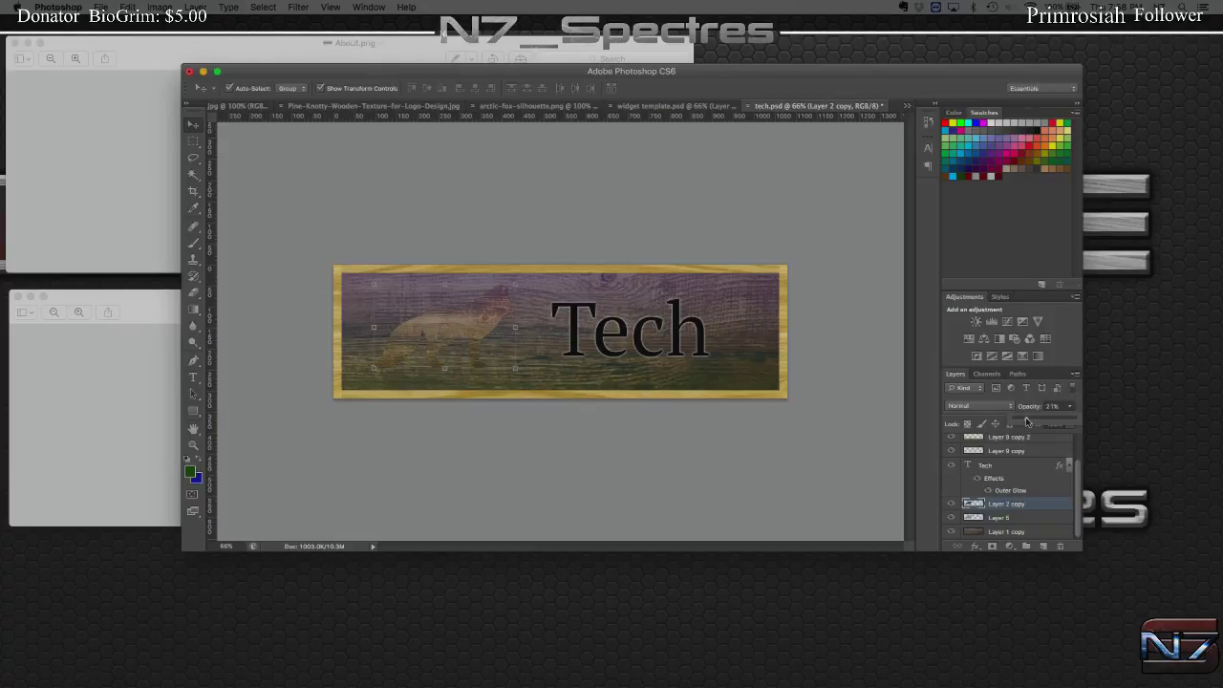
pyautogui.moveTo(1027, 421); pyautogui.dragTo(967, 427)
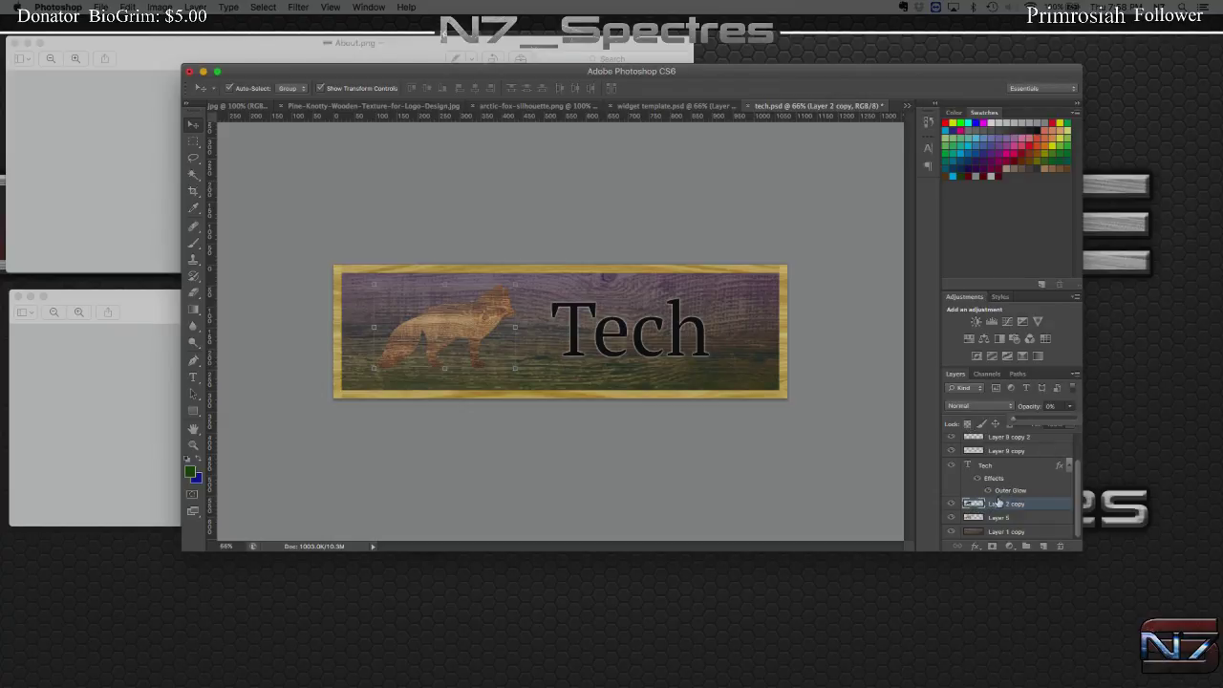
pyautogui.click(1000, 504)
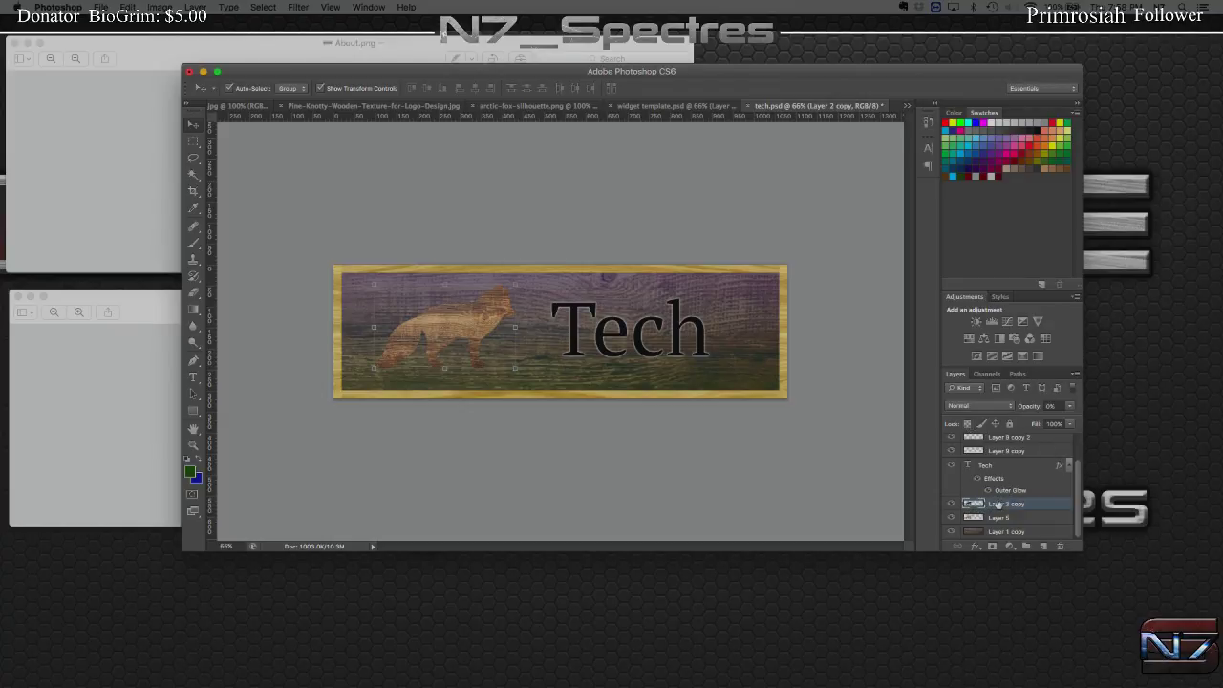
pyautogui.click(1060, 545)
pyautogui.click(707, 238)
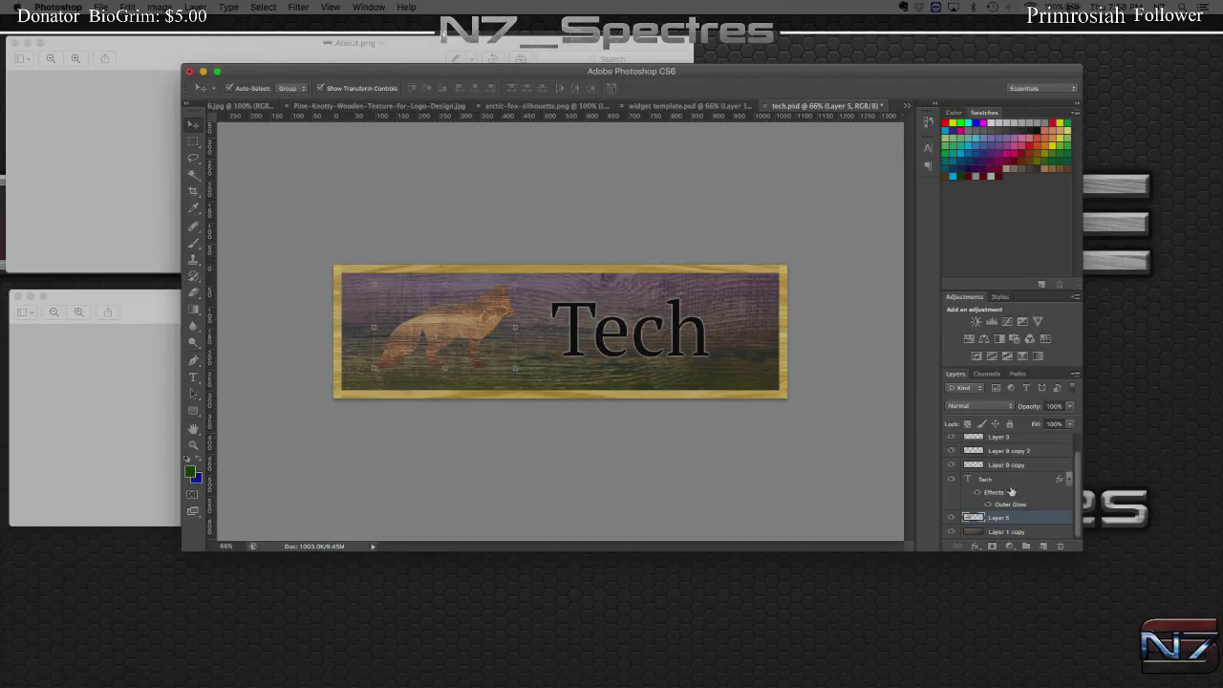
# Preview the fox and Tech lettering as selections, then switch to Lasso and deselect.
pyautogui.click(972, 533)
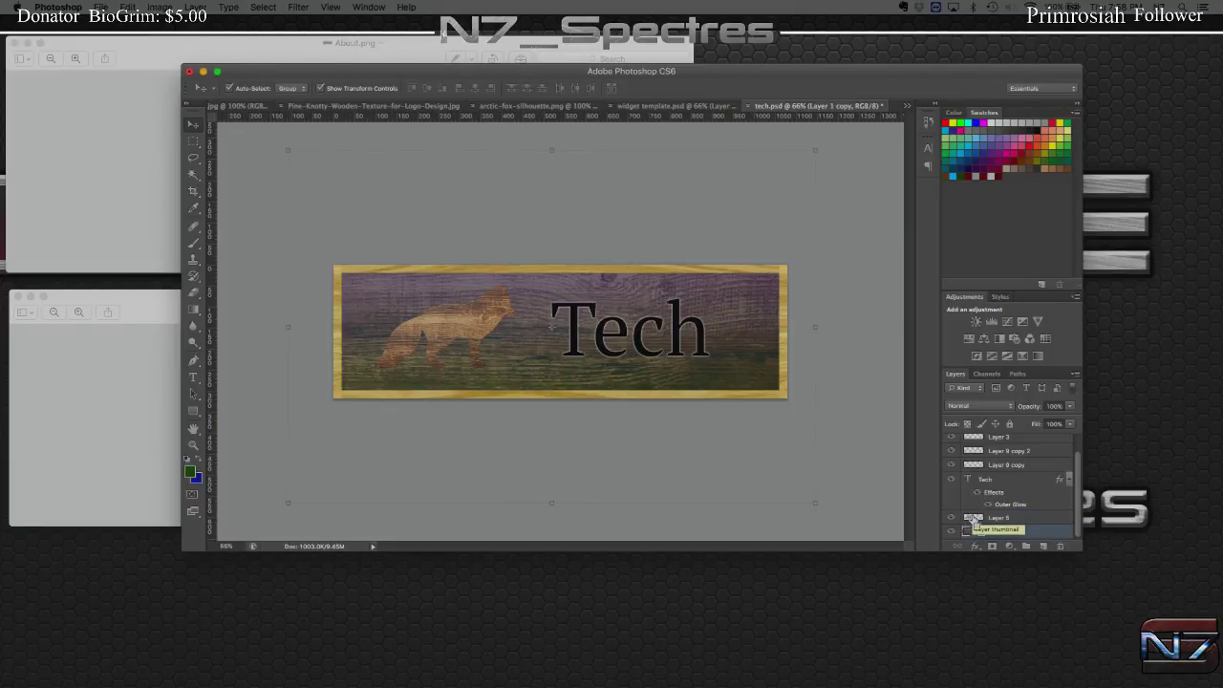
pyautogui.keyDown('super'); pyautogui.click(974, 520); pyautogui.keyUp('super')
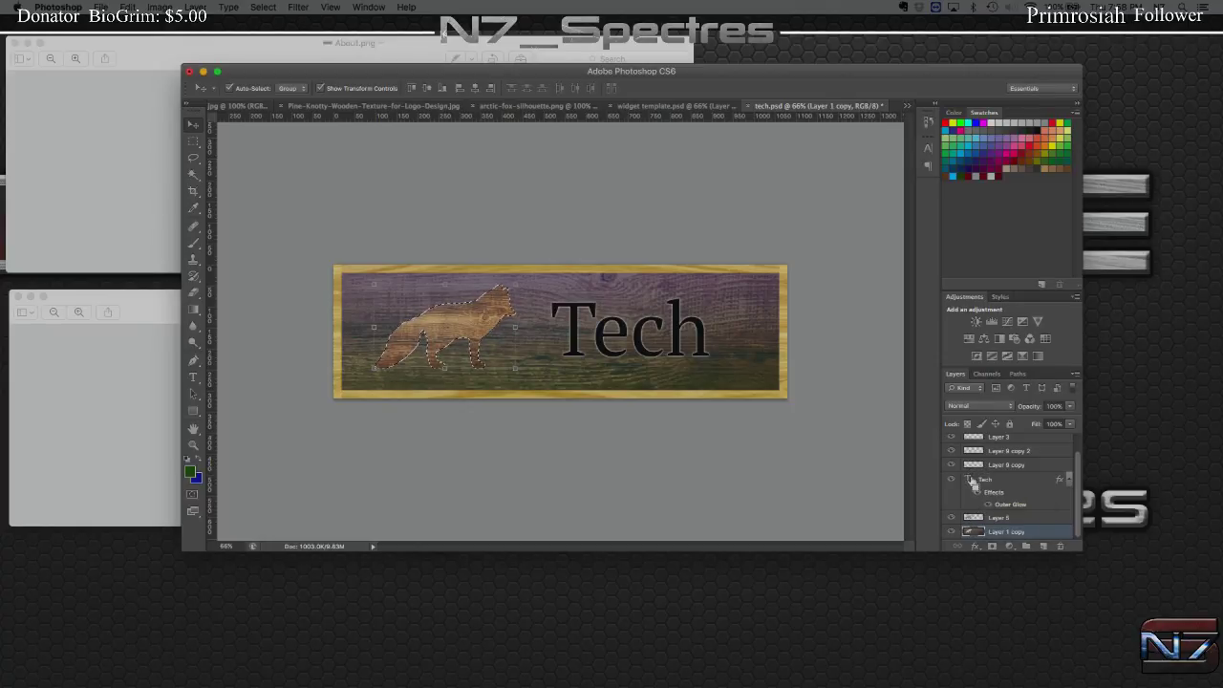
pyautogui.keyDown('super'); pyautogui.click(969, 481); pyautogui.keyUp('super')
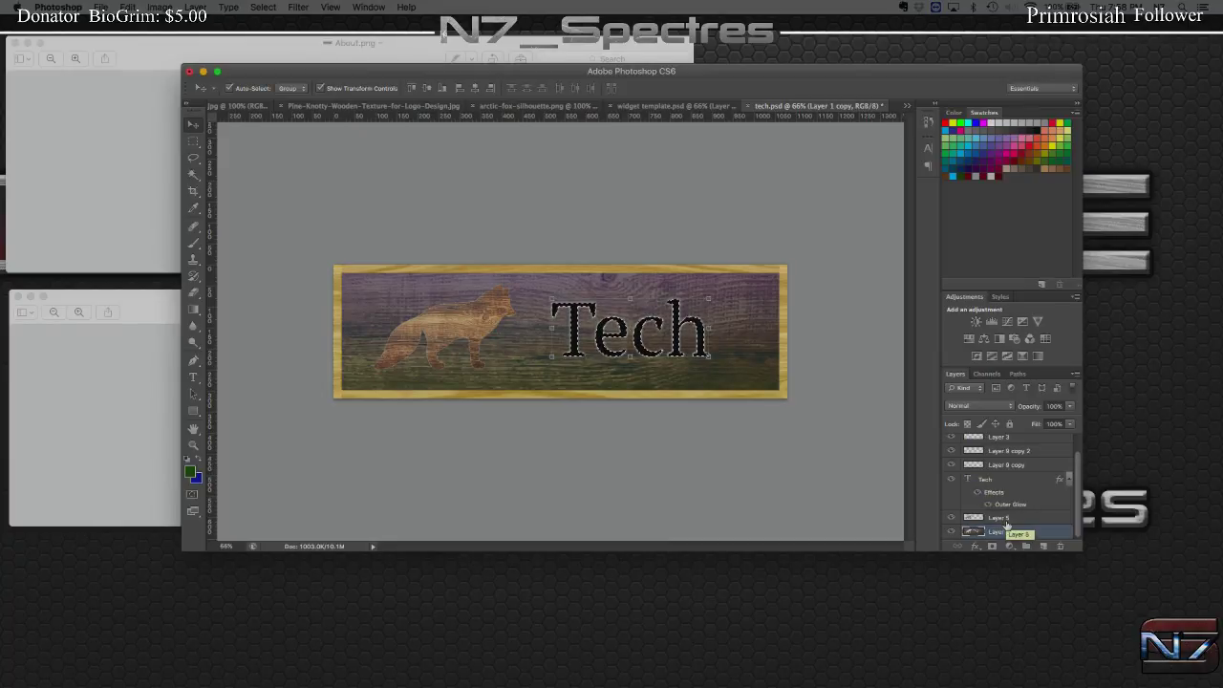
pyautogui.press('space')
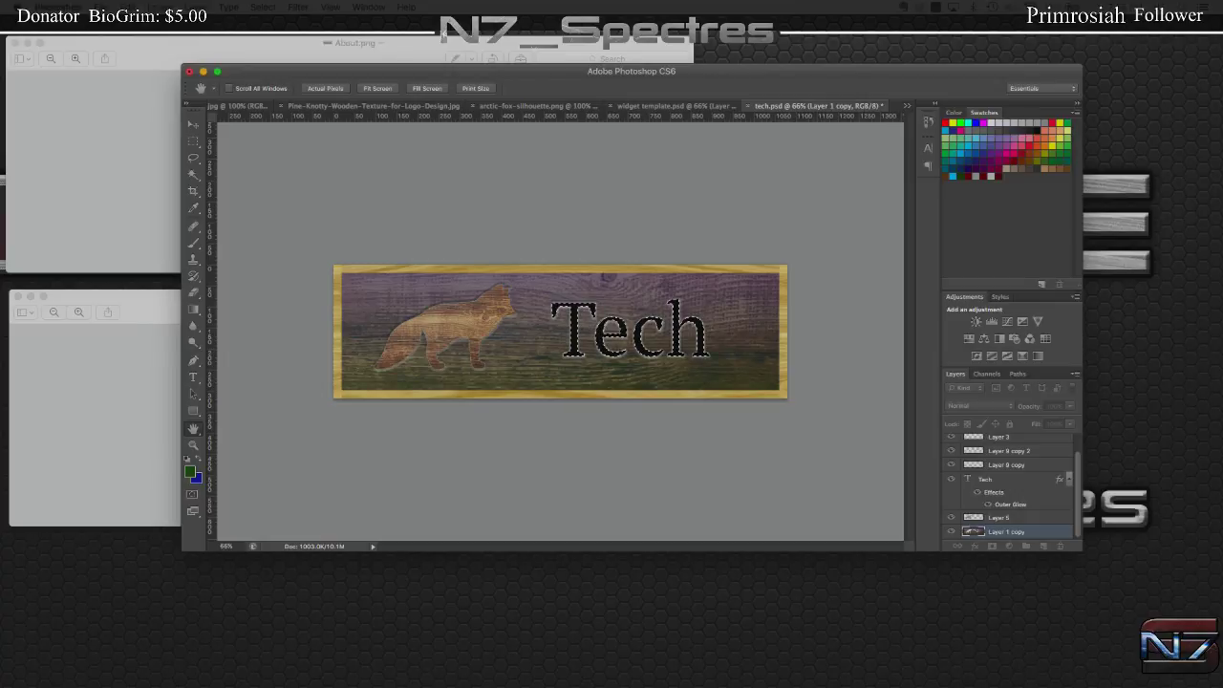
pyautogui.click(250, 141)
pyautogui.press('v')
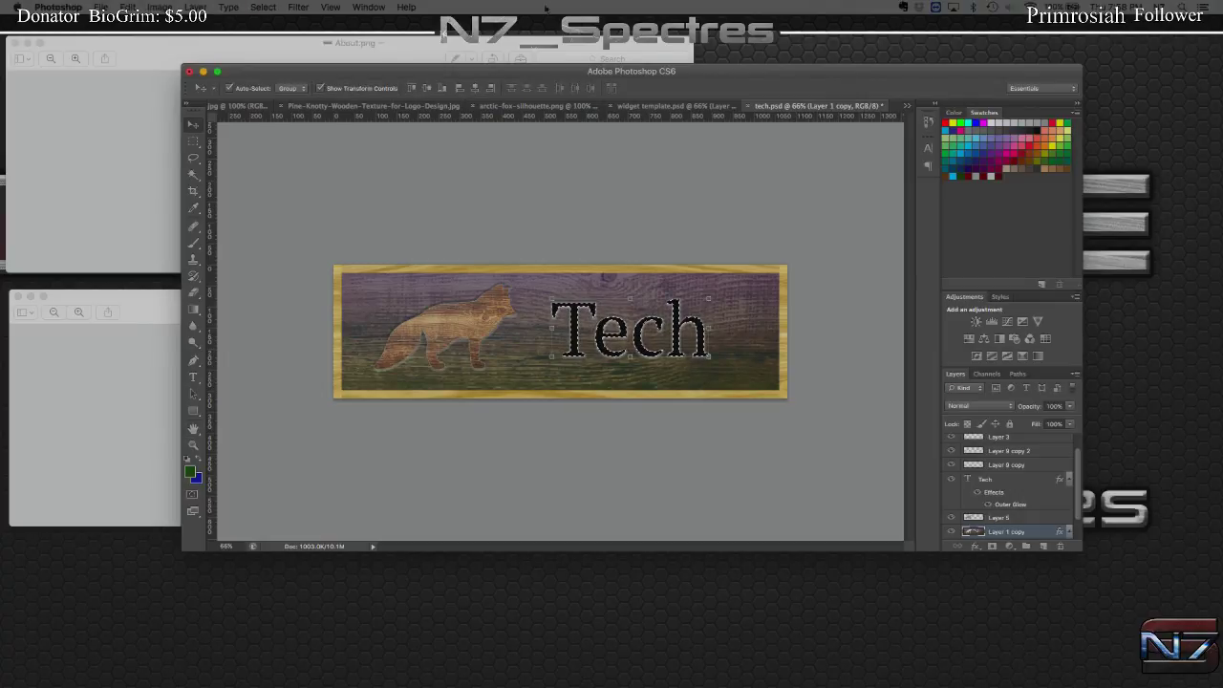
pyautogui.press('l')
pyautogui.hotkey('ctrl', 'd')
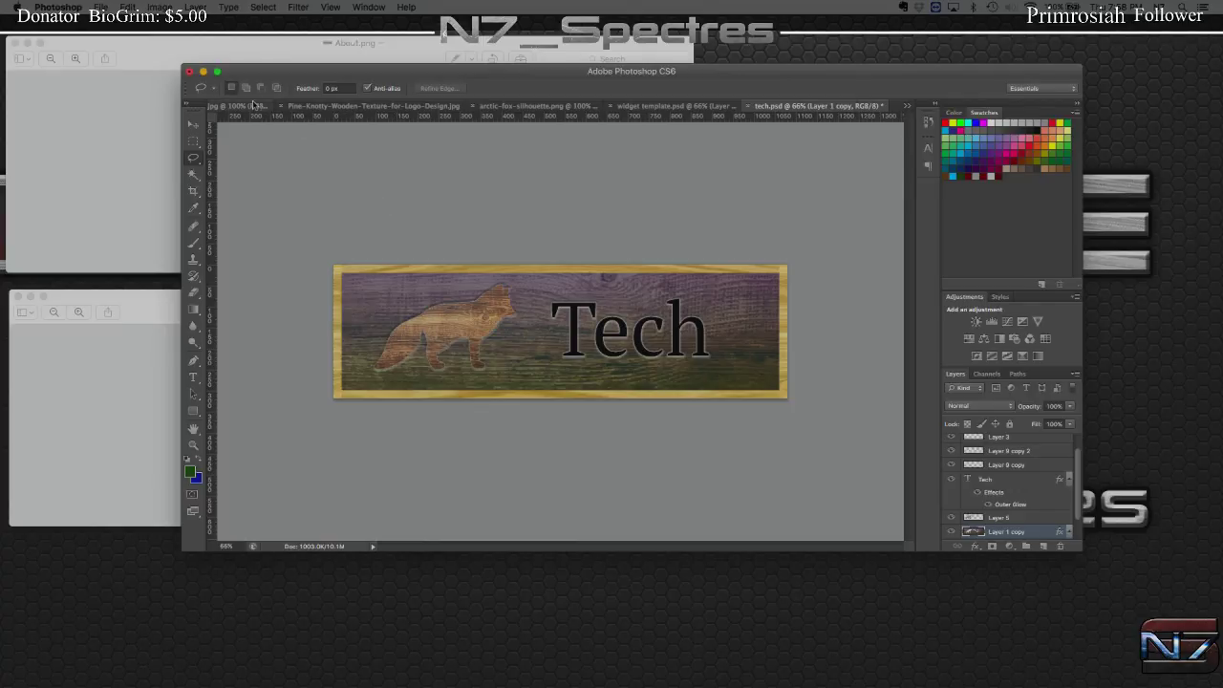
# Save the banner as a PNG in the Final folder, replacing the existing Tech.png.
pyautogui.click(100, 7)
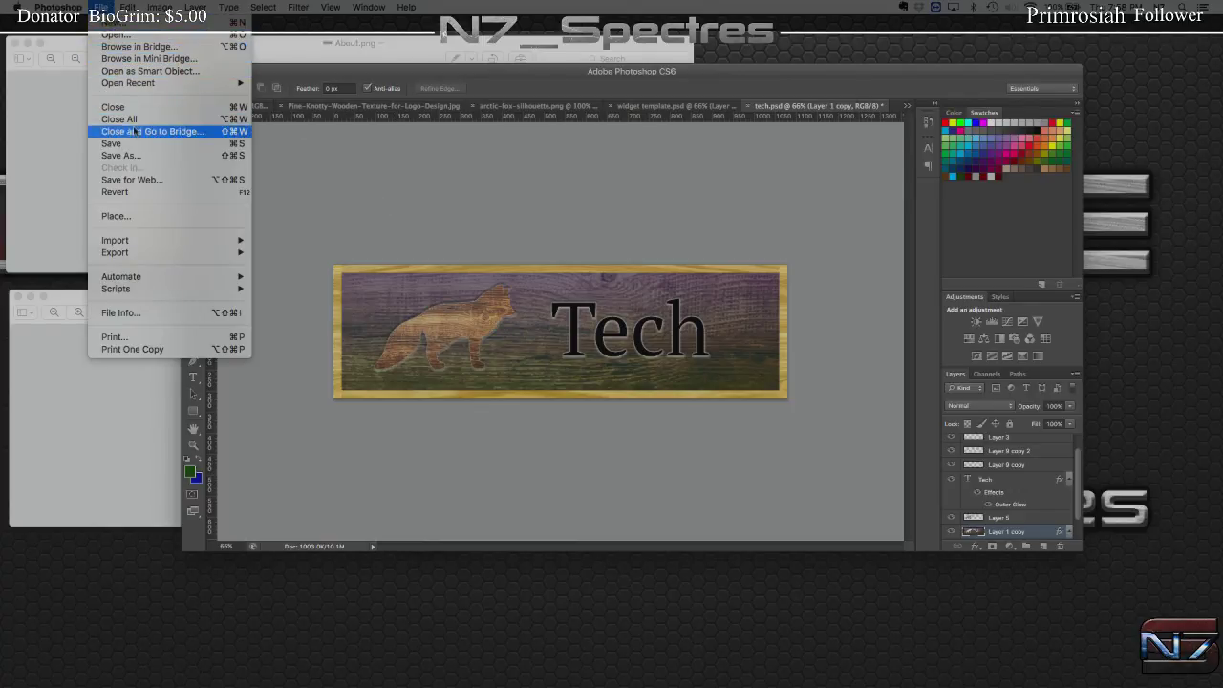
pyautogui.click(138, 158)
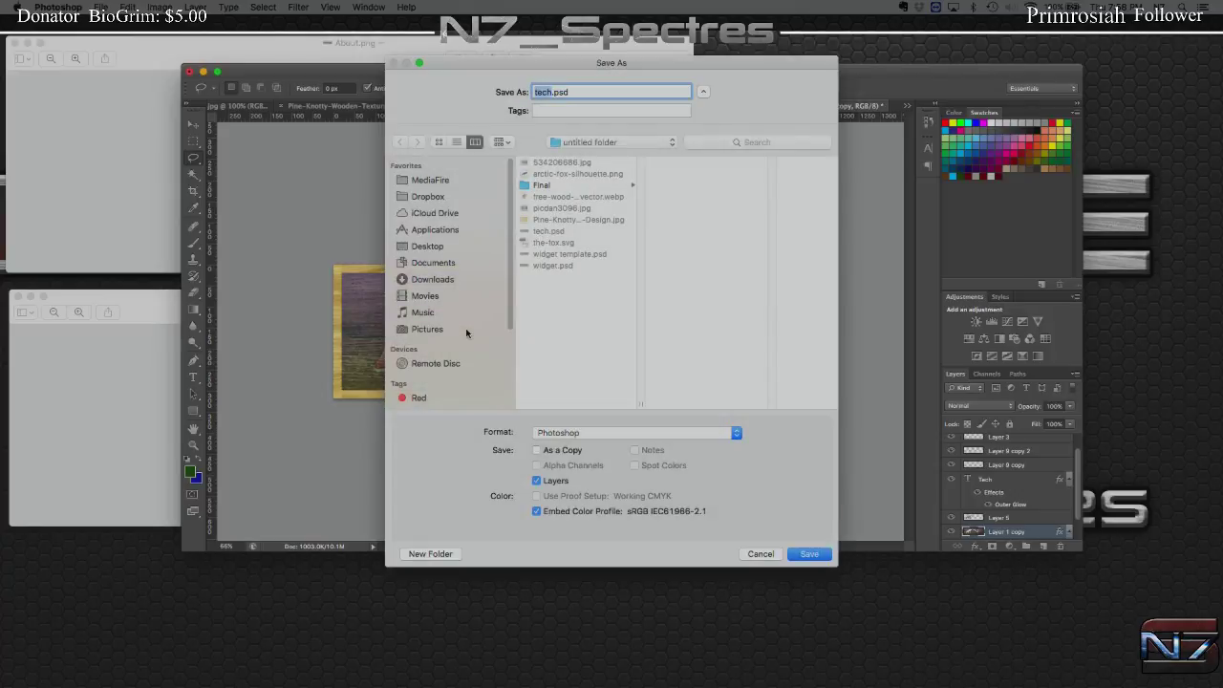
pyautogui.click(542, 186)
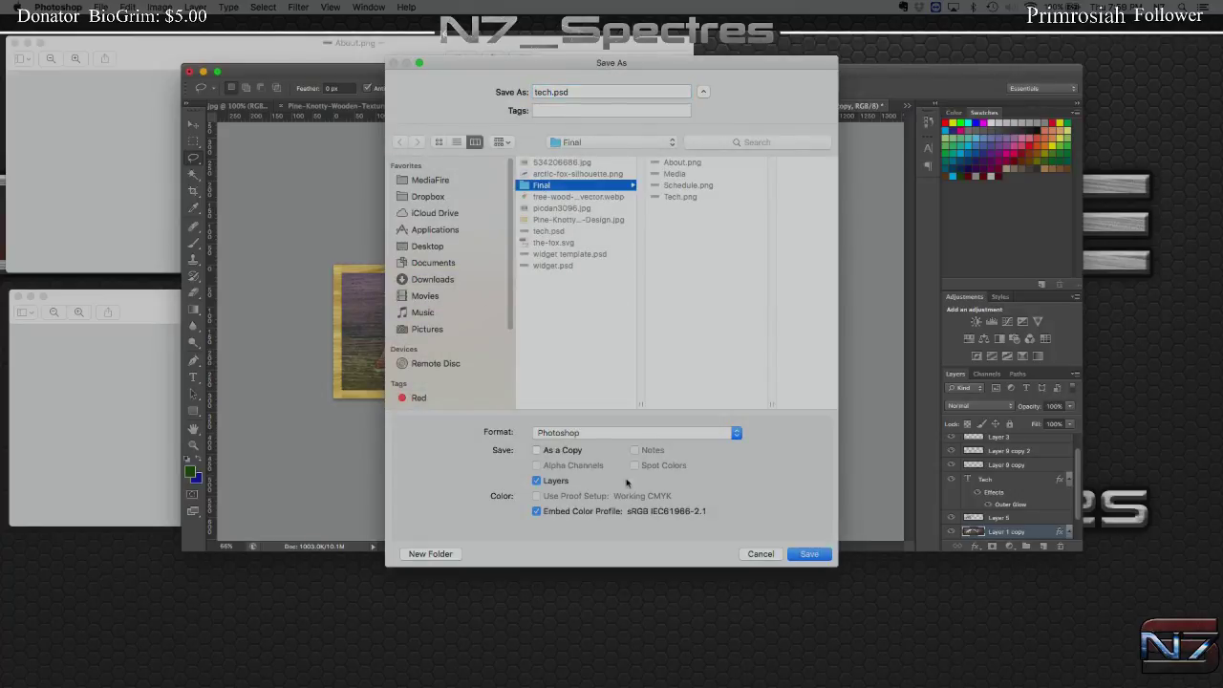
pyautogui.click(597, 435)
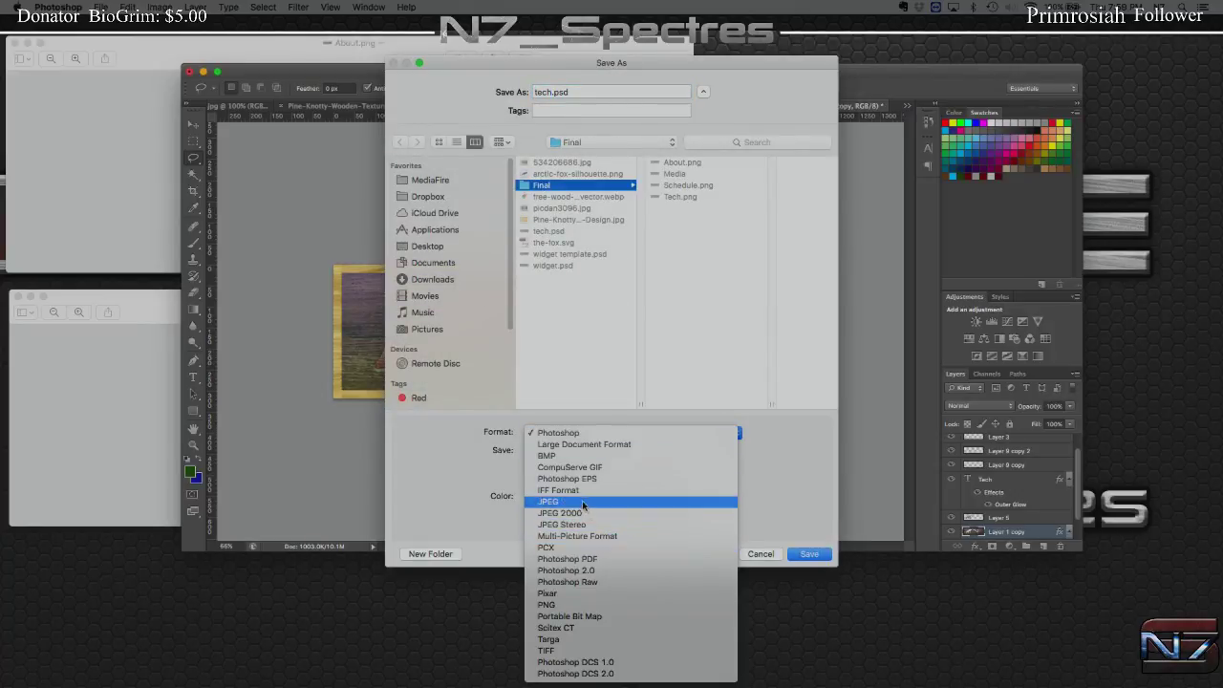
pyautogui.click(592, 277)
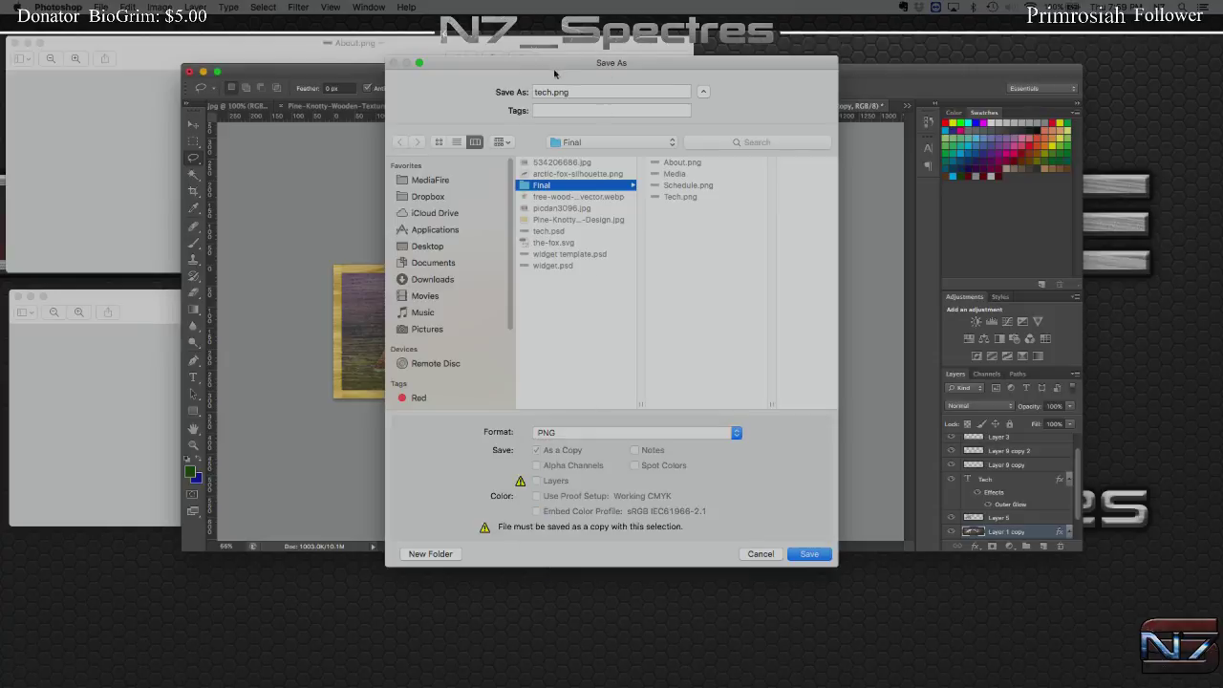
pyautogui.click(812, 554)
pyautogui.click(692, 146)
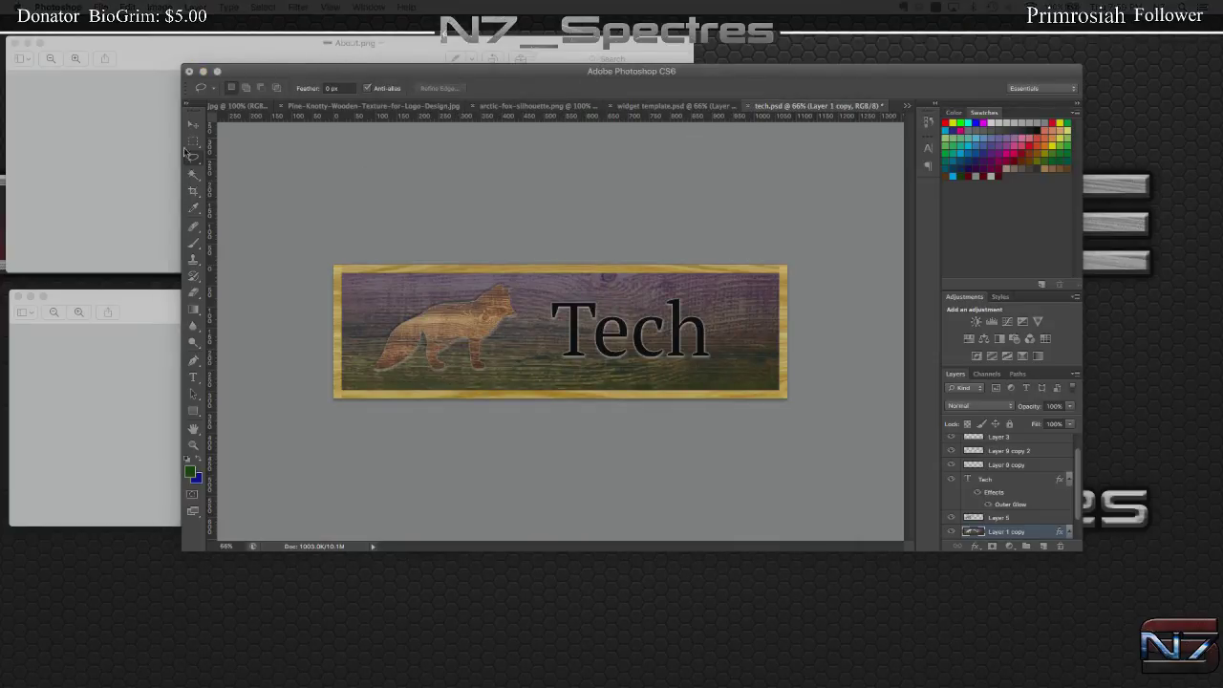
# Bring the Tech.png and About.png previews forward in Preview to compare the banners.
pyautogui.click(151, 309)
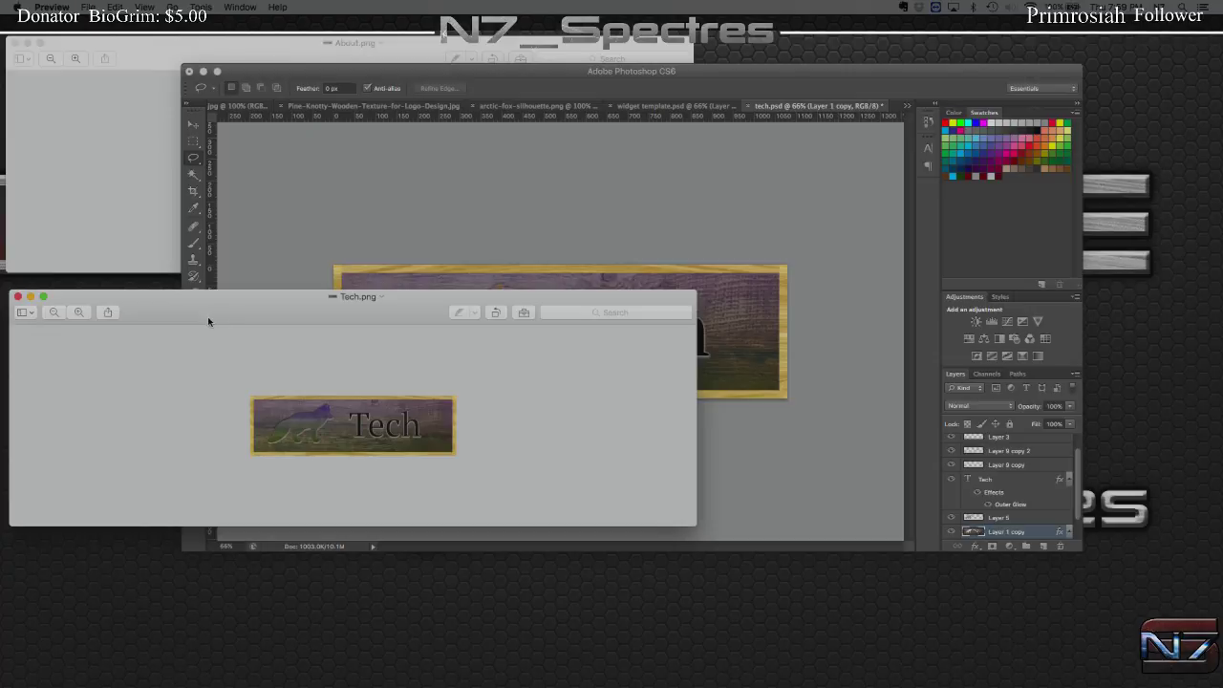
pyautogui.press('super+Tab')
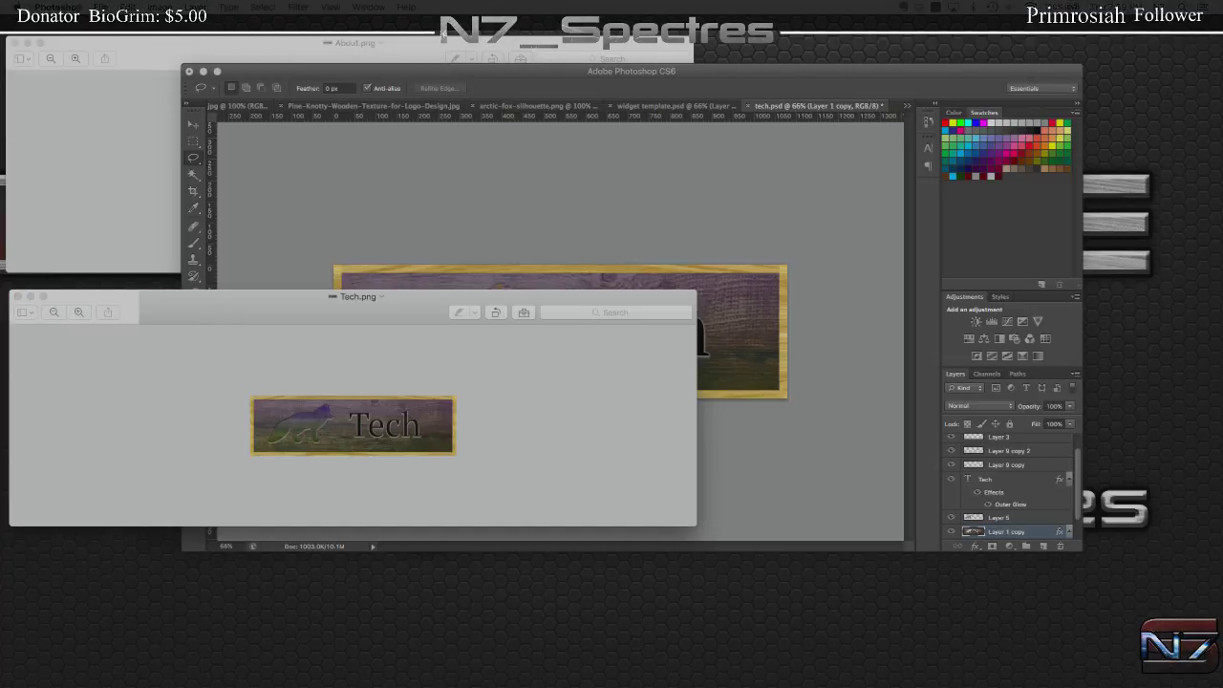
pyautogui.press('super+s')
pyautogui.click(131, 307)
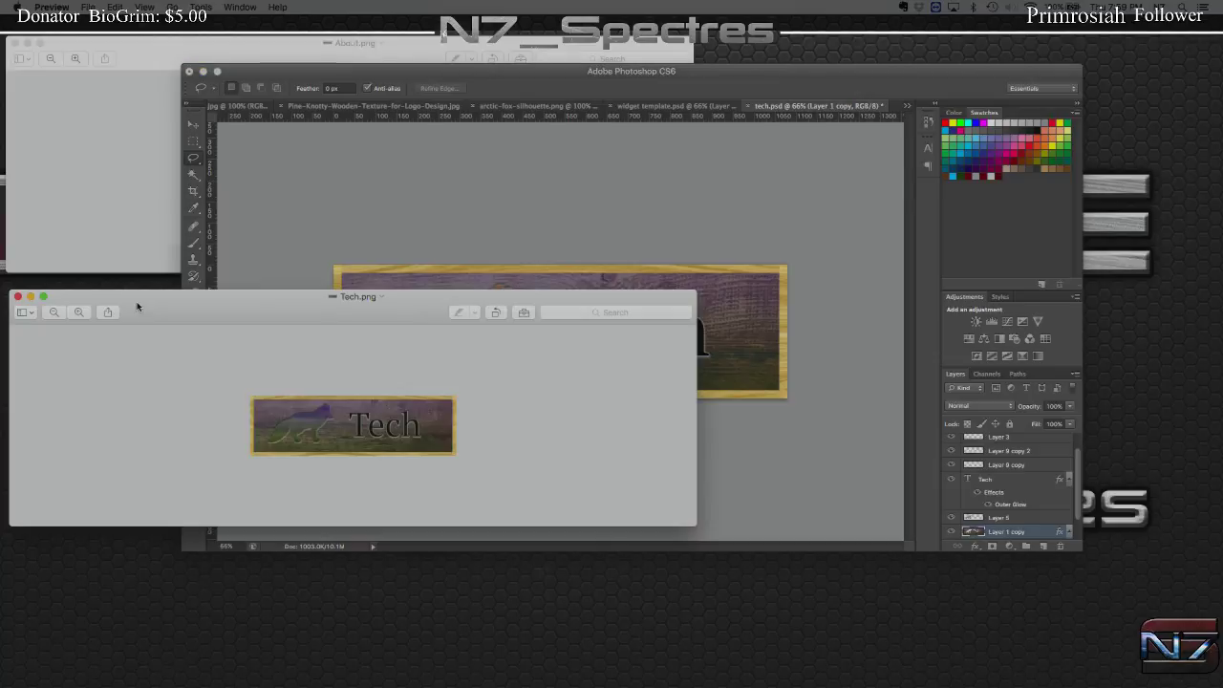
pyautogui.click(232, 52)
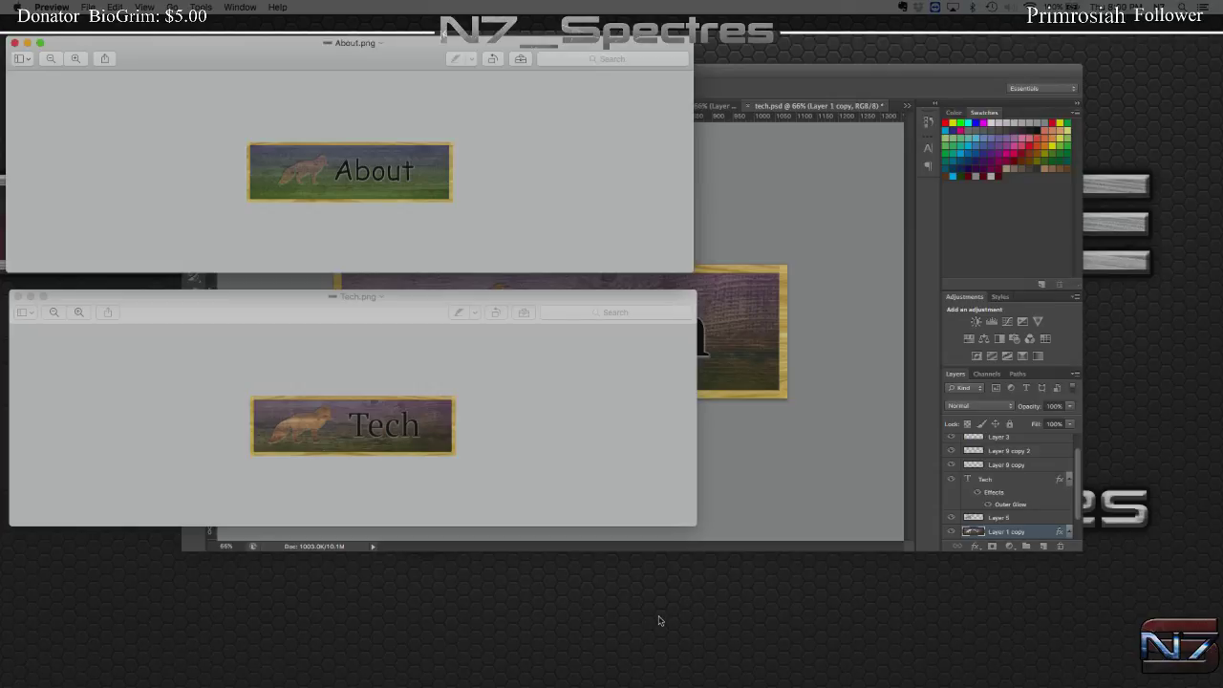
# In the widget template, step back through History states from Load Selection to the first Delete Layer.
pyautogui.click(872, 78)
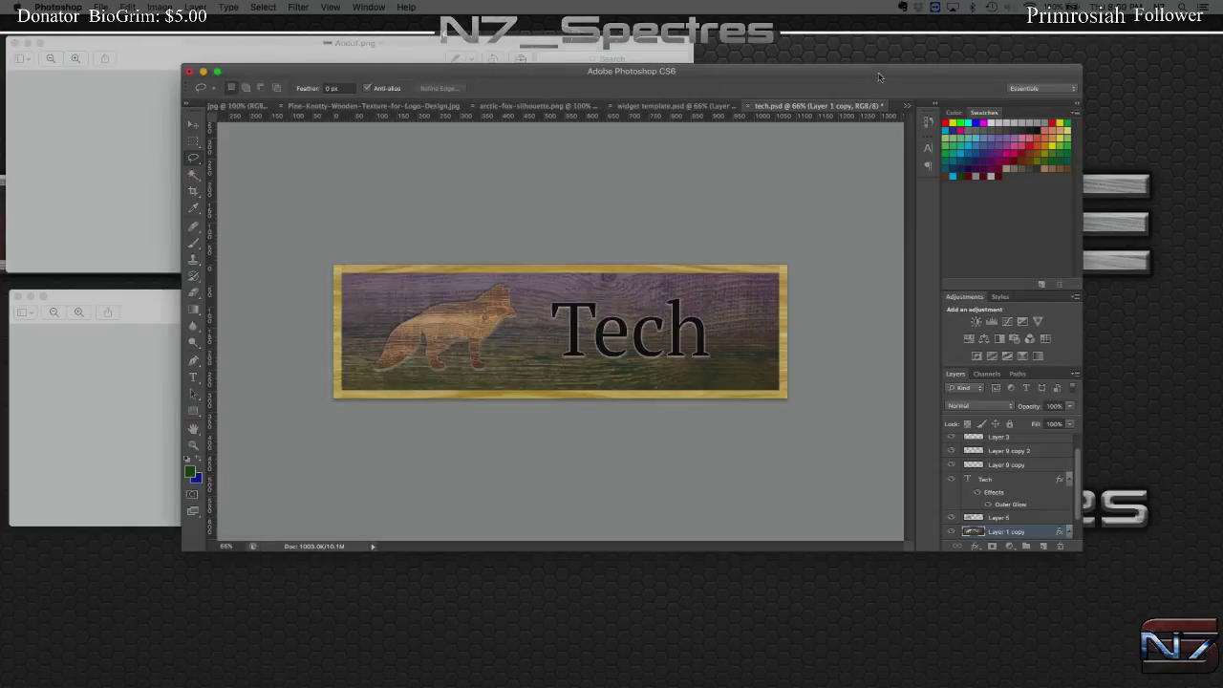
pyautogui.click(650, 106)
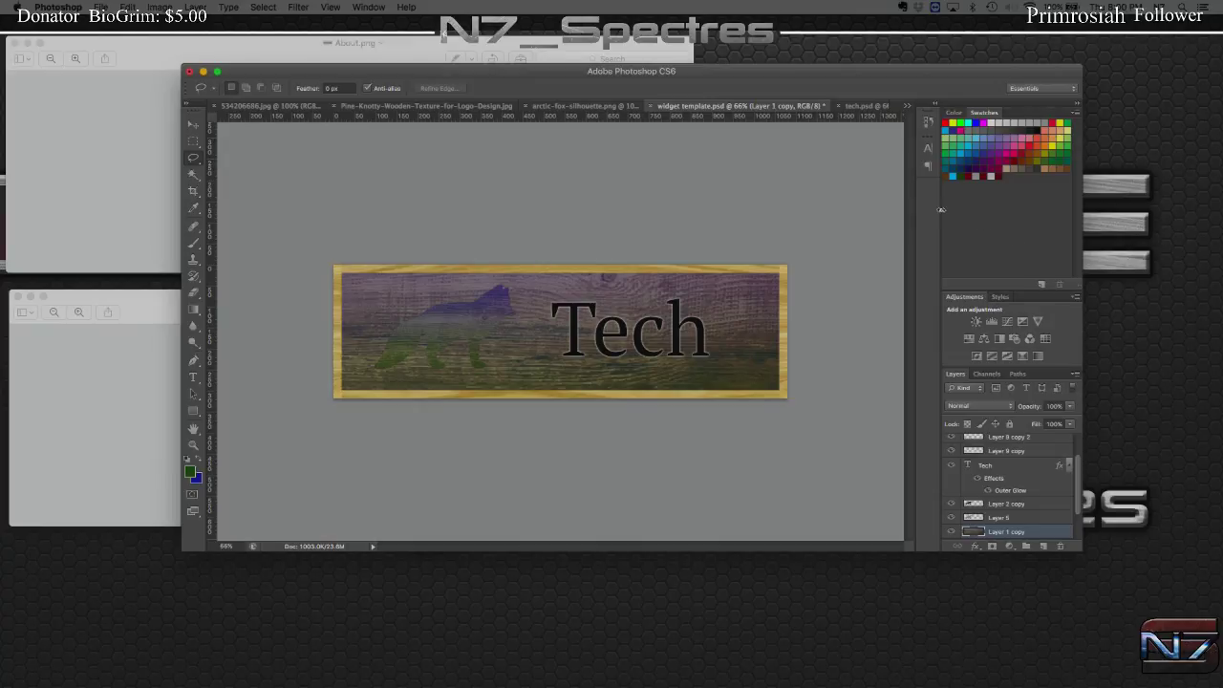
pyautogui.click(928, 124)
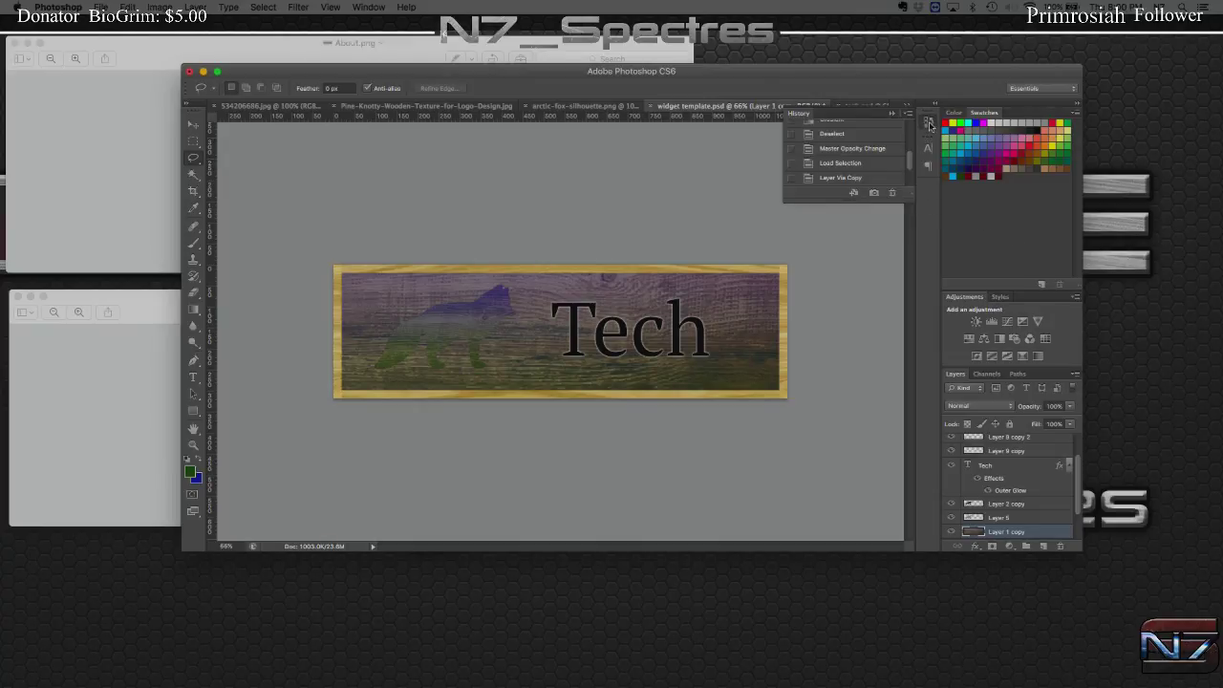
pyautogui.click(857, 163)
pyautogui.click(857, 150)
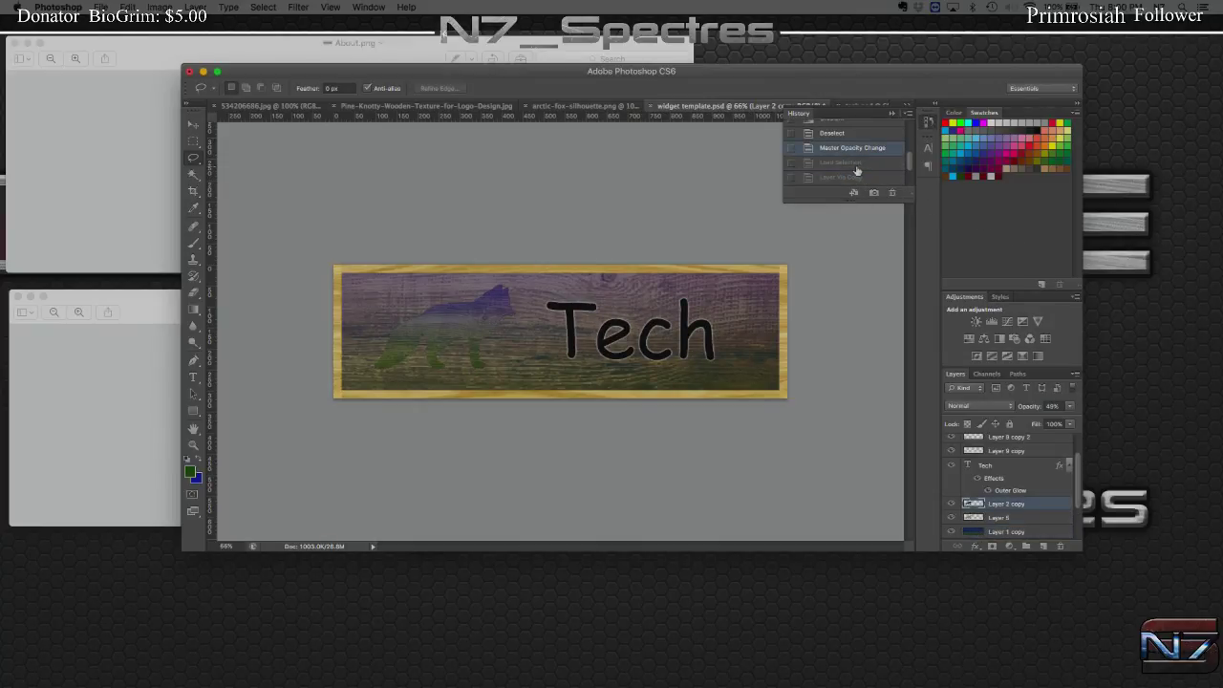
pyautogui.scroll(1, 857, 170)
pyautogui.click(849, 147)
pyautogui.click(848, 133)
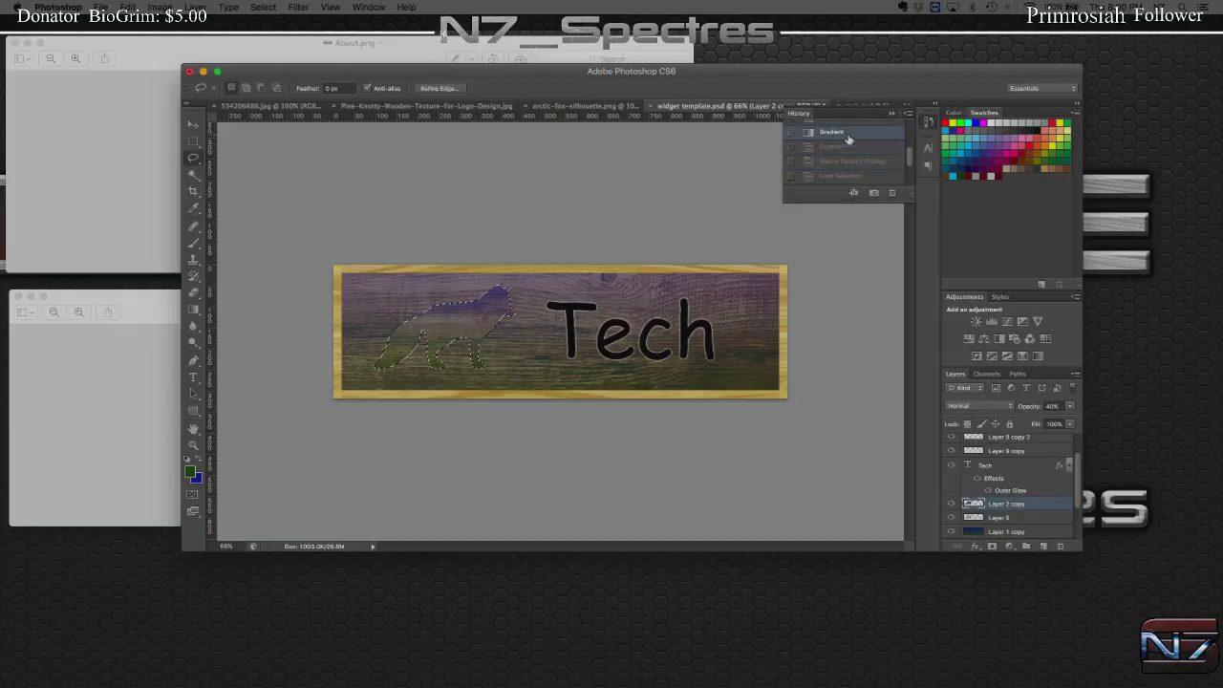
pyautogui.scroll(2, 850, 180)
pyautogui.click(850, 168)
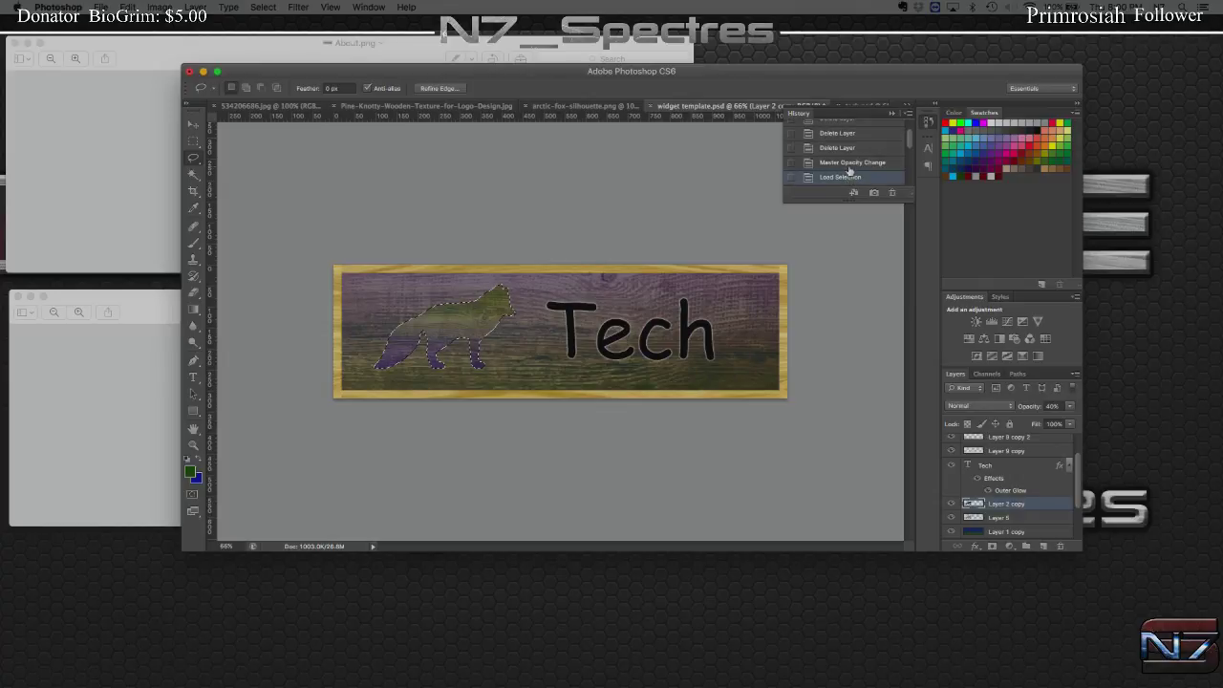
pyautogui.click(850, 150)
pyautogui.click(847, 135)
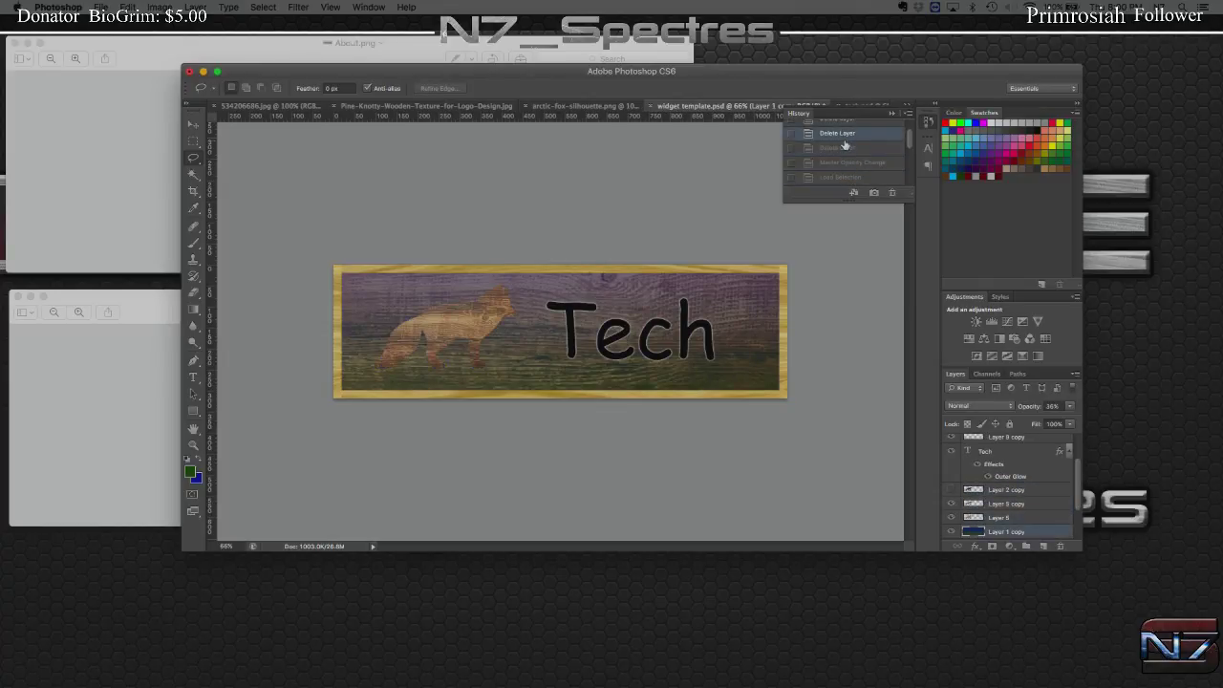
pyautogui.scroll(2, 846, 160)
pyautogui.click(849, 145)
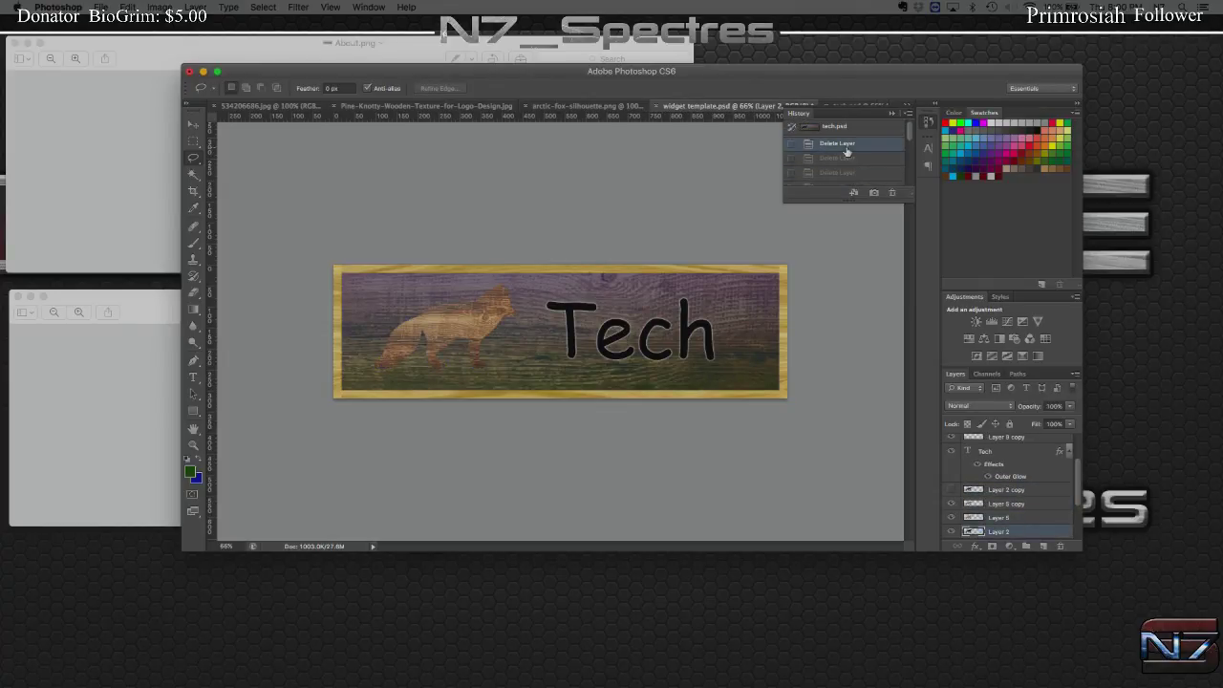
pyautogui.scroll(-3, 850, 164)
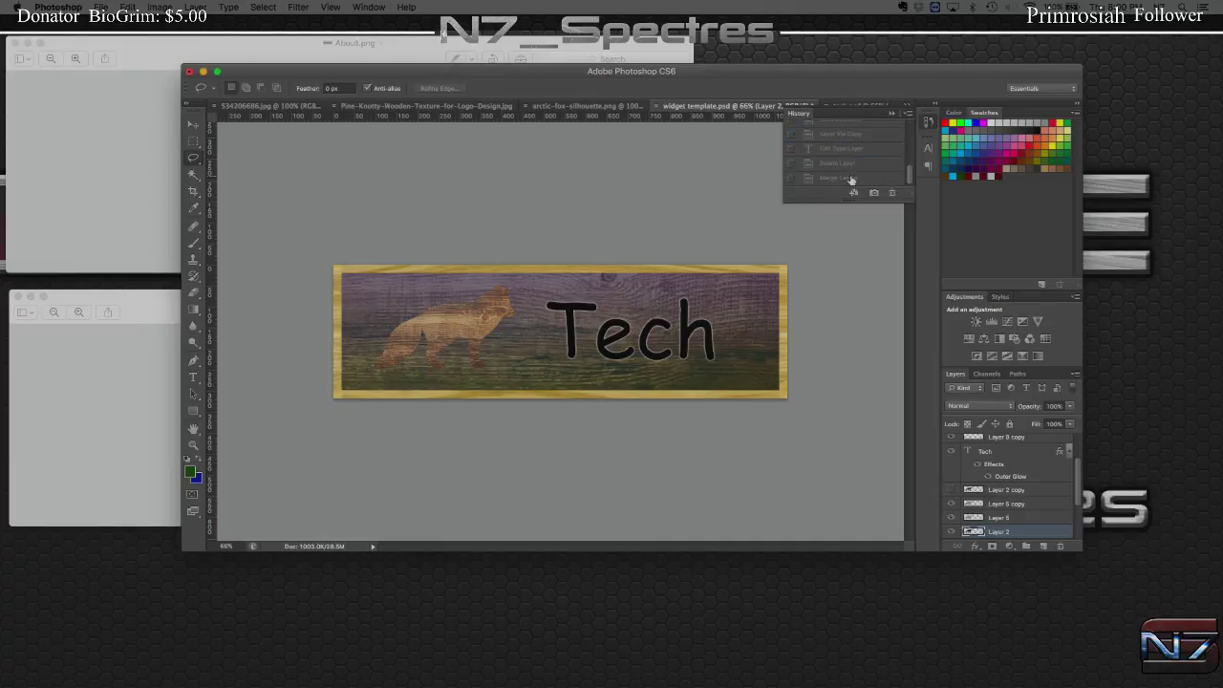
pyautogui.click(849, 177)
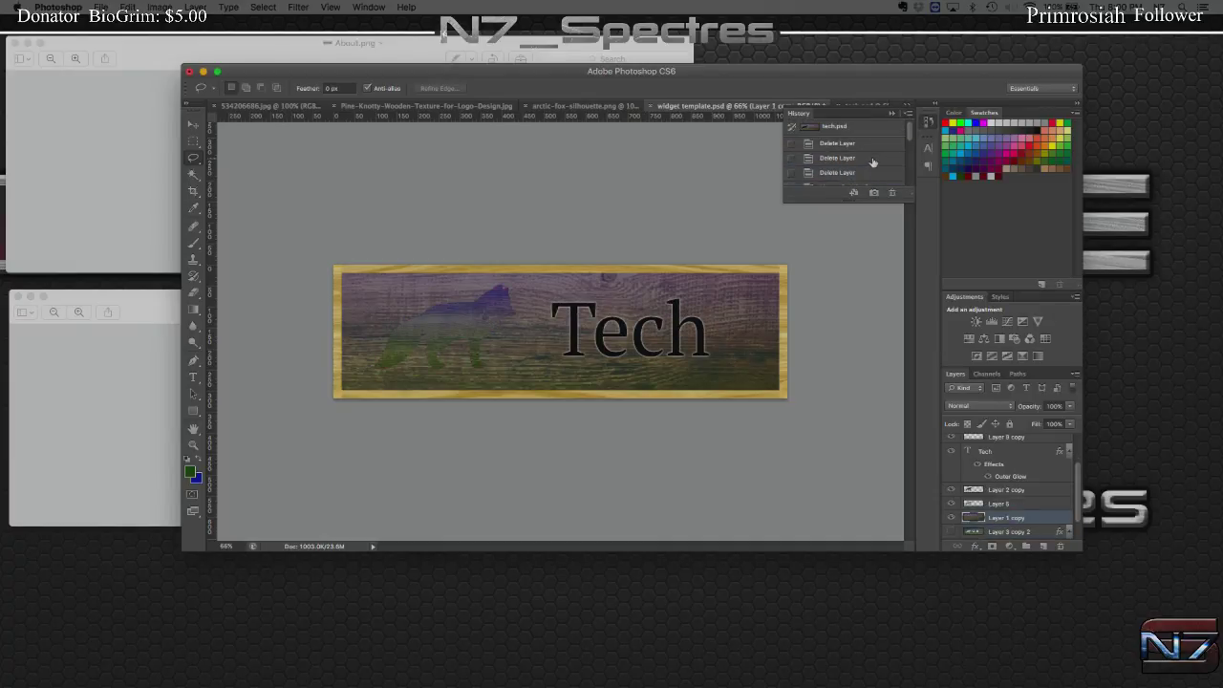
# Revert to the state before the layers merged and discard the Delete Layer history step.
pyautogui.scroll(2, 860, 160)
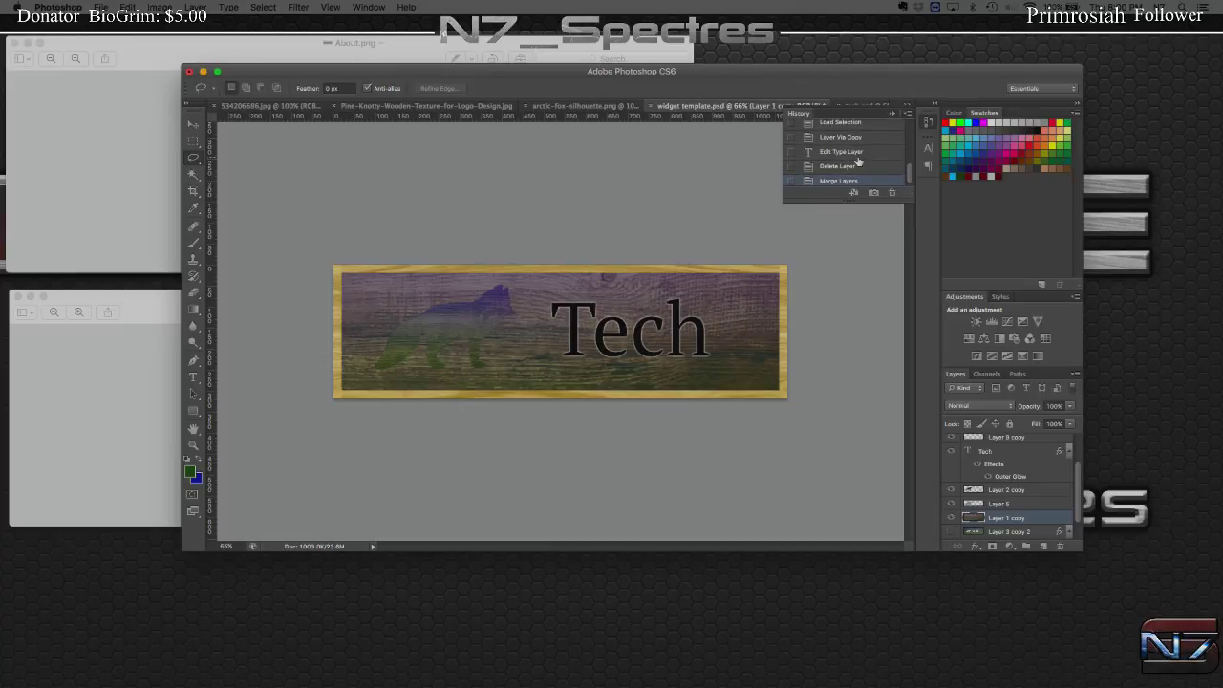
pyautogui.scroll(3, 858, 161)
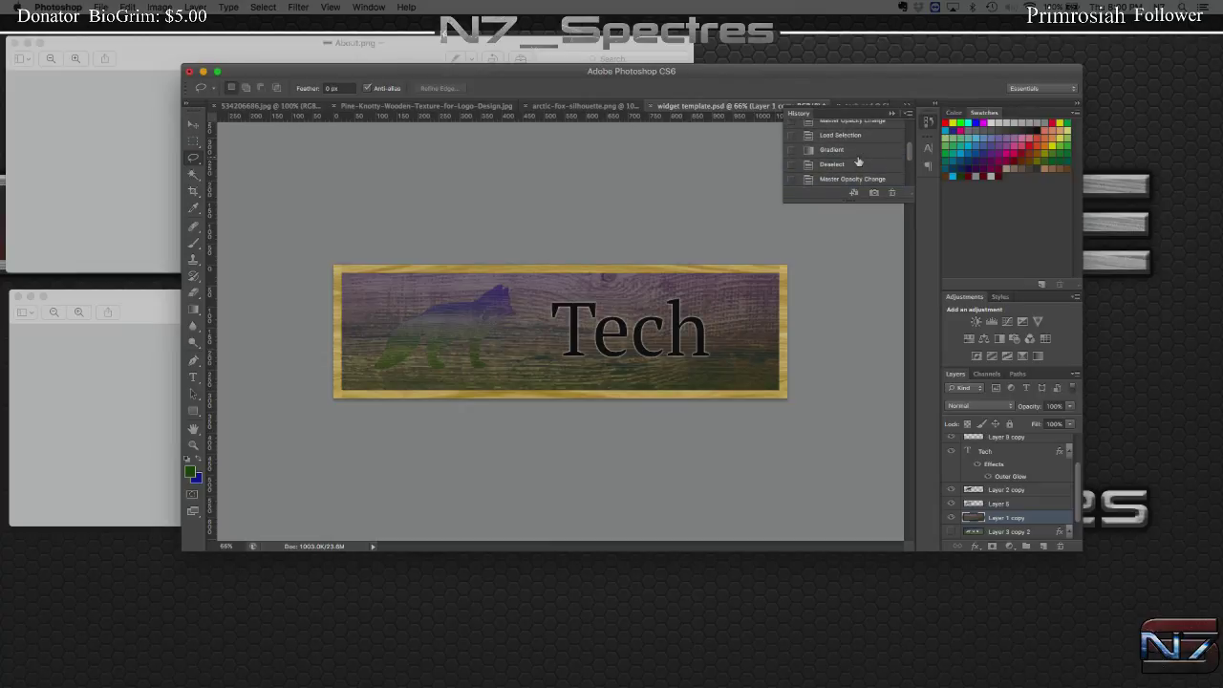
pyautogui.scroll(8, 858, 161)
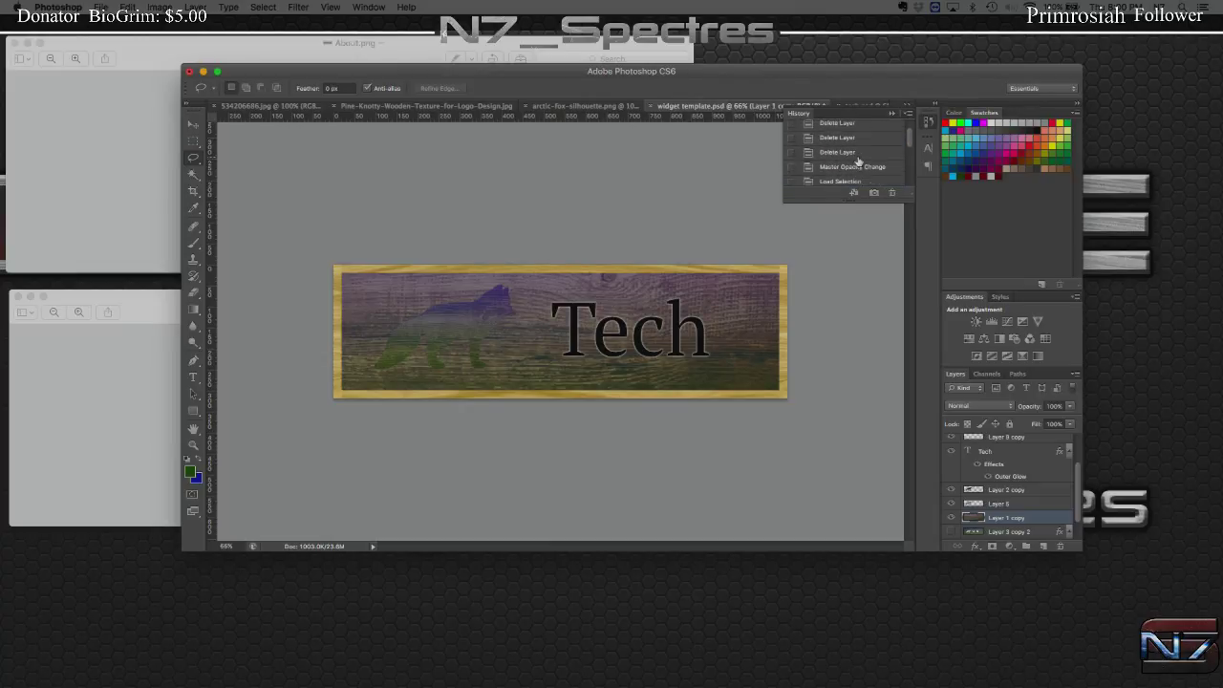
pyautogui.scroll(-5, 858, 160)
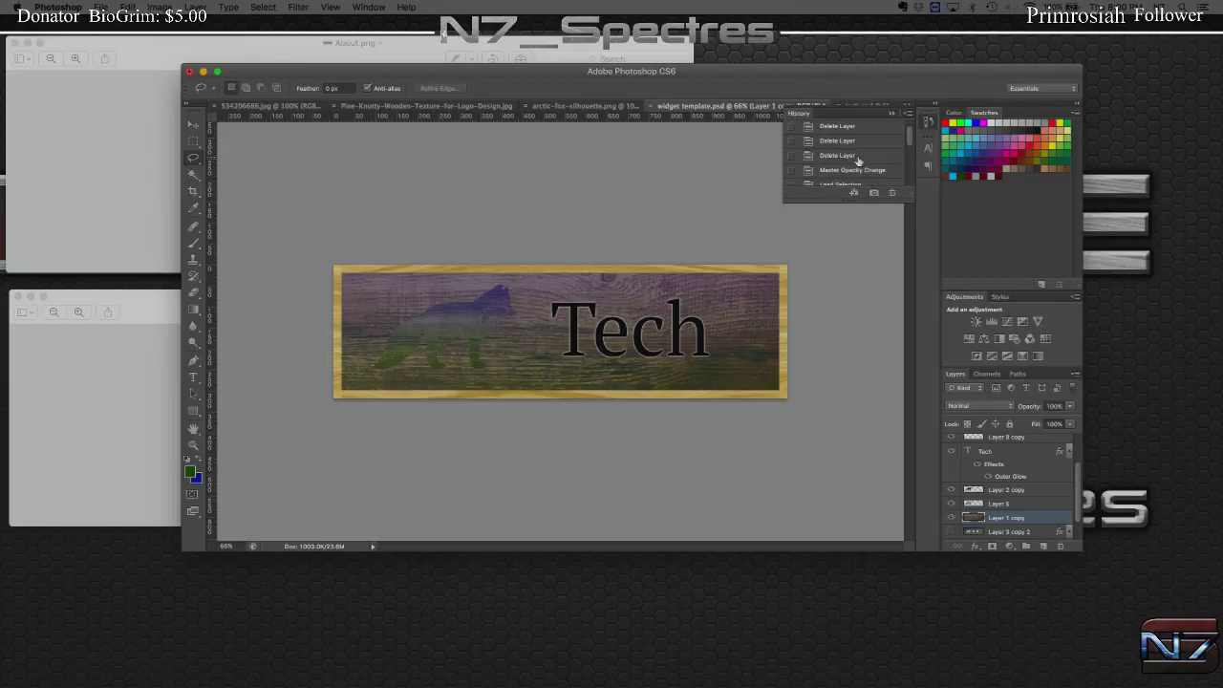
pyautogui.scroll(-3, 858, 160)
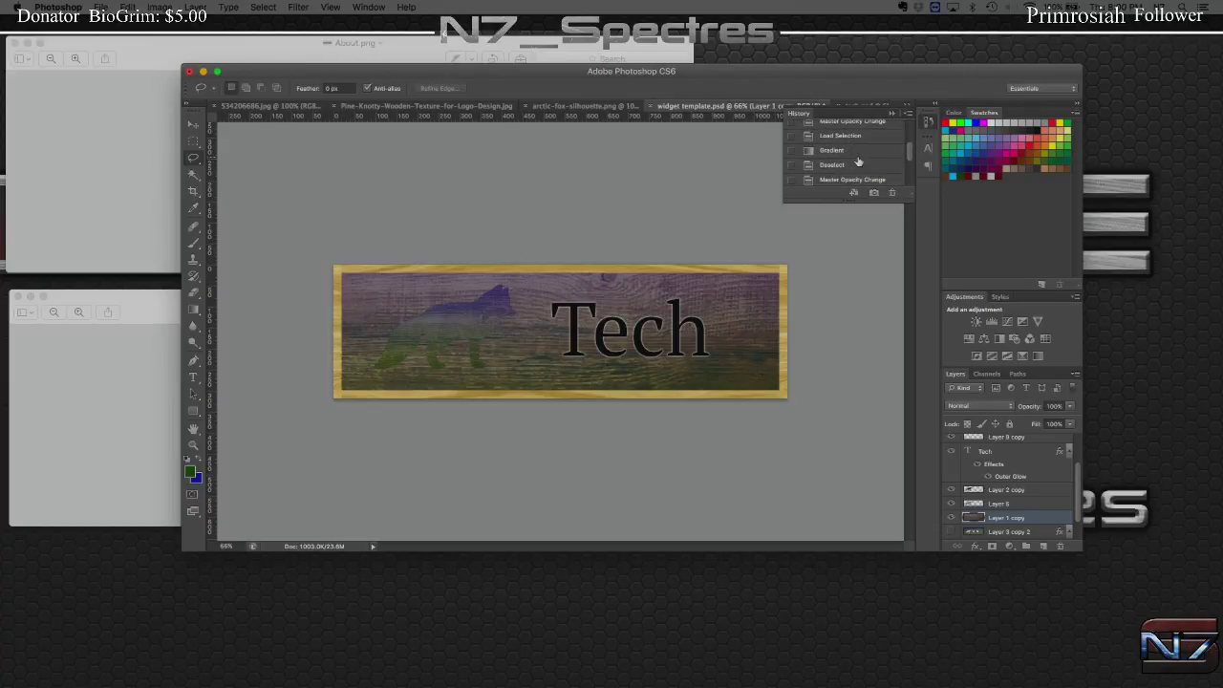
pyautogui.scroll(-4, 858, 161)
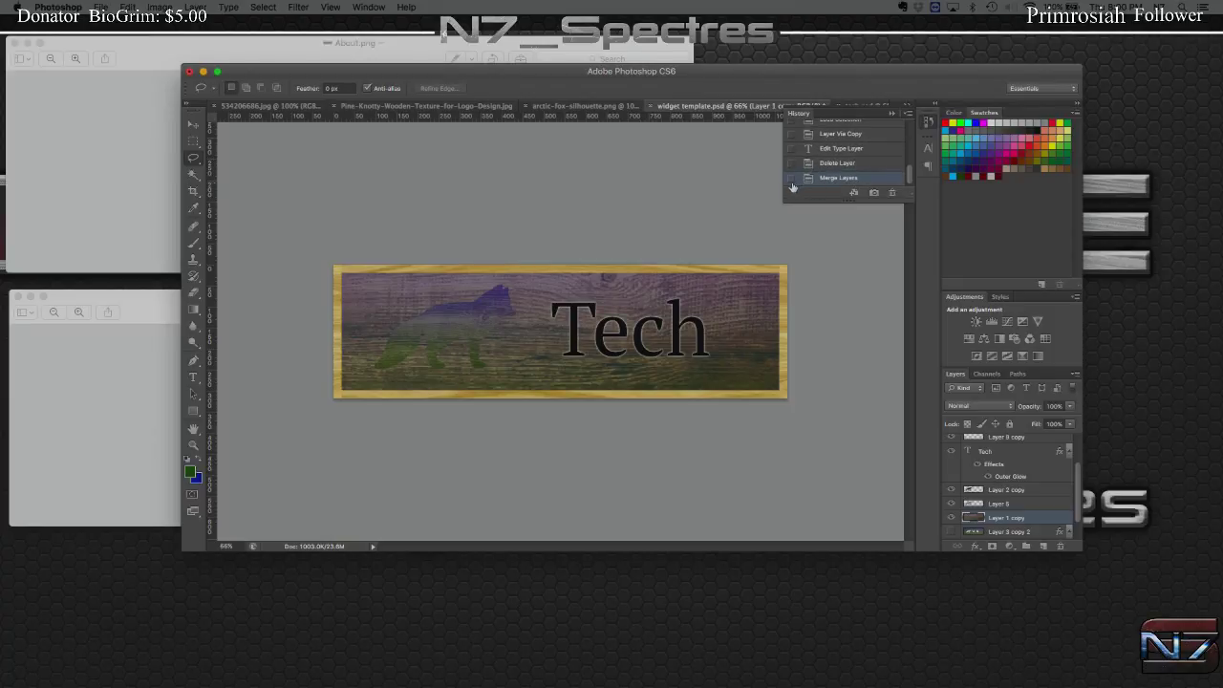
pyautogui.scroll(-2, 1037, 495)
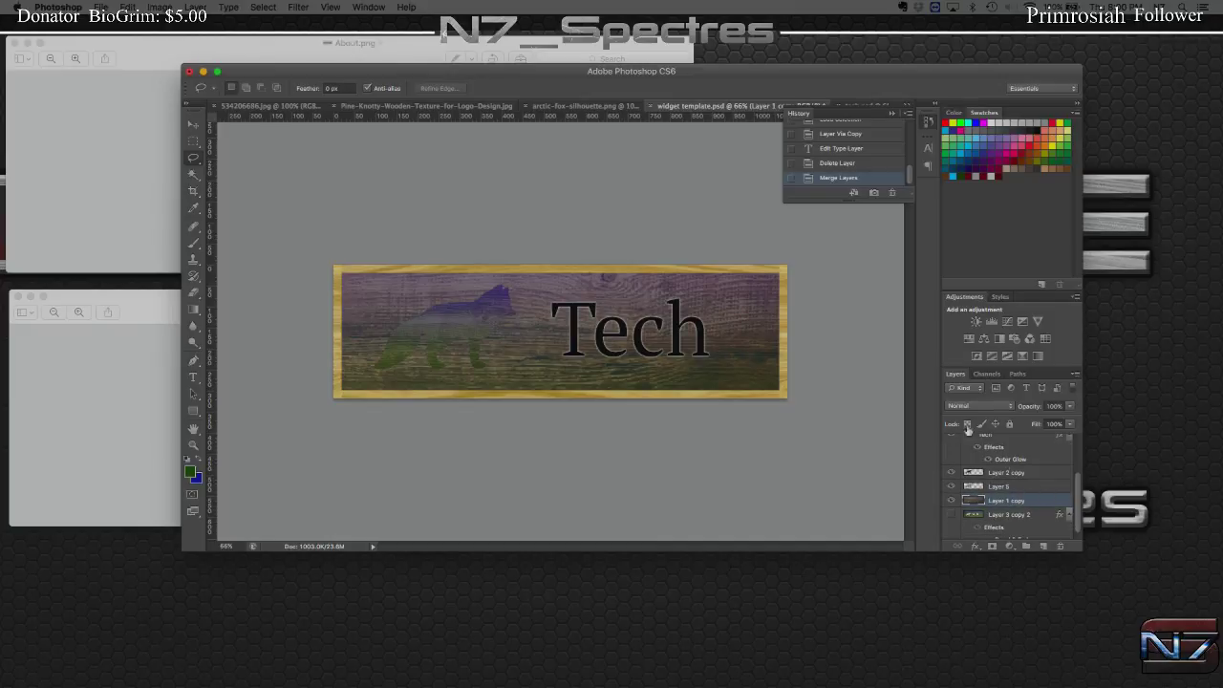
pyautogui.click(847, 165)
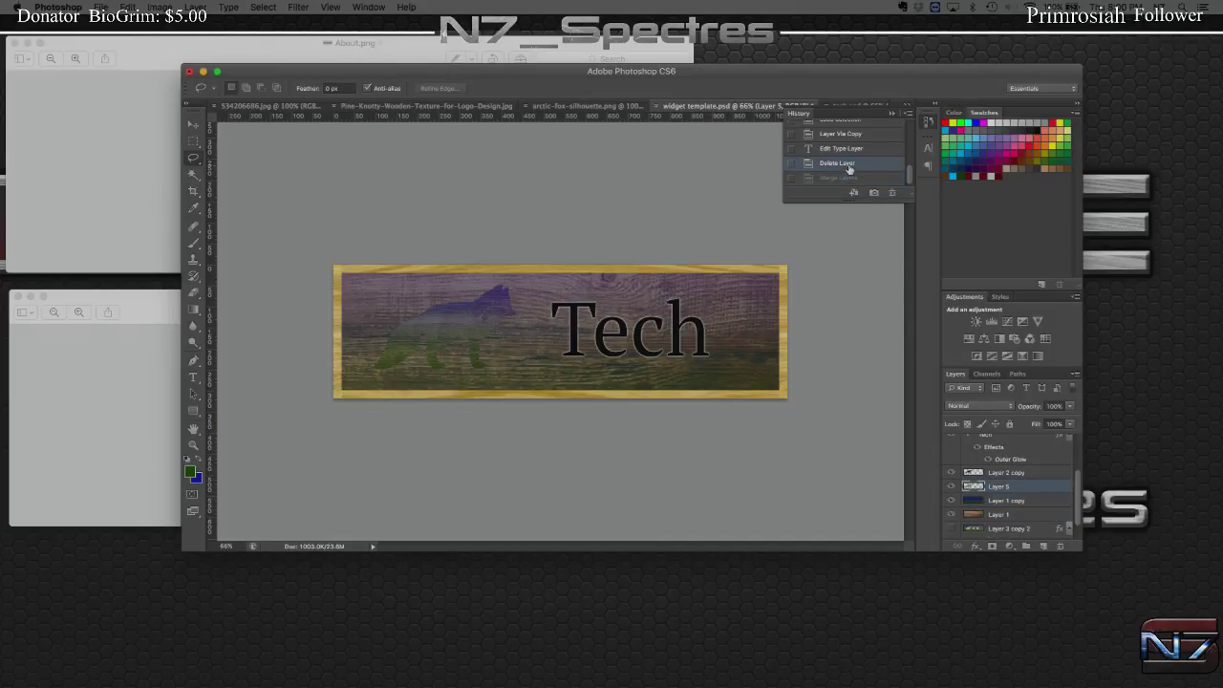
pyautogui.click(894, 194)
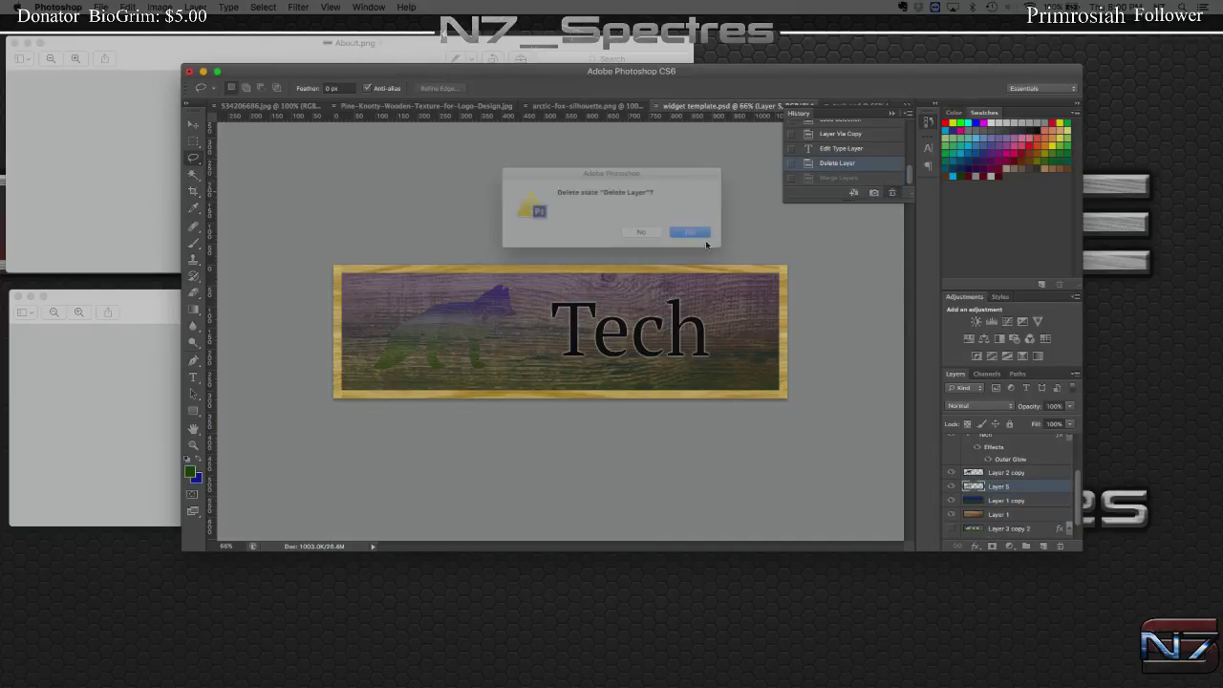
pyautogui.click(707, 238)
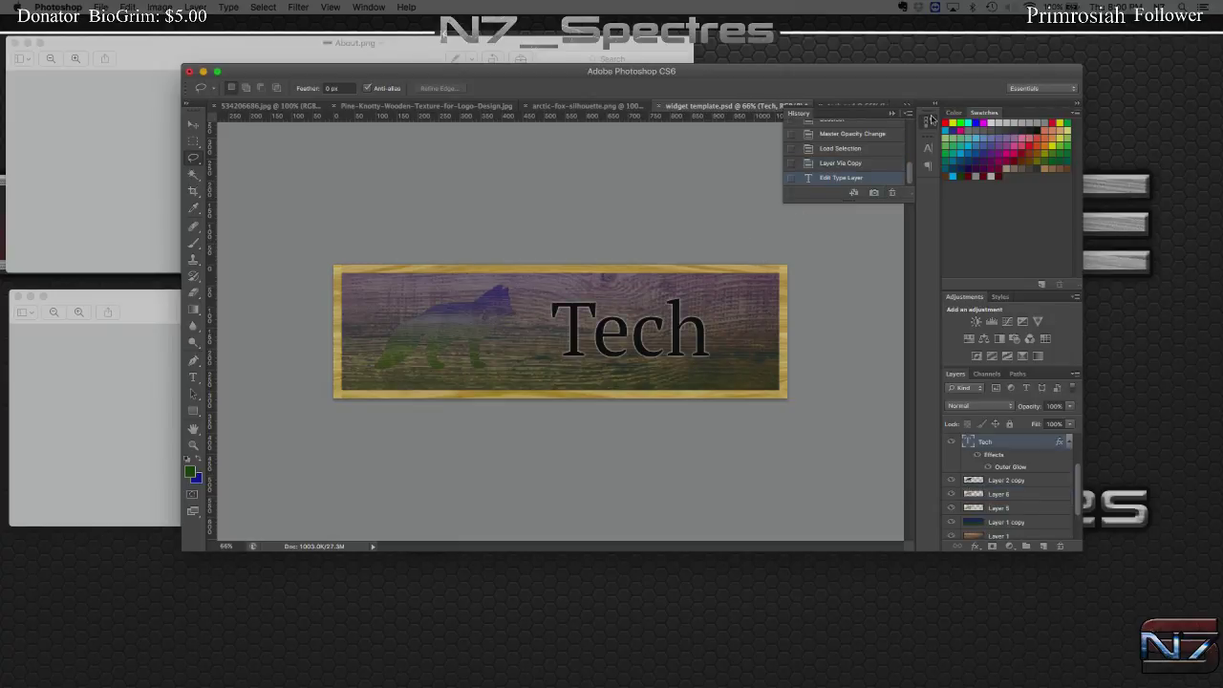
pyautogui.click(929, 122)
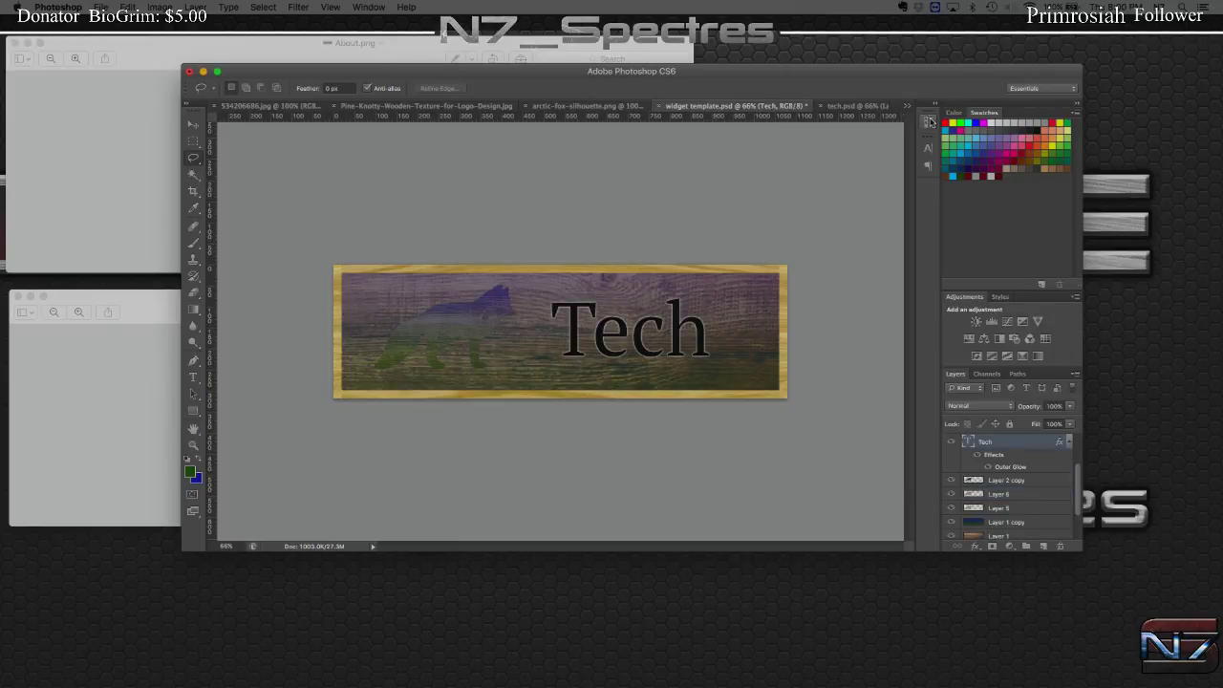
pyautogui.click(139, 305)
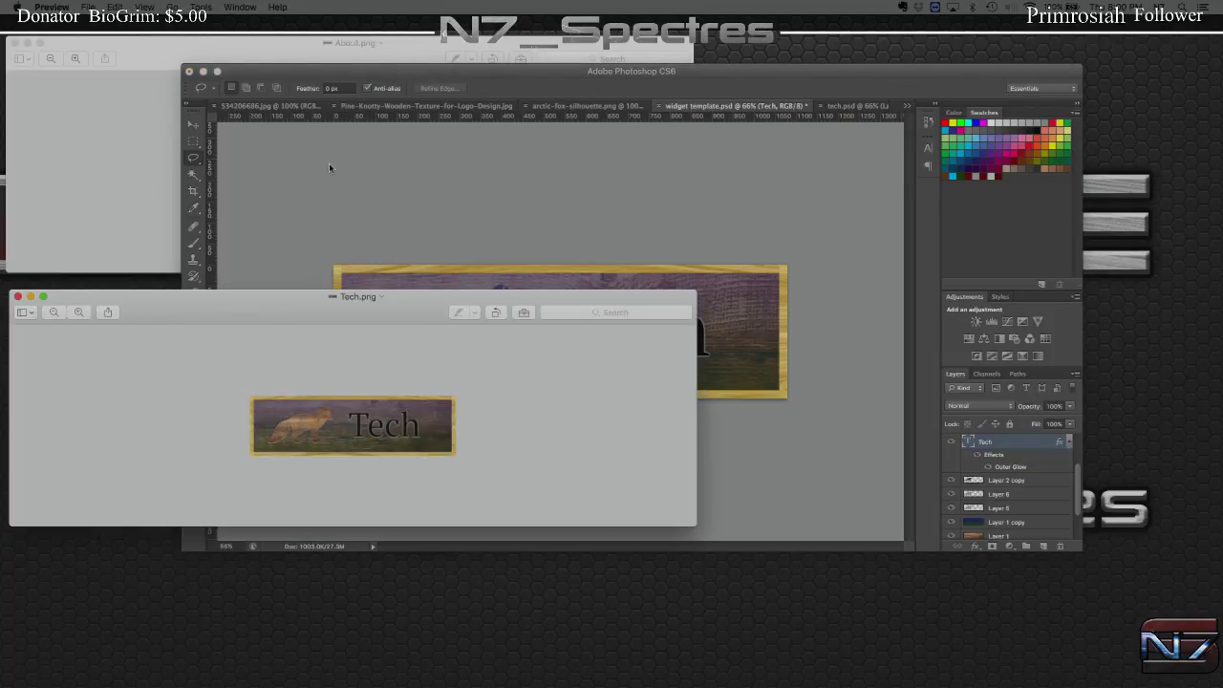
# Close the tech.psd document, saving its changes.
pyautogui.click(764, 70)
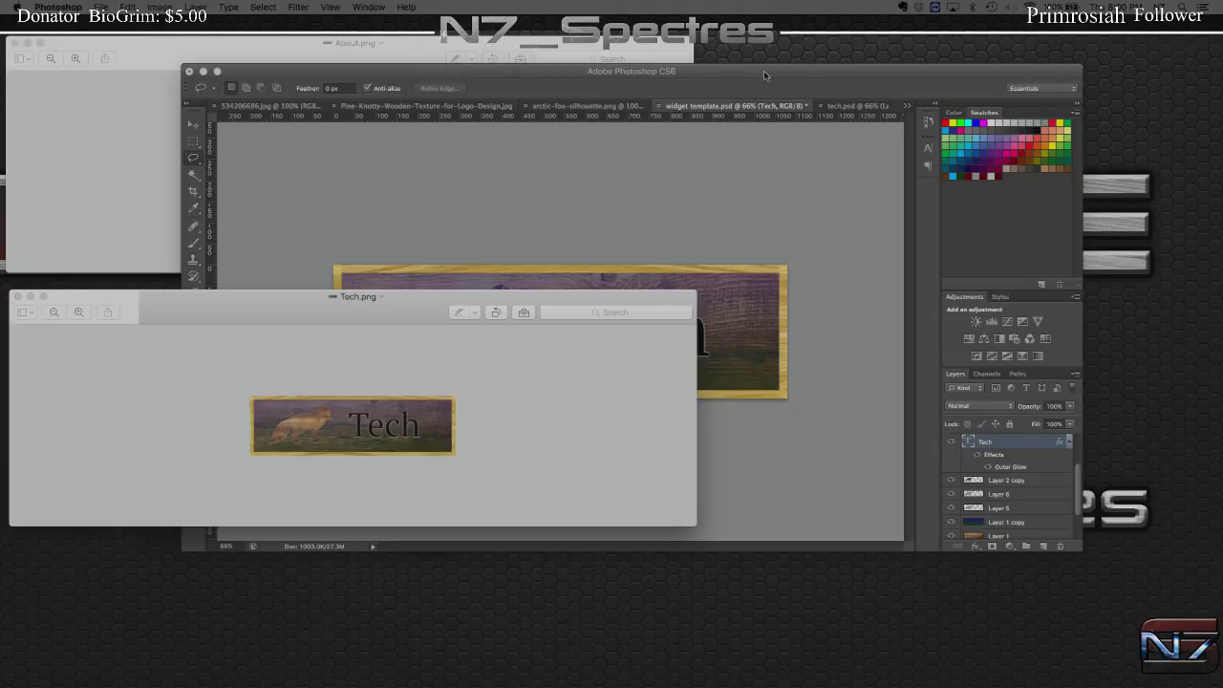
pyautogui.click(820, 106)
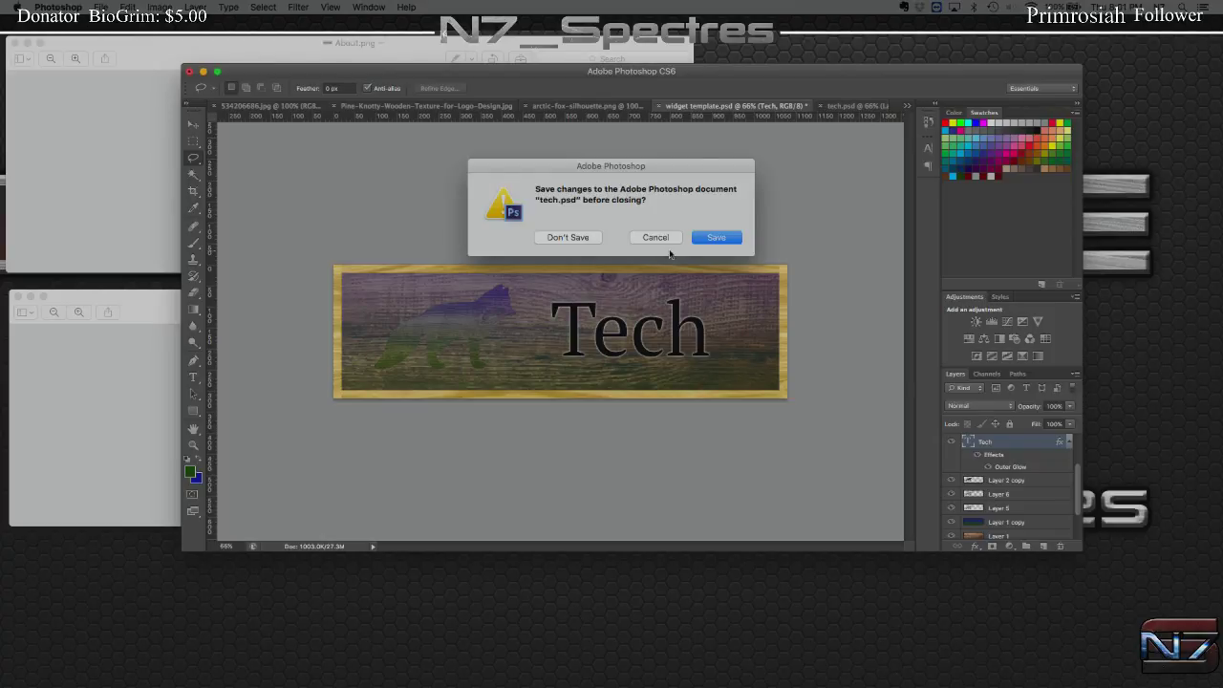
pyautogui.click(716, 236)
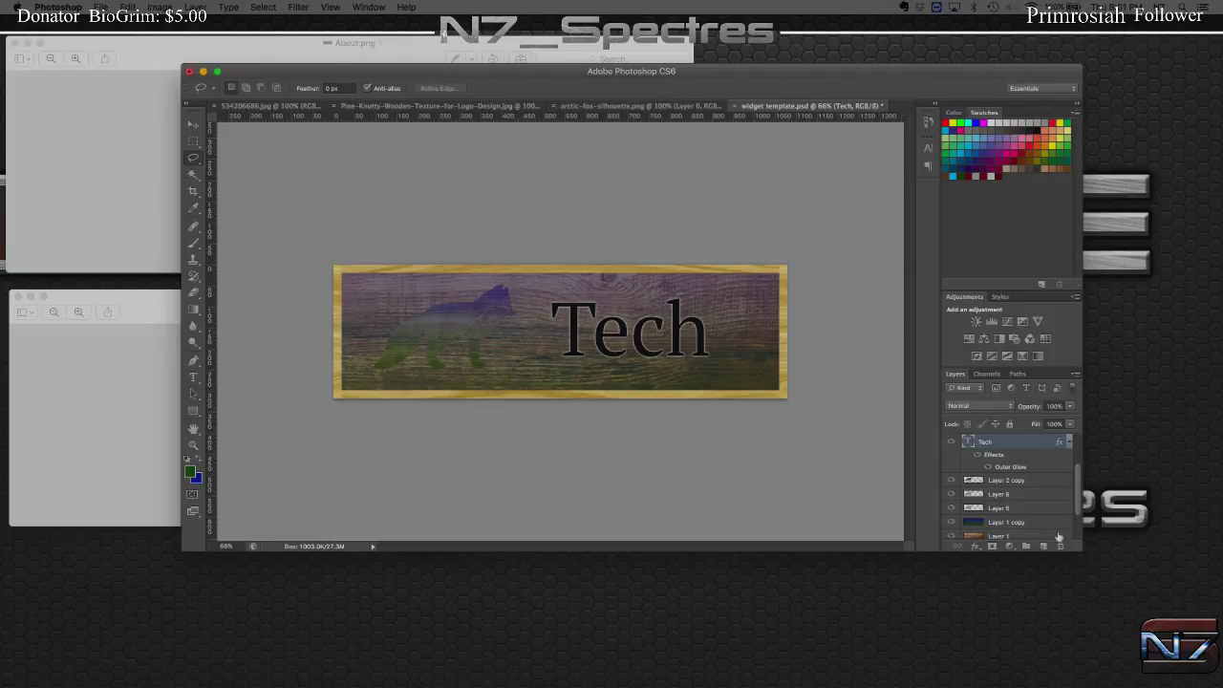
# Delete Layer 2 copy and Layer 6 from the widget template.
pyautogui.click(994, 481)
pyautogui.click(950, 483)
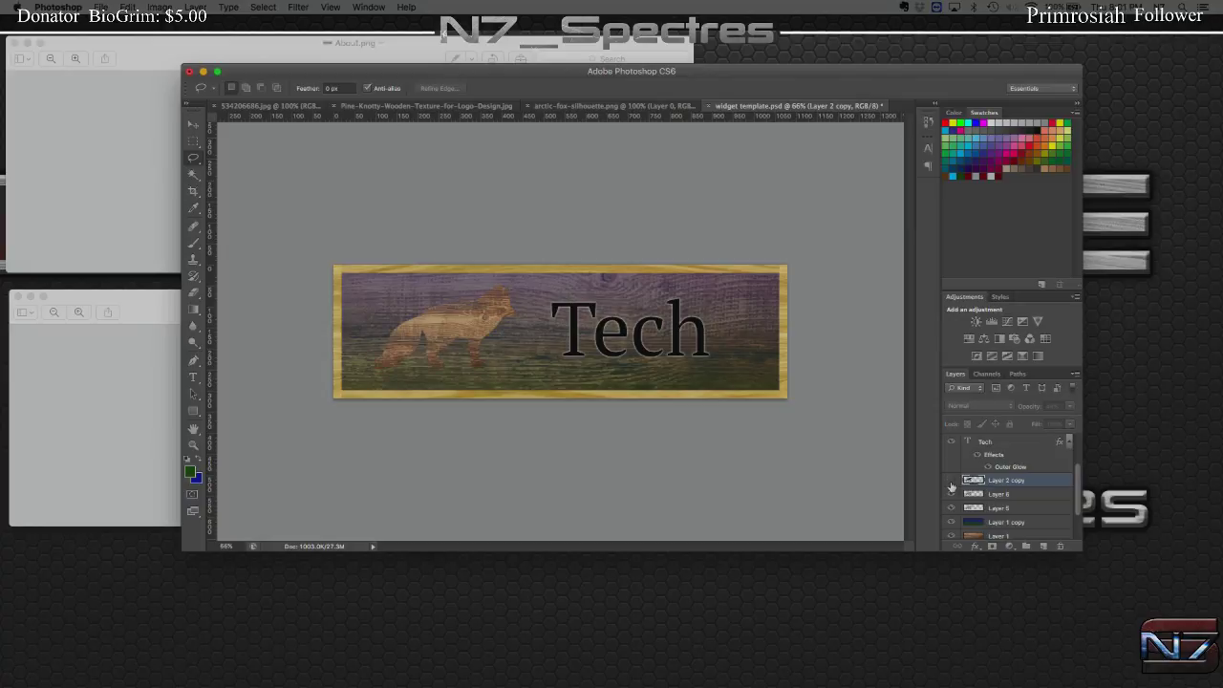
pyautogui.click(1059, 546)
pyautogui.click(704, 235)
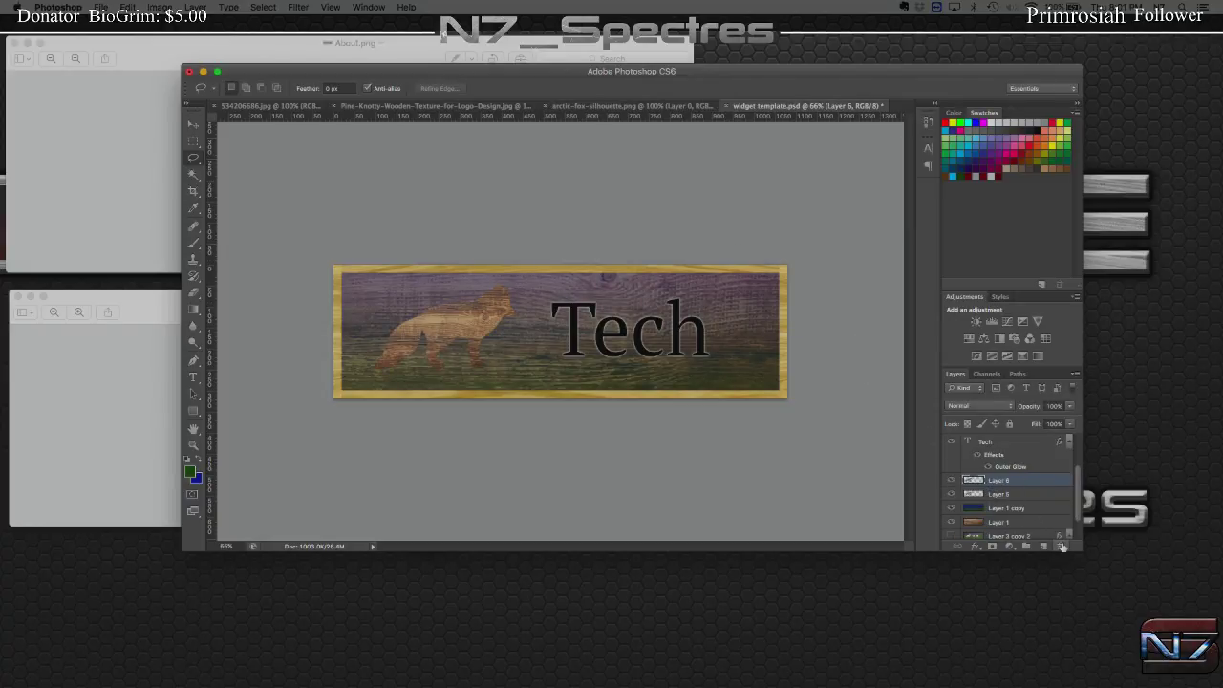
pyautogui.click(1060, 545)
pyautogui.click(704, 238)
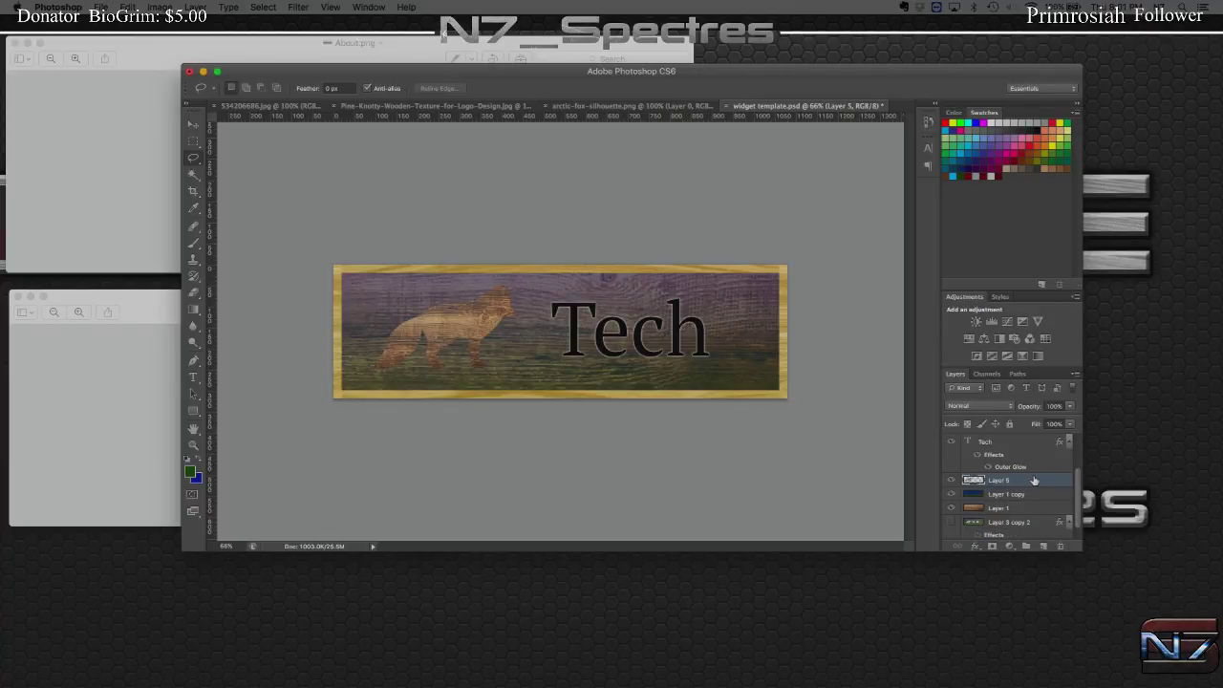
# Delete Layer 3 copy 2, save the template, and select Layer 1 copy.
pyautogui.click(1020, 522)
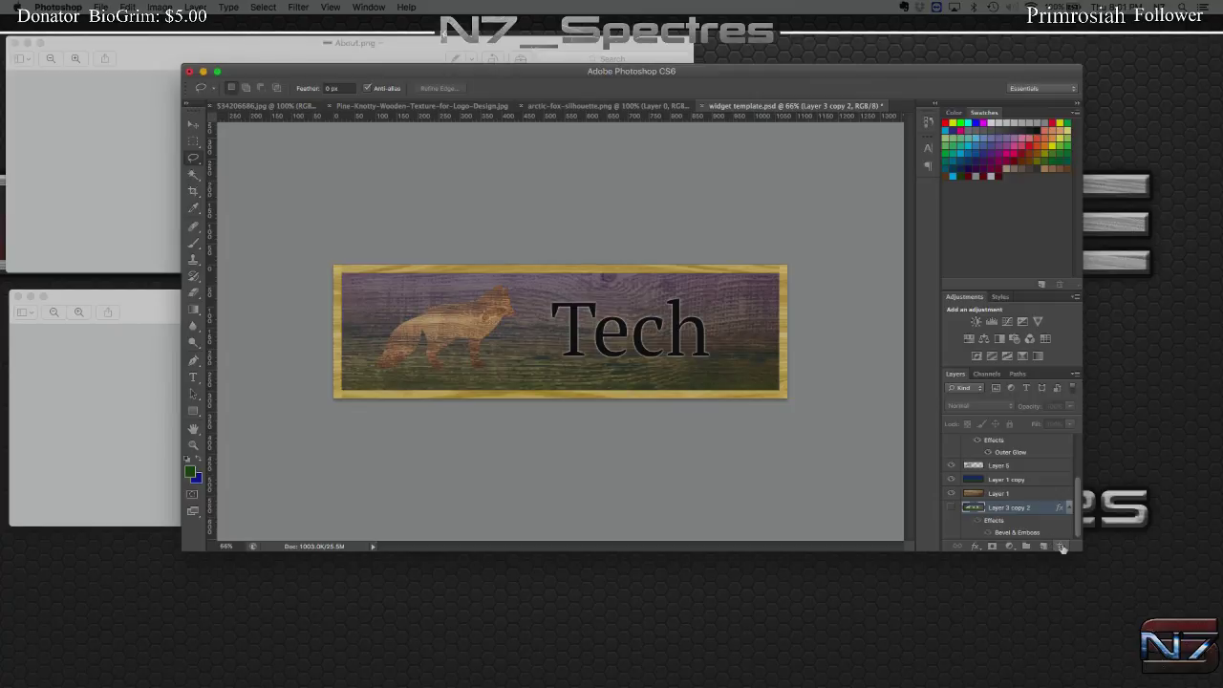
pyautogui.click(1061, 547)
pyautogui.click(705, 238)
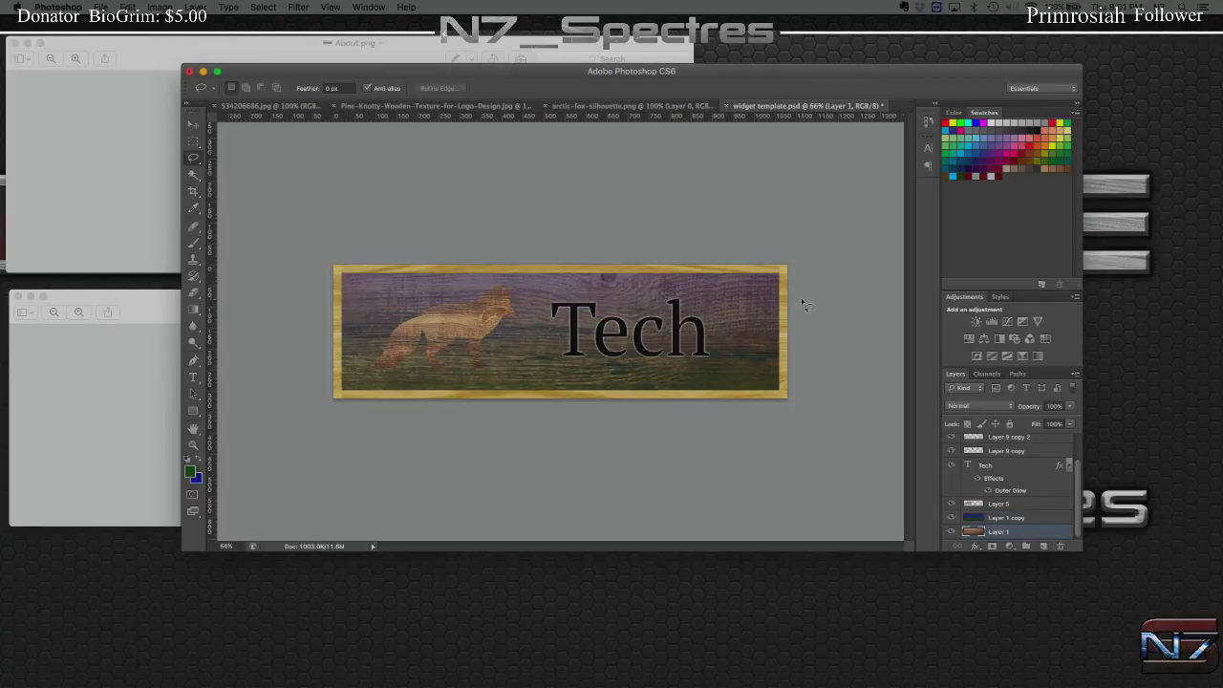
pyautogui.press('super+s')
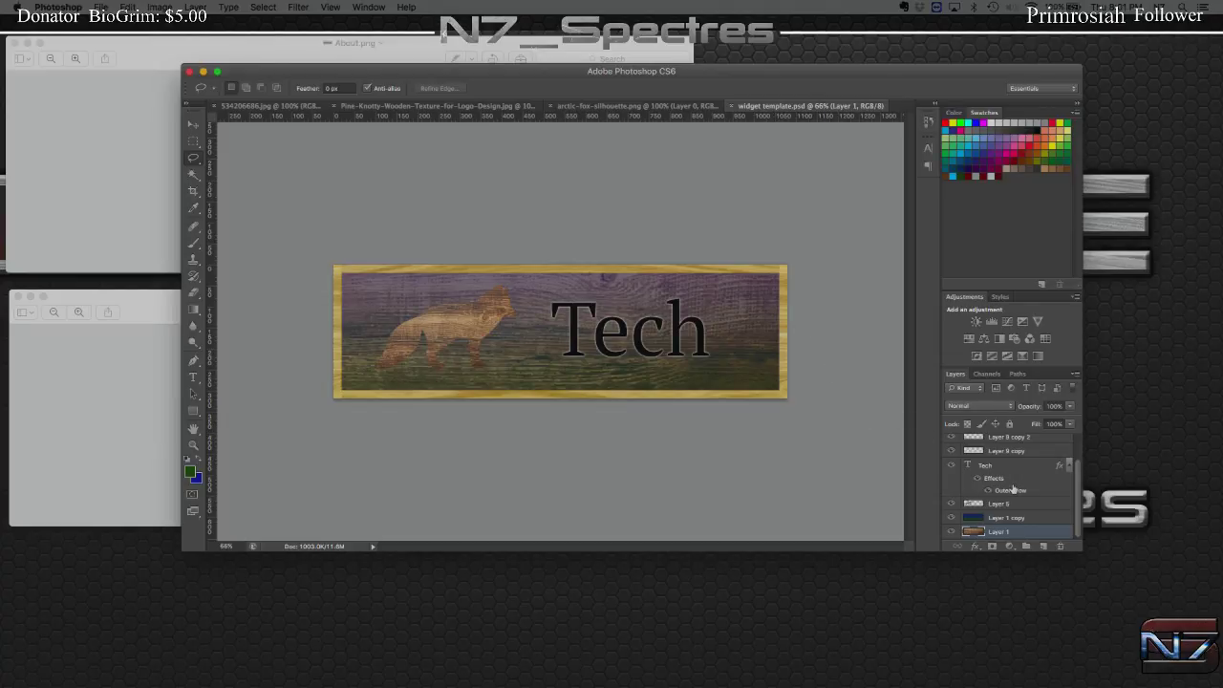
pyautogui.scroll(1, 1013, 488)
pyautogui.scroll(2, 1013, 488)
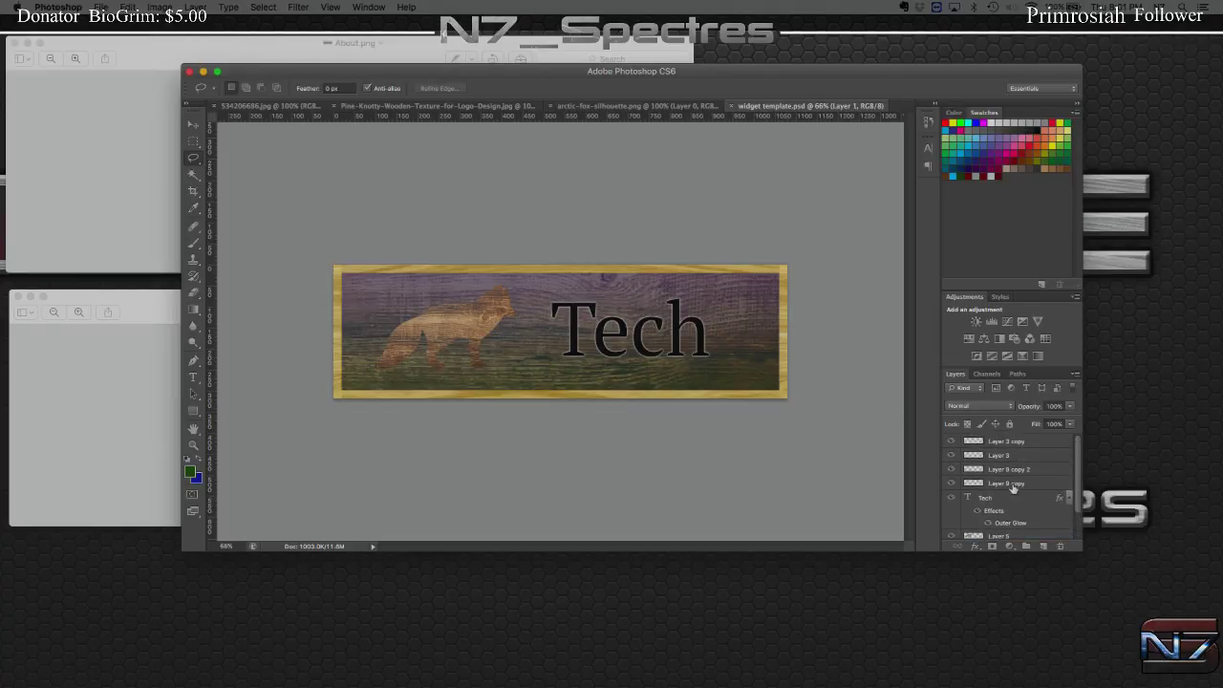
pyautogui.scroll(-3, 1013, 488)
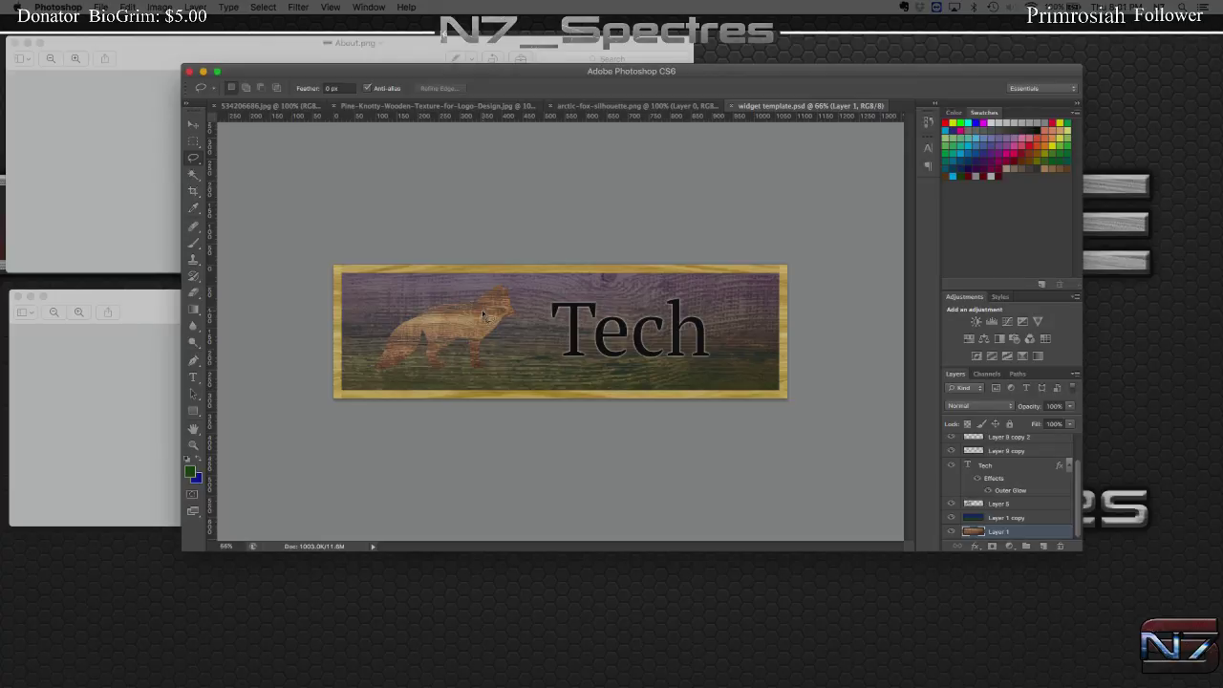
pyautogui.click(1007, 520)
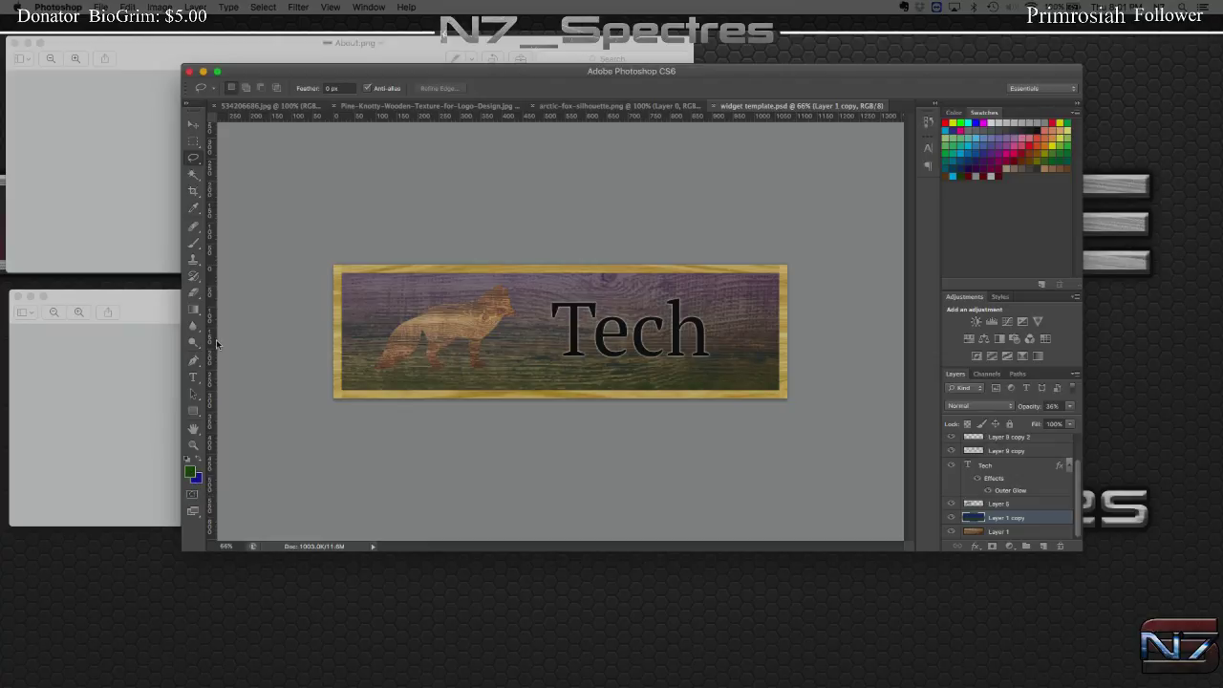
# Switch to the Gradient tool and load Layer 1 copy's pixels as a selection.
pyautogui.click(194, 310)
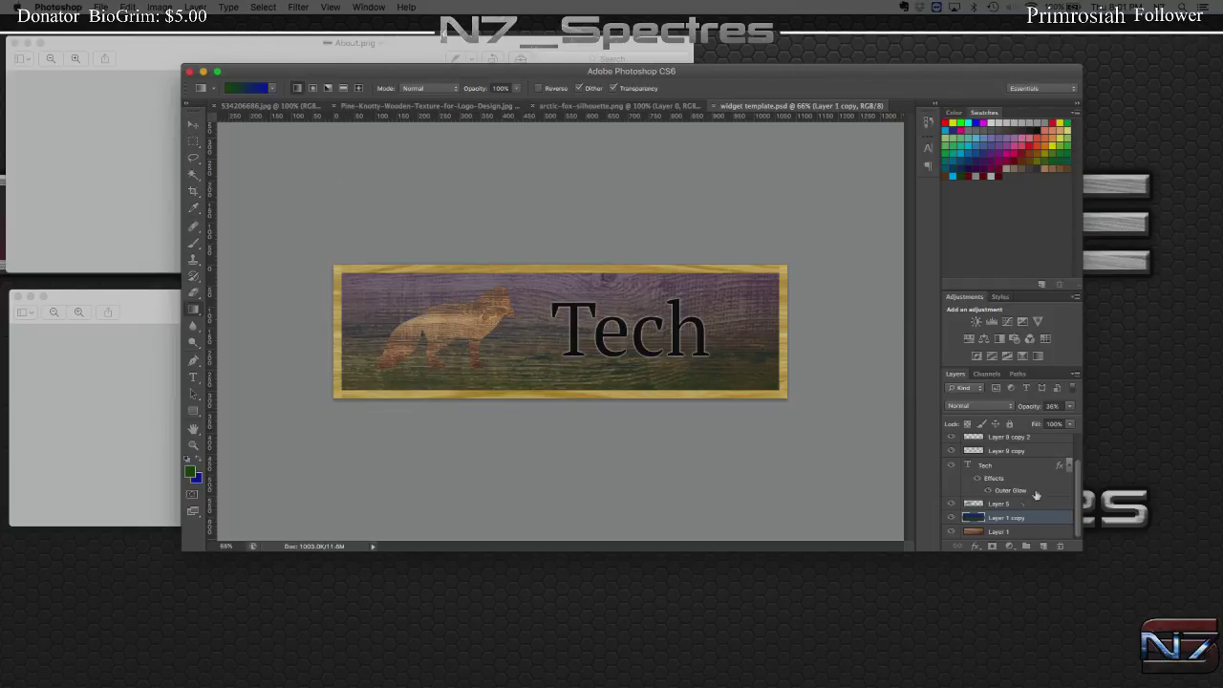
pyautogui.keyDown('super'); pyautogui.click(977, 517); pyautogui.keyUp('super')
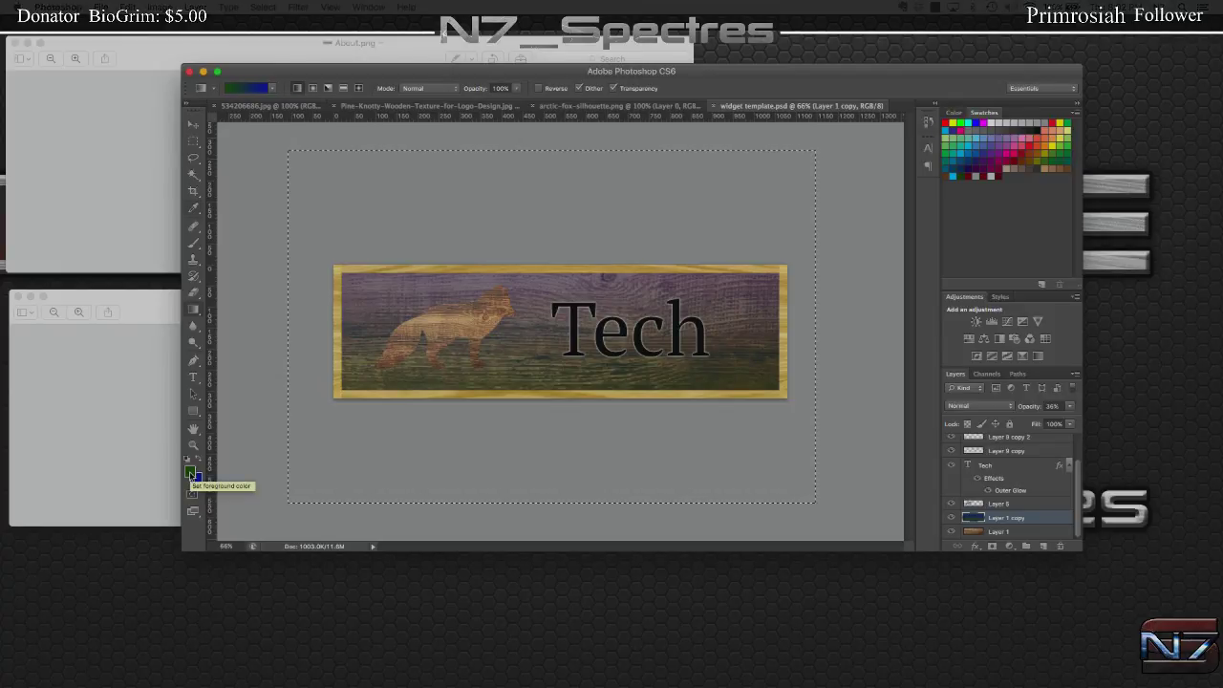
# Sample olive yellow and dark red, then drag a yellow-to-dark-red gradient vertically across the plank.
pyautogui.press('i')
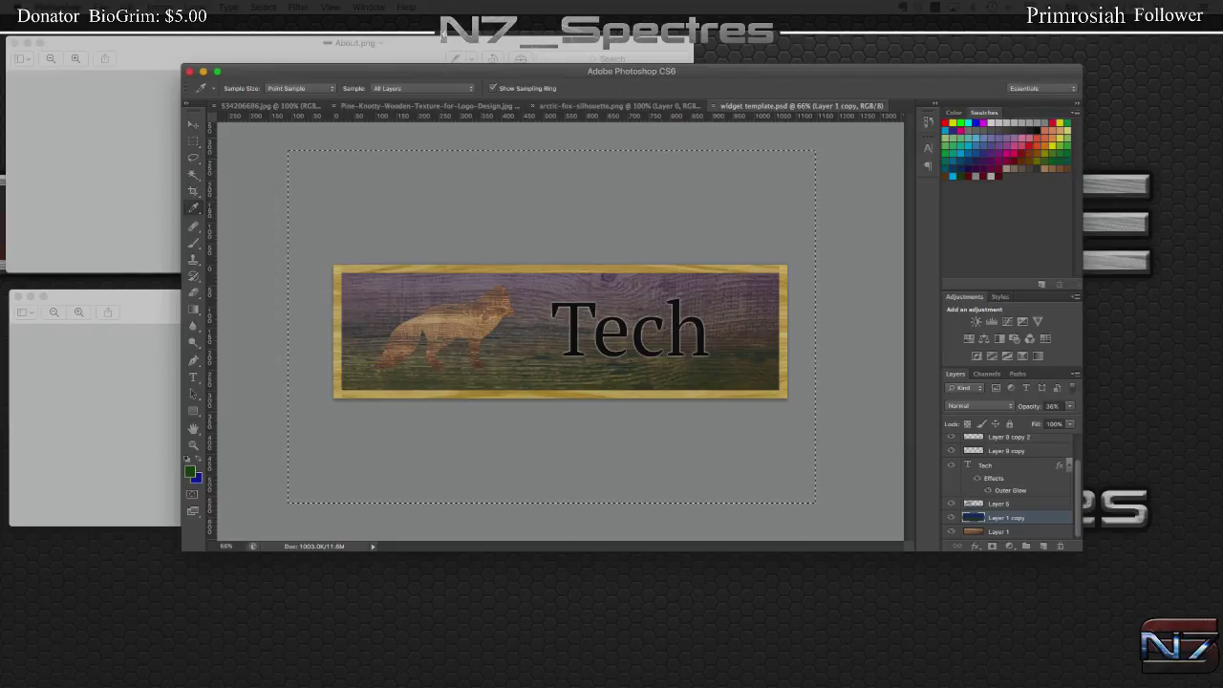
pyautogui.click(341, 269)
pyautogui.press('g')
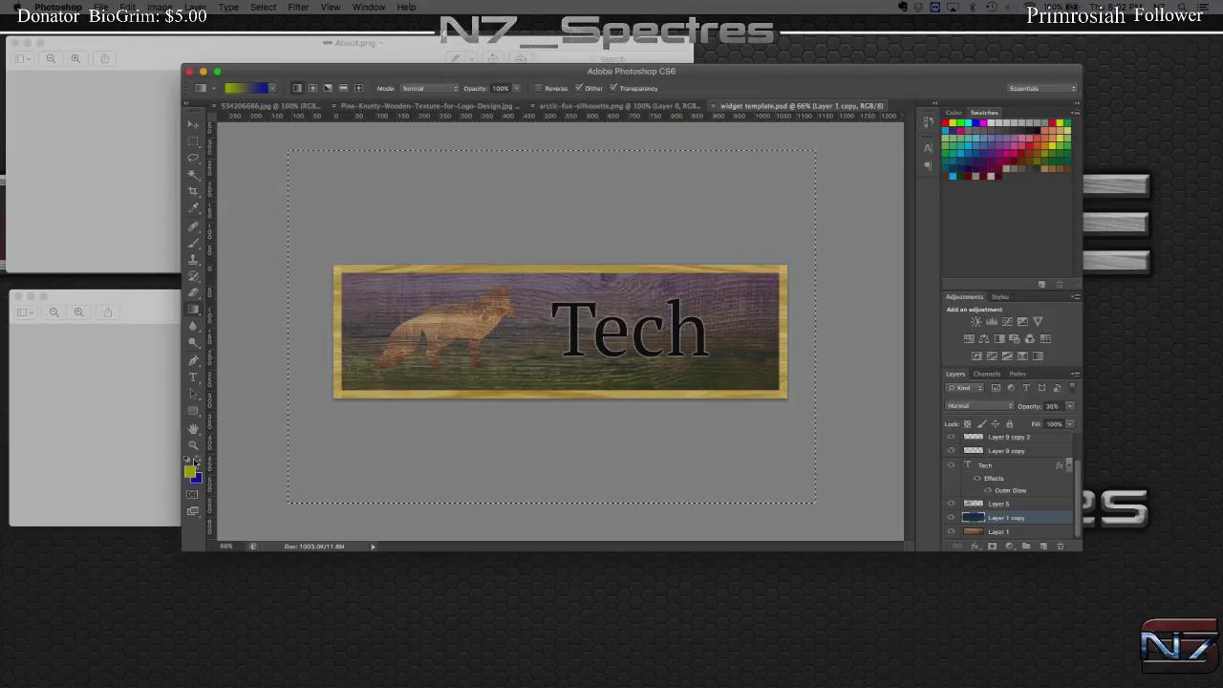
pyautogui.click(198, 462)
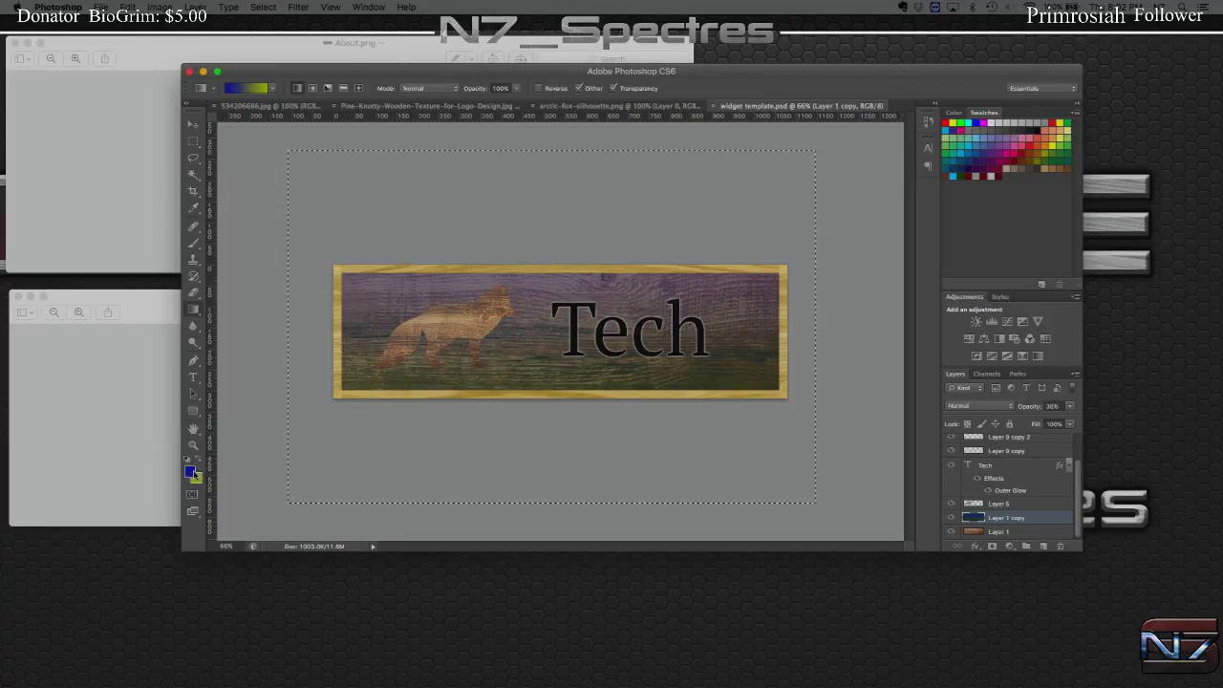
pyautogui.press('i')
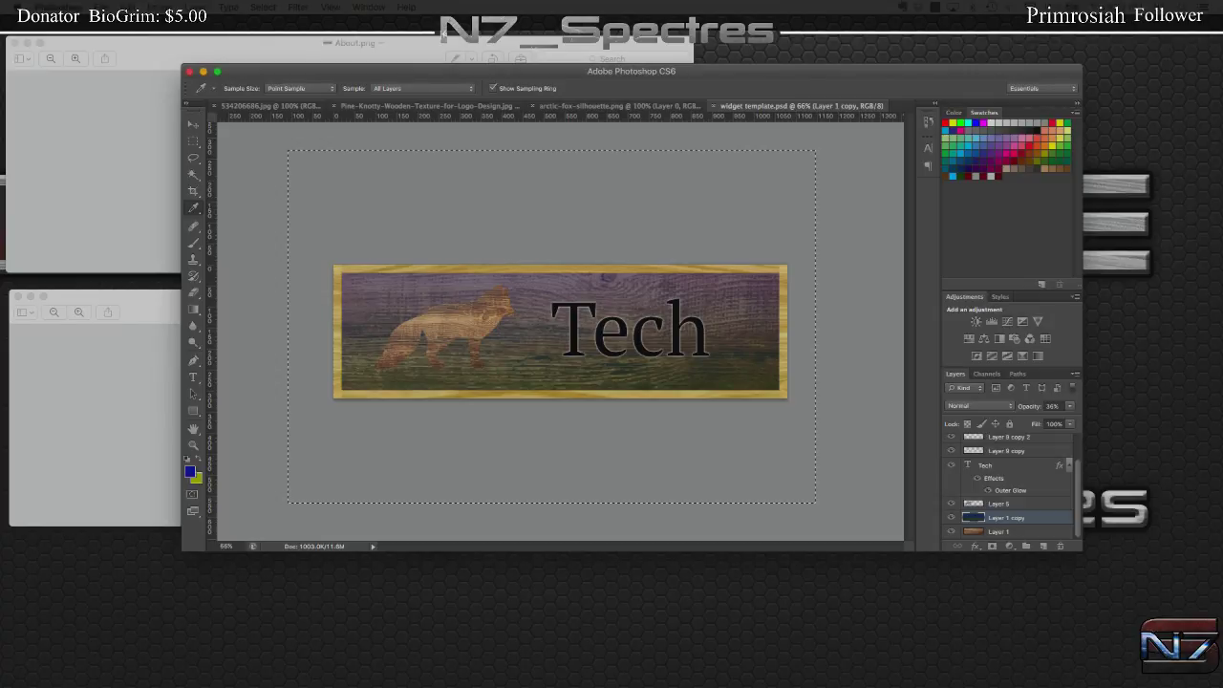
pyautogui.press('g')
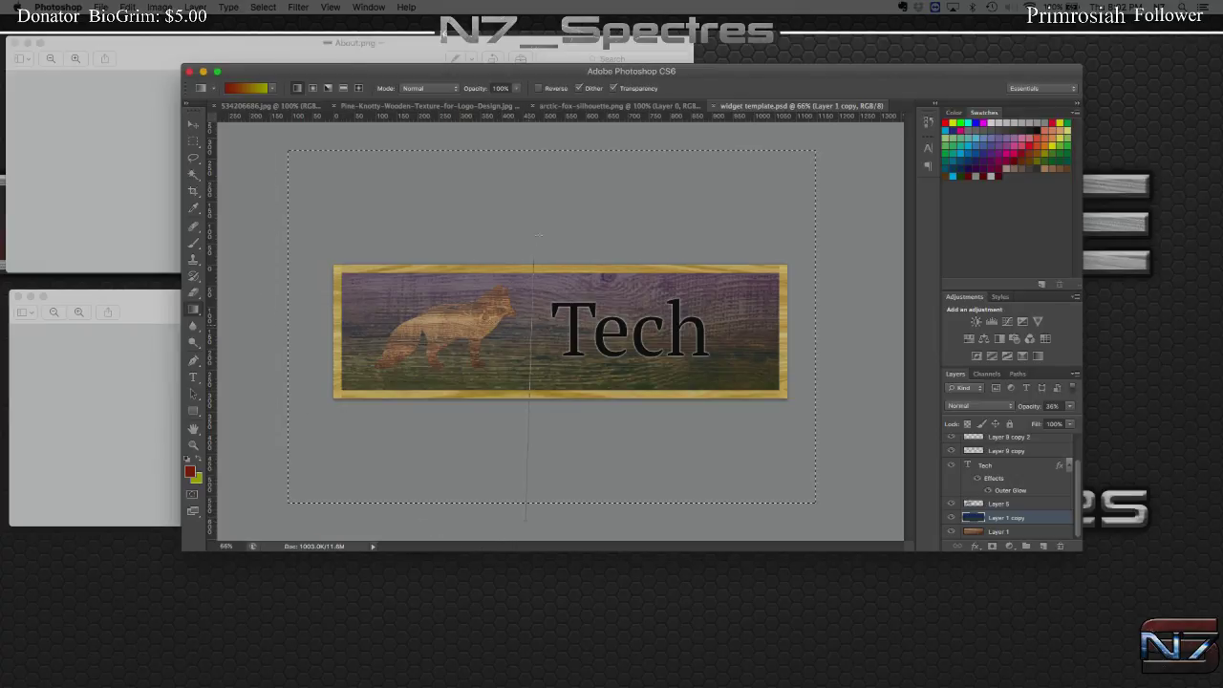
pyautogui.moveTo(528, 161); pyautogui.dragTo(528, 161)
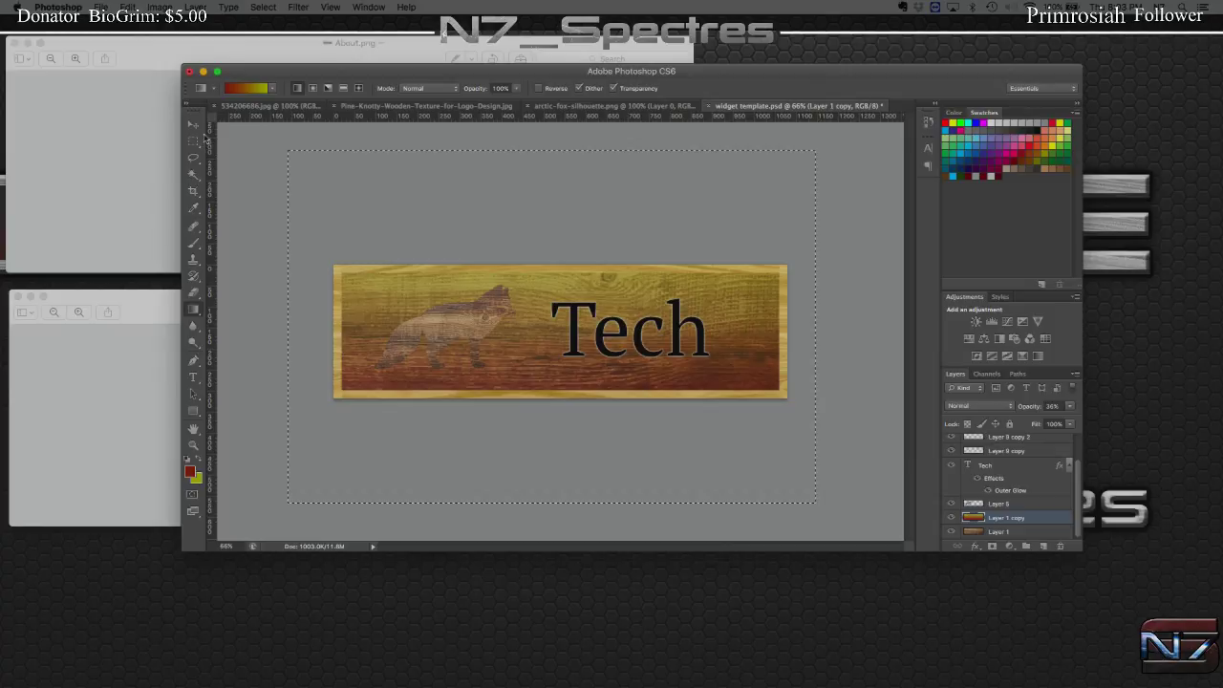
# Move the Tech lettering to the left side of the banner.
pyautogui.click(194, 125)
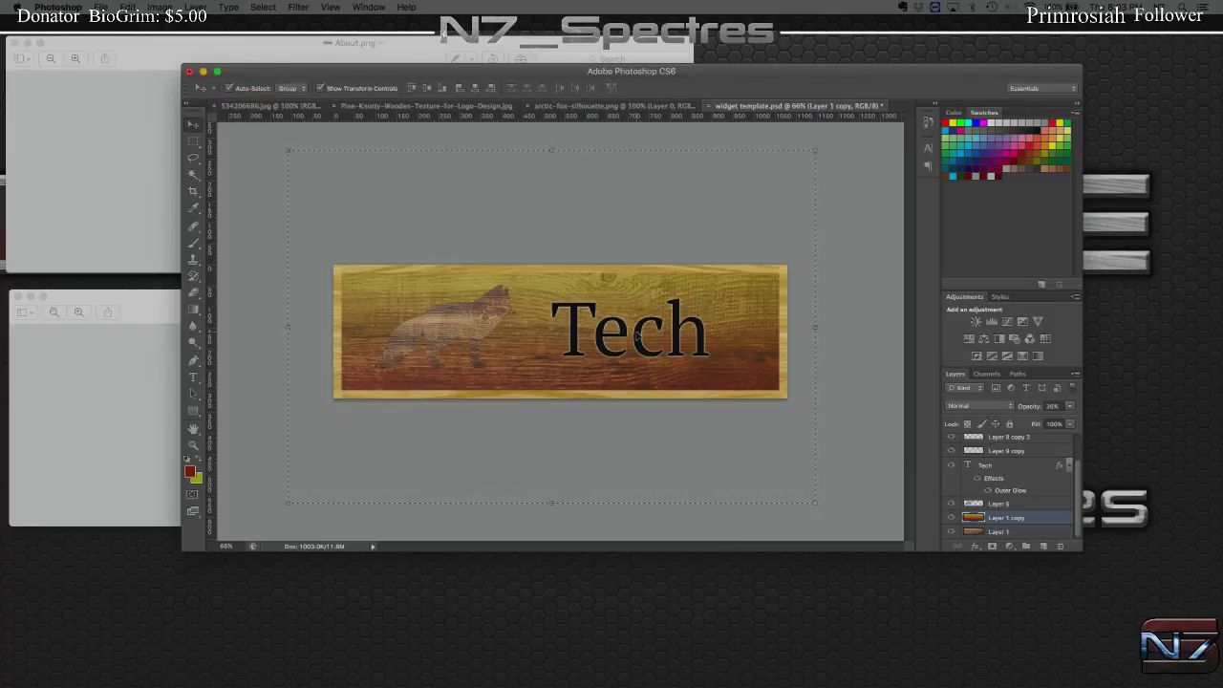
pyautogui.click(194, 158)
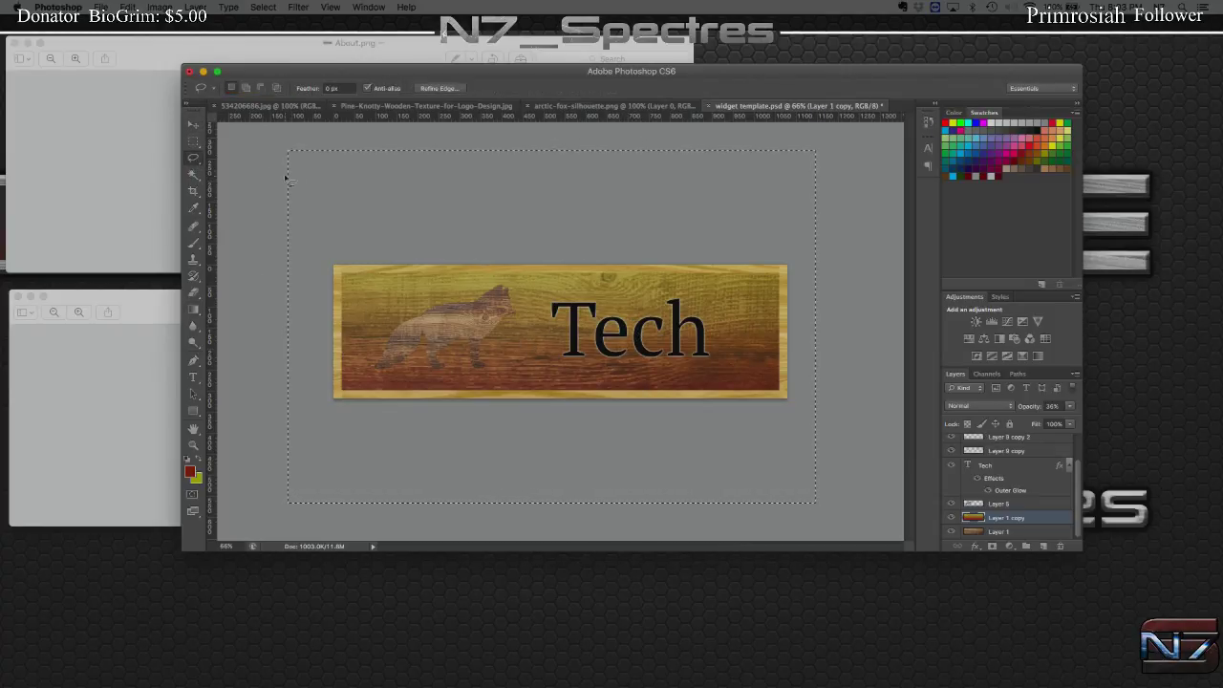
pyautogui.click(194, 125)
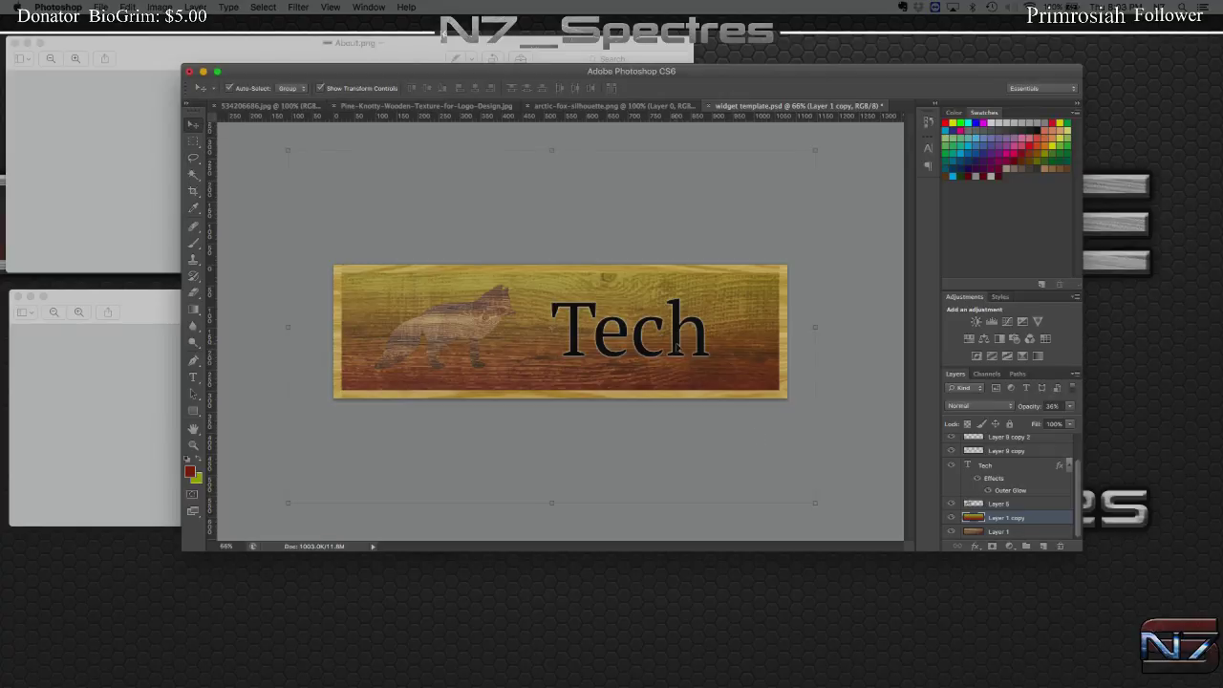
pyautogui.click(680, 327)
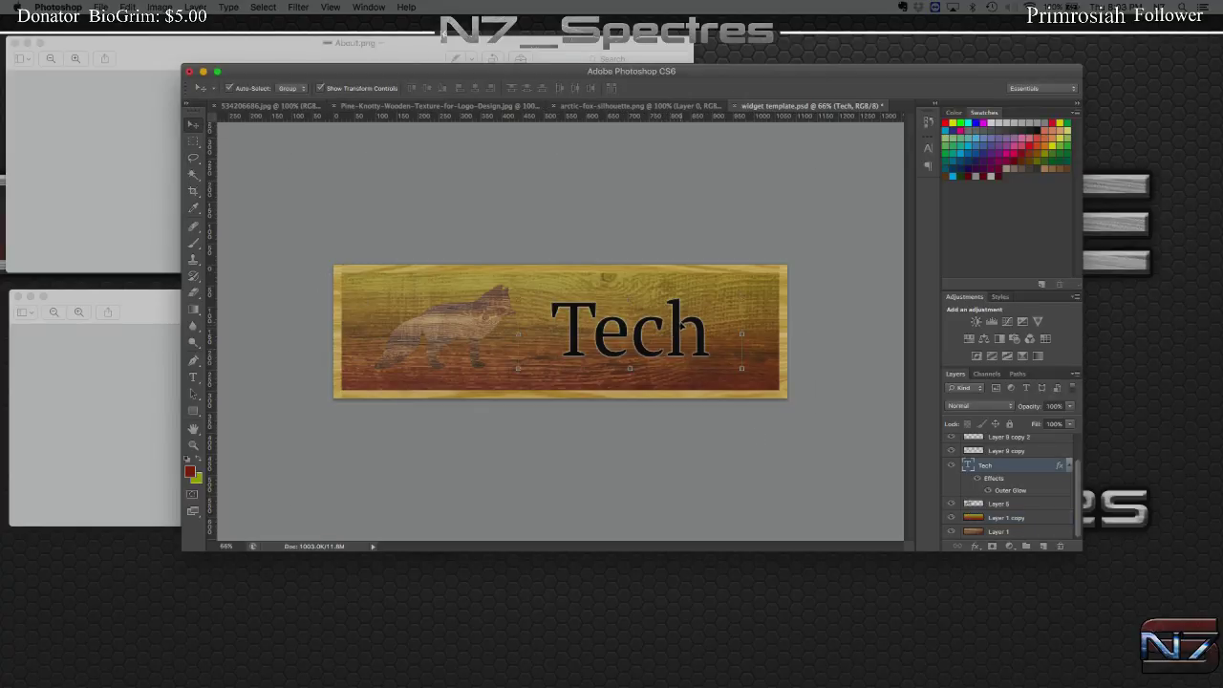
pyautogui.moveTo(681, 327); pyautogui.dragTo(507, 316)
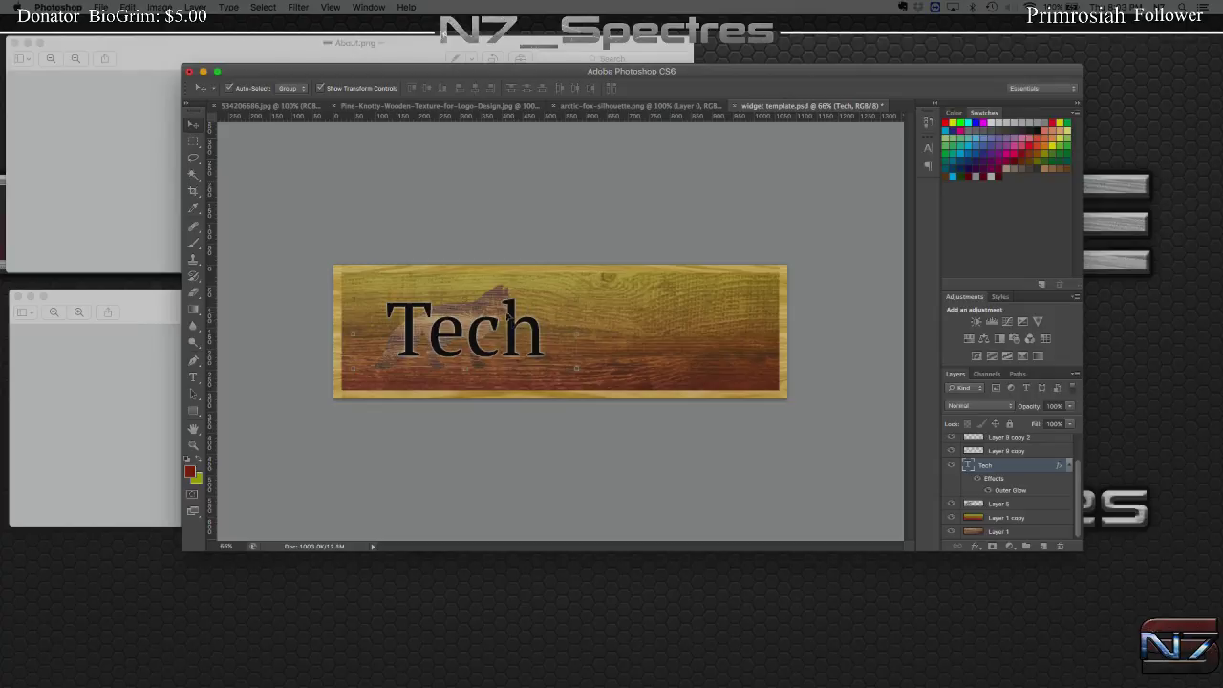
pyautogui.click(1003, 504)
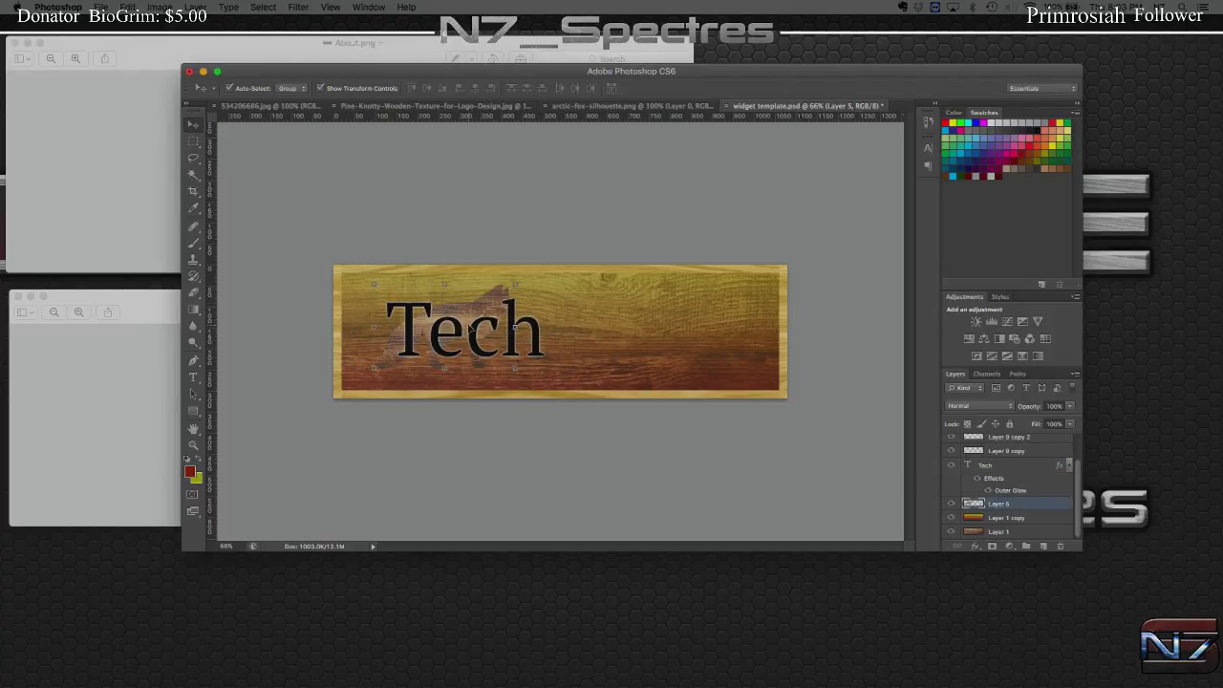
pyautogui.moveTo(471, 327); pyautogui.dragTo(655, 331)
pyautogui.moveTo(435, 326); pyautogui.dragTo(705, 282)
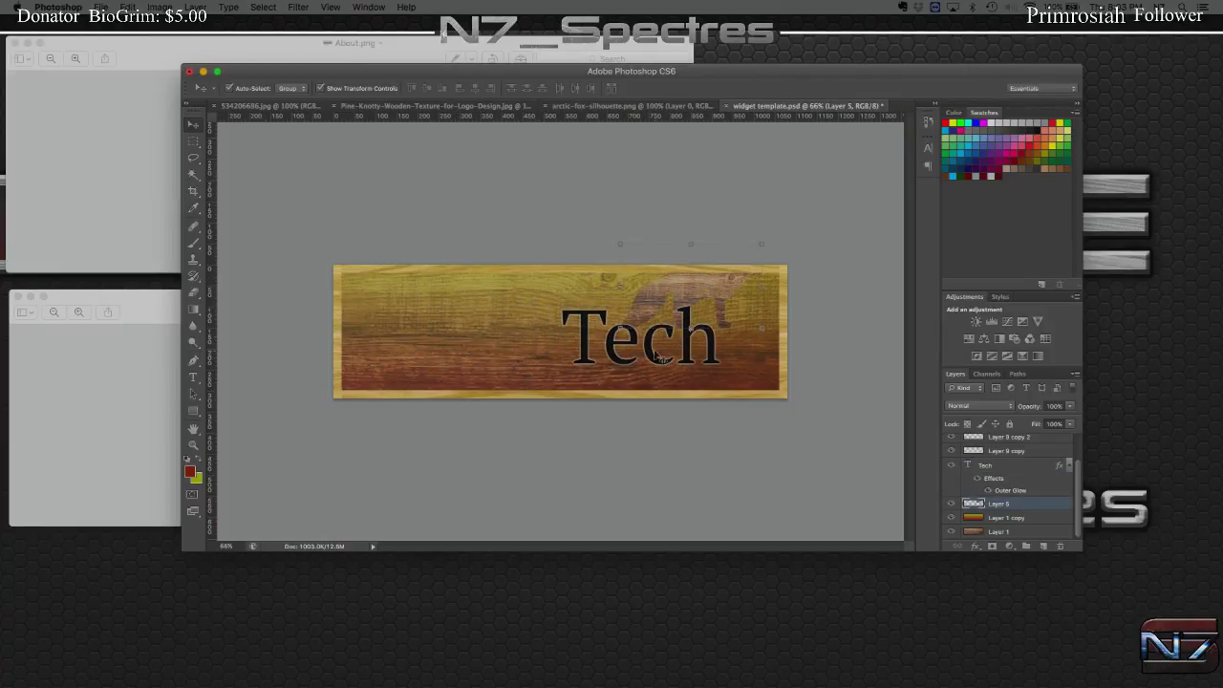
pyautogui.moveTo(658, 359); pyautogui.dragTo(482, 350)
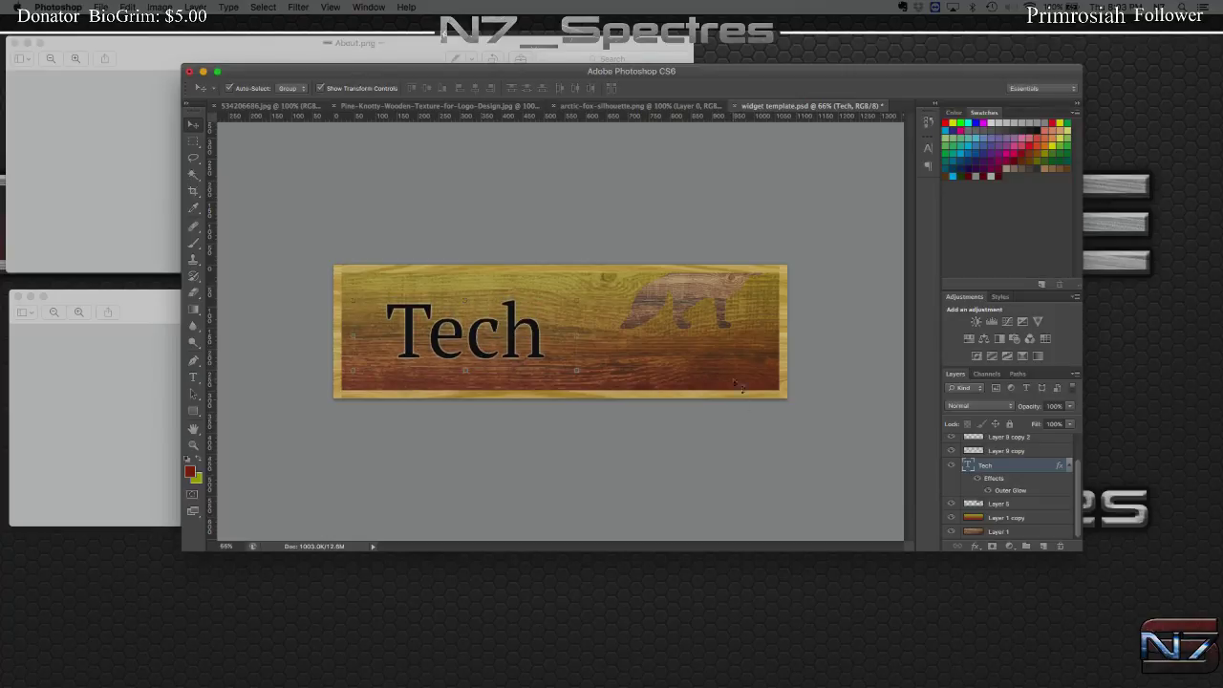
# Reposition the fox silhouette into the banner's lower right and commit the transform.
pyautogui.click(692, 296)
pyautogui.hotkey('ctrl', 't')
pyautogui.moveTo(704, 282); pyautogui.dragTo(673, 321)
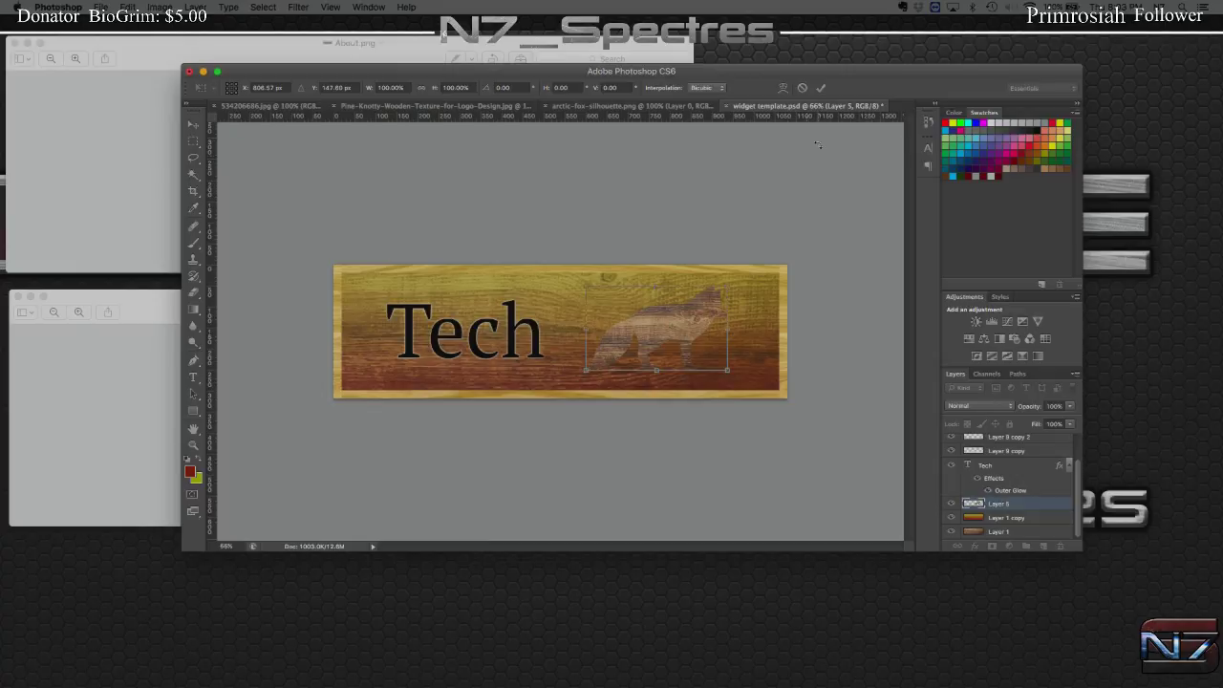
pyautogui.click(820, 87)
pyautogui.click(776, 323)
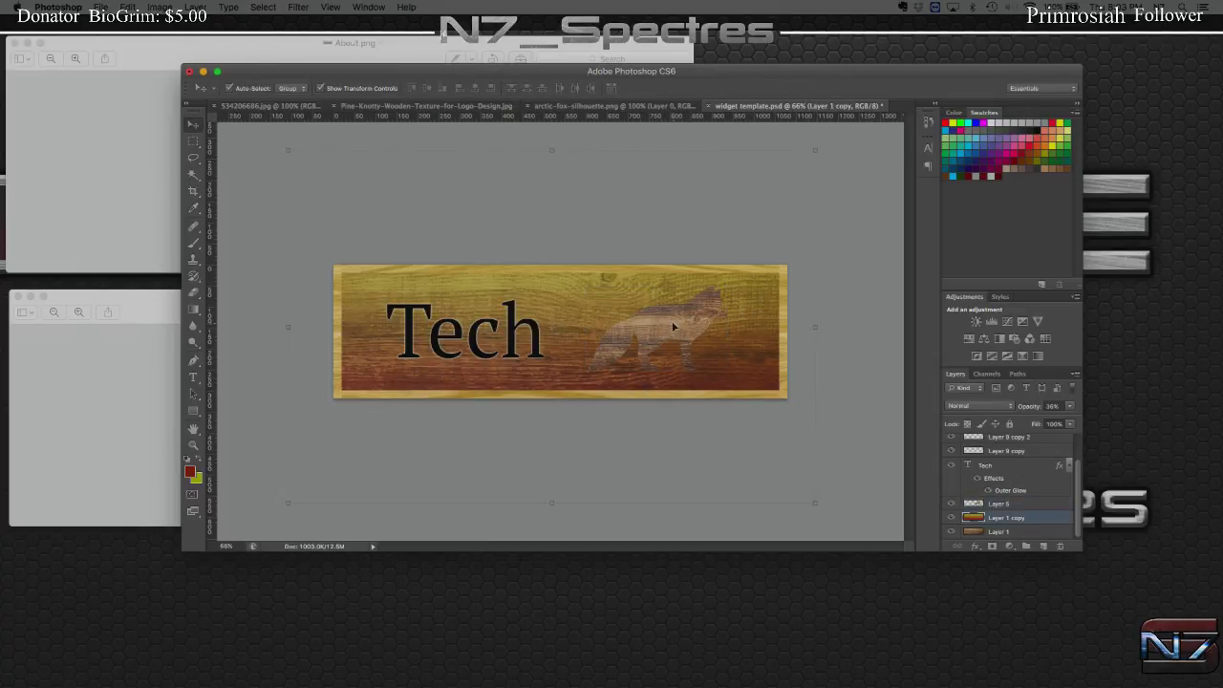
pyautogui.moveTo(673, 327); pyautogui.dragTo(663, 328)
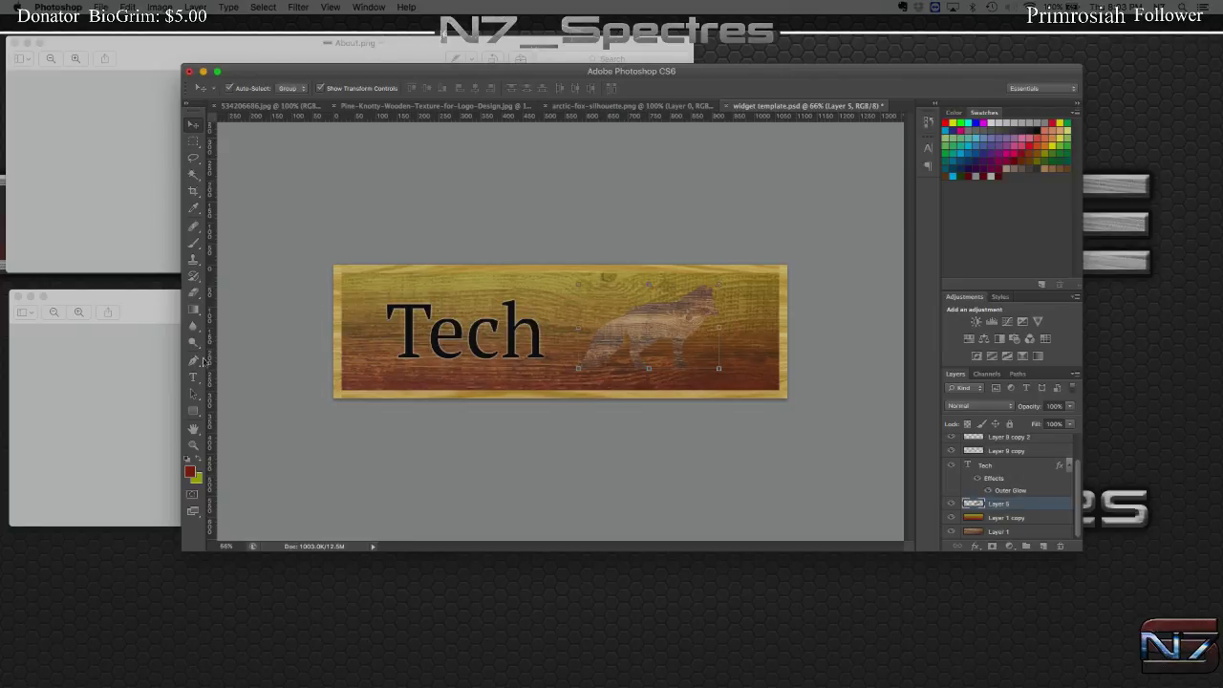
# Replace the banner word Tech with About and commit the text.
pyautogui.click(193, 377)
pyautogui.click(445, 346)
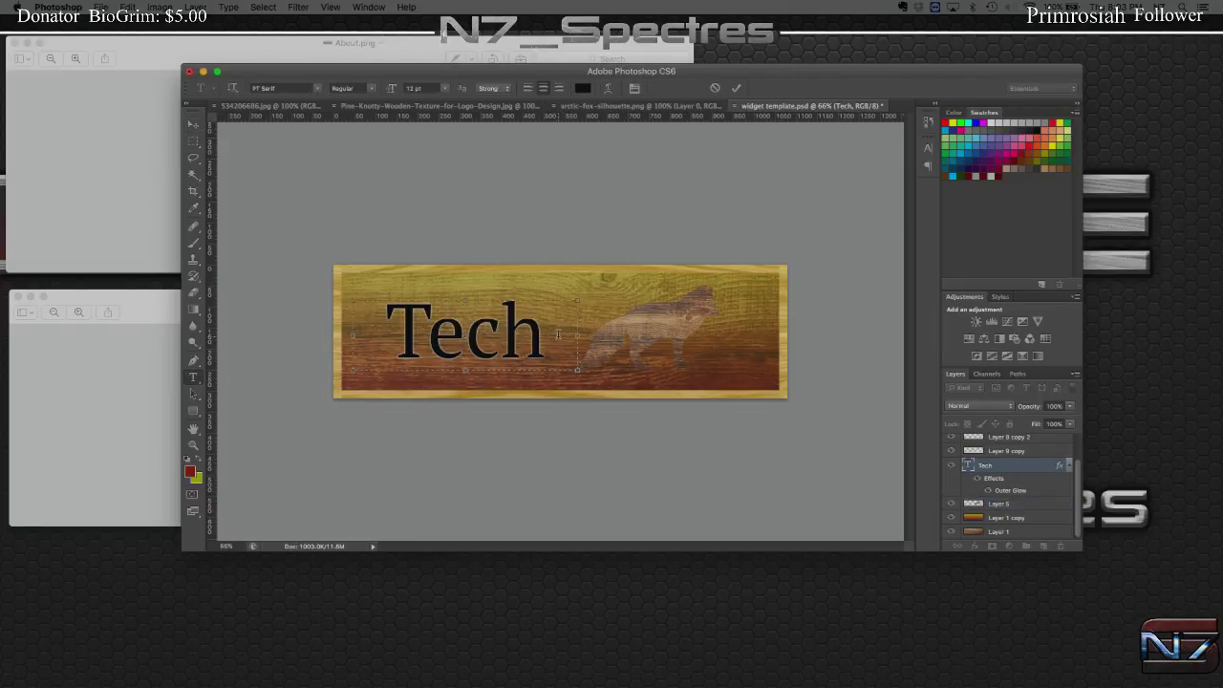
pyautogui.moveTo(558, 334); pyautogui.dragTo(311, 331)
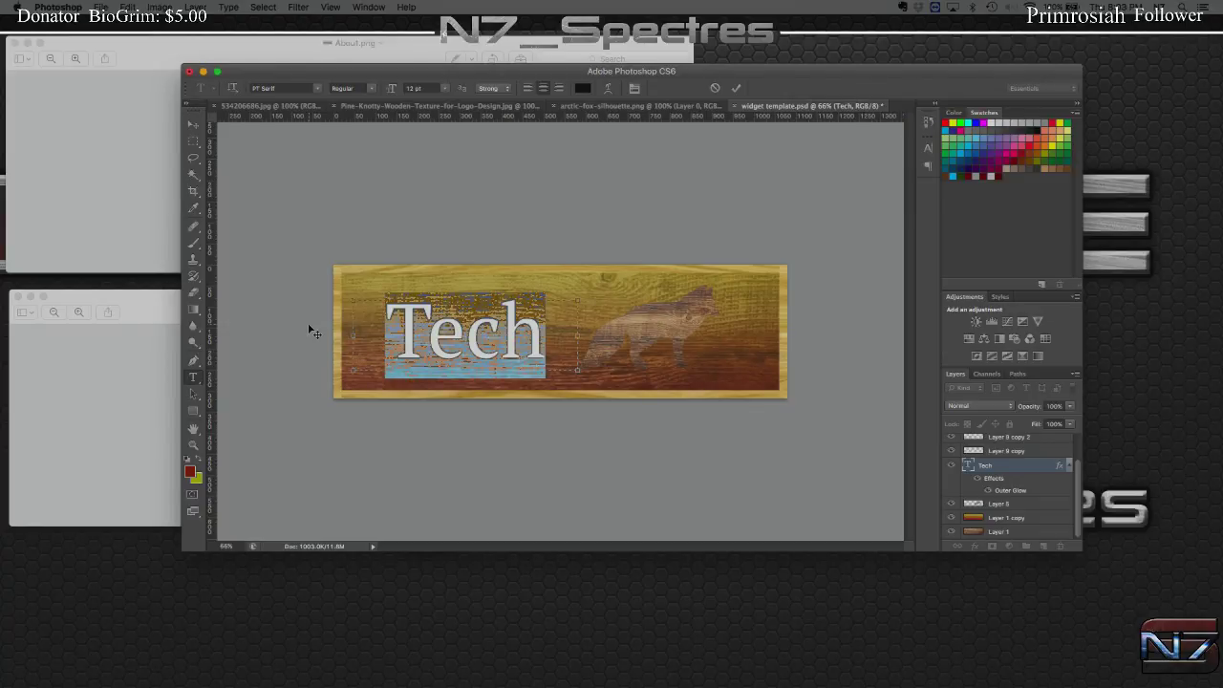
pyautogui.write('About')
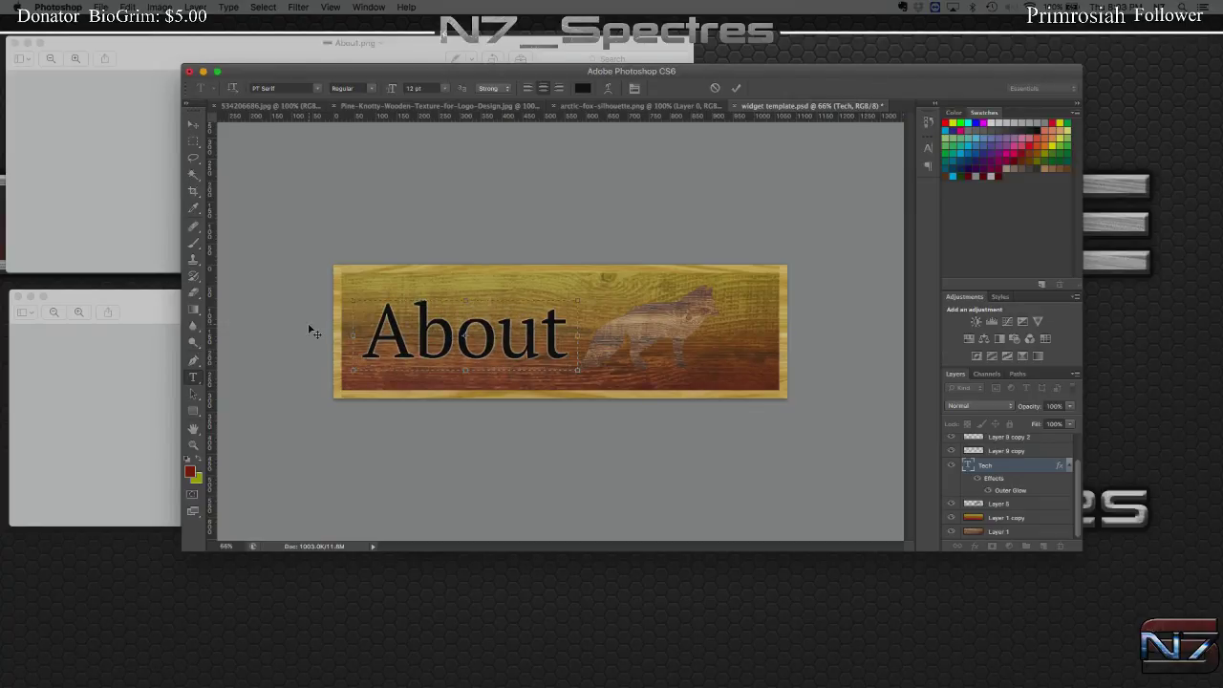
pyautogui.click(736, 88)
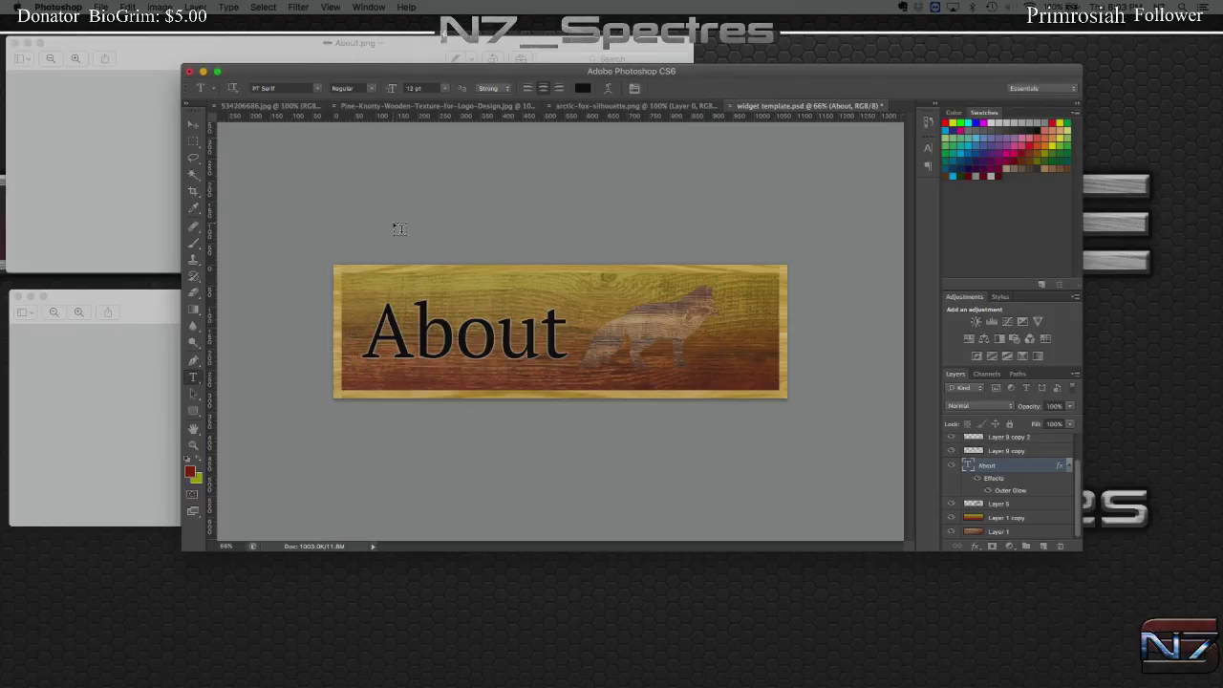
# Nudge the fox about 46 px right and the About text slightly right.
pyautogui.click(194, 125)
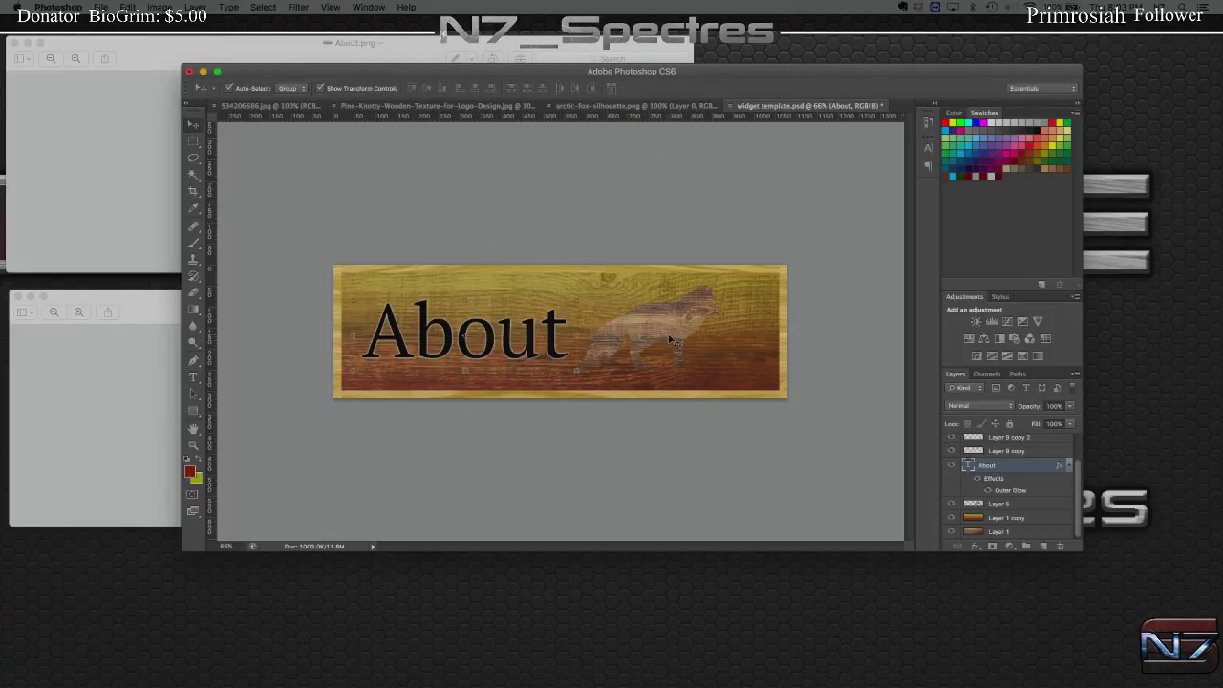
pyautogui.moveTo(644, 325); pyautogui.dragTo(701, 325)
pyautogui.moveTo(491, 338); pyautogui.dragTo(506, 331)
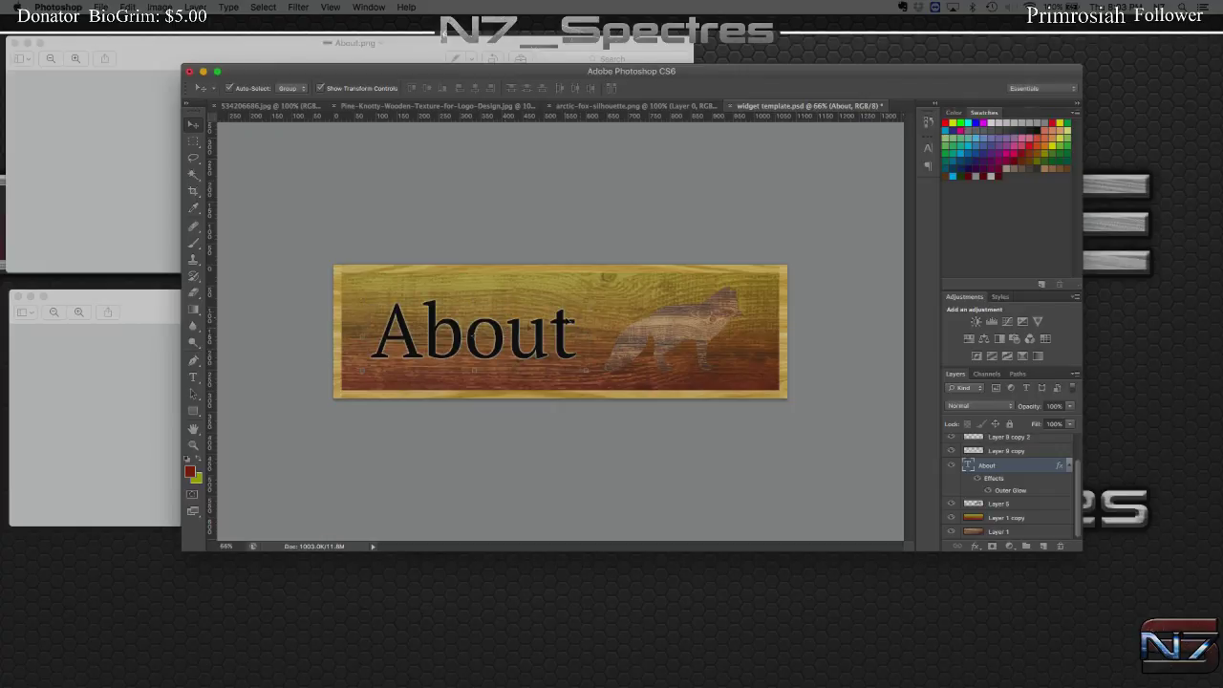
pyautogui.click(631, 196)
pyautogui.click(712, 326)
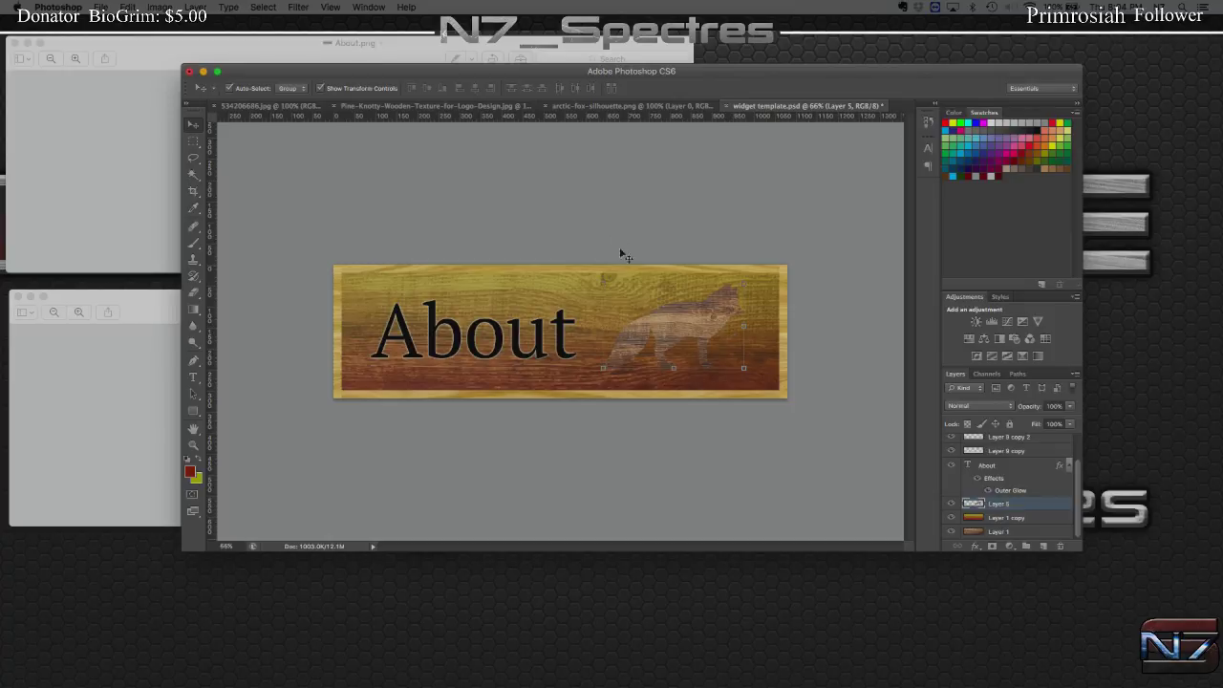
pyautogui.click(582, 229)
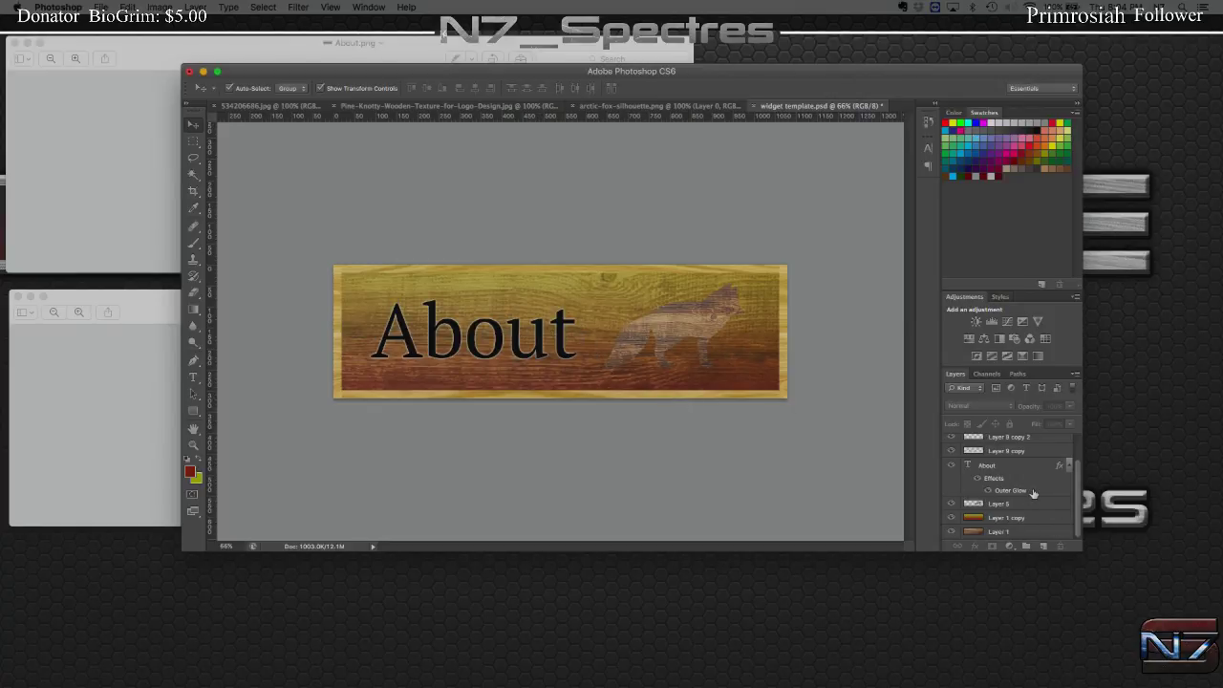
pyautogui.click(975, 520)
pyautogui.keyDown('shift'); pyautogui.click(1022, 532); pyautogui.keyUp('shift')
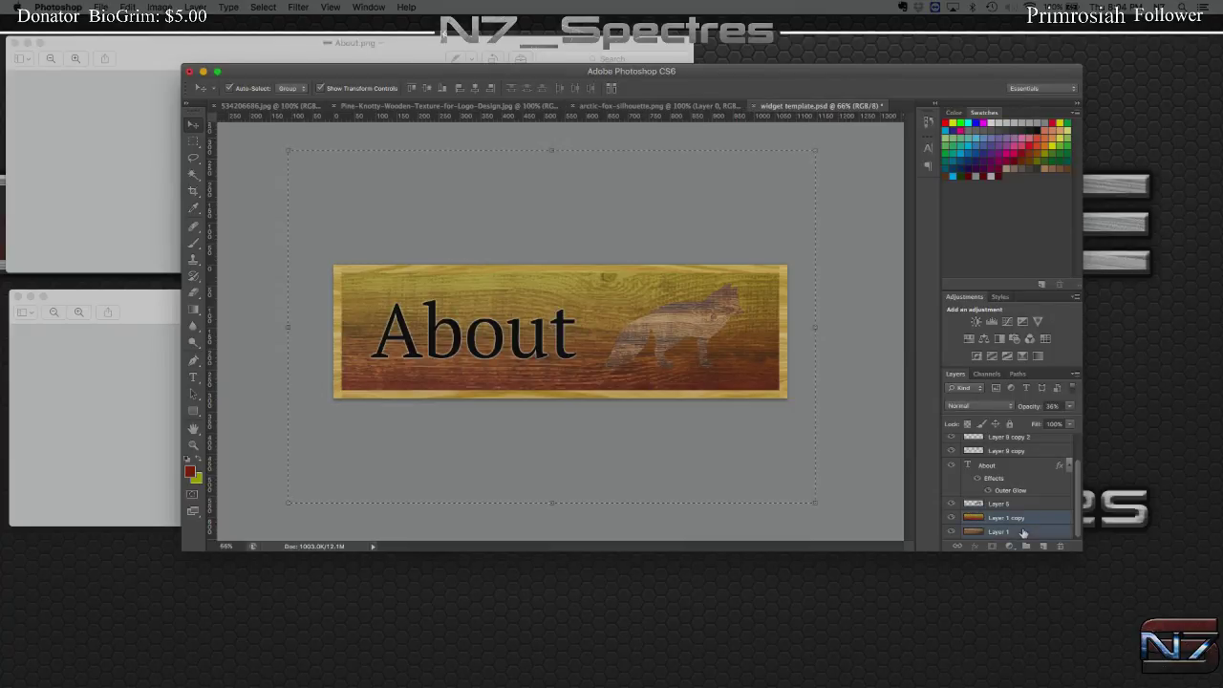
pyautogui.keyDown('super'); pyautogui.click(975, 504); pyautogui.keyUp('super')
pyautogui.click(1013, 517)
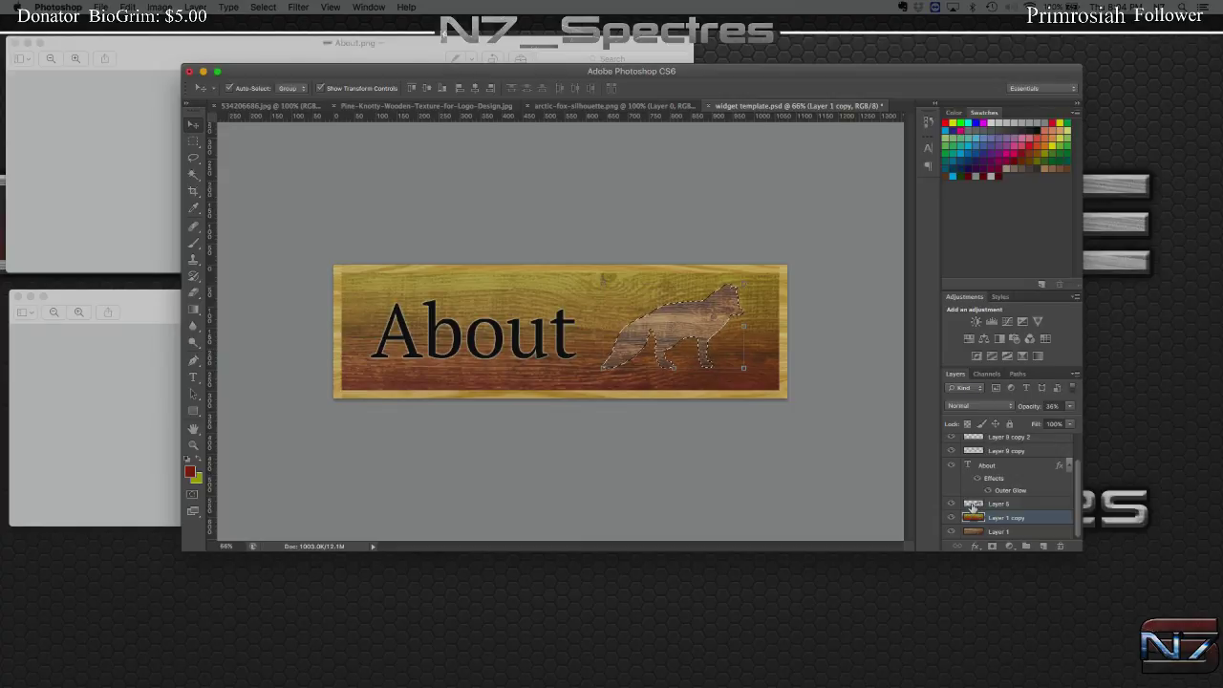
pyautogui.click(982, 532)
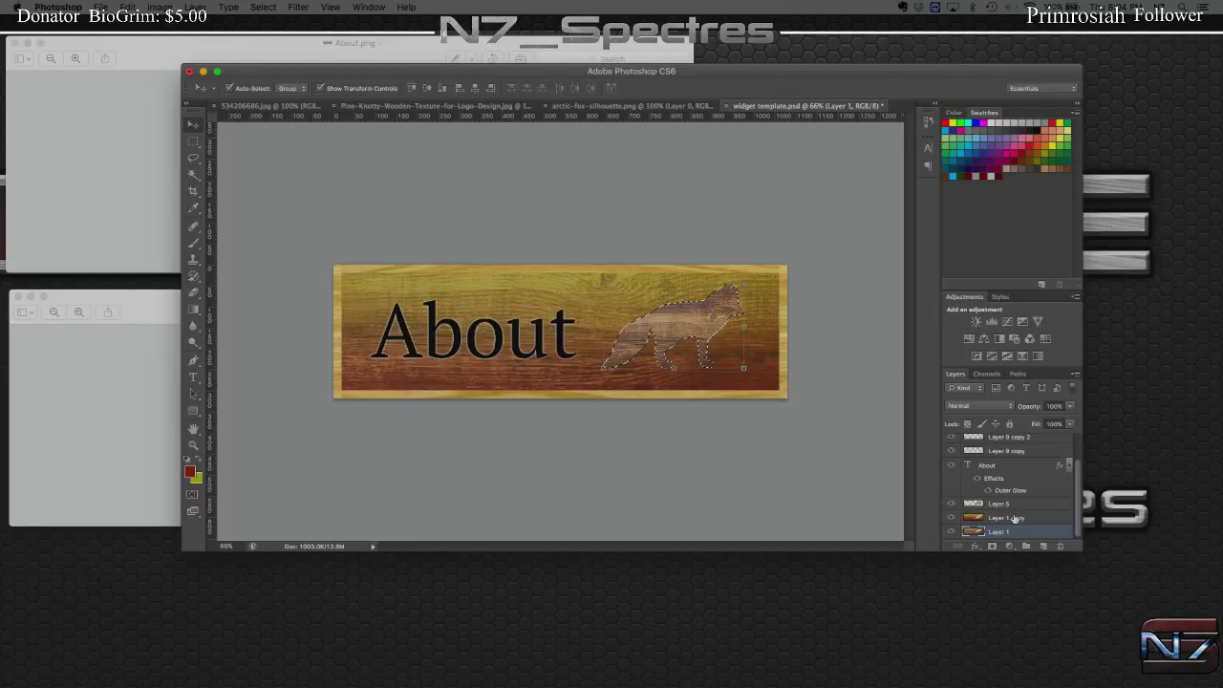
pyautogui.click(969, 467)
pyautogui.press('BackSpace')
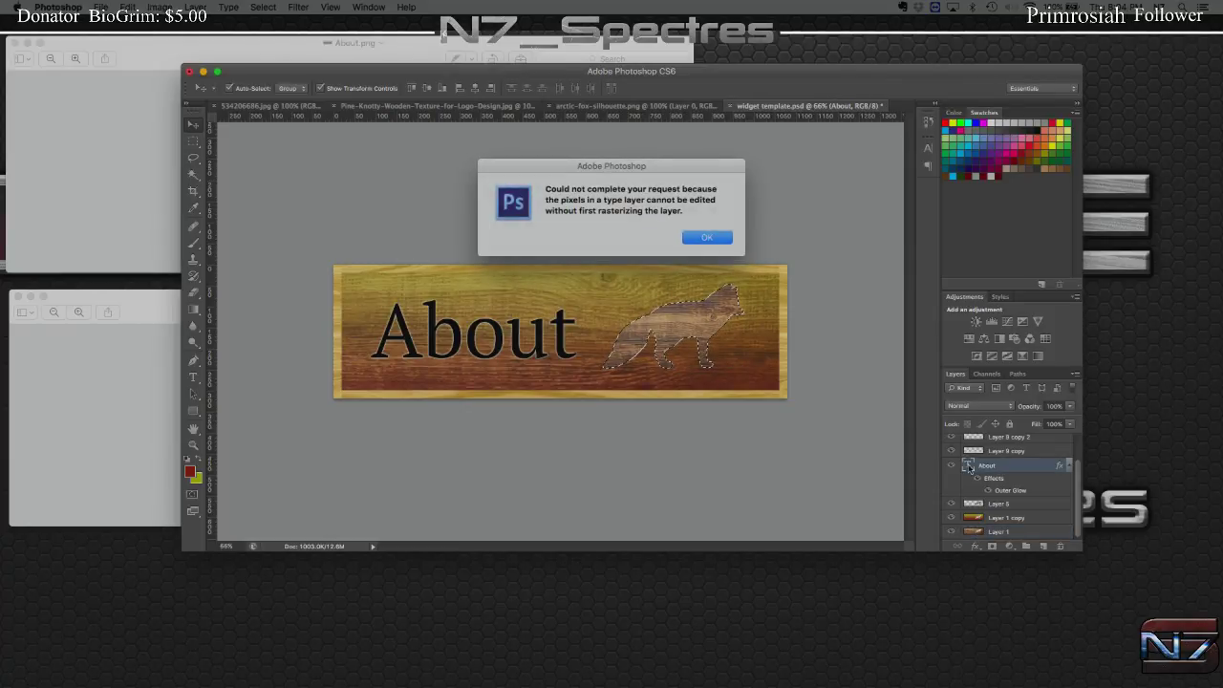
pyautogui.click(708, 238)
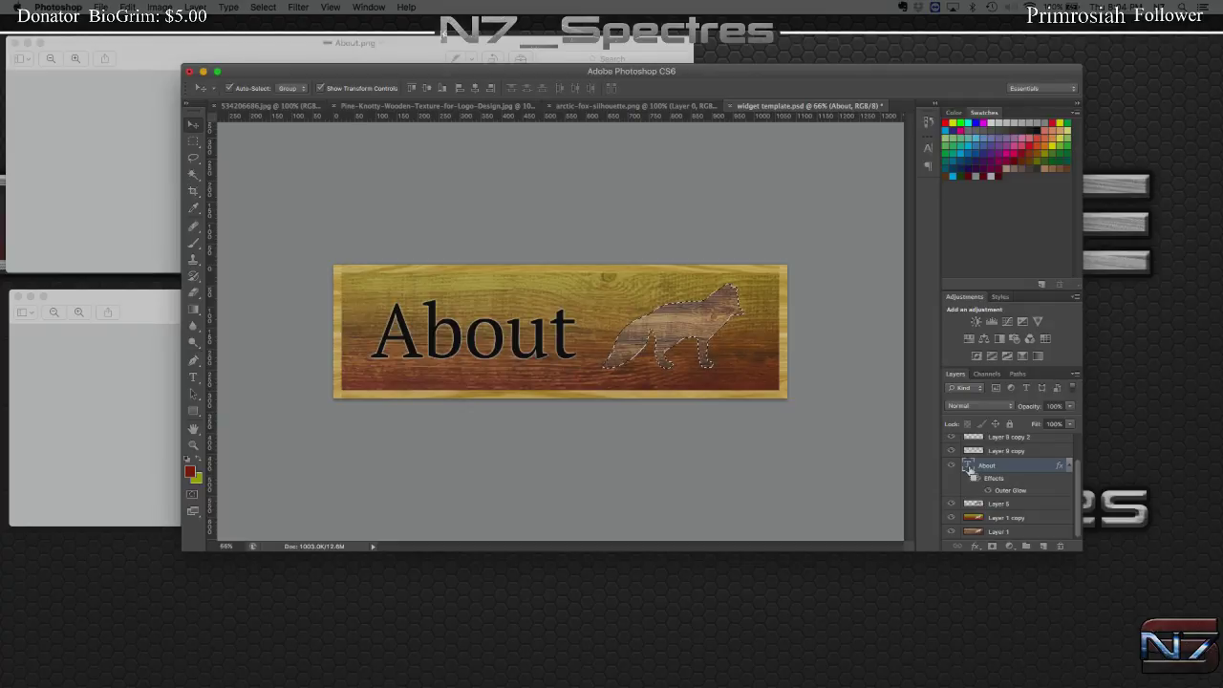
pyautogui.click(194, 157)
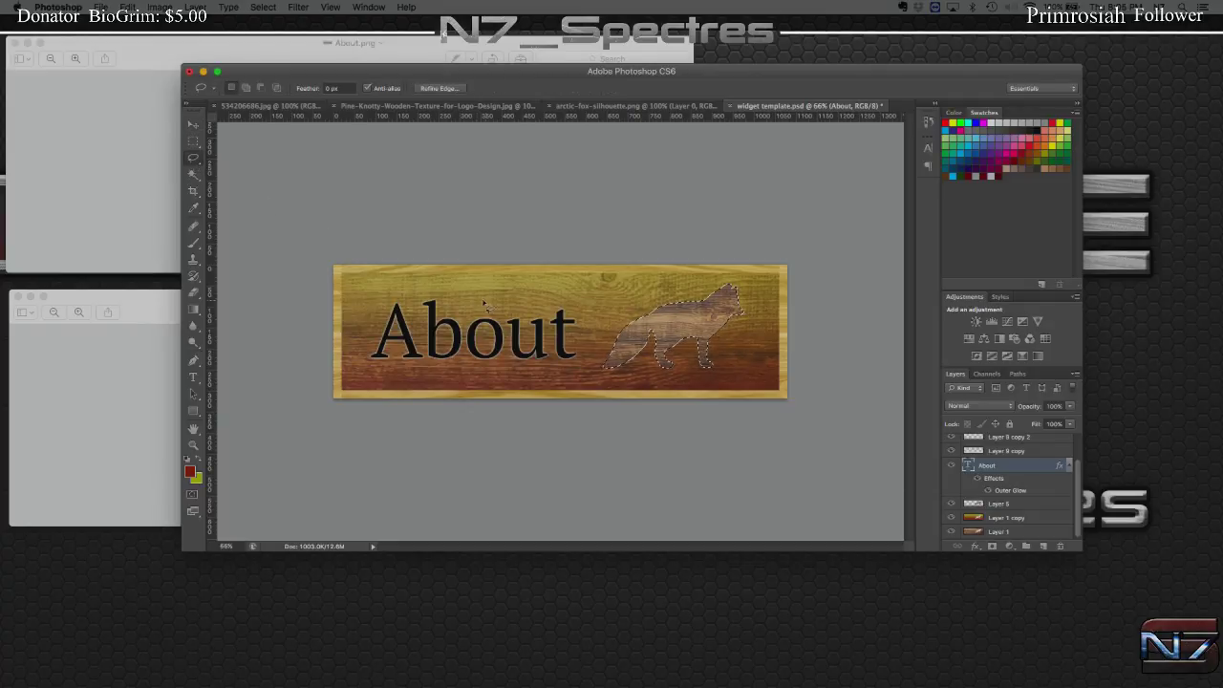
pyautogui.click(446, 290)
pyautogui.click(975, 531)
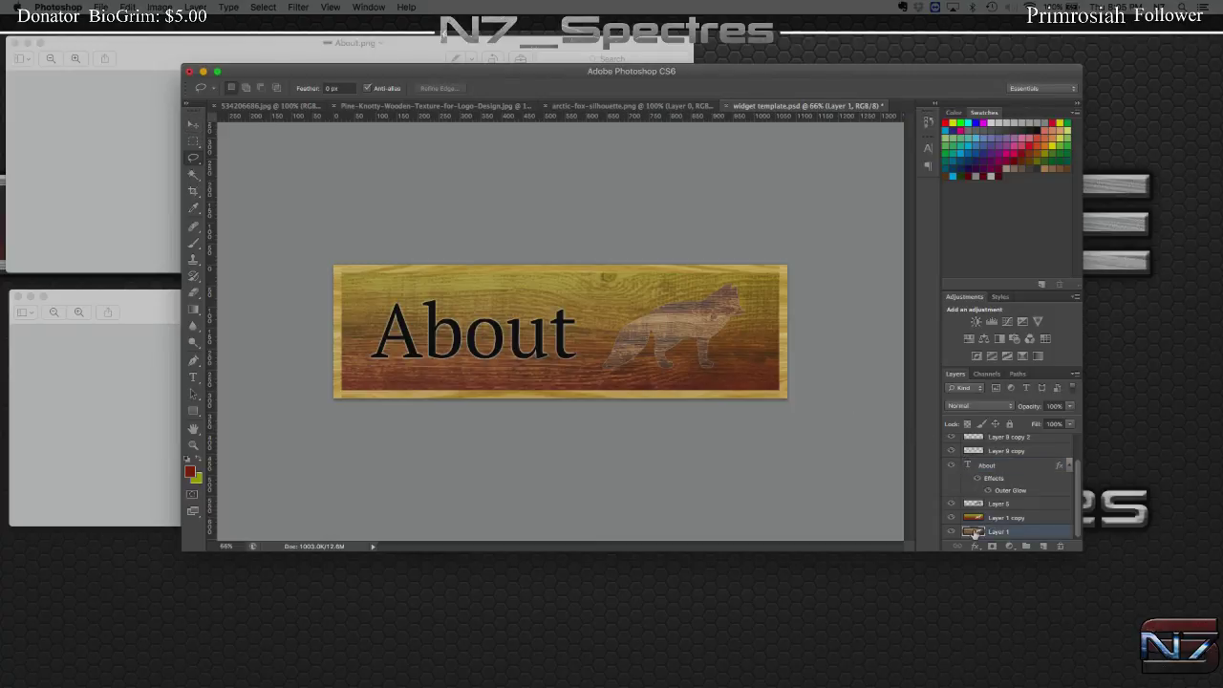
# Load the About letters as a selection and add a layer effect to the Layer 1 copy wood layer.
pyautogui.keyDown('super'); pyautogui.click(967, 469); pyautogui.keyUp('super')
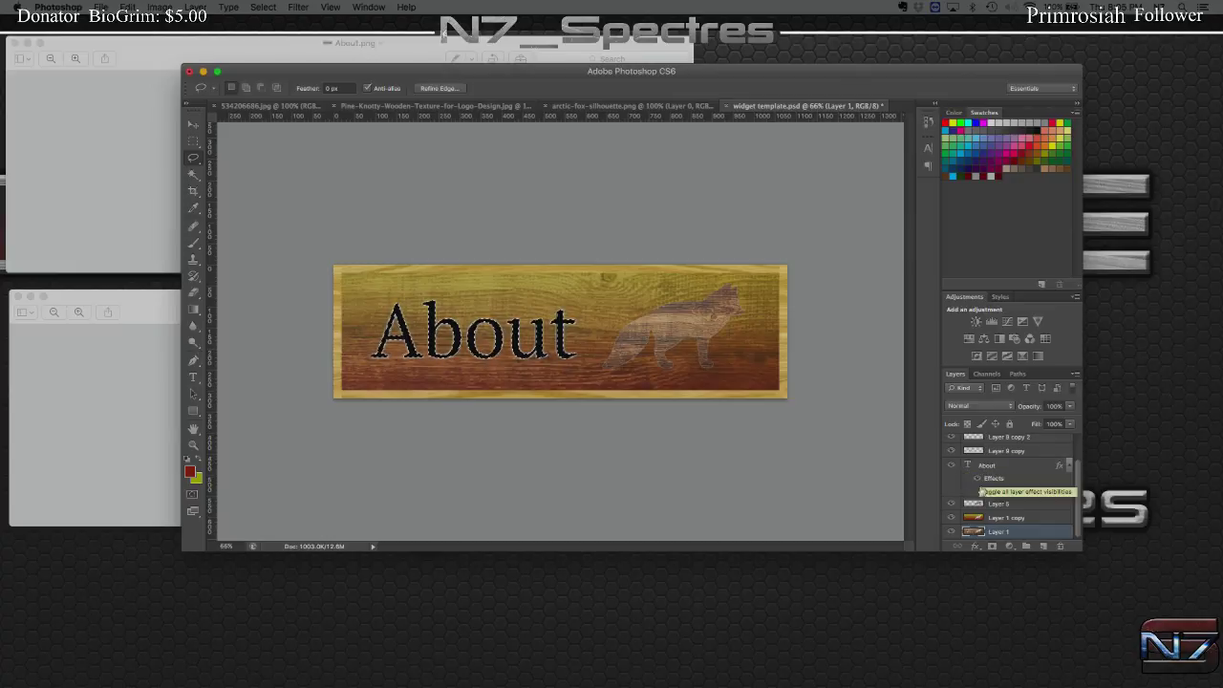
pyautogui.click(976, 519)
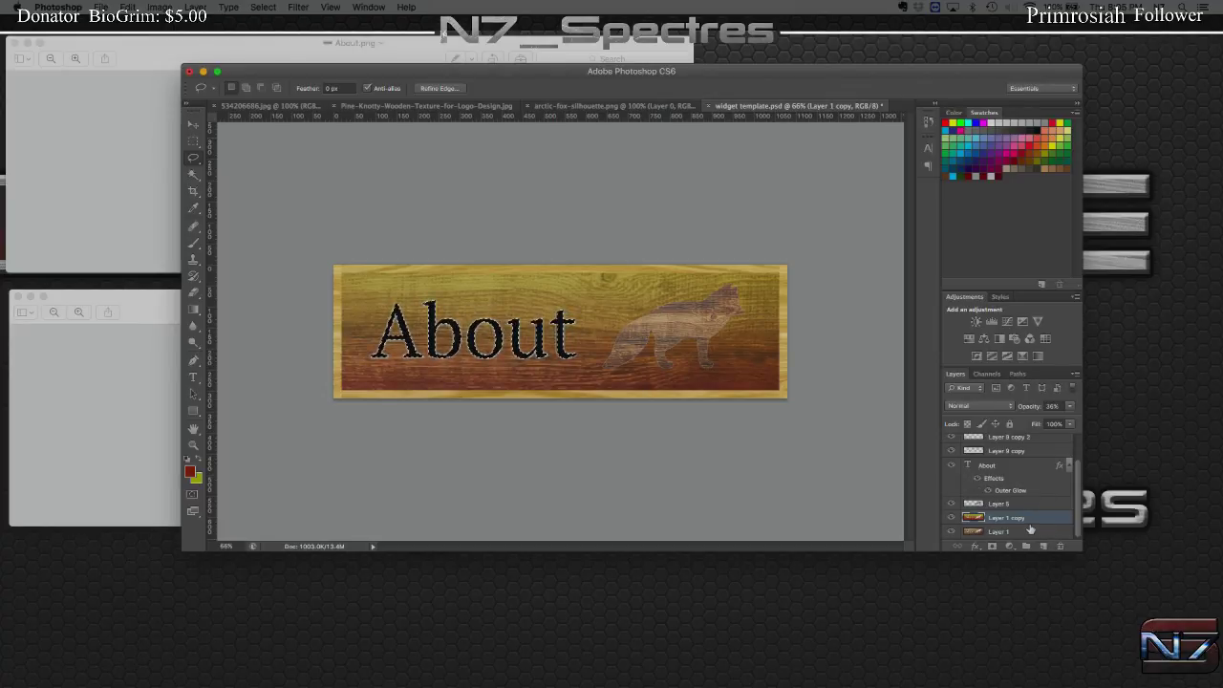
pyautogui.press('space')
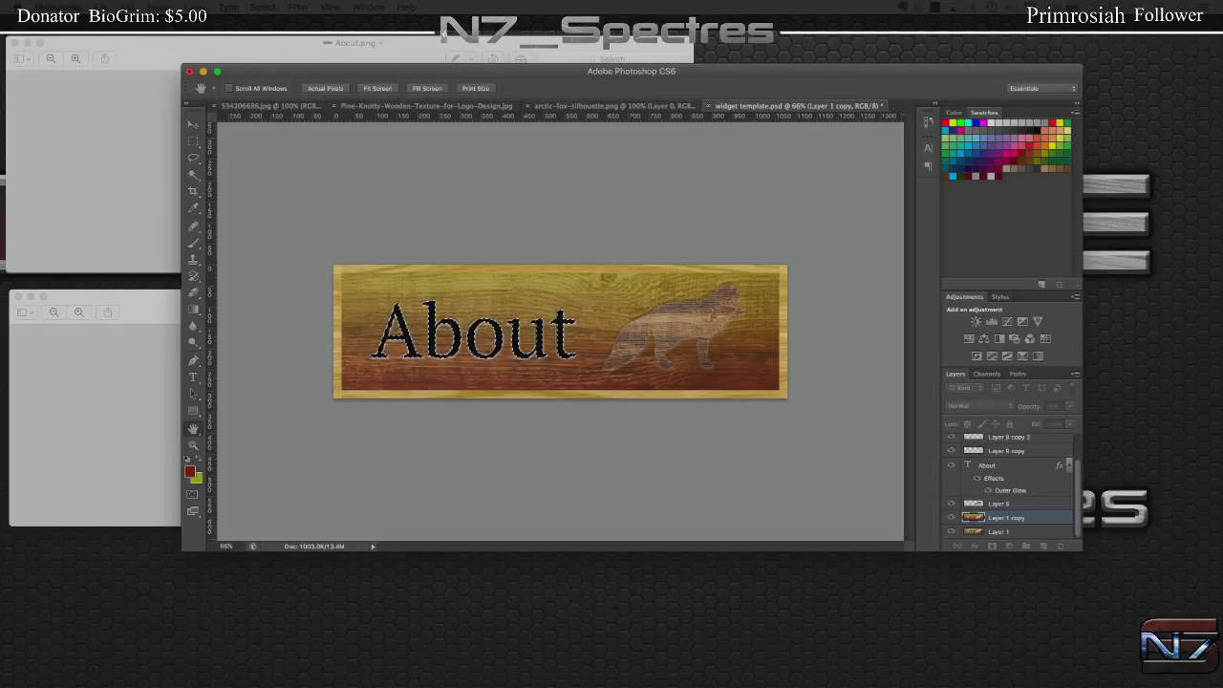
pyautogui.press('Return')
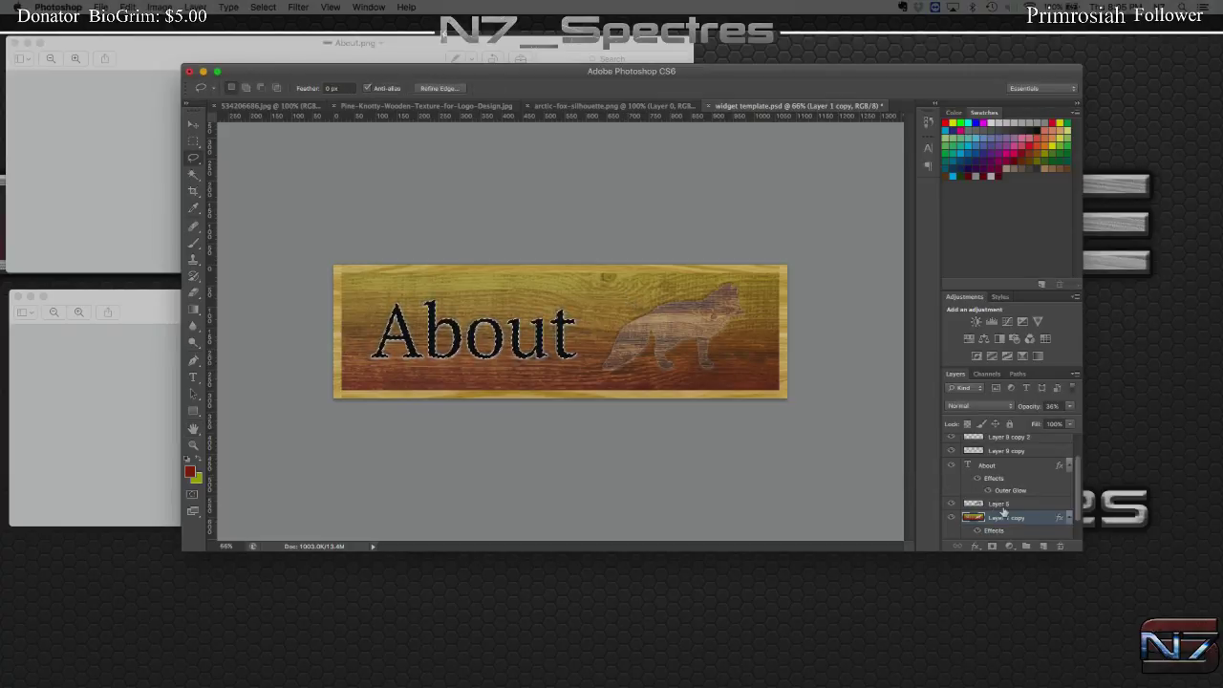
# Try Bevel & Emboss on the fox layer, Layer 5, then undo it.
pyautogui.click(1011, 508)
pyautogui.doubleClick(1036, 508)
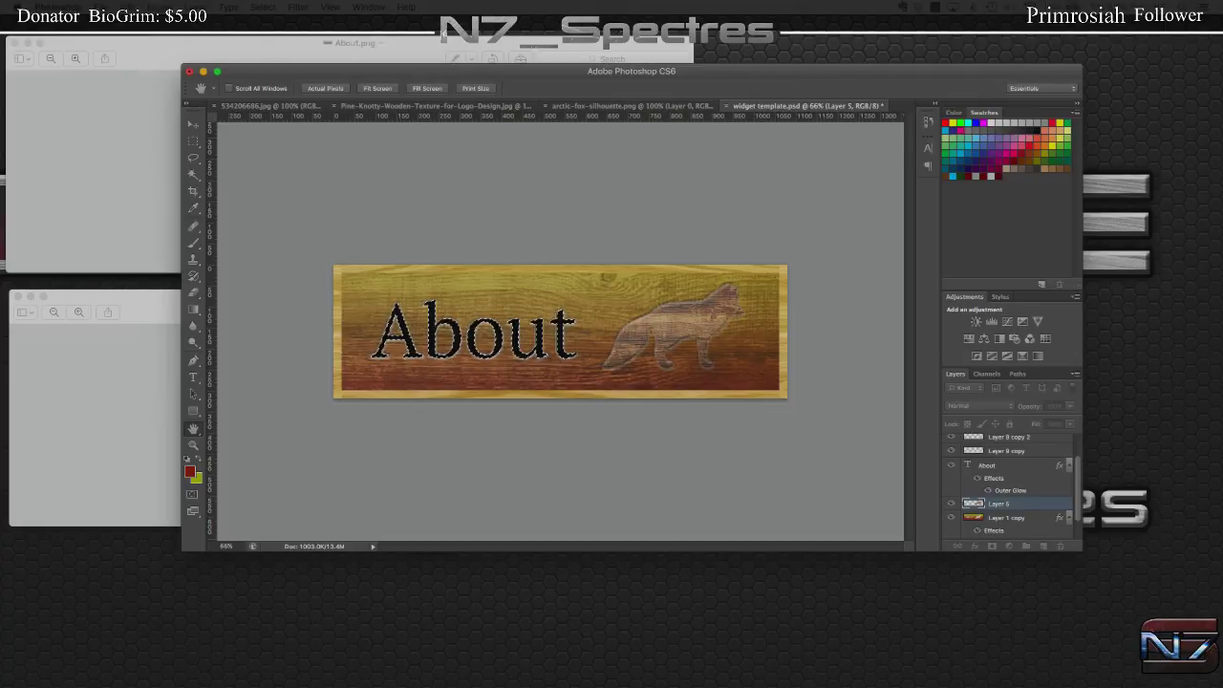
pyautogui.press('Return')
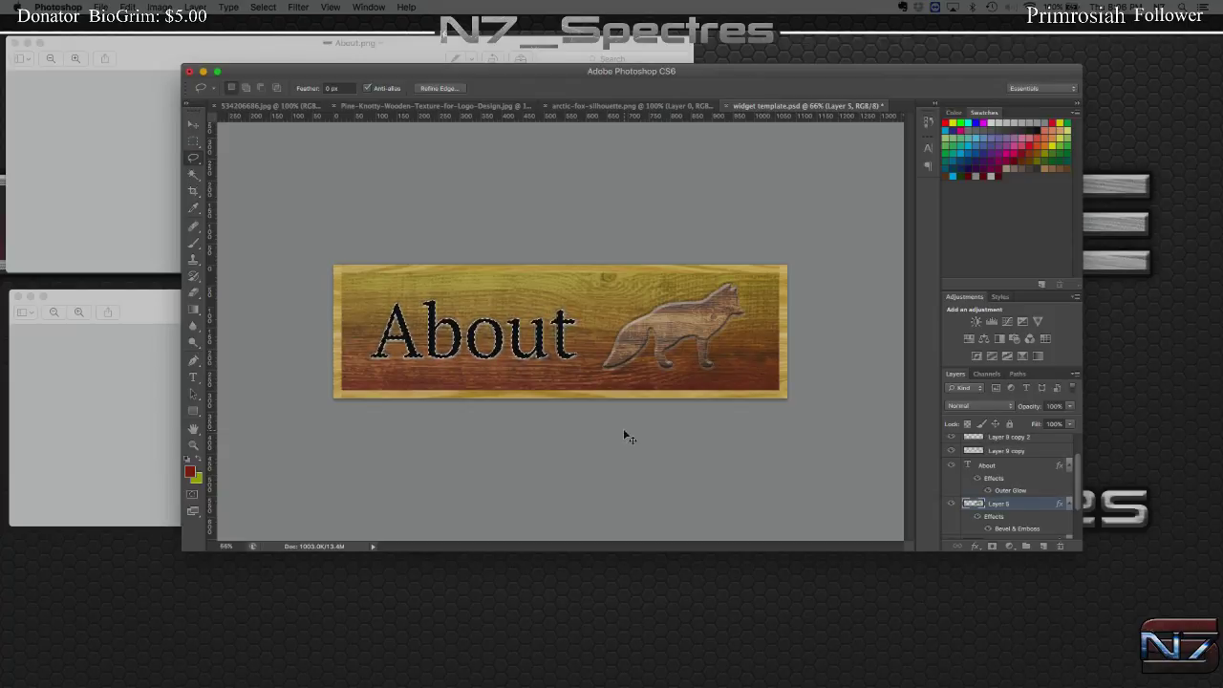
pyautogui.press('super+z')
# Add a layer style to the bottom wood layer, Layer 1, and clear the About selection.
pyautogui.scroll(-2, 1049, 518)
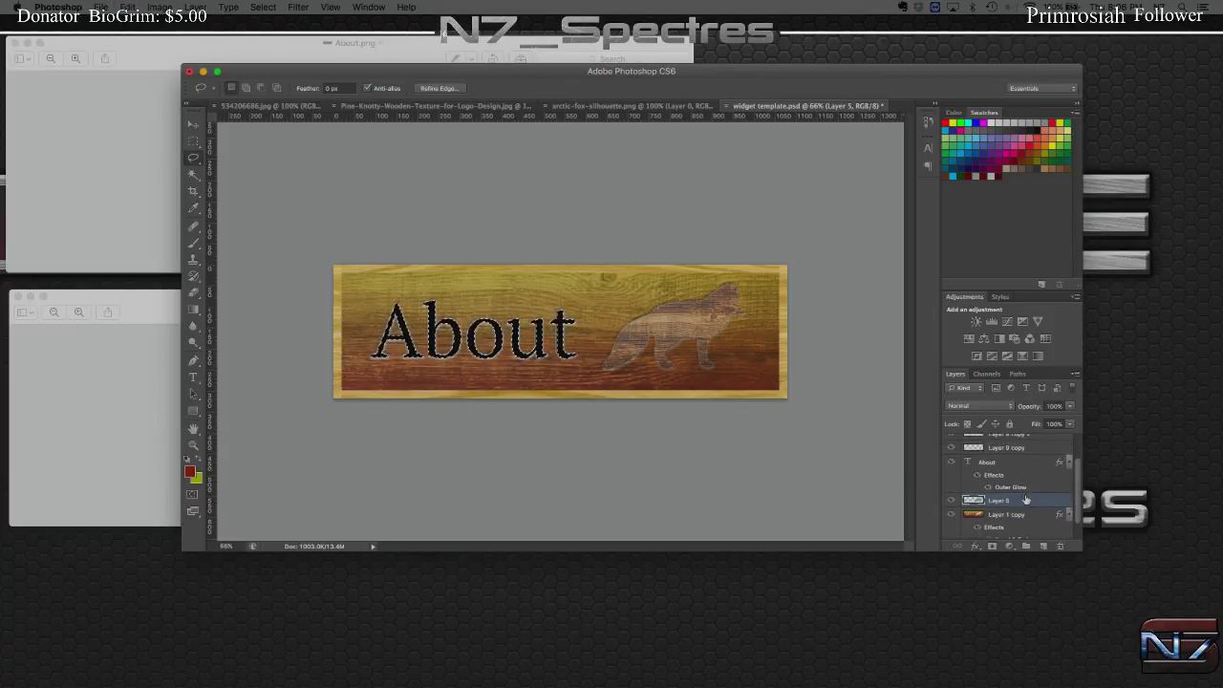
pyautogui.click(1021, 532)
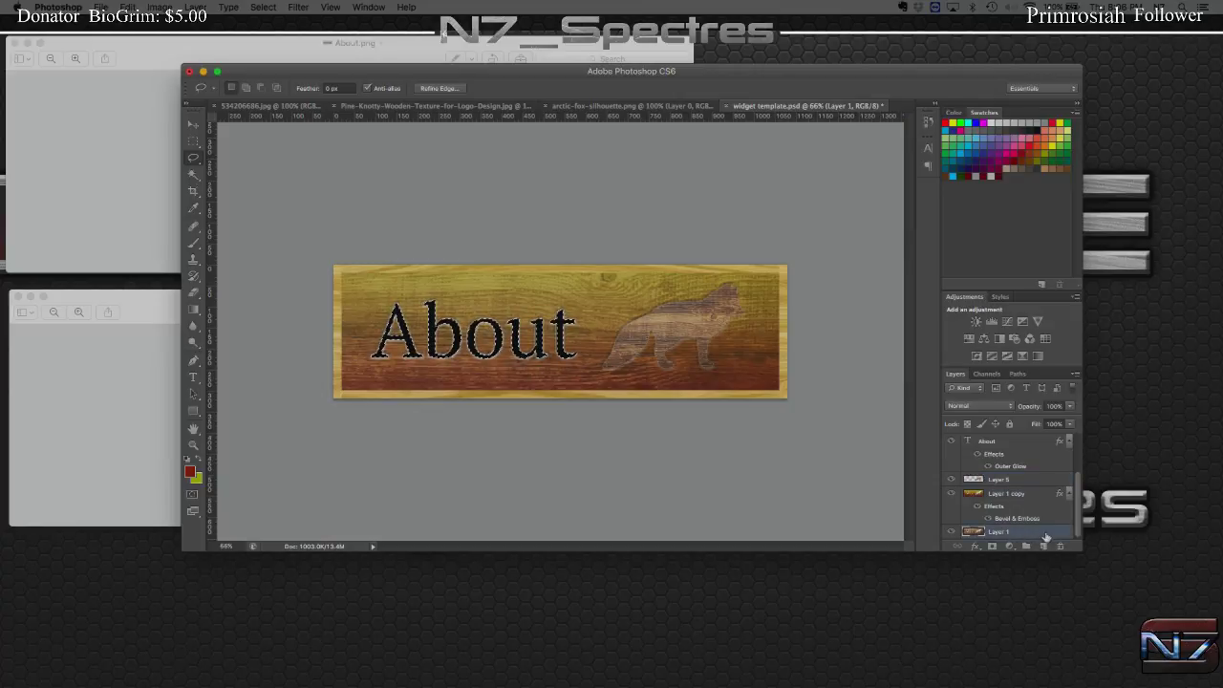
pyautogui.press('space')
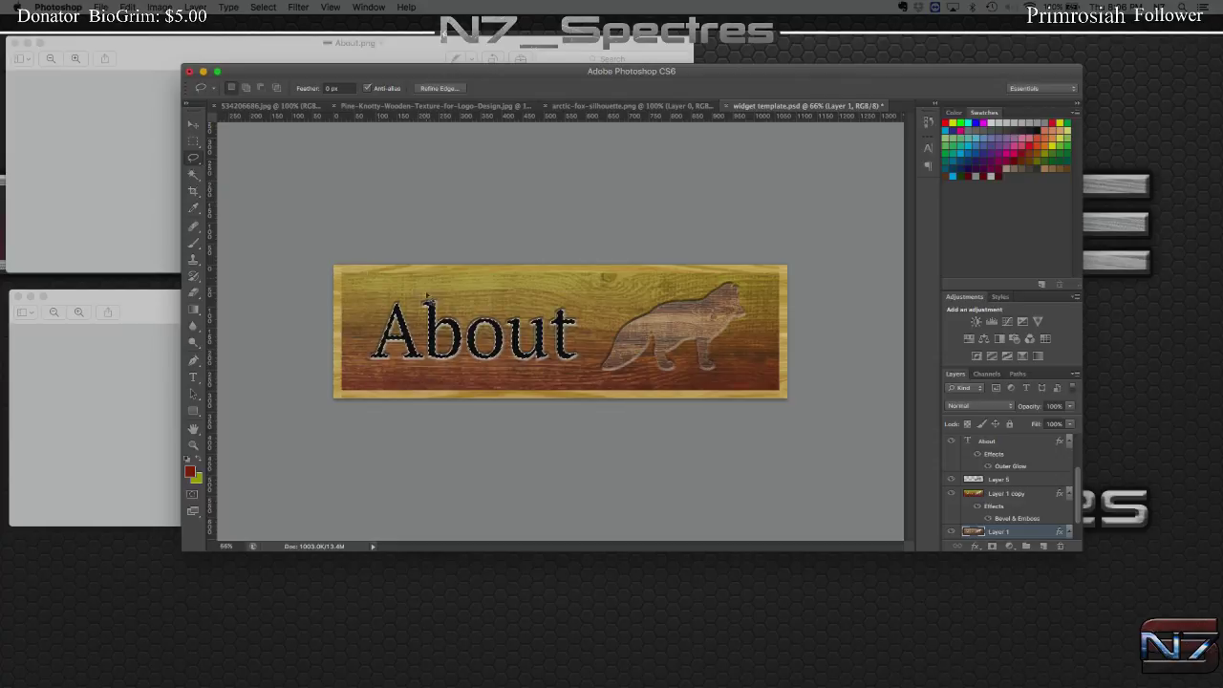
pyautogui.press('super+d')
# Save the banner as PNG 'about.png' in the Final folder, replacing the existing About.png.
pyautogui.click(100, 6)
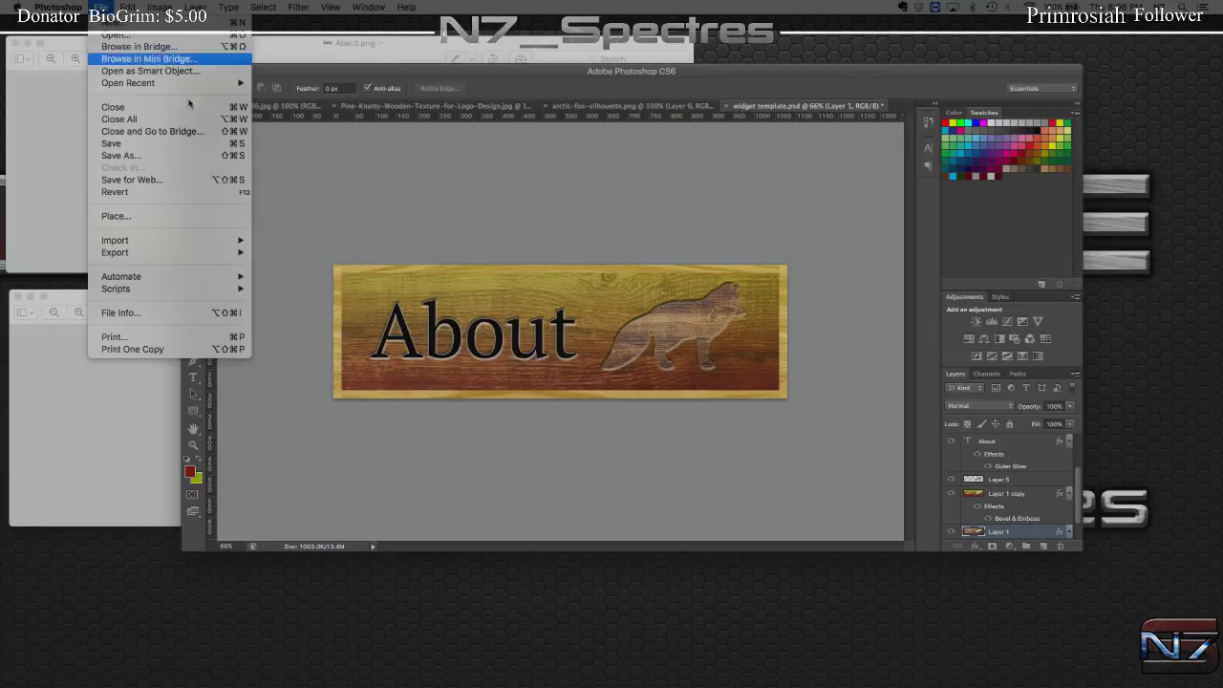
pyautogui.click(160, 158)
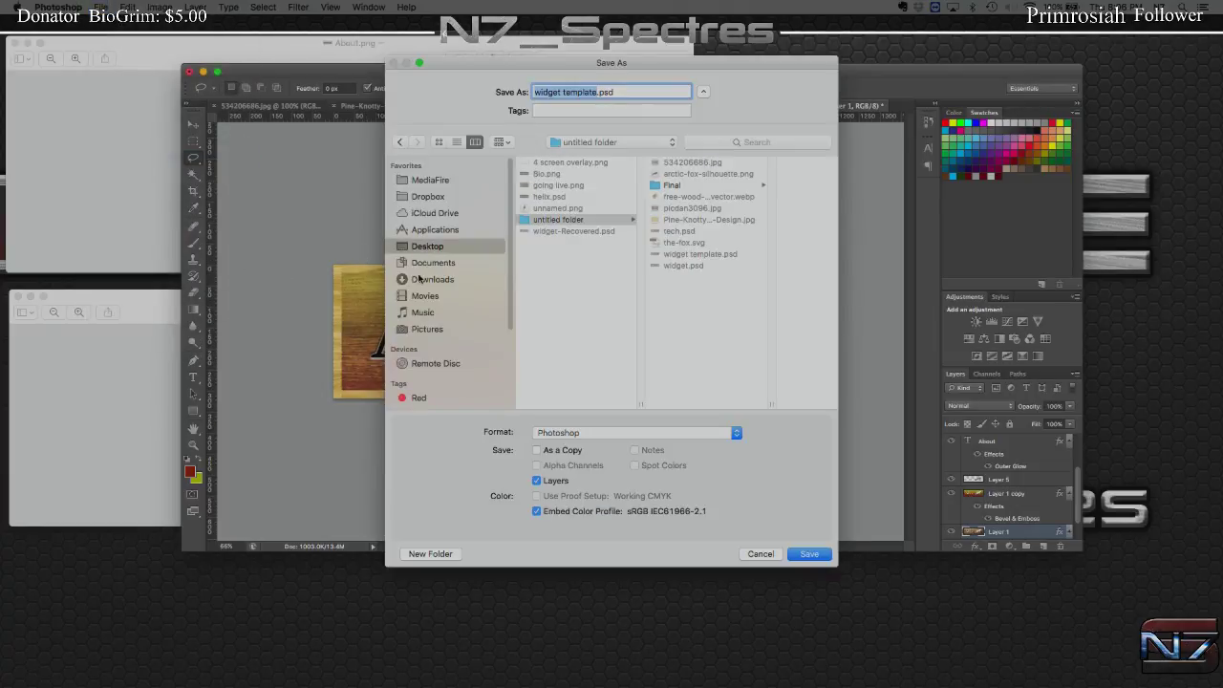
pyautogui.click(675, 187)
pyautogui.click(604, 433)
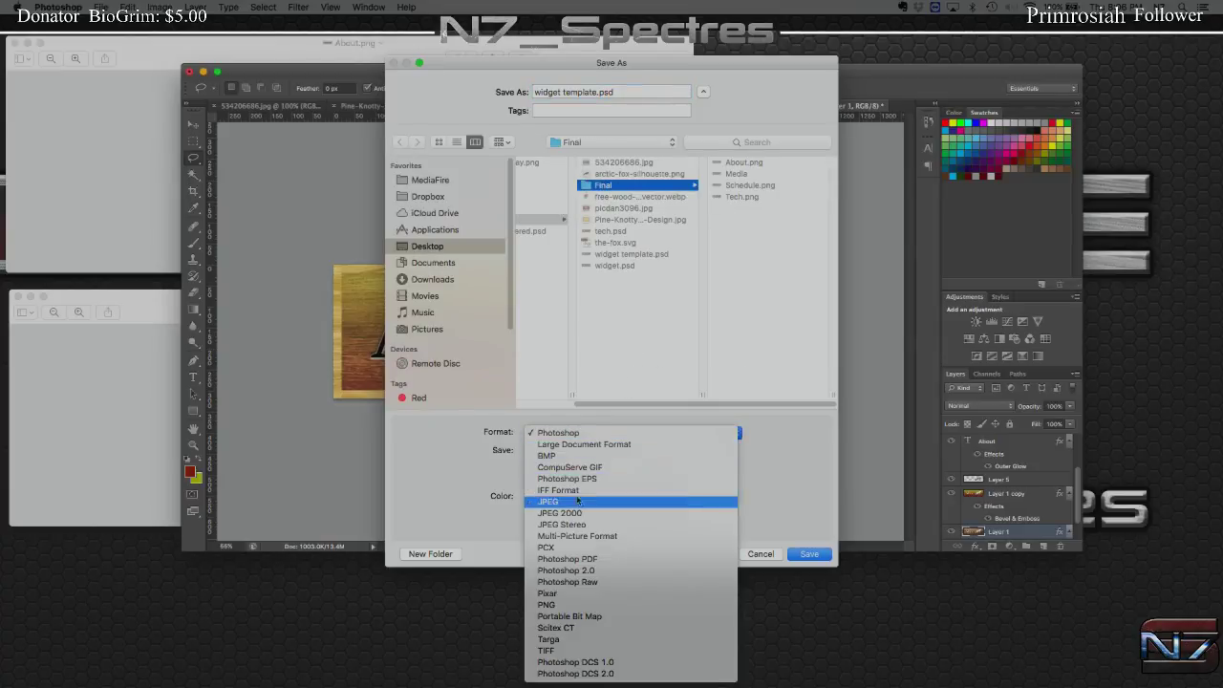
pyautogui.click(579, 605)
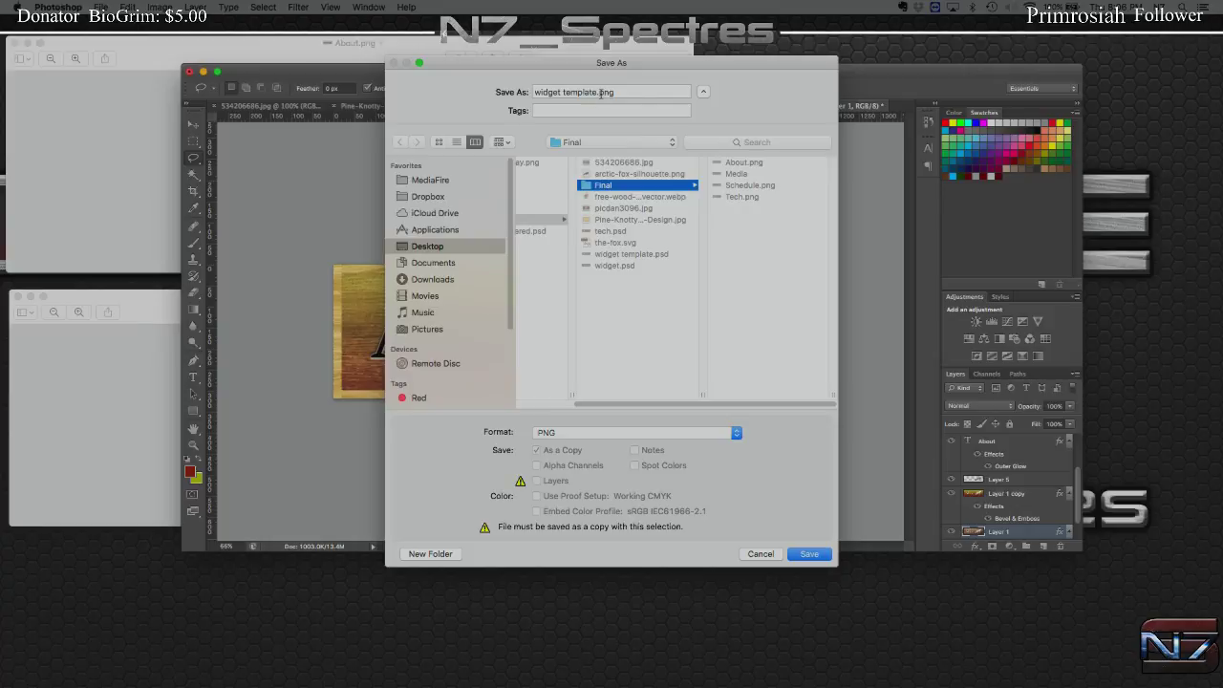
pyautogui.moveTo(597, 91); pyautogui.dragTo(516, 93)
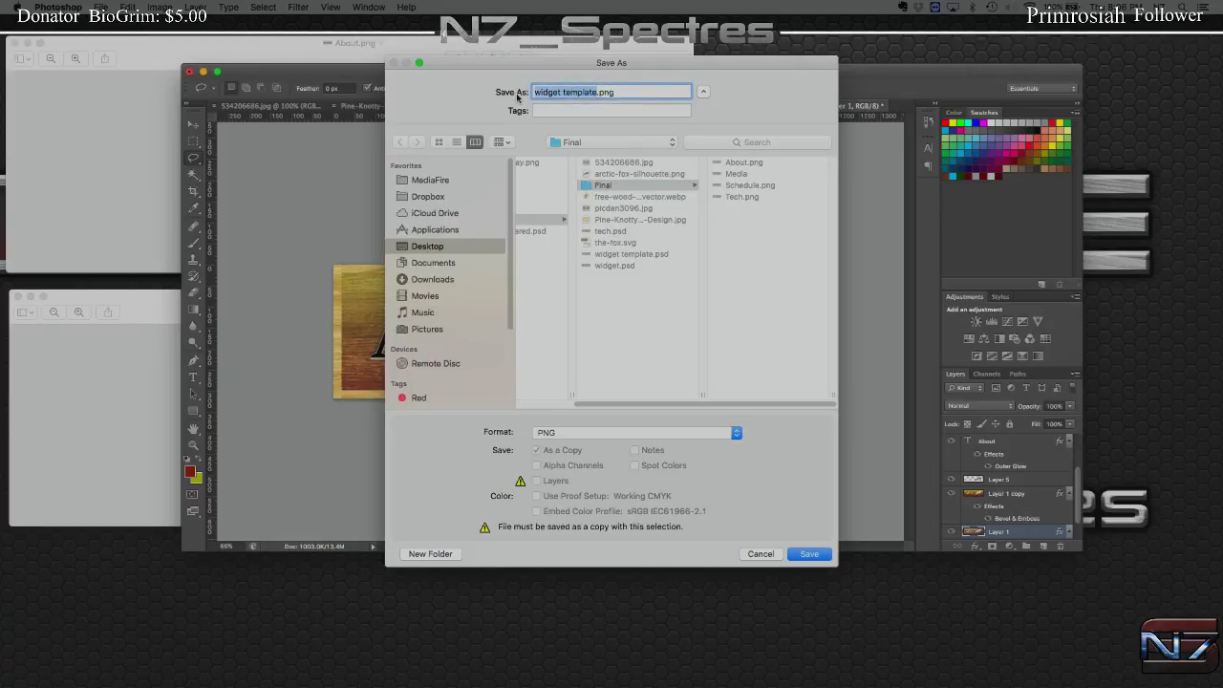
pyautogui.write('about')
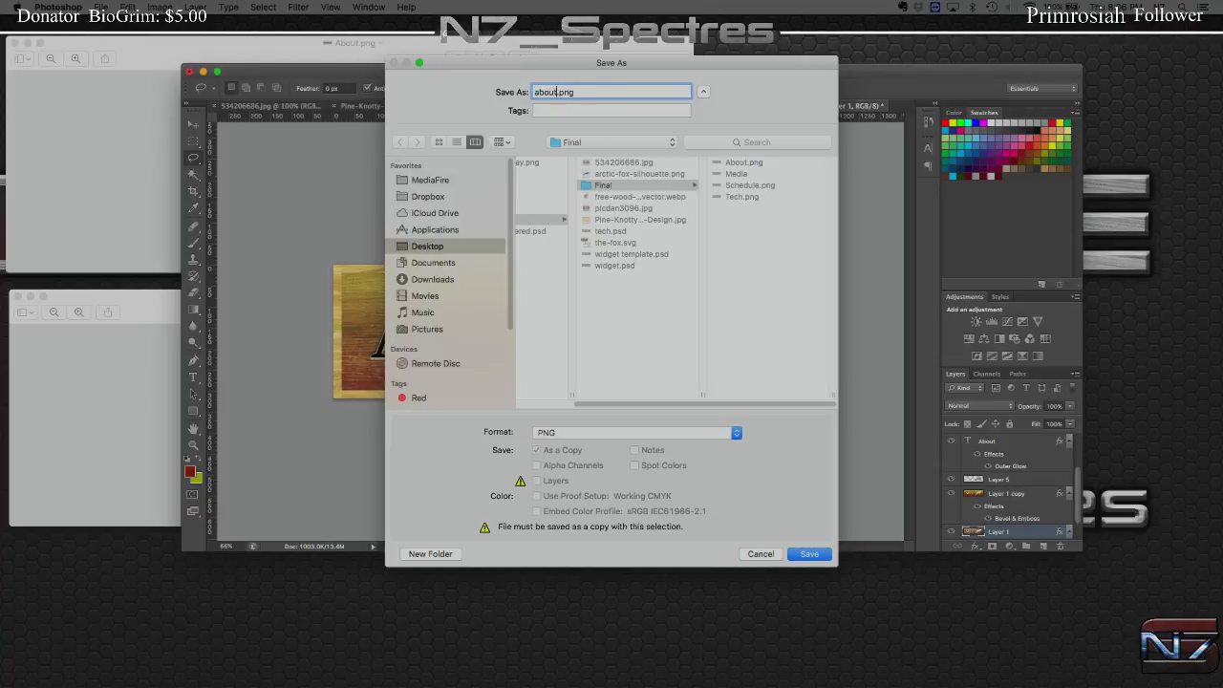
pyautogui.click(810, 554)
pyautogui.click(704, 146)
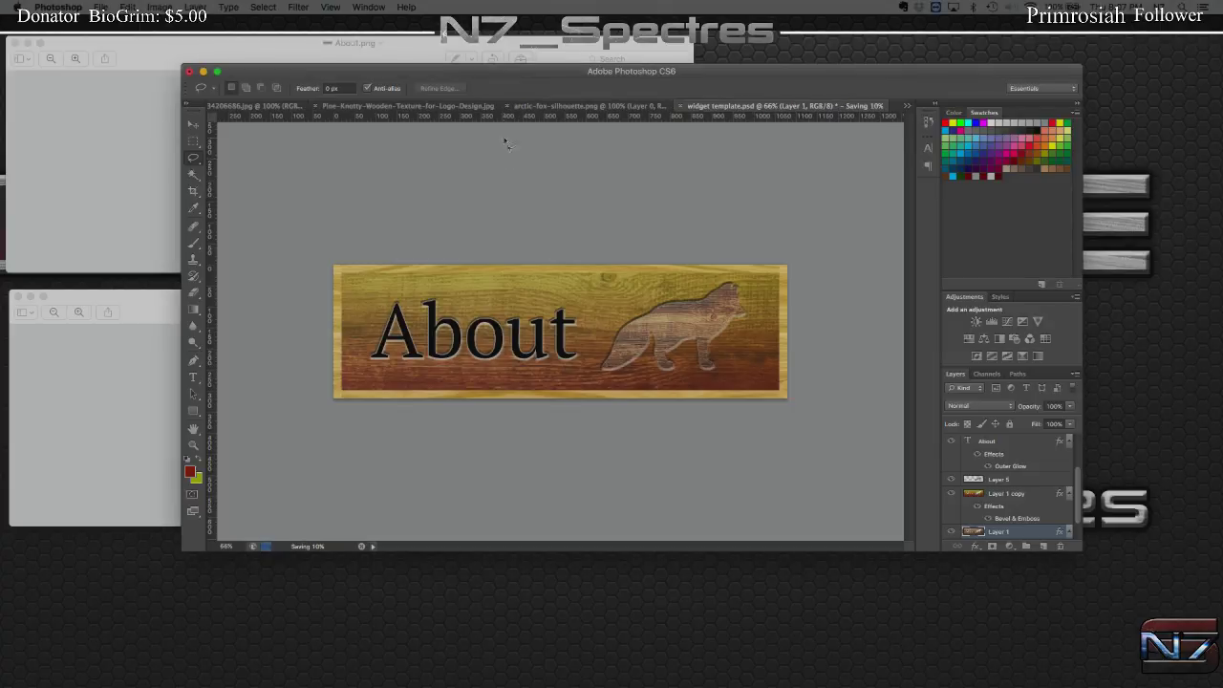
# Step the history back to the early Move state so the banner reads Tech again.
pyautogui.click(929, 125)
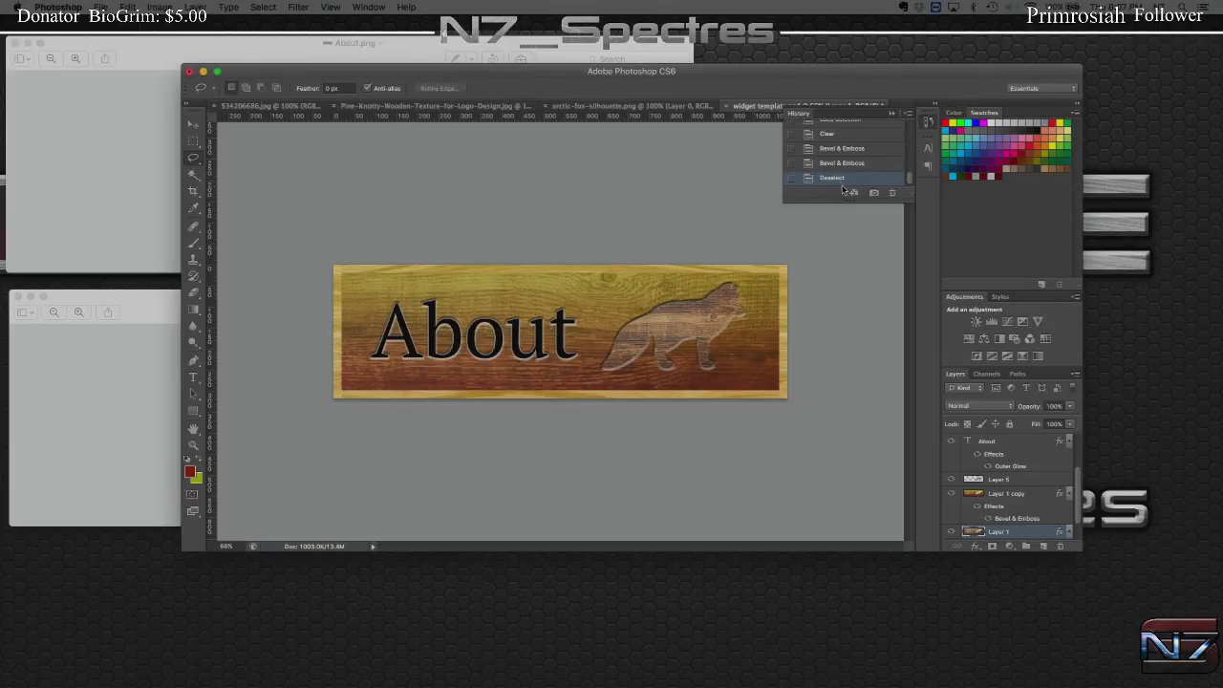
pyautogui.press('super+alt+z')
pyautogui.press('super+alt+z')
pyautogui.press('super+alt+z')
pyautogui.press('super+alt+z')
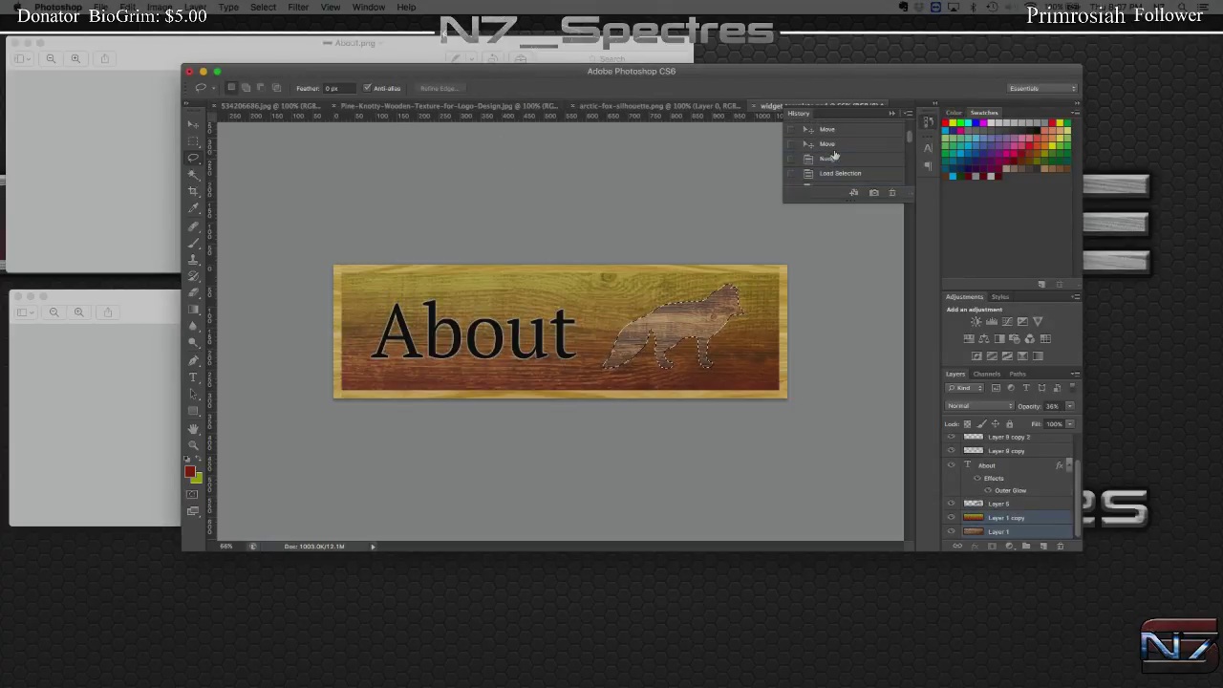
pyautogui.click(830, 144)
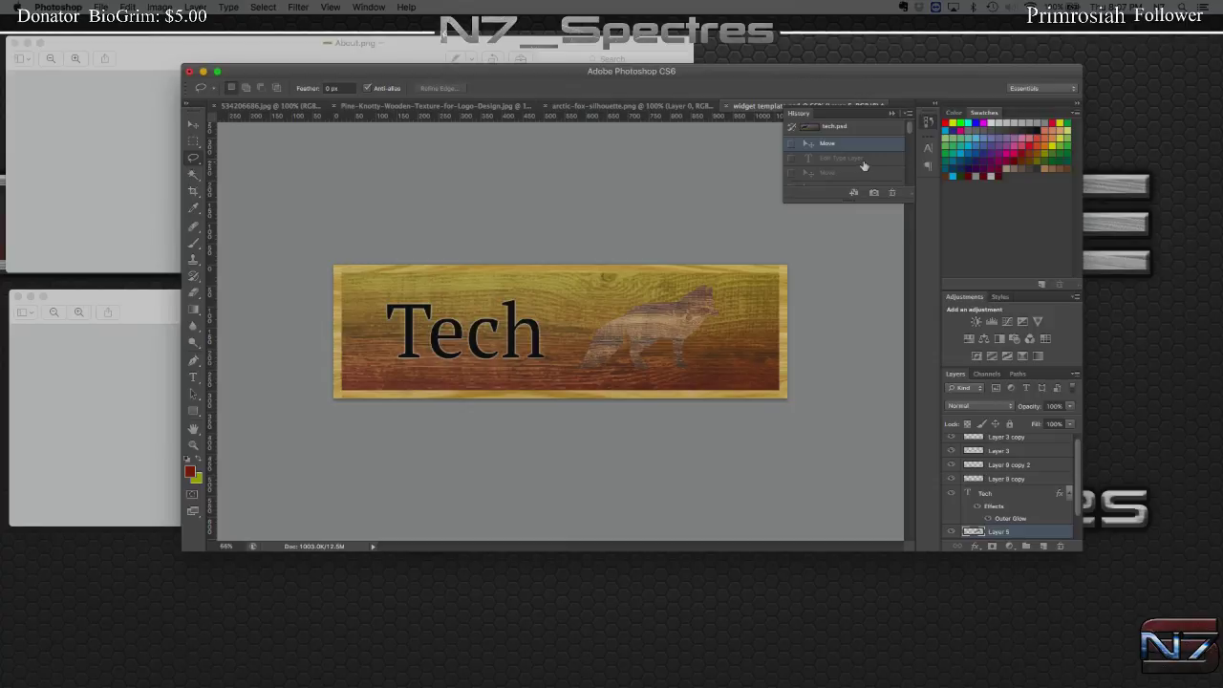
pyautogui.click(928, 122)
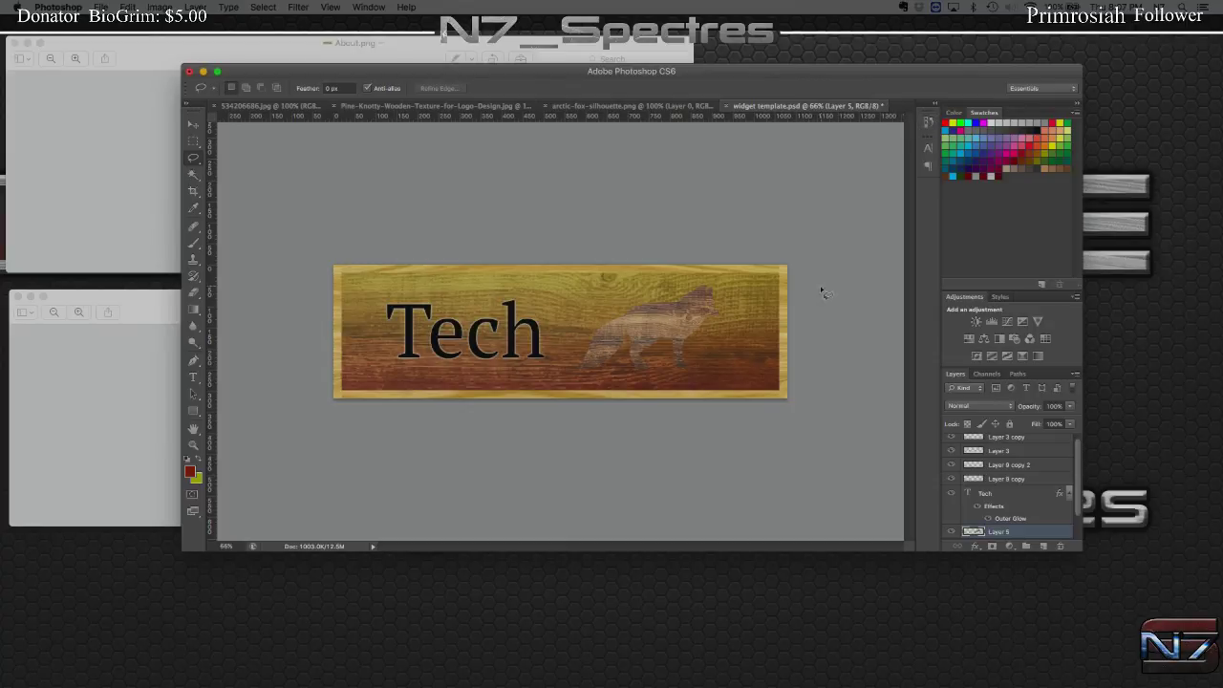
pyautogui.scroll(-2, 1018, 482)
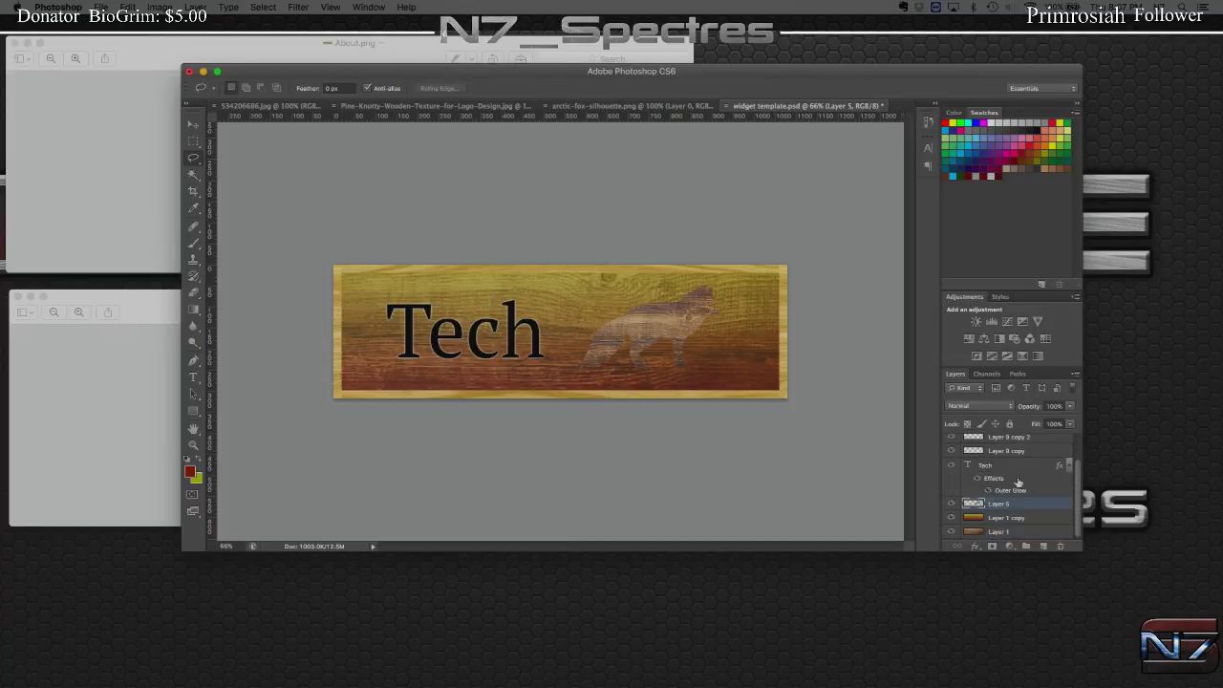
pyautogui.click(236, 45)
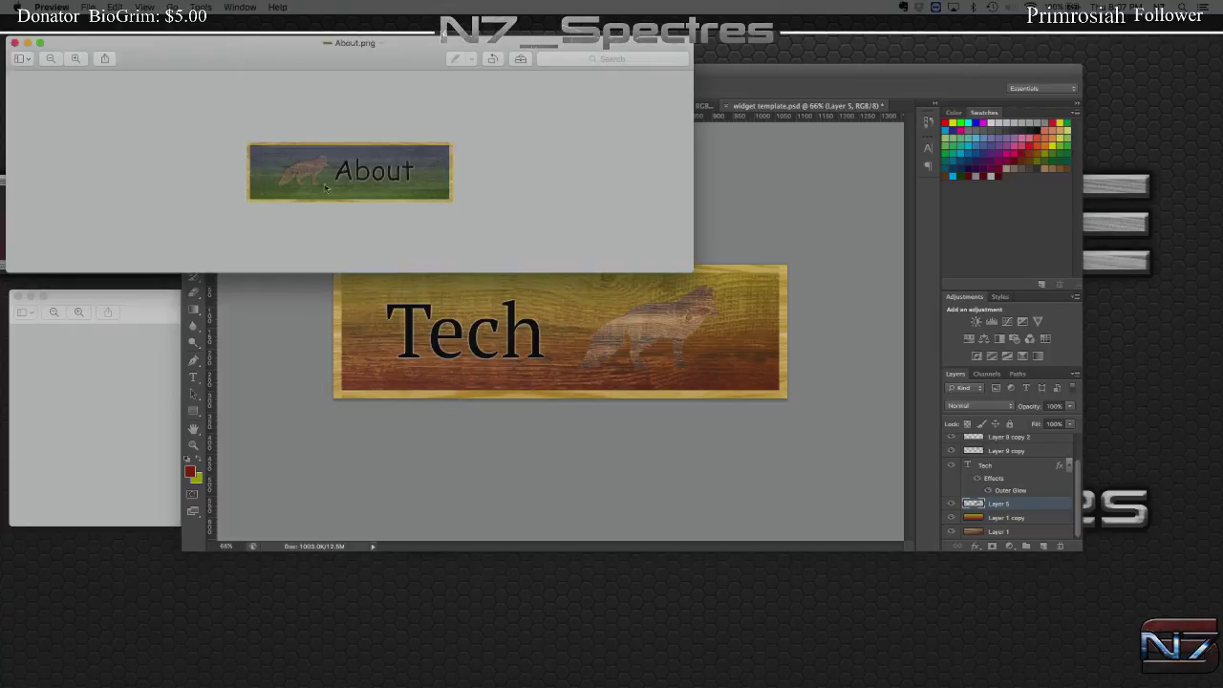
pyautogui.click(142, 304)
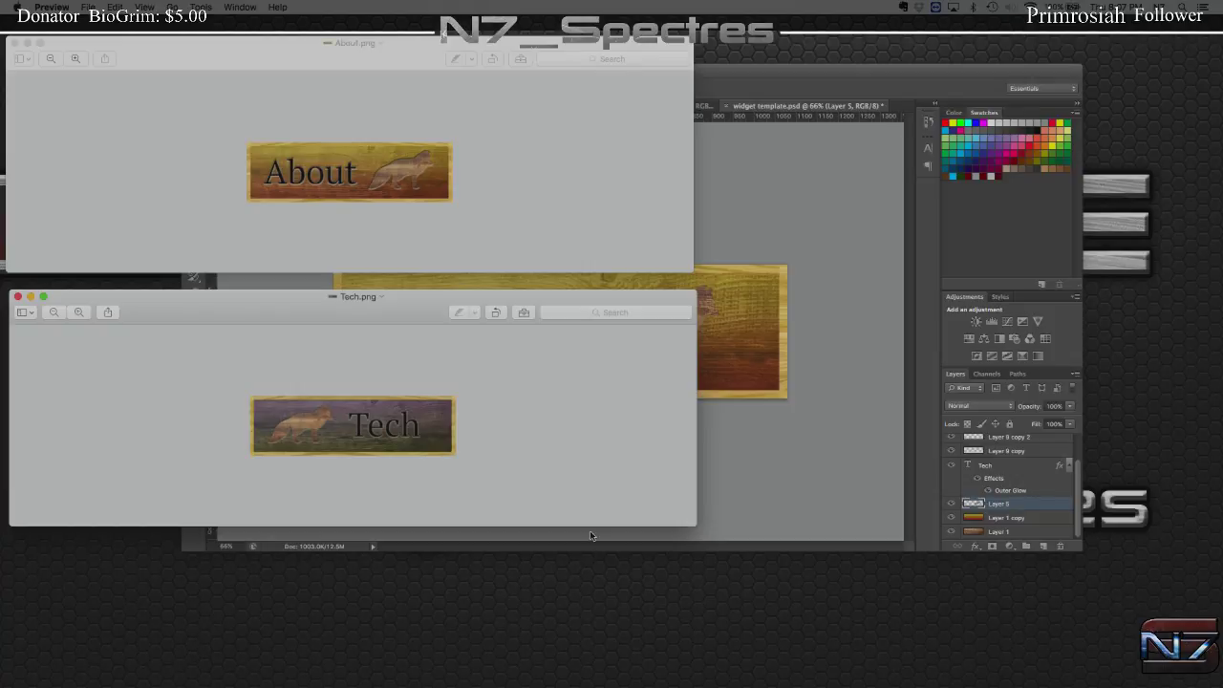
pyautogui.click(834, 69)
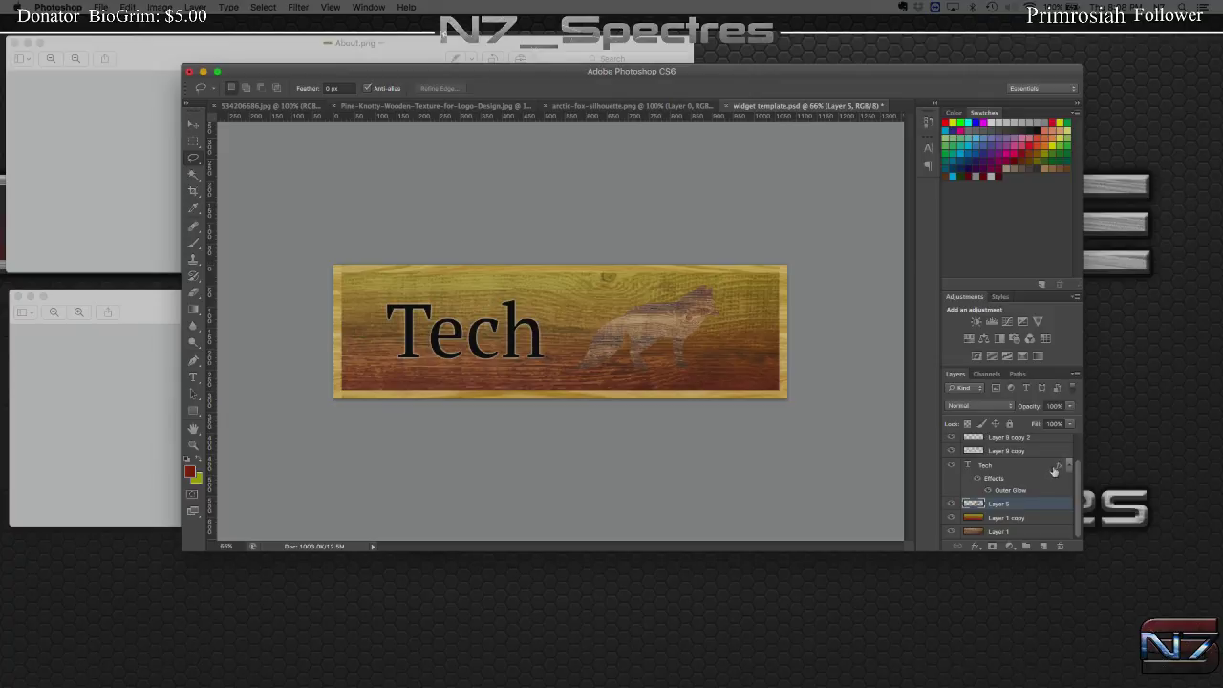
# Merge Layer 3 copy, Layer 3, Layer 9 copy 2 and Layer 9 copy, then save widget template.psd.
pyautogui.scroll(3, 1038, 477)
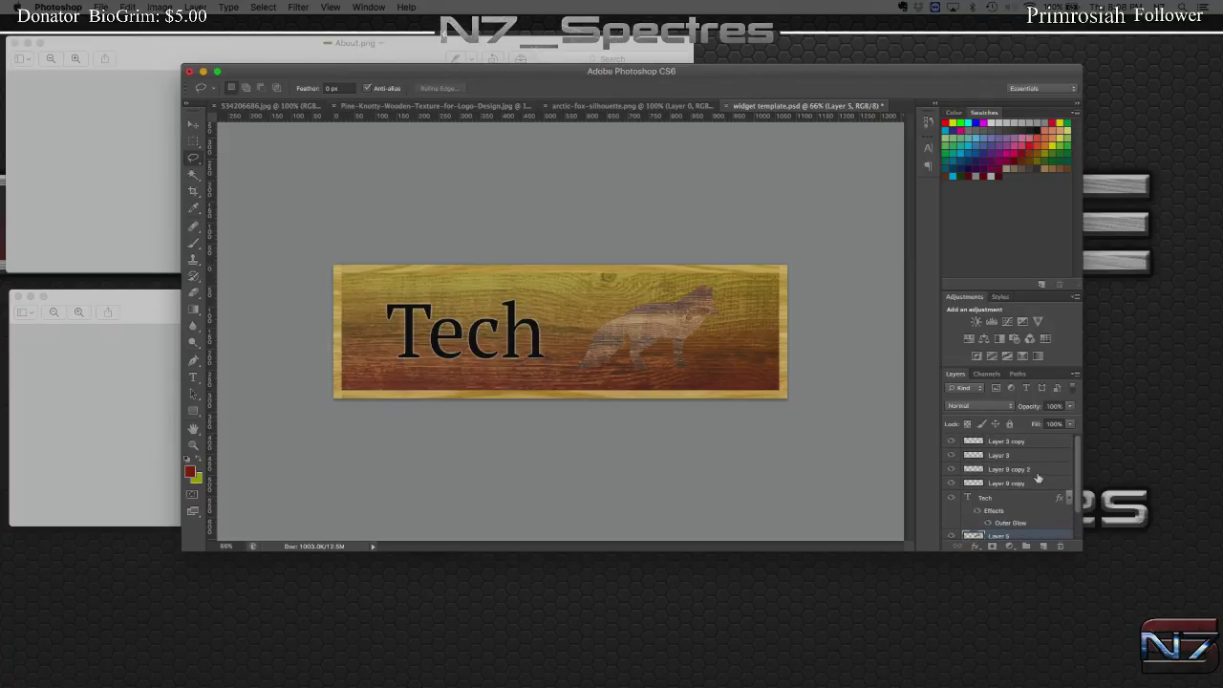
pyautogui.click(1022, 442)
pyautogui.keyDown('super'); pyautogui.click(1019, 482); pyautogui.keyUp('super')
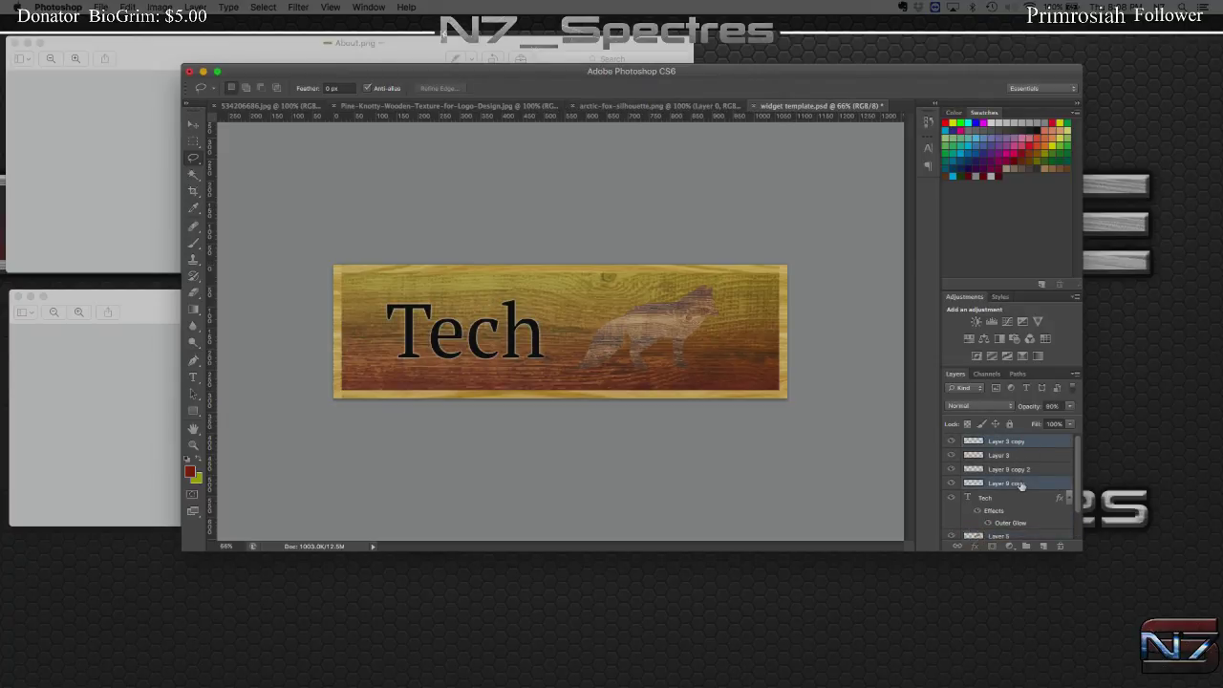
pyautogui.keyDown('super'); pyautogui.click(1016, 455); pyautogui.keyUp('super')
pyautogui.keyDown('super'); pyautogui.click(1017, 468); pyautogui.keyUp('super')
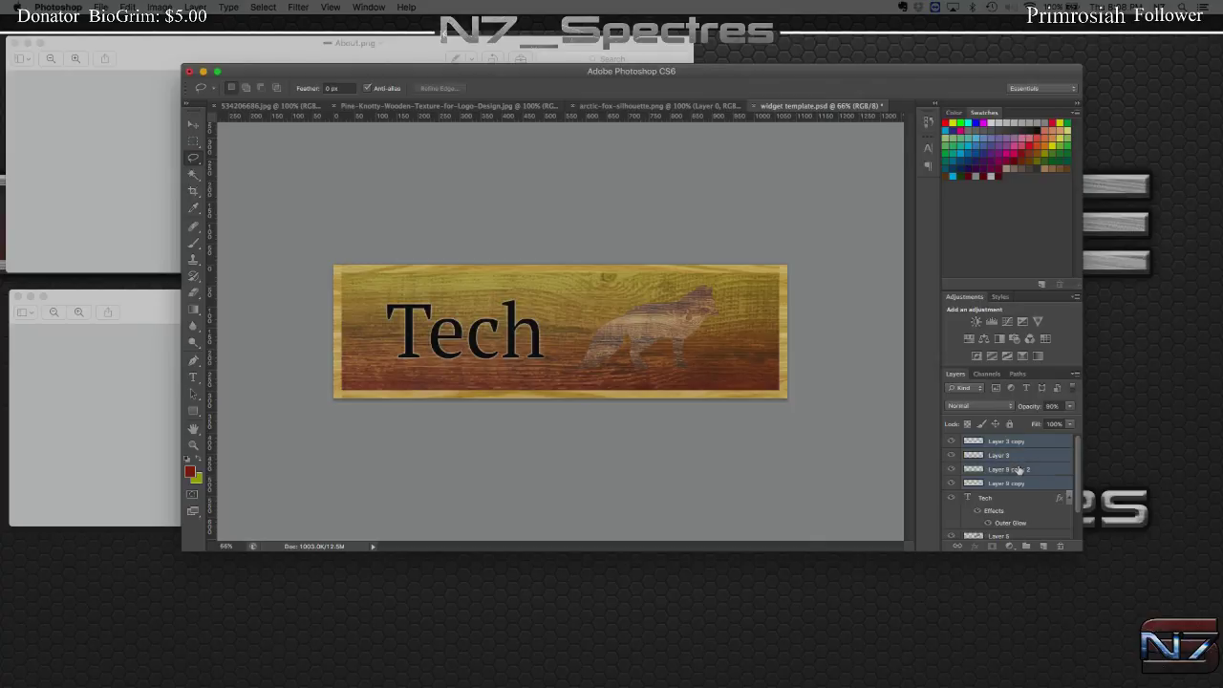
pyautogui.rightClick(1036, 465)
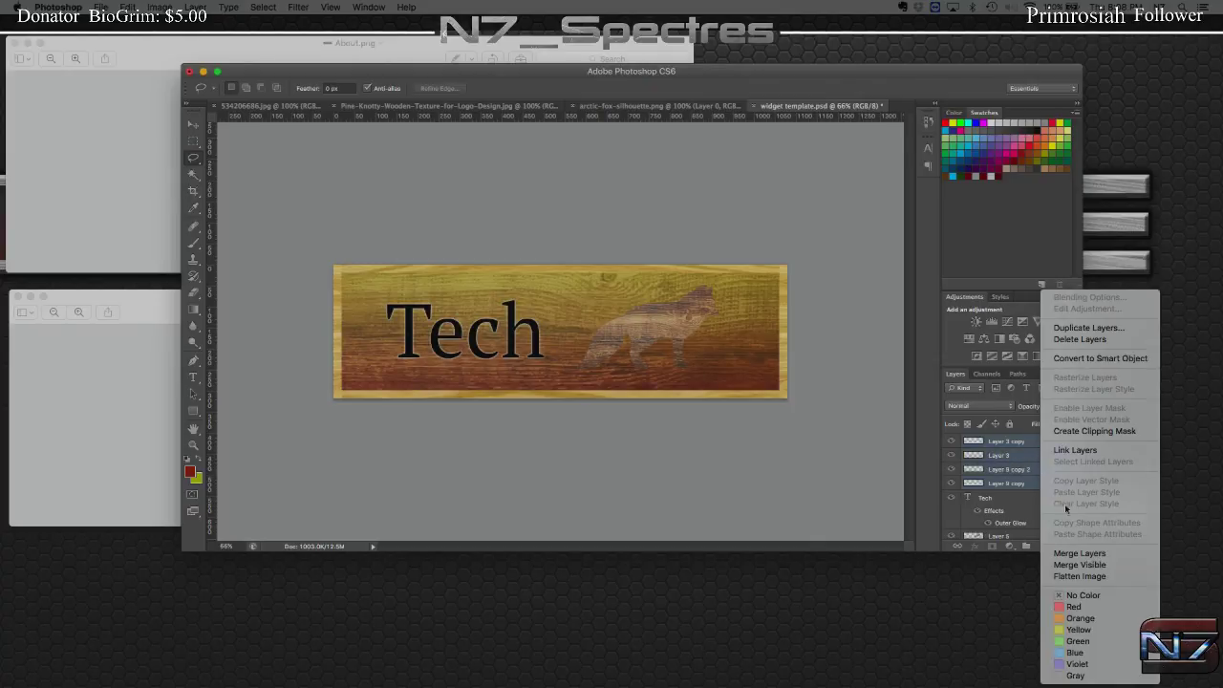
pyautogui.click(1097, 554)
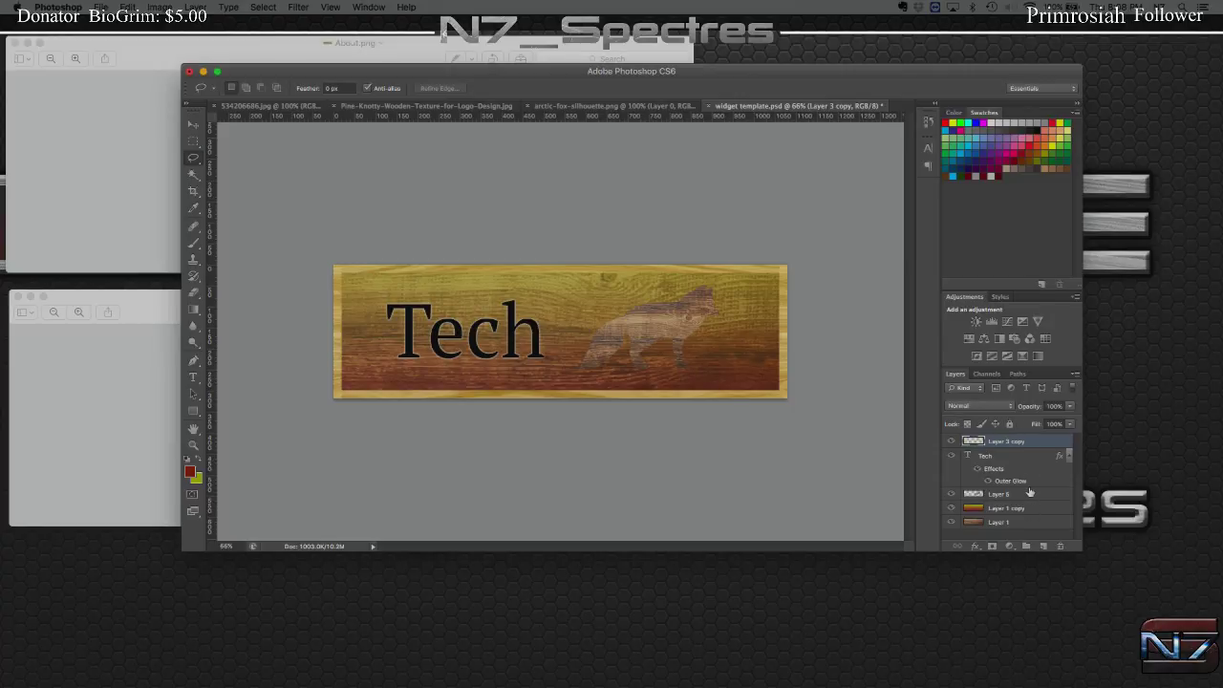
pyautogui.click(1069, 458)
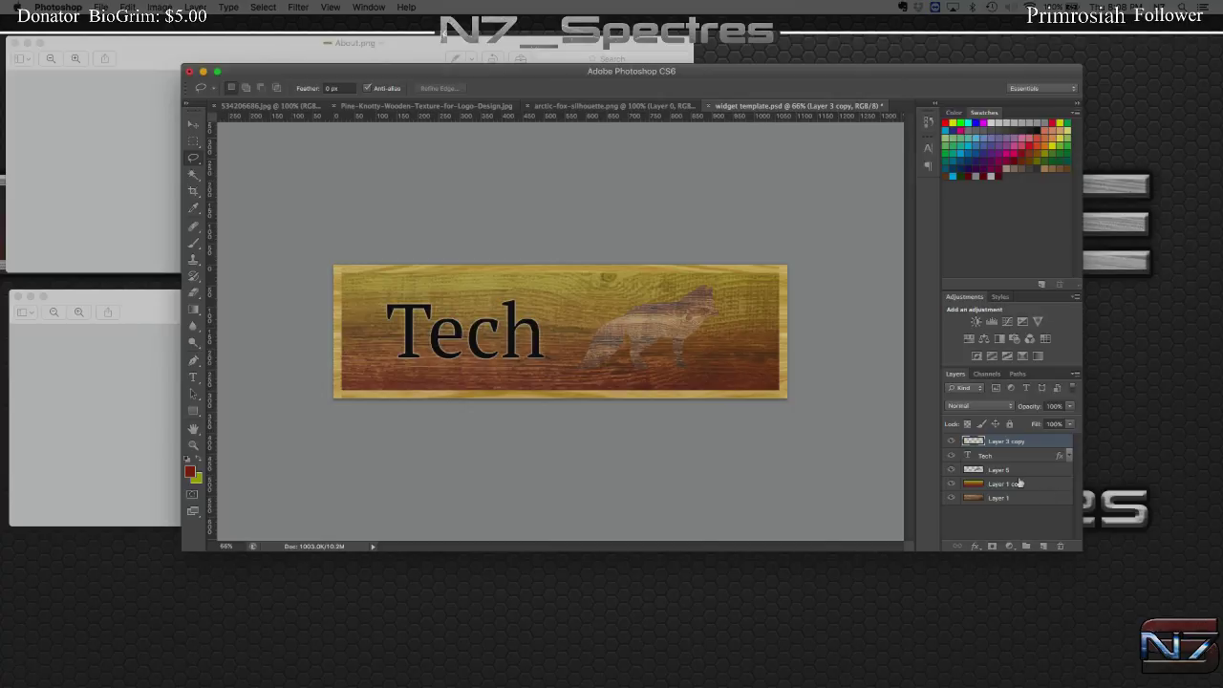
pyautogui.press('super+s')
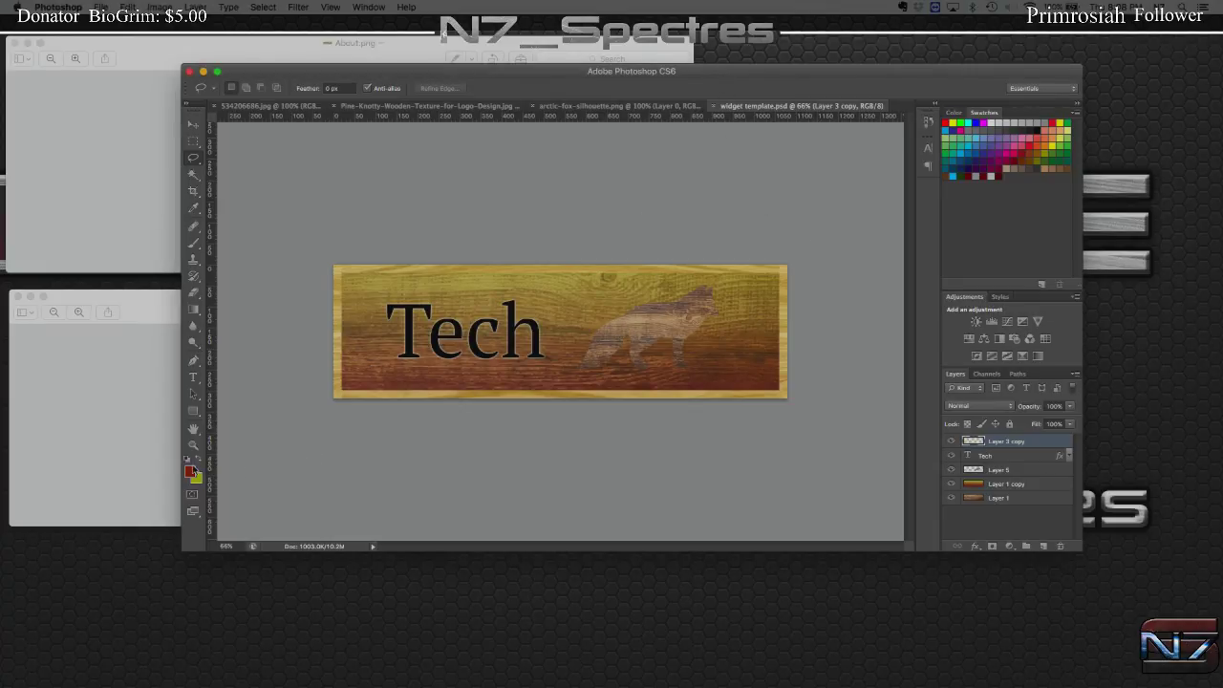
# Sample magenta and red gradient colours and select the Layer 1 copy wood area.
pyautogui.press('i')
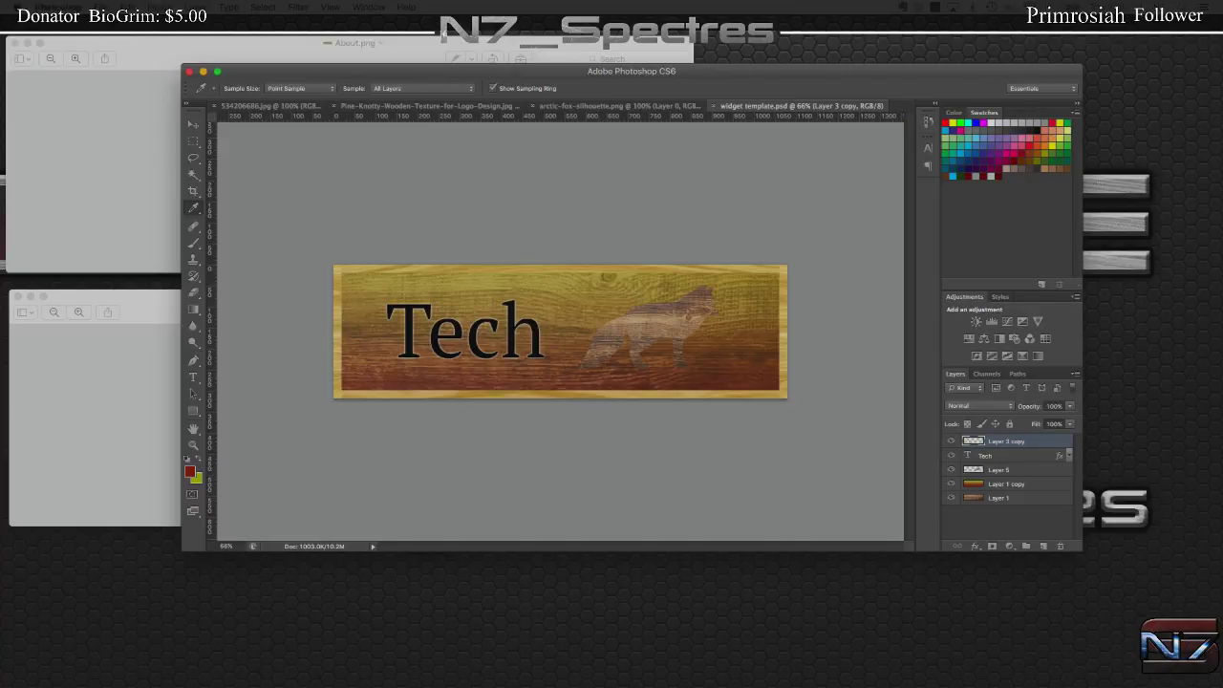
pyautogui.press('l')
pyautogui.click(201, 464)
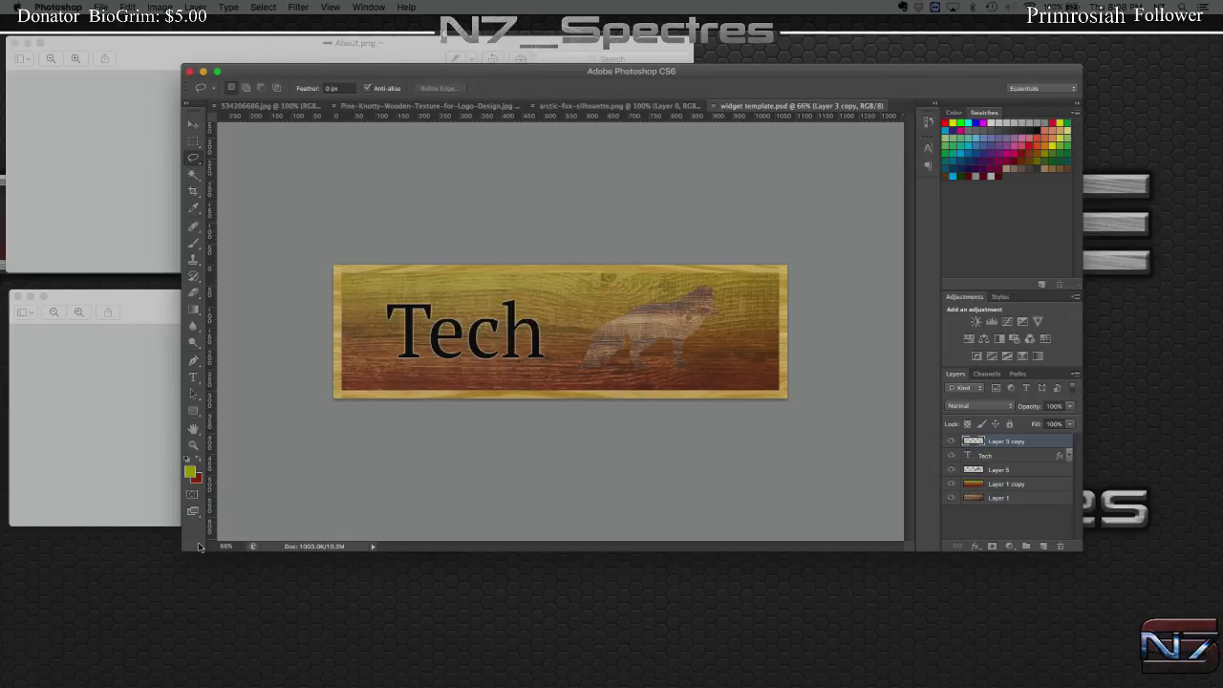
pyautogui.press('i')
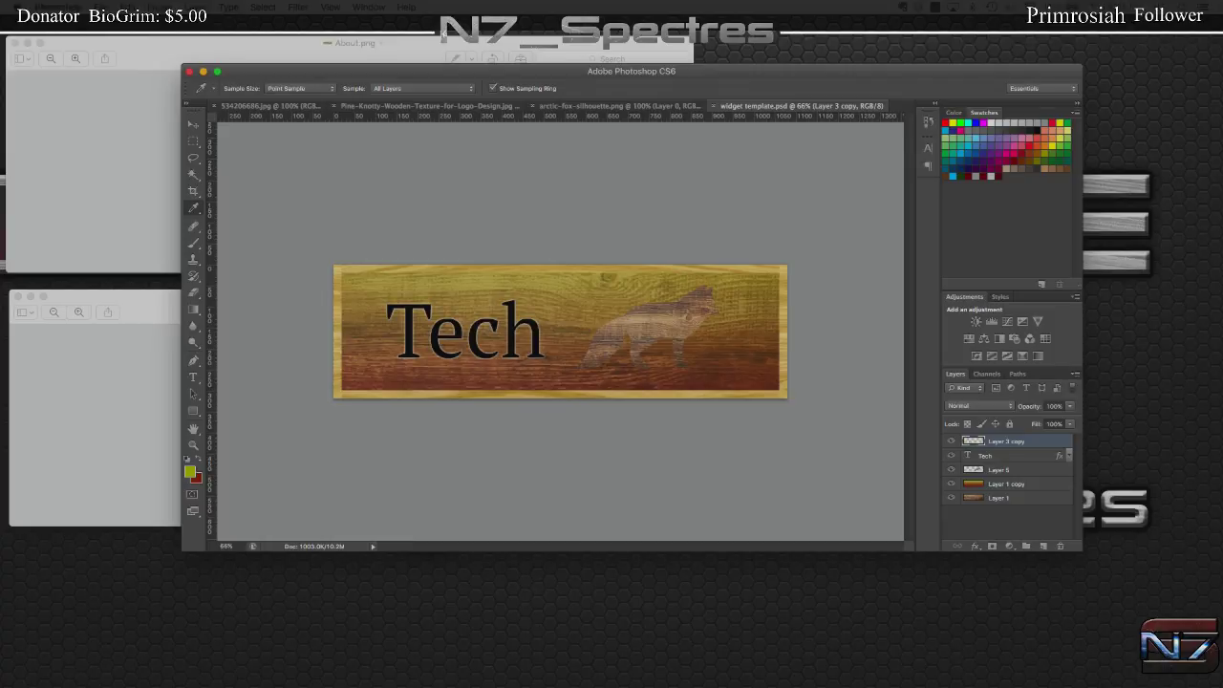
pyautogui.press('l')
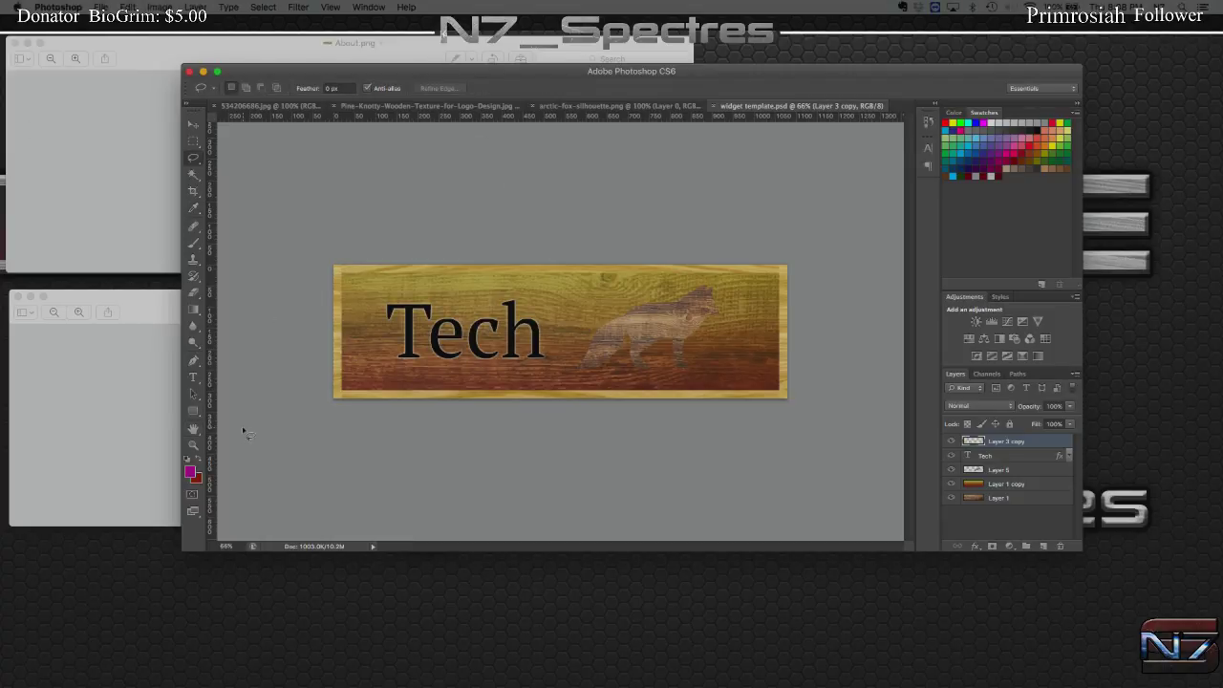
pyautogui.keyDown('ctrl'); pyautogui.click(977, 487); pyautogui.keyUp('ctrl')
# Try red-to-magenta gradient fills on the wood panel, undoing both attempts.
pyautogui.click(194, 312)
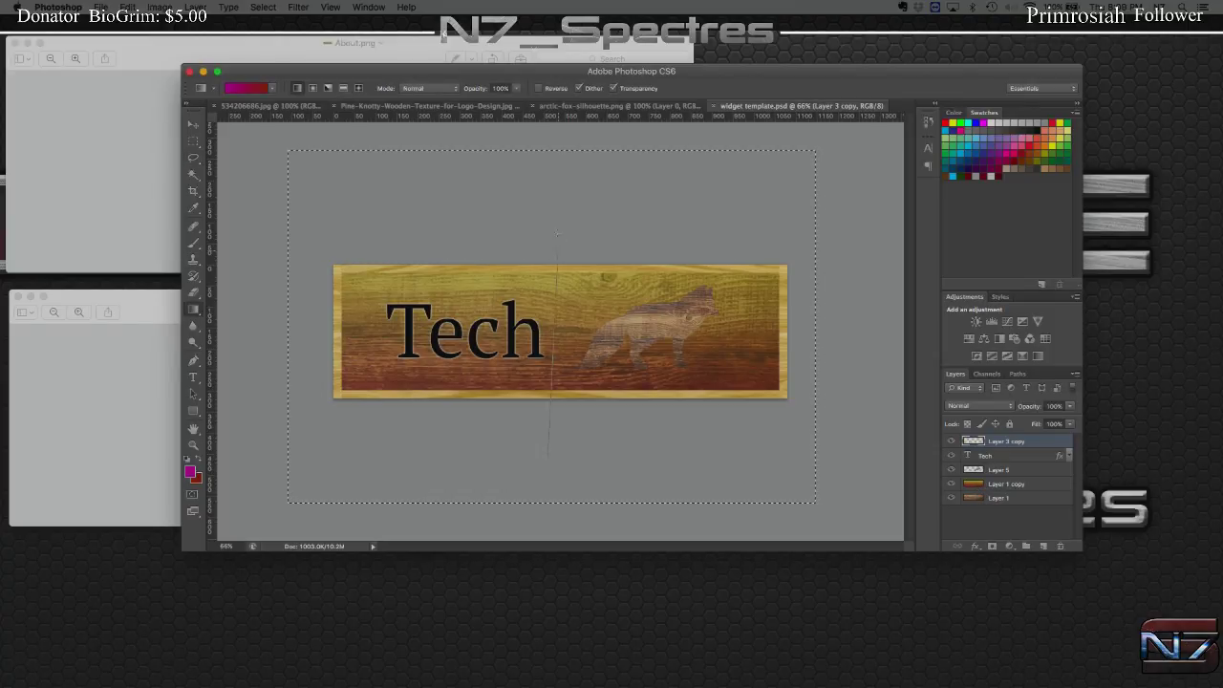
pyautogui.moveTo(549, 457); pyautogui.dragTo(549, 459)
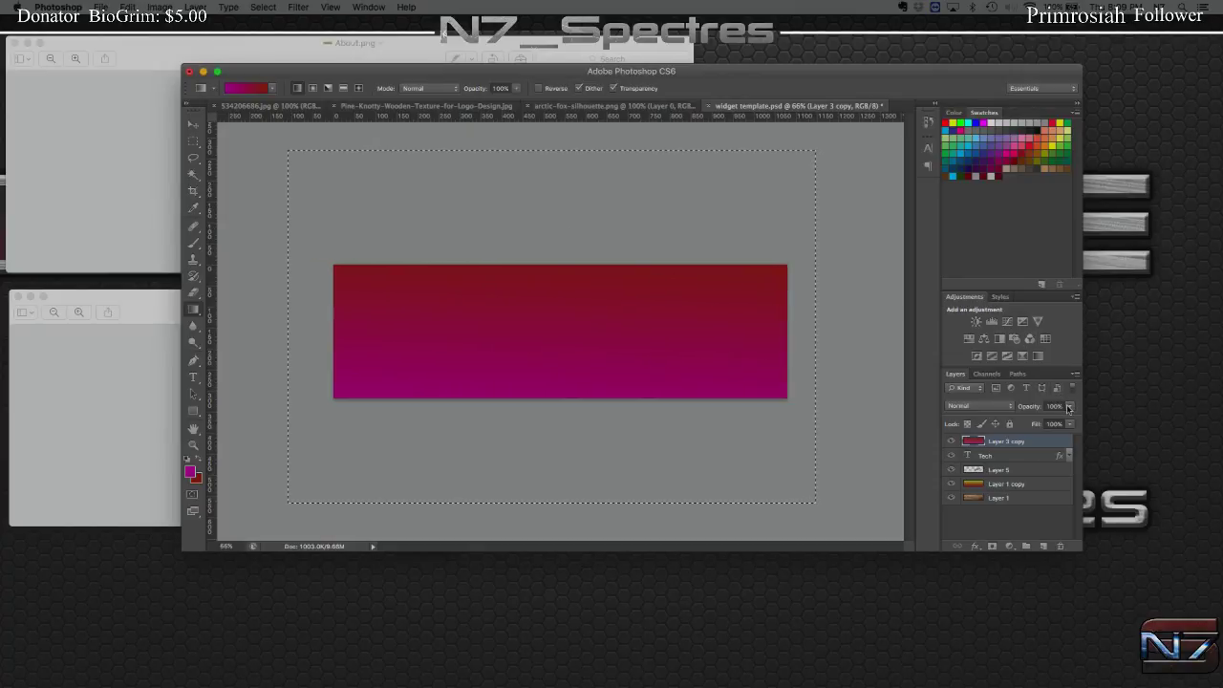
pyautogui.hotkey('ctrl', 'z')
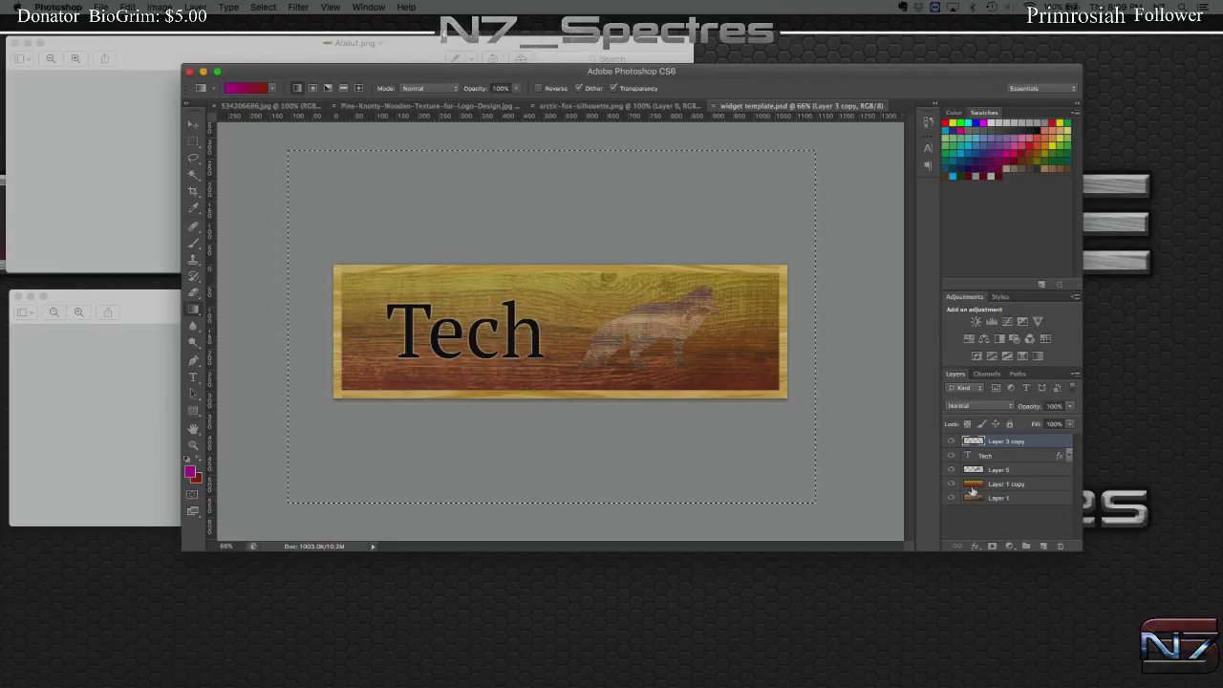
pyautogui.click(194, 158)
pyautogui.click(240, 183)
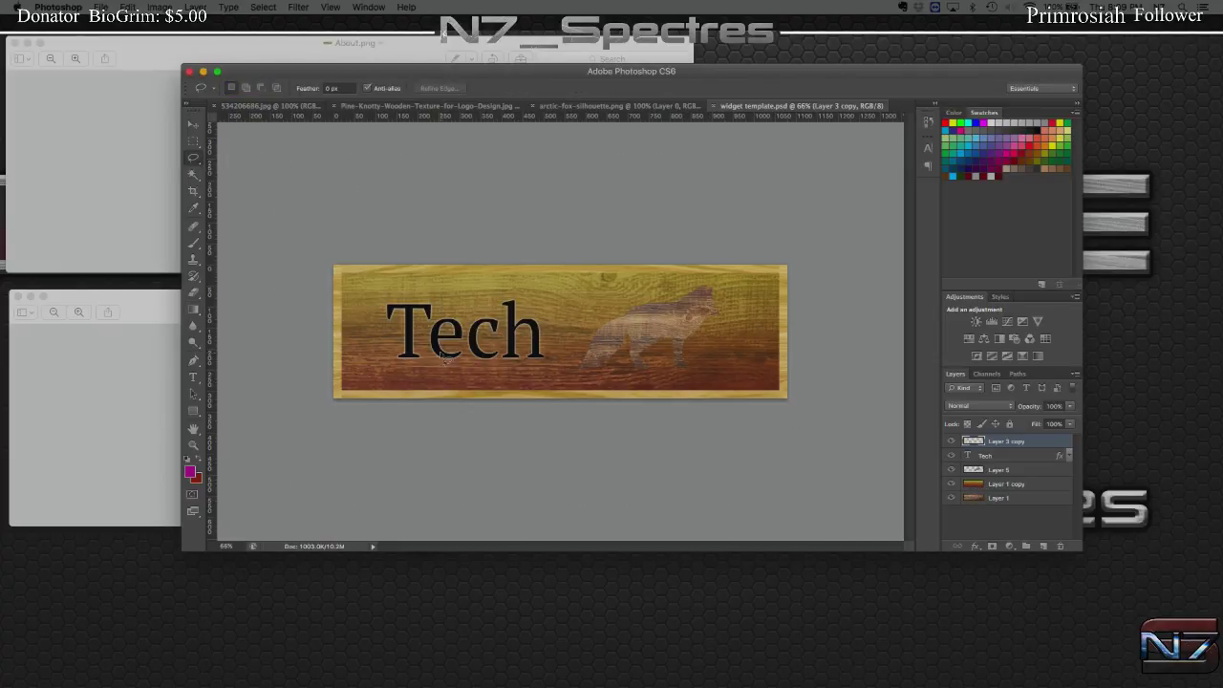
pyautogui.keyDown('super'); pyautogui.click(974, 486); pyautogui.keyUp('super')
pyautogui.click(196, 309)
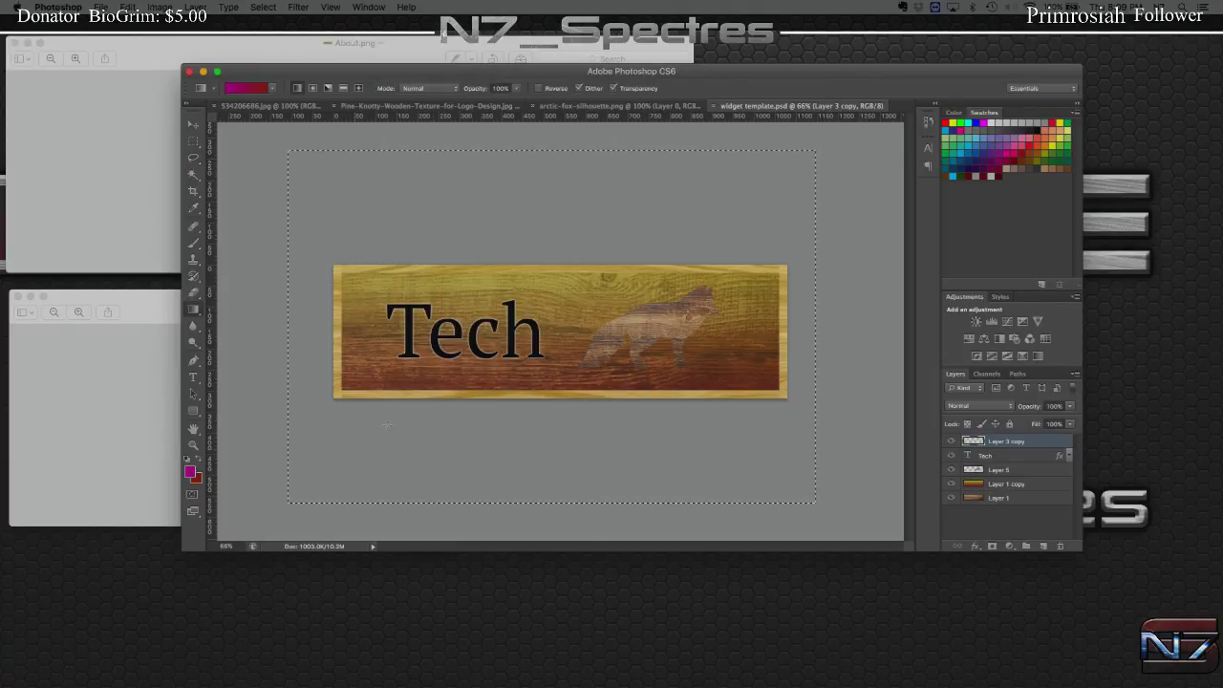
pyautogui.moveTo(499, 265); pyautogui.dragTo(499, 265)
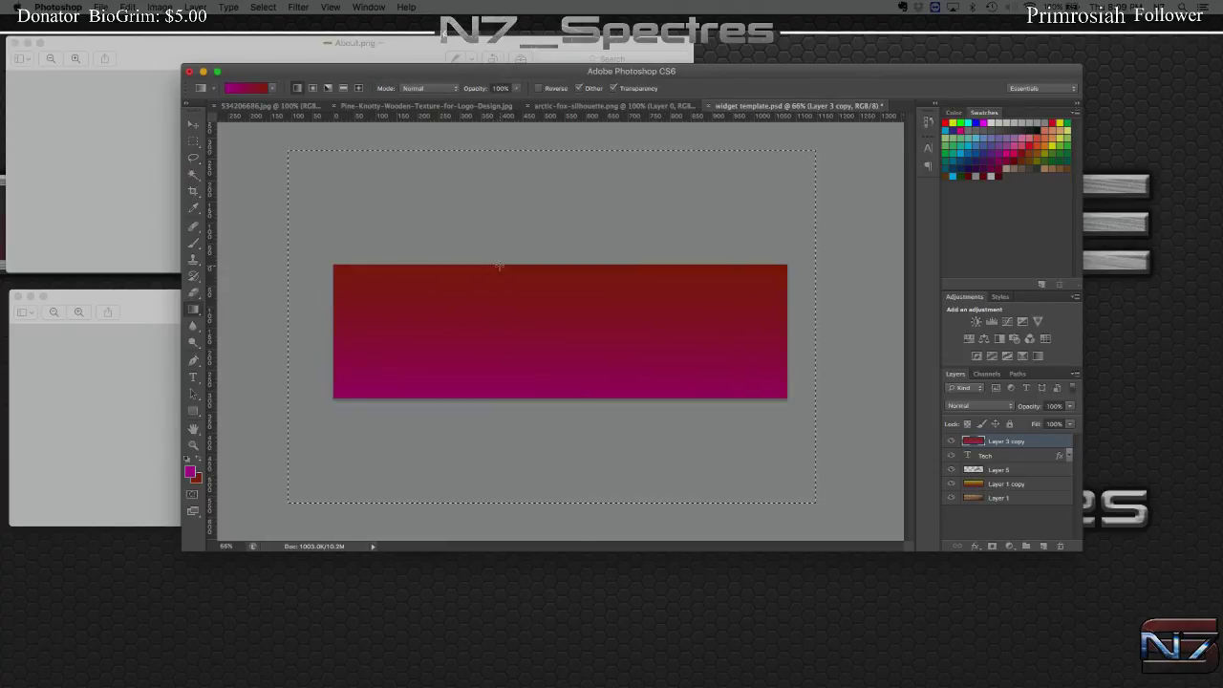
pyautogui.press('super+z')
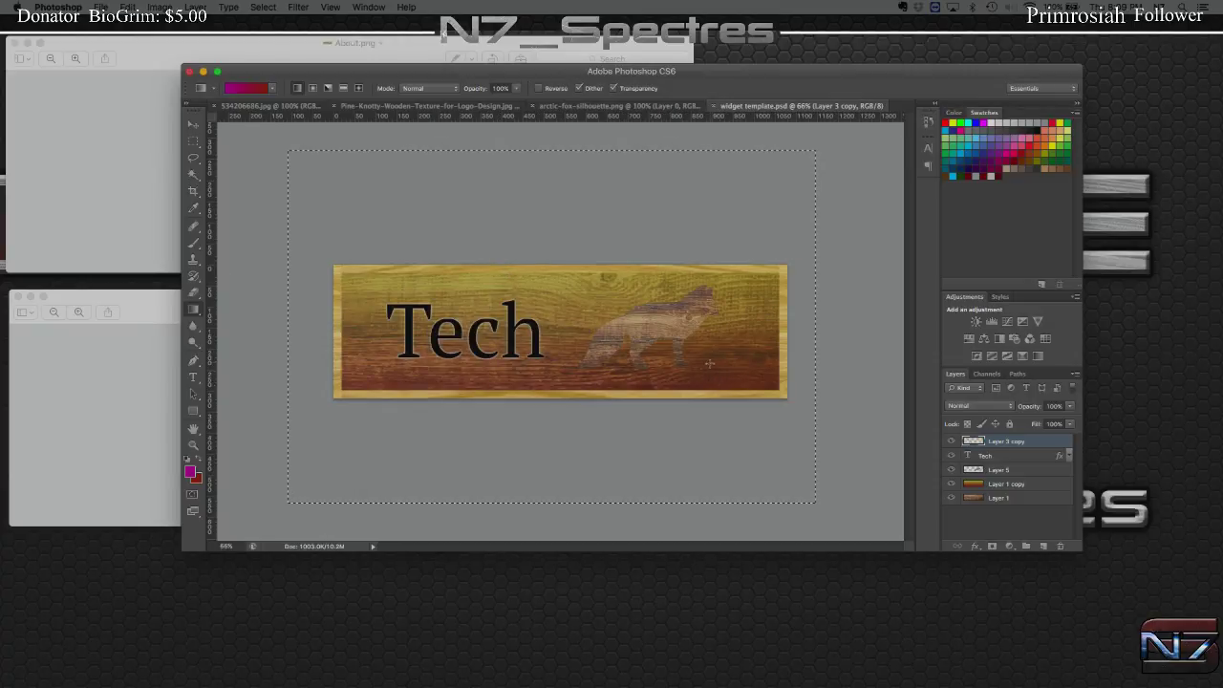
# Make Layer 1 copy active and try vertical magenta-to-red gradients, undoing them.
pyautogui.click(193, 126)
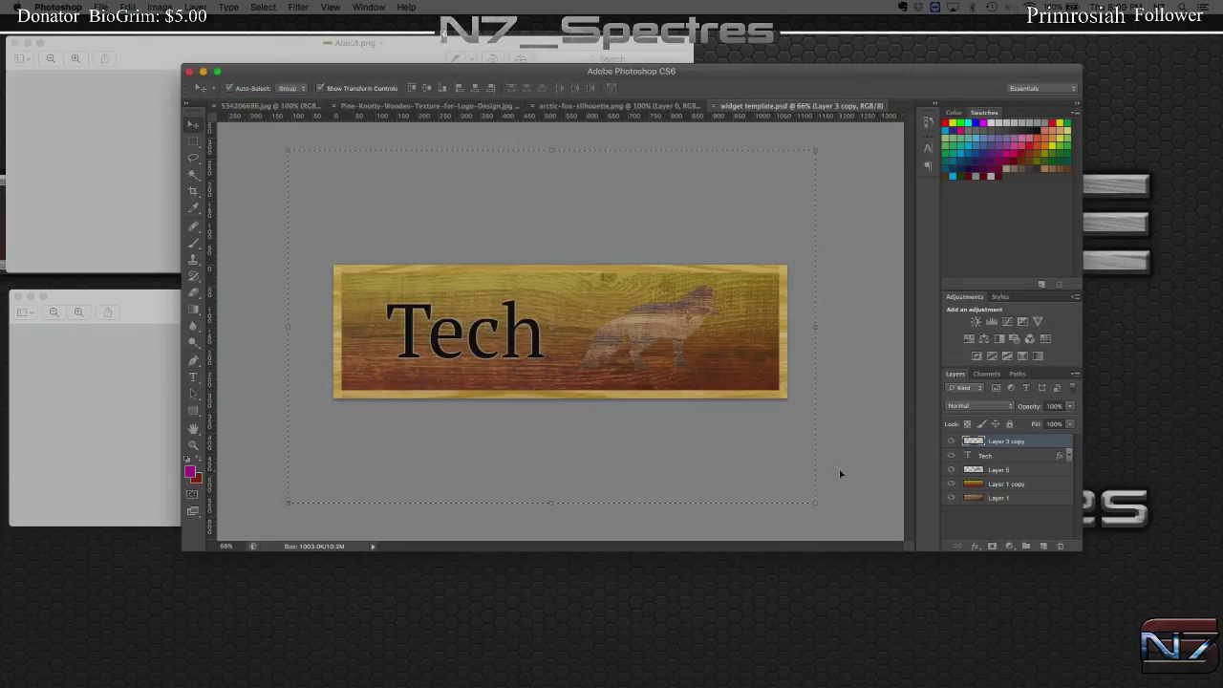
pyautogui.click(1020, 484)
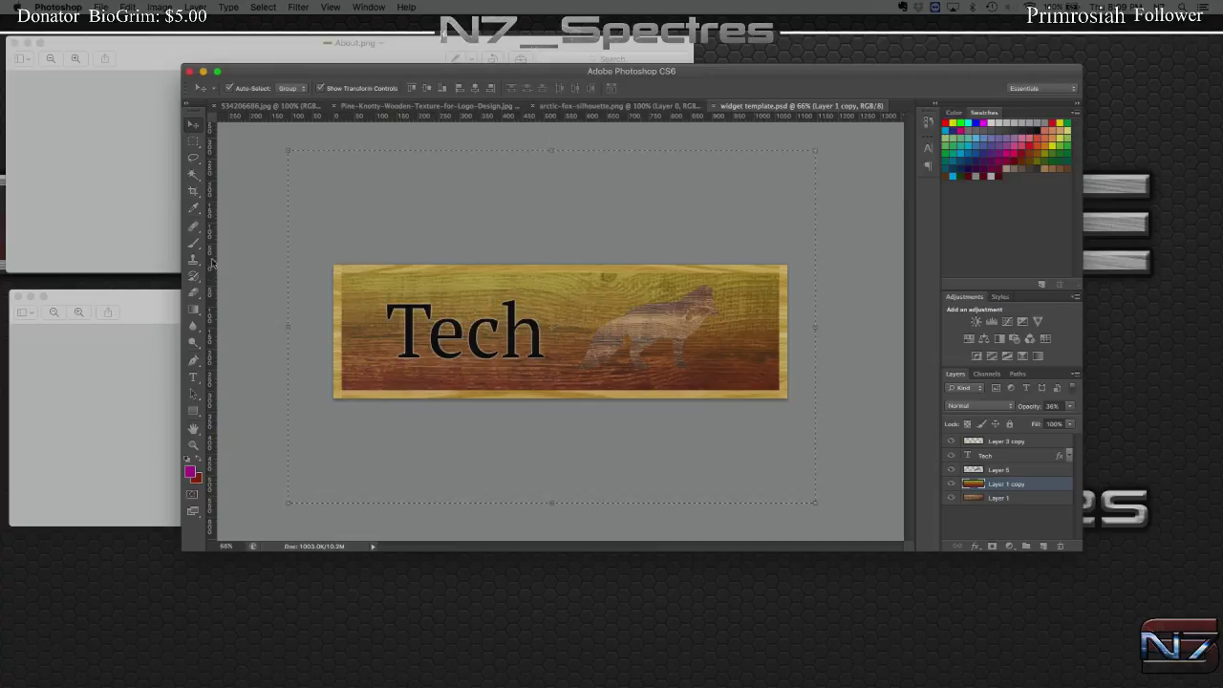
pyautogui.click(192, 311)
pyautogui.moveTo(528, 254); pyautogui.dragTo(529, 254)
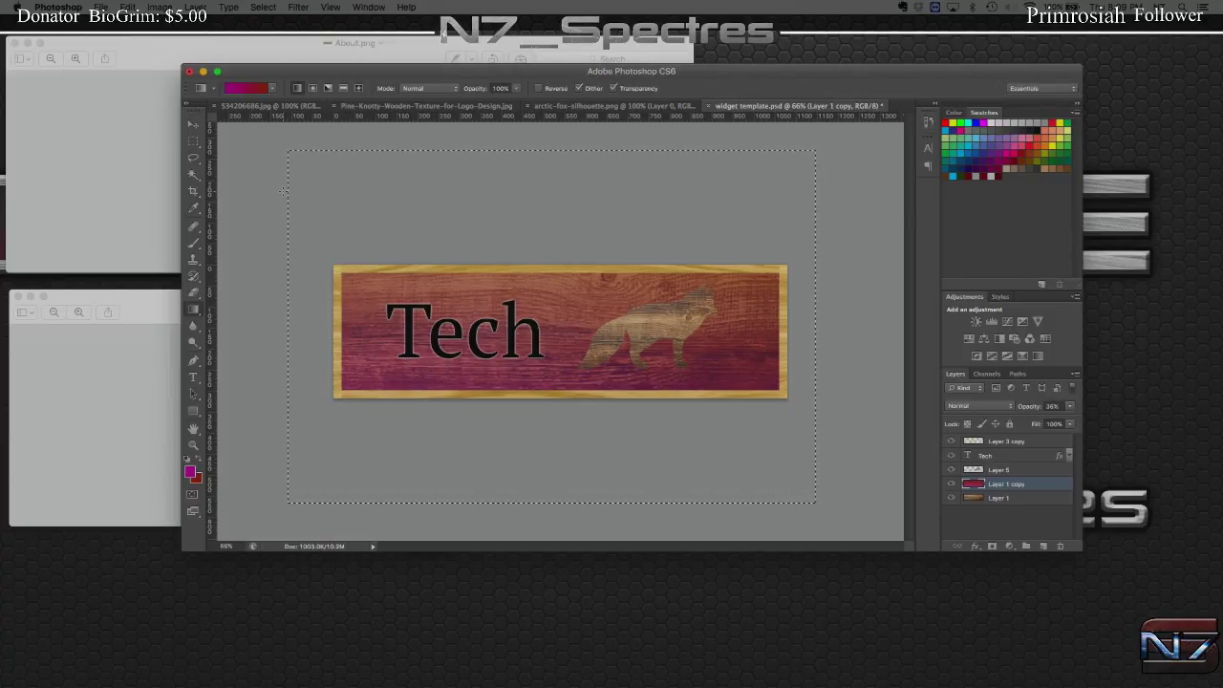
pyautogui.moveTo(558, 250); pyautogui.dragTo(560, 378)
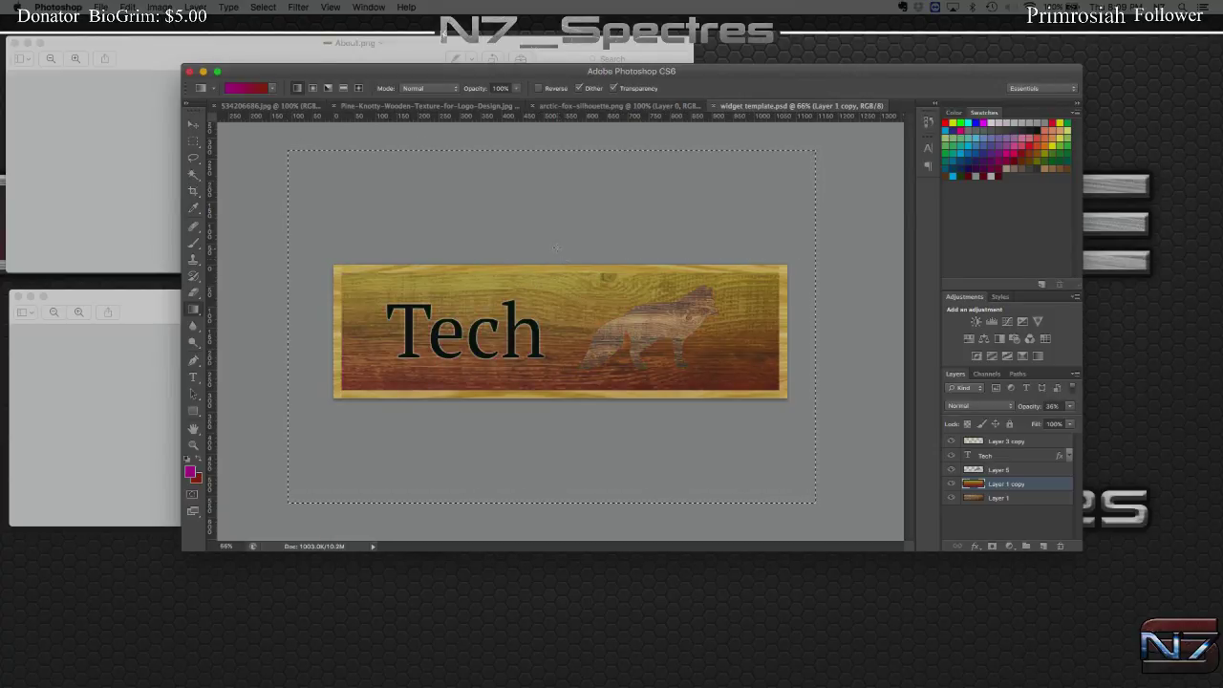
pyautogui.moveTo(555, 430); pyautogui.dragTo(555, 429)
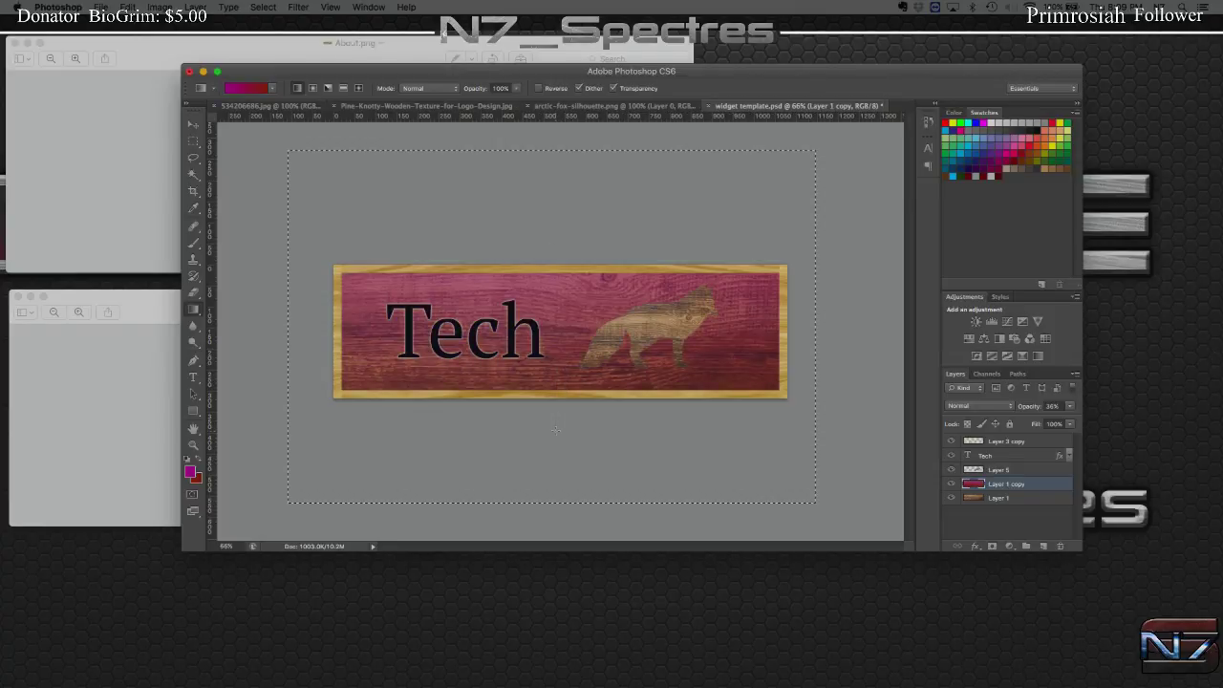
pyautogui.press('super+z')
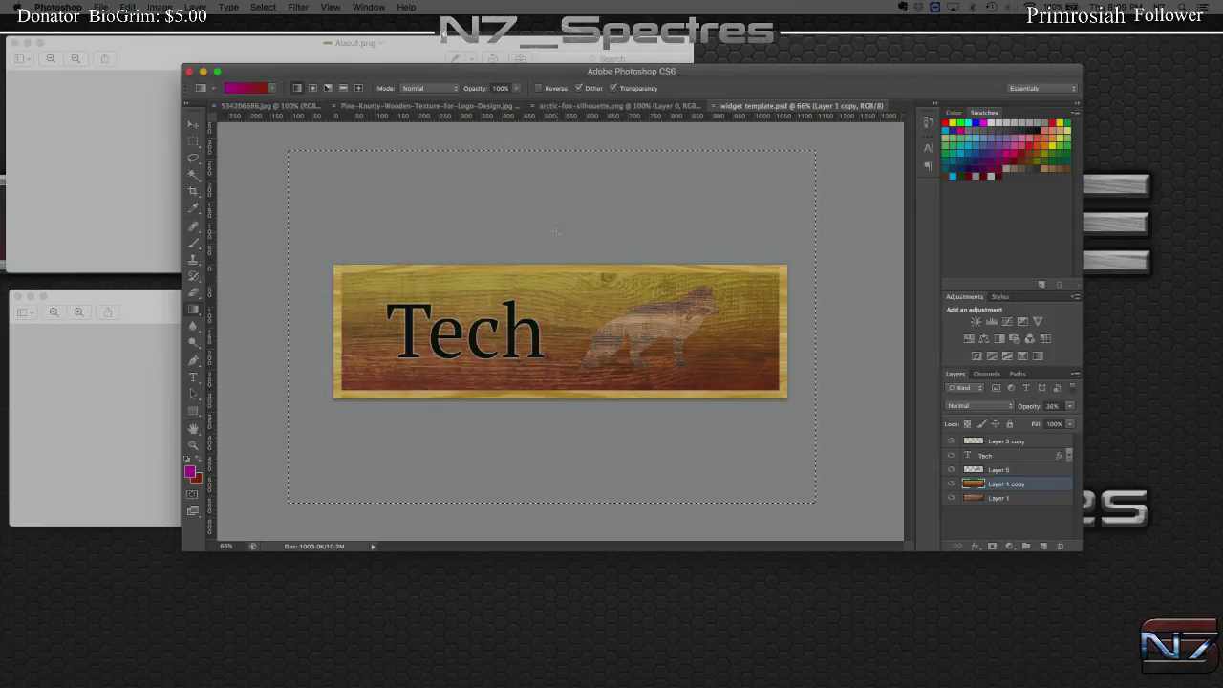
pyautogui.moveTo(555, 231); pyautogui.dragTo(556, 270)
pyautogui.moveTo(555, 458); pyautogui.dragTo(555, 458)
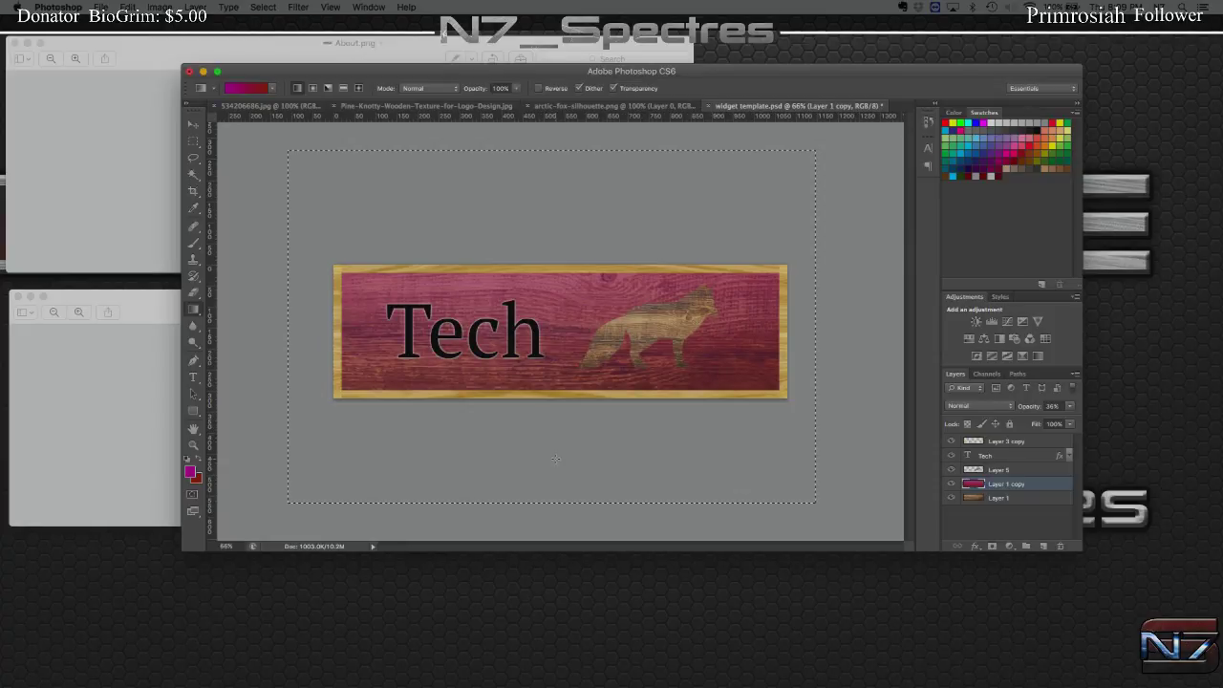
pyautogui.press('super+z')
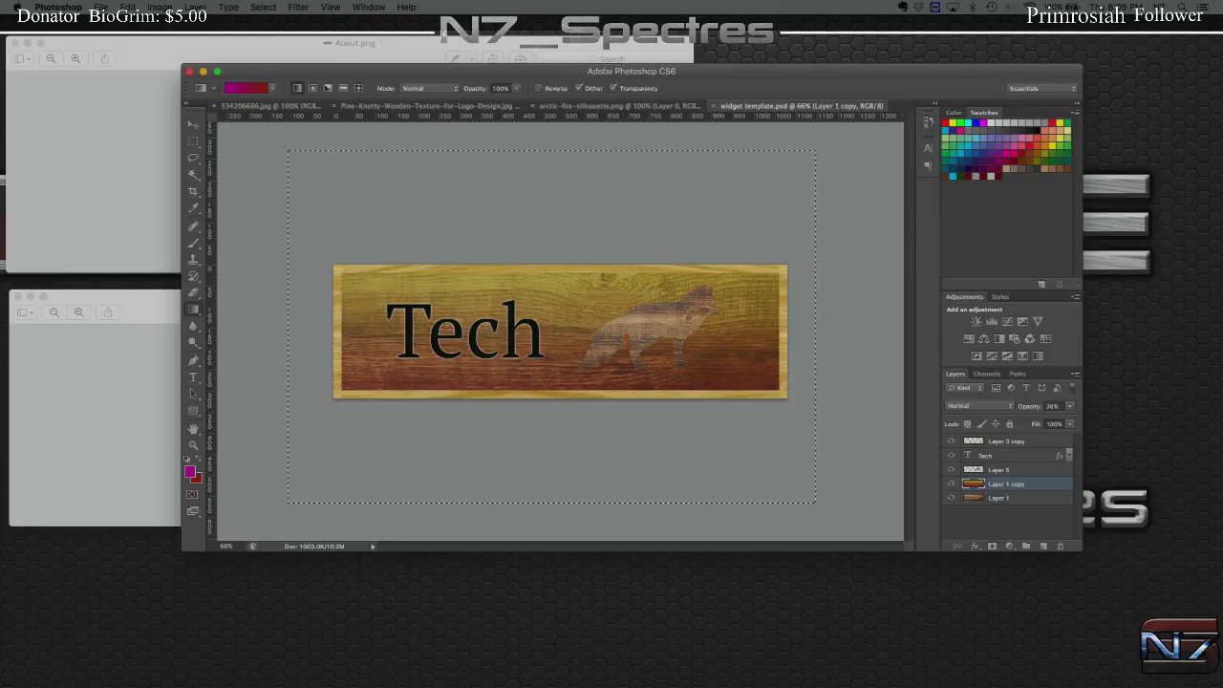
# Resample the colour and draw a vertical purple-to-red gradient across the wood.
pyautogui.press('i')
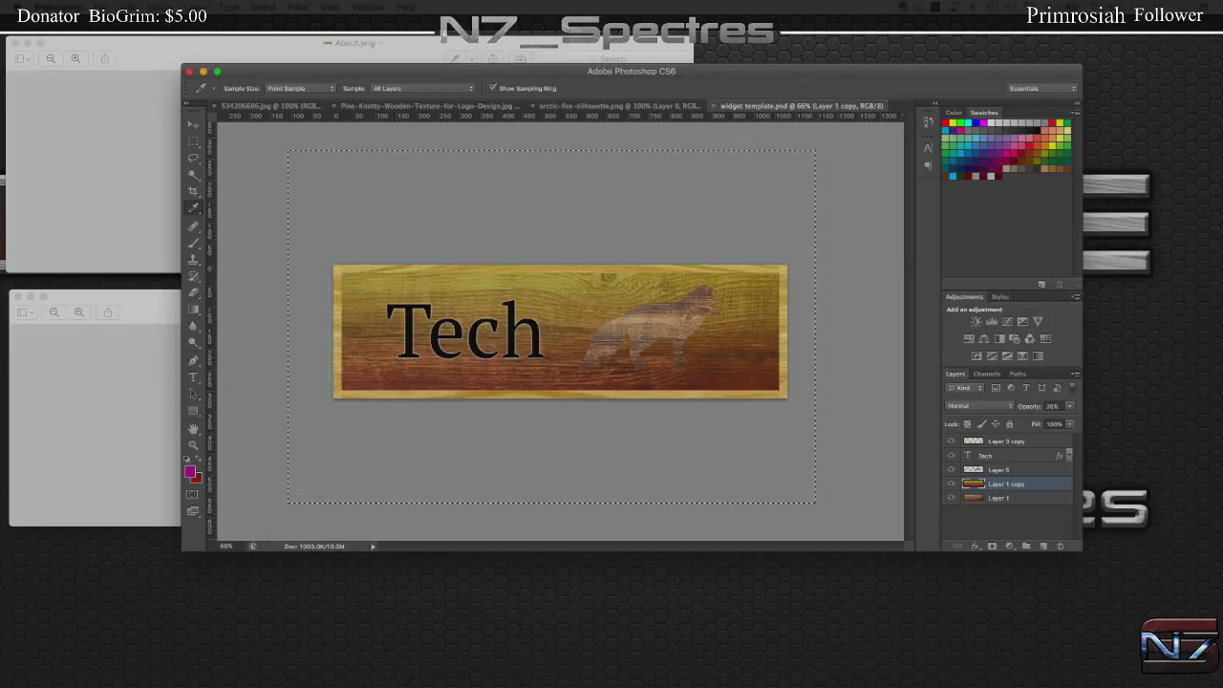
pyautogui.press('g')
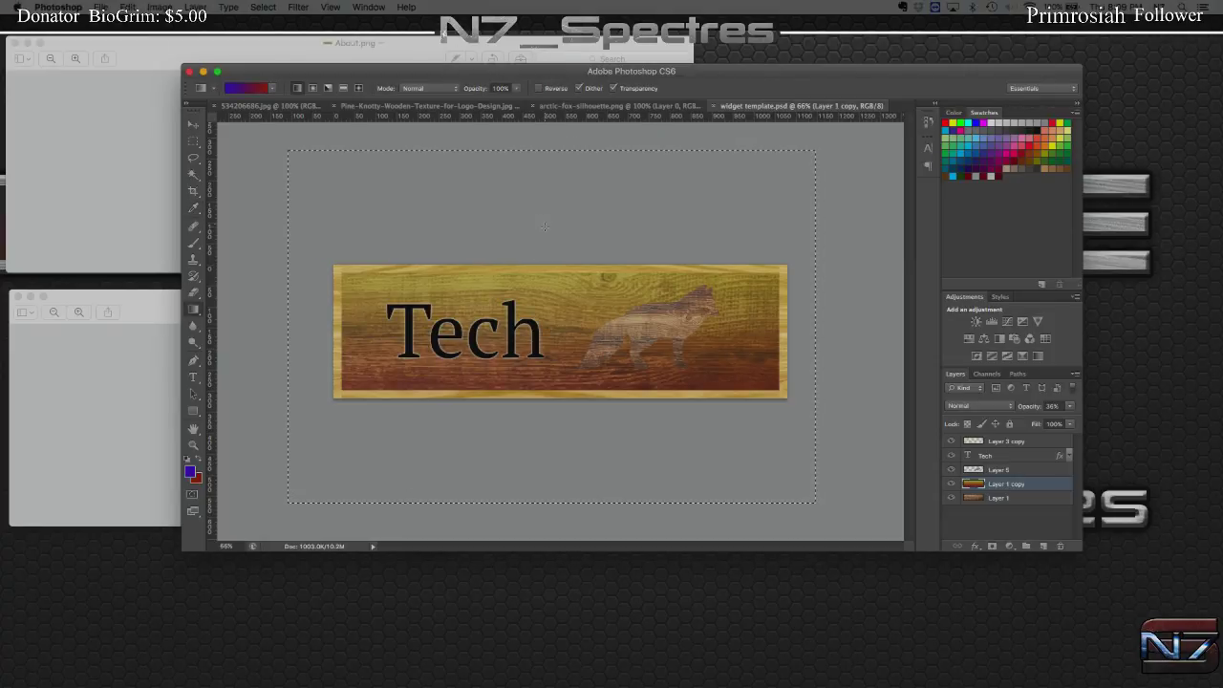
pyautogui.moveTo(545, 433); pyautogui.dragTo(545, 434)
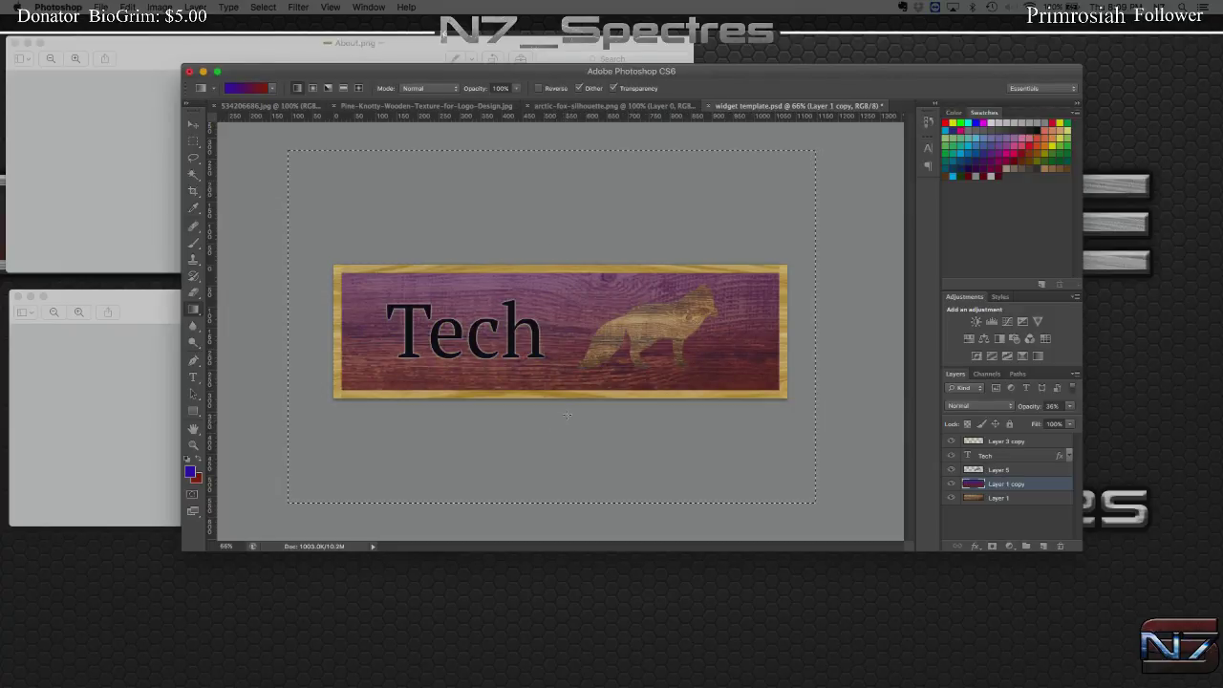
pyautogui.moveTo(560, 253); pyautogui.dragTo(560, 253)
# Clear the selection and make the Tech text layer active.
pyautogui.click(193, 157)
pyautogui.click(239, 151)
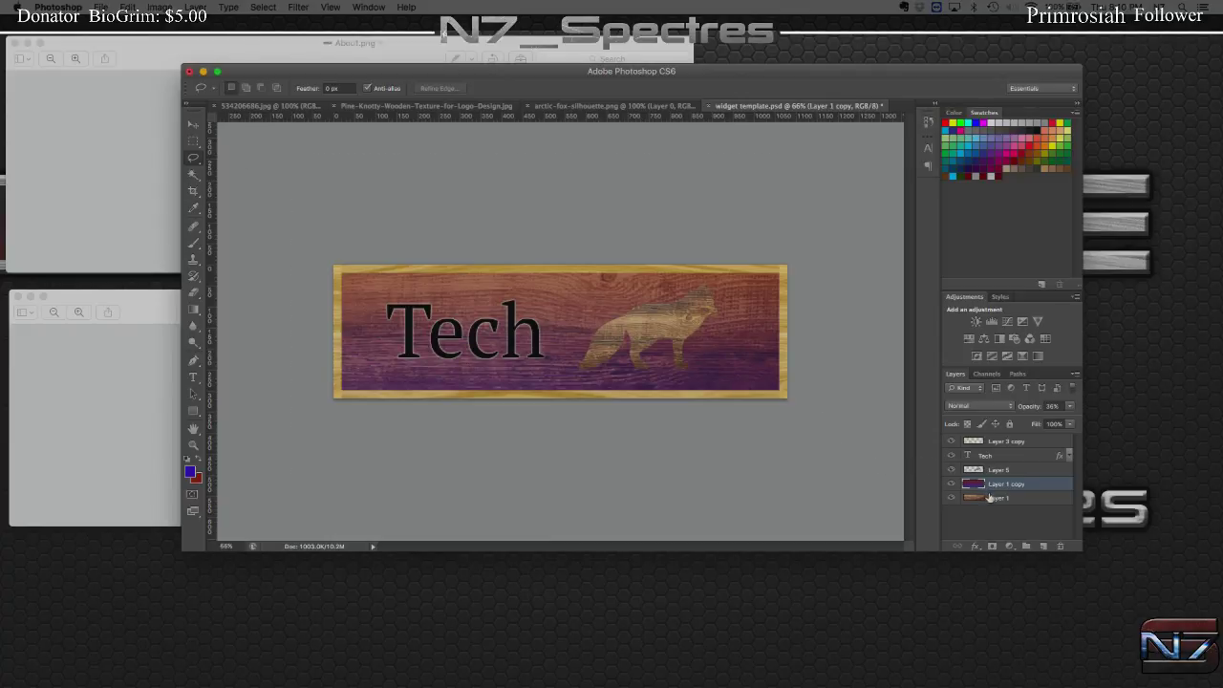
pyautogui.click(986, 458)
pyautogui.press('v')
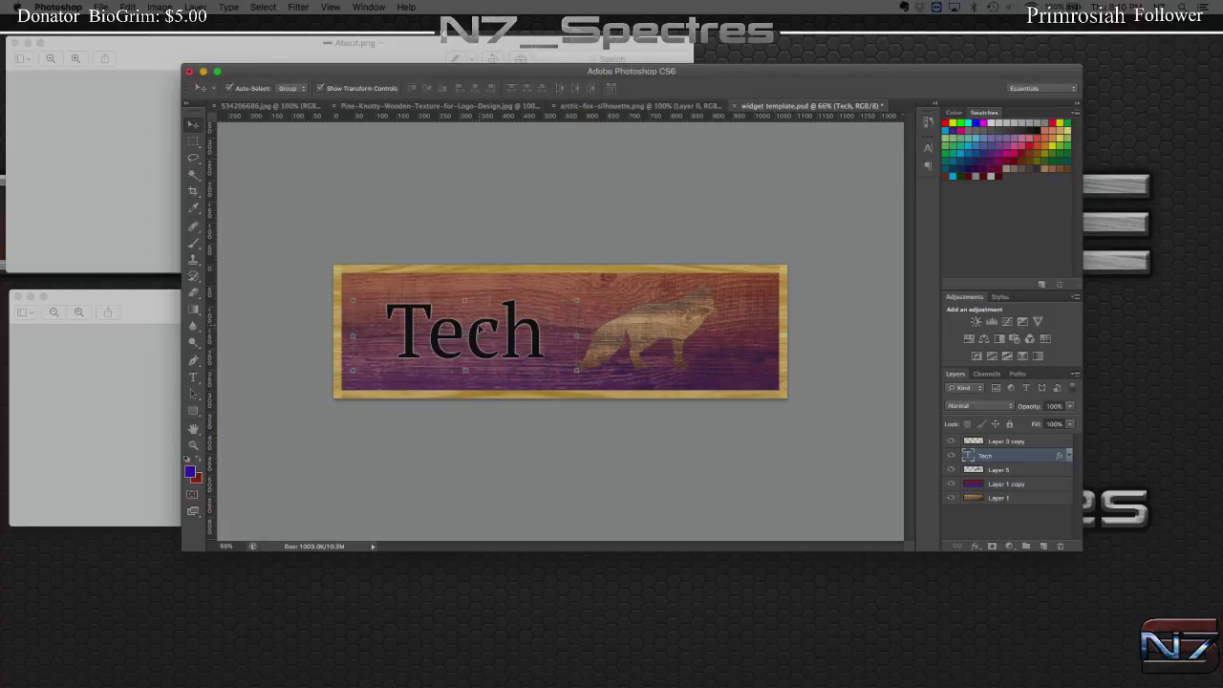
# Move the Tech text toward the right and the fox silhouette to the banner's left side.
pyautogui.moveTo(481, 332); pyautogui.dragTo(708, 364)
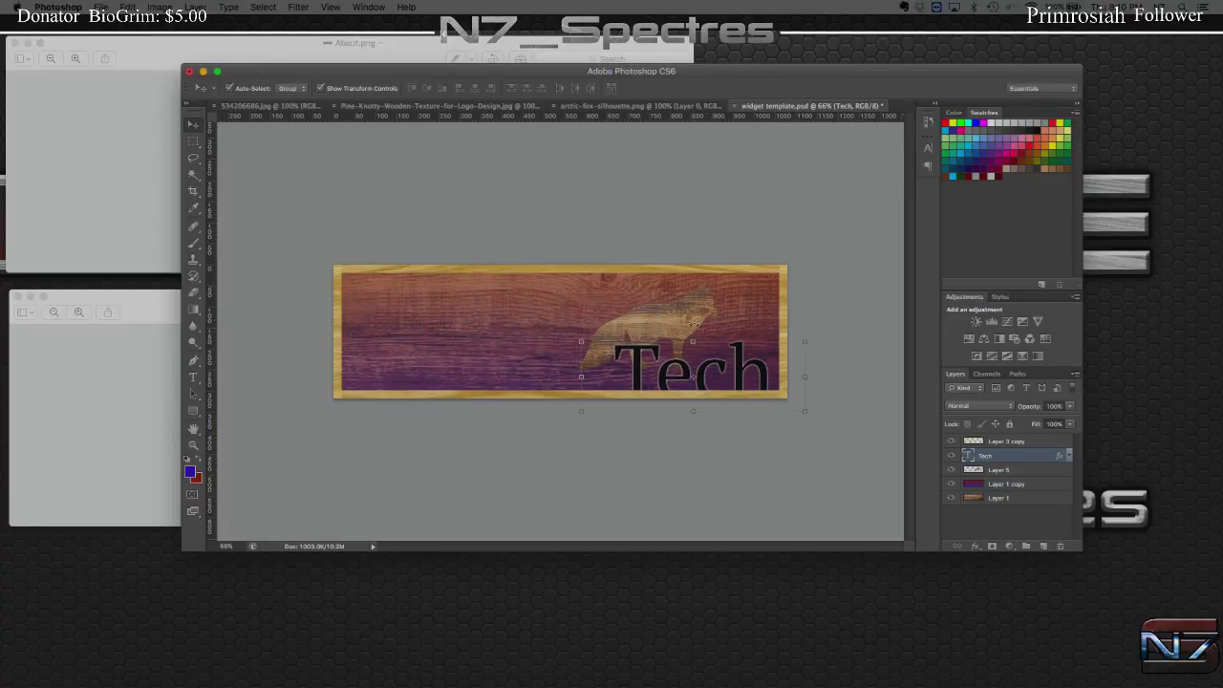
pyautogui.click(688, 319)
pyautogui.moveTo(680, 318); pyautogui.dragTo(480, 320)
pyautogui.moveTo(712, 364); pyautogui.dragTo(653, 329)
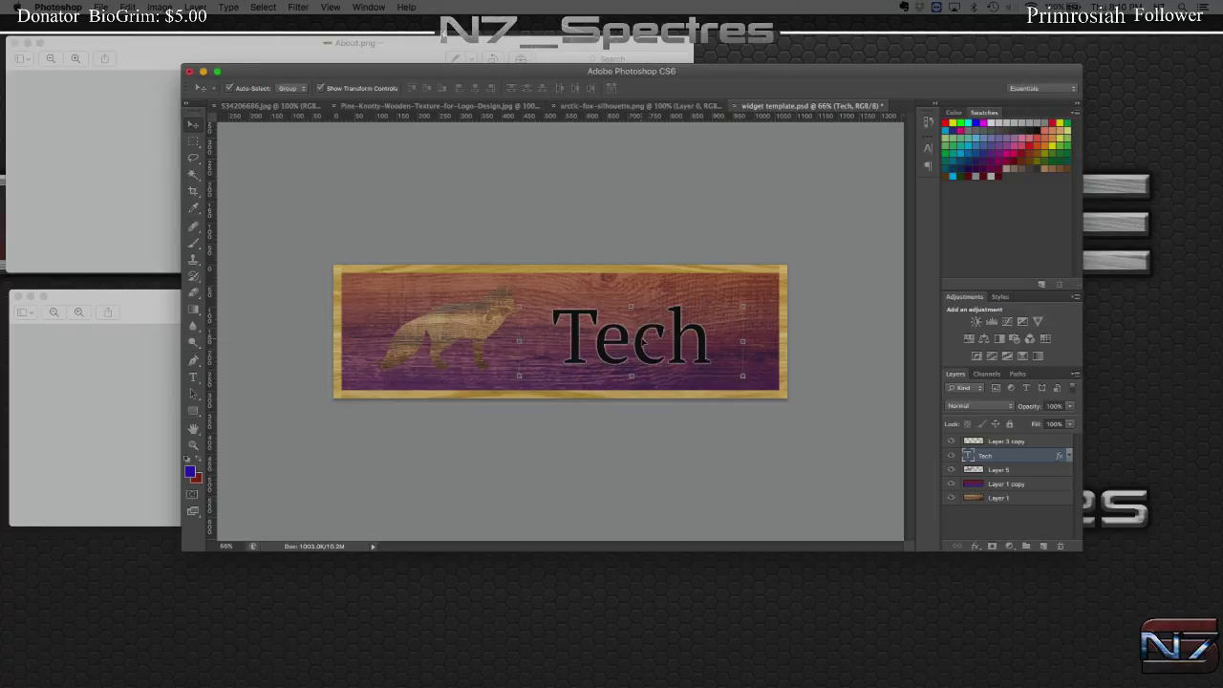
pyautogui.moveTo(637, 334); pyautogui.dragTo(639, 327)
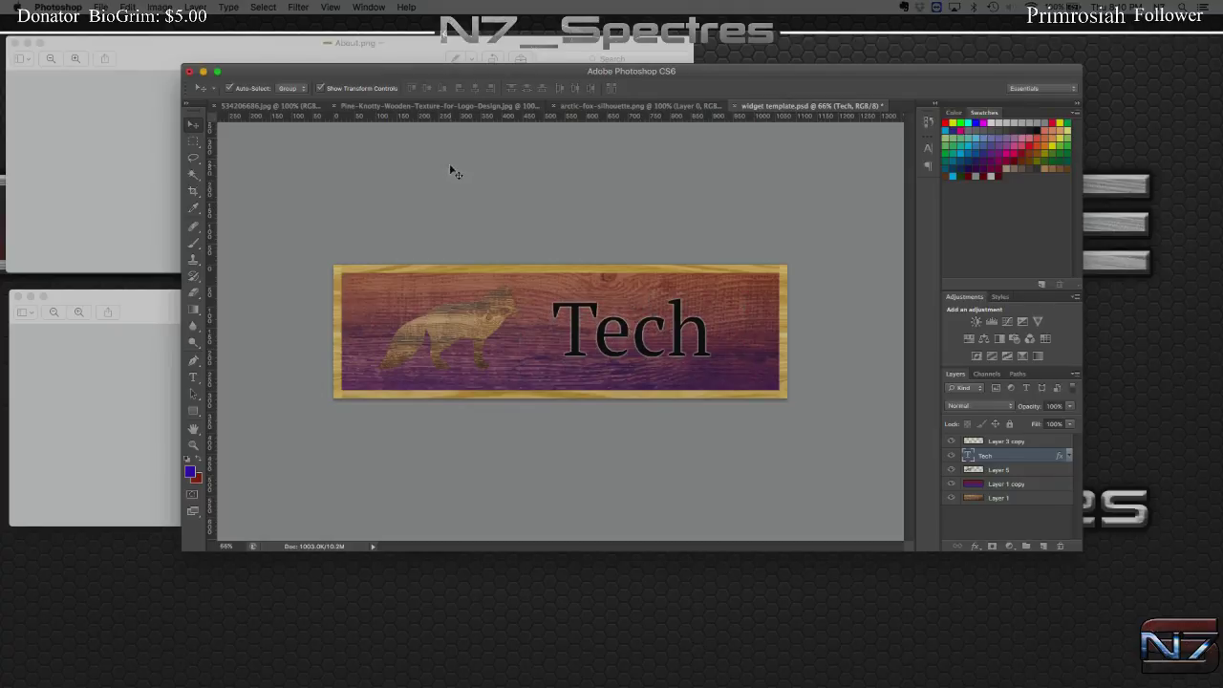
pyautogui.click(453, 172)
# Replace the Tech text with Media and commit it.
pyautogui.click(193, 377)
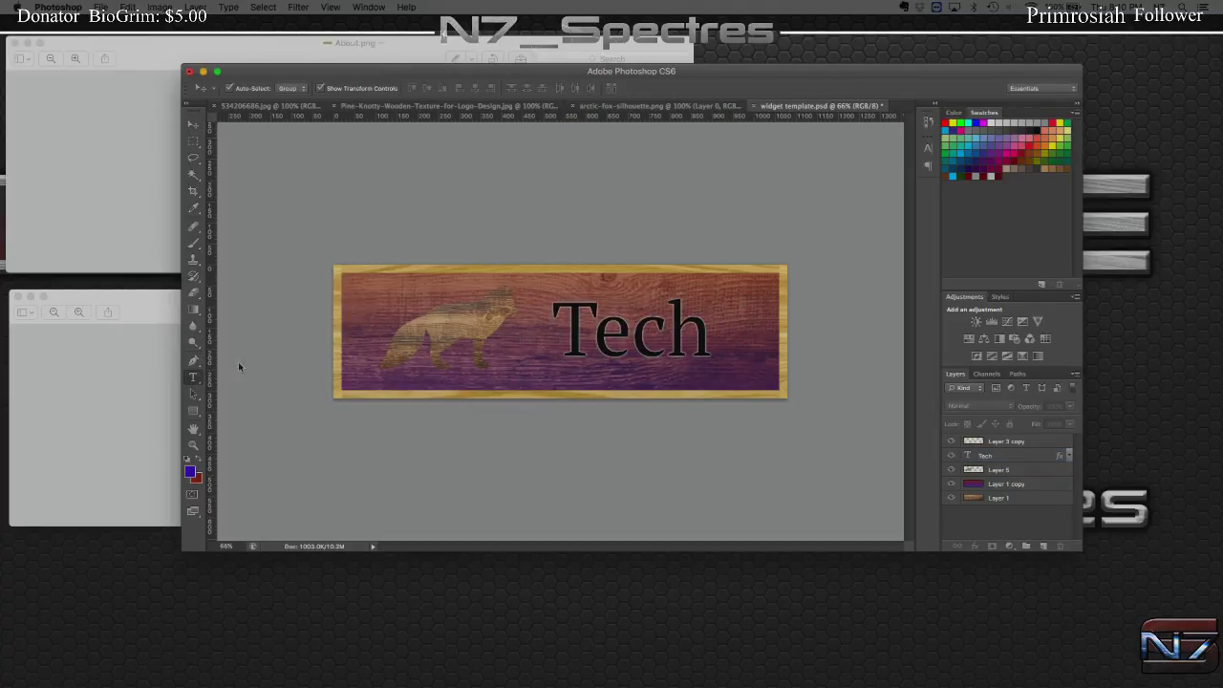
pyautogui.click(638, 346)
pyautogui.press('super+a')
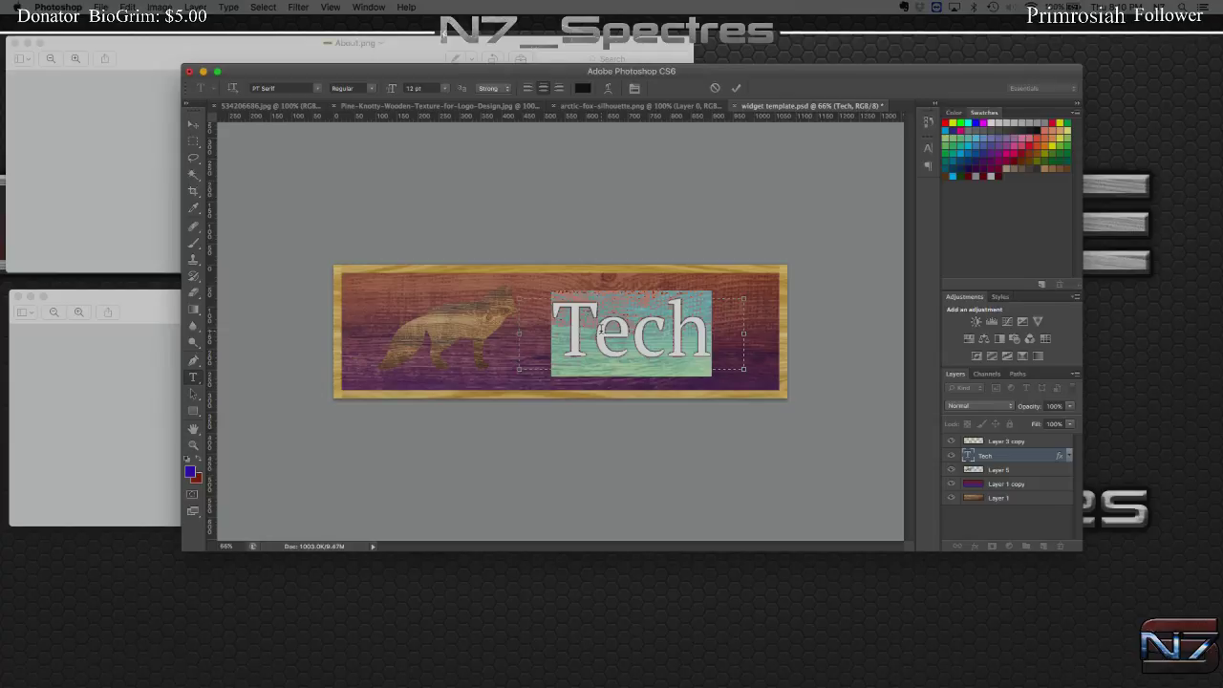
pyautogui.write('Media')
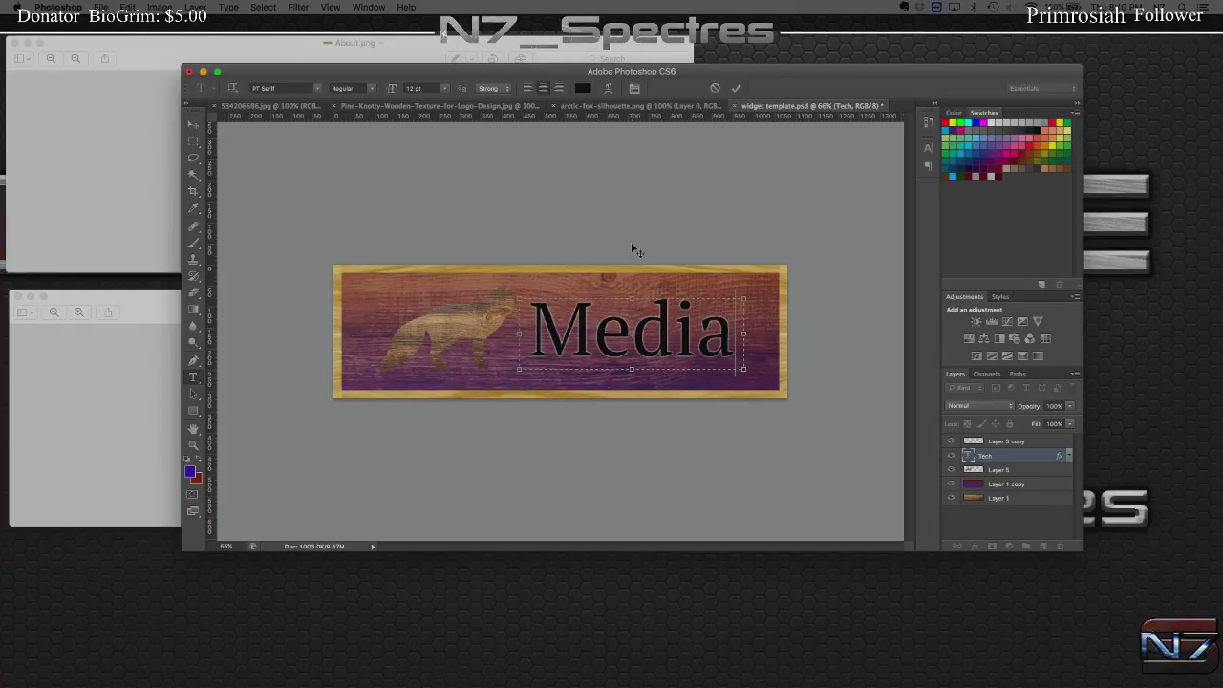
pyautogui.click(736, 88)
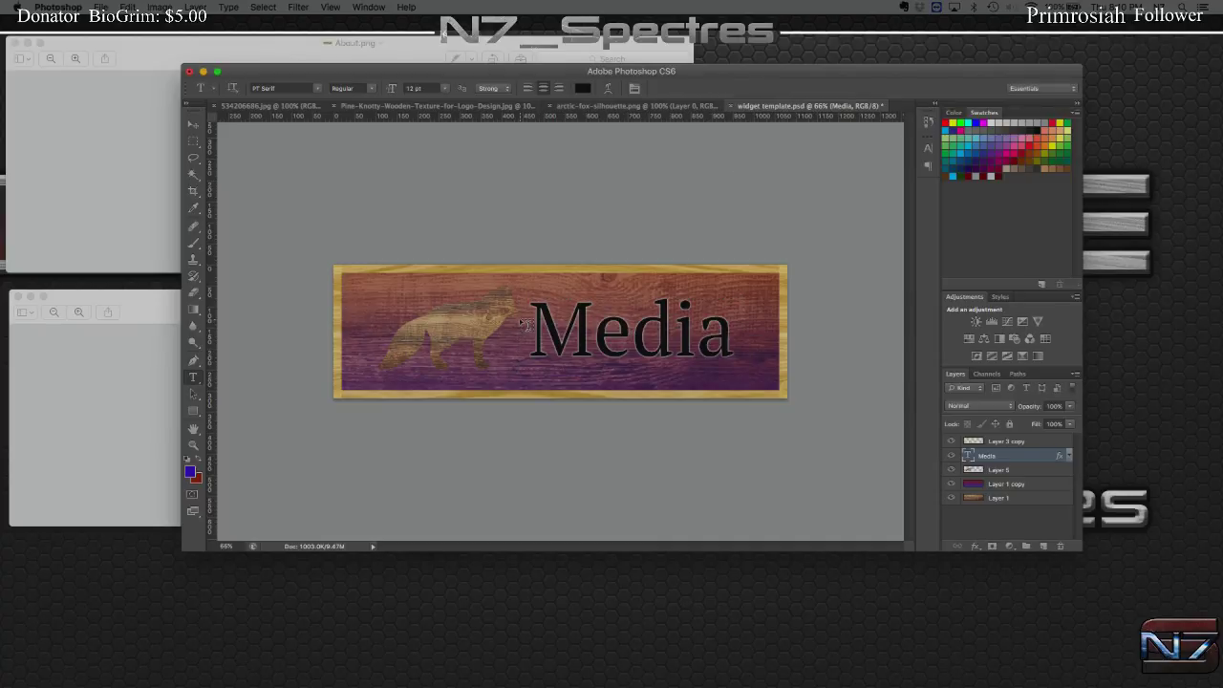
# Shift the fox silhouette slightly further left.
pyautogui.click(193, 120)
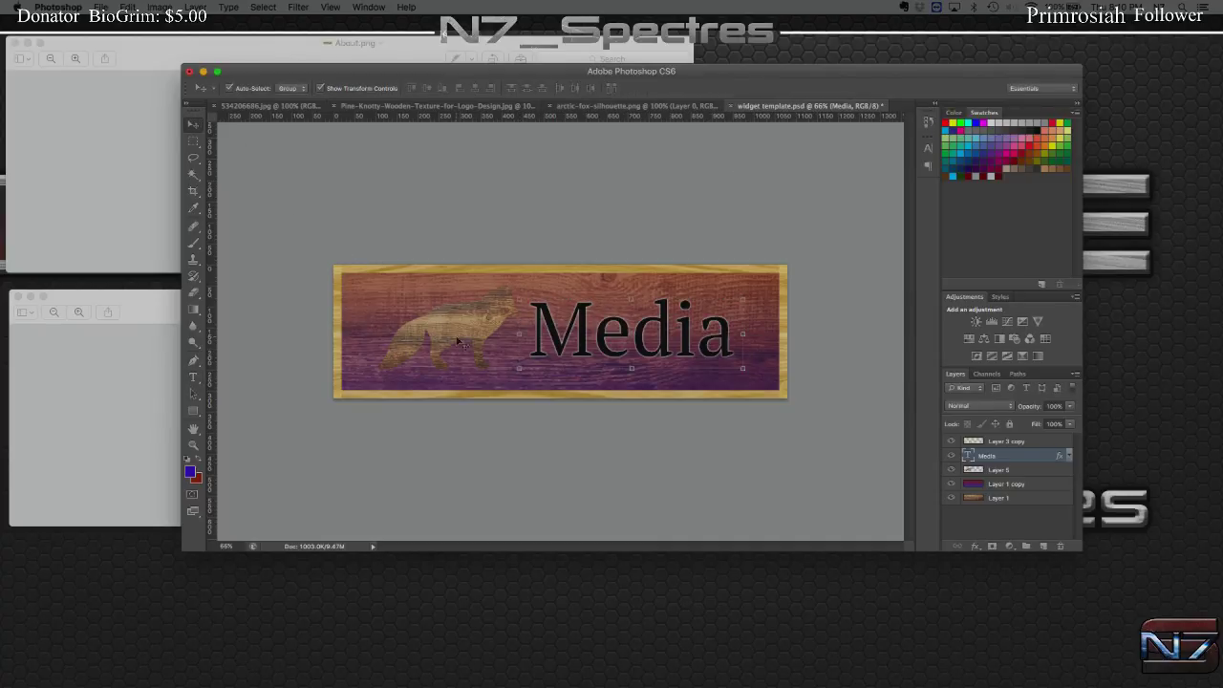
pyautogui.click(480, 318)
pyautogui.moveTo(481, 318); pyautogui.dragTo(472, 320)
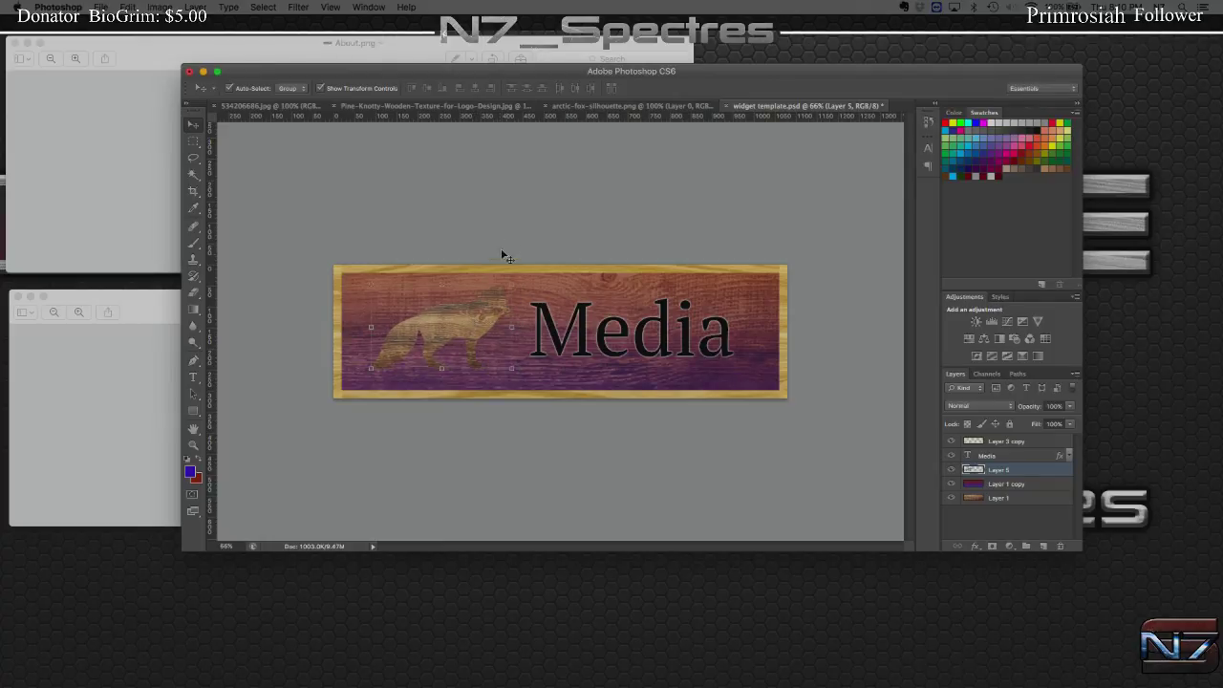
# Load the Media text and fox outlines as selections and open Layer Style for Layer 1 copy.
pyautogui.click(513, 245)
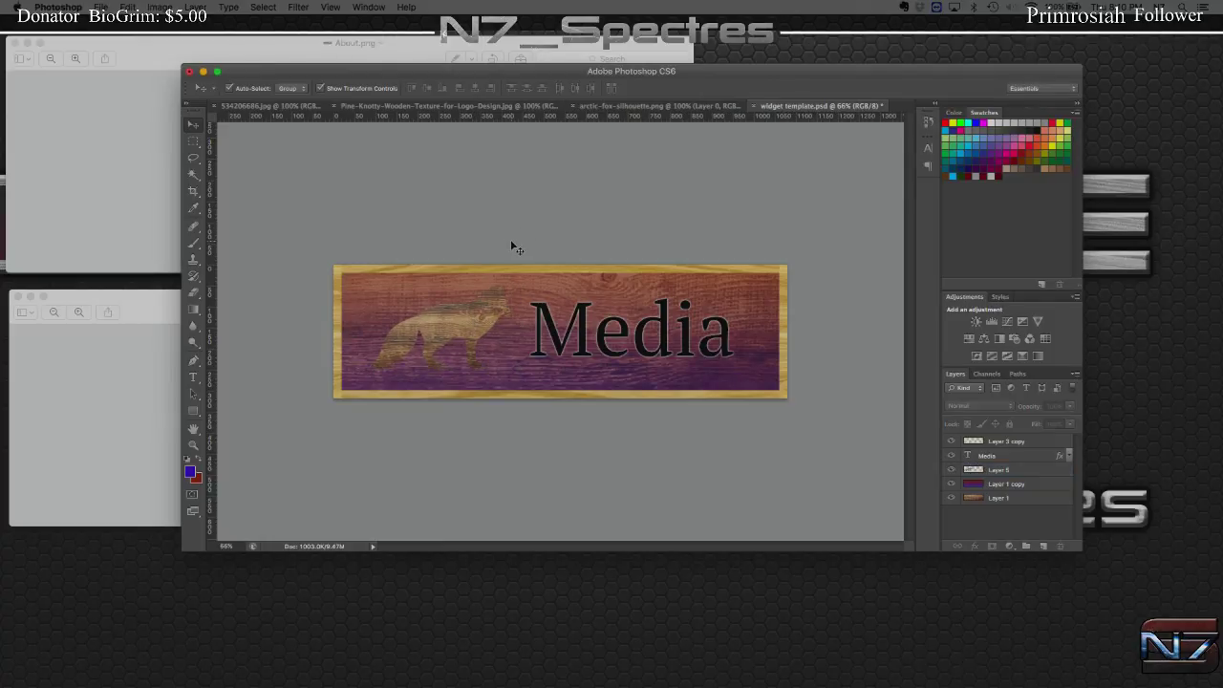
pyautogui.click(659, 325)
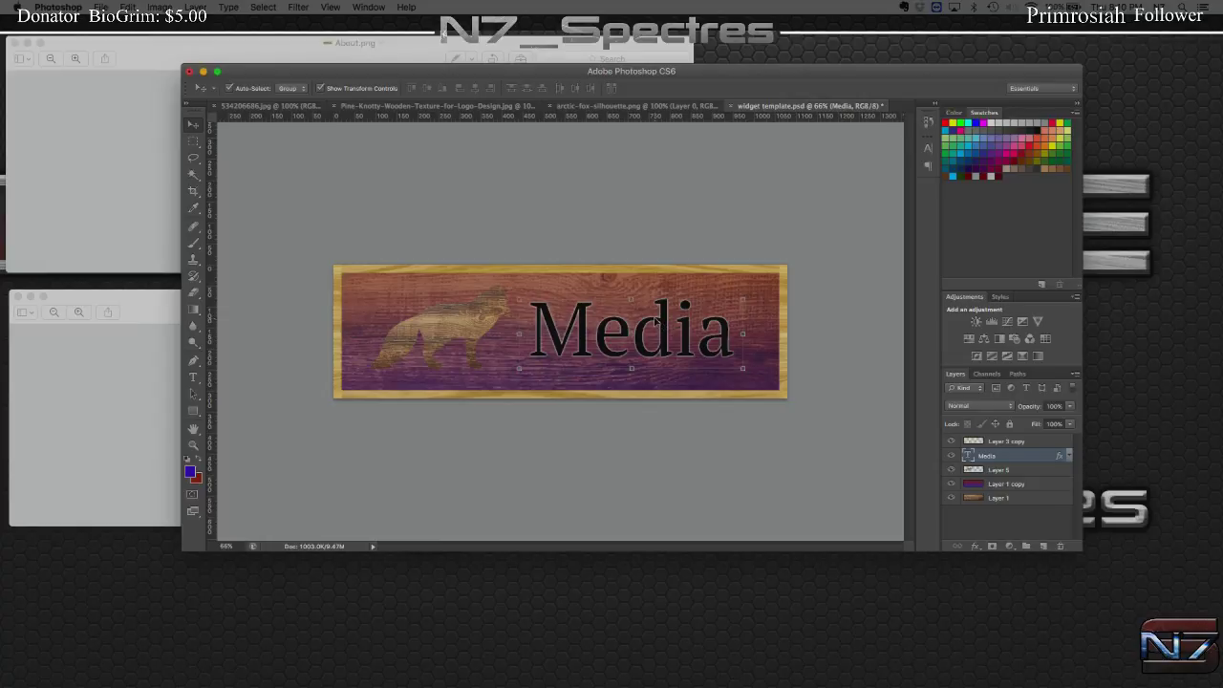
pyautogui.click(581, 209)
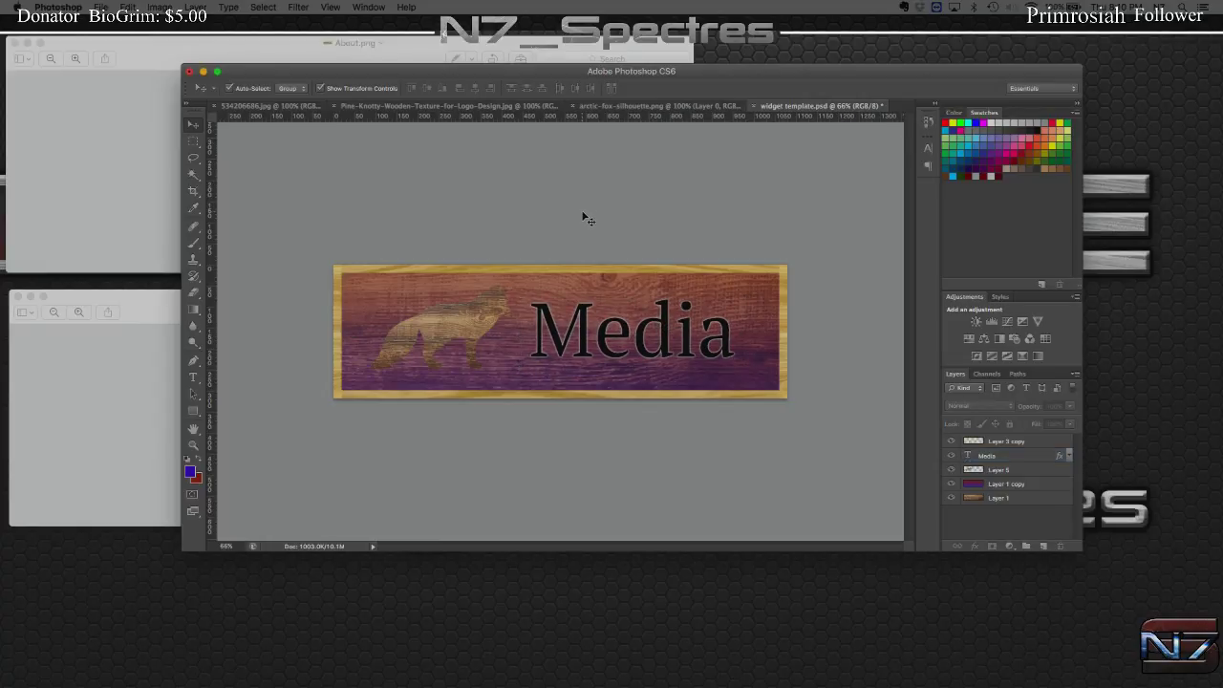
pyautogui.click(981, 486)
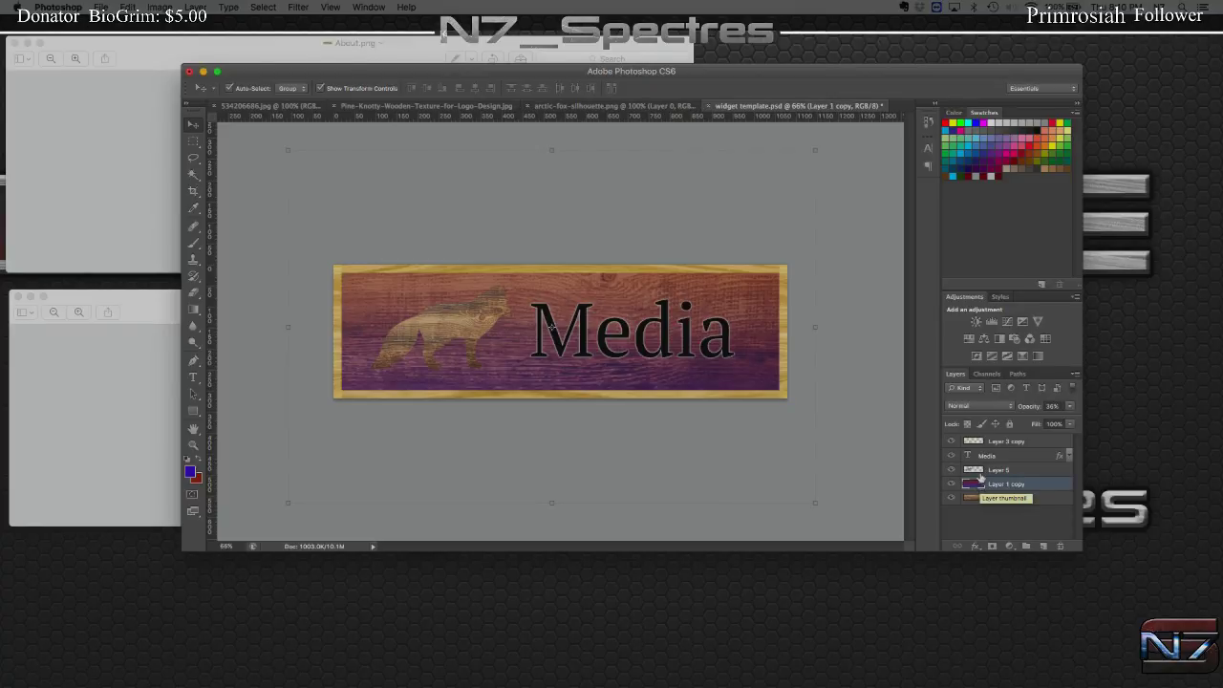
pyautogui.keyDown('super'); pyautogui.click(968, 456); pyautogui.keyUp('super')
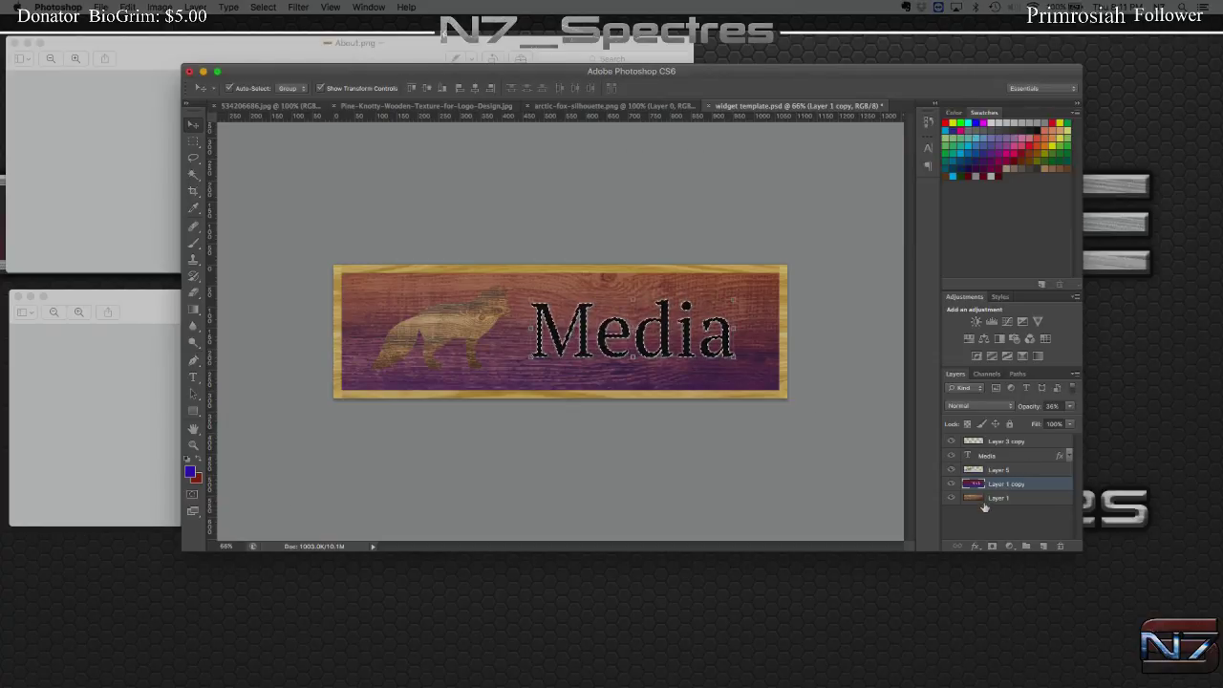
pyautogui.click(972, 498)
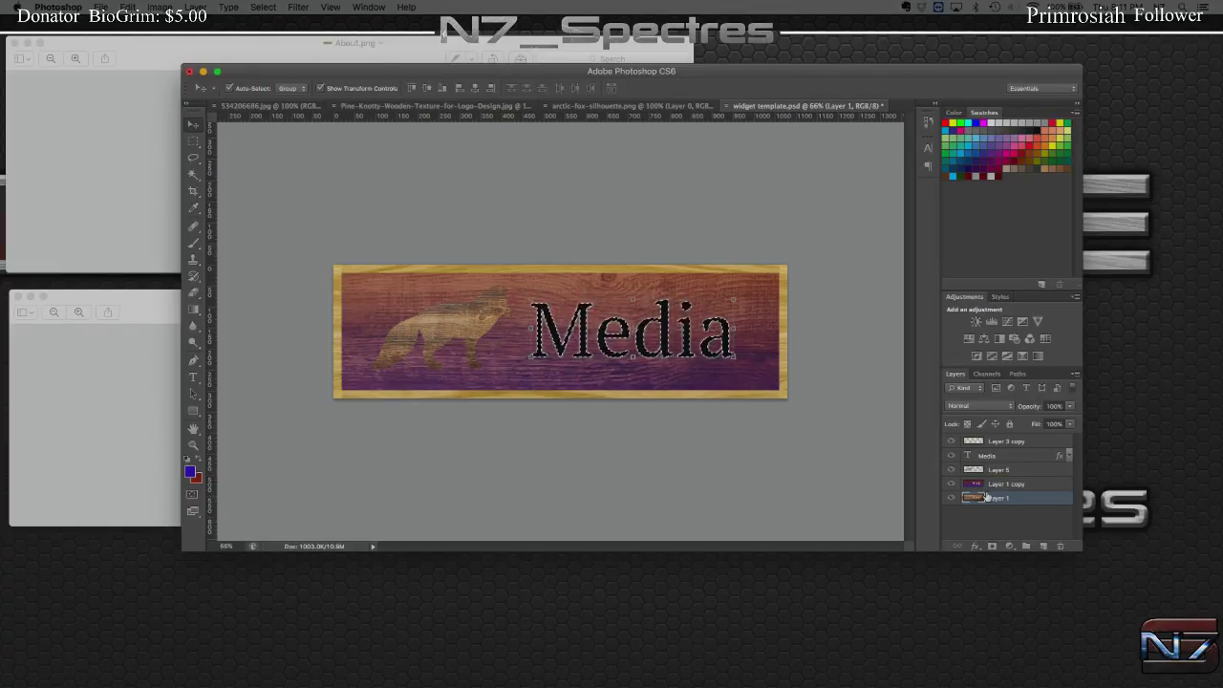
pyautogui.keyDown('super'); pyautogui.click(970, 471); pyautogui.keyUp('super')
pyautogui.click(977, 486)
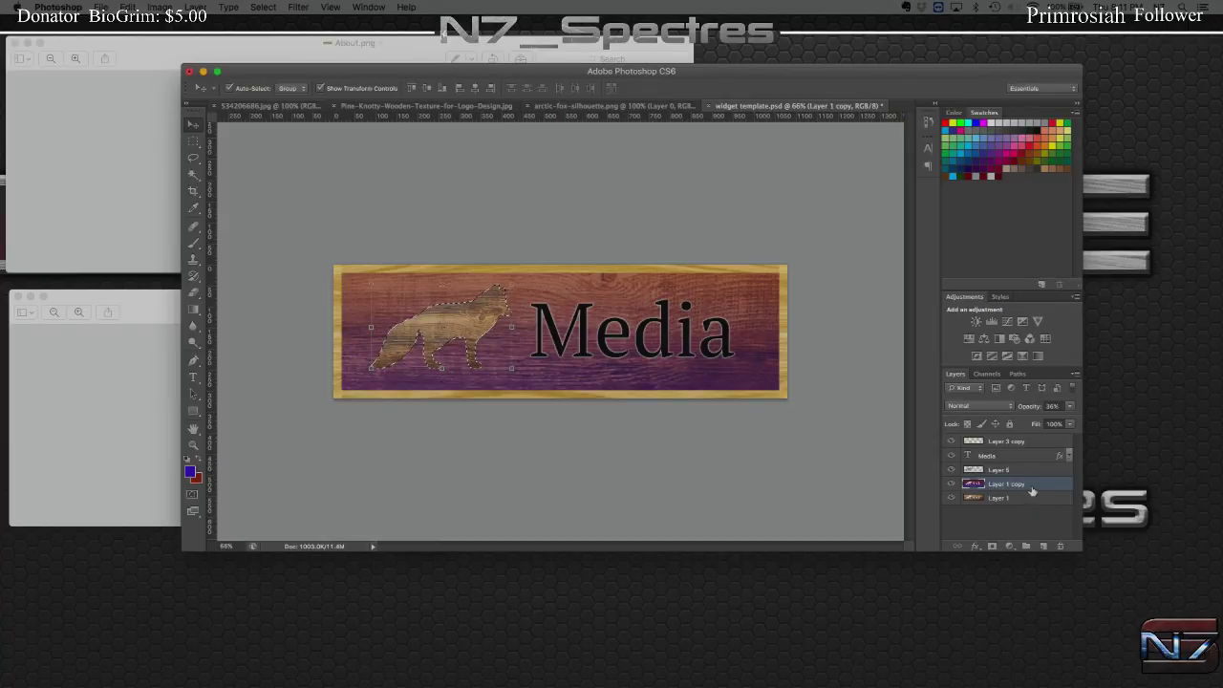
pyautogui.press('space')
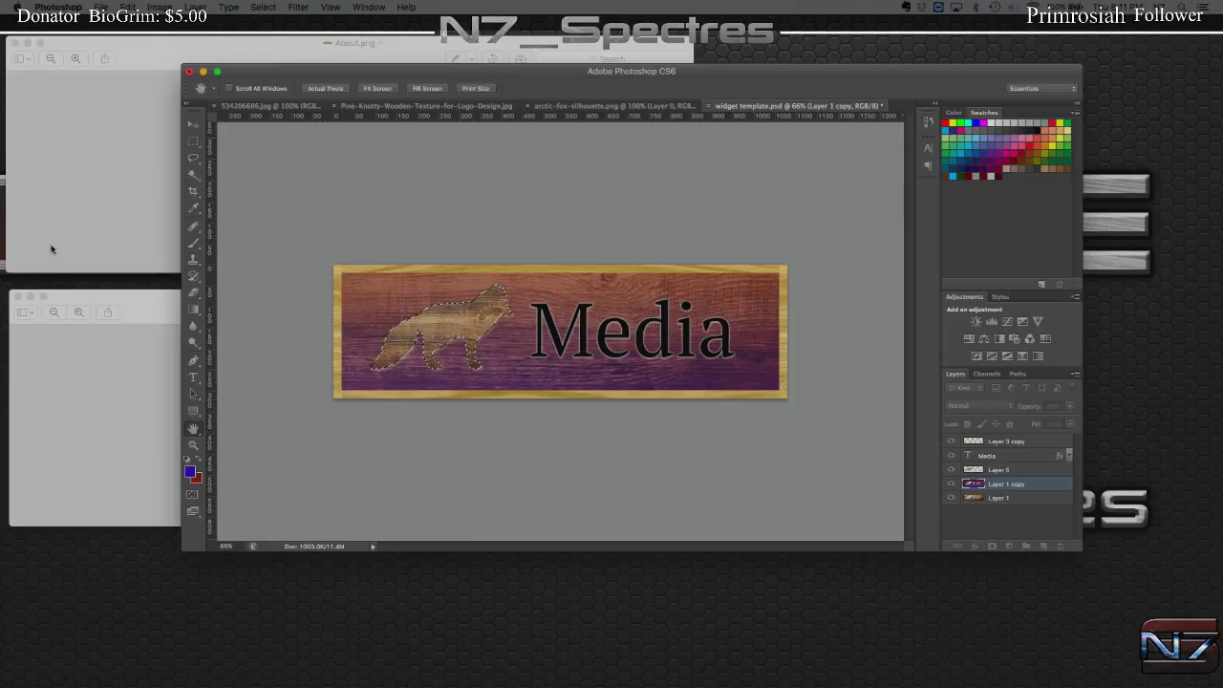
# Apply Bevel & Emboss to Layer 1.
pyautogui.click(1043, 526)
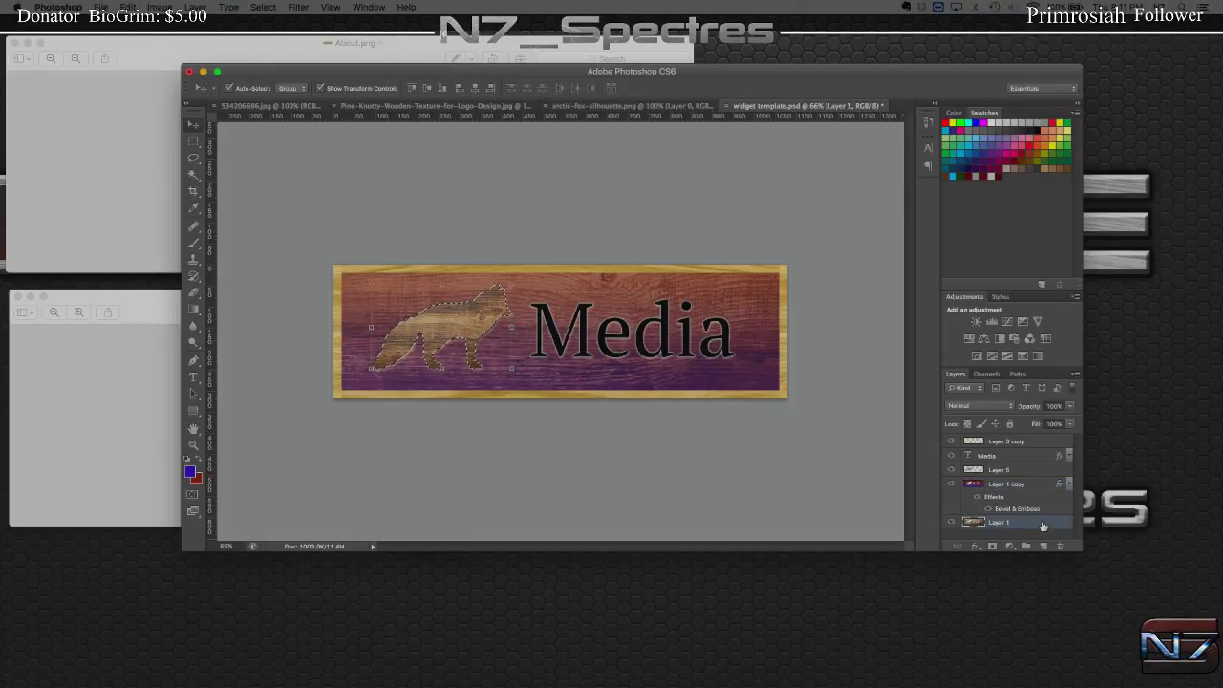
pyautogui.press('h')
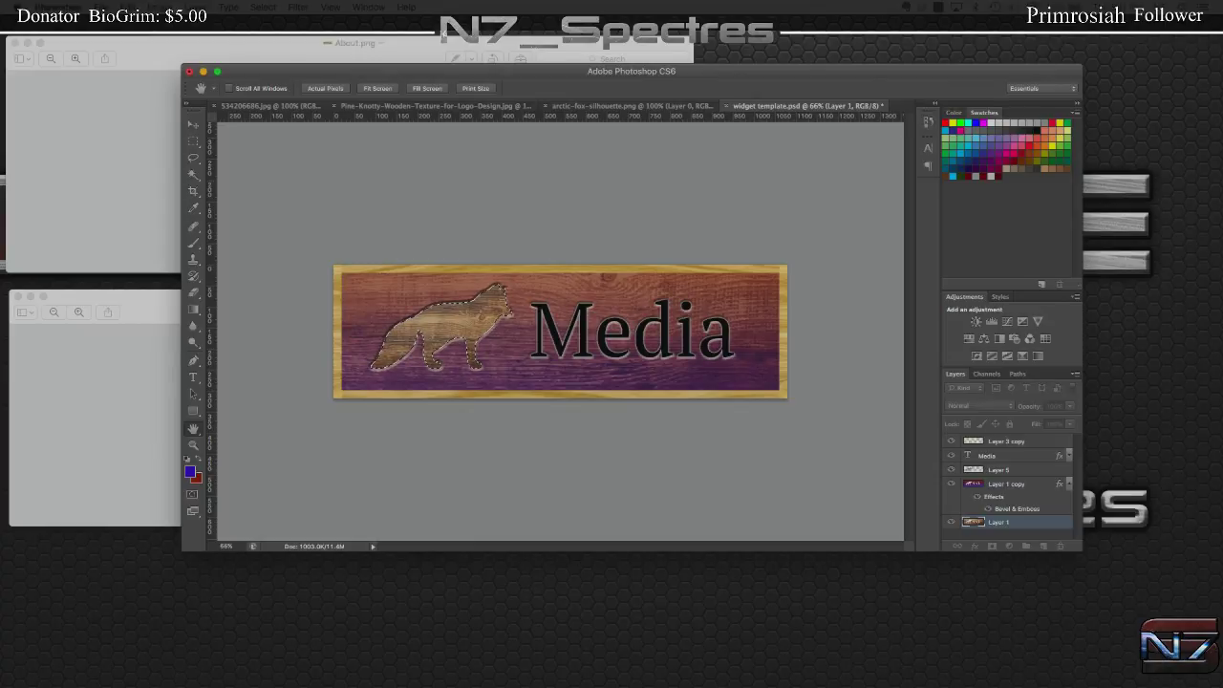
pyautogui.press('v')
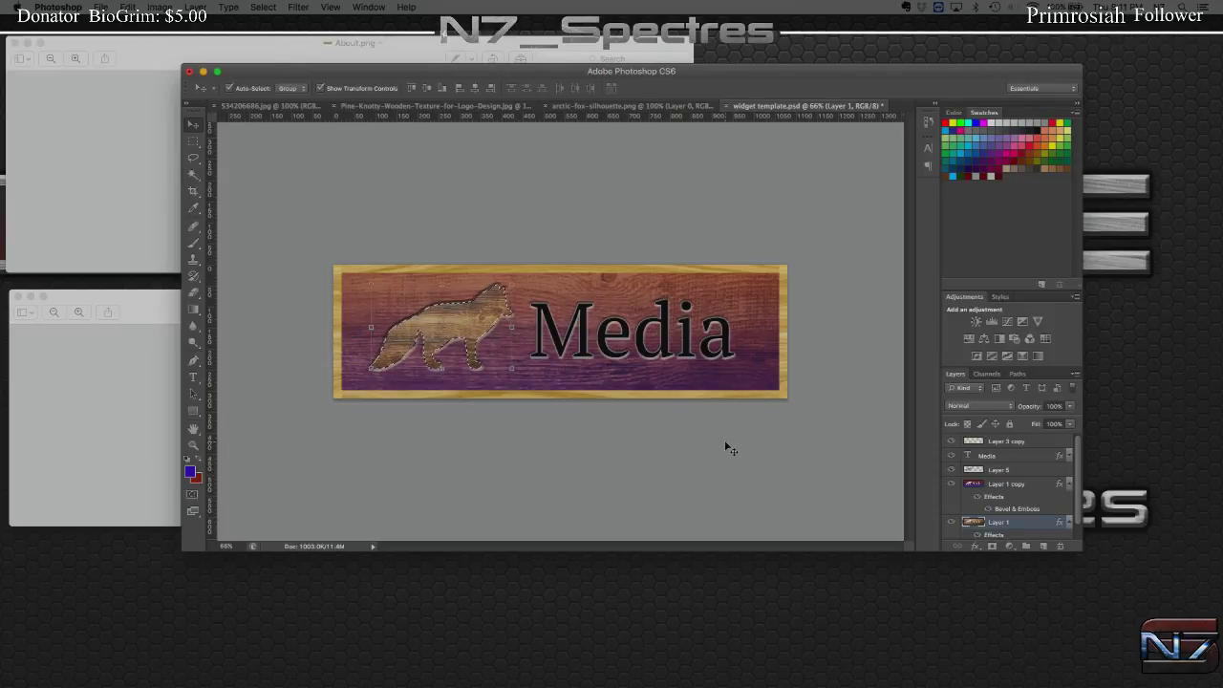
# Clear the fox selection with the Lasso tool.
pyautogui.click(195, 158)
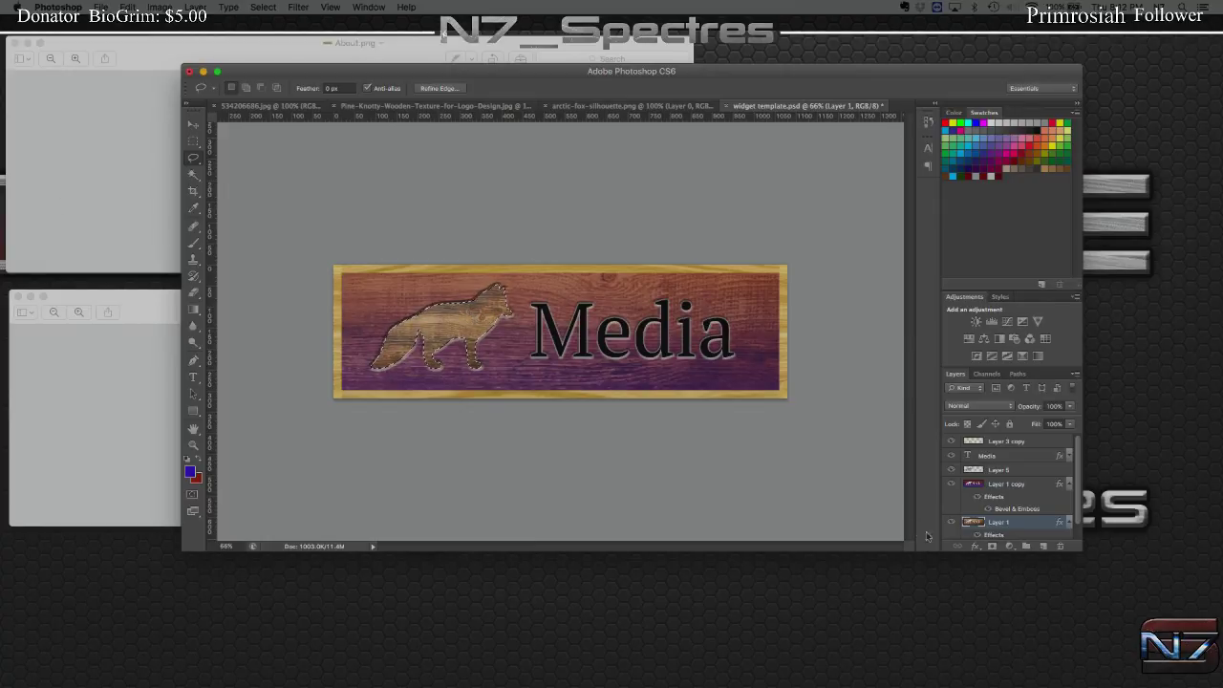
pyautogui.scroll(-1, 1054, 496)
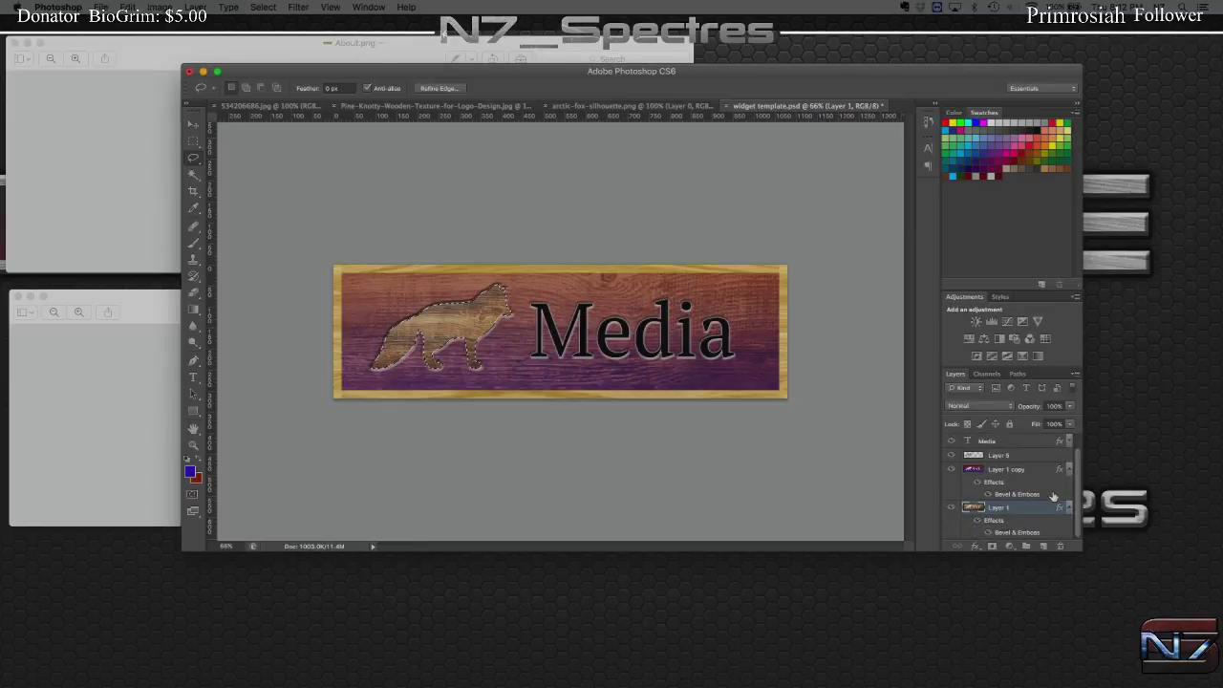
pyautogui.scroll(1, 1054, 496)
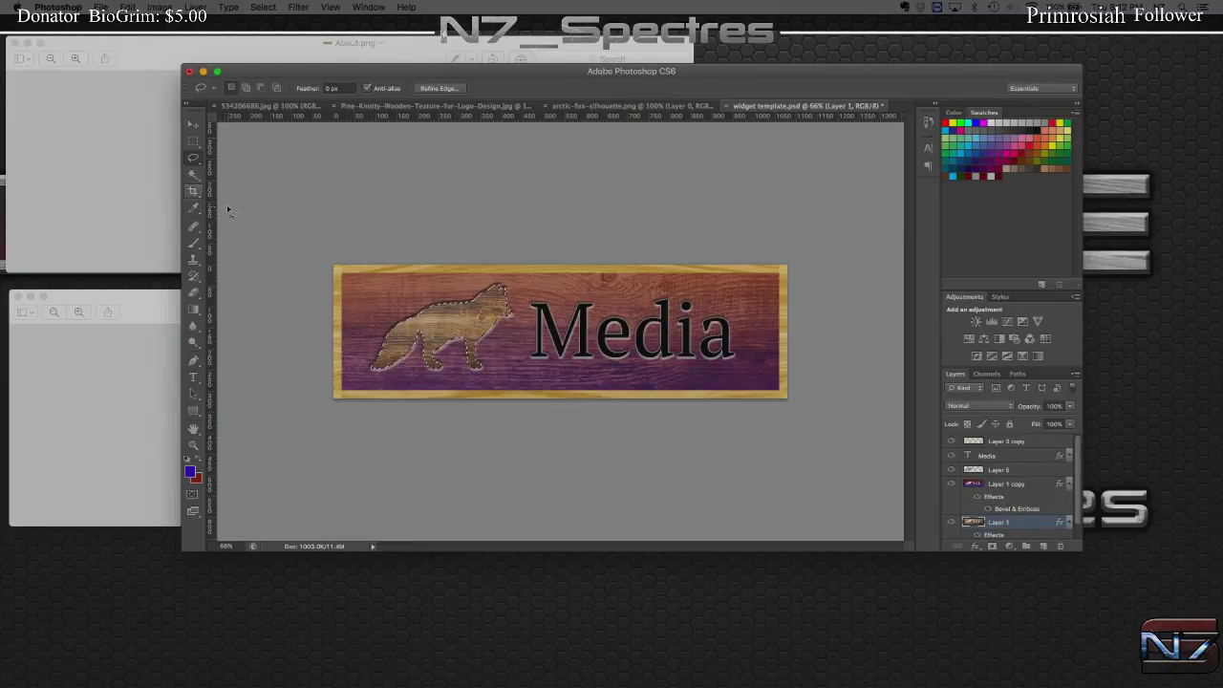
pyautogui.click(356, 275)
pyautogui.scroll(-1, 1055, 498)
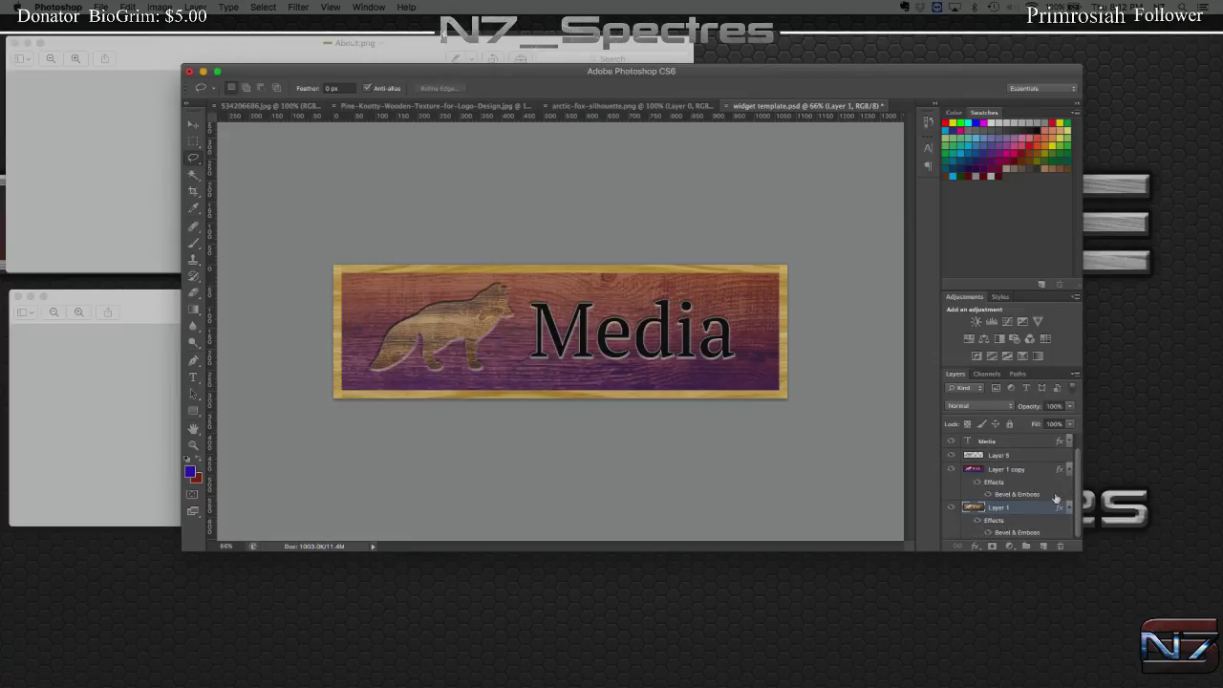
pyautogui.scroll(1, 1056, 498)
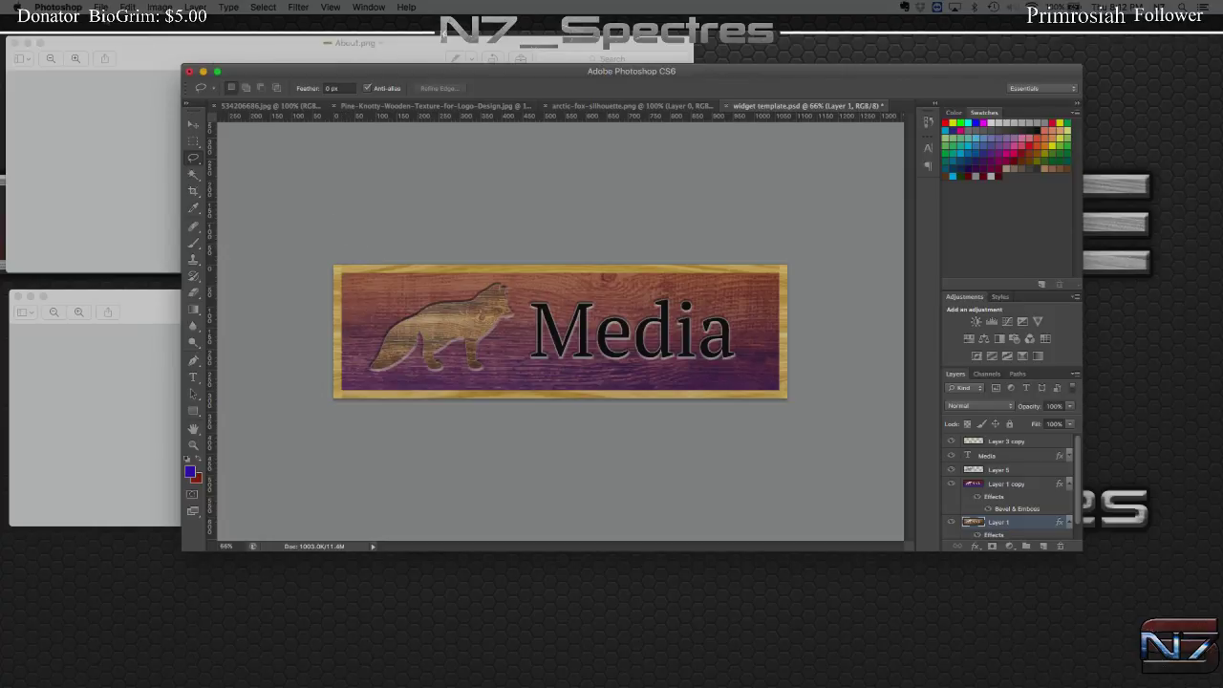
# Save the banner as a PNG named 'media' in the Final folder.
pyautogui.click(101, 7)
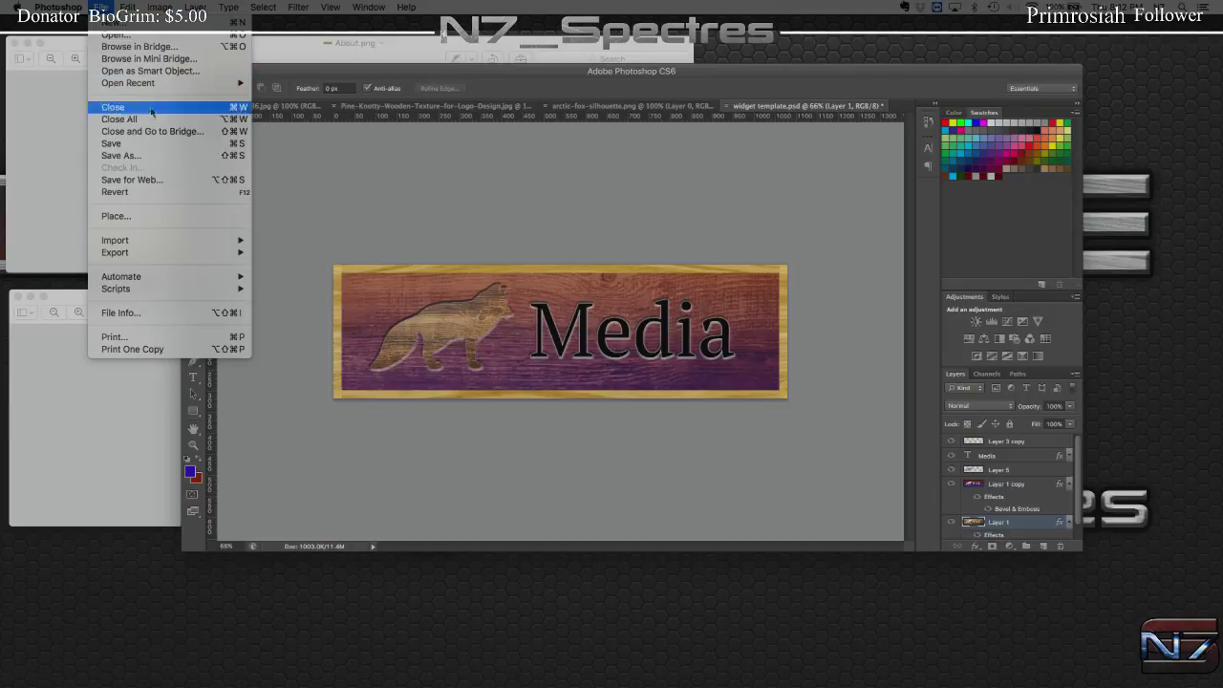
pyautogui.click(148, 156)
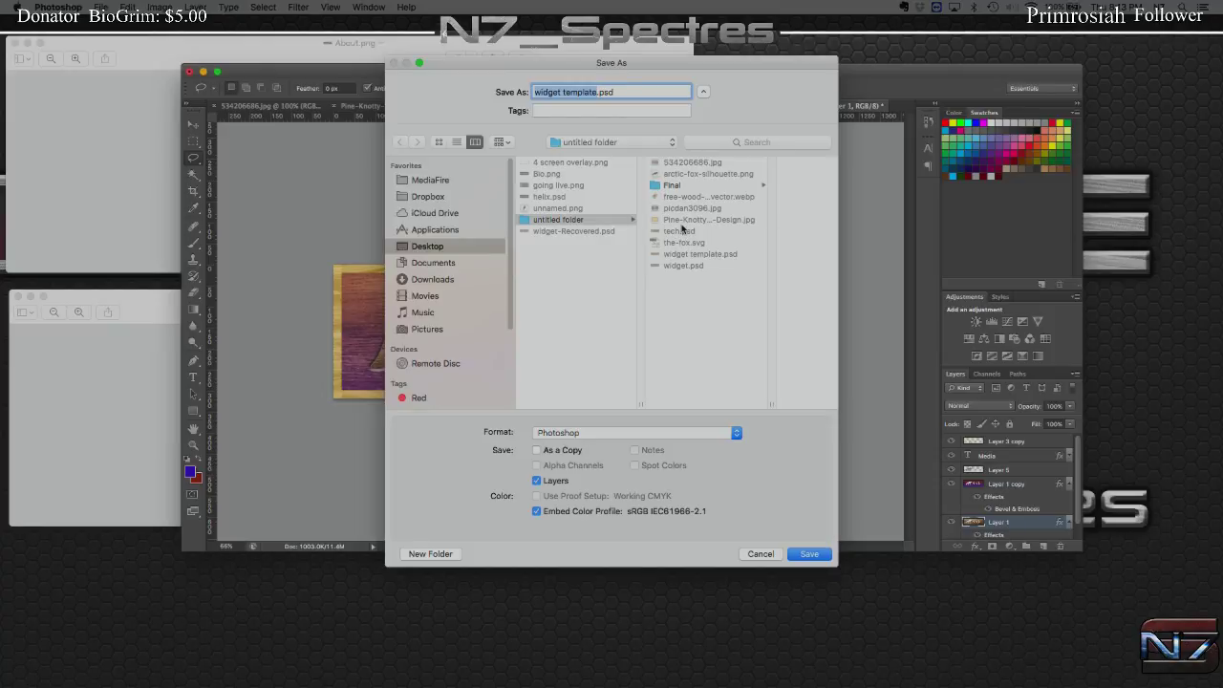
pyautogui.click(675, 187)
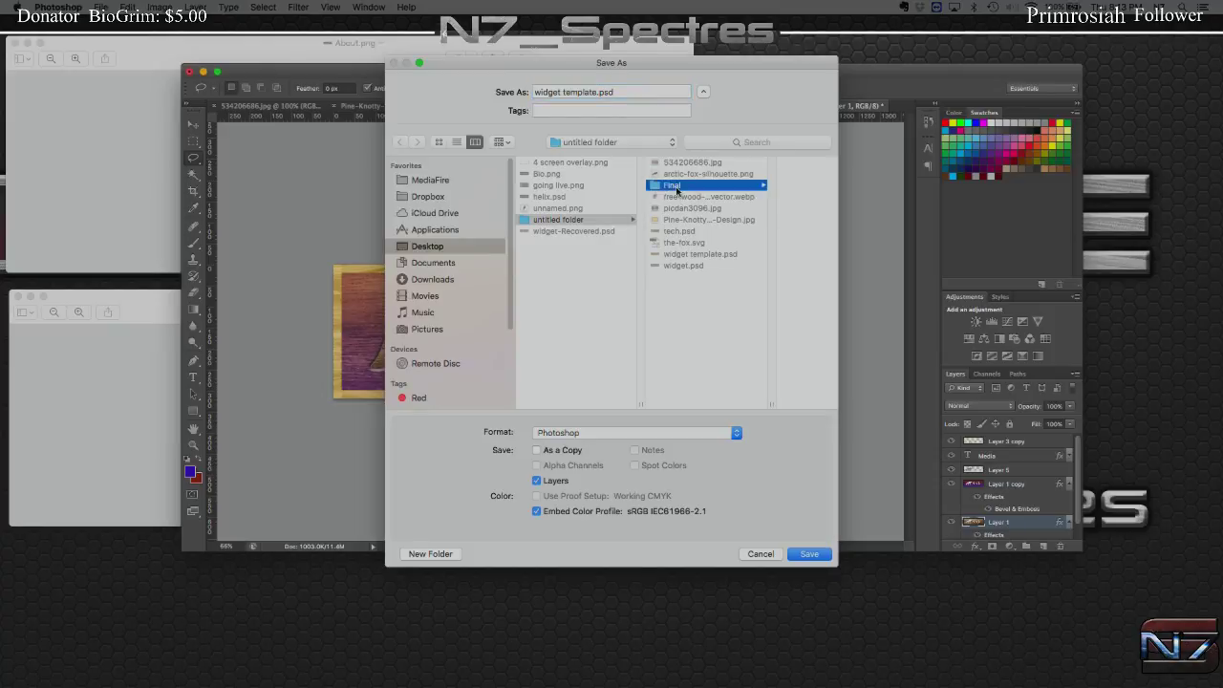
pyautogui.click(600, 433)
pyautogui.click(600, 604)
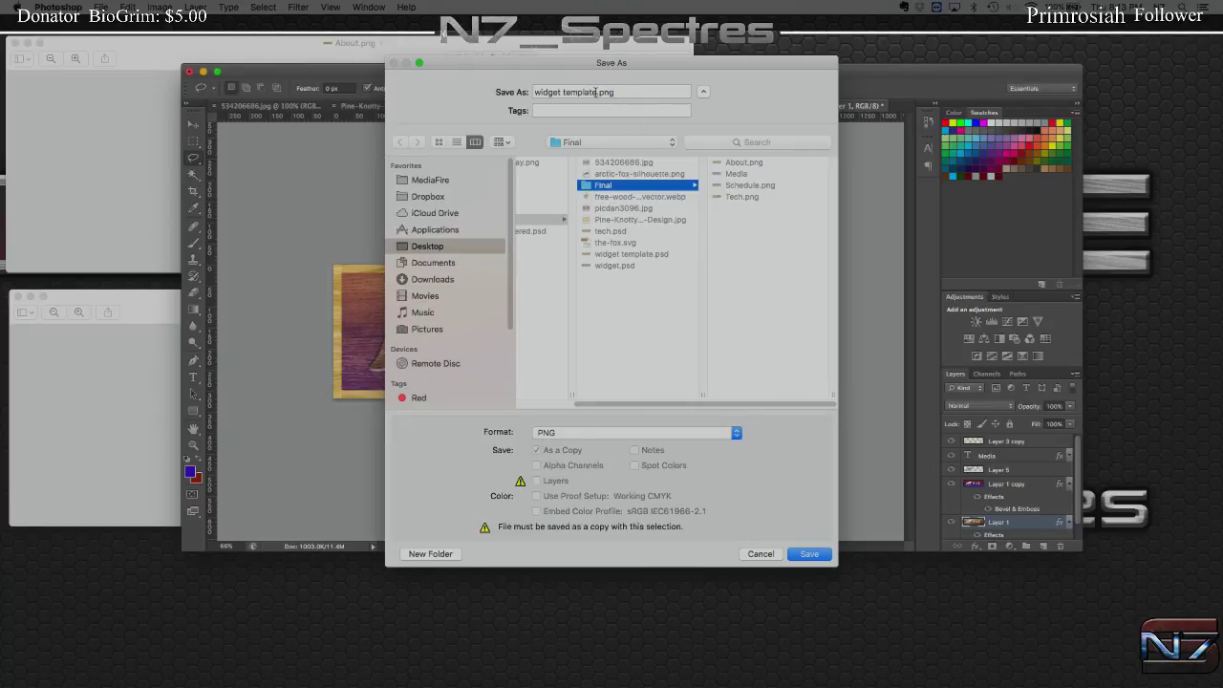
pyautogui.moveTo(597, 92); pyautogui.dragTo(507, 100)
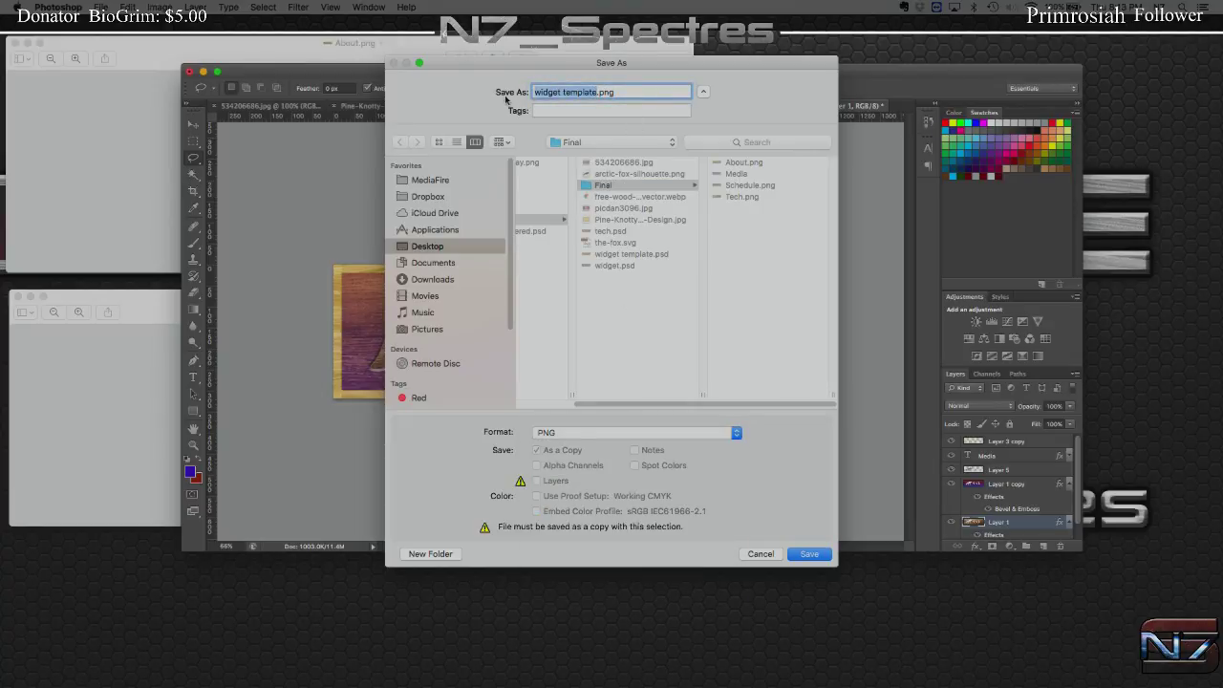
pyautogui.write('media')
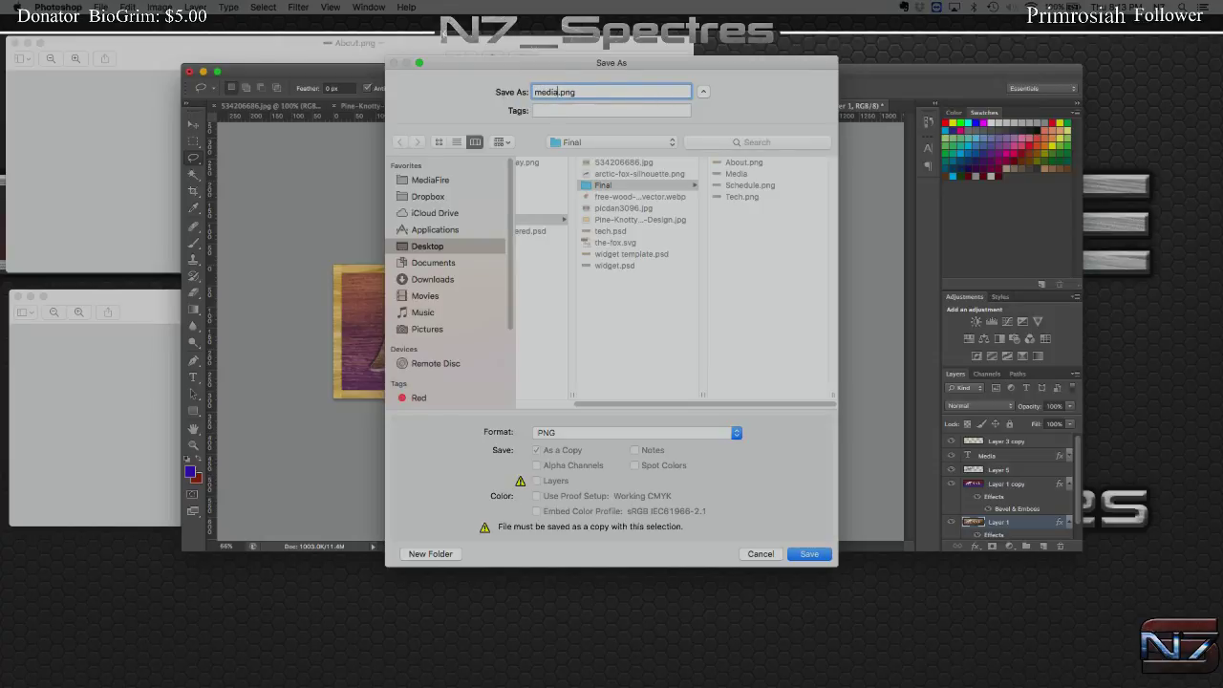
pyautogui.press('Return')
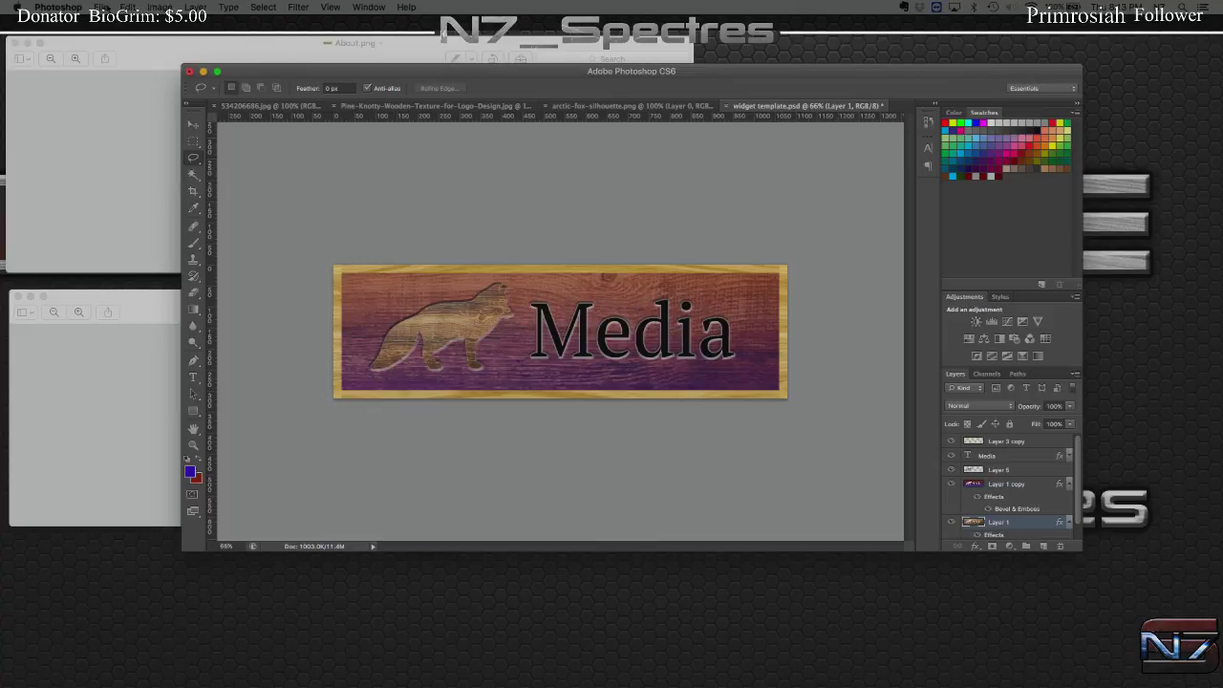
# Save the banner again in PNG format to the Final folder as Media.png.
pyautogui.click(100, 6)
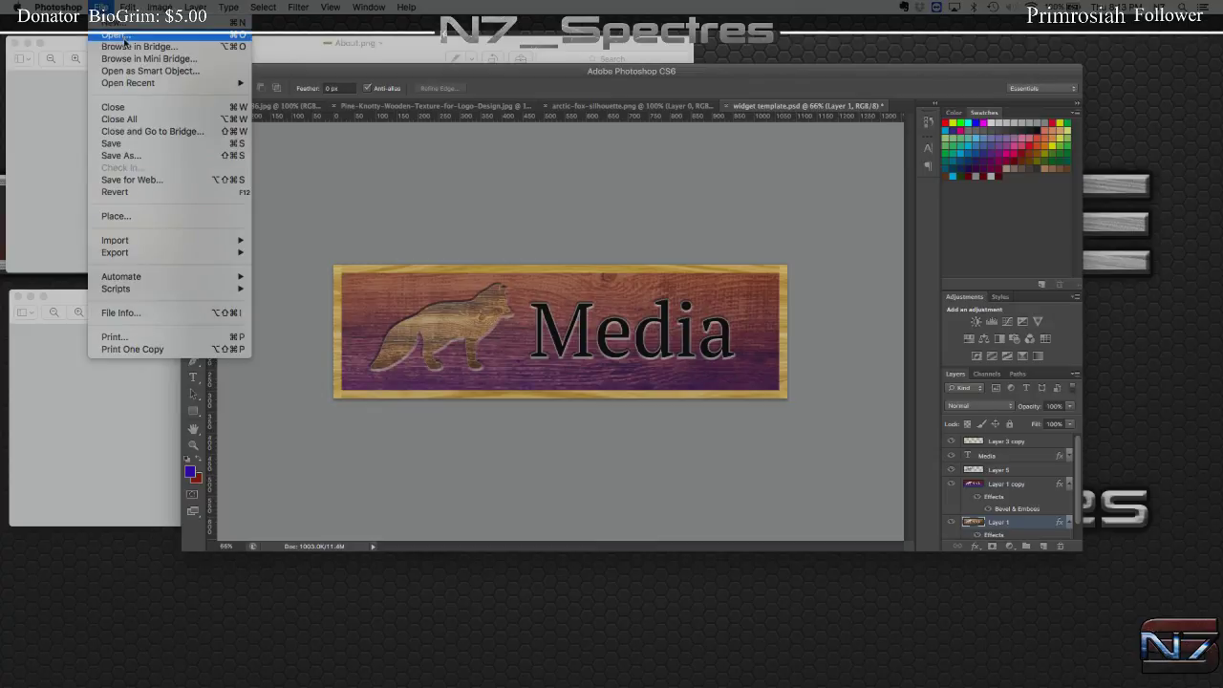
pyautogui.click(146, 156)
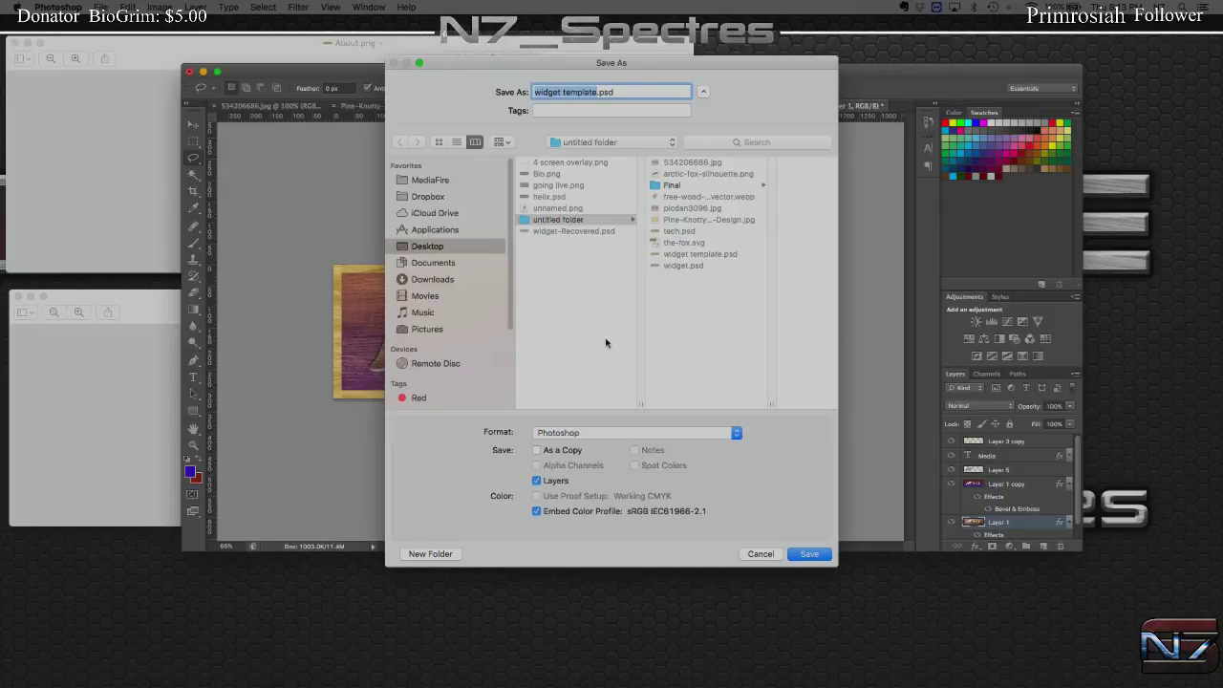
pyautogui.click(666, 186)
pyautogui.click(608, 433)
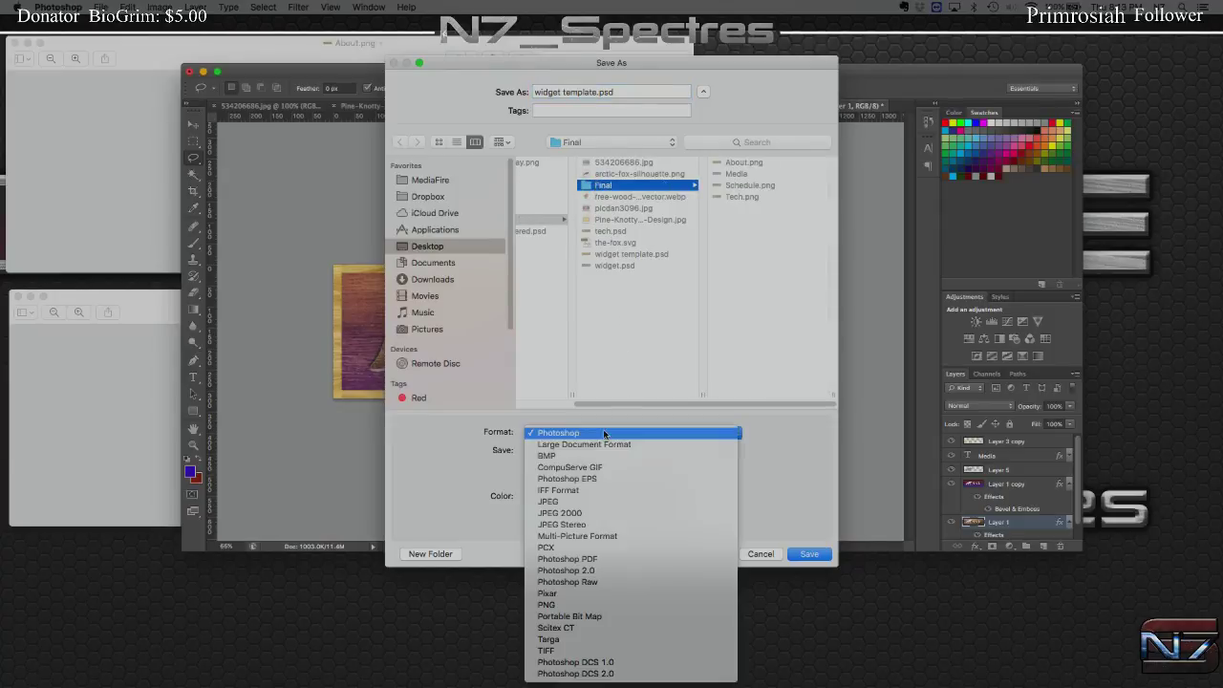
pyautogui.click(587, 605)
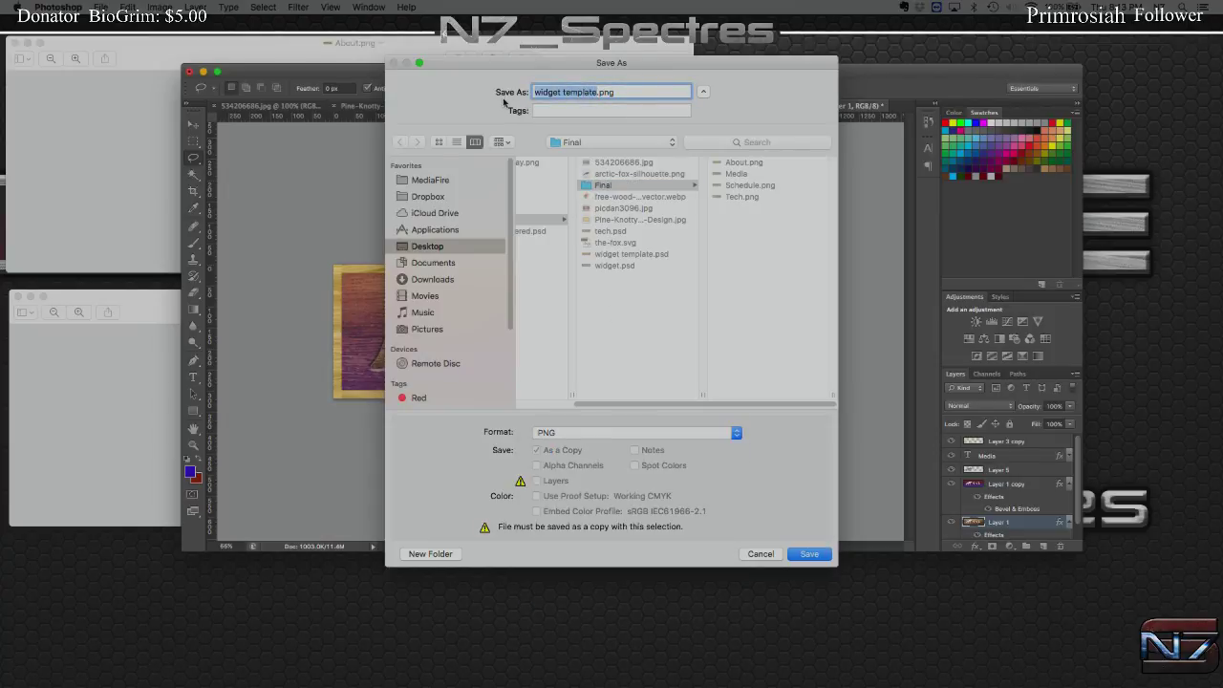
pyautogui.write('Media')
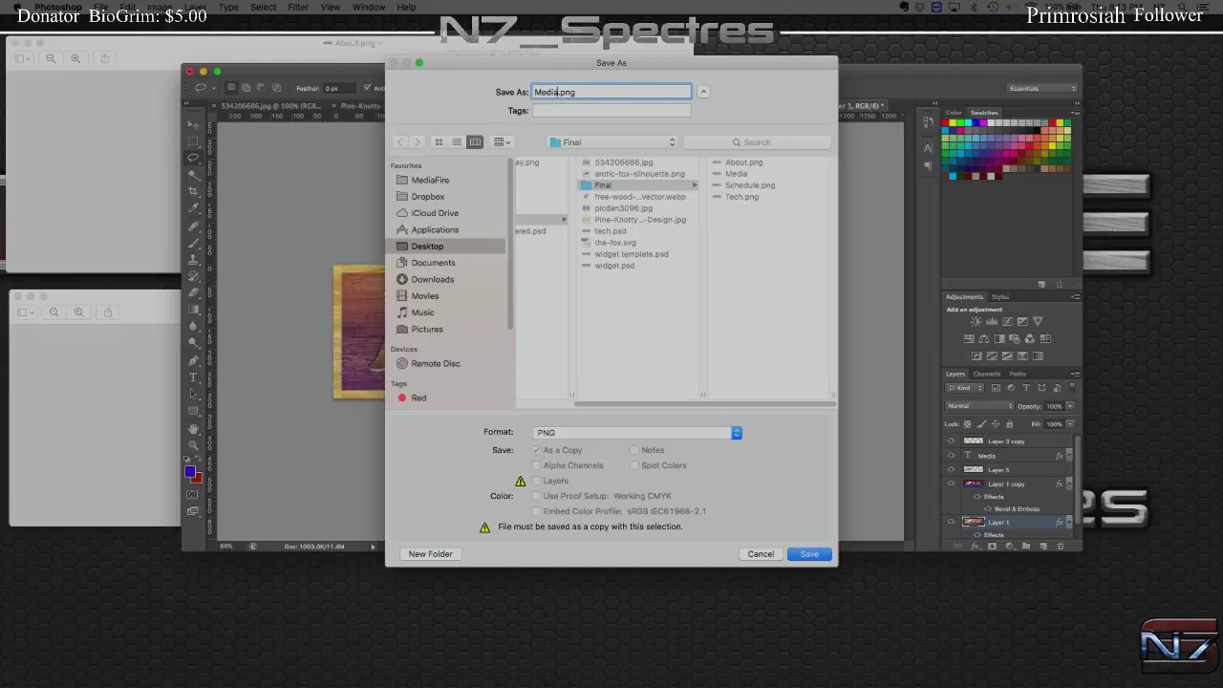
pyautogui.click(809, 554)
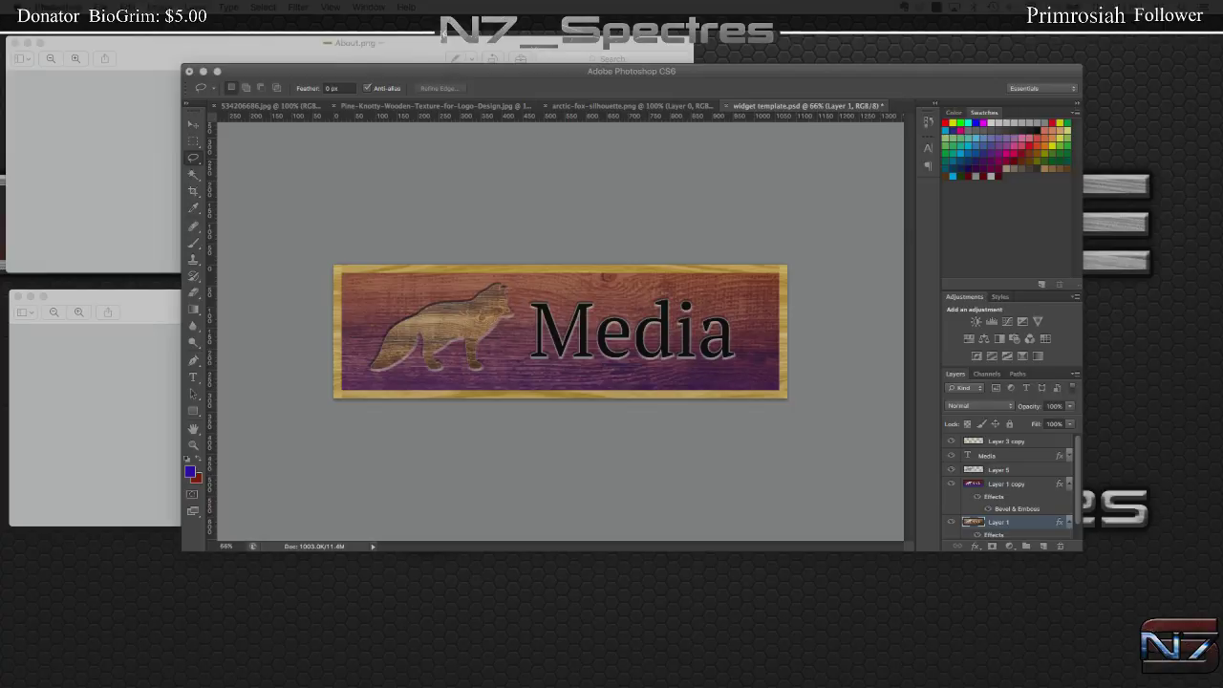
# Bring up the Media.png preview, move it lower, zoom out twice and shrink its window.
pyautogui.click(96, 402)
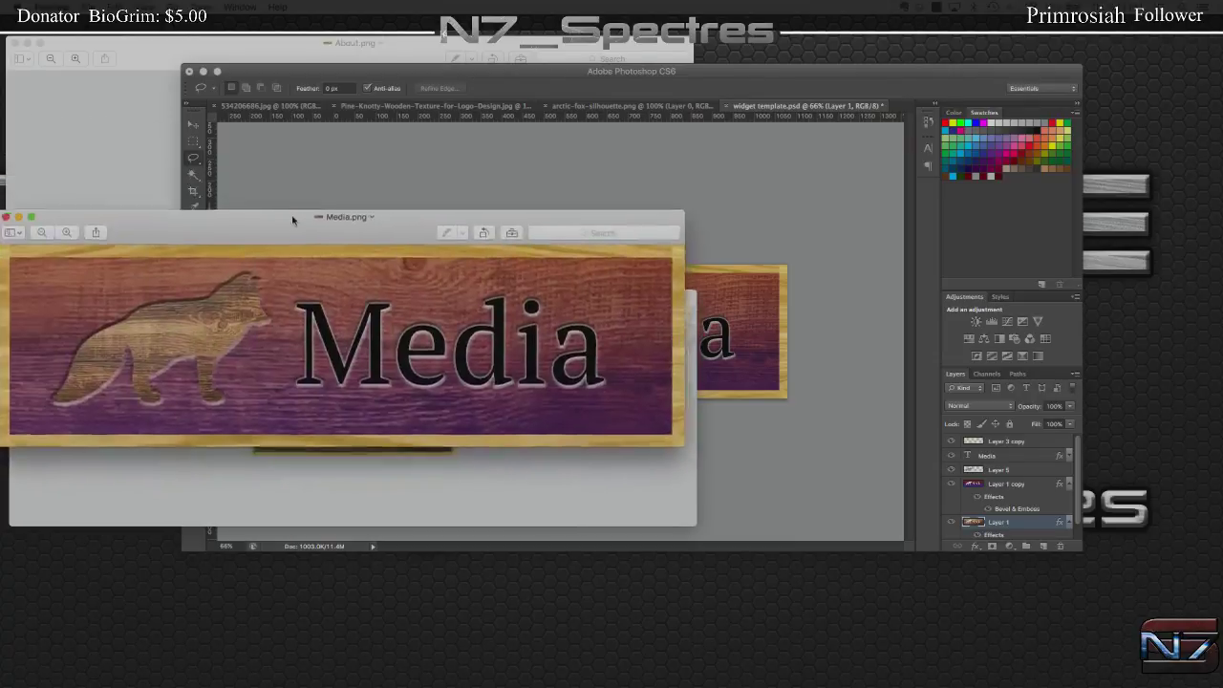
pyautogui.moveTo(328, 219); pyautogui.dragTo(328, 437)
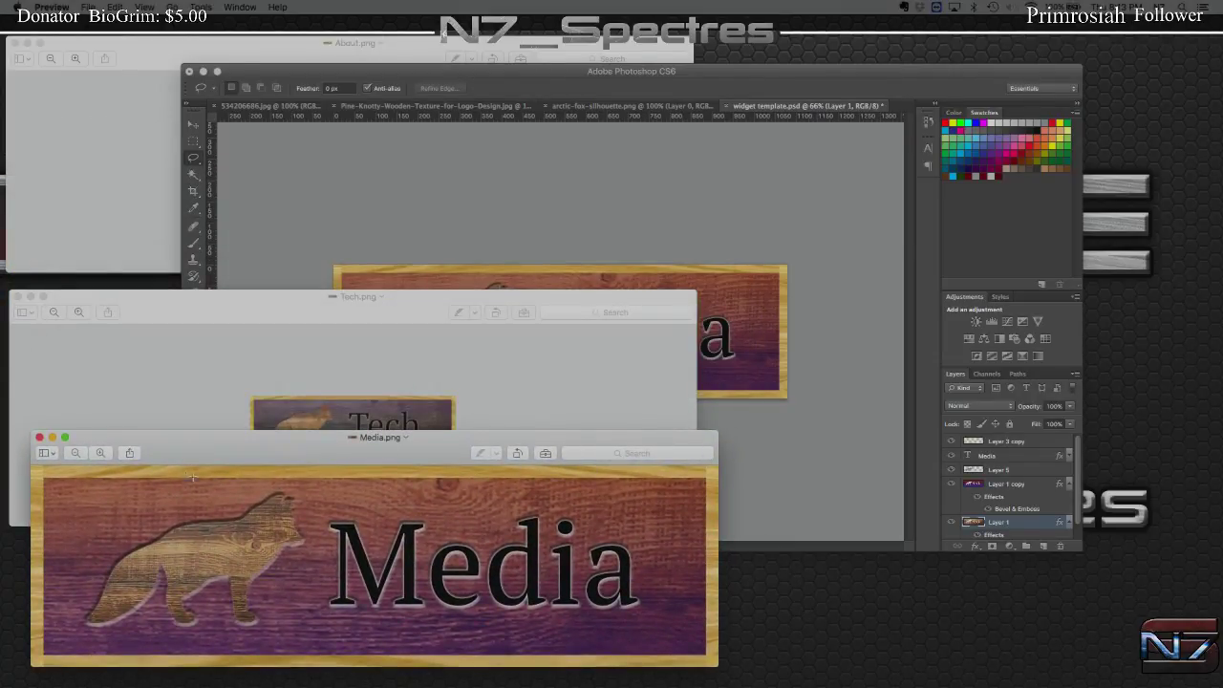
pyautogui.click(73, 453)
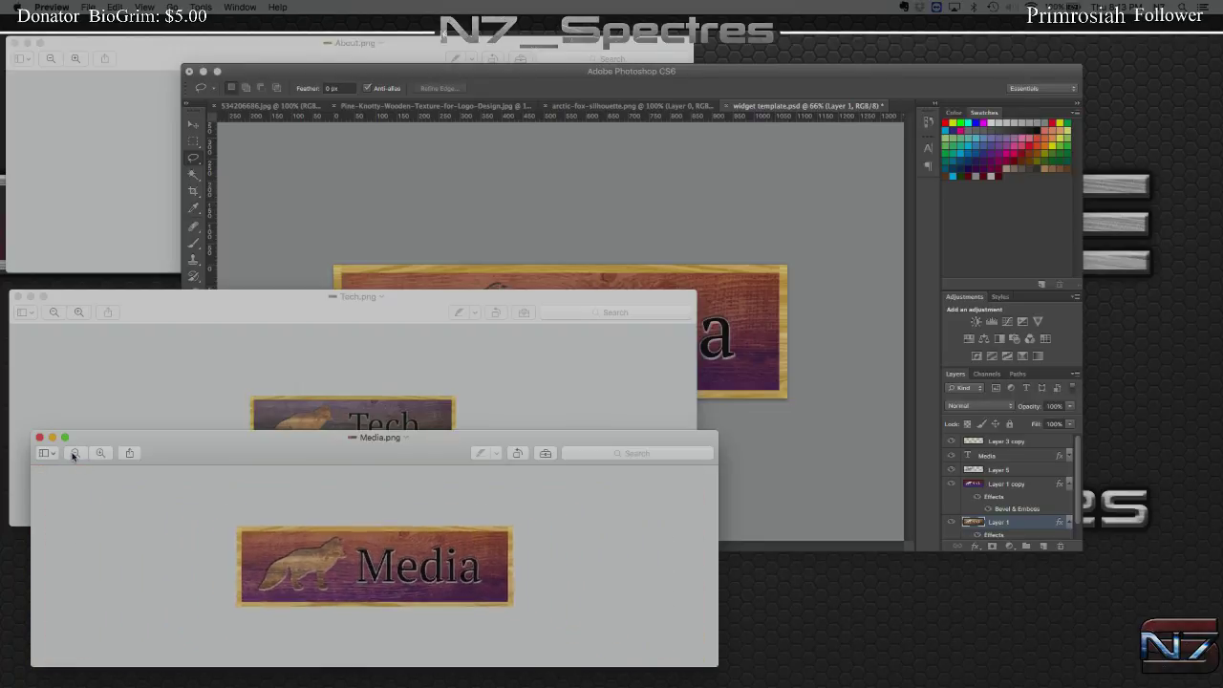
pyautogui.click(73, 453)
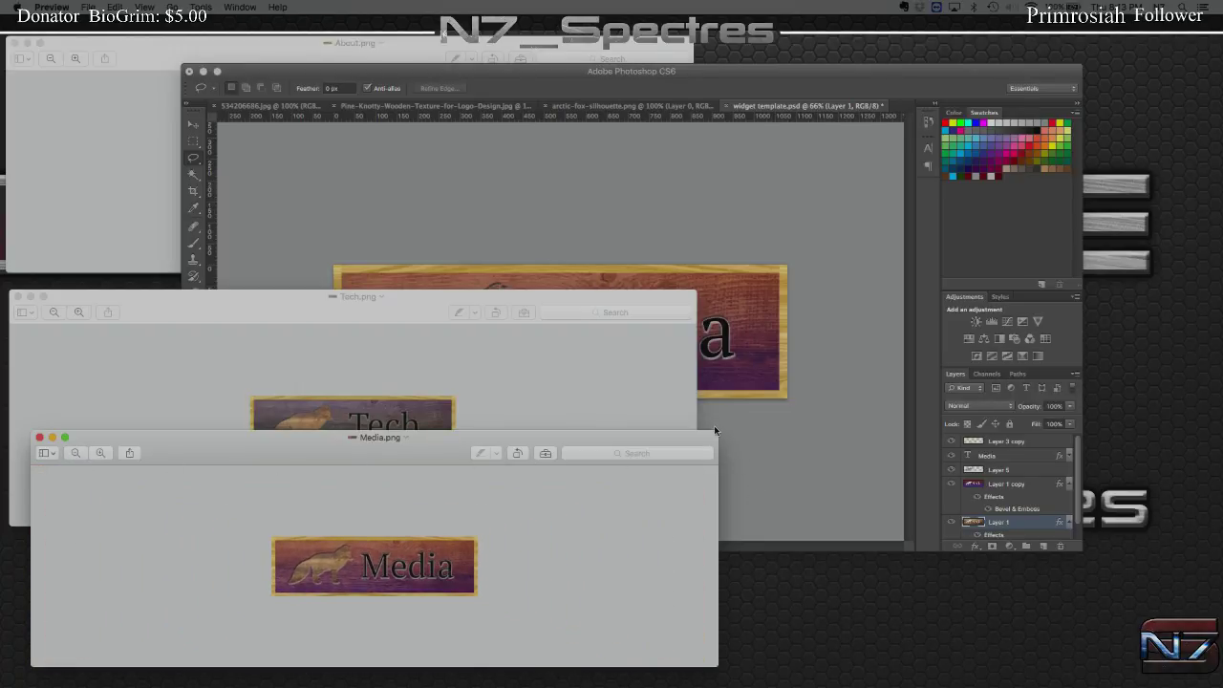
pyautogui.moveTo(717, 432); pyautogui.dragTo(382, 526)
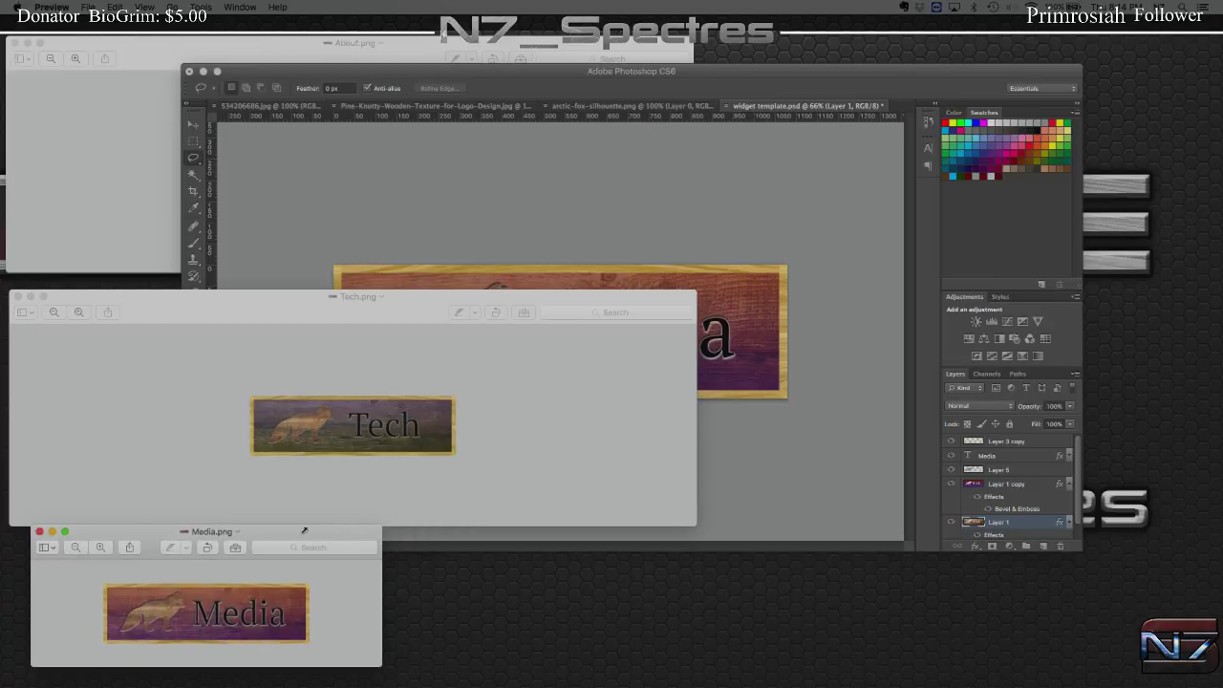
# Shrink the Tech and About previews and stack About, Tech and Media down the left side.
pyautogui.click(680, 304)
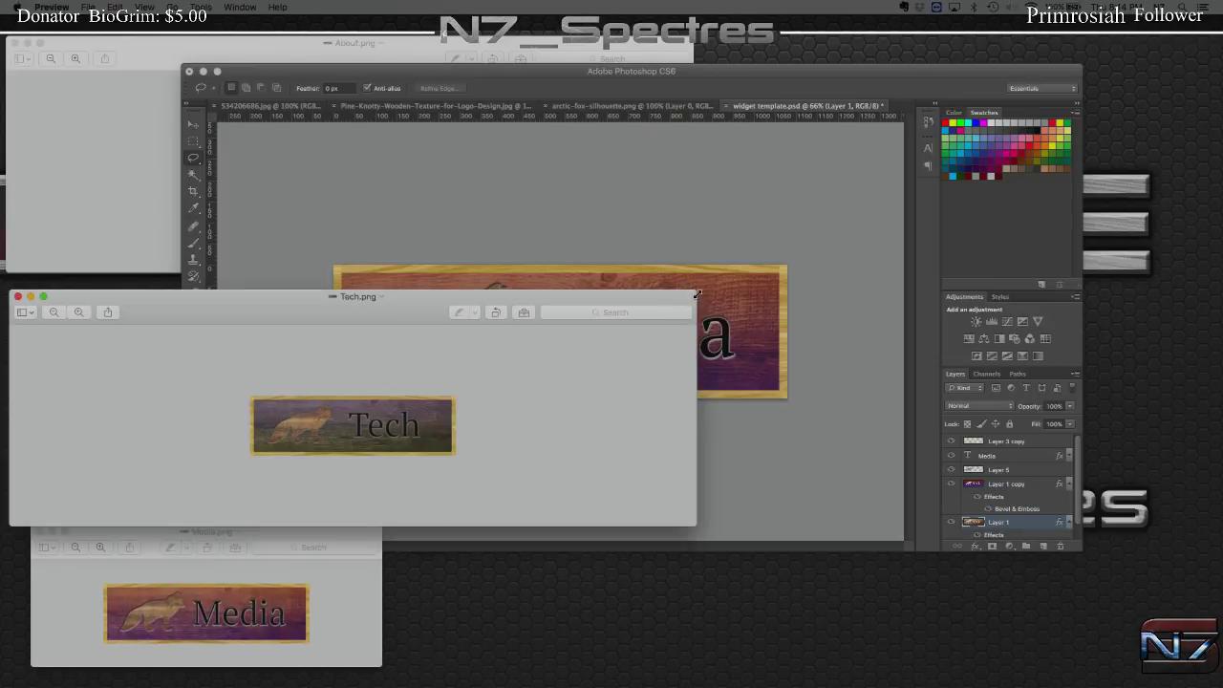
pyautogui.moveTo(696, 294); pyautogui.dragTo(360, 386)
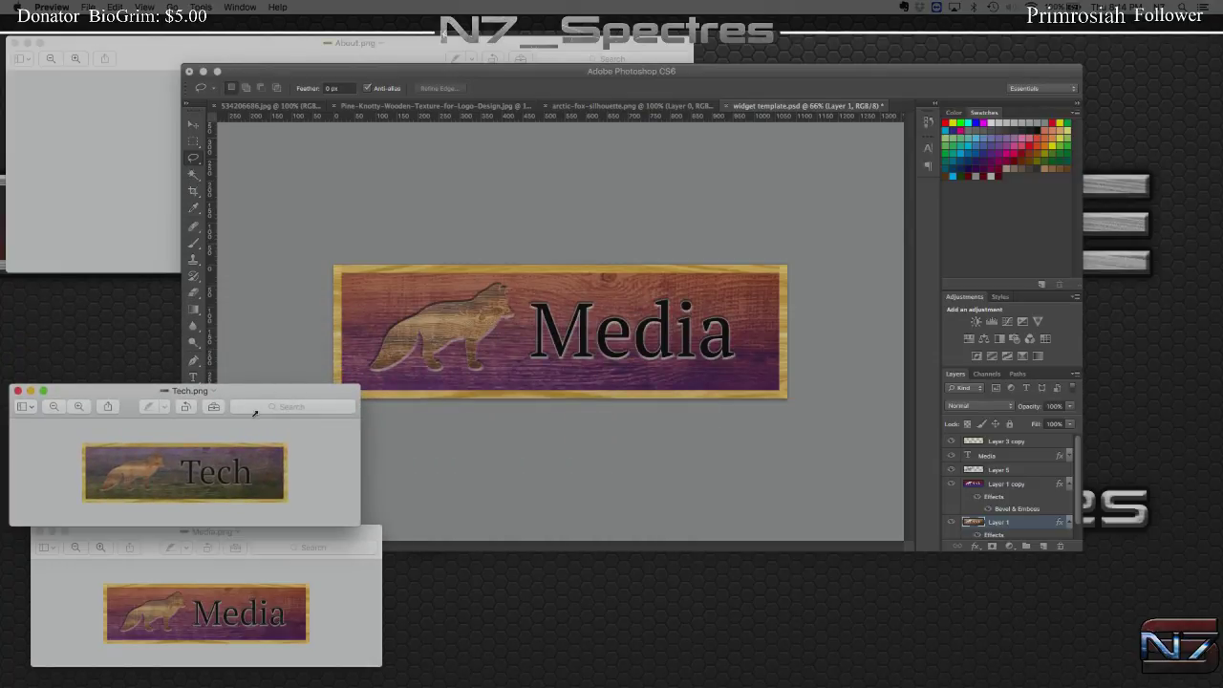
pyautogui.click(335, 48)
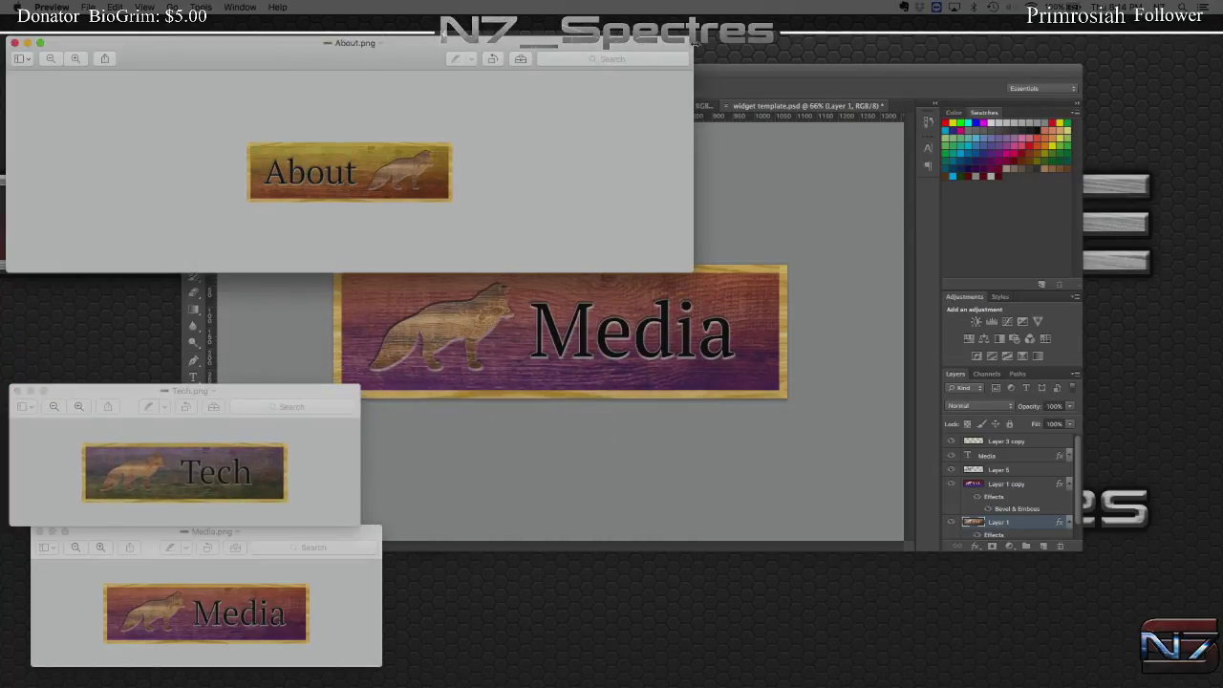
pyautogui.moveTo(693, 39); pyautogui.dragTo(357, 131)
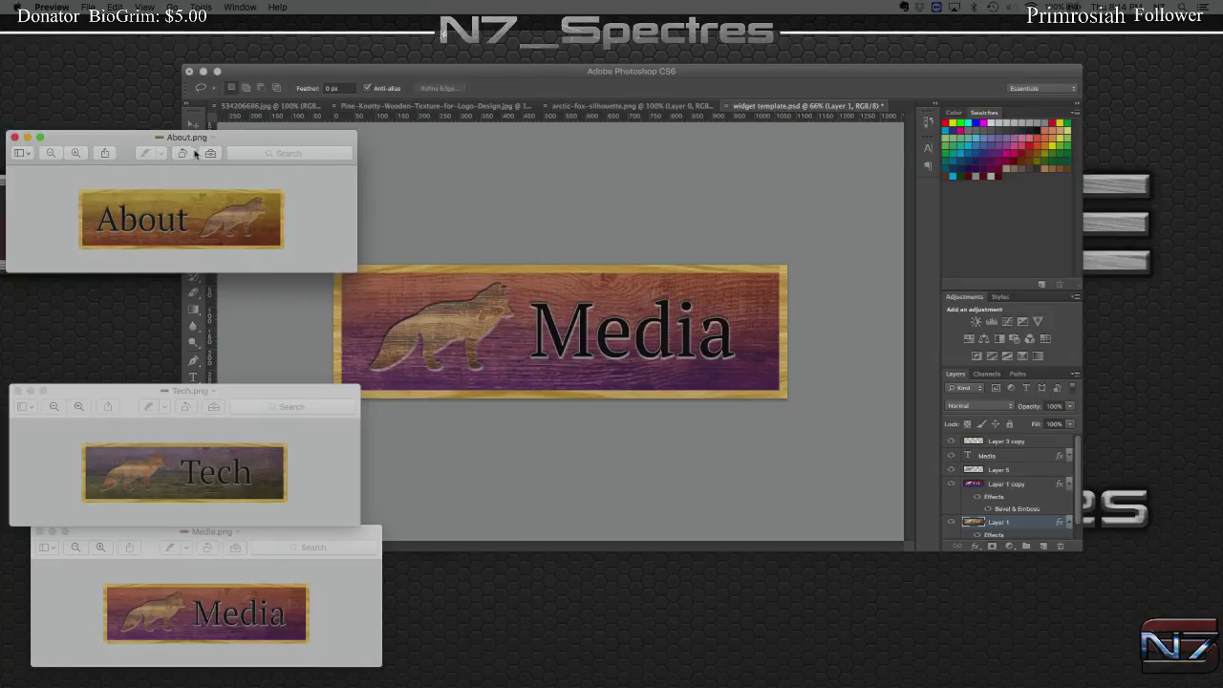
pyautogui.moveTo(136, 147); pyautogui.dragTo(137, 60)
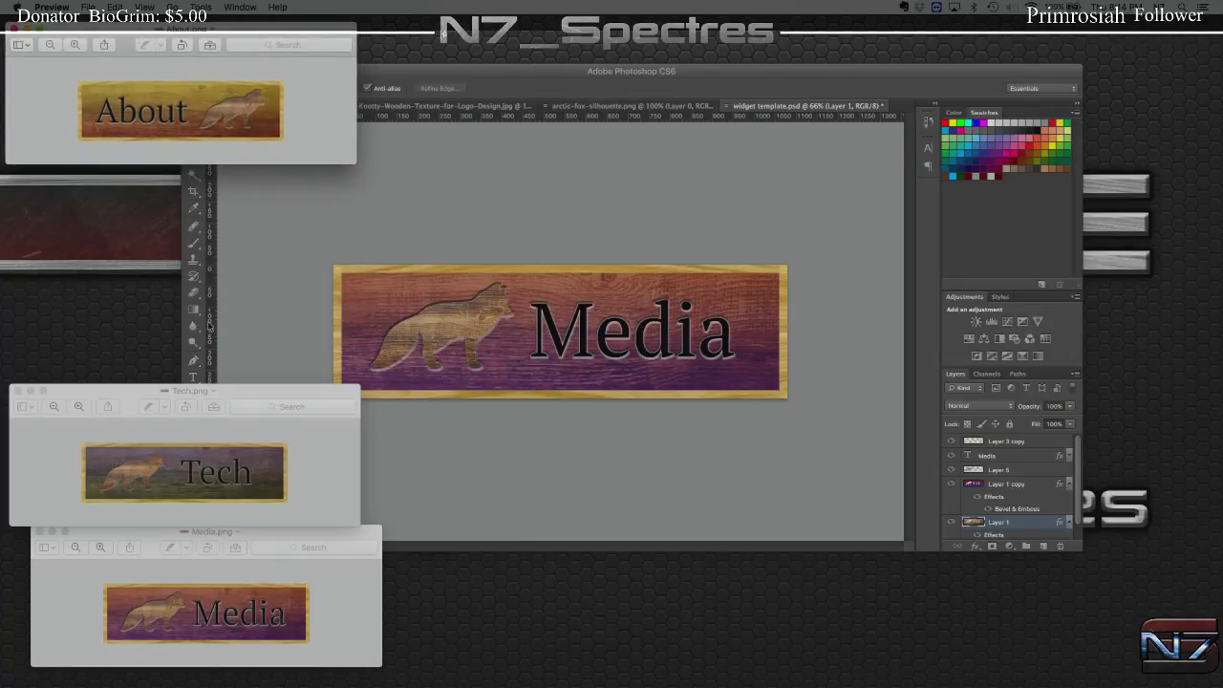
pyautogui.moveTo(232, 391); pyautogui.dragTo(227, 187)
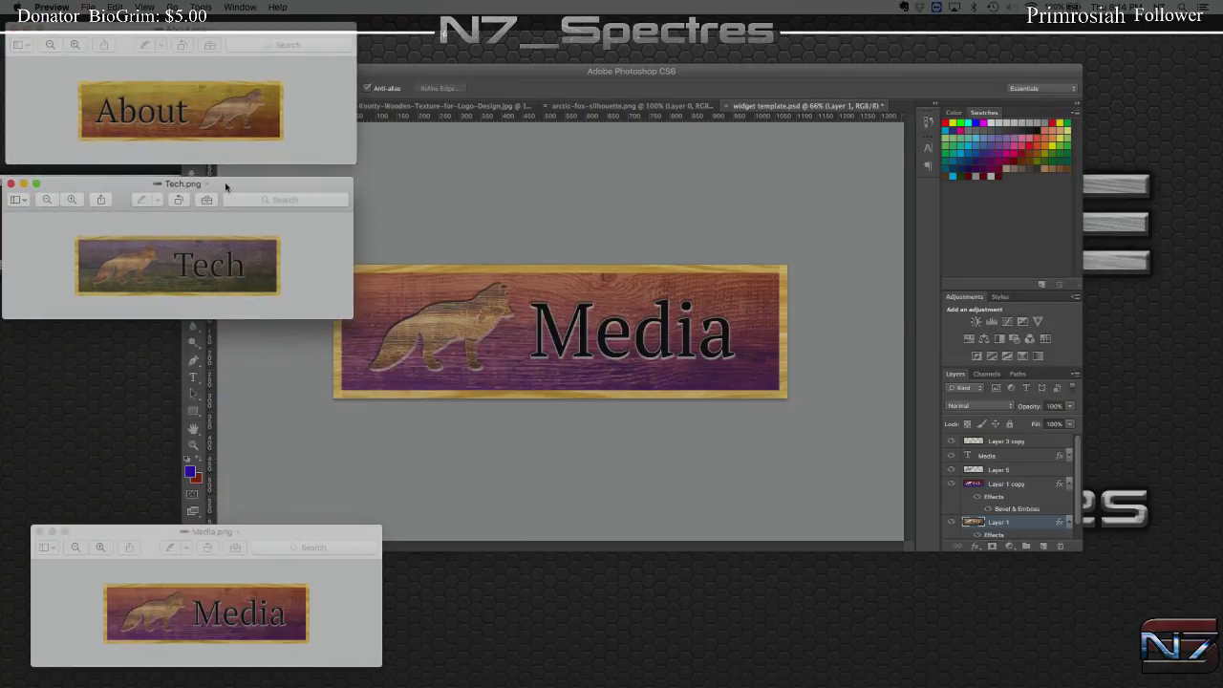
pyautogui.moveTo(285, 539); pyautogui.dragTo(257, 344)
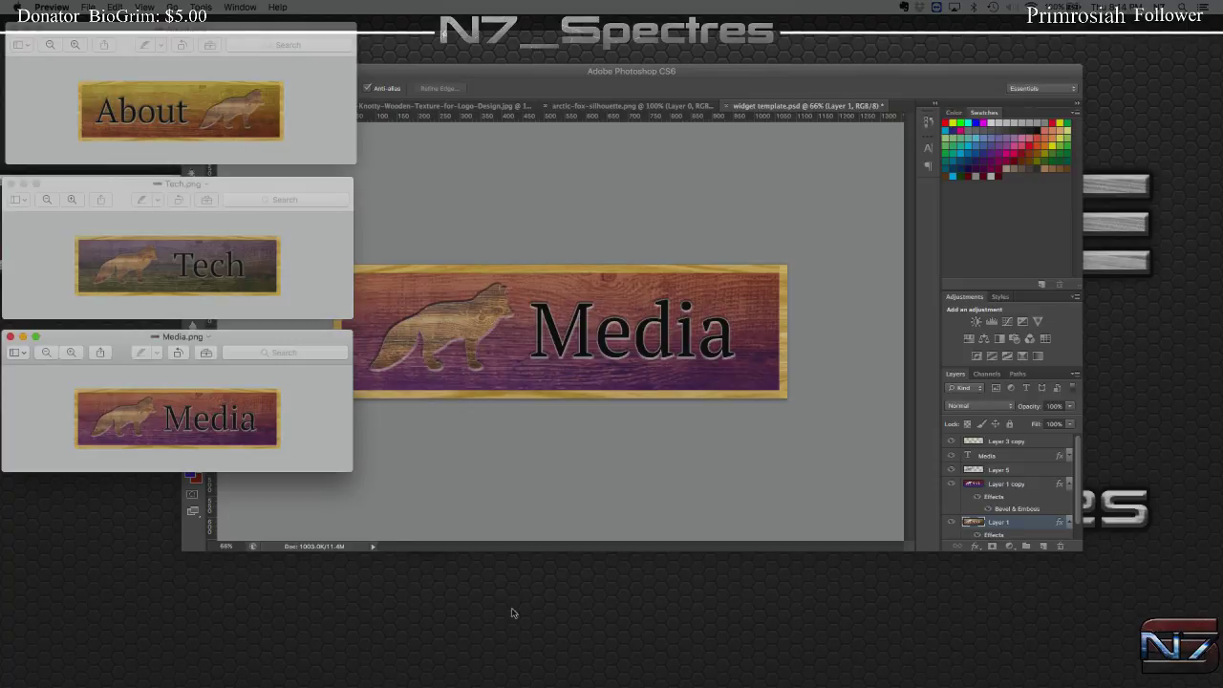
pyautogui.click(659, 78)
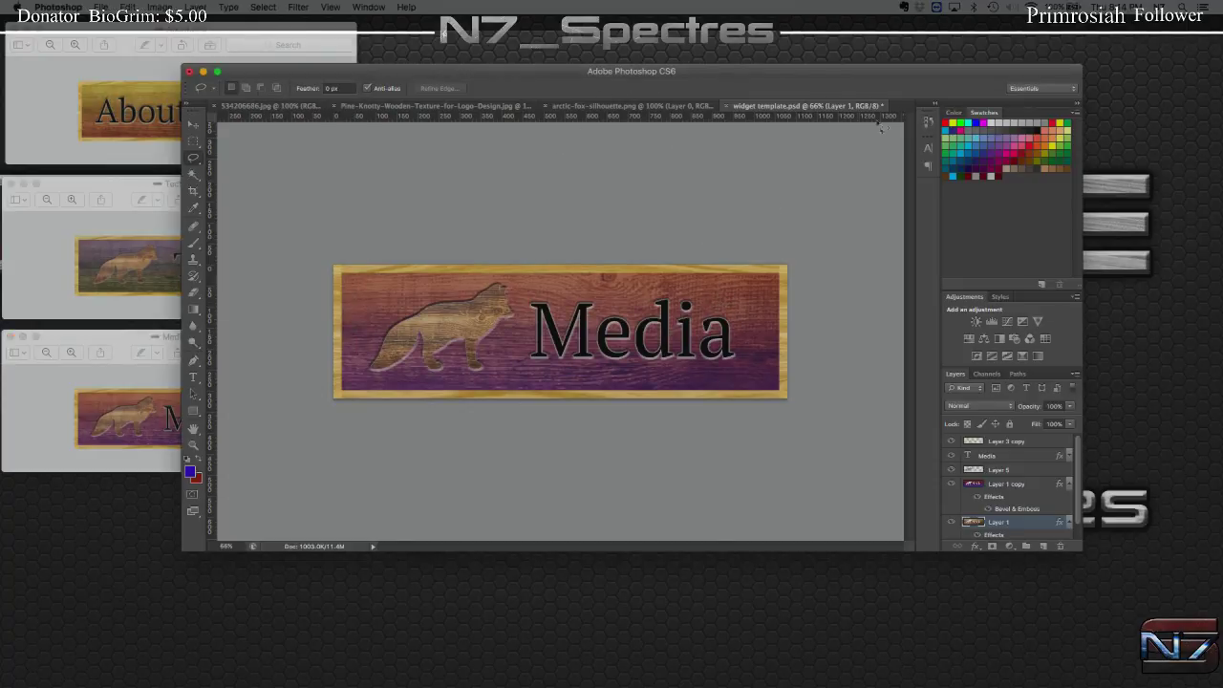
# Revert to the Gradient history state so the banner reads Tech again.
pyautogui.click(927, 122)
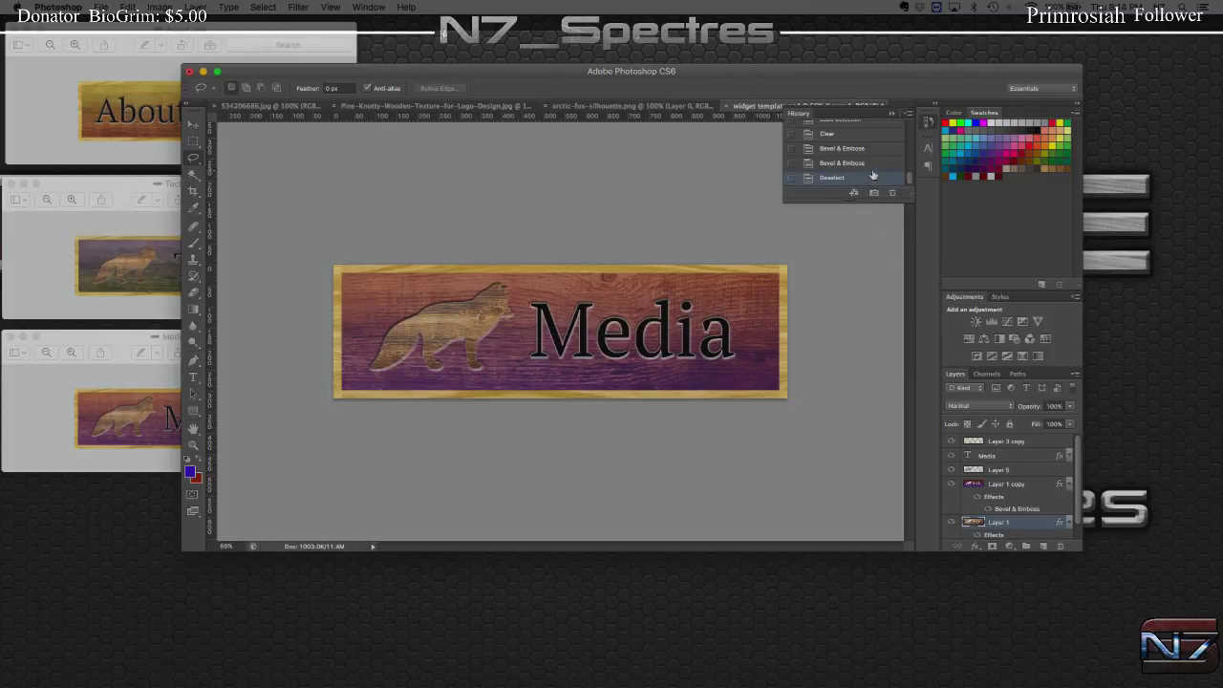
pyautogui.scroll(5, 873, 176)
pyautogui.click(853, 145)
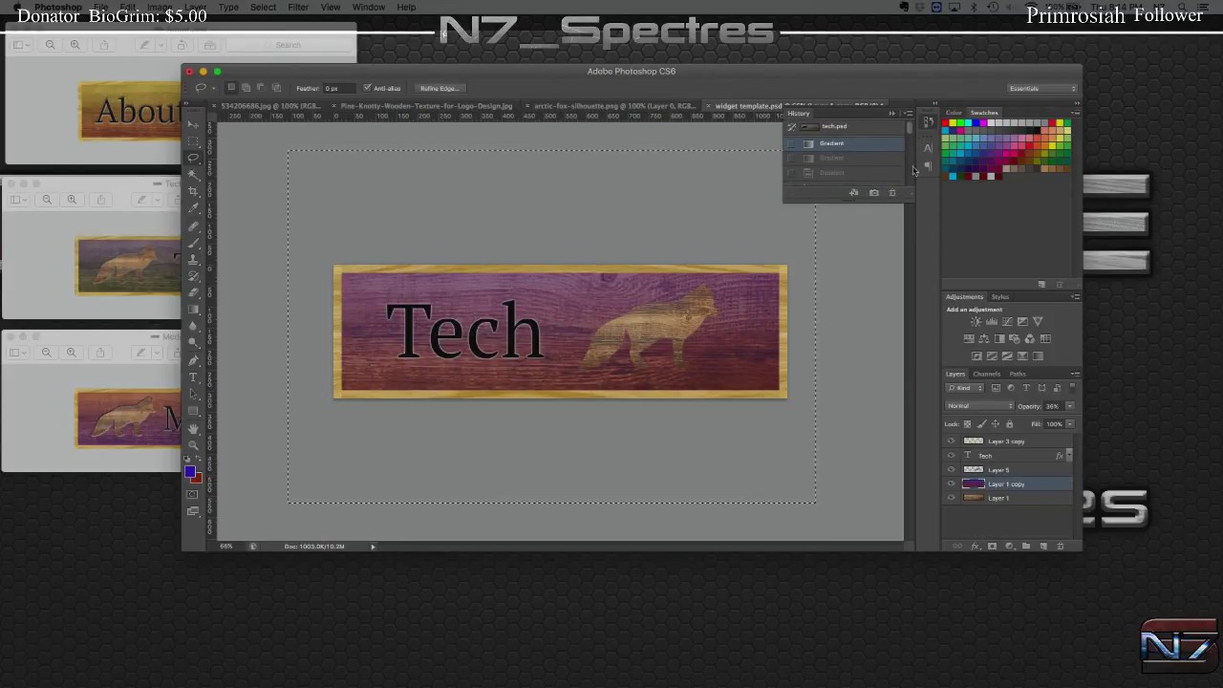
pyautogui.click(927, 125)
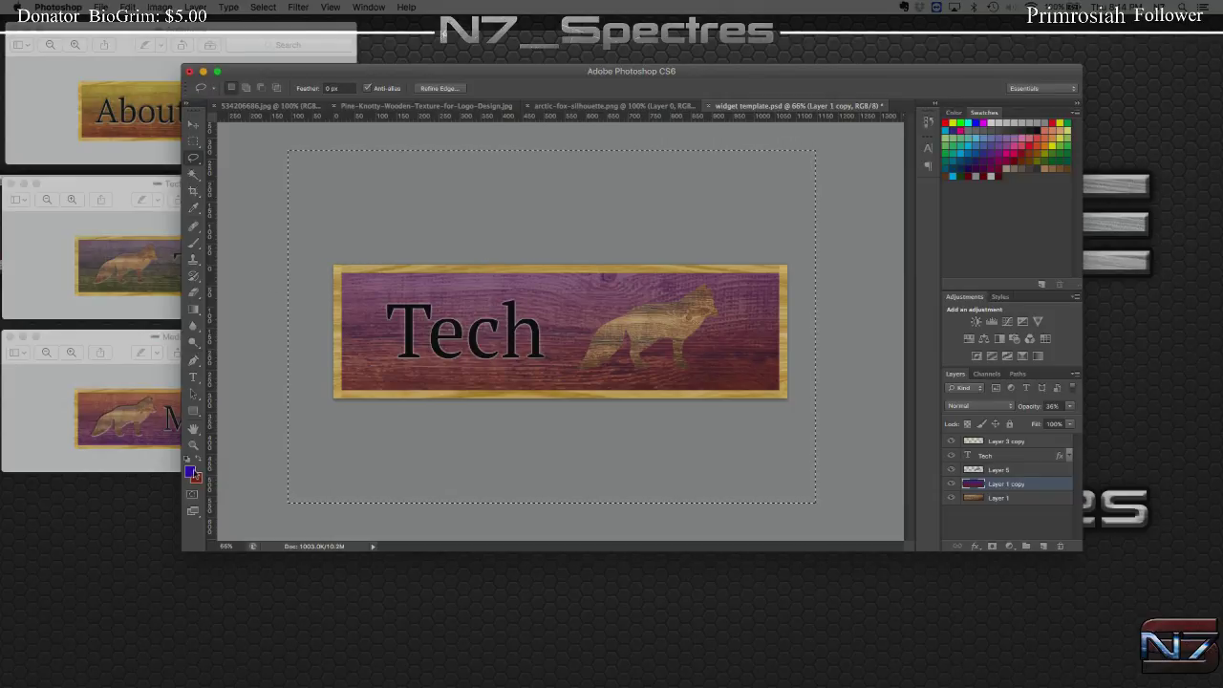
pyautogui.click(191, 470)
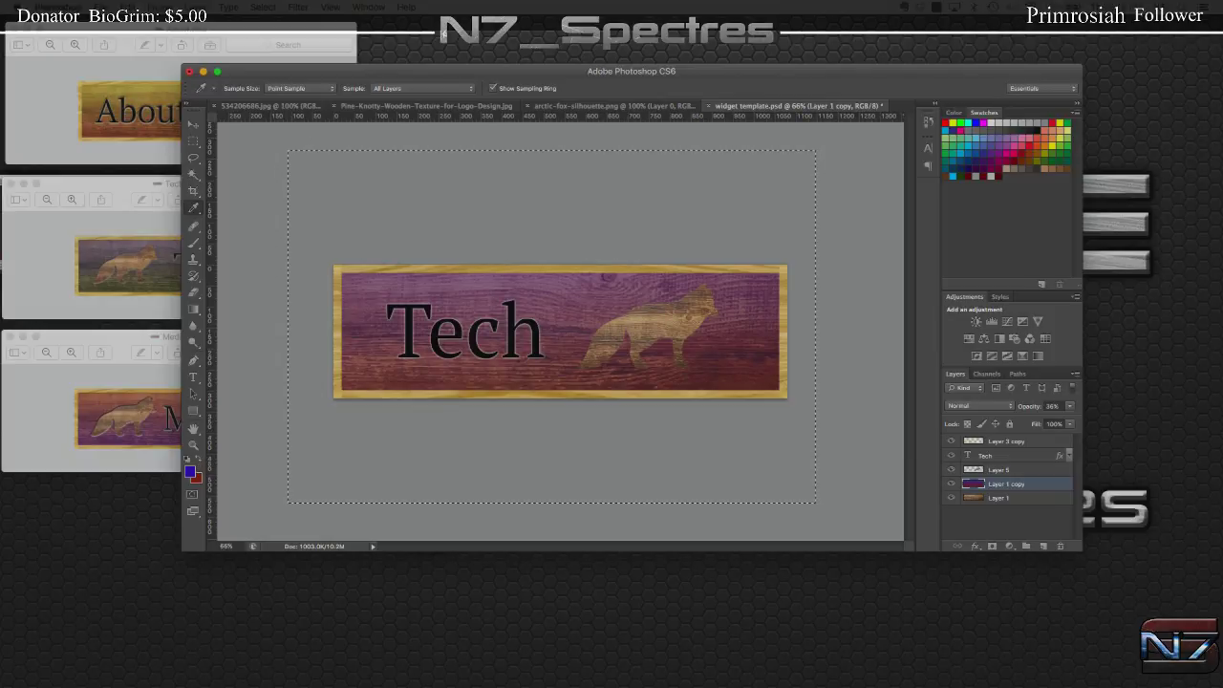
# Swap colours, sample a teal, and fill Layer 1 copy with a teal-top, purple-bottom vertical gradient.
pyautogui.press('l')
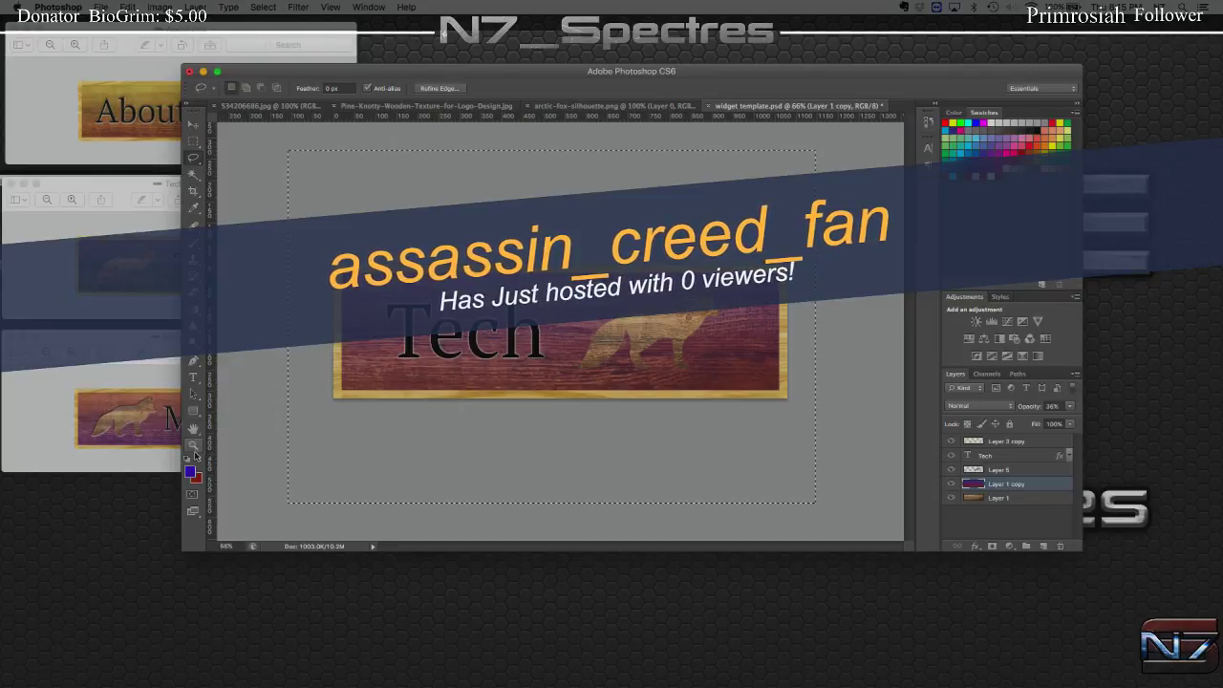
pyautogui.click(197, 461)
pyautogui.press('i')
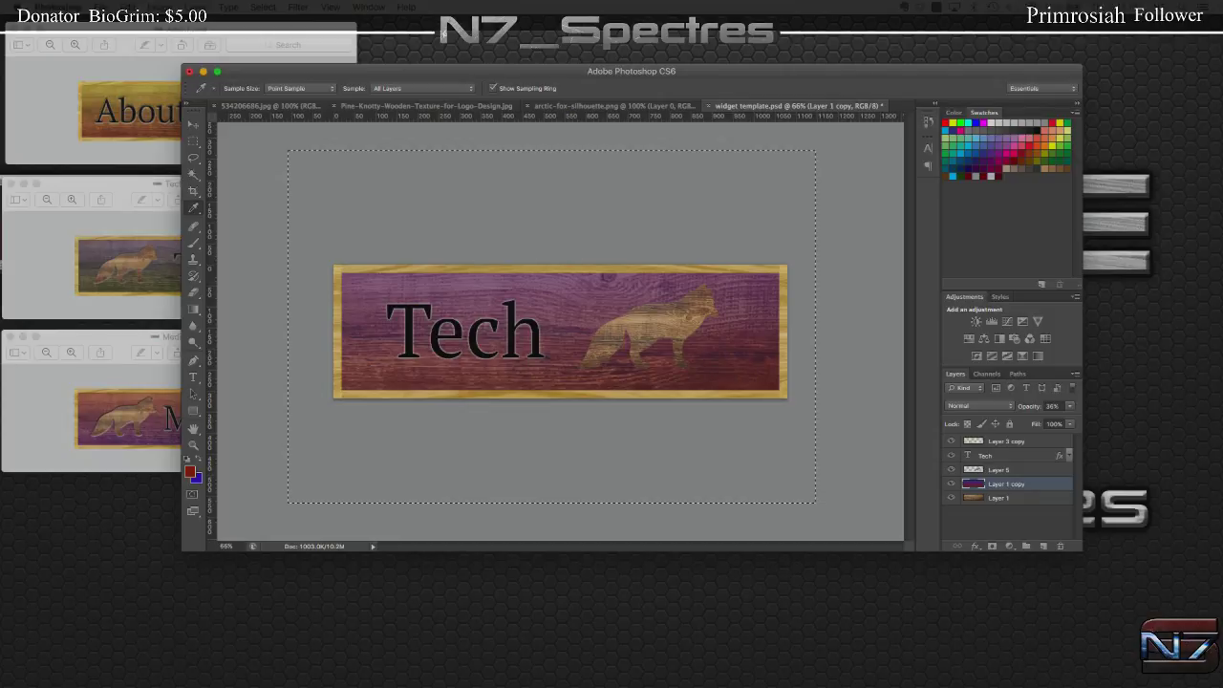
pyautogui.press('l')
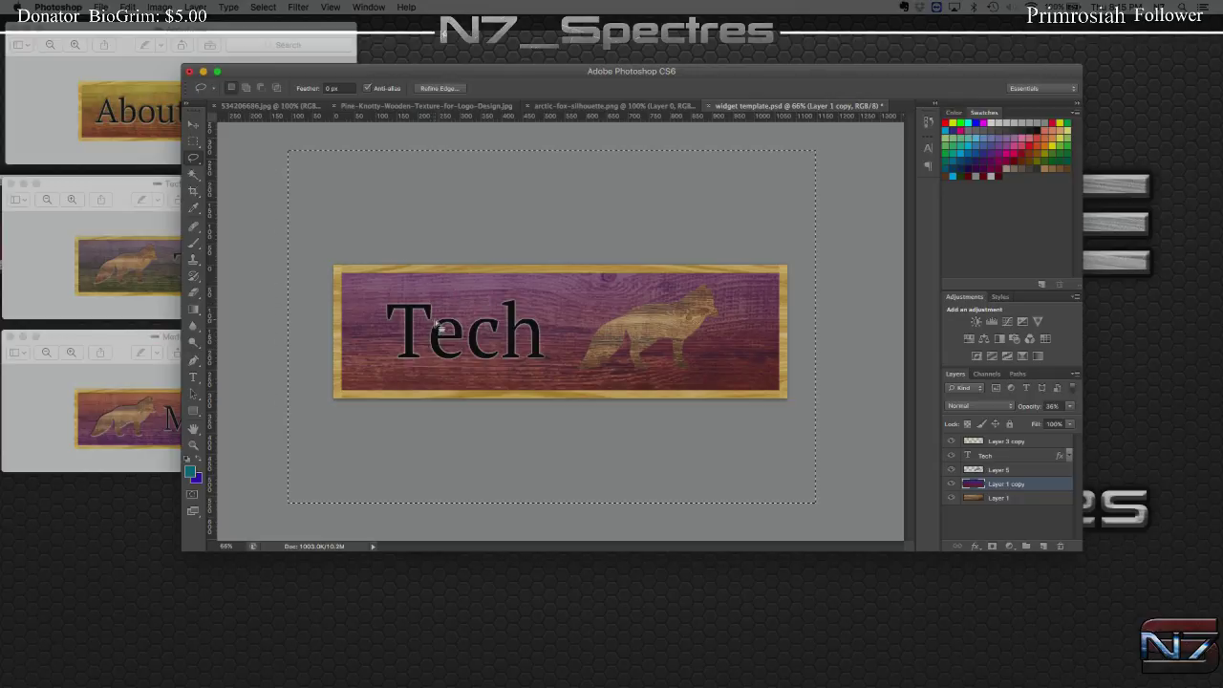
pyautogui.click(193, 308)
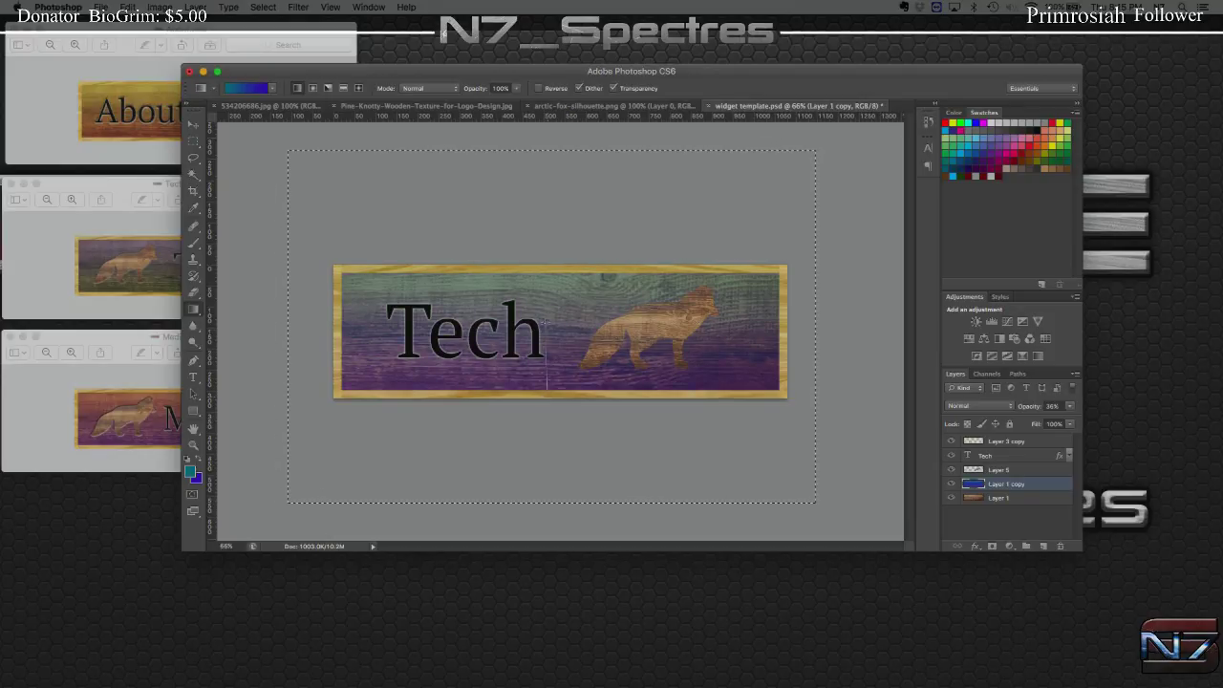
pyautogui.moveTo(547, 267); pyautogui.dragTo(548, 266)
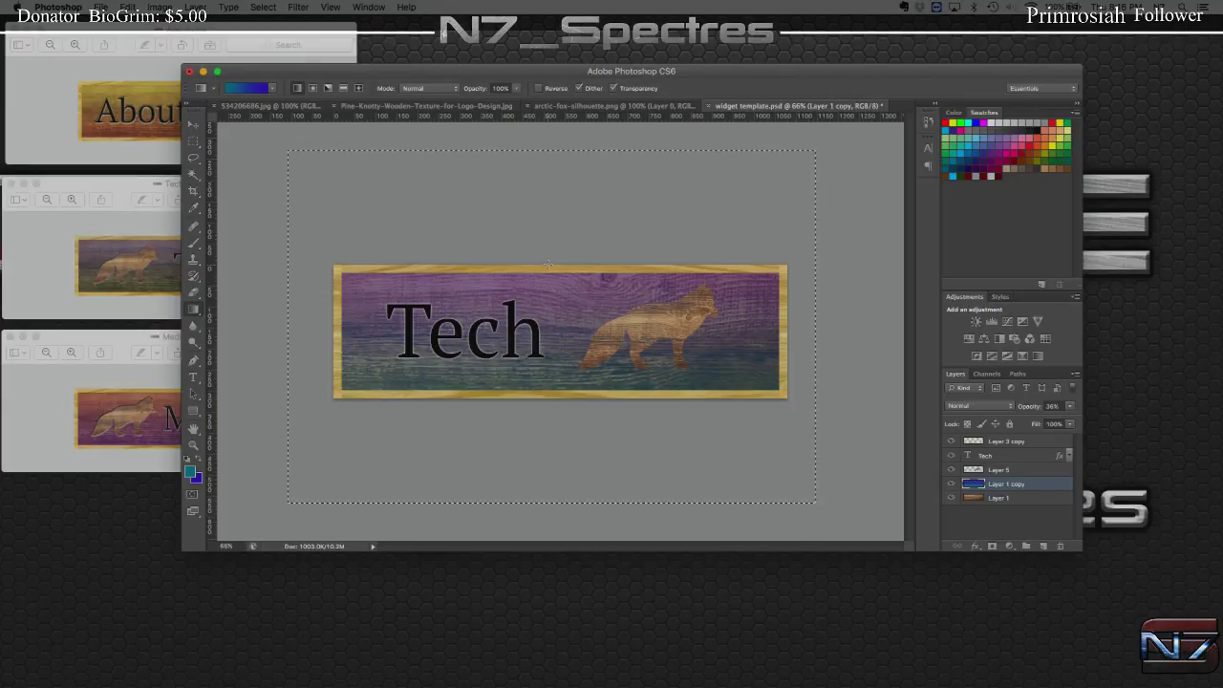
pyautogui.moveTo(546, 400); pyautogui.dragTo(545, 399)
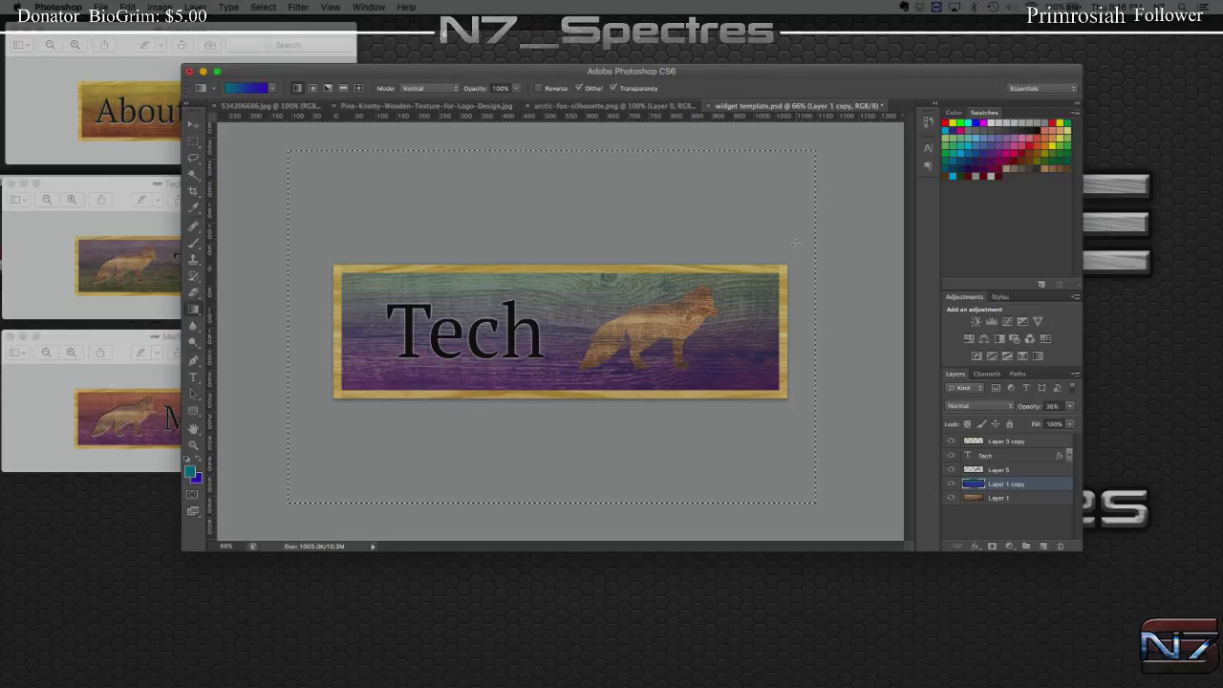
pyautogui.moveTo(513, 71); pyautogui.dragTo(619, 45)
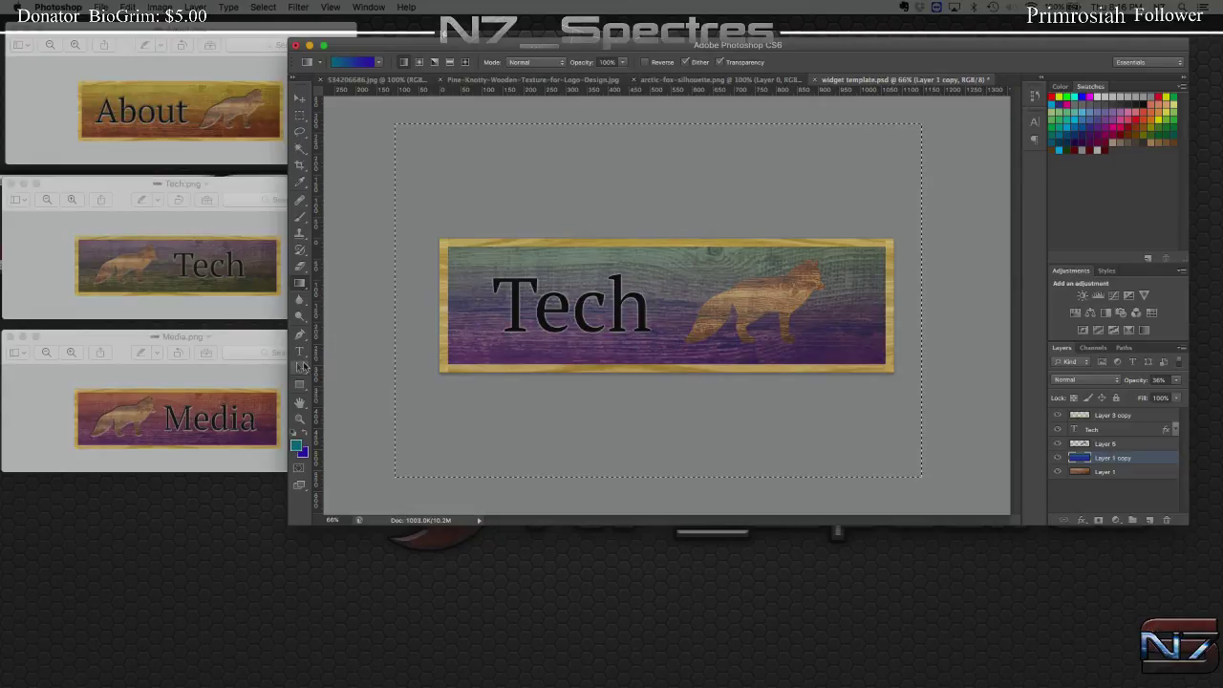
# Replace the banner text 'Tech' with 'Schedule'.
pyautogui.click(299, 353)
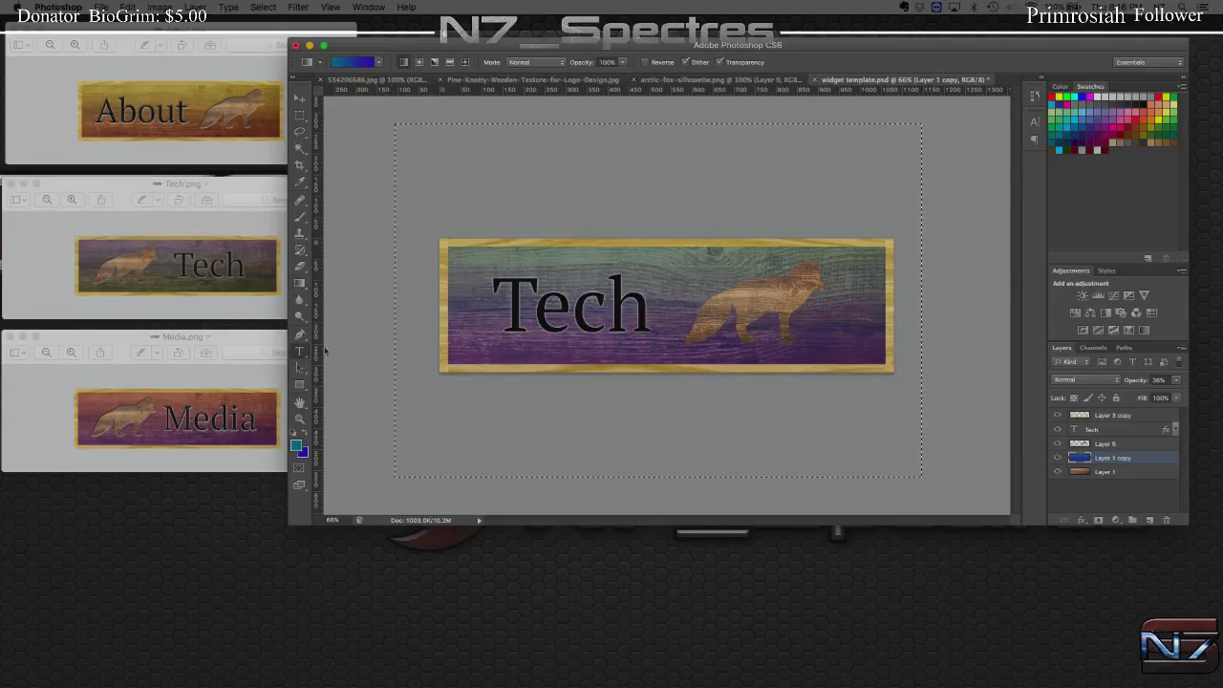
pyautogui.click(523, 312)
pyautogui.hotkey('ctrl', 'a')
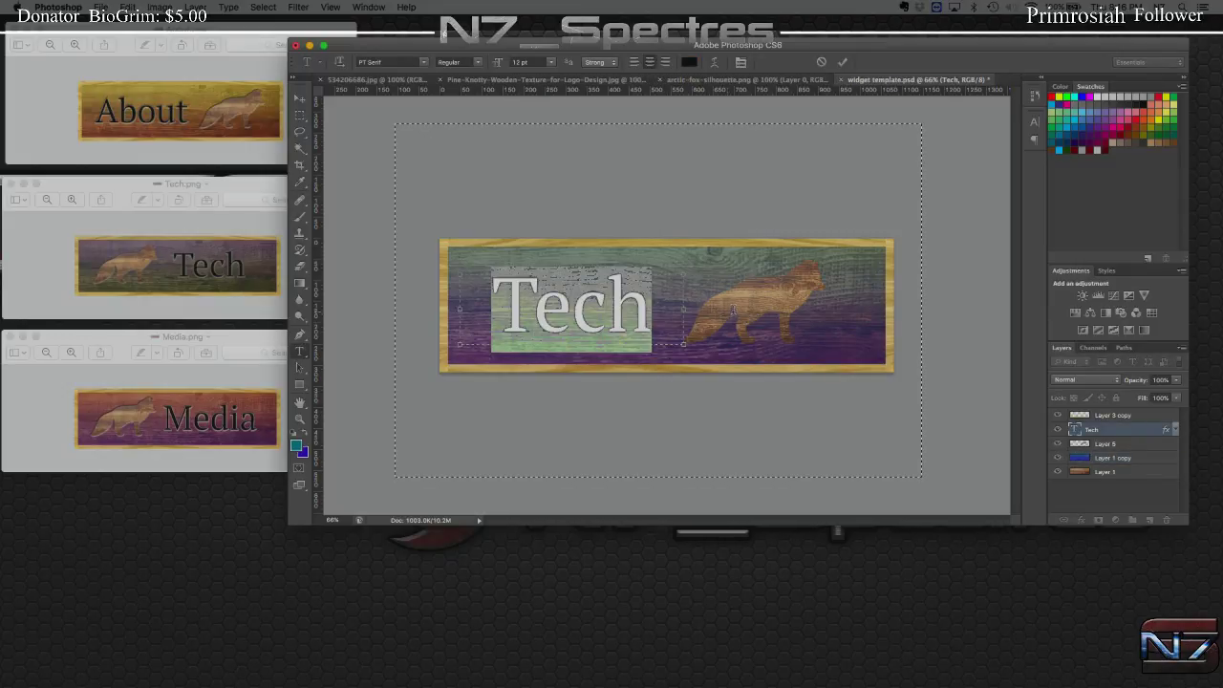
pyautogui.moveTo(688, 308); pyautogui.dragTo(537, 306)
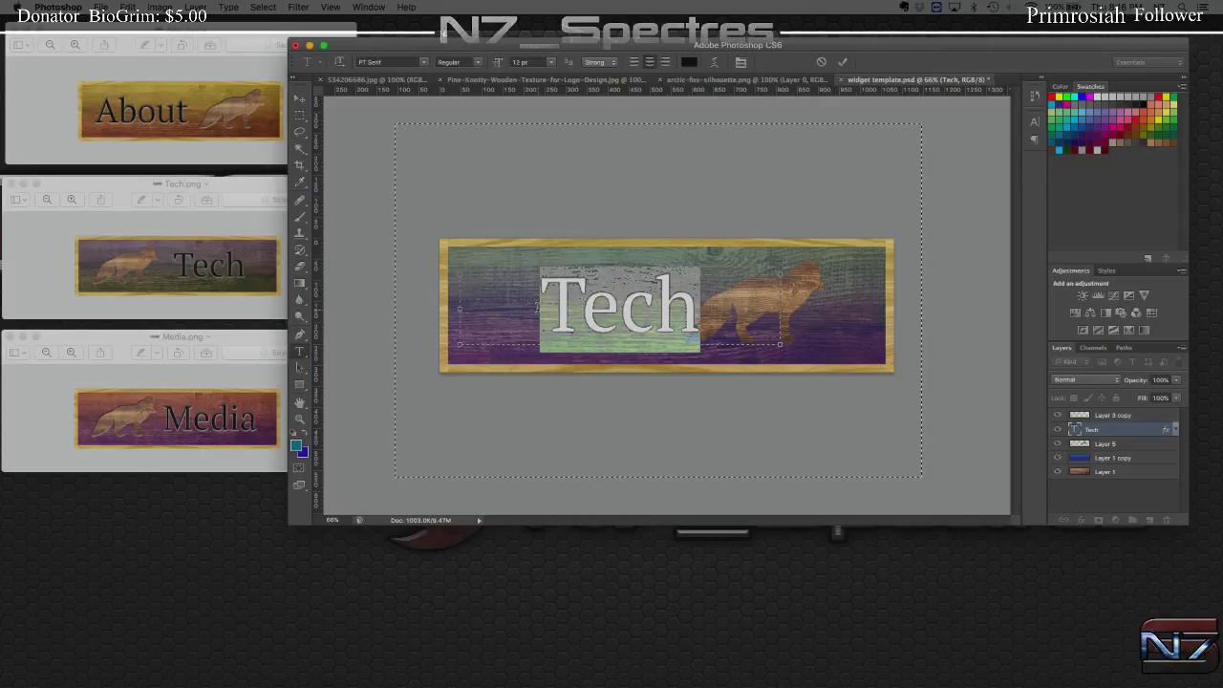
pyautogui.write('Schedule')
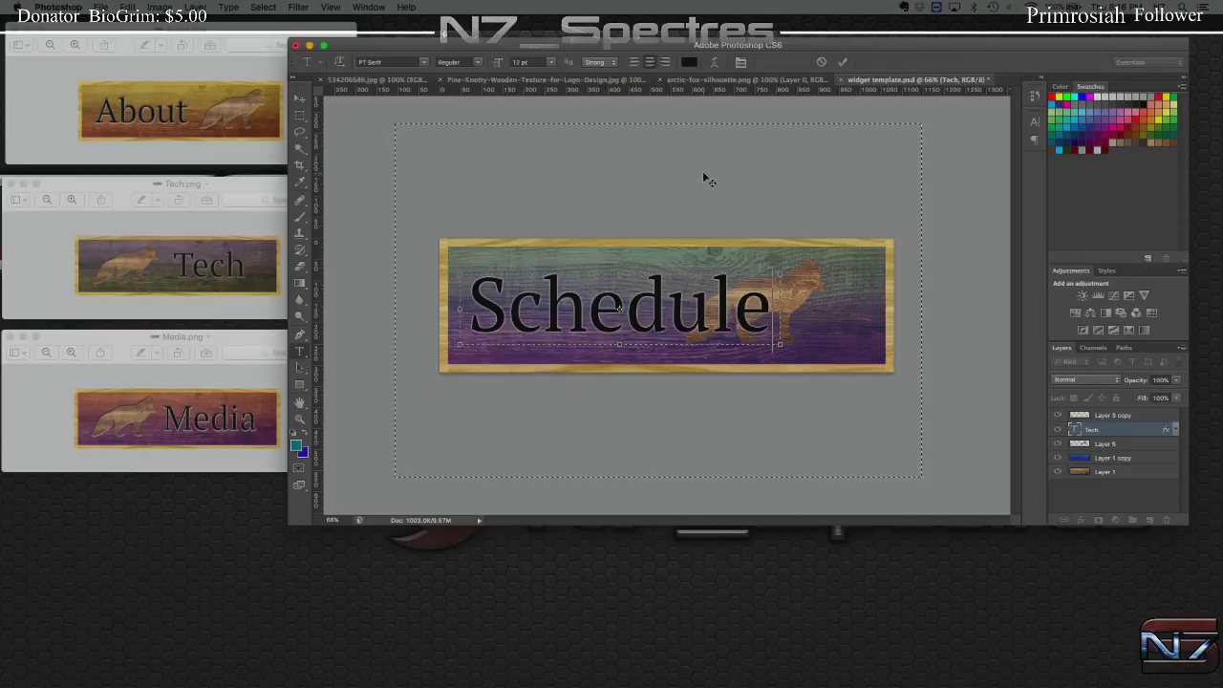
pyautogui.click(841, 65)
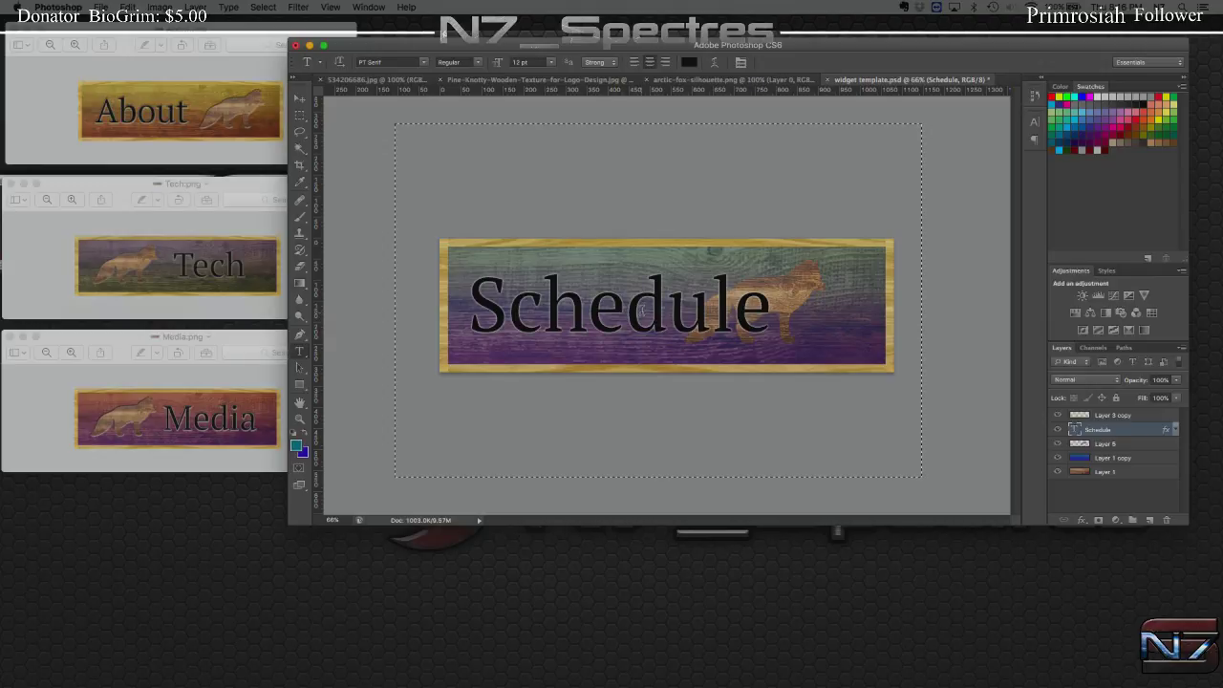
# Set the Schedule text size to 10 pt.
pyautogui.click(619, 306)
pyautogui.doubleClick(619, 307)
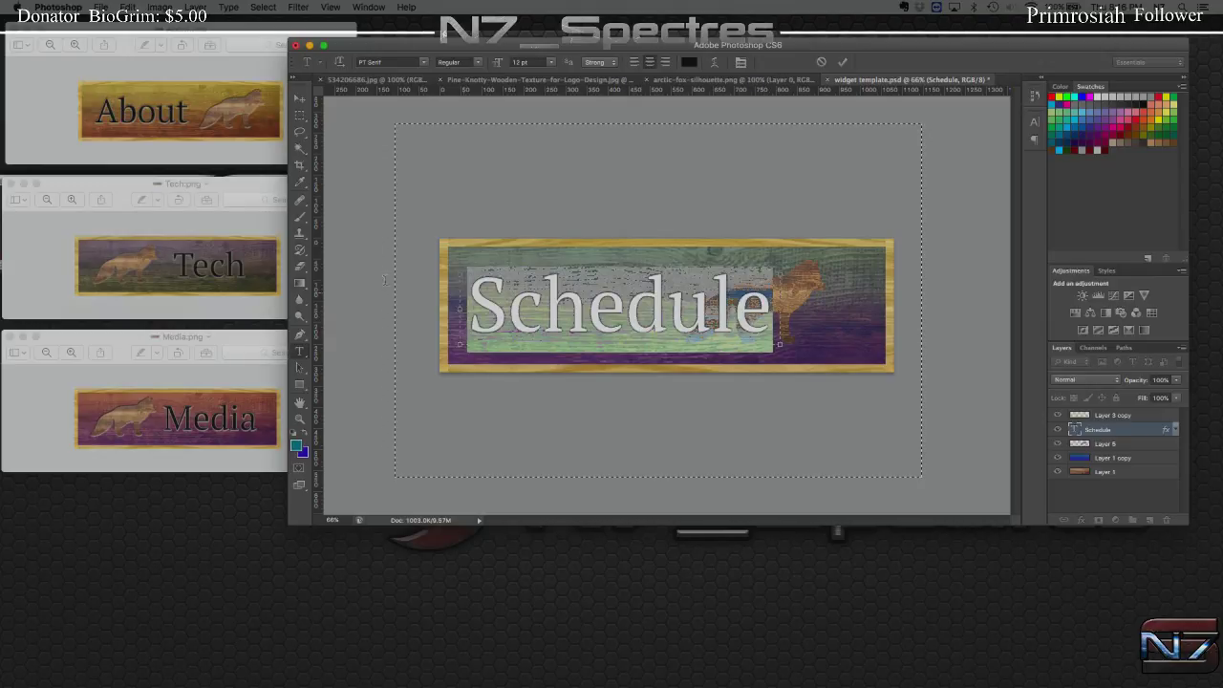
pyautogui.click(551, 62)
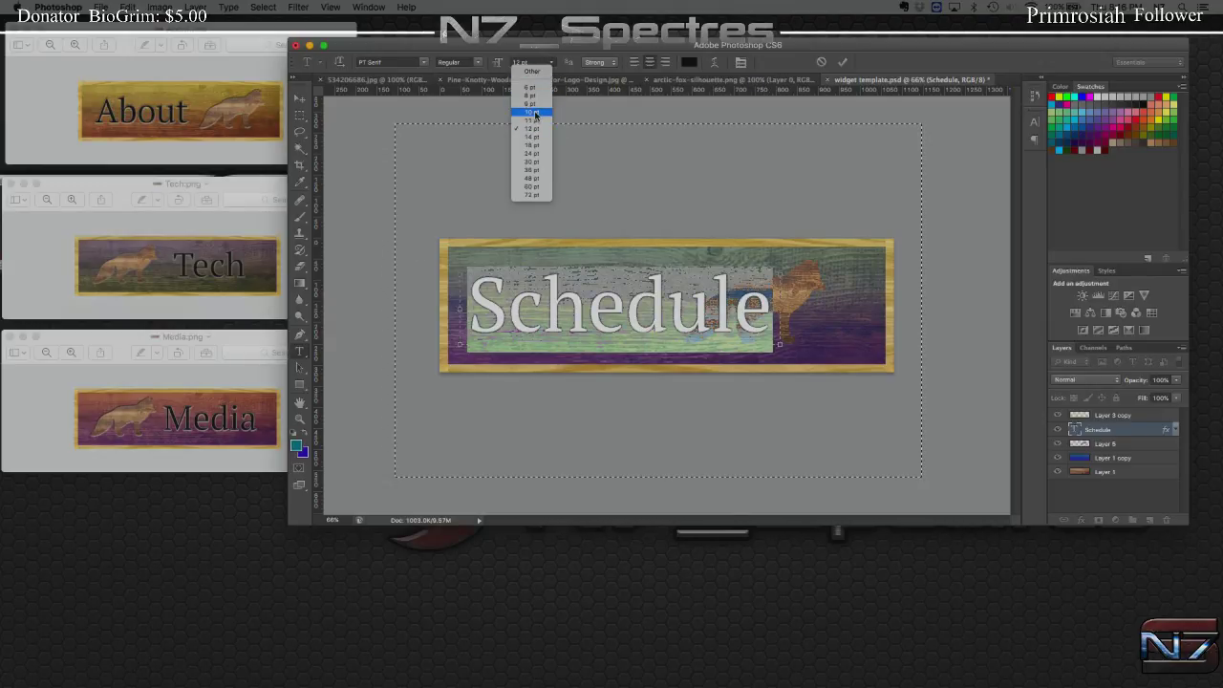
pyautogui.click(534, 113)
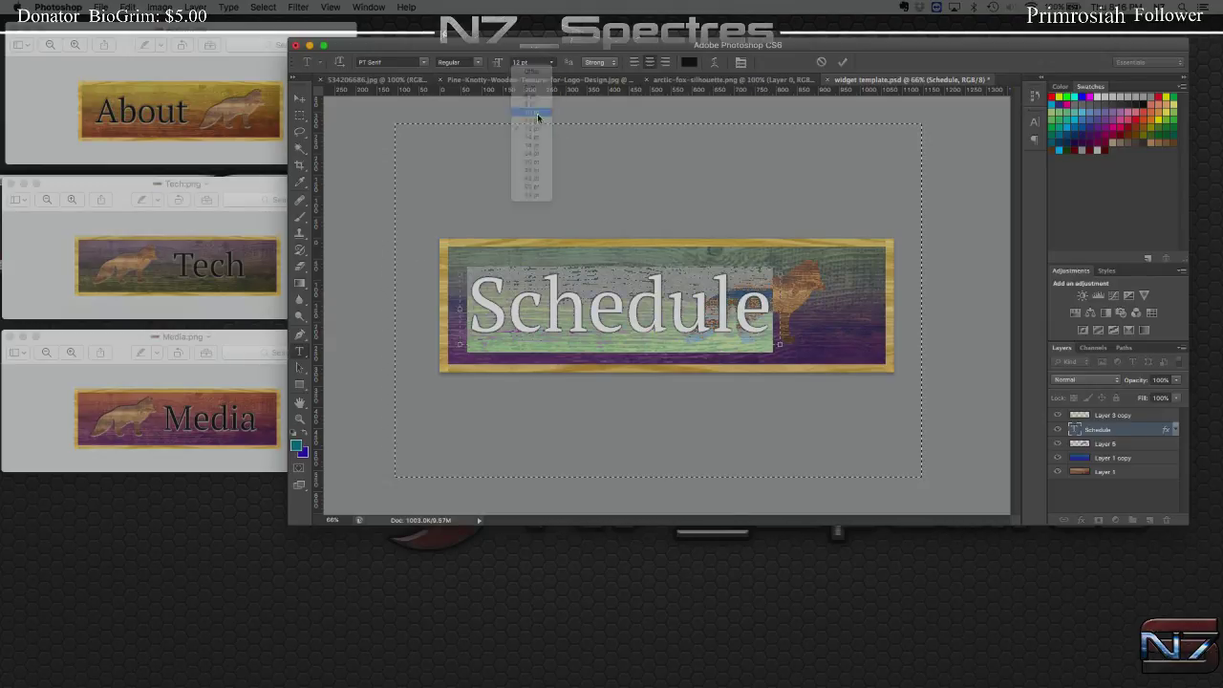
pyautogui.click(843, 62)
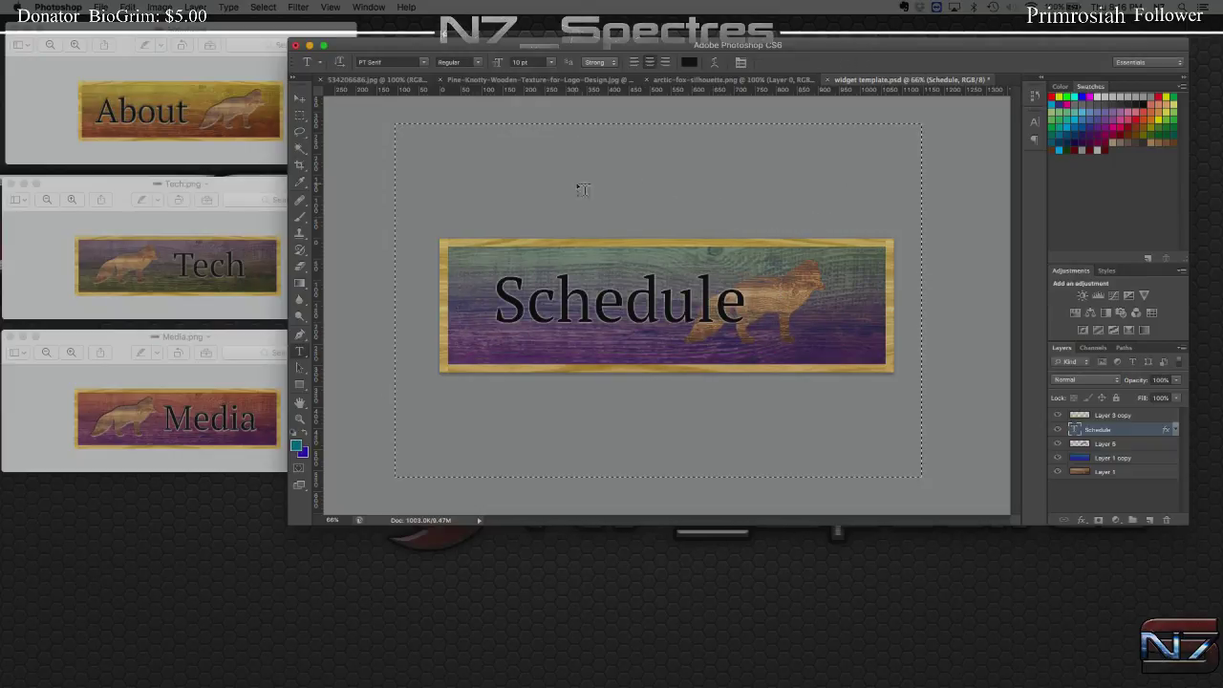
# Move the Schedule text left and the fox silhouette right.
pyautogui.click(300, 131)
pyautogui.click(425, 142)
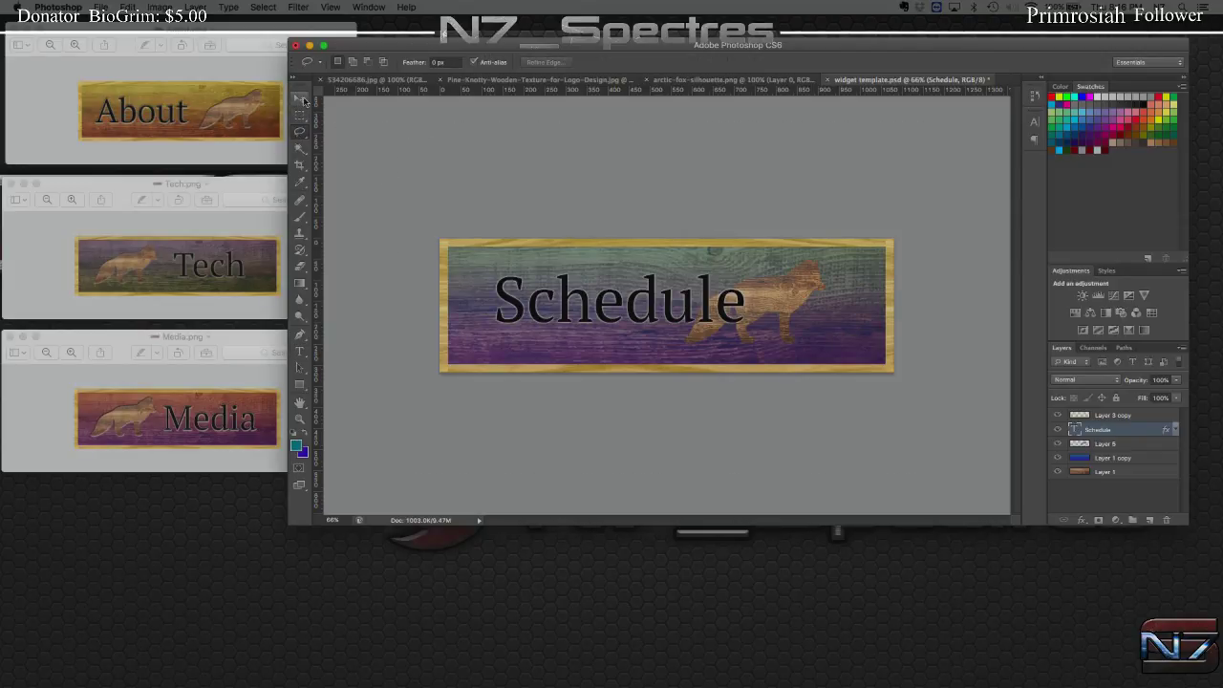
pyautogui.click(300, 99)
pyautogui.moveTo(676, 301); pyautogui.dragTo(653, 310)
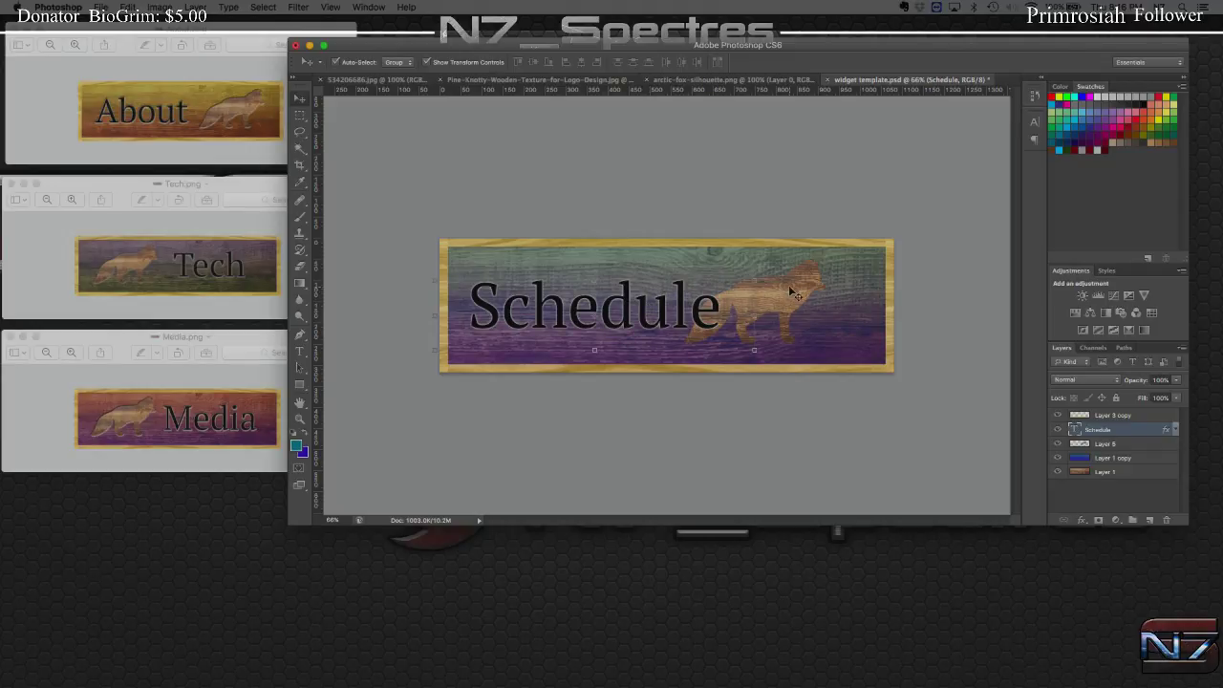
pyautogui.click(791, 308)
pyautogui.moveTo(792, 298); pyautogui.dragTo(830, 302)
pyautogui.click(767, 200)
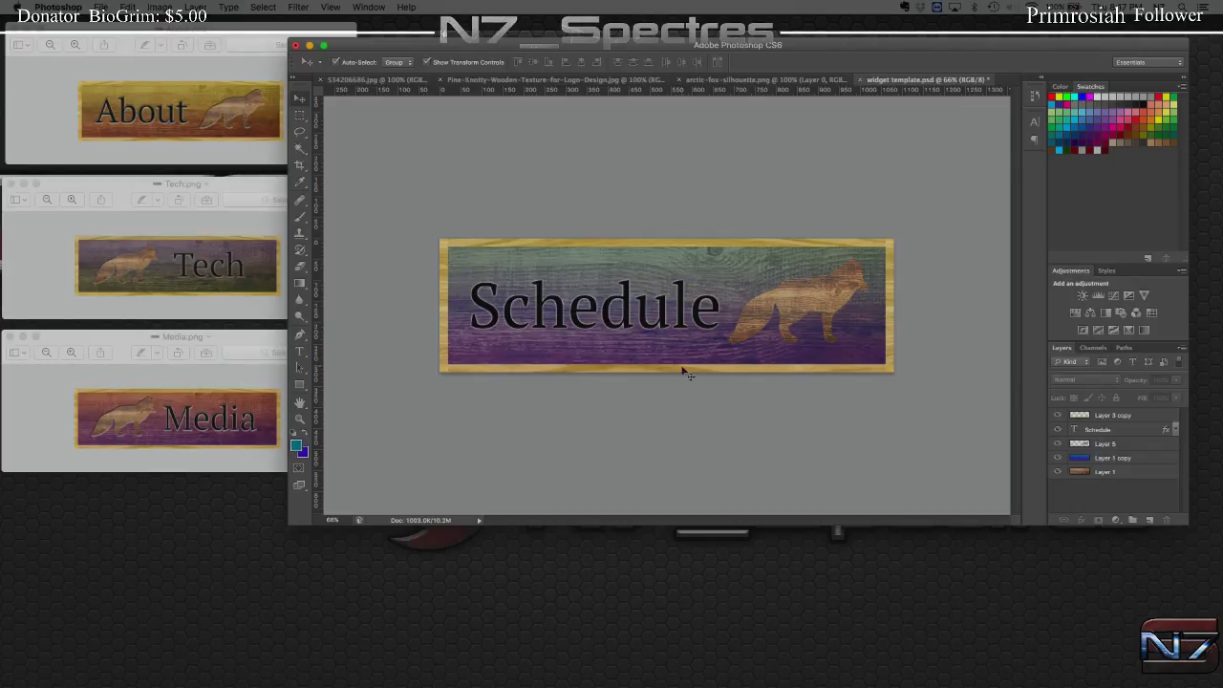
# Load the Schedule lettering as a selection from its layer thumbnail.
pyautogui.click(1085, 462)
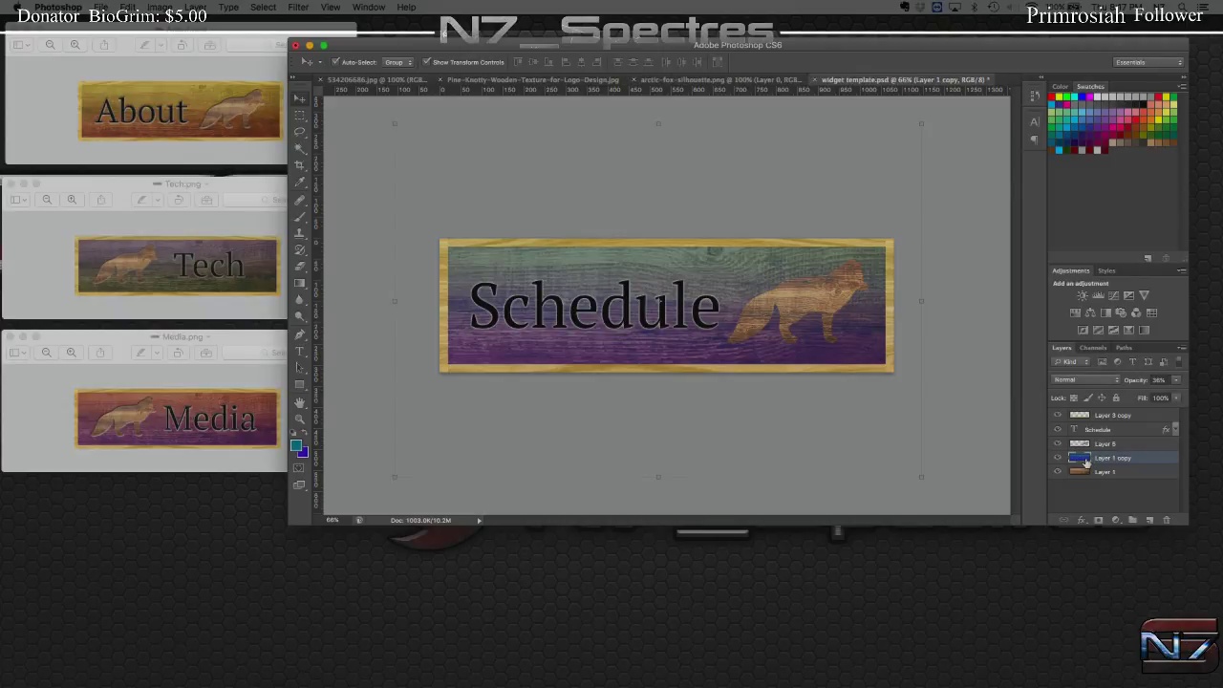
pyautogui.keyDown('super'); pyautogui.click(1081, 445); pyautogui.keyUp('super')
pyautogui.click(1086, 473)
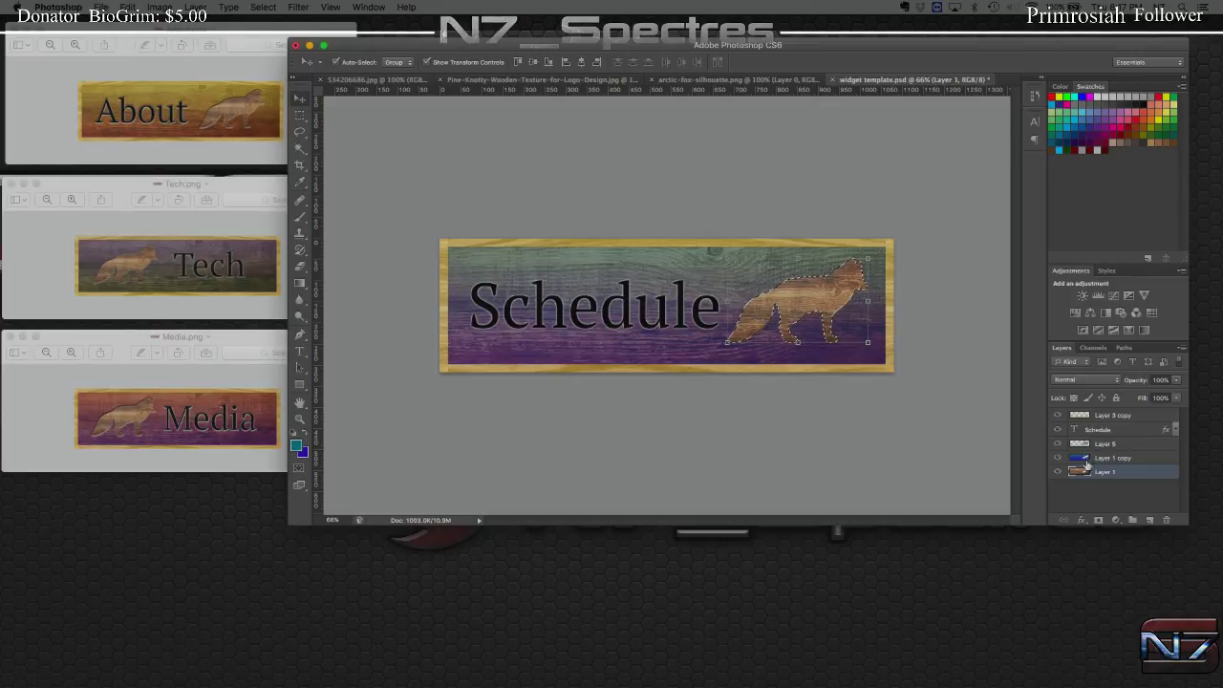
pyautogui.keyDown('super'); pyautogui.click(1076, 431); pyautogui.keyUp('super')
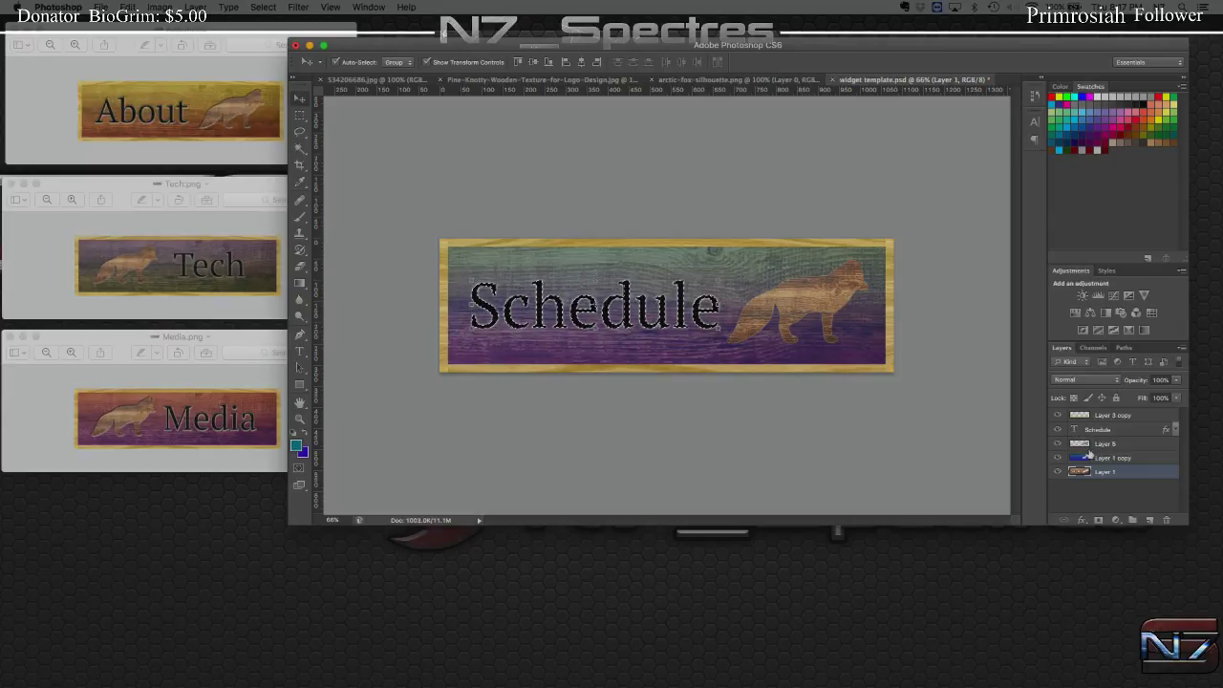
pyautogui.click(1078, 460)
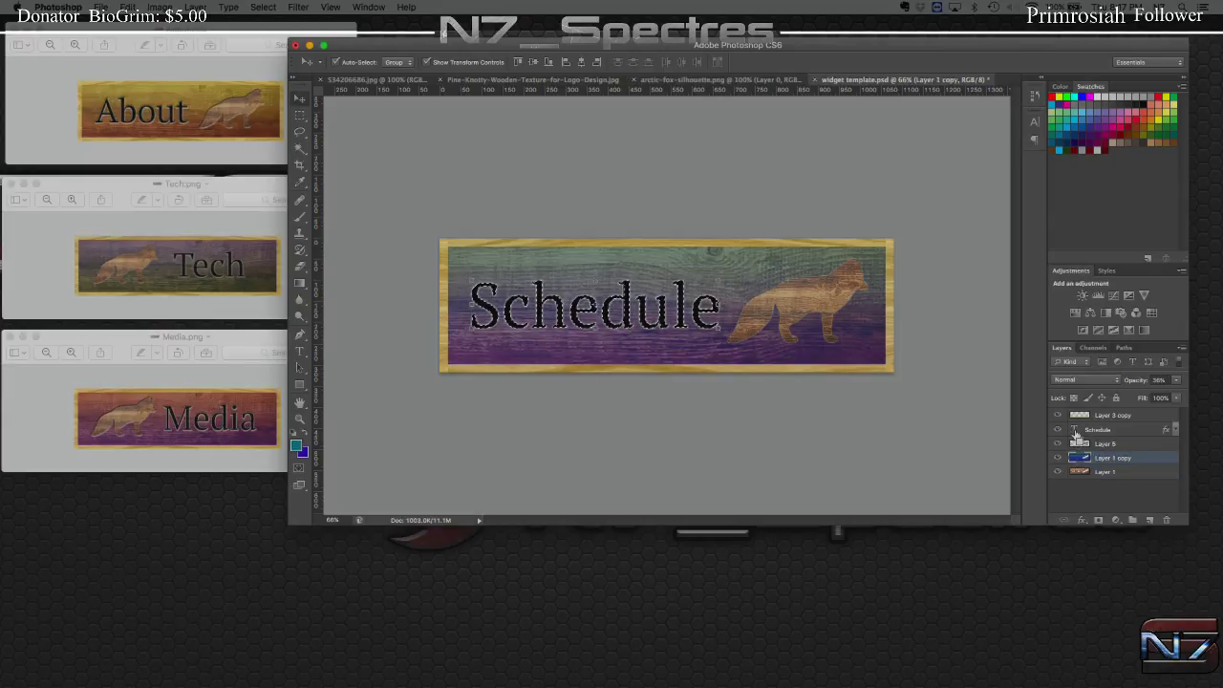
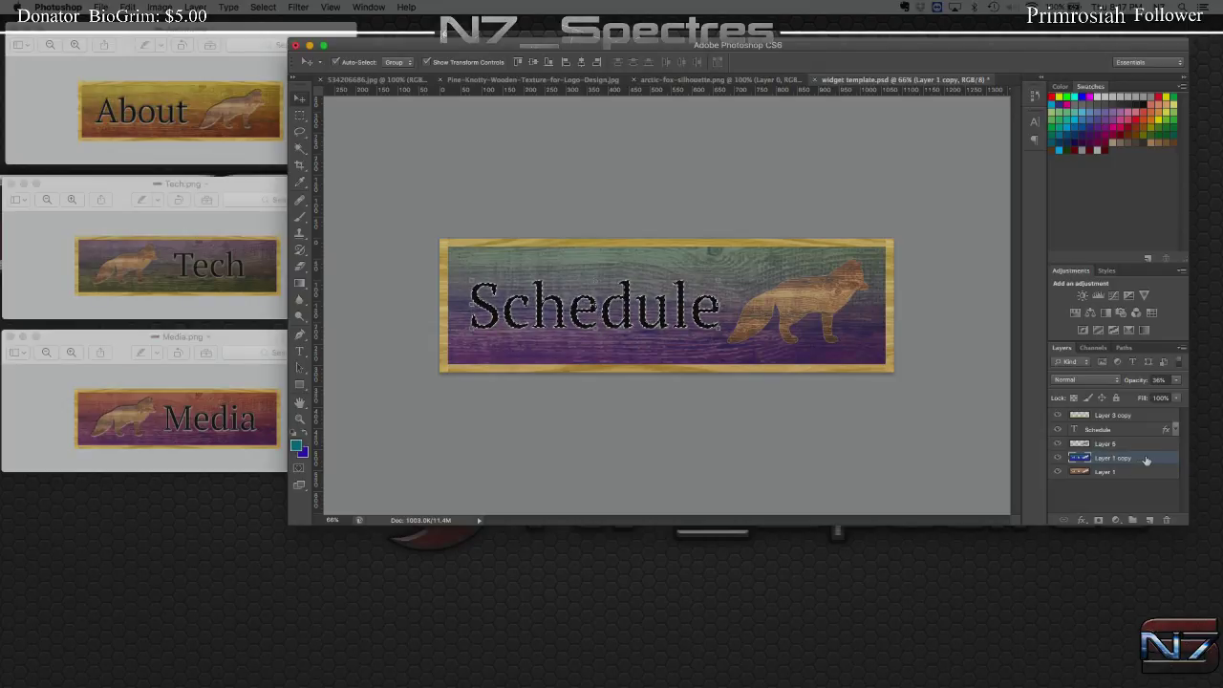
# Paste the Bevel & Emboss layer style onto both Layer 1 copy and Layer 1.
pyautogui.press('space')
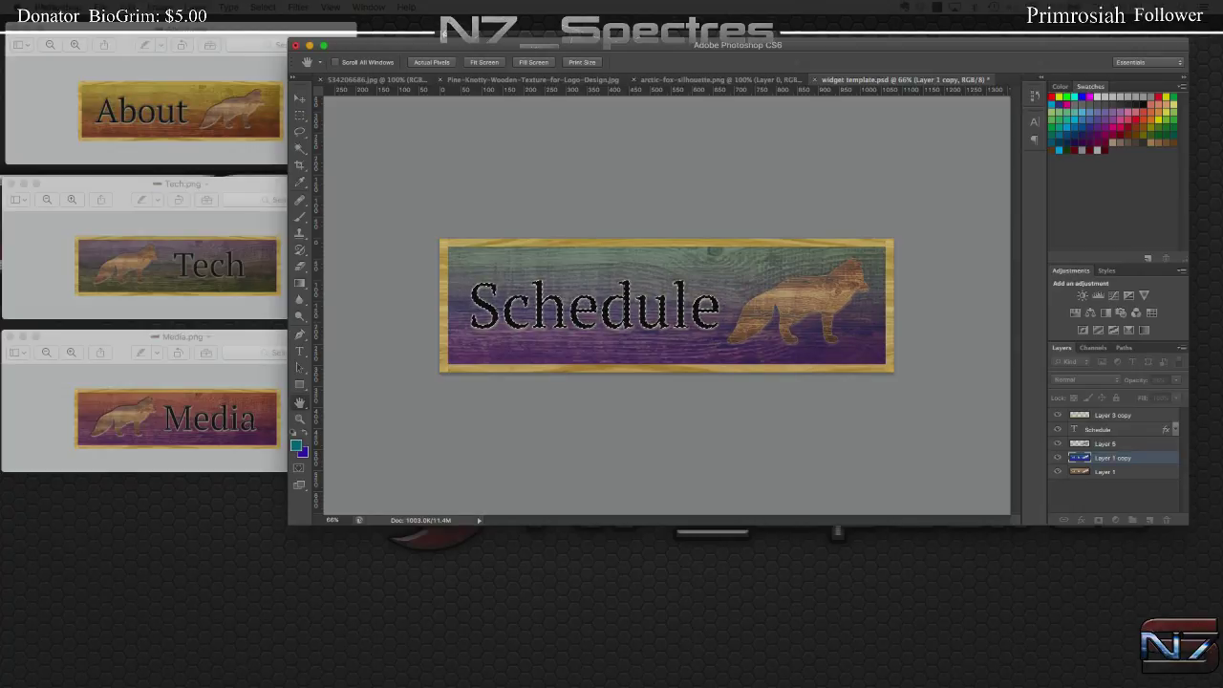
pyautogui.press('Return')
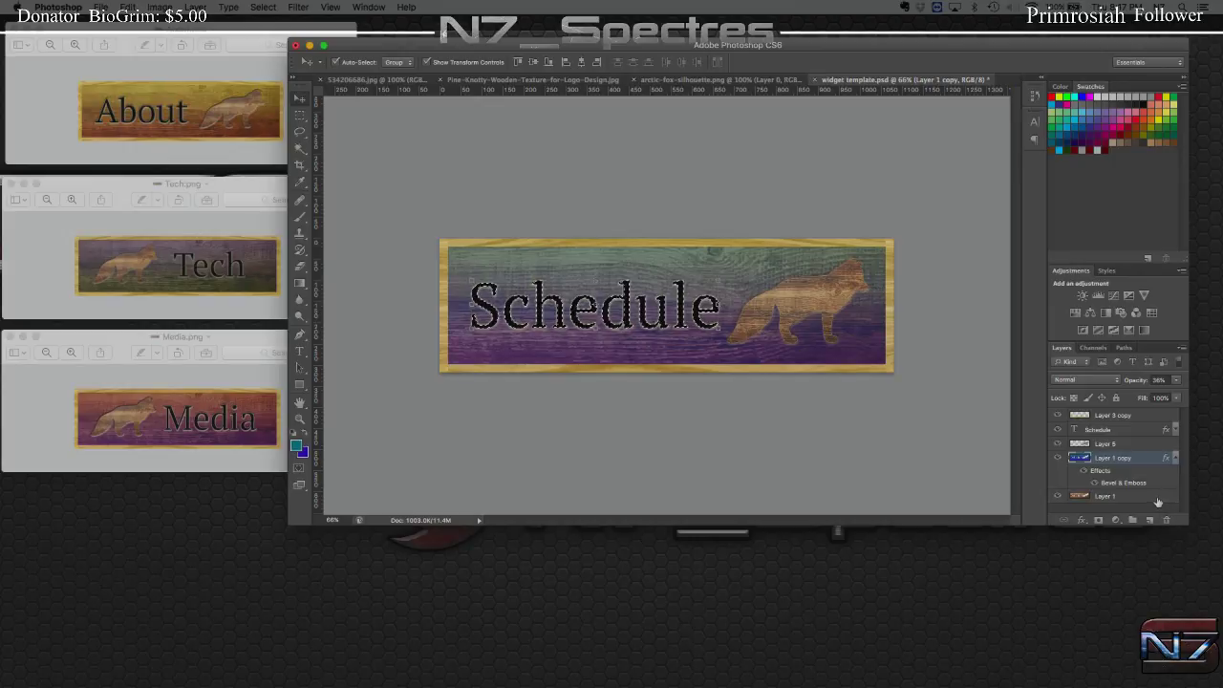
pyautogui.click(1158, 498)
pyautogui.press('h')
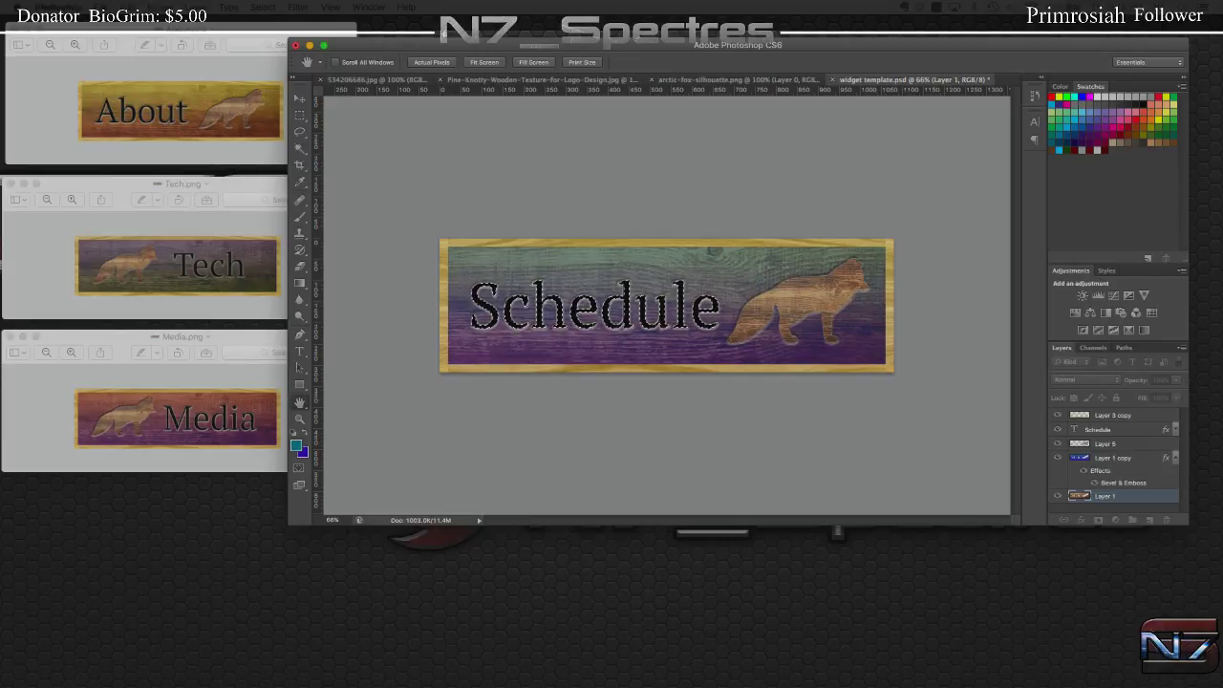
pyautogui.press('v')
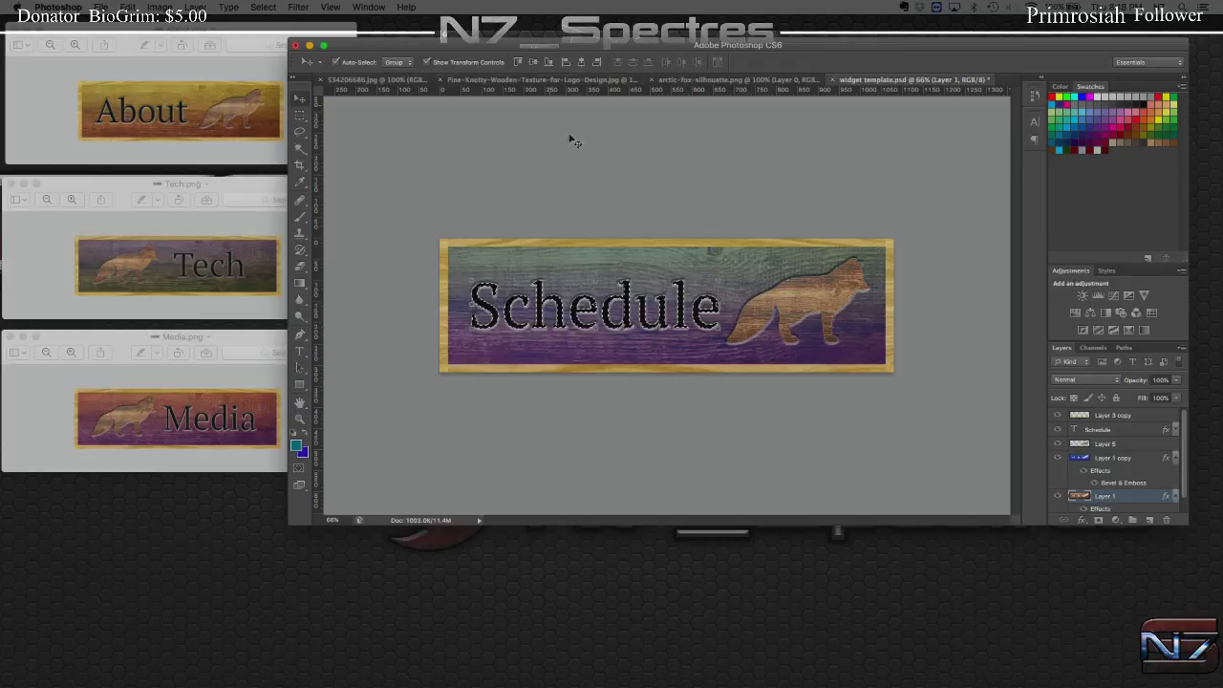
pyautogui.click(301, 134)
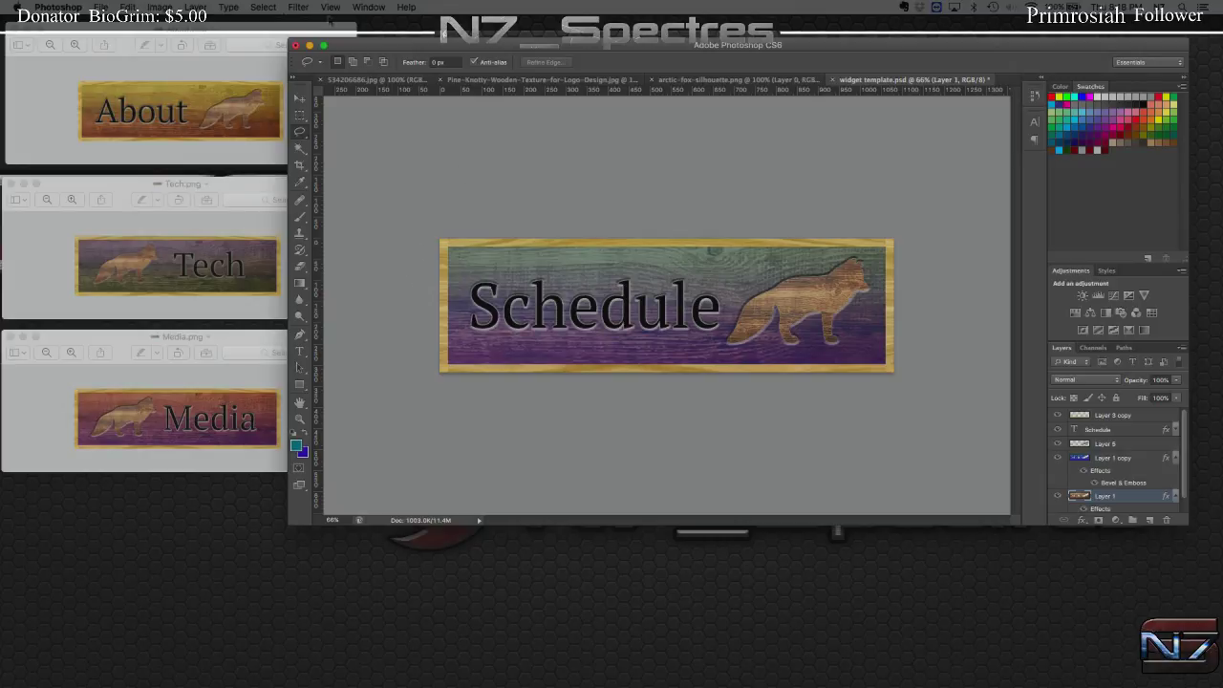
# Save the banner as a PNG named Schedule.png in the Final folder, replacing the existing file.
pyautogui.click(101, 8)
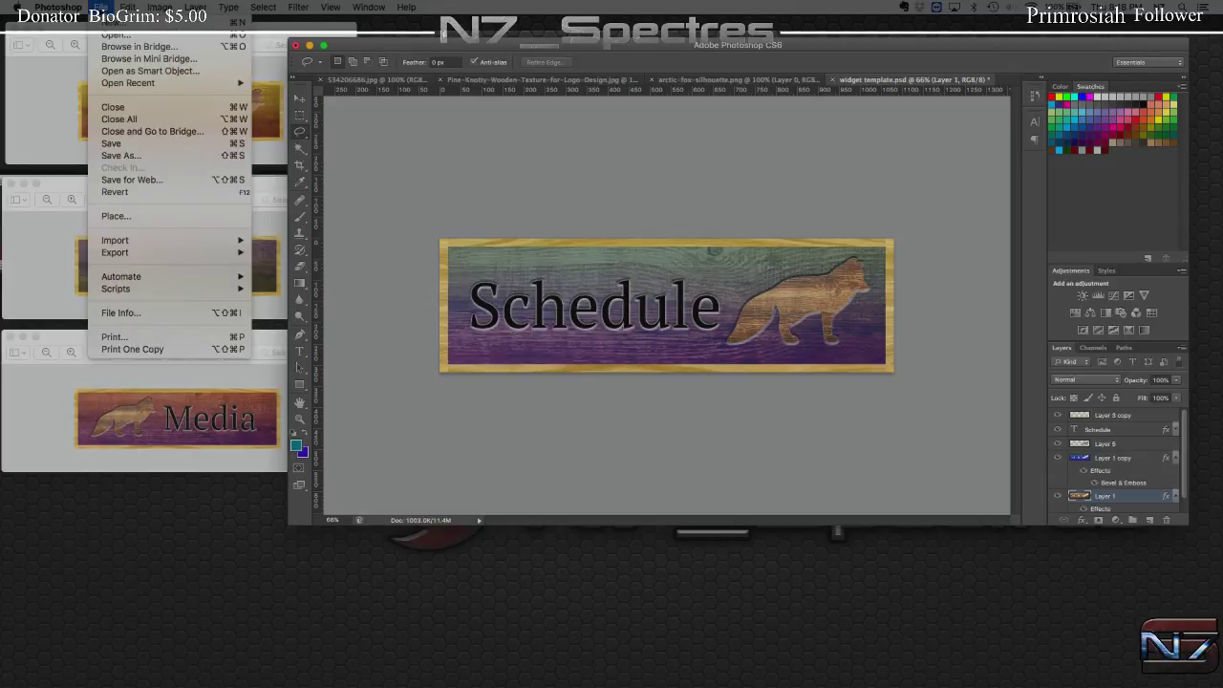
pyautogui.click(165, 157)
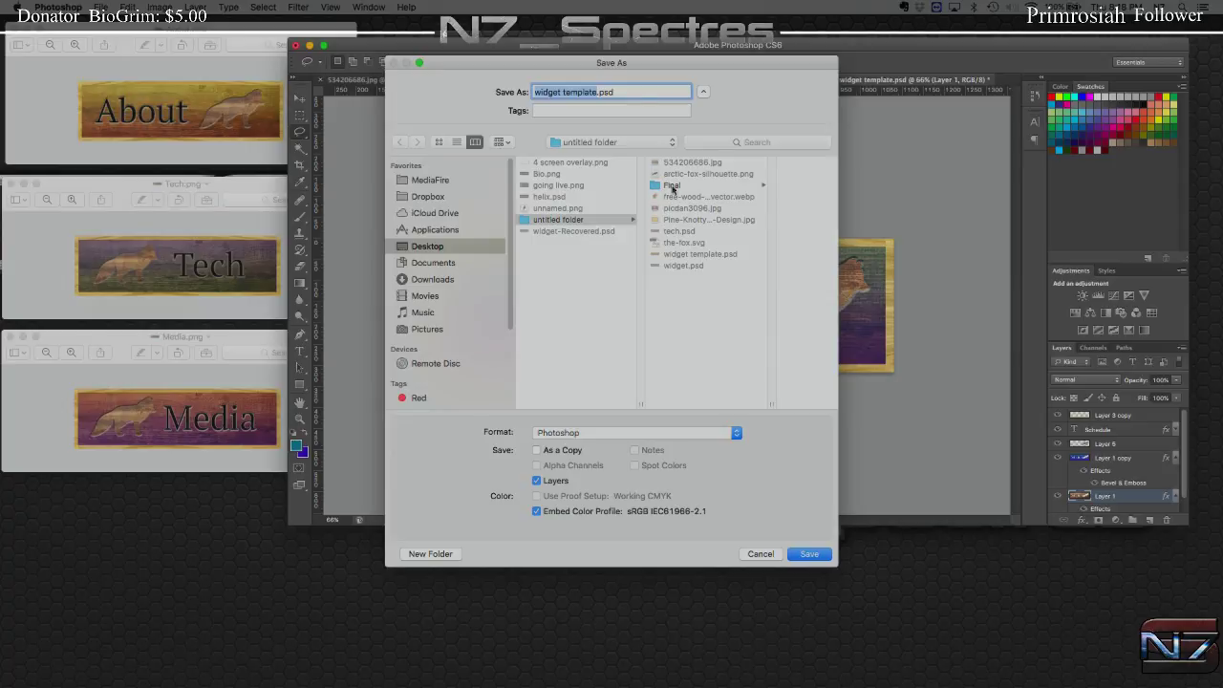
pyautogui.click(673, 186)
pyautogui.click(626, 438)
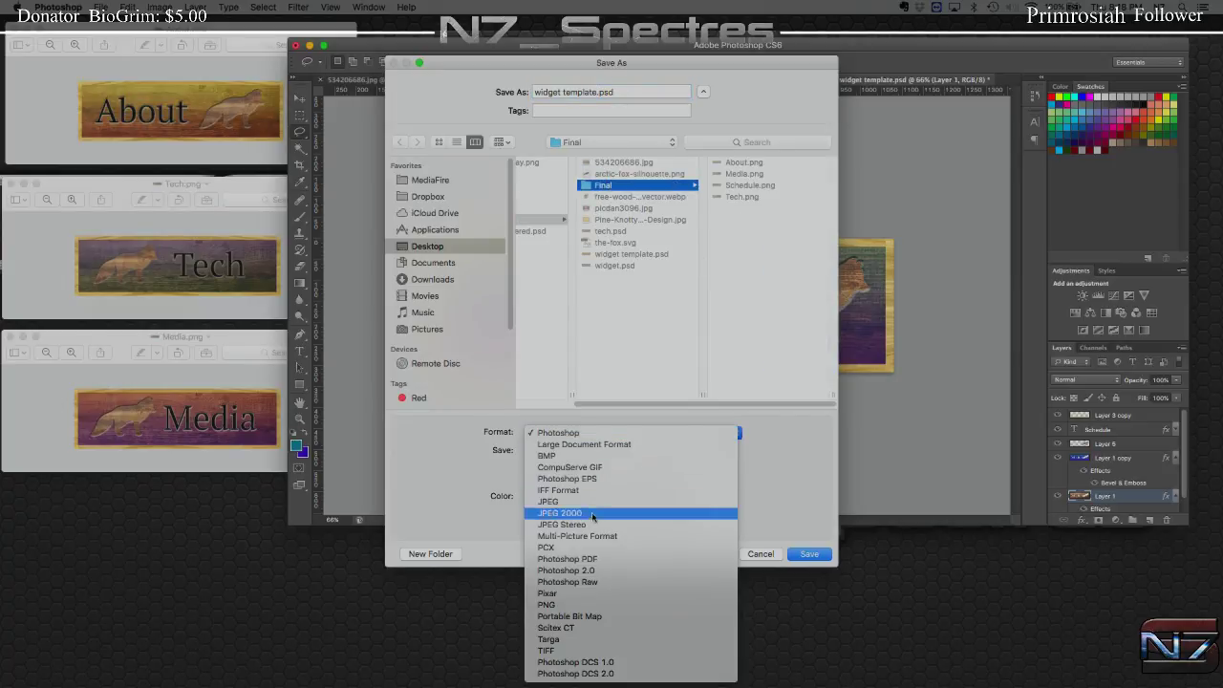
pyautogui.scroll(-2, 564, 593)
pyautogui.click(550, 558)
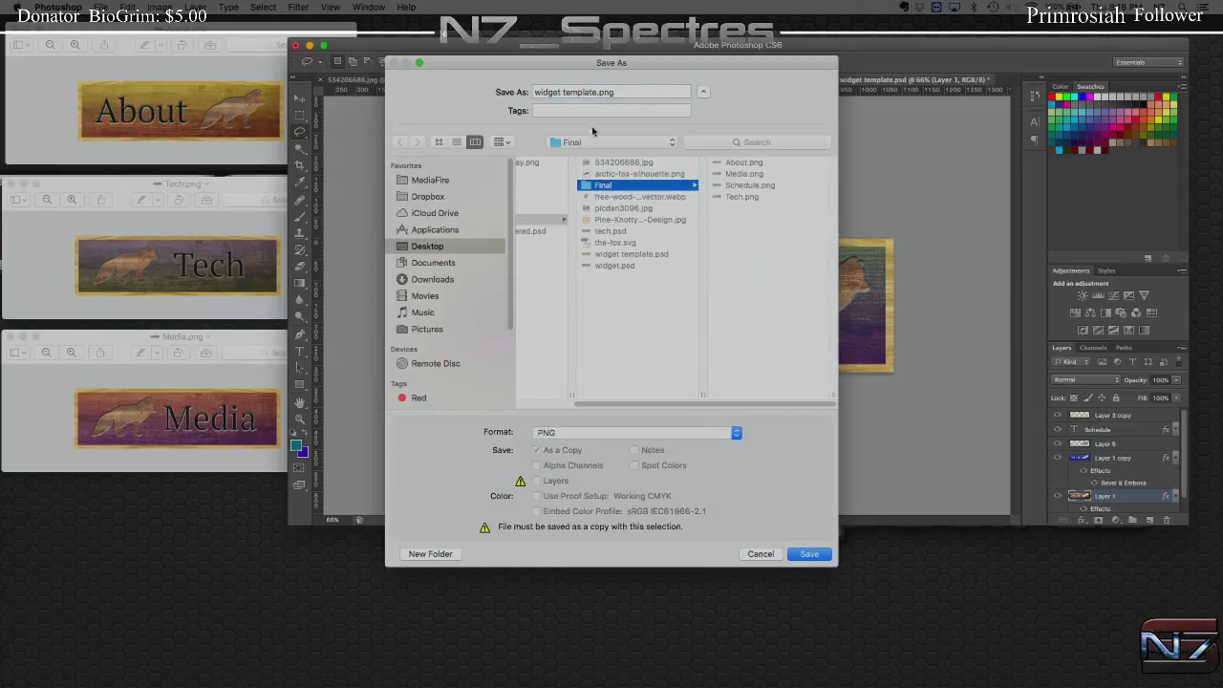
pyautogui.click(598, 92)
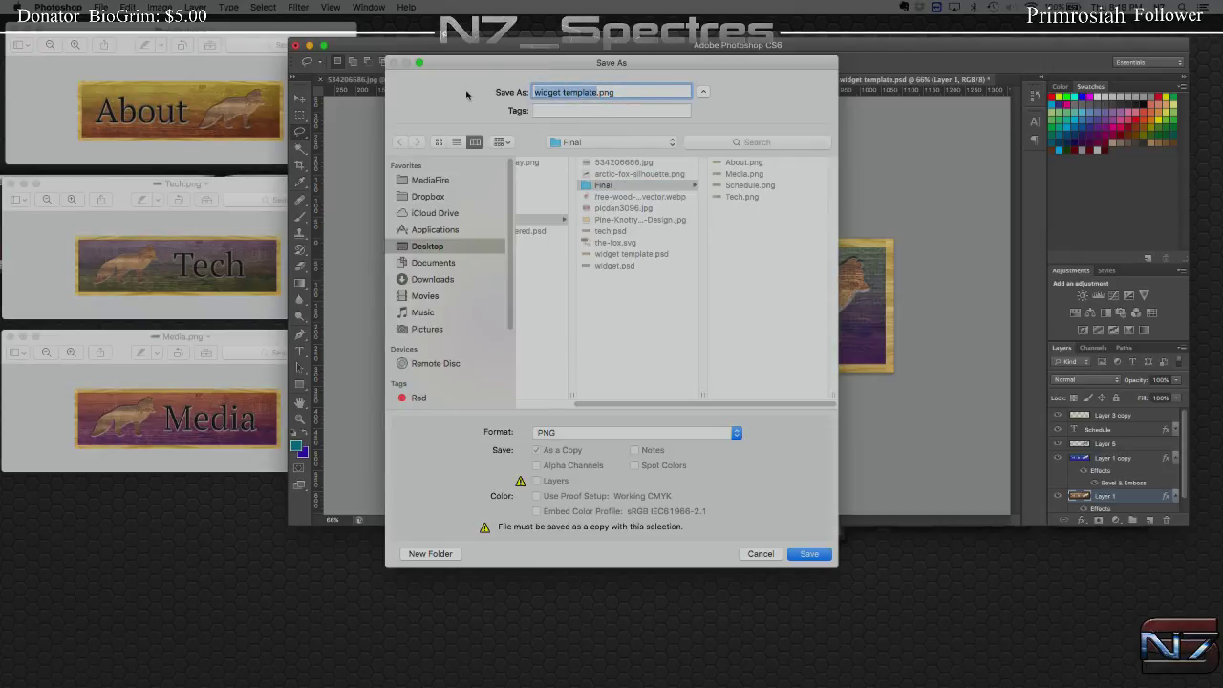
pyautogui.write('Schedule')
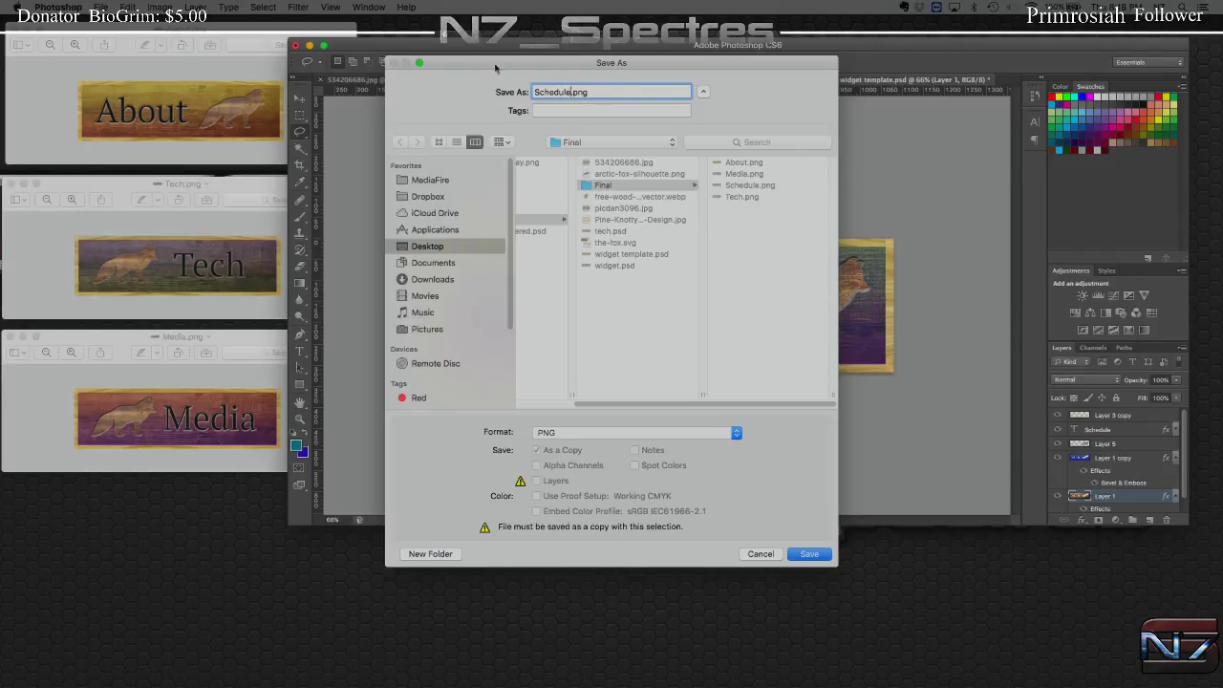
pyautogui.click(818, 556)
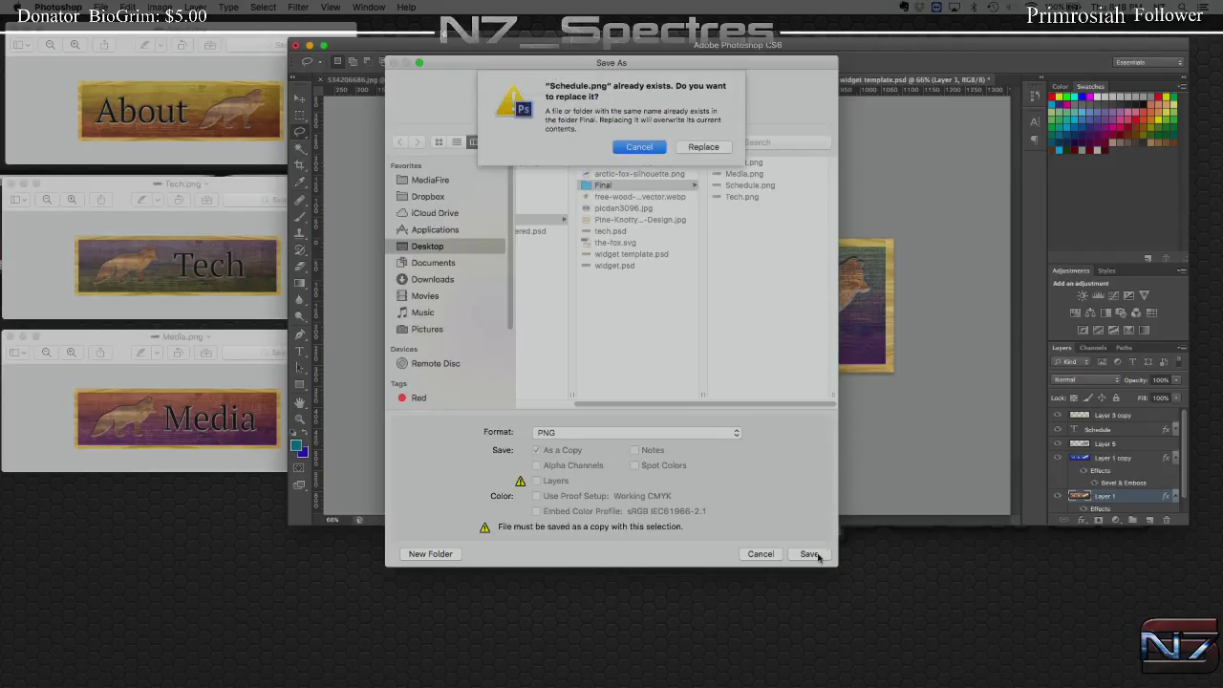
pyautogui.click(703, 148)
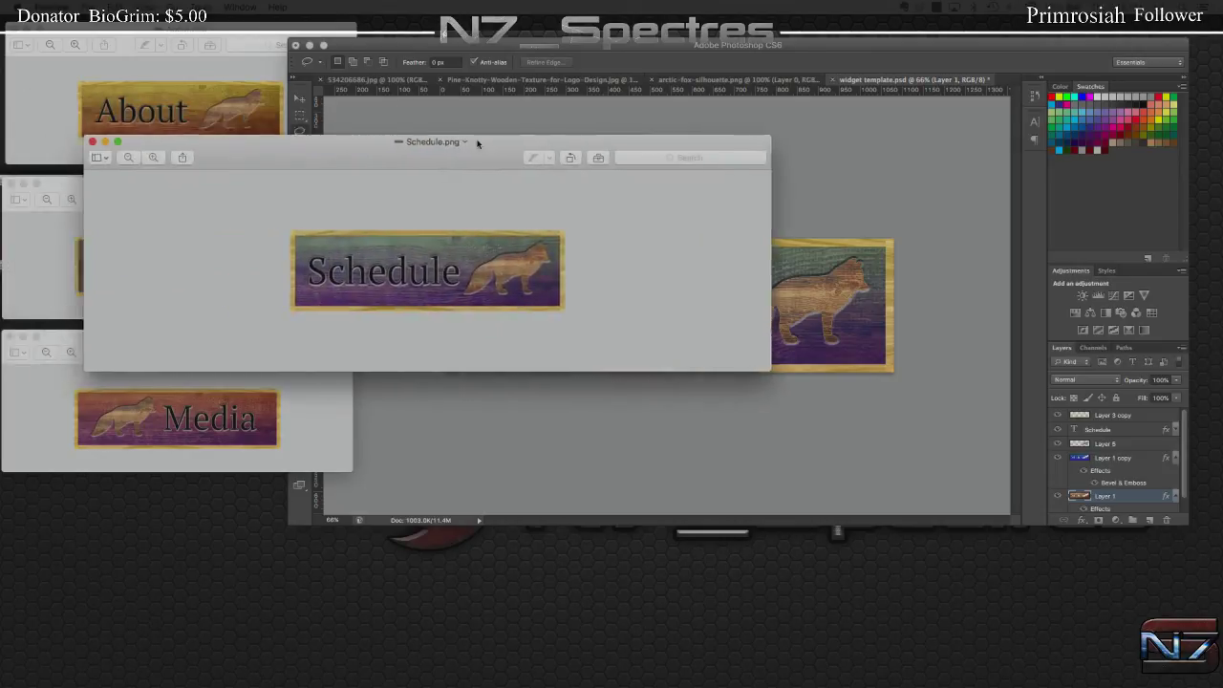
# Shrink and zoom out the Schedule.png preview, tucking it beneath the Media window, then return to Photoshop.
pyautogui.moveTo(481, 144); pyautogui.dragTo(443, 460)
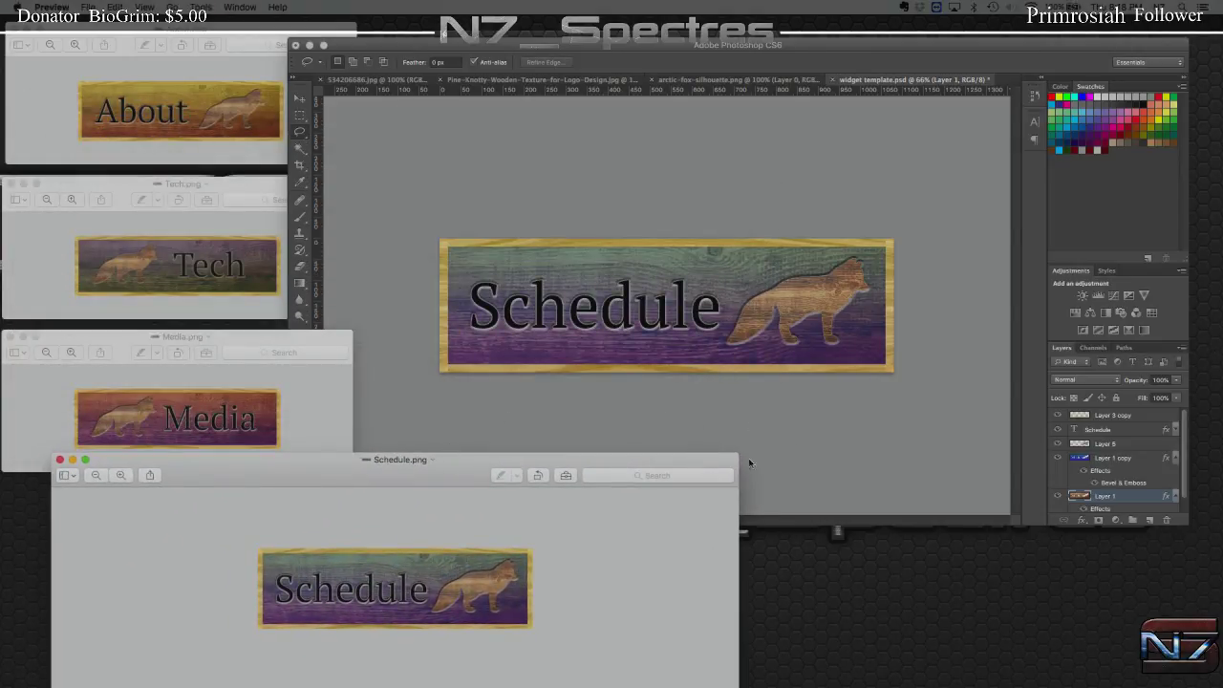
pyautogui.moveTo(740, 456); pyautogui.dragTo(402, 546)
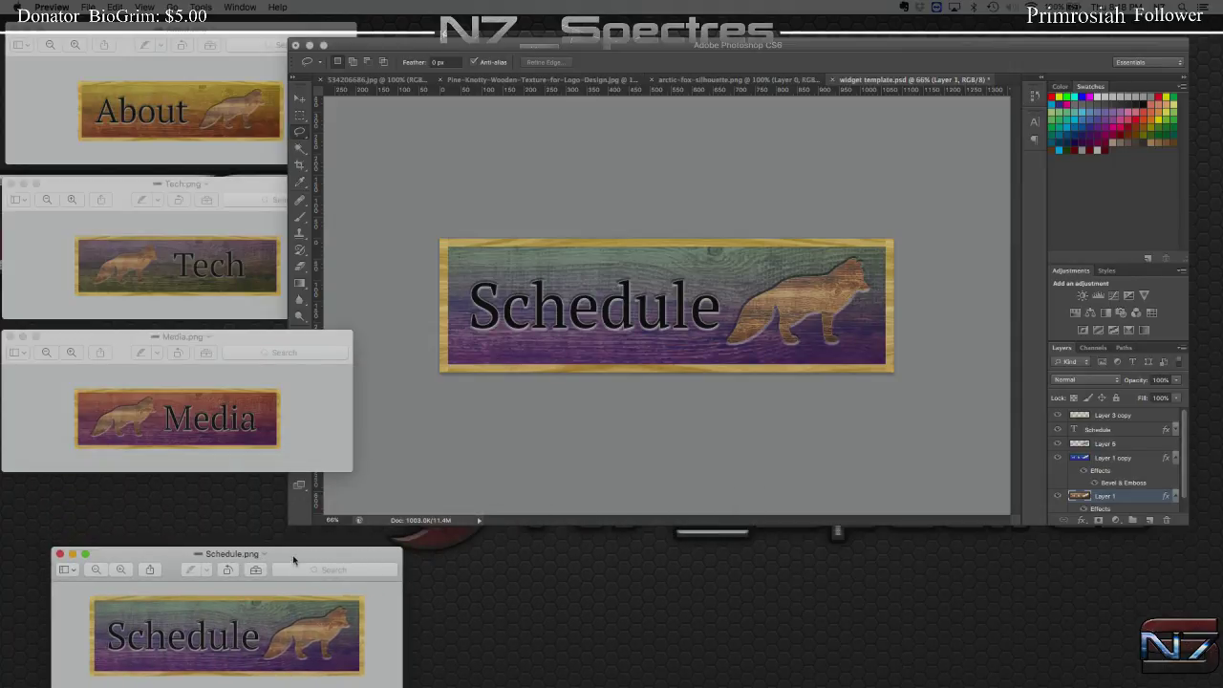
pyautogui.moveTo(293, 560); pyautogui.dragTo(240, 504)
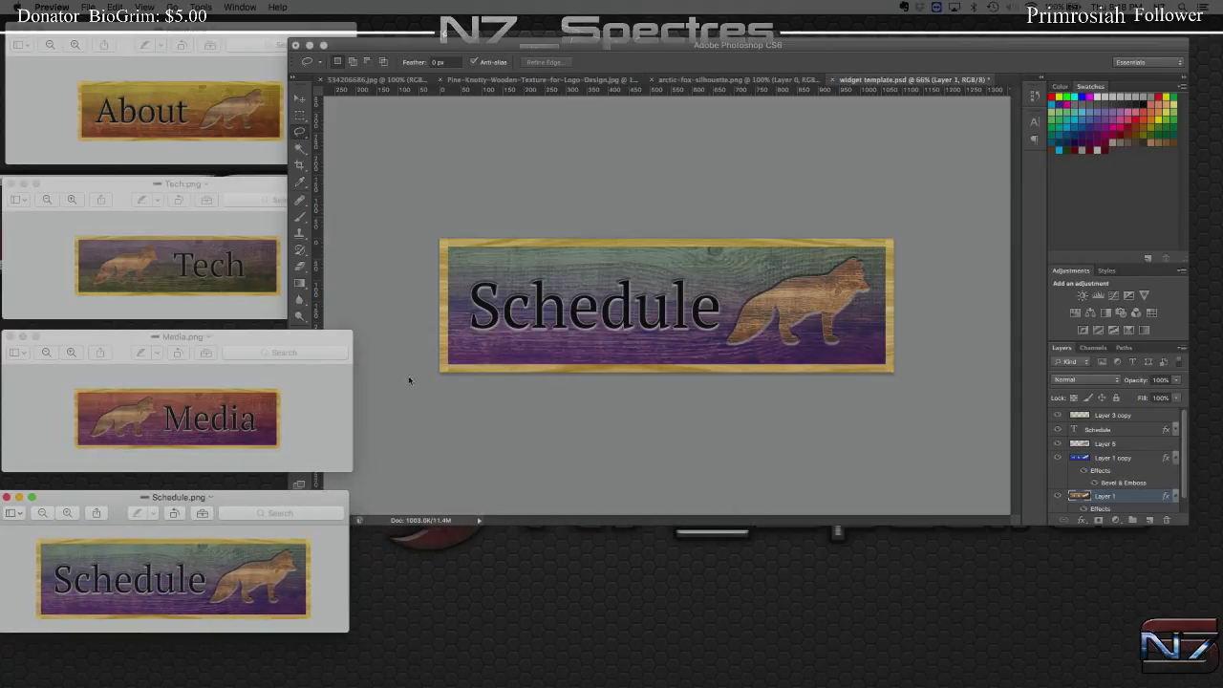
pyautogui.click(239, 33)
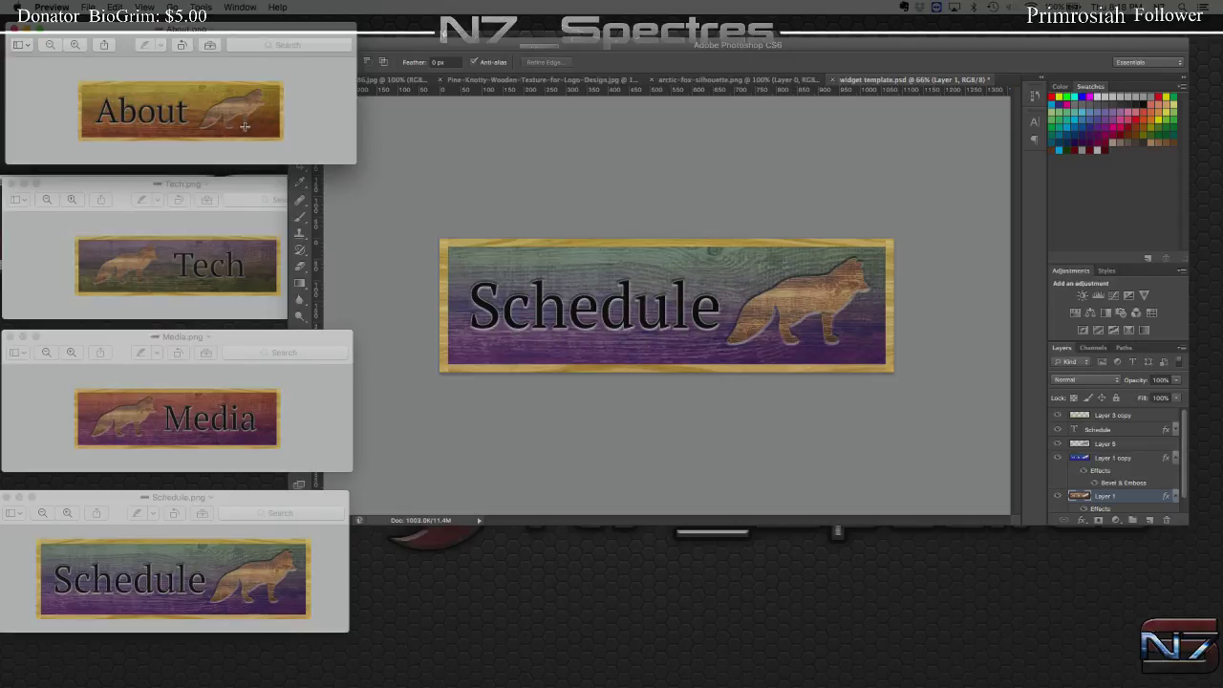
pyautogui.click(252, 193)
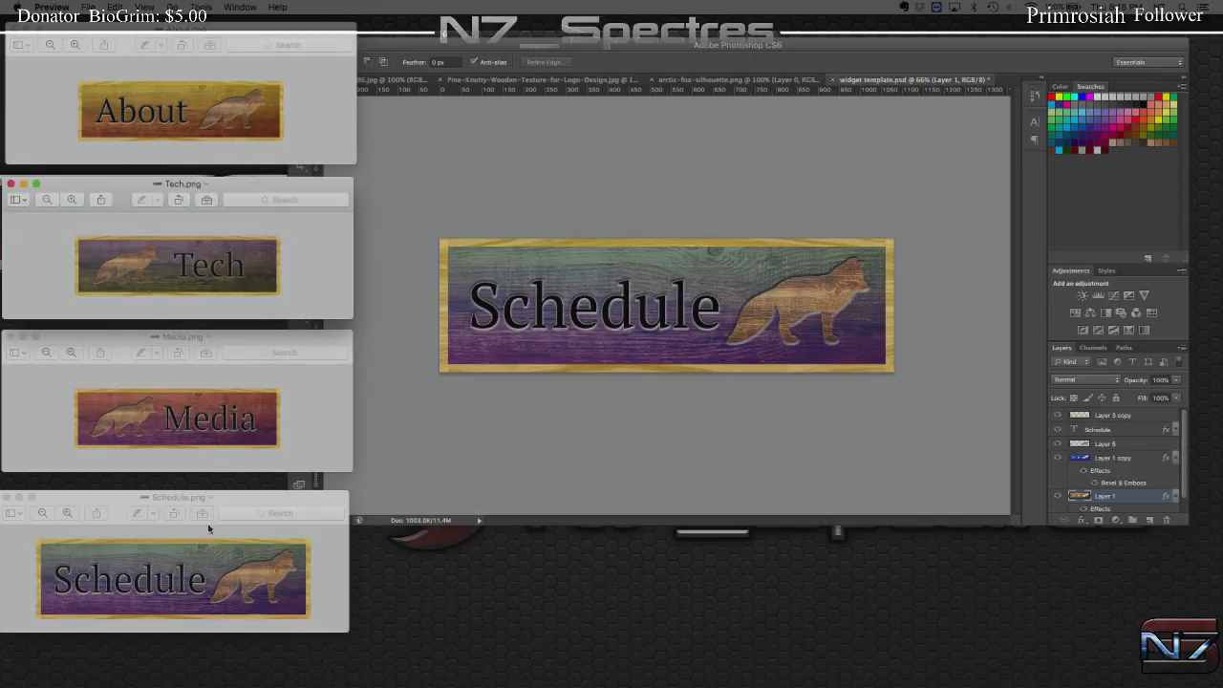
pyautogui.click(43, 513)
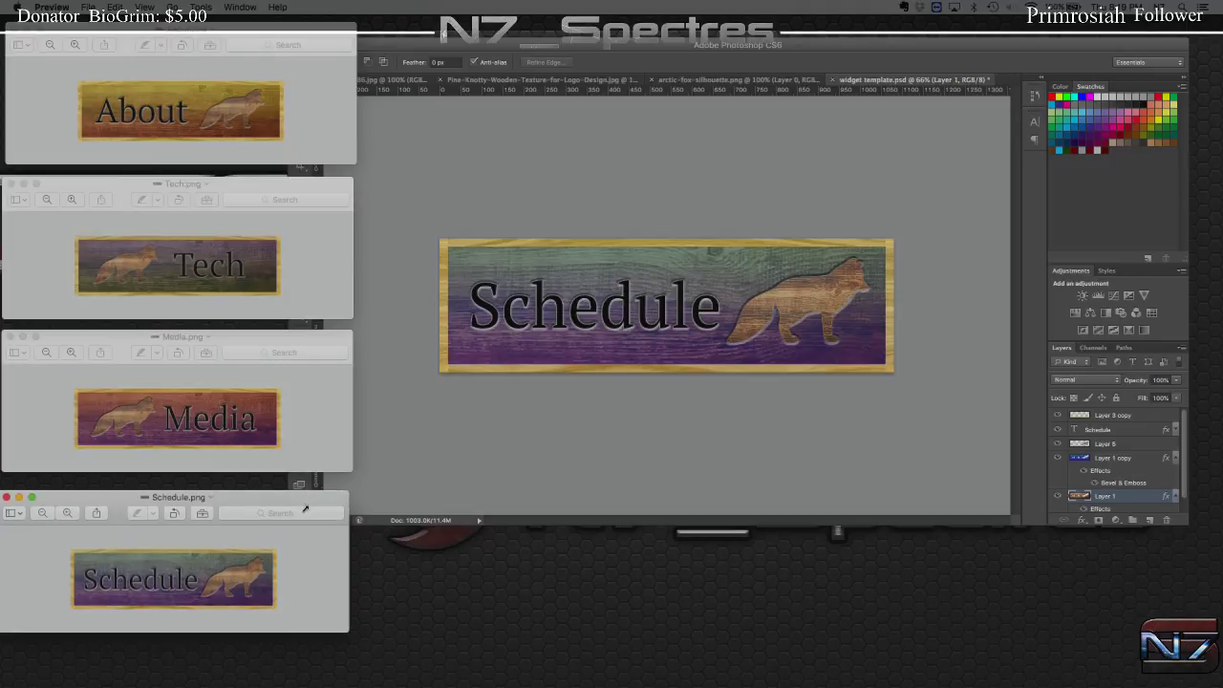
pyautogui.moveTo(307, 502); pyautogui.dragTo(310, 496)
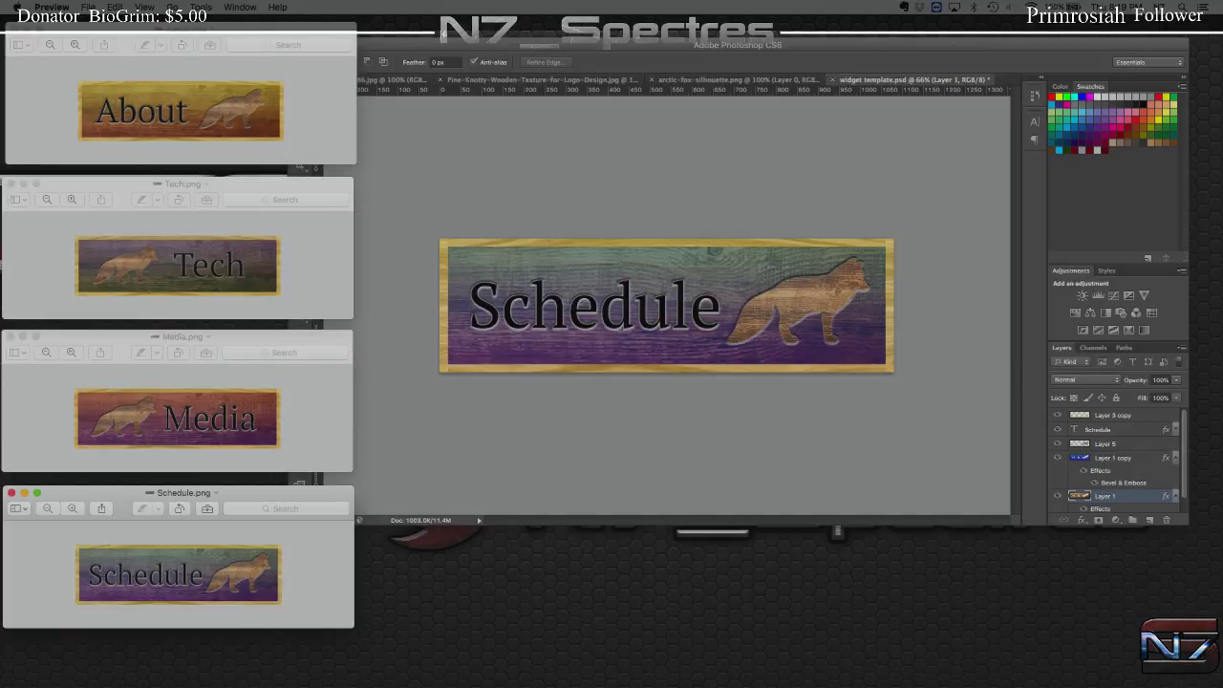
pyautogui.press('super+Tab')
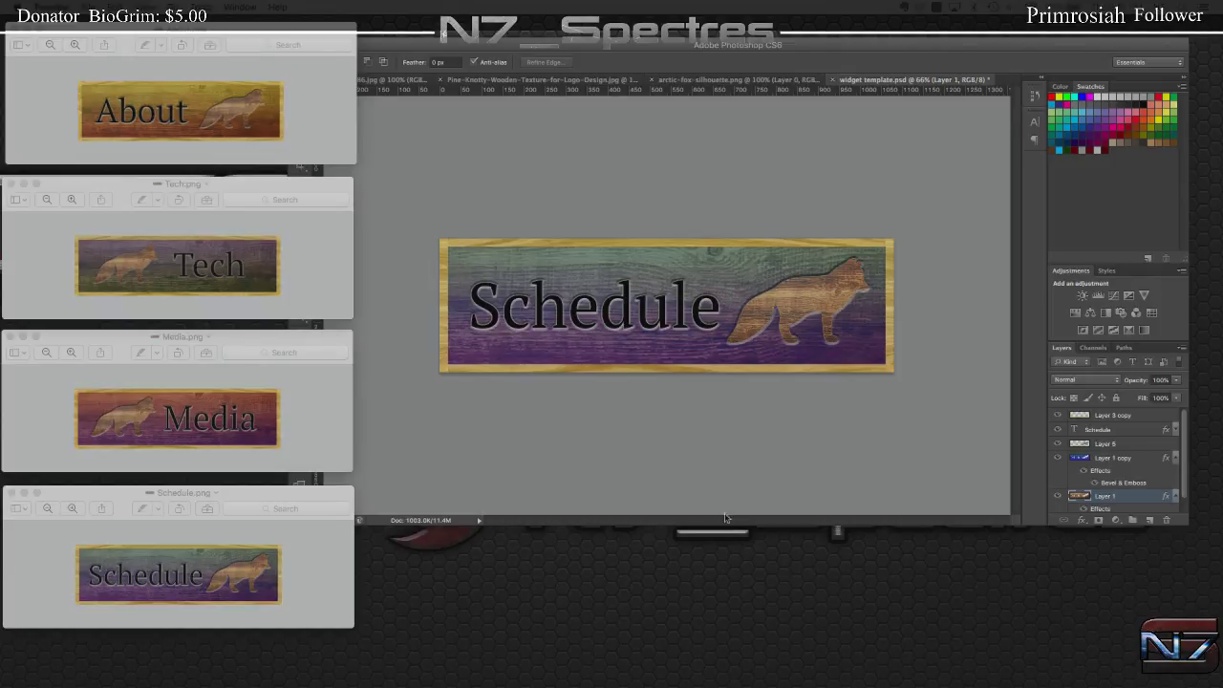
pyautogui.click(690, 51)
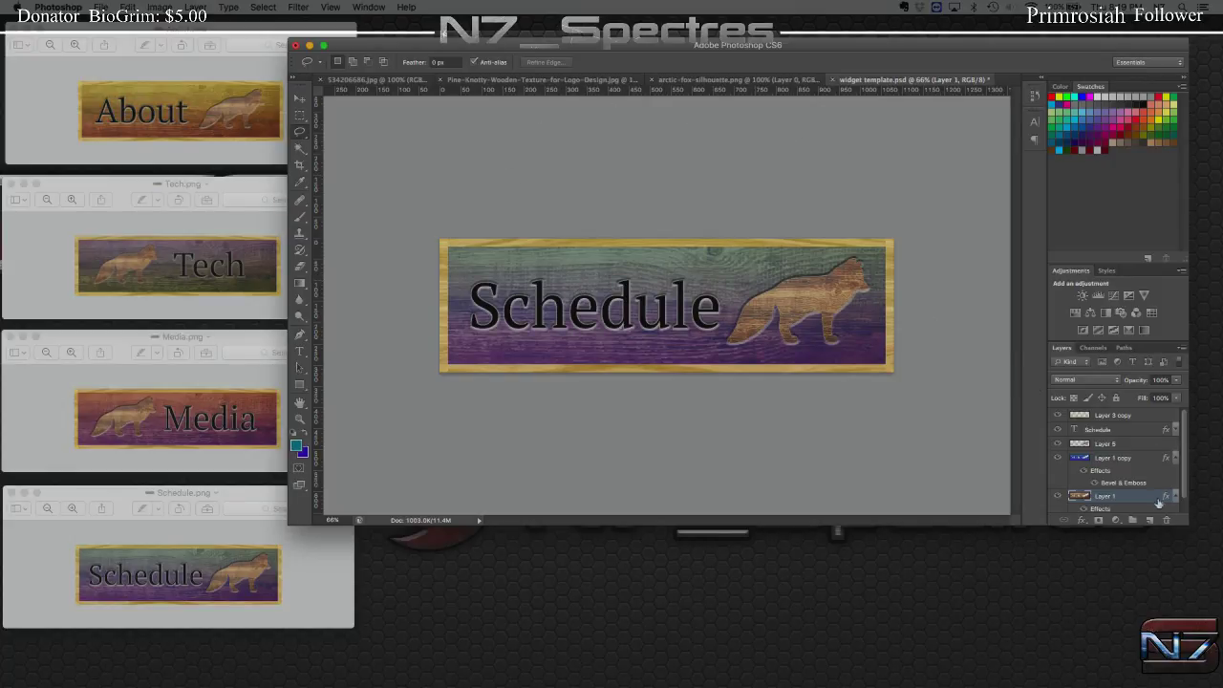
# In History, revert to the earlier Tech gradient state and delete the later gradient step.
pyautogui.click(1035, 96)
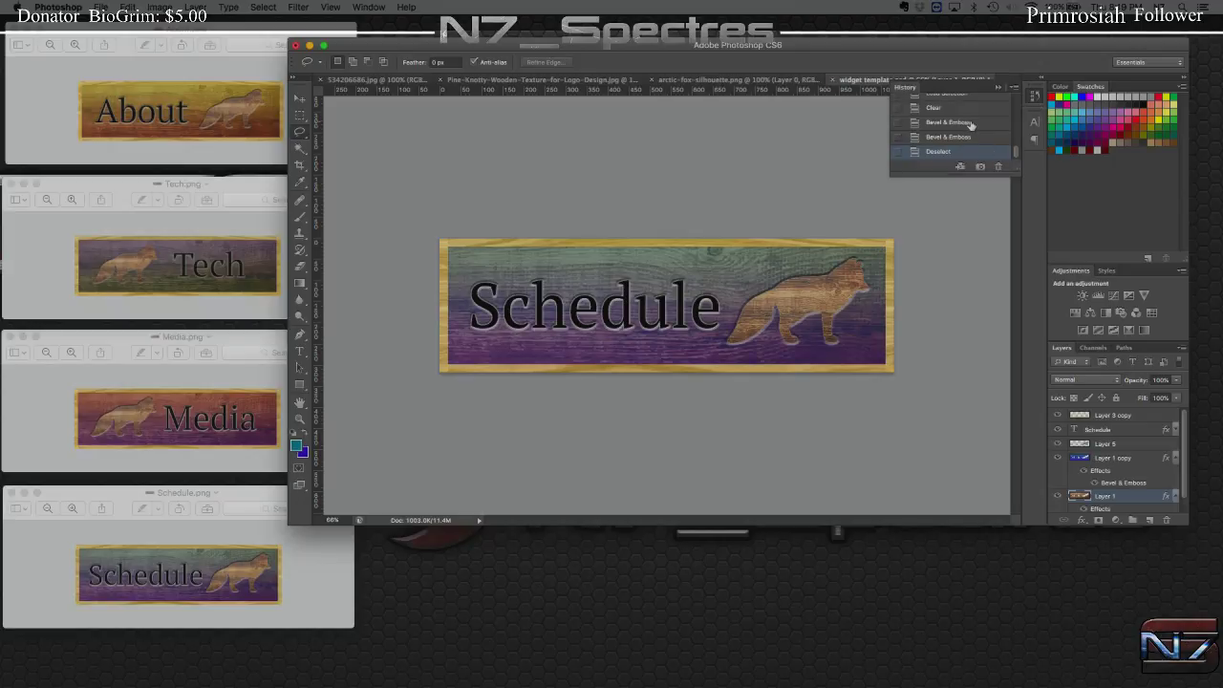
pyautogui.scroll(4, 971, 126)
pyautogui.scroll(4, 971, 125)
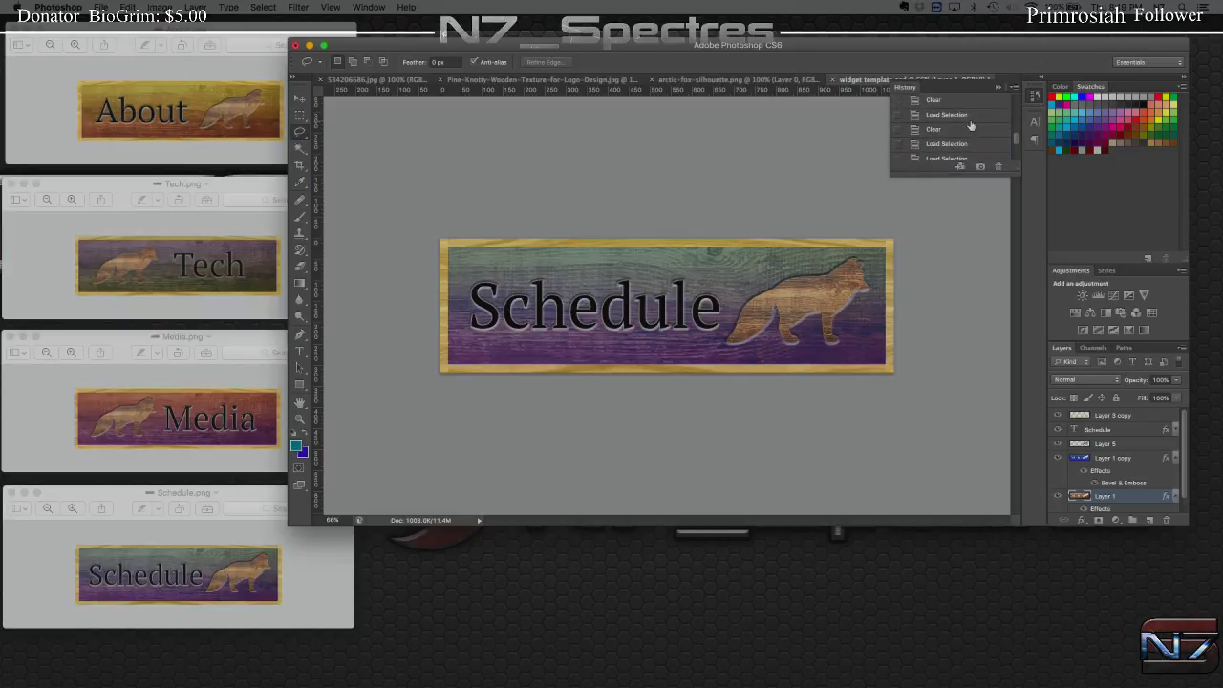
pyautogui.scroll(4, 970, 127)
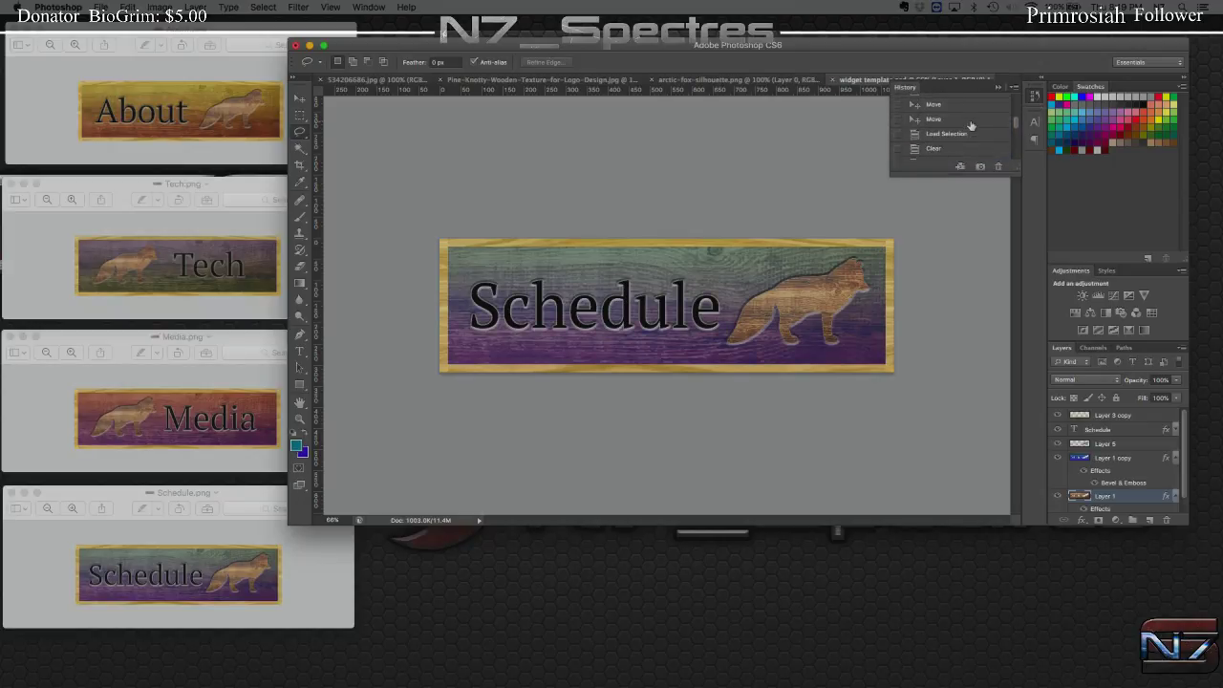
pyautogui.scroll(5, 970, 126)
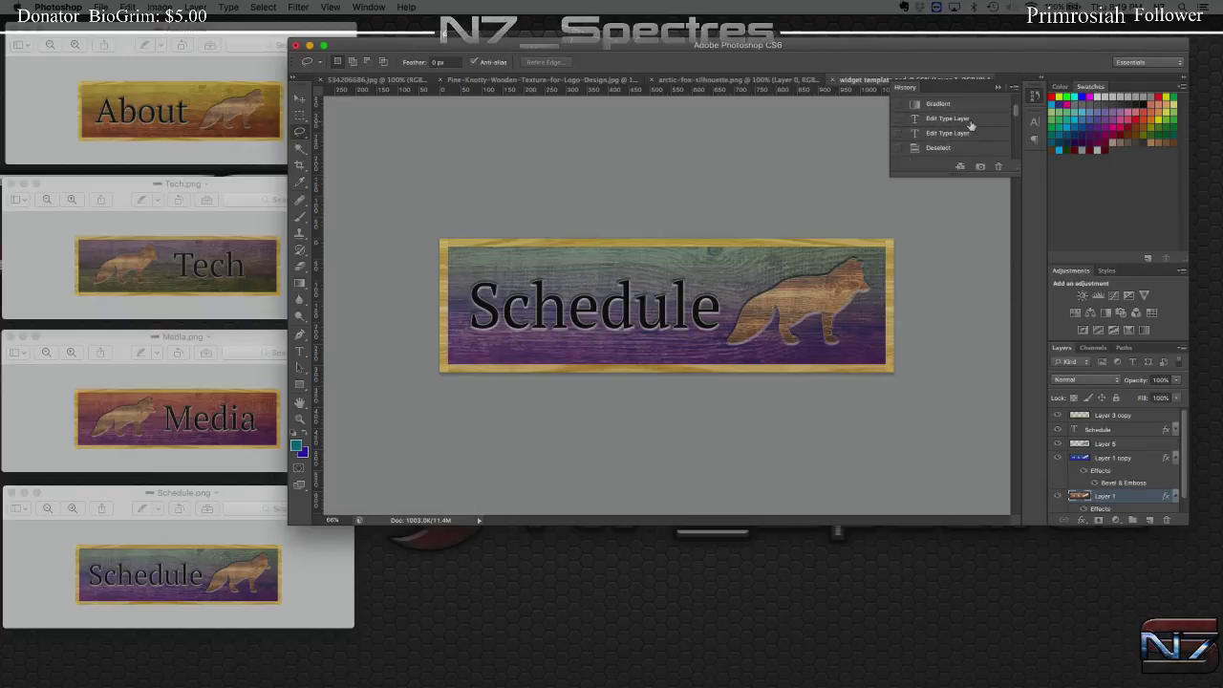
pyautogui.scroll(-1, 959, 134)
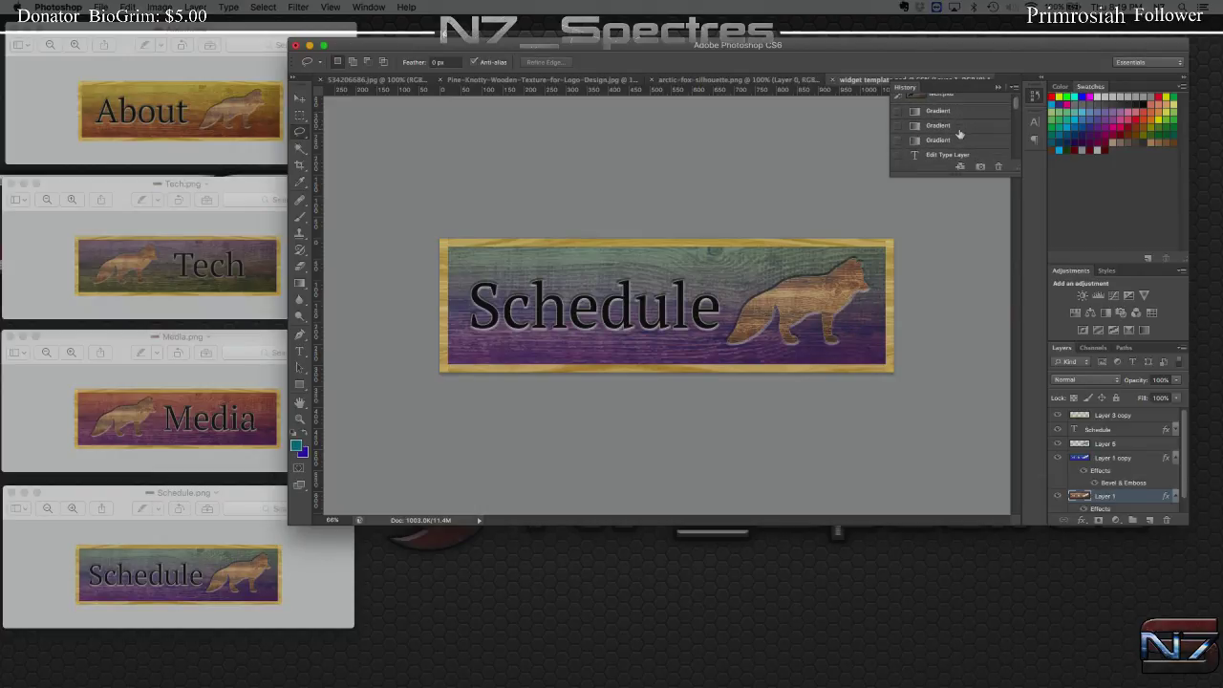
pyautogui.click(940, 113)
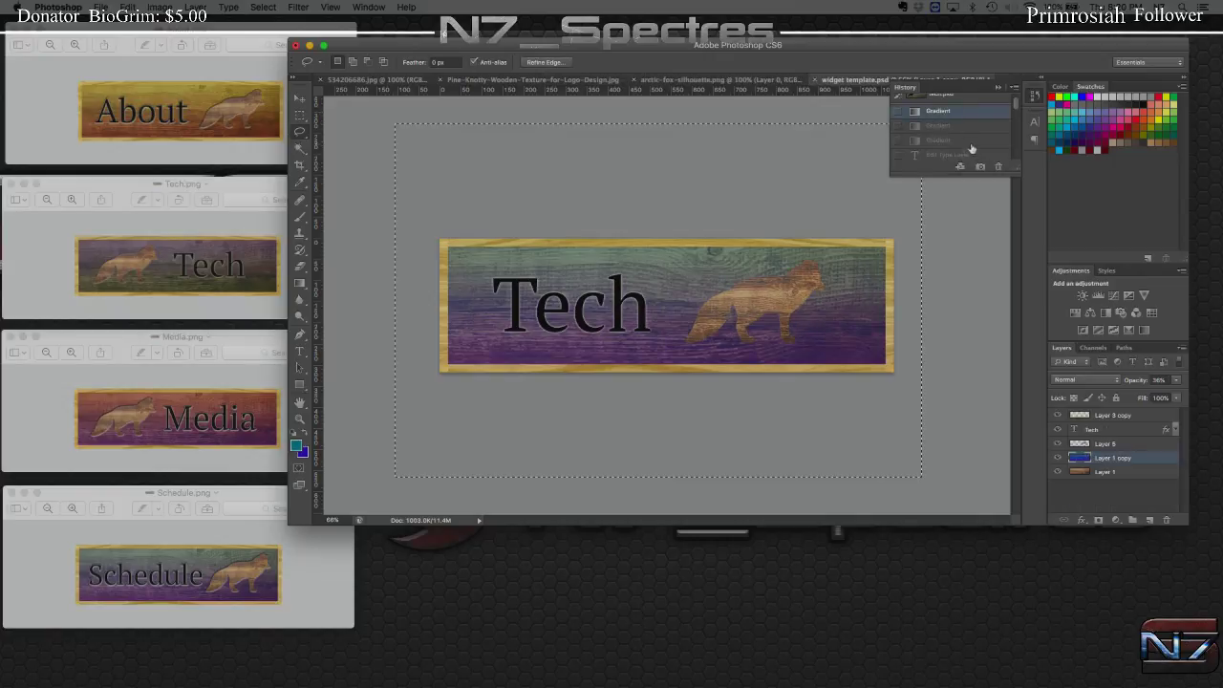
pyautogui.click(999, 167)
pyautogui.click(707, 237)
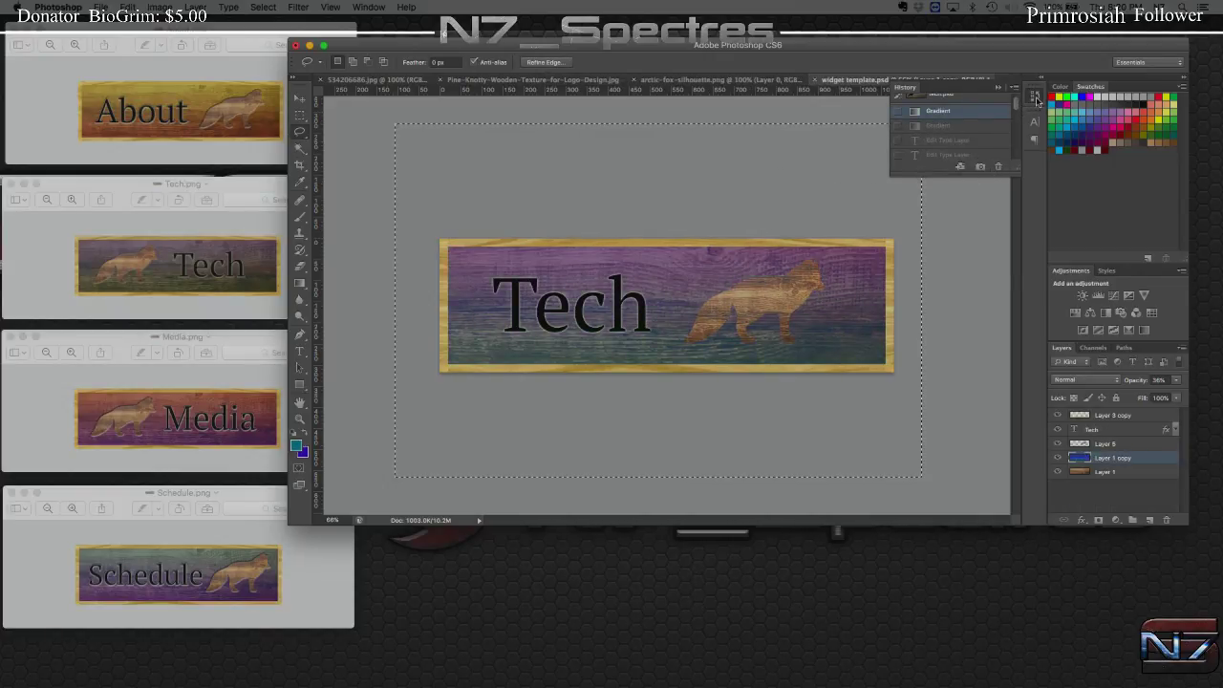
pyautogui.click(1036, 99)
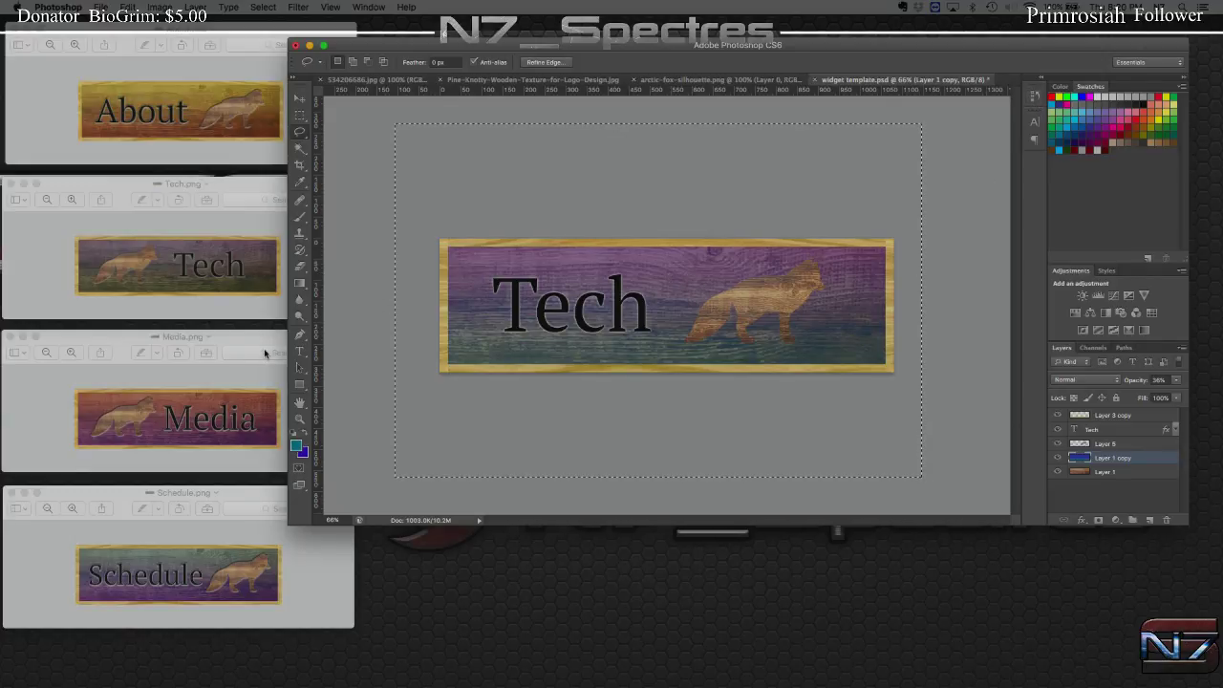
# Set the foreground colour to green in the Color Picker.
pyautogui.click(298, 445)
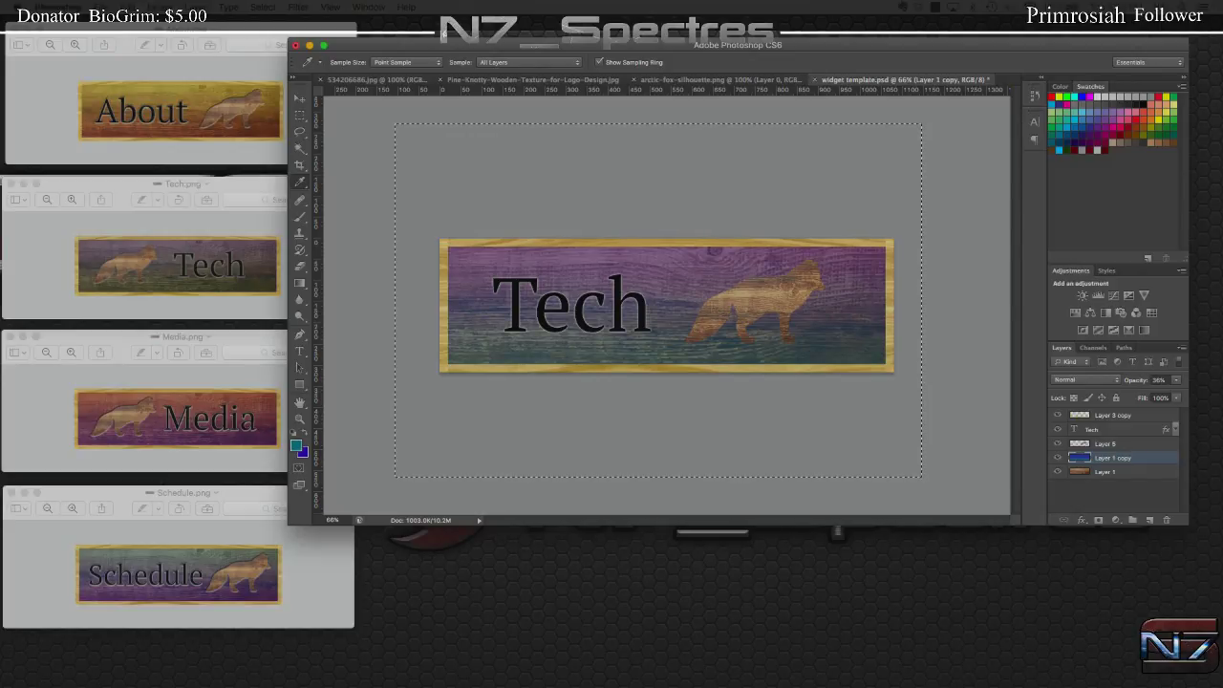
pyautogui.press('Return')
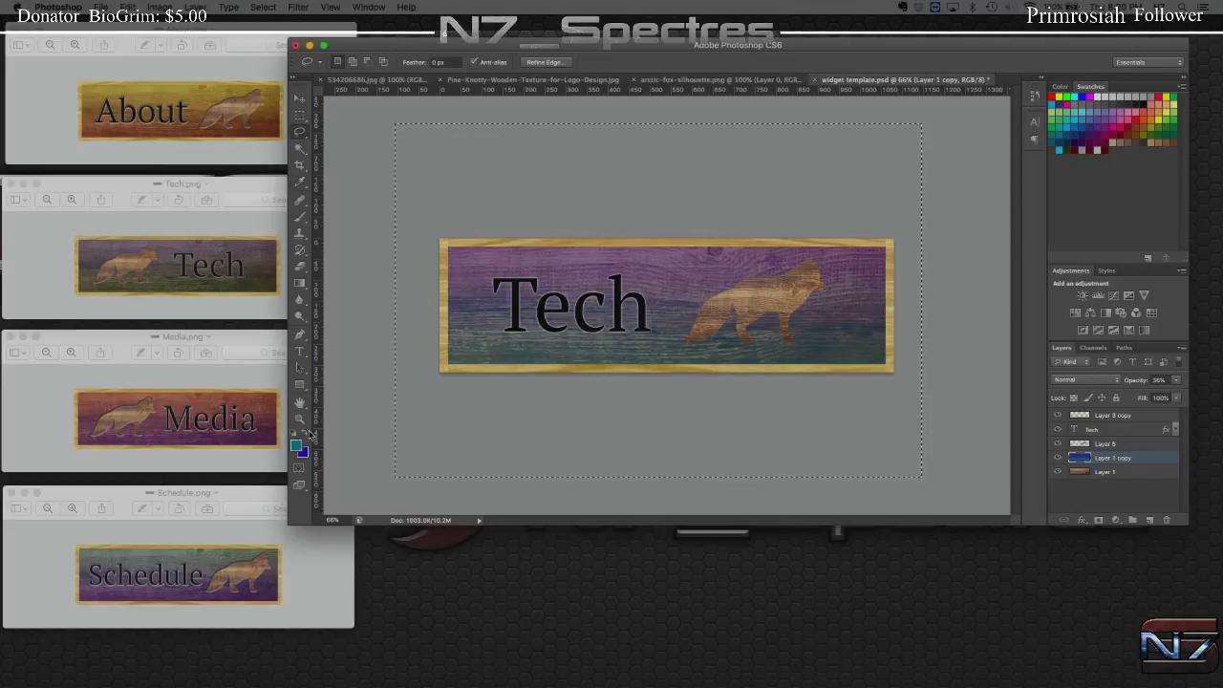
pyautogui.click(308, 434)
pyautogui.click(297, 443)
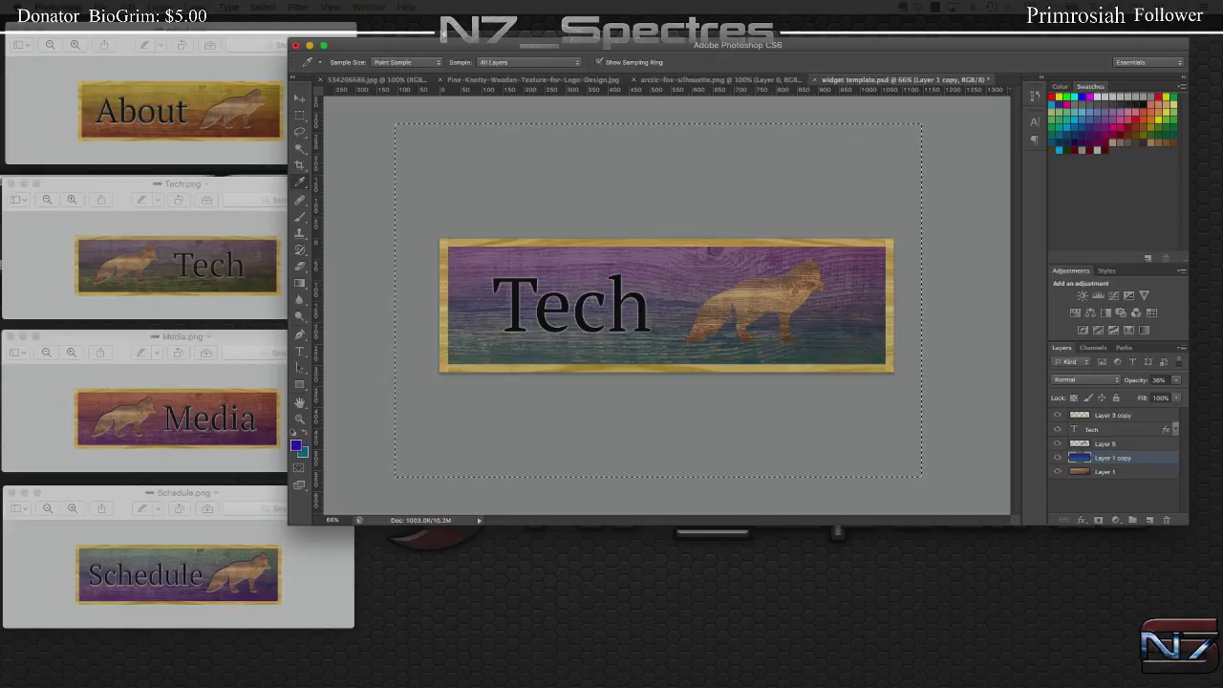
pyautogui.press('l')
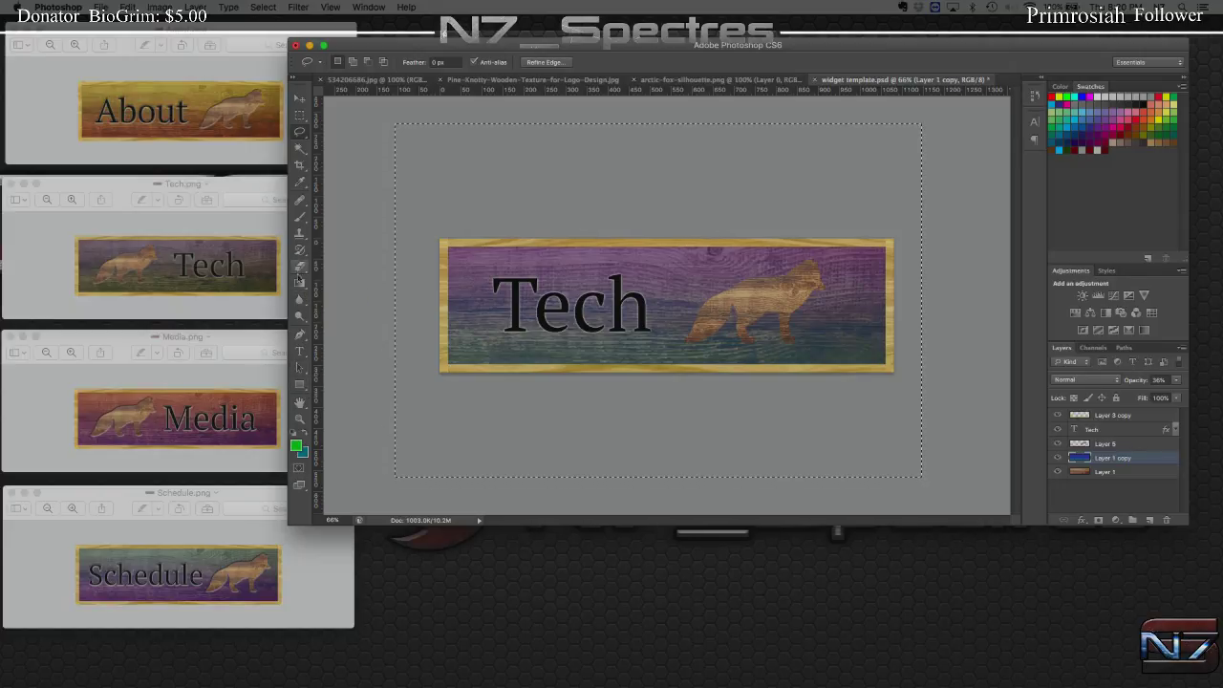
# Draw a vertical green gradient across the banner on Layer 1 copy, lighter at the top.
pyautogui.click(302, 295)
pyautogui.click(302, 287)
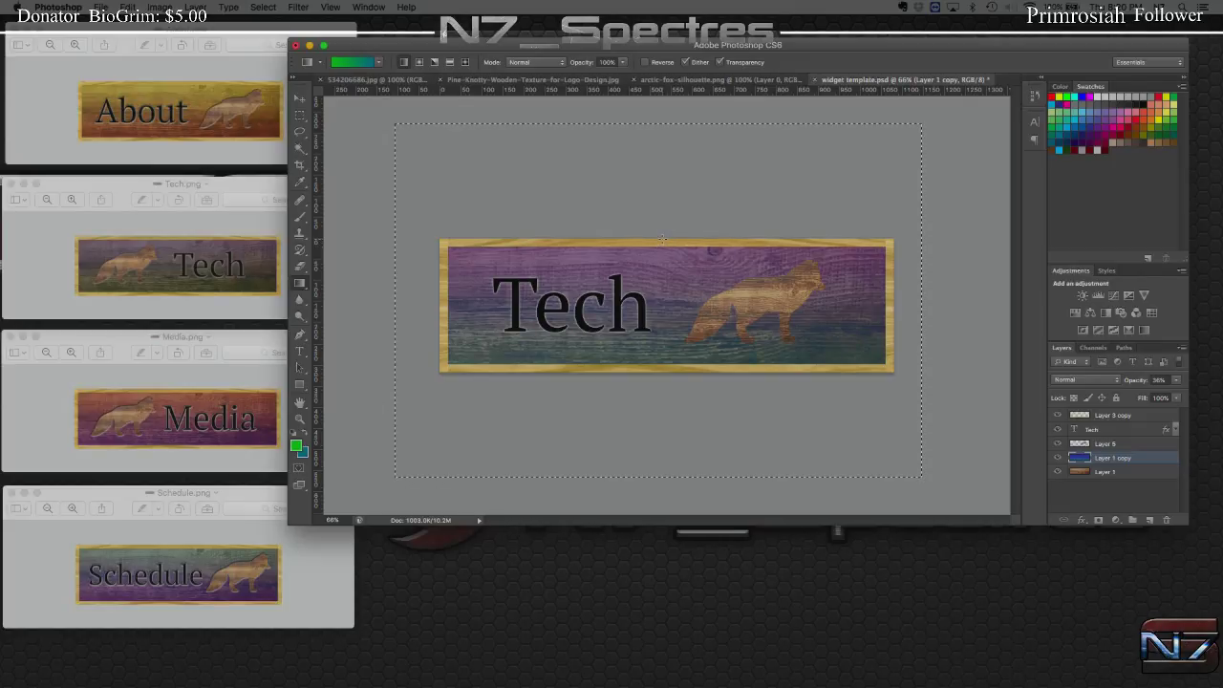
pyautogui.moveTo(667, 328); pyautogui.dragTo(663, 369)
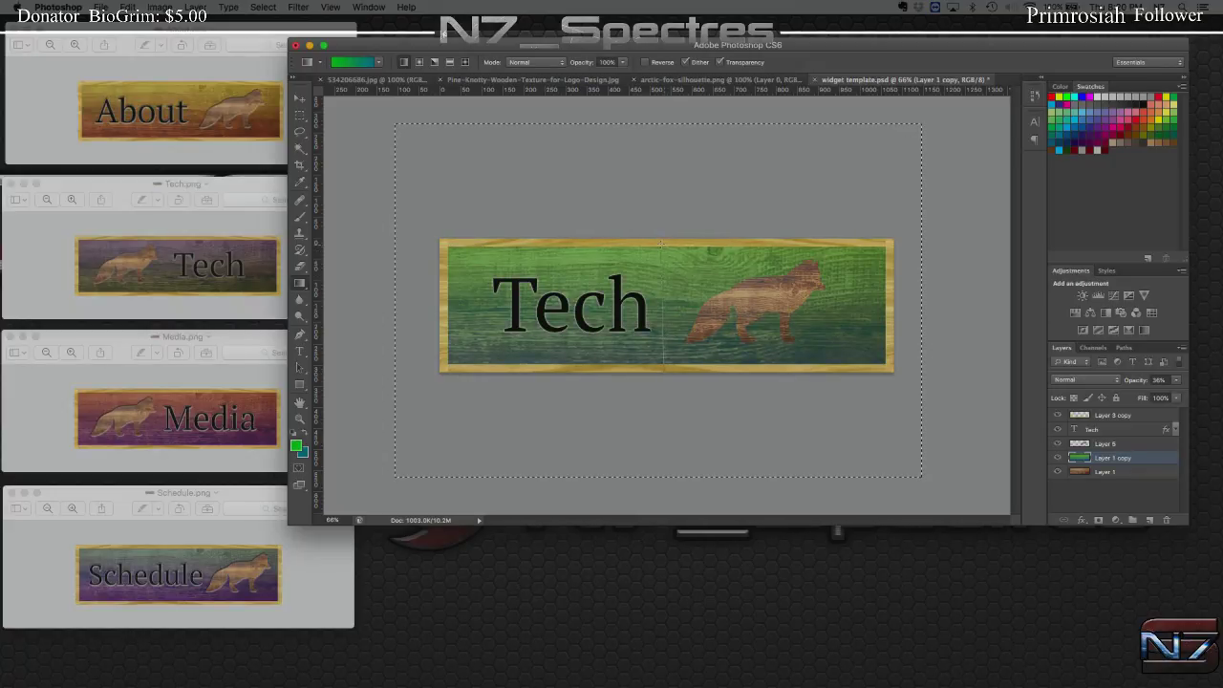
pyautogui.moveTo(660, 240); pyautogui.dragTo(660, 240)
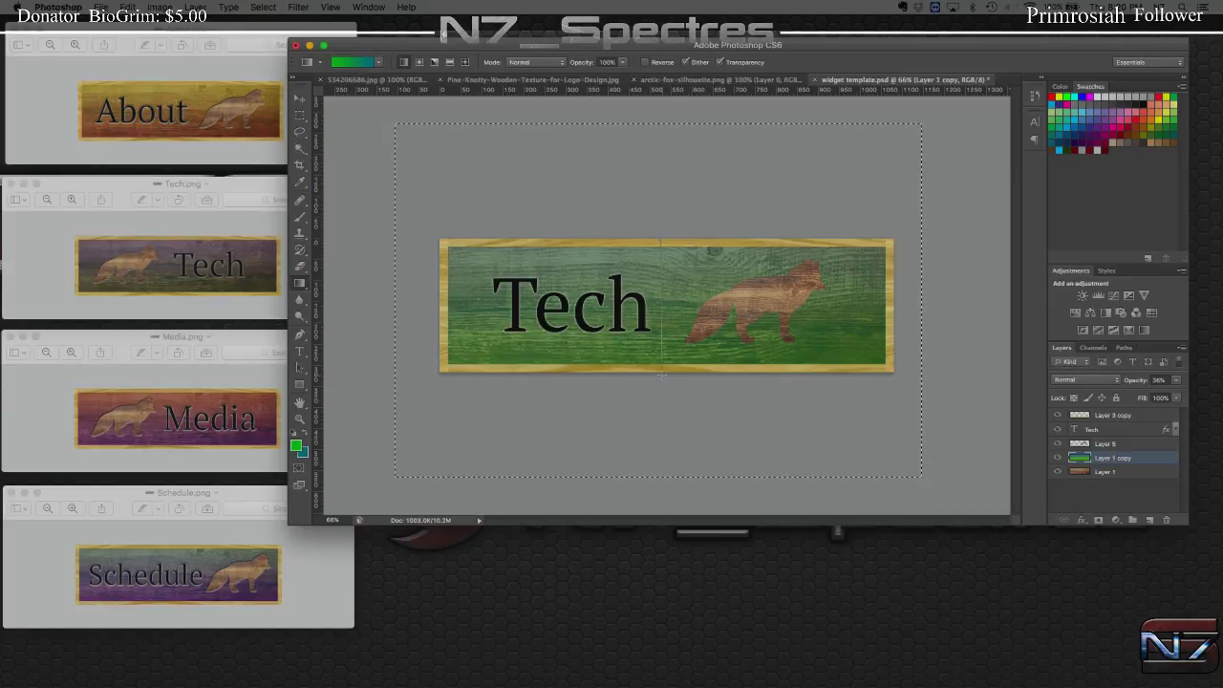
pyautogui.moveTo(661, 376); pyautogui.dragTo(661, 375)
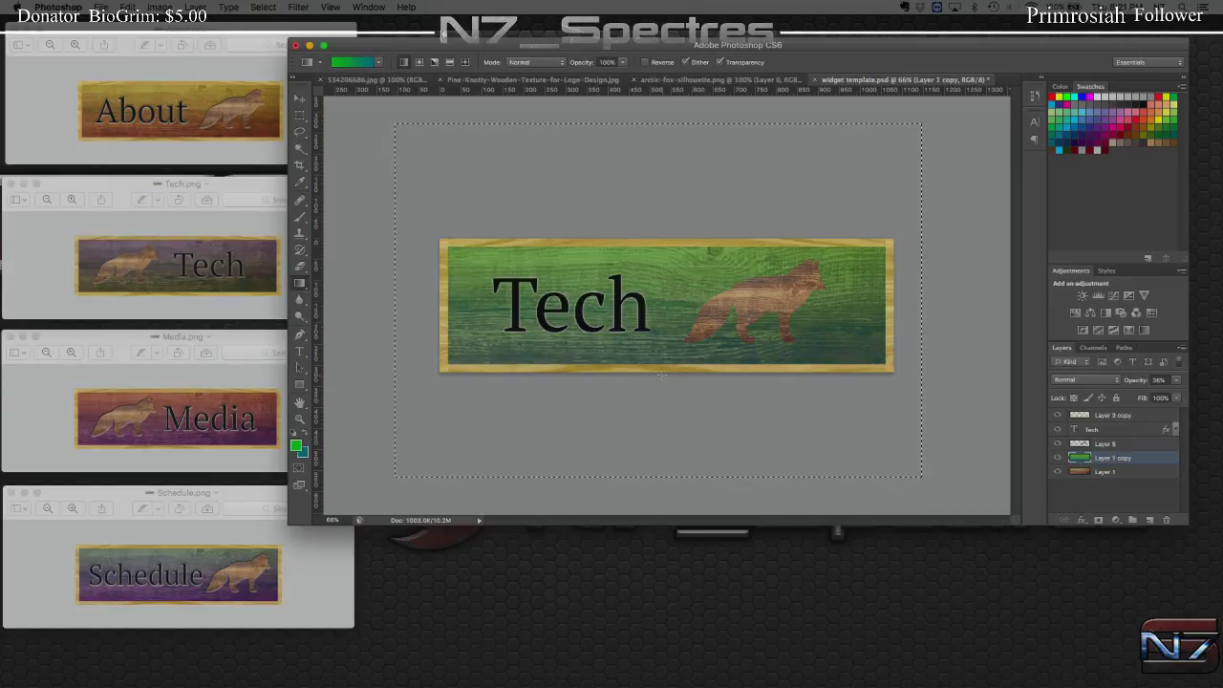
# Redraw the gradient darker at top, then retype the 'Tech' label as 'Tip' and commit.
pyautogui.moveTo(662, 236); pyautogui.dragTo(662, 236)
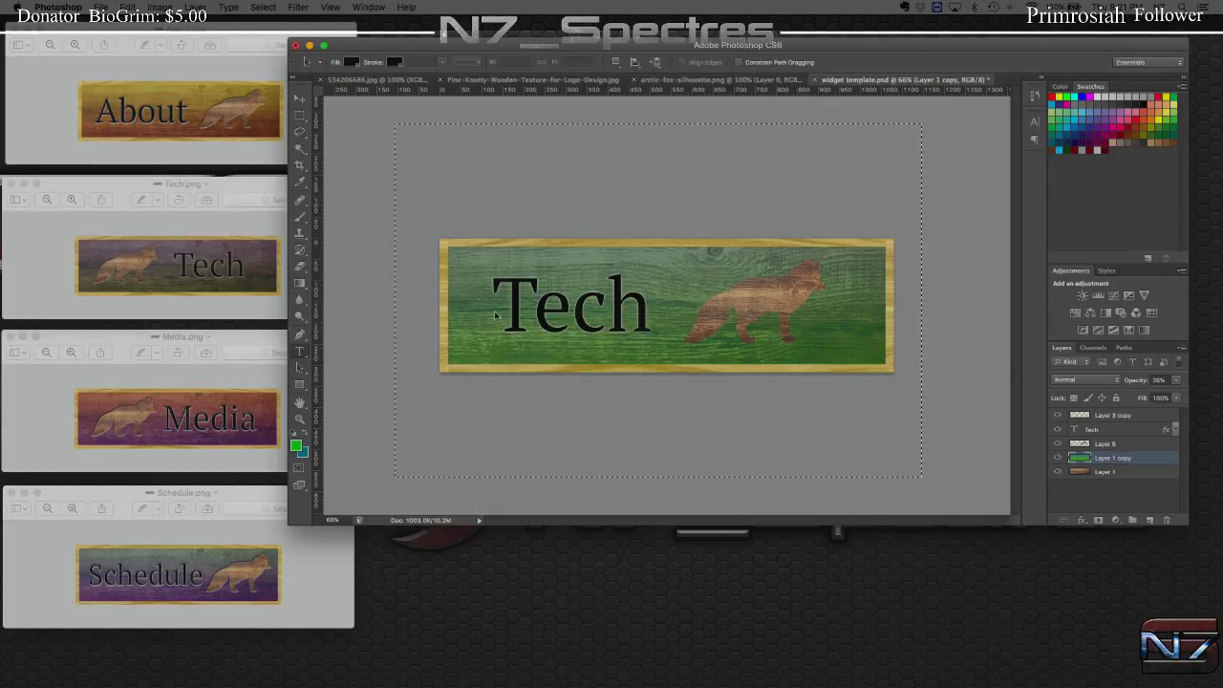
pyautogui.click(300, 351)
pyautogui.click(540, 303)
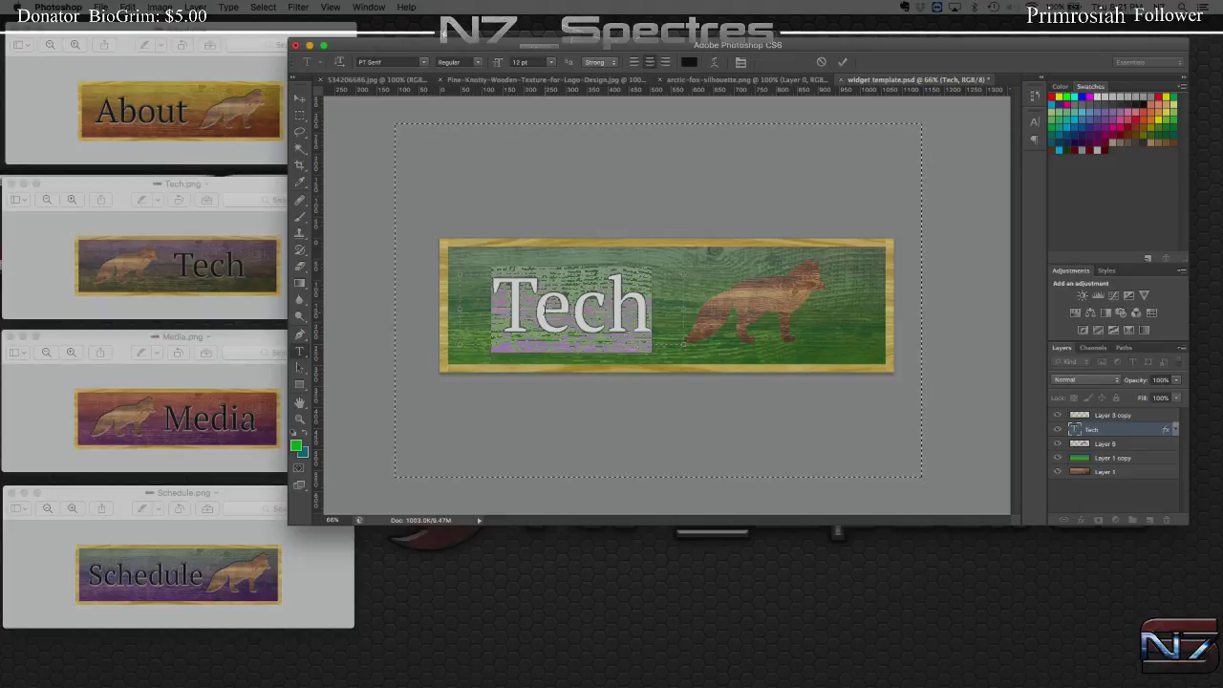
pyautogui.write('Tip')
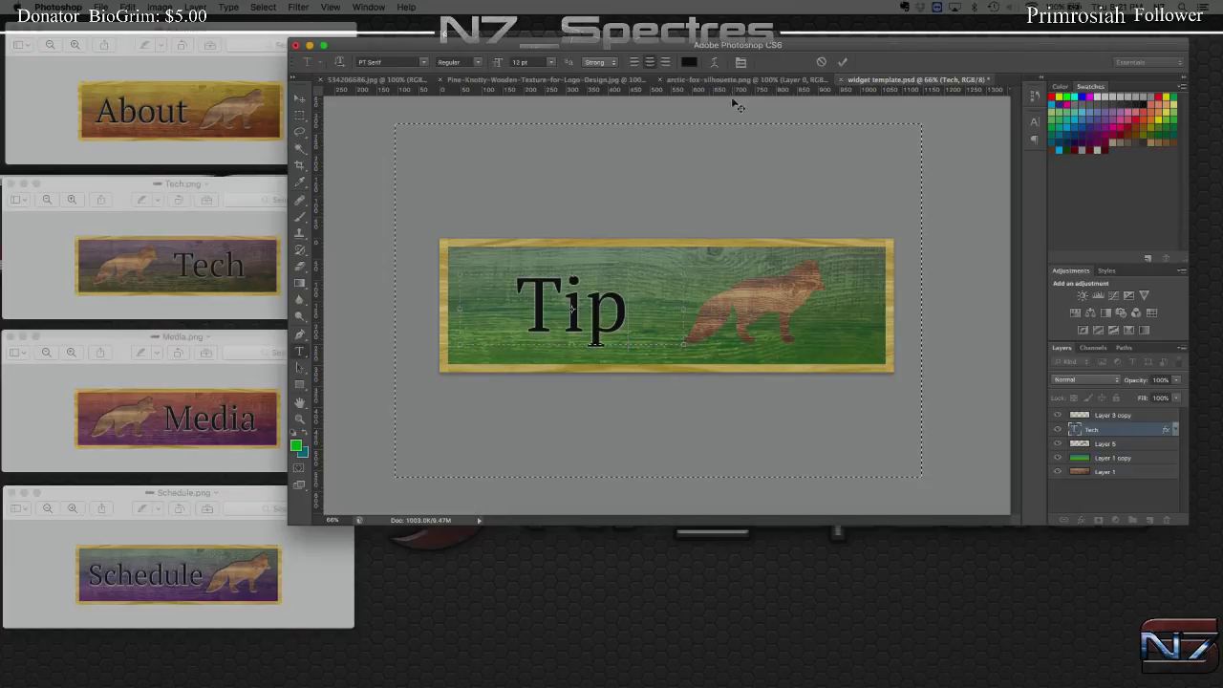
pyautogui.click(842, 61)
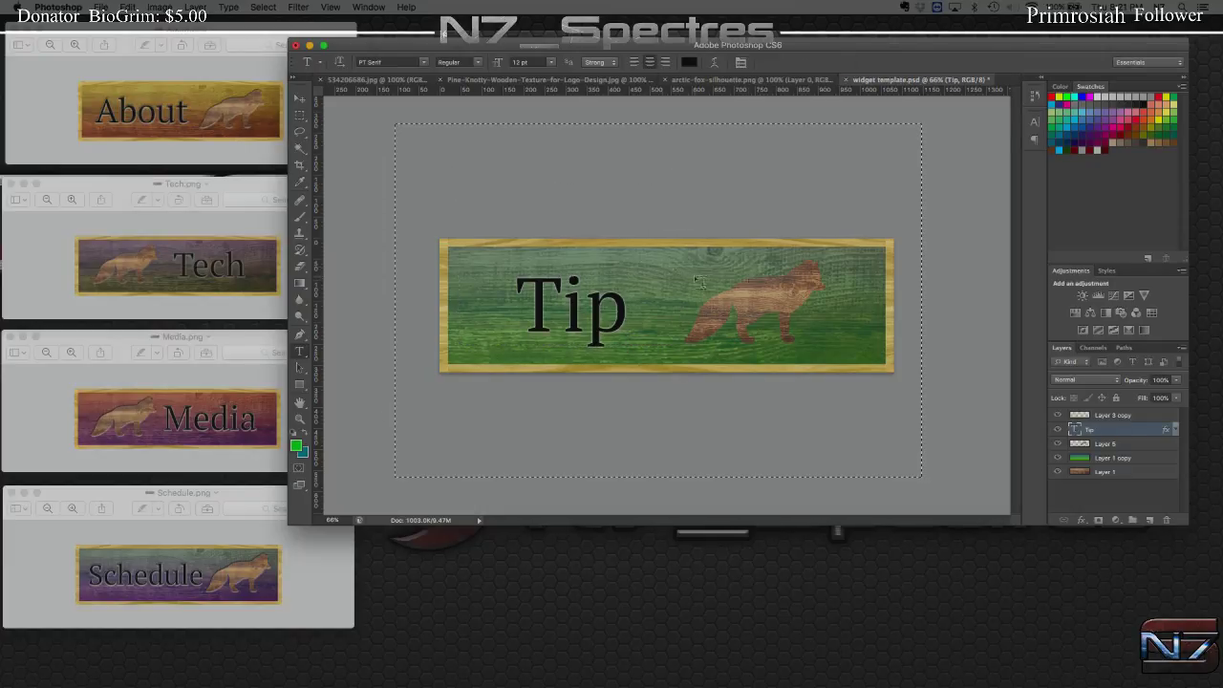
pyautogui.click(299, 98)
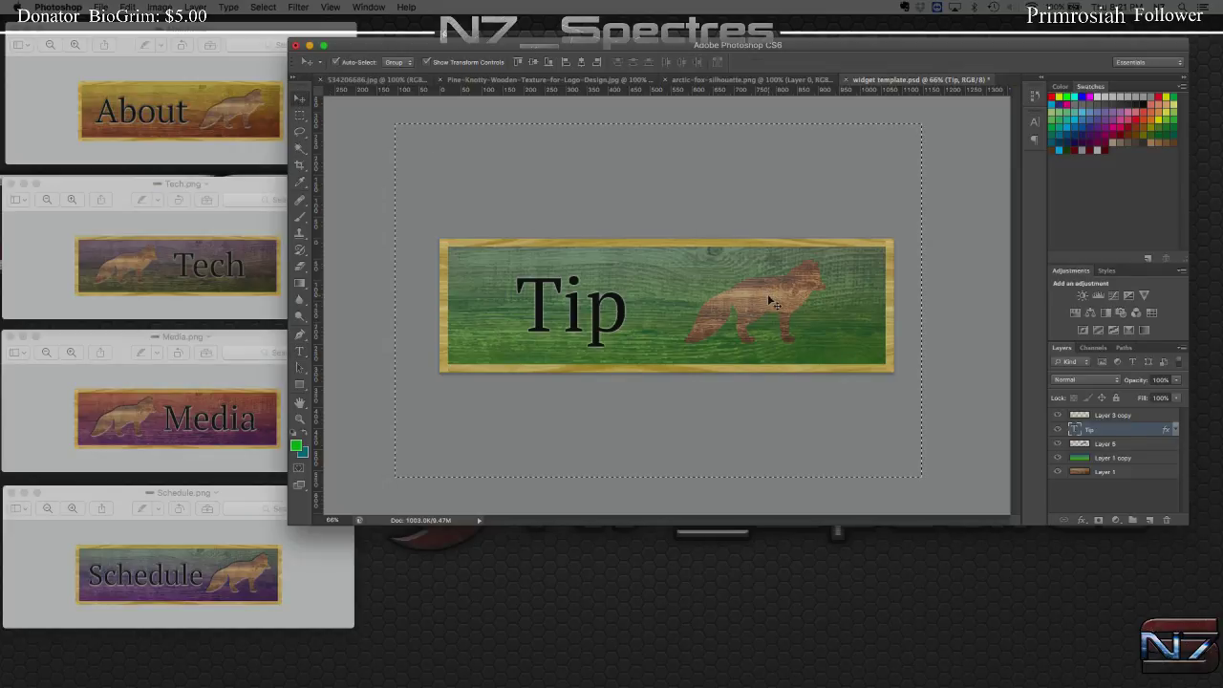
# Drag the fox silhouette to the banner's left side and the 'Tip' text inside its right side.
pyautogui.click(306, 130)
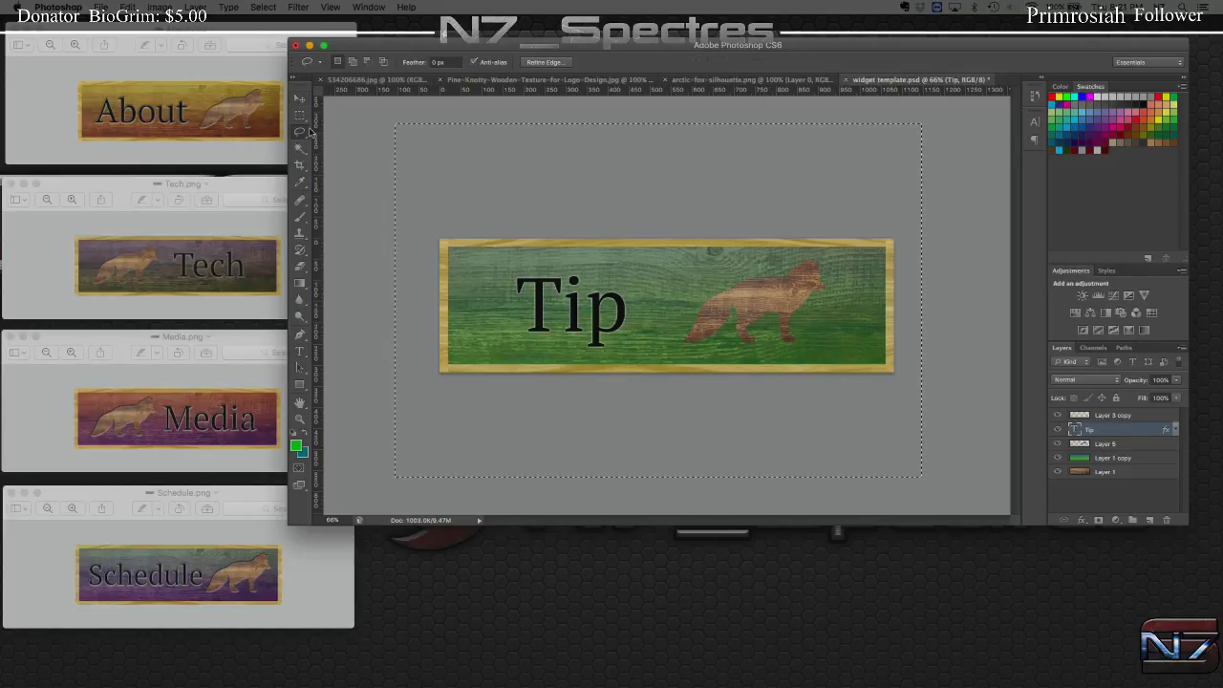
pyautogui.click(336, 134)
pyautogui.click(299, 99)
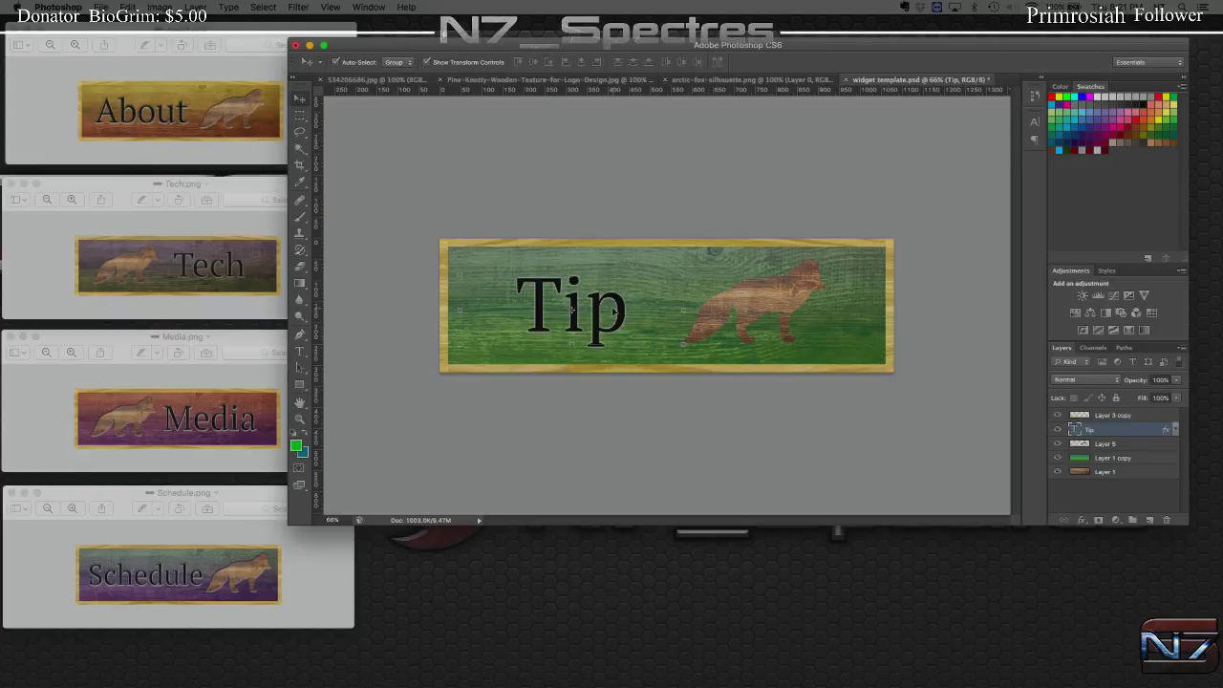
pyautogui.moveTo(615, 312); pyautogui.dragTo(760, 356)
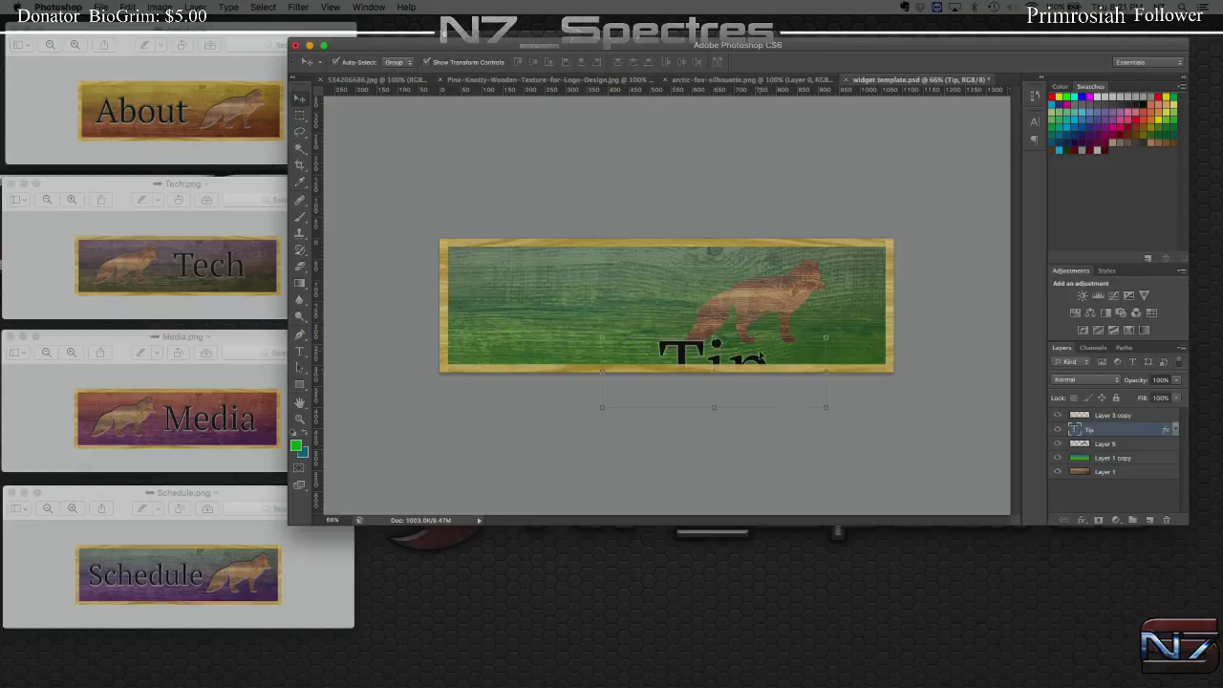
pyautogui.click(776, 299)
pyautogui.moveTo(776, 296); pyautogui.dragTo(567, 292)
pyautogui.click(704, 351)
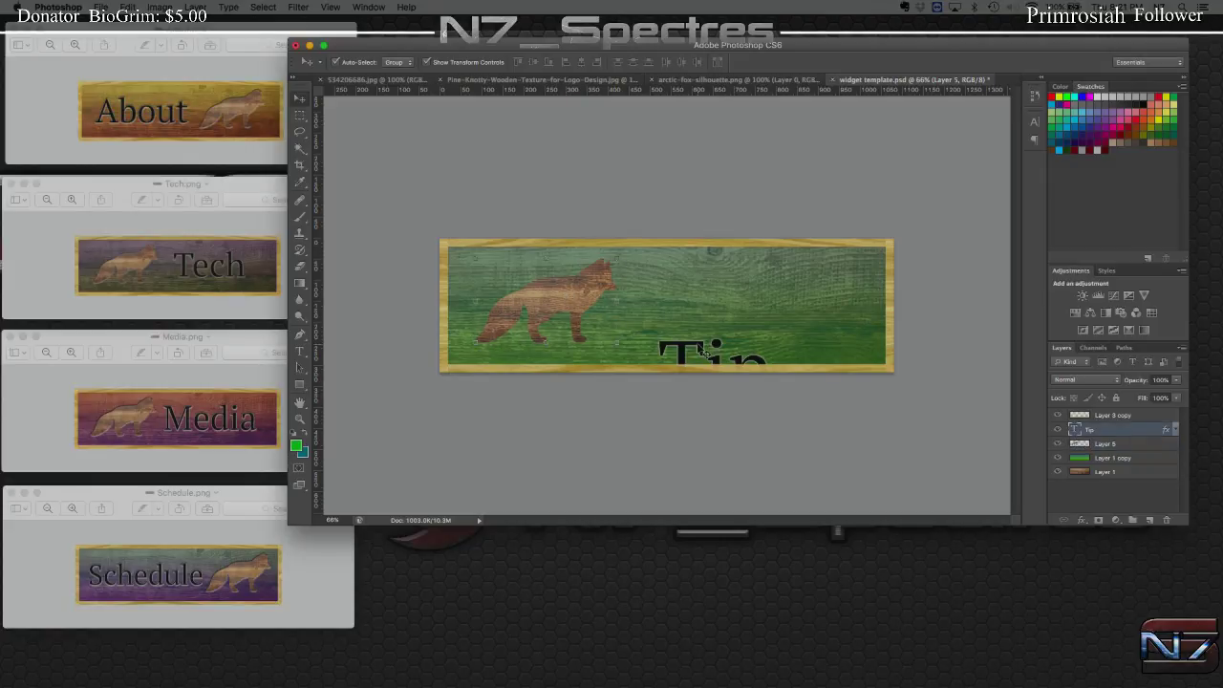
pyautogui.moveTo(686, 355); pyautogui.dragTo(693, 296)
pyautogui.moveTo(585, 304); pyautogui.dragTo(611, 300)
pyautogui.click(643, 162)
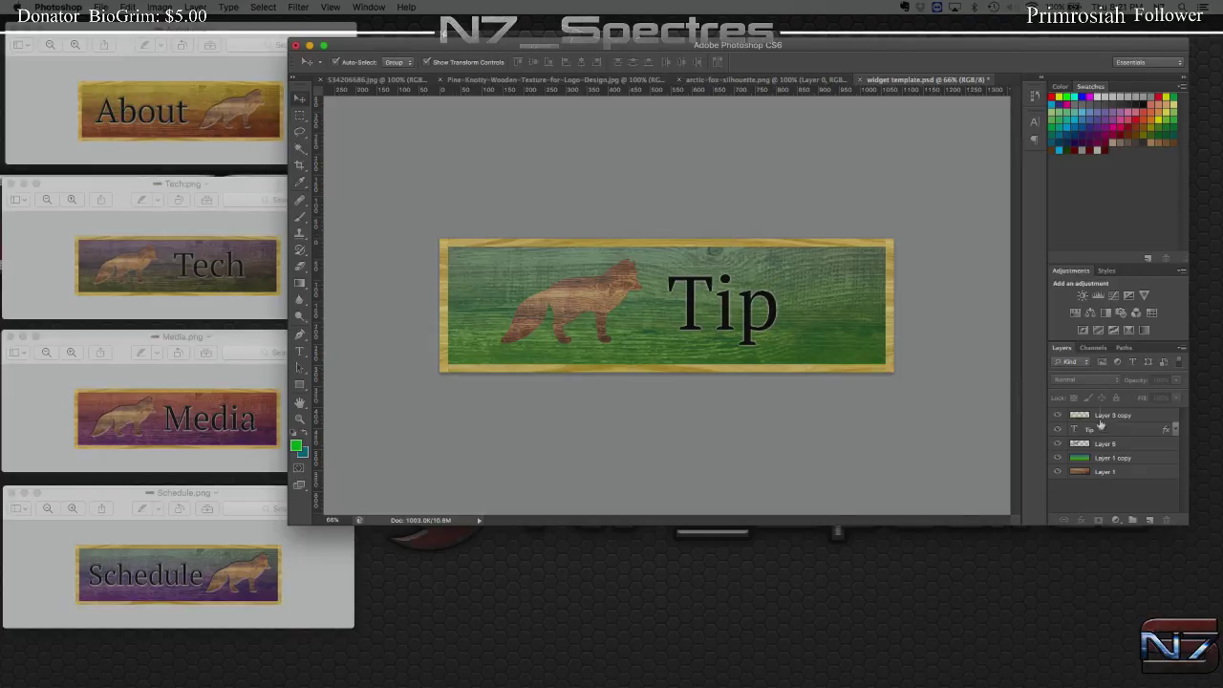
# Load the fox and 'Tip' outlines as selections on Layer 1 copy and Layer 1.
pyautogui.click(1085, 460)
pyautogui.keyDown('ctrl'); pyautogui.click(1080, 444); pyautogui.keyUp('ctrl')
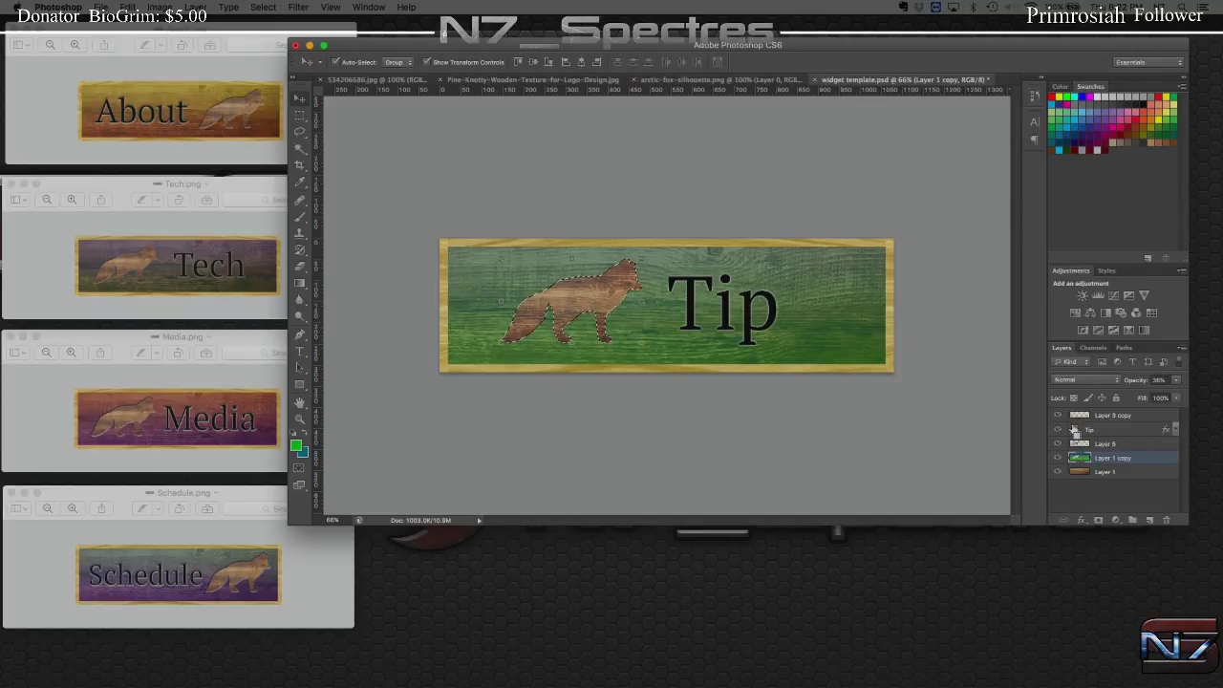
pyautogui.keyDown('ctrl'); pyautogui.click(1074, 429); pyautogui.keyUp('ctrl')
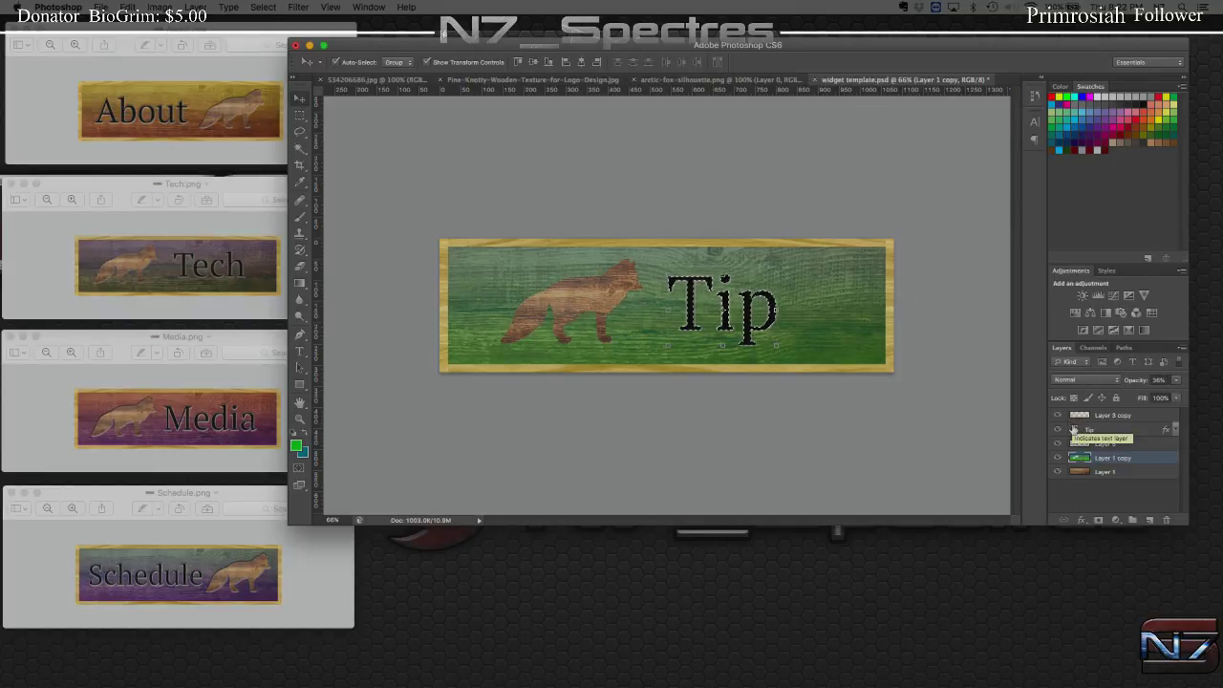
pyautogui.click(1105, 472)
pyautogui.keyDown('ctrl'); pyautogui.click(1077, 445); pyautogui.keyUp('ctrl')
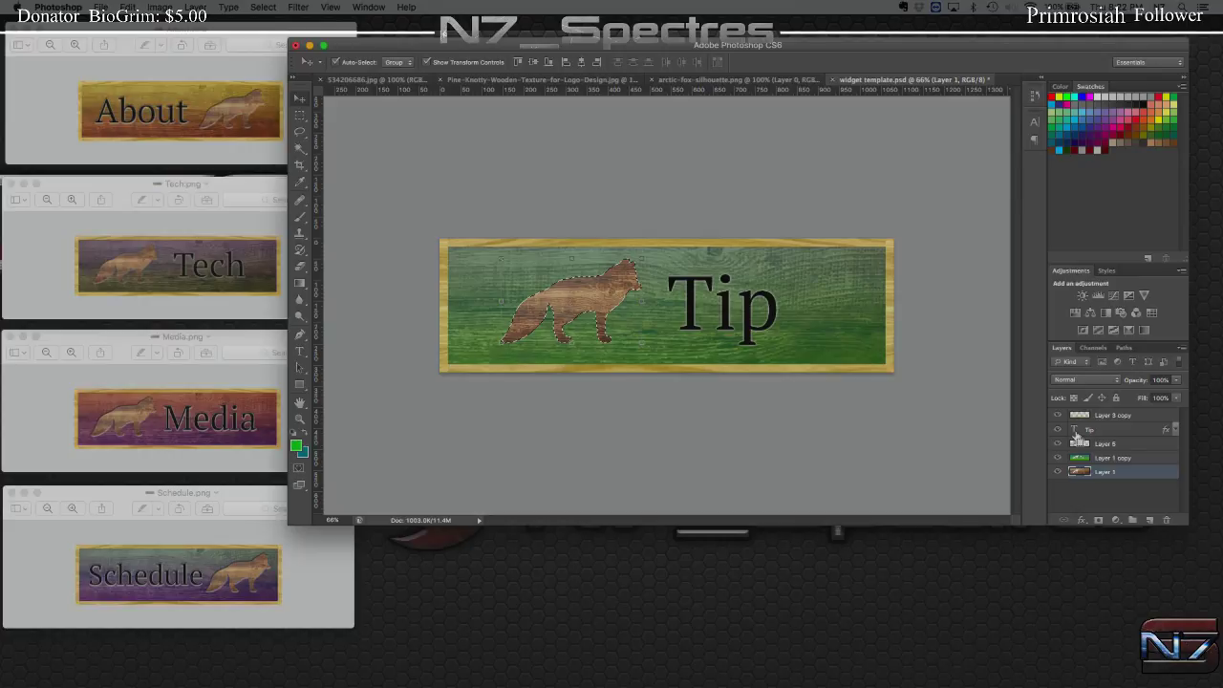
pyautogui.keyDown('ctrl'); pyautogui.click(1076, 432); pyautogui.keyUp('ctrl')
# Add Bevel & Emboss to Layer 1 copy and Layer 1, nudge the fox up, and deselect.
pyautogui.click(1147, 459)
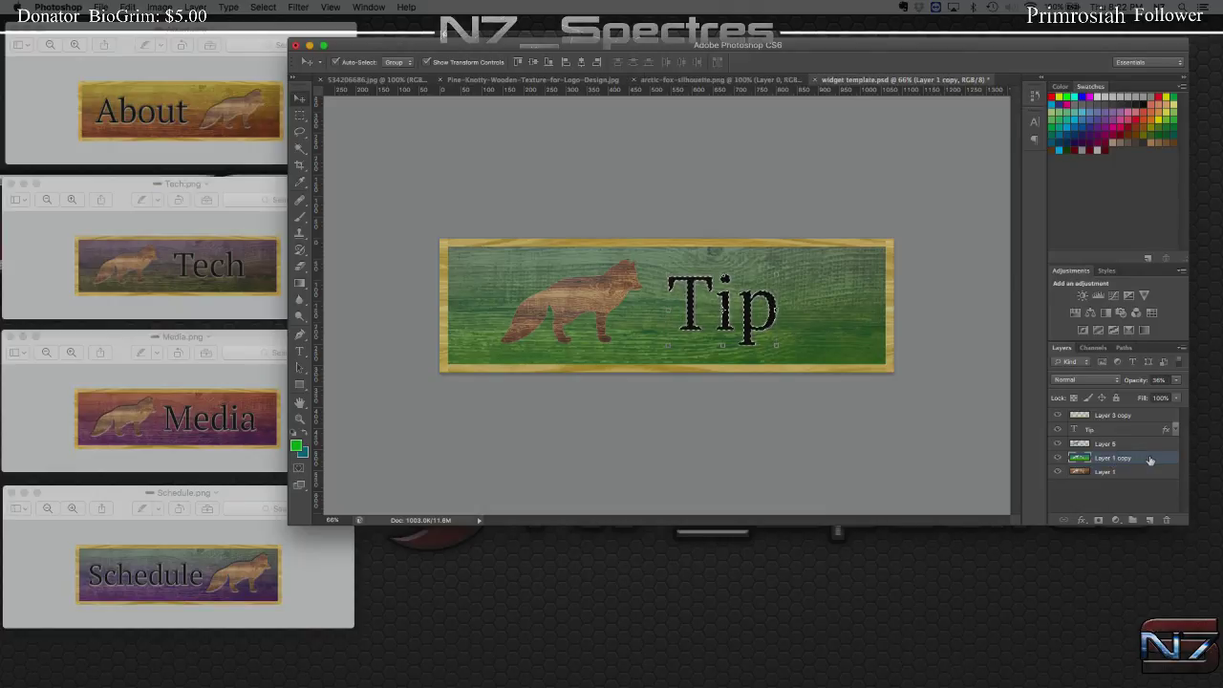
pyautogui.press('space')
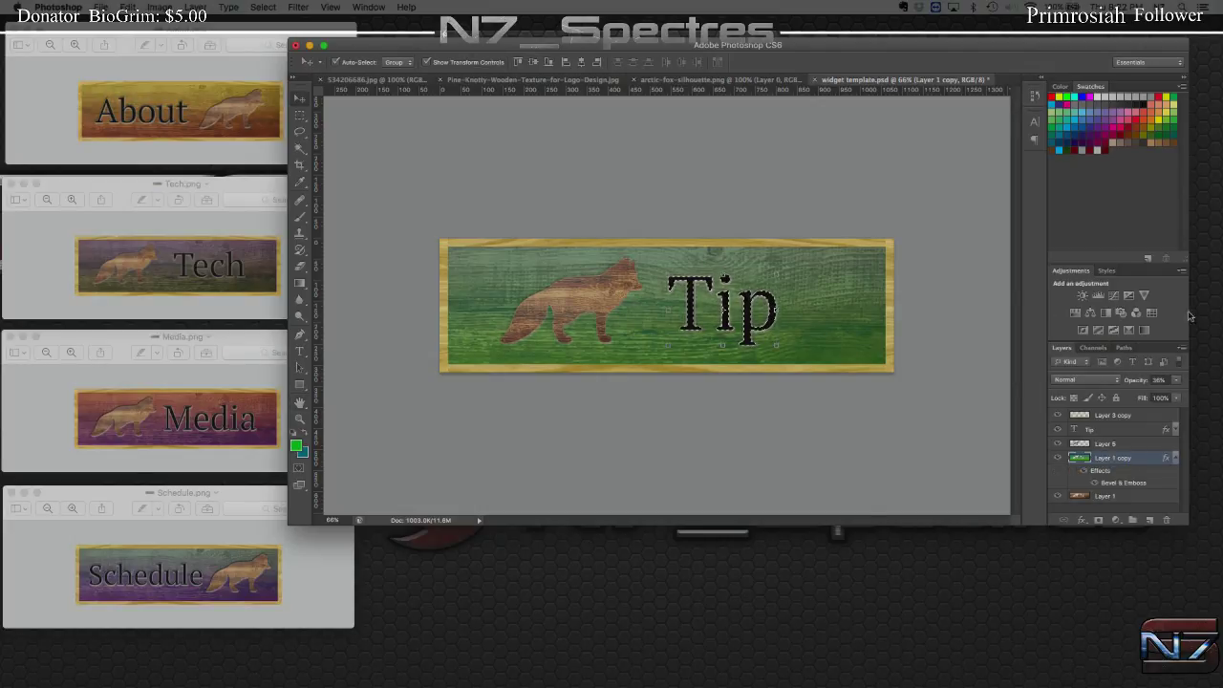
pyautogui.click(1152, 502)
pyautogui.press('space')
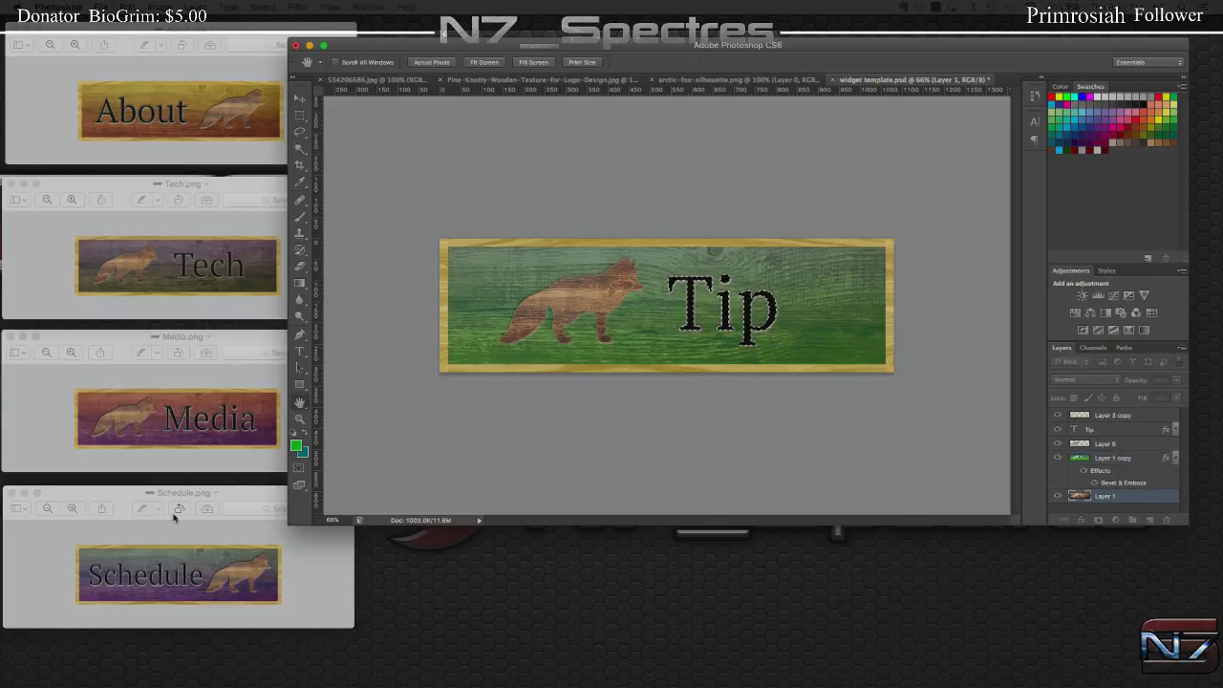
pyautogui.press('Up')
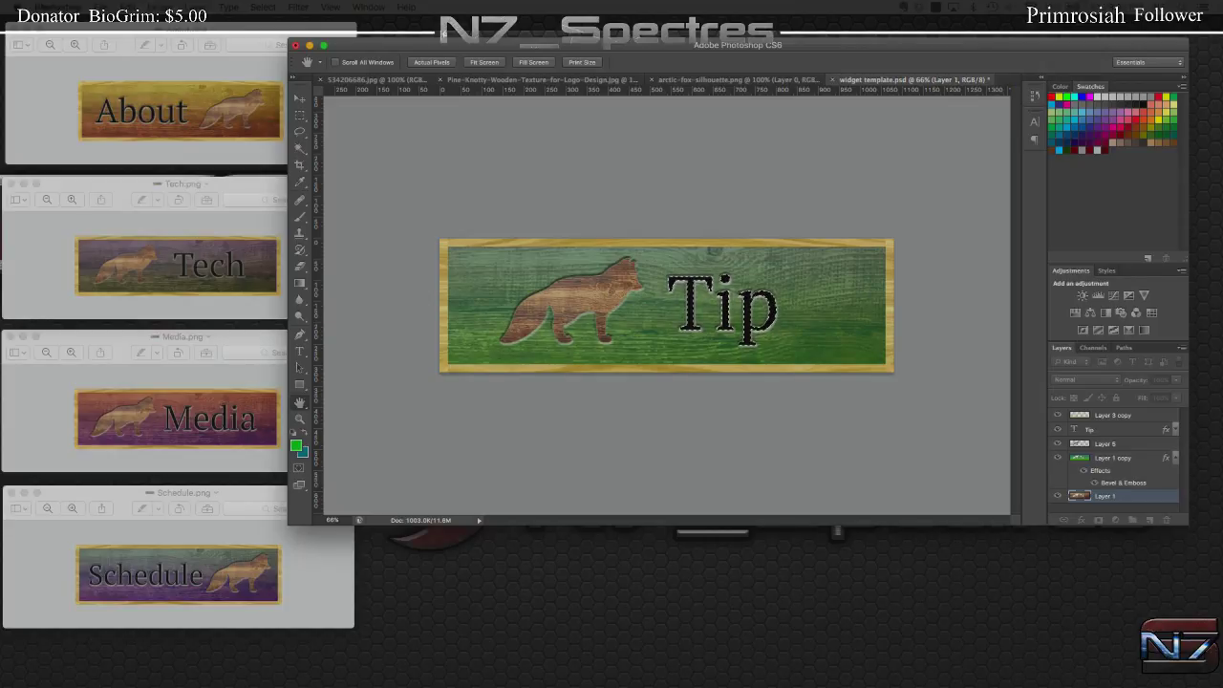
pyautogui.click(299, 132)
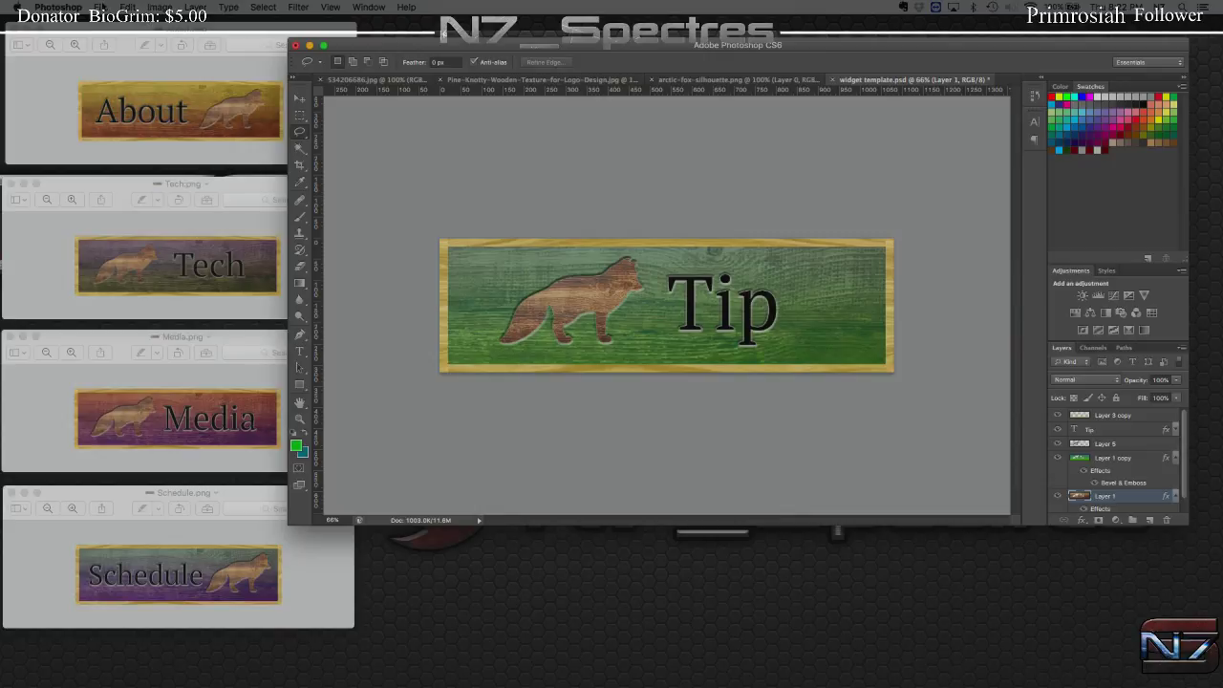
# Save the banner as Tip.png, PNG format, in the Final folder.
pyautogui.click(100, 7)
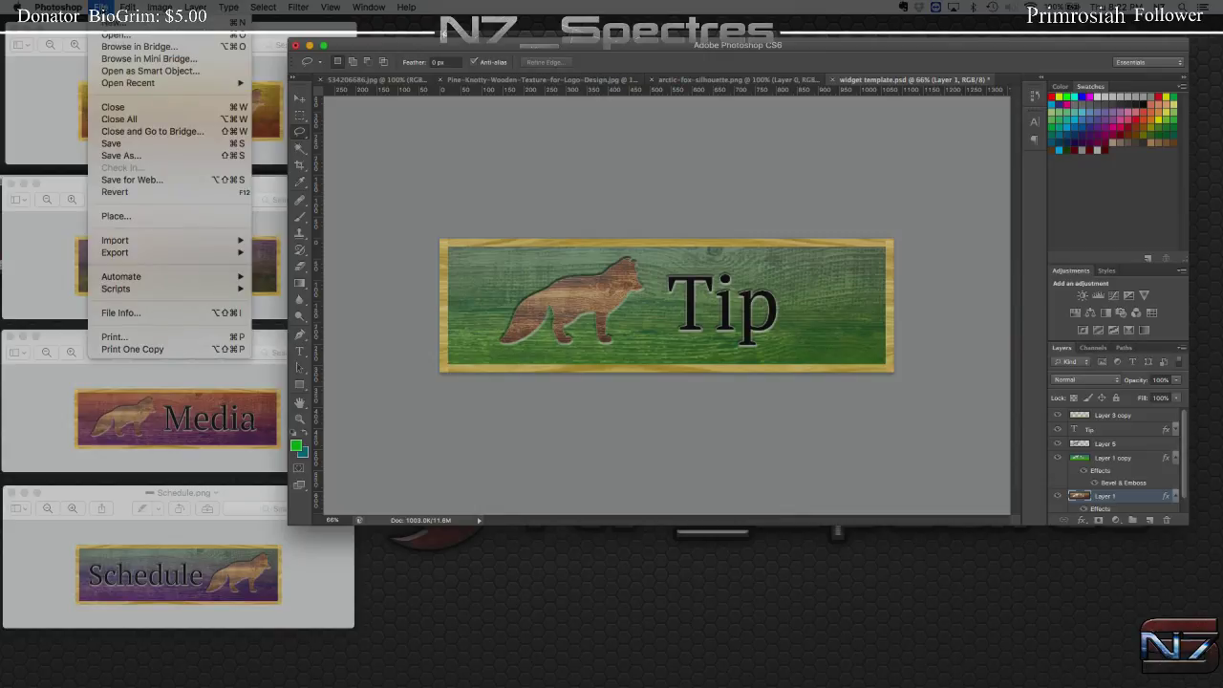
pyautogui.click(147, 155)
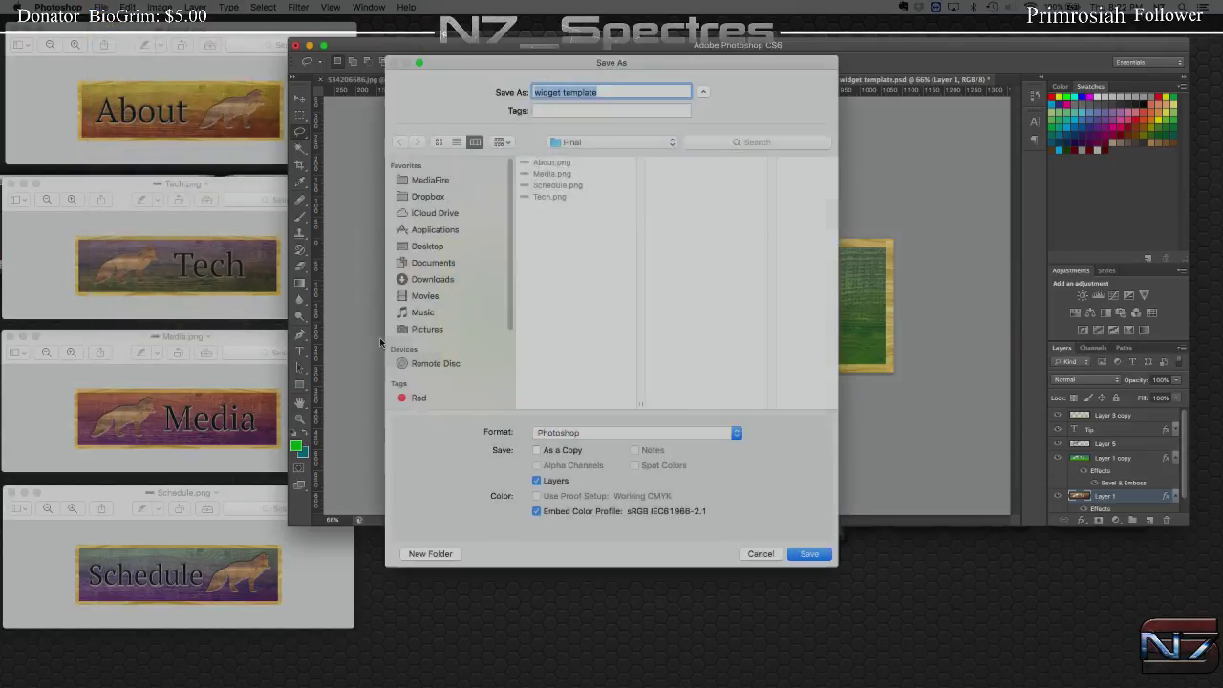
pyautogui.click(688, 183)
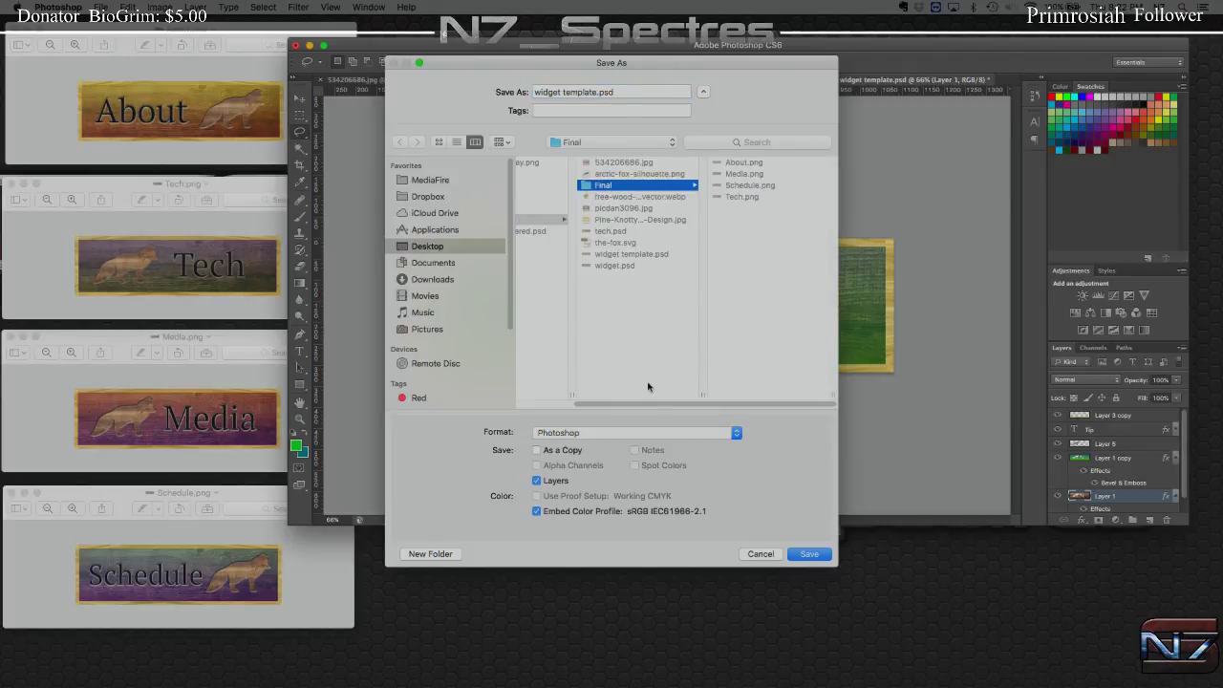
pyautogui.click(590, 435)
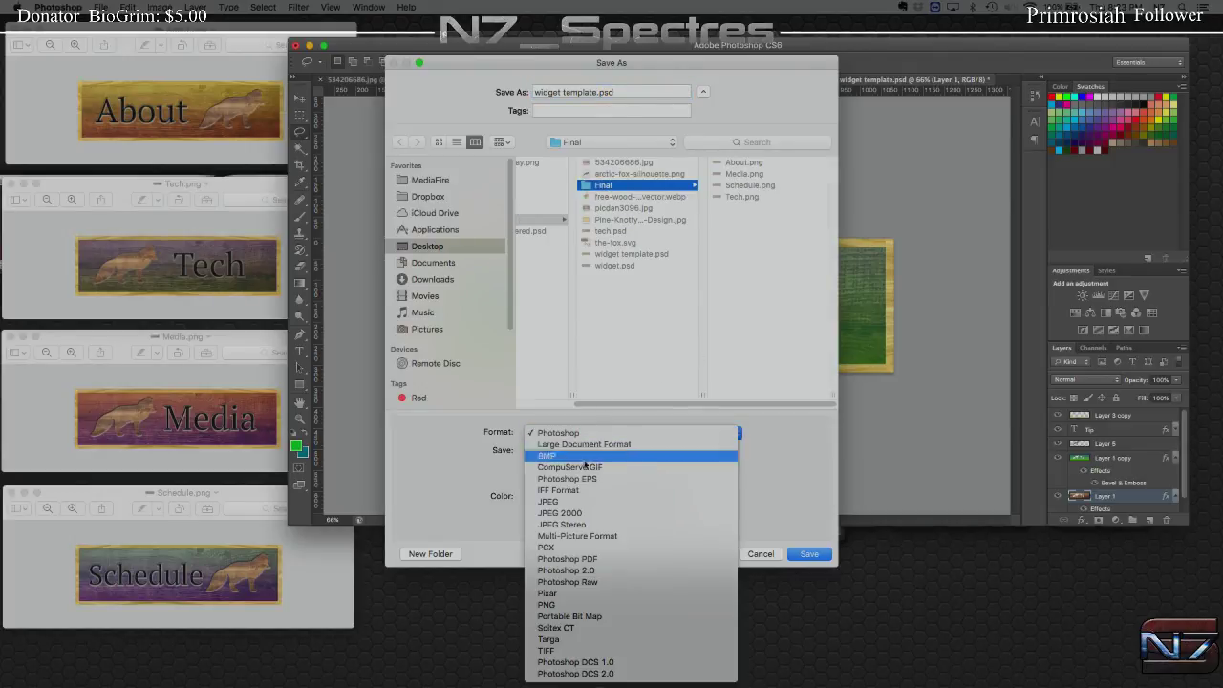
pyautogui.click(576, 606)
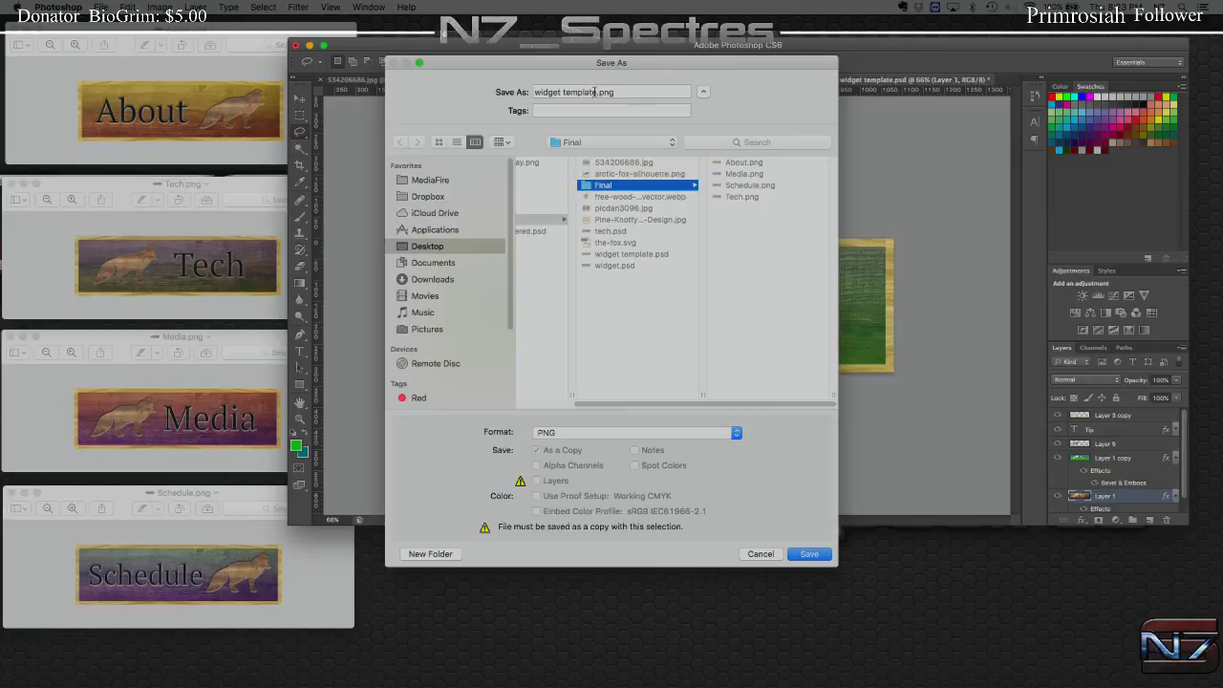
pyautogui.moveTo(596, 91); pyautogui.dragTo(484, 97)
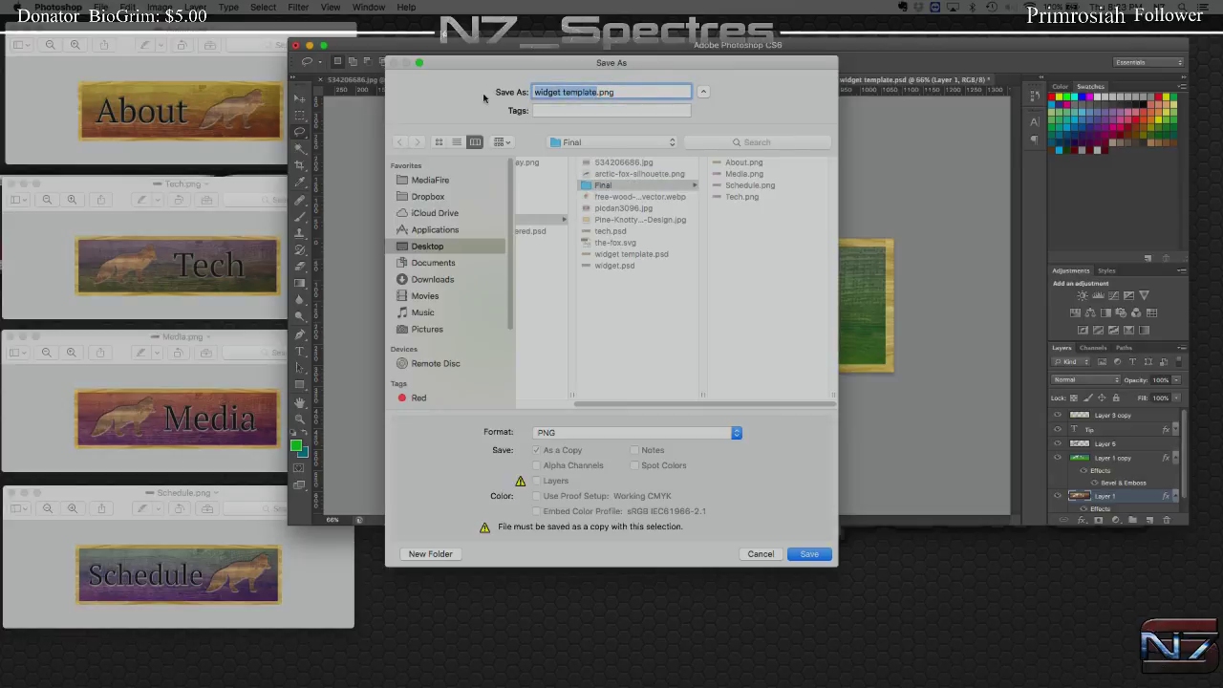
pyautogui.write('Tip')
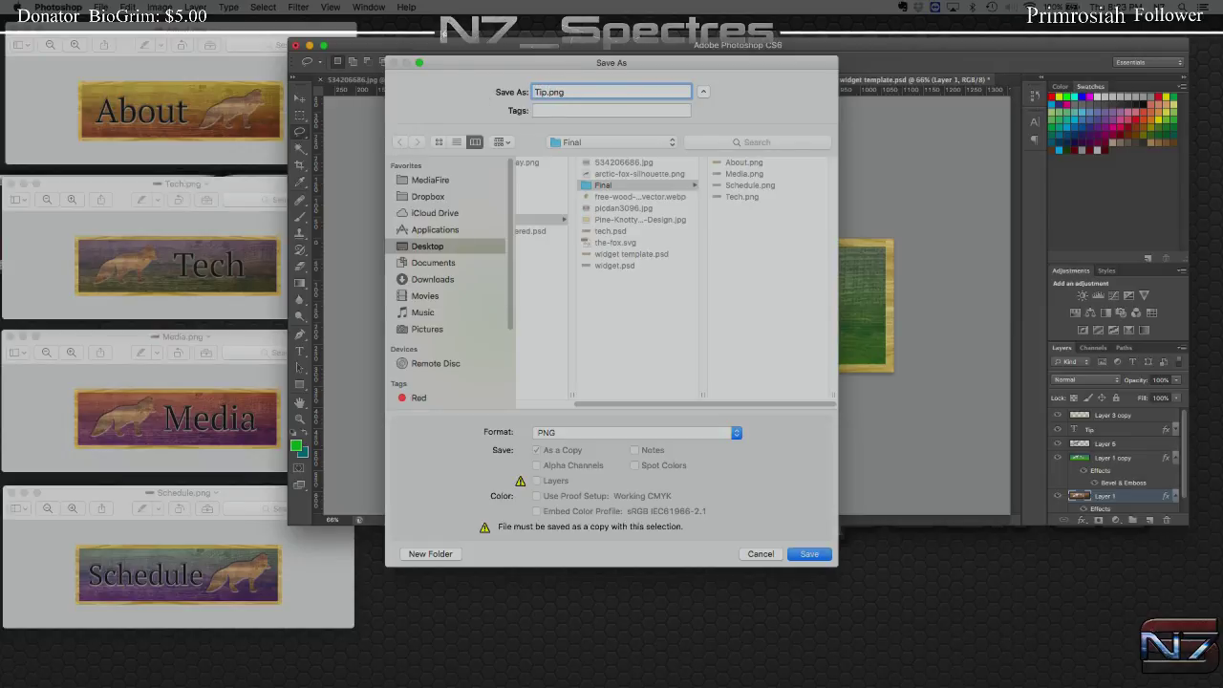
pyautogui.click(810, 555)
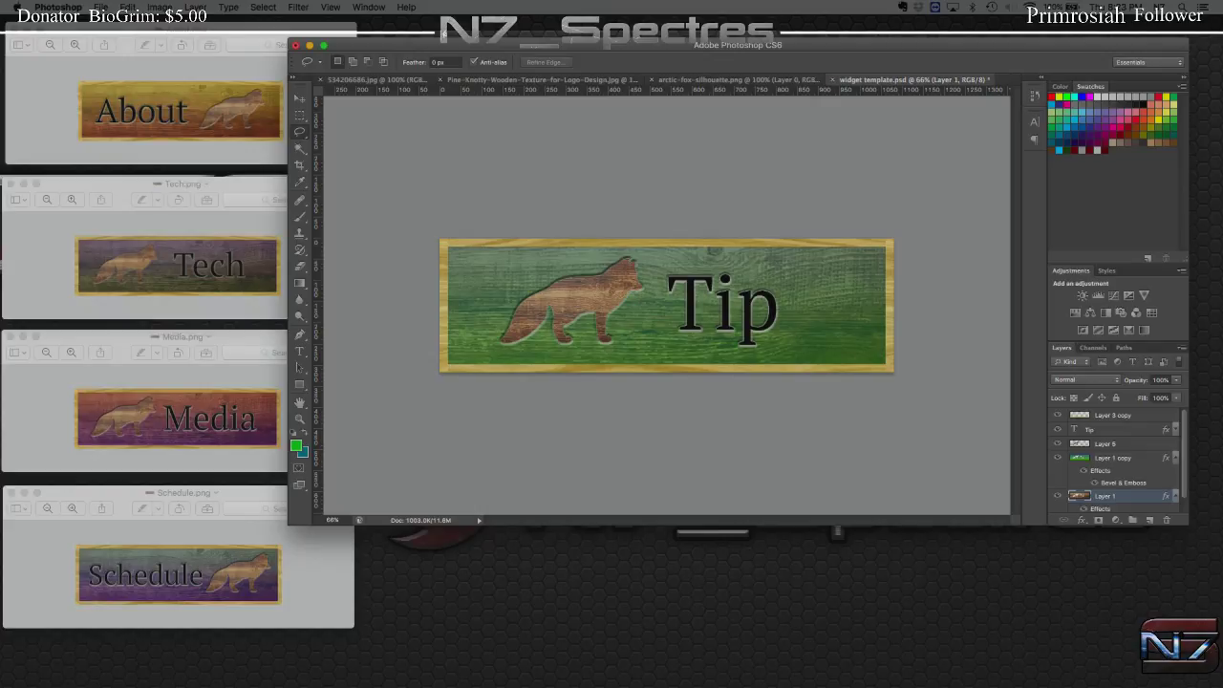
pyautogui.press('super+Tab')
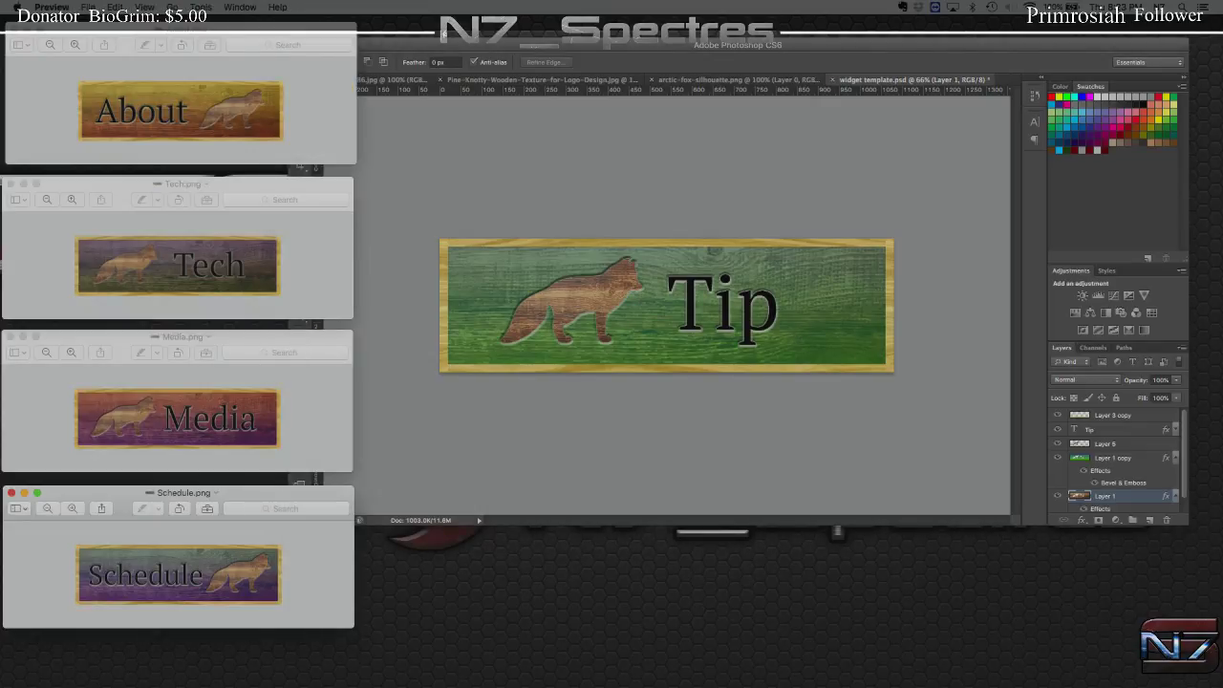
# In Preview, zoom out Tip.png and shrink its window toward the top.
pyautogui.press('super+Tab')
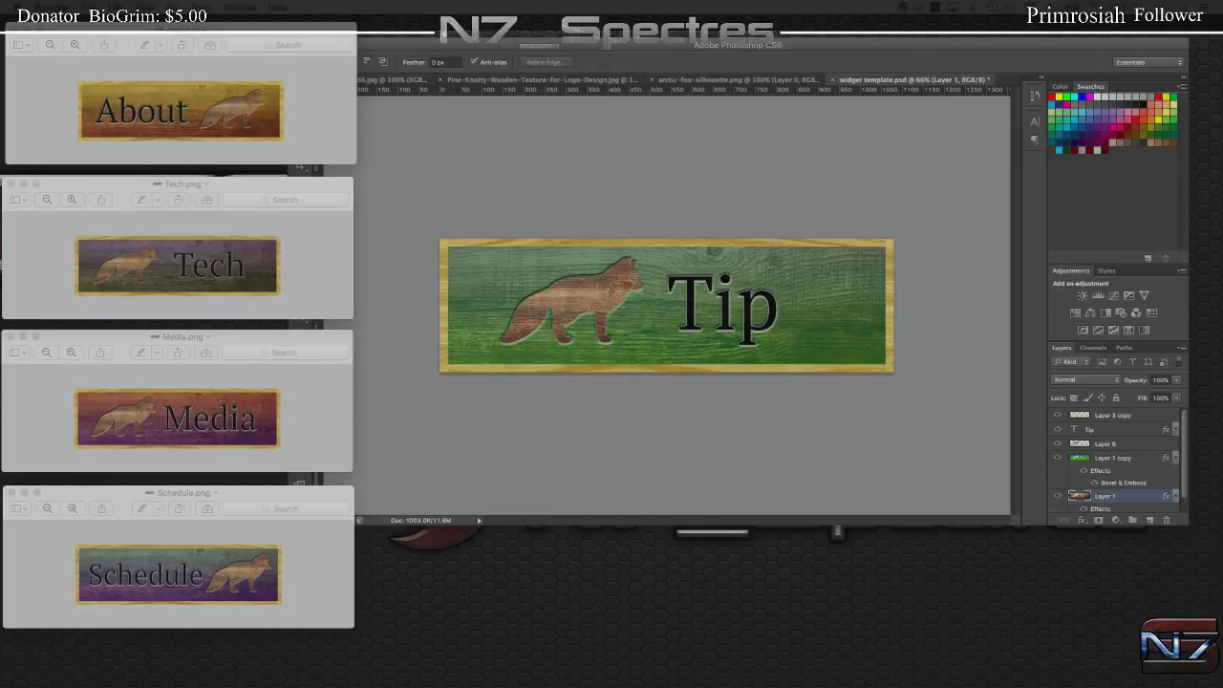
pyautogui.press('super+Tab')
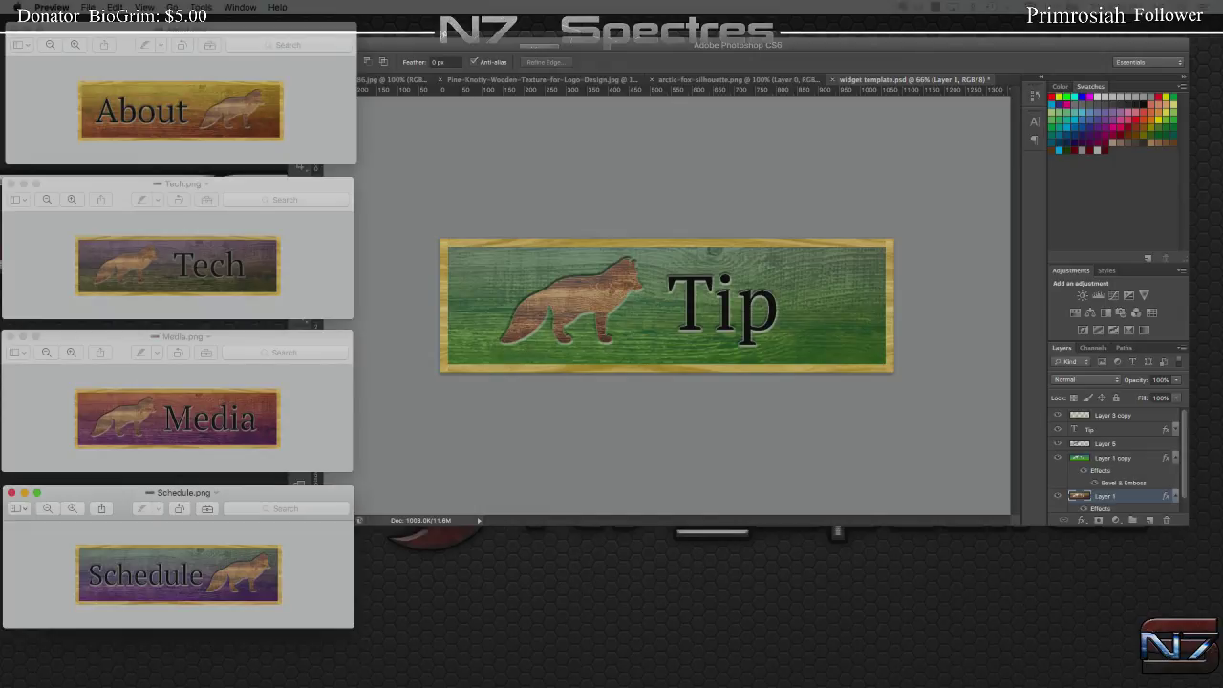
pyautogui.press('super+Tab')
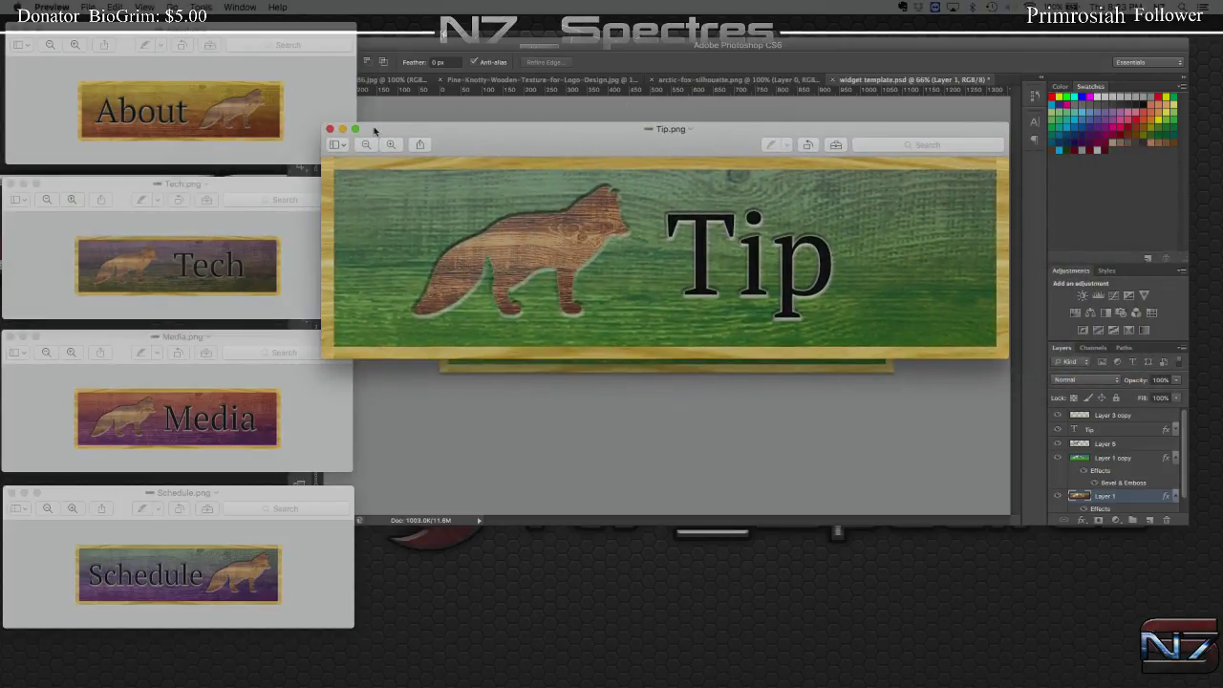
pyautogui.click(365, 144)
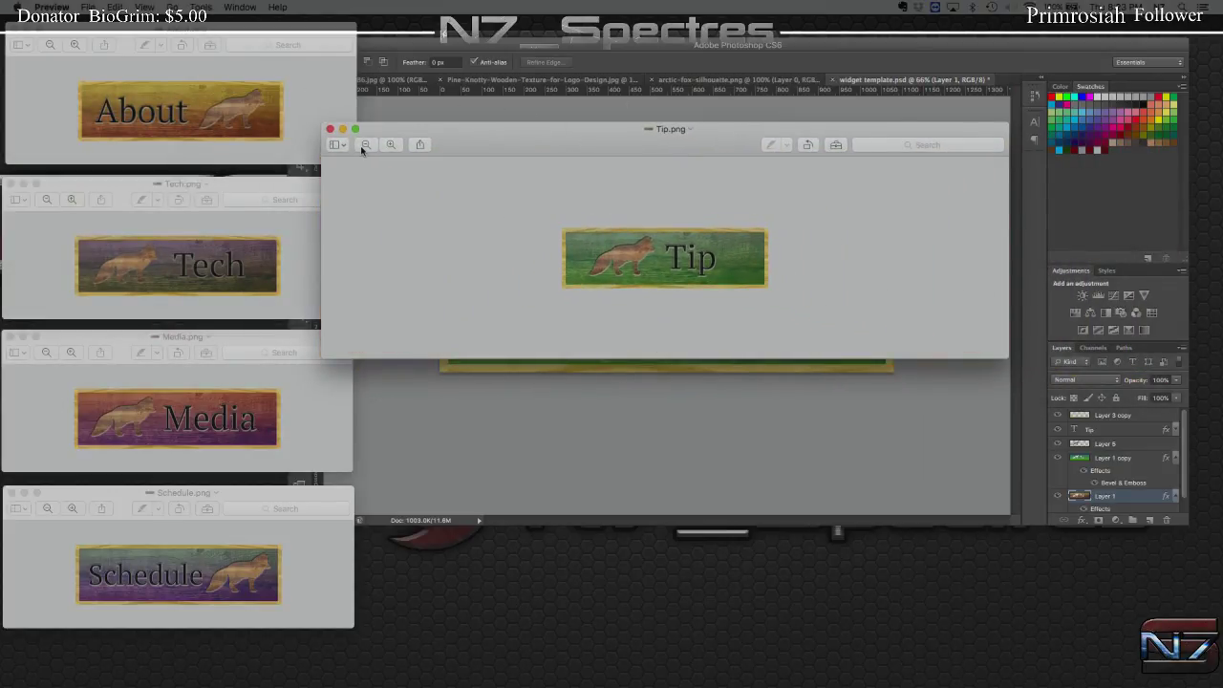
pyautogui.moveTo(1008, 125); pyautogui.dragTo(672, 218)
pyautogui.moveTo(454, 228); pyautogui.dragTo(494, 34)
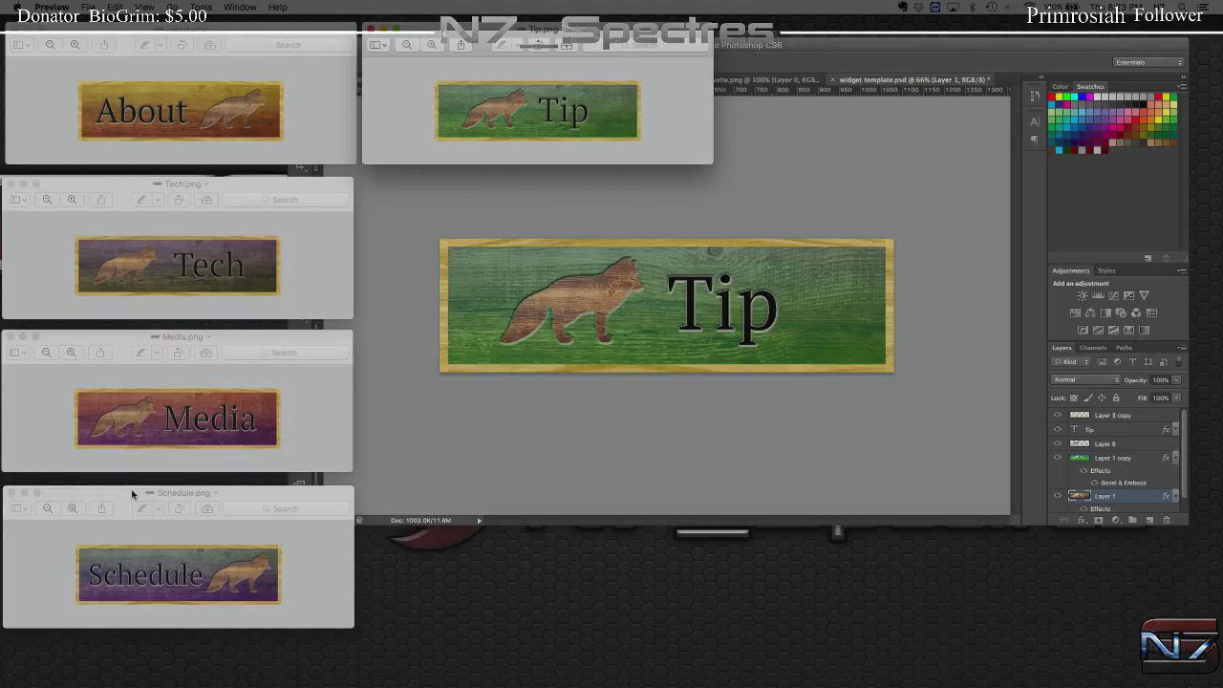
# Put Tip.png top-left with Schedule and About stacked beside it, then return to Photoshop.
pyautogui.moveTo(121, 497); pyautogui.dragTo(482, 184)
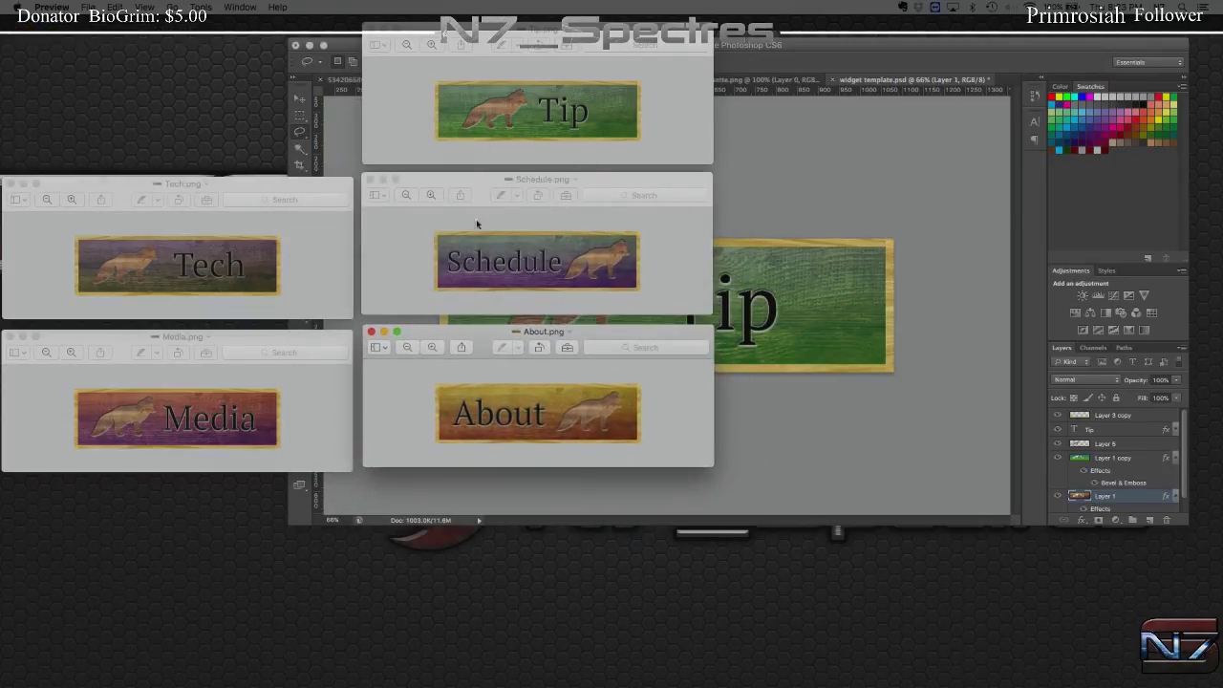
pyautogui.moveTo(475, 182)
pyautogui.mouseDown()
pyautogui.moveTo(234, 88)
pyautogui.moveTo(176, 36)
pyautogui.moveTo(160, 39)
pyautogui.moveTo(318, 106)
pyautogui.moveTo(118, 36)
pyautogui.moveTo(331, 132)
pyautogui.moveTo(455, 165)
pyautogui.moveTo(473, 183)
pyautogui.mouseUp()
pyautogui.moveTo(481, 38); pyautogui.dragTo(117, 29)
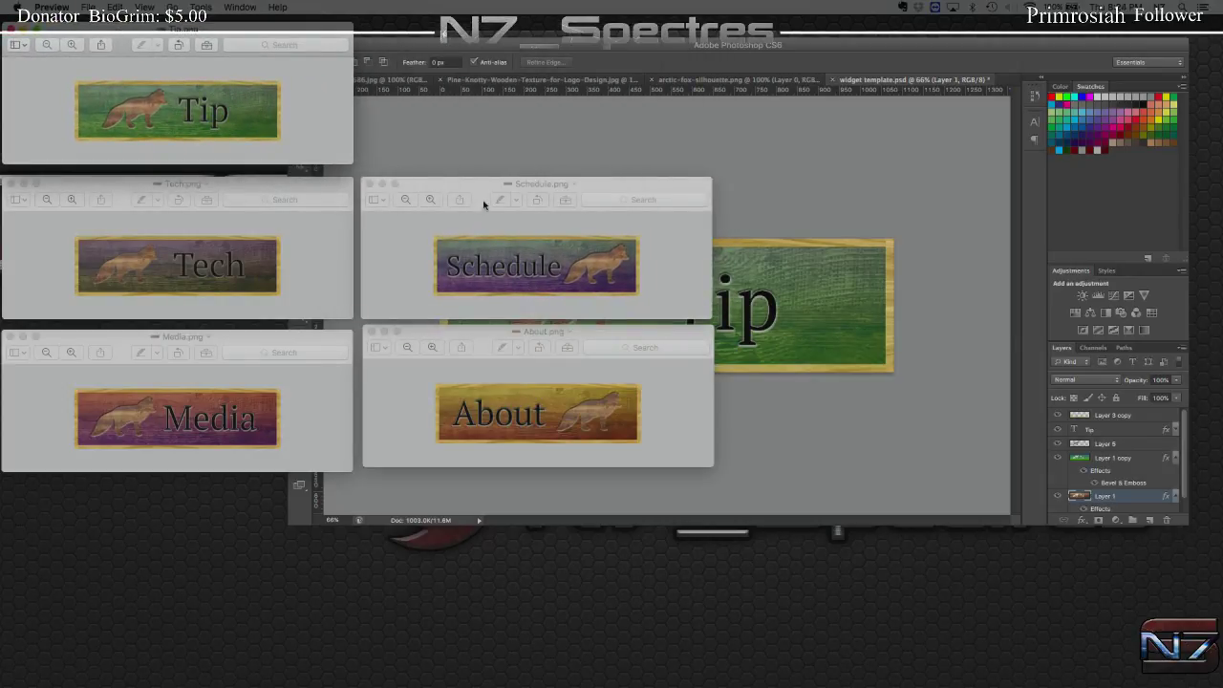
pyautogui.moveTo(480, 183); pyautogui.dragTo(476, 31)
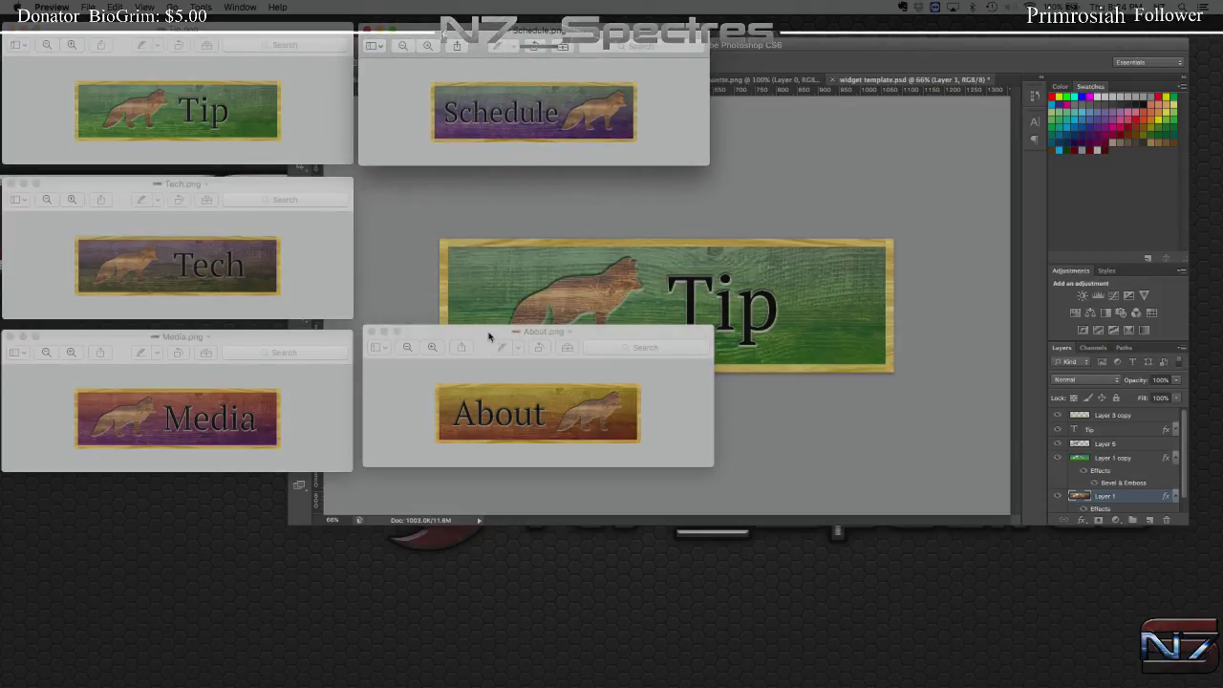
pyautogui.moveTo(491, 333); pyautogui.dragTo(486, 183)
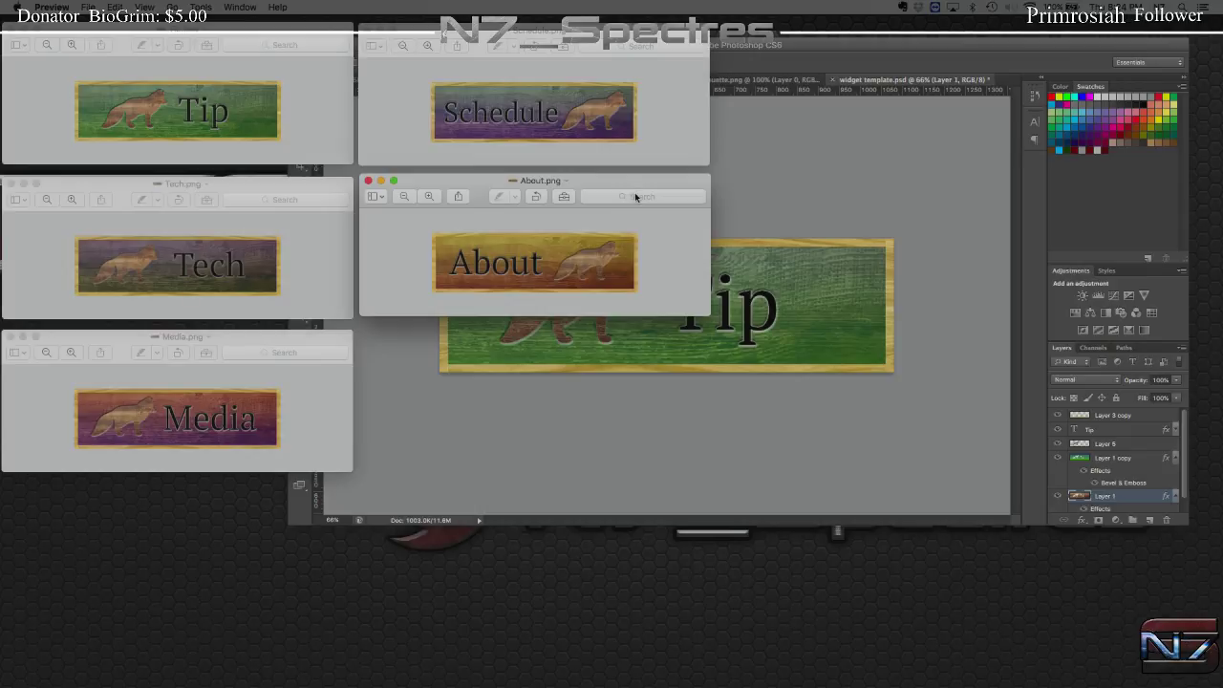
pyautogui.click(792, 48)
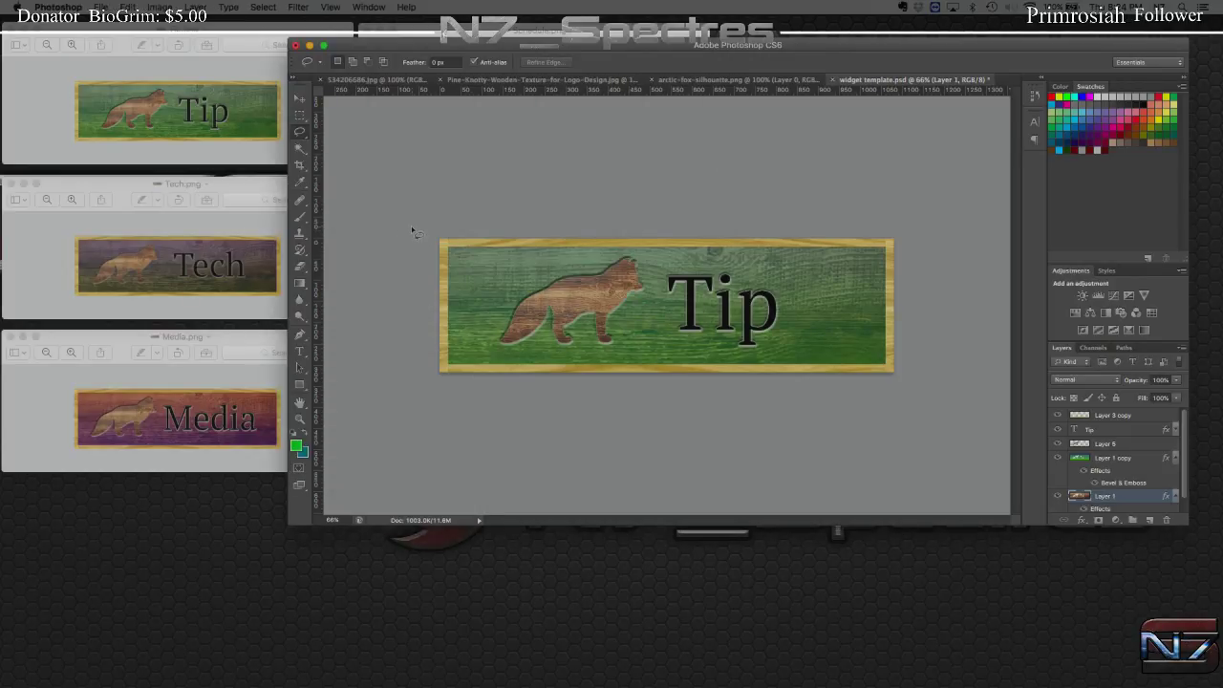
# Revert History to the second Gradient state, the green Tech banner, and delete all later states.
pyautogui.click(1034, 96)
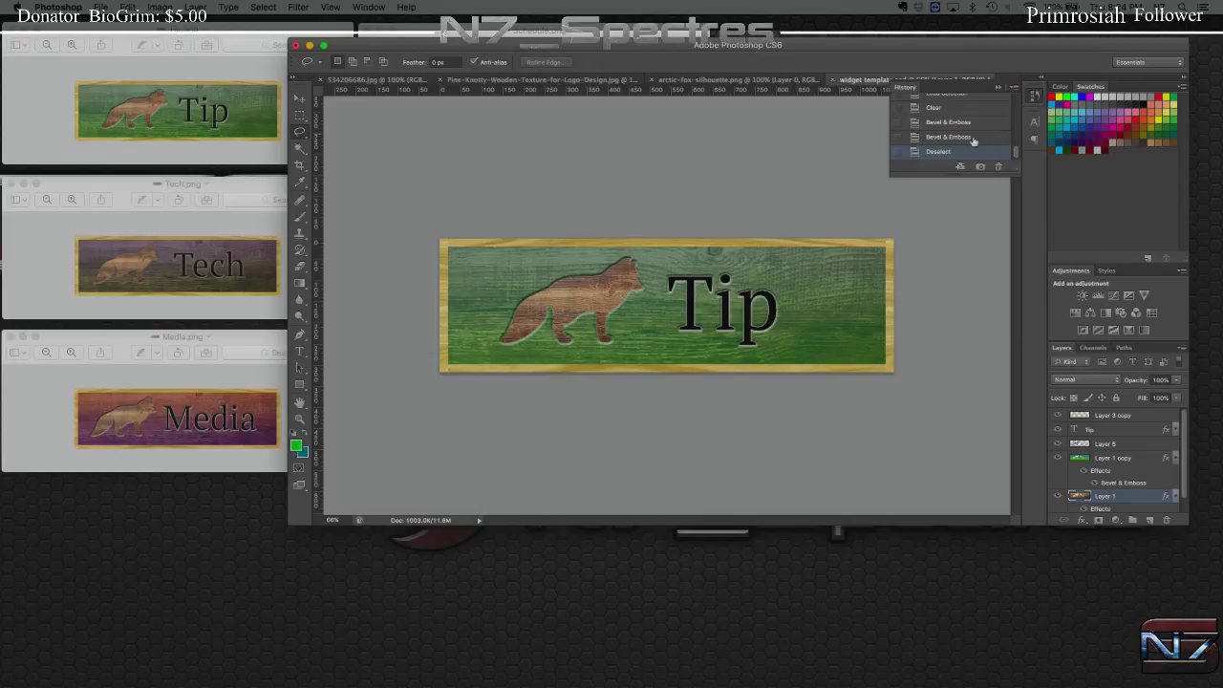
pyautogui.scroll(3, 967, 127)
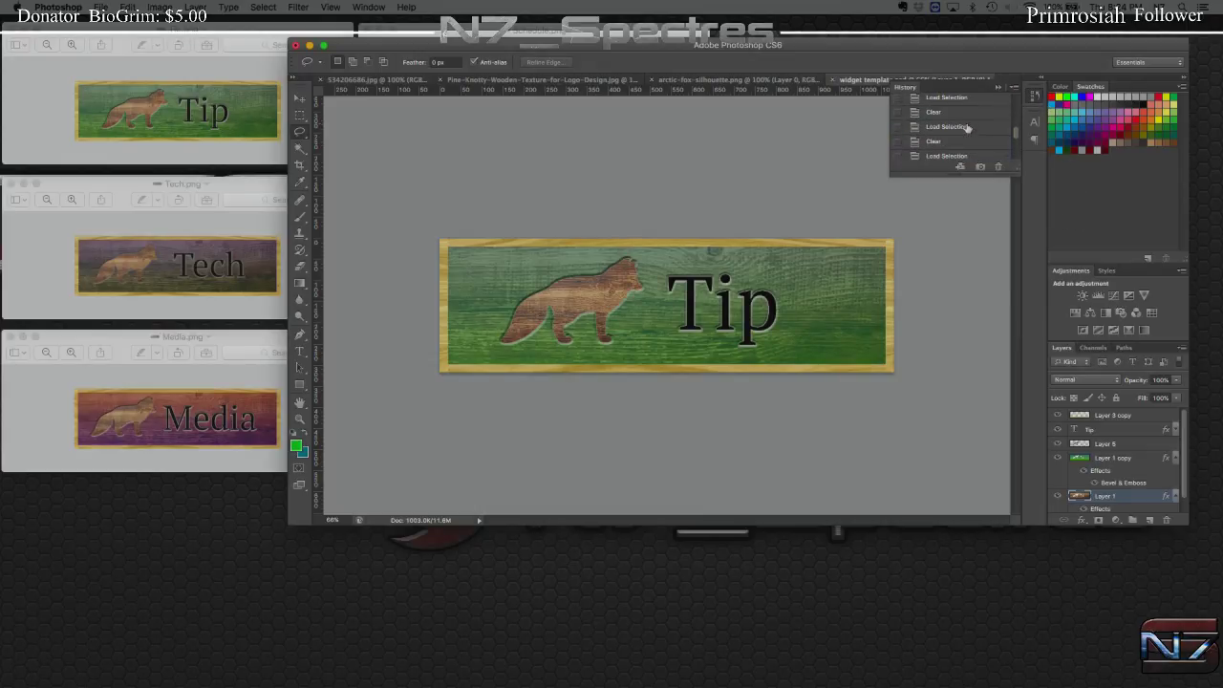
pyautogui.scroll(-5, 967, 127)
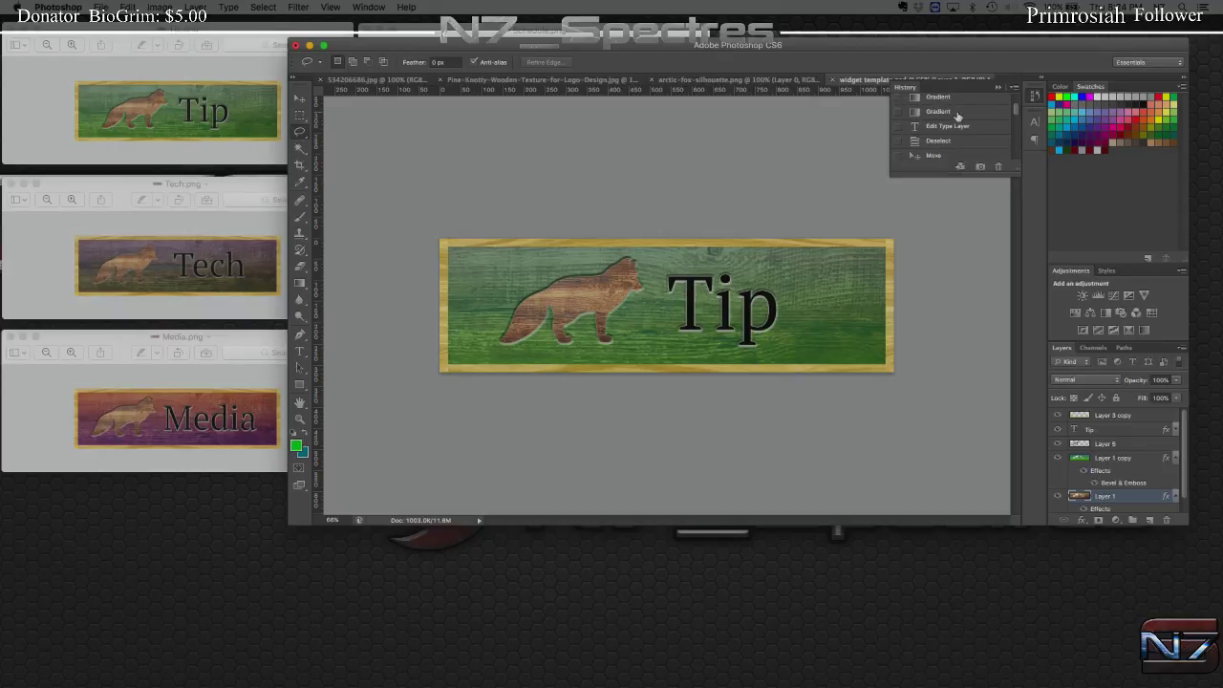
pyautogui.click(957, 112)
pyautogui.click(998, 167)
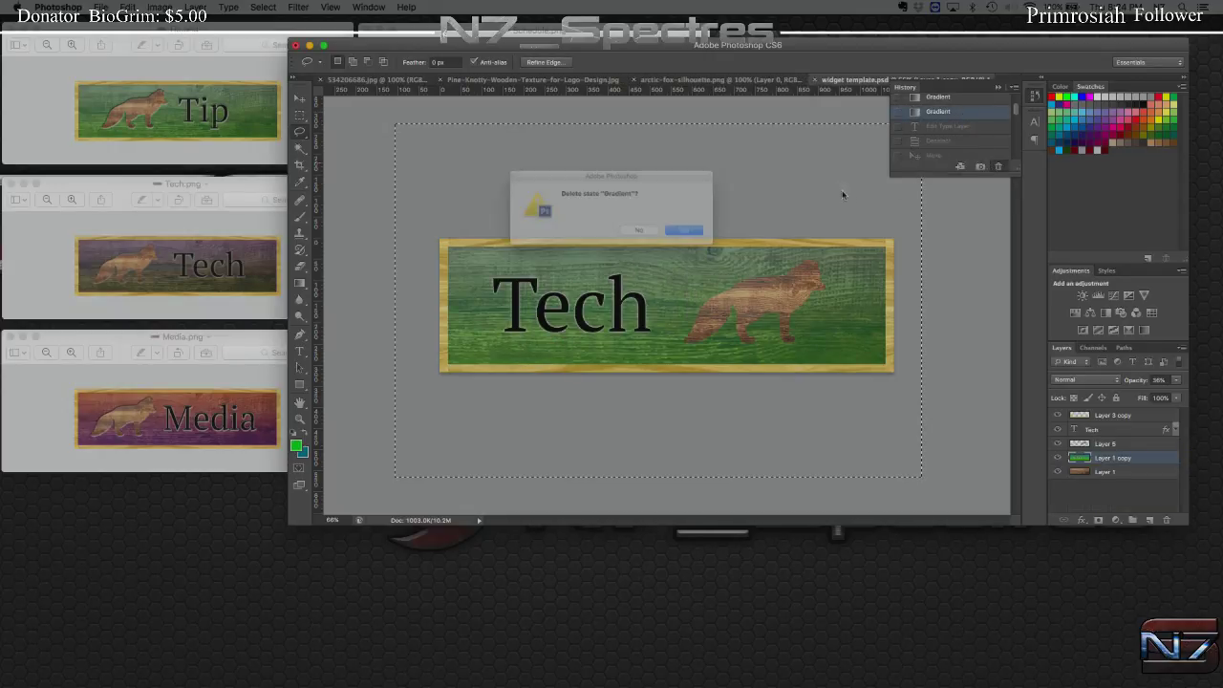
pyautogui.click(689, 240)
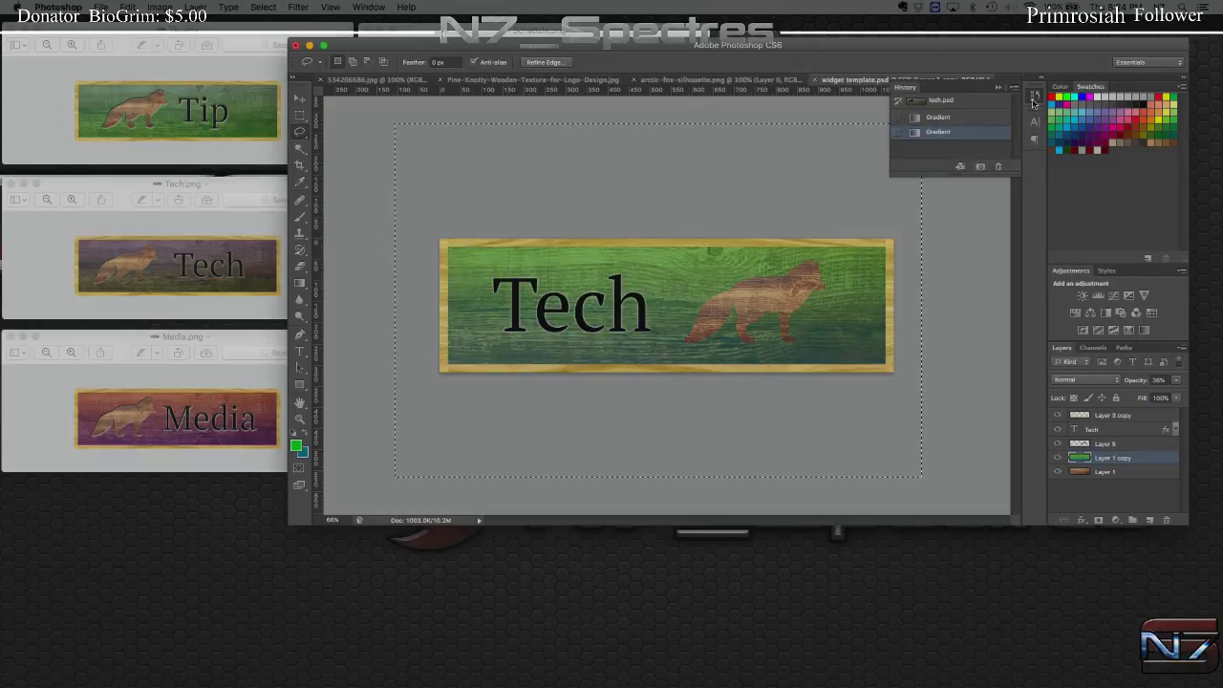
# Set a yellow-olive foreground colour and switch to the Gradient tool for the wood tint.
pyautogui.click(1034, 96)
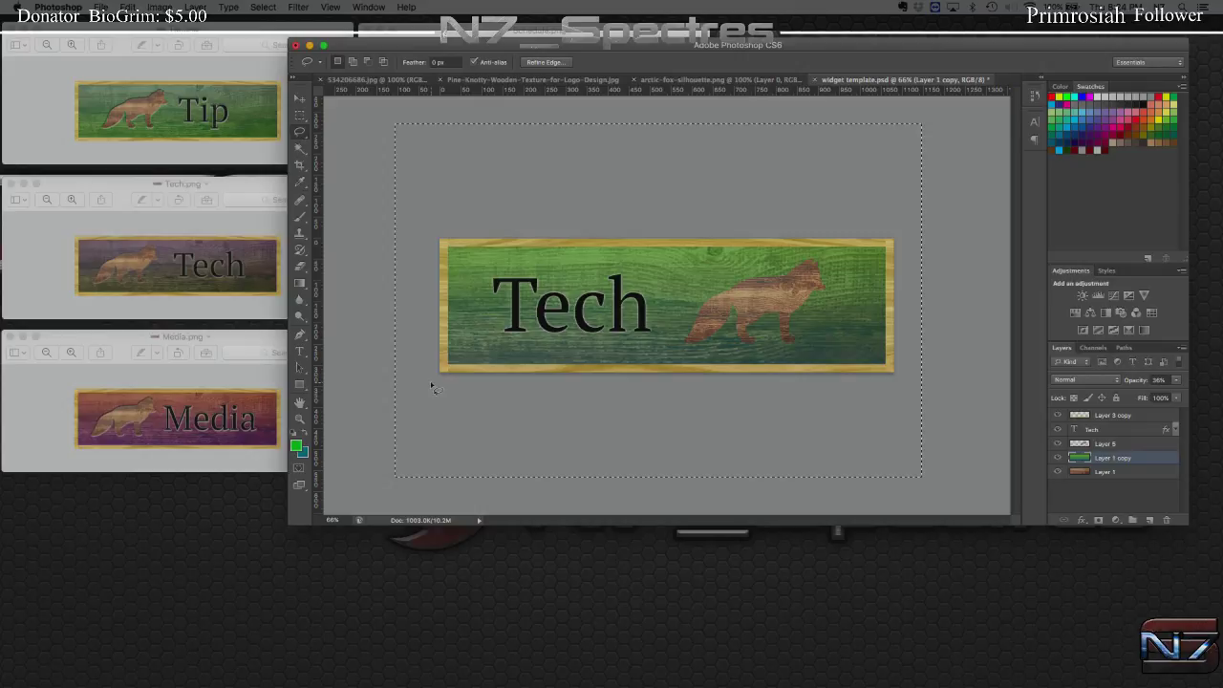
pyautogui.click(298, 444)
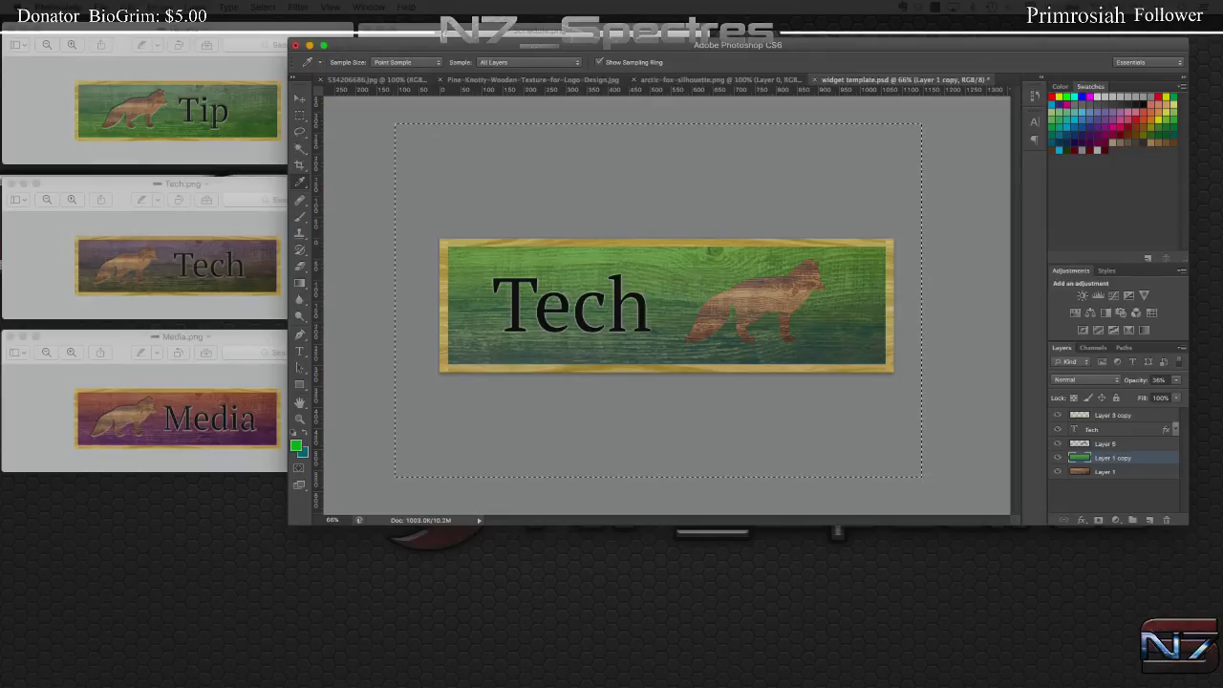
pyautogui.press('Return')
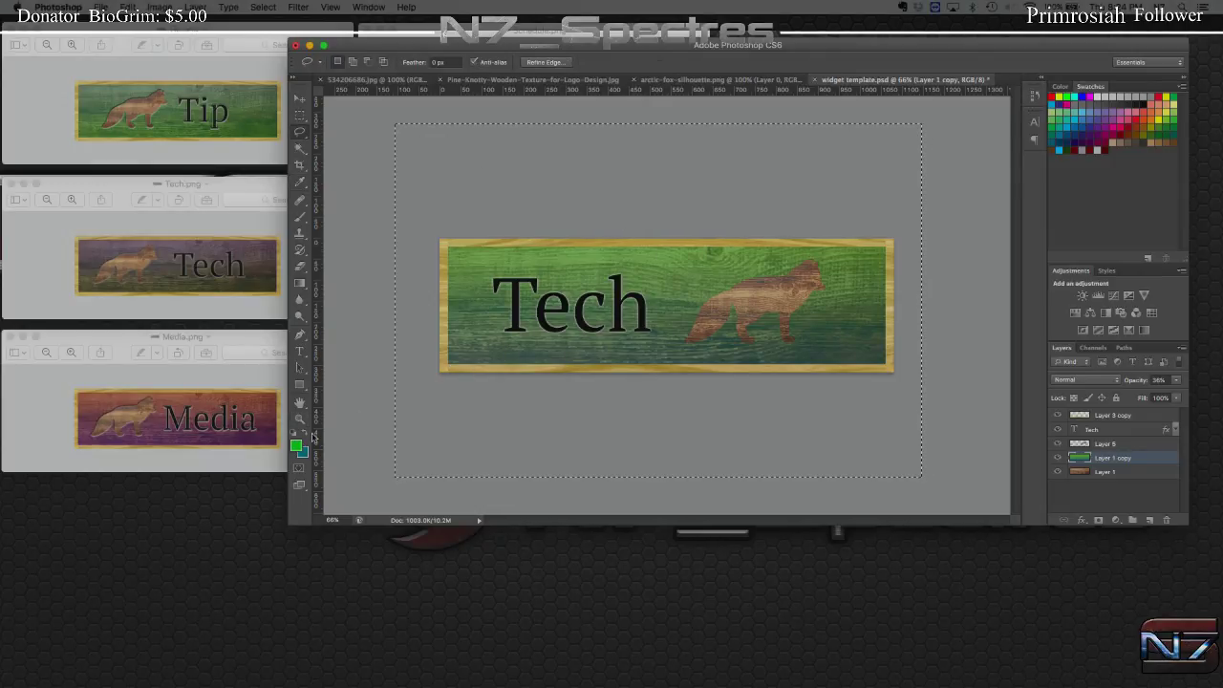
pyautogui.click(297, 444)
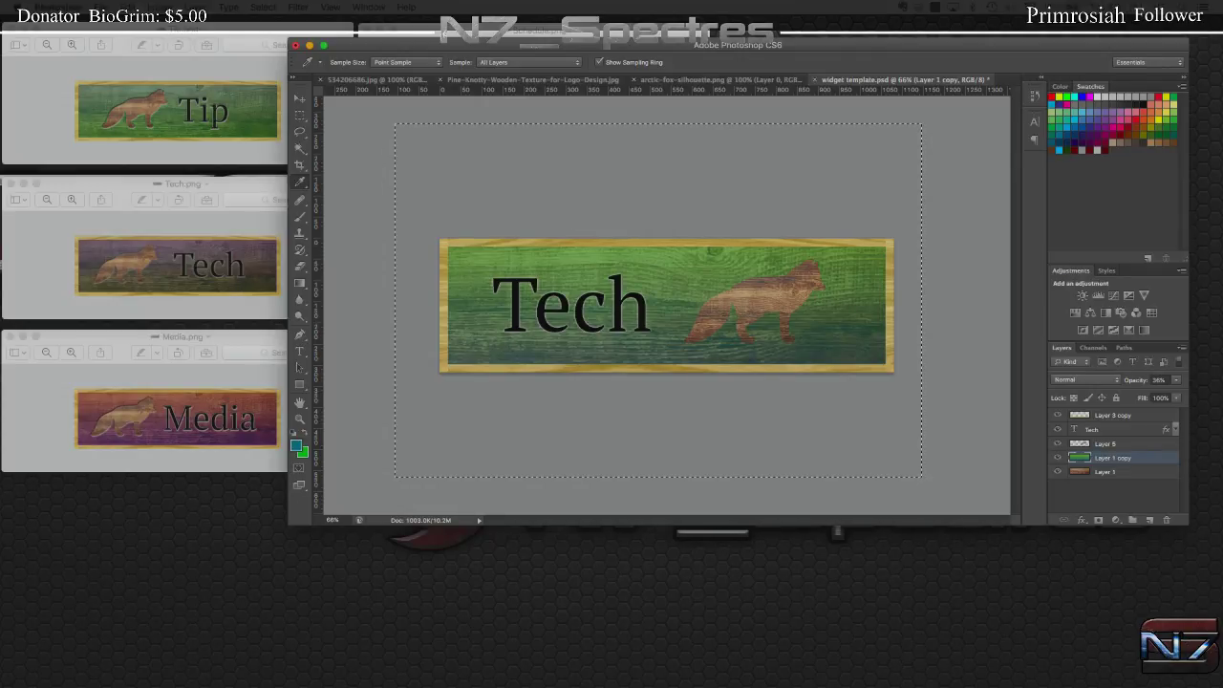
pyautogui.press('Return')
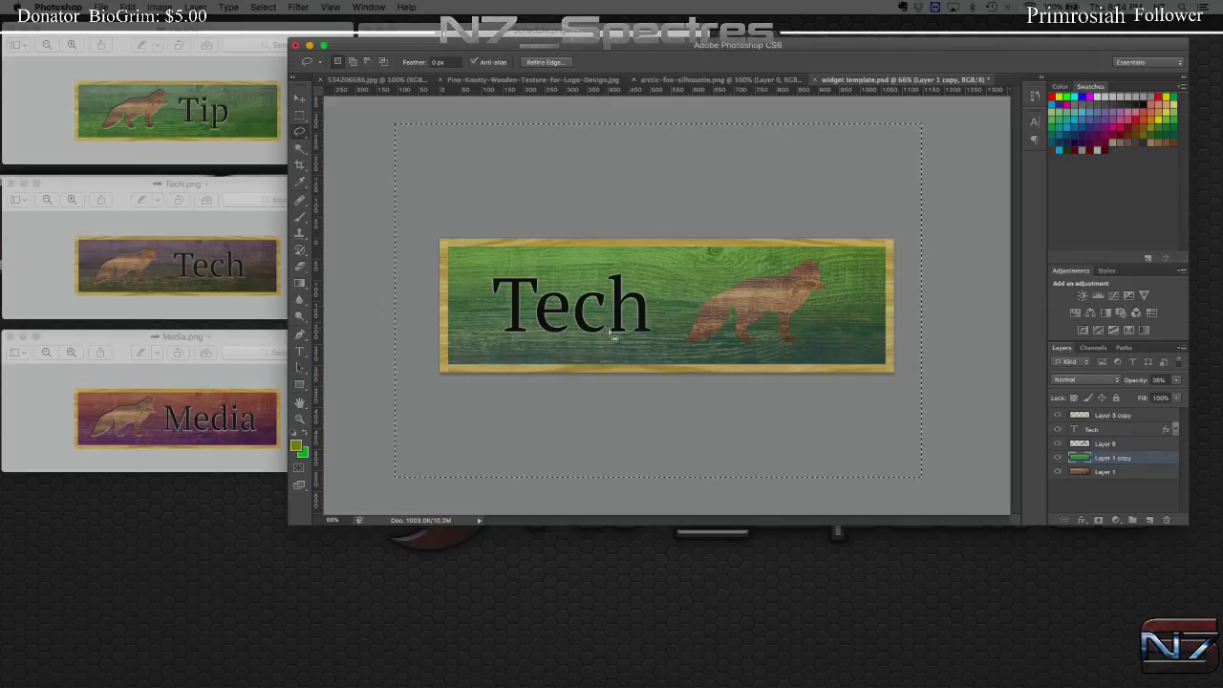
pyautogui.click(301, 285)
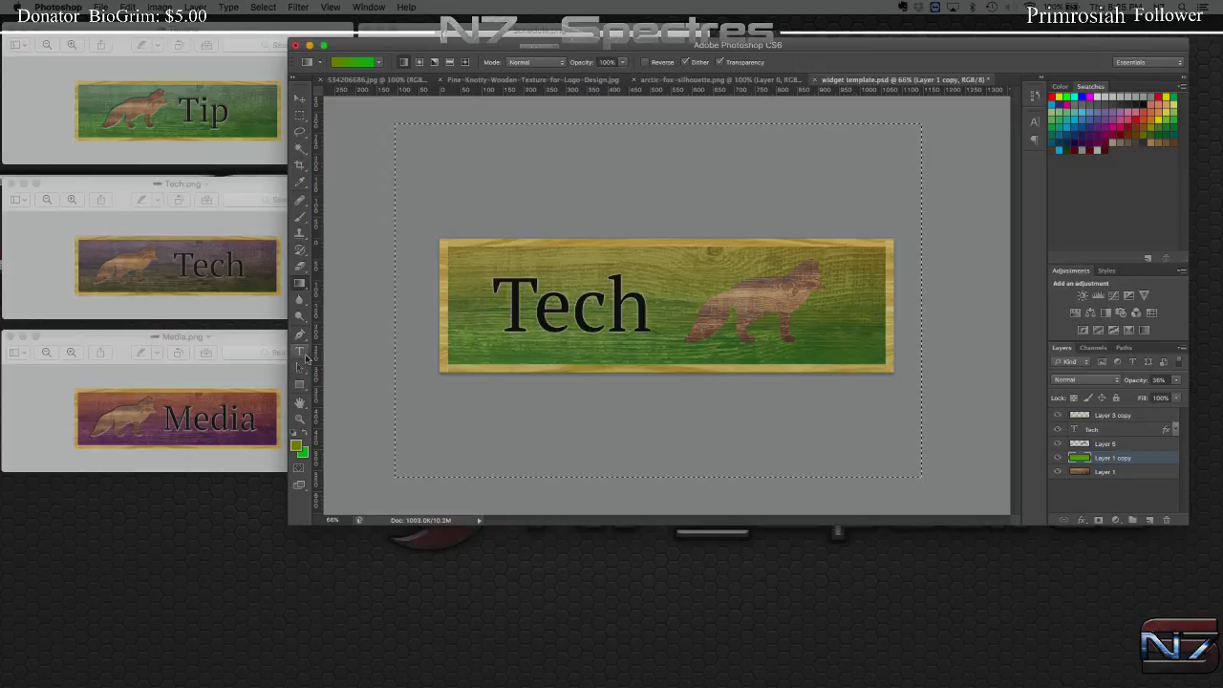
# Change the Tech wording to 'Follow', nudge it slightly left and commit.
pyautogui.click(300, 352)
pyautogui.click(562, 285)
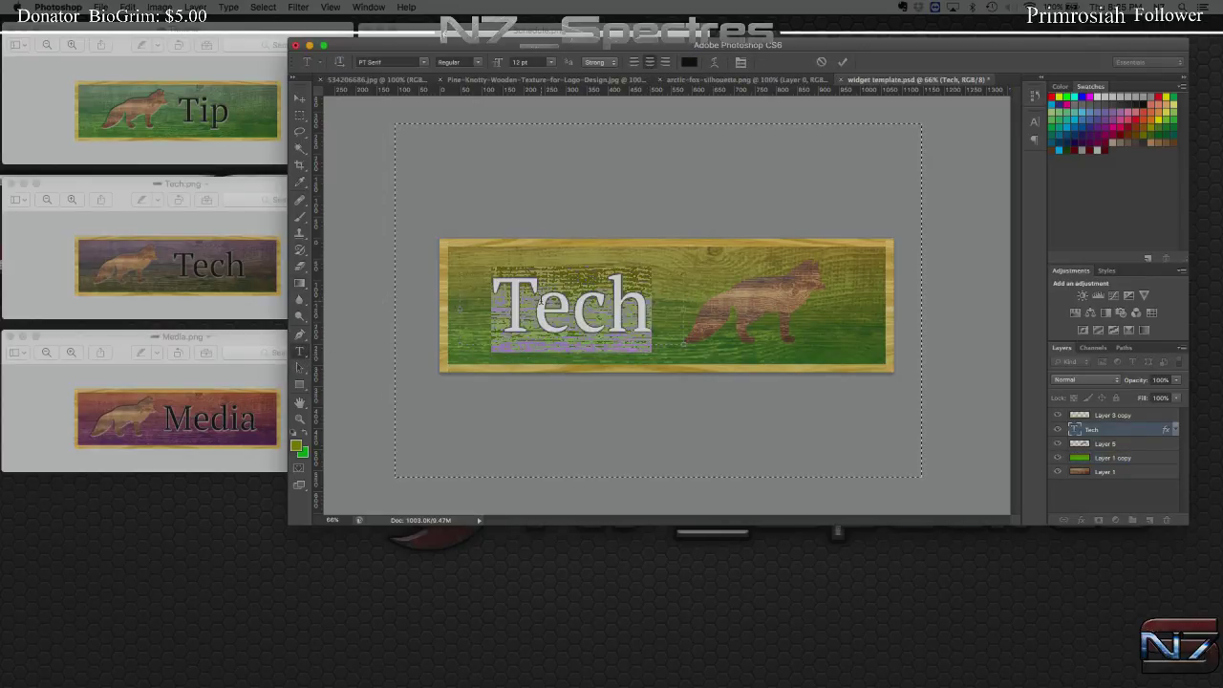
pyautogui.write('Follow')
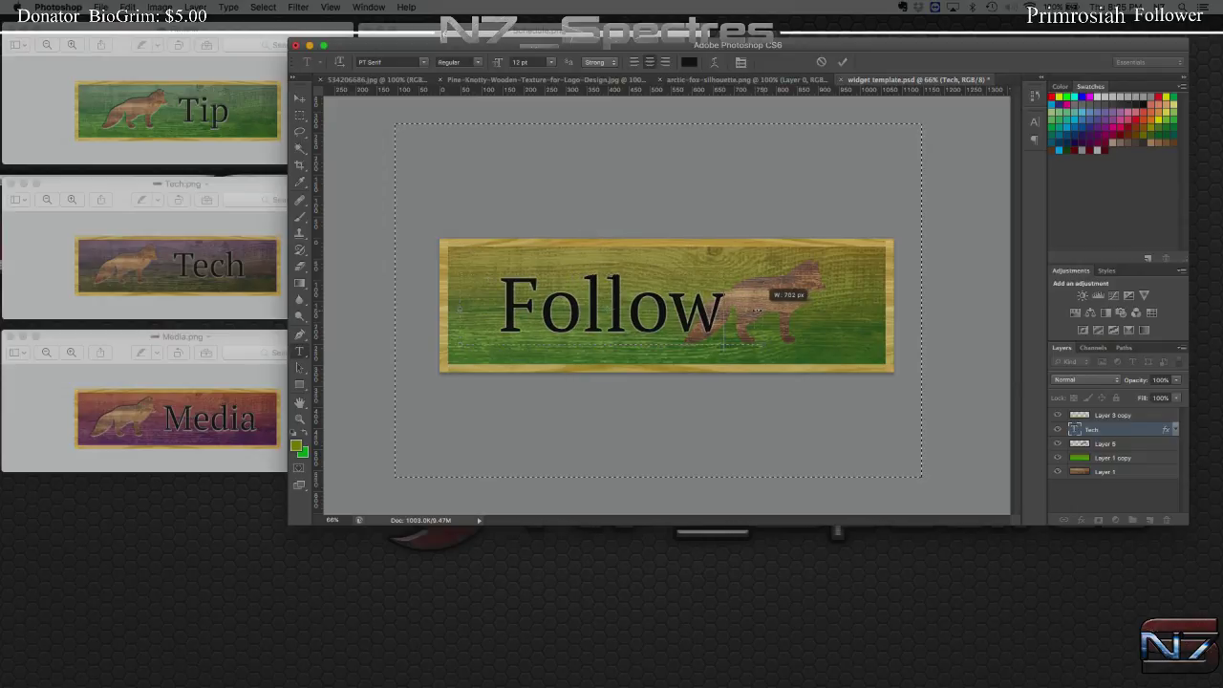
pyautogui.moveTo(756, 310); pyautogui.dragTo(704, 310)
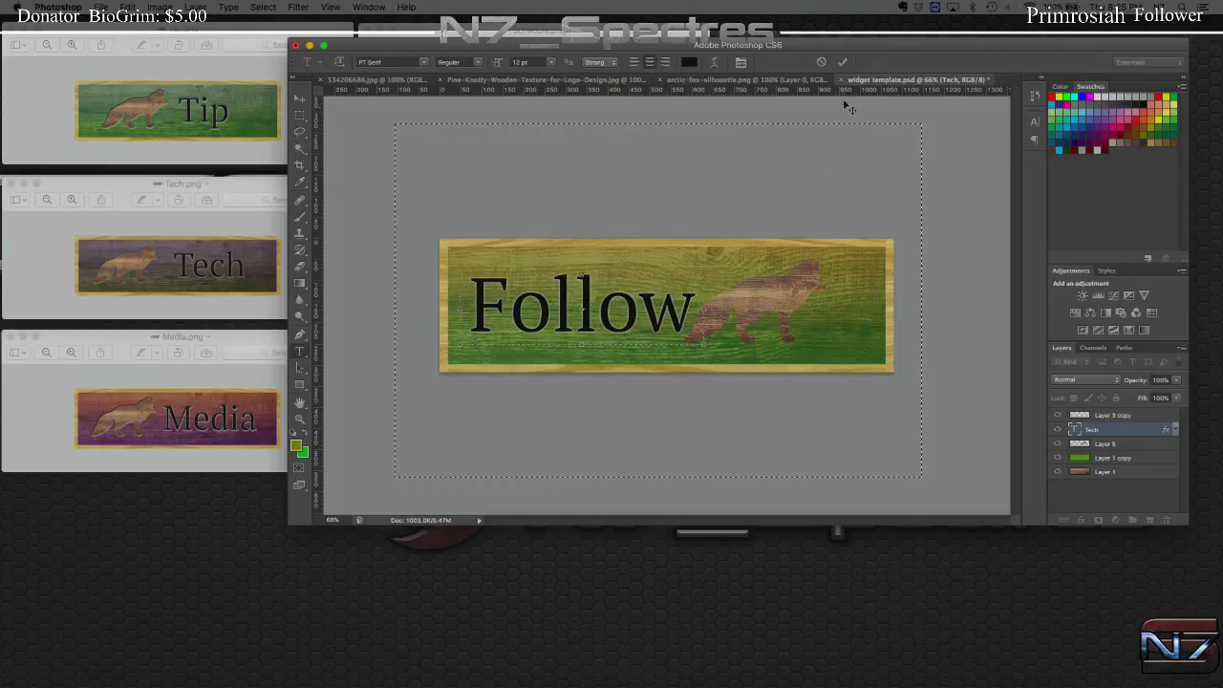
pyautogui.click(842, 61)
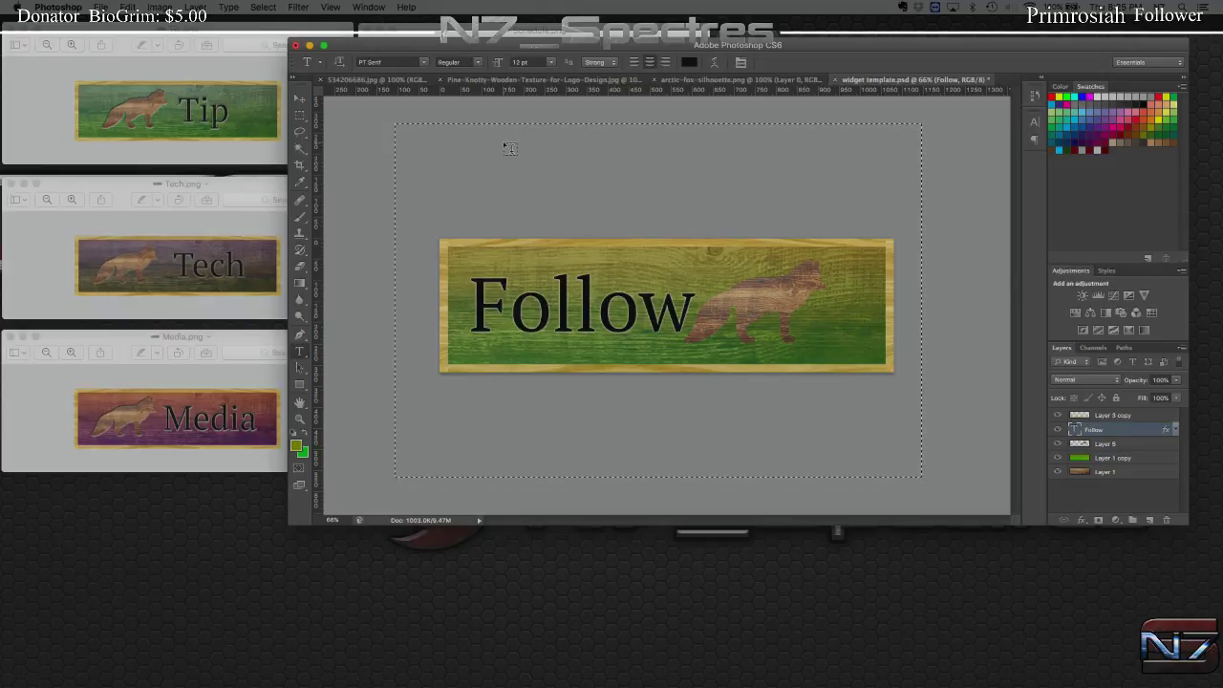
# Reselect all of the Follow text and set its size to 10 pt.
pyautogui.click(299, 98)
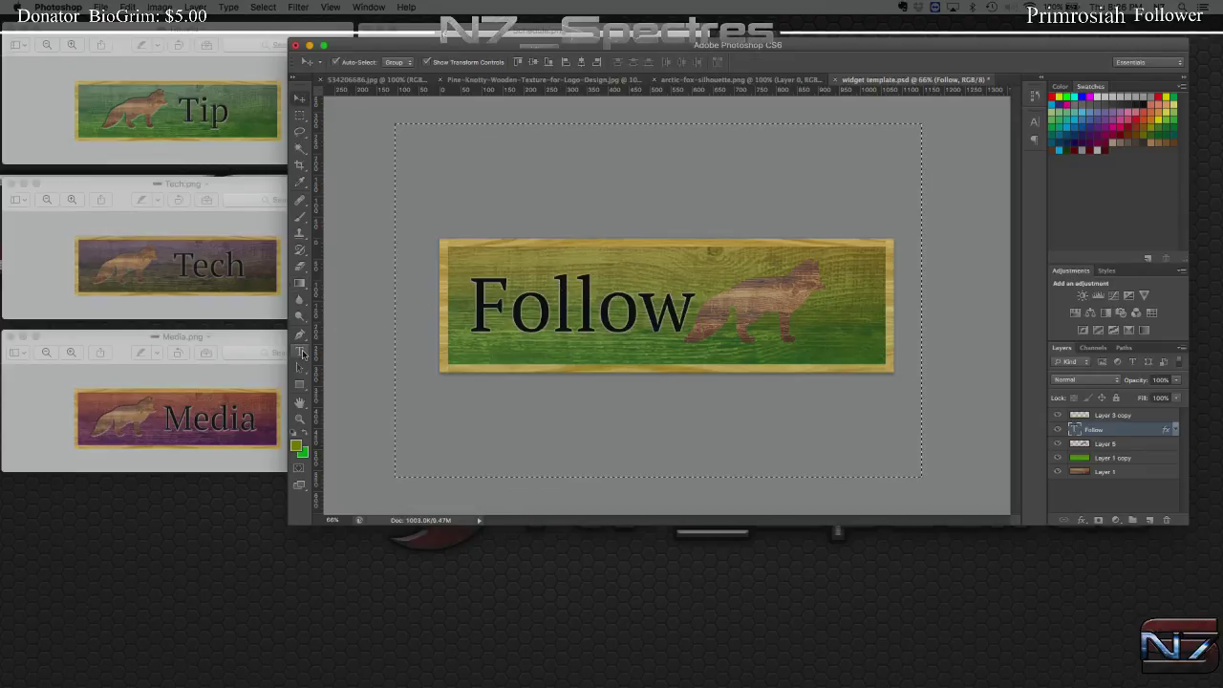
pyautogui.click(299, 352)
pyautogui.click(699, 311)
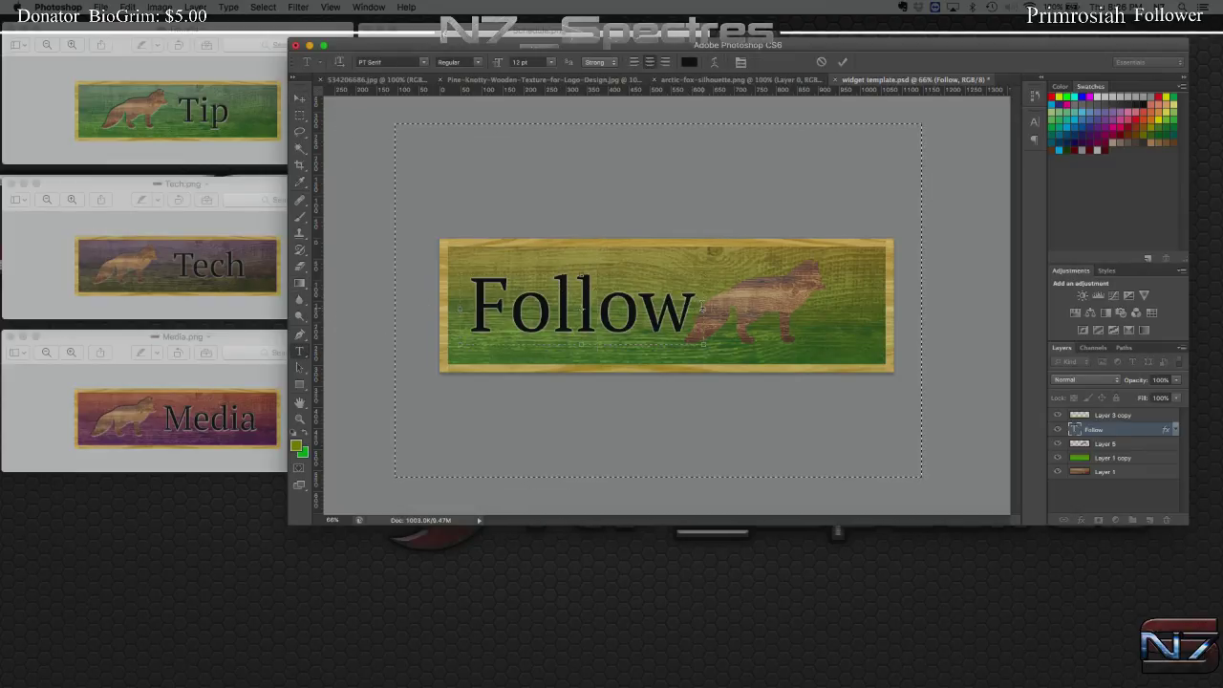
pyautogui.moveTo(770, 312); pyautogui.dragTo(806, 312)
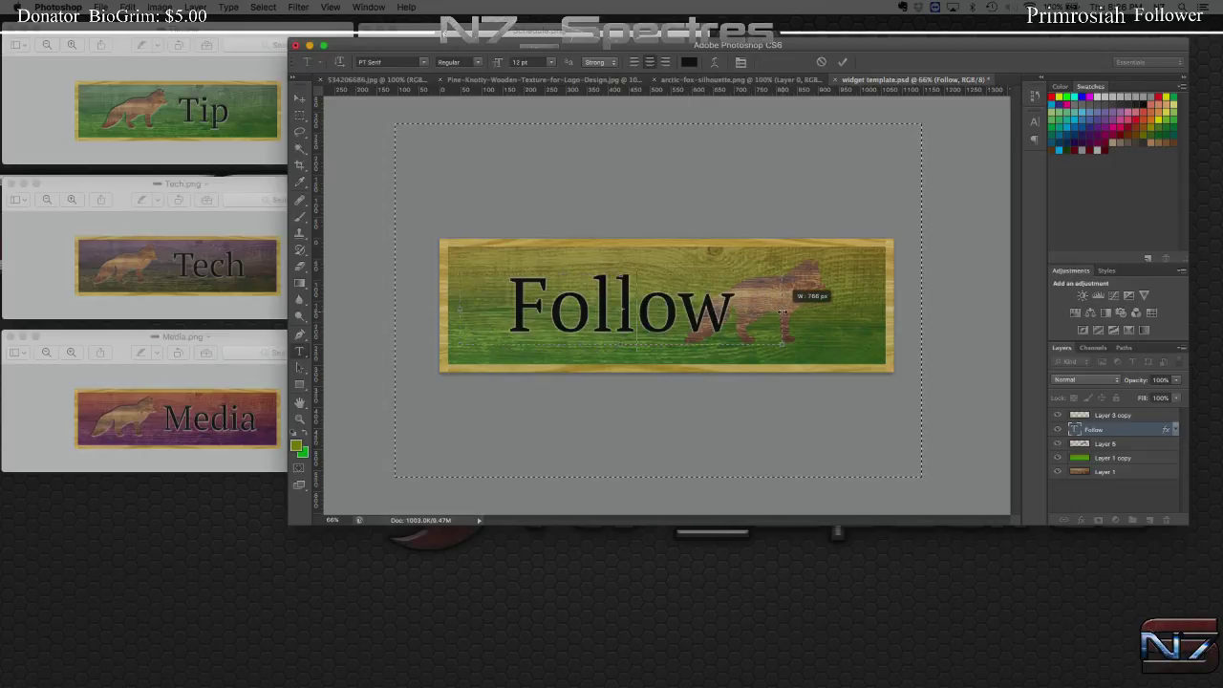
pyautogui.press('super+a')
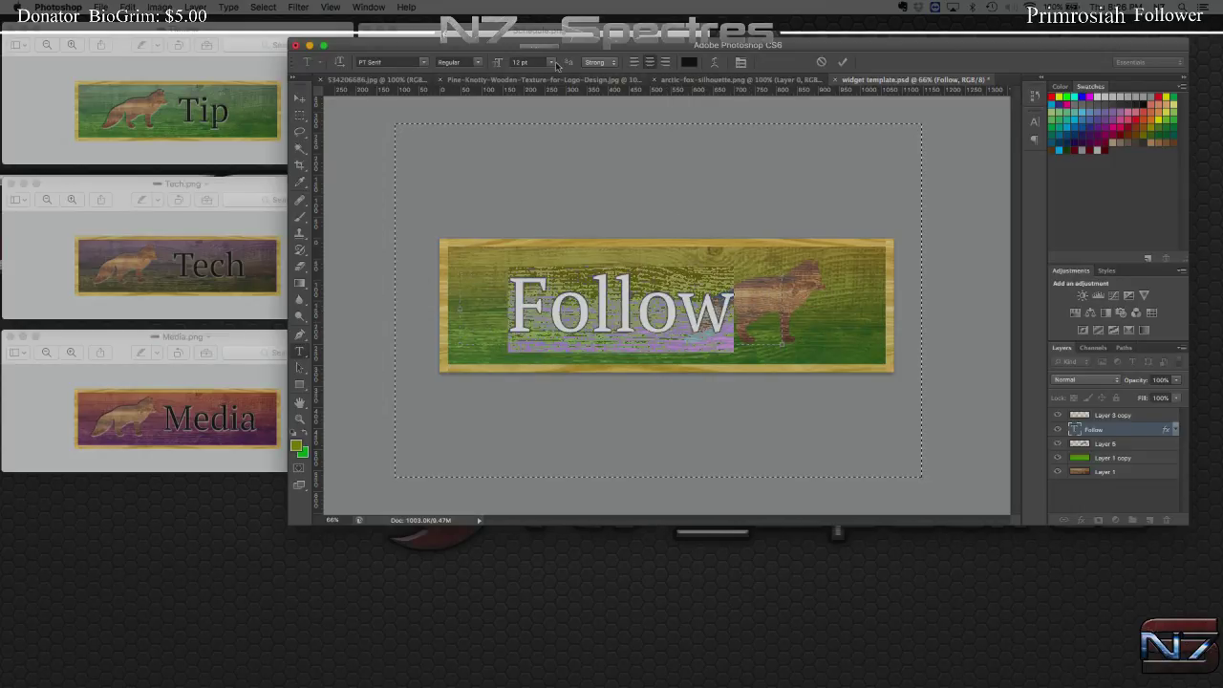
pyautogui.click(550, 62)
pyautogui.click(535, 112)
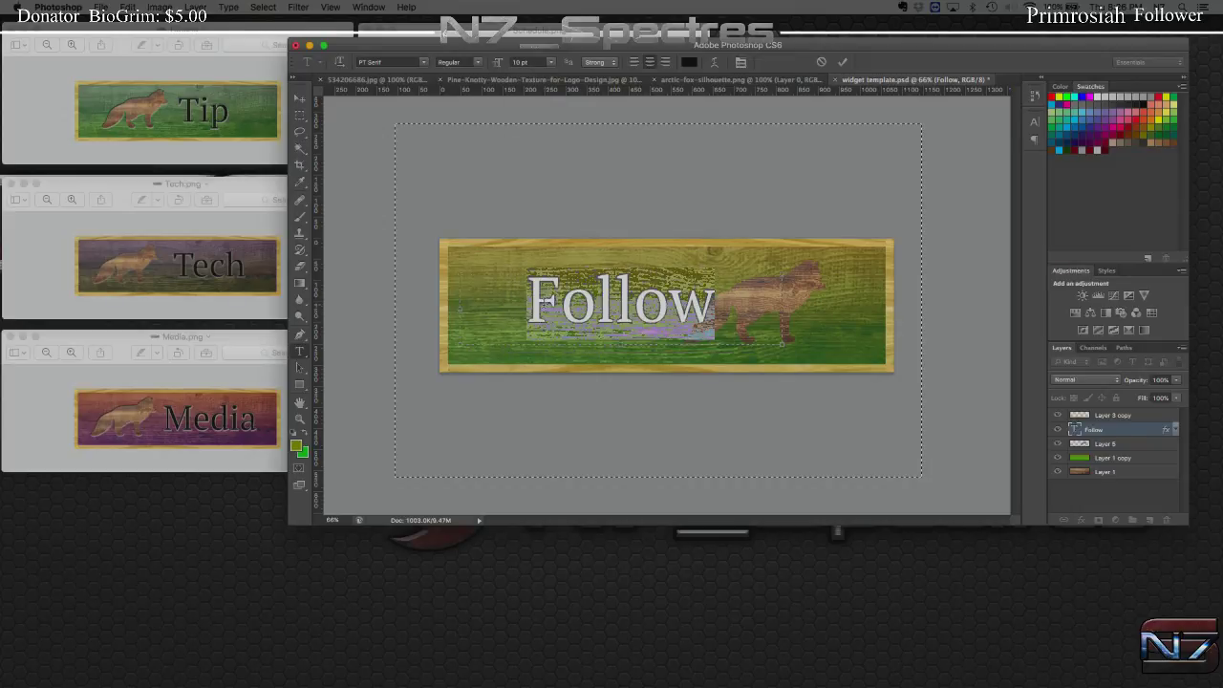
# Add 'To ' before Follow, adjust the text frame, and move 'To Follow' left on the banner.
pyautogui.click(524, 299)
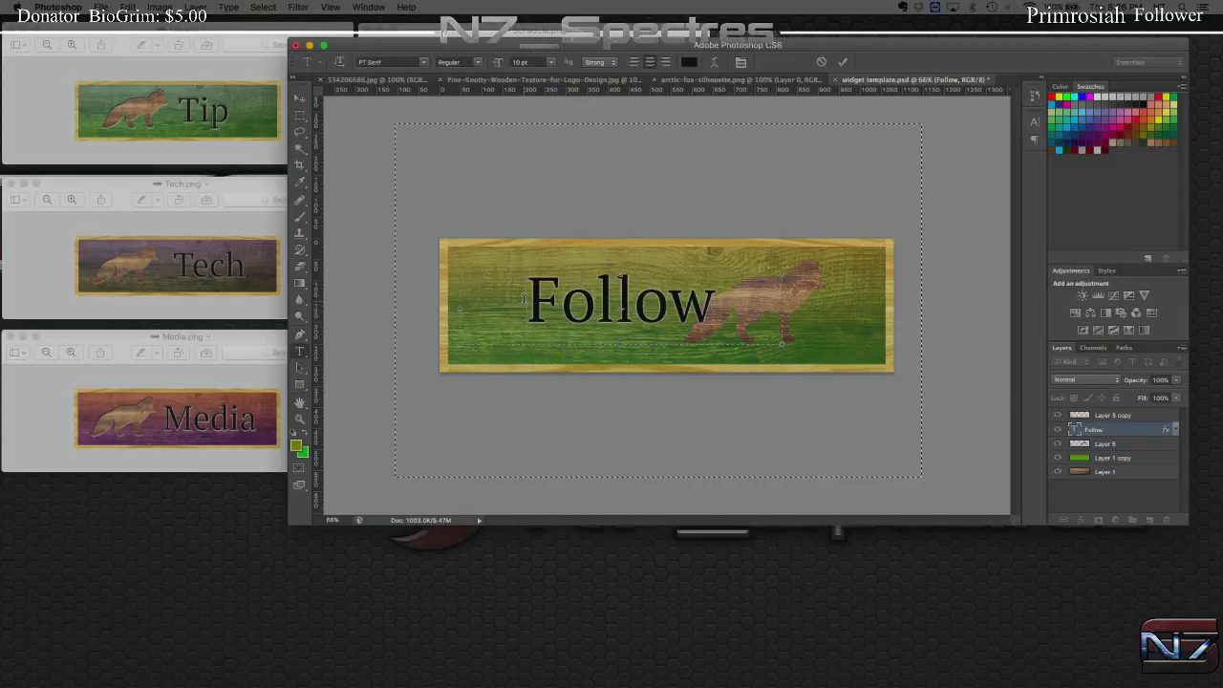
pyautogui.write('To')
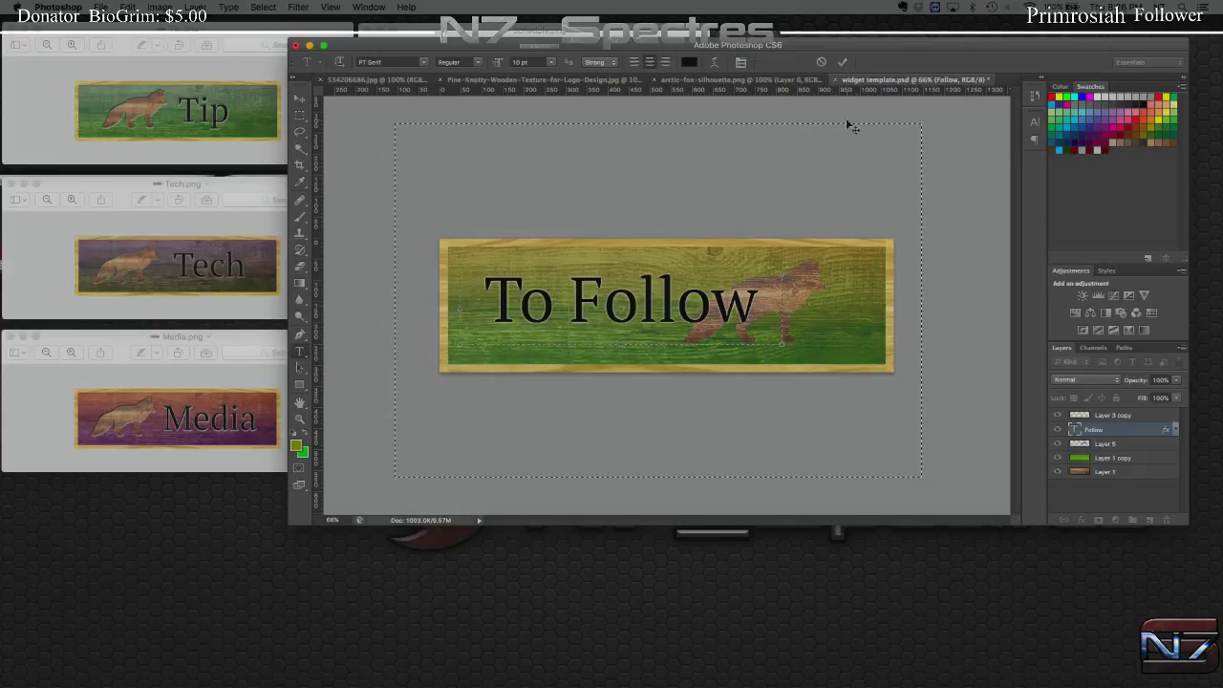
pyautogui.click(841, 61)
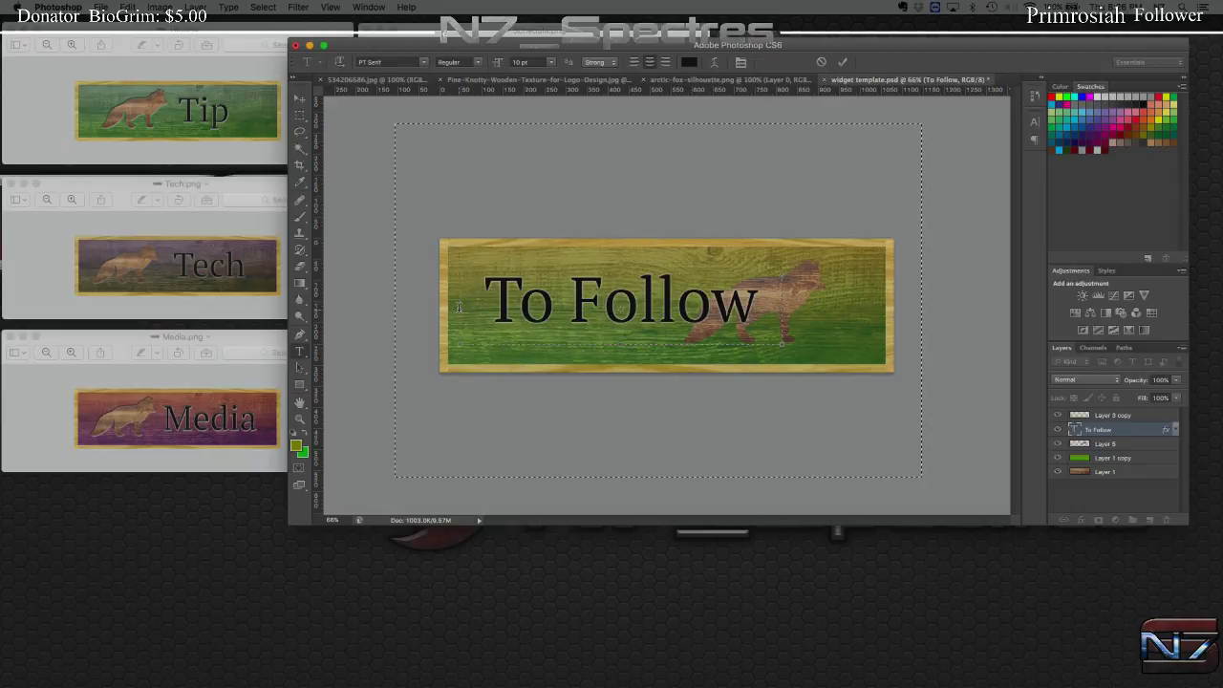
pyautogui.moveTo(458, 310); pyautogui.dragTo(499, 310)
pyautogui.click(841, 61)
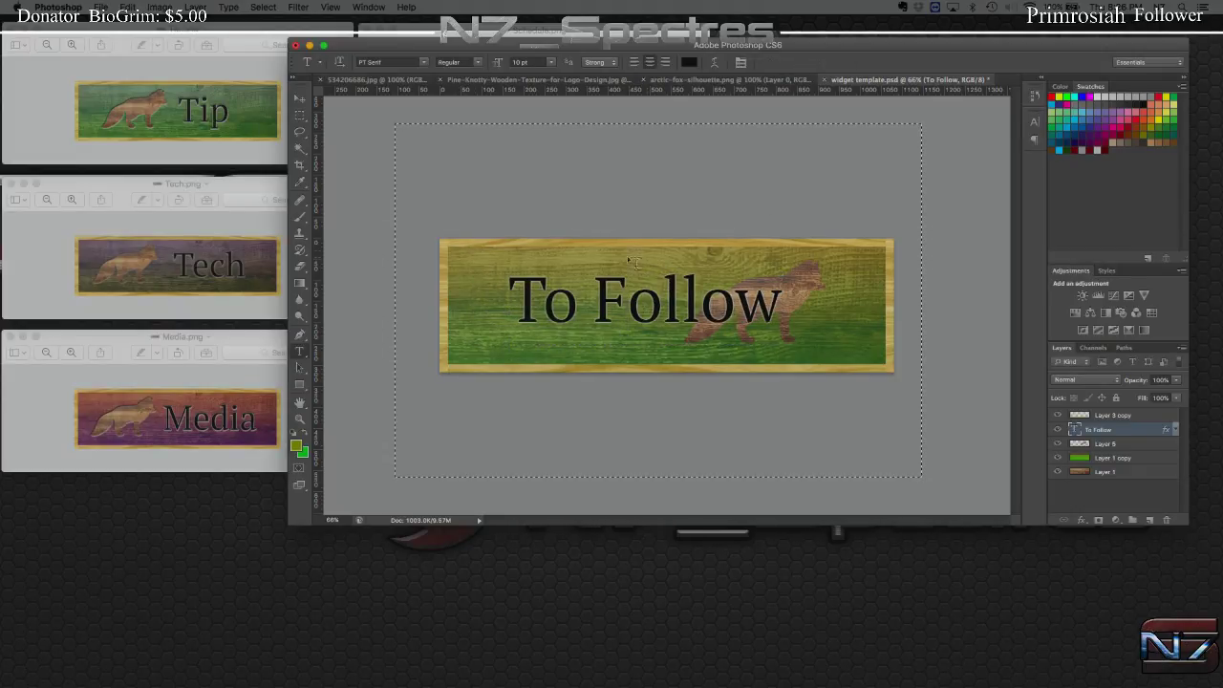
pyautogui.click(301, 100)
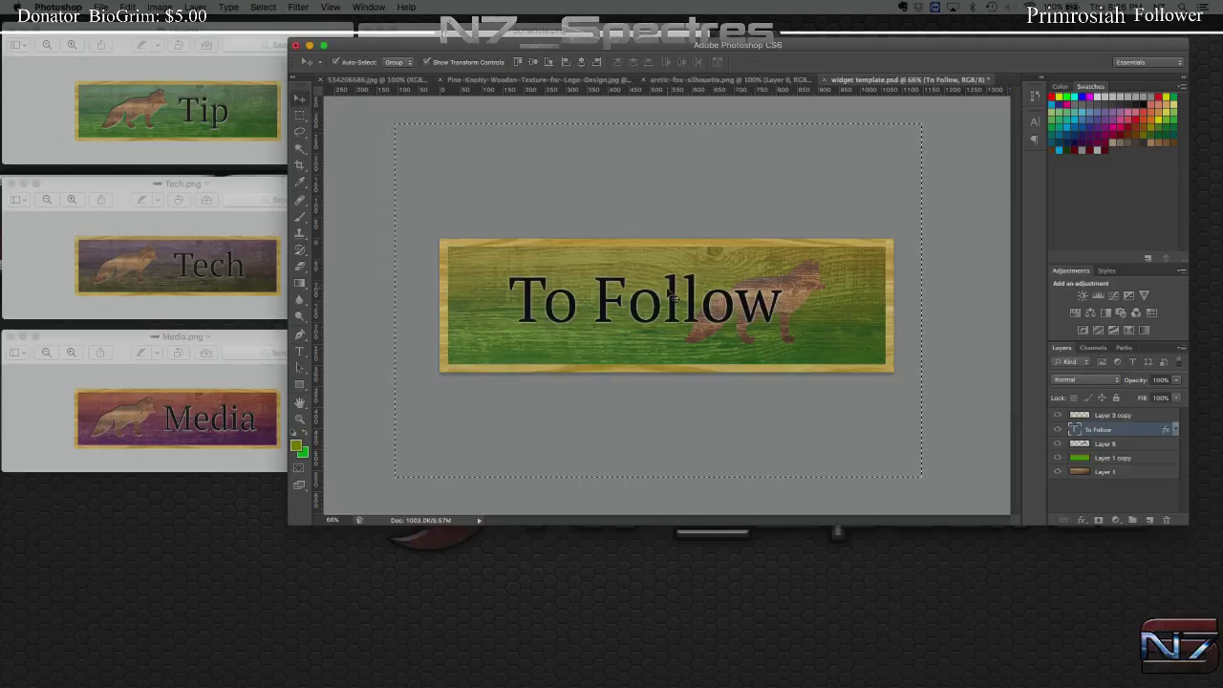
pyautogui.moveTo(673, 296); pyautogui.dragTo(624, 298)
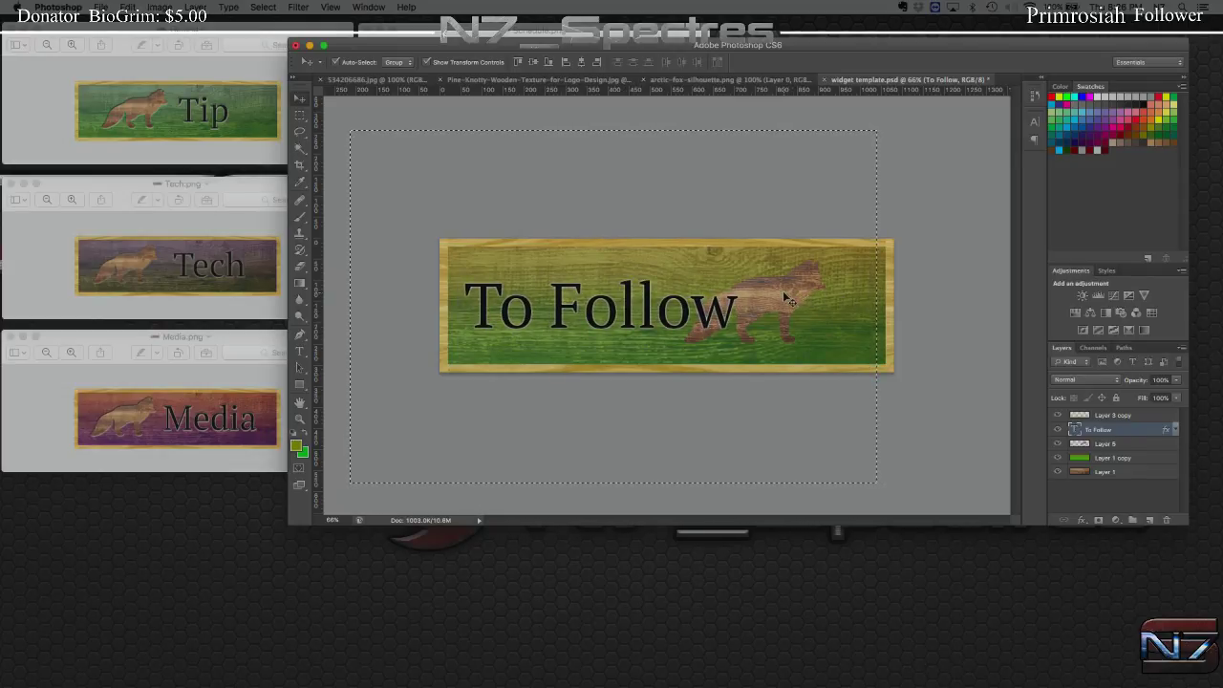
# Deselect, then move the fox silhouette (Layer 5) to the banner's right end, nudging it slightly left.
pyautogui.press('super+d')
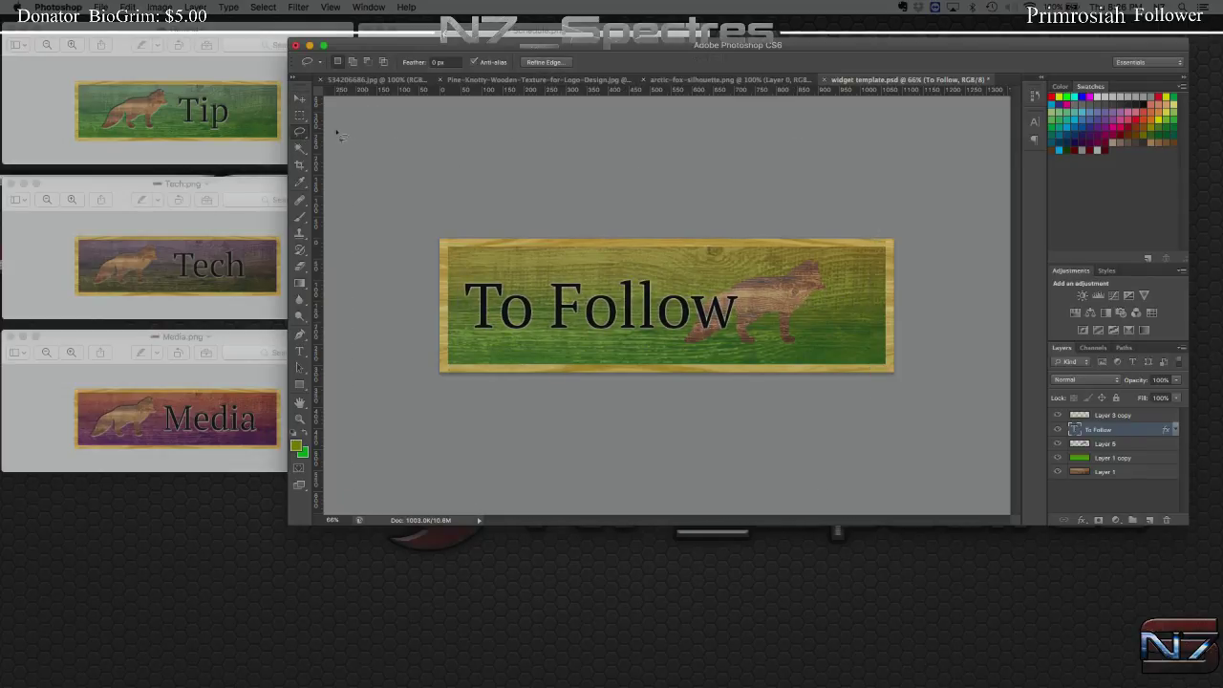
pyautogui.moveTo(779, 299); pyautogui.dragTo(830, 303)
pyautogui.click(457, 139)
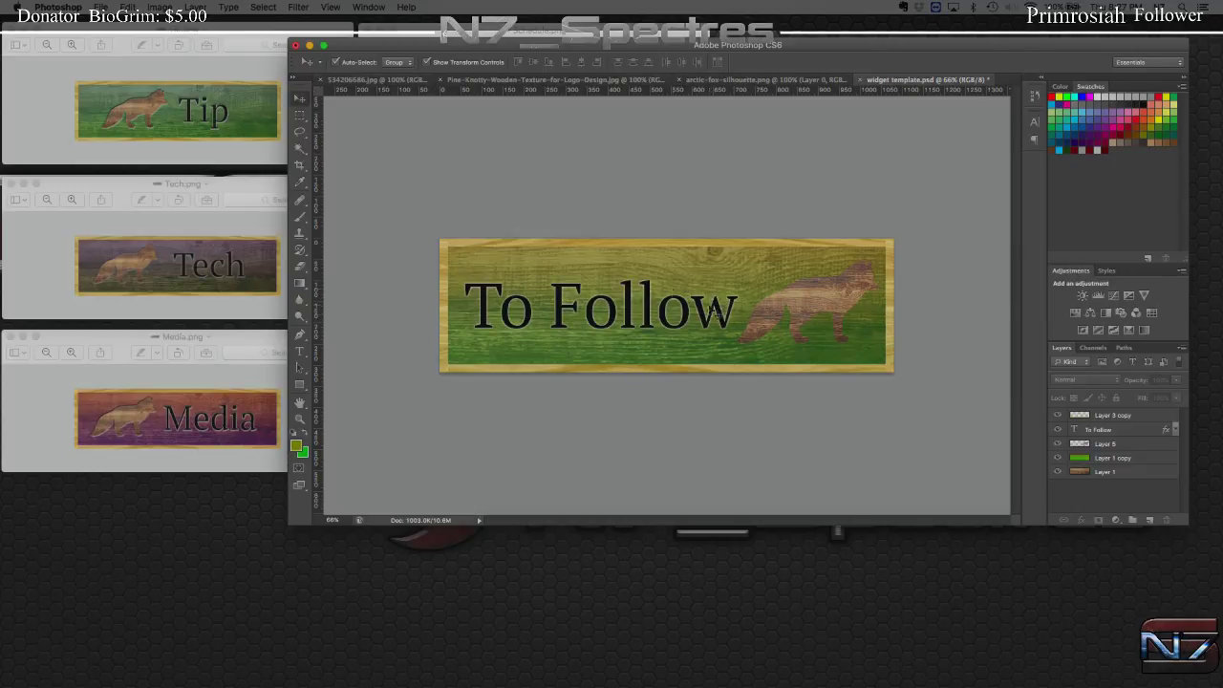
pyautogui.click(784, 311)
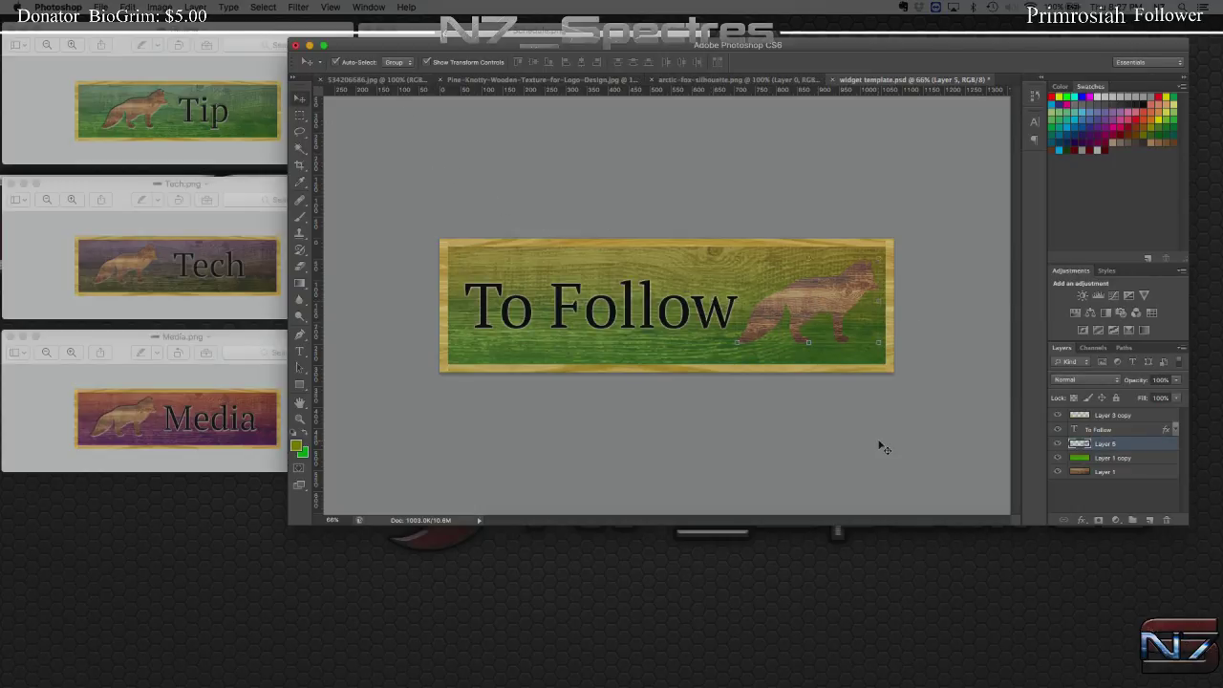
pyautogui.press('Left')
pyautogui.press('Left')
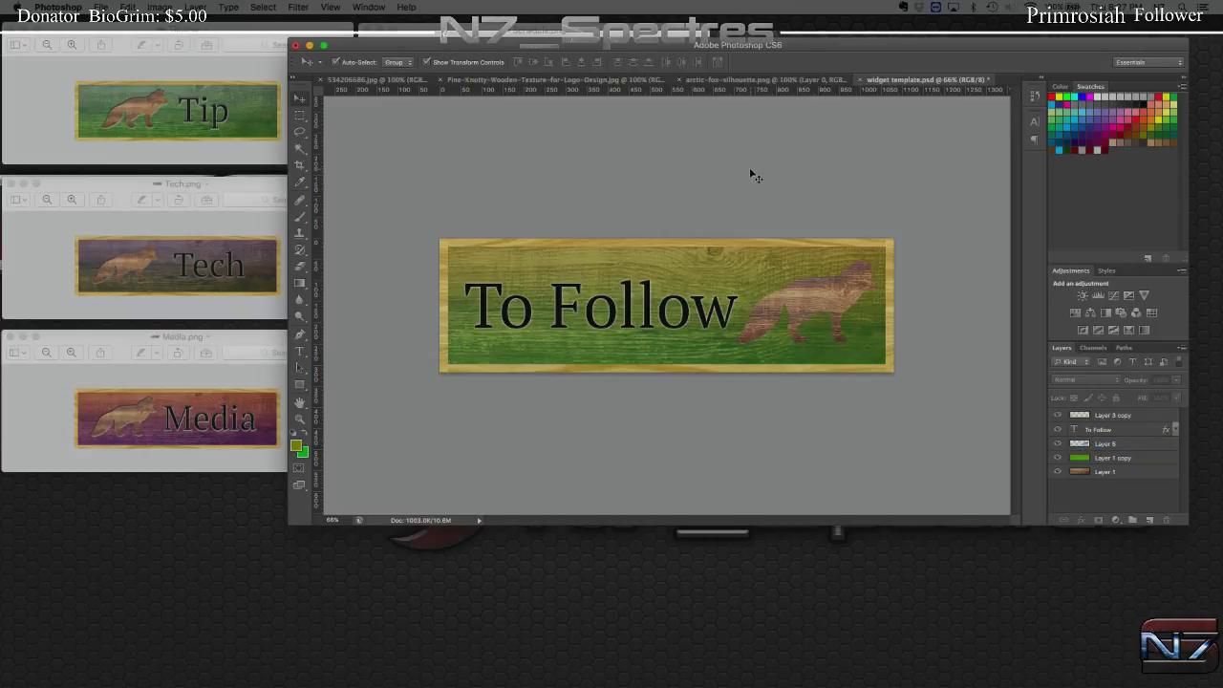
# Load the fox and 'To Follow' text selections on Layer 1 copy and on Layer 1.
pyautogui.click(1081, 460)
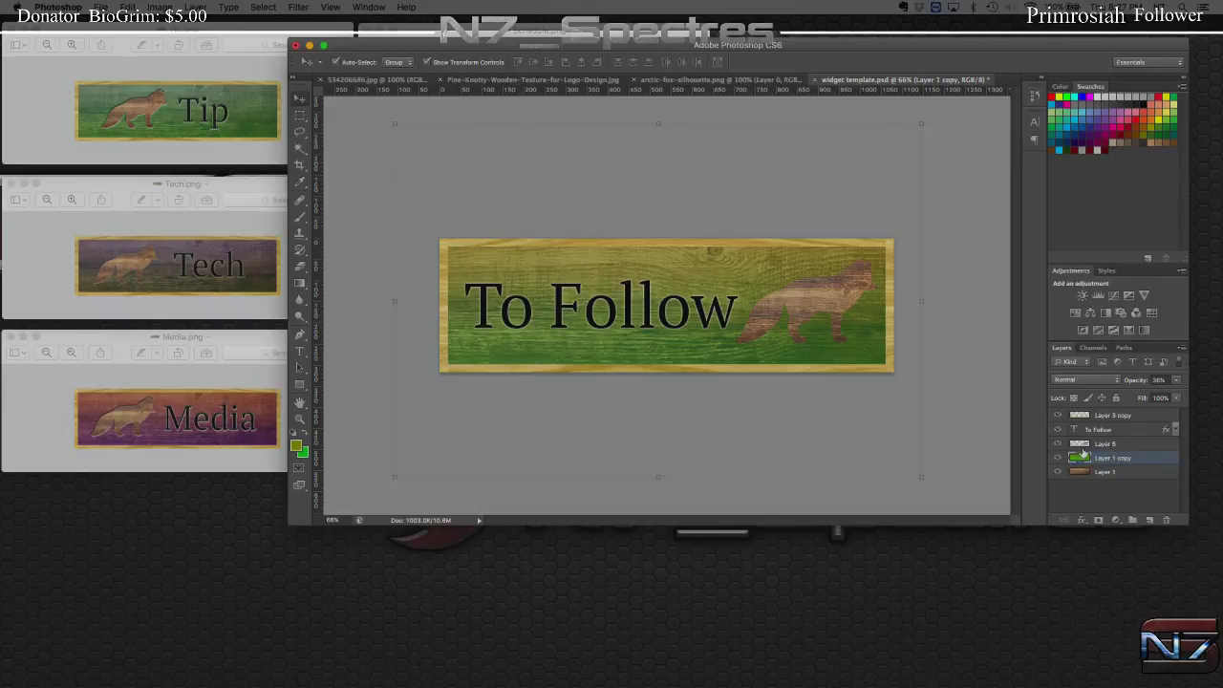
pyautogui.keyDown('ctrl'); pyautogui.click(1082, 445); pyautogui.keyUp('ctrl')
pyautogui.keyDown('ctrl'); pyautogui.click(1075, 430); pyautogui.keyUp('ctrl')
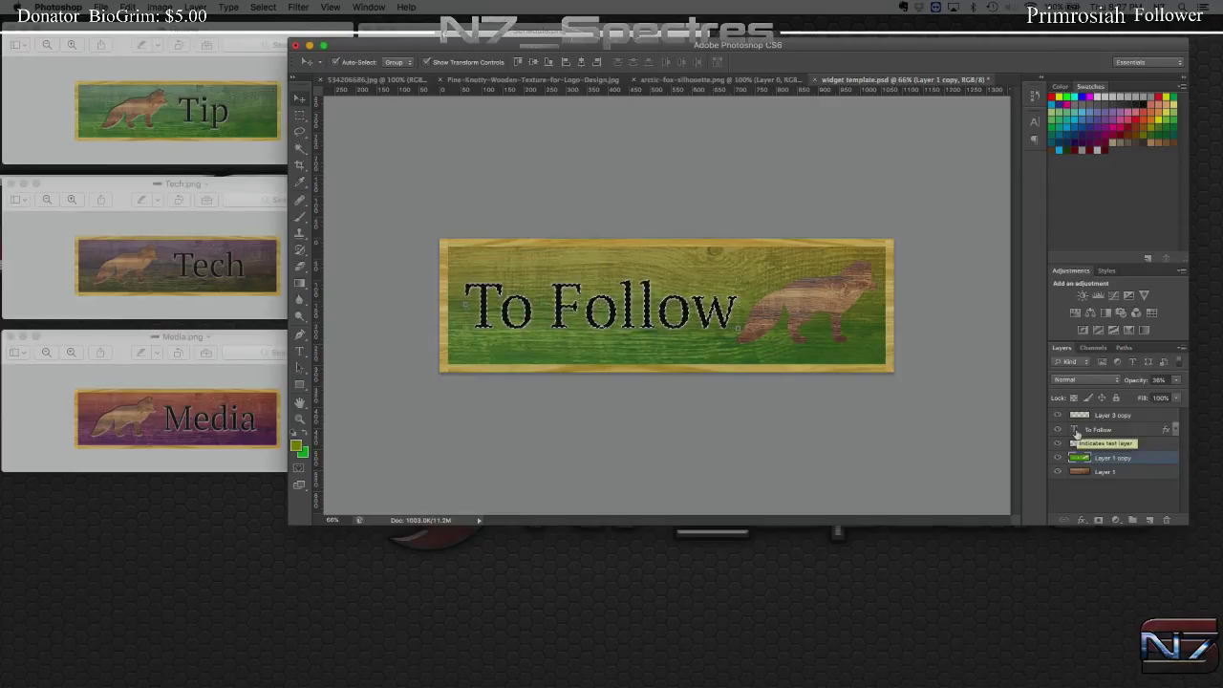
pyautogui.click(1085, 472)
pyautogui.keyDown('ctrl'); pyautogui.click(1083, 445); pyautogui.keyUp('ctrl')
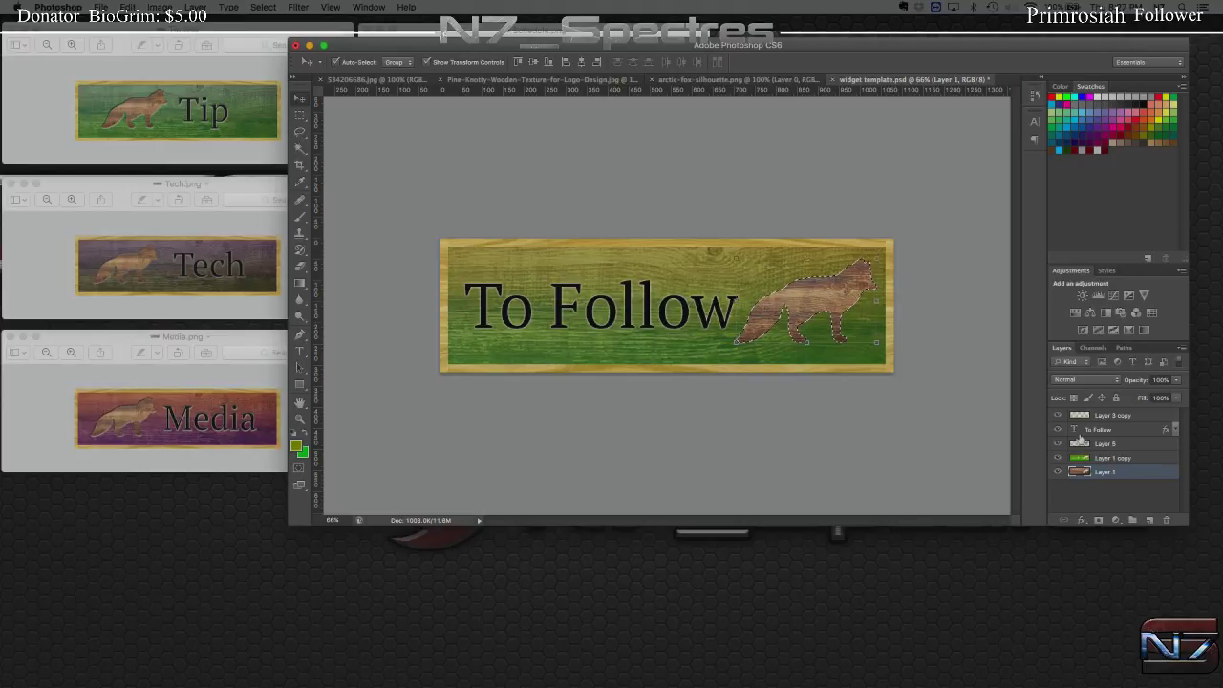
pyautogui.keyDown('ctrl'); pyautogui.click(1077, 431); pyautogui.keyUp('ctrl')
# Step through the History states from the earlier Clear to the latest Clear state.
pyautogui.click(1037, 101)
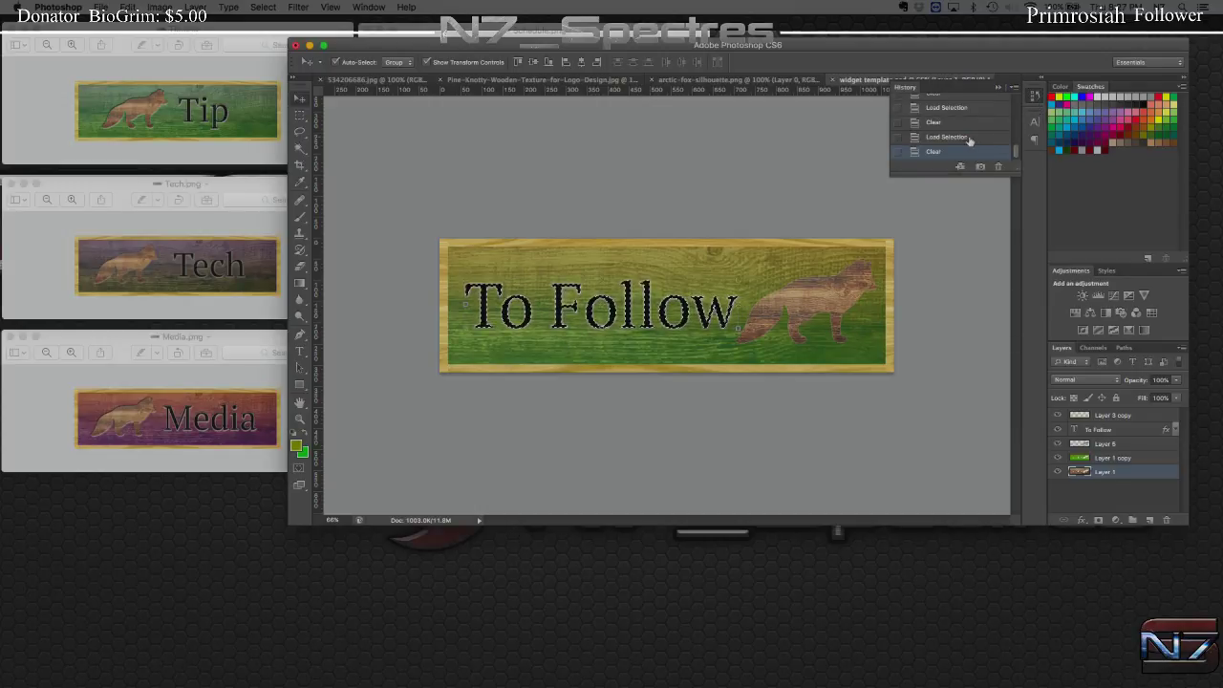
pyautogui.scroll(1, 943, 125)
pyautogui.click(943, 101)
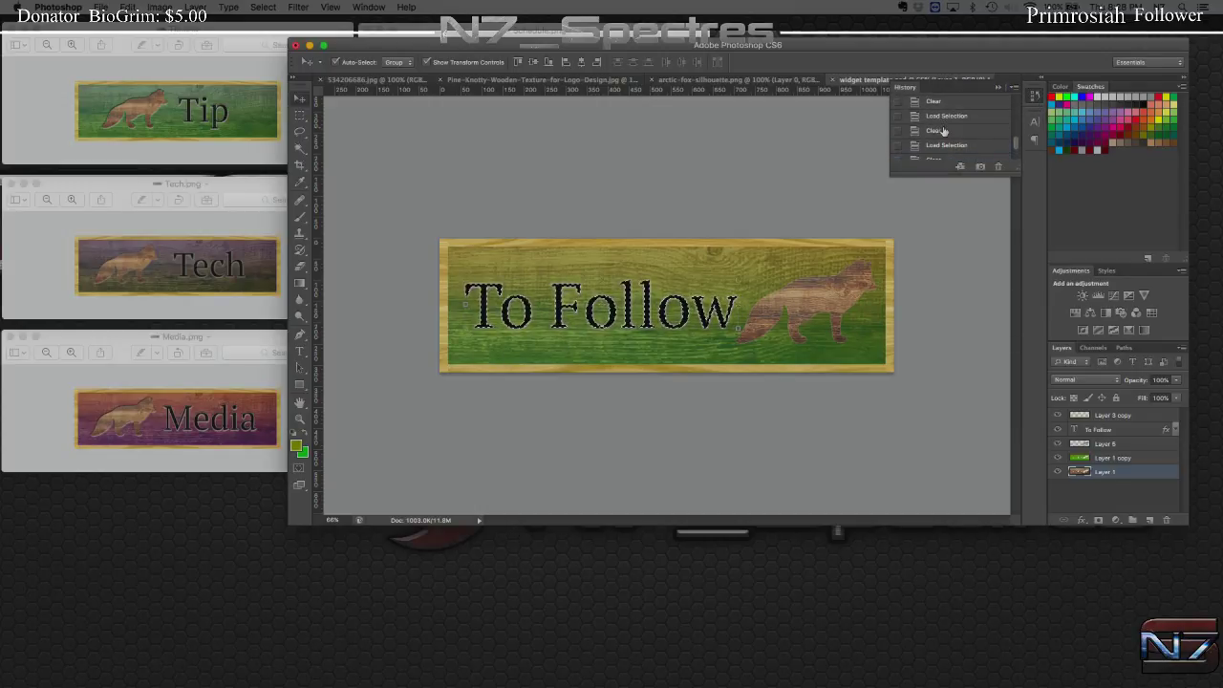
pyautogui.click(946, 116)
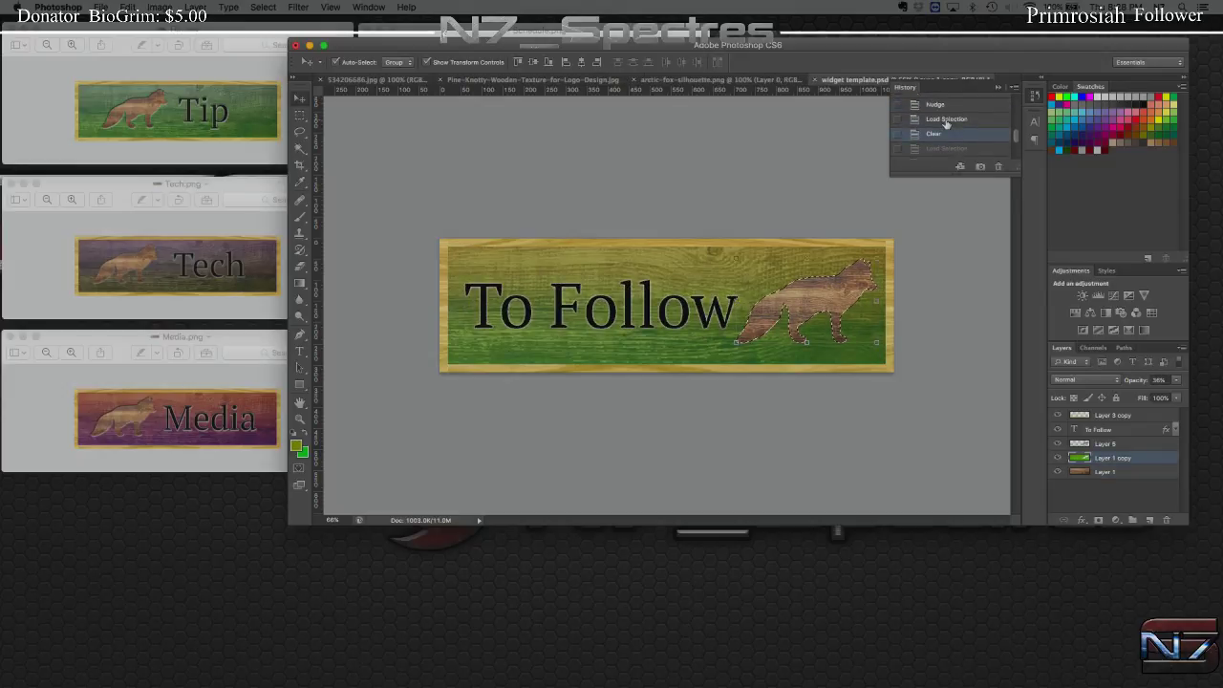
pyautogui.click(1000, 161)
pyautogui.scroll(4, 966, 133)
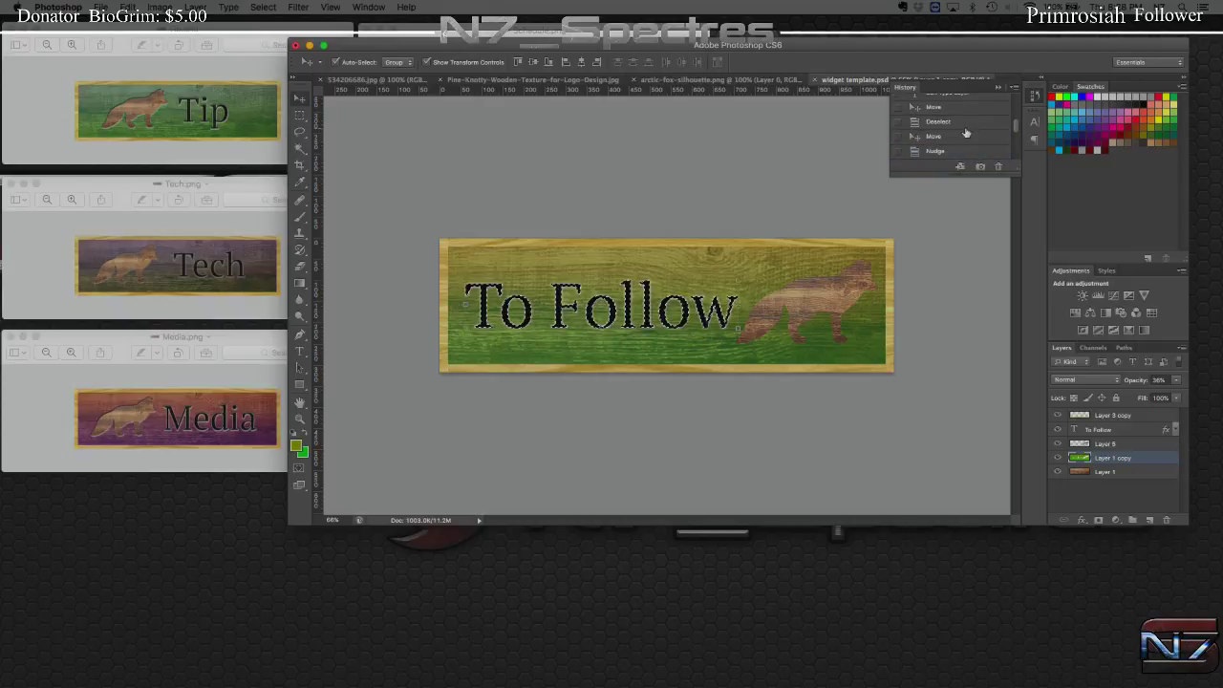
pyautogui.scroll(-5, 956, 131)
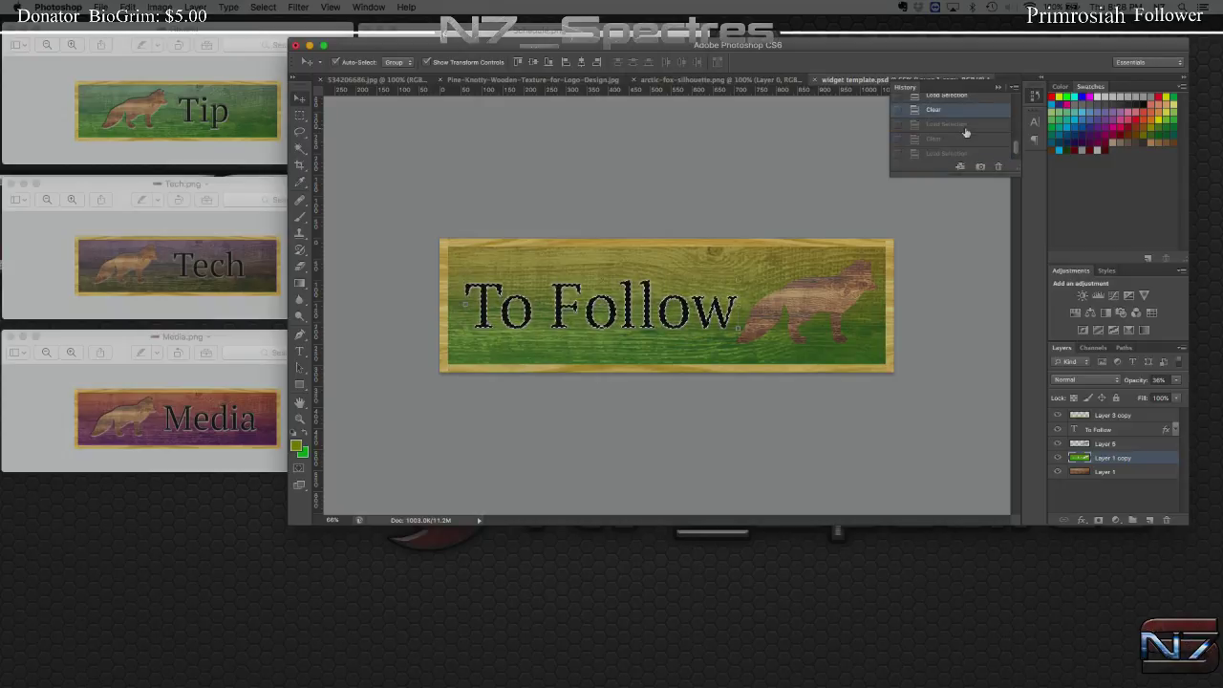
# Delete the last Clear state from History and collapse the history list.
pyautogui.click(691, 156)
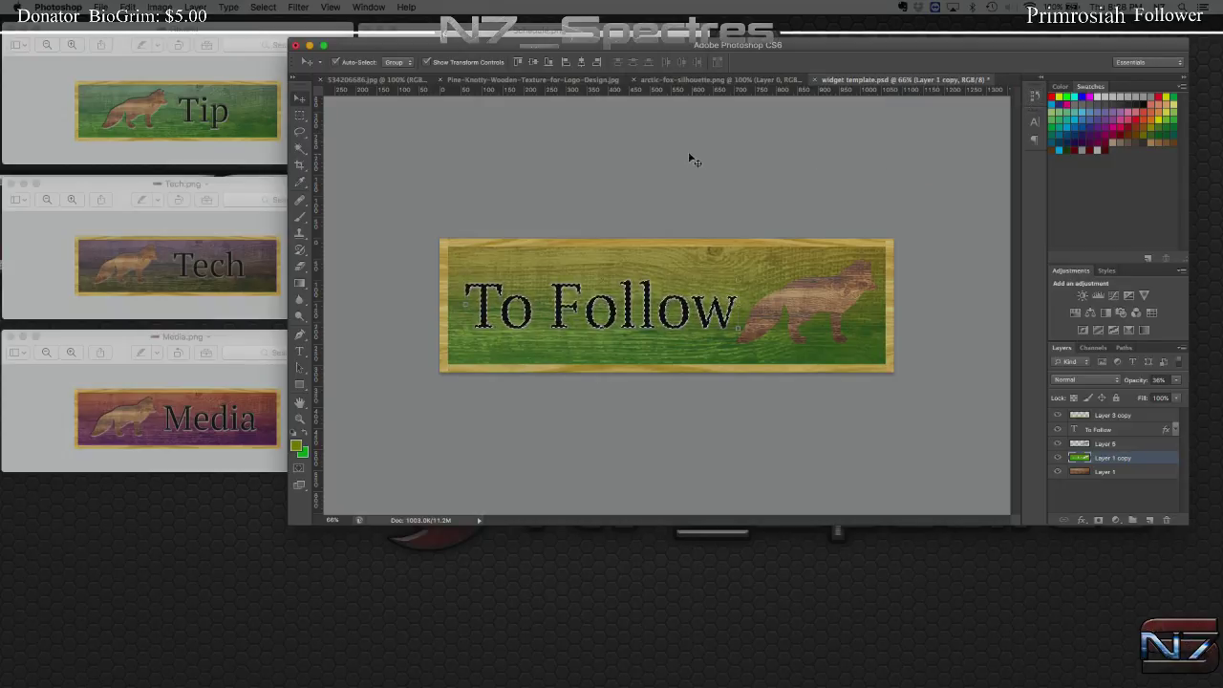
pyautogui.click(1034, 95)
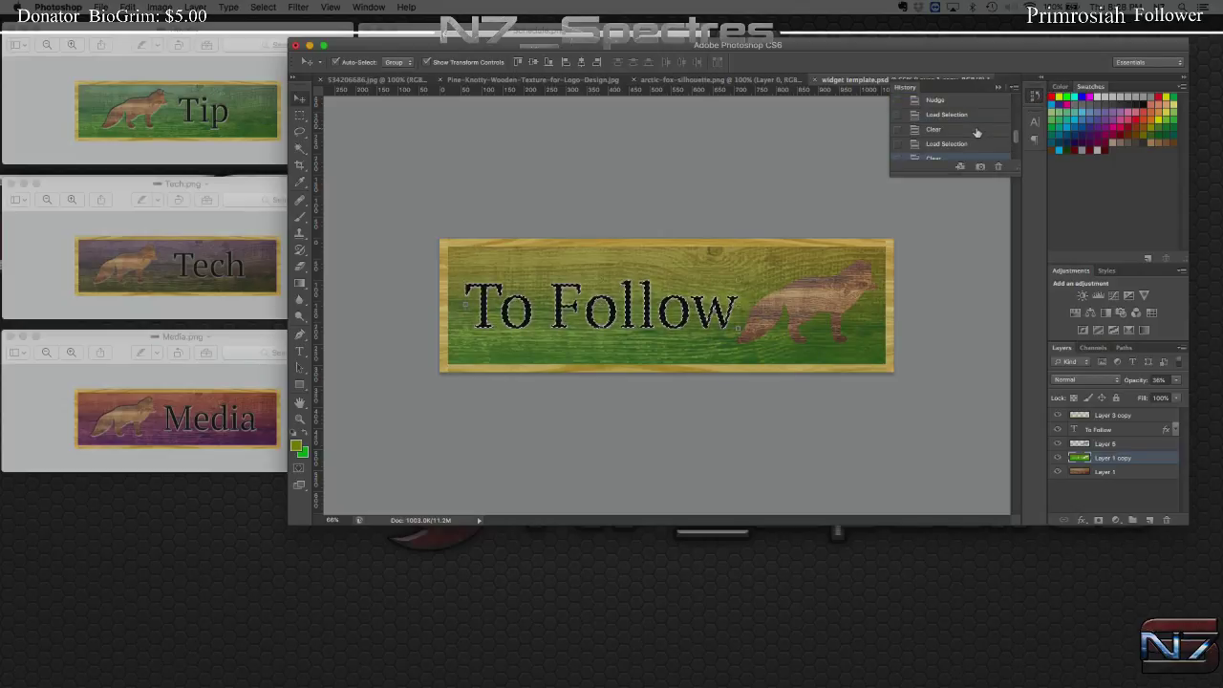
pyautogui.scroll(-3, 976, 134)
pyautogui.click(998, 166)
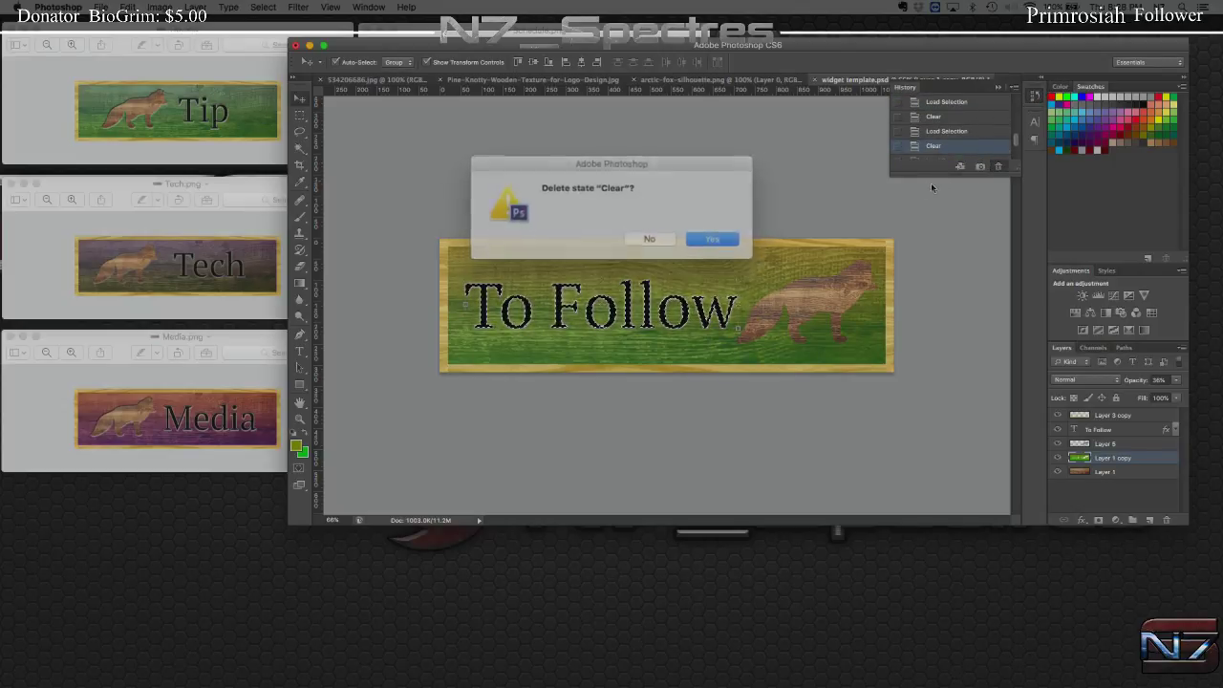
pyautogui.click(697, 240)
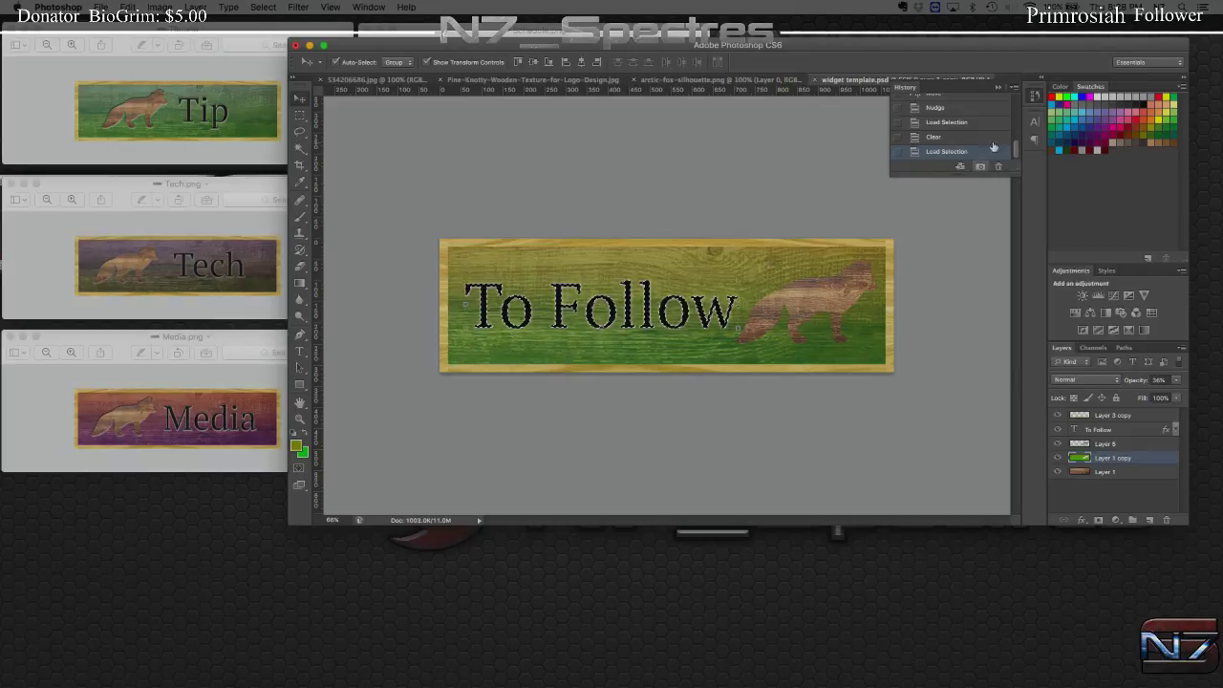
pyautogui.click(442, 45)
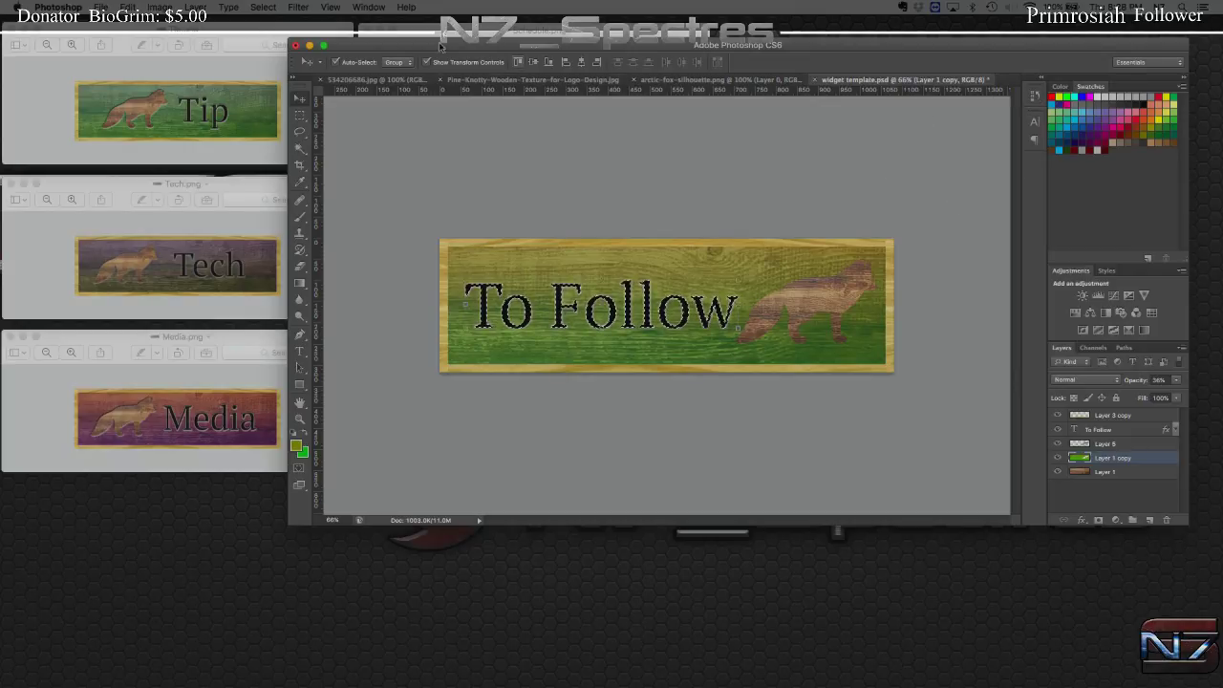
pyautogui.click(100, 7)
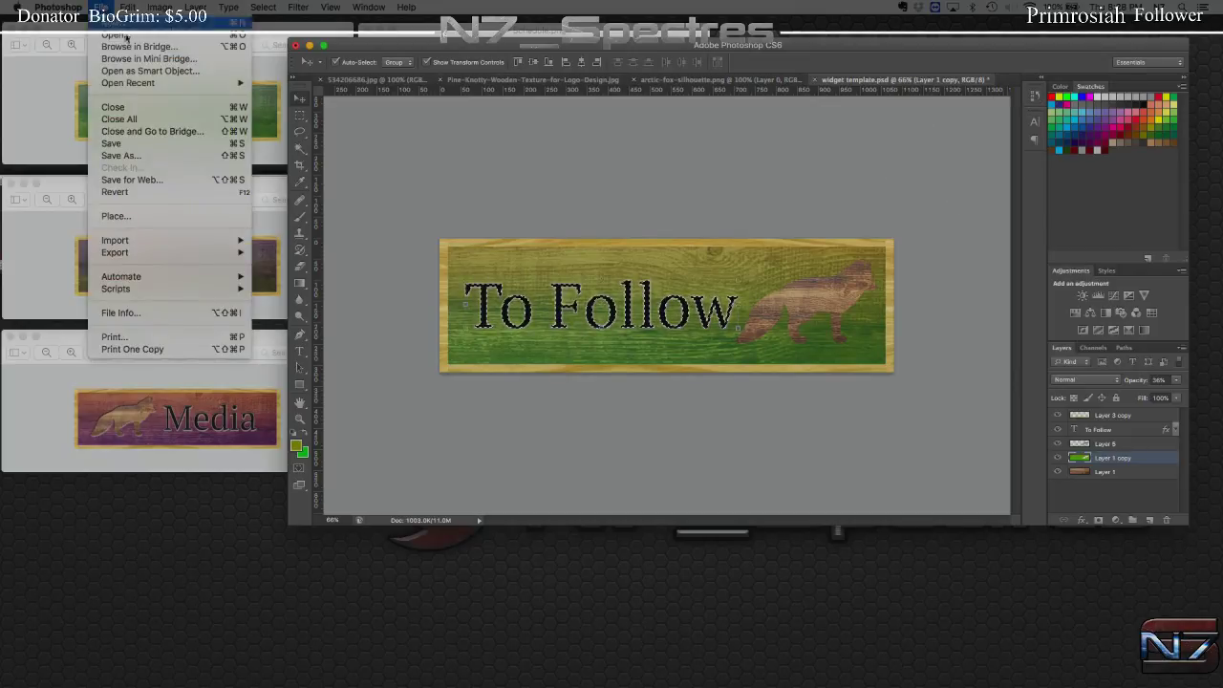
# Save the banner as a new Photoshop file named 'to follow.psd'.
pyautogui.click(140, 155)
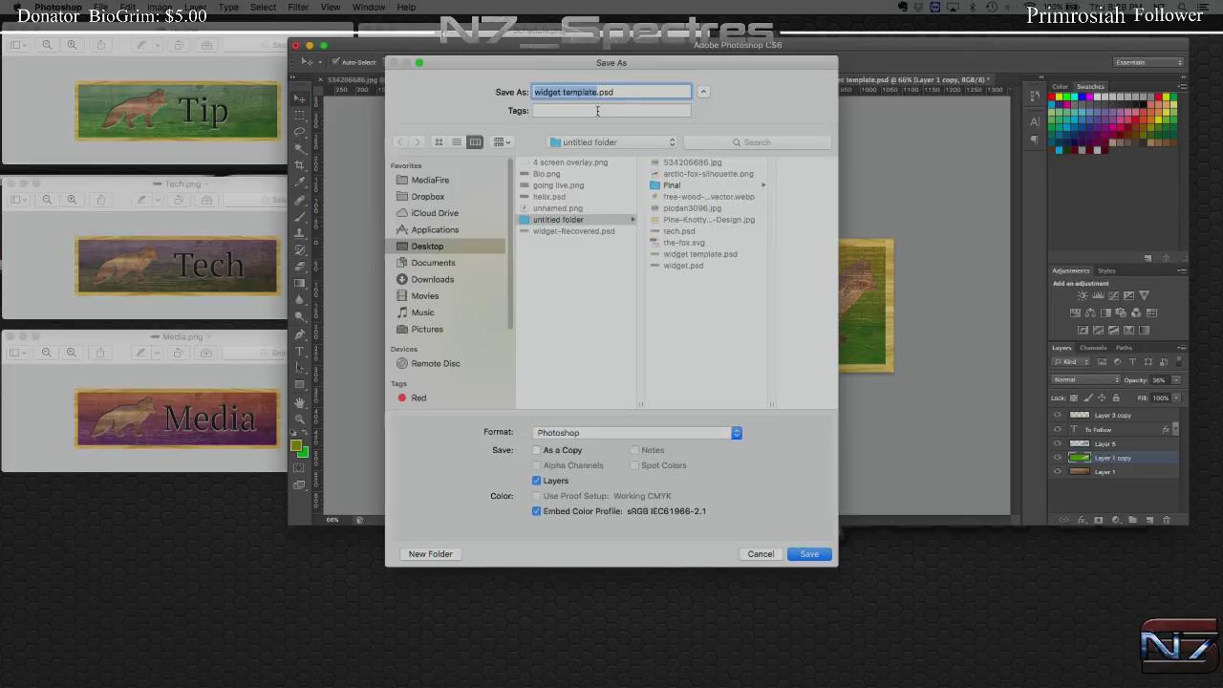
pyautogui.write('to follow')
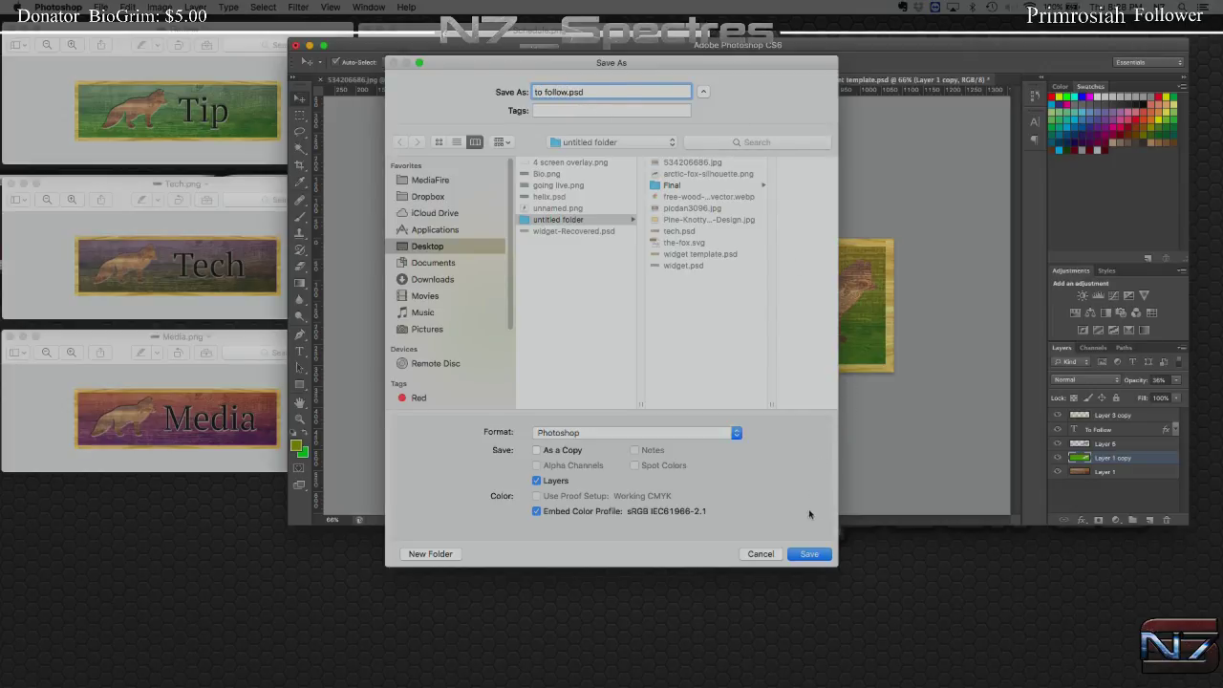
pyautogui.click(808, 554)
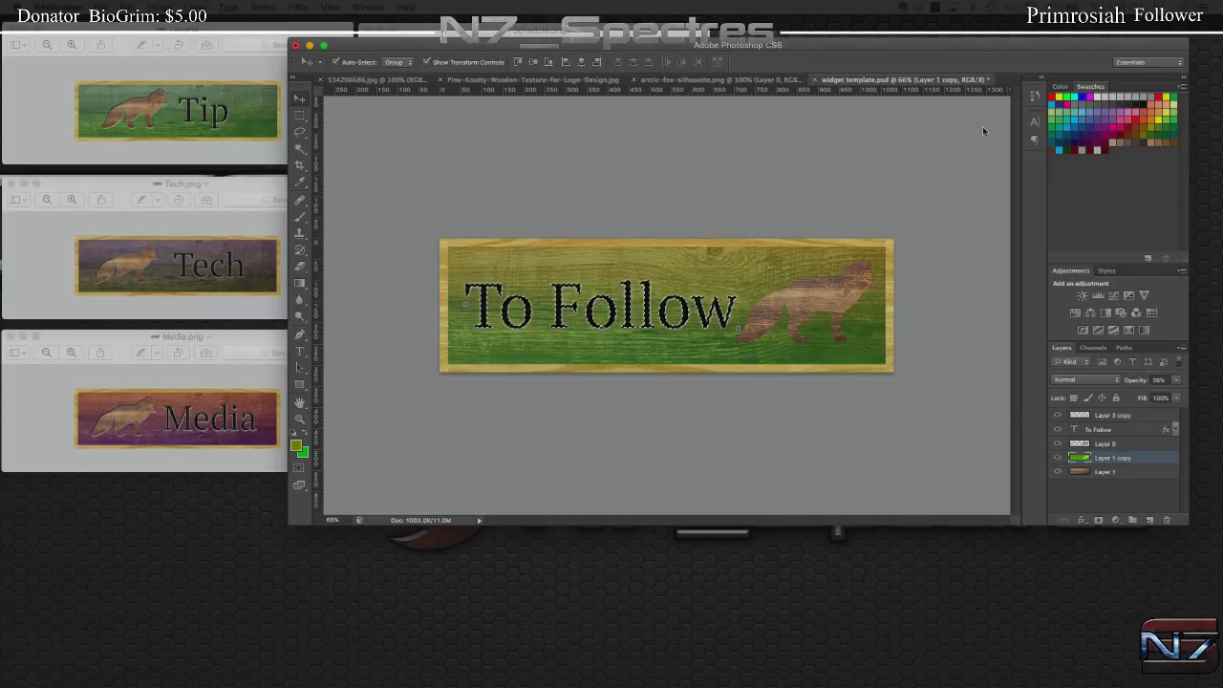
# Delete the Load Selection state from History to drop the leftover fox selection.
pyautogui.click(1035, 96)
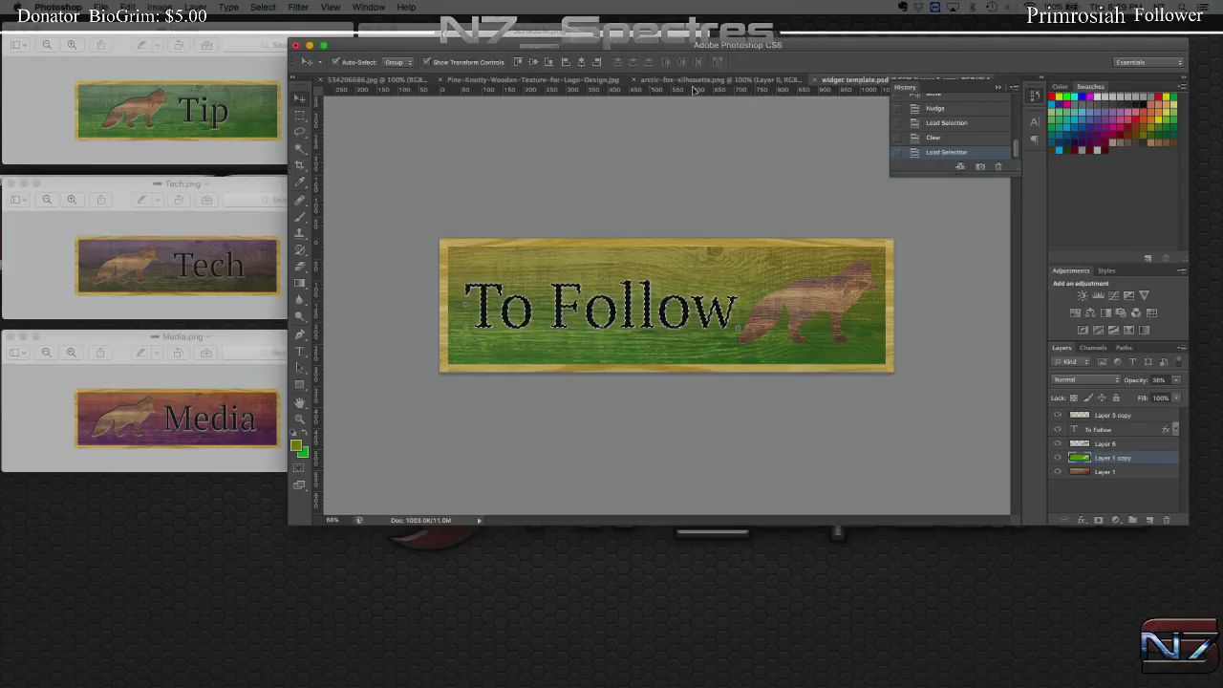
pyautogui.click(946, 123)
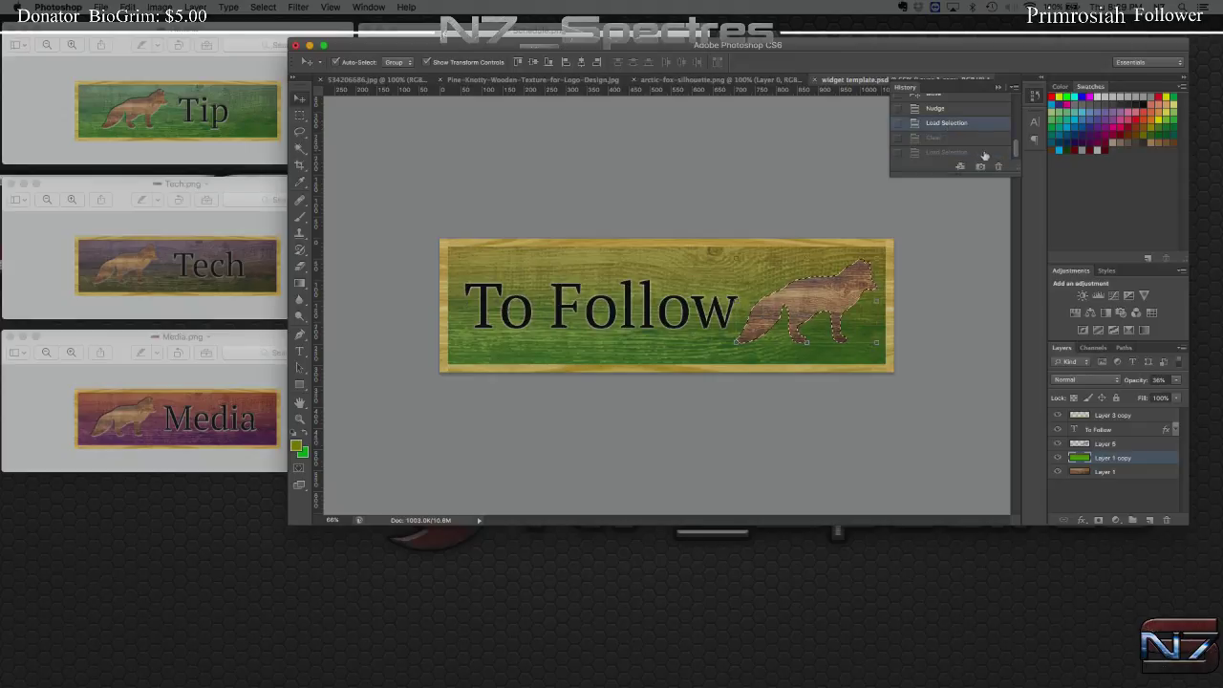
pyautogui.click(998, 166)
pyautogui.click(708, 237)
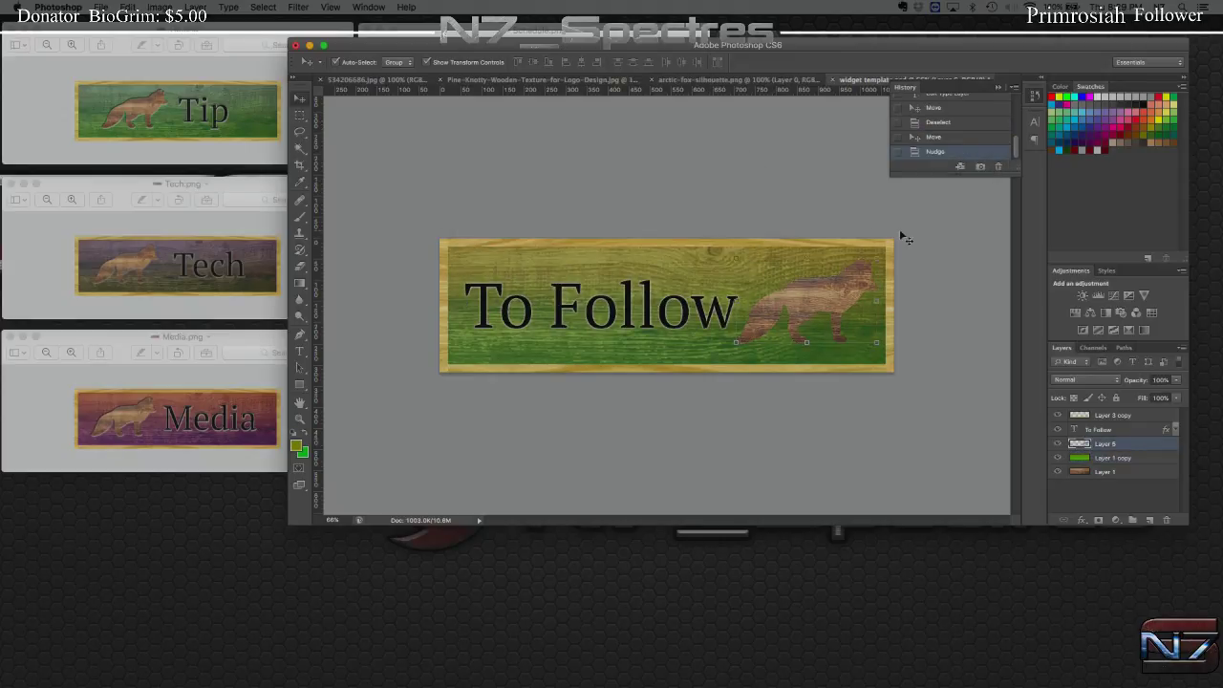
pyautogui.click(1035, 95)
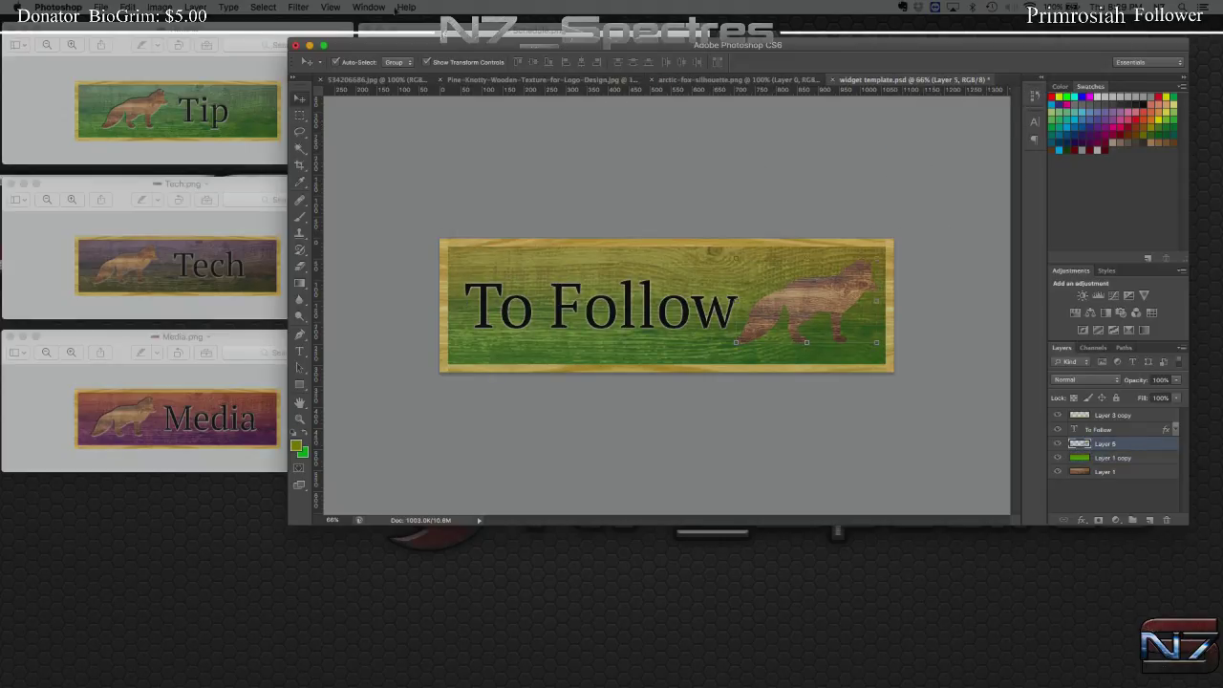
# Save the banner under the name 'to follow.psd'.
pyautogui.click(101, 6)
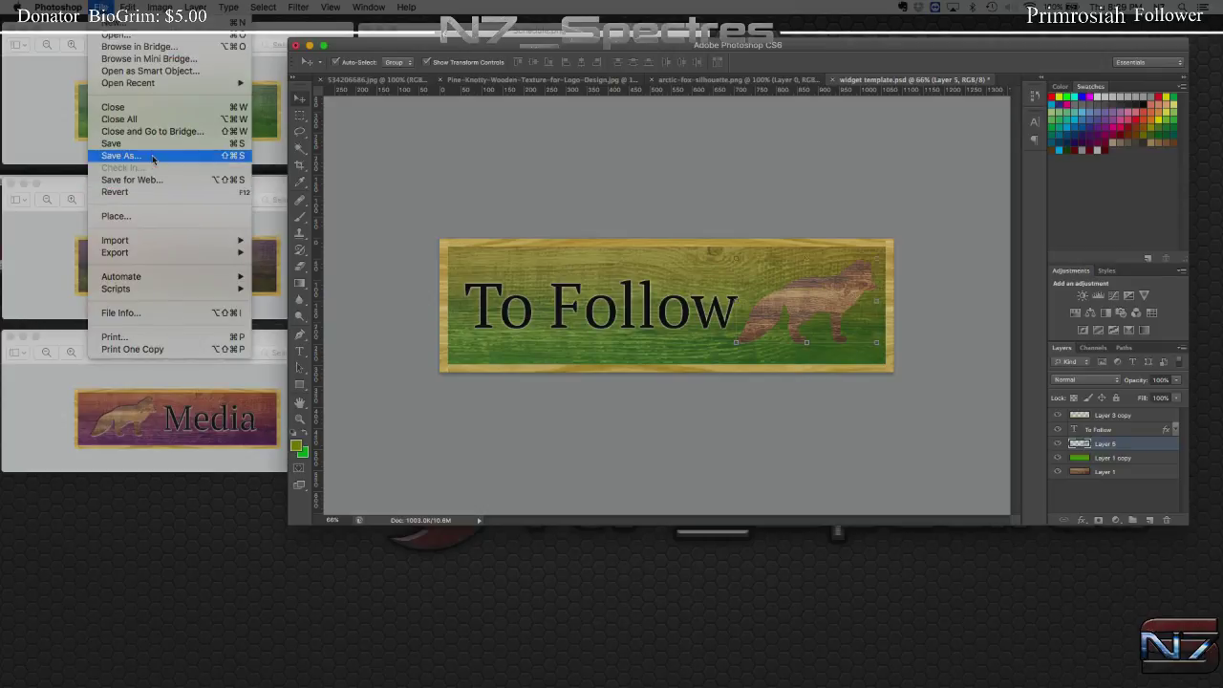
pyautogui.click(134, 156)
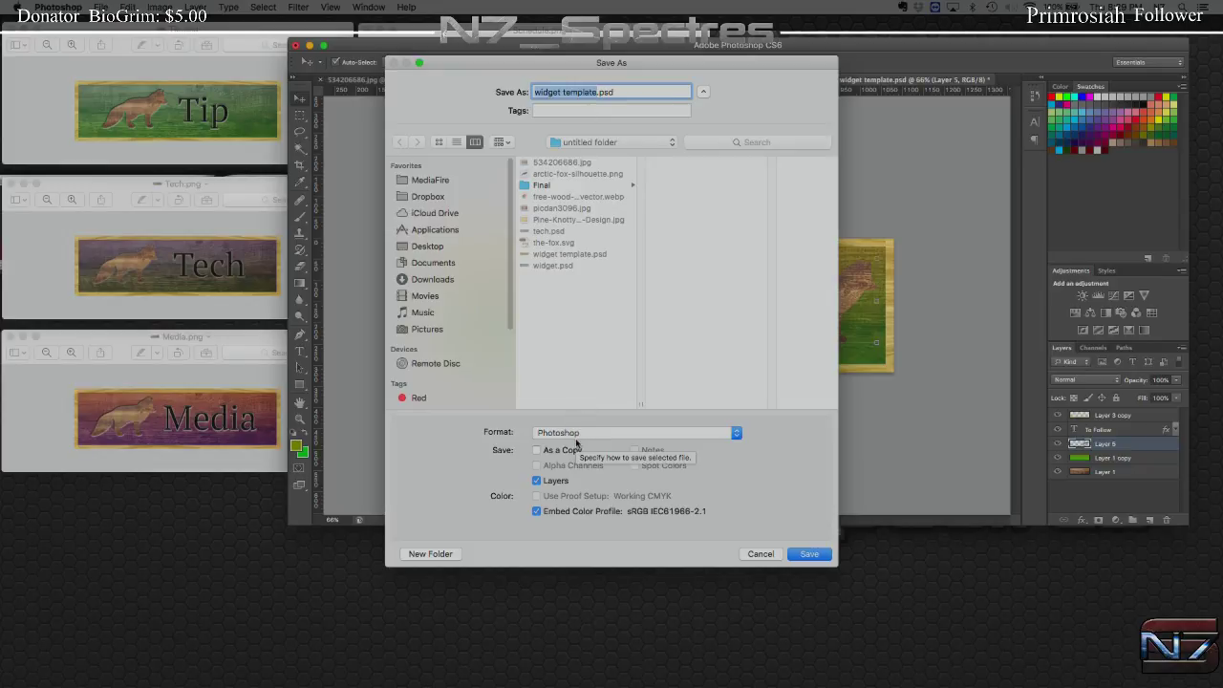
pyautogui.write('to follow')
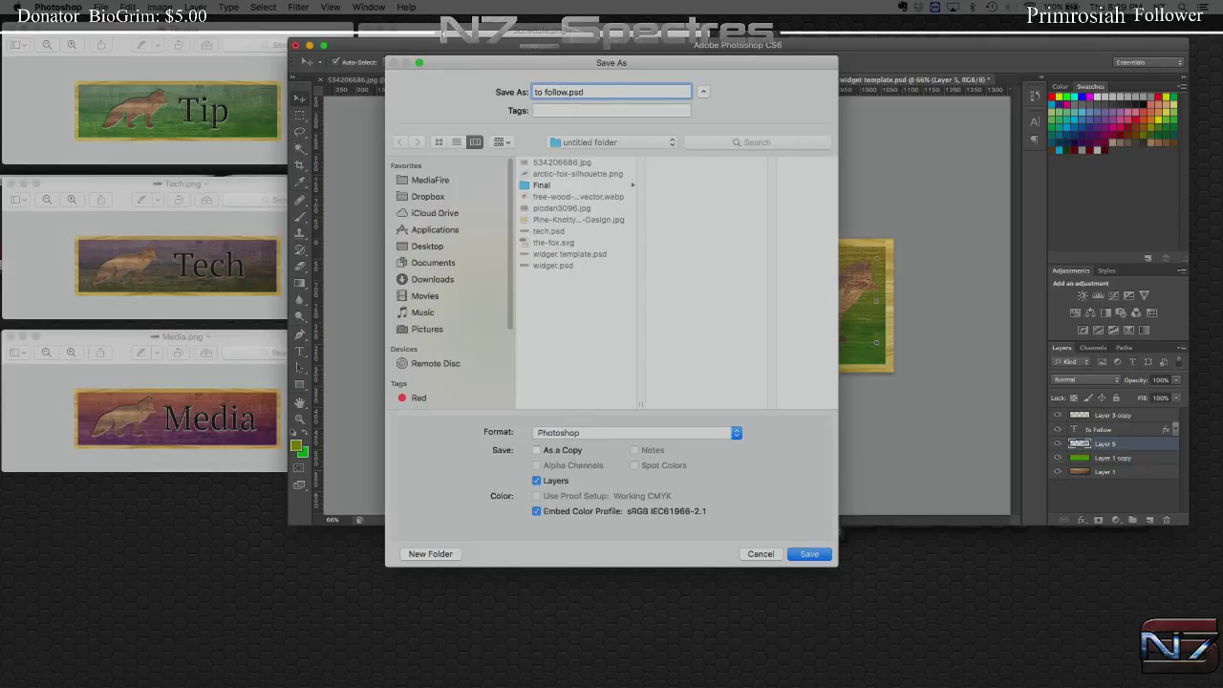
pyautogui.click(810, 554)
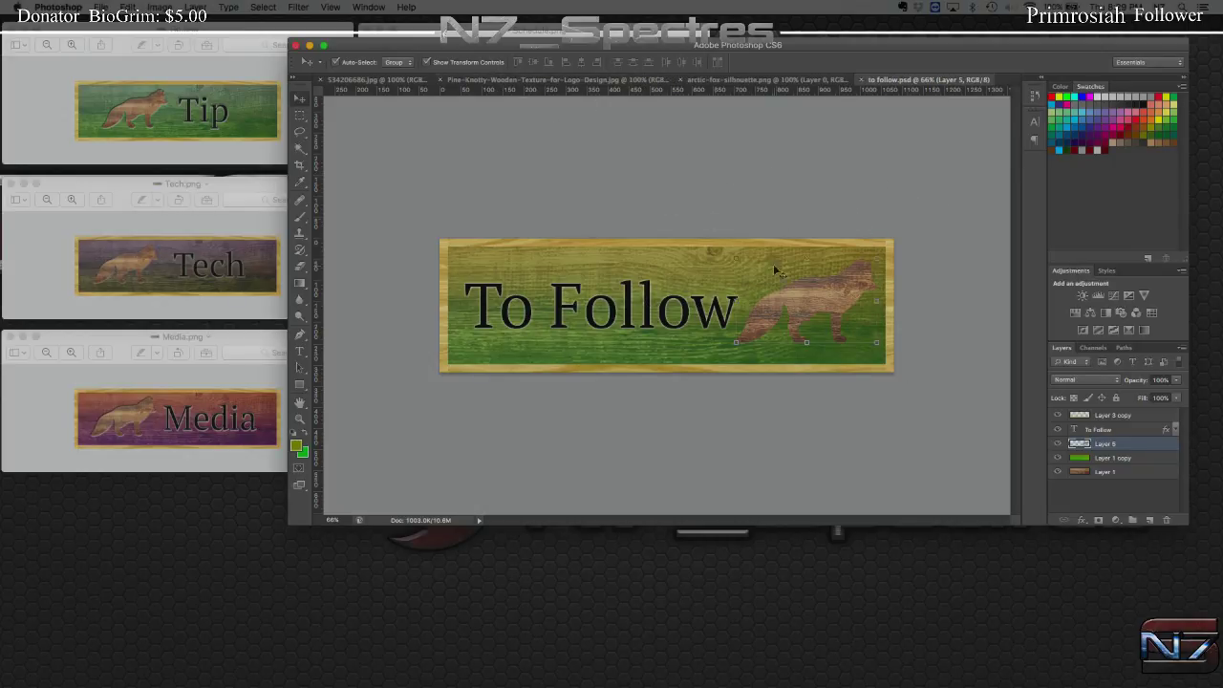
# Load the fox and 'To Follow' text selections on Layer 1 copy and Layer 1.
pyautogui.click(1091, 460)
pyautogui.keyDown('ctrl'); pyautogui.click(1081, 446); pyautogui.keyUp('ctrl')
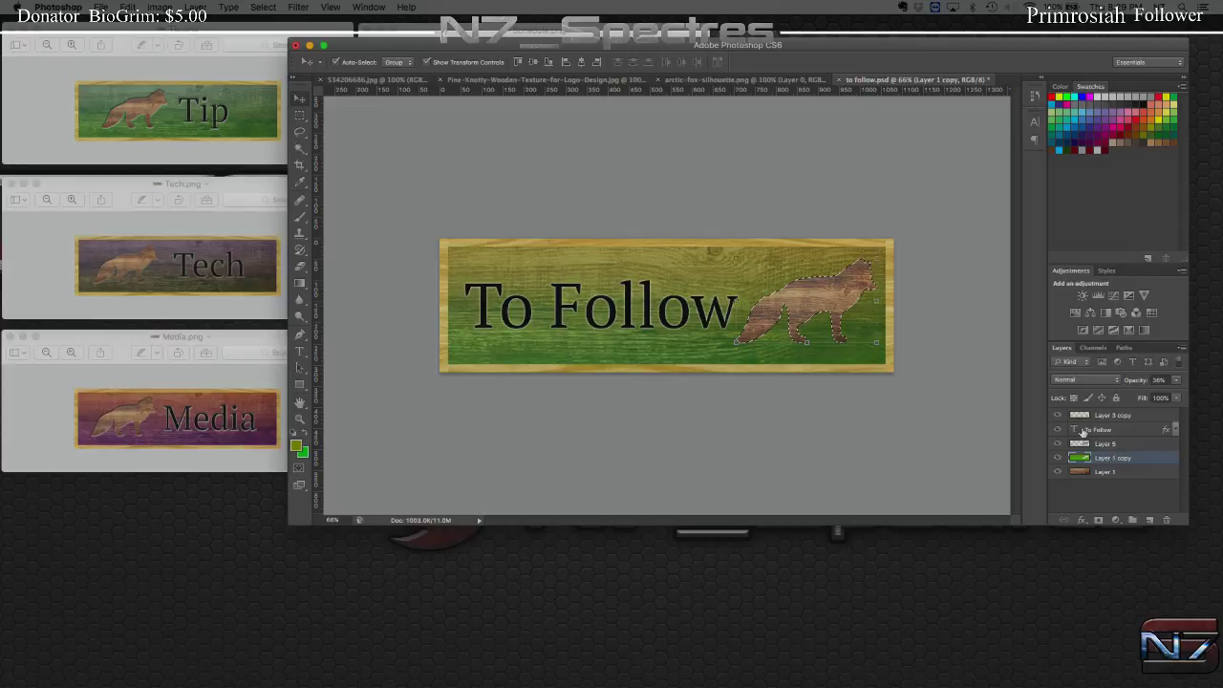
pyautogui.keyDown('ctrl'); pyautogui.click(1074, 430); pyautogui.keyUp('ctrl')
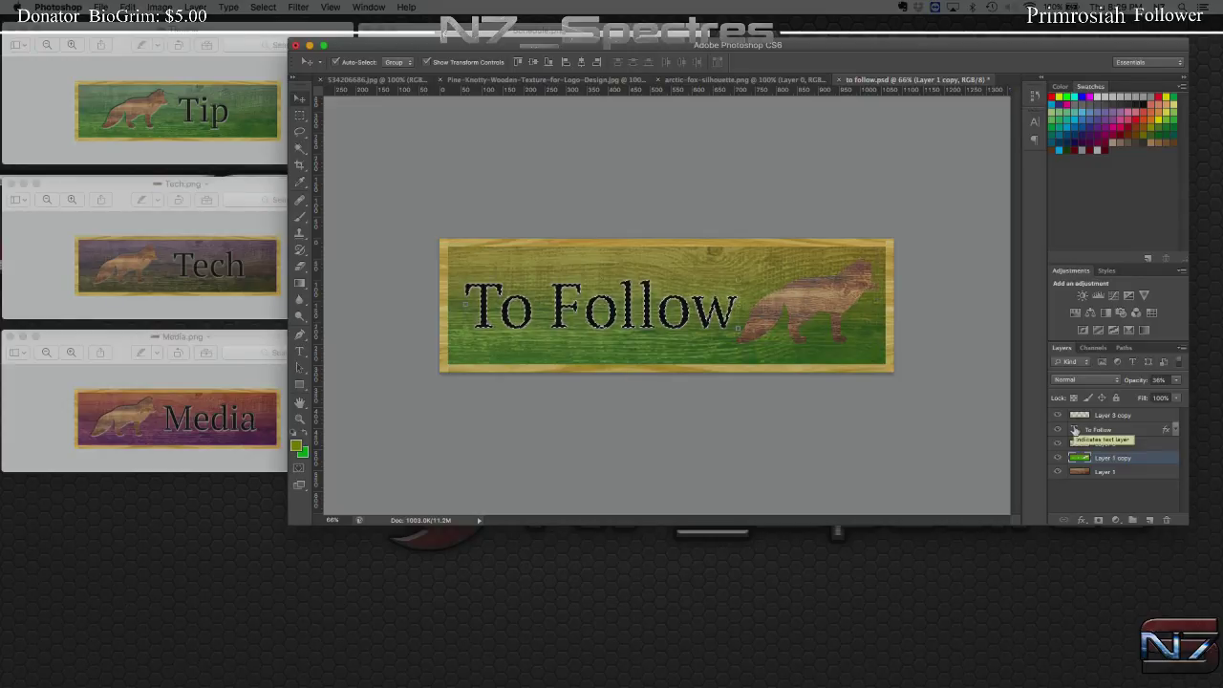
pyautogui.click(1109, 472)
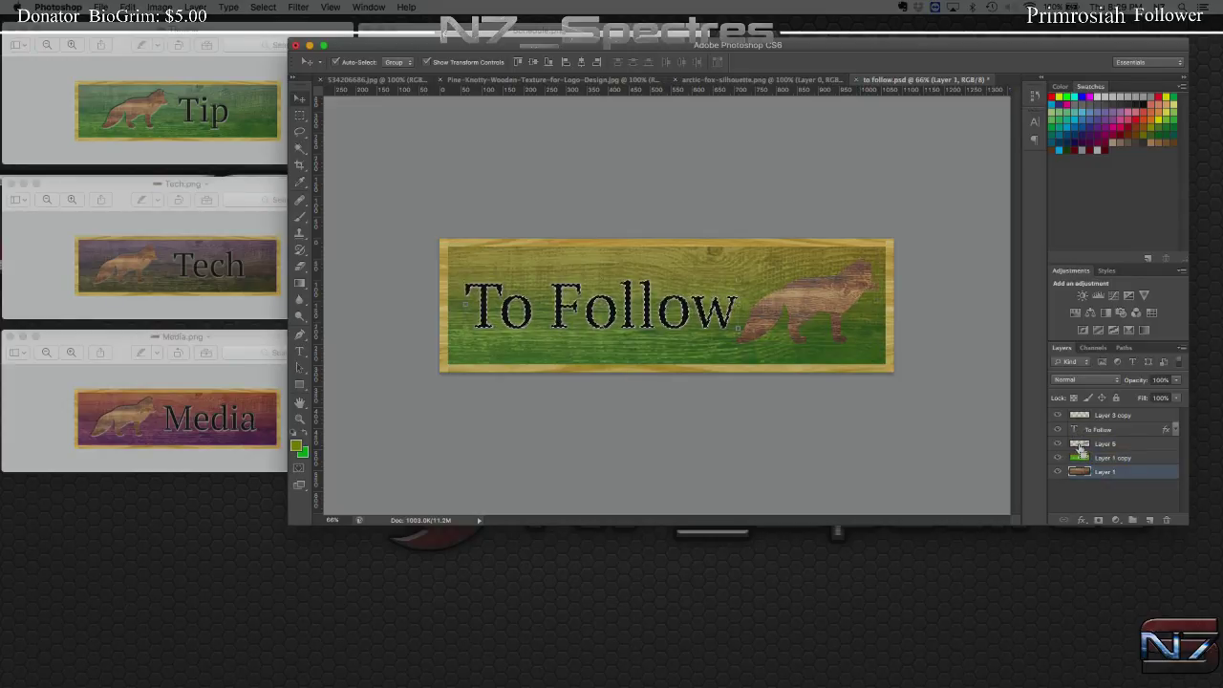
pyautogui.keyDown('ctrl'); pyautogui.click(1083, 458); pyautogui.keyUp('ctrl')
pyautogui.keyDown('ctrl'); pyautogui.click(1077, 430); pyautogui.keyUp('ctrl')
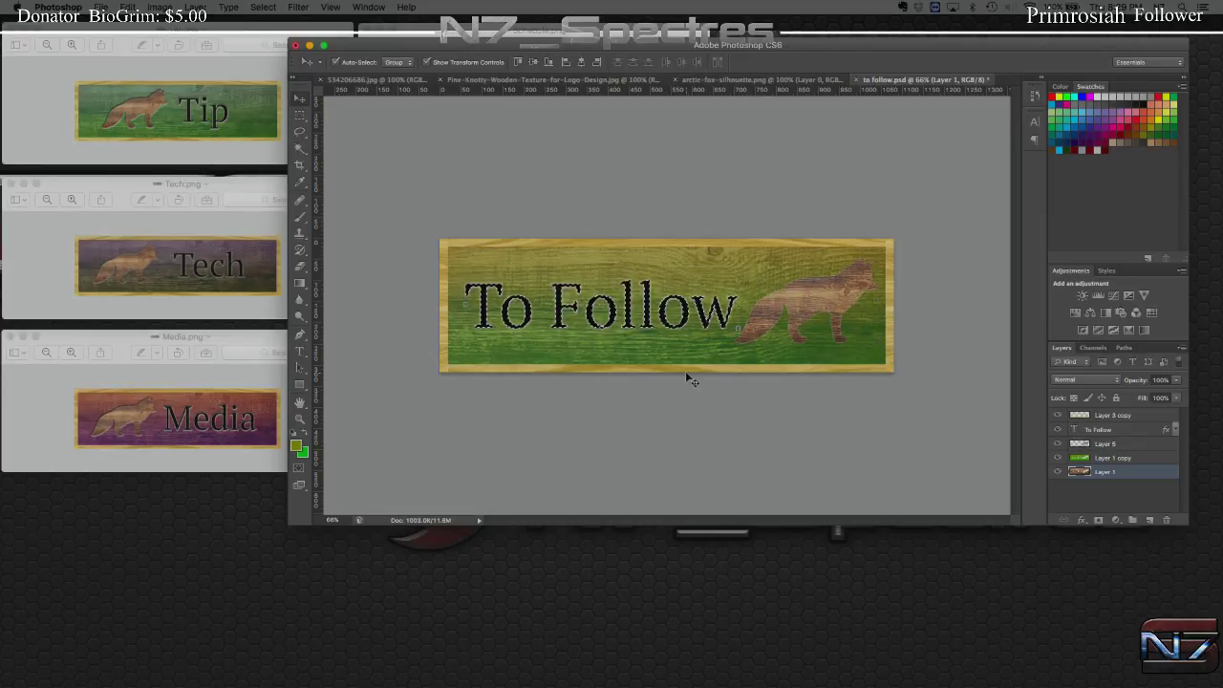
# Clear the selection and apply Bevel & Emboss to Layer 1 and Layer 1 copy.
pyautogui.press('l')
pyautogui.click(425, 147)
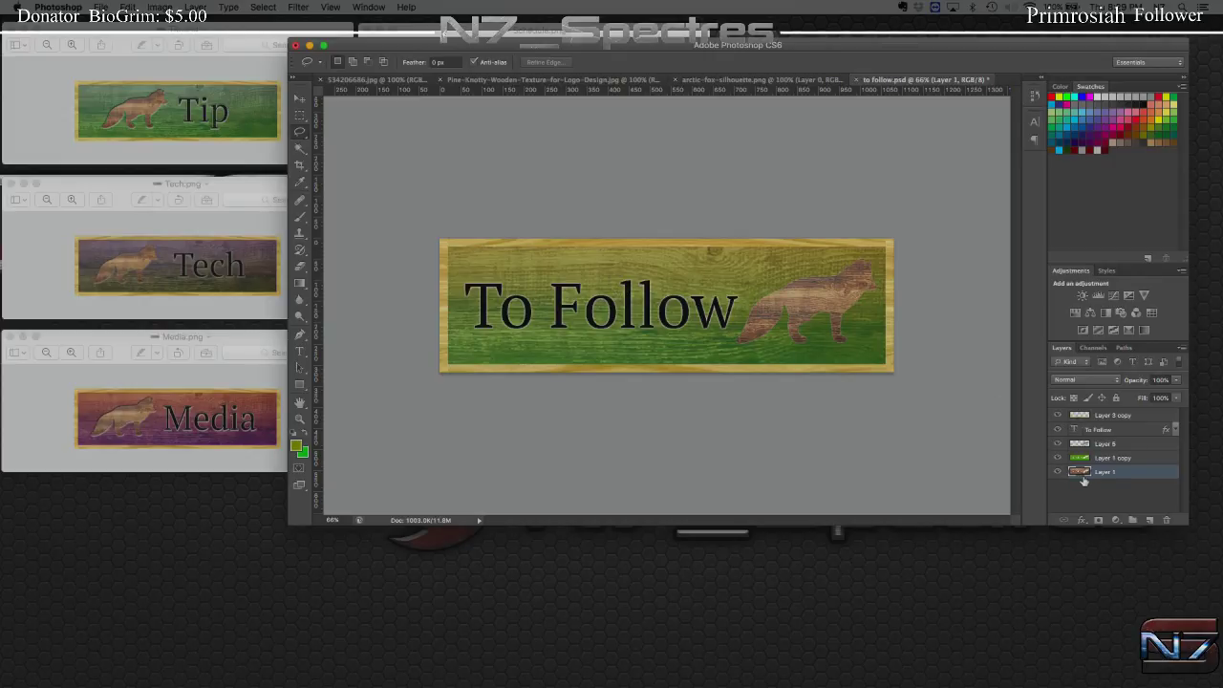
pyautogui.press('h')
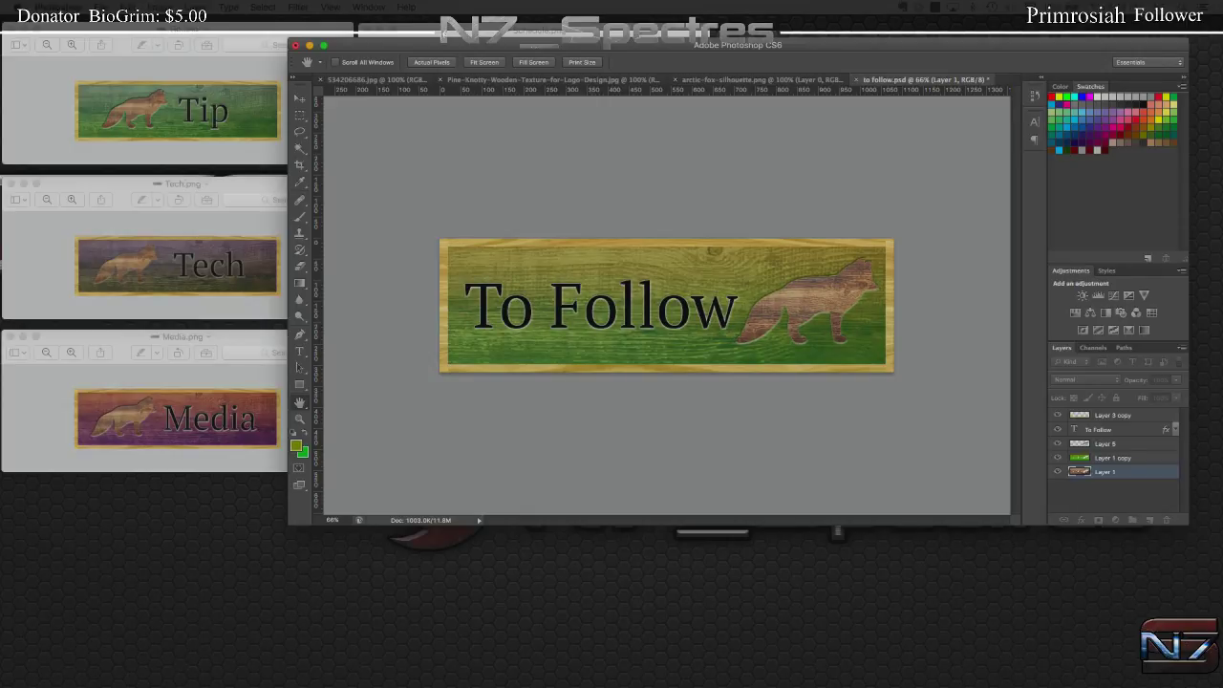
pyautogui.press('Return')
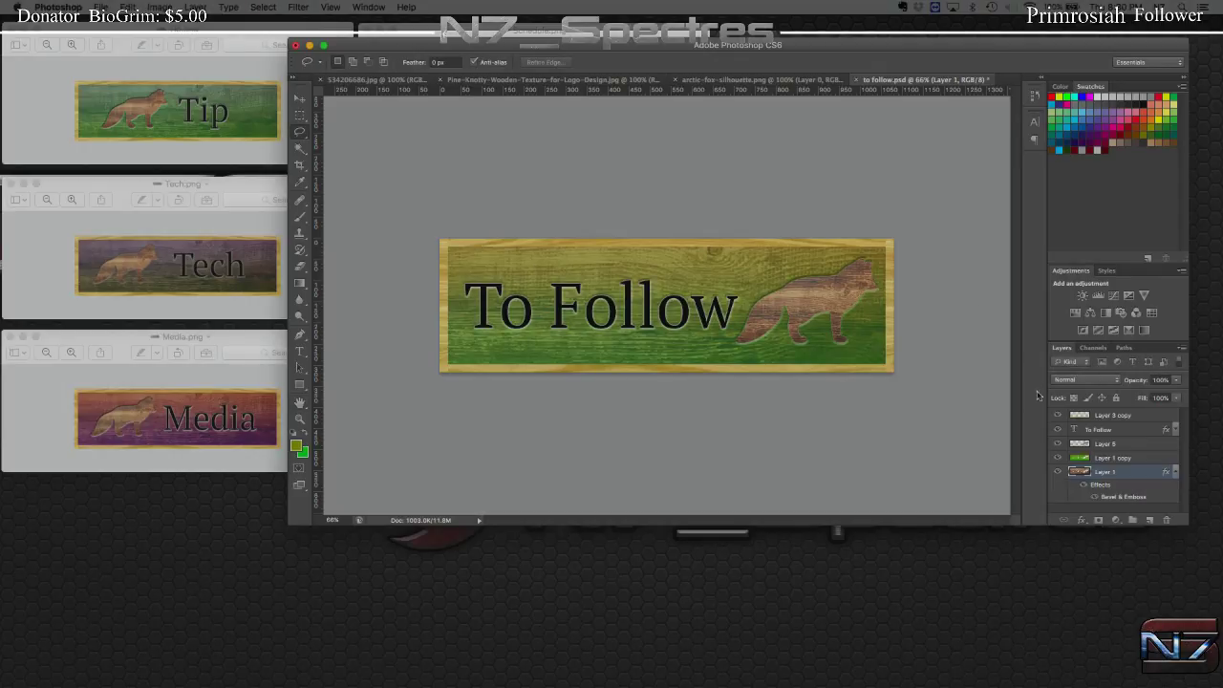
pyautogui.click(1145, 459)
pyautogui.press('h')
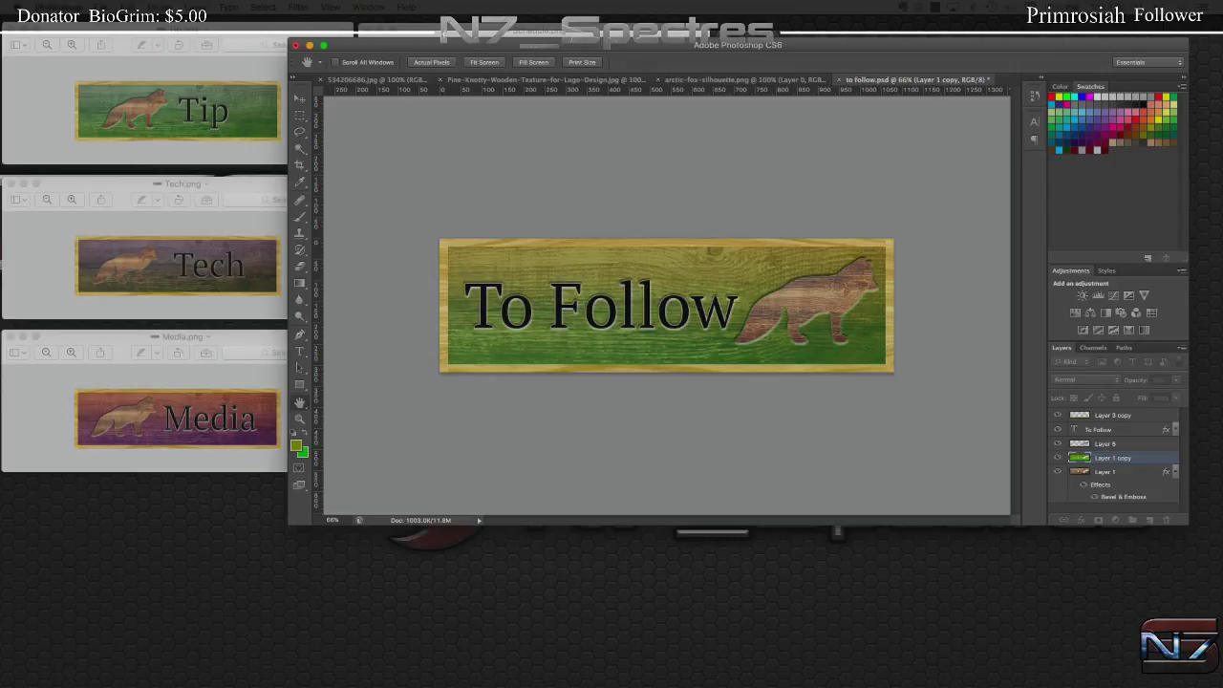
pyautogui.press('Return')
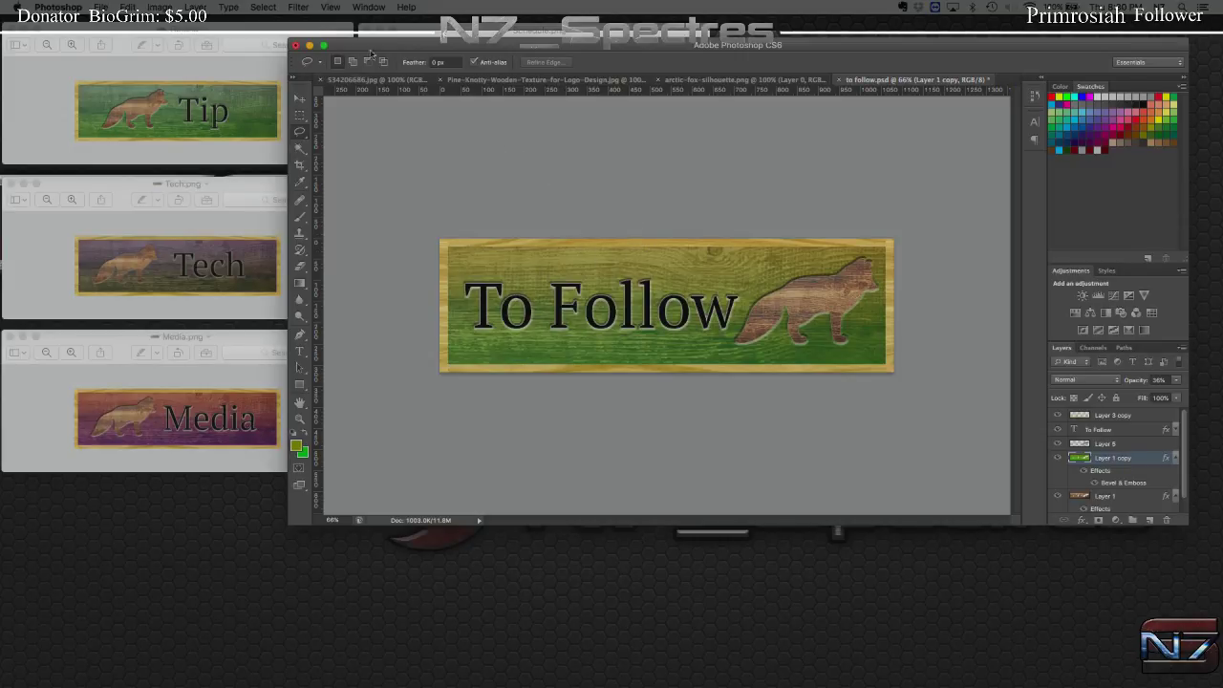
# Save a PNG copy named 'to follow.png' into the Final folder.
pyautogui.click(101, 7)
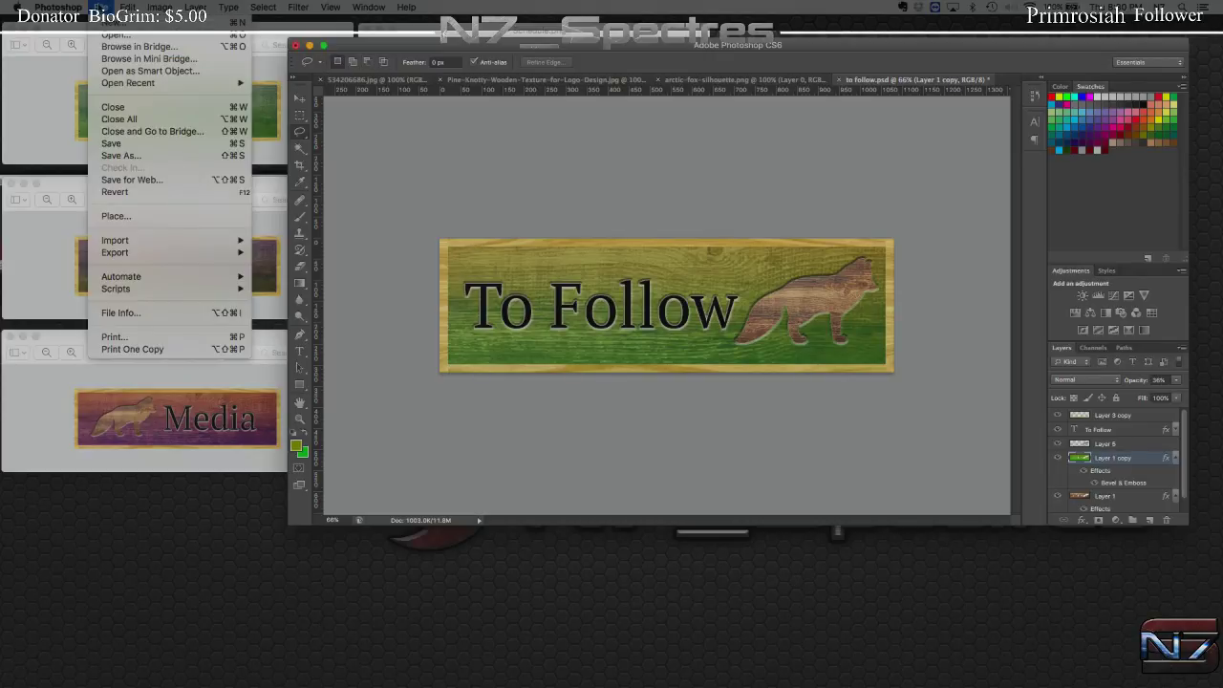
pyautogui.click(153, 155)
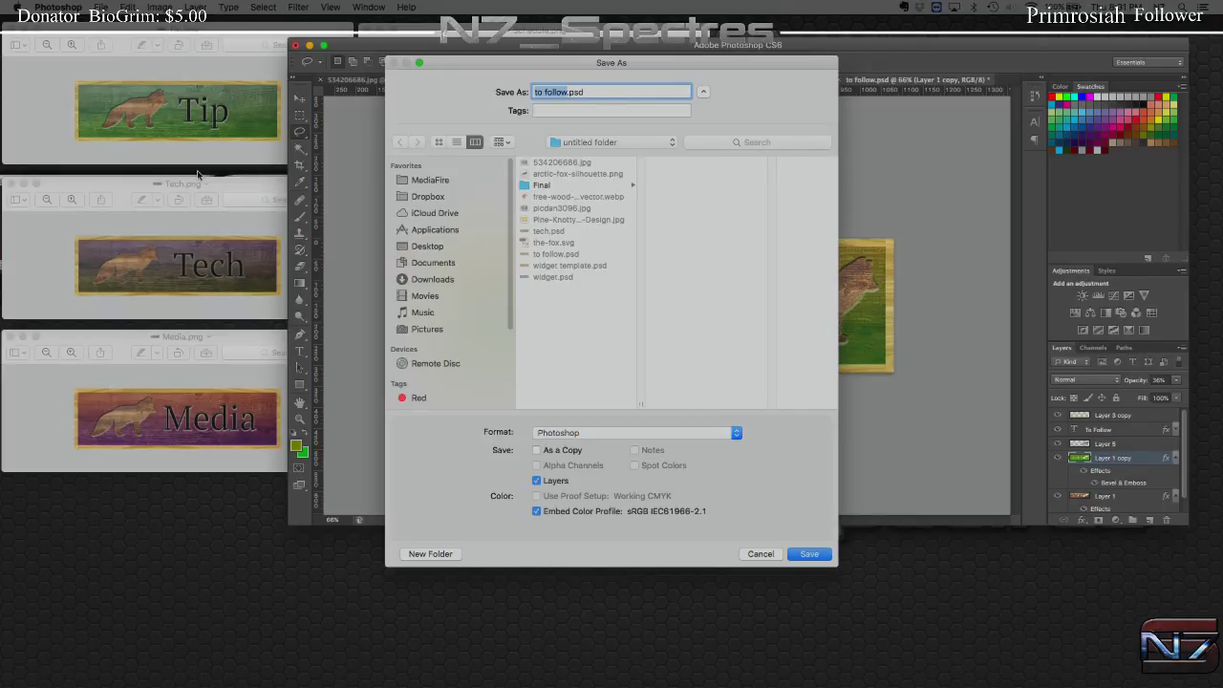
pyautogui.click(535, 185)
pyautogui.click(597, 433)
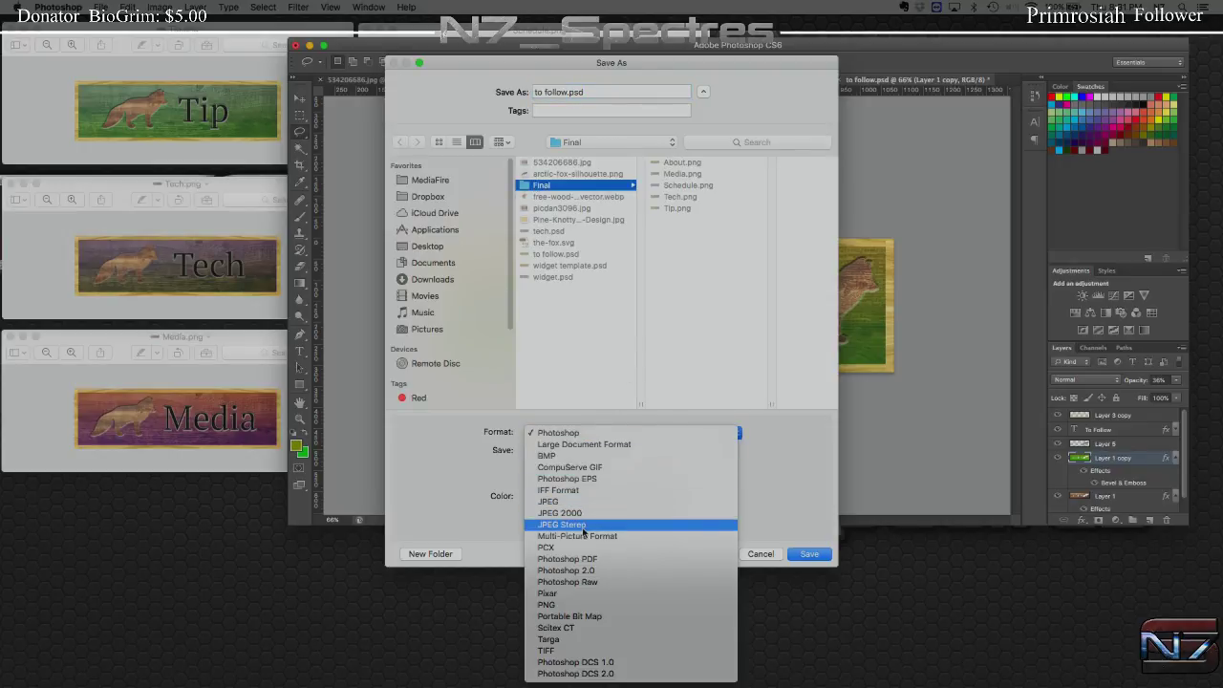
pyautogui.click(573, 605)
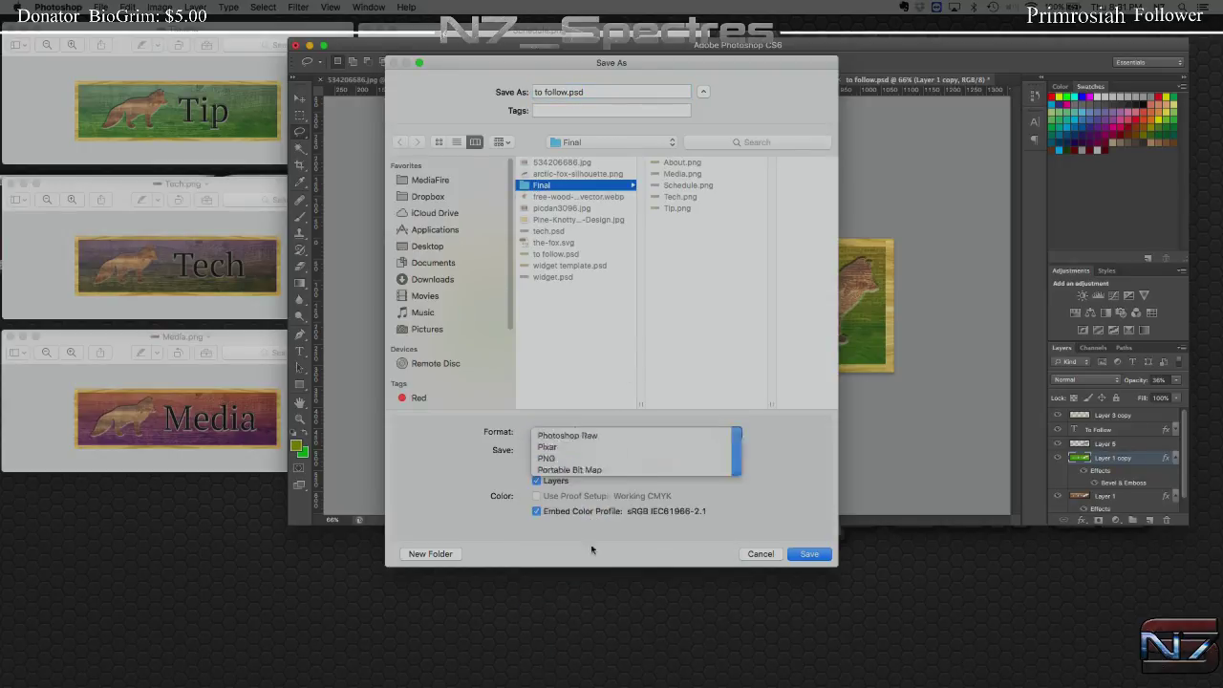
pyautogui.click(809, 554)
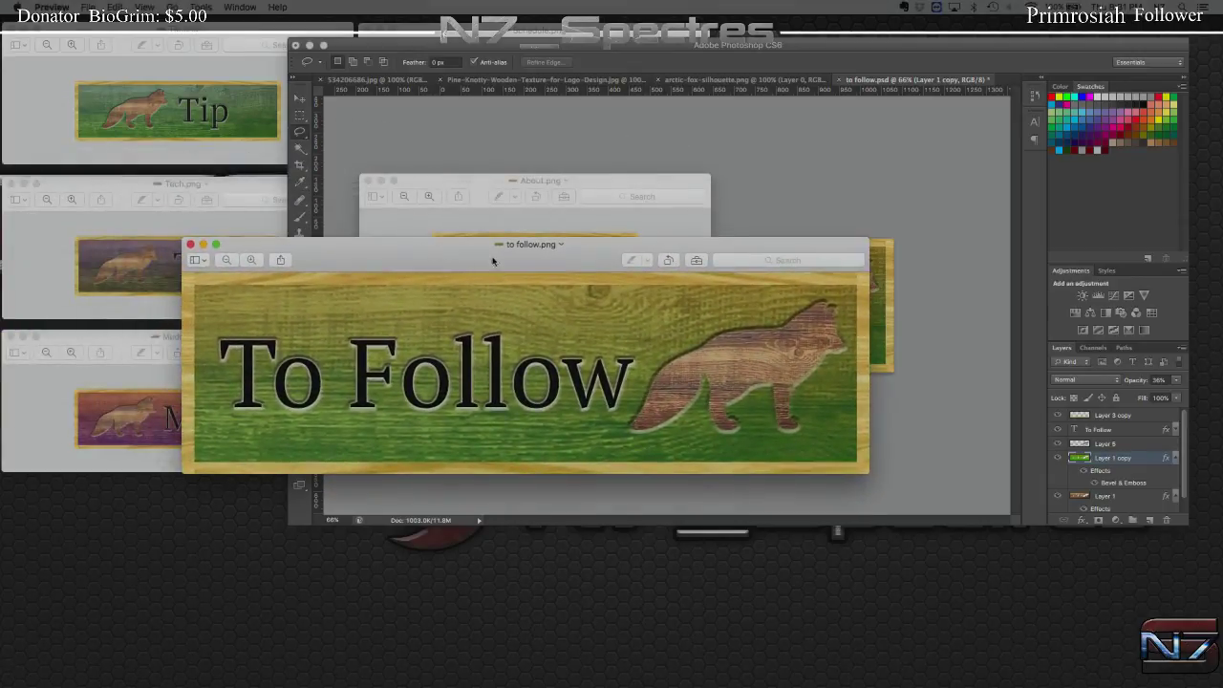
# Zoom out and shrink the to follow.png Preview window, dismiss the Java alert, return to Photoshop.
pyautogui.click(230, 261)
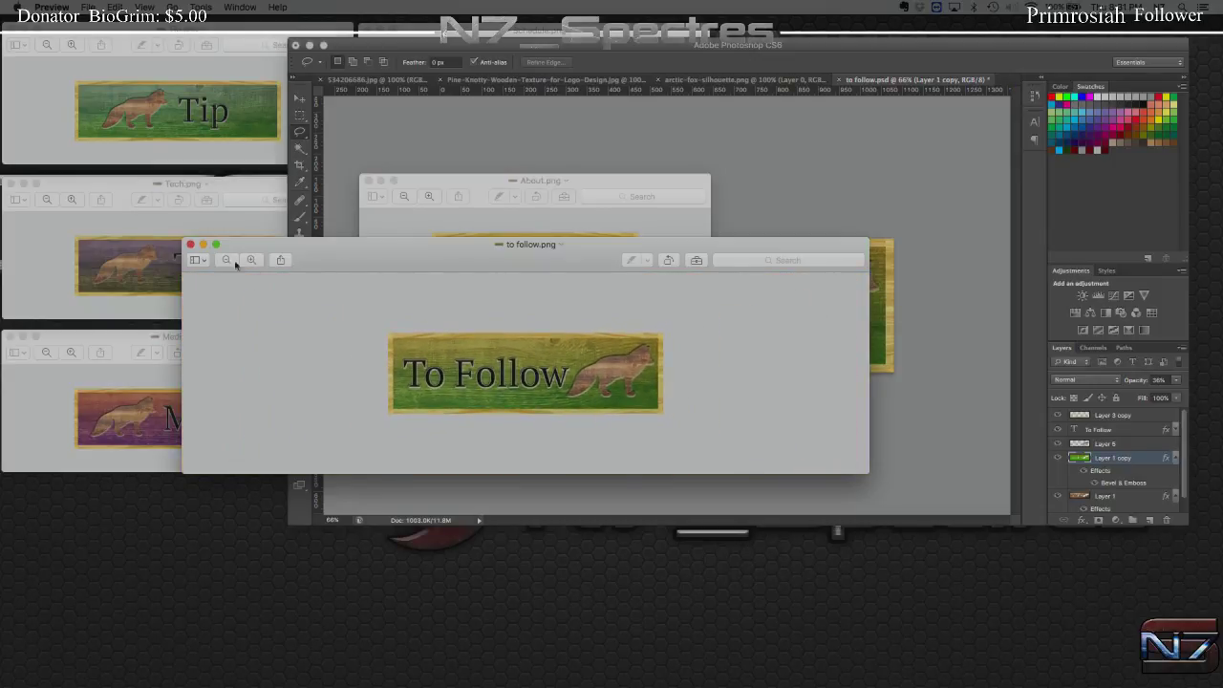
pyautogui.moveTo(868, 245); pyautogui.dragTo(512, 337)
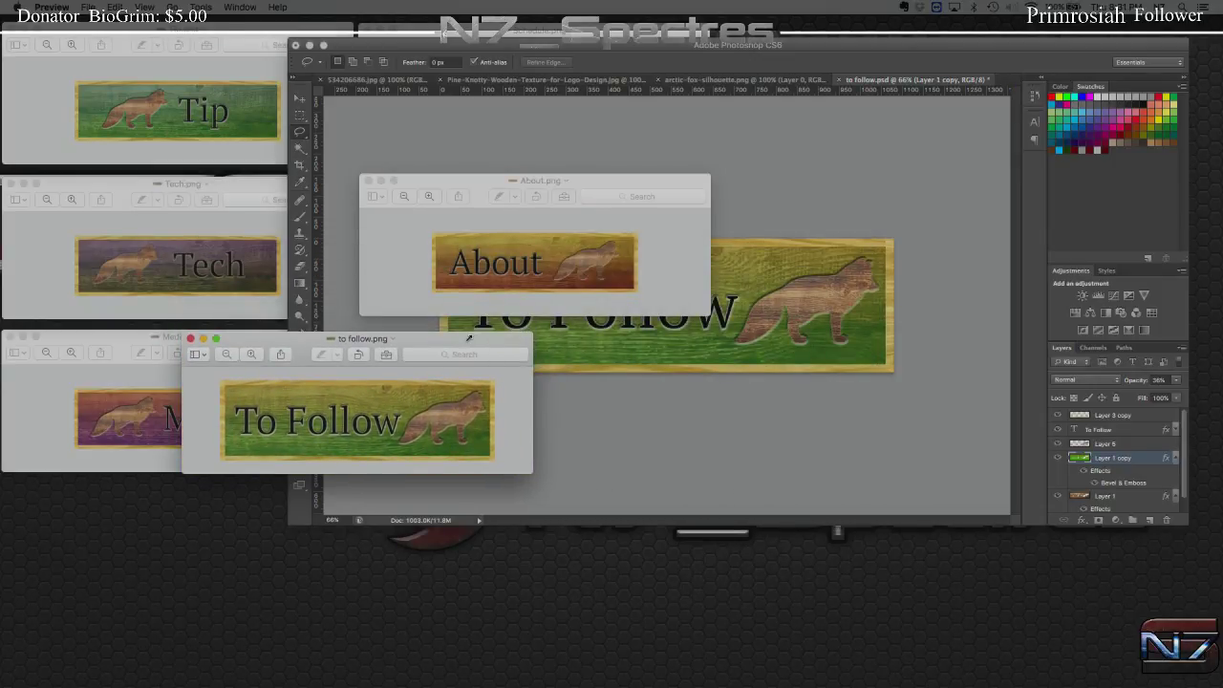
pyautogui.click(228, 355)
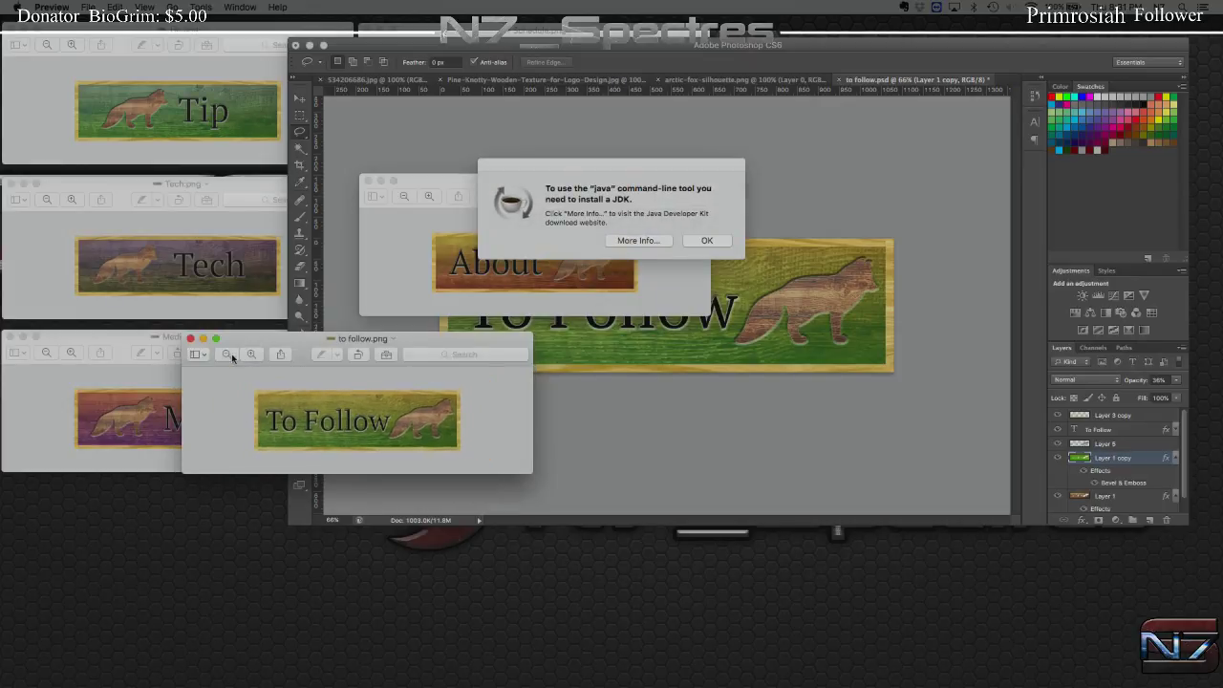
pyautogui.click(705, 242)
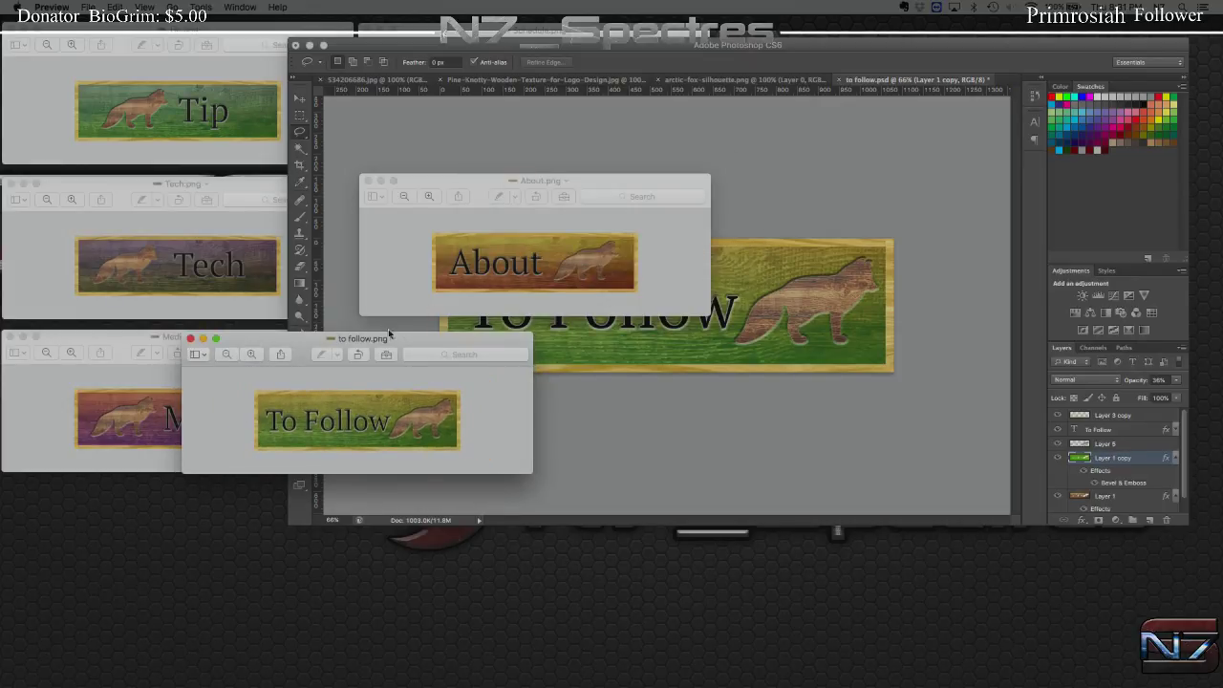
pyautogui.moveTo(424, 340); pyautogui.dragTo(599, 338)
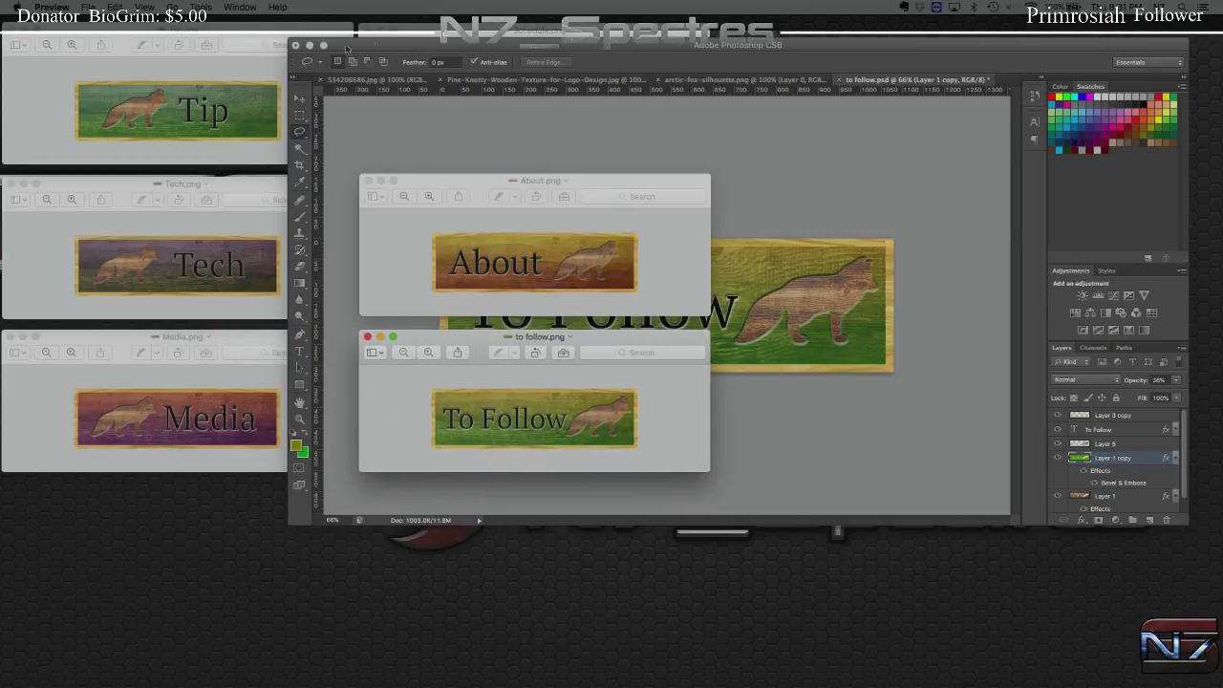
pyautogui.click(423, 47)
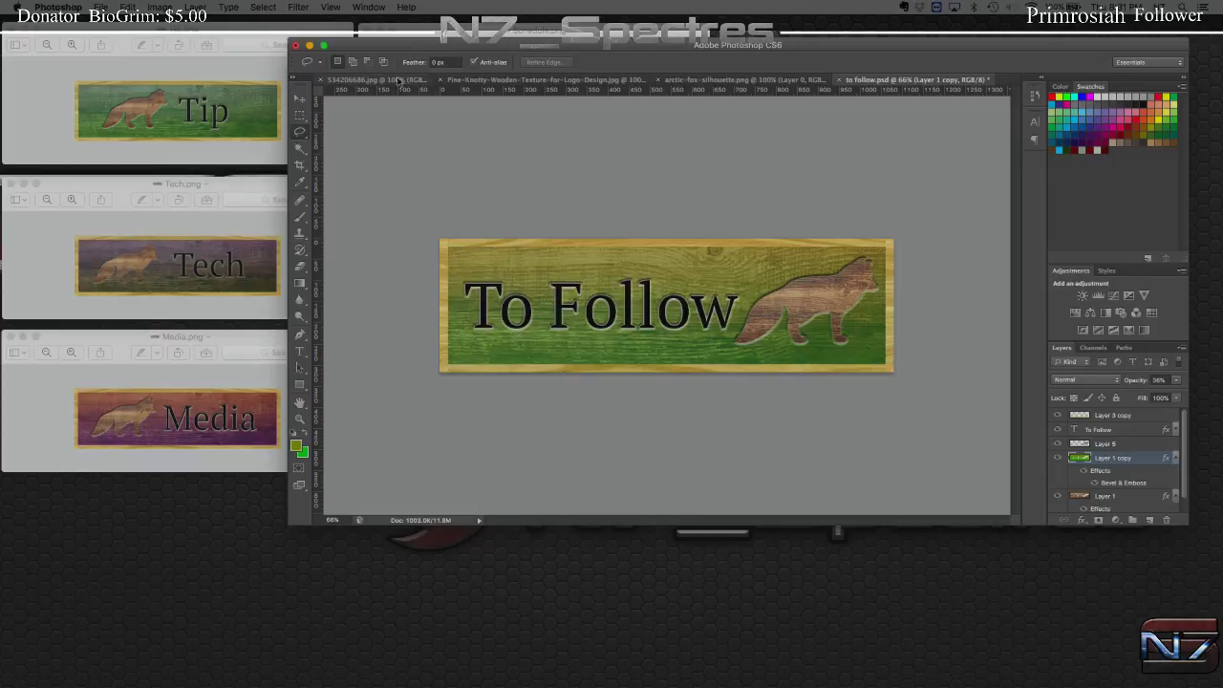
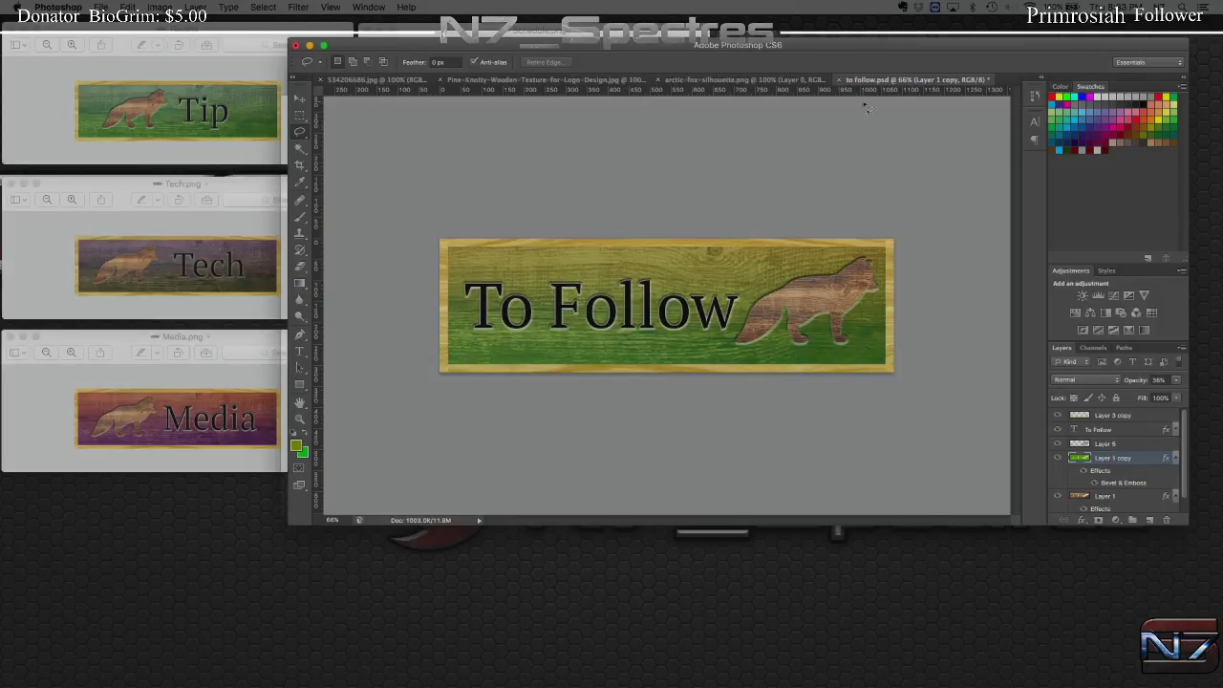
# Close to follow.psd without saving and create a new transparent document named Offline.
pyautogui.click(840, 80)
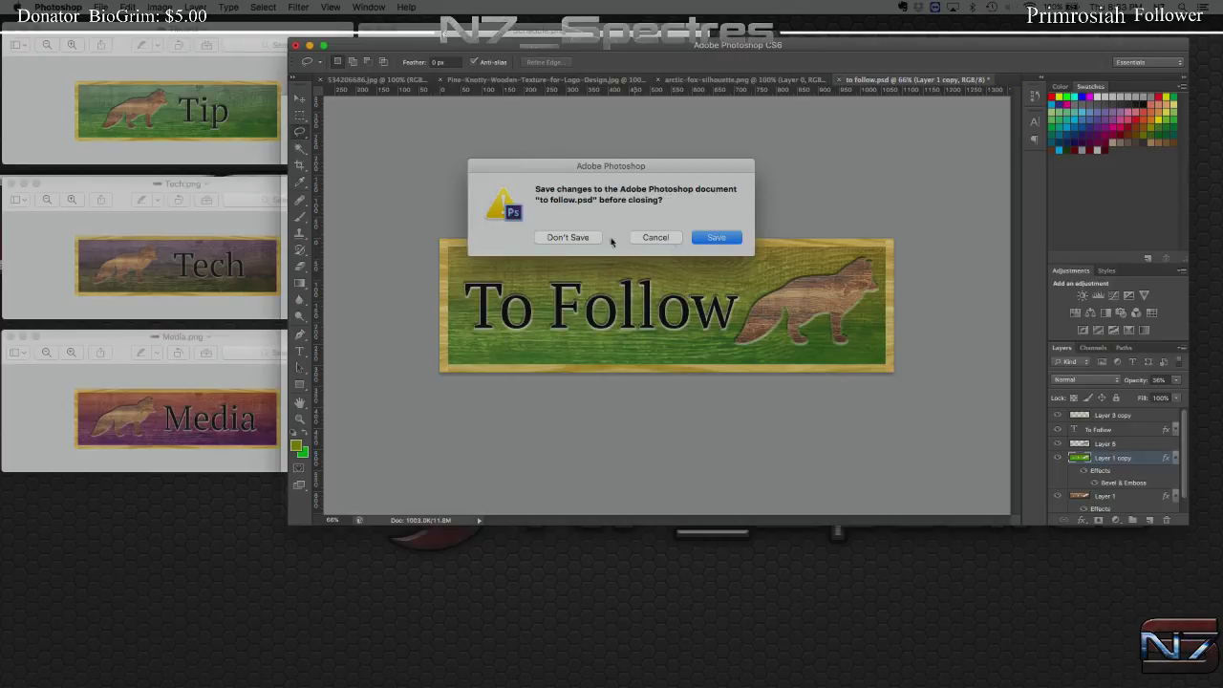
pyautogui.click(583, 241)
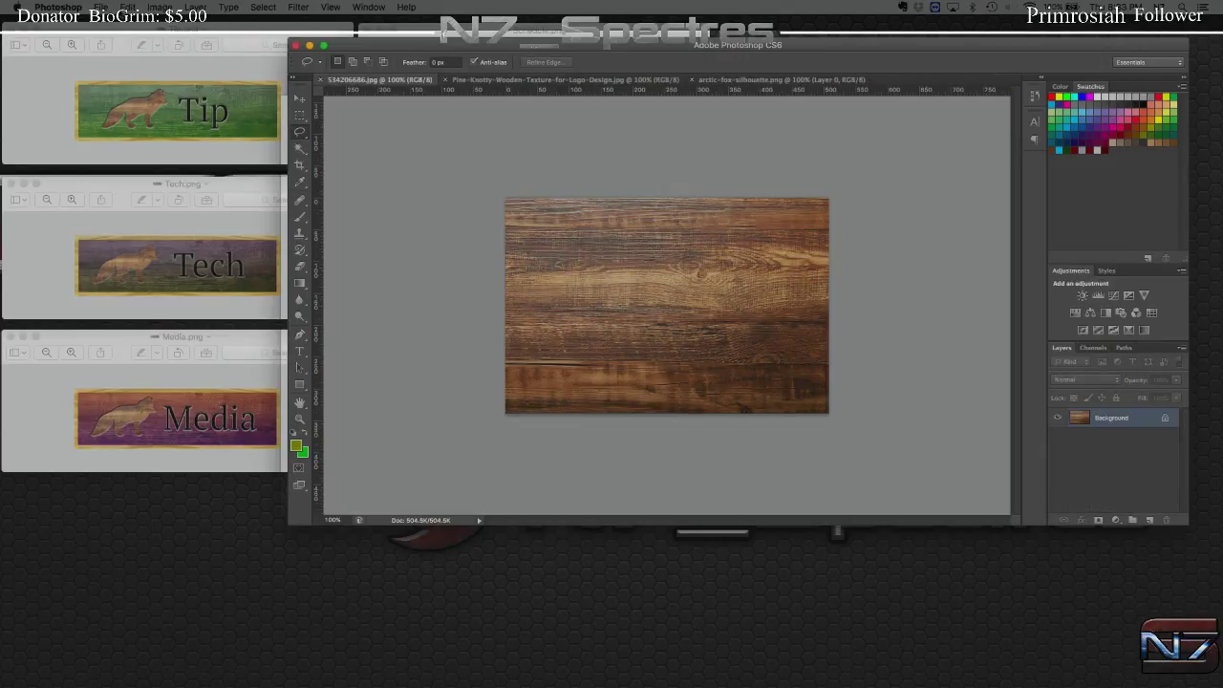
pyautogui.click(99, 7)
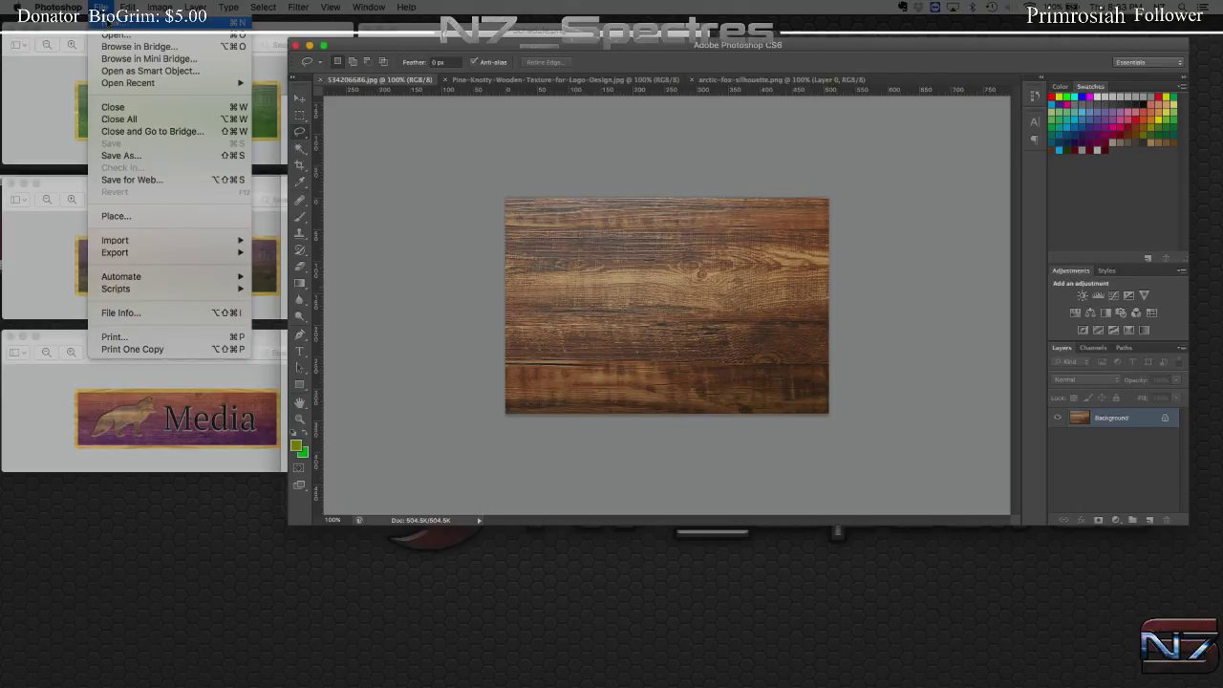
pyautogui.click(277, 236)
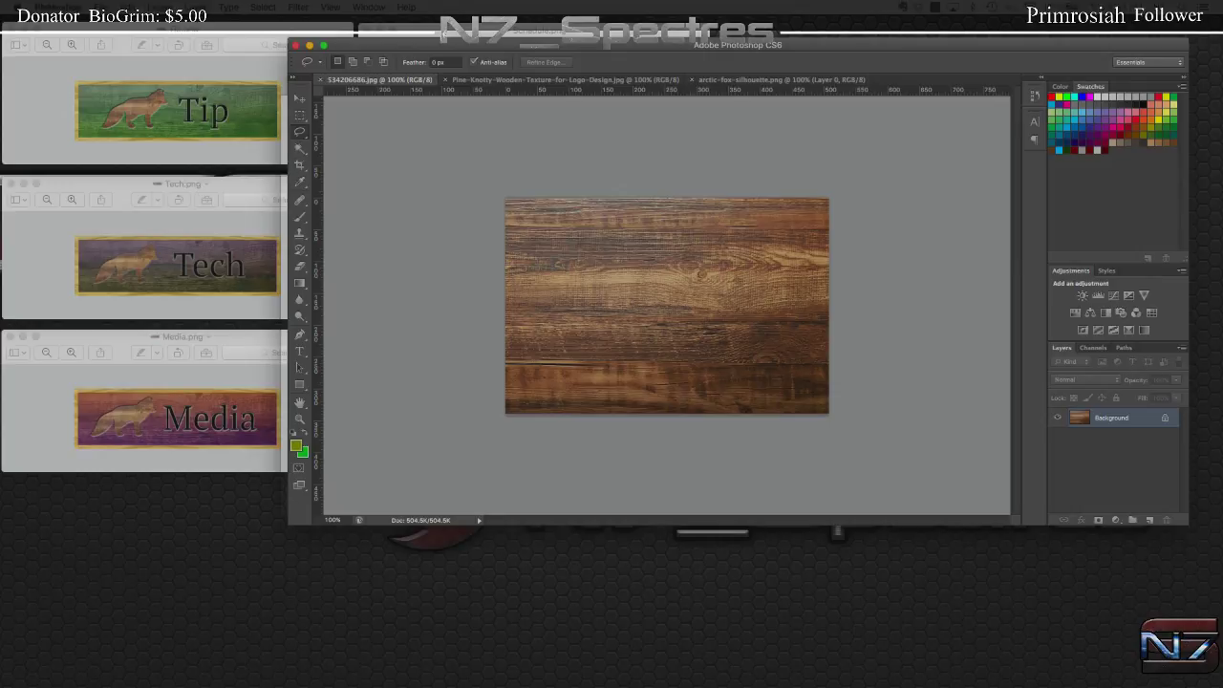
pyautogui.press('Return')
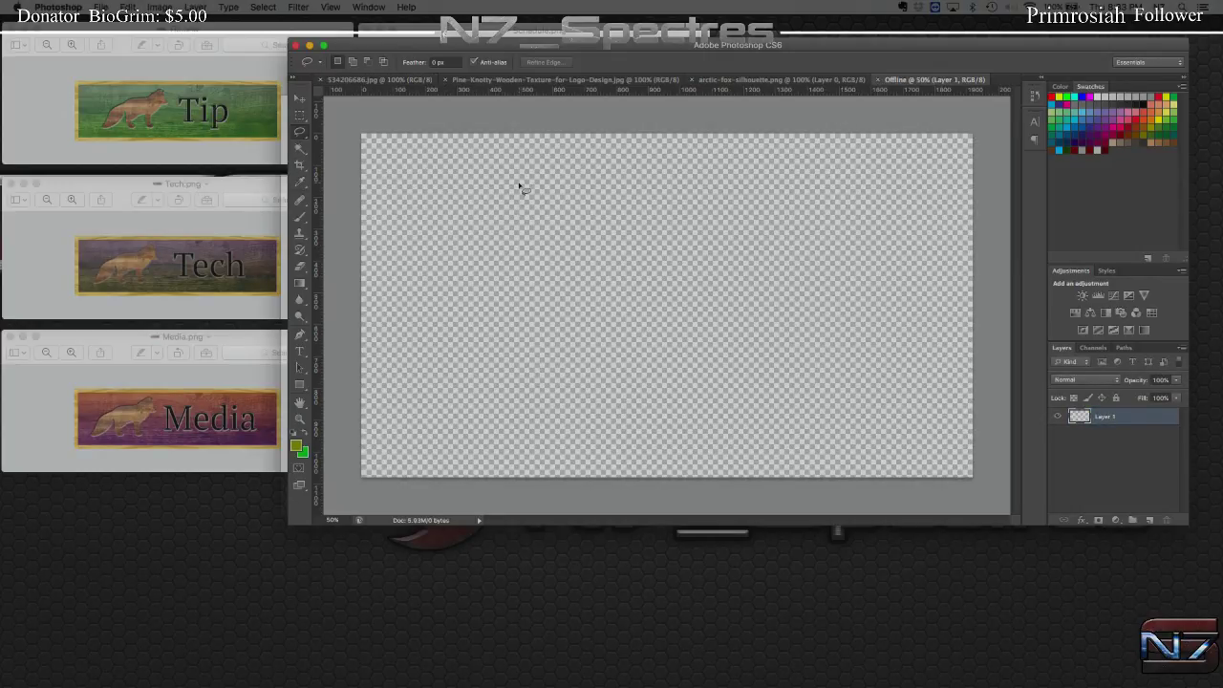
pyautogui.click(506, 79)
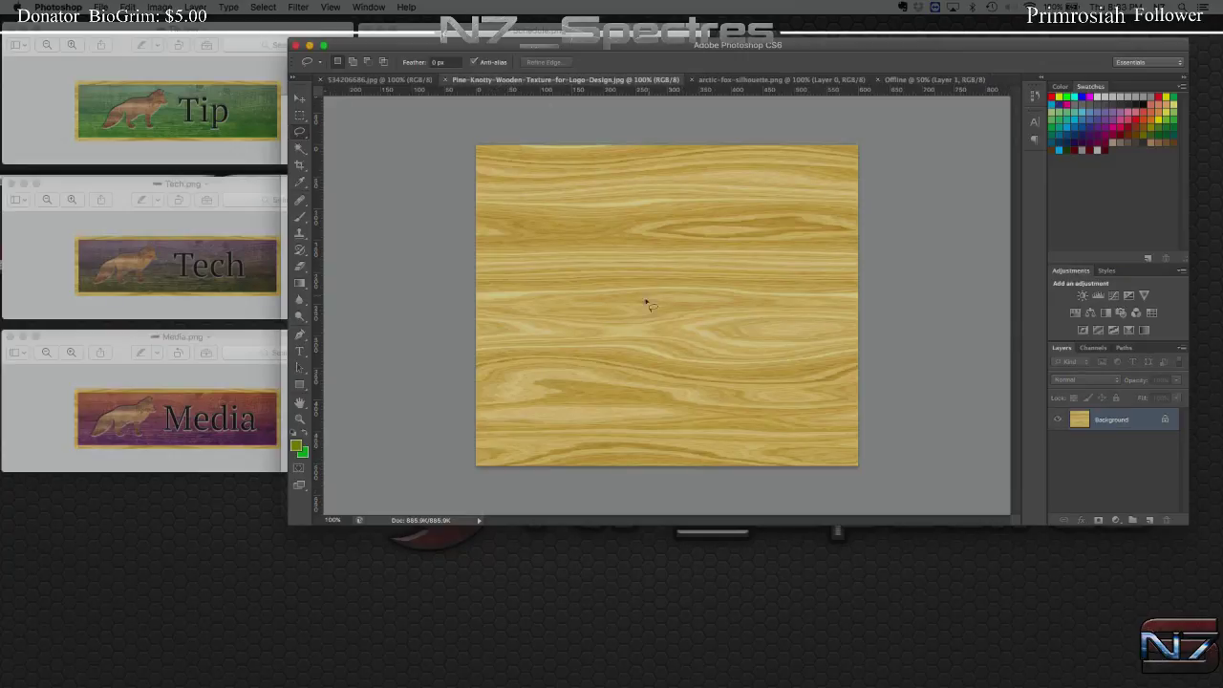
pyautogui.click(369, 80)
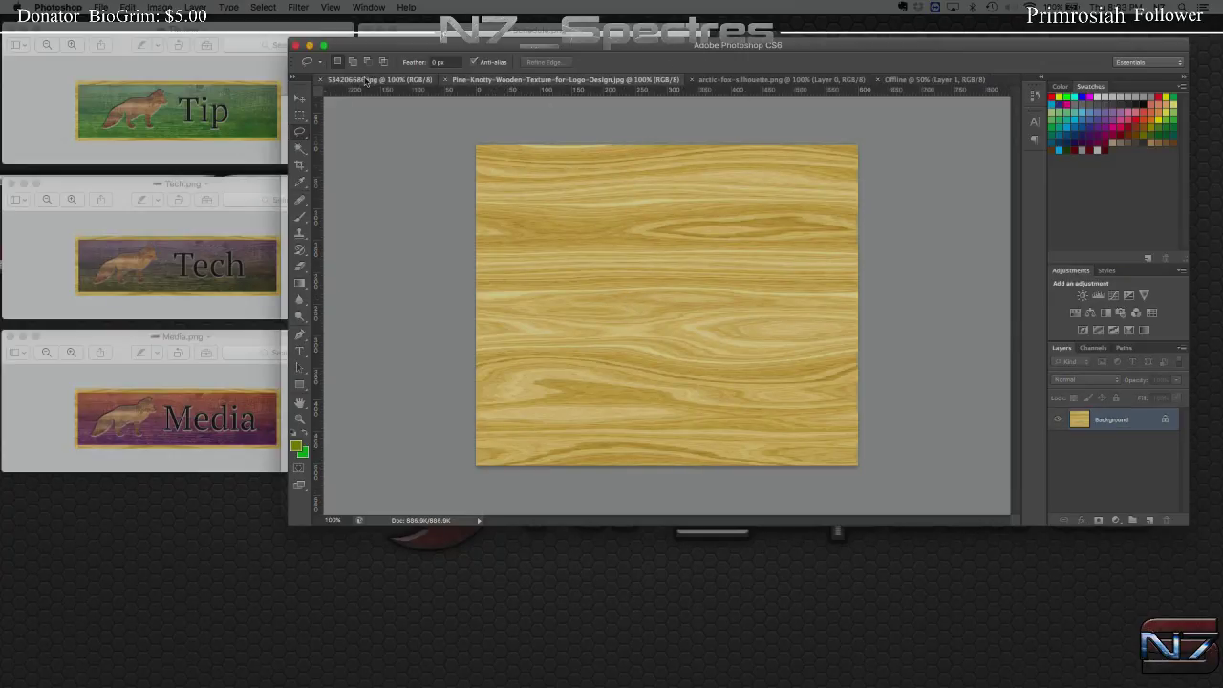
pyautogui.click(299, 98)
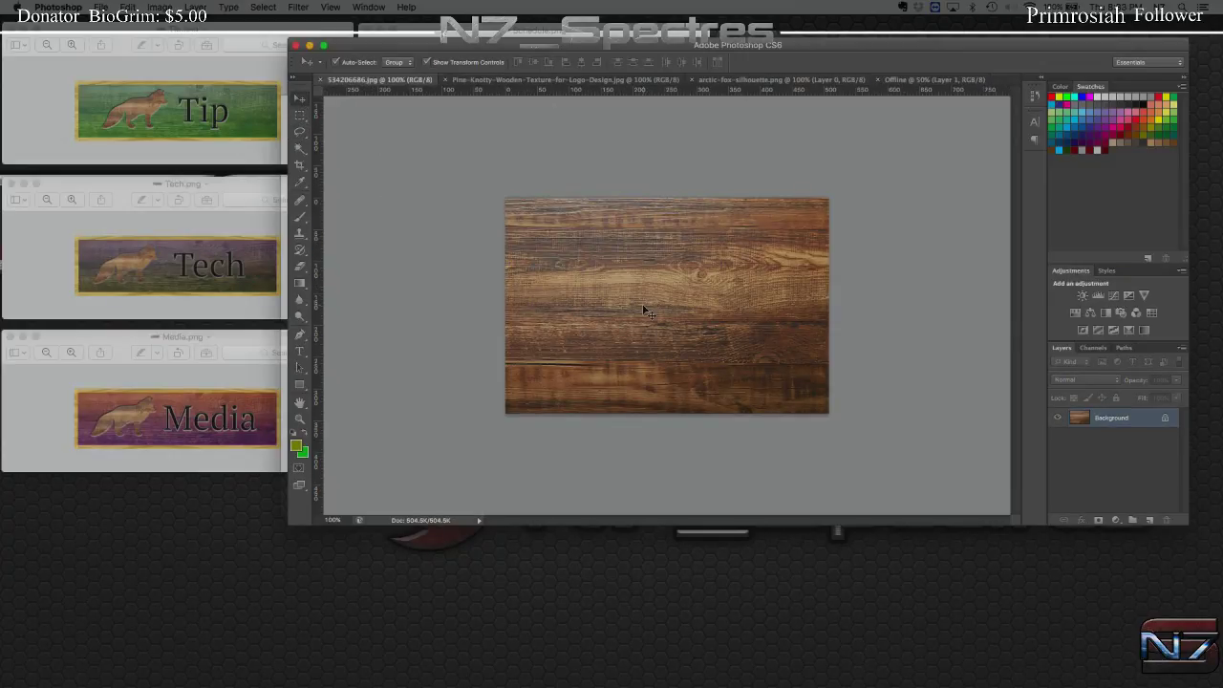
pyautogui.moveTo(907, 95); pyautogui.dragTo(912, 87)
pyautogui.click(911, 80)
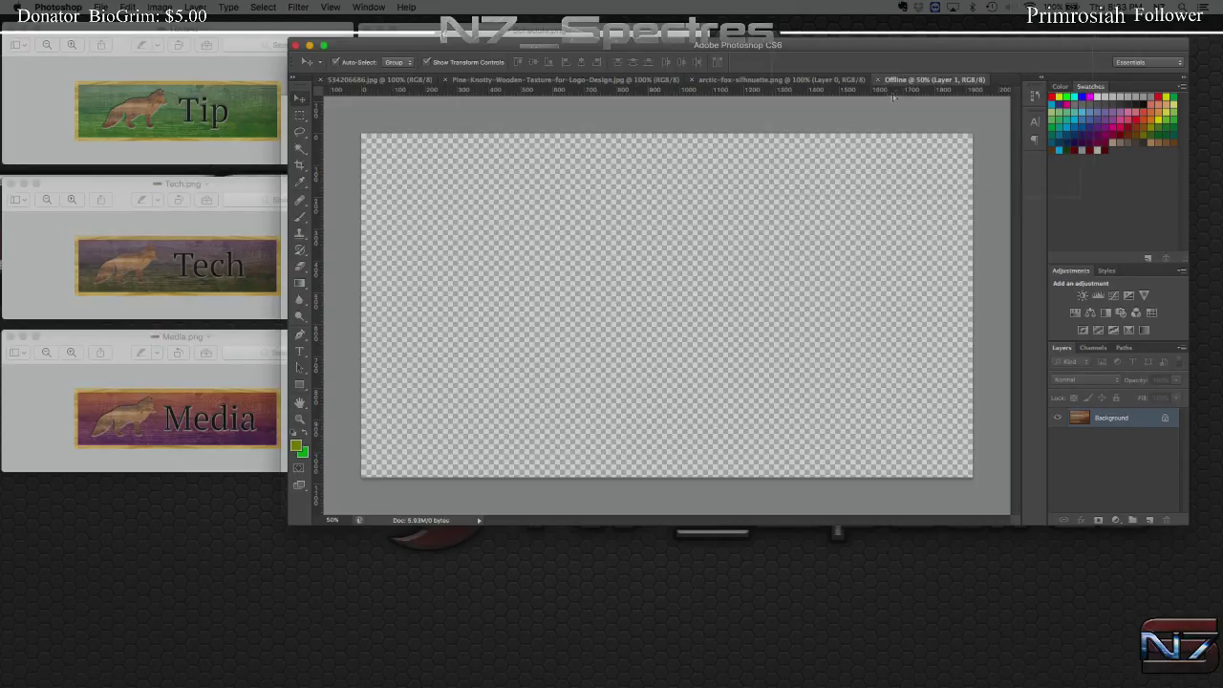
pyautogui.press('super+v')
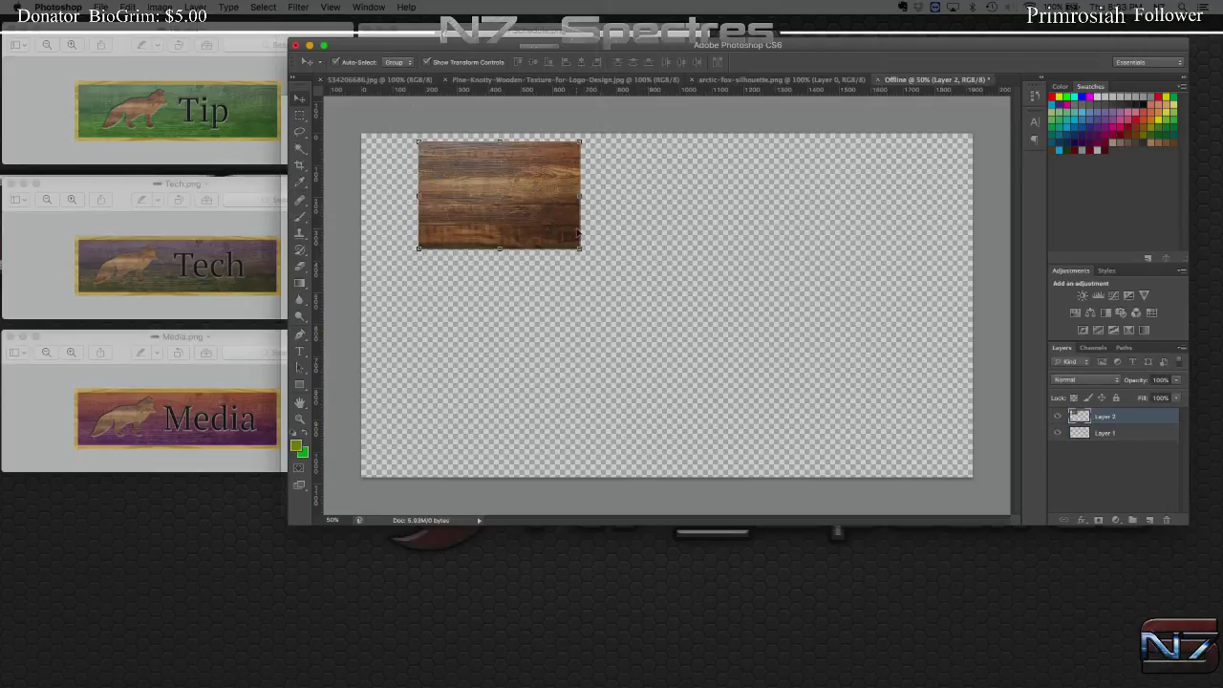
pyautogui.press('super+z')
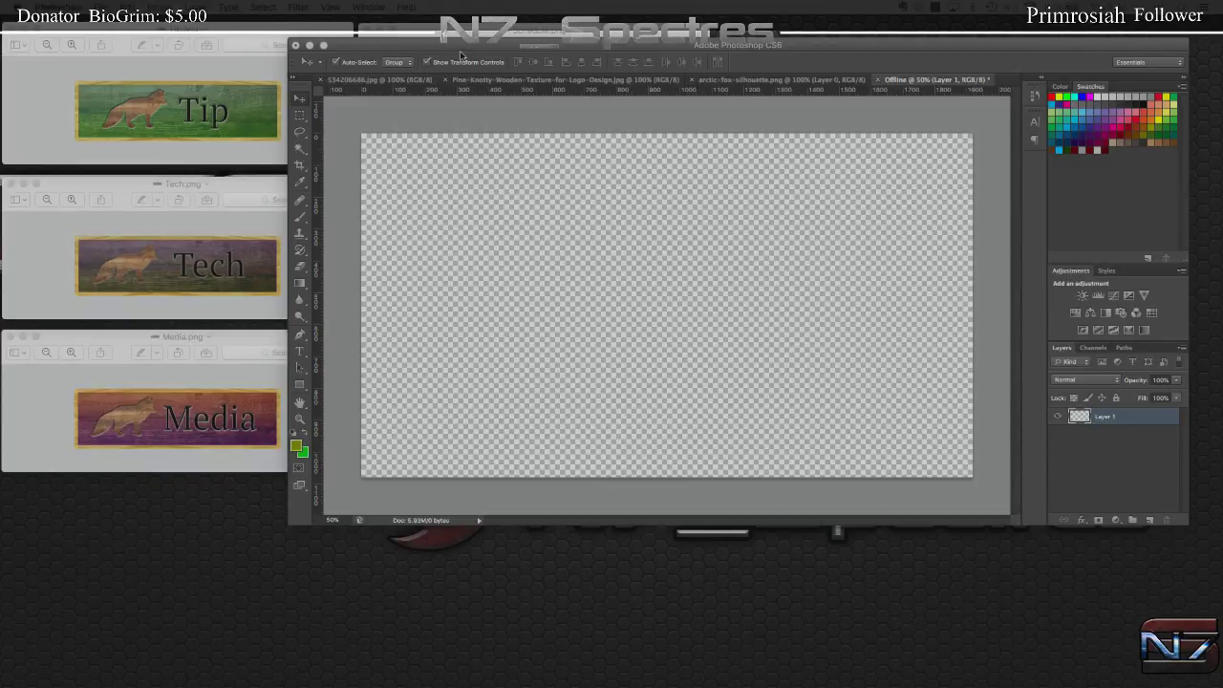
# Open Gray-Washed-White-Oak-790-2.jpg from Desktop > untitled folder and drag it into Offline as Layer 2.
pyautogui.click(101, 7)
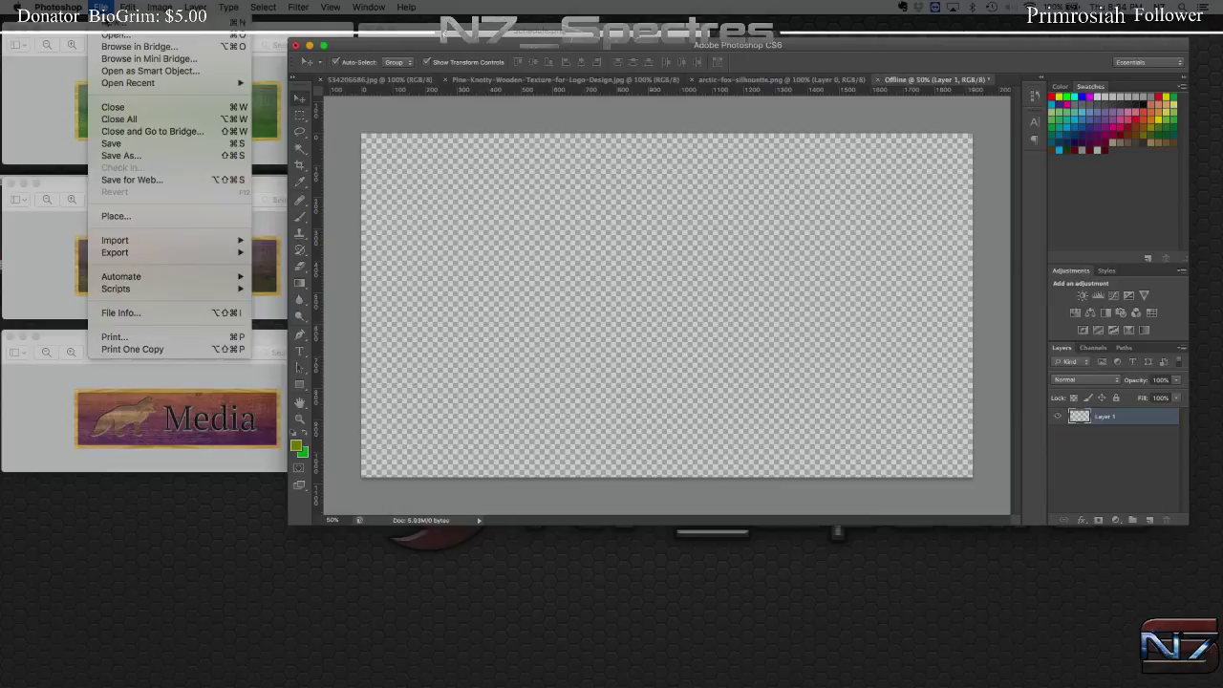
pyautogui.click(116, 45)
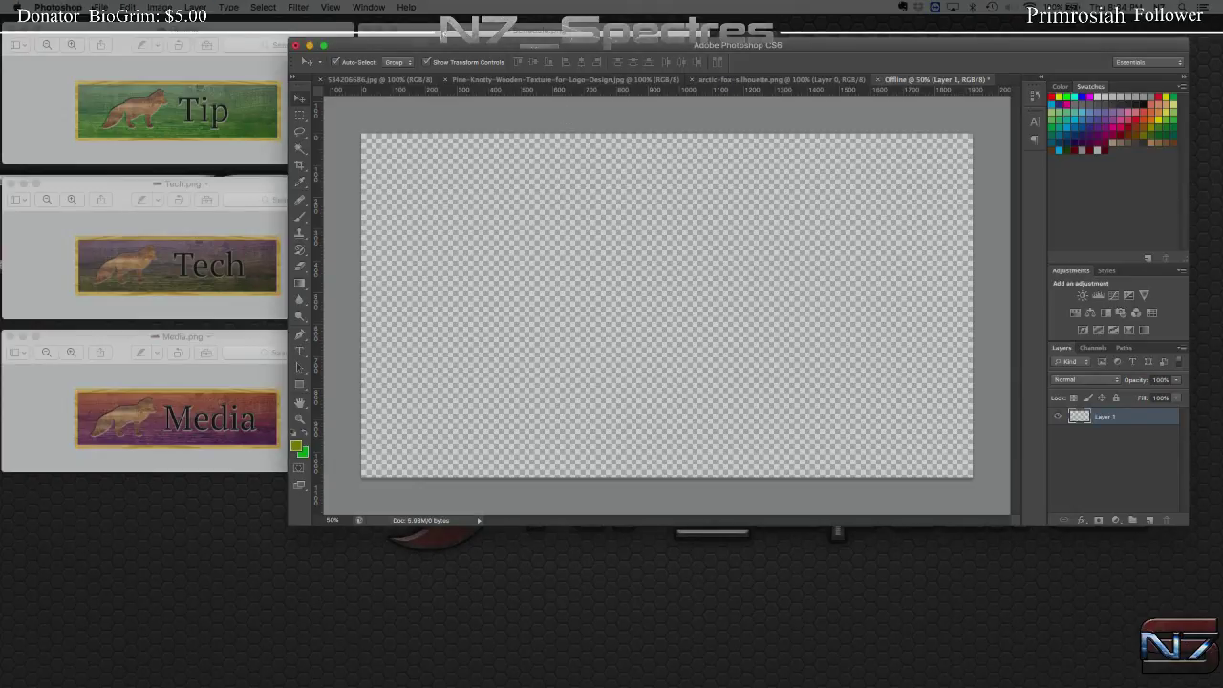
pyautogui.click(100, 7)
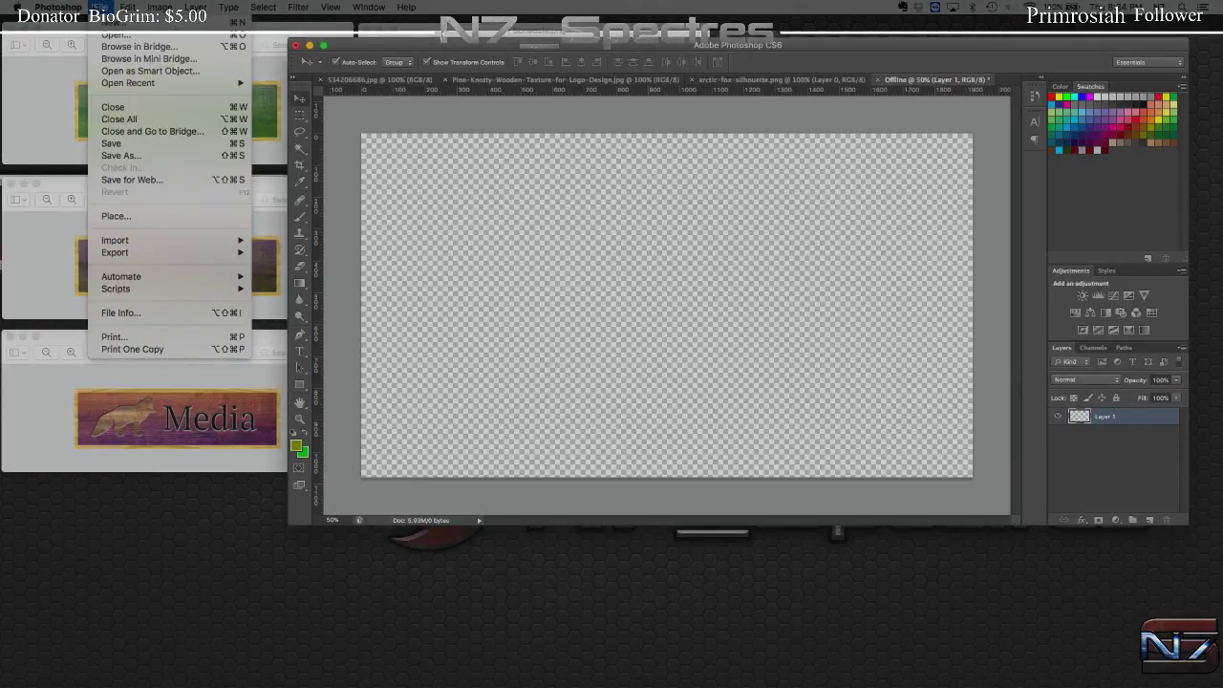
pyautogui.click(116, 34)
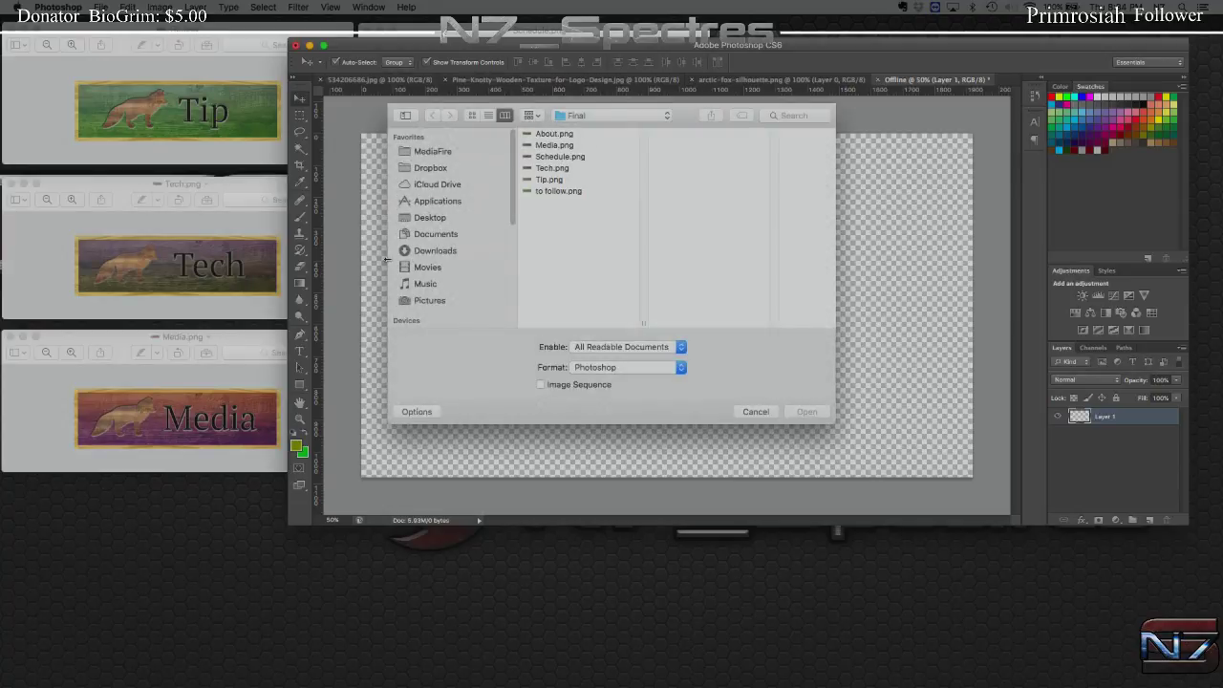
pyautogui.click(442, 218)
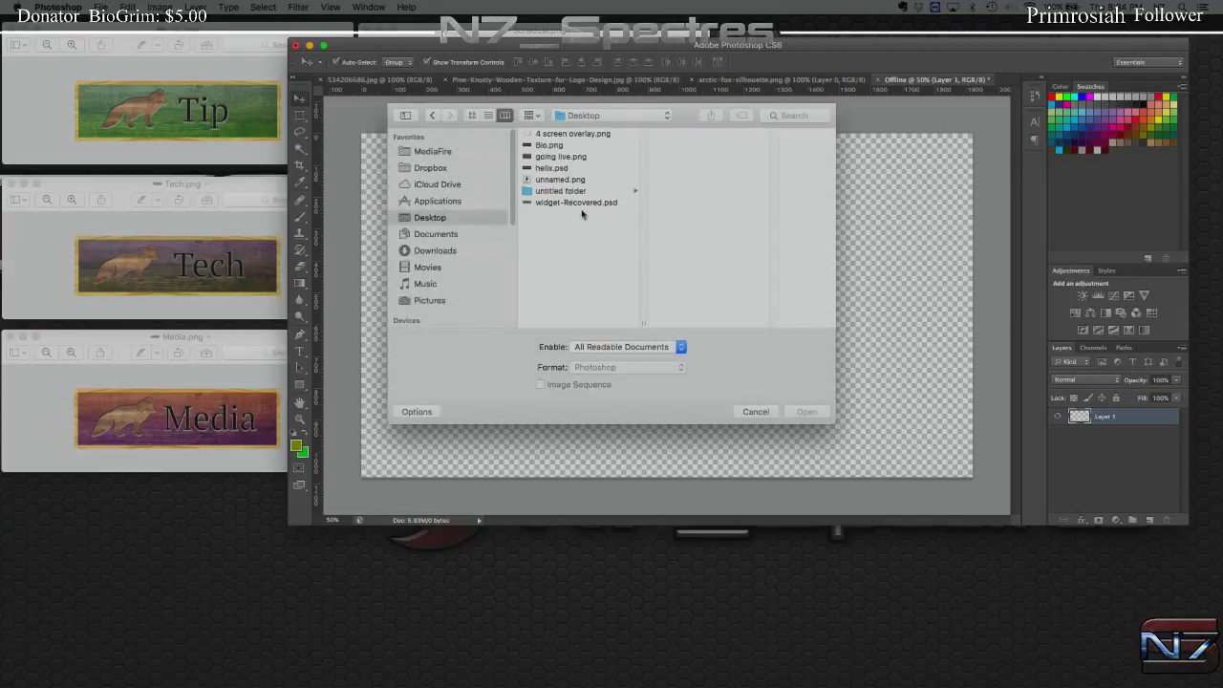
pyautogui.click(571, 193)
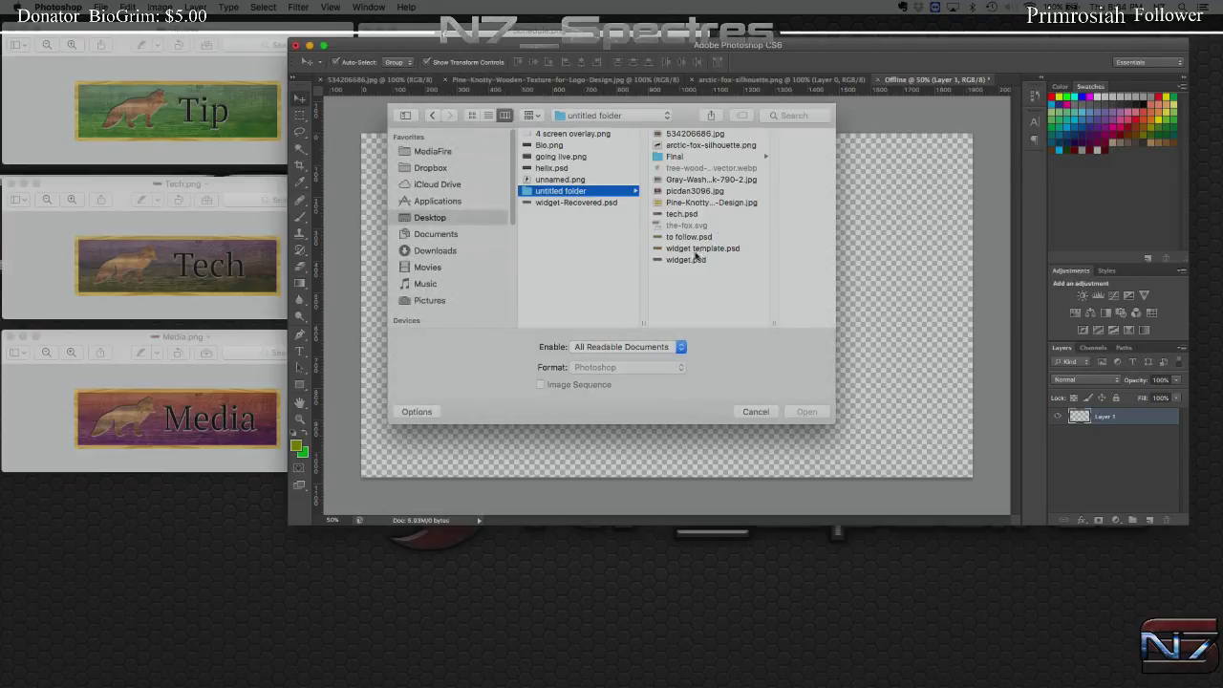
pyautogui.click(696, 181)
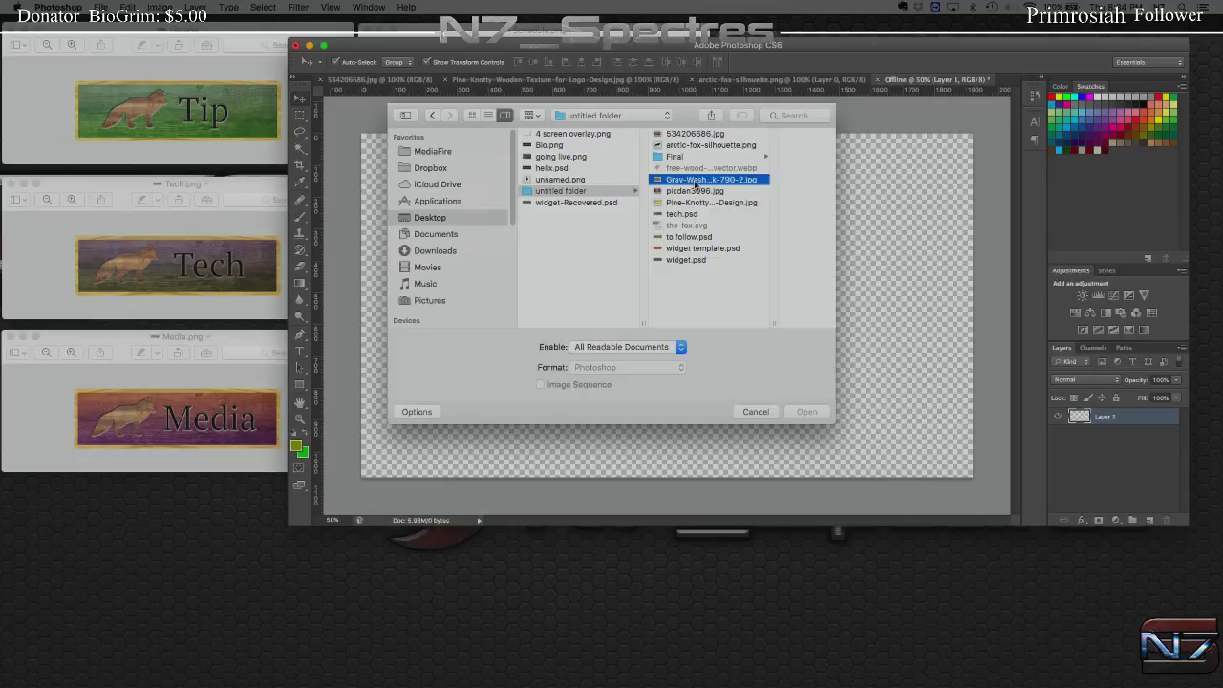
pyautogui.click(812, 413)
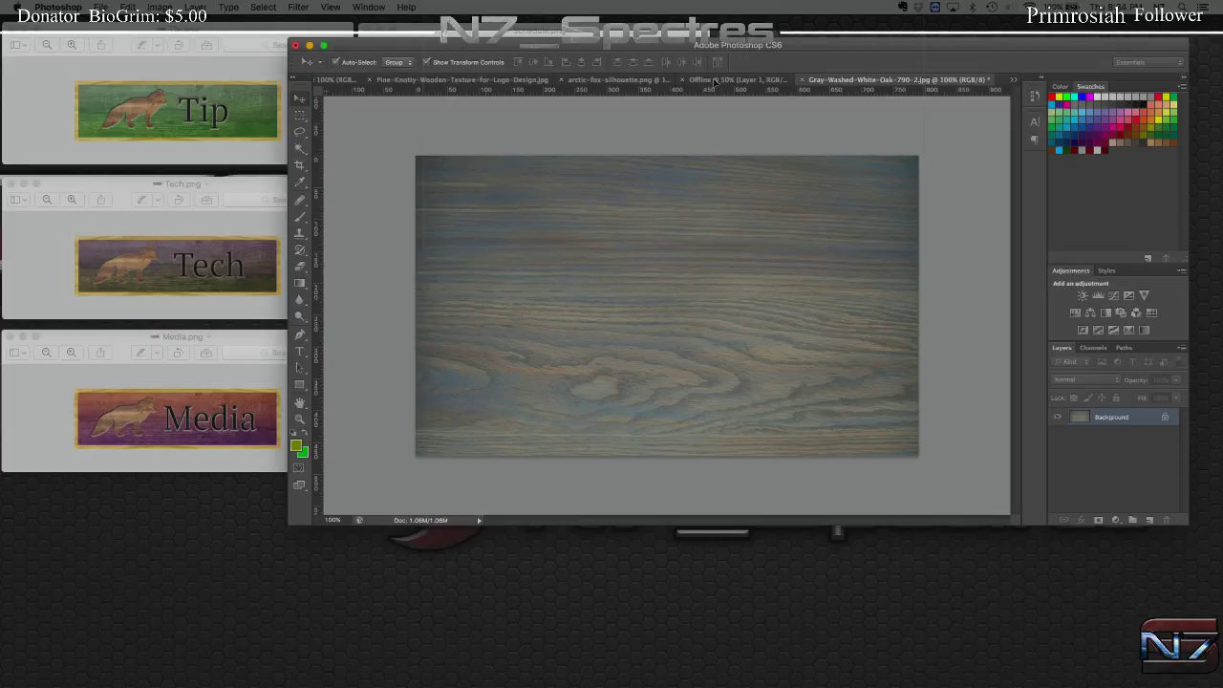
pyautogui.moveTo(715, 80); pyautogui.dragTo(674, 294)
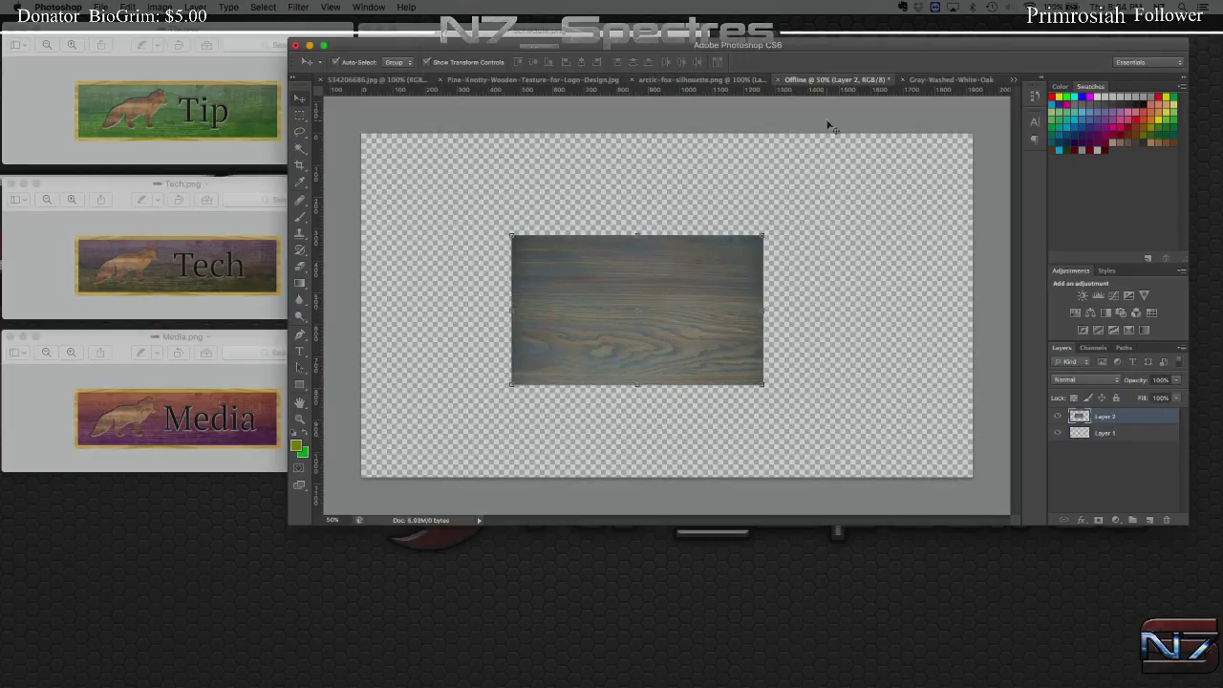
# Close the oak source file, then scale the oak layer to about 249% and centre it to fill the canvas.
pyautogui.click(902, 80)
pyautogui.click(636, 236)
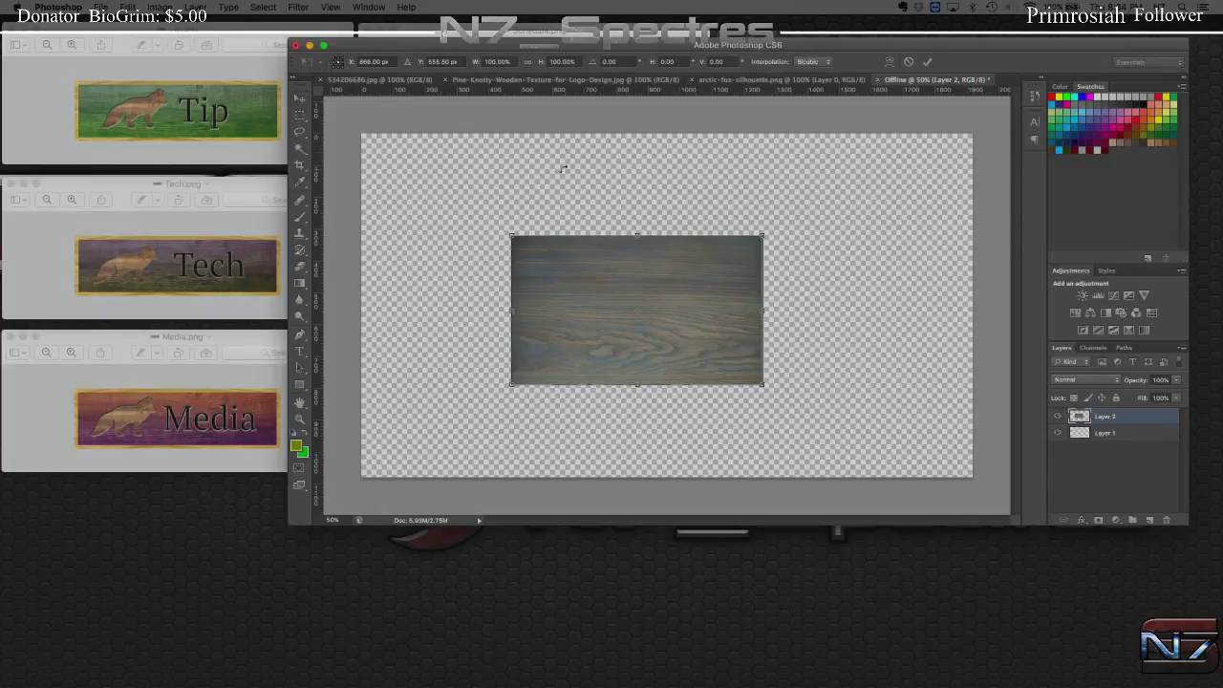
pyautogui.click(529, 61)
pyautogui.click(564, 62)
pyautogui.write('138')
pyautogui.press('Return')
pyautogui.moveTo(571, 71); pyautogui.dragTo(629, 92)
pyautogui.moveTo(630, 238); pyautogui.dragTo(692, 253)
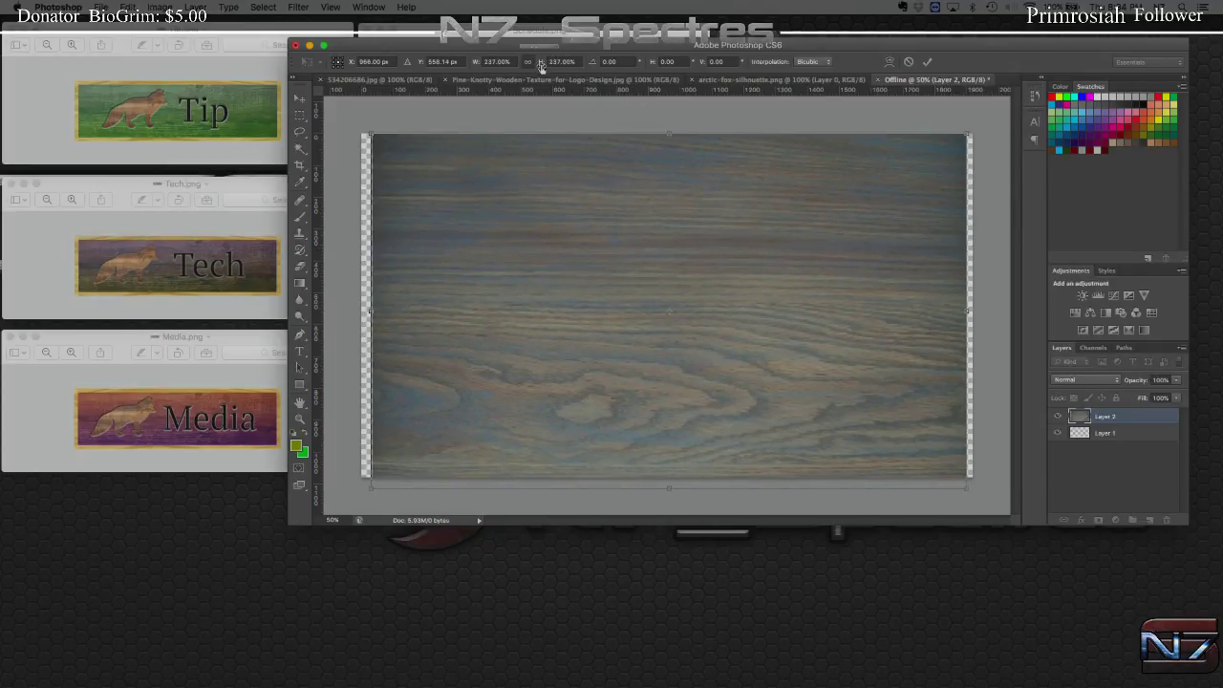
pyautogui.moveTo(540, 65); pyautogui.dragTo(551, 74)
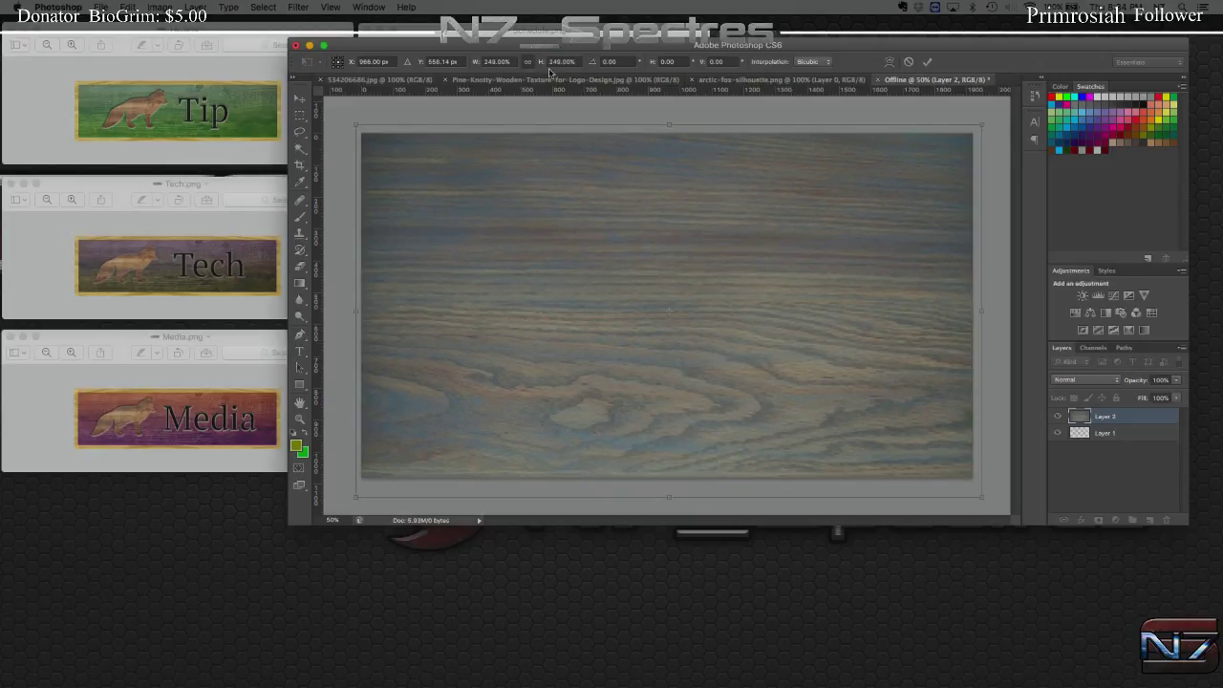
pyautogui.click(927, 61)
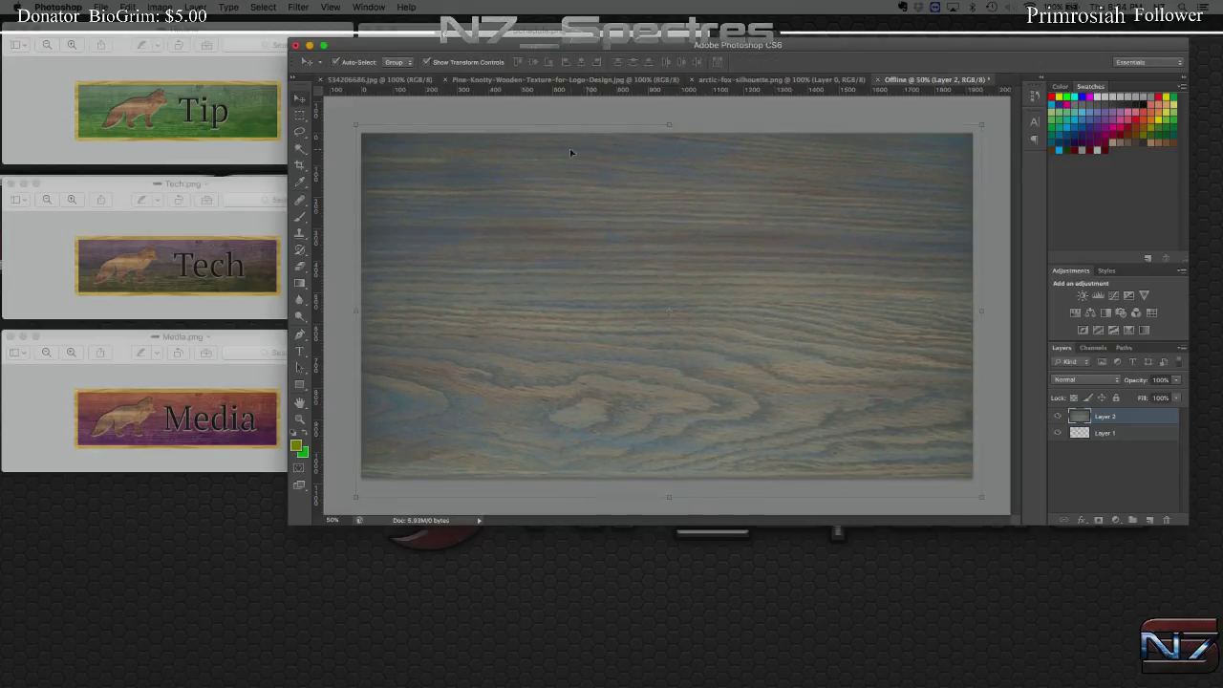
# Duplicate the oak texture layer, then undo the duplicate.
pyautogui.click(300, 131)
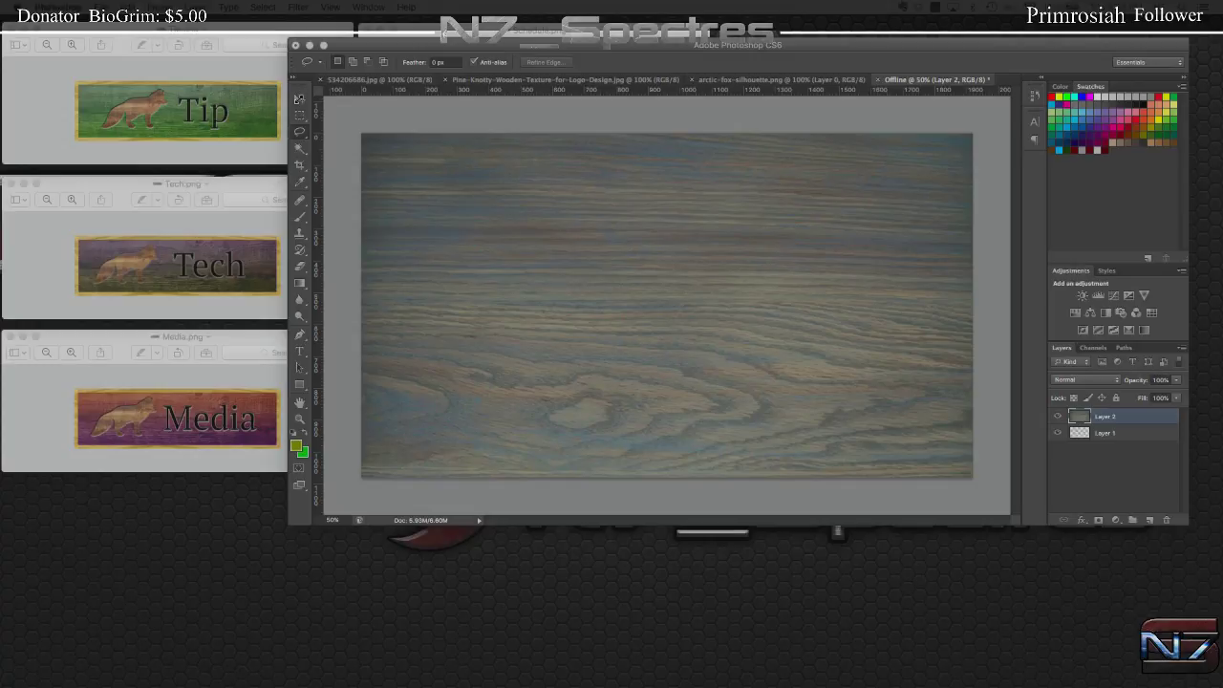
pyautogui.click(299, 101)
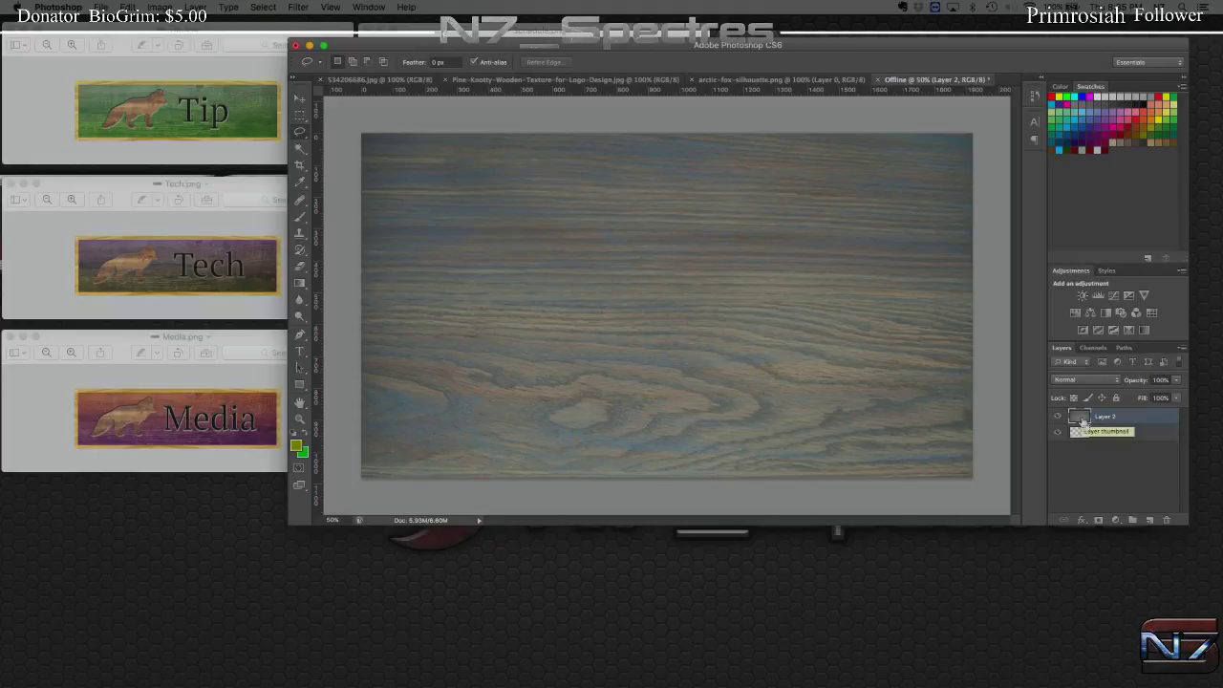
pyautogui.press('super+j')
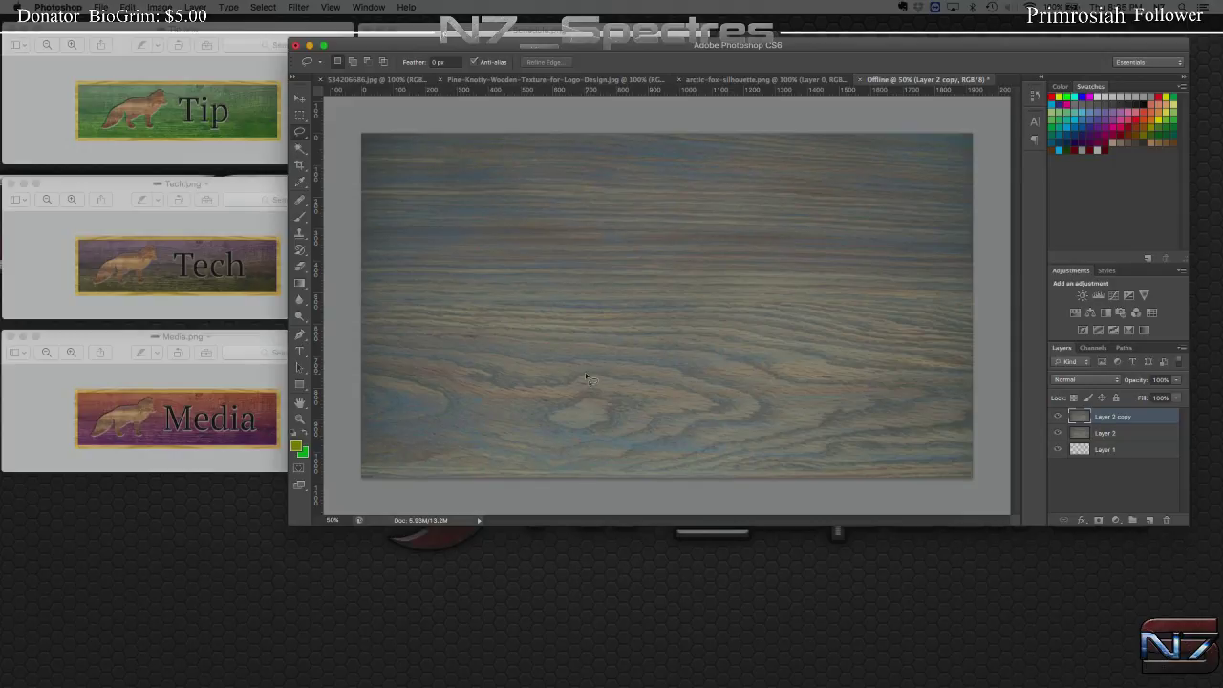
pyautogui.press('super+z')
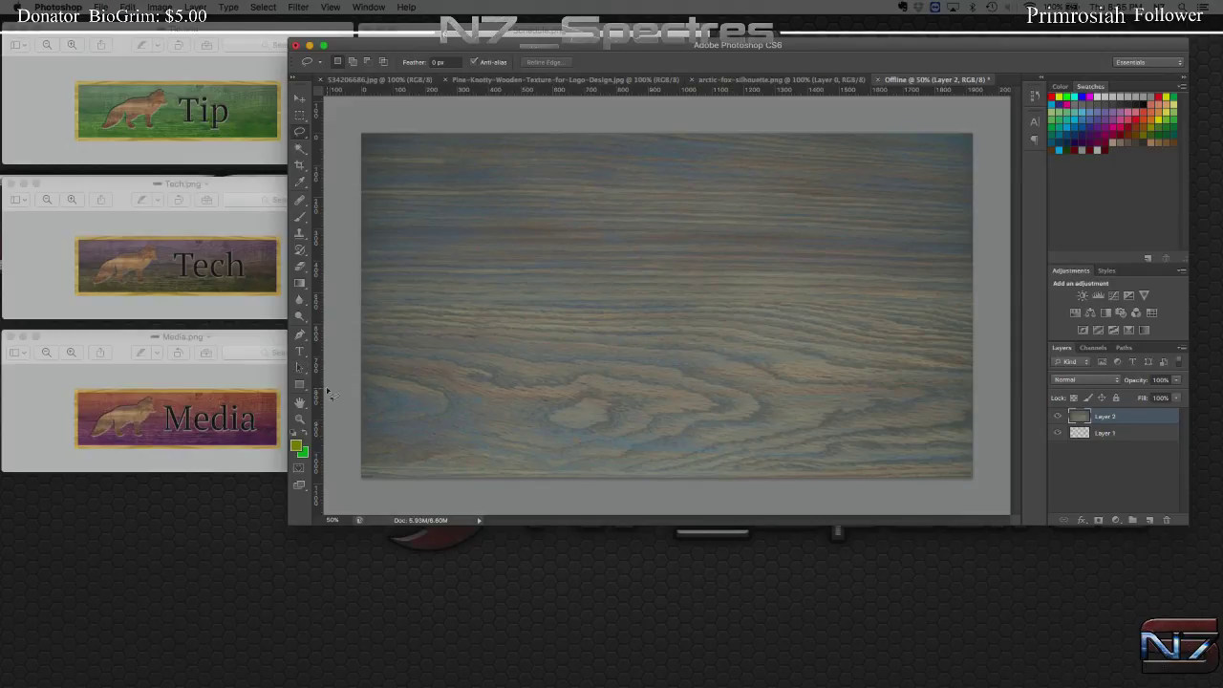
# Draw a rectangle with grey fill and grey stroke covering the whole canvas.
pyautogui.click(302, 385)
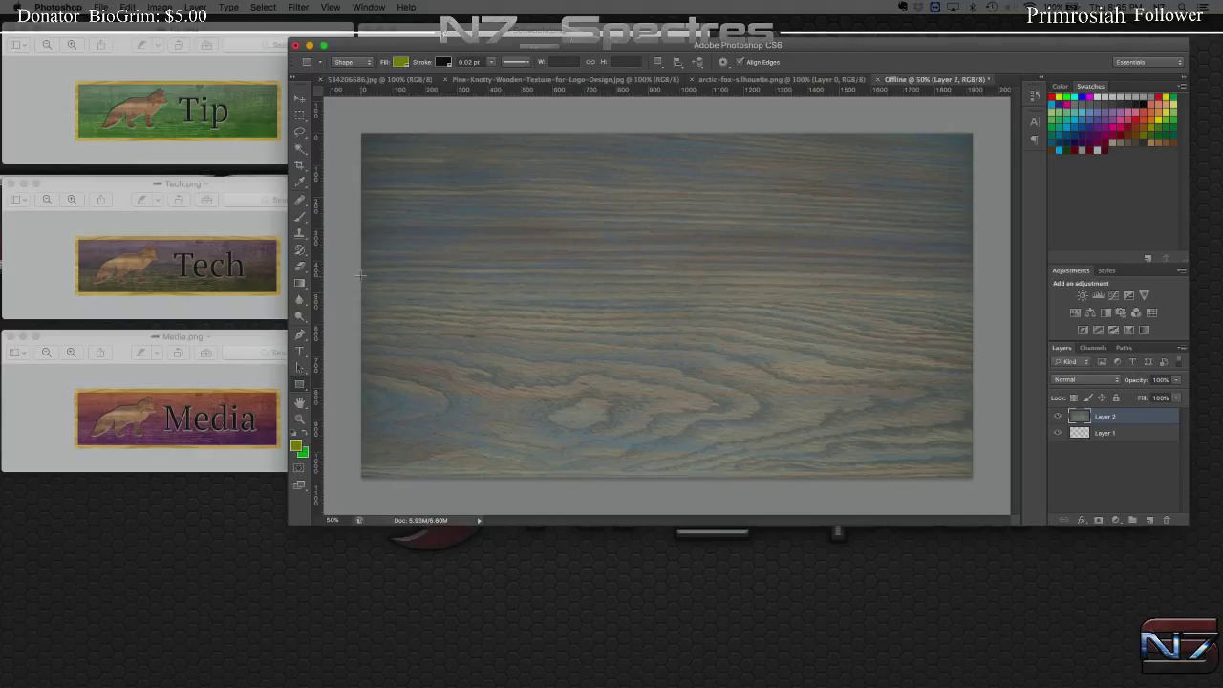
pyautogui.click(400, 62)
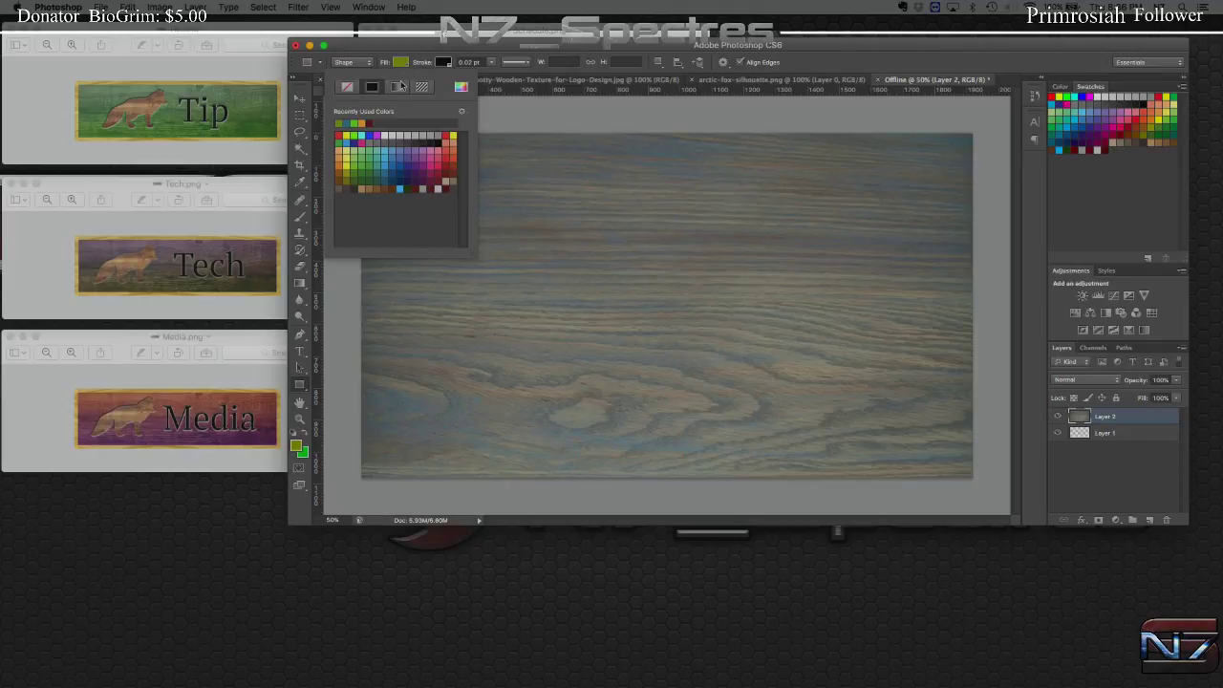
pyautogui.click(430, 133)
pyautogui.click(442, 62)
pyautogui.click(442, 62)
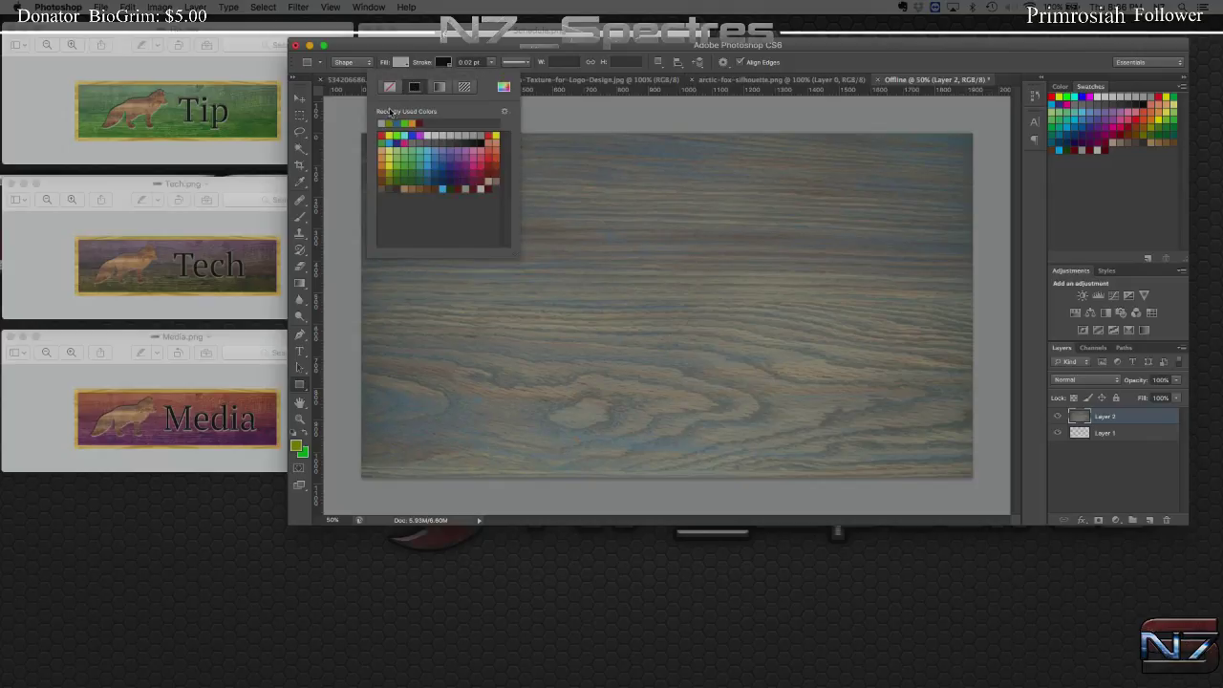
pyautogui.click(386, 122)
pyautogui.click(462, 48)
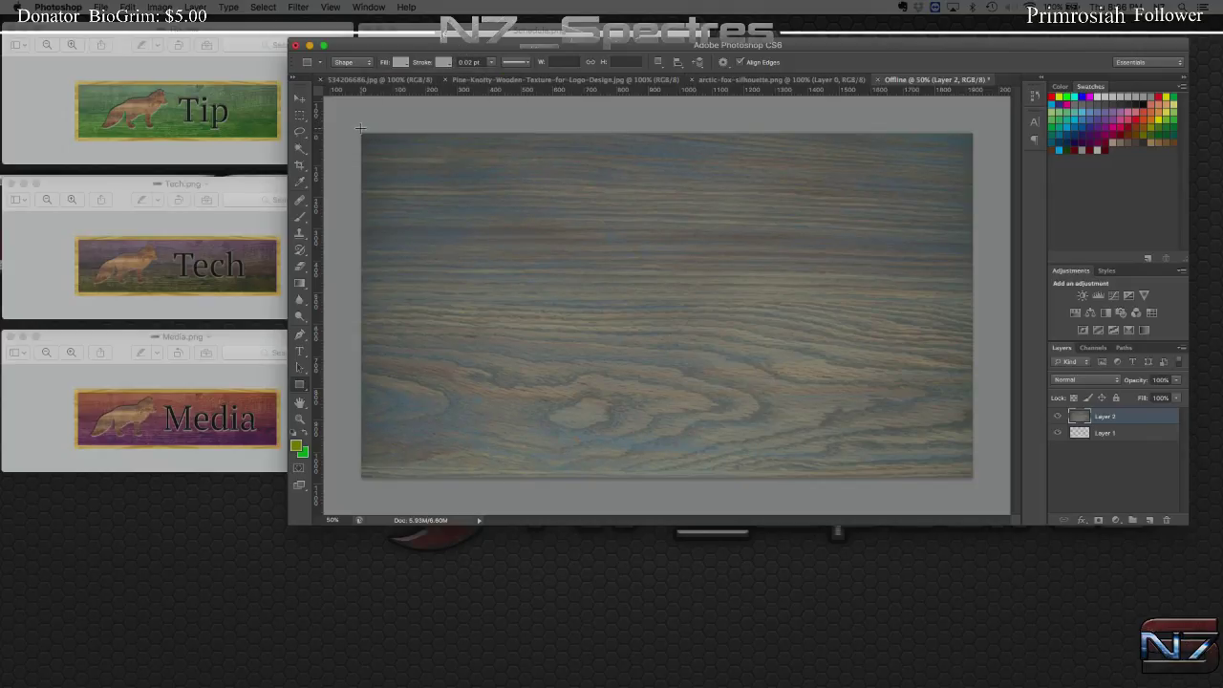
pyautogui.moveTo(362, 130); pyautogui.dragTo(981, 482)
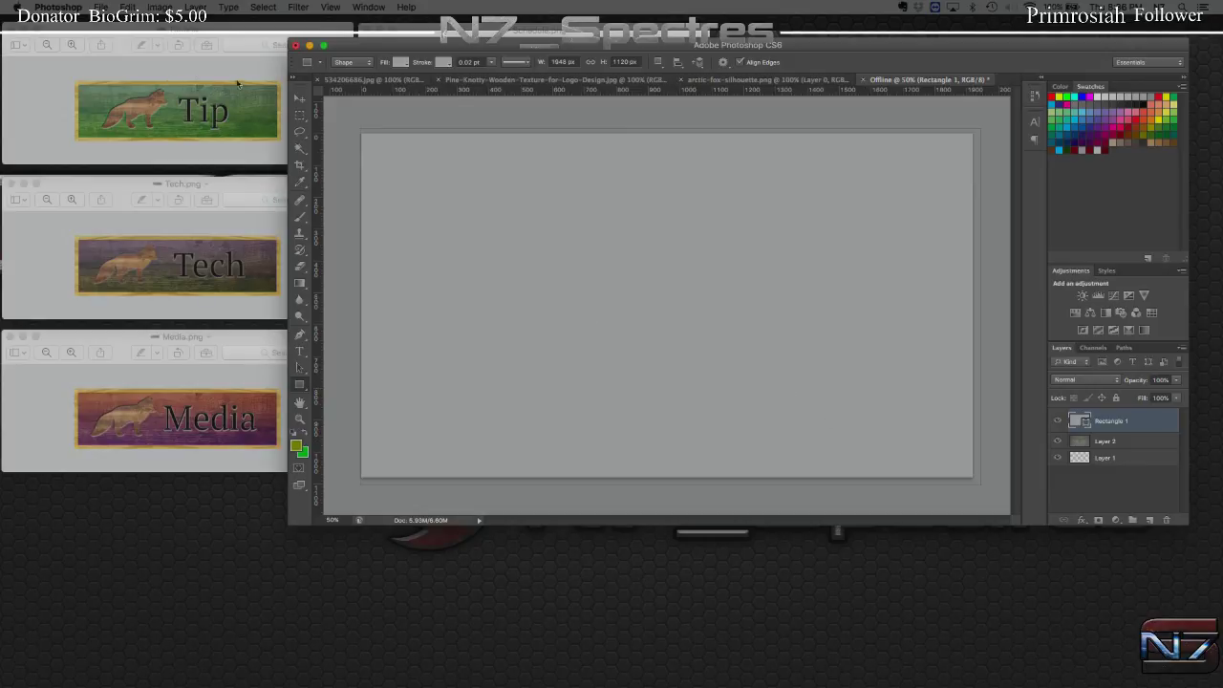
# Set the Rectangle 1 layer's opacity to 30%.
pyautogui.click(301, 101)
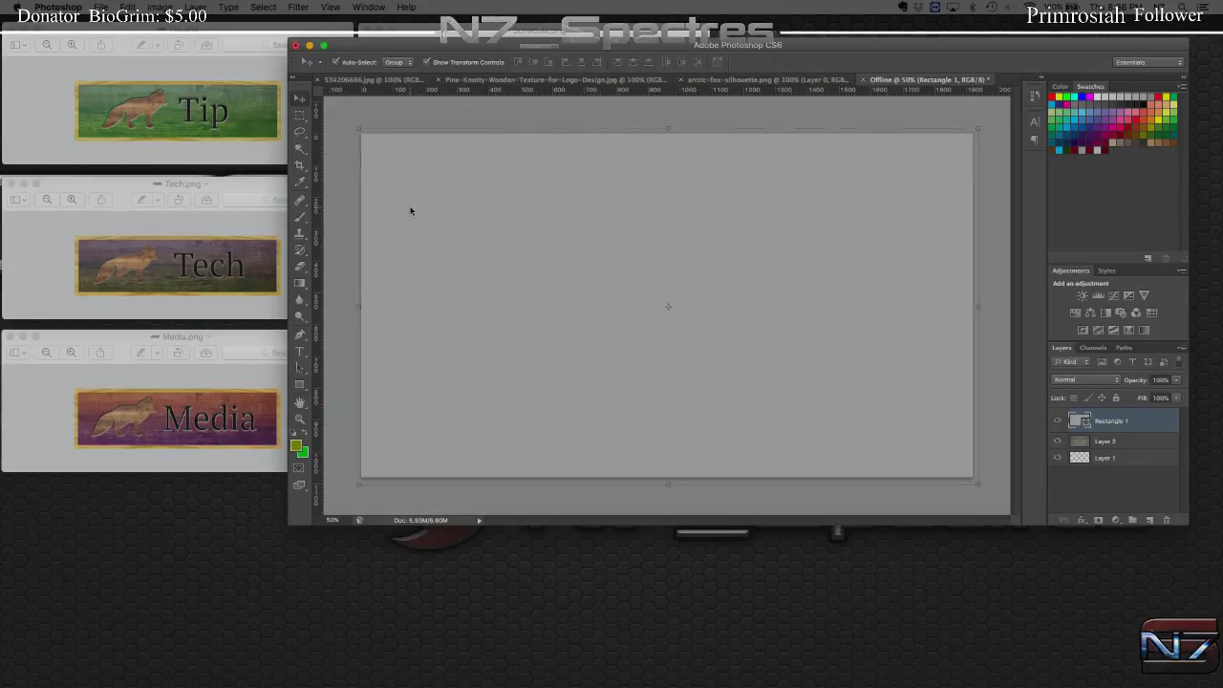
pyautogui.click(1160, 380)
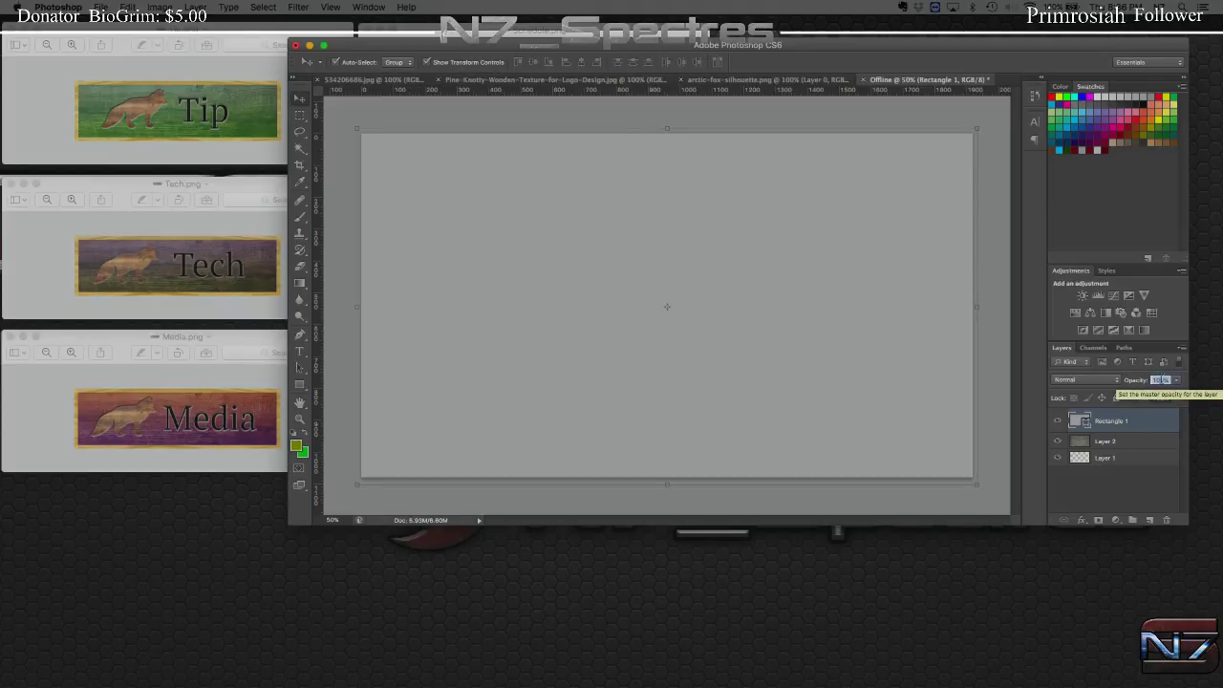
pyautogui.write('20')
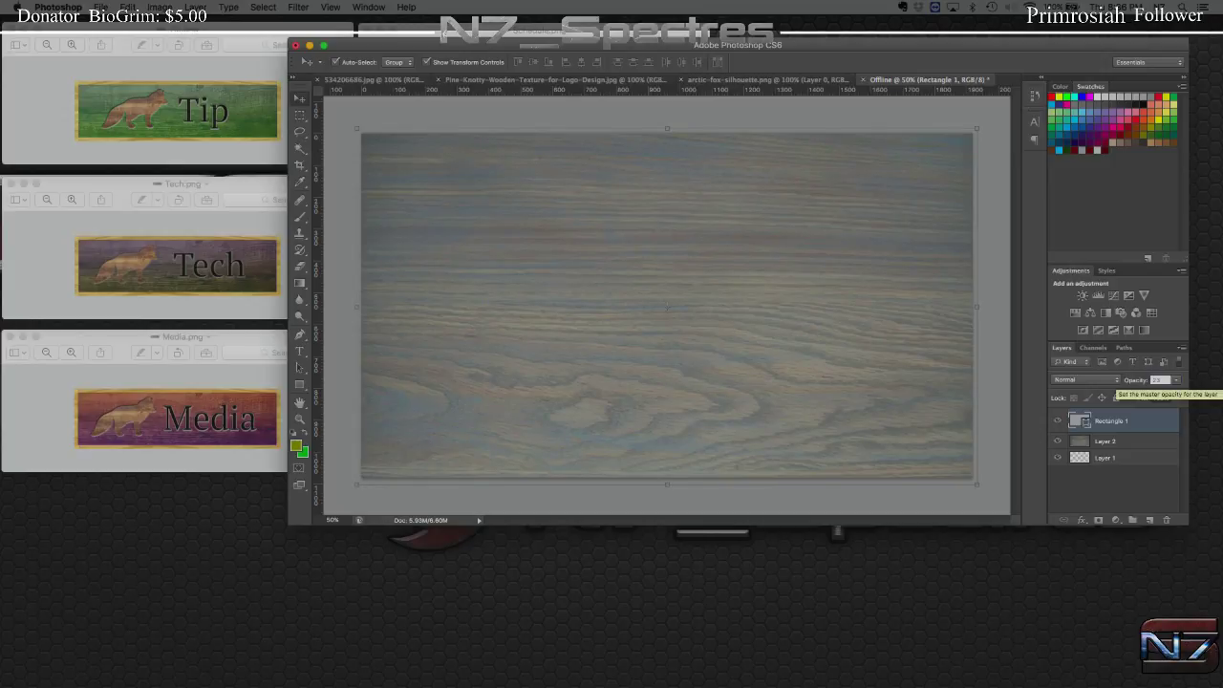
pyautogui.write('10')
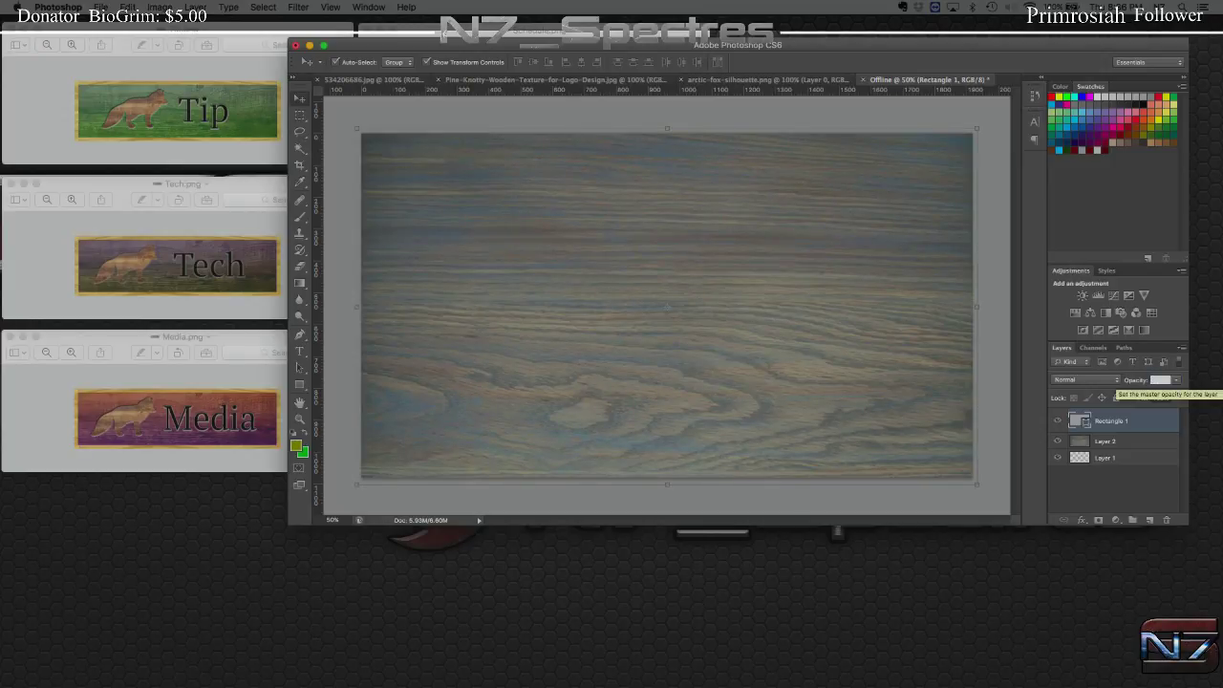
pyautogui.write('50')
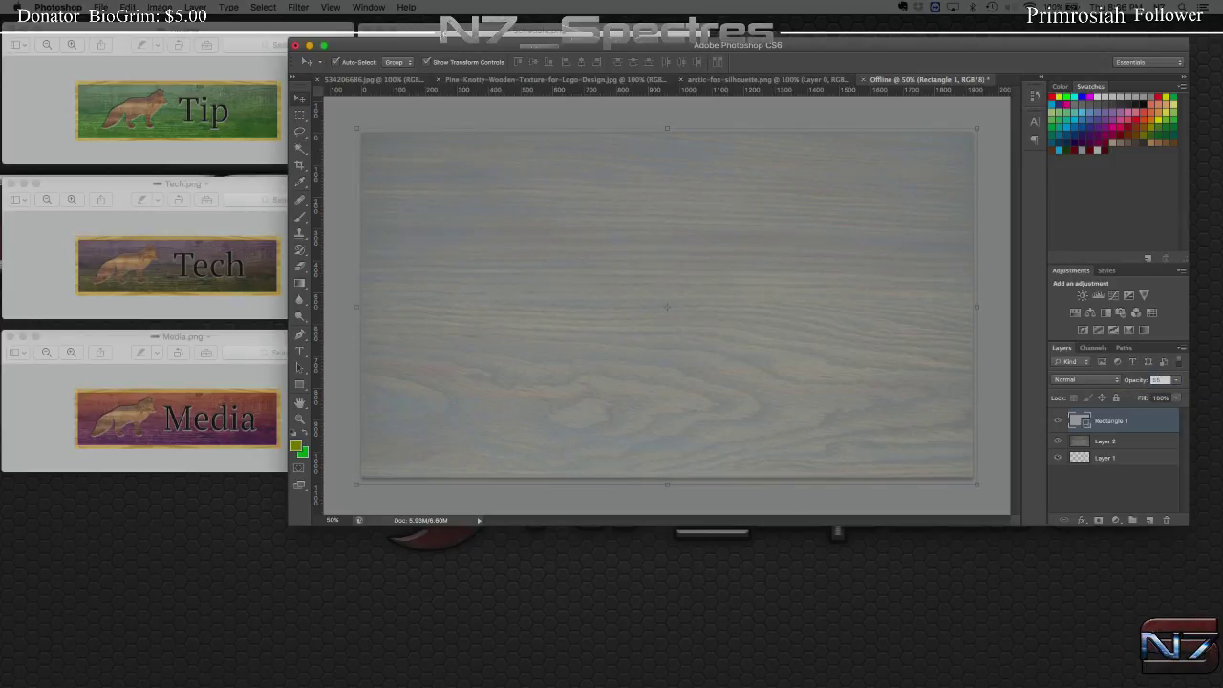
pyautogui.write('20')
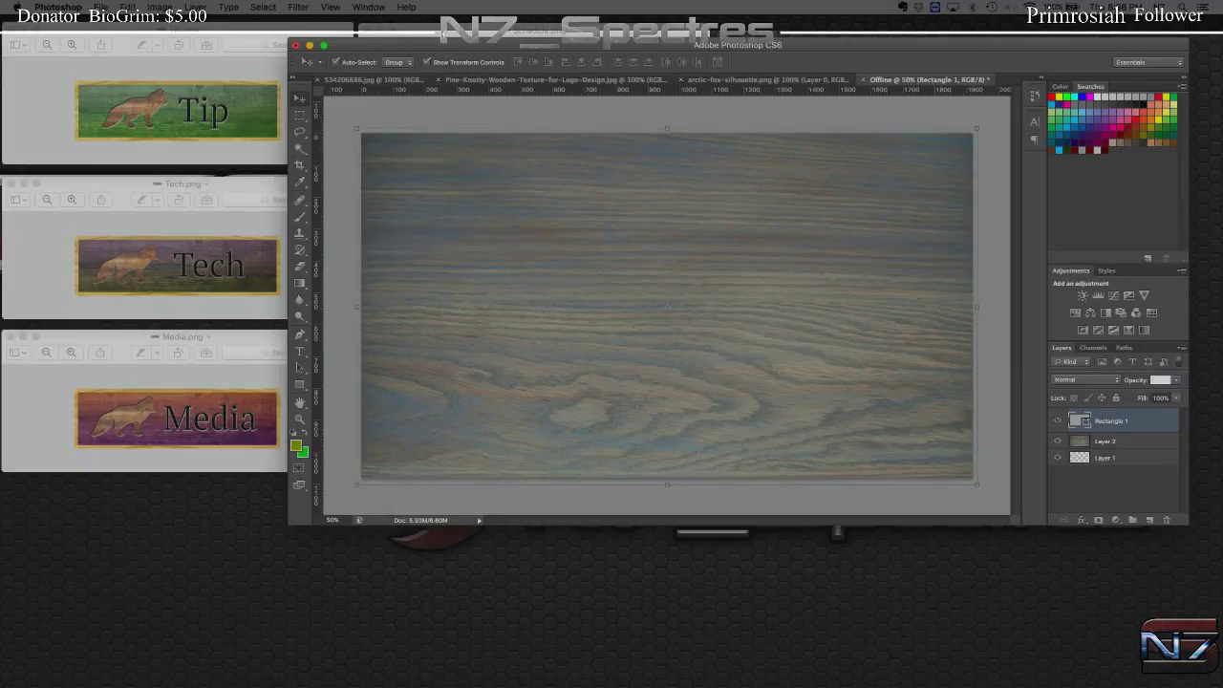
pyautogui.write('30')
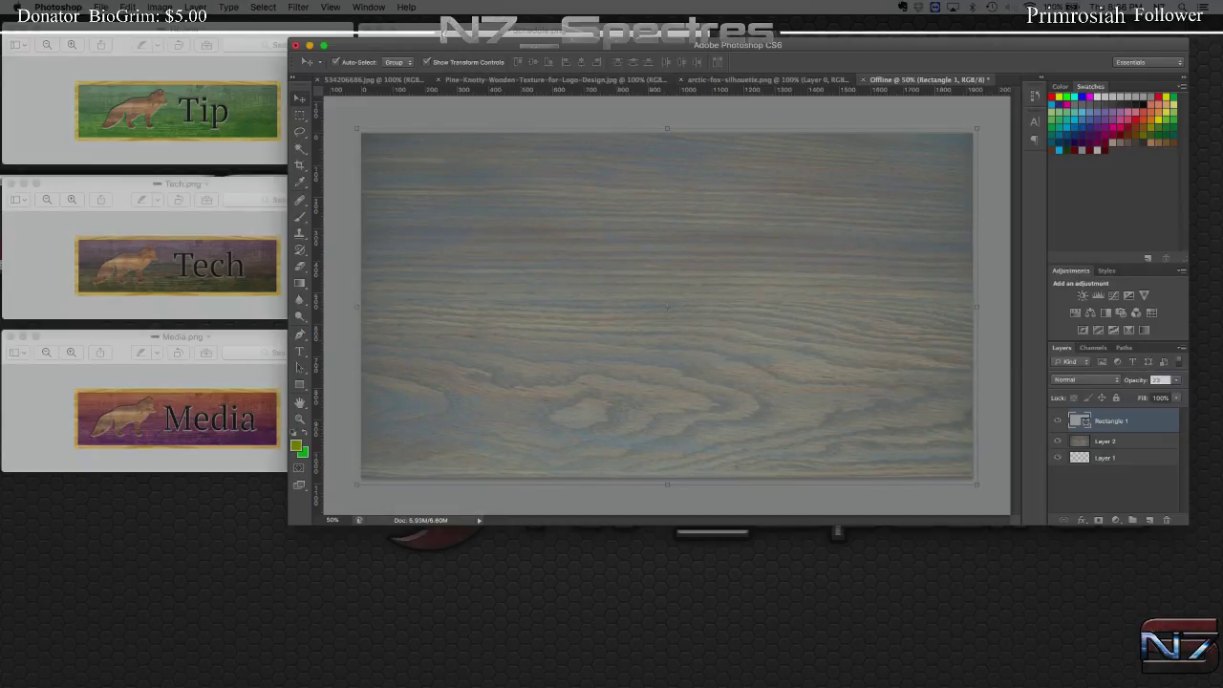
pyautogui.write('20')
pyautogui.write('30')
pyautogui.press('Return')
# Start two text boxes on the canvas and cancel both while still empty.
pyautogui.click(299, 352)
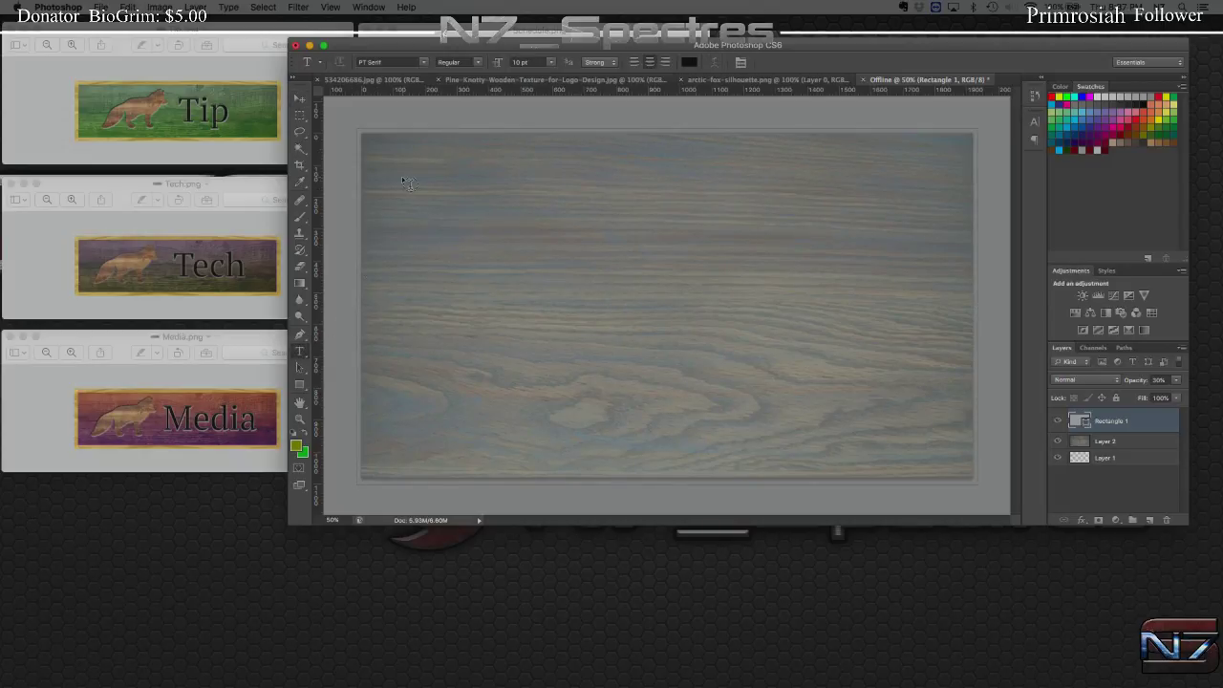
pyautogui.click(533, 231)
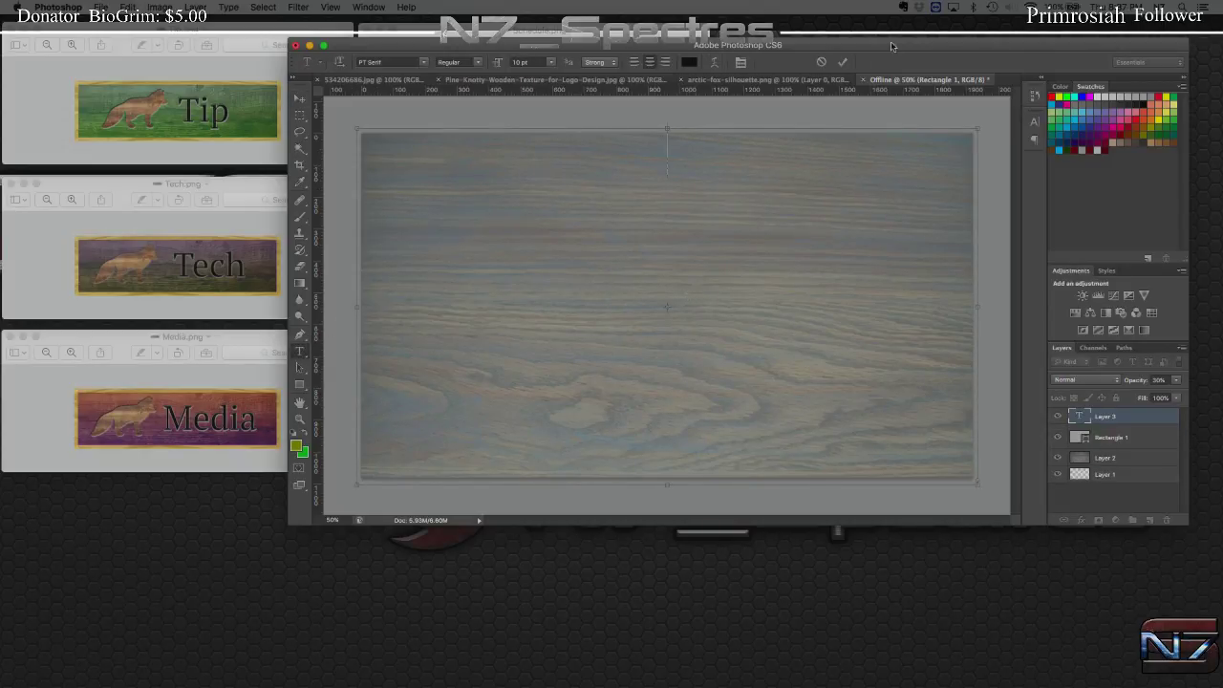
pyautogui.click(821, 62)
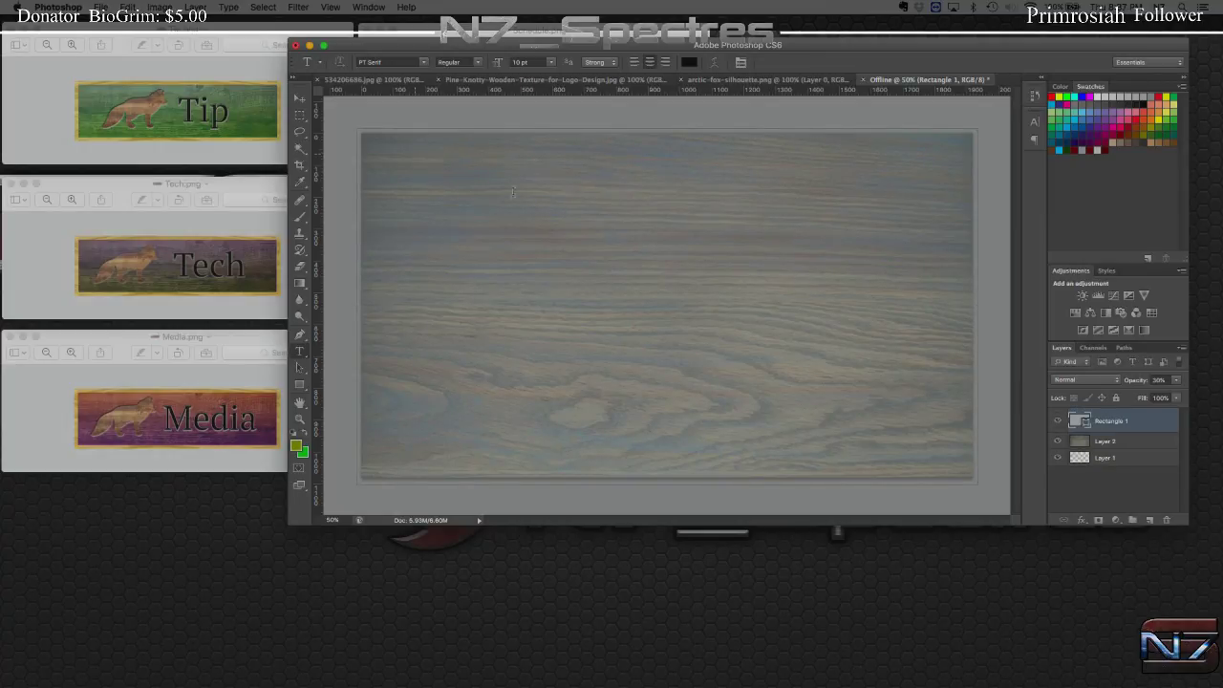
pyautogui.click(426, 158)
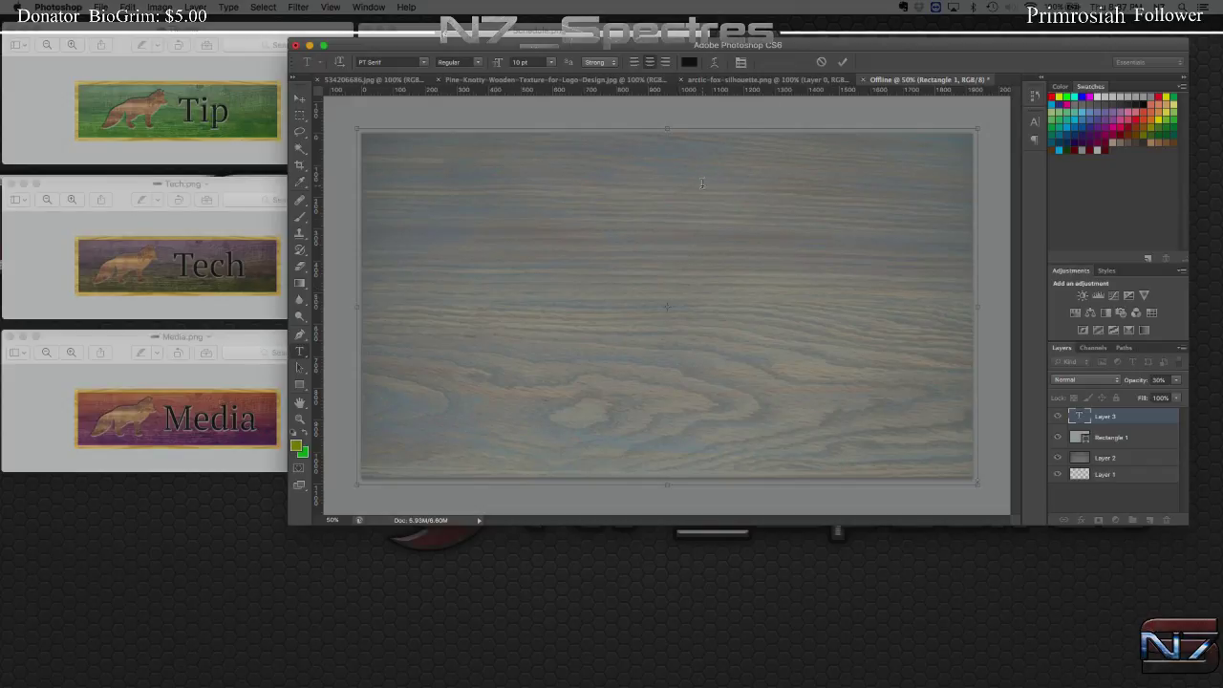
pyautogui.click(821, 61)
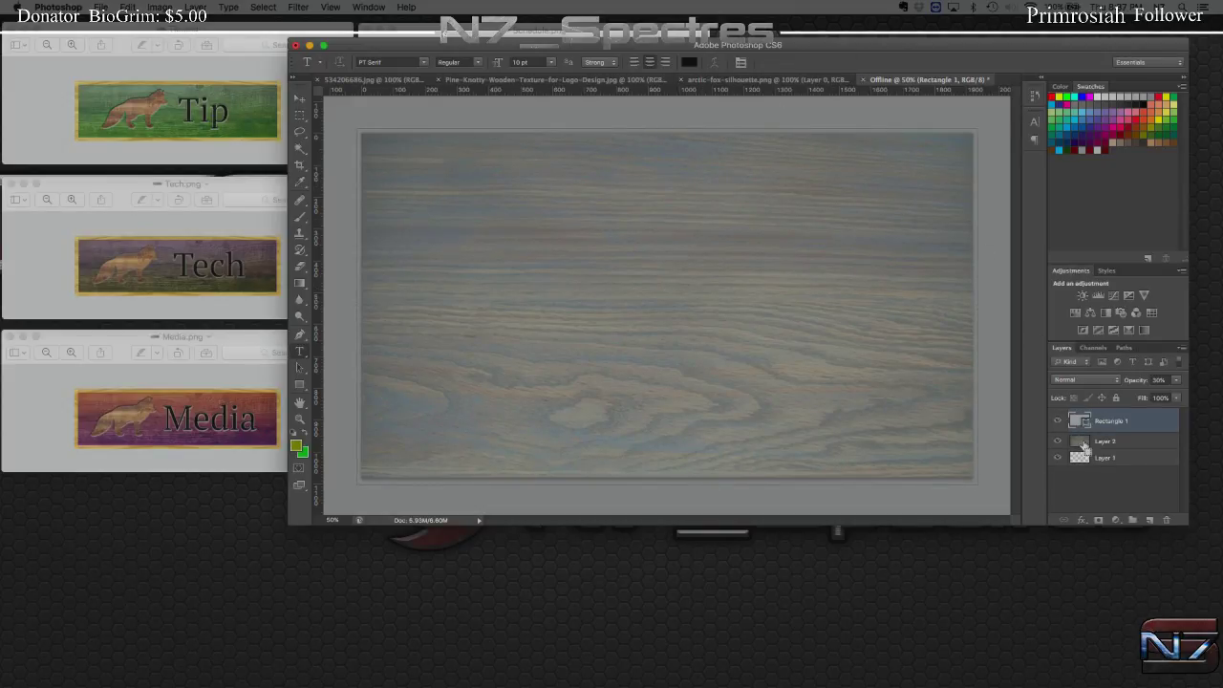
# Rasterize the grey Rectangle 1 shape layer.
pyautogui.press('super+d')
pyautogui.keyDown('shift'); pyautogui.click(1138, 444); pyautogui.keyUp('shift')
pyautogui.rightClick(1140, 435)
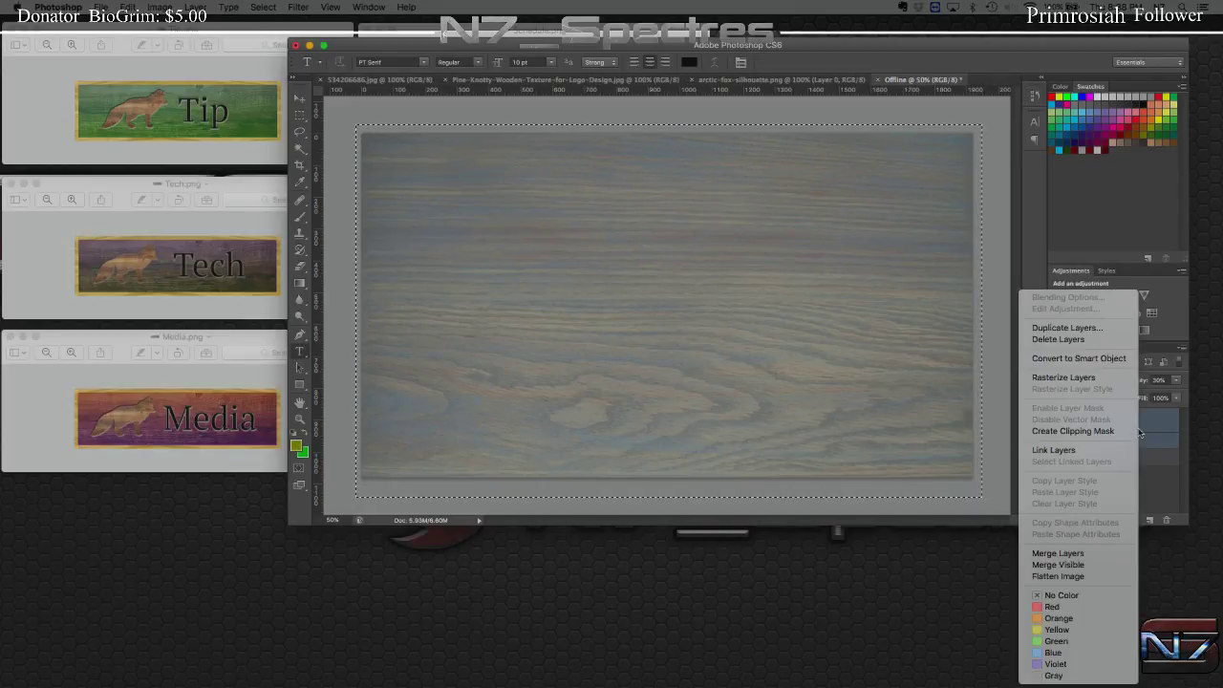
pyautogui.click(1140, 435)
pyautogui.click(1137, 429)
pyautogui.press('h')
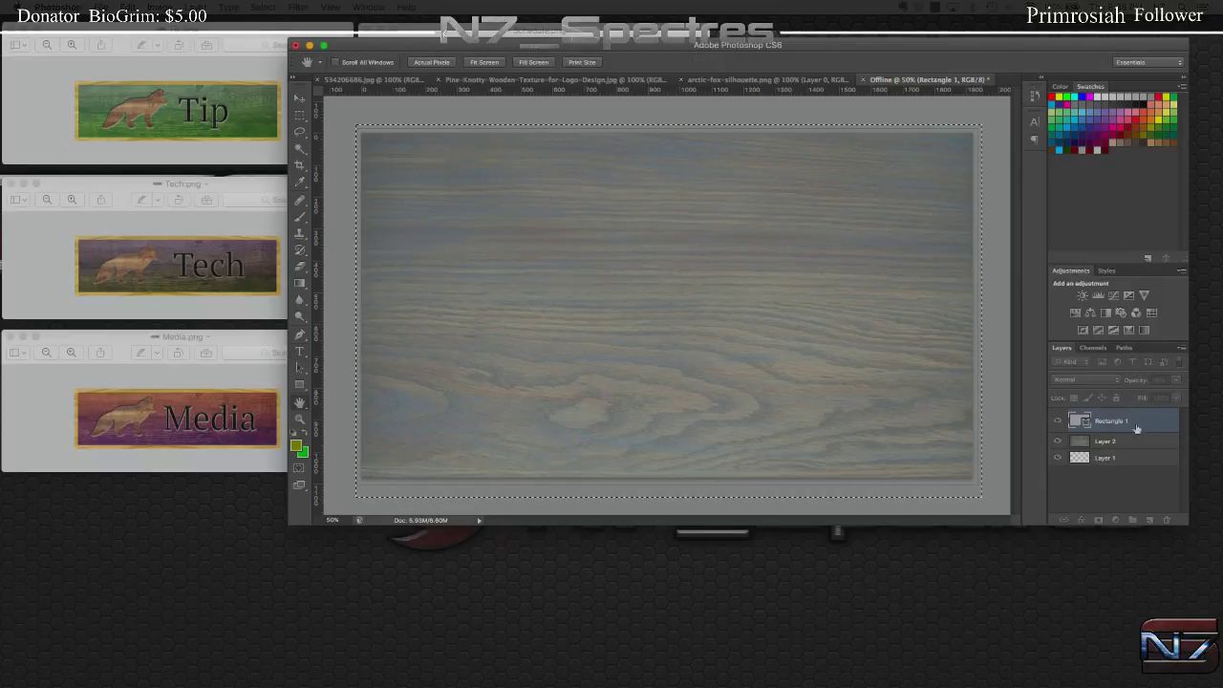
pyautogui.press('t')
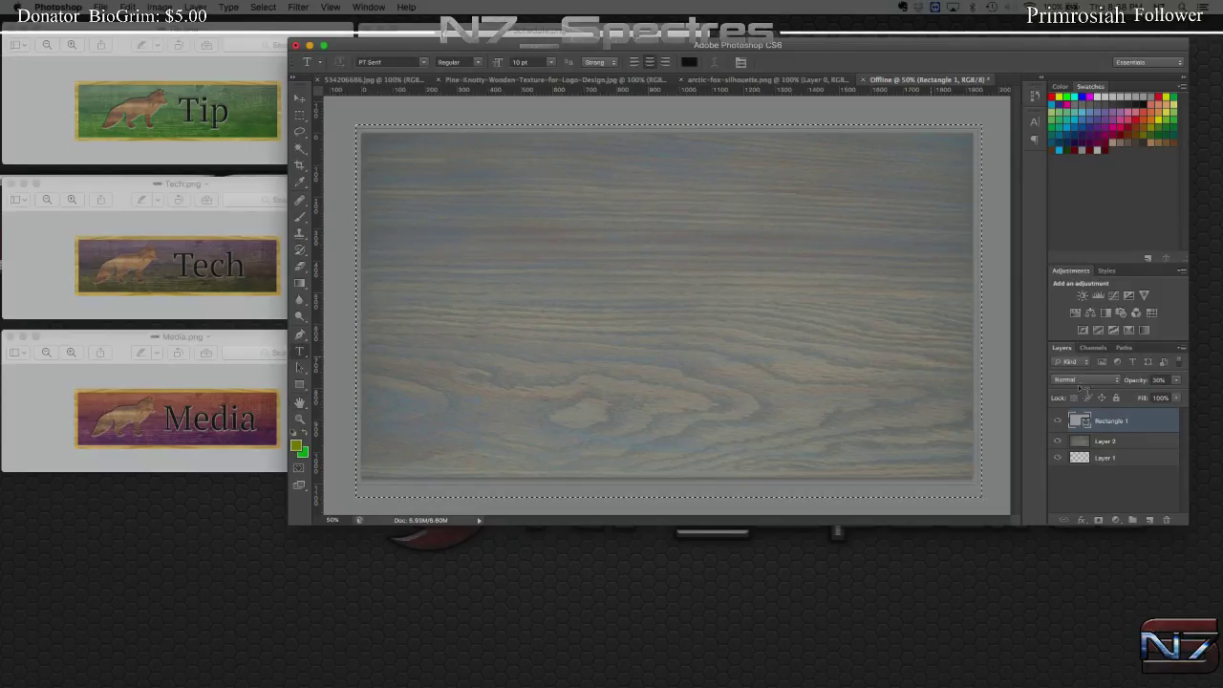
pyautogui.rightClick(1135, 421)
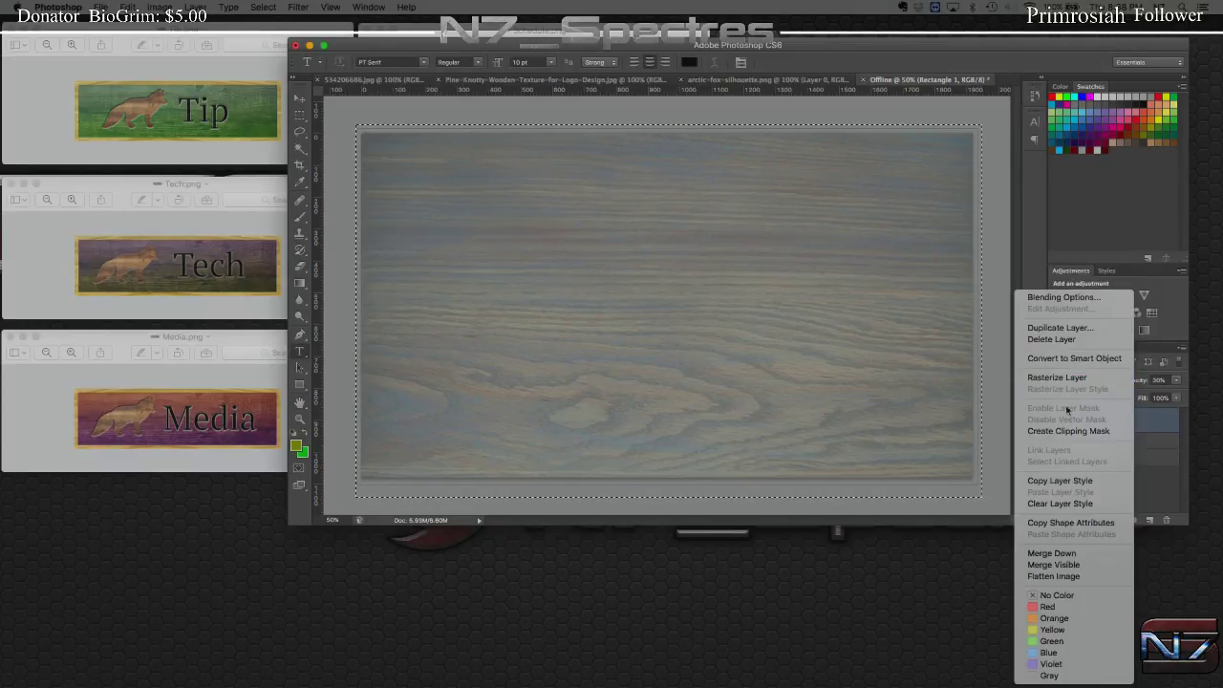
pyautogui.click(1061, 378)
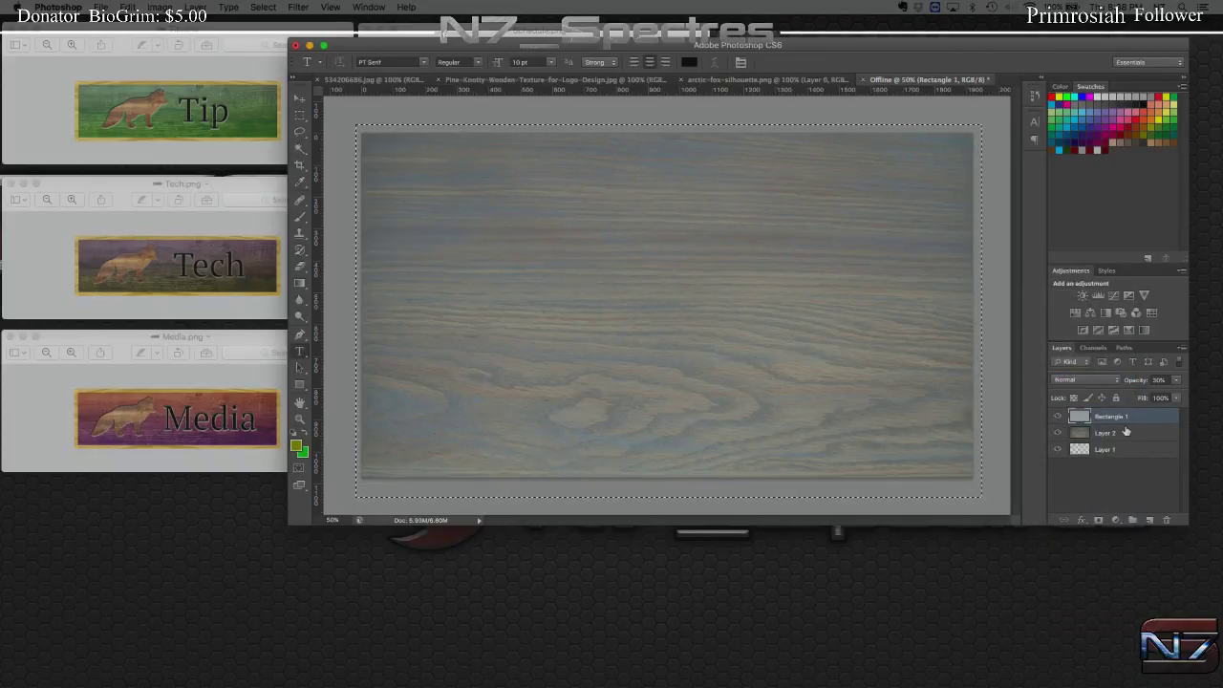
# Merge Rectangle 1 with the oak Layer 2, then clear the selection.
pyautogui.keyDown('shift'); pyautogui.click(1127, 432); pyautogui.keyUp('shift')
pyautogui.rightClick(1135, 432)
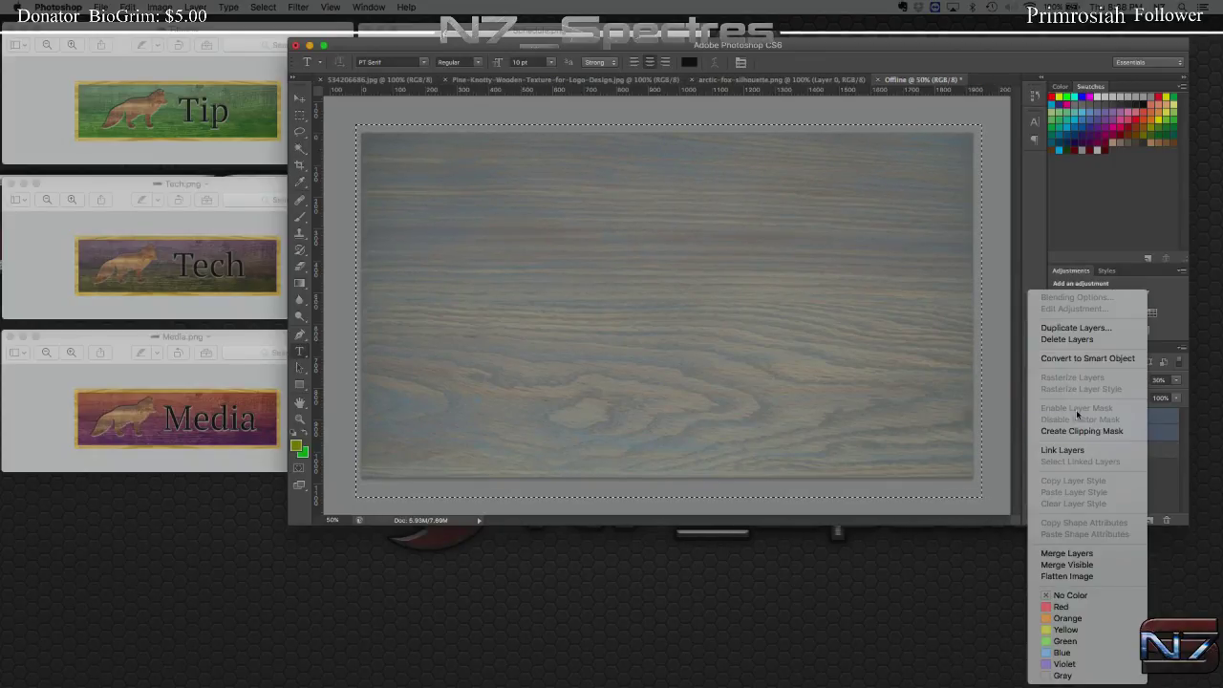
pyautogui.click(1096, 554)
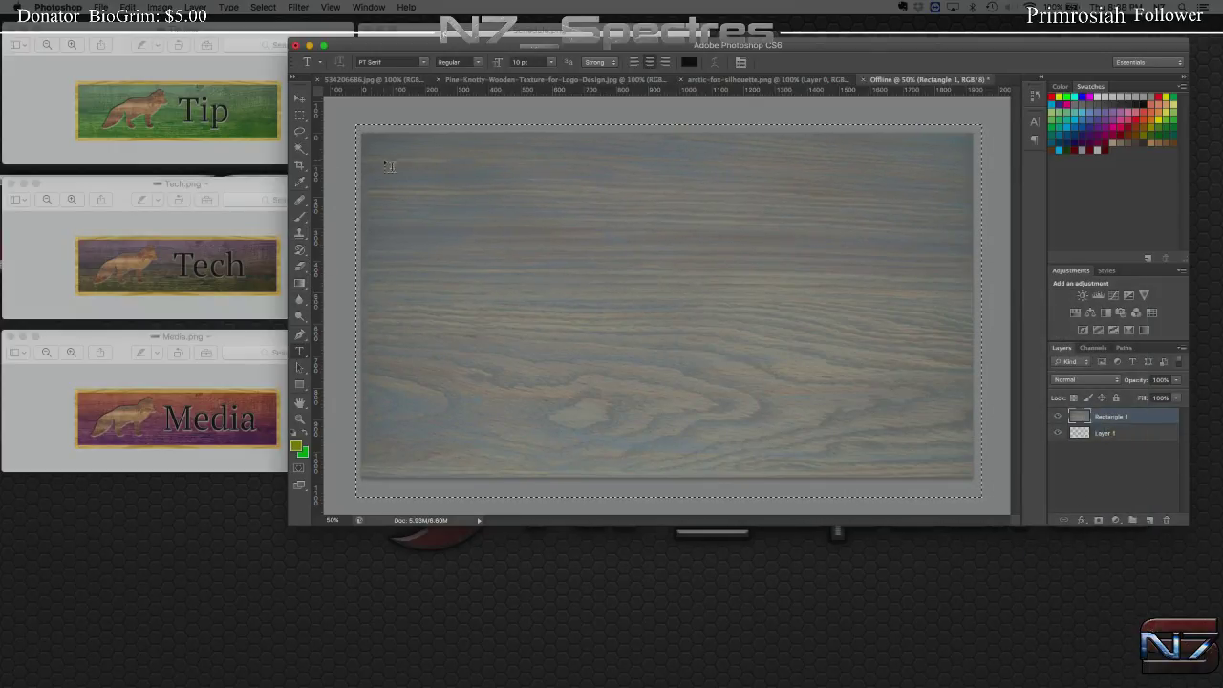
pyautogui.press('l')
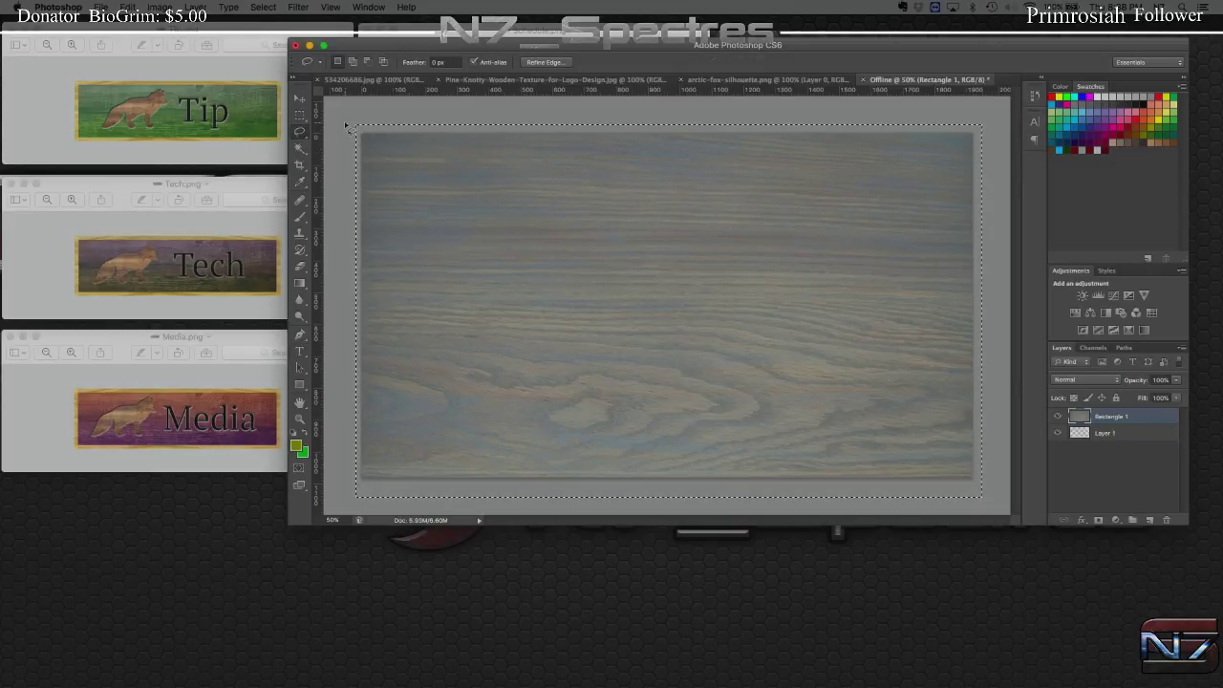
pyautogui.click(346, 125)
pyautogui.click(304, 352)
# Type OFFLINE in a text box across the upper canvas at 24 pt.
pyautogui.moveTo(423, 170); pyautogui.dragTo(914, 349)
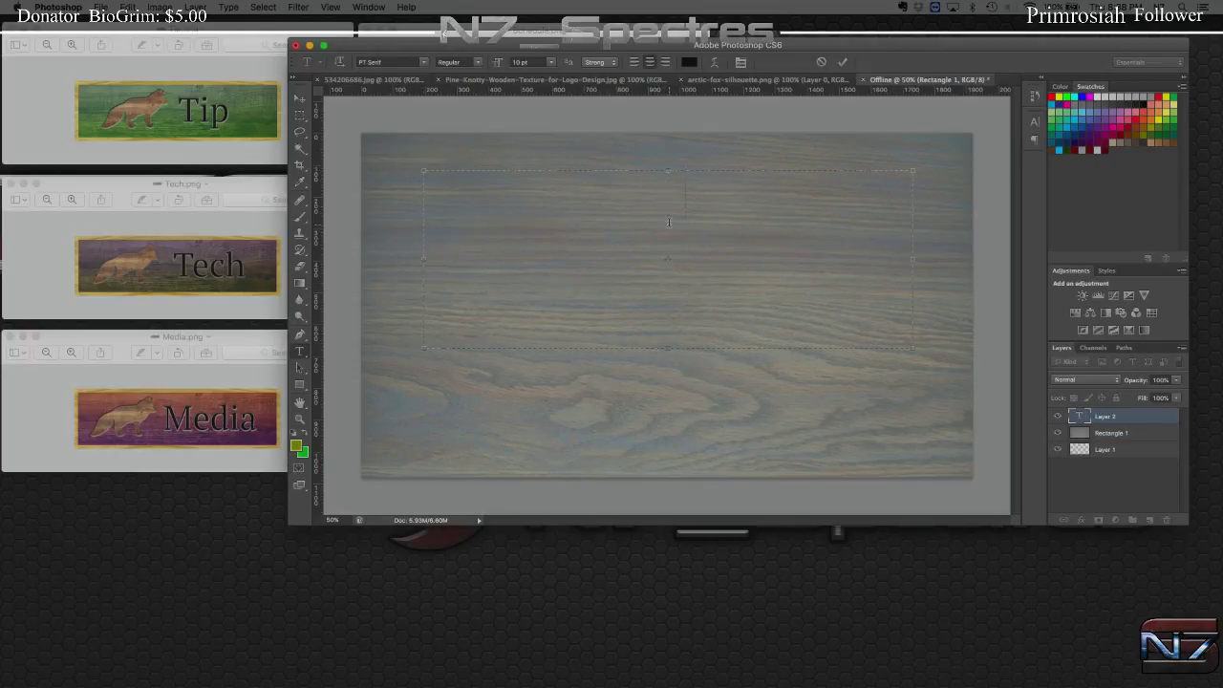
pyautogui.write('OFFLINE')
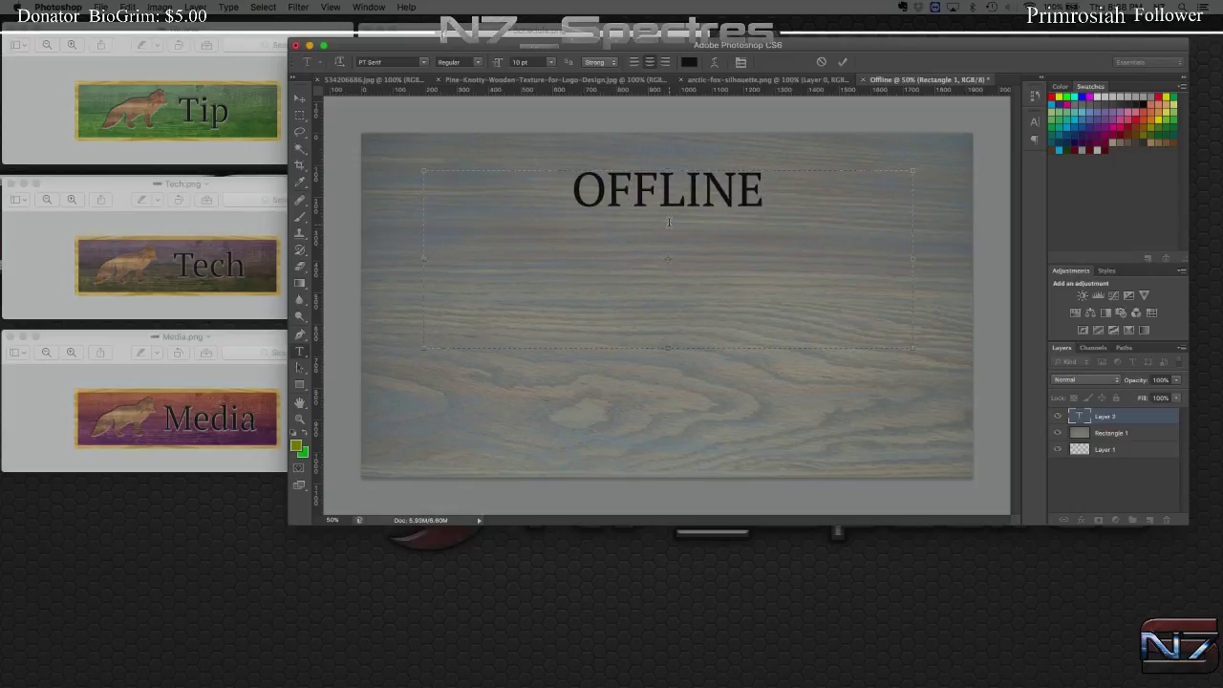
pyautogui.moveTo(770, 200); pyautogui.dragTo(503, 174)
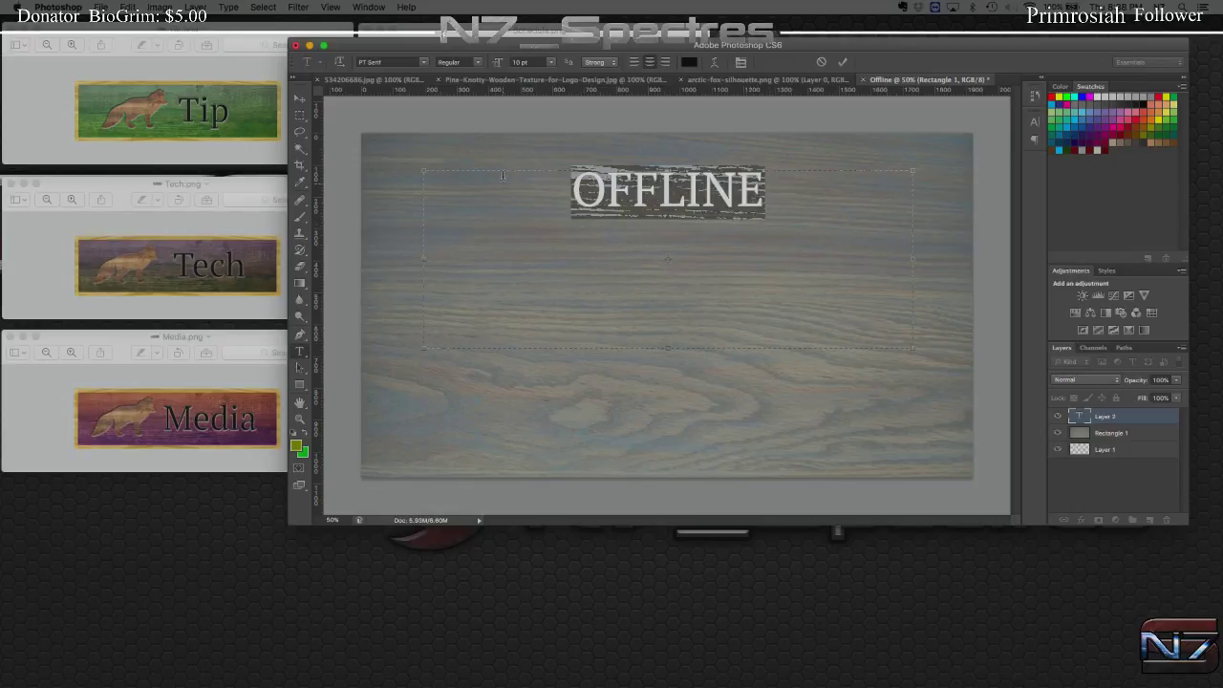
pyautogui.click(551, 62)
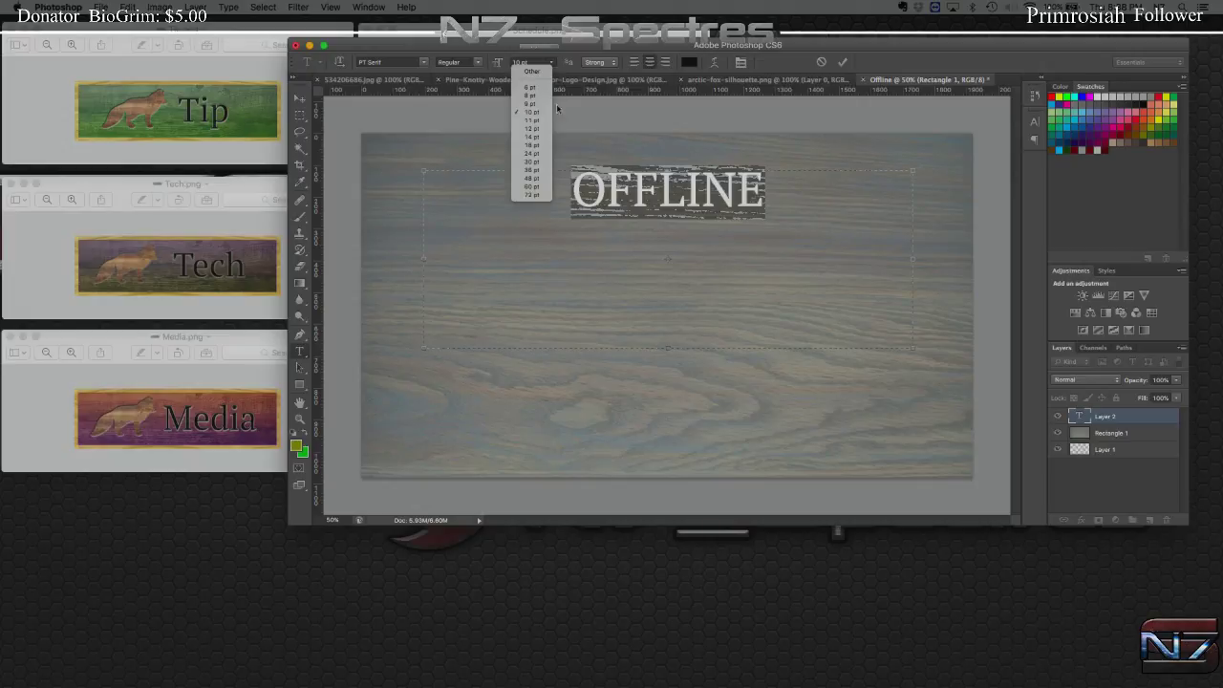
pyautogui.click(532, 146)
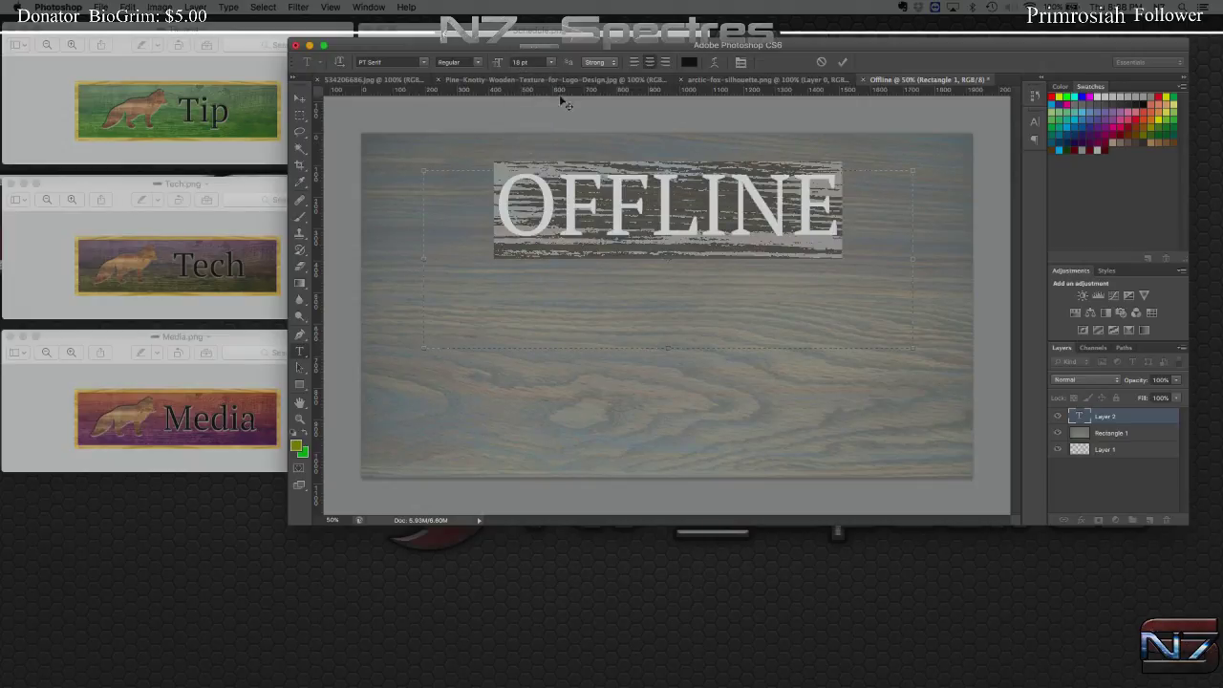
pyautogui.click(552, 62)
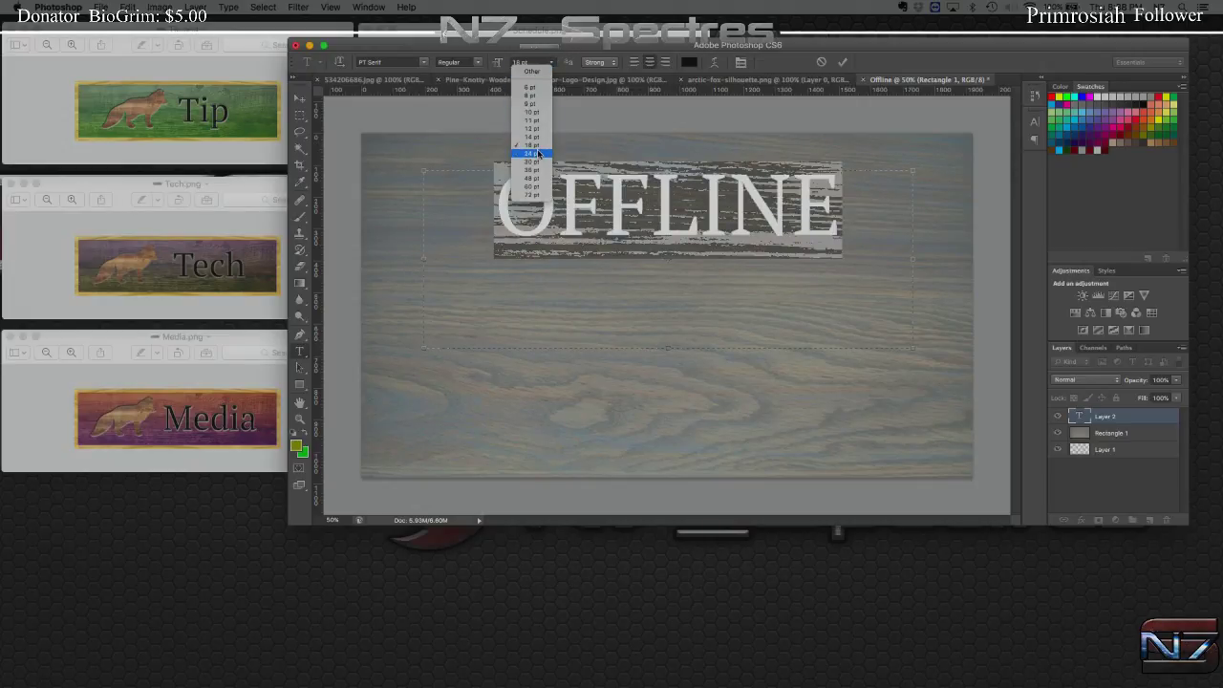
pyautogui.click(536, 153)
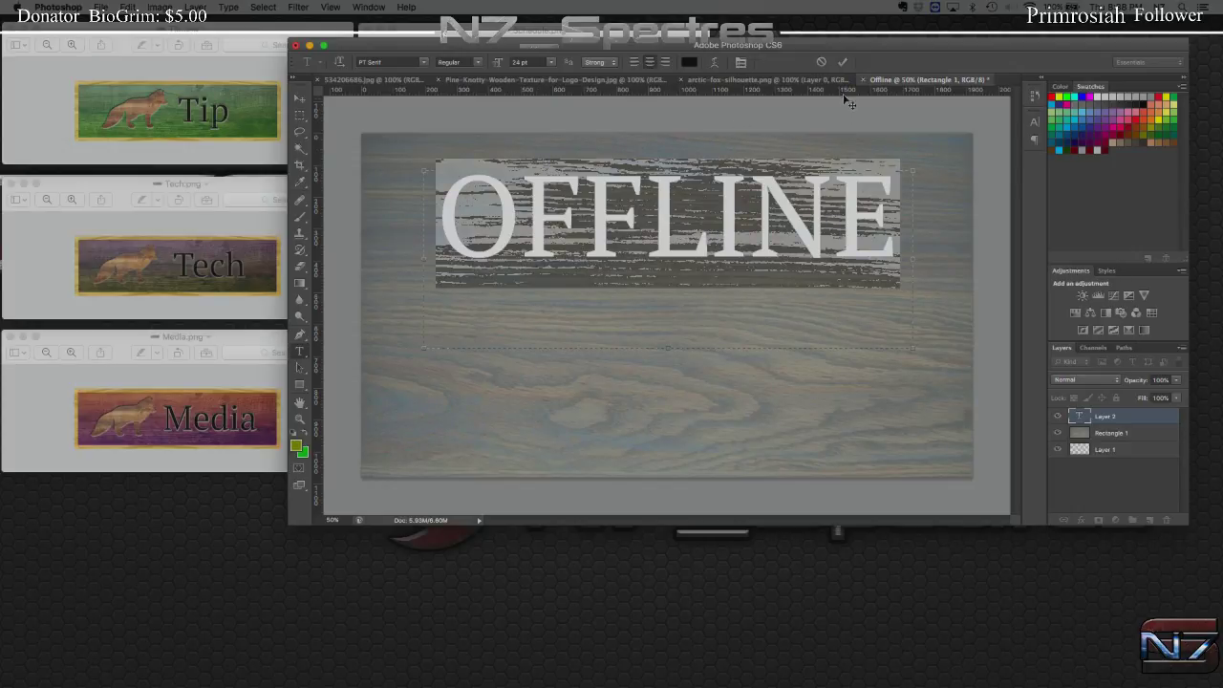
pyautogui.click(841, 61)
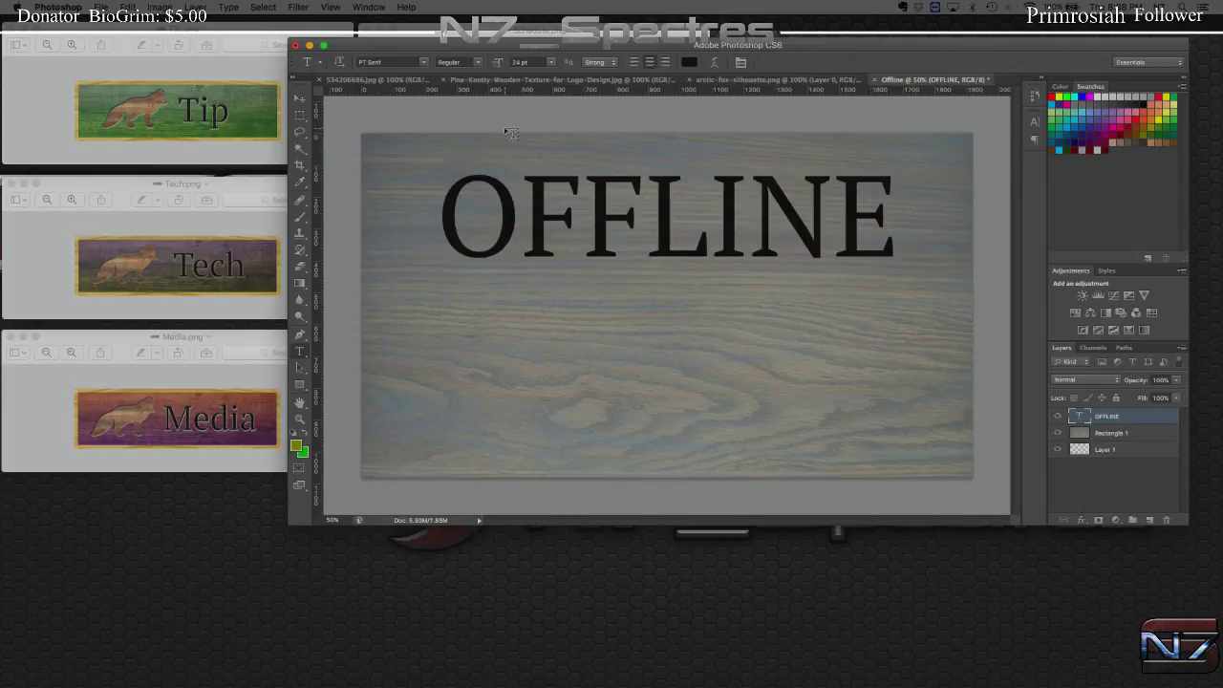
# Resize OFFLINE to 20 pt and shorten its text box from the bottom.
pyautogui.moveTo(898, 212); pyautogui.dragTo(450, 128)
pyautogui.click(535, 61)
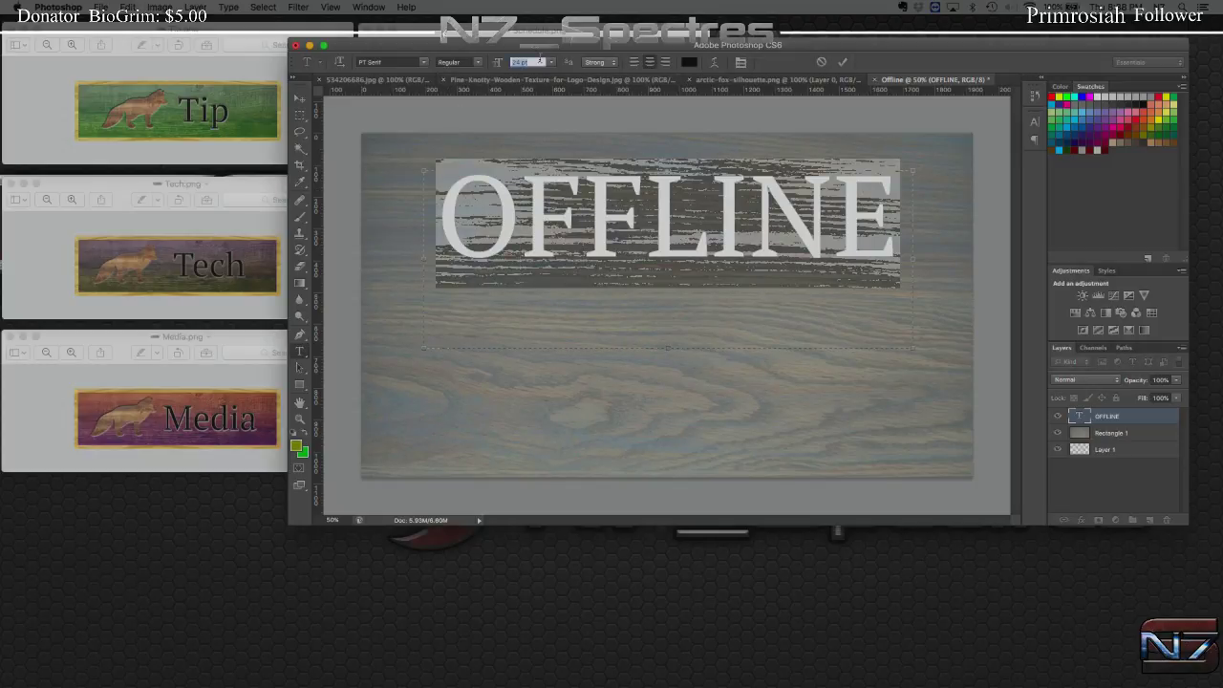
pyautogui.write('20')
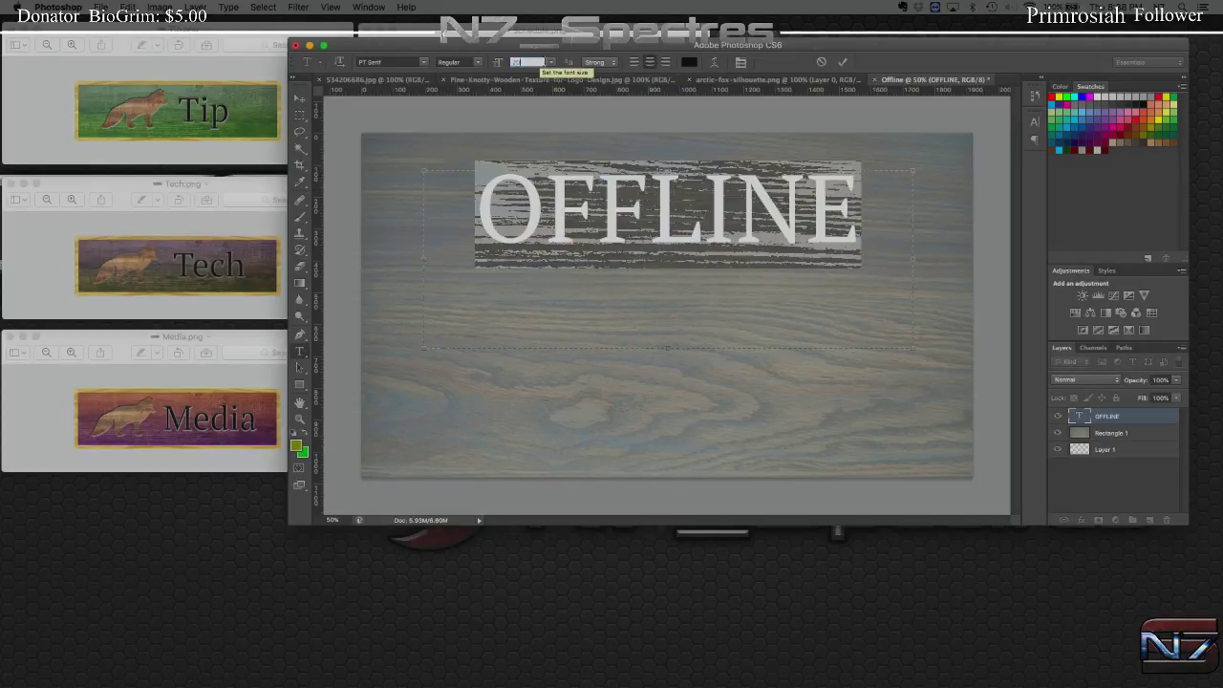
pyautogui.click(842, 62)
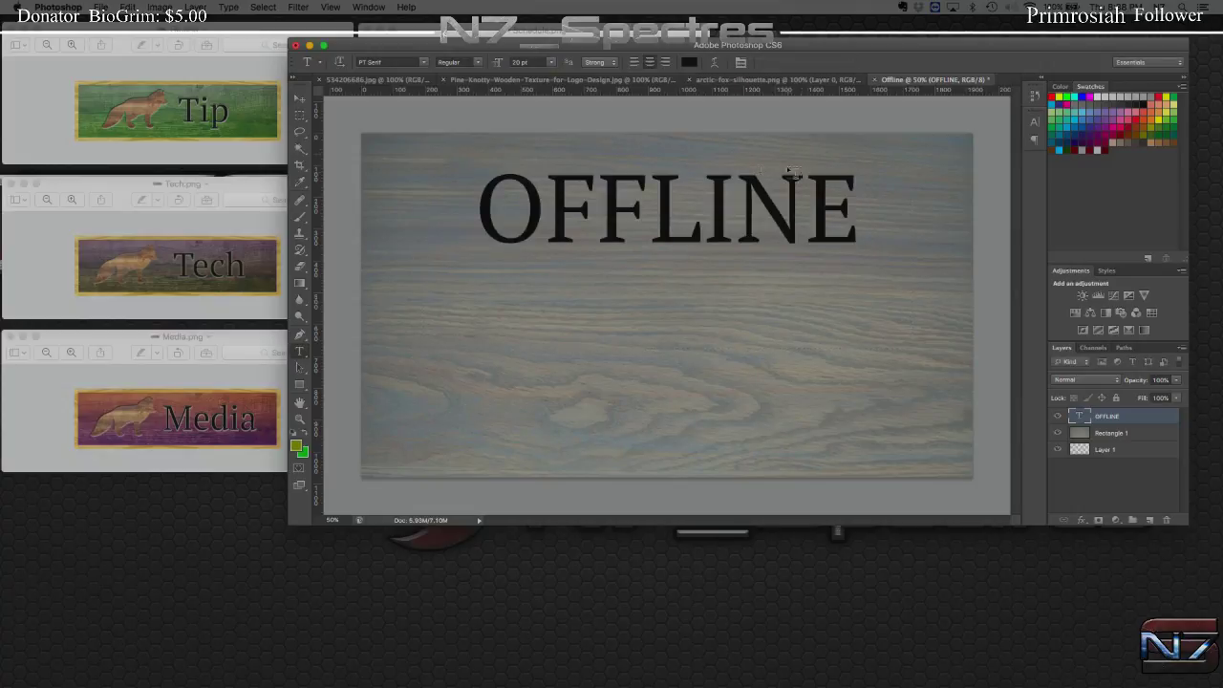
pyautogui.click(632, 181)
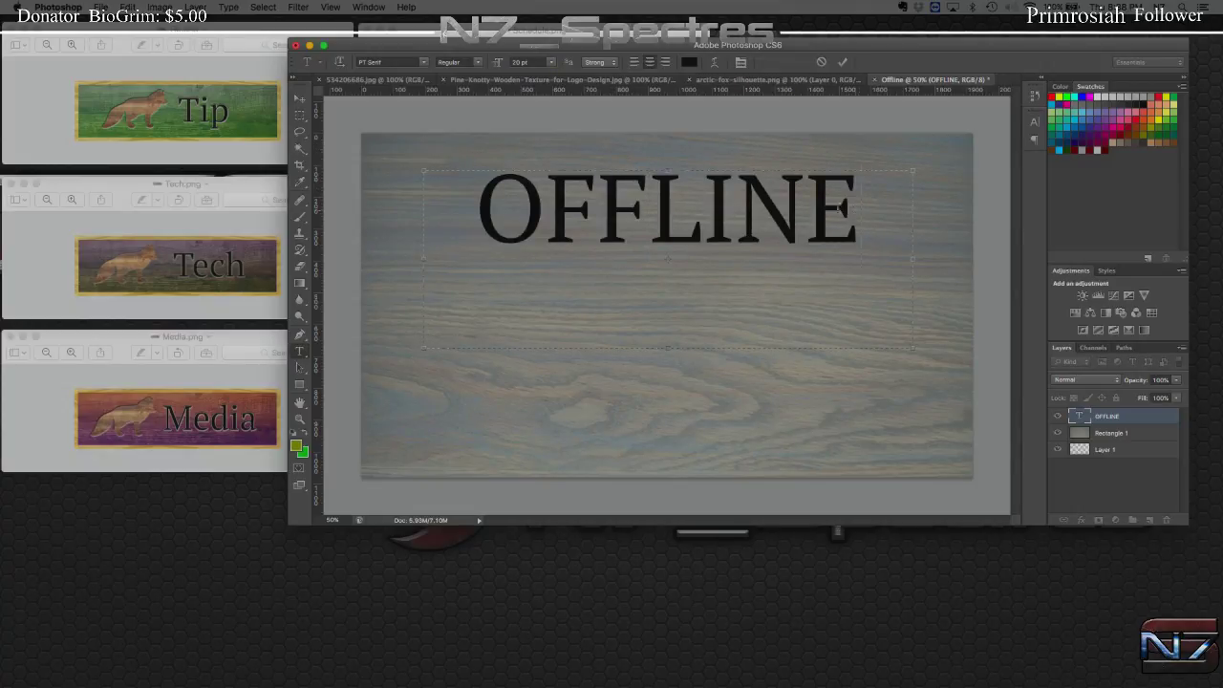
pyautogui.doubleClick(838, 206)
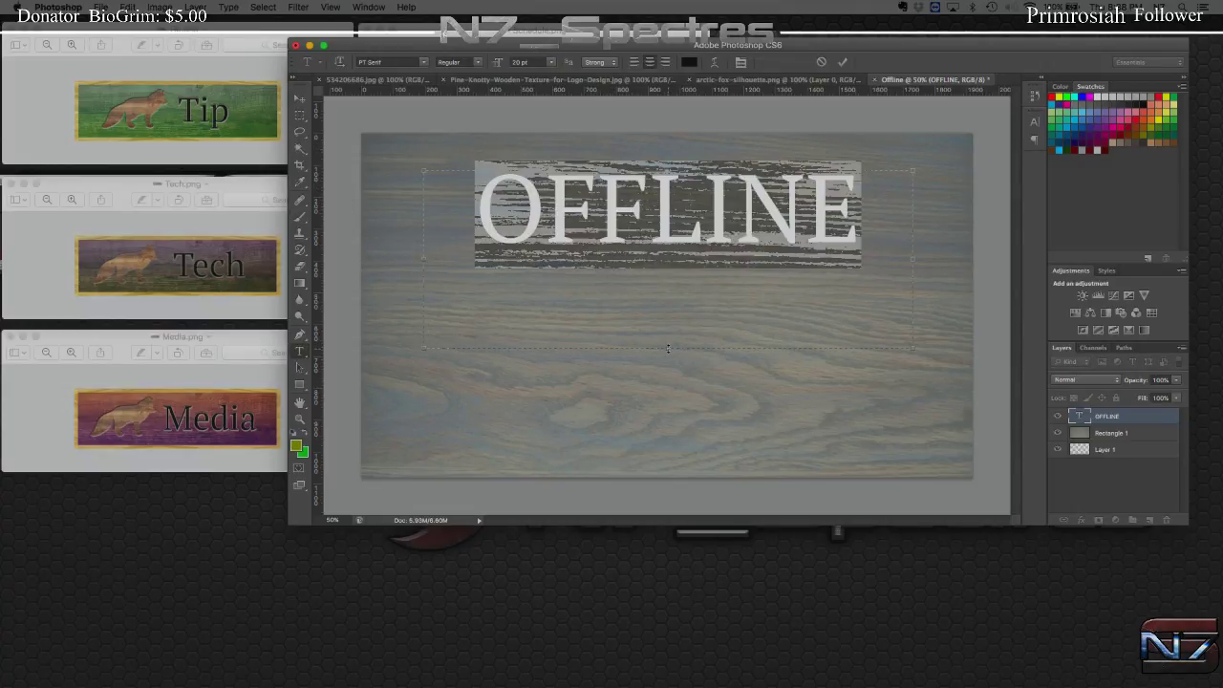
pyautogui.moveTo(668, 349); pyautogui.dragTo(668, 266)
pyautogui.click(843, 61)
pyautogui.click(669, 334)
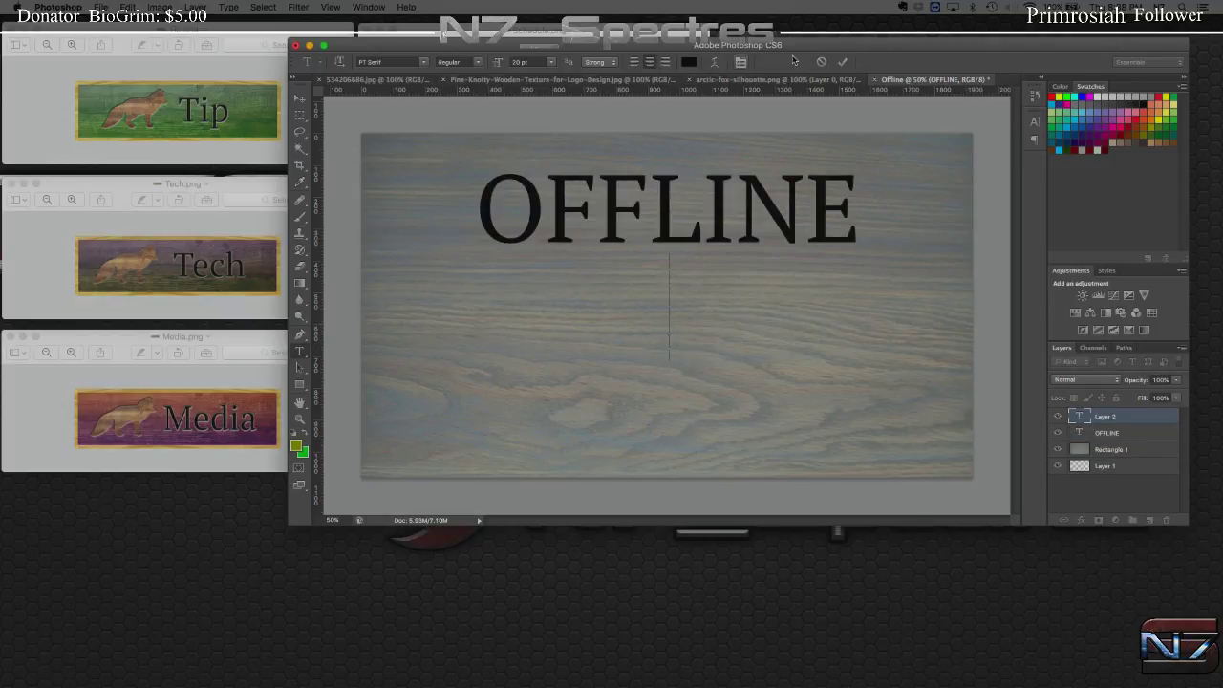
# Discard the empty type layer and drag the fox from arctic-fox-silhouette.png into Offline.
pyautogui.click(822, 62)
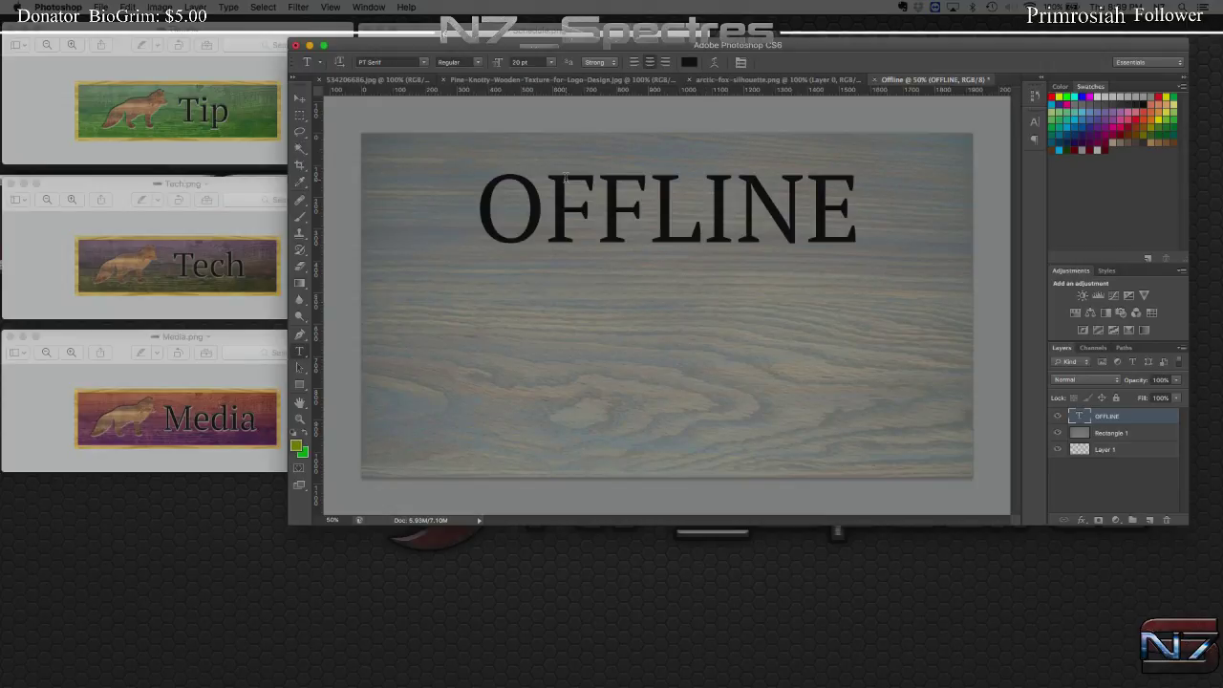
pyautogui.click(751, 80)
pyautogui.click(299, 100)
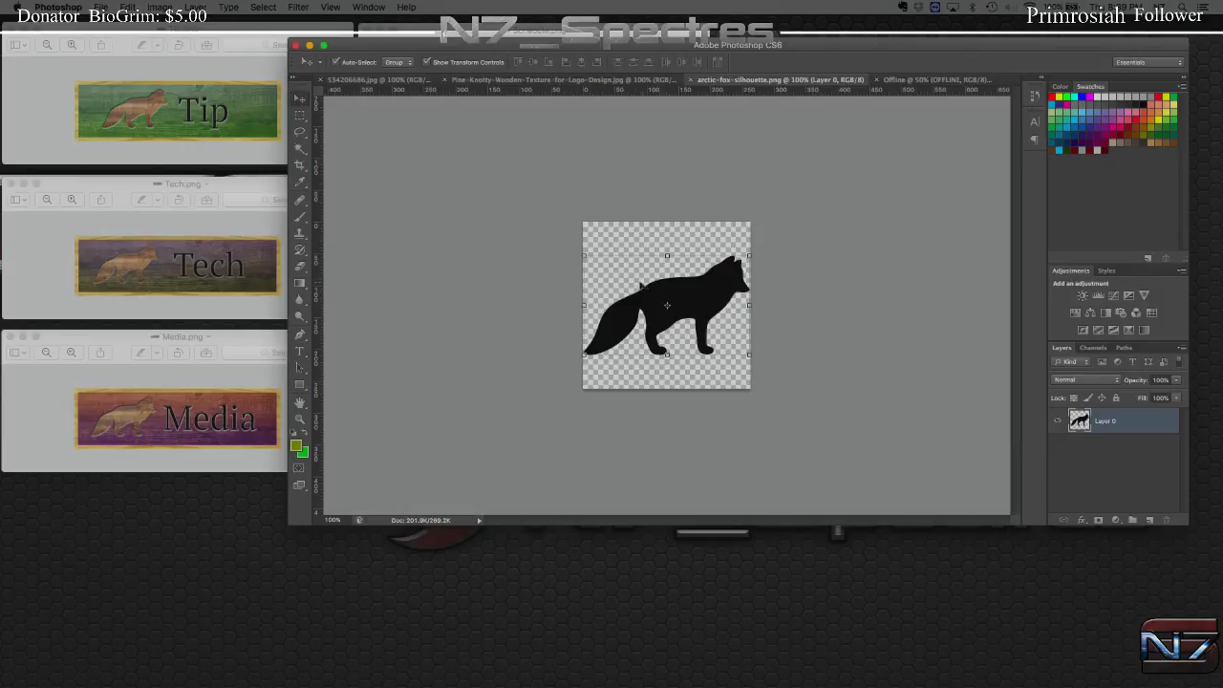
pyautogui.moveTo(712, 298); pyautogui.dragTo(566, 345)
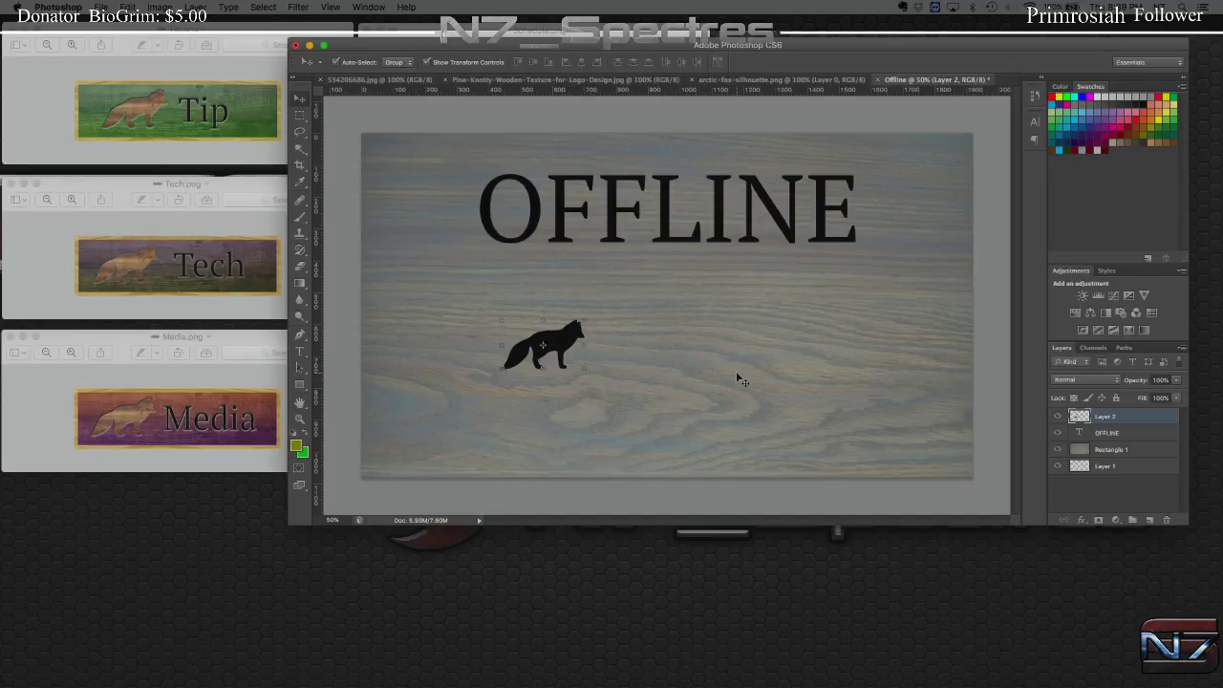
pyautogui.click(300, 352)
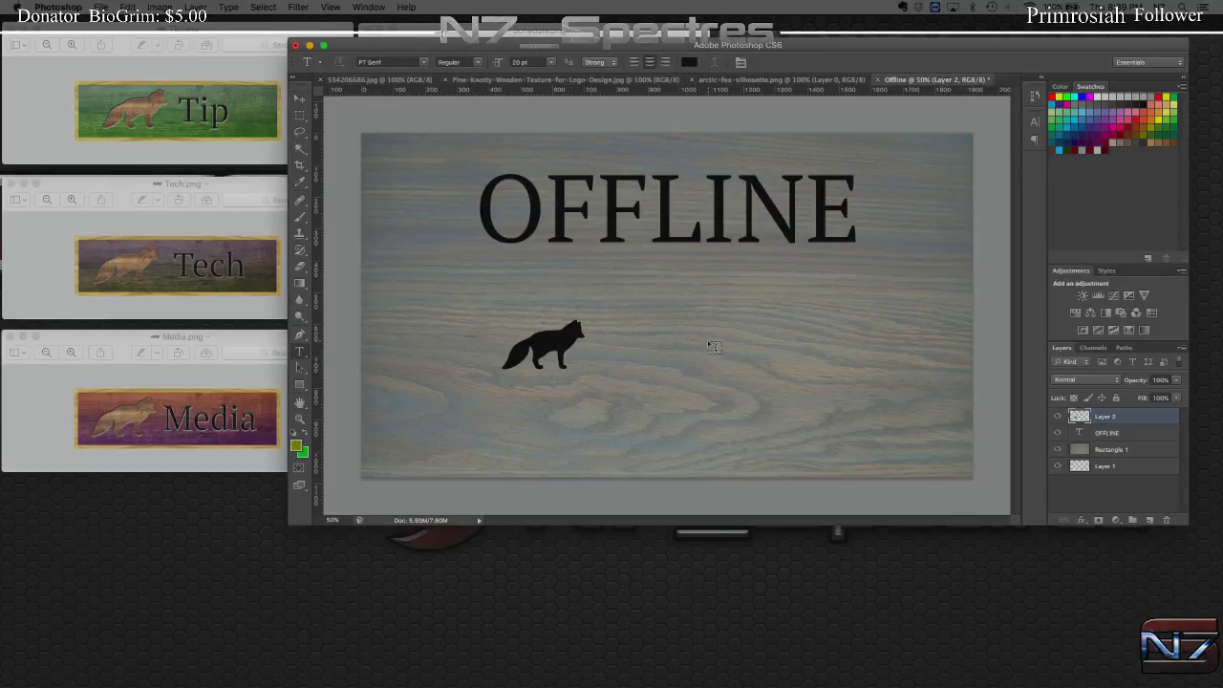
pyautogui.moveTo(704, 325); pyautogui.dragTo(898, 385)
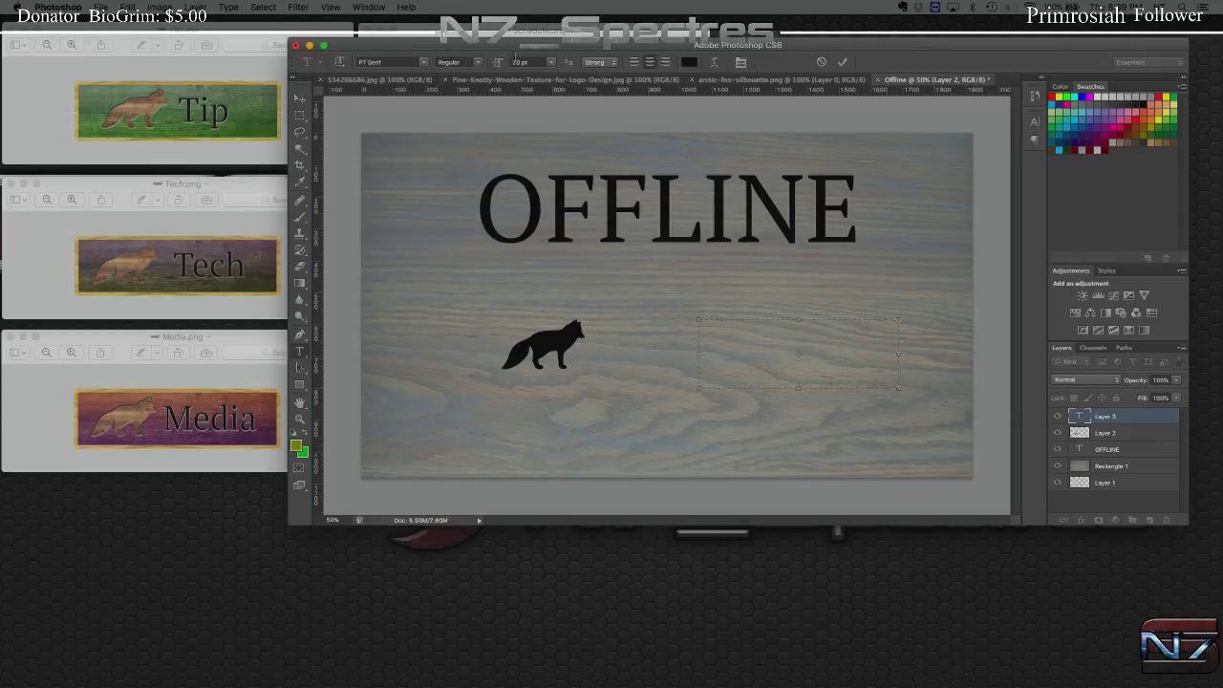
pyautogui.click(551, 63)
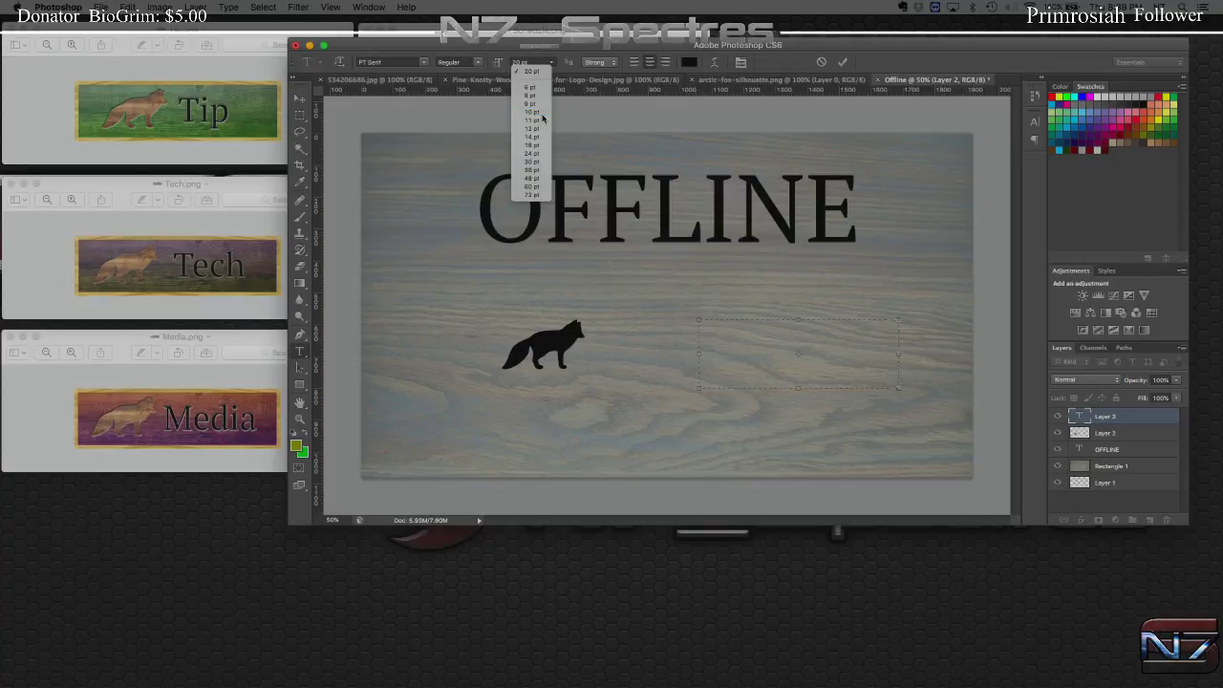
pyautogui.click(542, 113)
pyautogui.moveTo(699, 353); pyautogui.dragTo(594, 361)
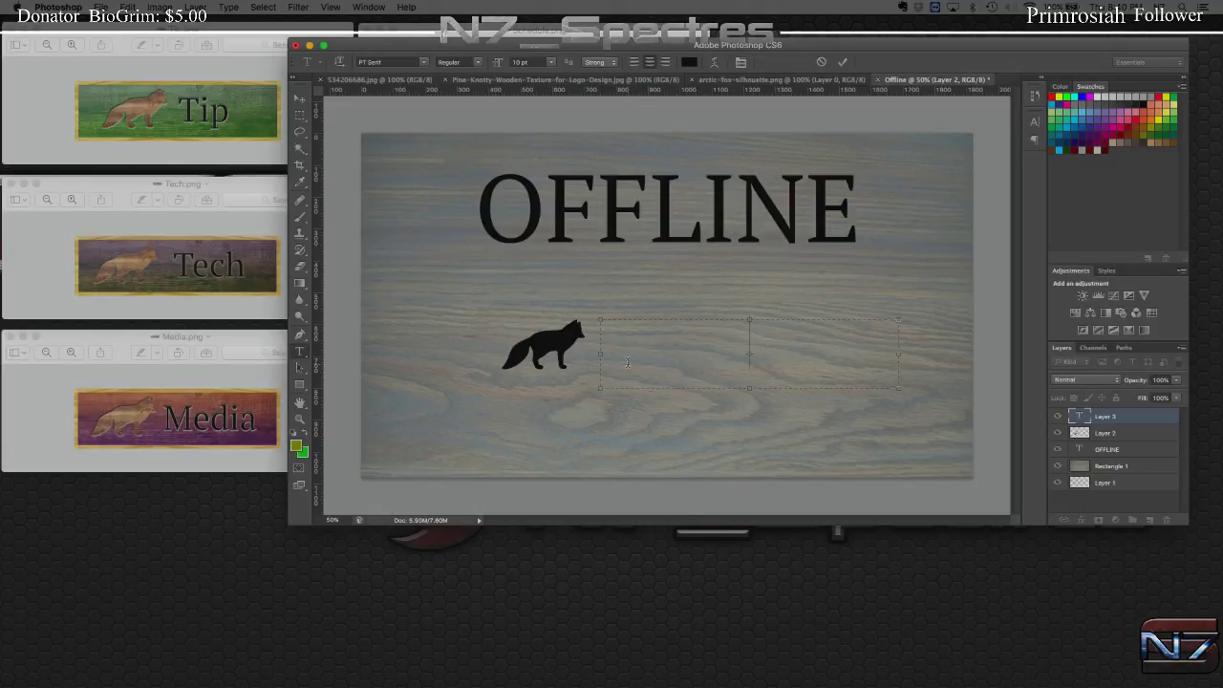
pyautogui.click(821, 62)
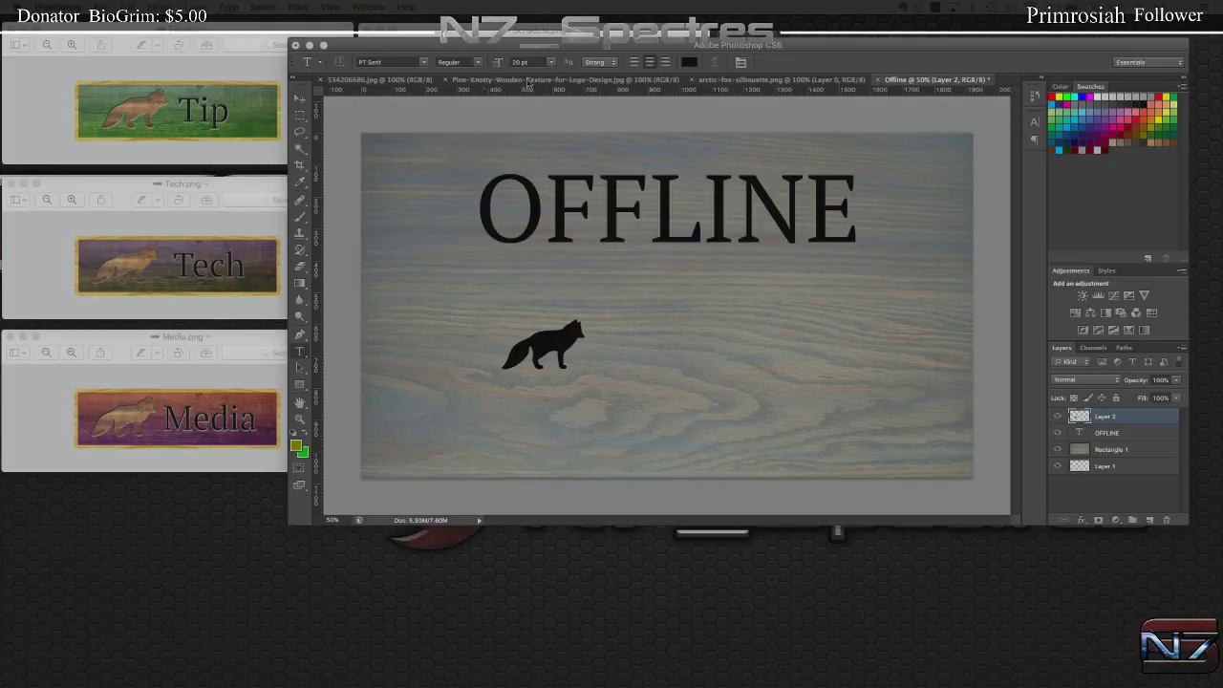
# Delete the fox layer from the Offline banner.
pyautogui.click(301, 98)
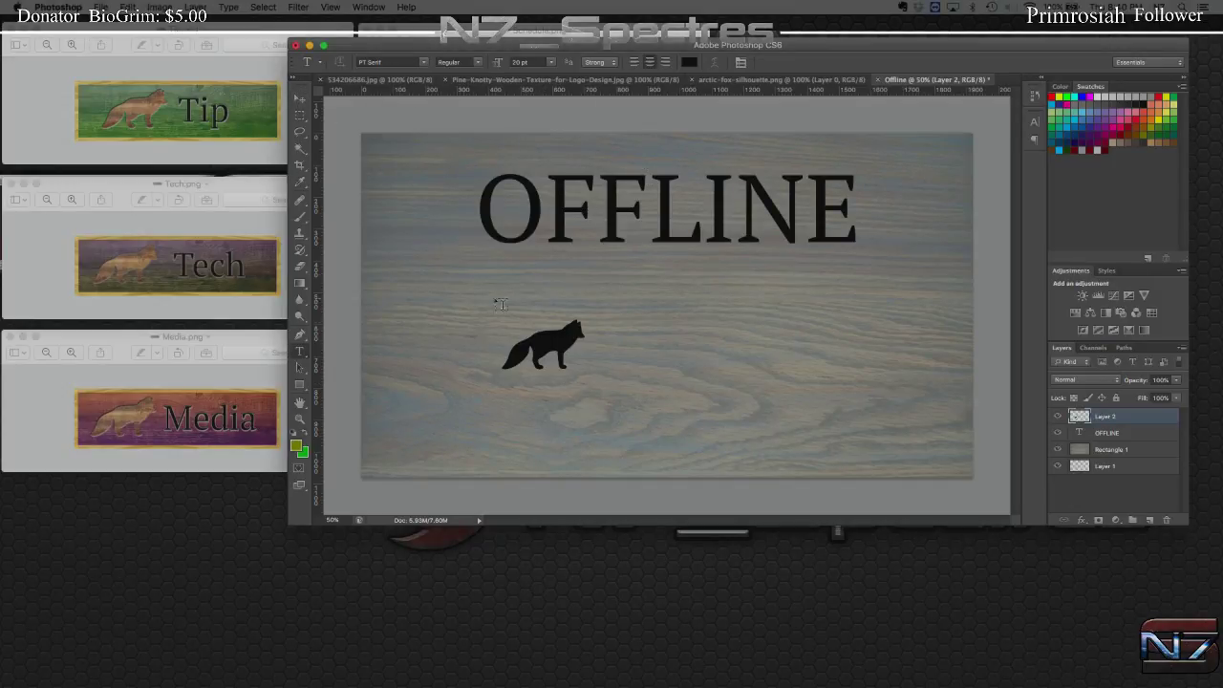
pyautogui.press('v')
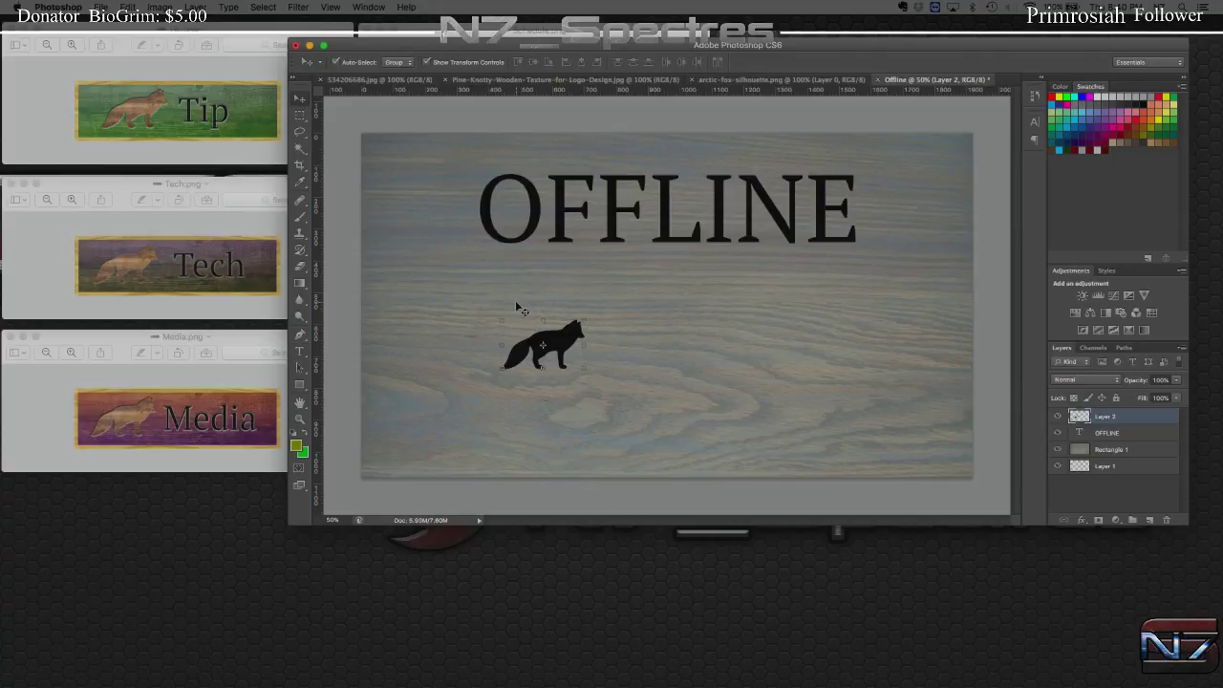
pyautogui.press('Delete')
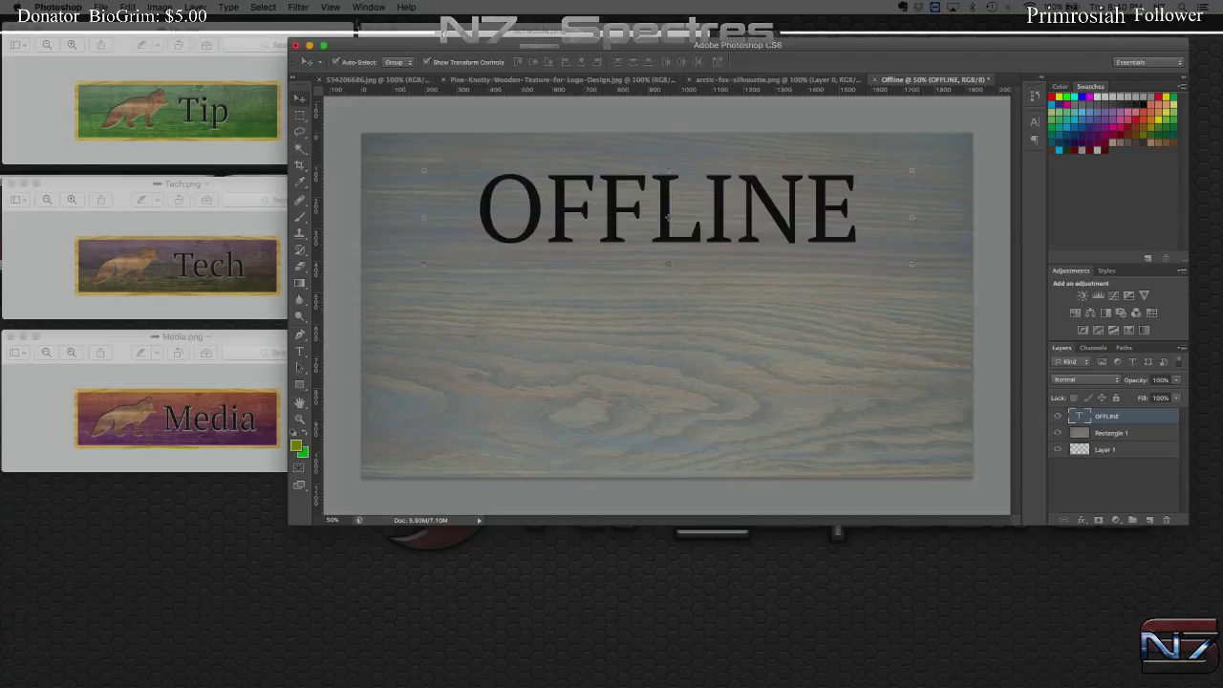
# Open the sitting fox silhouette 9c3ae2efbd71c4b0fb6f89a26e4c4801.jpg.
pyautogui.click(99, 7)
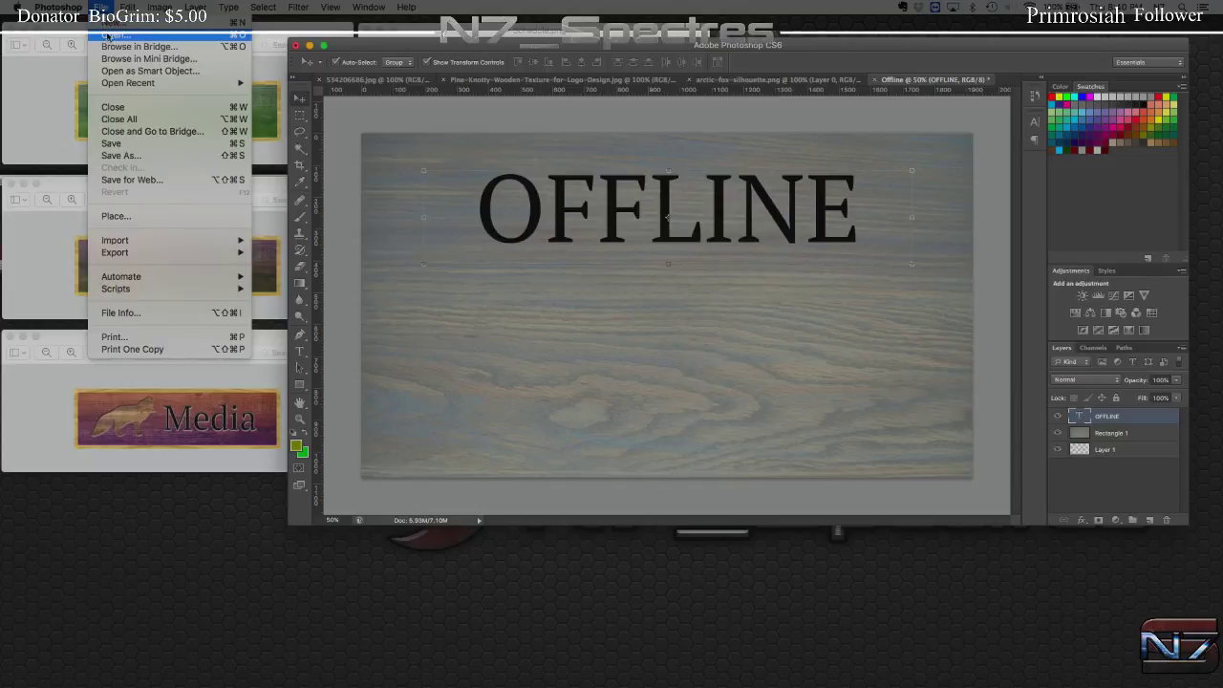
pyautogui.click(492, 301)
pyautogui.press('super+o')
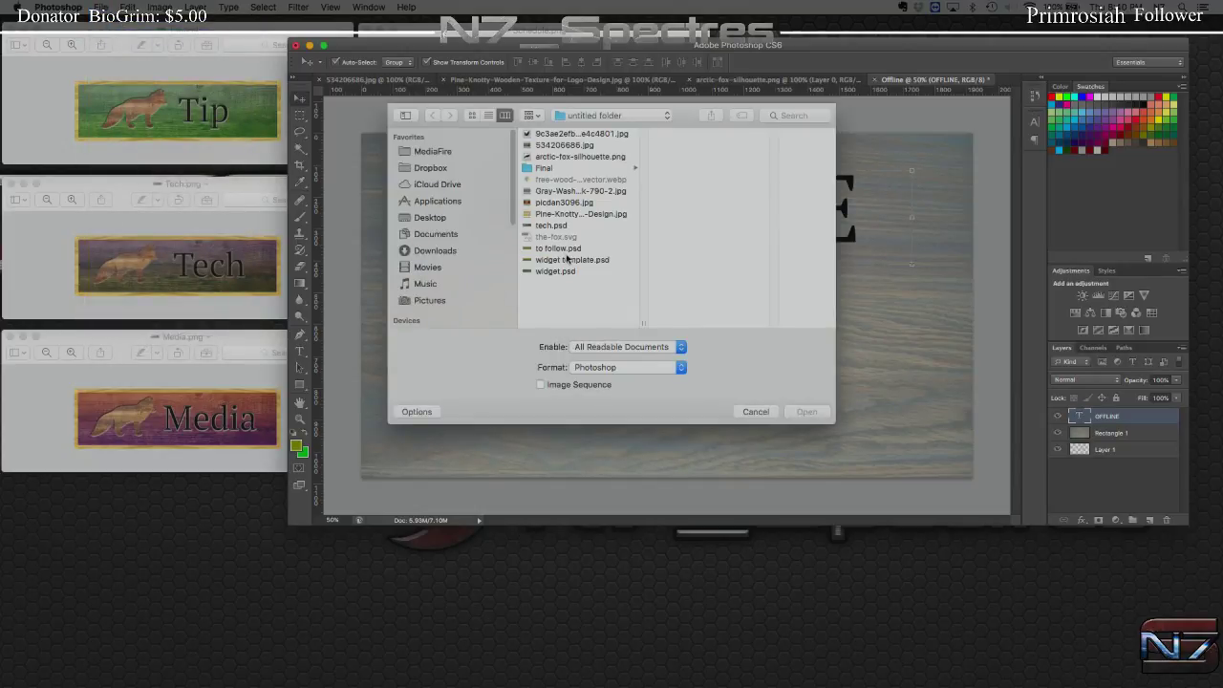
pyautogui.click(554, 135)
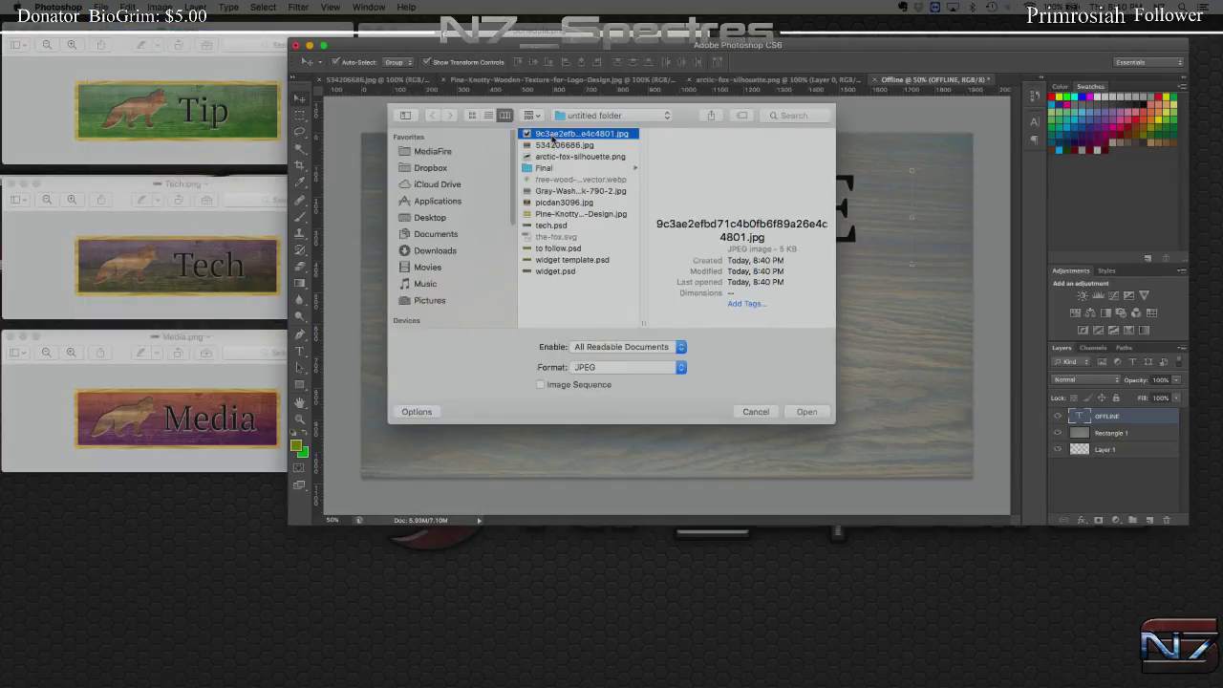
pyautogui.click(807, 411)
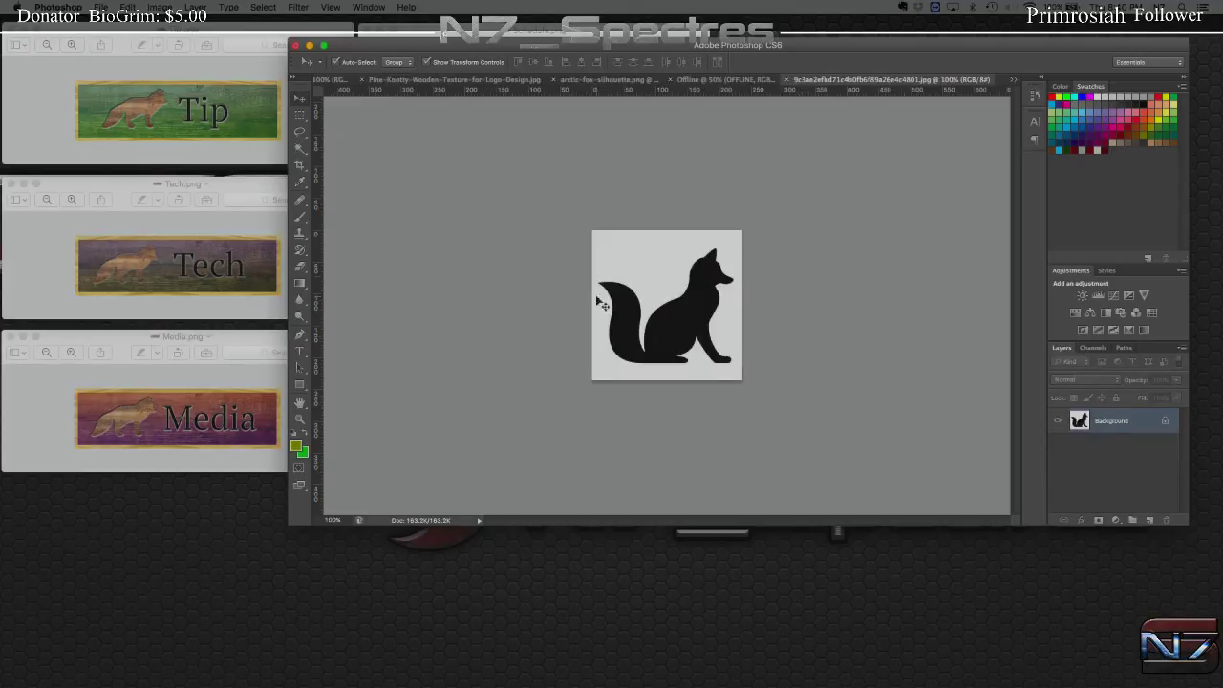
# Magic Wand the light background around the fox and erase it, leaving it green.
pyautogui.click(299, 149)
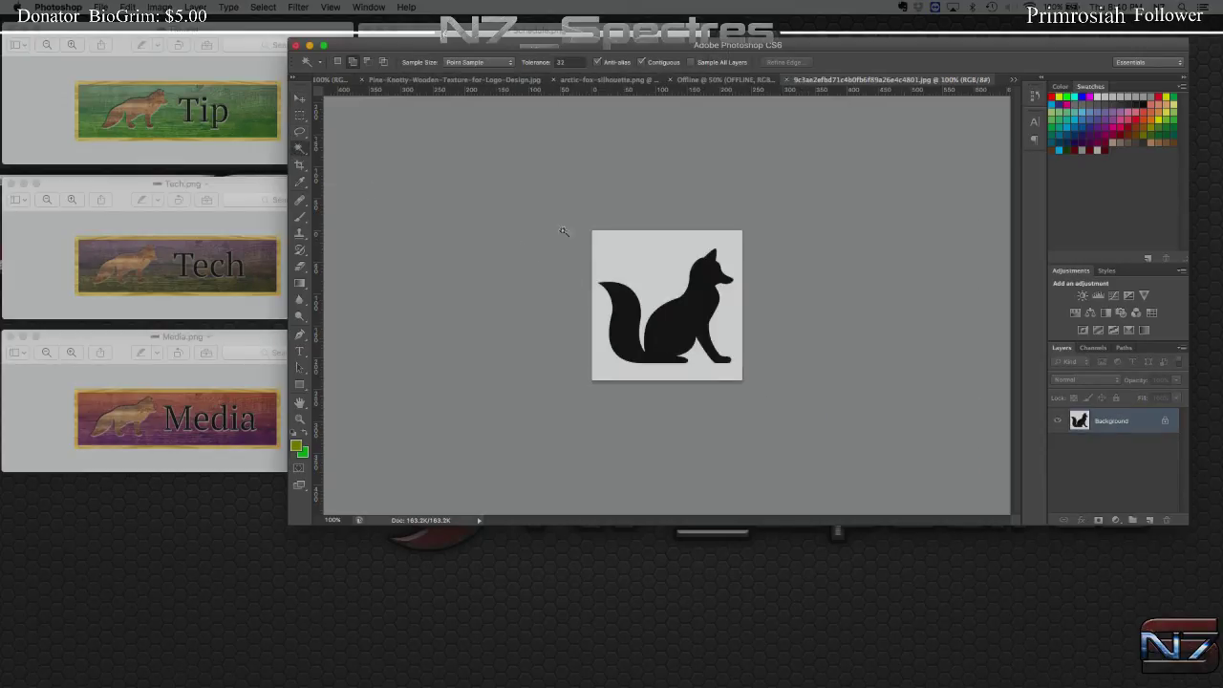
pyautogui.click(635, 252)
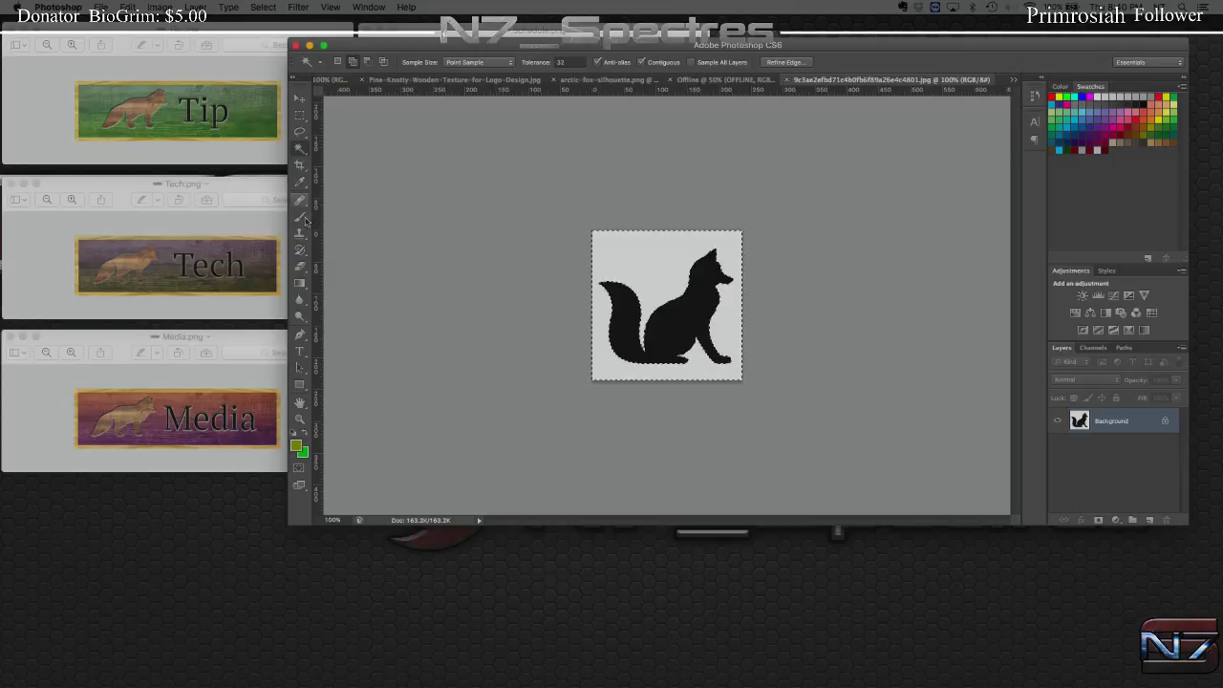
pyautogui.click(299, 266)
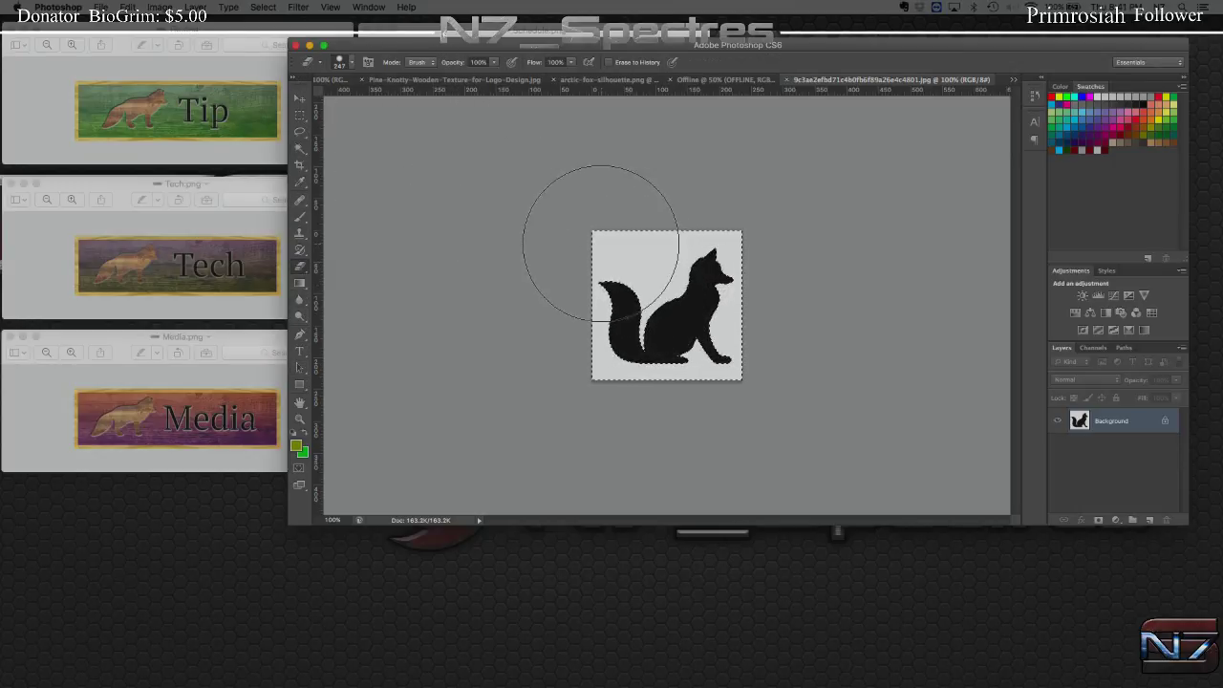
pyautogui.moveTo(595, 223)
pyautogui.mouseDown()
pyautogui.moveTo(733, 251)
pyautogui.moveTo(770, 289)
pyautogui.moveTo(756, 331)
pyautogui.moveTo(655, 359)
pyautogui.moveTo(671, 367)
pyautogui.moveTo(732, 363)
pyautogui.moveTo(661, 326)
pyautogui.moveTo(471, 269)
pyautogui.mouseUp()
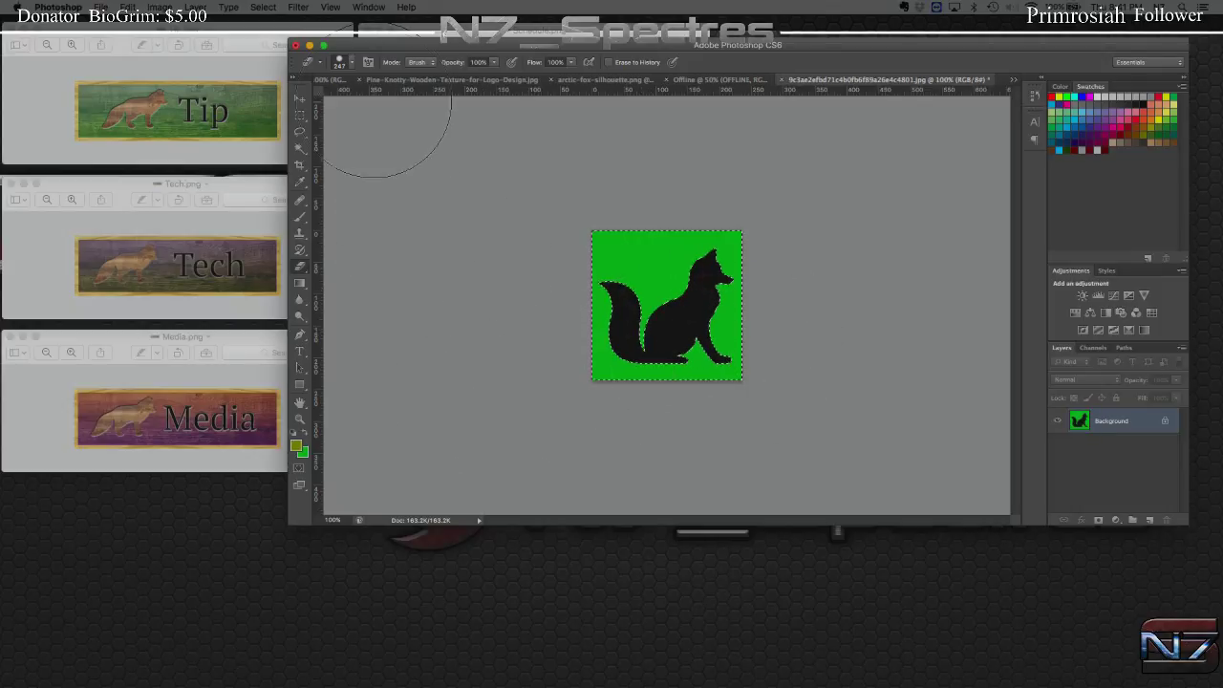
pyautogui.click(302, 101)
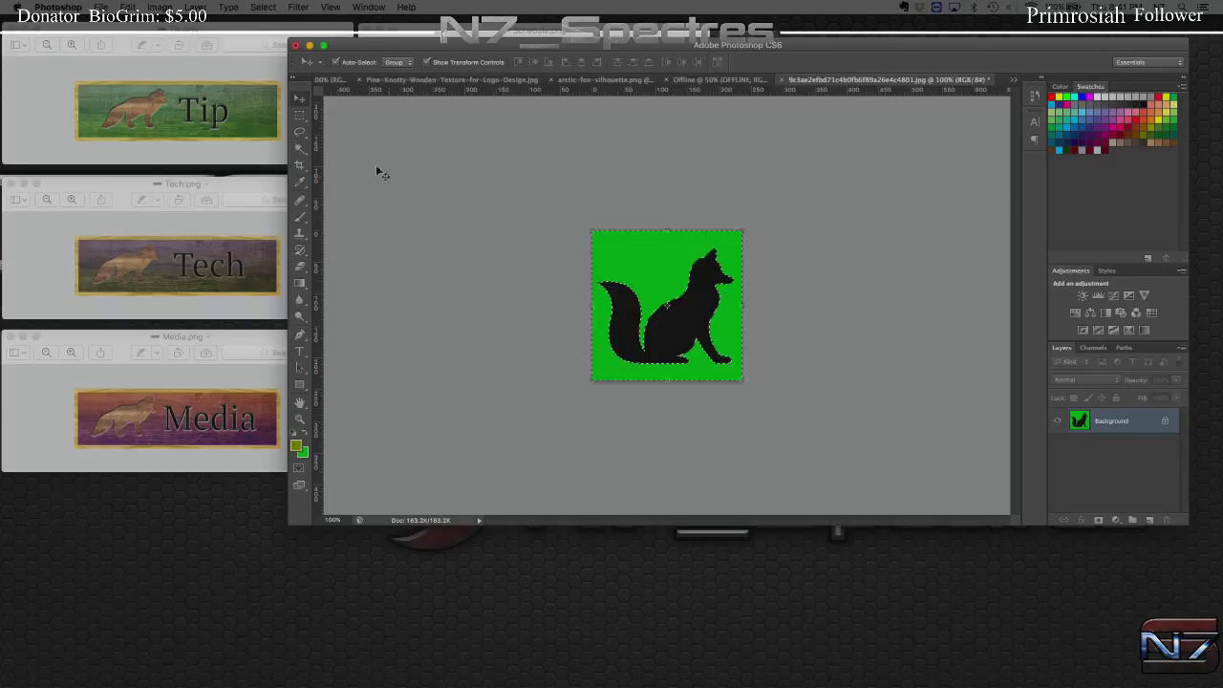
pyautogui.click(299, 132)
pyautogui.click(642, 252)
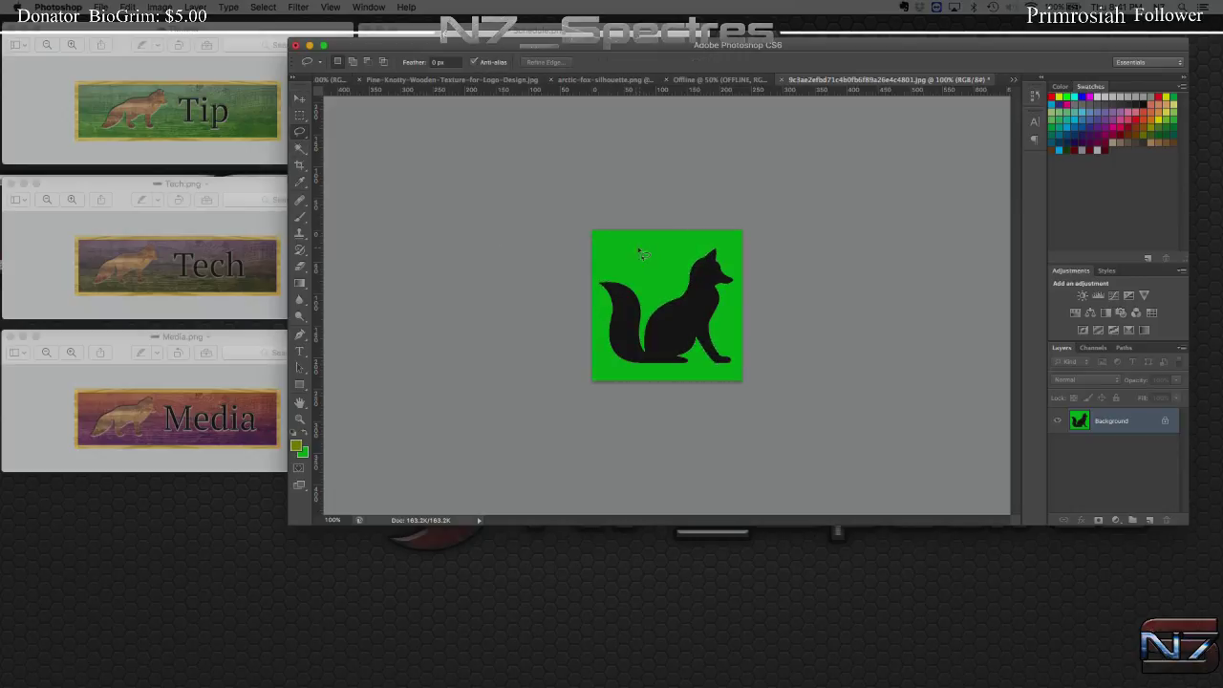
# Unlock the background into a regular layer and erase the green area around the fox to transparency.
pyautogui.click(299, 100)
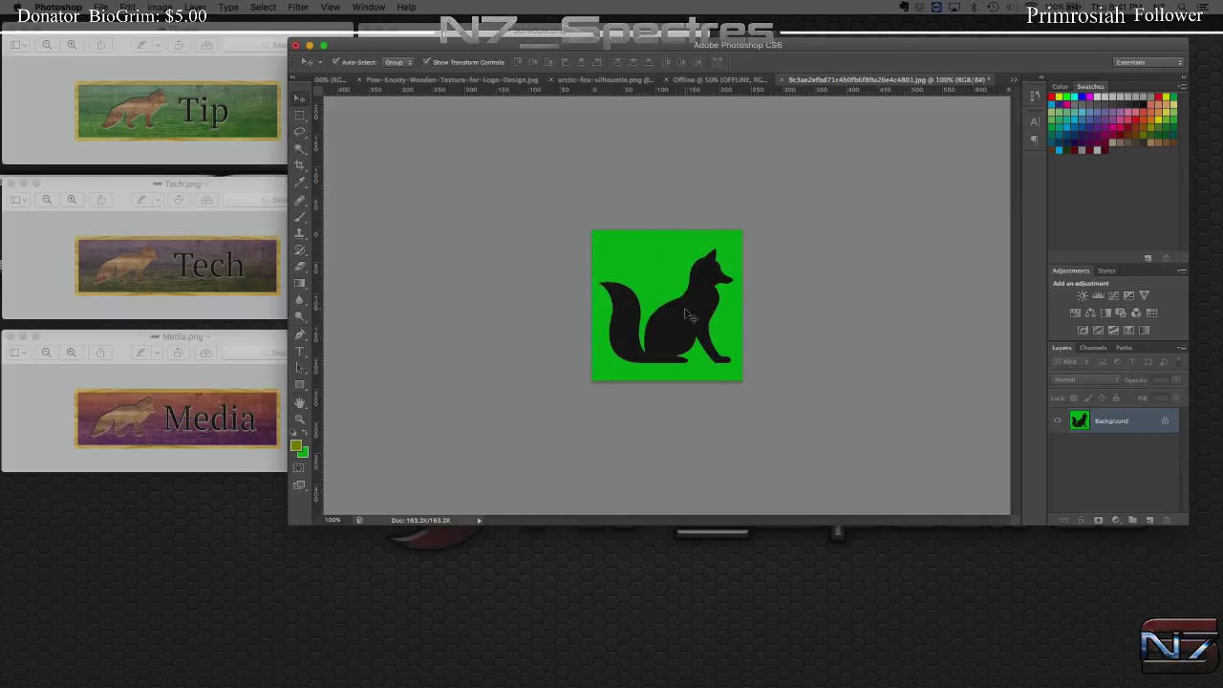
pyautogui.moveTo(686, 298); pyautogui.dragTo(688, 300)
pyautogui.click(715, 238)
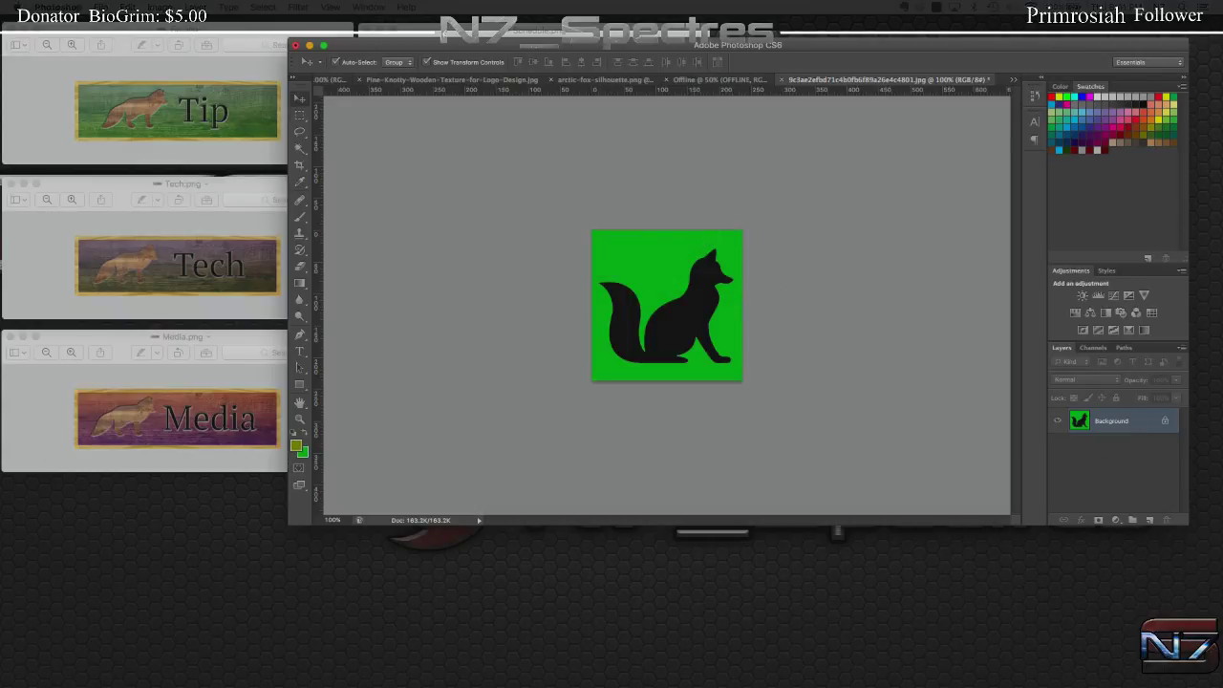
pyautogui.press('Return')
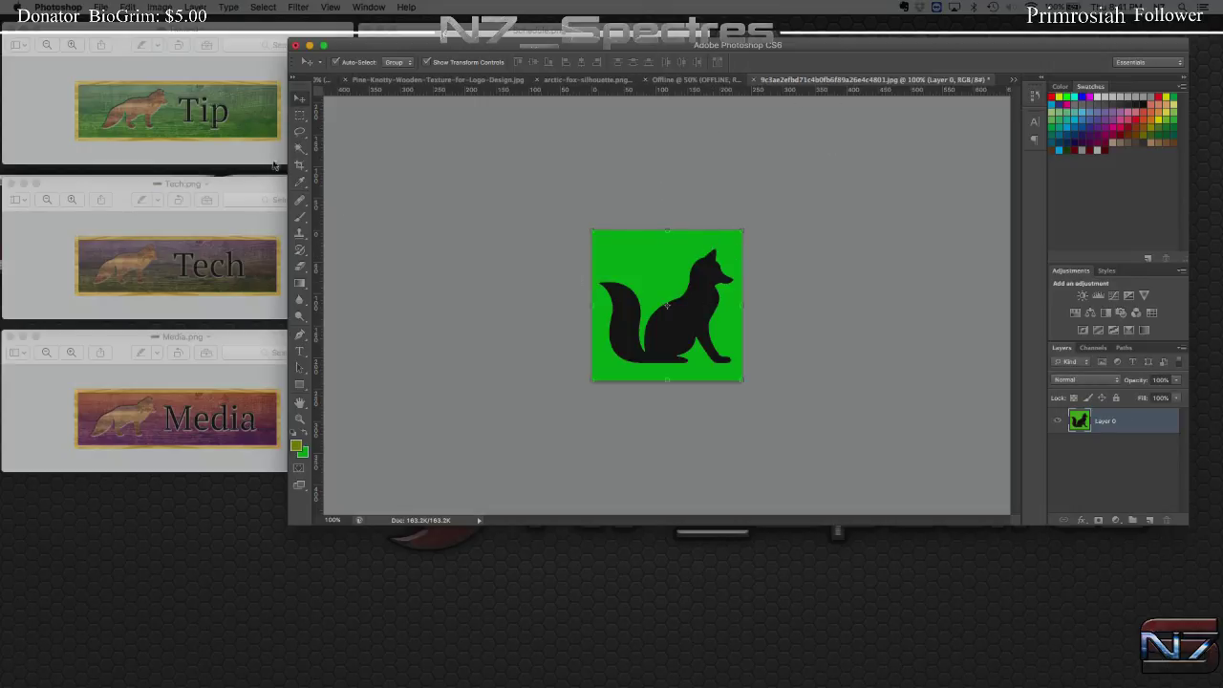
pyautogui.click(300, 148)
pyautogui.click(696, 258)
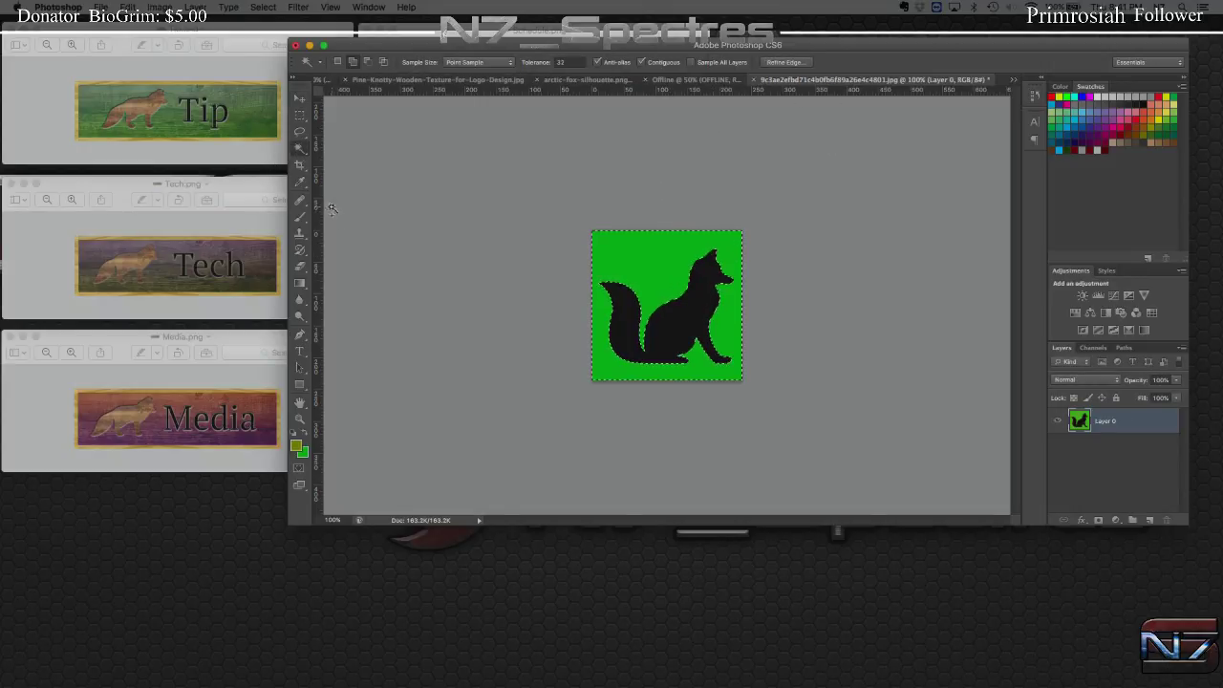
pyautogui.click(300, 268)
pyautogui.moveTo(726, 244)
pyautogui.mouseDown()
pyautogui.moveTo(631, 287)
pyautogui.moveTo(712, 355)
pyautogui.mouseUp()
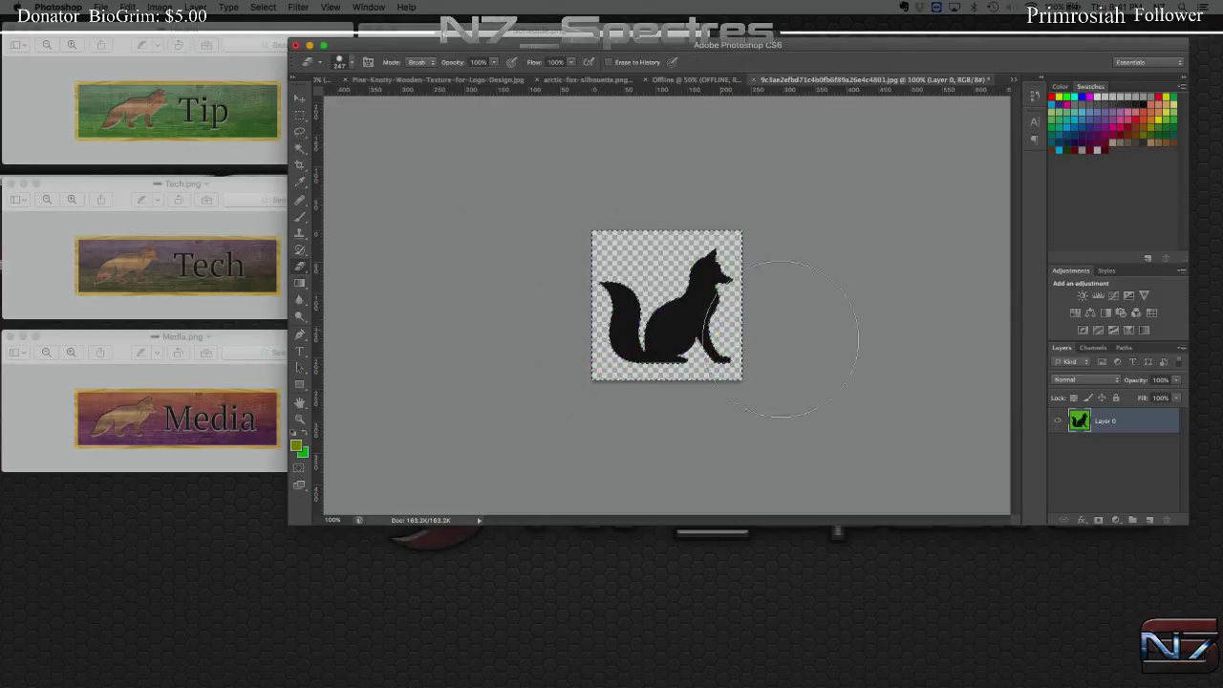
pyautogui.click(302, 131)
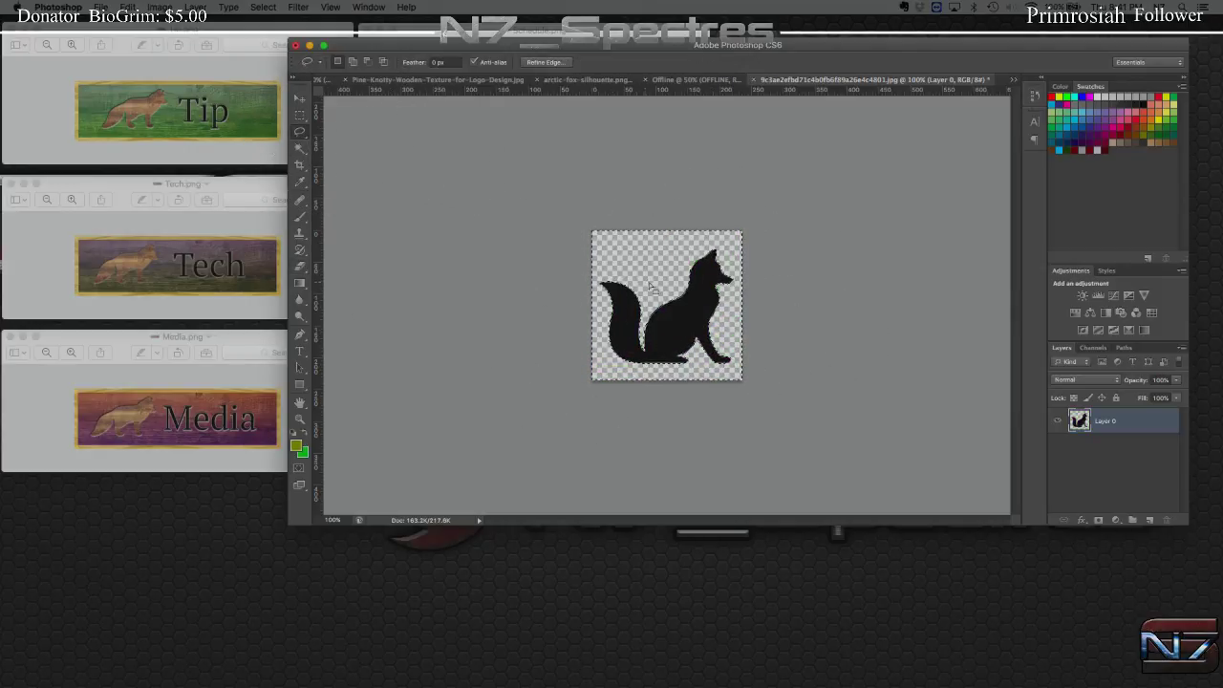
# Drag the fox into the Offline banner and drop it at the lower left.
pyautogui.click(301, 101)
pyautogui.moveTo(696, 329); pyautogui.dragTo(774, 222)
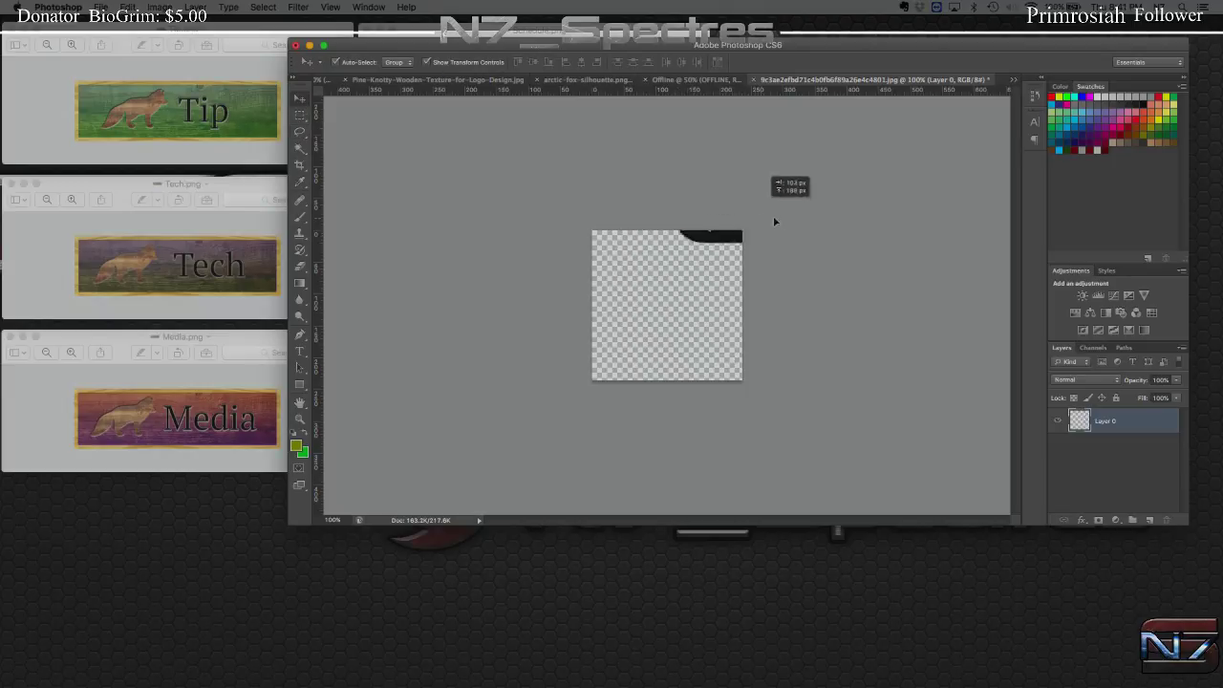
pyautogui.click(683, 82)
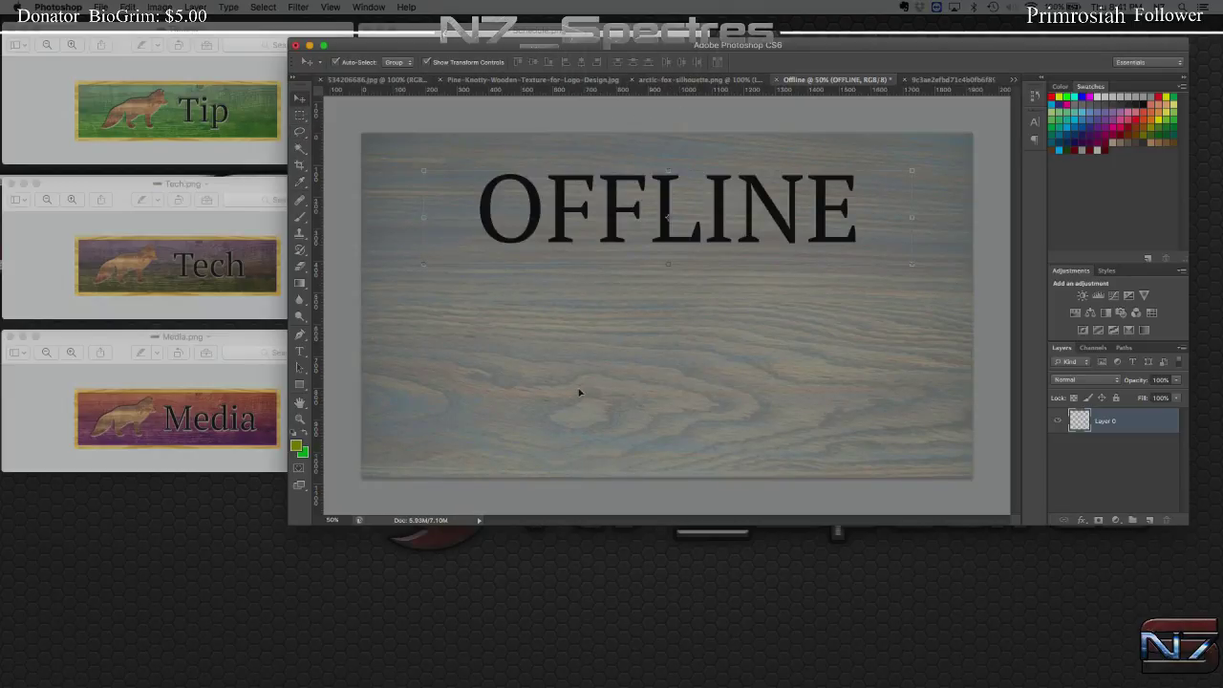
pyautogui.moveTo(579, 391); pyautogui.dragTo(513, 357)
# Draw a text box beside the fox below OFFLINE and set font size to 10 pt.
pyautogui.click(676, 346)
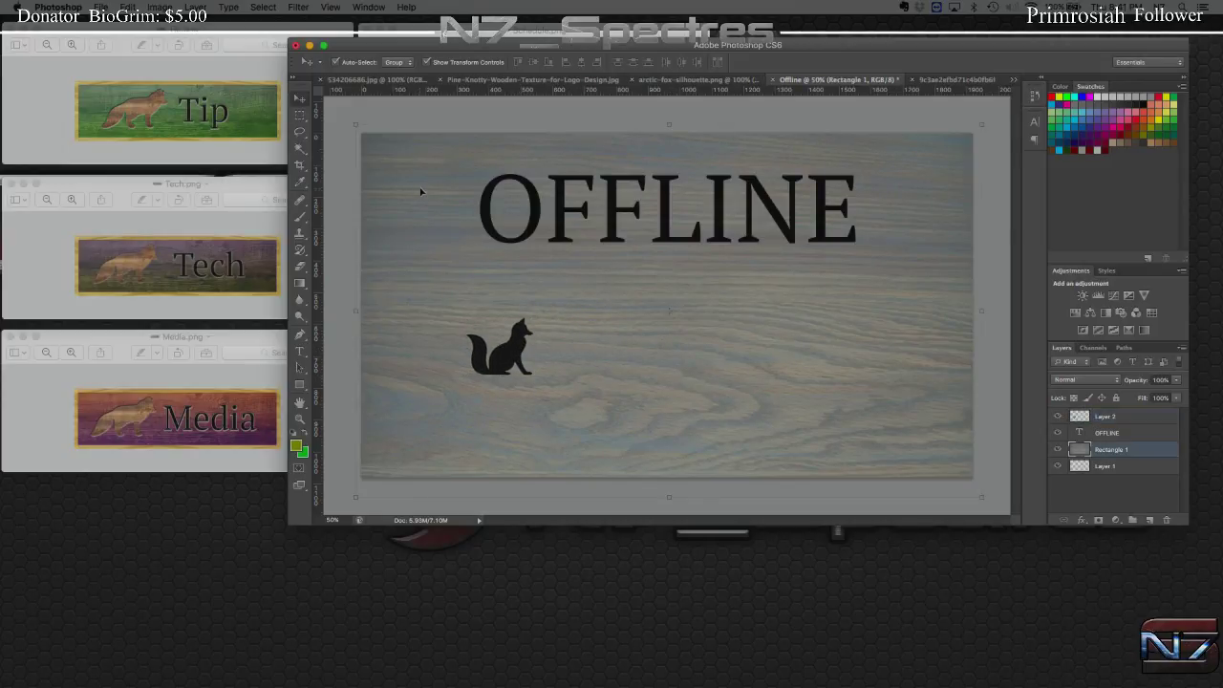
pyautogui.click(303, 351)
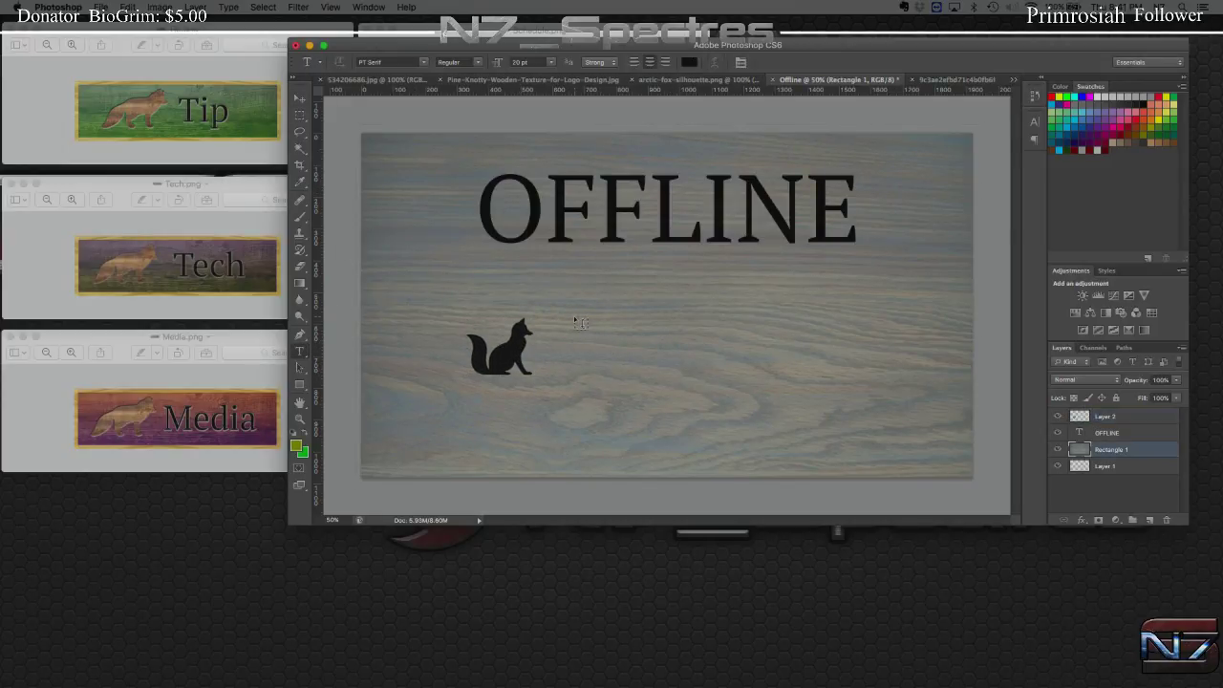
pyautogui.moveTo(571, 317); pyautogui.dragTo(937, 406)
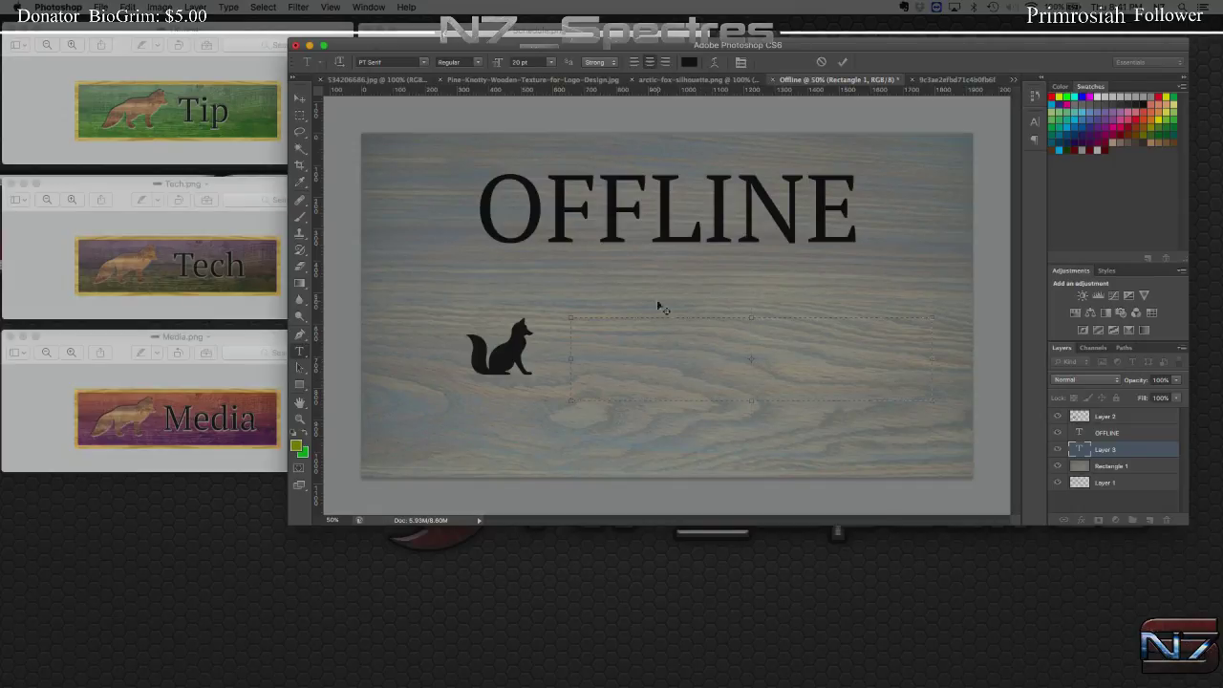
pyautogui.click(526, 62)
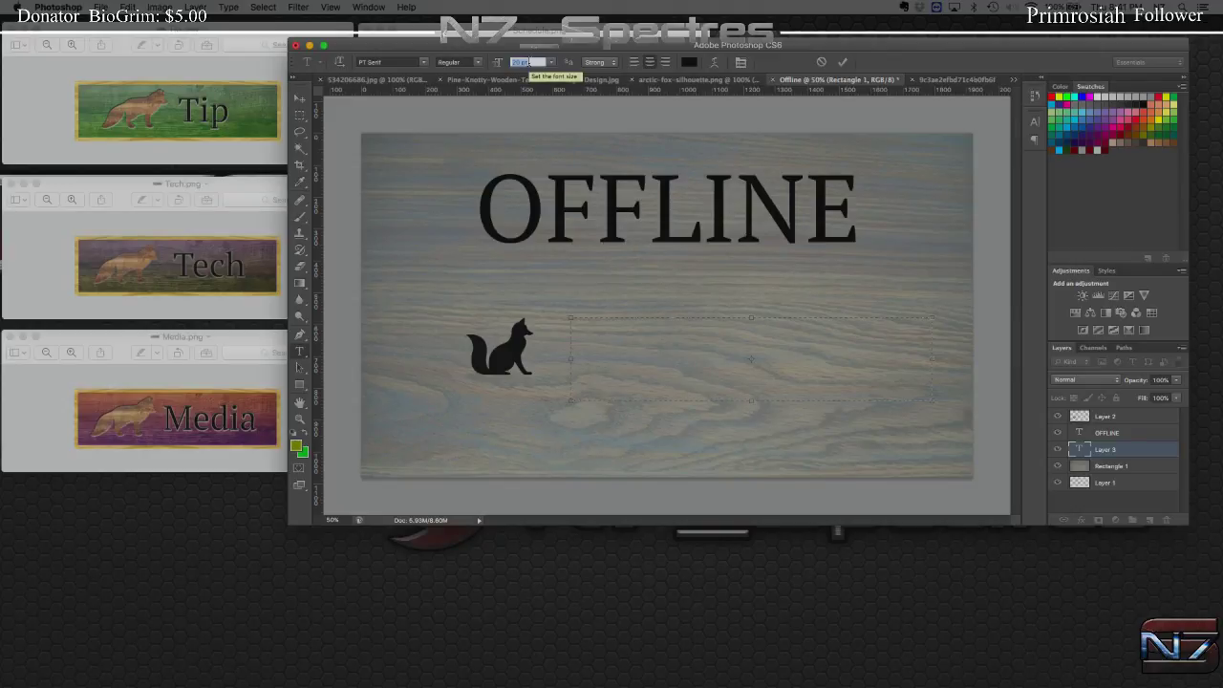
pyautogui.press('BackSpace')
pyautogui.write('1')
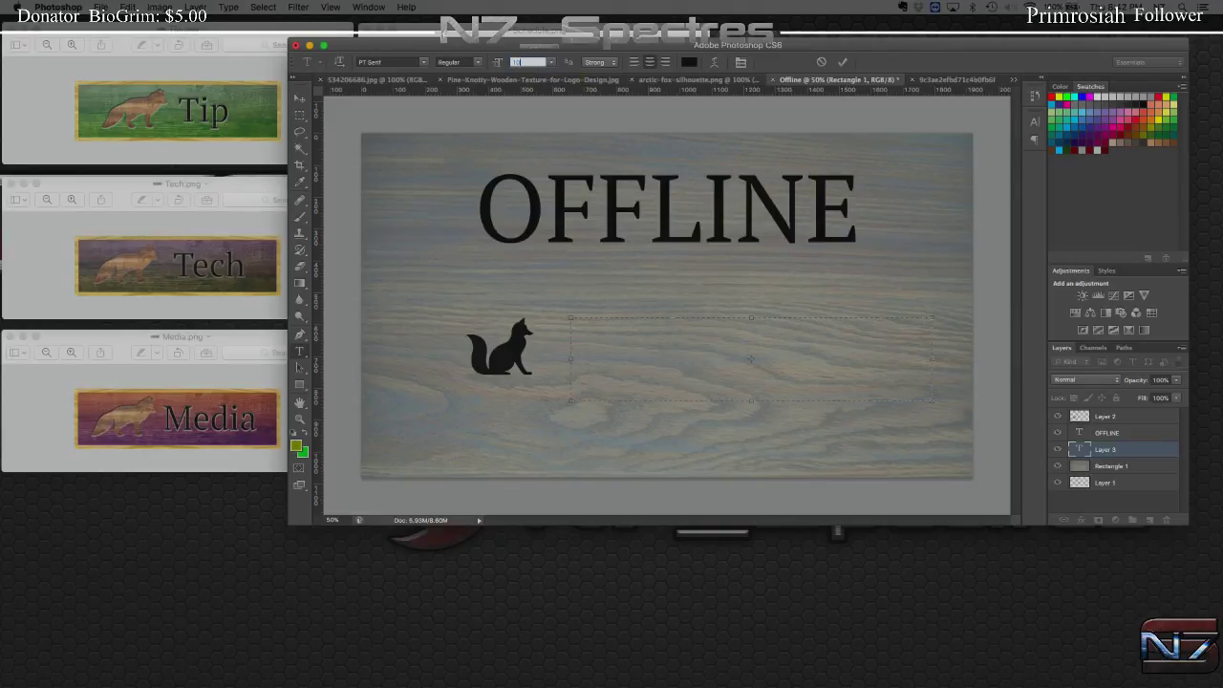
pyautogui.write('0')
pyautogui.press('Return')
# Type the channel's @ handle, widening the box so it fits on one line.
pyautogui.write('@')
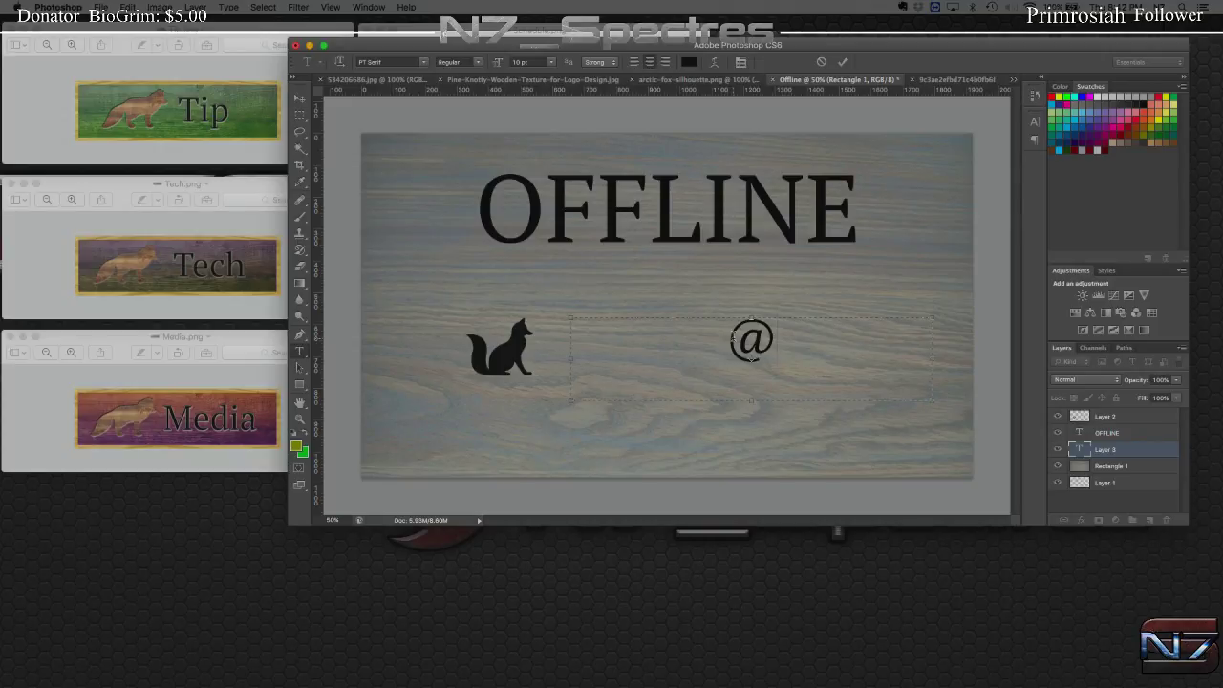
pyautogui.write('T')
pyautogui.press('BackSpace')
pyautogui.press('BackSpace')
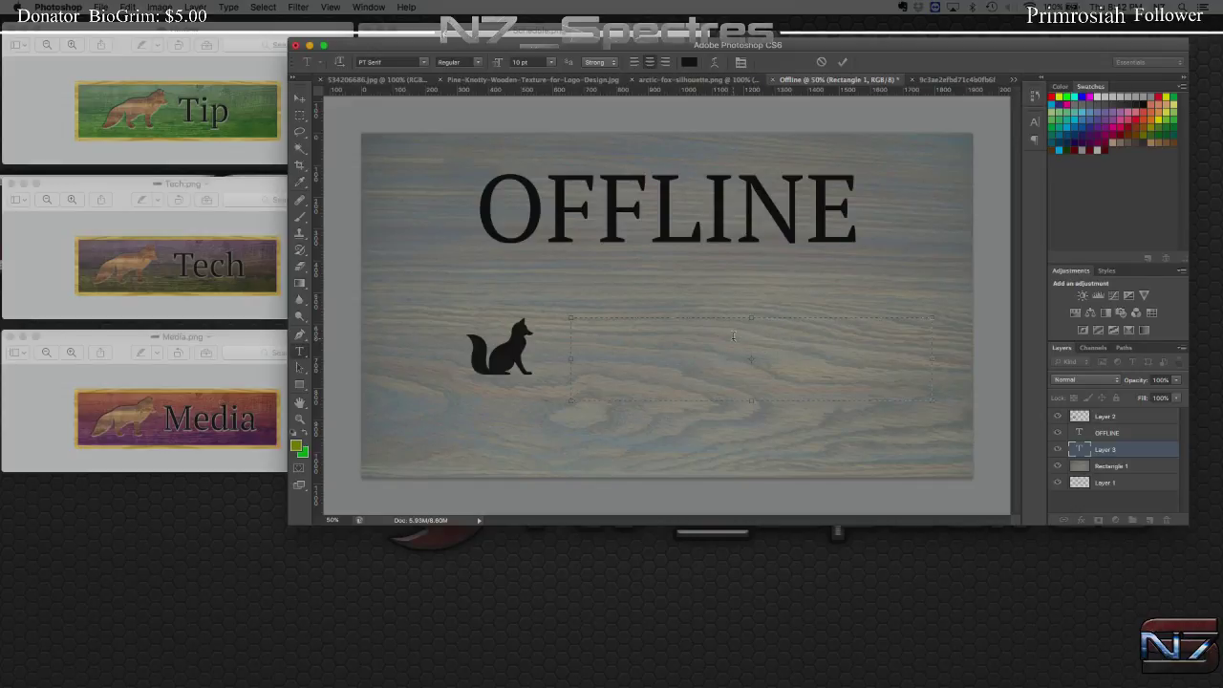
pyautogui.write('The_')
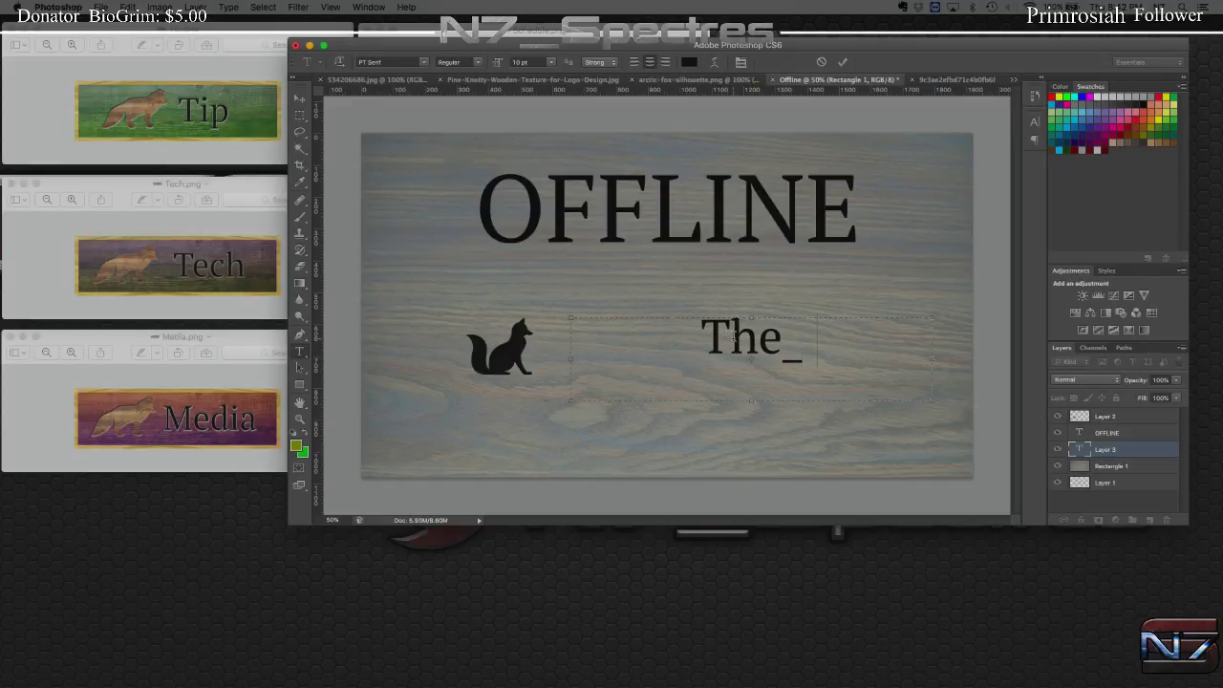
pyautogui.write('Cunning')
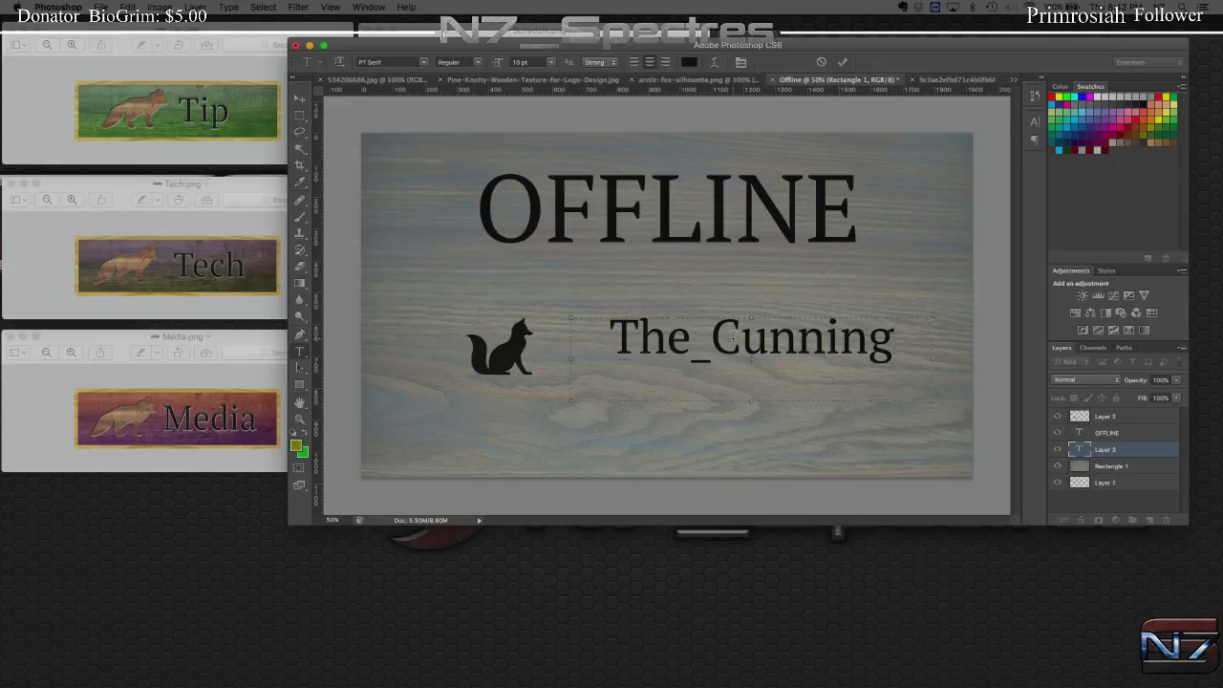
pyautogui.write('_Fo')
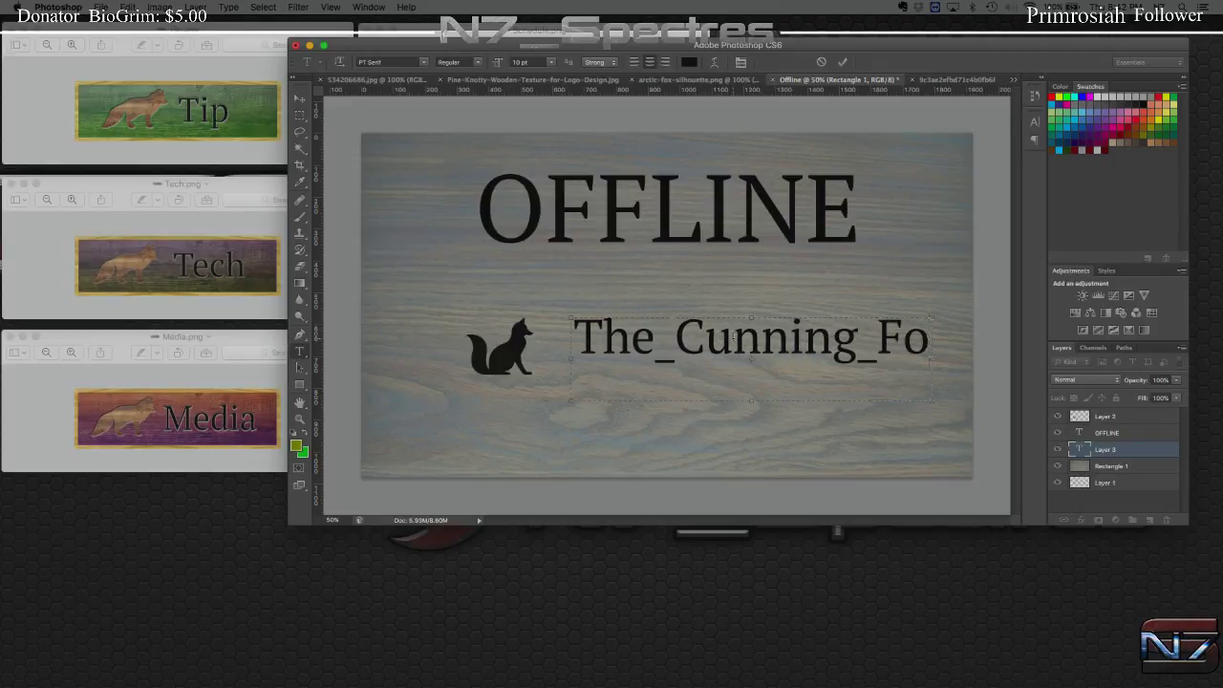
pyautogui.press('BackSpace')
pyautogui.press('BackSpace')
pyautogui.write('-')
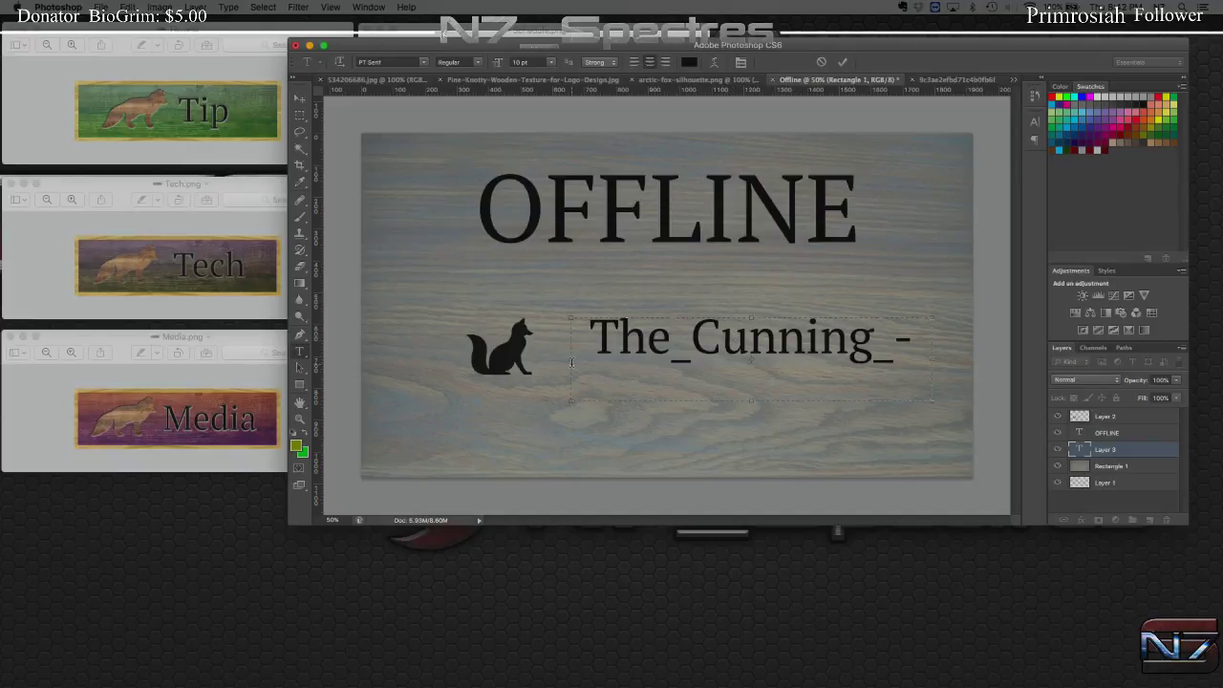
pyautogui.moveTo(563, 361); pyautogui.dragTo(466, 360)
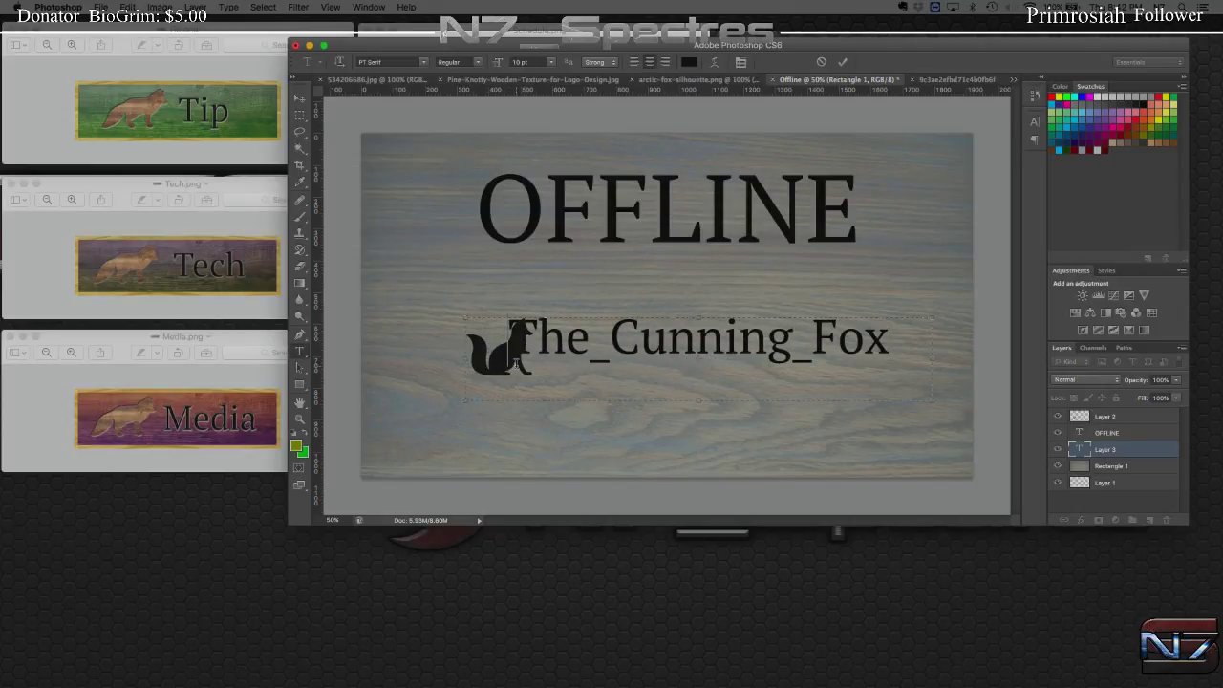
pyautogui.write('@')
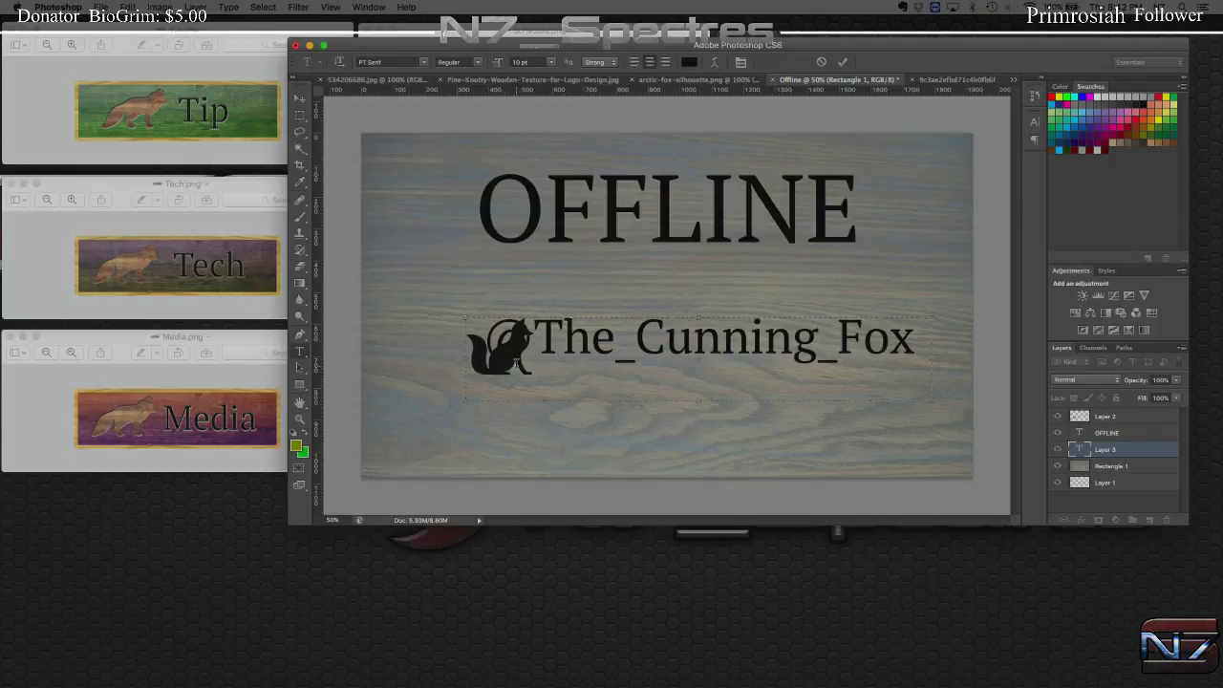
# Set the whole handle text to 8 pt and commit it.
pyautogui.press('super+a')
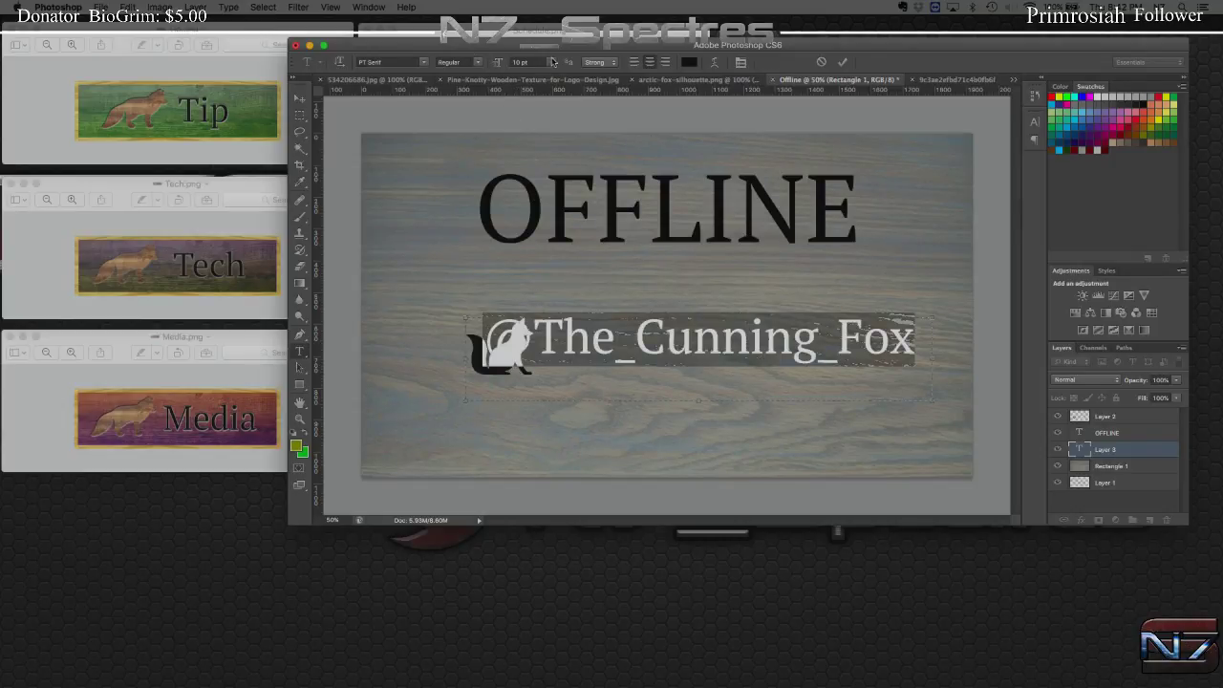
pyautogui.click(552, 61)
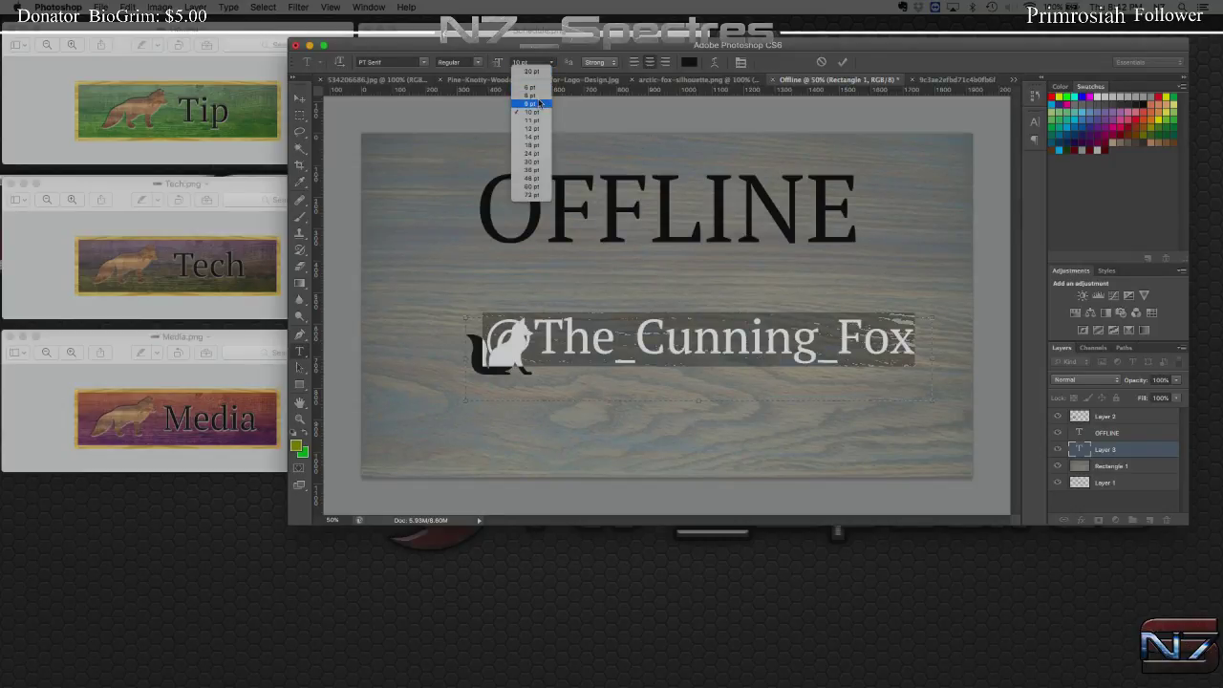
pyautogui.click(540, 104)
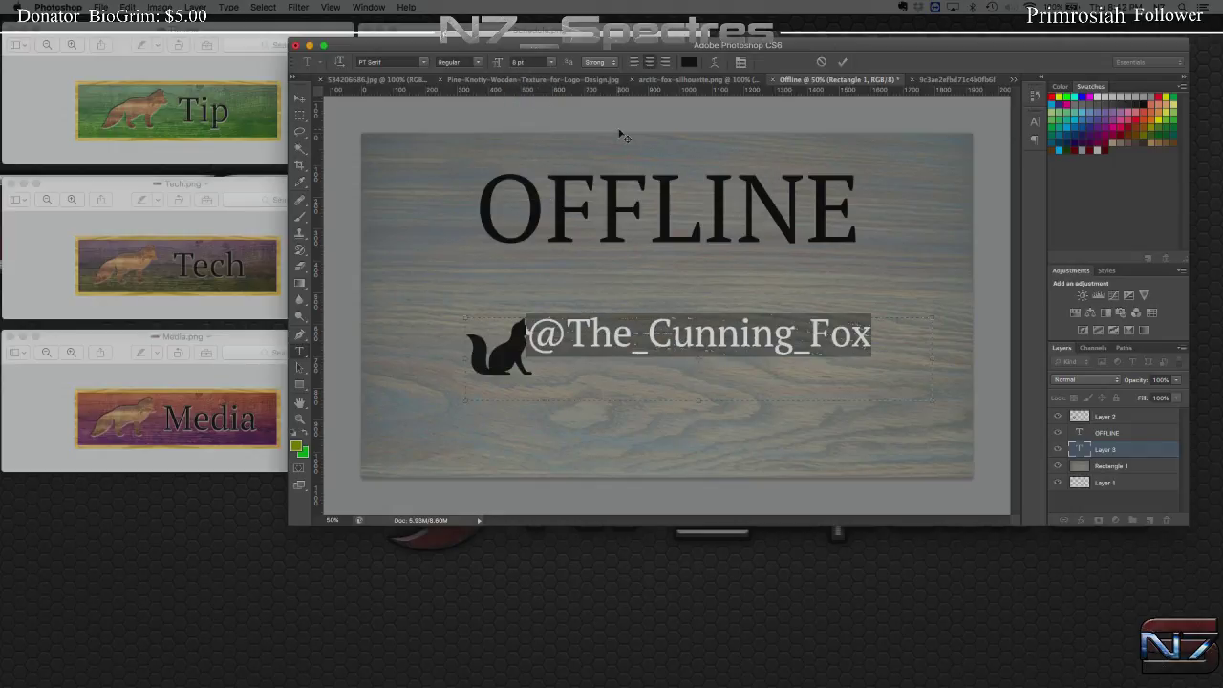
pyautogui.click(842, 61)
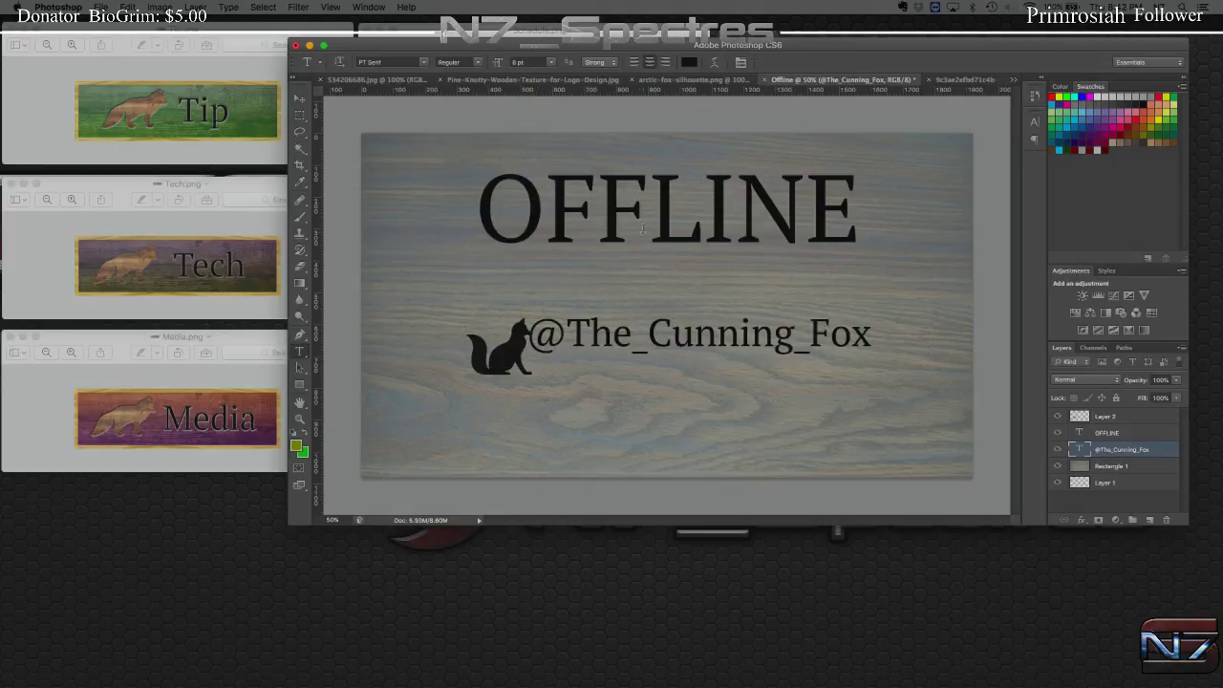
pyautogui.click(623, 323)
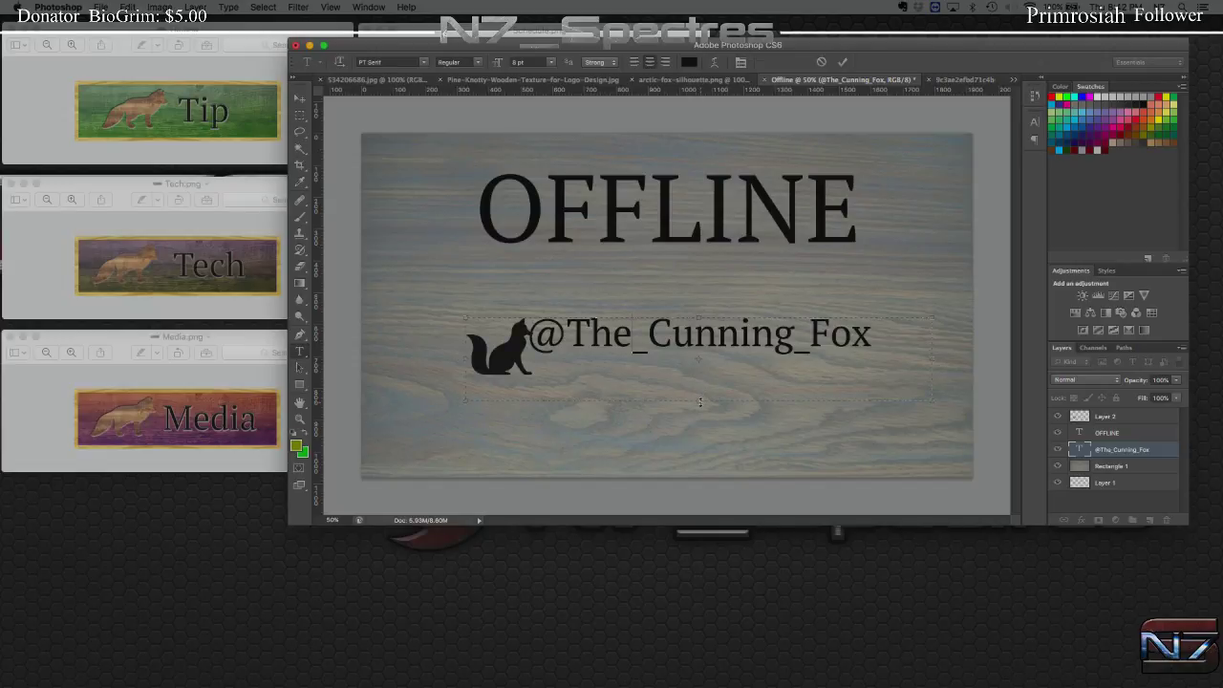
pyautogui.moveTo(699, 402); pyautogui.dragTo(700, 361)
pyautogui.click(842, 61)
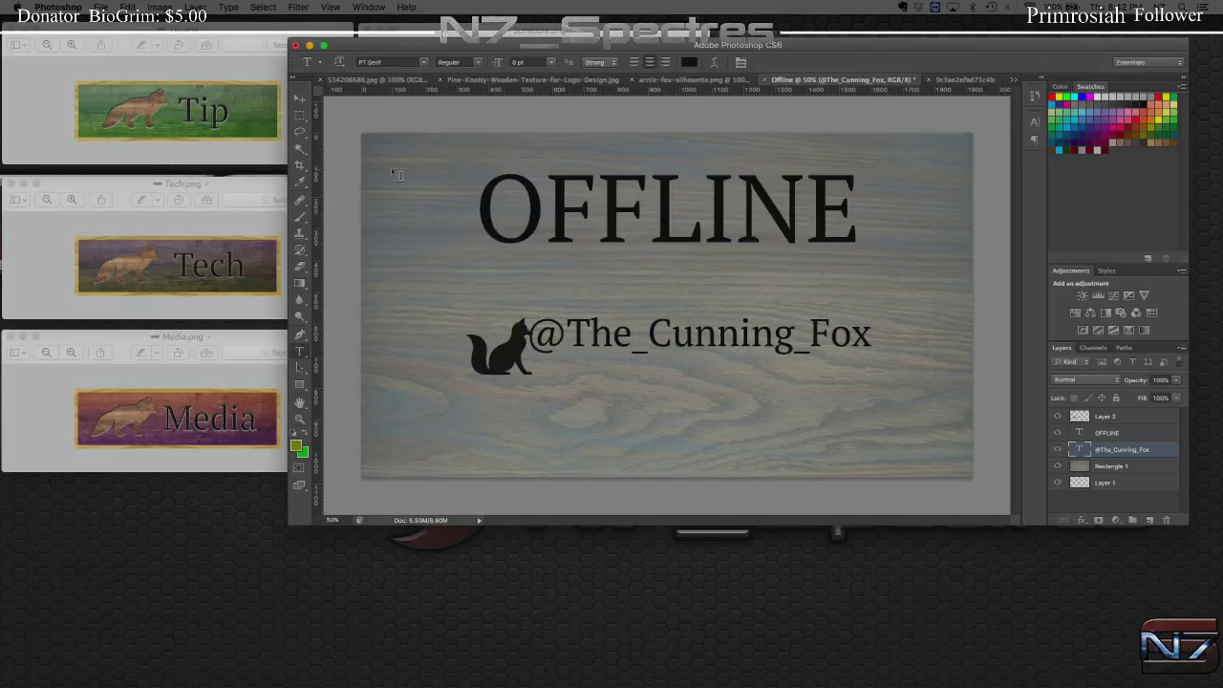
# Rearrange the handle text and fox, ending with the fox moved left and text beside it.
pyautogui.click(300, 98)
pyautogui.moveTo(685, 342); pyautogui.dragTo(743, 366)
pyautogui.click(480, 293)
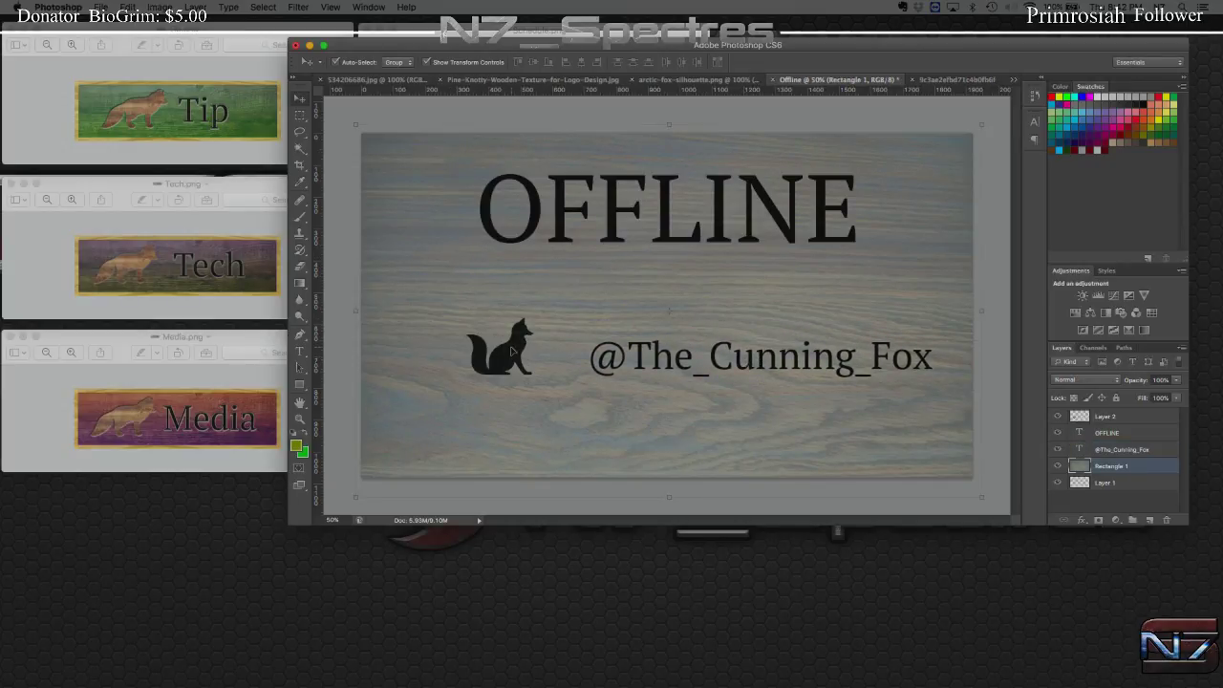
pyautogui.moveTo(518, 350); pyautogui.dragTo(563, 355)
pyautogui.click(455, 295)
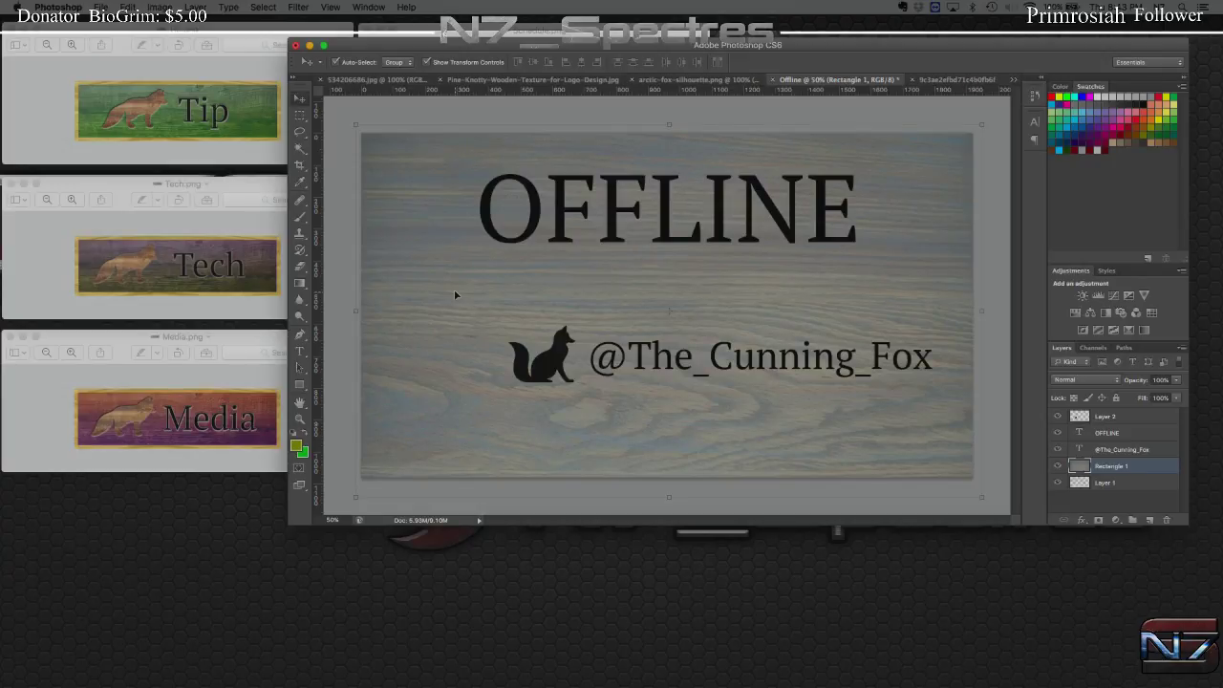
pyautogui.click(559, 365)
pyautogui.moveTo(560, 365); pyautogui.dragTo(478, 364)
pyautogui.moveTo(807, 364); pyautogui.dragTo(715, 364)
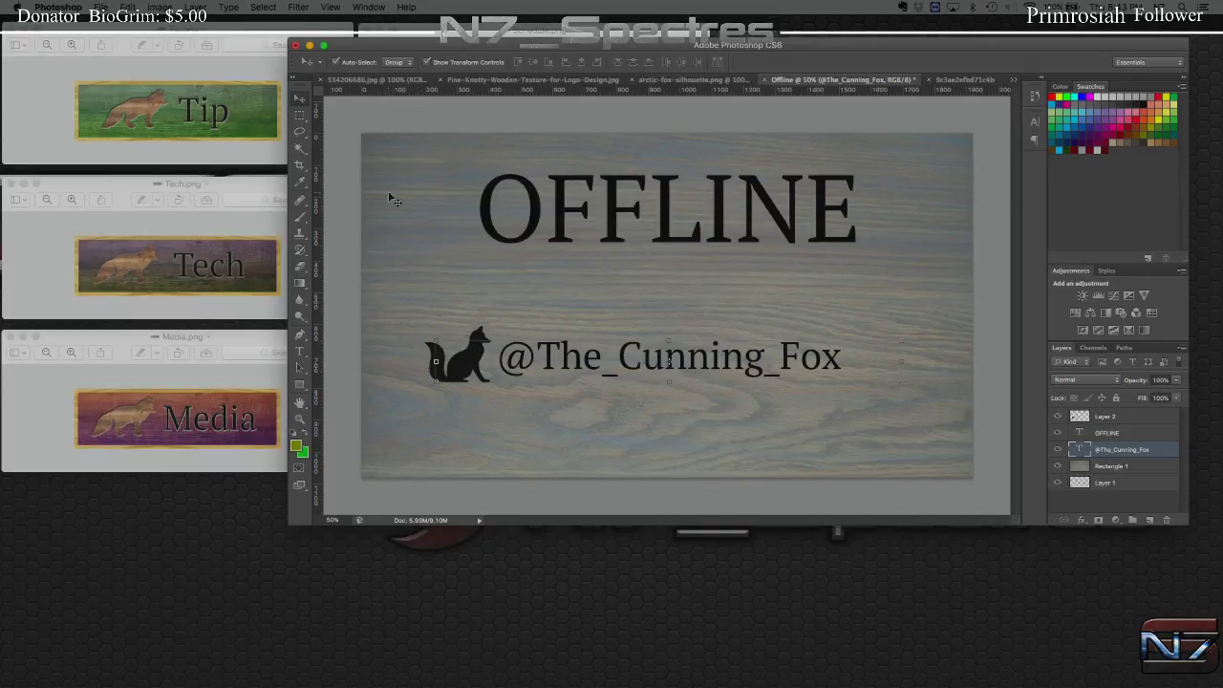
# Narrow the handle text box from the left and commit the edit.
pyautogui.click(299, 351)
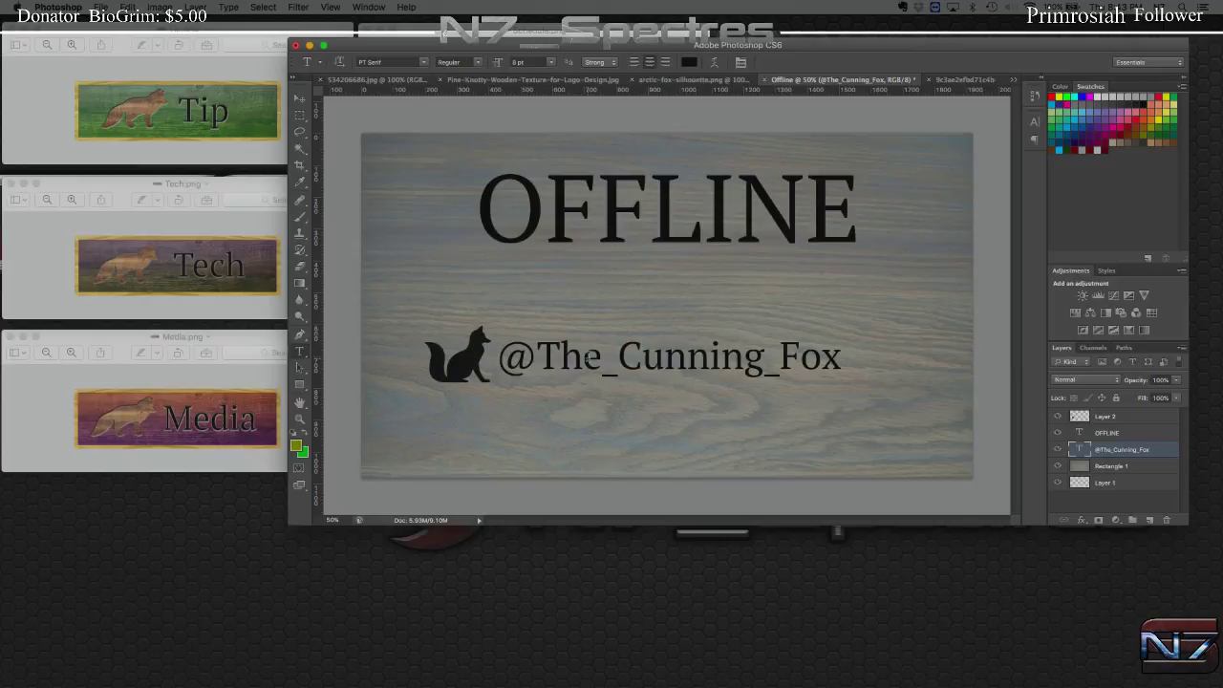
pyautogui.click(669, 359)
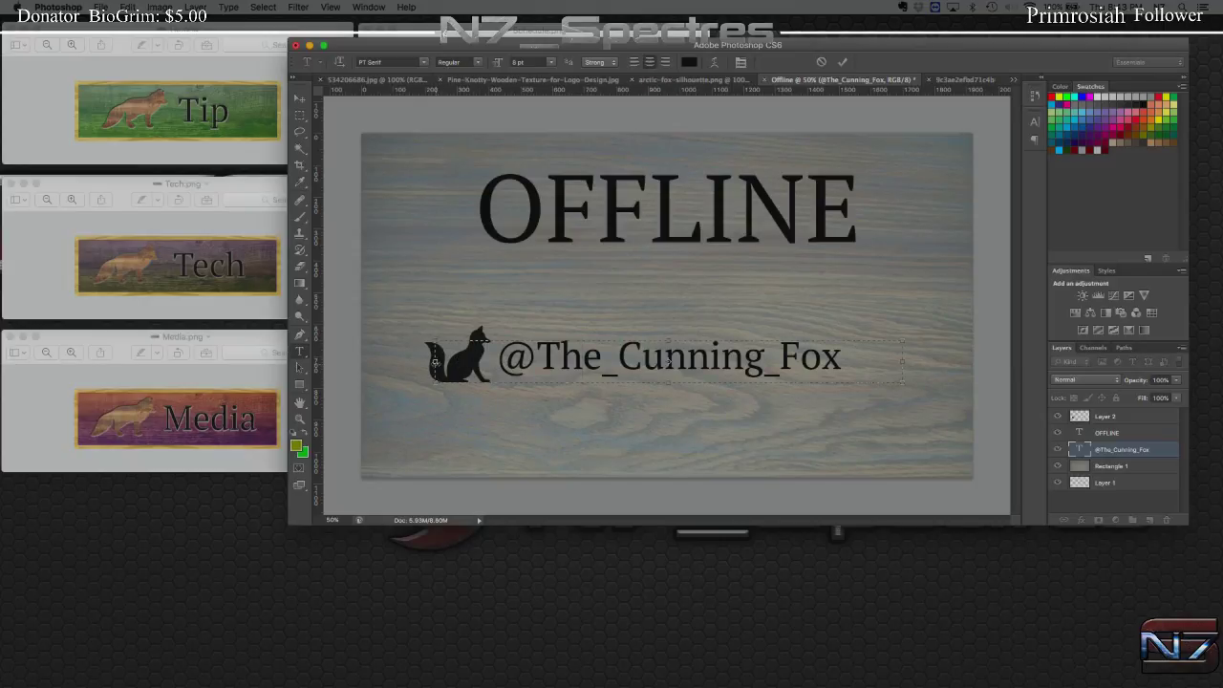
pyautogui.moveTo(435, 362); pyautogui.dragTo(542, 367)
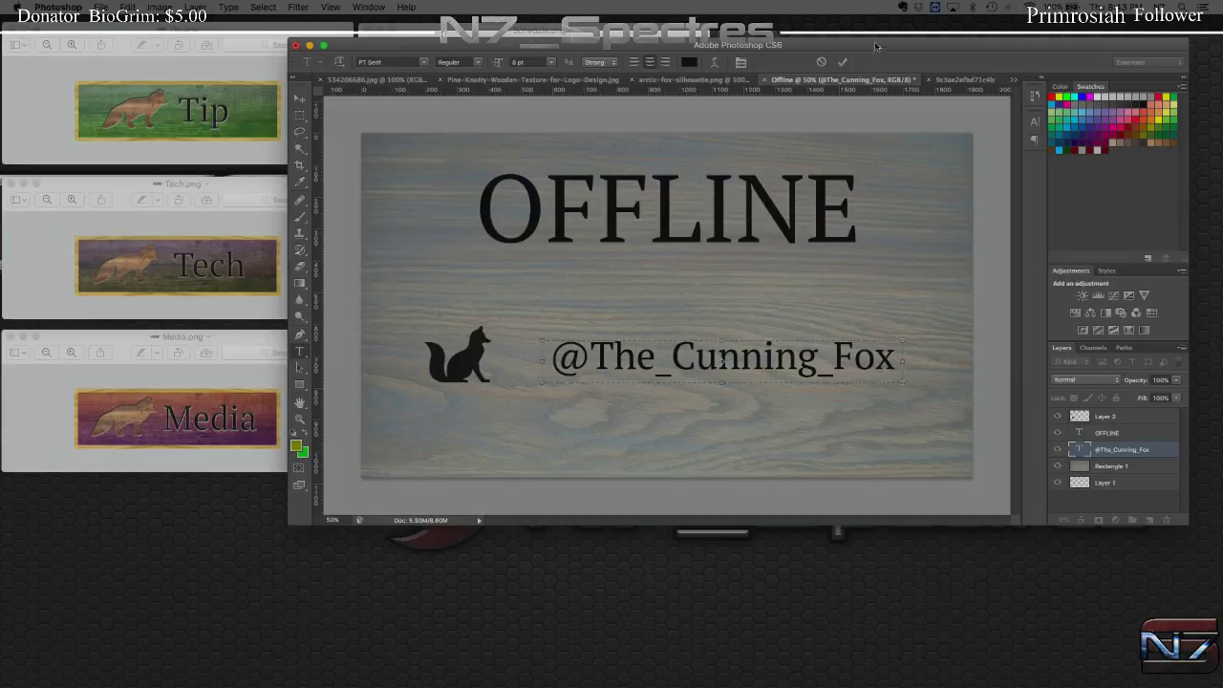
pyautogui.click(843, 63)
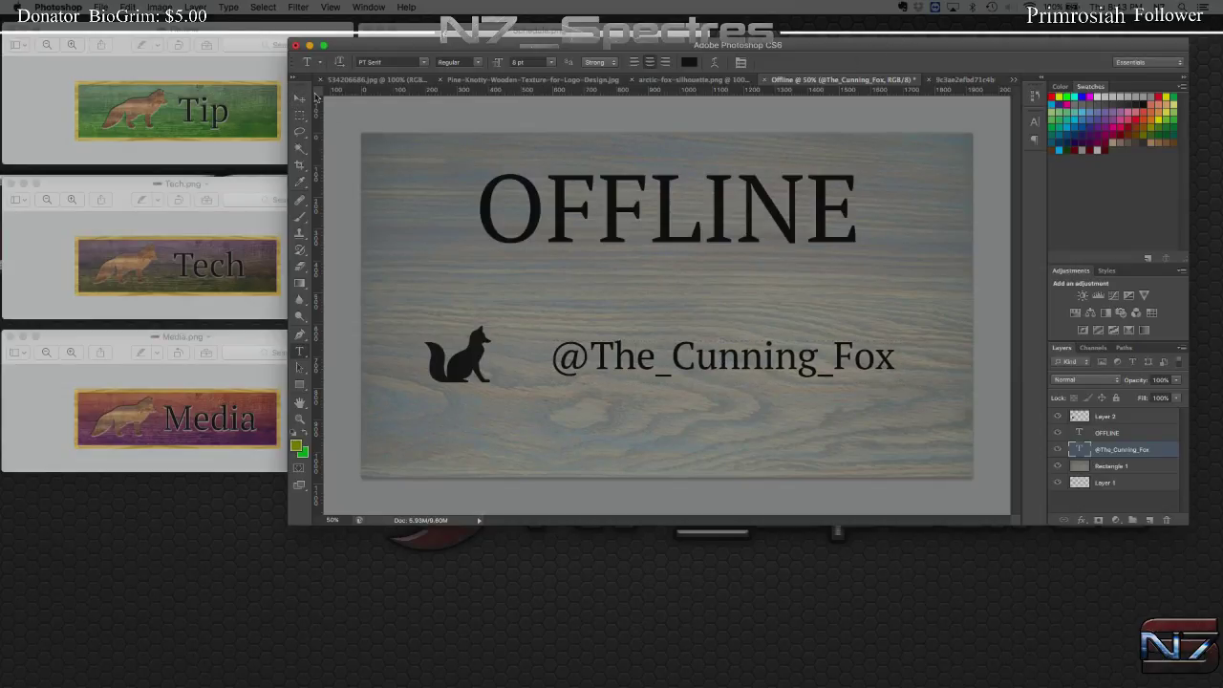
pyautogui.click(299, 101)
pyautogui.moveTo(746, 360); pyautogui.dragTo(701, 363)
pyautogui.click(462, 358)
pyautogui.click(468, 368)
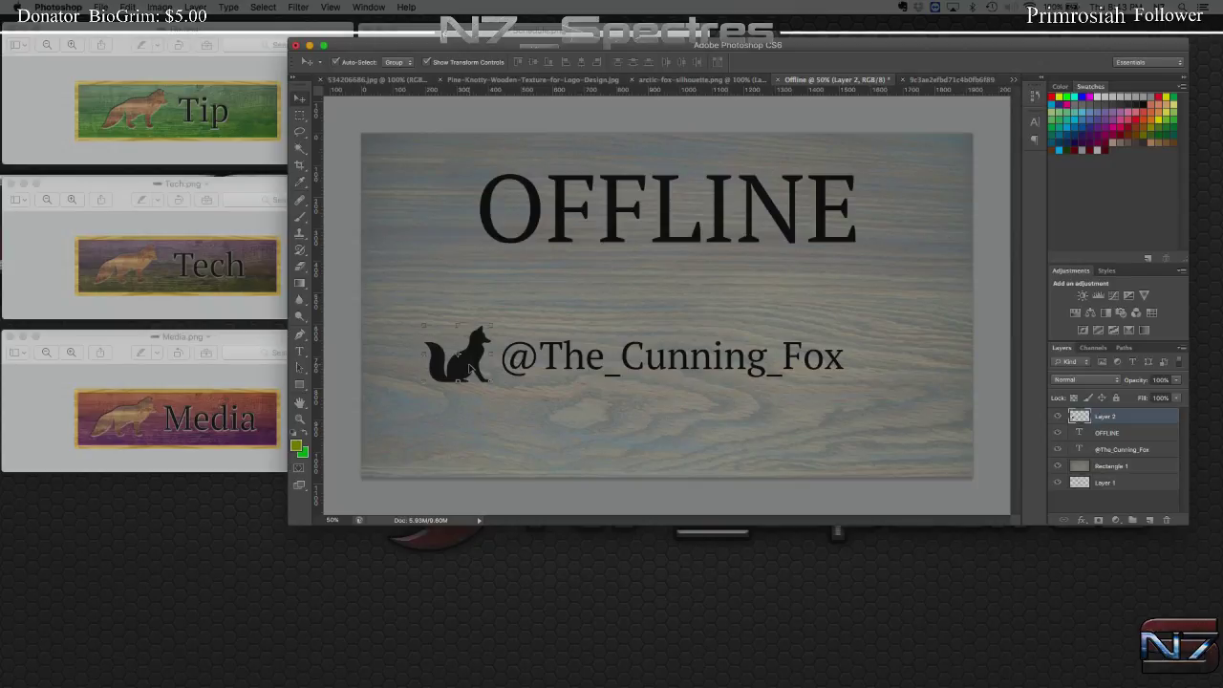
# Duplicate the fox to the right of the handle text and flip the copy horizontally.
pyautogui.moveTo(468, 368); pyautogui.dragTo(902, 356)
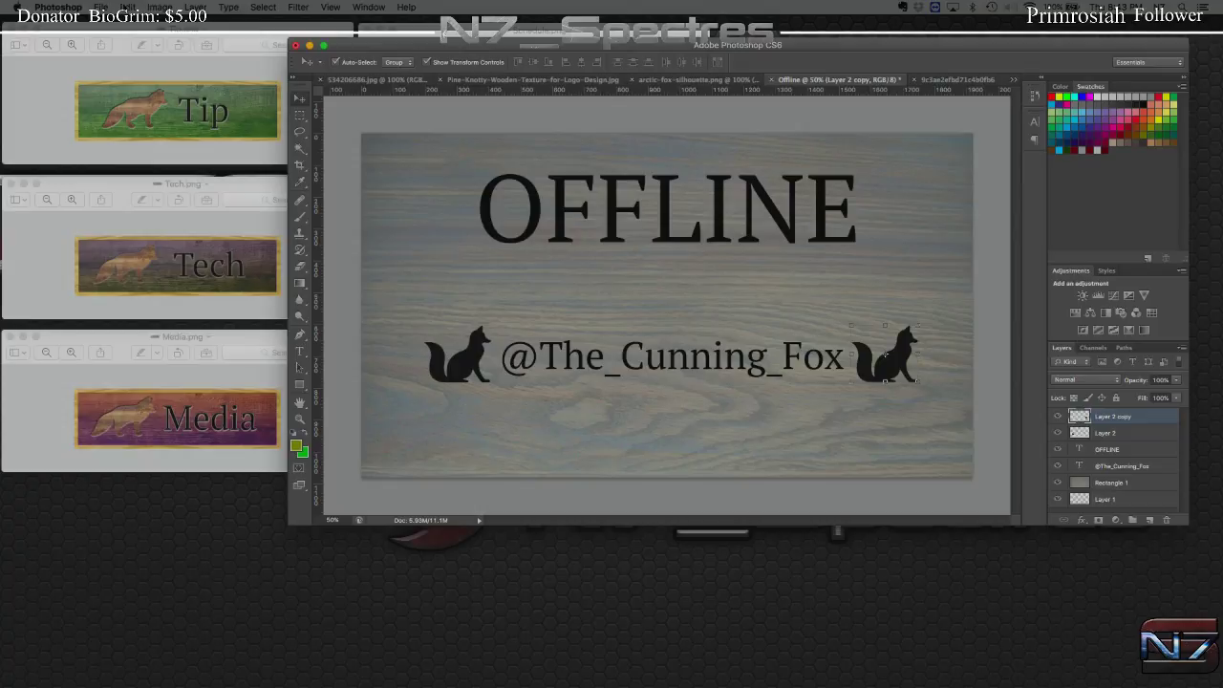
pyautogui.click(128, 7)
pyautogui.moveTo(266, 290)
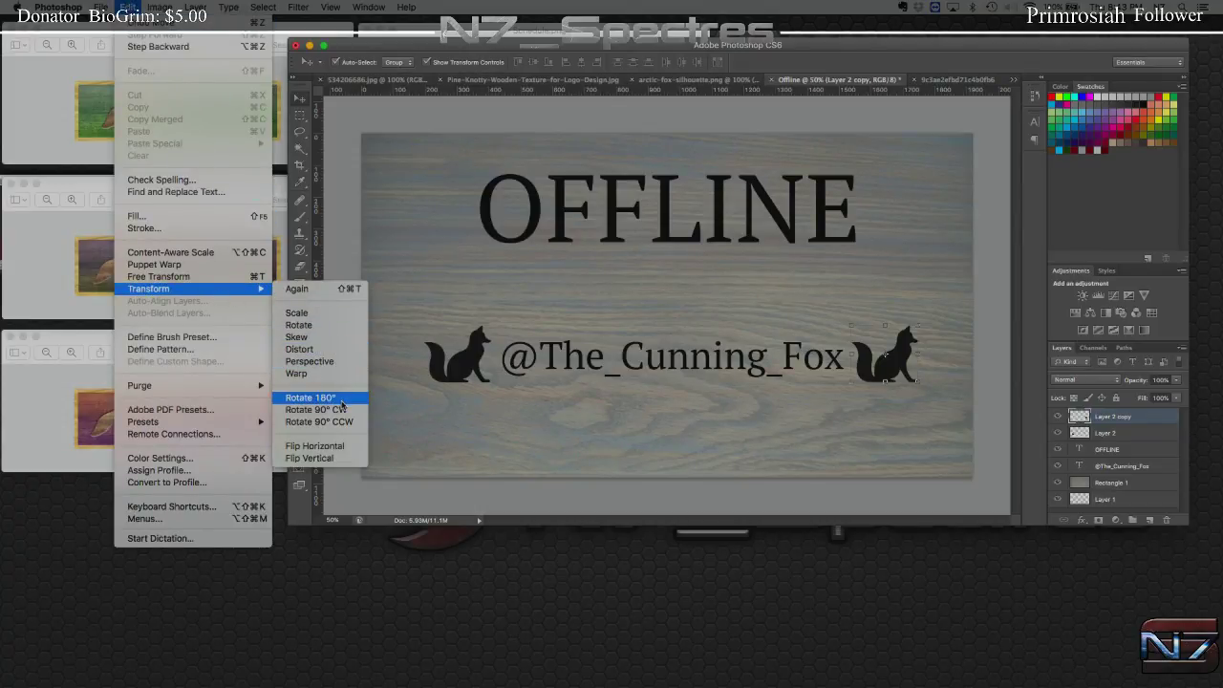
pyautogui.click(343, 445)
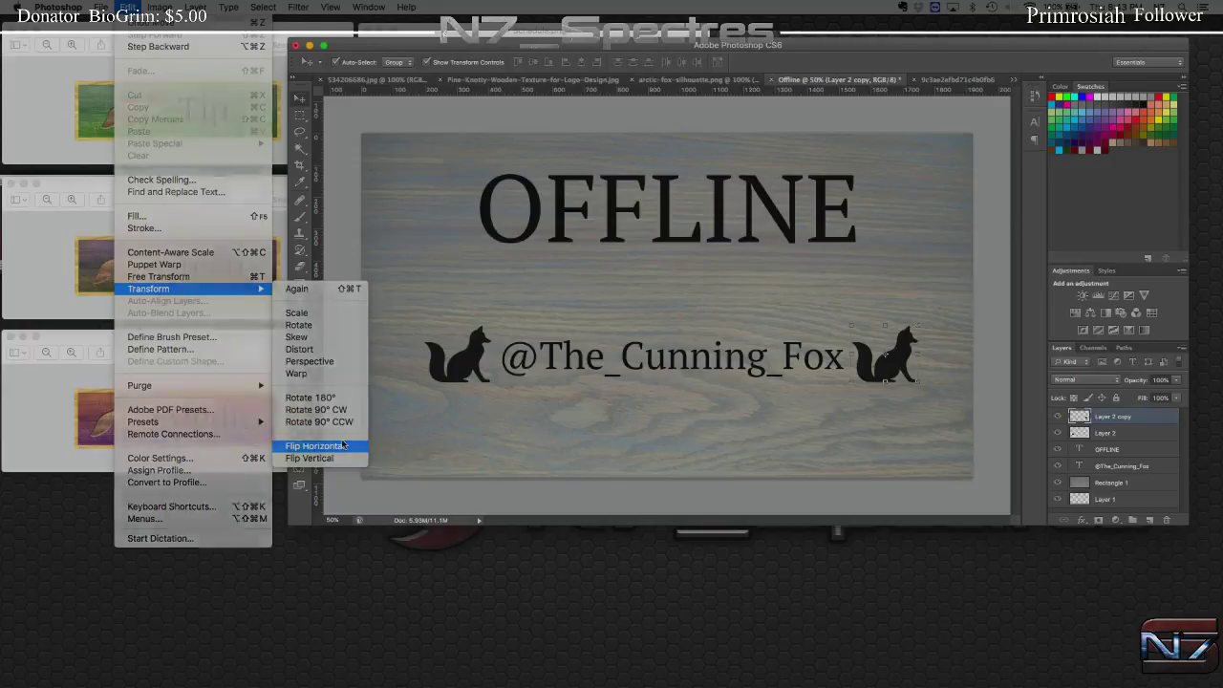
pyautogui.click(622, 269)
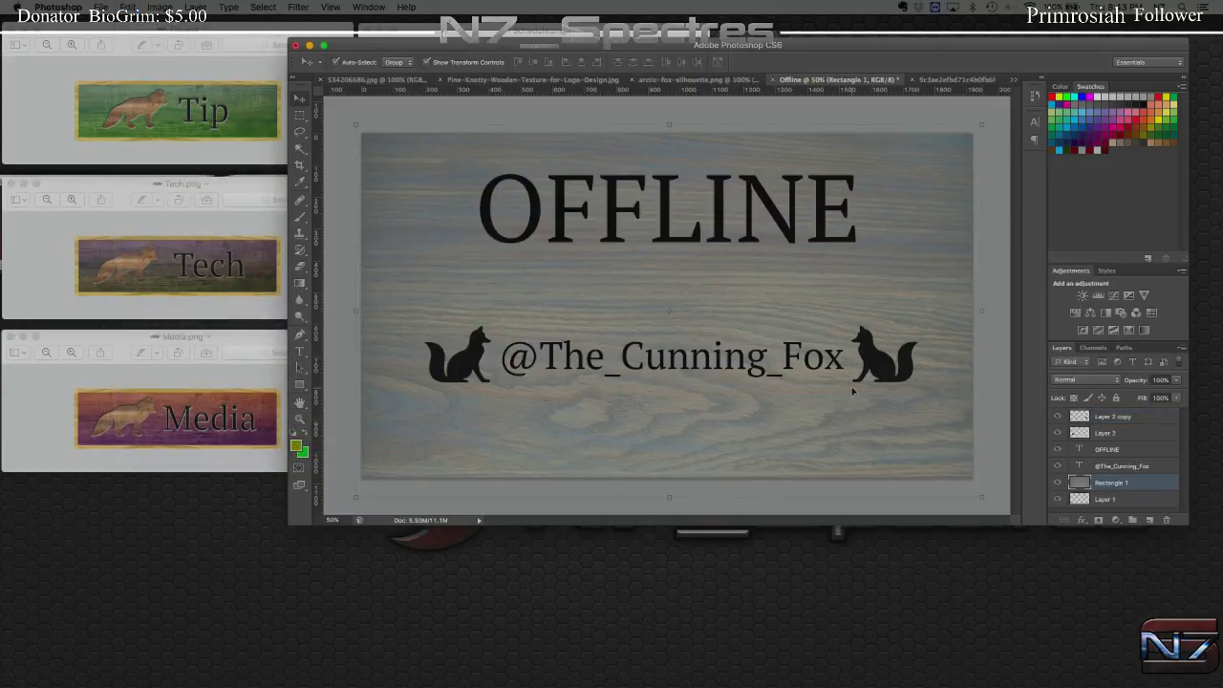
pyautogui.click(736, 363)
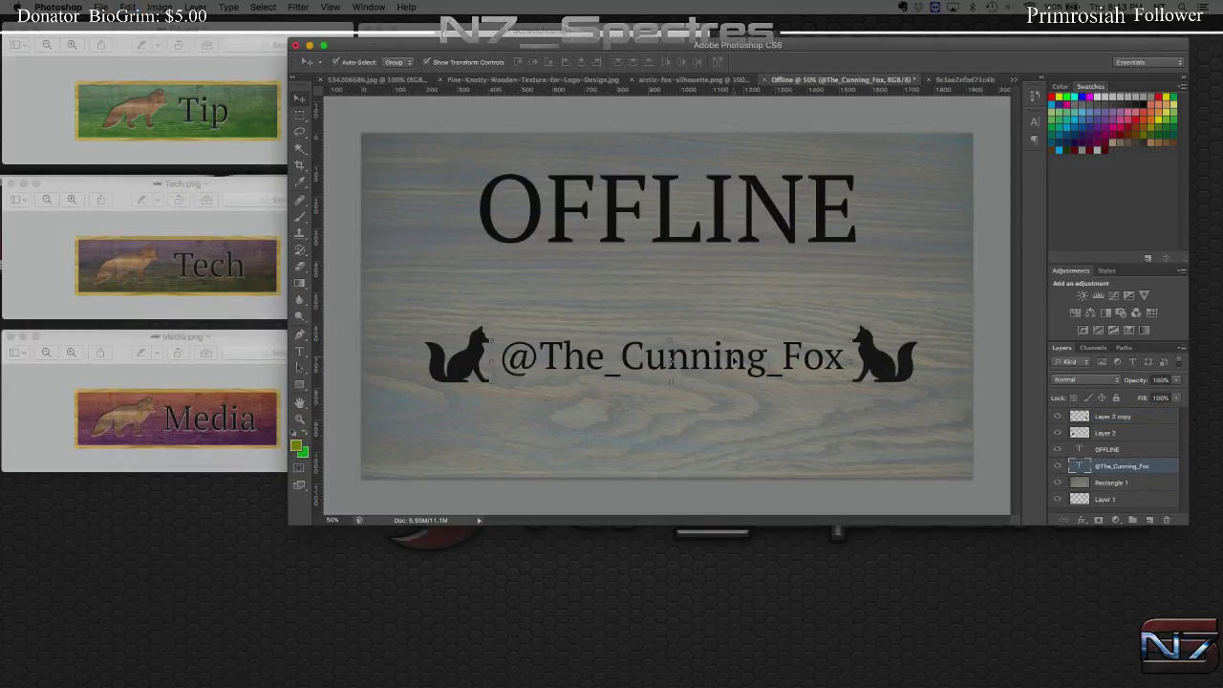
pyautogui.moveTo(735, 362); pyautogui.dragTo(729, 362)
pyautogui.click(388, 183)
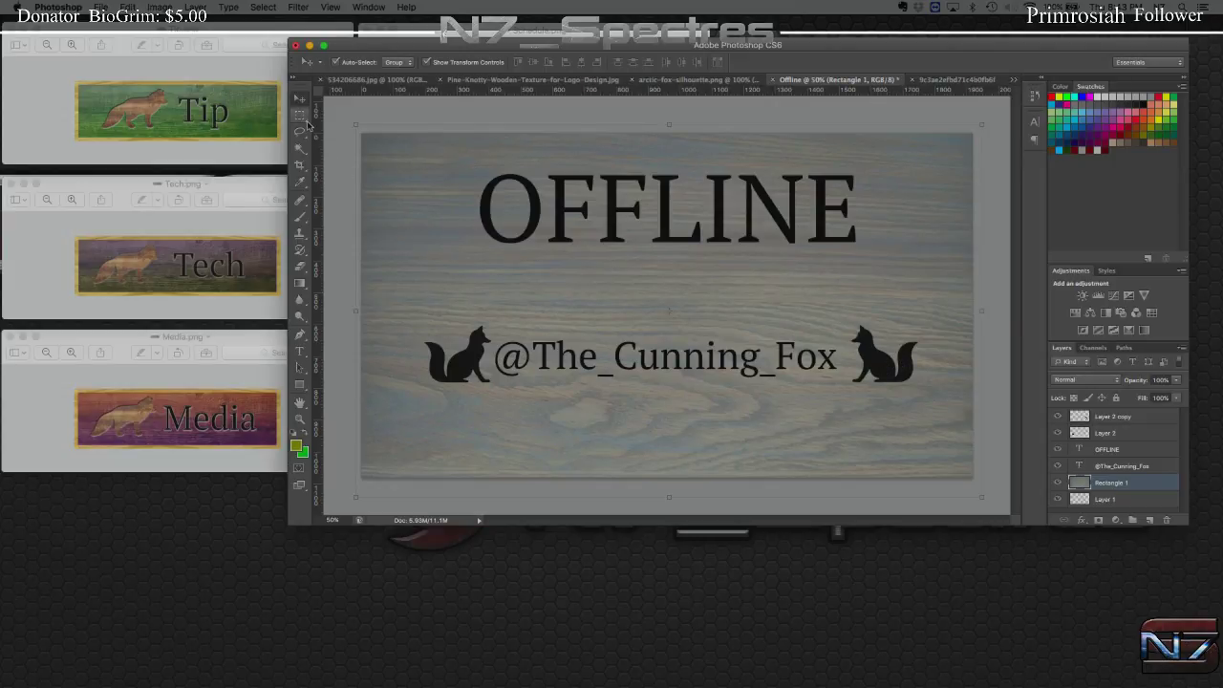
# Place a vertical guide at the canvas centre and shift the handle text about 13 px right to centre it.
pyautogui.moveTo(318, 112); pyautogui.dragTo(672, 150)
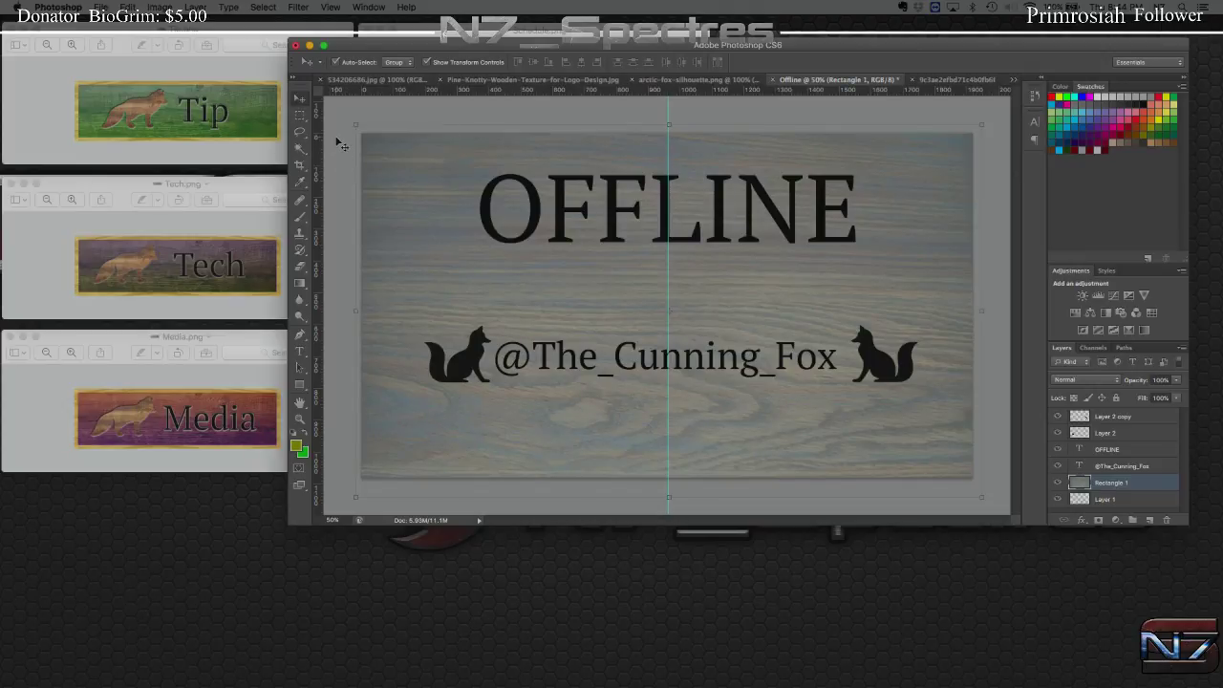
pyautogui.click(339, 142)
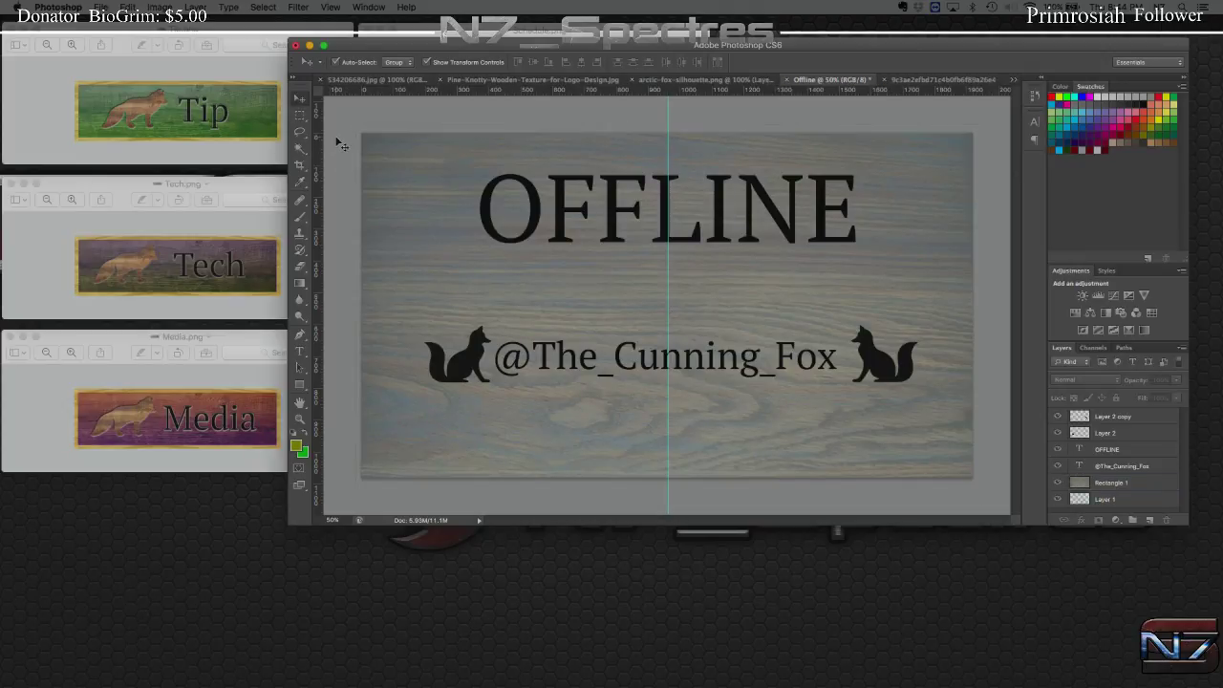
pyautogui.click(747, 368)
pyautogui.moveTo(745, 367); pyautogui.dragTo(751, 367)
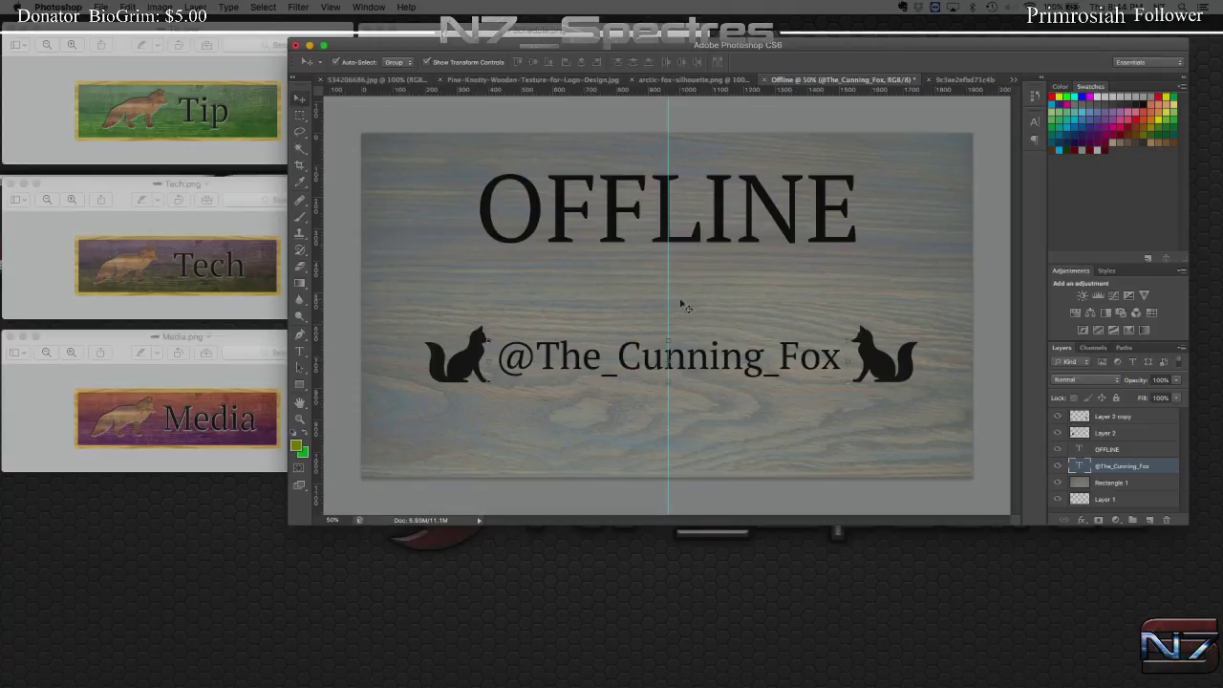
# Drag the centre guide back off the canvas and switch to the Lasso tool.
pyautogui.click(300, 132)
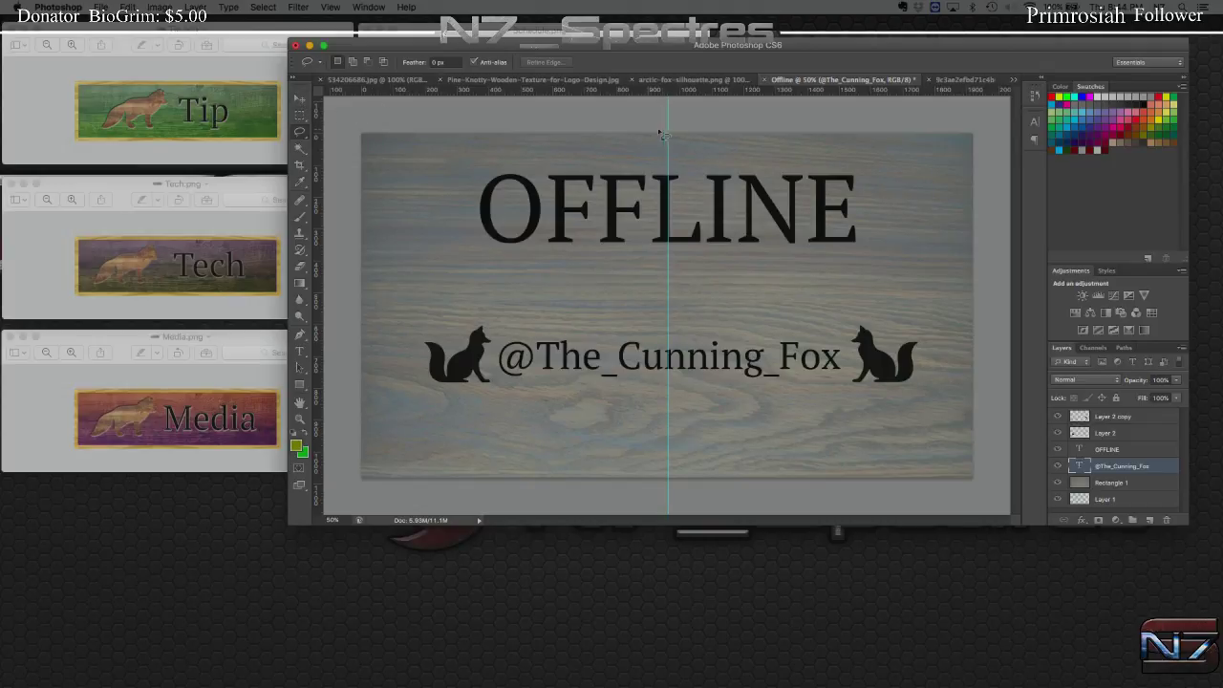
pyautogui.click(299, 102)
pyautogui.moveTo(669, 112); pyautogui.dragTo(340, 145)
pyautogui.click(300, 134)
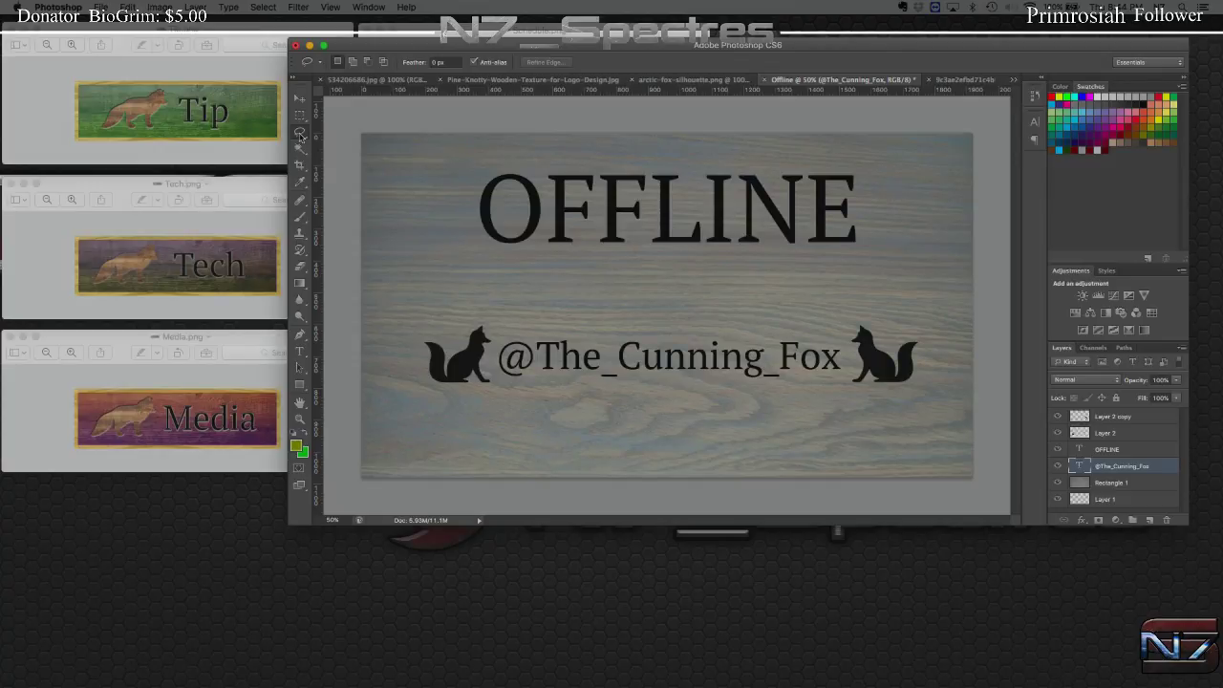
pyautogui.click(300, 135)
# Save the banner as Offline.psd in the Final folder.
pyautogui.click(100, 7)
pyautogui.click(121, 155)
pyautogui.click(541, 199)
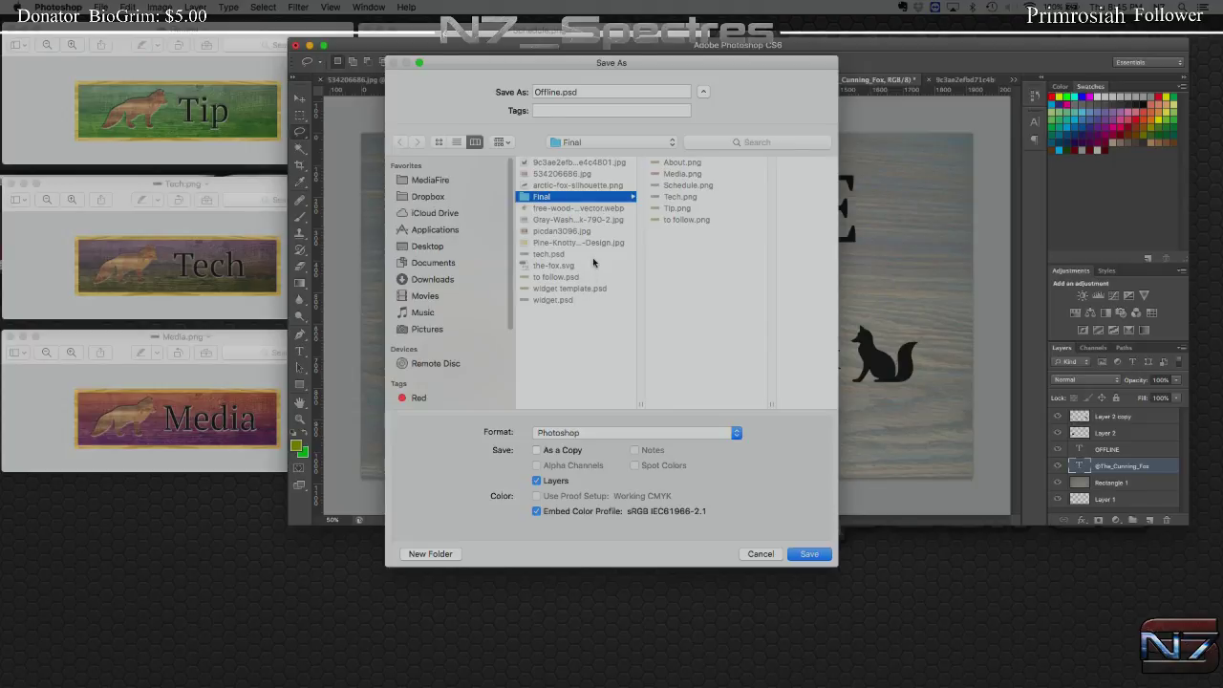
pyautogui.click(548, 340)
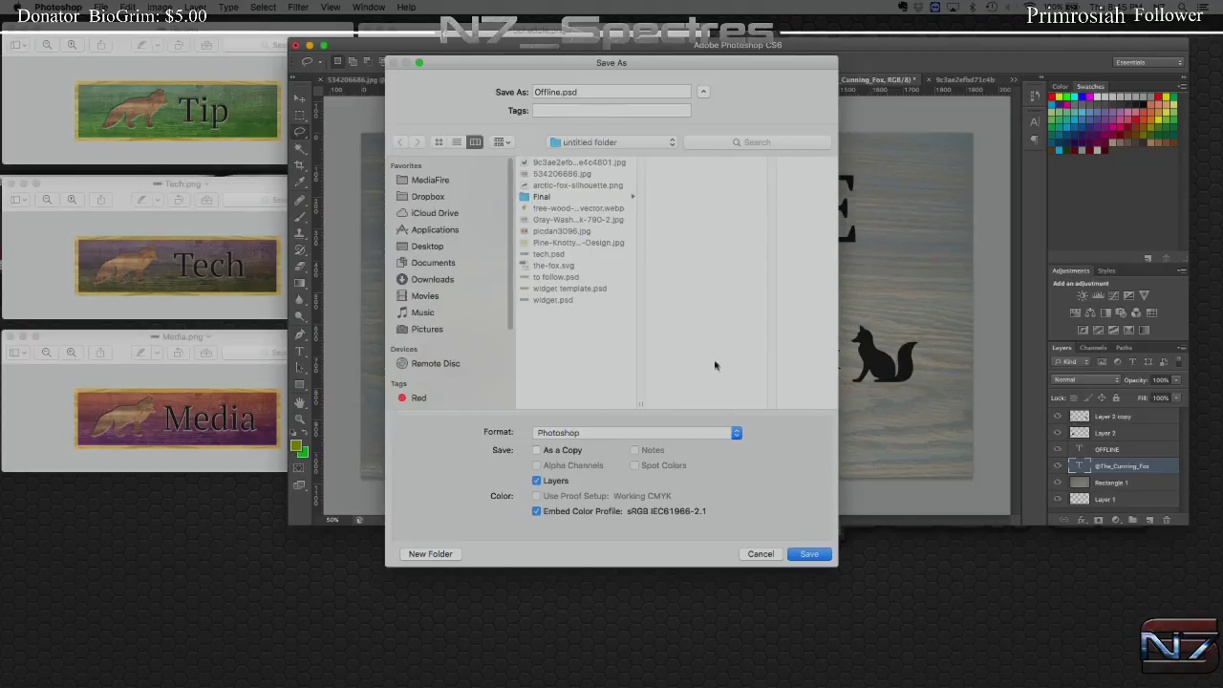
pyautogui.click(806, 554)
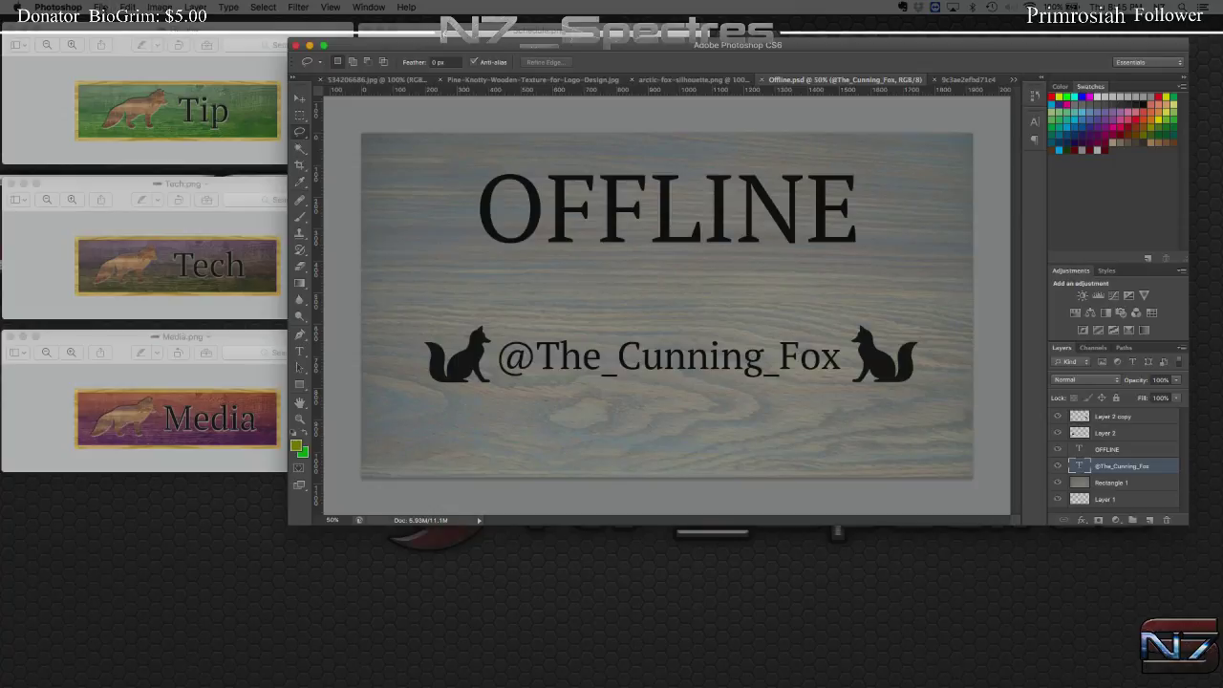
# Save a PNG copy, Offline.png, in the Final folder.
pyautogui.click(107, 6)
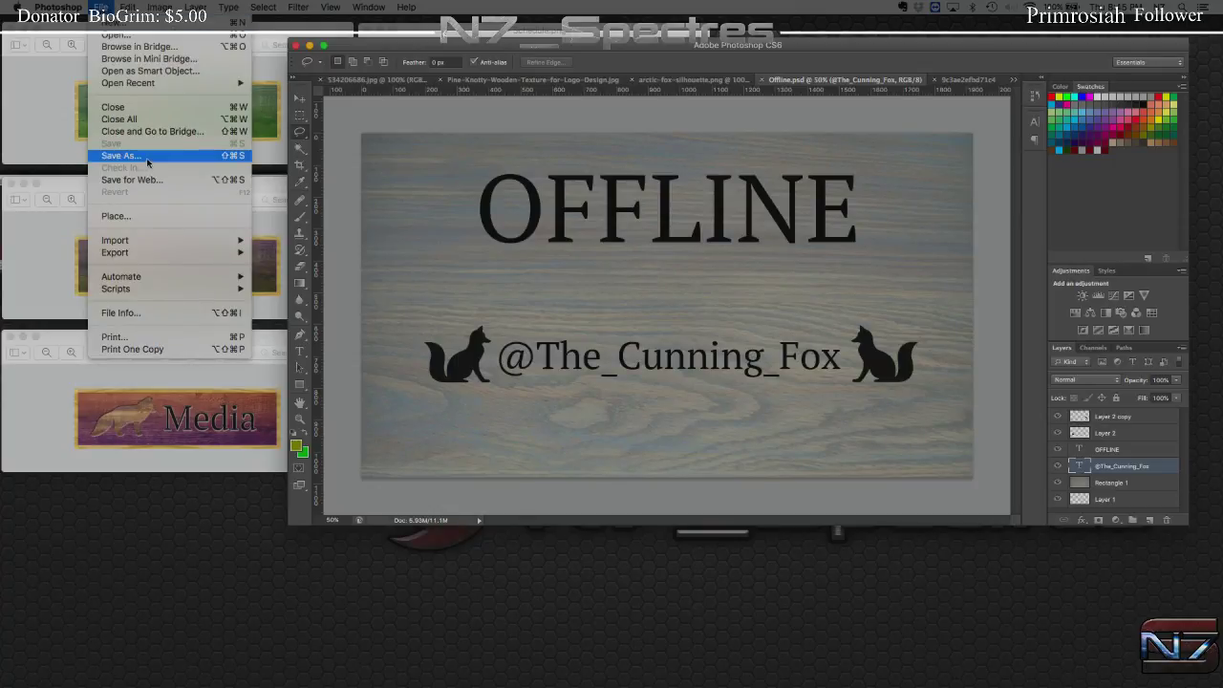
pyautogui.click(120, 155)
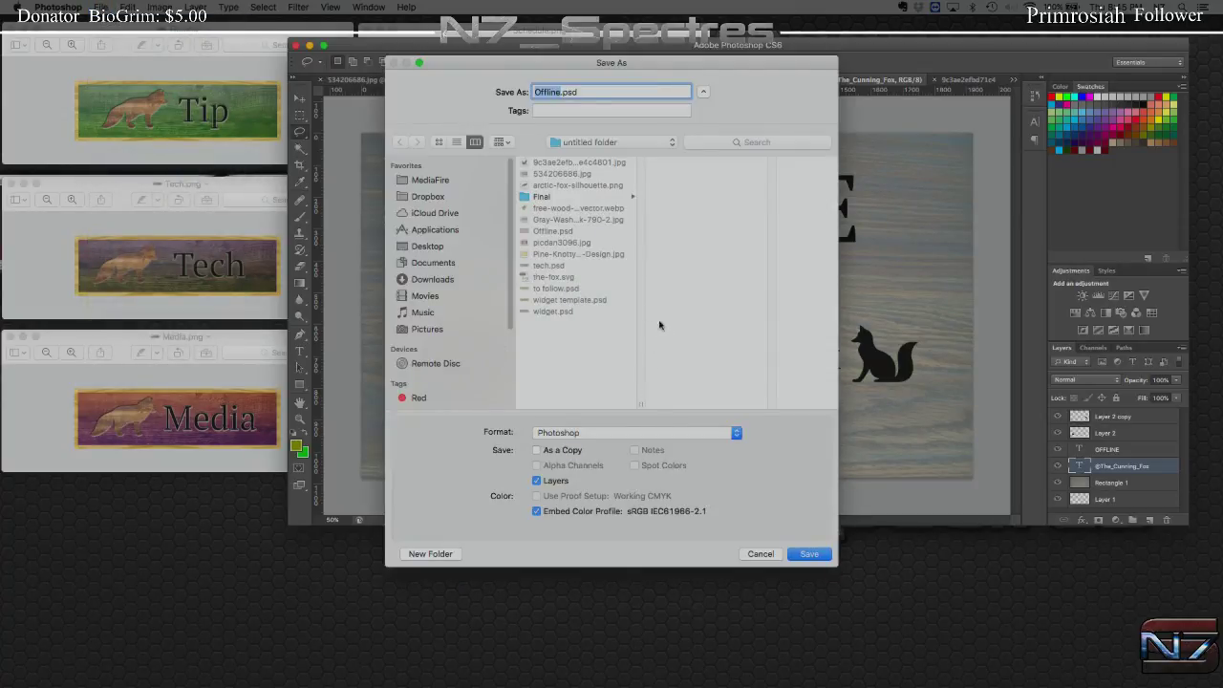
pyautogui.click(542, 197)
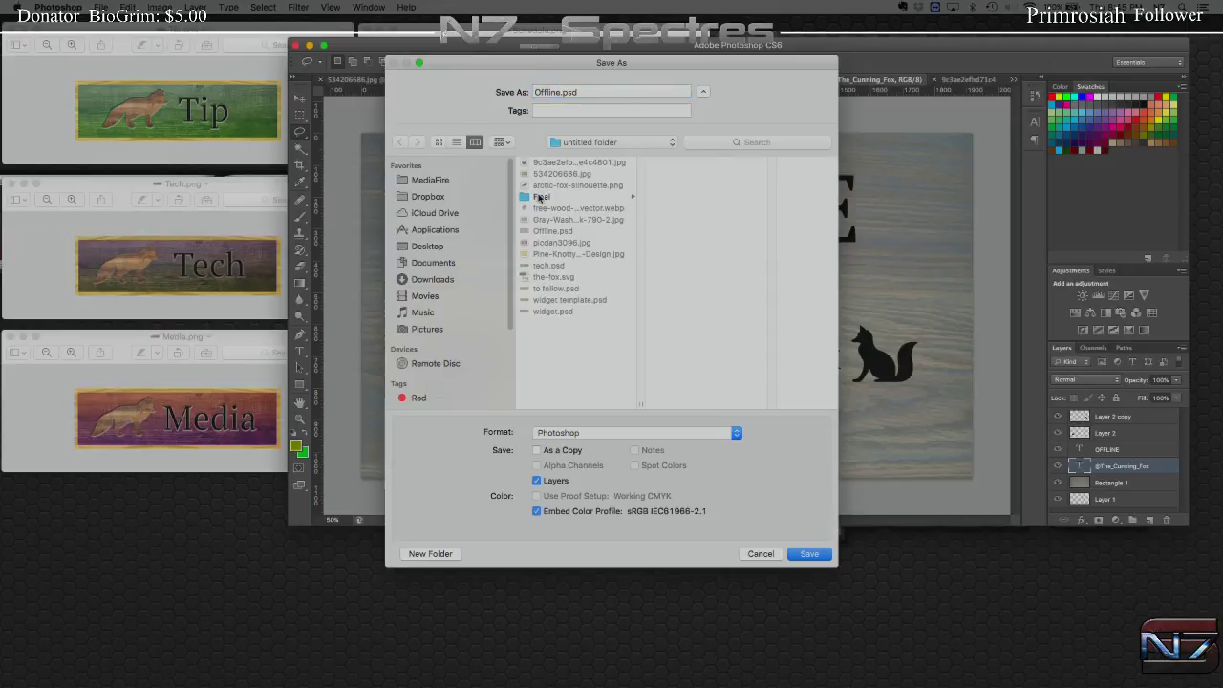
pyautogui.click(574, 435)
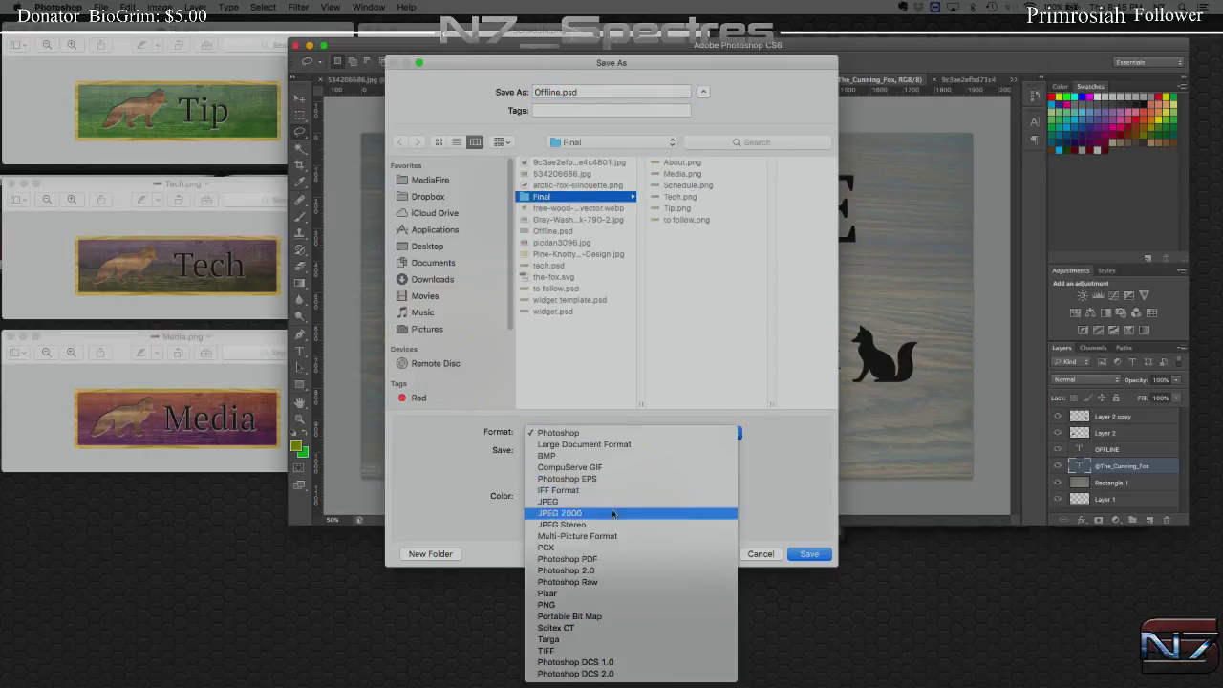
pyautogui.click(587, 605)
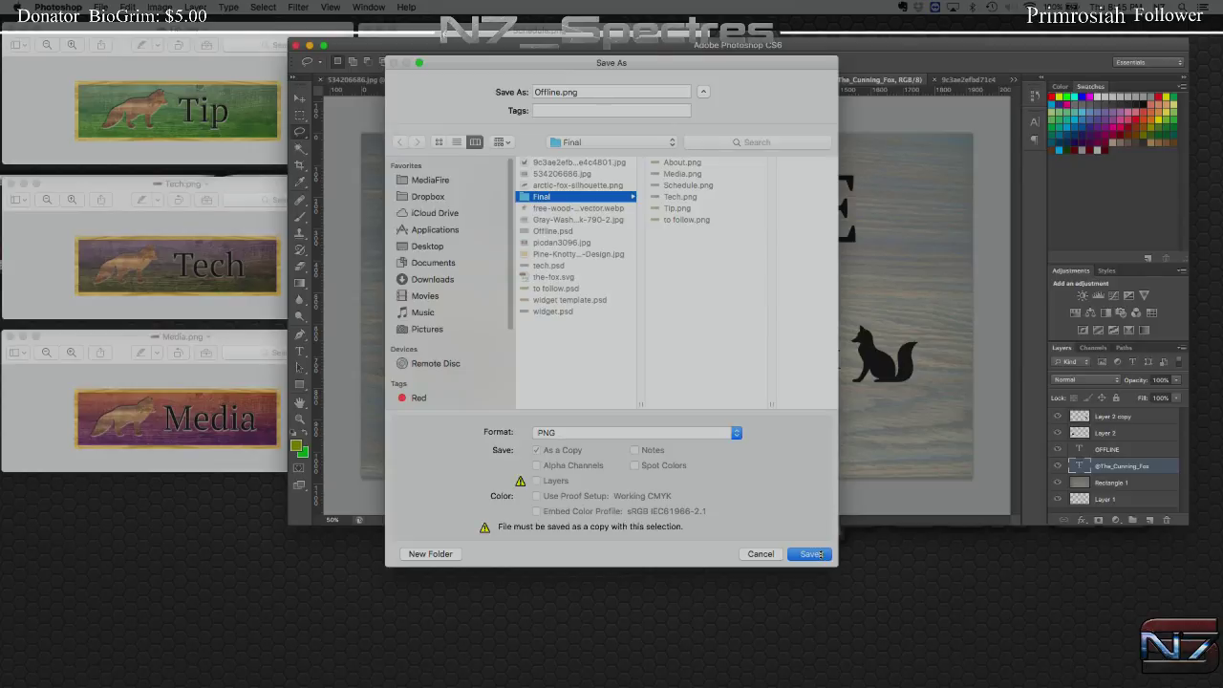
pyautogui.click(819, 554)
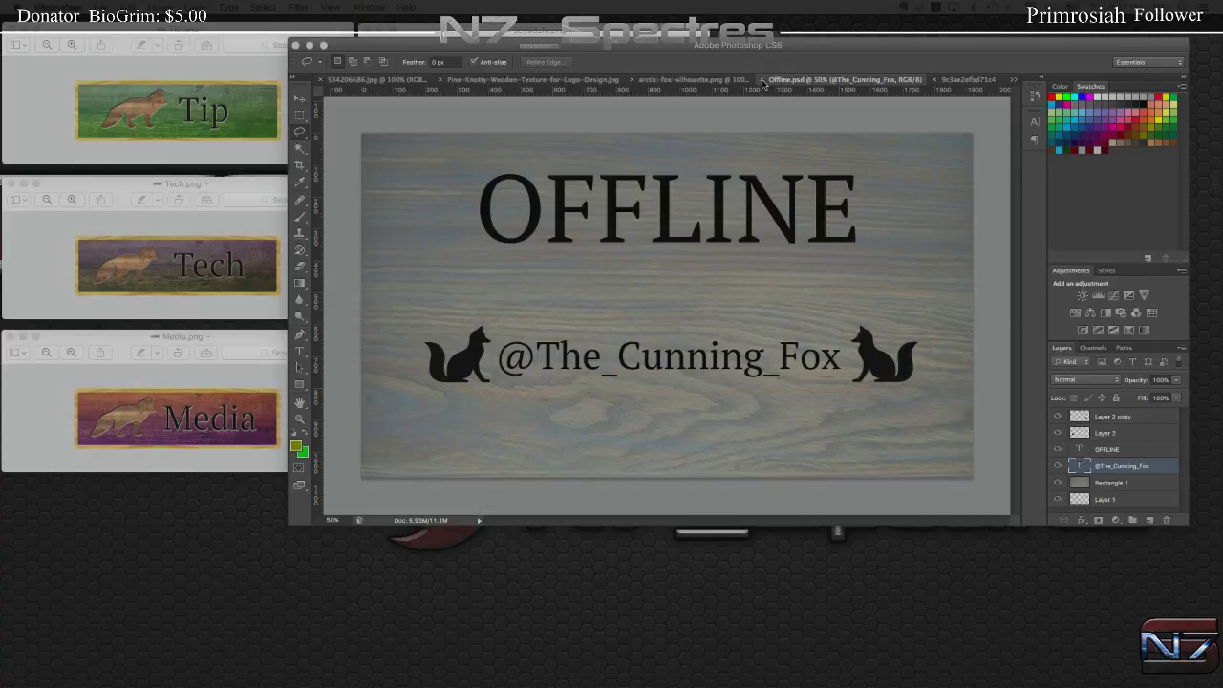
# Bring Photoshop to the front and close the Offline.psd document, leaving the sitting fox silhouette showing.
pyautogui.click(809, 51)
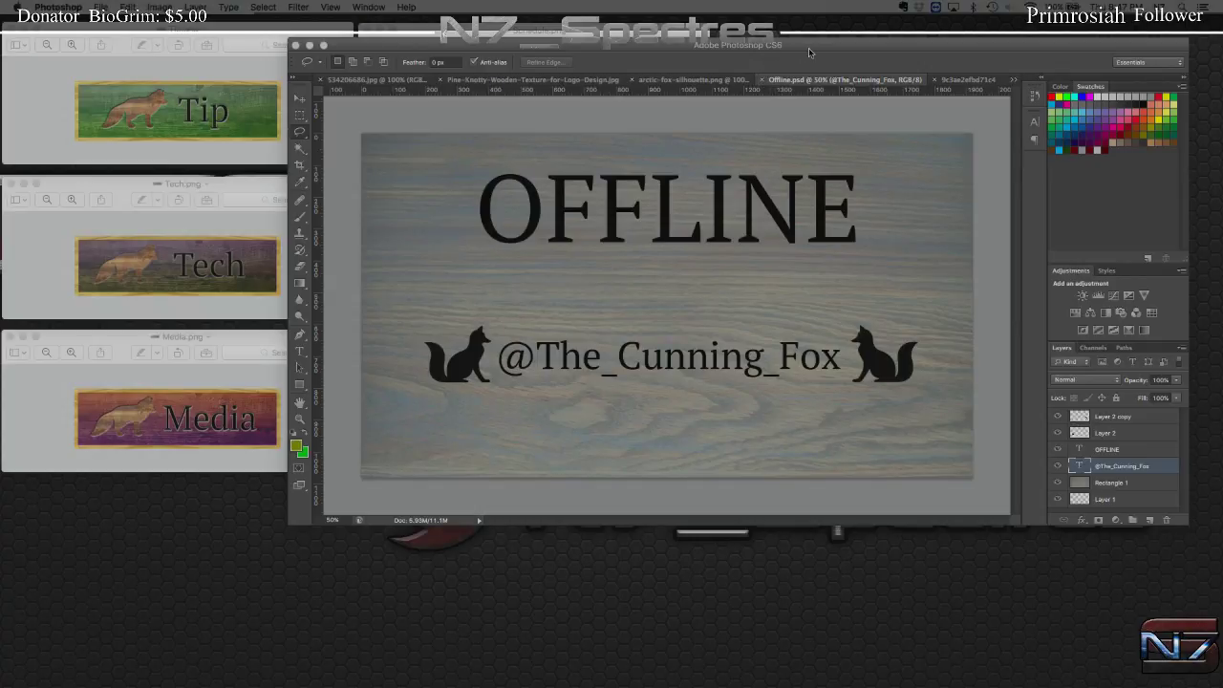
pyautogui.click(762, 79)
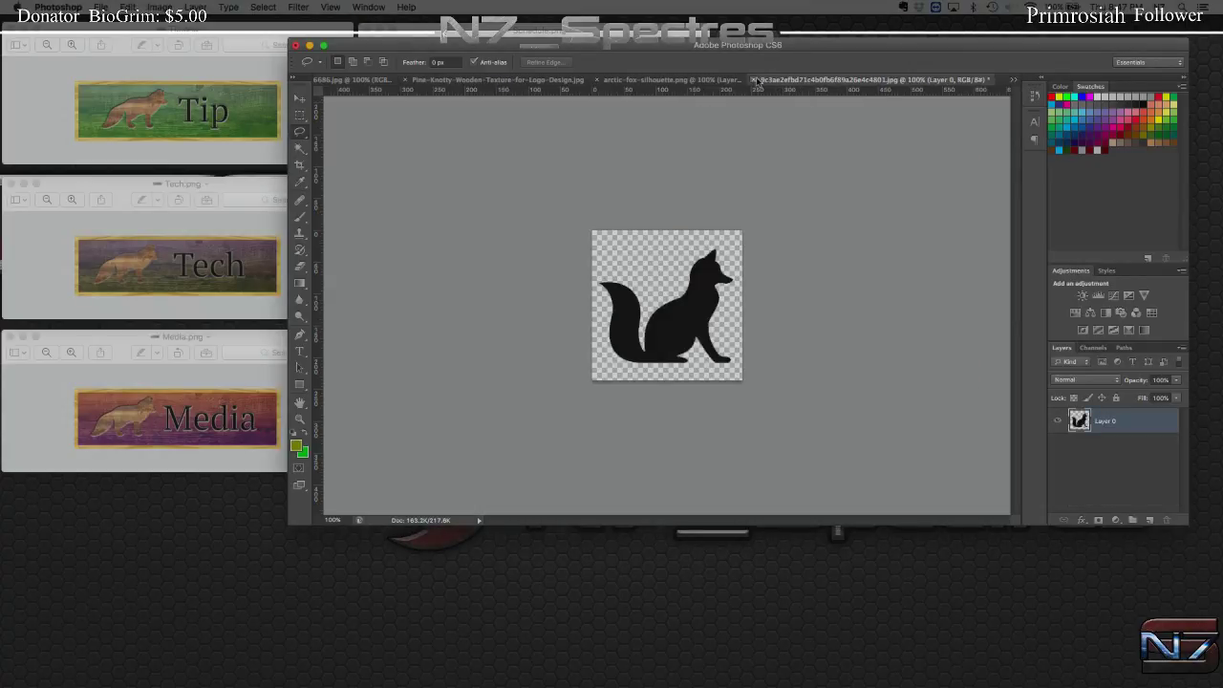
# Cycle through the open wood texture and fox documents, ending on the sitting fox silhouette.
pyautogui.click(634, 84)
pyautogui.click(561, 84)
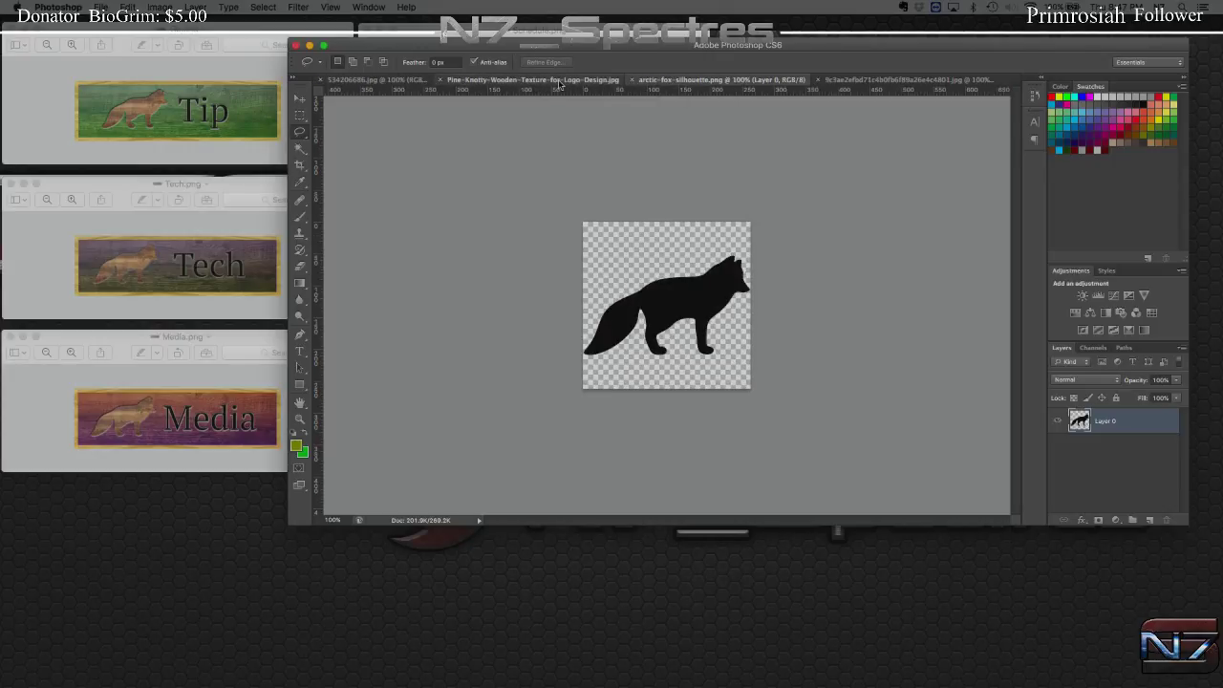
pyautogui.click(382, 82)
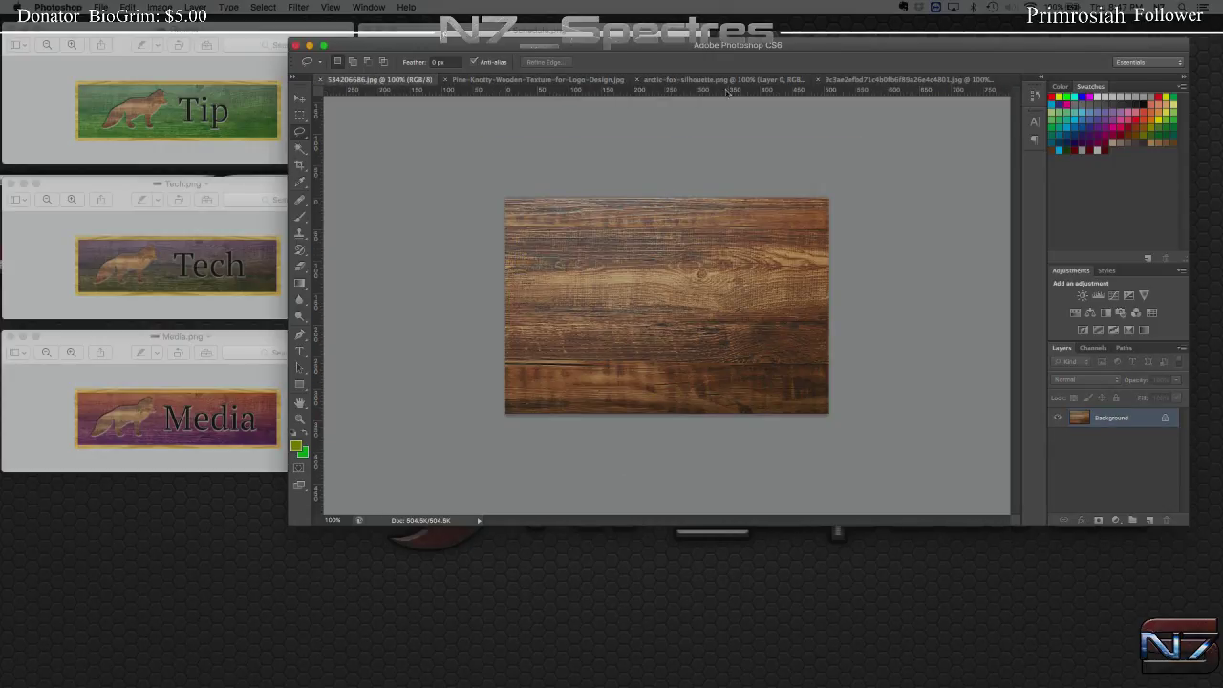
pyautogui.click(838, 83)
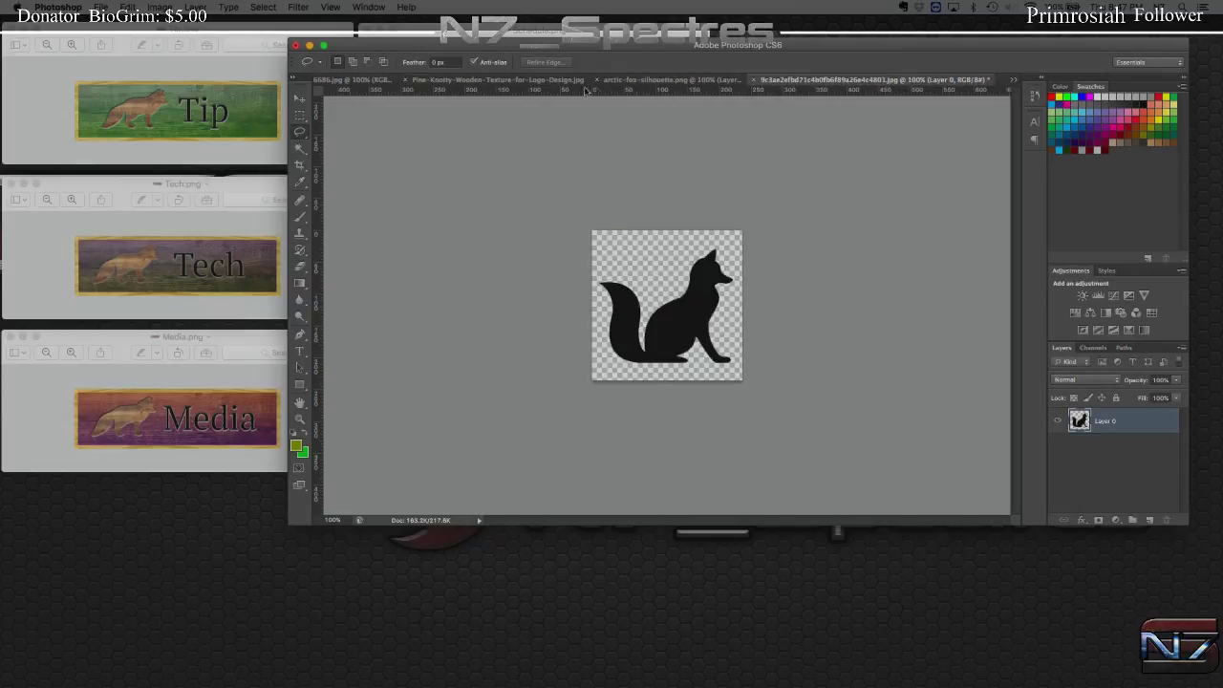
pyautogui.click(346, 82)
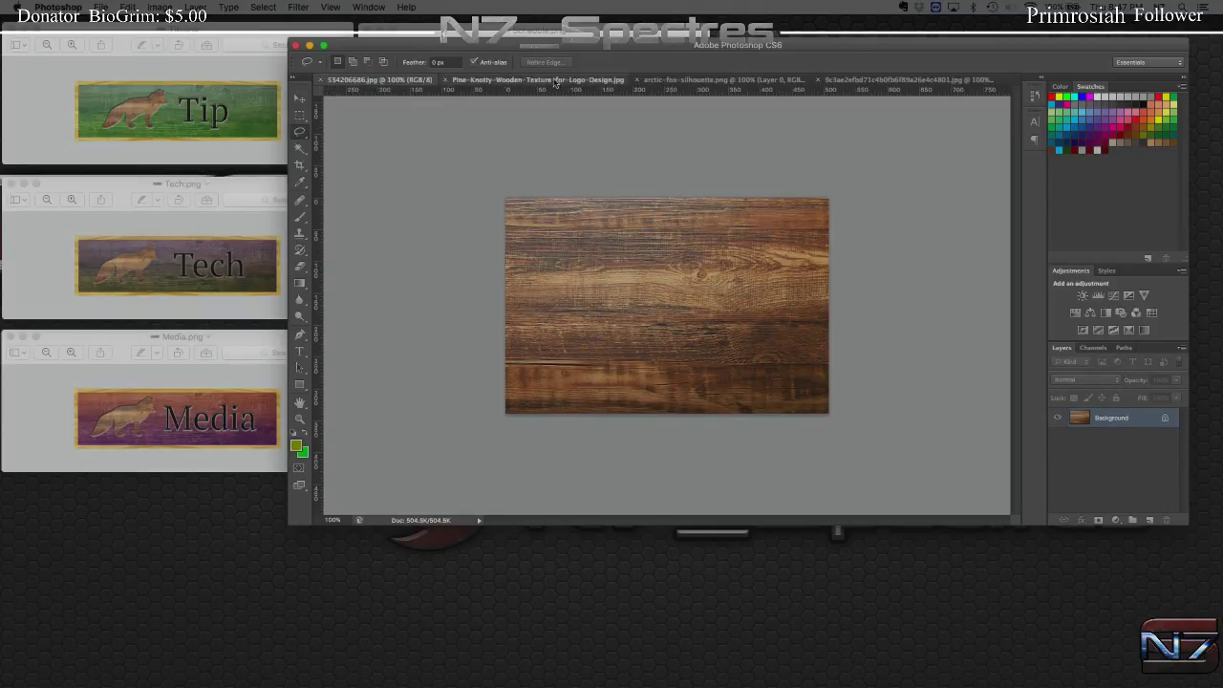
pyautogui.click(482, 82)
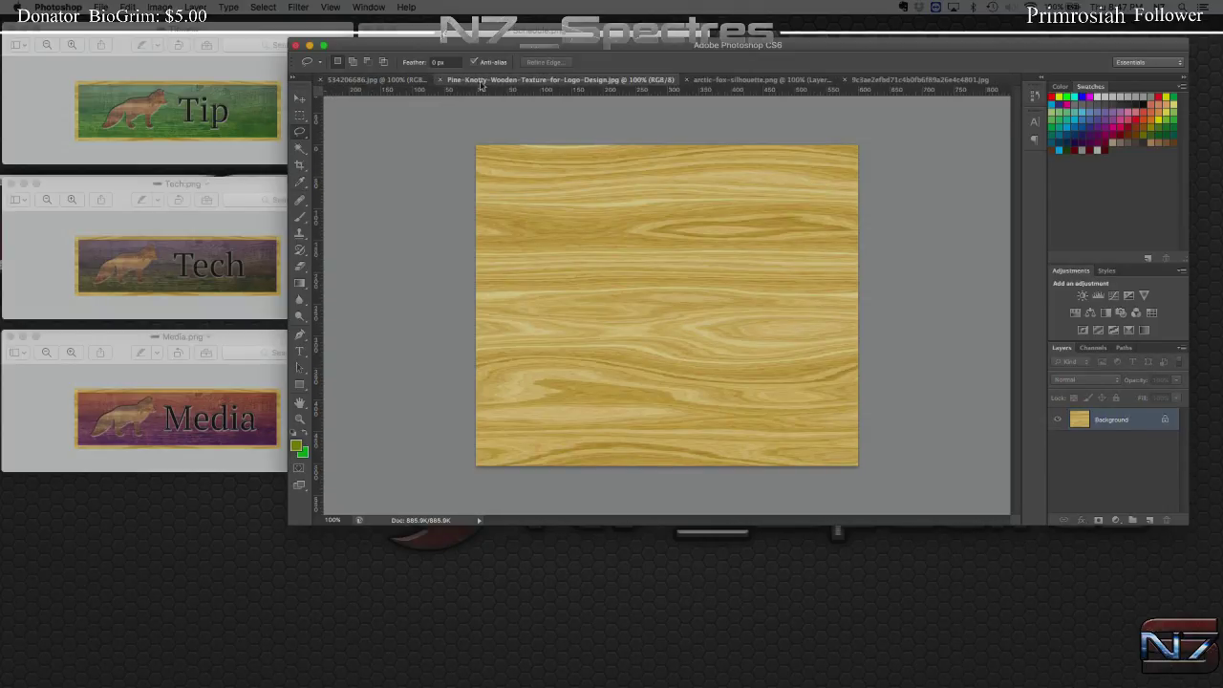
pyautogui.click(713, 80)
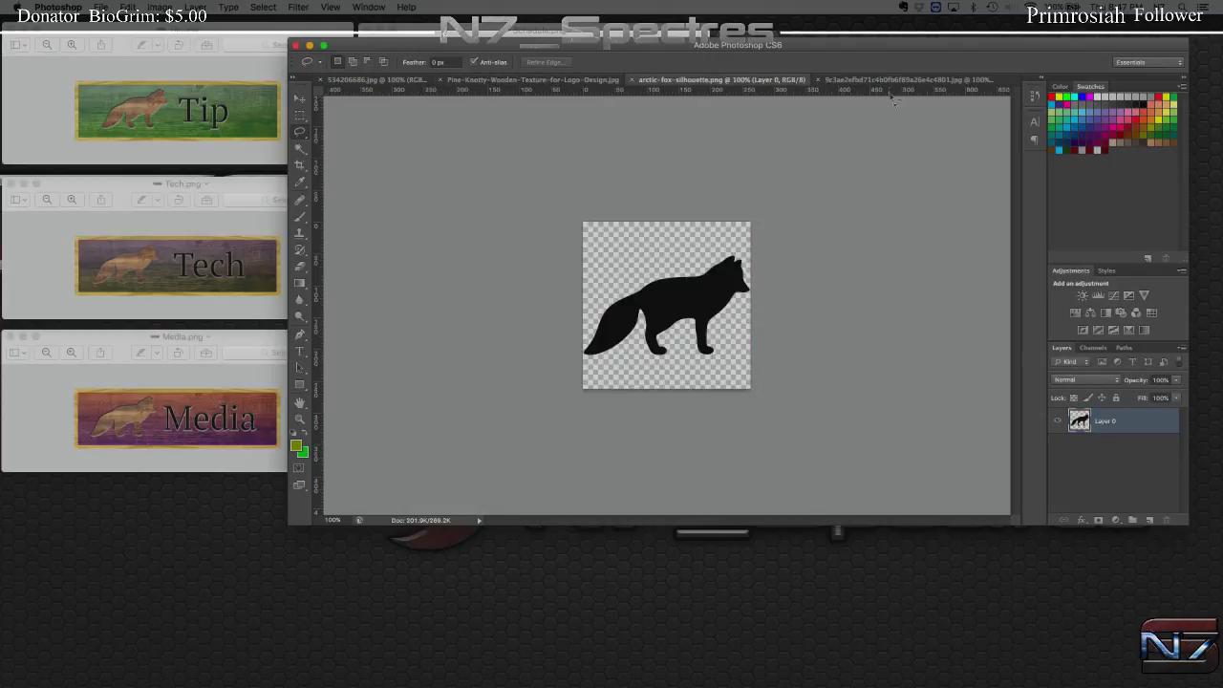
pyautogui.click(899, 81)
pyautogui.click(1015, 83)
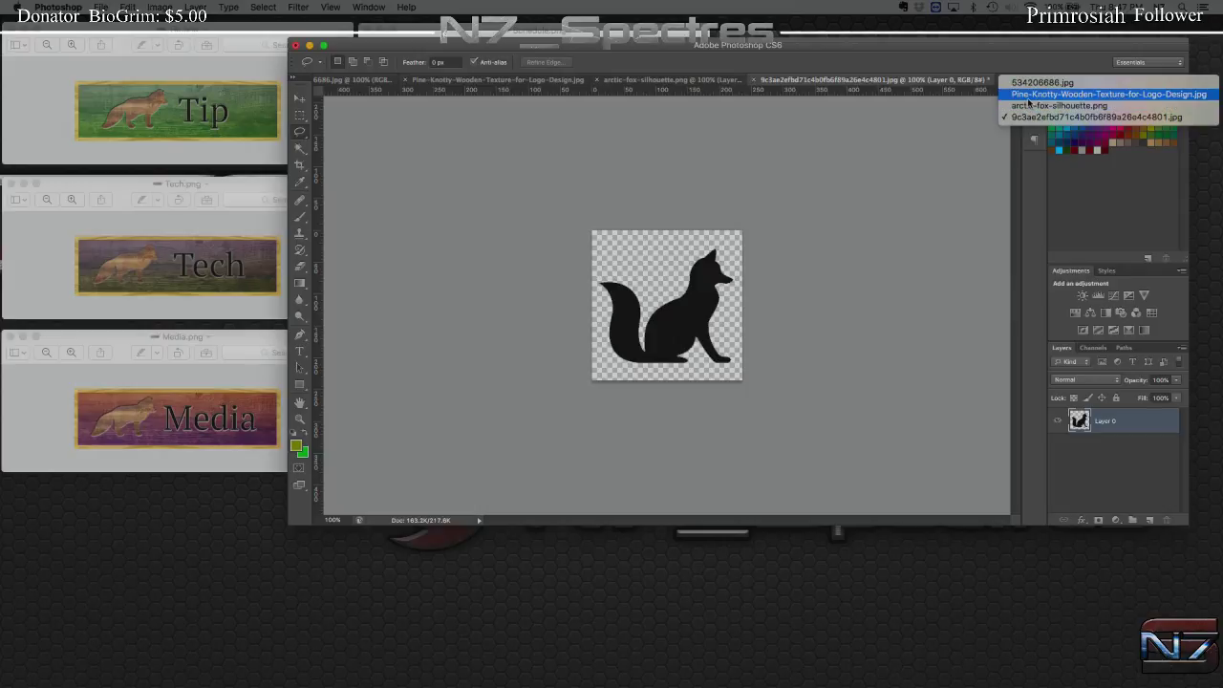
pyautogui.click(941, 131)
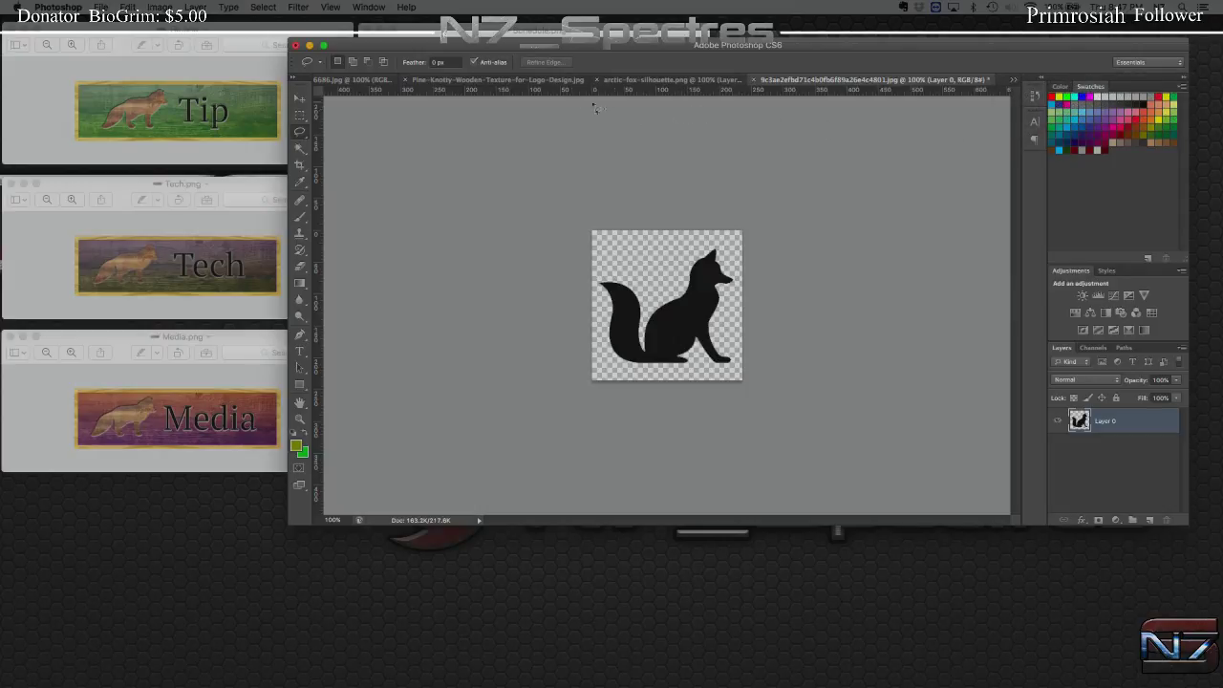
# Browse to Pictures > N7 in the Open dialog, previewing hand.png, loadout.psd and header2.psd.
pyautogui.click(100, 7)
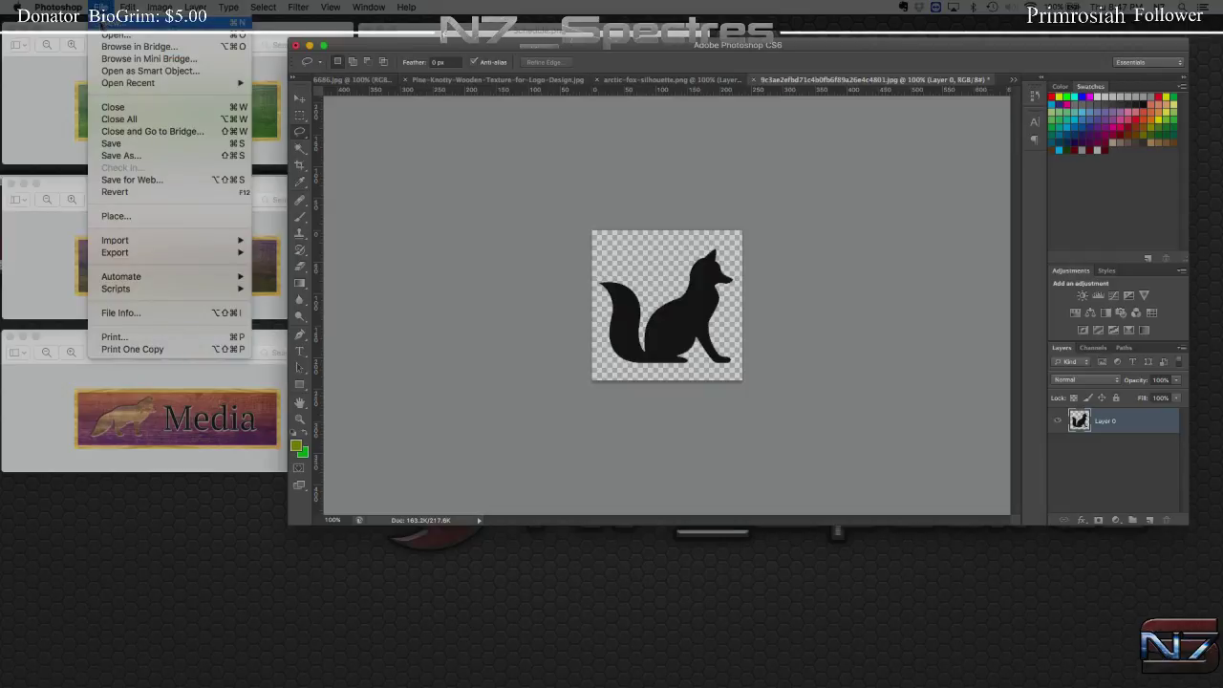
pyautogui.click(415, 328)
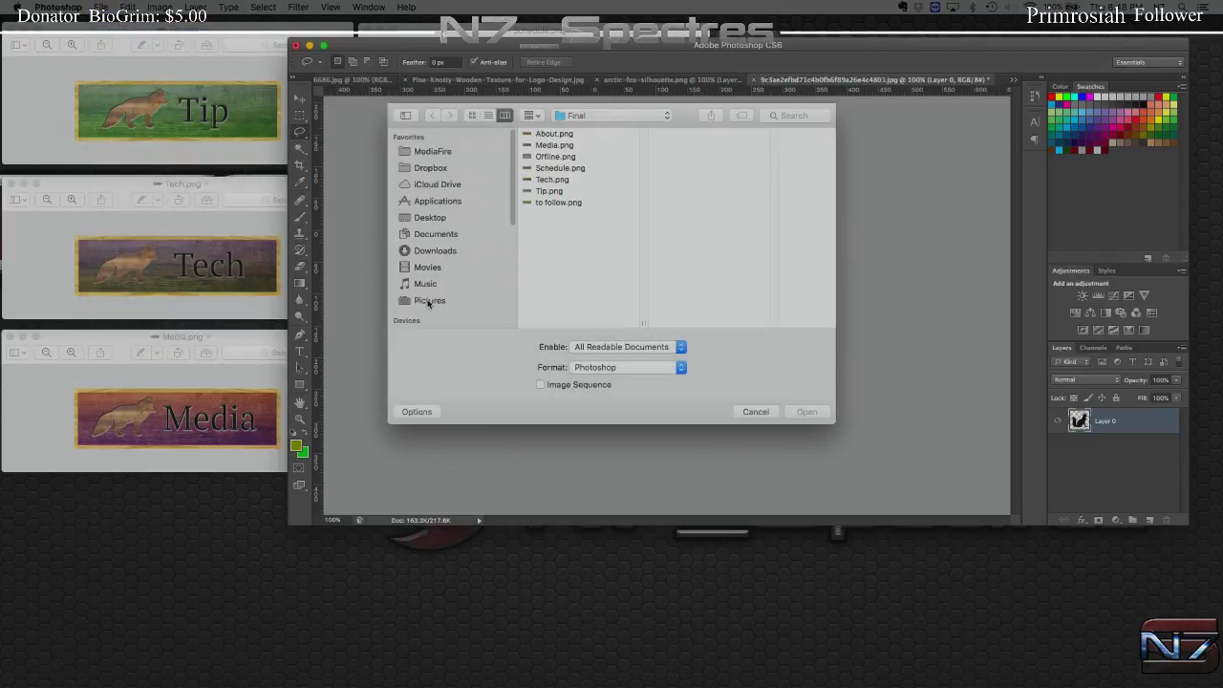
pyautogui.click(430, 300)
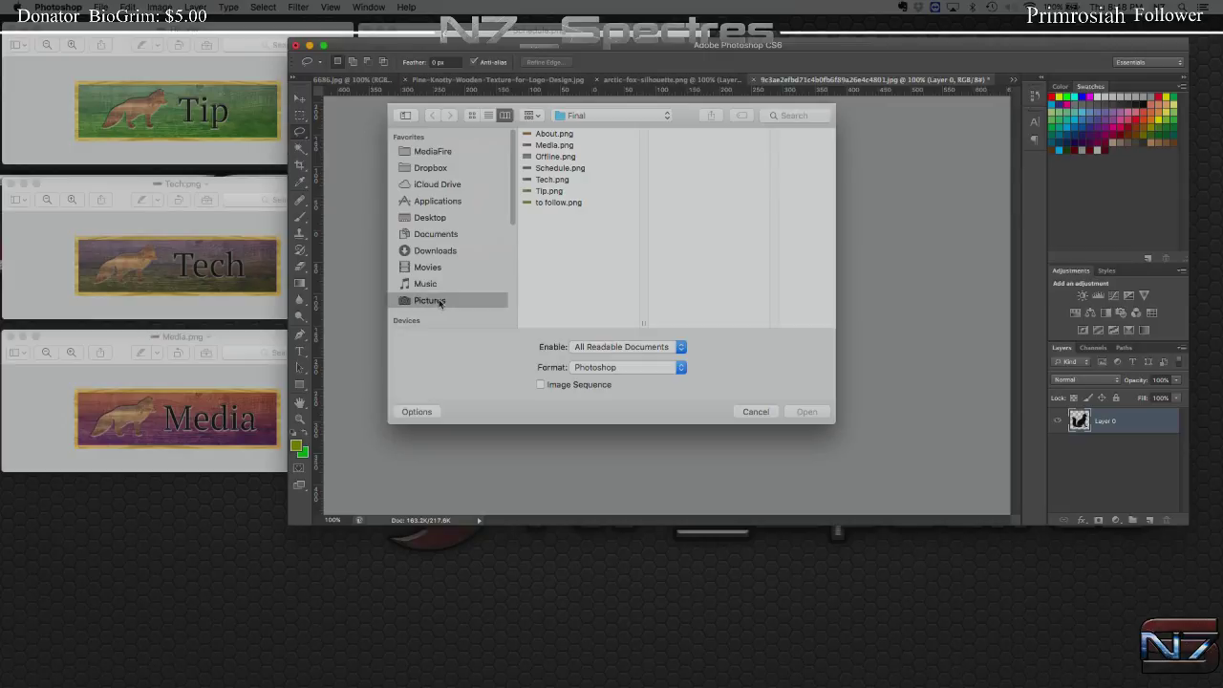
pyautogui.click(552, 214)
pyautogui.click(688, 282)
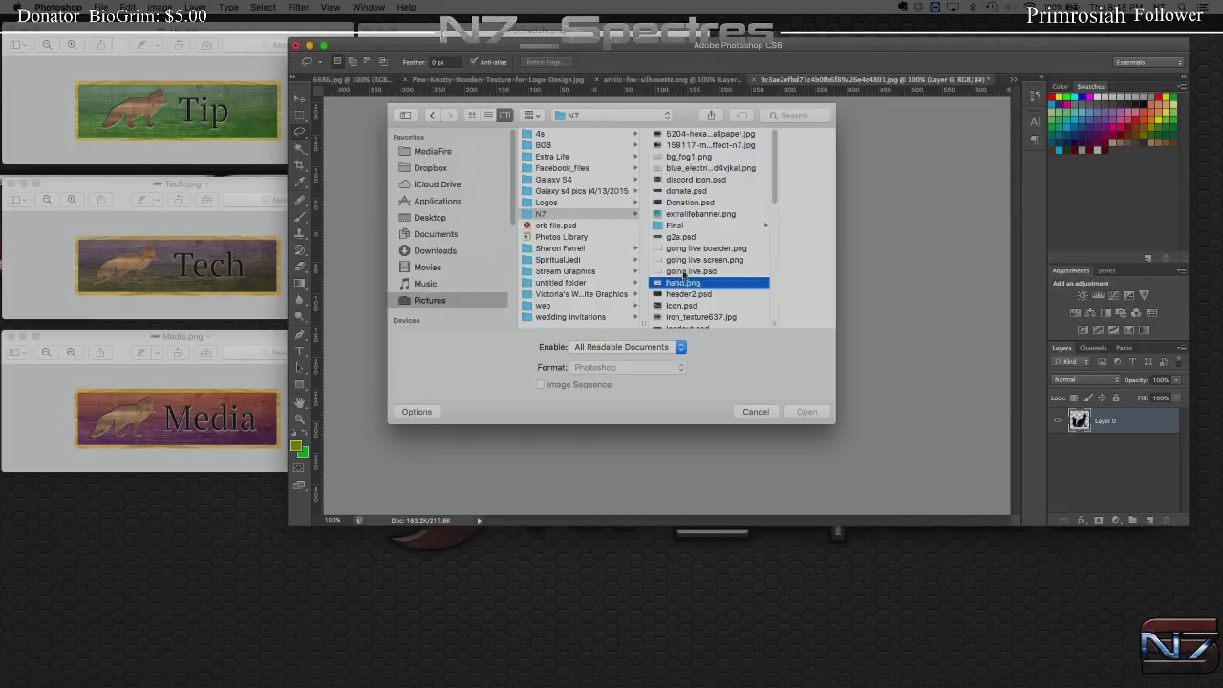
pyautogui.scroll(-2, 637, 268)
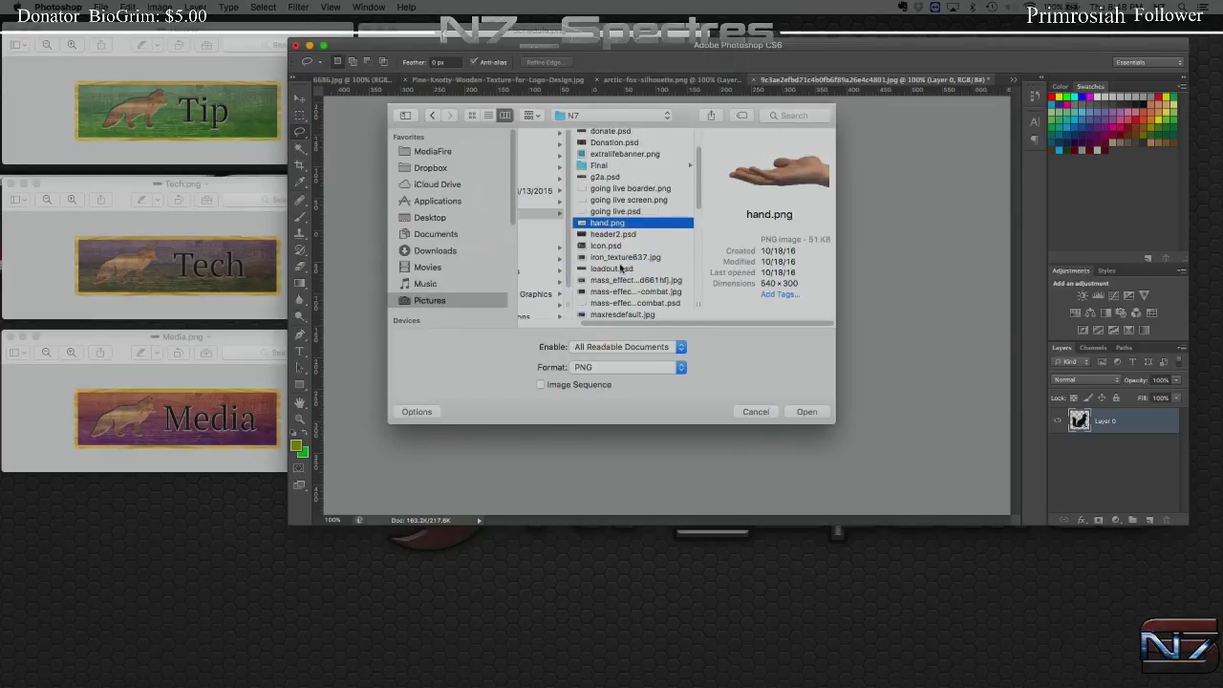
pyautogui.click(625, 269)
pyautogui.scroll(1, 626, 273)
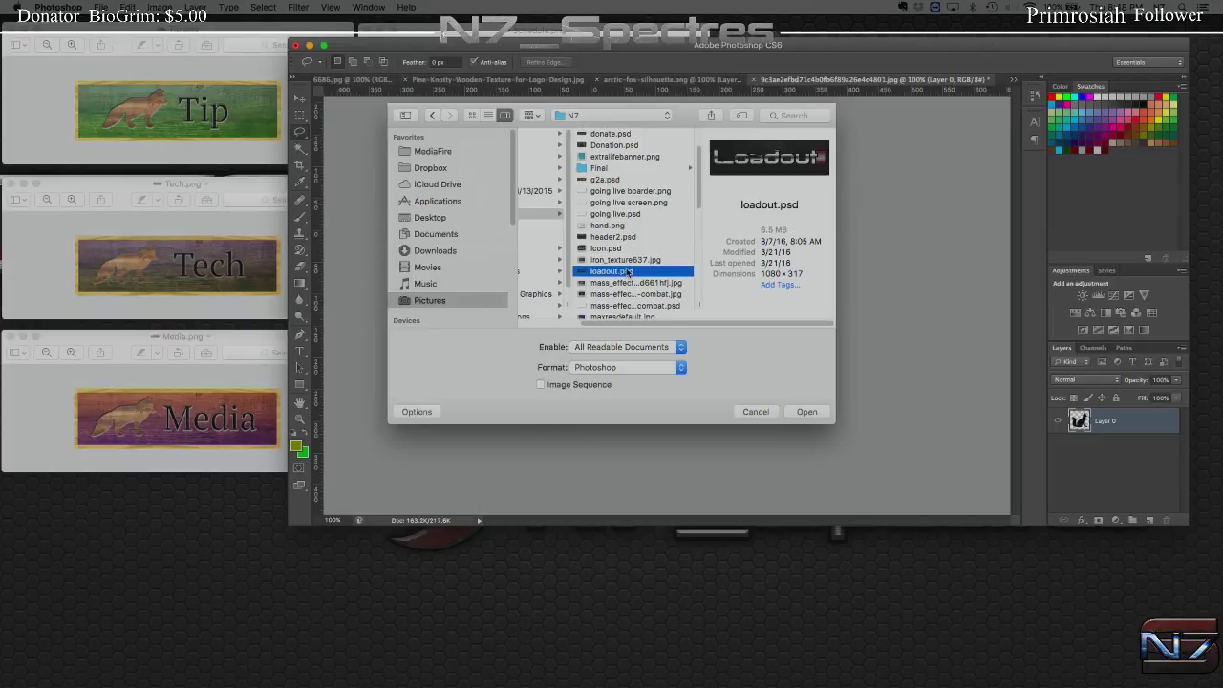
pyautogui.scroll(-1, 627, 273)
pyautogui.click(625, 234)
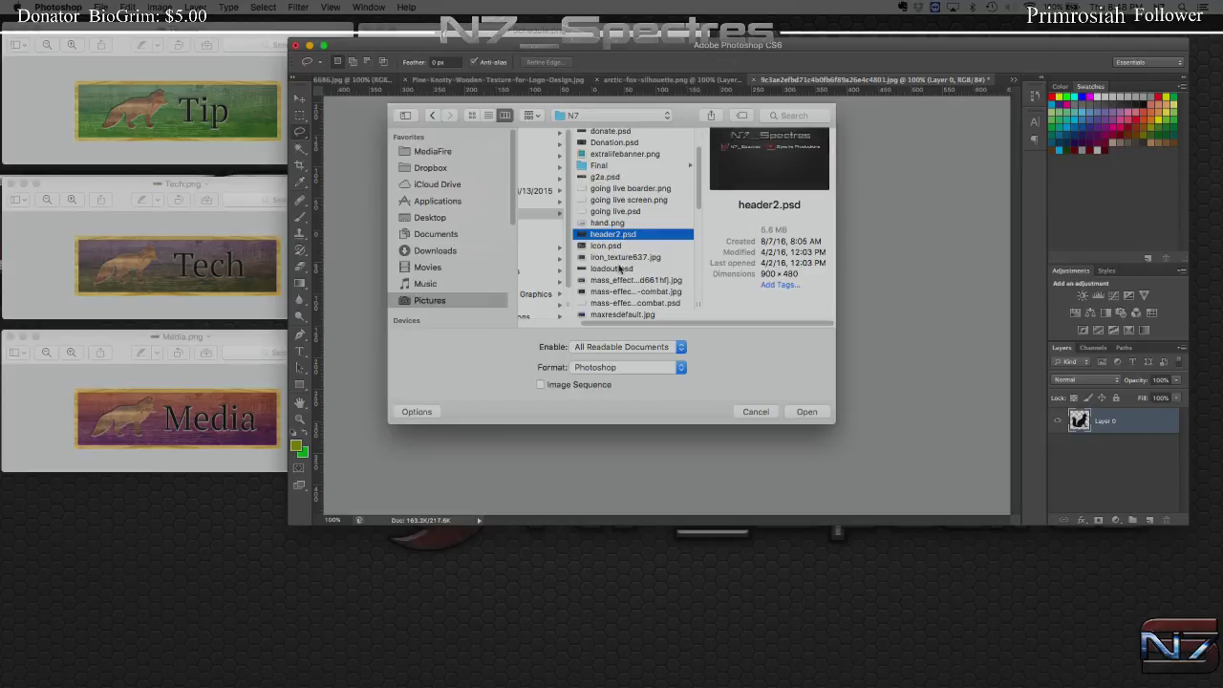
# Find N7 Banner 2016 version.psd in the N7 file list and open it.
pyautogui.scroll(-5, 621, 269)
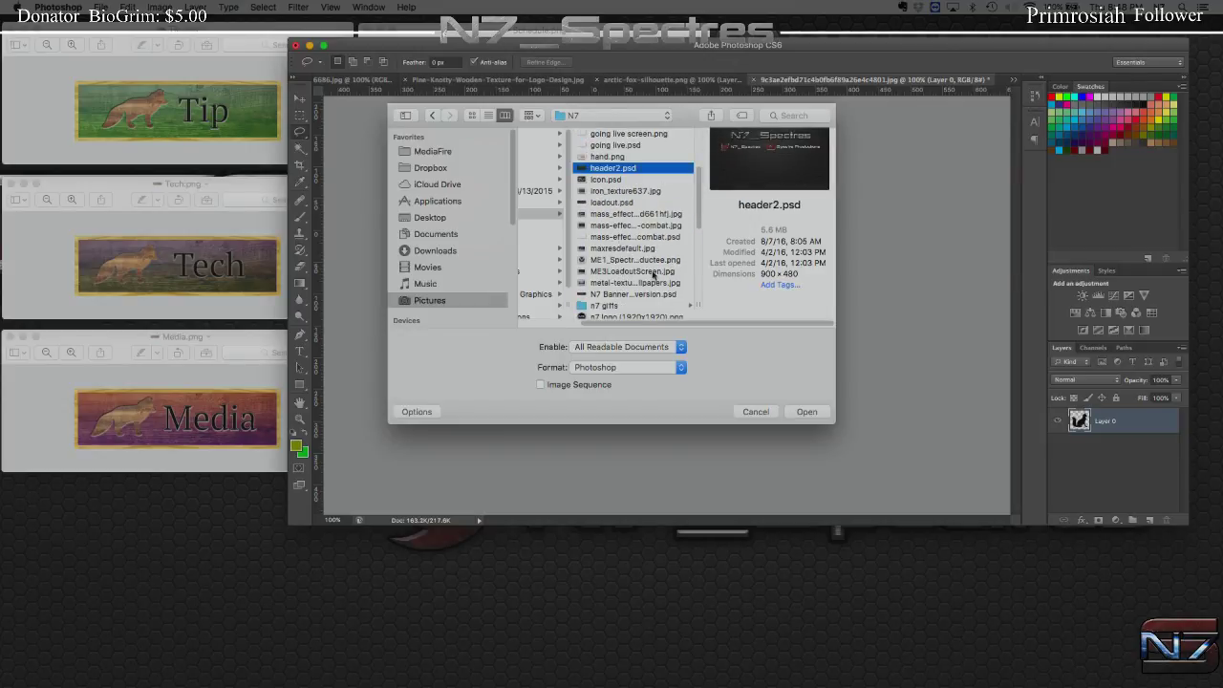
pyautogui.scroll(-6, 652, 279)
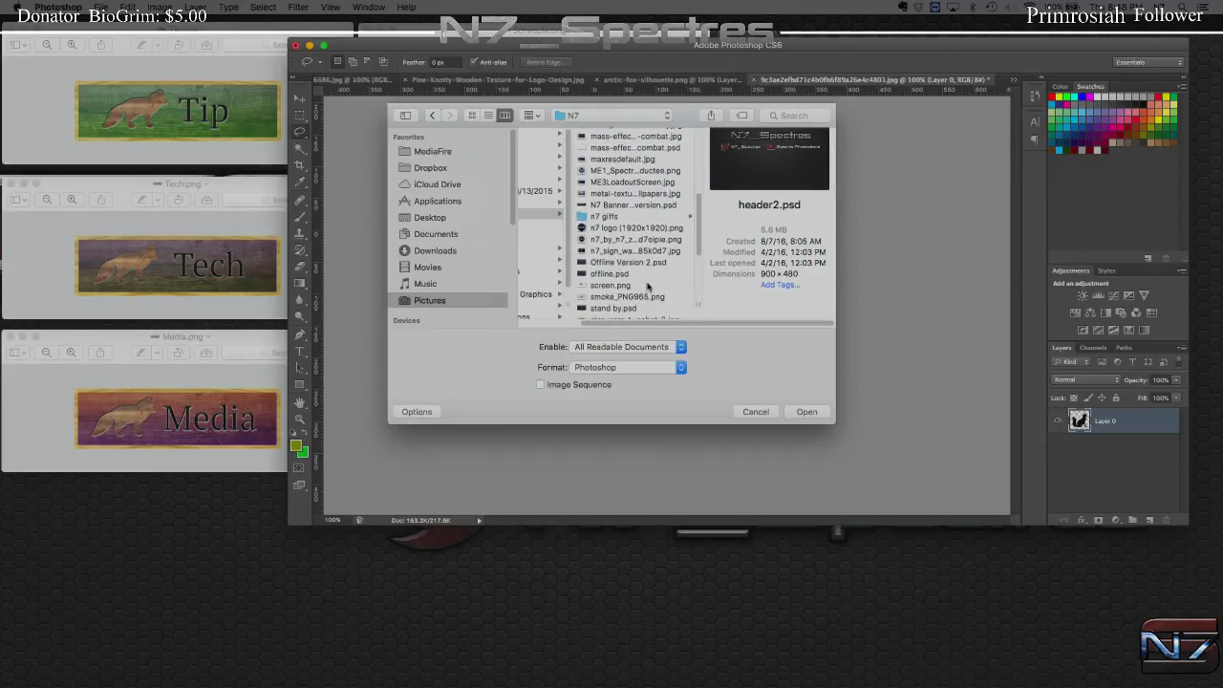
pyautogui.scroll(-2, 647, 285)
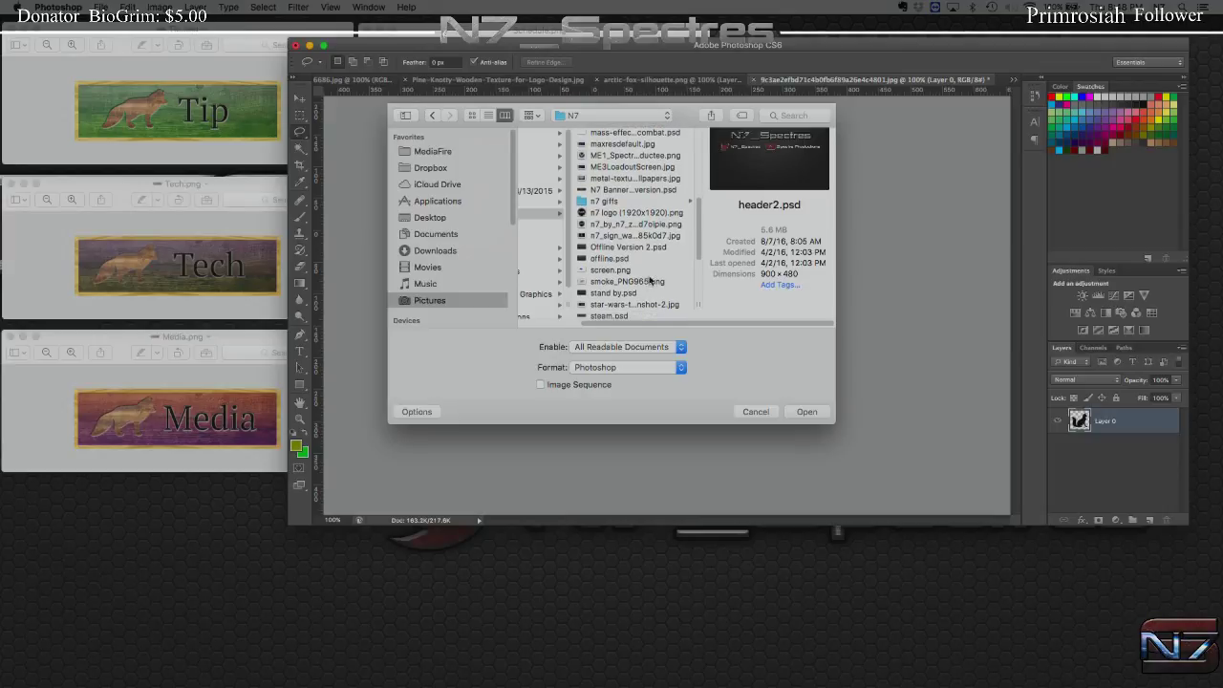
pyautogui.scroll(-5, 642, 250)
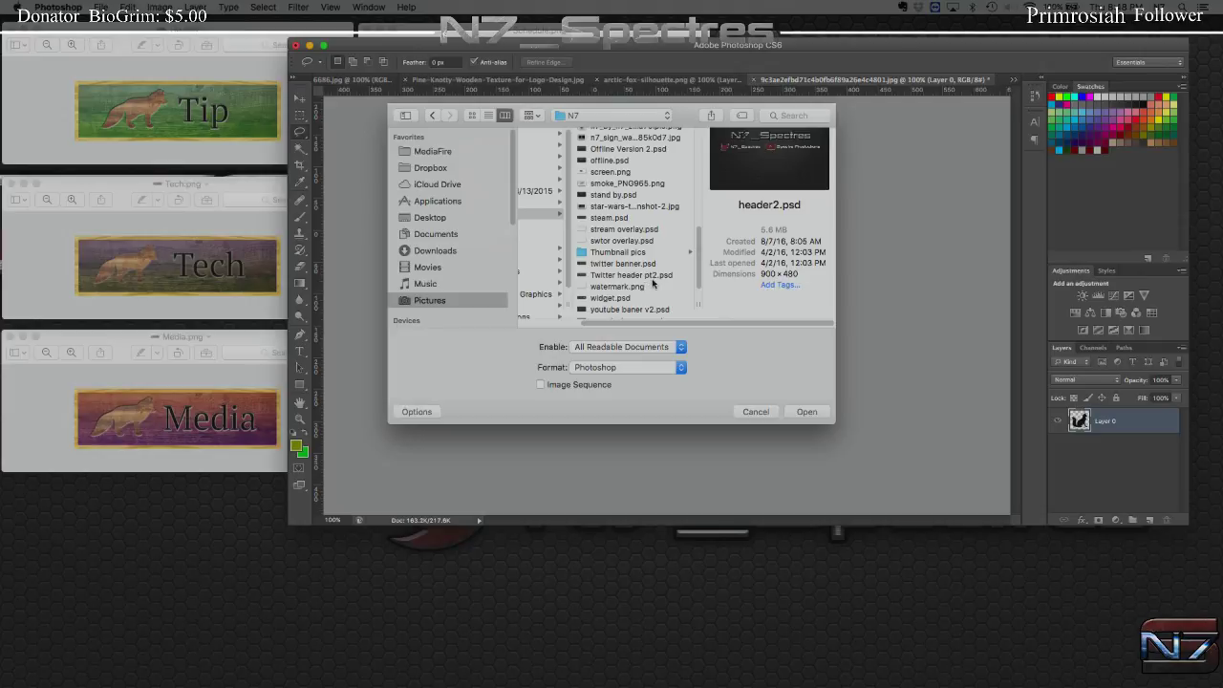
pyautogui.scroll(-2, 652, 281)
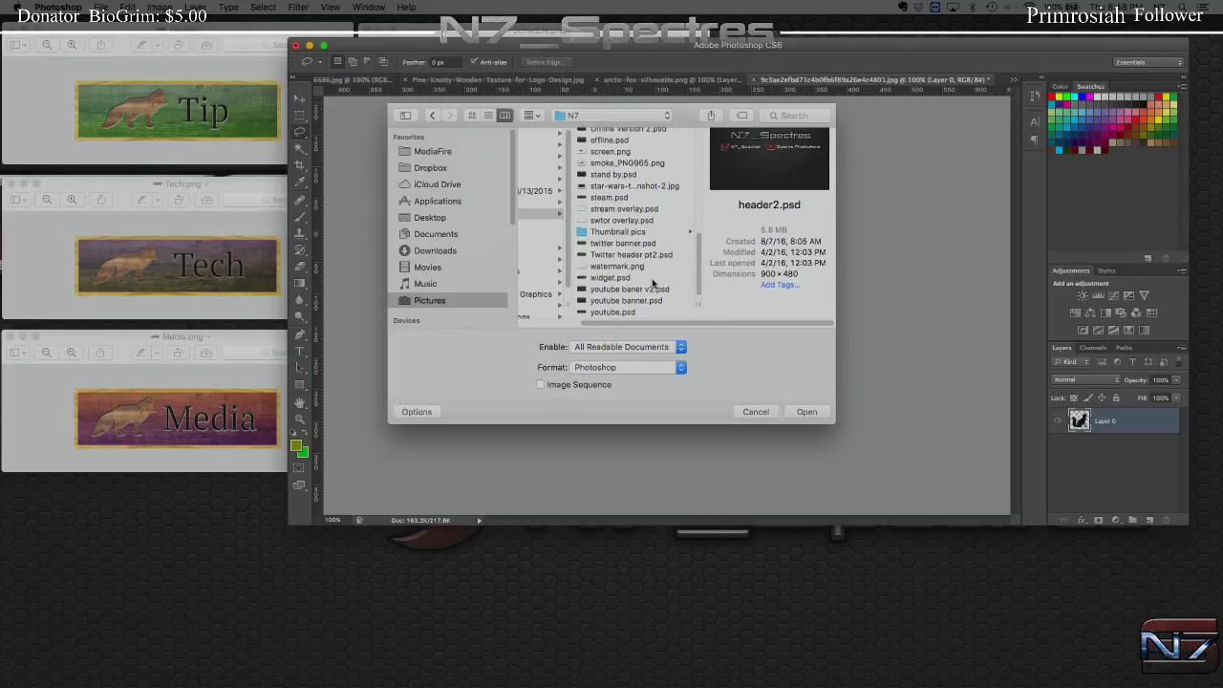
pyautogui.scroll(-1, 654, 282)
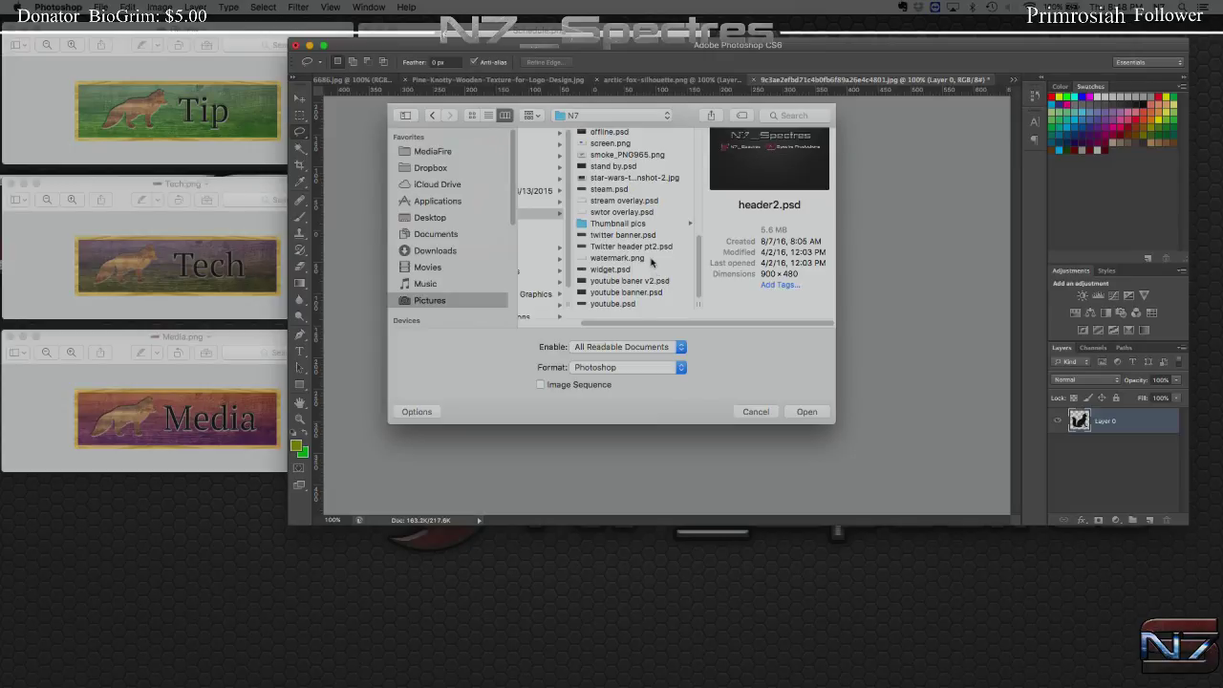
pyautogui.scroll(10, 653, 262)
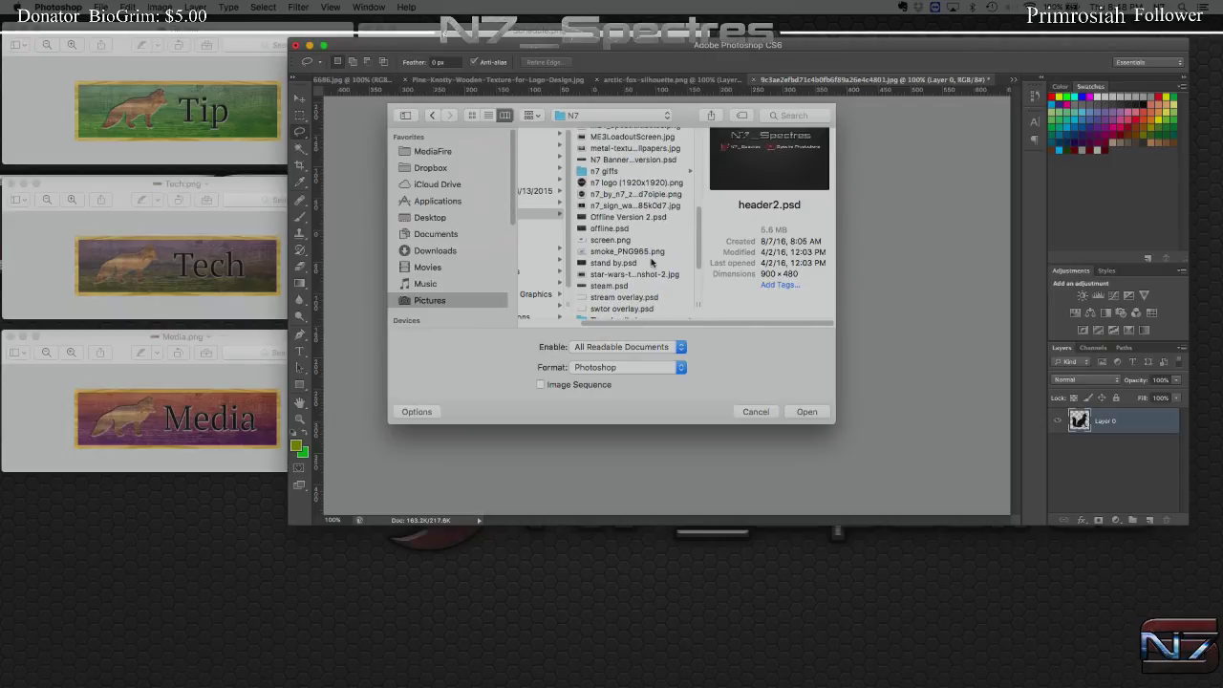
pyautogui.scroll(3, 653, 262)
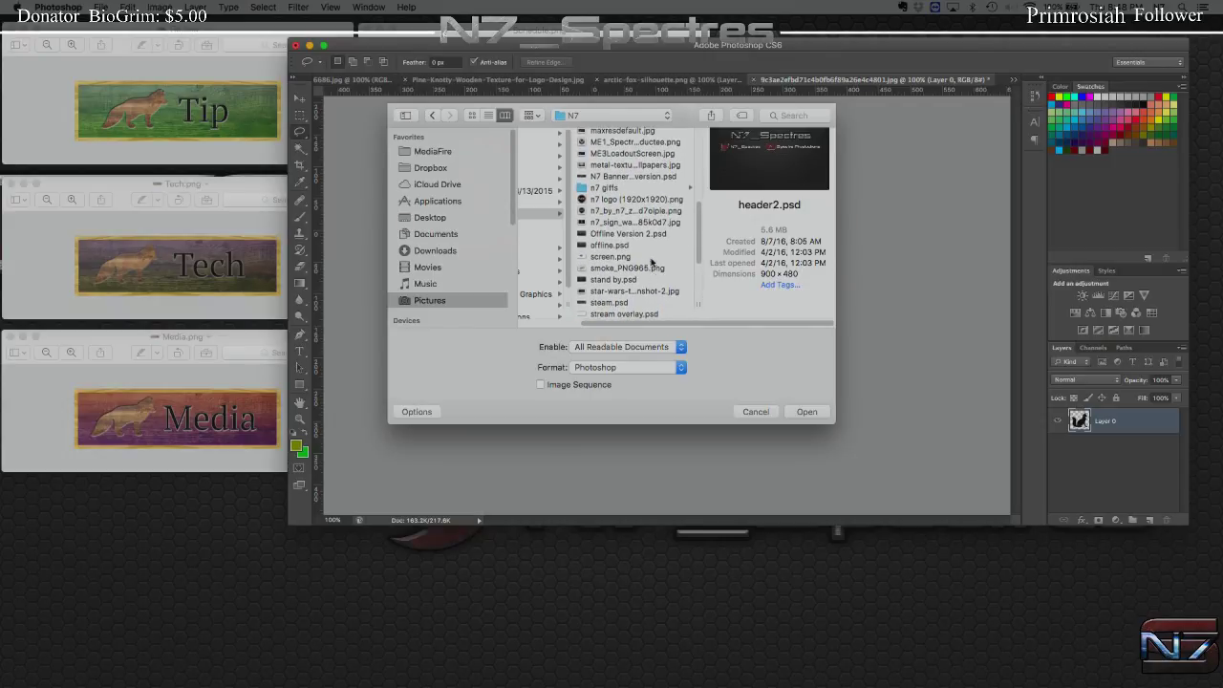
pyautogui.scroll(3, 652, 262)
pyautogui.click(645, 233)
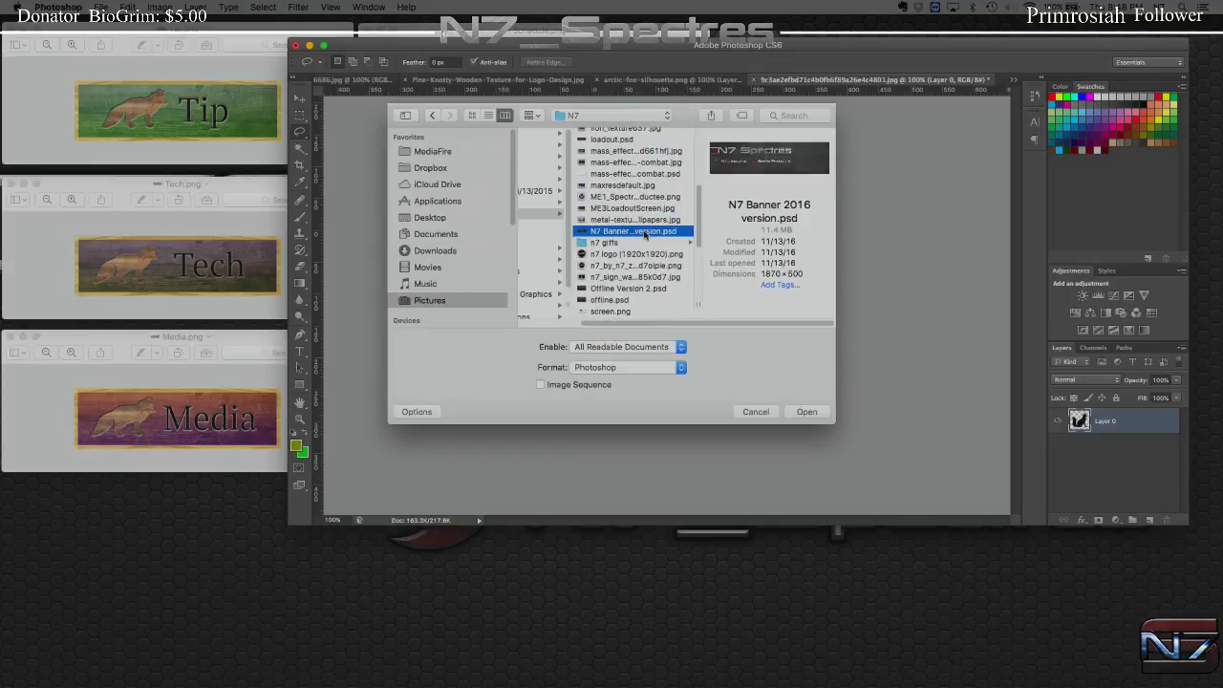
pyautogui.click(809, 412)
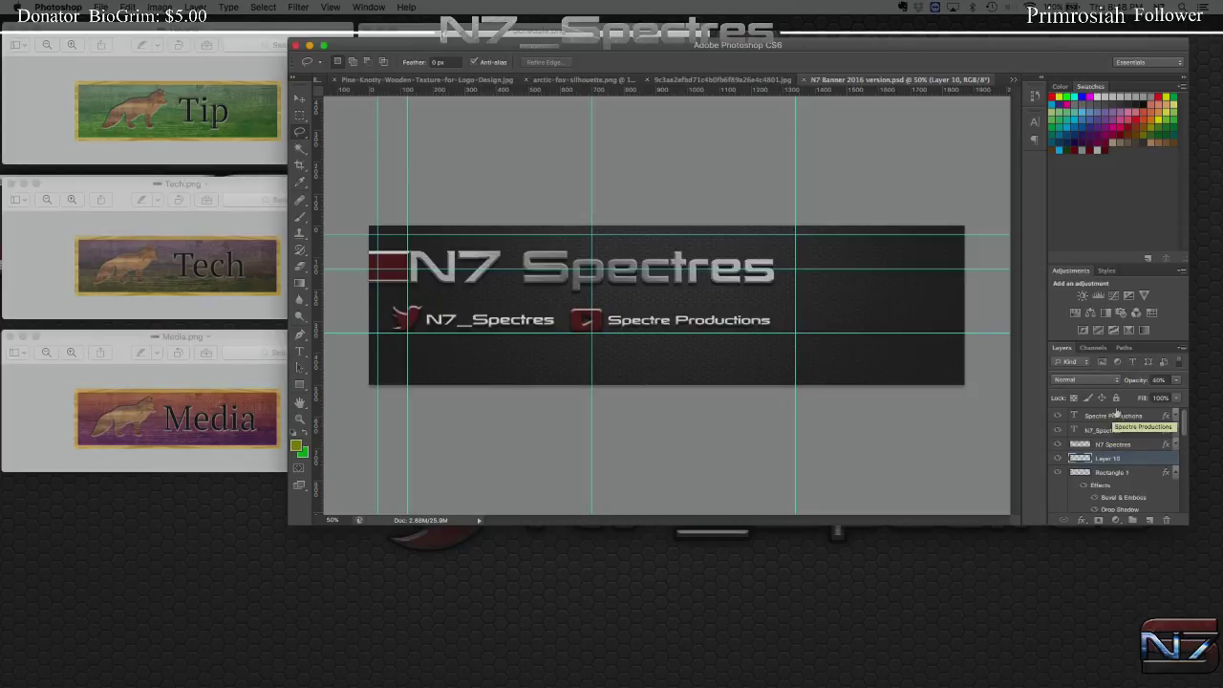
# Hide the three title text layers, Layer 6, Layer 8 and Layer 1 to reveal the visible-area template.
pyautogui.moveTo(1058, 416); pyautogui.dragTo(1058, 472)
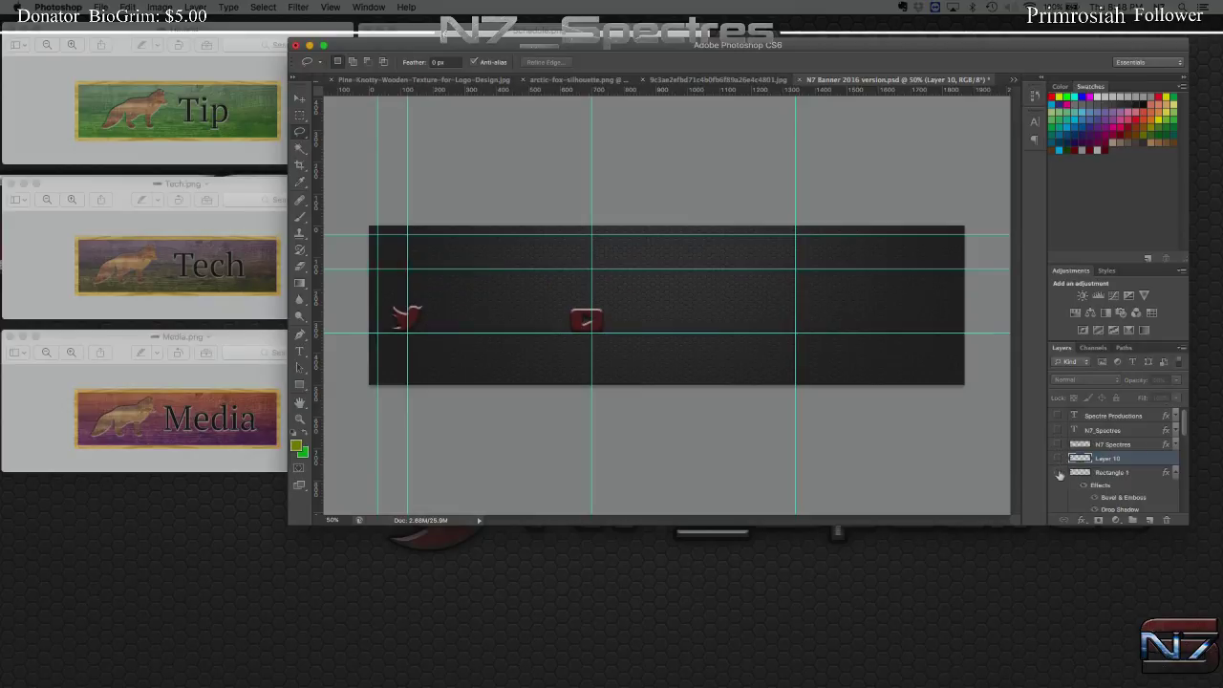
pyautogui.scroll(-5, 1094, 472)
pyautogui.scroll(3, 1093, 472)
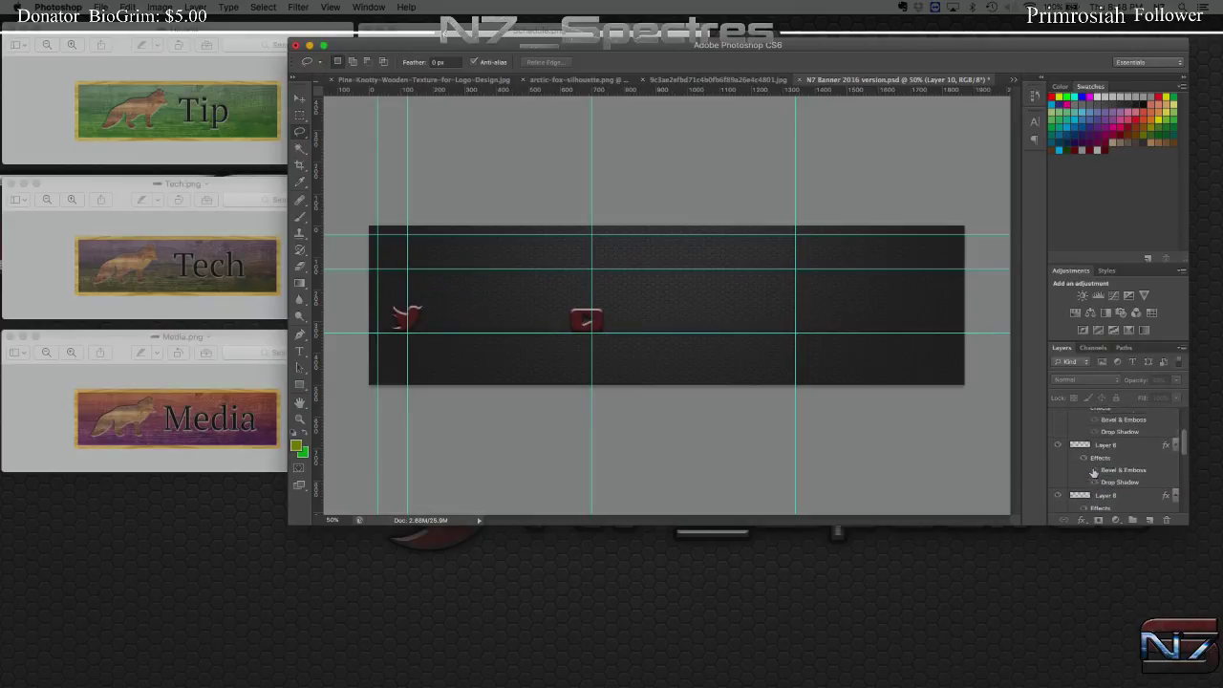
pyautogui.click(1058, 486)
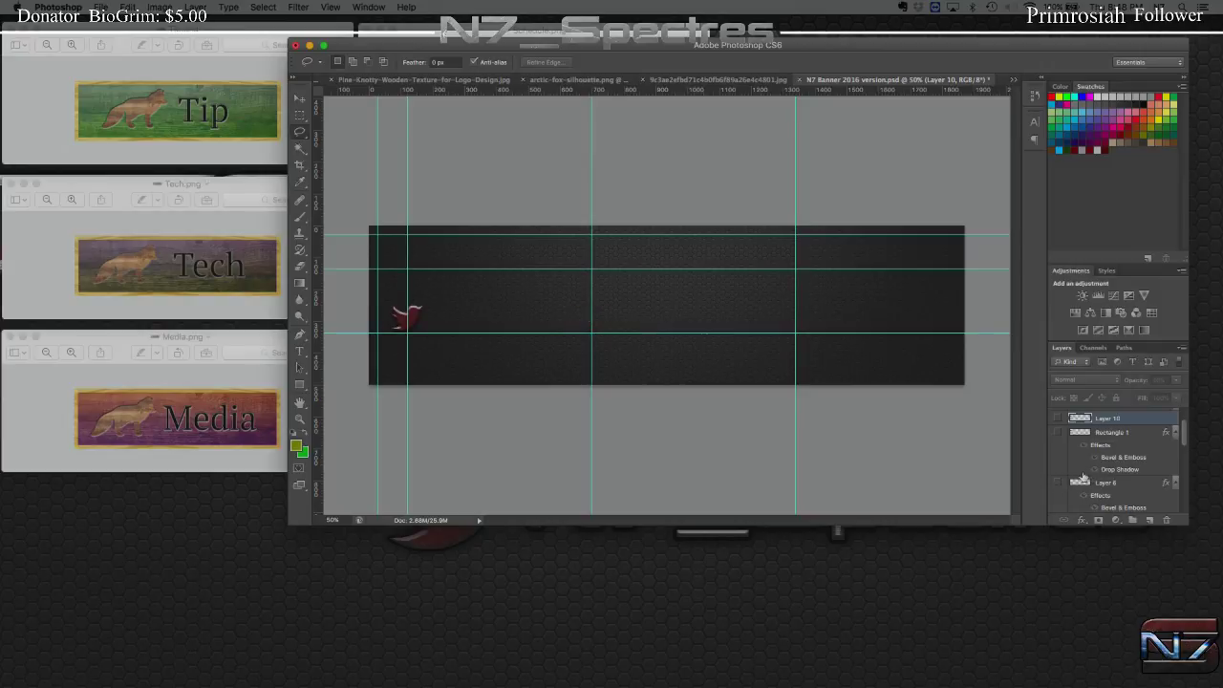
pyautogui.scroll(-2, 1058, 485)
pyautogui.click(1056, 487)
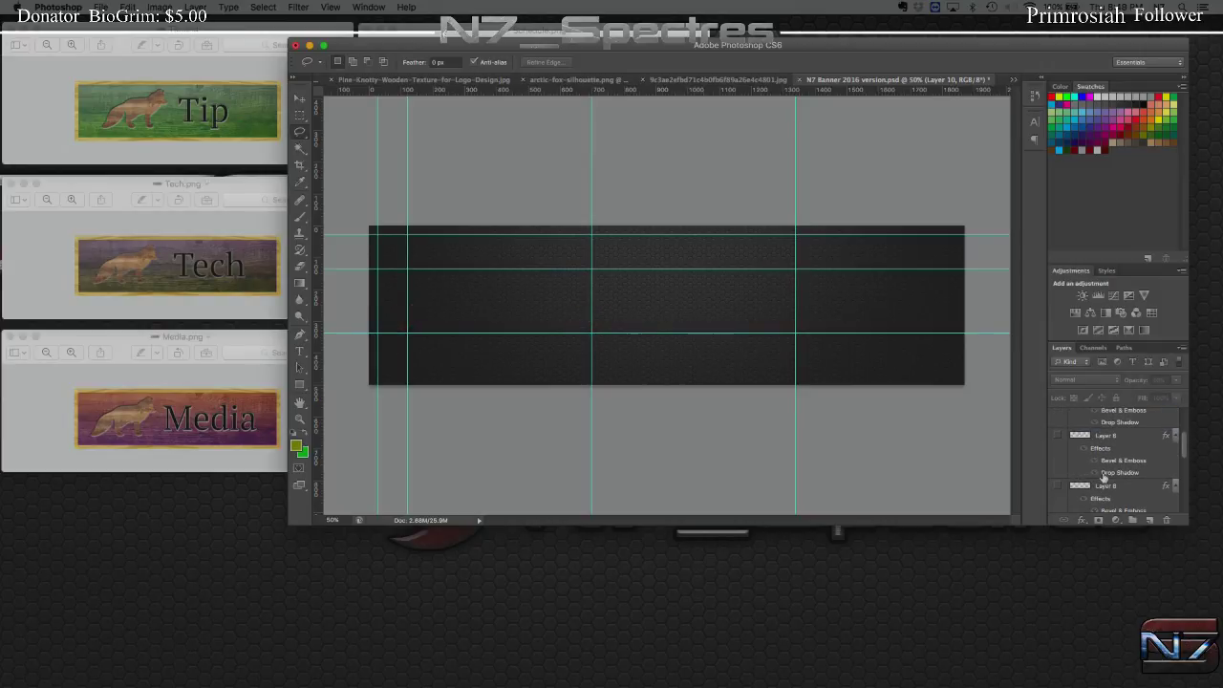
pyautogui.scroll(-3, 1101, 477)
pyautogui.scroll(-1, 1104, 476)
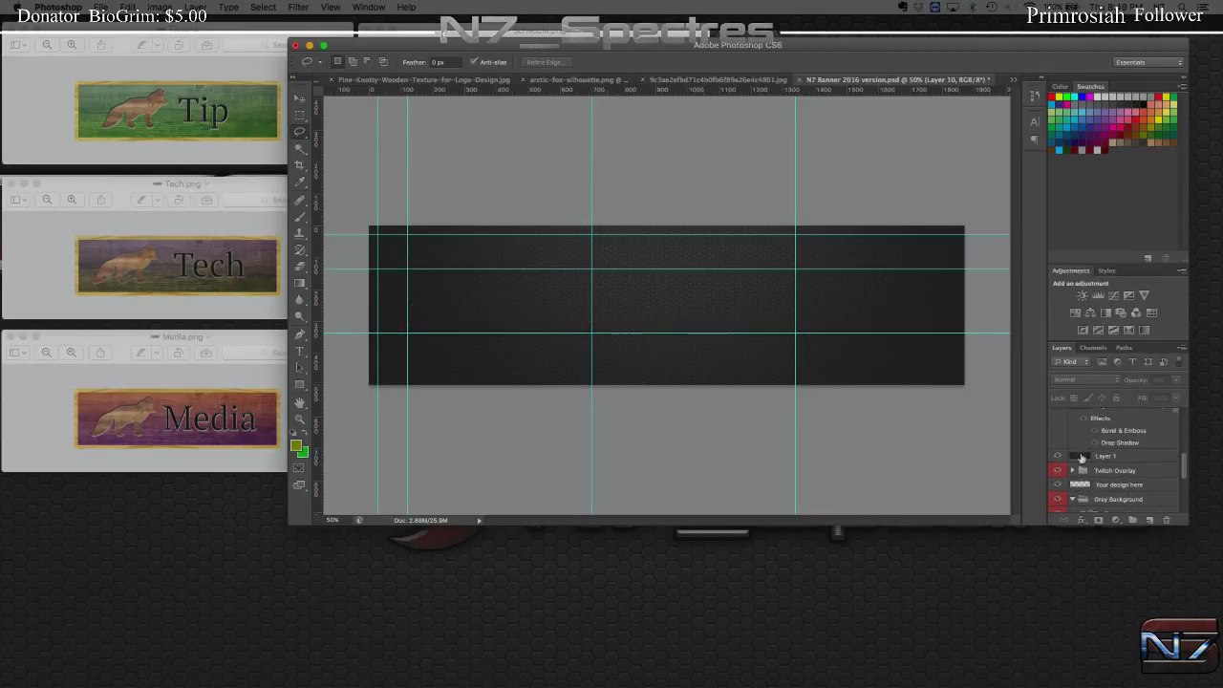
pyautogui.click(1057, 456)
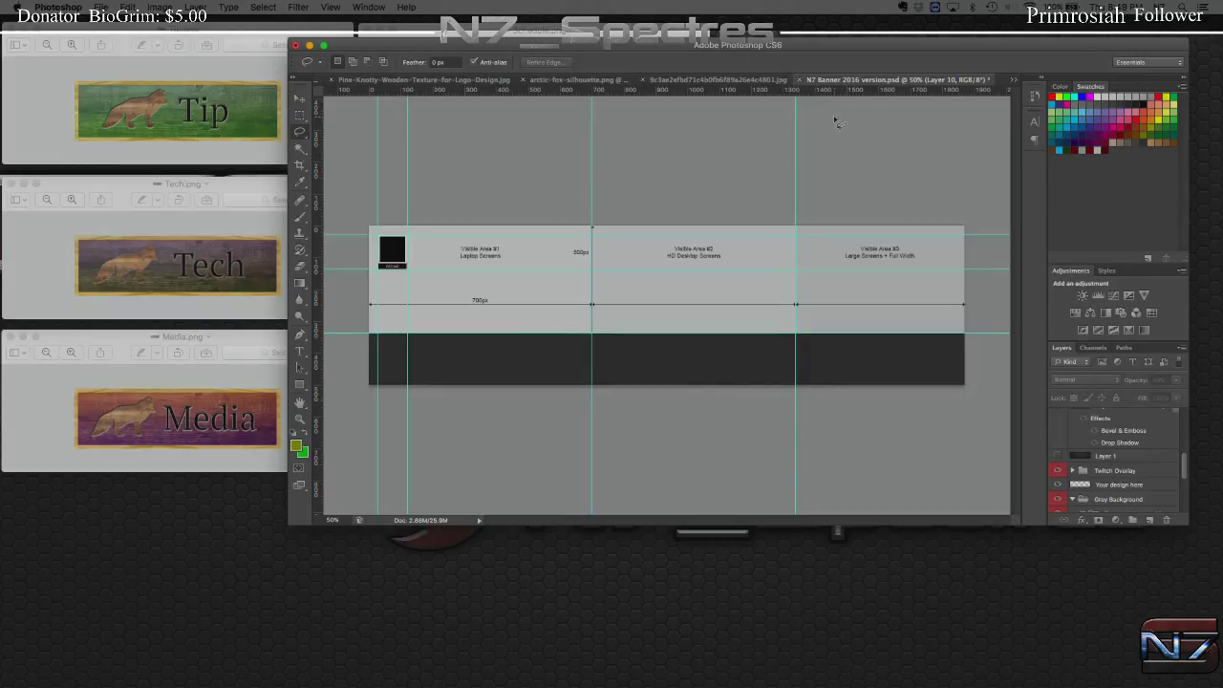
# Switch among the open documents and close the arctic fox silhouette document.
pyautogui.click(732, 82)
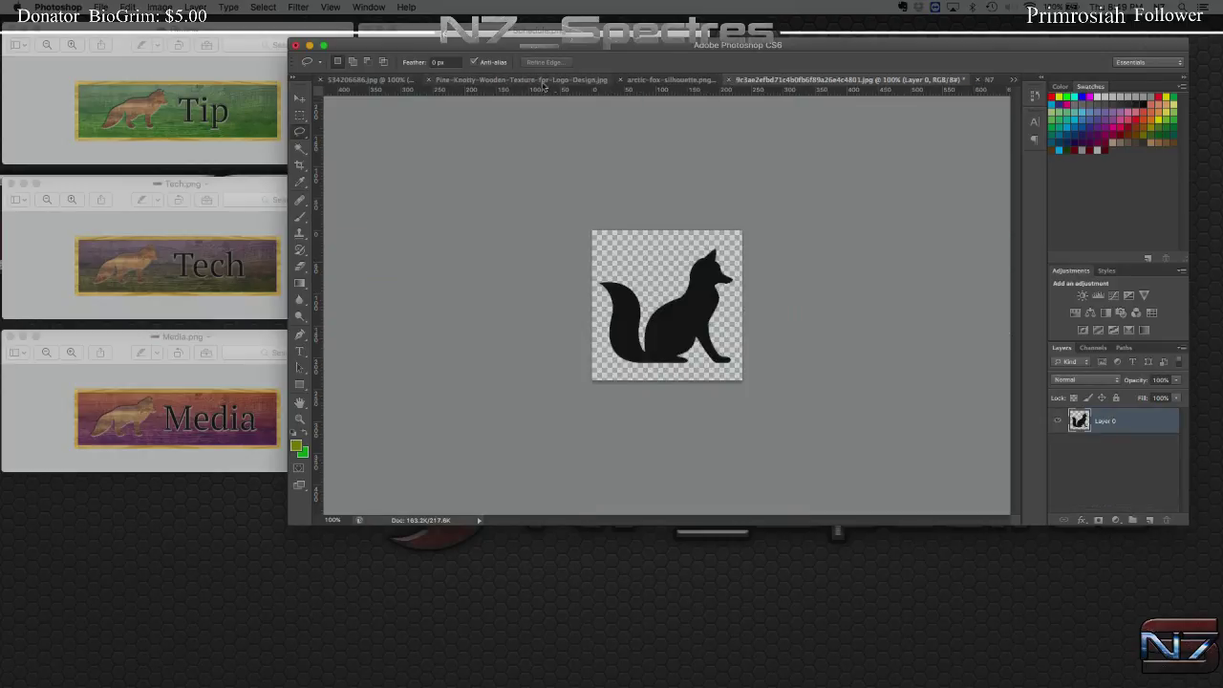
pyautogui.click(541, 81)
pyautogui.click(709, 83)
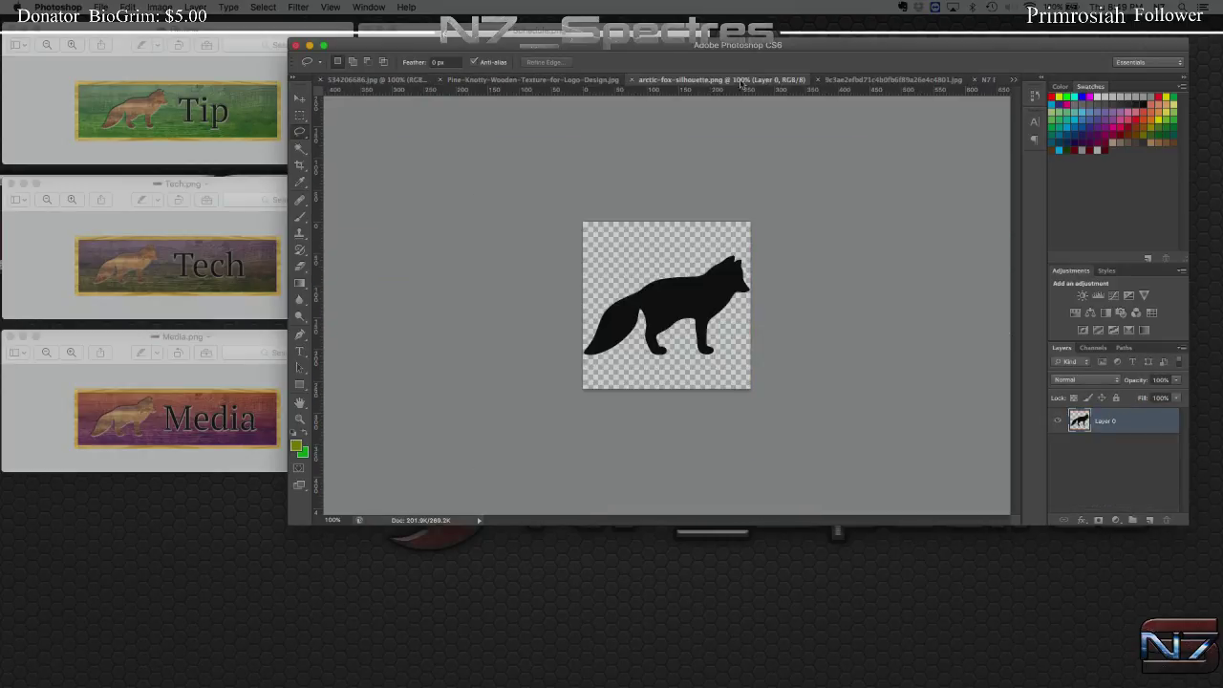
pyautogui.click(632, 82)
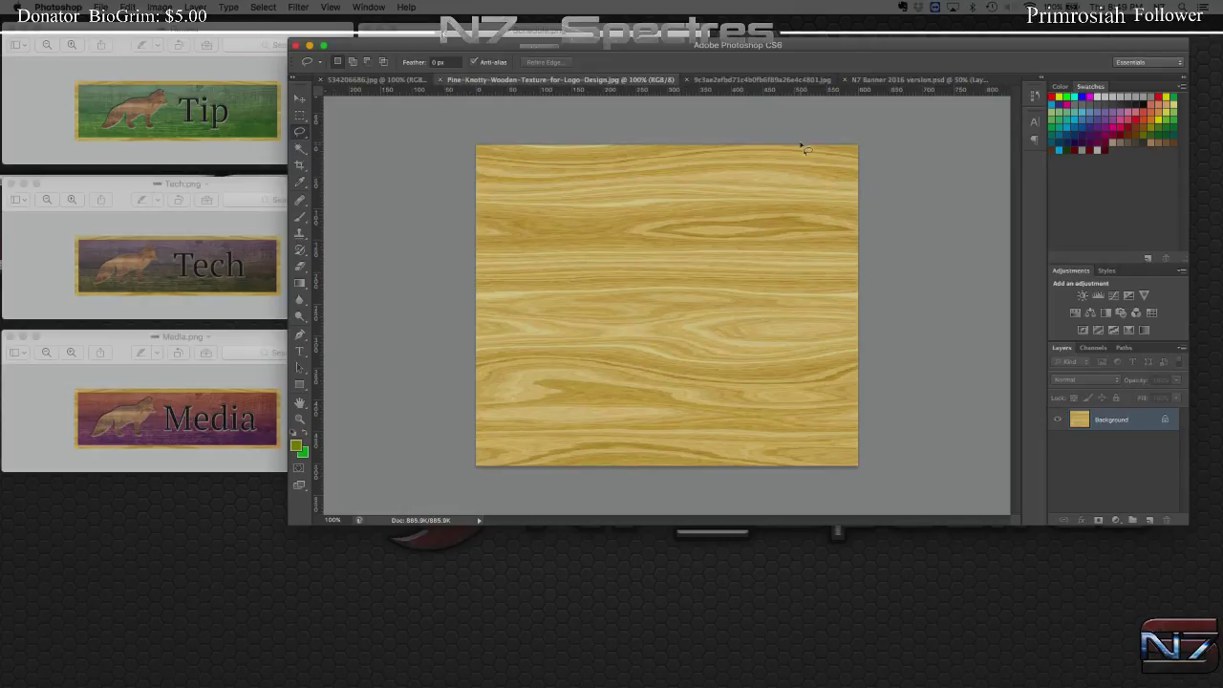
pyautogui.click(758, 83)
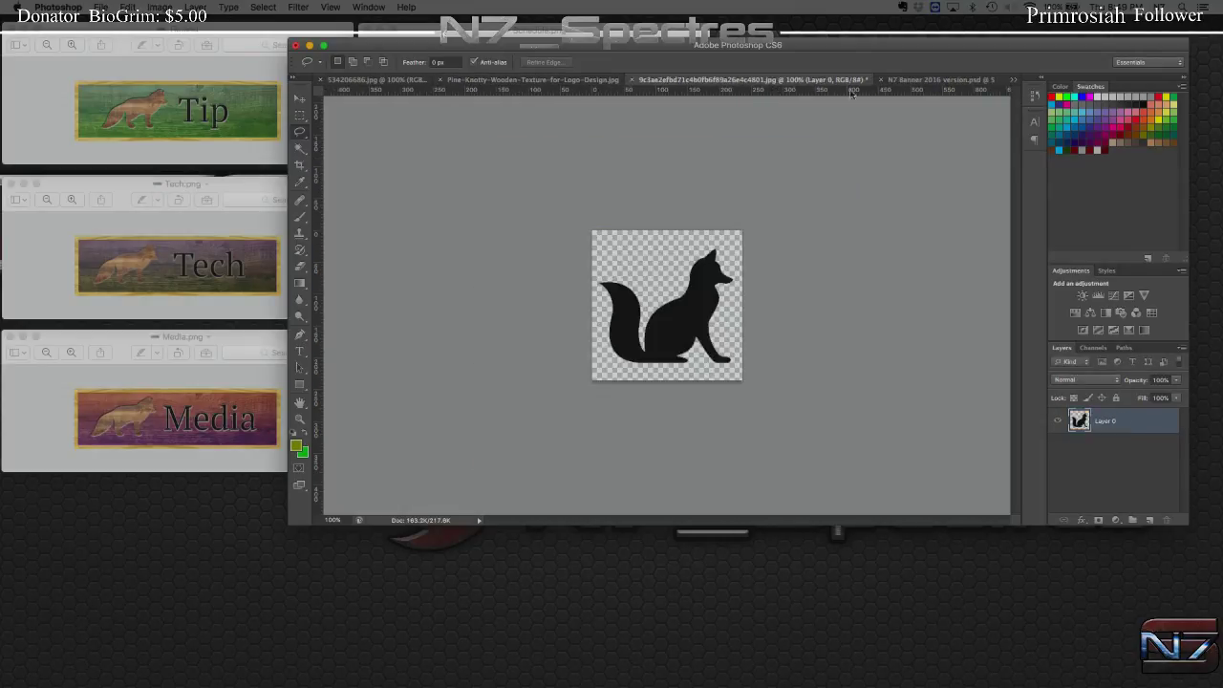
pyautogui.click(922, 81)
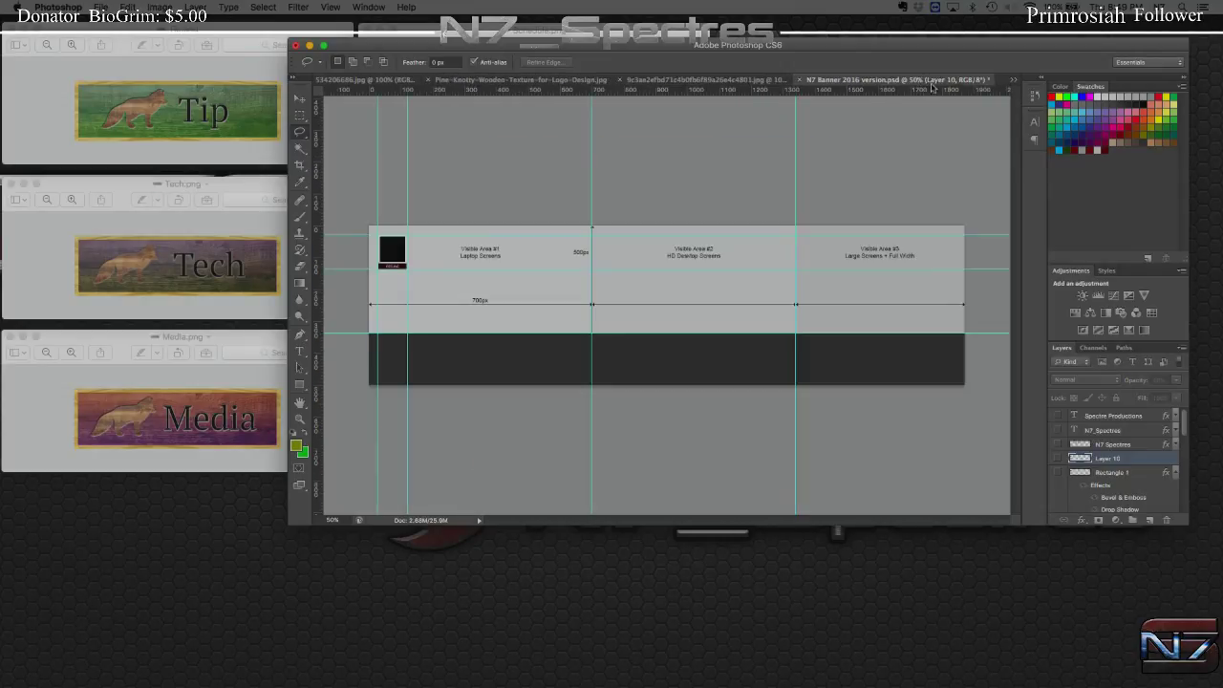
pyautogui.click(1013, 80)
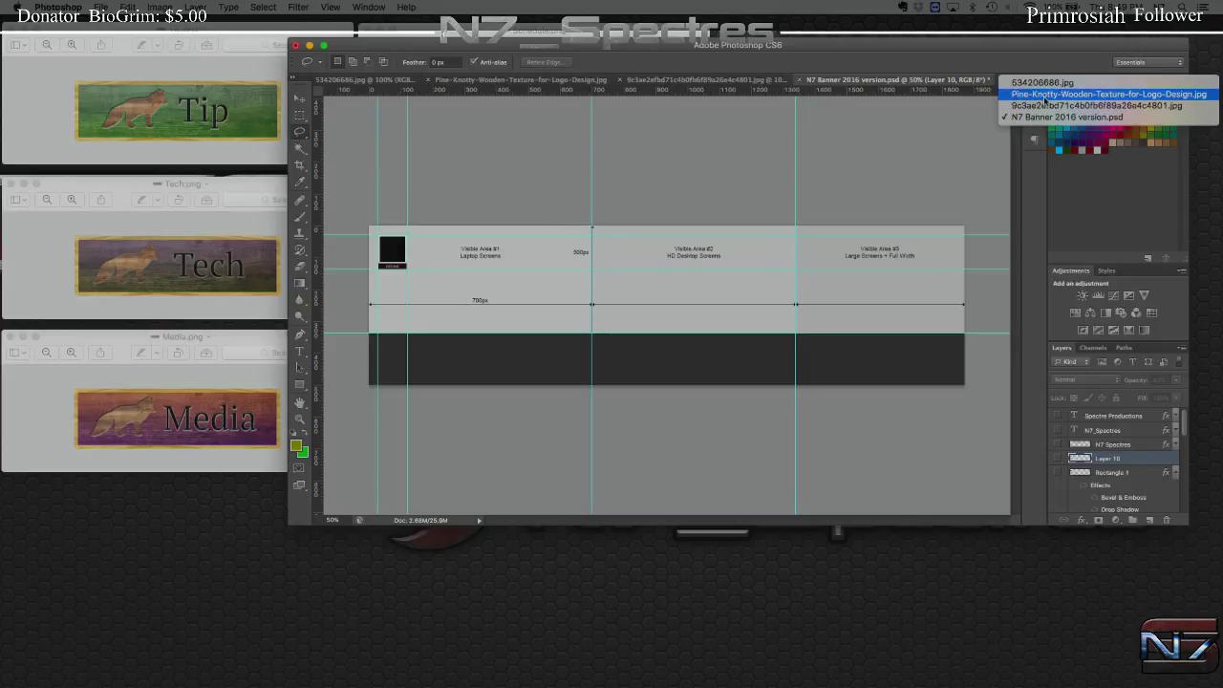
pyautogui.click(1041, 93)
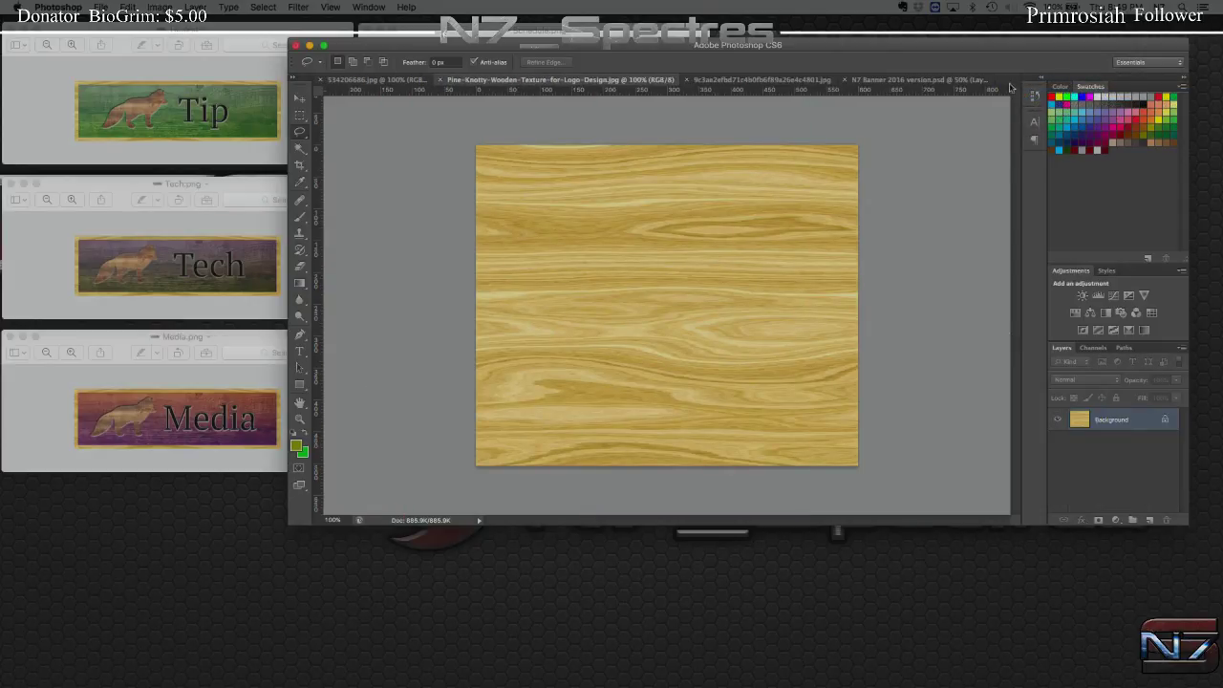
pyautogui.click(933, 82)
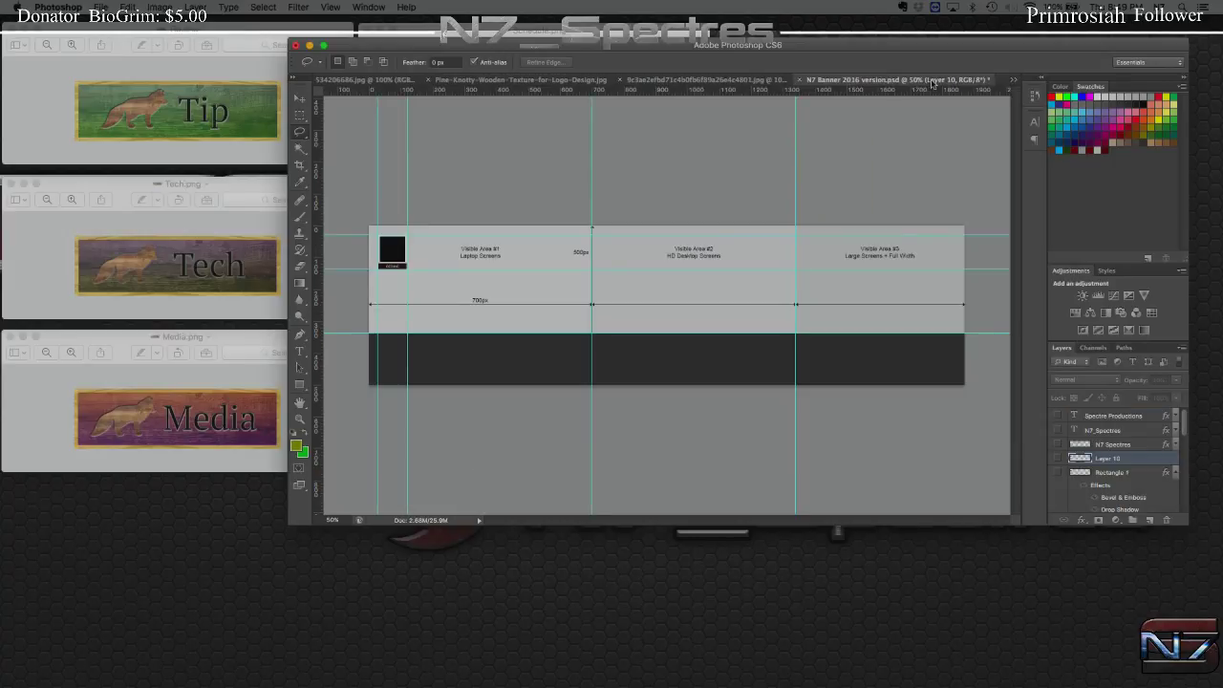
# Bring the fox silhouette document to the front from the overflow list and widen the window leftward.
pyautogui.click(1013, 80)
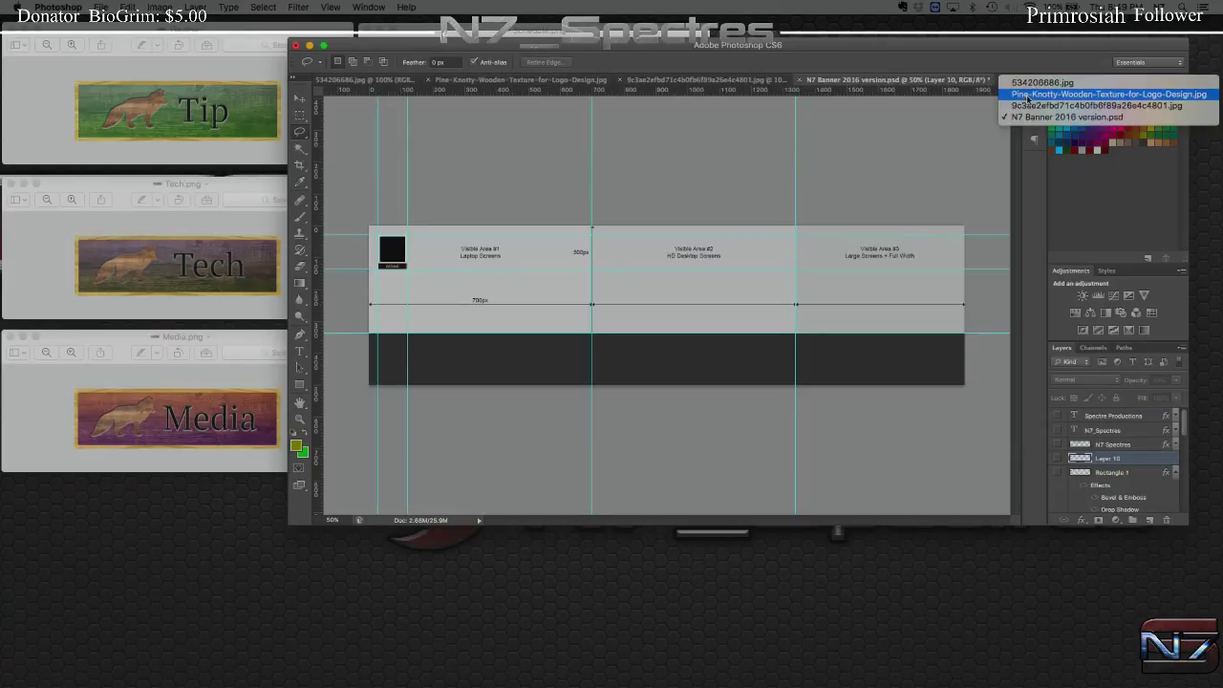
pyautogui.click(1035, 105)
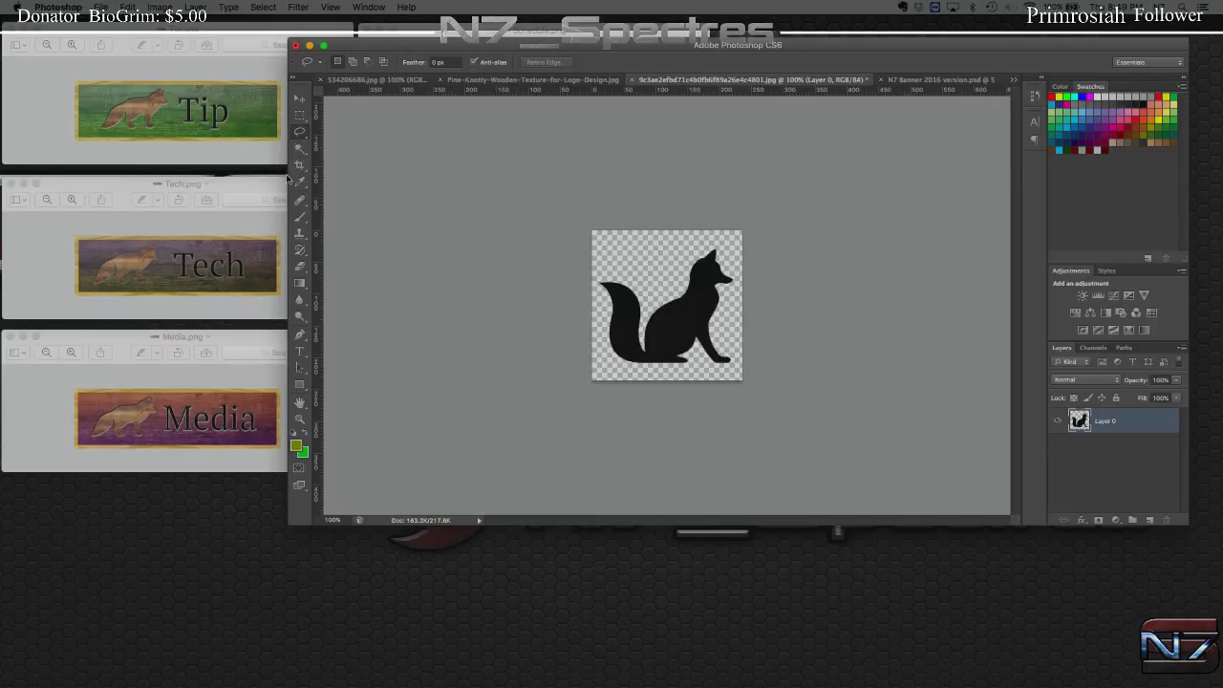
pyautogui.moveTo(288, 178); pyautogui.dragTo(84, 187)
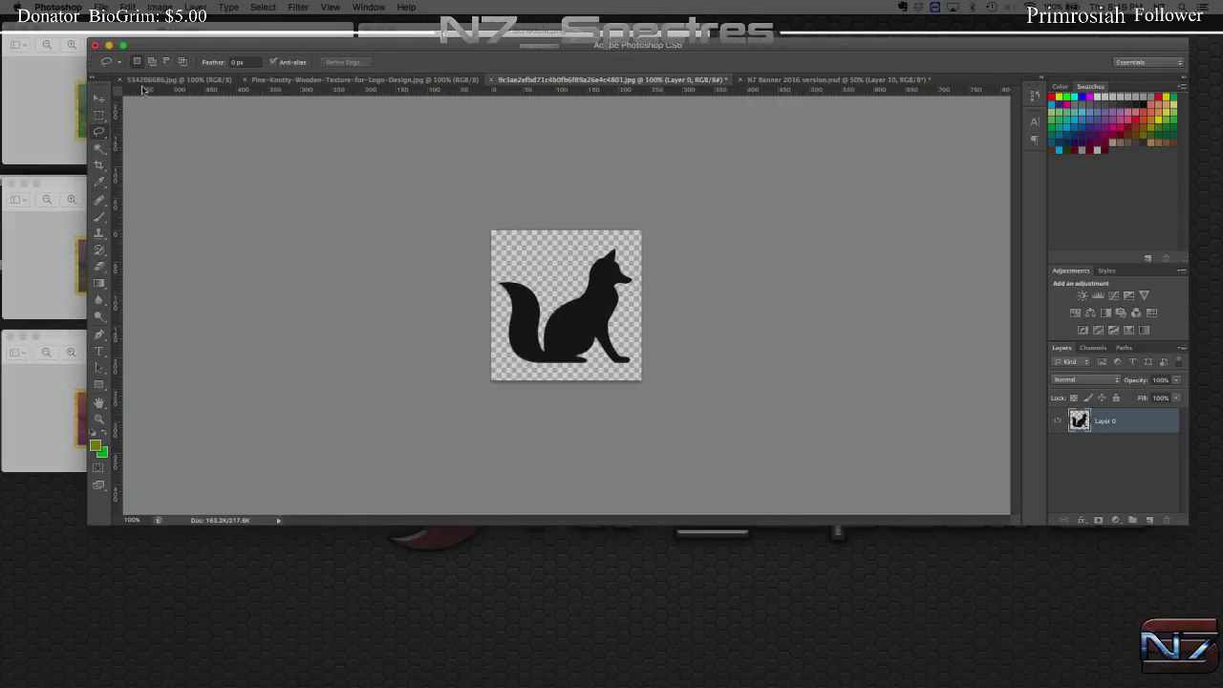
pyautogui.click(101, 7)
# Open Gray-Washed-White-Oak-790-2.jpg from Desktop > untitled folder, then return to N7 Banner with the Move tool.
pyautogui.click(249, 196)
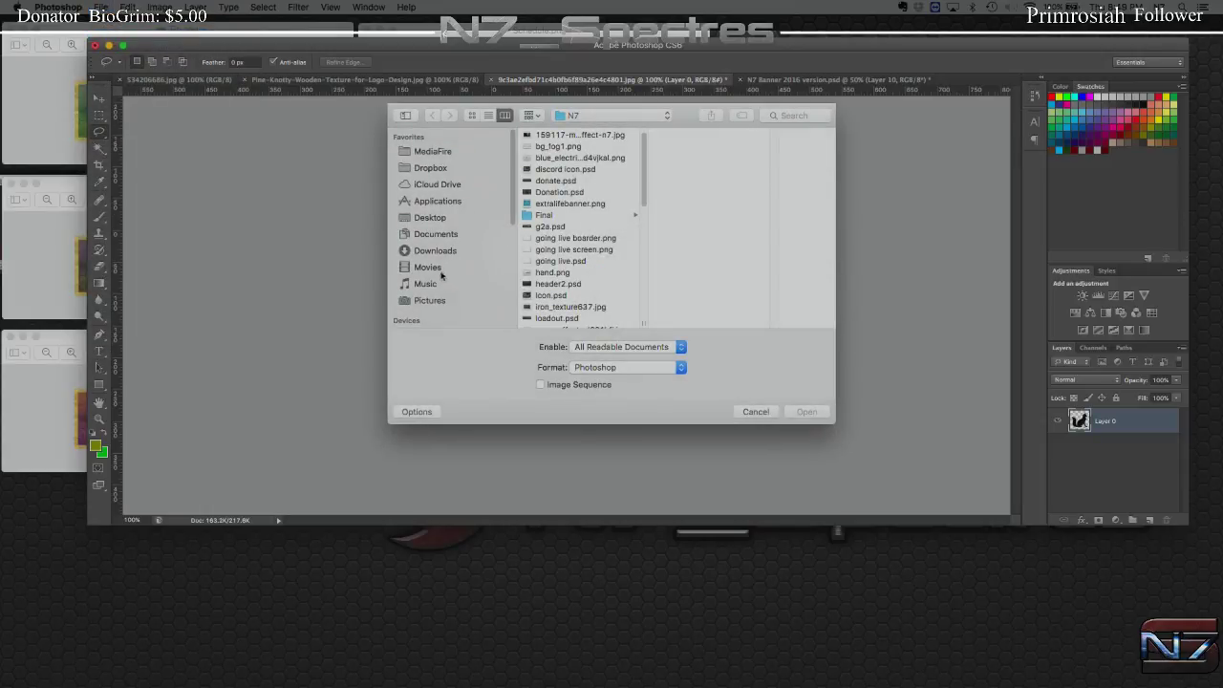
pyautogui.click(431, 219)
pyautogui.click(558, 197)
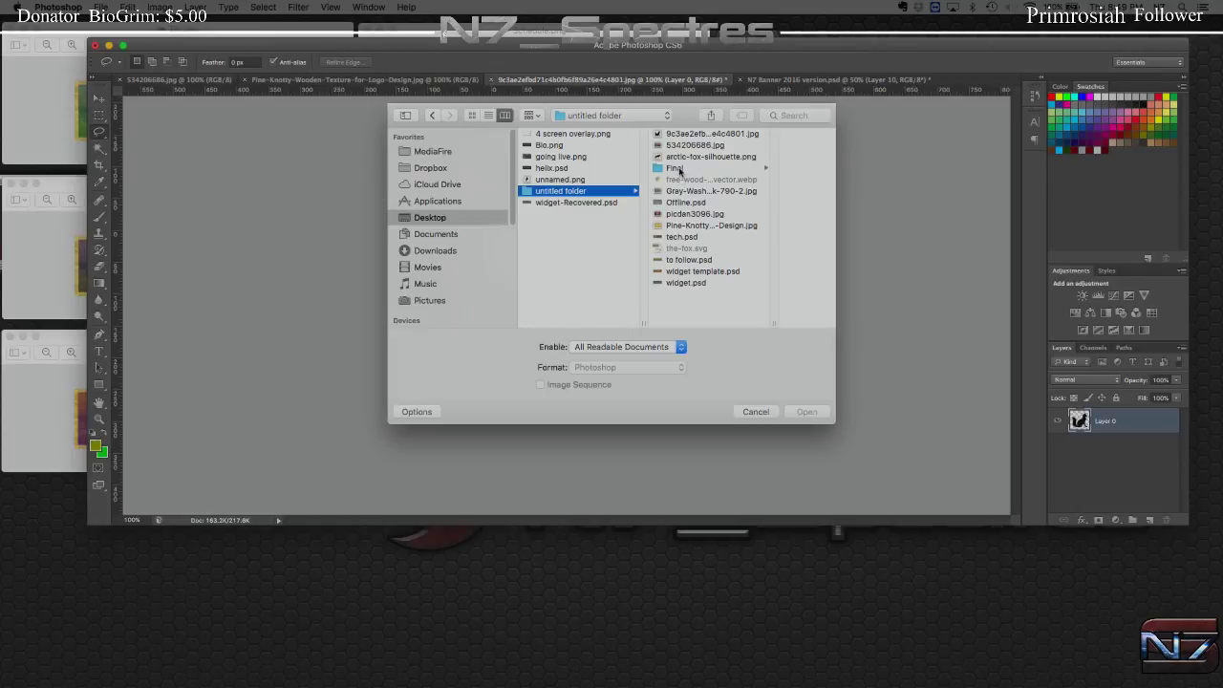
pyautogui.click(694, 192)
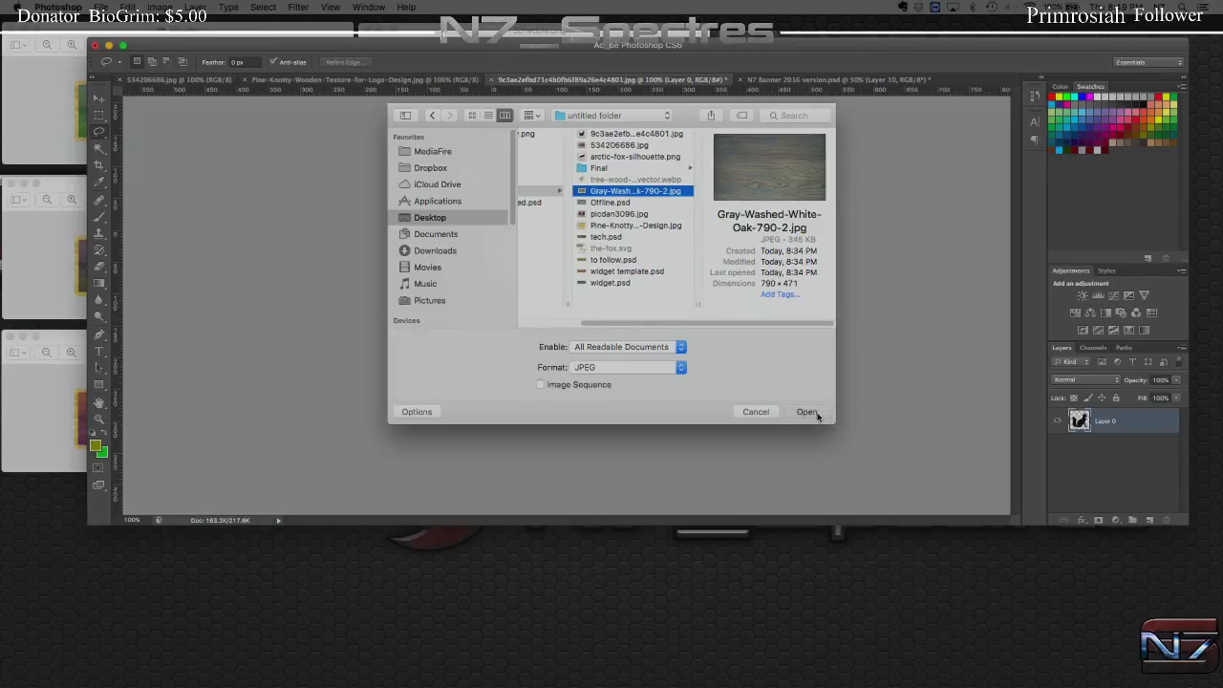
pyautogui.click(808, 412)
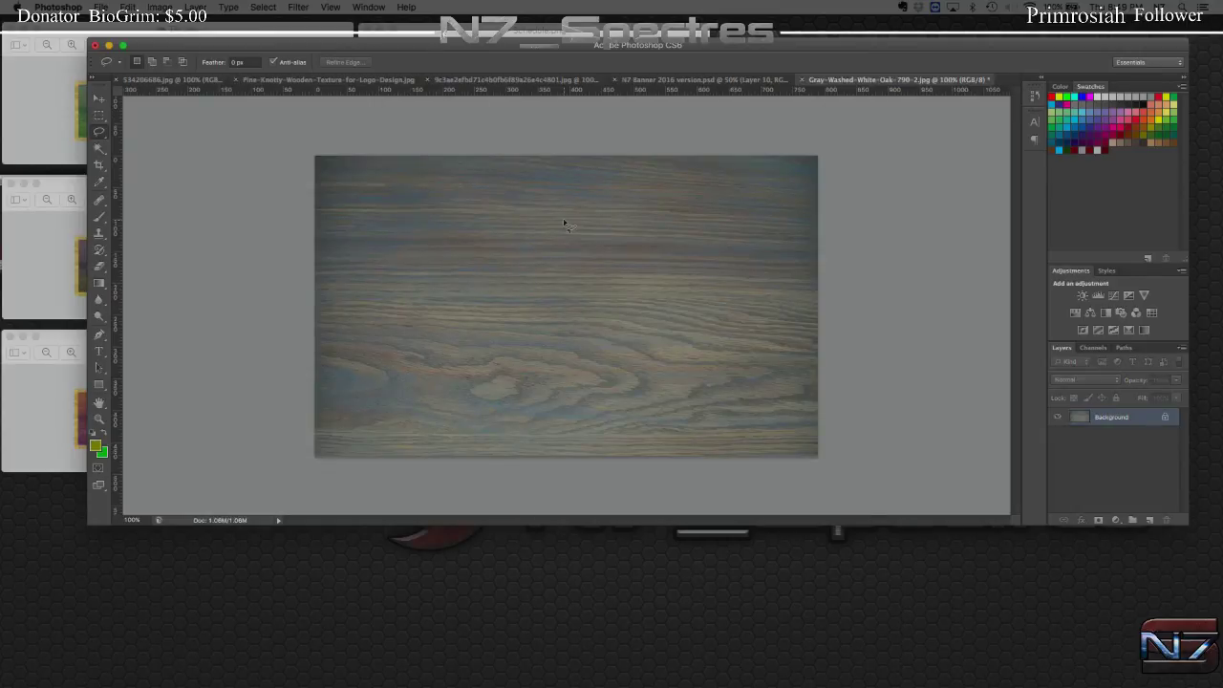
pyautogui.click(99, 99)
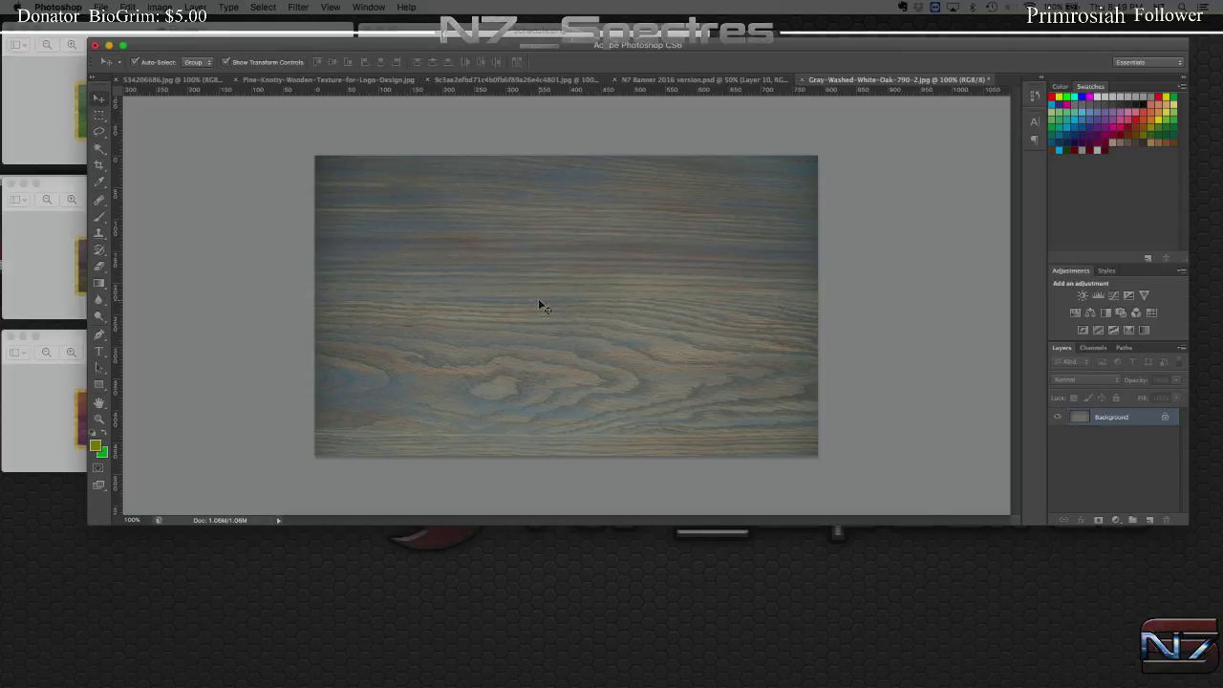
pyautogui.click(661, 80)
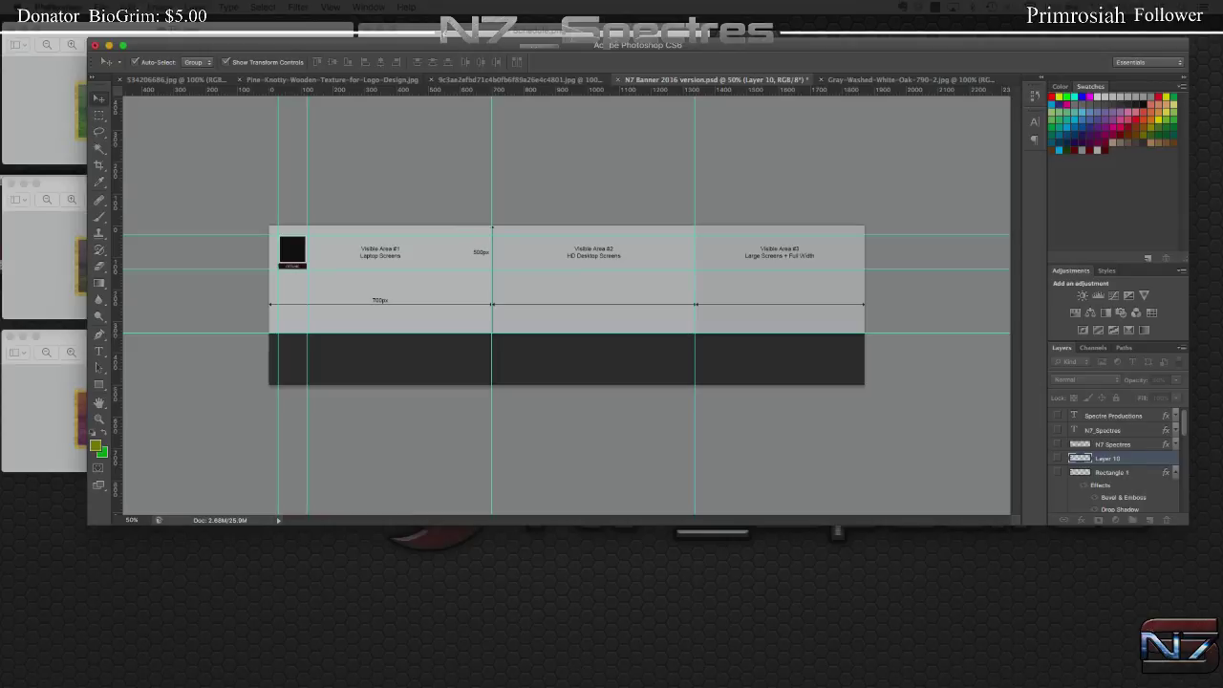
# Paste the gray washed oak texture and scale it proportionally to about 287% across the banner.
pyautogui.hotkey('ctrl', 'v')
pyautogui.moveTo(546, 328); pyautogui.dragTo(366, 334)
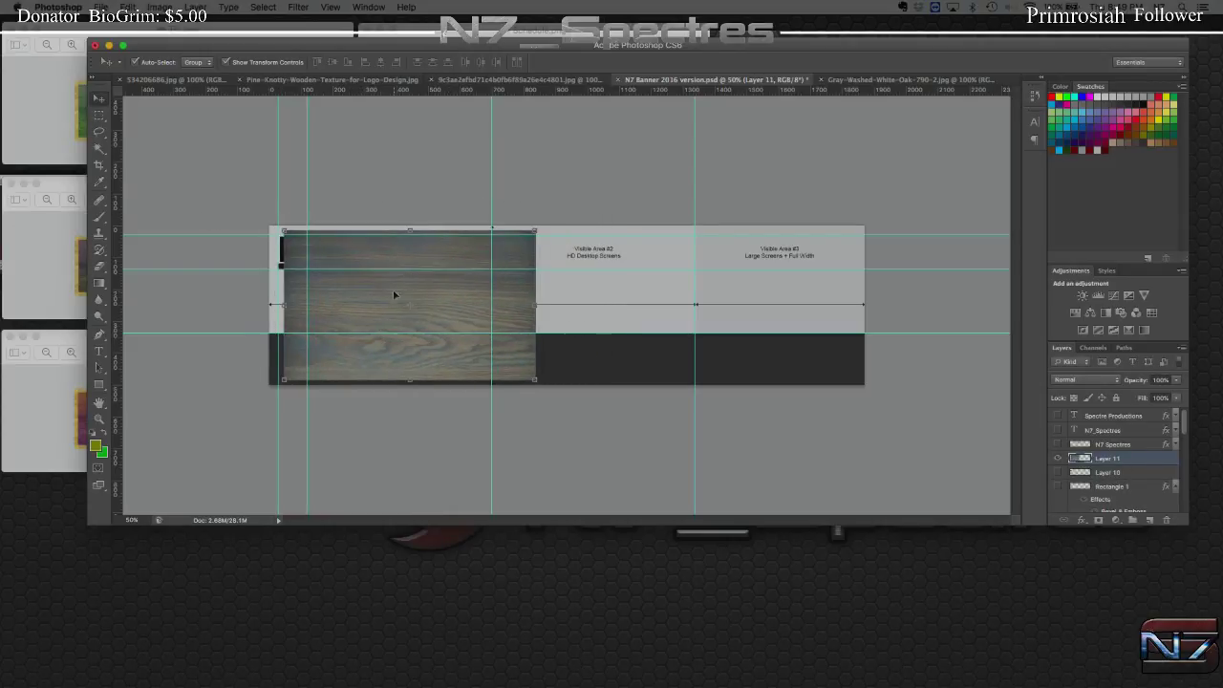
pyautogui.click(410, 230)
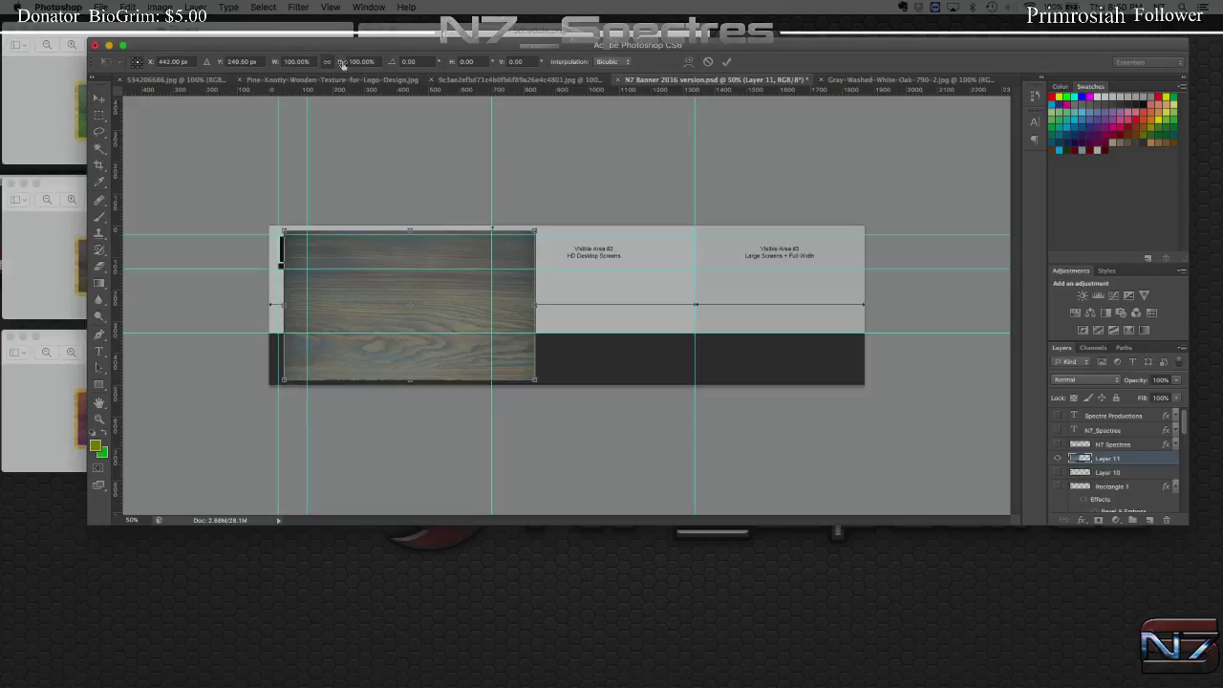
pyautogui.moveTo(342, 64); pyautogui.dragTo(507, 78)
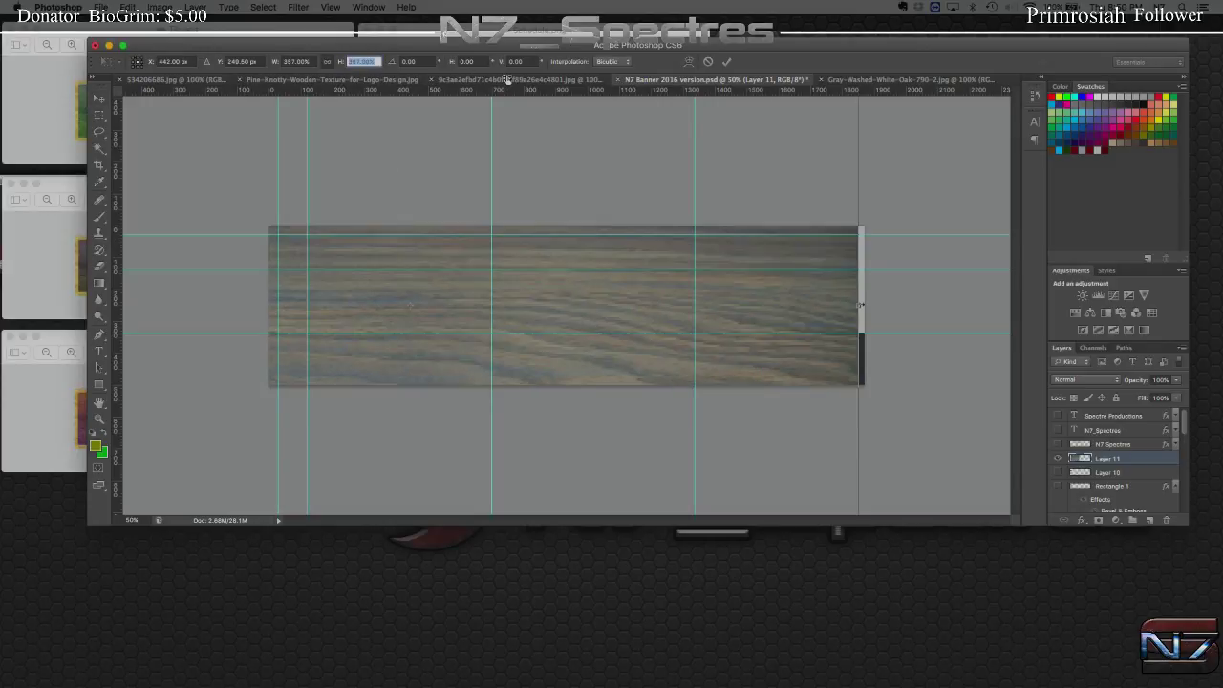
pyautogui.moveTo(439, 309); pyautogui.dragTo(452, 308)
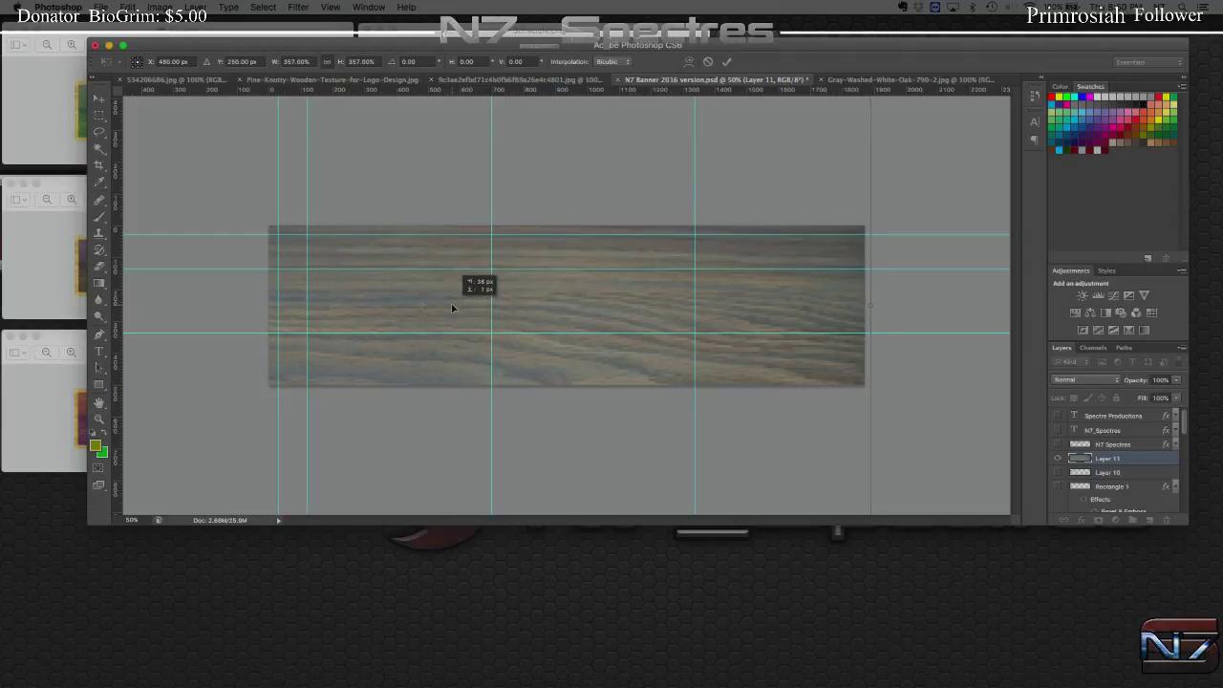
pyautogui.click(726, 61)
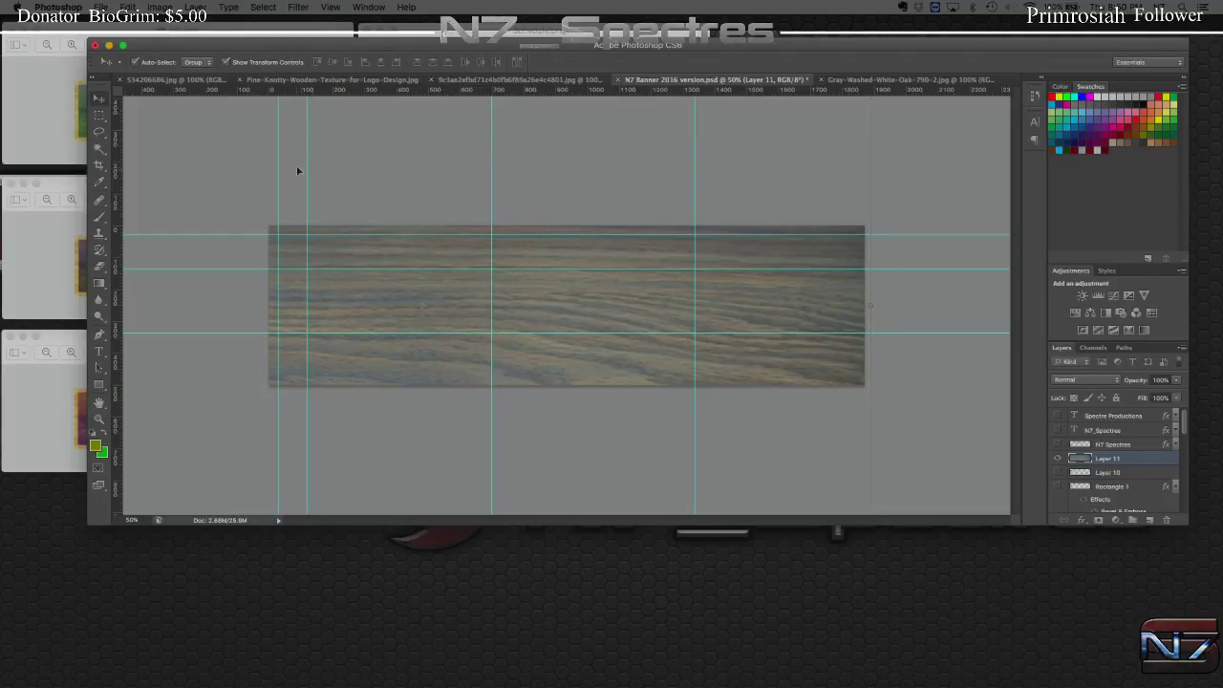
pyautogui.click(243, 215)
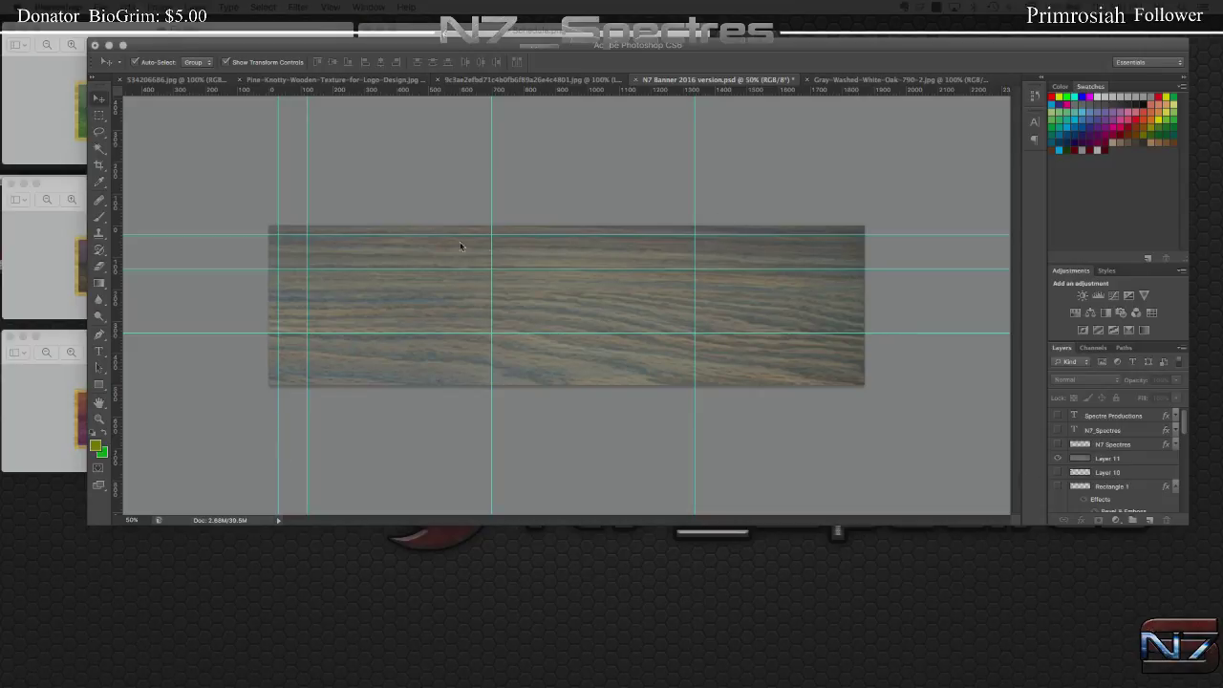
# Delete the pasted oak texture layer from the N7 banner.
pyautogui.click(435, 299)
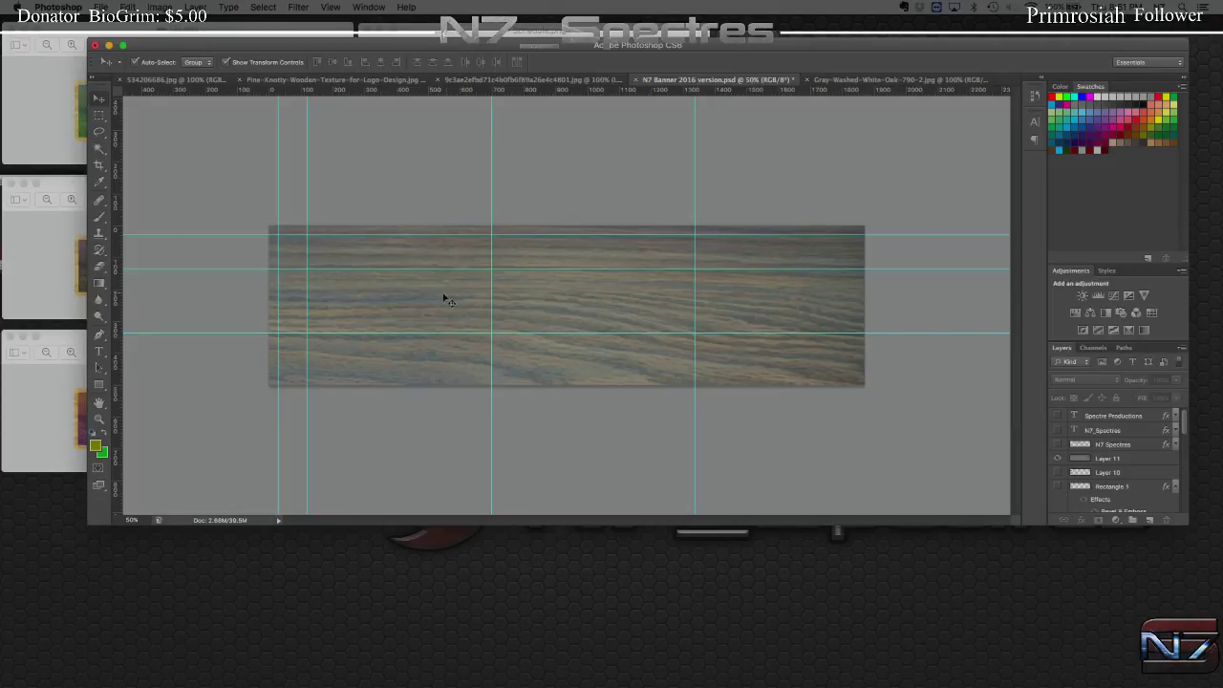
pyautogui.moveTo(467, 309); pyautogui.dragTo(507, 276)
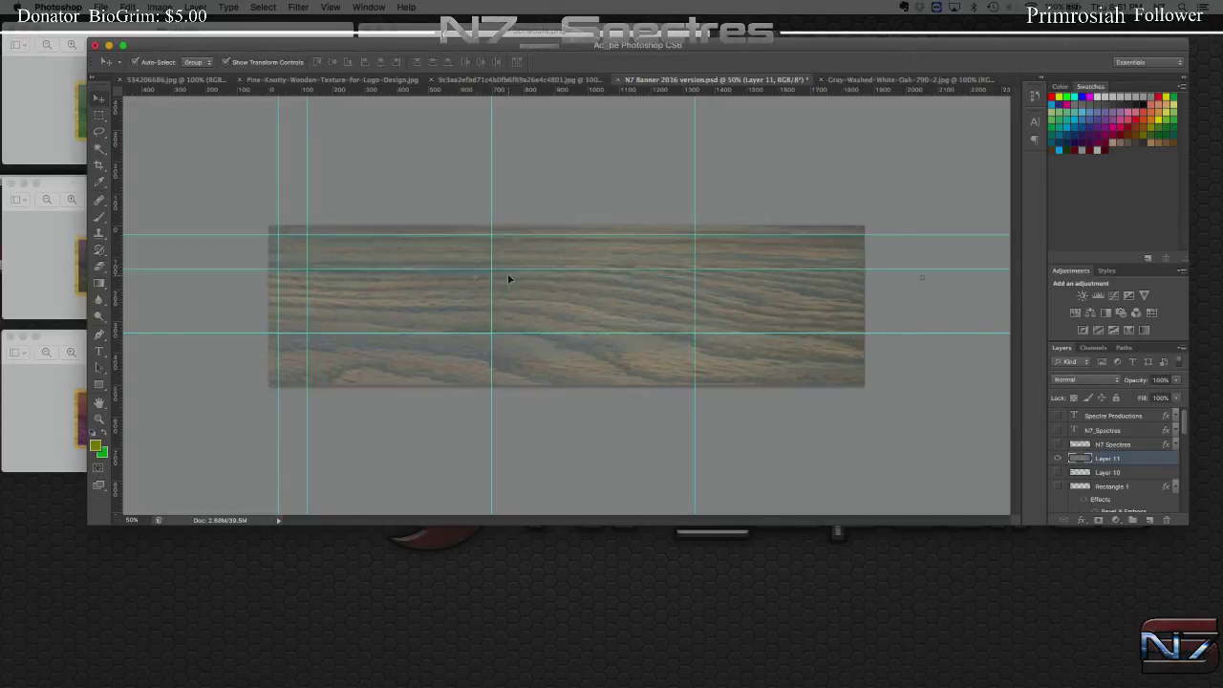
pyautogui.press('Delete')
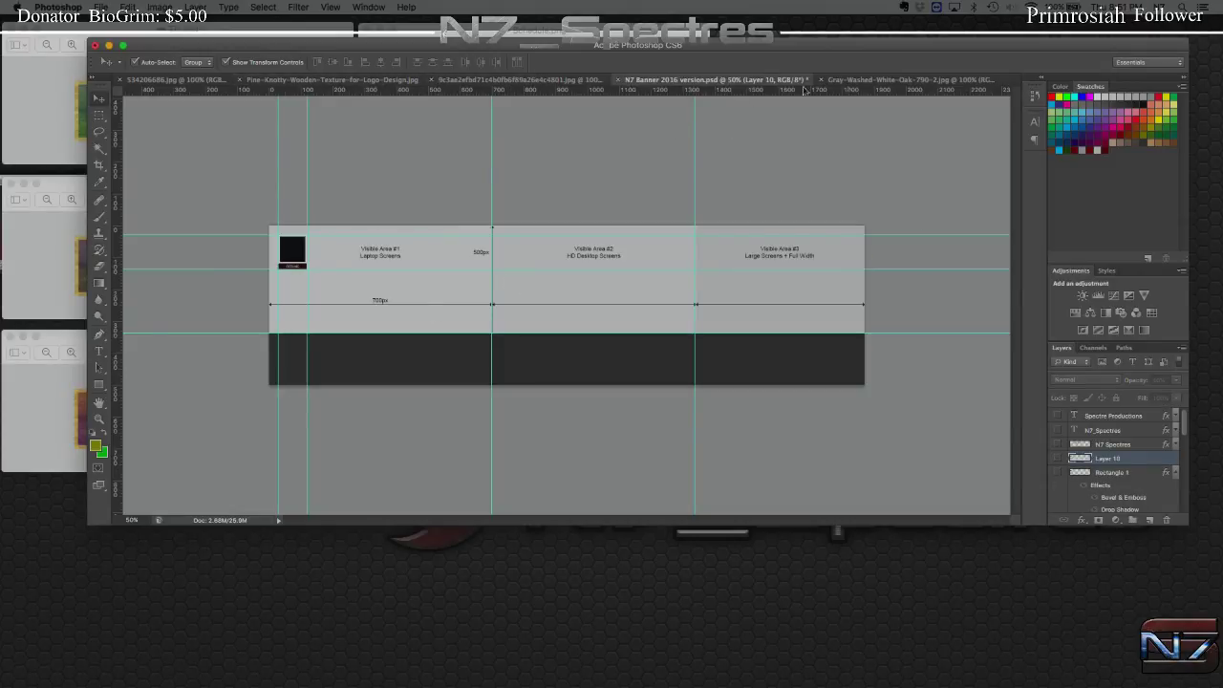
# Close the Gray-Washed-White-Oak image and bring up the File > Open dialog.
pyautogui.click(884, 80)
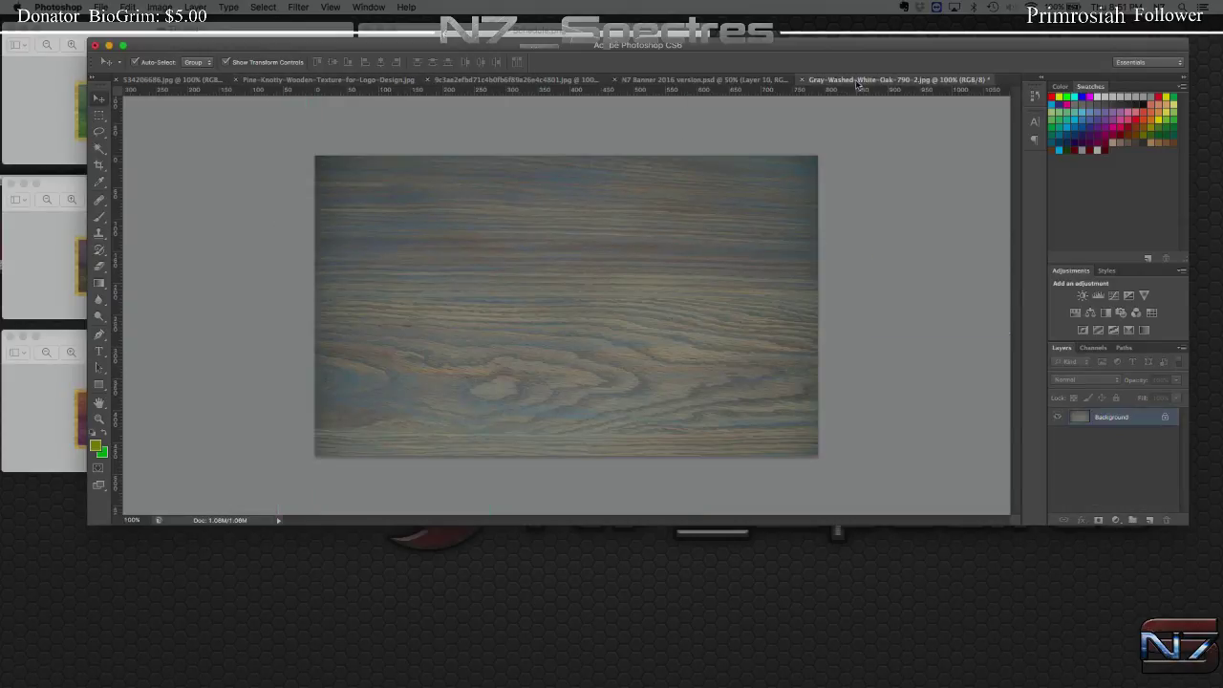
pyautogui.click(802, 81)
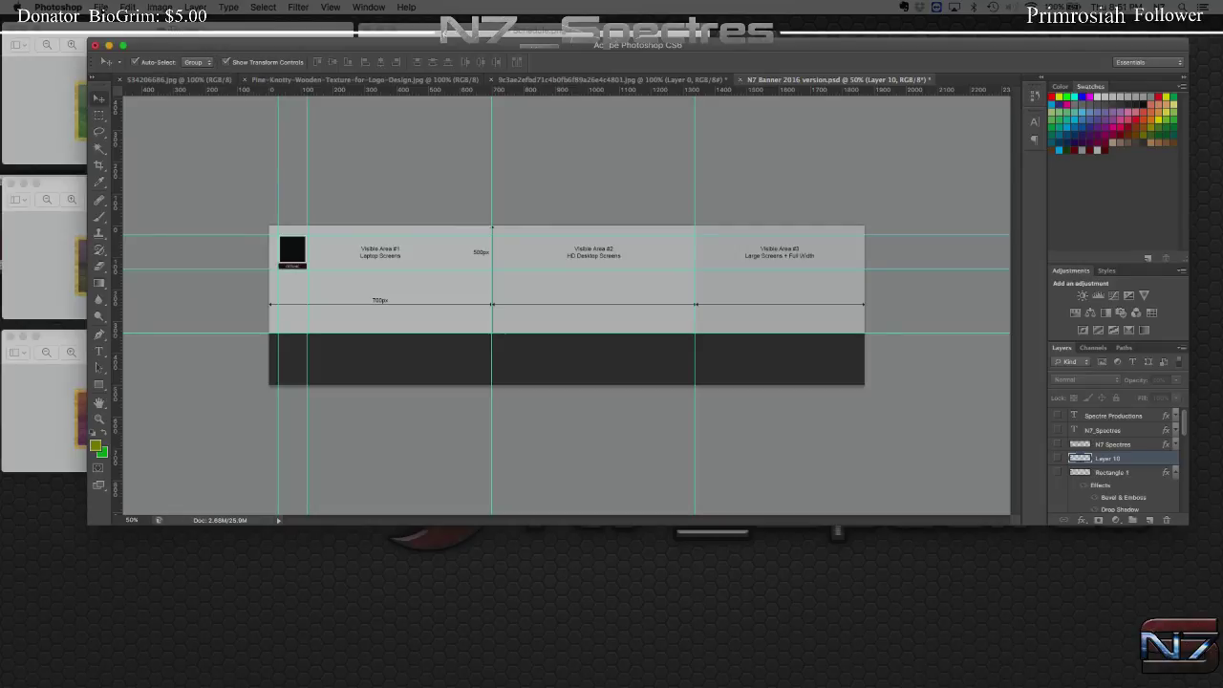
pyautogui.click(99, 7)
pyautogui.click(113, 37)
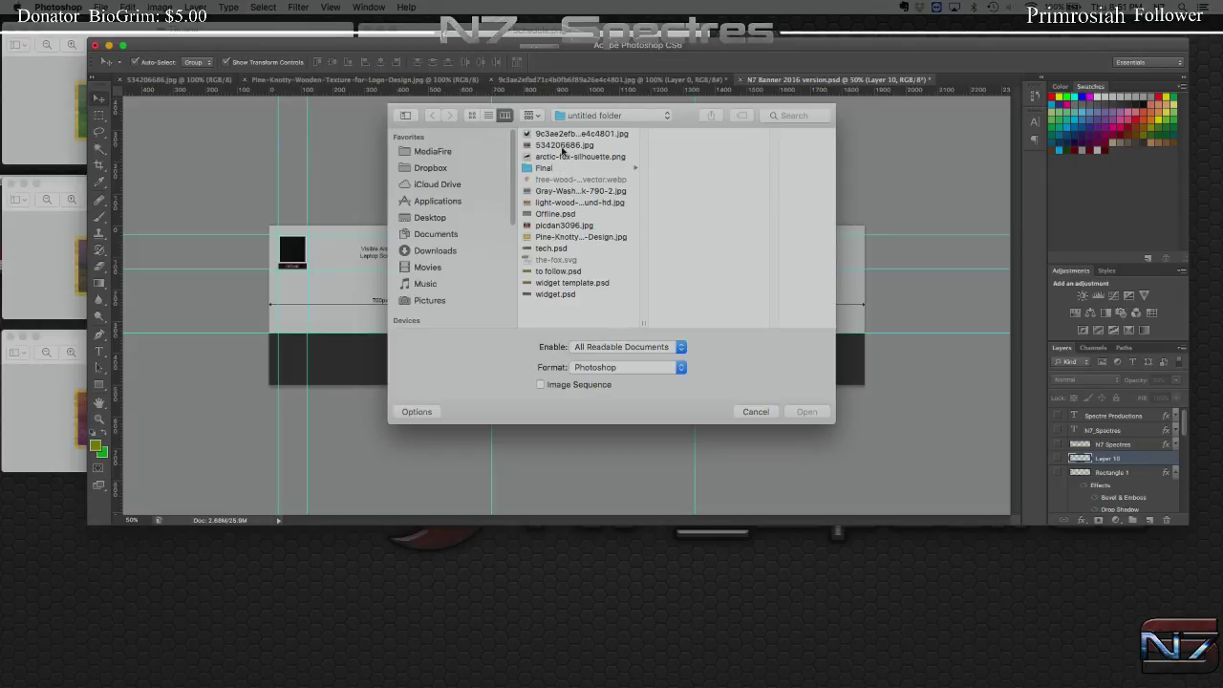
# Preview the folder's images and open light-wood-furniture-background-hd.jpg.
pyautogui.click(561, 135)
pyautogui.click(559, 146)
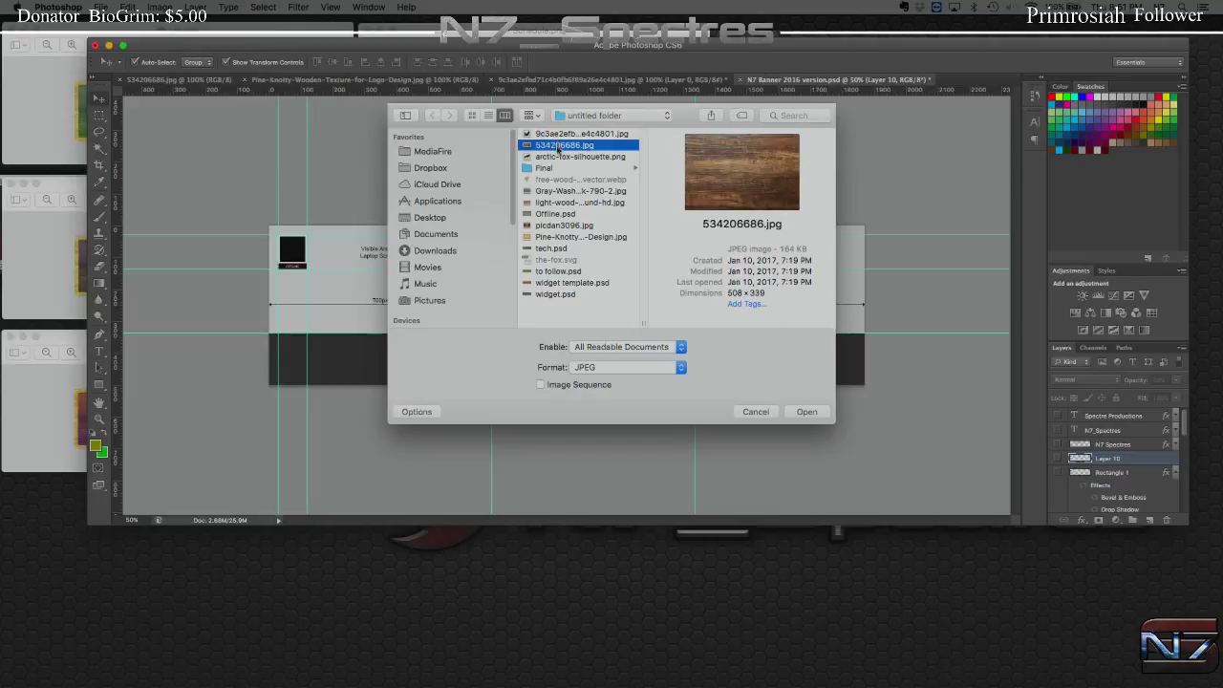
pyautogui.click(556, 158)
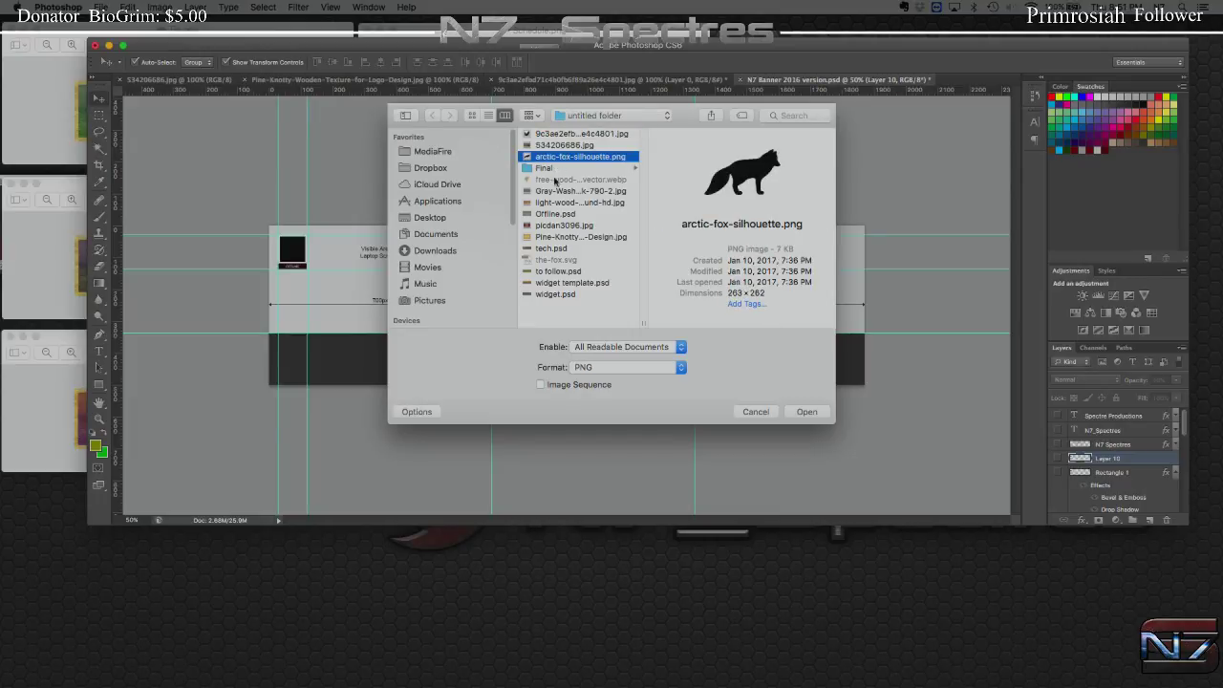
pyautogui.click(554, 191)
pyautogui.click(555, 203)
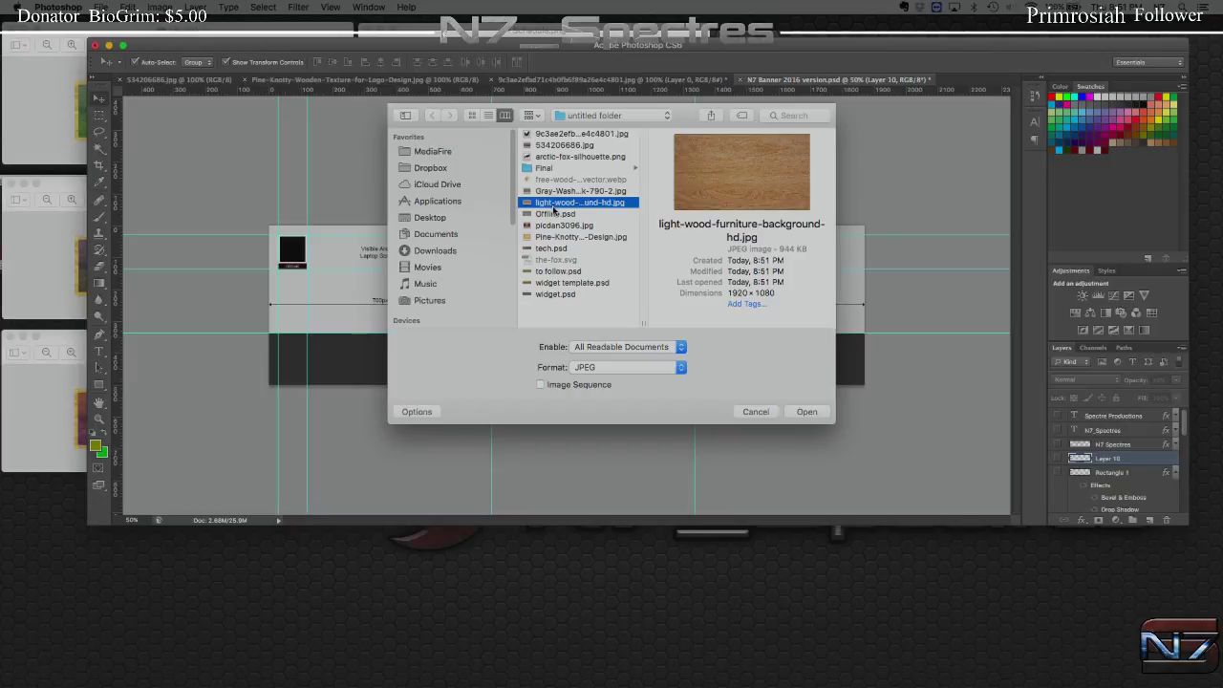
pyautogui.click(803, 411)
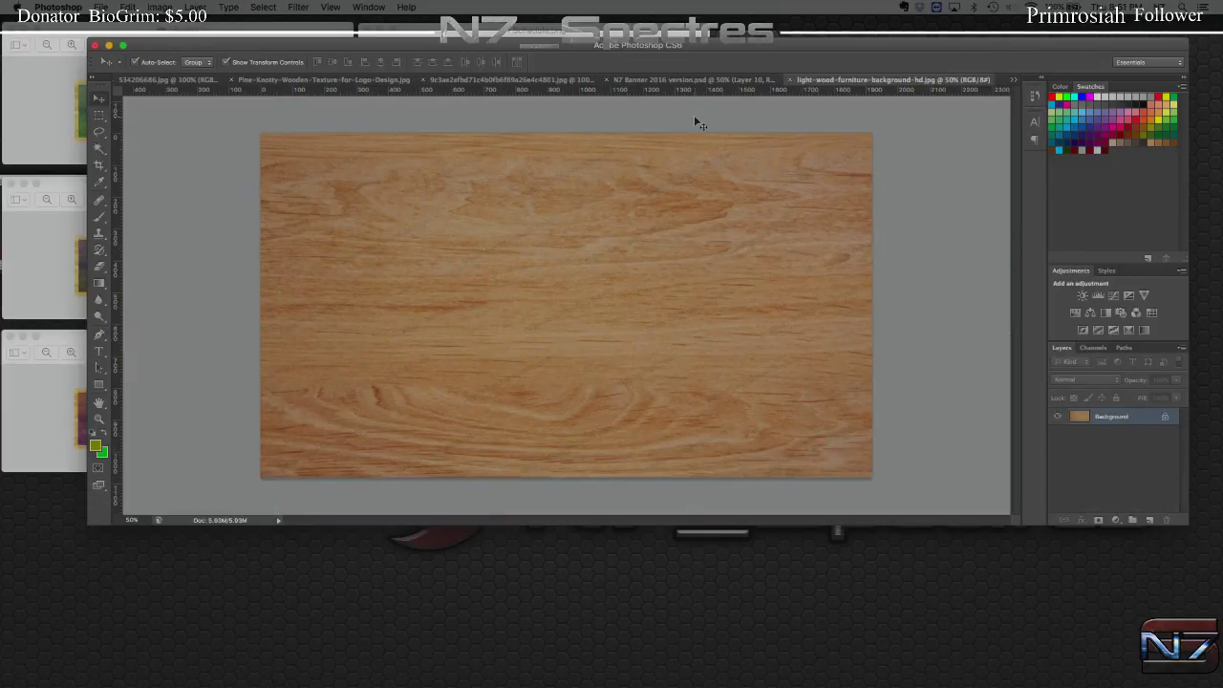
# Close light-wood-furniture-background-hd.jpg so the N7 Banner document shows again.
pyautogui.click(789, 79)
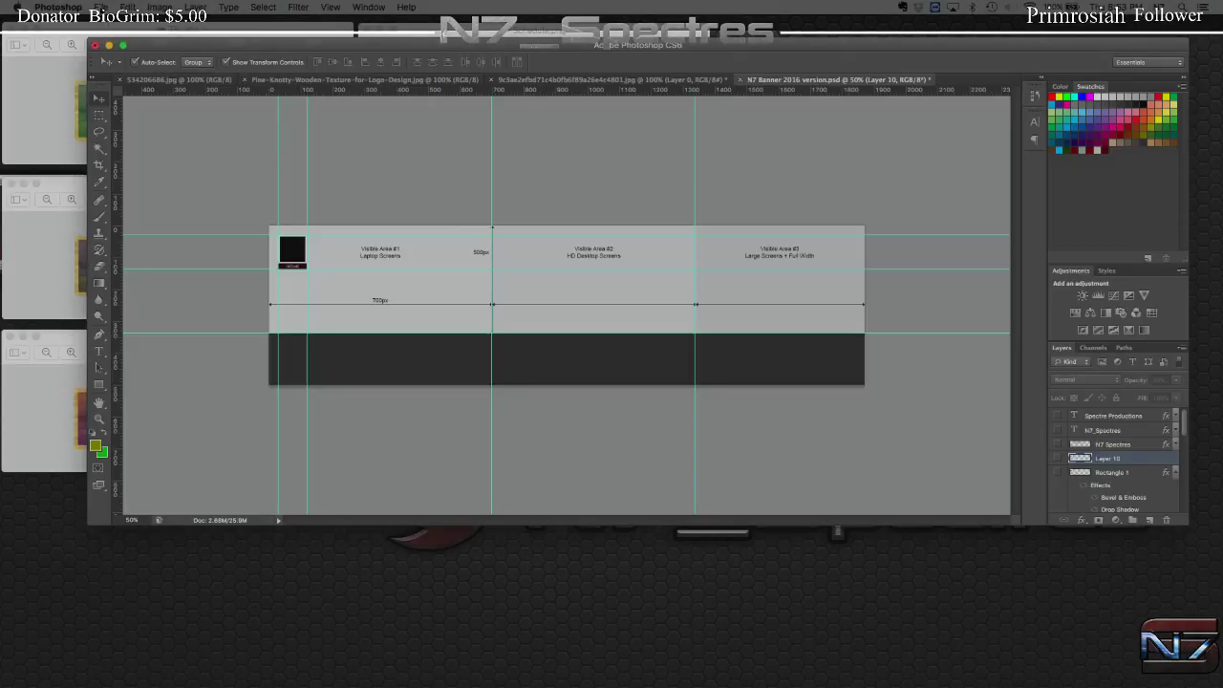
pyautogui.click(102, 7)
# Reopen Gray-Washed-White-Oak-790-2.jpg, then return to the N7 Banner 2016 version.psd tab.
pyautogui.click(115, 35)
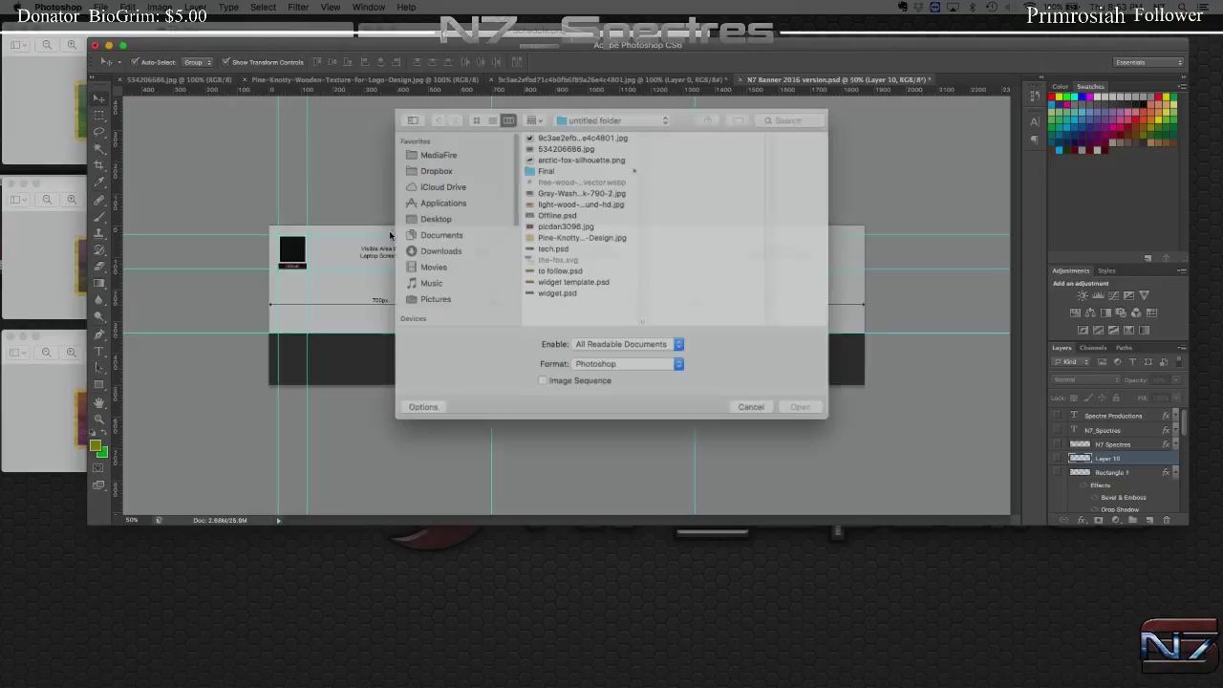
pyautogui.click(563, 191)
pyautogui.click(815, 411)
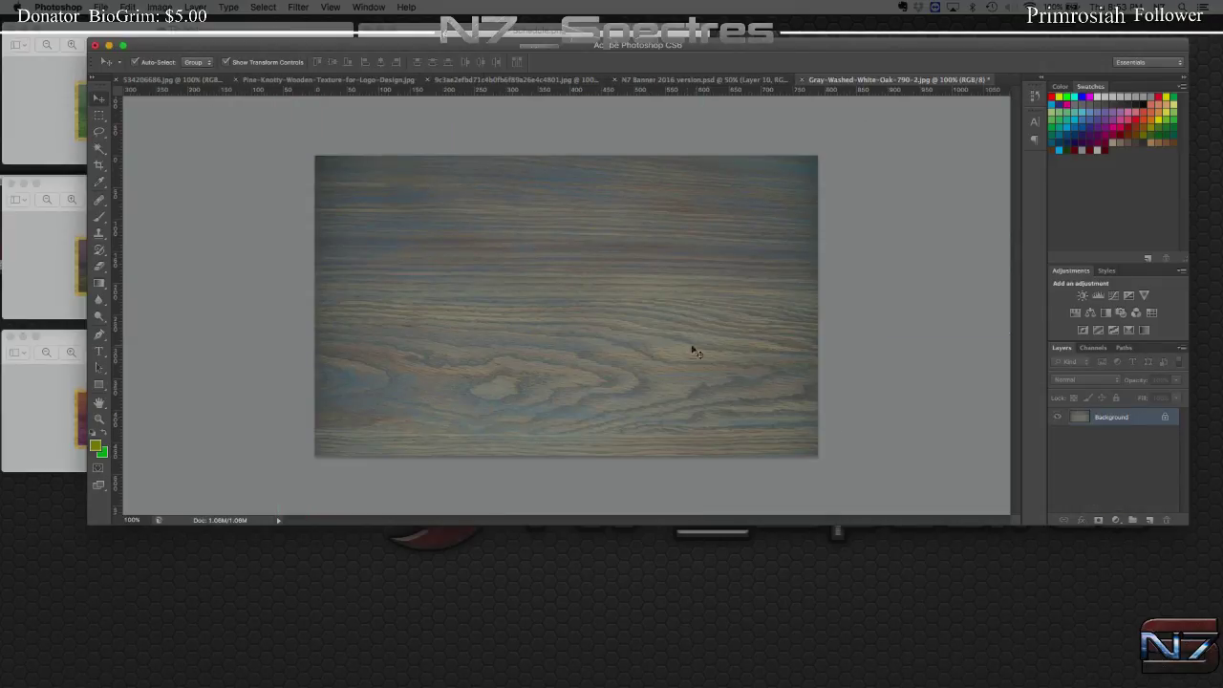
pyautogui.click(707, 80)
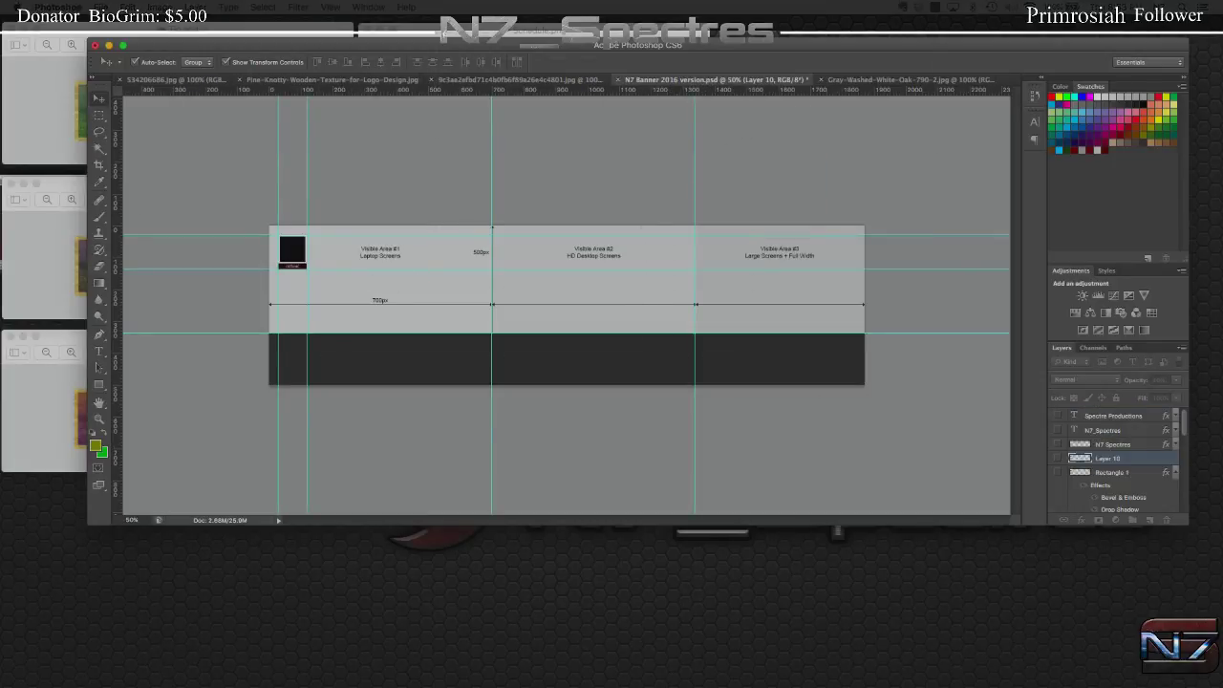
# Paste the oak texture as Layer 11 and enlarge it proportionally to 113% on the left side.
pyautogui.hotkey('ctrl', 'v')
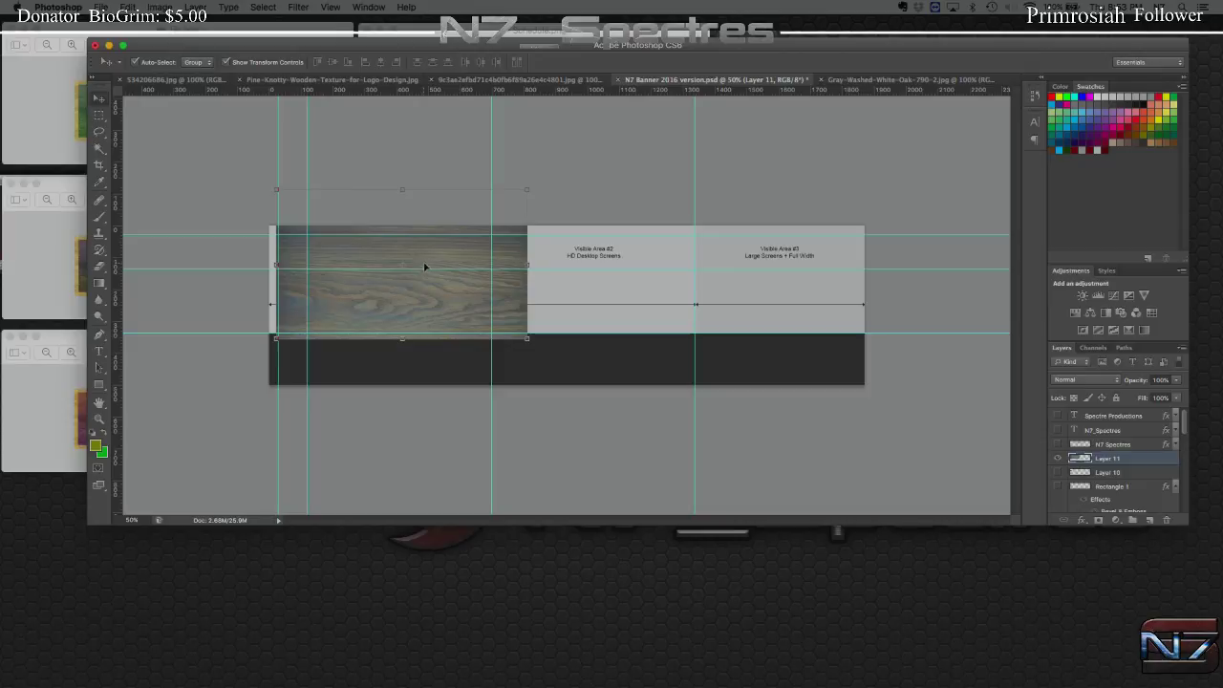
pyautogui.moveTo(445, 306); pyautogui.dragTo(436, 345)
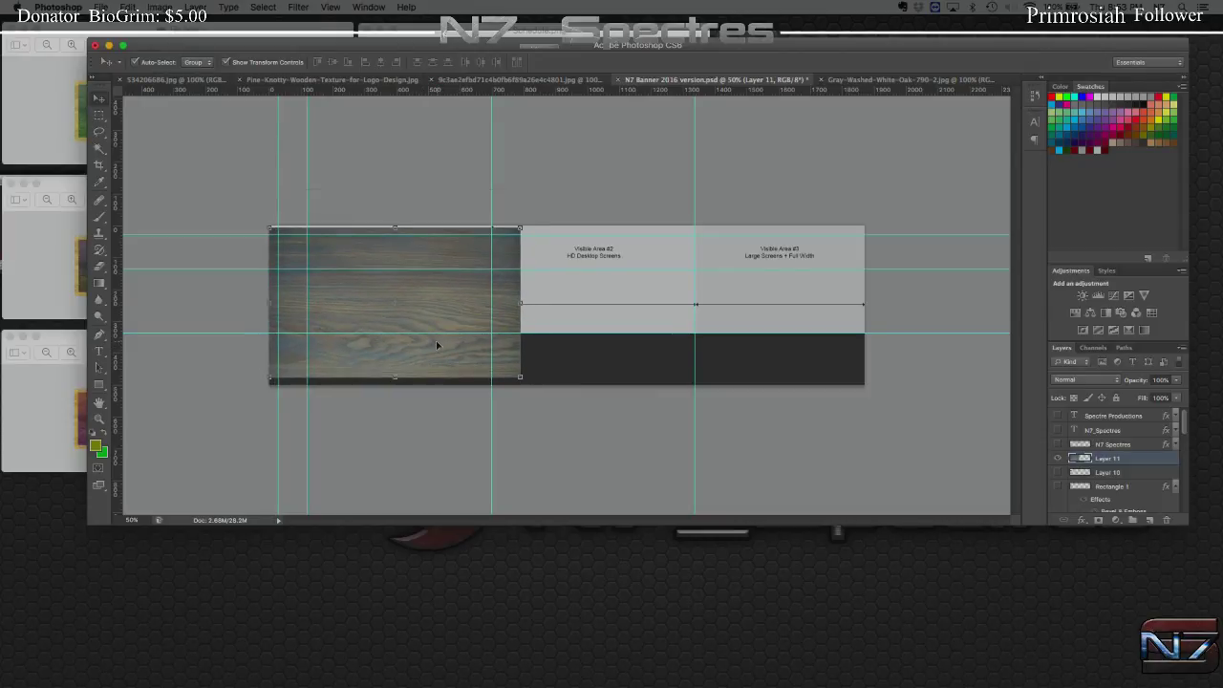
pyautogui.click(519, 377)
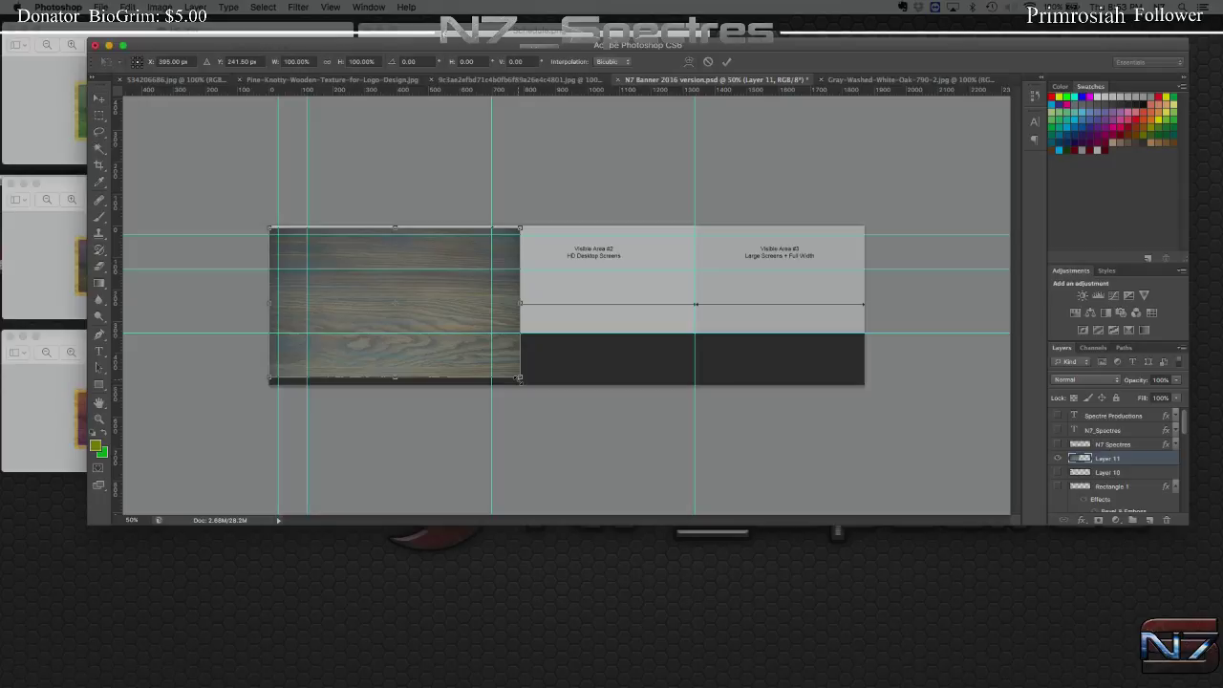
pyautogui.click(328, 61)
pyautogui.moveTo(344, 64); pyautogui.dragTo(424, 160)
pyautogui.moveTo(450, 285); pyautogui.dragTo(471, 293)
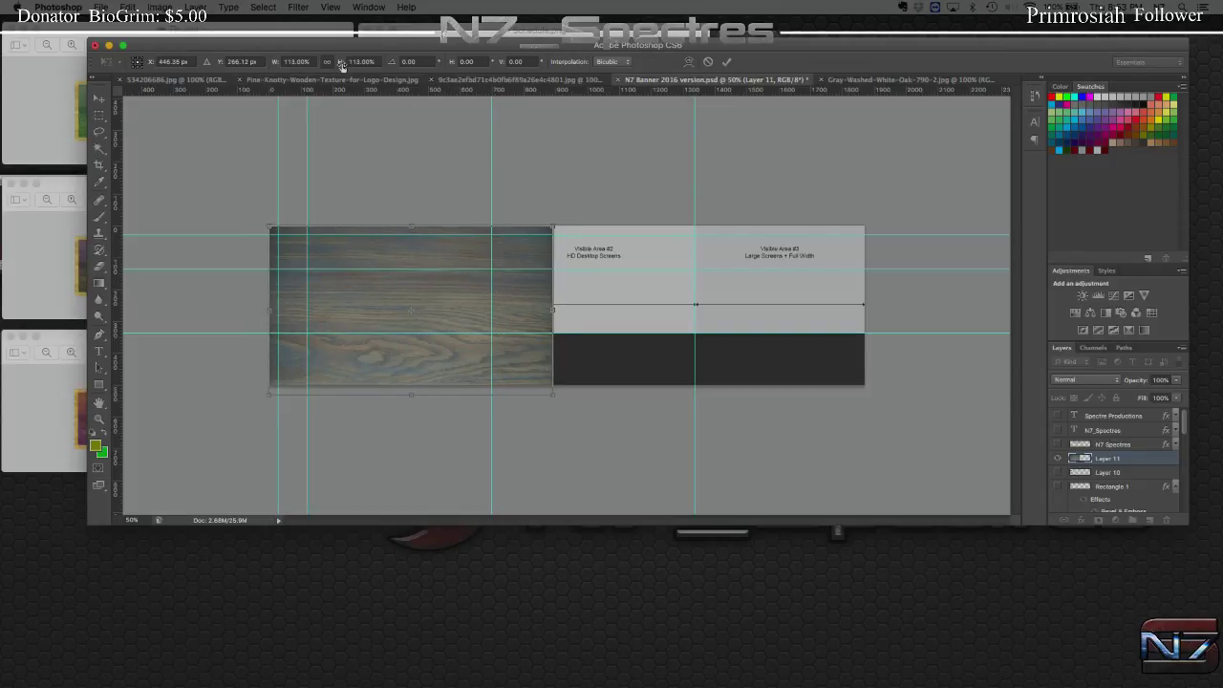
# Settle Layer 11 at 106% against the left edge, then duplicate it and move the copy right.
pyautogui.moveTo(342, 65); pyautogui.dragTo(340, 65)
pyautogui.moveTo(396, 295); pyautogui.dragTo(373, 294)
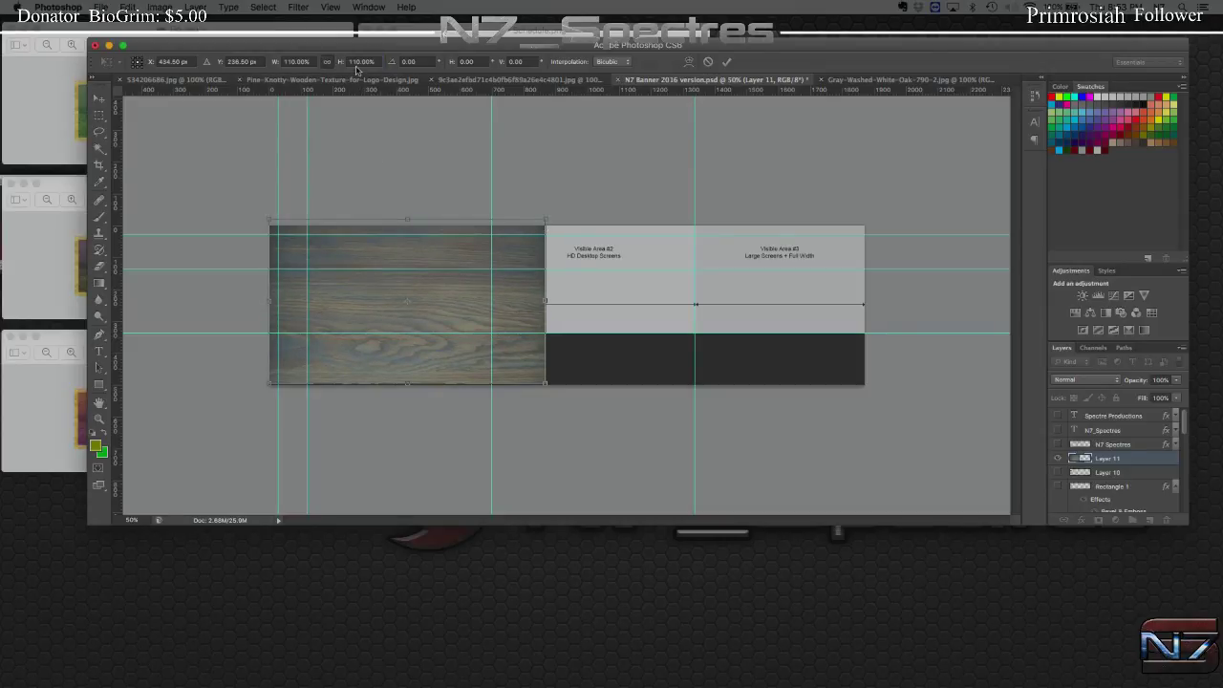
pyautogui.moveTo(341, 66); pyautogui.dragTo(337, 64)
pyautogui.moveTo(388, 295); pyautogui.dragTo(383, 315)
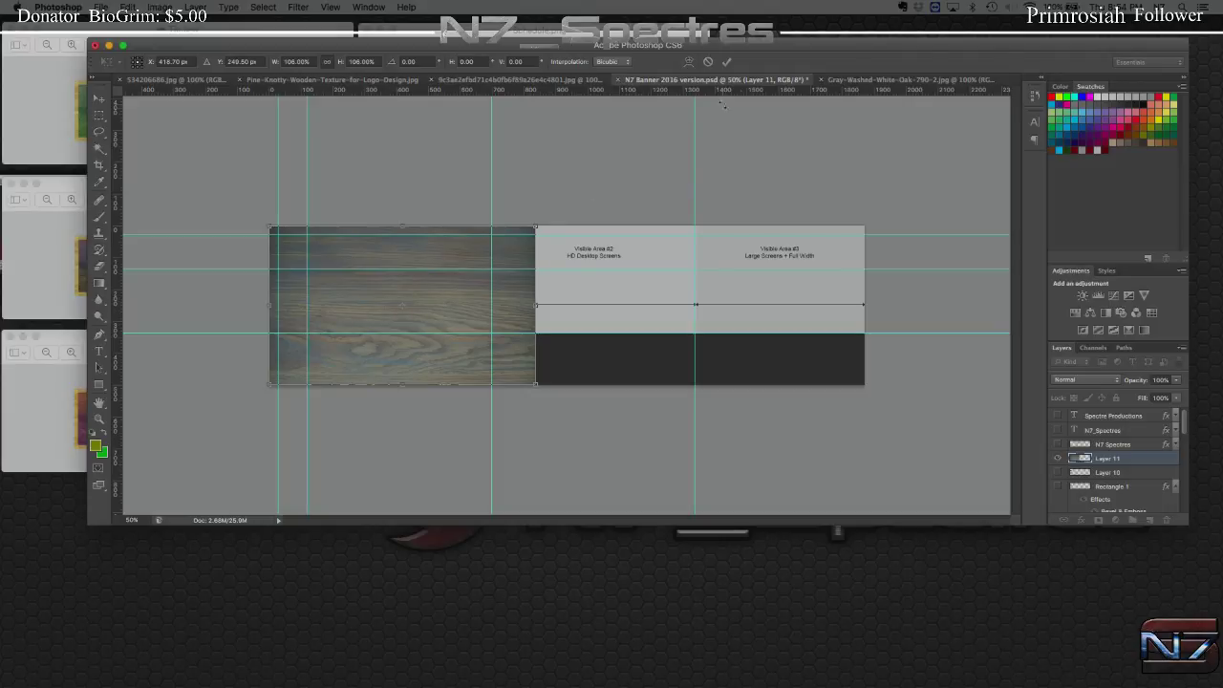
pyautogui.click(726, 62)
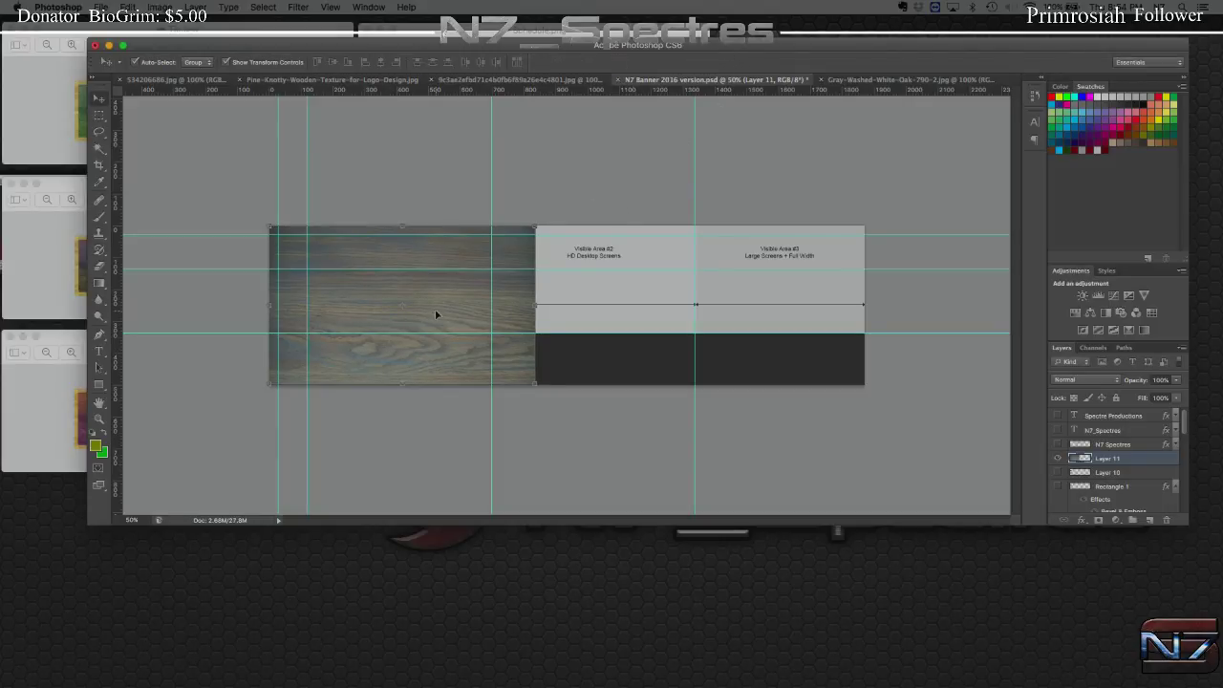
pyautogui.press('super+j')
pyautogui.moveTo(434, 314); pyautogui.dragTo(701, 315)
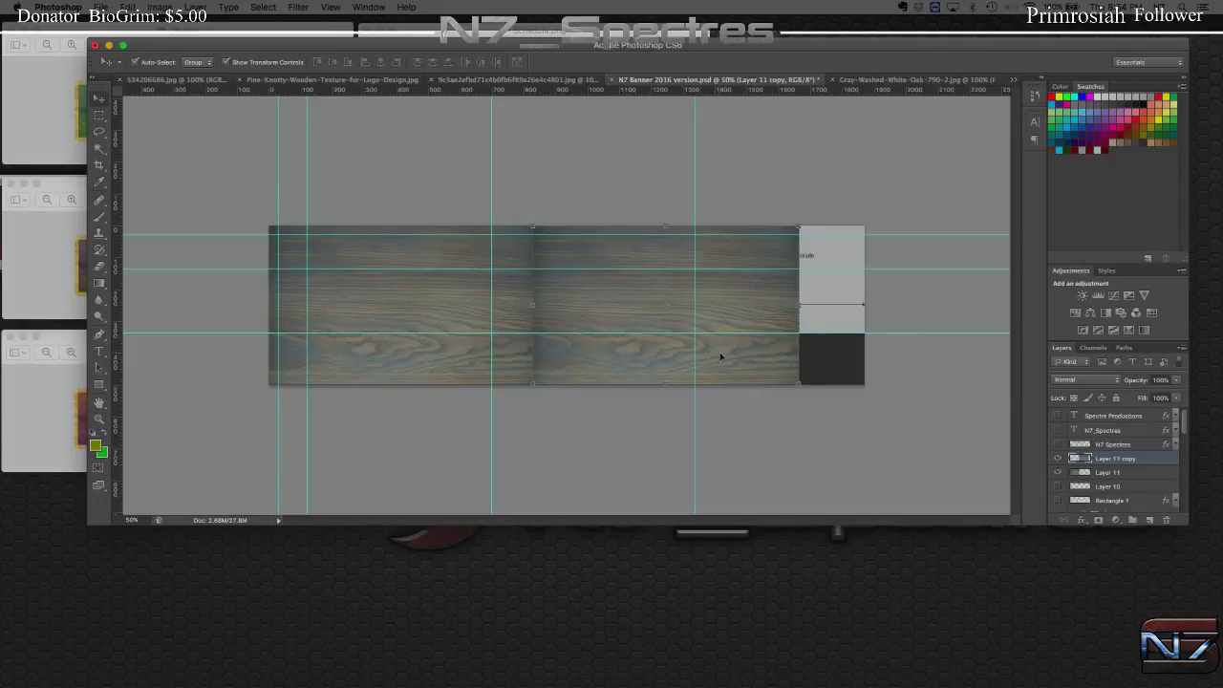
# Slide the Layer 11 copy left to close the gap with the first tile.
pyautogui.click(571, 176)
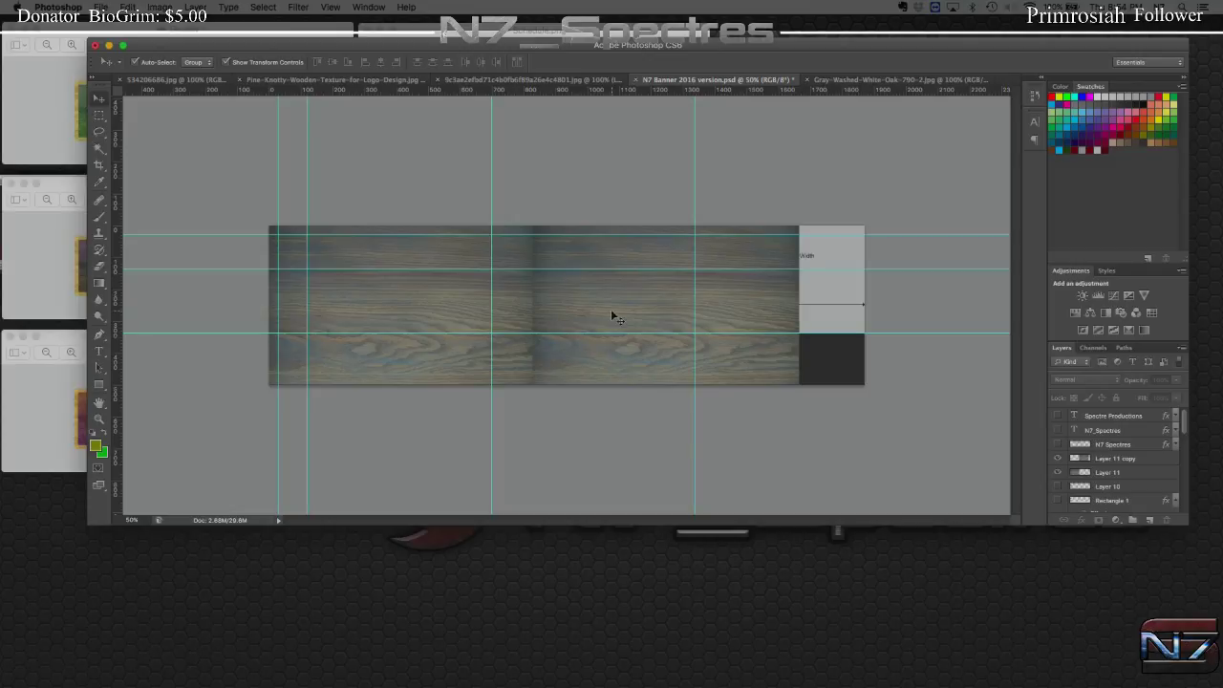
pyautogui.moveTo(611, 309); pyautogui.dragTo(597, 312)
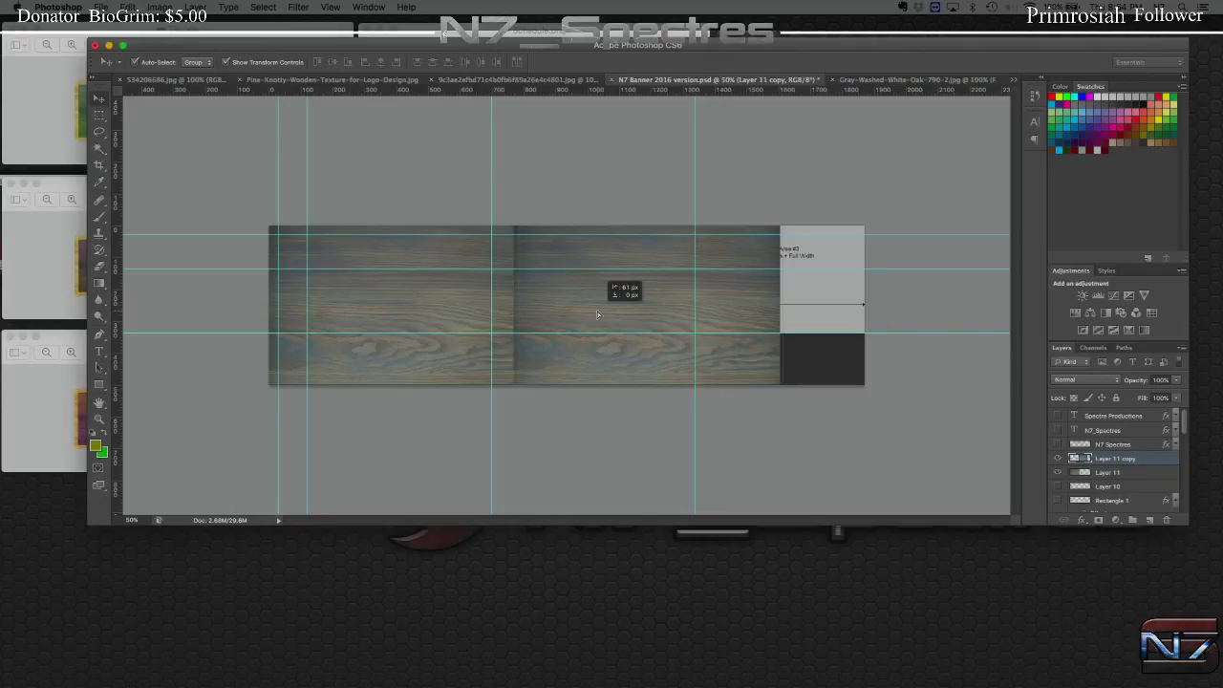
pyautogui.moveTo(597, 314); pyautogui.dragTo(597, 314)
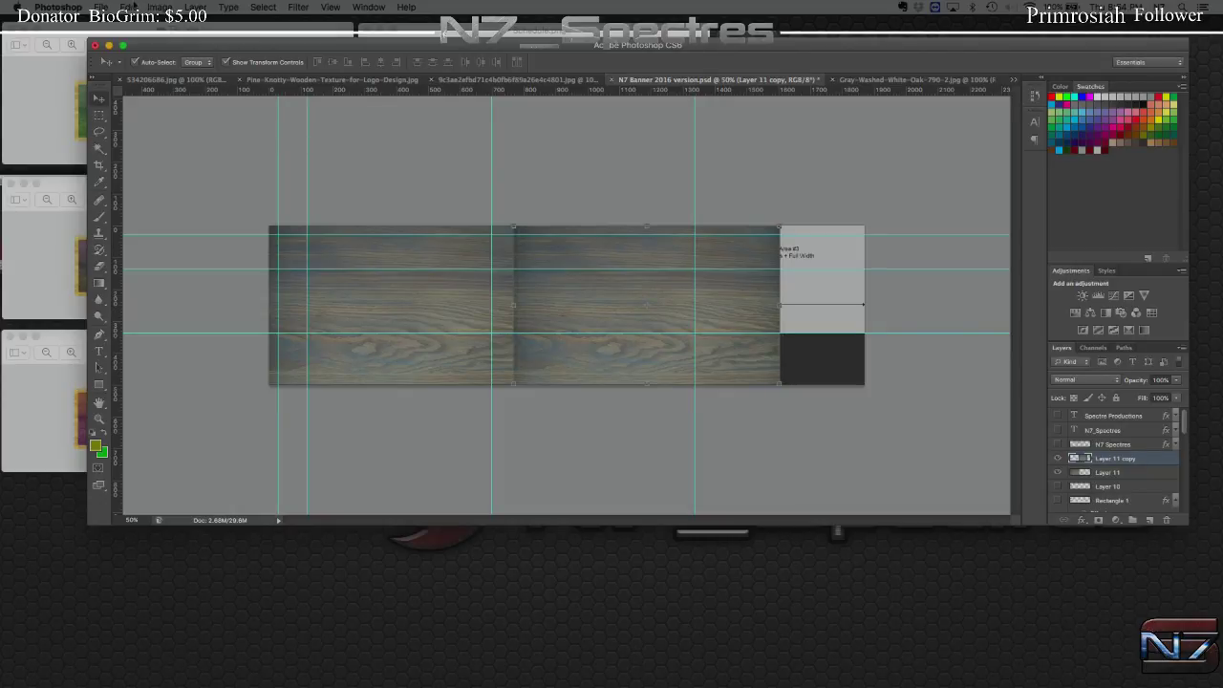
# Flip the Layer 11 copy horizontally and butt it against Layer 11, checking the seam.
pyautogui.click(127, 7)
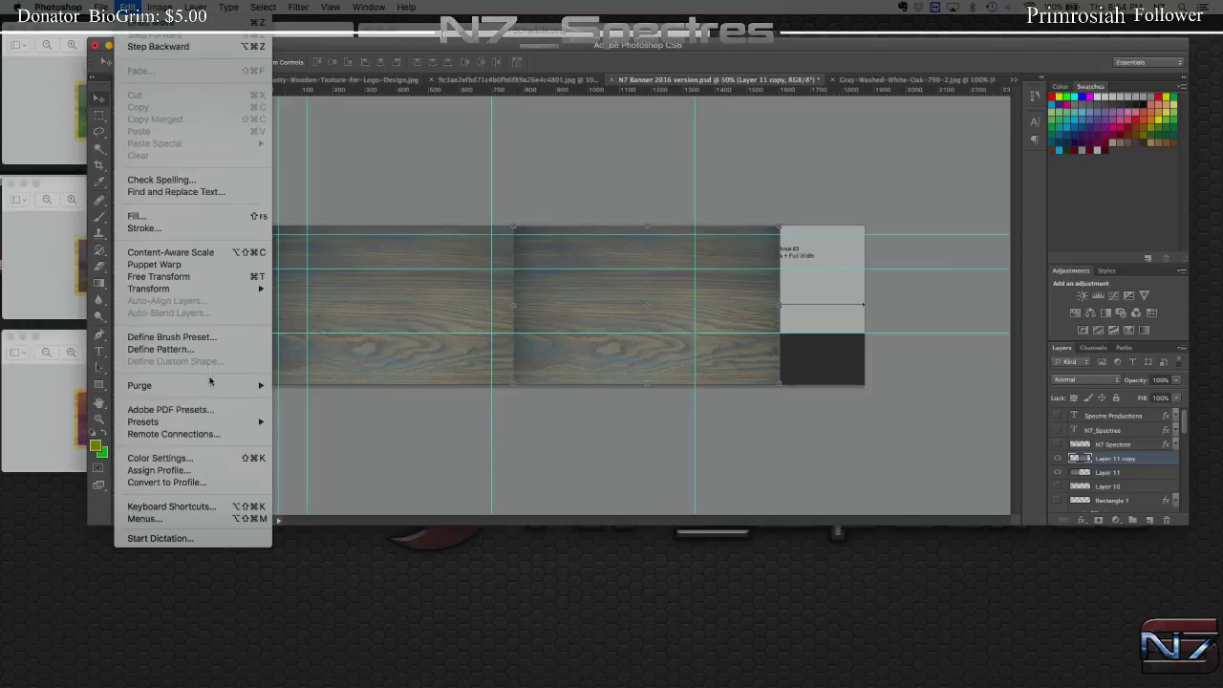
pyautogui.moveTo(214, 288)
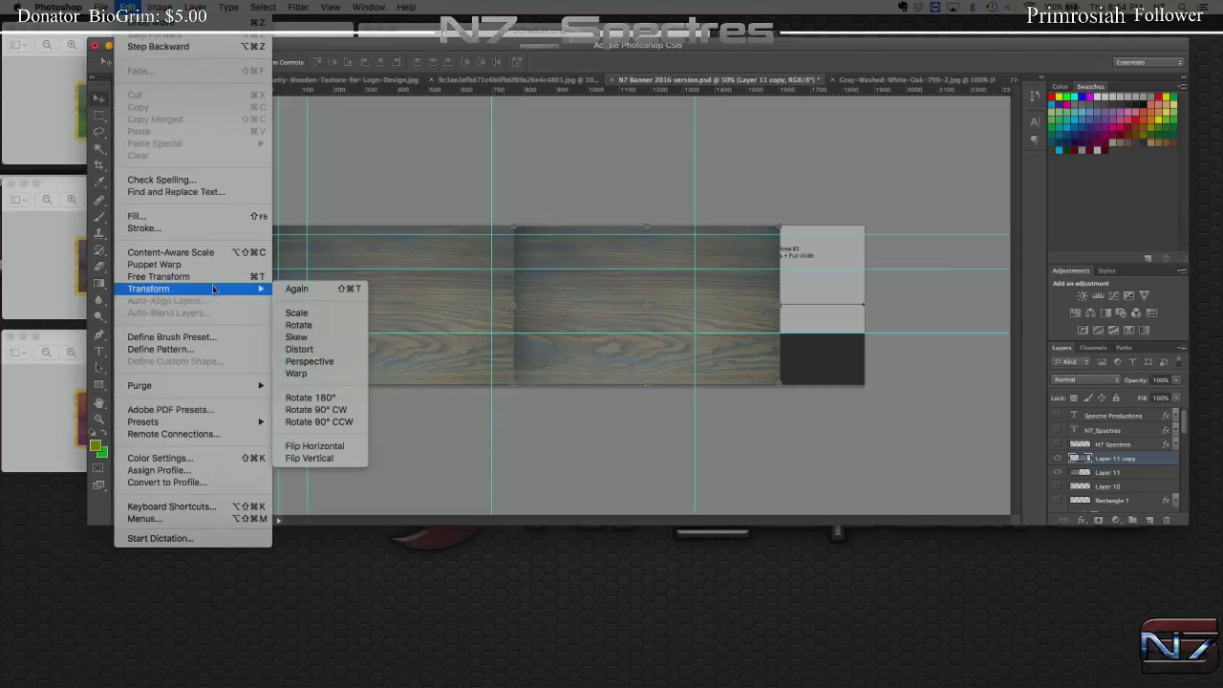
pyautogui.click(325, 447)
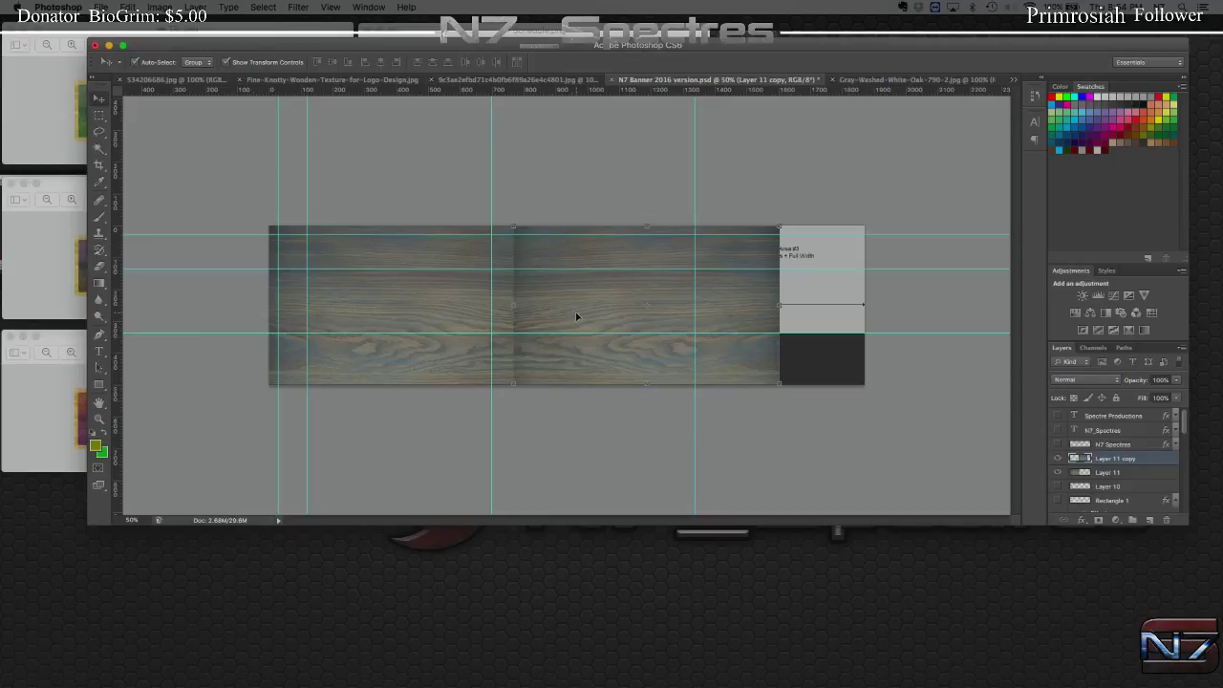
pyautogui.moveTo(580, 317)
pyautogui.mouseDown()
pyautogui.moveTo(612, 319)
pyautogui.moveTo(601, 317)
pyautogui.mouseUp()
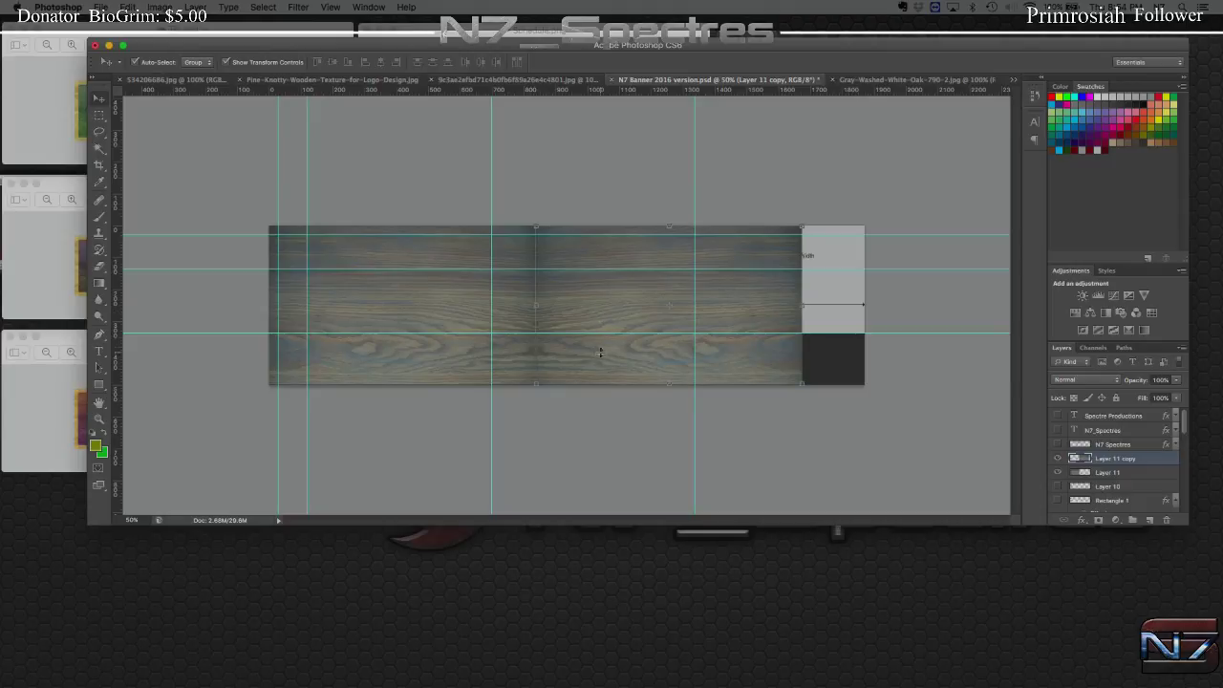
pyautogui.click(562, 137)
pyautogui.click(612, 289)
pyautogui.click(559, 153)
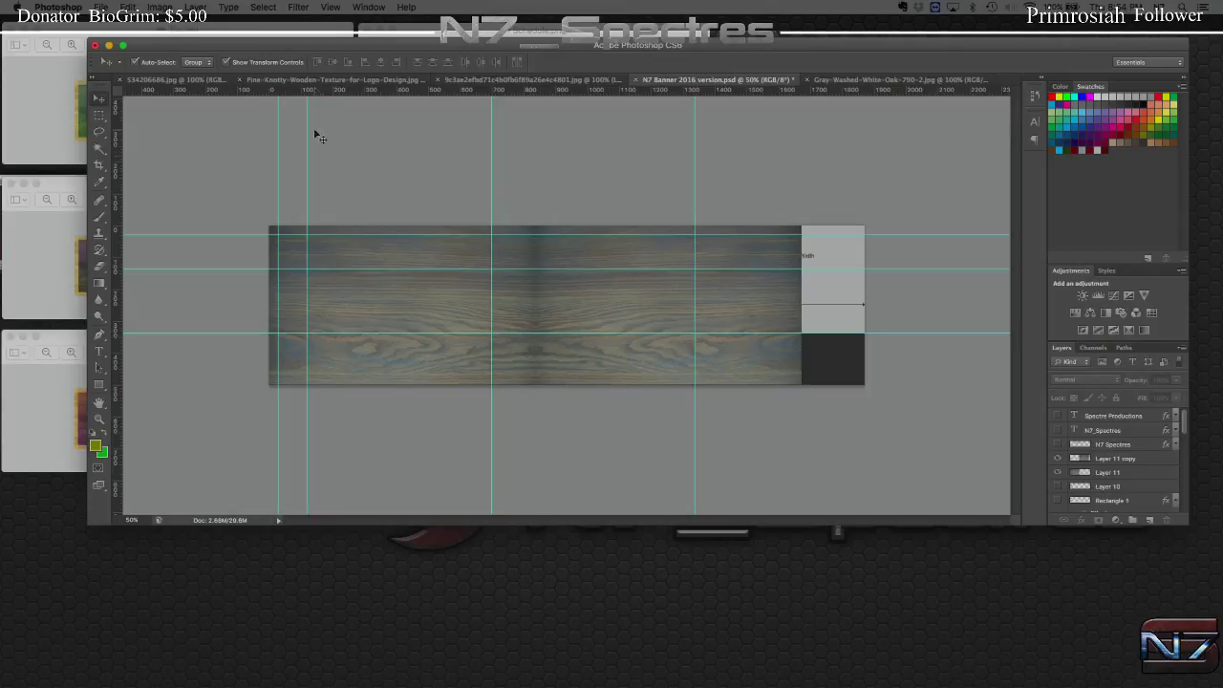
pyautogui.click(616, 300)
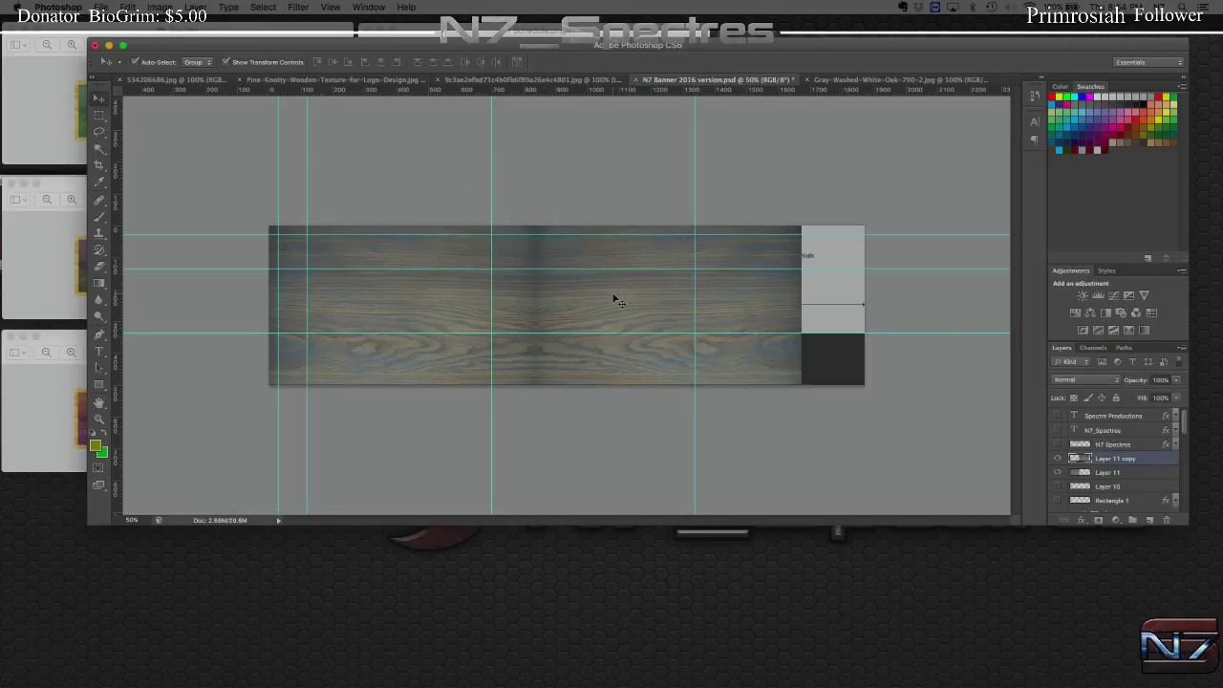
# Duplicate the tile as Layer 11 copy 2, move it to the right edge, and flip it horizontally.
pyautogui.press('super+j')
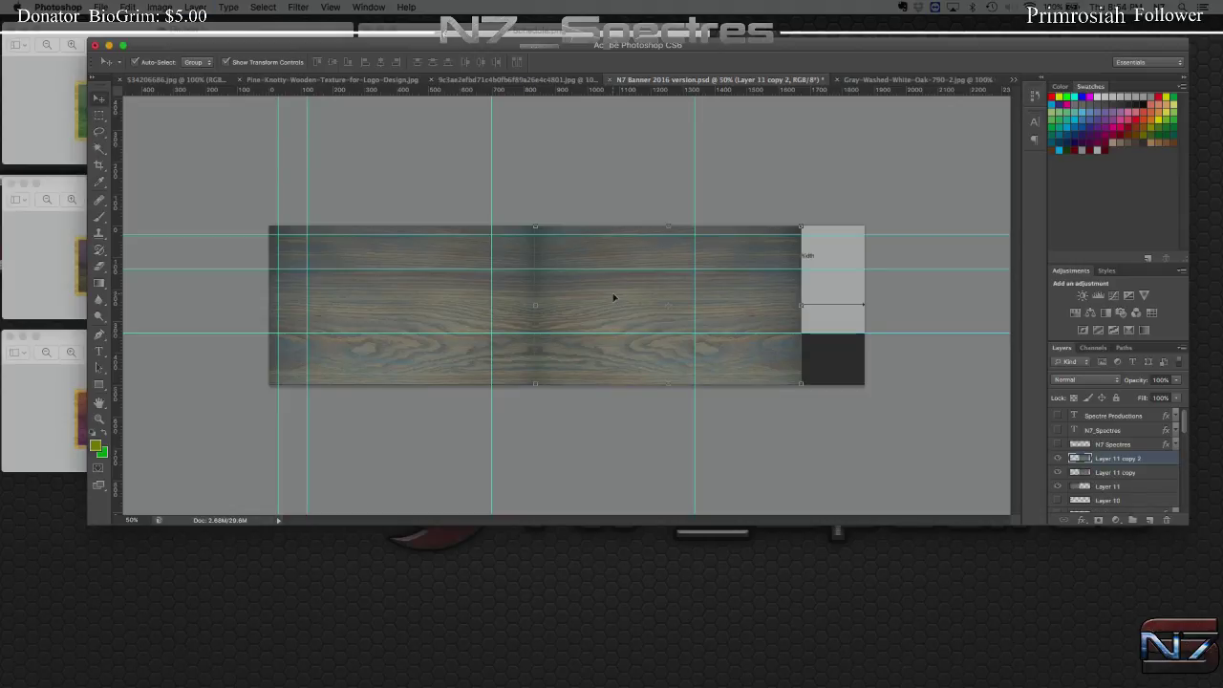
pyautogui.moveTo(618, 302); pyautogui.dragTo(872, 299)
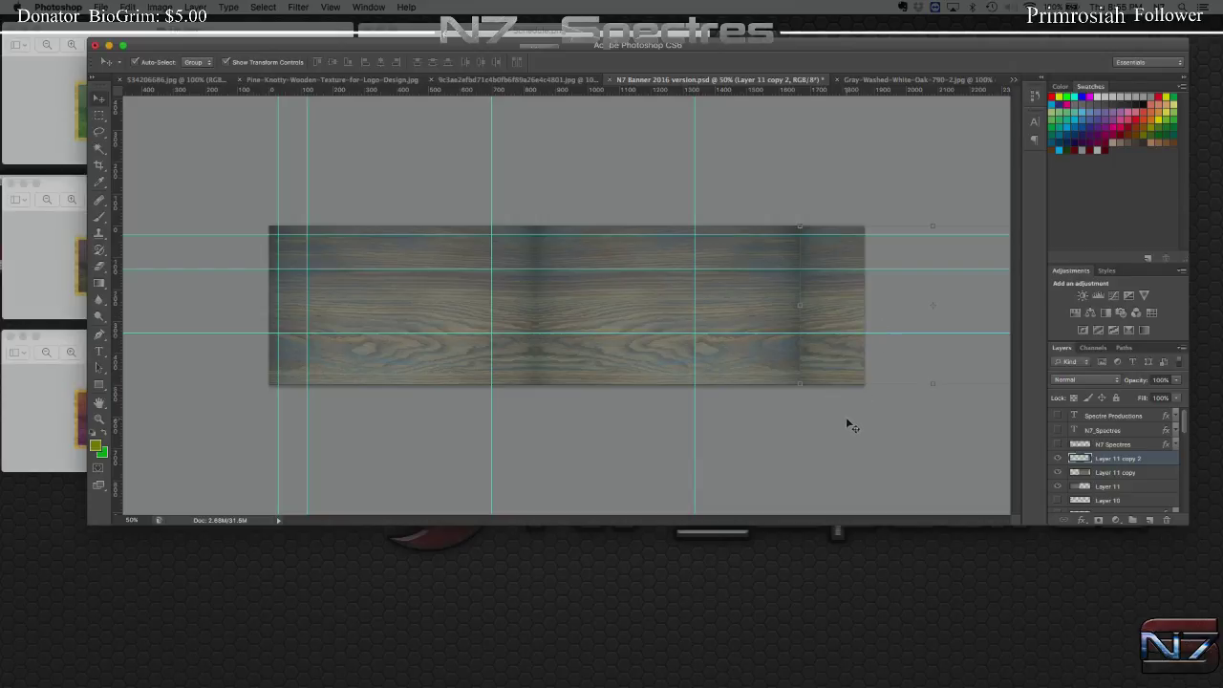
pyautogui.click(159, 7)
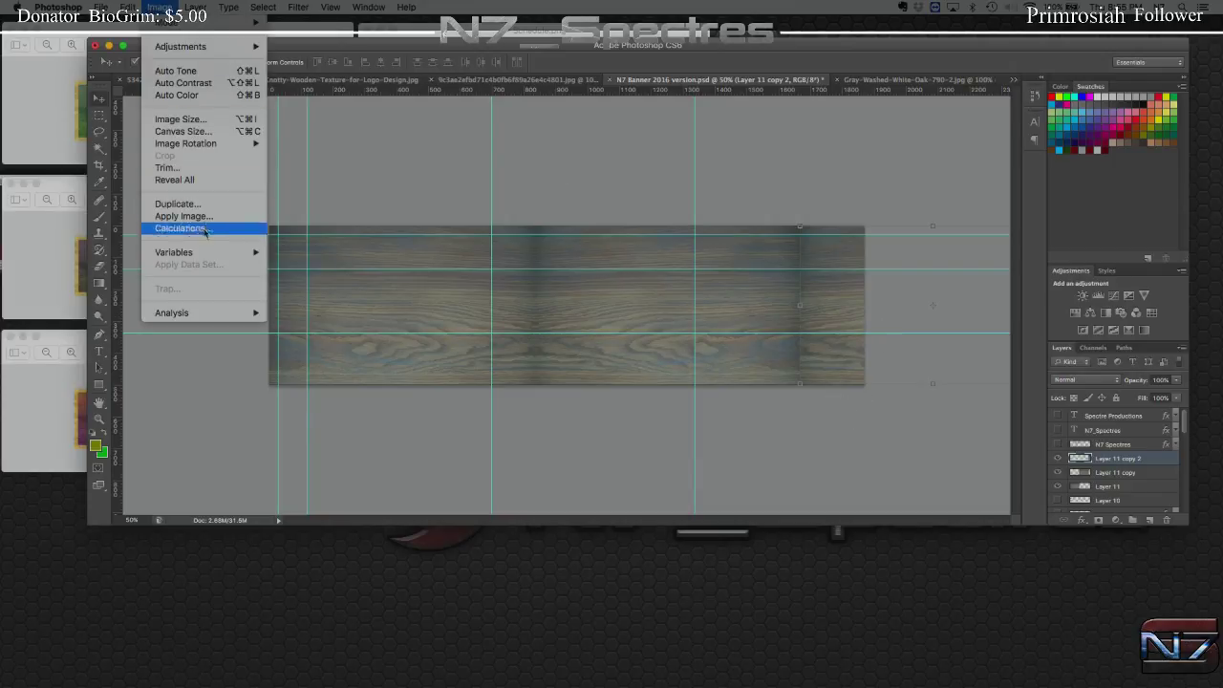
pyautogui.moveTo(127, 7)
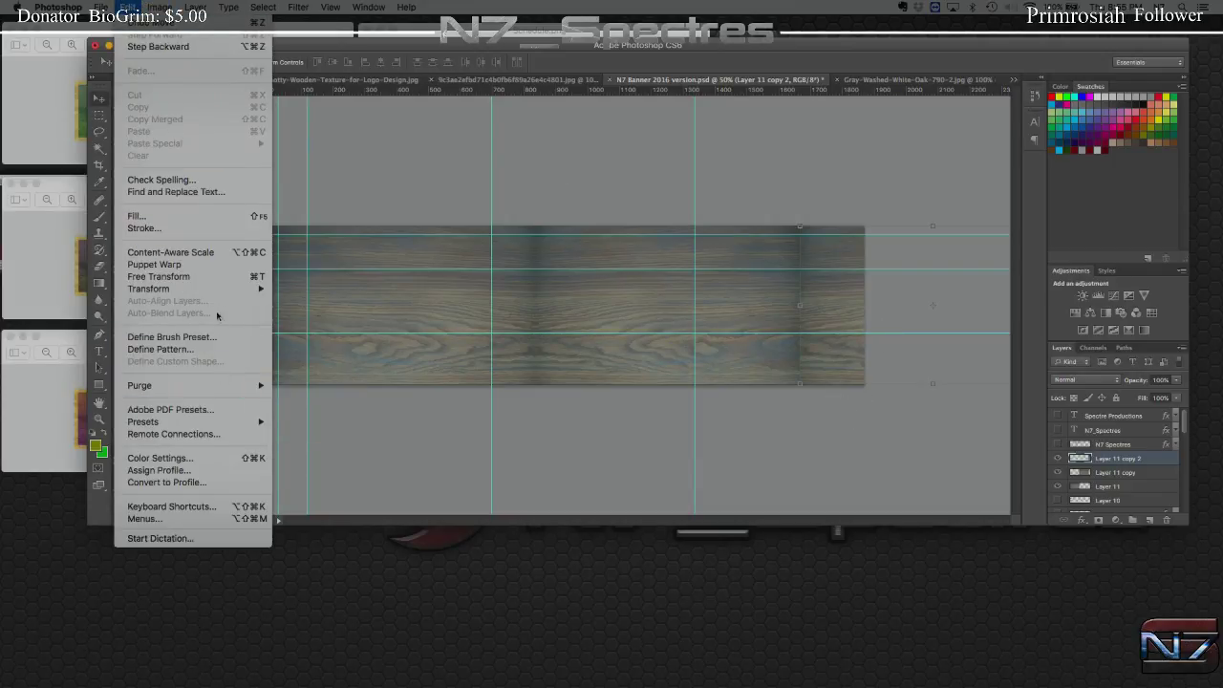
pyautogui.moveTo(225, 286)
pyautogui.click(329, 445)
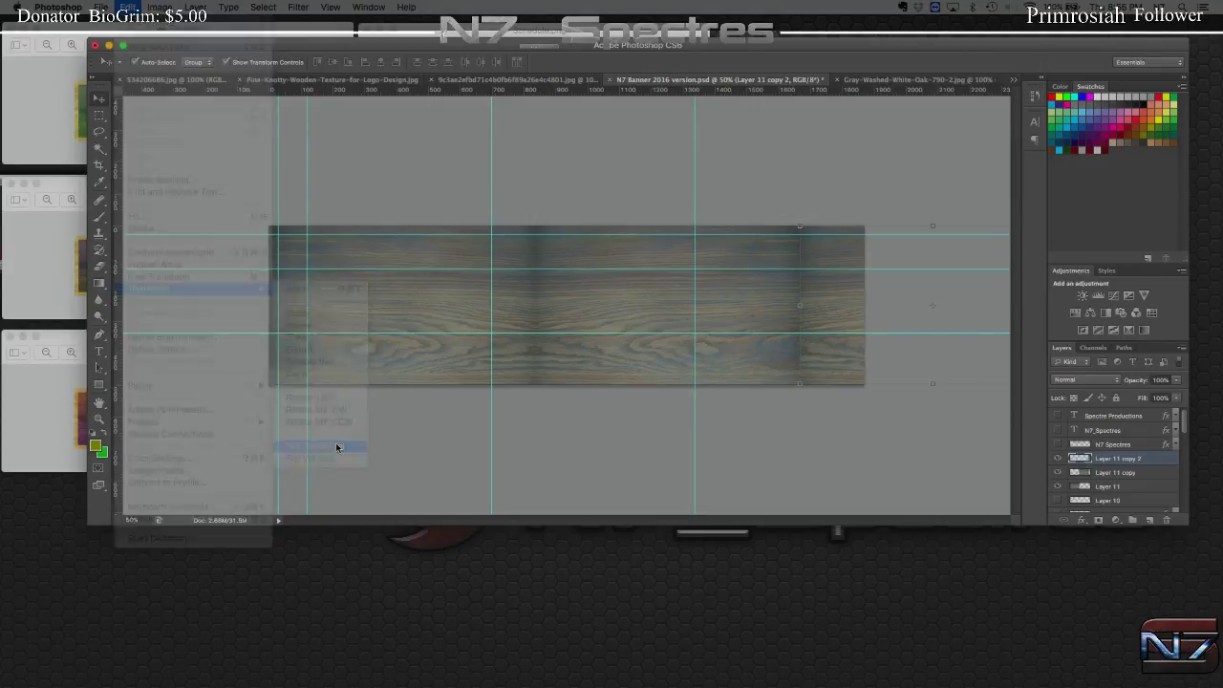
pyautogui.click(818, 154)
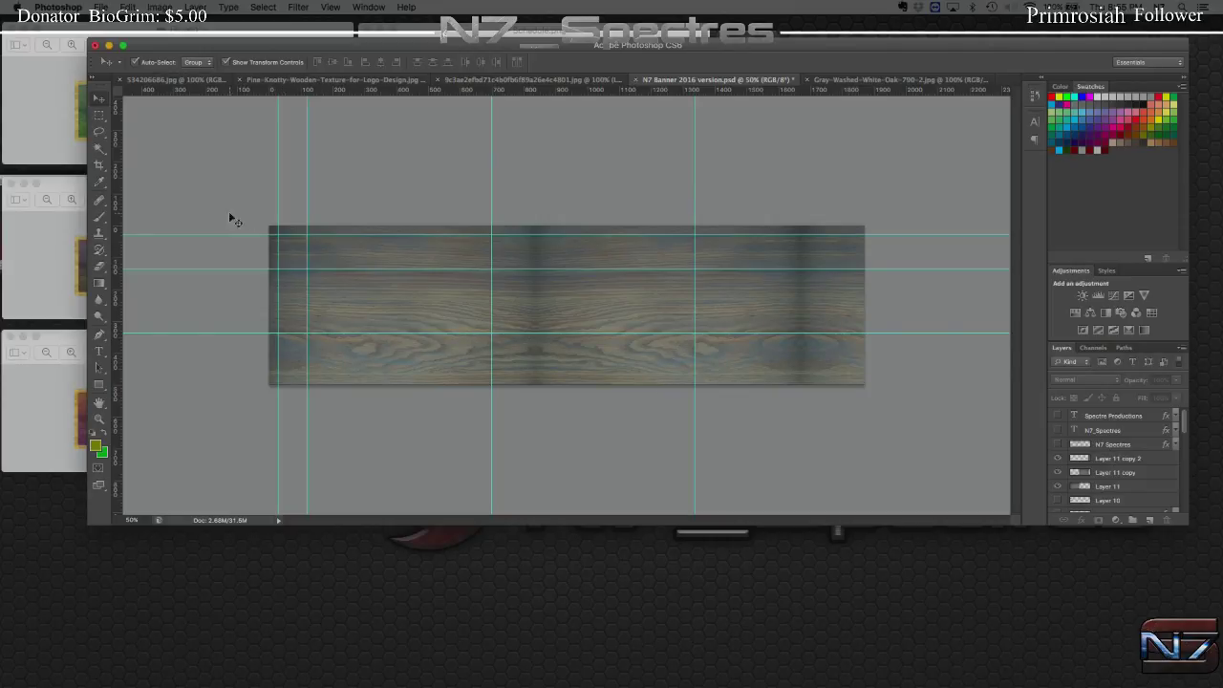
# Draw a text box near the banner's top left and set the font size to 60 pt.
pyautogui.click(100, 352)
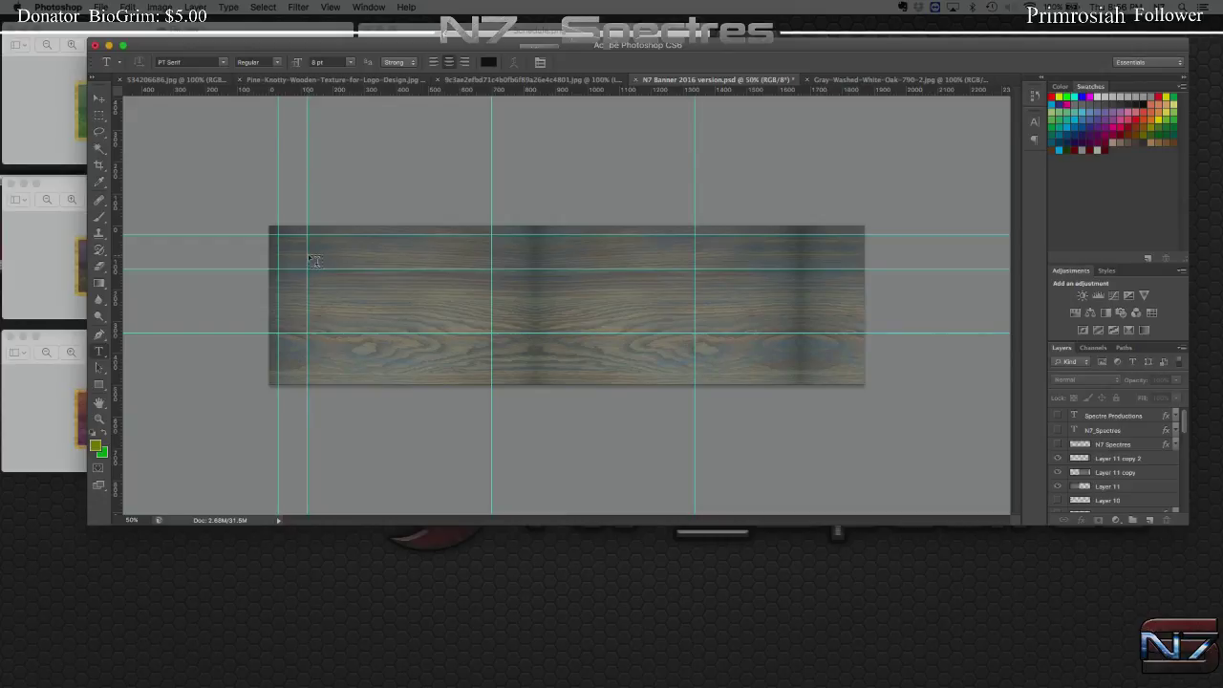
pyautogui.moveTo(307, 250); pyautogui.dragTo(536, 298)
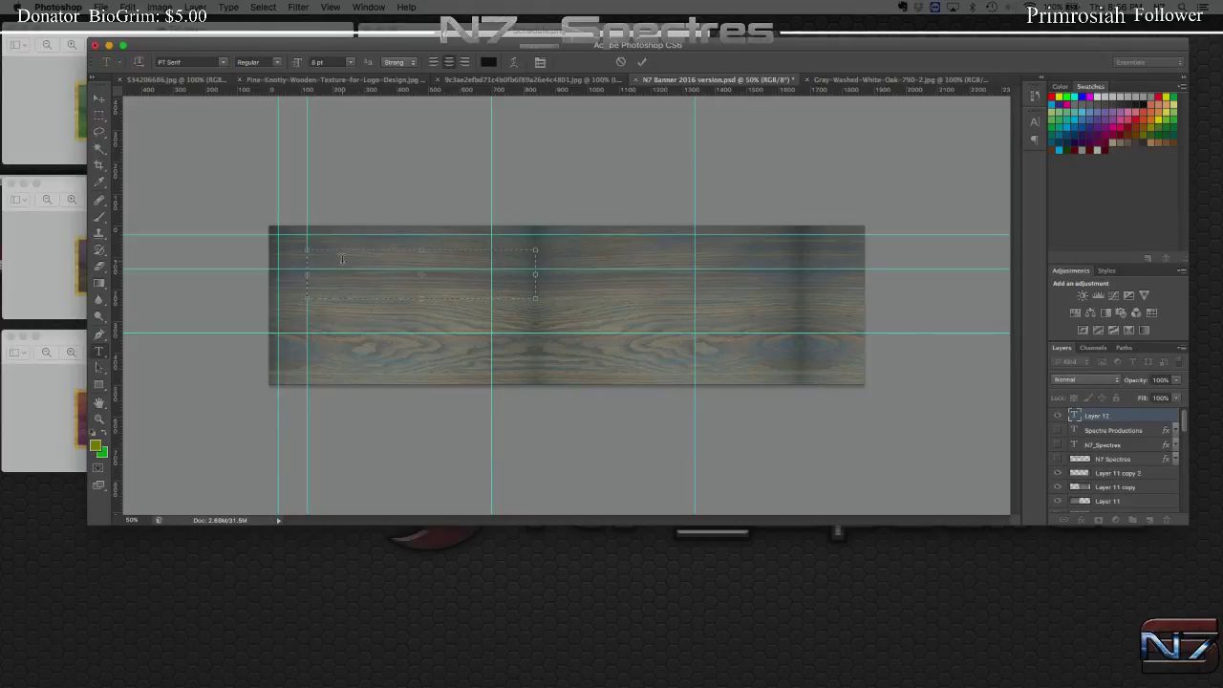
pyautogui.click(350, 63)
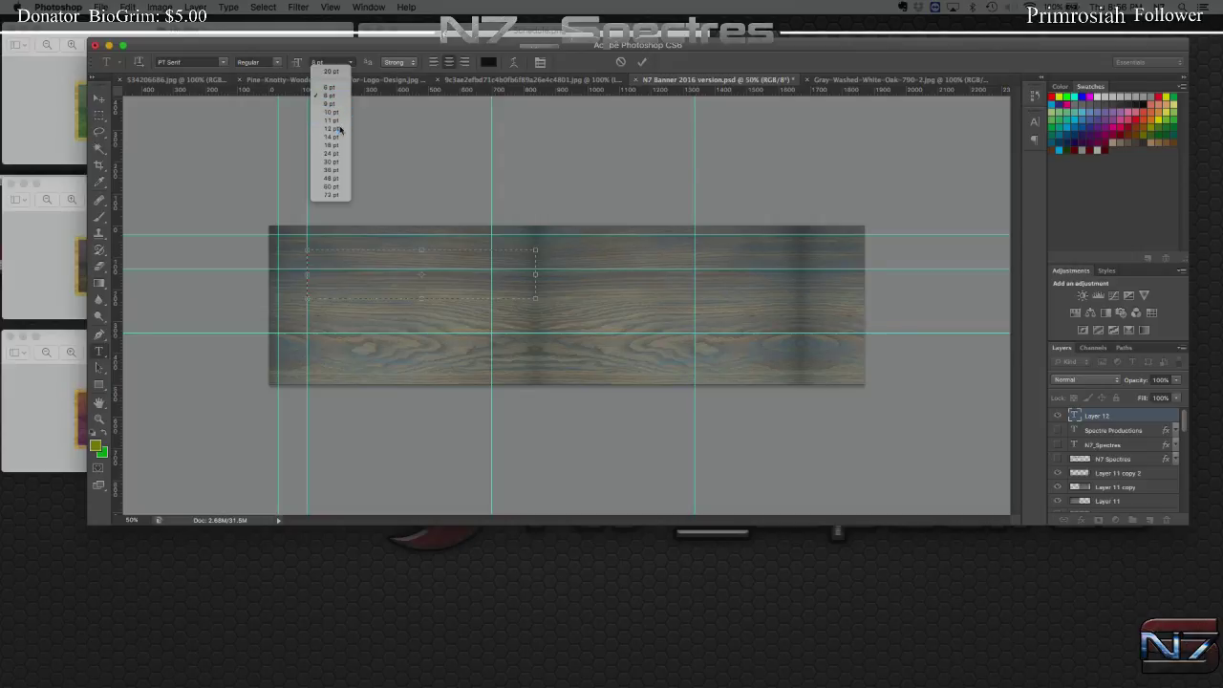
pyautogui.click(336, 128)
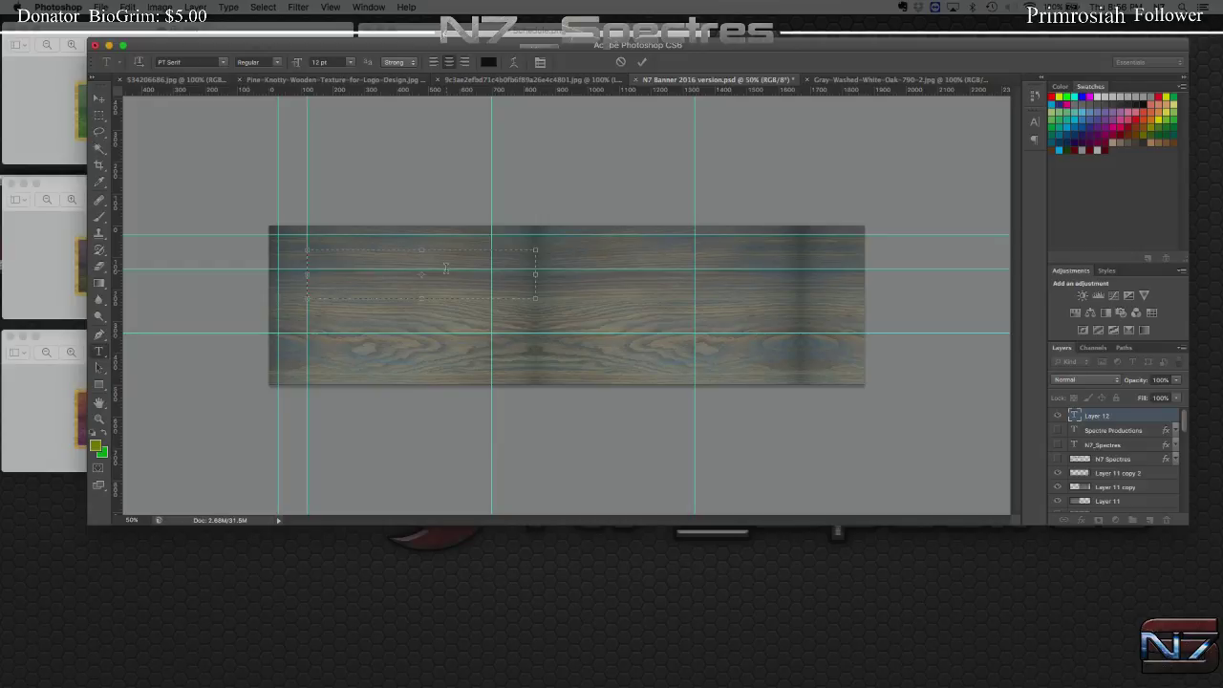
pyautogui.click(350, 62)
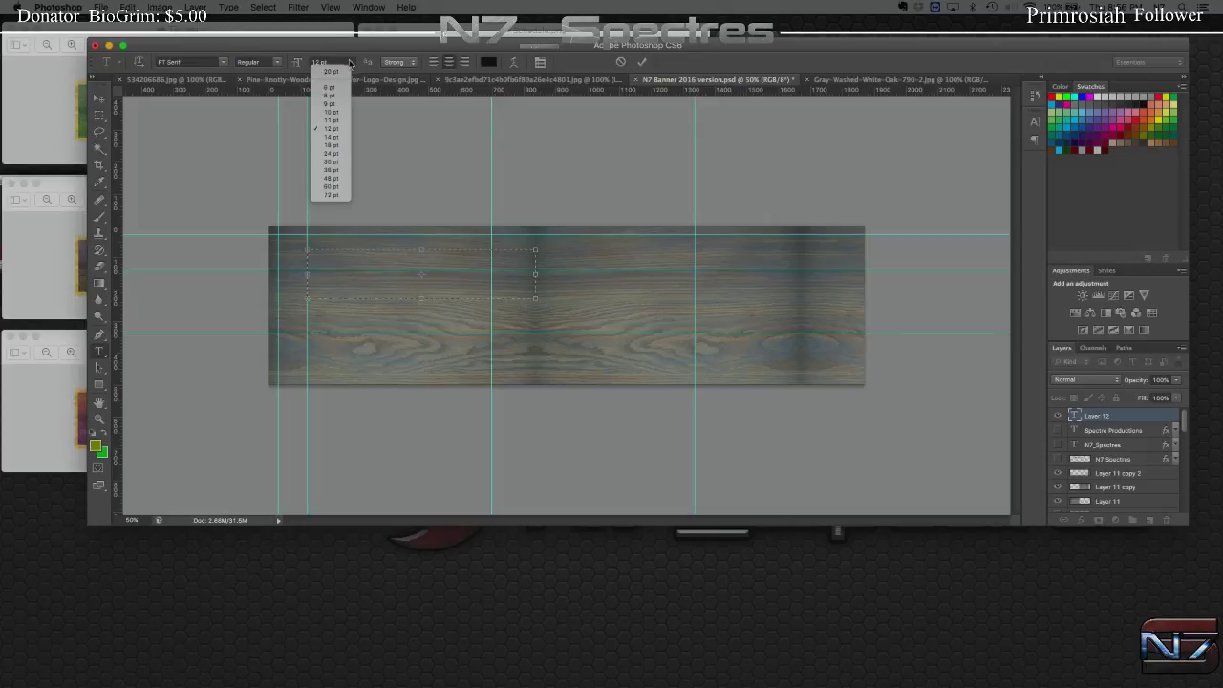
pyautogui.click(331, 179)
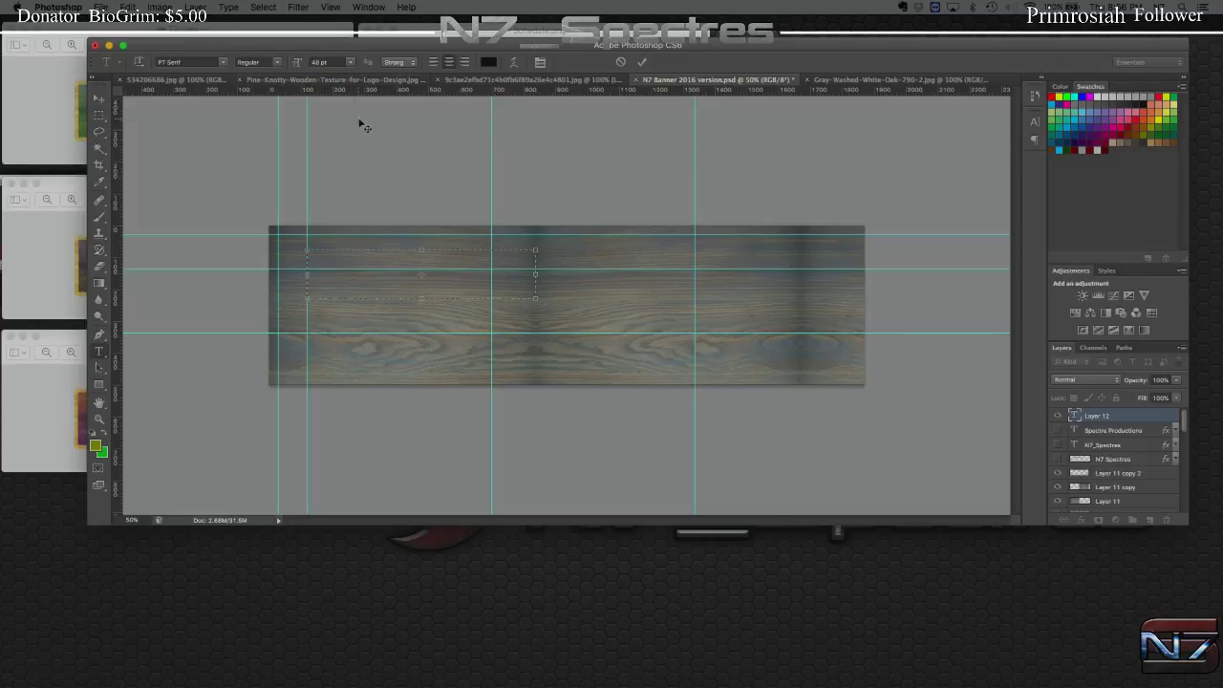
pyautogui.click(350, 62)
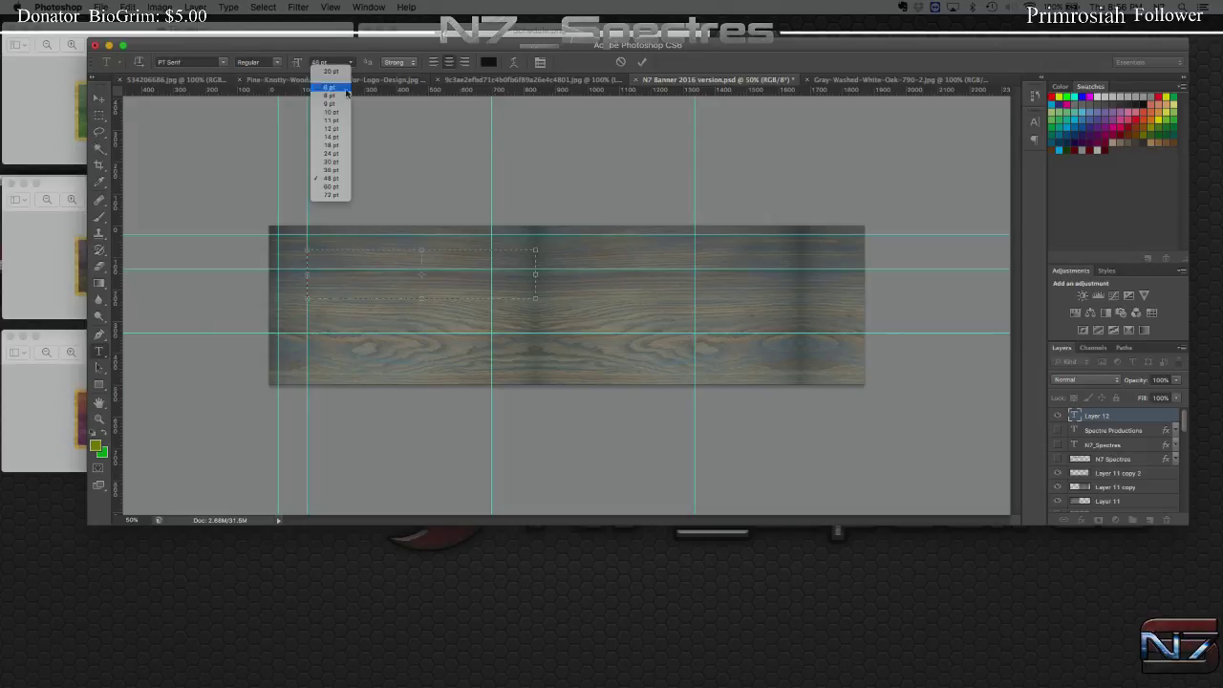
pyautogui.click(342, 191)
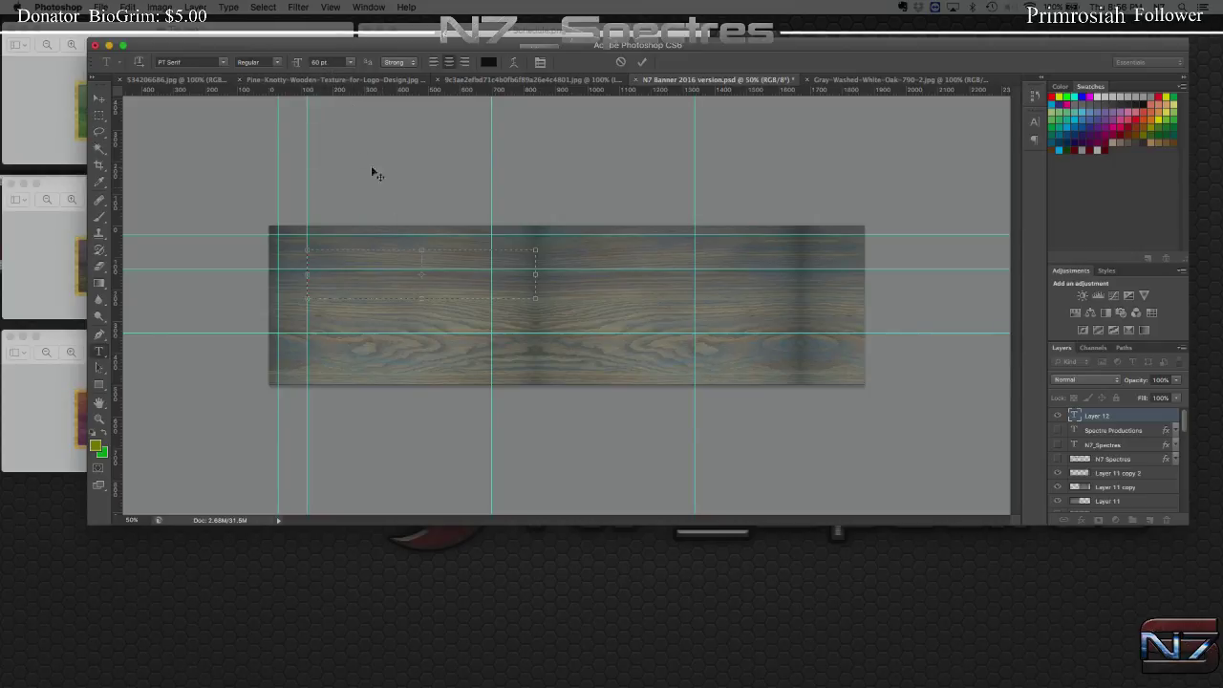
# Type The_Cunning_Fox, enlarge it to 72 pt, and commit the text.
pyautogui.write('The_Cunning')
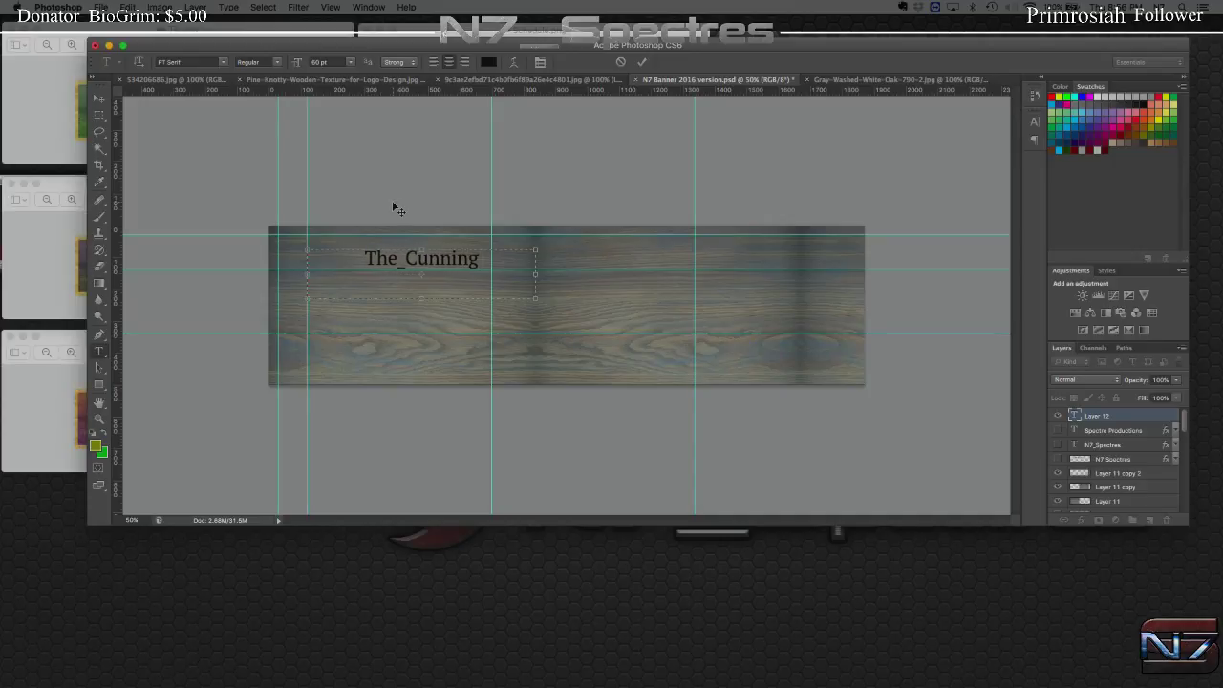
pyautogui.write('_Fox')
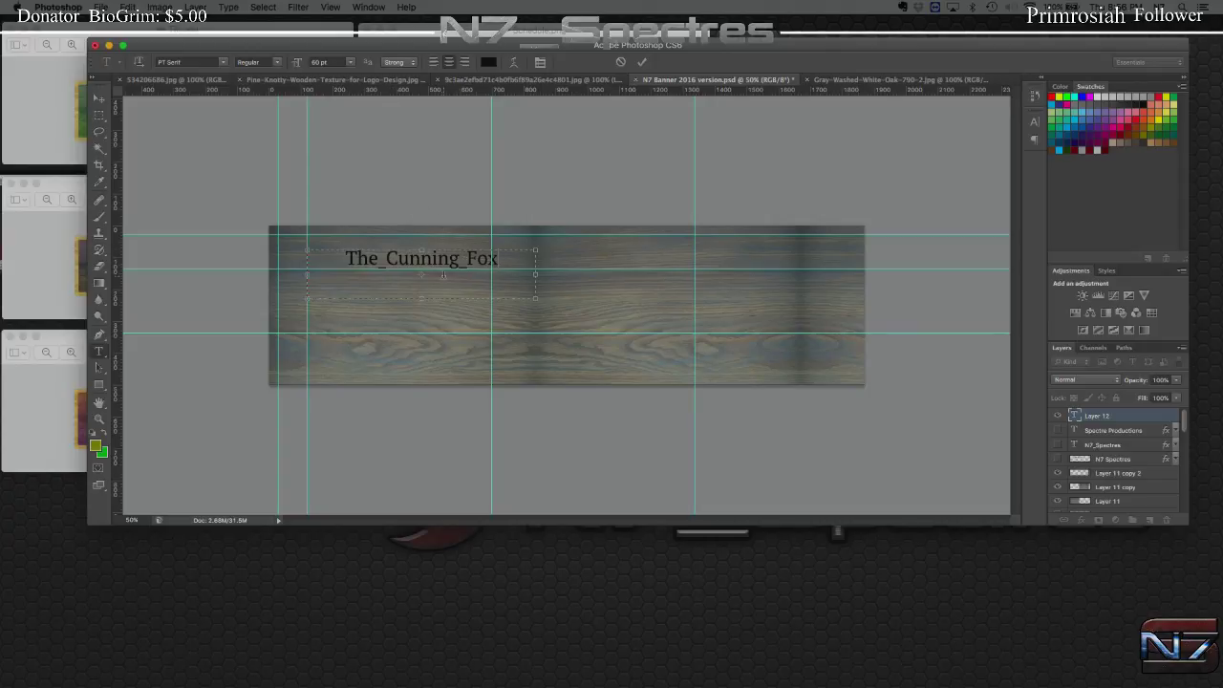
pyautogui.moveTo(500, 258); pyautogui.dragTo(282, 239)
pyautogui.click(350, 62)
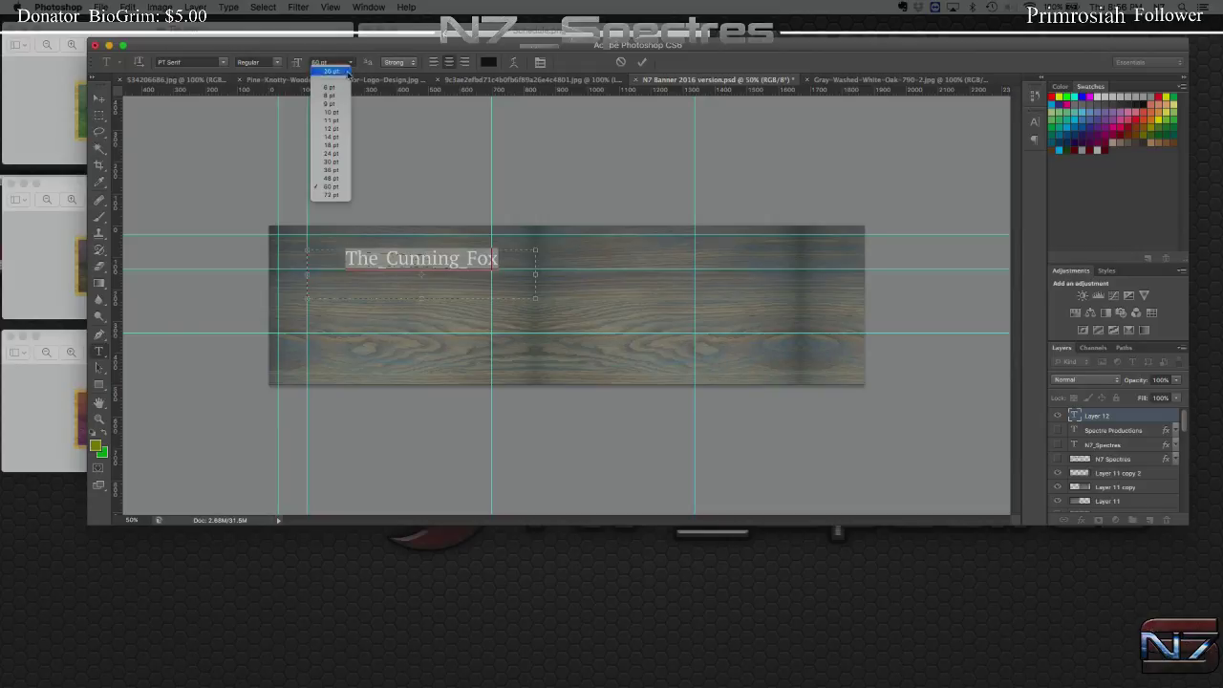
pyautogui.click(335, 195)
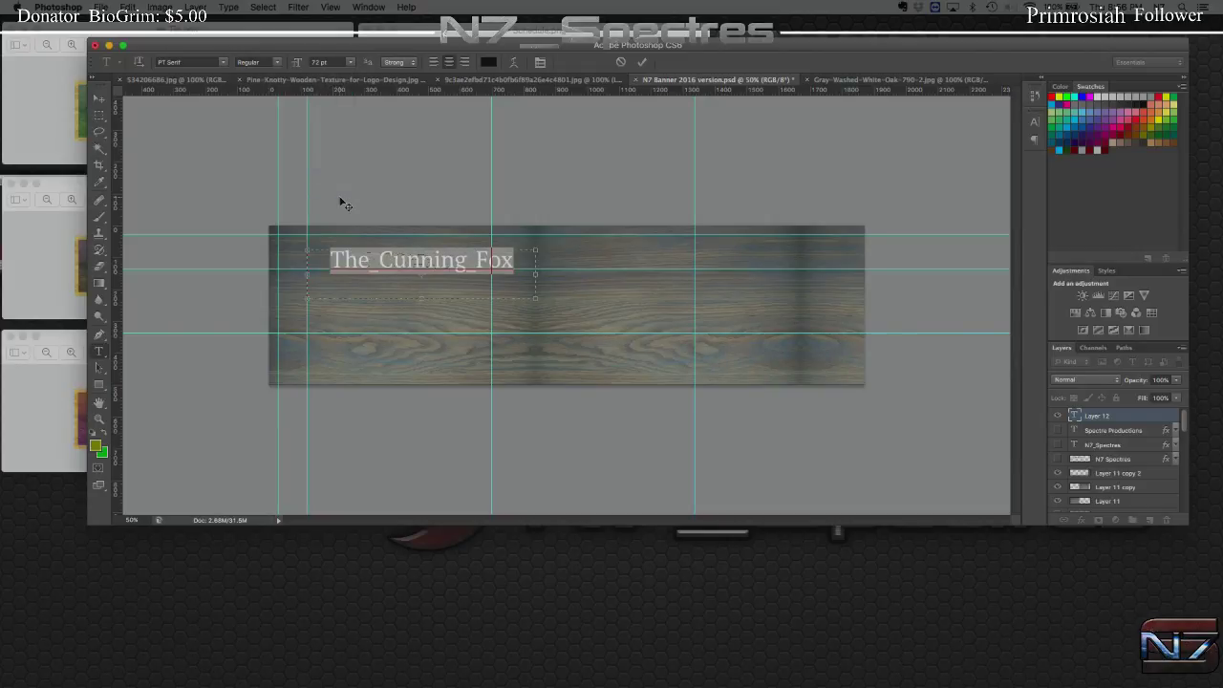
pyautogui.click(643, 61)
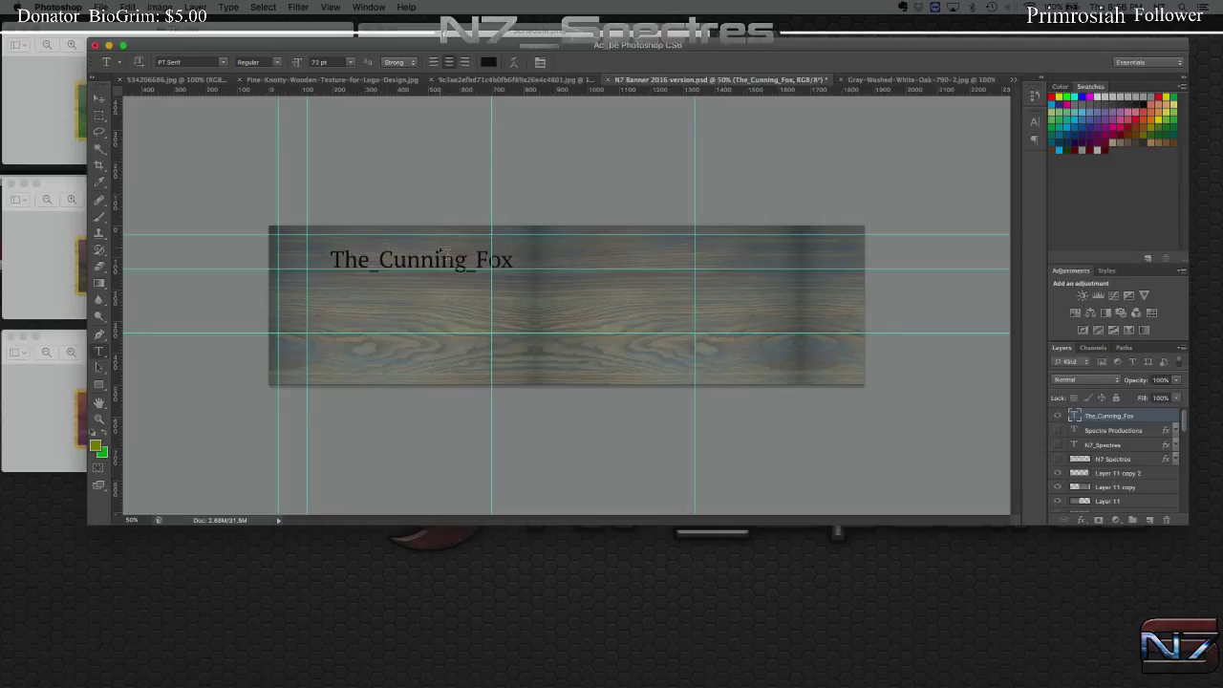
# Shorten the The_Cunning_Fox text box by pulling its bottom edge up.
pyautogui.click(98, 98)
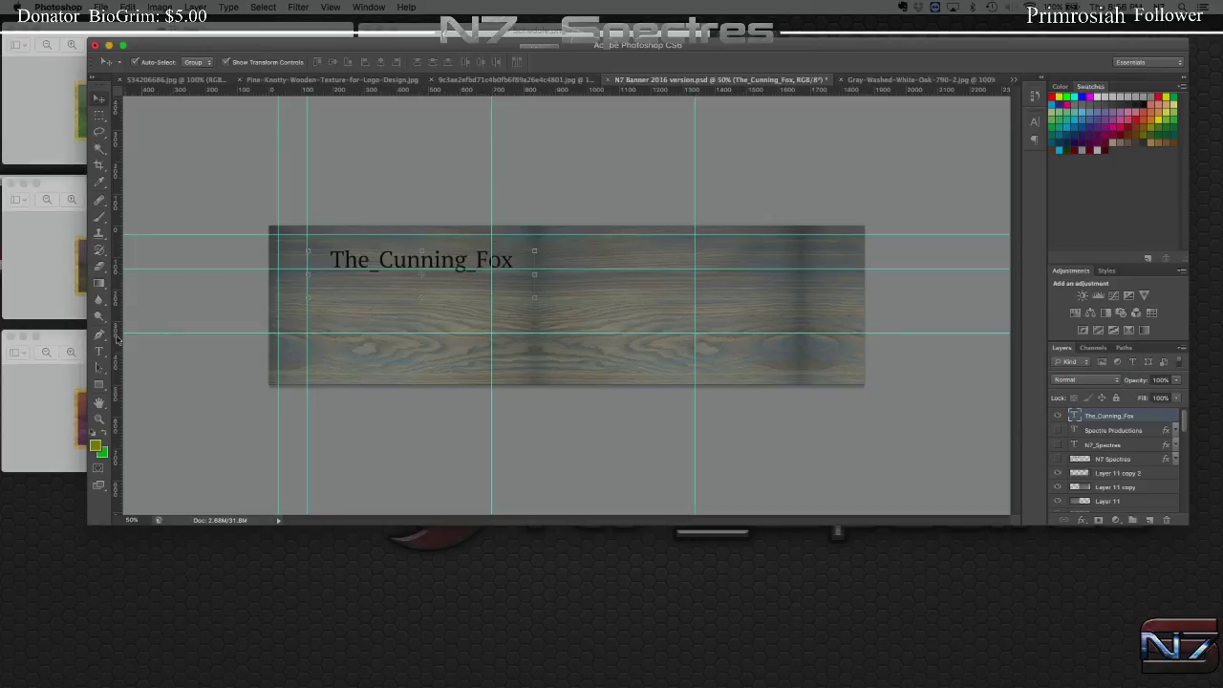
pyautogui.click(98, 352)
pyautogui.click(438, 299)
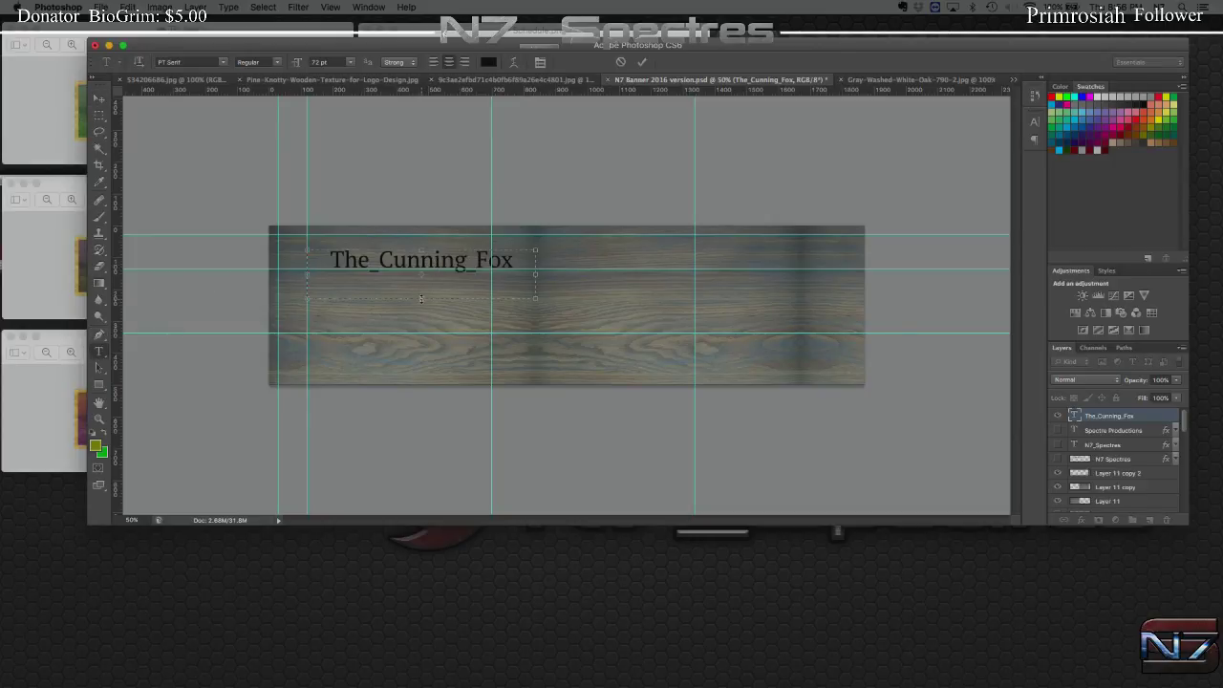
pyautogui.moveTo(421, 296); pyautogui.dragTo(422, 272)
pyautogui.click(642, 61)
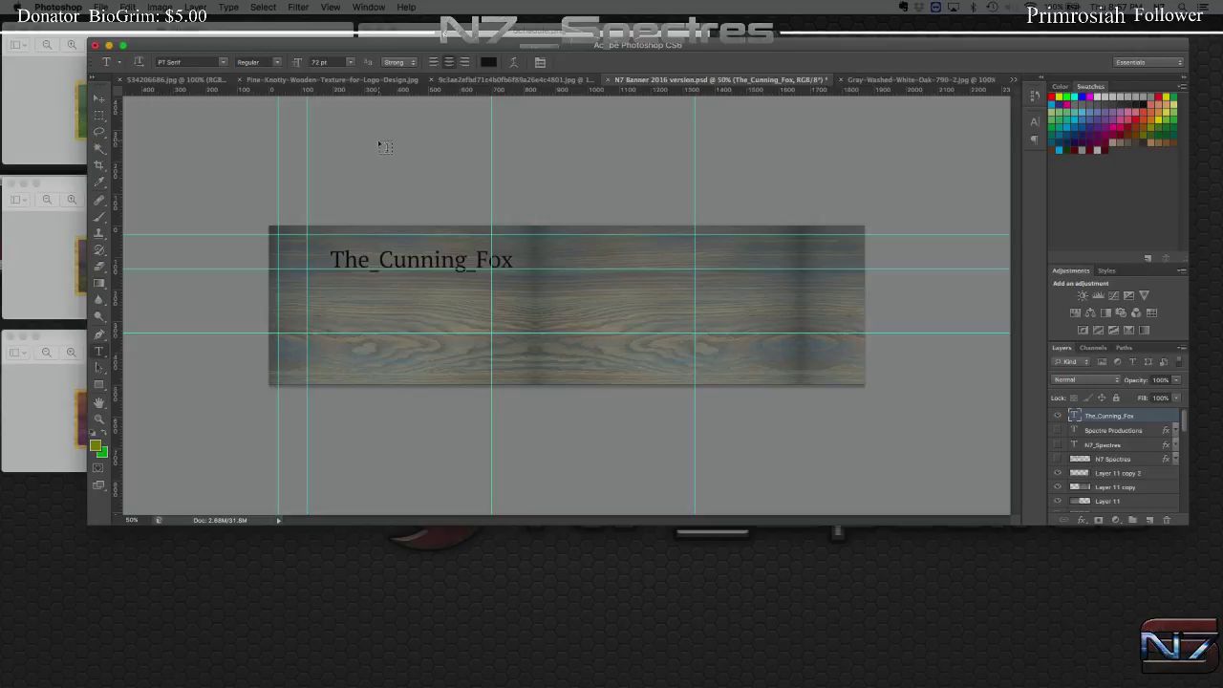
# Move the The_Cunning_Fox title slightly left on the banner.
pyautogui.click(99, 103)
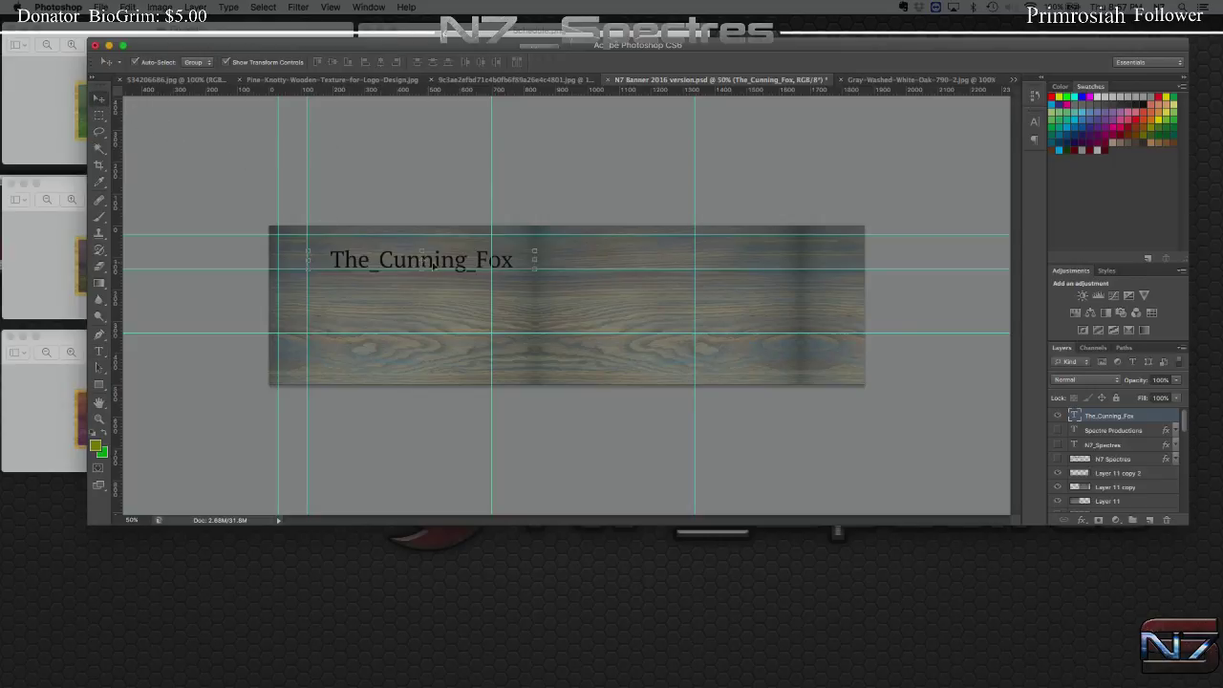
pyautogui.moveTo(458, 261); pyautogui.dragTo(442, 260)
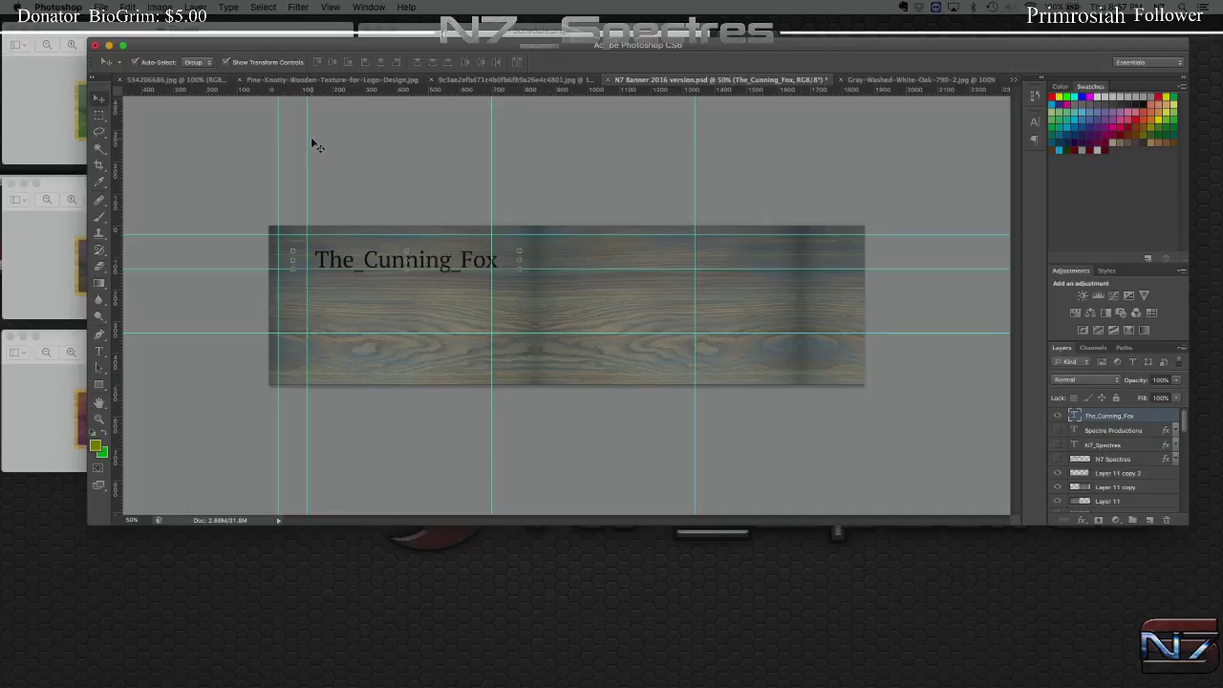
pyautogui.moveTo(376, 45); pyautogui.dragTo(452, 48)
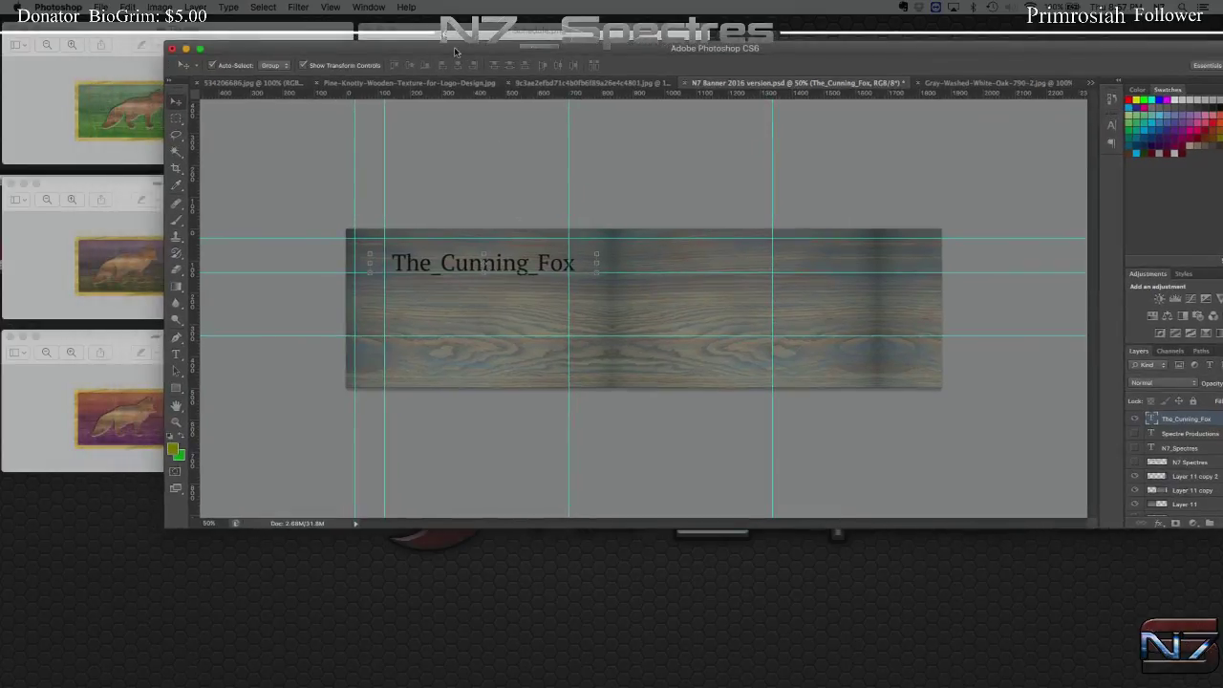
pyautogui.click(407, 83)
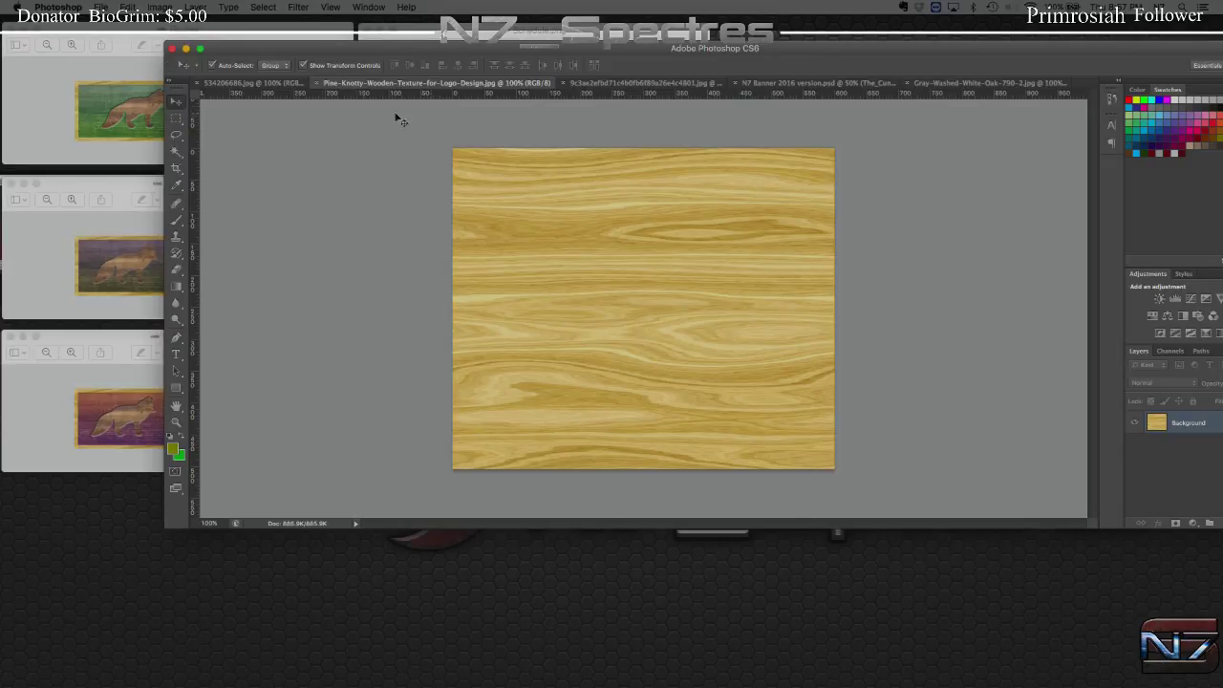
pyautogui.click(650, 86)
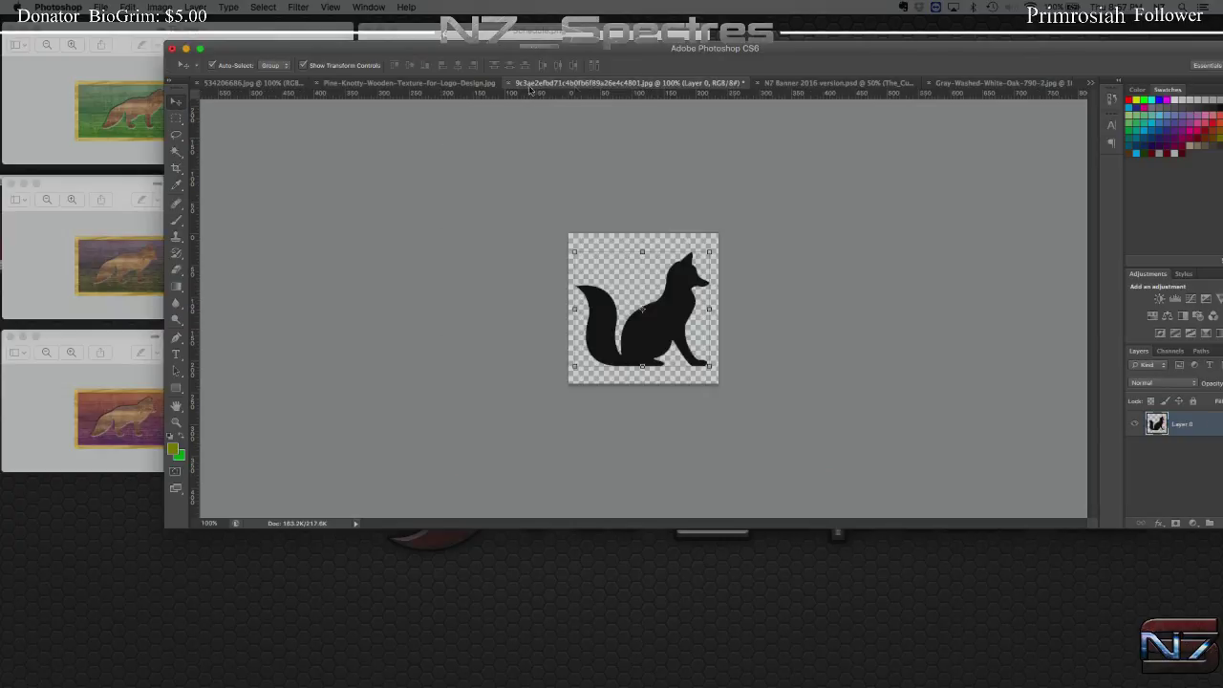
pyautogui.click(426, 84)
pyautogui.click(931, 86)
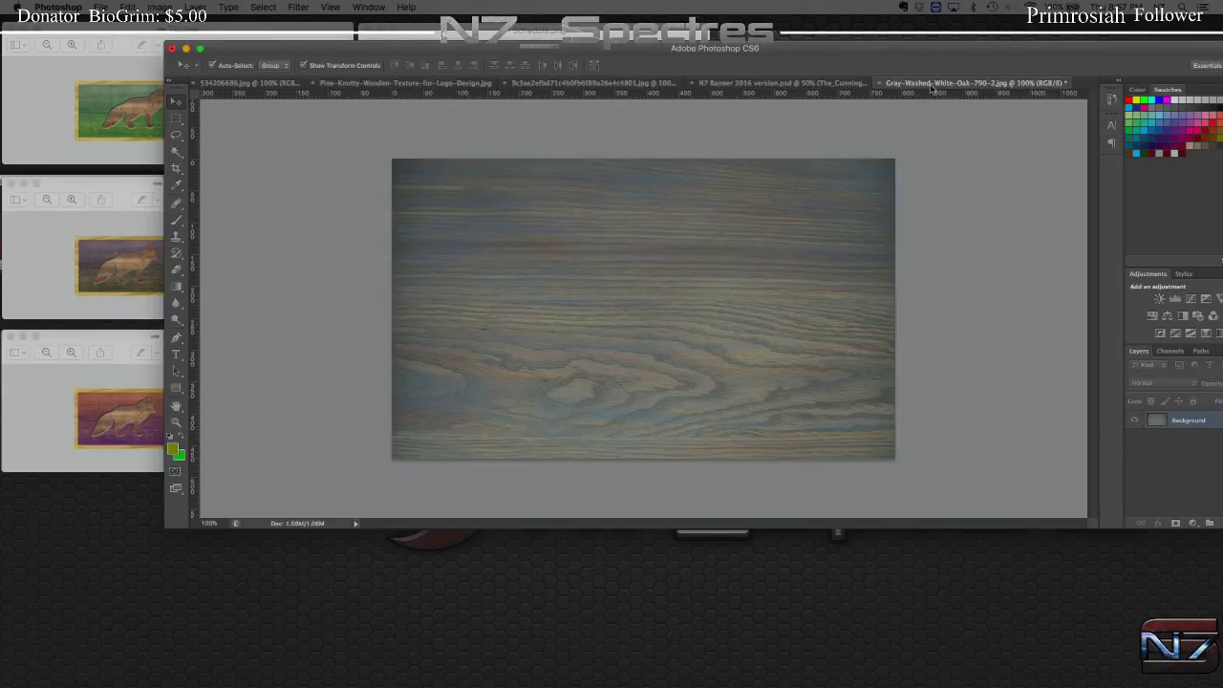
pyautogui.click(804, 84)
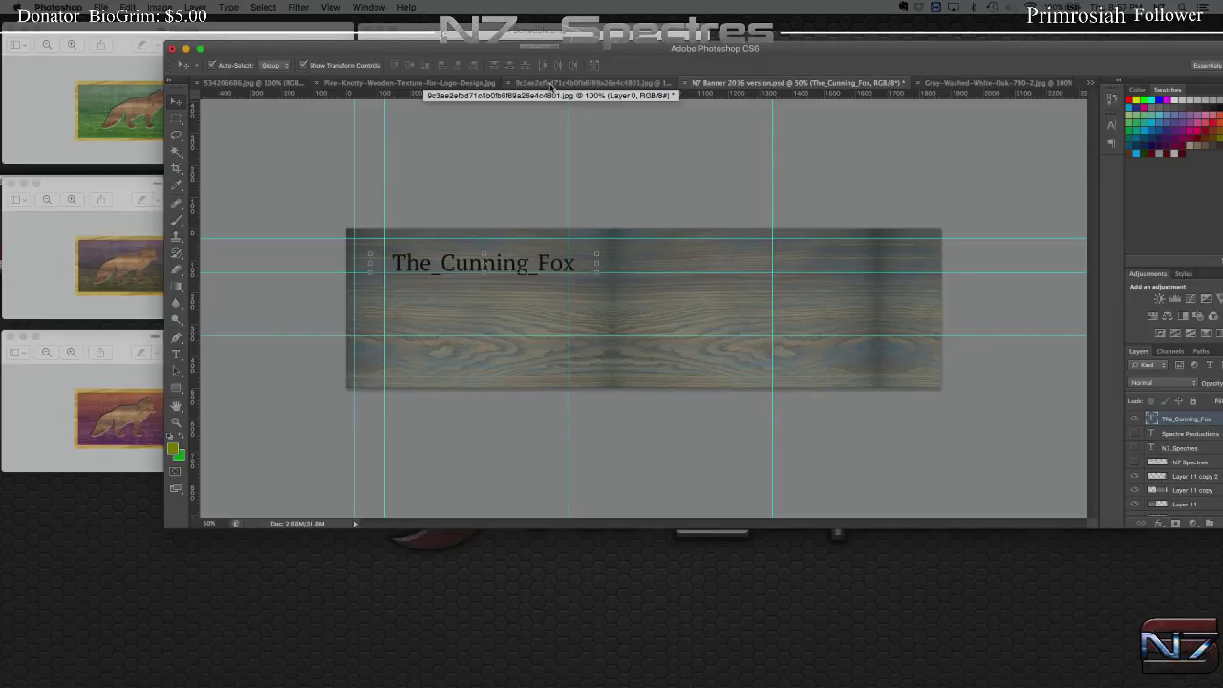
pyautogui.click(455, 85)
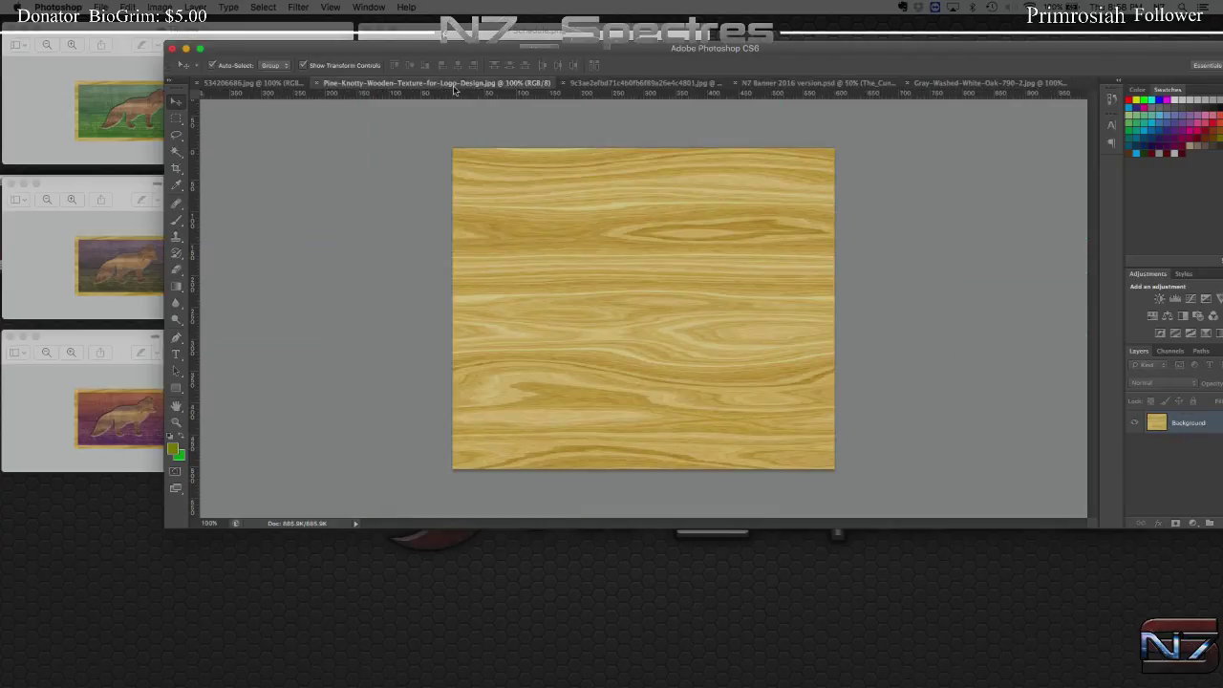
pyautogui.click(177, 170)
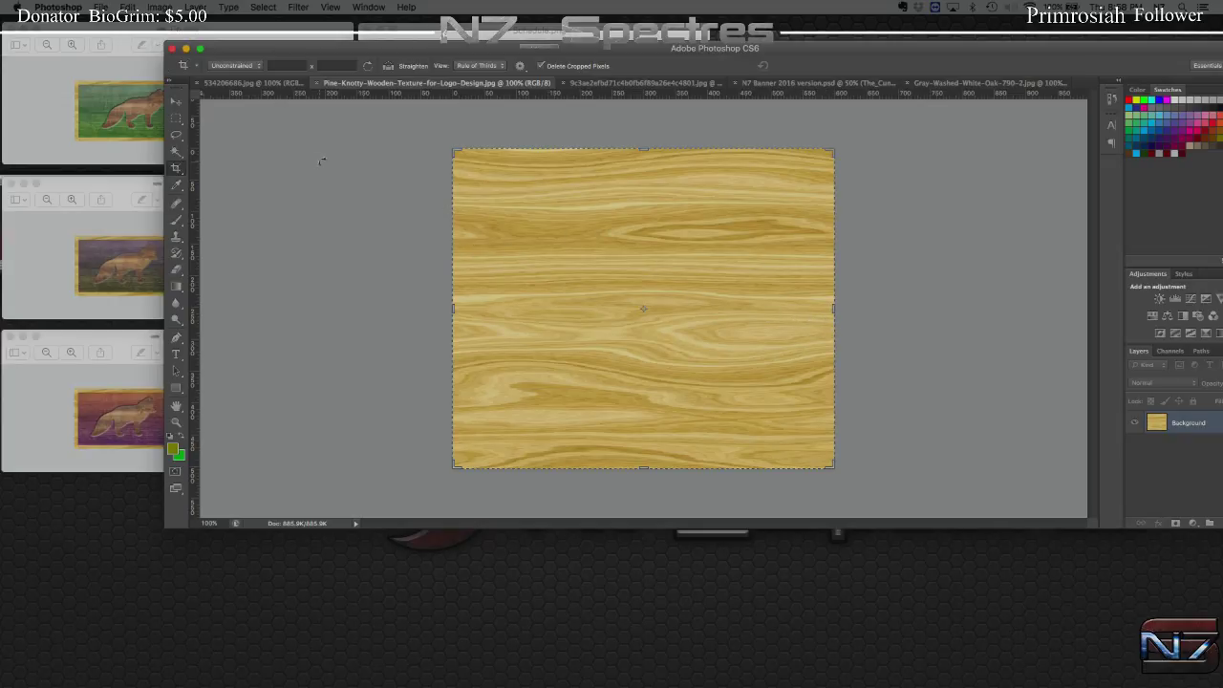
pyautogui.click(176, 101)
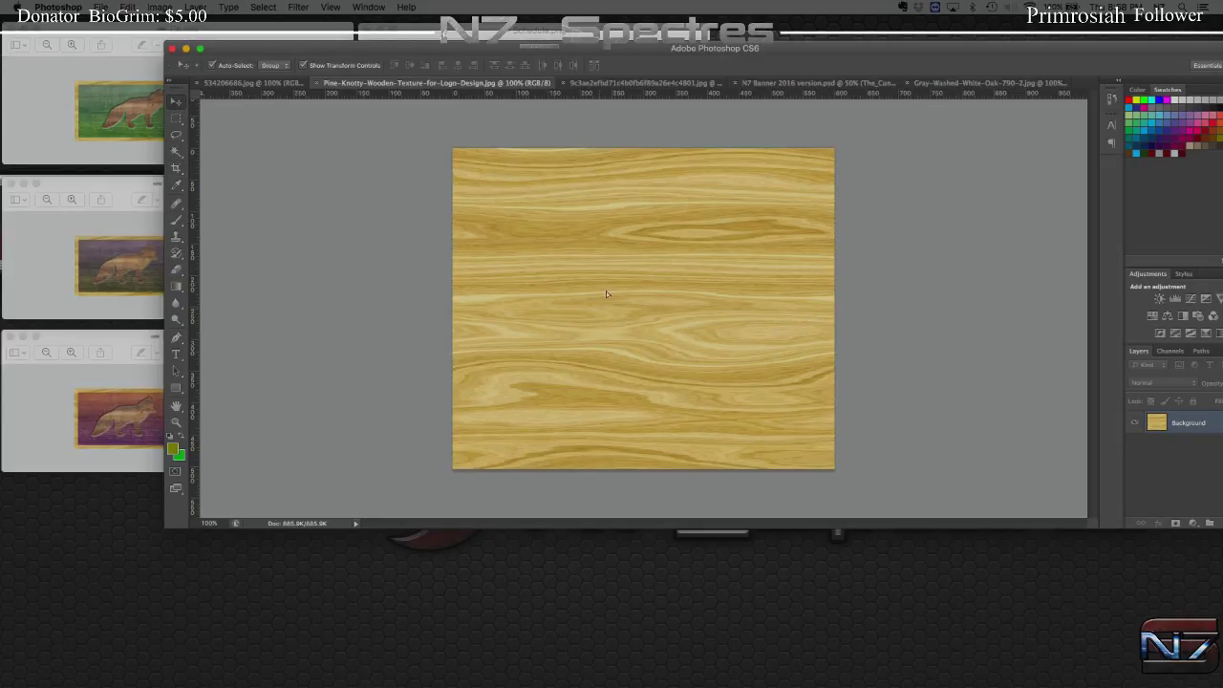
pyautogui.click(787, 84)
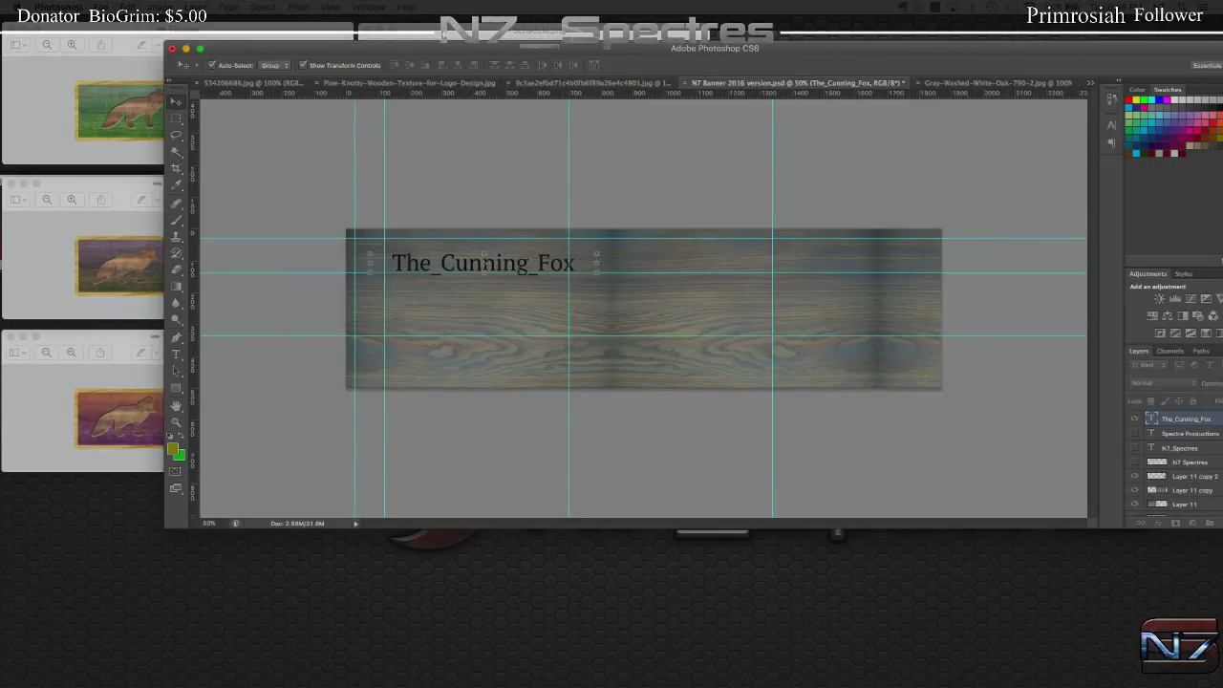
# Paste the pine wood onto the banner and move it toward the left side.
pyautogui.press('super+v')
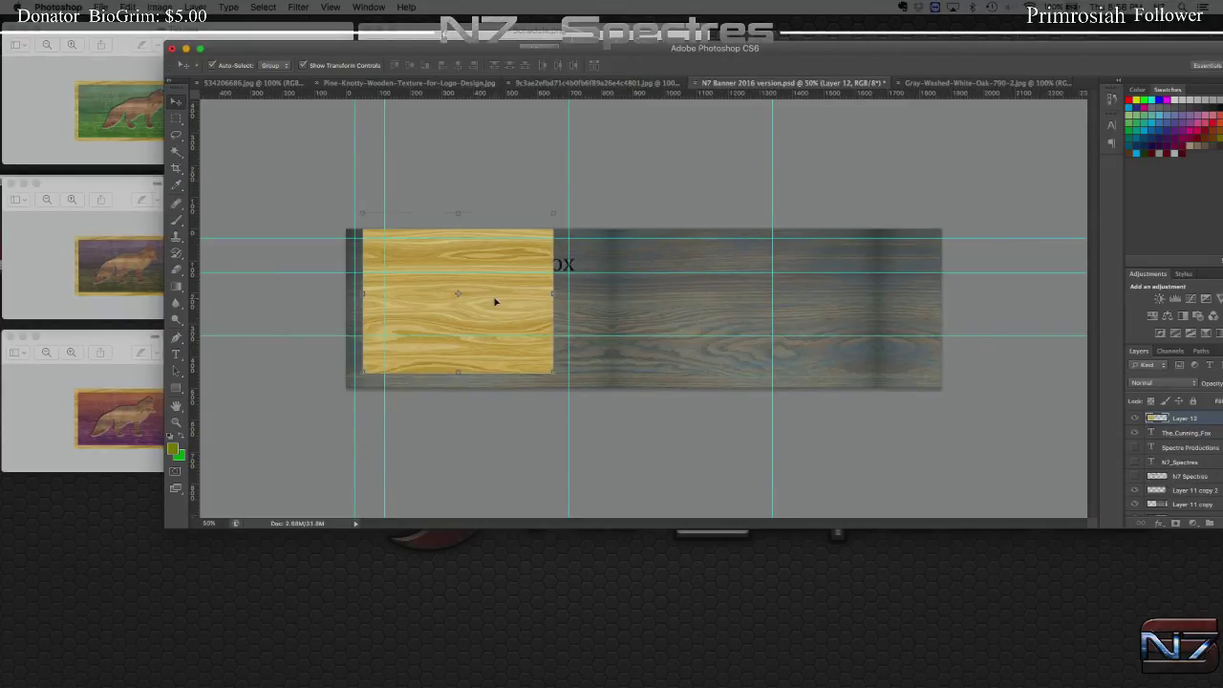
pyautogui.moveTo(486, 316); pyautogui.dragTo(276, 363)
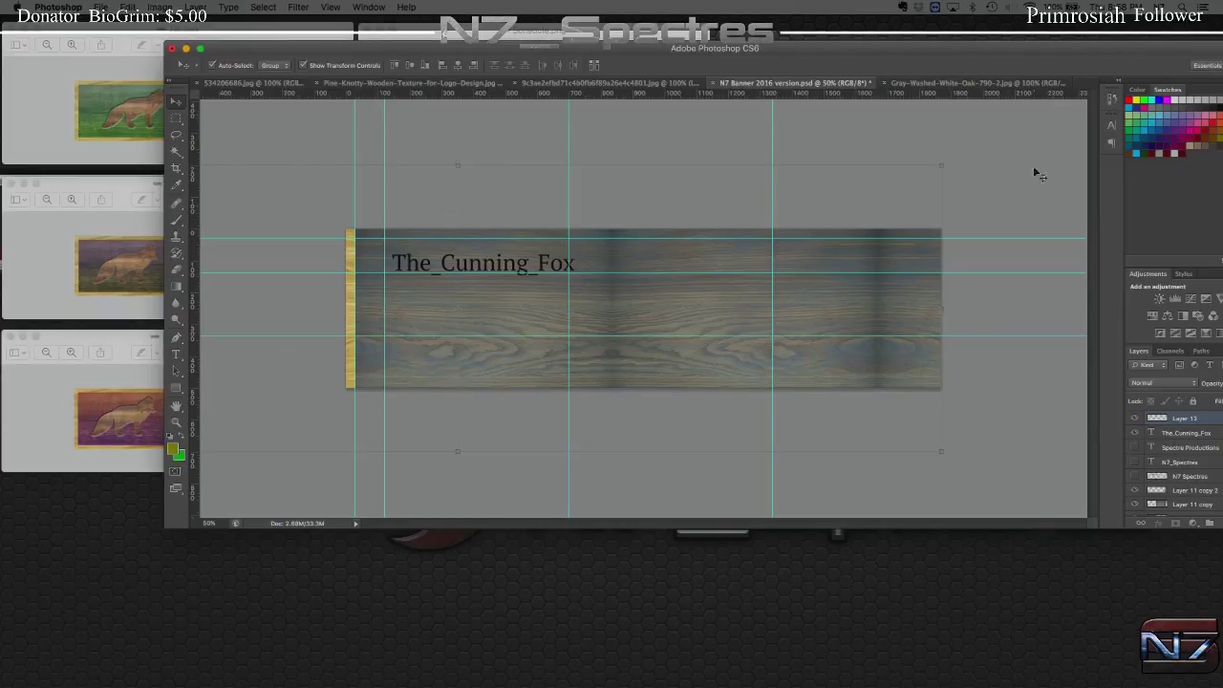
pyautogui.moveTo(1041, 52); pyautogui.dragTo(960, 52)
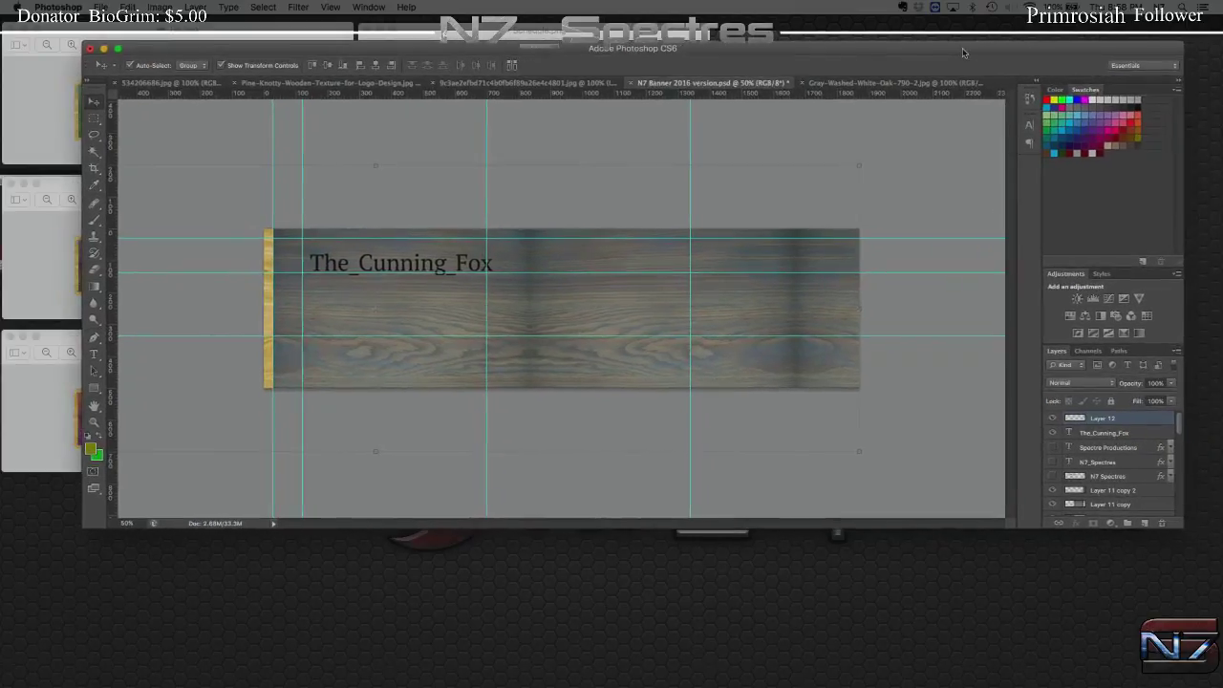
# Select the yellow strip at the banner's left edge, nudge it, then delete the layer.
pyautogui.click(319, 122)
pyautogui.click(267, 311)
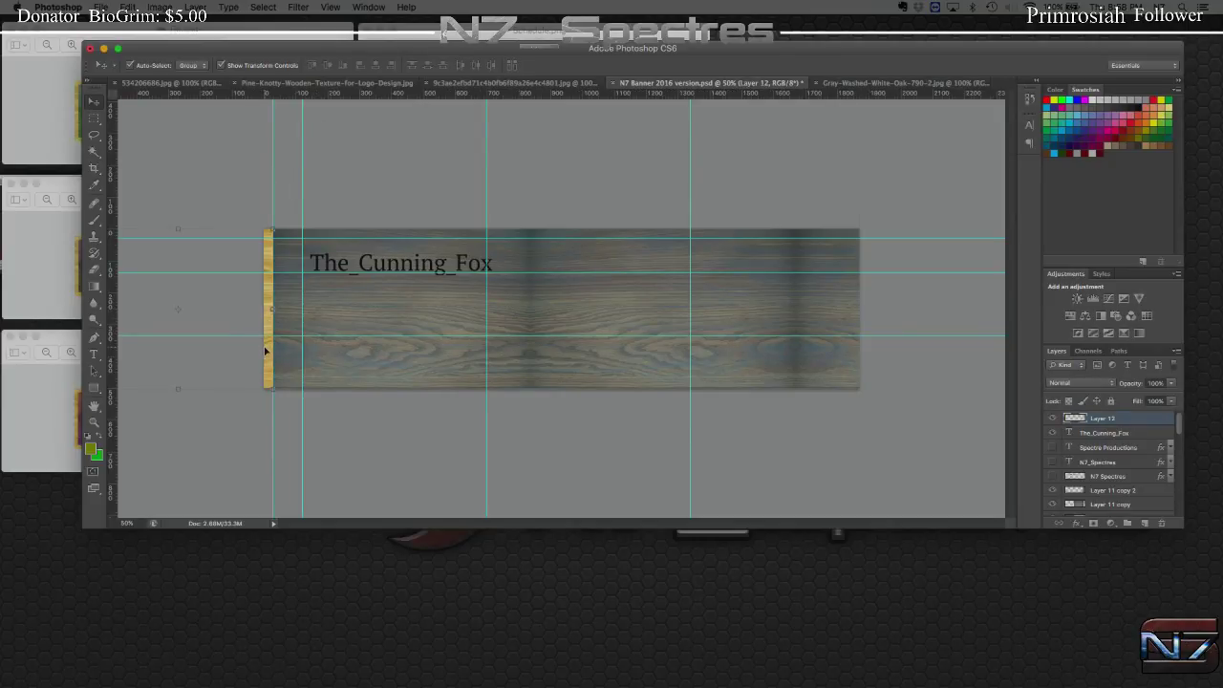
pyautogui.press('Left')
pyautogui.press('Left')
pyautogui.press('Left')
pyautogui.press('Left')
pyautogui.press('Left')
pyautogui.press('Left')
pyautogui.press('Left')
pyautogui.press('Left')
pyautogui.press('Left')
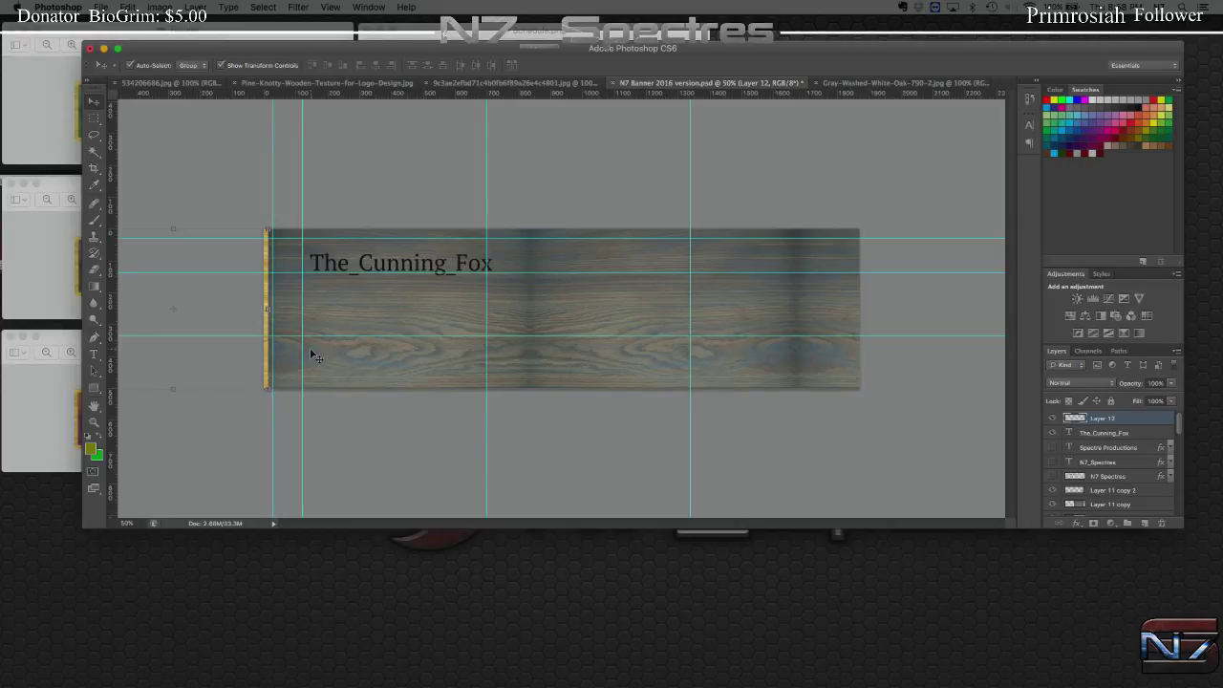
pyautogui.press('Left')
pyautogui.hotkey('shift', 'Right')
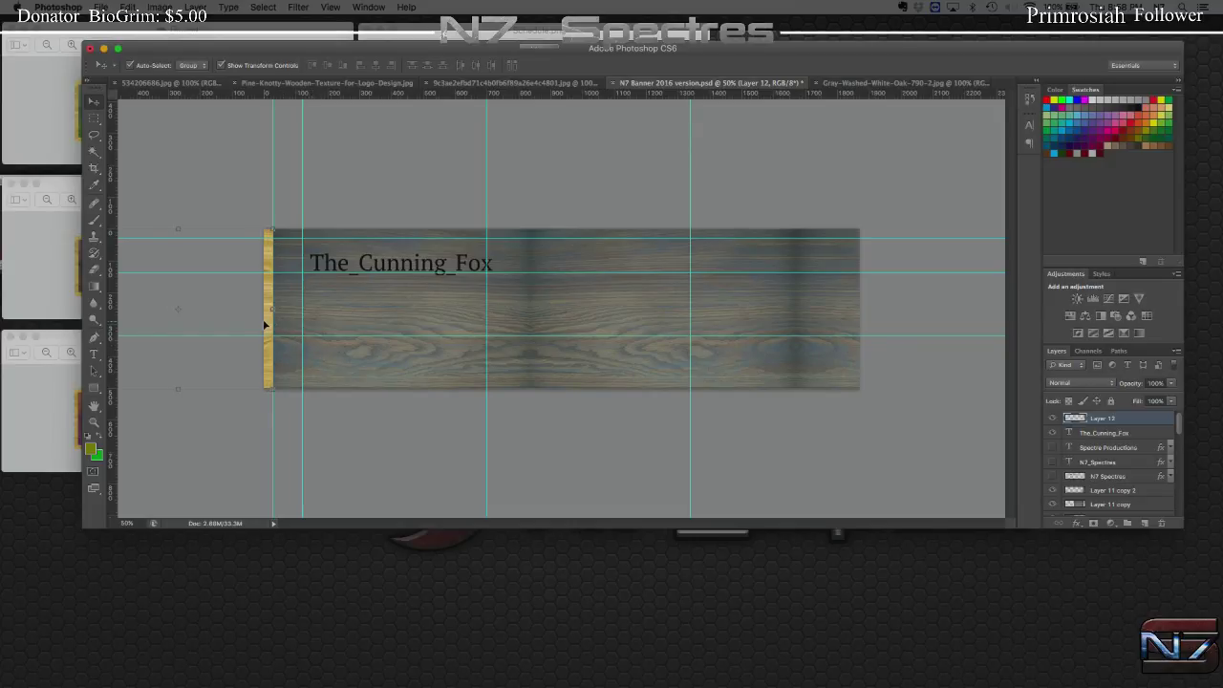
pyautogui.press('Delete')
# Close the gray oak wood texture document.
pyautogui.click(499, 84)
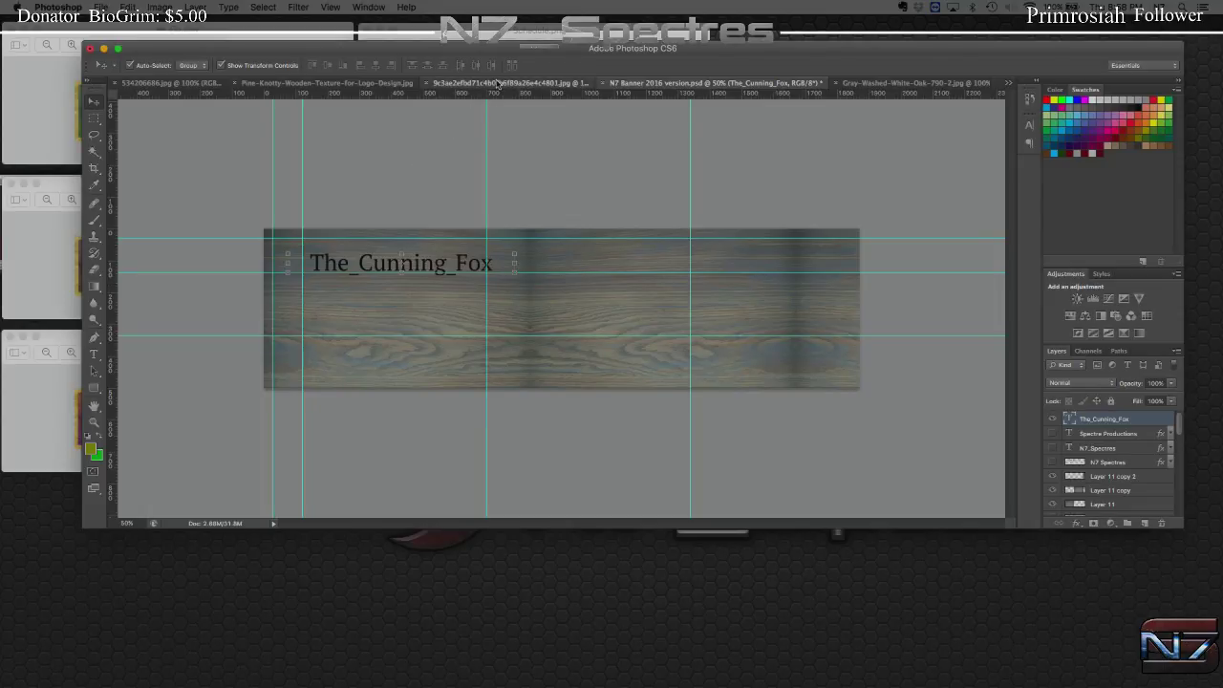
pyautogui.click(707, 84)
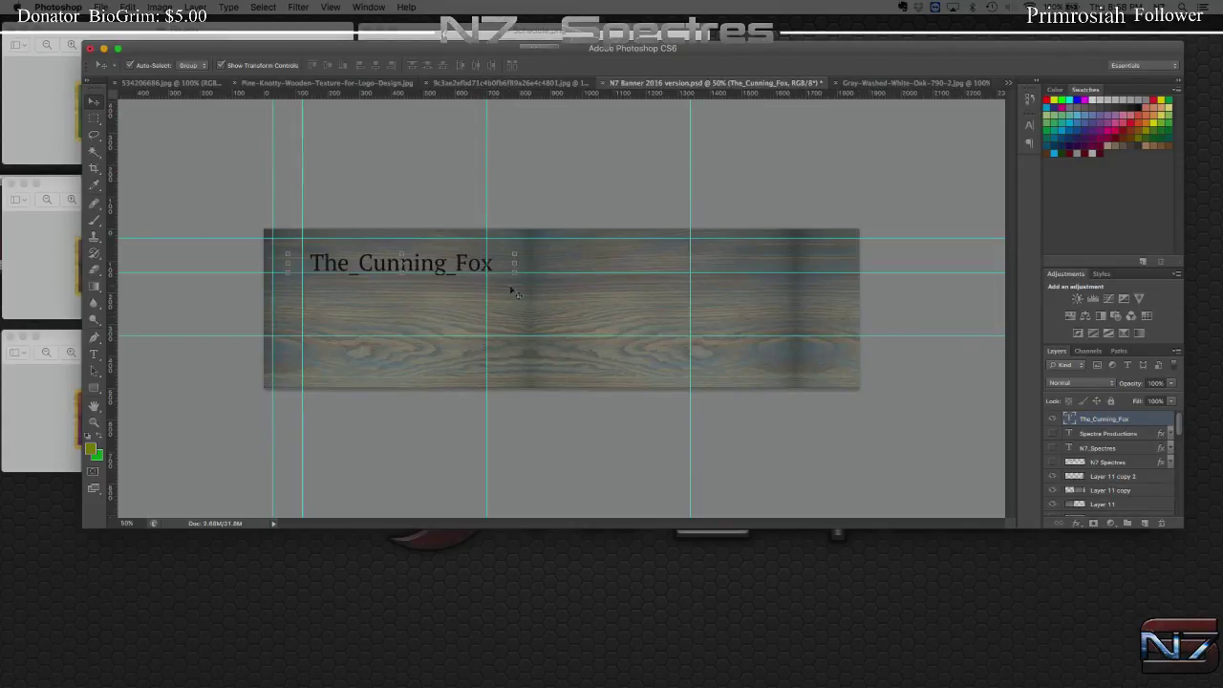
pyautogui.click(893, 83)
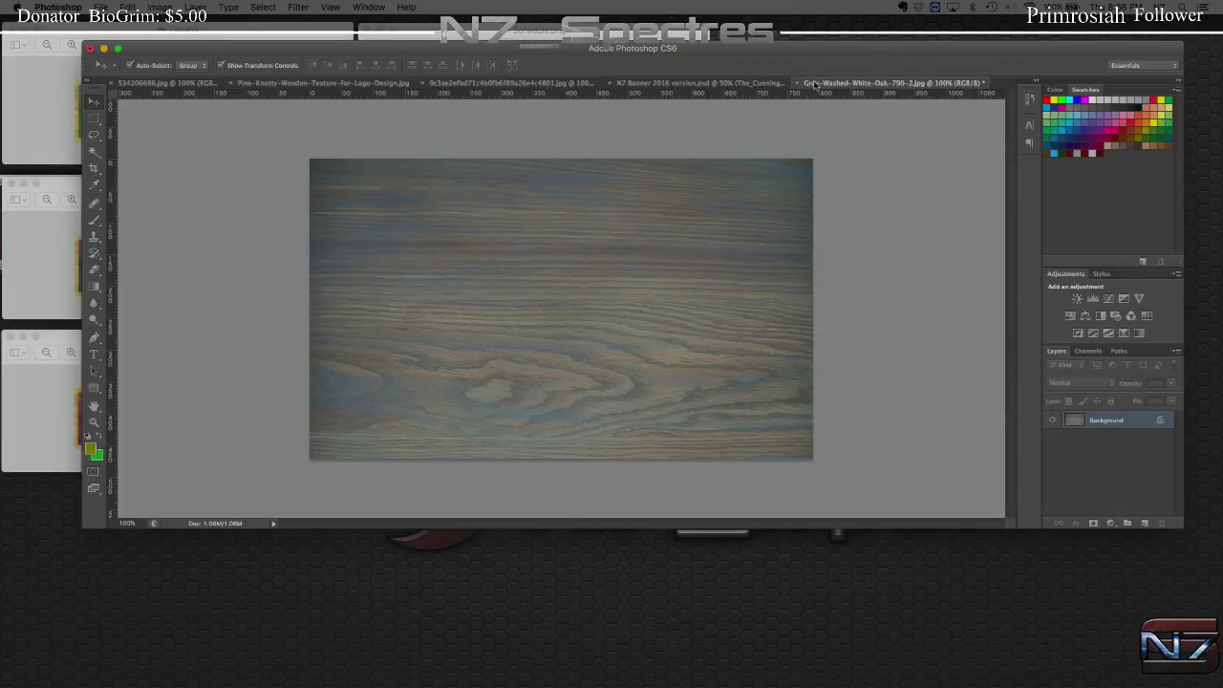
pyautogui.click(799, 83)
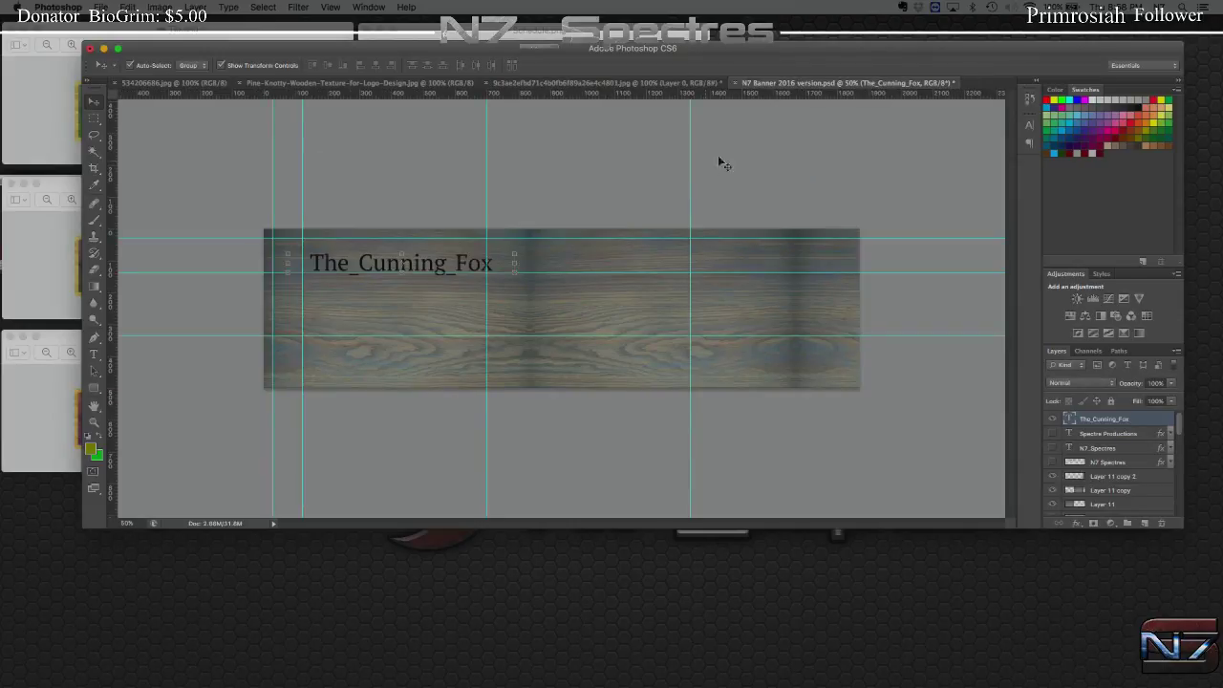
# Crop the pine texture to a 38 px wide strip and drag it into the N7 banner.
pyautogui.click(395, 88)
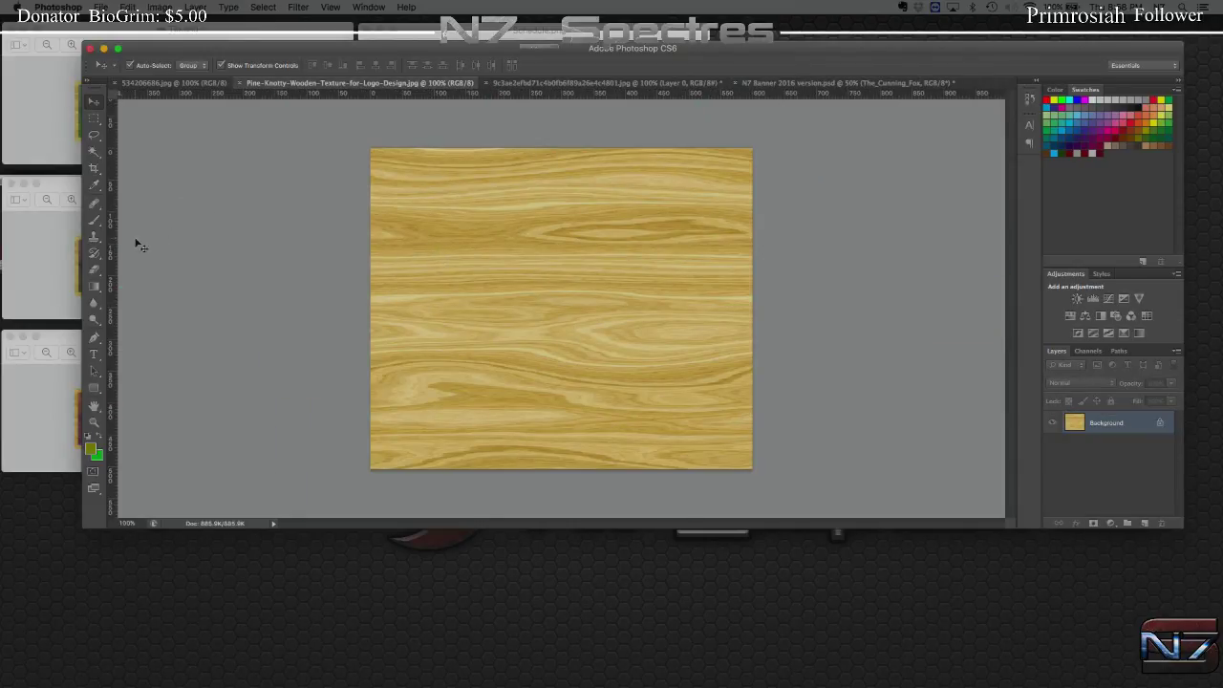
pyautogui.click(94, 168)
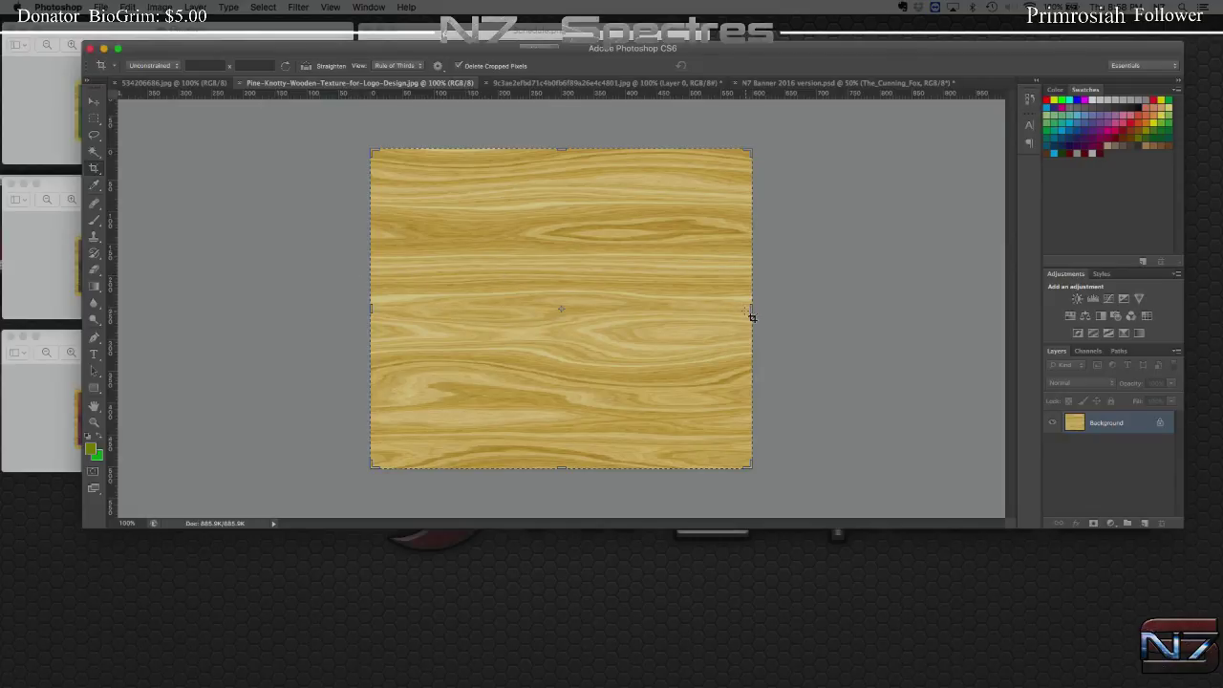
pyautogui.moveTo(754, 310); pyautogui.dragTo(577, 318)
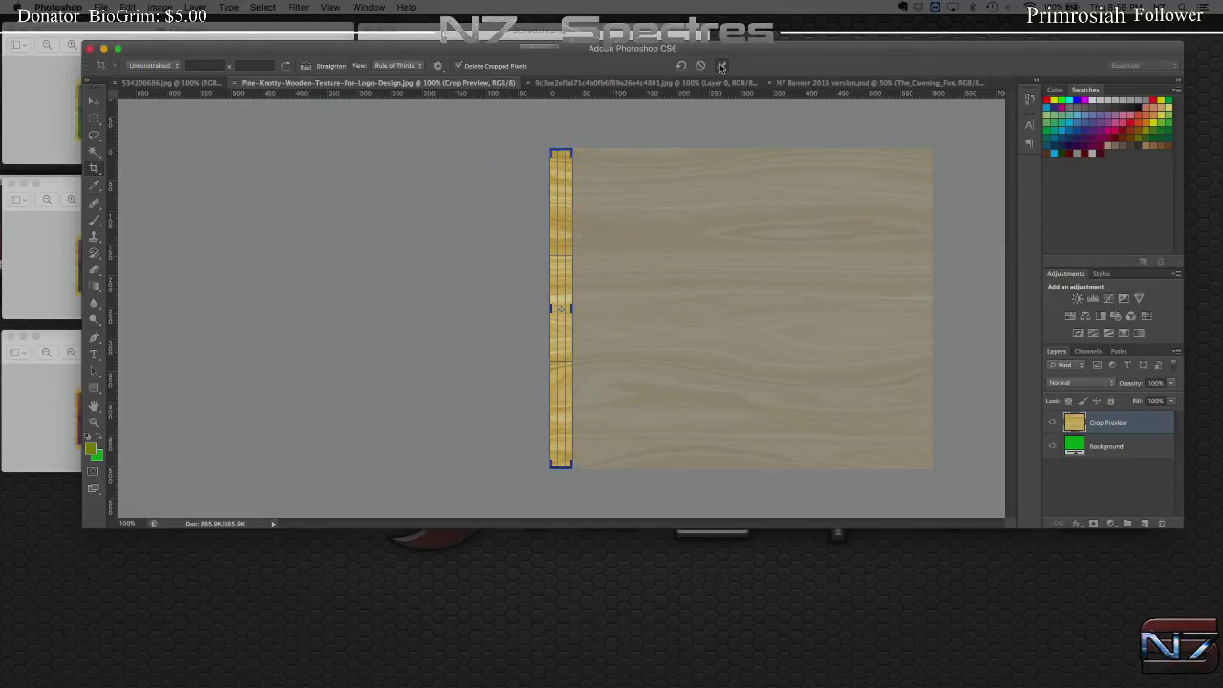
pyautogui.press('Return')
pyautogui.click(94, 101)
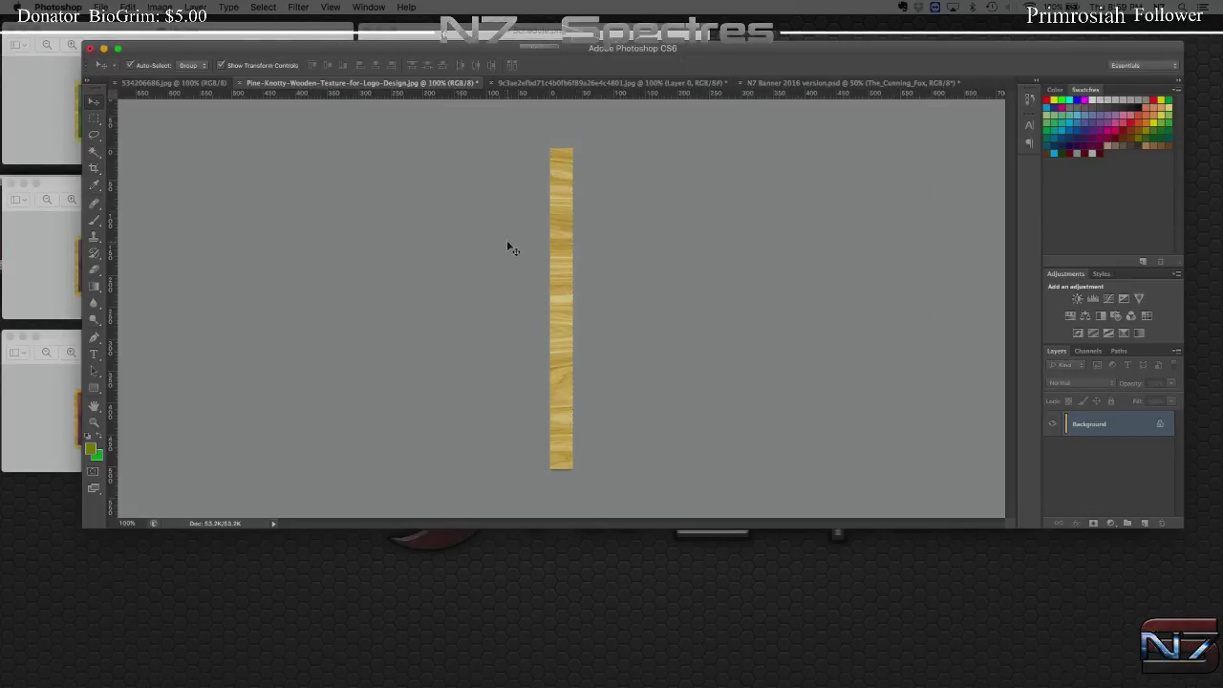
pyautogui.click(784, 84)
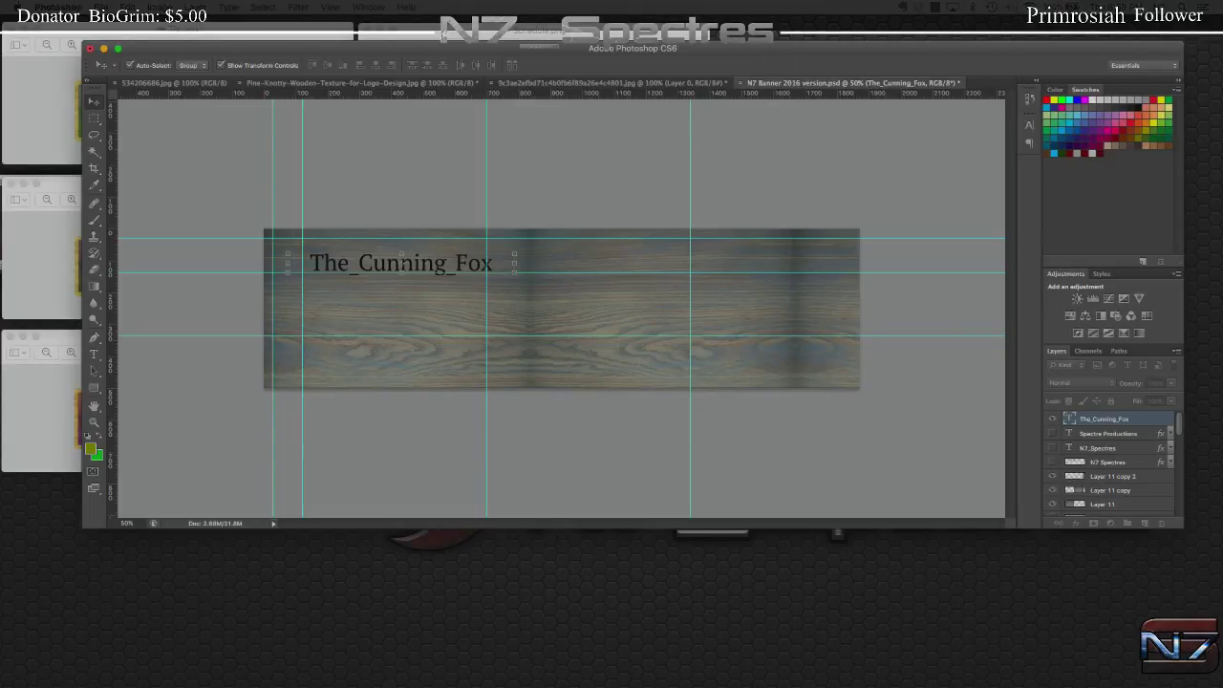
pyautogui.moveTo(402, 191); pyautogui.dragTo(224, 200)
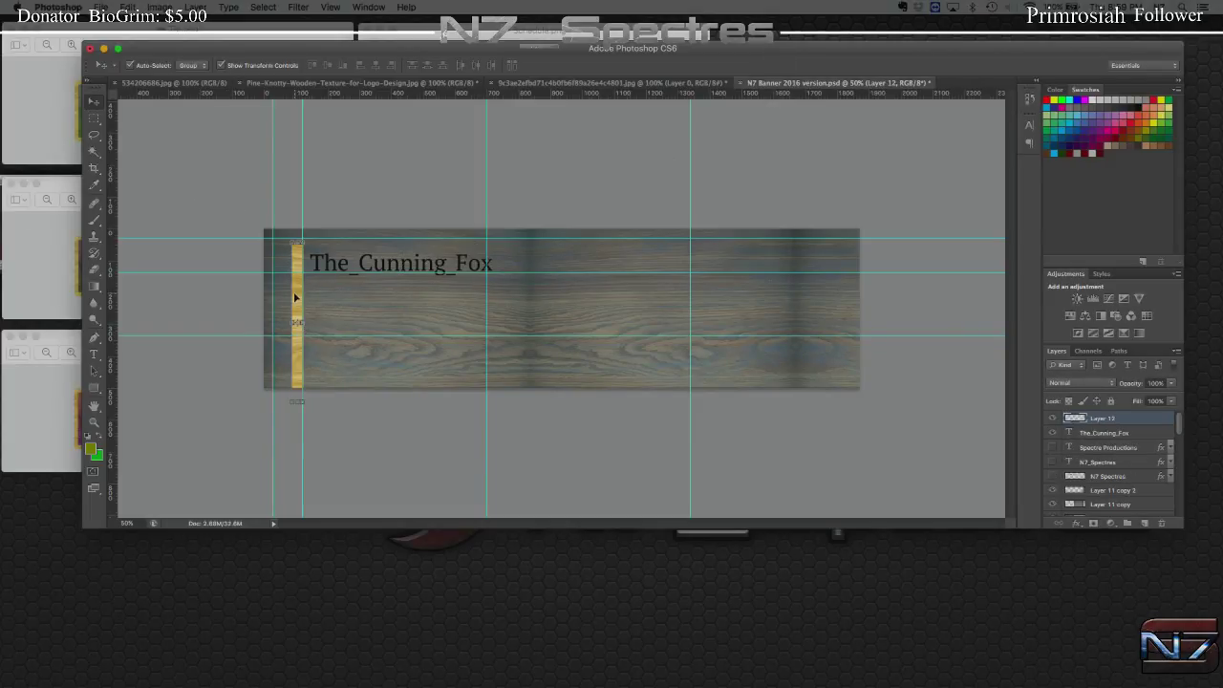
# Align the pine strip with the banner's left edge and place a duplicate along the right edge.
pyautogui.moveTo(299, 302); pyautogui.dragTo(265, 285)
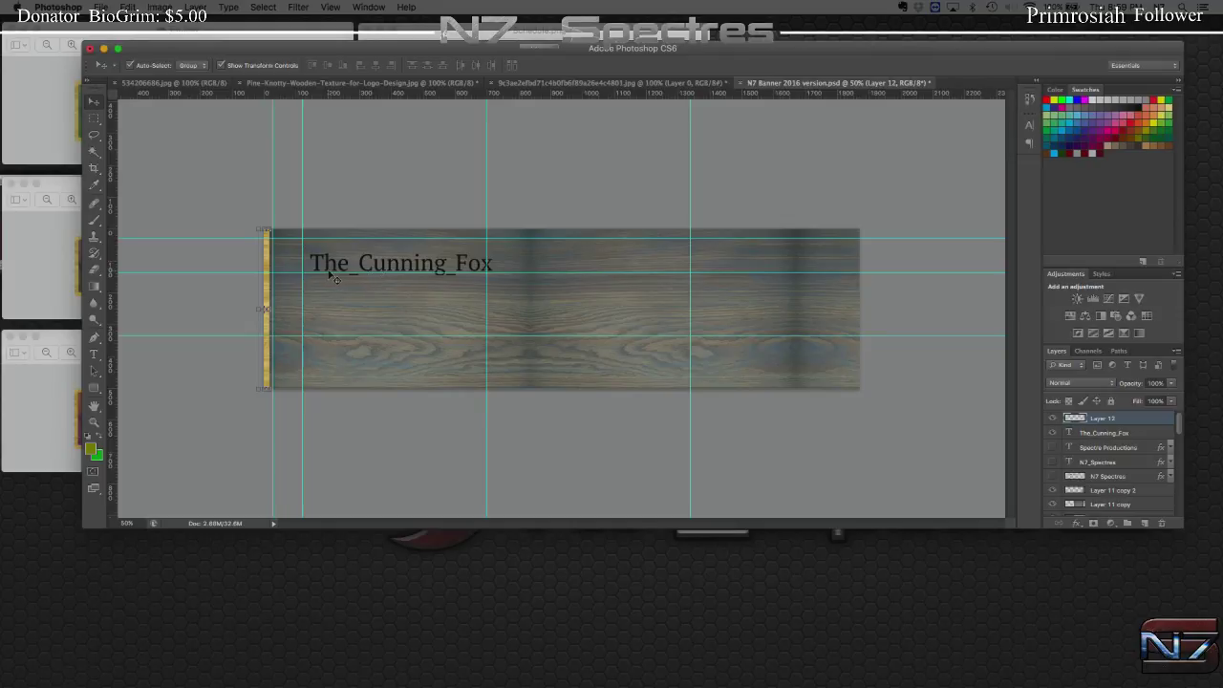
pyautogui.hotkey('ctrl', 'j')
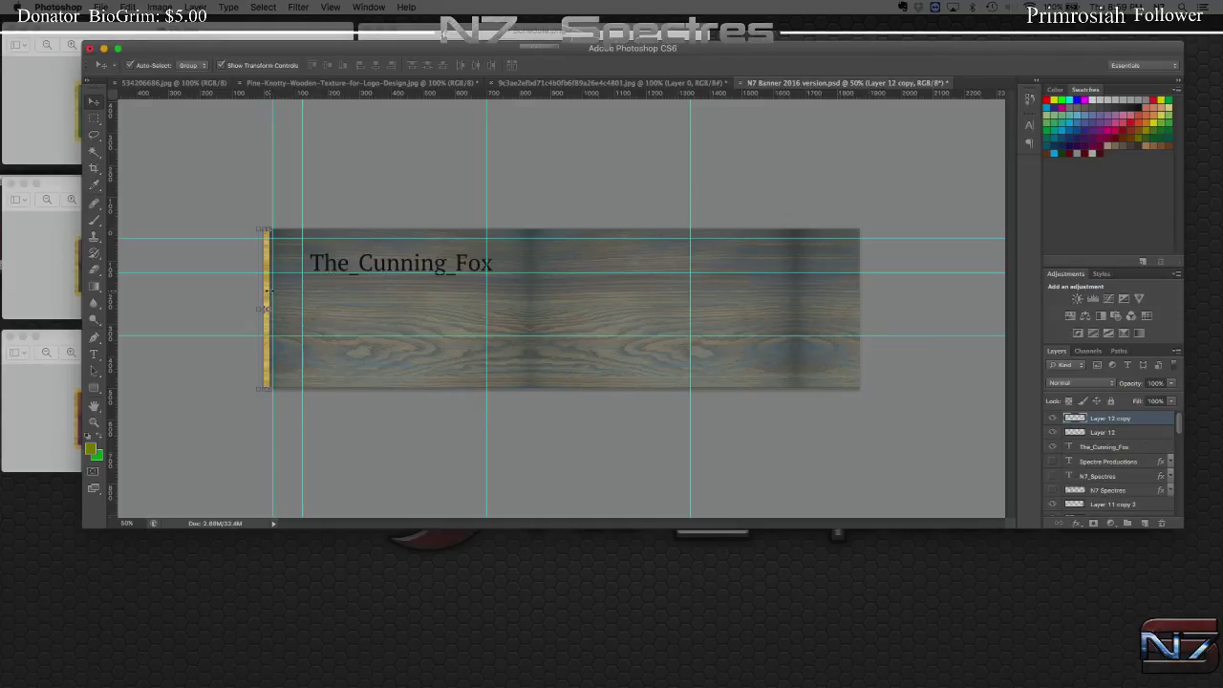
pyautogui.moveTo(276, 293); pyautogui.dragTo(864, 296)
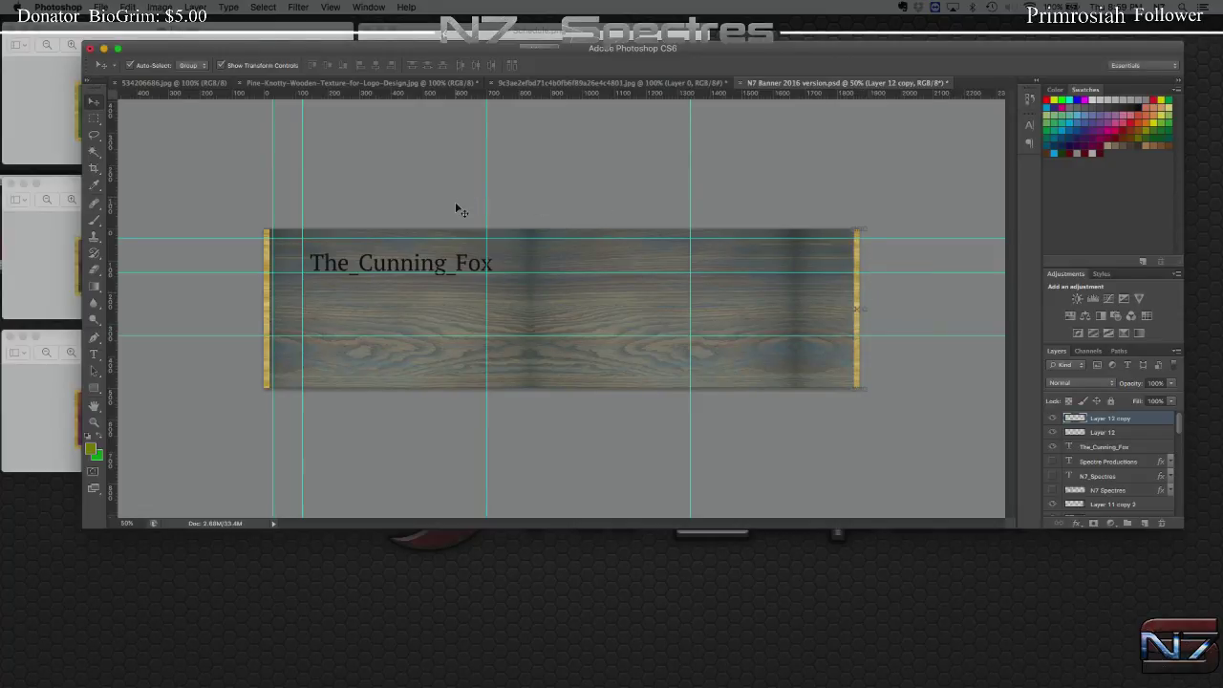
pyautogui.click(209, 175)
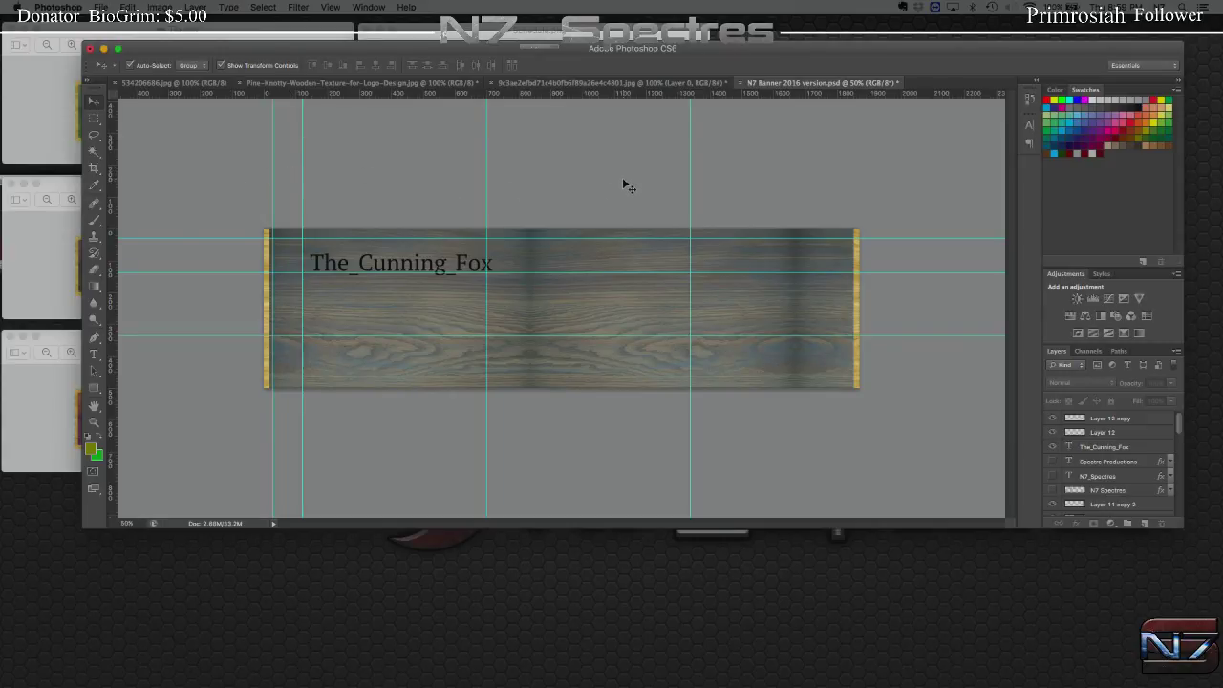
# Restore the full pine texture by deleting the crop step from History.
pyautogui.click(588, 84)
pyautogui.click(385, 84)
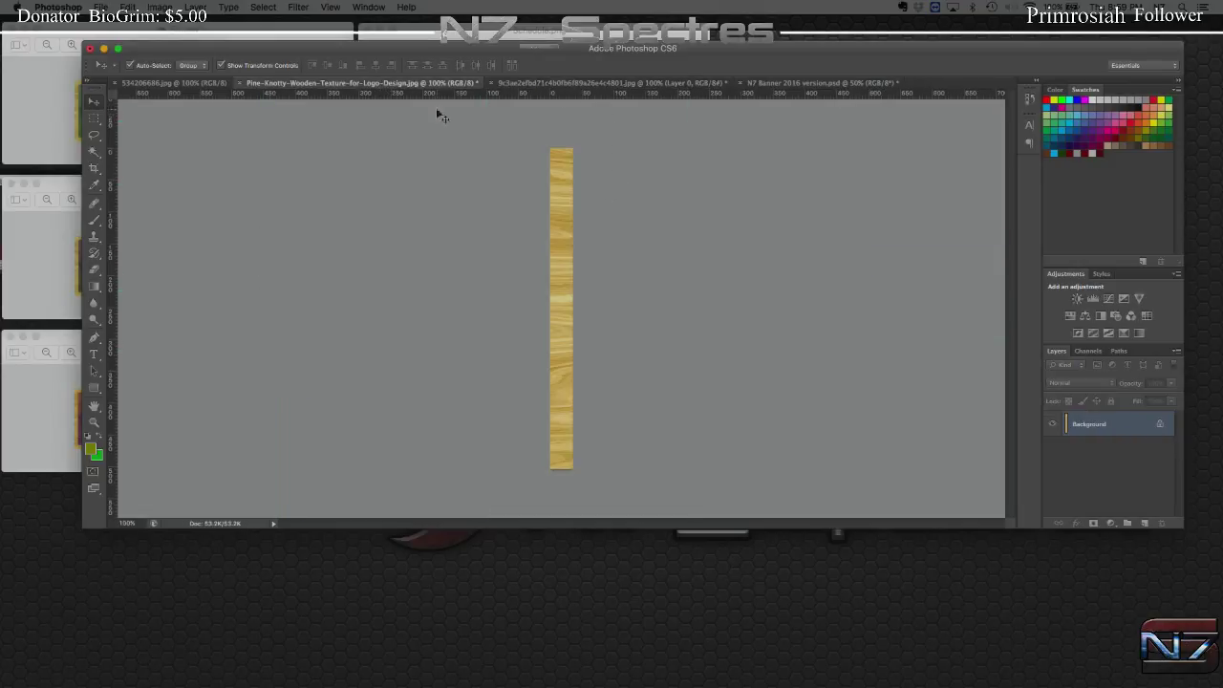
pyautogui.click(1029, 100)
pyautogui.click(995, 172)
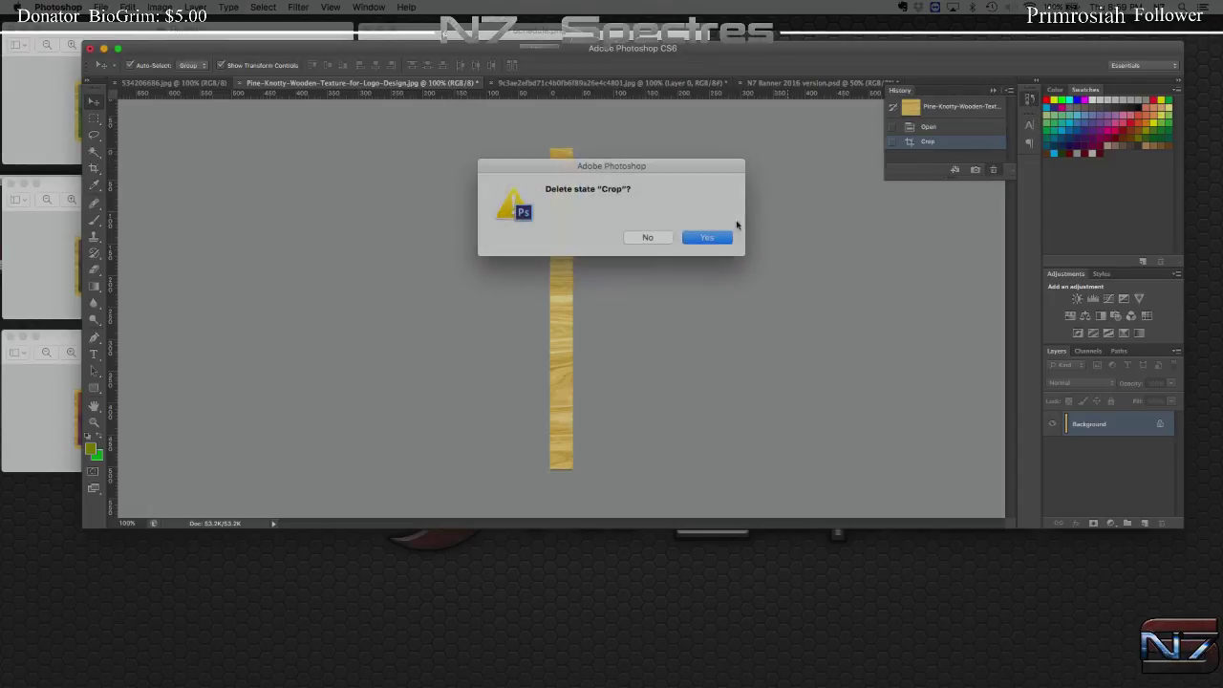
pyautogui.click(714, 238)
pyautogui.click(1025, 103)
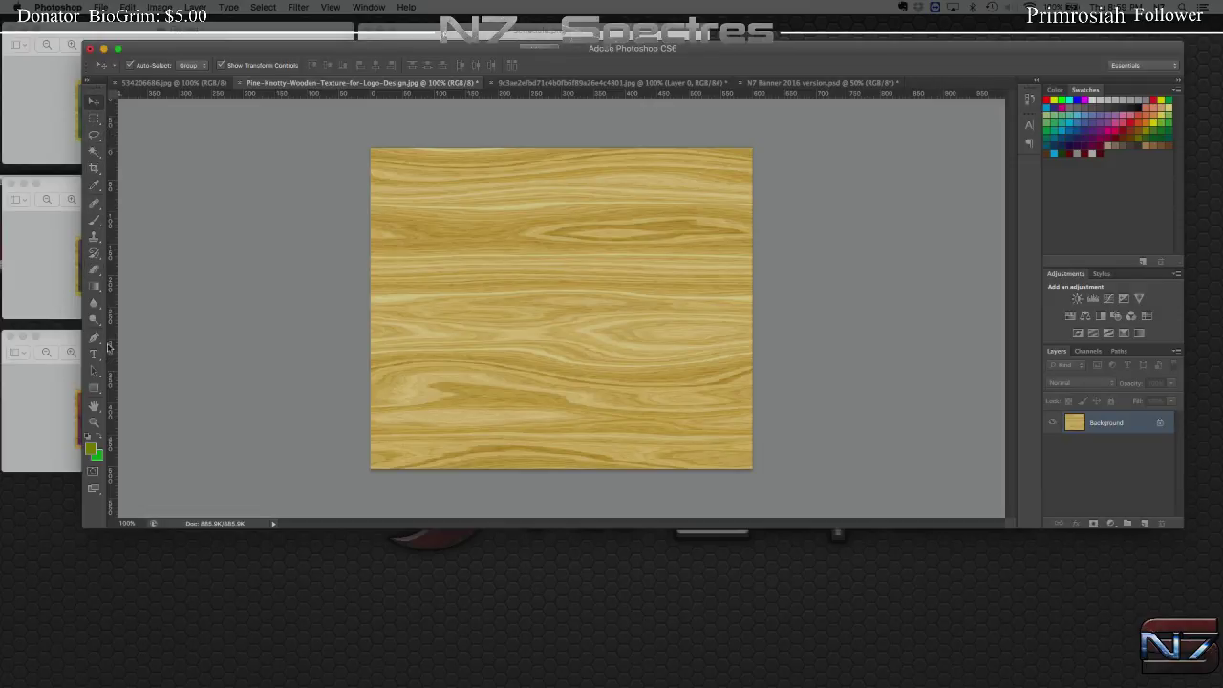
# Crop the pine texture to a 48 px tall strip and drag it into the banner.
pyautogui.click(91, 172)
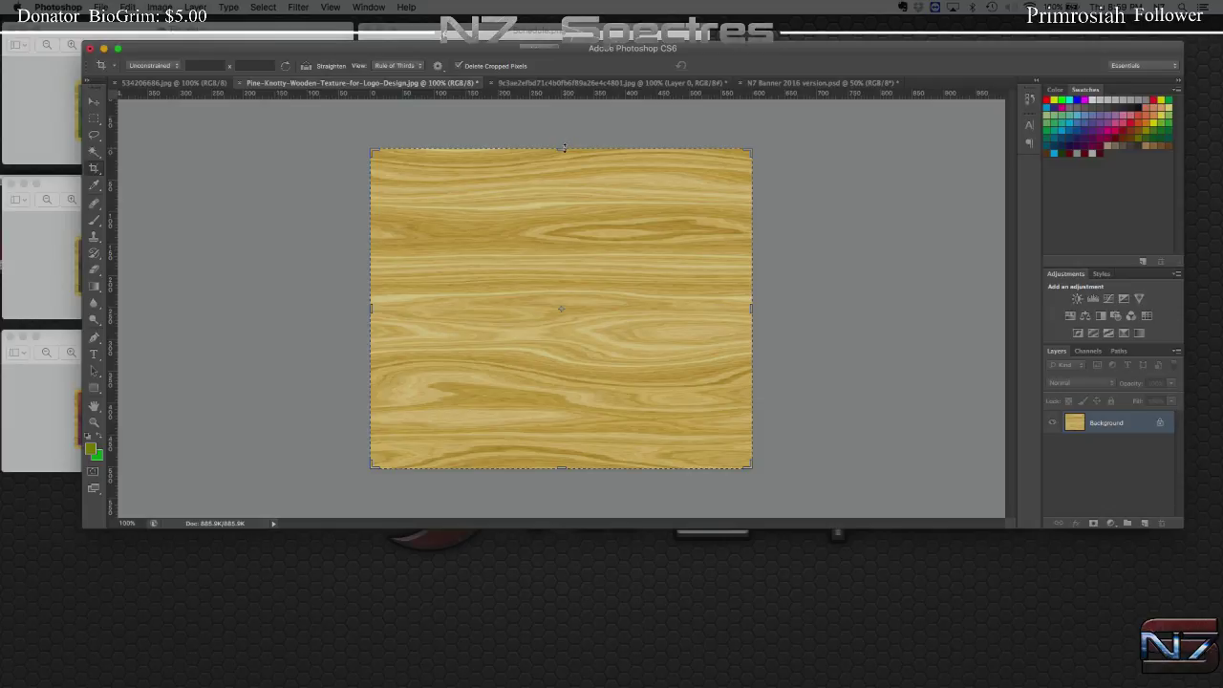
pyautogui.moveTo(568, 148); pyautogui.dragTo(554, 297)
pyautogui.press('Return')
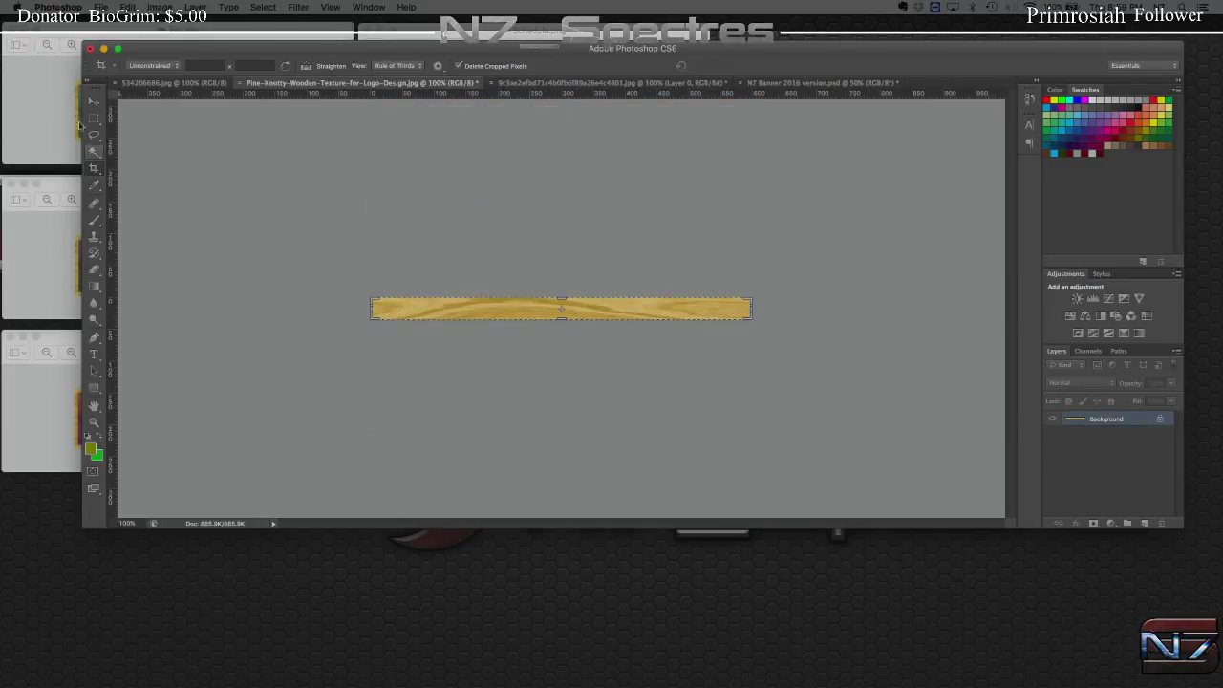
pyautogui.press('v')
pyautogui.moveTo(447, 315); pyautogui.dragTo(376, 248)
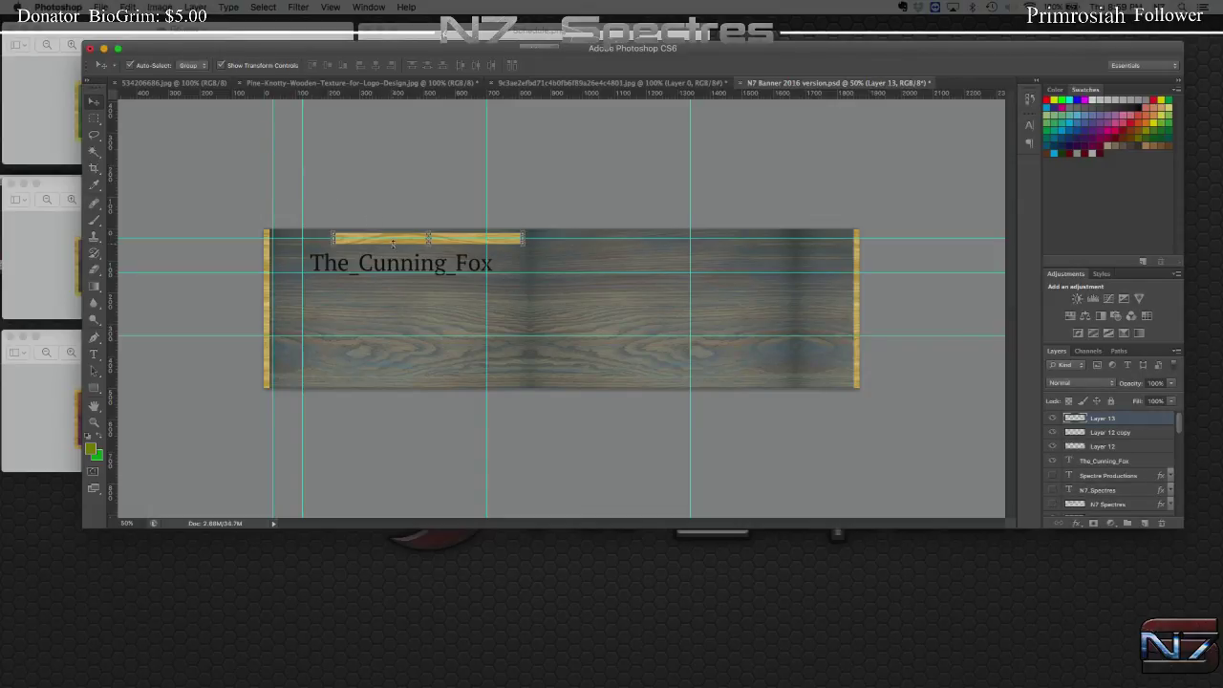
# Place the strip at the banner's top-left corner and add two copies along the top edge.
pyautogui.moveTo(398, 243); pyautogui.dragTo(331, 235)
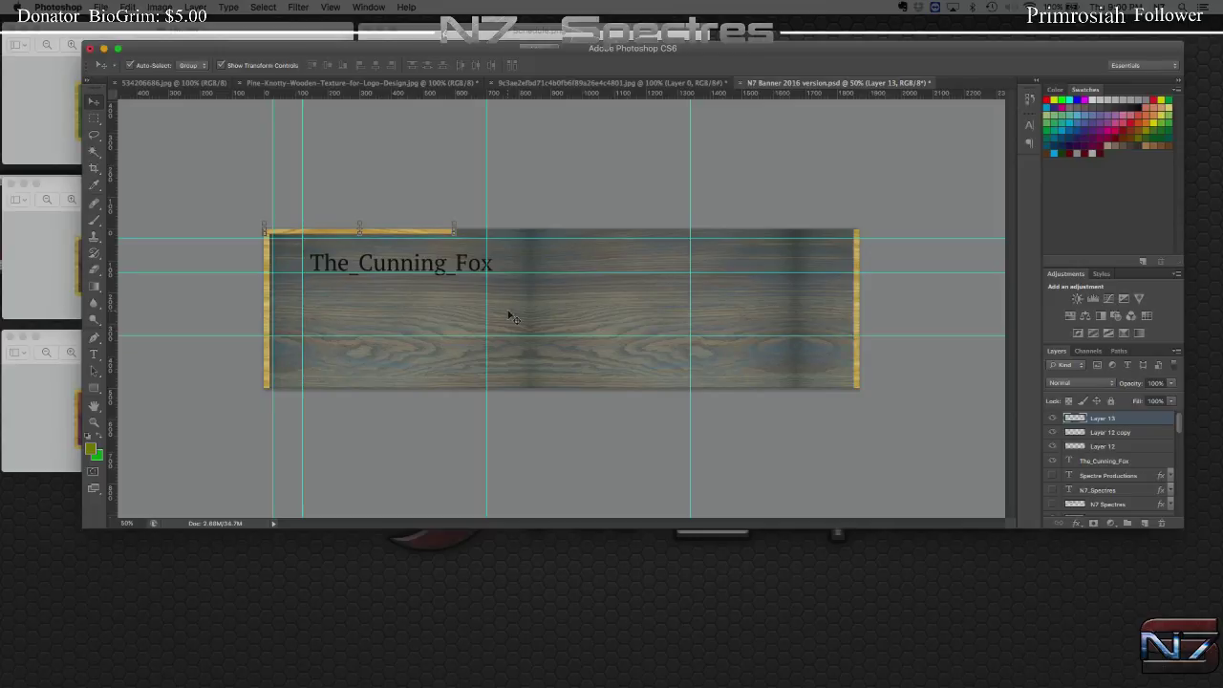
pyautogui.click(411, 168)
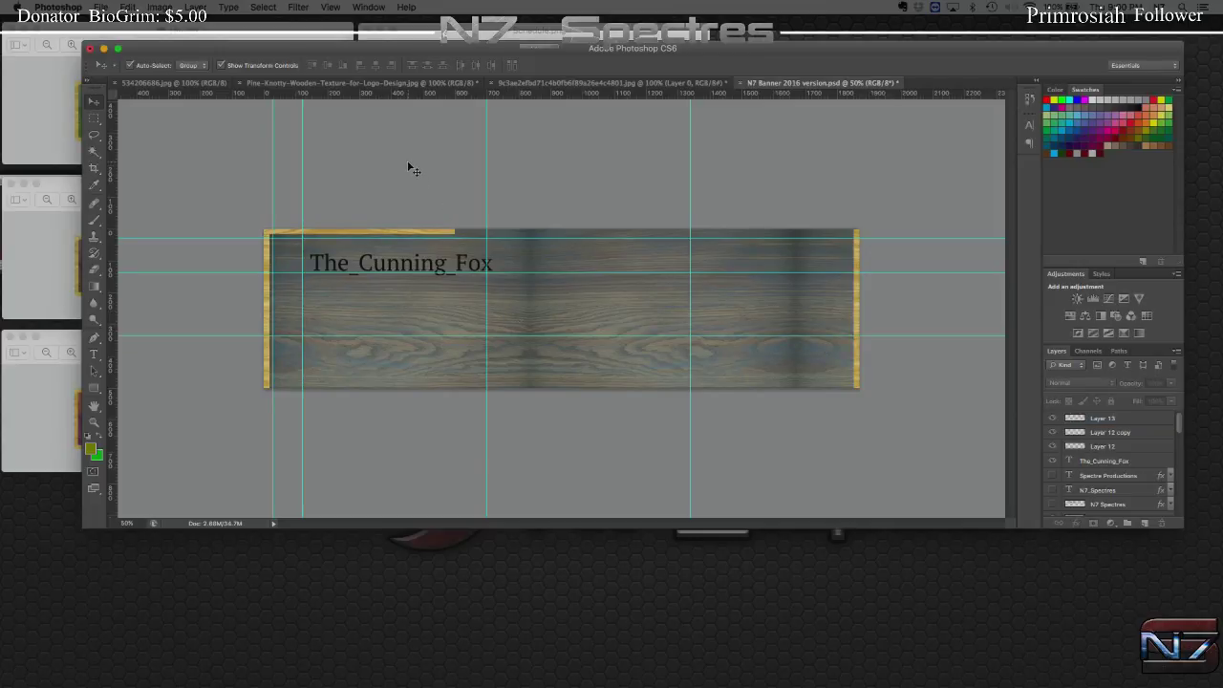
pyautogui.click(396, 233)
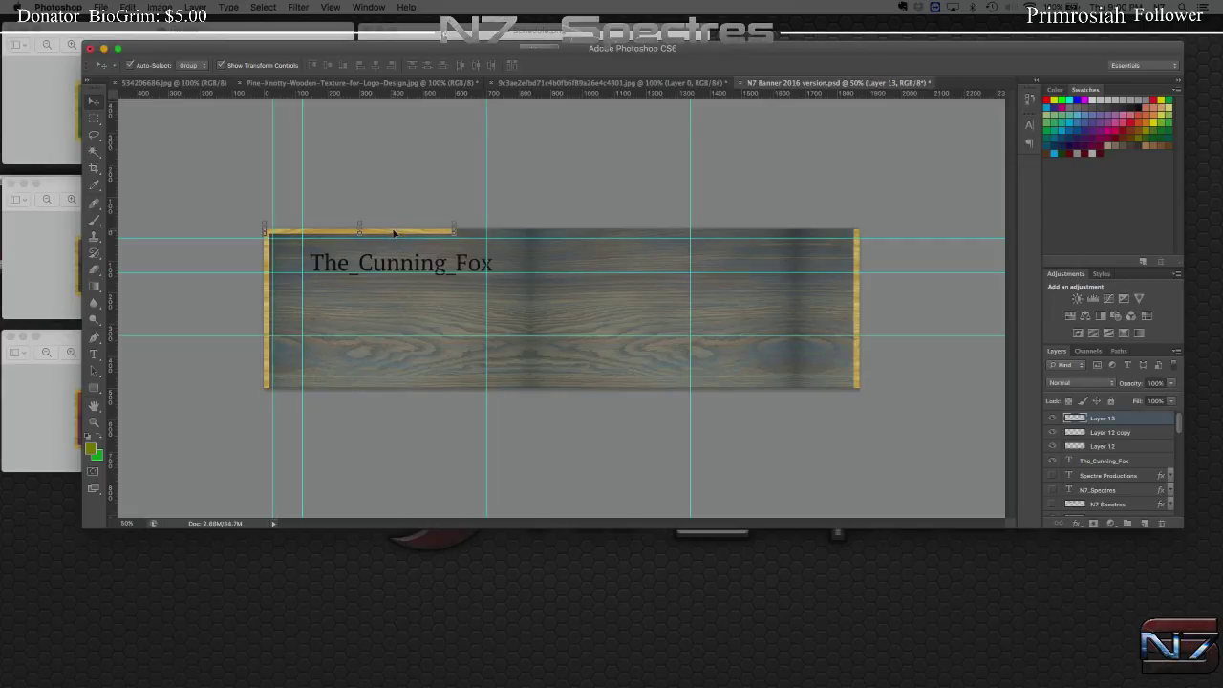
pyautogui.press('super+j')
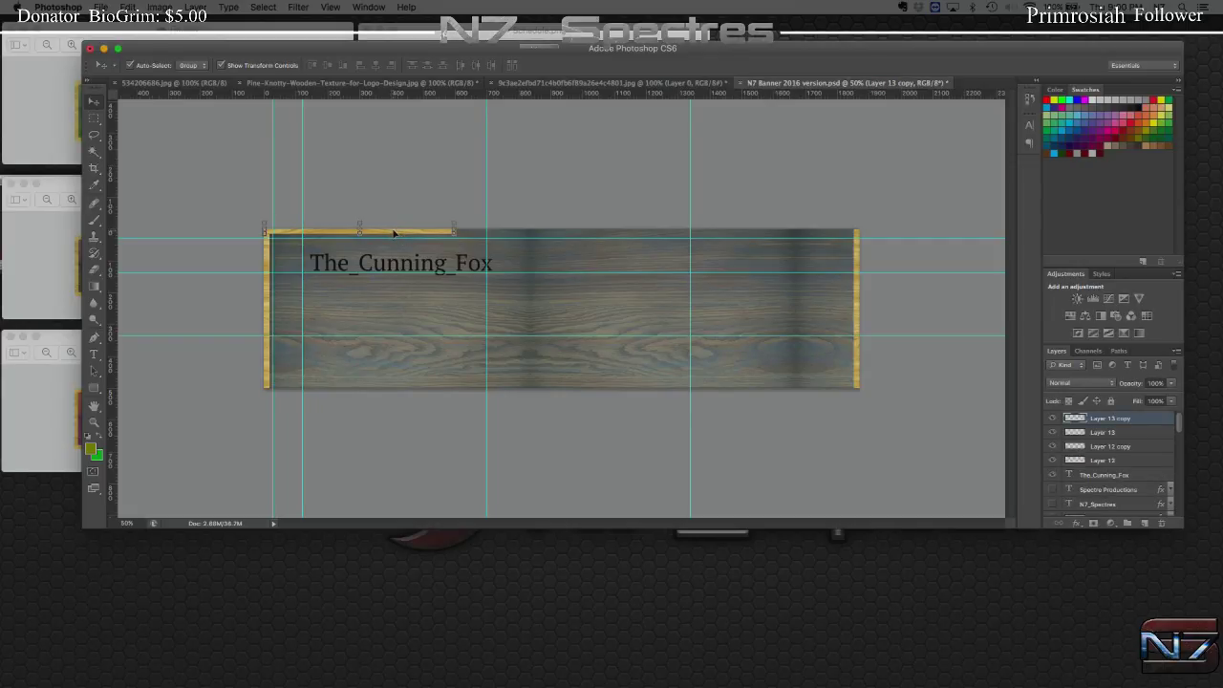
pyautogui.moveTo(393, 233); pyautogui.dragTo(589, 232)
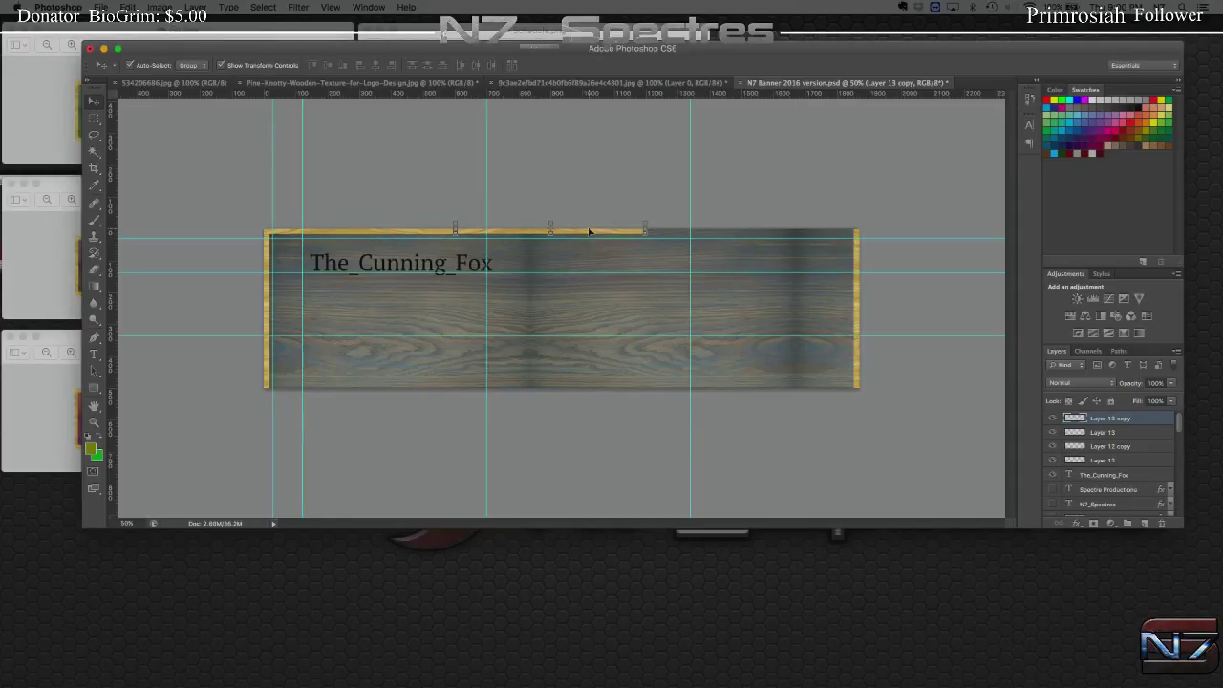
pyautogui.press('super+j')
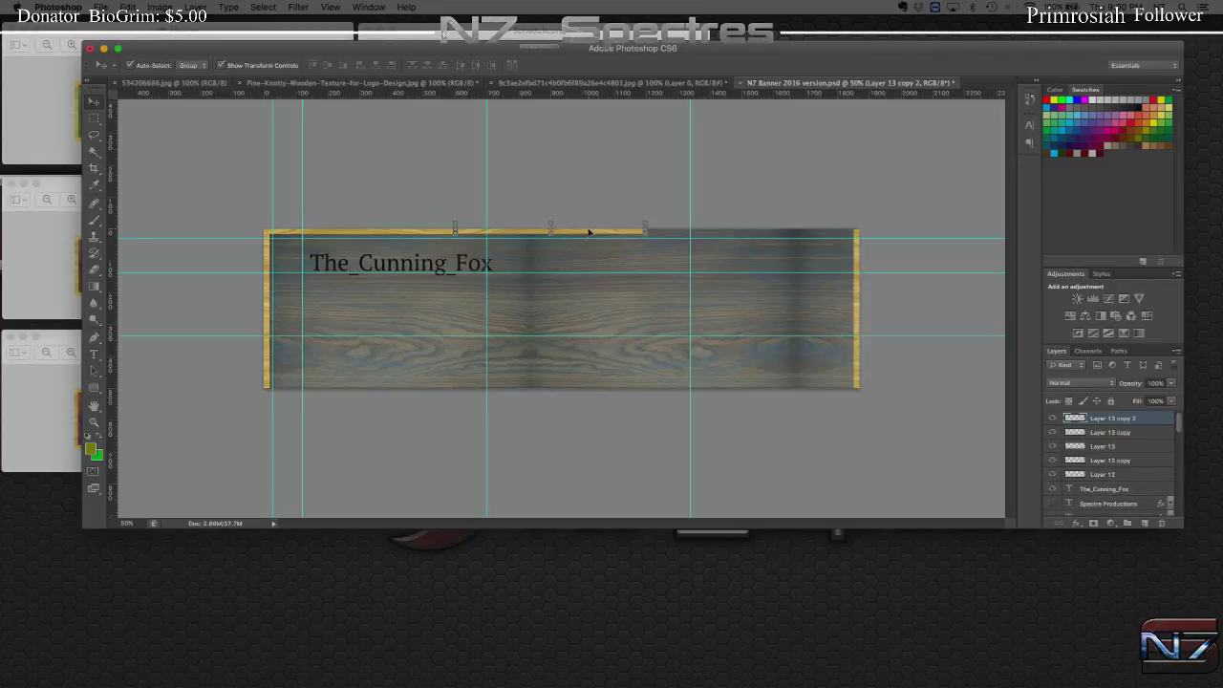
pyautogui.moveTo(598, 232); pyautogui.dragTo(789, 233)
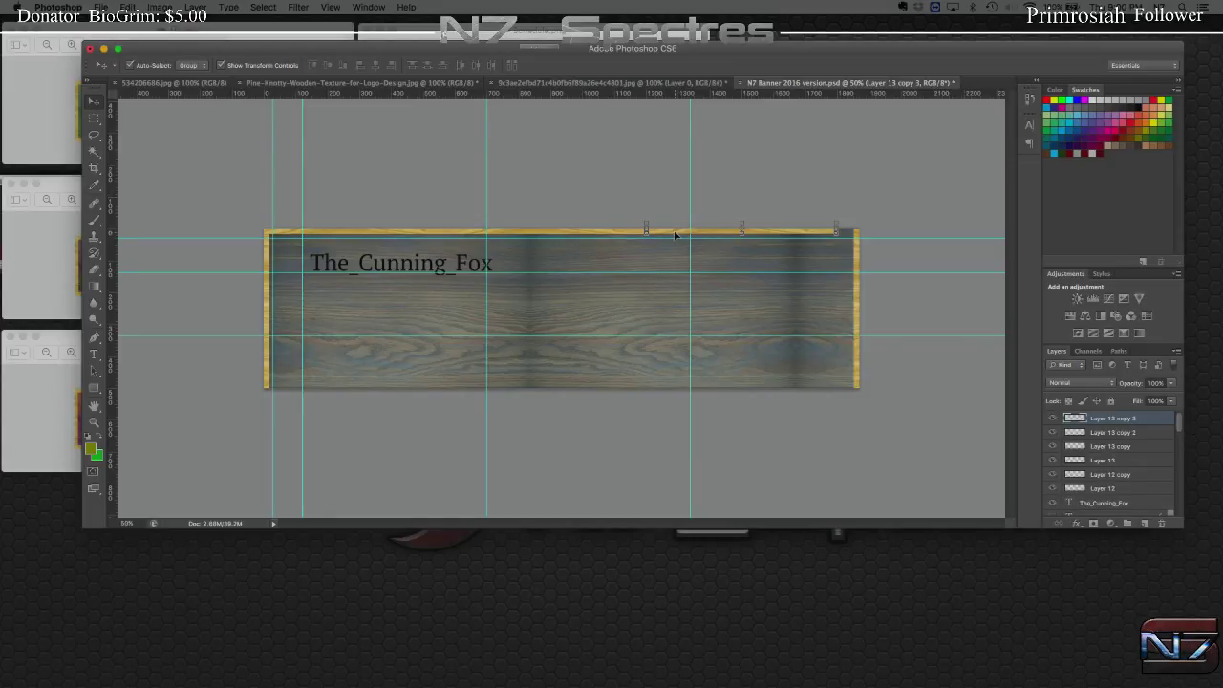
pyautogui.press('Right')
pyautogui.press('Right')
pyautogui.press('Right')
pyautogui.press('Right')
pyautogui.press('Right')
pyautogui.press('Right')
pyautogui.press('Right')
pyautogui.press('Right')
pyautogui.press('Right')
pyautogui.press('Right')
pyautogui.press('Right')
pyautogui.press('Right')
pyautogui.press('Right')
pyautogui.press('Right')
pyautogui.press('Right')
pyautogui.press('Right')
pyautogui.press('Right')
pyautogui.press('Right')
pyautogui.press('Right')
pyautogui.press('Right')
pyautogui.press('Right')
pyautogui.press('Right')
pyautogui.press('Right')
pyautogui.press('Right')
pyautogui.press('Right')
pyautogui.press('Right')
pyautogui.press('Right')
pyautogui.press('Right')
pyautogui.press('Right')
pyautogui.press('Right')
pyautogui.press('Right')
pyautogui.press('Right')
pyautogui.press('Right')
pyautogui.press('Right')
pyautogui.press('Right')
pyautogui.press('Right')
pyautogui.press('Right')
pyautogui.press('Right')
pyautogui.press('Right')
pyautogui.press('Right')
pyautogui.click(631, 172)
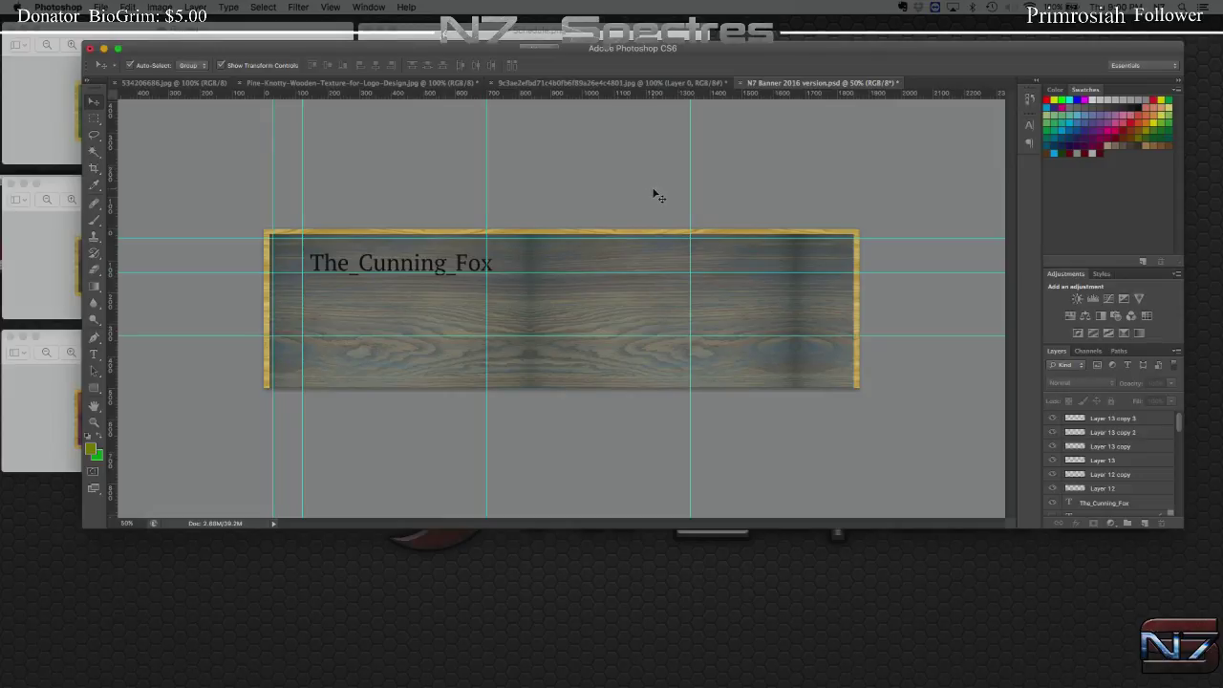
# Move Layer 13 copy 3 below Layer 13 copy 2 and check the top and right strips.
pyautogui.click(742, 233)
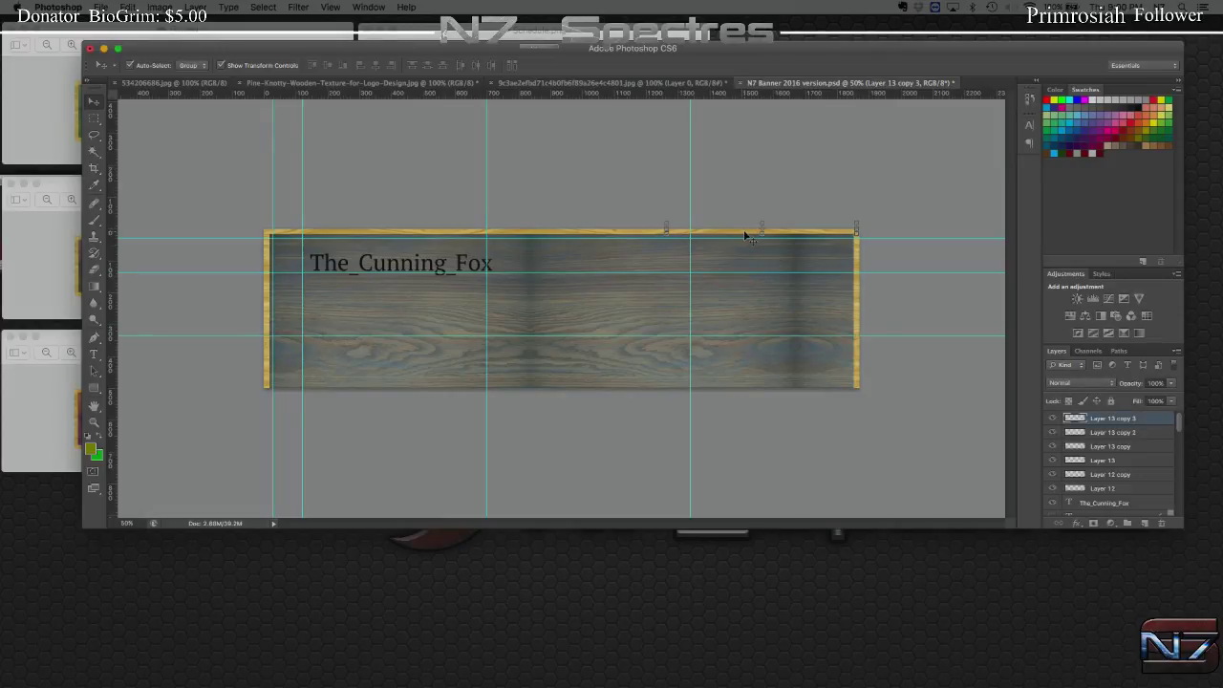
pyautogui.moveTo(1123, 415); pyautogui.dragTo(1124, 436)
pyautogui.click(636, 168)
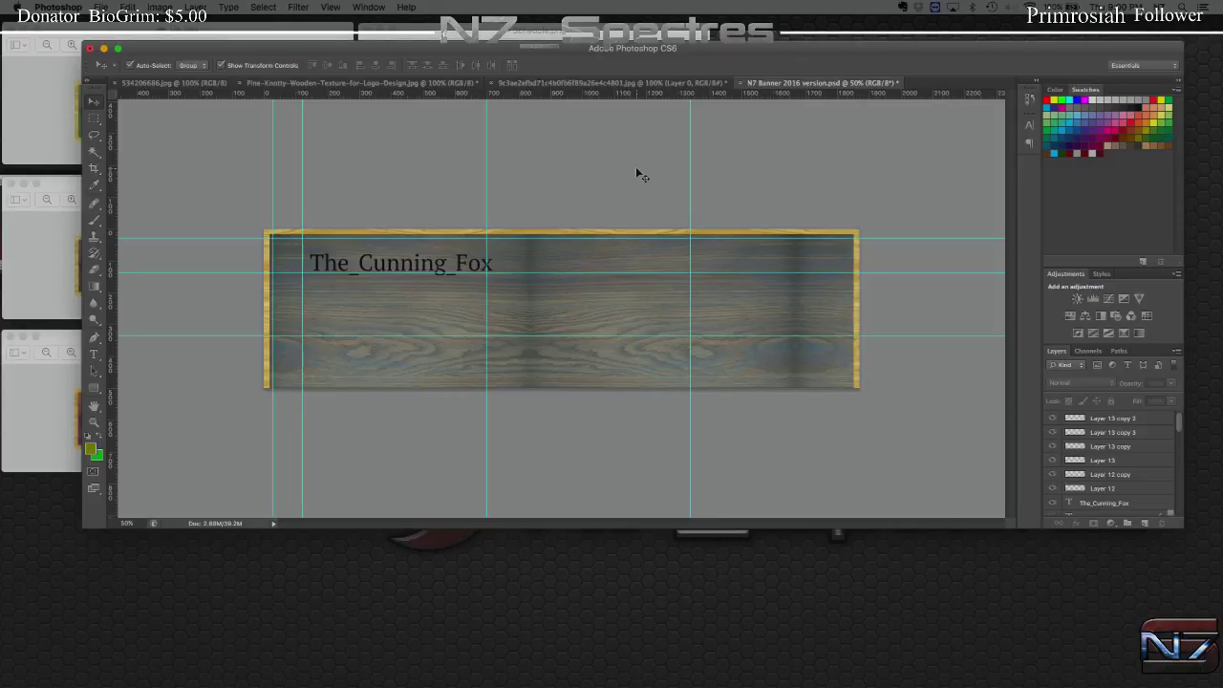
pyautogui.click(820, 232)
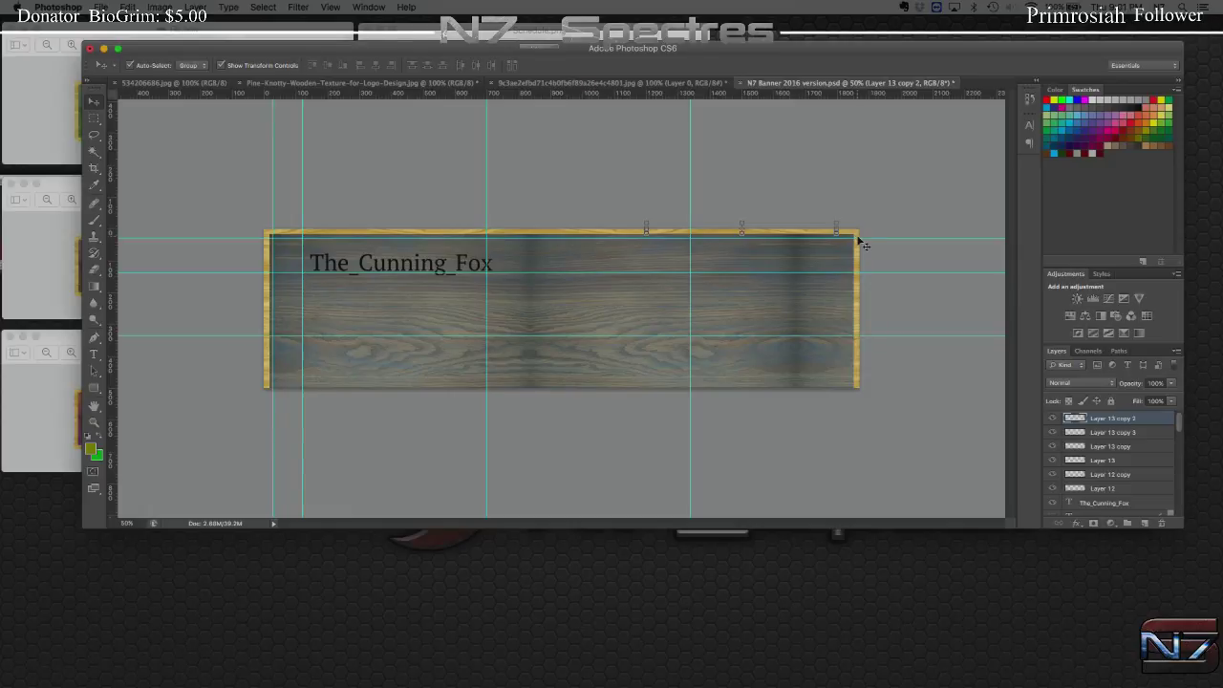
pyautogui.click(858, 240)
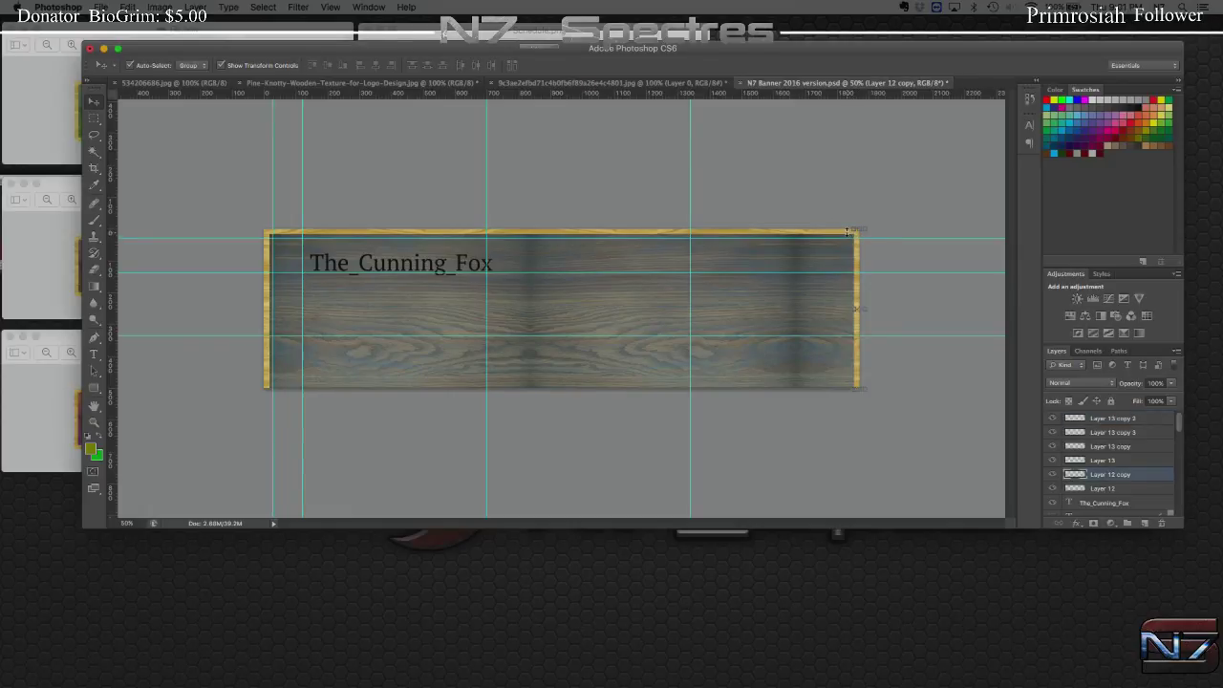
pyautogui.click(804, 173)
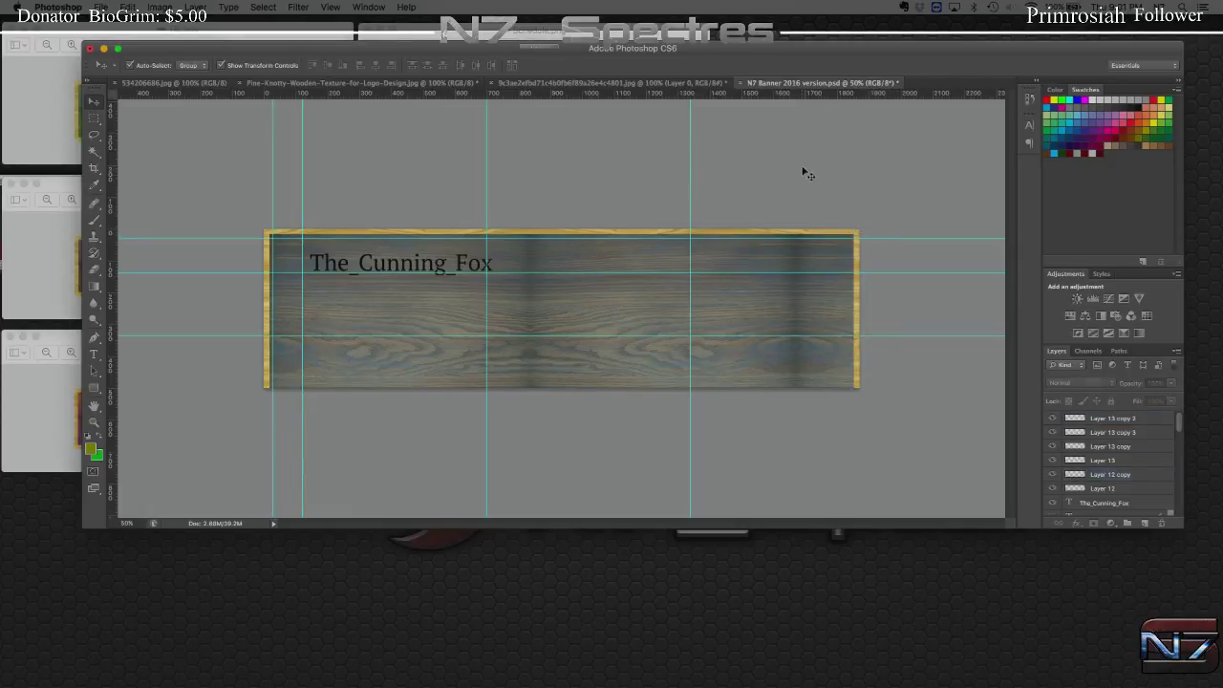
pyautogui.click(848, 234)
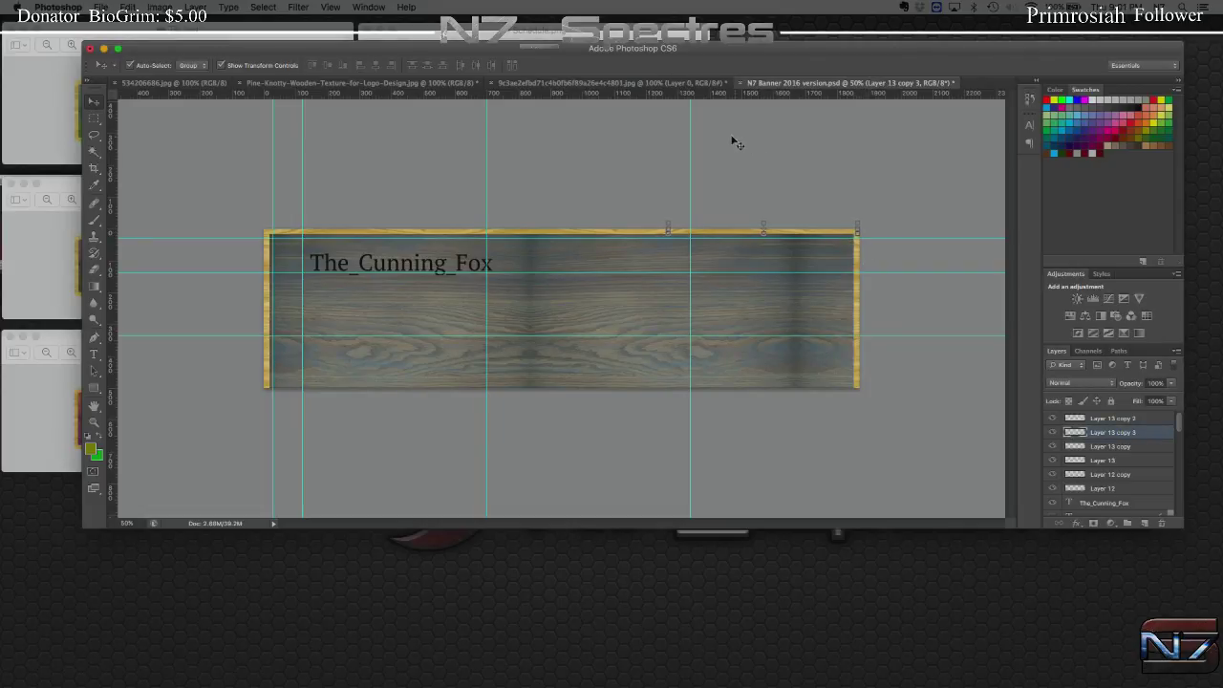
pyautogui.click(634, 144)
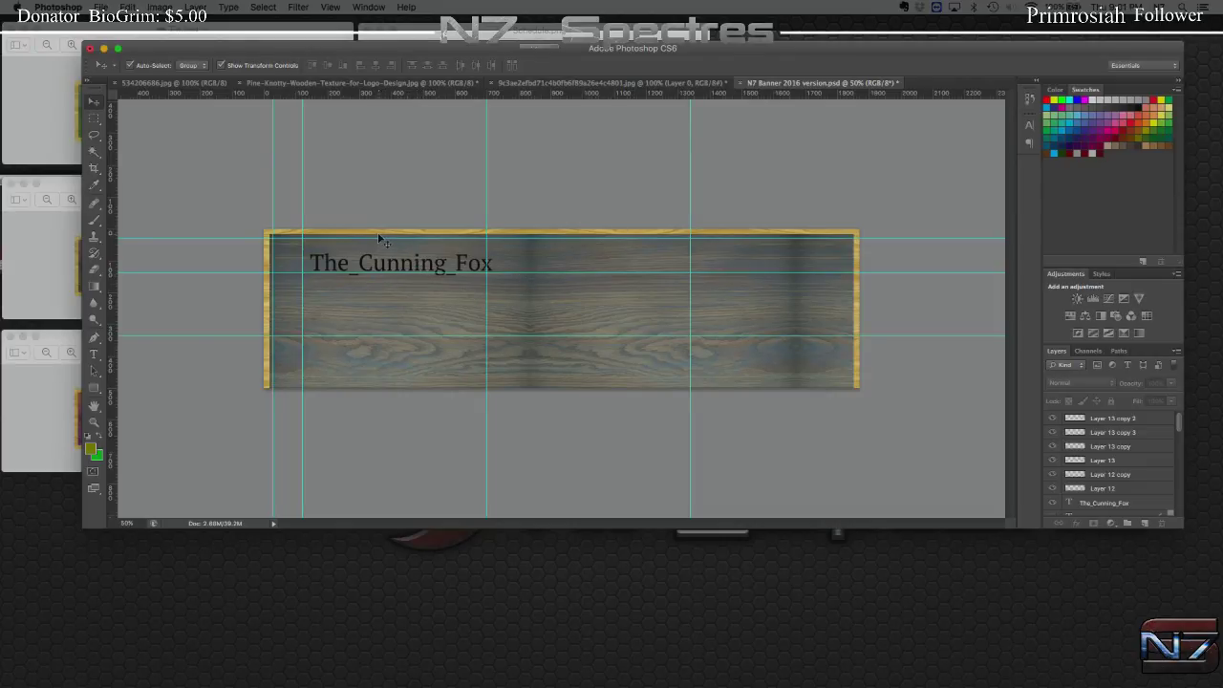
# Duplicate the top strip Layer 13 and move the copy to the banner's bottom edge.
pyautogui.click(330, 236)
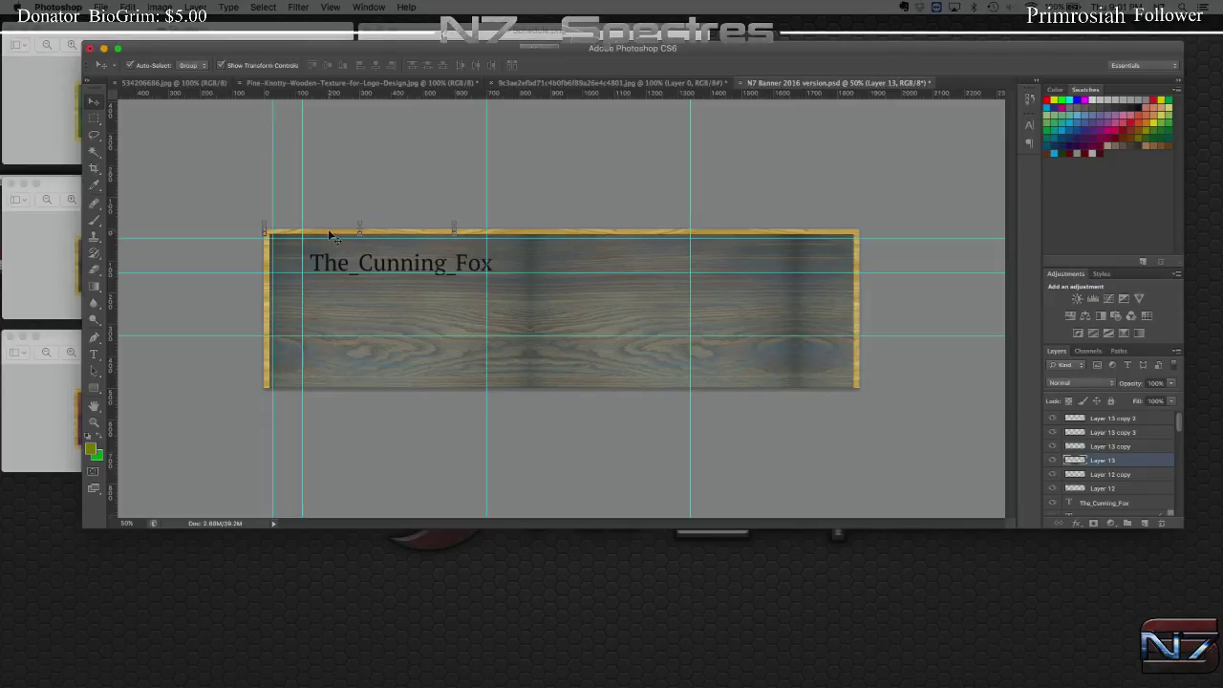
pyautogui.press('super+j')
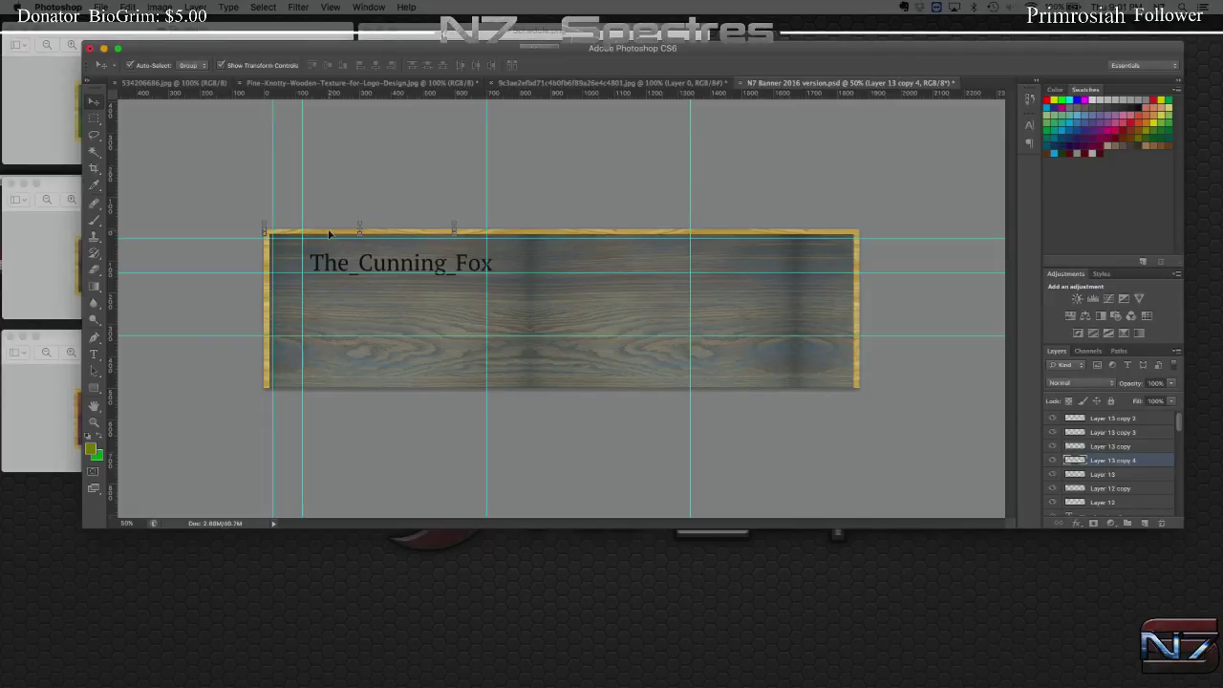
pyautogui.moveTo(328, 234); pyautogui.dragTo(329, 394)
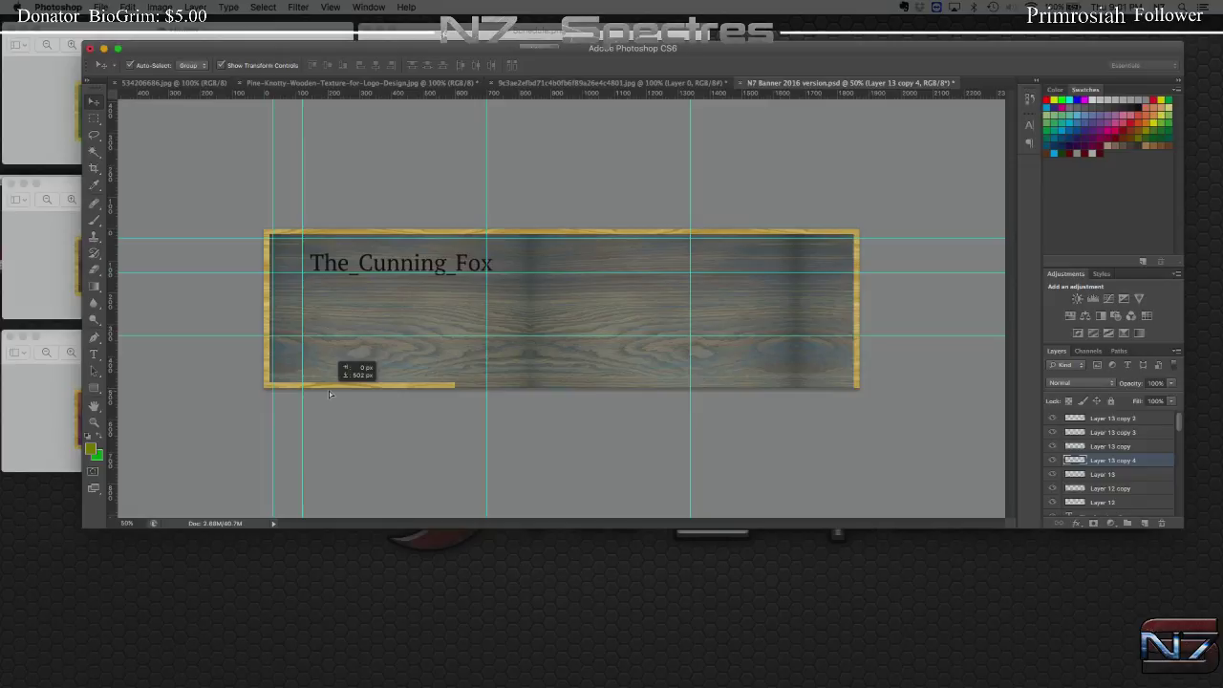
pyautogui.moveTo(329, 391); pyautogui.dragTo(328, 391)
pyautogui.click(191, 389)
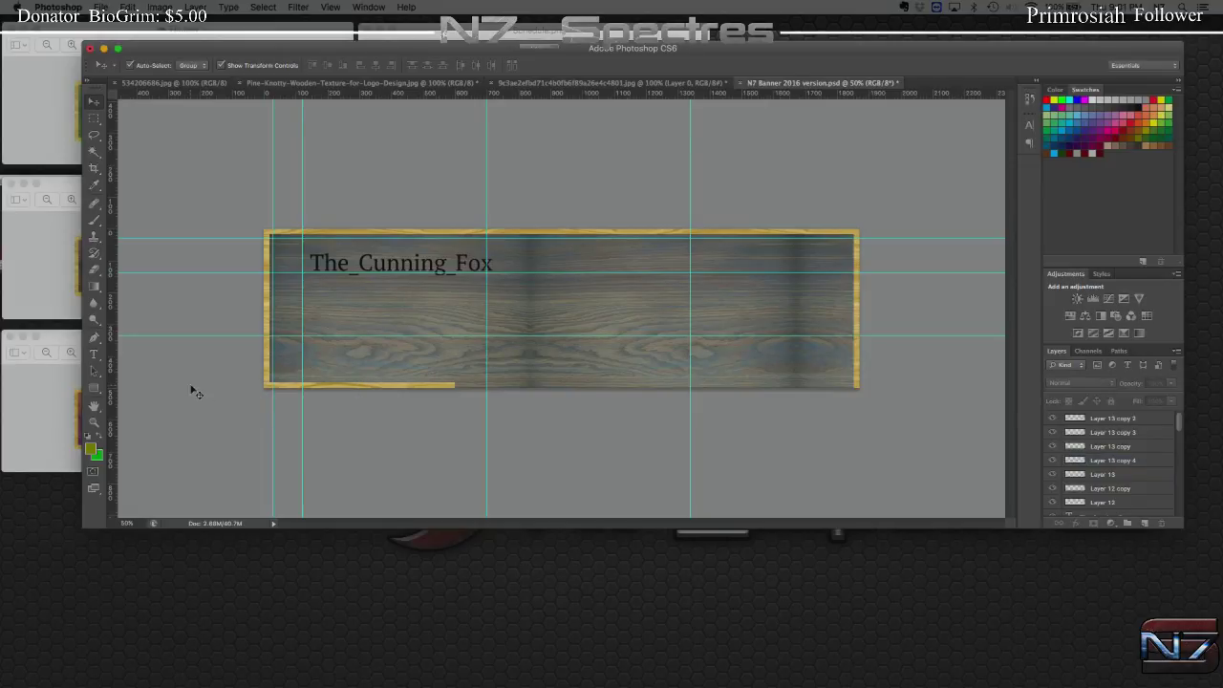
# Add more strip copies sliding right along the bottom edge to complete the border.
pyautogui.click(418, 387)
pyautogui.press('super+j')
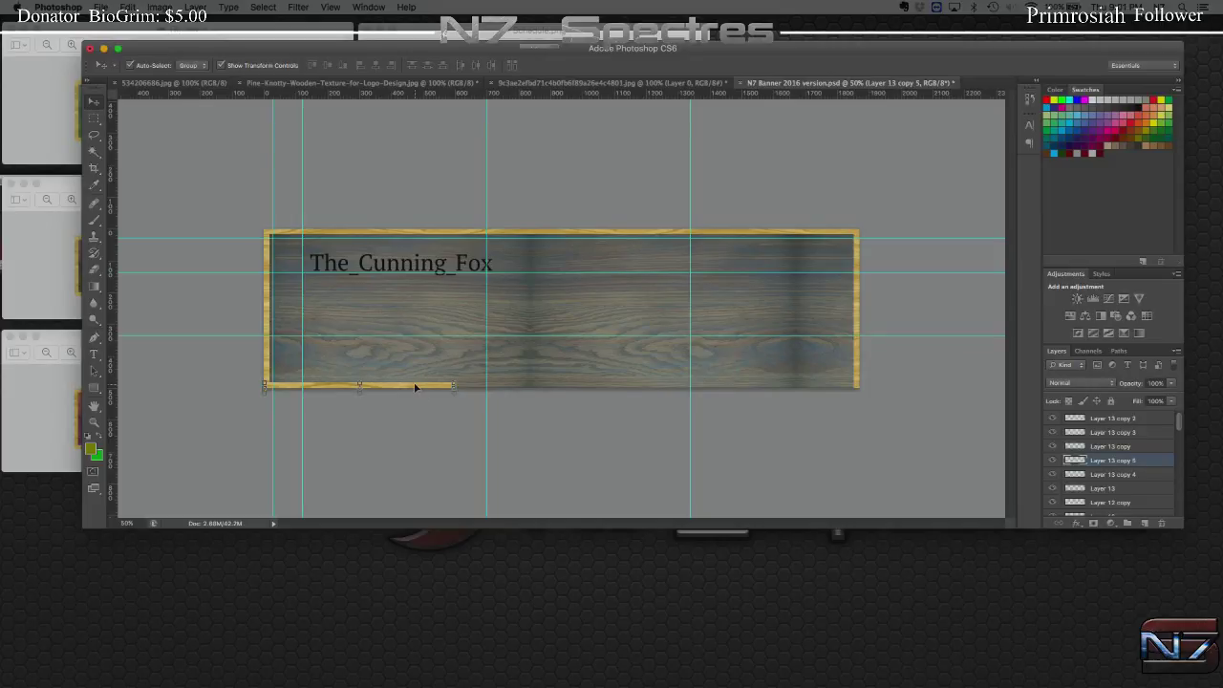
pyautogui.moveTo(415, 387); pyautogui.dragTo(610, 385)
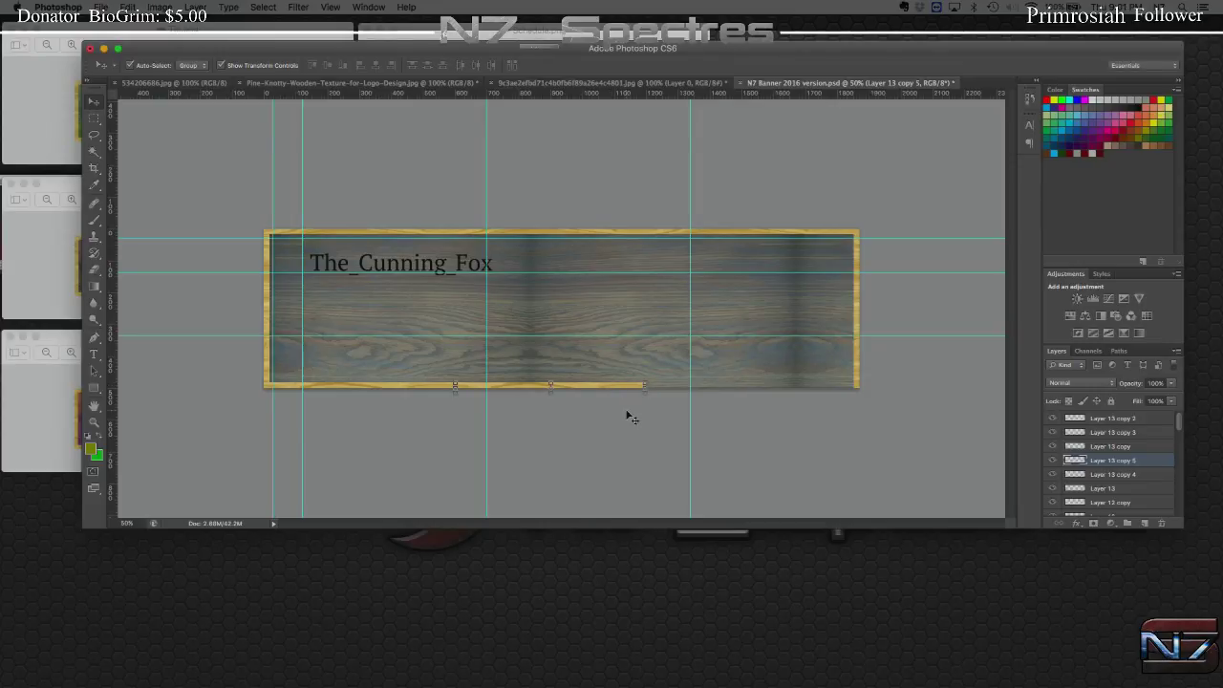
pyautogui.hotkey('ctrl', 'j')
pyautogui.moveTo(623, 388); pyautogui.dragTo(820, 389)
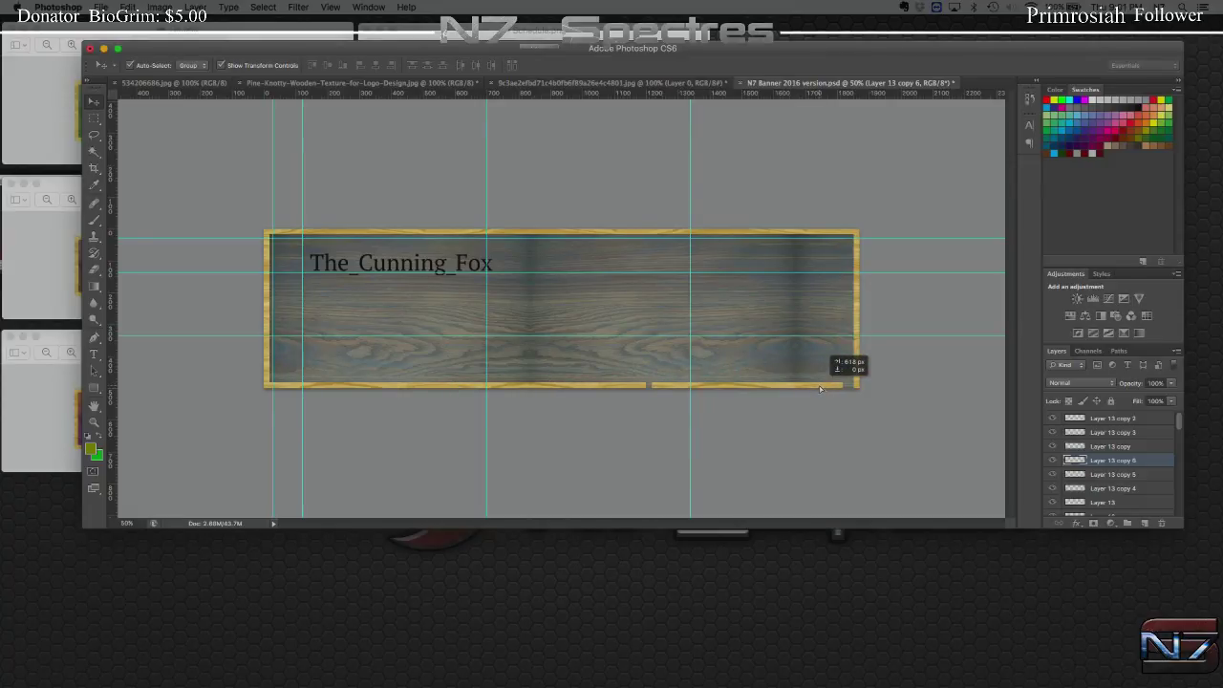
pyautogui.moveTo(820, 389); pyautogui.dragTo(818, 389)
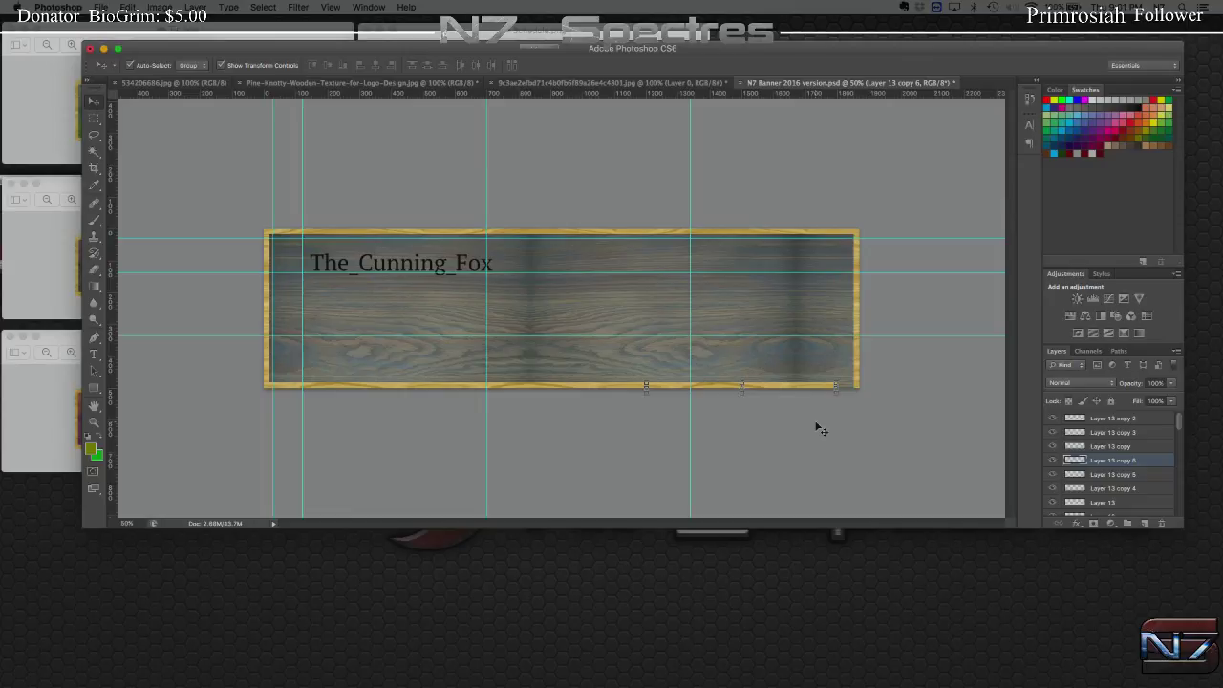
pyautogui.hotkey('ctrl', 'j')
pyautogui.hotkey('shift', 'Right')
pyautogui.hotkey('shift', 'Right')
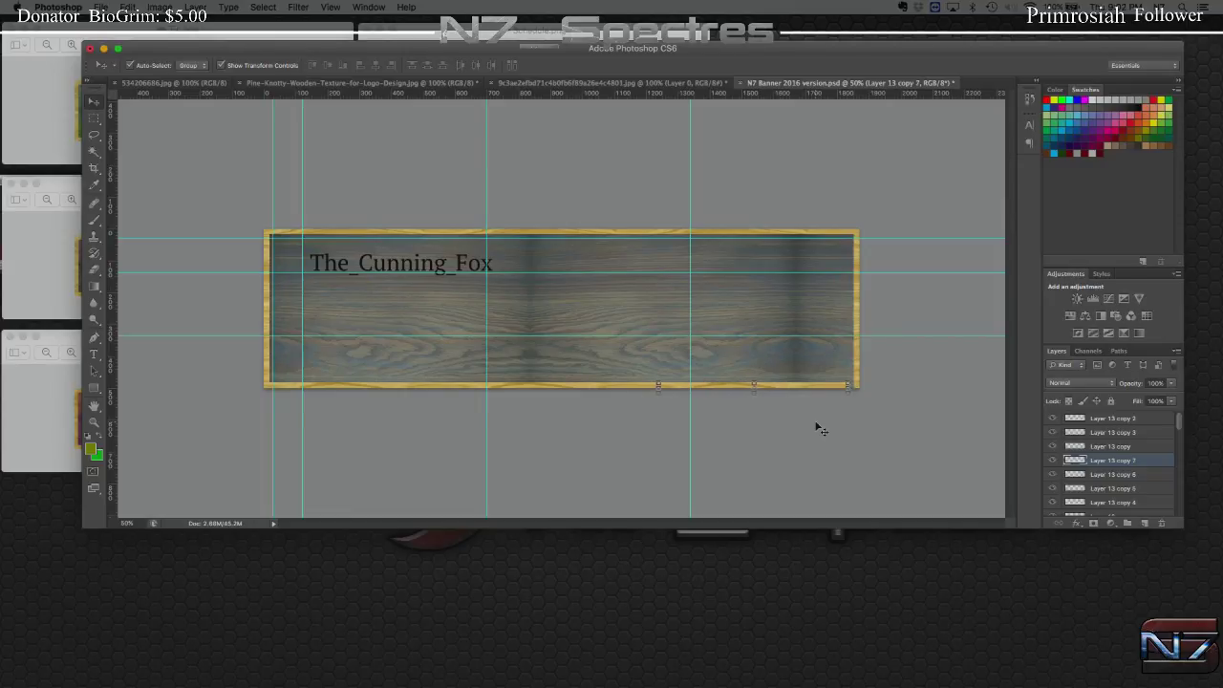
pyautogui.hotkey('shift', 'Right')
pyautogui.hotkey('shift', 'Right')
pyautogui.hotkey('shift', 'Right')
# Move Layer 13 copy 7 below Layer 13 copy 6 in the layer stack.
pyautogui.click(827, 429)
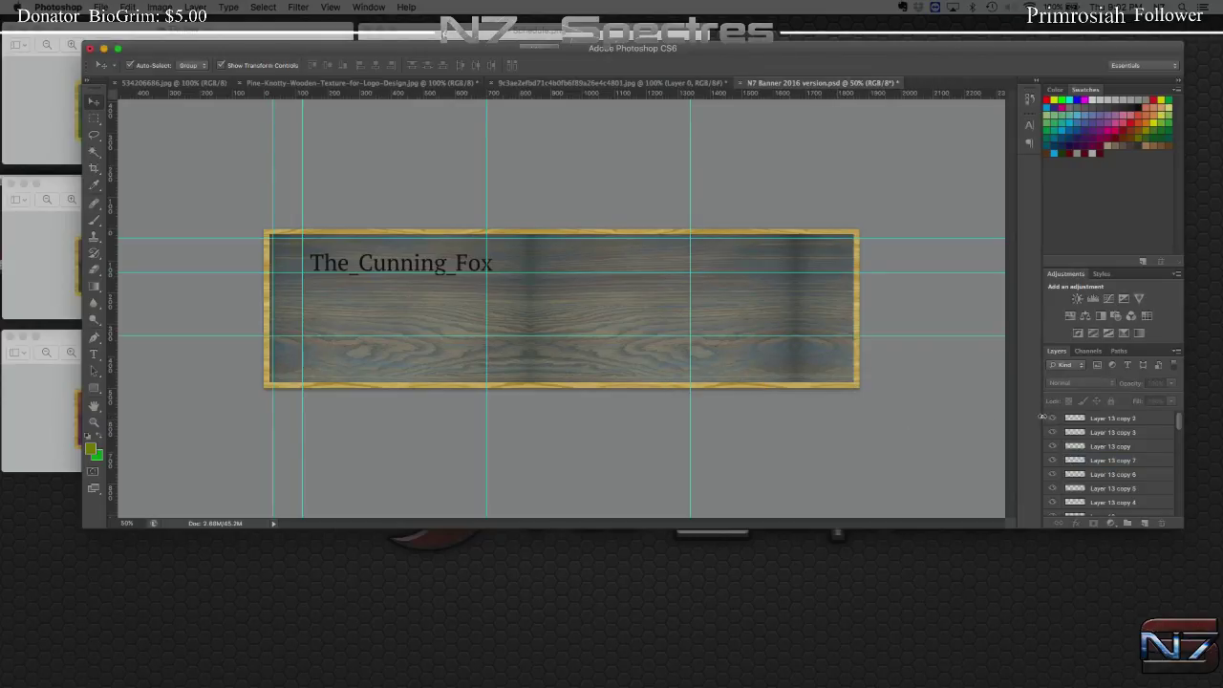
pyautogui.click(855, 389)
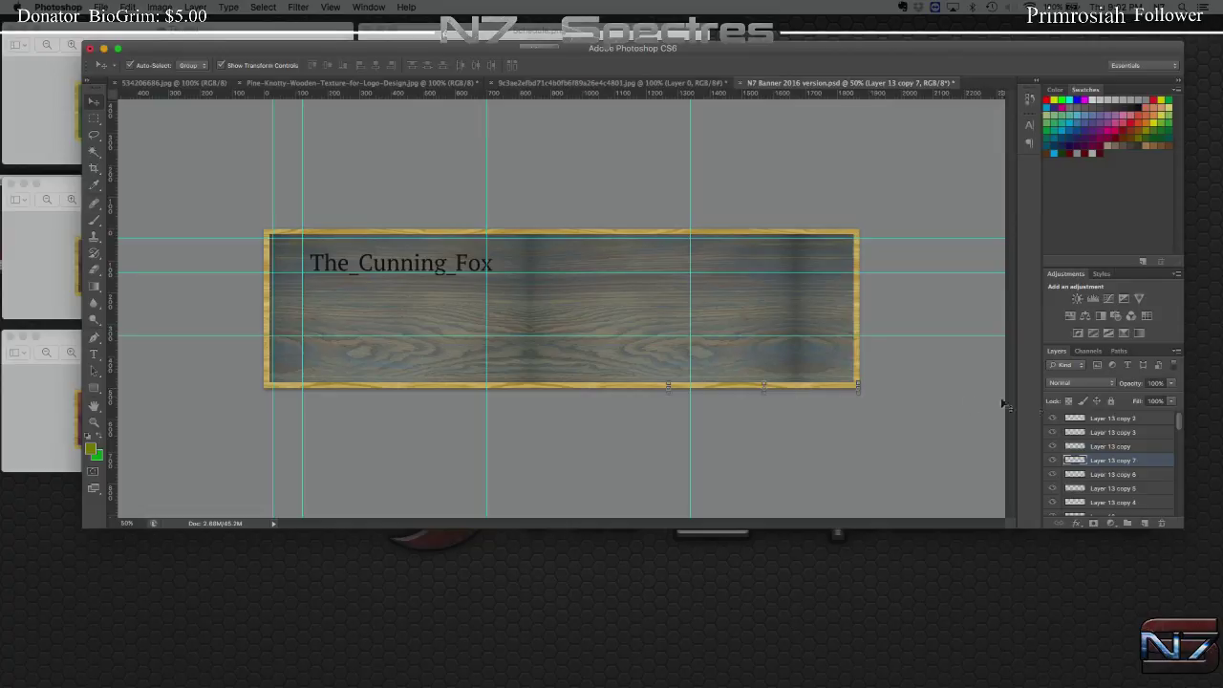
pyautogui.moveTo(1109, 465); pyautogui.dragTo(1109, 481)
pyautogui.click(879, 460)
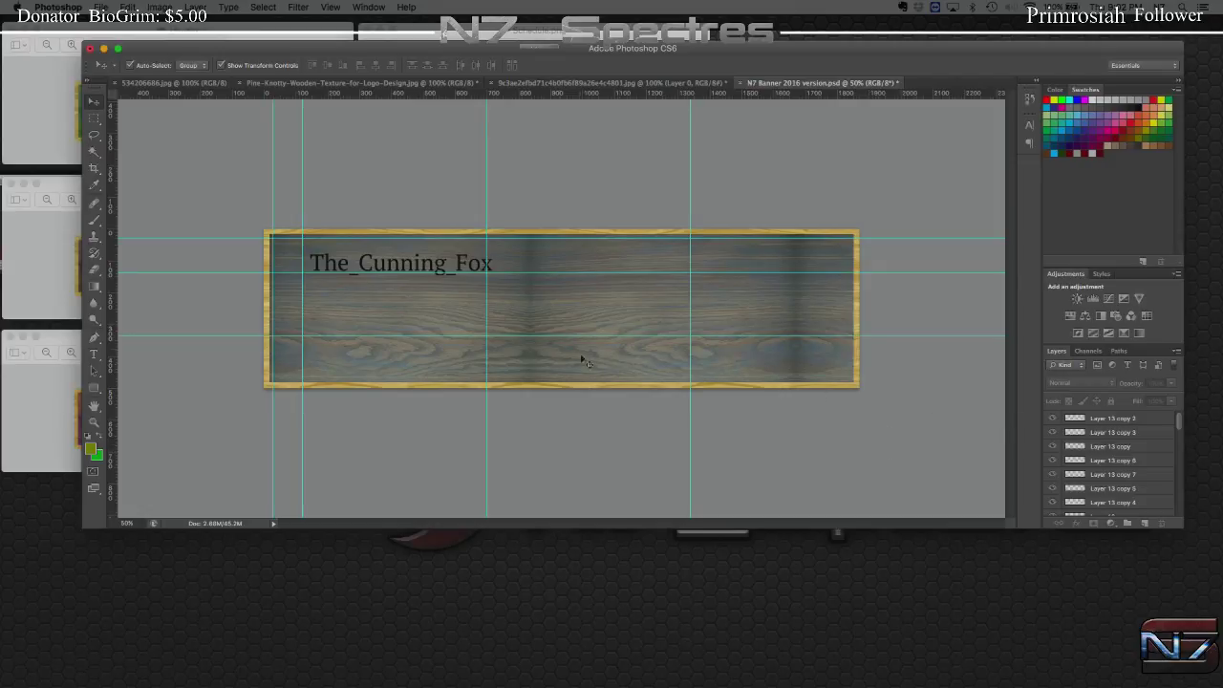
# Select the wooden board layer and load the The_Cunning_Fox text outline as a selection.
pyautogui.click(445, 319)
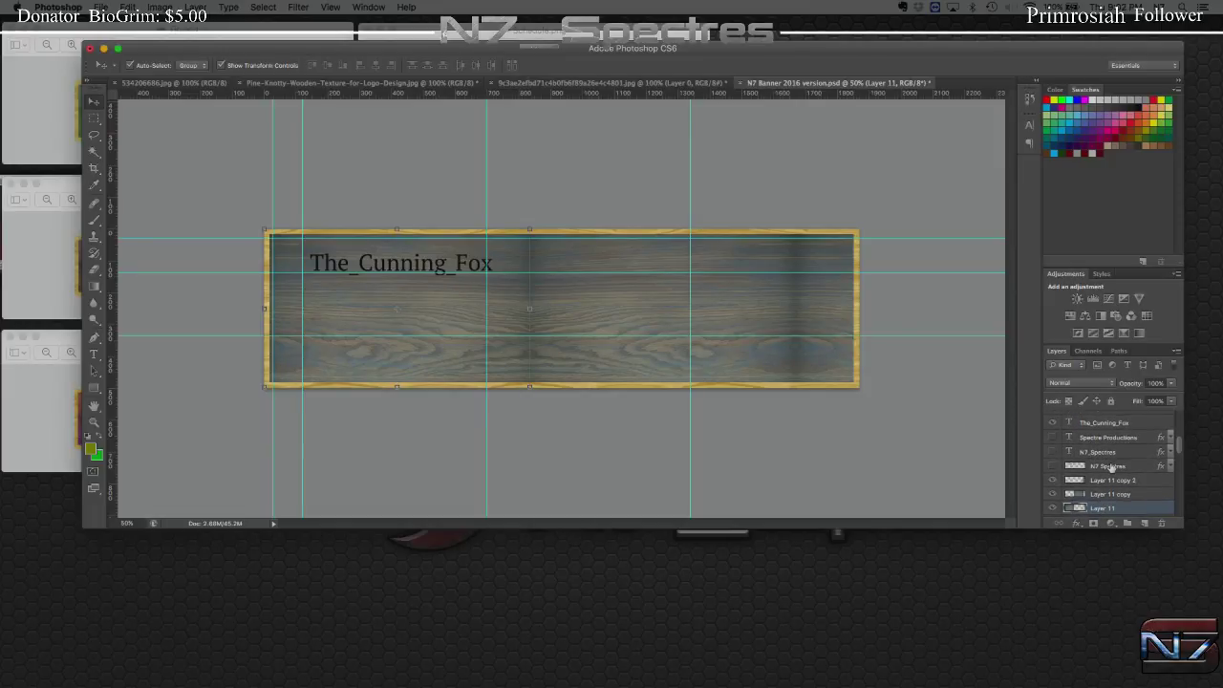
pyautogui.scroll(1, 1108, 467)
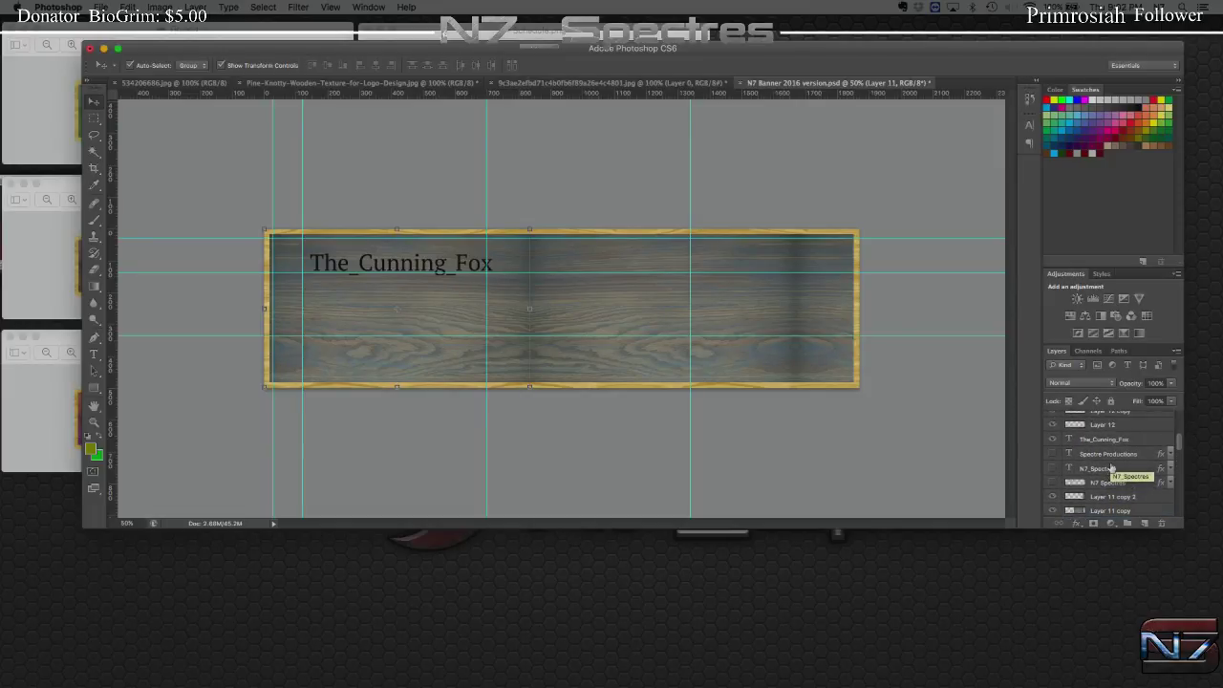
pyautogui.keyDown('super'); pyautogui.click(1070, 440); pyautogui.keyUp('super')
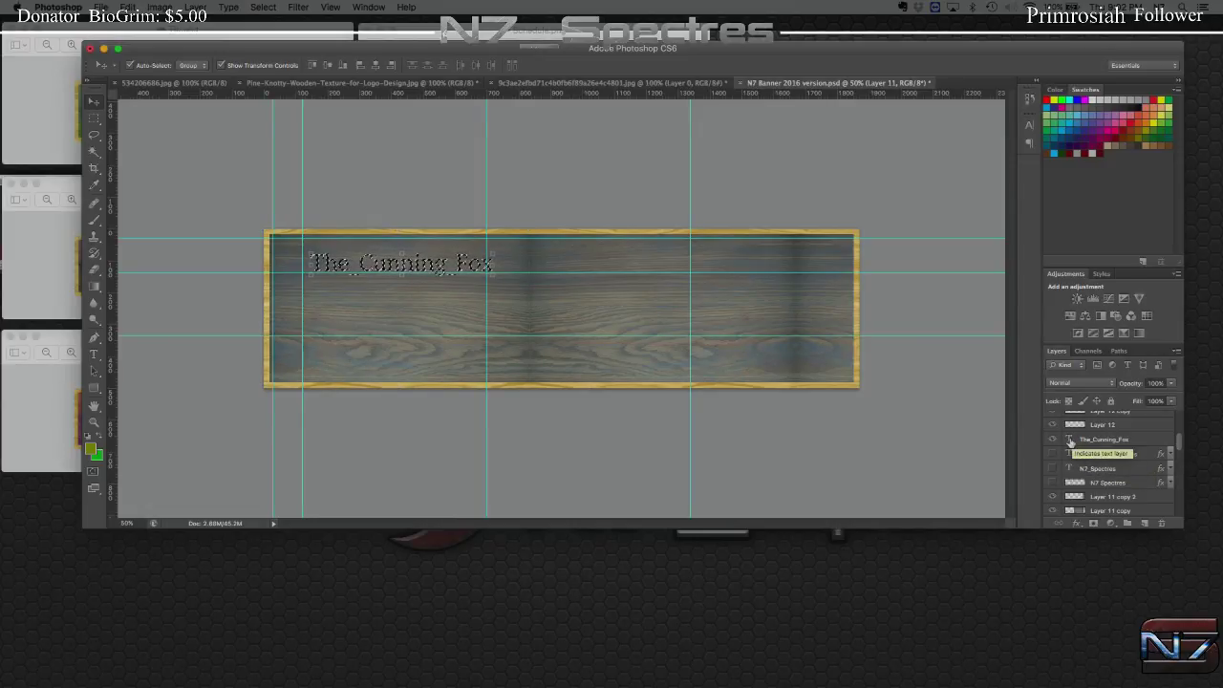
pyautogui.scroll(-2, 1113, 467)
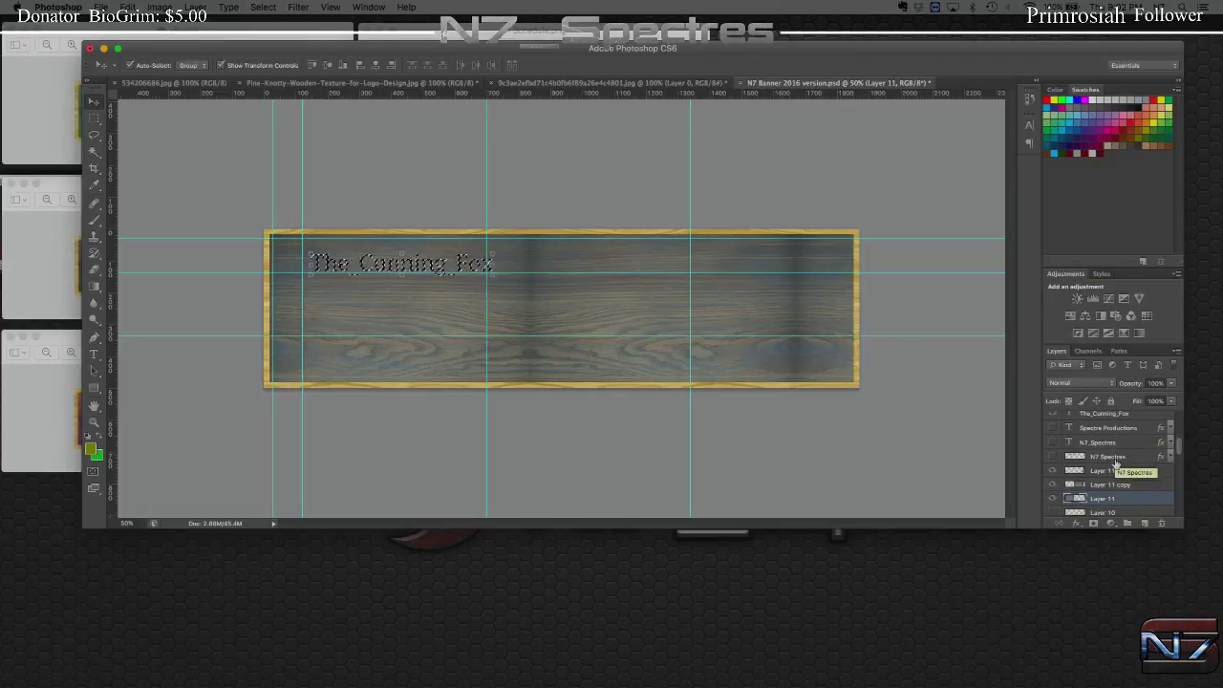
pyautogui.scroll(-1, 1116, 465)
pyautogui.press('space')
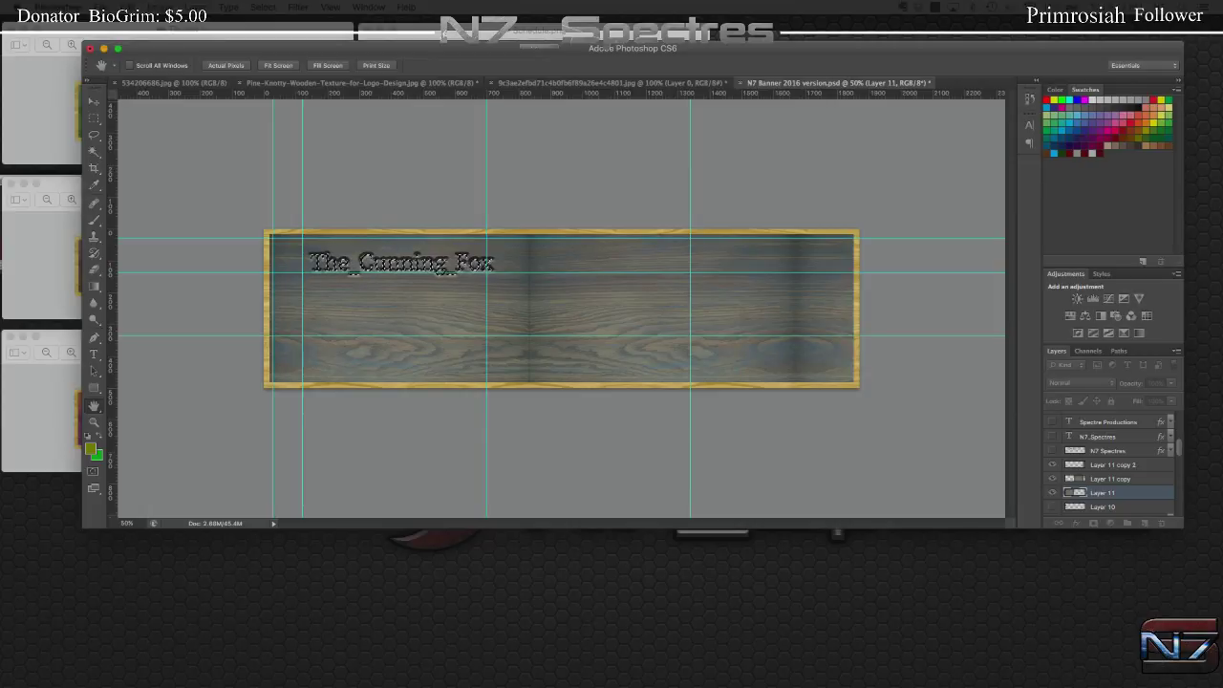
# Drop the selection around the title with the Lasso tool, panning the canvas with Space.
pyautogui.press('v')
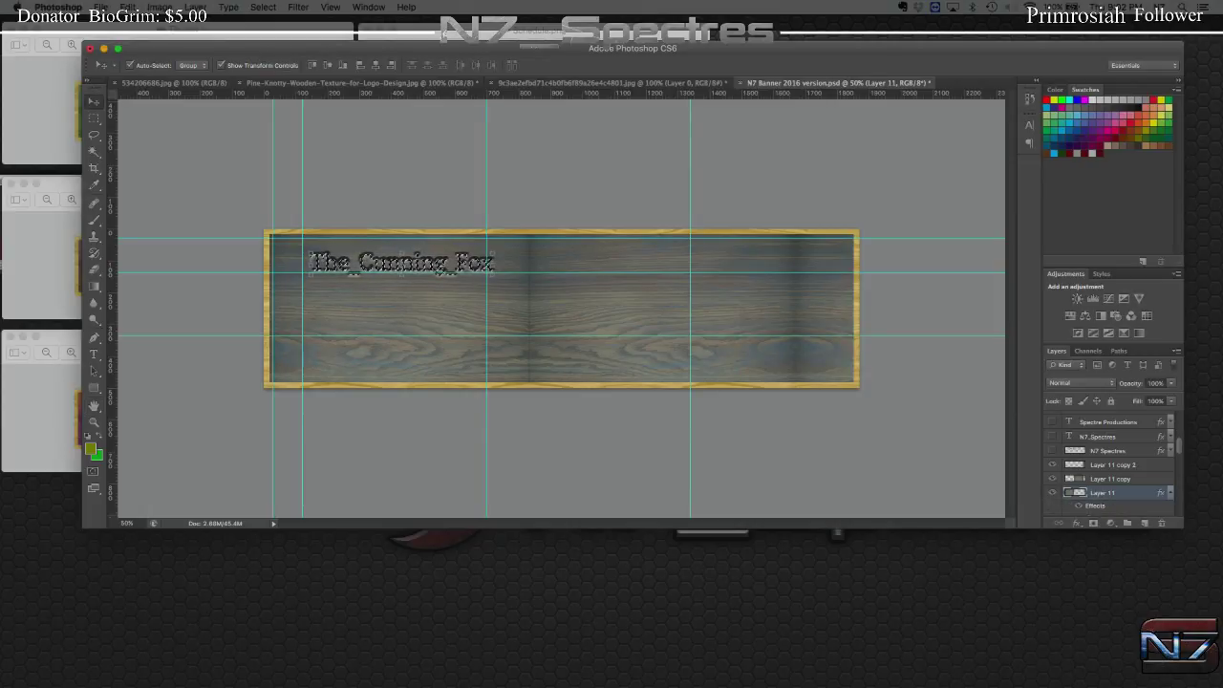
pyautogui.click(94, 136)
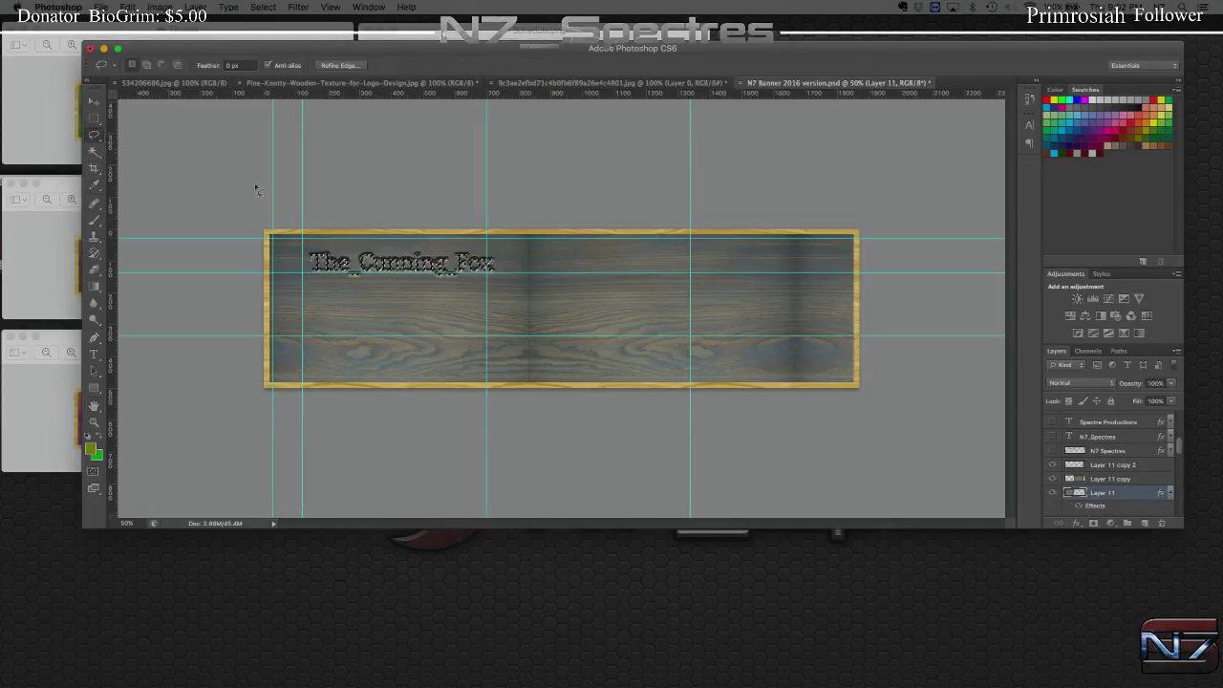
pyautogui.click(507, 197)
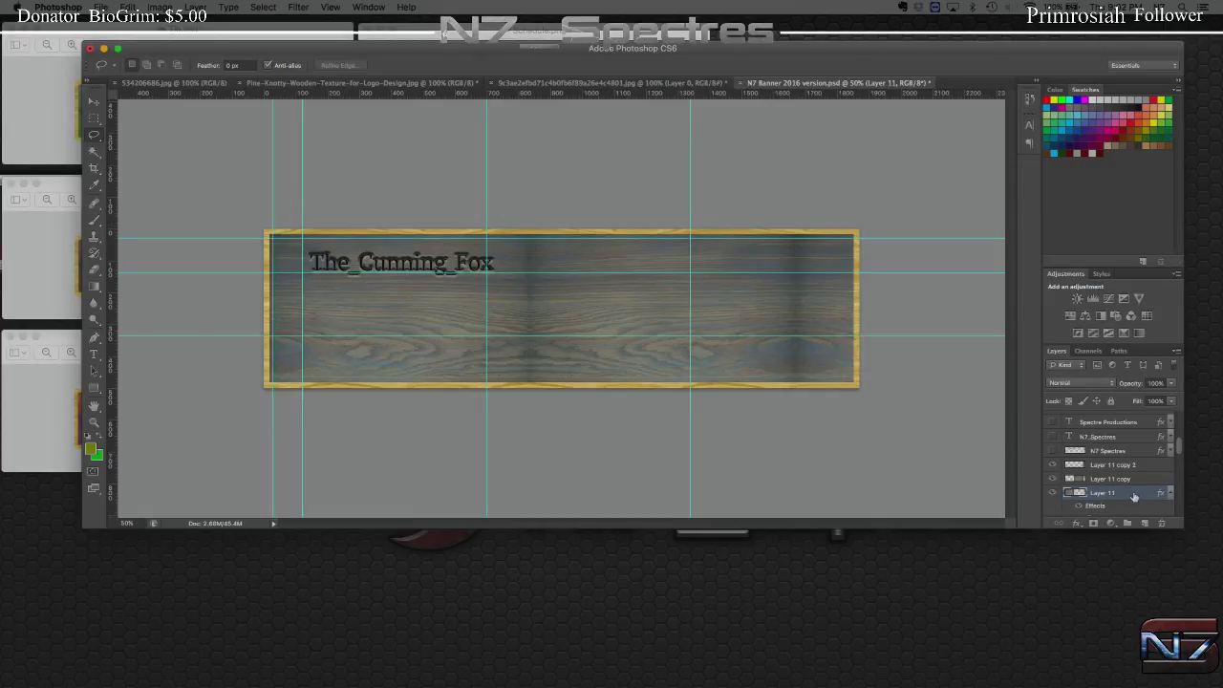
pyautogui.press('space')
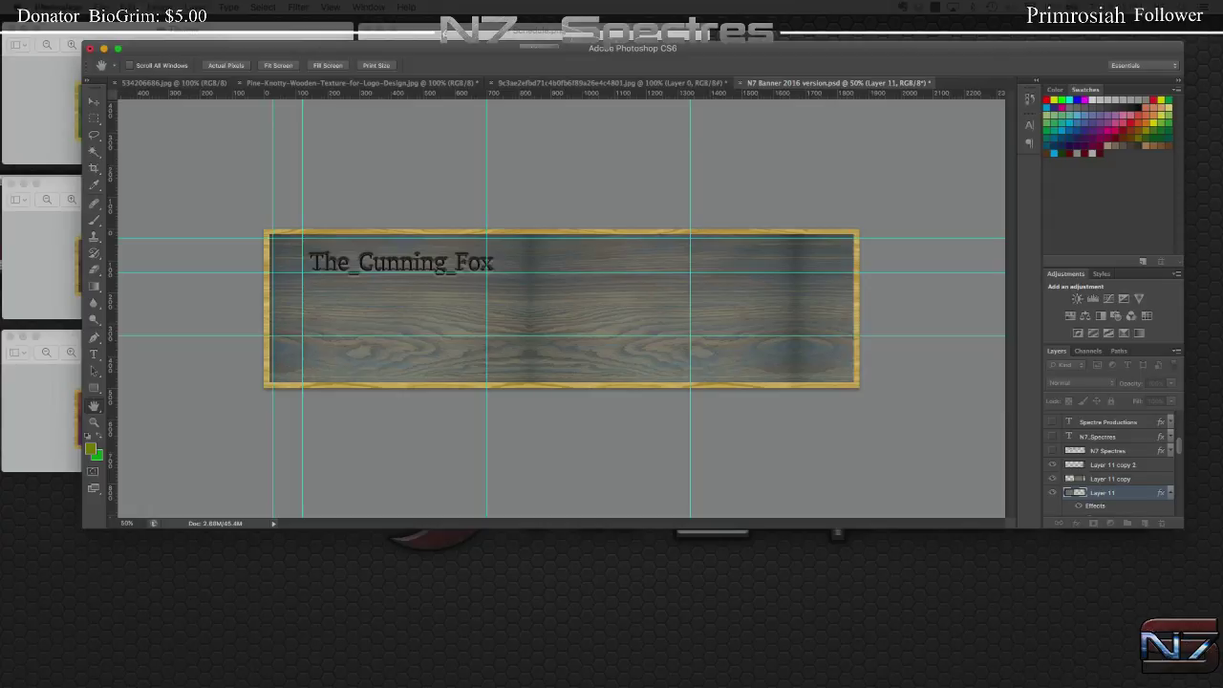
pyautogui.press('l')
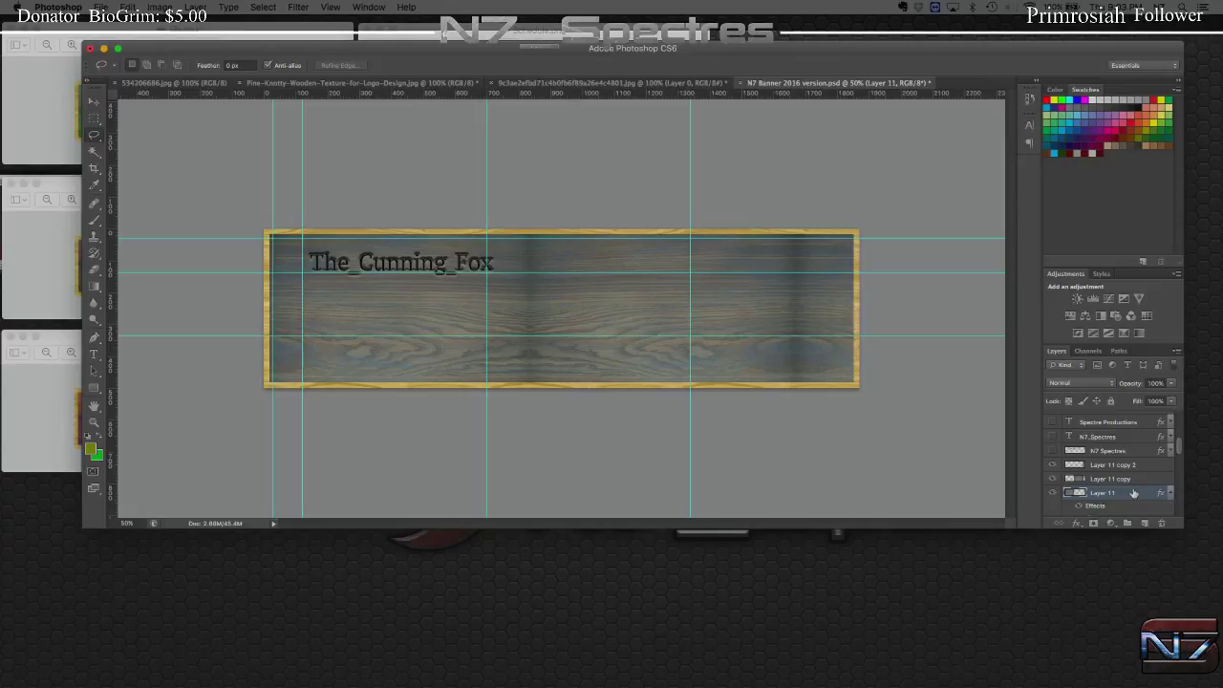
pyautogui.press('space')
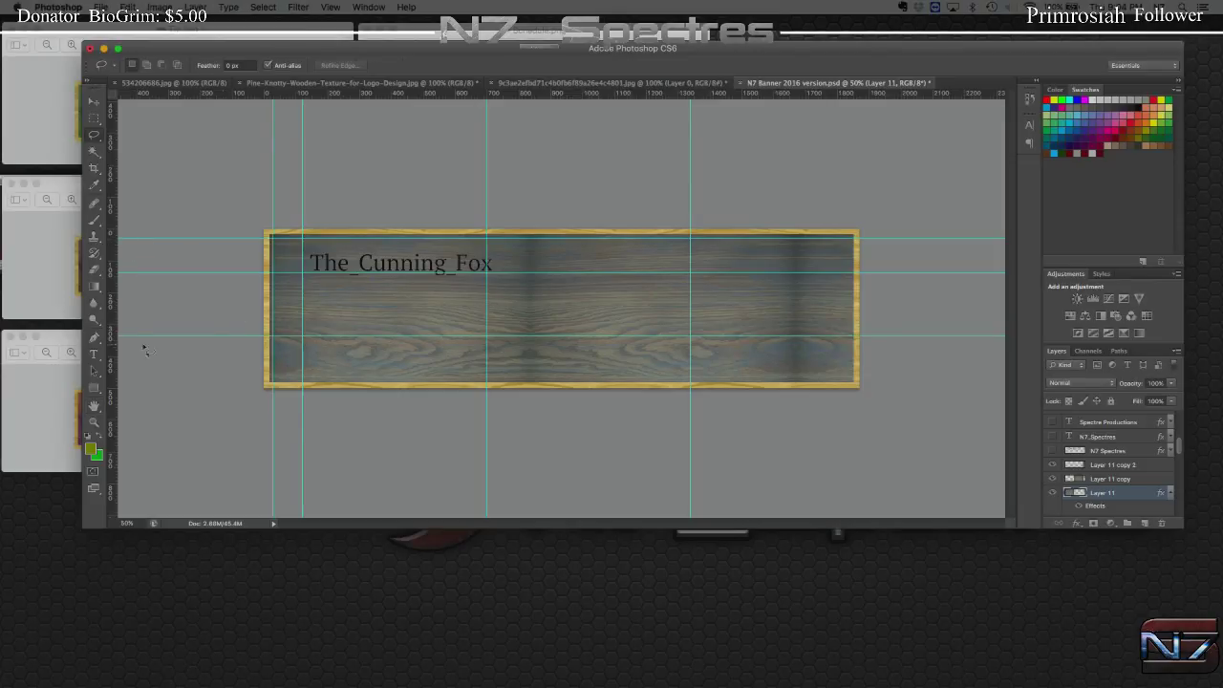
pyautogui.click(94, 353)
pyautogui.click(409, 273)
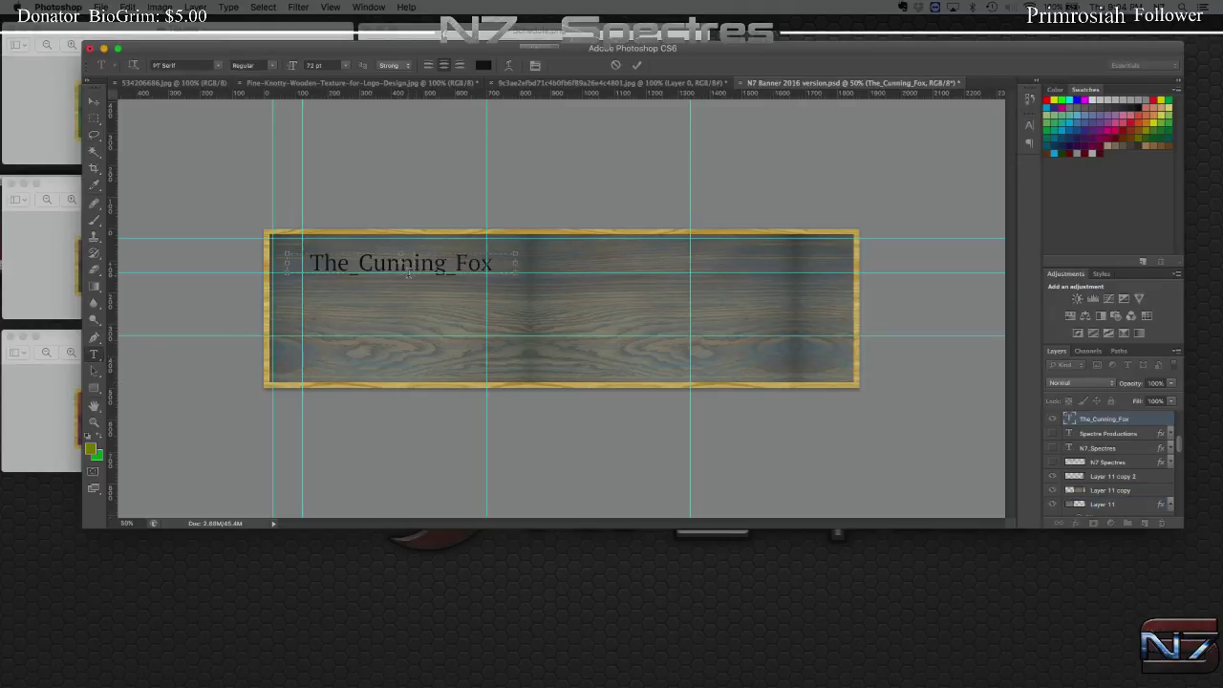
pyautogui.moveTo(303, 264); pyautogui.dragTo(355, 340)
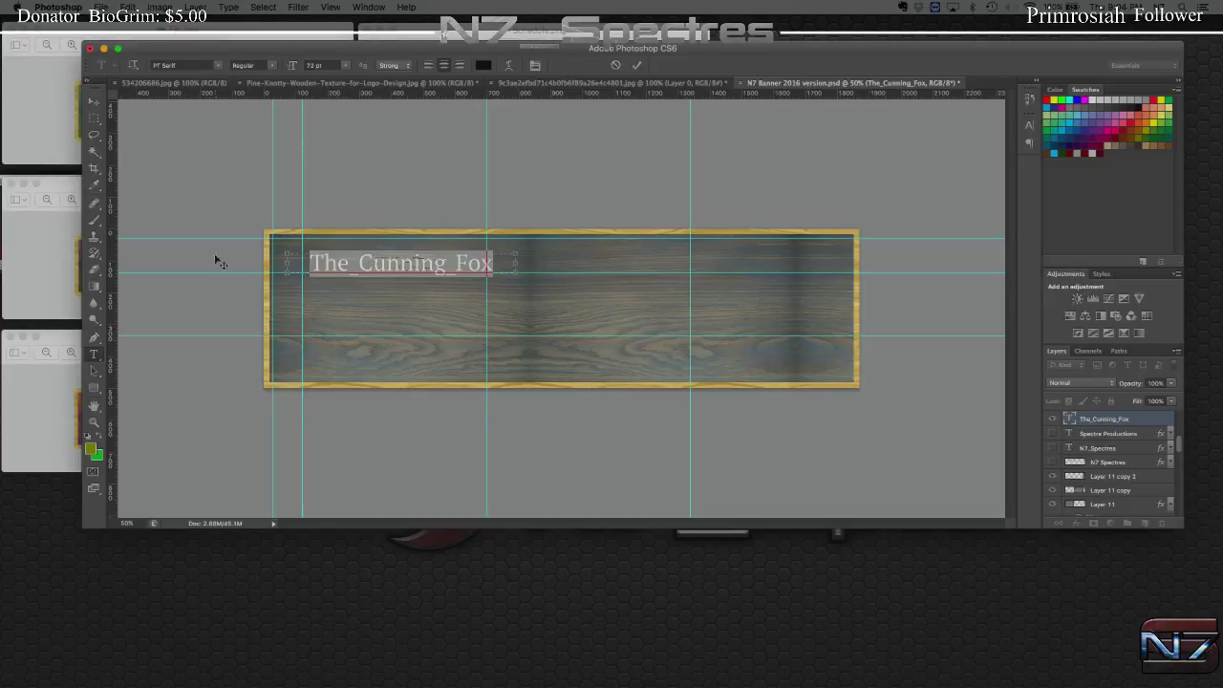
pyautogui.click(616, 65)
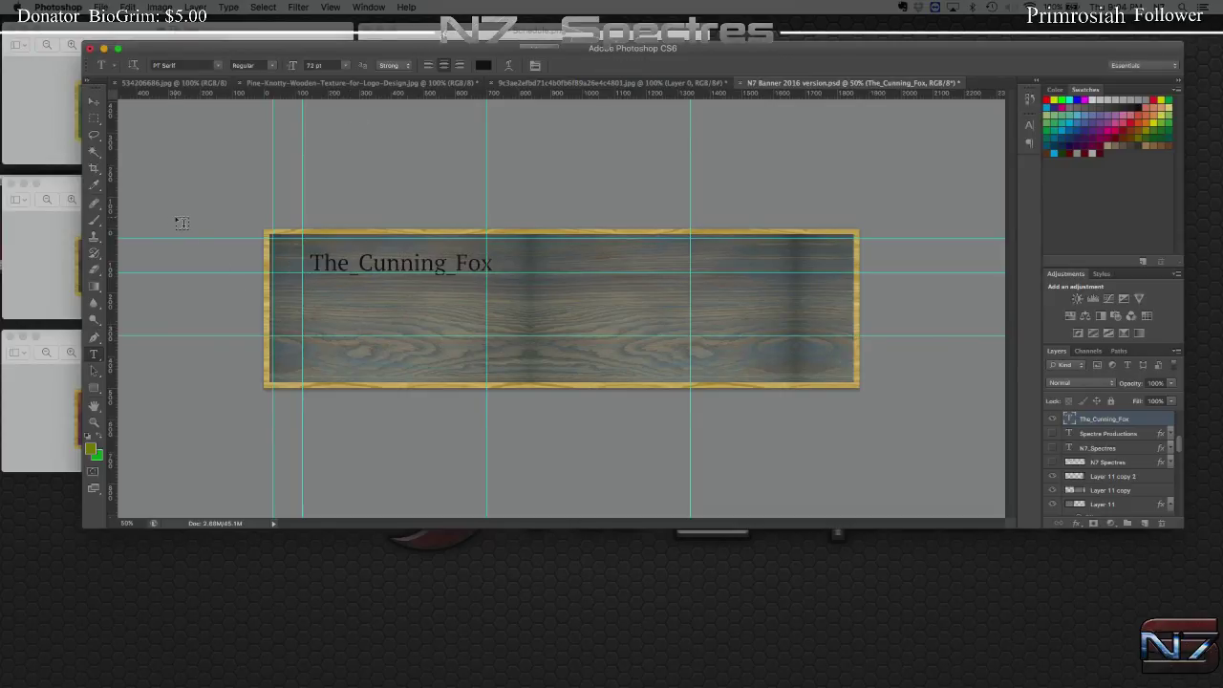
pyautogui.click(499, 263)
pyautogui.doubleClick(497, 262)
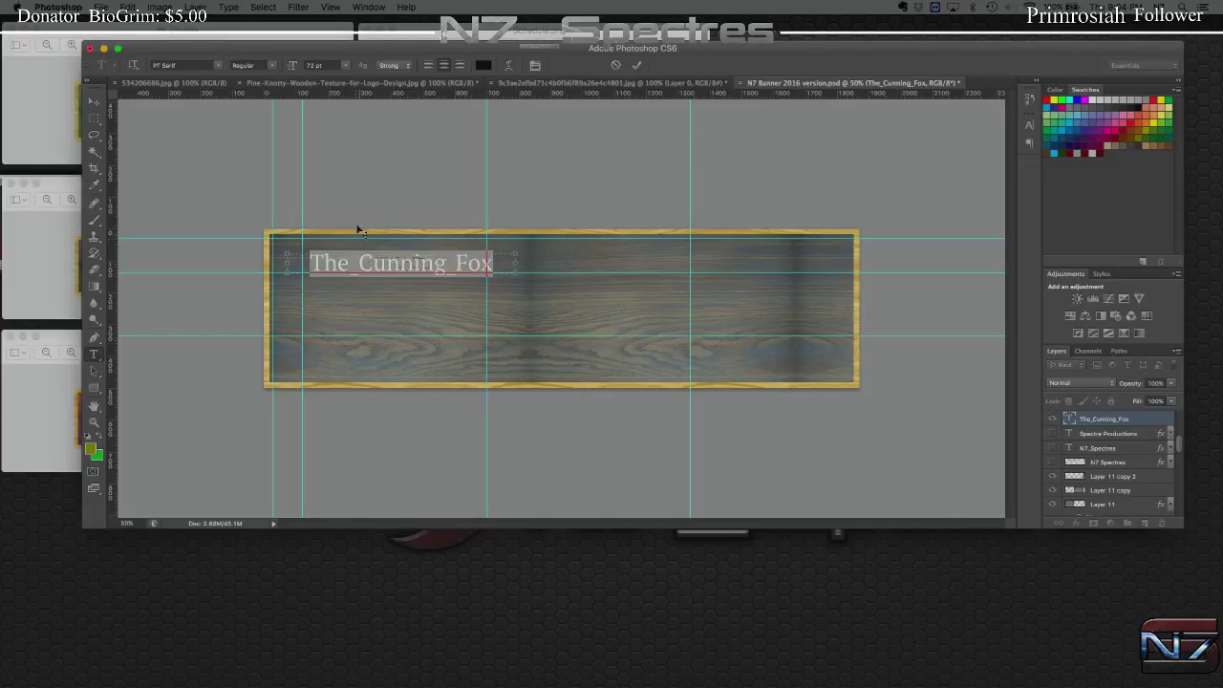
pyautogui.click(272, 65)
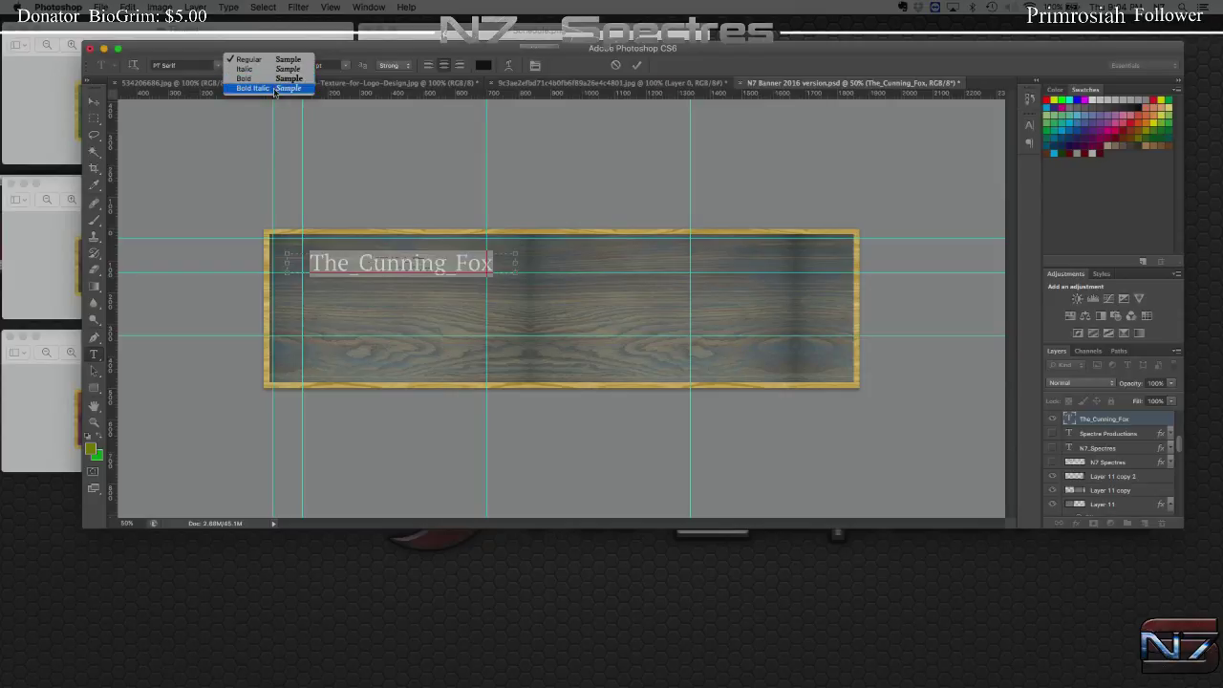
pyautogui.click(275, 89)
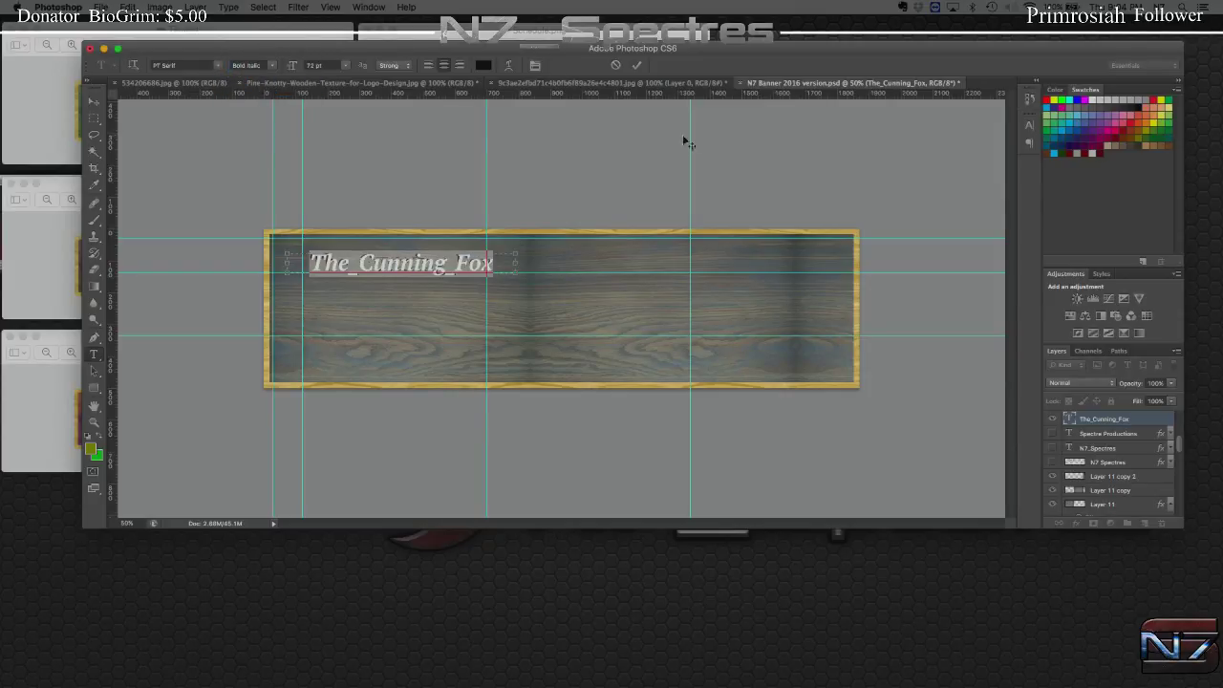
pyautogui.click(636, 65)
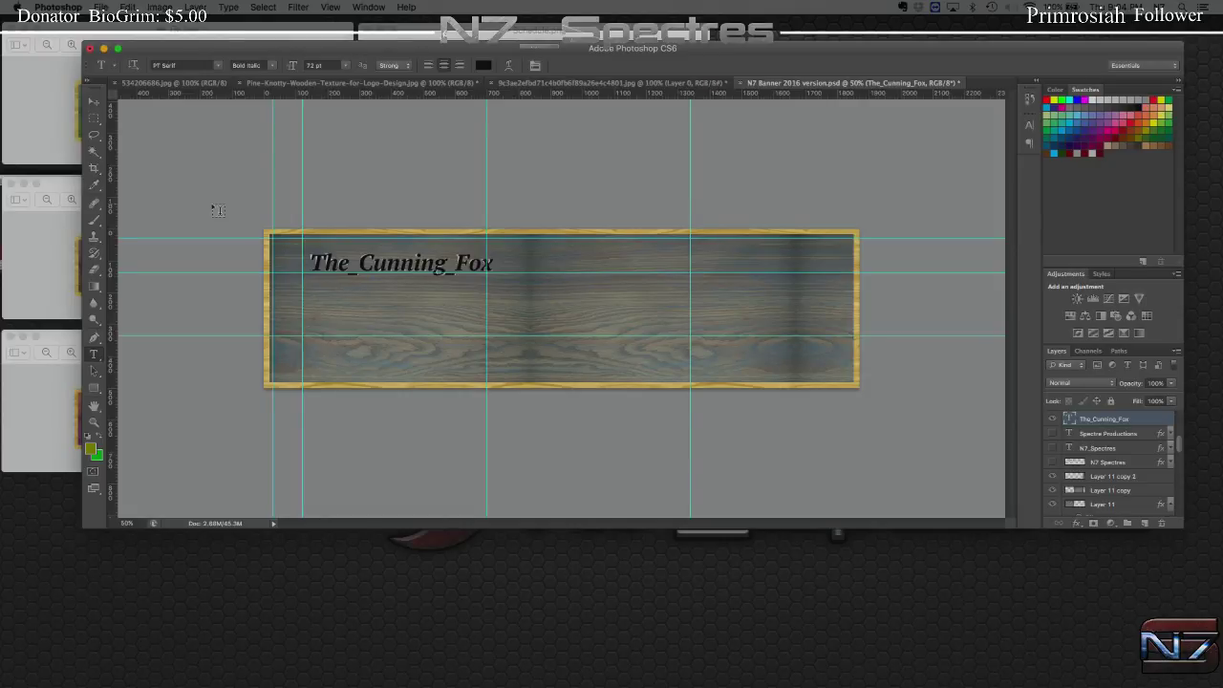
pyautogui.click(273, 65)
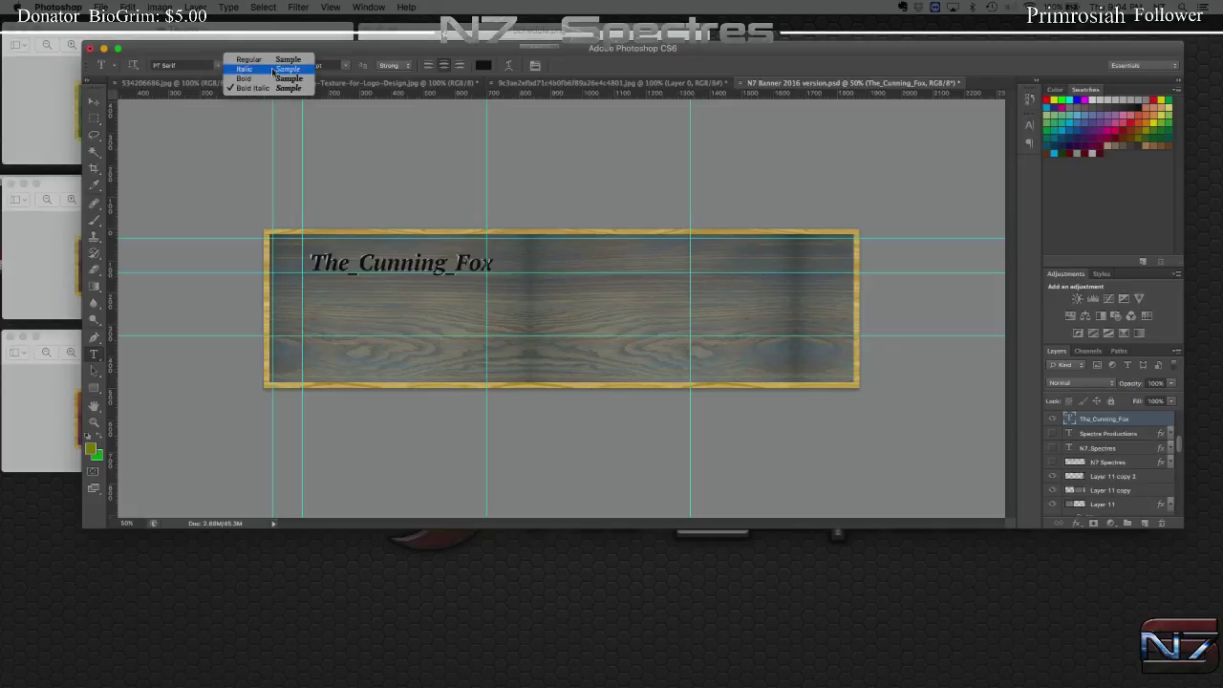
pyautogui.click(269, 79)
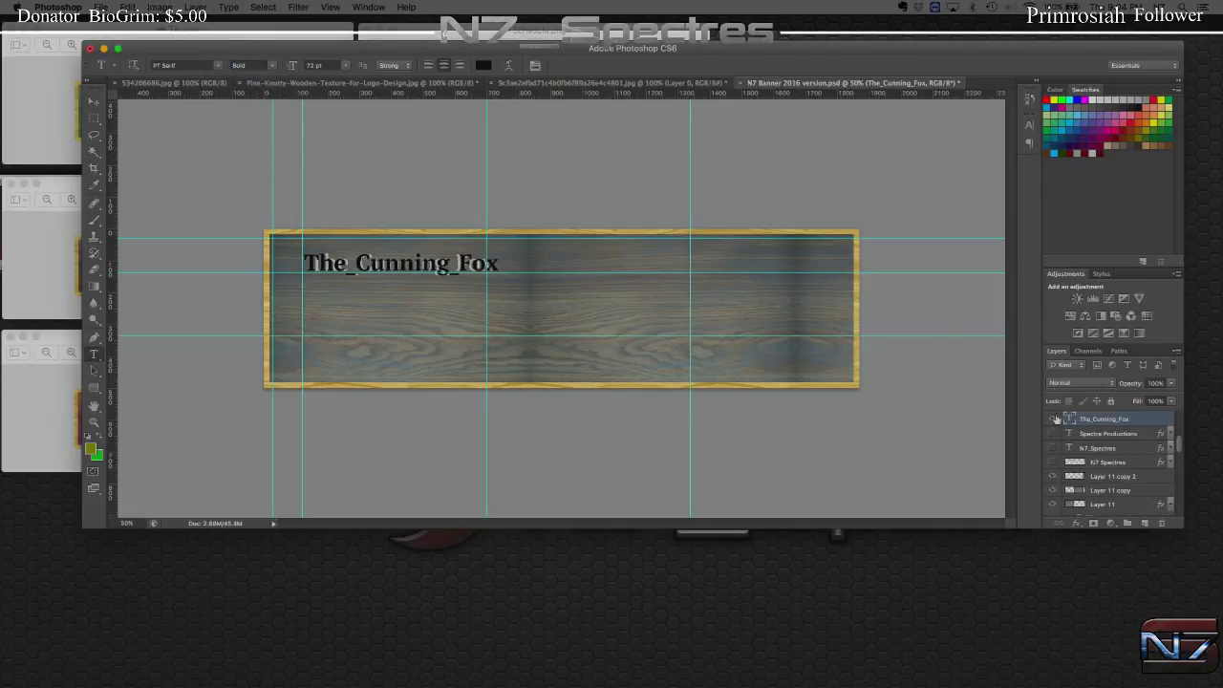
pyautogui.click(1029, 99)
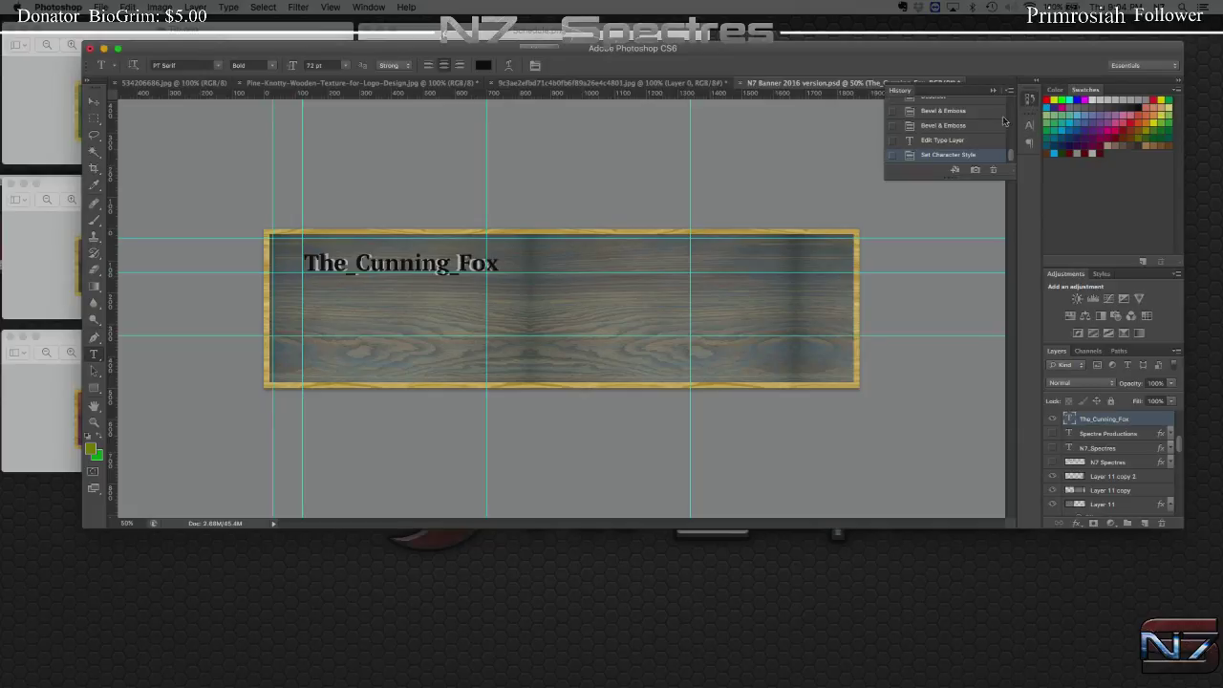
pyautogui.scroll(3, 973, 138)
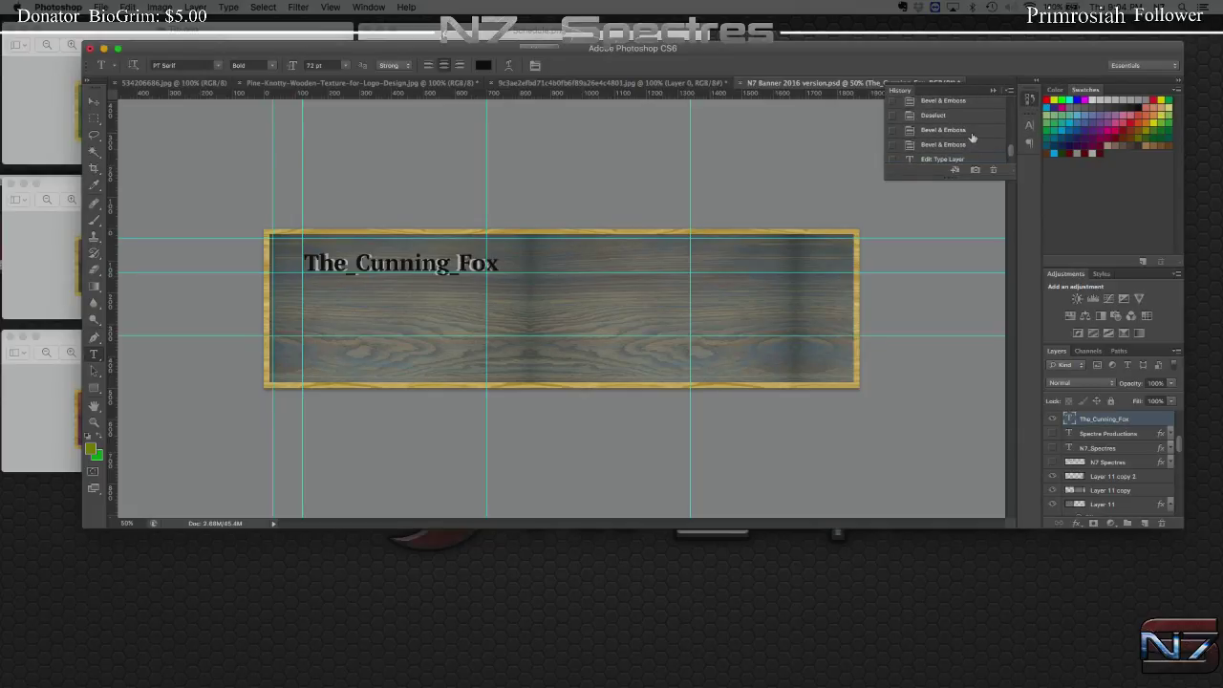
pyautogui.click(958, 110)
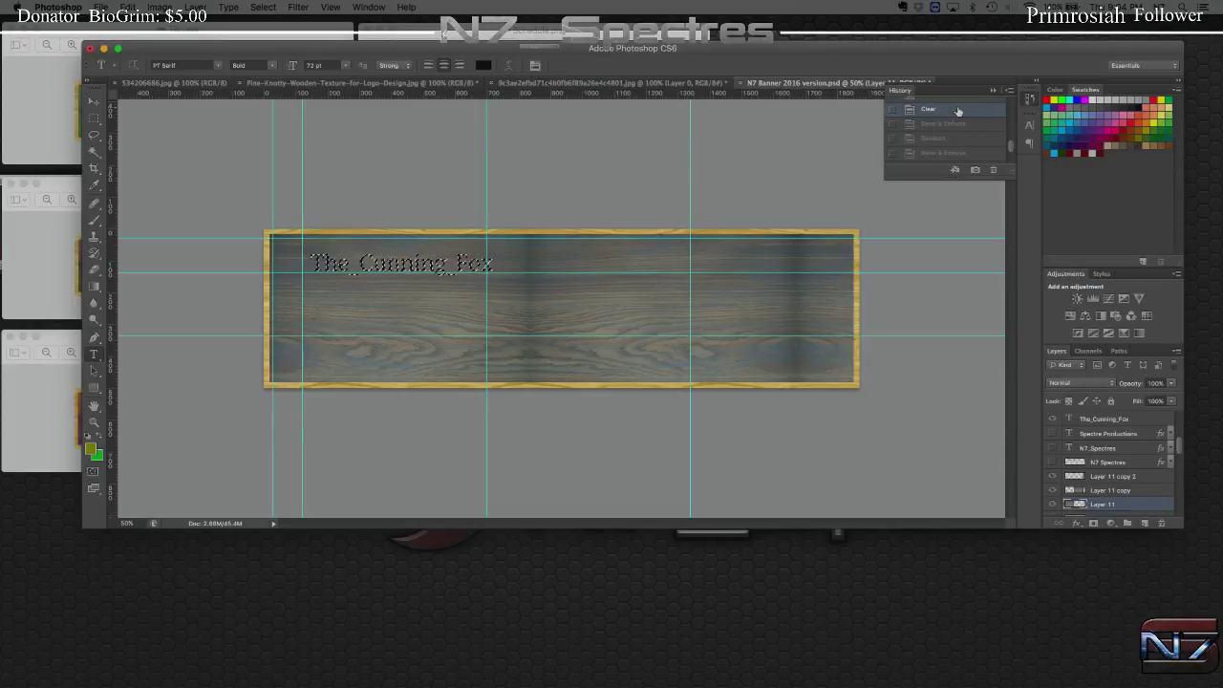
pyautogui.click(992, 170)
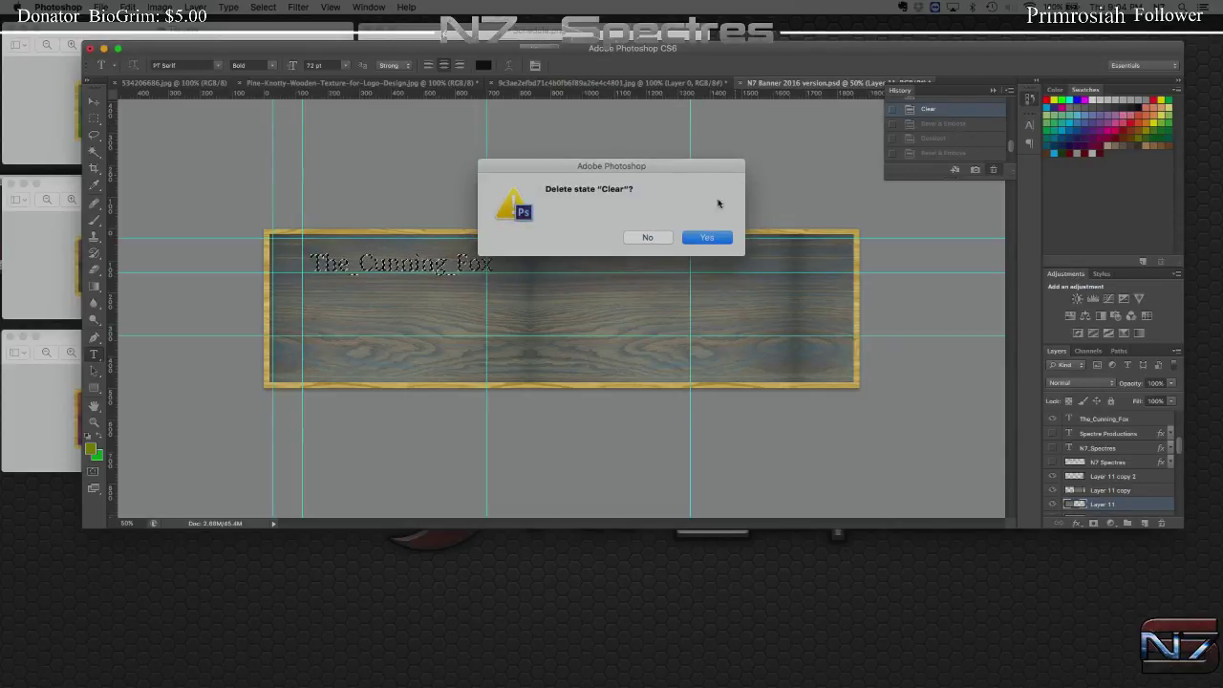
pyautogui.click(707, 238)
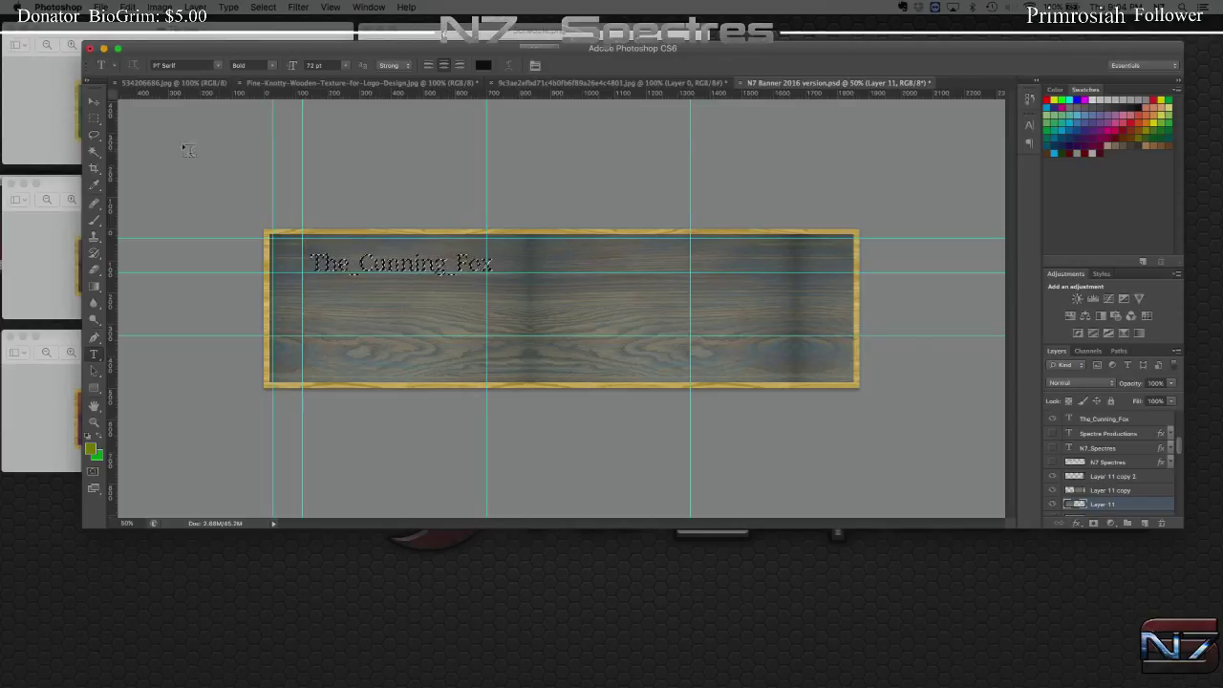
pyautogui.click(95, 135)
pyautogui.click(176, 138)
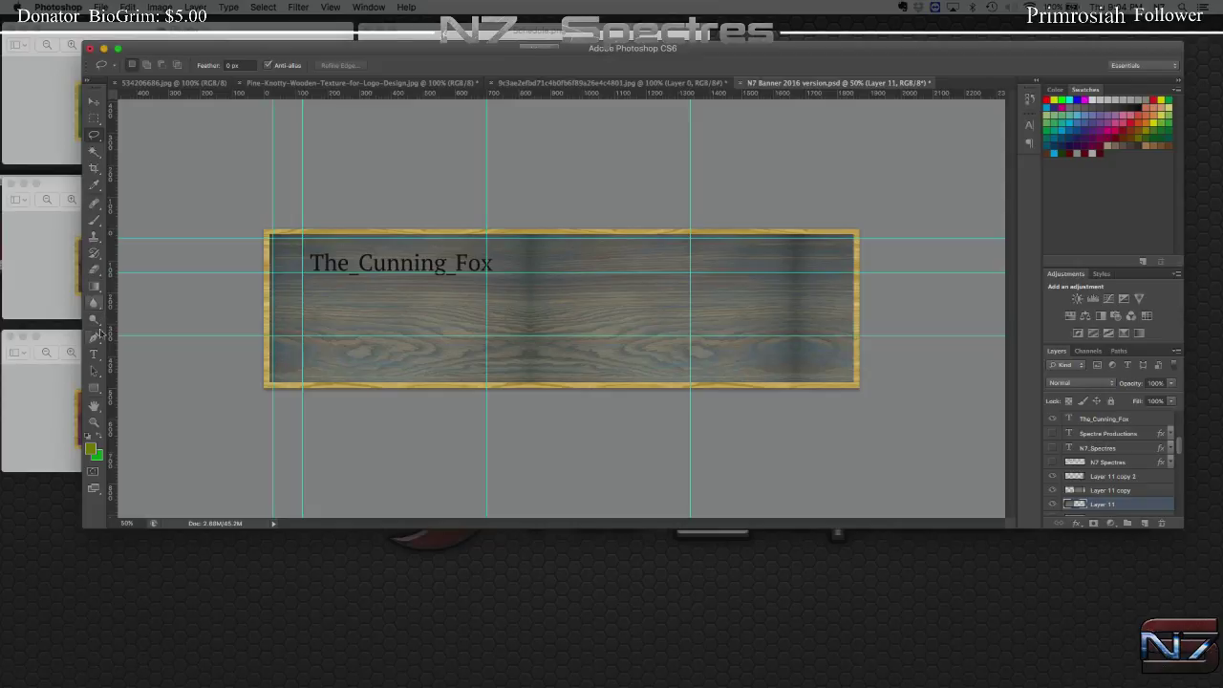
# Make the whole The_Cunning_Fox title text Bold.
pyautogui.click(94, 354)
pyautogui.click(425, 264)
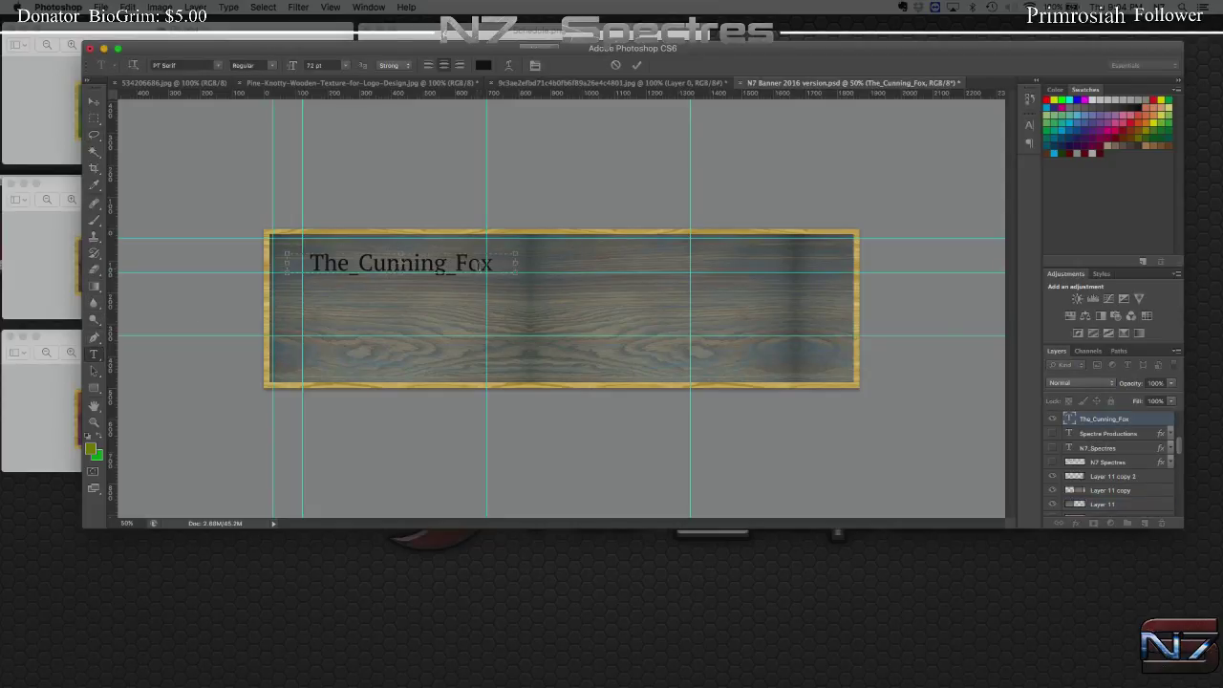
pyautogui.moveTo(497, 267); pyautogui.dragTo(309, 265)
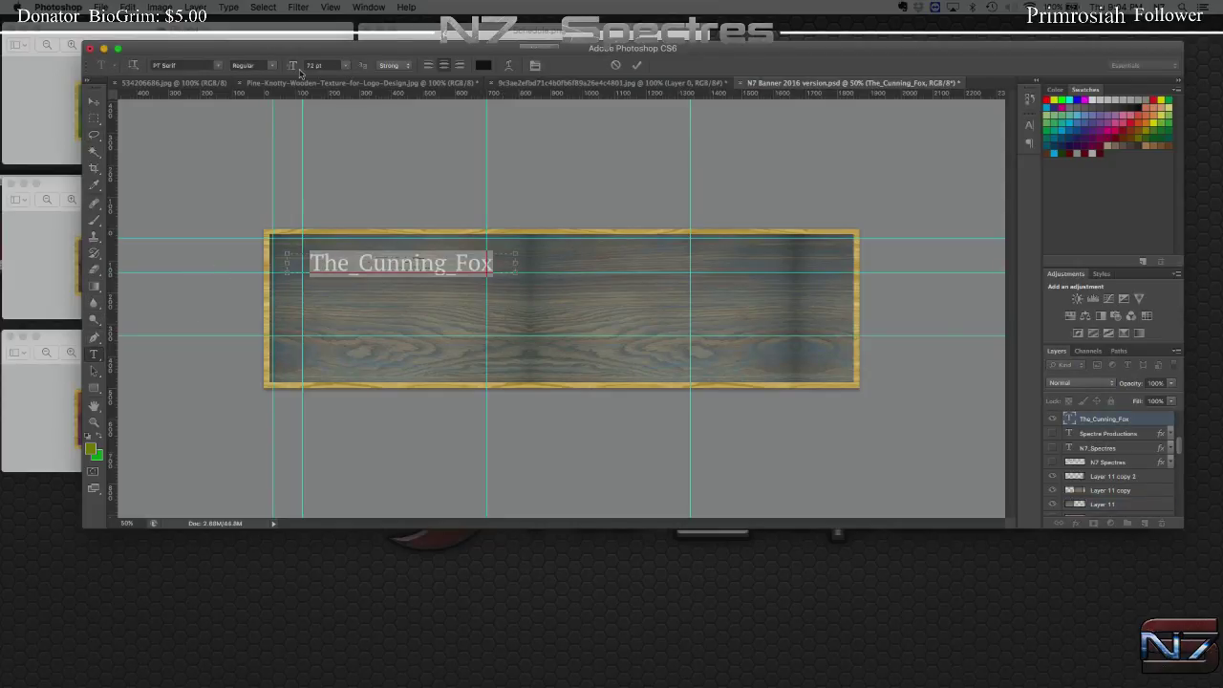
pyautogui.click(272, 65)
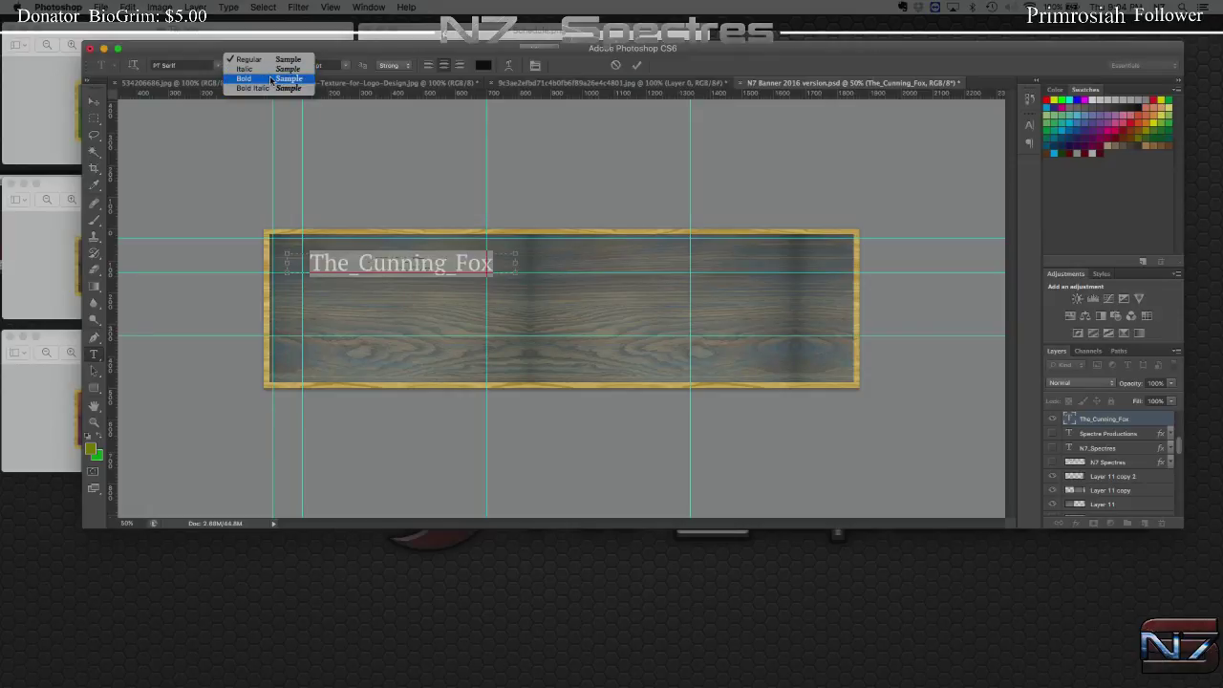
pyautogui.click(244, 87)
pyautogui.click(636, 65)
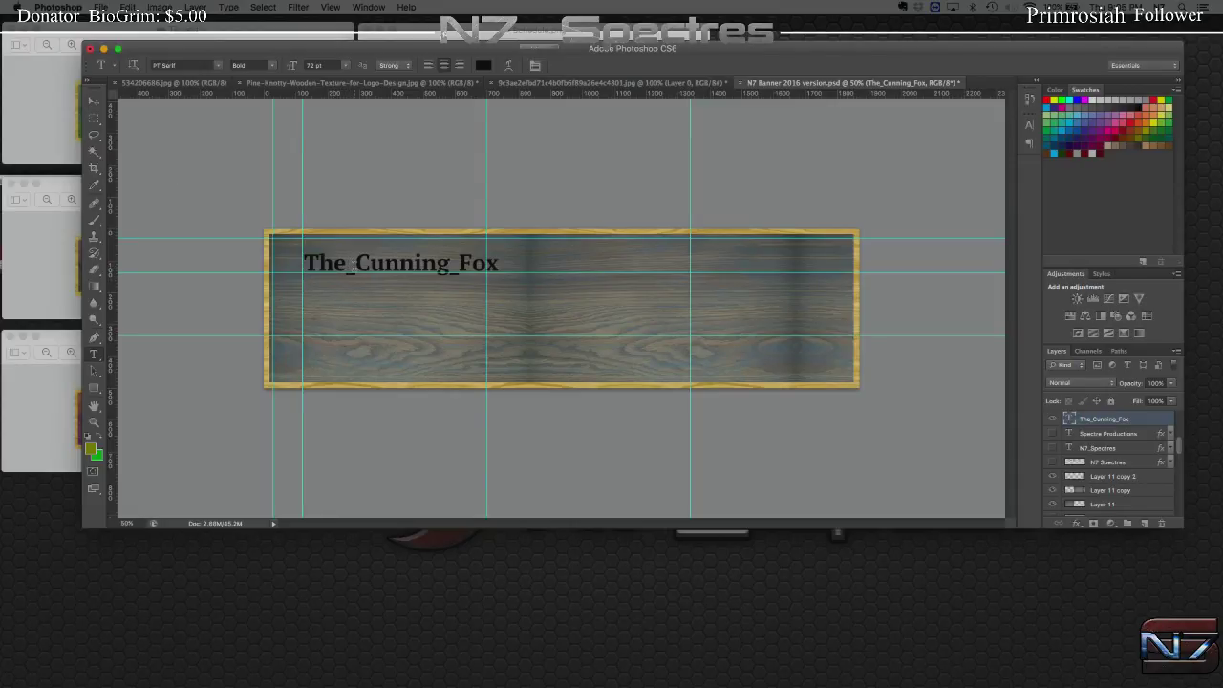
# Replace both underscores with spaces so the title reads The Cunning Fox.
pyautogui.click(353, 265)
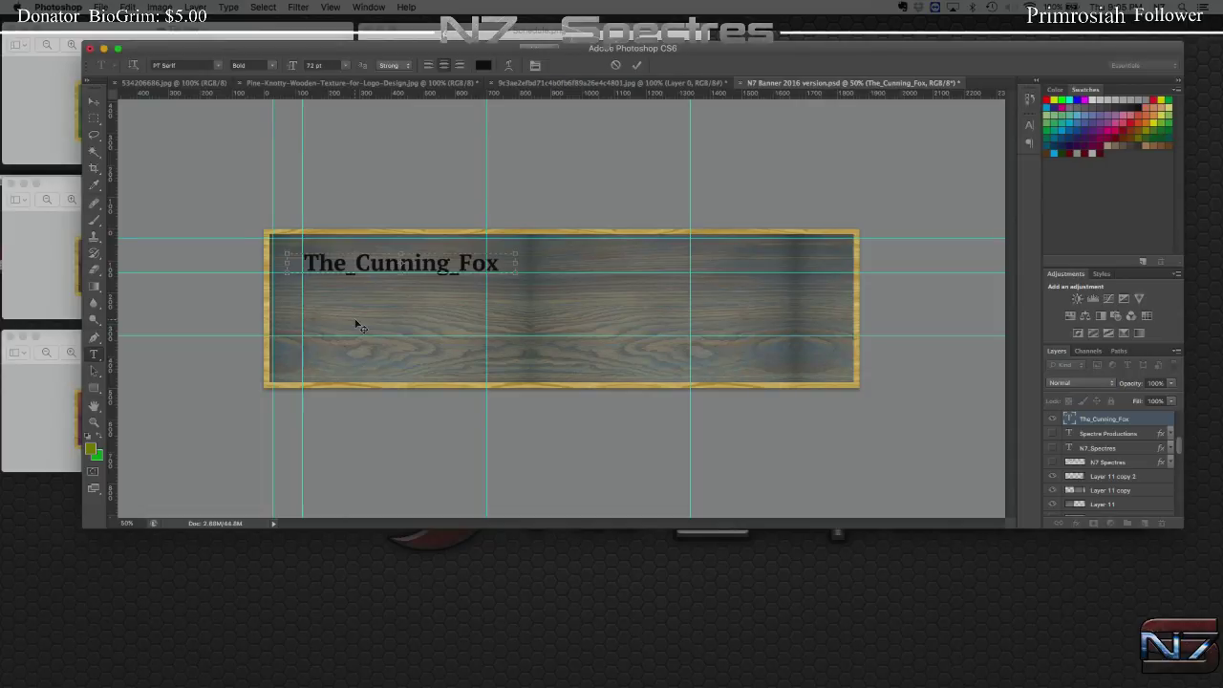
pyautogui.press('BackSpace')
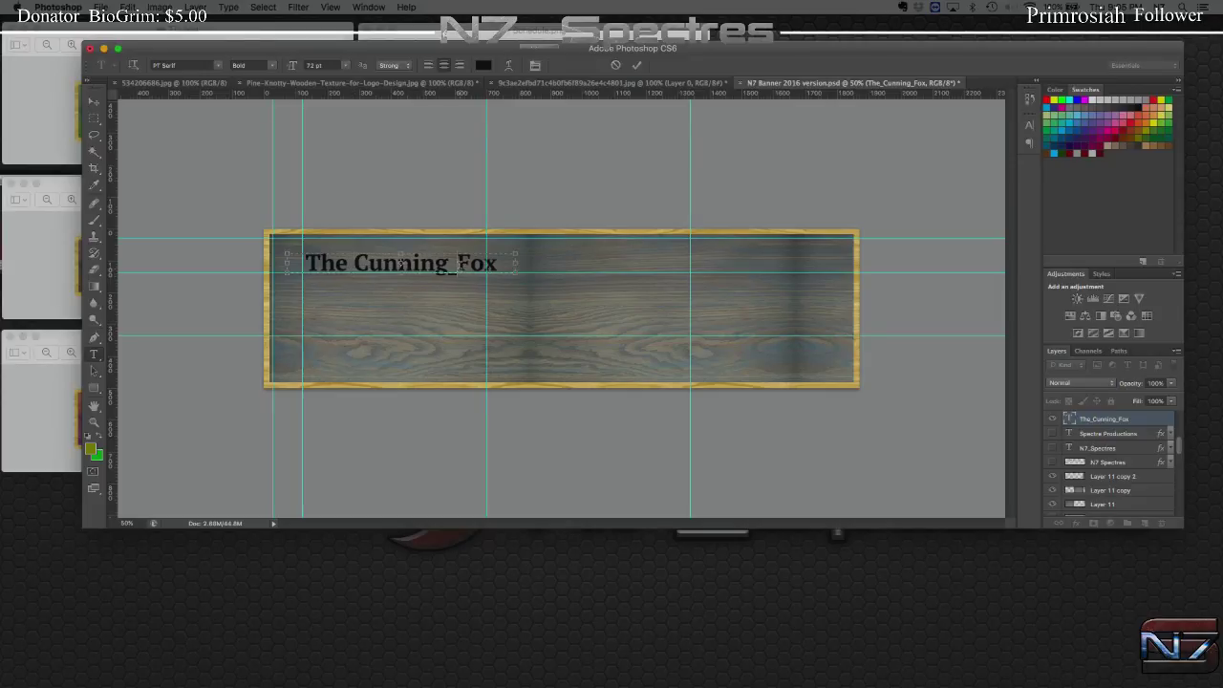
pyautogui.press('BackSpace')
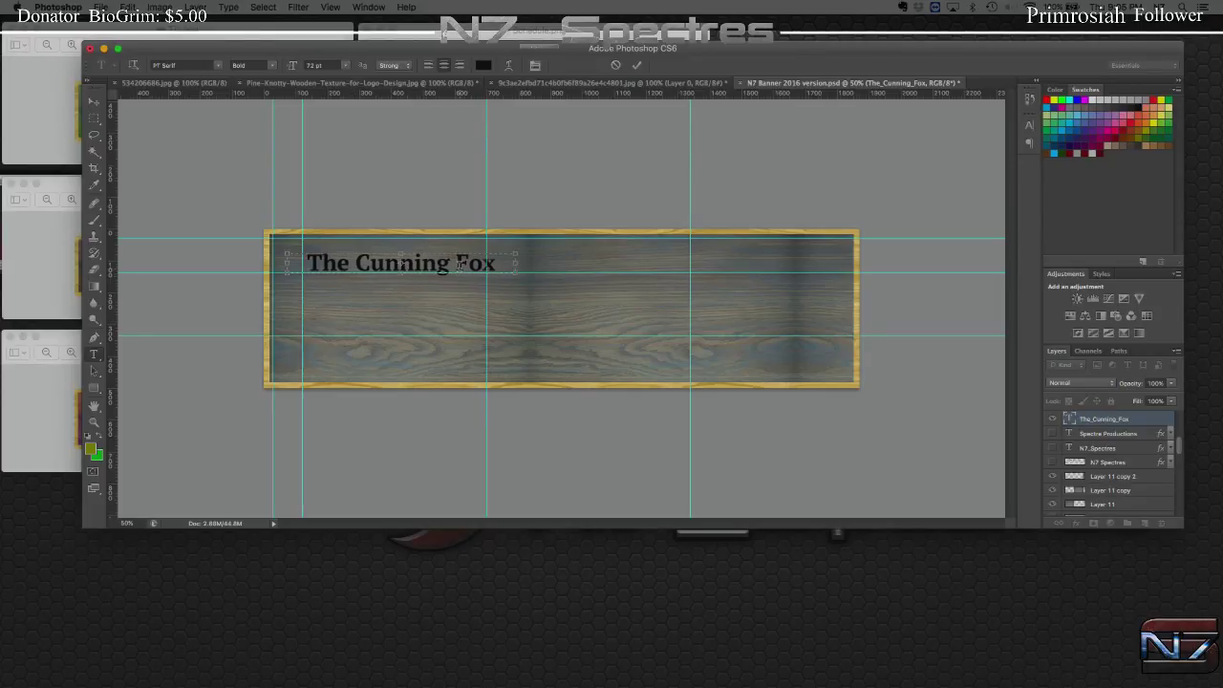
pyautogui.click(636, 65)
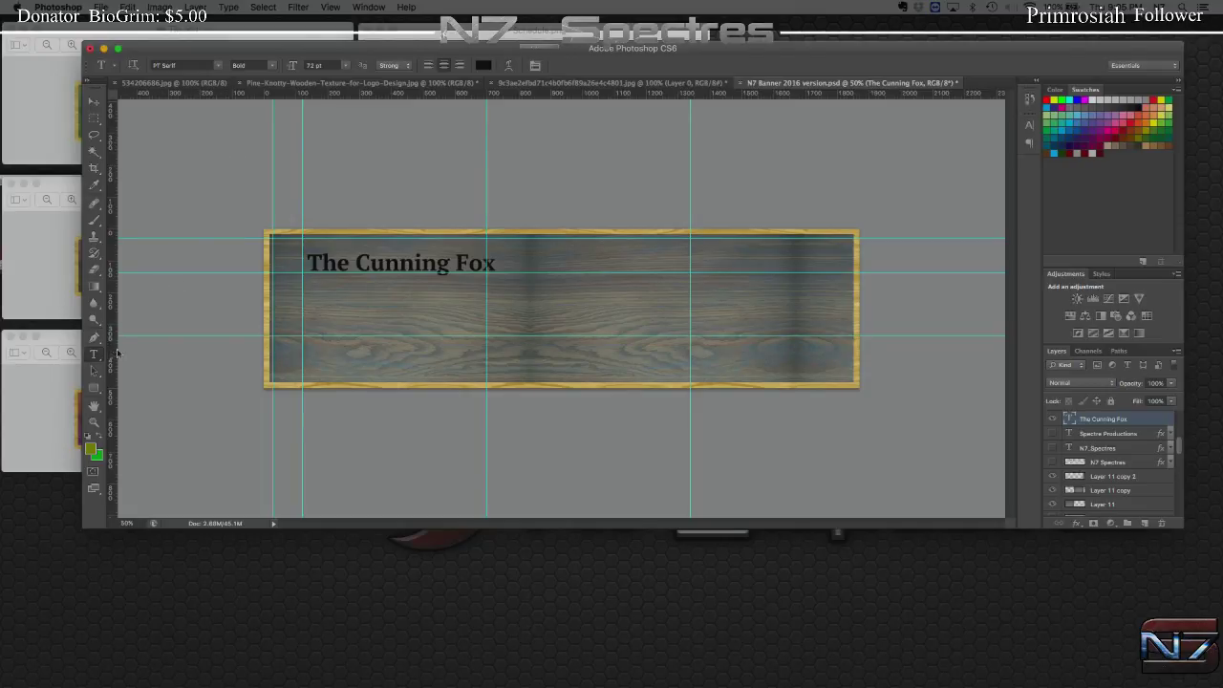
pyautogui.moveTo(362, 291); pyautogui.dragTo(522, 337)
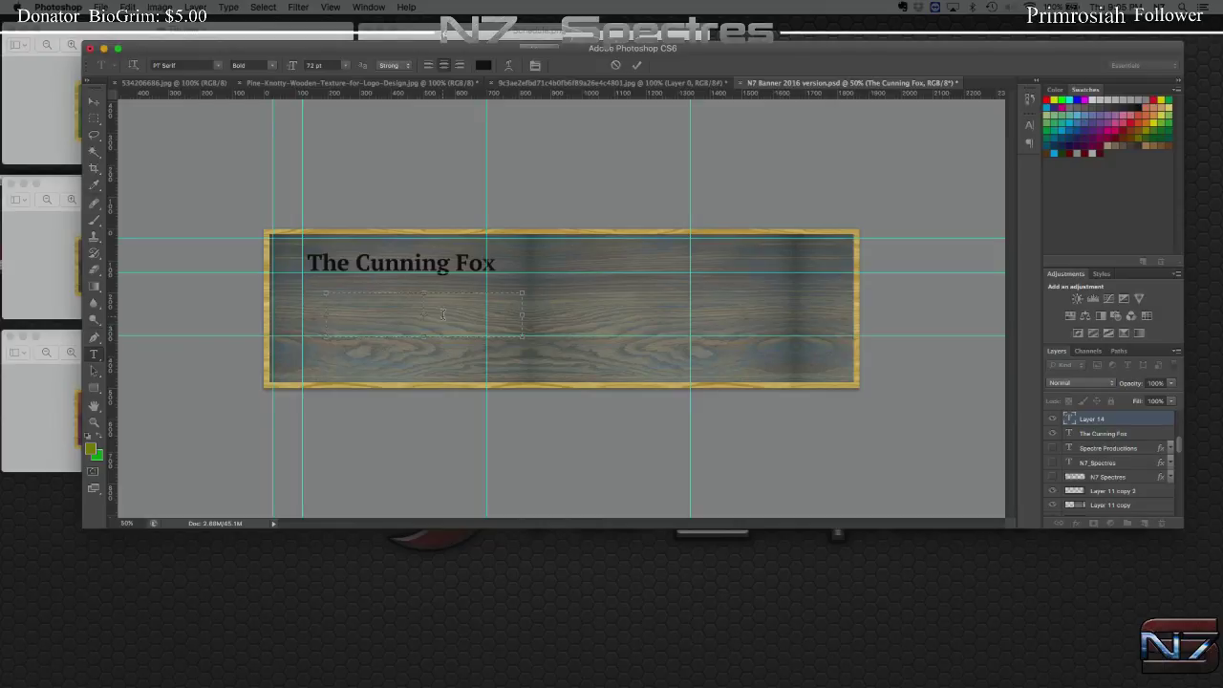
pyautogui.write('@the')
pyautogui.moveTo(464, 301); pyautogui.dragTo(325, 299)
pyautogui.click(346, 66)
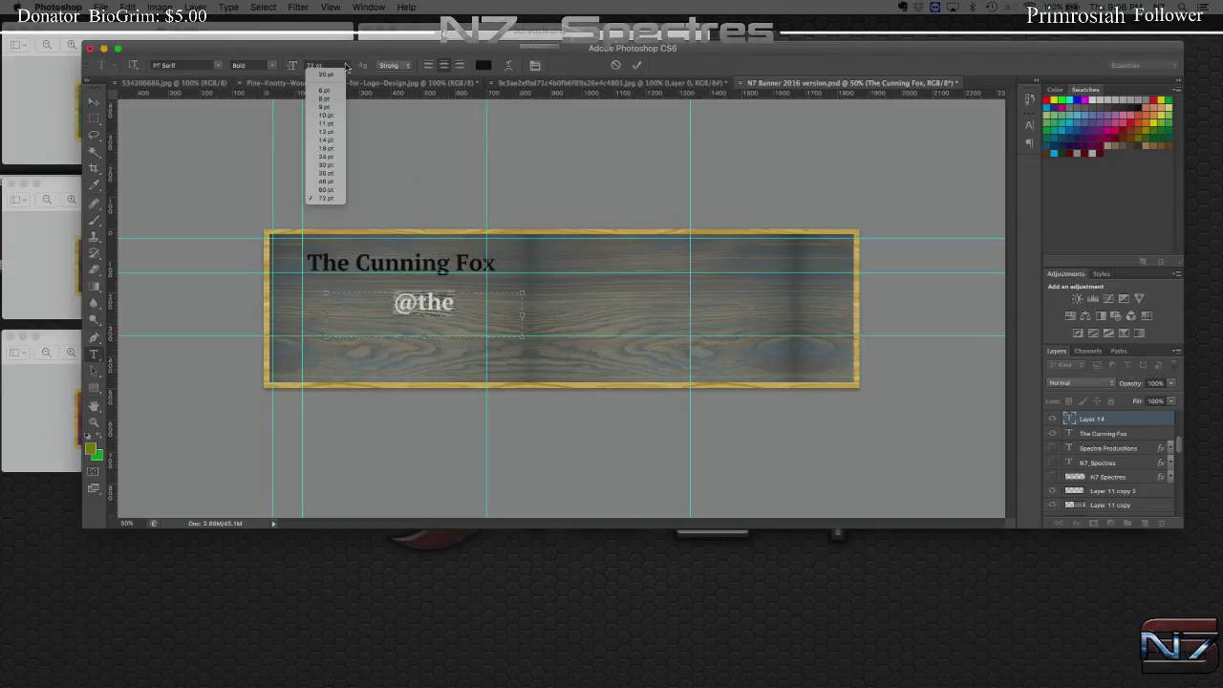
pyautogui.click(340, 181)
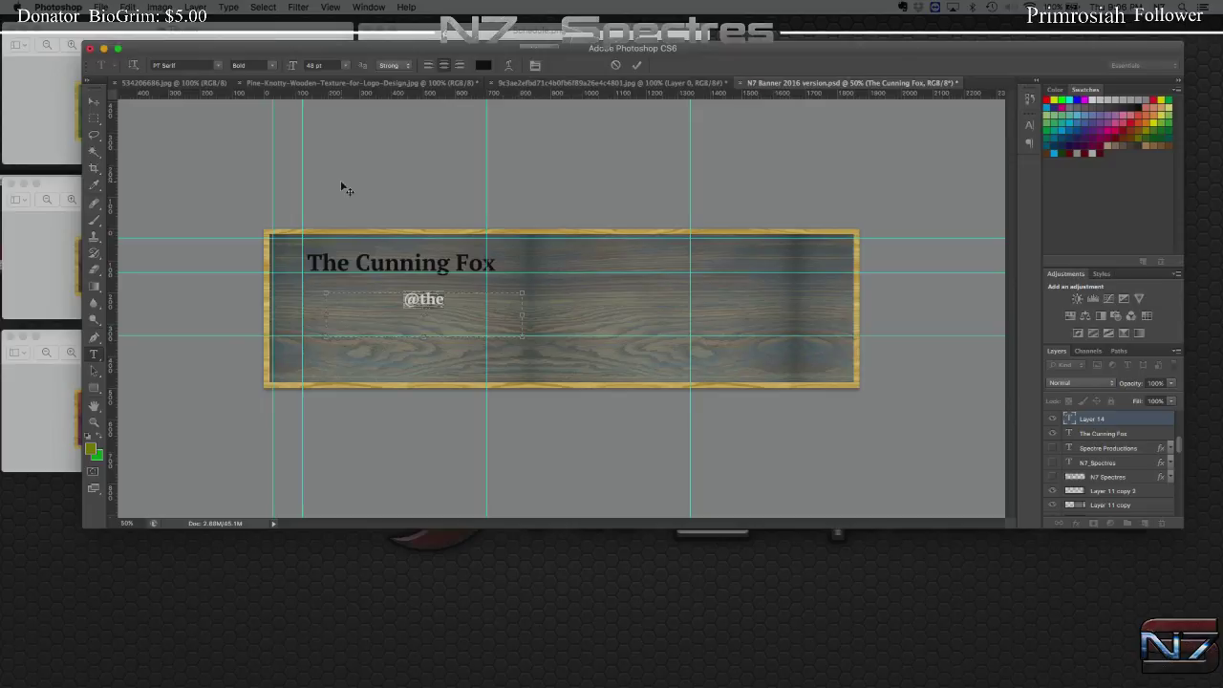
pyautogui.click(448, 302)
pyautogui.write('The_Cunning')
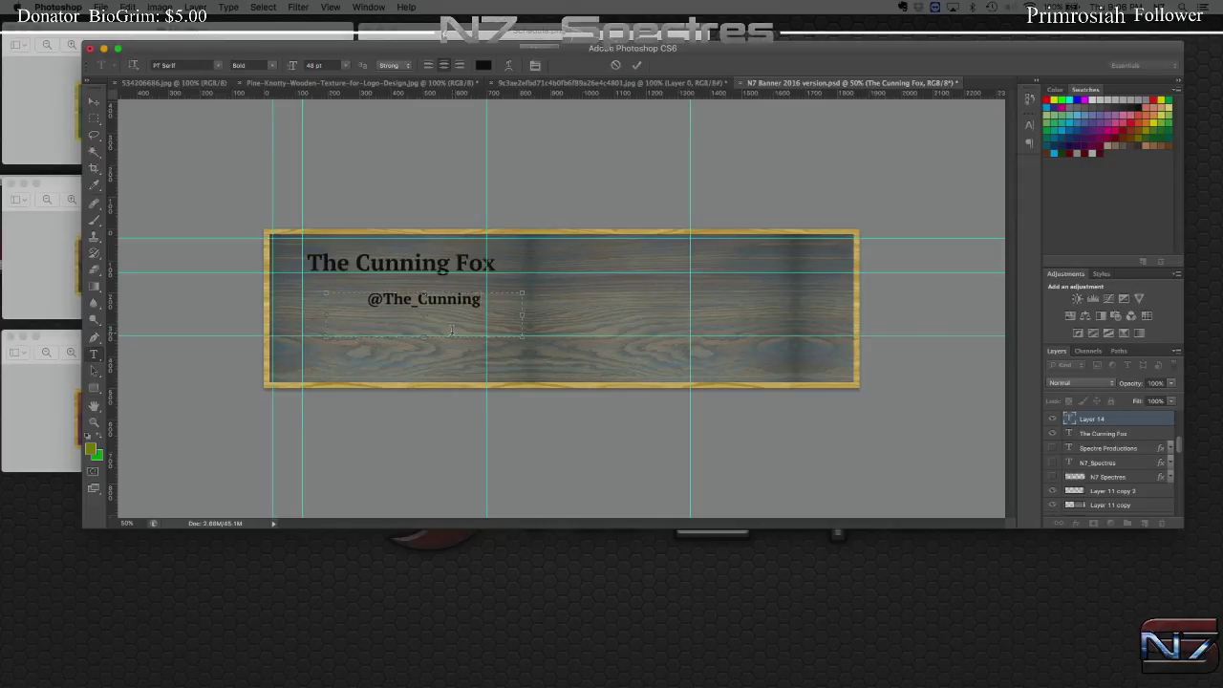
pyautogui.write('_Fox')
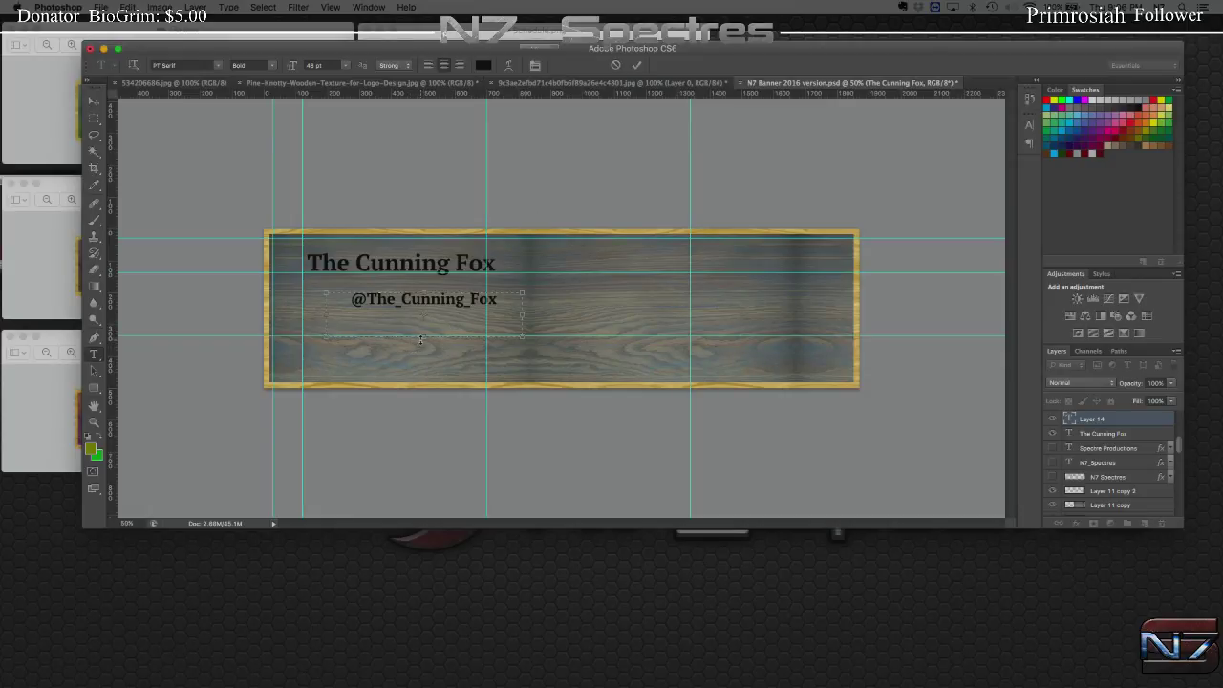
pyautogui.moveTo(420, 339); pyautogui.dragTo(426, 316)
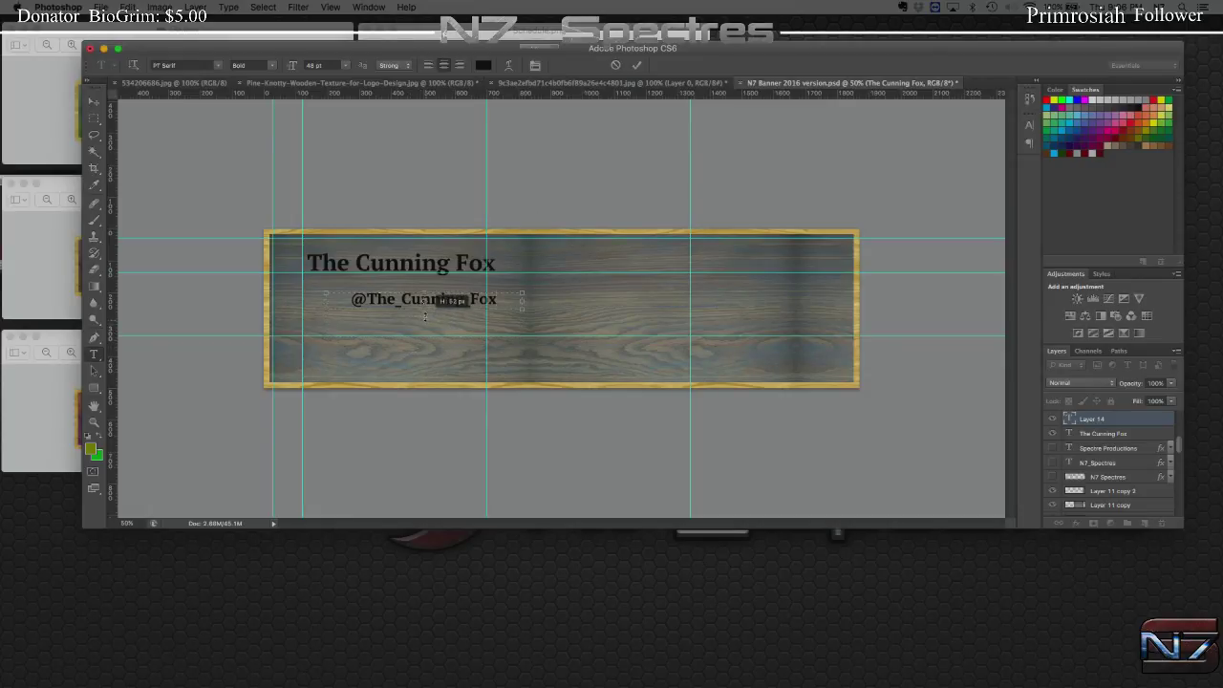
pyautogui.click(637, 65)
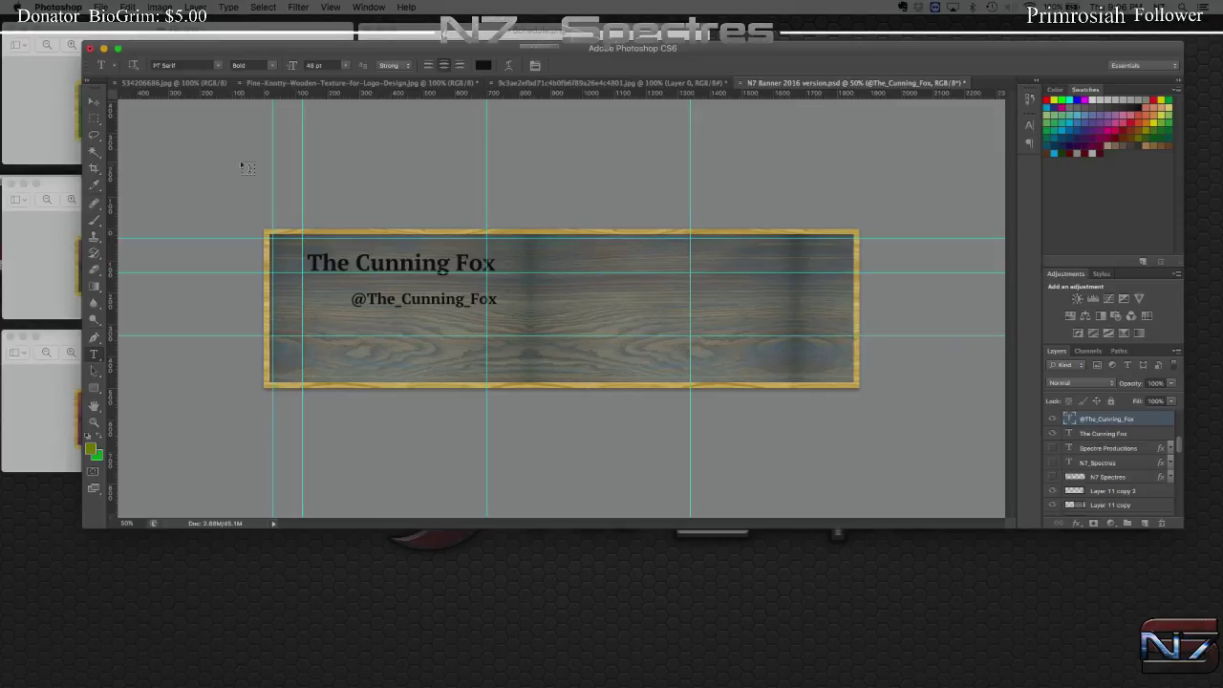
# Position the handle just under the title, nudged slightly right, then switch to the fox image.
pyautogui.click(94, 102)
pyautogui.moveTo(461, 300); pyautogui.dragTo(456, 303)
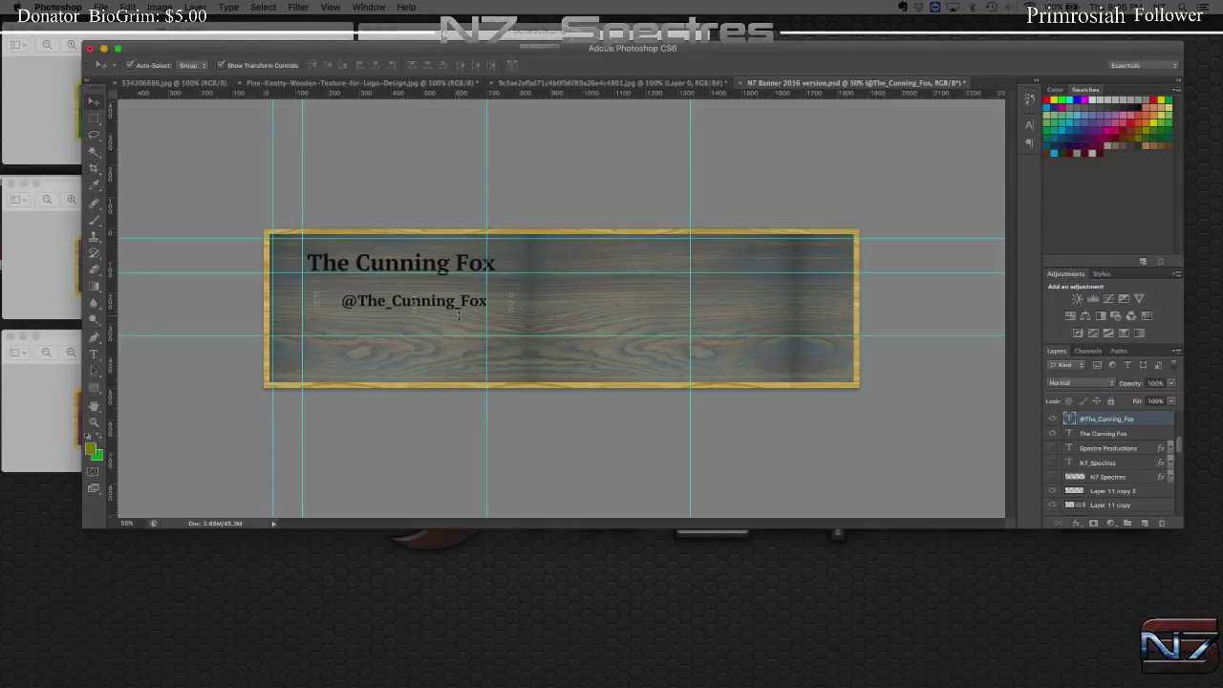
pyautogui.press('Right')
pyautogui.press('Right')
pyautogui.press('Right')
pyautogui.press('Right')
pyautogui.press('Right')
pyautogui.press('Right')
pyautogui.press('Right')
pyautogui.press('Right')
pyautogui.press('Right')
pyautogui.press('Right')
pyautogui.press('Right')
pyautogui.press('Right')
pyautogui.press('Right')
pyautogui.press('Right')
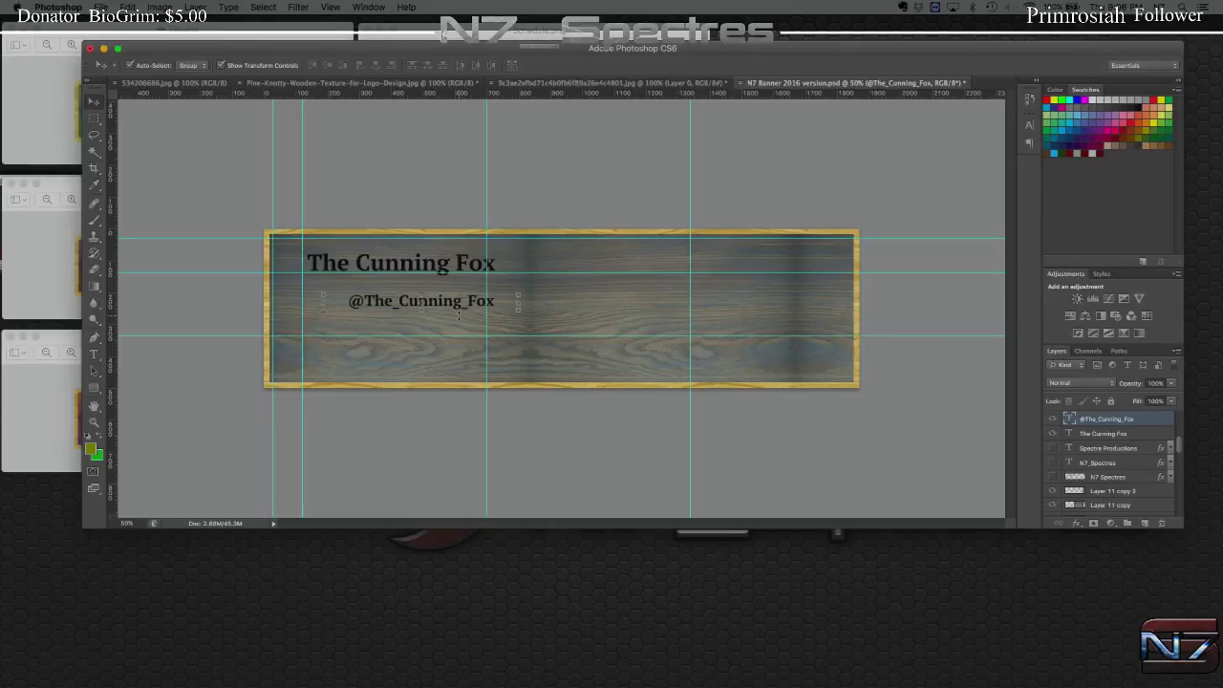
pyautogui.press('Right')
pyautogui.press('Right')
pyautogui.click(402, 194)
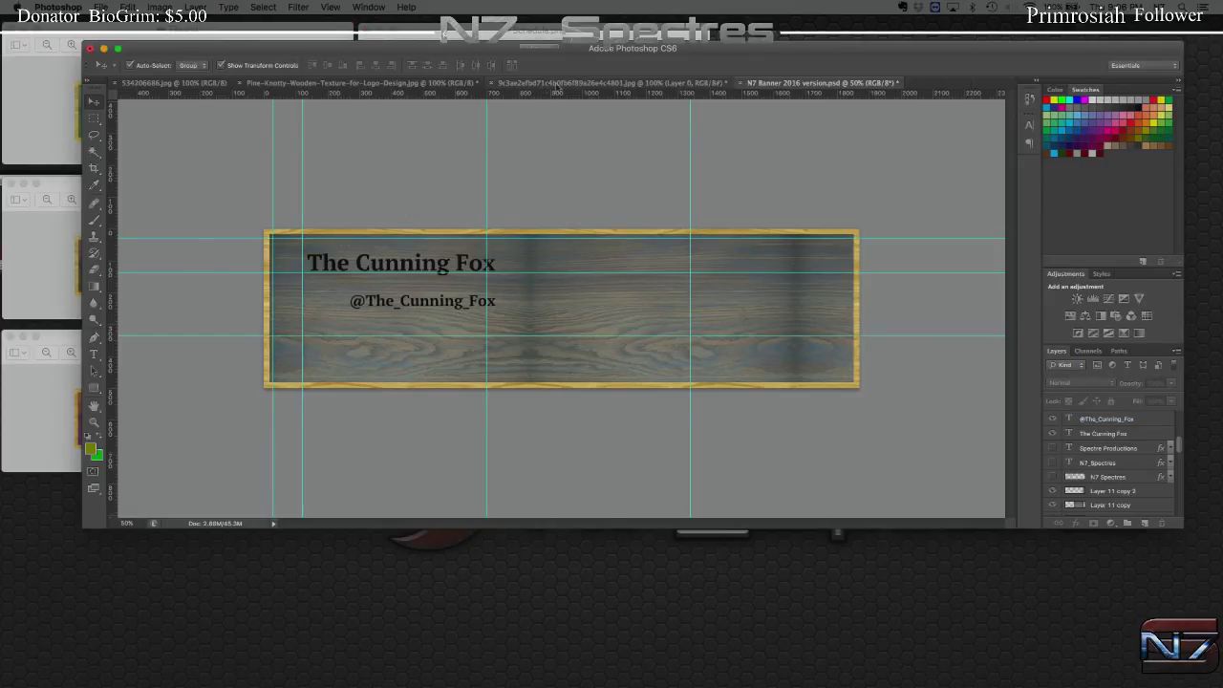
pyautogui.click(562, 86)
# Cut the fox silhouette and paste it into the banner document.
pyautogui.hotkey('ctrl', 'x')
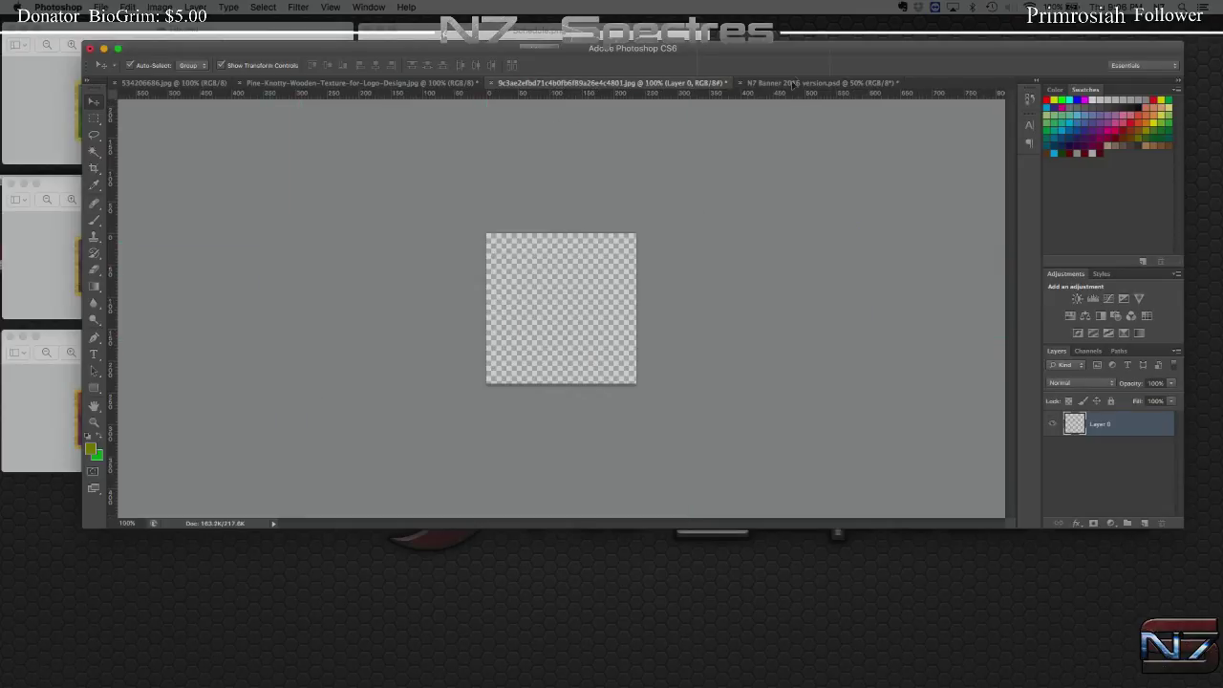
pyautogui.click(820, 83)
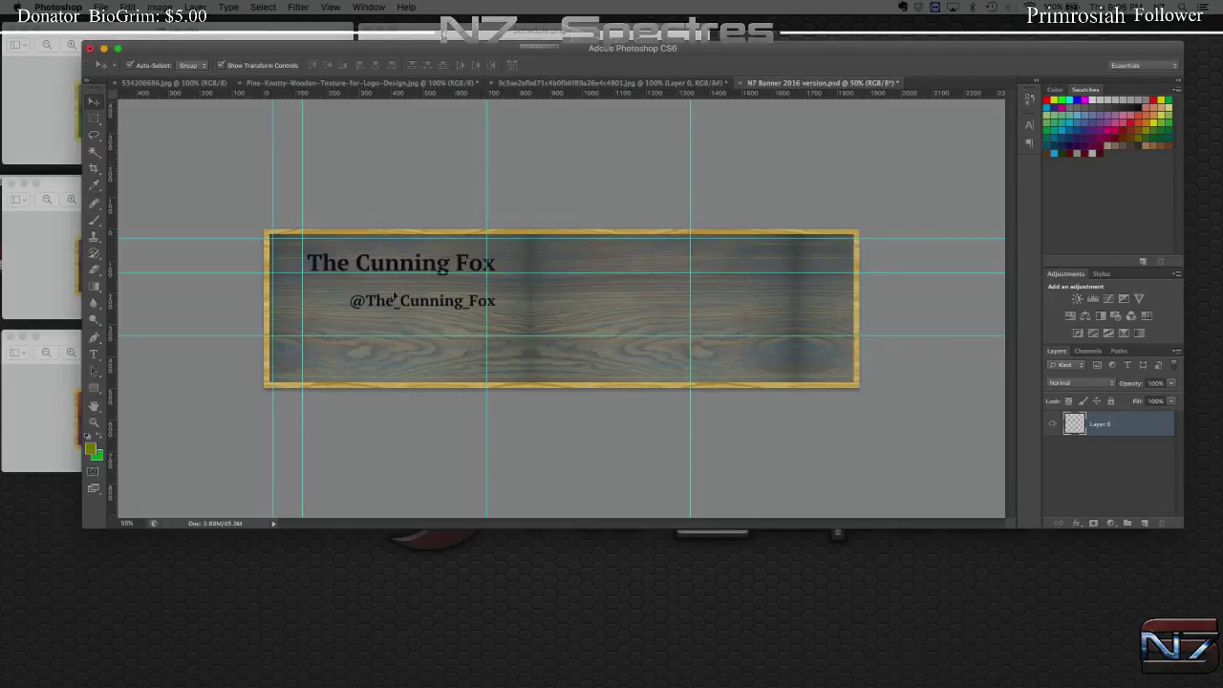
pyautogui.hotkey('ctrl', 'v')
# Scale the pasted fox to 55% and place it just left of the @ handle.
pyautogui.hotkey('ctrl', 't')
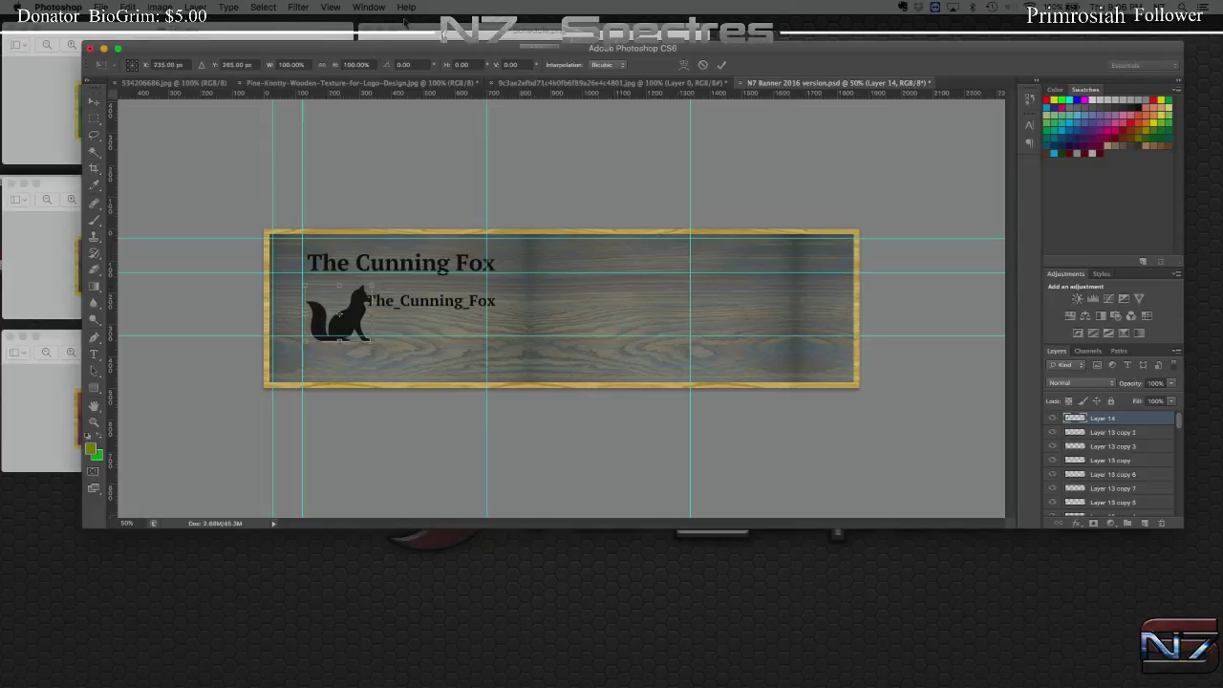
pyautogui.click(322, 65)
pyautogui.write('79')
pyautogui.press('Tab')
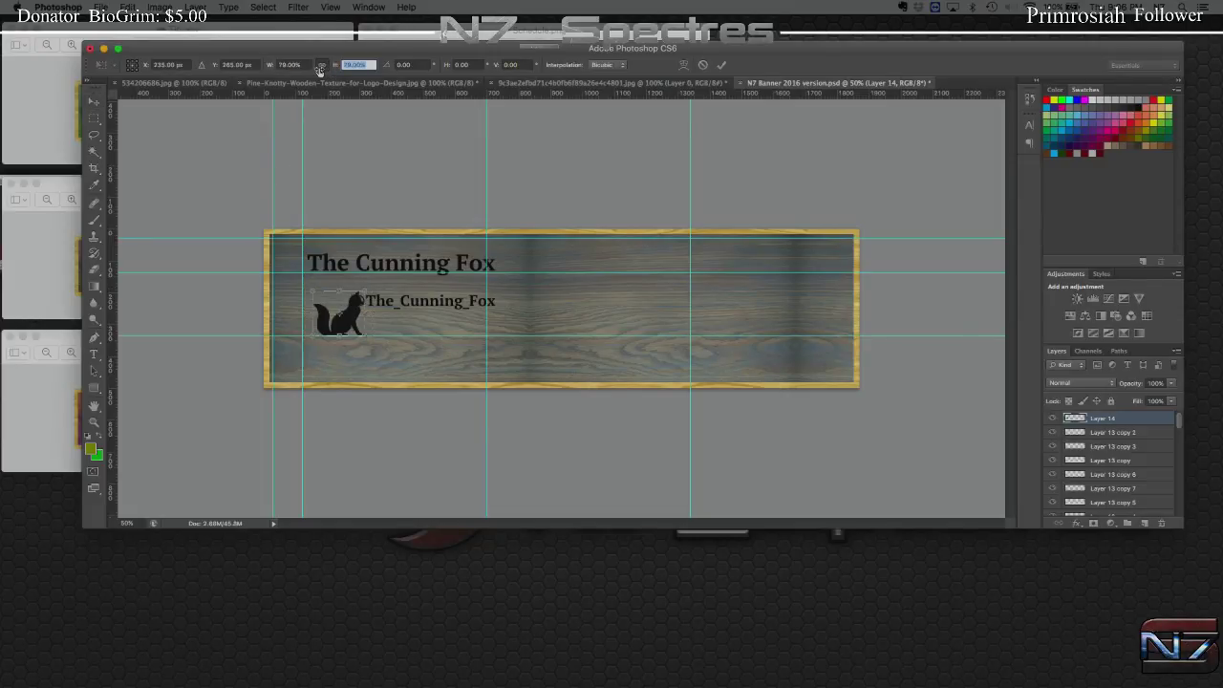
pyautogui.write('74')
pyautogui.press('Return')
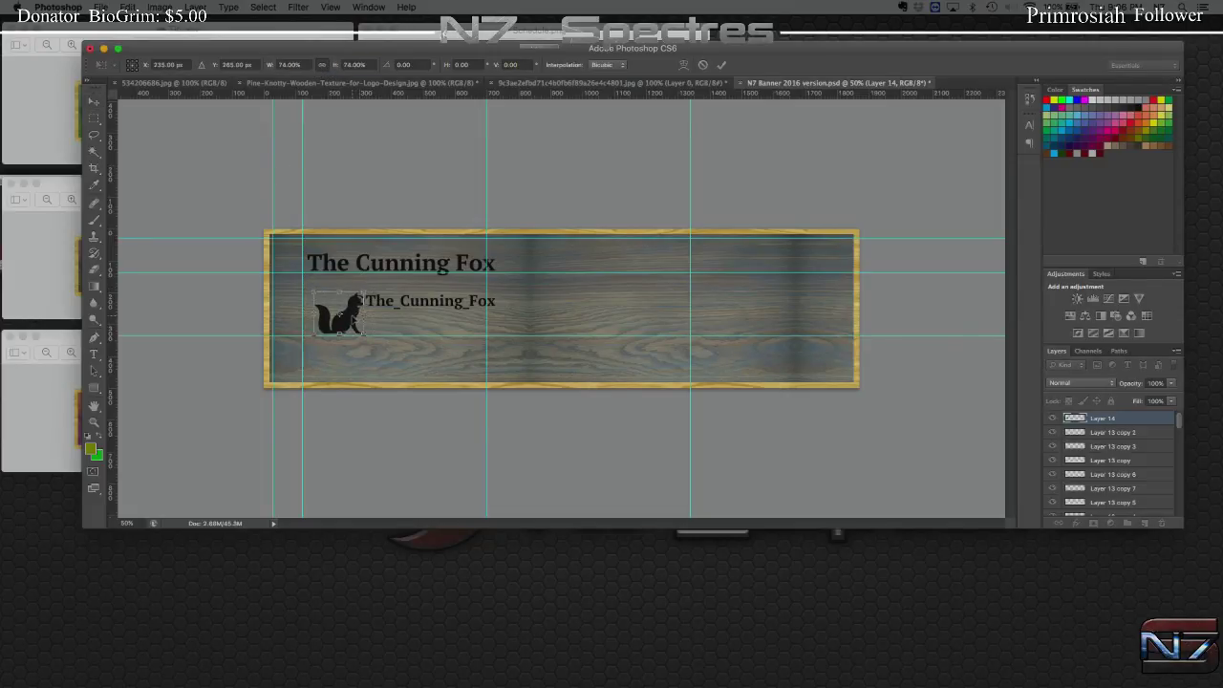
pyautogui.moveTo(356, 314); pyautogui.dragTo(342, 302)
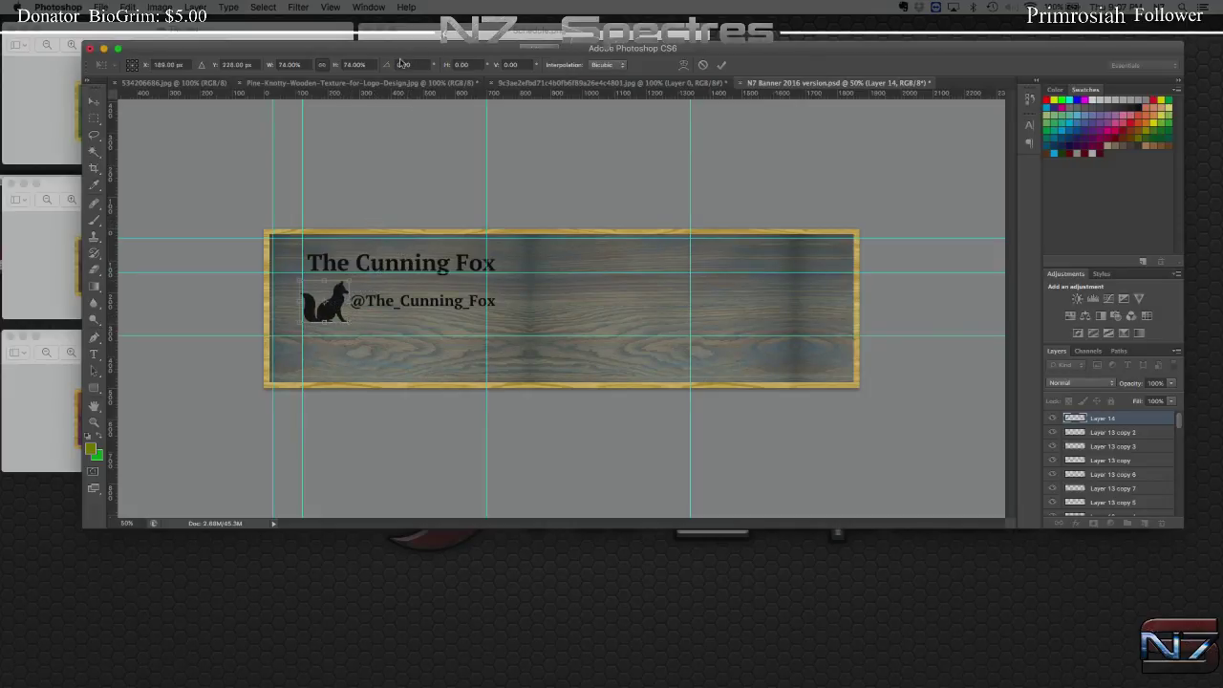
pyautogui.click(339, 68)
pyautogui.write('80')
pyautogui.press('Return')
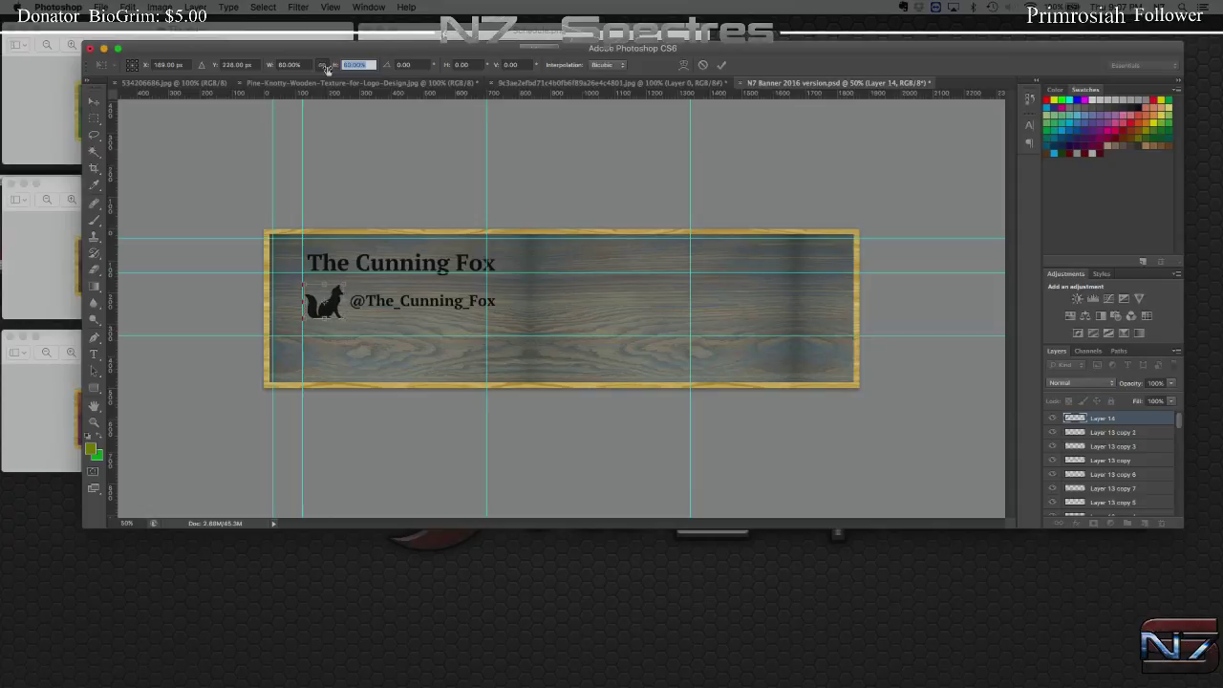
pyautogui.write('55')
pyautogui.press('Return')
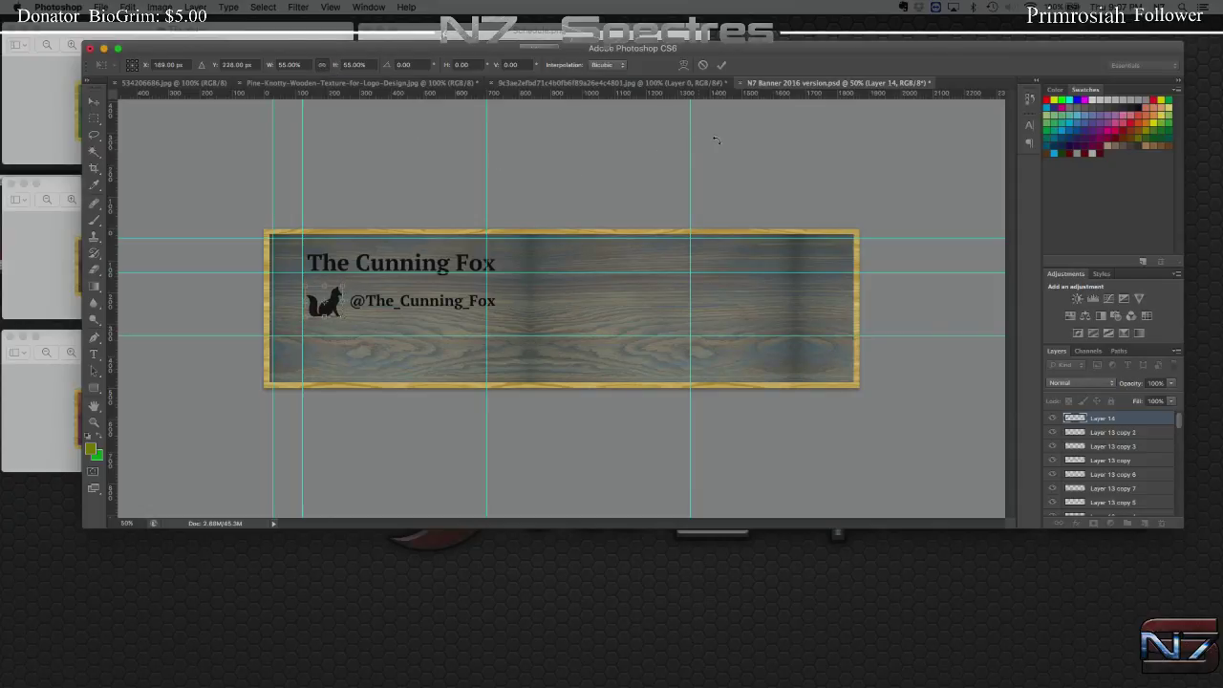
pyautogui.click(722, 65)
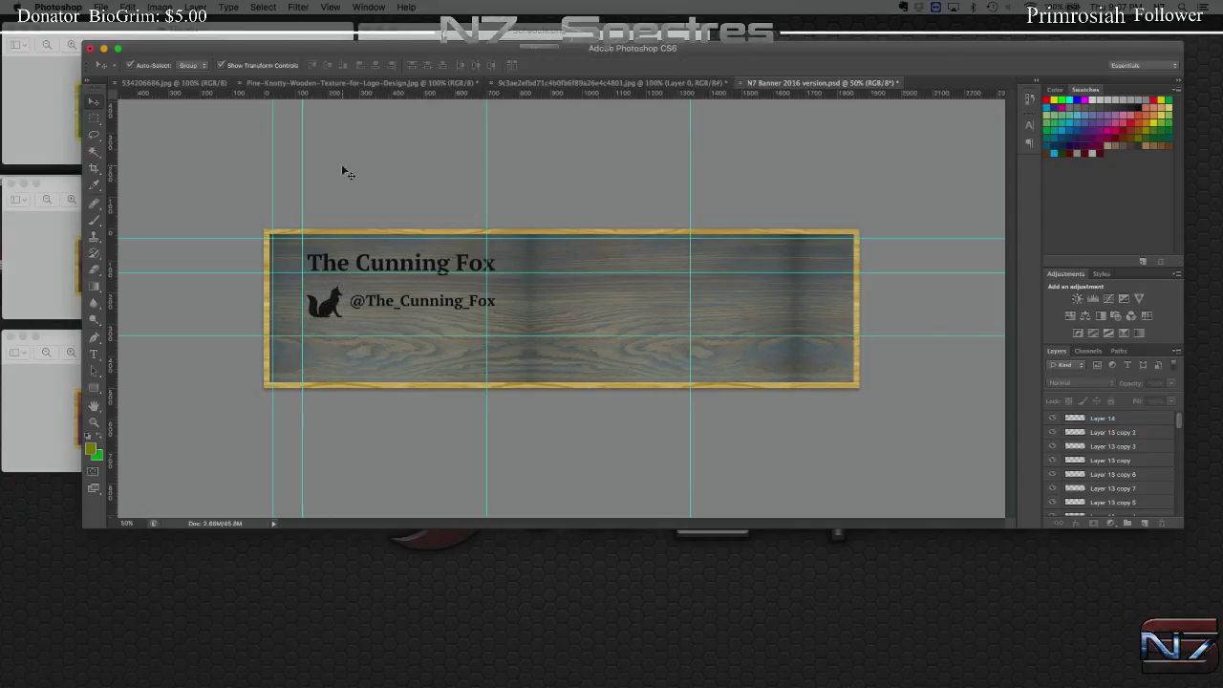
# Move the title about 90 px and the handle about 110 px right, with the fox beside the handle.
pyautogui.click(431, 267)
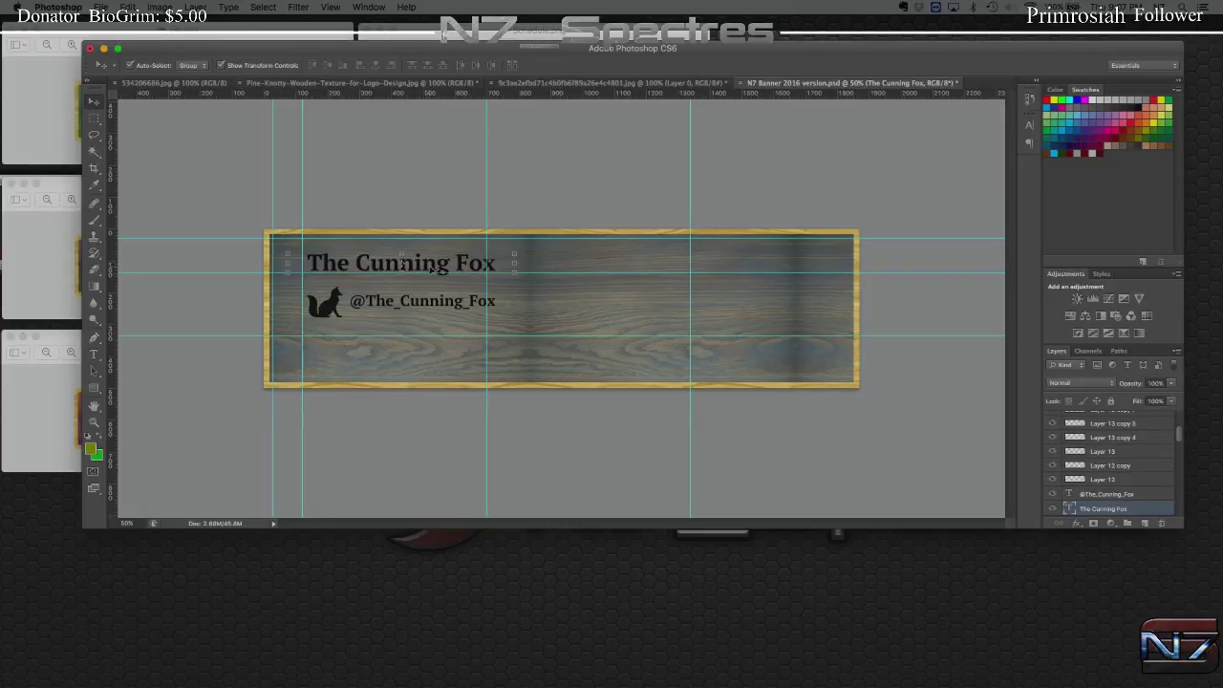
pyautogui.moveTo(432, 266); pyautogui.dragTo(499, 266)
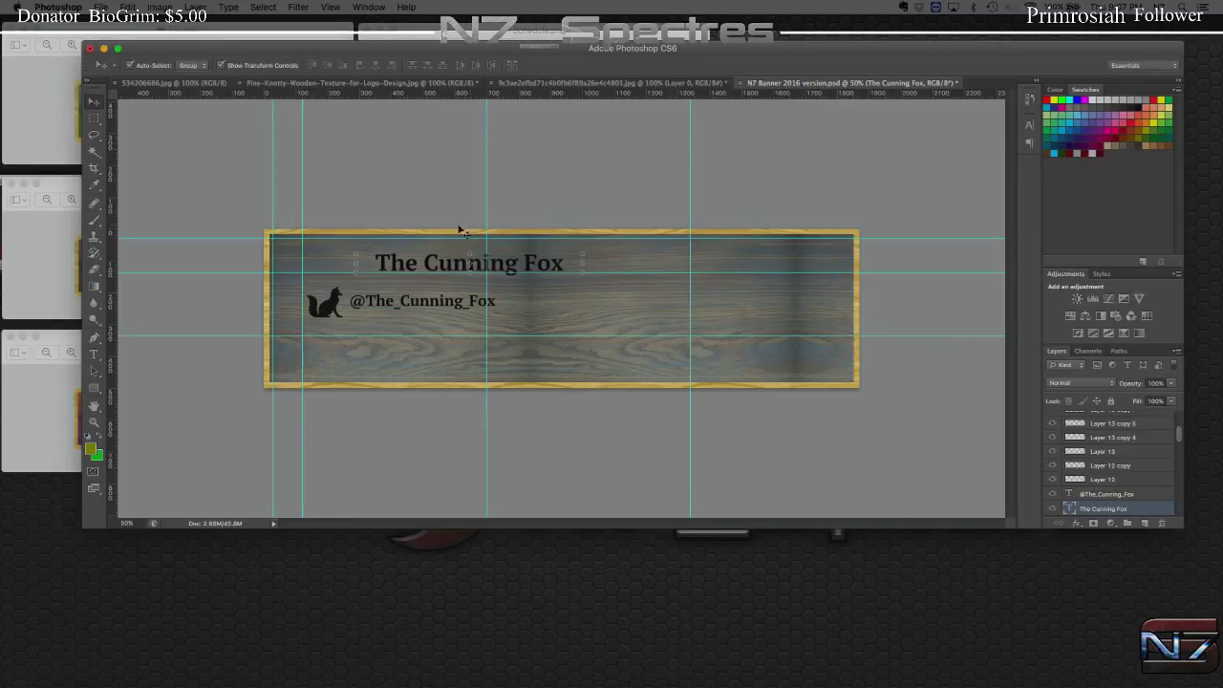
pyautogui.click(456, 306)
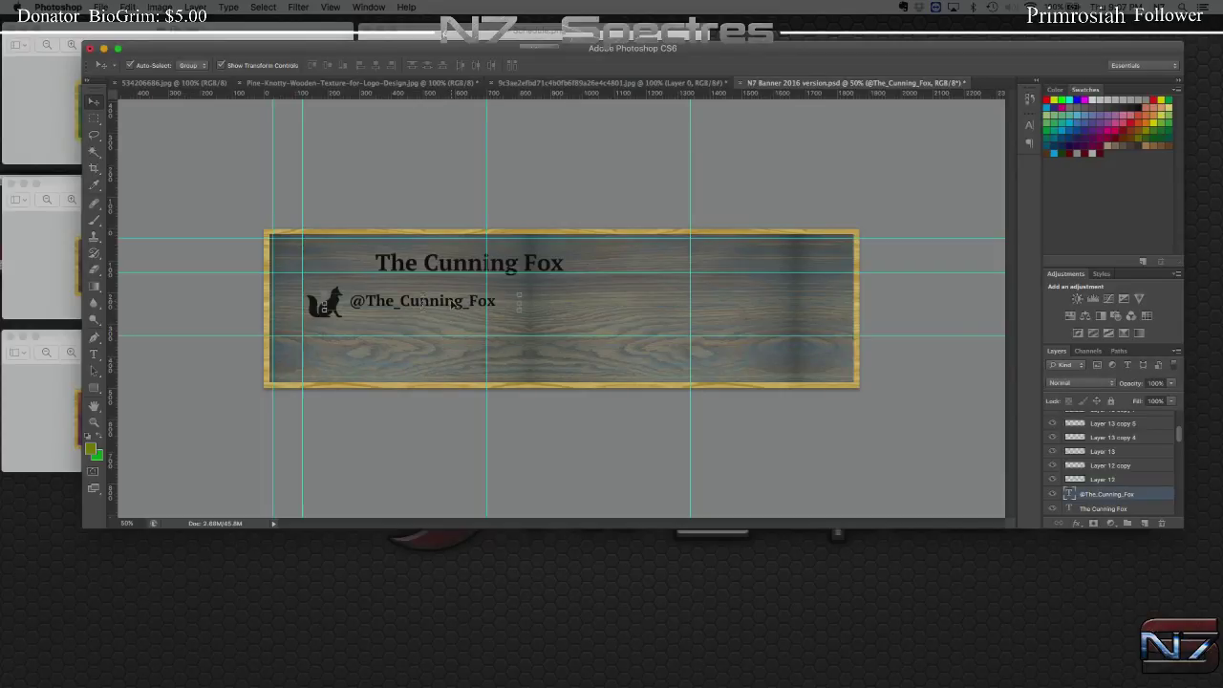
pyautogui.moveTo(456, 306); pyautogui.dragTo(551, 307)
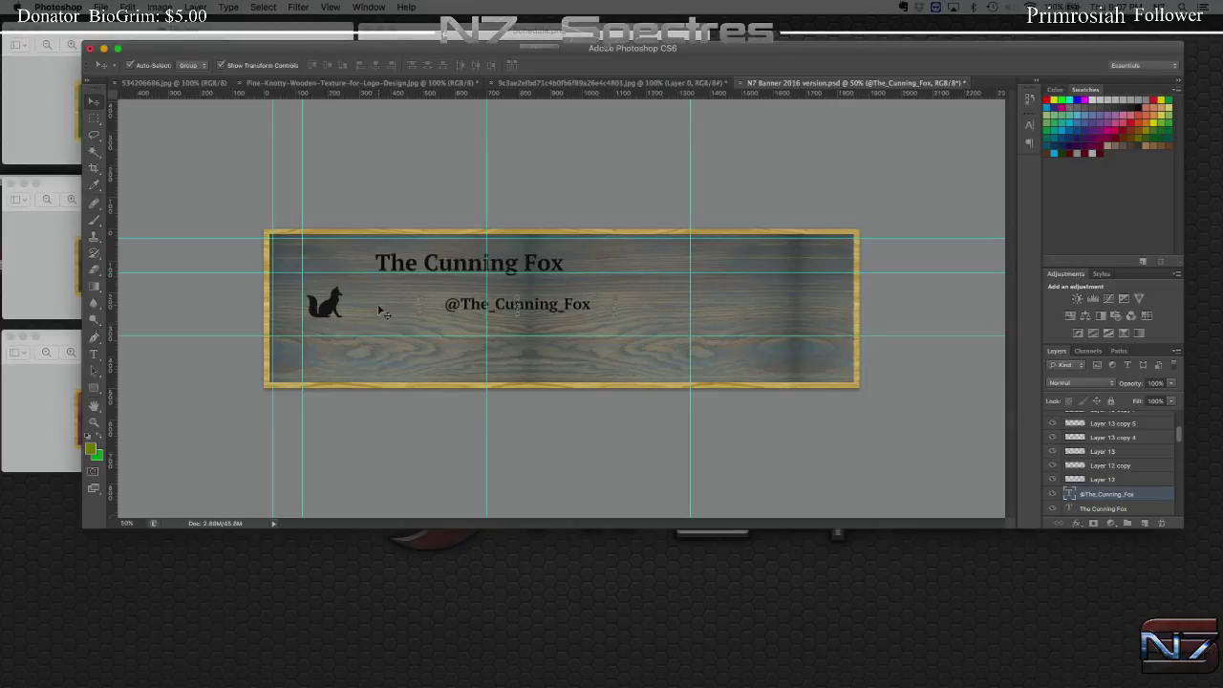
pyautogui.click(337, 308)
pyautogui.moveTo(337, 308); pyautogui.dragTo(432, 312)
pyautogui.click(464, 264)
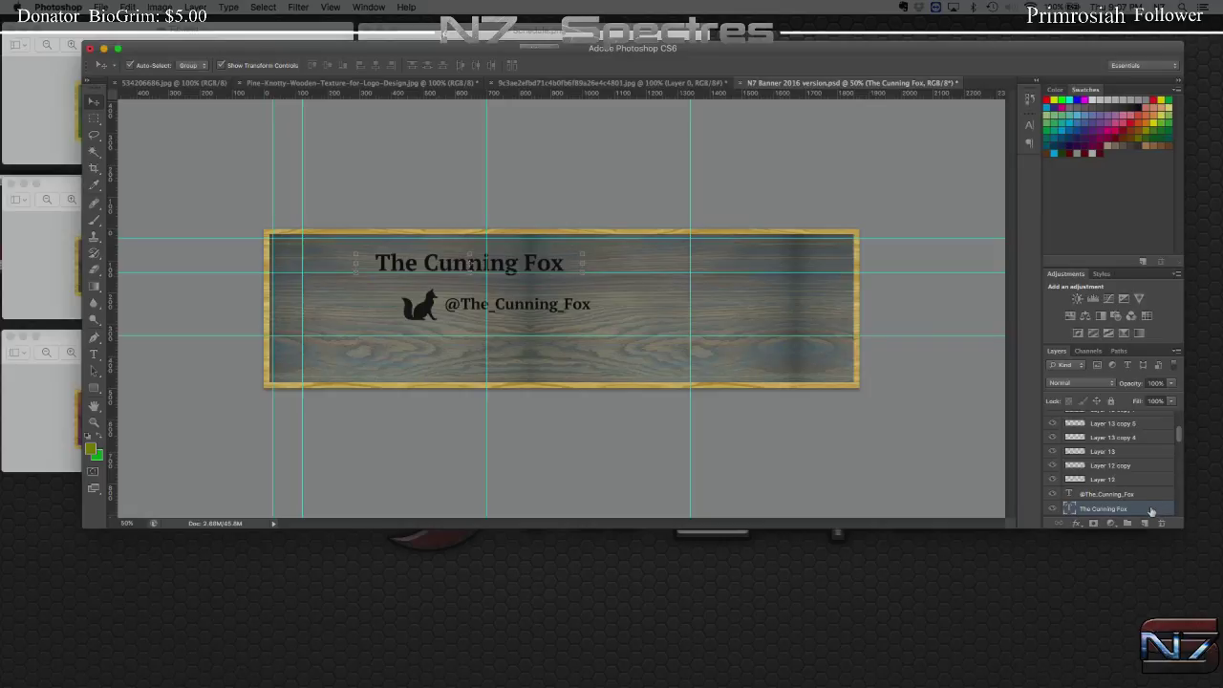
pyautogui.press('space')
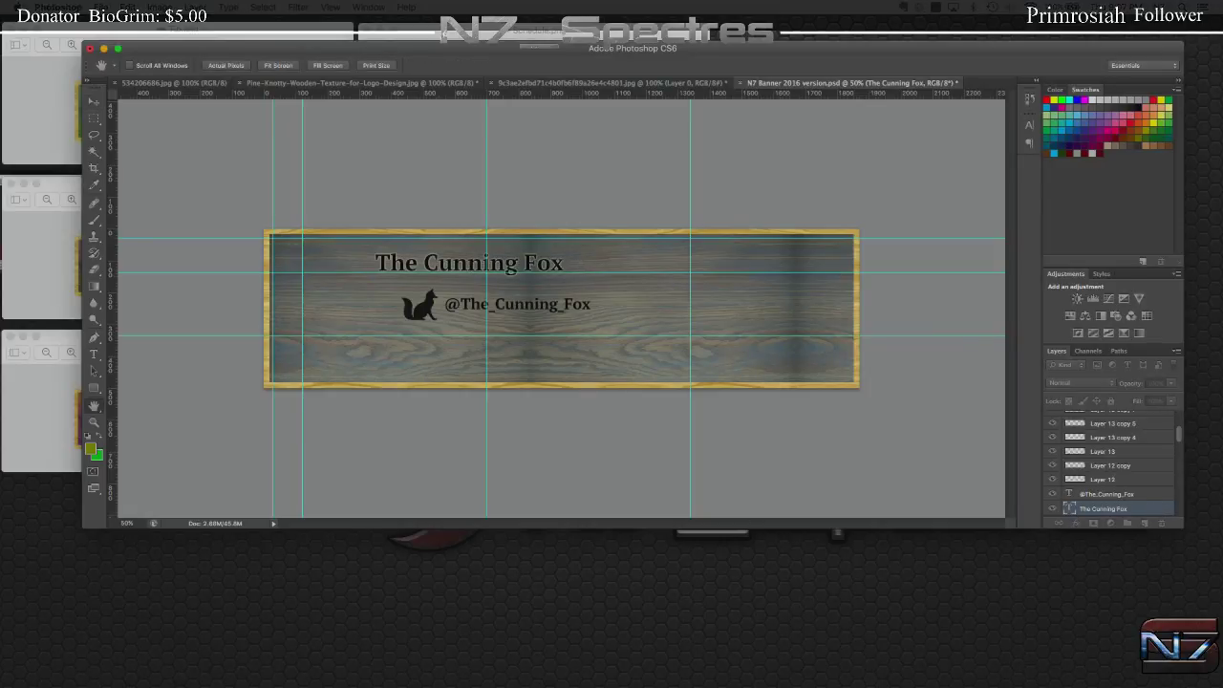
pyautogui.press('i')
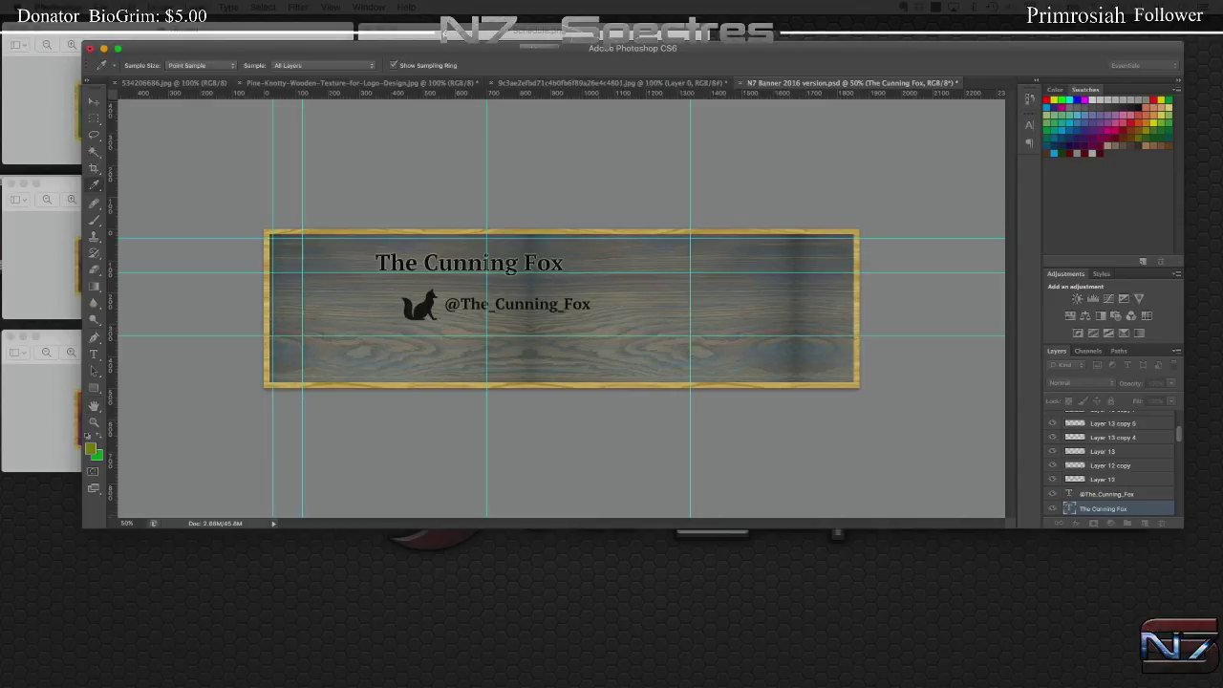
pyautogui.press('h')
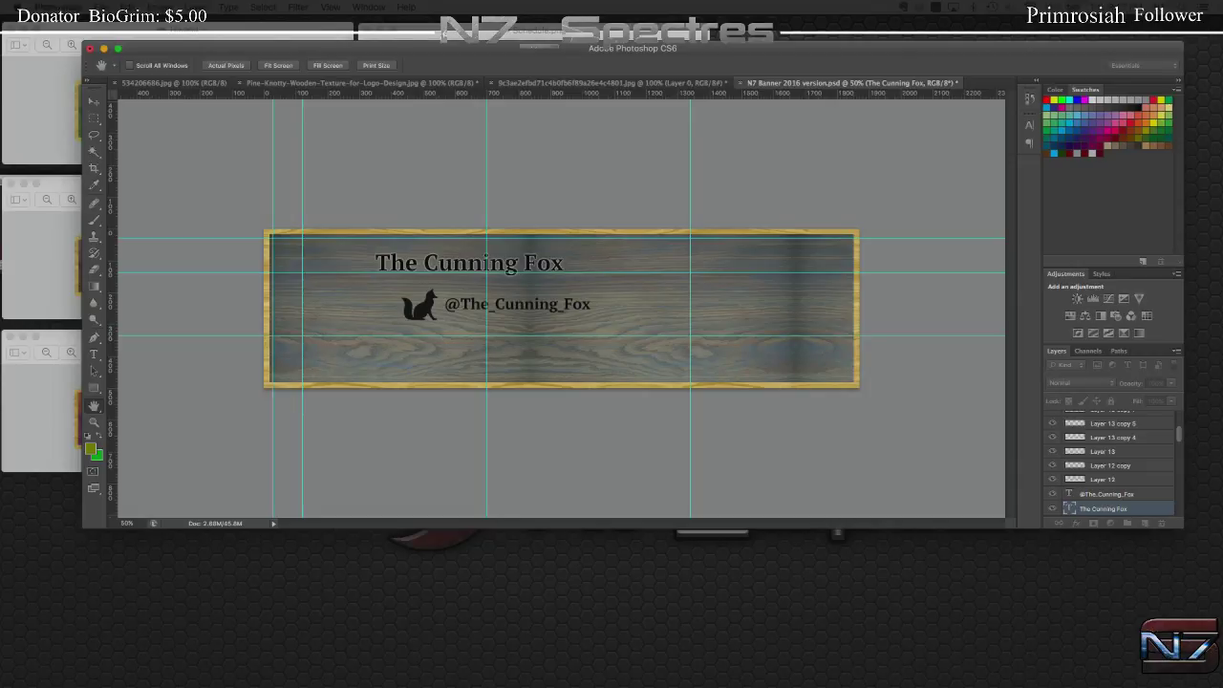
pyautogui.press('v')
pyautogui.click(532, 308)
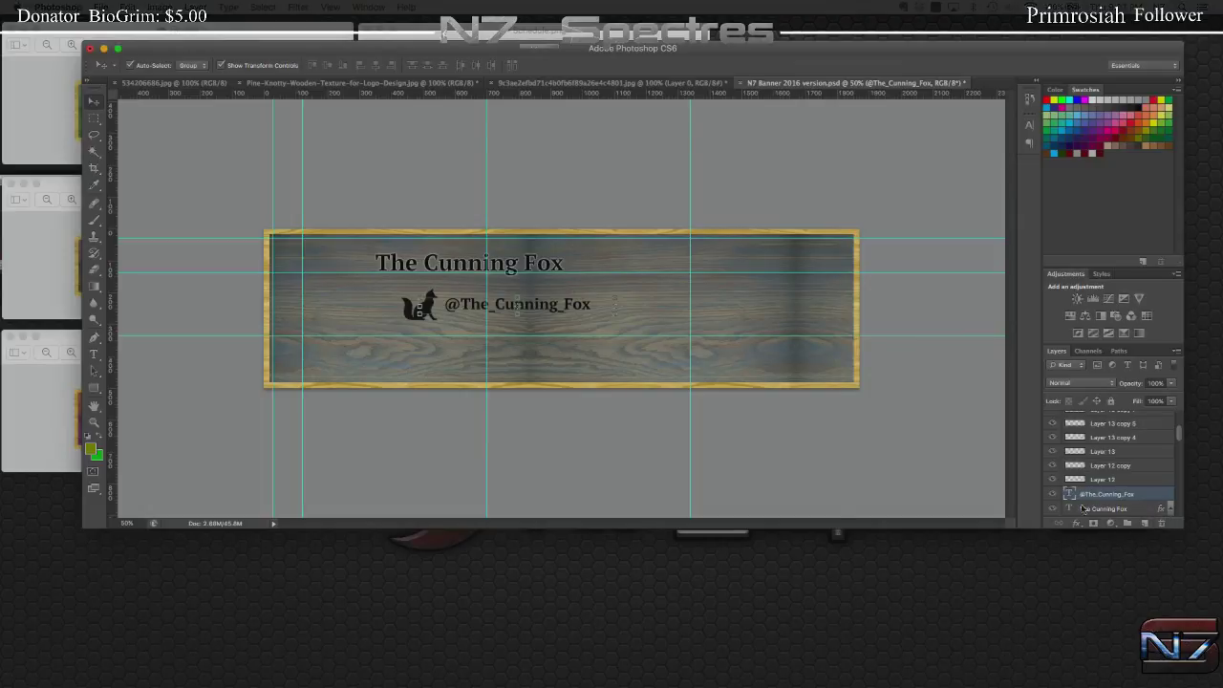
pyautogui.press('h')
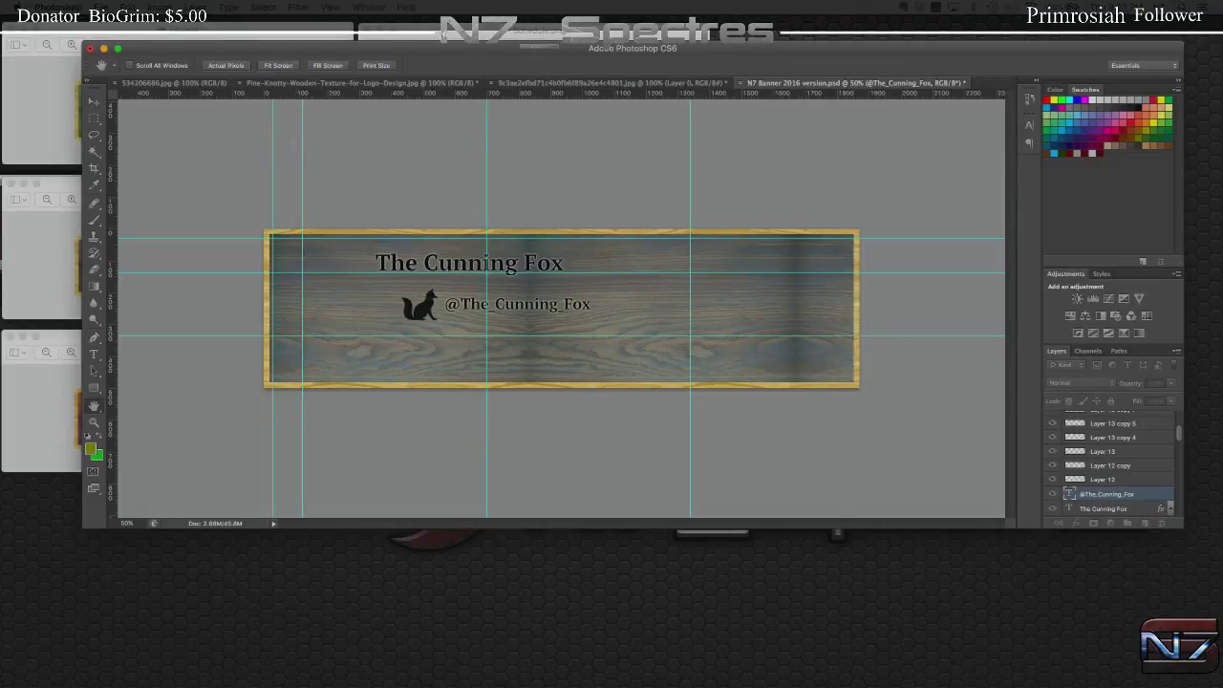
pyautogui.press('i')
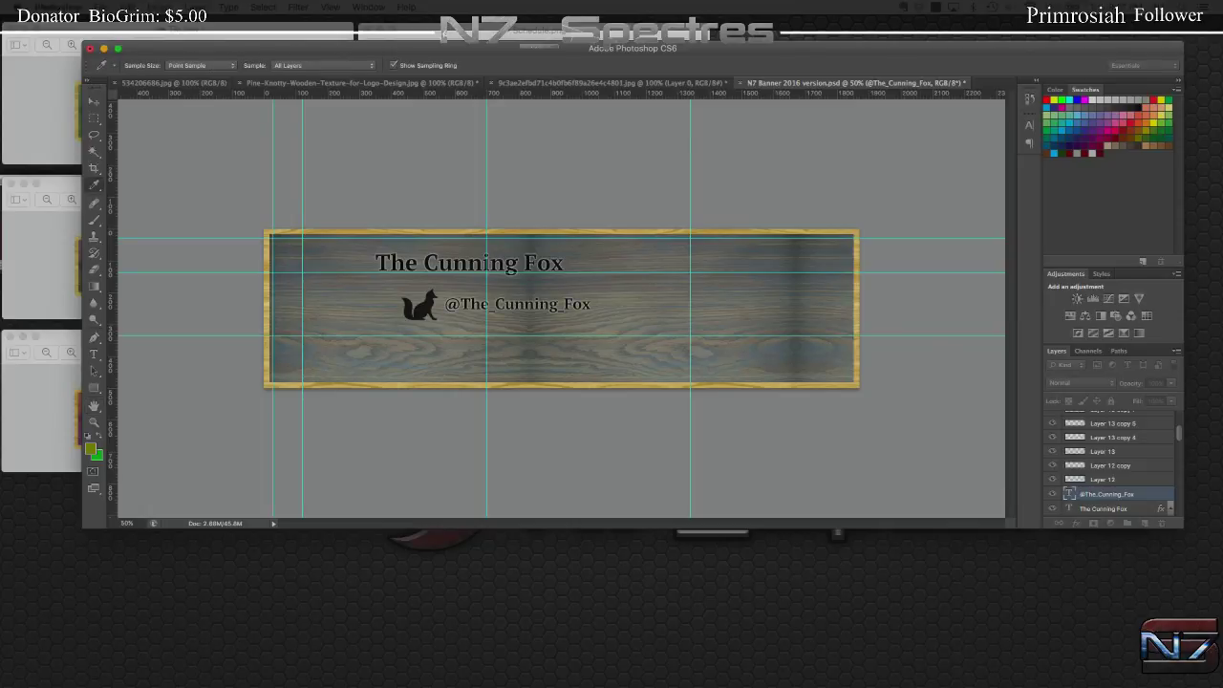
pyautogui.press('h')
pyautogui.press('v')
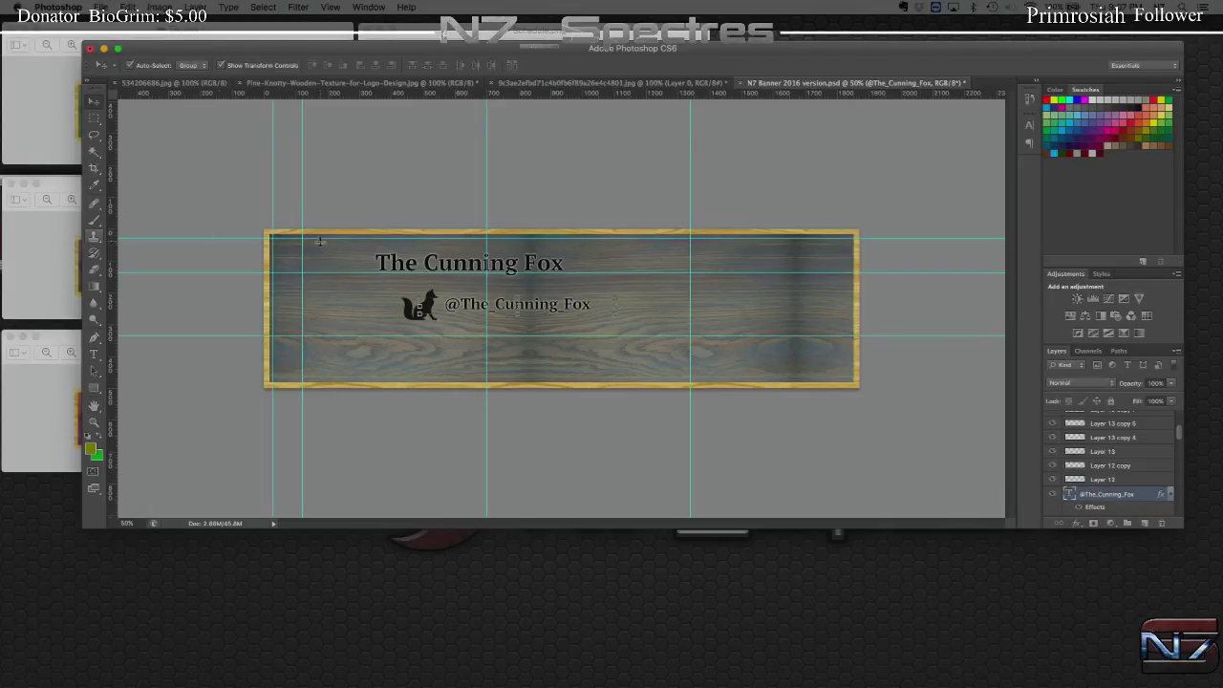
pyautogui.click(423, 189)
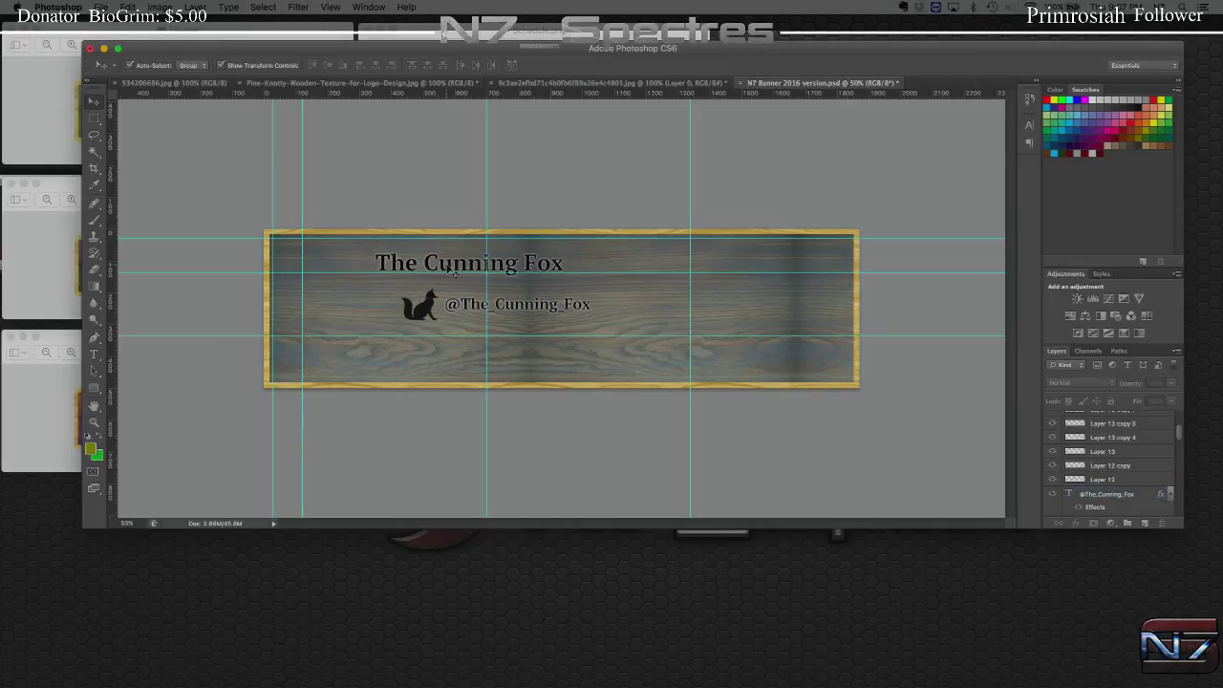
pyautogui.click(522, 306)
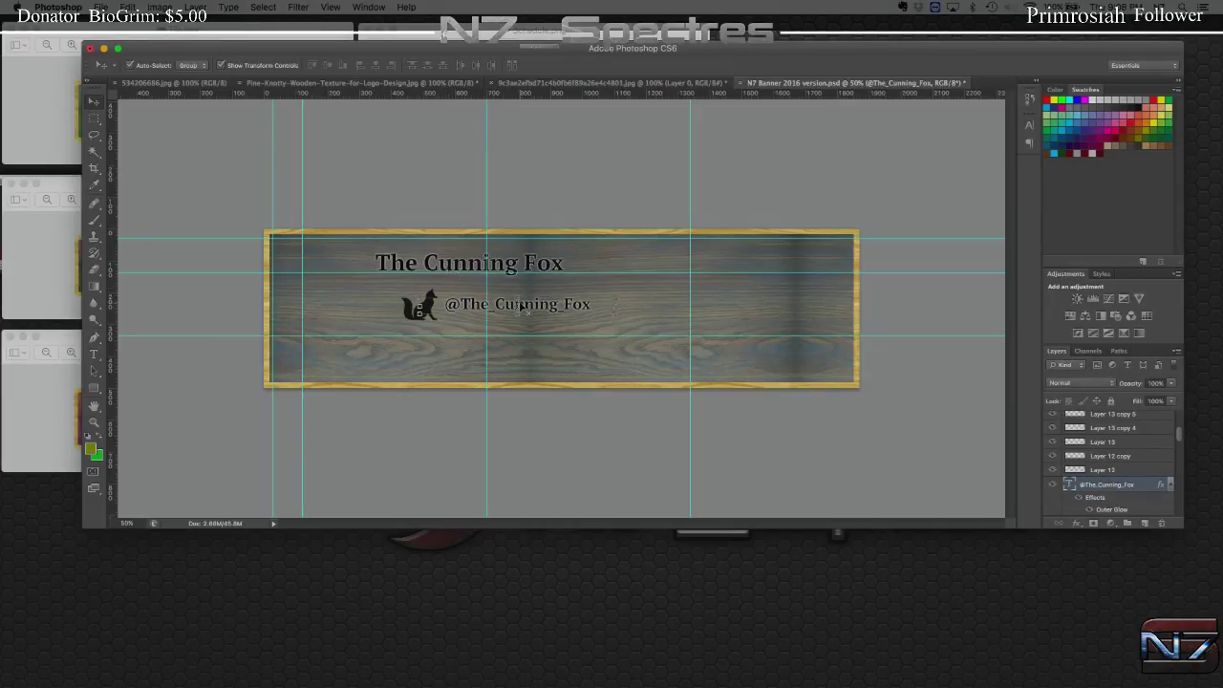
pyautogui.press('Down')
pyautogui.press('Down')
pyautogui.press('Down')
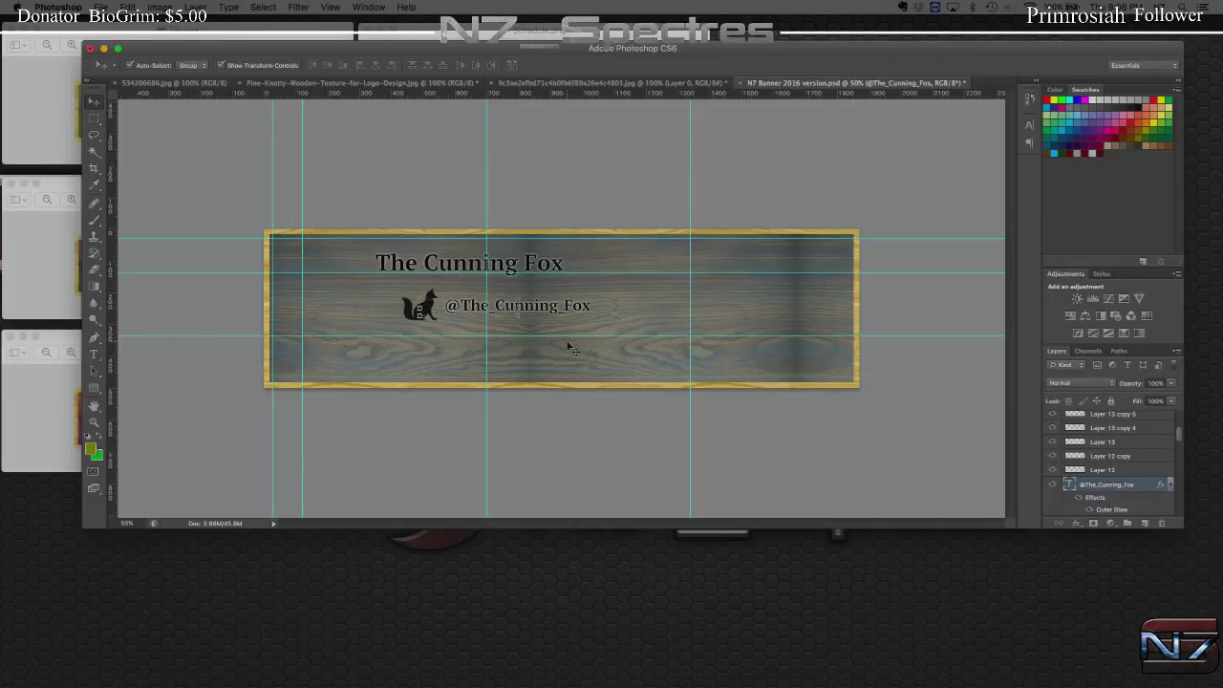
pyautogui.click(374, 130)
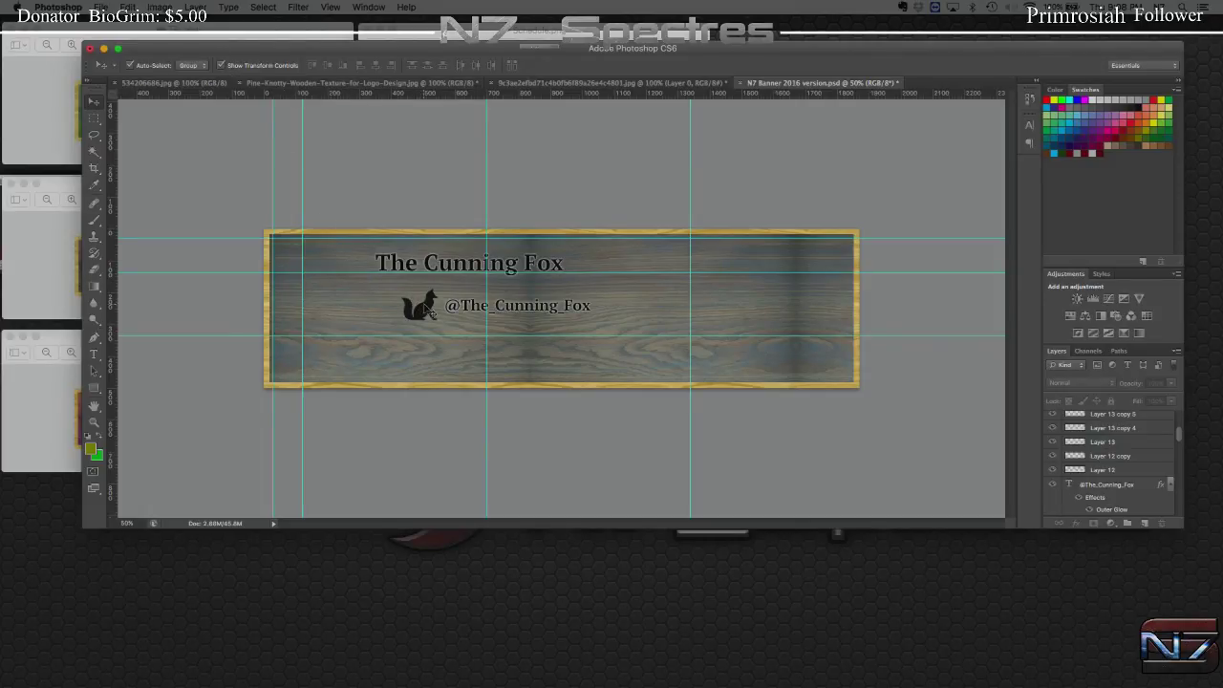
# Paste the fox as Layer 14, nudge it left, and give it an Outer Glow.
pyautogui.hotkey('ctrl', 'v')
pyautogui.press('Left')
pyautogui.press('Left')
pyautogui.press('Left')
pyautogui.press('Left')
pyautogui.press('Left')
pyautogui.press('Left')
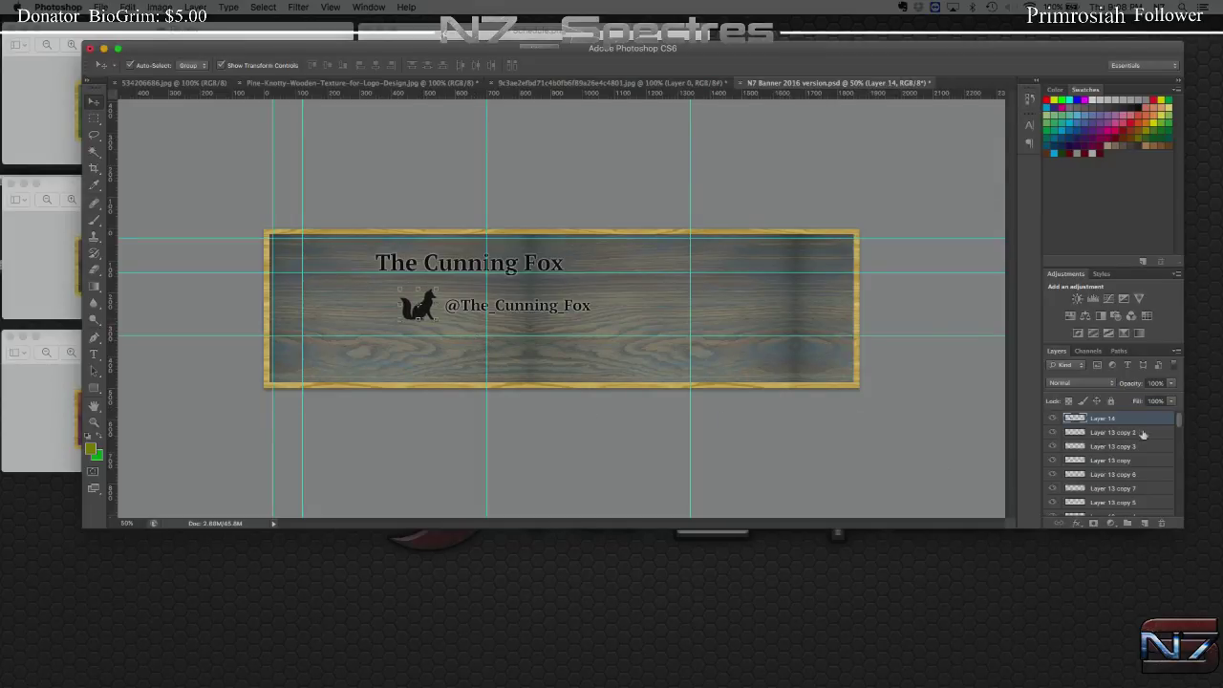
pyautogui.press('space')
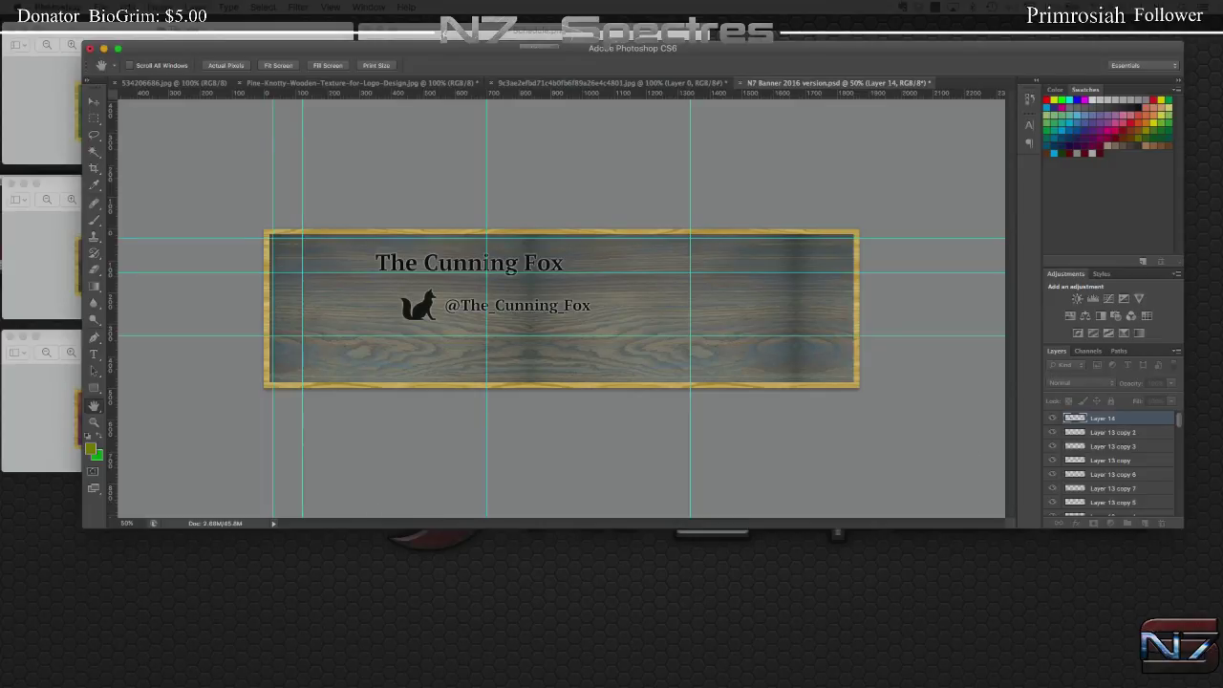
pyautogui.press('i')
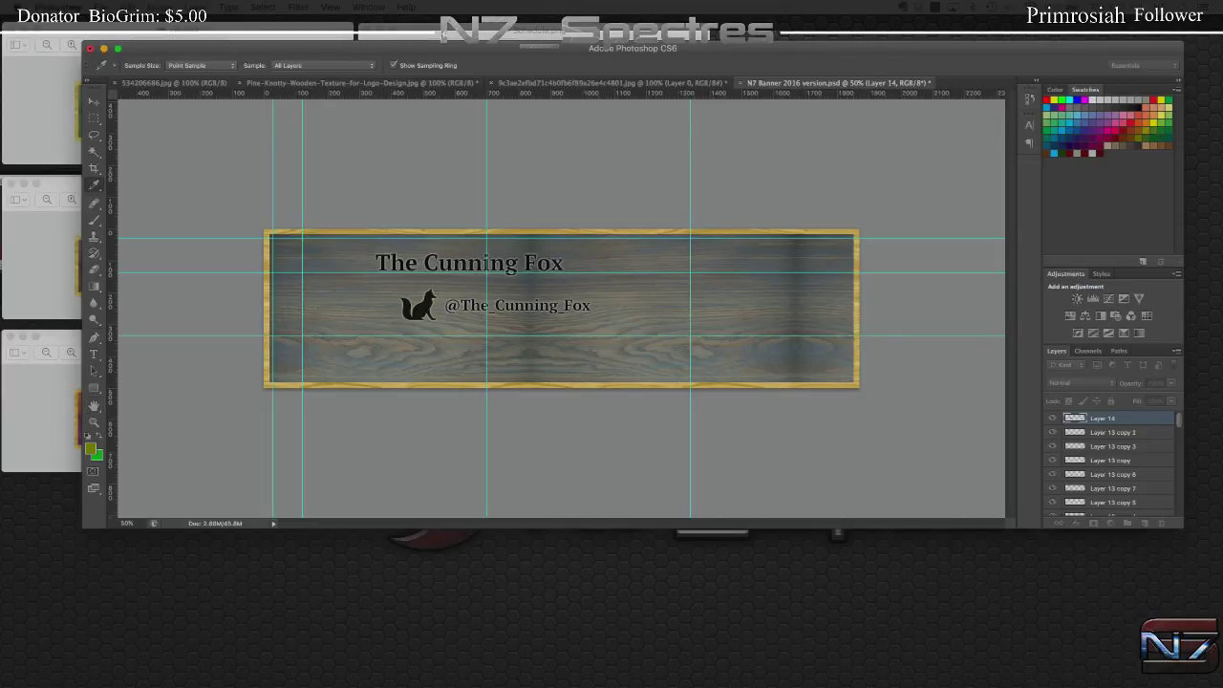
pyautogui.press('h')
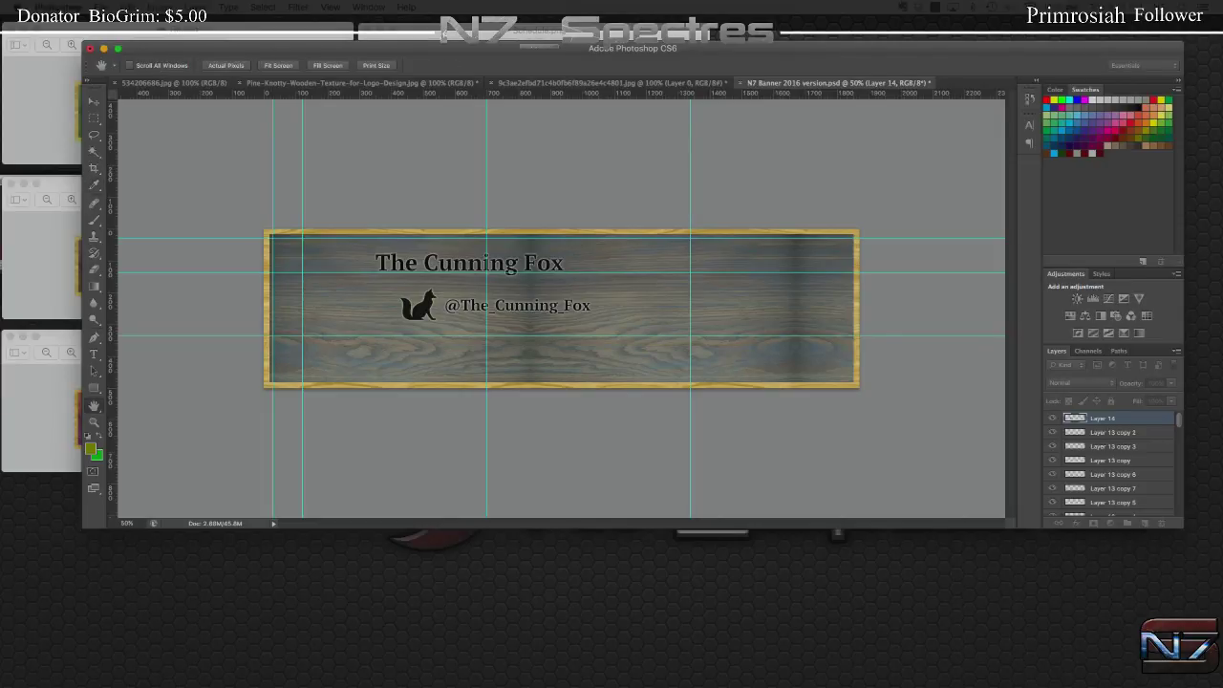
pyautogui.press('v')
pyautogui.click(392, 199)
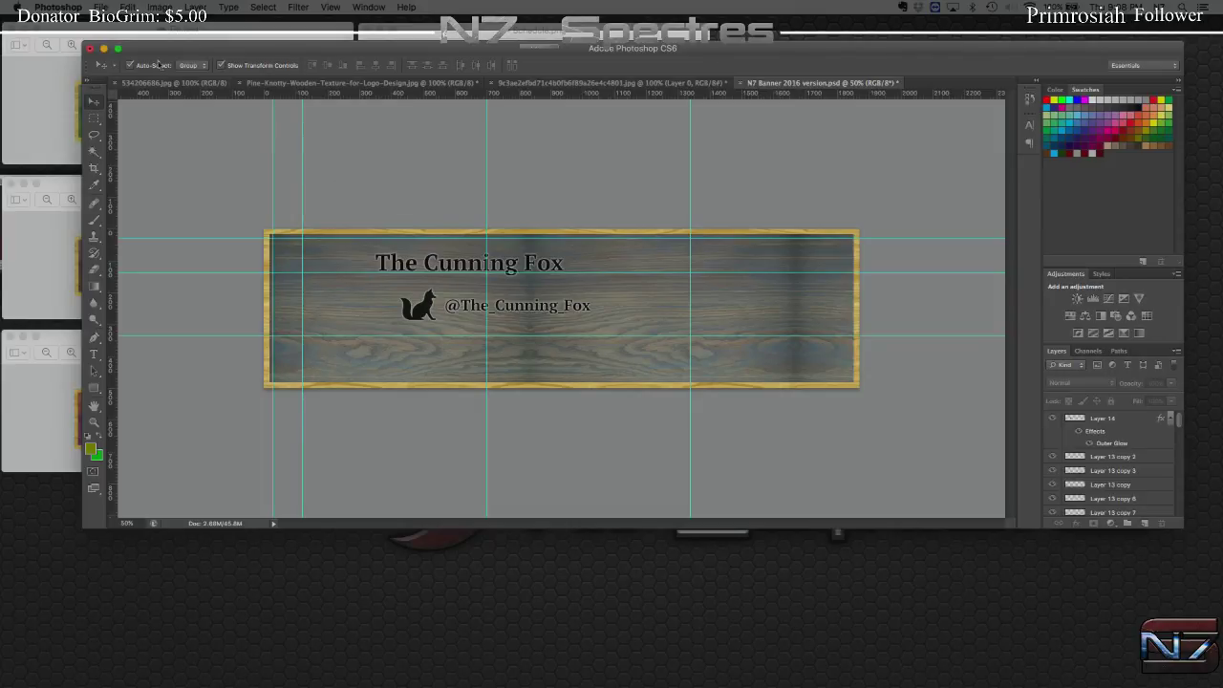
# Save the banner as Fox Banner 2016 version.psd in the Desktop's untitled folder.
pyautogui.click(100, 7)
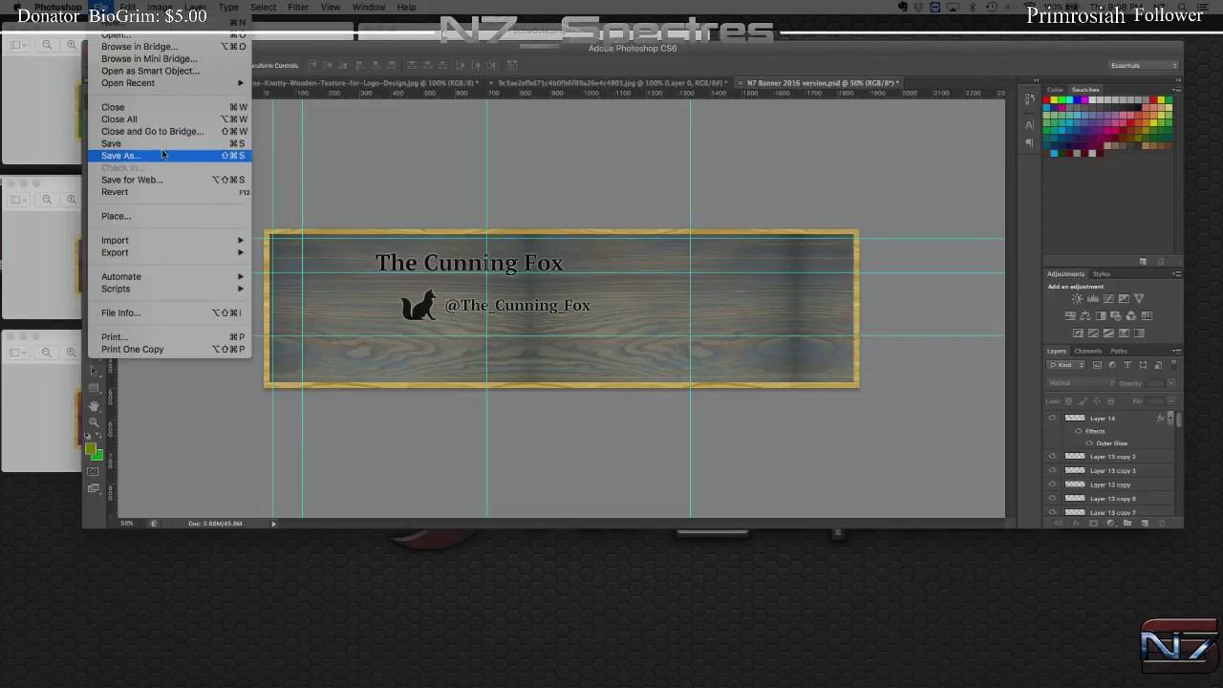
pyautogui.click(162, 155)
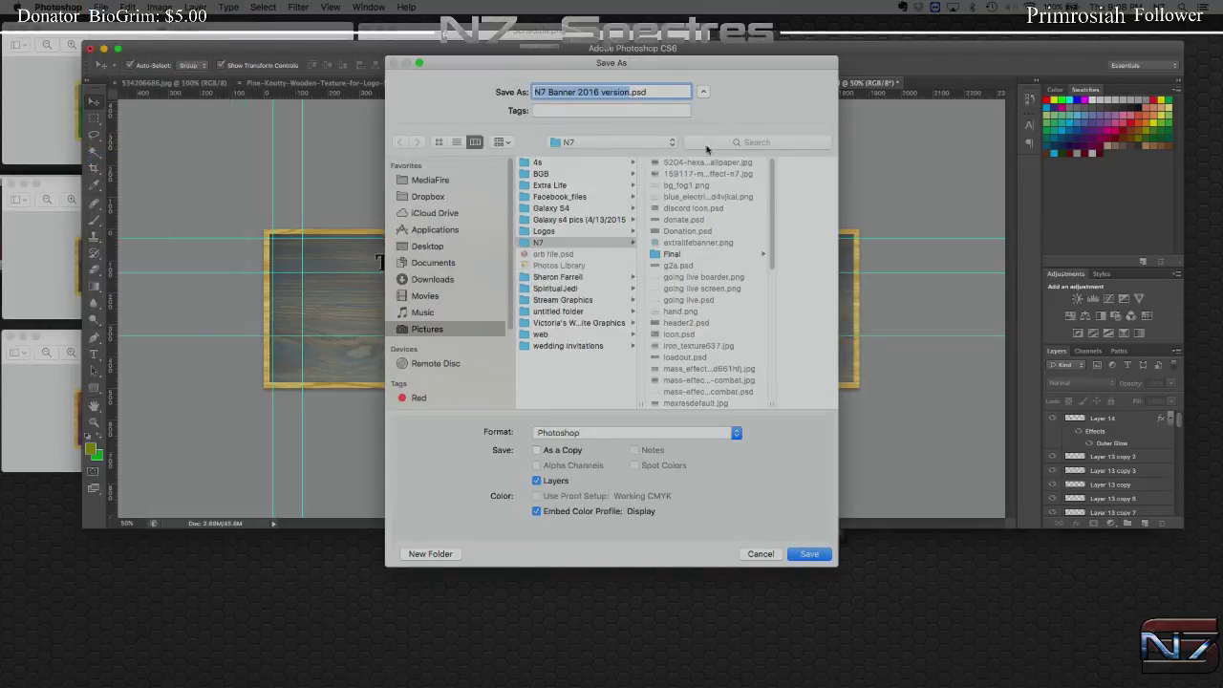
pyautogui.click(436, 247)
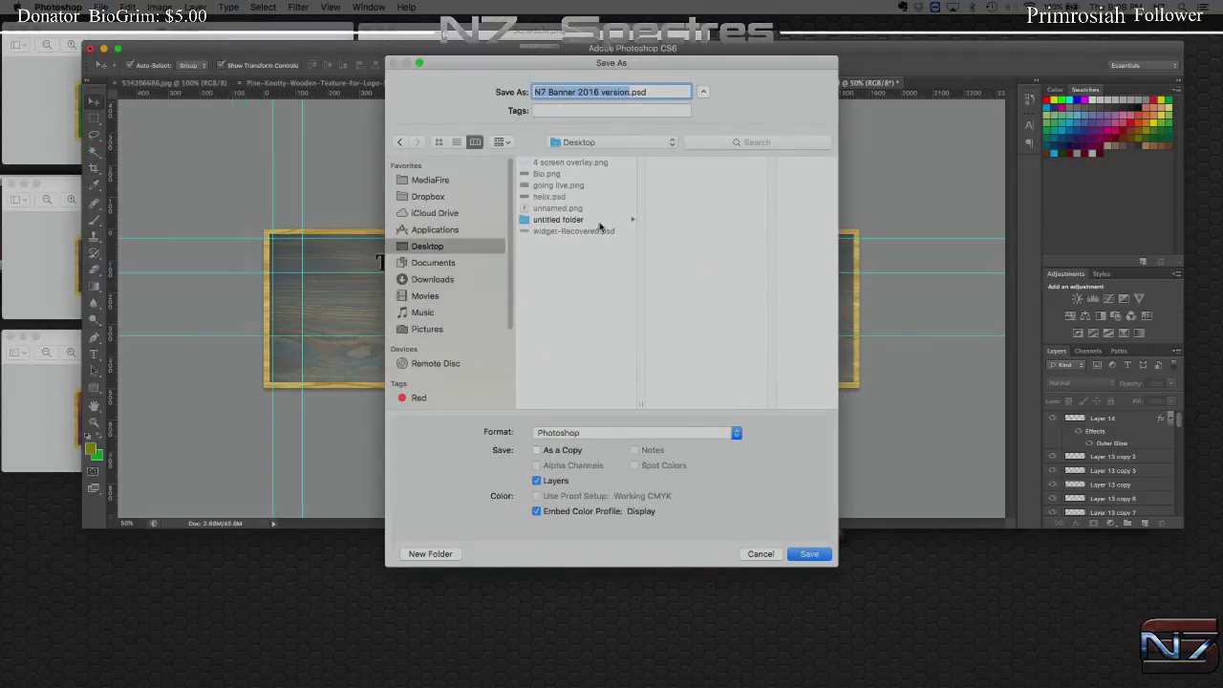
pyautogui.click(565, 221)
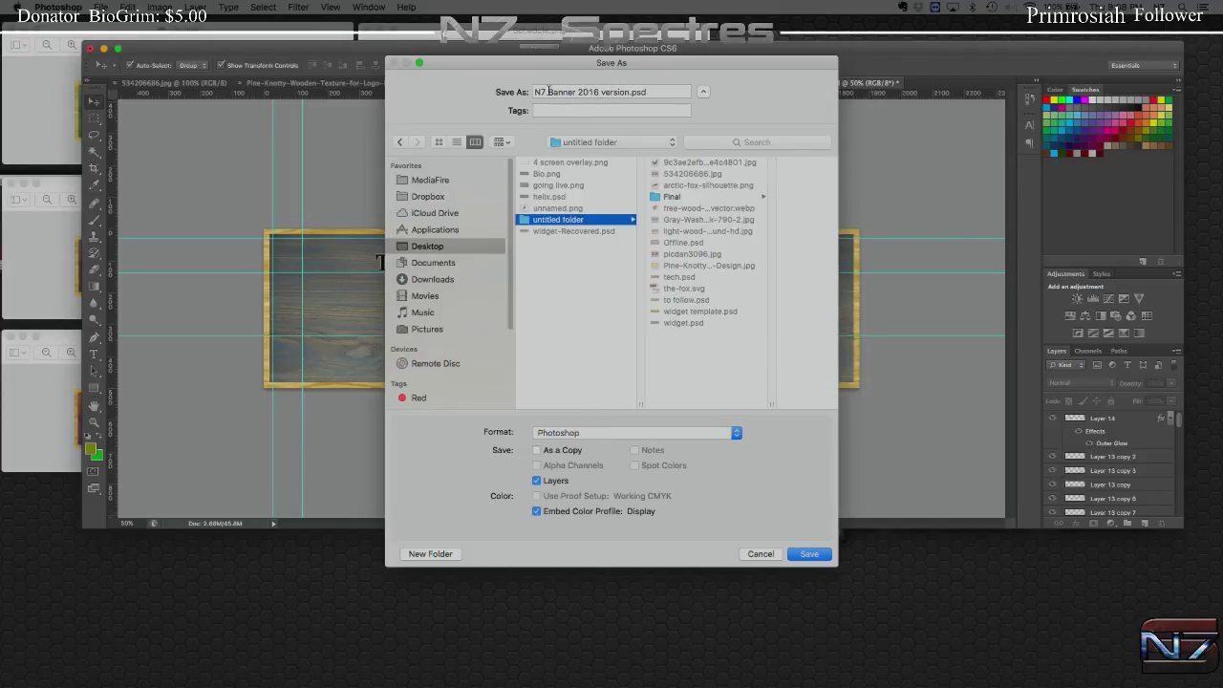
pyautogui.tripleClick(548, 92)
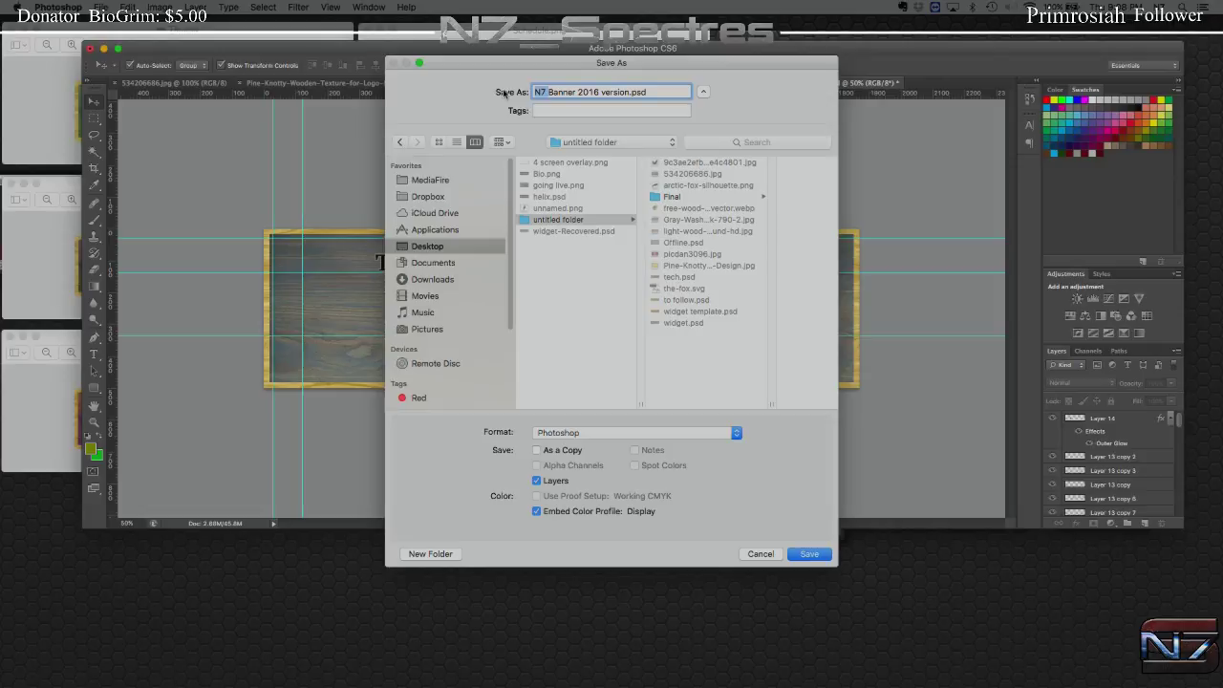
pyautogui.press('BackSpace')
pyautogui.write('Fox')
pyautogui.click(814, 555)
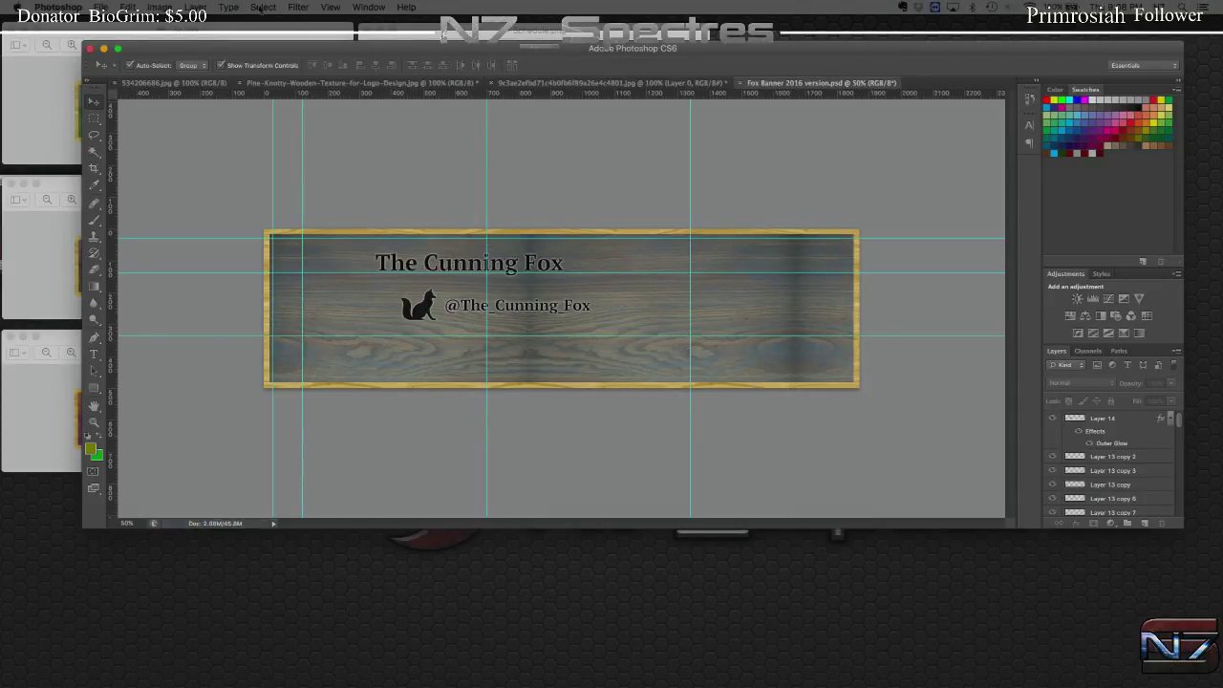
# Save a PNG copy of the banner into the Final folder.
pyautogui.click(99, 7)
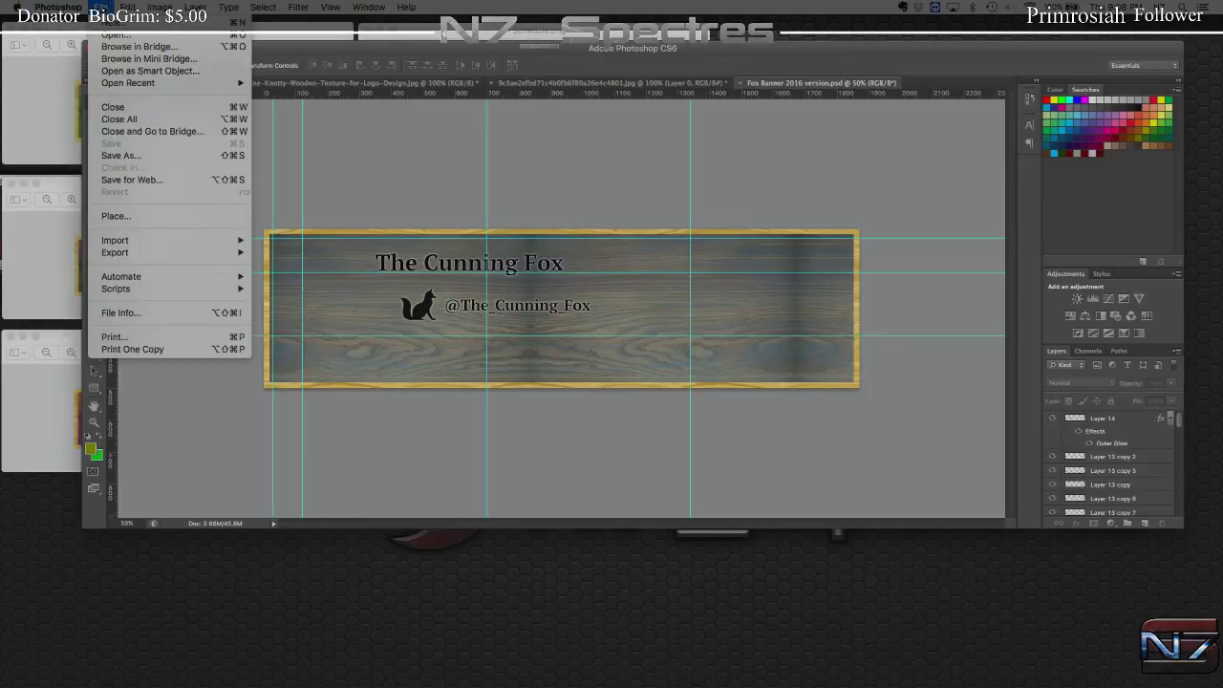
pyautogui.click(143, 155)
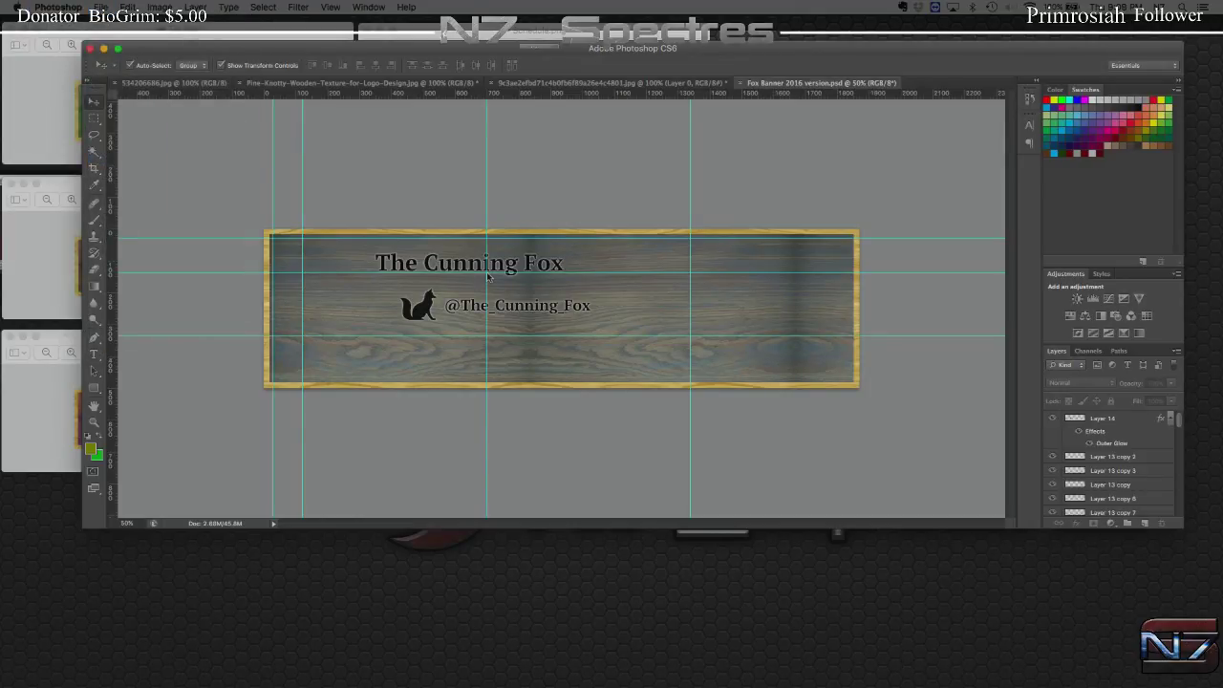
pyautogui.click(552, 198)
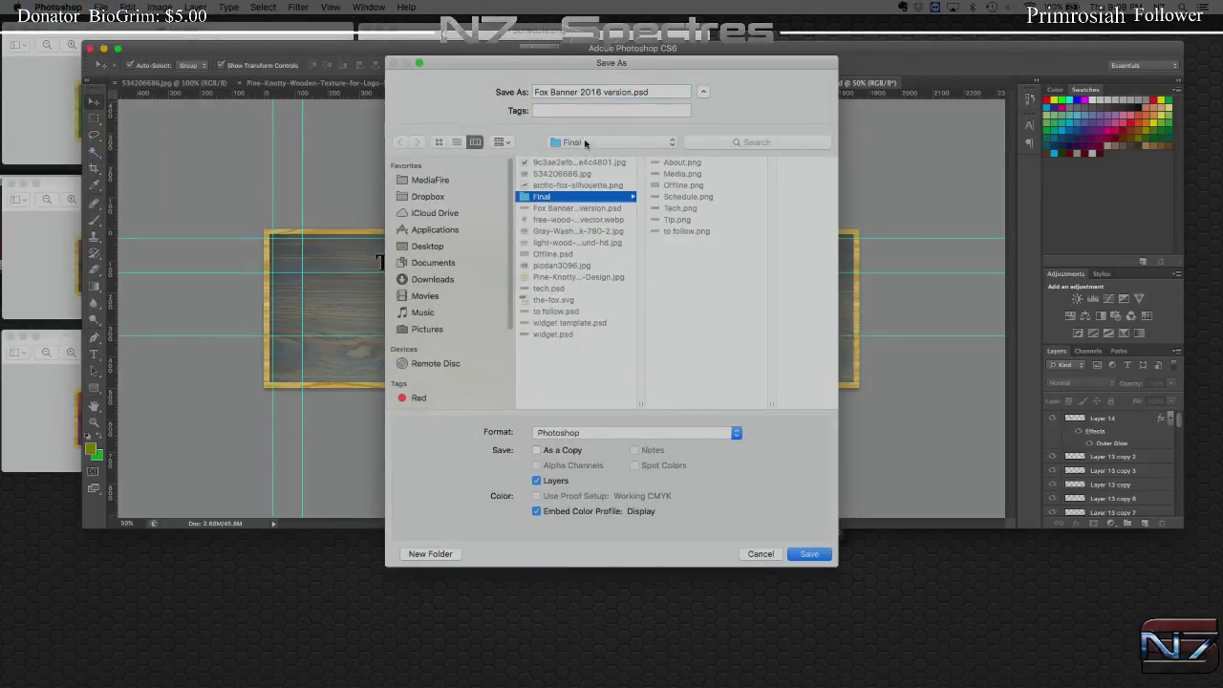
pyautogui.click(645, 432)
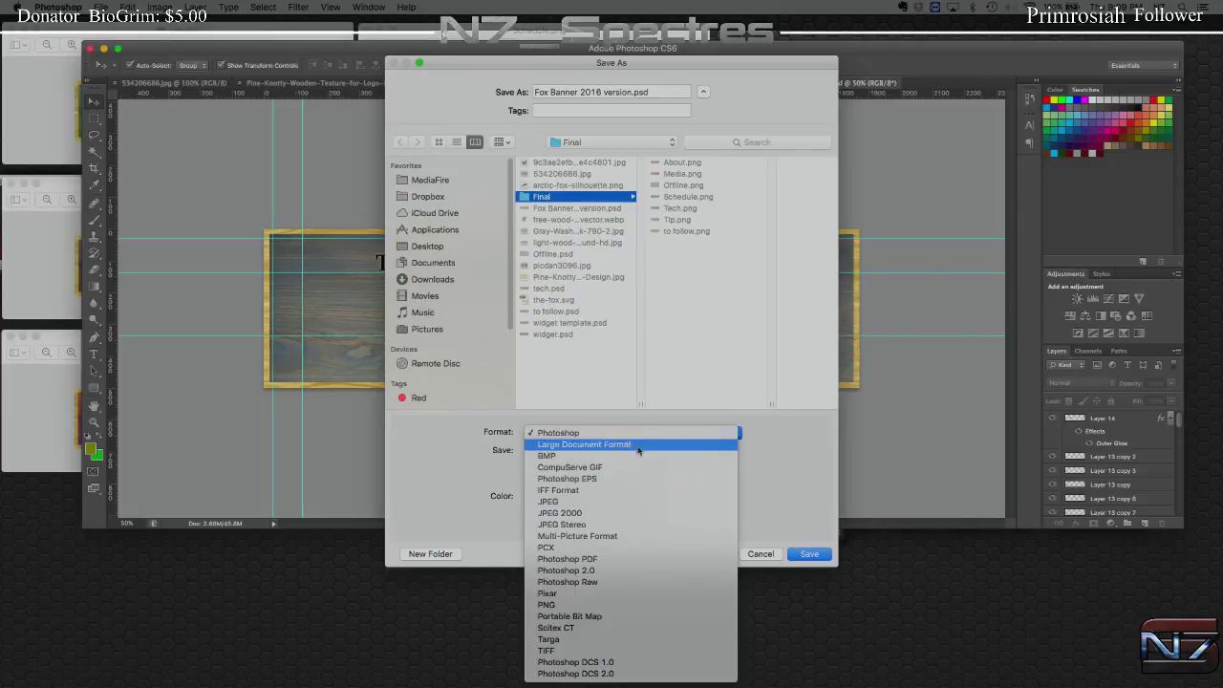
pyautogui.click(583, 605)
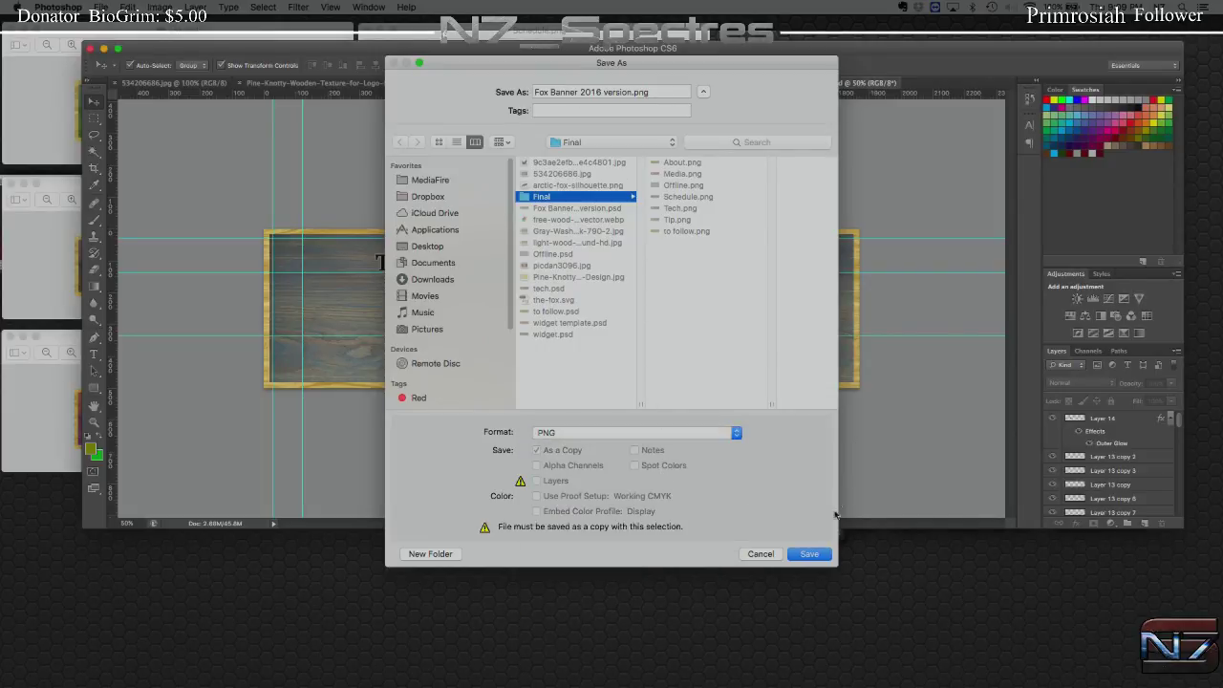
pyautogui.click(812, 555)
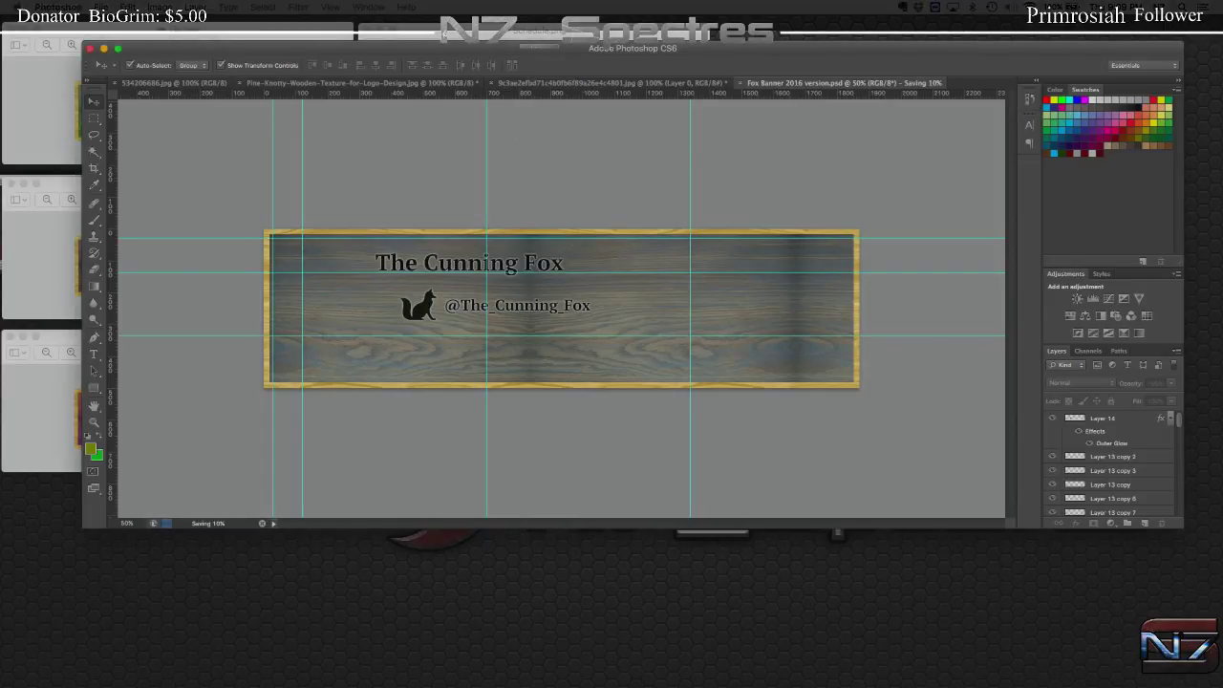
# Bring the Twitch browser window forward, move it up-left and widen it.
pyautogui.press('super+Tab')
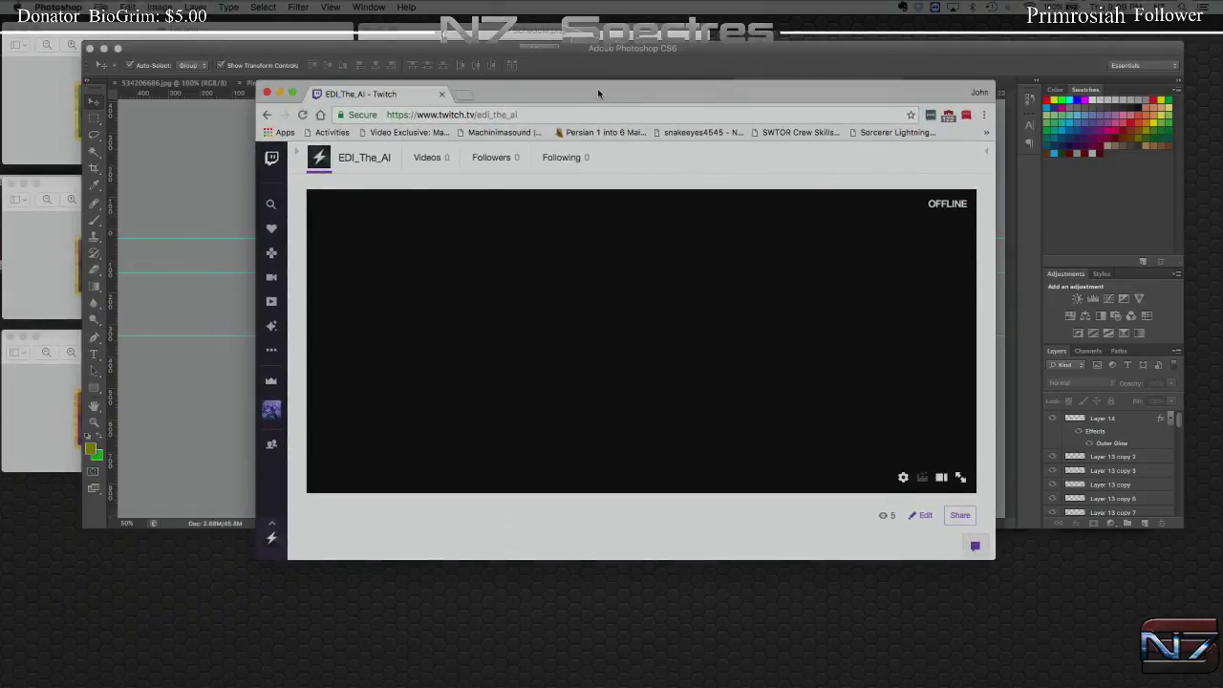
pyautogui.moveTo(597, 87); pyautogui.dragTo(530, 65)
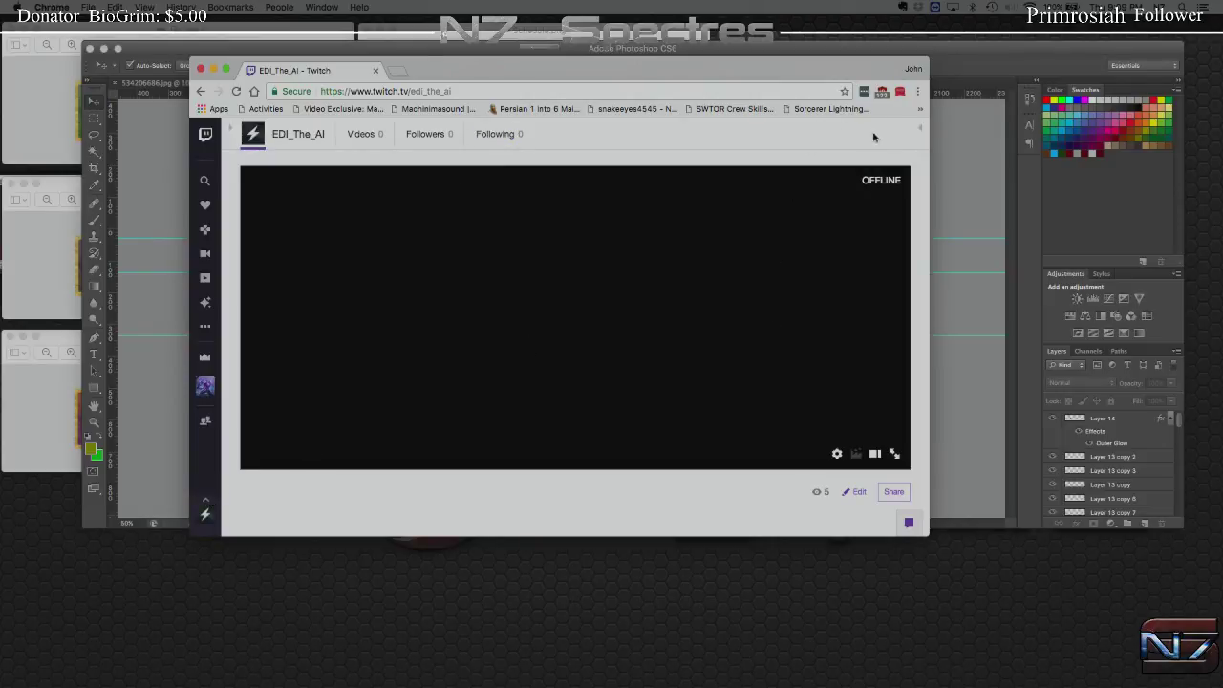
pyautogui.moveTo(929, 219); pyautogui.dragTo(1137, 238)
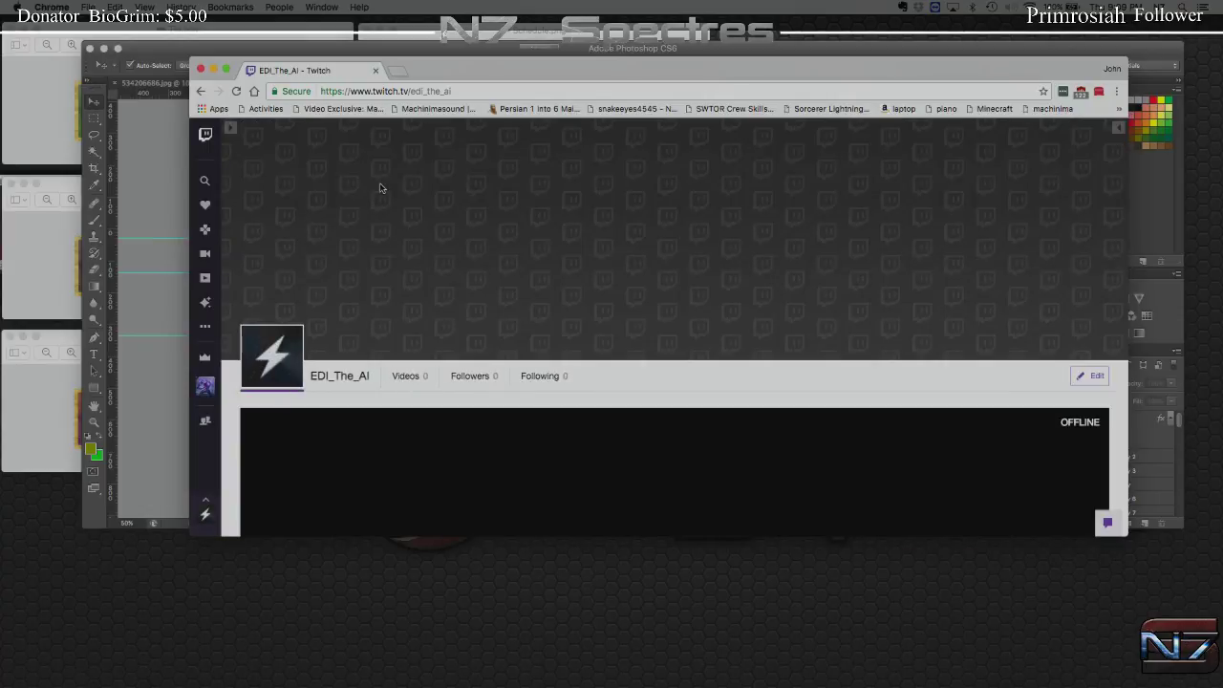
# Upload the Fox Banner PNG from the Final folder as the channel cover, then return to Photoshop.
pyautogui.click(1091, 376)
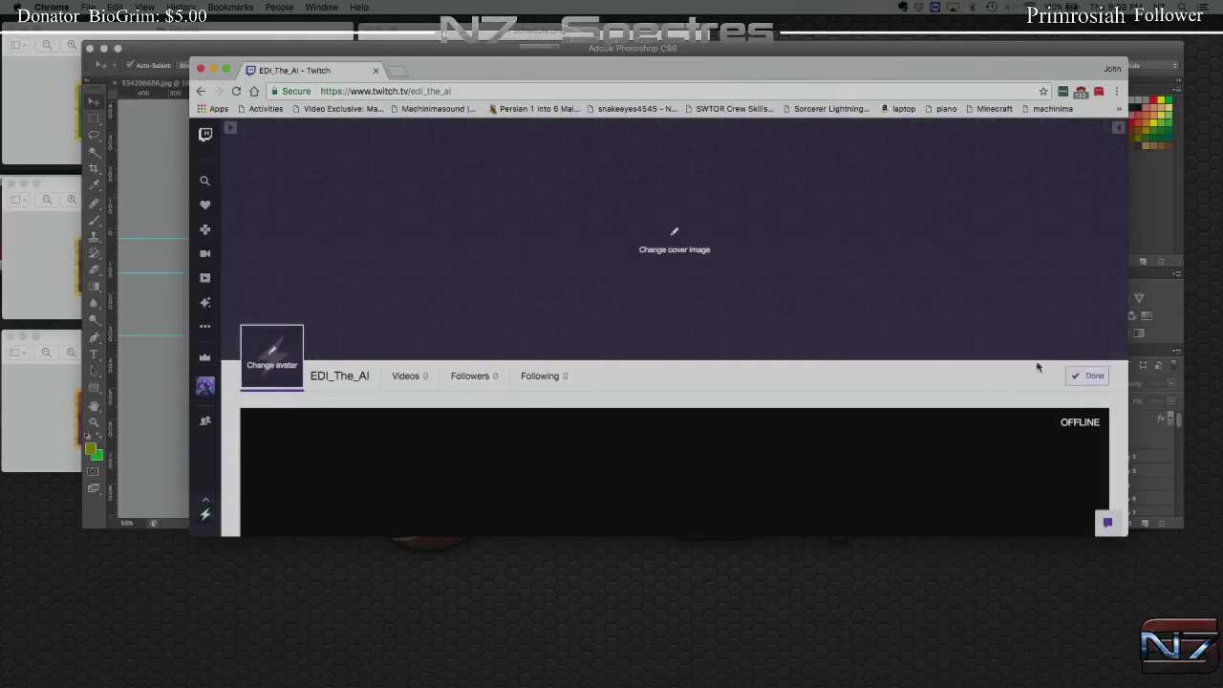
pyautogui.click(705, 248)
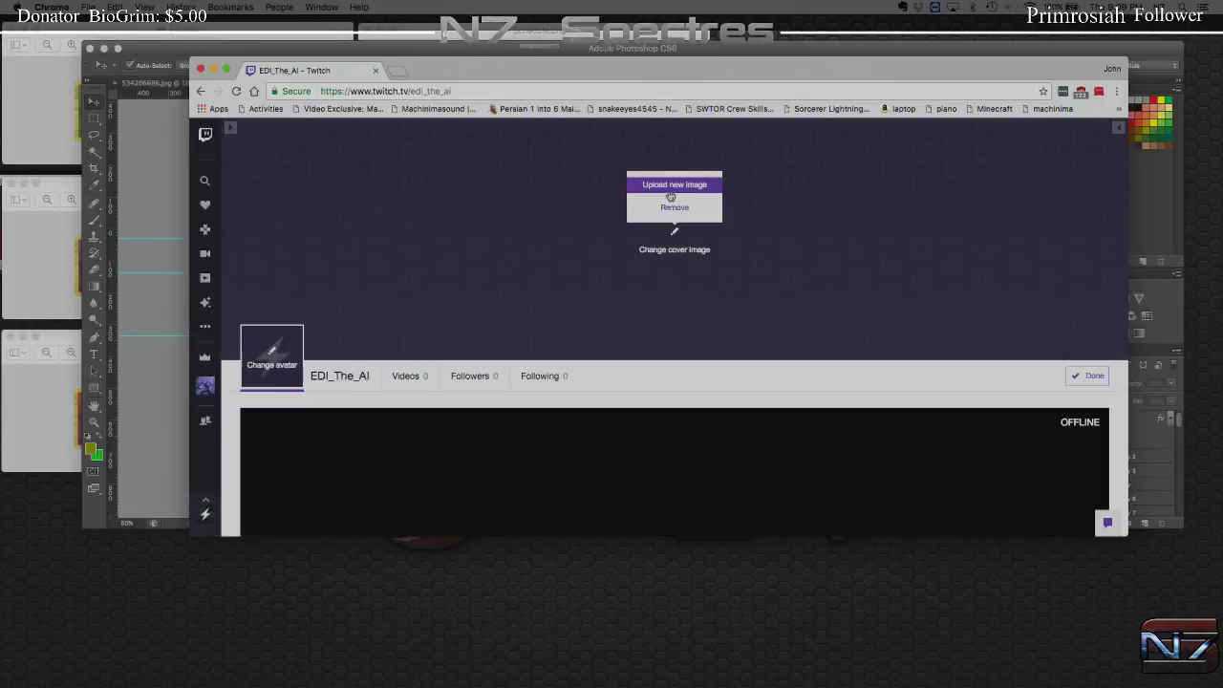
pyautogui.click(674, 185)
pyautogui.click(649, 277)
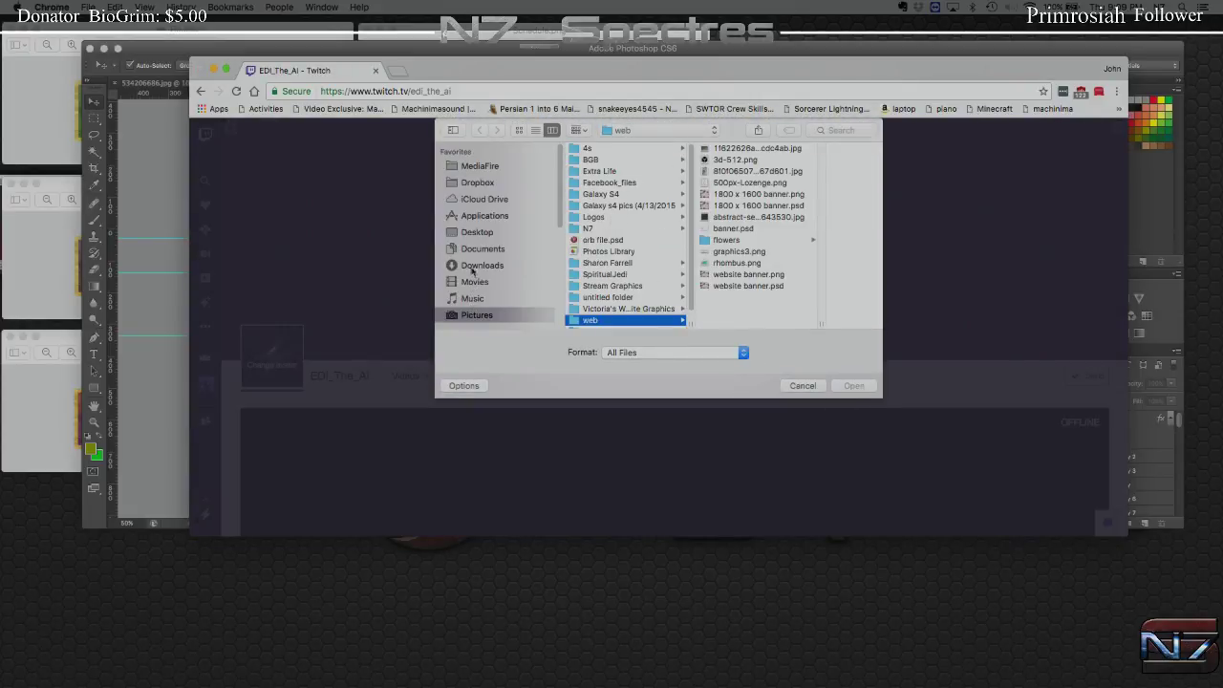
pyautogui.click(477, 234)
pyautogui.click(621, 207)
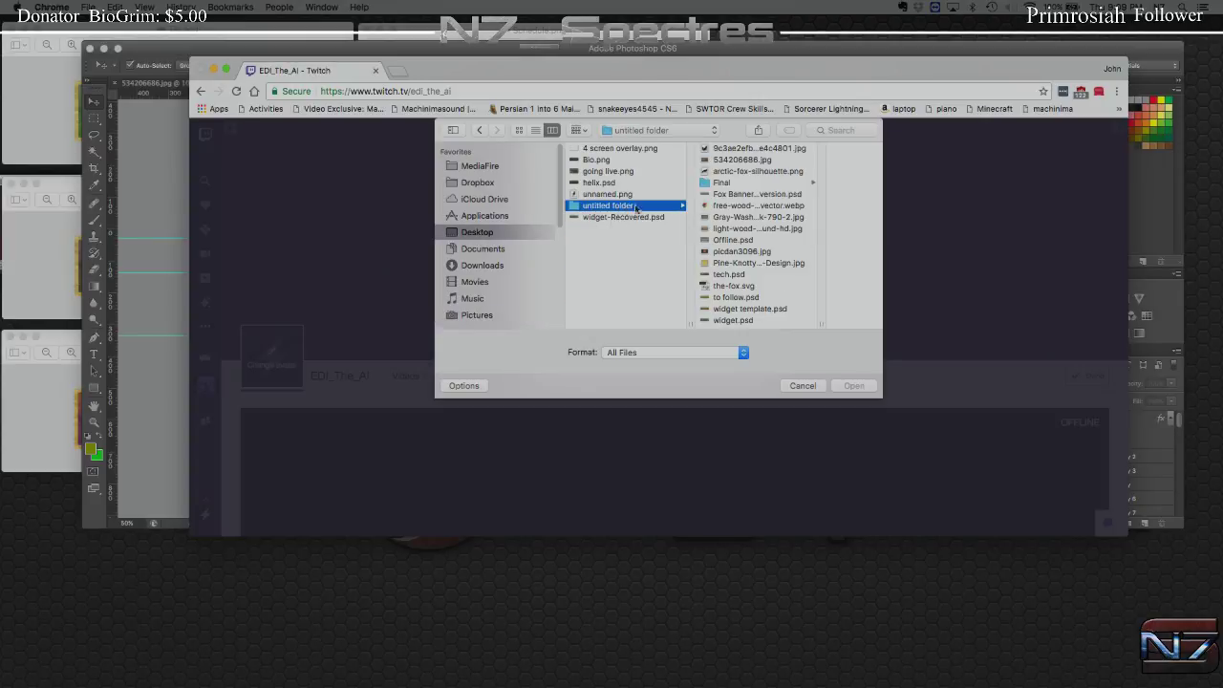
pyautogui.click(716, 183)
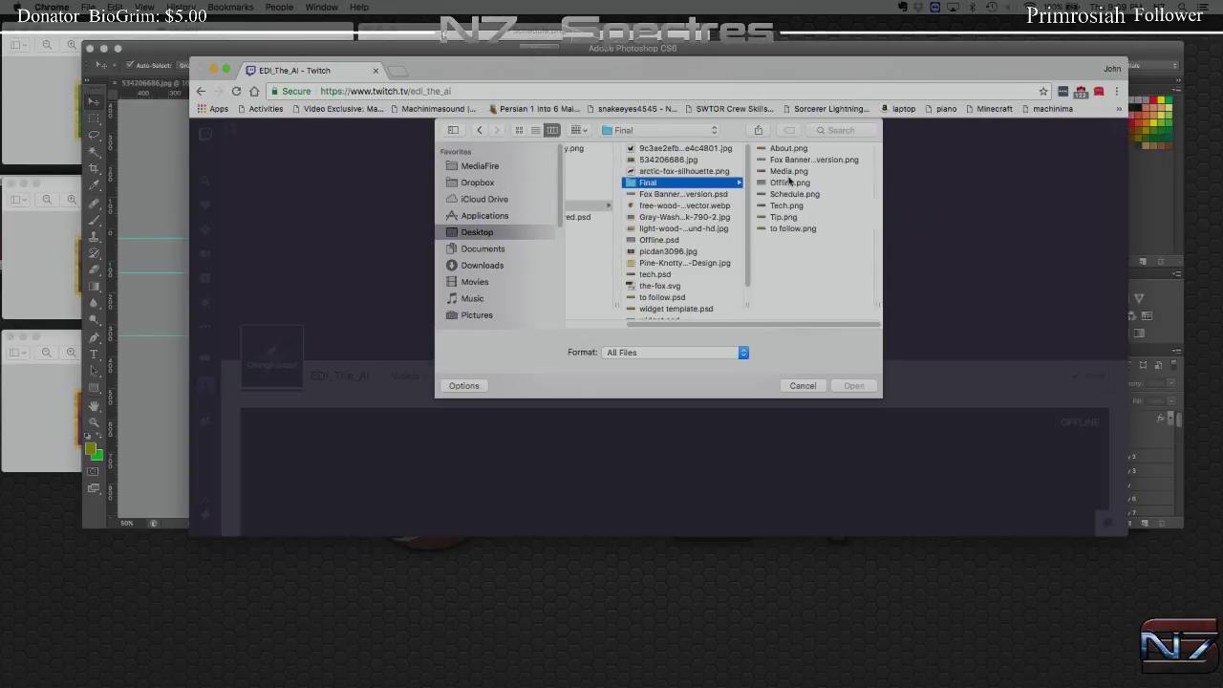
pyautogui.doubleClick(803, 160)
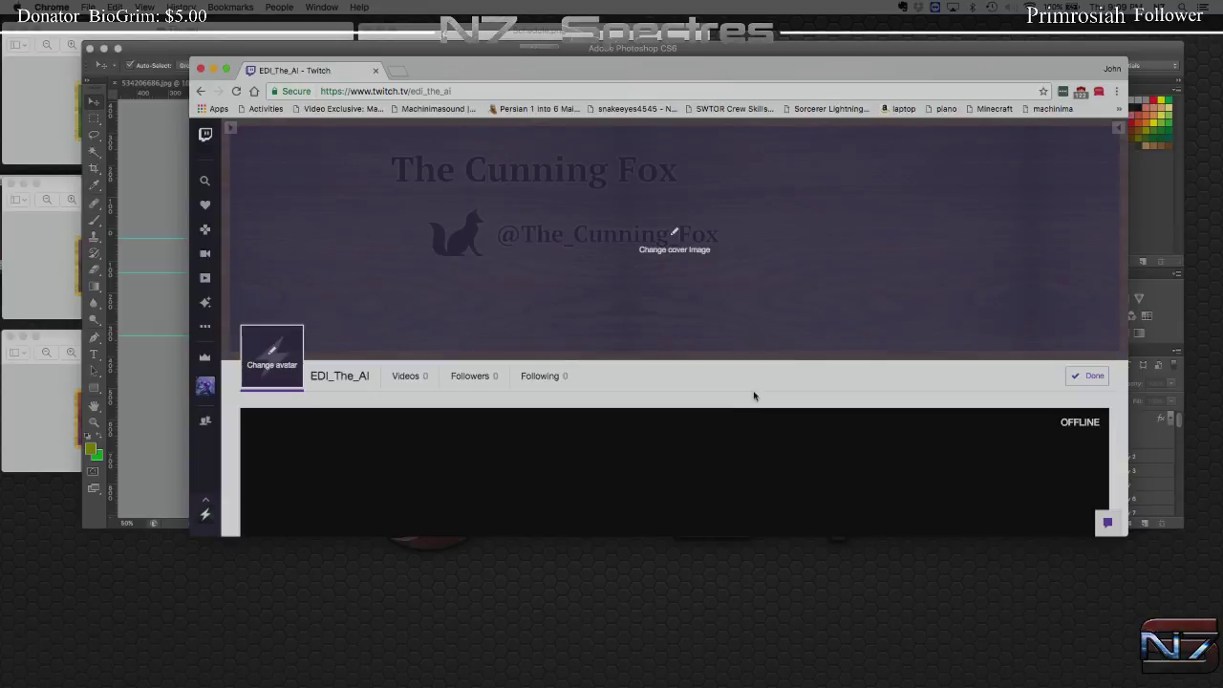
pyautogui.click(1088, 376)
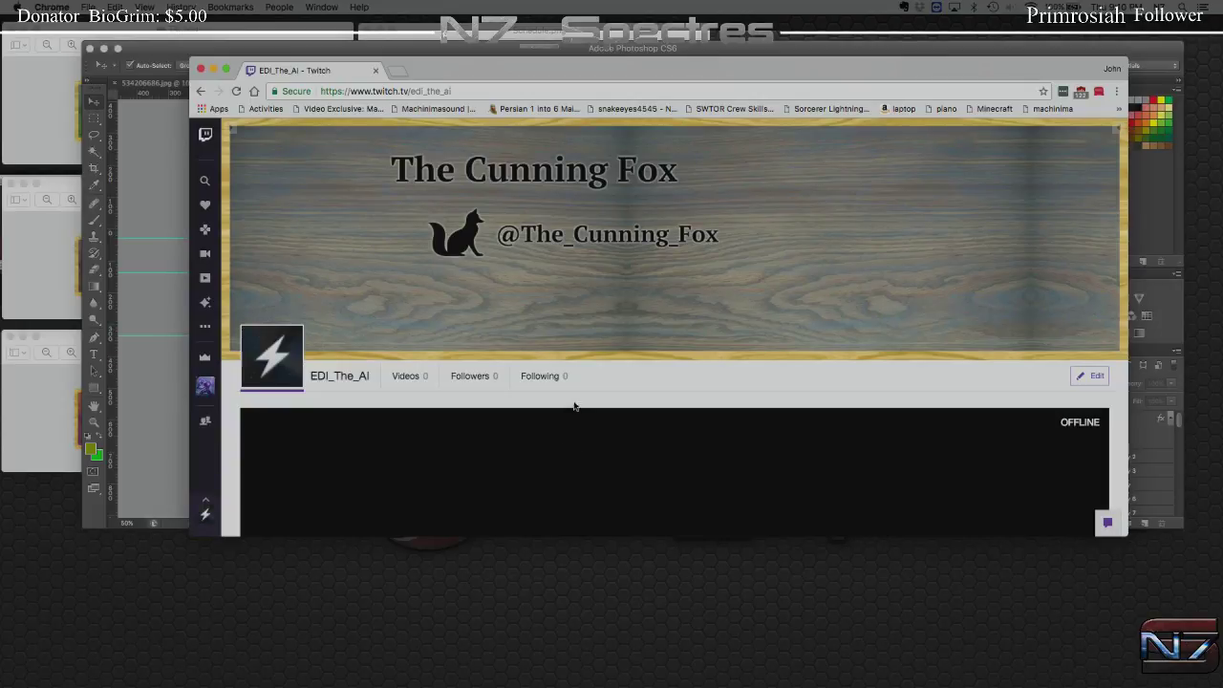
pyautogui.click(174, 51)
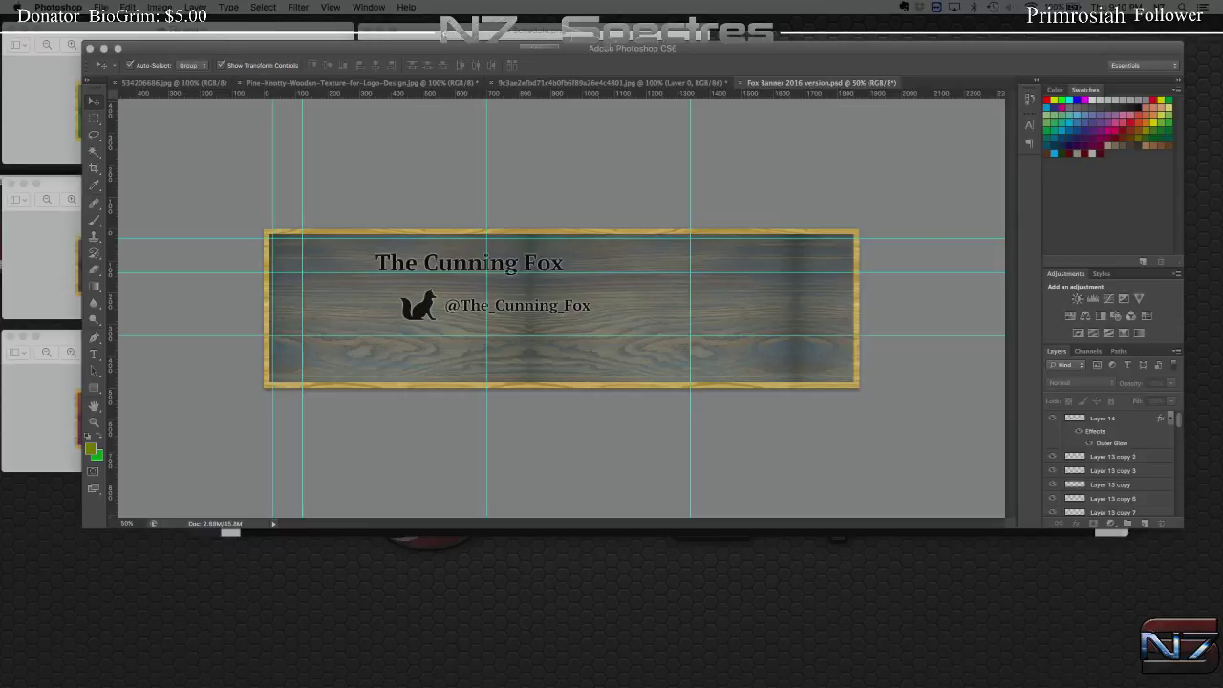
# Turn on panel editing and submit a first panel with the fully cropped About.png image.
pyautogui.press('super+Tab')
pyautogui.scroll(-5, 532, 312)
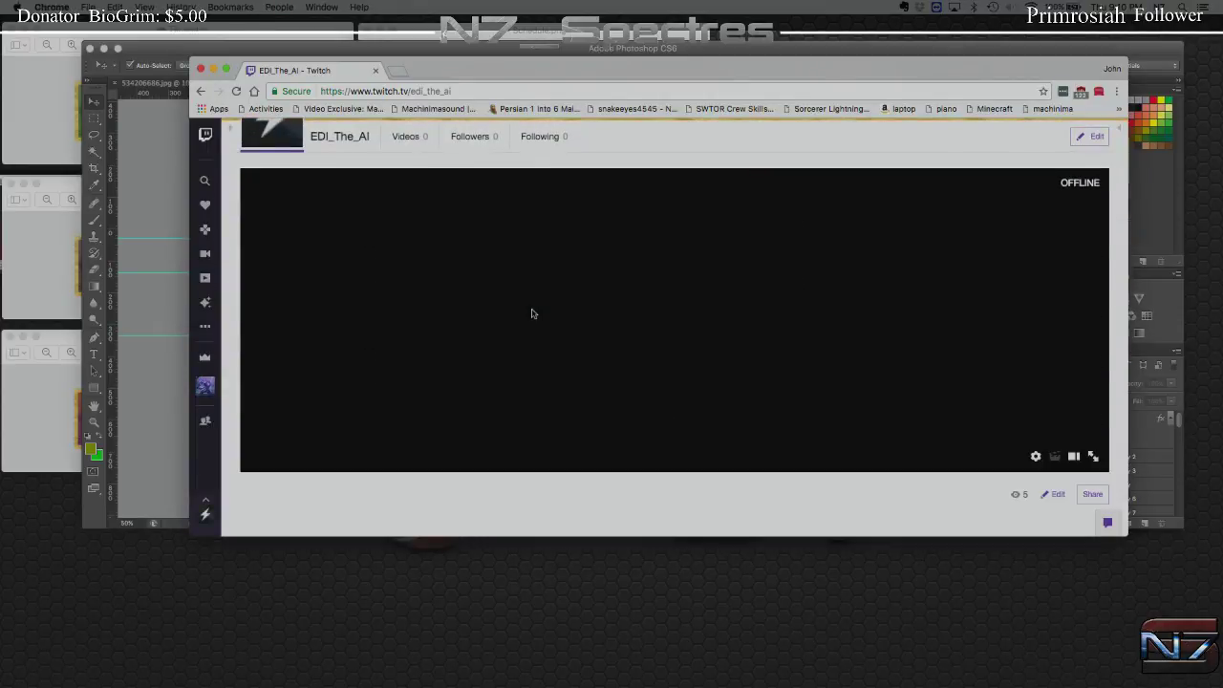
pyautogui.click(257, 446)
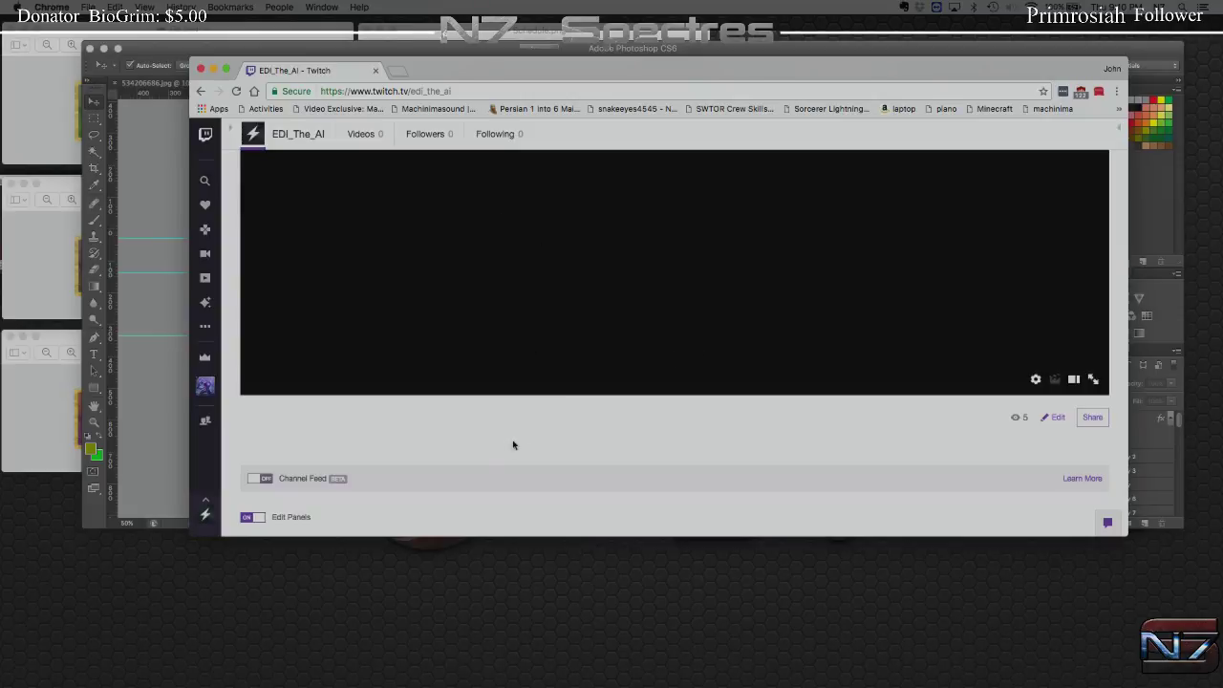
pyautogui.scroll(-3, 497, 436)
pyautogui.click(497, 312)
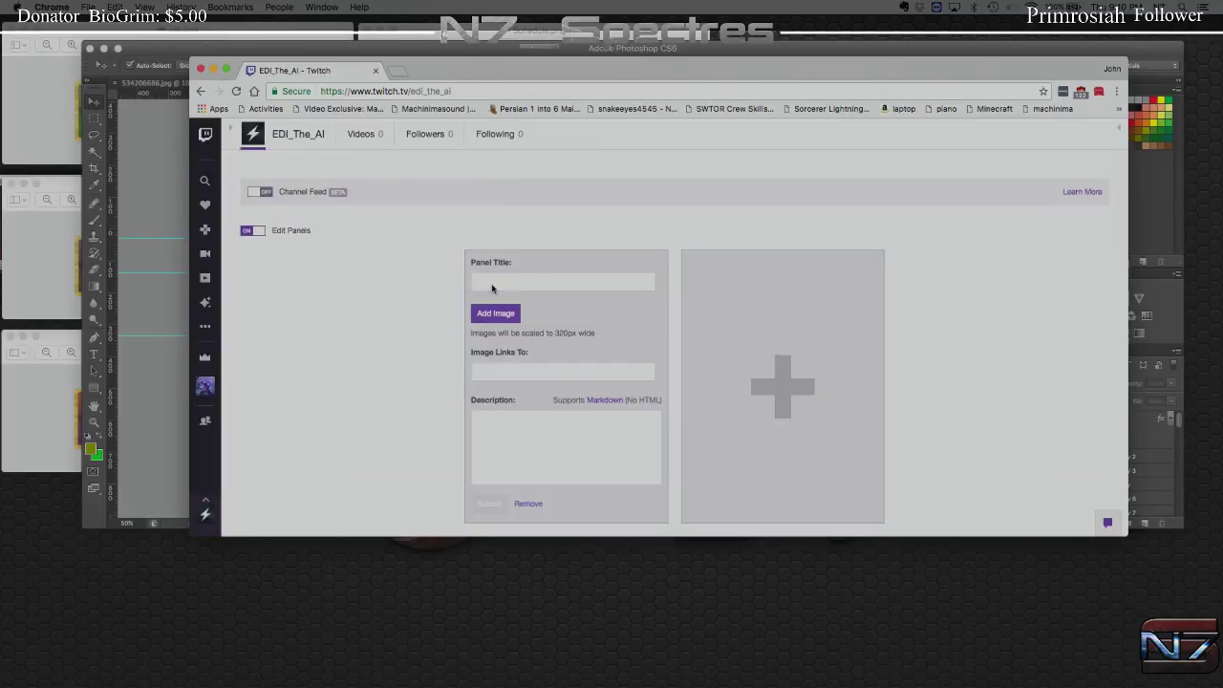
pyautogui.doubleClick(602, 151)
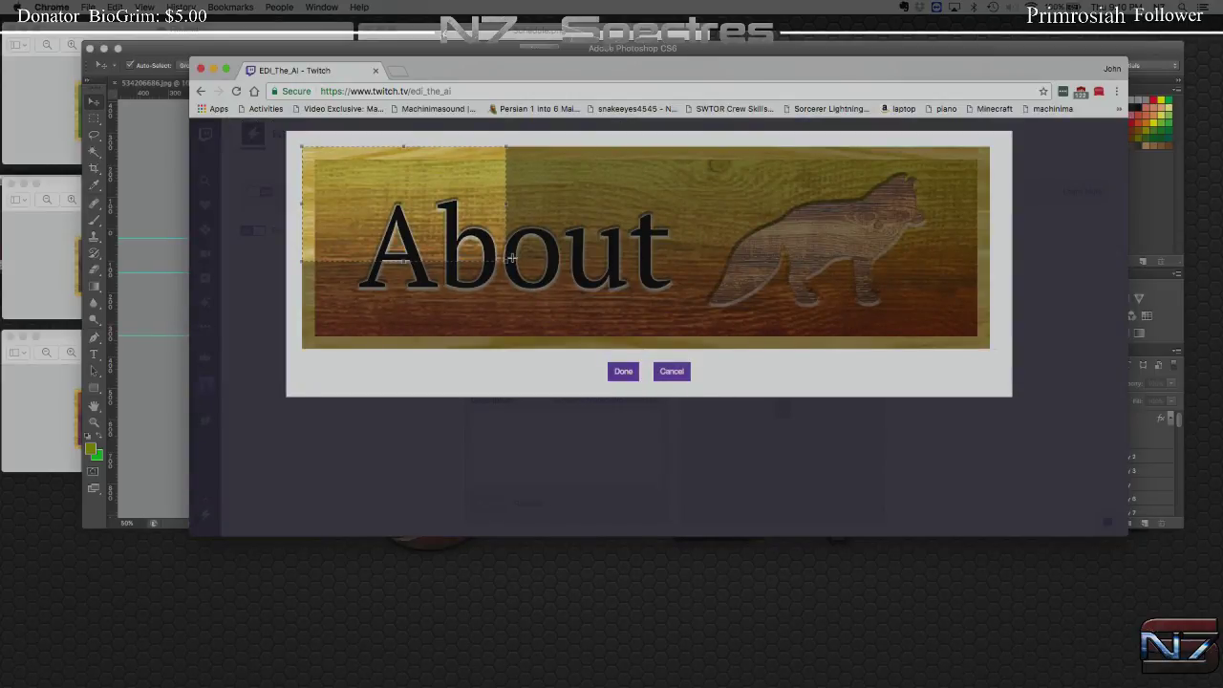
pyautogui.moveTo(506, 260); pyautogui.dragTo(991, 390)
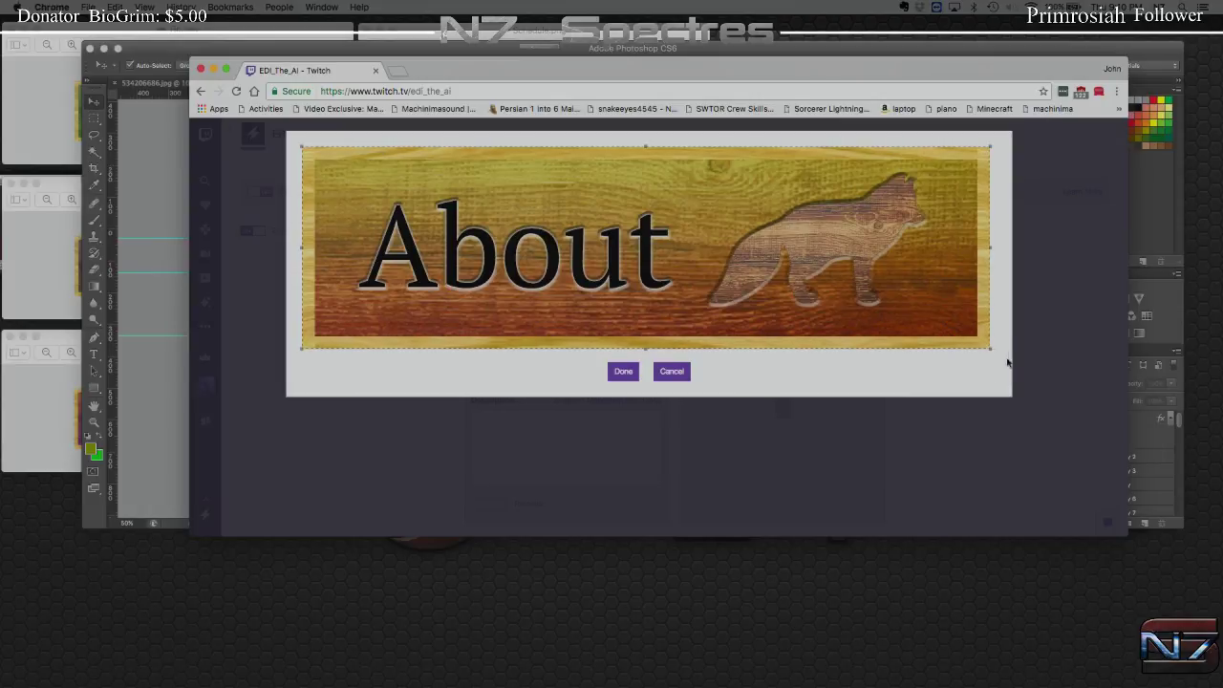
pyautogui.click(623, 371)
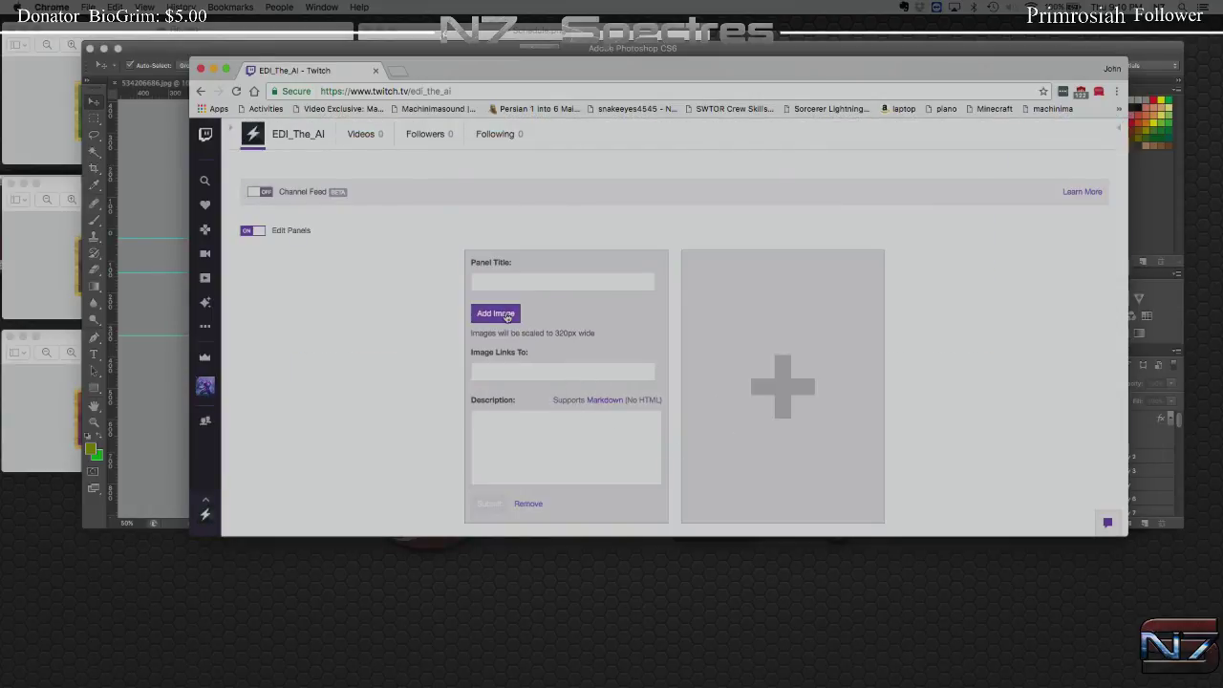
pyautogui.click(489, 503)
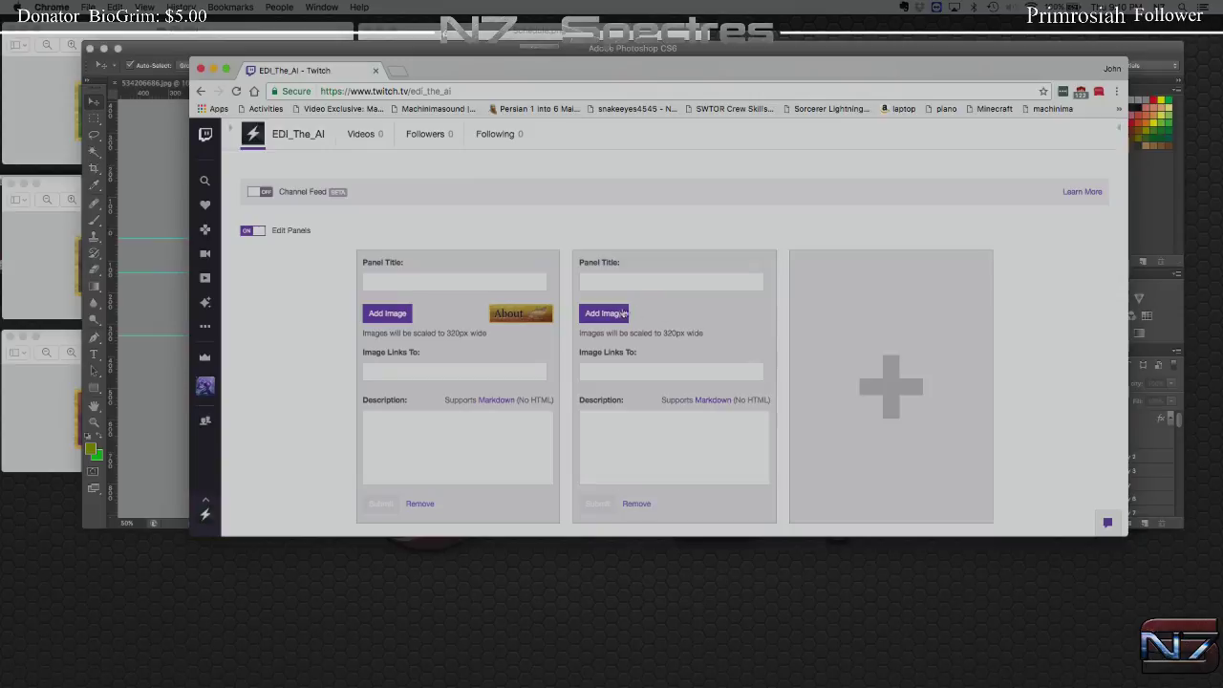
# Submit a second panel with the fully cropped Media.png image and add a third panel.
pyautogui.click(621, 313)
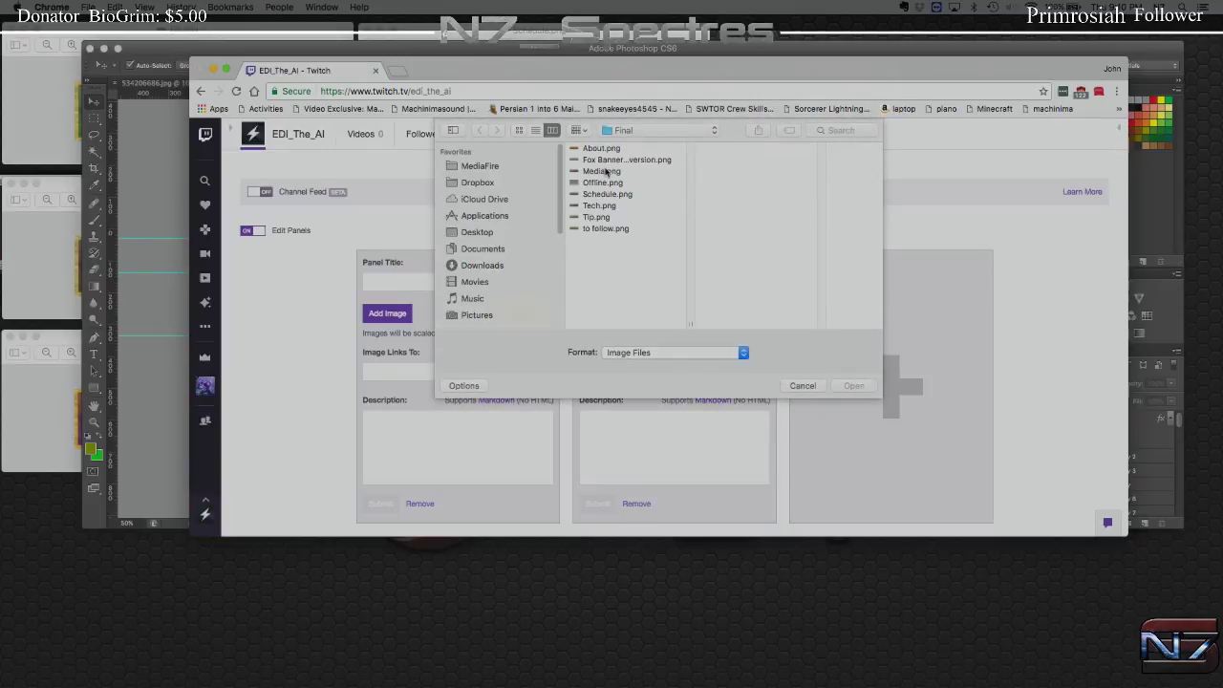
pyautogui.doubleClick(606, 171)
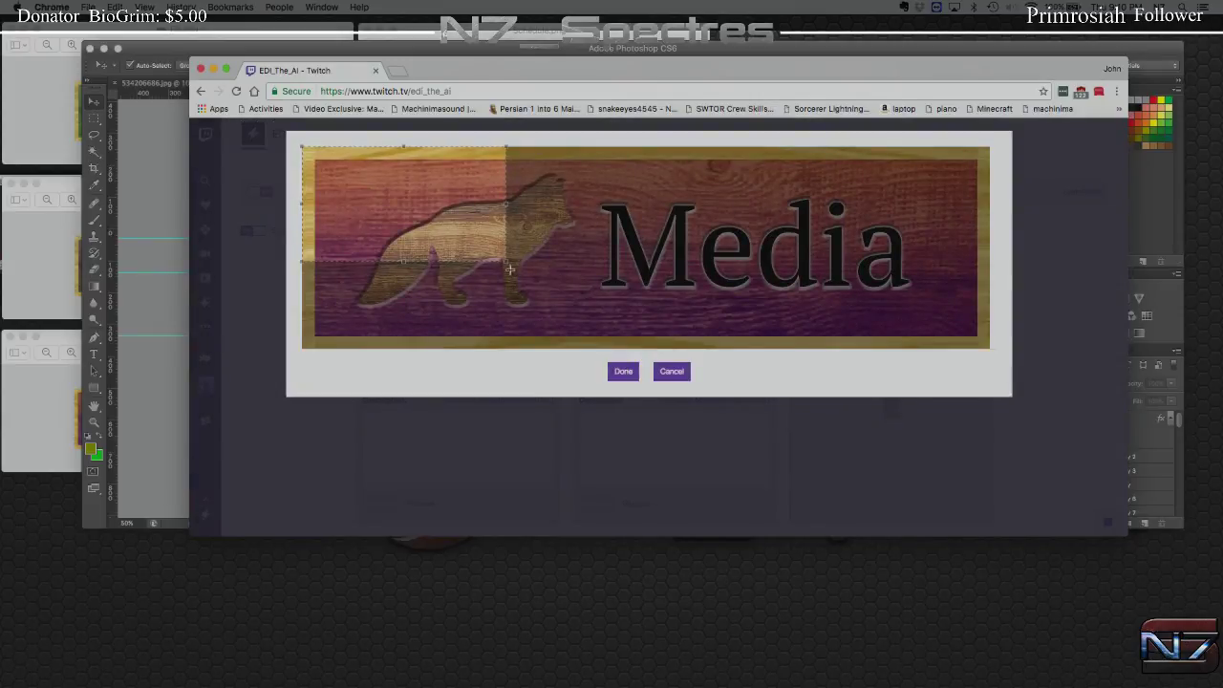
pyautogui.moveTo(506, 263); pyautogui.dragTo(993, 359)
pyautogui.click(623, 370)
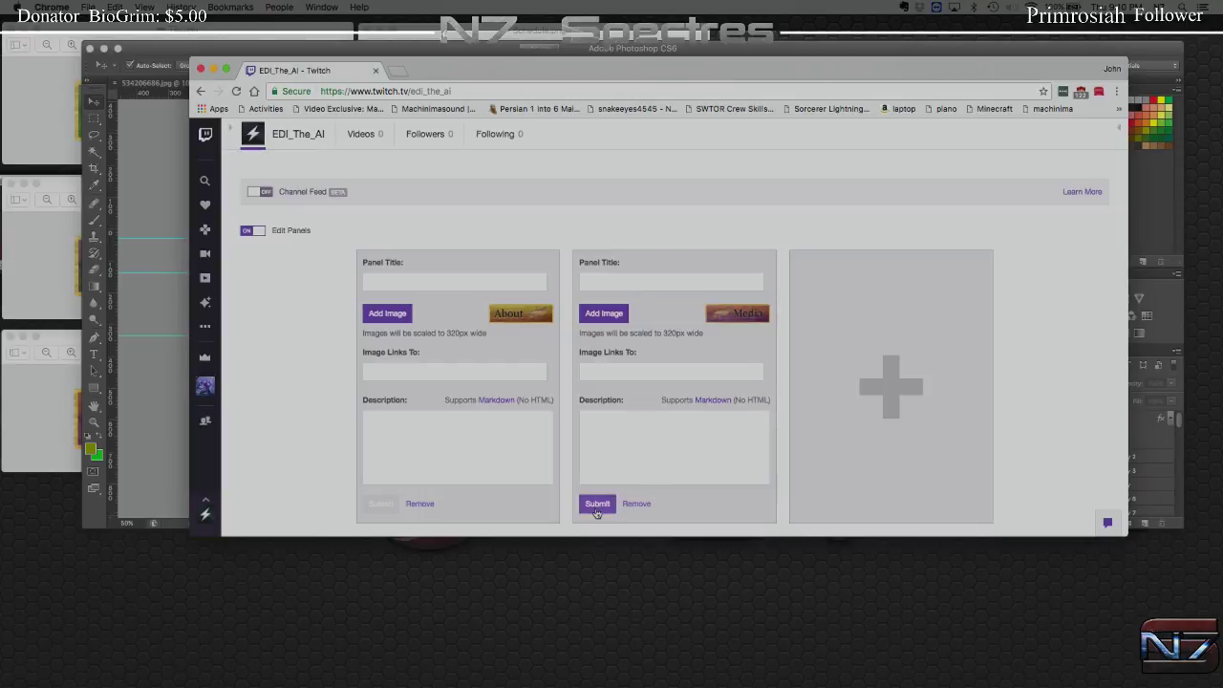
pyautogui.click(596, 504)
pyautogui.click(901, 383)
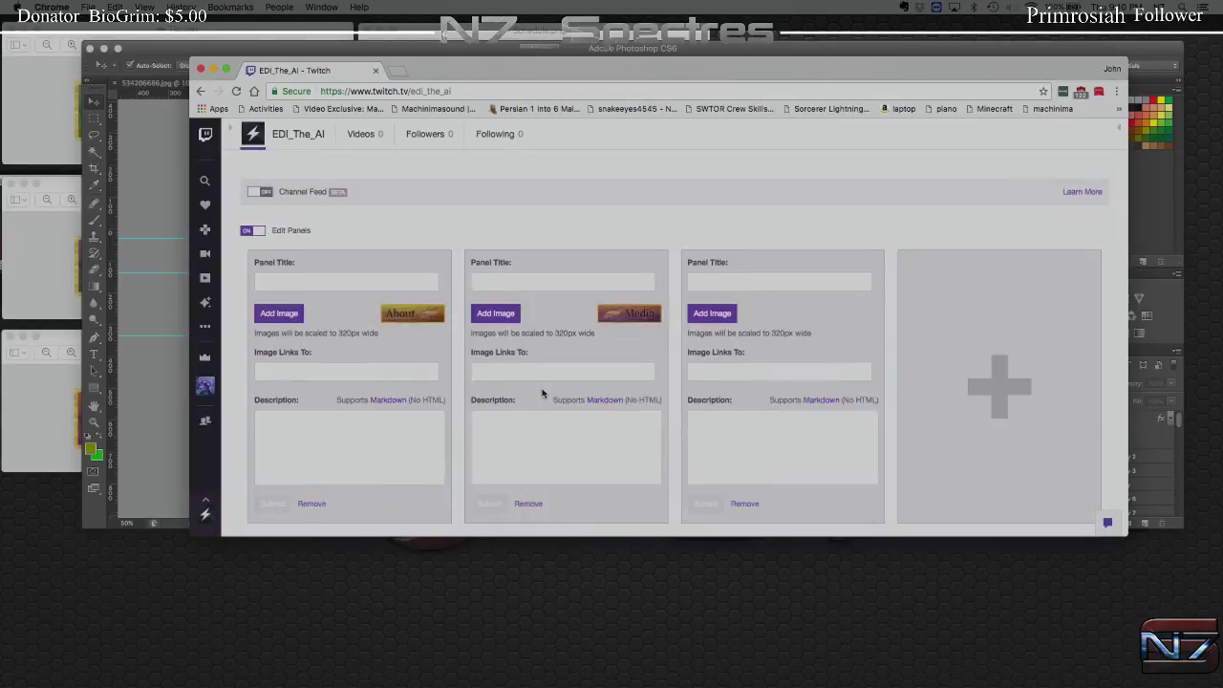
# Submit the third panel with the fully cropped Schedule.png image.
pyautogui.click(721, 313)
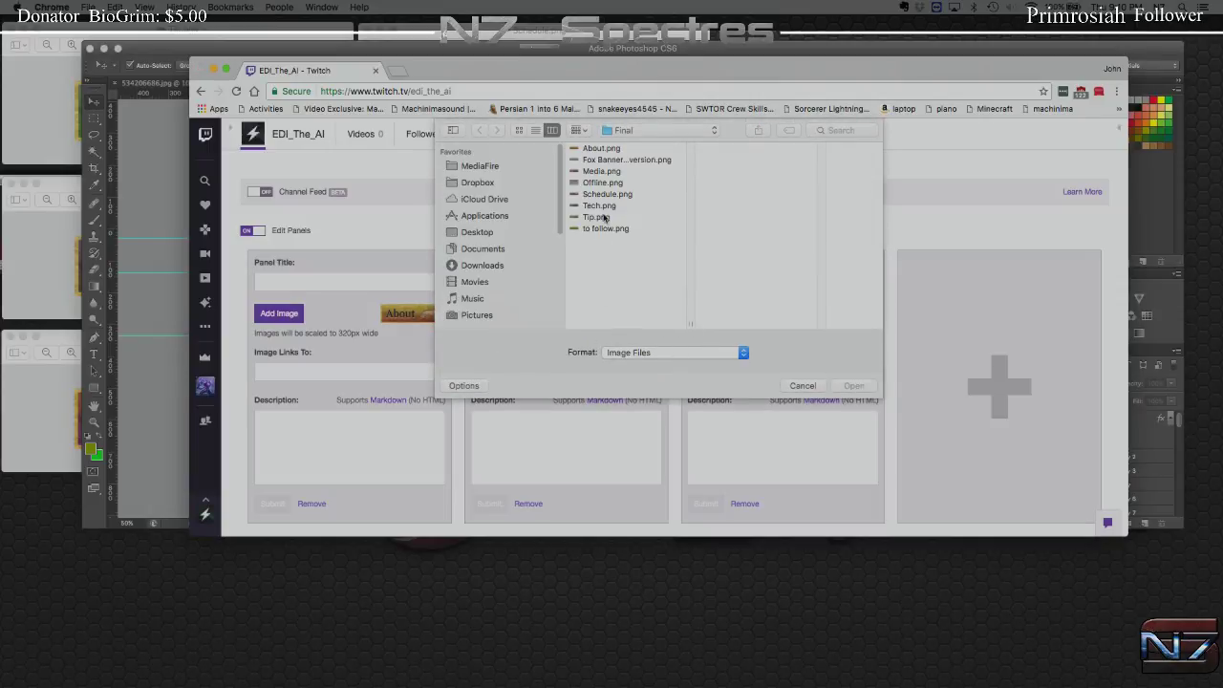
pyautogui.doubleClick(604, 194)
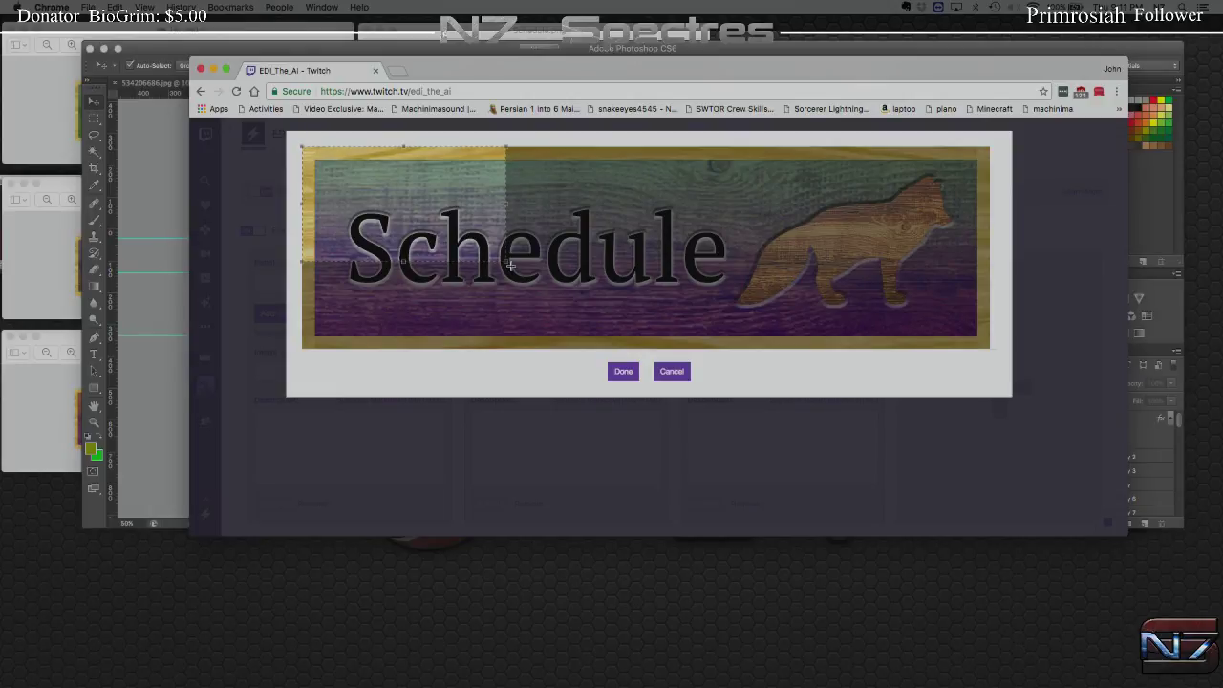
pyautogui.moveTo(510, 266); pyautogui.dragTo(991, 352)
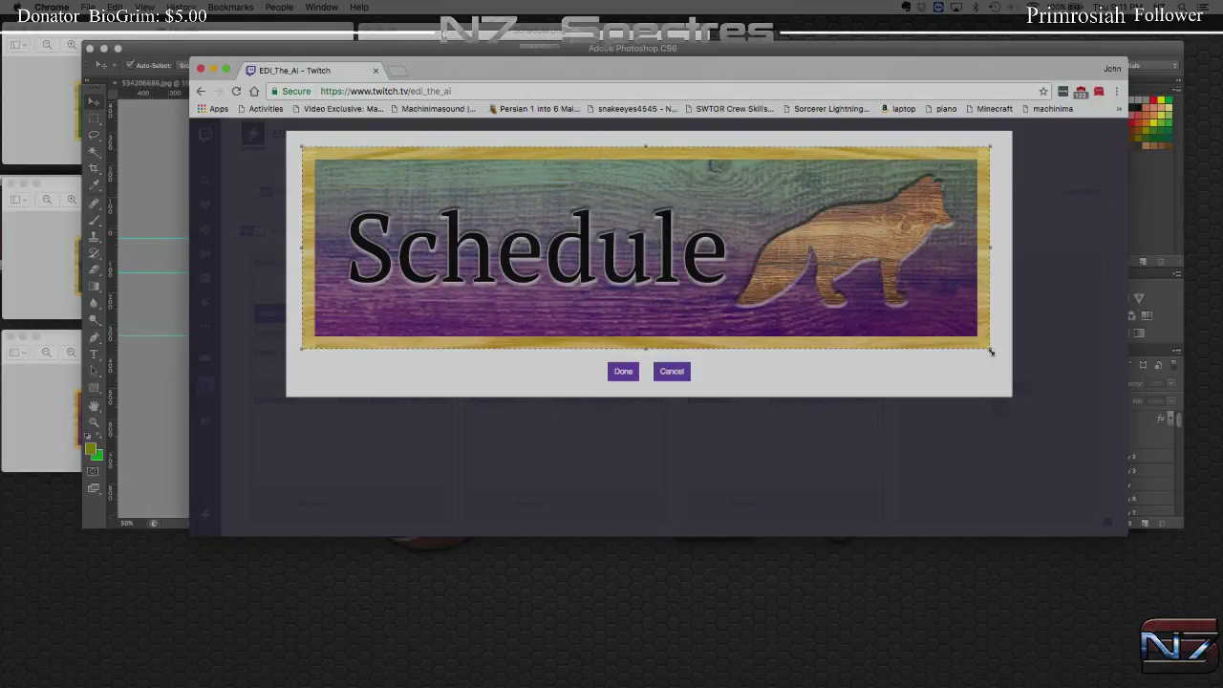
pyautogui.click(623, 372)
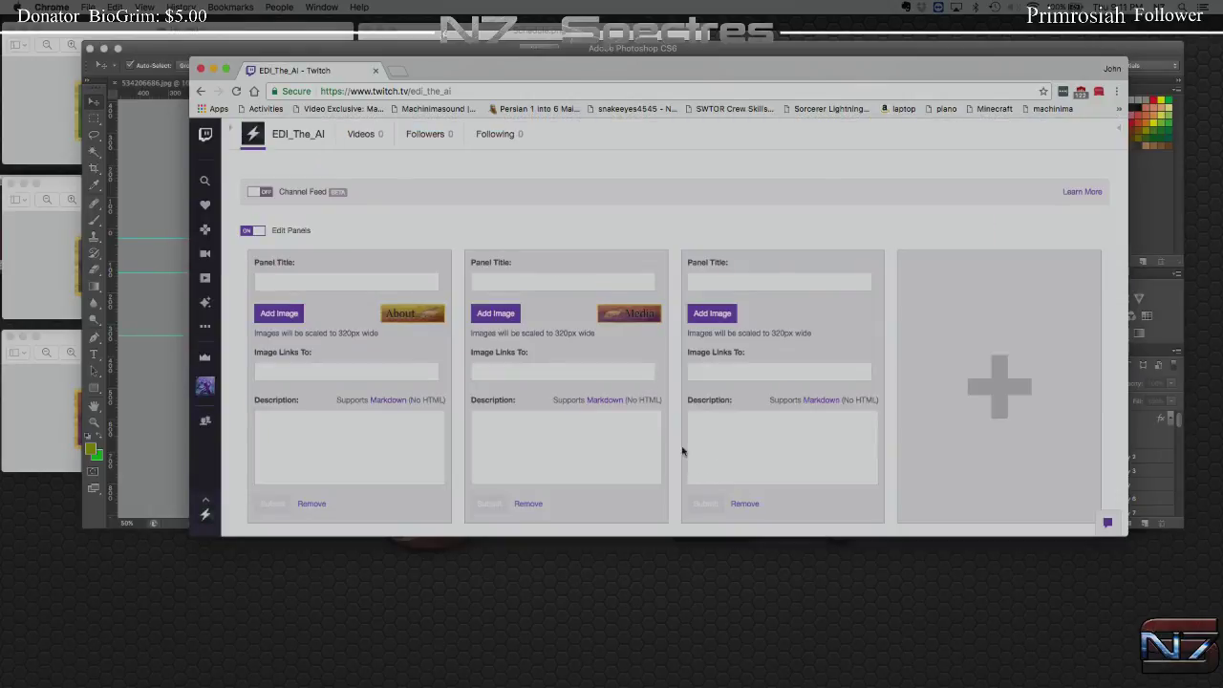
pyautogui.click(701, 509)
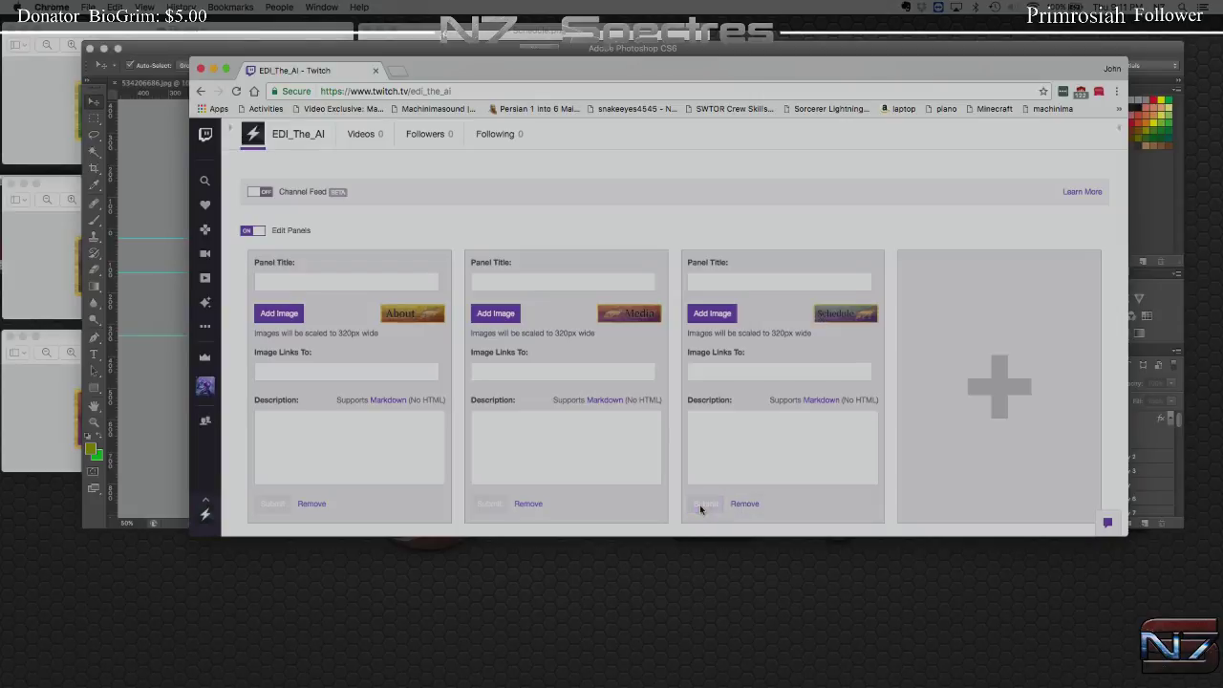
# Add a fourth panel and submit it with the fully cropped Tech.png image.
pyautogui.click(931, 402)
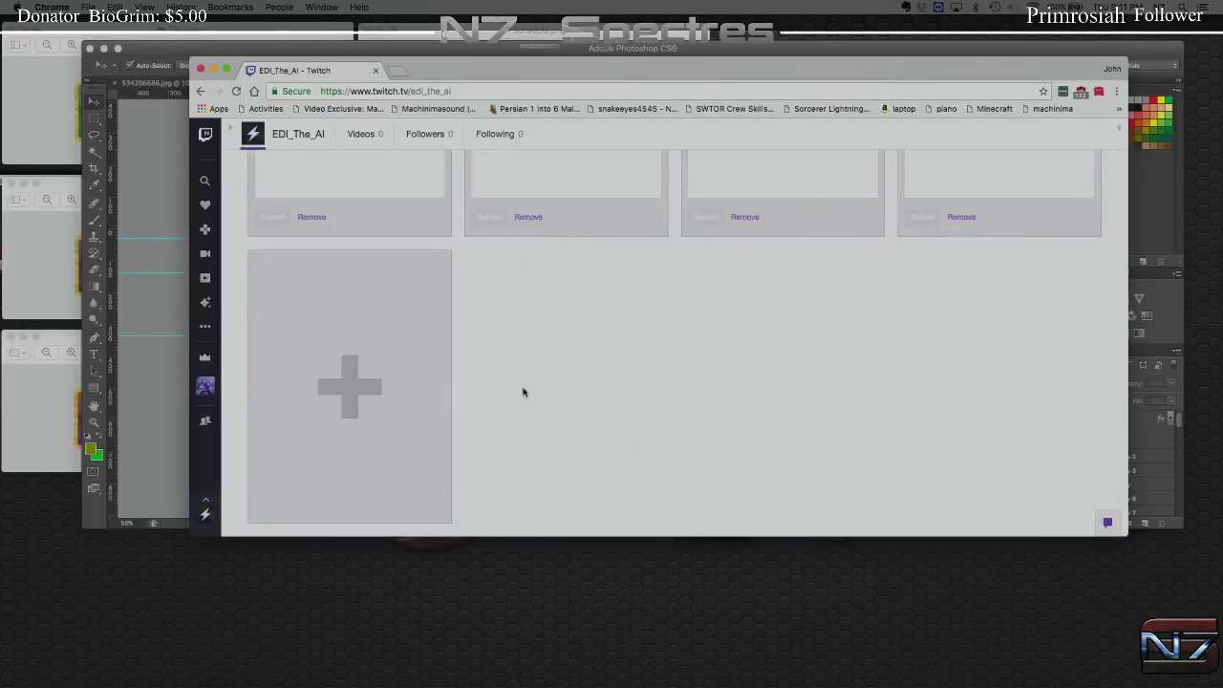
pyautogui.scroll(5, 572, 337)
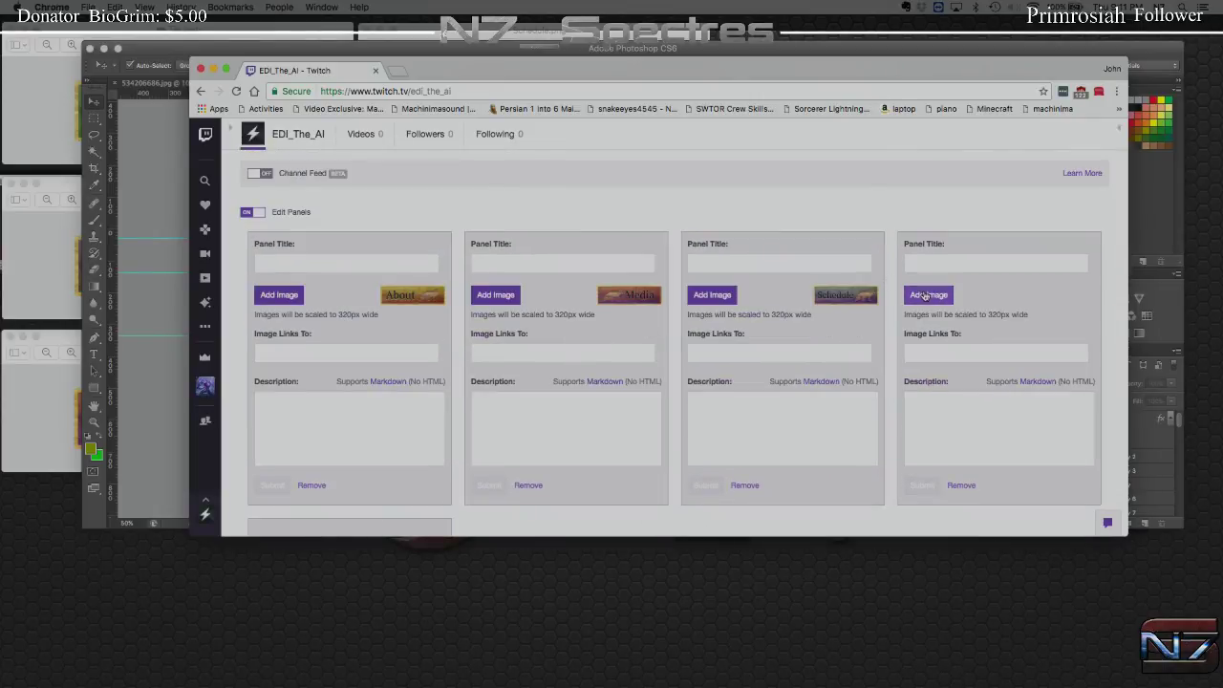
pyautogui.click(928, 294)
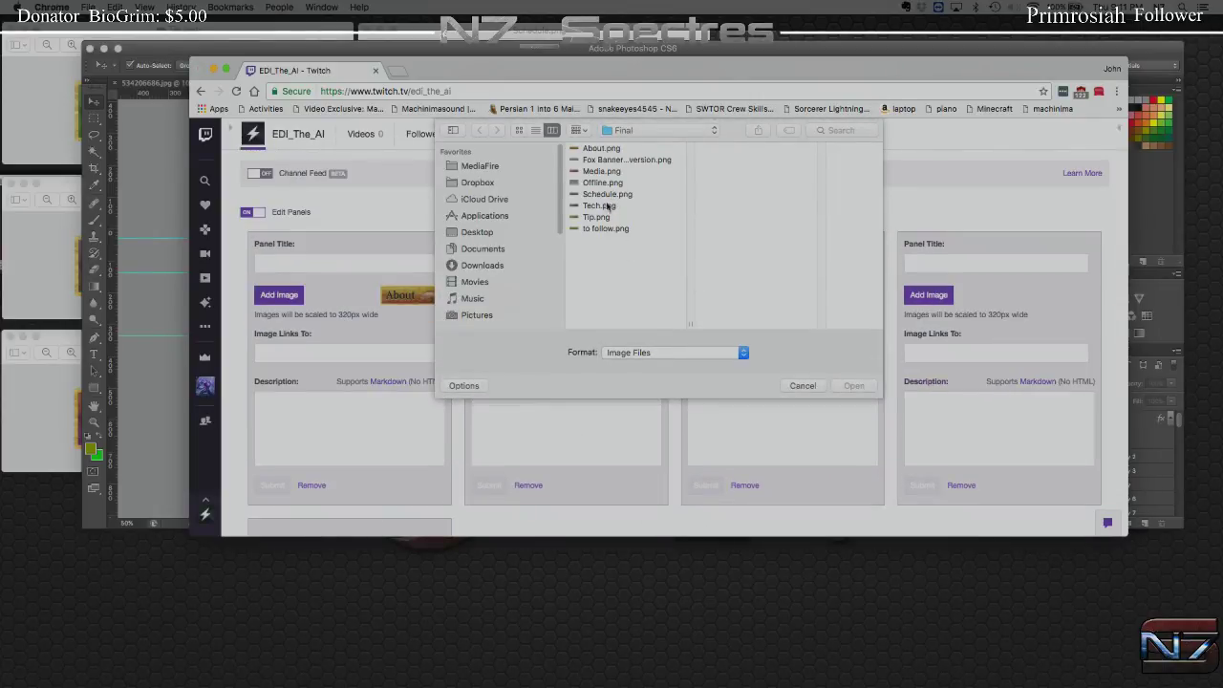
pyautogui.doubleClick(607, 206)
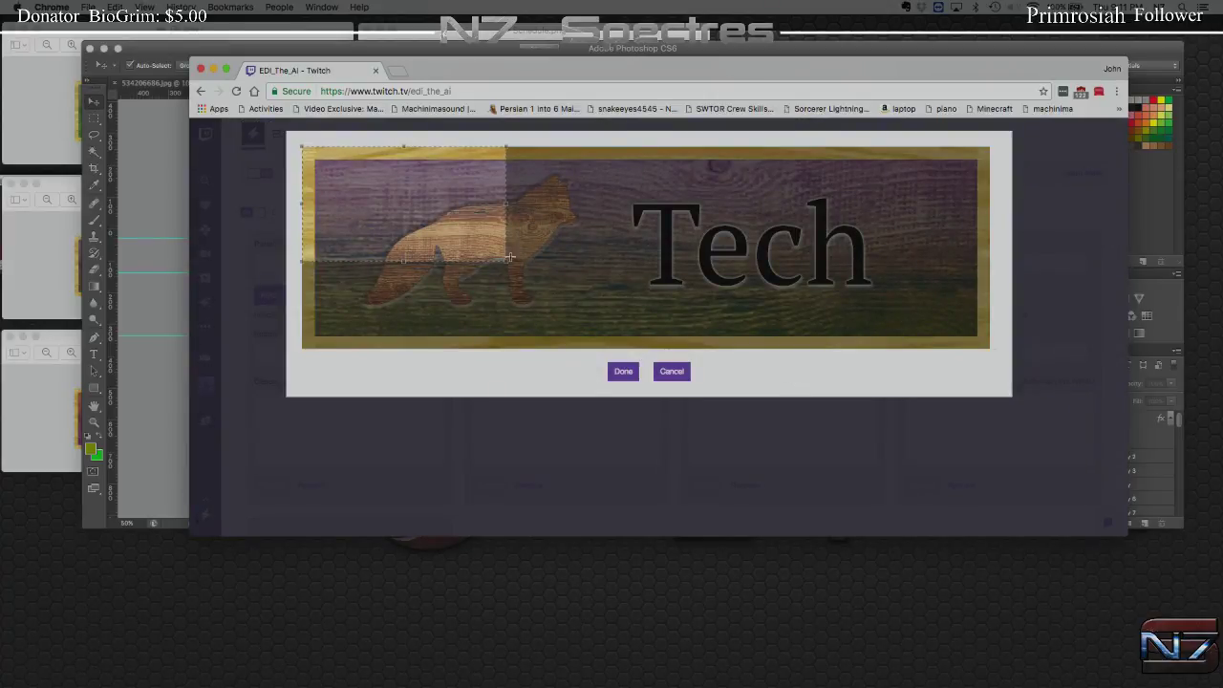
pyautogui.moveTo(509, 260); pyautogui.dragTo(1002, 362)
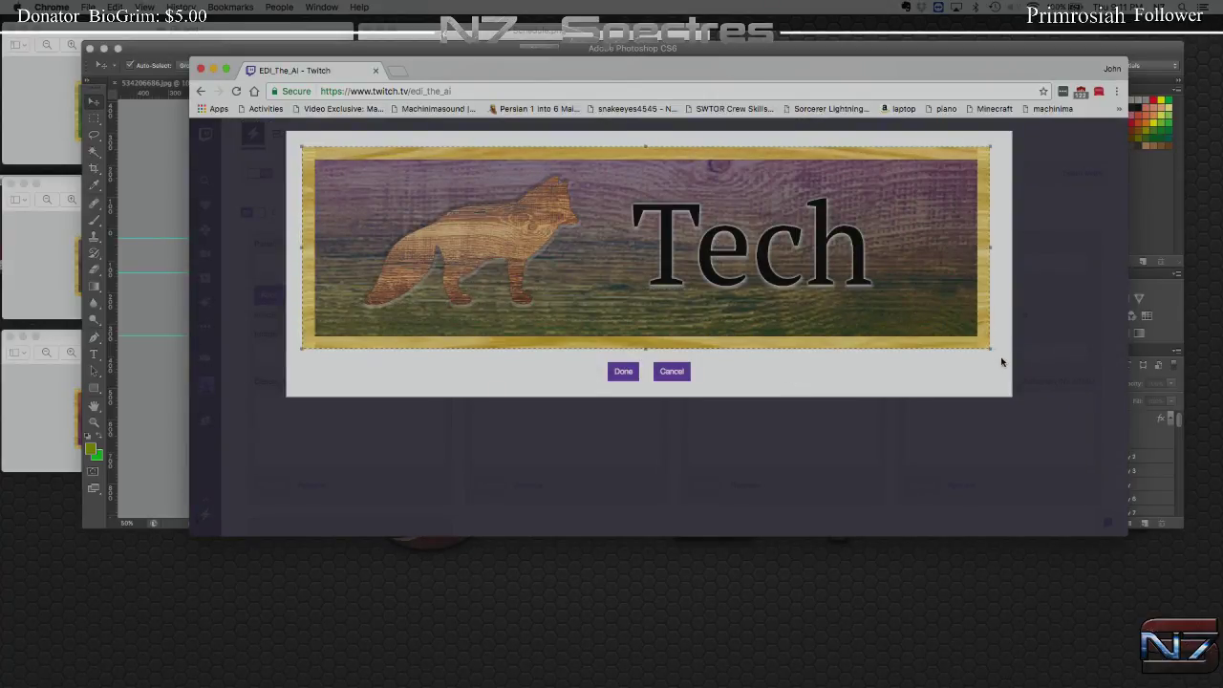
pyautogui.click(625, 372)
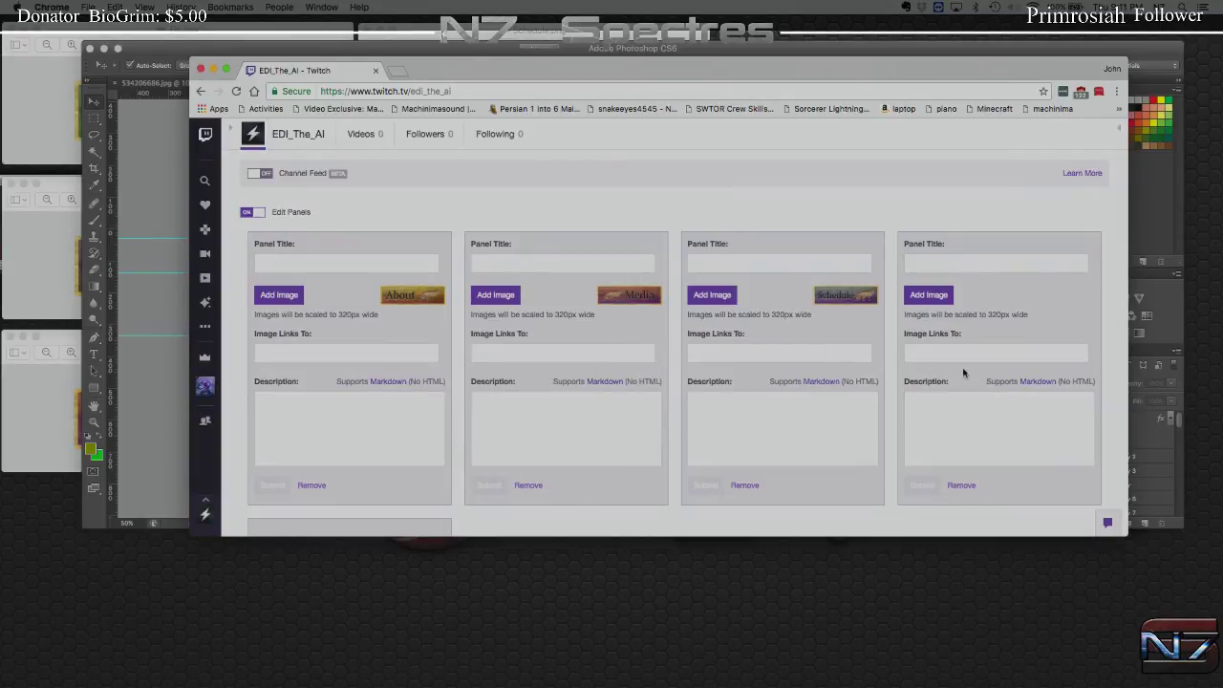
pyautogui.click(921, 487)
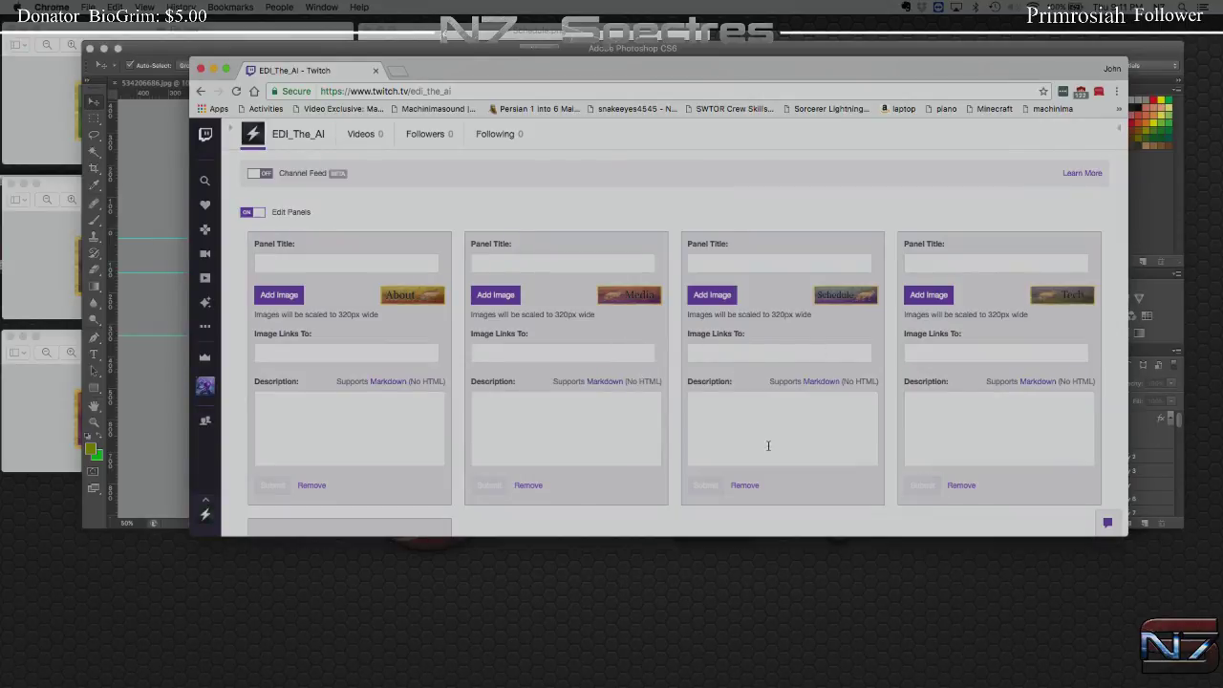
pyautogui.scroll(-3, 764, 445)
# Add a fifth panel using Tip.png, cropped to the full banner, and save it.
pyautogui.click(402, 354)
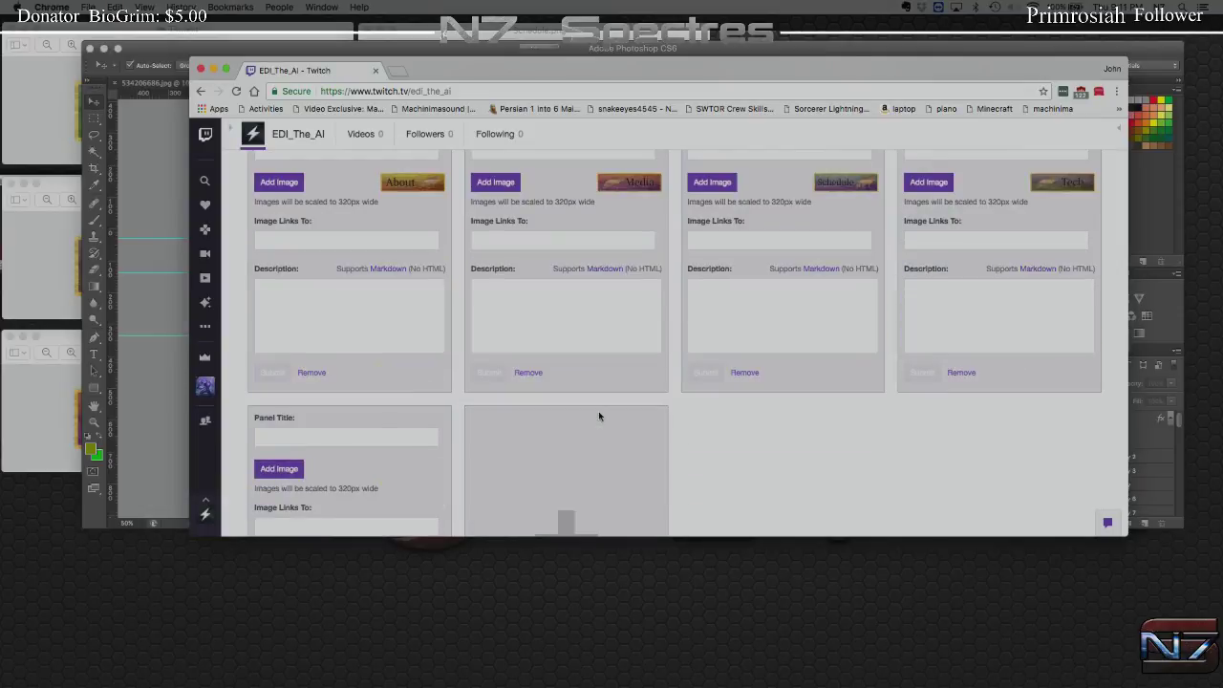
pyautogui.click(301, 469)
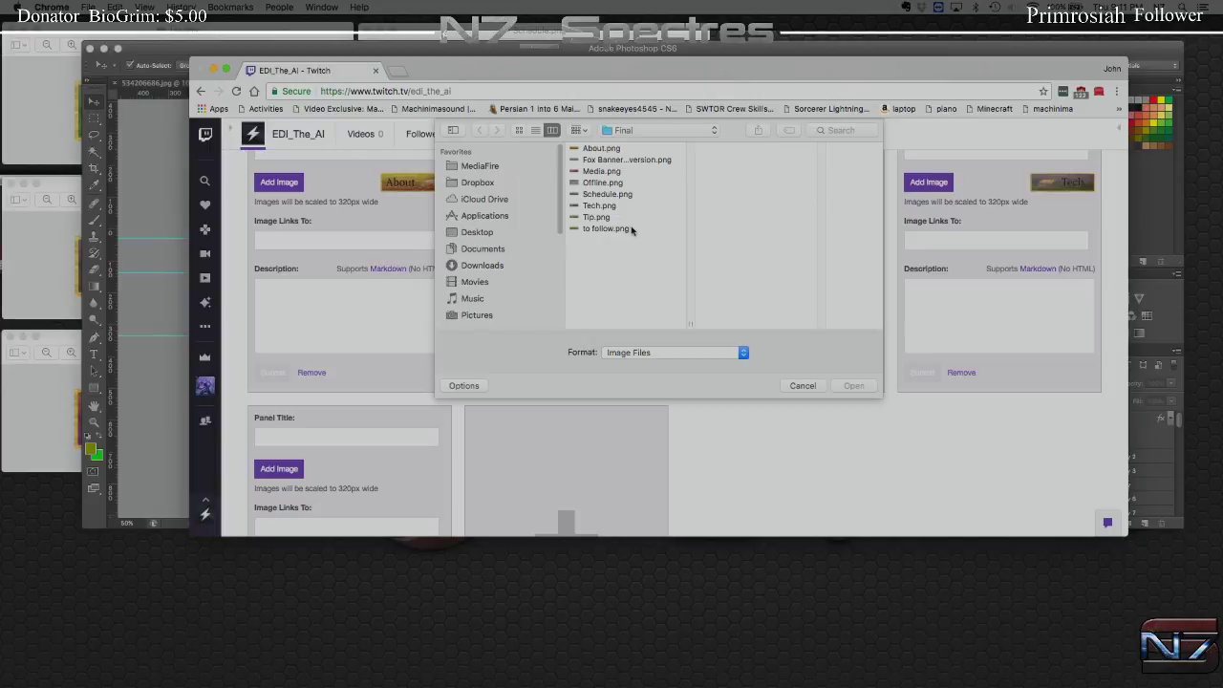
pyautogui.click(605, 218)
pyautogui.doubleClick(605, 218)
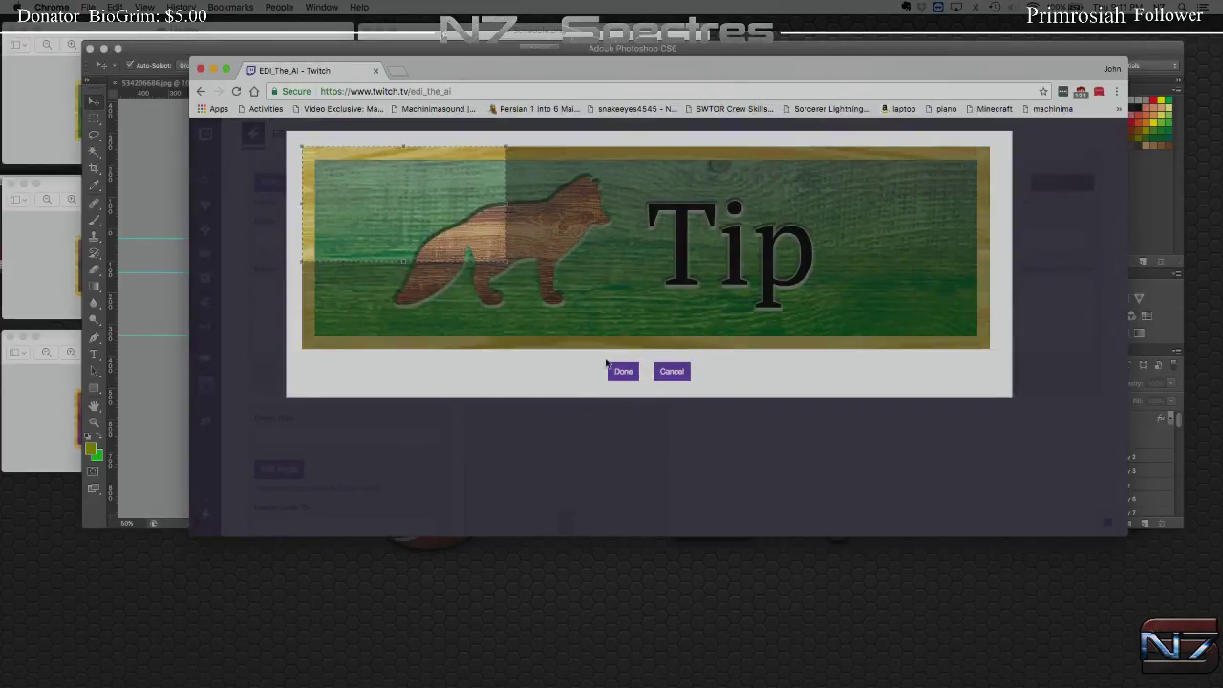
pyautogui.click(508, 262)
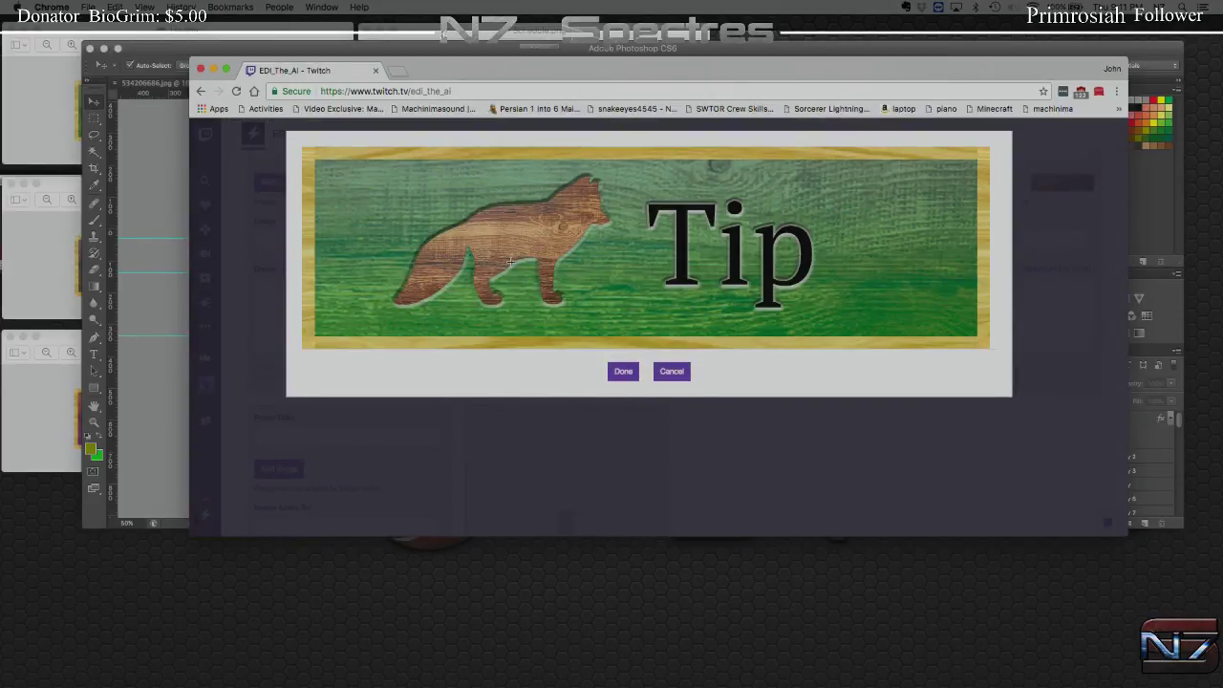
pyautogui.click(623, 372)
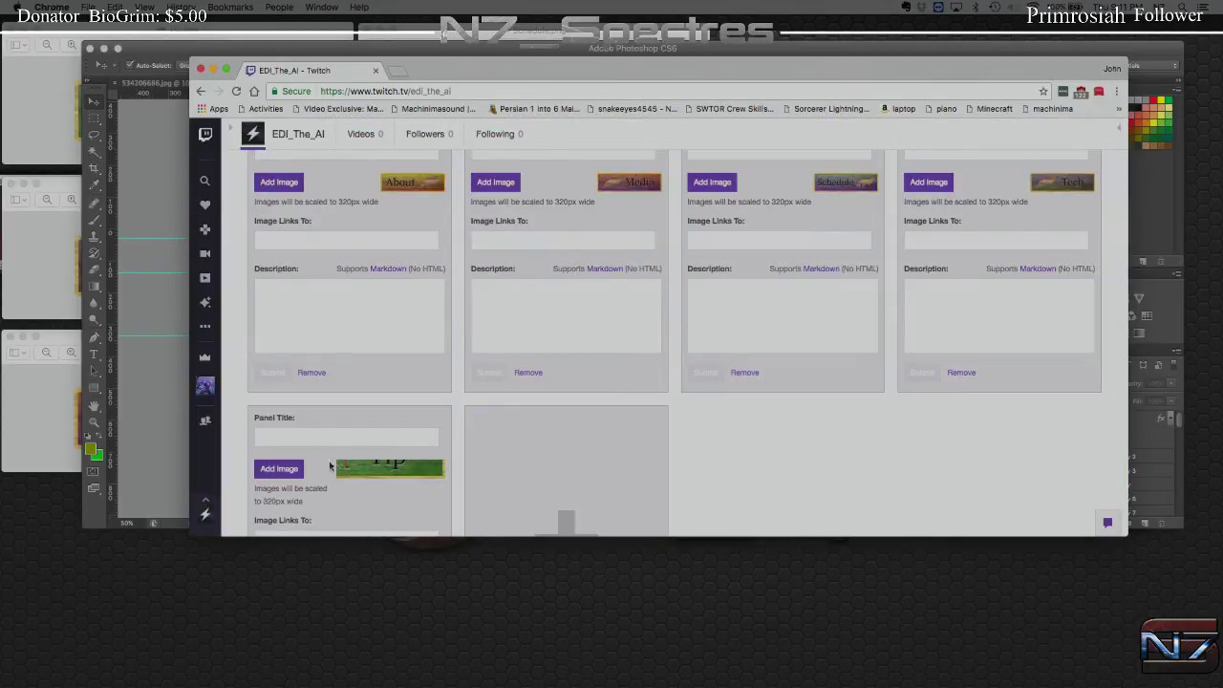
pyautogui.click(287, 468)
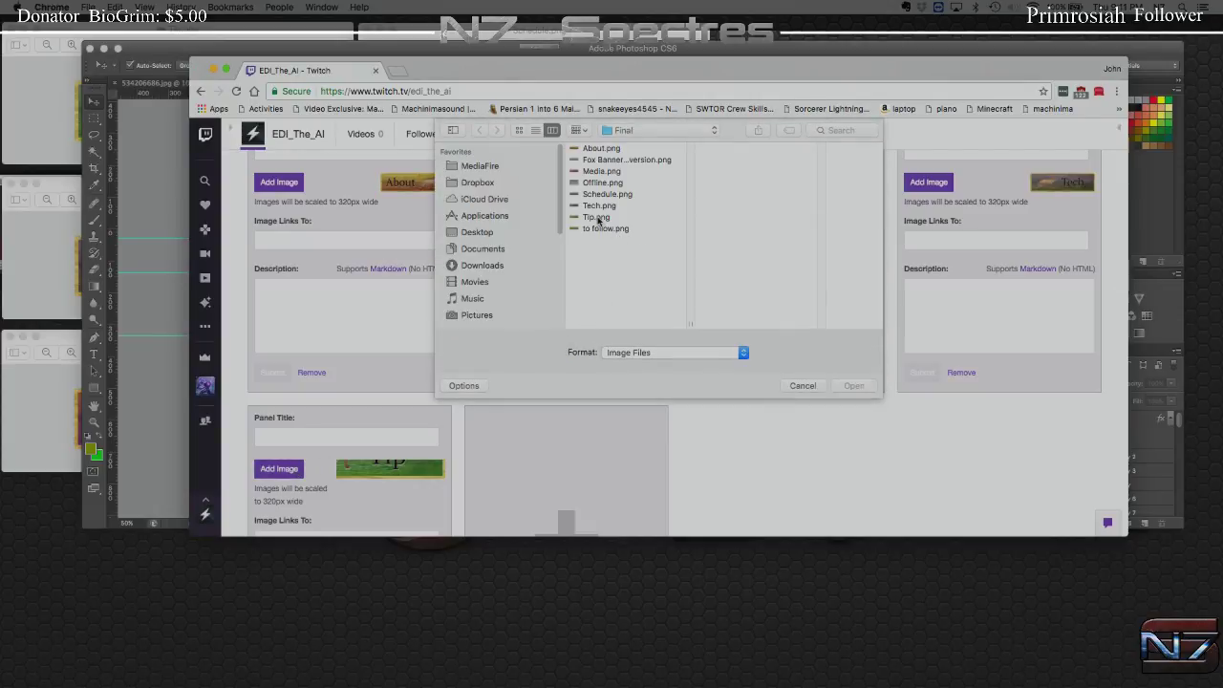
pyautogui.doubleClick(598, 218)
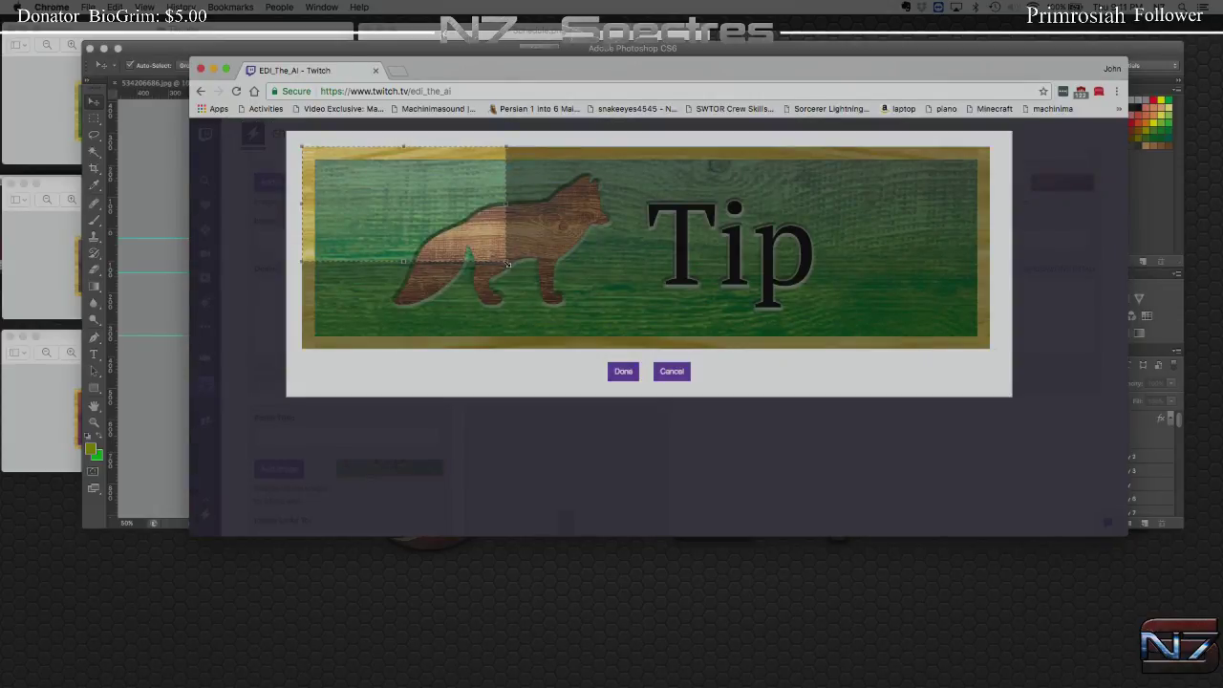
pyautogui.moveTo(507, 263); pyautogui.dragTo(994, 359)
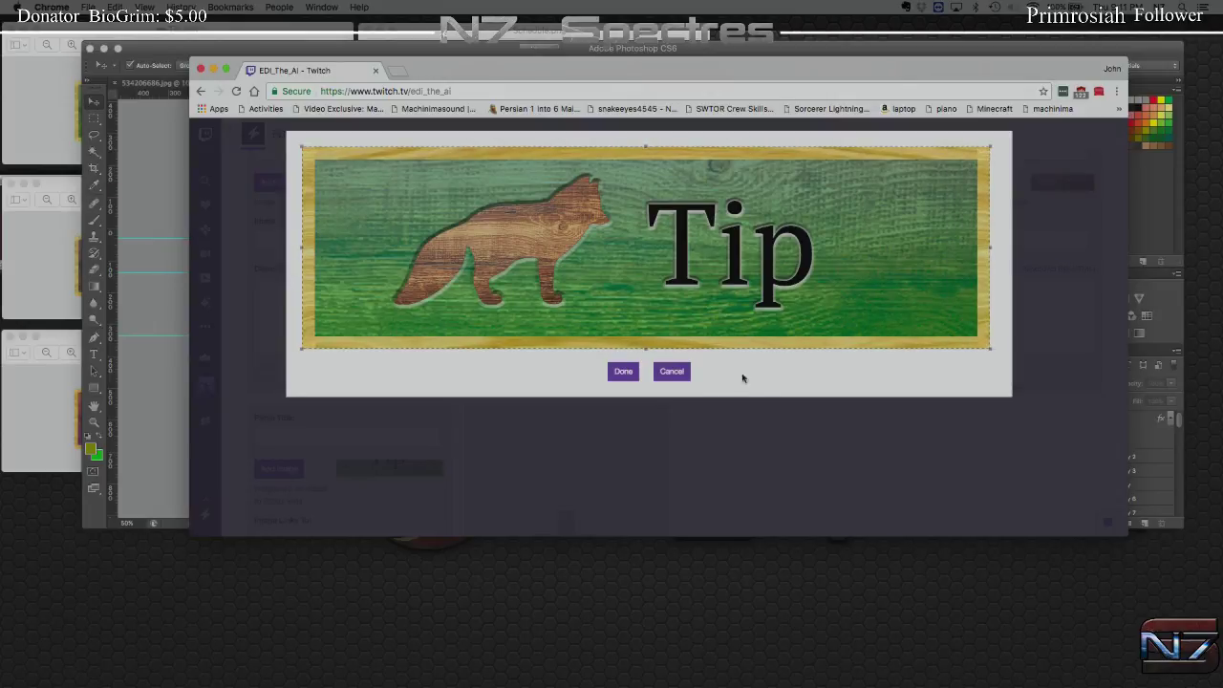
pyautogui.click(631, 372)
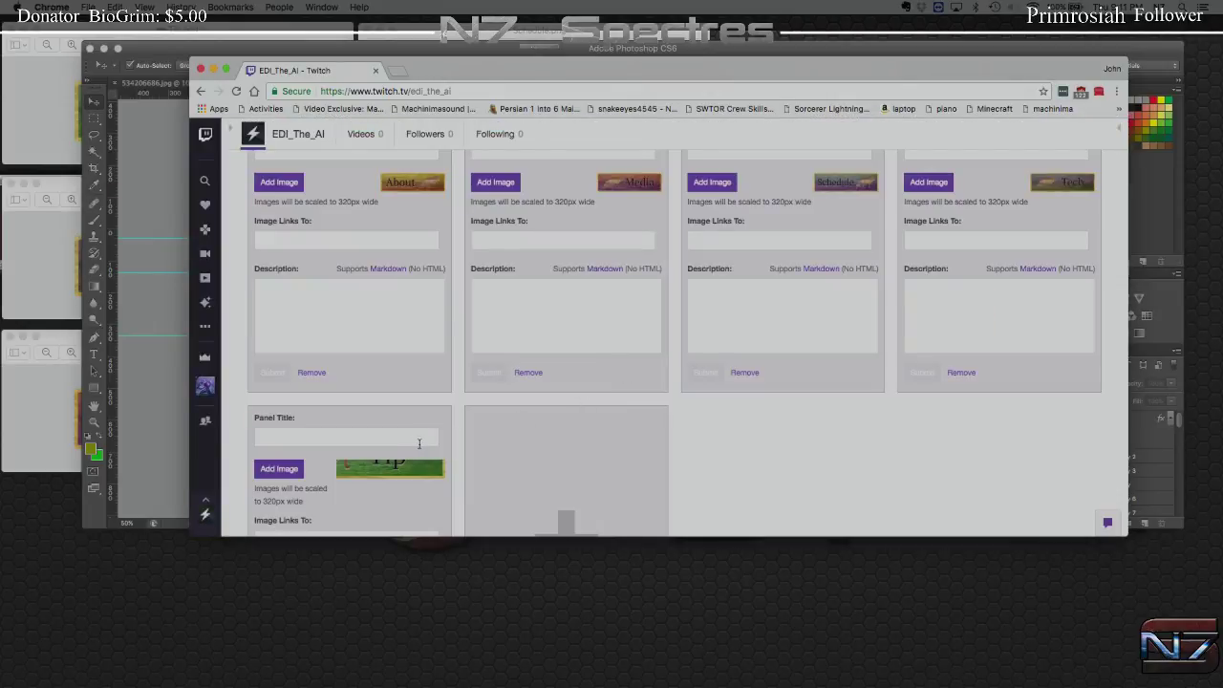
pyautogui.scroll(-3, 470, 451)
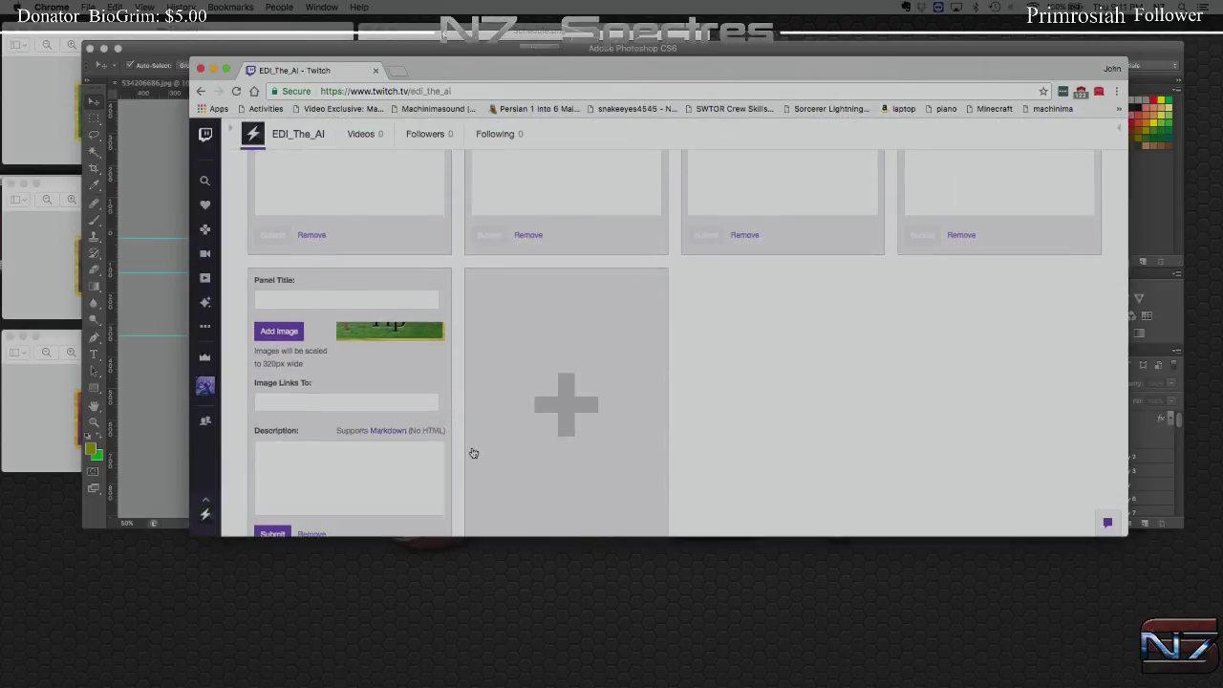
pyautogui.click(289, 506)
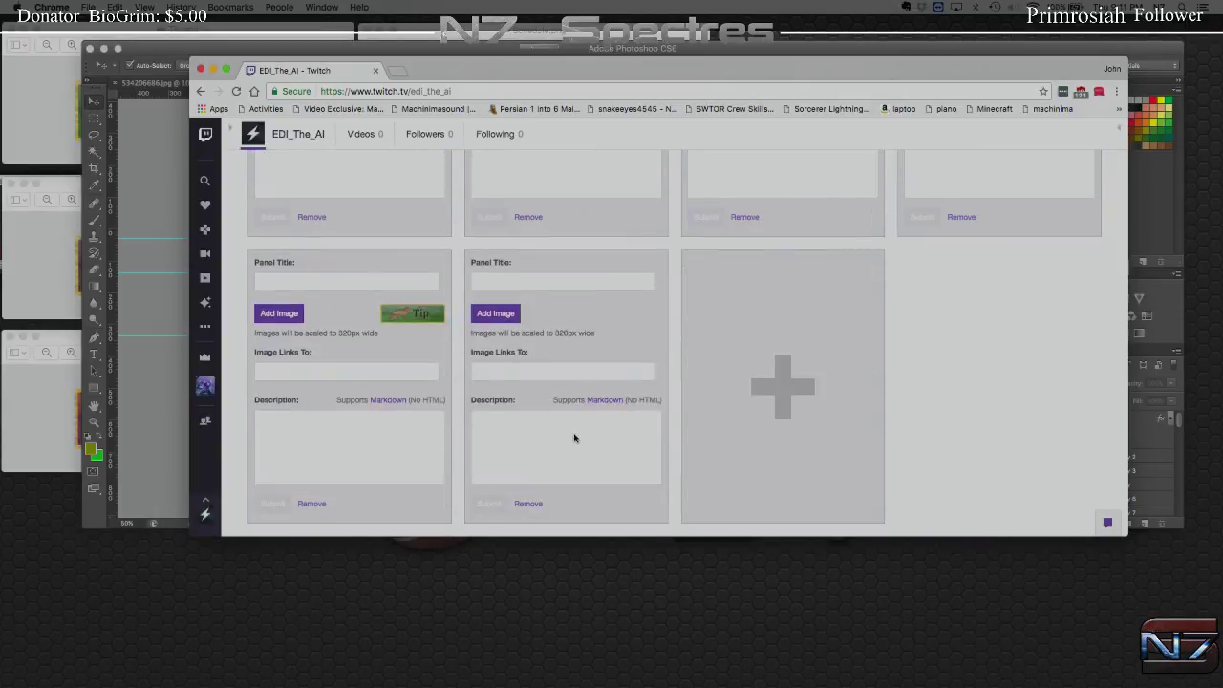
# Add the next panel with to follow.png, cropped to the whole banner, and save it.
pyautogui.click(502, 315)
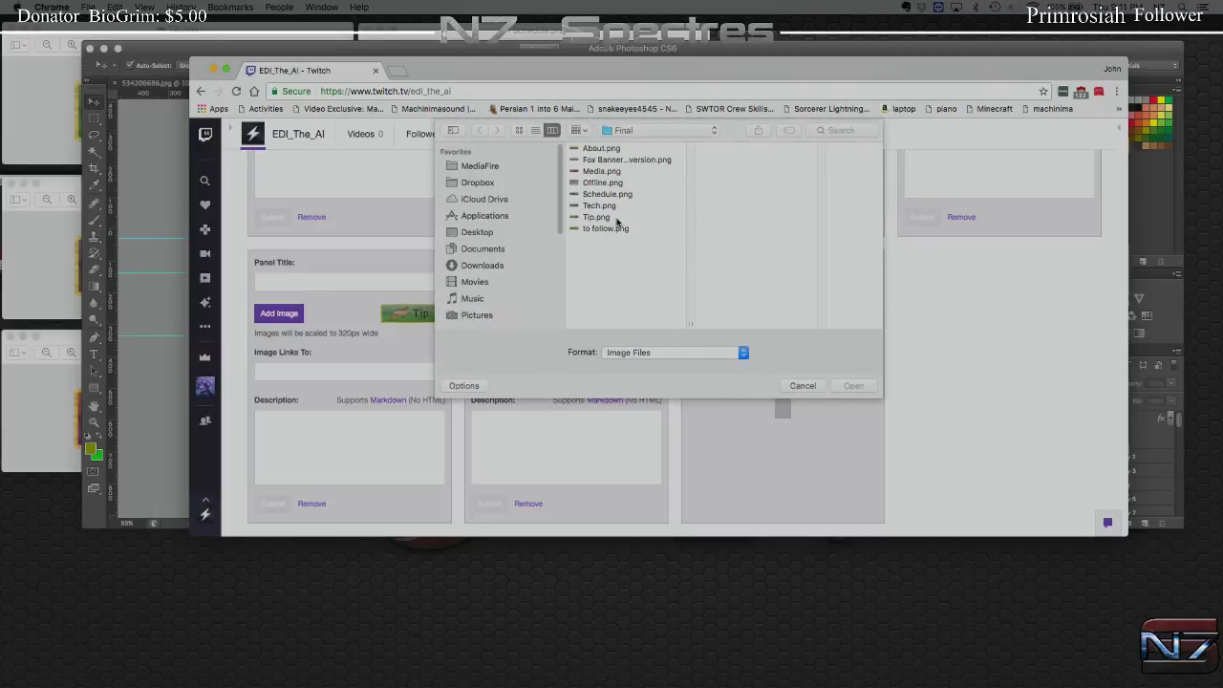
pyautogui.click(607, 229)
pyautogui.click(853, 386)
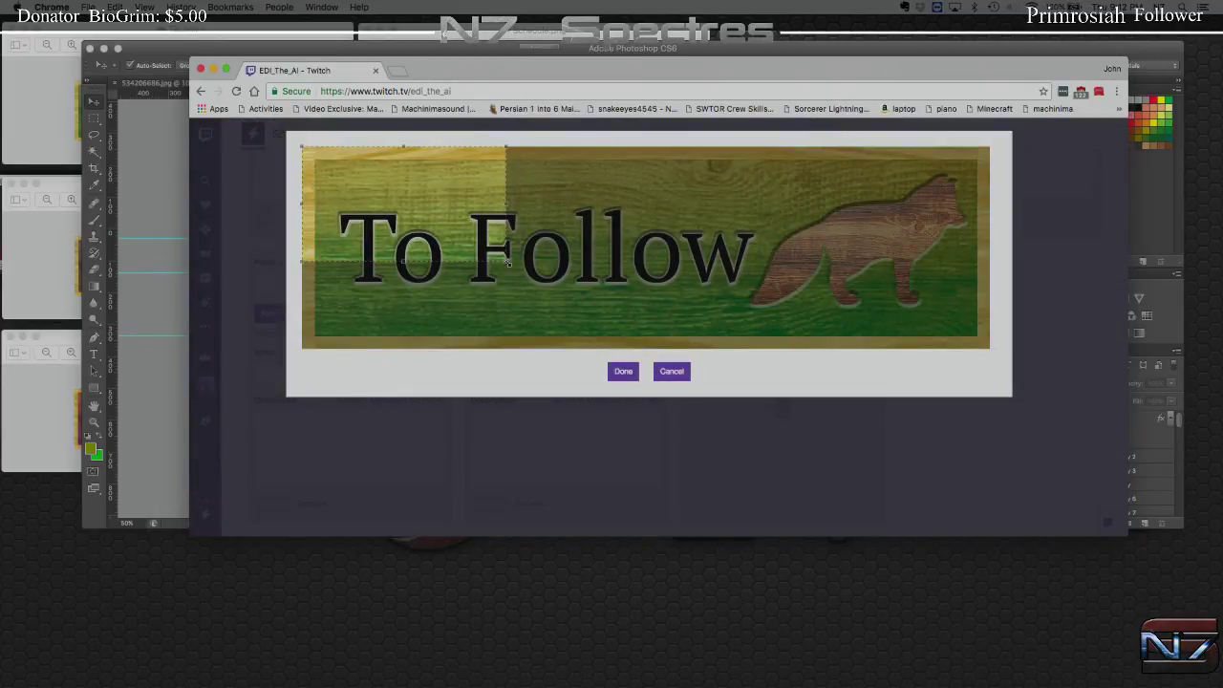
pyautogui.moveTo(508, 263); pyautogui.dragTo(988, 354)
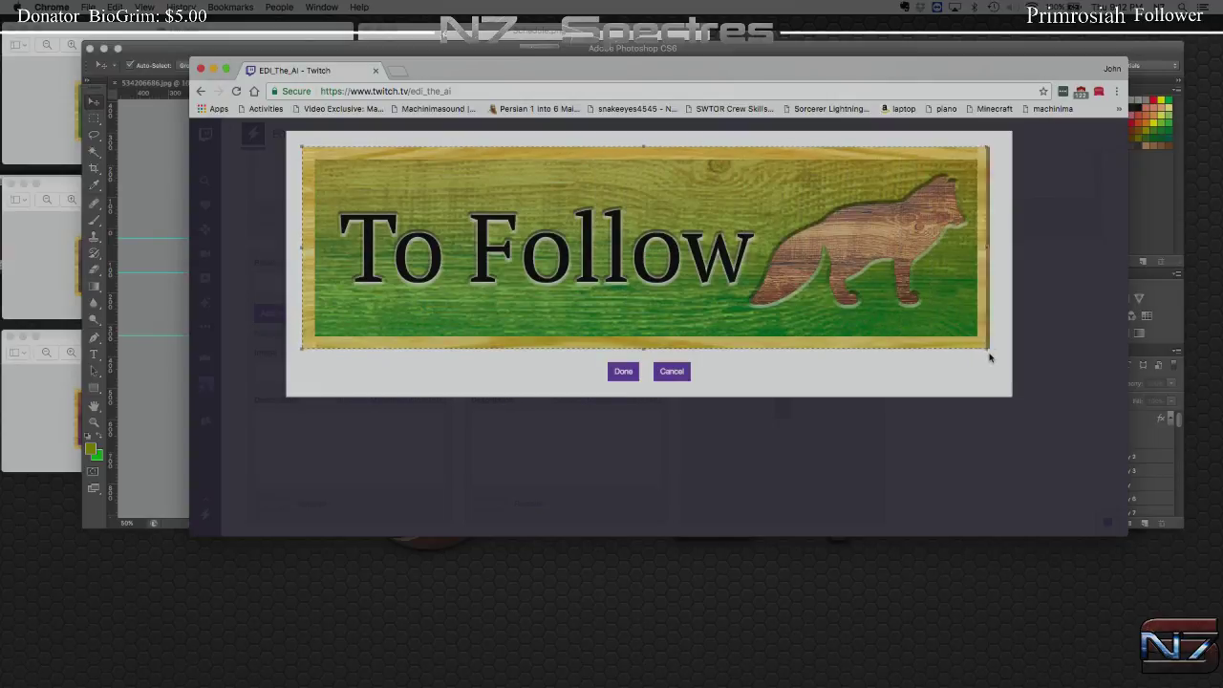
pyautogui.click(623, 372)
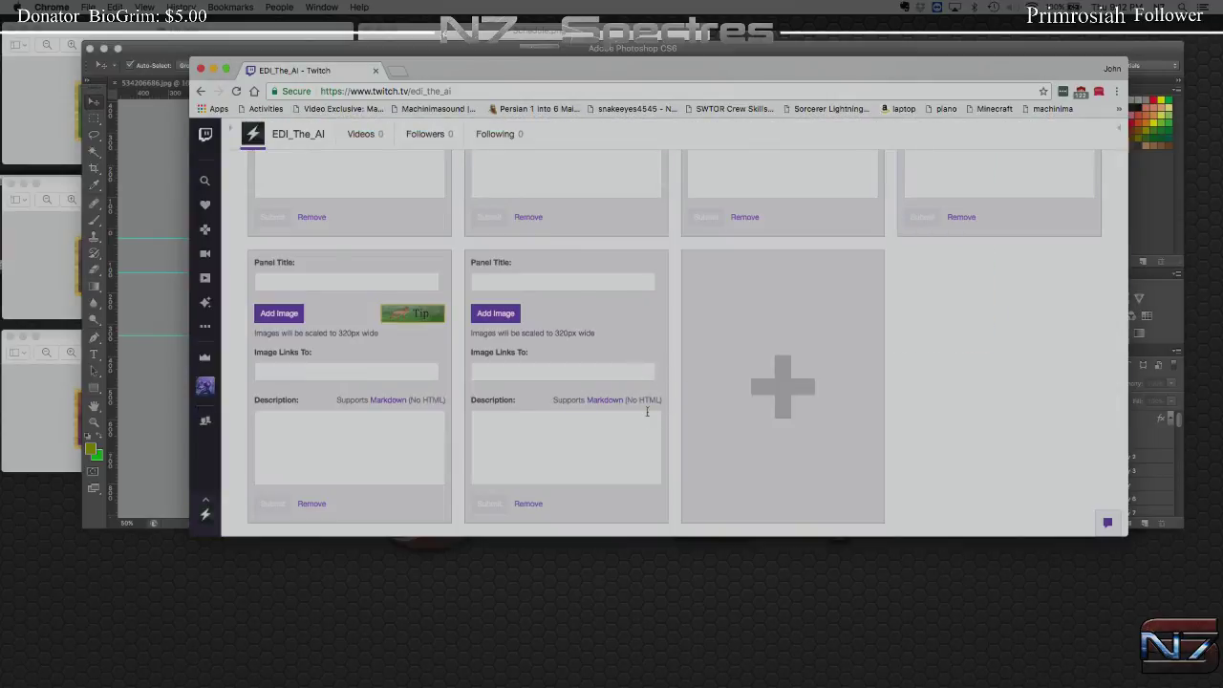
pyautogui.click(489, 504)
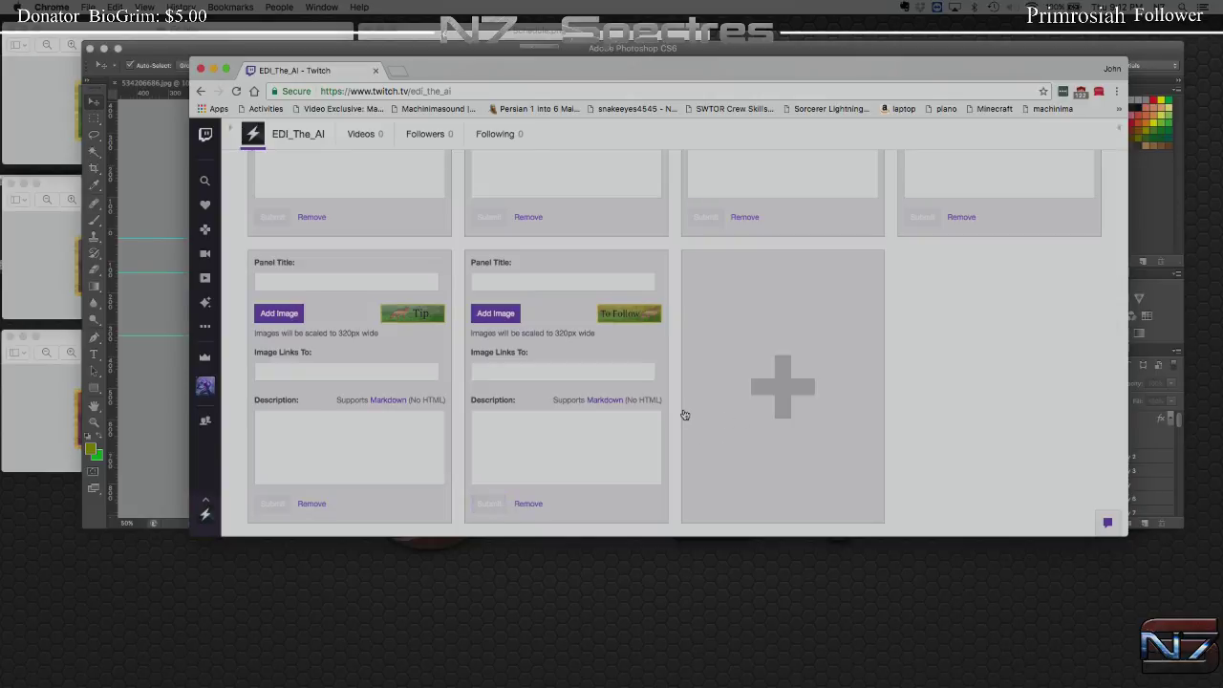
# Scroll through the channel to review all six fox panels and expand the navigation options.
pyautogui.scroll(15, 669, 365)
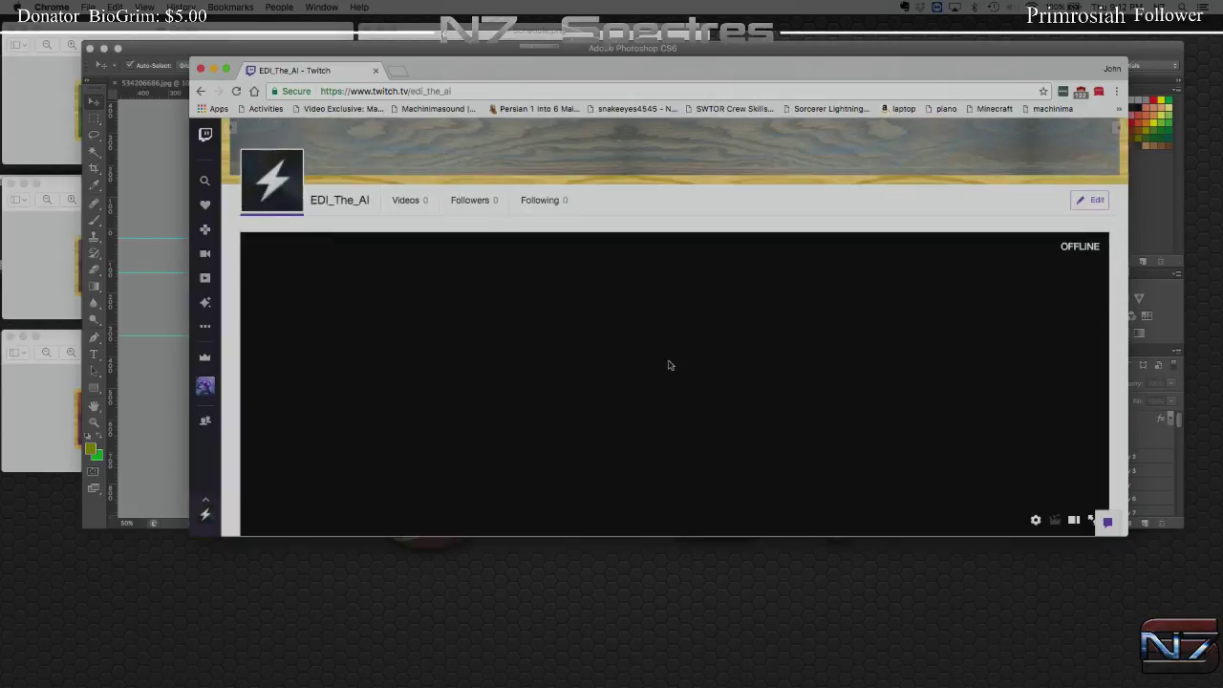
pyautogui.scroll(-4, 429, 461)
pyautogui.scroll(5, 404, 472)
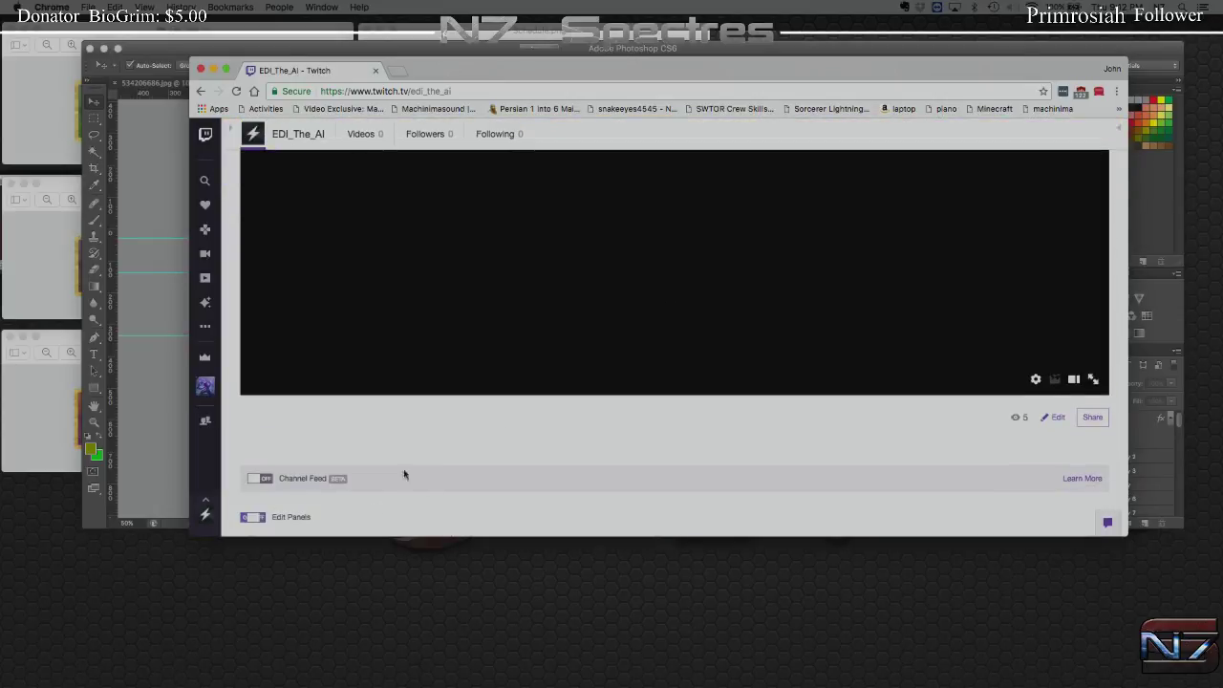
pyautogui.scroll(-6, 429, 437)
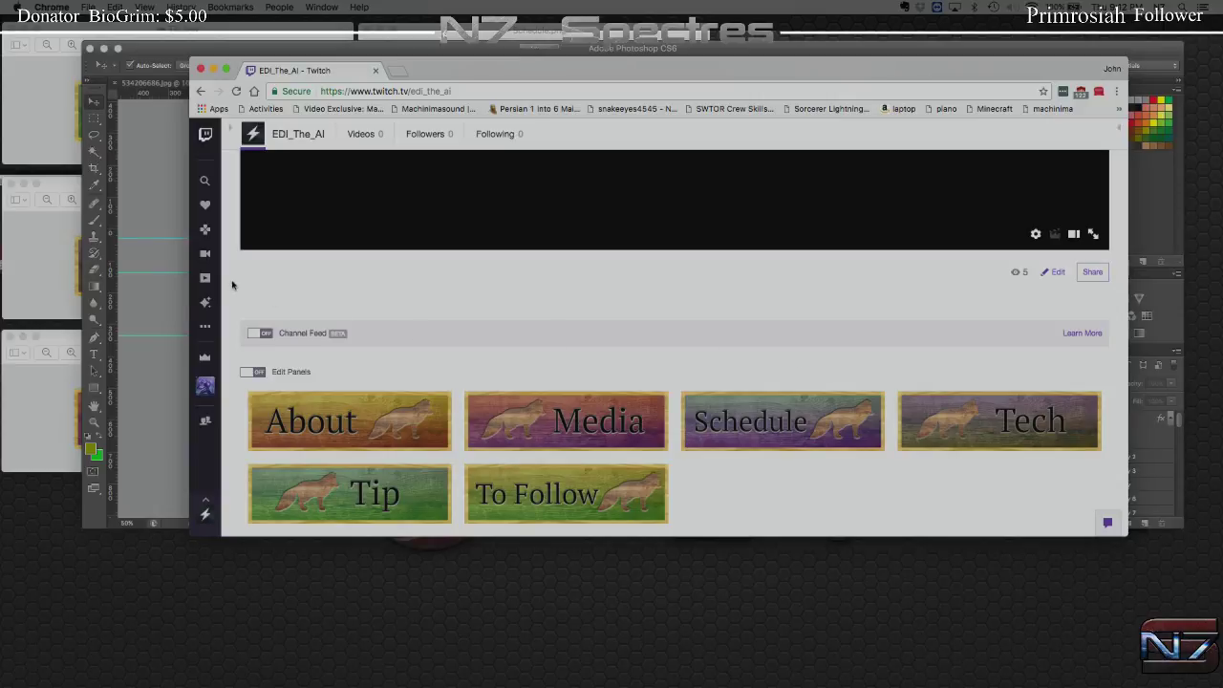
pyautogui.click(207, 501)
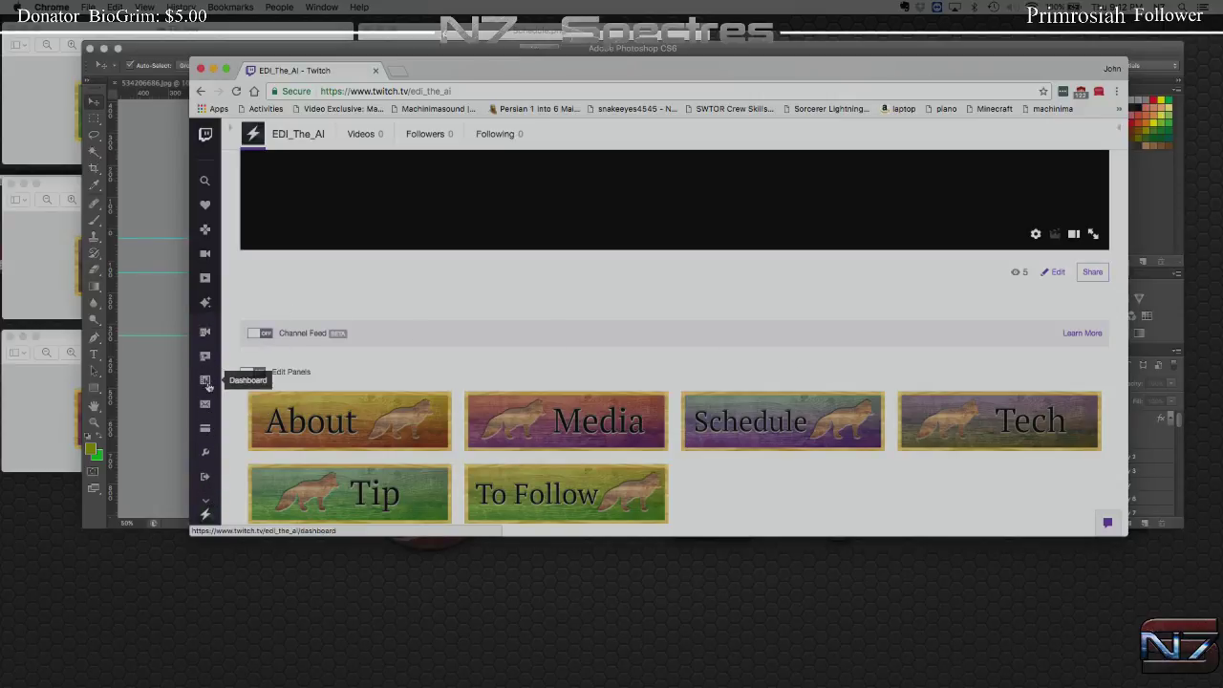
# Choose Offline.png as the new profile picture in profile settings and save.
pyautogui.click(204, 452)
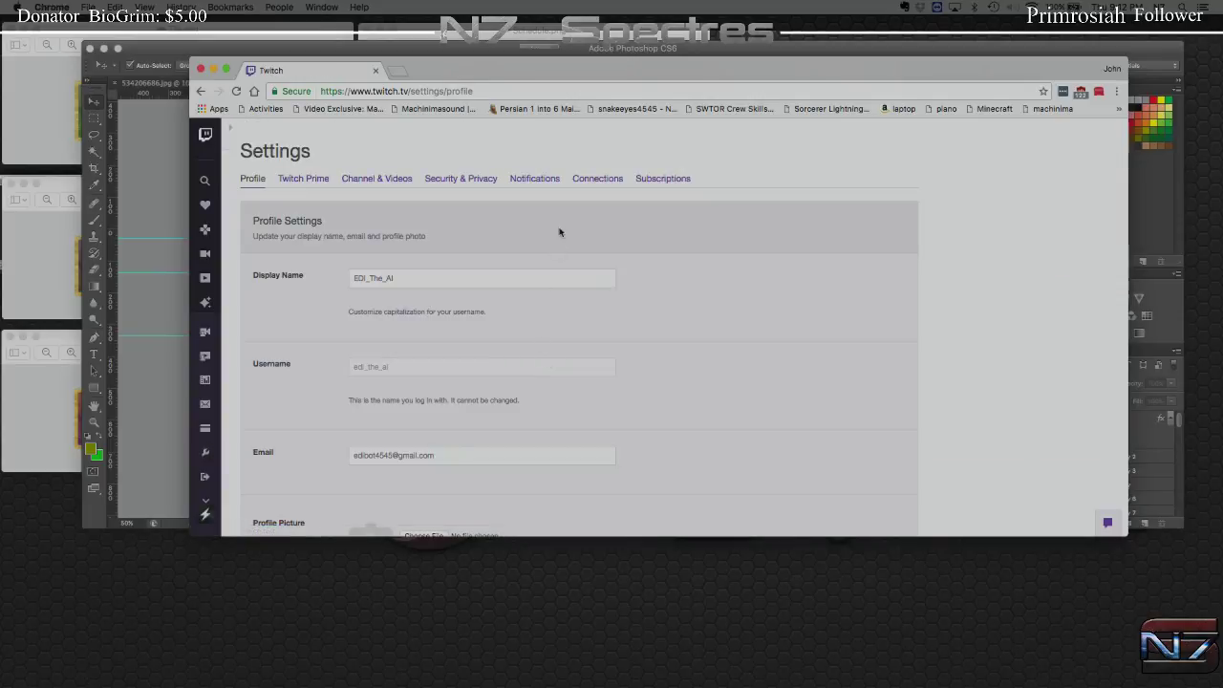
pyautogui.scroll(-5, 355, 373)
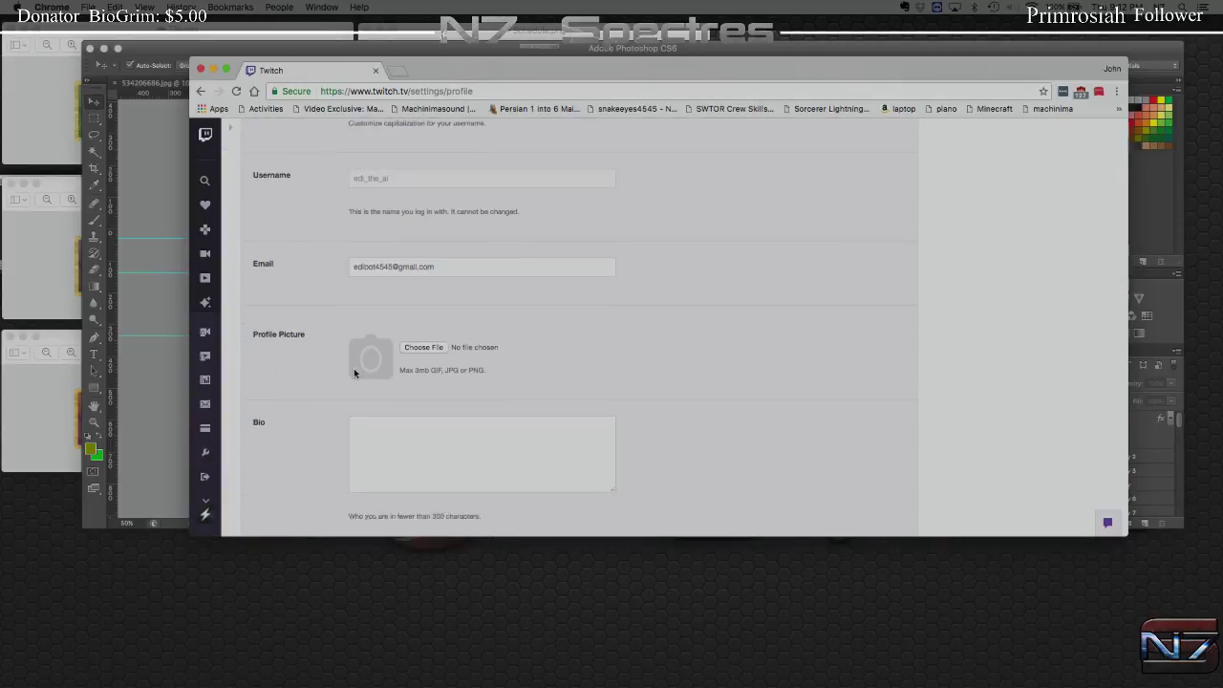
pyautogui.click(418, 295)
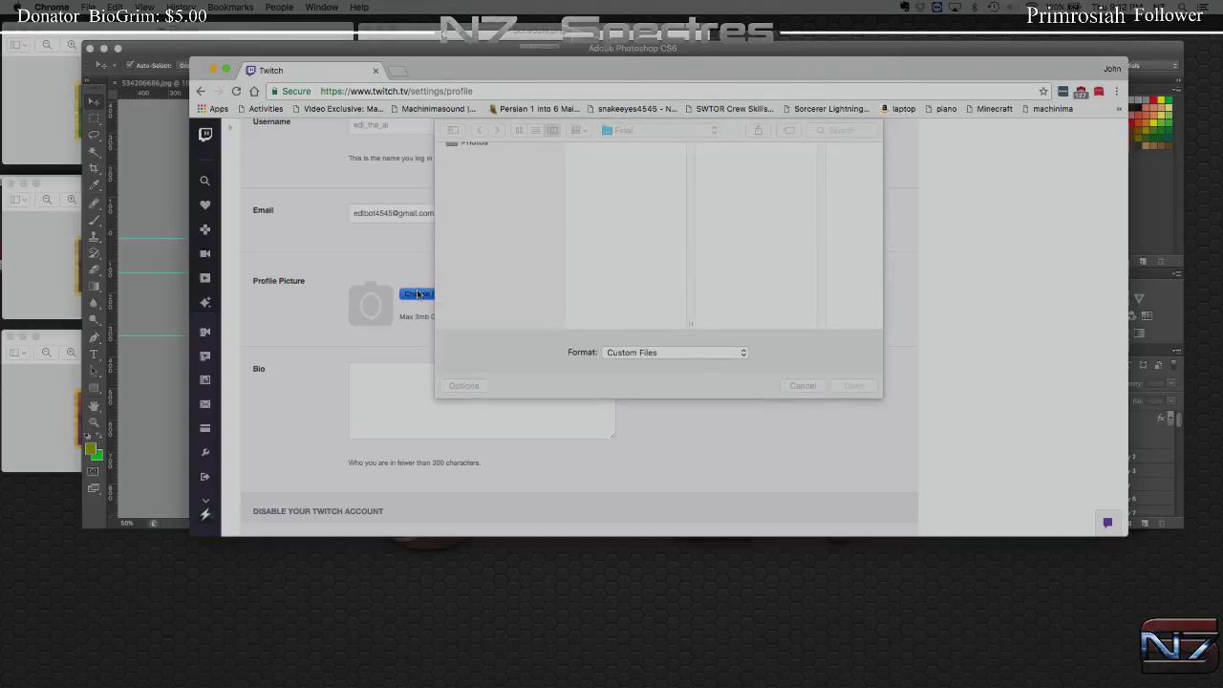
pyautogui.click(602, 183)
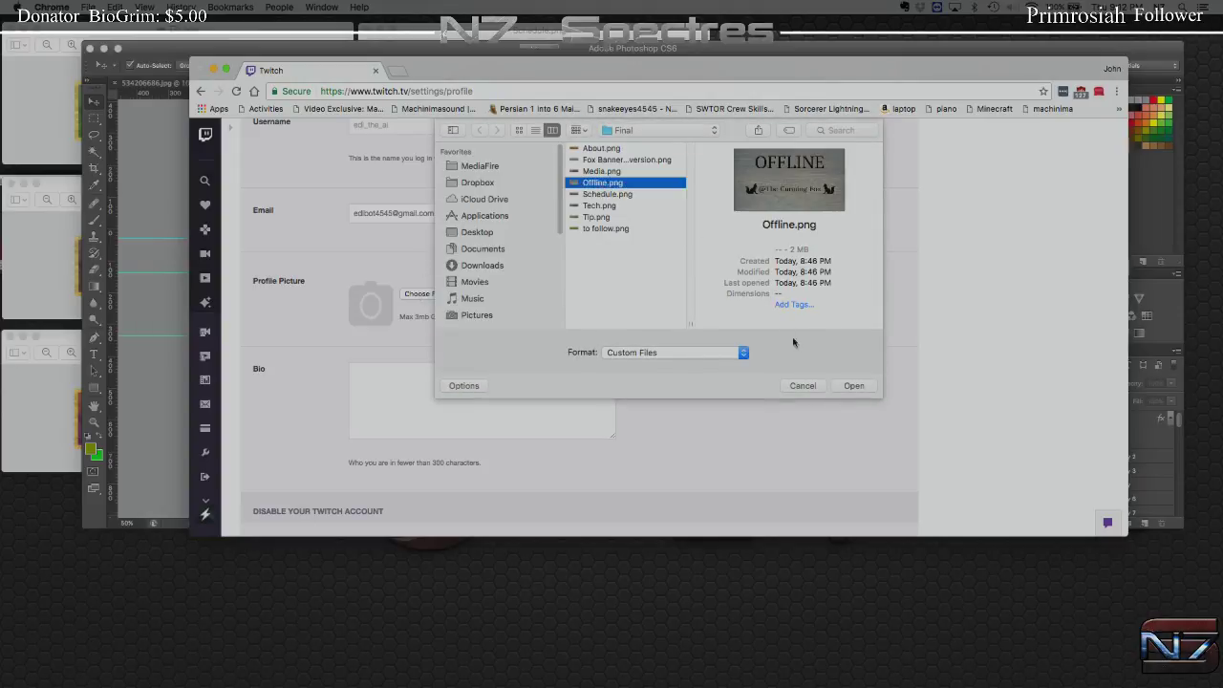
pyautogui.click(853, 385)
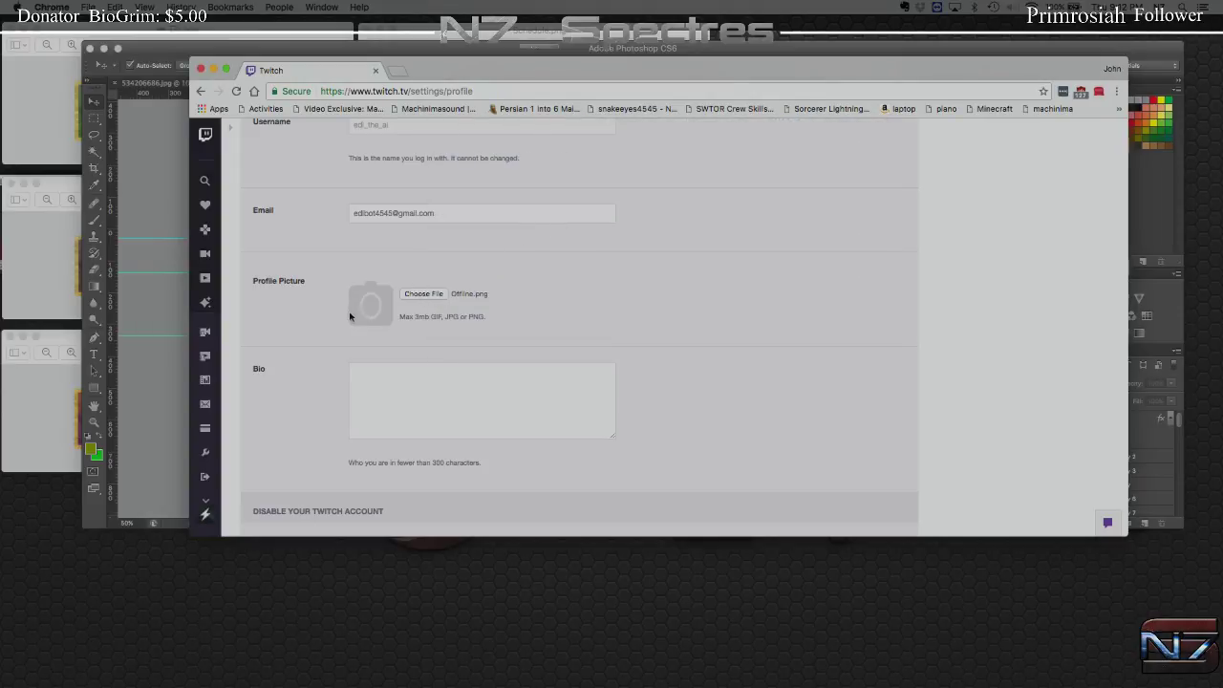
pyautogui.scroll(-3, 350, 316)
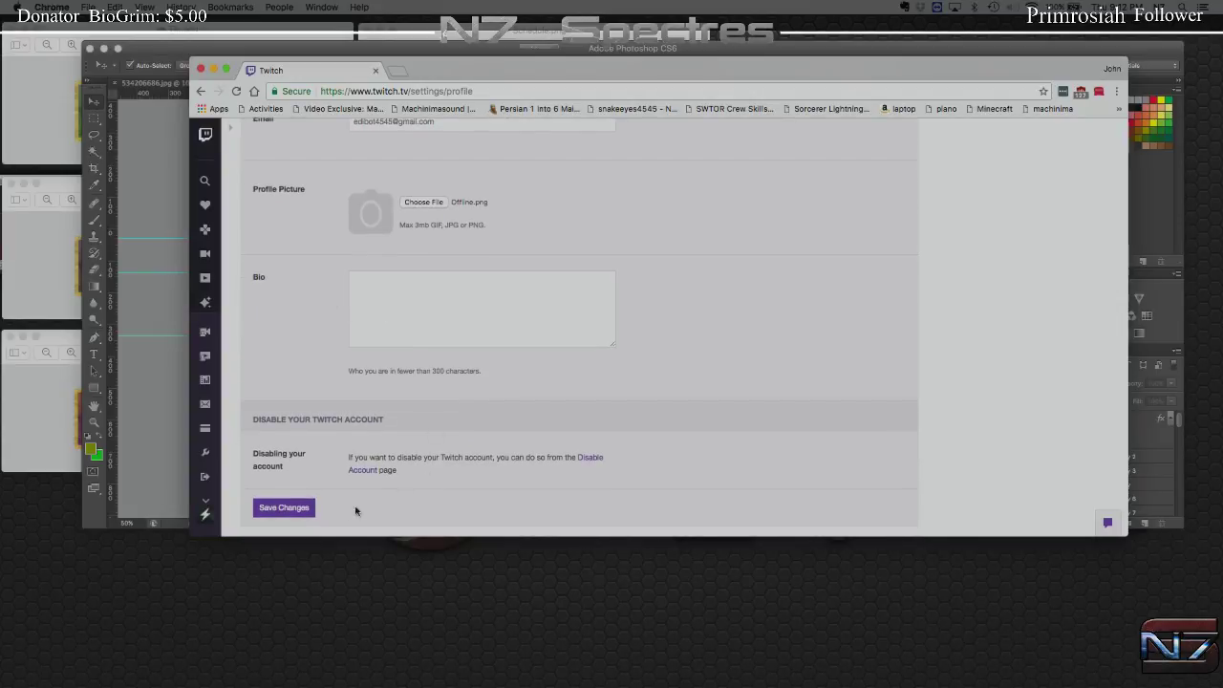
pyautogui.click(292, 507)
# Check the channel page, then reselect Offline.png as the profile picture and save again.
pyautogui.click(205, 332)
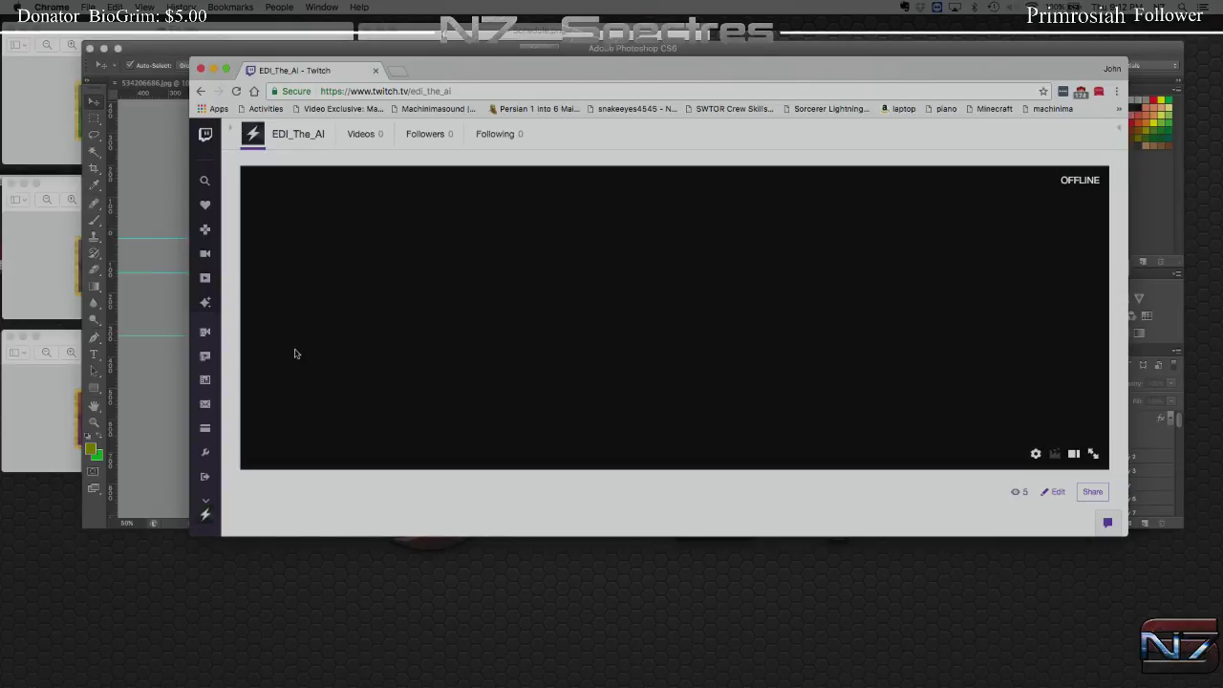
pyautogui.scroll(-2, 347, 347)
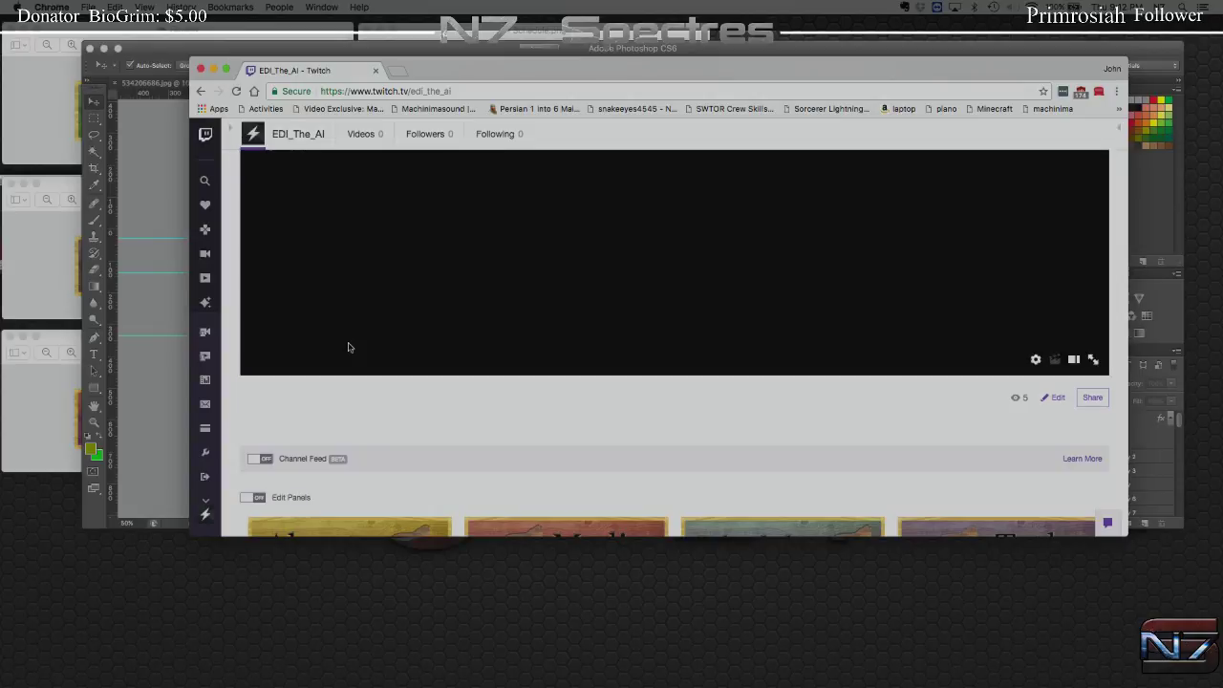
pyautogui.scroll(1, 348, 347)
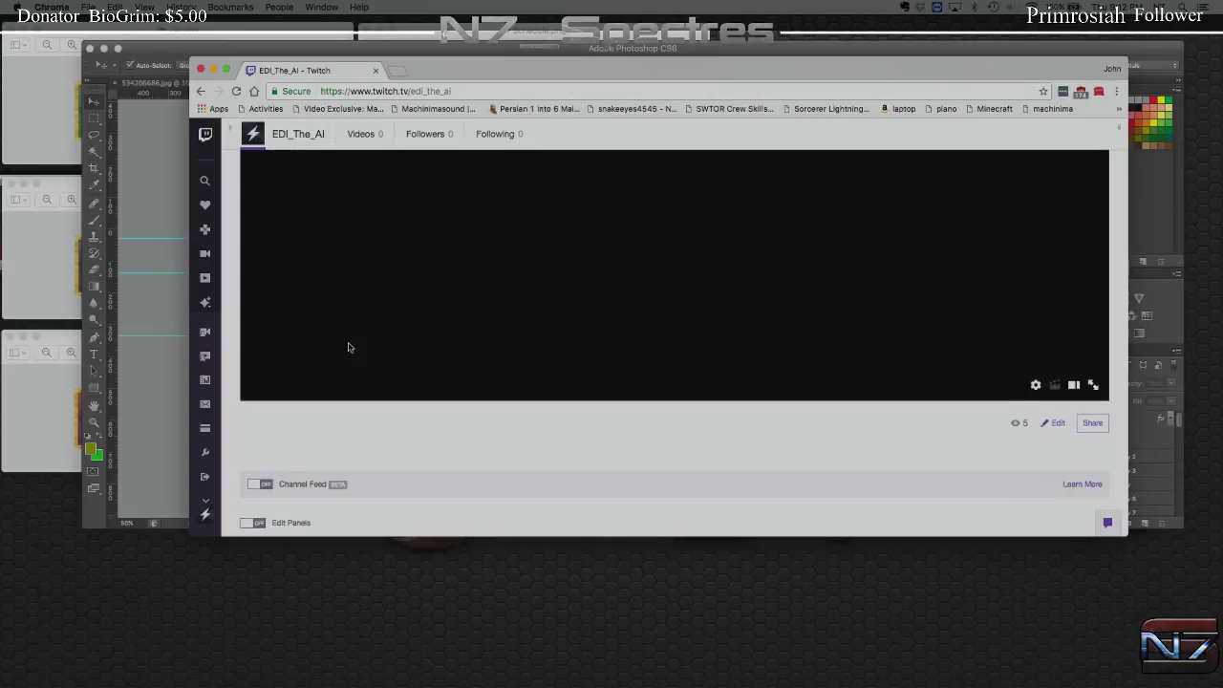
pyautogui.click(204, 452)
pyautogui.scroll(-5, 381, 407)
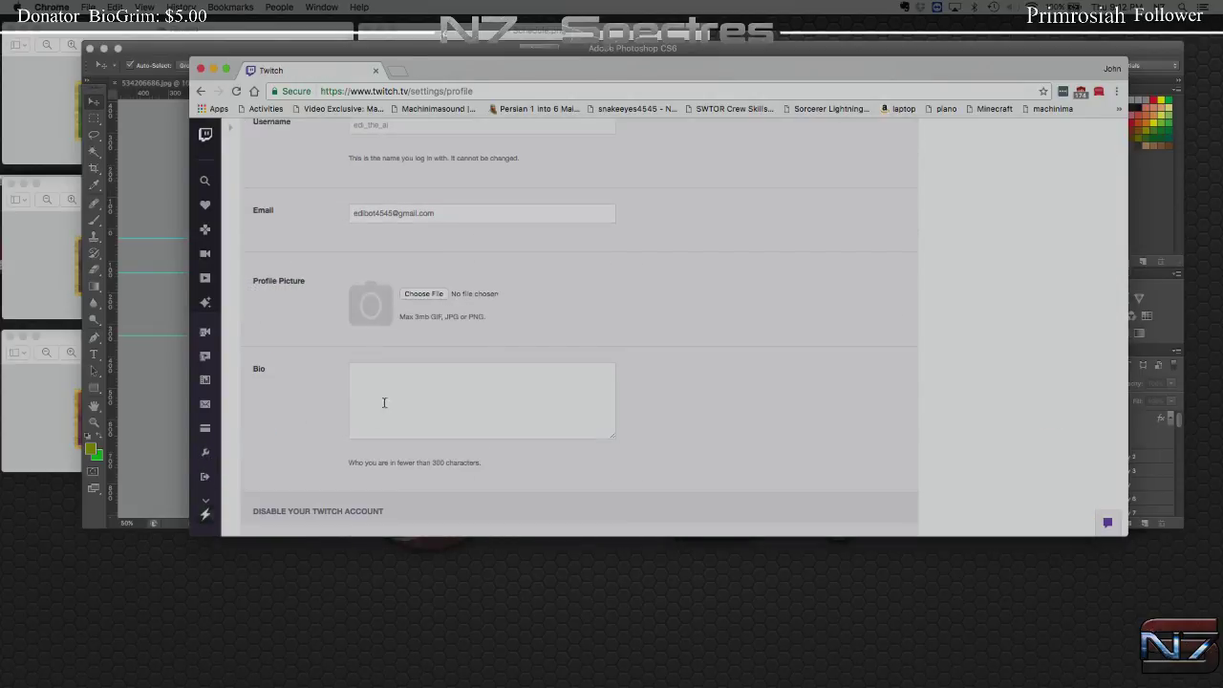
pyautogui.click(424, 295)
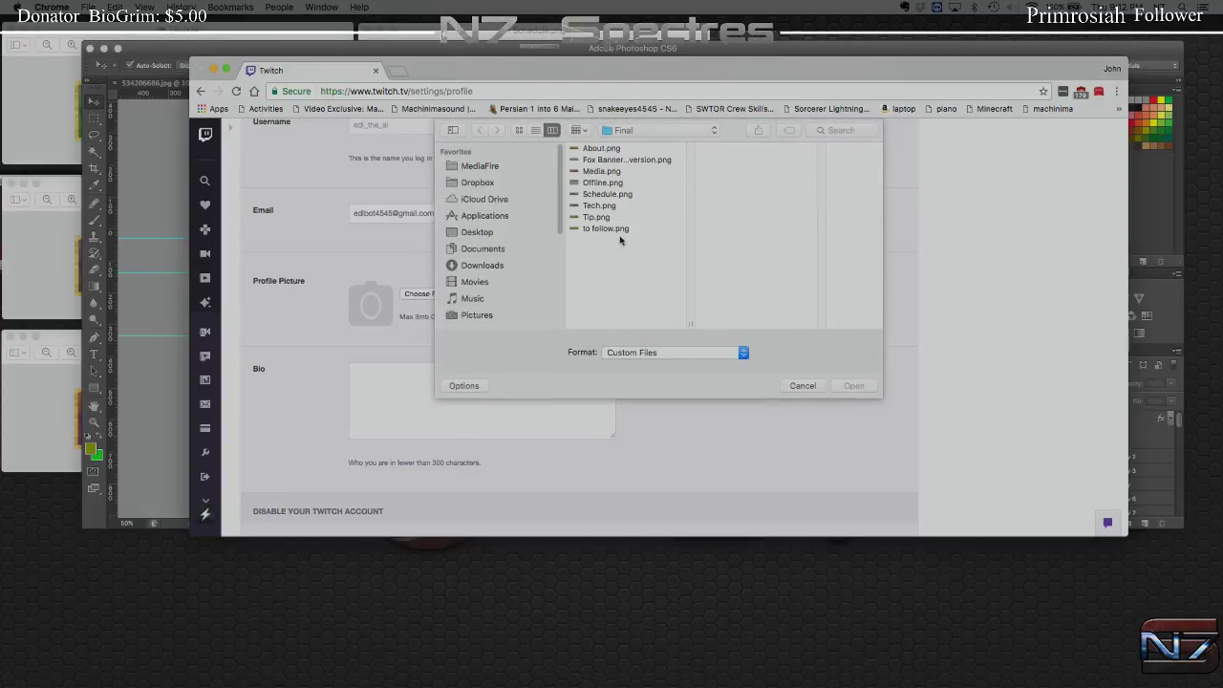
pyautogui.click(600, 186)
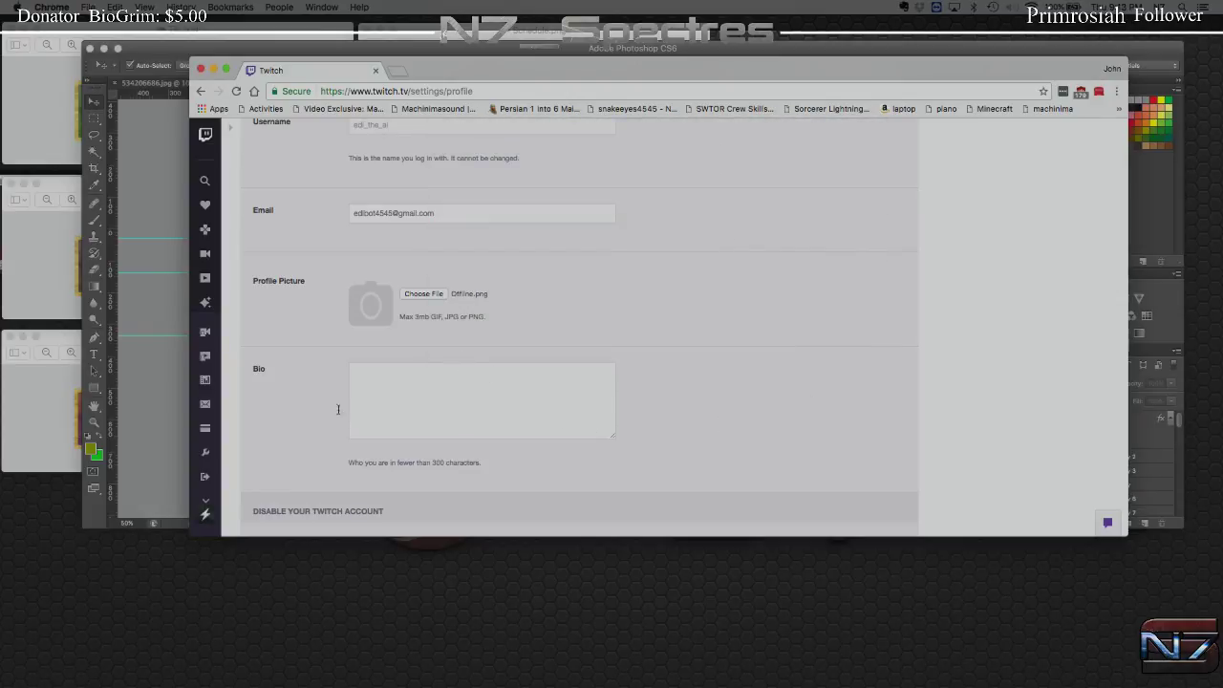
pyautogui.scroll(-3, 337, 409)
pyautogui.click(286, 485)
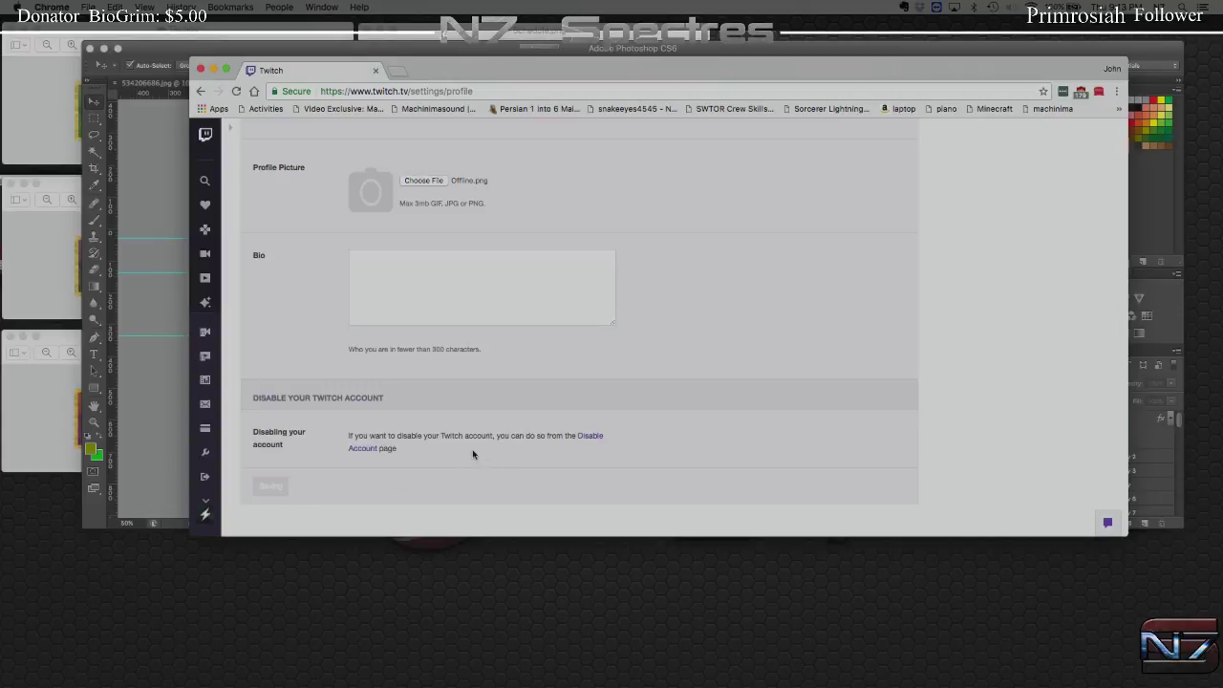
# Go to the channel page and toggle the sidebar navigation shortcuts open and closed.
pyautogui.click(205, 331)
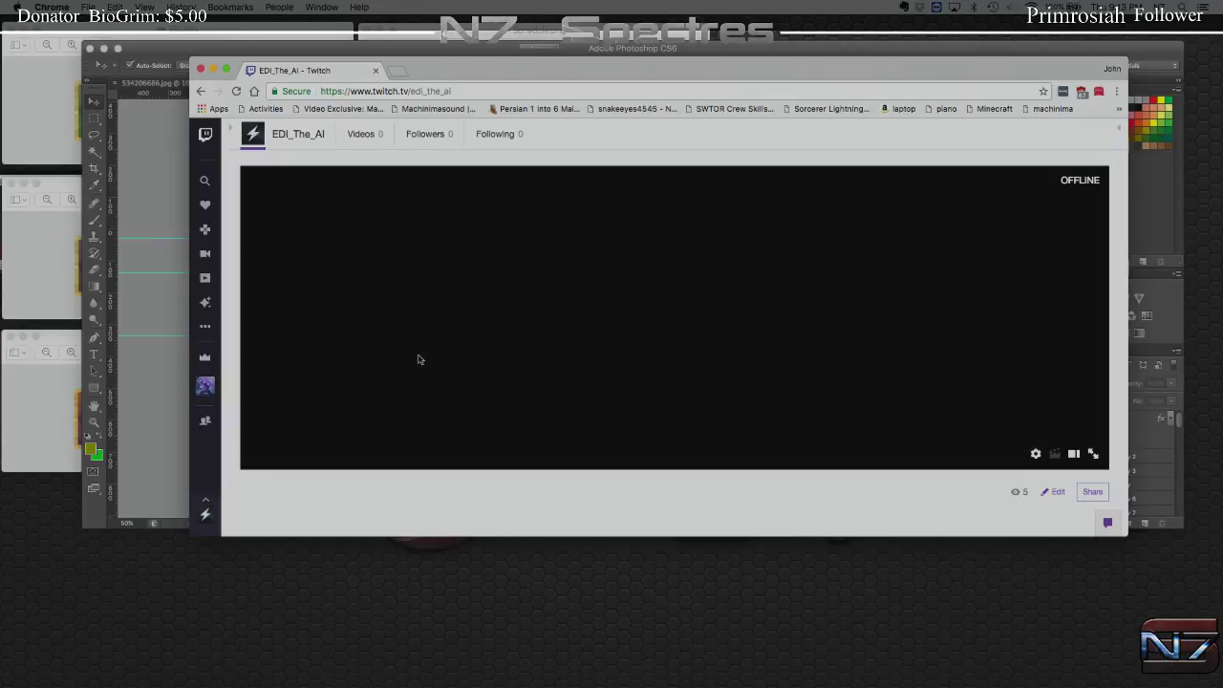
pyautogui.click(207, 503)
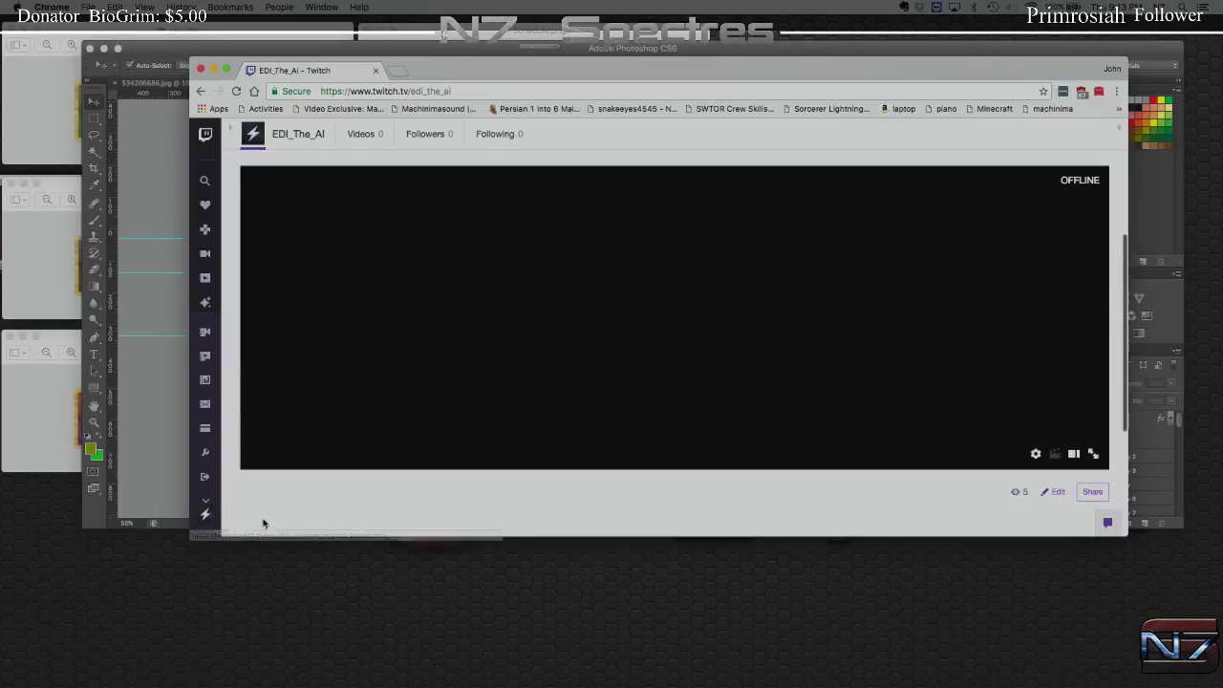
pyautogui.click(209, 503)
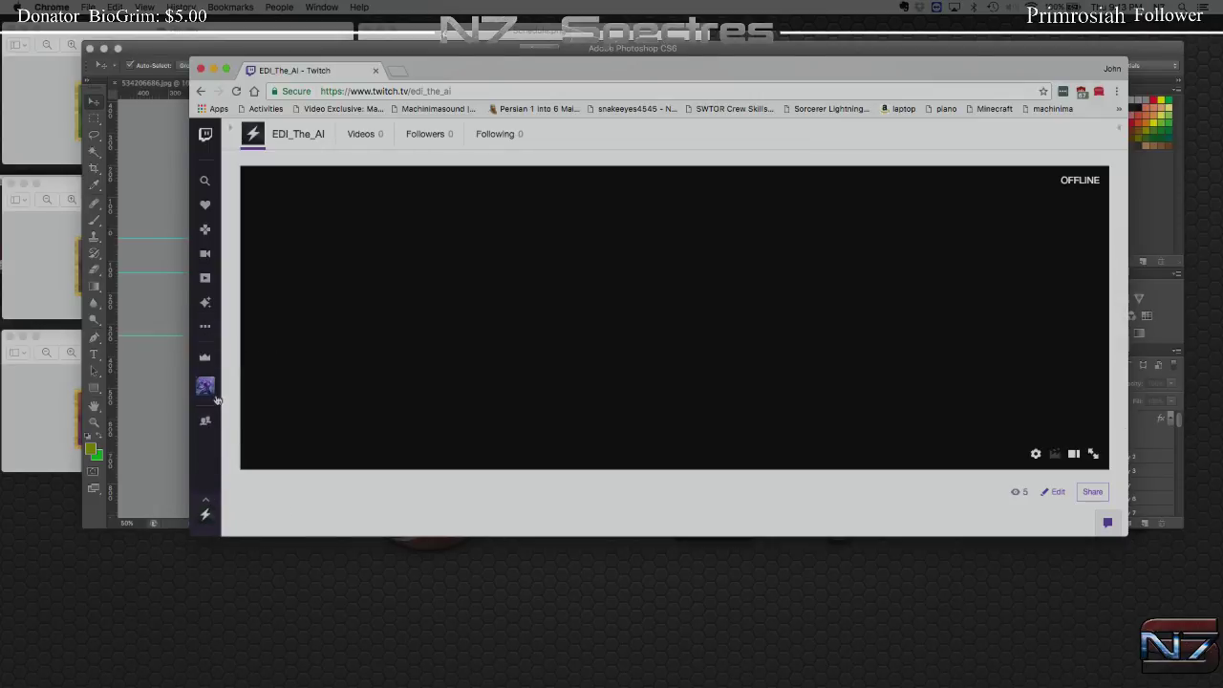
pyautogui.moveTo(216, 391)
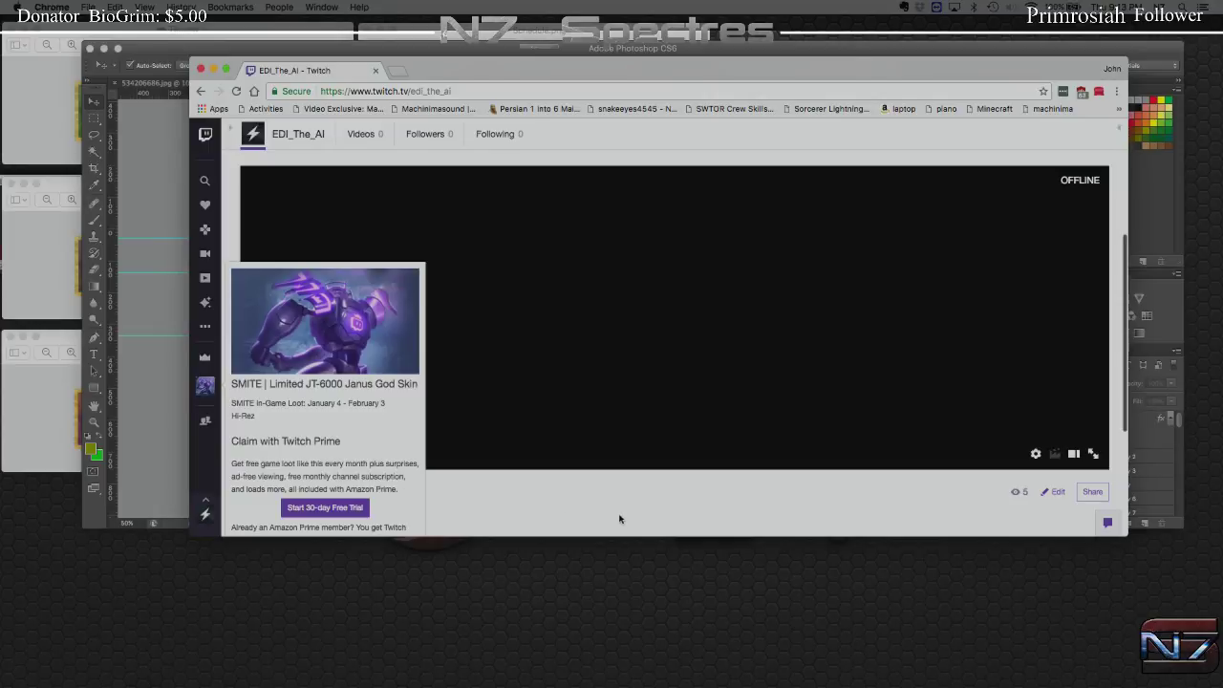
pyautogui.click(208, 504)
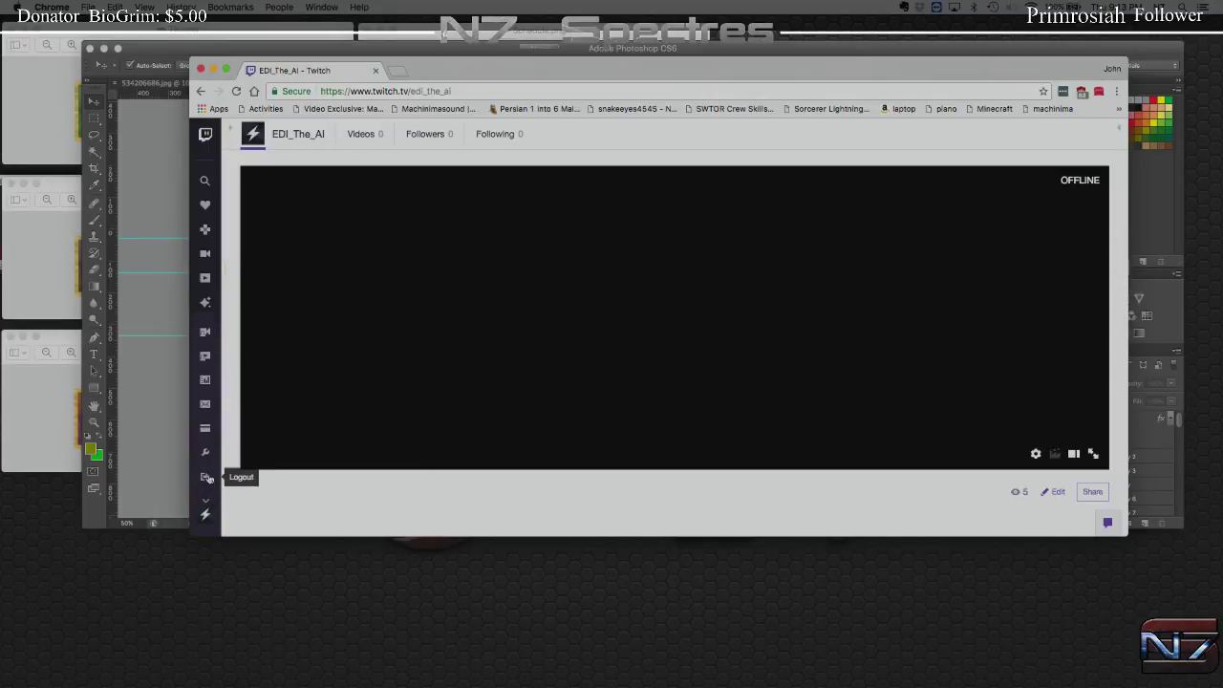
# Pick Offline.png as the profile picture in account settings and save the changes.
pyautogui.click(205, 452)
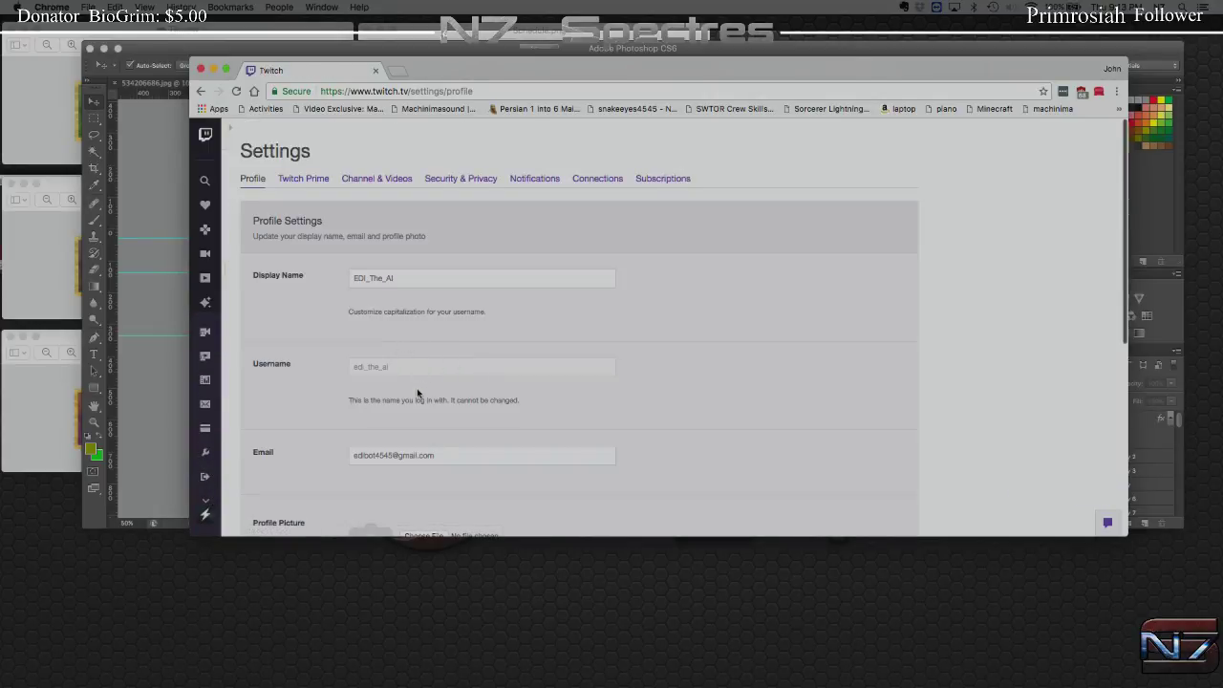
pyautogui.scroll(-5, 417, 392)
pyautogui.click(424, 181)
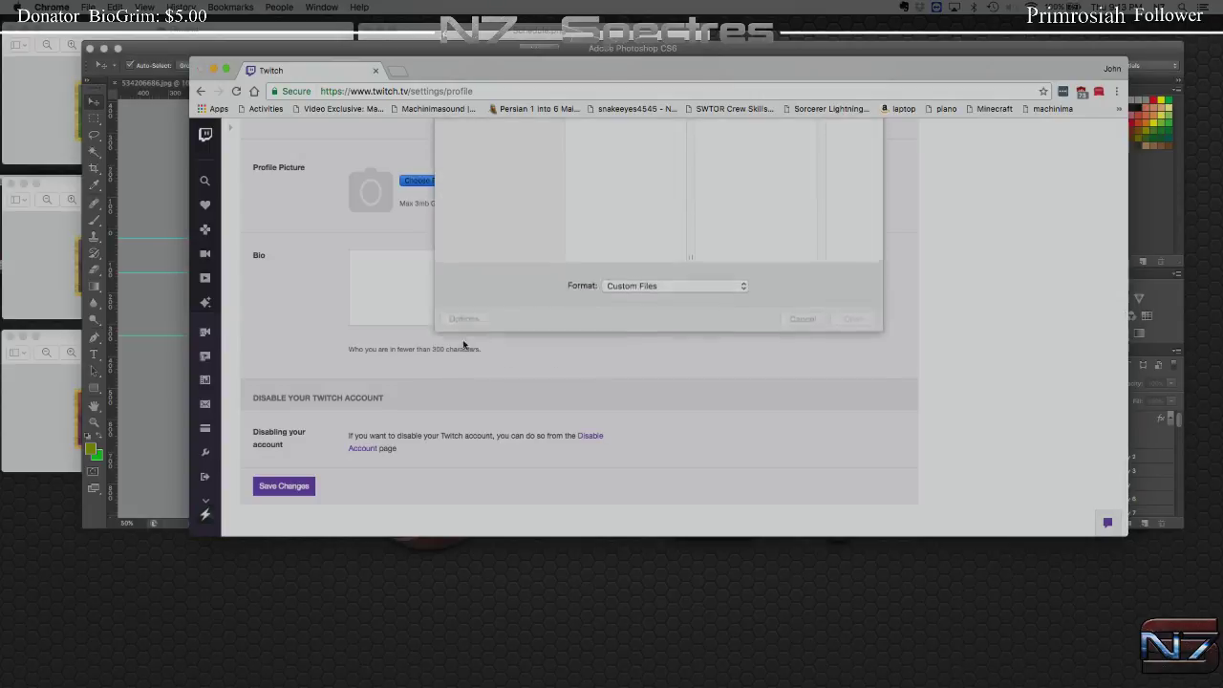
pyautogui.click(602, 183)
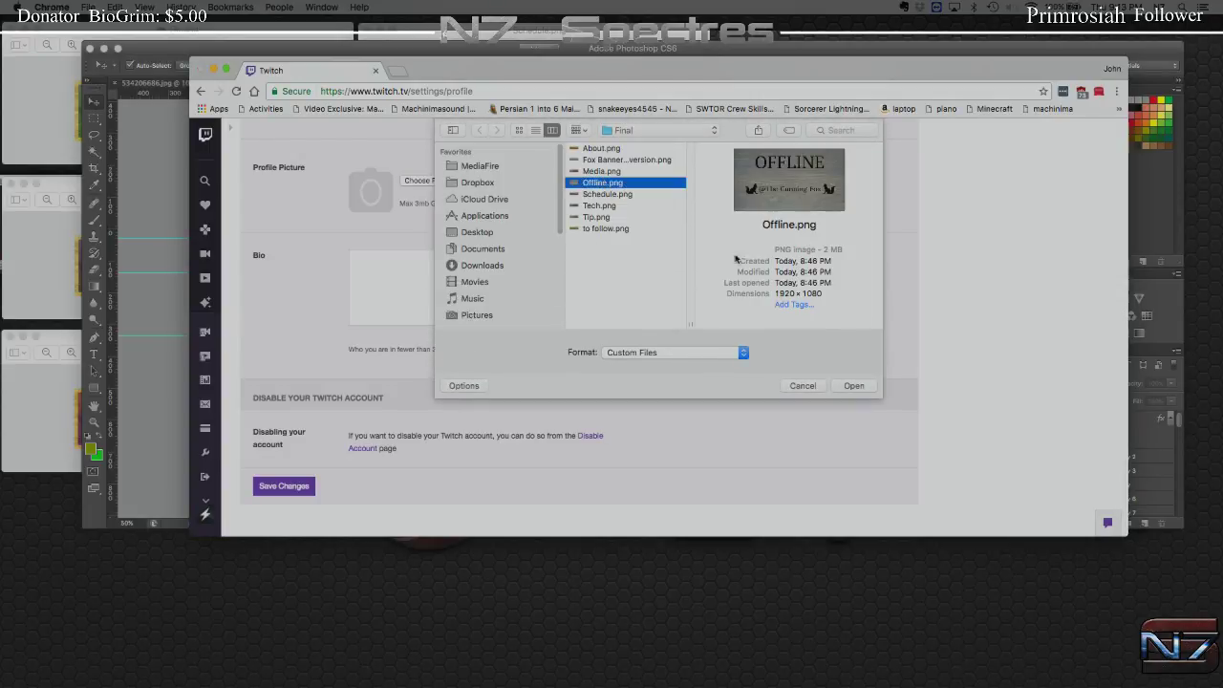
pyautogui.click(854, 385)
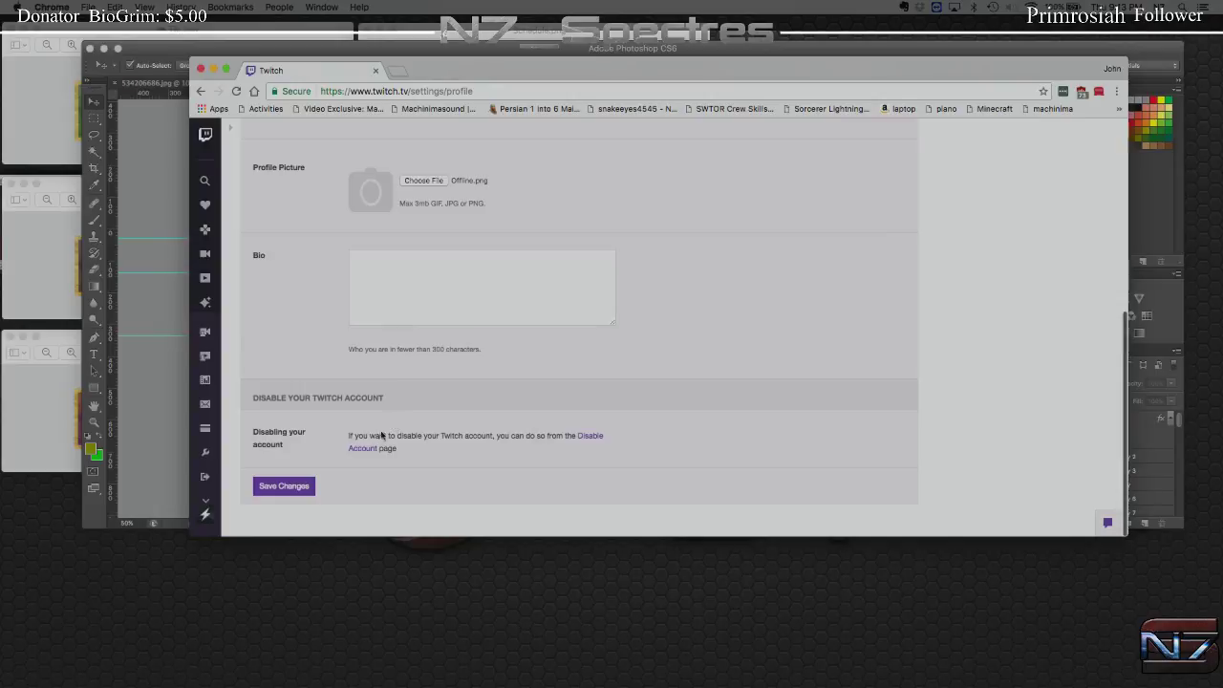
pyautogui.click(296, 486)
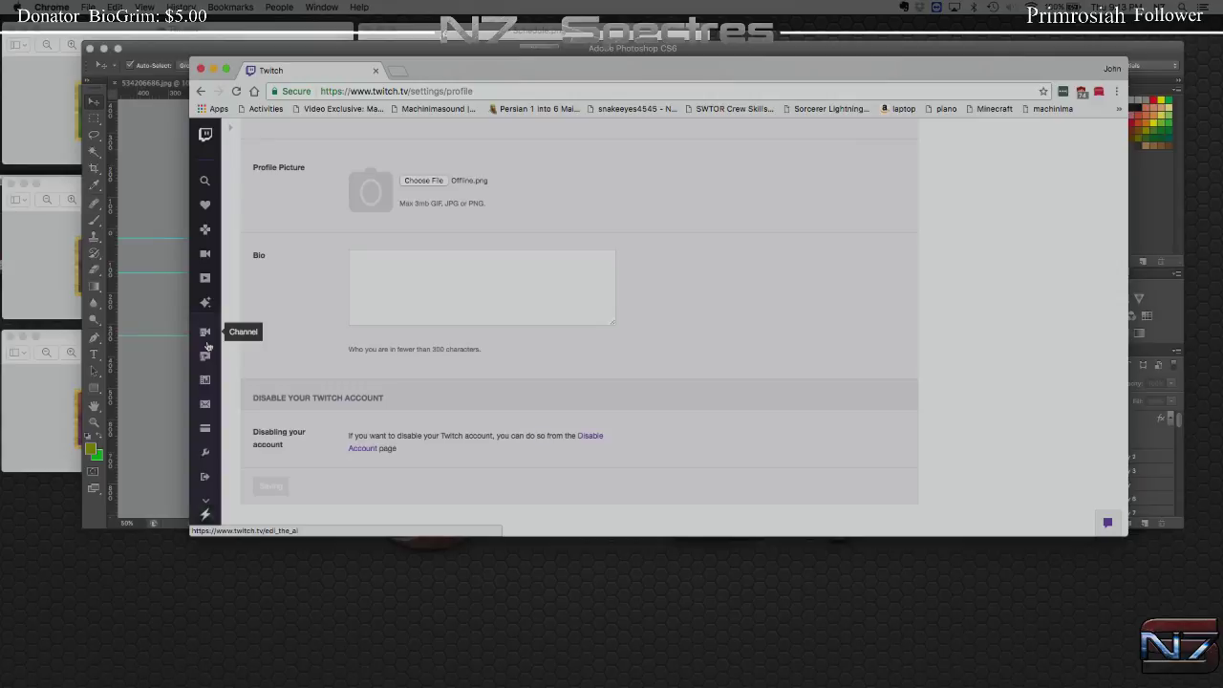
pyautogui.scroll(-2, 251, 398)
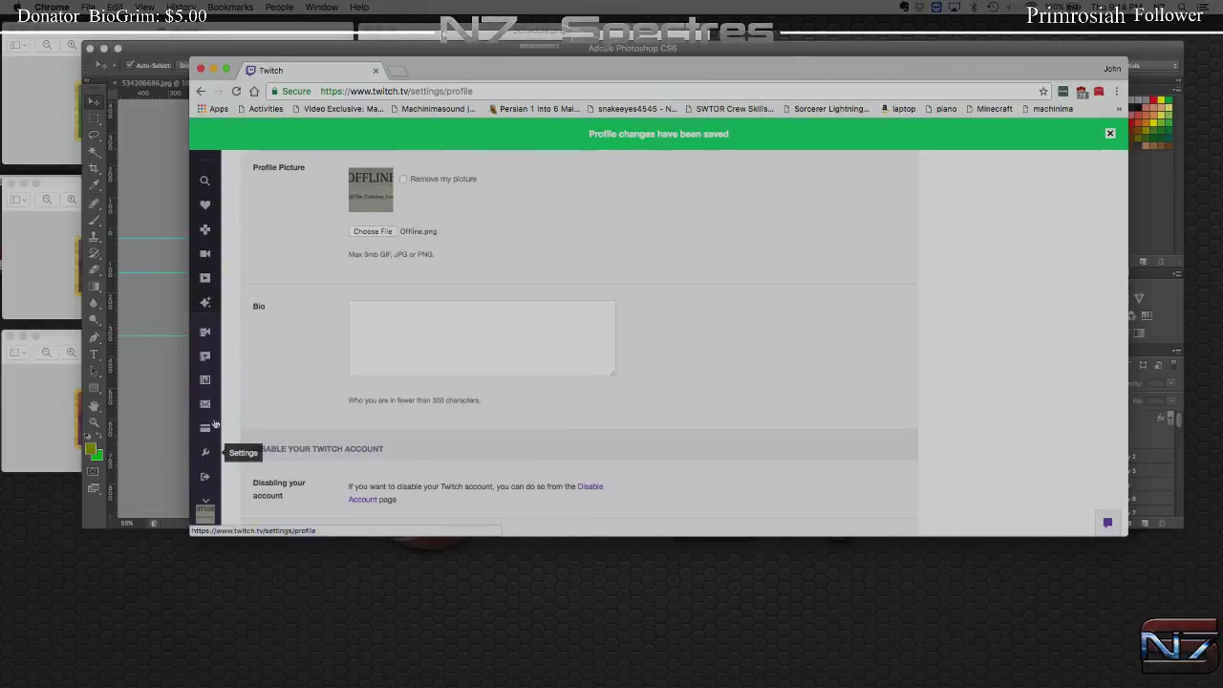
# Check the picture on the channel page, then return to profile settings via the account menu.
pyautogui.click(263, 343)
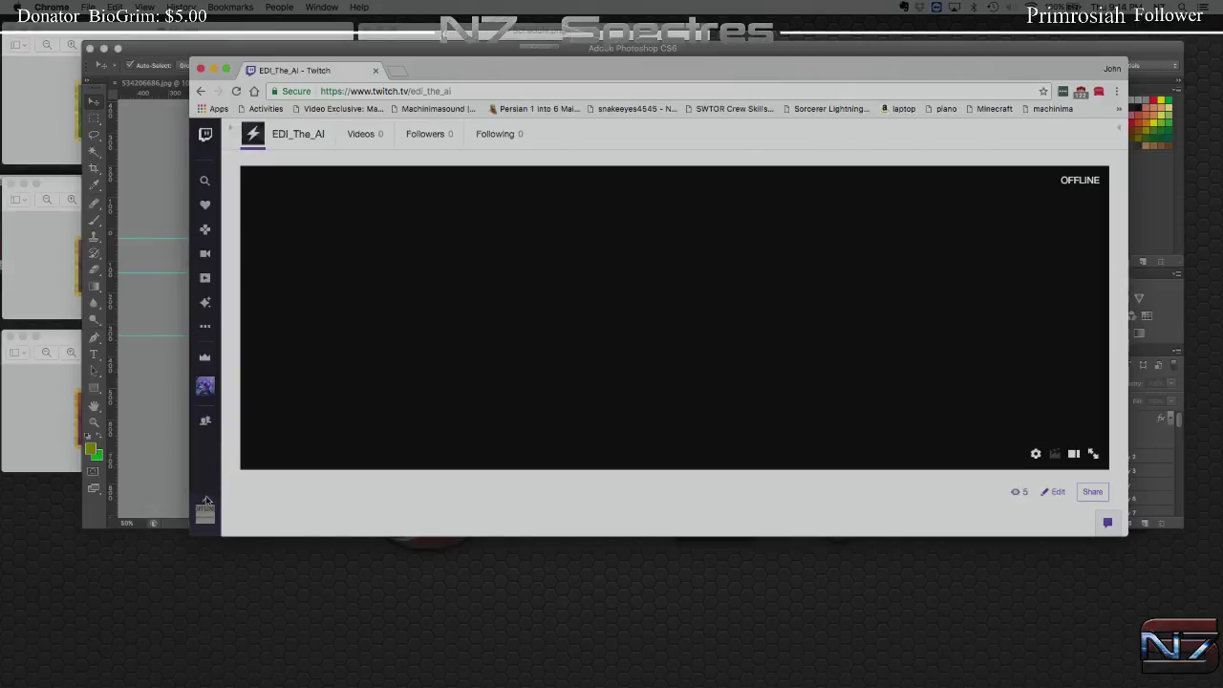
pyautogui.click(206, 501)
pyautogui.click(267, 426)
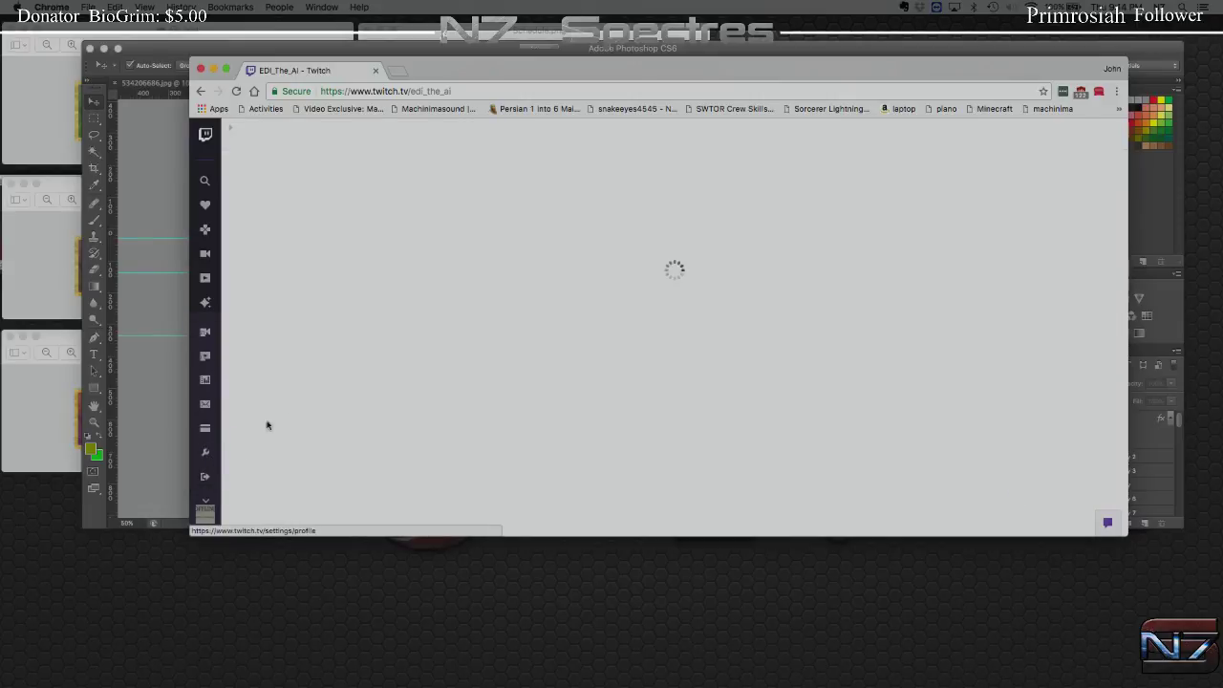
pyautogui.scroll(-3, 305, 401)
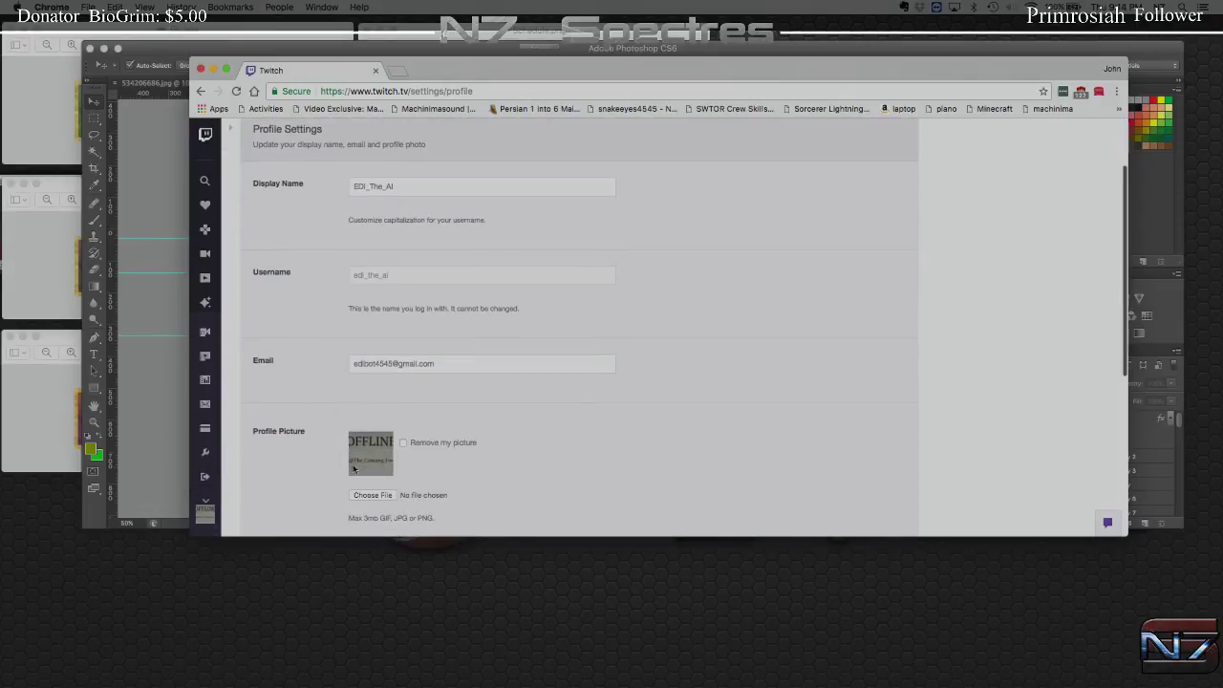
pyautogui.scroll(-4, 363, 439)
pyautogui.scroll(5, 350, 387)
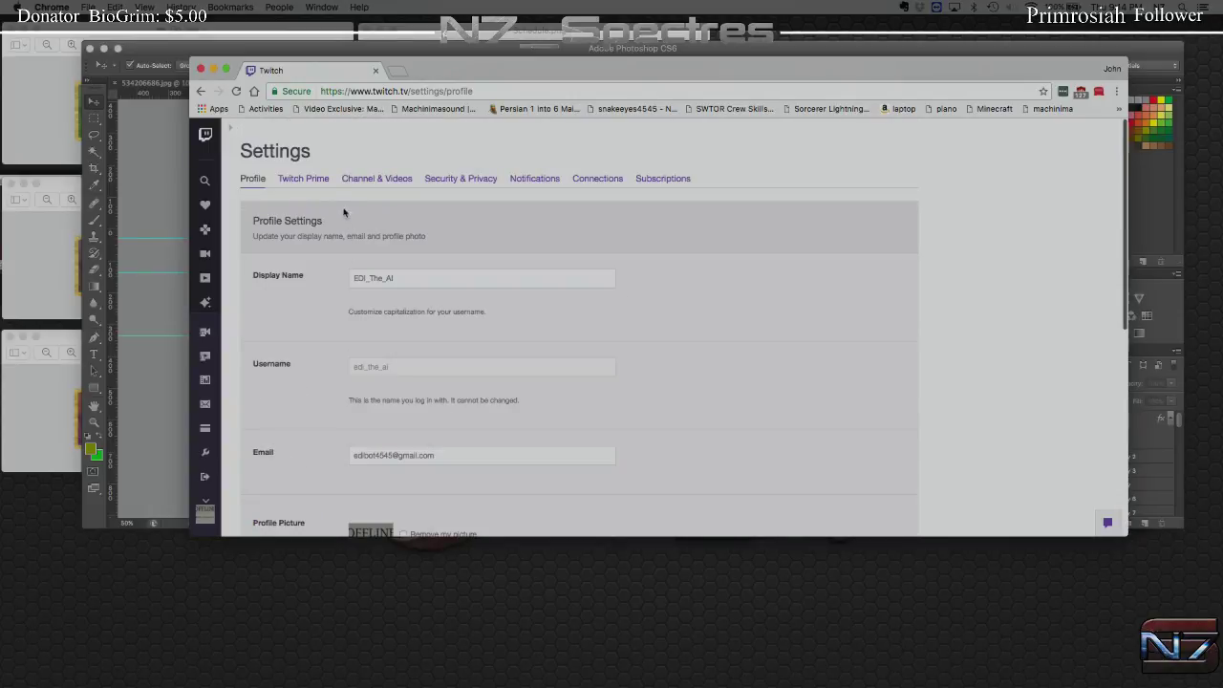
# Load Offline.png as the Video Player Banner under Channel & Videos and save the settings.
pyautogui.click(386, 182)
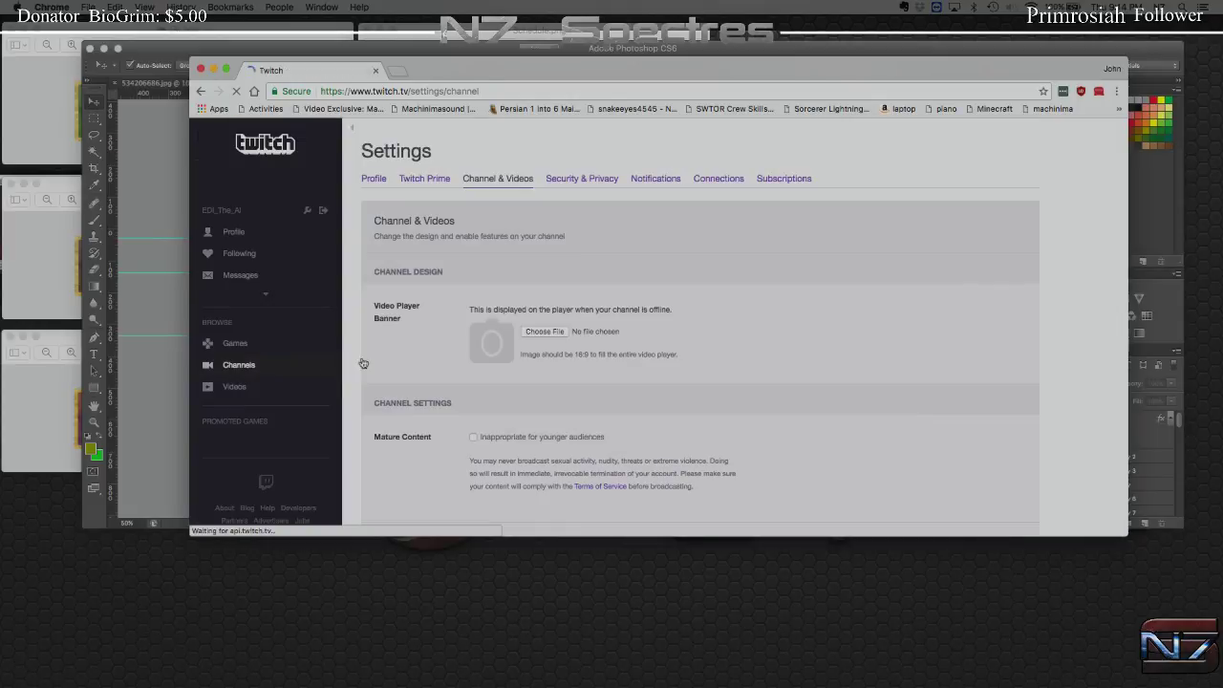
pyautogui.click(552, 333)
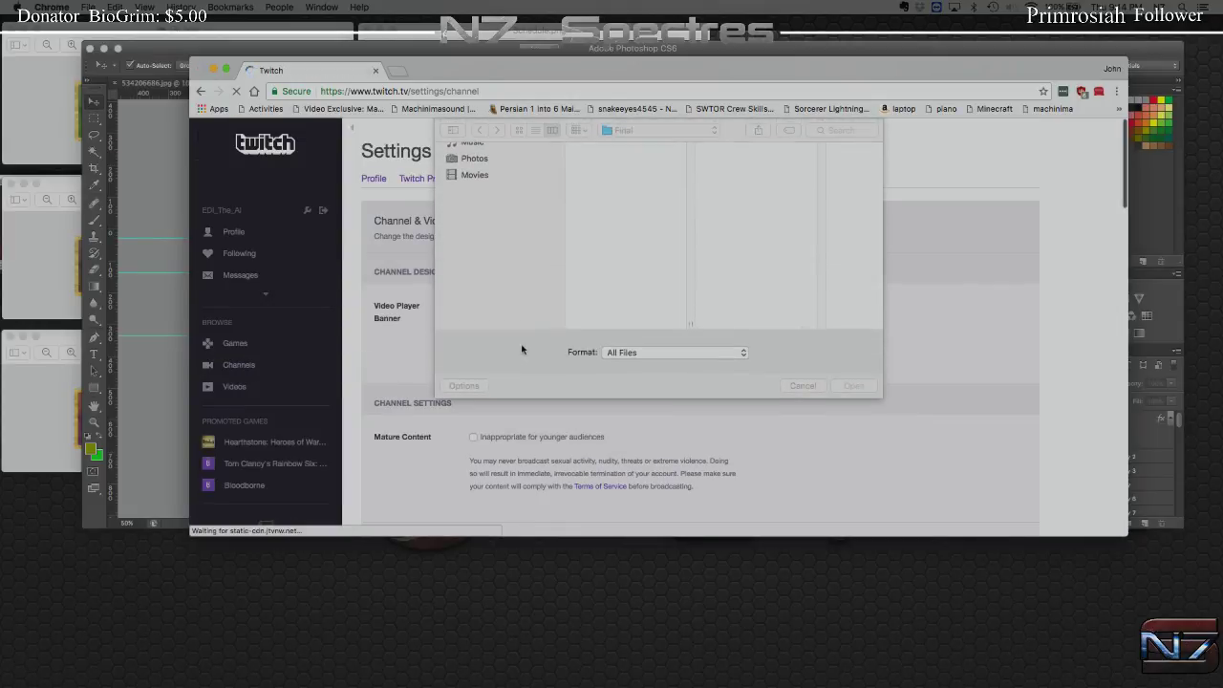
pyautogui.doubleClick(604, 188)
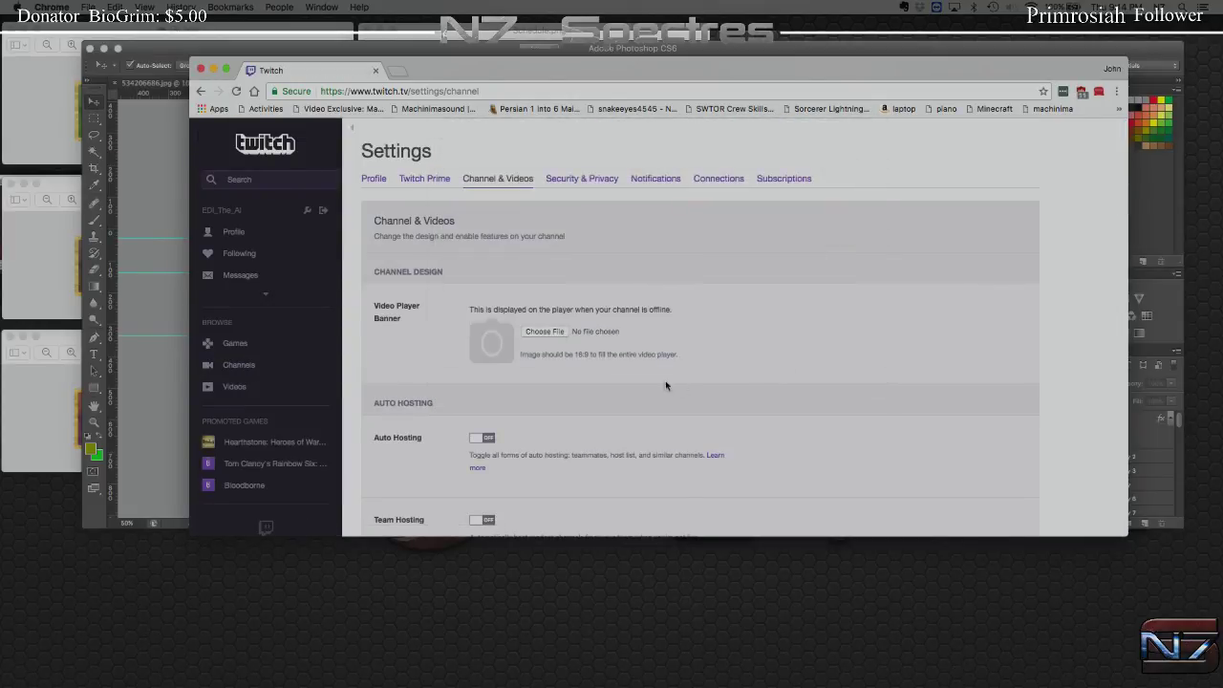
pyautogui.press('space')
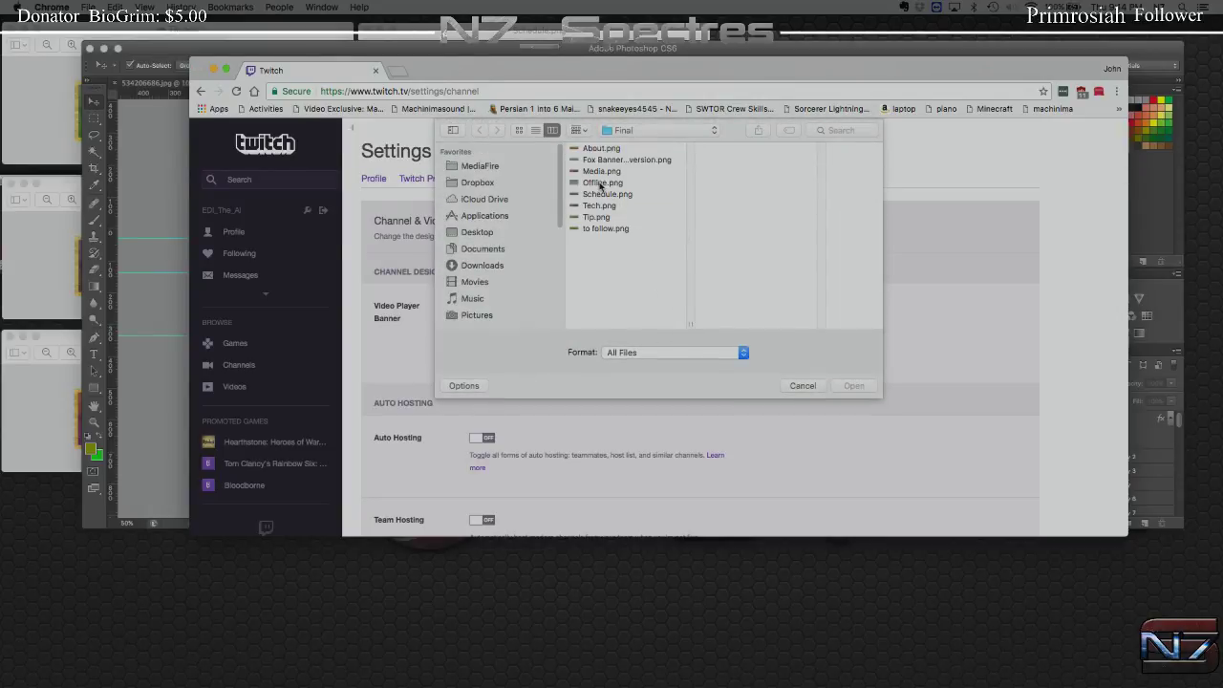
pyautogui.doubleClick(600, 183)
pyautogui.scroll(-5, 442, 412)
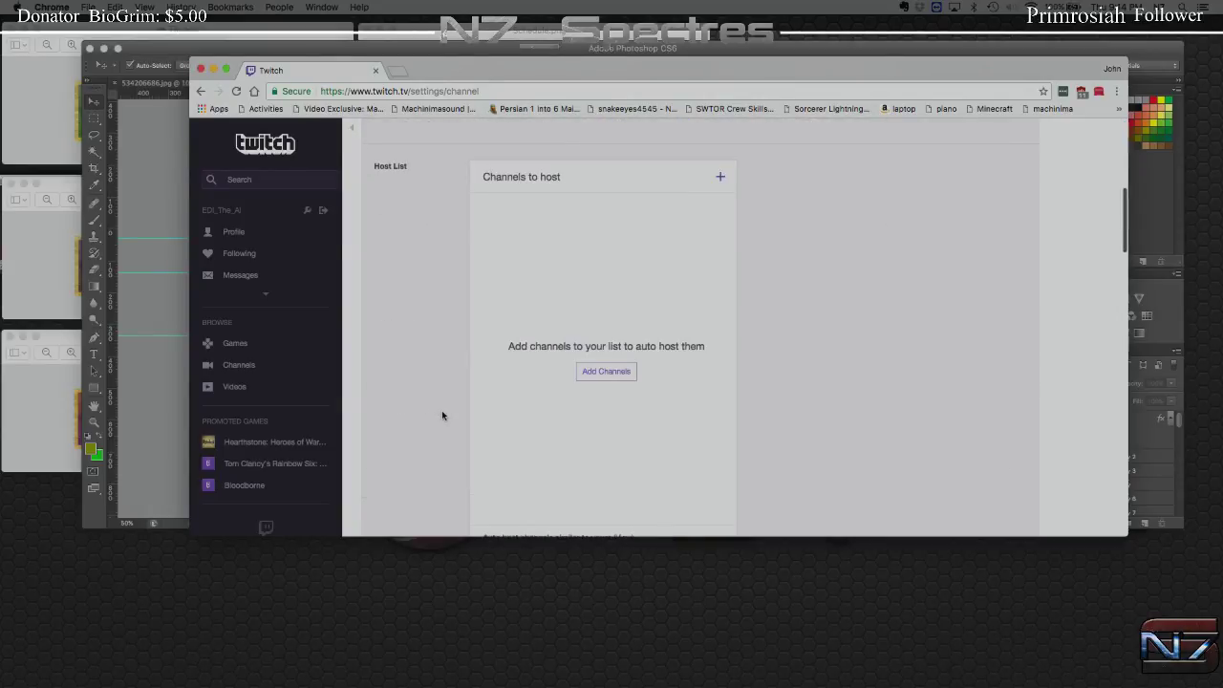
pyautogui.scroll(-20, 442, 414)
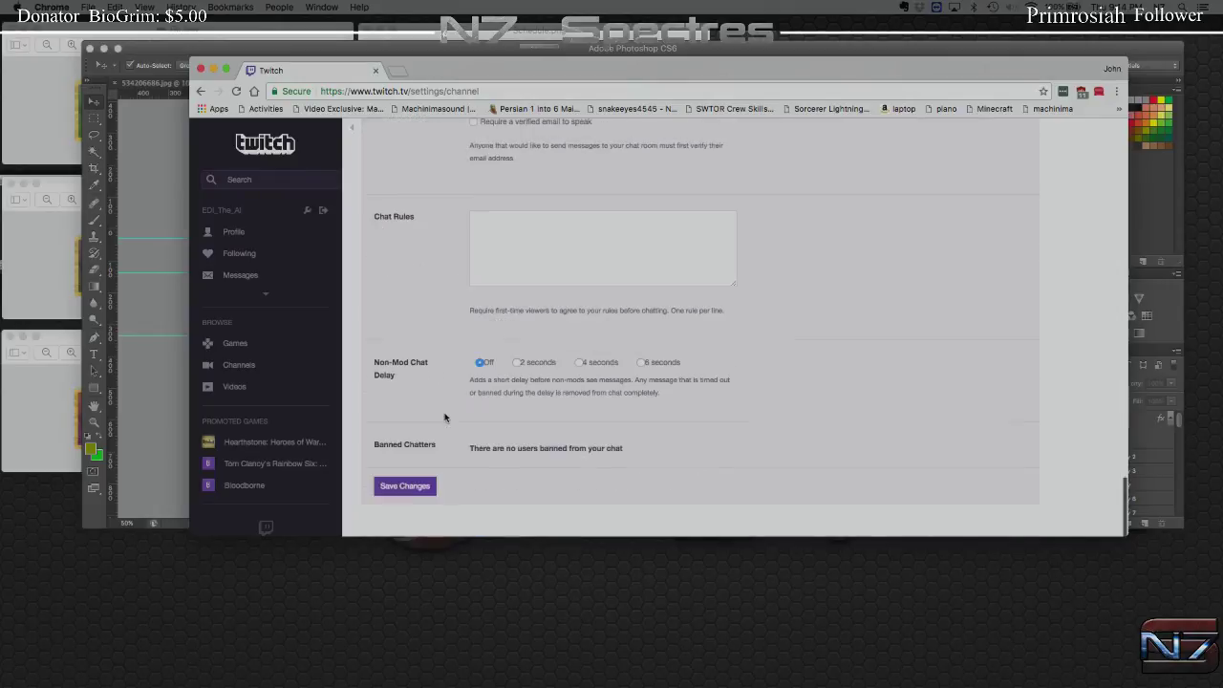
pyautogui.click(425, 486)
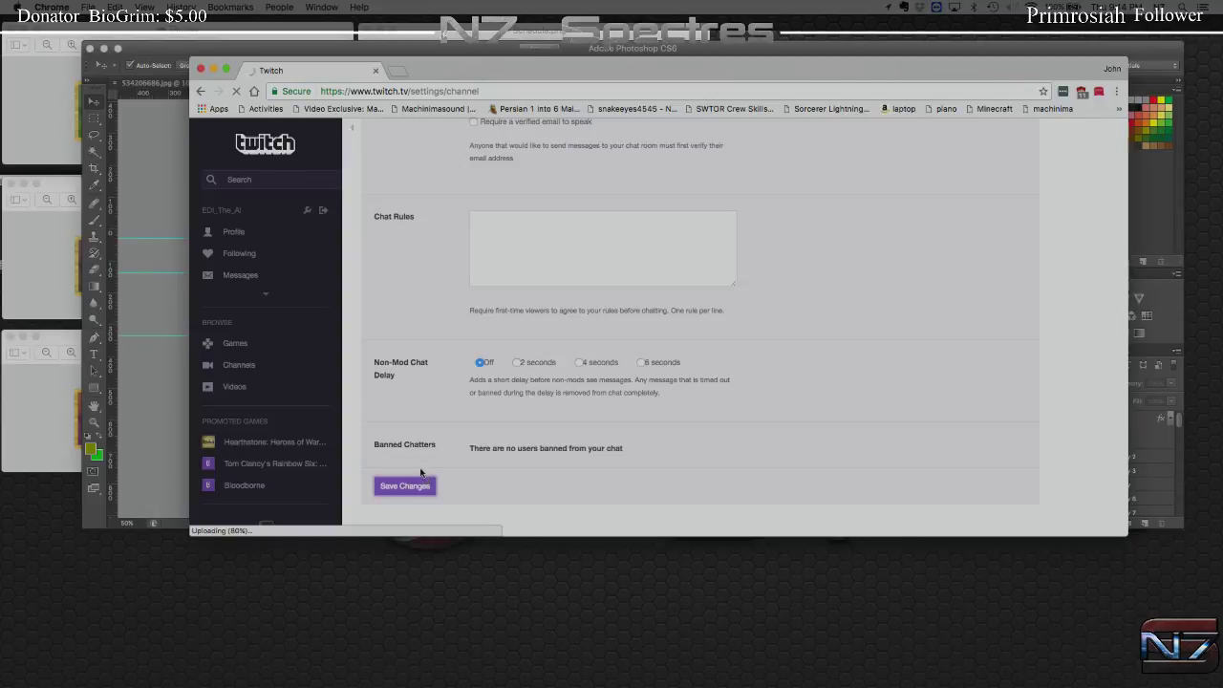
pyautogui.click(393, 493)
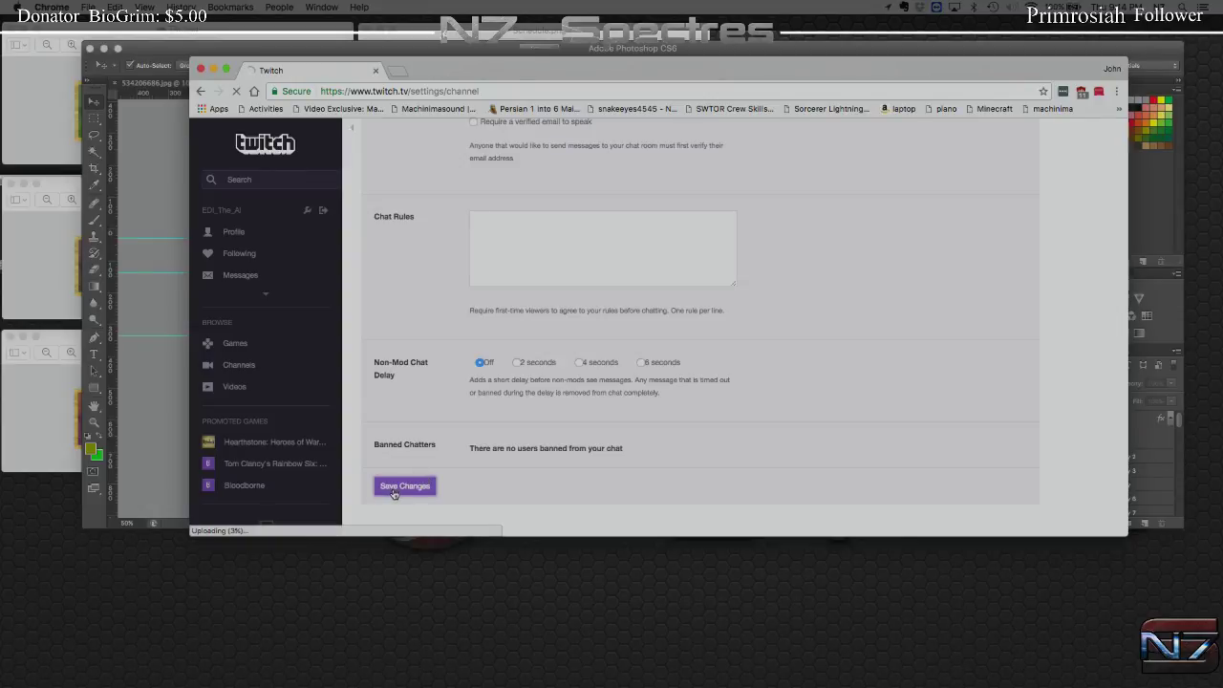
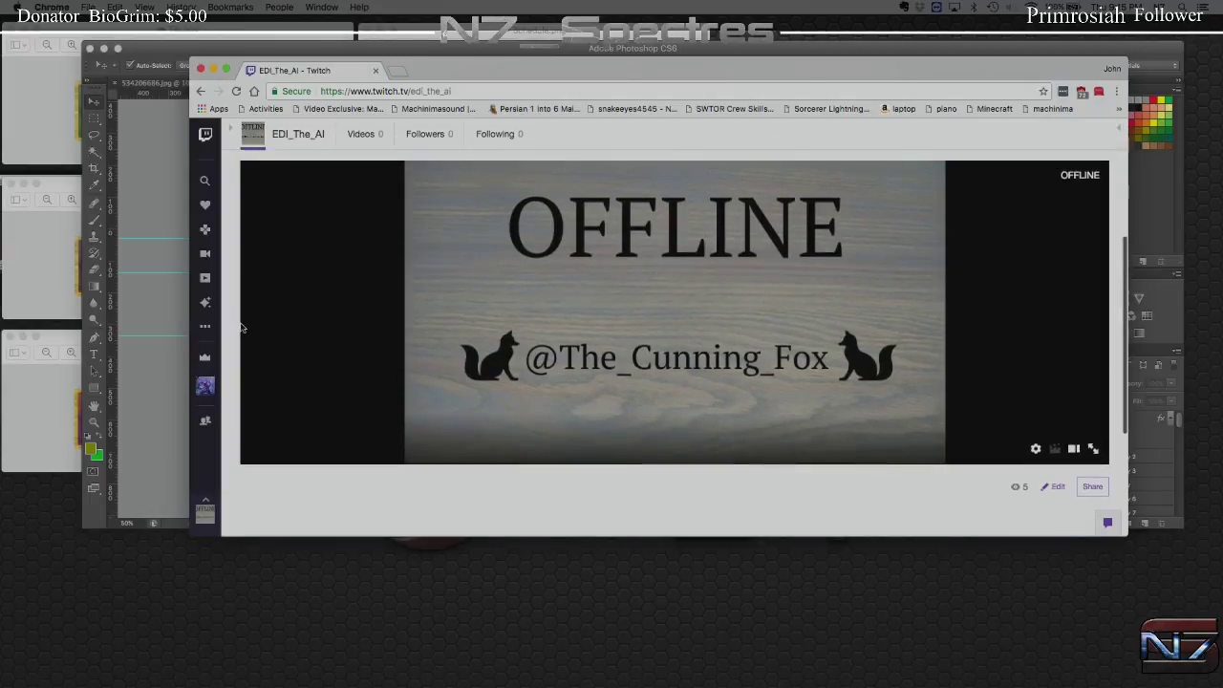
# Review the channel page's Cunning Fox banner and info panels, then expand the left sidebar.
pyautogui.scroll(5, 242, 328)
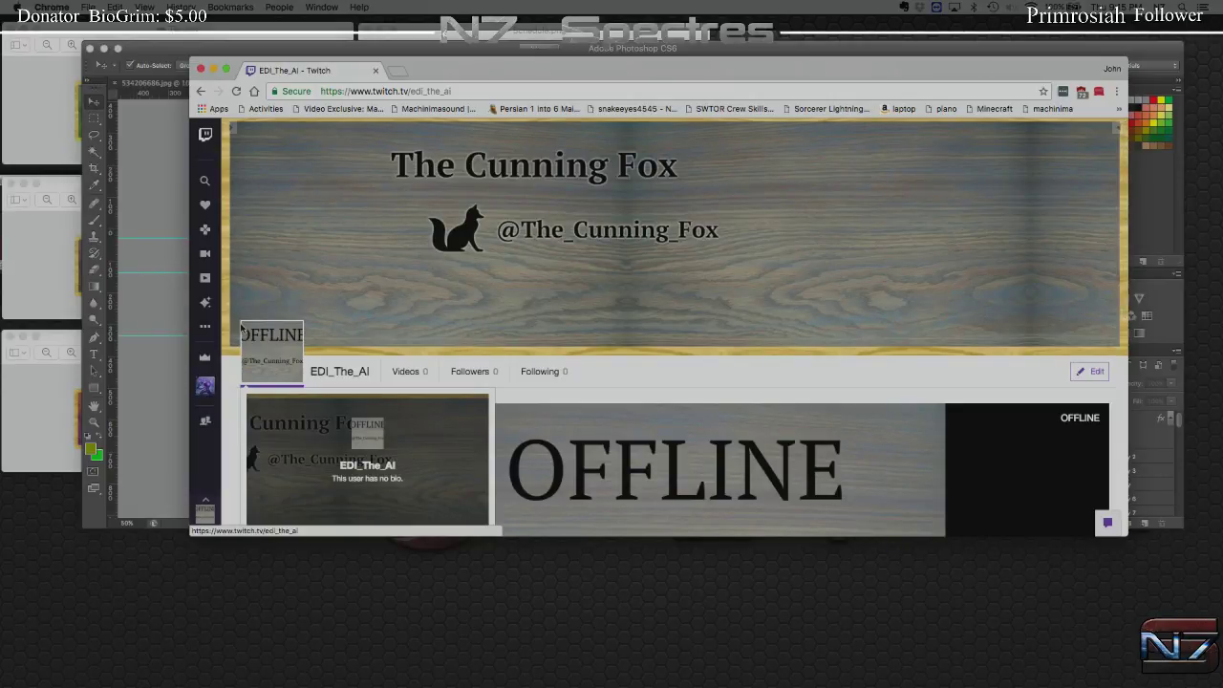
pyautogui.scroll(-3, 242, 328)
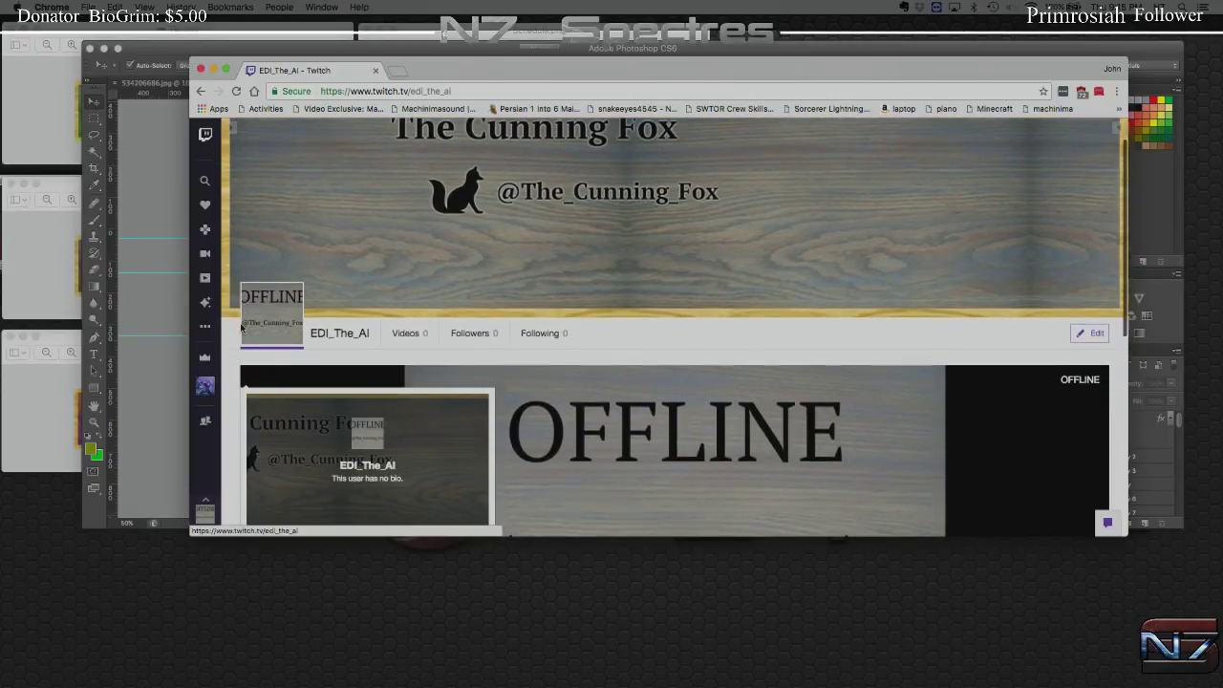
pyautogui.scroll(-2, 350, 253)
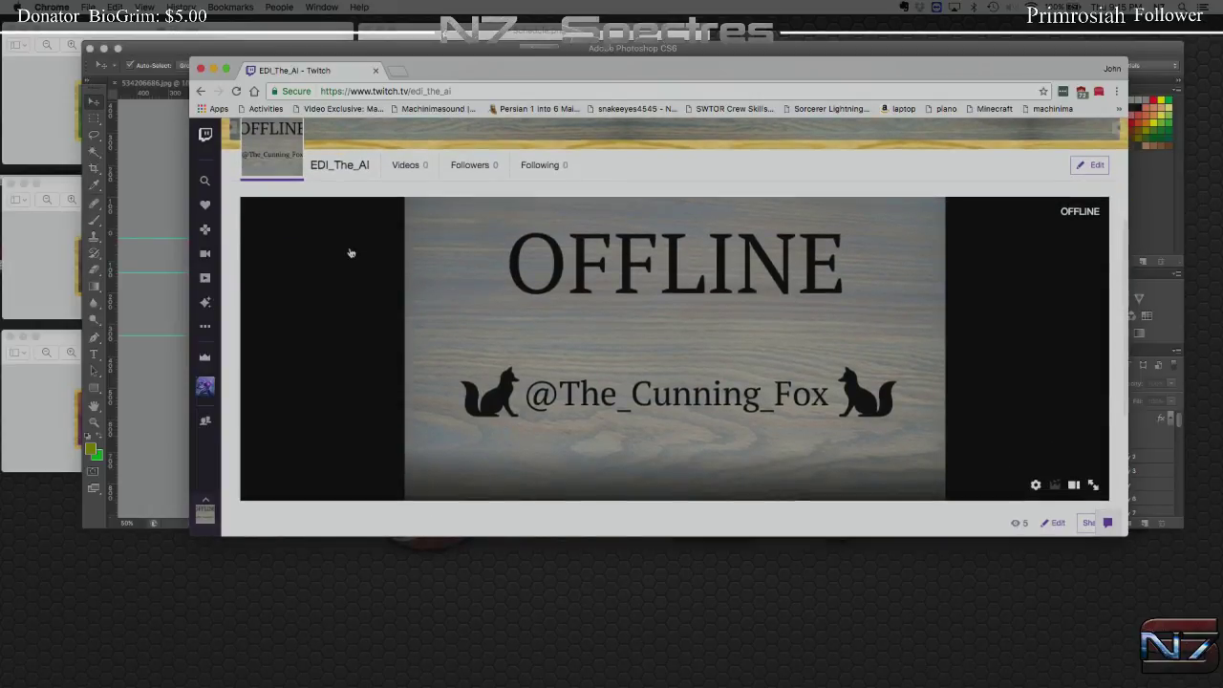
pyautogui.scroll(-3, 351, 253)
pyautogui.scroll(-2, 351, 253)
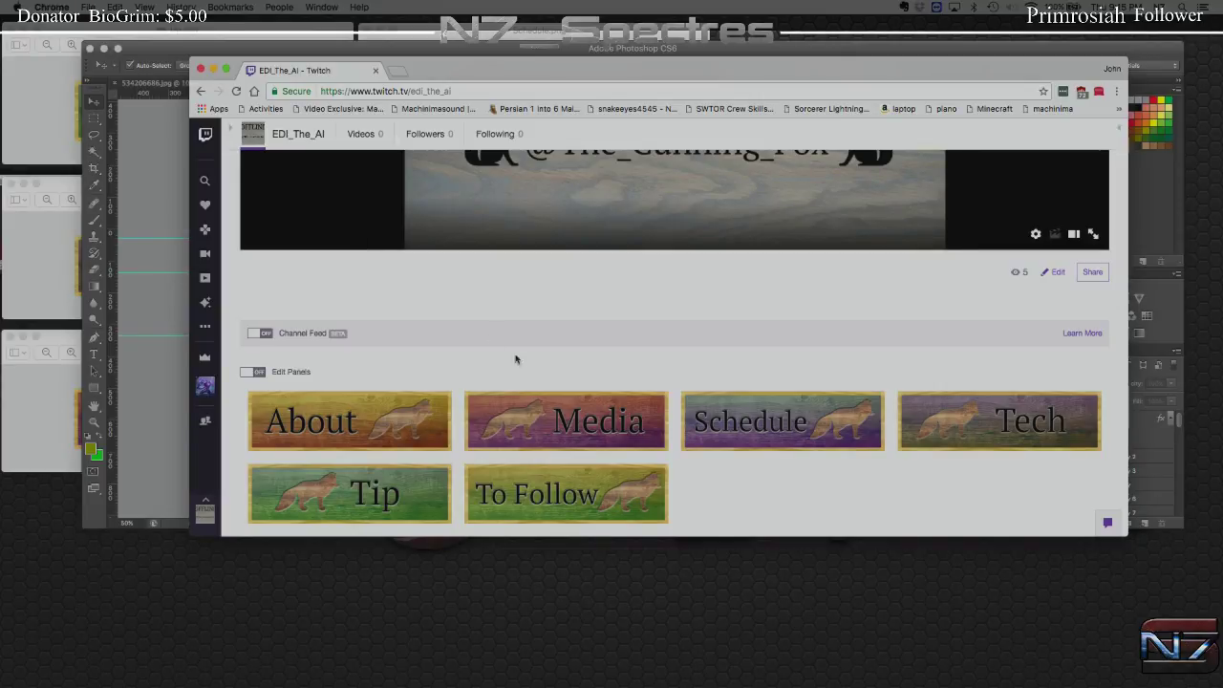
pyautogui.scroll(1, 612, 420)
pyautogui.scroll(10, 600, 396)
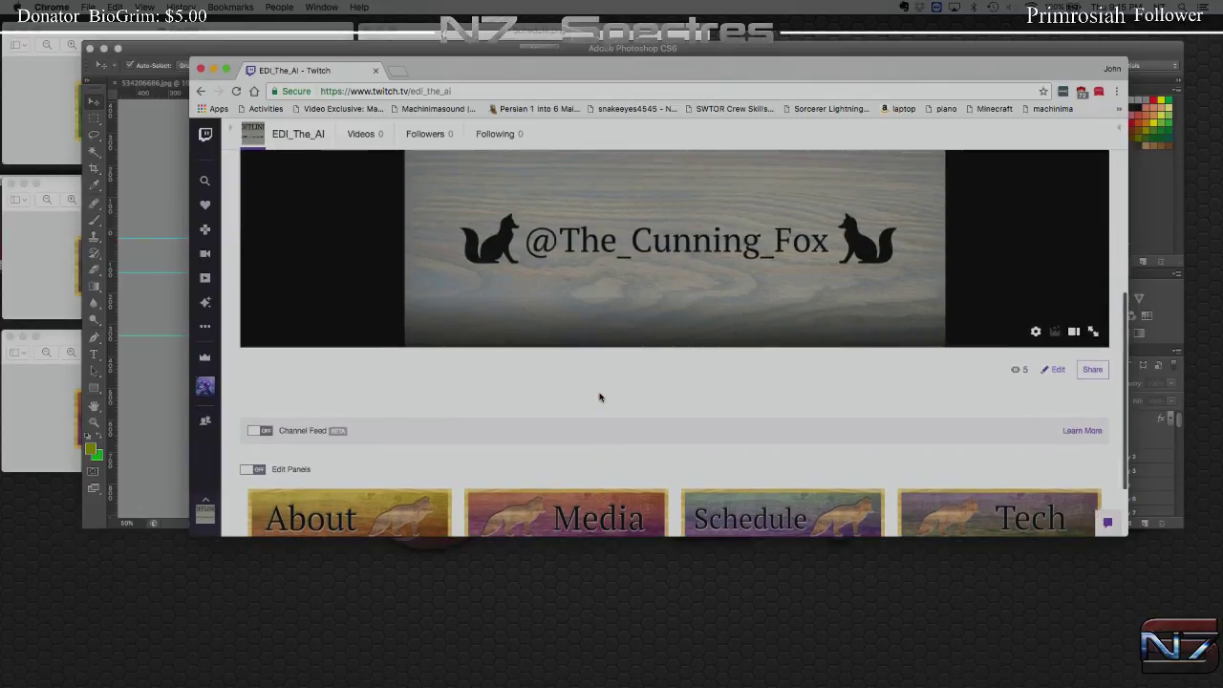
pyautogui.scroll(-1, 600, 397)
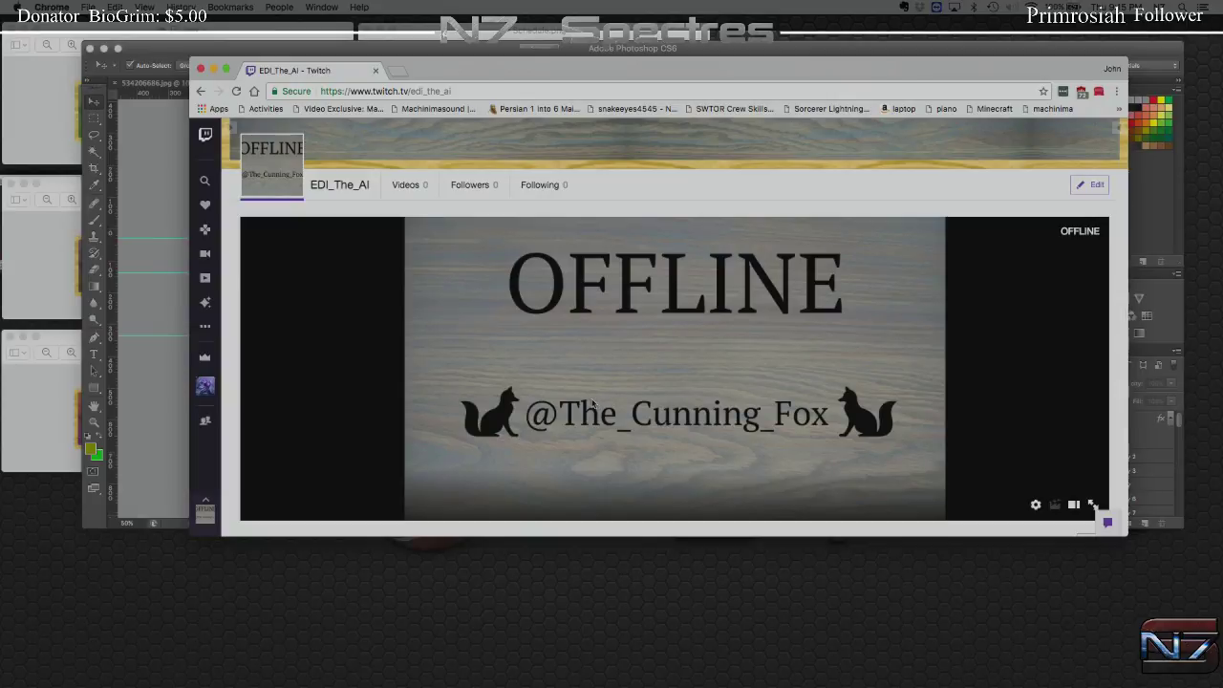
pyautogui.scroll(5, 592, 404)
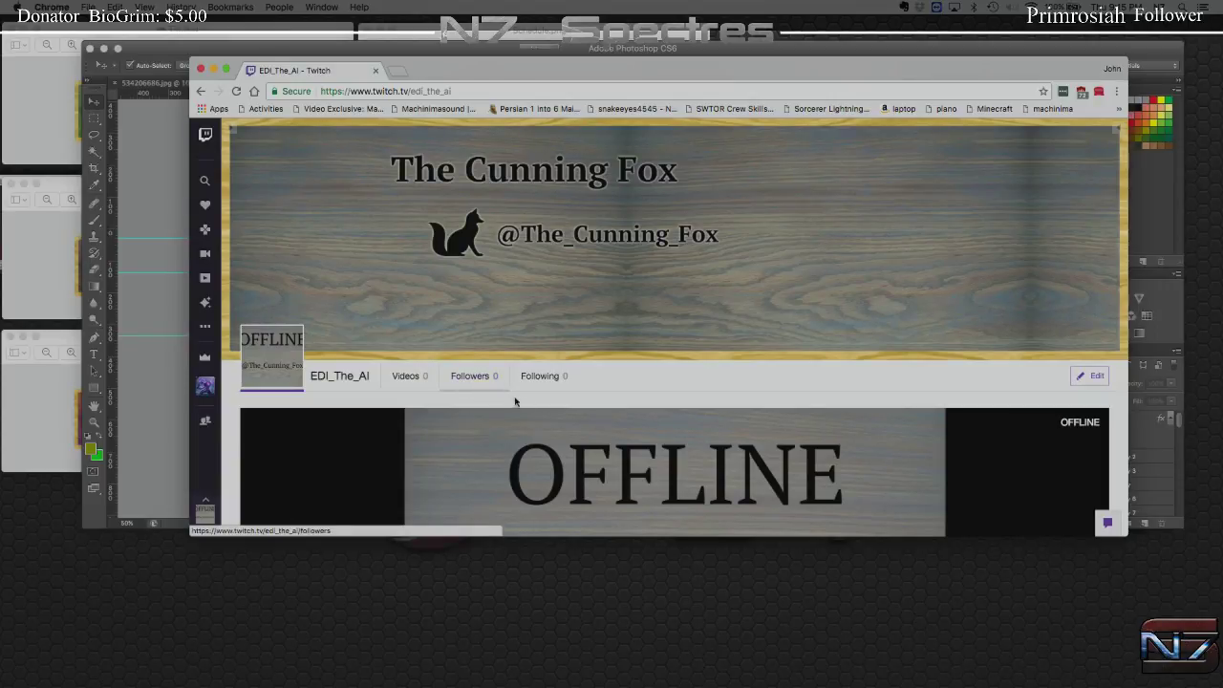
pyautogui.scroll(-5, 516, 403)
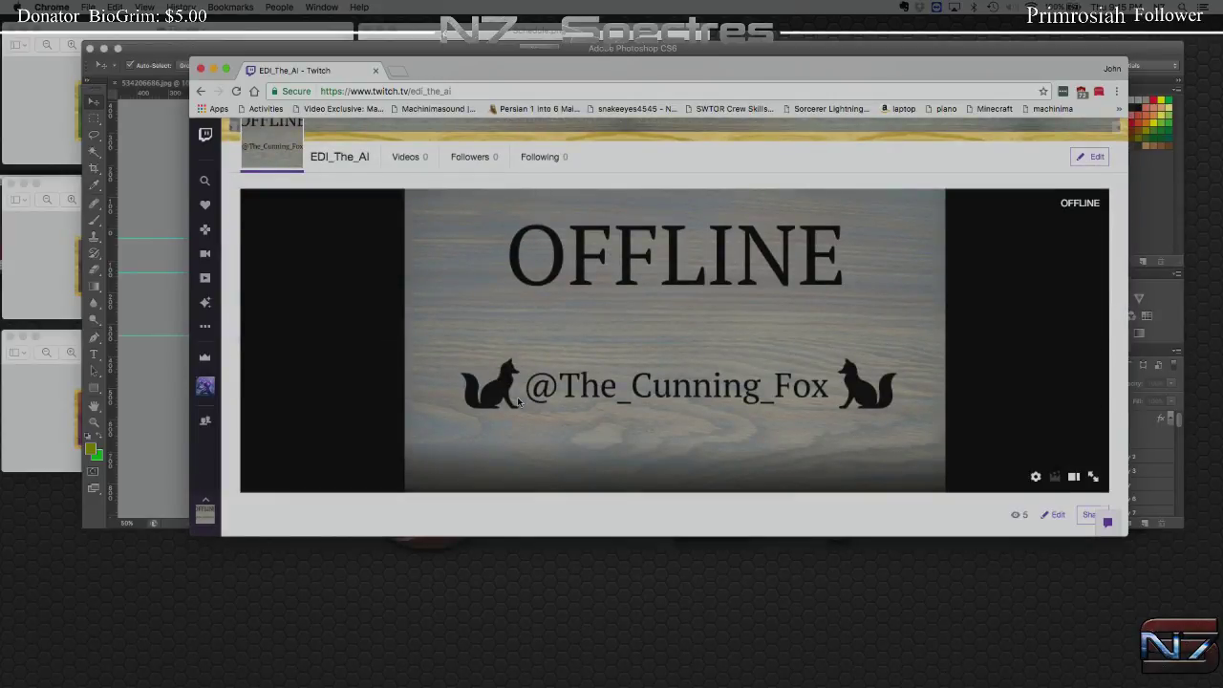
pyautogui.scroll(-5, 518, 402)
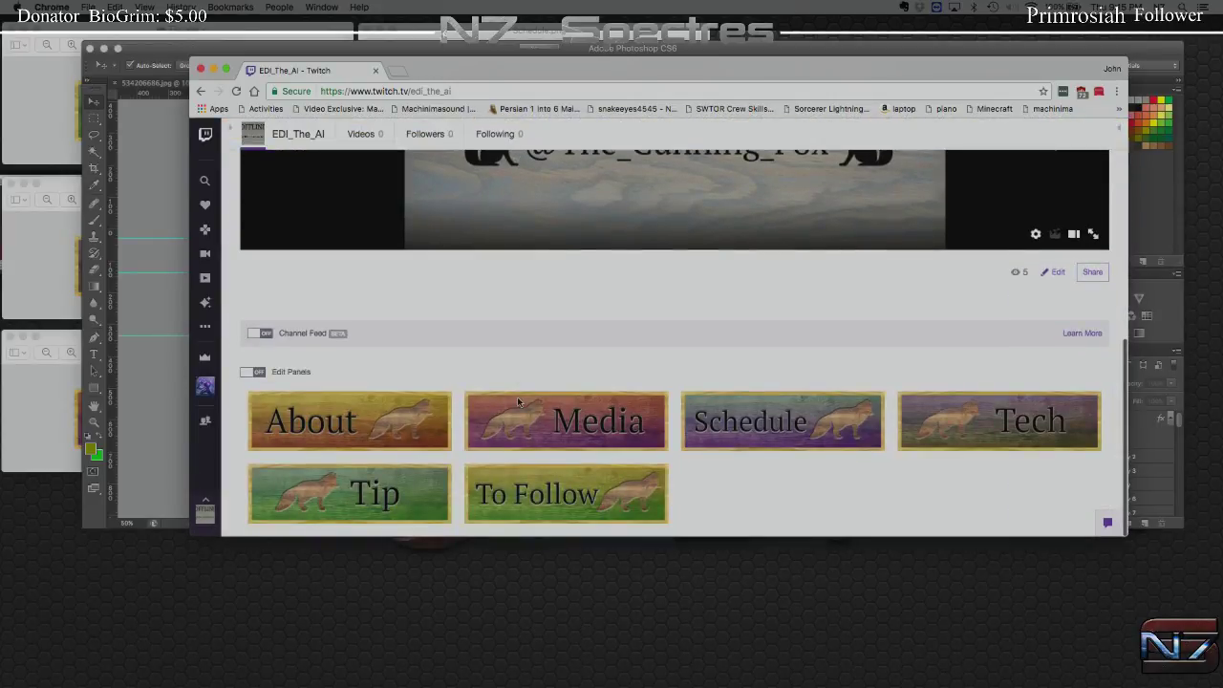
pyautogui.click(207, 496)
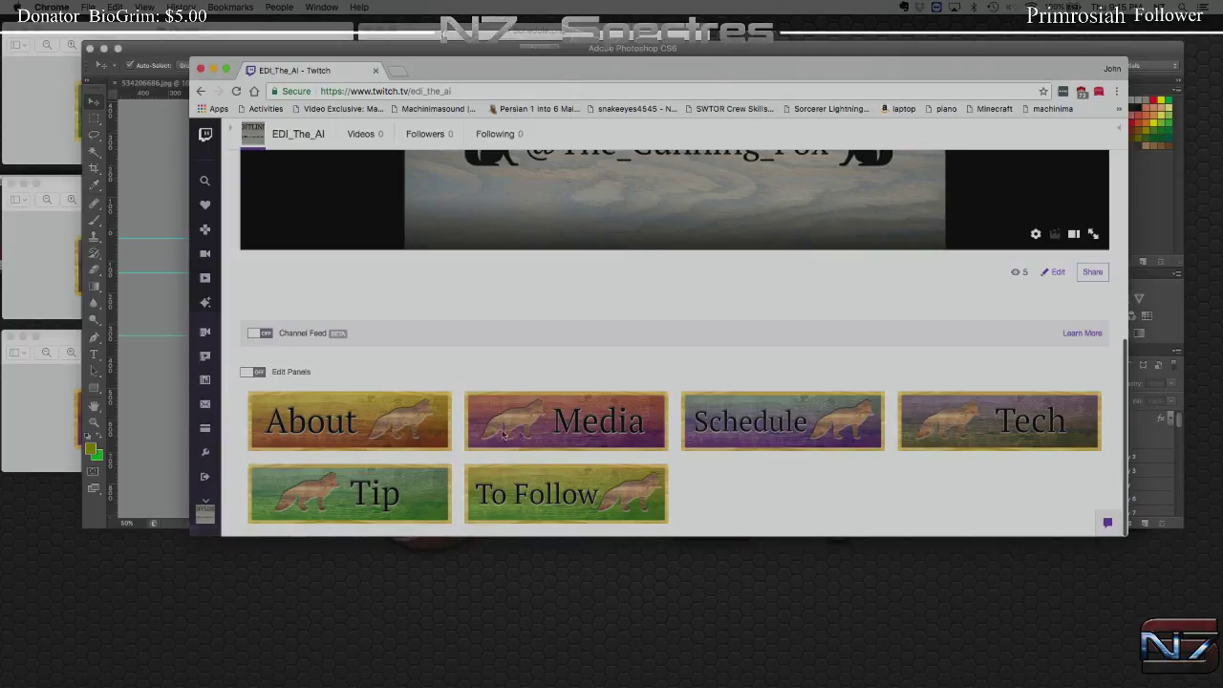
# In Settings > Profile, check 'Remove my picture' and save the changes.
pyautogui.click(208, 455)
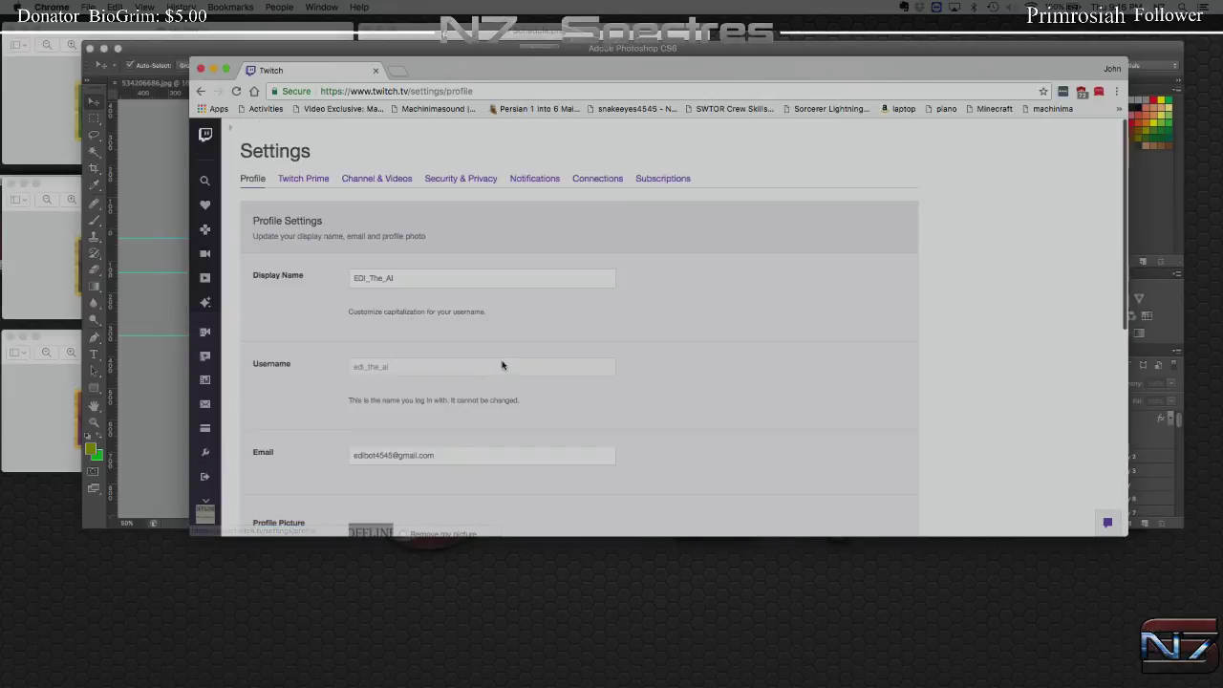
pyautogui.scroll(-5, 440, 399)
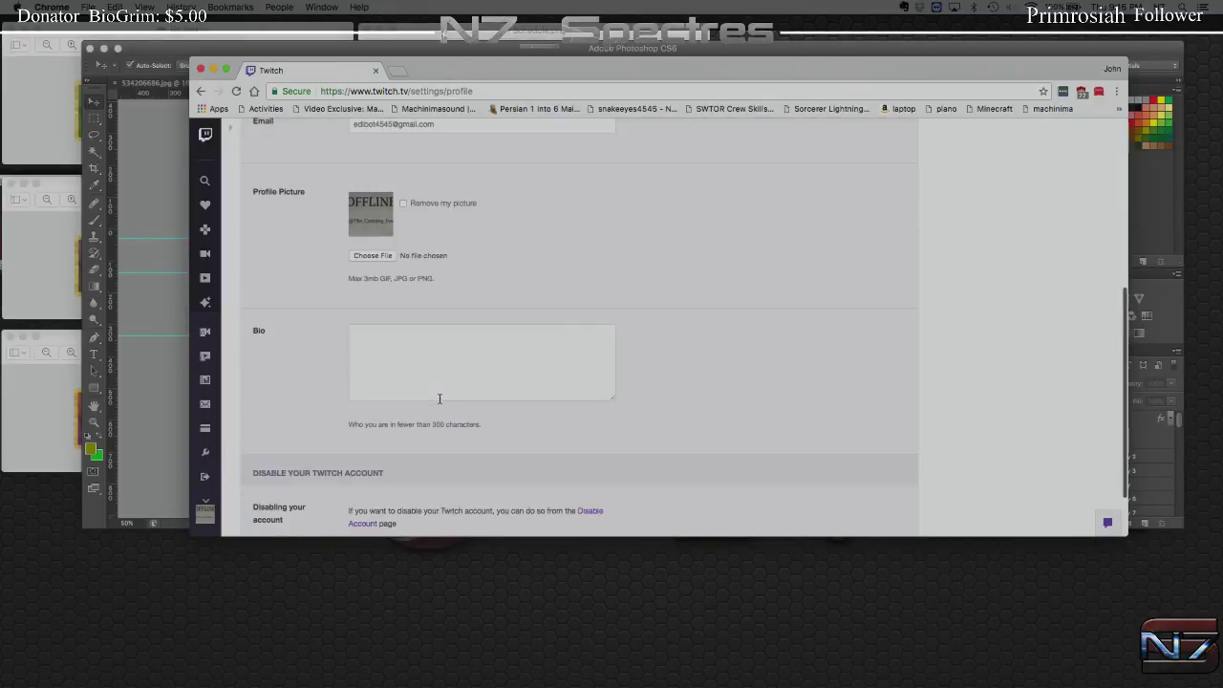
pyautogui.click(404, 203)
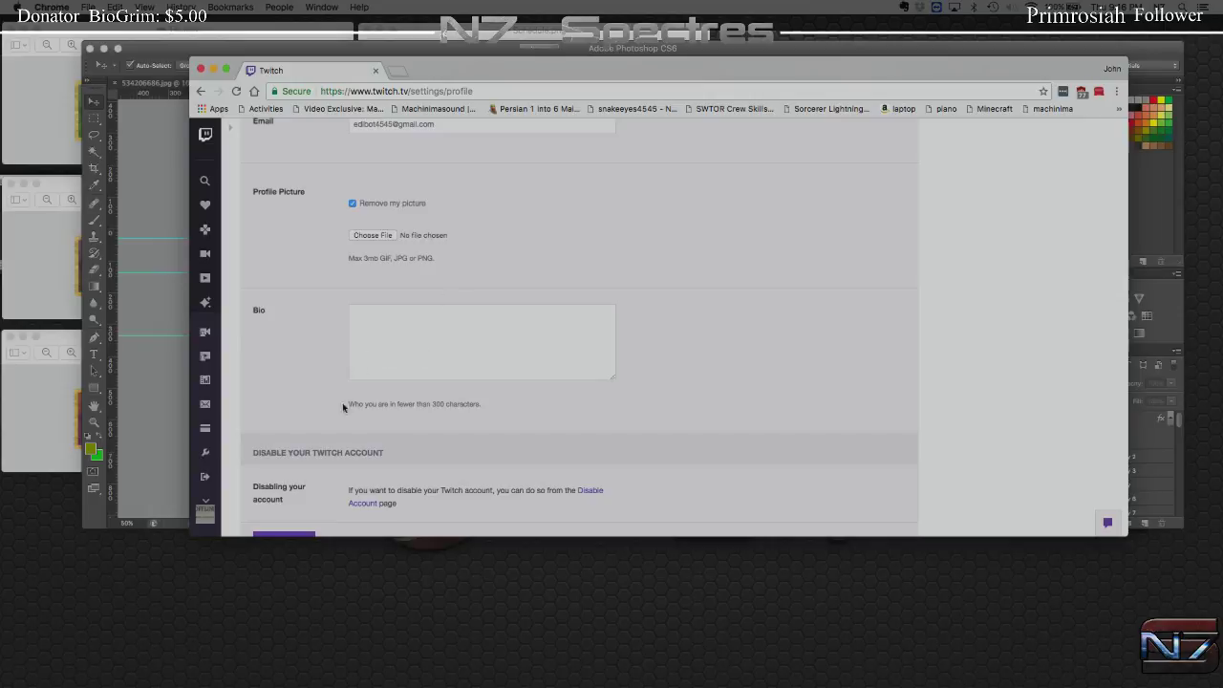
pyautogui.scroll(-1, 321, 455)
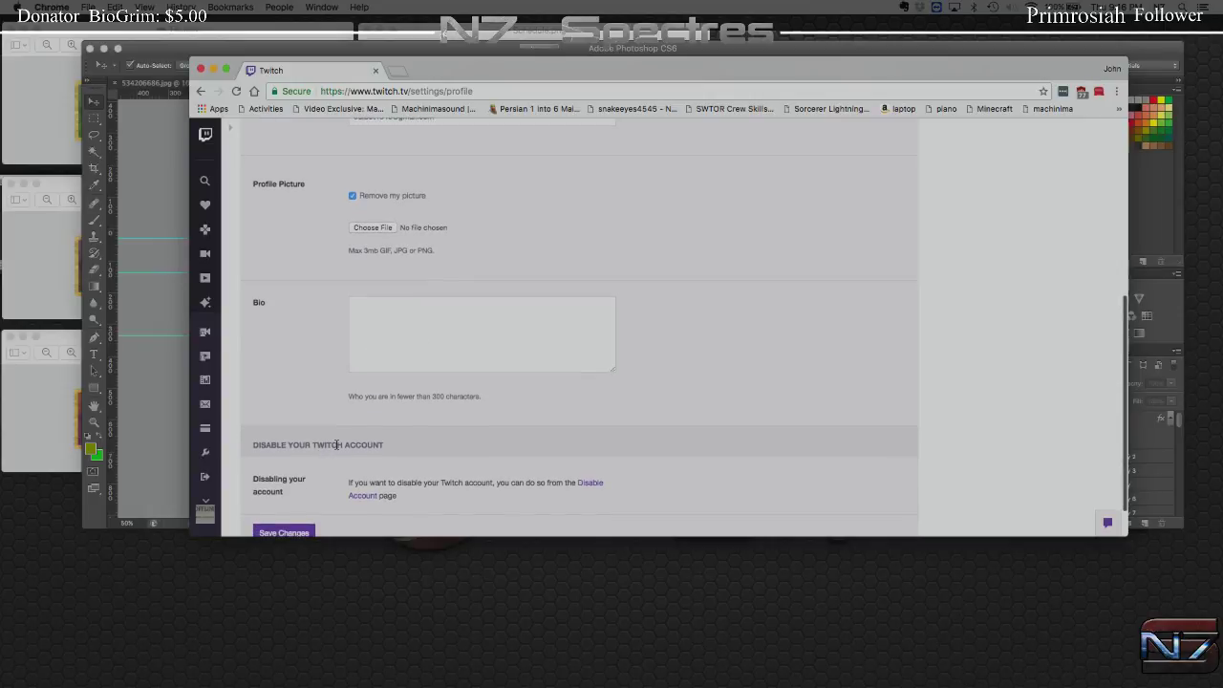
pyautogui.scroll(-1, 336, 444)
pyautogui.click(298, 511)
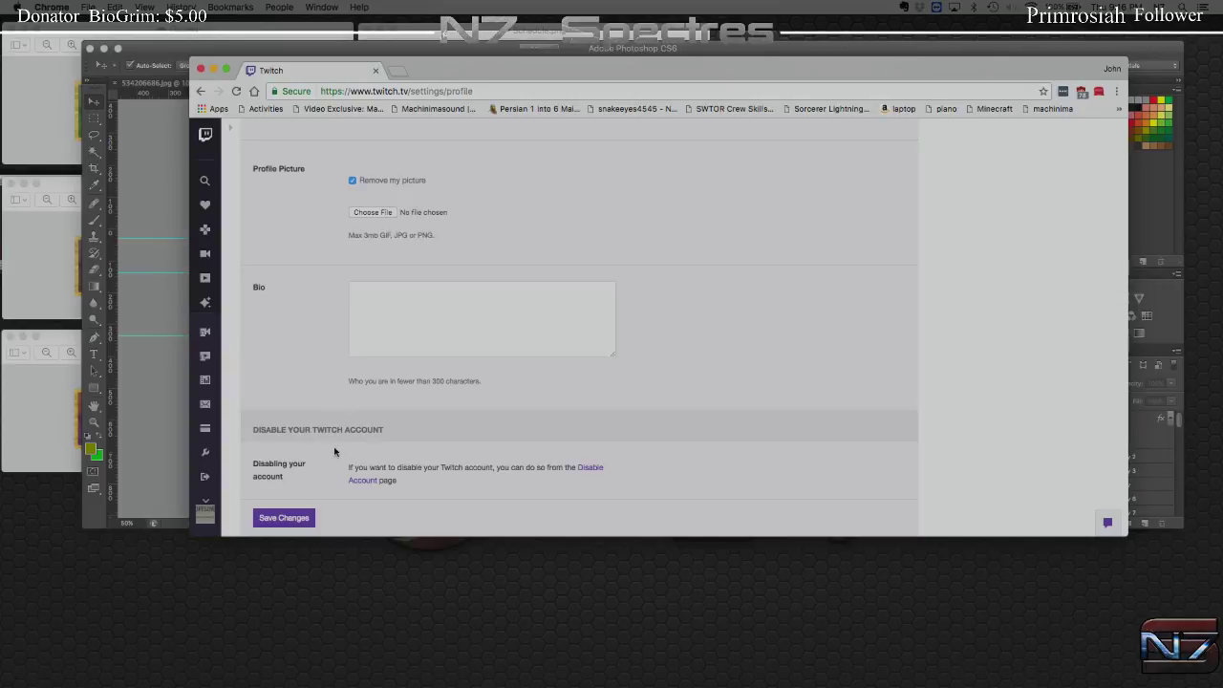
pyautogui.click(302, 521)
pyautogui.click(299, 523)
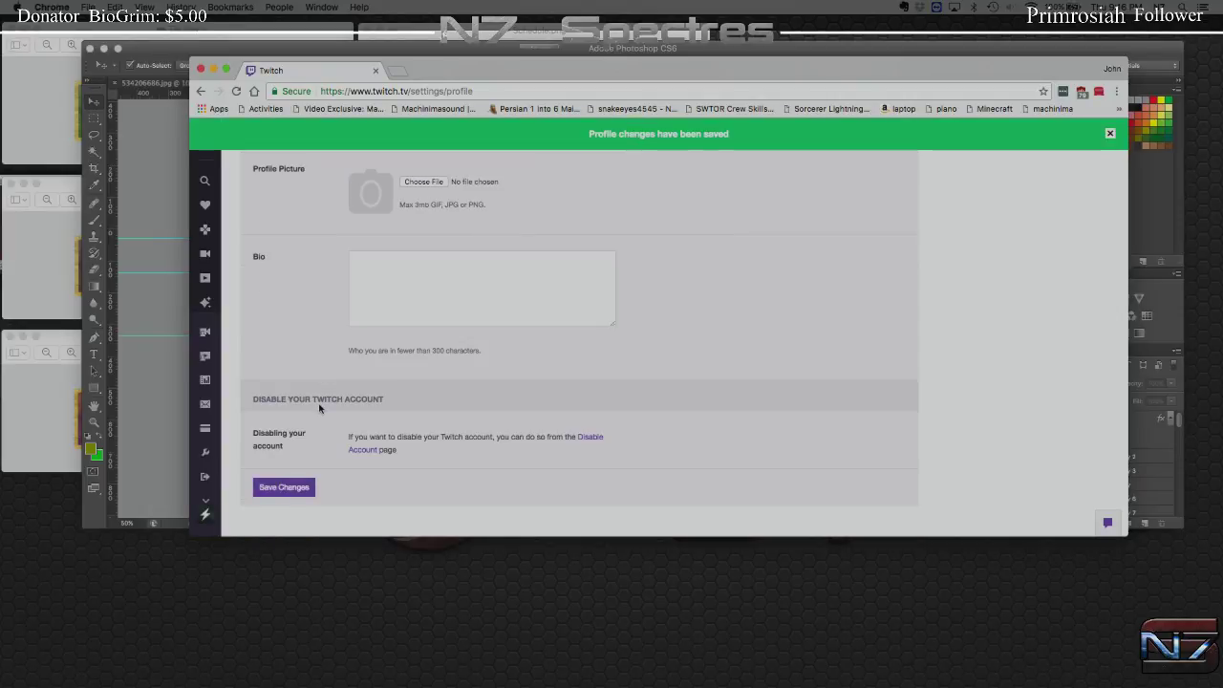
# In Channel & Videos, remove the Video Player Banner Image, save, and return to Profile.
pyautogui.scroll(5, 325, 395)
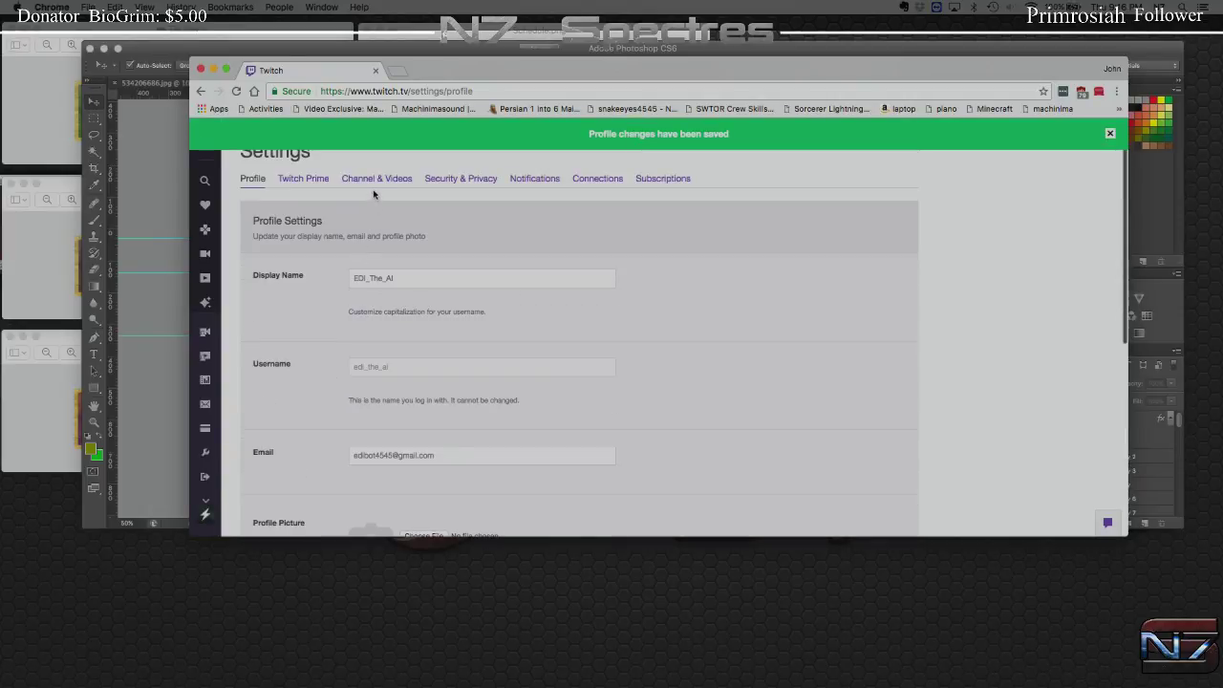
pyautogui.click(375, 179)
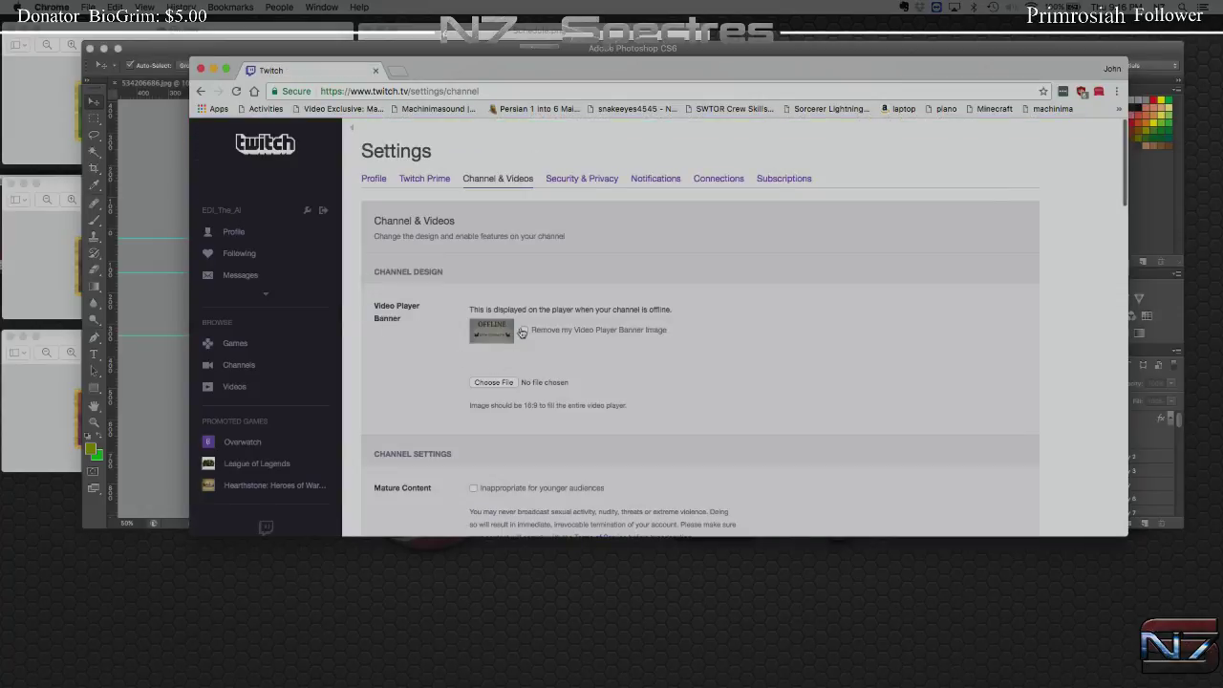
pyautogui.scroll(-5, 415, 393)
pyautogui.scroll(-15, 416, 393)
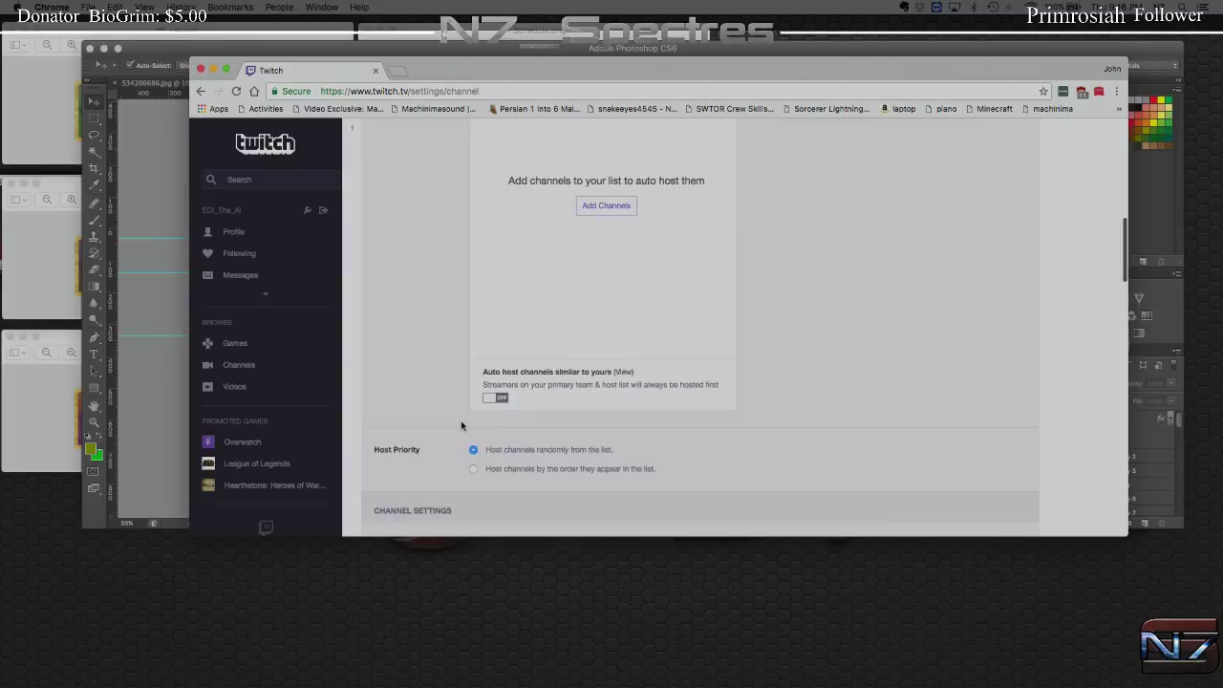
pyautogui.click(420, 486)
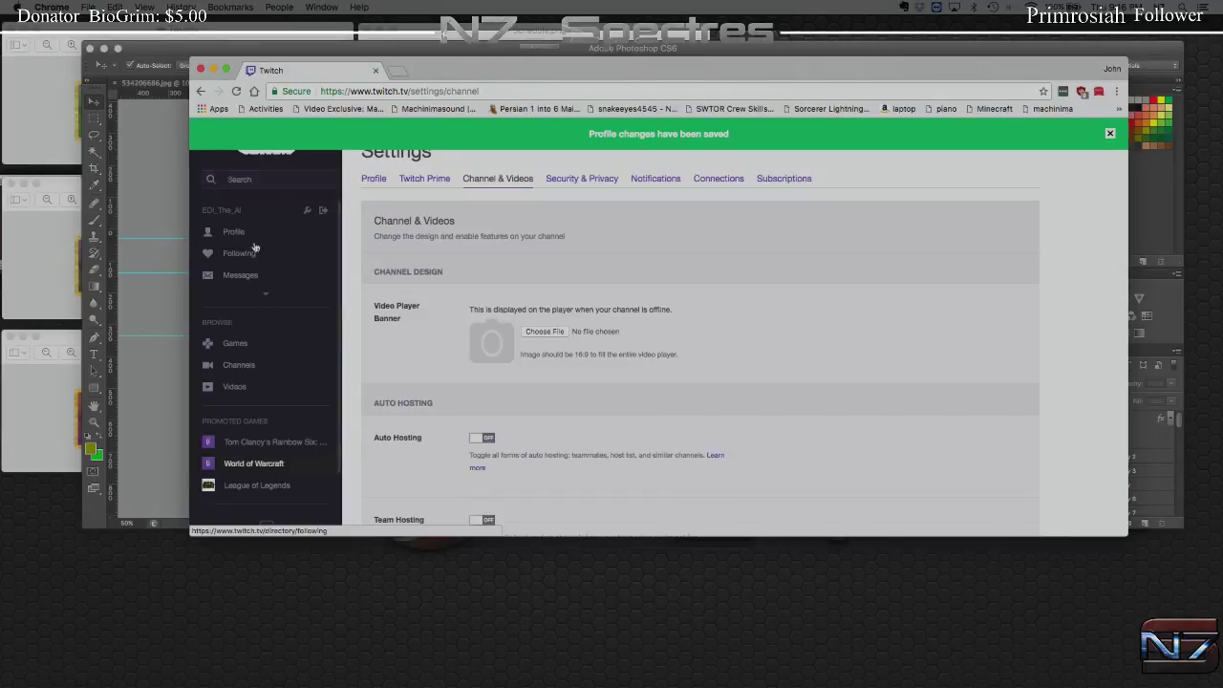
pyautogui.click(234, 232)
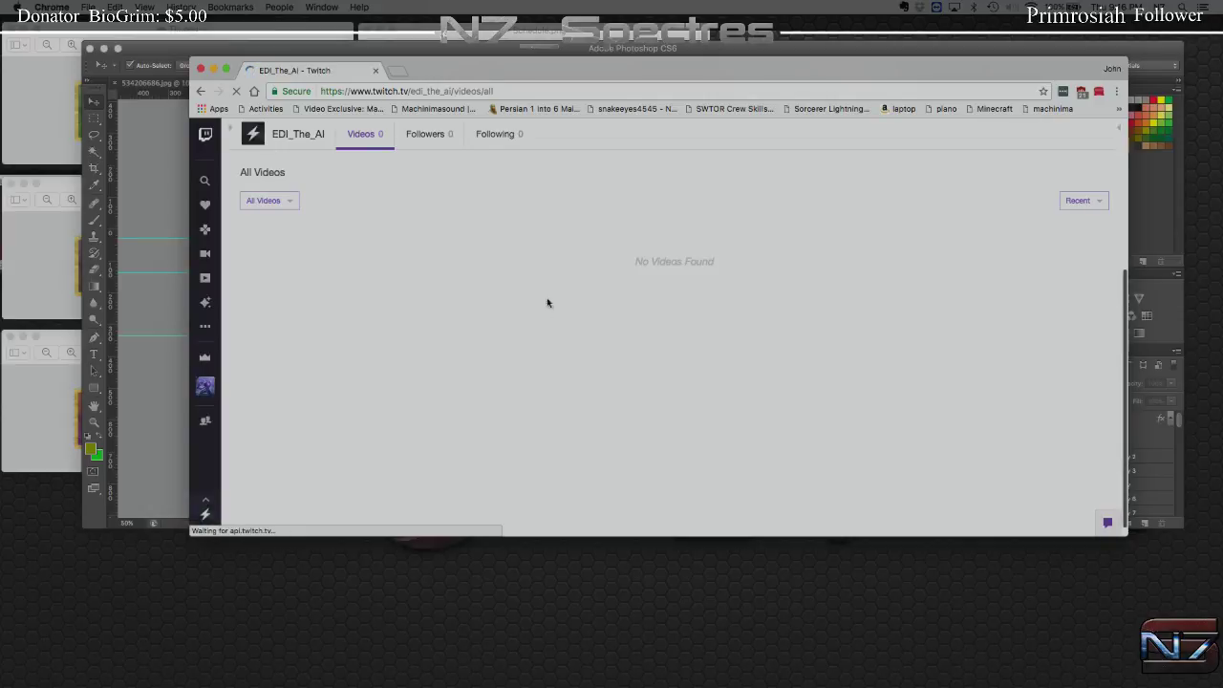
# Remove The Cunning Fox cover image from the channel header and finish editing.
pyautogui.click(316, 140)
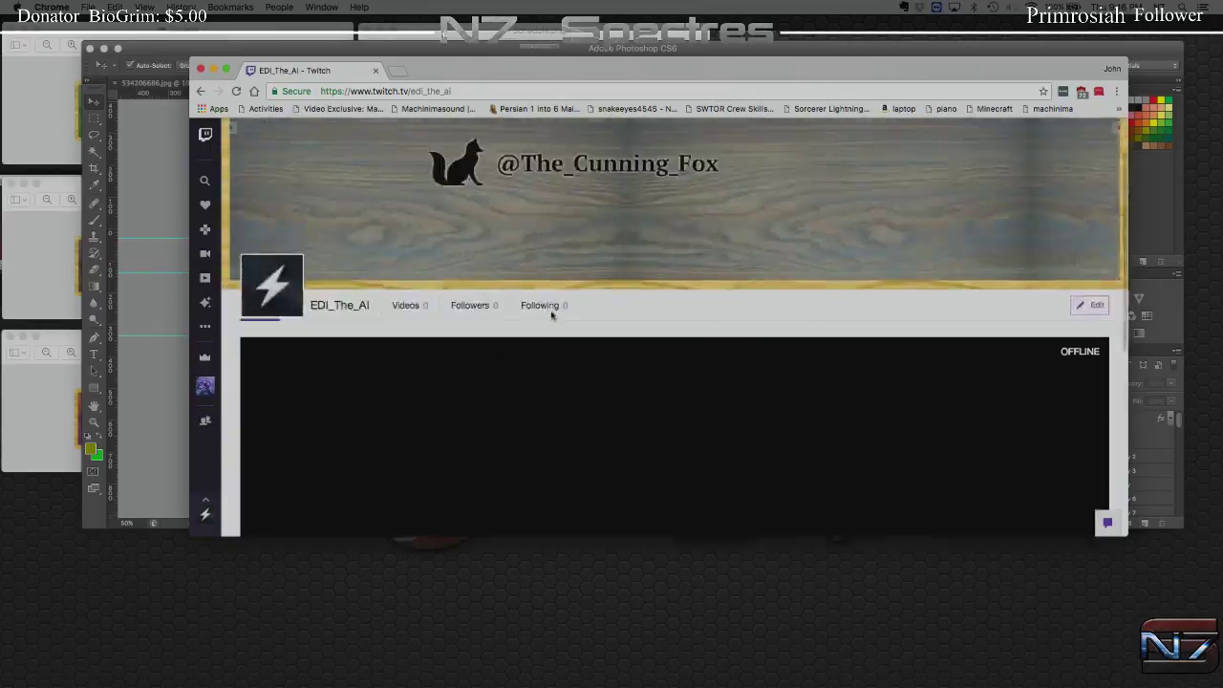
pyautogui.click(1089, 375)
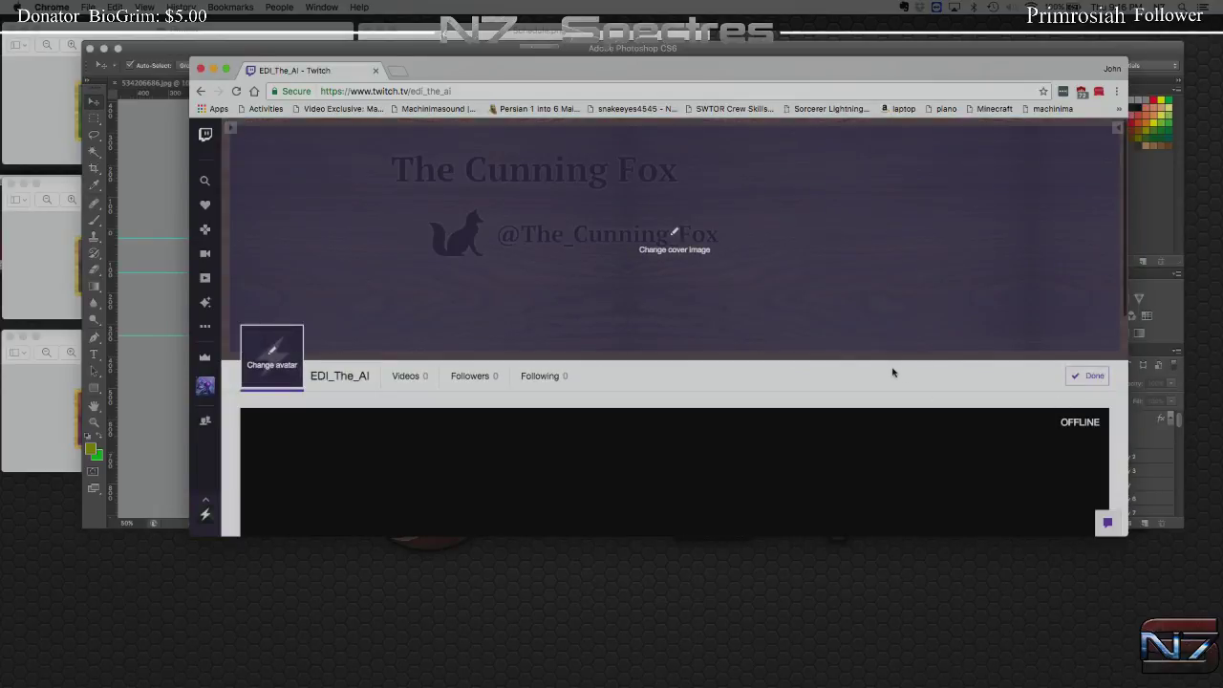
pyautogui.click(673, 232)
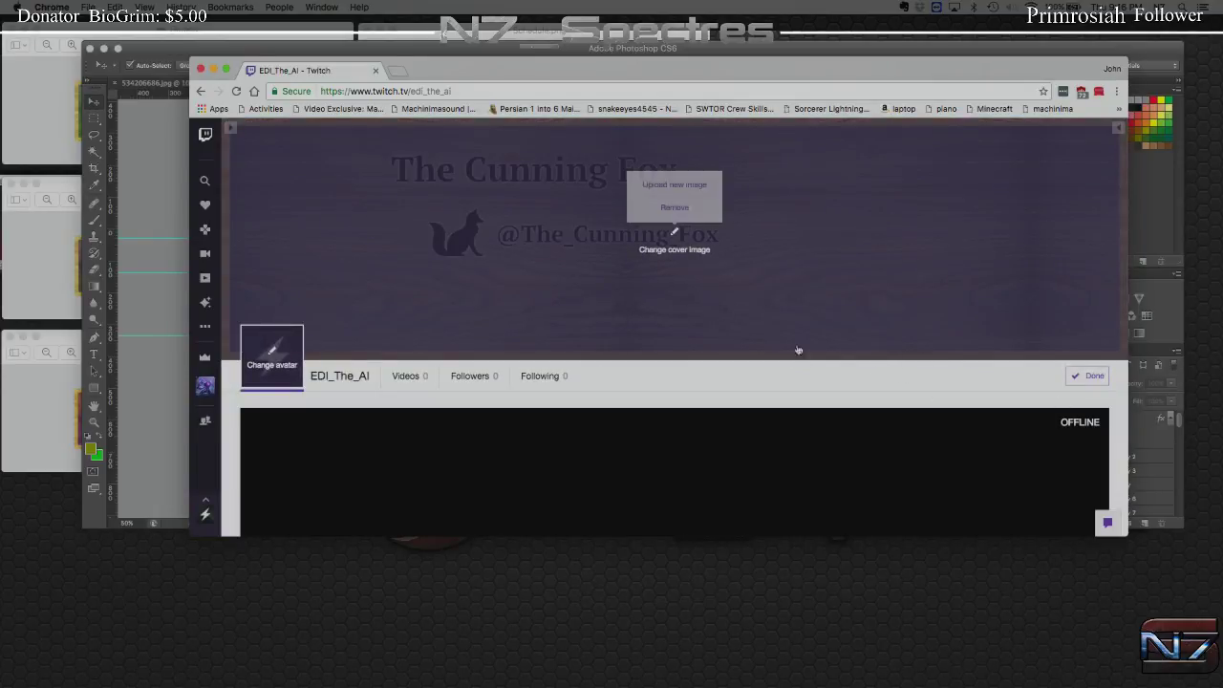
pyautogui.click(666, 208)
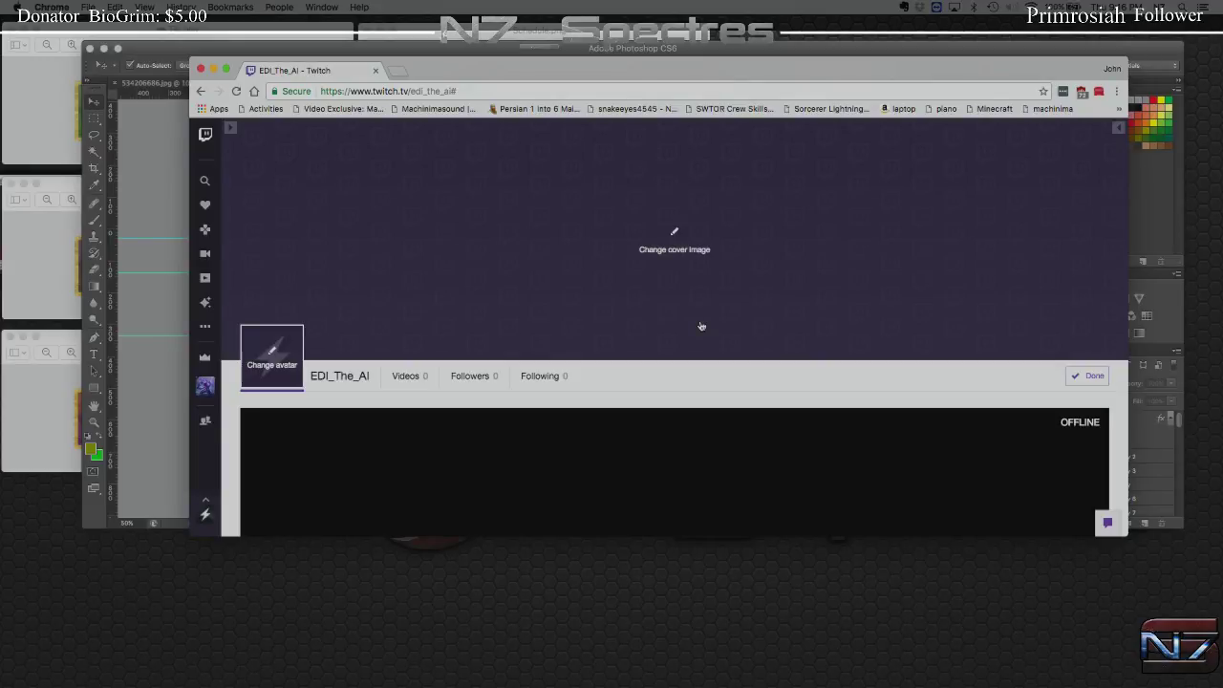
pyautogui.click(1089, 375)
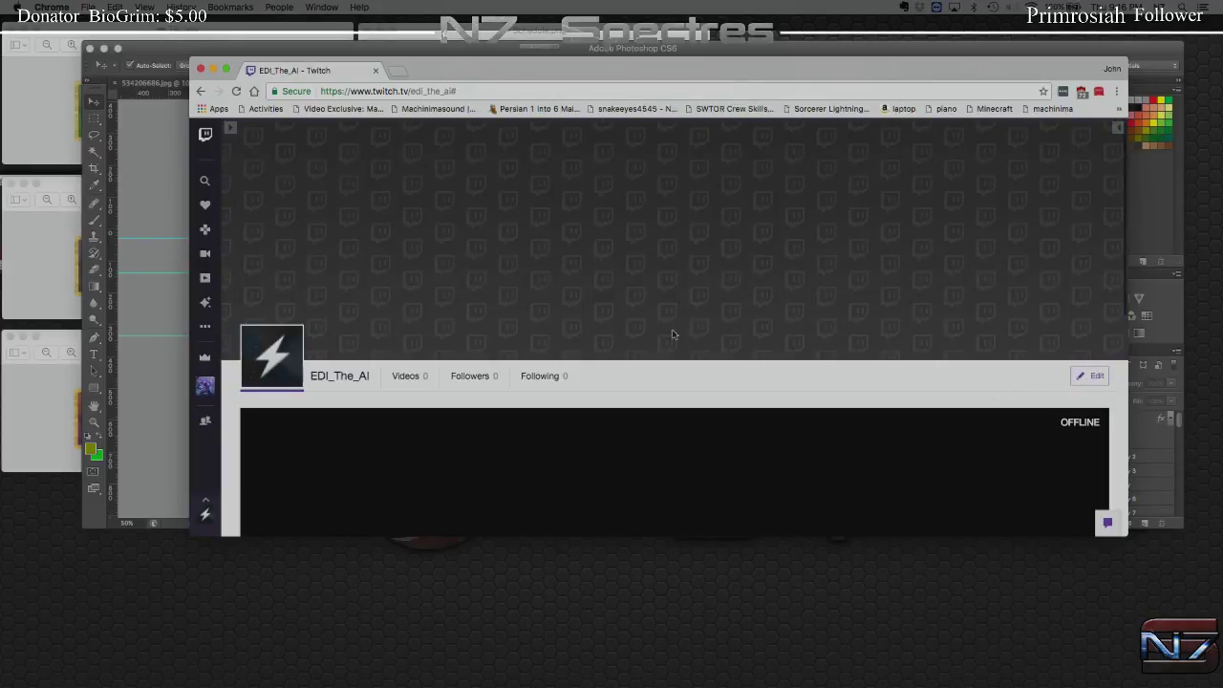
pyautogui.scroll(-6, 622, 373)
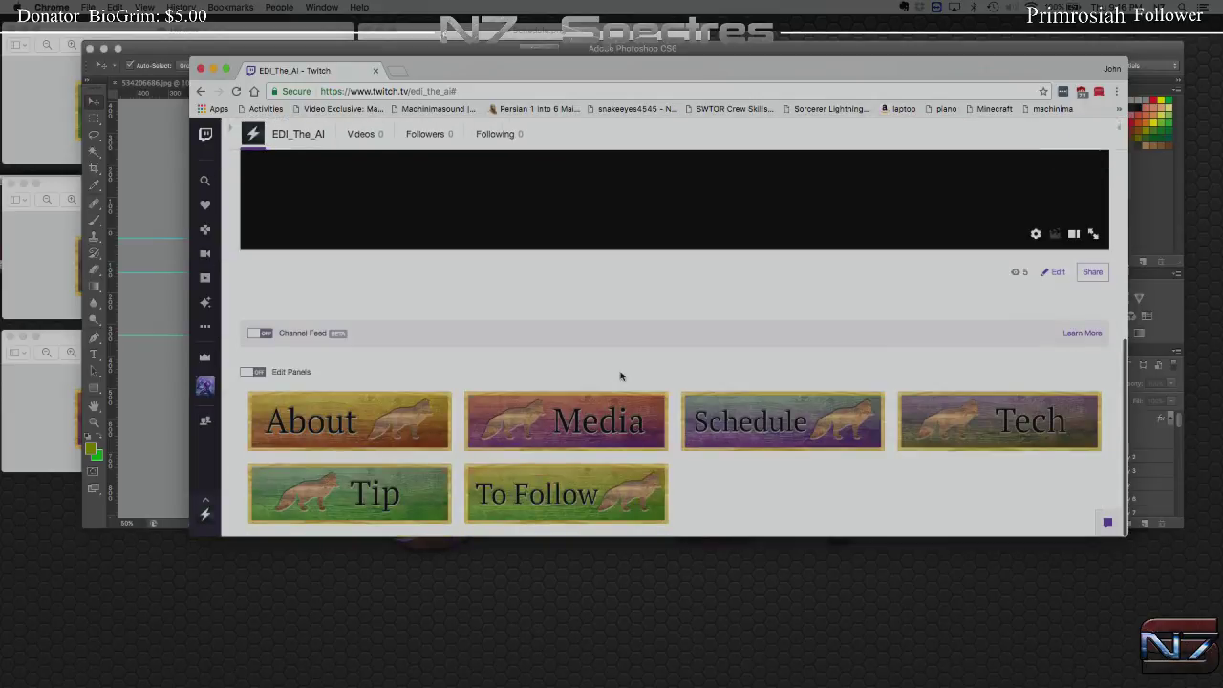
# Enable panel editing and delete the first four fox info panels.
pyautogui.click(290, 373)
pyautogui.scroll(-1, 365, 345)
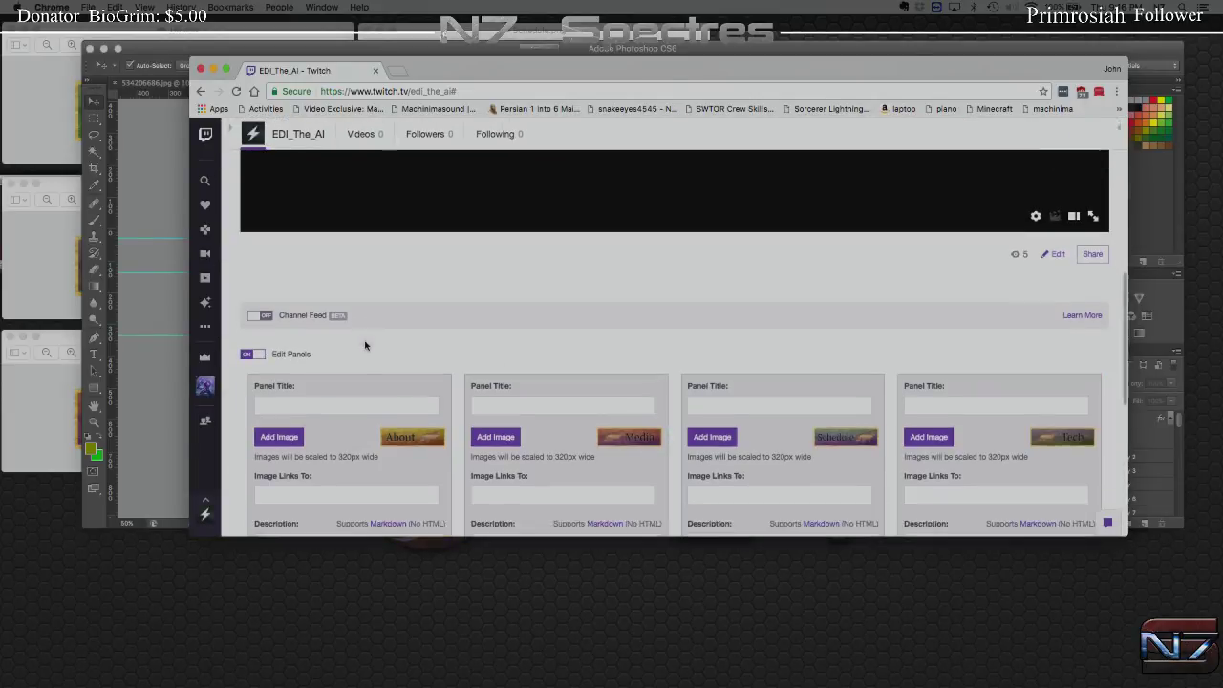
pyautogui.scroll(-8, 365, 345)
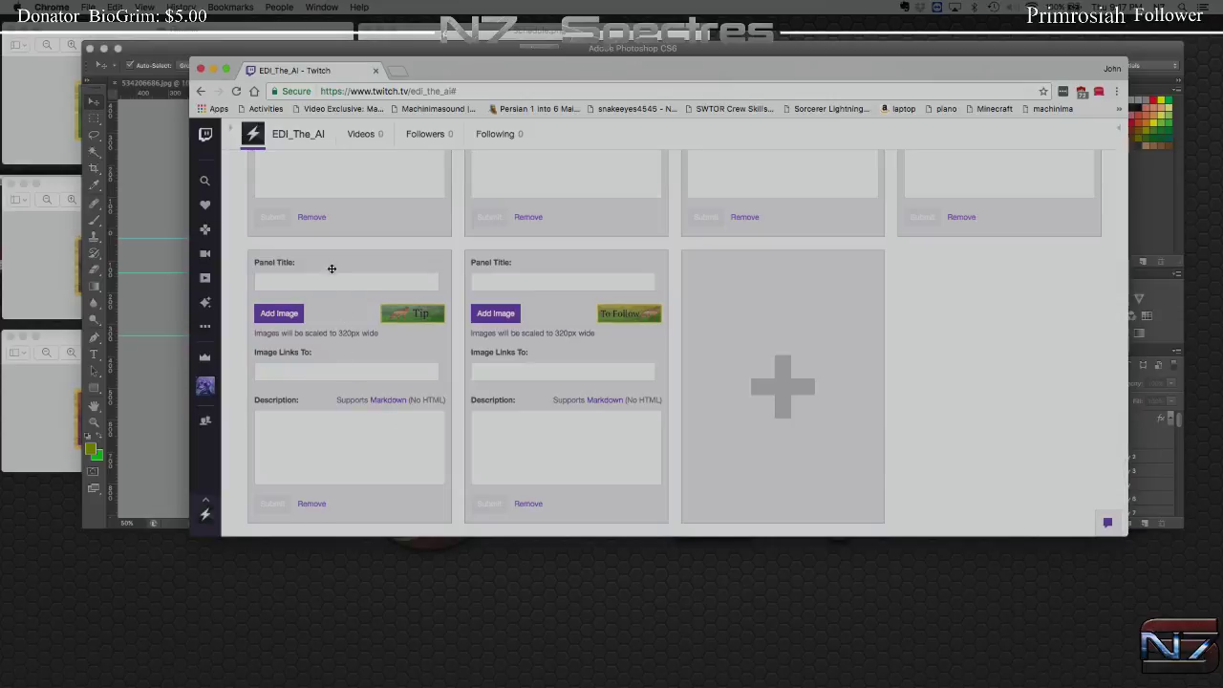
pyautogui.scroll(3, 332, 269)
pyautogui.click(312, 392)
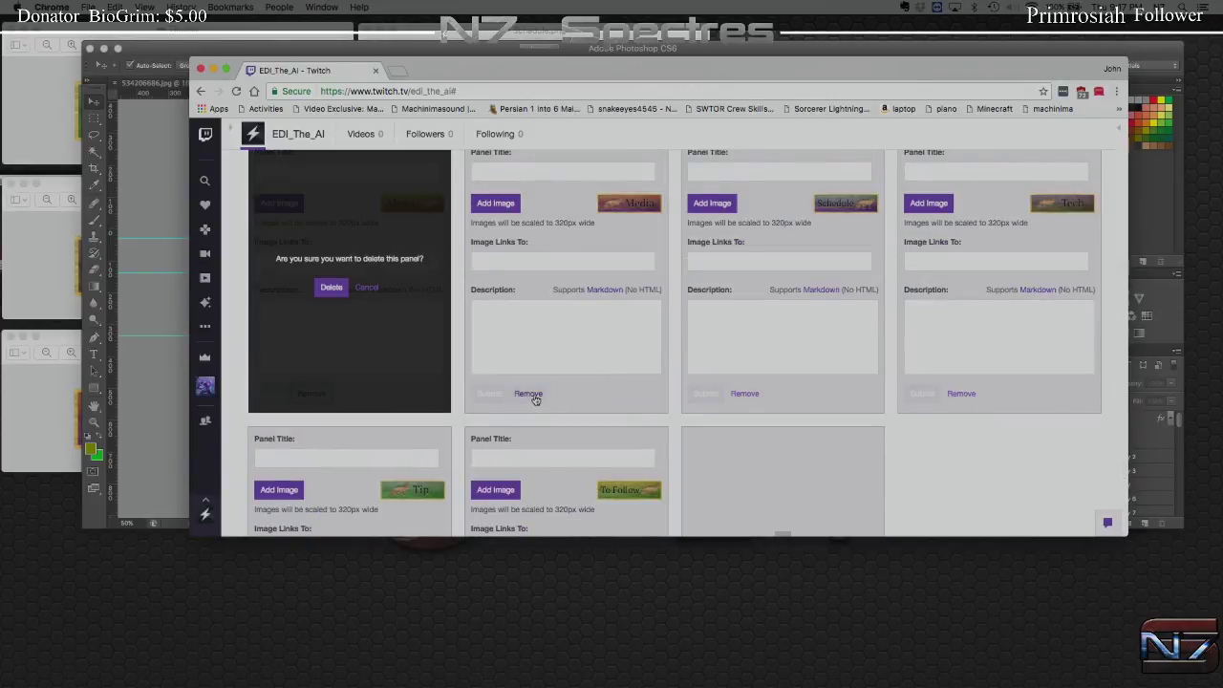
pyautogui.click(530, 395)
pyautogui.click(746, 393)
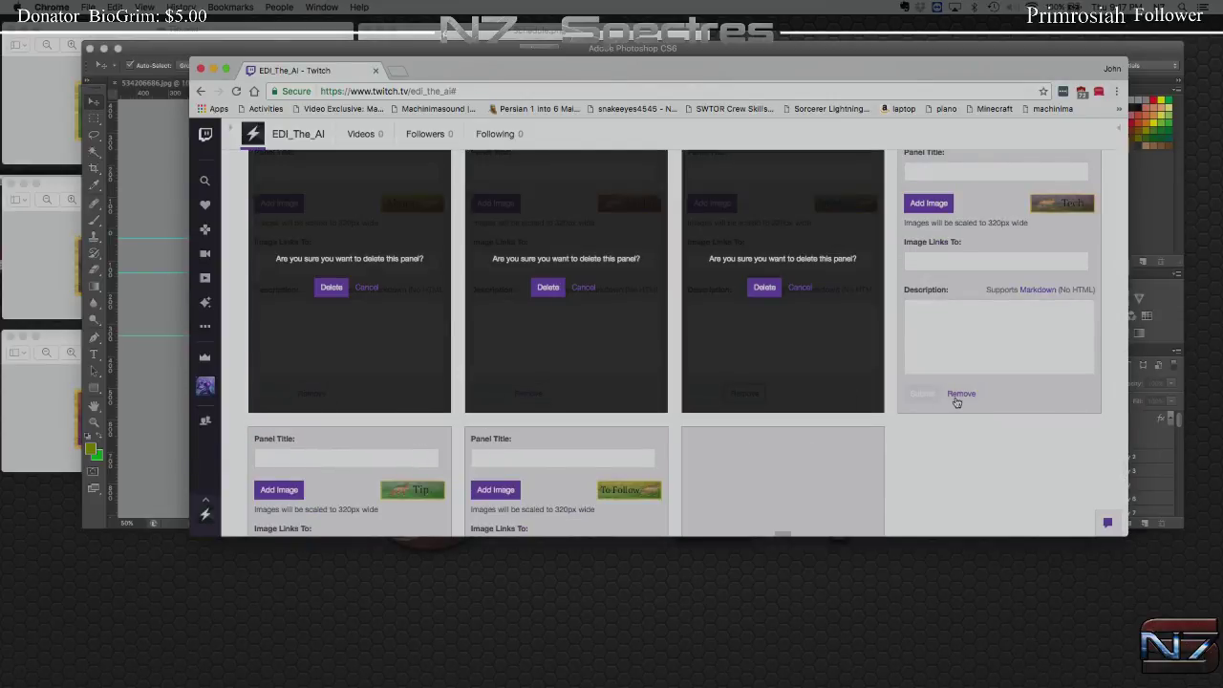
pyautogui.click(960, 395)
pyautogui.scroll(-3, 718, 404)
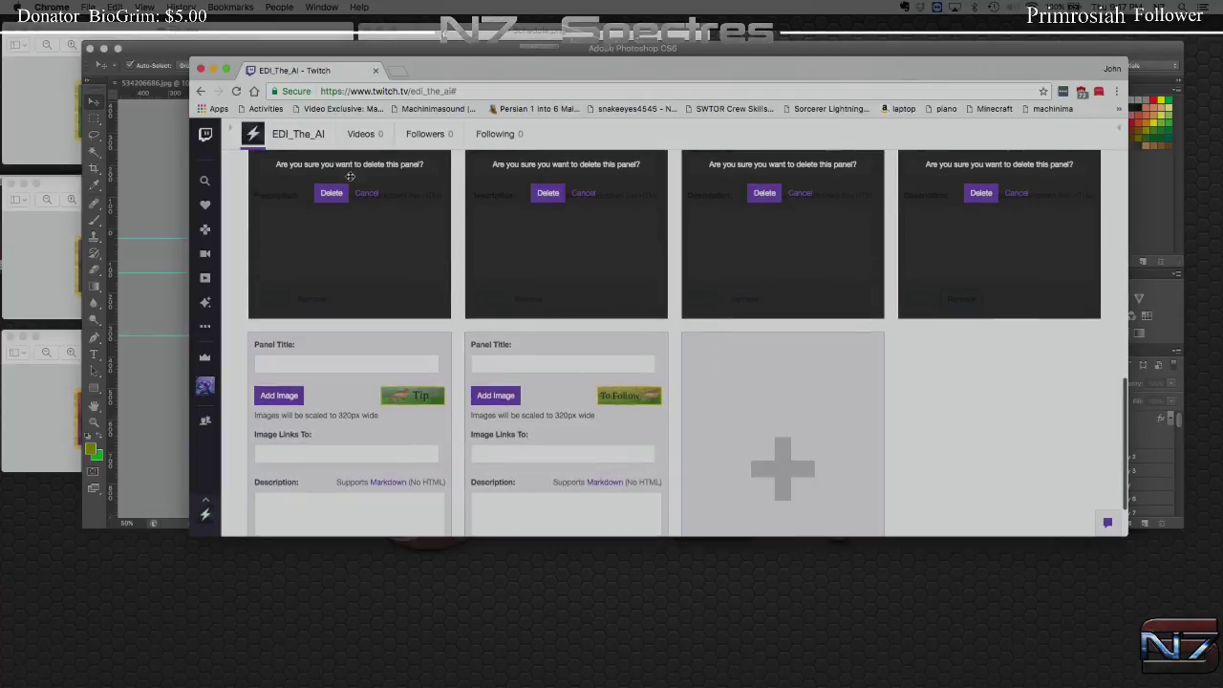
pyautogui.click(330, 193)
pyautogui.click(331, 193)
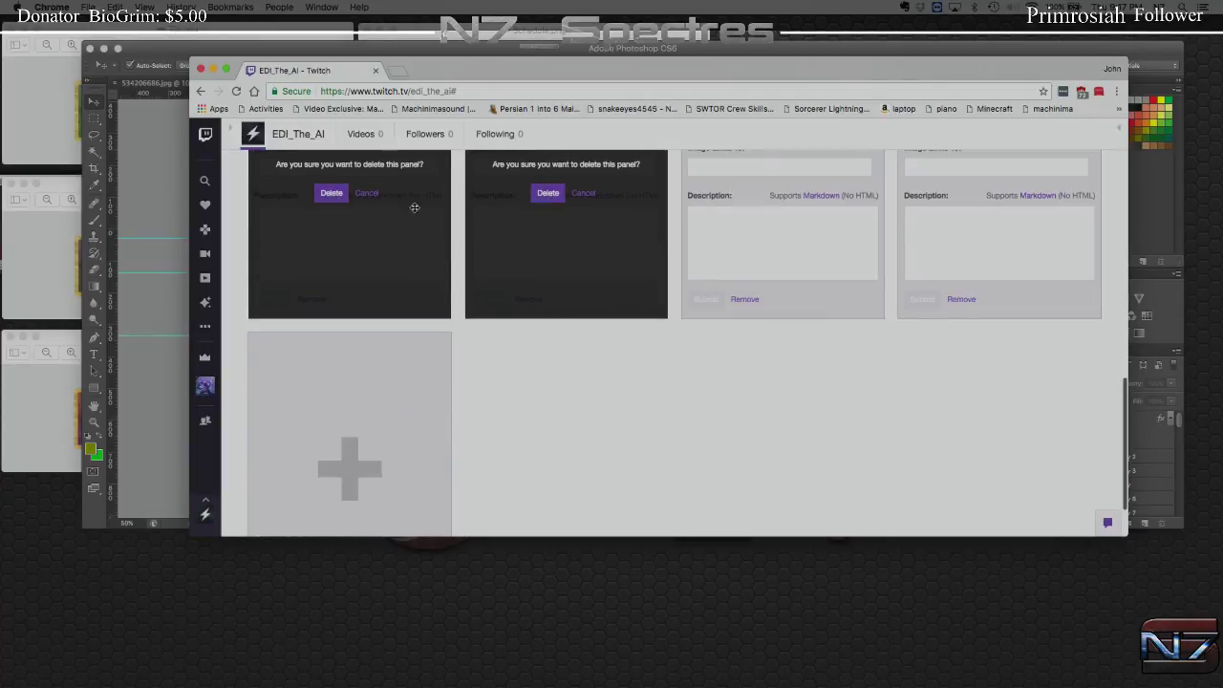
pyautogui.click(330, 193)
pyautogui.click(330, 397)
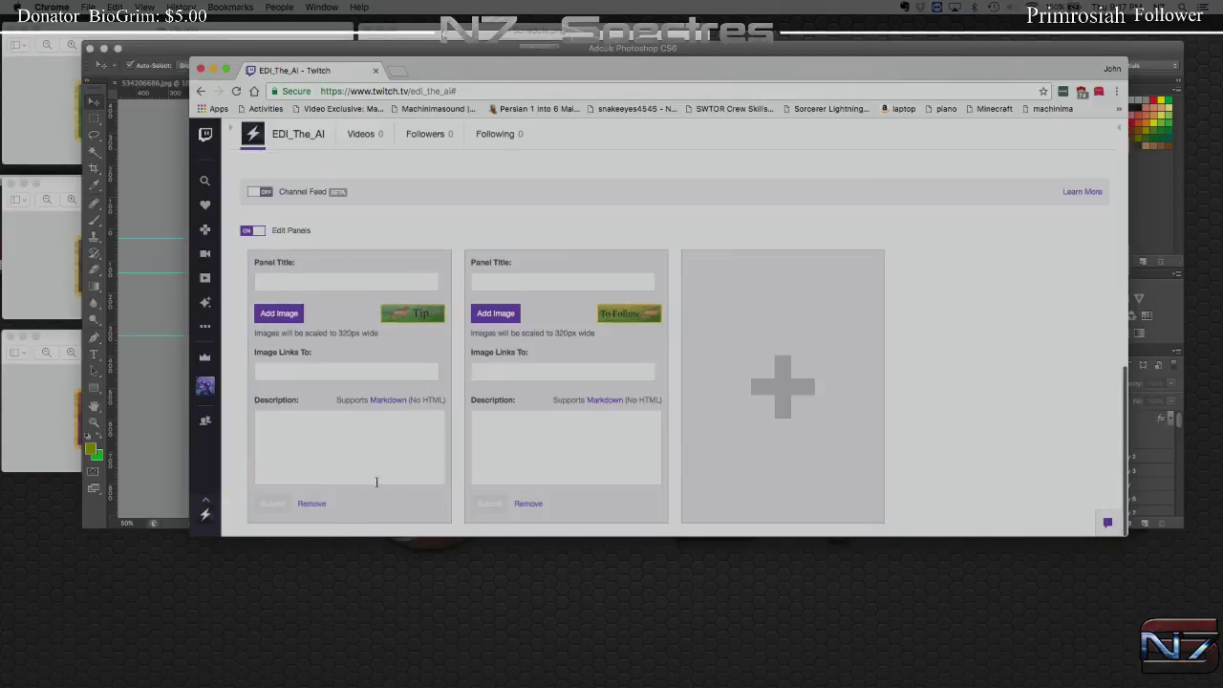
# Delete the Tip and To Follow panels, then turn panel editing off.
pyautogui.click(311, 504)
pyautogui.click(331, 399)
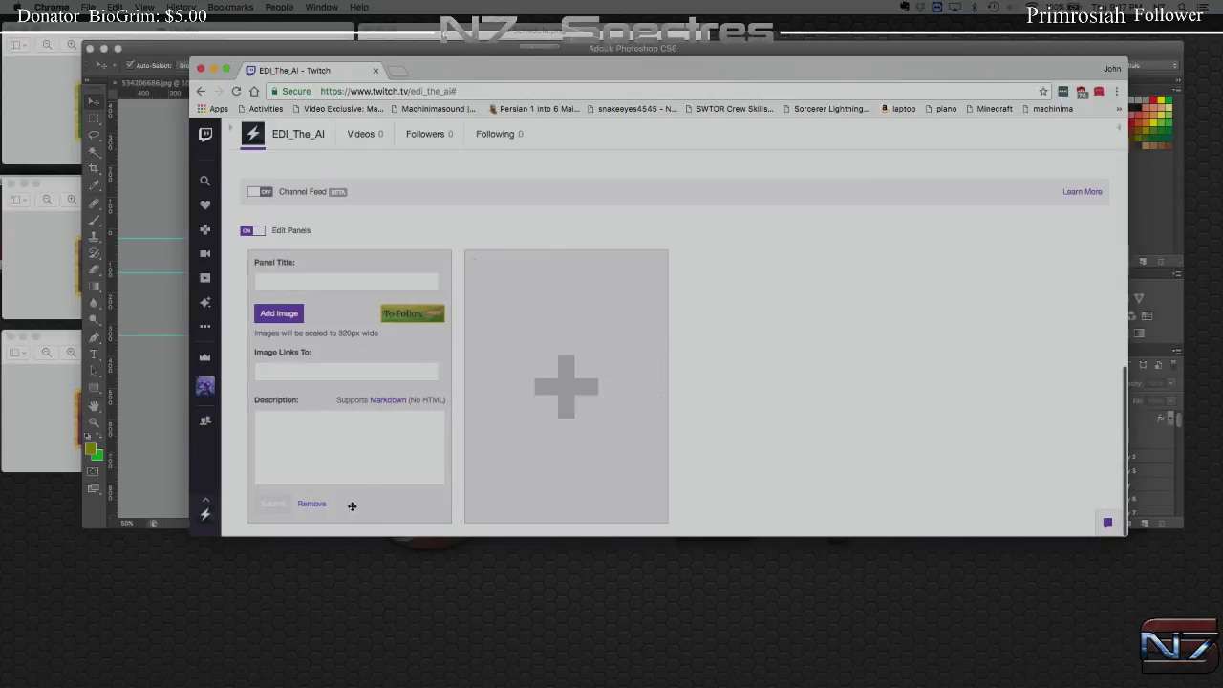
pyautogui.click(311, 504)
pyautogui.click(331, 397)
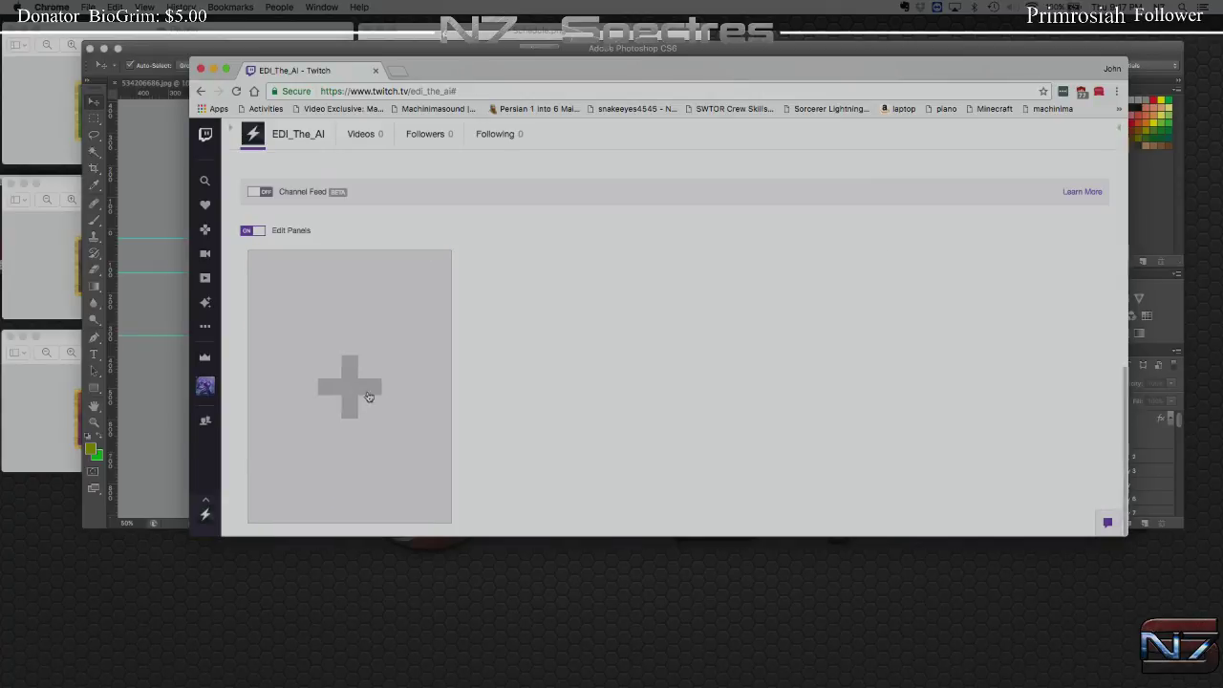
pyautogui.click(252, 230)
pyautogui.scroll(5, 525, 402)
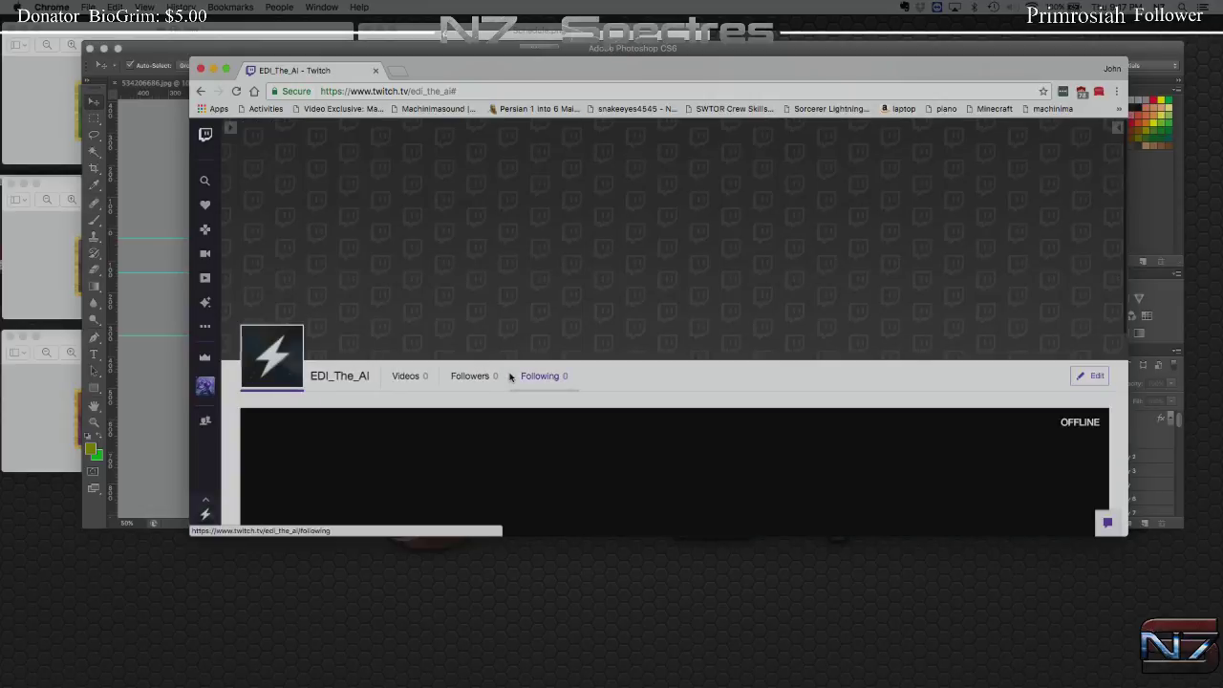
pyautogui.scroll(-3, 509, 377)
pyautogui.scroll(3, 507, 376)
# Close the Twitch tab in Chrome to bring the Fox Banner document forward.
pyautogui.click(374, 71)
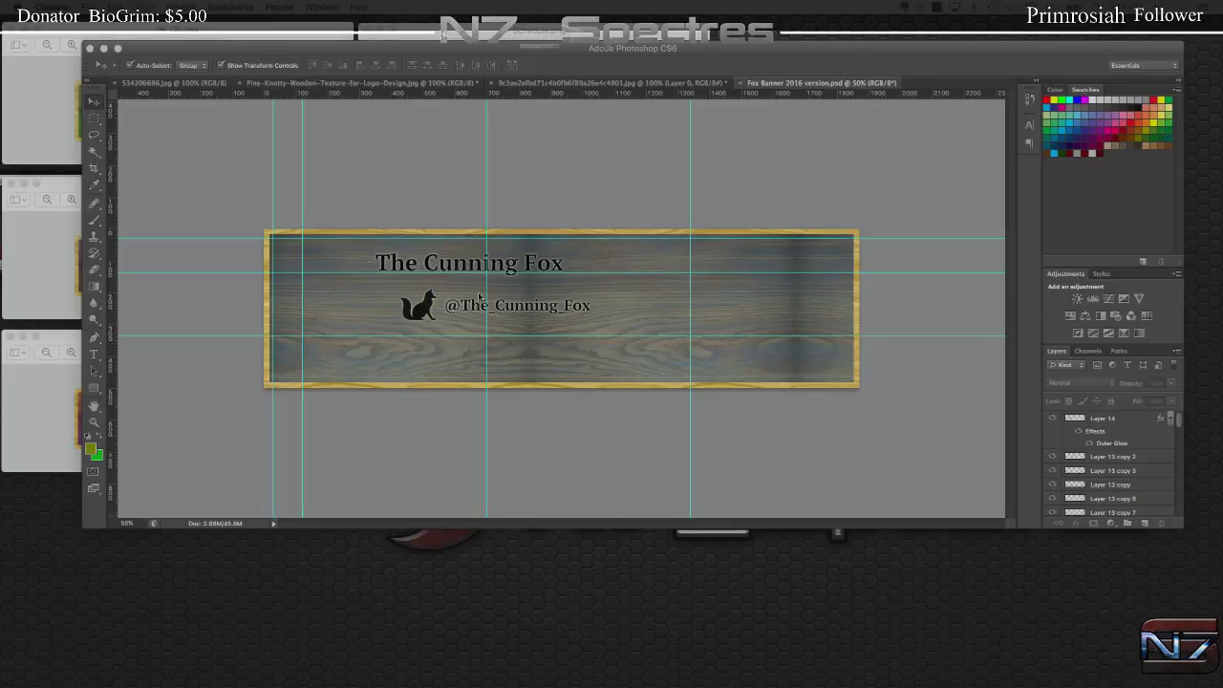
pyautogui.click(1077, 423)
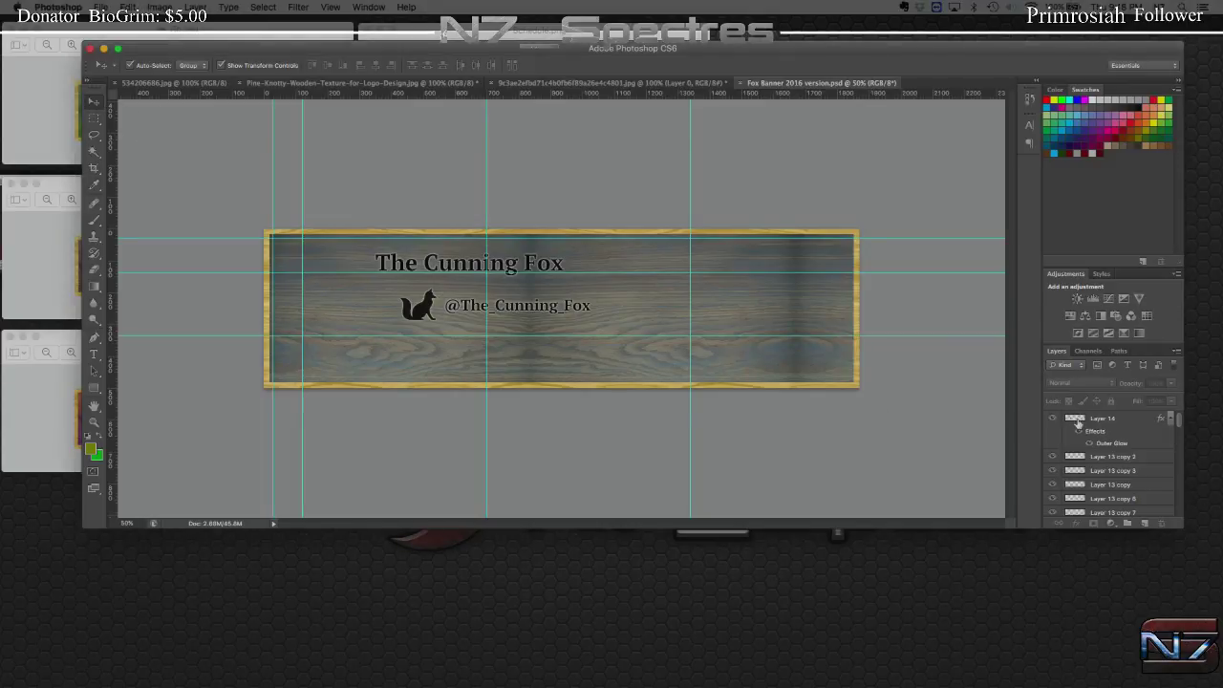
pyautogui.click(1120, 457)
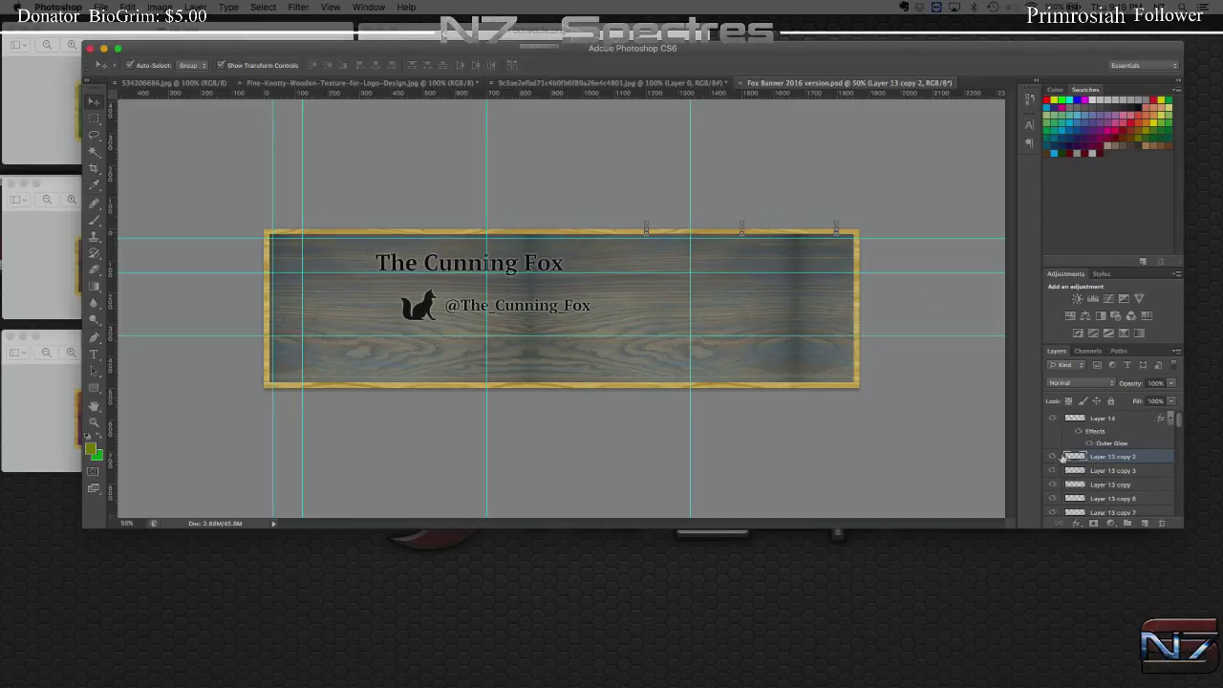
pyautogui.scroll(-2, 1114, 481)
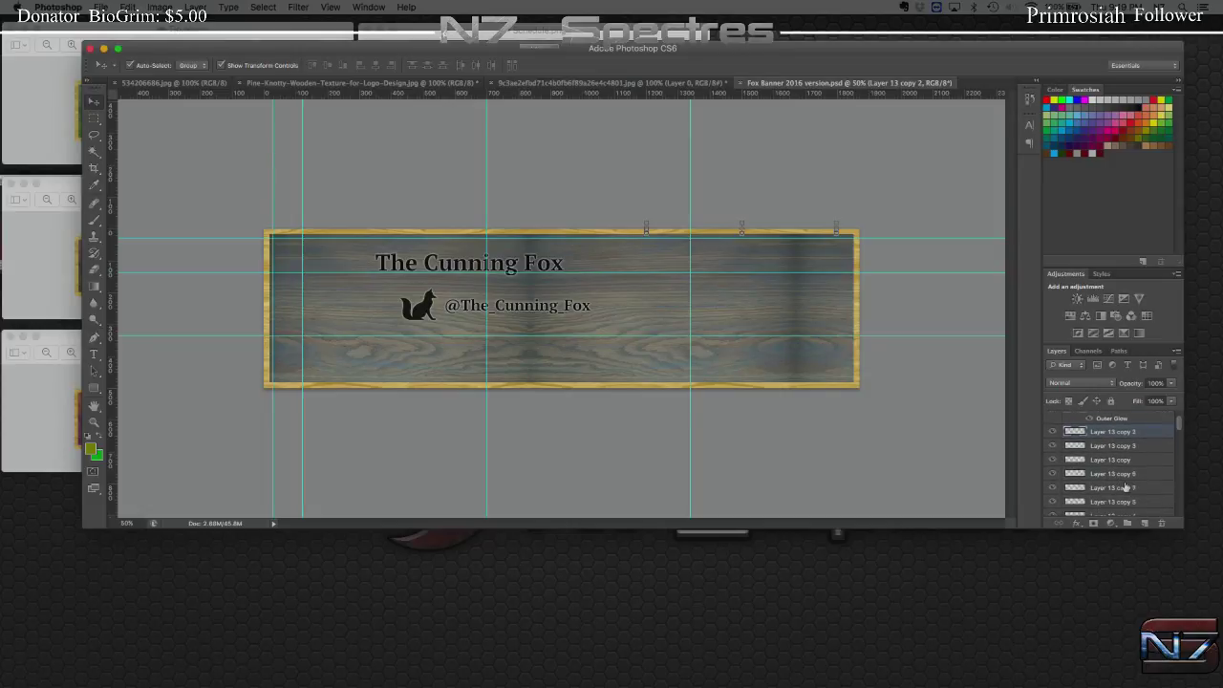
pyautogui.scroll(-2, 1126, 488)
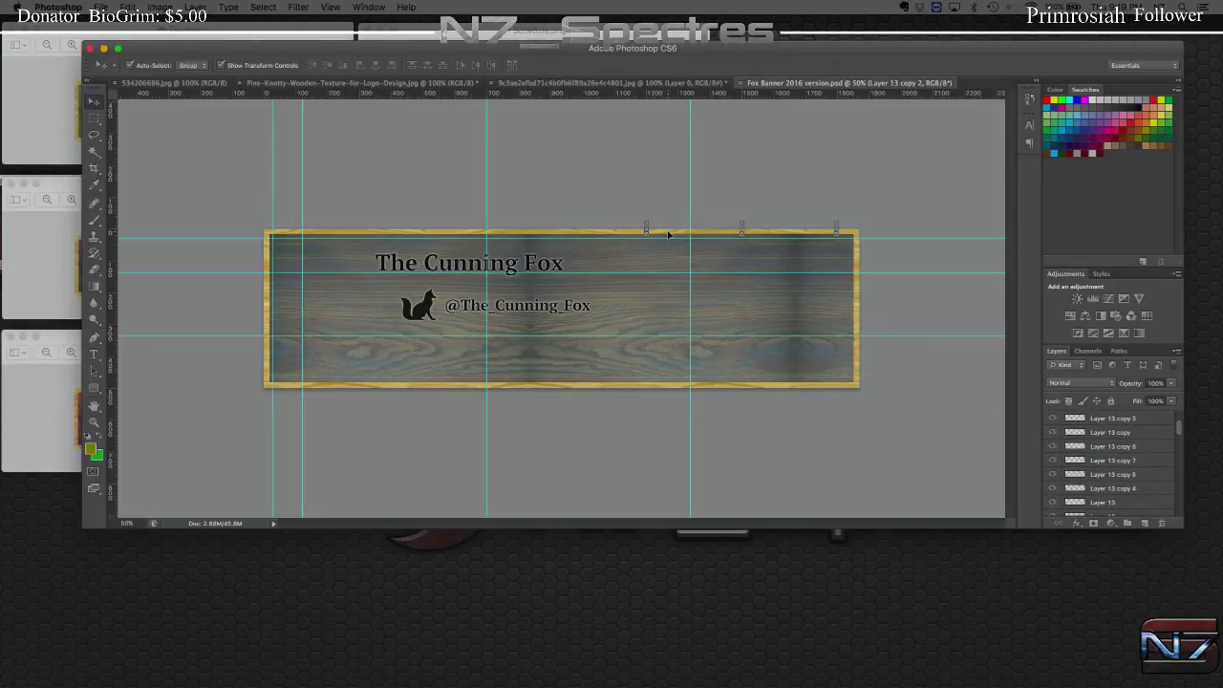
pyautogui.moveTo(668, 234); pyautogui.dragTo(662, 304)
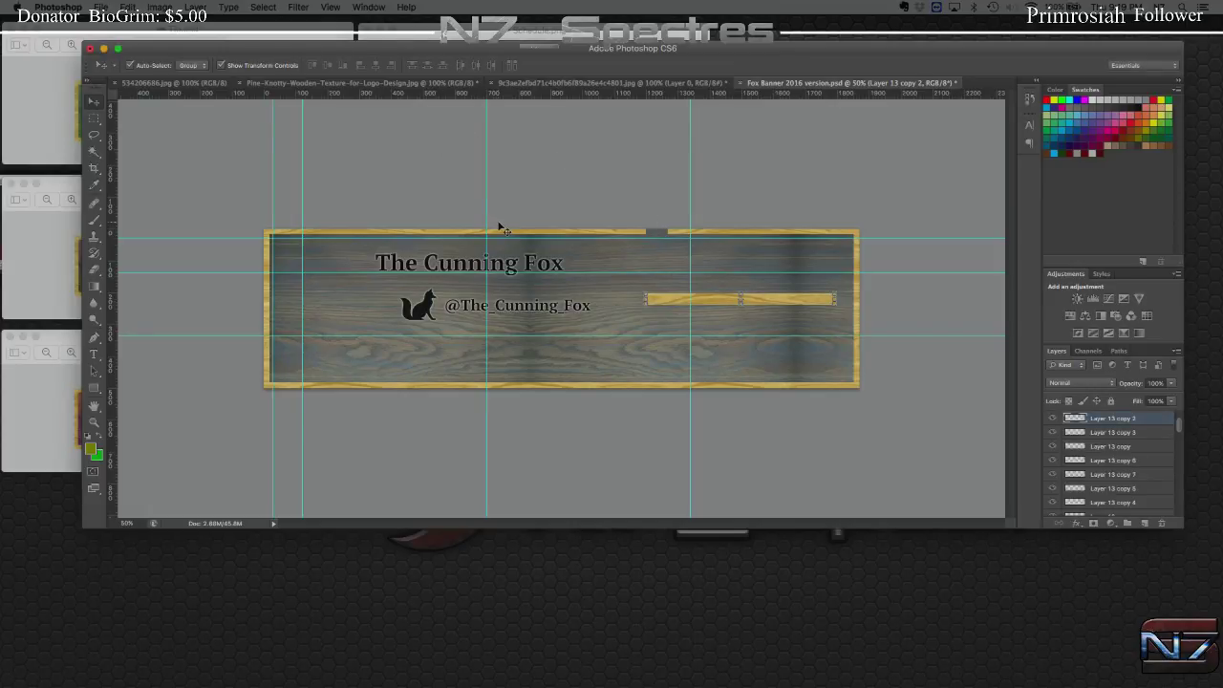
pyautogui.press('super+z')
pyautogui.scroll(-3, 1127, 469)
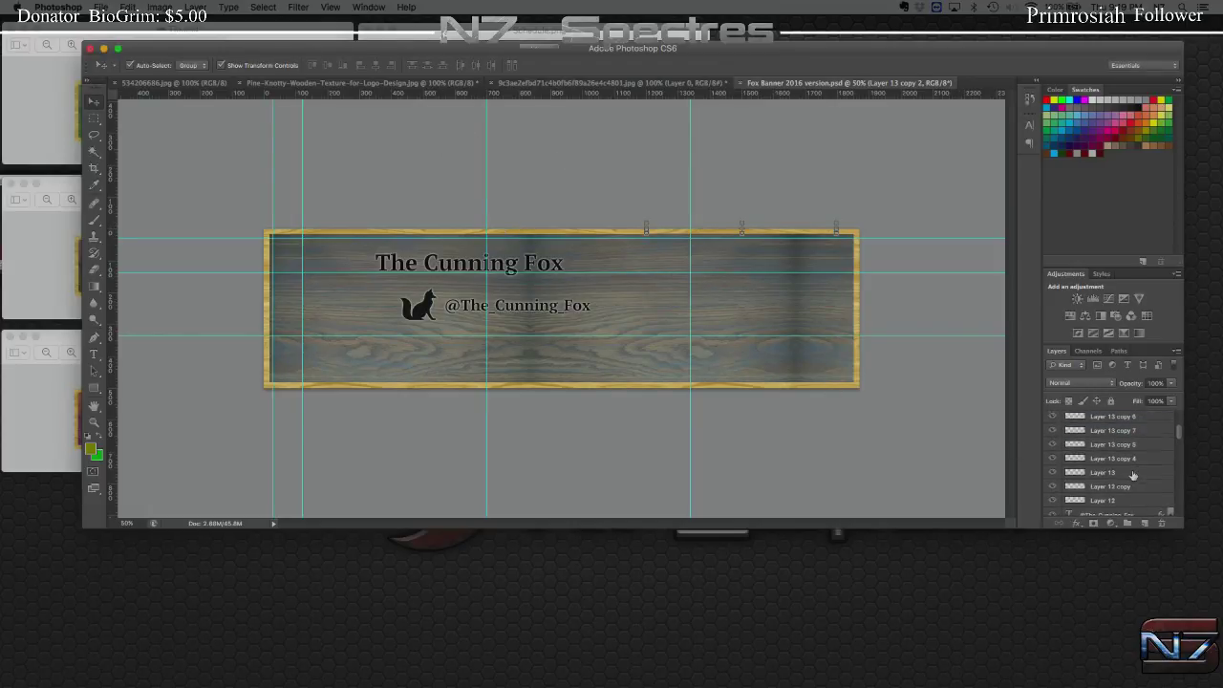
pyautogui.scroll(-2, 1133, 475)
pyautogui.click(1113, 504)
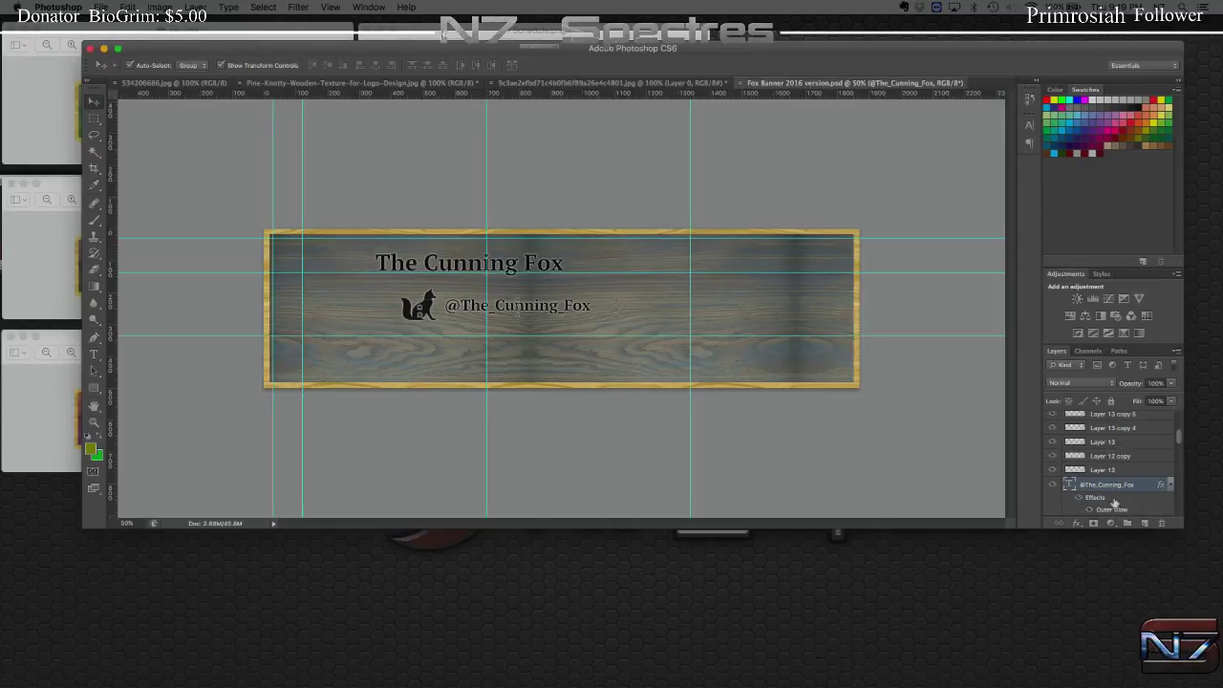
pyautogui.click(1112, 469)
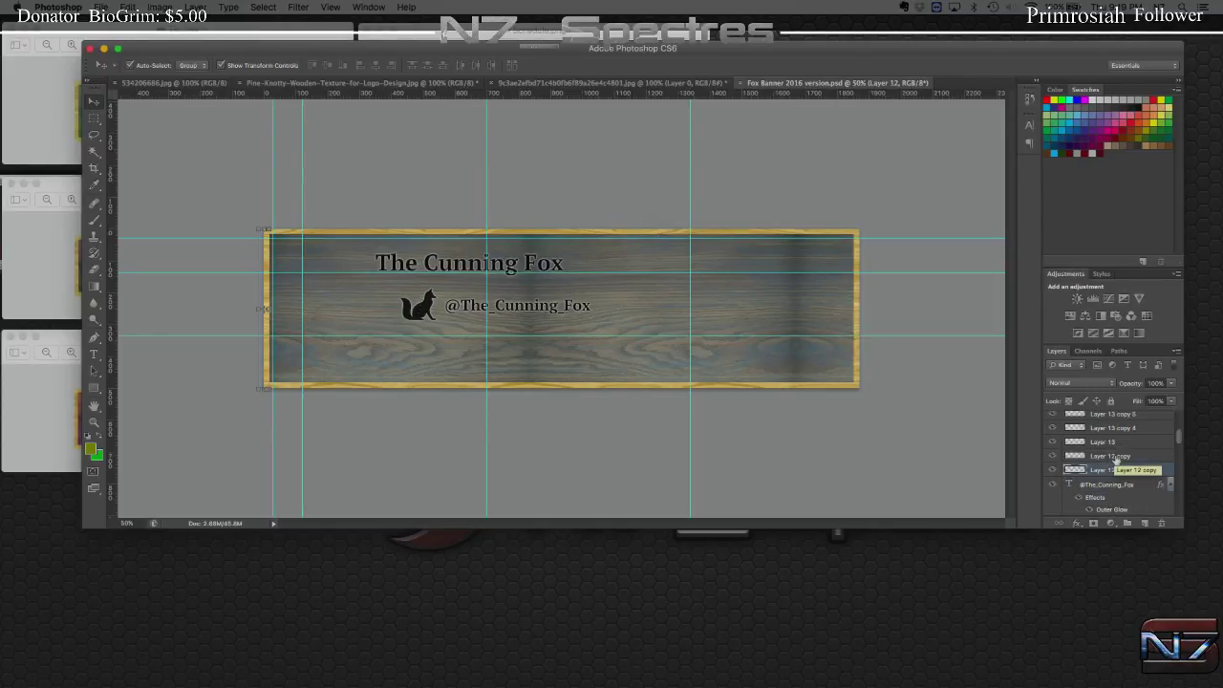
pyautogui.scroll(-2, 1112, 470)
pyautogui.click(1112, 458)
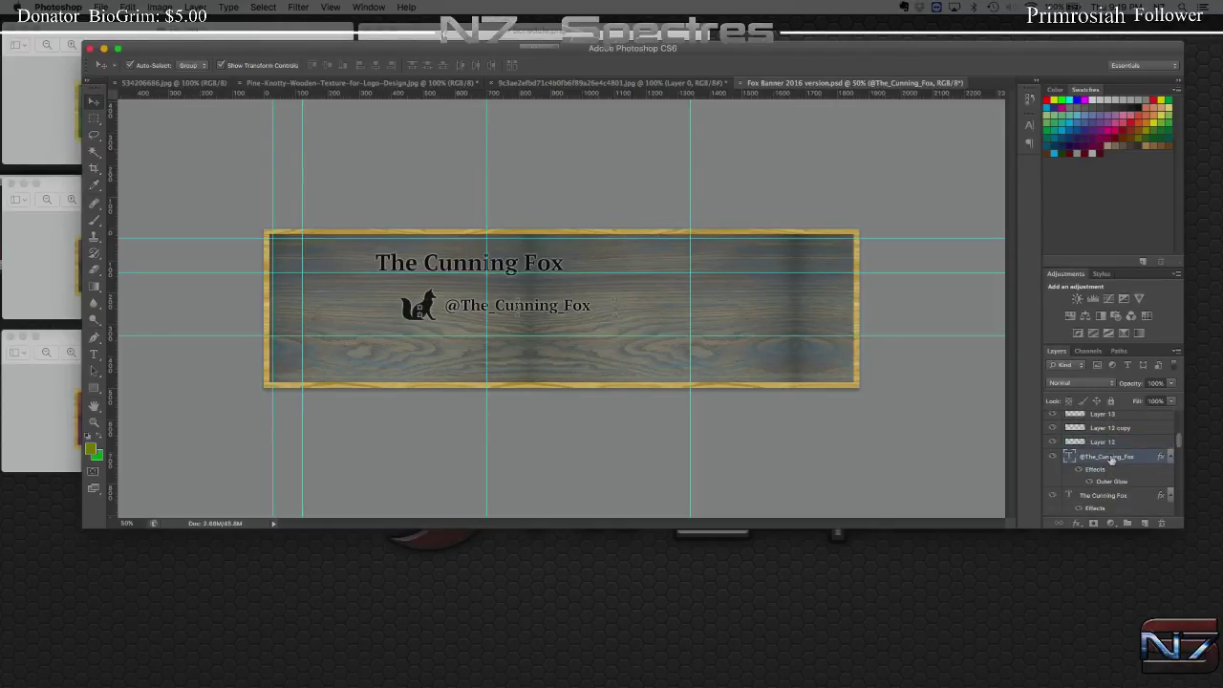
pyautogui.scroll(-3, 1118, 475)
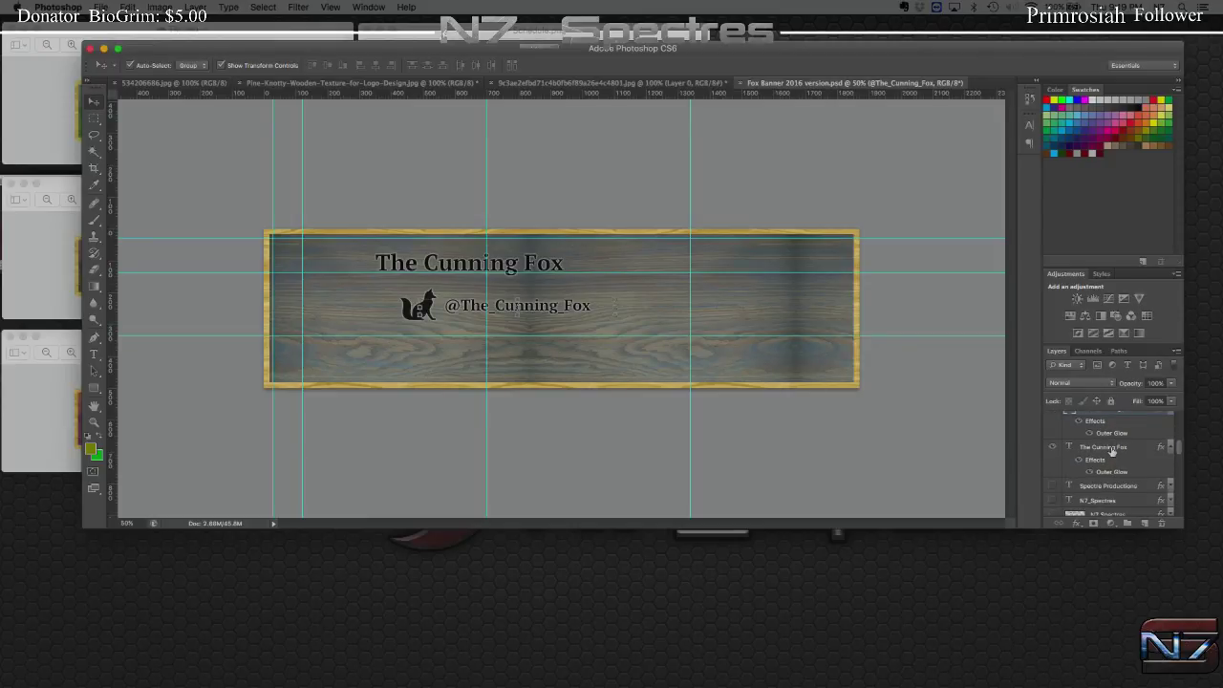
pyautogui.click(1113, 449)
pyautogui.scroll(-3, 1130, 469)
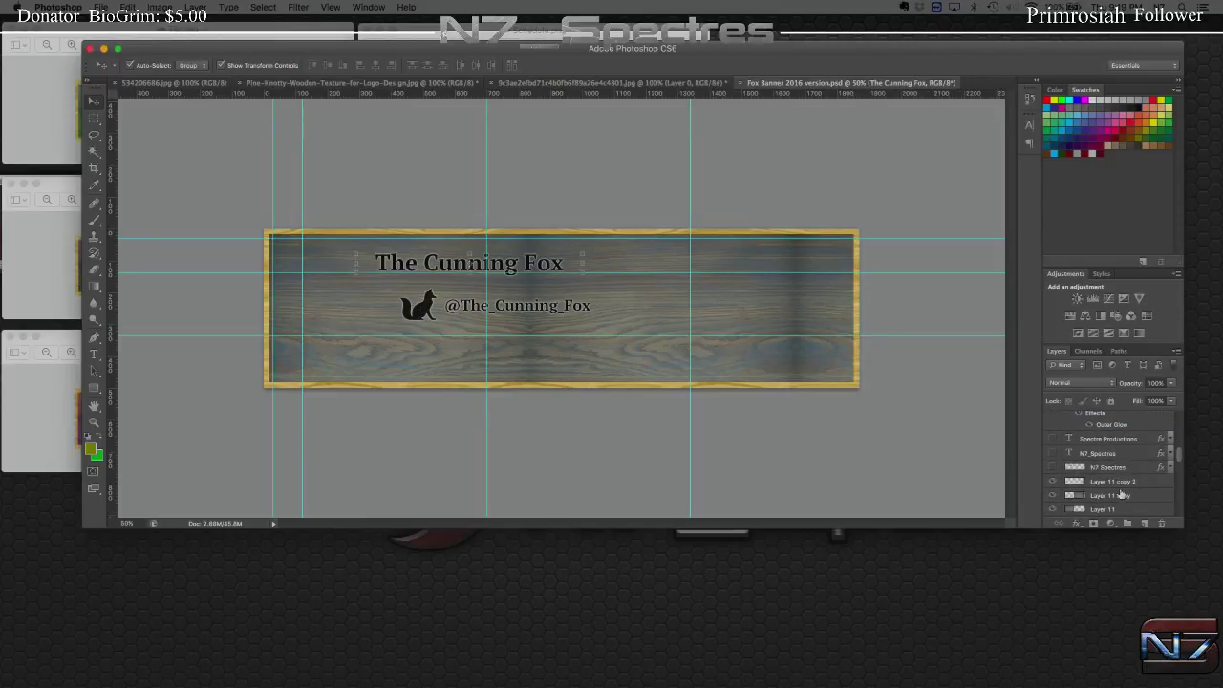
pyautogui.scroll(-1, 1120, 492)
pyautogui.click(1113, 471)
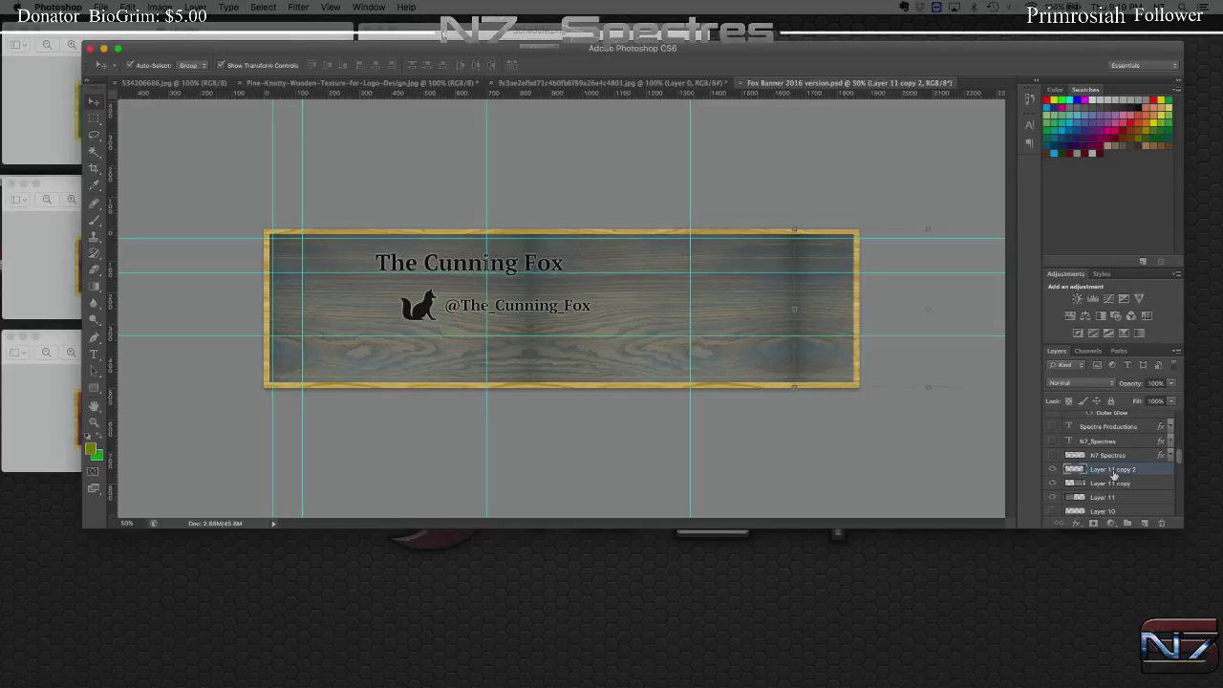
pyautogui.scroll(-1, 1113, 474)
pyautogui.click(1113, 463)
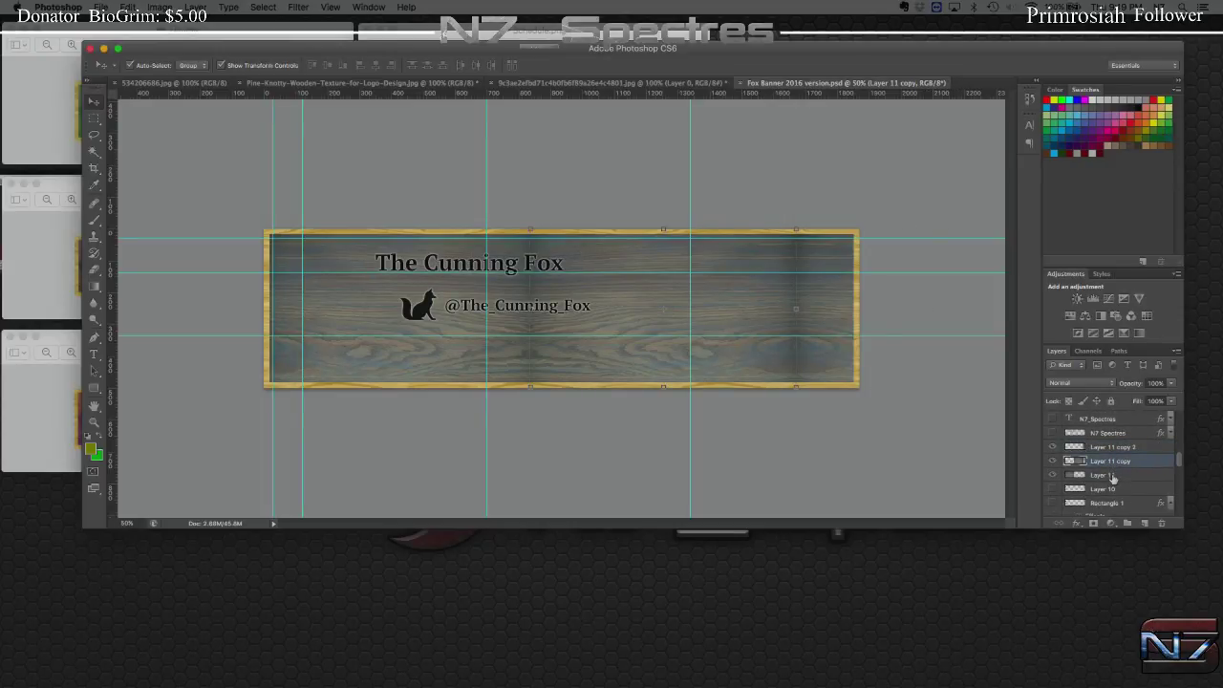
pyautogui.click(1113, 475)
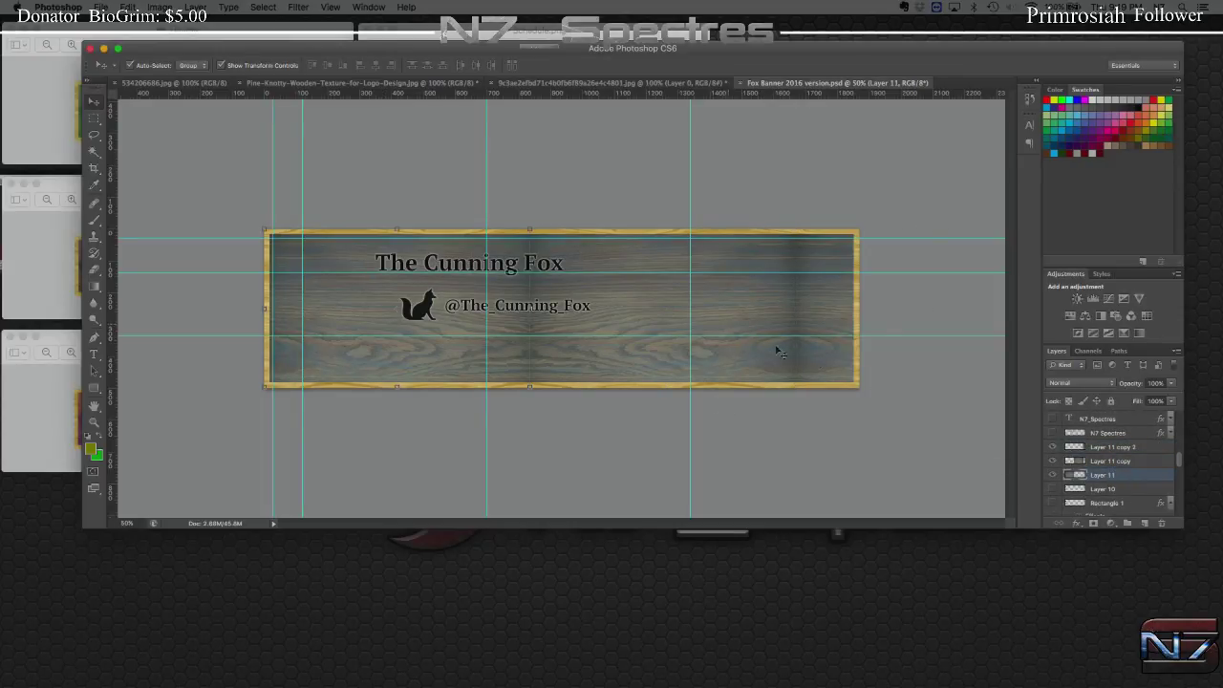
pyautogui.scroll(5, 1118, 468)
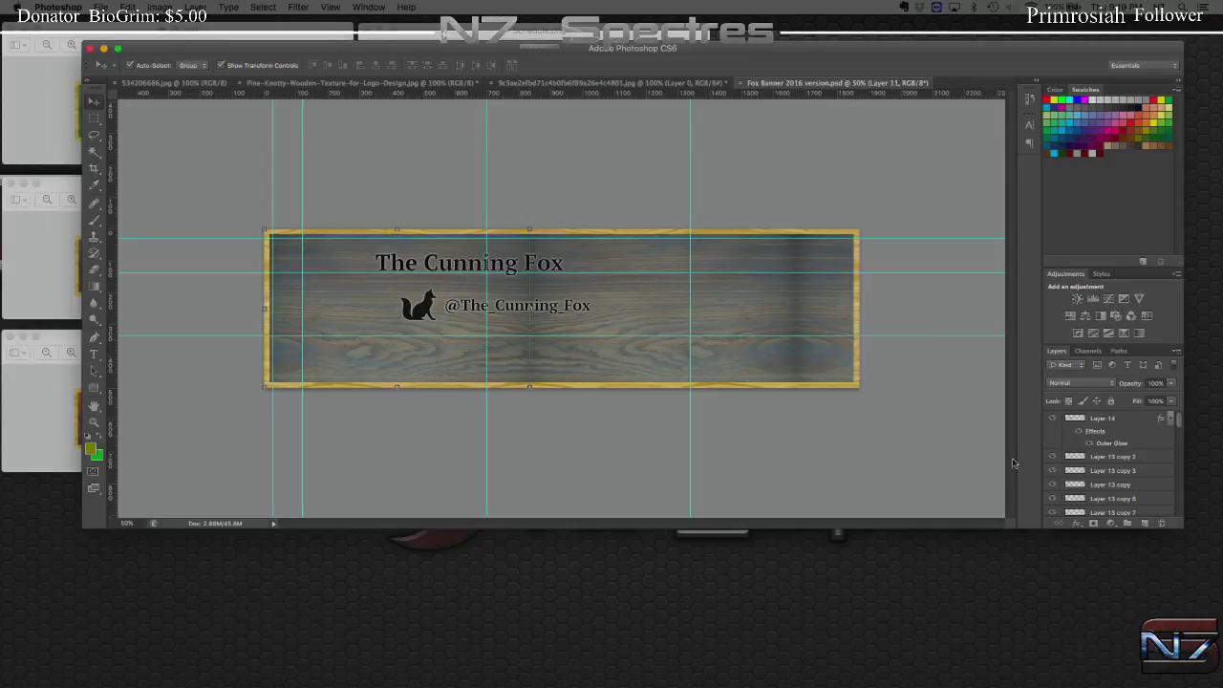
# Select the Lasso tool from the Tools panel.
pyautogui.click(93, 135)
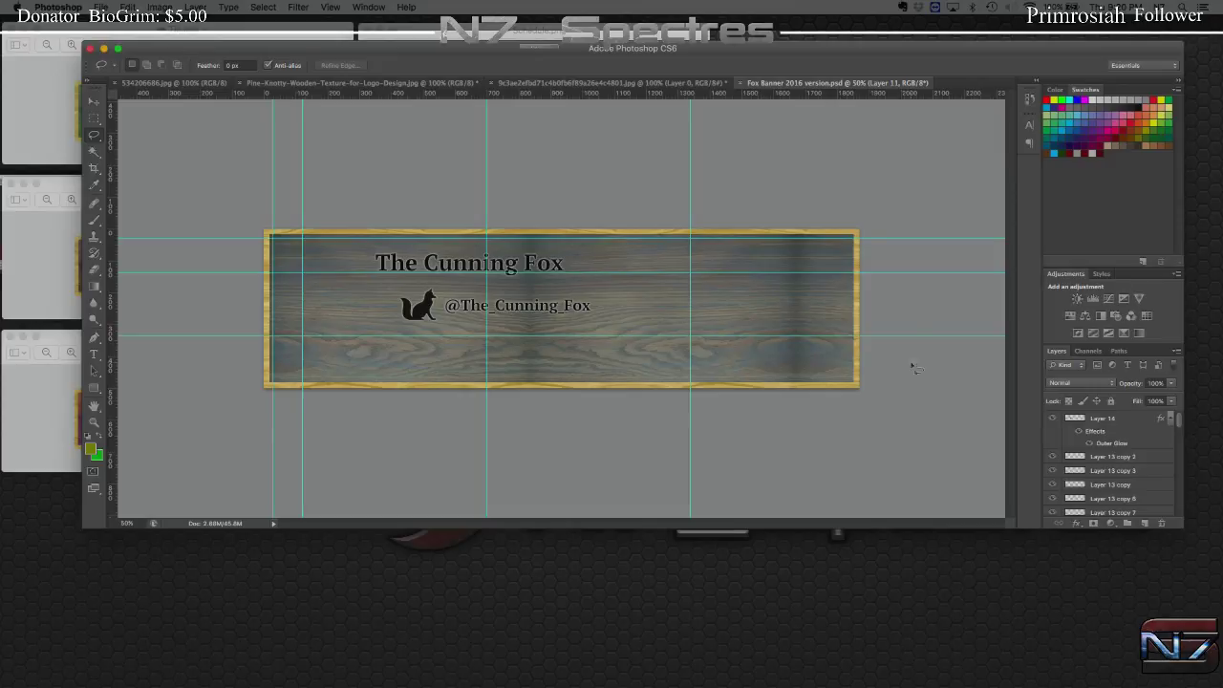
# Delete the pine wood texture's Crop history state, then return to Fox Banner 2016 version.psd.
pyautogui.click(560, 84)
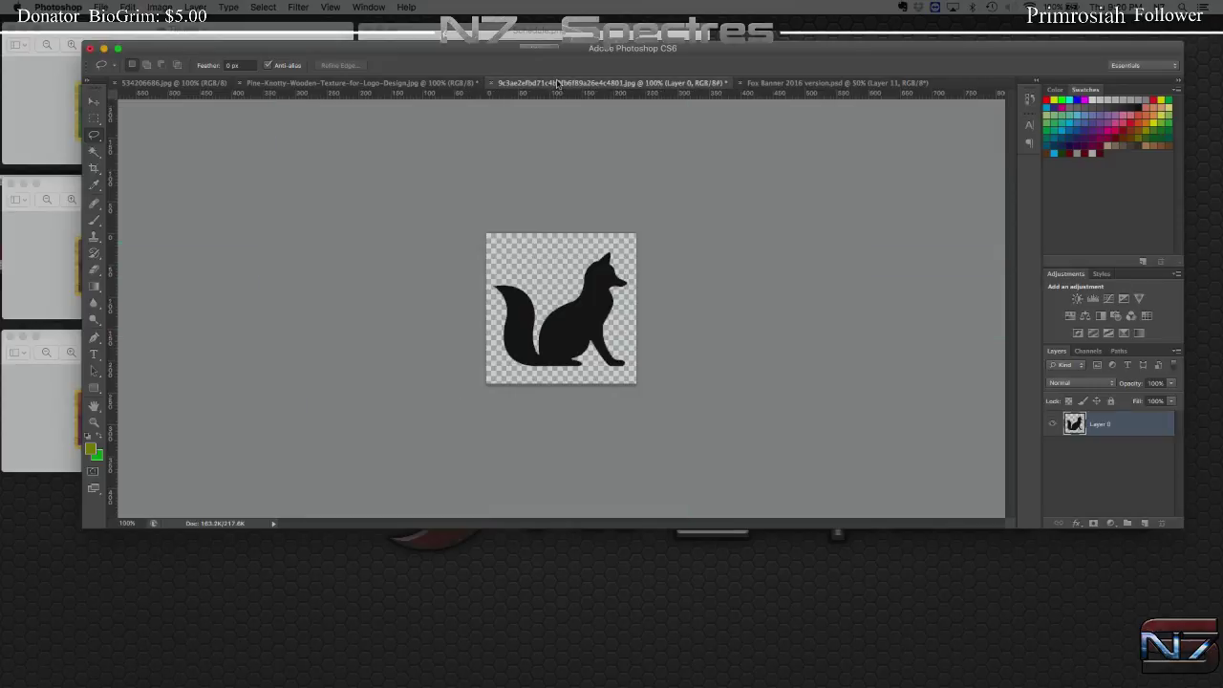
pyautogui.click(420, 84)
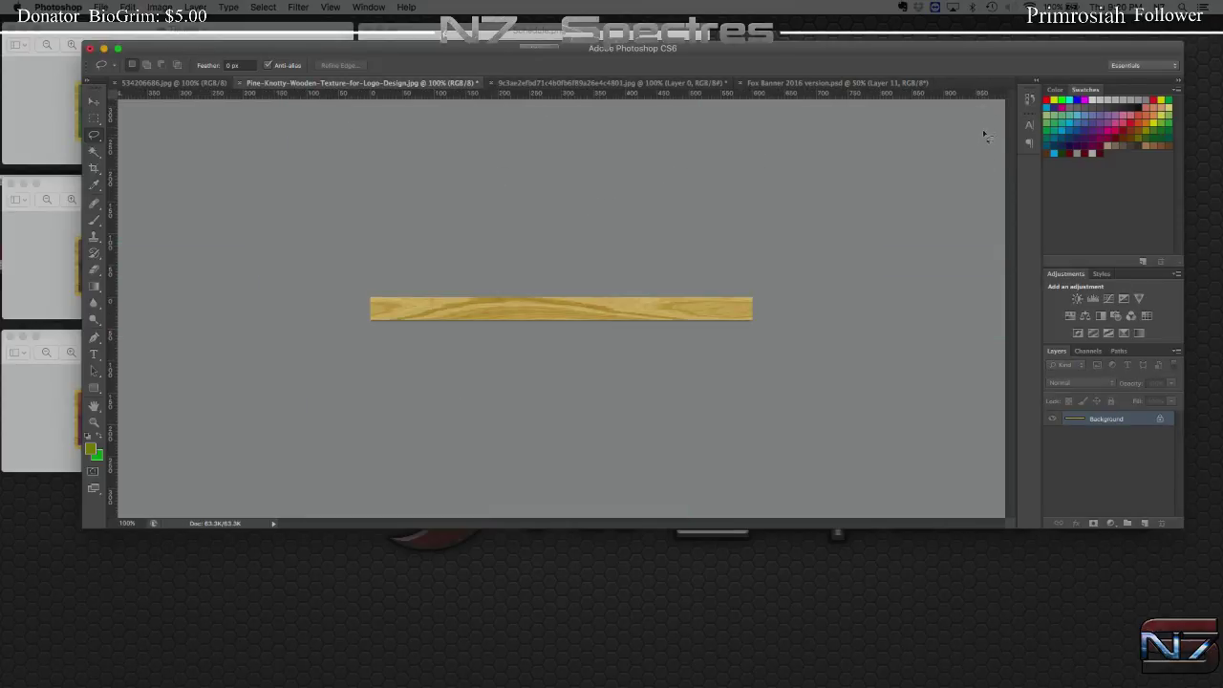
pyautogui.click(1029, 99)
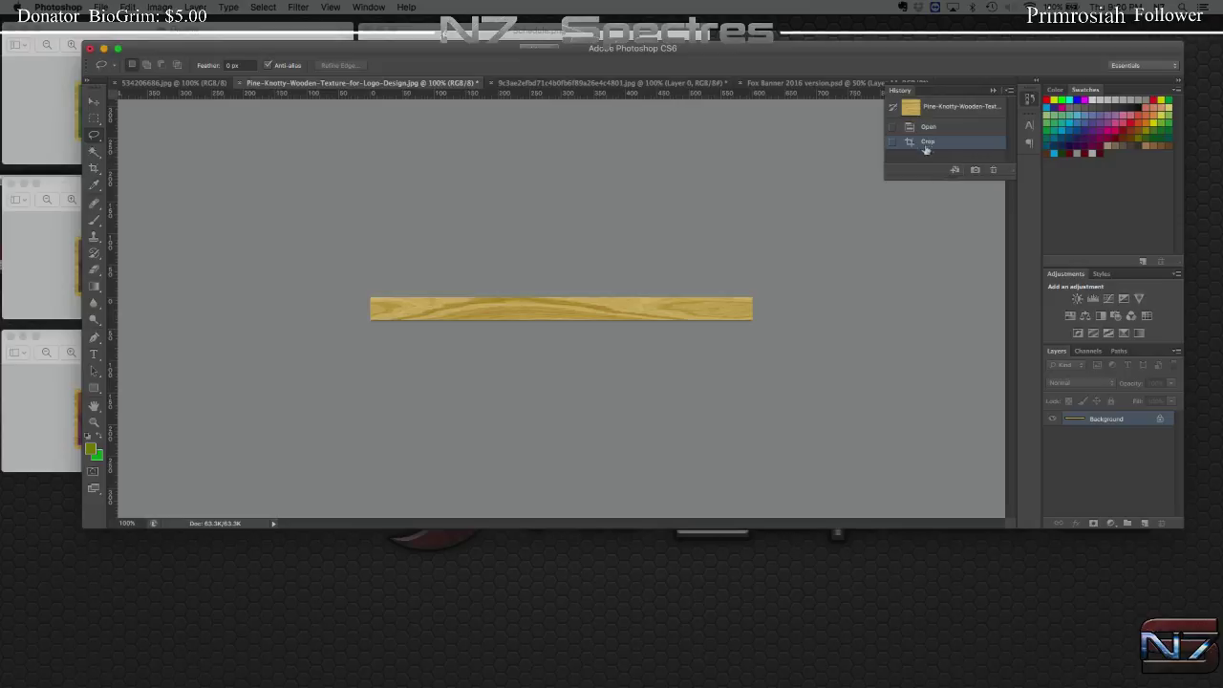
pyautogui.click(993, 170)
pyautogui.click(717, 239)
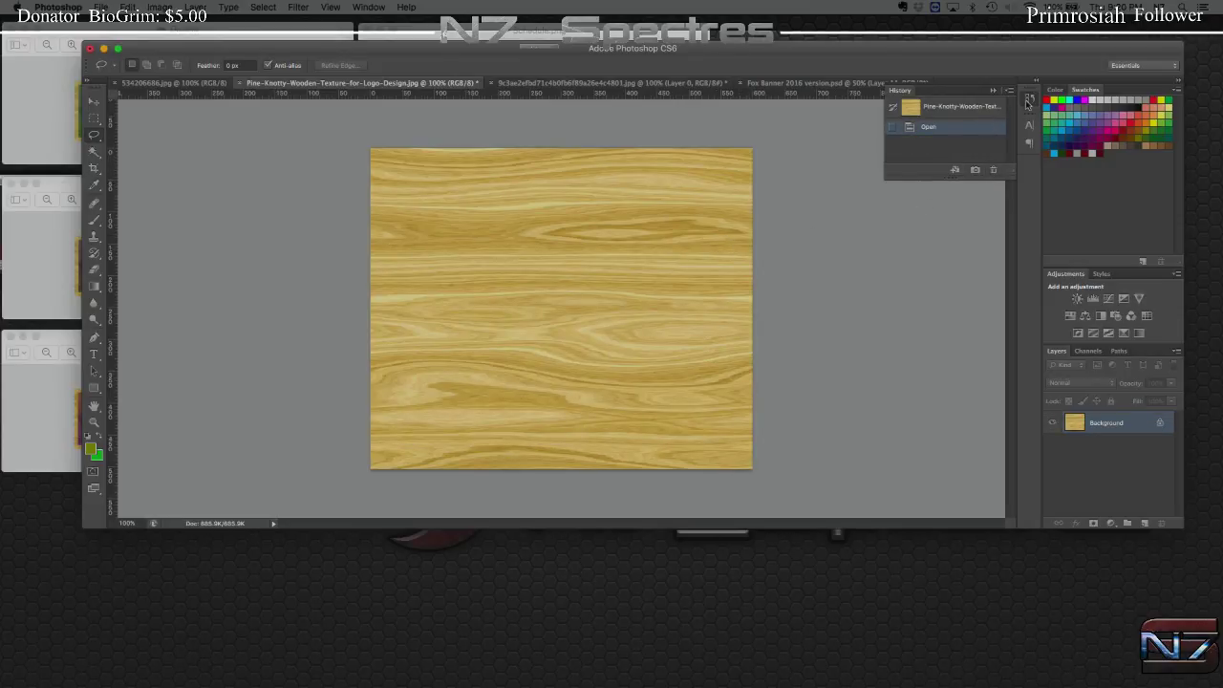
pyautogui.click(1028, 102)
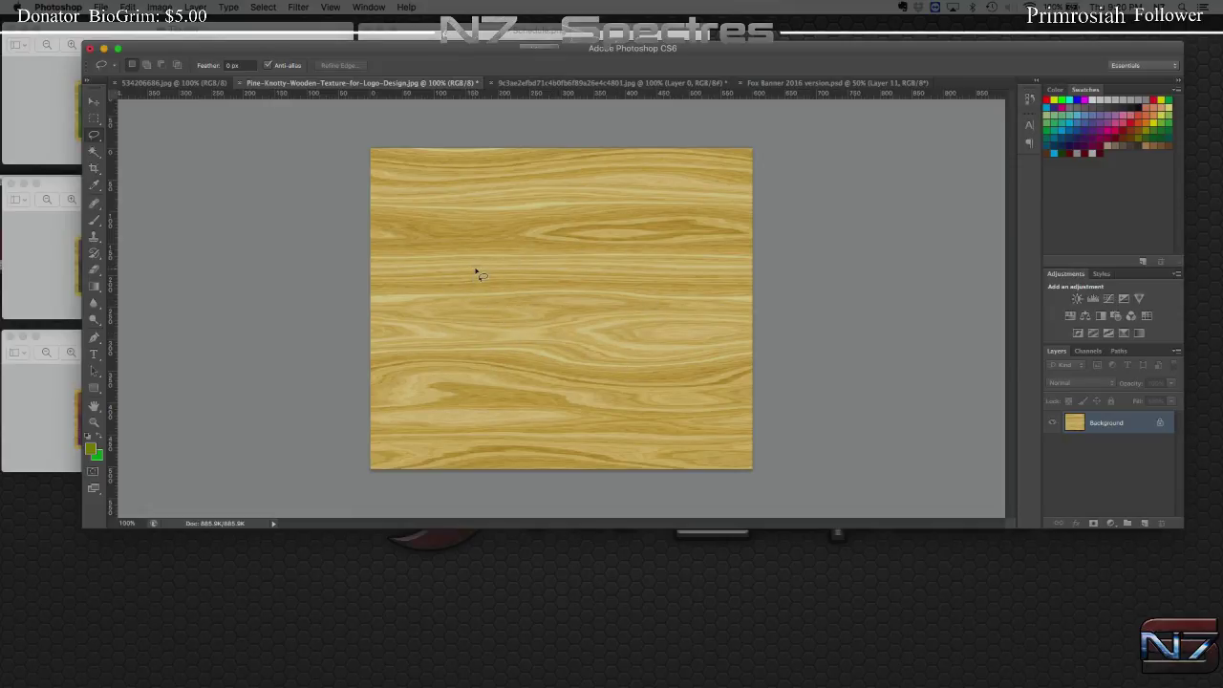
pyautogui.click(812, 84)
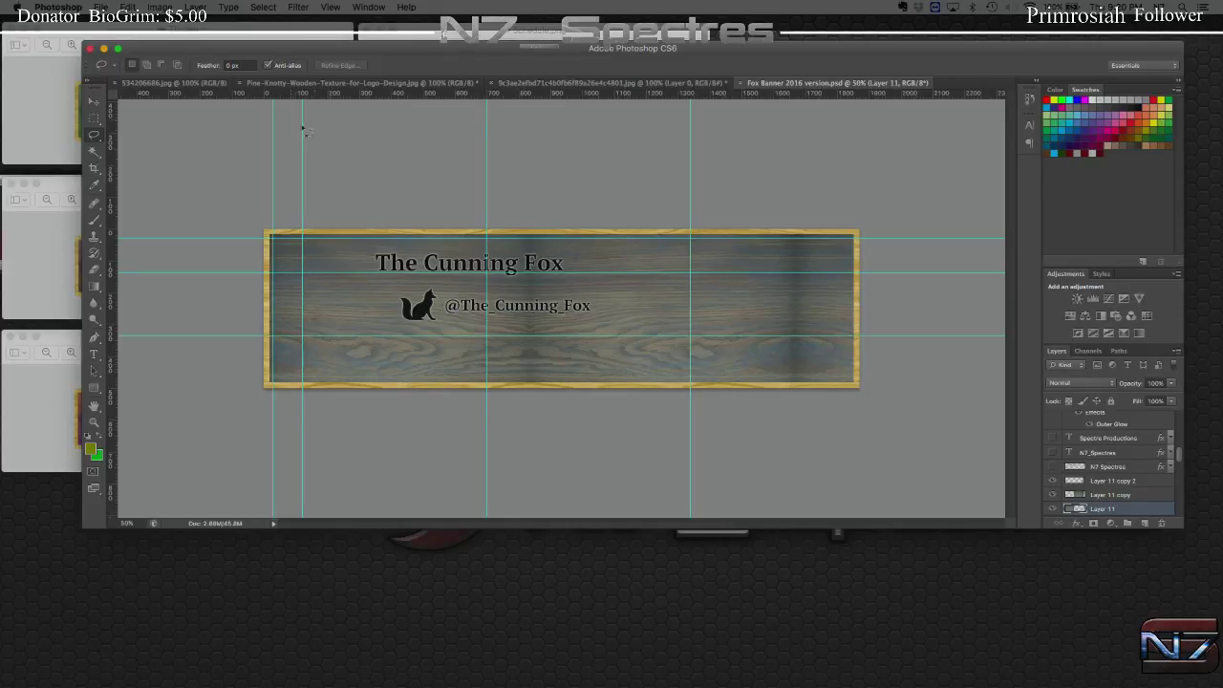
# Close the dark wood texture document 534206686.jpg.
pyautogui.click(186, 84)
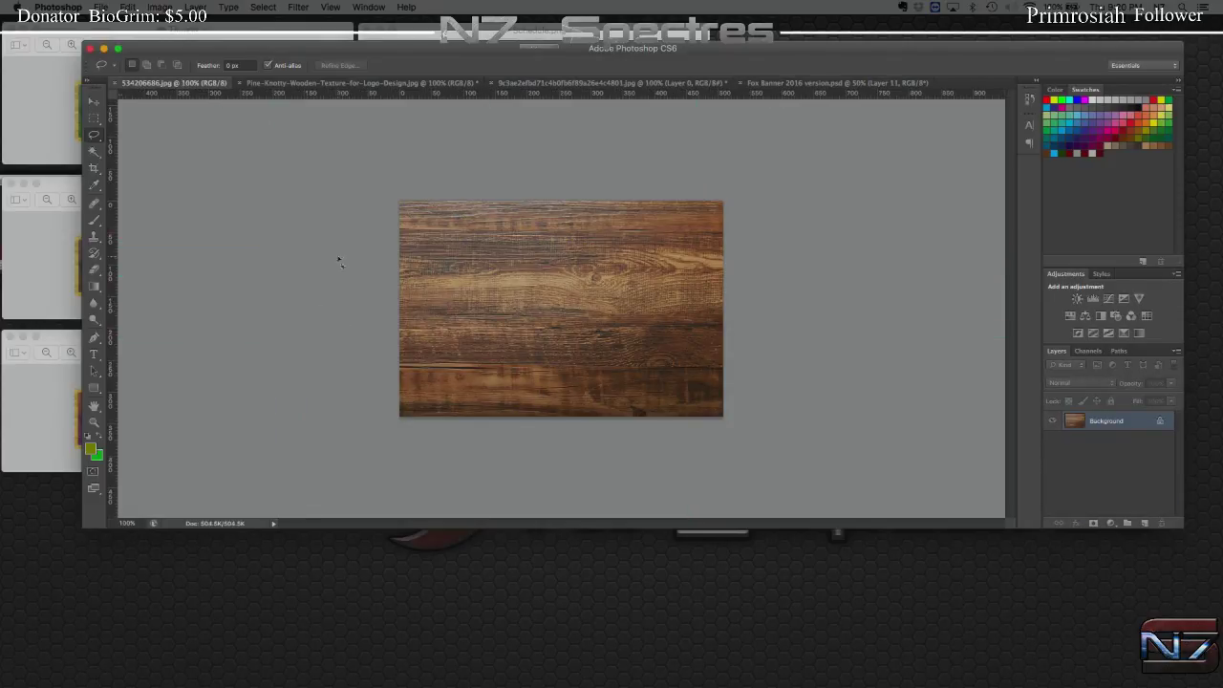
pyautogui.click(118, 84)
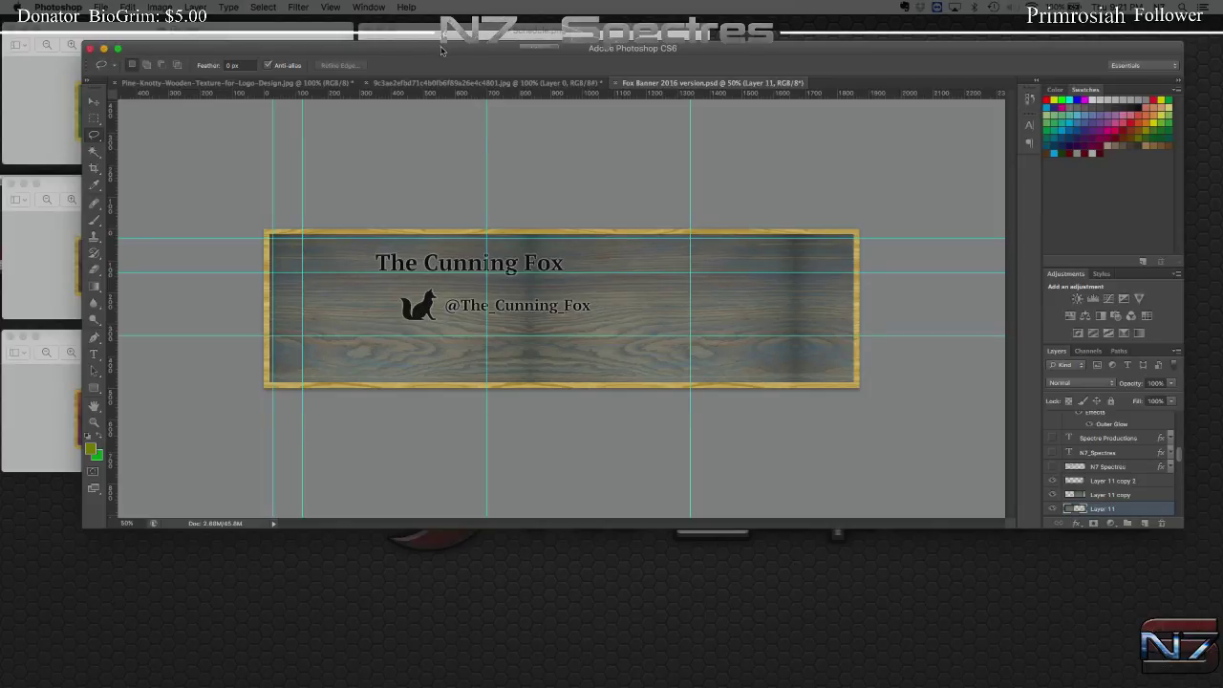
# Move the Photoshop window down and left to reveal the Tip and Schedule images.
pyautogui.moveTo(440, 50); pyautogui.dragTo(453, 72)
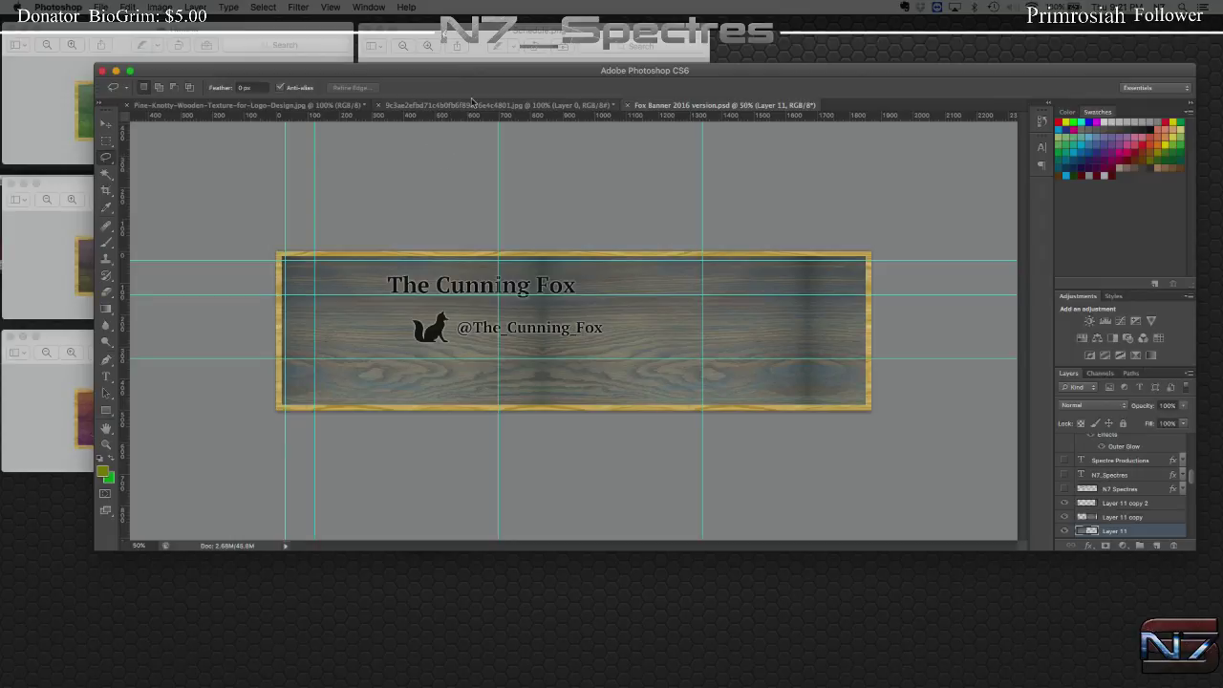
pyautogui.moveTo(480, 73); pyautogui.dragTo(441, 170)
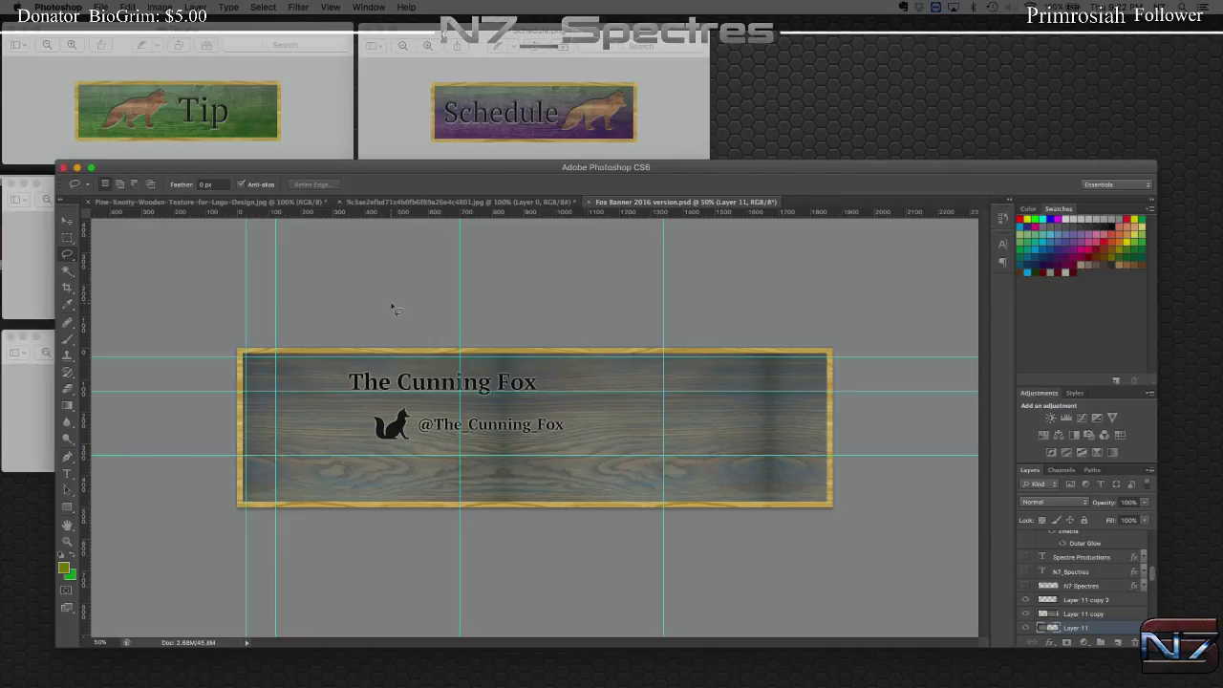
pyautogui.click(474, 209)
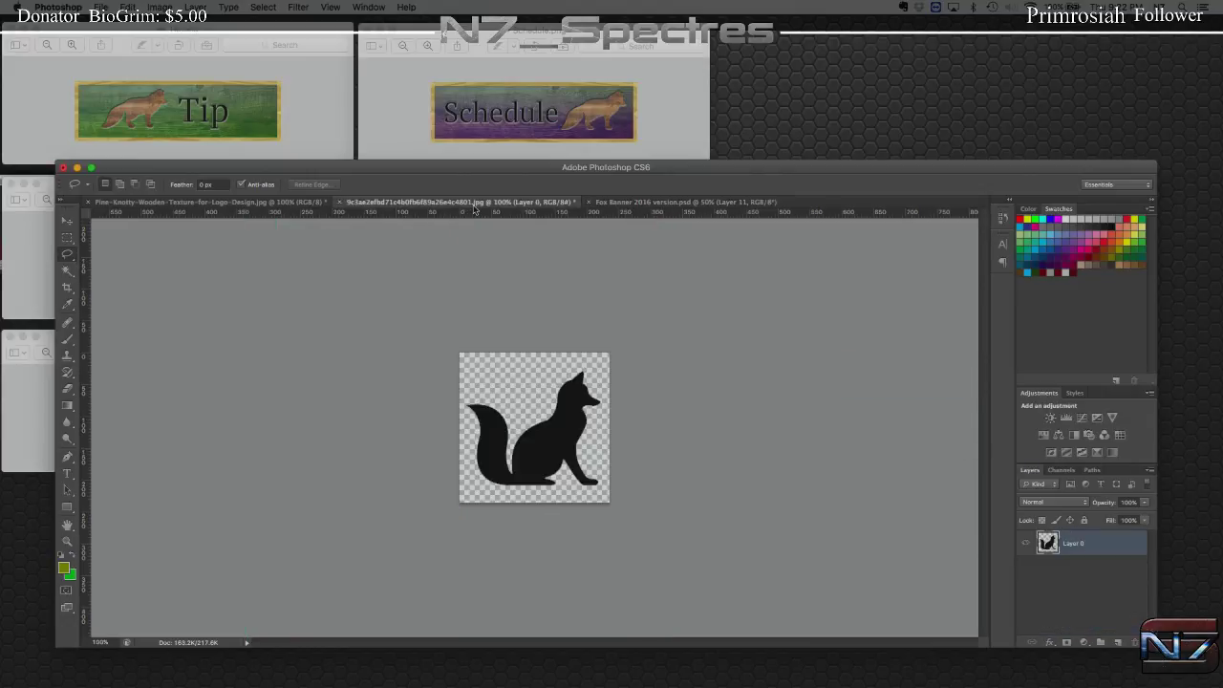
pyautogui.click(616, 207)
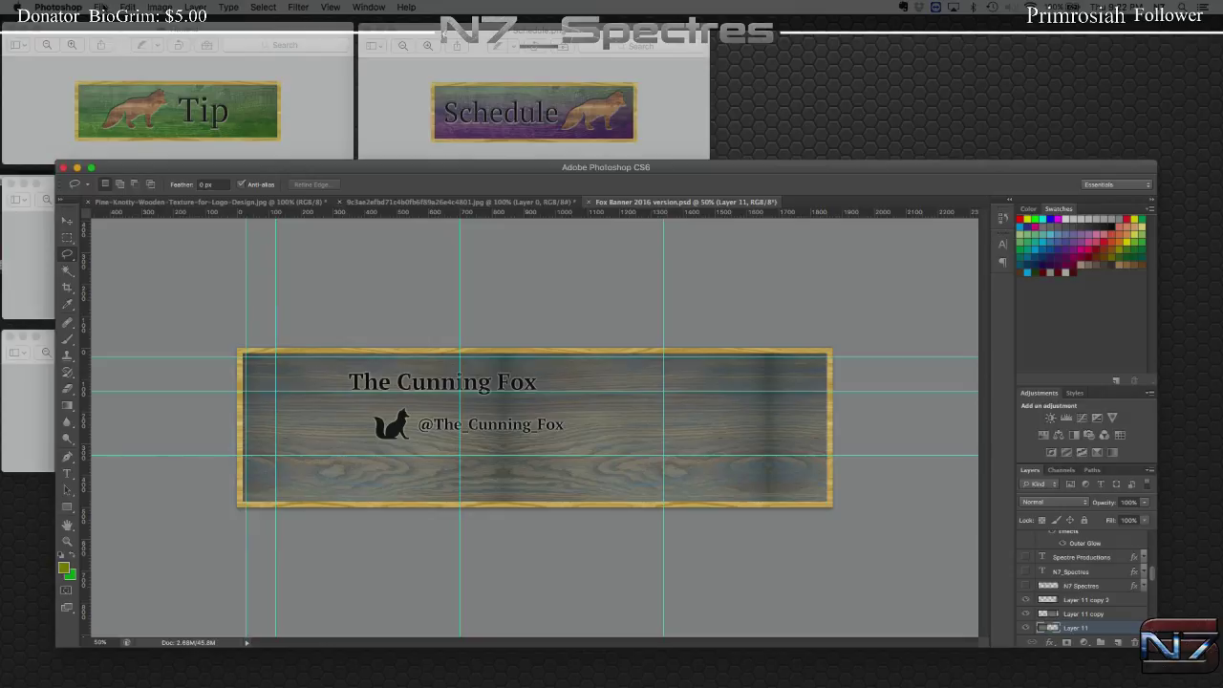
pyautogui.click(105, 8)
pyautogui.press('Escape')
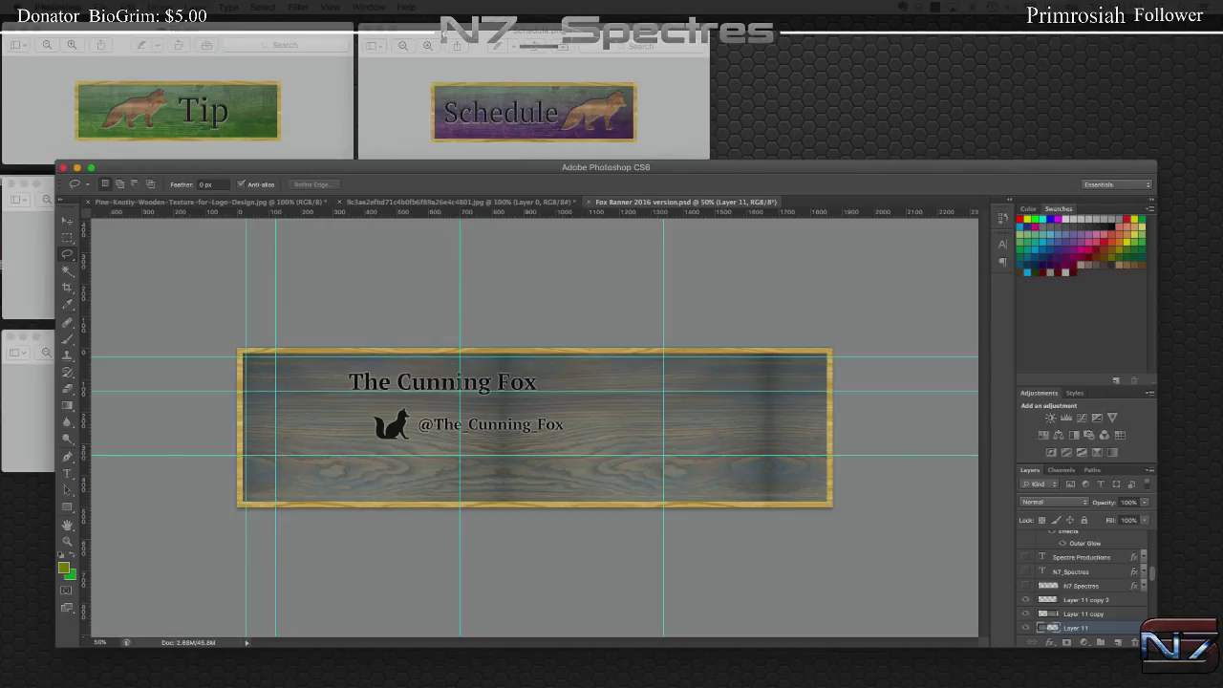
# Create transparent Untitled-1 and drag the Fox Banner's gold frame strip, Layer 13, into it.
pyautogui.press('Return')
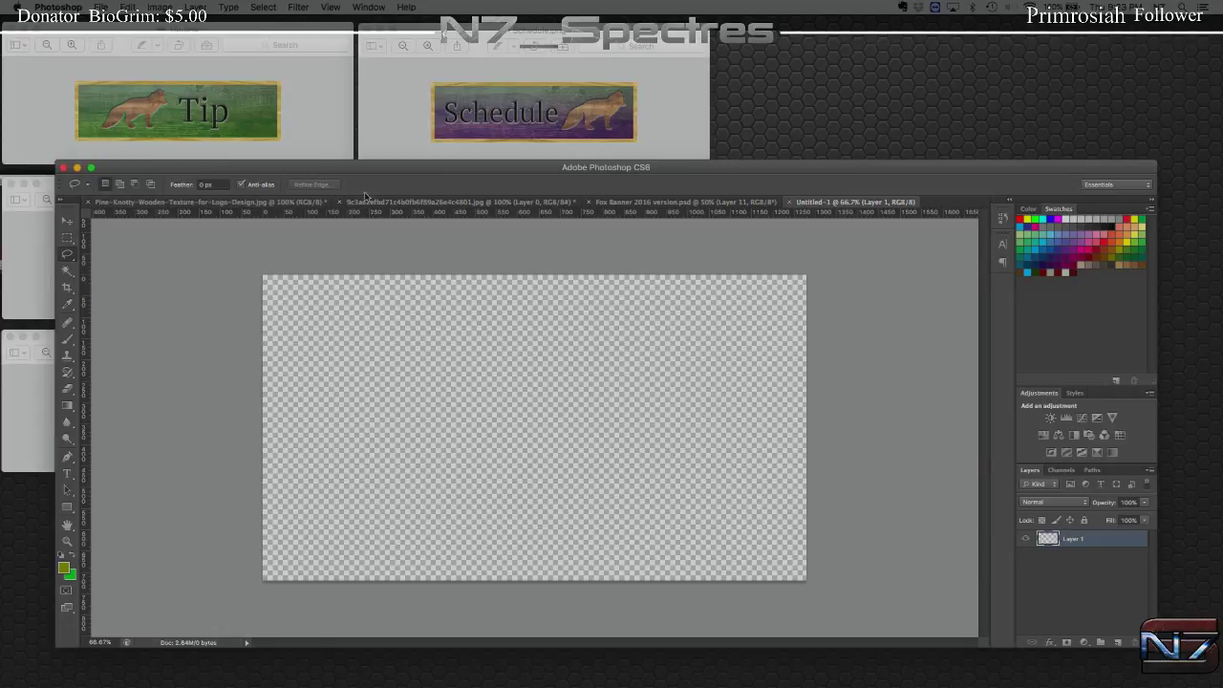
pyautogui.click(642, 203)
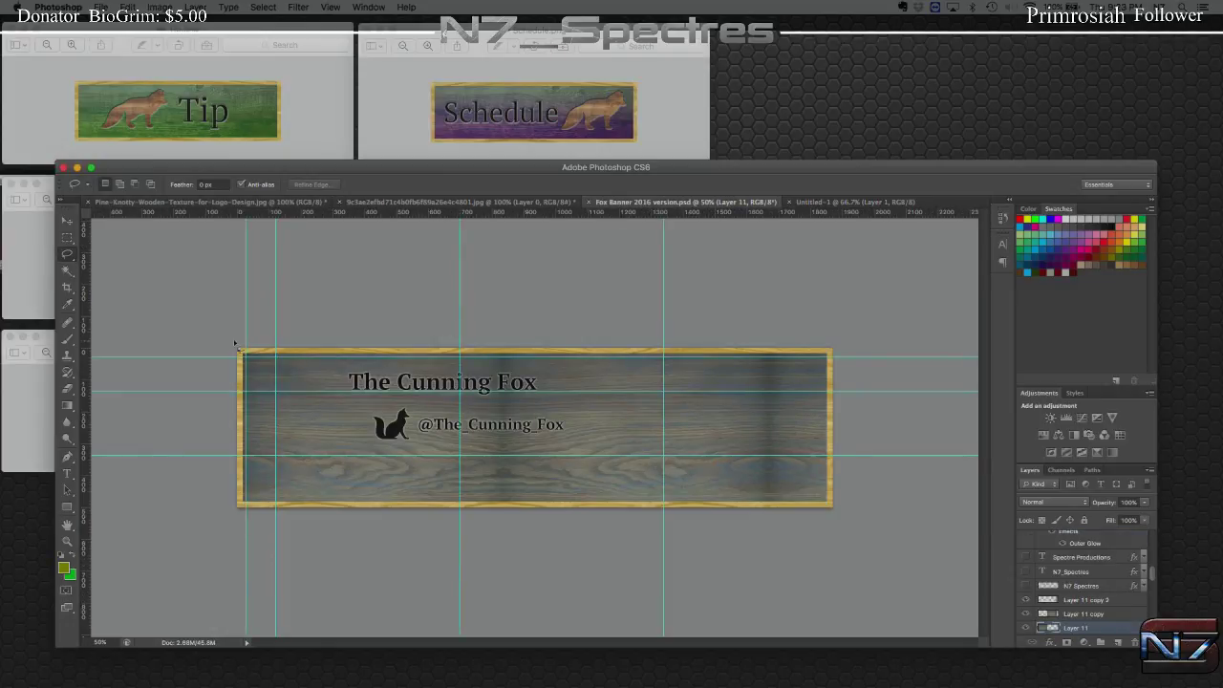
pyautogui.press('v')
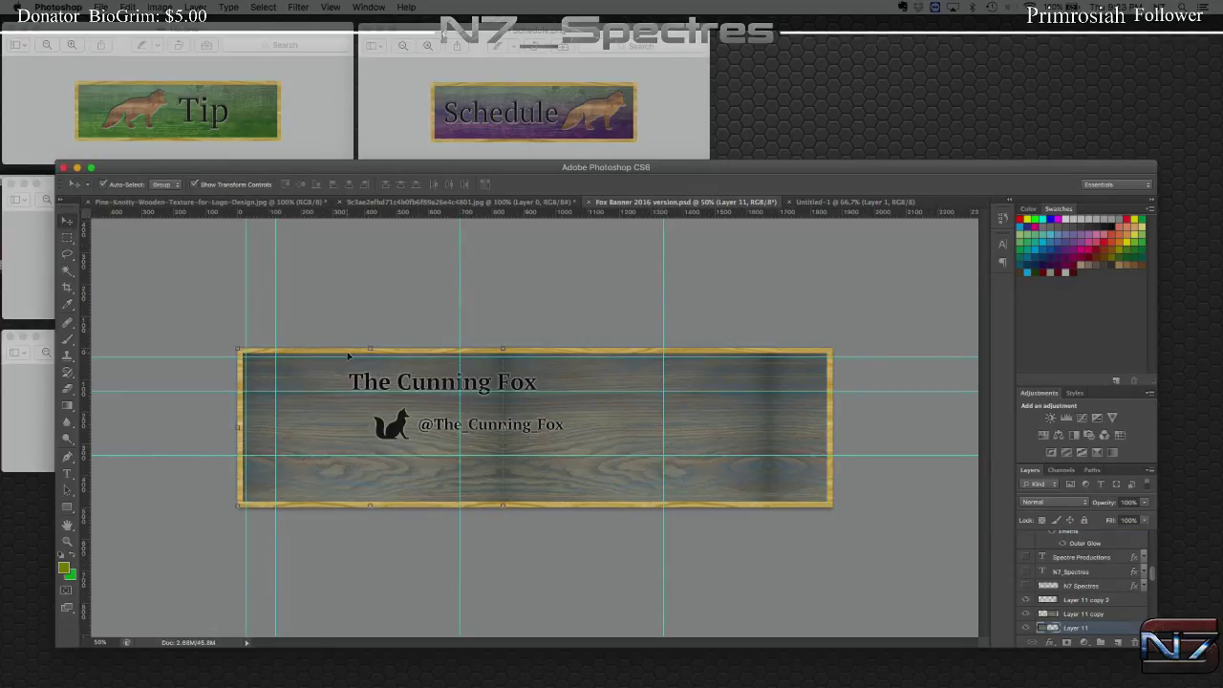
pyautogui.click(350, 355)
pyautogui.moveTo(350, 355); pyautogui.dragTo(395, 293)
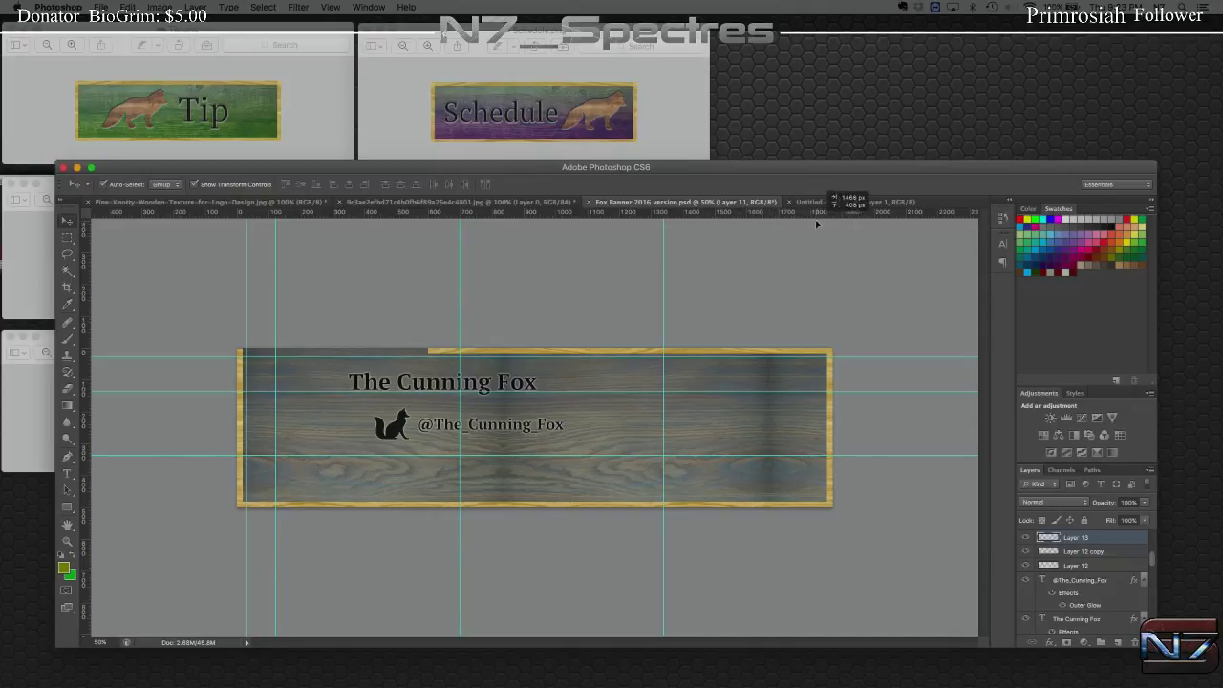
pyautogui.moveTo(837, 209); pyautogui.dragTo(516, 327)
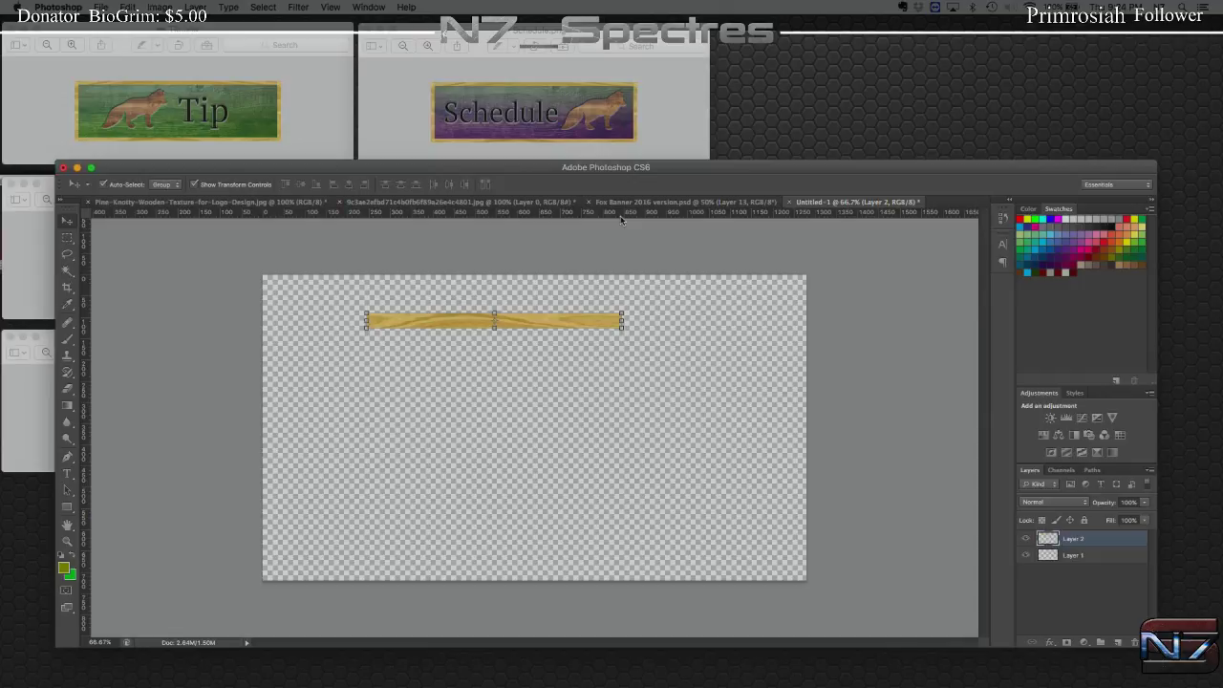
pyautogui.click(695, 204)
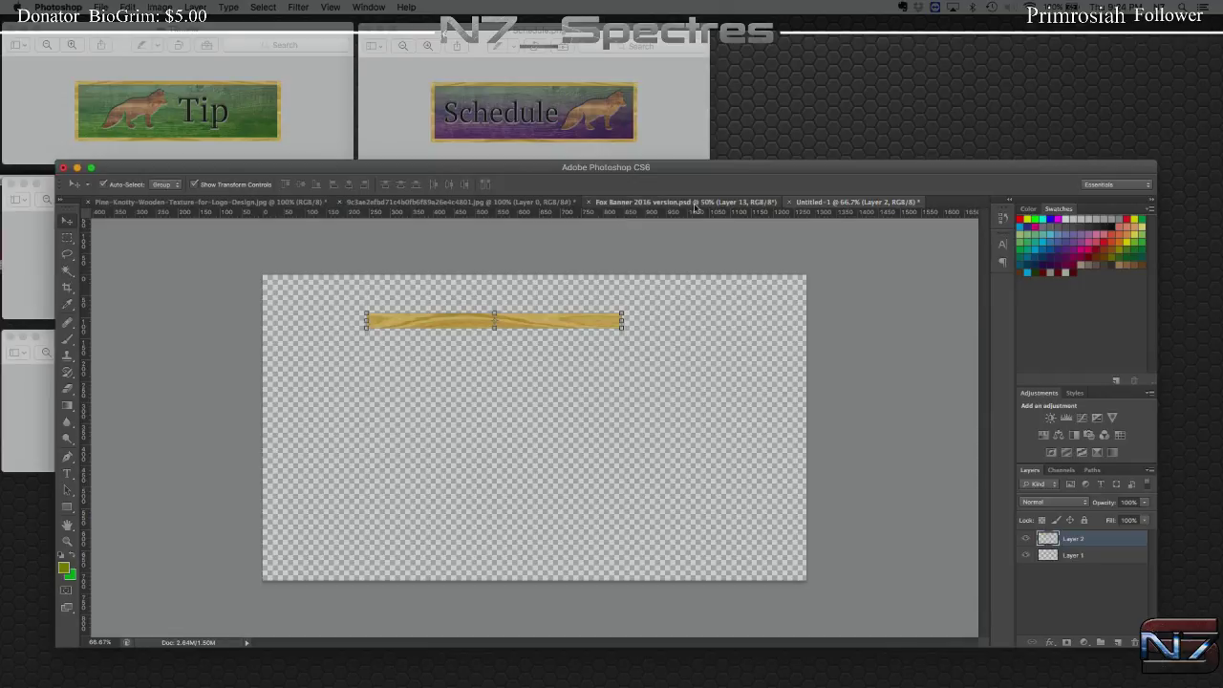
pyautogui.click(855, 203)
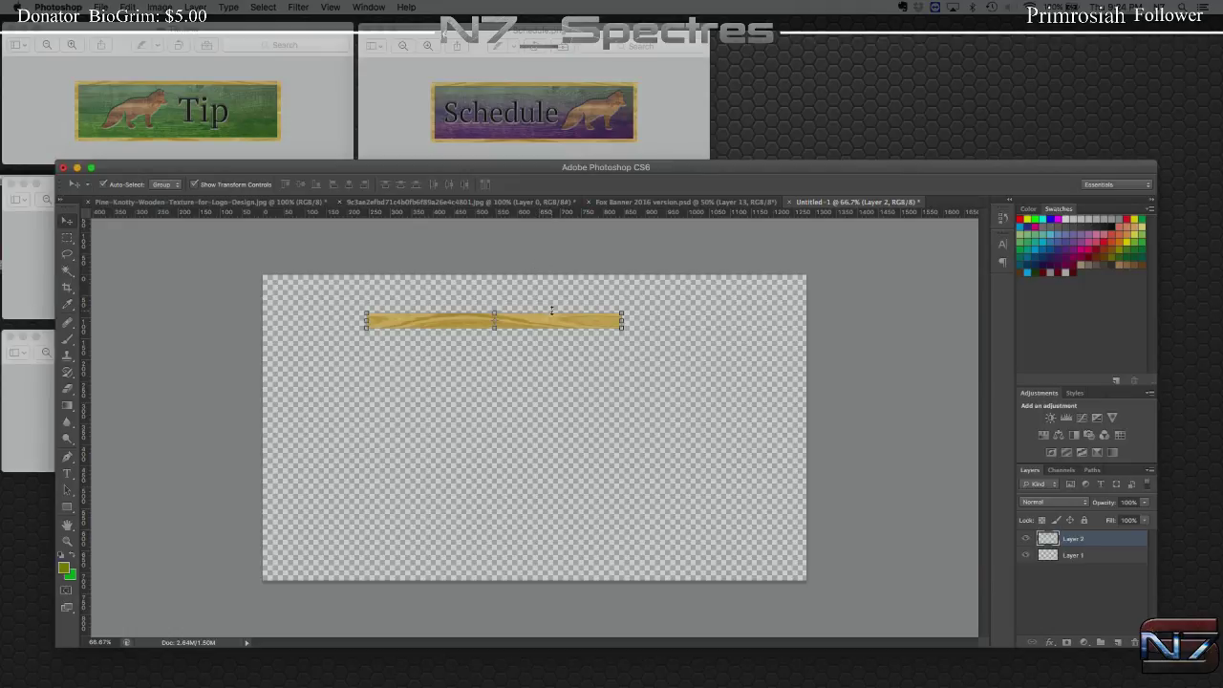
# Put the gold strip at the top-left corner and add two copies reaching the top-right end.
pyautogui.moveTo(553, 326); pyautogui.dragTo(451, 282)
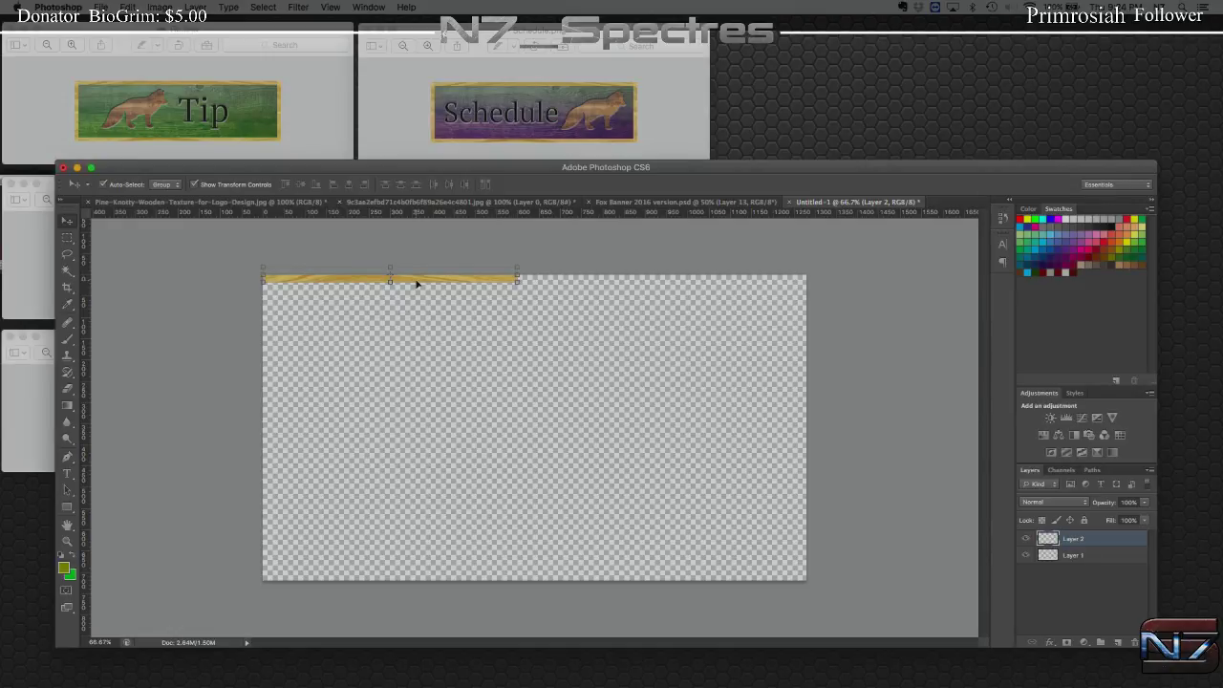
pyautogui.moveTo(416, 172); pyautogui.dragTo(473, 556)
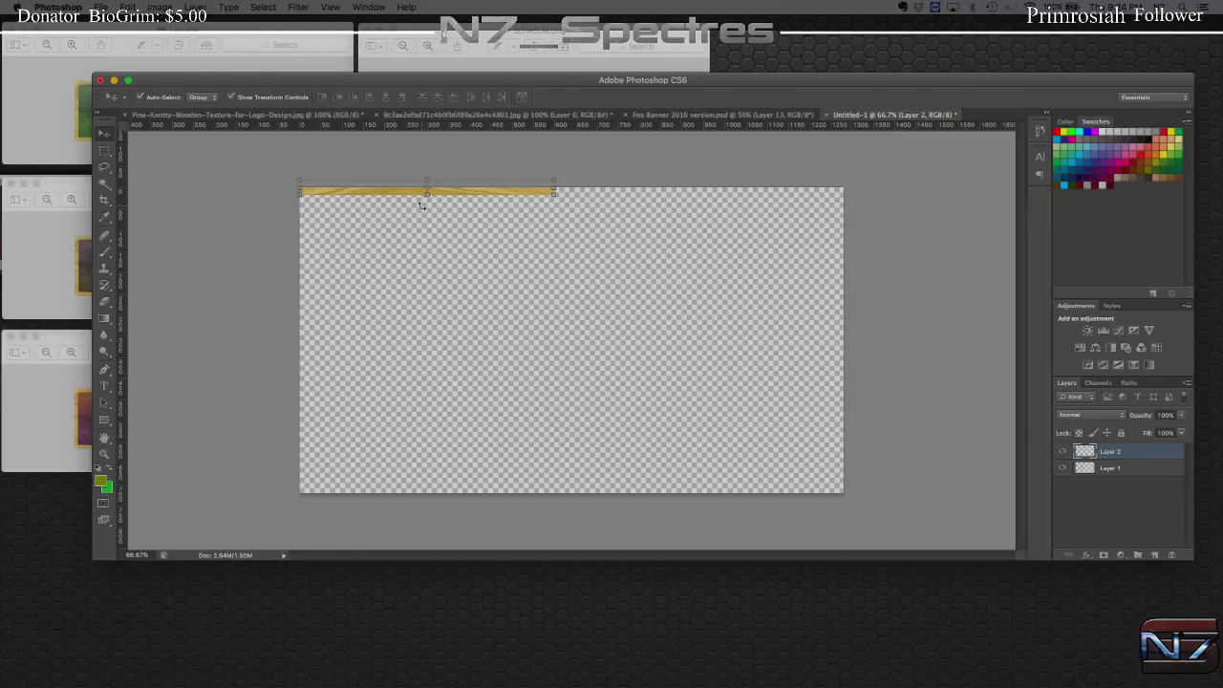
pyautogui.press('super+j')
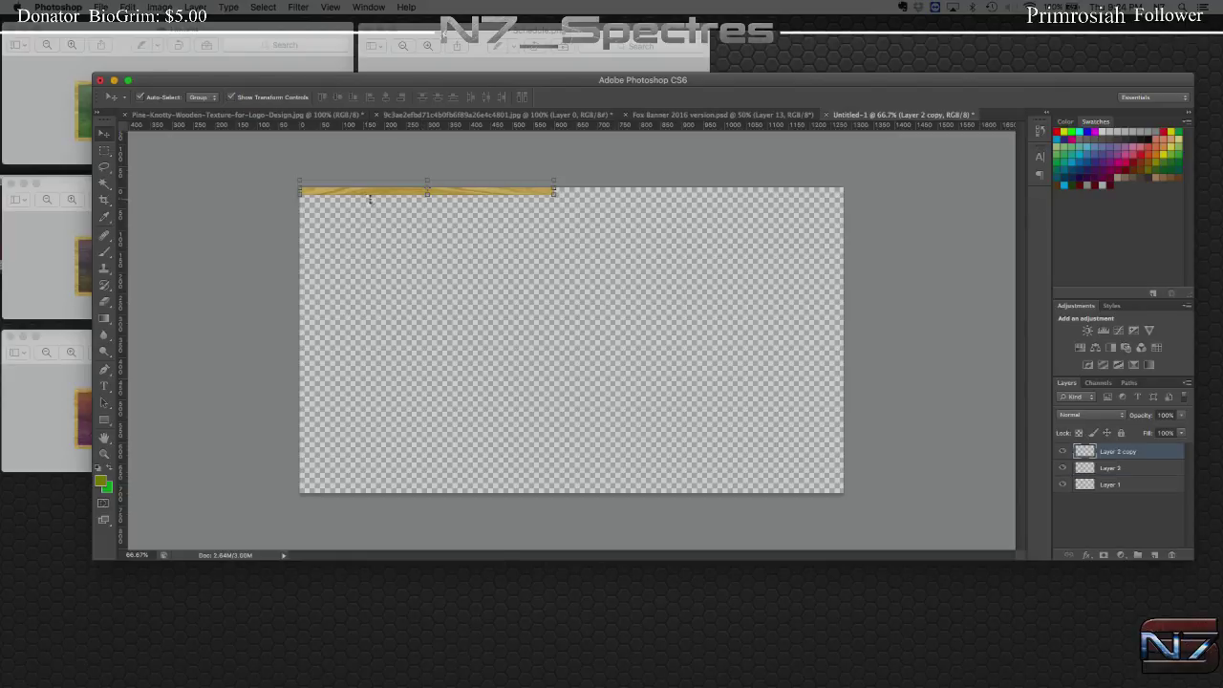
pyautogui.moveTo(493, 194); pyautogui.dragTo(749, 195)
pyautogui.press('super+j')
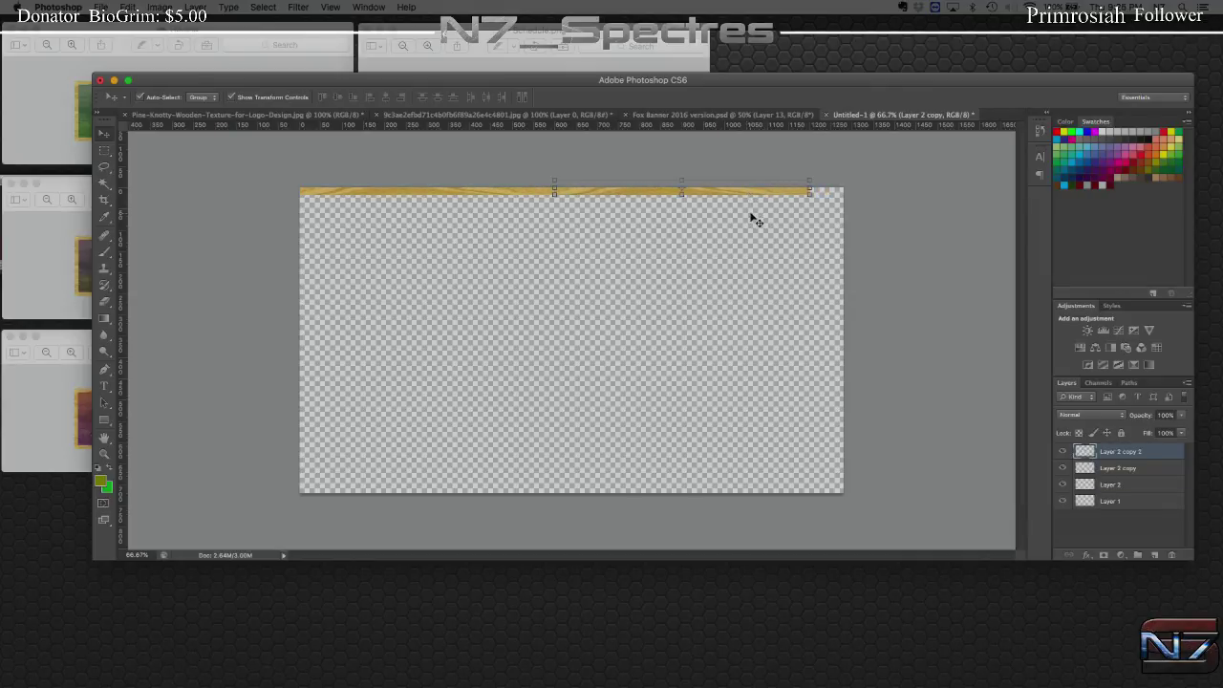
pyautogui.moveTo(591, 194); pyautogui.dragTo(850, 193)
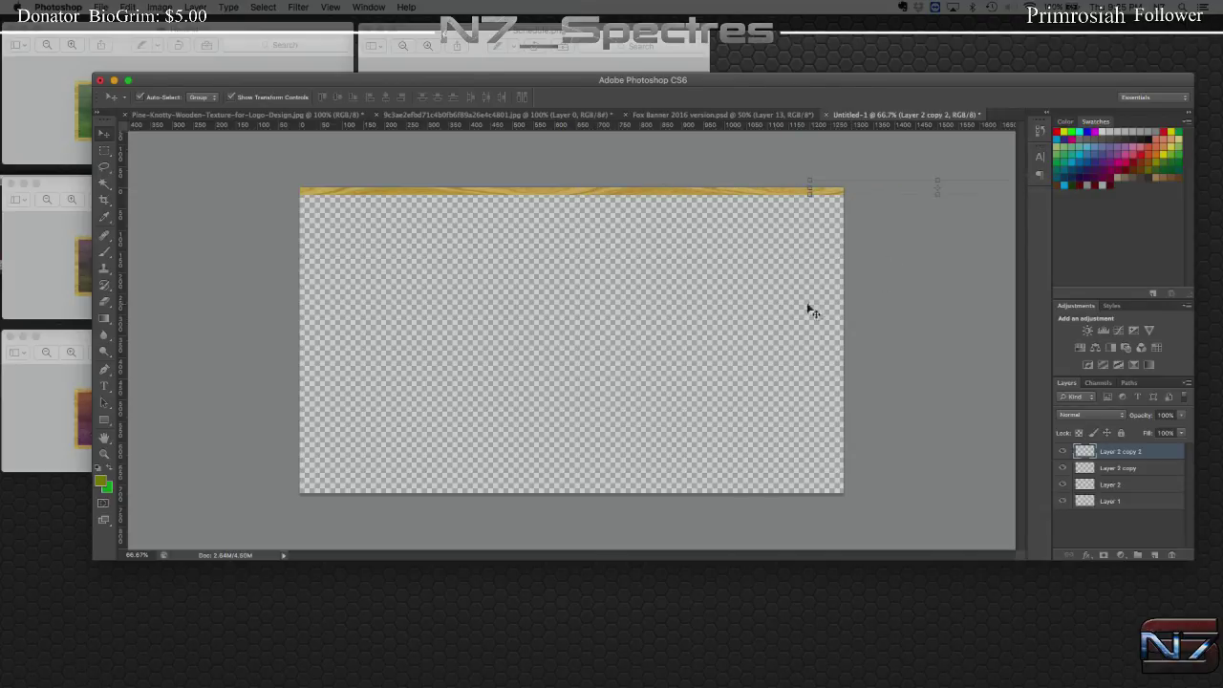
pyautogui.click(295, 163)
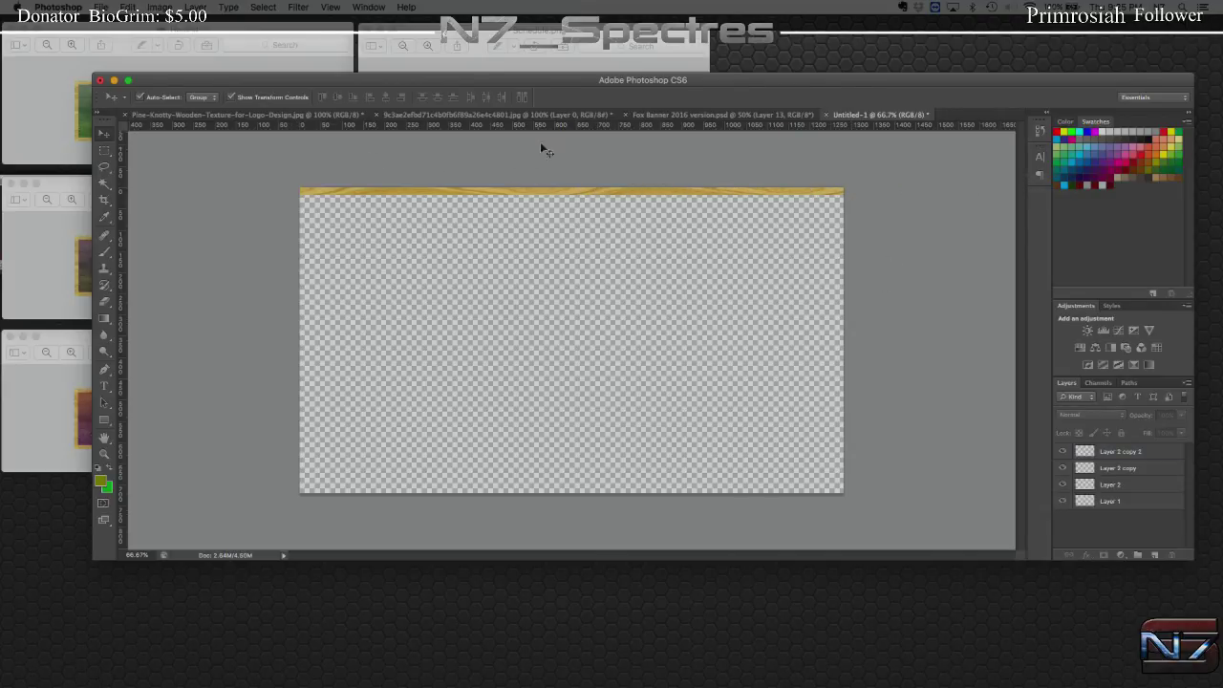
# Bring the Fox Banner's left frame piece into Untitled-1 and check the Layer 2 and Layer 3 strips.
pyautogui.click(646, 116)
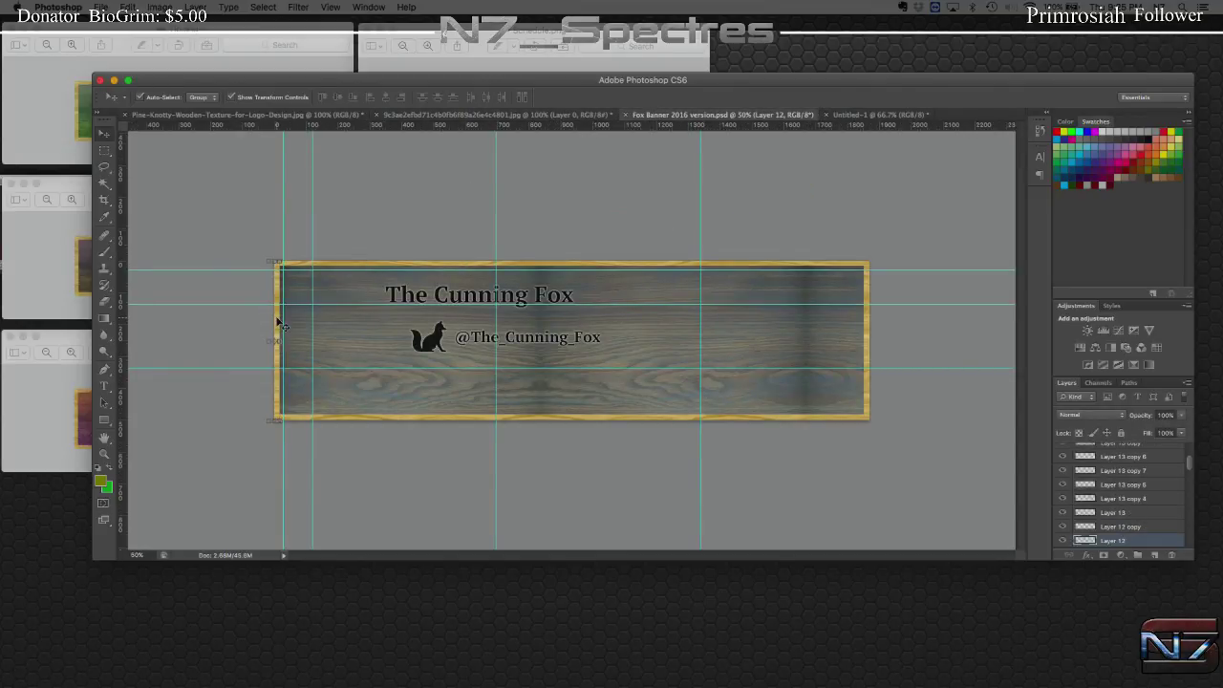
pyautogui.moveTo(279, 325); pyautogui.dragTo(299, 262)
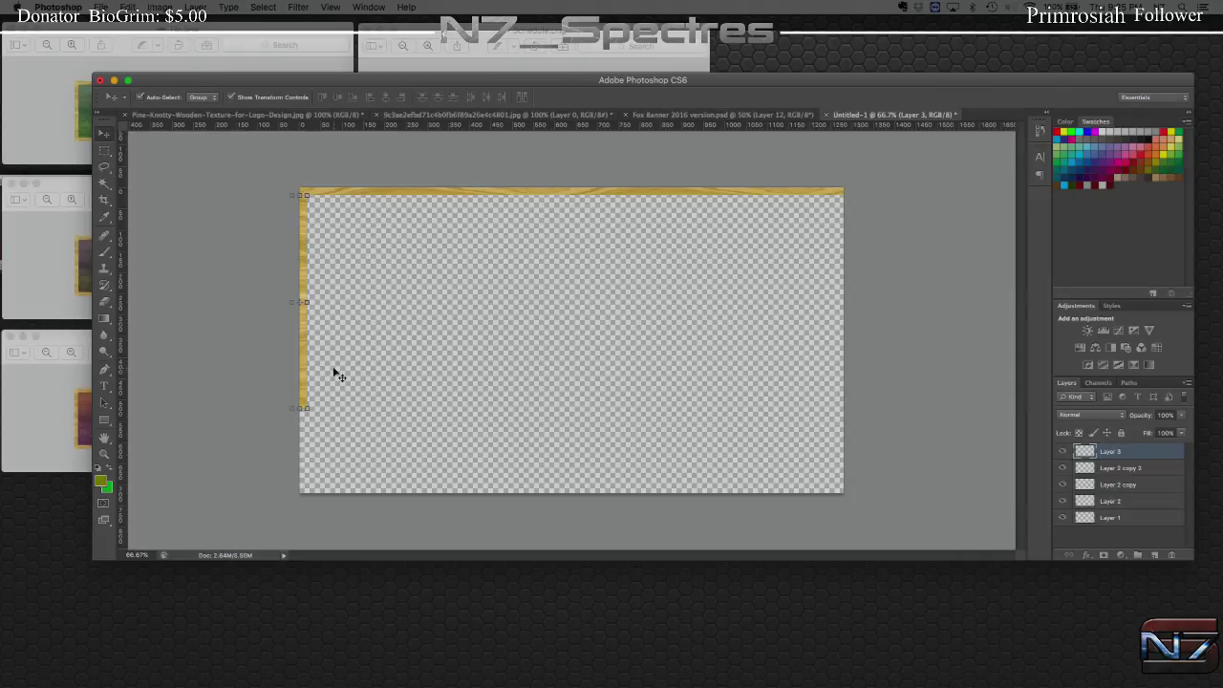
pyautogui.click(396, 195)
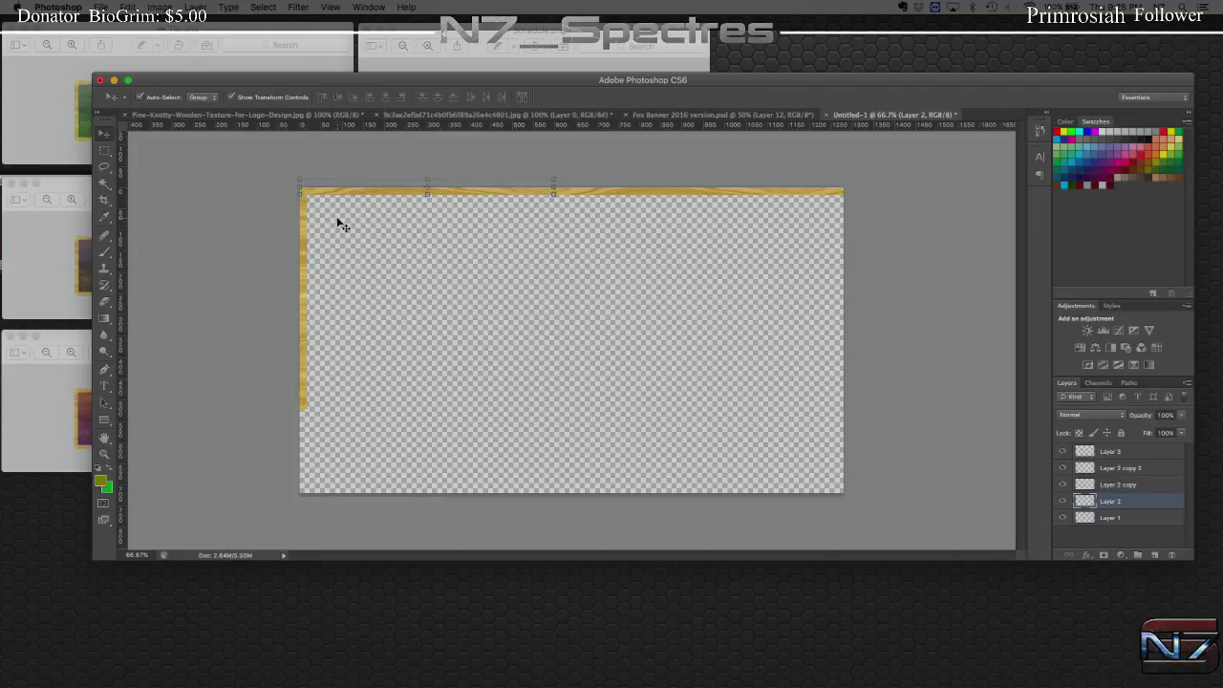
pyautogui.click(250, 300)
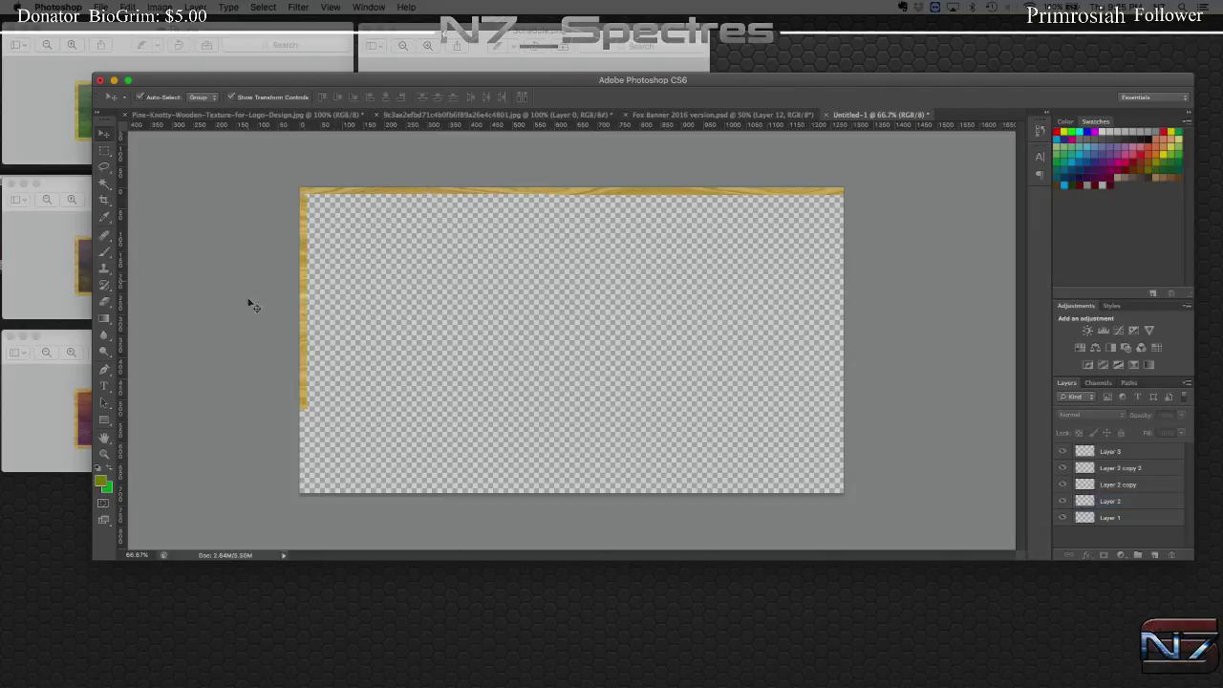
pyautogui.click(304, 239)
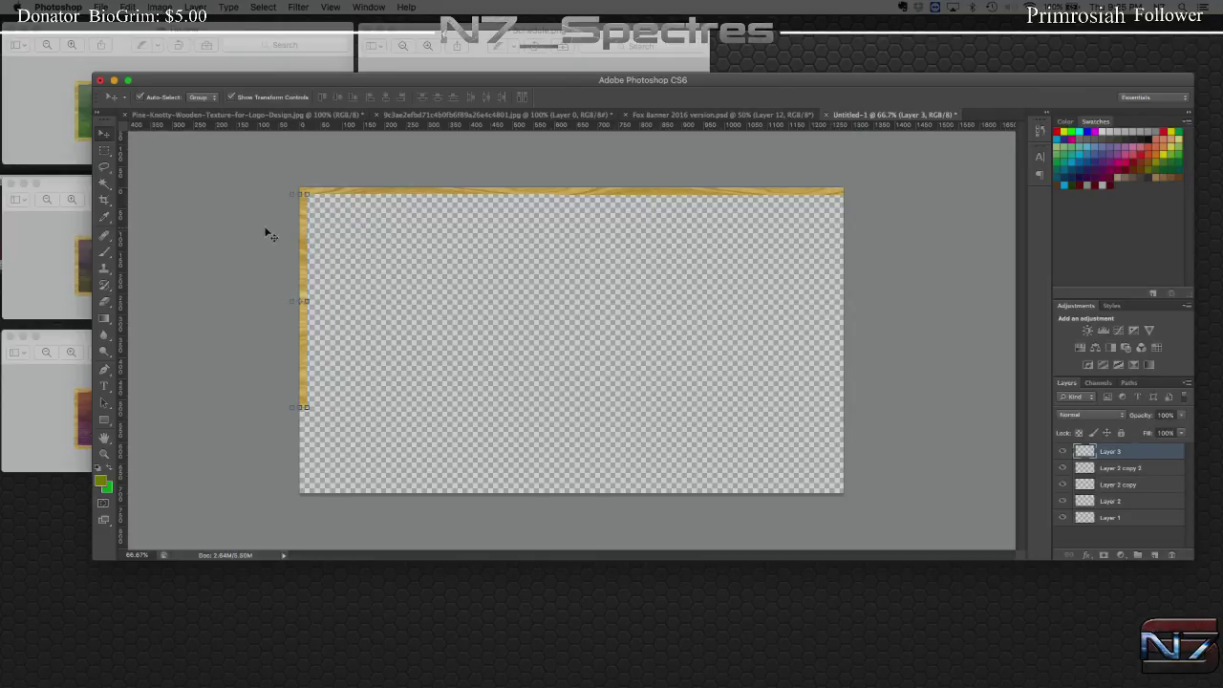
pyautogui.click(263, 227)
# Inspect the middle and right pieces of the top strip, cancelling the trial transform.
pyautogui.click(623, 193)
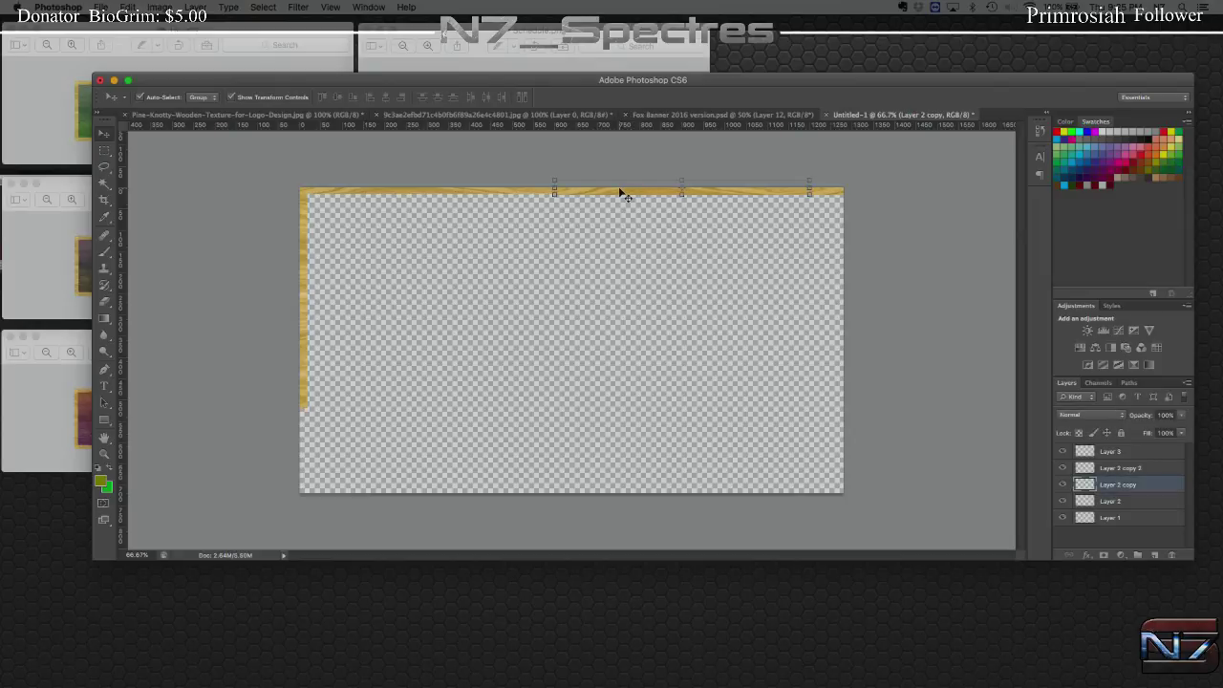
pyautogui.press('super+t')
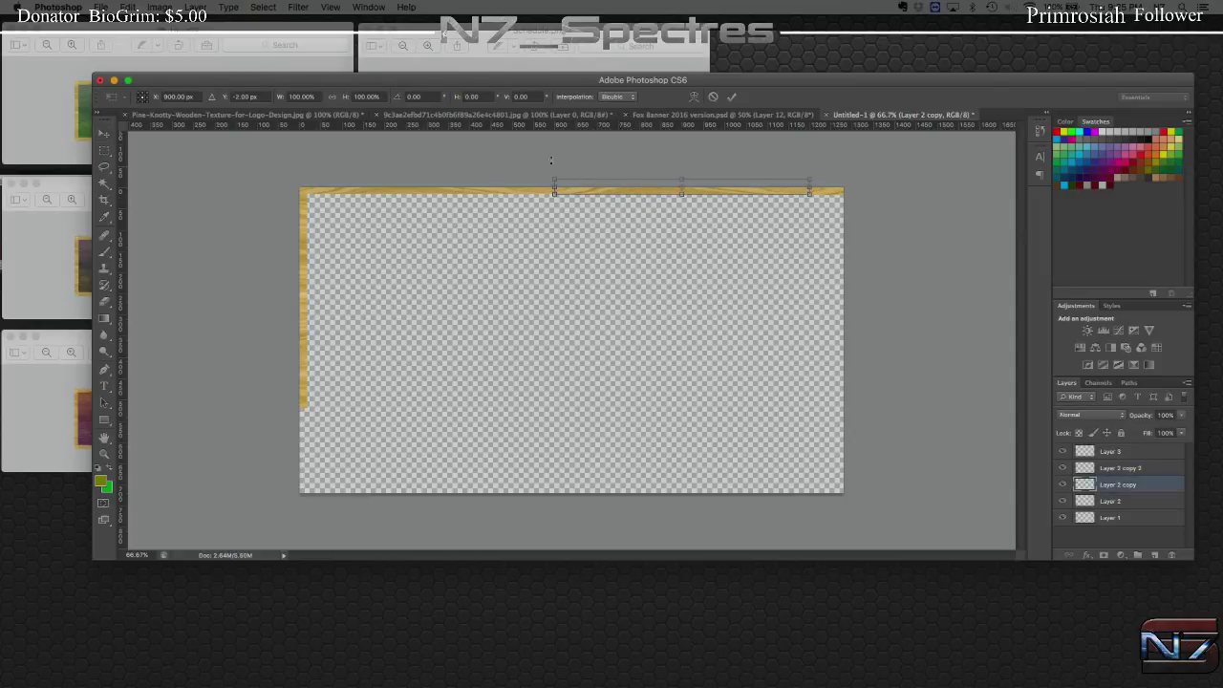
pyautogui.press('Escape')
pyautogui.click(497, 147)
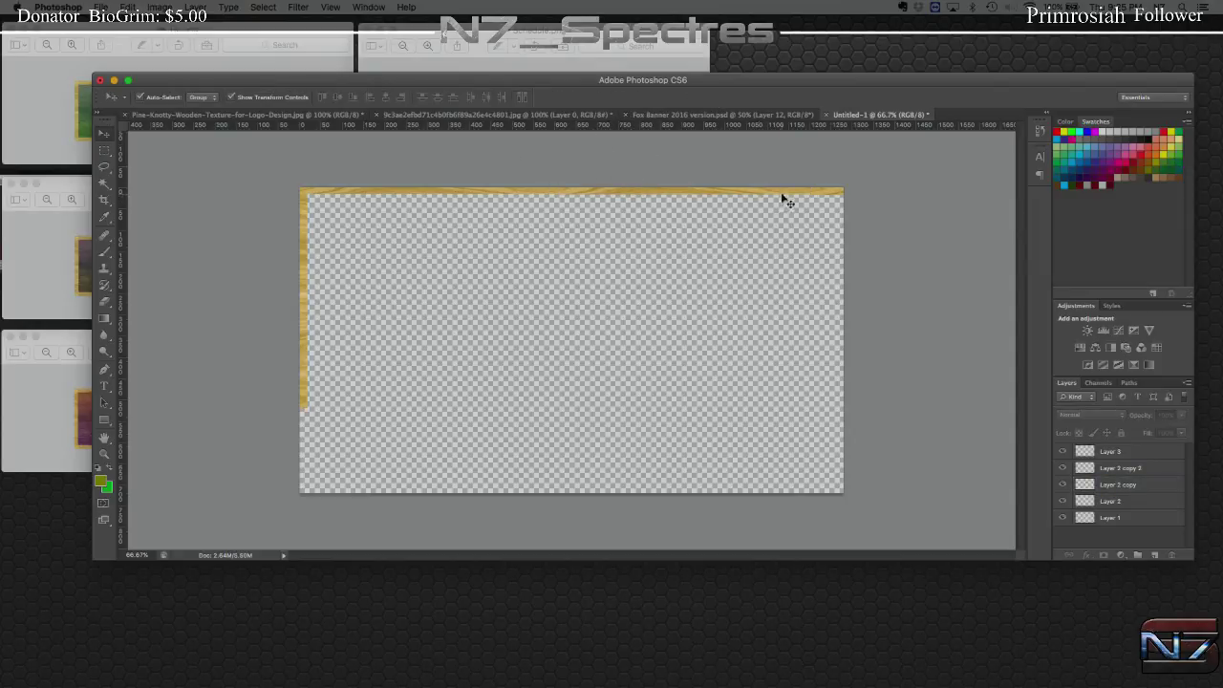
pyautogui.click(837, 198)
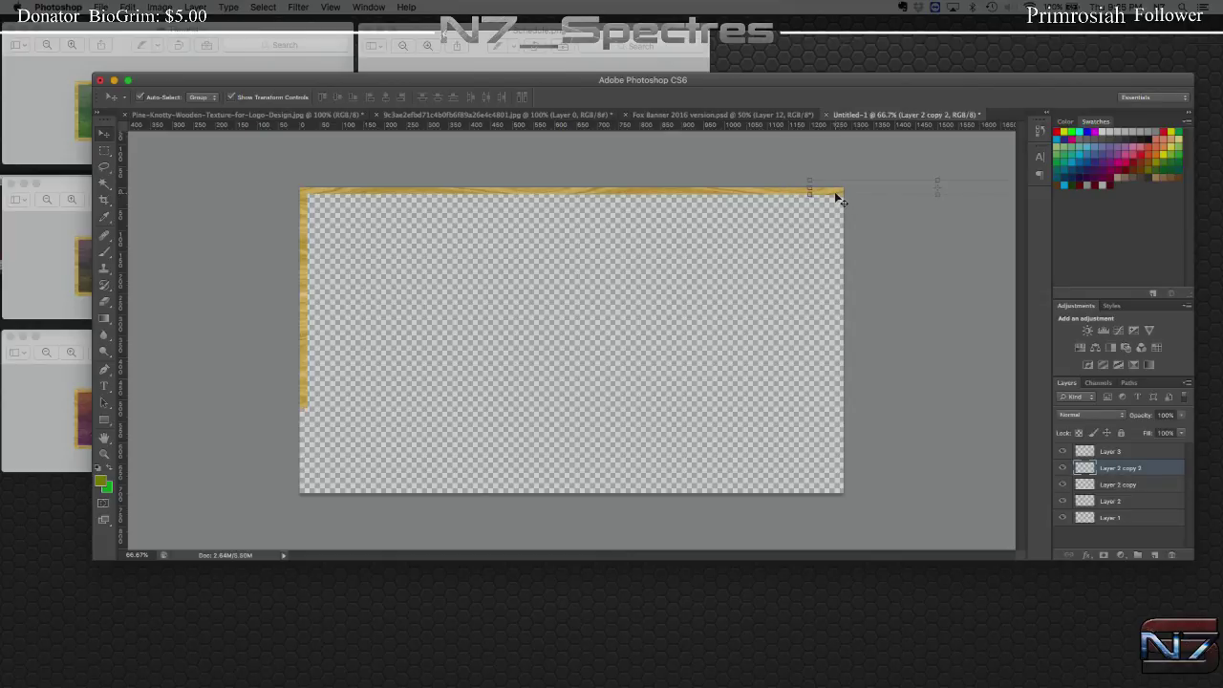
pyautogui.click(668, 159)
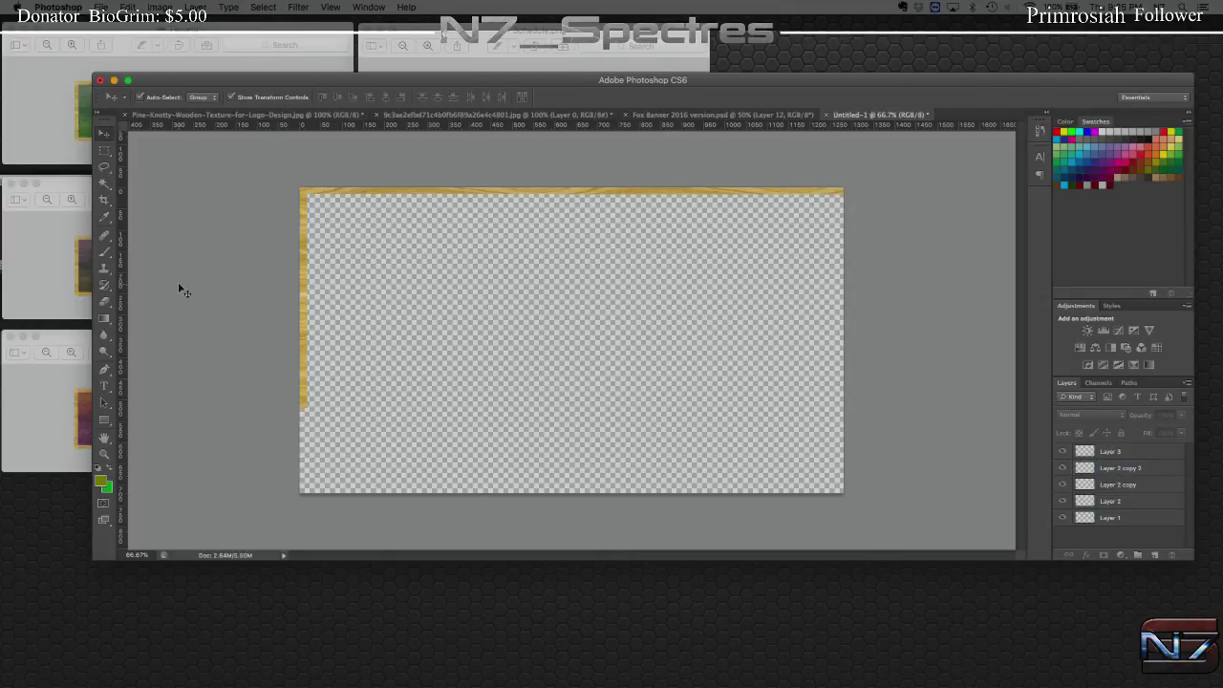
# Duplicate the left strip lower down to cover the full left edge.
pyautogui.click(305, 264)
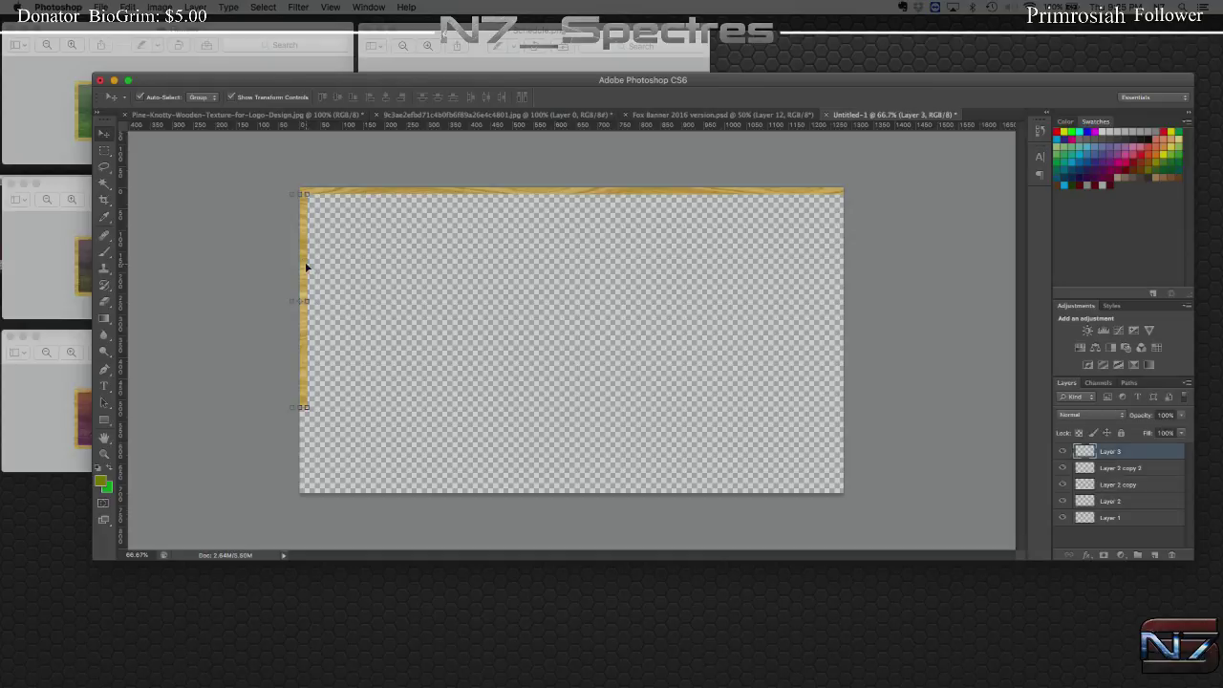
pyautogui.moveTo(306, 268); pyautogui.dragTo(304, 483)
pyautogui.click(269, 333)
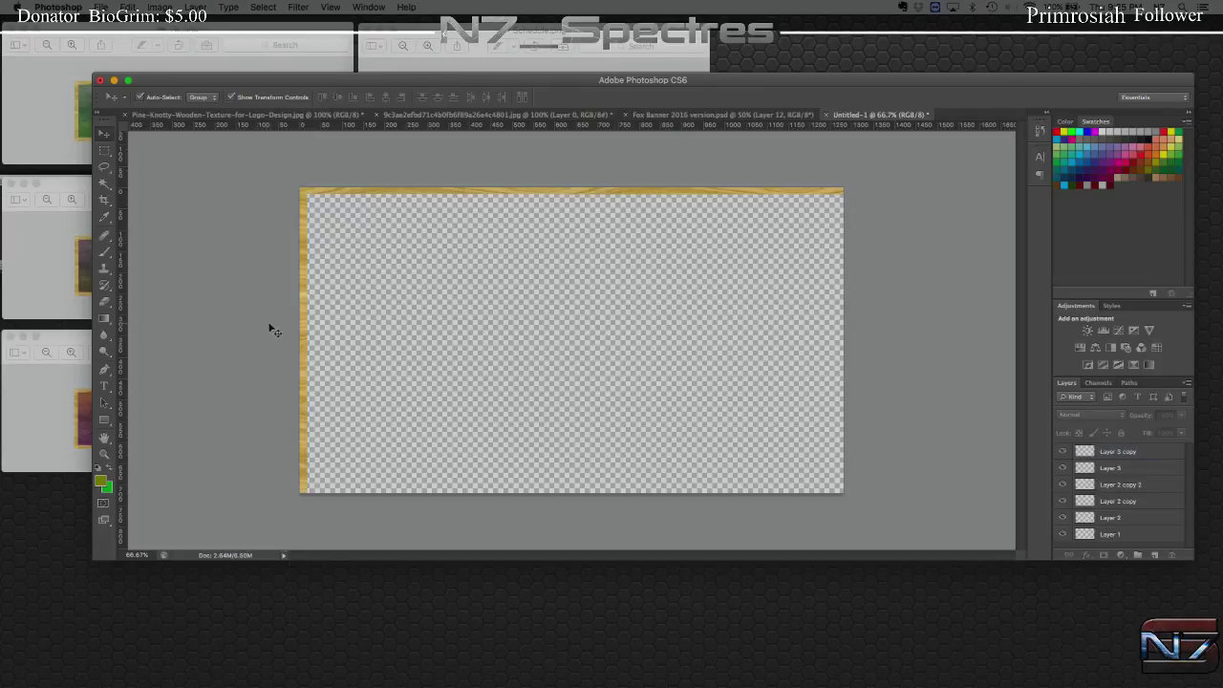
# Copy the upper left strip to the canvas's right edge and duplicate it again.
pyautogui.click(305, 247)
pyautogui.keyDown('alt'); pyautogui.click(307, 246); pyautogui.keyUp('alt')
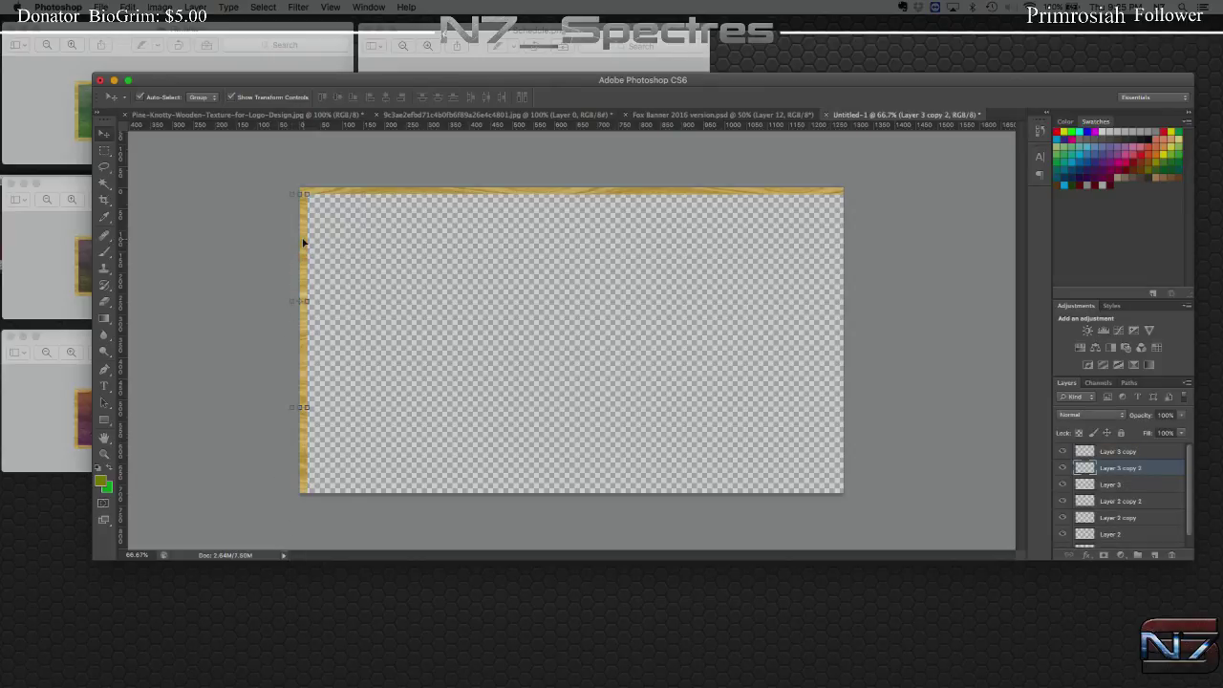
pyautogui.moveTo(303, 243); pyautogui.dragTo(851, 242)
pyautogui.press('super+j')
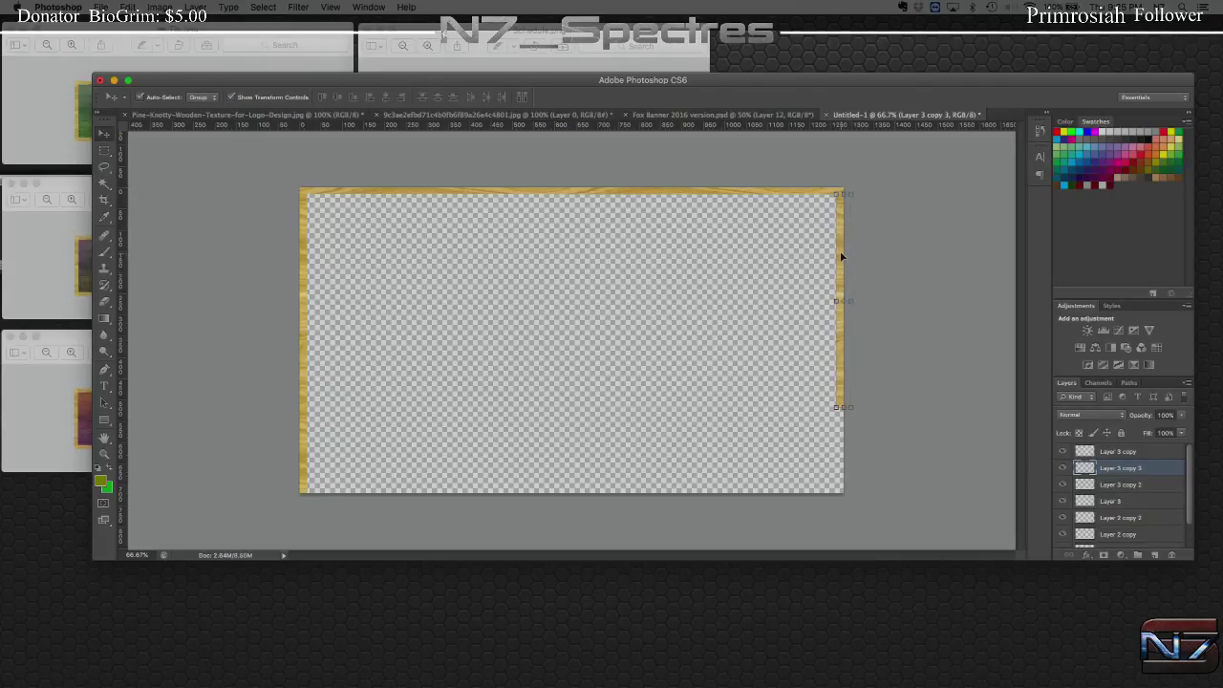
# Extend the right edge strip downward and copy the top strip onto the bottom-left edge.
pyautogui.moveTo(841, 258); pyautogui.dragTo(847, 348)
pyautogui.click(394, 195)
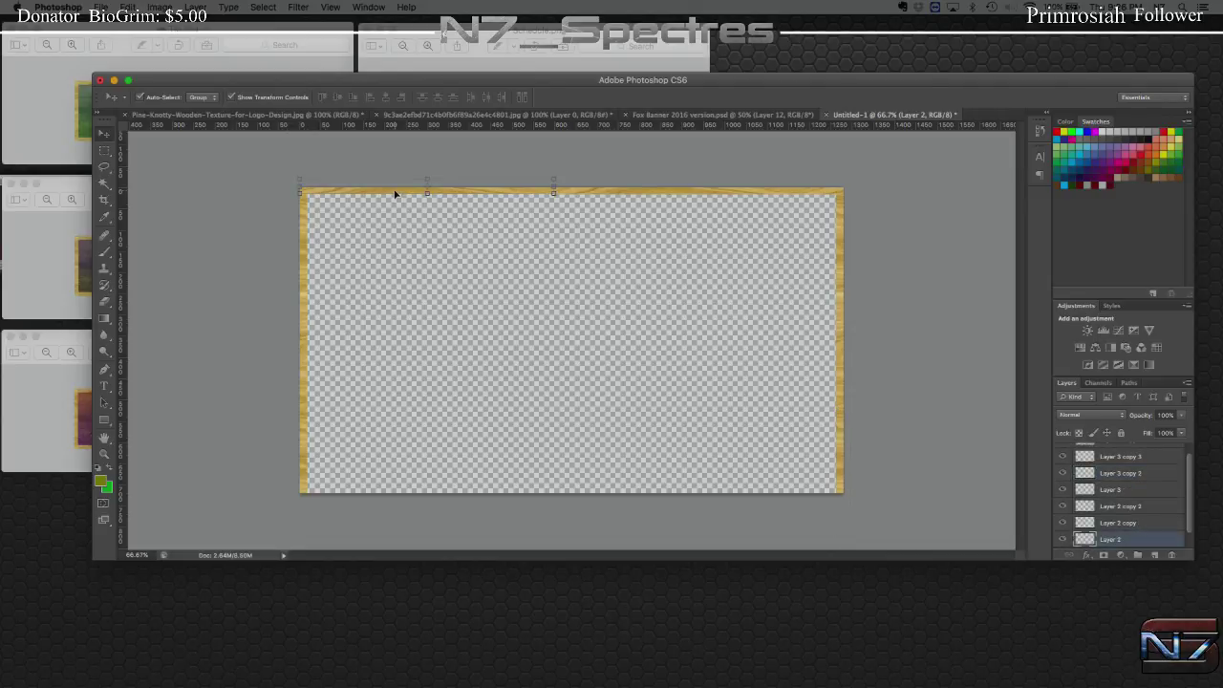
pyautogui.press('super+j')
pyautogui.moveTo(394, 194); pyautogui.dragTo(405, 498)
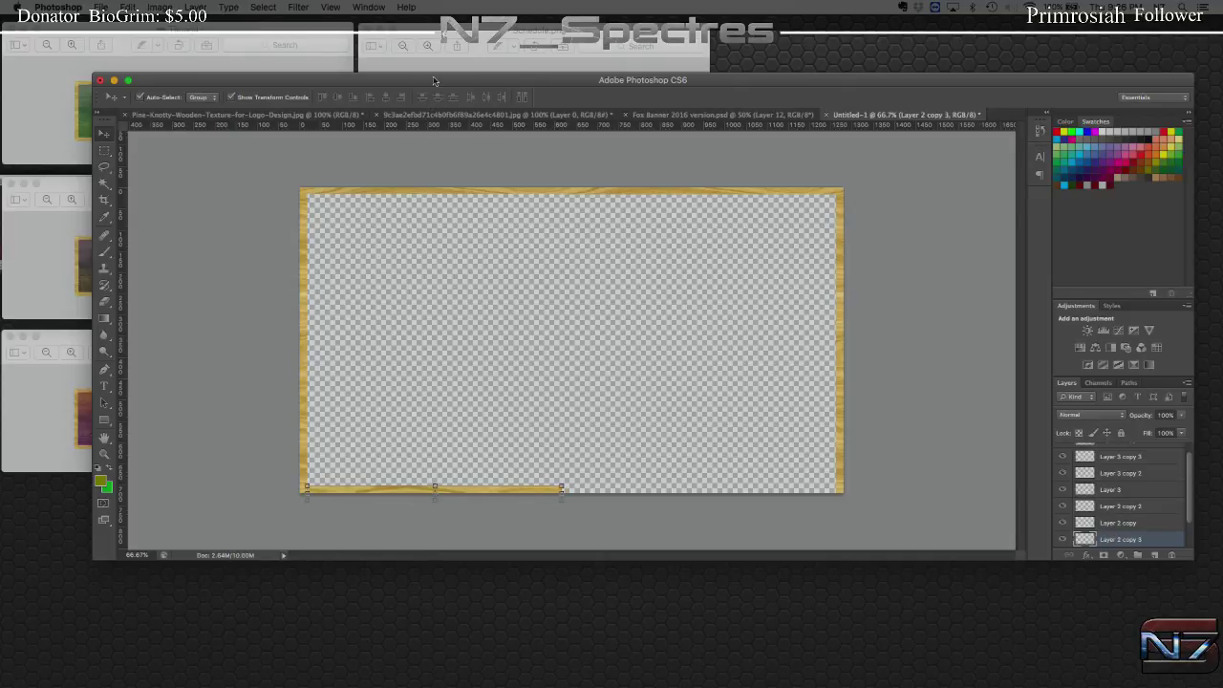
pyautogui.moveTo(432, 81); pyautogui.dragTo(761, 624)
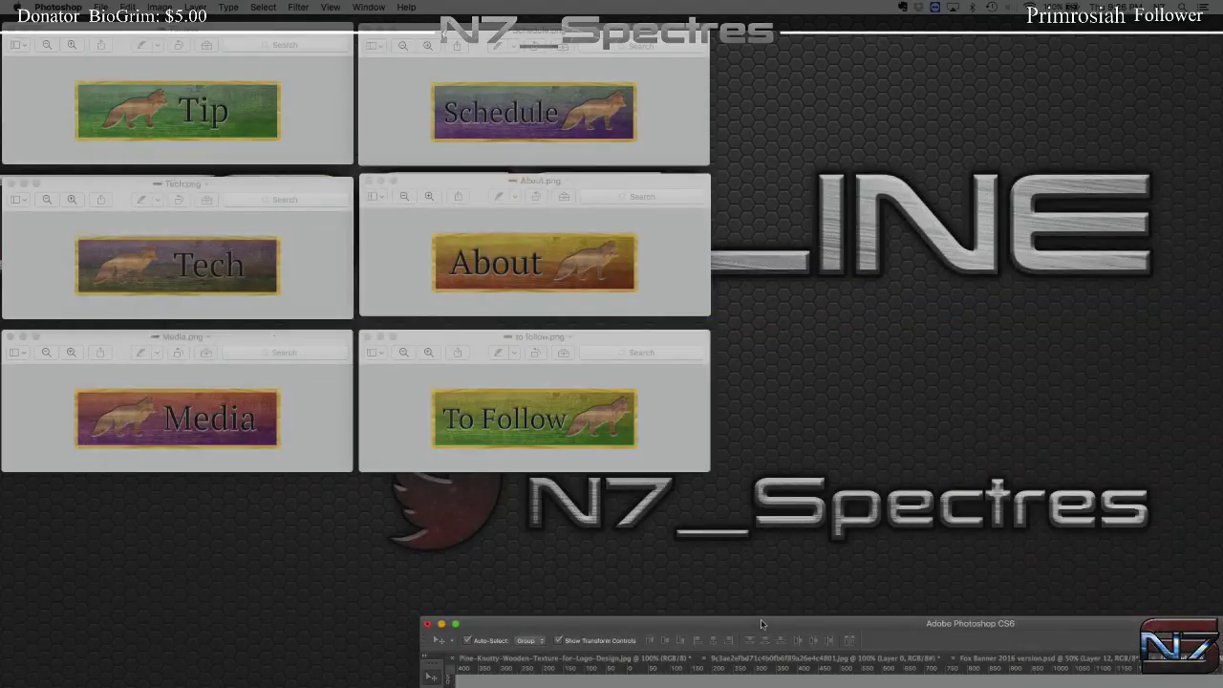
# Copy the bottom strip rightward along the bottom edge and nudge it down about 2 px.
pyautogui.doubleClick(760, 619)
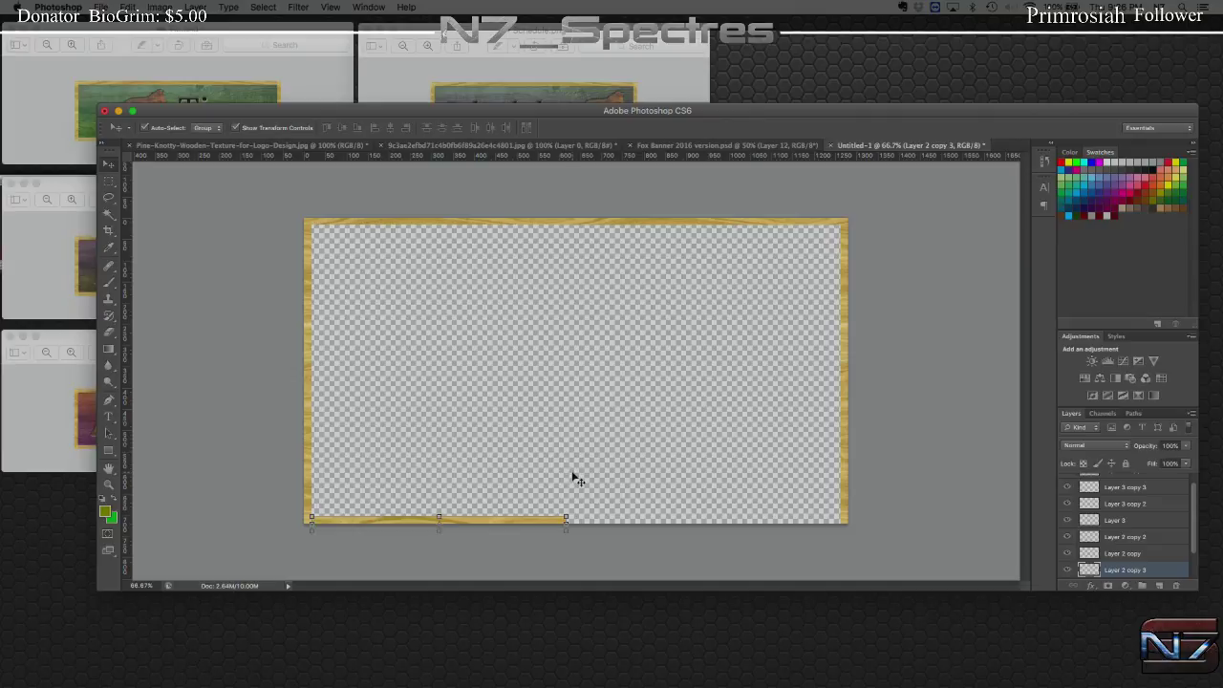
pyautogui.moveTo(419, 521); pyautogui.dragTo(674, 524)
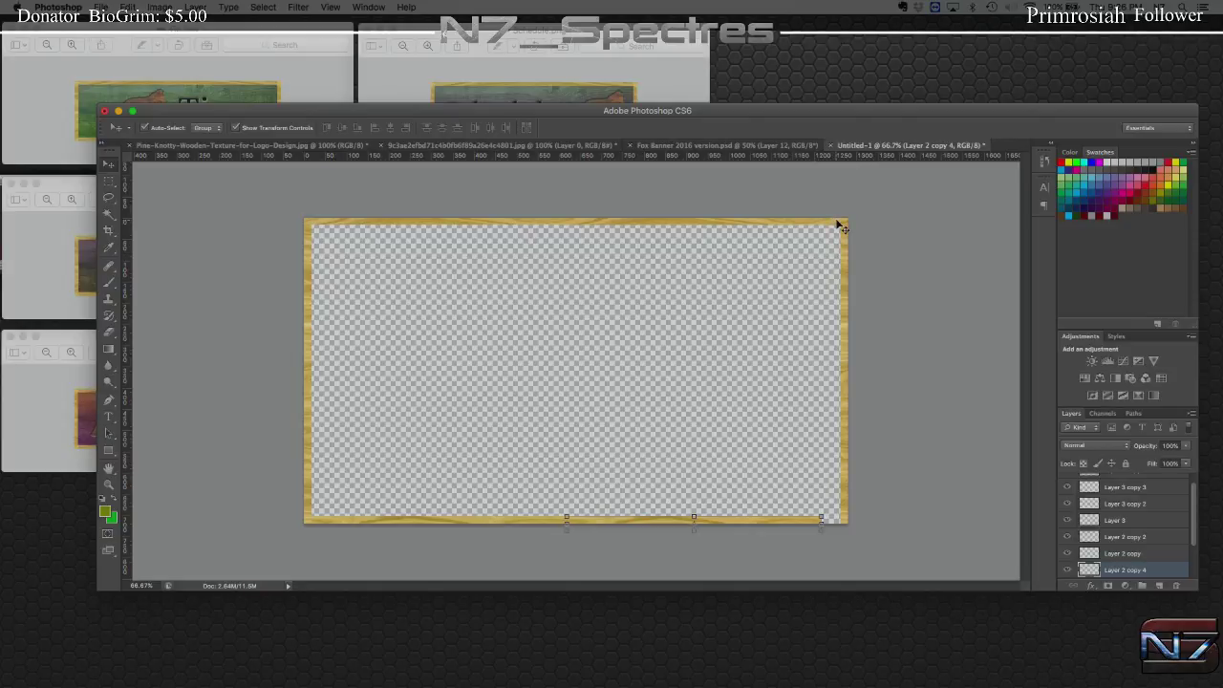
pyautogui.click(838, 225)
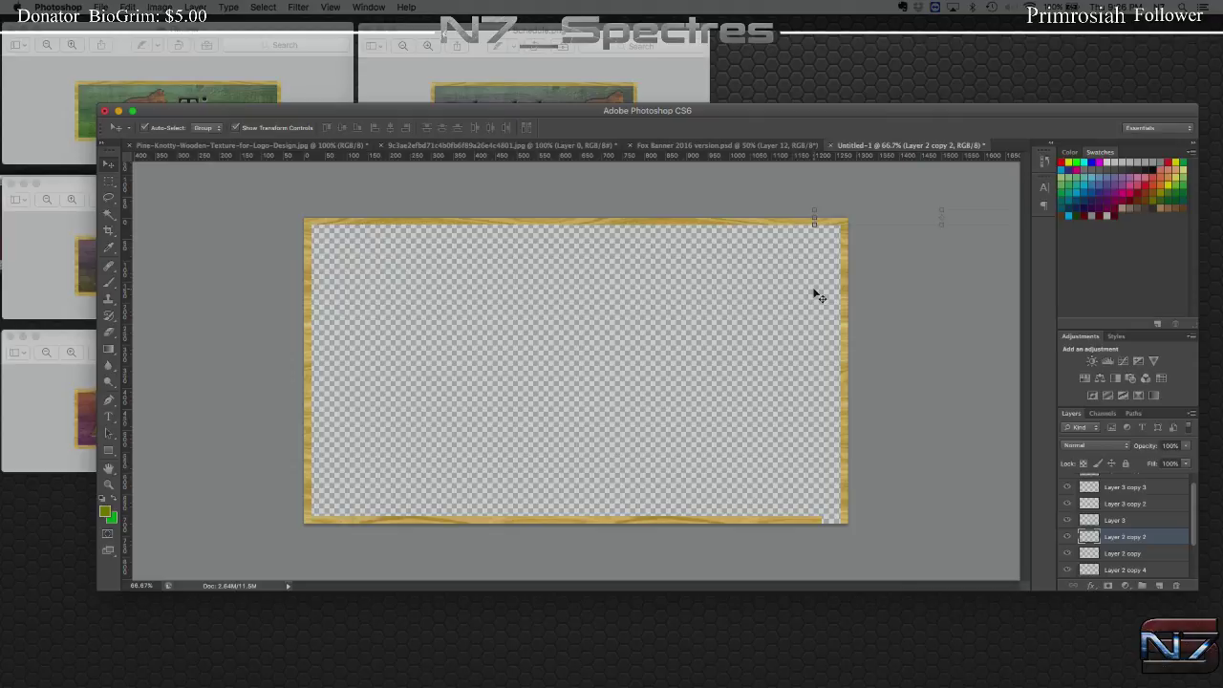
pyautogui.click(350, 521)
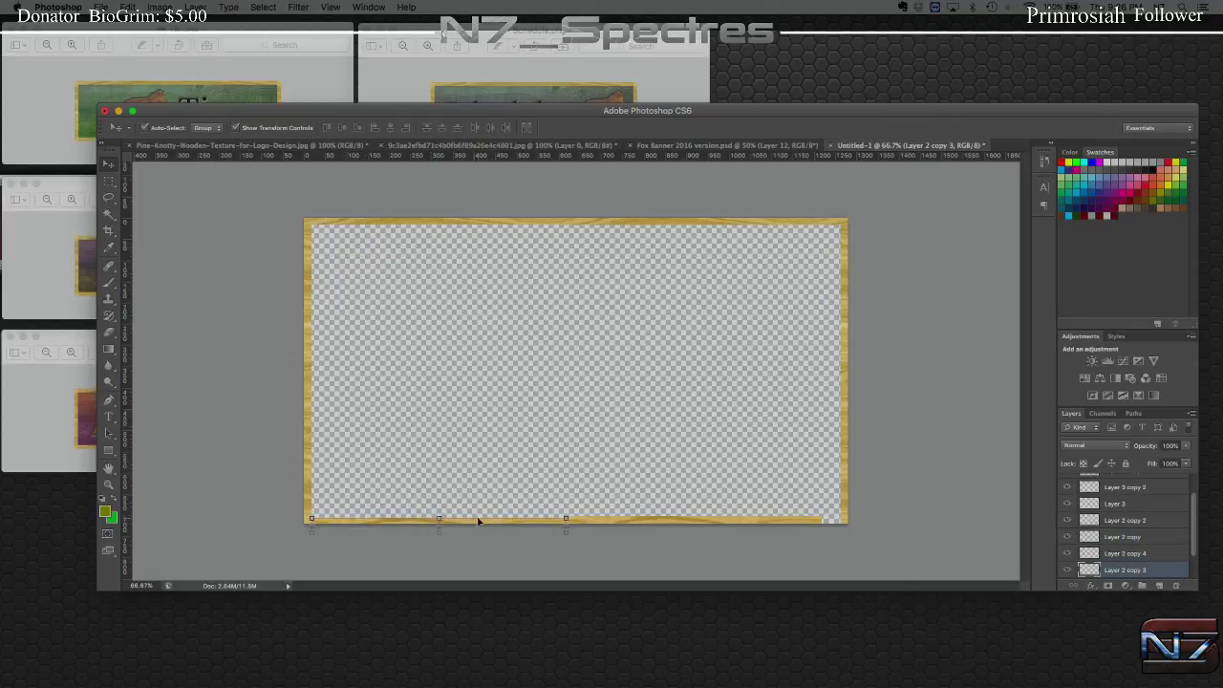
pyautogui.click(607, 521)
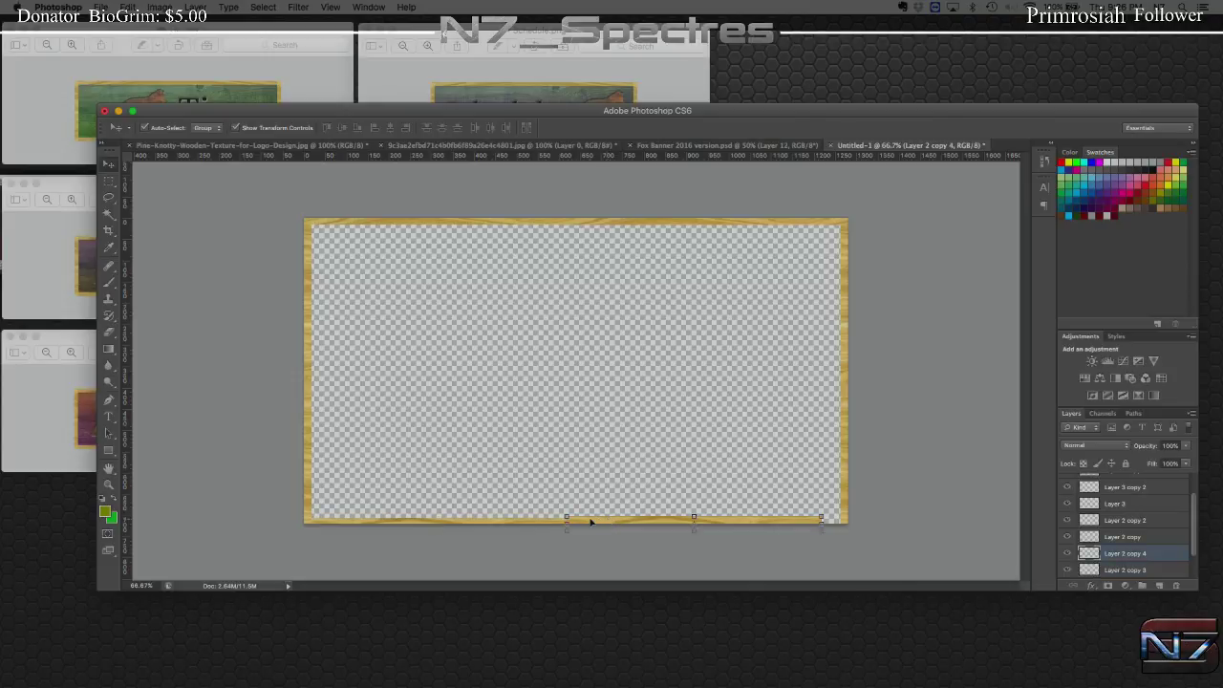
pyautogui.moveTo(603, 525); pyautogui.dragTo(604, 527)
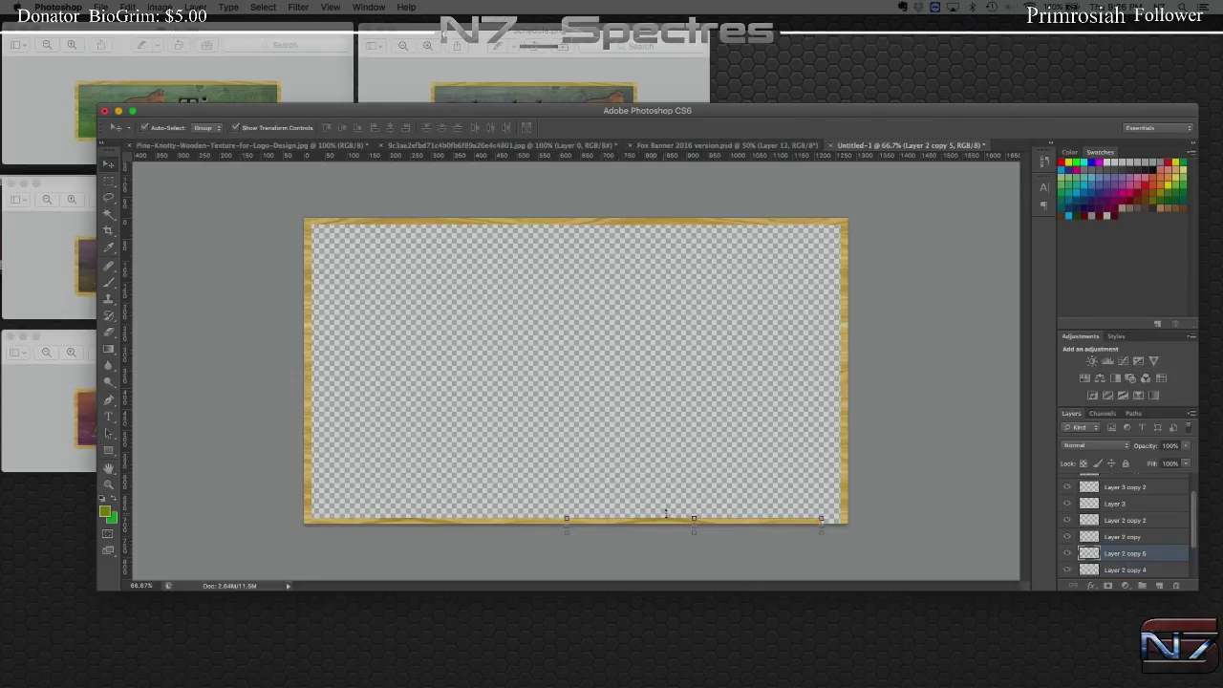
# Add another bottom strip copy and stretch it to reach the bottom-right corner.
pyautogui.moveTo(688, 523); pyautogui.dragTo(847, 523)
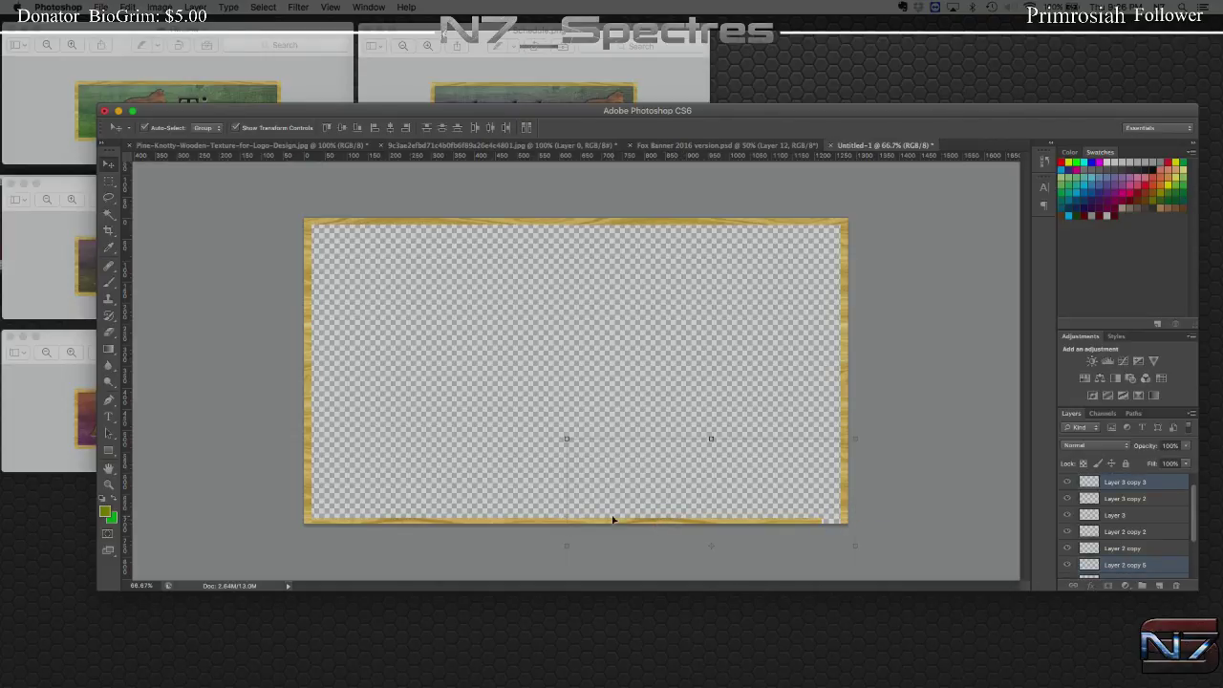
pyautogui.click(776, 546)
pyautogui.click(785, 523)
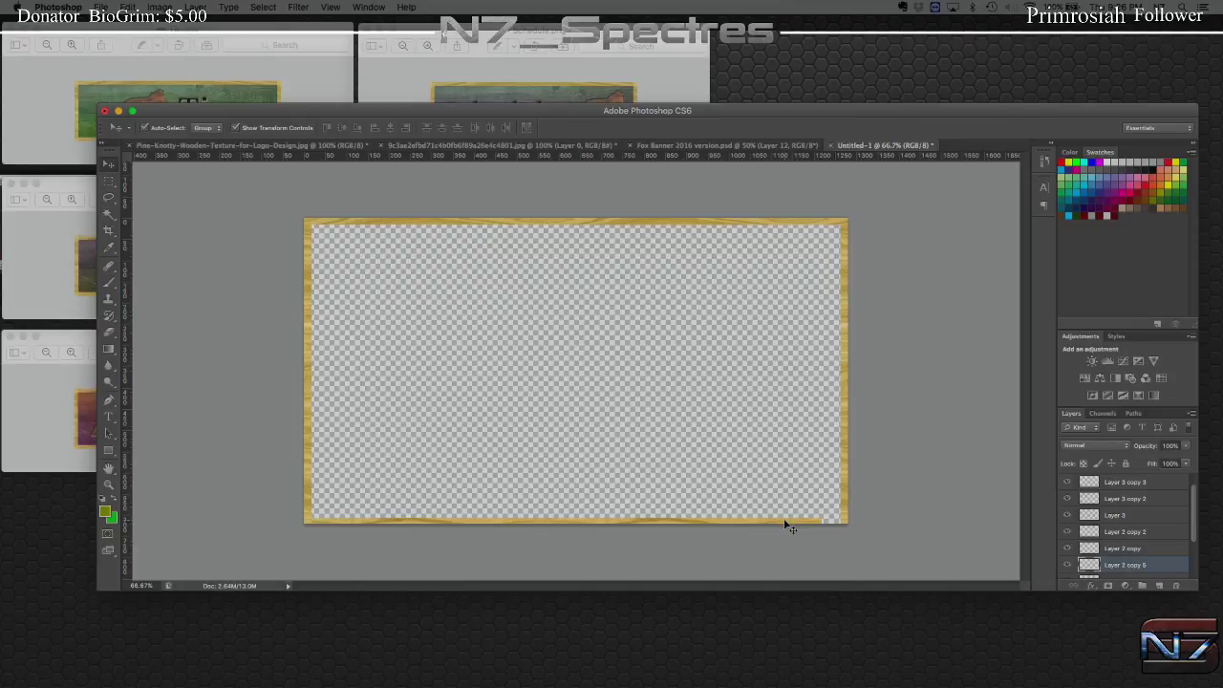
pyautogui.press('super+t')
pyautogui.moveTo(825, 520); pyautogui.dragTo(840, 522)
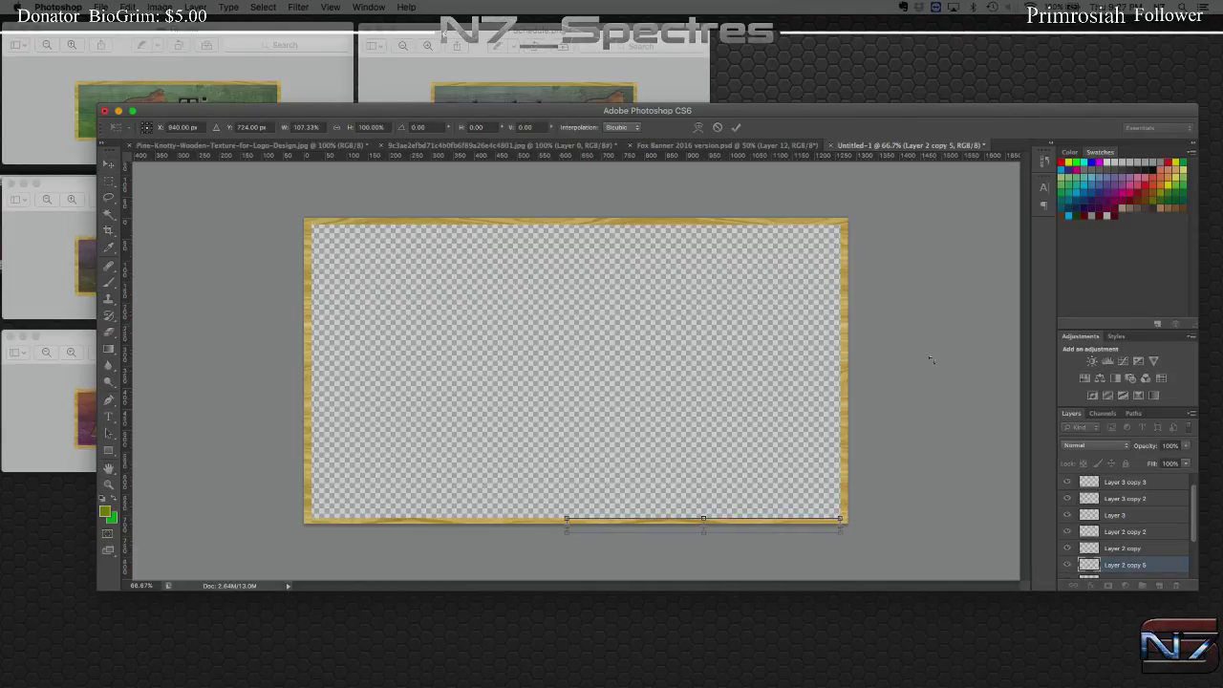
pyautogui.click(736, 127)
pyautogui.click(253, 355)
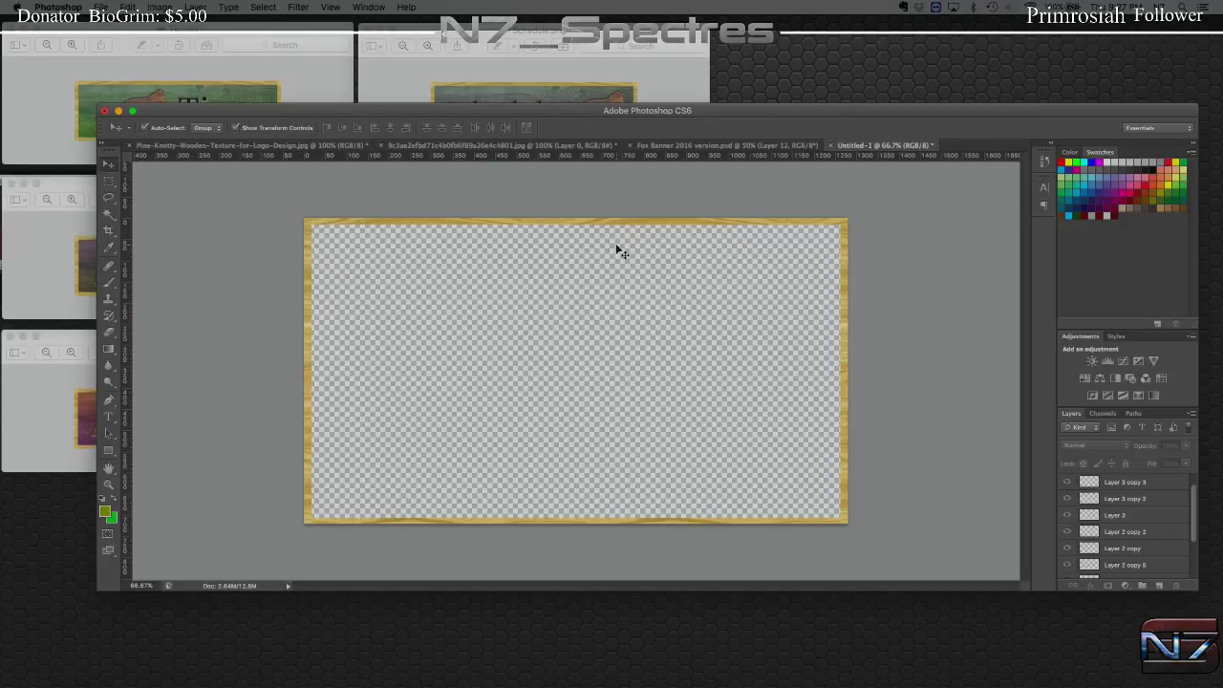
pyautogui.scroll(1, 1120, 499)
pyautogui.scroll(-3, 1126, 511)
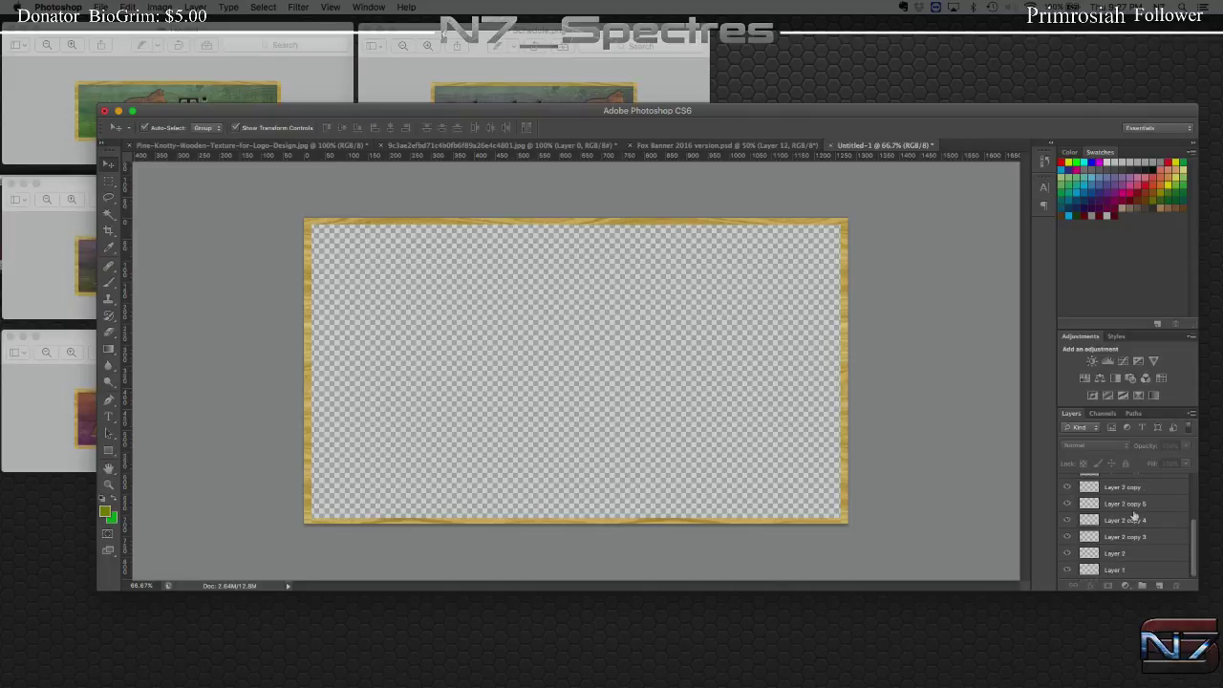
pyautogui.scroll(3, 1135, 505)
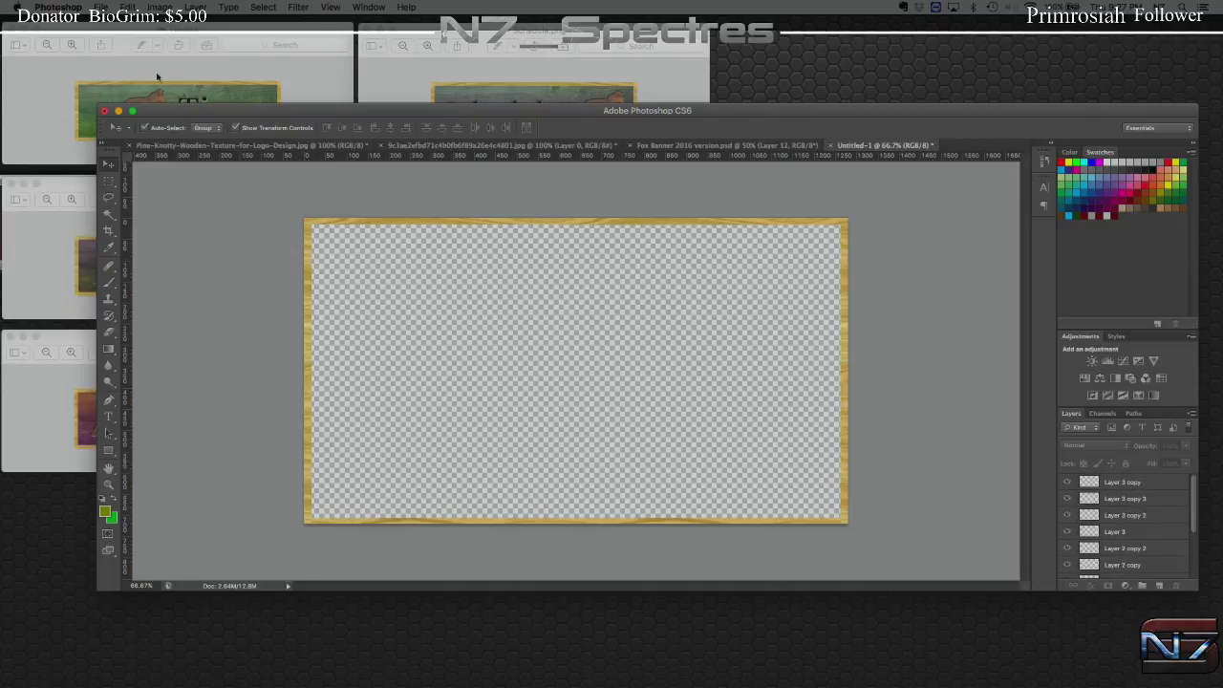
pyautogui.click(101, 8)
pyautogui.click(334, 276)
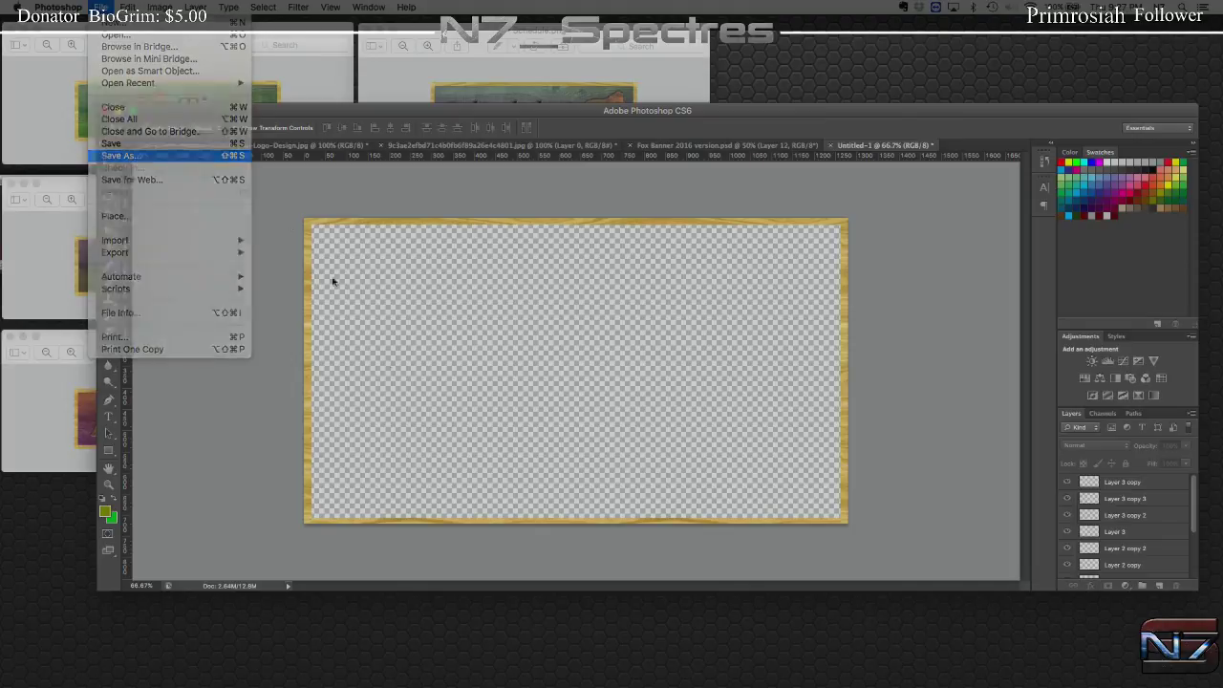
pyautogui.press('super+shift+s')
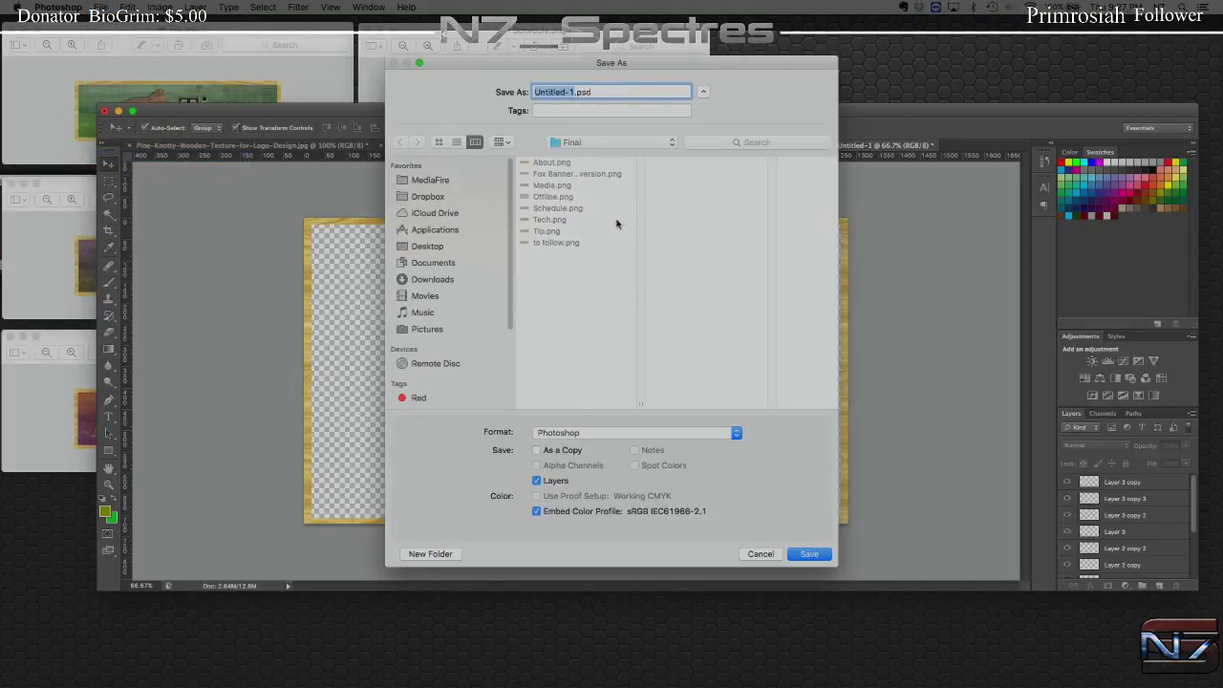
pyautogui.click(603, 432)
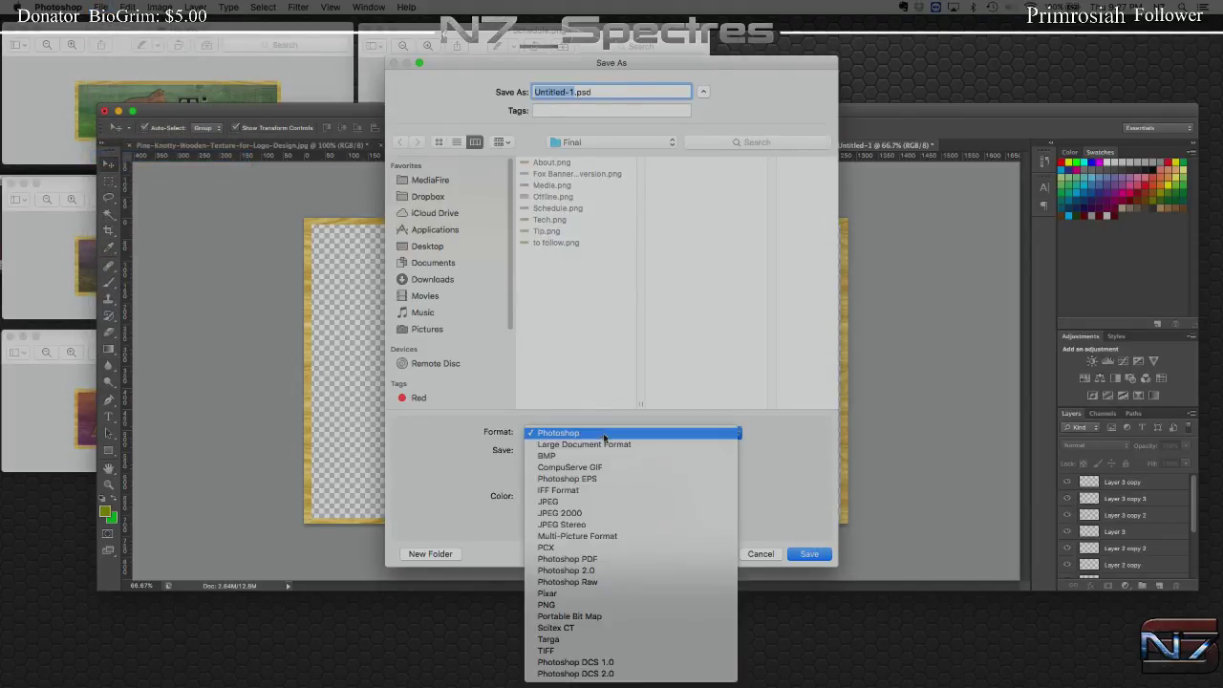
pyautogui.click(598, 607)
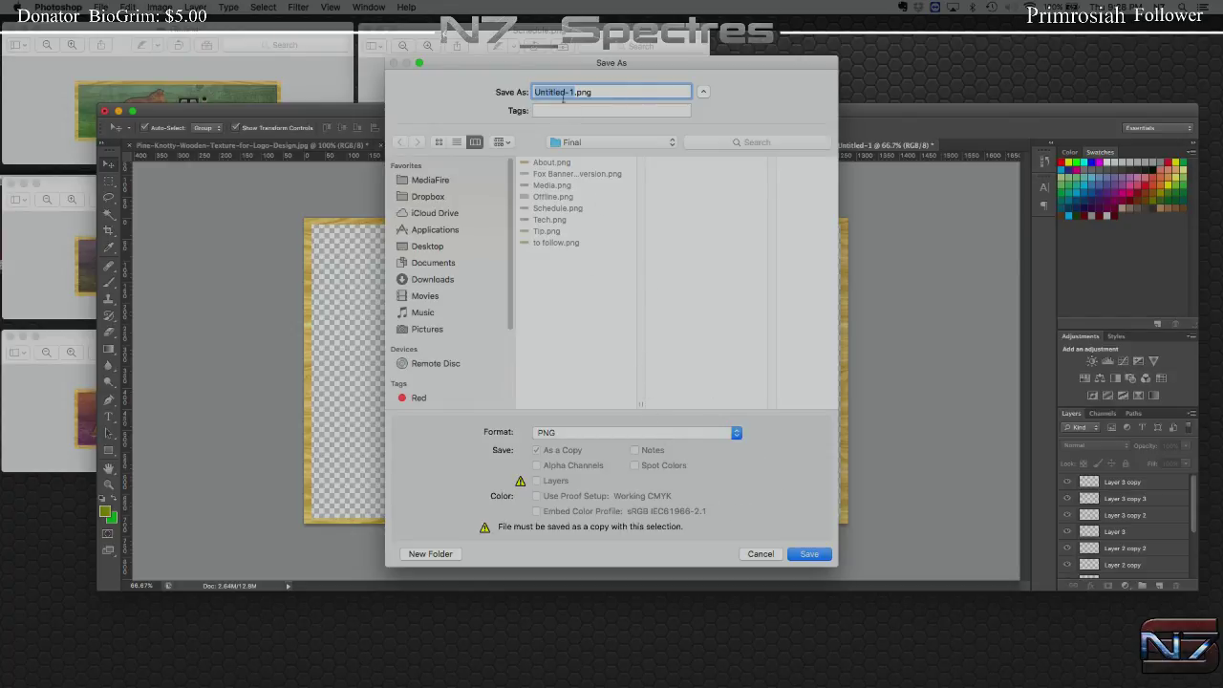
pyautogui.click(426, 249)
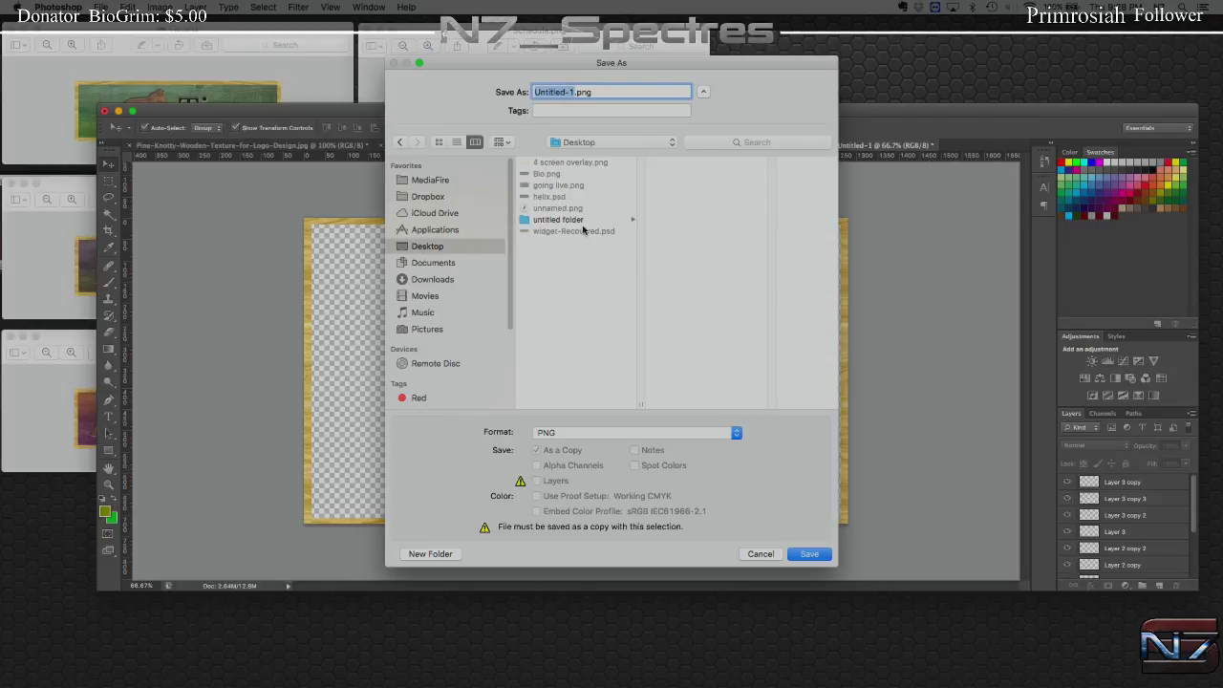
pyautogui.click(564, 221)
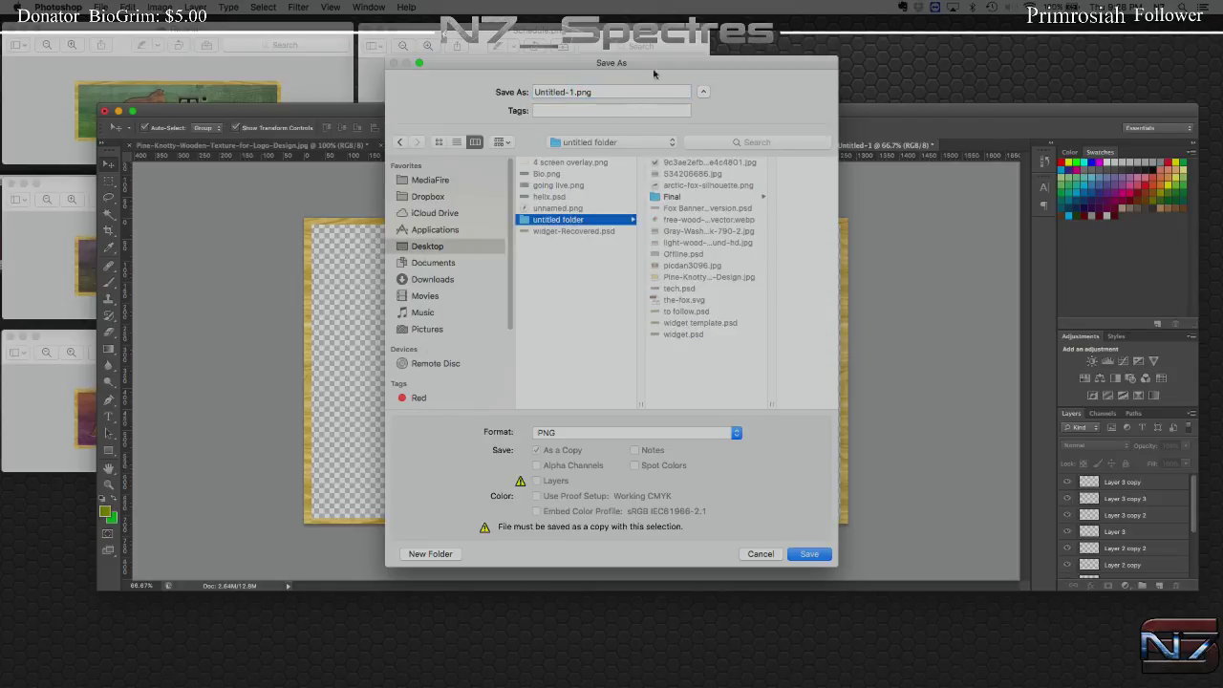
pyautogui.tripleClick(573, 92)
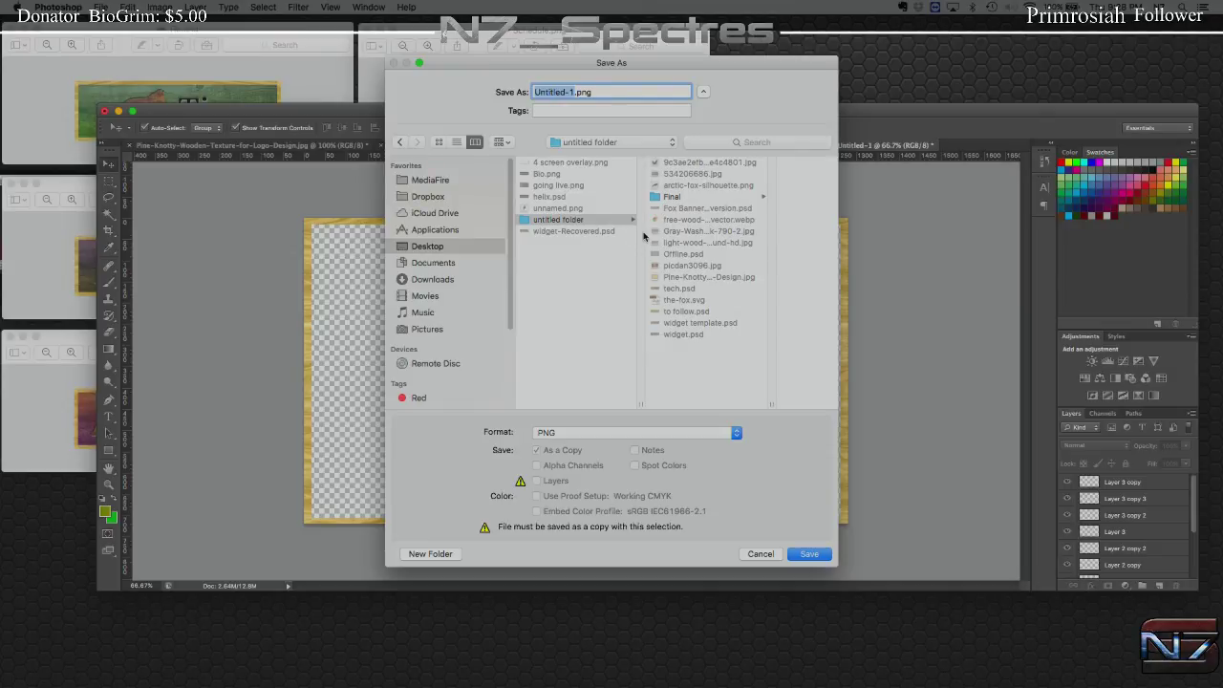
pyautogui.write('Cam')
pyautogui.click(613, 434)
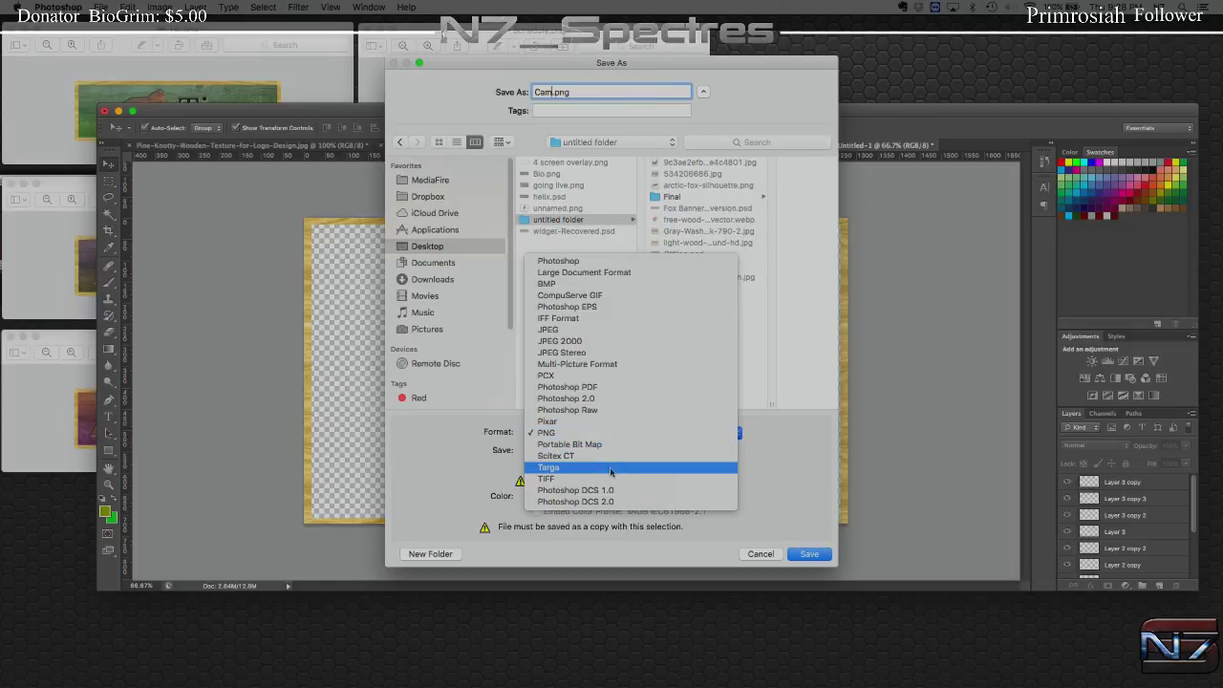
pyautogui.click(413, 468)
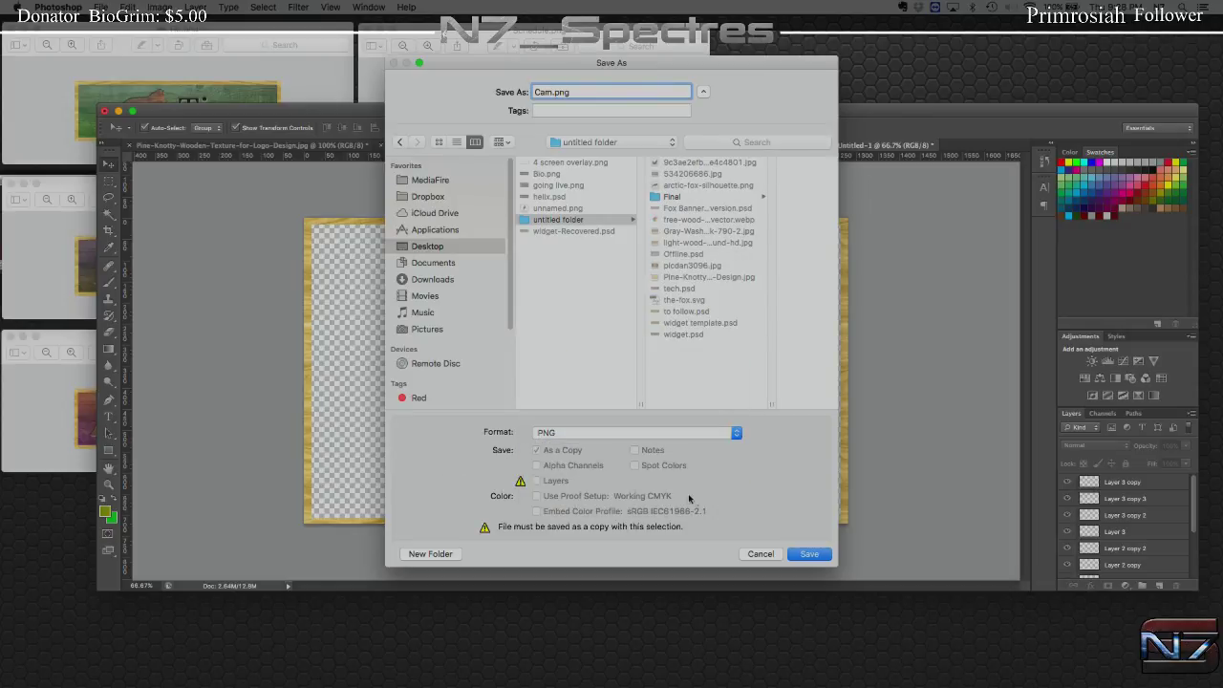
pyautogui.click(760, 554)
# Save the frame canvas as cam.psd.
pyautogui.click(101, 7)
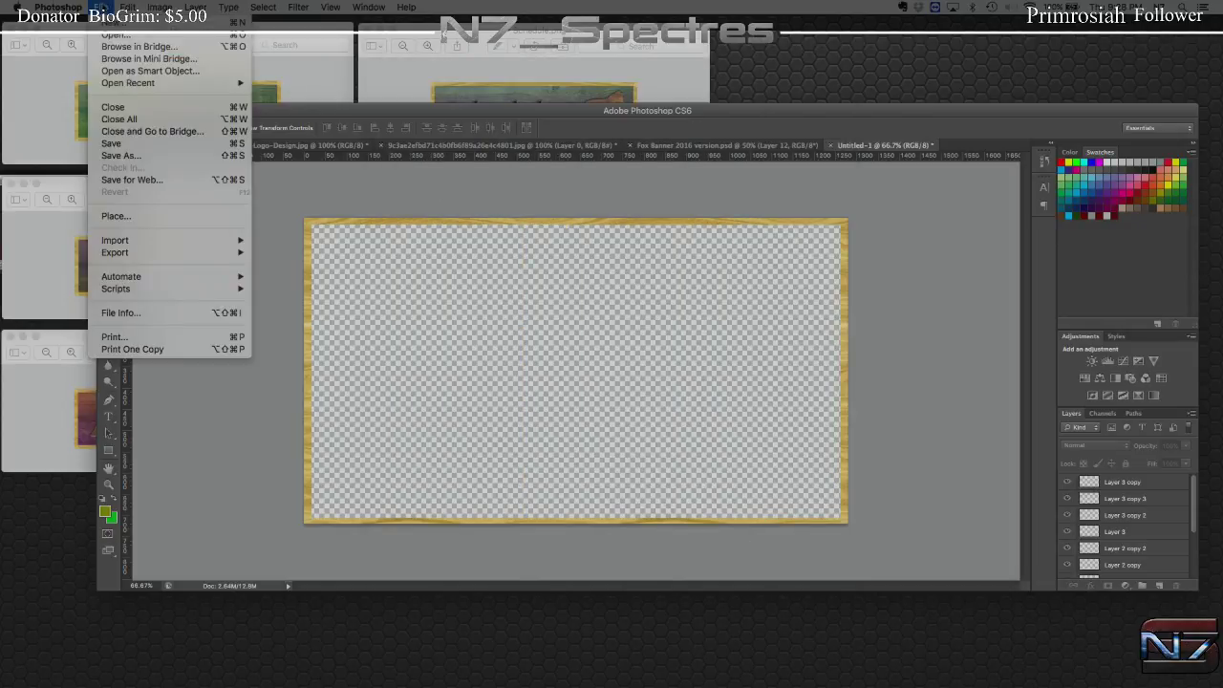
pyautogui.click(122, 154)
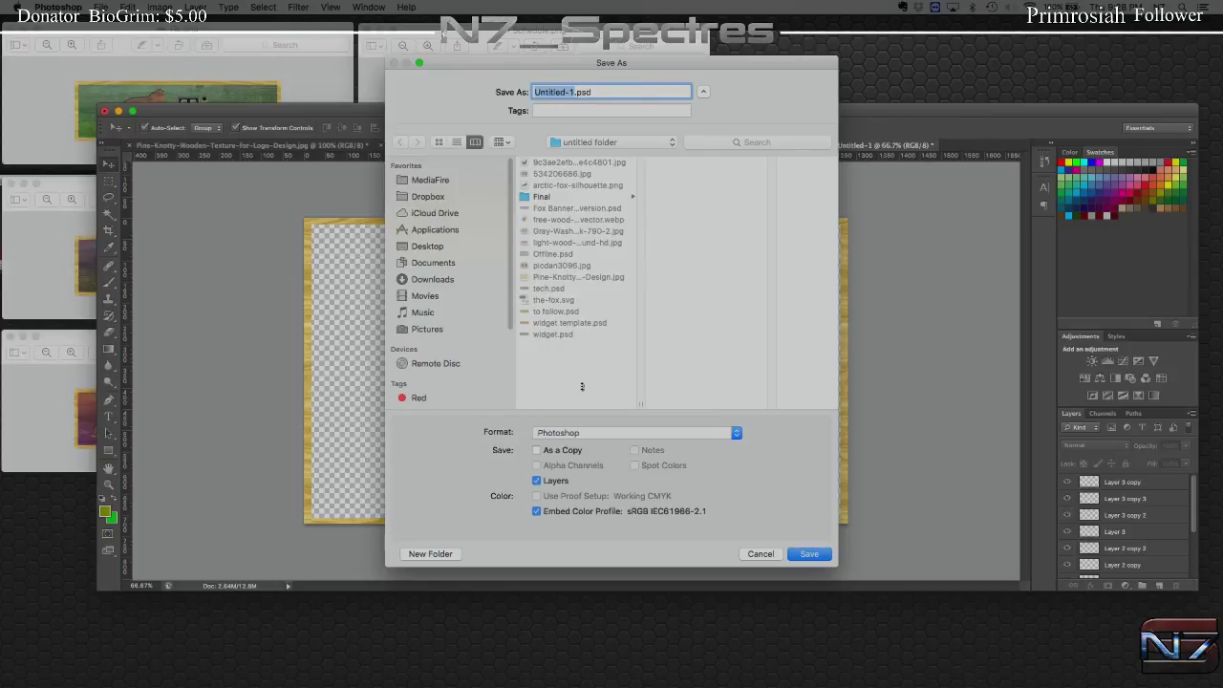
pyautogui.write('cam')
pyautogui.click(808, 554)
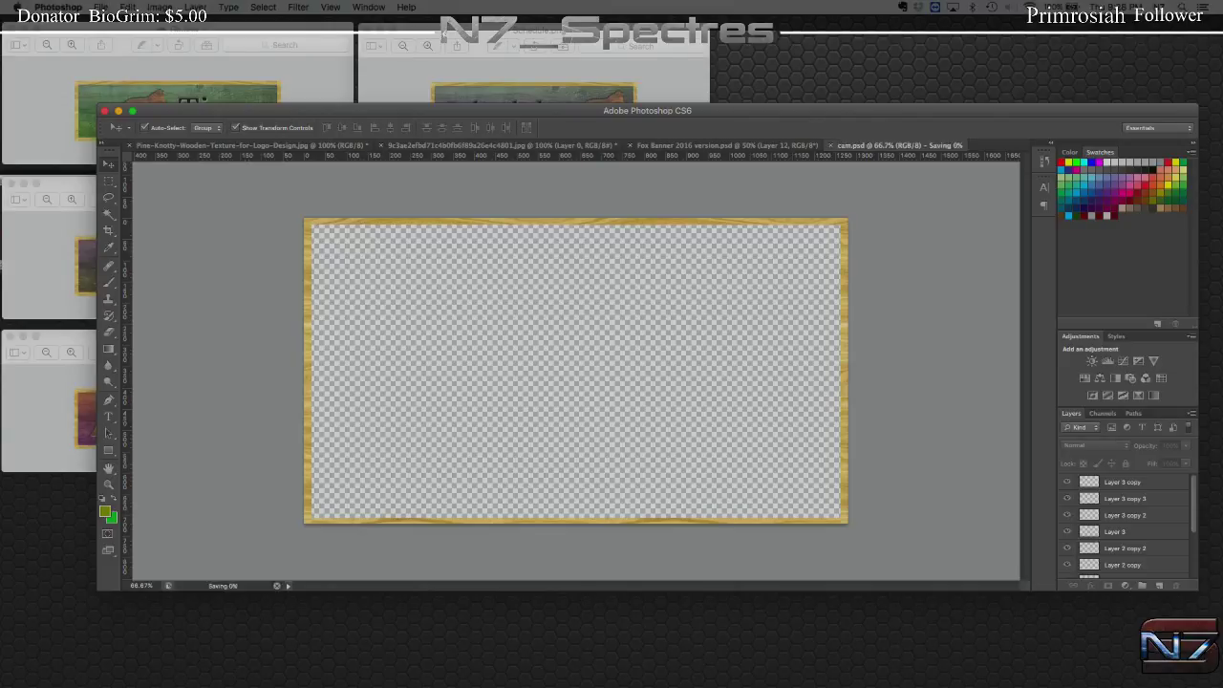
# Save a PNG copy named cam.png in the Final folder.
pyautogui.click(110, 6)
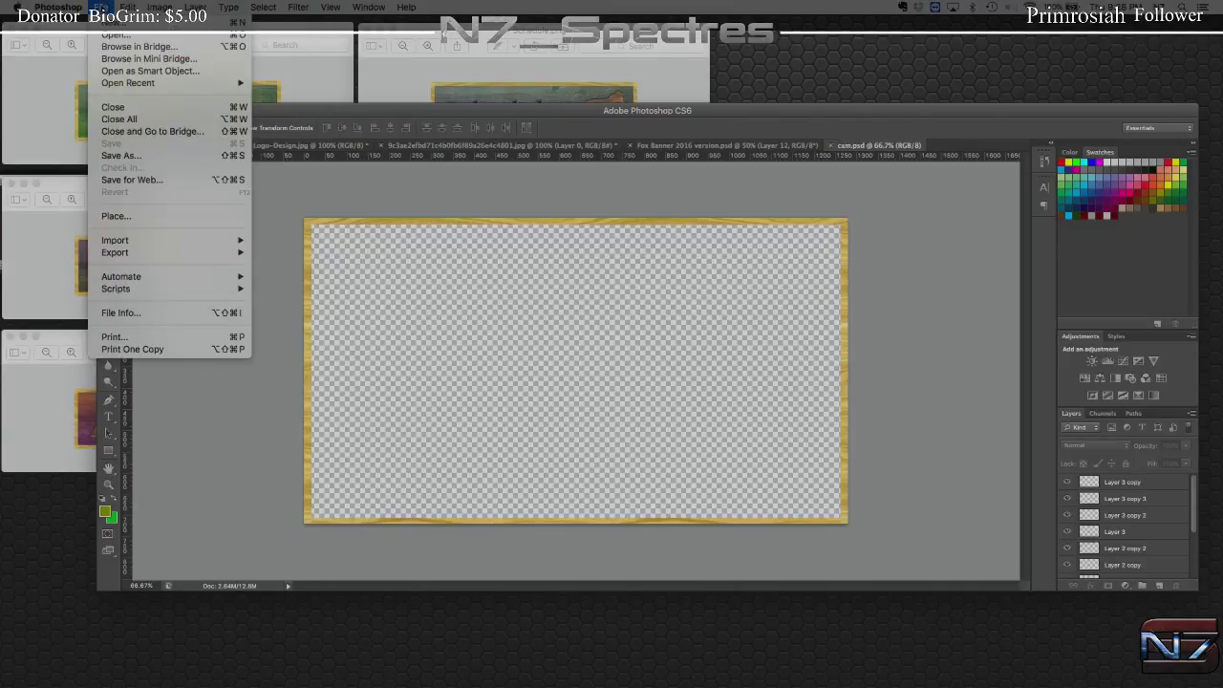
pyautogui.click(122, 155)
pyautogui.click(552, 208)
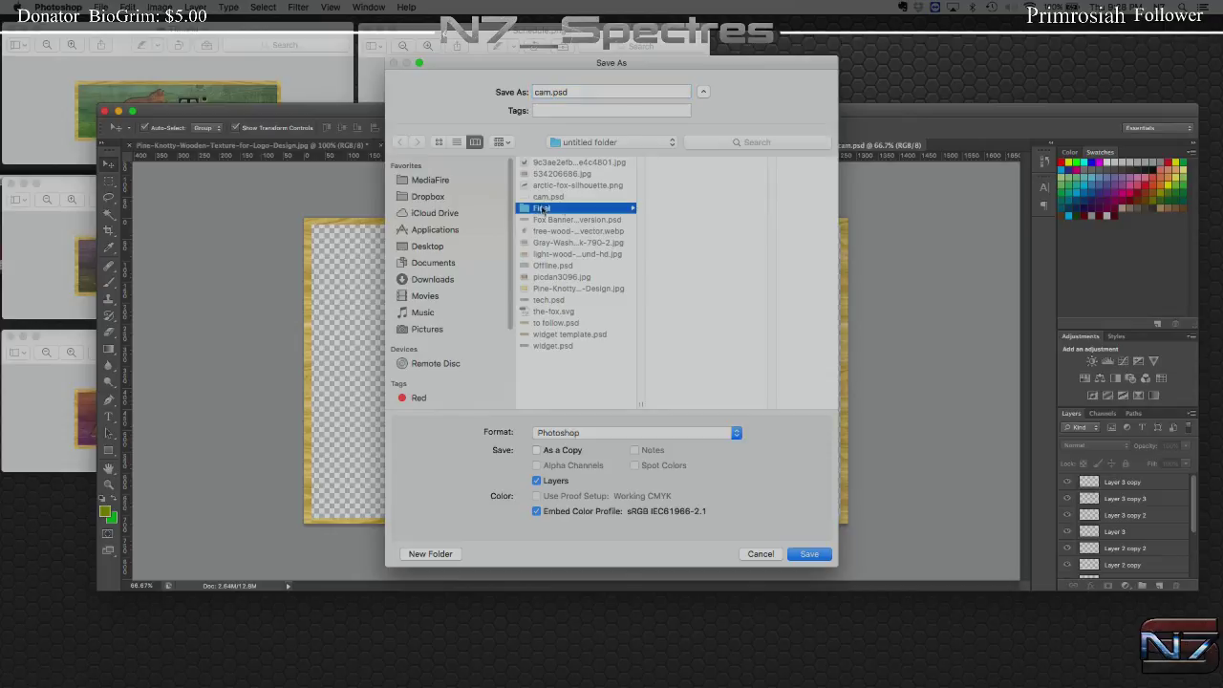
pyautogui.click(637, 432)
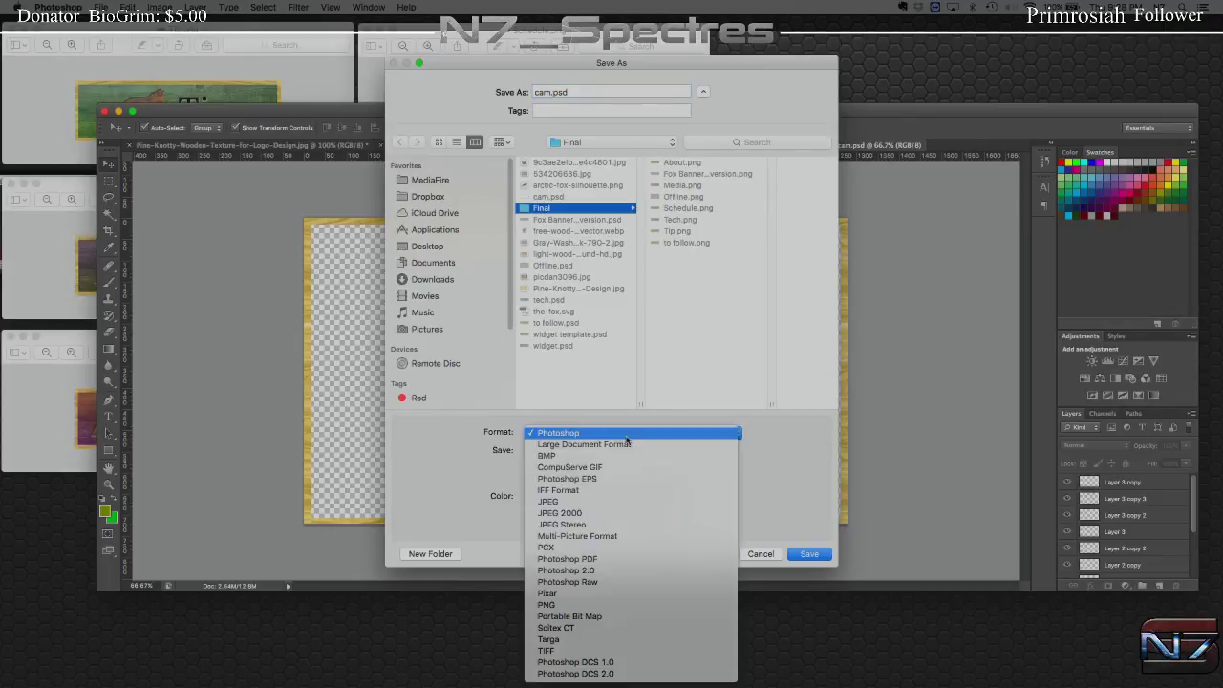
pyautogui.click(606, 604)
pyautogui.click(808, 554)
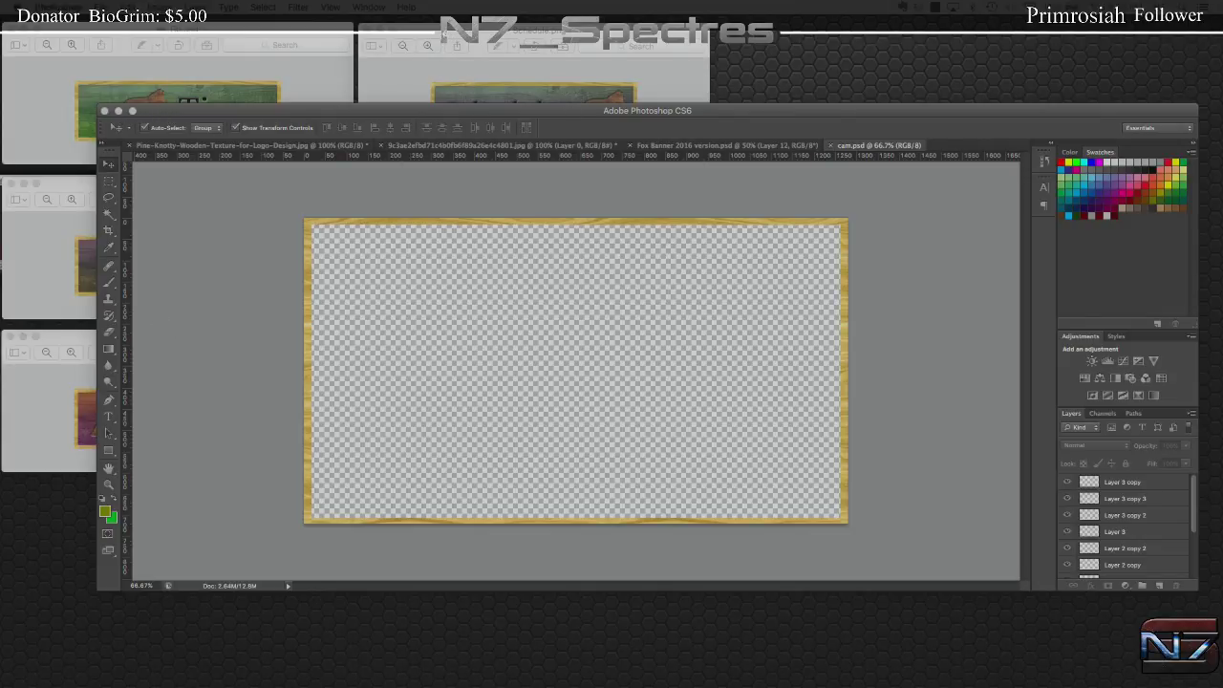
pyautogui.click(754, 226)
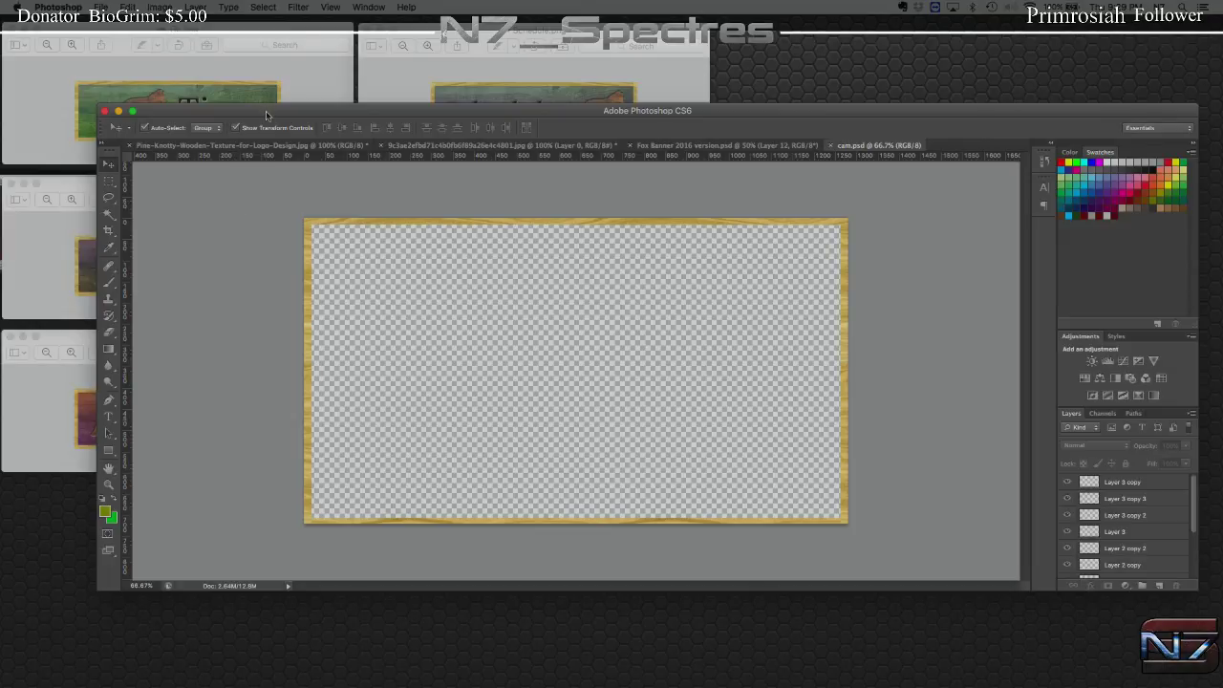
# Close the wood texture image without saving its changes.
pyautogui.moveTo(266, 110); pyautogui.dragTo(333, 529)
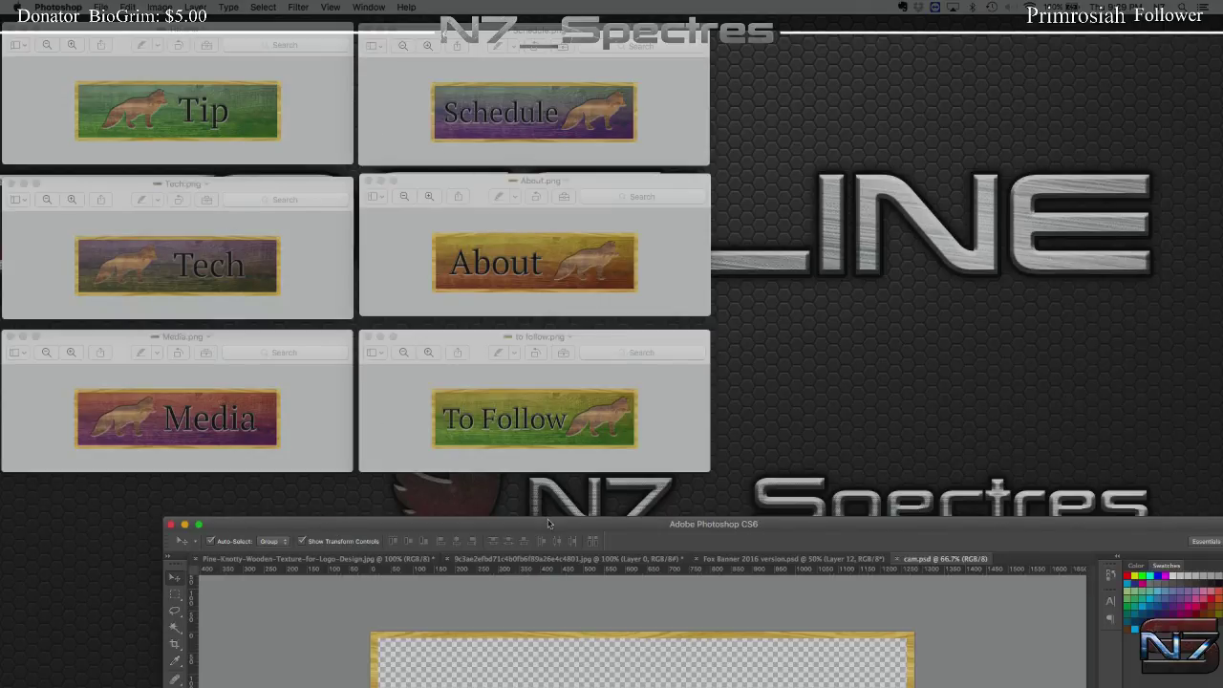
pyautogui.moveTo(548, 523); pyautogui.dragTo(462, 80)
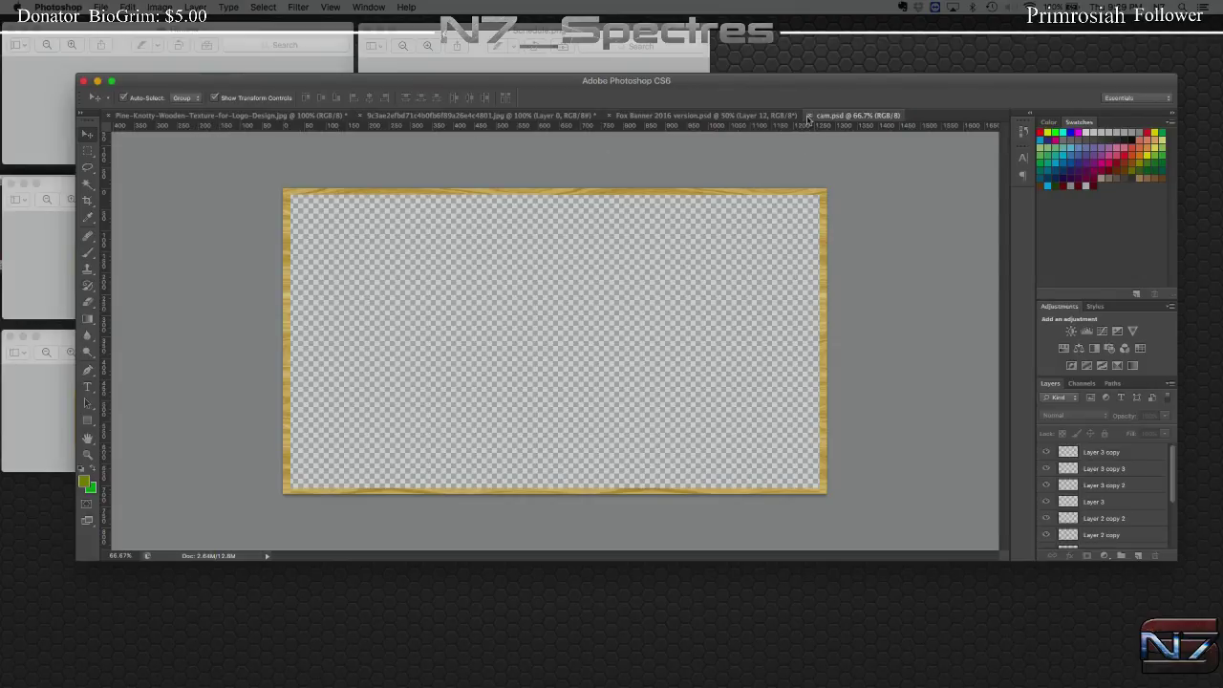
pyautogui.click(674, 115)
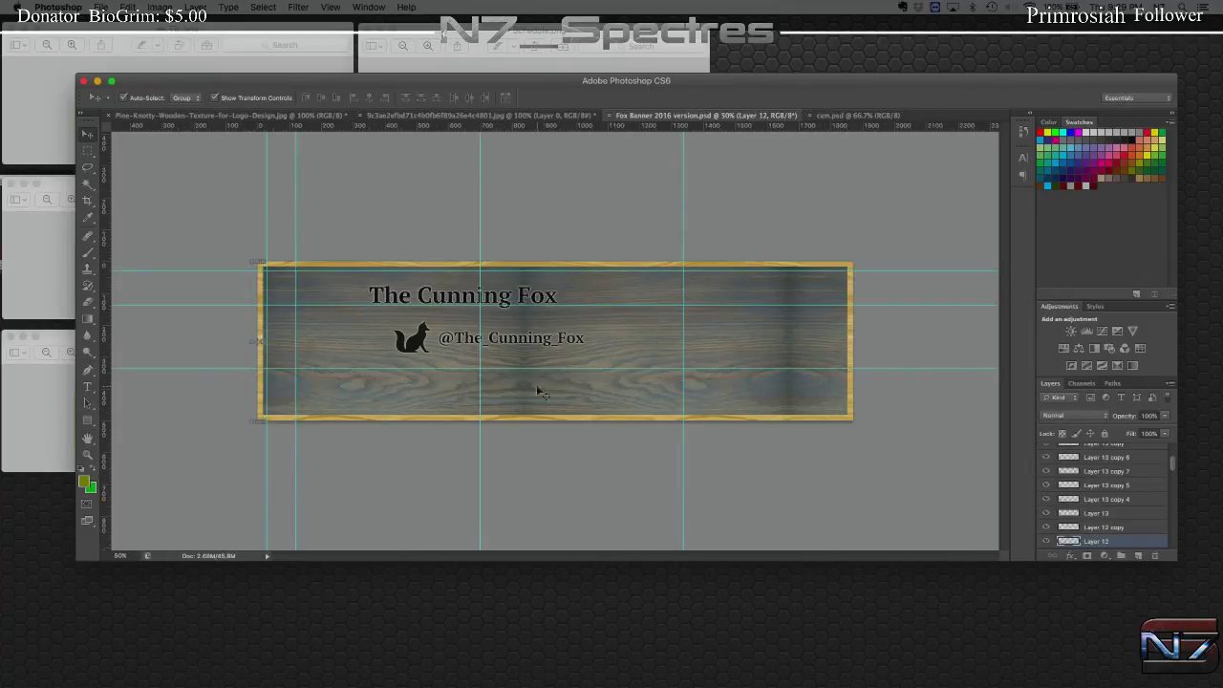
pyautogui.click(487, 116)
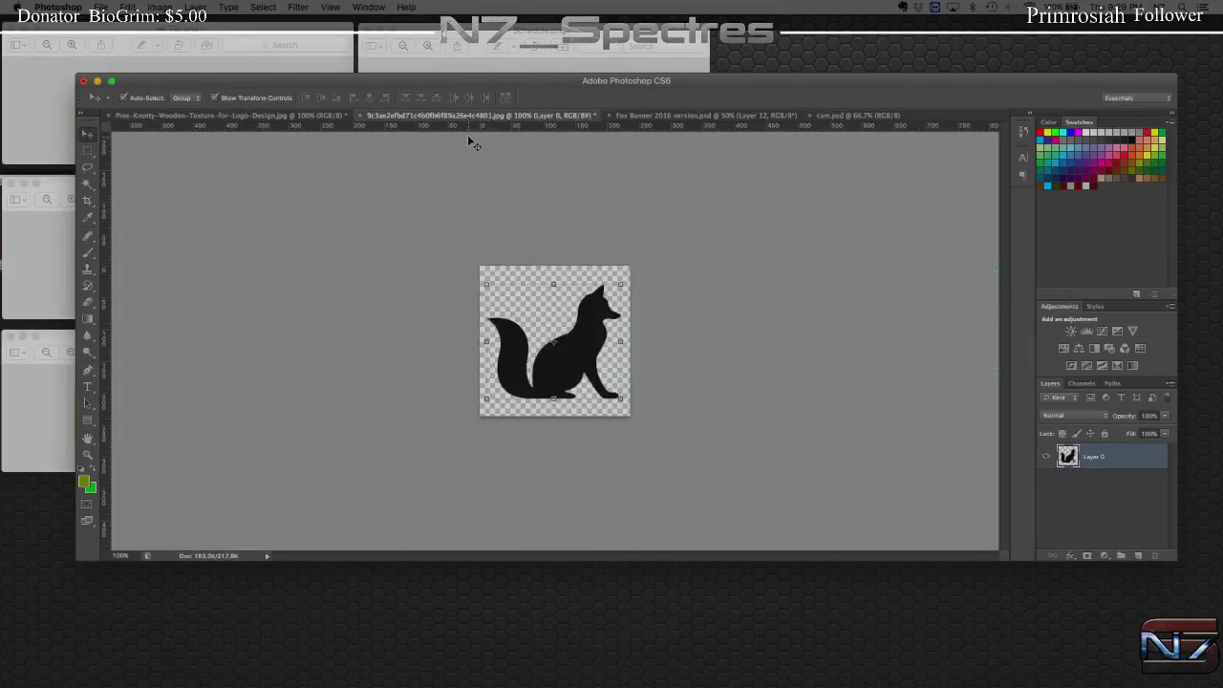
pyautogui.click(308, 117)
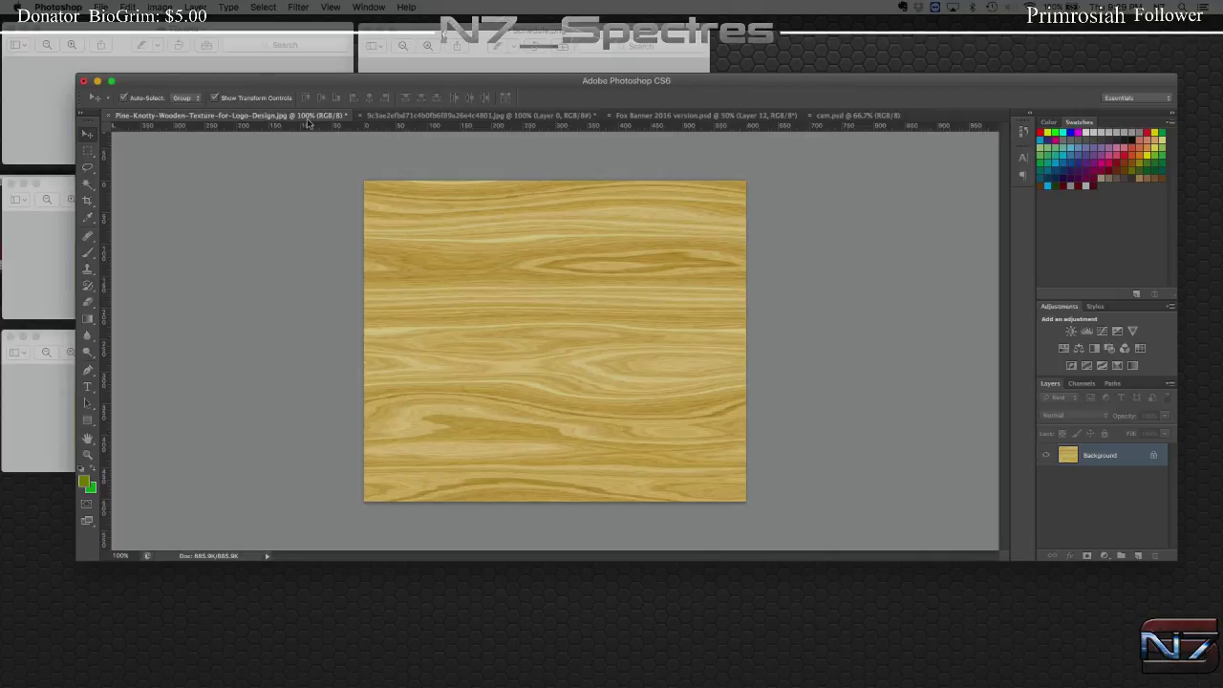
pyautogui.click(109, 116)
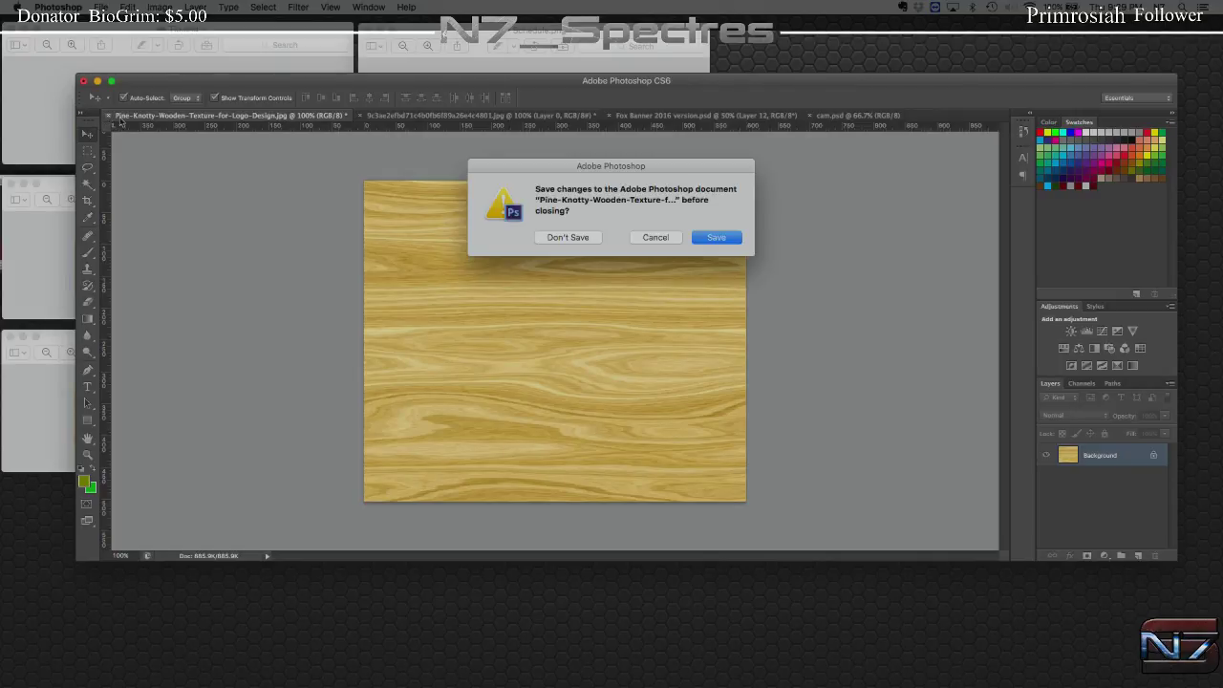
pyautogui.click(569, 236)
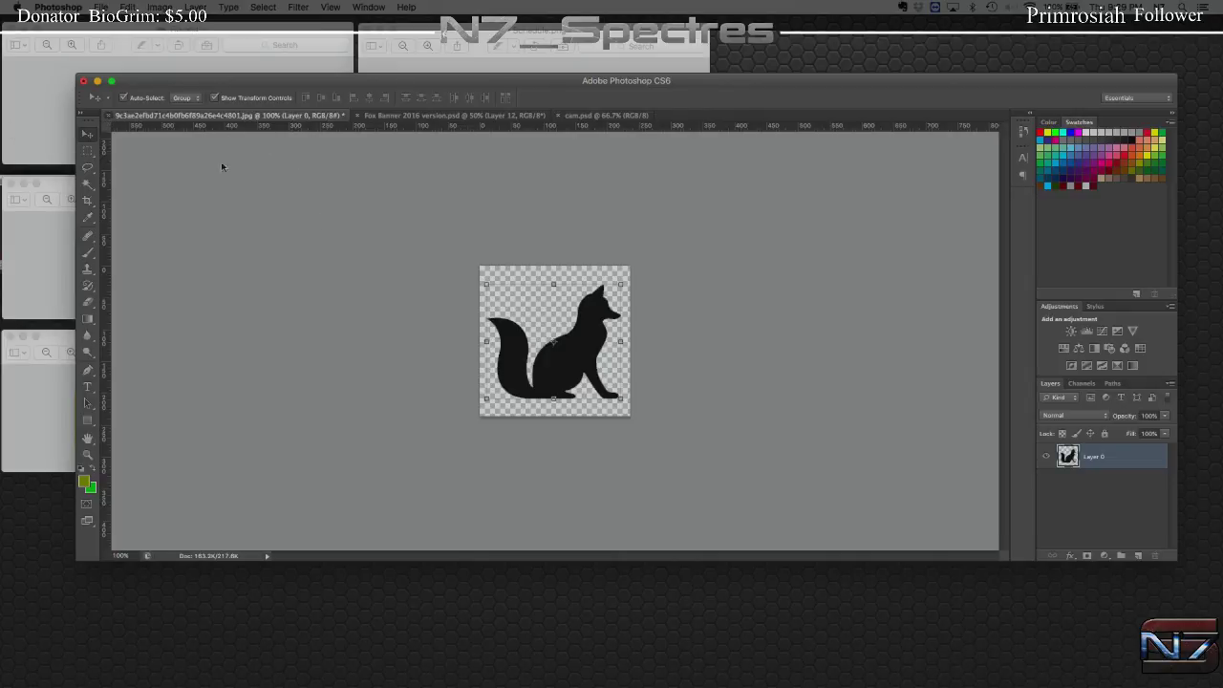
# Save the fox silhouette image as a Photoshop file and close it.
pyautogui.press('super+w')
pyautogui.click(655, 238)
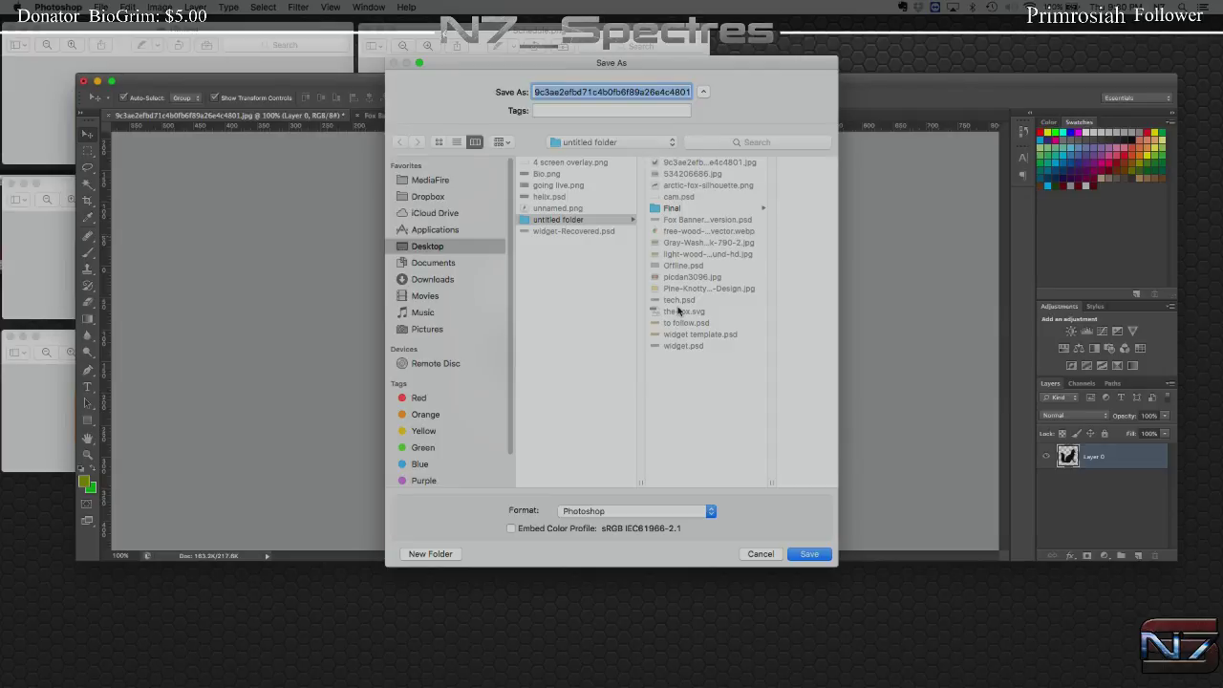
pyautogui.click(809, 554)
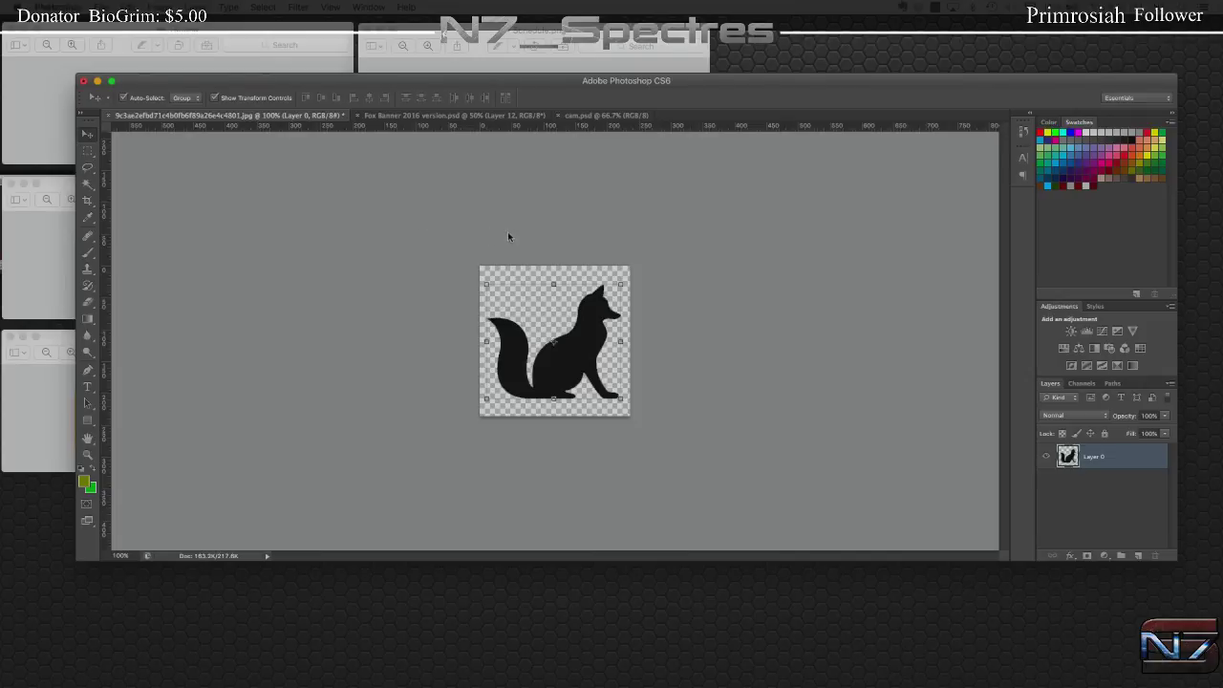
pyautogui.press('super+w')
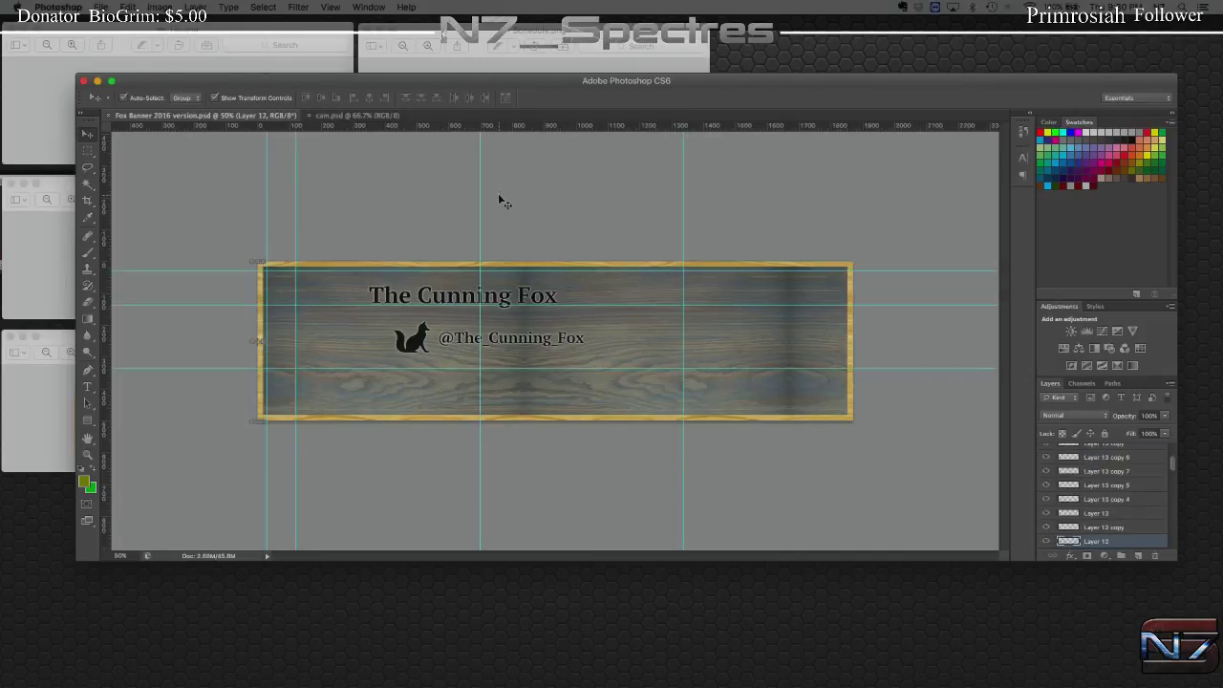
# Close Fox Banner 2016 and cam.psd, then minimise Photoshop to show the panel previews.
pyautogui.click(108, 115)
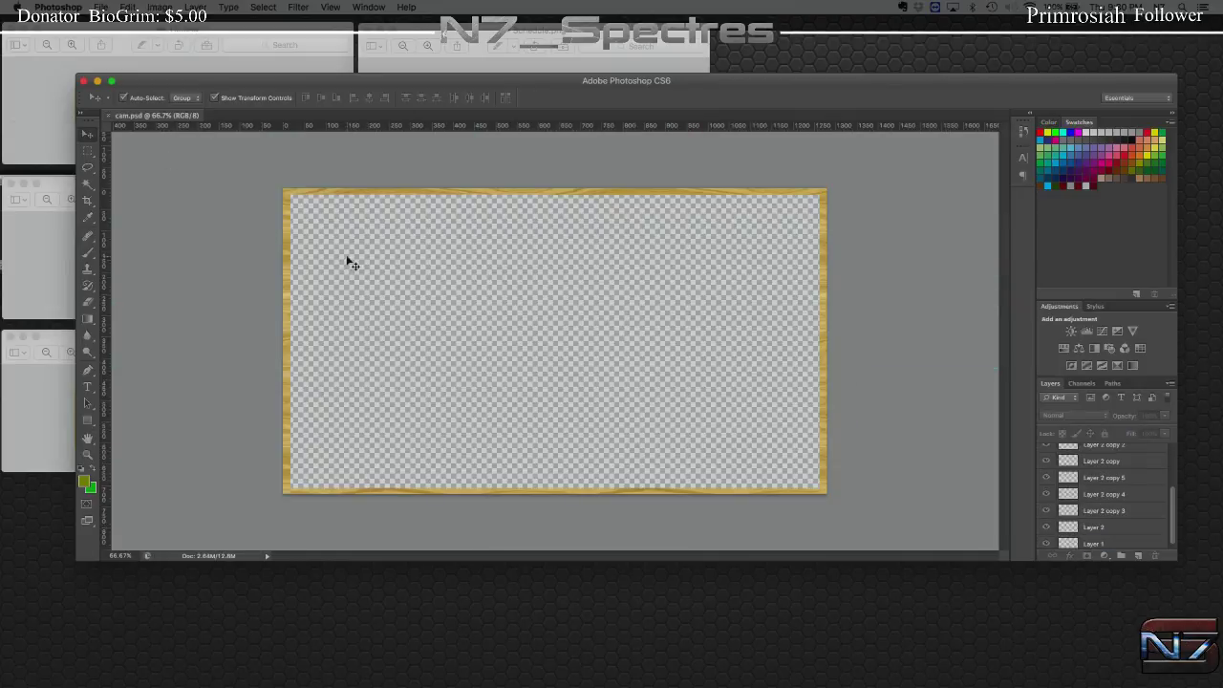
pyautogui.click(108, 115)
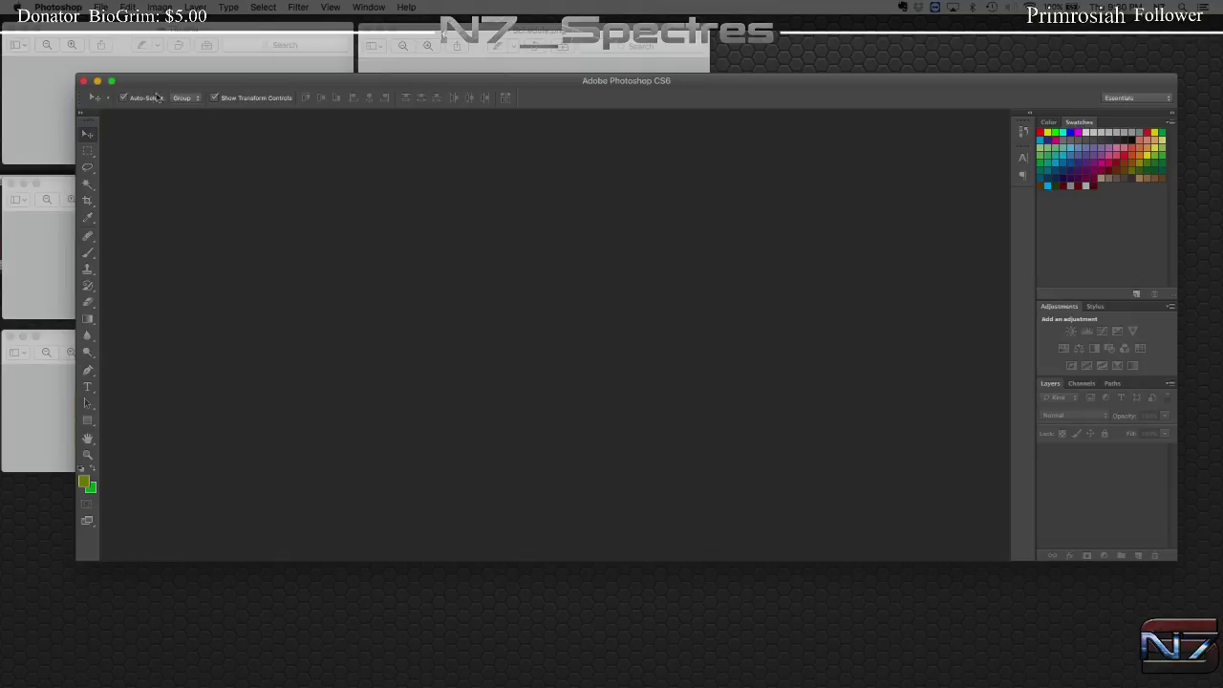
pyautogui.click(97, 82)
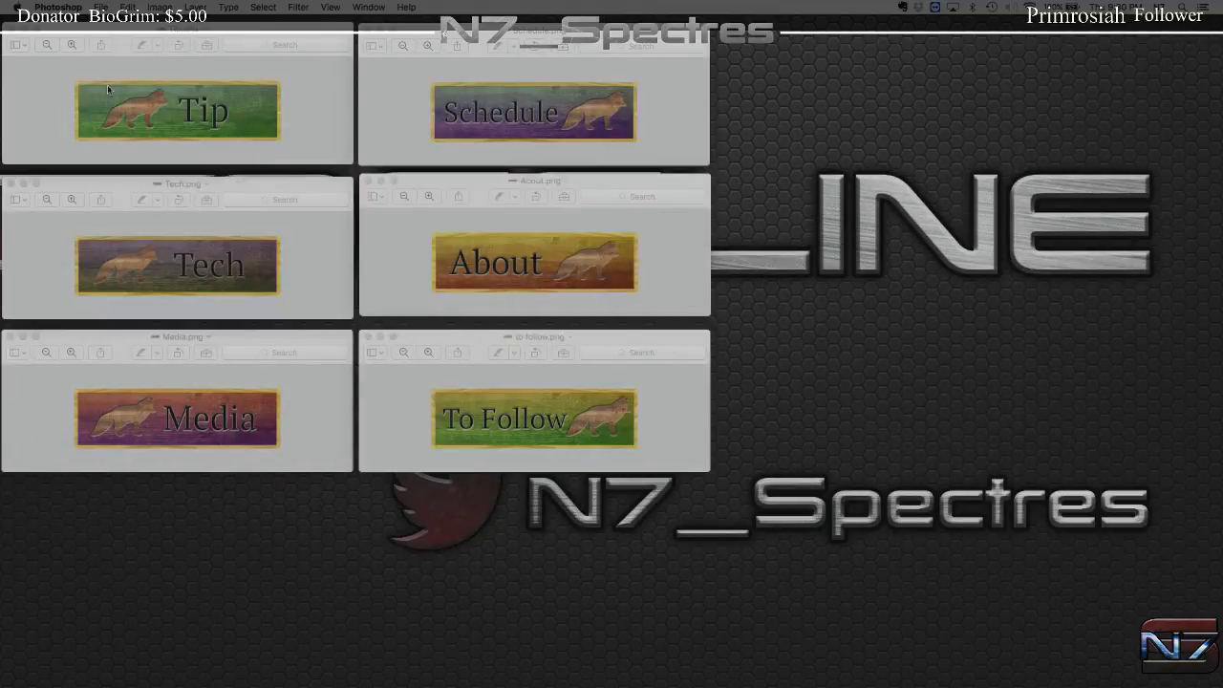